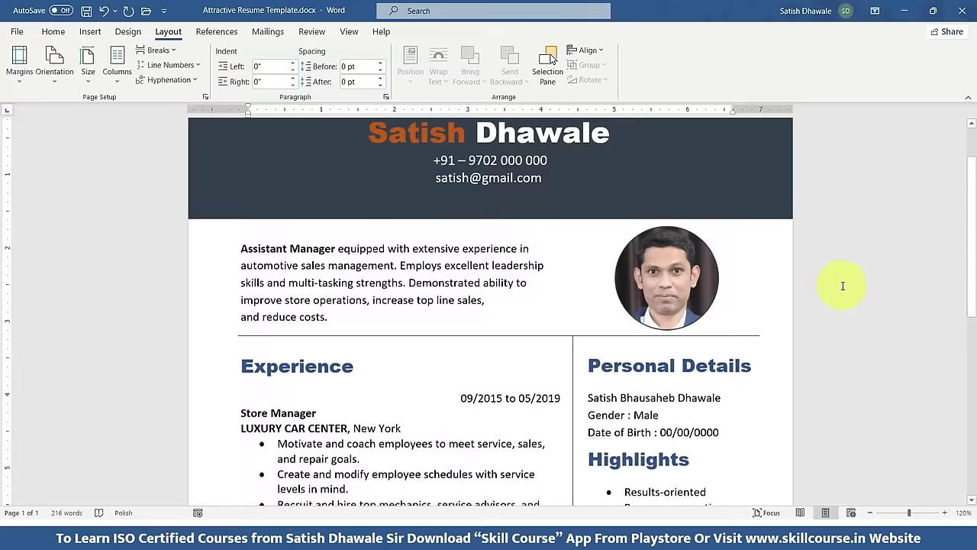
- Scroll down and back up through the resume template to review it
{"action": "scroll", "coordinate": [843, 286], "scroll_direction": "down", "scroll_amount": 8}
{"action": "scroll", "coordinate": [838, 293], "scroll_direction": "up", "scroll_amount": 4}
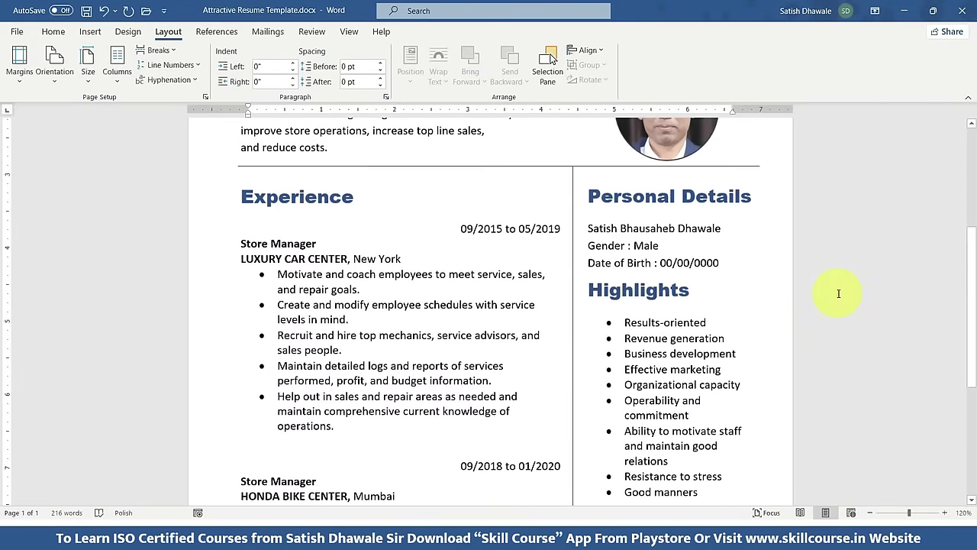
{"action": "scroll", "coordinate": [838, 293], "scroll_direction": "up", "scroll_amount": 3}
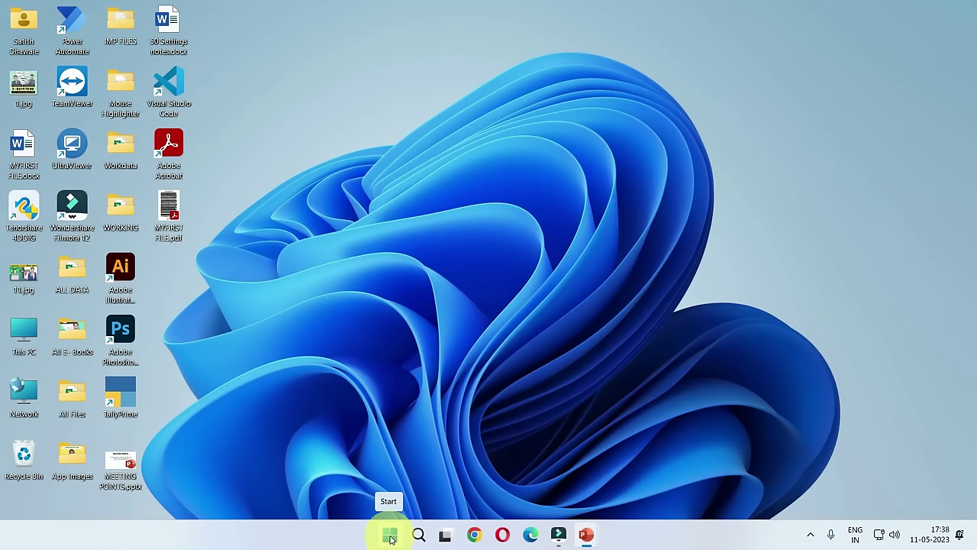
- Open the Start menu and search for 'WORD' to find the Word app
{"action": "left_click", "coordinate": [391, 537]}
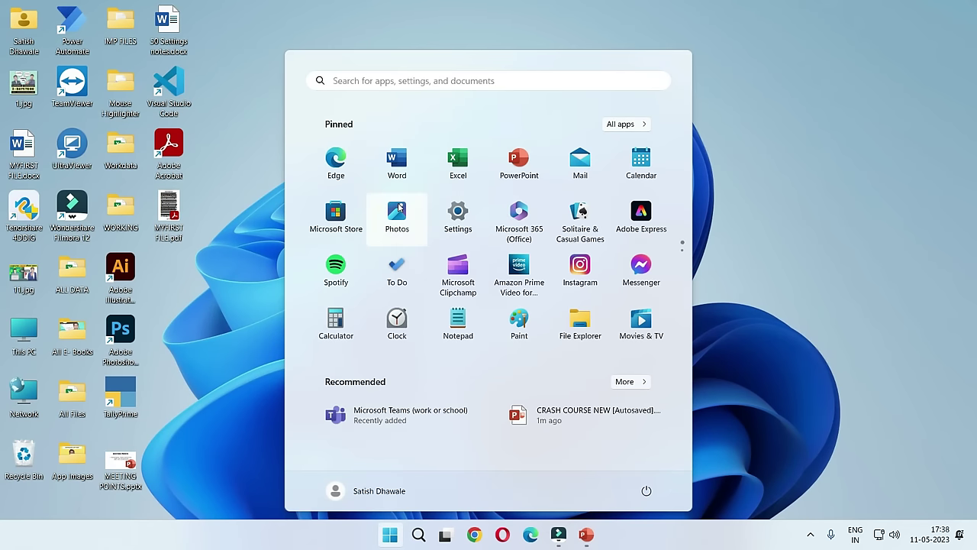
{"action": "left_click", "coordinate": [390, 536]}
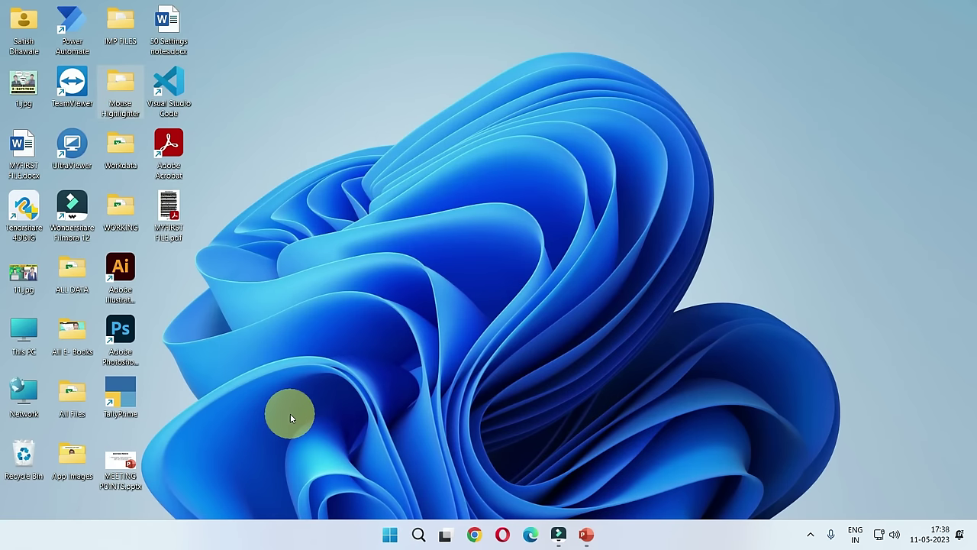
{"action": "left_click", "coordinate": [390, 535]}
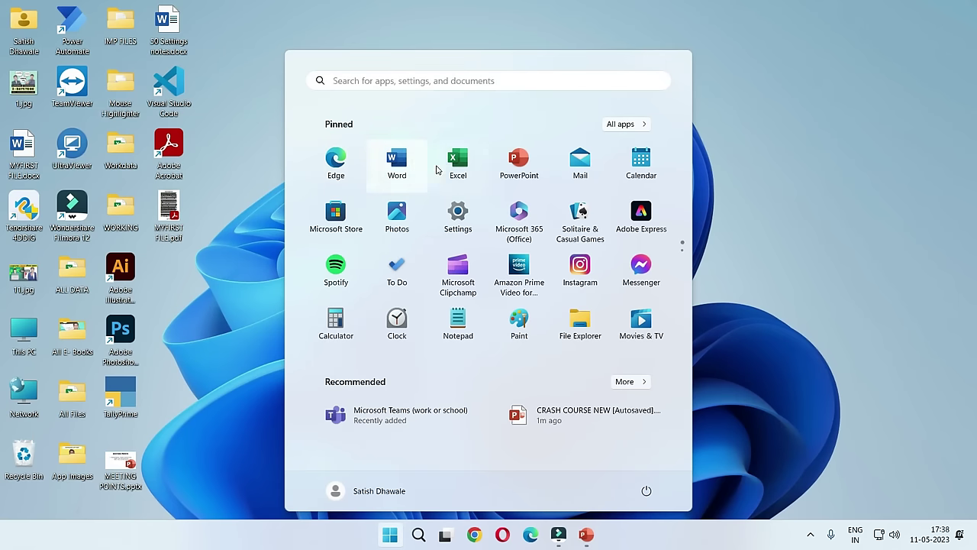
{"action": "left_click", "coordinate": [343, 80]}
{"action": "type", "text": "WORD"}
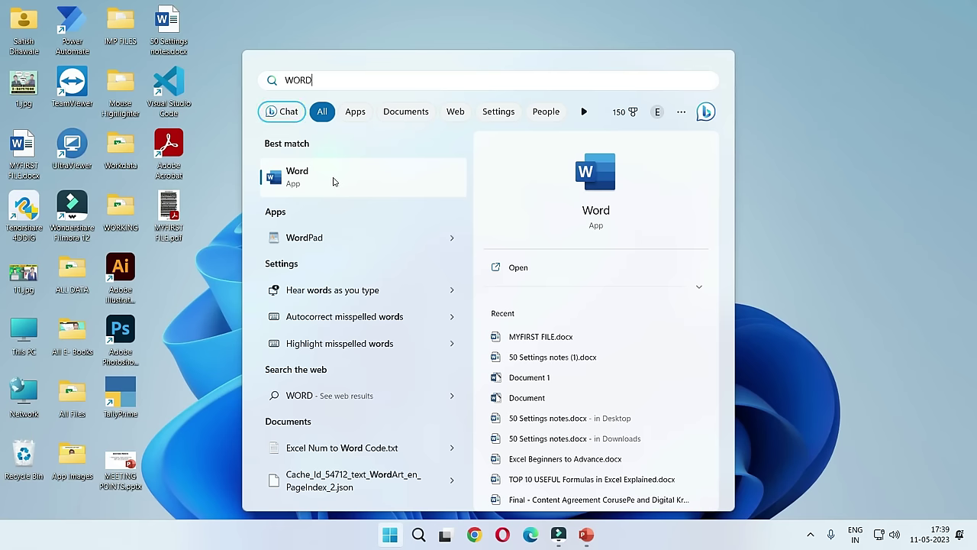
- Launch Word from the search result and create a new blank document
{"action": "left_click", "coordinate": [330, 180]}
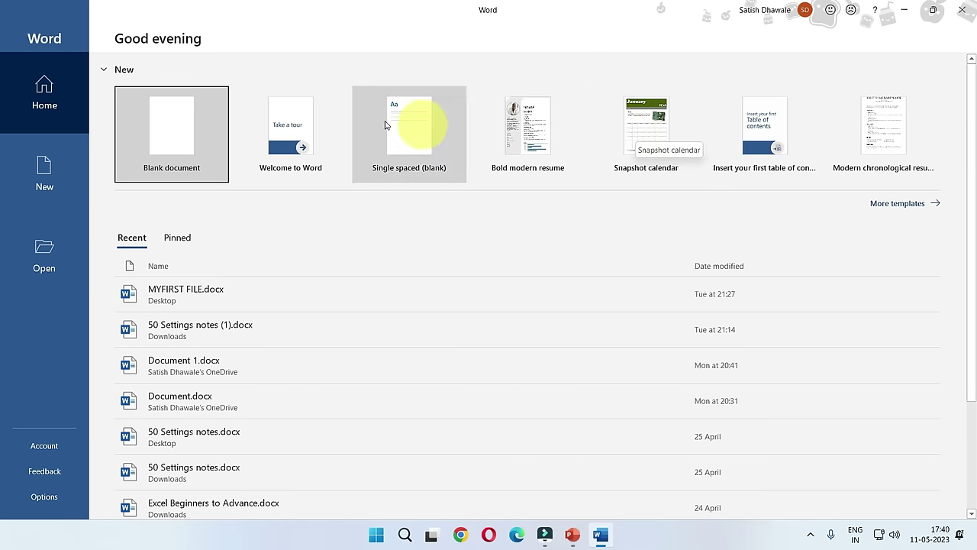
{"action": "left_click", "coordinate": [176, 135]}
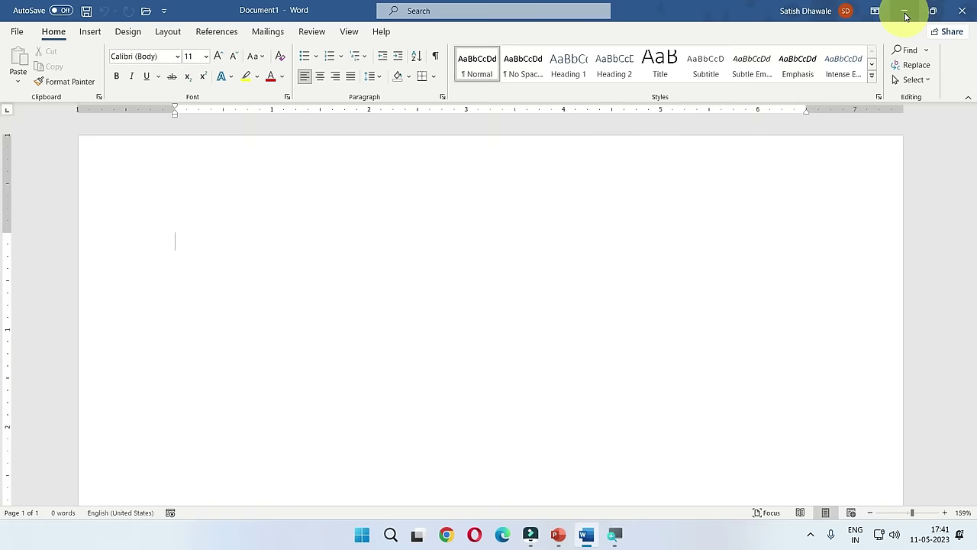
- Minimize the Word window and restore it from the taskbar
{"action": "left_click", "coordinate": [842, 23]}
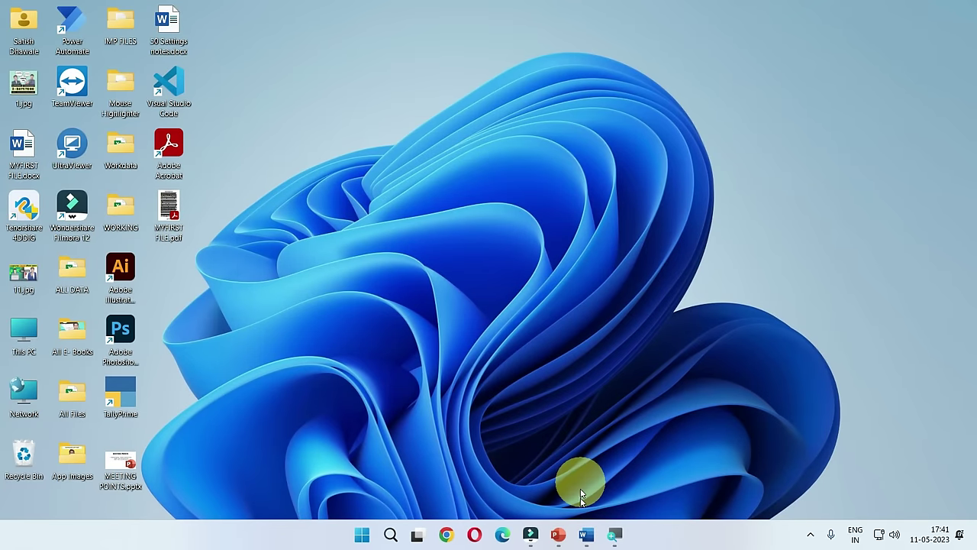
{"action": "left_click", "coordinate": [585, 532]}
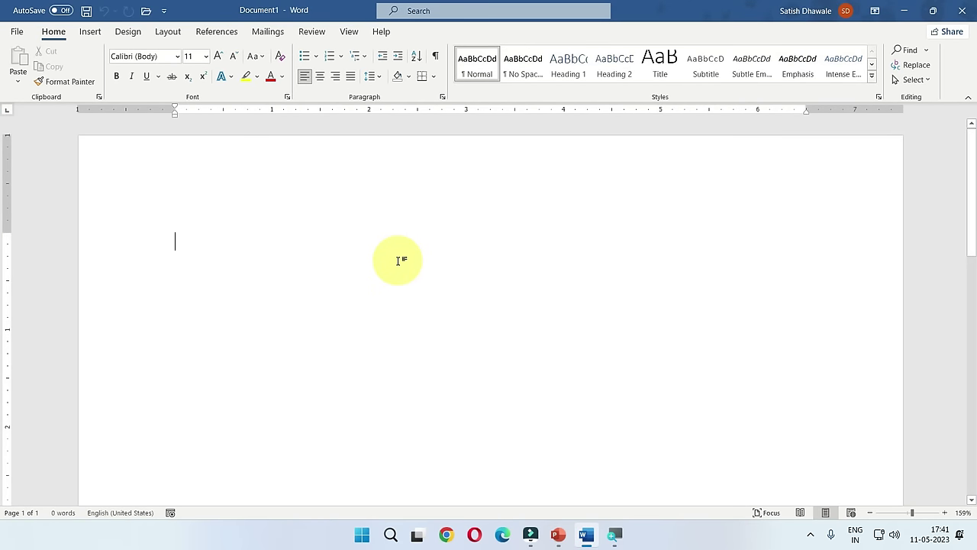
{"action": "left_click", "coordinate": [347, 259]}
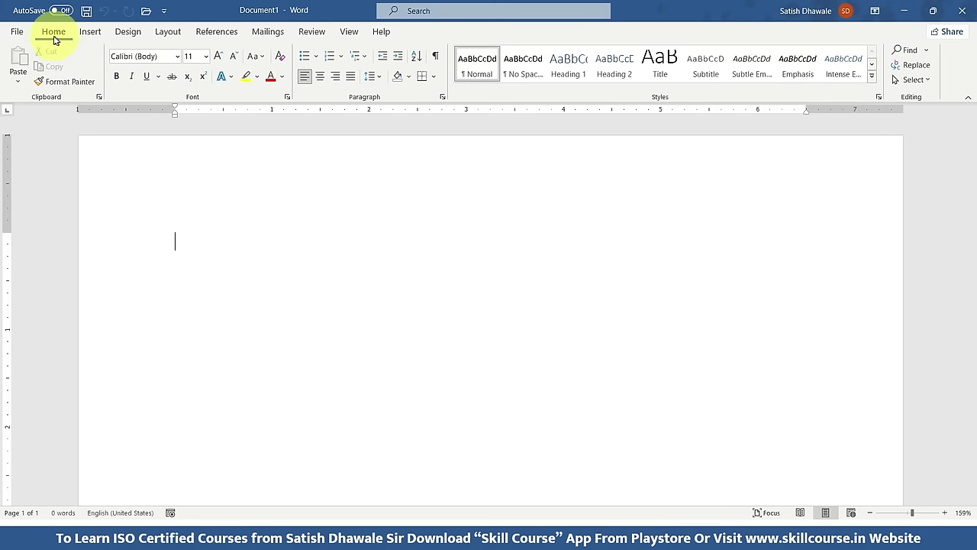
{"action": "left_click", "coordinate": [92, 32]}
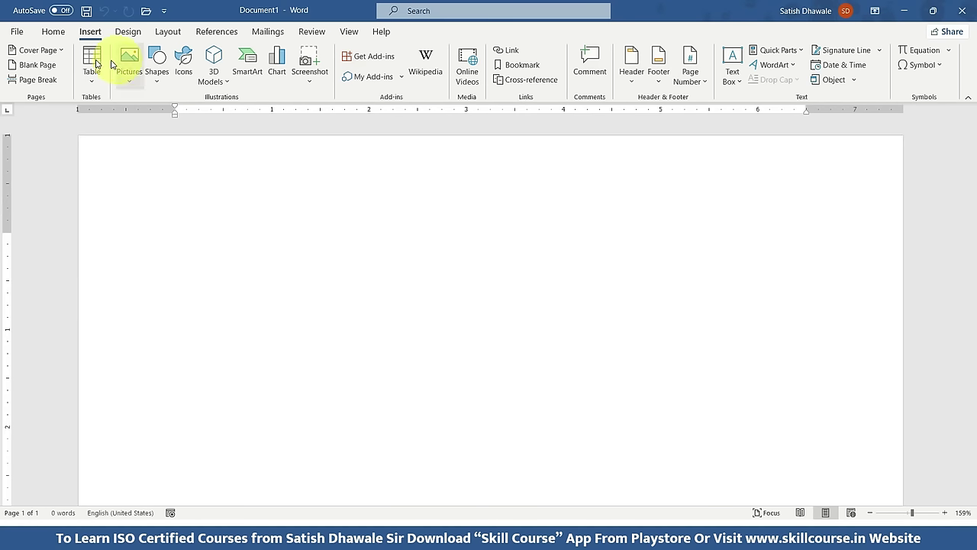
{"action": "left_click", "coordinate": [60, 31]}
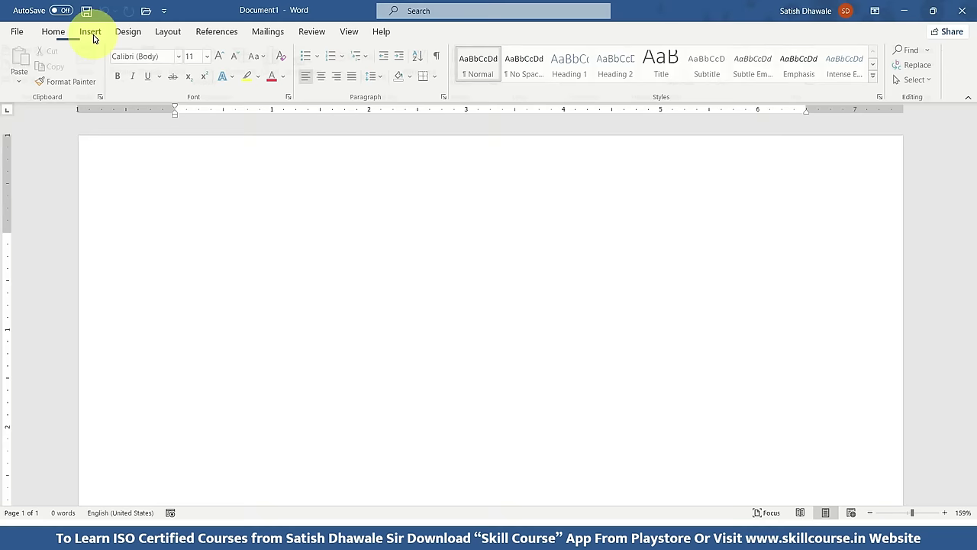
{"action": "left_click", "coordinate": [89, 32]}
{"action": "left_click", "coordinate": [130, 31]}
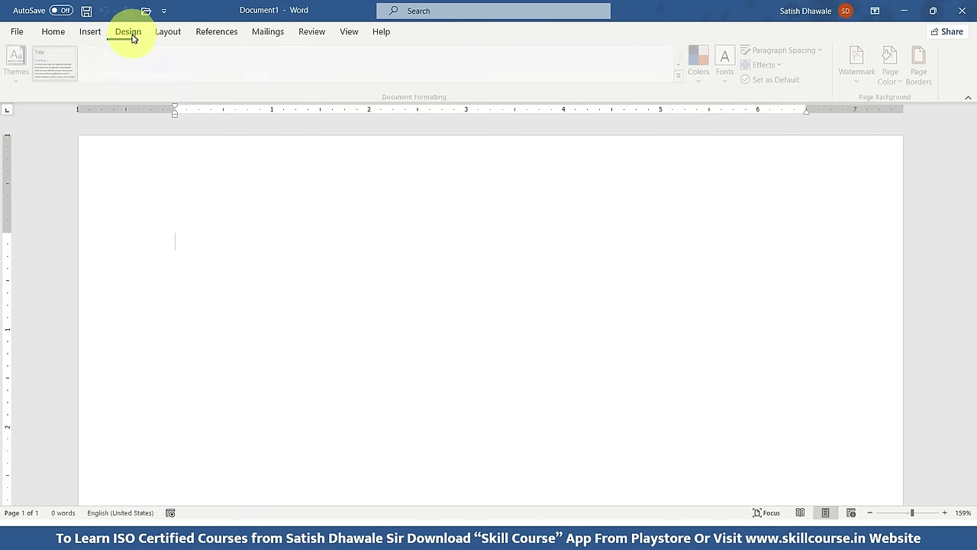
{"action": "left_click", "coordinate": [169, 32]}
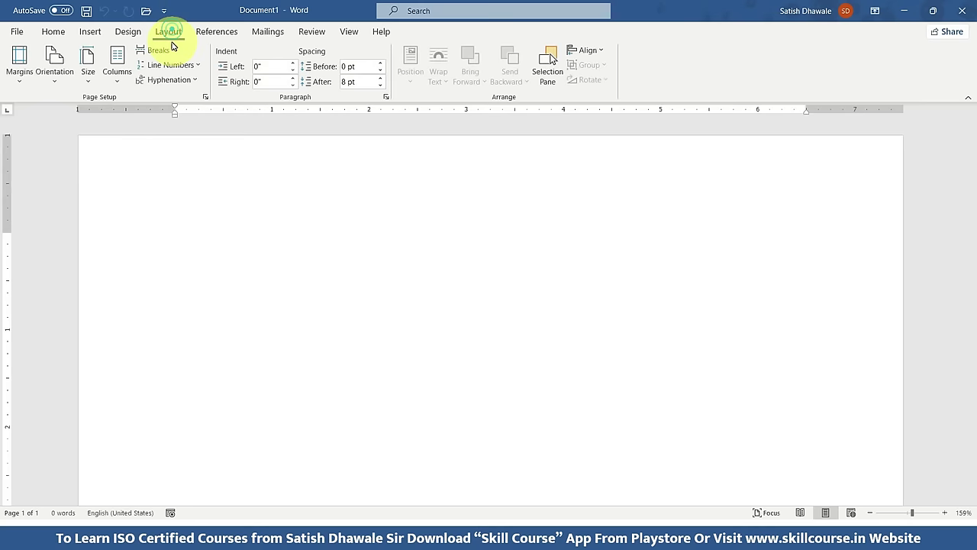
{"action": "left_click", "coordinate": [50, 34]}
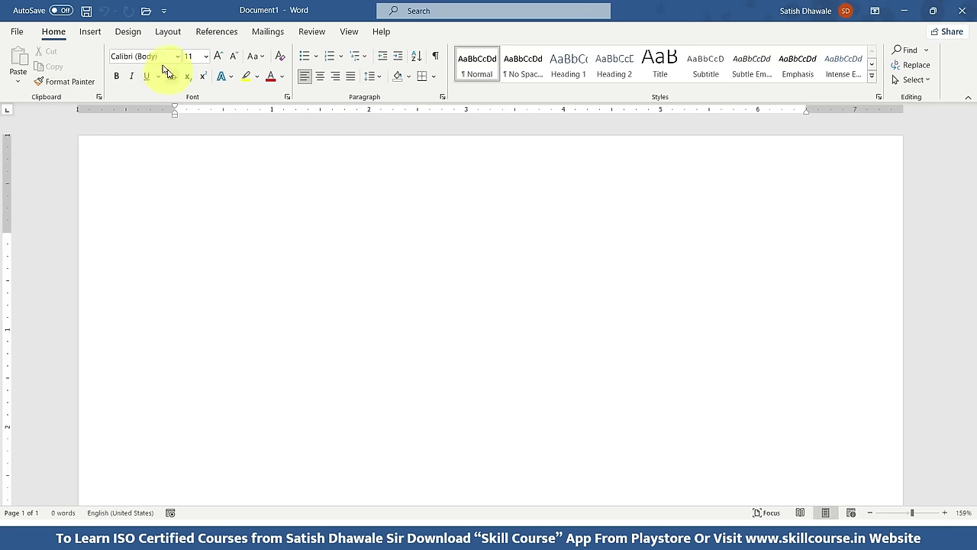
{"action": "left_click", "coordinate": [89, 34]}
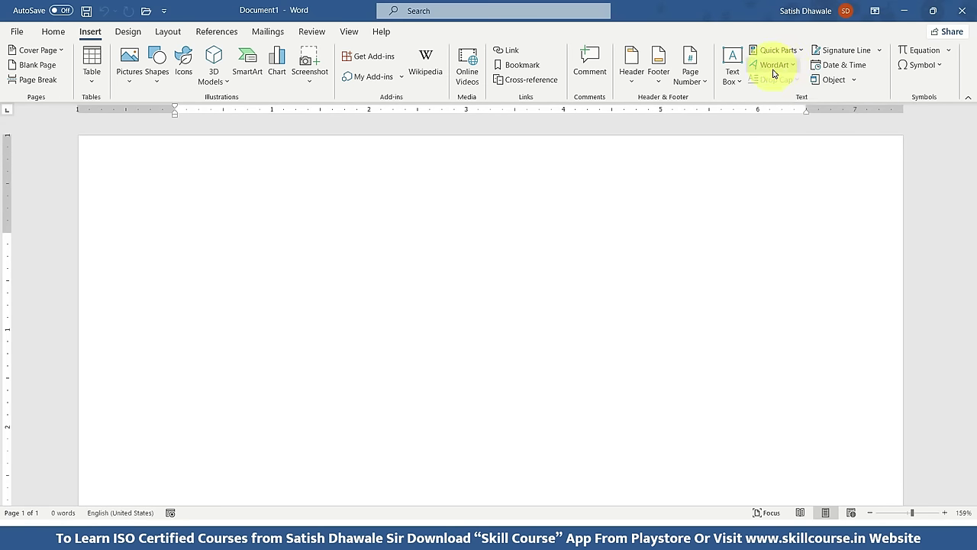
{"action": "left_click", "coordinate": [55, 31]}
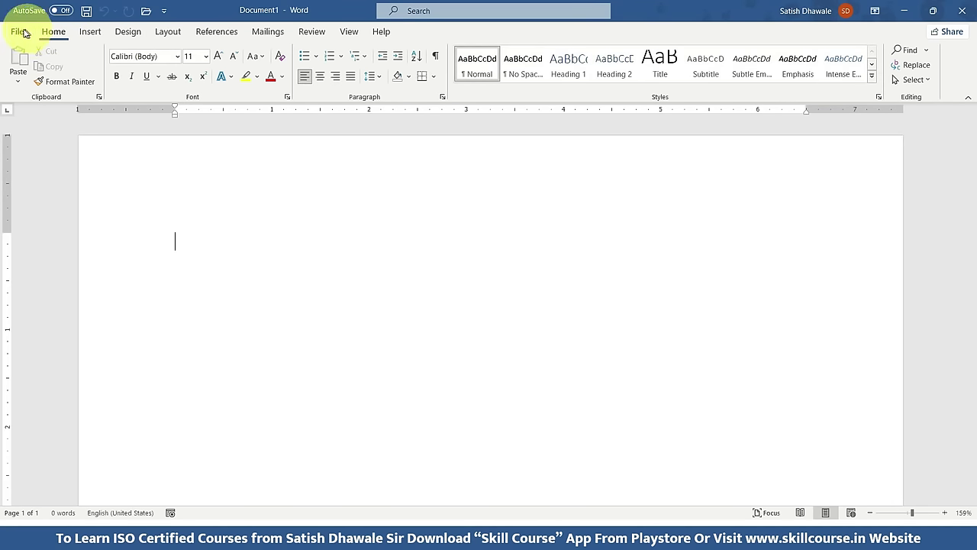
{"action": "left_click", "coordinate": [16, 32]}
- Return to the page, type the word 'cursor' and select it
{"action": "left_click", "coordinate": [17, 34]}
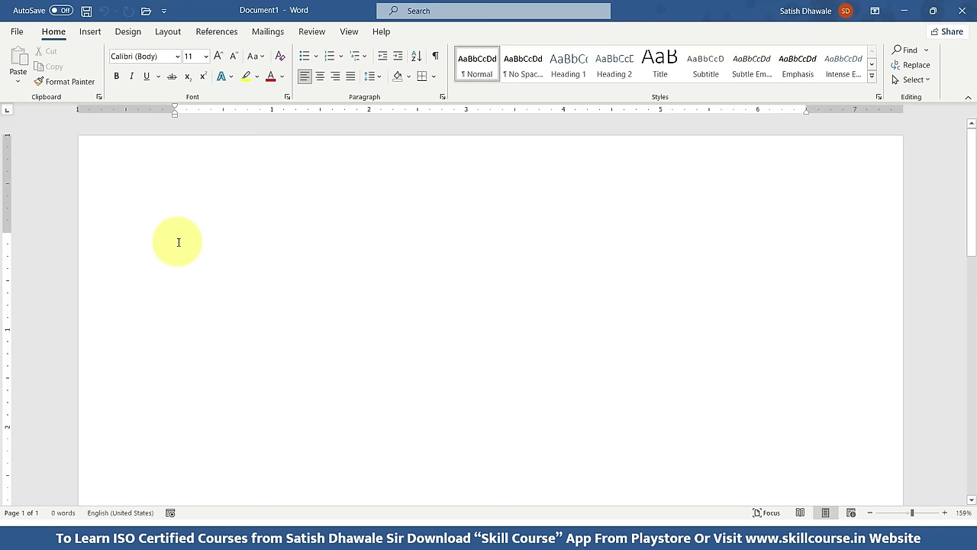
{"action": "type", "text": "cursor"}
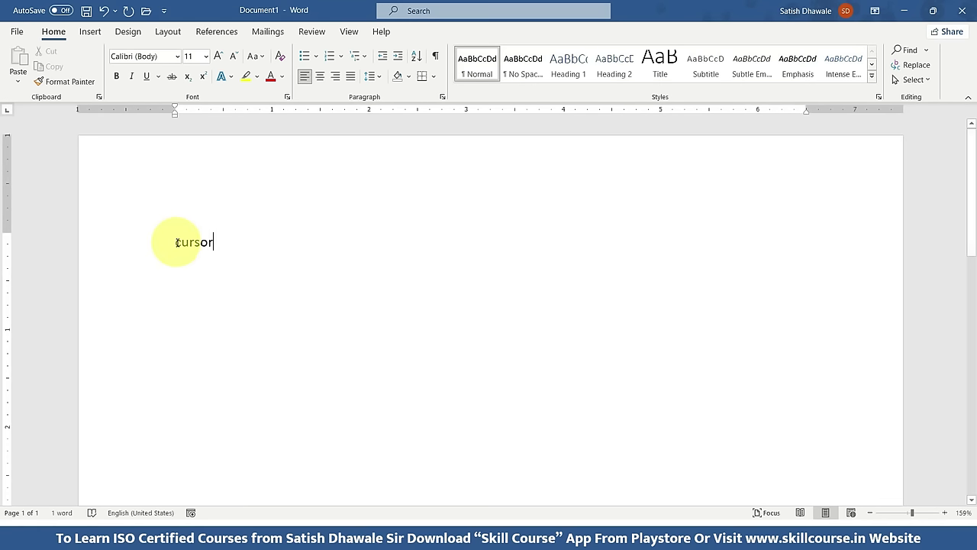
{"action": "left_click_drag", "start_coordinate": [177, 242], "coordinate": [214, 242]}
{"action": "left_click", "coordinate": [220, 243]}
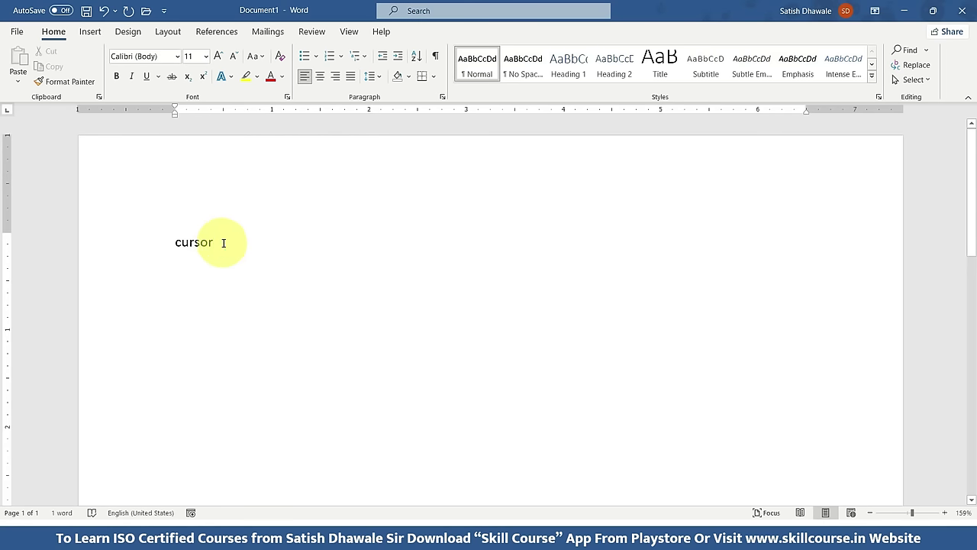
{"action": "left_click_drag", "start_coordinate": [221, 242], "coordinate": [175, 245]}
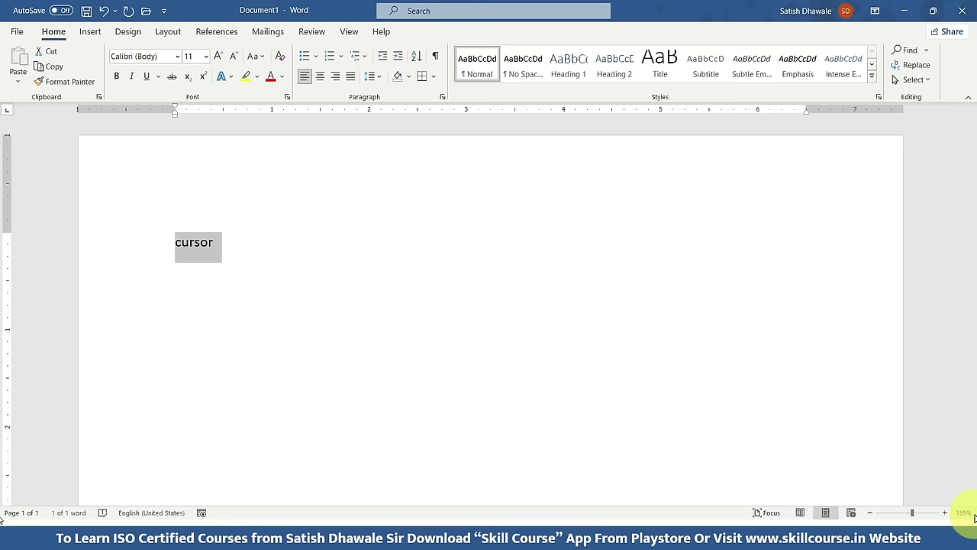
{"action": "left_click_drag", "start_coordinate": [913, 512], "coordinate": [873, 517]}
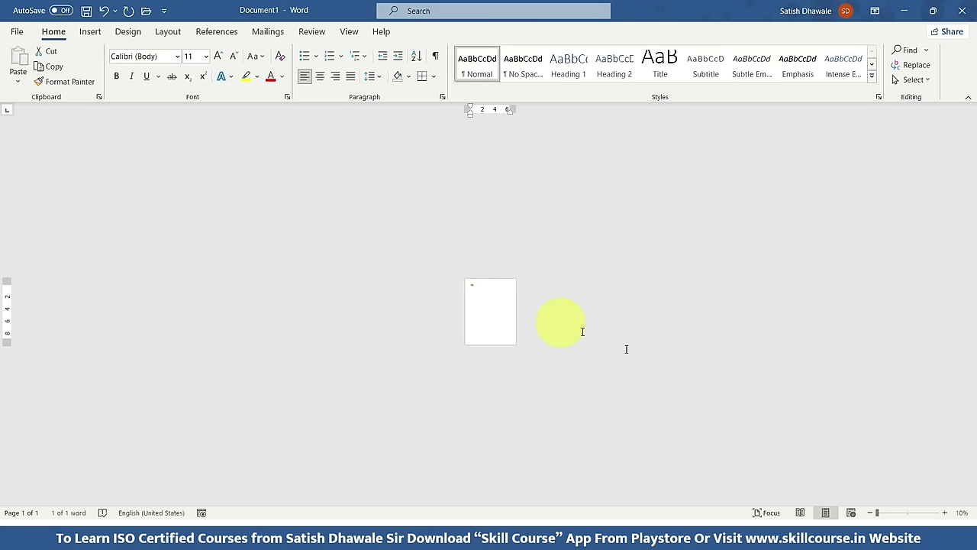
{"action": "left_click_drag", "start_coordinate": [881, 514], "coordinate": [974, 519]}
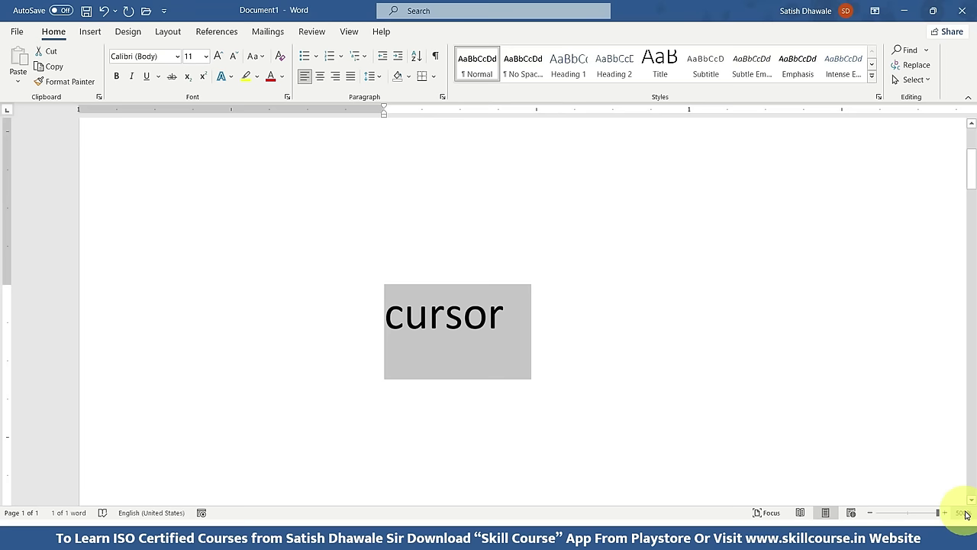
{"action": "left_click", "coordinate": [908, 514]}
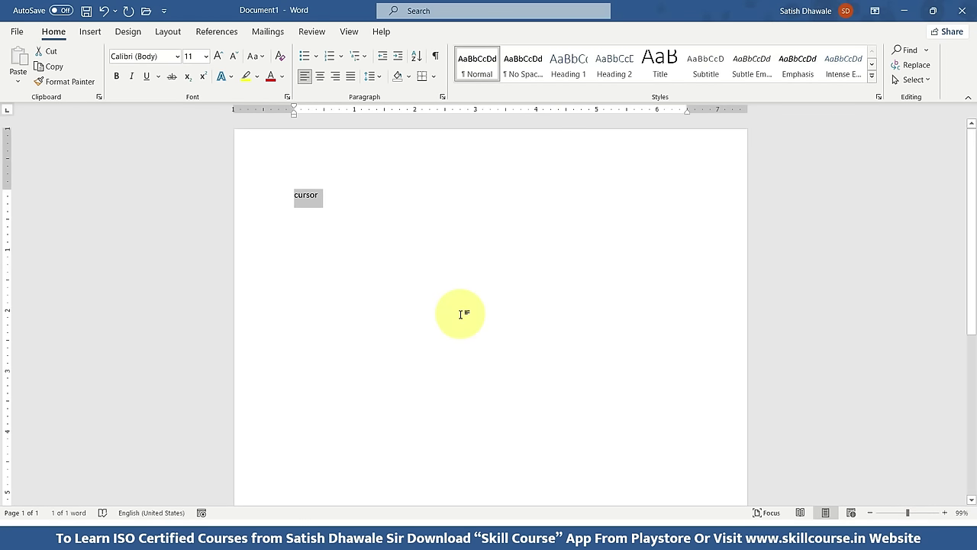
{"action": "scroll", "coordinate": [456, 306], "scroll_direction": "up", "scroll_amount": 3}
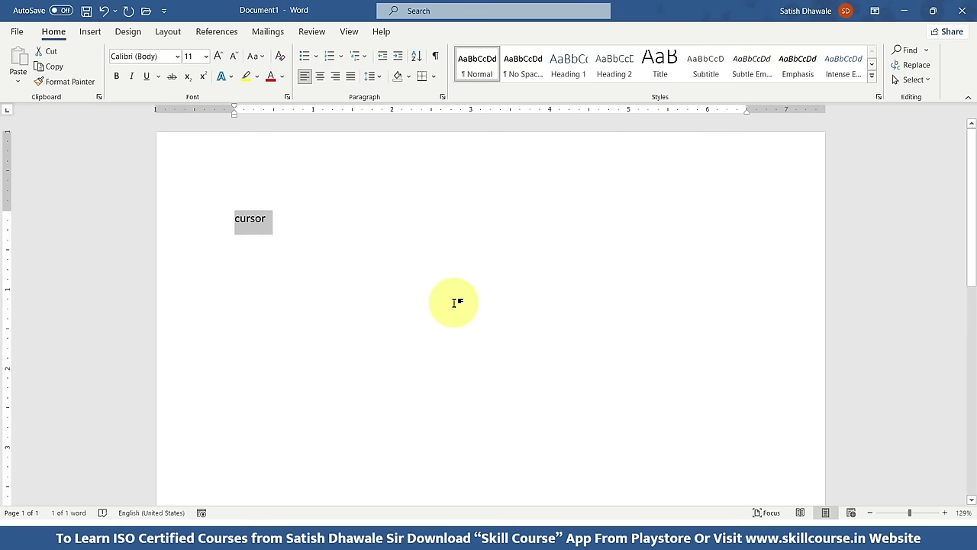
{"action": "left_click", "coordinate": [909, 513]}
{"action": "left_click_drag", "start_coordinate": [909, 513], "coordinate": [907, 513]}
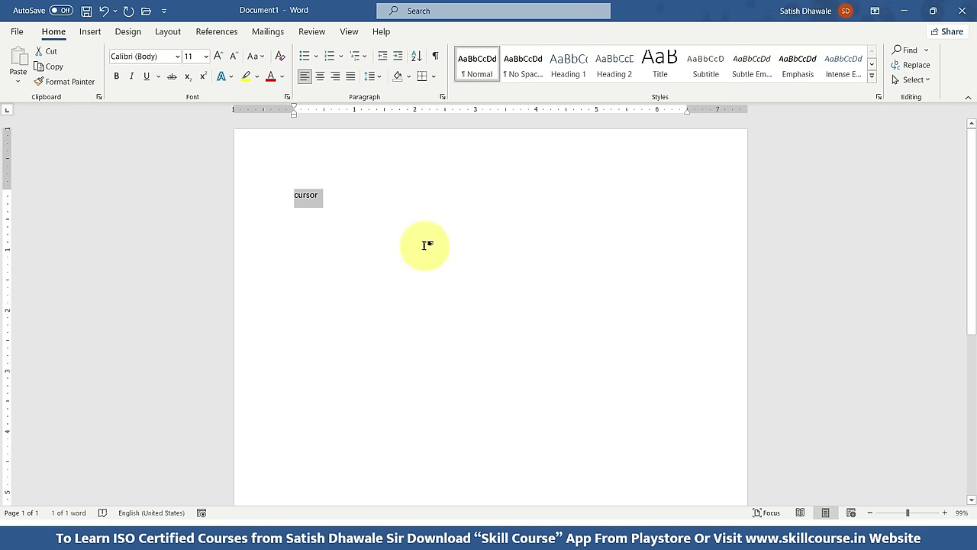
{"action": "scroll", "coordinate": [420, 244], "scroll_direction": "up", "scroll_amount": 4}
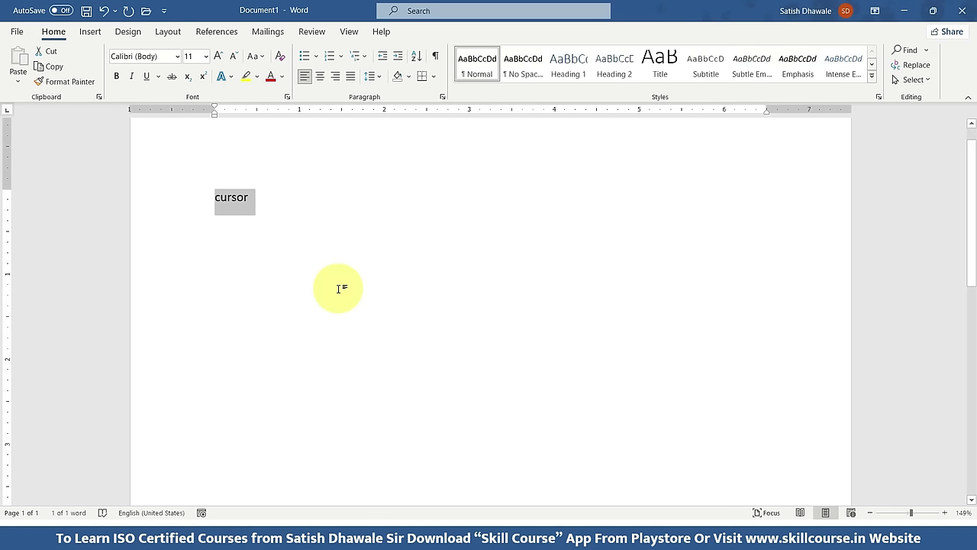
- Zoom the page in to 500% with Ctrl+scroll, then back to 120%
{"action": "scroll", "coordinate": [338, 289], "scroll_direction": "up", "scroll_amount": 2}
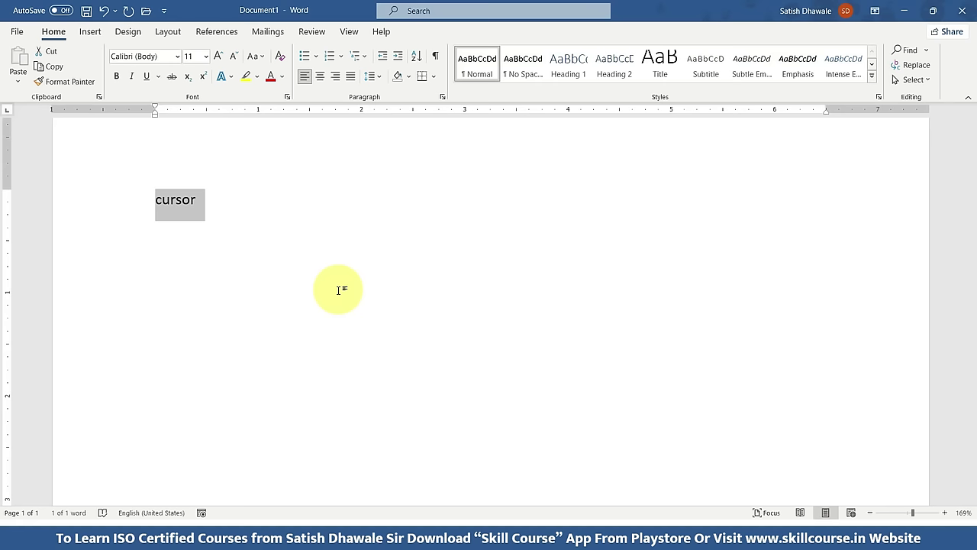
{"action": "scroll", "coordinate": [338, 290], "scroll_direction": "up", "scroll_amount": 3}
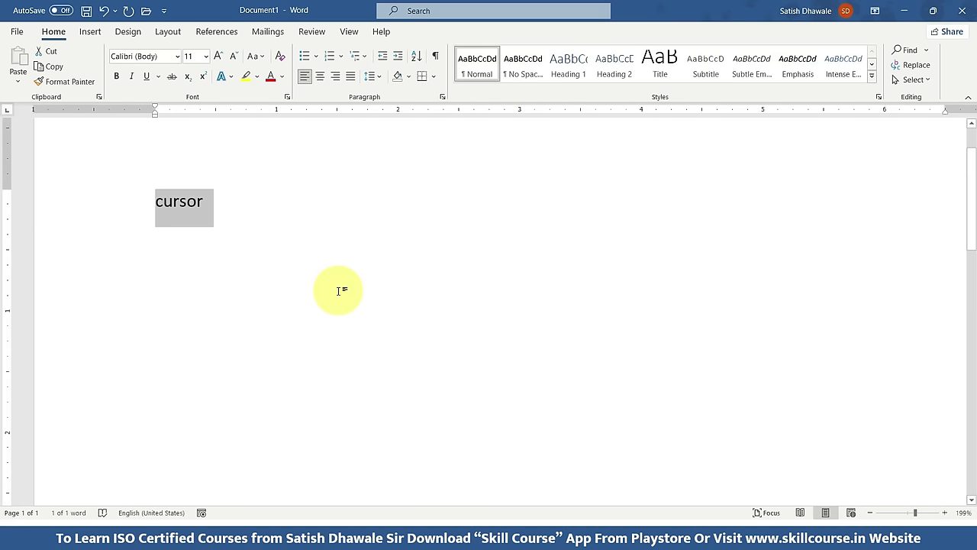
{"action": "scroll", "coordinate": [338, 290], "scroll_direction": "up", "scroll_amount": 15}
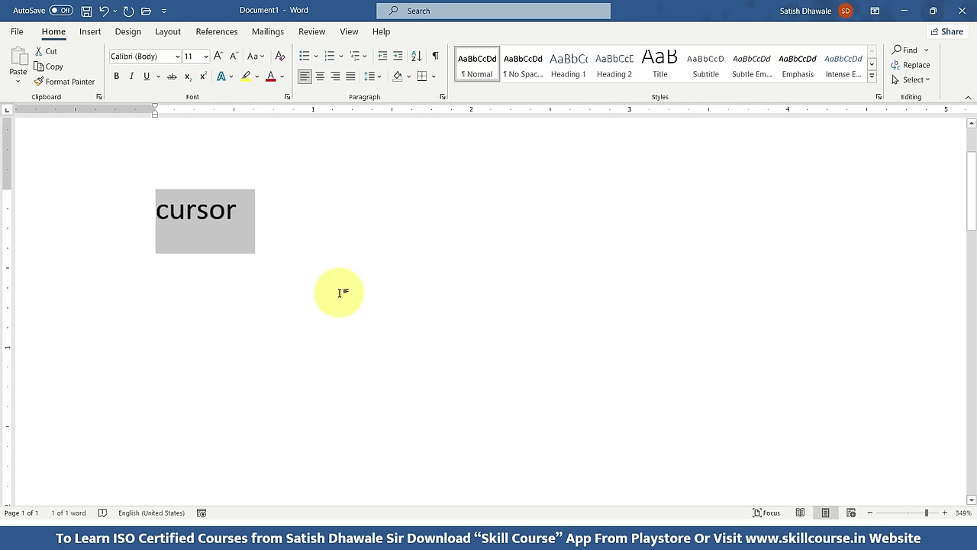
{"action": "scroll", "coordinate": [340, 292], "scroll_direction": "up", "scroll_amount": 15}
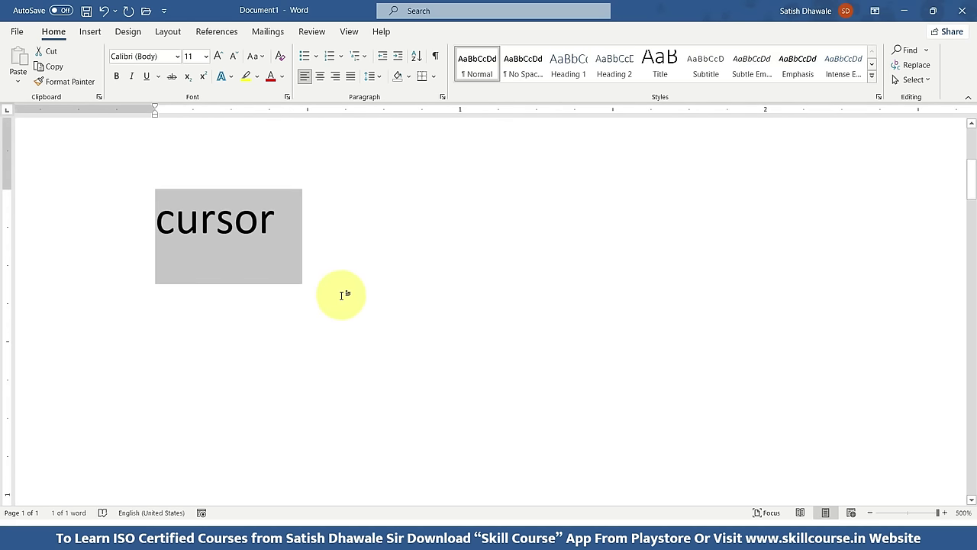
{"action": "scroll", "coordinate": [341, 295], "scroll_direction": "down", "scroll_amount": 20}
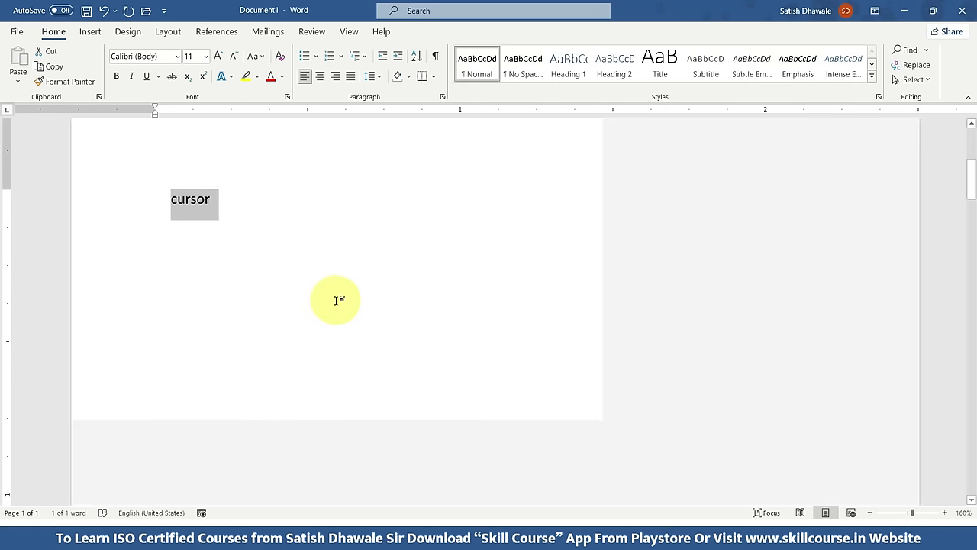
{"action": "scroll", "coordinate": [336, 300], "scroll_direction": "down", "scroll_amount": 4}
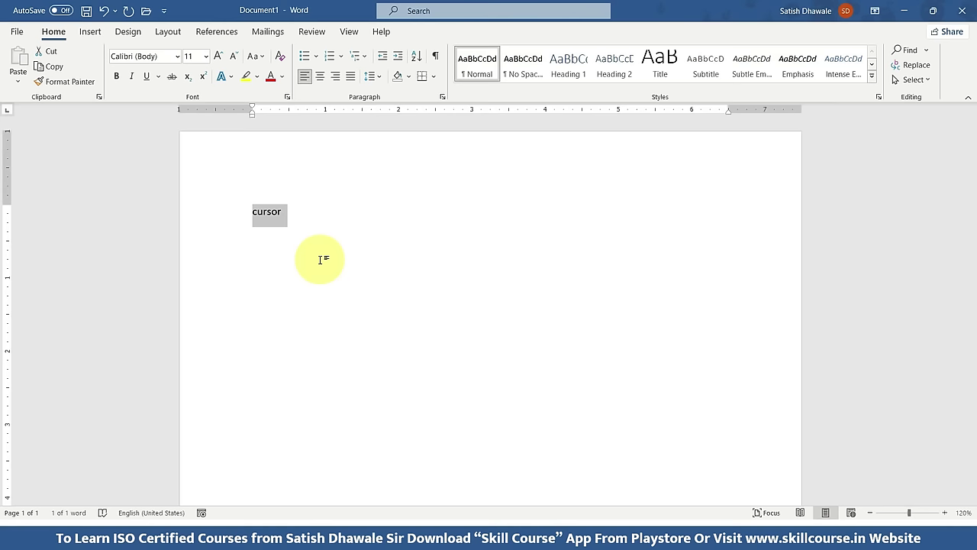
- Delete 'cursor' and insert five sample paragraphs with =rand()
{"action": "key", "text": "BackSpace"}
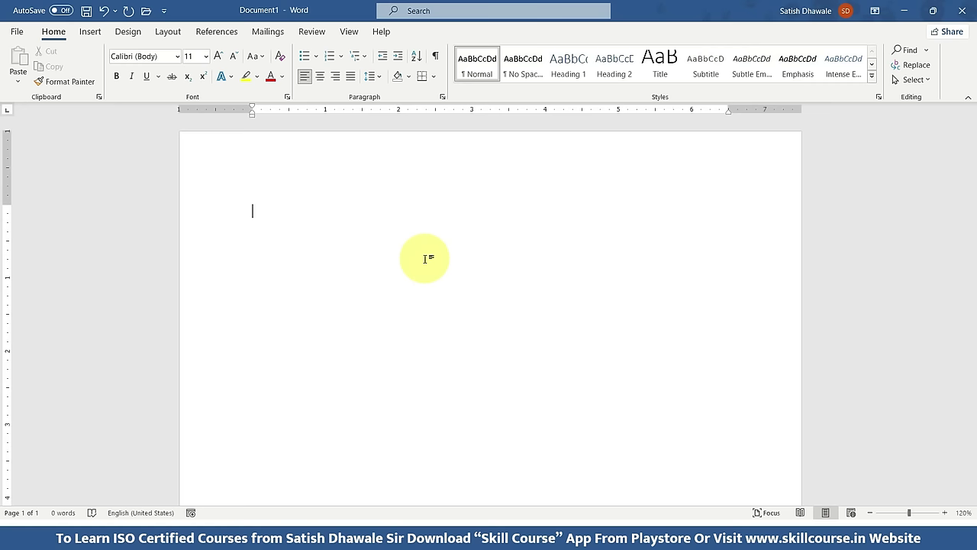
{"action": "type", "text": "="}
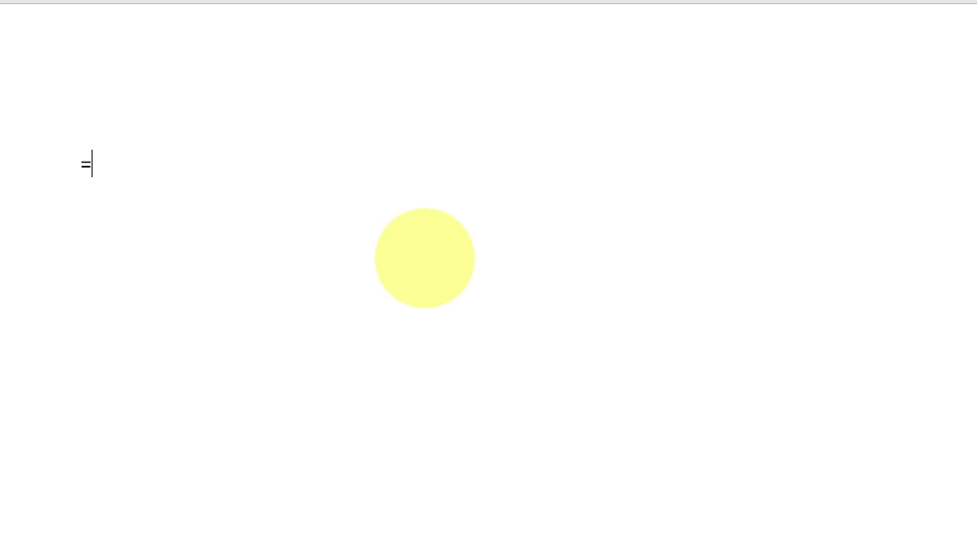
{"action": "type", "text": "rand()"}
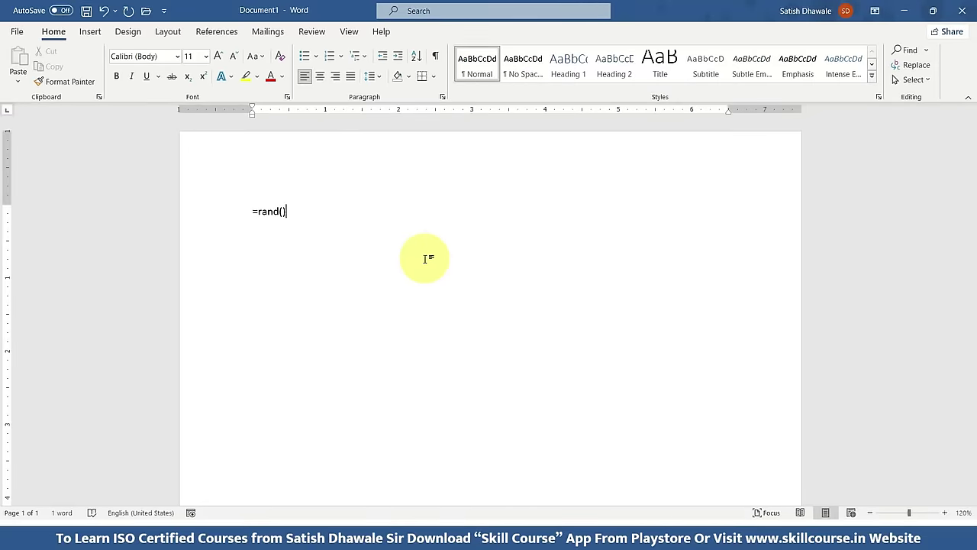
{"action": "key", "text": "Return"}
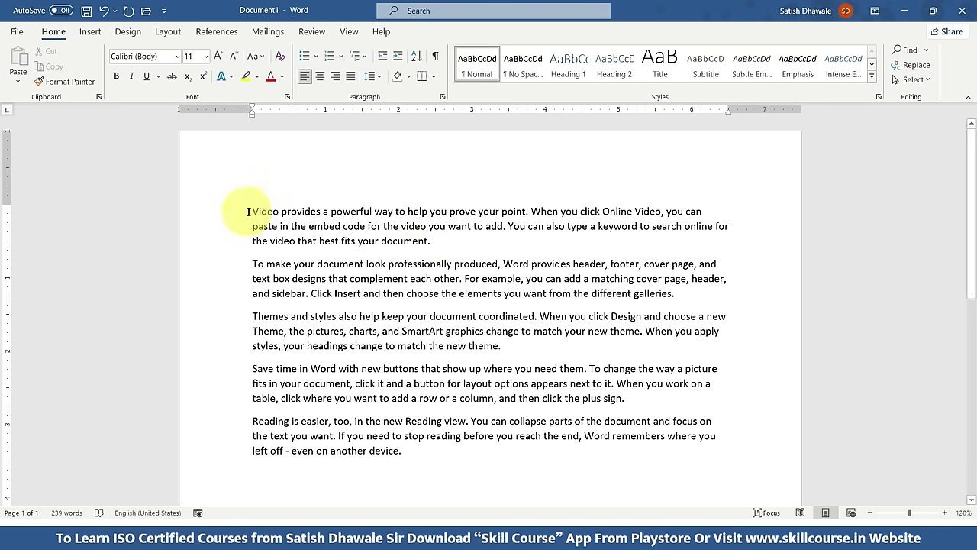
- Drag-select the five sample paragraphs, delete them, and undo the deletion
{"action": "left_click_drag", "start_coordinate": [253, 209], "coordinate": [431, 461]}
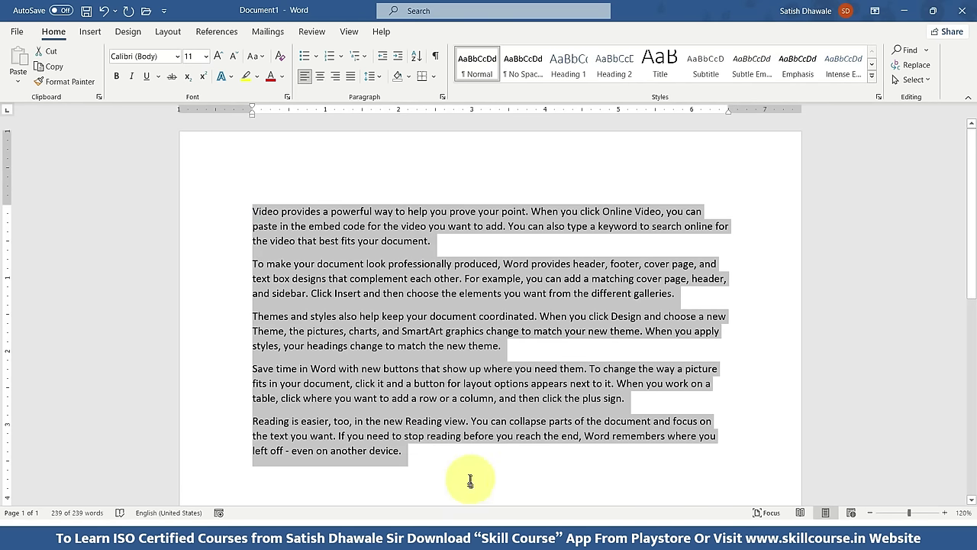
{"action": "left_click", "coordinate": [451, 471]}
{"action": "left_click_drag", "start_coordinate": [437, 462], "coordinate": [255, 207]}
{"action": "key", "text": "Delete"}
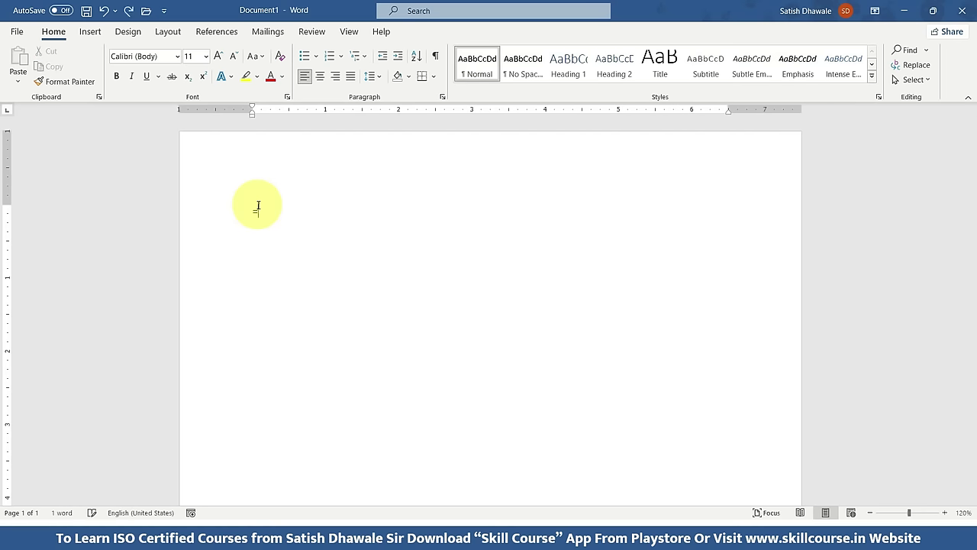
{"action": "key", "text": "ctrl+z"}
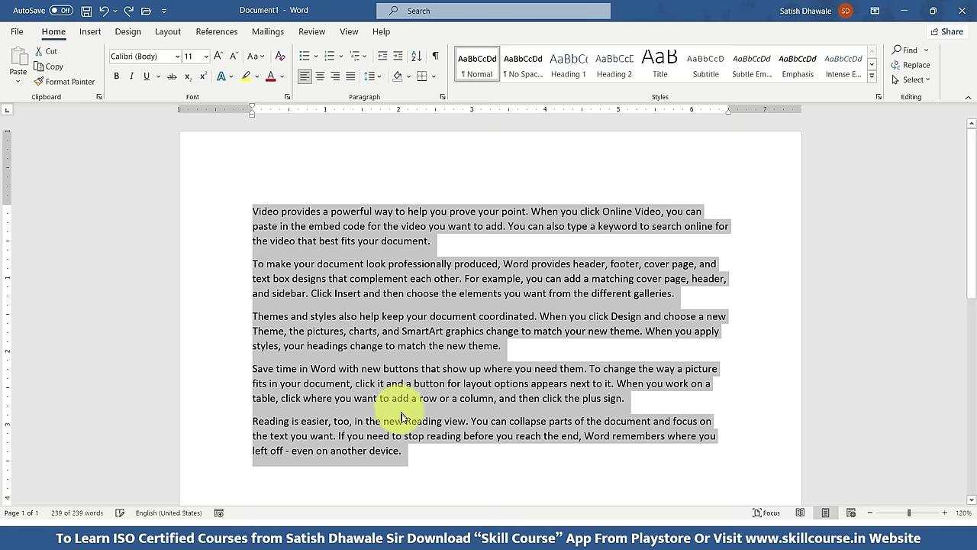
- Practise drag-selecting the paragraphs, then select the whole document with Ctrl+A
{"action": "left_click", "coordinate": [407, 418]}
{"action": "left_click_drag", "start_coordinate": [418, 465], "coordinate": [246, 175]}
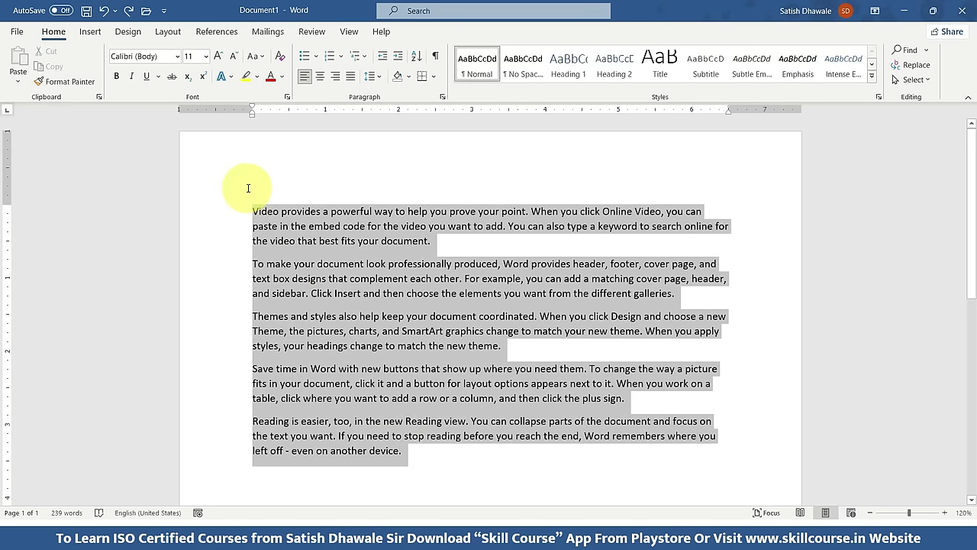
{"action": "left_click", "coordinate": [441, 437]}
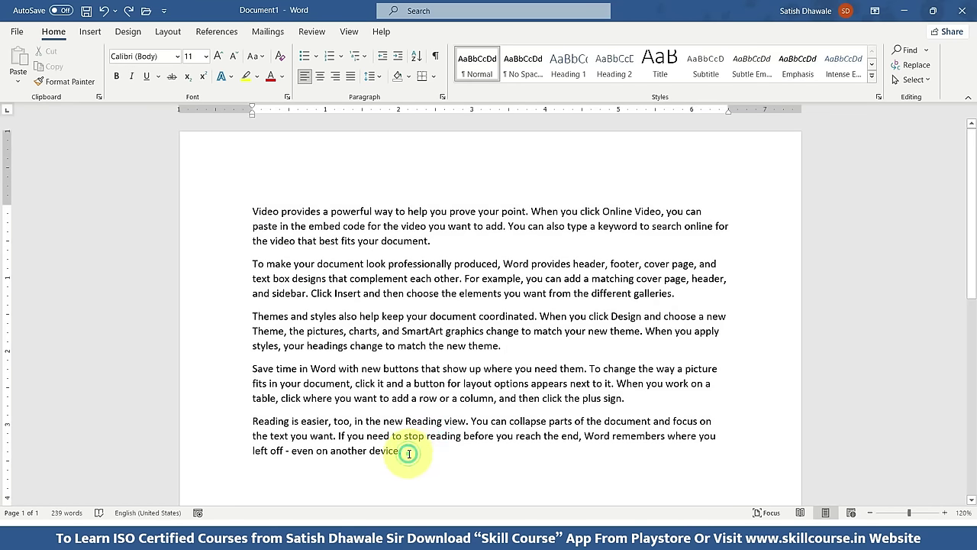
{"action": "left_click_drag", "start_coordinate": [409, 454], "coordinate": [248, 192]}
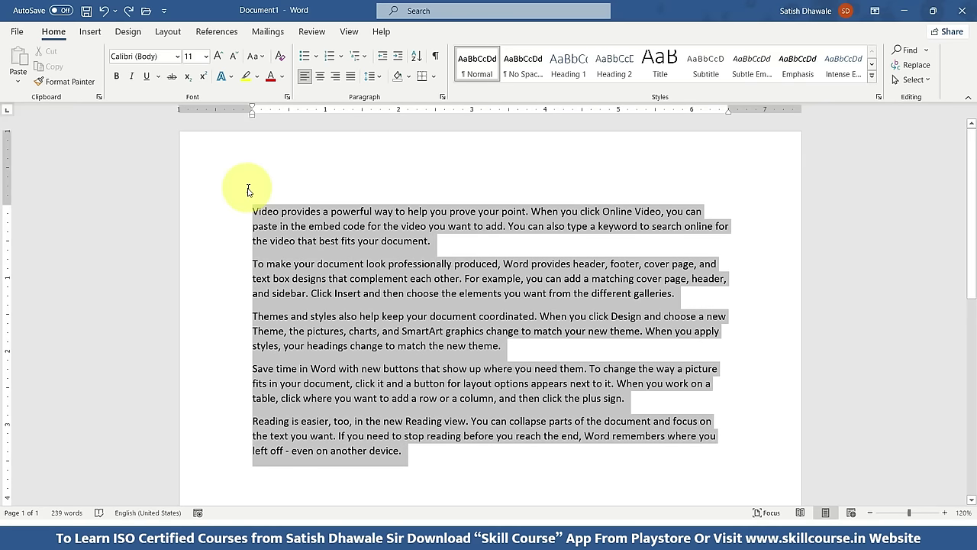
{"action": "left_click", "coordinate": [251, 207]}
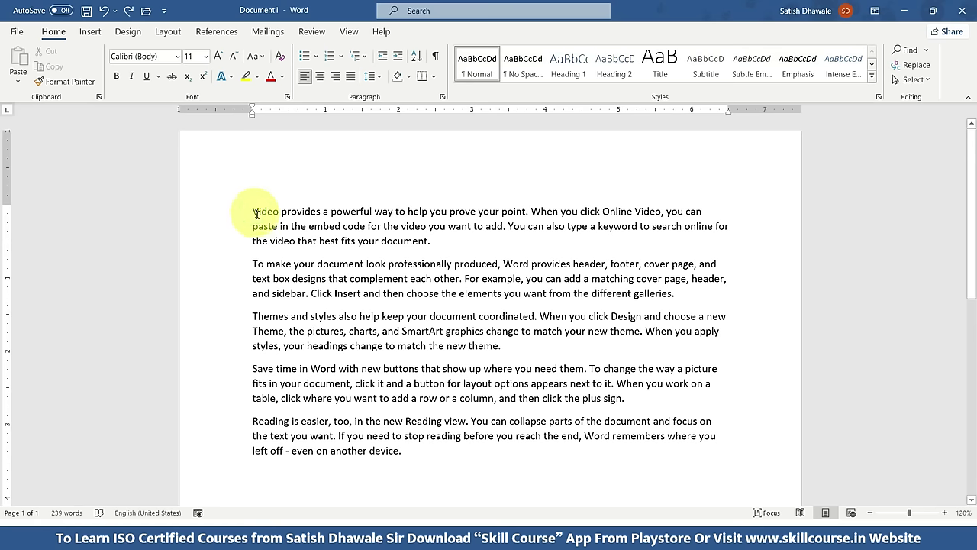
{"action": "left_click_drag", "start_coordinate": [254, 211], "coordinate": [402, 452]}
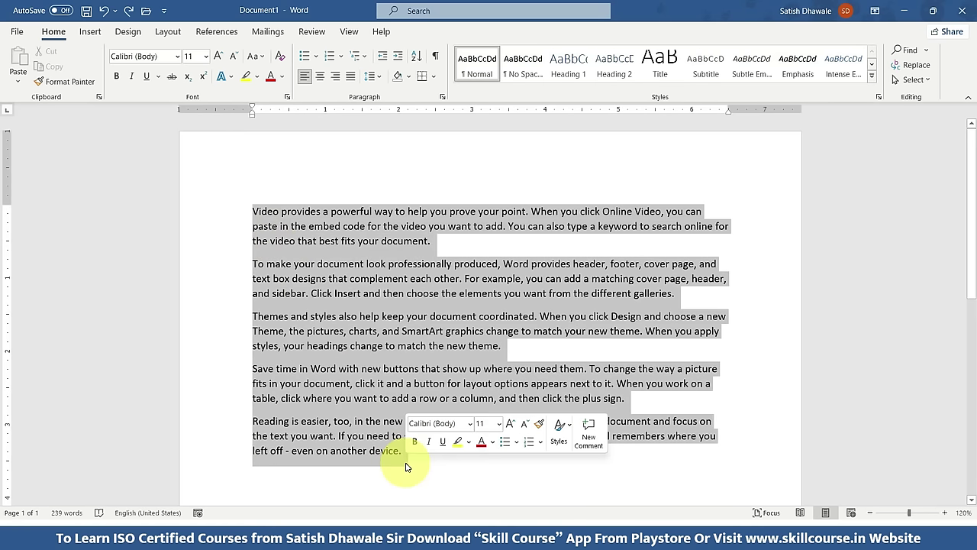
{"action": "left_click", "coordinate": [356, 400]}
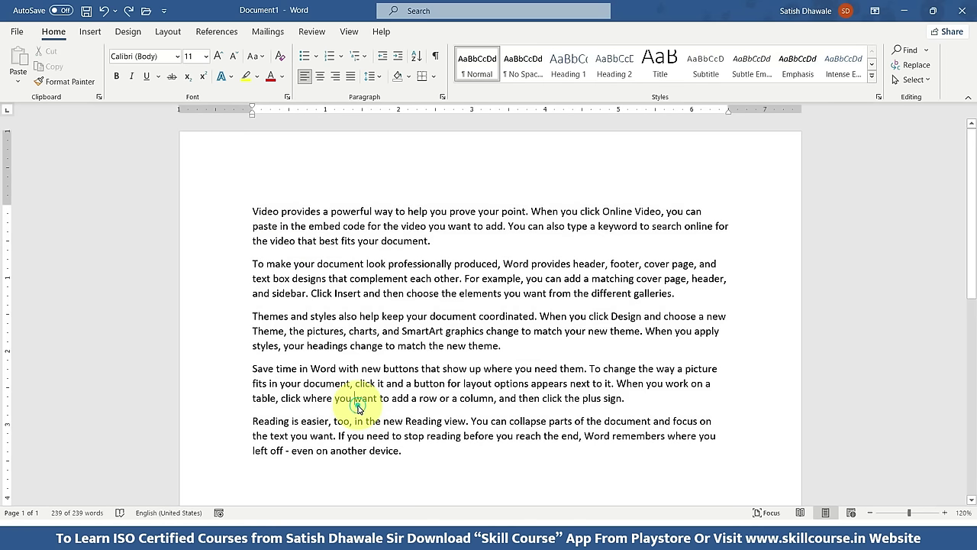
{"action": "key", "text": "ctrl+a"}
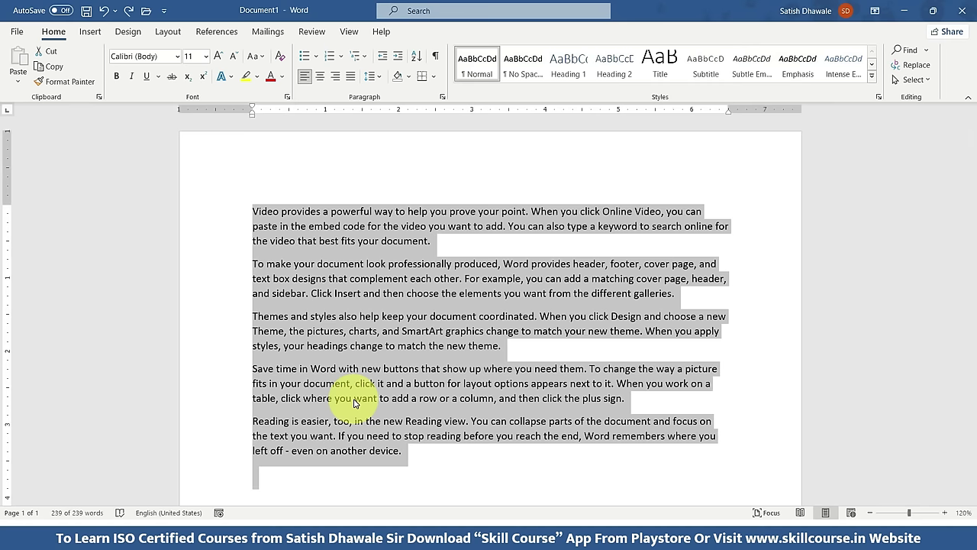
- Replace the text with =rand(50,50), generating 51 pages and 39,823 words
{"action": "key", "text": "Delete"}
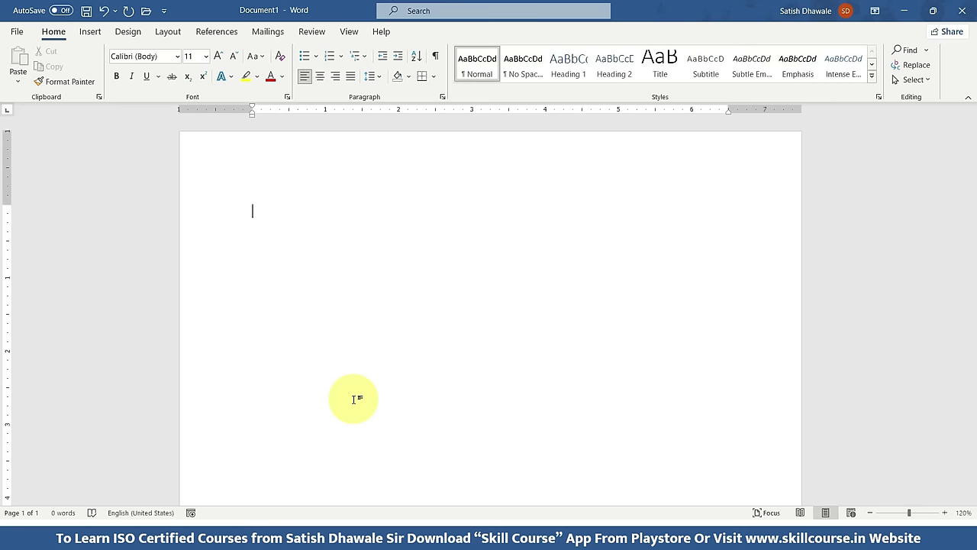
{"action": "type", "text": "=rand("}
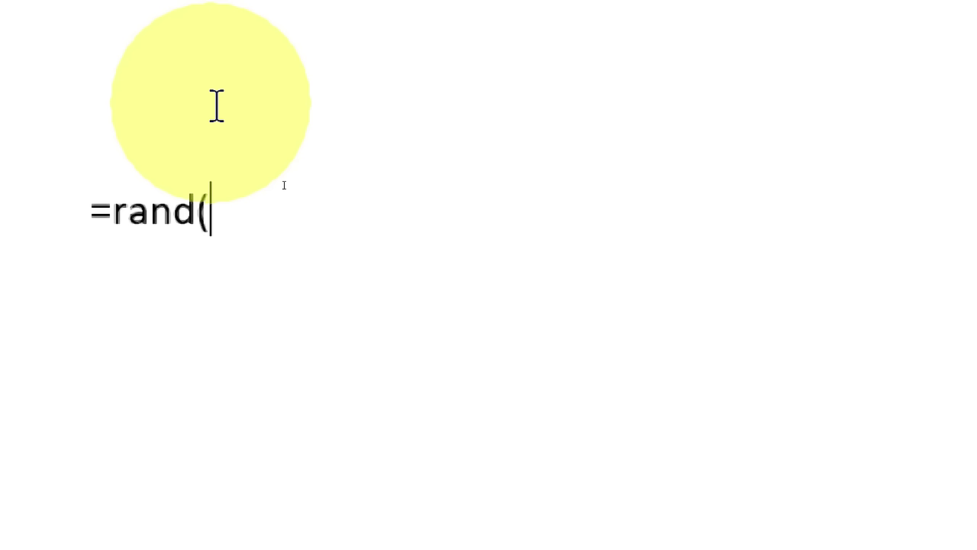
{"action": "type", "text": "250"}
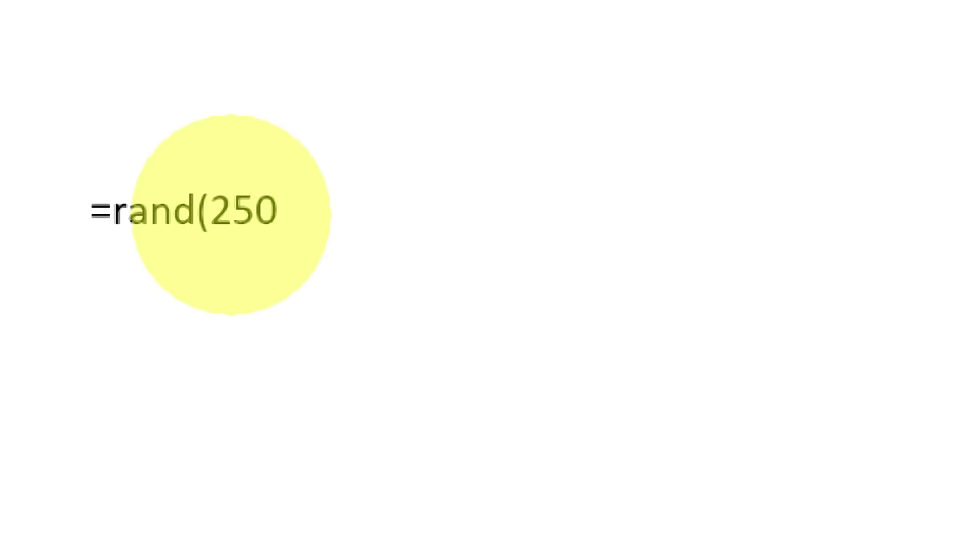
{"action": "key", "text": "BackSpace"}
{"action": "key", "text": "BackSpace"}
{"action": "key", "text": "BackSpace"}
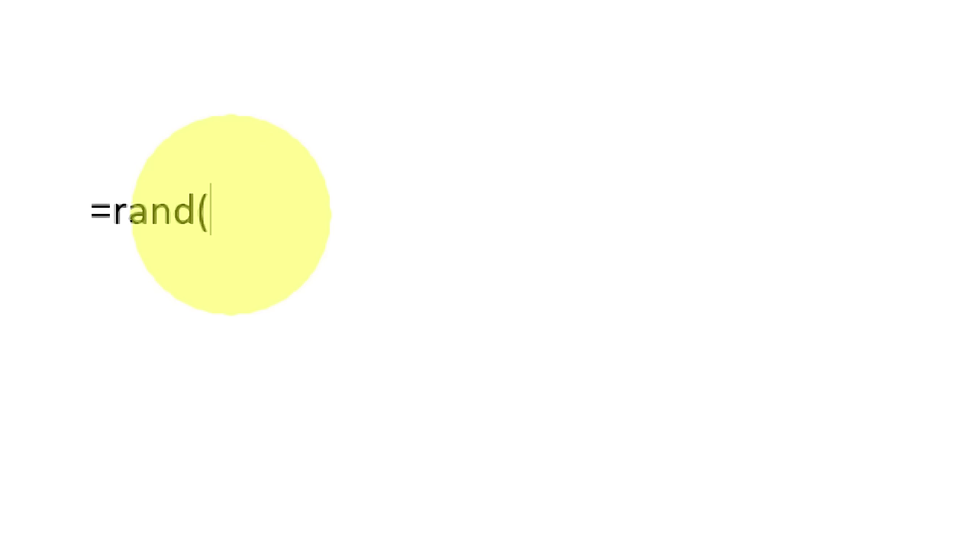
{"action": "type", "text": "50,50)"}
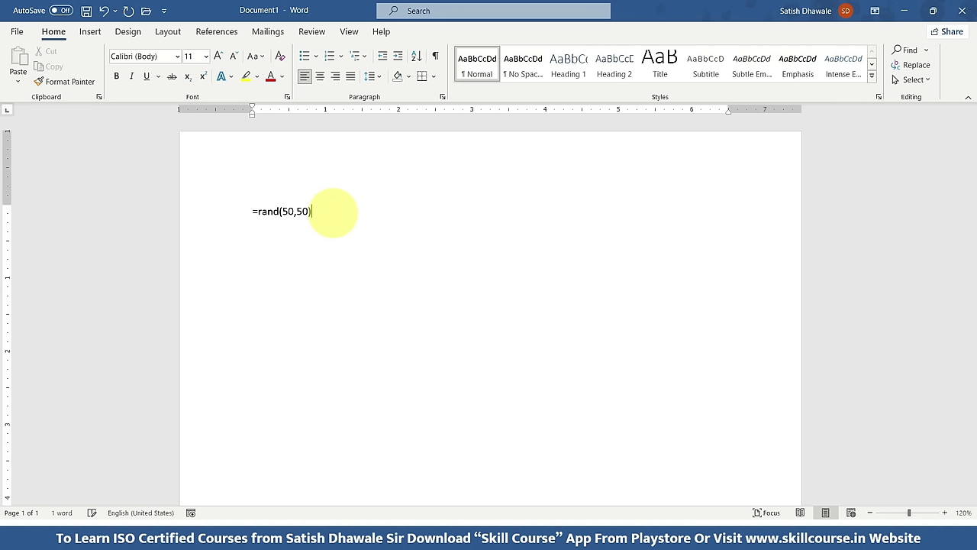
{"action": "type", "text": "9"}
{"action": "key", "text": "BackSpace"}
{"action": "key", "text": "BackSpace"}
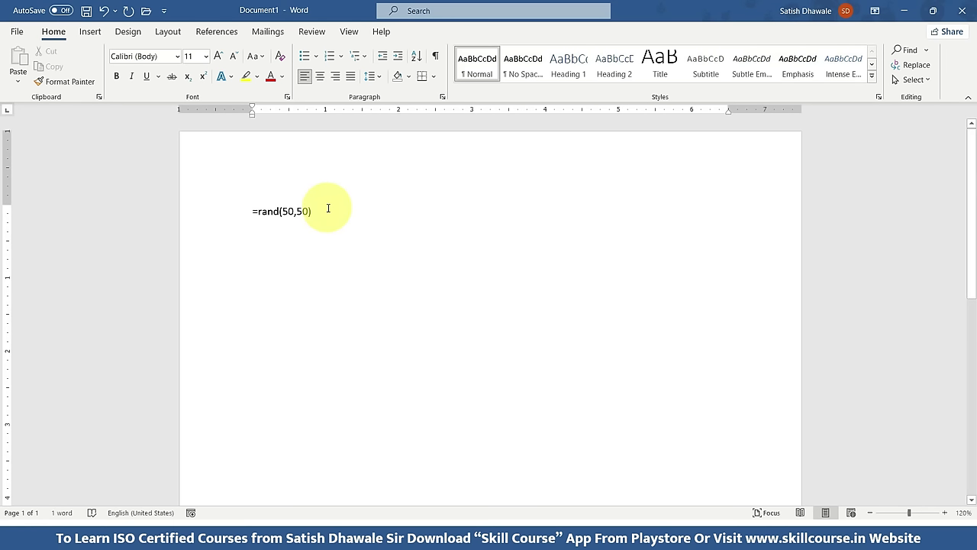
{"action": "key", "text": "Return"}
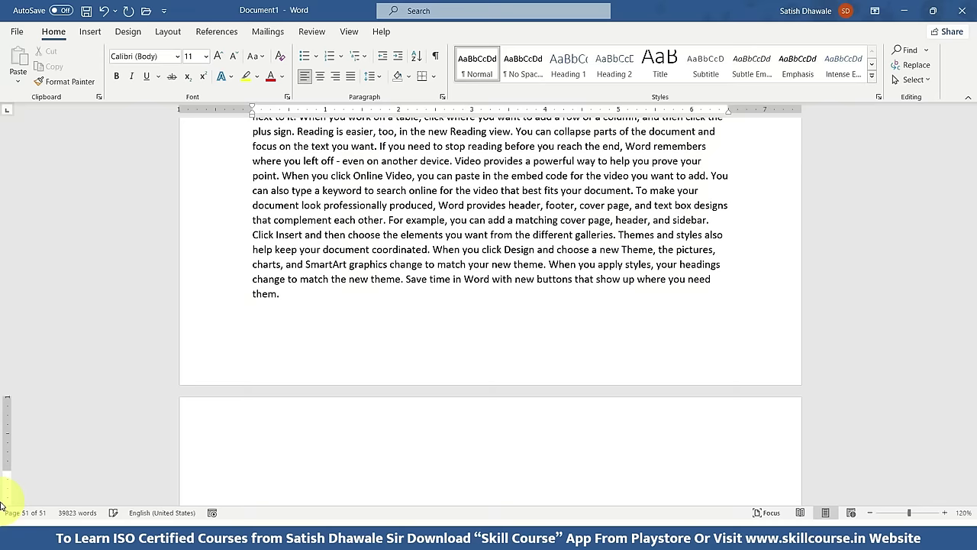
- Scroll back to the top of page 1 and place the caret before 'Video'
{"action": "left_click", "coordinate": [299, 297]}
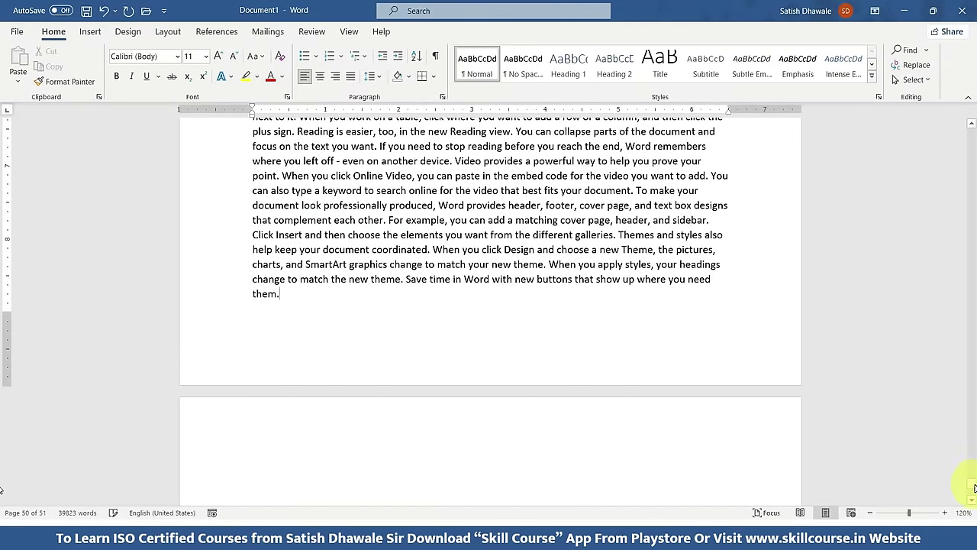
{"action": "left_click_drag", "start_coordinate": [972, 483], "coordinate": [975, 429]}
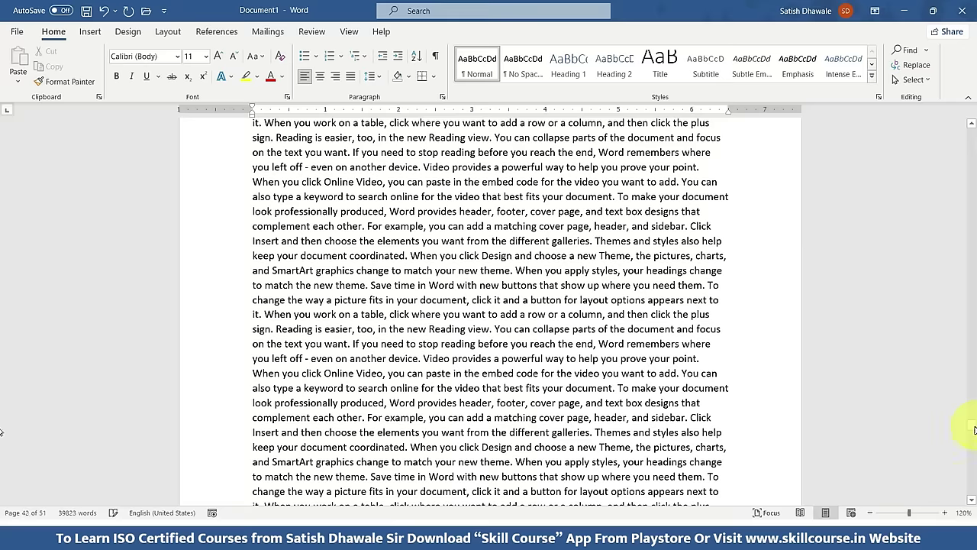
{"action": "left_click_drag", "start_coordinate": [973, 429], "coordinate": [974, 124]}
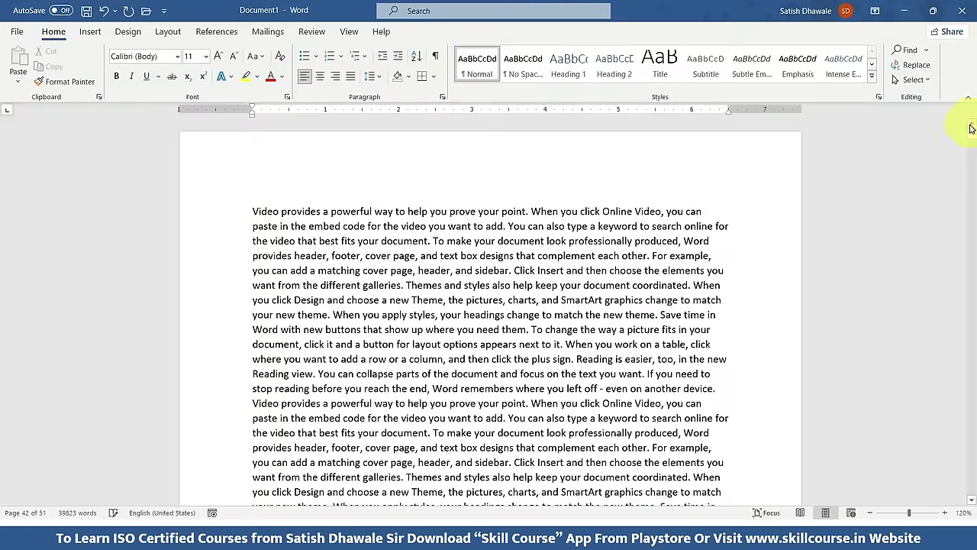
{"action": "left_click", "coordinate": [254, 210]}
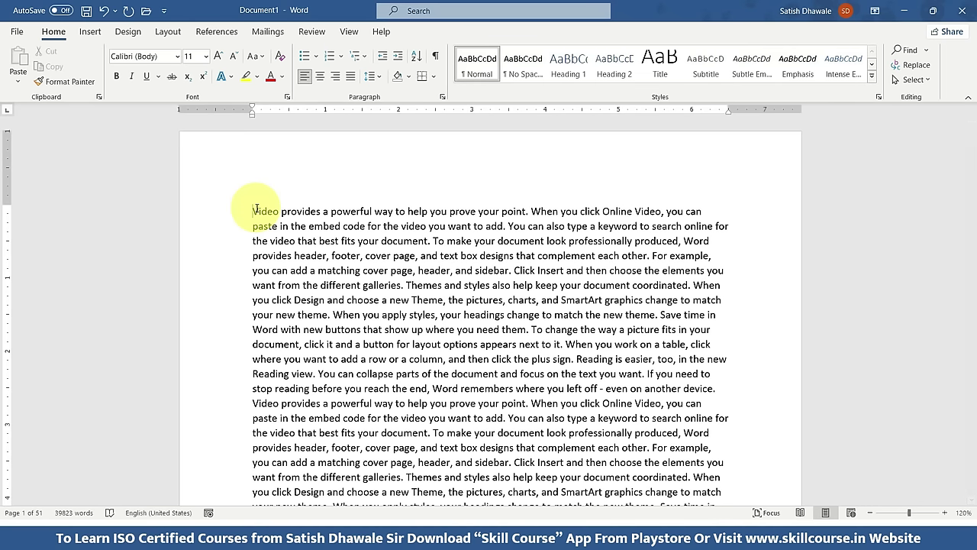
- Change the paper size to A4 (8.27" x 11.69"), reflowing the text from 51 to 49 pages
{"action": "left_click", "coordinate": [166, 32]}
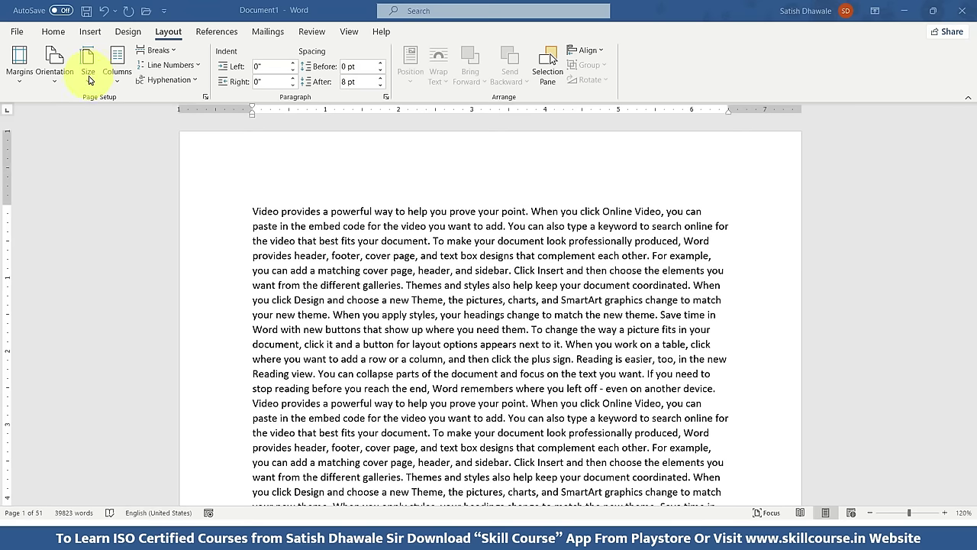
{"action": "left_click", "coordinate": [88, 77]}
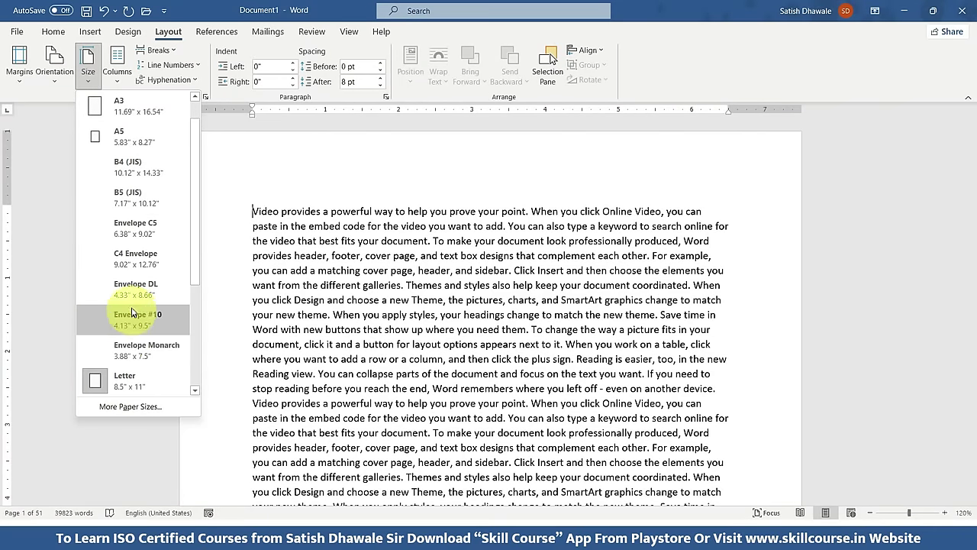
{"action": "scroll", "coordinate": [131, 134], "scroll_direction": "up", "scroll_amount": 1}
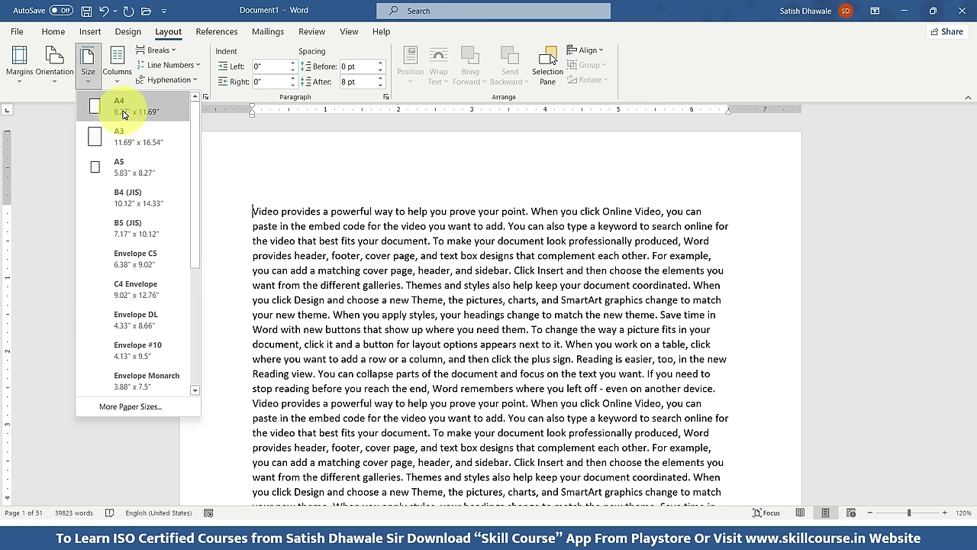
{"action": "left_click", "coordinate": [123, 113]}
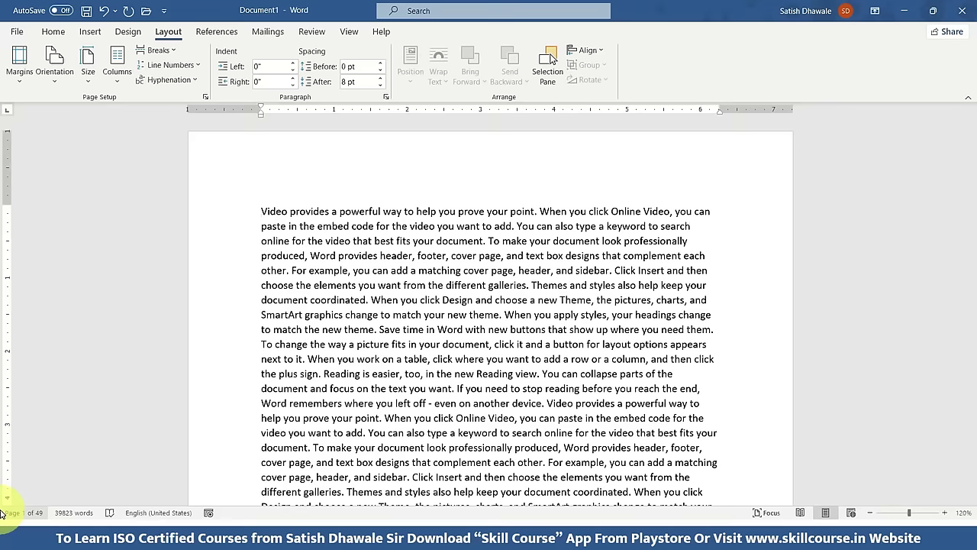
{"action": "left_click", "coordinate": [88, 68]}
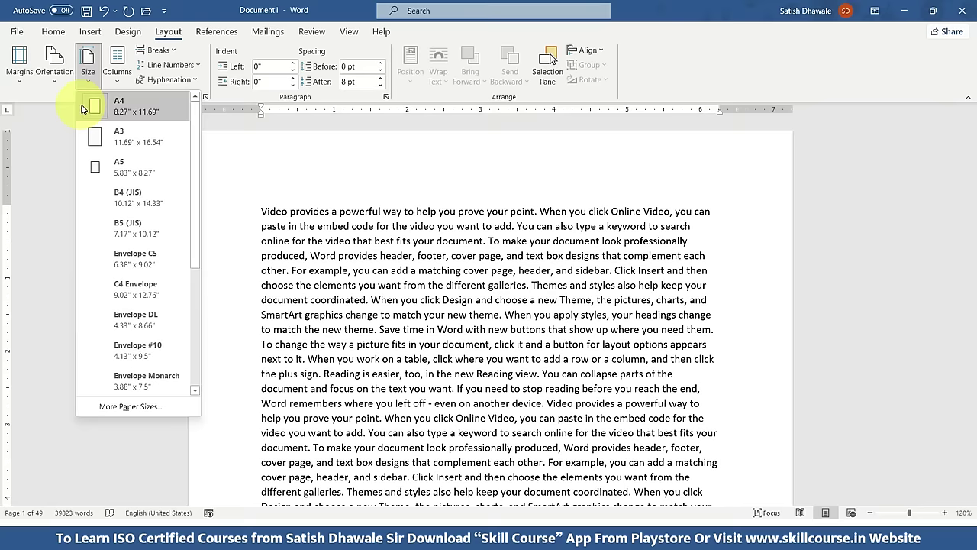
{"action": "scroll", "coordinate": [81, 282], "scroll_direction": "down", "scroll_amount": 1}
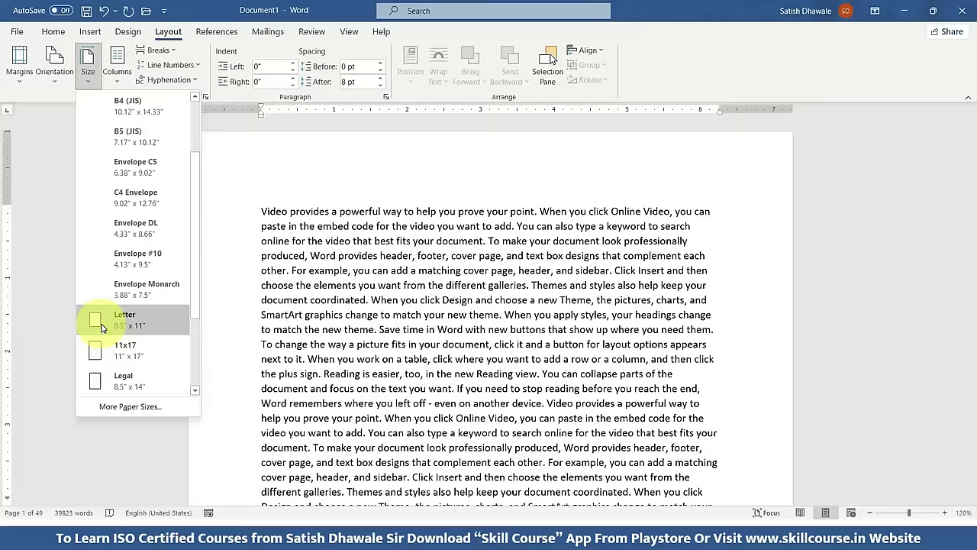
{"action": "left_click", "coordinate": [57, 110]}
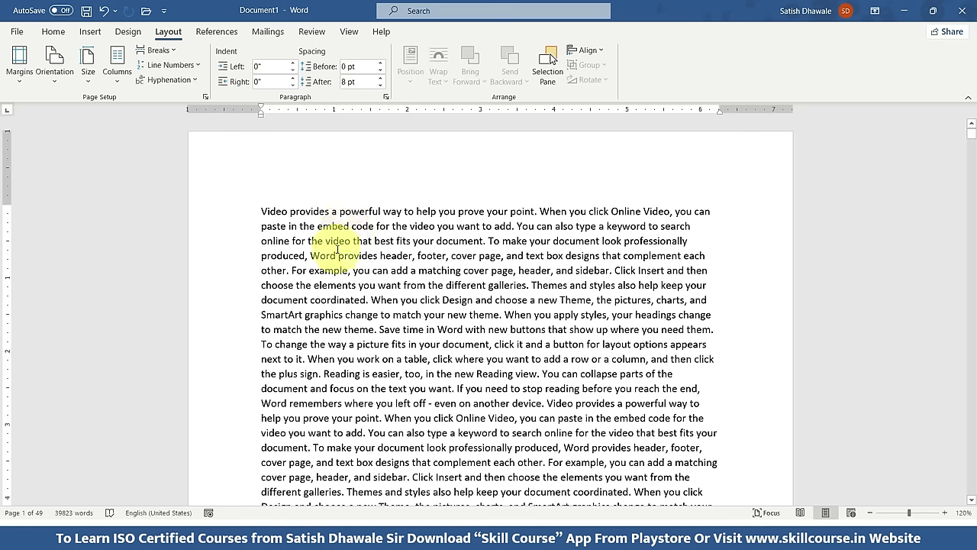
- Zoom out from 120% to 40% so four portrait pages show at once
{"action": "scroll", "coordinate": [338, 250], "scroll_direction": "down", "scroll_amount": 6, "text": "ctrl"}
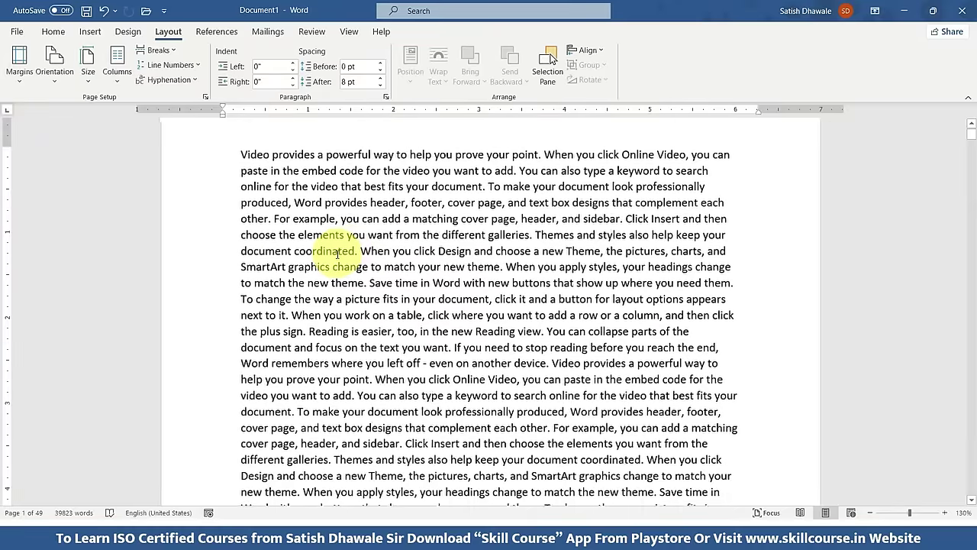
{"action": "scroll", "coordinate": [337, 254], "scroll_direction": "down", "scroll_amount": 3, "text": "ctrl"}
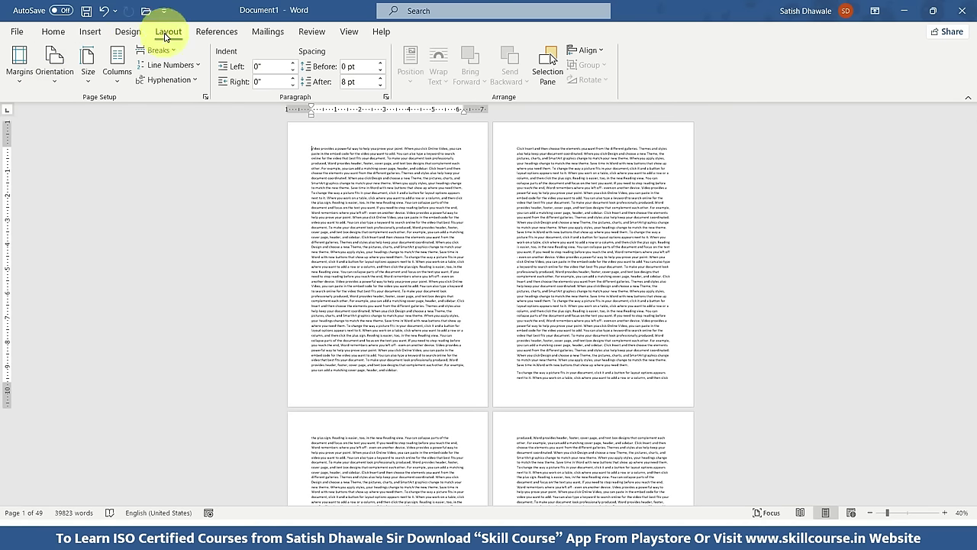
{"action": "left_click", "coordinate": [47, 82]}
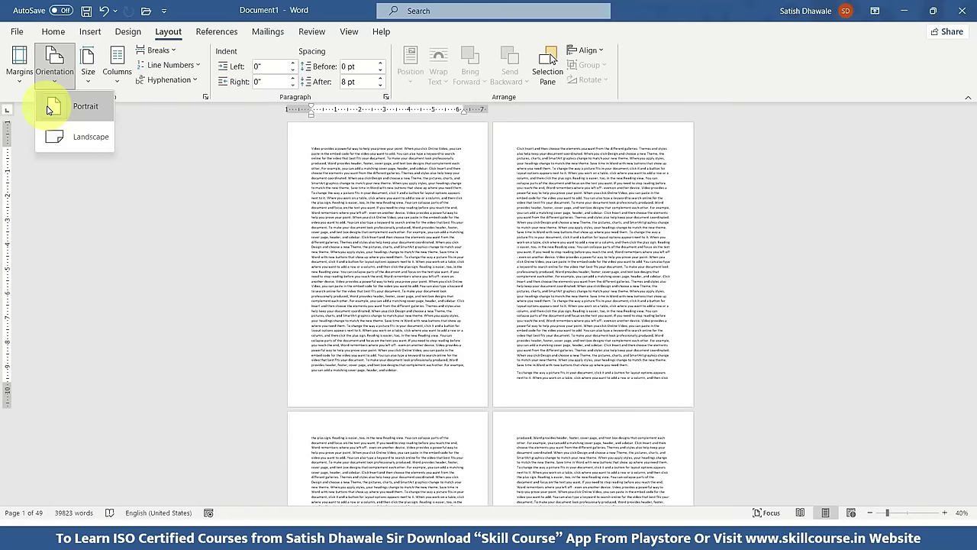
{"action": "left_click", "coordinate": [53, 136]}
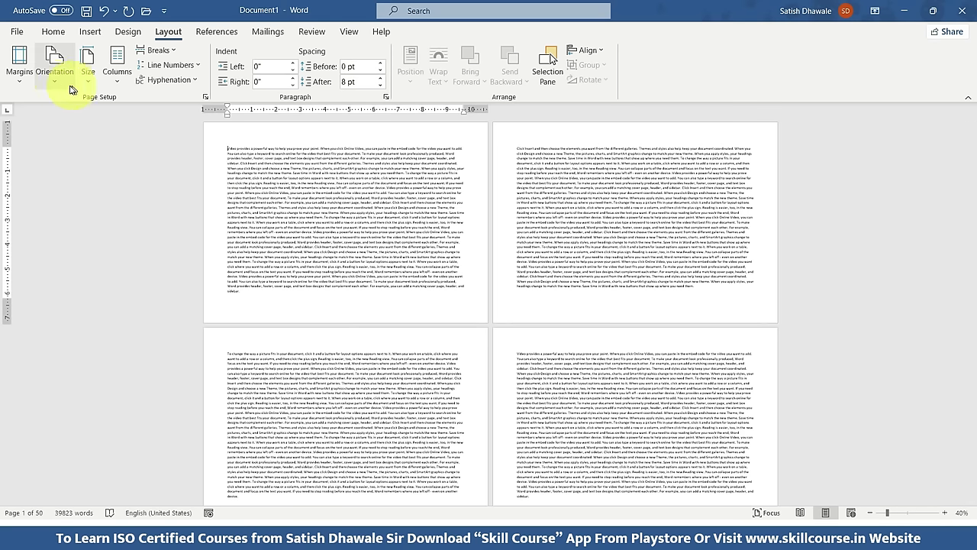
{"action": "left_click", "coordinate": [55, 77]}
{"action": "left_click", "coordinate": [64, 113]}
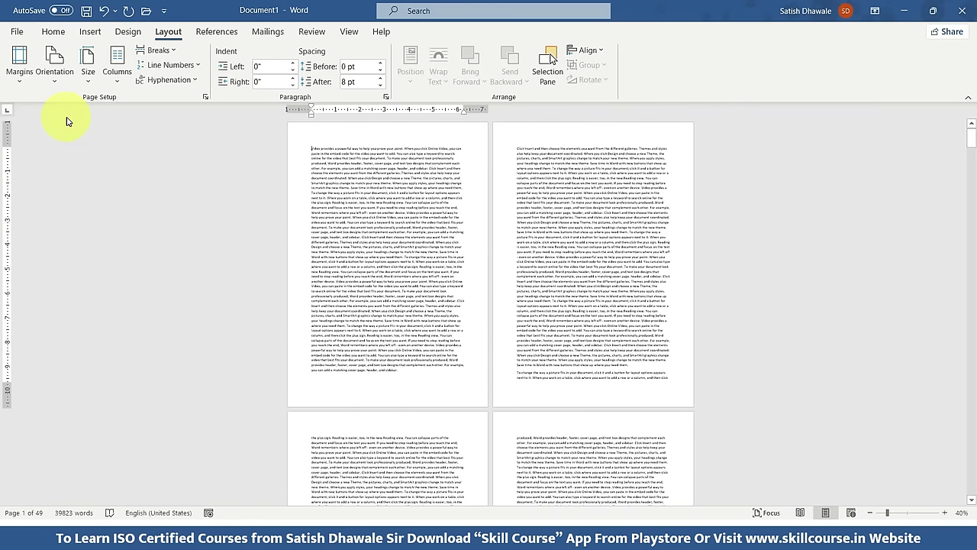
{"action": "left_click", "coordinate": [55, 75]}
{"action": "left_click", "coordinate": [57, 141]}
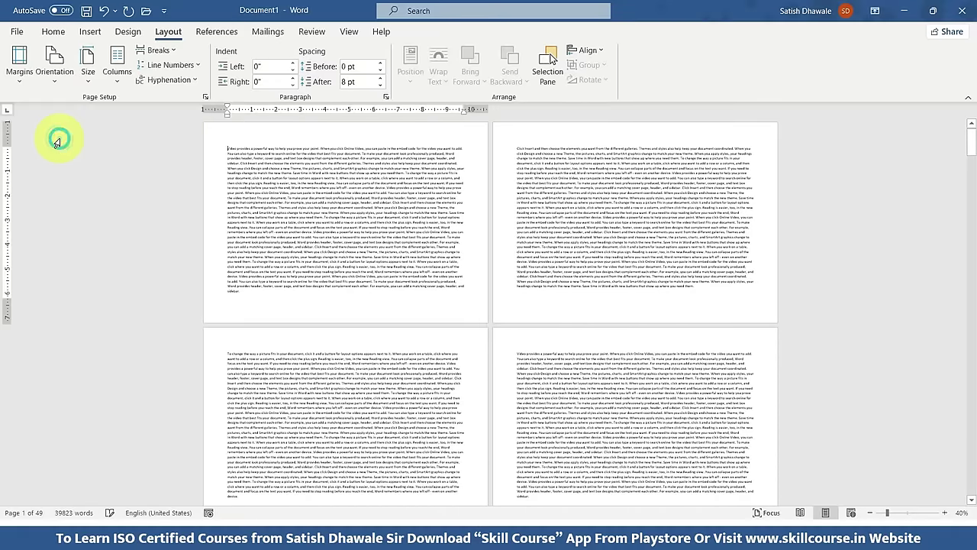
{"action": "left_click", "coordinate": [55, 75]}
{"action": "left_click", "coordinate": [55, 115]}
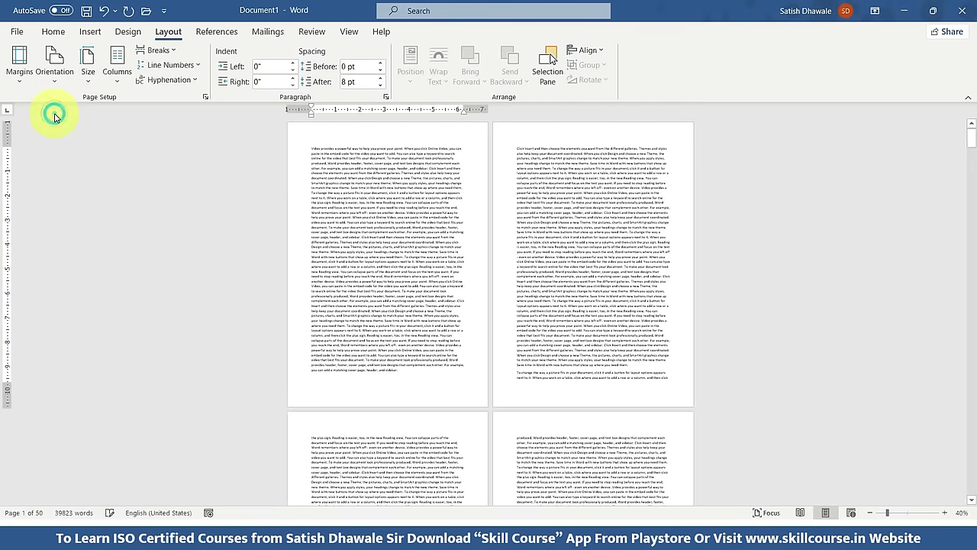
{"action": "left_click", "coordinate": [55, 76]}
{"action": "left_click", "coordinate": [58, 136]}
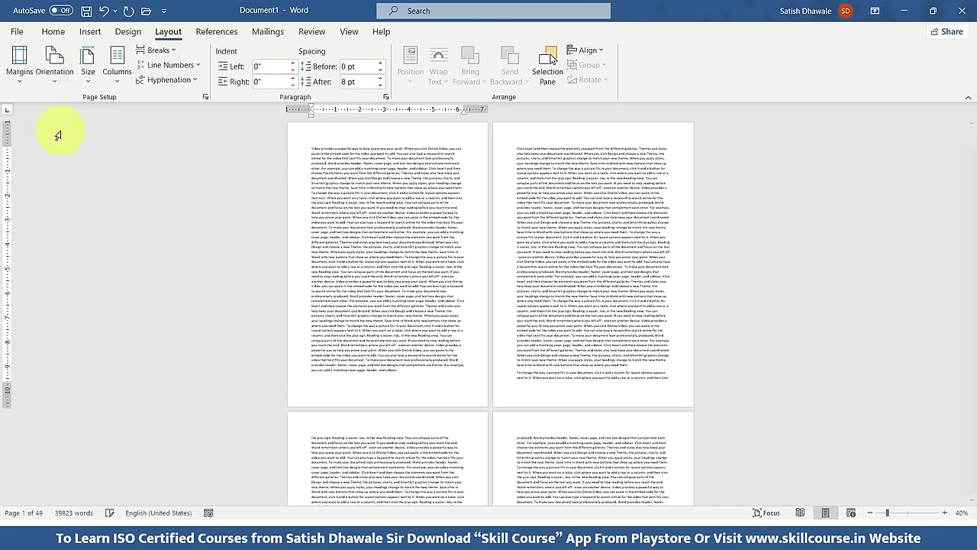
{"action": "left_click", "coordinate": [55, 74]}
{"action": "left_click", "coordinate": [51, 106]}
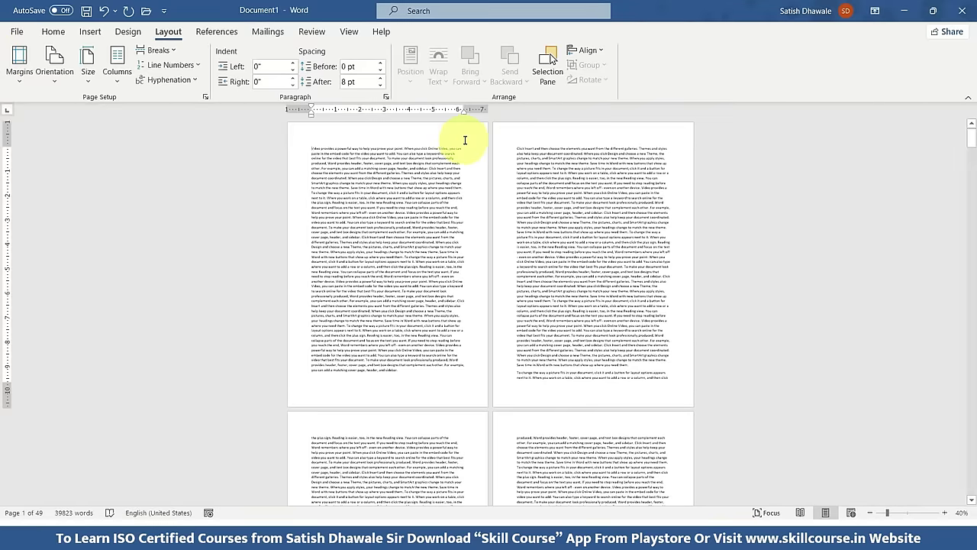
- Zoom in to 80%, scroll down through the pages, then return to the top
{"action": "scroll", "coordinate": [452, 126], "scroll_direction": "up", "scroll_amount": 4, "text": "ctrl"}
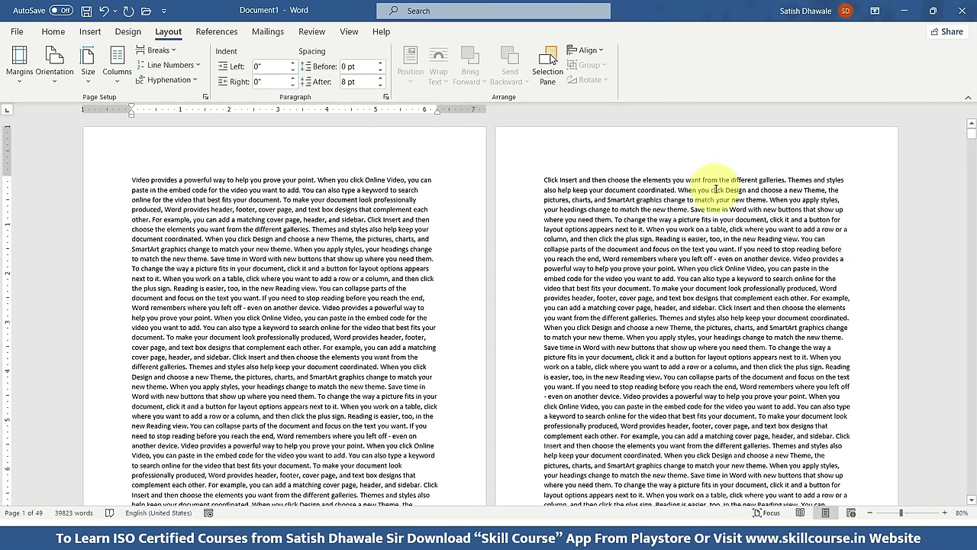
{"action": "scroll", "coordinate": [716, 189], "scroll_direction": "down", "scroll_amount": 10}
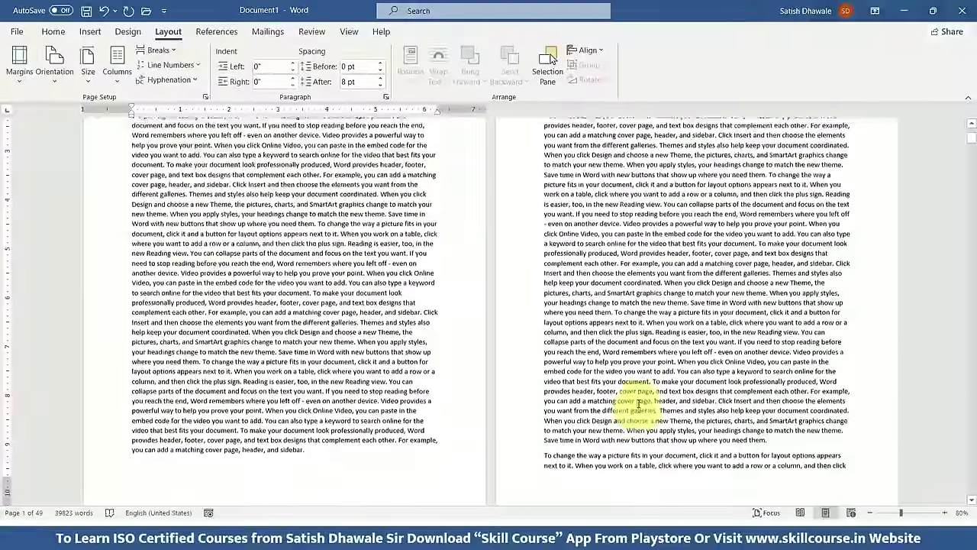
{"action": "scroll", "coordinate": [639, 405], "scroll_direction": "up", "scroll_amount": 6}
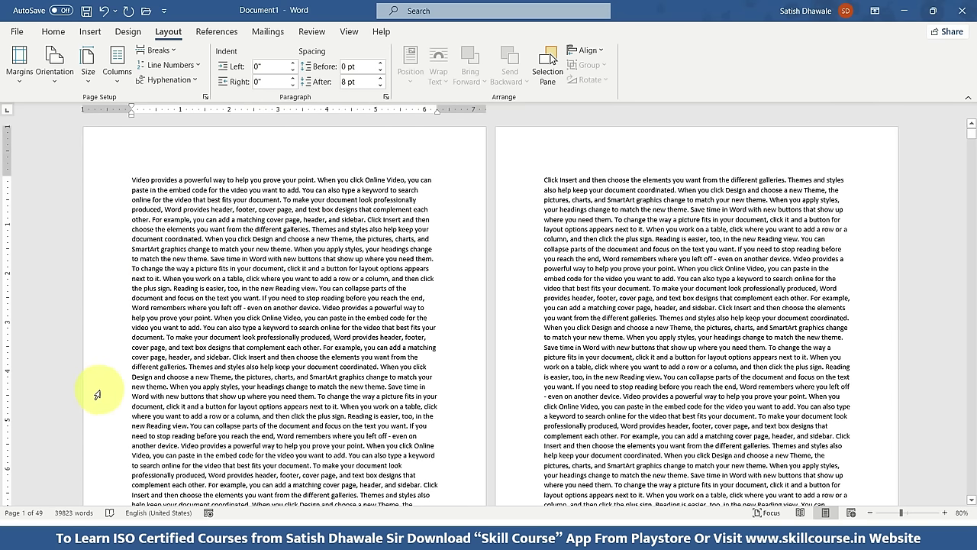
{"action": "left_click", "coordinate": [14, 79]}
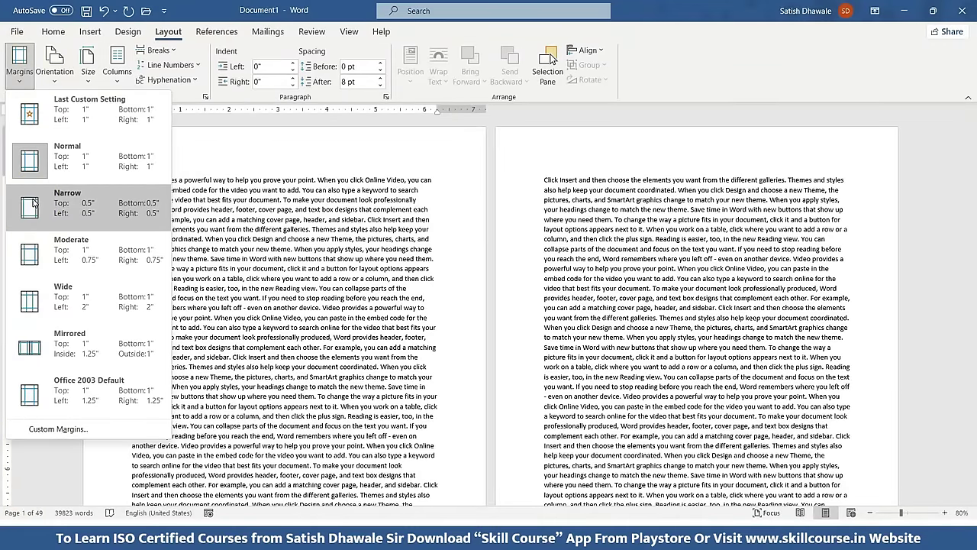
{"action": "left_click", "coordinate": [38, 216]}
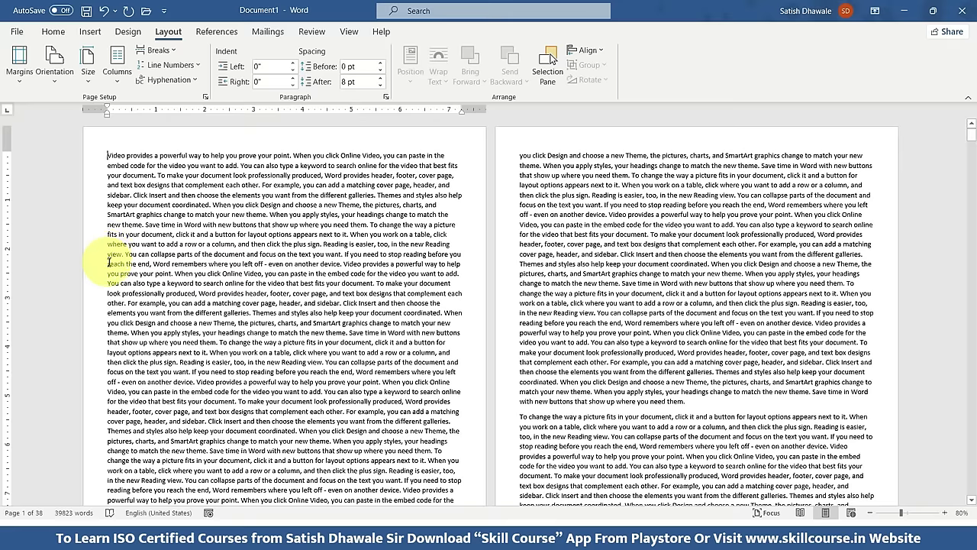
{"action": "left_click", "coordinate": [35, 81]}
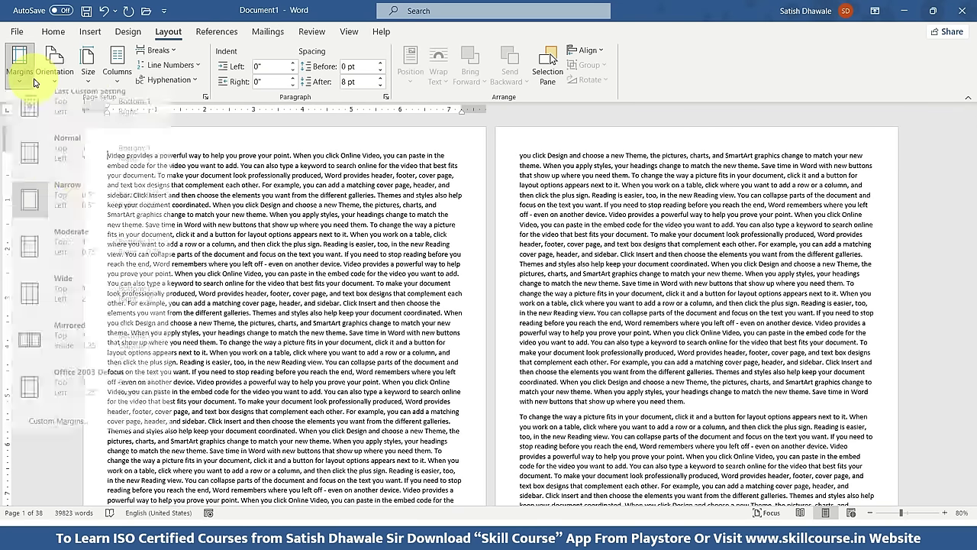
{"action": "left_click", "coordinate": [32, 172]}
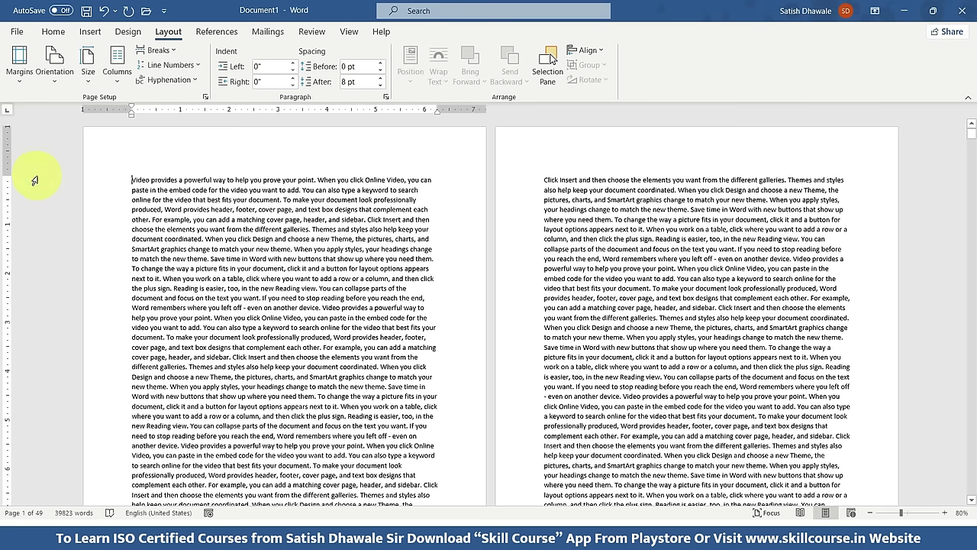
{"action": "left_click", "coordinate": [22, 85]}
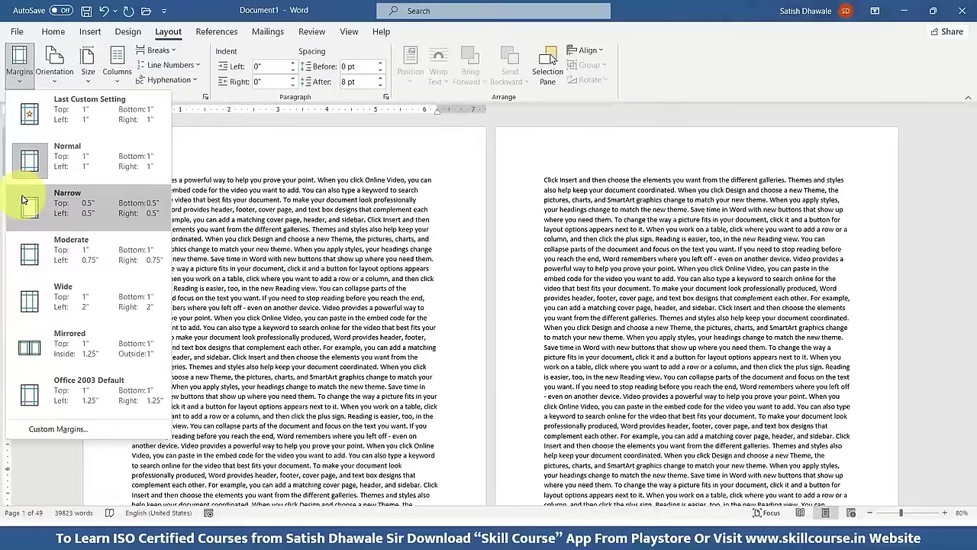
{"action": "key", "text": "Escape"}
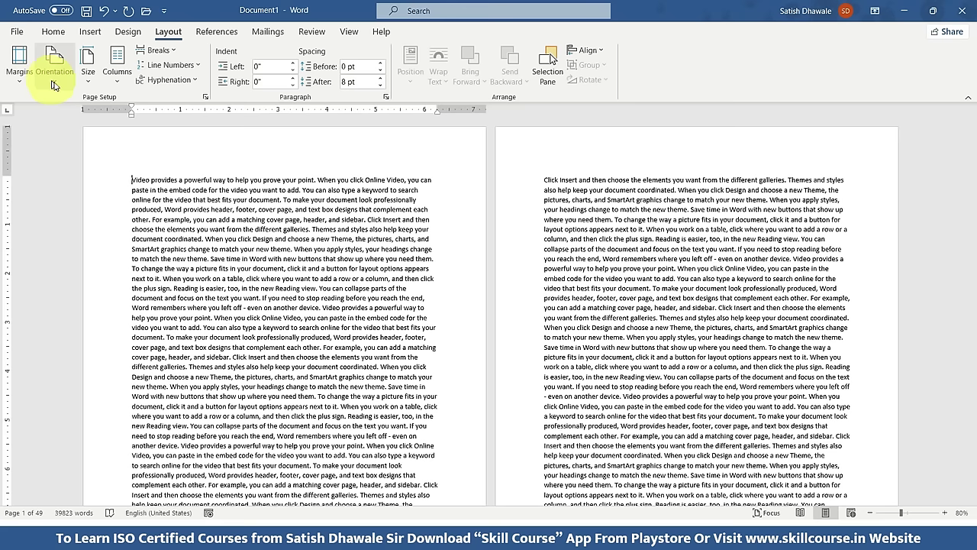
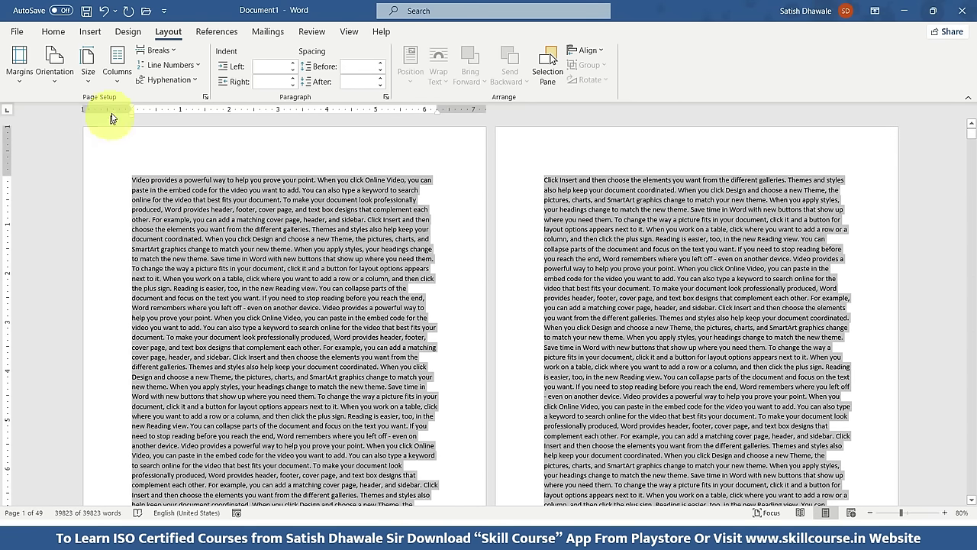
- Reflow the sample text into three columns, then settle on two columns
{"action": "left_click", "coordinate": [118, 83]}
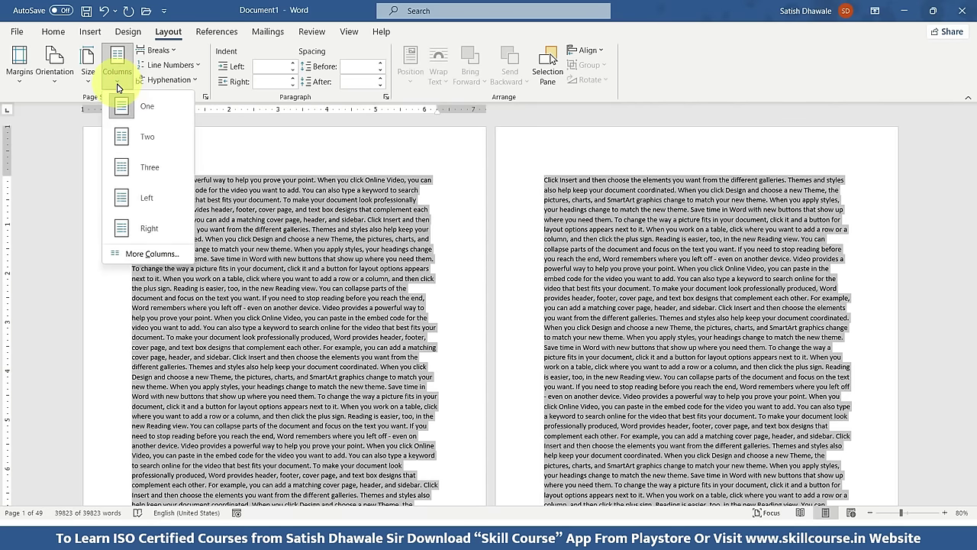
{"action": "left_click", "coordinate": [125, 171]}
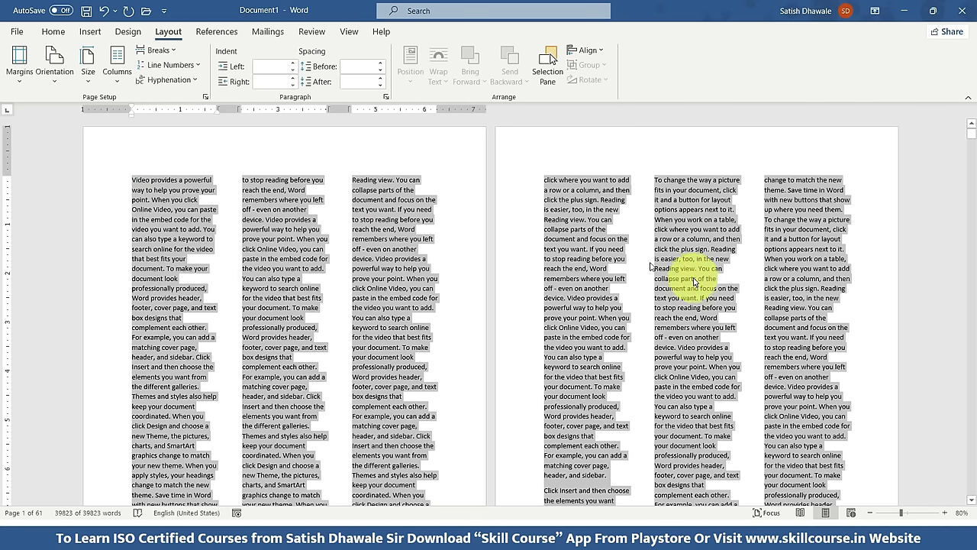
{"action": "left_click", "coordinate": [116, 65]}
{"action": "left_click", "coordinate": [132, 145]}
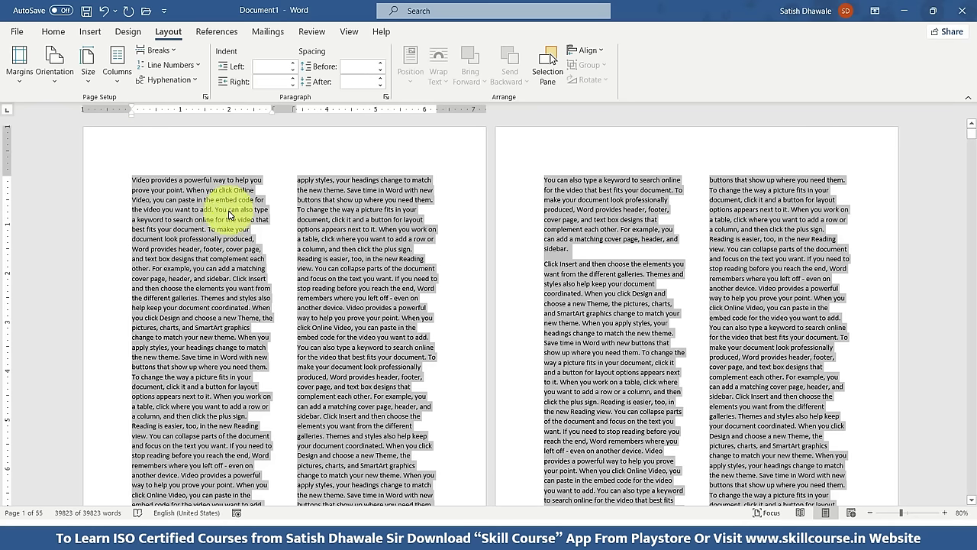
{"action": "scroll", "coordinate": [229, 213], "scroll_direction": "up", "scroll_amount": 1, "text": "ctrl"}
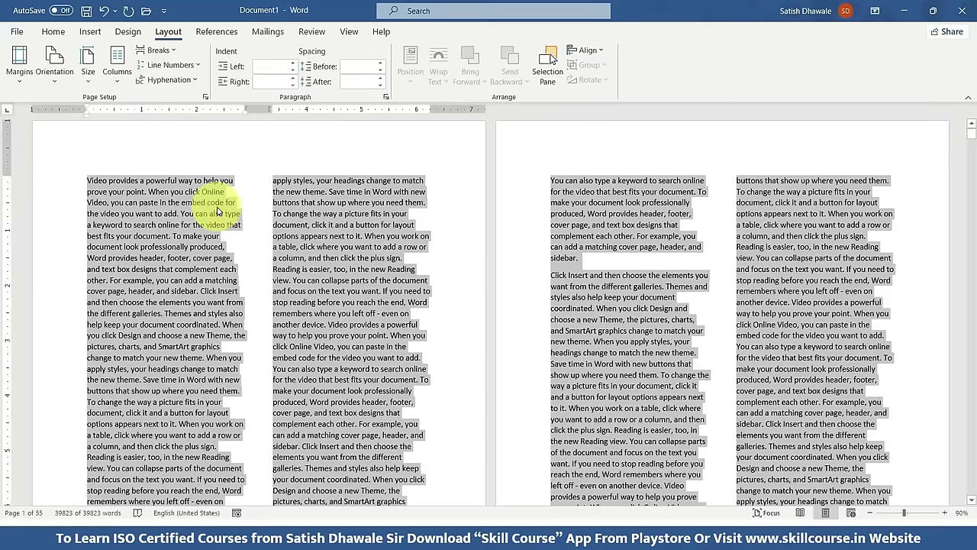
{"action": "scroll", "coordinate": [221, 218], "scroll_direction": "up", "scroll_amount": 1}
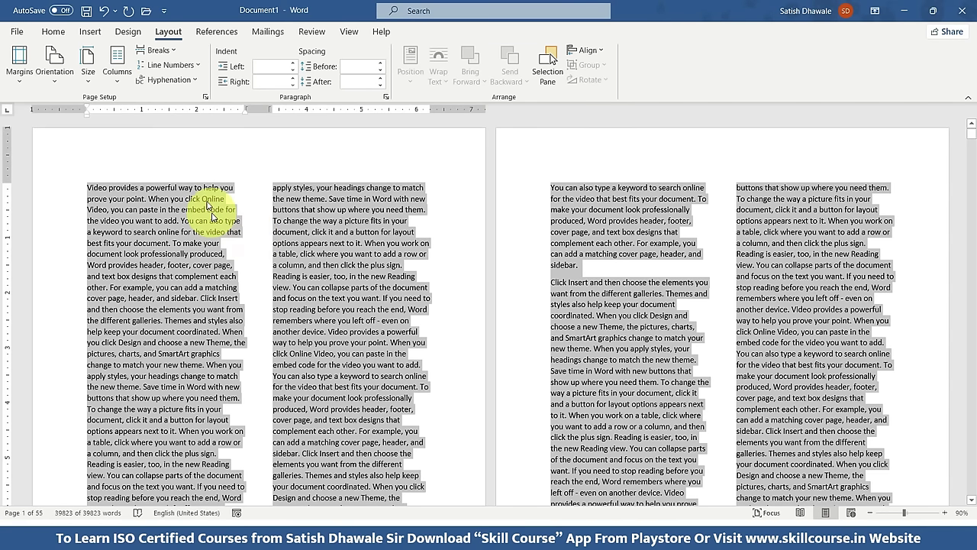
{"action": "left_click", "coordinate": [53, 33]}
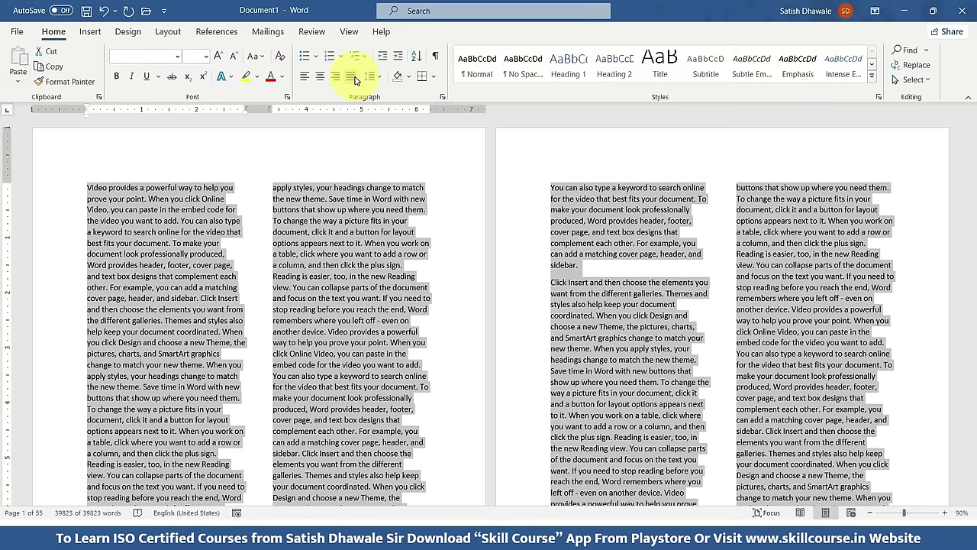
- Try justified, right and centred alignment on the two-column text, finishing with Align Left
{"action": "left_click", "coordinate": [353, 79]}
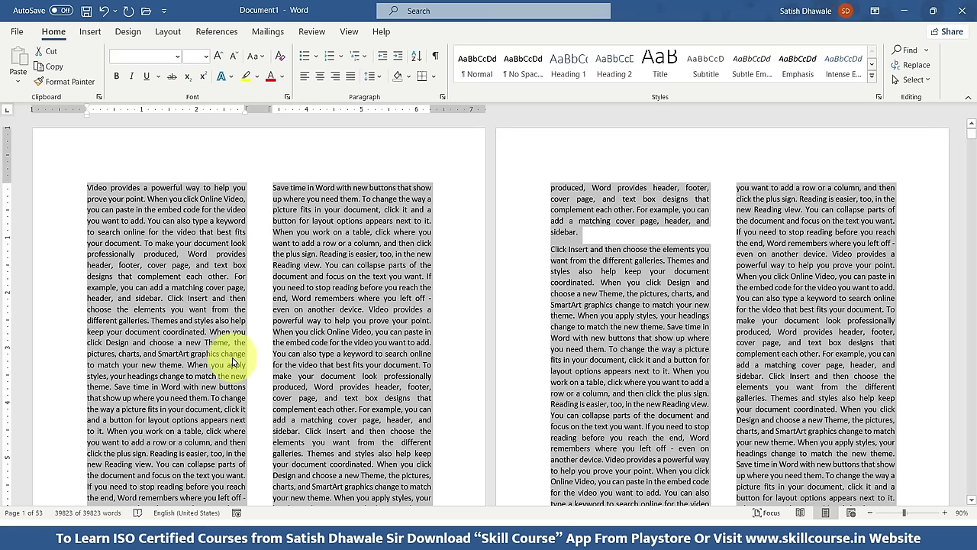
{"action": "left_click", "coordinate": [304, 81]}
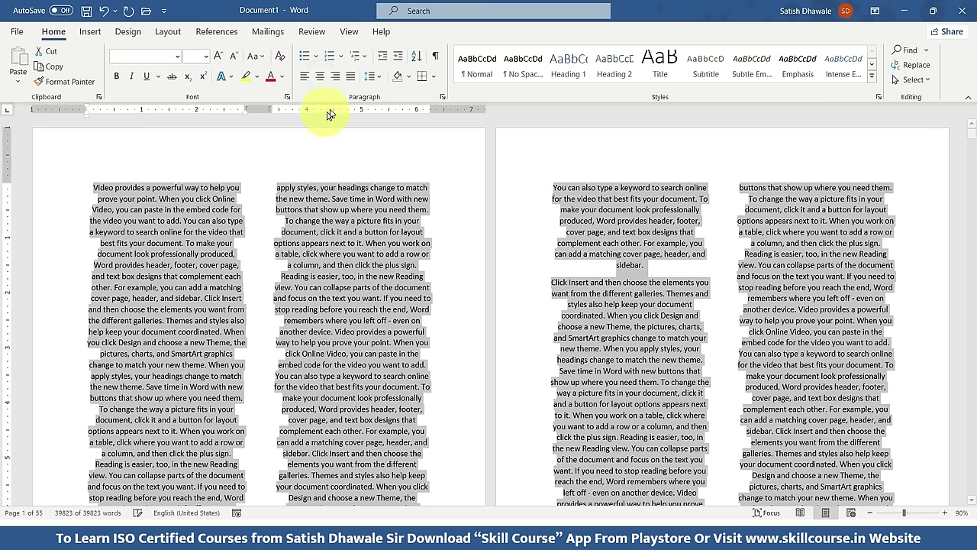
{"action": "left_click", "coordinate": [334, 77]}
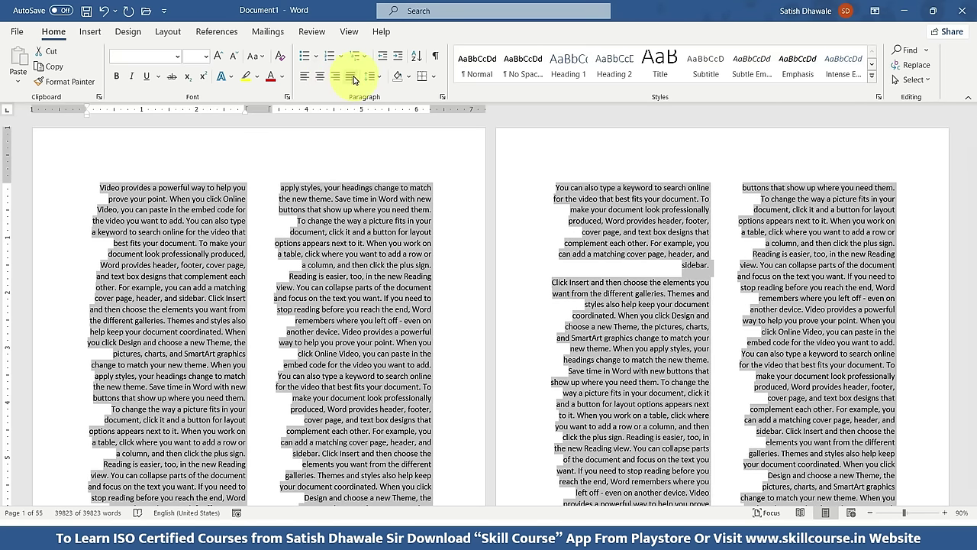
{"action": "left_click", "coordinate": [319, 77]}
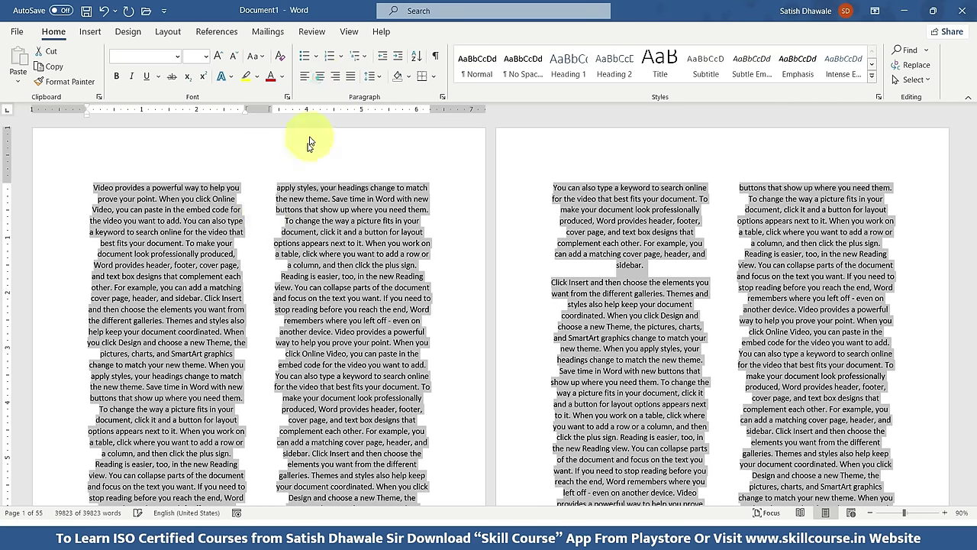
{"action": "left_click", "coordinate": [351, 77]}
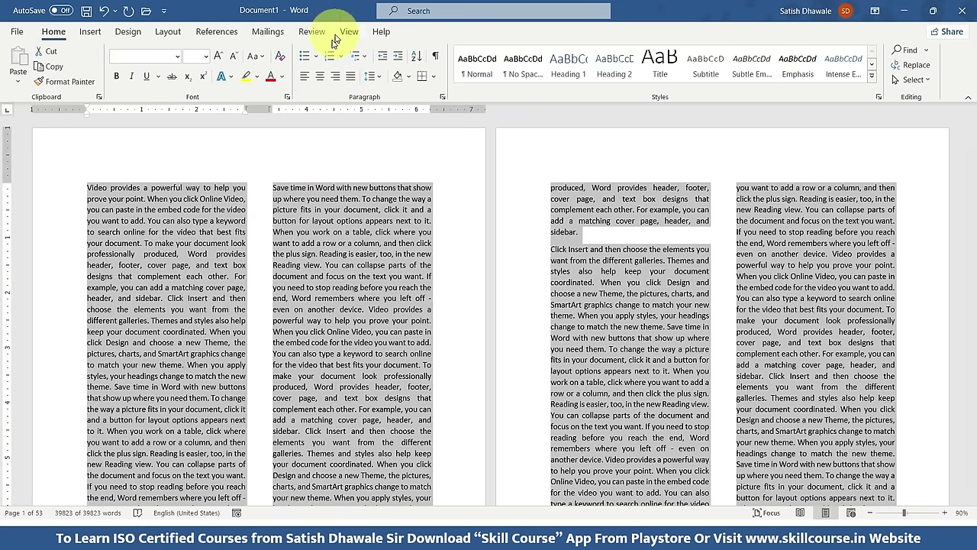
{"action": "left_click", "coordinate": [313, 82]}
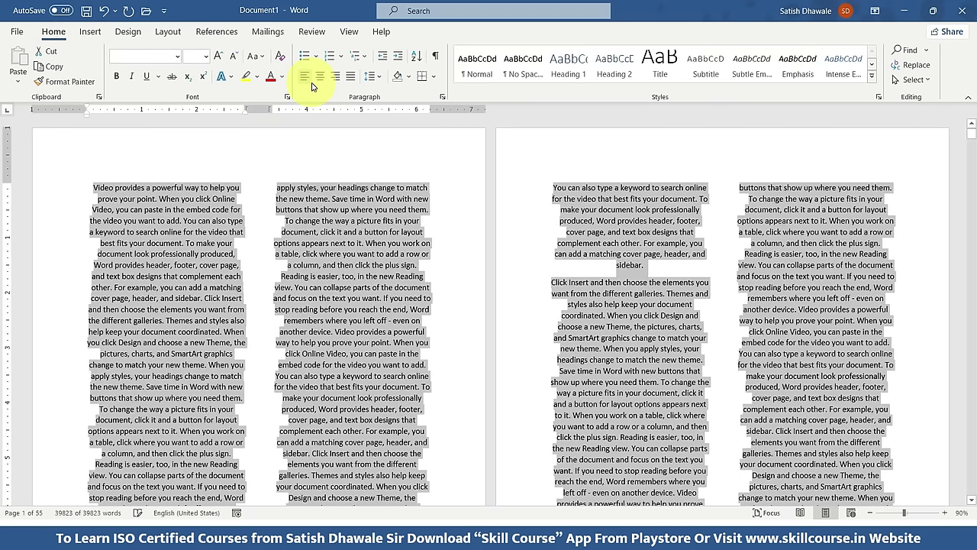
{"action": "key", "text": "ctrl+r"}
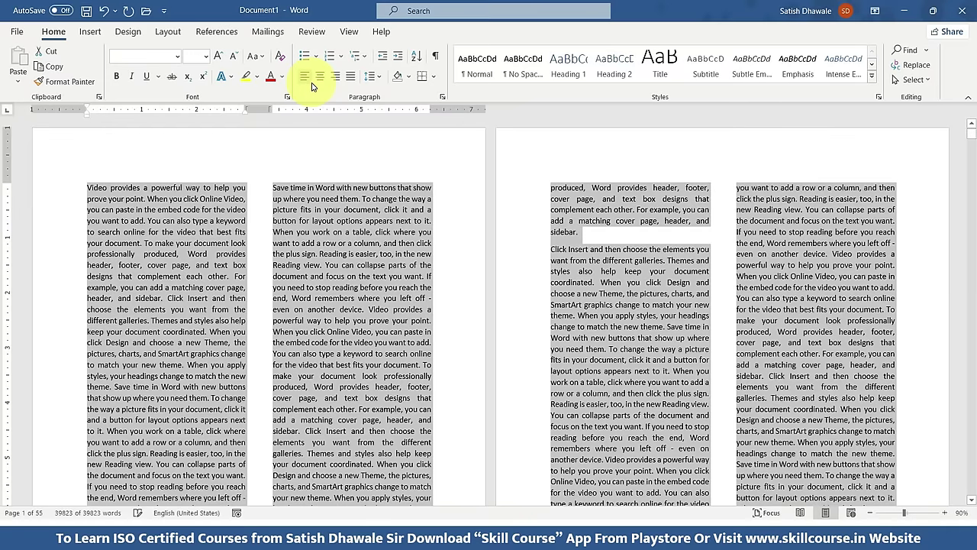
{"action": "left_click", "coordinate": [301, 79]}
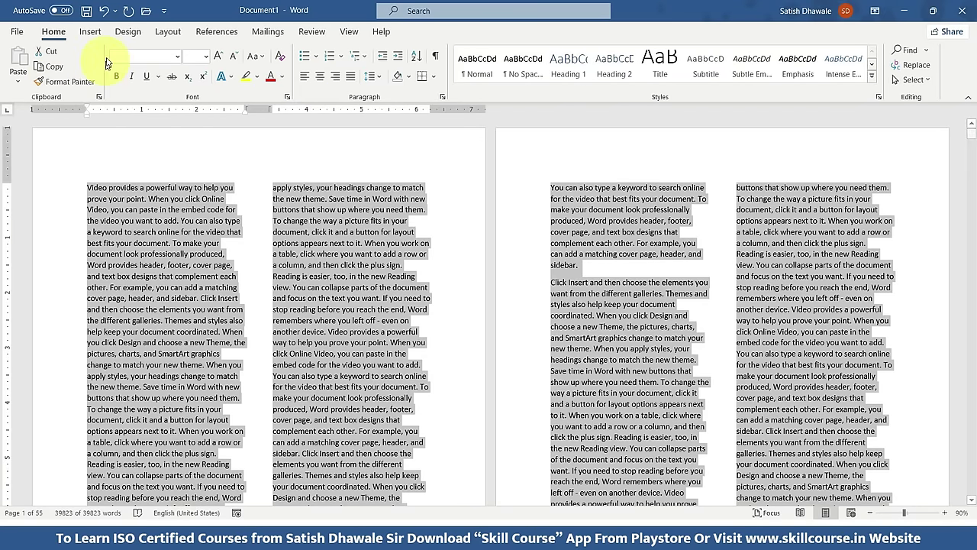
- Return the sample text to a single column
{"action": "left_click", "coordinate": [166, 31]}
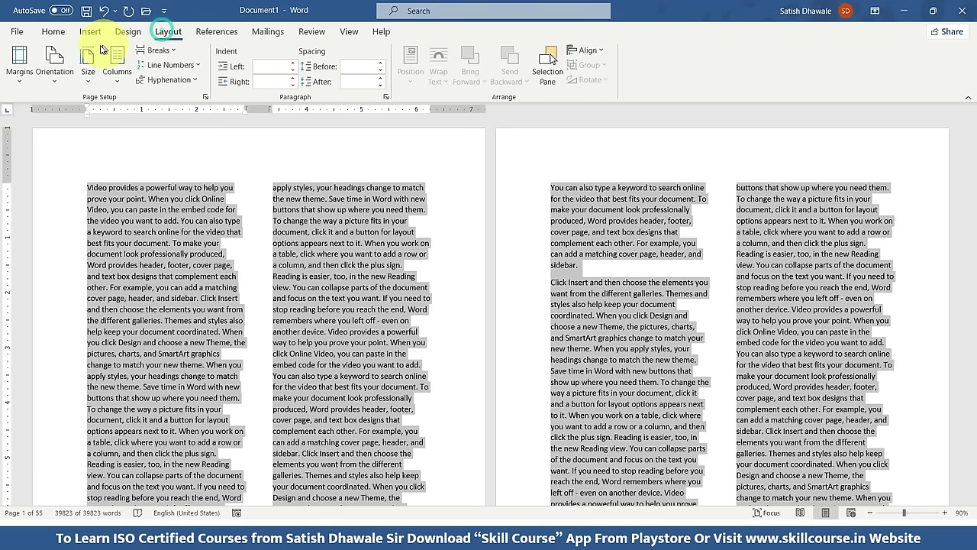
{"action": "left_click", "coordinate": [121, 79]}
{"action": "left_click", "coordinate": [128, 108]}
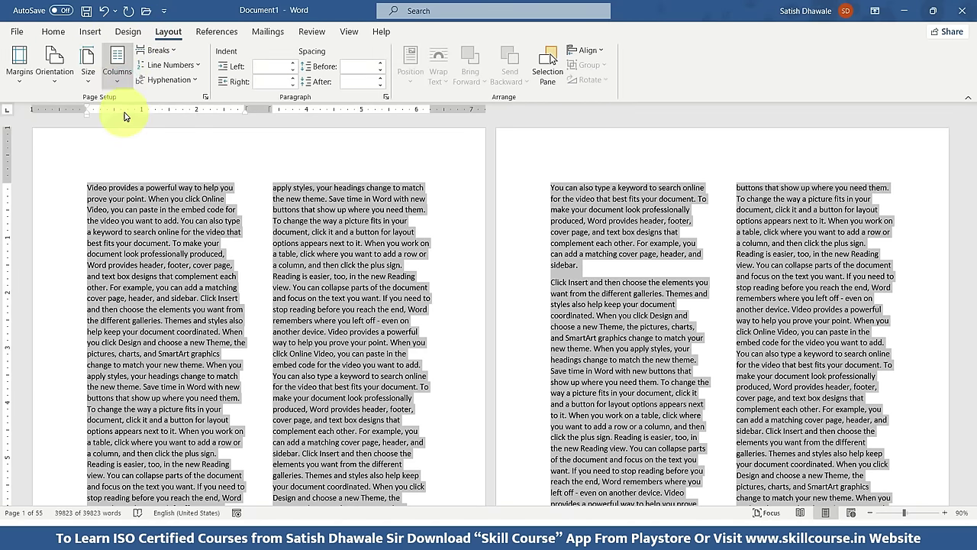
{"action": "scroll", "coordinate": [99, 200], "scroll_direction": "up", "scroll_amount": 3, "text": "ctrl"}
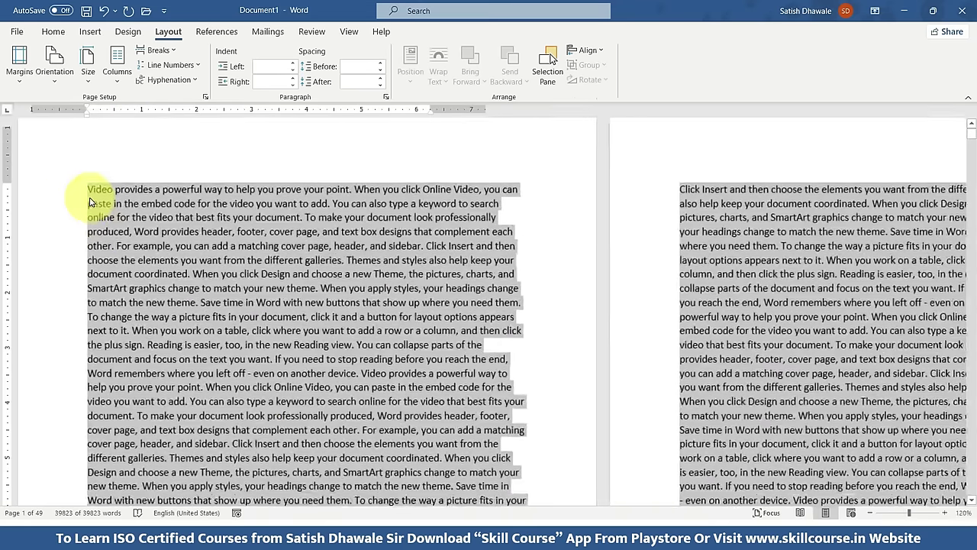
{"action": "scroll", "coordinate": [297, 198], "scroll_direction": "up", "scroll_amount": 4, "text": "ctrl"}
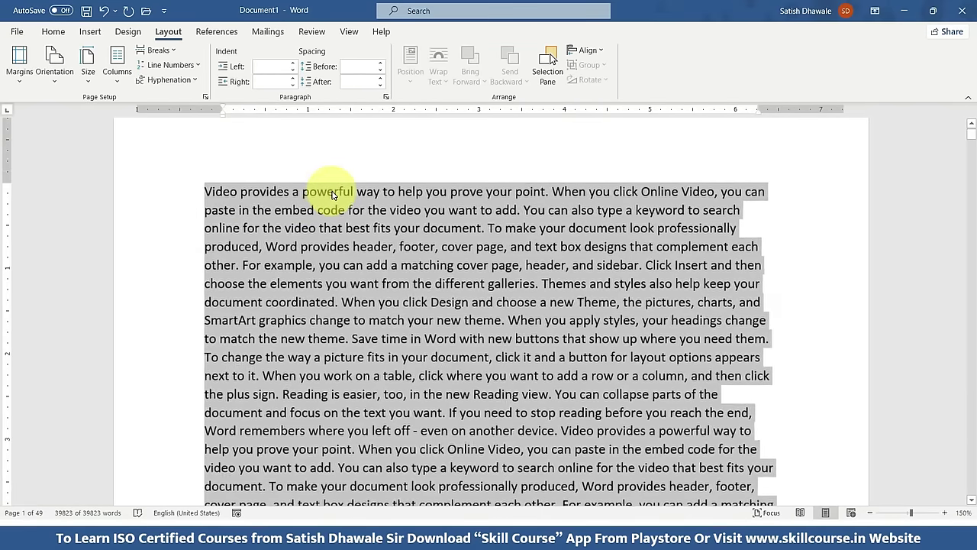
- Set custom Top, Bottom, Left and Right margins to 0, ignoring the printable-area warning
{"action": "left_click", "coordinate": [19, 63]}
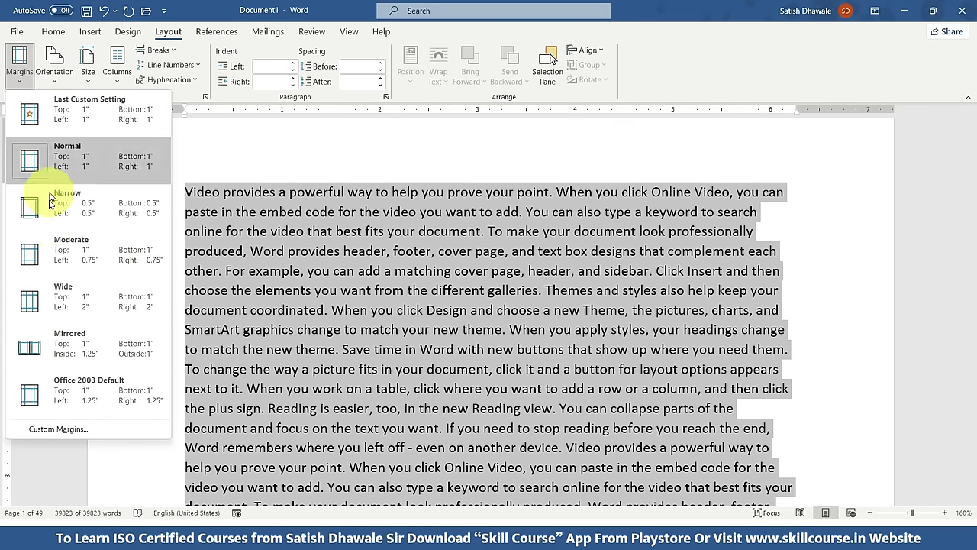
{"action": "left_click", "coordinate": [39, 431]}
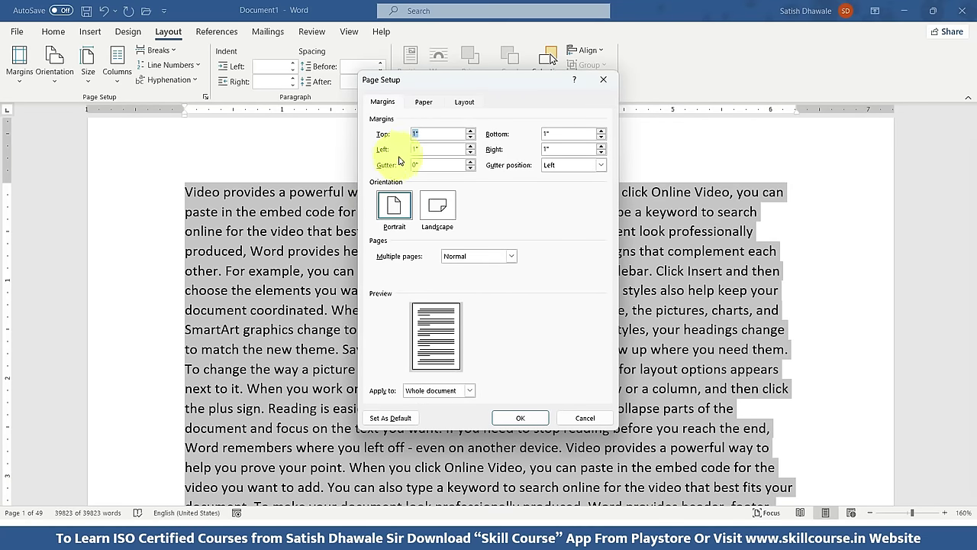
{"action": "left_click_drag", "start_coordinate": [423, 133], "coordinate": [376, 134]}
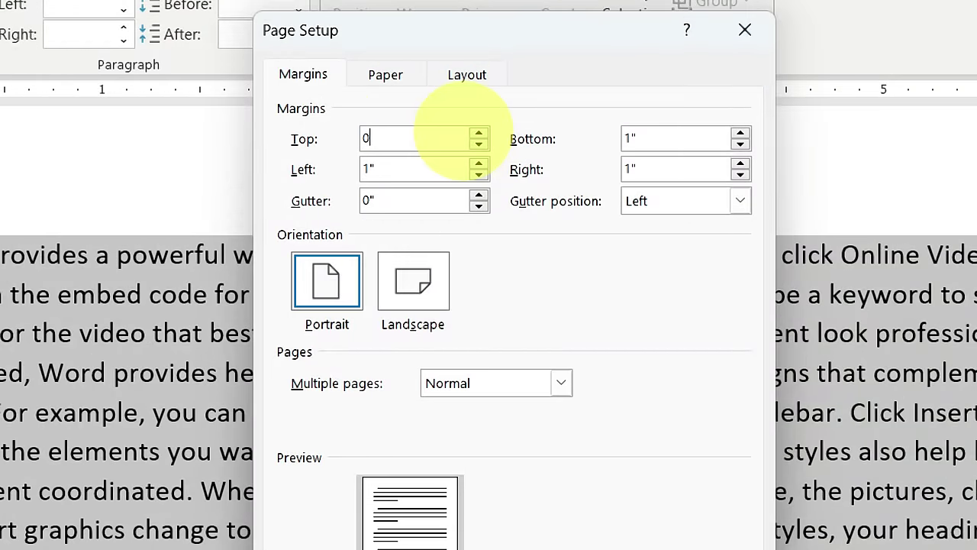
{"action": "key", "text": "Tab"}
{"action": "key", "text": "Tab"}
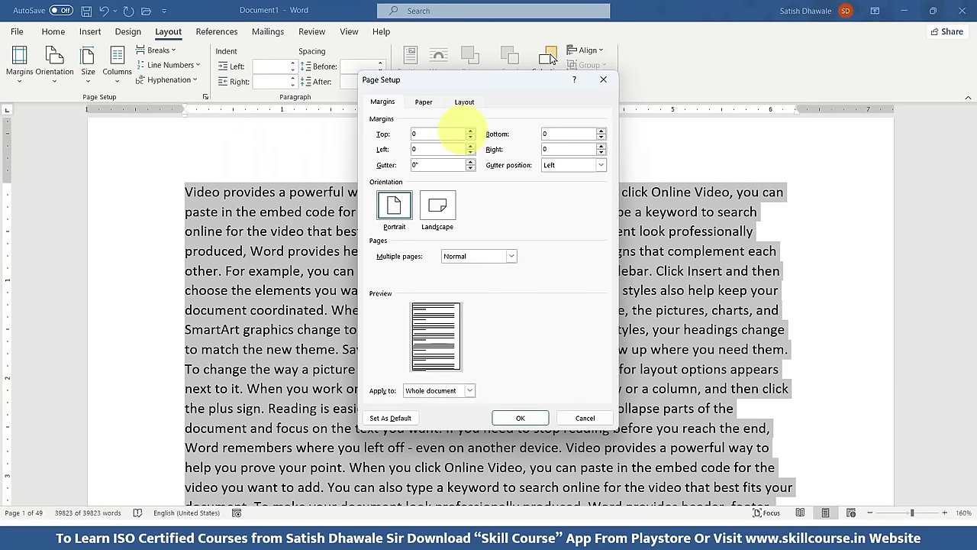
{"action": "left_click", "coordinate": [441, 133]}
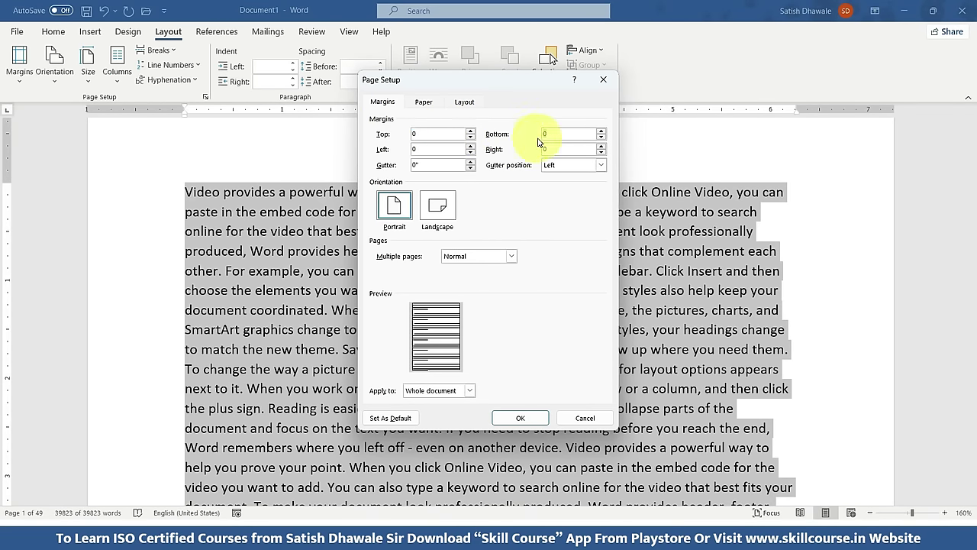
{"action": "left_click", "coordinate": [577, 135]}
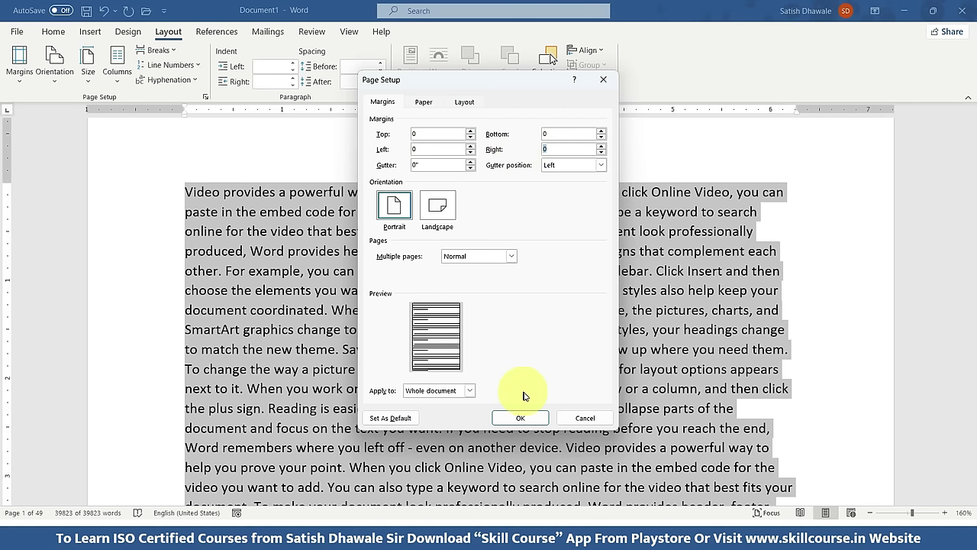
{"action": "left_click", "coordinate": [525, 421]}
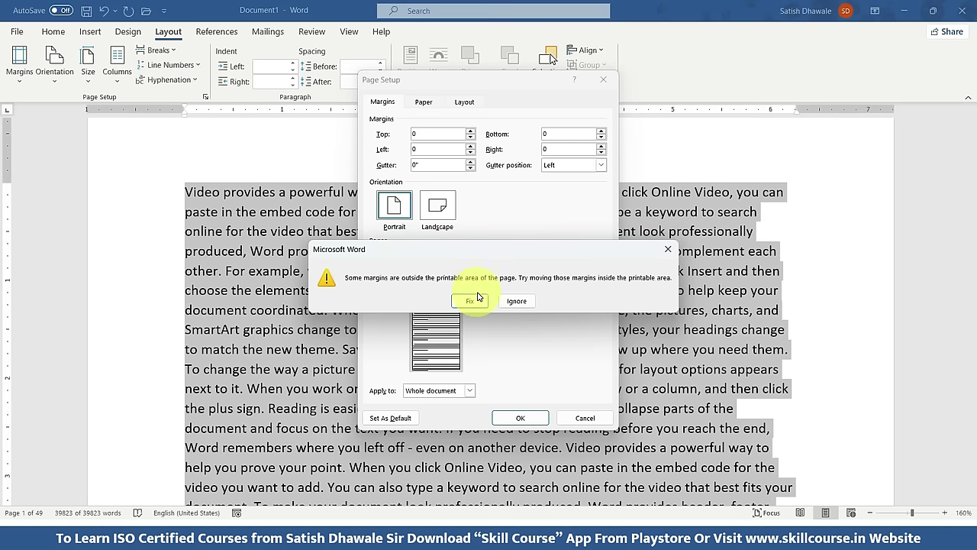
{"action": "left_click", "coordinate": [516, 301]}
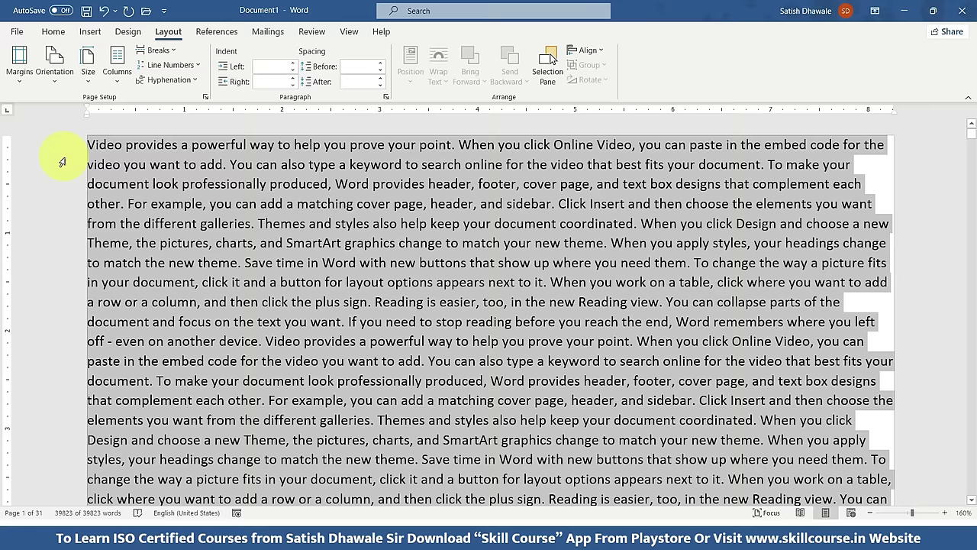
- Apply the Normal 1-inch margin preset and deselect the text
{"action": "scroll", "coordinate": [190, 244], "scroll_direction": "down", "scroll_amount": 12}
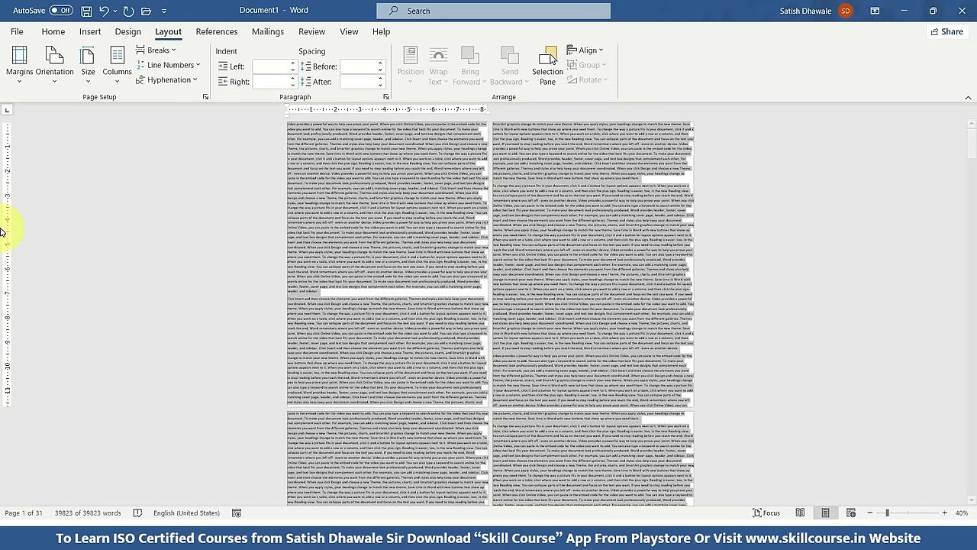
{"action": "left_click", "coordinate": [19, 65]}
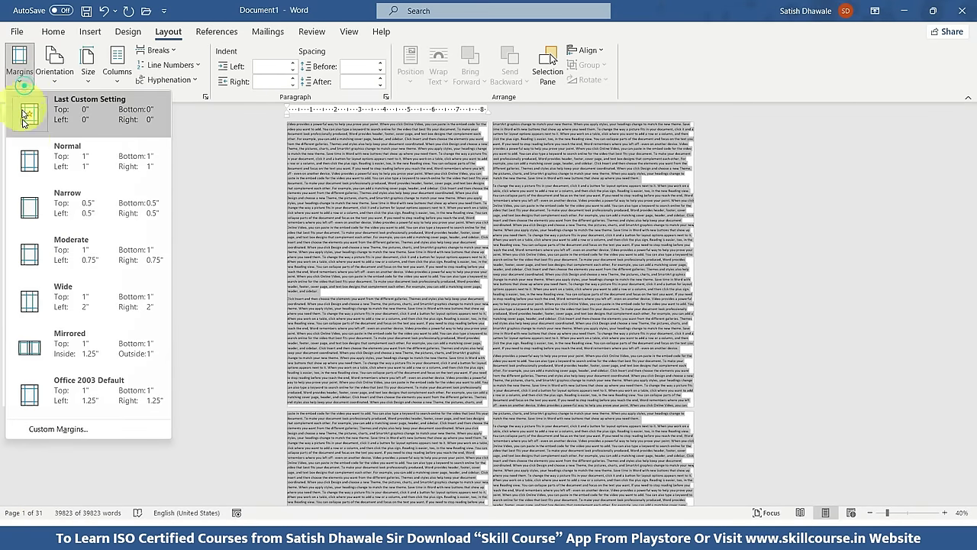
{"action": "left_click", "coordinate": [30, 180]}
{"action": "left_click", "coordinate": [13, 70]}
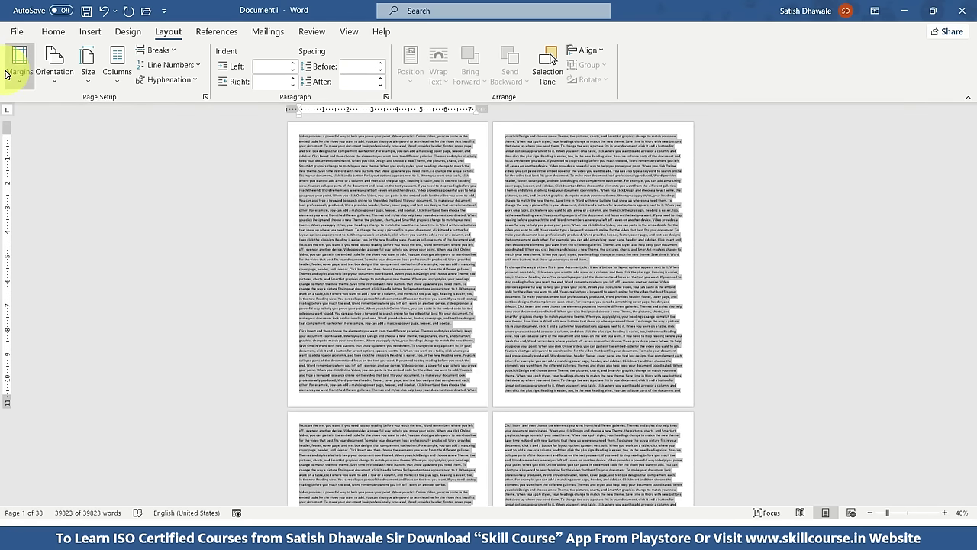
{"action": "left_click", "coordinate": [22, 160]}
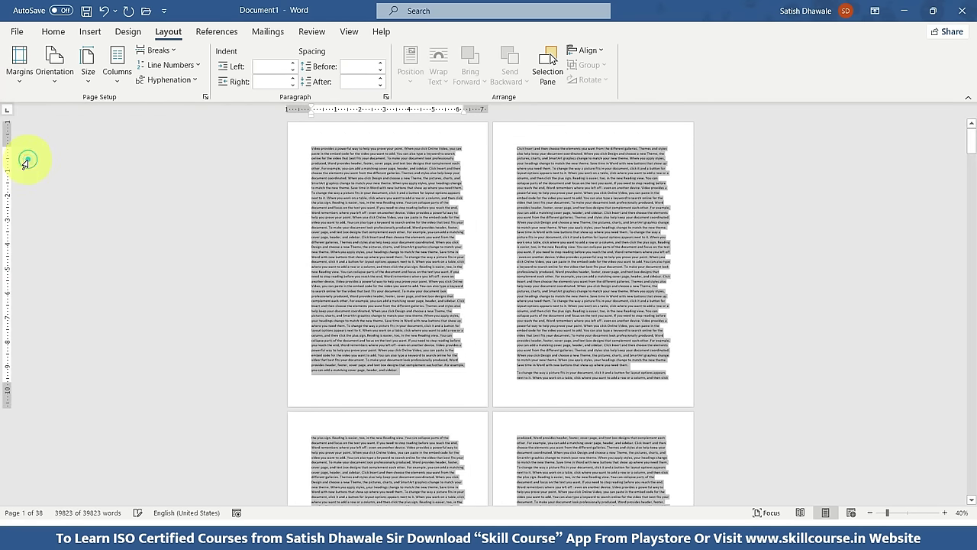
{"action": "left_click", "coordinate": [460, 246]}
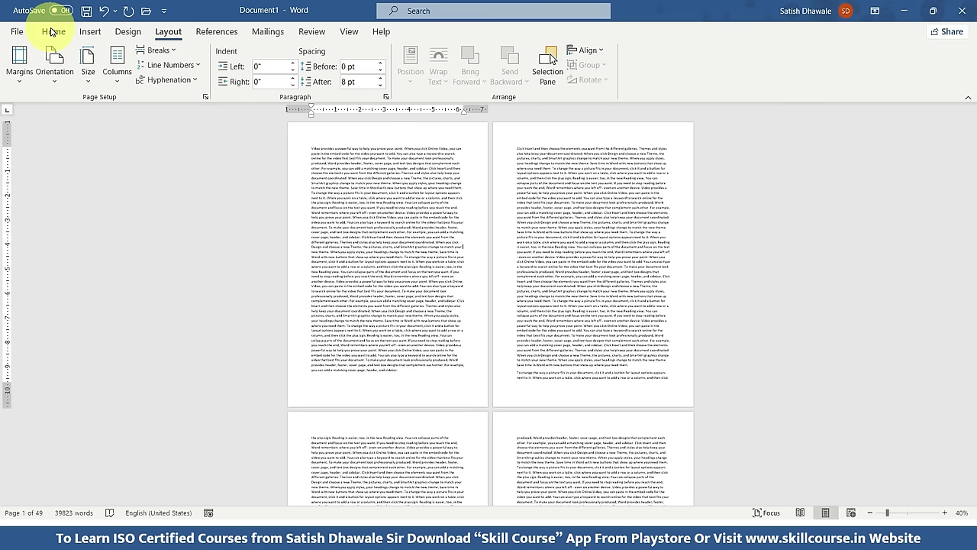
- Add a new line before 'Video', type CHAPTER 1 on it and select it
{"action": "left_click", "coordinate": [52, 31]}
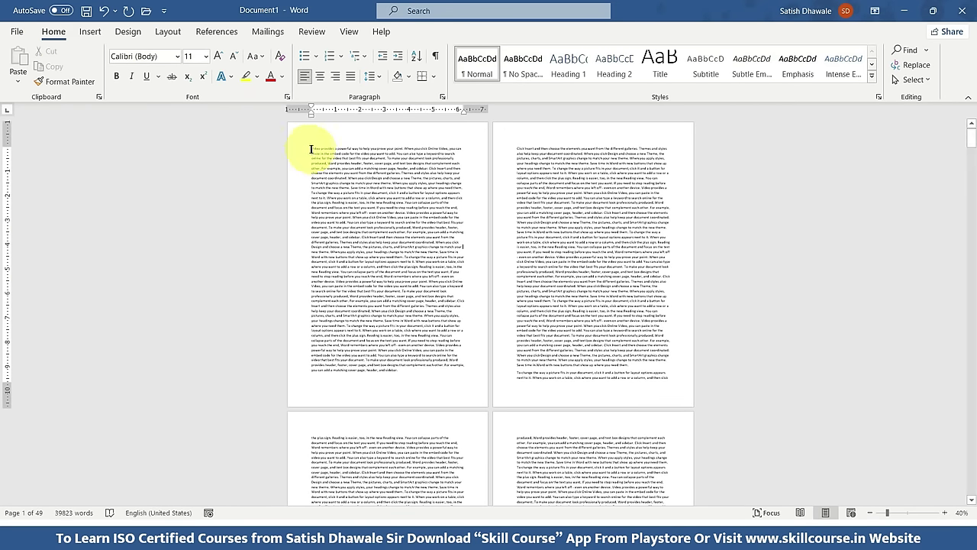
{"action": "scroll", "coordinate": [344, 135], "scroll_direction": "up", "scroll_amount": 4}
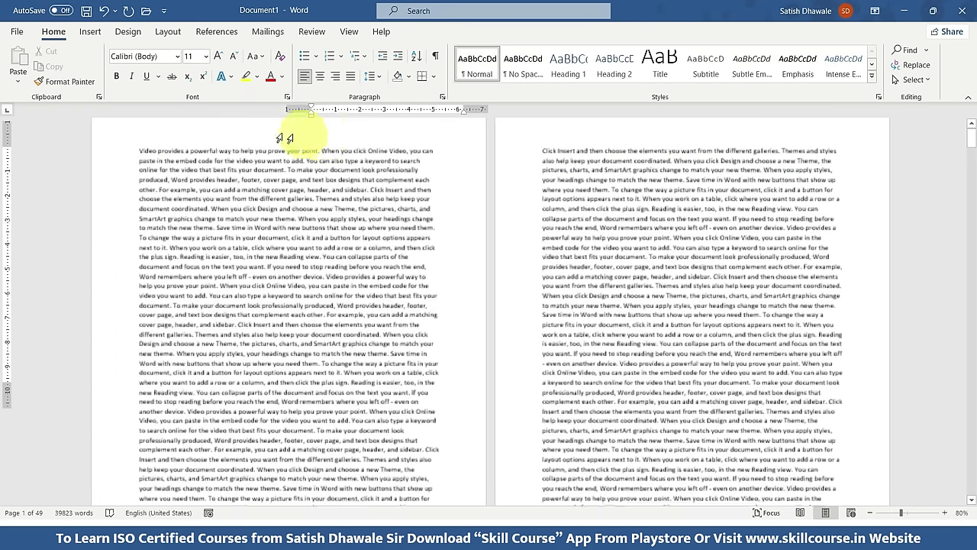
{"action": "scroll", "coordinate": [137, 134], "scroll_direction": "up", "scroll_amount": 9}
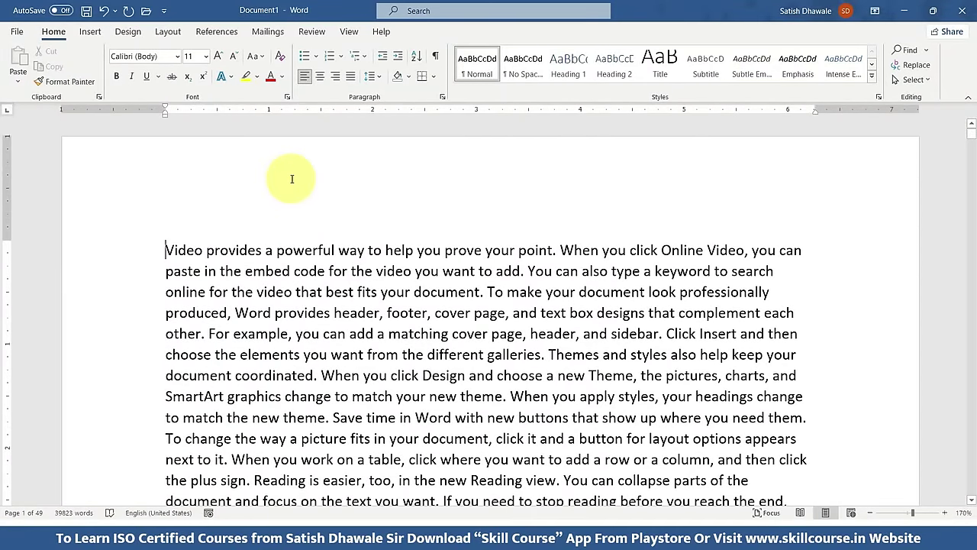
{"action": "left_click", "coordinate": [165, 248]}
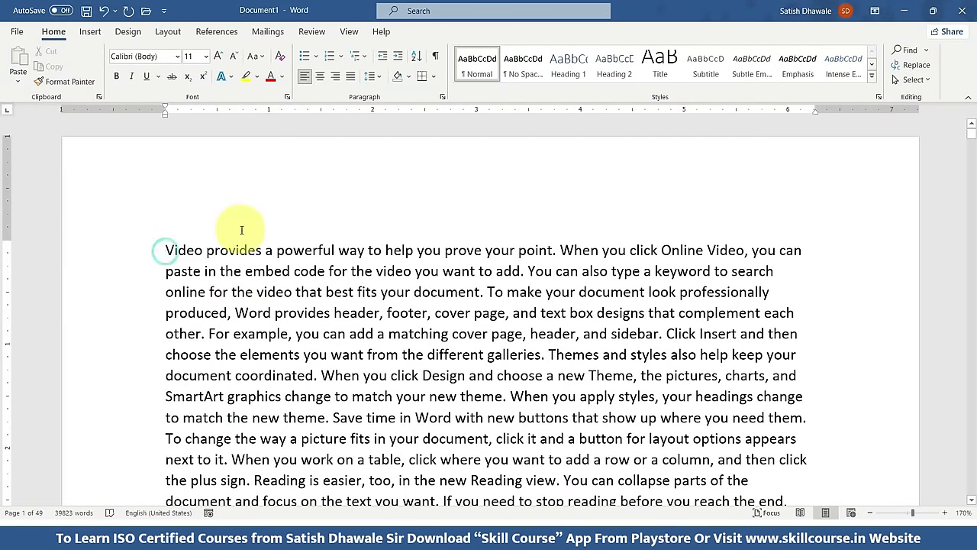
{"action": "key", "text": "Return"}
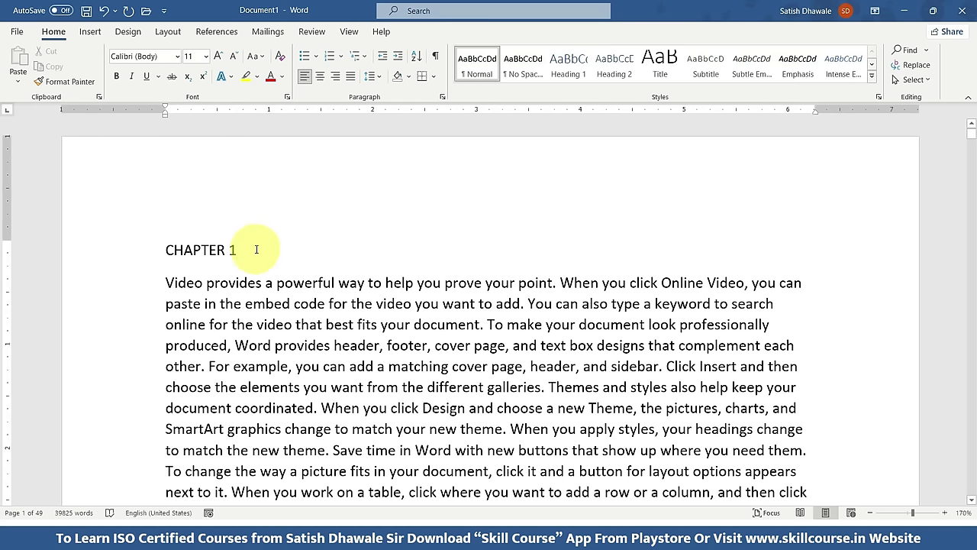
{"action": "left_click_drag", "start_coordinate": [253, 249], "coordinate": [160, 250]}
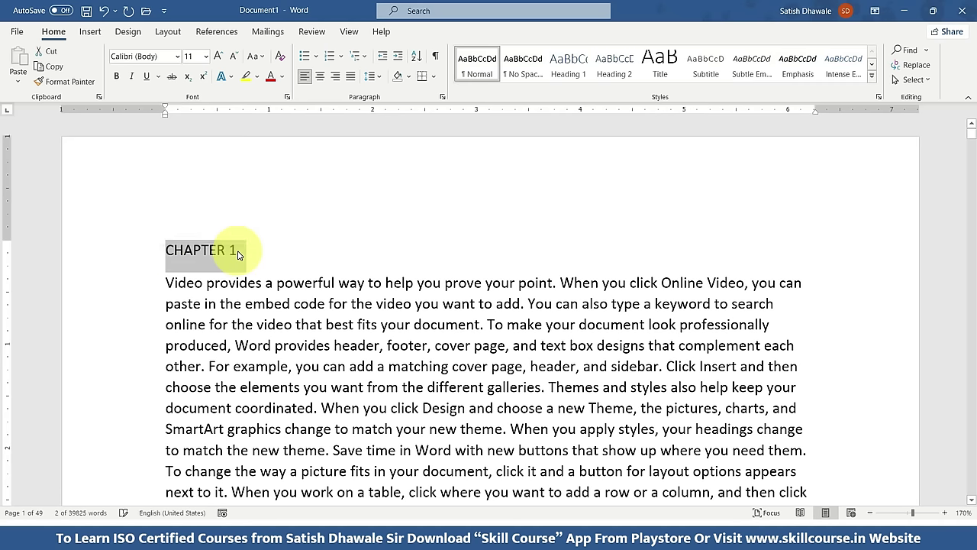
{"action": "left_click_drag", "start_coordinate": [238, 255], "coordinate": [164, 249]}
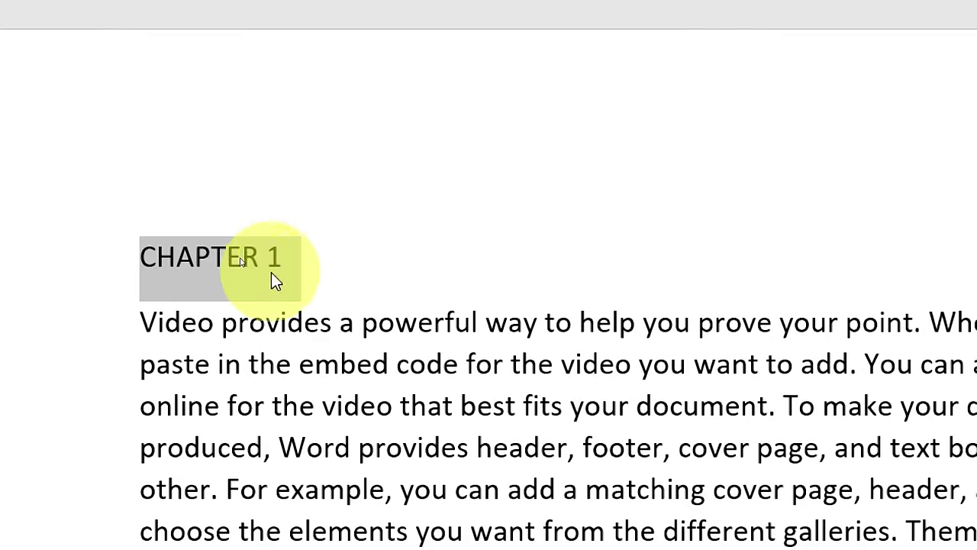
{"action": "left_click_drag", "start_coordinate": [317, 257], "coordinate": [109, 272]}
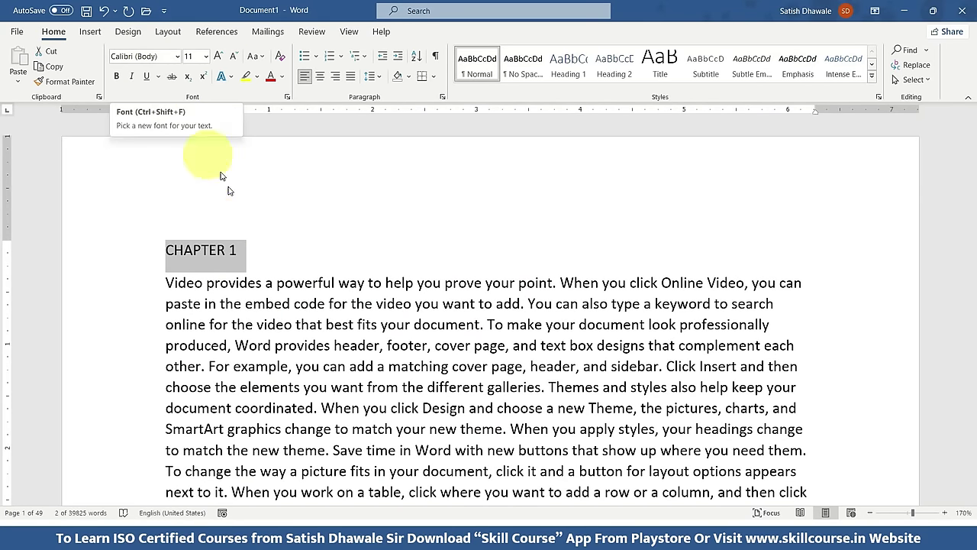
- Grow and shrink the CHAPTER 1 text, then set it to 24 point from the size list
{"action": "left_click", "coordinate": [217, 57]}
{"action": "left_click", "coordinate": [218, 57]}
{"action": "left_click", "coordinate": [217, 57]}
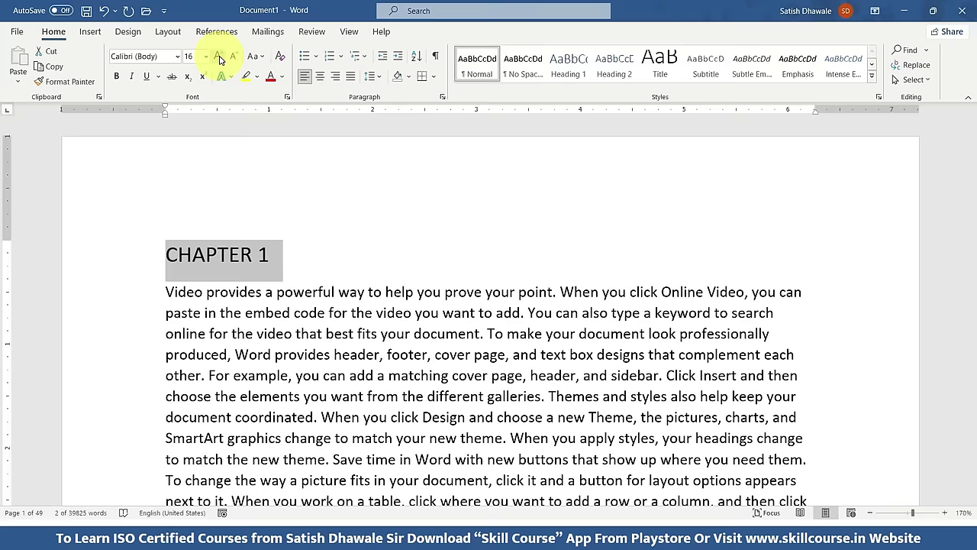
{"action": "left_click", "coordinate": [219, 58]}
{"action": "left_click", "coordinate": [219, 58]}
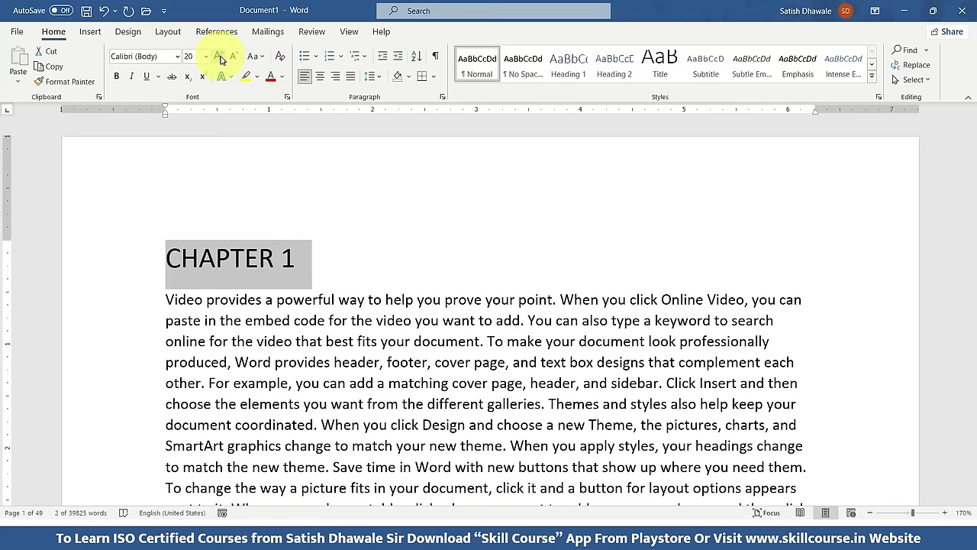
{"action": "left_click", "coordinate": [219, 58]}
{"action": "left_click", "coordinate": [219, 58]}
{"action": "left_click", "coordinate": [234, 58]}
{"action": "left_click", "coordinate": [234, 58]}
{"action": "left_click", "coordinate": [235, 57]}
{"action": "left_click", "coordinate": [206, 56]}
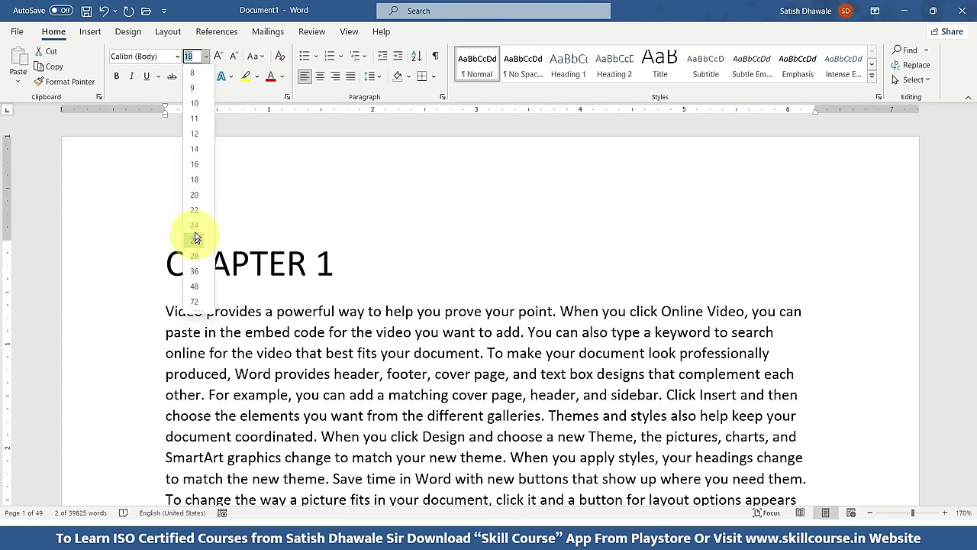
{"action": "left_click", "coordinate": [194, 234]}
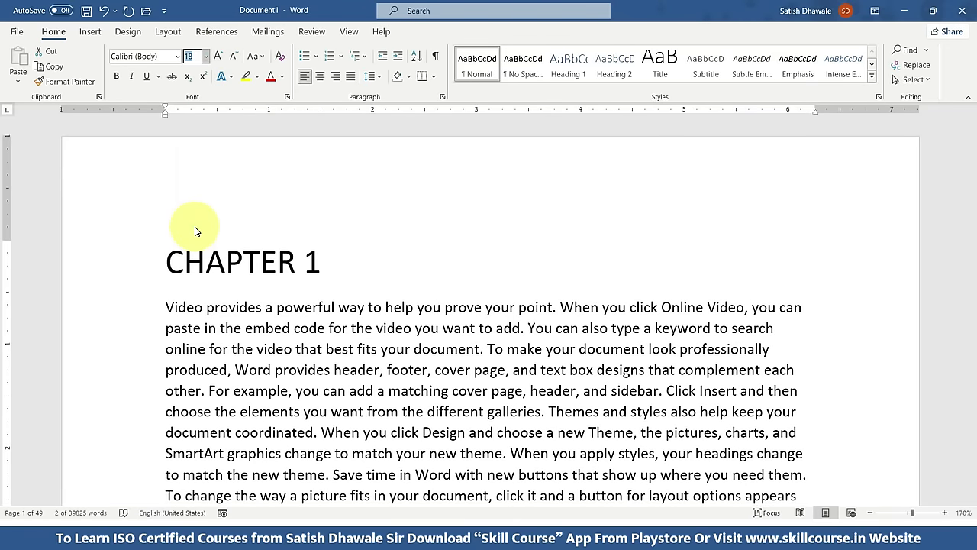
- Make CHAPTER 1 bold, testing italic and underline on and off
{"action": "left_click", "coordinate": [117, 78]}
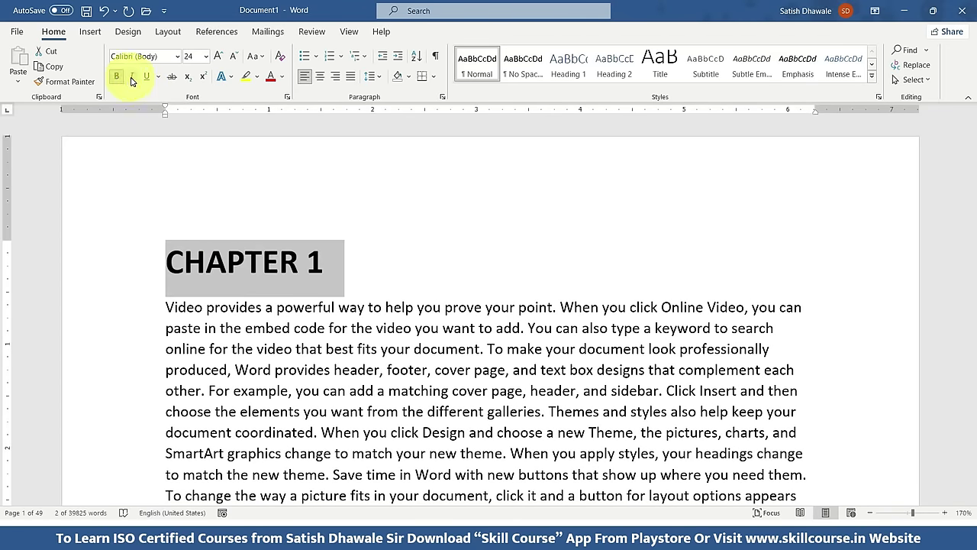
{"action": "left_click", "coordinate": [131, 79]}
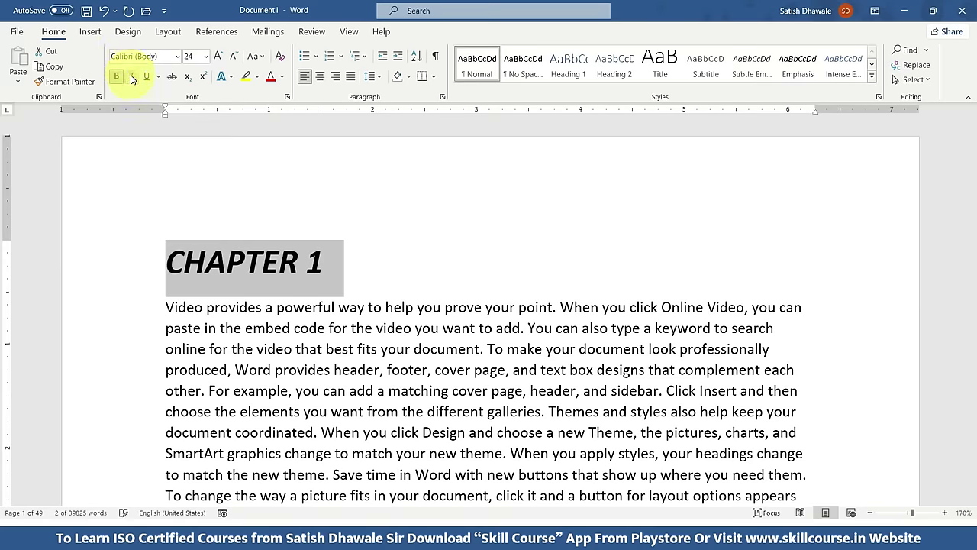
{"action": "left_click", "coordinate": [132, 78]}
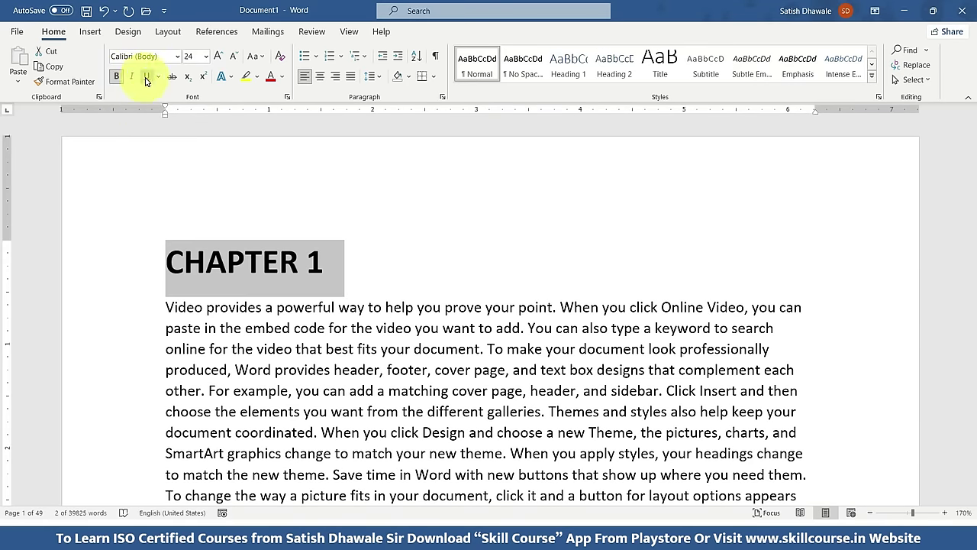
{"action": "left_click", "coordinate": [147, 78]}
{"action": "left_click", "coordinate": [146, 78]}
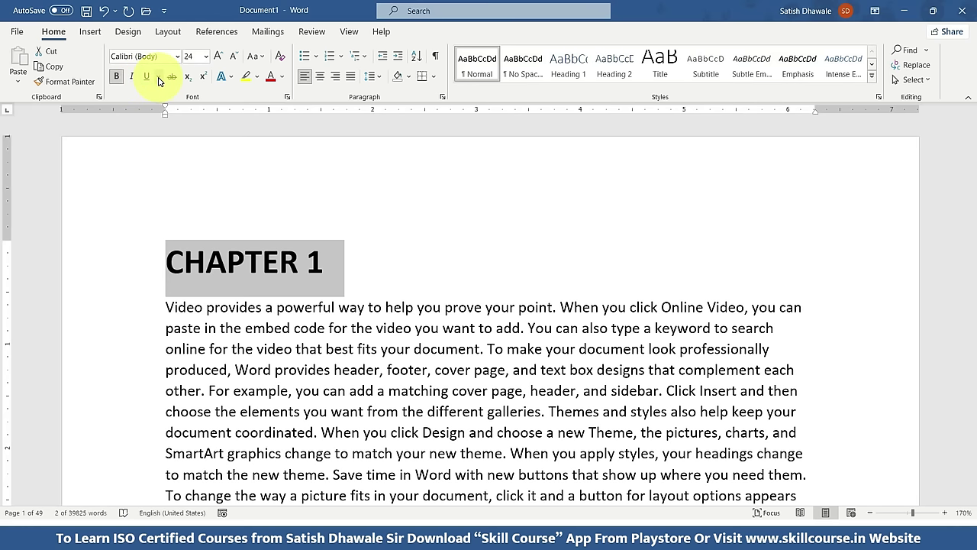
- Give the heading a dashed underline and Purple font colour
{"action": "left_click", "coordinate": [158, 78]}
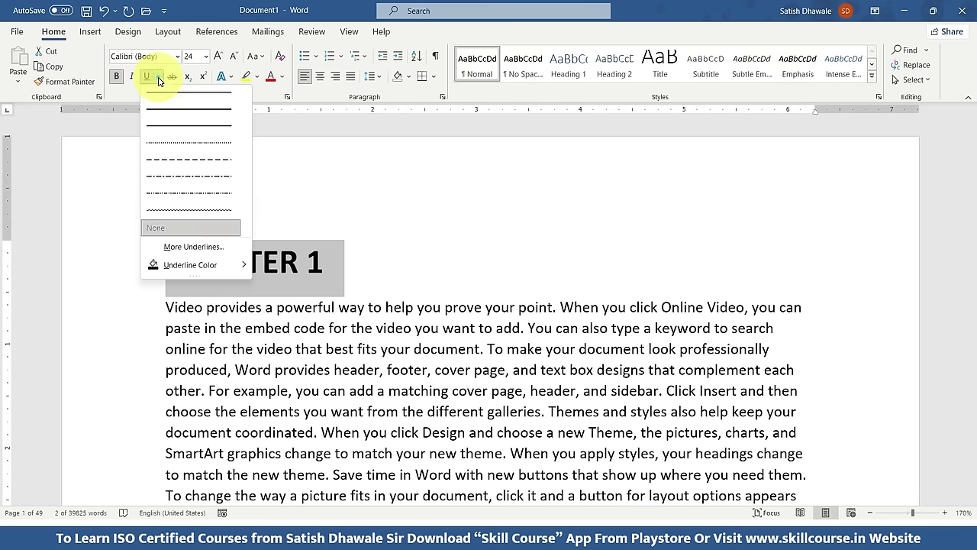
{"action": "left_click", "coordinate": [158, 164]}
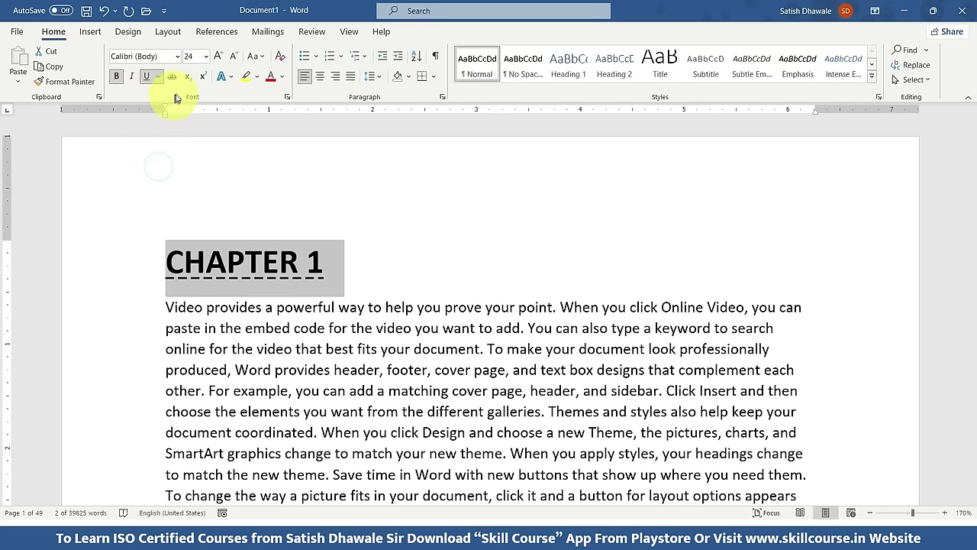
{"action": "left_click", "coordinate": [281, 78]}
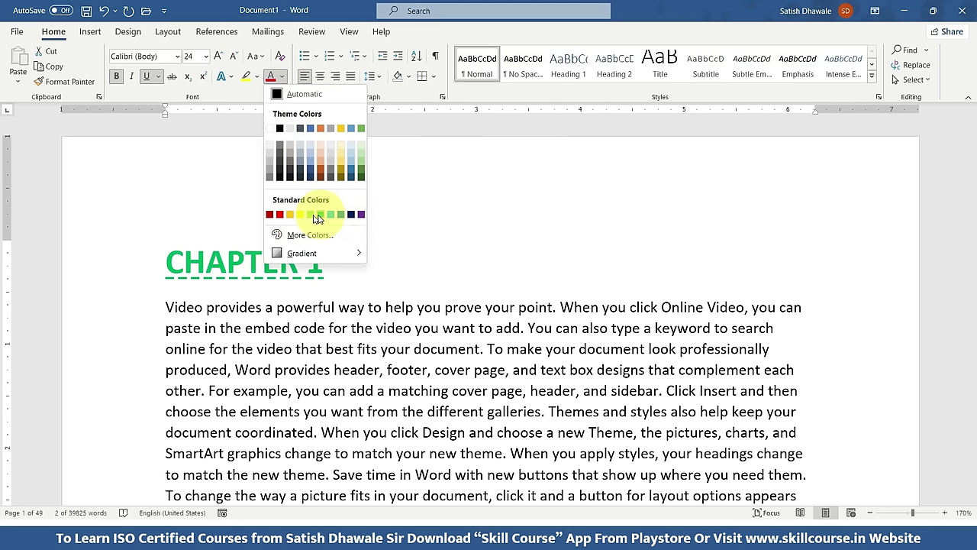
{"action": "left_click", "coordinate": [362, 216]}
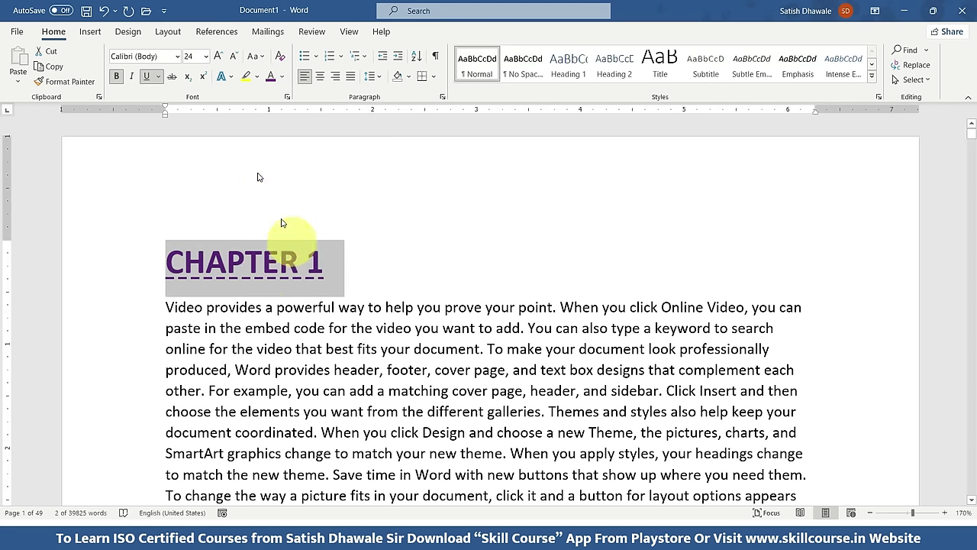
{"action": "left_click", "coordinate": [176, 57]}
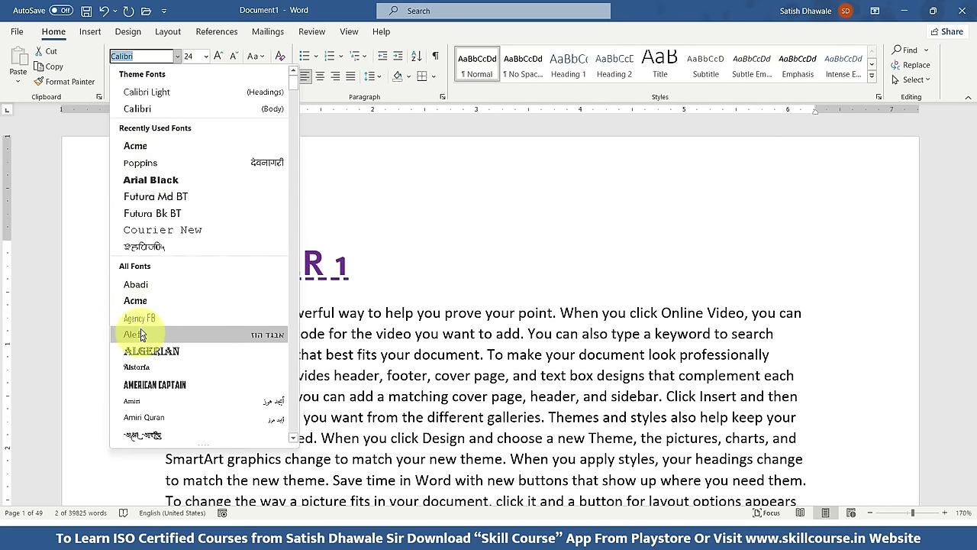
- Set the heading font to Bowlby One SC, then clear all its formatting
{"action": "scroll", "coordinate": [152, 305], "scroll_direction": "down", "scroll_amount": 3}
{"action": "scroll", "coordinate": [151, 309], "scroll_direction": "down", "scroll_amount": 3}
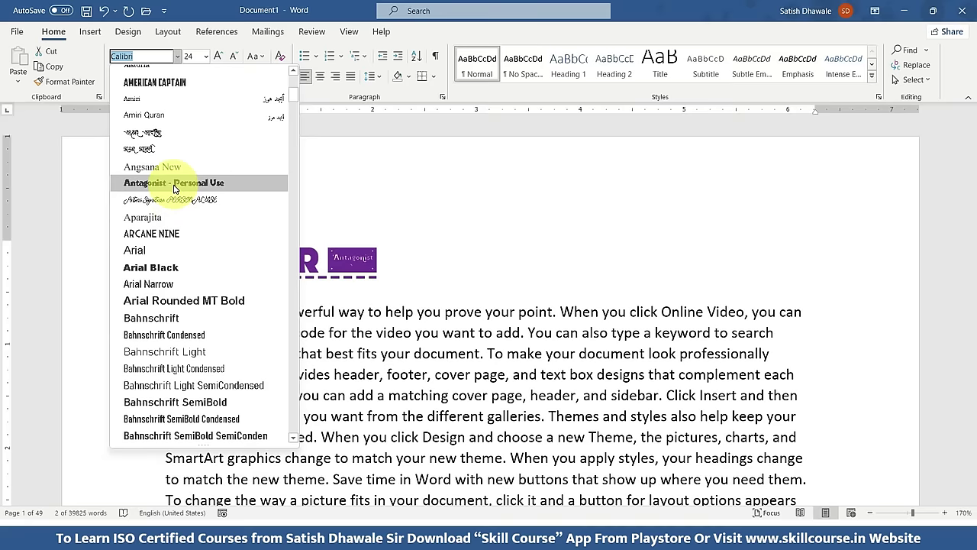
{"action": "scroll", "coordinate": [175, 190], "scroll_direction": "down", "scroll_amount": 1}
{"action": "scroll", "coordinate": [183, 328], "scroll_direction": "down", "scroll_amount": 7}
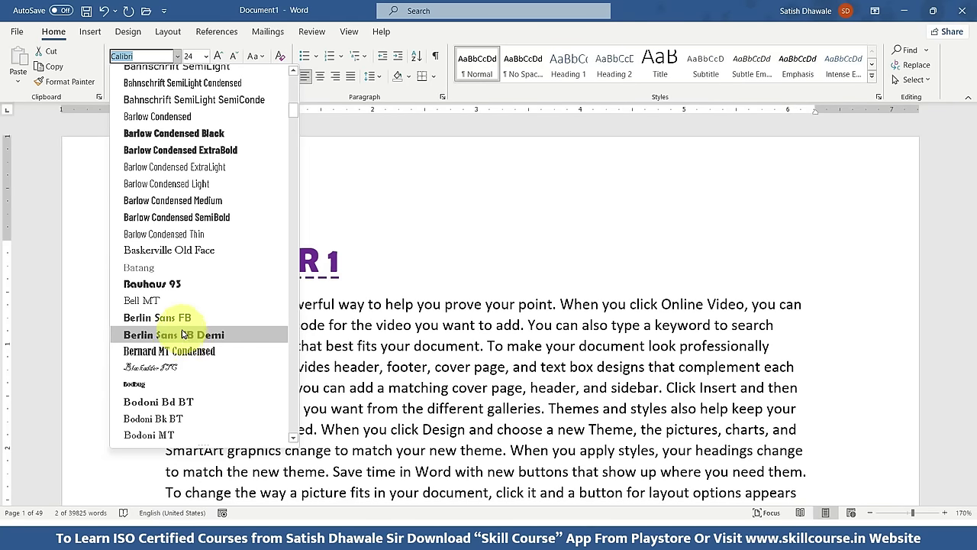
{"action": "scroll", "coordinate": [185, 336], "scroll_direction": "down", "scroll_amount": 3}
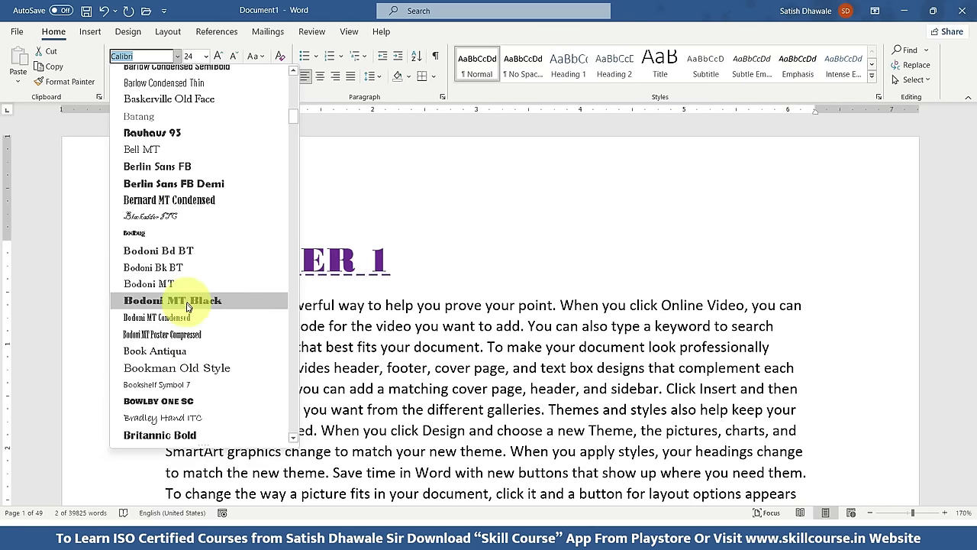
{"action": "left_click", "coordinate": [176, 399]}
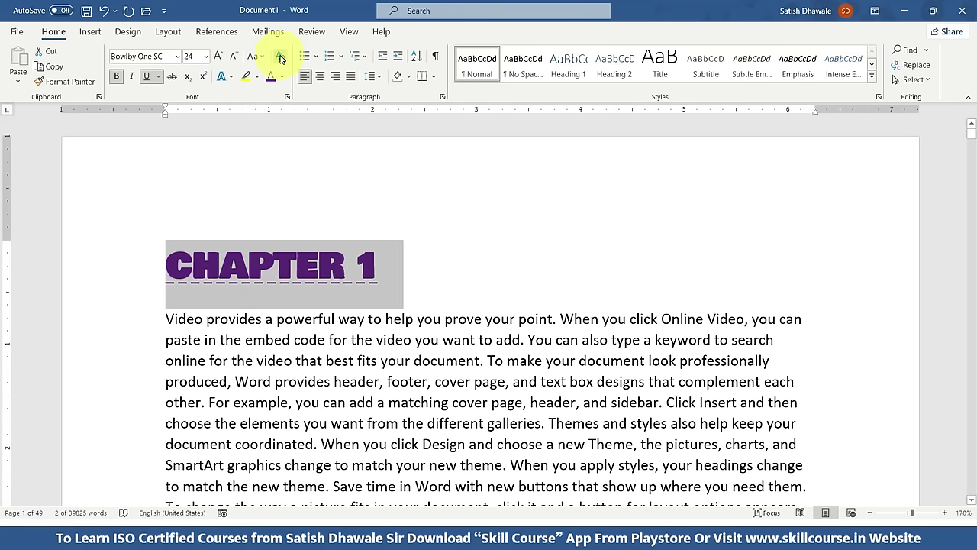
{"action": "left_click", "coordinate": [280, 59]}
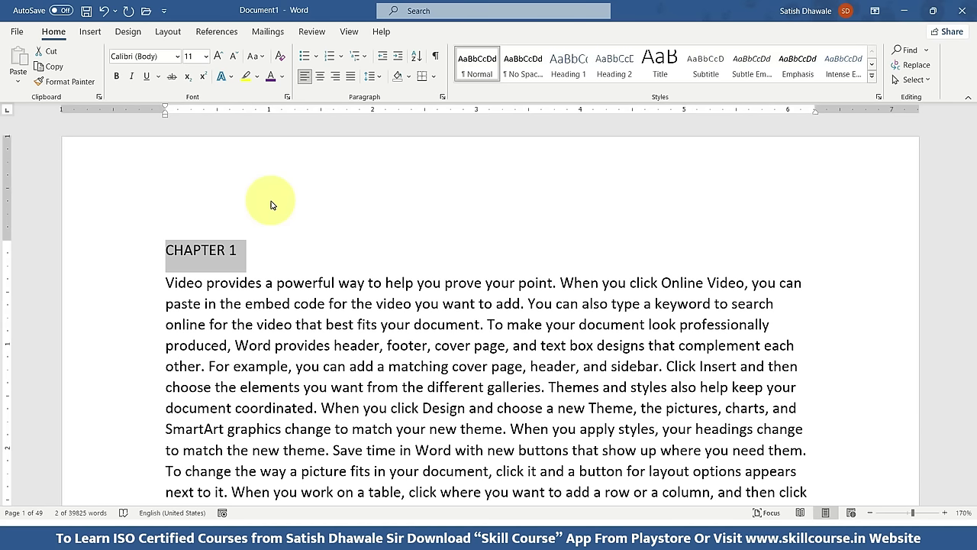
- Use undo, redo and shortcuts to restore the 24 pt bold, dashed-underlined purple Bowlby One SC heading
{"action": "key", "text": "ctrl+z"}
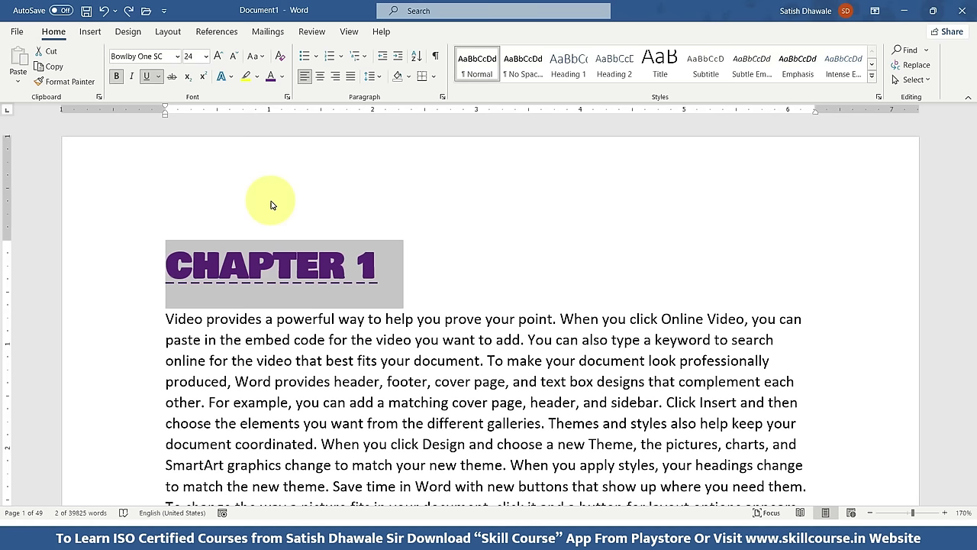
{"action": "key", "text": "ctrl+y"}
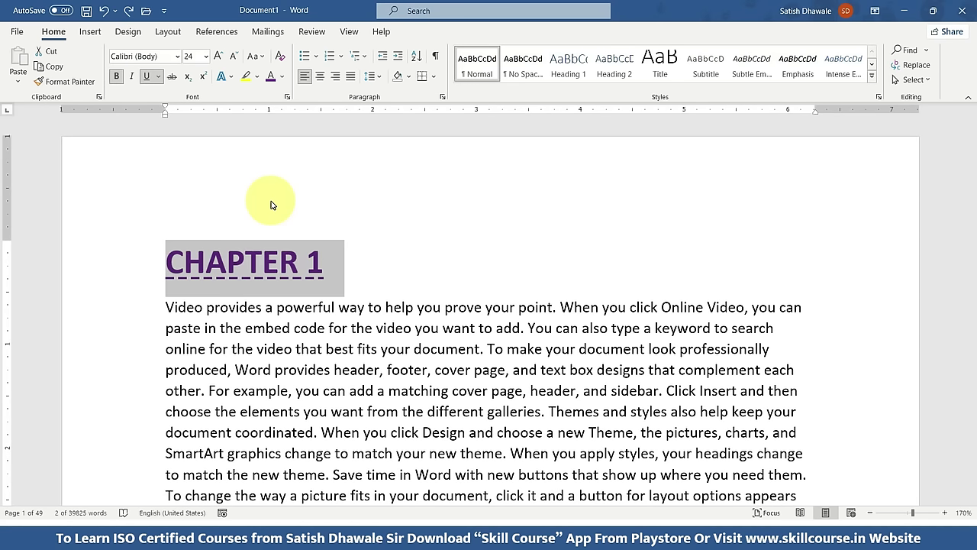
{"action": "key", "text": "ctrl+z"}
{"action": "key", "text": "ctrl+z"}
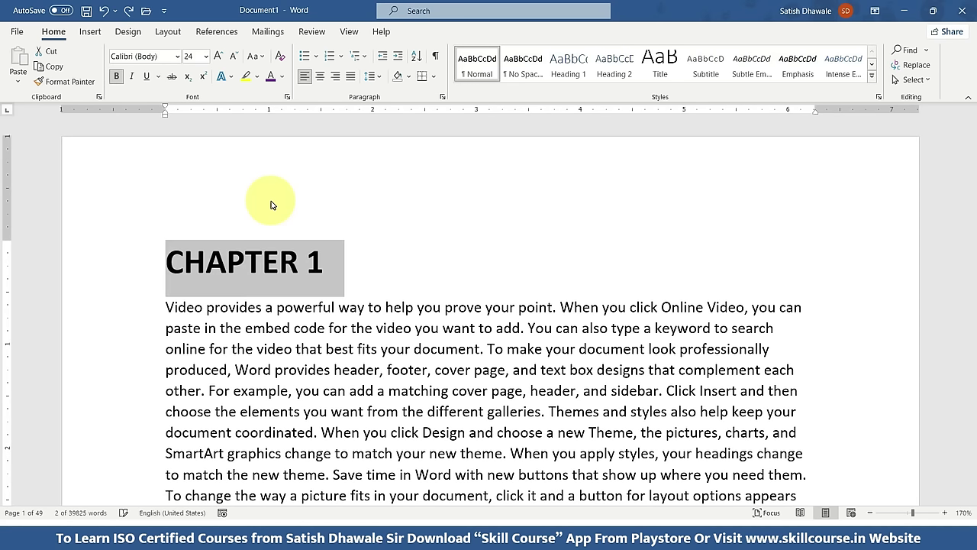
{"action": "key", "text": "ctrl+z"}
{"action": "key", "text": "ctrl+z"}
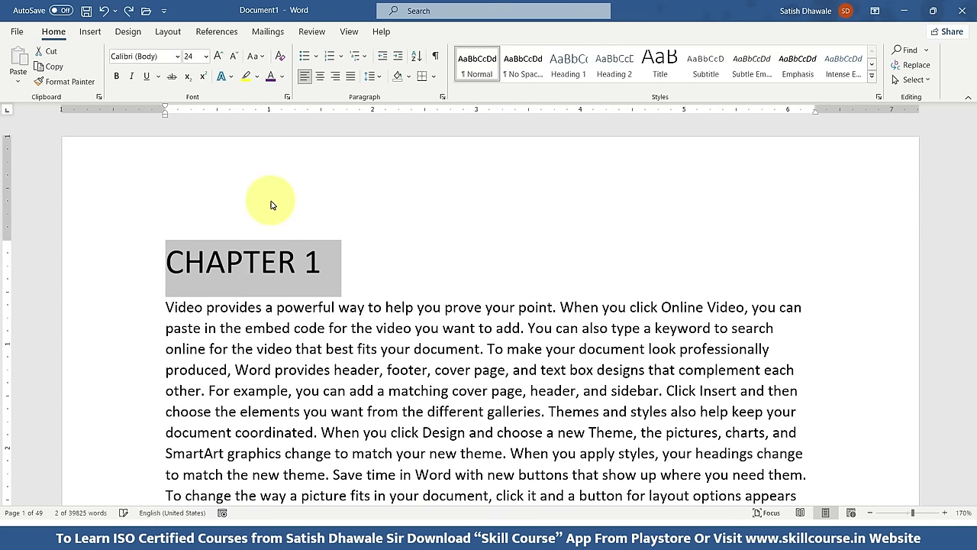
{"action": "key", "text": "ctrl+z"}
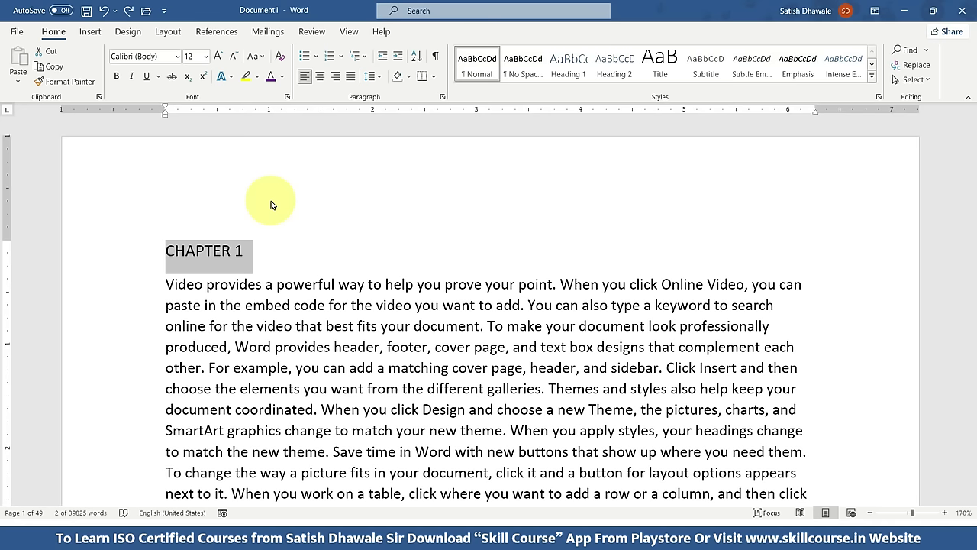
{"action": "key", "text": "ctrl+shift+period"}
{"action": "key", "text": "ctrl+shift+period"}
{"action": "key", "text": "ctrl+shift+period"}
{"action": "key", "text": "ctrl+shift+period"}
{"action": "key", "text": "ctrl+shift+period"}
{"action": "key", "text": "ctrl+shift+period"}
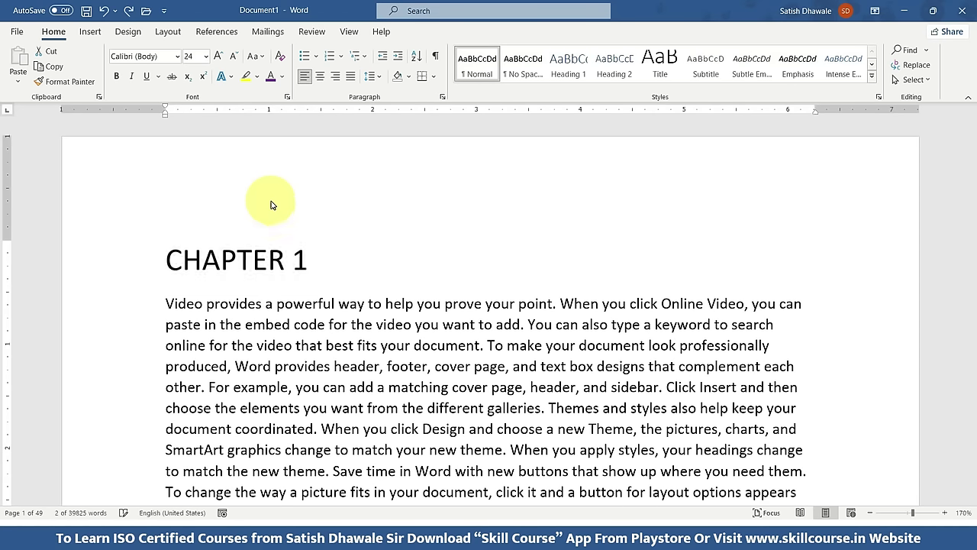
{"action": "key", "text": "ctrl+b"}
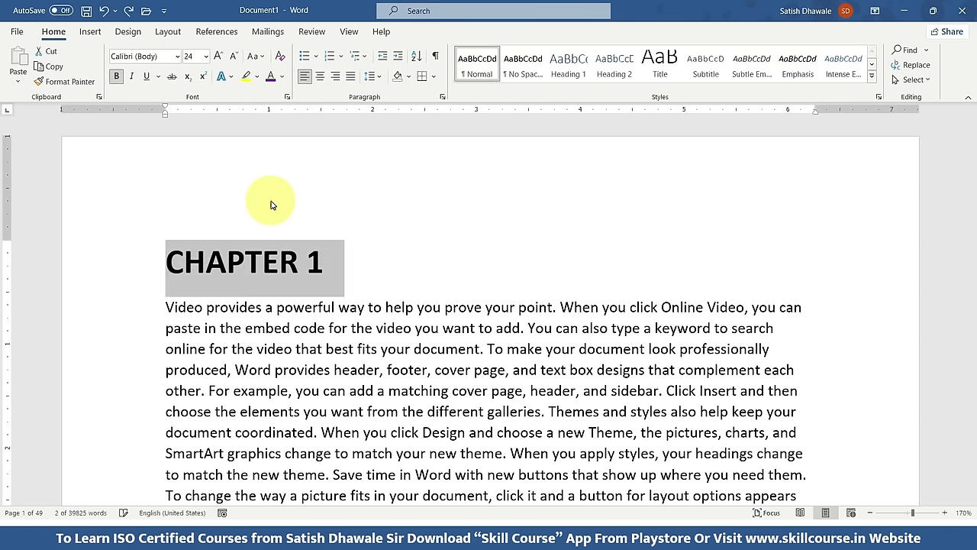
{"action": "key", "text": "ctrl+u"}
{"action": "key", "text": "ctrl+shift+v"}
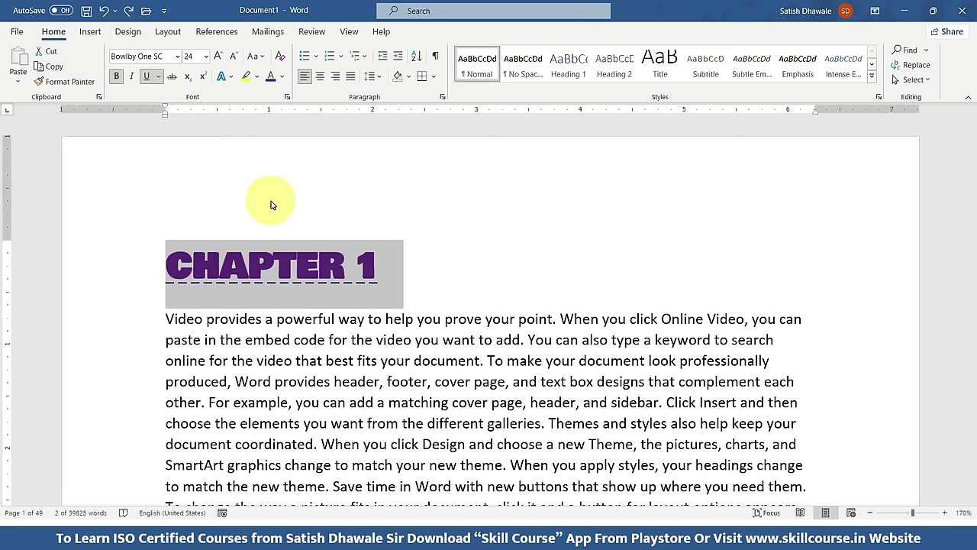
{"action": "left_click", "coordinate": [417, 267]}
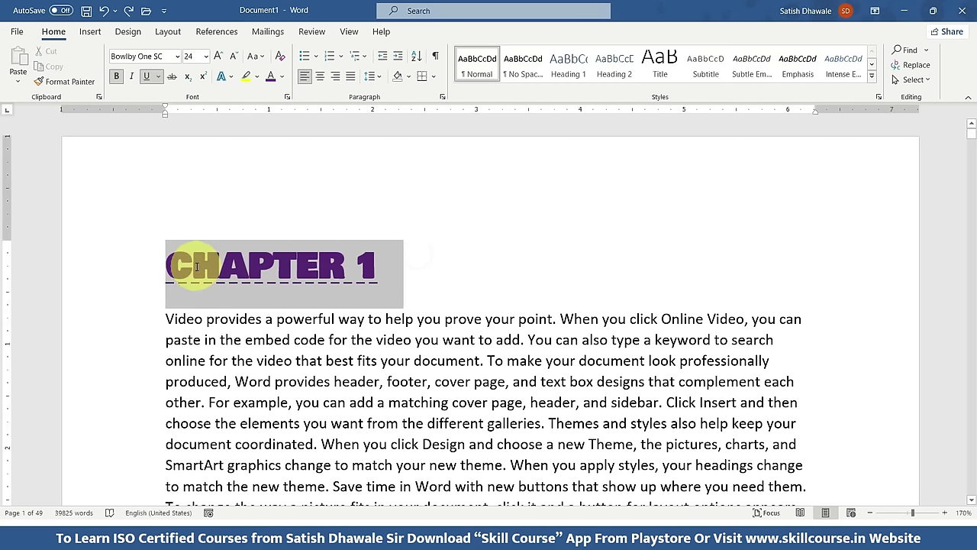
- Select the CHAPTER 1 heading and delete it twice, undoing each deletion
{"action": "triple_click", "coordinate": [197, 266]}
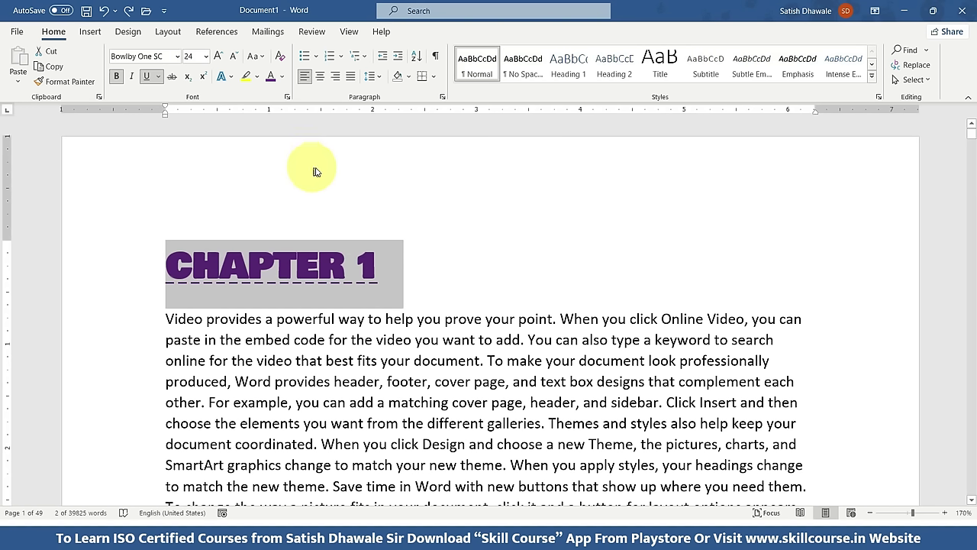
{"action": "key", "text": "Delete"}
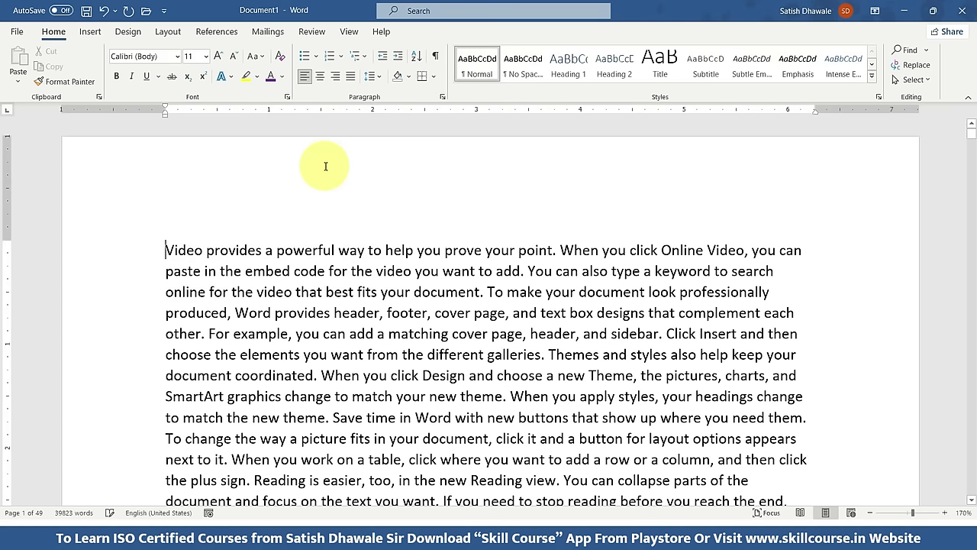
{"action": "key", "text": "ctrl+z"}
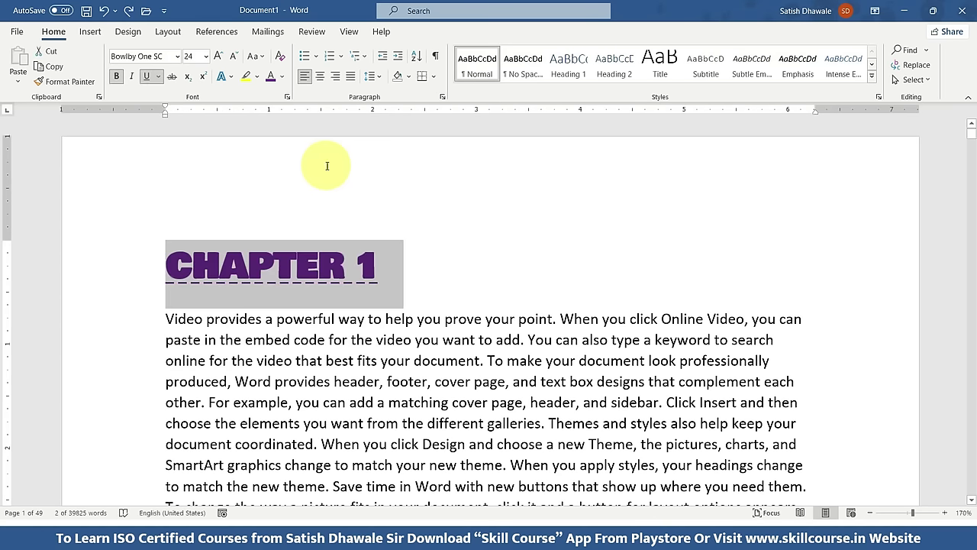
{"action": "key", "text": "Delete"}
{"action": "key", "text": "ctrl+z"}
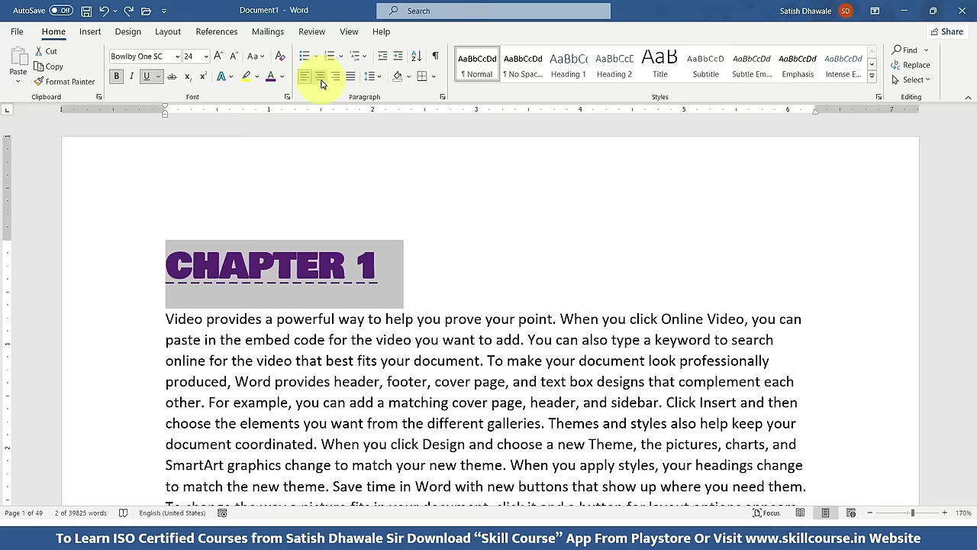
- Try centred, right and justified alignment on the CHAPTER 1 heading, ending left-aligned
{"action": "left_click", "coordinate": [321, 76]}
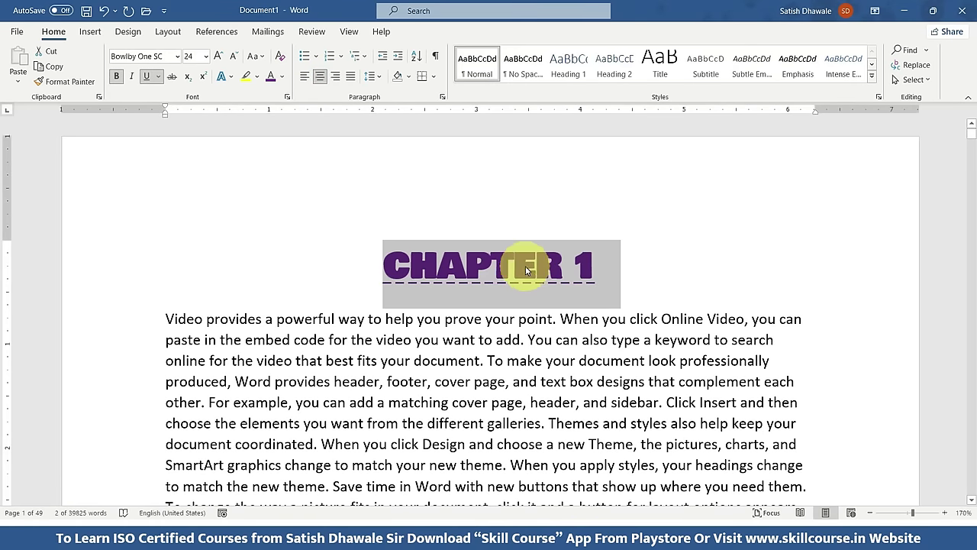
{"action": "key", "text": "ctrl+r"}
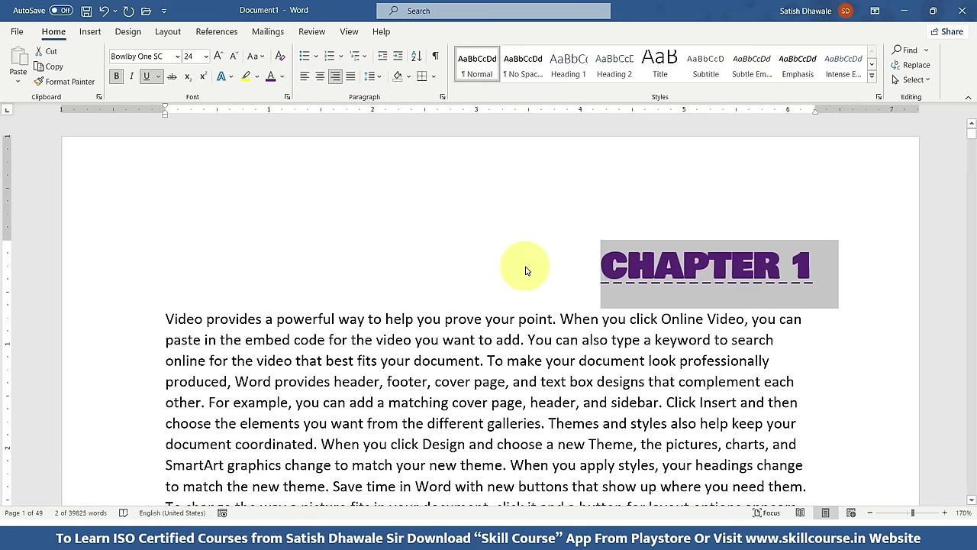
{"action": "key", "text": "ctrl+l"}
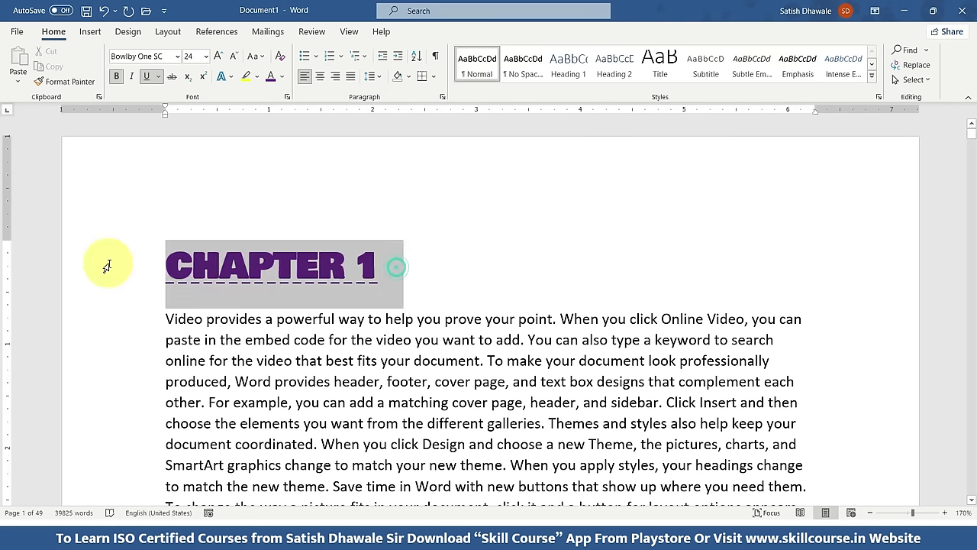
{"action": "left_click", "coordinate": [323, 79]}
{"action": "left_click", "coordinate": [336, 77]}
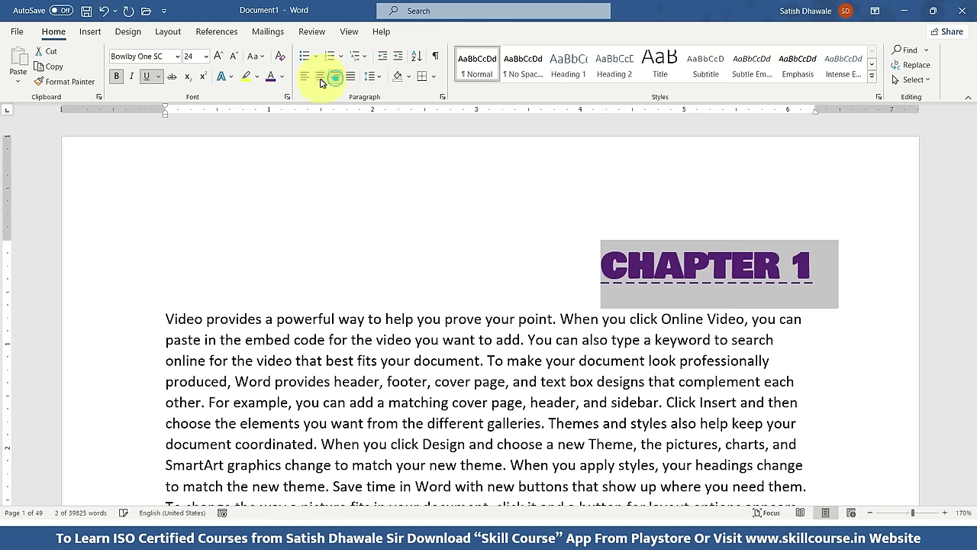
{"action": "left_click", "coordinate": [314, 81]}
{"action": "left_click", "coordinate": [305, 76]}
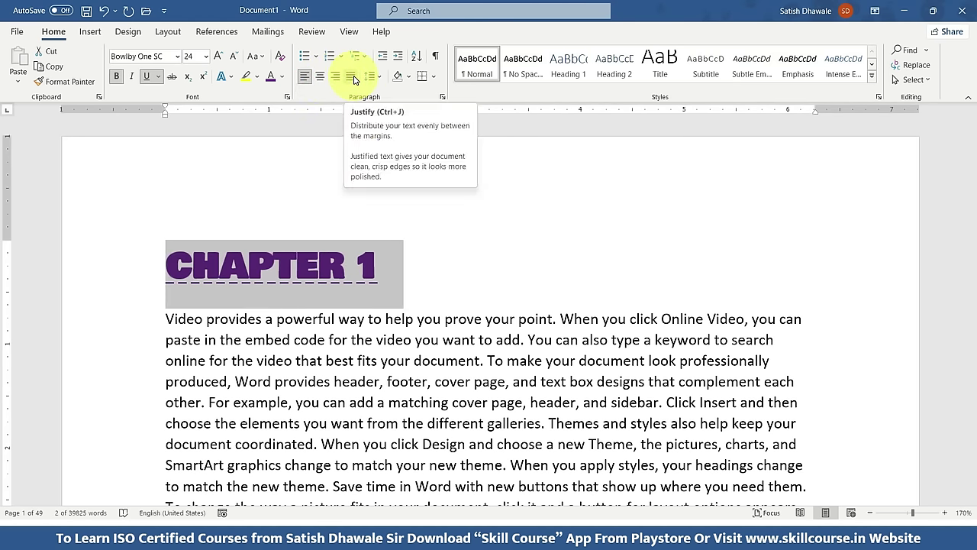
{"action": "left_click", "coordinate": [351, 76]}
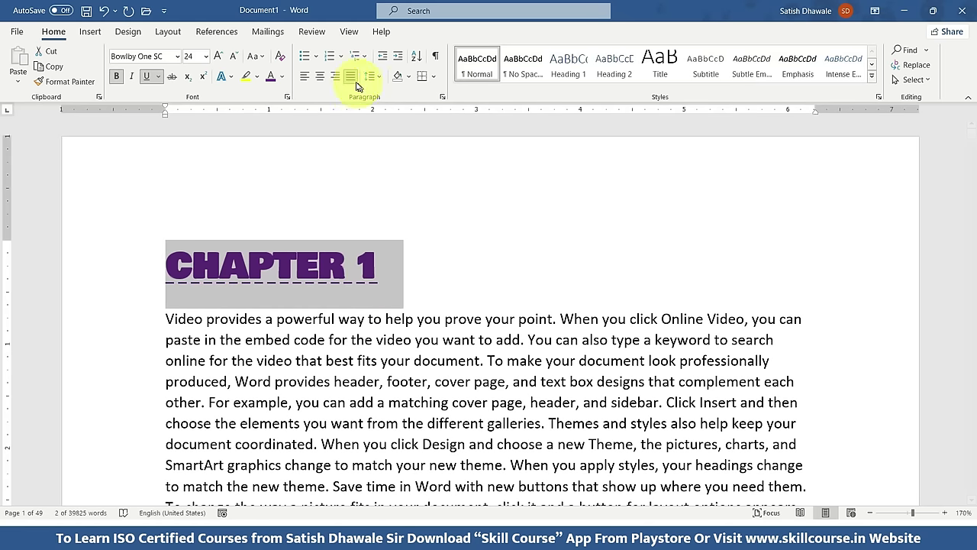
{"action": "left_click", "coordinate": [304, 77]}
{"action": "scroll", "coordinate": [430, 325], "scroll_direction": "down", "scroll_amount": 3}
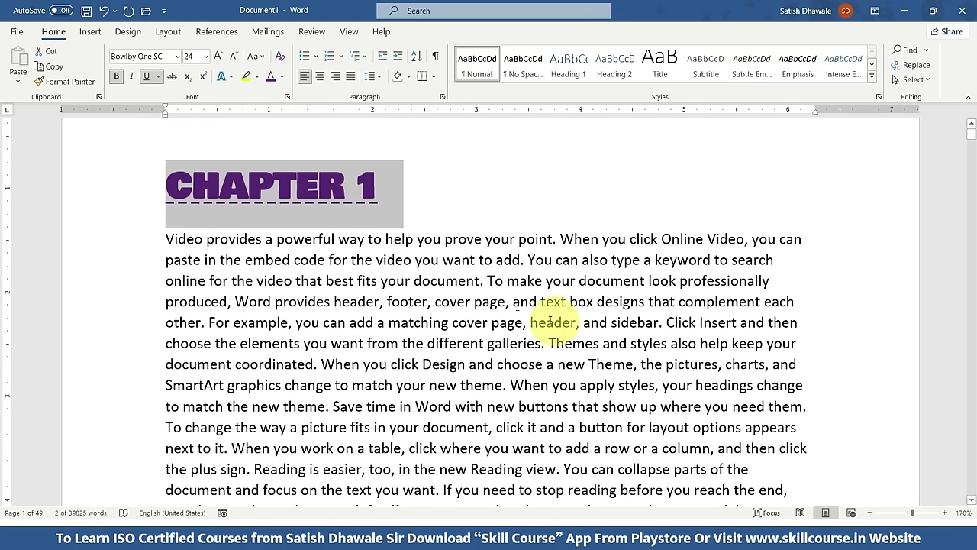
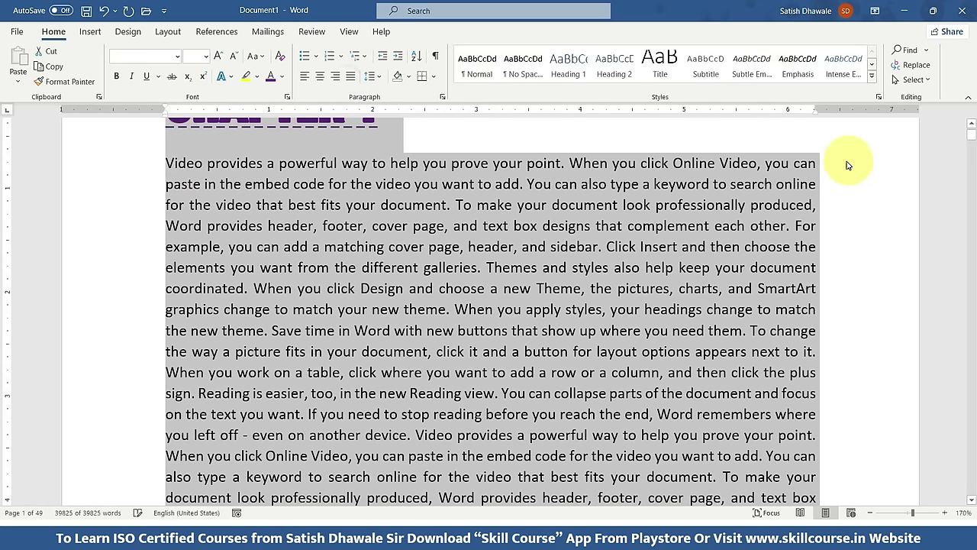
- Left-align the body text
{"action": "left_click", "coordinate": [306, 77]}
{"action": "scroll", "coordinate": [458, 186], "scroll_direction": "up", "scroll_amount": 3}
{"action": "left_click", "coordinate": [392, 255]}
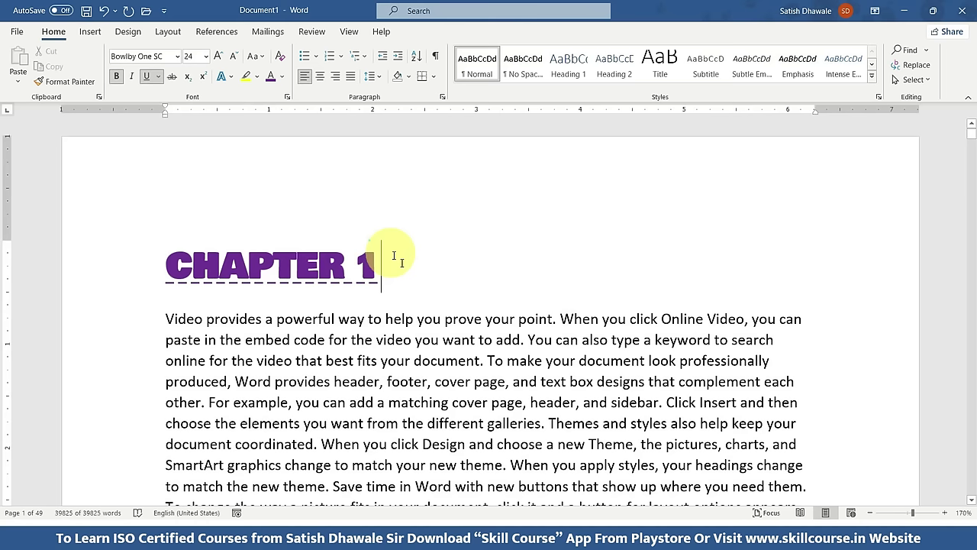
{"action": "left_click_drag", "start_coordinate": [392, 255], "coordinate": [191, 255]}
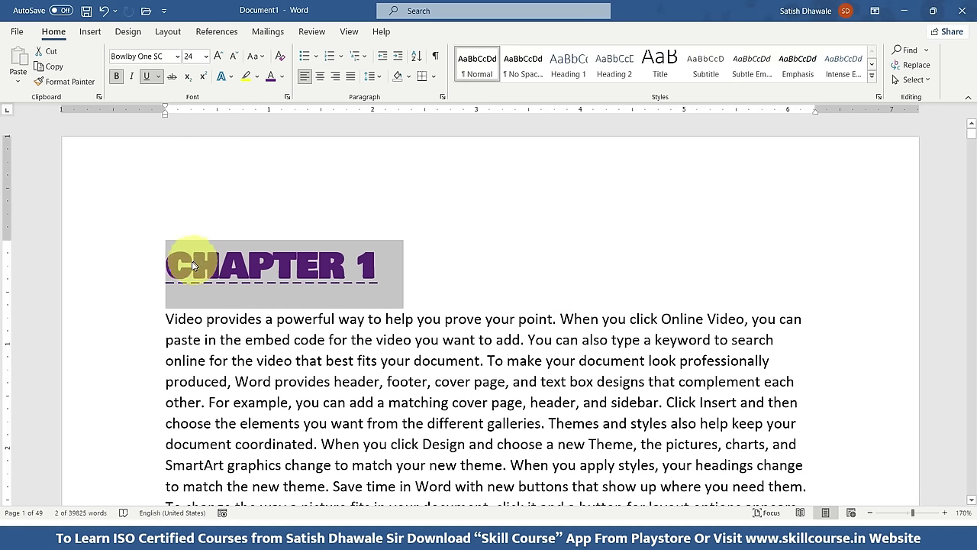
- Give the CHAPTER 1 heading light green shading and an All Borders box
{"action": "left_click_drag", "start_coordinate": [403, 268], "coordinate": [185, 262]}
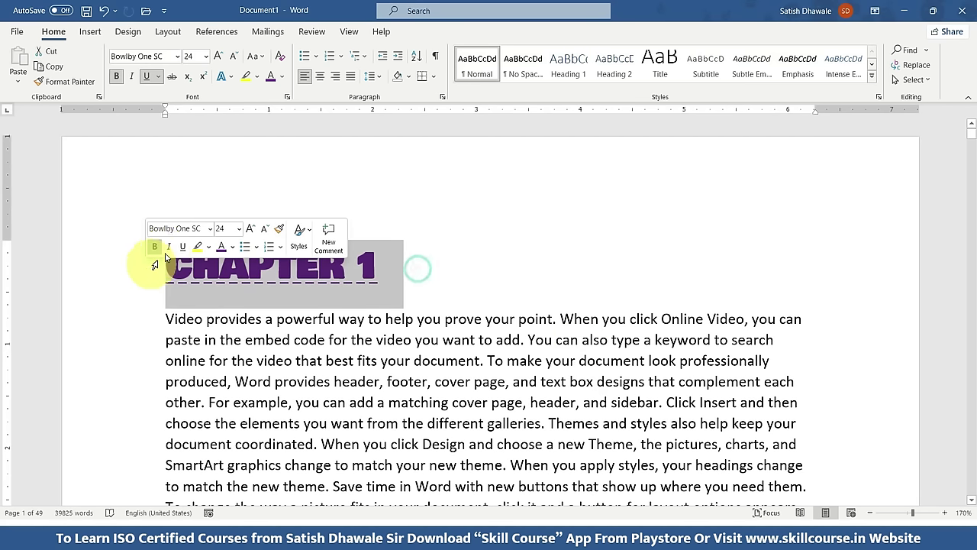
{"action": "left_click", "coordinate": [408, 76]}
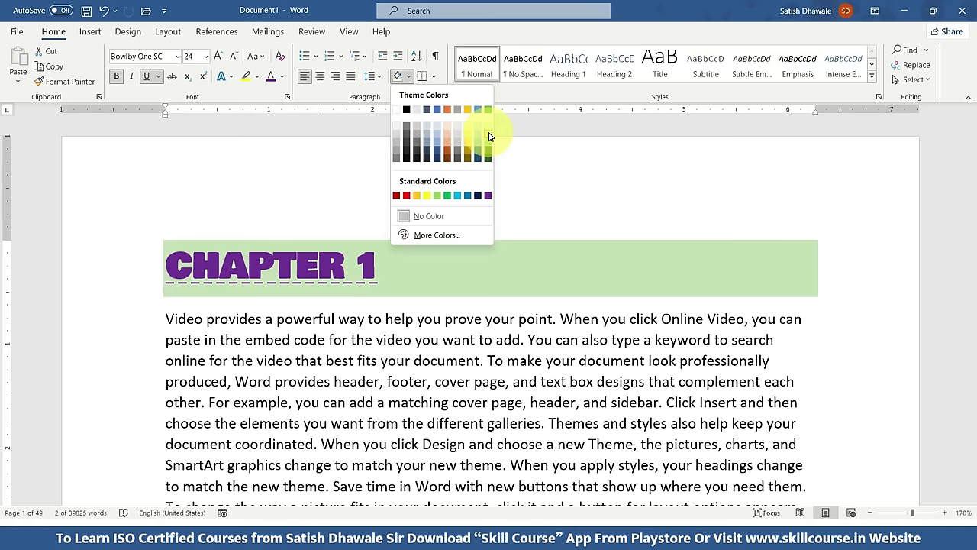
{"action": "left_click", "coordinate": [486, 130]}
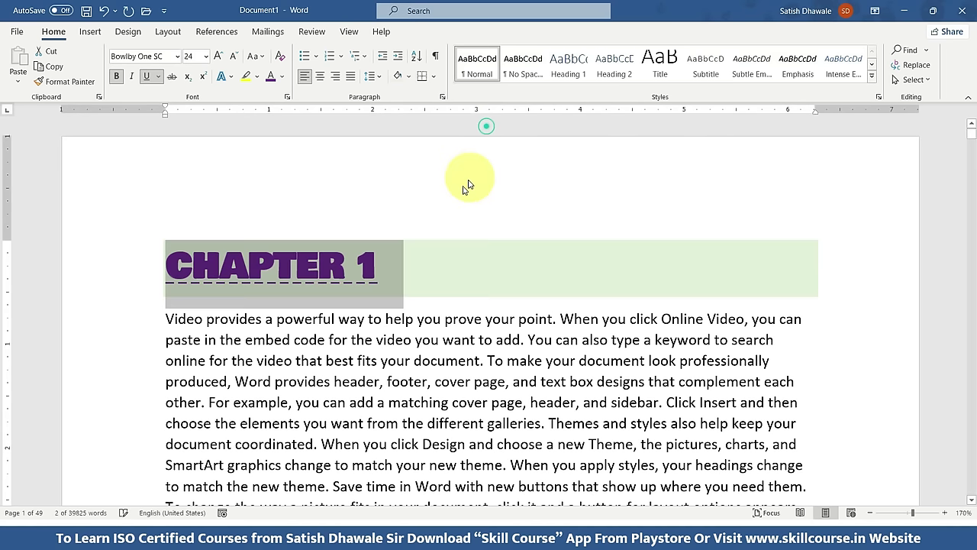
{"action": "left_click", "coordinate": [414, 338]}
{"action": "left_click_drag", "start_coordinate": [403, 261], "coordinate": [183, 260]}
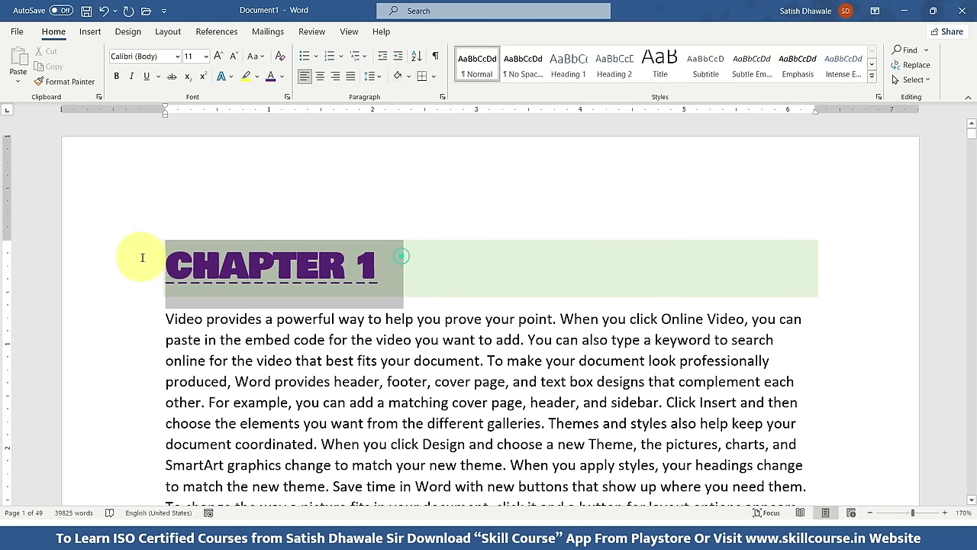
{"action": "left_click", "coordinate": [435, 77]}
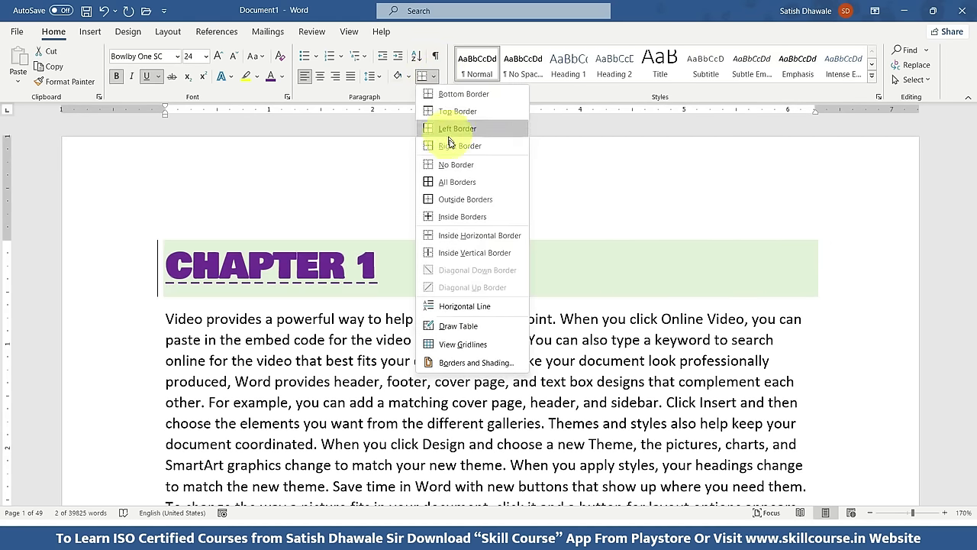
{"action": "left_click", "coordinate": [456, 184]}
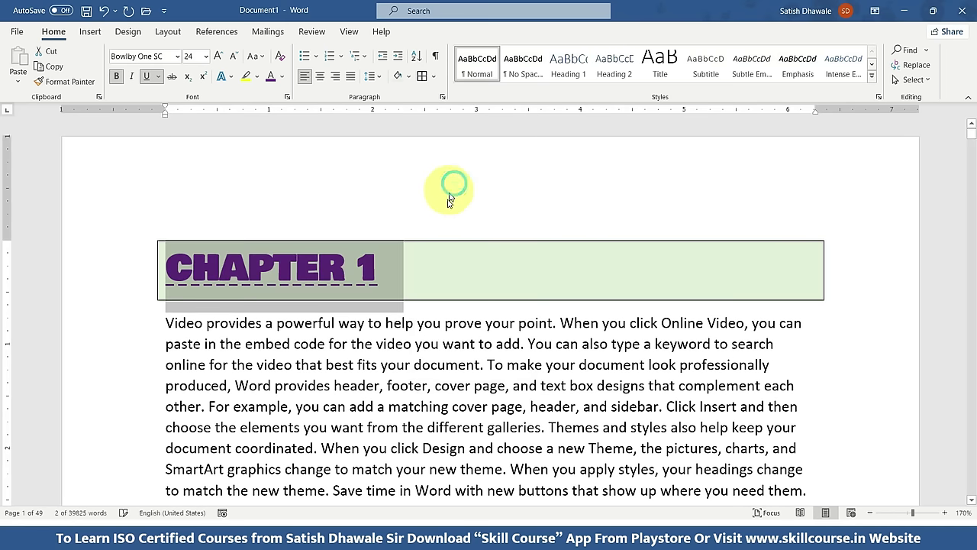
{"action": "left_click", "coordinate": [370, 269]}
- Set the heading's shading to No Color and its borders to No Border
{"action": "left_click_drag", "start_coordinate": [432, 262], "coordinate": [170, 262]}
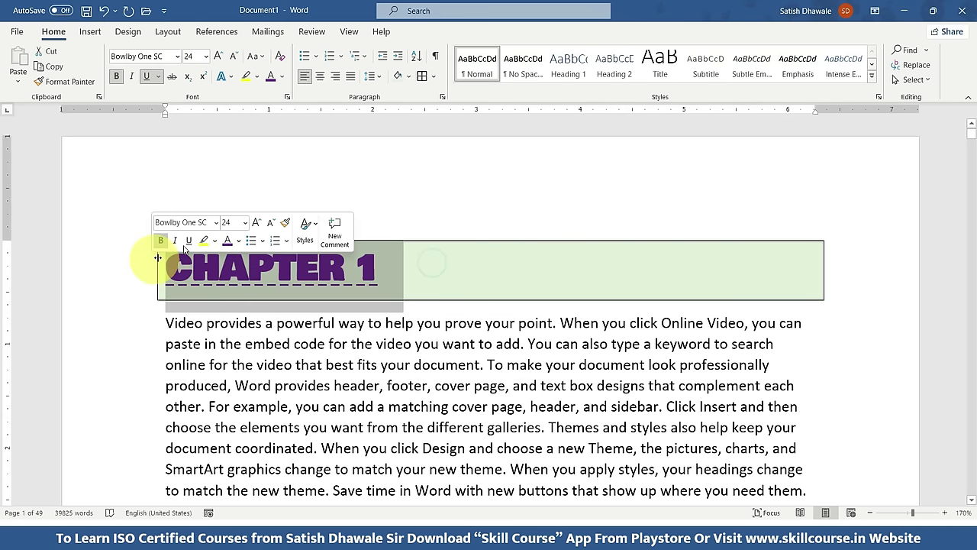
{"action": "left_click", "coordinate": [410, 78]}
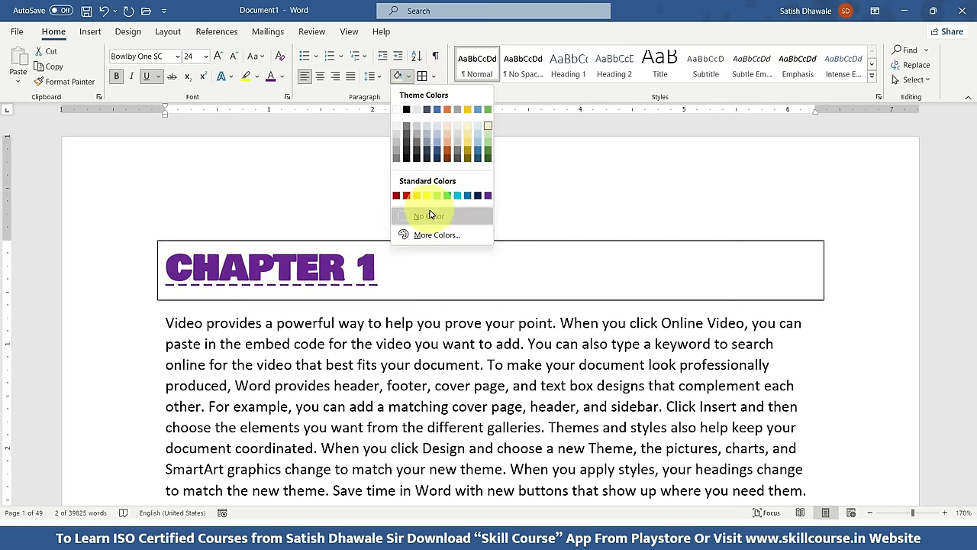
{"action": "left_click", "coordinate": [429, 211]}
{"action": "left_click", "coordinate": [425, 77]}
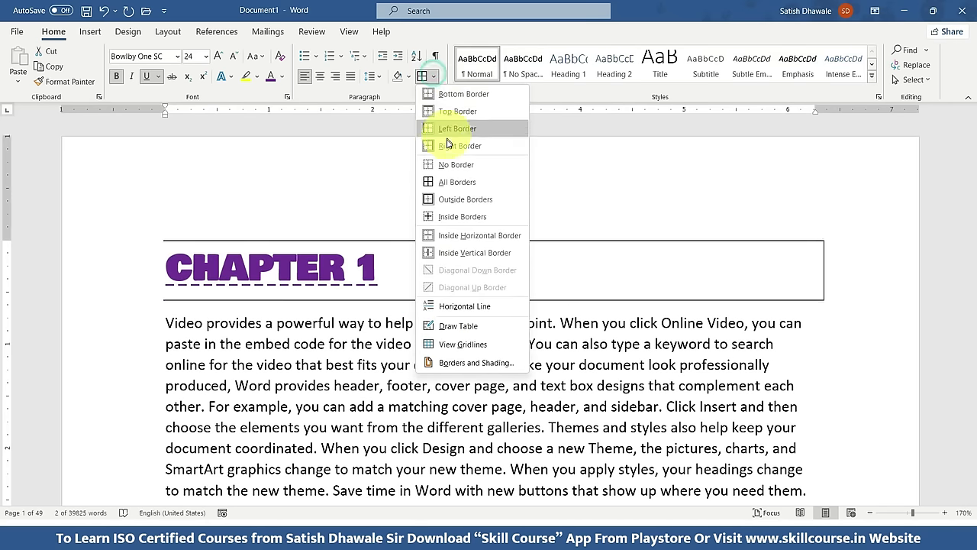
{"action": "left_click", "coordinate": [447, 167]}
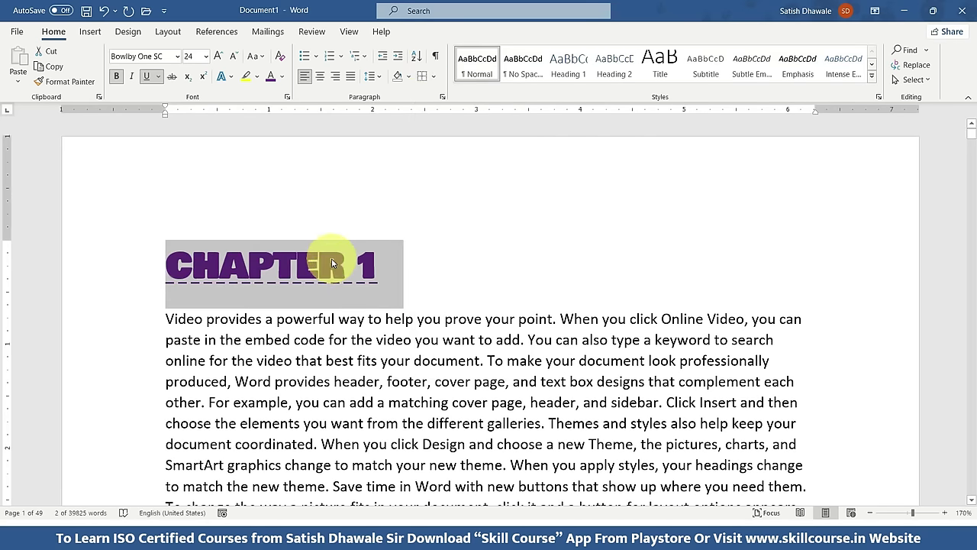
{"action": "scroll", "coordinate": [332, 264], "scroll_direction": "down", "scroll_amount": 2}
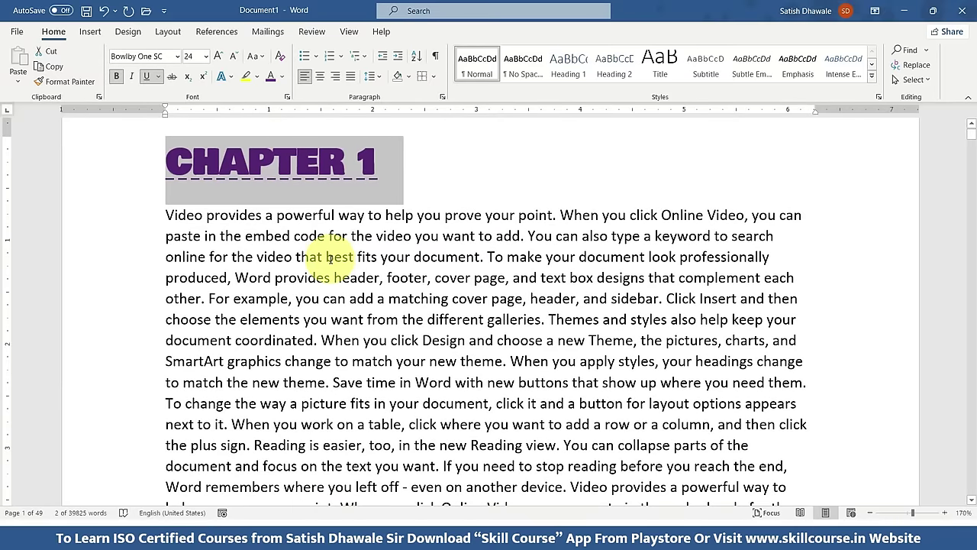
{"action": "scroll", "coordinate": [328, 258], "scroll_direction": "down", "scroll_amount": 1}
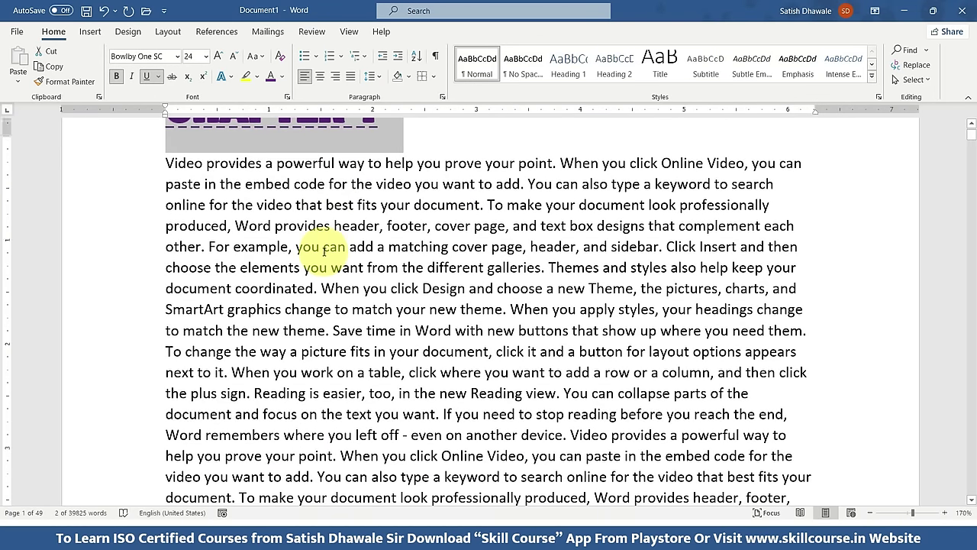
{"action": "scroll", "coordinate": [321, 305], "scroll_direction": "up", "scroll_amount": 3}
{"action": "scroll", "coordinate": [322, 254], "scroll_direction": "down", "scroll_amount": 2}
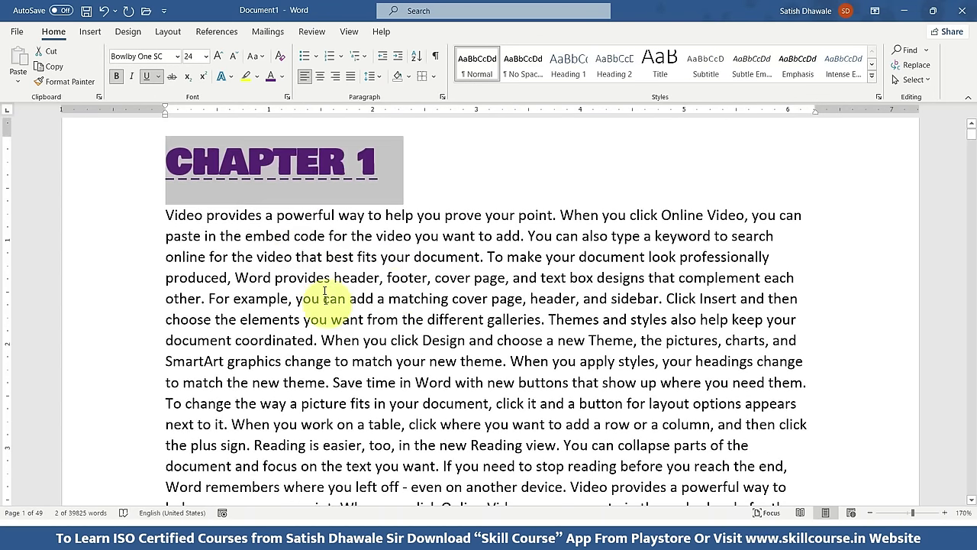
{"action": "scroll", "coordinate": [404, 297], "scroll_direction": "down", "scroll_amount": 6}
{"action": "scroll", "coordinate": [403, 297], "scroll_direction": "up", "scroll_amount": 5}
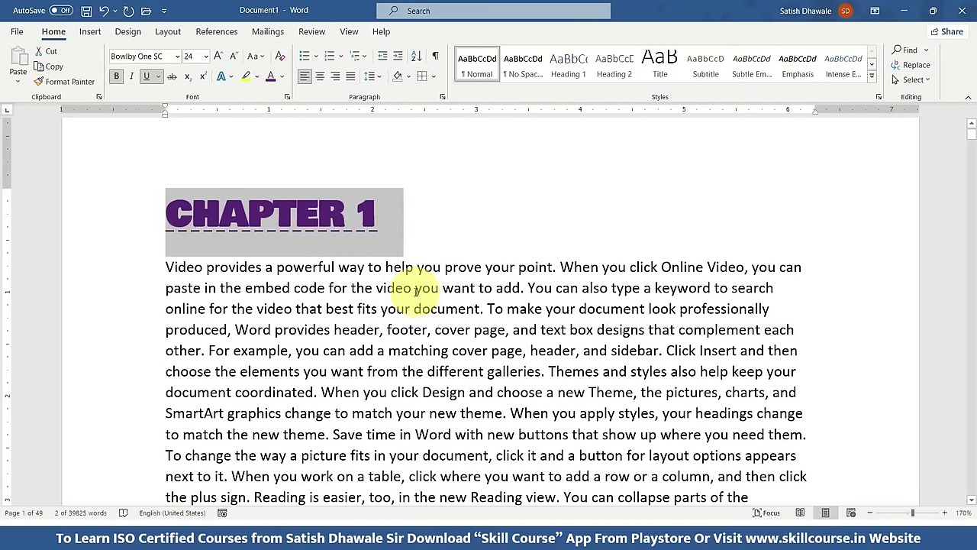
- In a new blank document, type the sample names on separate lines
{"action": "key", "text": "ctrl+n"}
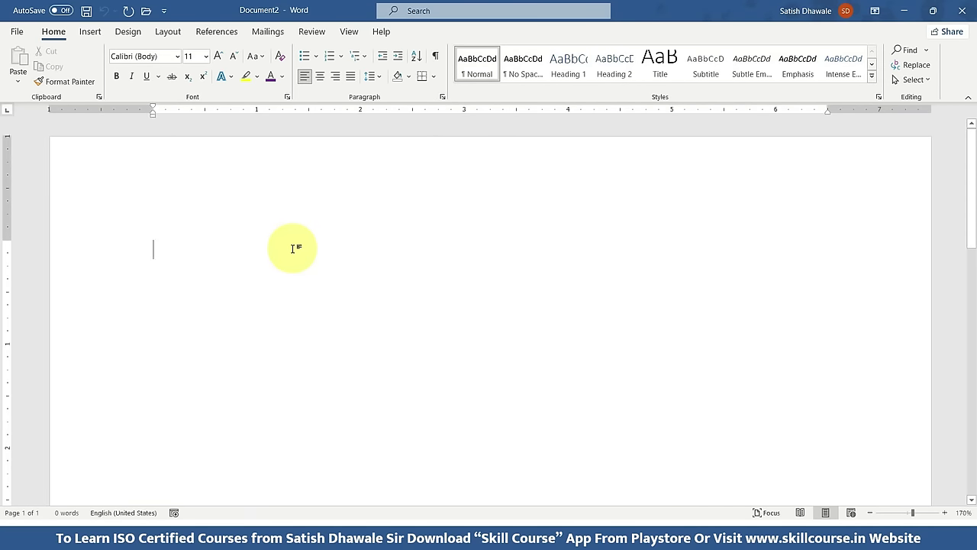
{"action": "type", "text": "AJAY"}
{"action": "key", "text": "Return"}
{"action": "type", "text": "VIJA"}
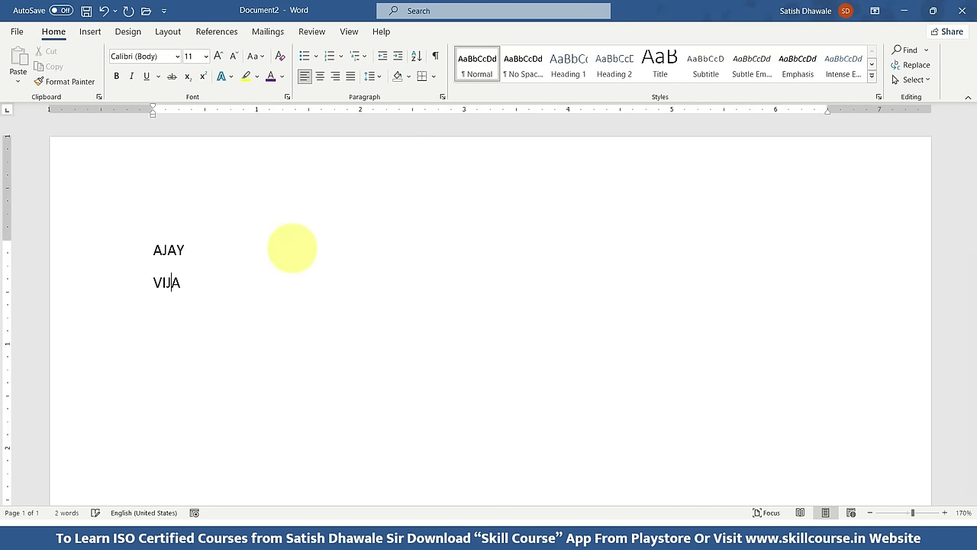
{"action": "type", "text": "Y"}
{"action": "key", "text": "Return"}
{"action": "type", "text": "RAVI S"}
{"action": "type", "text": "HAN"}
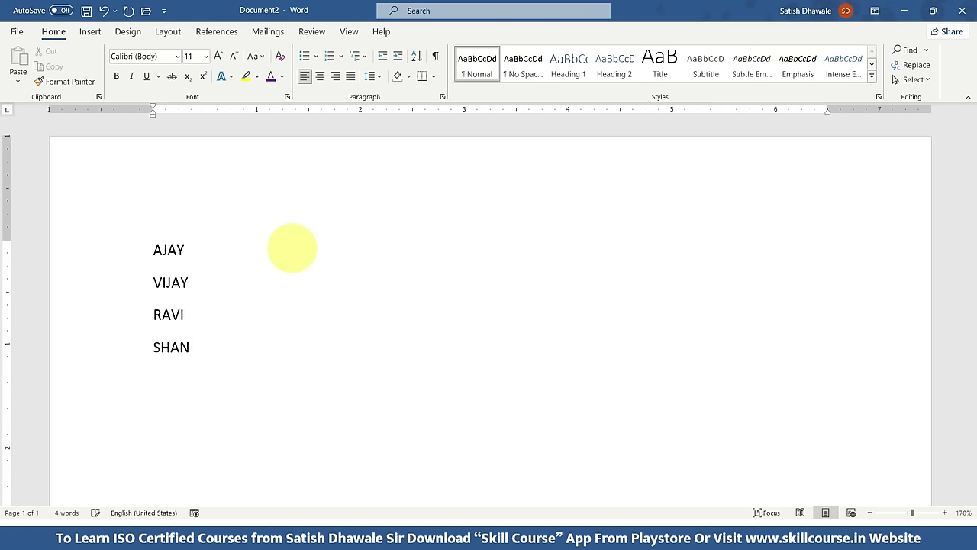
{"action": "type", "text": "KAR"}
{"action": "key", "text": "Return"}
{"action": "type", "text": "SACHIN"}
{"action": "key", "text": "Return"}
{"action": "type", "text": "A"}
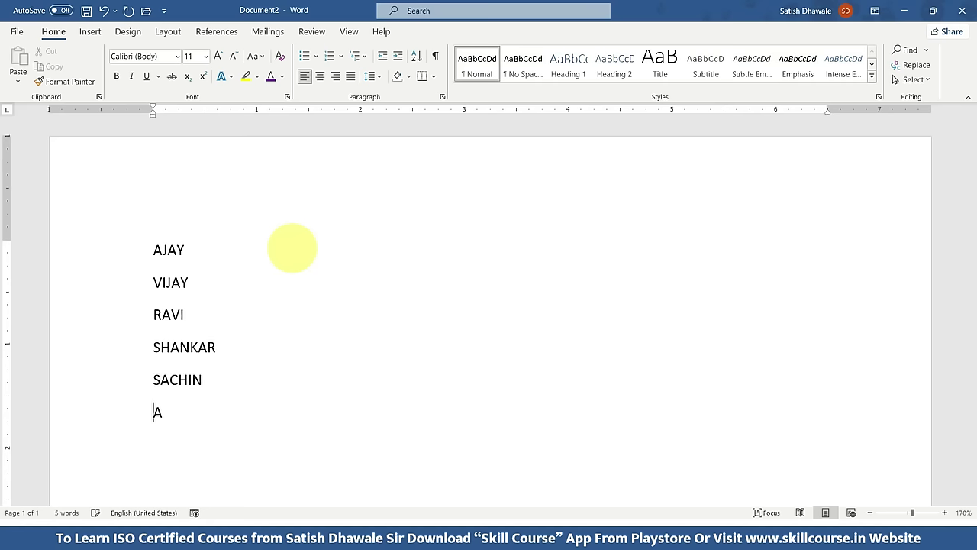
{"action": "type", "text": "IRAT"}
{"action": "key", "text": "Return"}
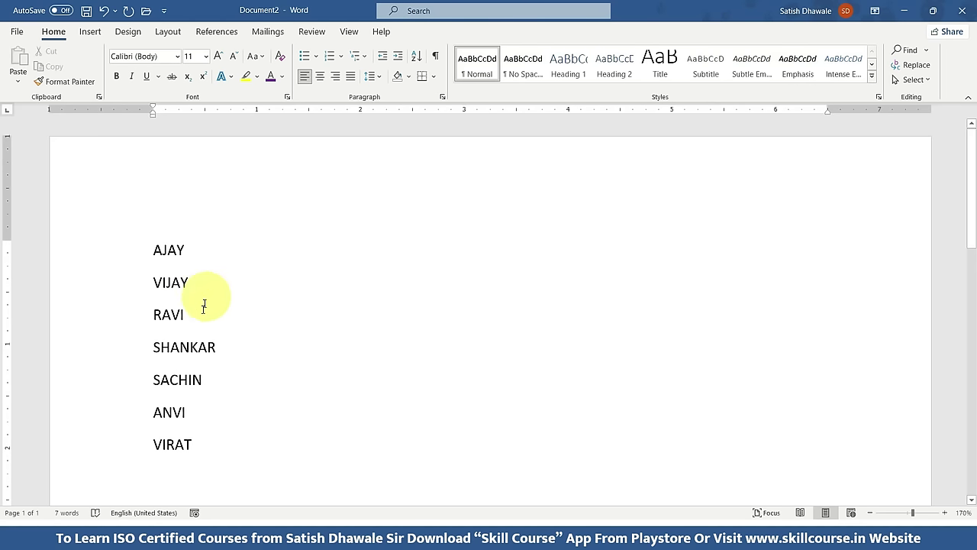
- Format all seven names as a list with checkmark bullets
{"action": "left_click", "coordinate": [214, 447]}
{"action": "left_click_drag", "start_coordinate": [122, 336], "coordinate": [119, 262]}
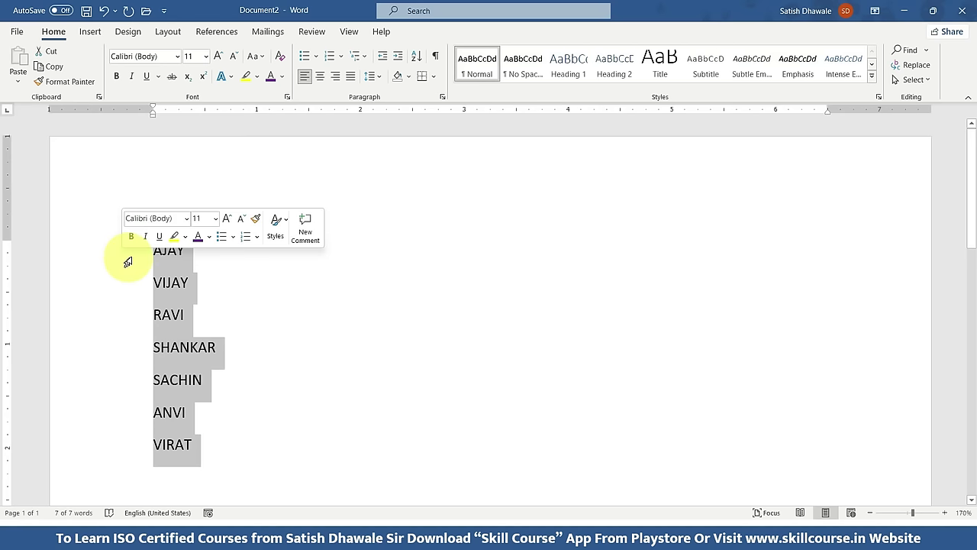
{"action": "left_click", "coordinate": [304, 62]}
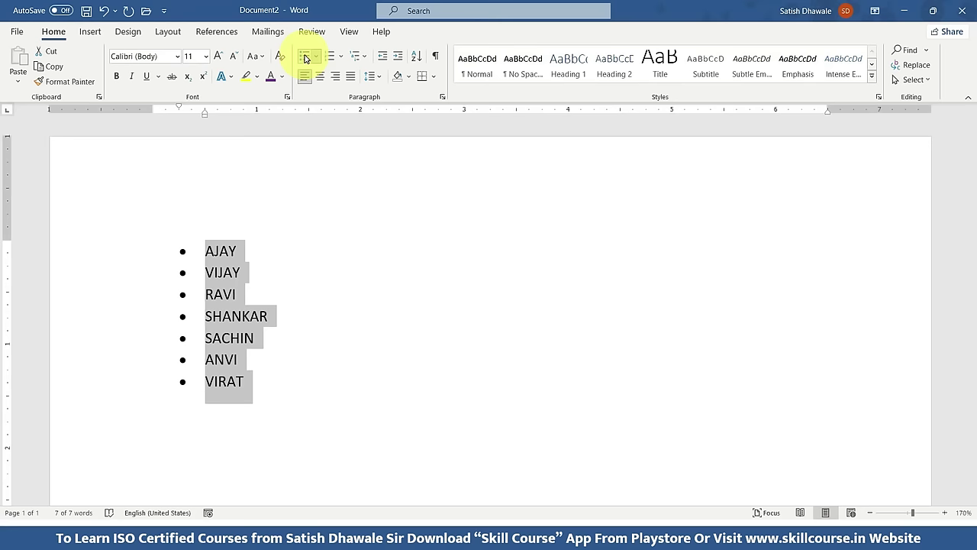
{"action": "left_click", "coordinate": [315, 57]}
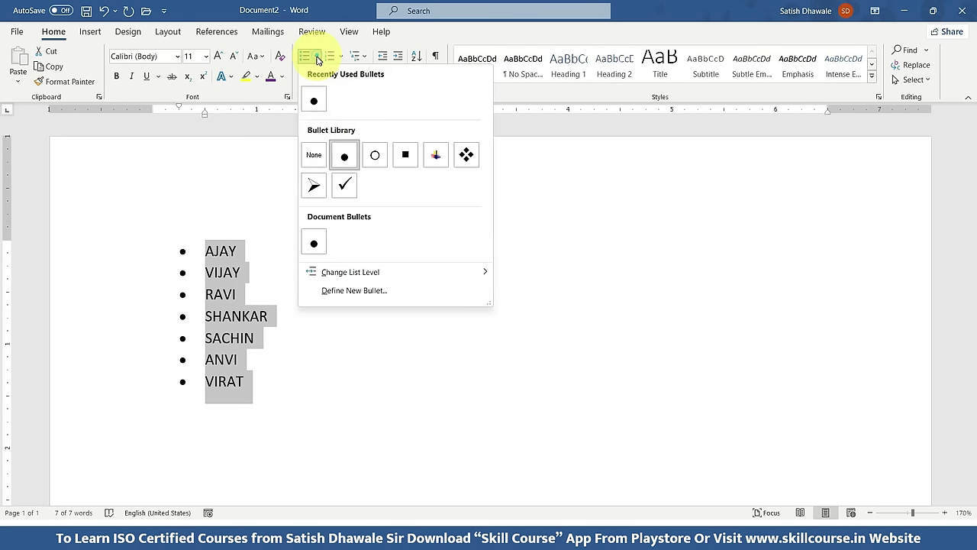
{"action": "left_click", "coordinate": [344, 193]}
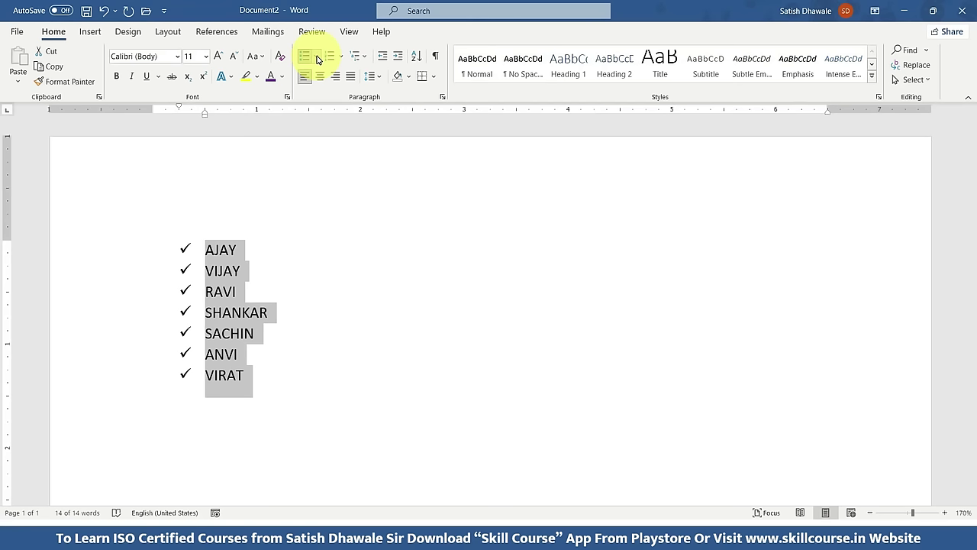
- Letter the names A. to G. and set the list's line spacing to 1.5
{"action": "left_click", "coordinate": [339, 57]}
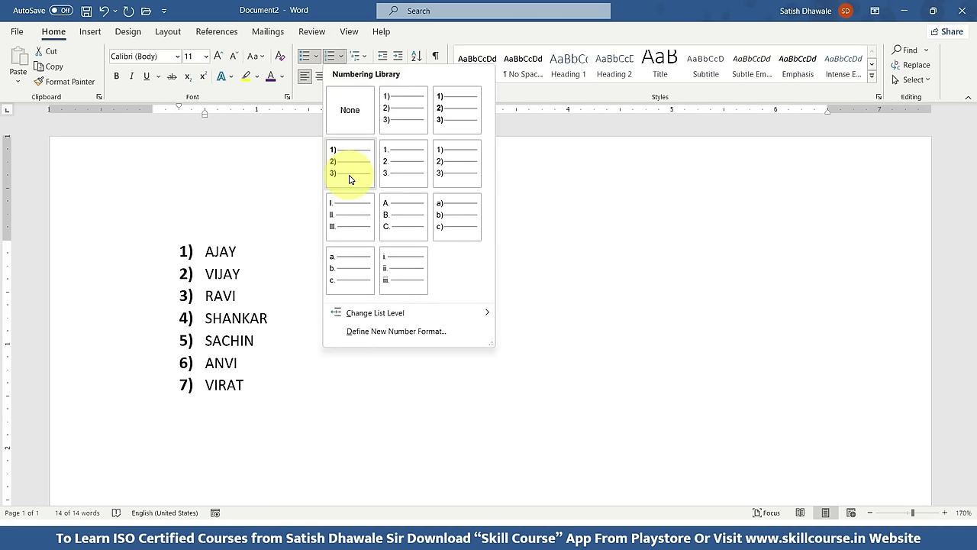
{"action": "left_click", "coordinate": [399, 222]}
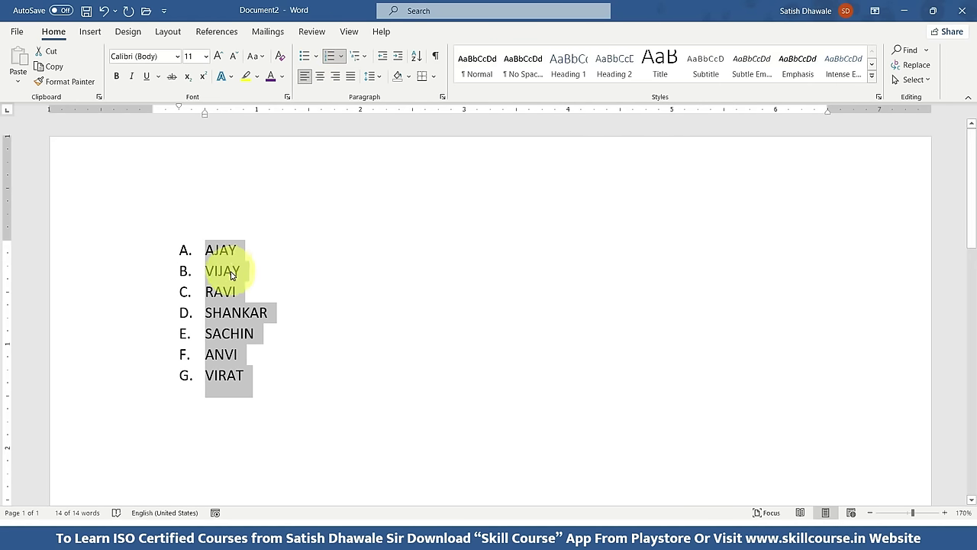
{"action": "left_click", "coordinate": [381, 79]}
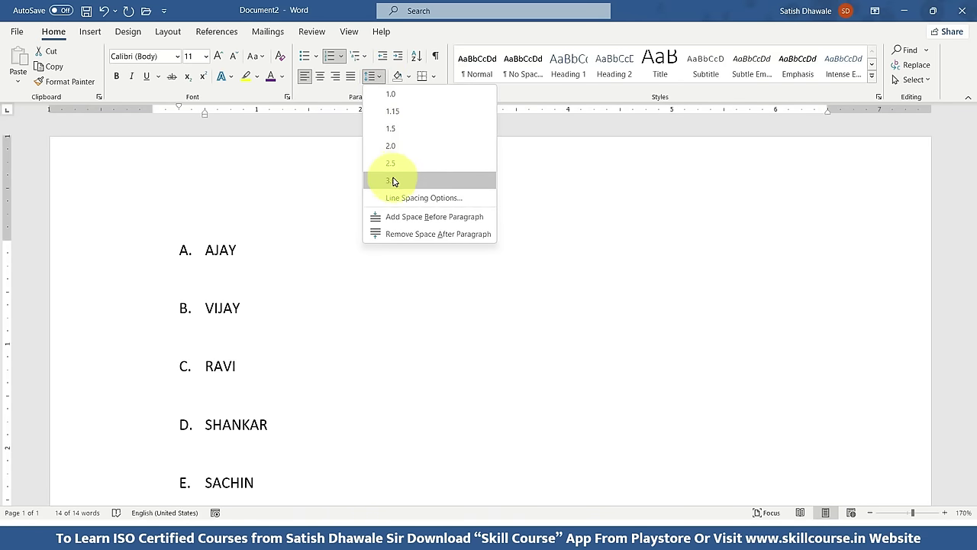
{"action": "left_click", "coordinate": [397, 130]}
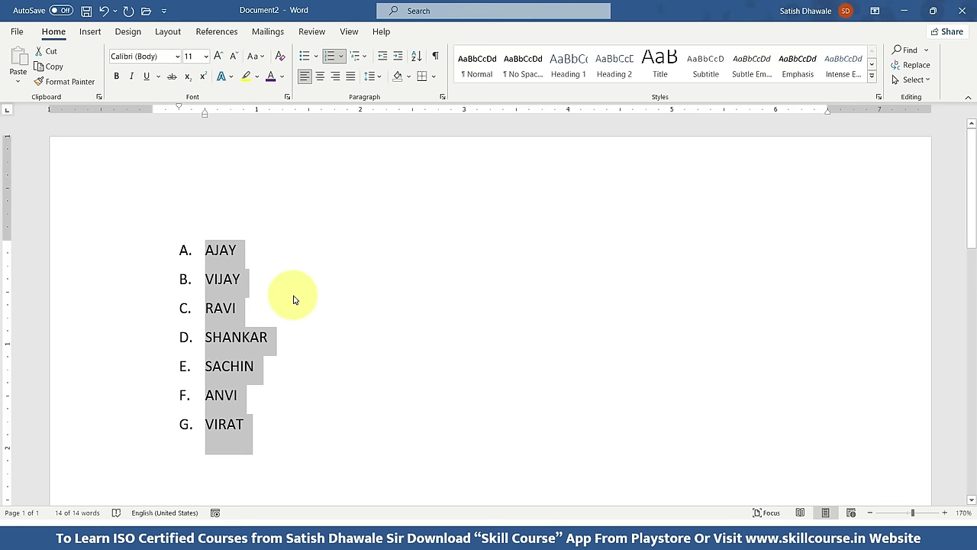
- In a new blank document, type a short sample sentence and select it for copying
{"action": "key", "text": "ctrl+n"}
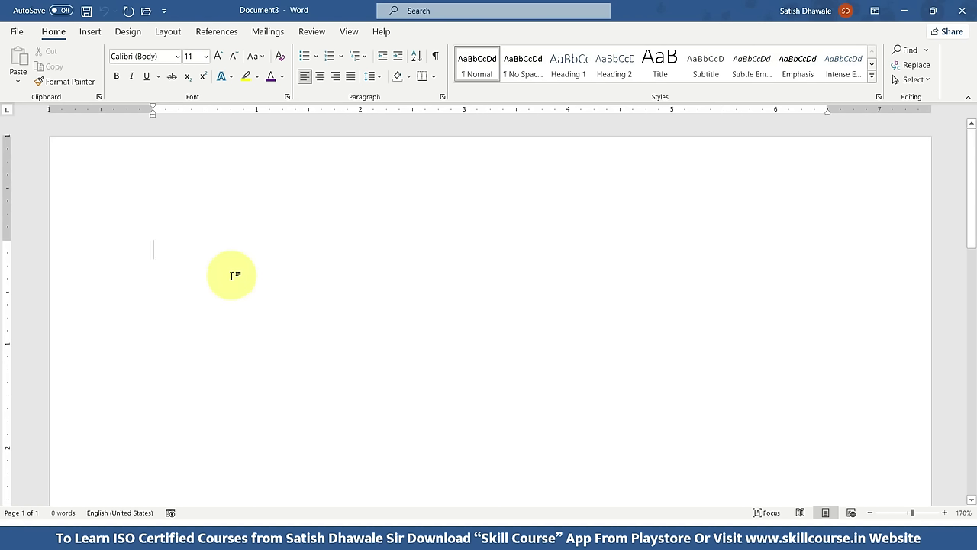
{"action": "type", "text": "rAMESH is "}
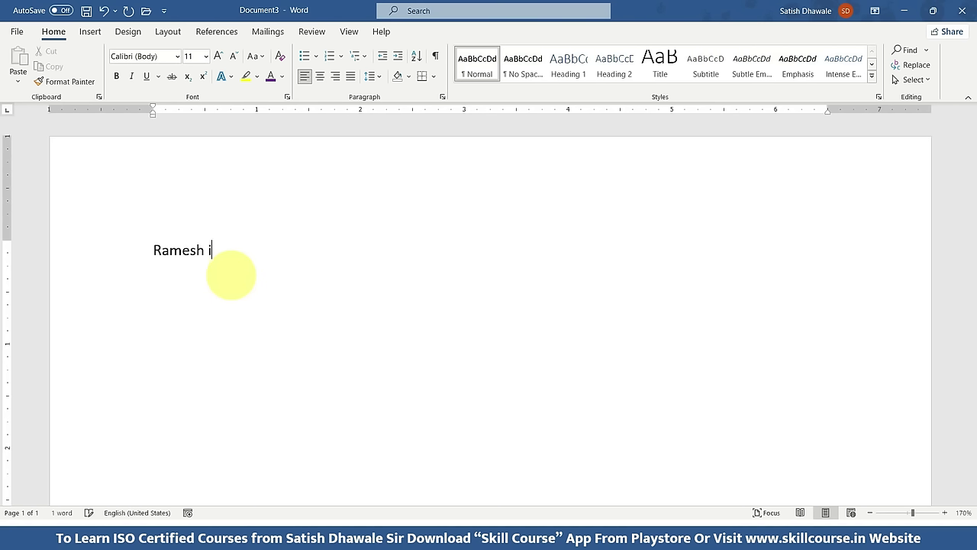
{"action": "type", "text": "Good Boy"}
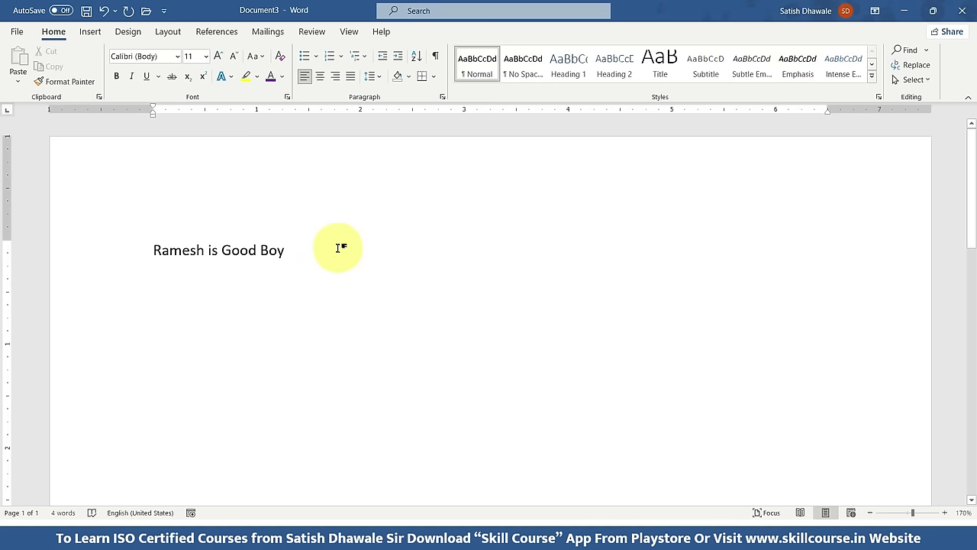
{"action": "left_click_drag", "start_coordinate": [336, 247], "coordinate": [130, 253]}
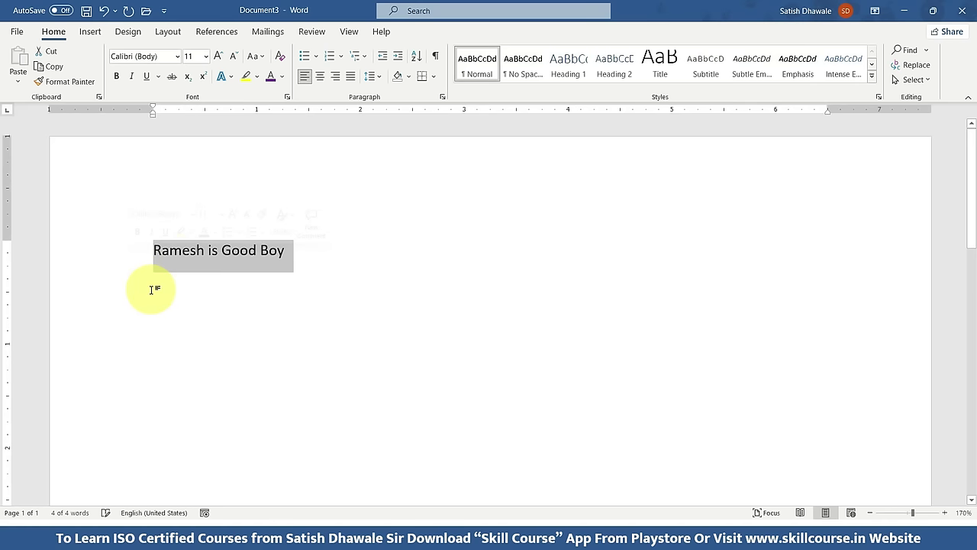
{"action": "left_click", "coordinate": [253, 290]}
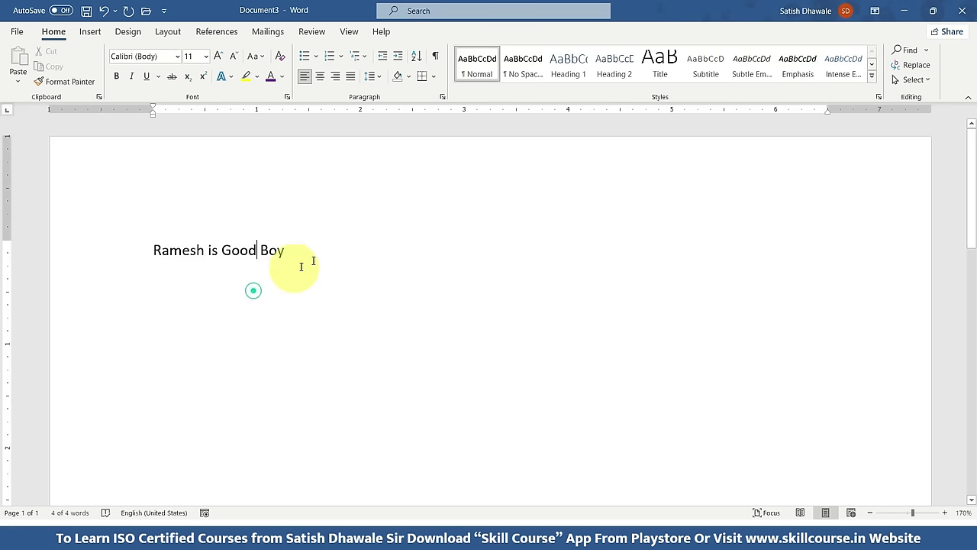
{"action": "left_click_drag", "start_coordinate": [315, 253], "coordinate": [155, 252]}
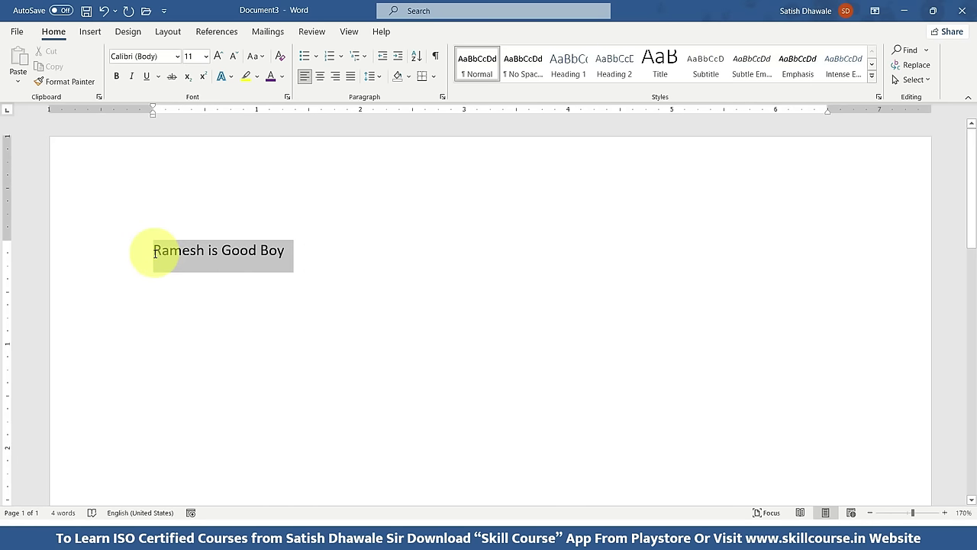
{"action": "left_click_drag", "start_coordinate": [155, 252], "coordinate": [155, 252]}
{"action": "left_click_drag", "start_coordinate": [312, 255], "coordinate": [126, 252]}
{"action": "key", "text": "ctrl+c"}
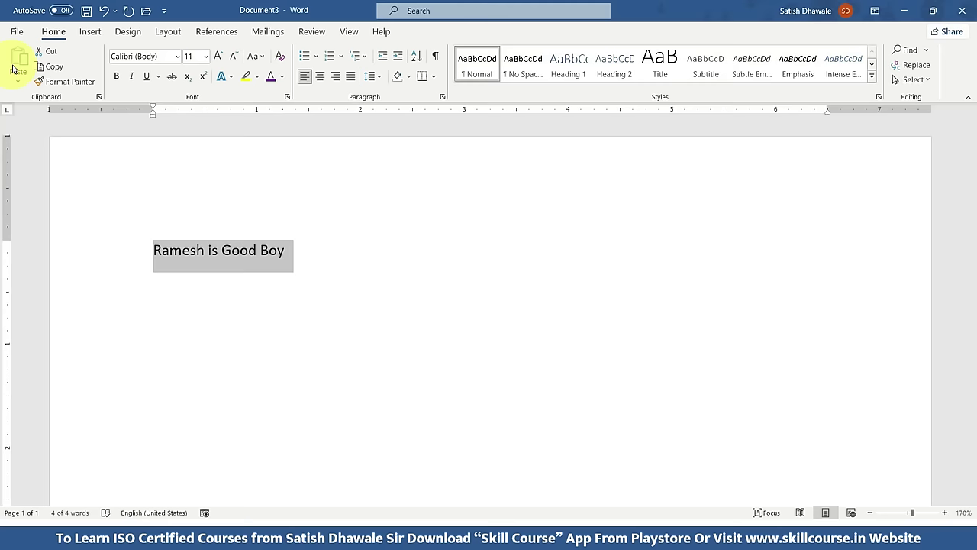
- Paste the sentence repeatedly onto new lines below it
{"action": "left_click", "coordinate": [309, 251]}
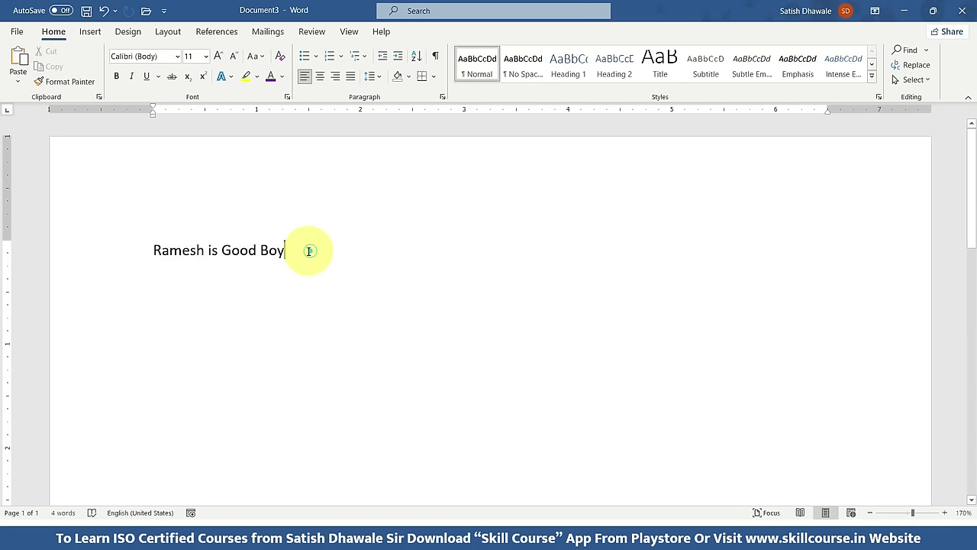
{"action": "left_click", "coordinate": [294, 252]}
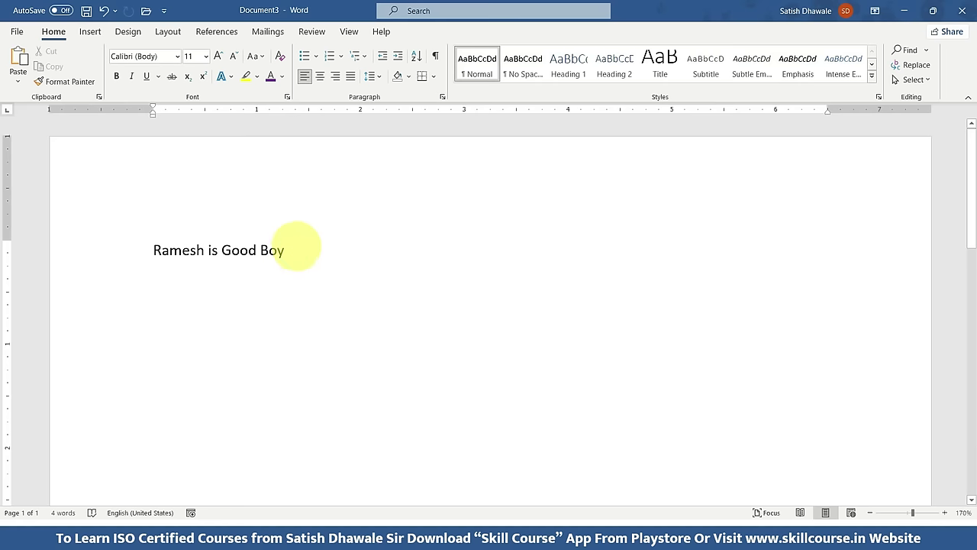
{"action": "key", "text": "Return"}
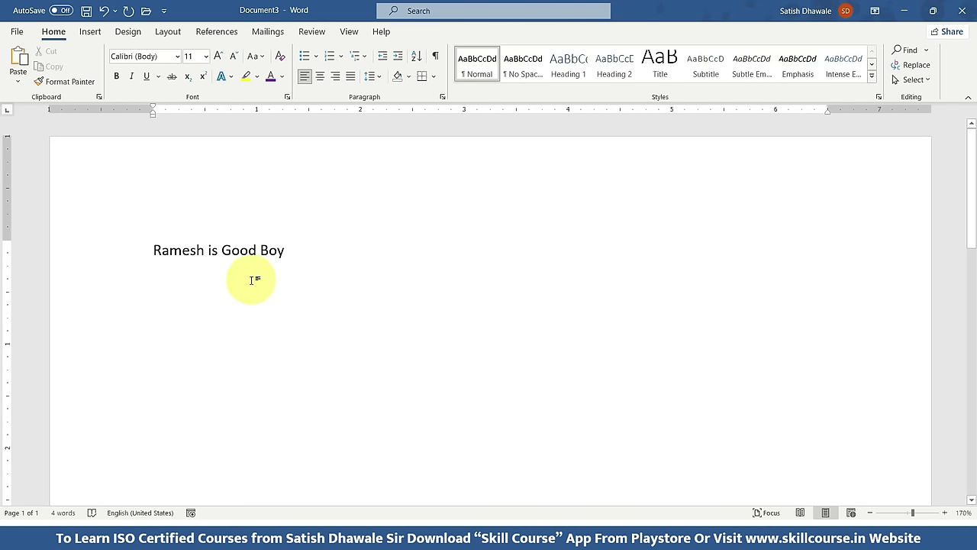
{"action": "key", "text": "ctrl+v"}
{"action": "key", "text": "ctrl+v"}
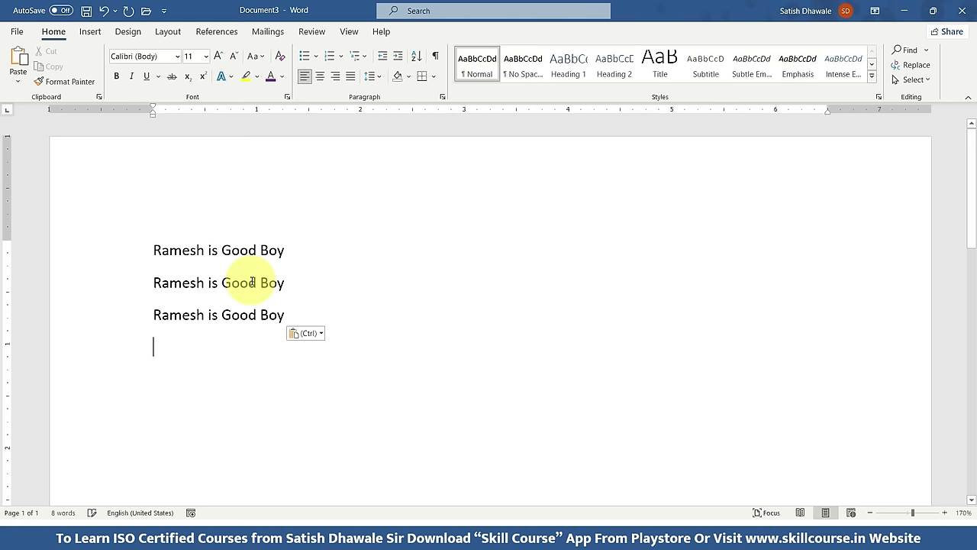
{"action": "key", "text": "ctrl+v"}
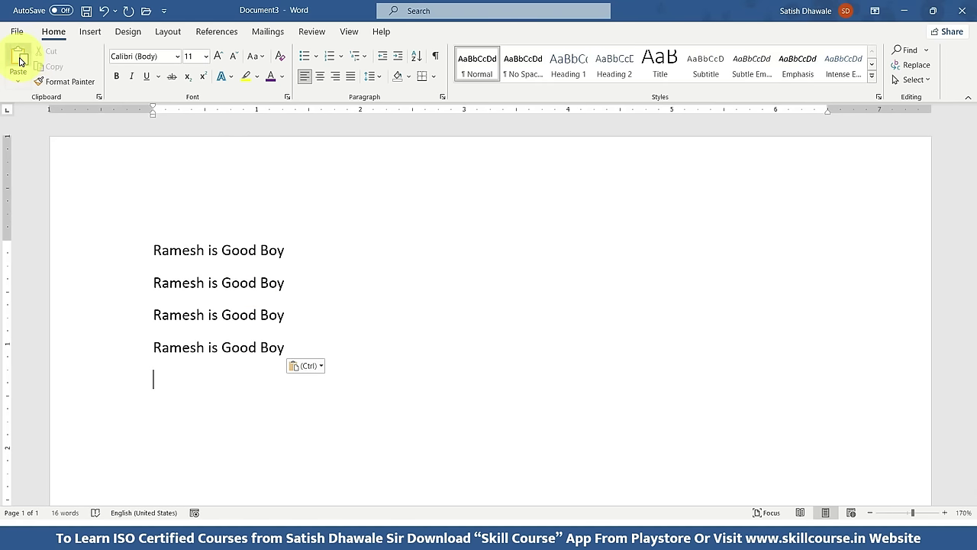
{"action": "left_click", "coordinate": [18, 61]}
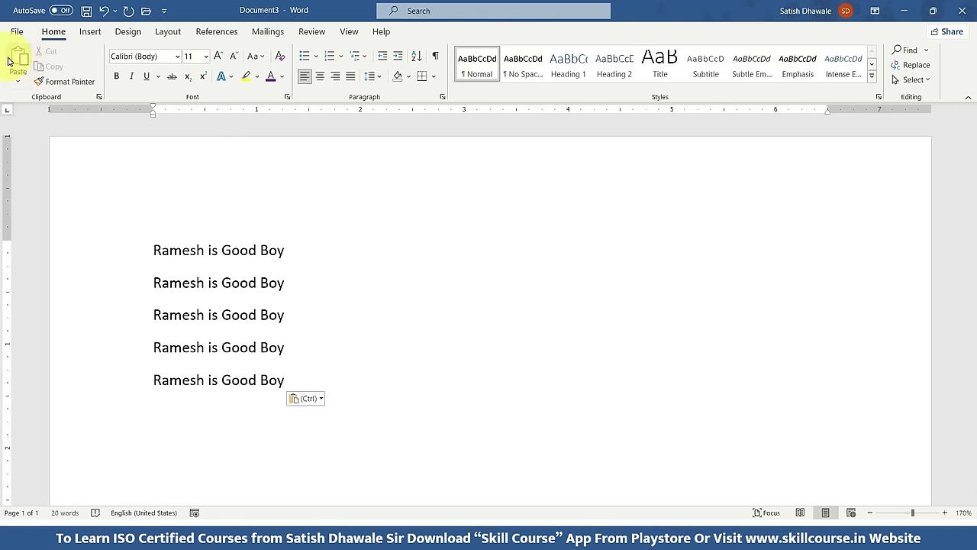
{"action": "left_click", "coordinate": [10, 61]}
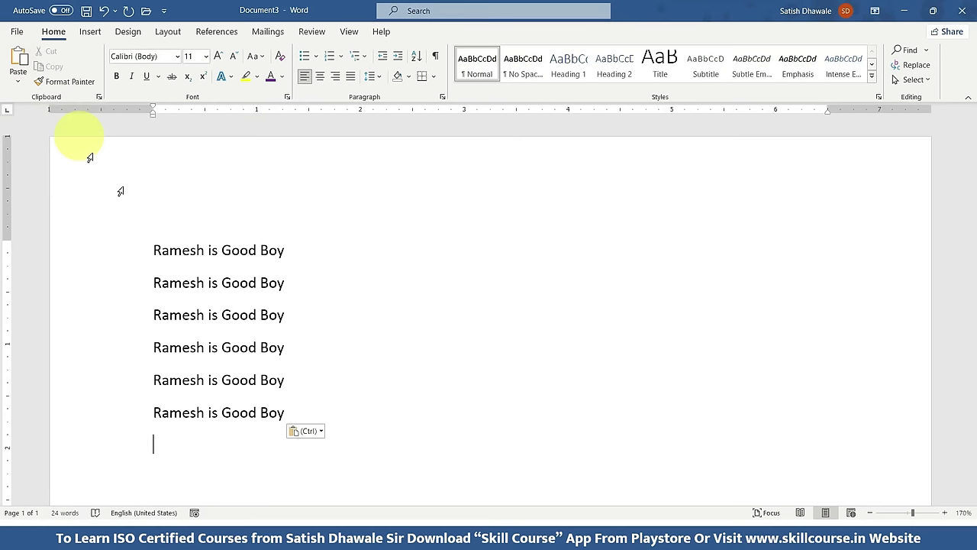
{"action": "left_click_drag", "start_coordinate": [288, 412], "coordinate": [164, 412]}
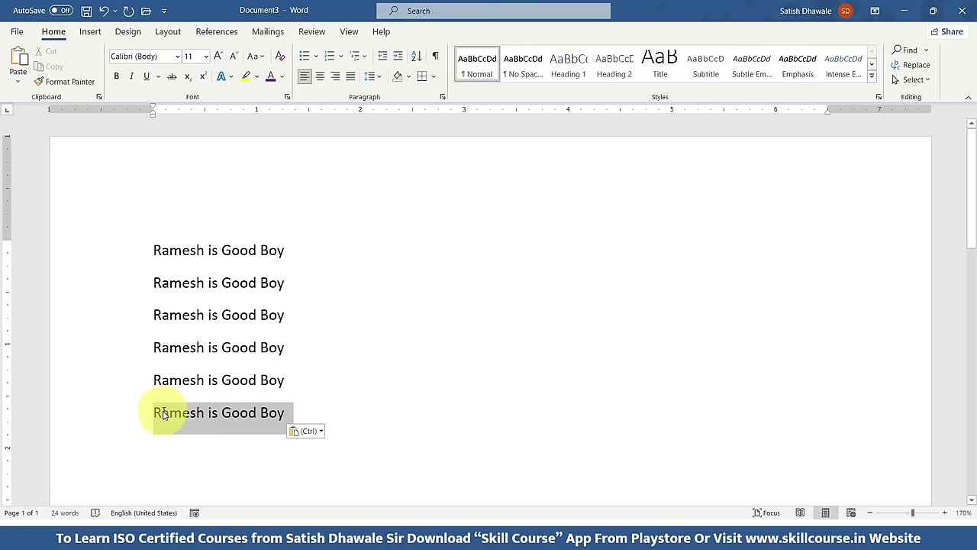
{"action": "left_click", "coordinate": [362, 315]}
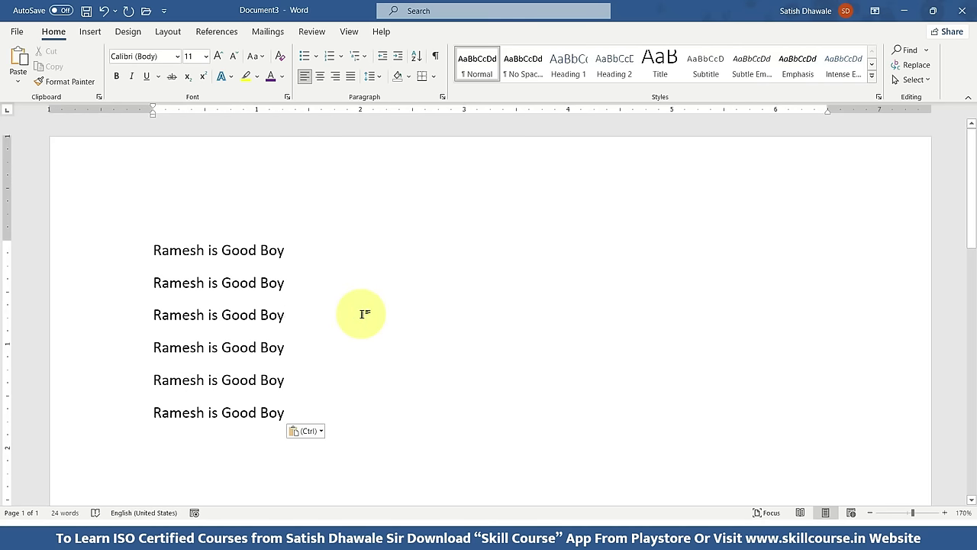
{"action": "double_click", "coordinate": [236, 251]}
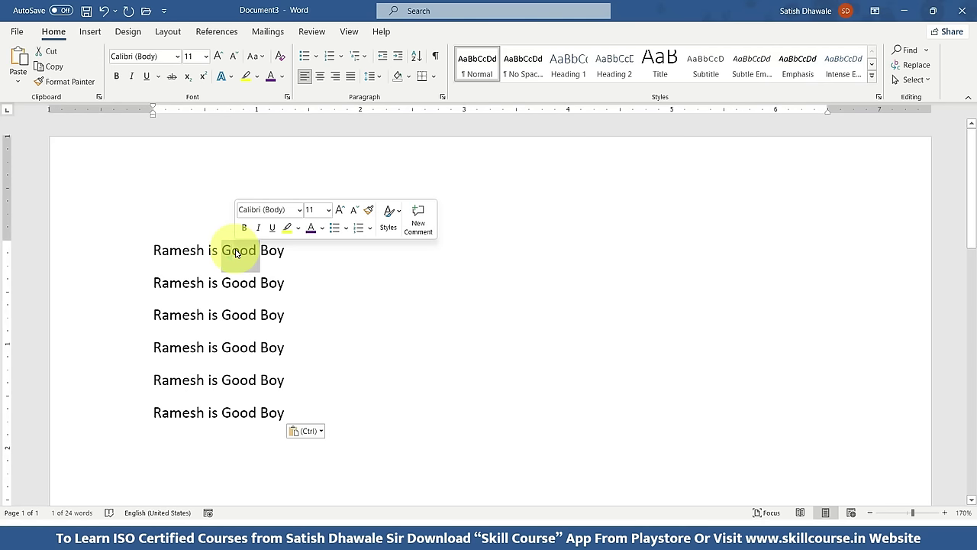
{"action": "left_click", "coordinate": [240, 252]}
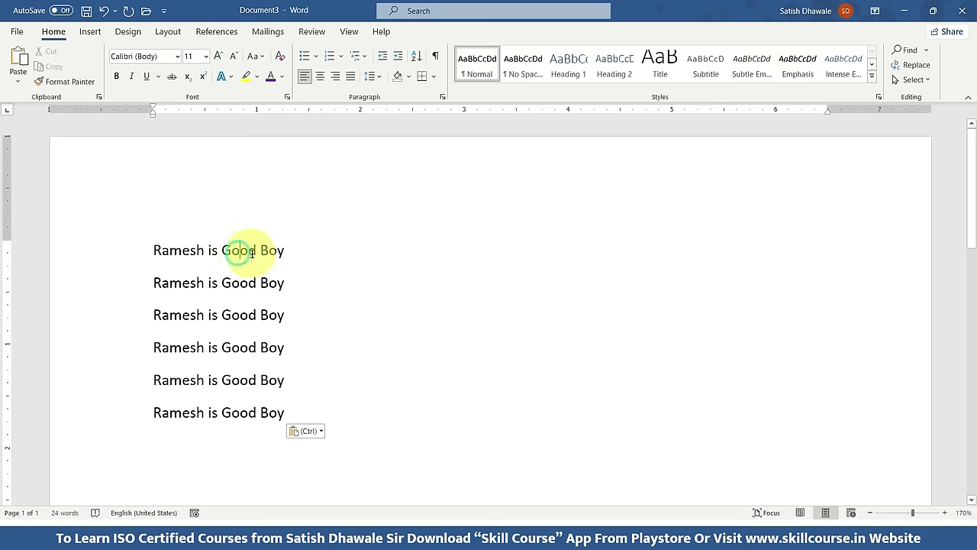
{"action": "triple_click", "coordinate": [193, 254]}
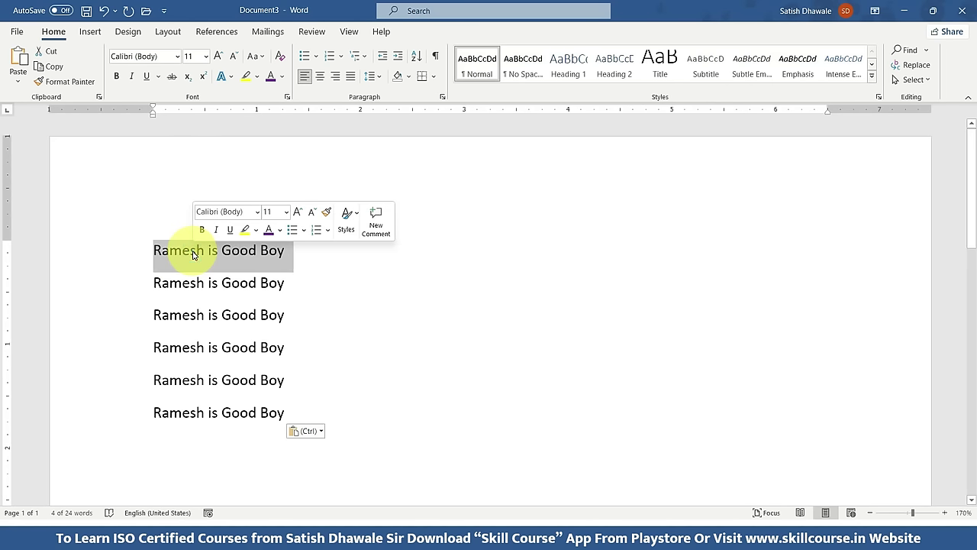
{"action": "left_click", "coordinate": [193, 254]}
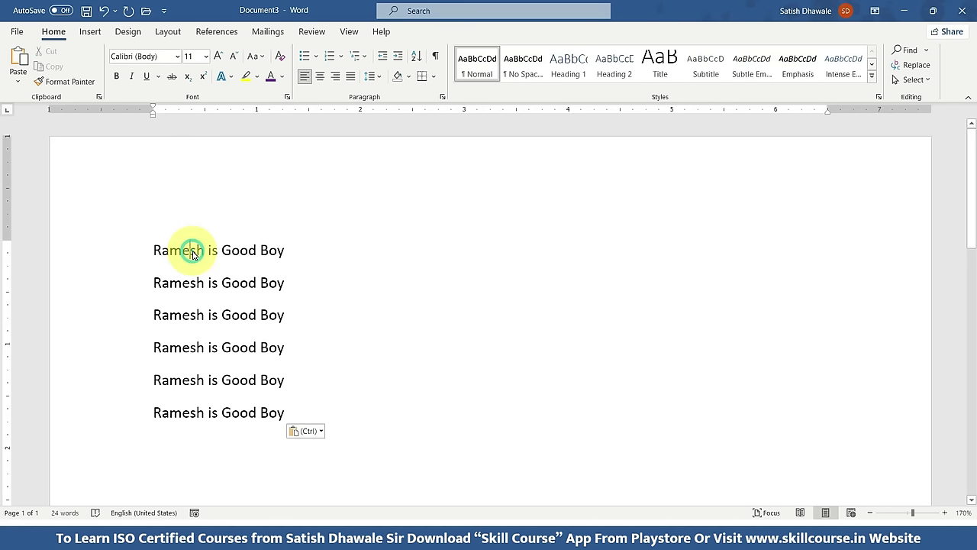
{"action": "triple_click", "coordinate": [192, 254]}
{"action": "triple_click", "coordinate": [193, 254]}
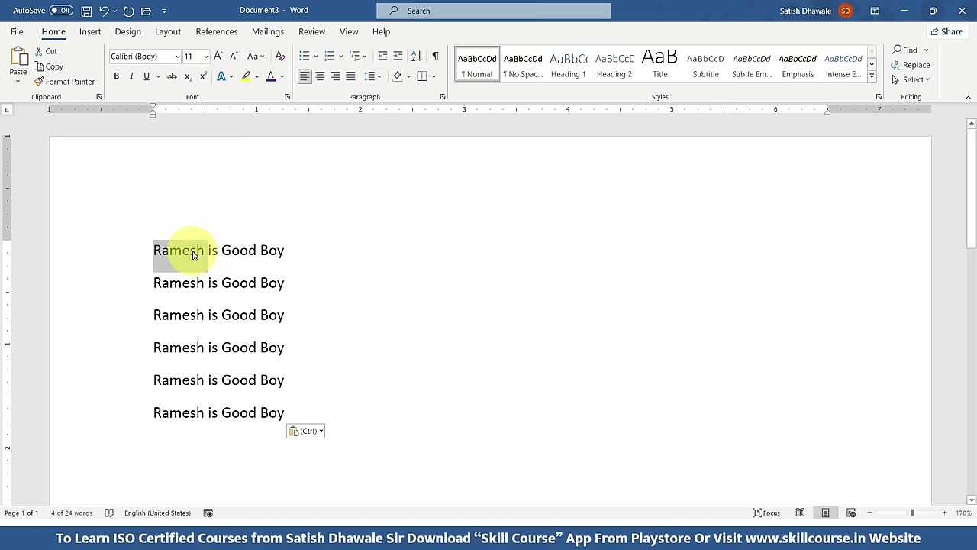
{"action": "left_click", "coordinate": [311, 273]}
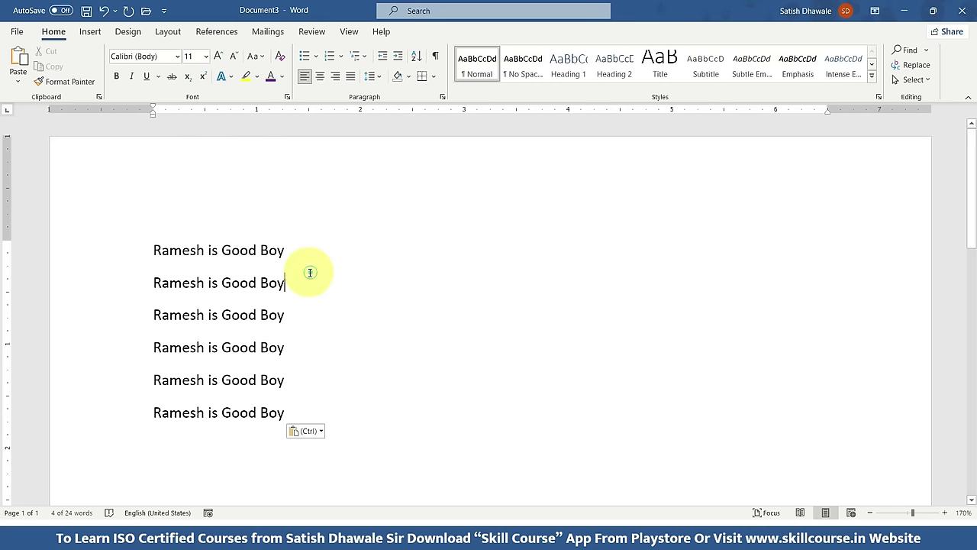
- Switch among the open Word windows back to Document1 with the long body text
{"action": "key", "text": "alt+Tab"}
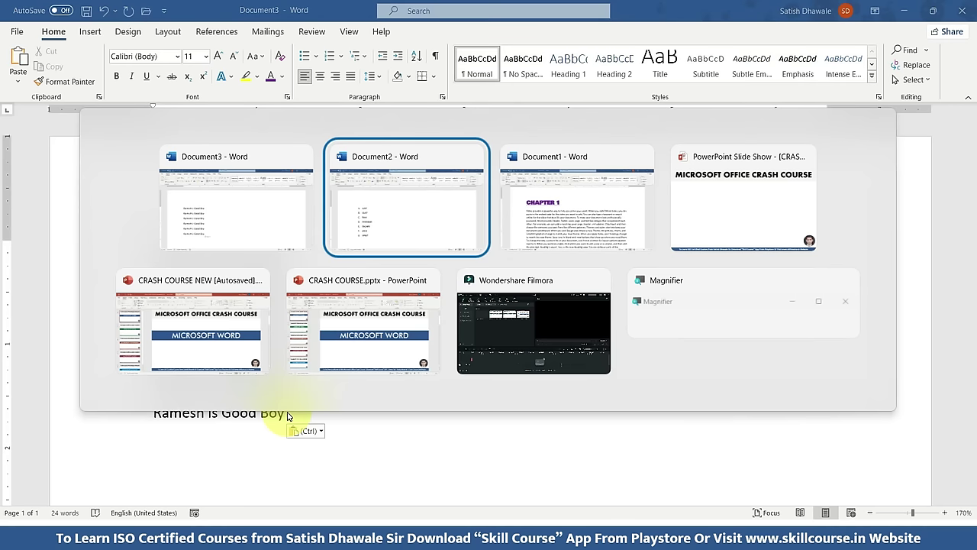
{"action": "scroll", "coordinate": [288, 413], "scroll_direction": "down", "scroll_amount": 3}
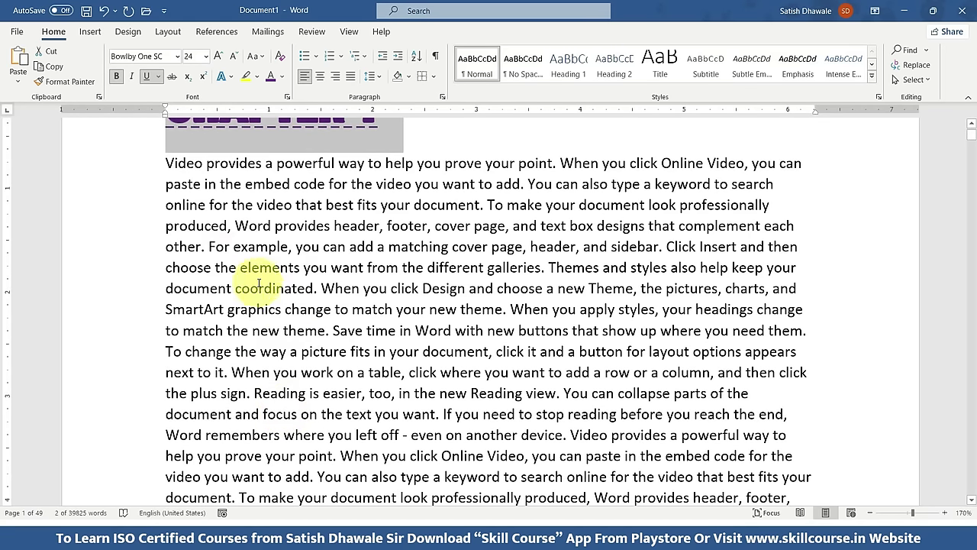
{"action": "key", "text": "alt+Tab"}
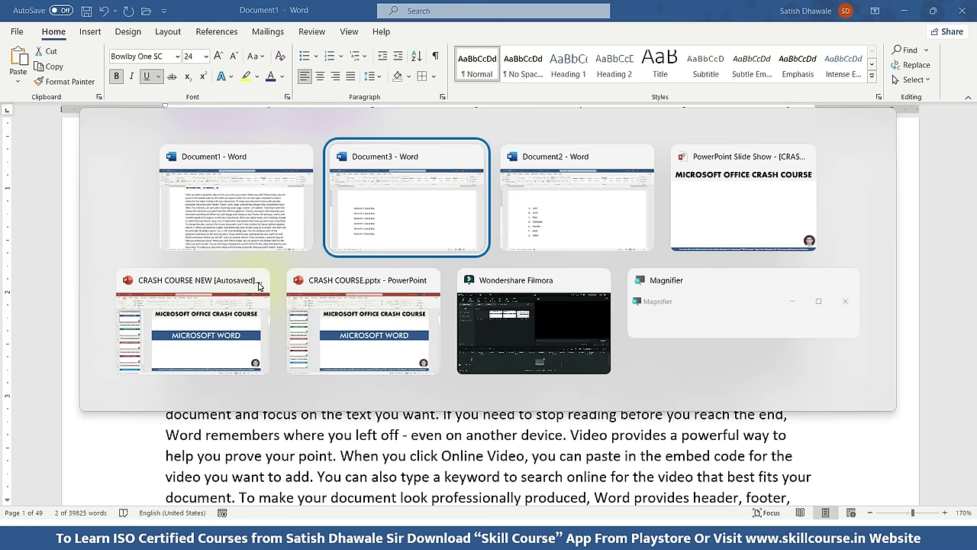
{"action": "key", "text": "alt+Tab"}
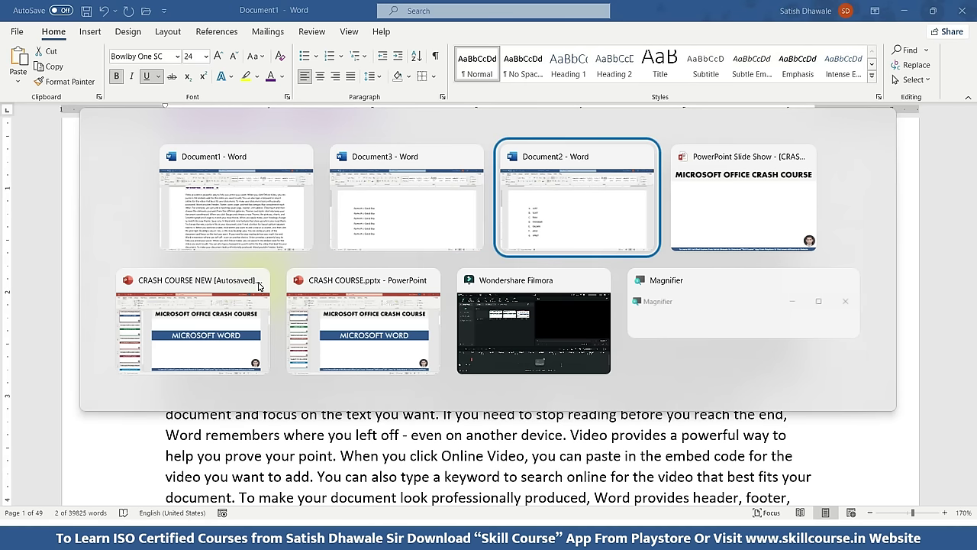
{"action": "key", "text": "alt+Tab"}
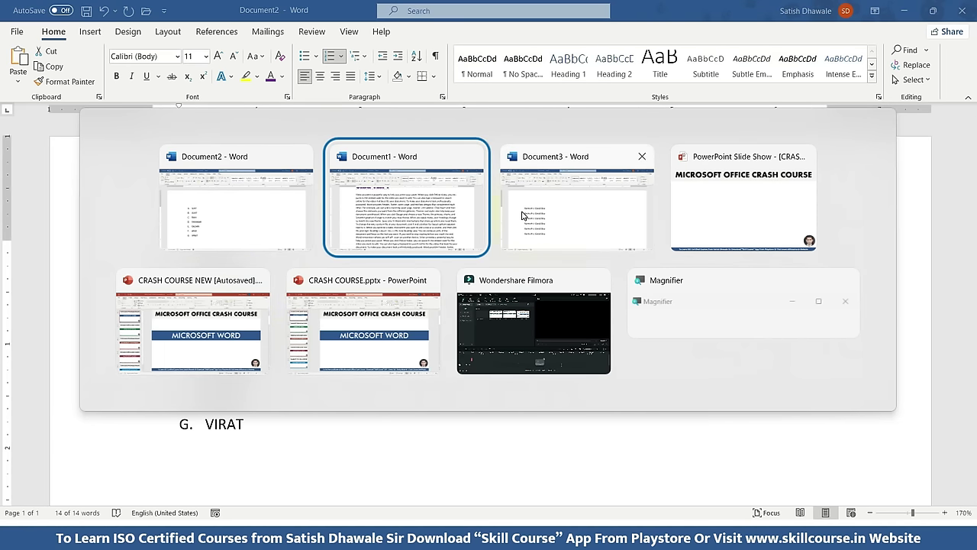
{"action": "key", "text": "alt+Tab"}
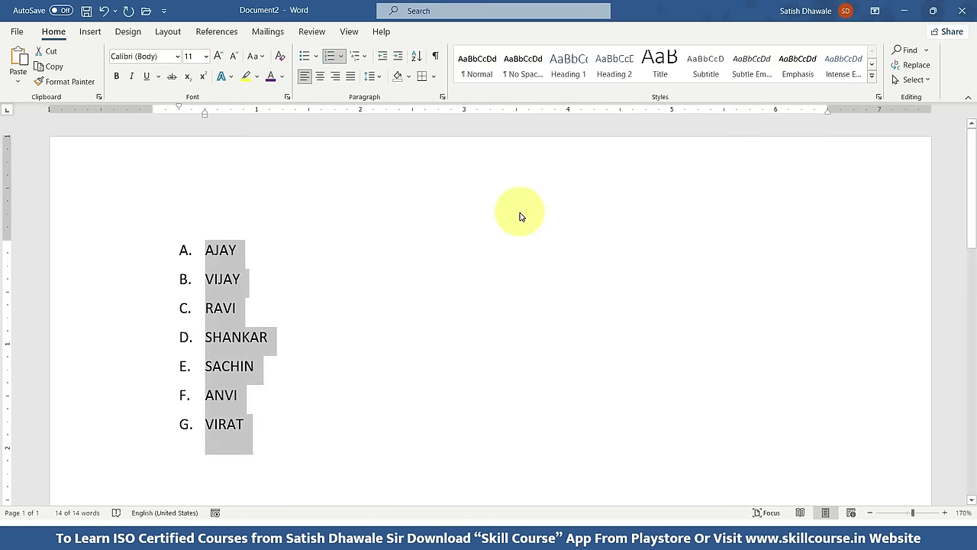
{"action": "key", "text": "alt+Tab"}
{"action": "key", "text": "alt+Tab"}
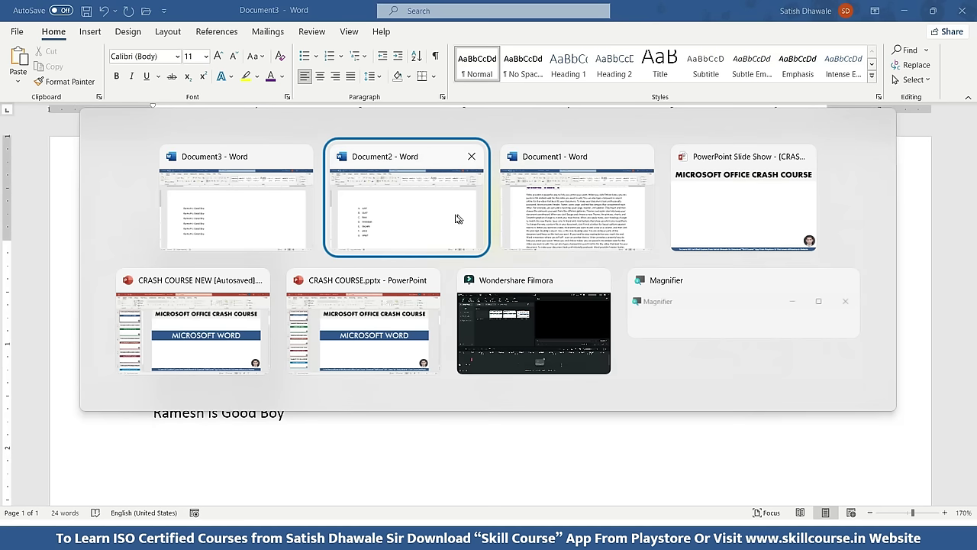
{"action": "key", "text": "alt+Tab"}
{"action": "left_click", "coordinate": [402, 214]}
{"action": "key", "text": "alt+Tab"}
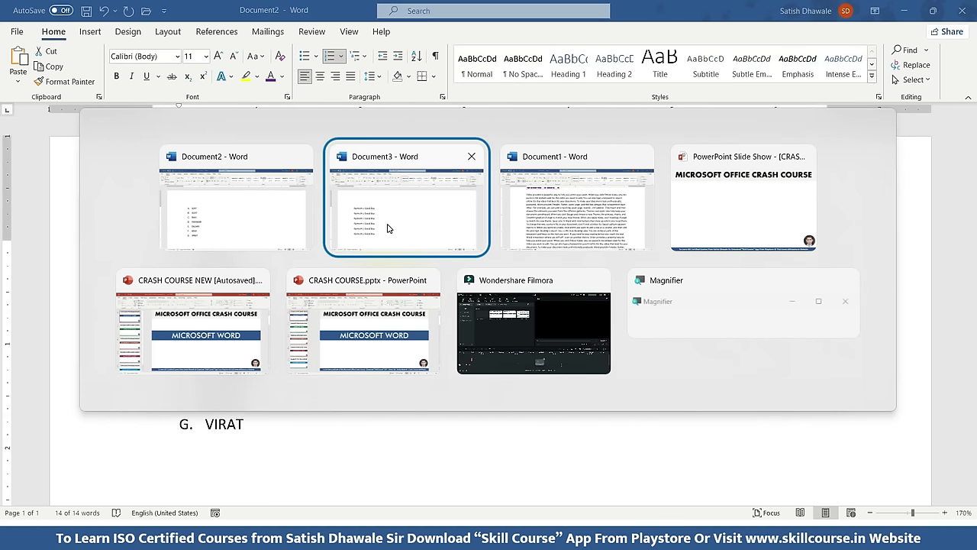
{"action": "key", "text": "alt+Tab"}
{"action": "left_click", "coordinate": [401, 244]}
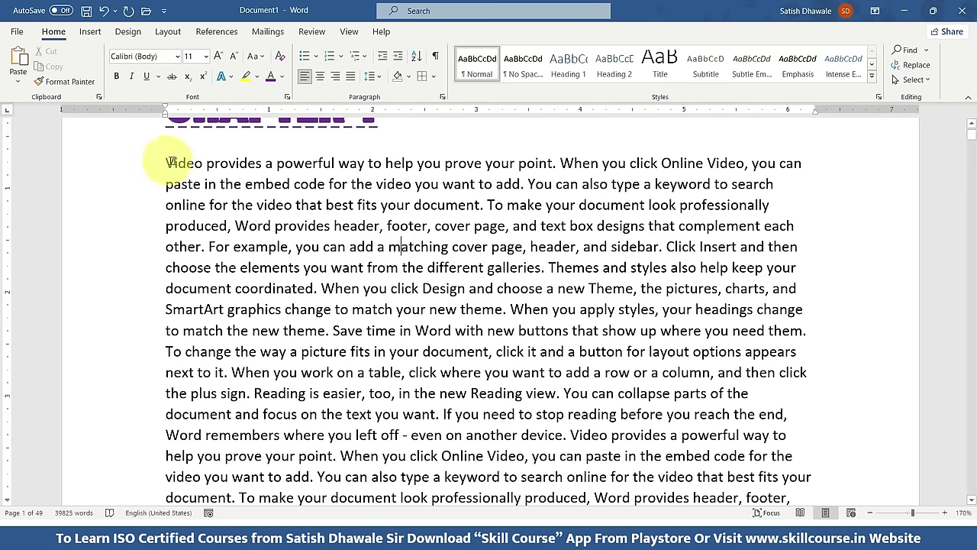
- Copy the CHAPTER 1 heading to page 2's first line and renumber it CHAPTER 2
{"action": "scroll", "coordinate": [172, 161], "scroll_direction": "up", "scroll_amount": 3}
{"action": "left_click_drag", "start_coordinate": [405, 214], "coordinate": [163, 212]}
{"action": "key", "text": "ctrl+c"}
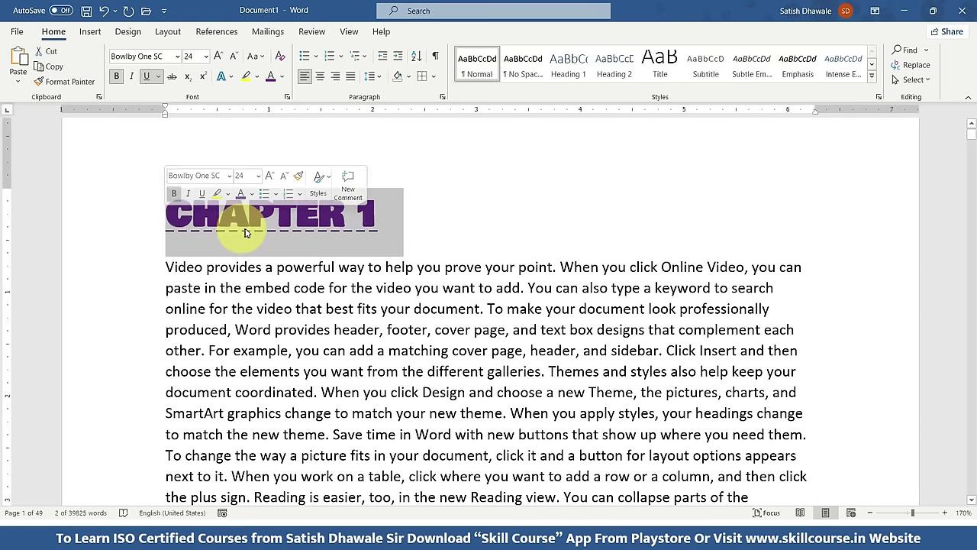
{"action": "left_click", "coordinate": [47, 69]}
{"action": "scroll", "coordinate": [203, 207], "scroll_direction": "down", "scroll_amount": 10}
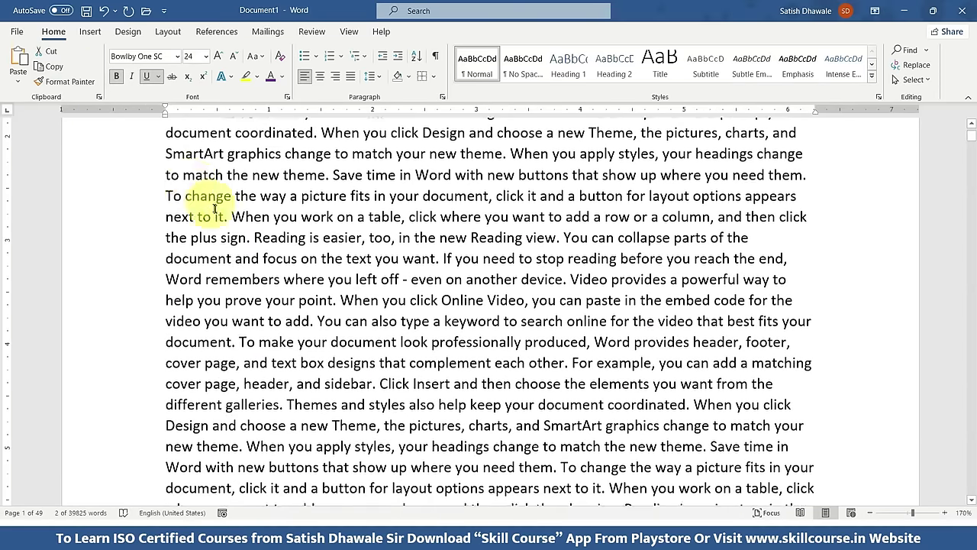
{"action": "scroll", "coordinate": [250, 262], "scroll_direction": "down", "scroll_amount": 5}
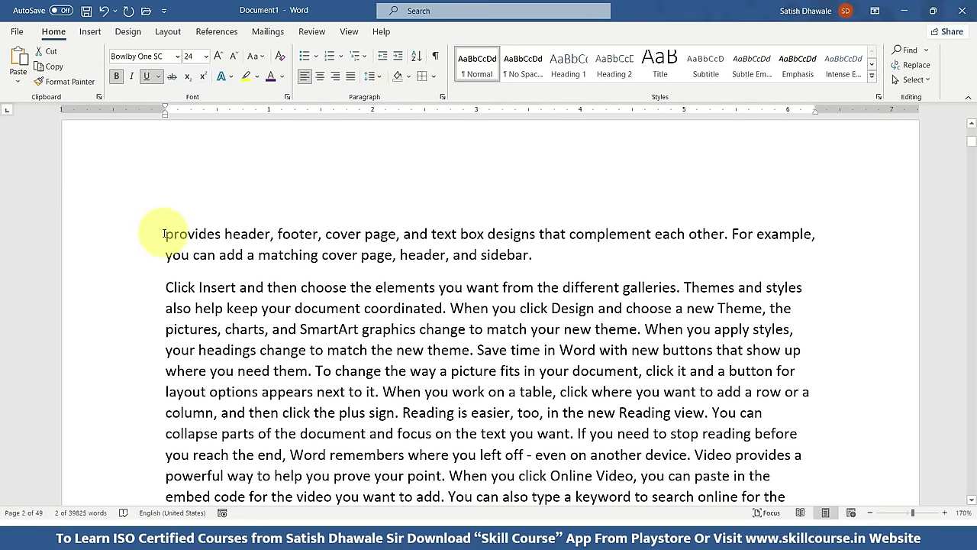
{"action": "left_click", "coordinate": [165, 233]}
{"action": "scroll", "coordinate": [203, 233], "scroll_direction": "up", "scroll_amount": 2}
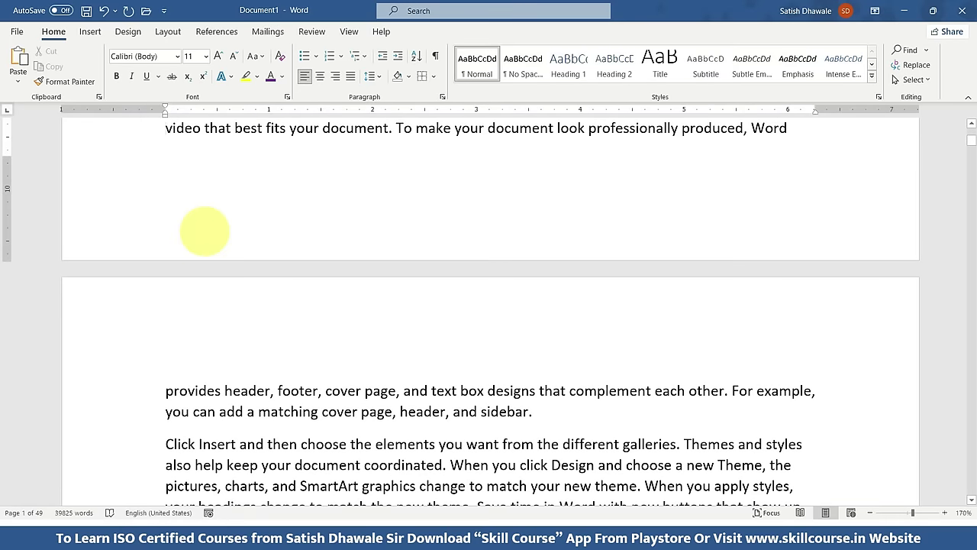
{"action": "left_click", "coordinate": [165, 389]}
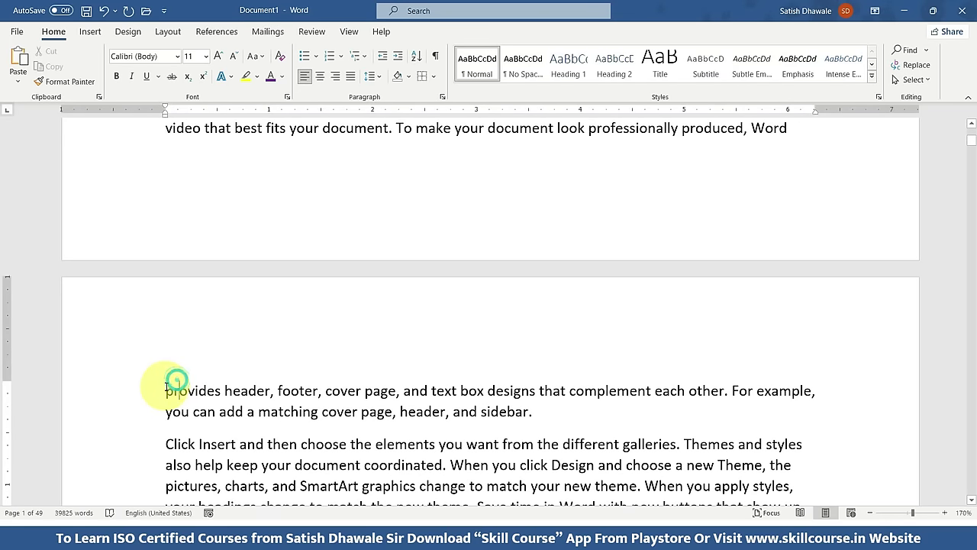
{"action": "key", "text": "Return"}
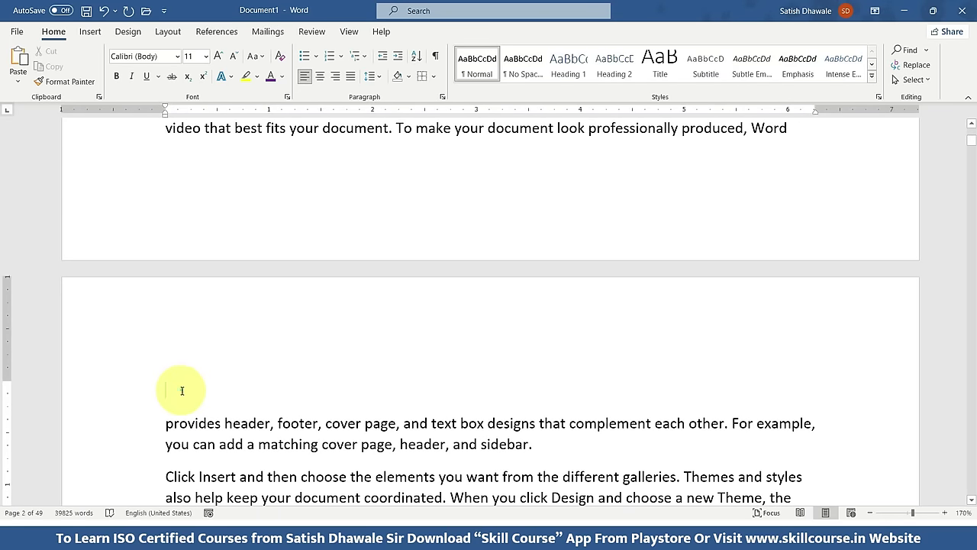
{"action": "key", "text": "ctrl+v"}
{"action": "scroll", "coordinate": [270, 338], "scroll_direction": "down", "scroll_amount": 1}
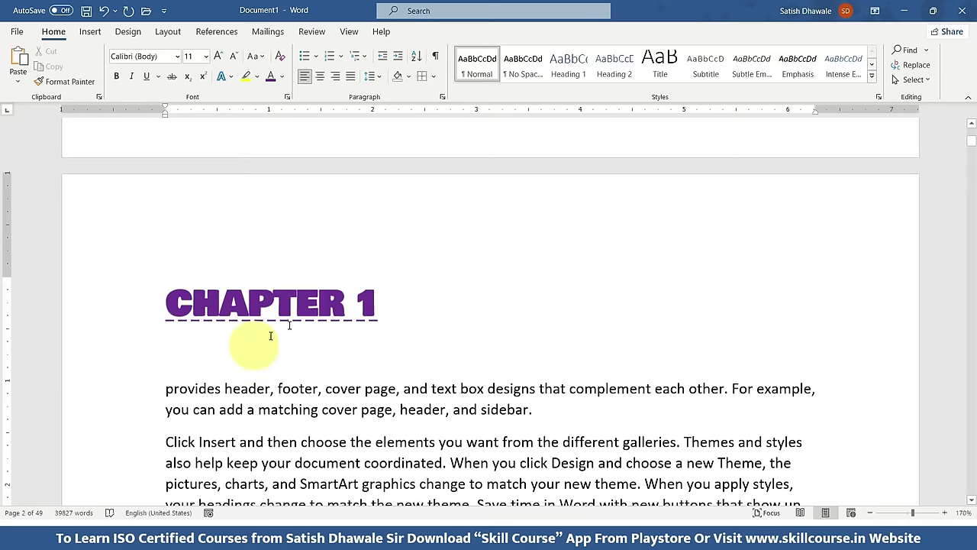
{"action": "key", "text": "BackSpace"}
{"action": "type", "text": "2"}
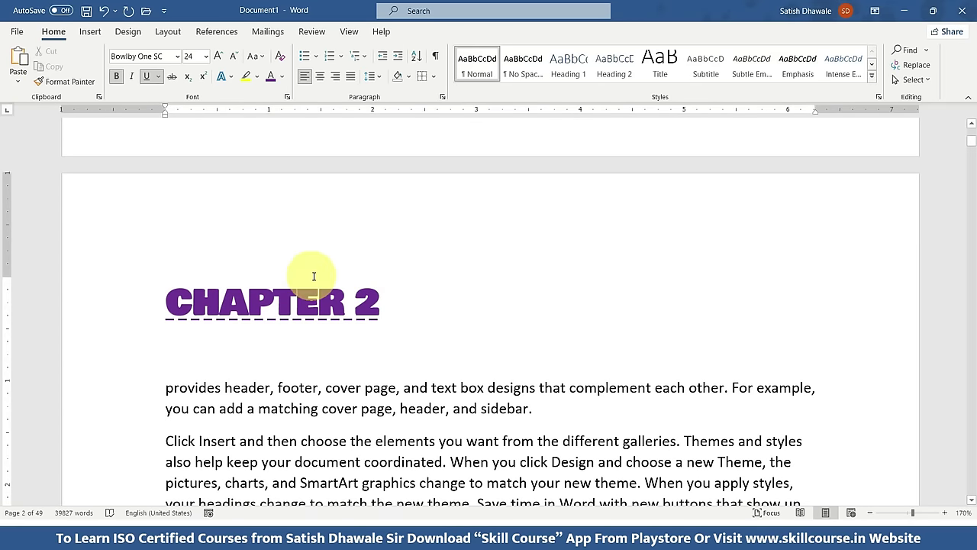
- Copy the CHAPTER 2 heading, then cut it from page 2
{"action": "left_click", "coordinate": [124, 306]}
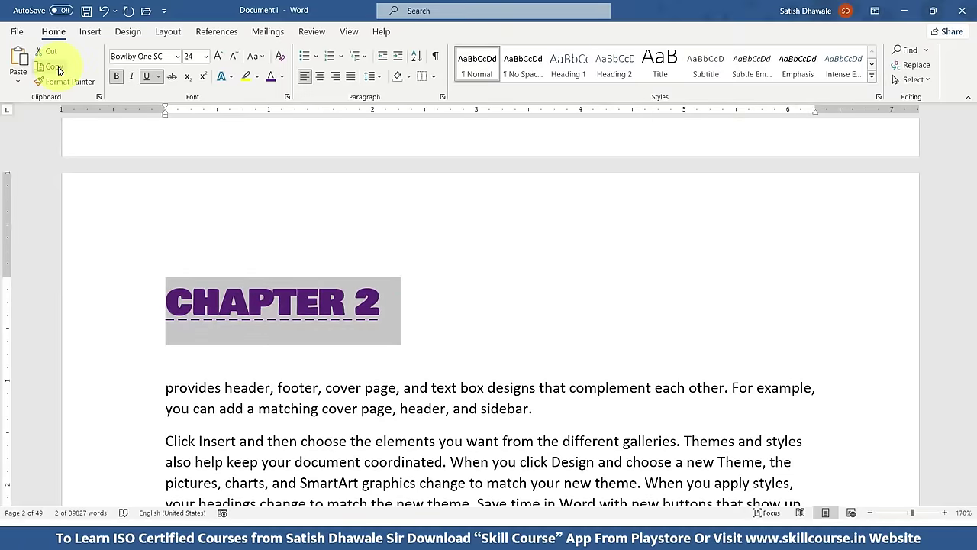
{"action": "left_click", "coordinate": [58, 70]}
{"action": "scroll", "coordinate": [268, 140], "scroll_direction": "up", "scroll_amount": 15}
{"action": "scroll", "coordinate": [277, 221], "scroll_direction": "down", "scroll_amount": 4}
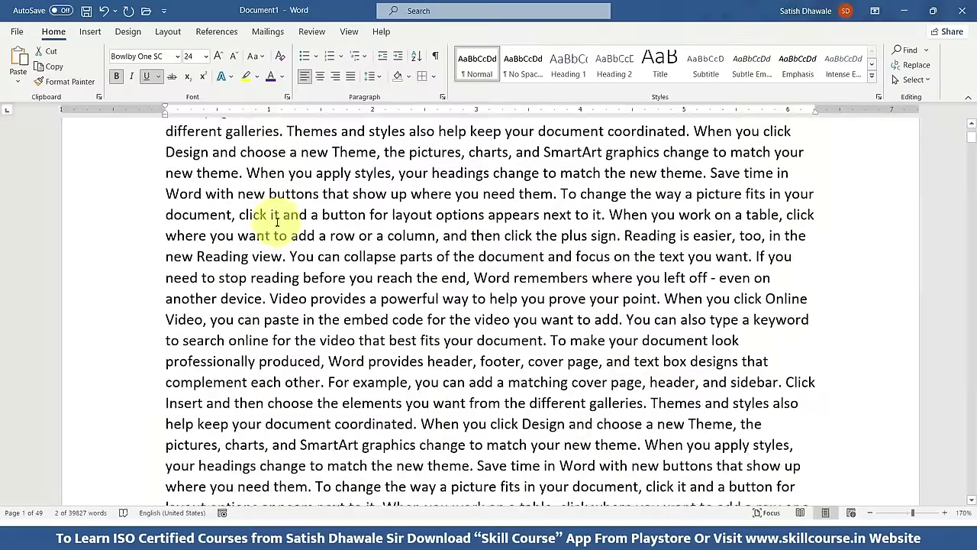
{"action": "scroll", "coordinate": [278, 221], "scroll_direction": "down", "scroll_amount": 10}
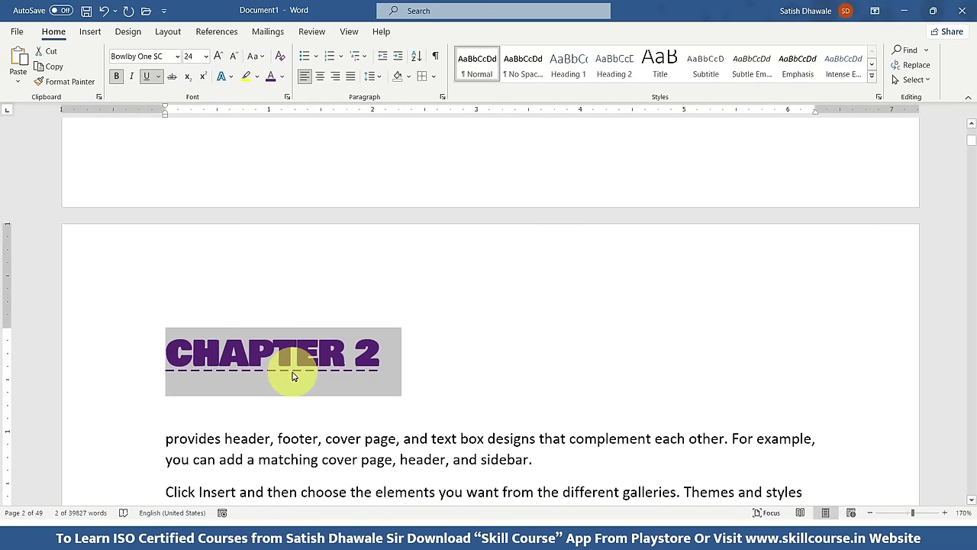
{"action": "left_click", "coordinate": [52, 57]}
{"action": "scroll", "coordinate": [251, 368], "scroll_direction": "down", "scroll_amount": 3}
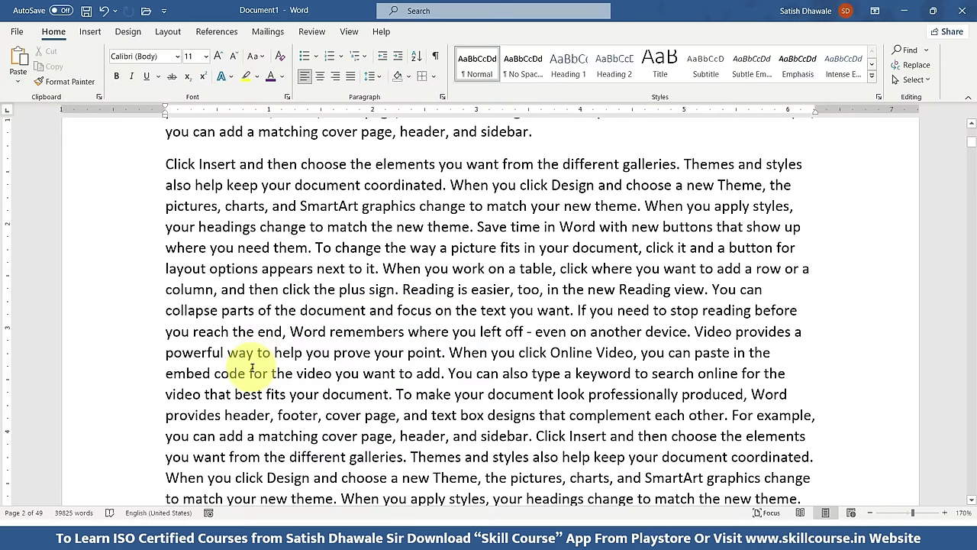
{"action": "scroll", "coordinate": [252, 368], "scroll_direction": "down", "scroll_amount": 10}
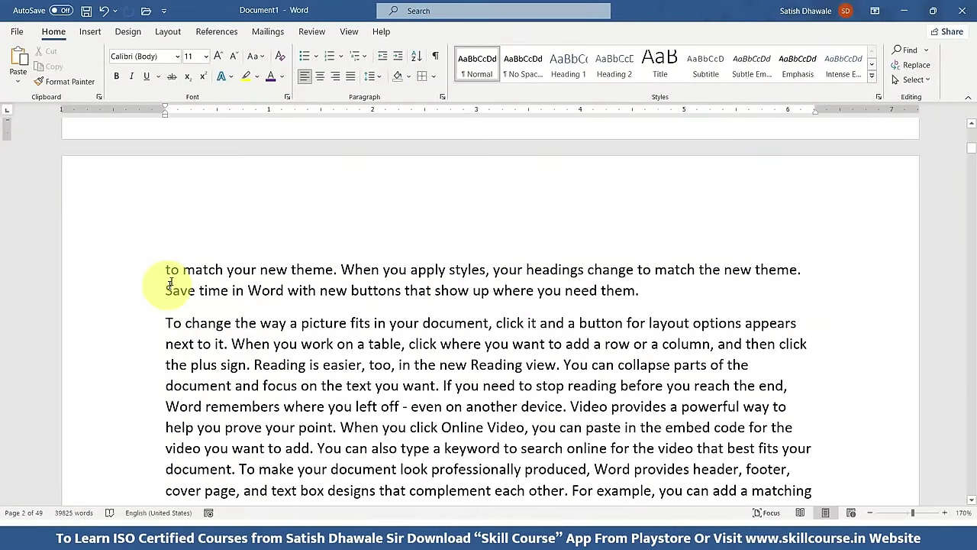
- Paste CHAPTER 2 on a new line at the next page's top, then delete it
{"action": "left_click", "coordinate": [164, 268]}
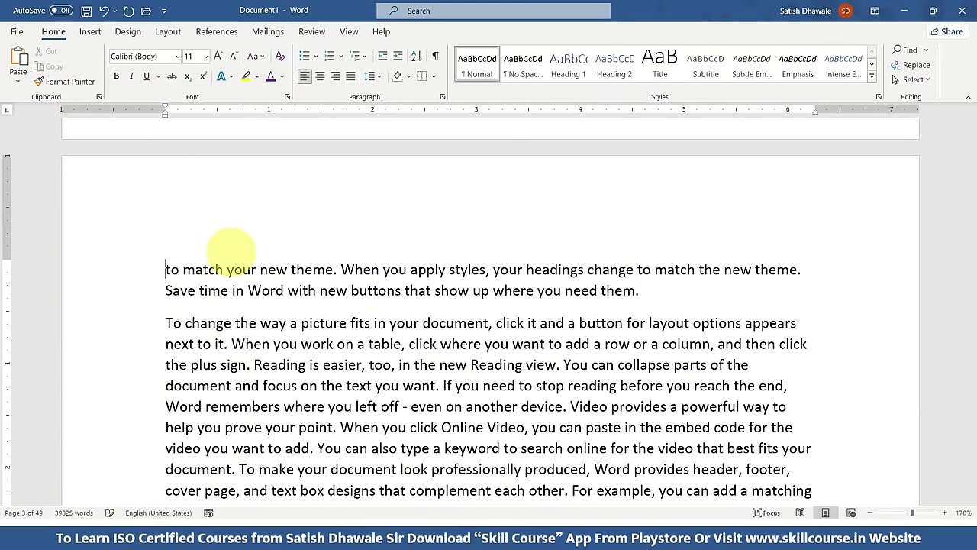
{"action": "key", "text": "Return"}
{"action": "key", "text": "ctrl+v"}
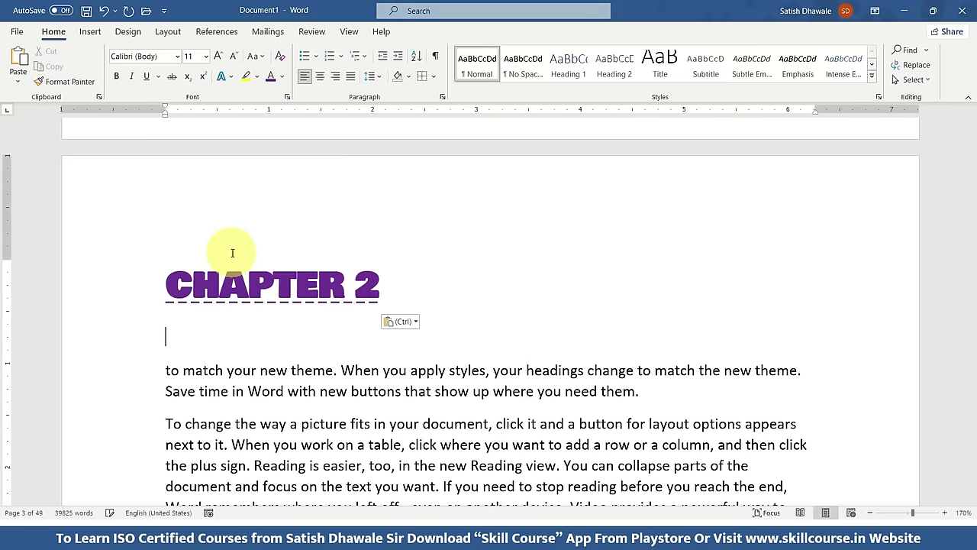
{"action": "scroll", "coordinate": [236, 252], "scroll_direction": "down", "scroll_amount": 15}
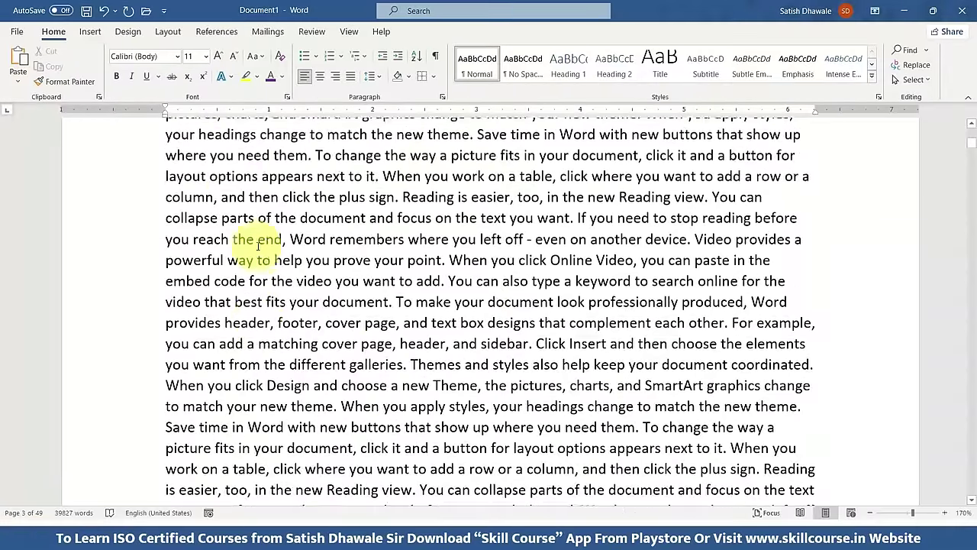
{"action": "scroll", "coordinate": [256, 245], "scroll_direction": "up", "scroll_amount": 15}
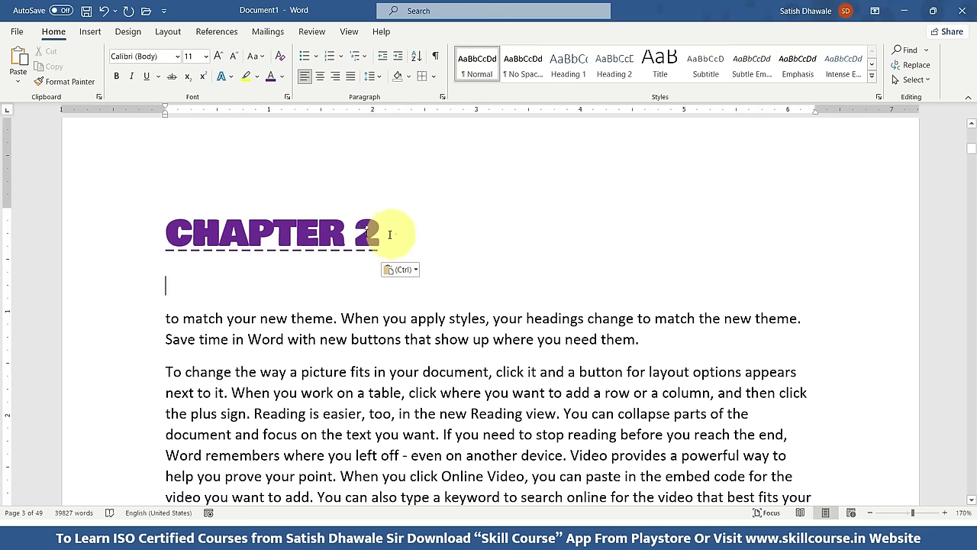
{"action": "left_click_drag", "start_coordinate": [381, 238], "coordinate": [219, 233]}
{"action": "key", "text": "Delete"}
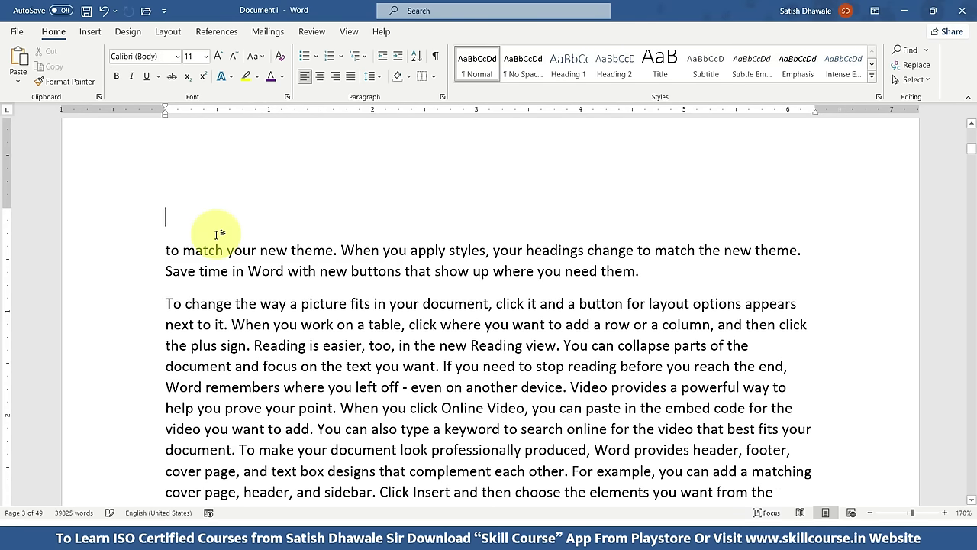
- Paste CHAPTER 2 below the paragraph ending 'them.', delete it, then undo the deletion
{"action": "scroll", "coordinate": [217, 236], "scroll_direction": "down", "scroll_amount": 1}
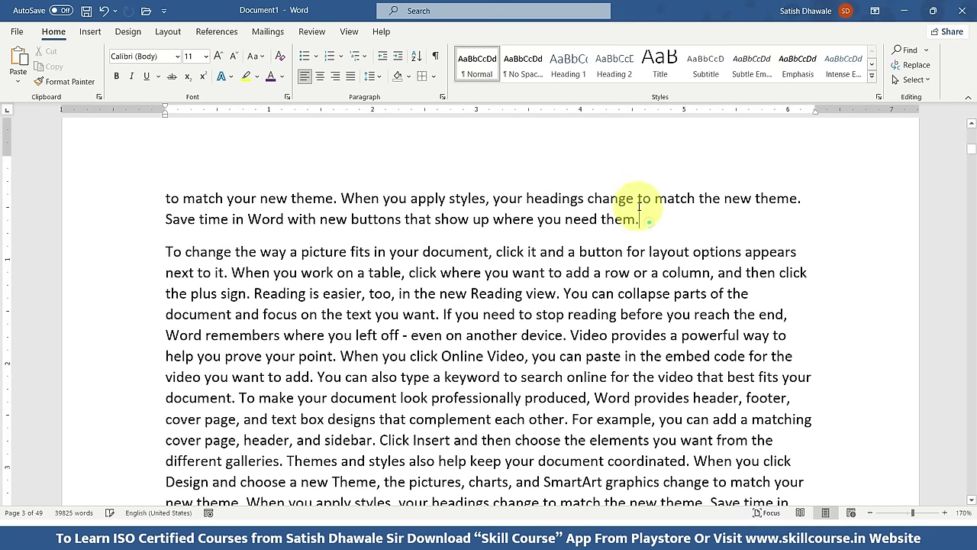
{"action": "key", "text": "Return"}
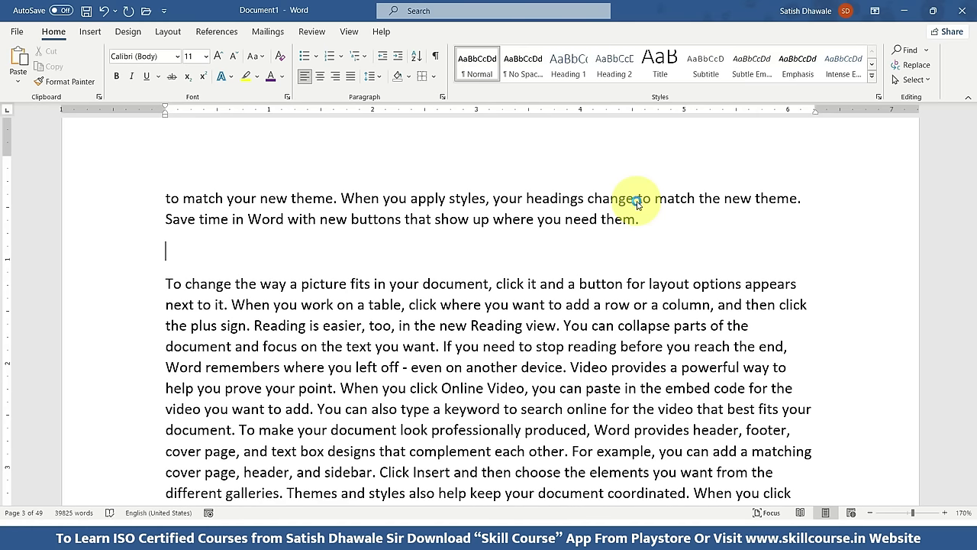
{"action": "key", "text": "ctrl+v"}
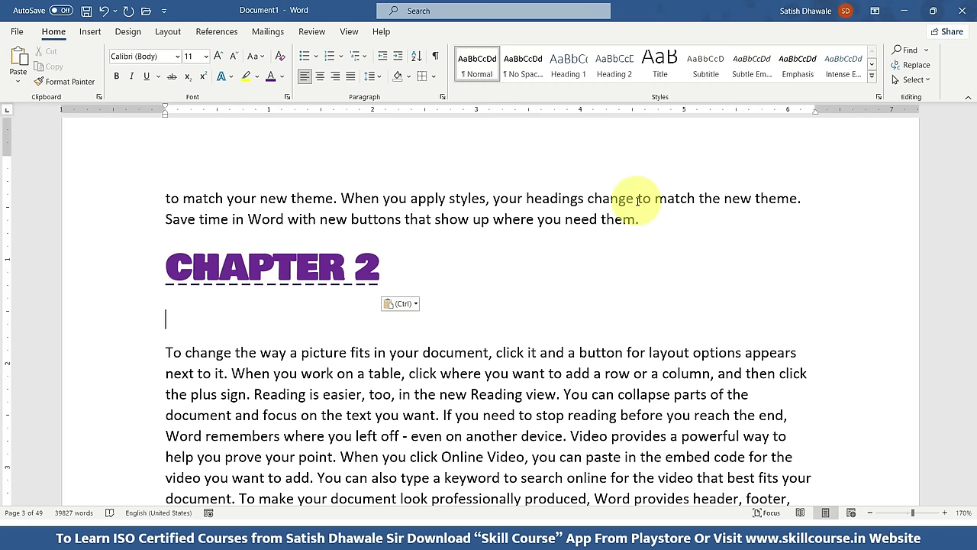
{"action": "key", "text": "BackSpace"}
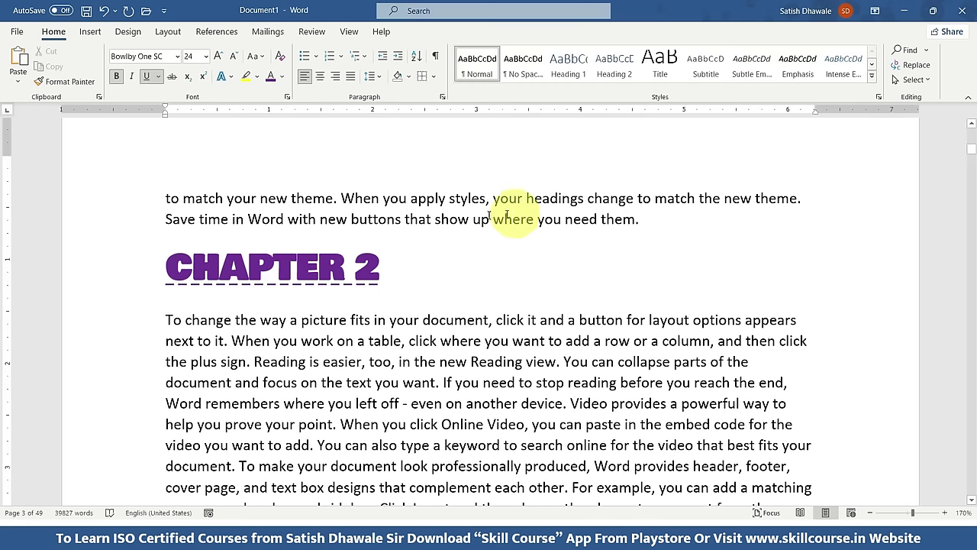
{"action": "left_click_drag", "start_coordinate": [388, 273], "coordinate": [163, 266]}
{"action": "key", "text": "ctrl+c"}
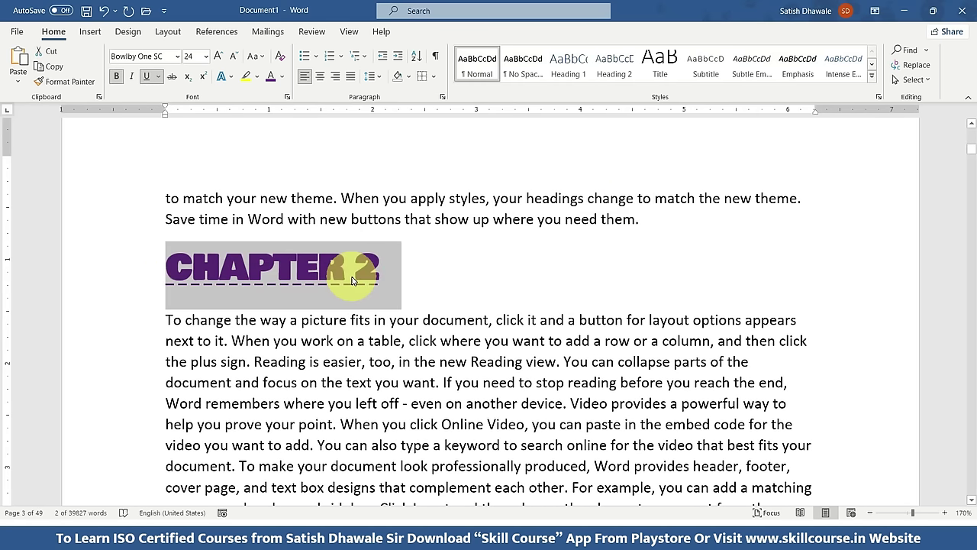
{"action": "key", "text": "Delete"}
{"action": "key", "text": "ctrl+z"}
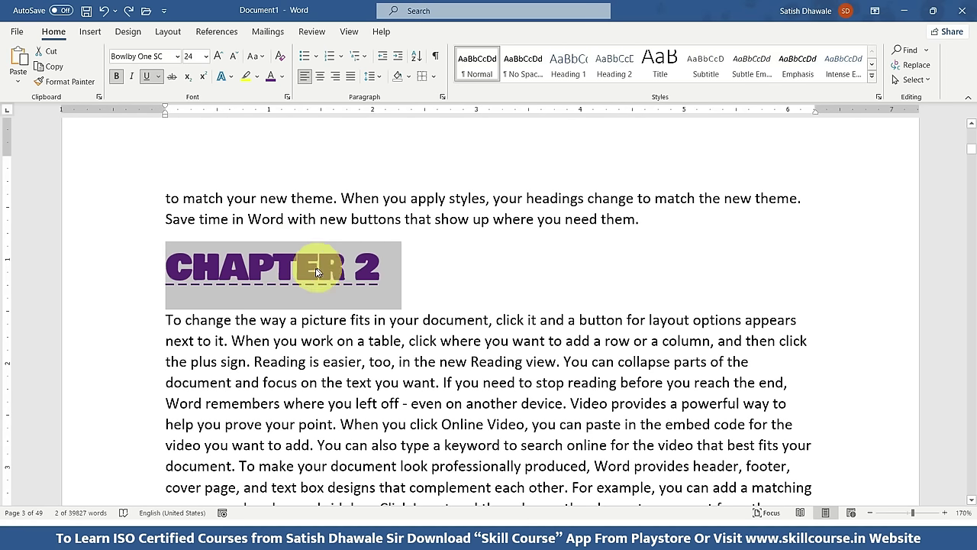
- Paste CHAPTER 2 at the page top, delete the duplicate, and add a blank paragraph
{"action": "left_click", "coordinate": [166, 198]}
{"action": "key", "text": "Return"}
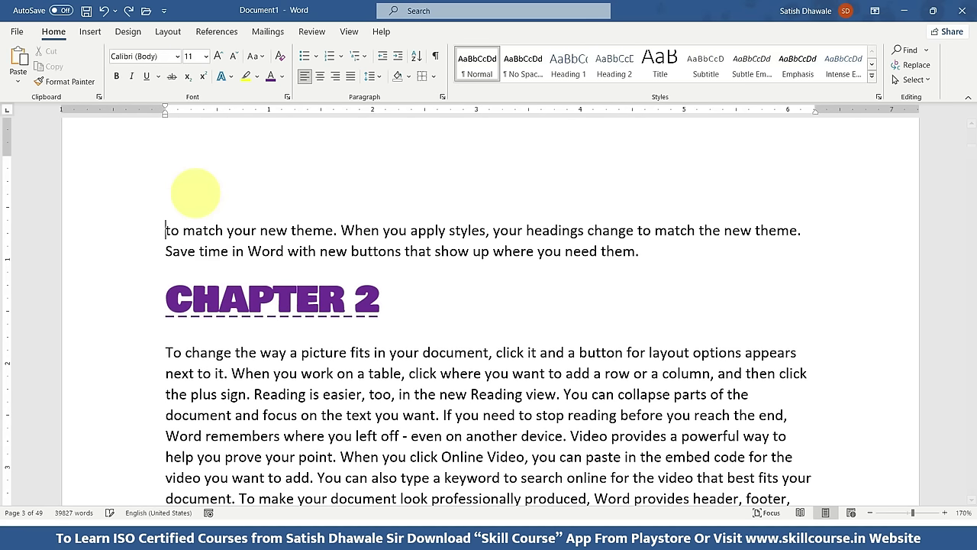
{"action": "key", "text": "ctrl+v"}
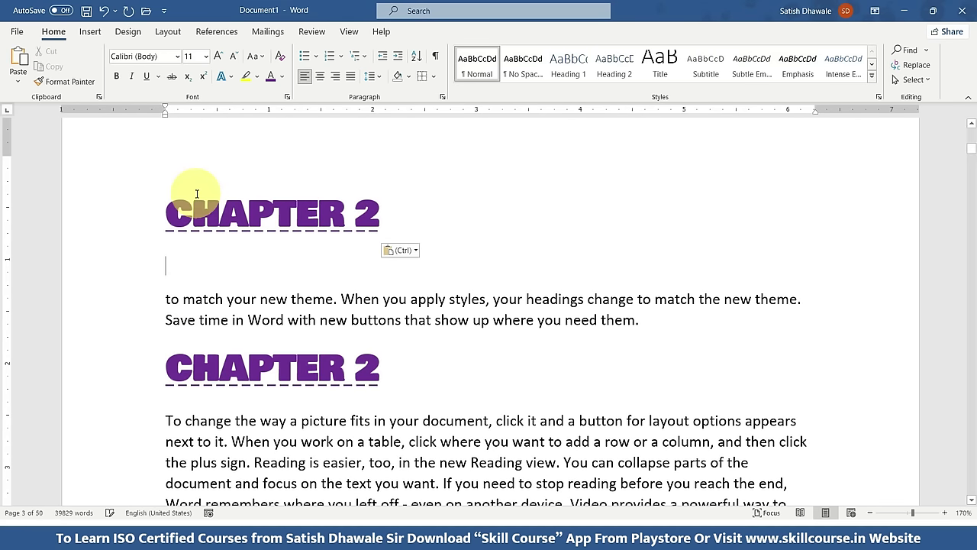
{"action": "key", "text": "BackSpace"}
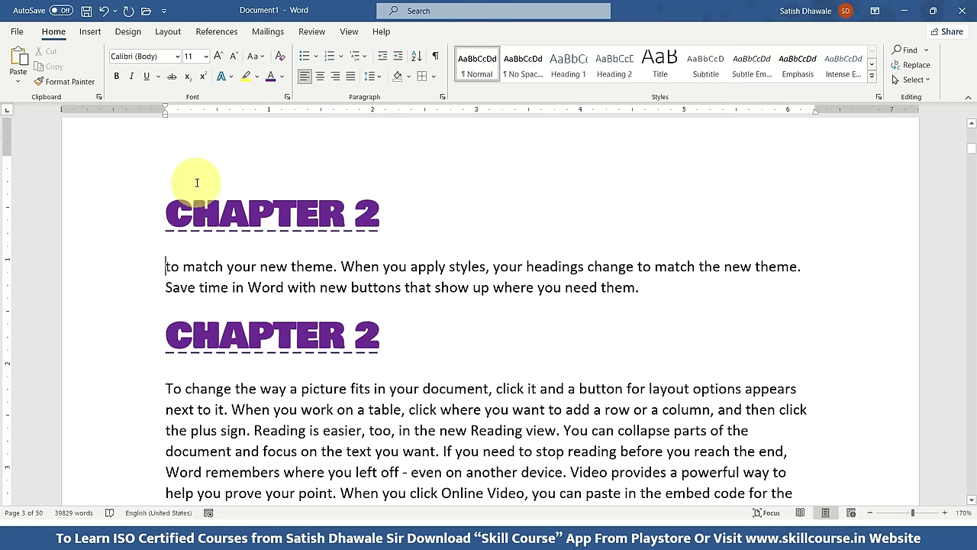
{"action": "scroll", "coordinate": [375, 323], "scroll_direction": "down", "scroll_amount": 4}
{"action": "scroll", "coordinate": [375, 304], "scroll_direction": "up", "scroll_amount": 4}
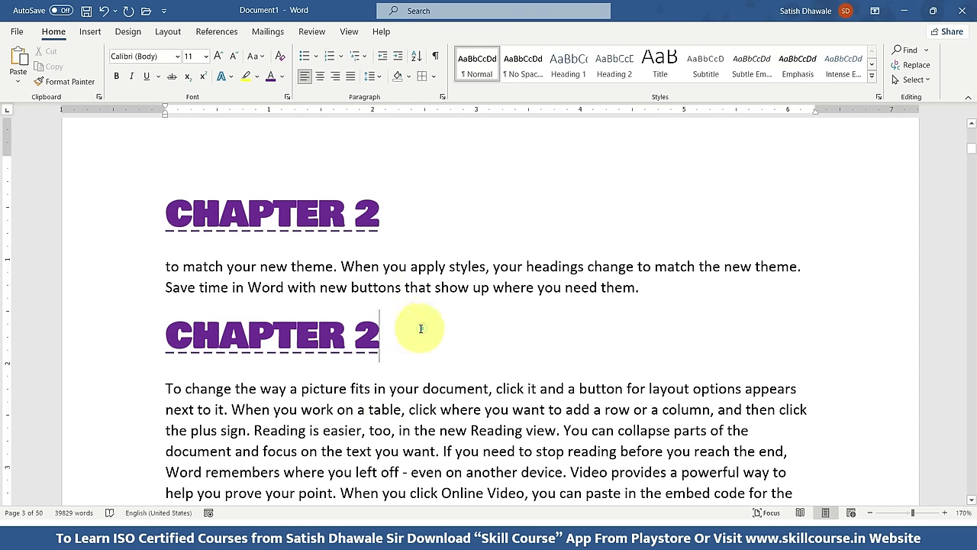
{"action": "left_click_drag", "start_coordinate": [399, 327], "coordinate": [218, 327]}
{"action": "key", "text": "Delete"}
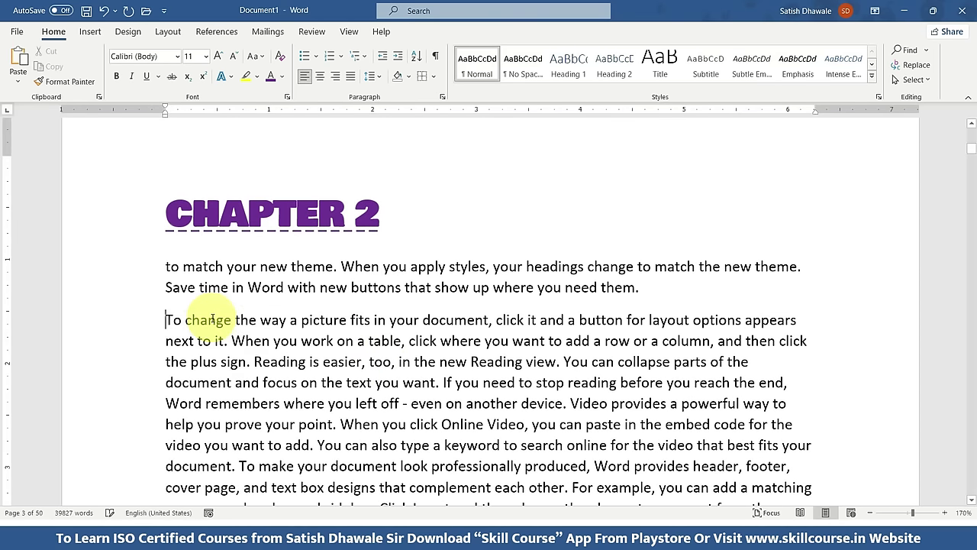
{"action": "key", "text": "Return"}
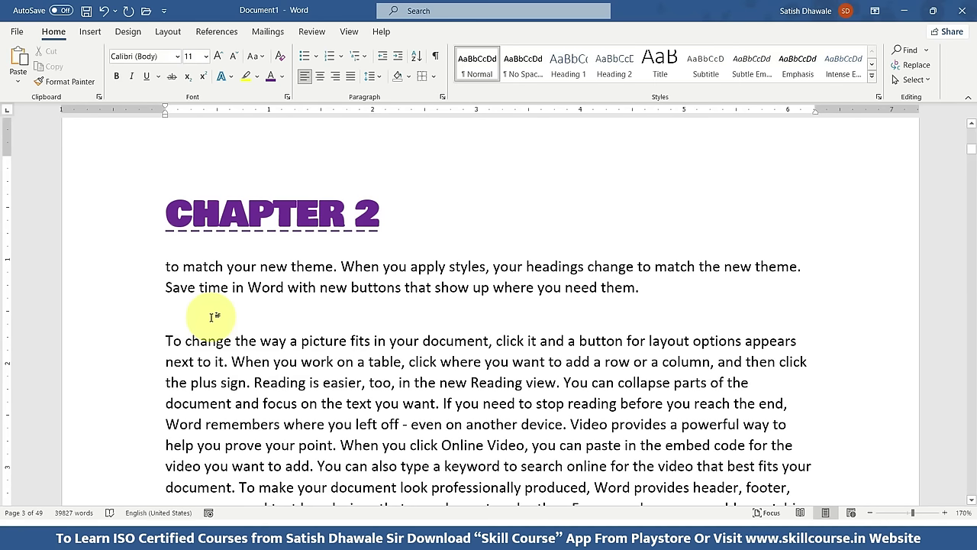
- Type 'Chapter 3' above the 'To change the way…' paragraph
{"action": "type", "text": "Chapter 3"}
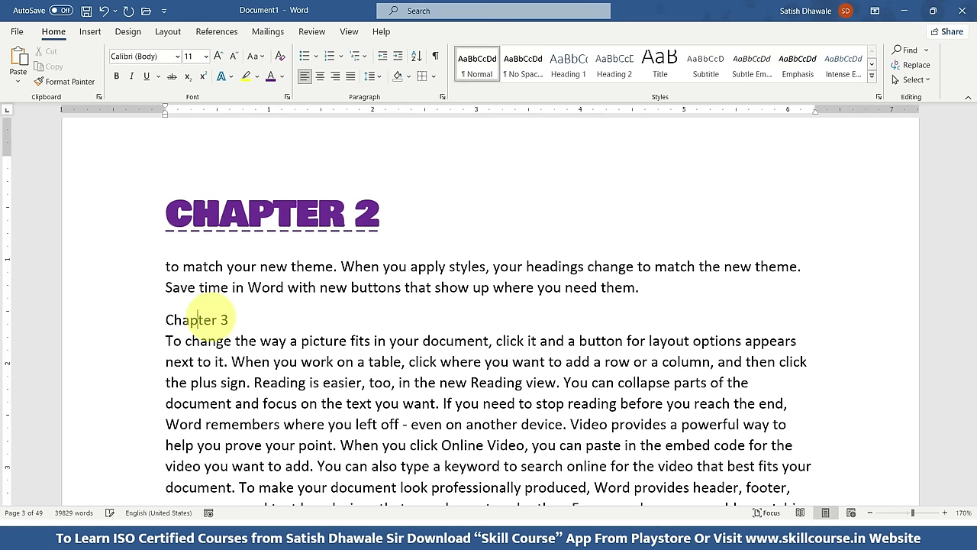
{"action": "left_click_drag", "start_coordinate": [234, 320], "coordinate": [145, 320]}
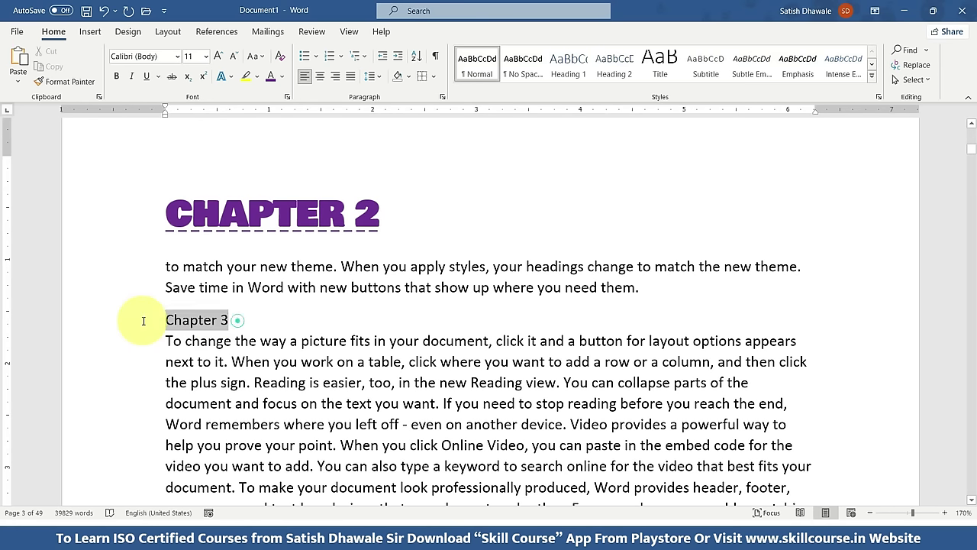
{"action": "left_click", "coordinate": [221, 345]}
{"action": "left_click_drag", "start_coordinate": [392, 214], "coordinate": [137, 219]}
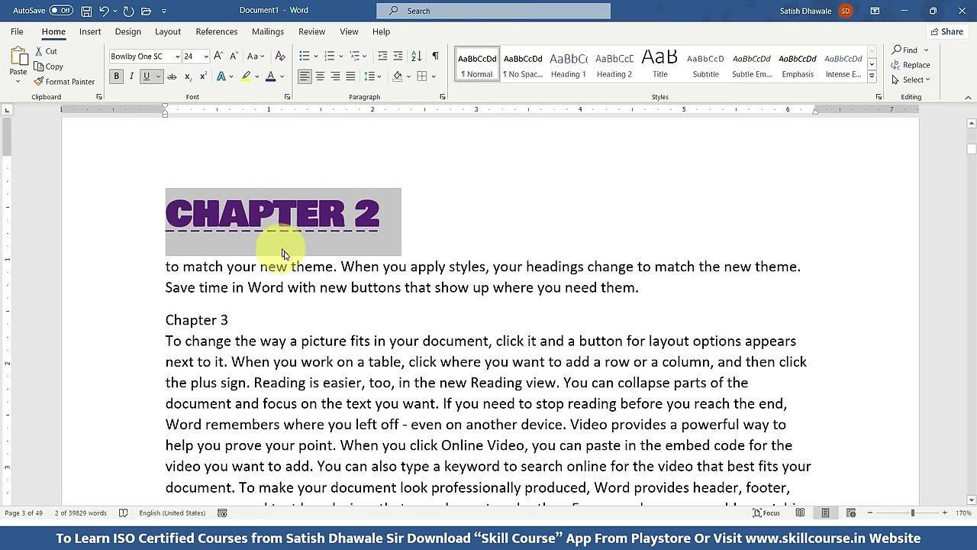
{"action": "left_click_drag", "start_coordinate": [229, 320], "coordinate": [158, 320]}
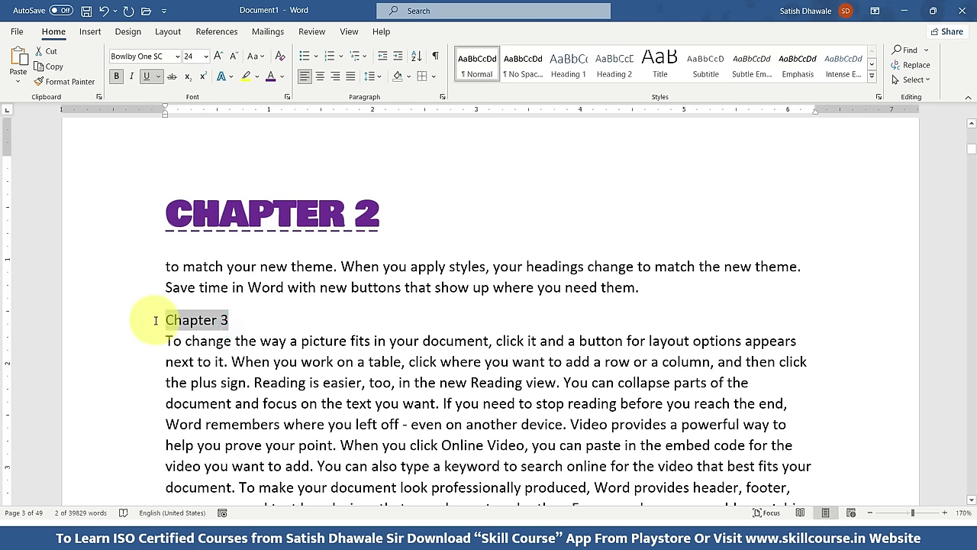
- Format-paint the CHAPTER 2 heading style onto Chapter 3, then undo it
{"action": "left_click", "coordinate": [308, 203]}
{"action": "left_click_drag", "start_coordinate": [388, 207], "coordinate": [167, 208]}
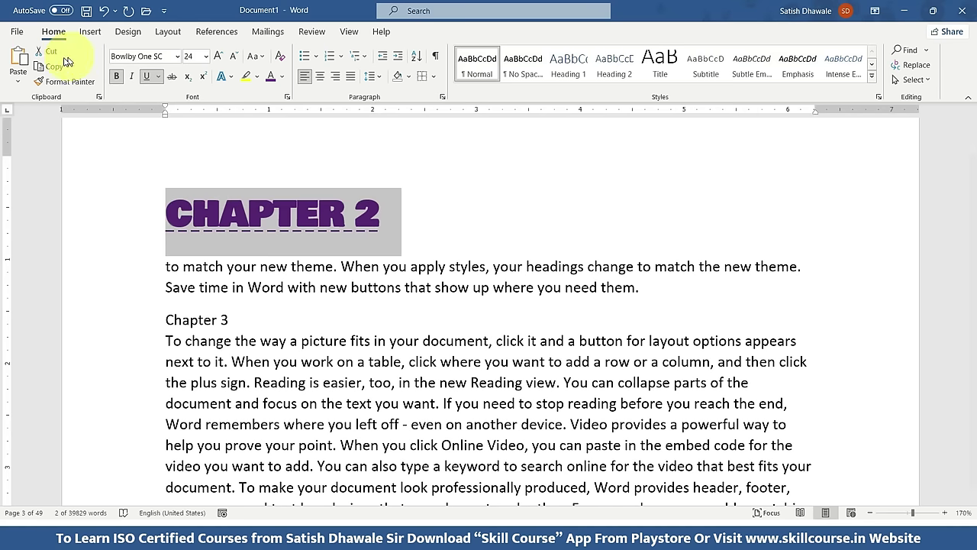
{"action": "left_click", "coordinate": [41, 83]}
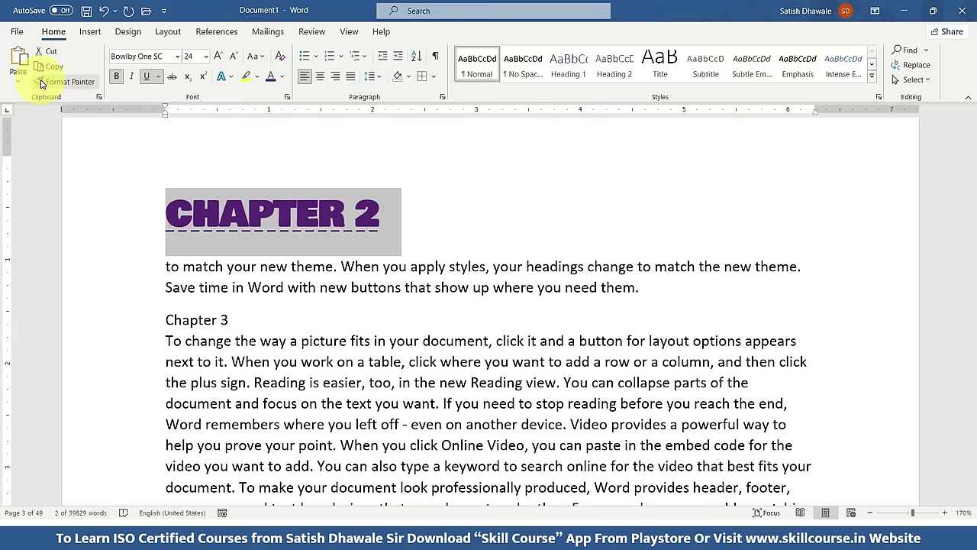
{"action": "left_click", "coordinate": [61, 83]}
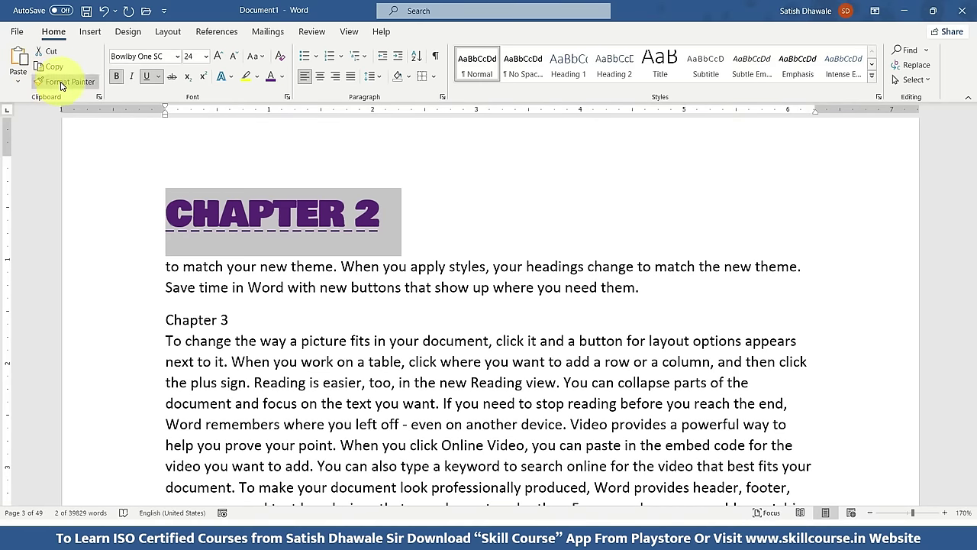
{"action": "mouse_move", "coordinate": [236, 320]}
{"action": "left_mouse_down"}
{"action": "mouse_move", "coordinate": [141, 322]}
{"action": "mouse_move", "coordinate": [242, 318]}
{"action": "mouse_move", "coordinate": [160, 321]}
{"action": "mouse_move", "coordinate": [169, 321]}
{"action": "left_mouse_up"}
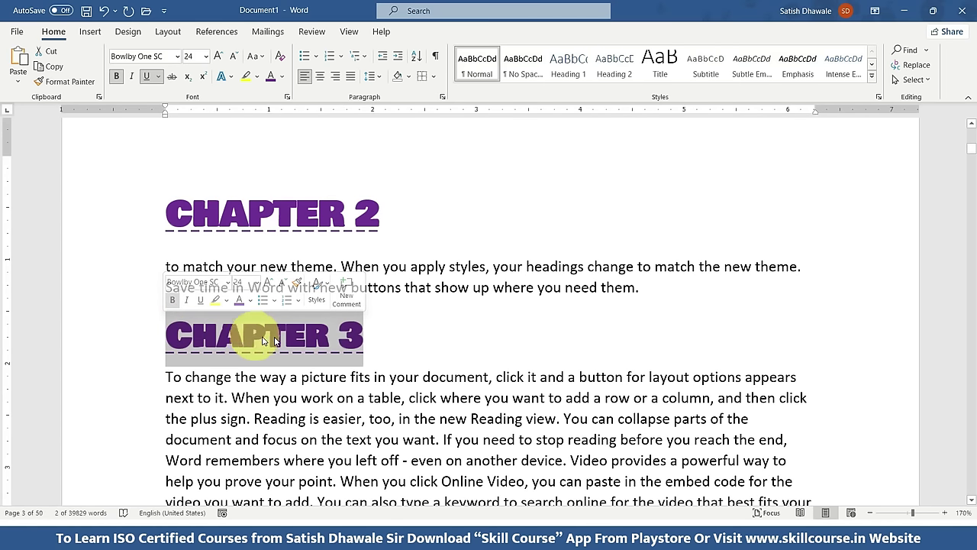
{"action": "left_click", "coordinate": [433, 308]}
{"action": "key", "text": "ctrl+z"}
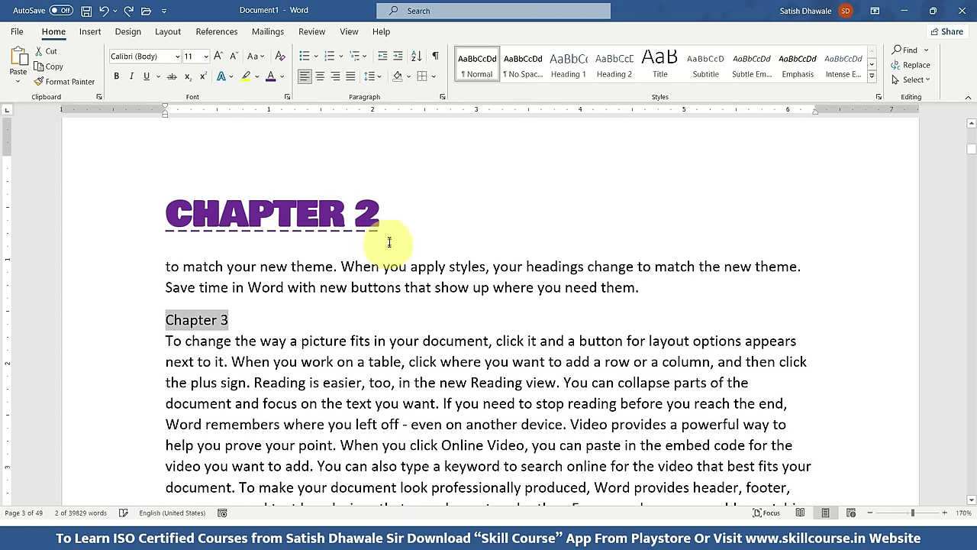
- Format-paint CHAPTER 2's purple dash-underlined style onto the Chapter 3 line
{"action": "left_click_drag", "start_coordinate": [398, 219], "coordinate": [162, 220]}
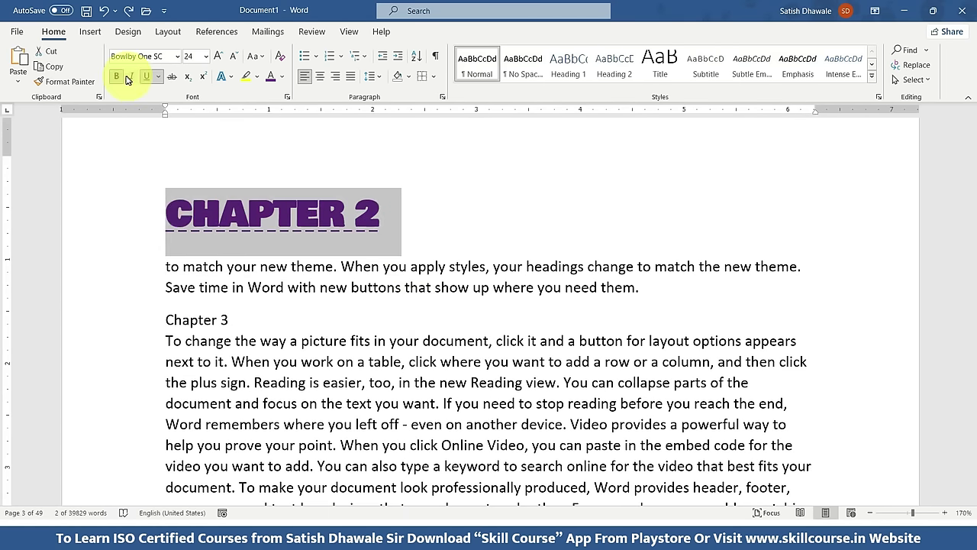
{"action": "left_click", "coordinate": [65, 81]}
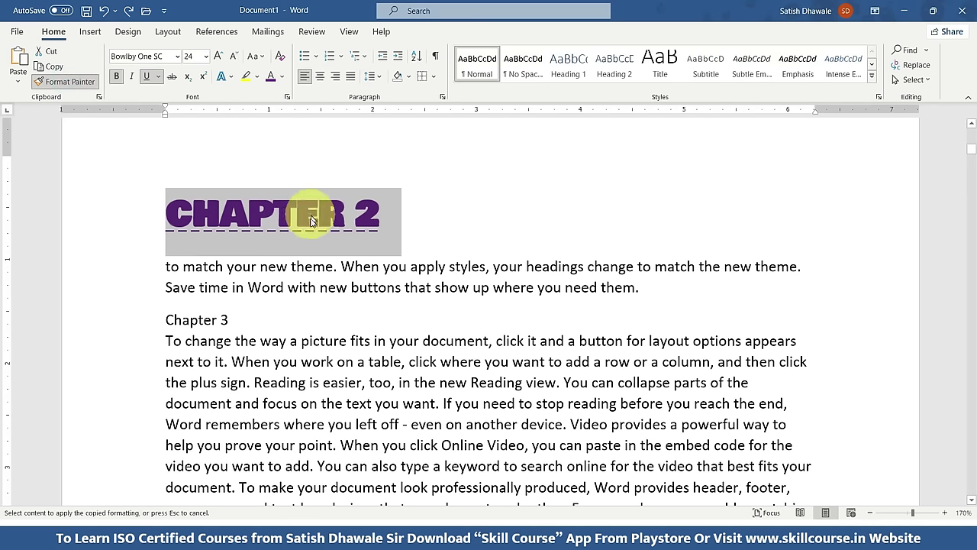
{"action": "left_click_drag", "start_coordinate": [233, 319], "coordinate": [153, 321]}
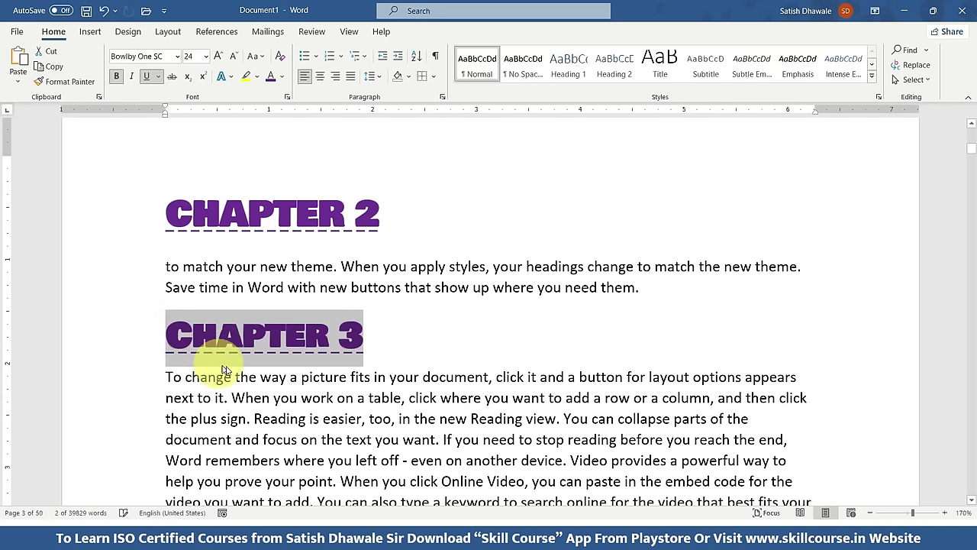
{"action": "left_click", "coordinate": [394, 339]}
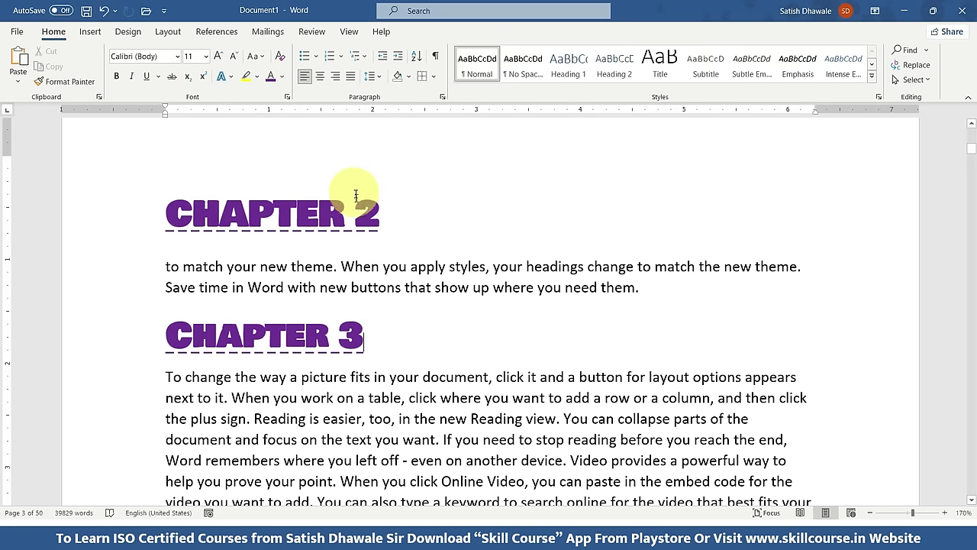
{"action": "scroll", "coordinate": [358, 226], "scroll_direction": "up", "scroll_amount": 1}
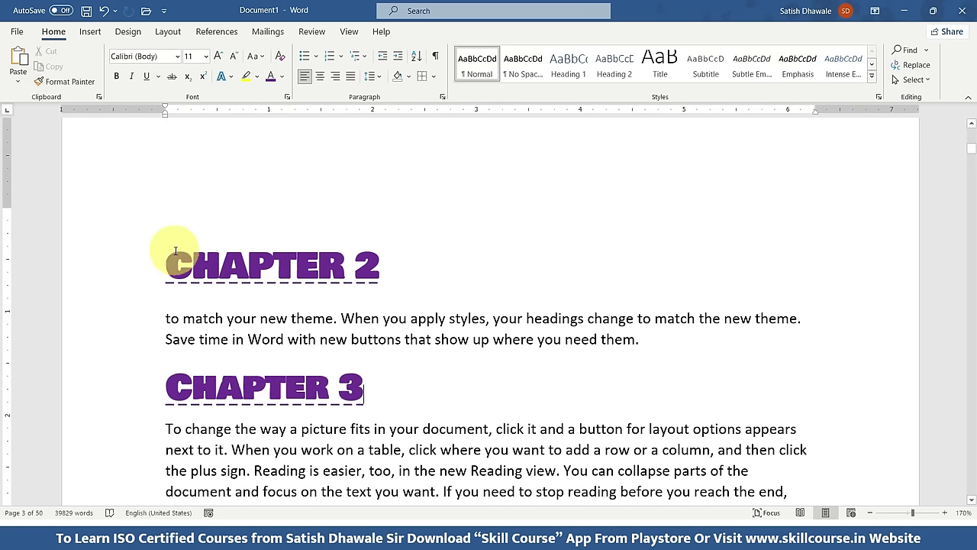
{"action": "scroll", "coordinate": [366, 371], "scroll_direction": "down", "scroll_amount": 3}
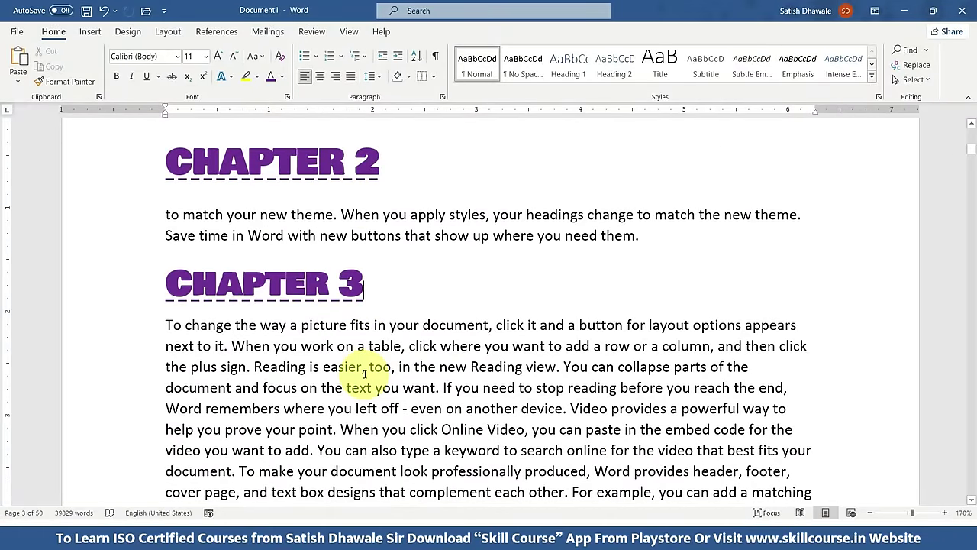
{"action": "scroll", "coordinate": [365, 374], "scroll_direction": "up", "scroll_amount": 1}
{"action": "scroll", "coordinate": [365, 375], "scroll_direction": "down", "scroll_amount": 3}
{"action": "scroll", "coordinate": [359, 371], "scroll_direction": "up", "scroll_amount": 10}
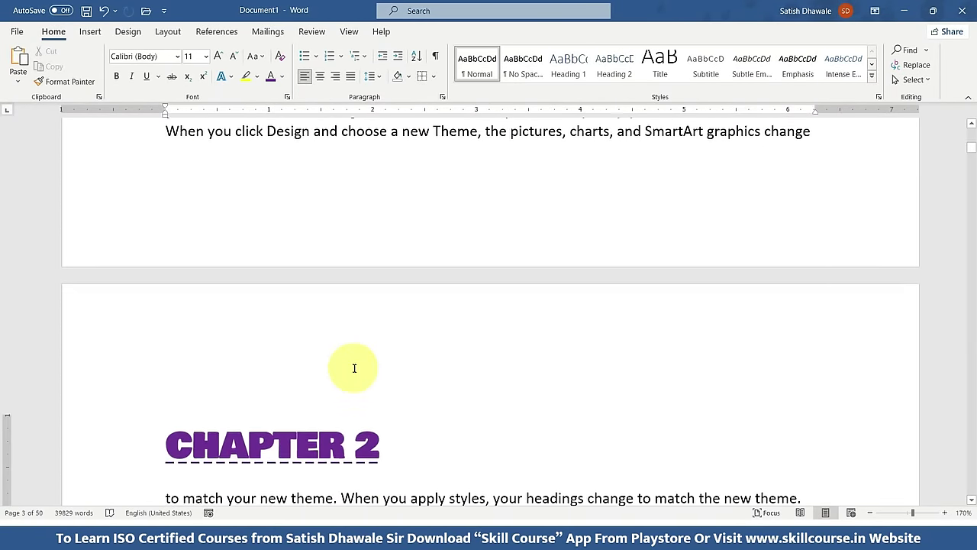
{"action": "scroll", "coordinate": [354, 368], "scroll_direction": "up", "scroll_amount": 15}
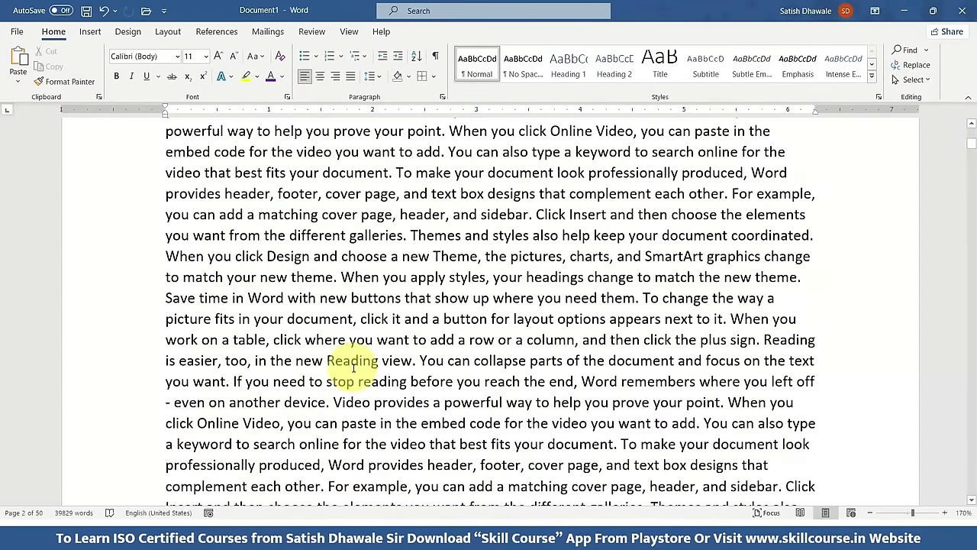
{"action": "scroll", "coordinate": [353, 368], "scroll_direction": "up", "scroll_amount": 10}
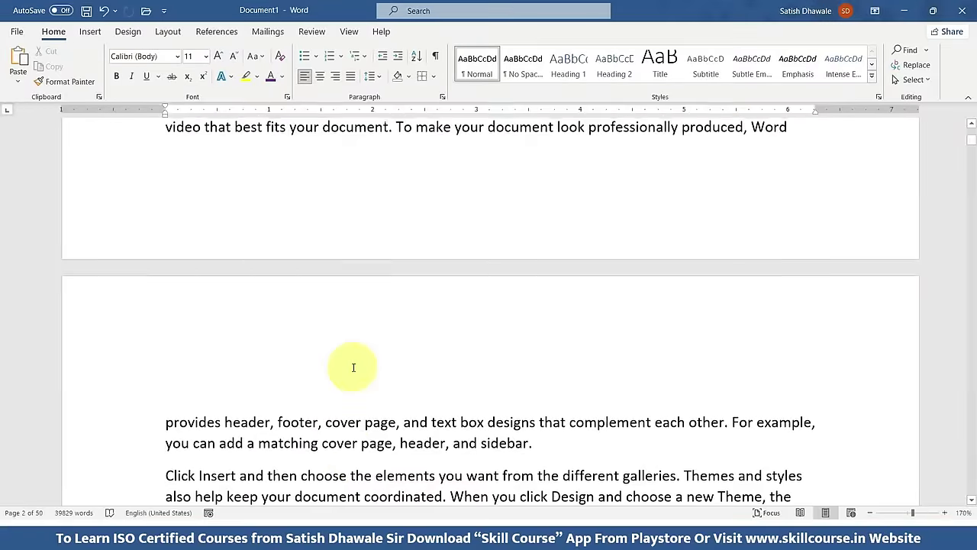
{"action": "scroll", "coordinate": [353, 368], "scroll_direction": "up", "scroll_amount": 5}
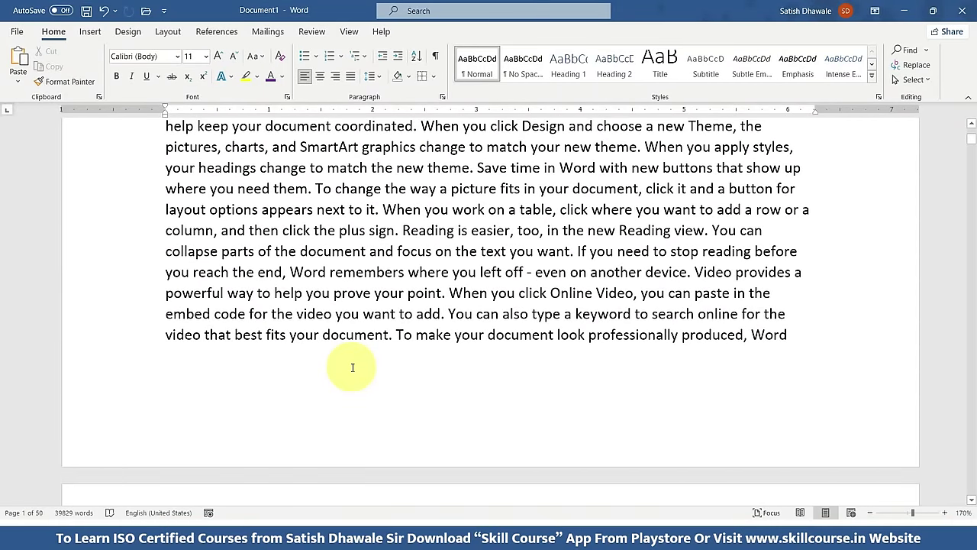
{"action": "scroll", "coordinate": [353, 368], "scroll_direction": "up", "scroll_amount": 10}
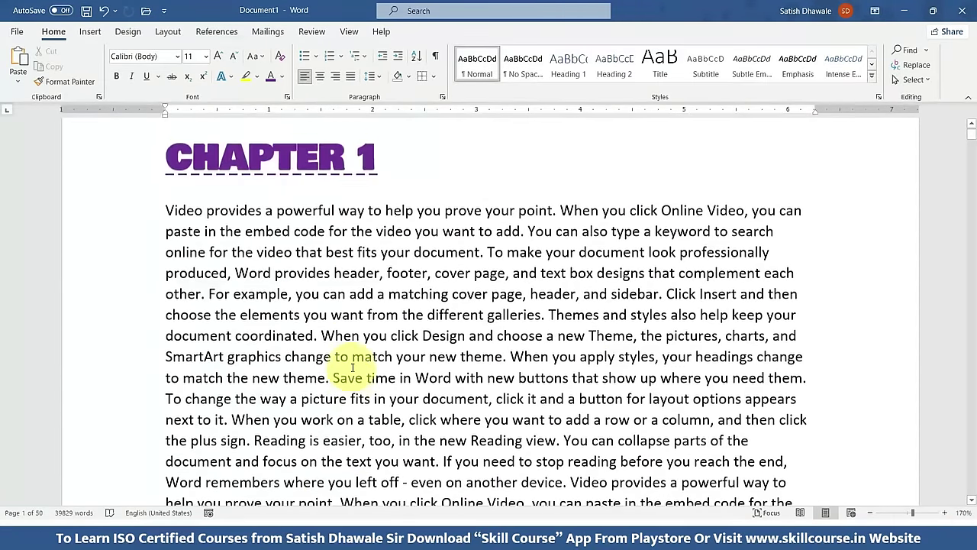
{"action": "scroll", "coordinate": [353, 368], "scroll_direction": "up", "scroll_amount": 3}
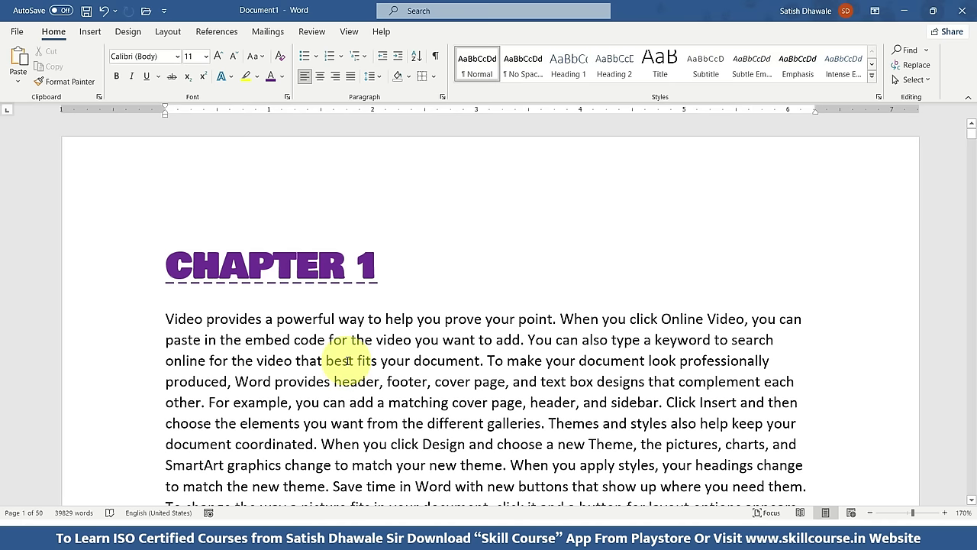
{"action": "scroll", "coordinate": [375, 312], "scroll_direction": "down", "scroll_amount": 3}
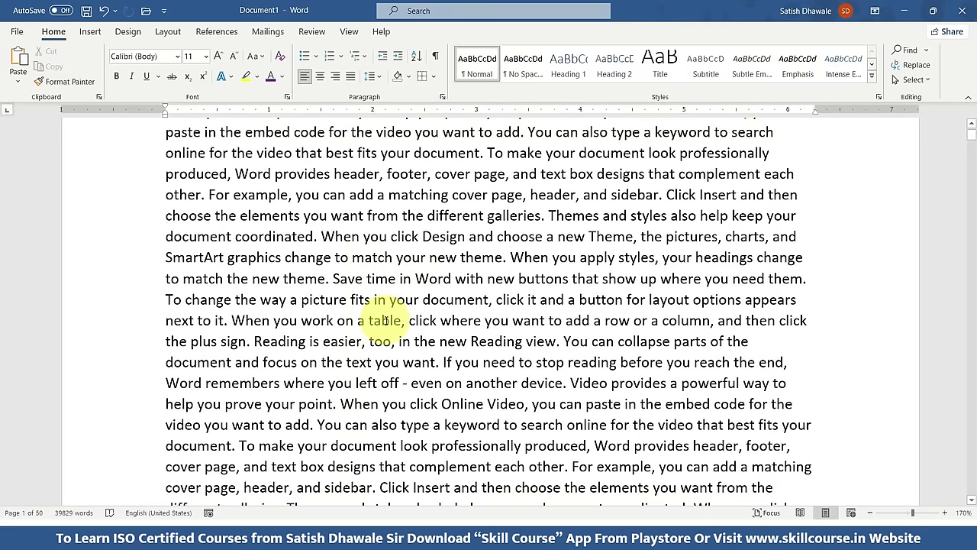
{"action": "scroll", "coordinate": [385, 320], "scroll_direction": "up", "scroll_amount": 3}
{"action": "left_click_drag", "start_coordinate": [164, 266], "coordinate": [200, 267]}
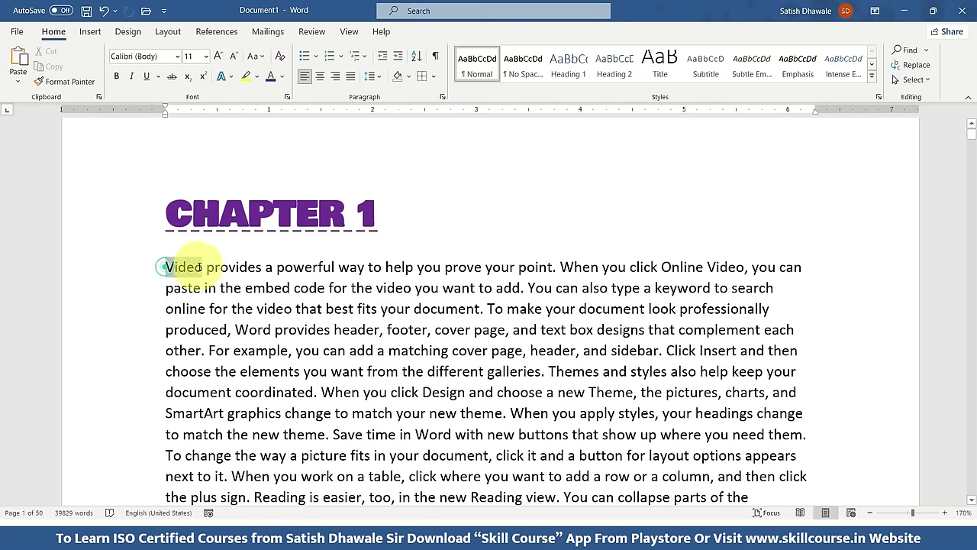
{"action": "left_click", "coordinate": [440, 458]}
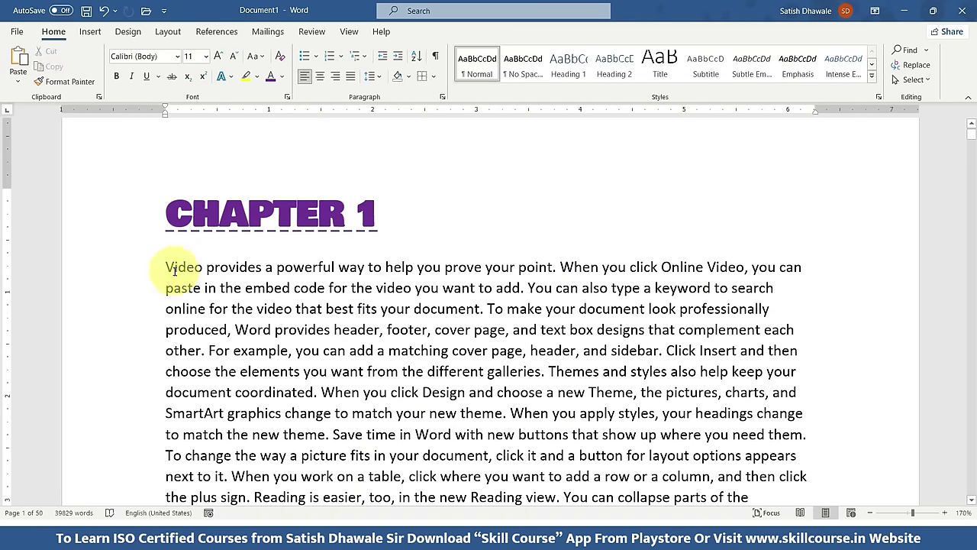
{"action": "left_click_drag", "start_coordinate": [195, 267], "coordinate": [202, 266]}
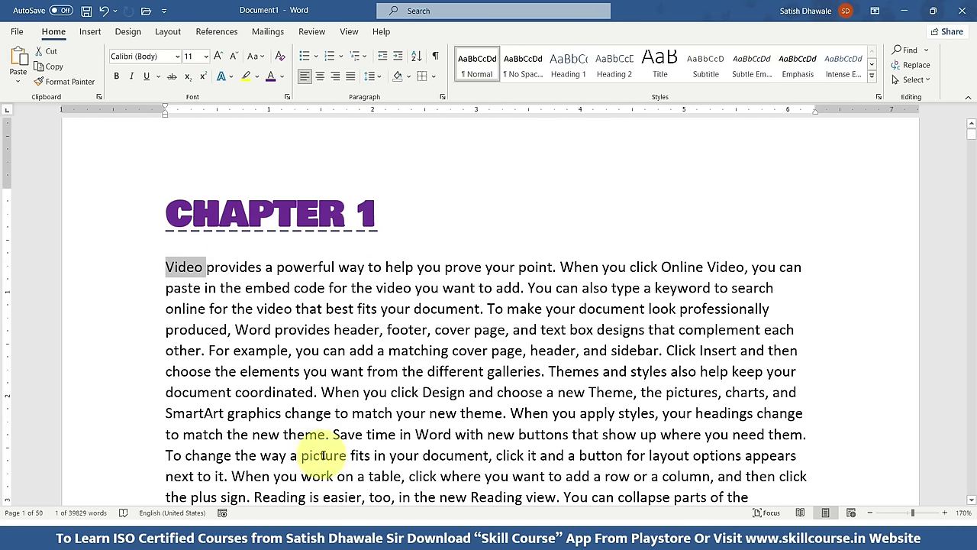
{"action": "scroll", "coordinate": [366, 428], "scroll_direction": "down", "scroll_amount": 2}
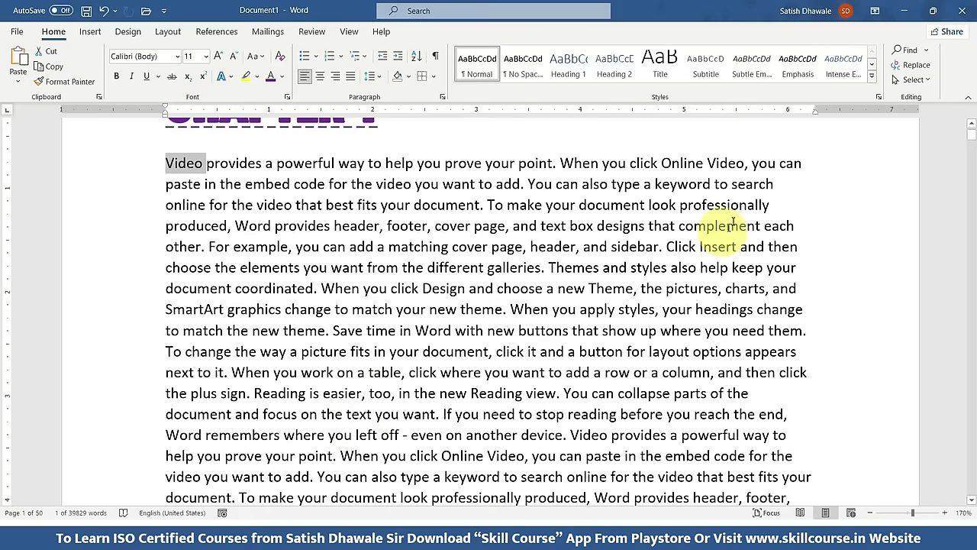
{"action": "left_click", "coordinate": [707, 163]}
{"action": "scroll", "coordinate": [336, 353], "scroll_direction": "down", "scroll_amount": 2}
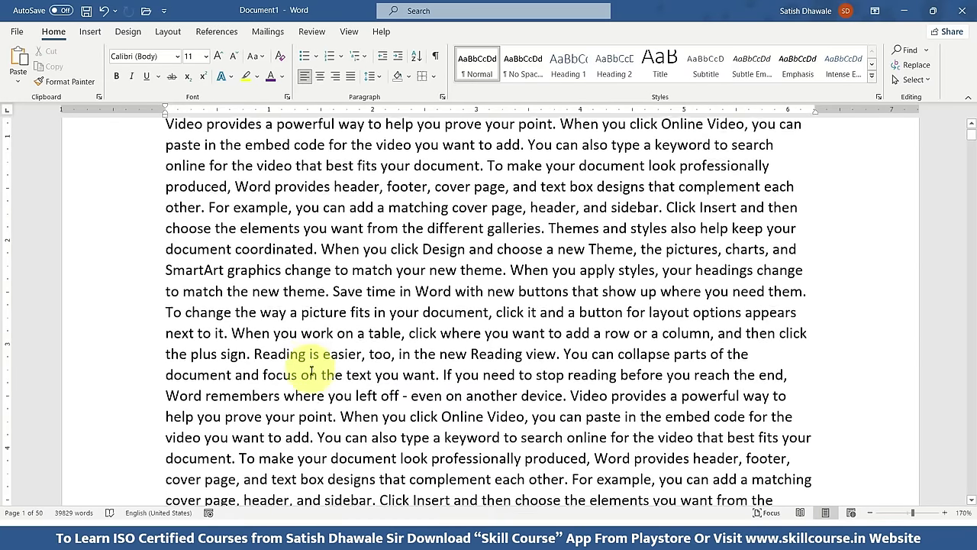
{"action": "scroll", "coordinate": [226, 397], "scroll_direction": "up", "scroll_amount": 5}
{"action": "scroll", "coordinate": [235, 407], "scroll_direction": "up", "scroll_amount": 1}
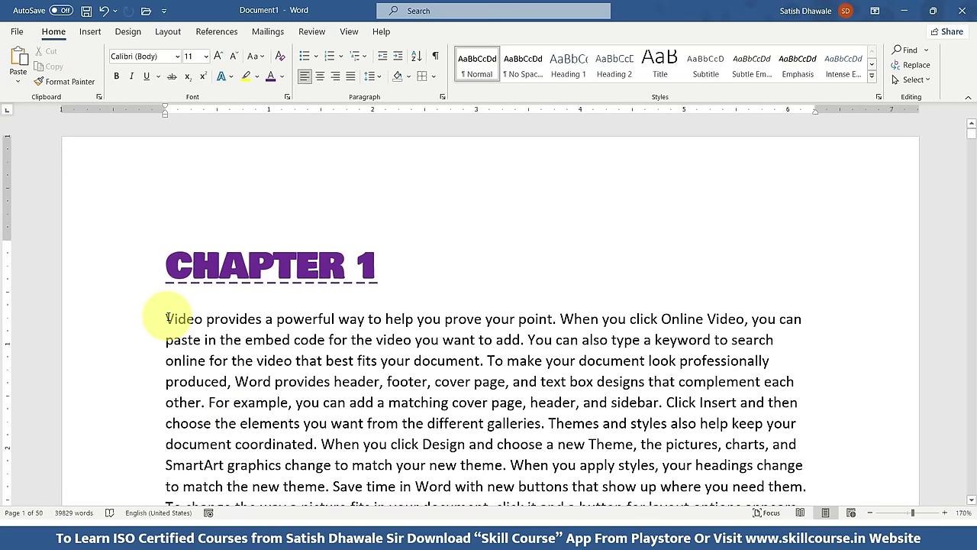
- Search the document for 'Video' in the Navigation pane
{"action": "key", "text": "ctrl+f"}
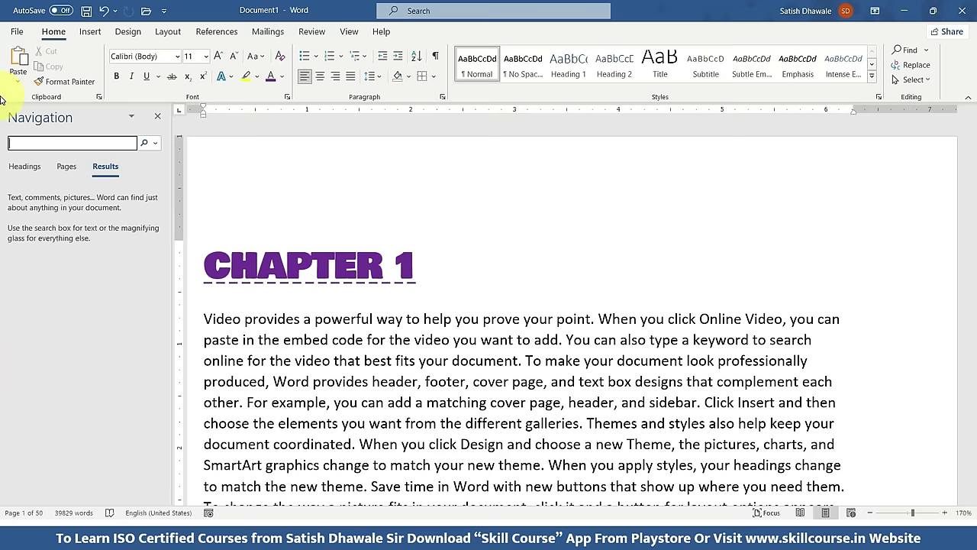
{"action": "type", "text": "Video"}
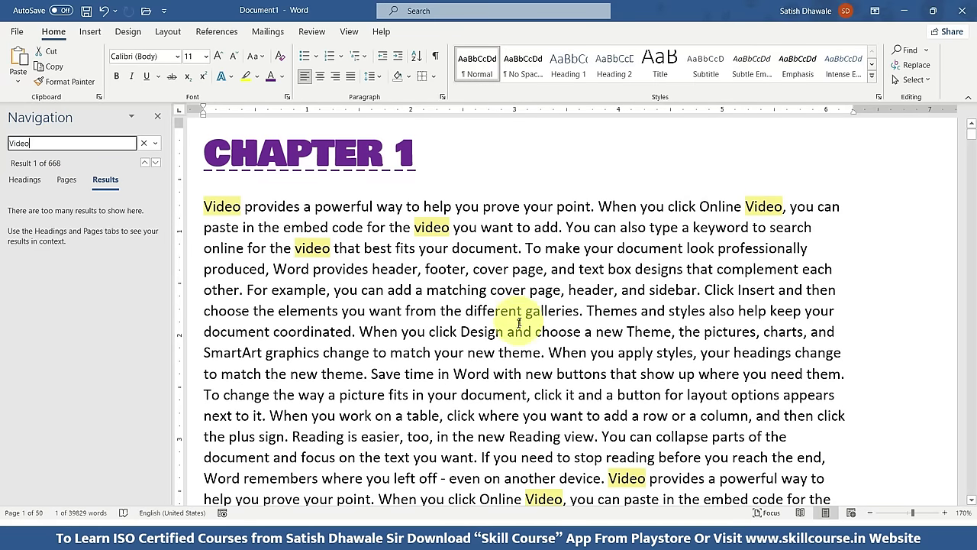
{"action": "scroll", "coordinate": [509, 395], "scroll_direction": "down", "scroll_amount": 3}
{"action": "scroll", "coordinate": [509, 395], "scroll_direction": "up", "scroll_amount": 5}
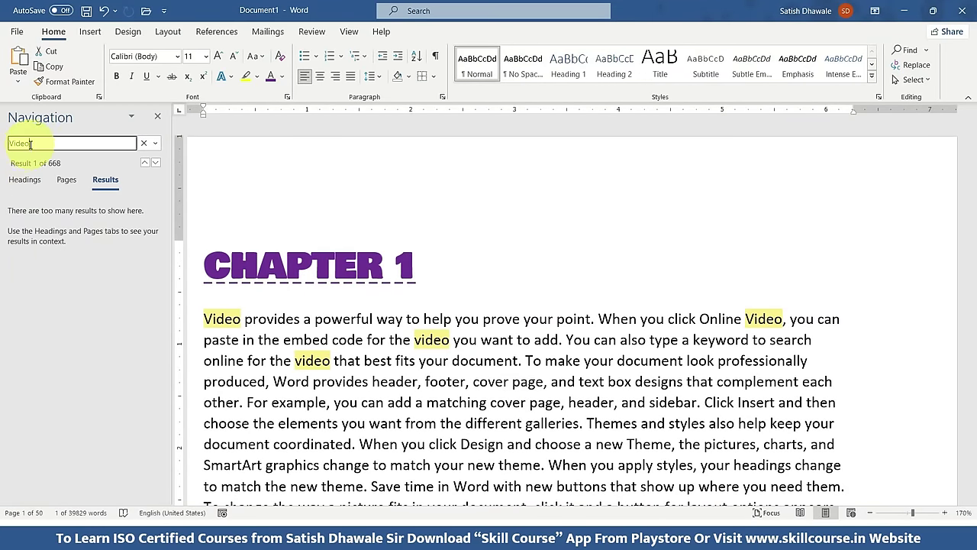
{"action": "left_click_drag", "start_coordinate": [30, 144], "coordinate": [2, 145]}
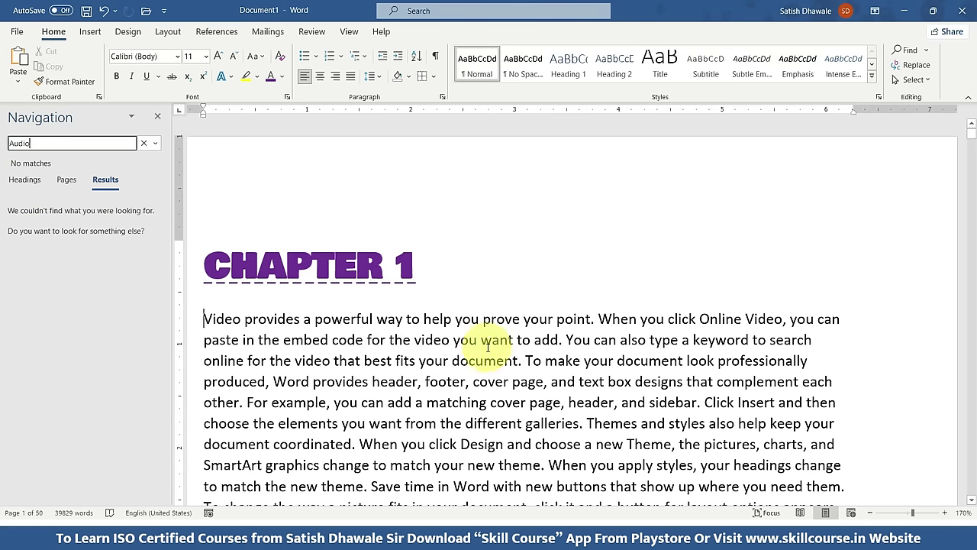
- Place the cursor after 'sidebar.' on page 2 and close the Navigation pane
{"action": "scroll", "coordinate": [487, 345], "scroll_direction": "down", "scroll_amount": 15}
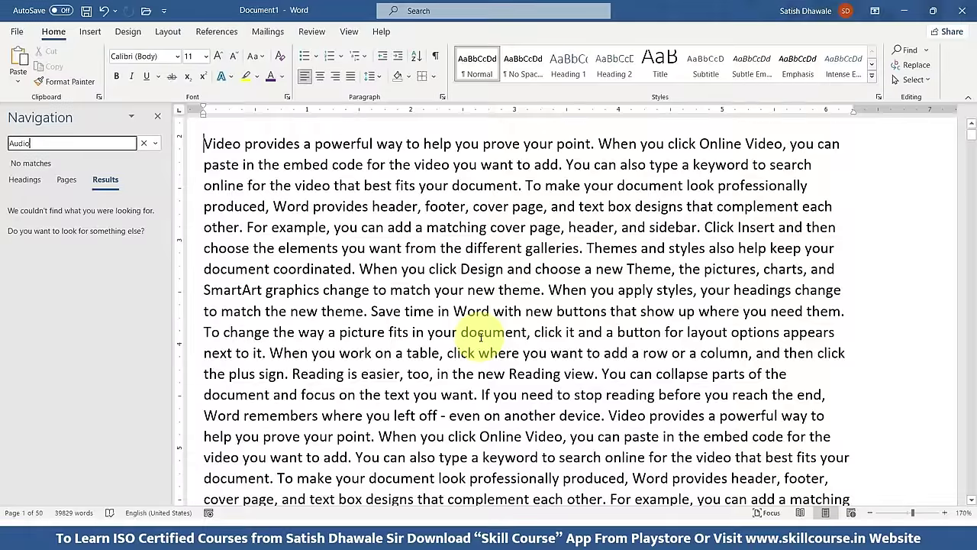
{"action": "scroll", "coordinate": [473, 358], "scroll_direction": "down", "scroll_amount": 10}
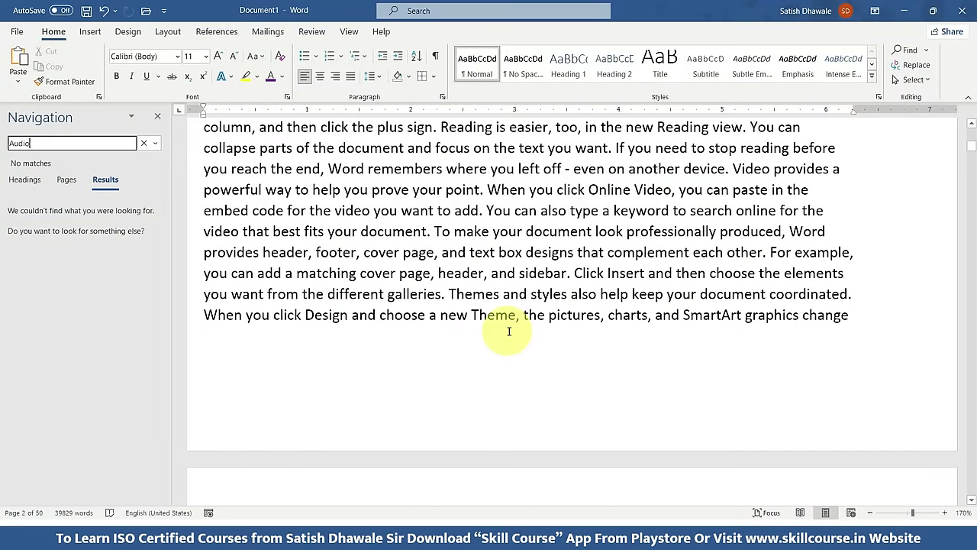
{"action": "scroll", "coordinate": [514, 339], "scroll_direction": "down", "scroll_amount": 10}
{"action": "scroll", "coordinate": [511, 339], "scroll_direction": "up", "scroll_amount": 5}
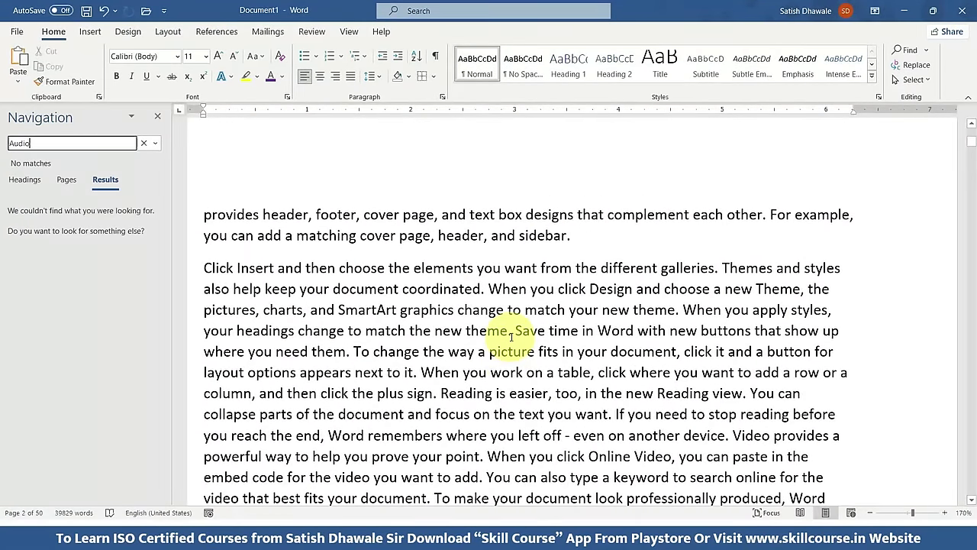
{"action": "left_click", "coordinate": [578, 235]}
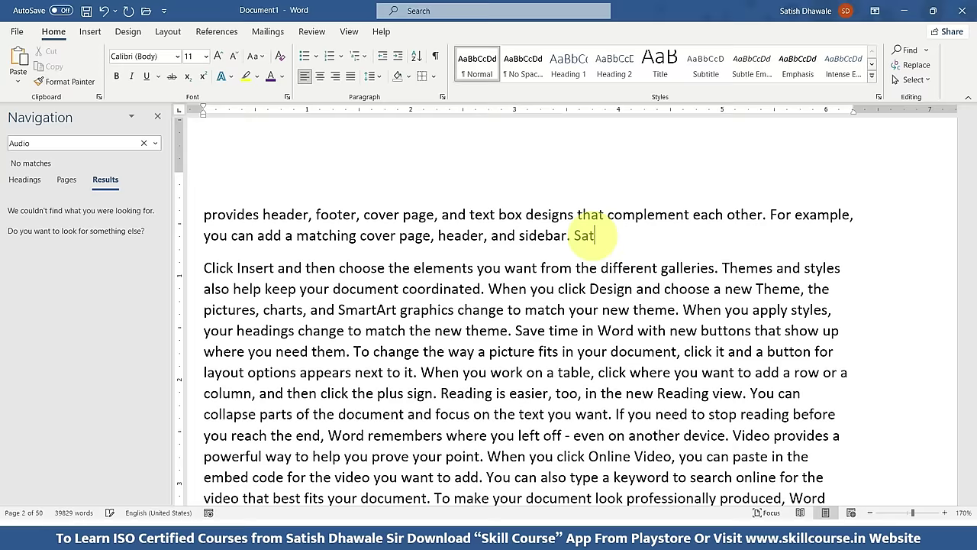
{"action": "scroll", "coordinate": [534, 252], "scroll_direction": "up", "scroll_amount": 15}
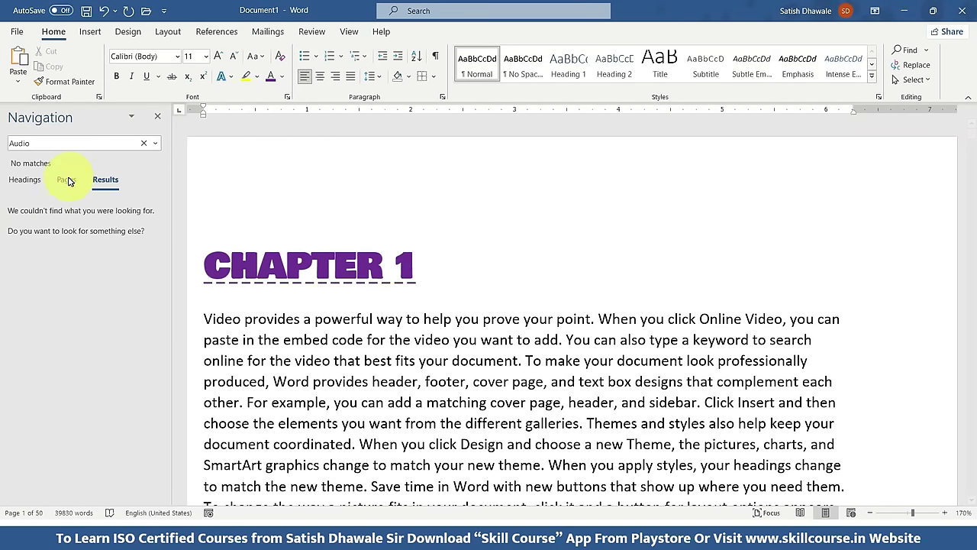
{"action": "left_click", "coordinate": [39, 147]}
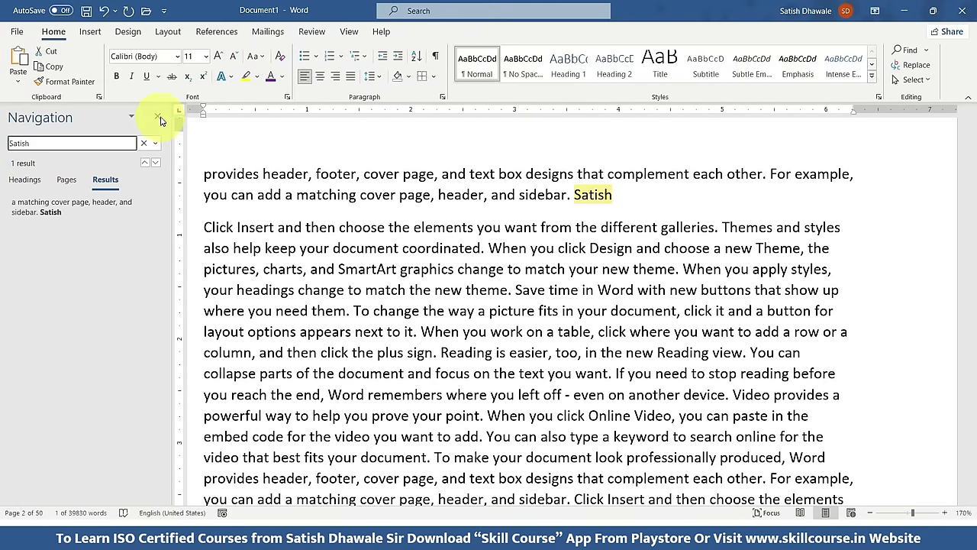
{"action": "left_click", "coordinate": [158, 116]}
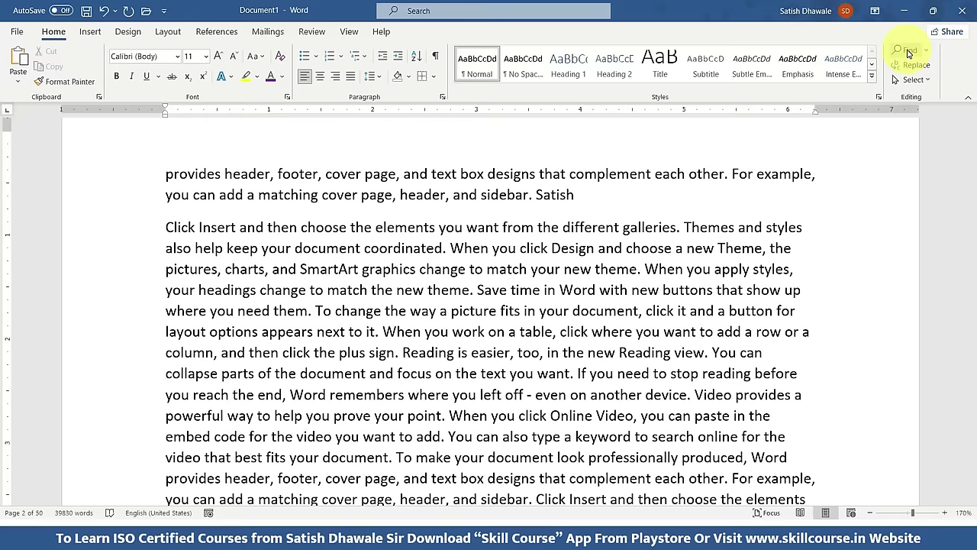
- Select the first word 'Video' and bring up Find and Replace with Ctrl+H
{"action": "scroll", "coordinate": [359, 246], "scroll_direction": "up", "scroll_amount": 10}
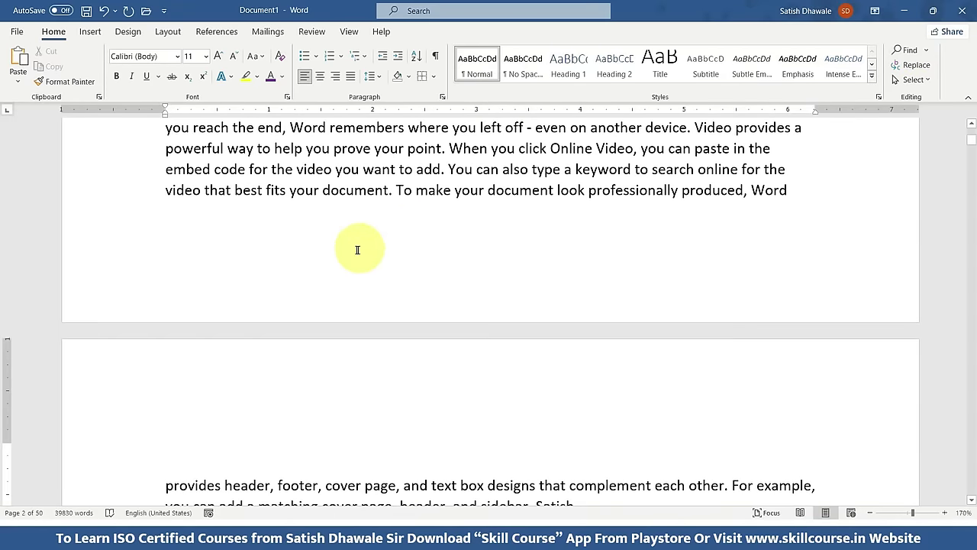
{"action": "scroll", "coordinate": [355, 249], "scroll_direction": "up", "scroll_amount": 10}
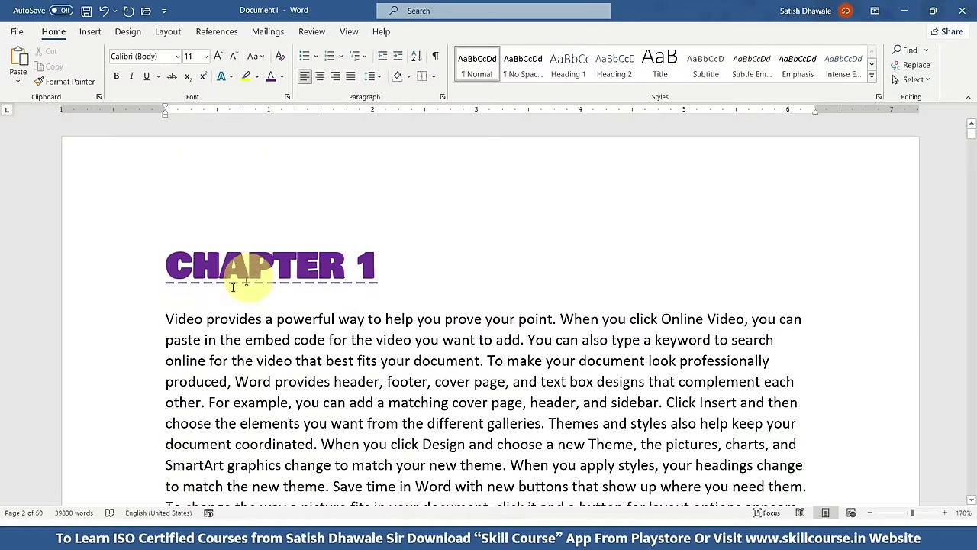
{"action": "double_click", "coordinate": [176, 322]}
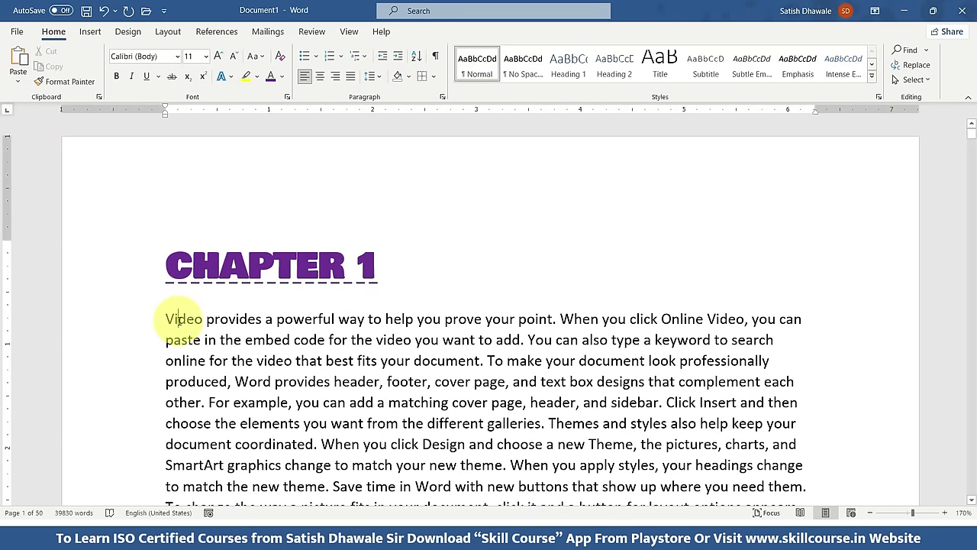
{"action": "left_click", "coordinate": [169, 320]}
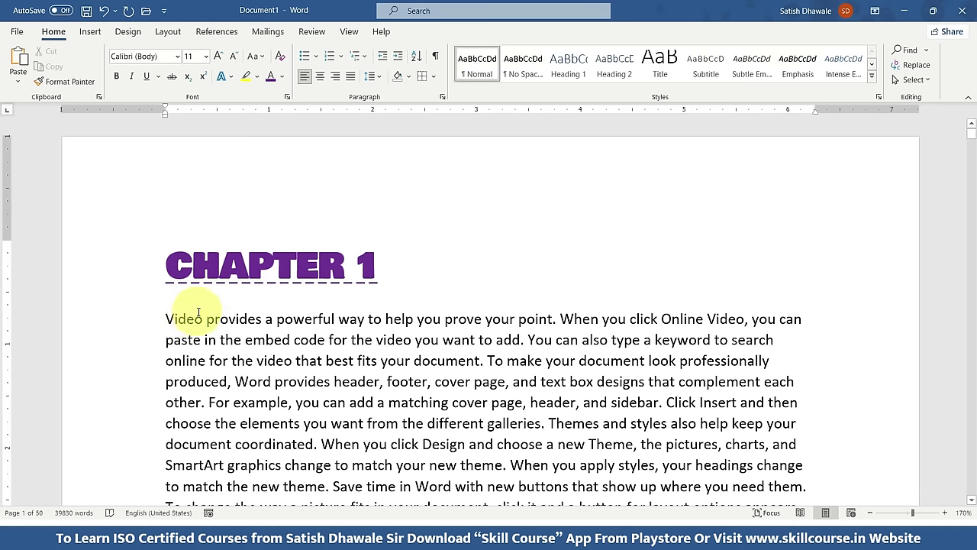
{"action": "key", "text": "ctrl+h"}
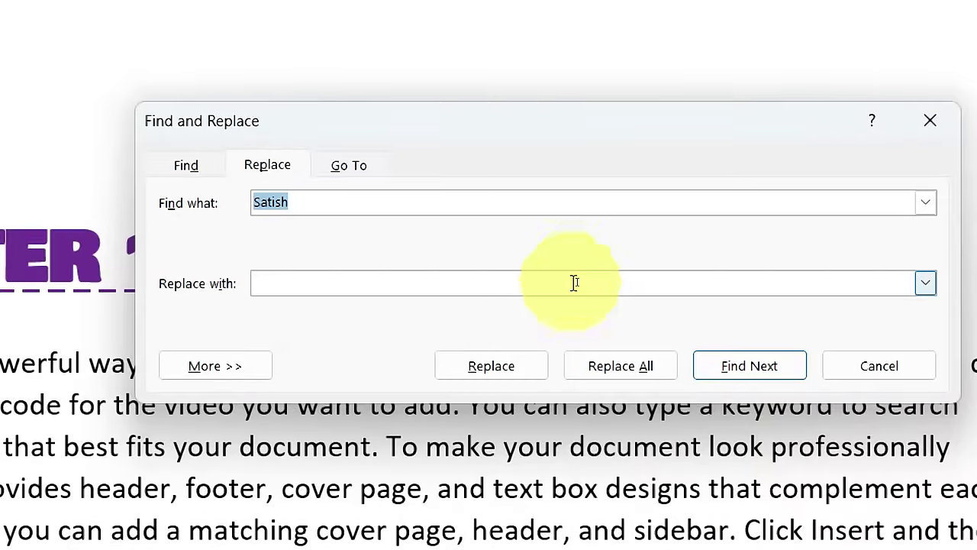
- Enter 'Video' as the Find what text on the Replace tab
{"action": "left_click", "coordinate": [388, 221]}
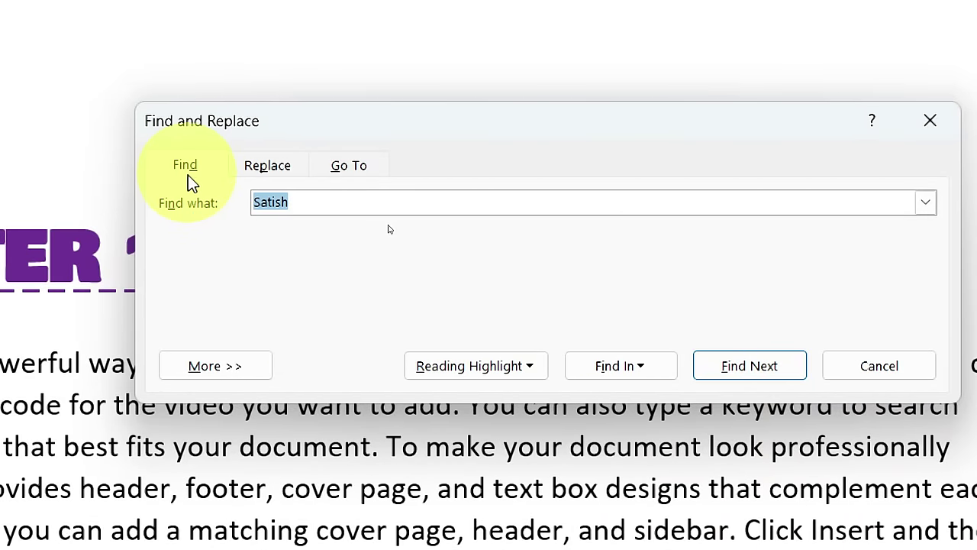
{"action": "left_click", "coordinate": [259, 169]}
{"action": "left_click", "coordinate": [186, 166]}
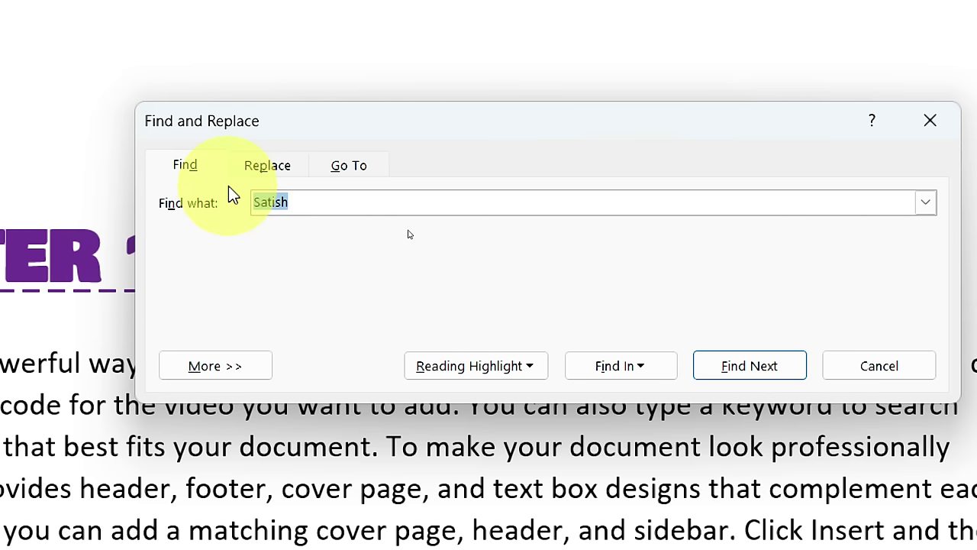
{"action": "left_click", "coordinate": [280, 171]}
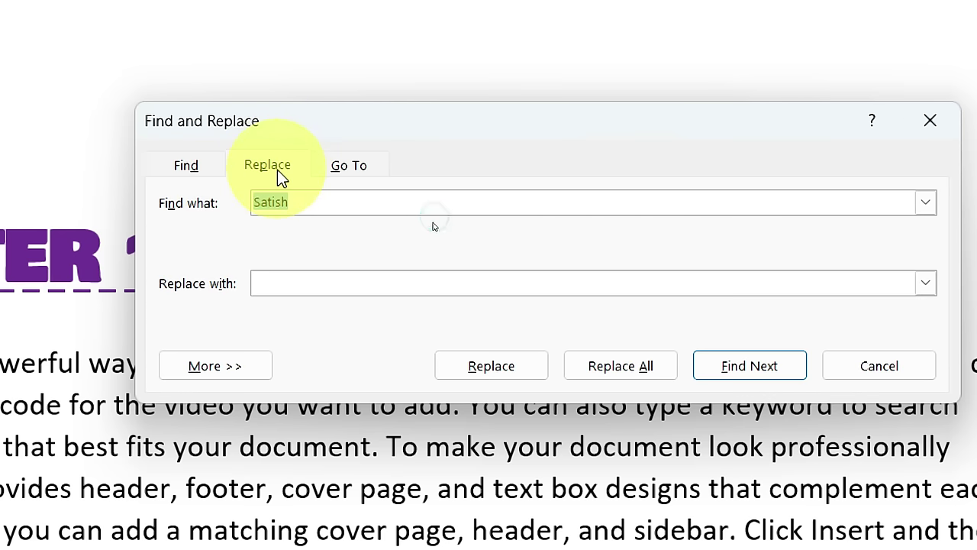
{"action": "left_click", "coordinate": [299, 201]}
{"action": "left_click_drag", "start_coordinate": [298, 202], "coordinate": [211, 203]}
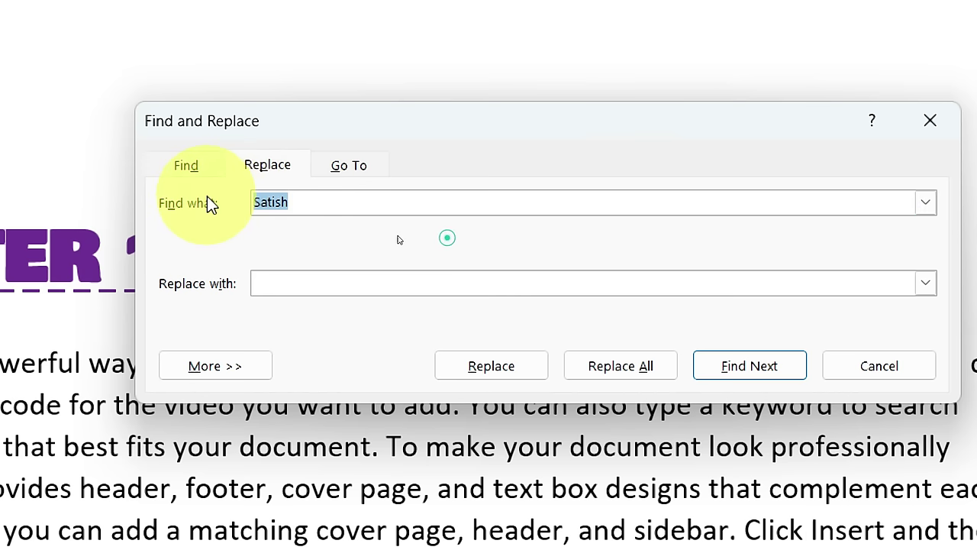
{"action": "type", "text": "Video"}
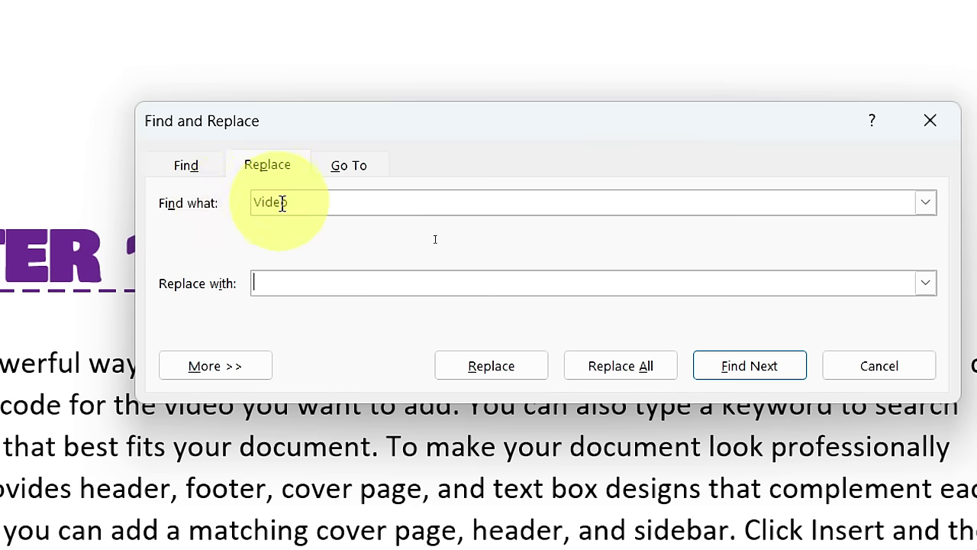
- Replace all with 'Audio', accept the 668 replacements, and close the dialog
{"action": "left_click", "coordinate": [272, 276]}
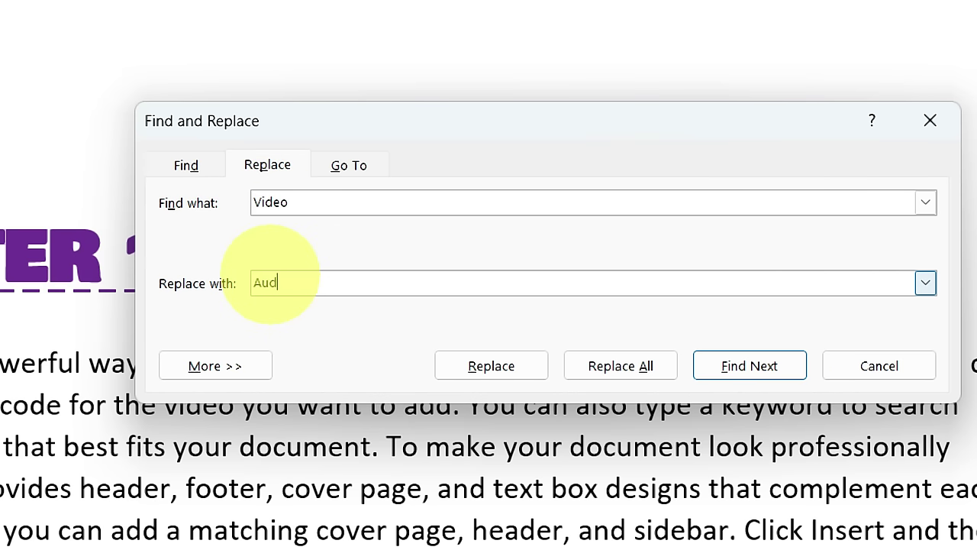
{"action": "type", "text": "Audio"}
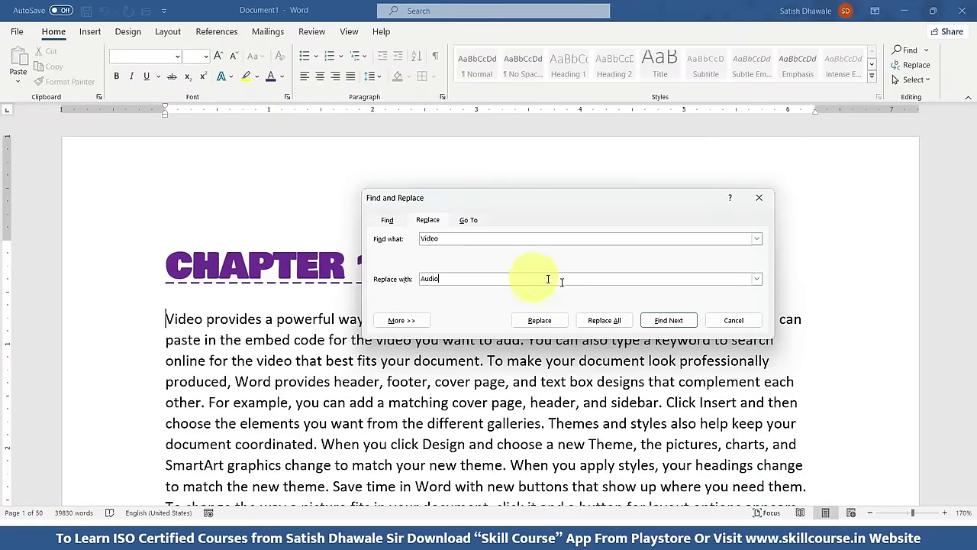
{"action": "left_click", "coordinate": [558, 353]}
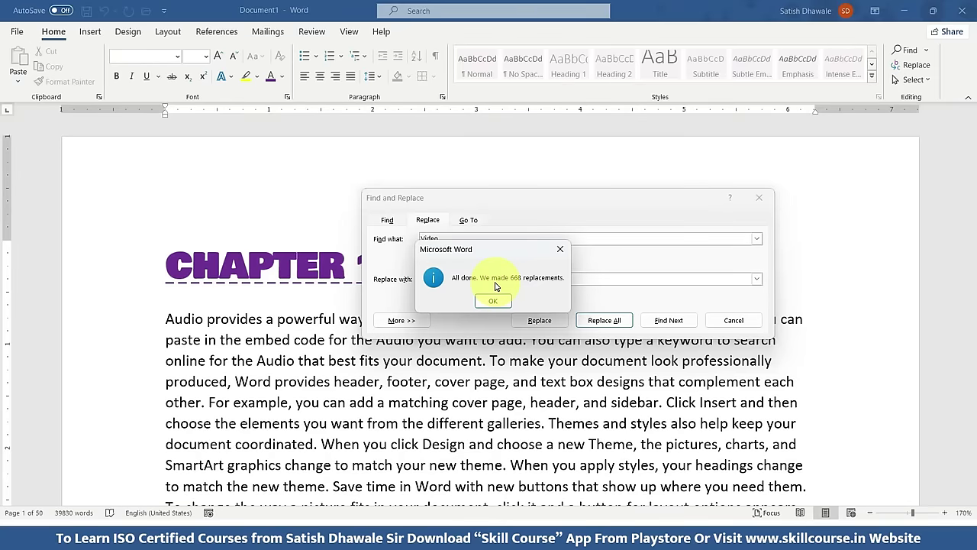
{"action": "left_click", "coordinate": [493, 301]}
{"action": "left_click", "coordinate": [734, 320]}
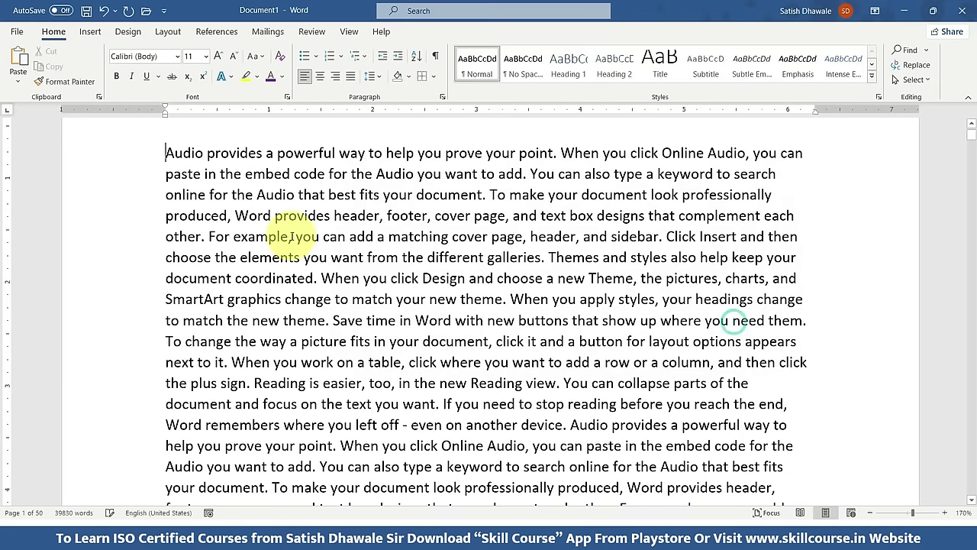
- Select the word 'Audio' at the start of the first body line
{"action": "left_click_drag", "start_coordinate": [167, 153], "coordinate": [205, 153]}
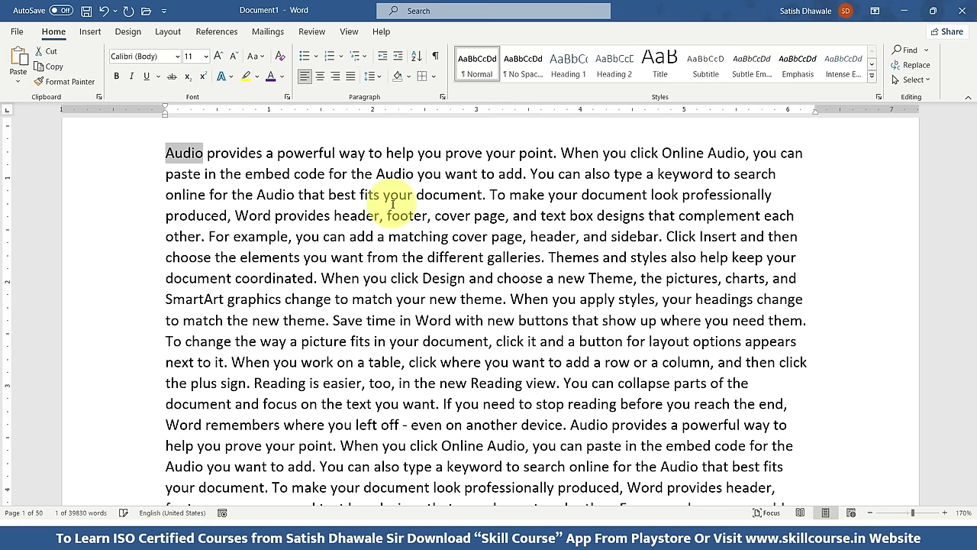
- Switch to Document3 and replace every 'Good' with 'Bad'
{"action": "key", "text": "alt+Tab"}
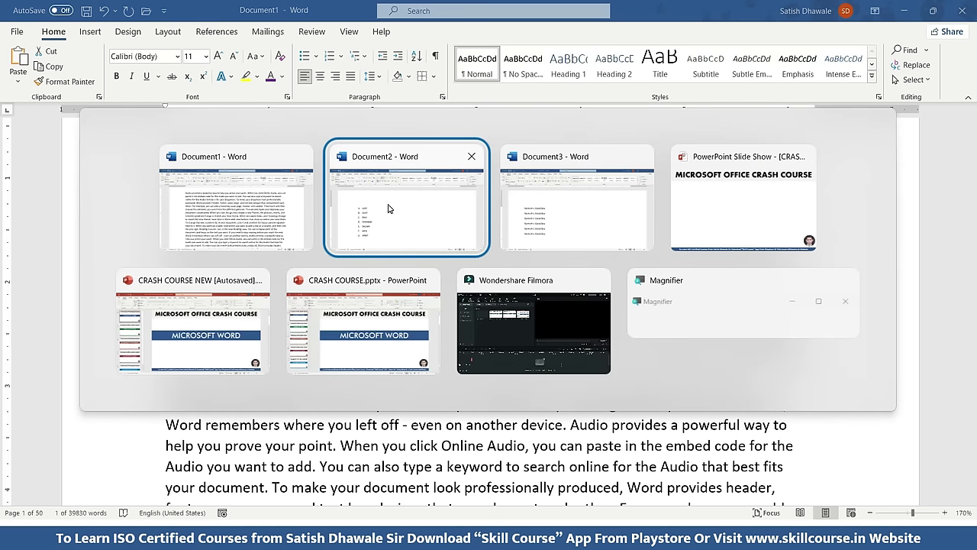
{"action": "key", "text": "alt+Tab"}
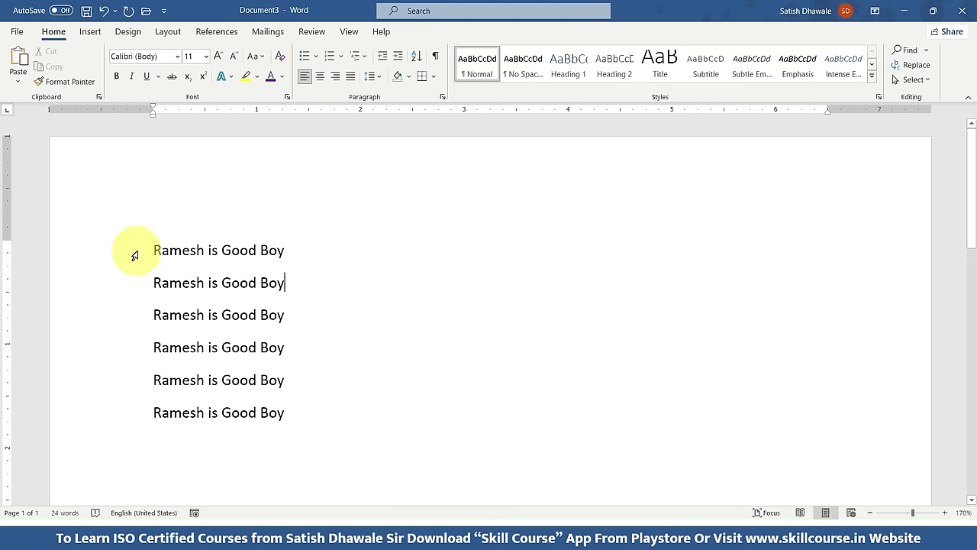
{"action": "left_click", "coordinate": [148, 247]}
{"action": "key", "text": "ctrl+h"}
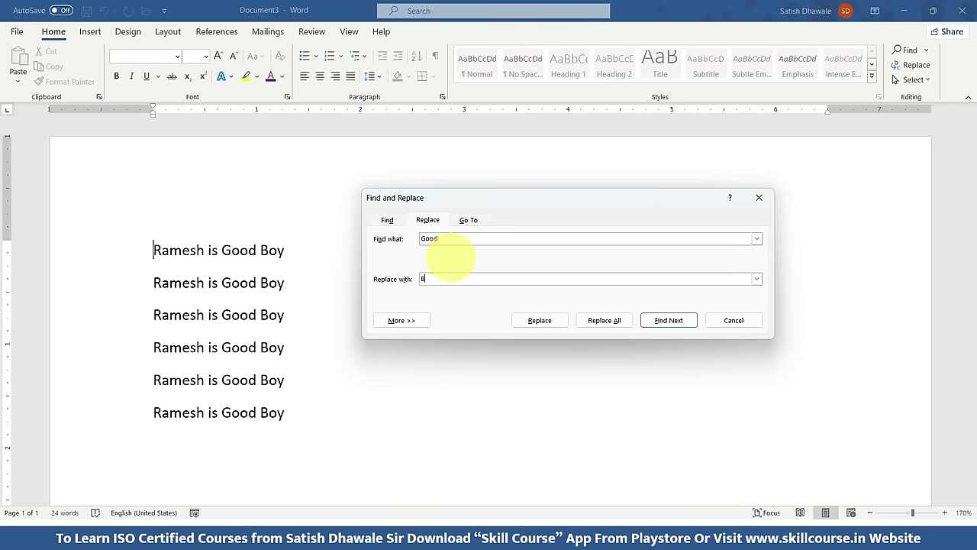
{"action": "left_click", "coordinate": [594, 320]}
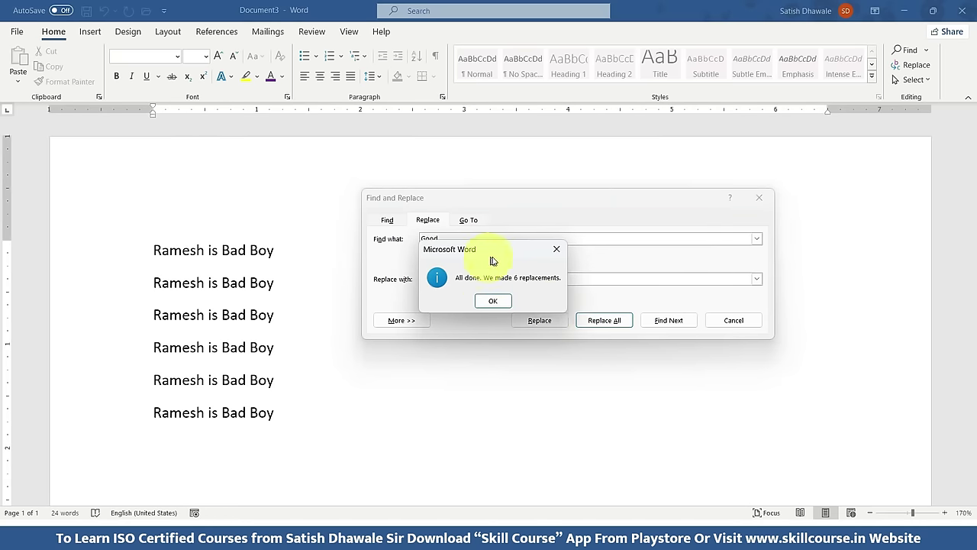
{"action": "left_click_drag", "start_coordinate": [493, 255], "coordinate": [526, 258]}
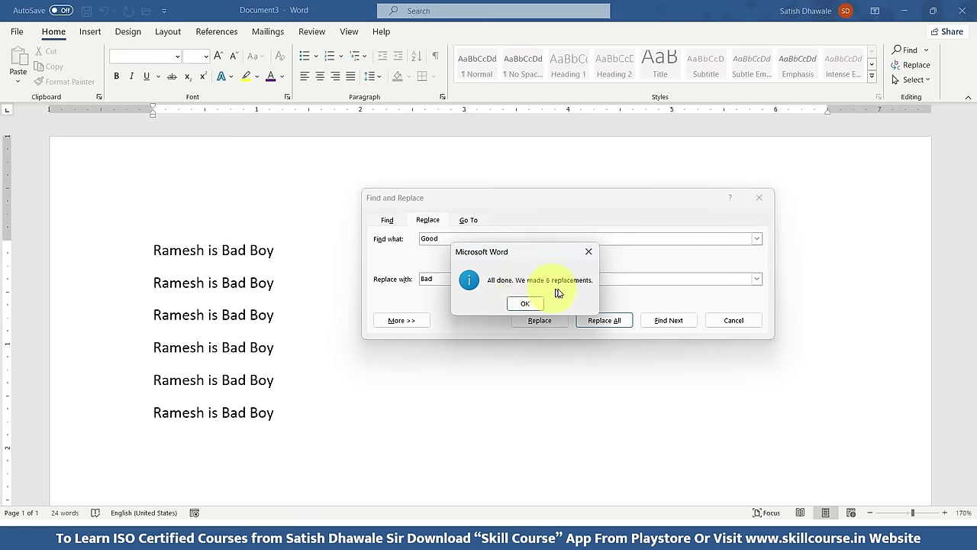
{"action": "left_click", "coordinate": [531, 303]}
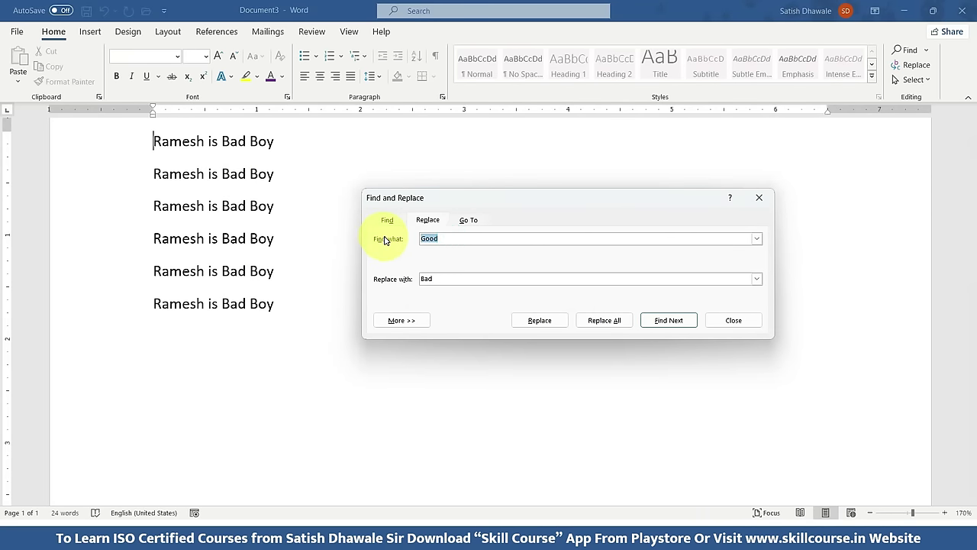
- Replace every 'Boy' with 'Girl' and close Find and Replace
{"action": "key", "text": "BackSpace"}
{"action": "type", "text": "Boy"}
{"action": "left_click", "coordinate": [599, 320]}
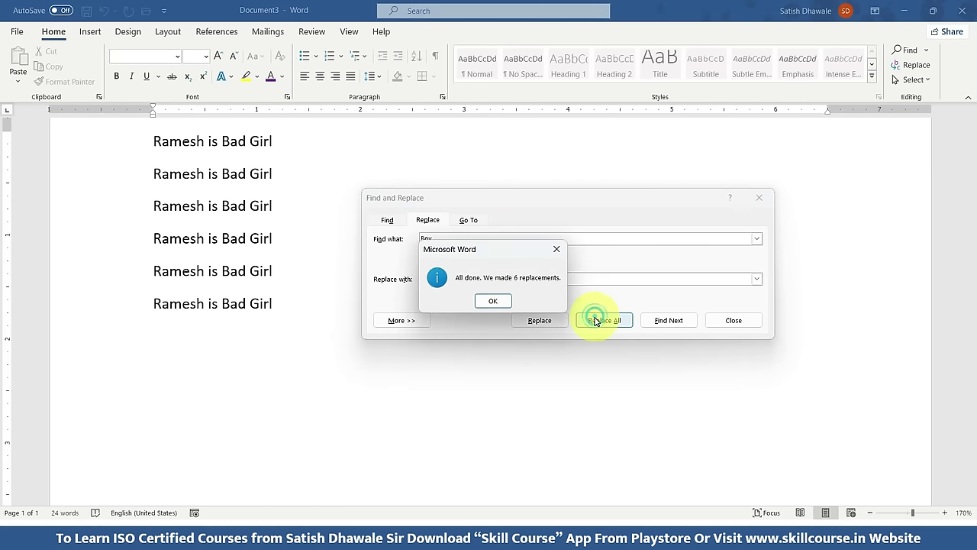
{"action": "left_click", "coordinate": [501, 300]}
{"action": "left_click", "coordinate": [718, 320]}
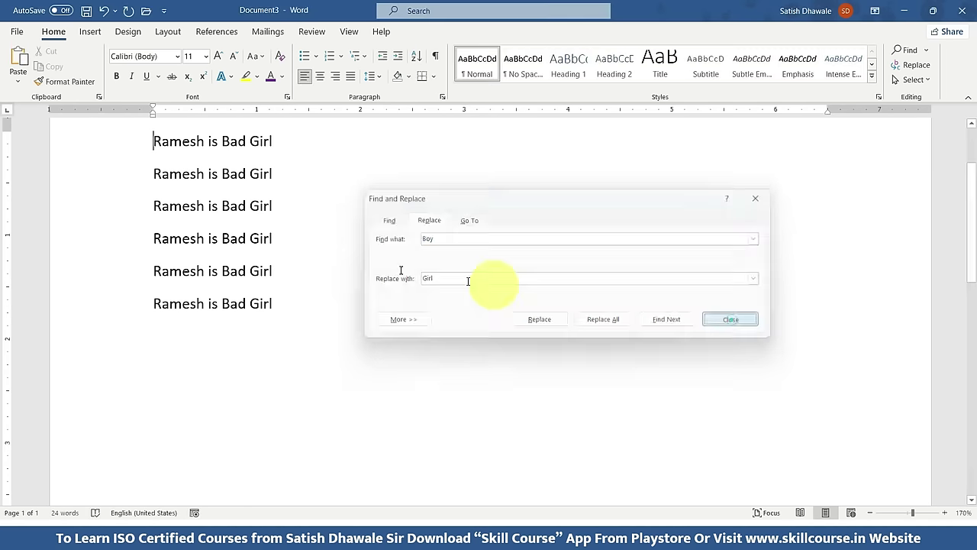
{"action": "scroll", "coordinate": [231, 195], "scroll_direction": "up", "scroll_amount": 2}
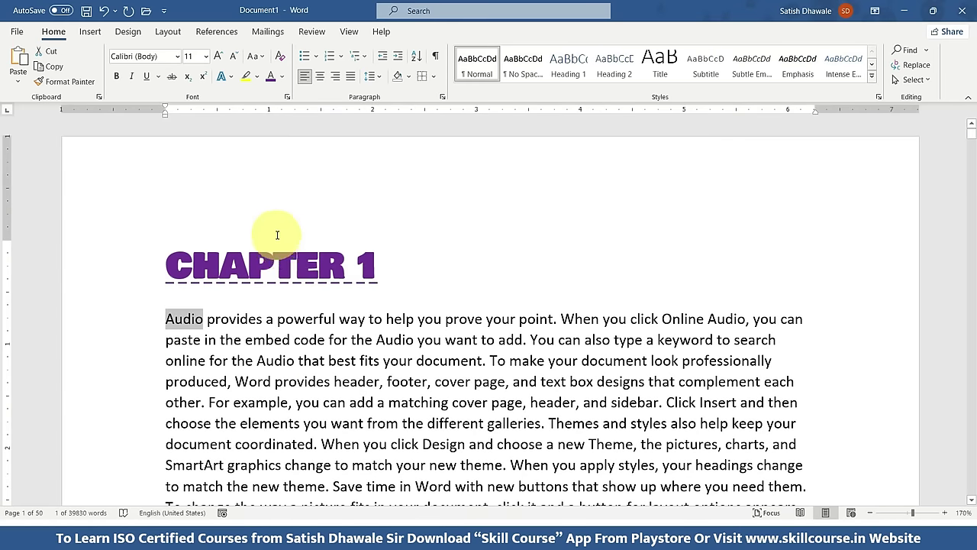
- Place the cursor in Document1's purple CHAPTER 1 heading
{"action": "left_click", "coordinate": [275, 235]}
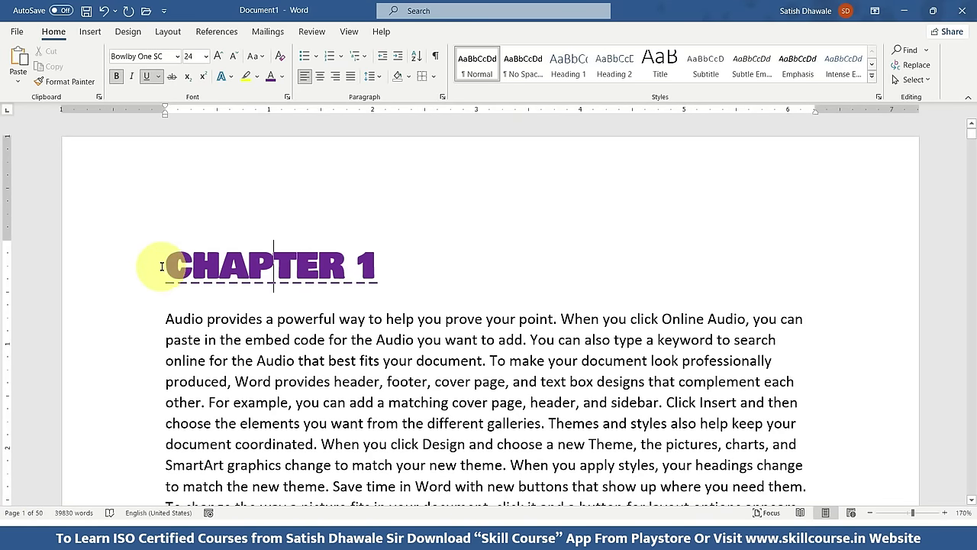
- Open 50 Settings notes (1).docx from the recent documents list
{"action": "left_click", "coordinate": [16, 31]}
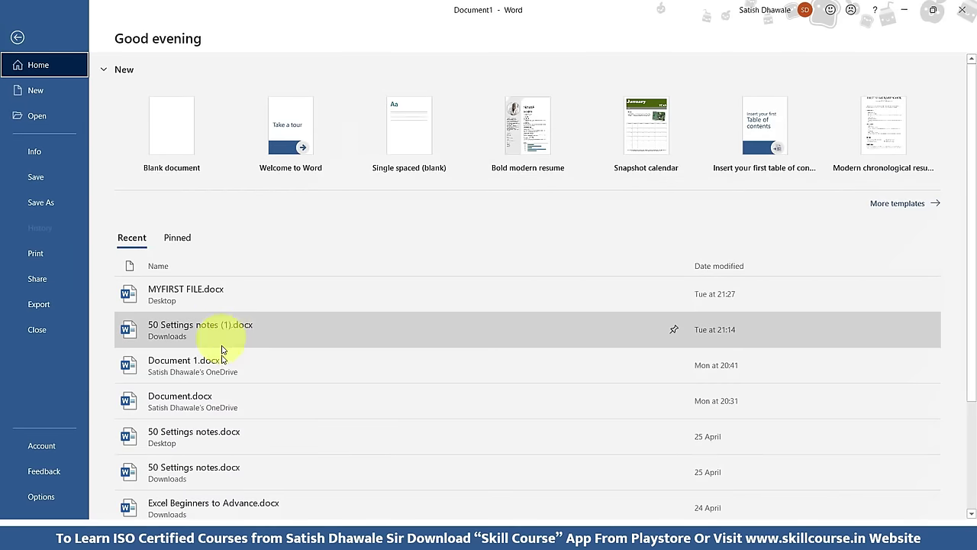
{"action": "left_click", "coordinate": [214, 330]}
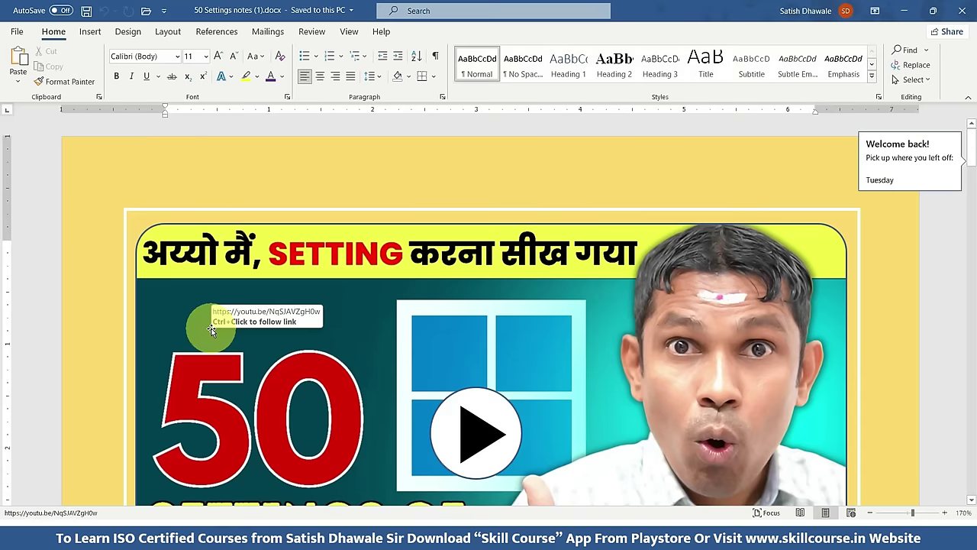
{"action": "scroll", "coordinate": [209, 325], "scroll_direction": "down", "scroll_amount": 1}
{"action": "scroll", "coordinate": [208, 323], "scroll_direction": "down", "scroll_amount": 1, "text": "ctrl"}
{"action": "scroll", "coordinate": [208, 324], "scroll_direction": "down", "scroll_amount": 2}
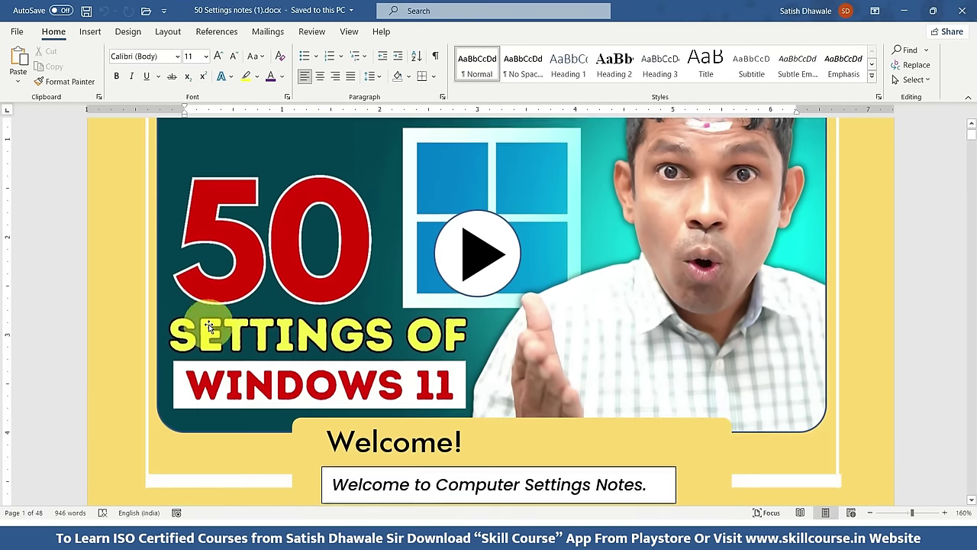
{"action": "scroll", "coordinate": [208, 323], "scroll_direction": "down", "scroll_amount": 2}
- Scroll through the 50 Settings notes and back up to the first page
{"action": "scroll", "coordinate": [208, 324], "scroll_direction": "up", "scroll_amount": 4}
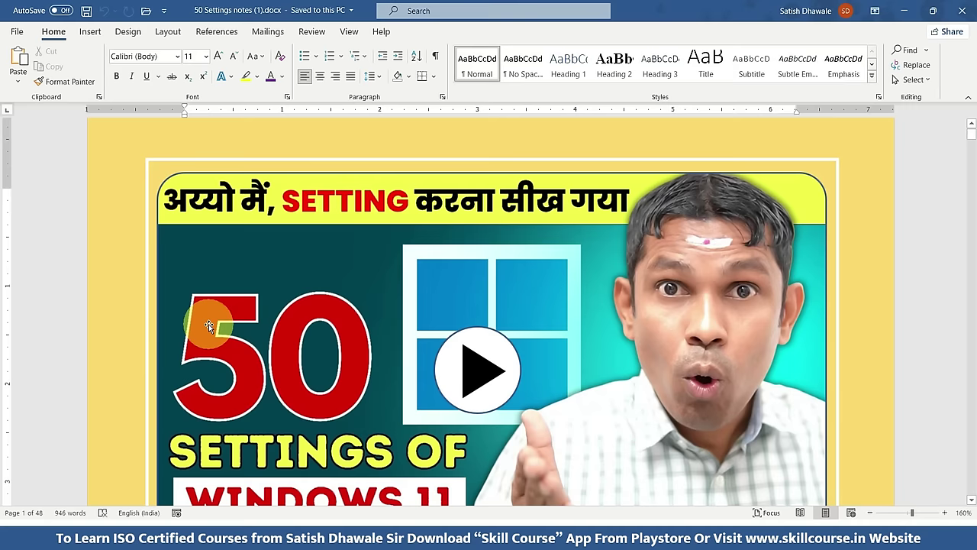
{"action": "scroll", "coordinate": [209, 324], "scroll_direction": "down", "scroll_amount": 1, "text": "ctrl"}
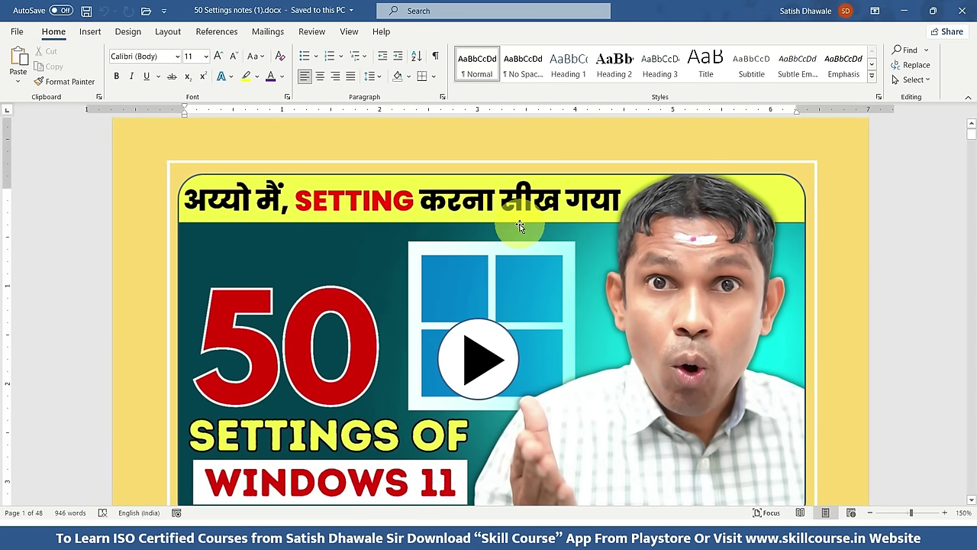
{"action": "scroll", "coordinate": [349, 340], "scroll_direction": "down", "scroll_amount": 5}
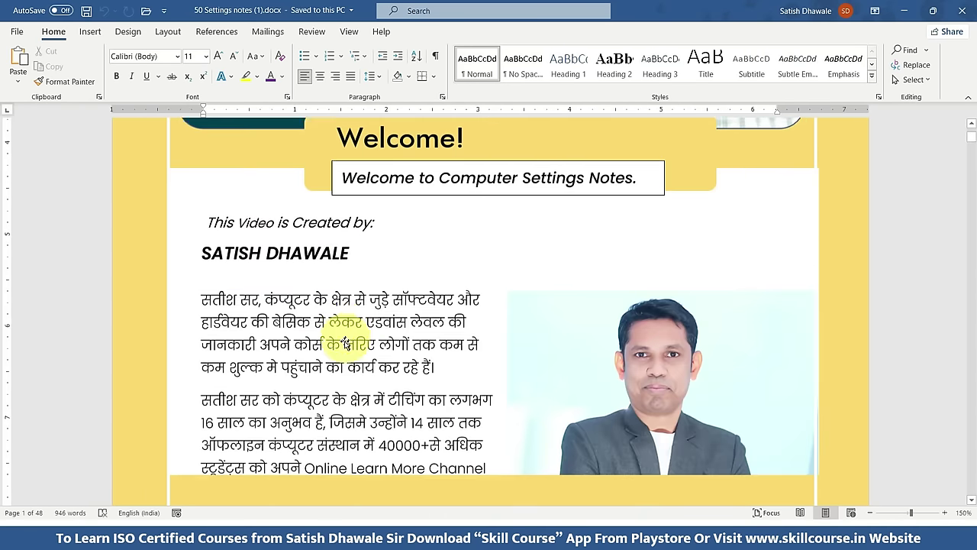
{"action": "scroll", "coordinate": [345, 343], "scroll_direction": "down", "scroll_amount": 10}
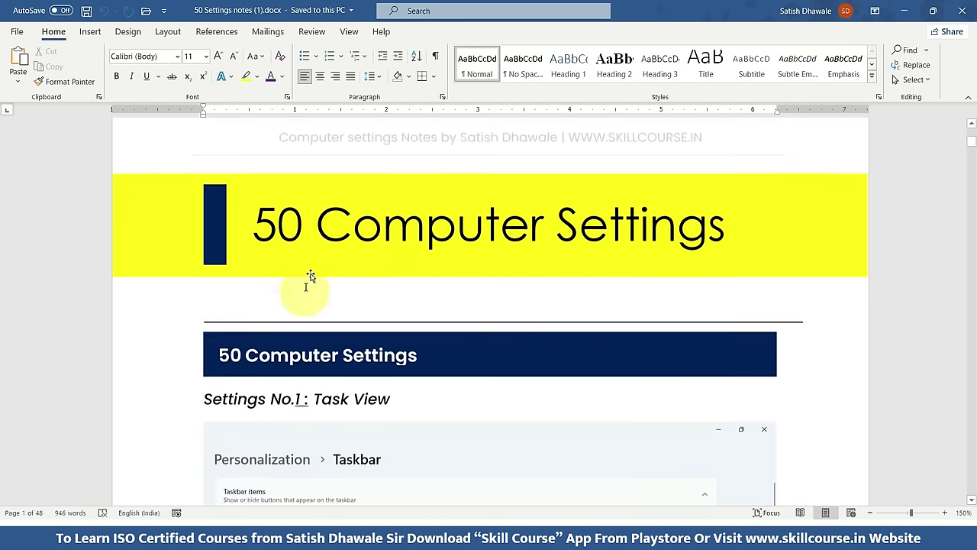
{"action": "scroll", "coordinate": [311, 276], "scroll_direction": "up", "scroll_amount": 3}
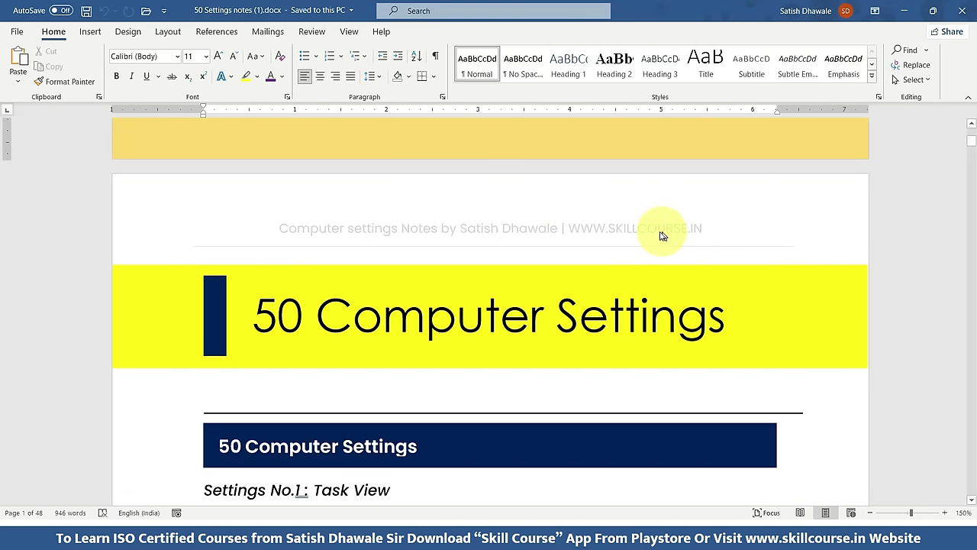
{"action": "scroll", "coordinate": [468, 246], "scroll_direction": "down", "scroll_amount": 10}
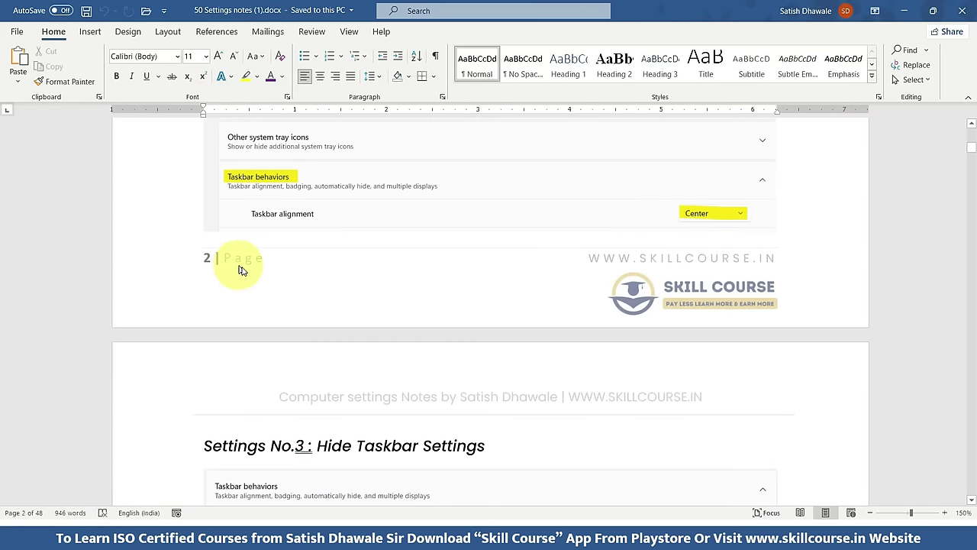
{"action": "scroll", "coordinate": [556, 288], "scroll_direction": "down", "scroll_amount": 10}
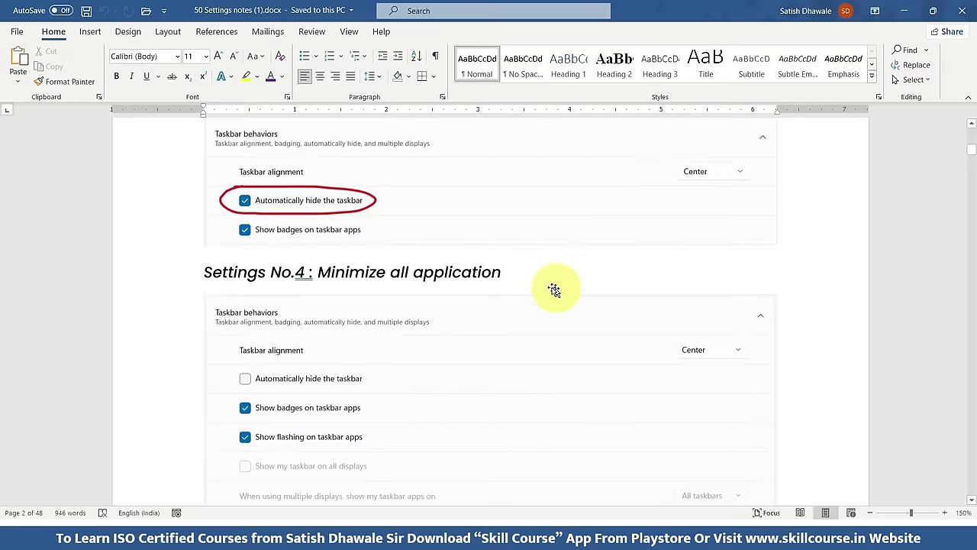
{"action": "scroll", "coordinate": [534, 287], "scroll_direction": "down", "scroll_amount": 10}
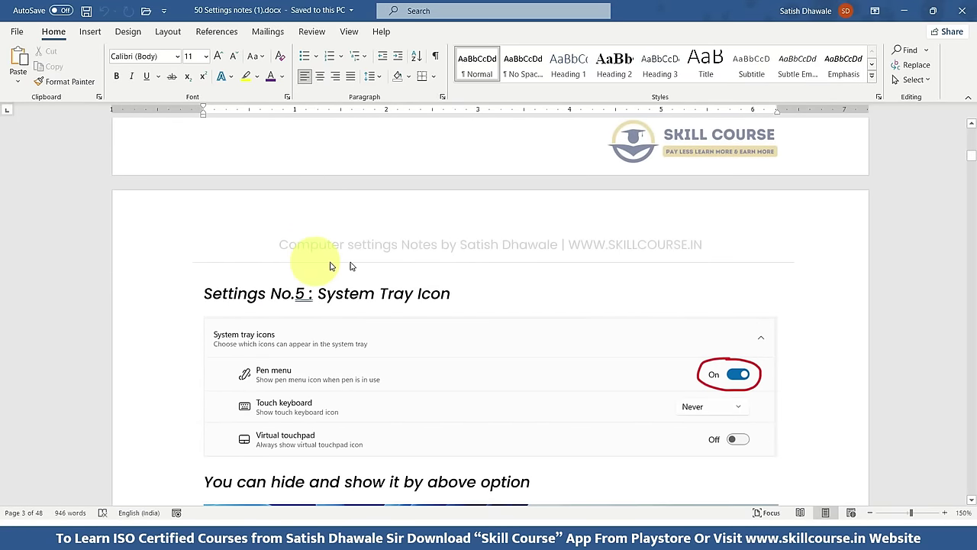
{"action": "scroll", "coordinate": [662, 259], "scroll_direction": "down", "scroll_amount": 2}
{"action": "scroll", "coordinate": [662, 258], "scroll_direction": "down", "scroll_amount": 10}
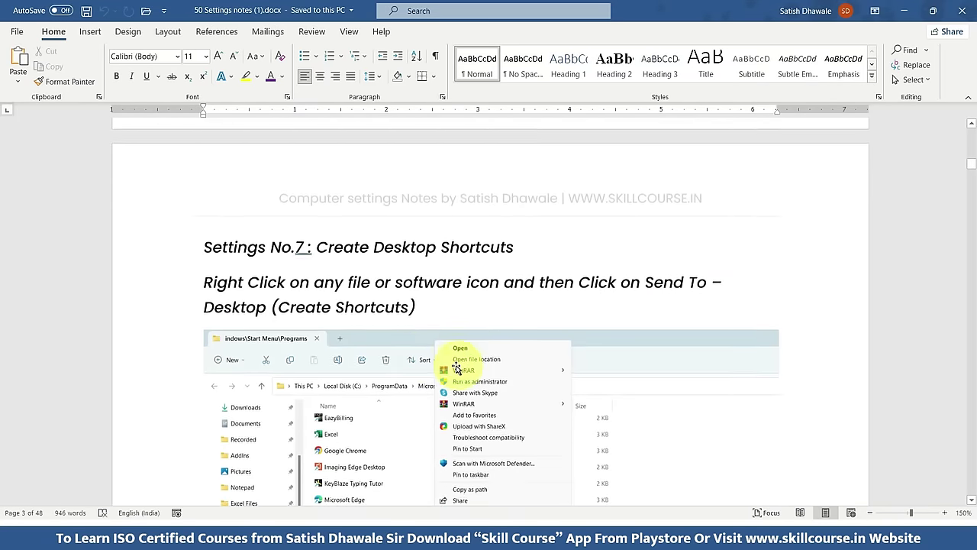
{"action": "scroll", "coordinate": [473, 273], "scroll_direction": "down", "scroll_amount": 15}
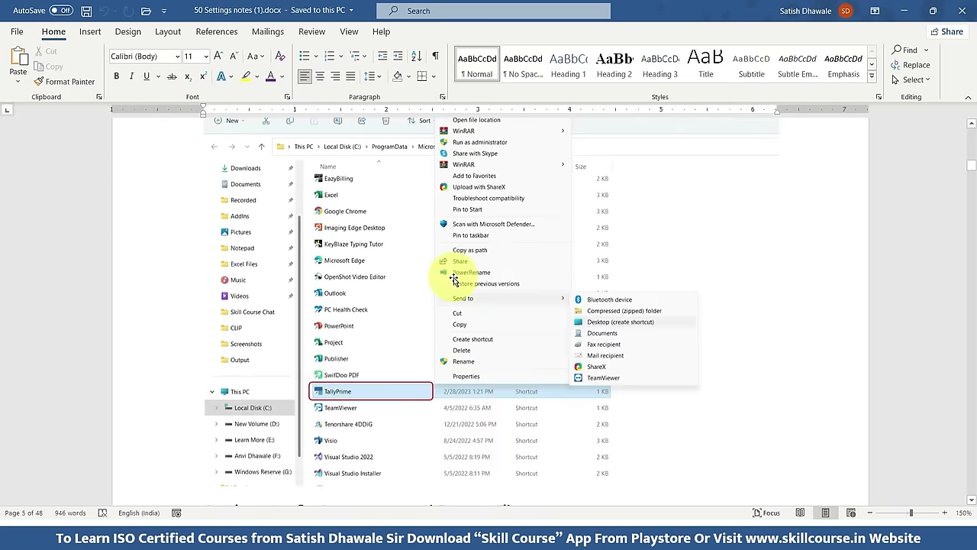
{"action": "scroll", "coordinate": [468, 303], "scroll_direction": "down", "scroll_amount": 8}
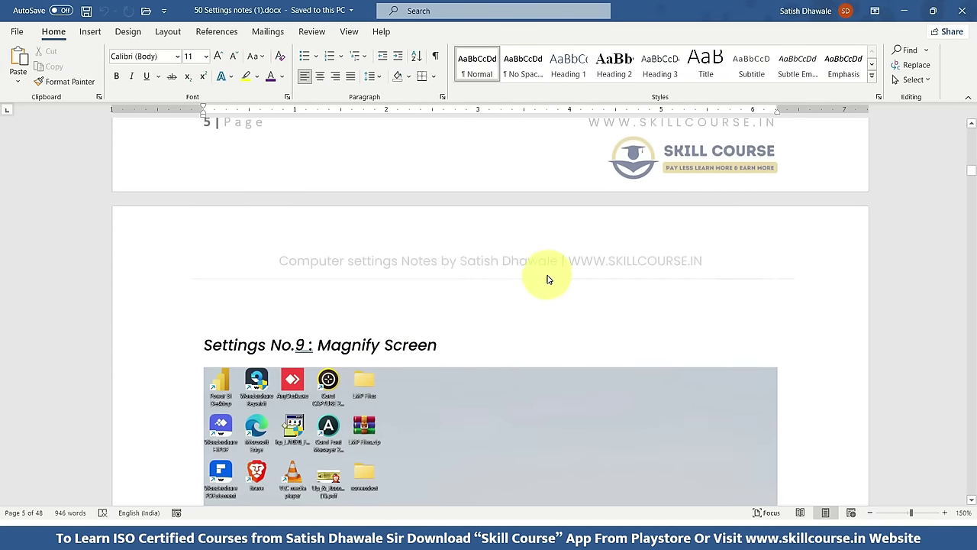
{"action": "scroll", "coordinate": [546, 287], "scroll_direction": "down", "scroll_amount": 15}
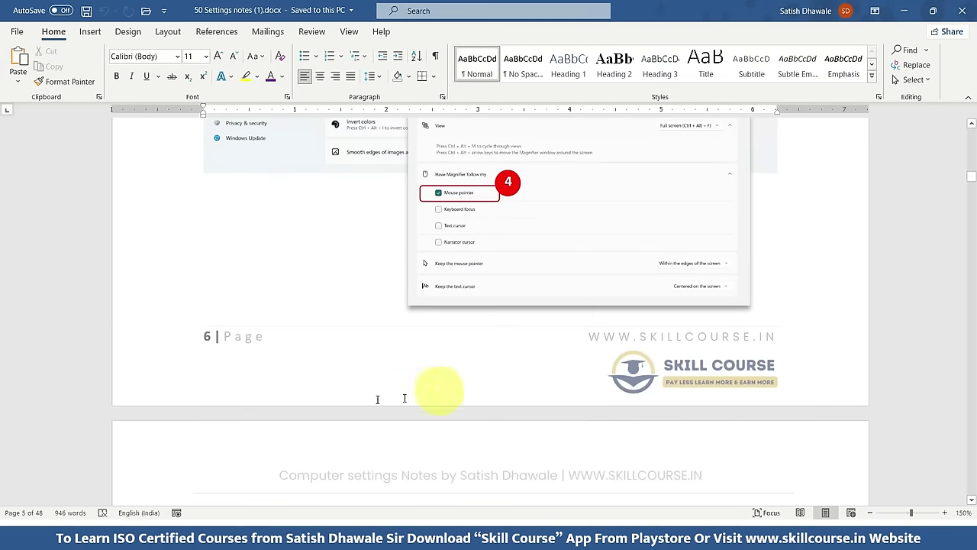
{"action": "scroll", "coordinate": [527, 272], "scroll_direction": "up", "scroll_amount": 8}
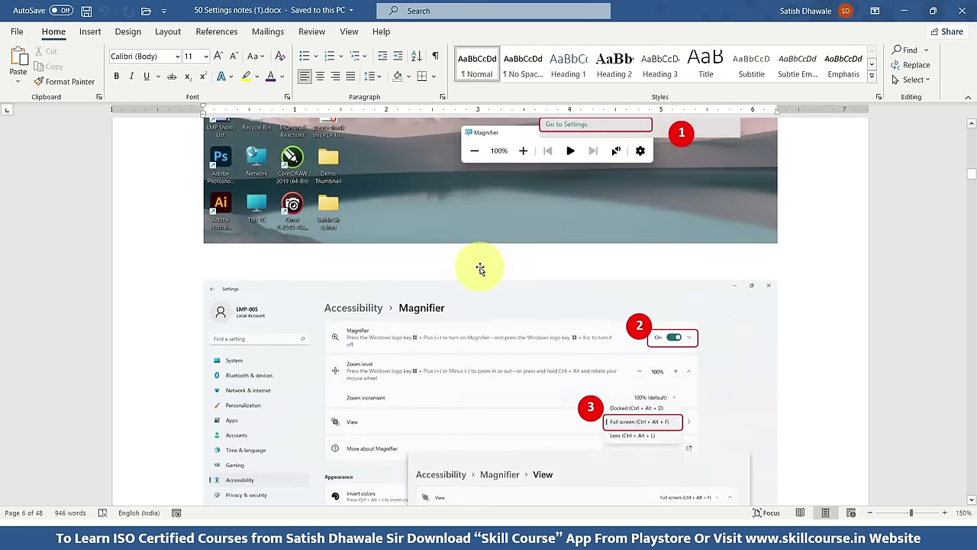
{"action": "scroll", "coordinate": [480, 267], "scroll_direction": "up", "scroll_amount": 3}
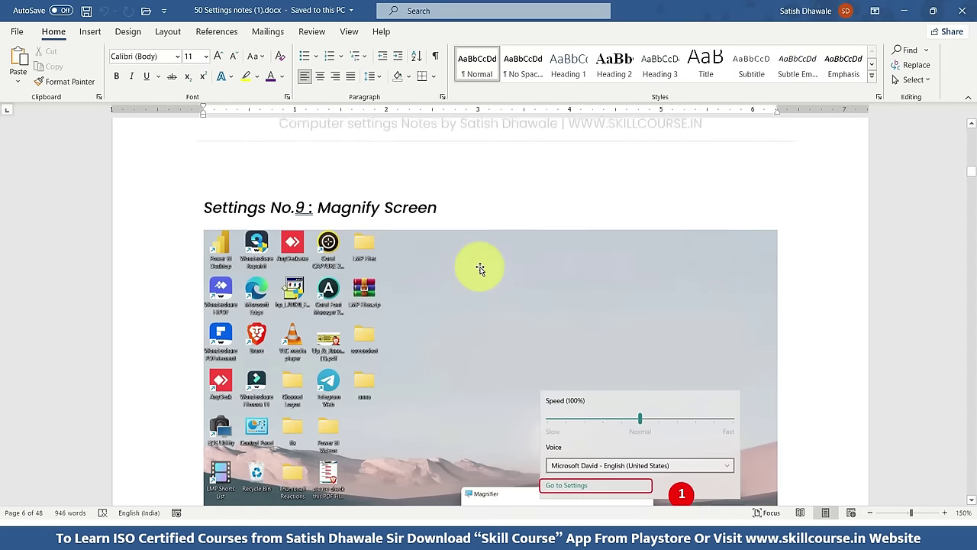
{"action": "scroll", "coordinate": [481, 267], "scroll_direction": "up", "scroll_amount": 3}
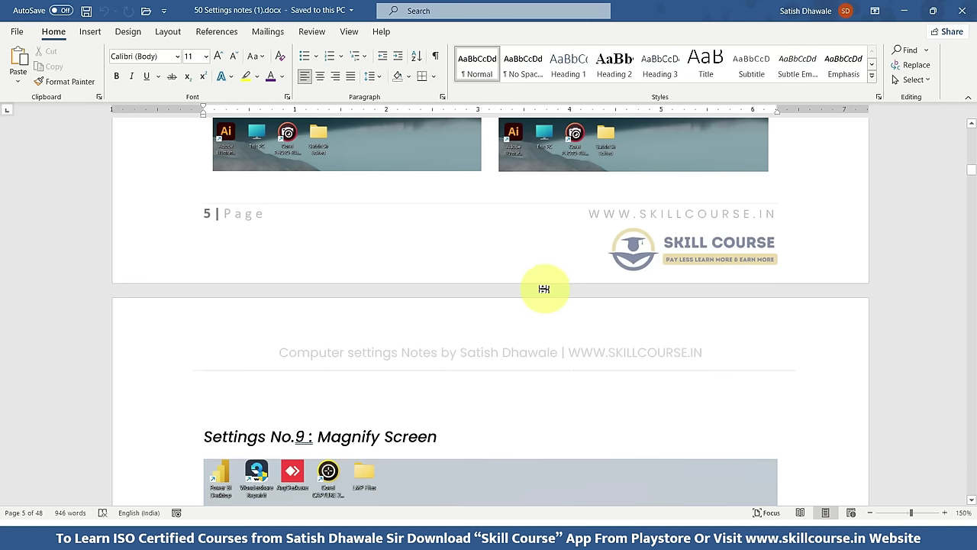
{"action": "scroll", "coordinate": [534, 282], "scroll_direction": "up", "scroll_amount": 20}
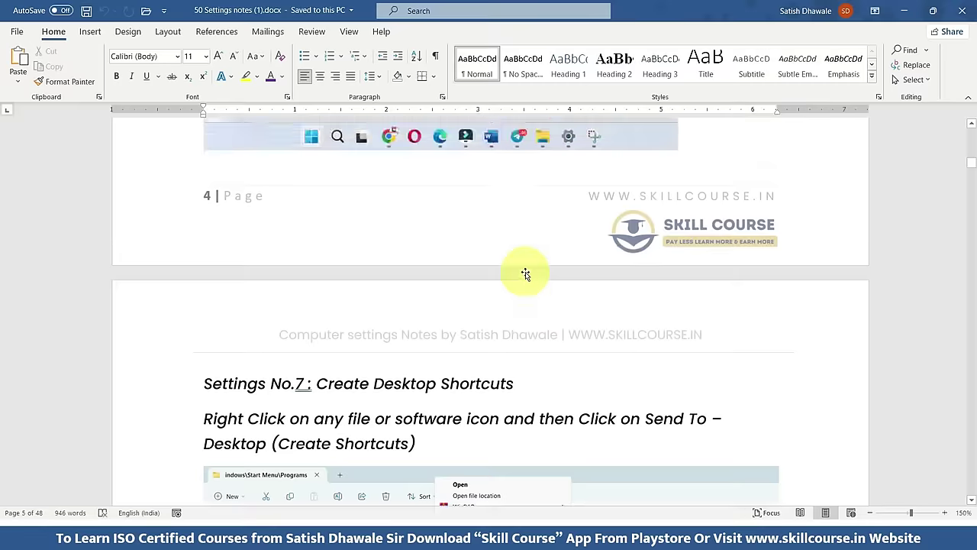
{"action": "scroll", "coordinate": [522, 267], "scroll_direction": "up", "scroll_amount": 20}
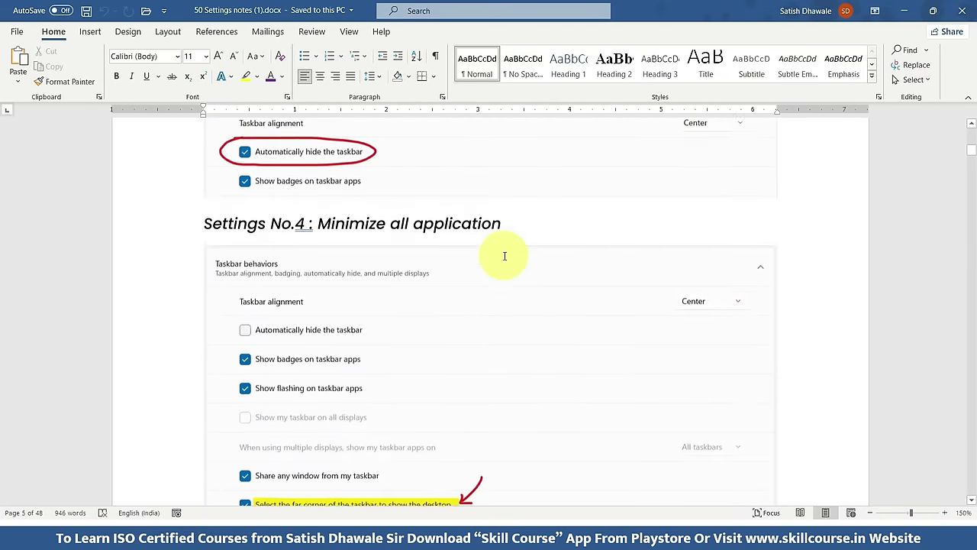
{"action": "scroll", "coordinate": [492, 255], "scroll_direction": "up", "scroll_amount": 20}
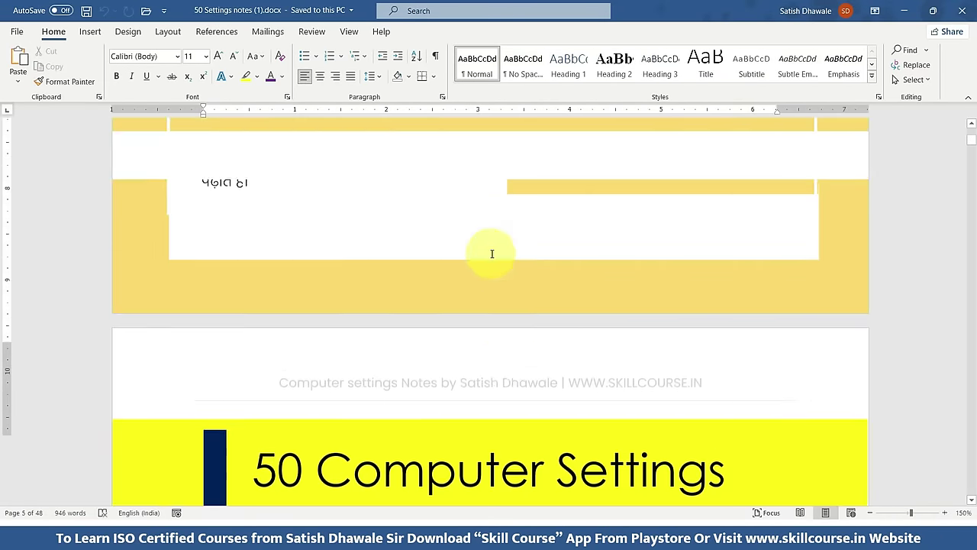
{"action": "scroll", "coordinate": [491, 252], "scroll_direction": "up", "scroll_amount": 10}
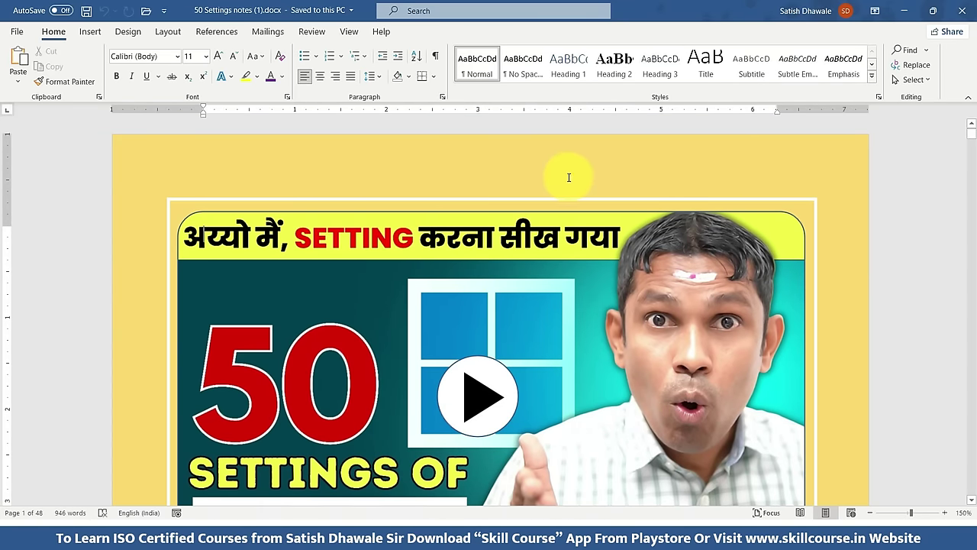
- Return to Document1 and browse the Insert tab's Header and Footer galleries
{"action": "key", "text": "ctrl+w"}
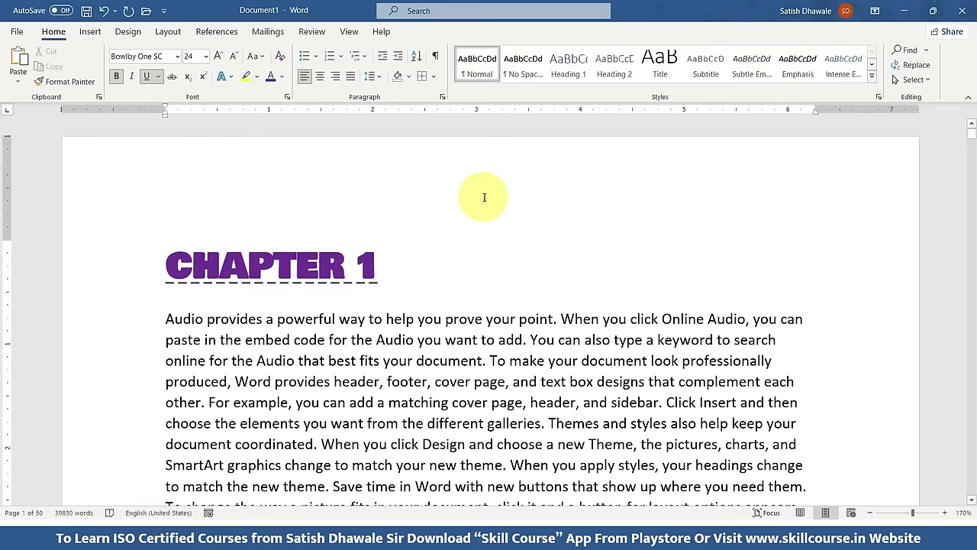
{"action": "left_click", "coordinate": [167, 255]}
{"action": "left_click", "coordinate": [89, 32]}
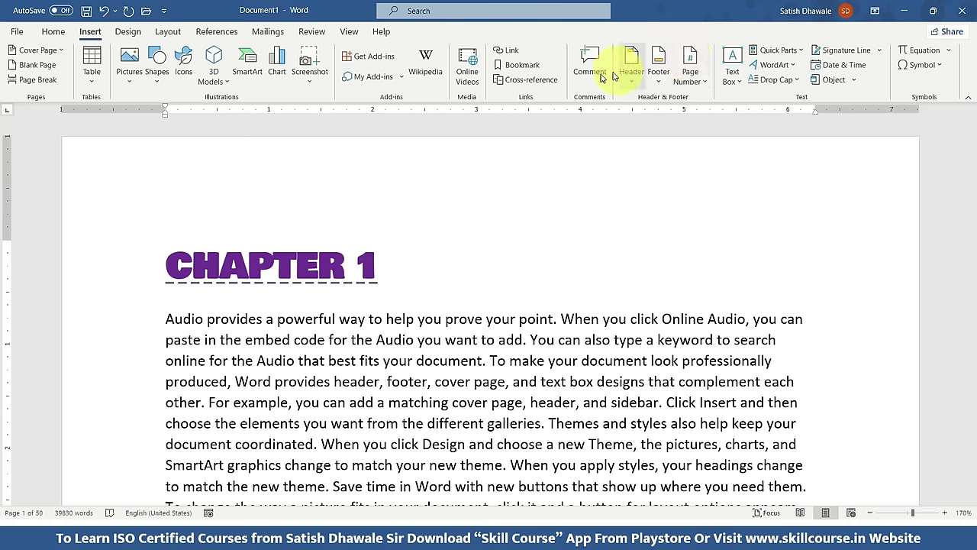
{"action": "left_click", "coordinate": [657, 73]}
{"action": "left_click", "coordinate": [657, 73]}
{"action": "left_click", "coordinate": [632, 77]}
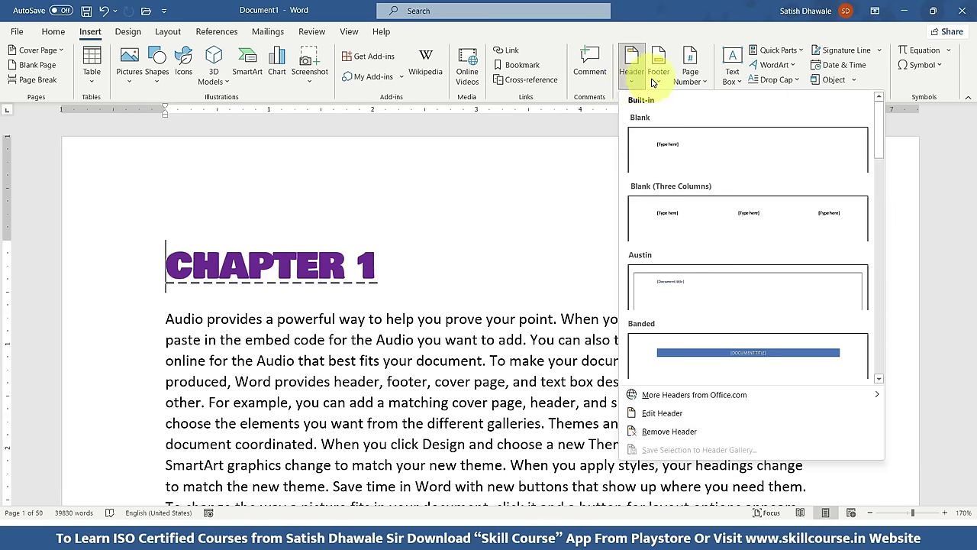
{"action": "left_click", "coordinate": [653, 80]}
{"action": "left_click", "coordinate": [633, 76]}
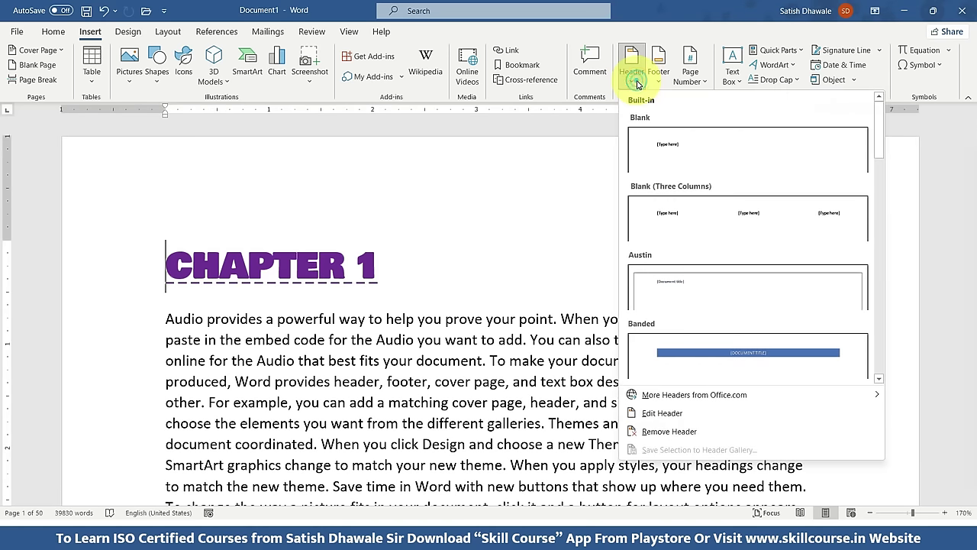
{"action": "left_click", "coordinate": [633, 80]}
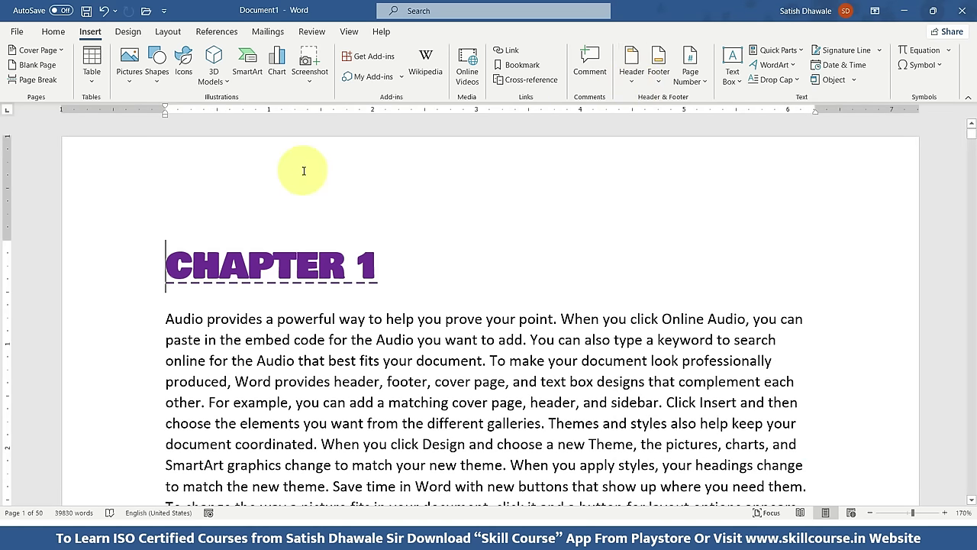
- Repeatedly open and close page header editing by double-clicking the top margin
{"action": "double_click", "coordinate": [351, 161]}
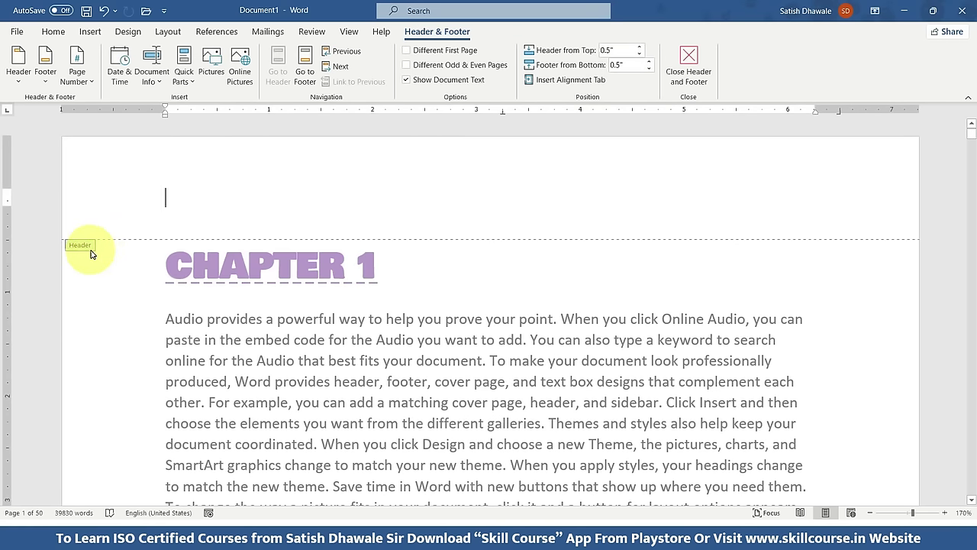
{"action": "double_click", "coordinate": [316, 379]}
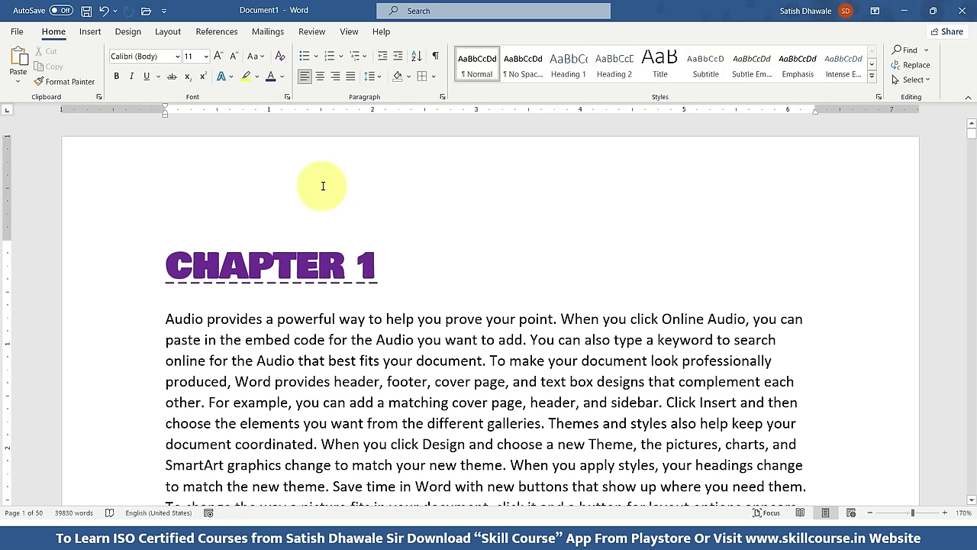
{"action": "double_click", "coordinate": [321, 180]}
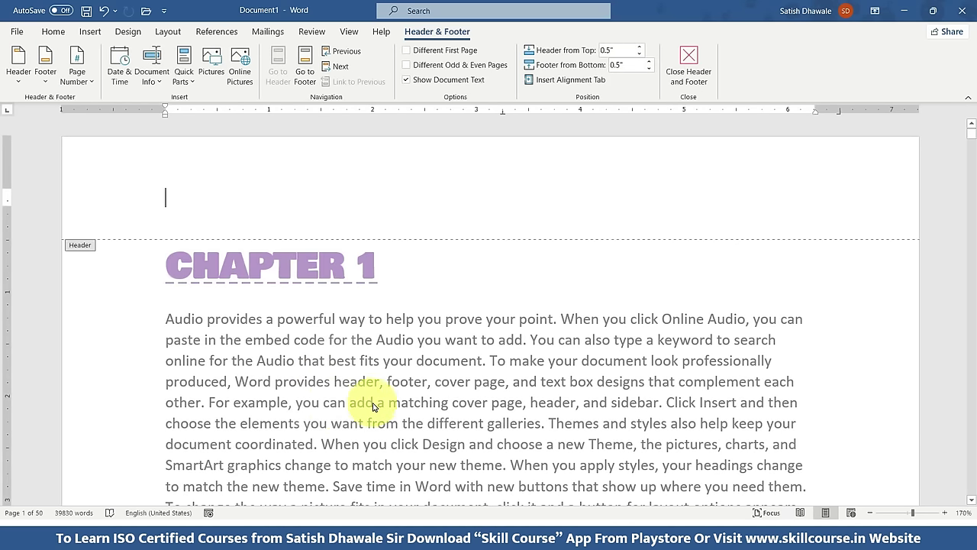
{"action": "double_click", "coordinate": [325, 335]}
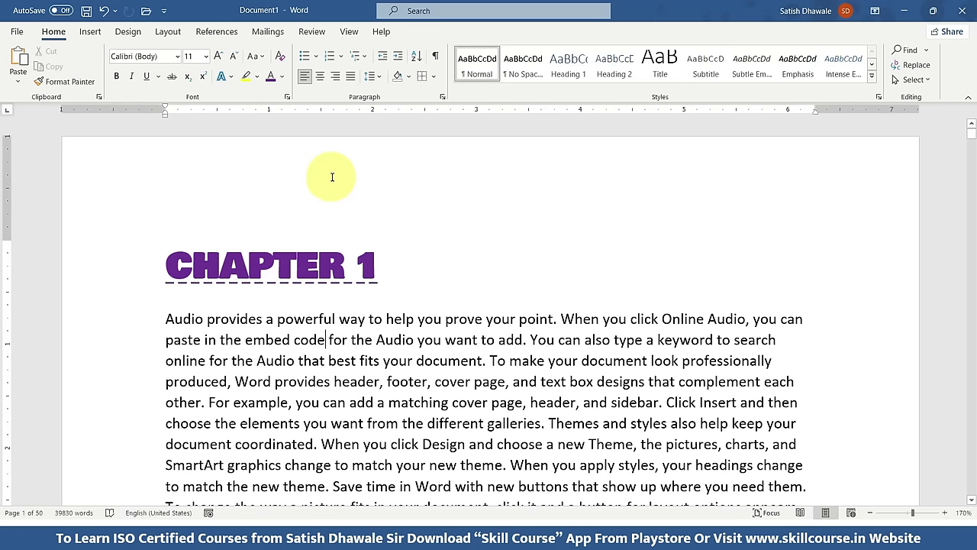
{"action": "double_click", "coordinate": [265, 158]}
{"action": "double_click", "coordinate": [307, 348]}
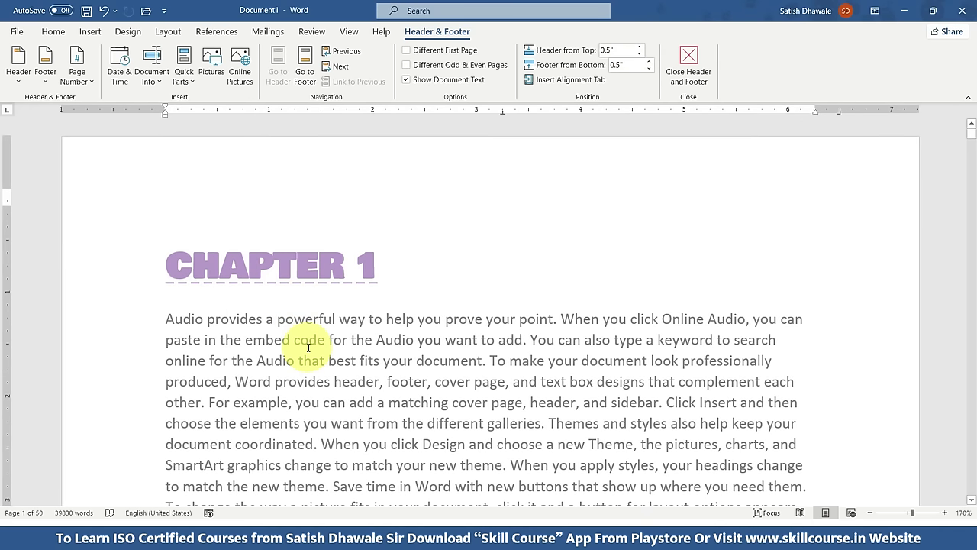
- Insert the orange Retrospect built-in header
{"action": "left_click", "coordinate": [88, 32]}
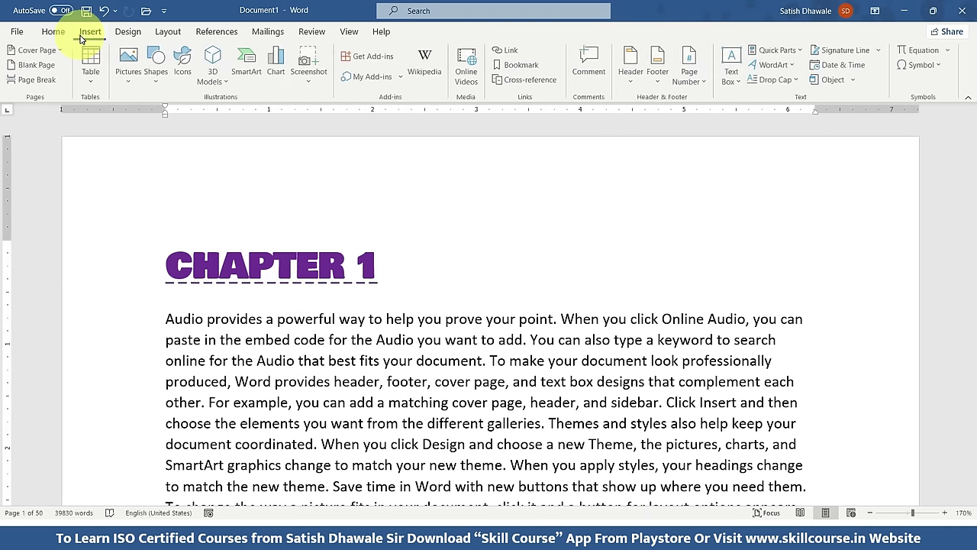
{"action": "left_click", "coordinate": [631, 67]}
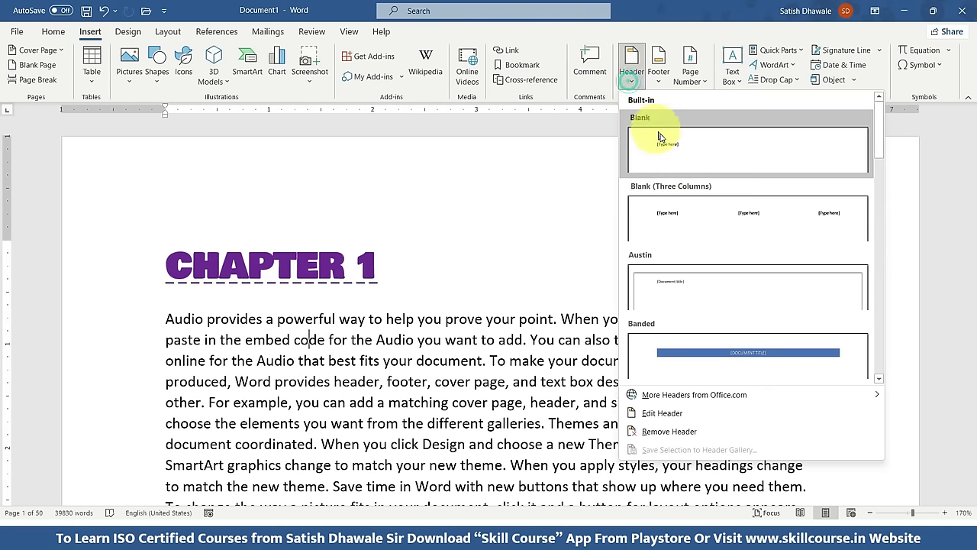
{"action": "scroll", "coordinate": [691, 244], "scroll_direction": "down", "scroll_amount": 10}
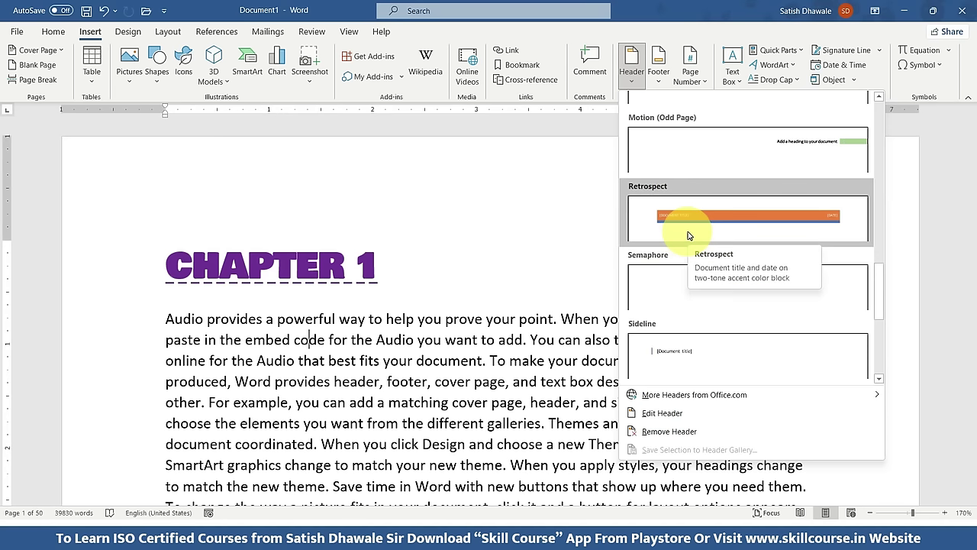
{"action": "left_click", "coordinate": [686, 233]}
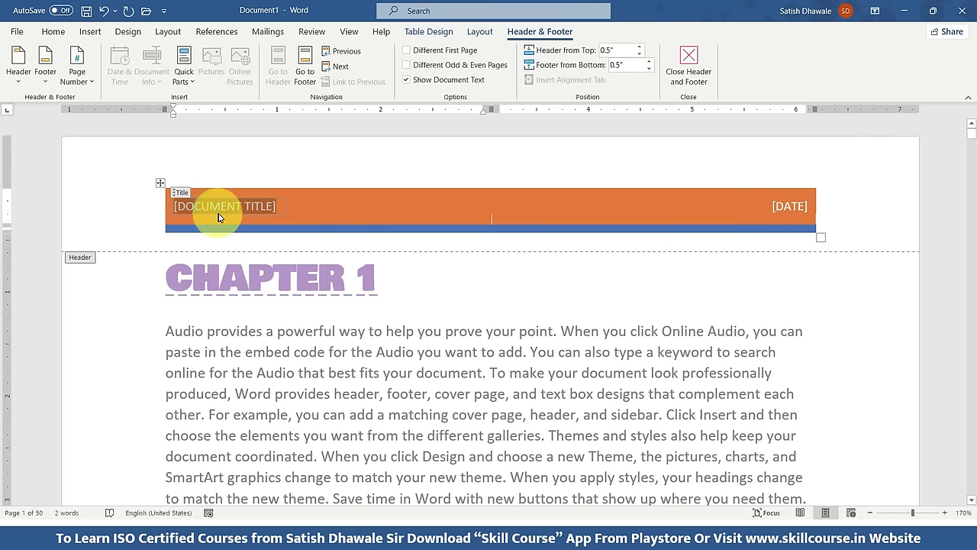
- Type the course-notes title and set the header date to 05/11/2023
{"action": "left_click", "coordinate": [271, 206]}
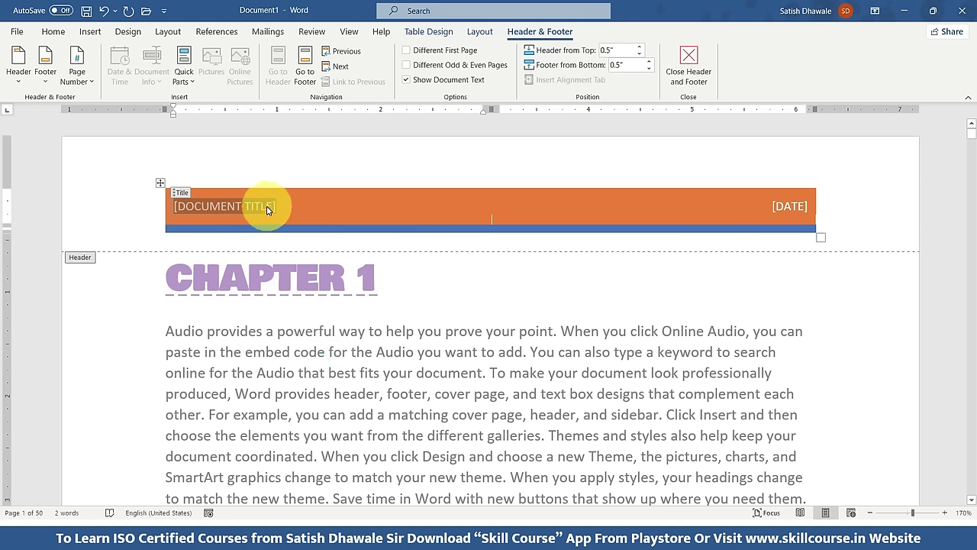
{"action": "type", "text": "SKILL C"}
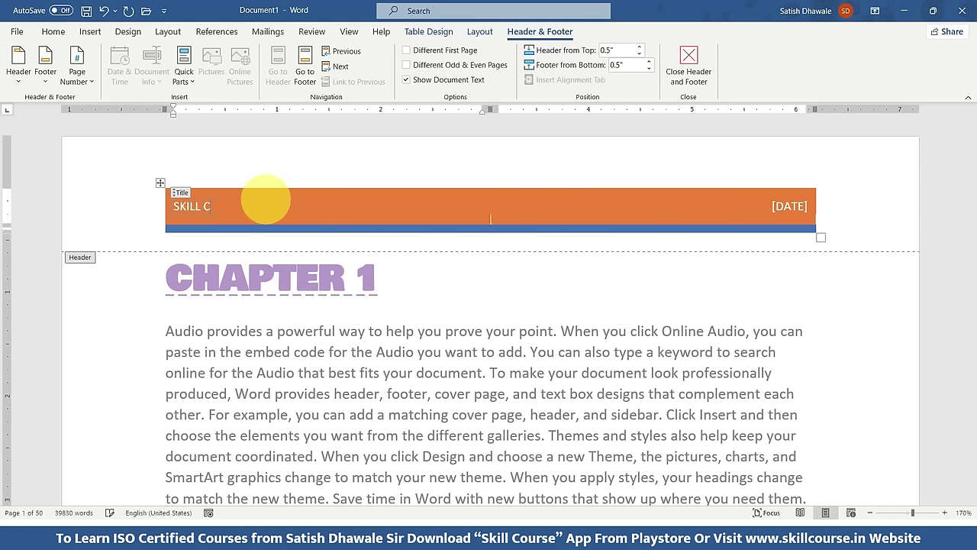
{"action": "type", "text": "OURSE NOTES BY SATISH DHAWALE"}
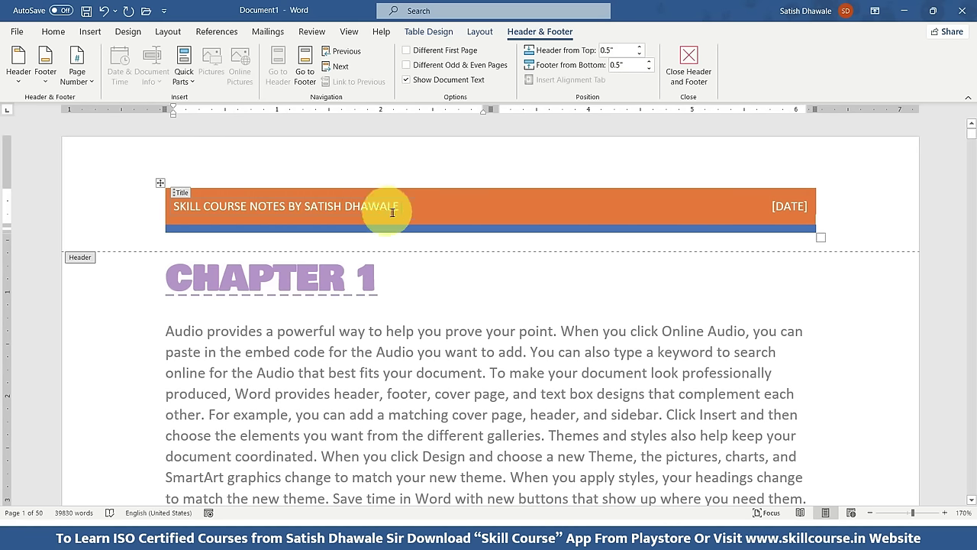
{"action": "left_click", "coordinate": [790, 204]}
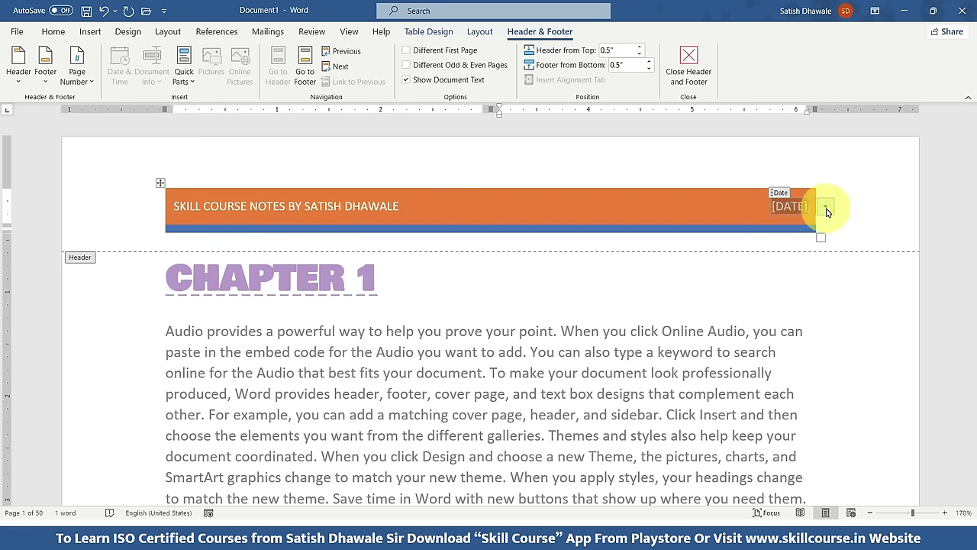
{"action": "left_click", "coordinate": [825, 206]}
{"action": "left_click", "coordinate": [784, 261]}
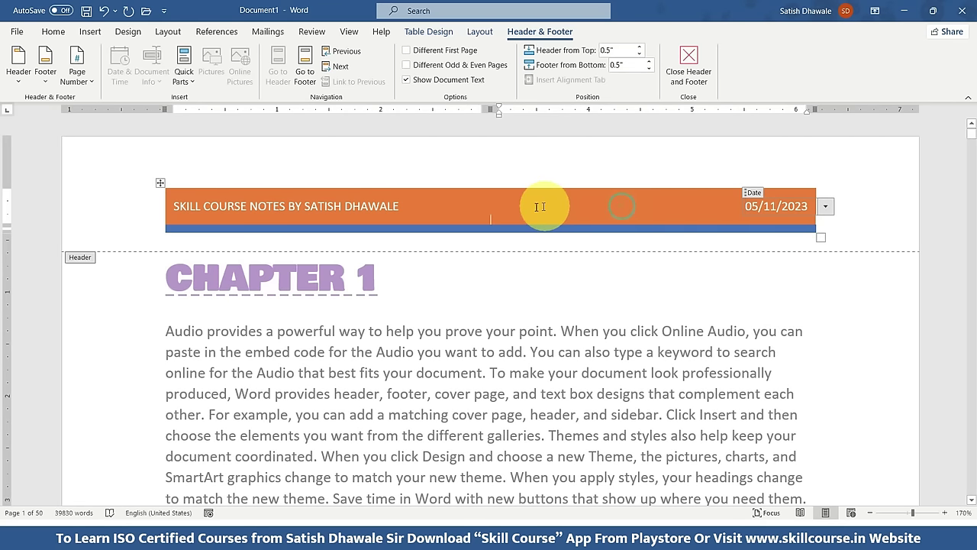
- Scroll through the pages and glance at the Page Number placement options
{"action": "scroll", "coordinate": [500, 212], "scroll_direction": "down", "scroll_amount": 3}
{"action": "scroll", "coordinate": [498, 218], "scroll_direction": "down", "scroll_amount": 10}
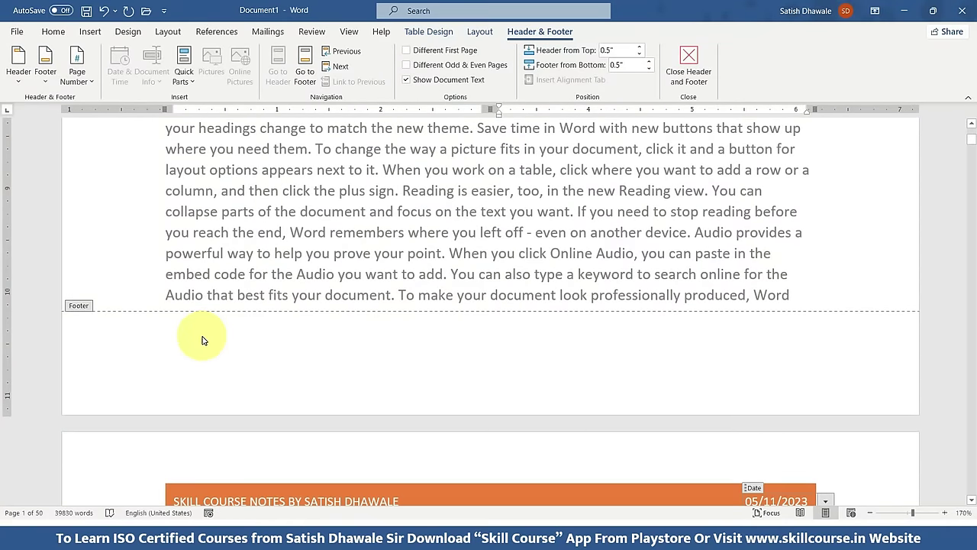
{"action": "scroll", "coordinate": [316, 339], "scroll_direction": "down", "scroll_amount": 5}
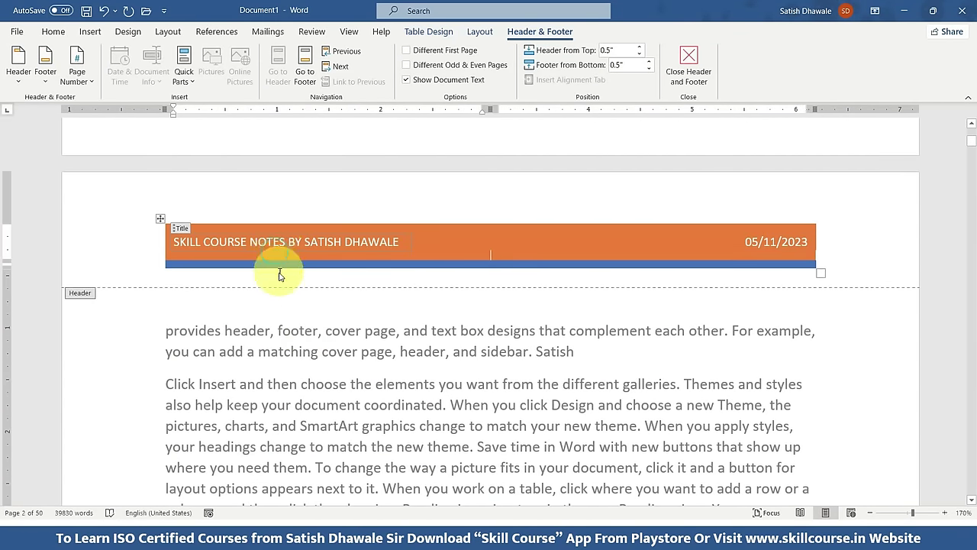
{"action": "scroll", "coordinate": [279, 260], "scroll_direction": "down", "scroll_amount": 6}
{"action": "scroll", "coordinate": [281, 292], "scroll_direction": "down", "scroll_amount": 14}
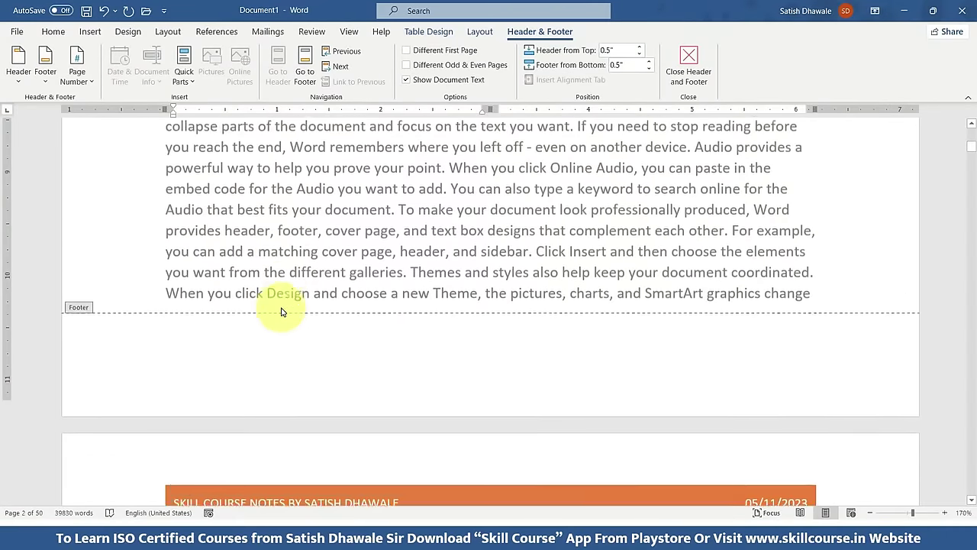
{"action": "scroll", "coordinate": [254, 313], "scroll_direction": "up", "scroll_amount": 20}
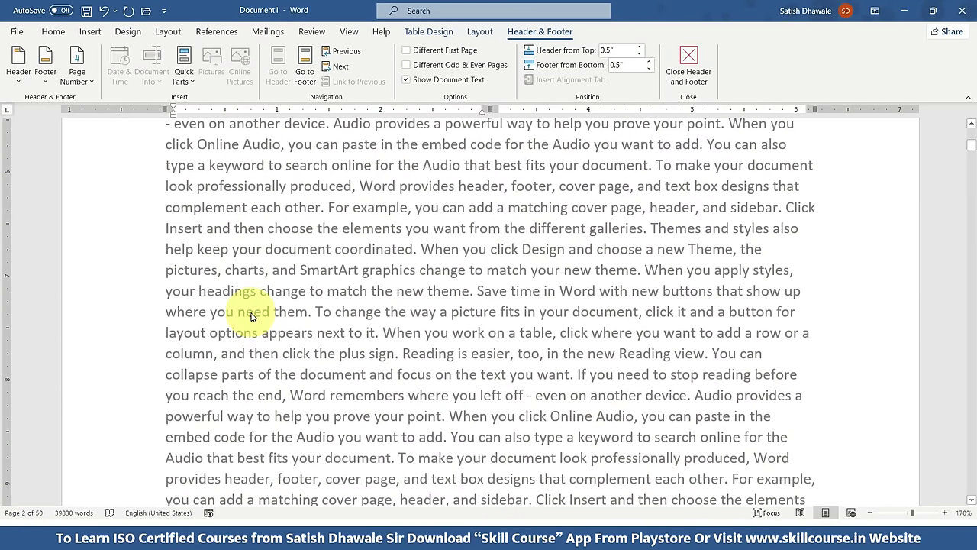
{"action": "scroll", "coordinate": [258, 310], "scroll_direction": "up", "scroll_amount": 20}
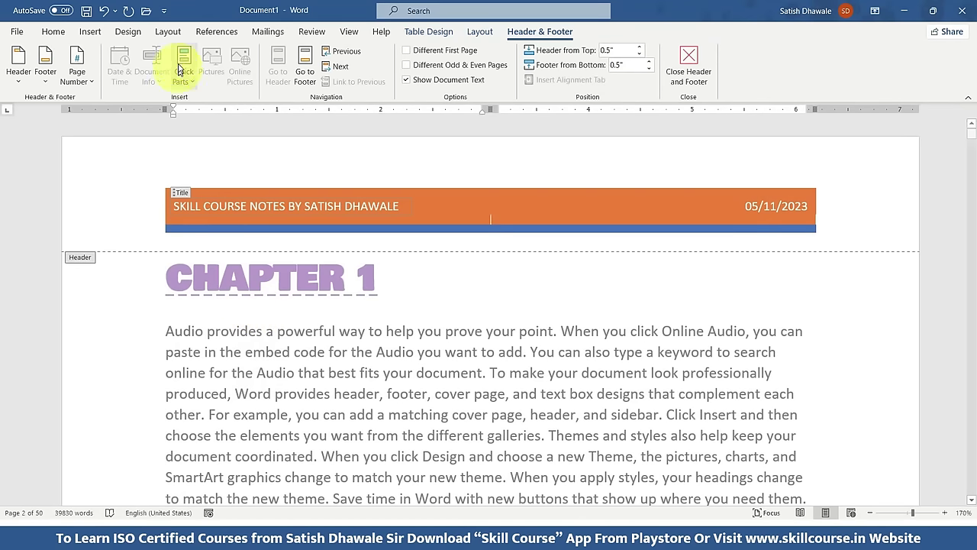
{"action": "left_click", "coordinate": [80, 76]}
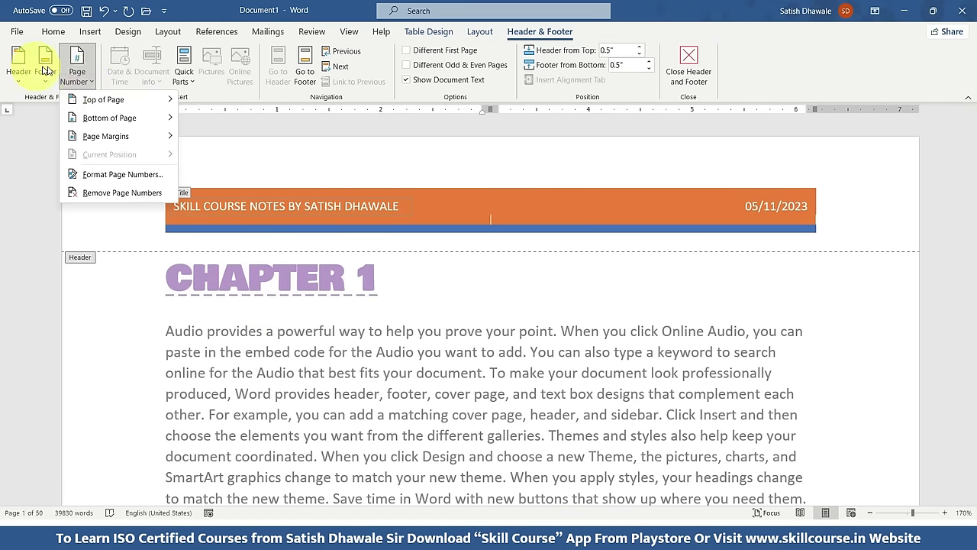
{"action": "left_click", "coordinate": [84, 79]}
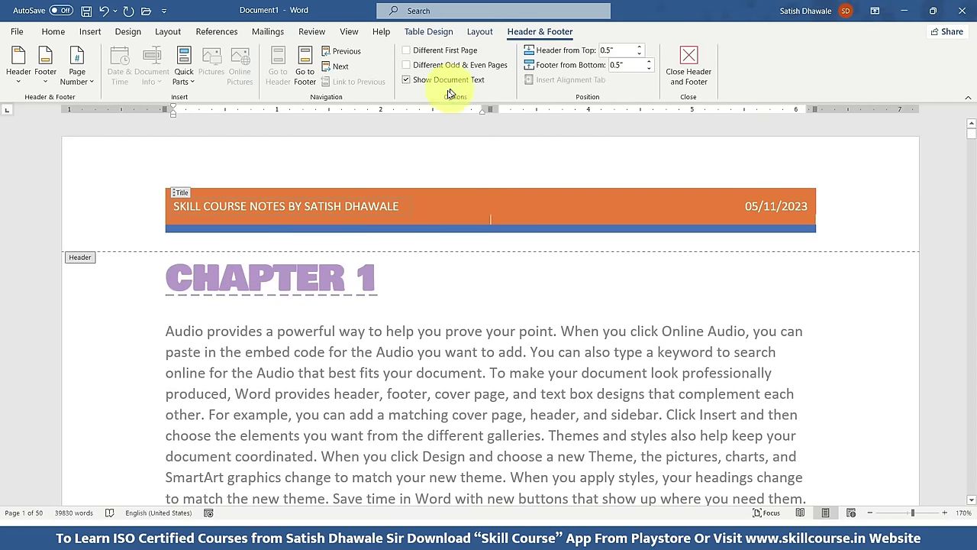
- Exit the header and open the page 1 footer for editing
{"action": "left_click", "coordinate": [366, 202]}
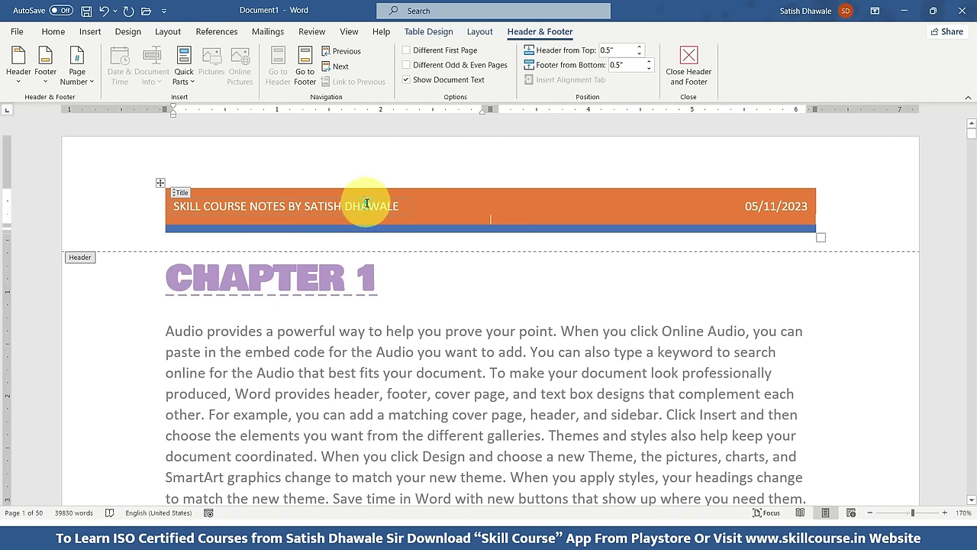
{"action": "double_click", "coordinate": [394, 346]}
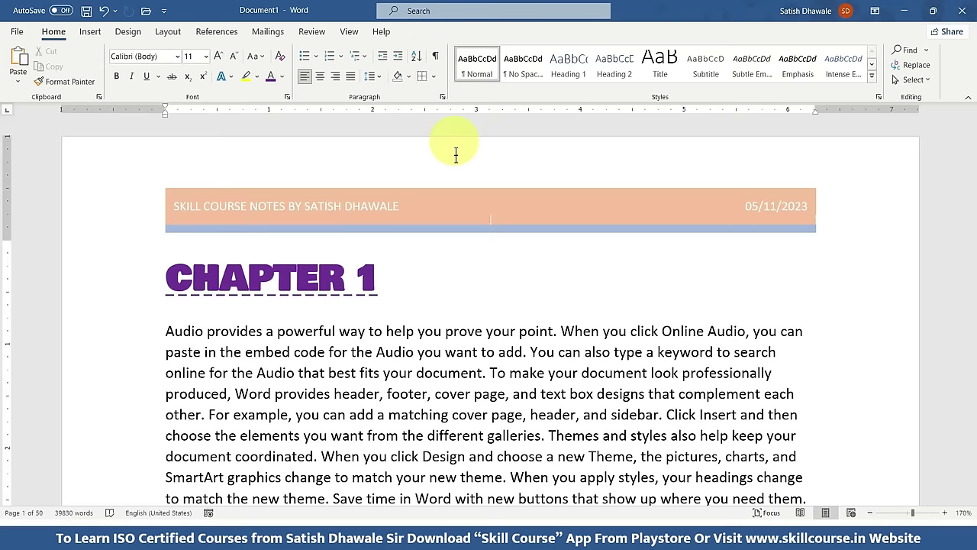
{"action": "scroll", "coordinate": [456, 155], "scroll_direction": "down", "scroll_amount": 18}
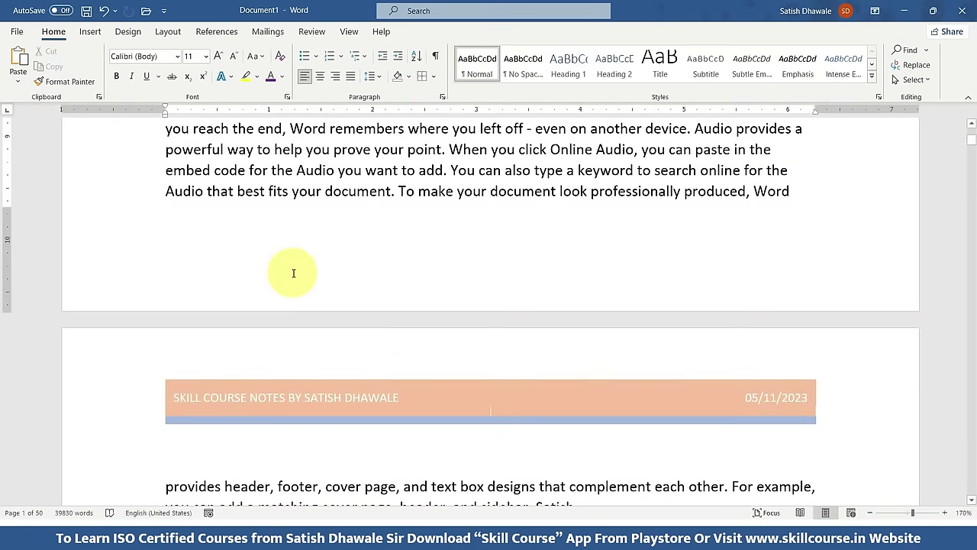
{"action": "double_click", "coordinate": [293, 273]}
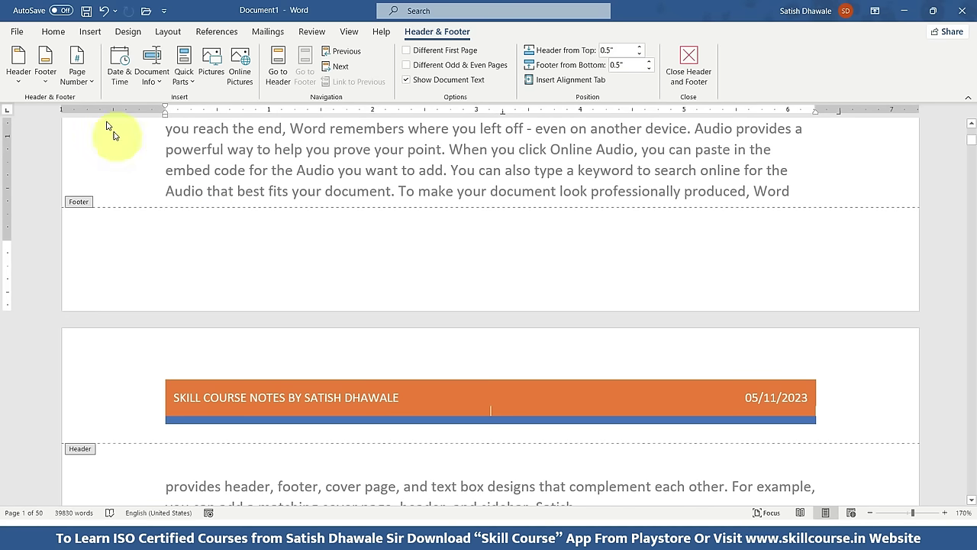
- Insert the built-in Motion footer showing 'Page 1 of 50'
{"action": "left_click", "coordinate": [76, 79]}
{"action": "left_click", "coordinate": [45, 72]}
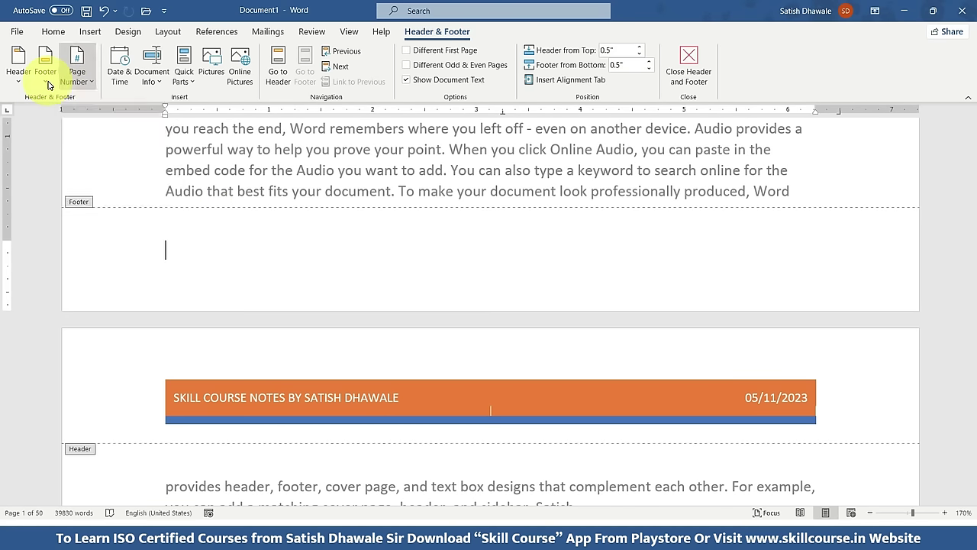
{"action": "scroll", "coordinate": [74, 254], "scroll_direction": "down", "scroll_amount": 5}
{"action": "scroll", "coordinate": [90, 294], "scroll_direction": "down", "scroll_amount": 5}
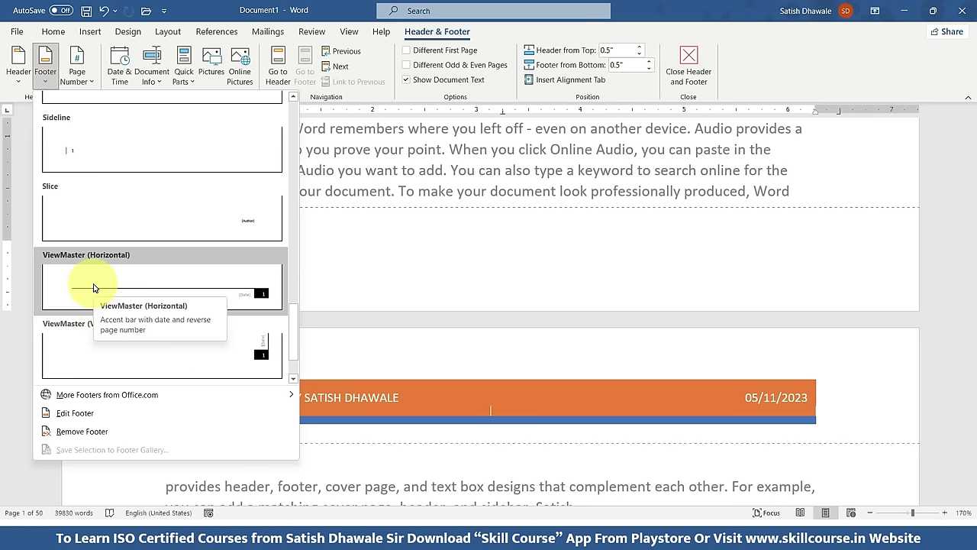
{"action": "scroll", "coordinate": [94, 287], "scroll_direction": "down", "scroll_amount": 1}
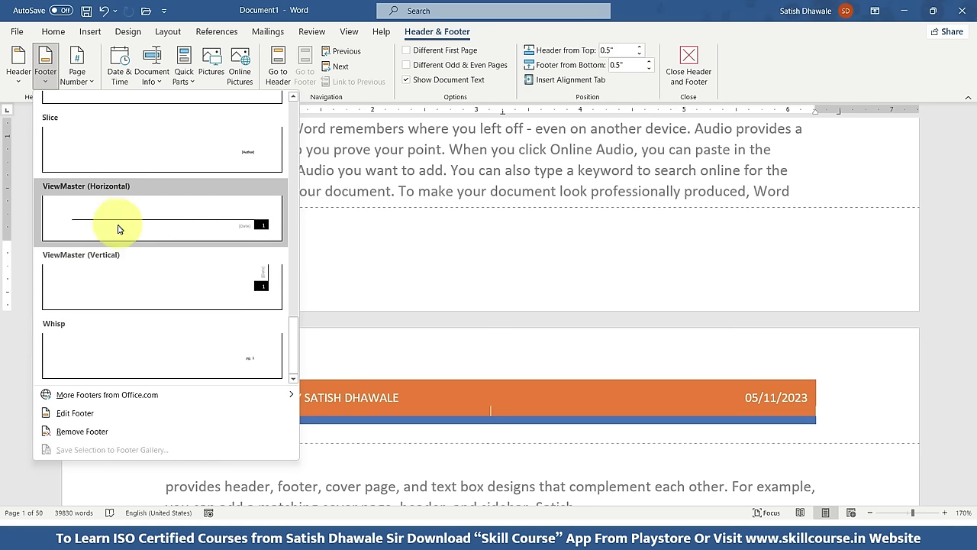
{"action": "scroll", "coordinate": [111, 287], "scroll_direction": "up", "scroll_amount": 6}
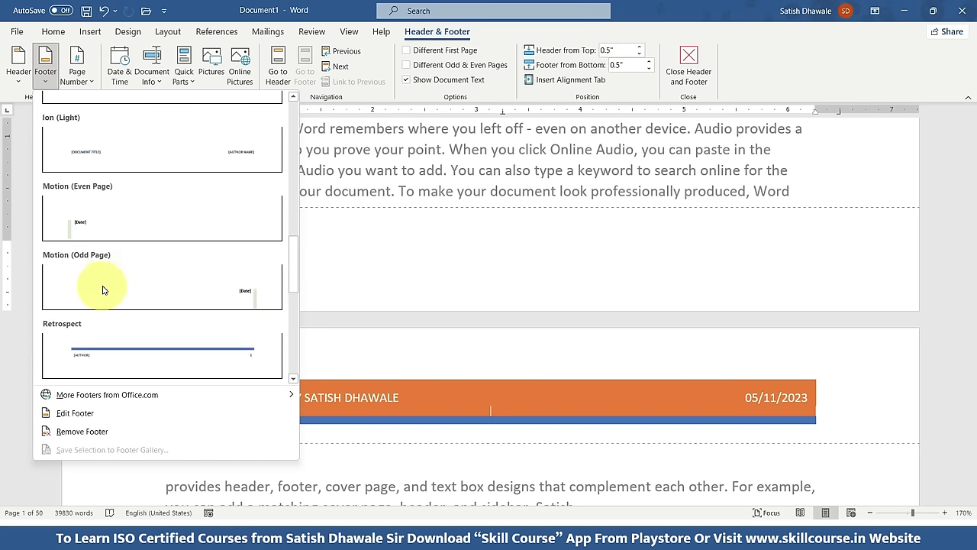
{"action": "scroll", "coordinate": [102, 320], "scroll_direction": "up", "scroll_amount": 9}
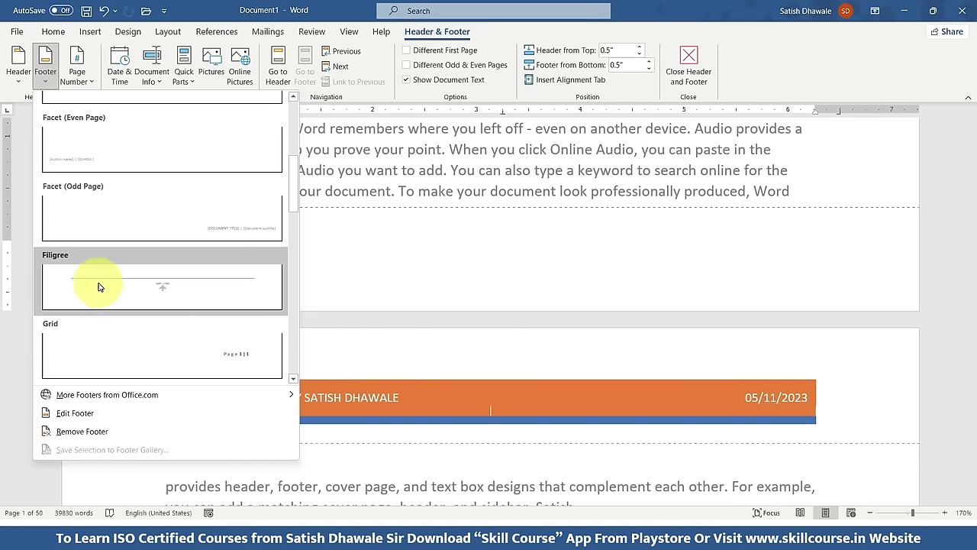
{"action": "scroll", "coordinate": [97, 229], "scroll_direction": "up", "scroll_amount": 1}
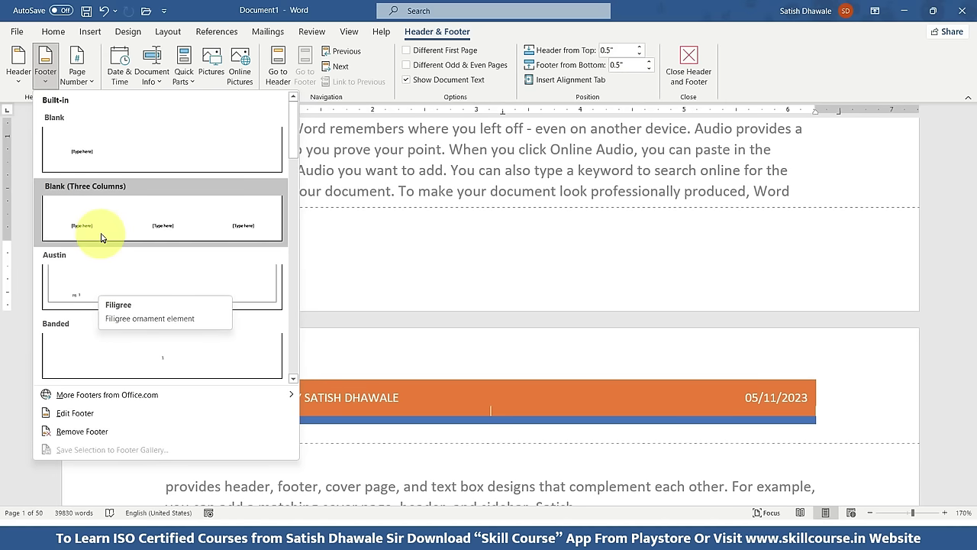
{"action": "scroll", "coordinate": [97, 222], "scroll_direction": "down", "scroll_amount": 6}
{"action": "scroll", "coordinate": [125, 294], "scroll_direction": "down", "scroll_amount": 3}
{"action": "left_click", "coordinate": [124, 288]}
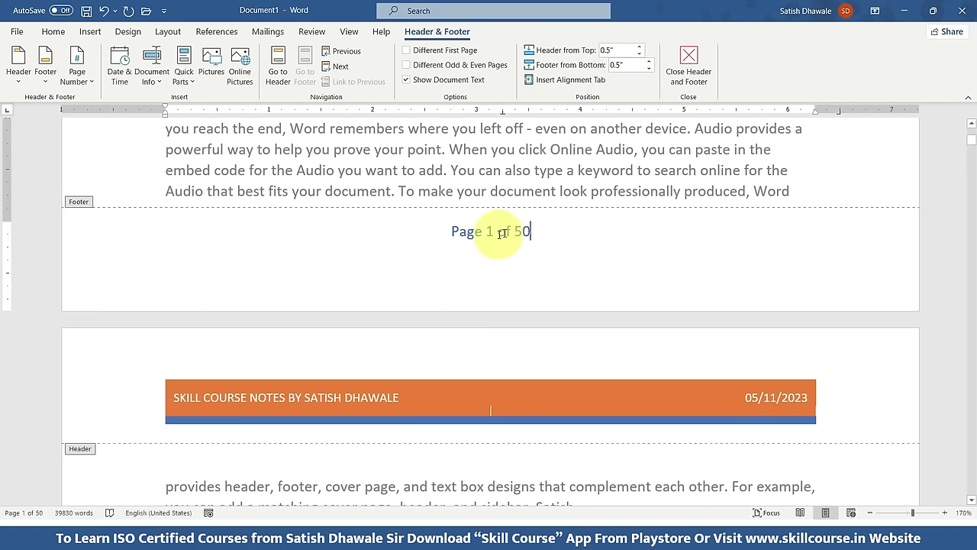
- Select the total page count 50 in the footer
{"action": "left_click_drag", "start_coordinate": [541, 230], "coordinate": [539, 231]}
{"action": "scroll", "coordinate": [498, 235], "scroll_direction": "down", "scroll_amount": 20}
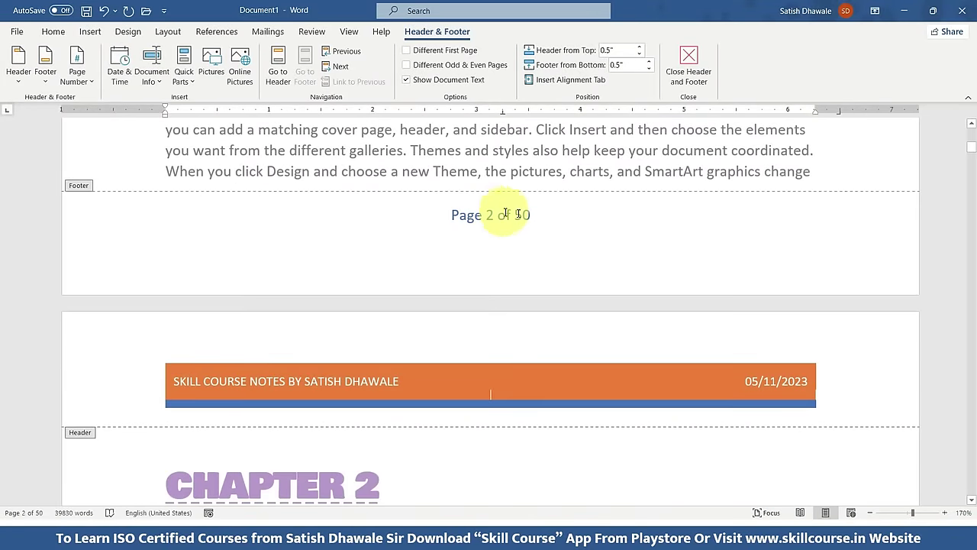
{"action": "scroll", "coordinate": [526, 222], "scroll_direction": "up", "scroll_amount": 20}
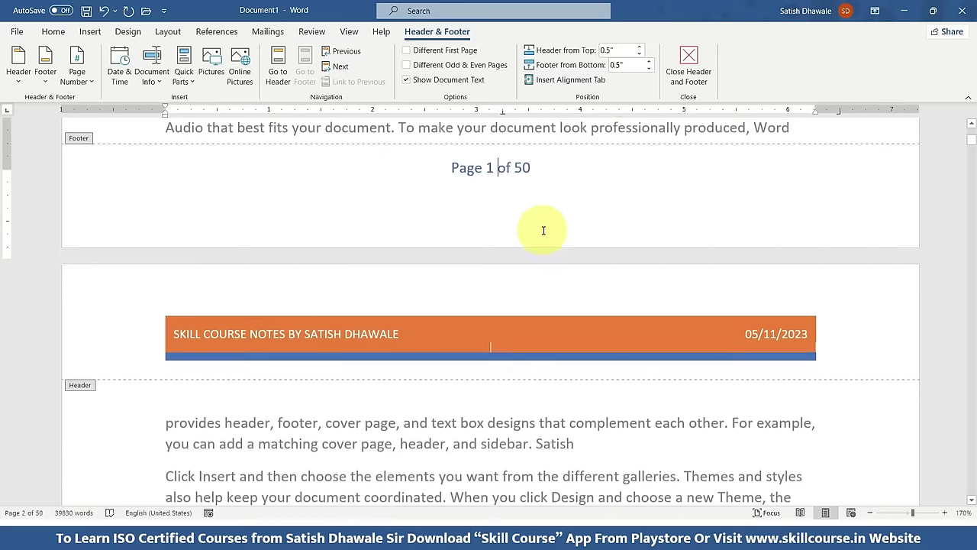
- Left-align the 'Page 1 of 50' footer line instead of centring it
{"action": "triple_click", "coordinate": [503, 188]}
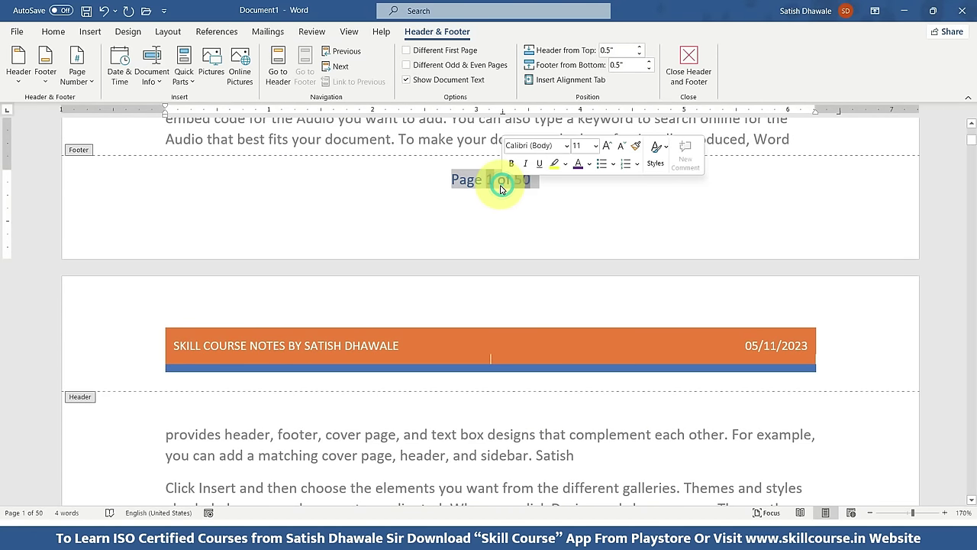
{"action": "left_click", "coordinate": [50, 31]}
{"action": "left_click", "coordinate": [303, 76]}
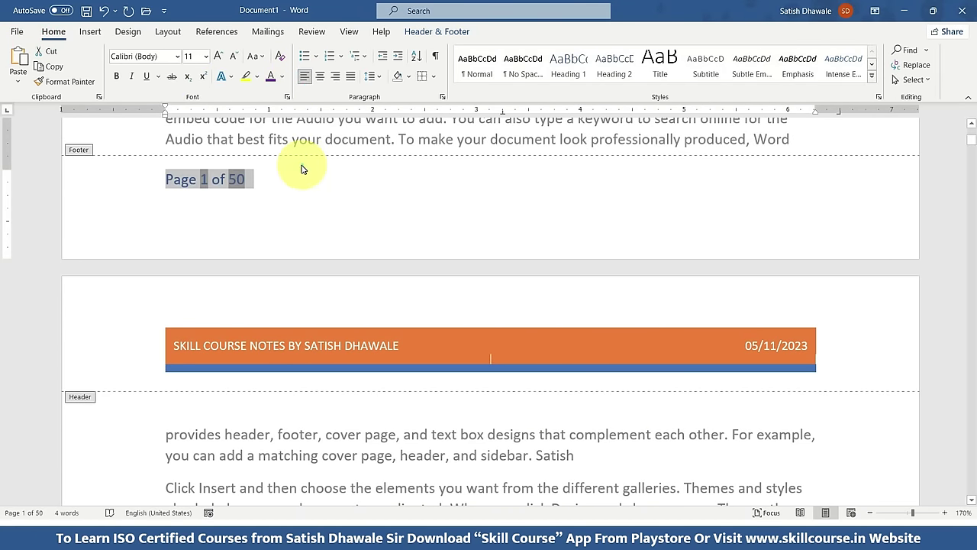
{"action": "left_click", "coordinate": [282, 184]}
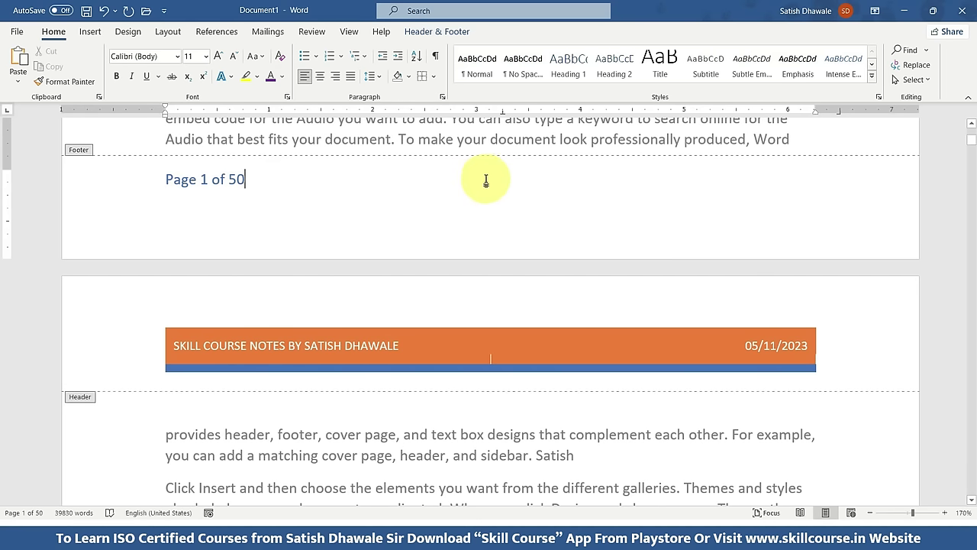
{"action": "left_click", "coordinate": [91, 31]}
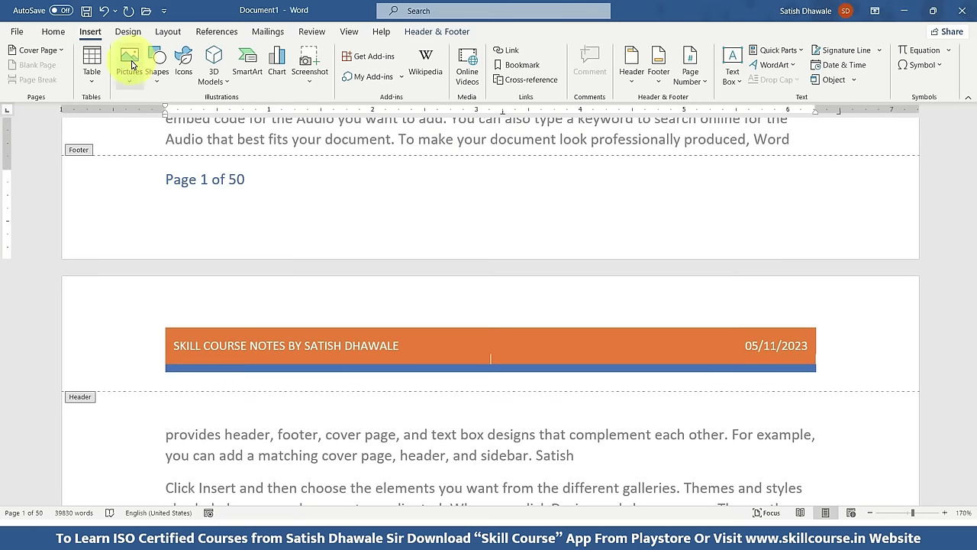
- Insert the picture 'Skill Course Logo Web (1).jpg' from D:\Skill Course into the footer
{"action": "left_click", "coordinate": [130, 62]}
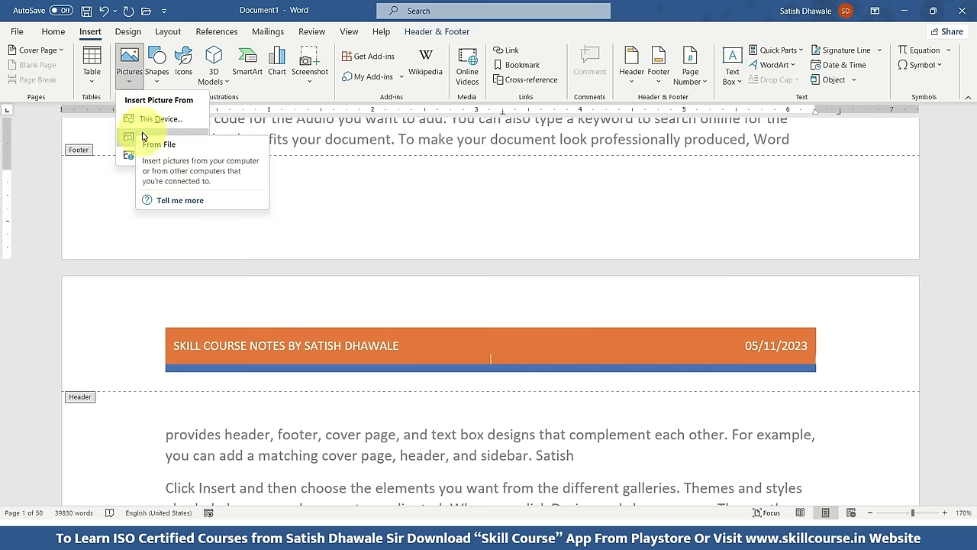
{"action": "left_click", "coordinate": [144, 124]}
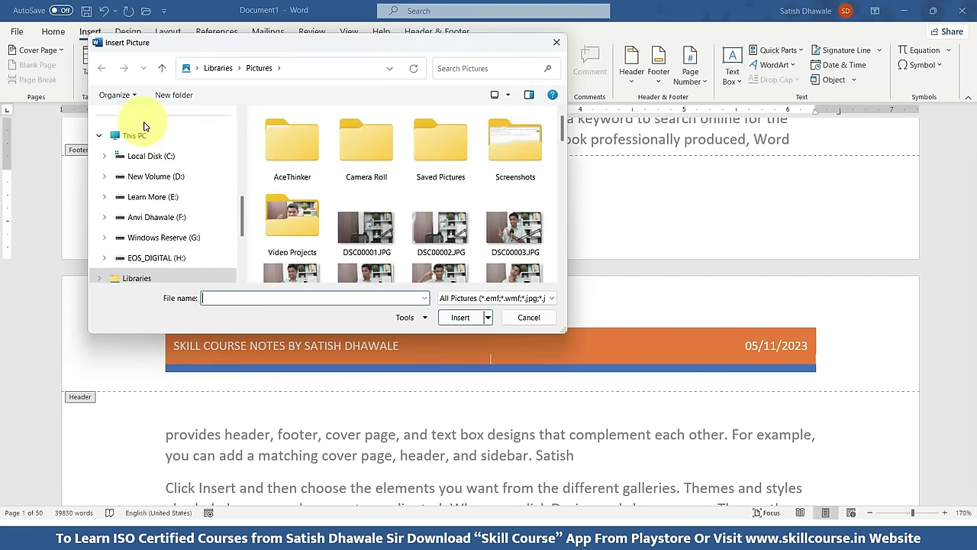
{"action": "left_click", "coordinate": [162, 180]}
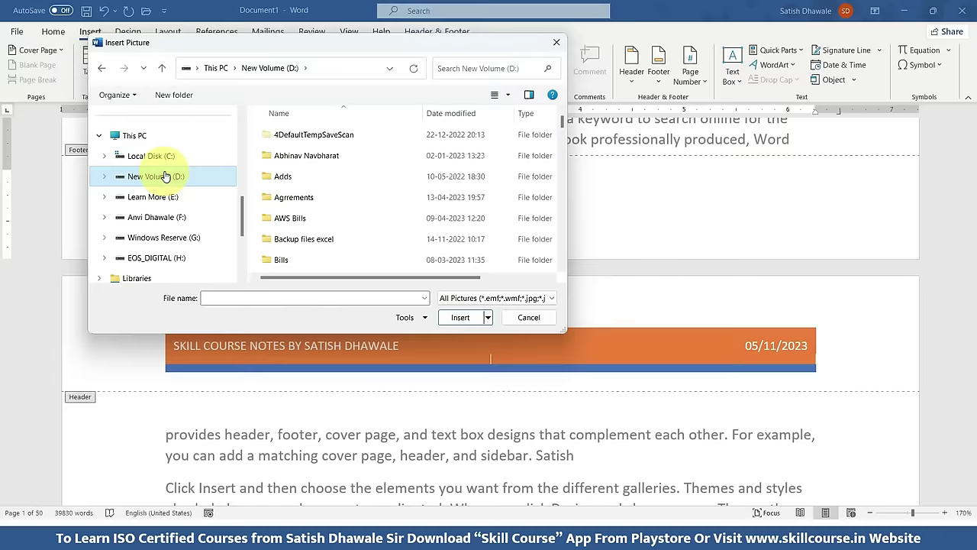
{"action": "left_click", "coordinate": [343, 213]}
{"action": "type", "text": "skill"}
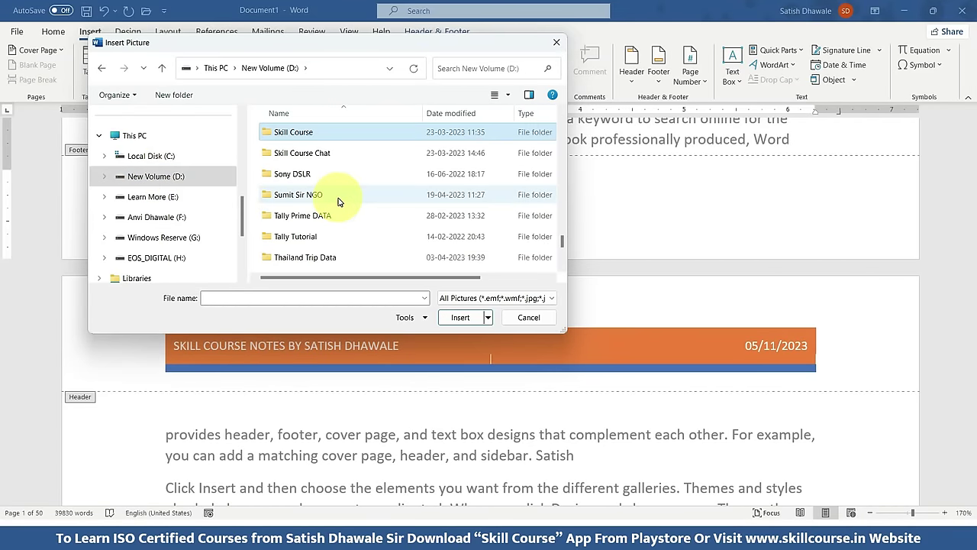
{"action": "key", "text": "Return"}
{"action": "scroll", "coordinate": [332, 198], "scroll_direction": "down", "scroll_amount": 5}
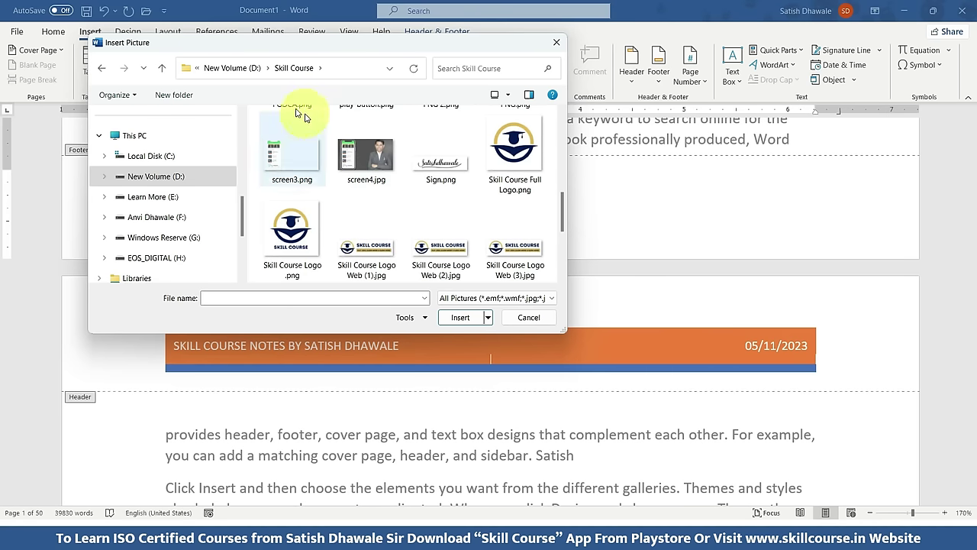
{"action": "scroll", "coordinate": [506, 164], "scroll_direction": "down", "scroll_amount": 3}
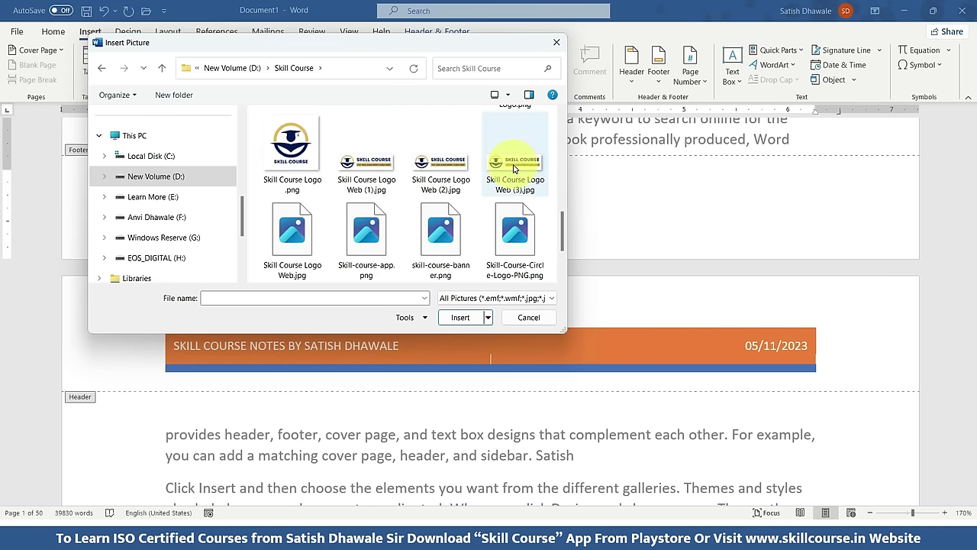
{"action": "scroll", "coordinate": [458, 184], "scroll_direction": "up", "scroll_amount": 3}
{"action": "left_click", "coordinate": [368, 246]}
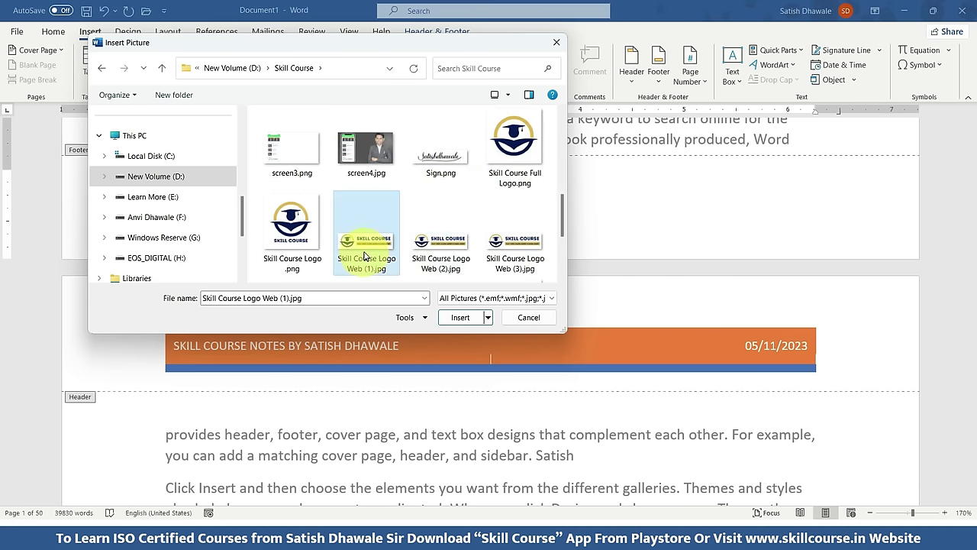
{"action": "left_click", "coordinate": [469, 317]}
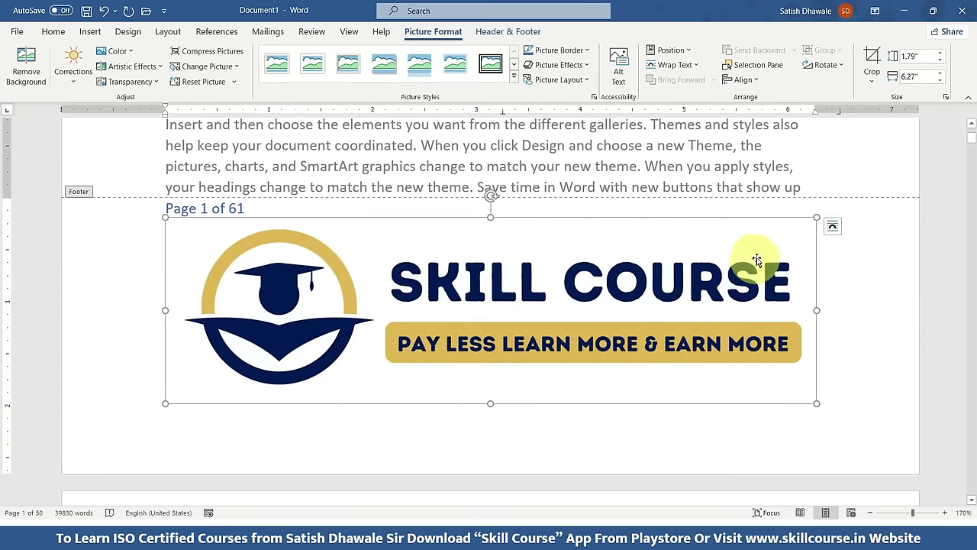
- Shrink the footer logo to about 0.48" by 1.66" and show its Picture Format options
{"action": "left_click_drag", "start_coordinate": [816, 216], "coordinate": [615, 281]}
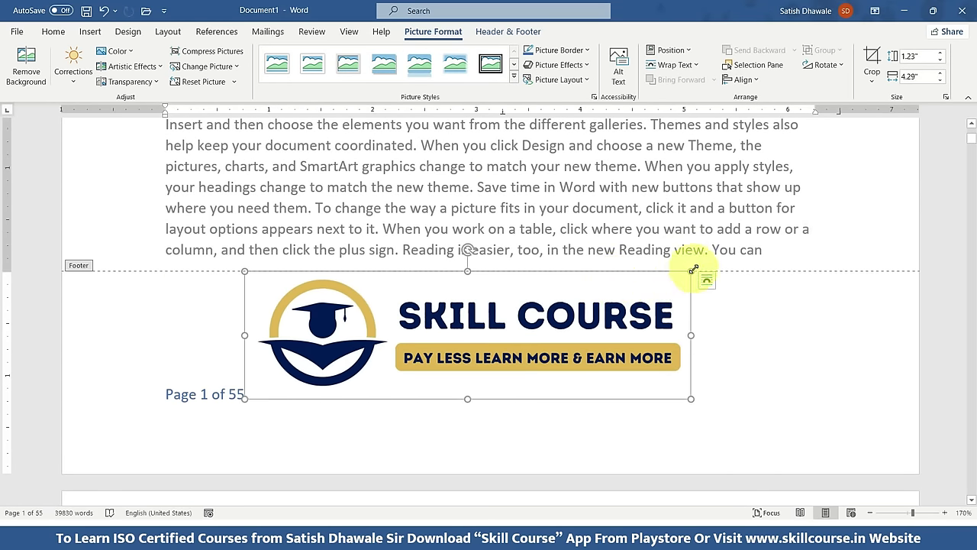
{"action": "left_click_drag", "start_coordinate": [688, 272], "coordinate": [446, 364]}
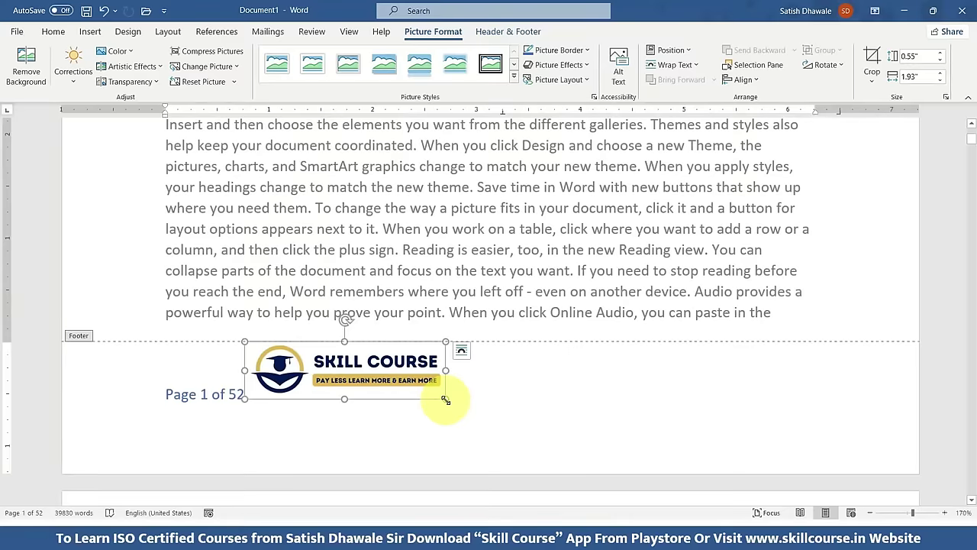
{"action": "left_click_drag", "start_coordinate": [446, 401], "coordinate": [417, 390]}
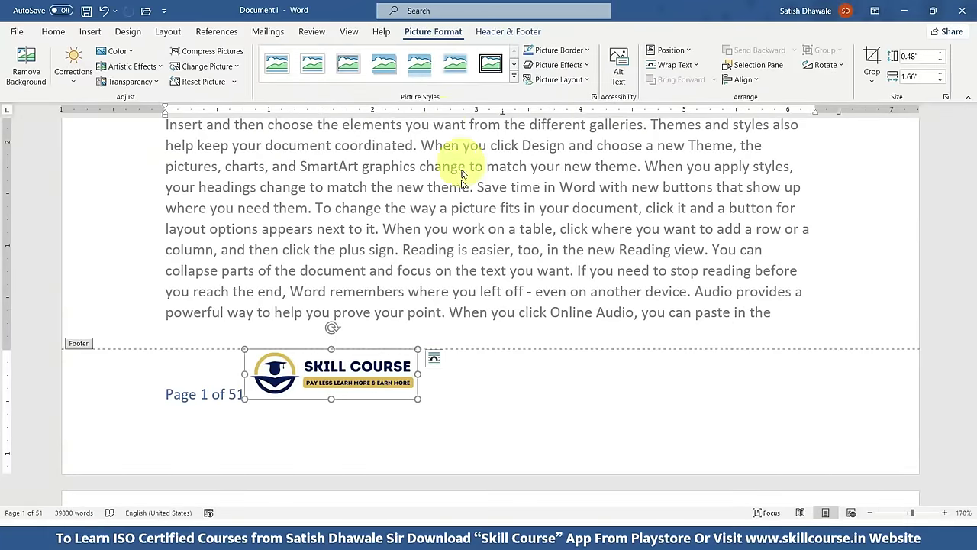
{"action": "left_click", "coordinate": [458, 389]}
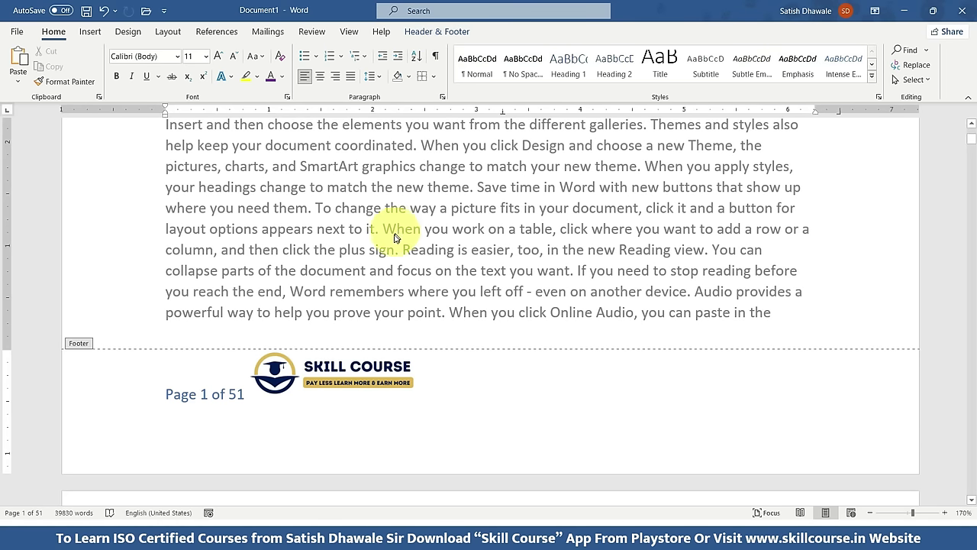
{"action": "left_click", "coordinate": [338, 378]}
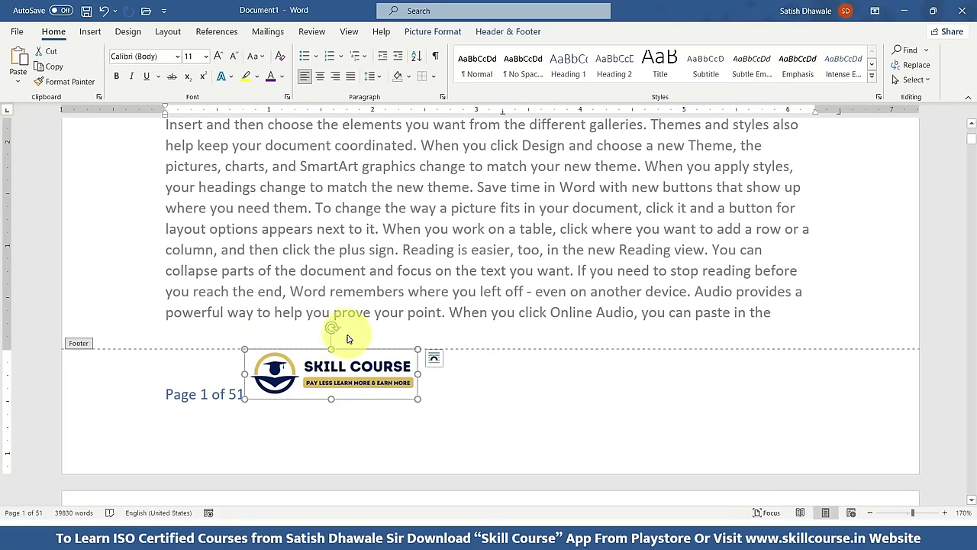
{"action": "left_click", "coordinate": [427, 31]}
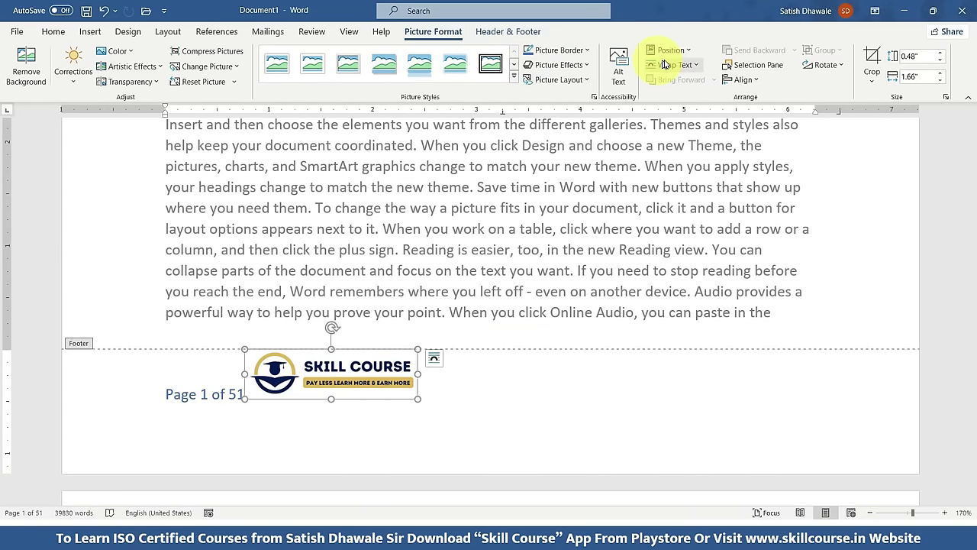
- Set the logo's text wrapping to In Front of Text and move it right
{"action": "left_click", "coordinate": [698, 65]}
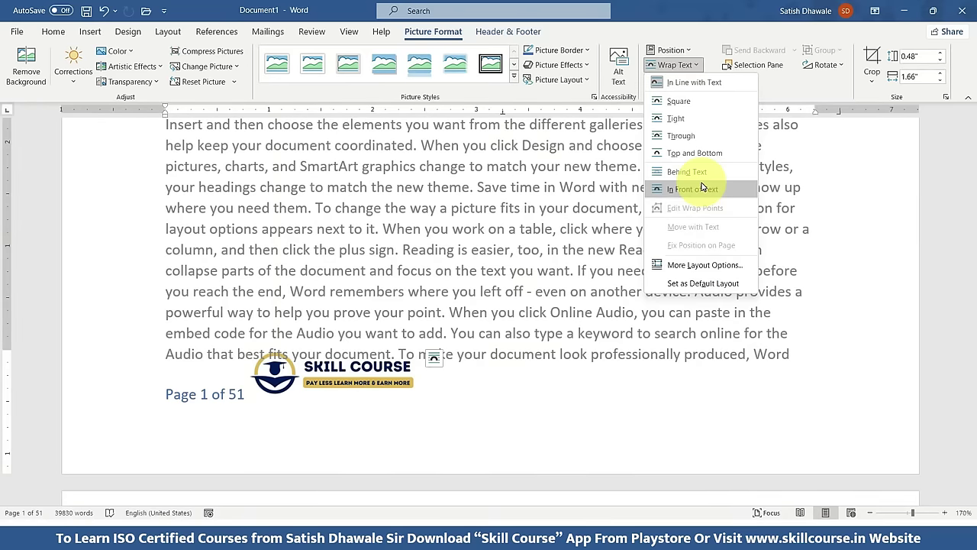
{"action": "left_click", "coordinate": [702, 187]}
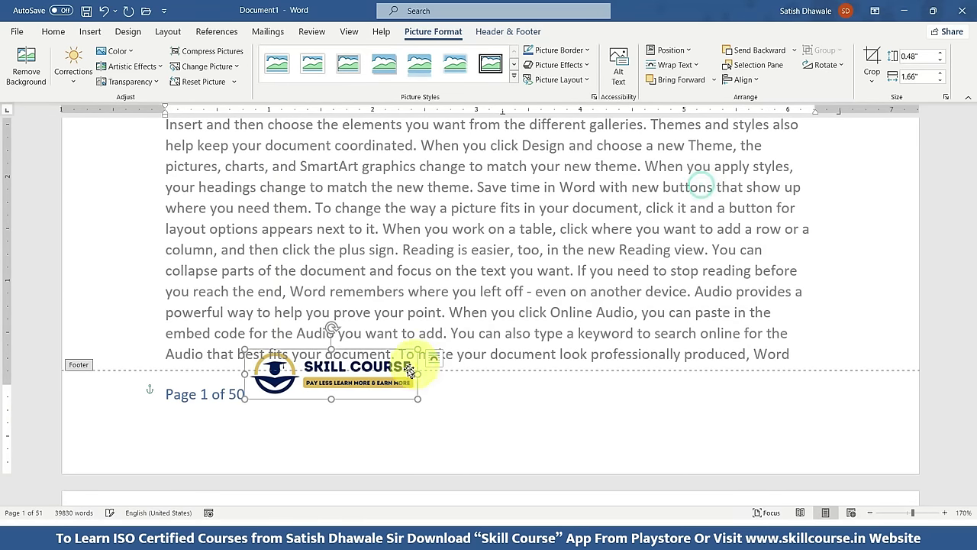
{"action": "left_click_drag", "start_coordinate": [378, 384], "coordinate": [744, 432]}
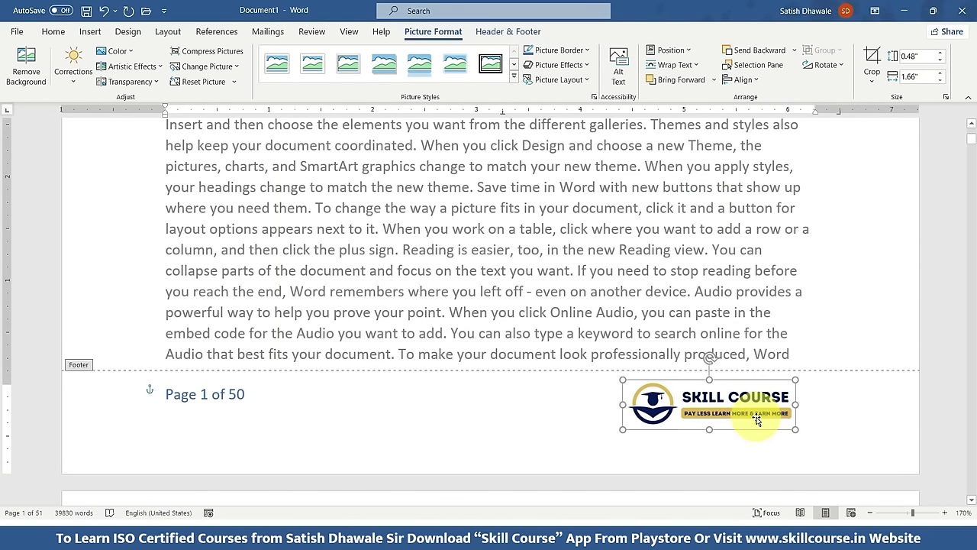
{"action": "key", "text": "ctrl+z"}
{"action": "left_click", "coordinate": [761, 403]}
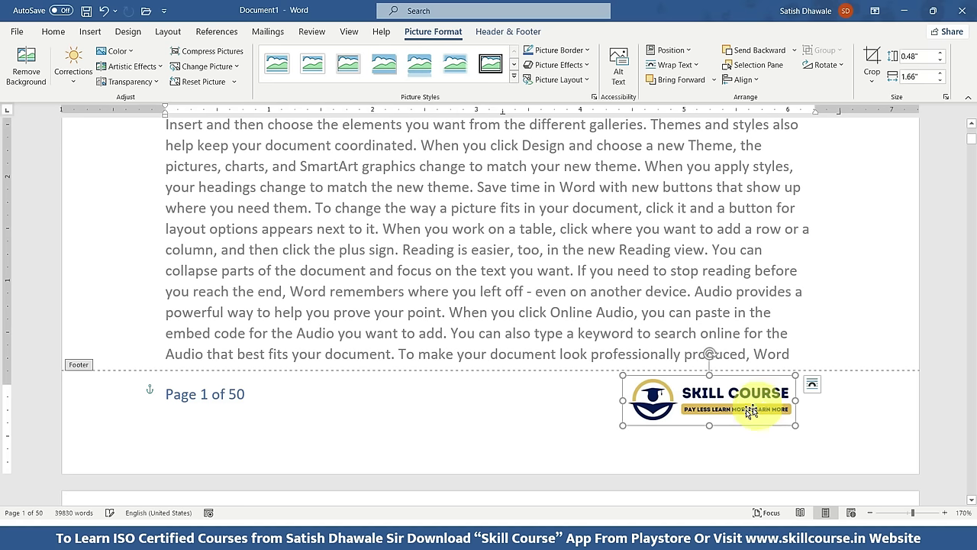
{"action": "left_click_drag", "start_coordinate": [687, 405], "coordinate": [693, 402]}
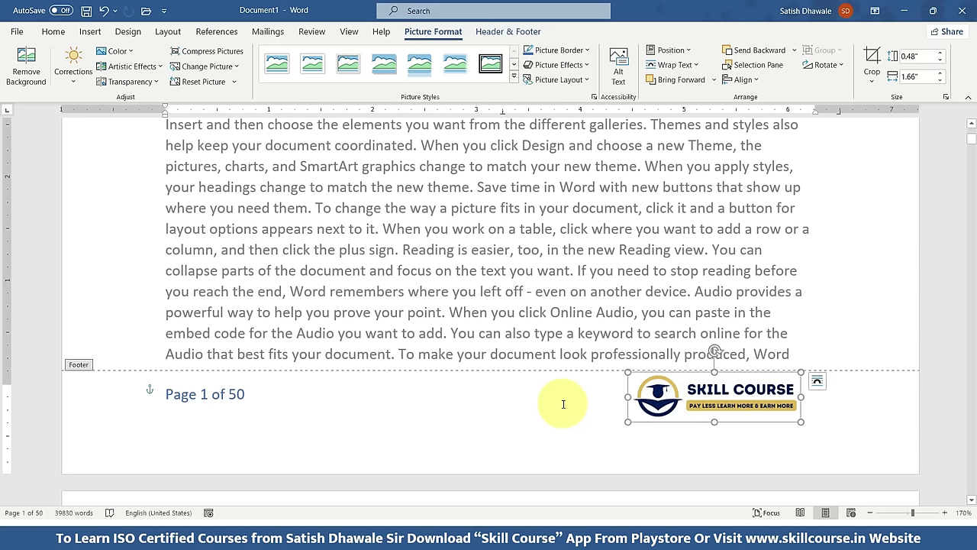
- Fine-tune the logo's vertical position at the footer's right end, opposite the page count
{"action": "scroll", "coordinate": [548, 403], "scroll_direction": "up", "scroll_amount": 10}
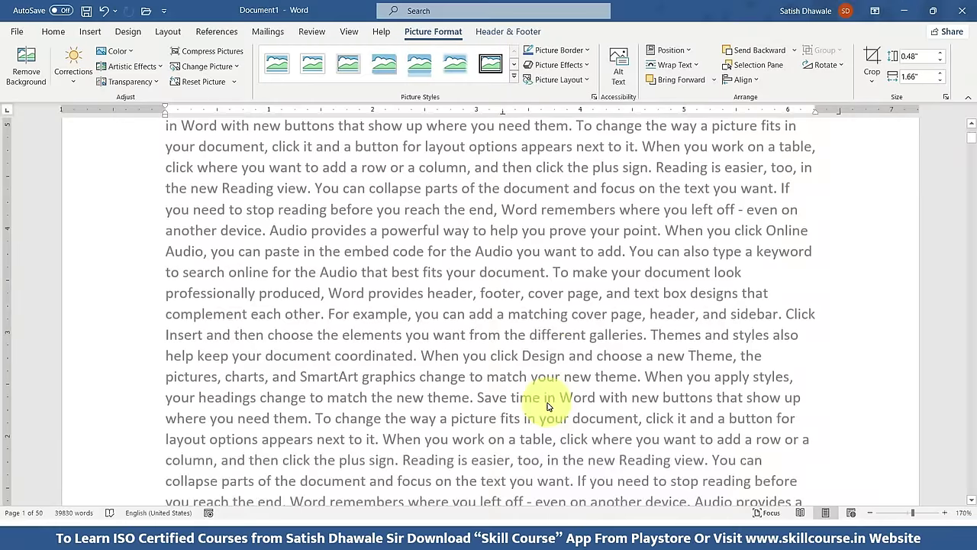
{"action": "scroll", "coordinate": [548, 407], "scroll_direction": "down", "scroll_amount": 10}
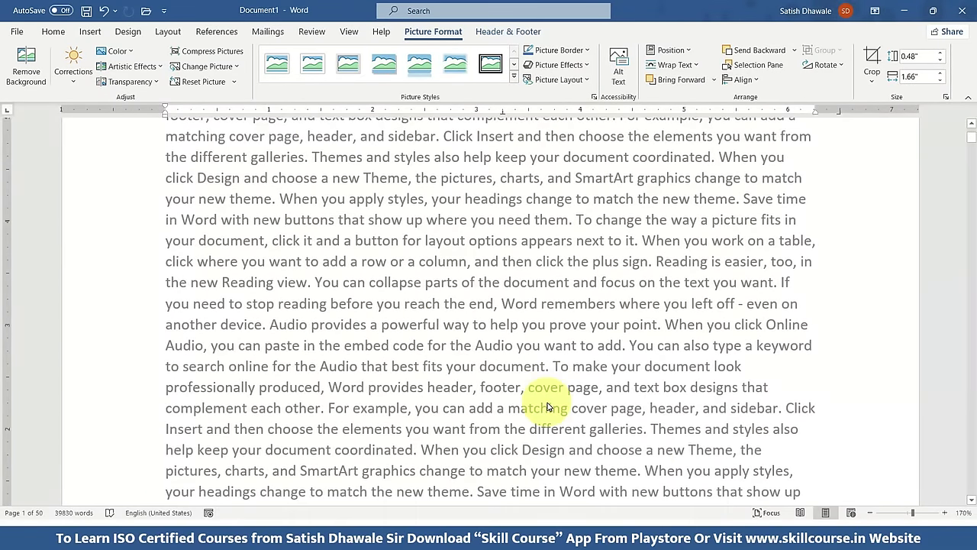
{"action": "left_click_drag", "start_coordinate": [741, 346], "coordinate": [747, 373]}
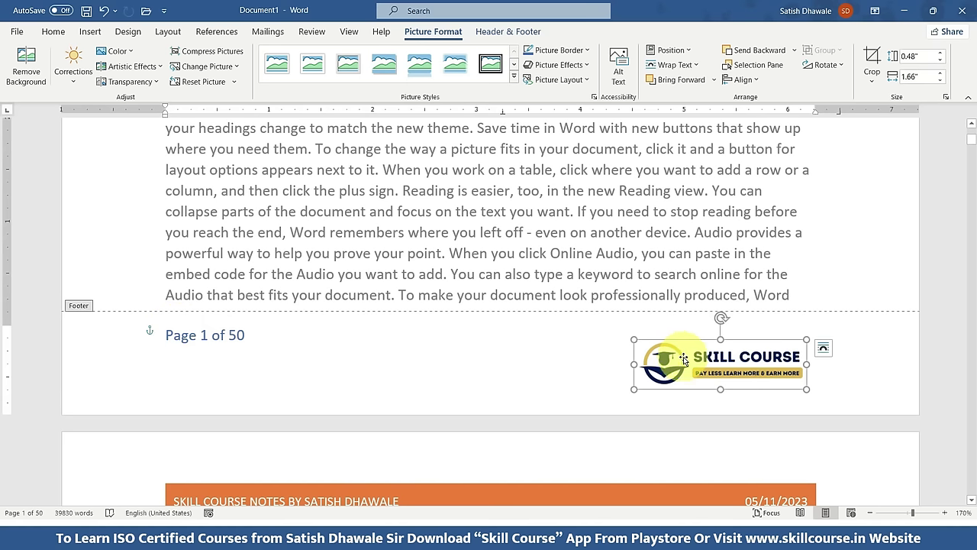
{"action": "left_click_drag", "start_coordinate": [673, 358], "coordinate": [674, 353]}
{"action": "left_click", "coordinate": [452, 355]}
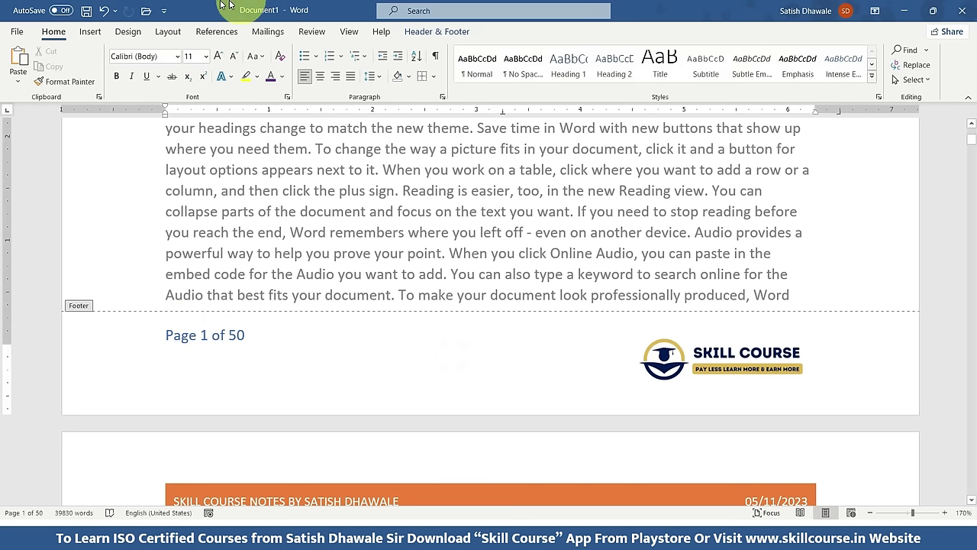
{"action": "left_click", "coordinate": [89, 31]}
- Draw a straight horizontal line about 6.19" long across the top of the footer
{"action": "left_click", "coordinate": [156, 57]}
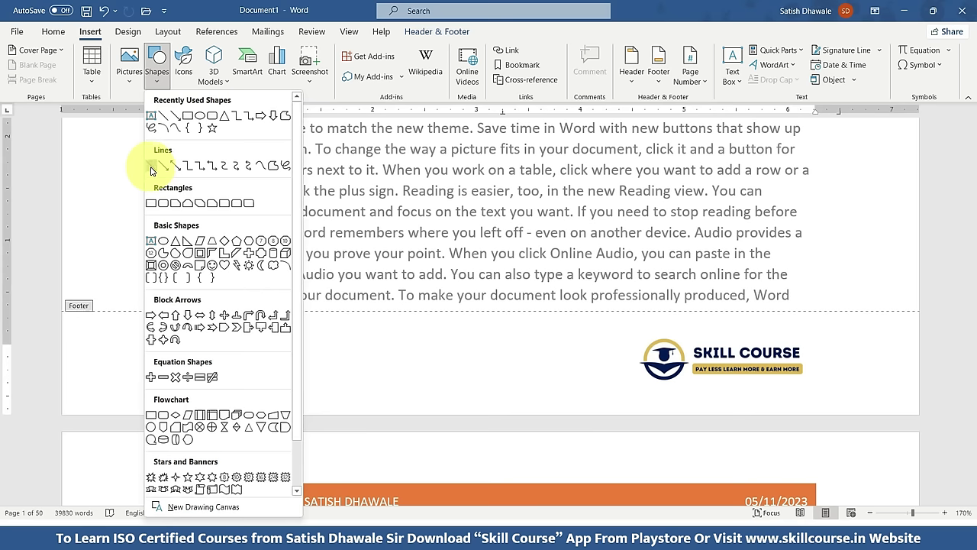
{"action": "left_click", "coordinate": [151, 169]}
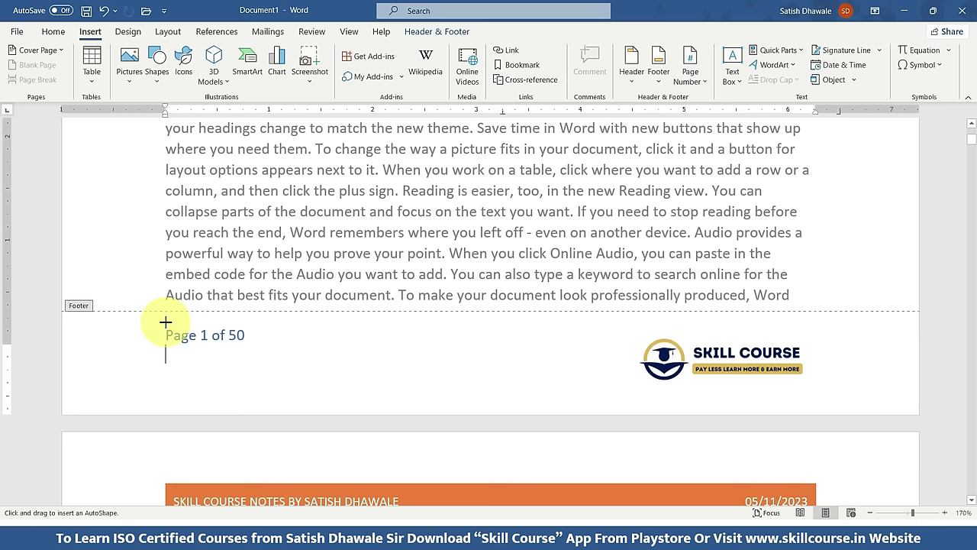
{"action": "mouse_move", "coordinate": [163, 321]}
{"action": "left_mouse_down"}
{"action": "mouse_move", "coordinate": [923, 316]}
{"action": "mouse_move", "coordinate": [807, 322]}
{"action": "left_mouse_up"}
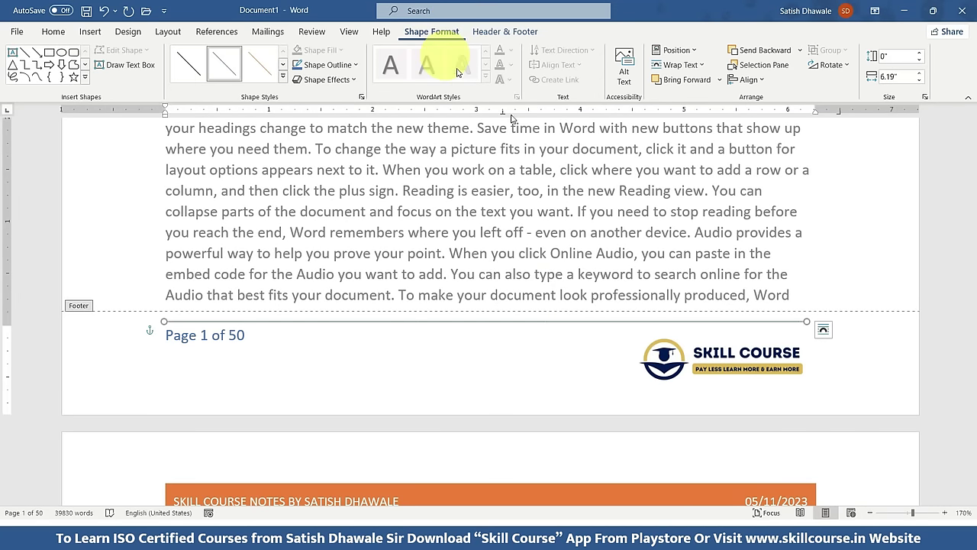
- Give the footer line a 2¼ pt weight, a dashed style and dark blue outline colour
{"action": "left_click", "coordinate": [356, 70]}
{"action": "mouse_move", "coordinate": [327, 241]}
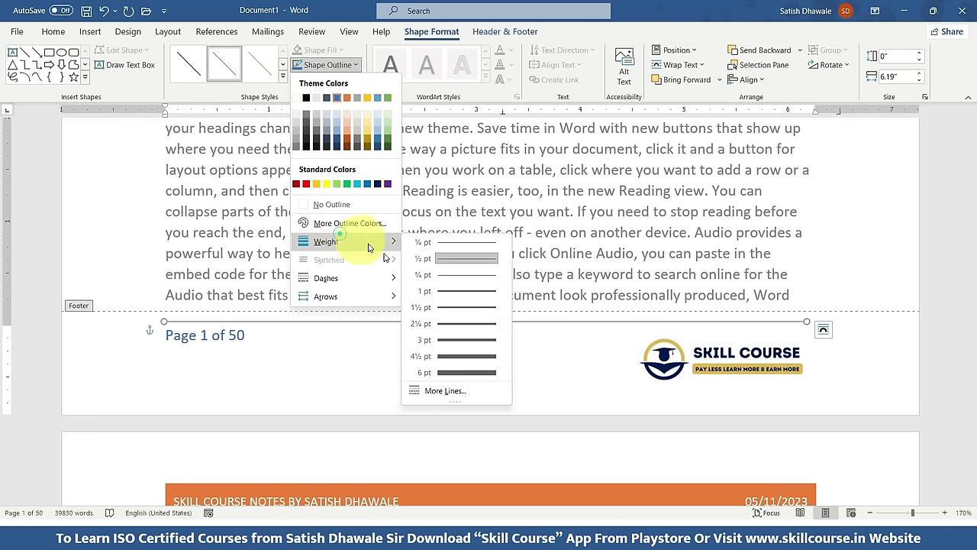
{"action": "left_click", "coordinate": [450, 333]}
{"action": "left_click", "coordinate": [333, 67]}
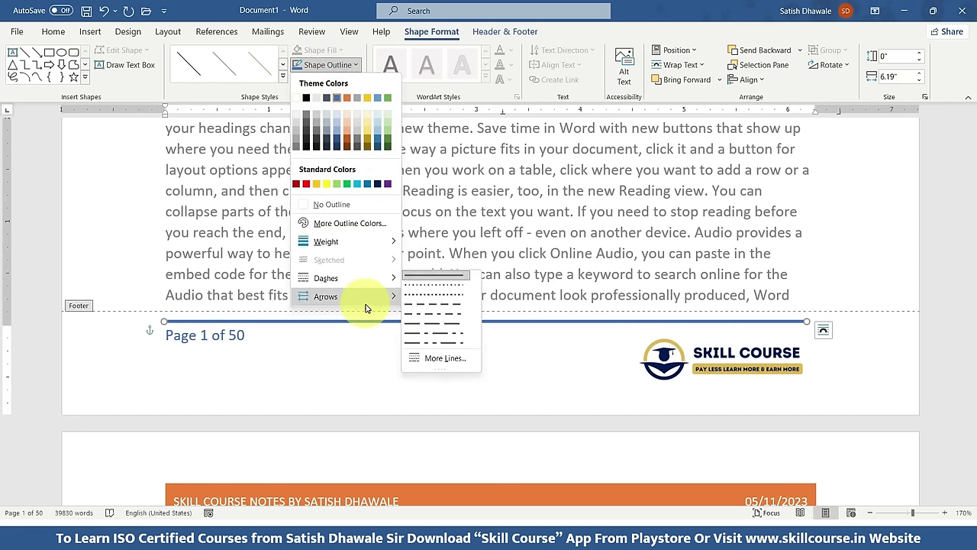
{"action": "mouse_move", "coordinate": [365, 295]}
{"action": "mouse_move", "coordinate": [359, 278]}
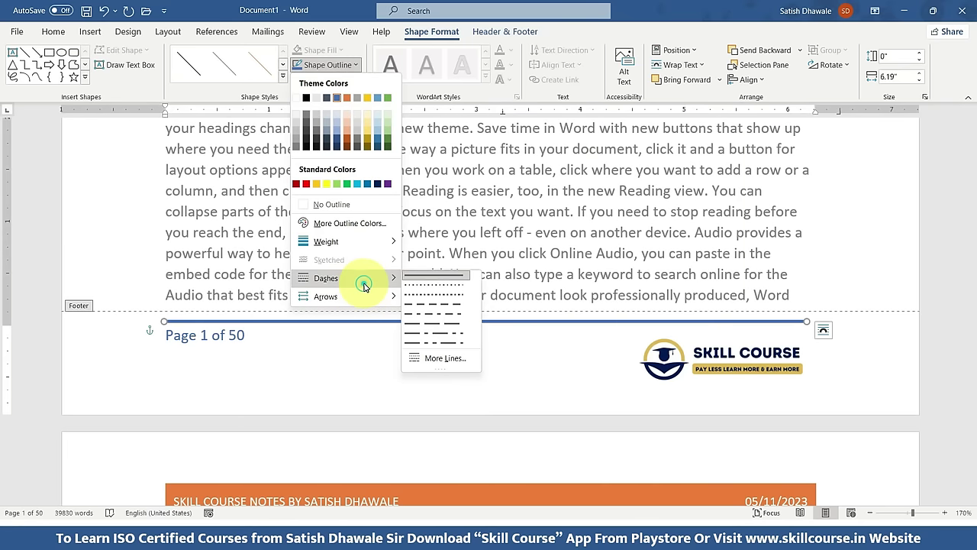
{"action": "left_click", "coordinate": [447, 300]}
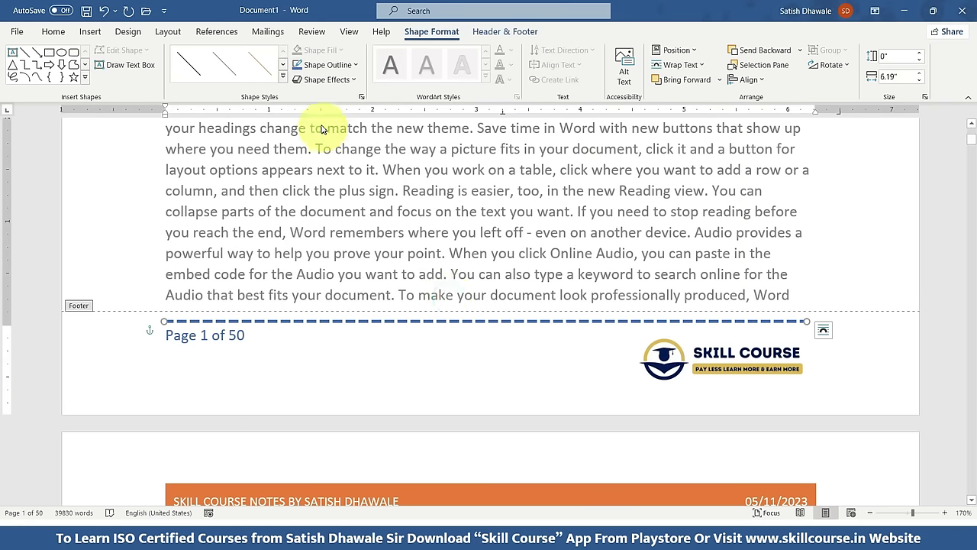
{"action": "left_click", "coordinate": [324, 65]}
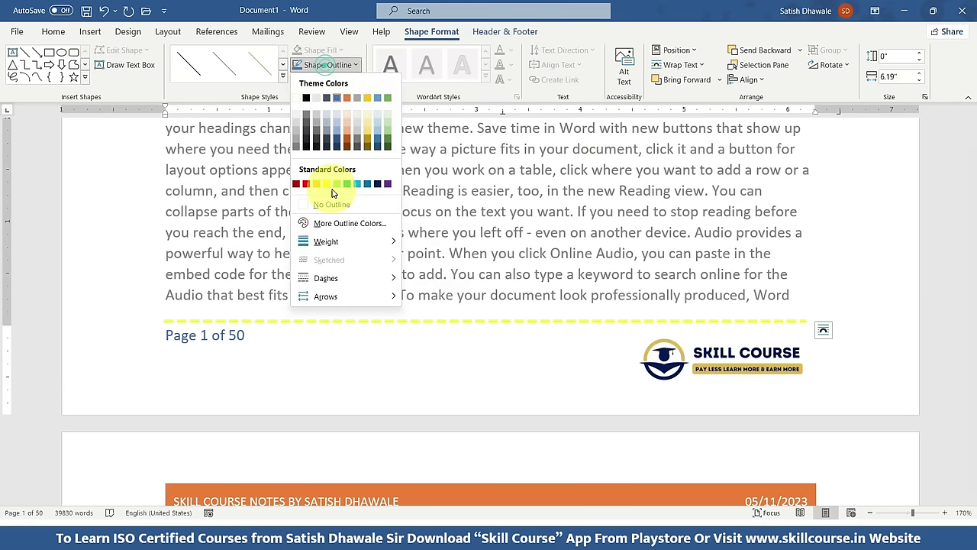
{"action": "left_click", "coordinate": [373, 184]}
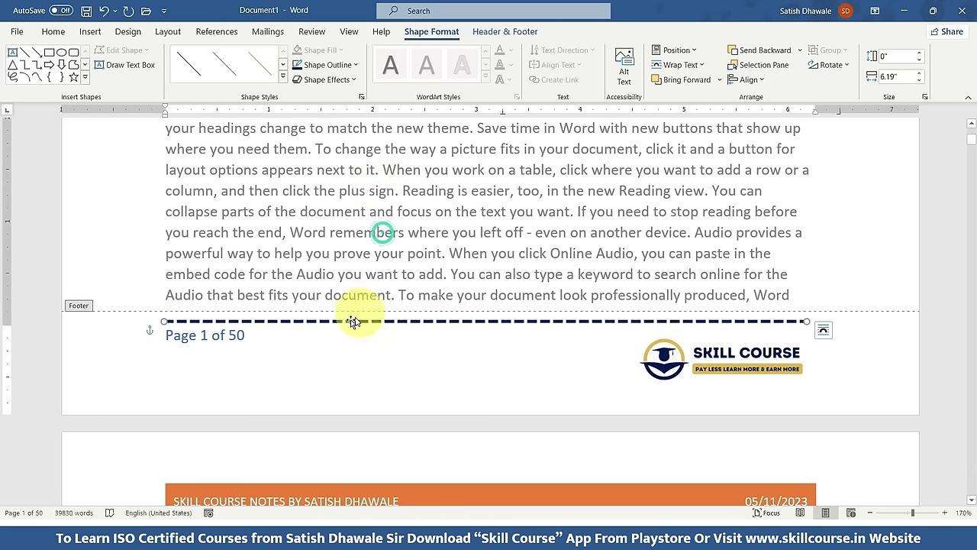
{"action": "scroll", "coordinate": [359, 321], "scroll_direction": "up", "scroll_amount": 1}
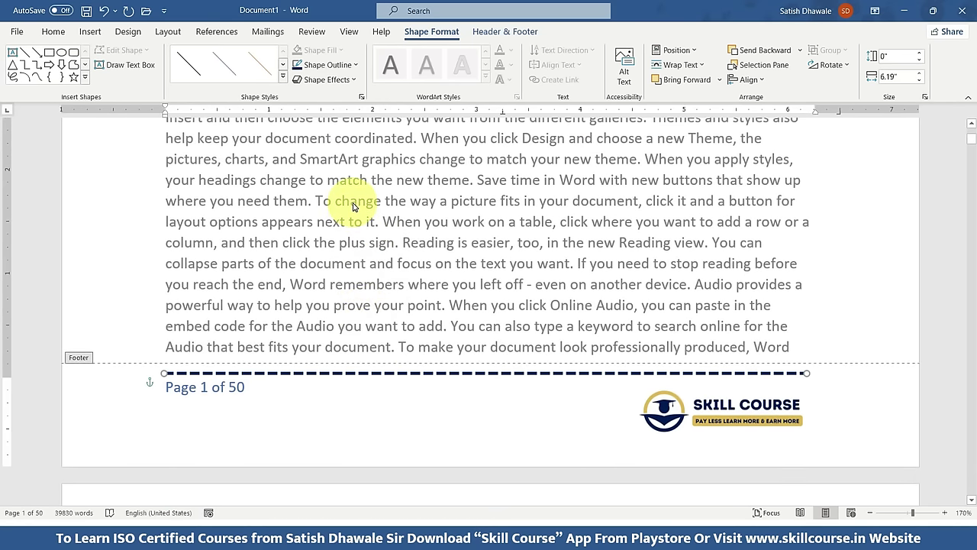
- Exit footer editing and review the pages, ending at the orange header above CHAPTER 1
{"action": "double_click", "coordinate": [353, 200]}
{"action": "scroll", "coordinate": [354, 205], "scroll_direction": "up", "scroll_amount": 8}
{"action": "scroll", "coordinate": [353, 205], "scroll_direction": "up", "scroll_amount": 2}
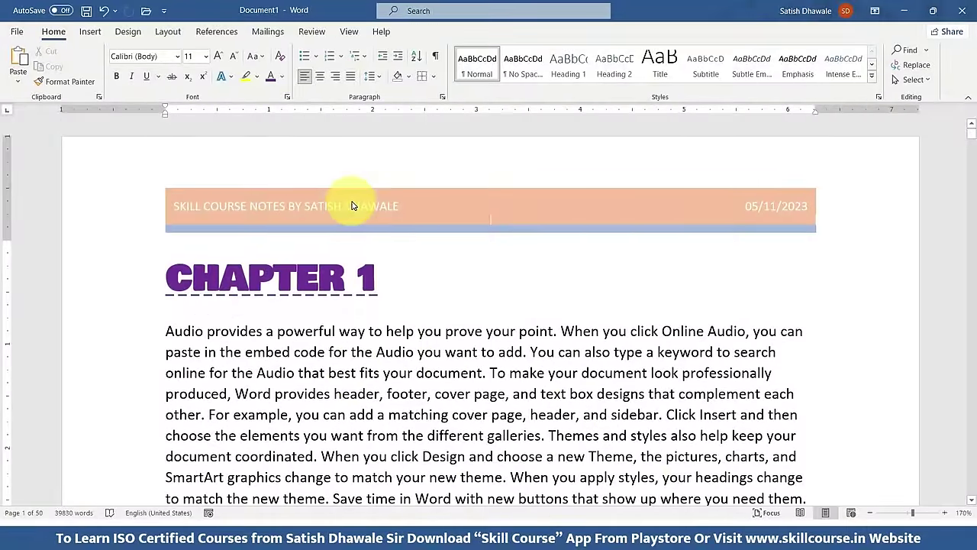
{"action": "scroll", "coordinate": [348, 204], "scroll_direction": "down", "scroll_amount": 10}
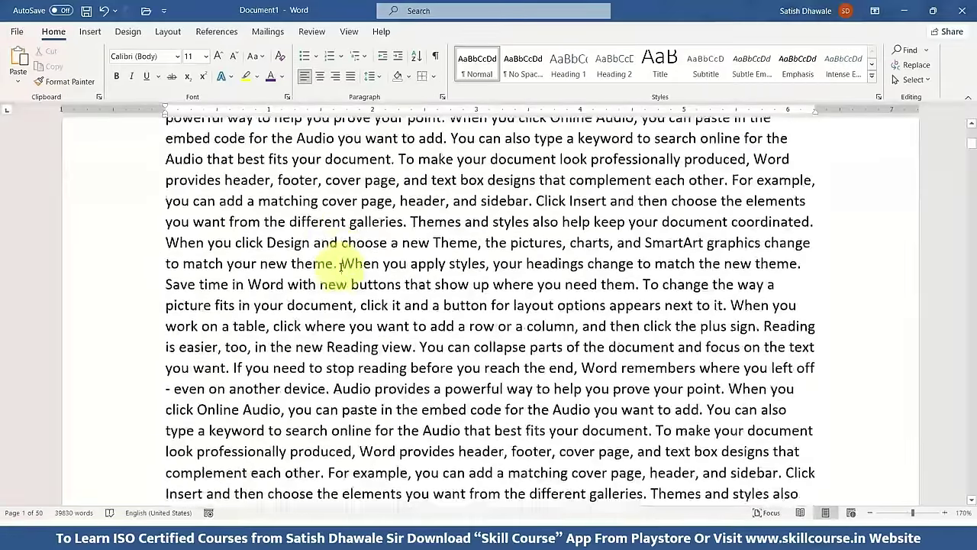
{"action": "scroll", "coordinate": [340, 267], "scroll_direction": "down", "scroll_amount": 12}
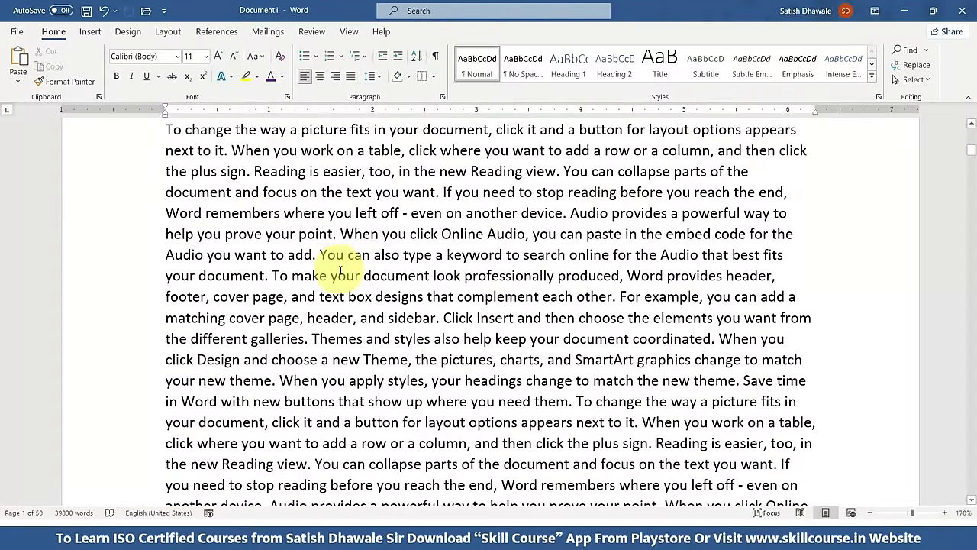
{"action": "scroll", "coordinate": [340, 268], "scroll_direction": "up", "scroll_amount": 3}
{"action": "scroll", "coordinate": [341, 269], "scroll_direction": "down", "scroll_amount": 15}
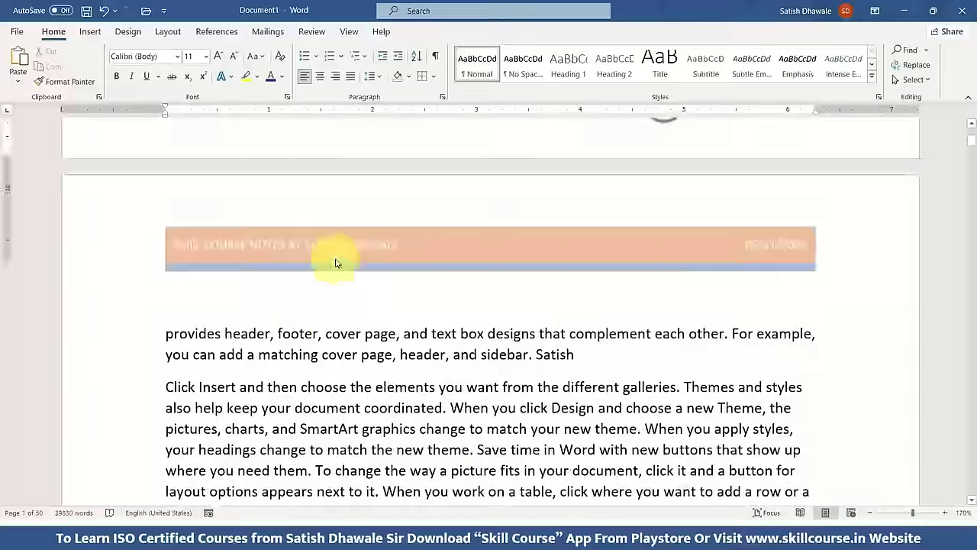
{"action": "scroll", "coordinate": [334, 251], "scroll_direction": "up", "scroll_amount": 15}
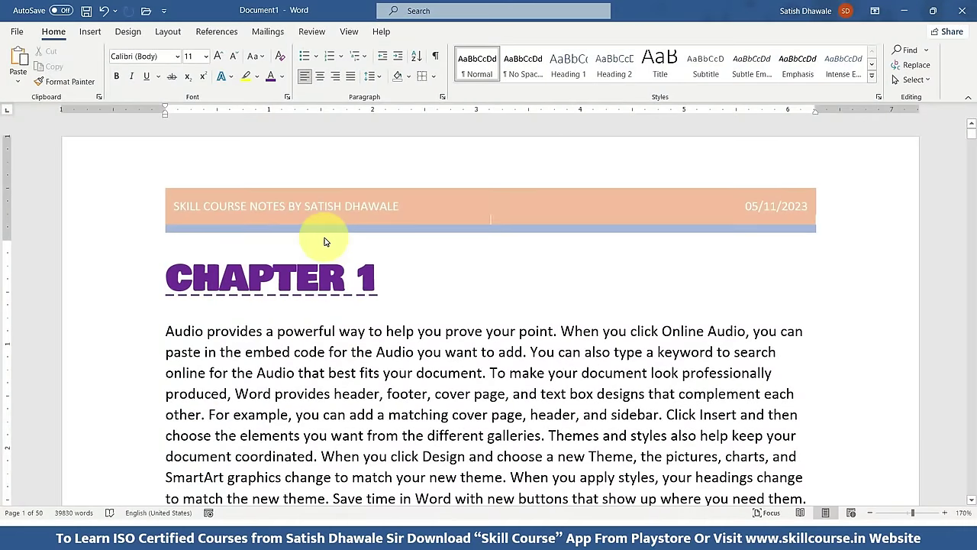
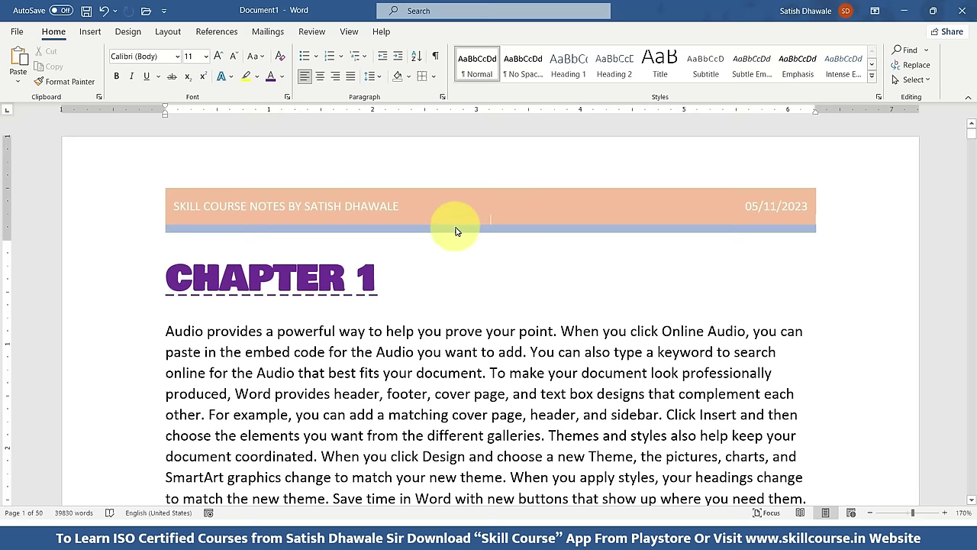
- Apply the CONFIDENTIAL 1 diagonal watermark from the Design tab's watermark presets
{"action": "scroll", "coordinate": [446, 269], "scroll_direction": "down", "scroll_amount": 5}
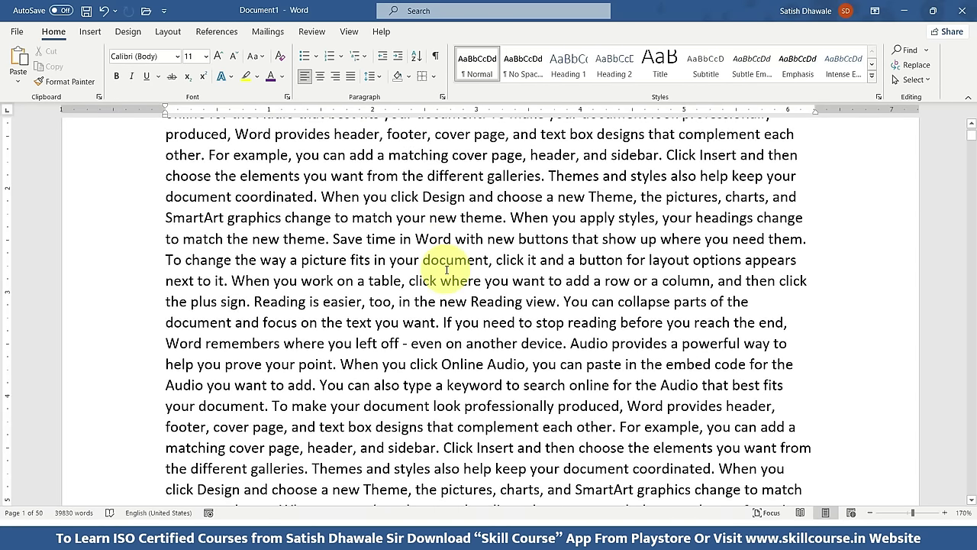
{"action": "scroll", "coordinate": [446, 269], "scroll_direction": "up", "scroll_amount": 5}
{"action": "scroll", "coordinate": [439, 263], "scroll_direction": "down", "scroll_amount": 7}
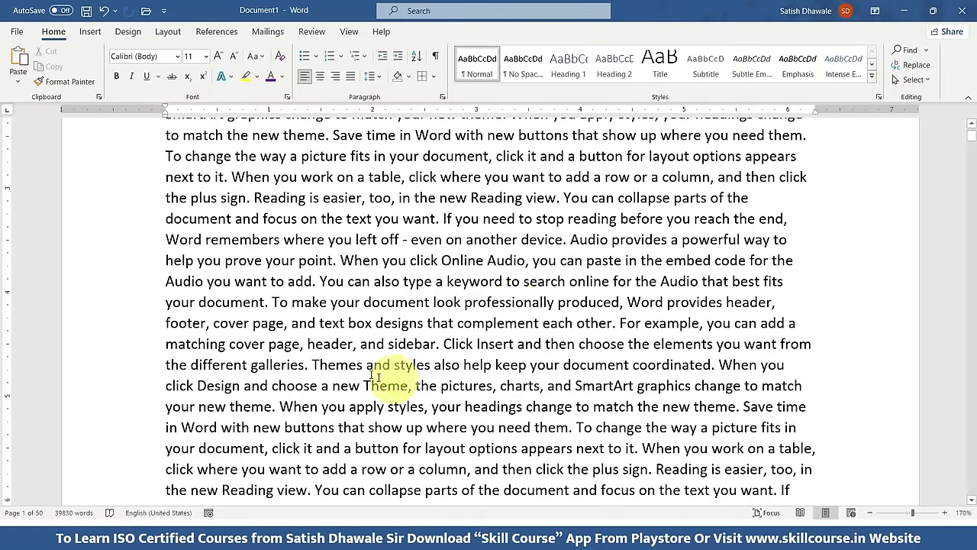
{"action": "scroll", "coordinate": [500, 333], "scroll_direction": "down", "scroll_amount": 2, "text": "ctrl"}
{"action": "scroll", "coordinate": [500, 336], "scroll_direction": "up", "scroll_amount": 5}
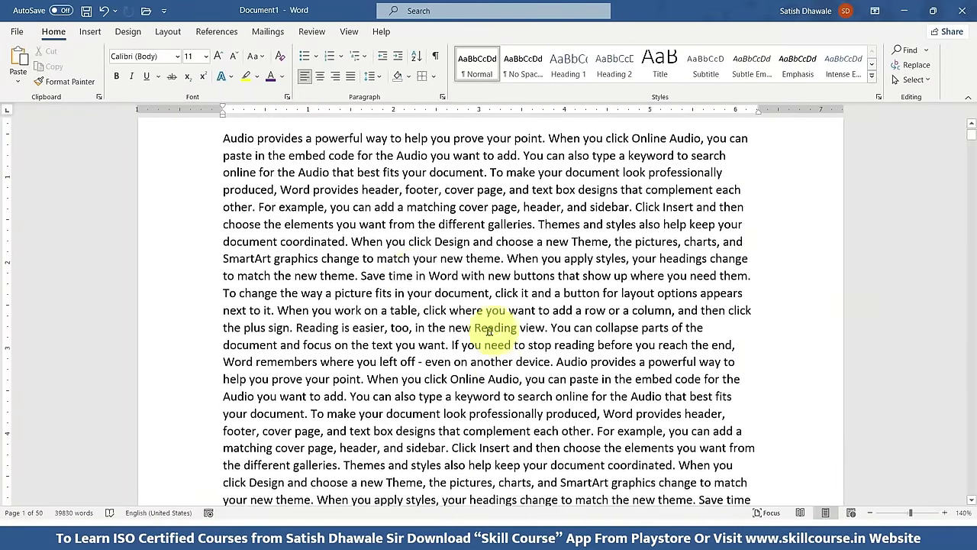
{"action": "scroll", "coordinate": [457, 378], "scroll_direction": "up", "scroll_amount": 2}
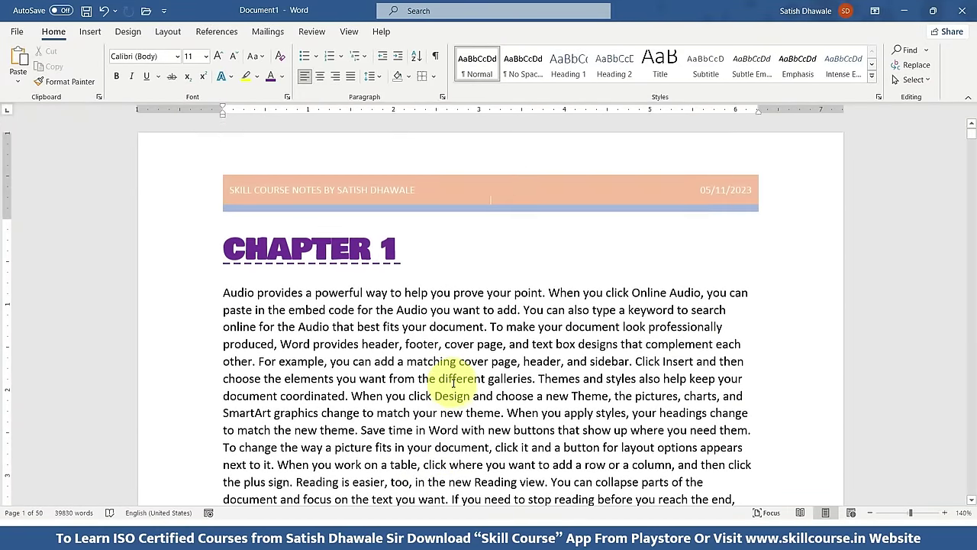
{"action": "scroll", "coordinate": [450, 428], "scroll_direction": "down", "scroll_amount": 4}
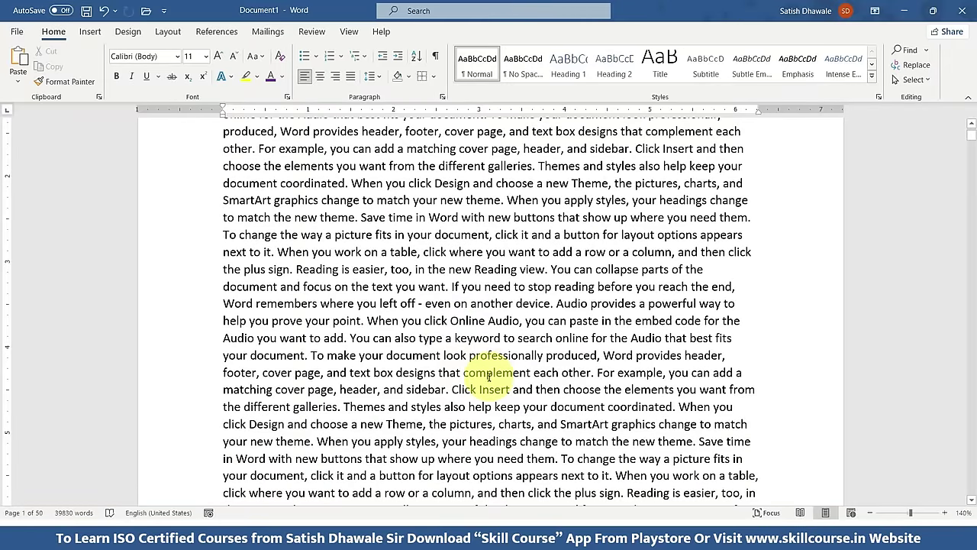
{"action": "scroll", "coordinate": [489, 377], "scroll_direction": "down", "scroll_amount": 3}
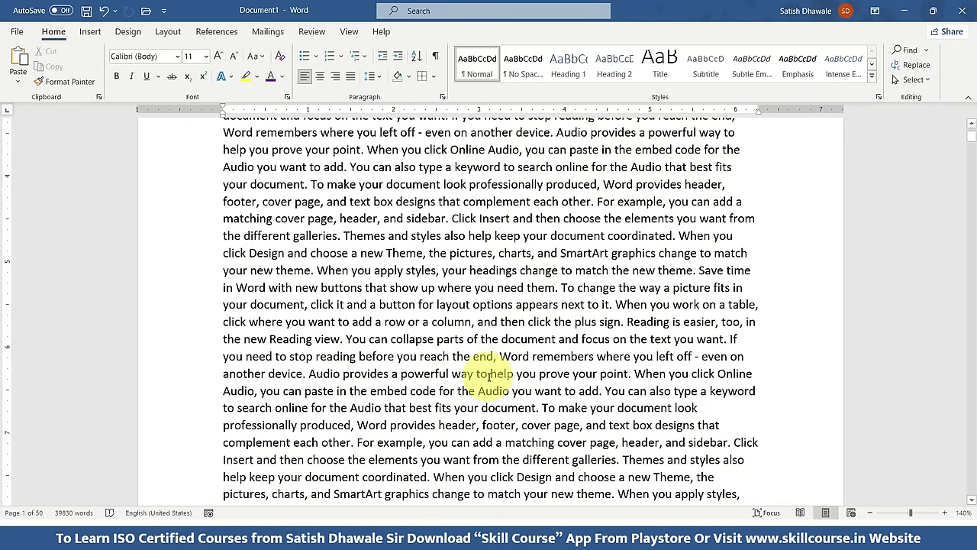
{"action": "scroll", "coordinate": [488, 377], "scroll_direction": "down", "scroll_amount": 4}
{"action": "scroll", "coordinate": [487, 376], "scroll_direction": "up", "scroll_amount": 4}
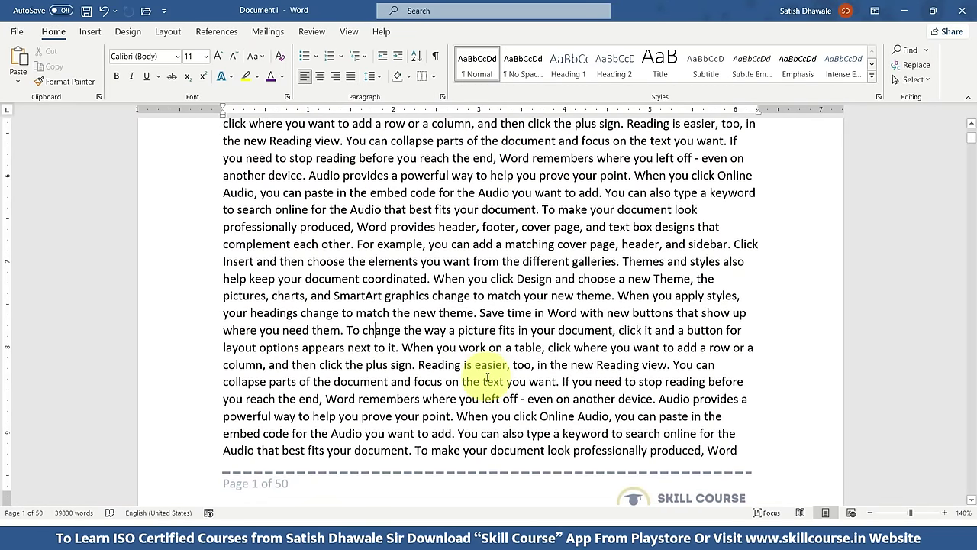
{"action": "scroll", "coordinate": [487, 376], "scroll_direction": "up", "scroll_amount": 6}
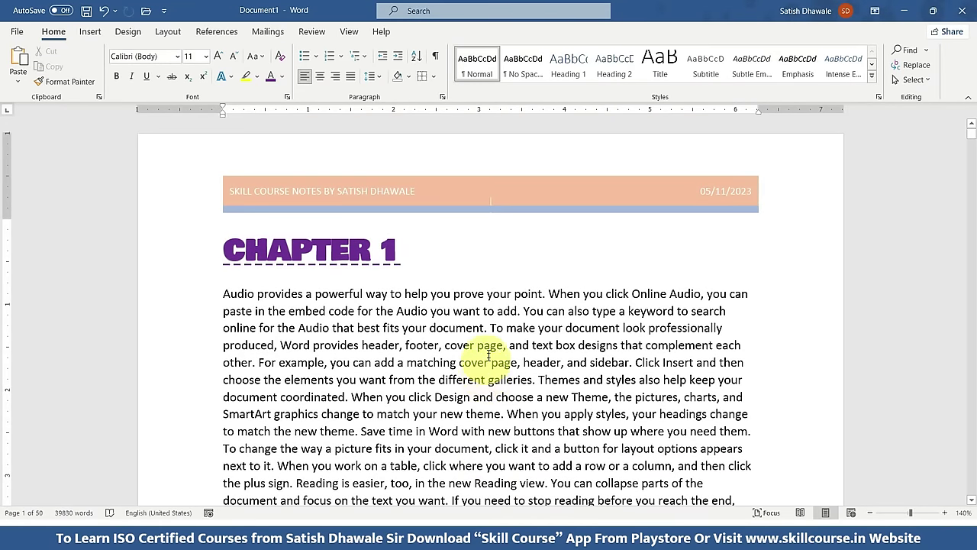
{"action": "left_click", "coordinate": [129, 31]}
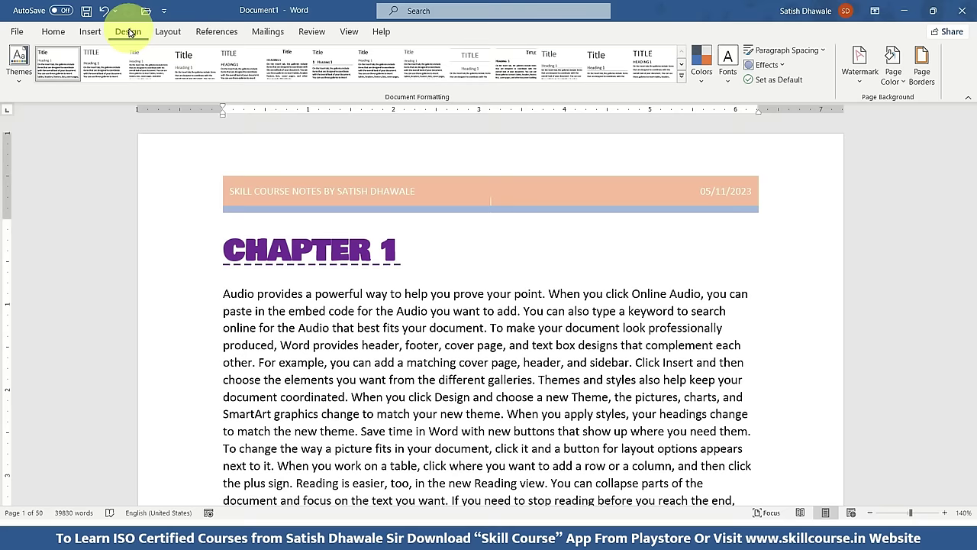
{"action": "left_click", "coordinate": [858, 81]}
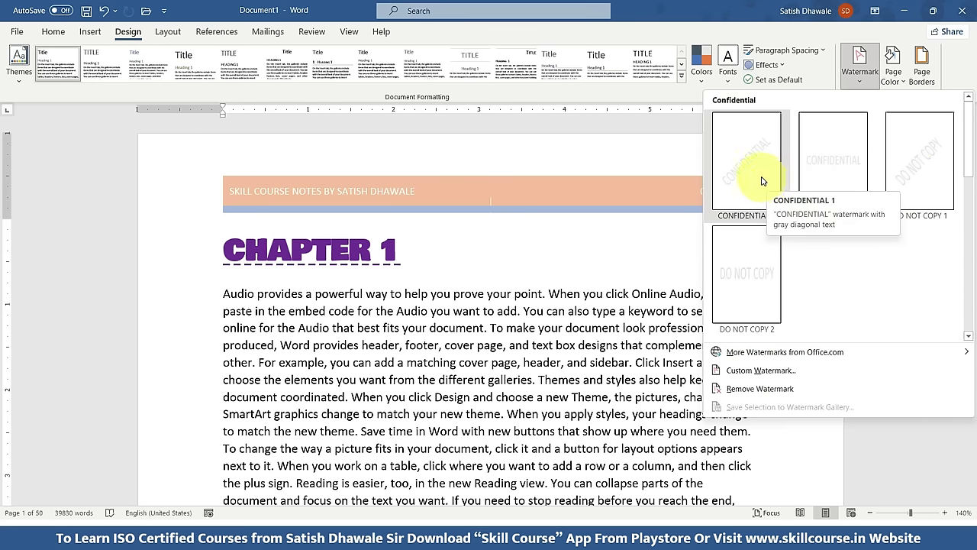
{"action": "left_click", "coordinate": [741, 191]}
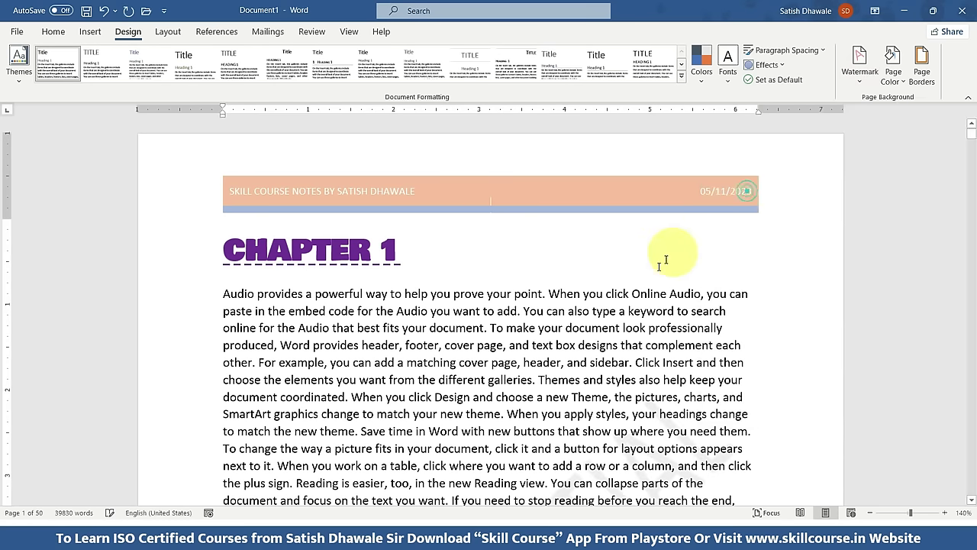
- Check the CONFIDENTIAL watermark in Print Preview, then return to editing
{"action": "scroll", "coordinate": [660, 265], "scroll_direction": "down", "scroll_amount": 20}
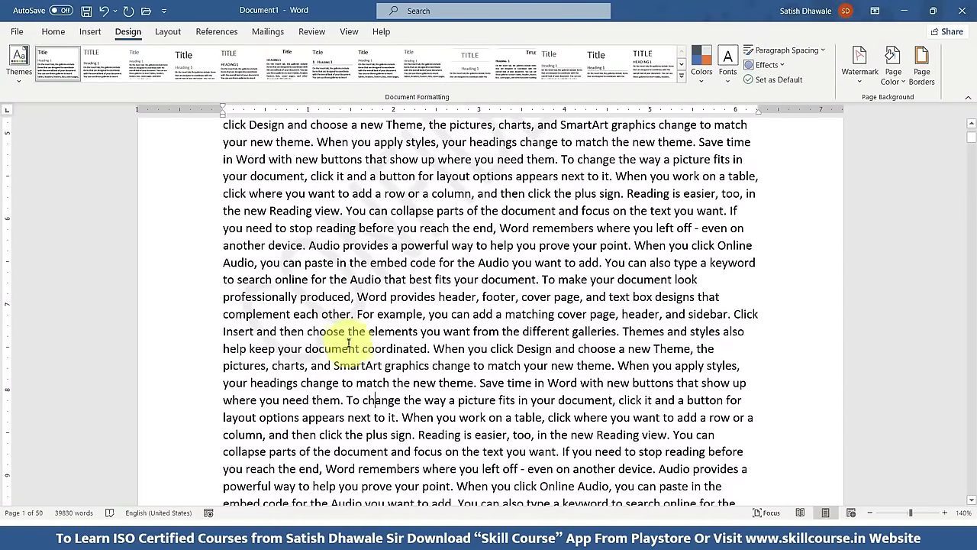
{"action": "scroll", "coordinate": [348, 345], "scroll_direction": "up", "scroll_amount": 2}
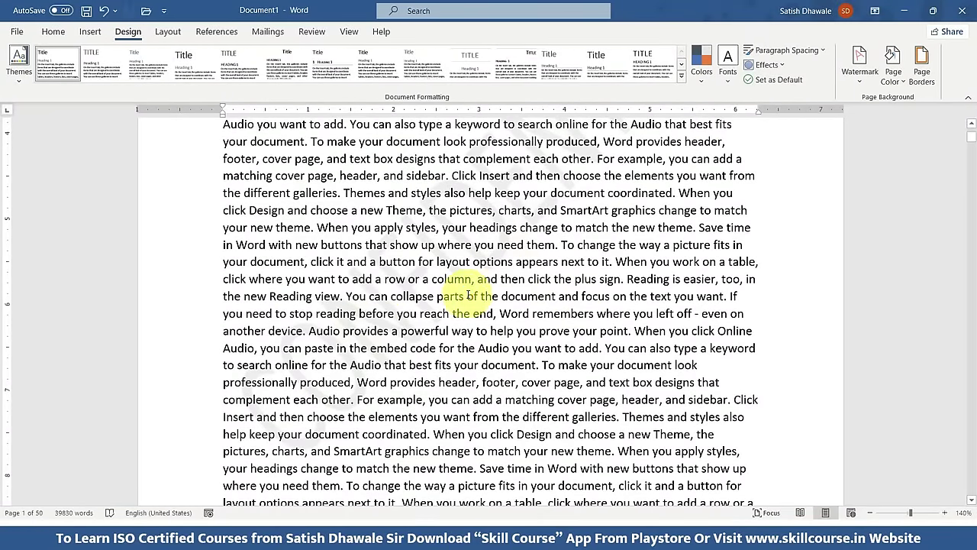
{"action": "key", "text": "ctrl+p"}
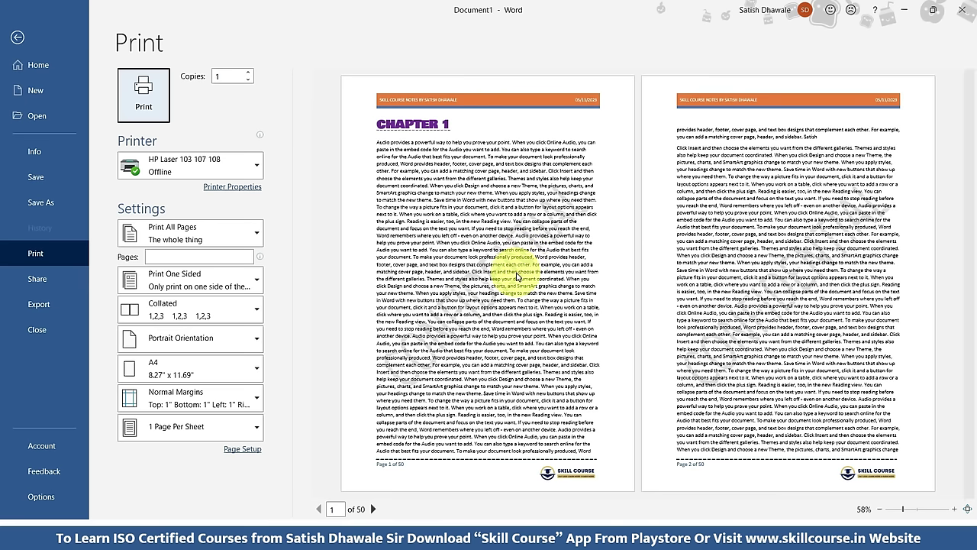
{"action": "key", "text": "Escape"}
{"action": "scroll", "coordinate": [518, 273], "scroll_direction": "up", "scroll_amount": 3}
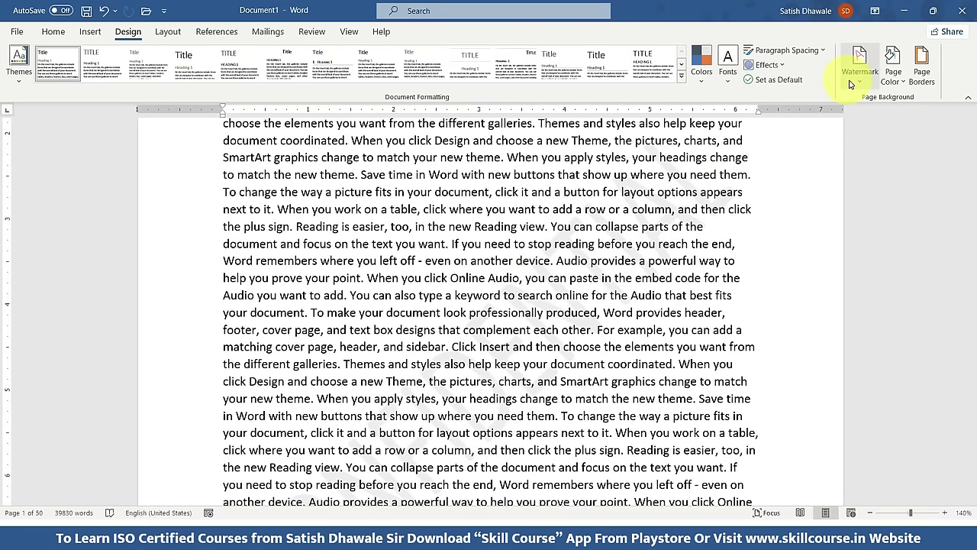
- In Custom Watermark, replace the CONFIDENTIAL text with COMPLETE TECHNOLOGY
{"action": "left_click", "coordinate": [859, 67]}
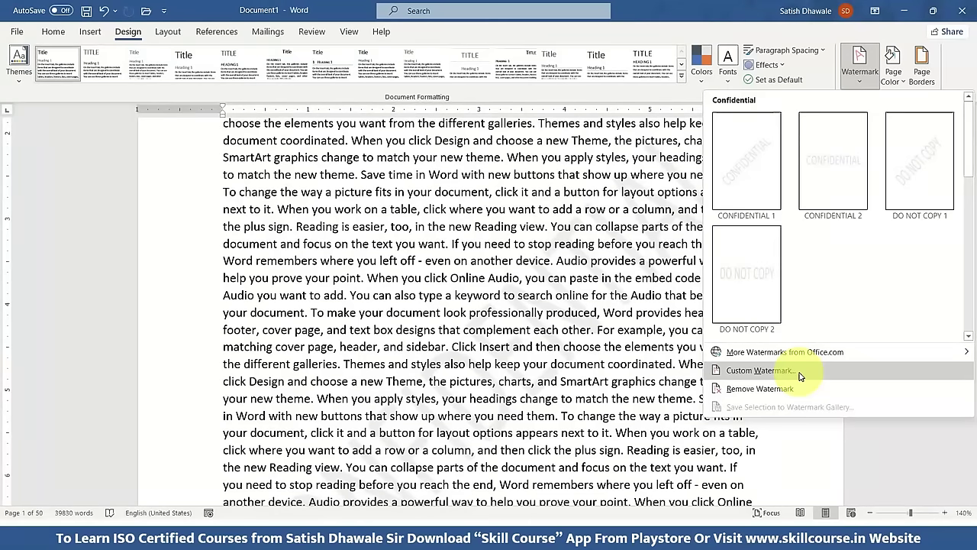
{"action": "left_click", "coordinate": [798, 374]}
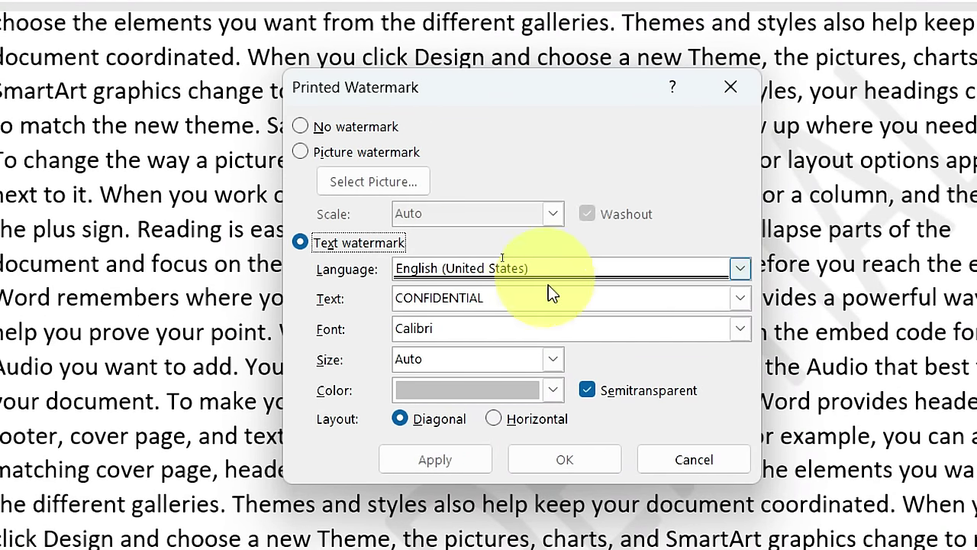
{"action": "left_click_drag", "start_coordinate": [534, 298], "coordinate": [377, 295]}
{"action": "key", "text": "Delete"}
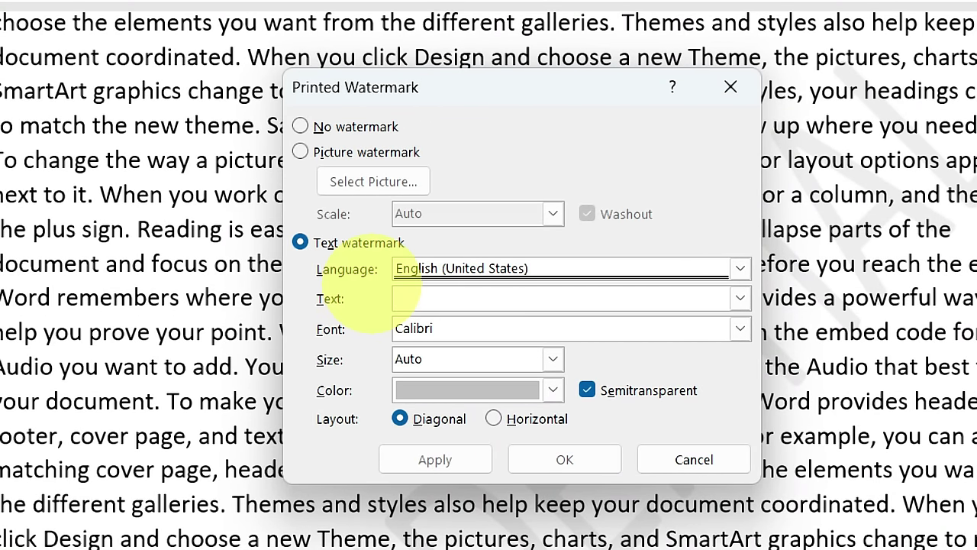
{"action": "type", "text": "C"}
{"action": "key", "text": "BackSpace"}
{"action": "type", "text": "COMPLETE TECHNOLOGY"}
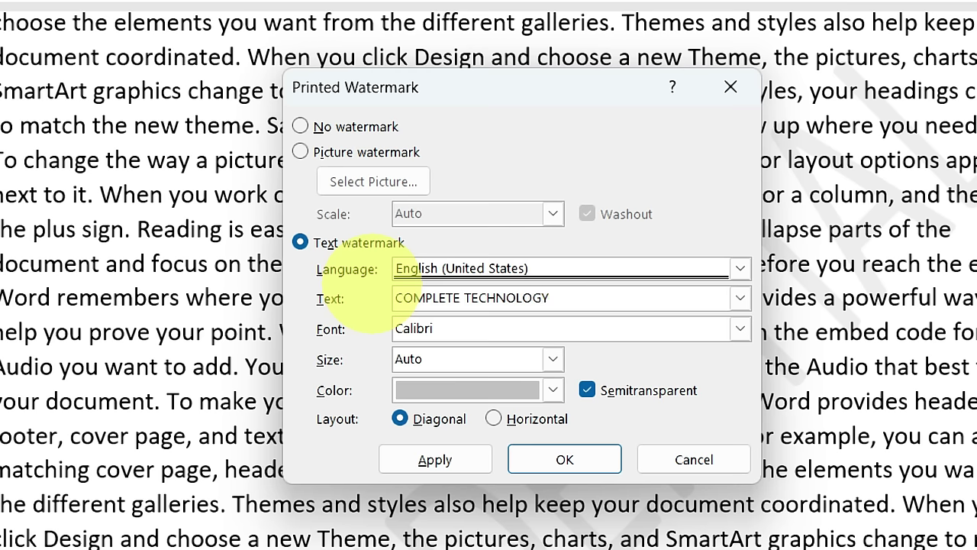
{"action": "left_click", "coordinate": [436, 332]}
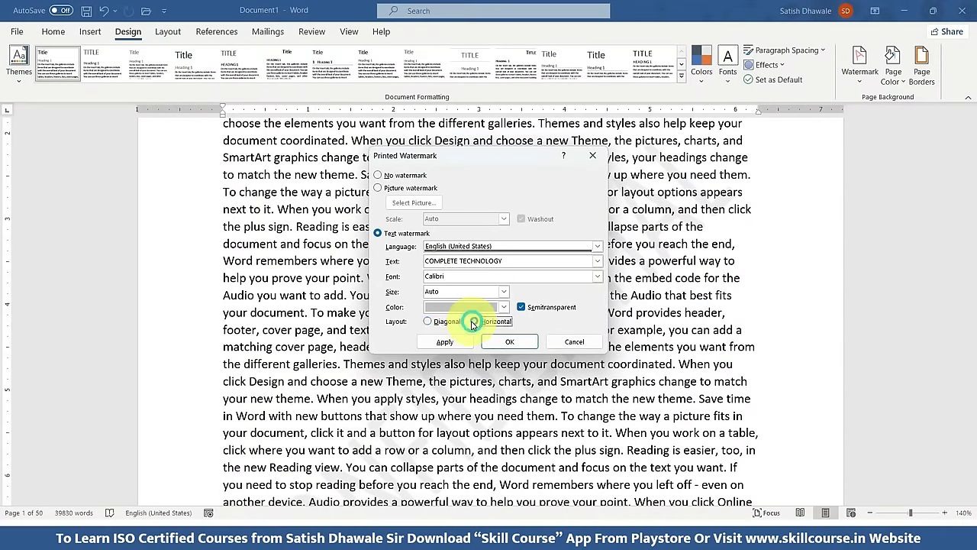
- Give the text watermark a Horizontal layout and black colour, apply it, and close the dialog
{"action": "left_click", "coordinate": [474, 321]}
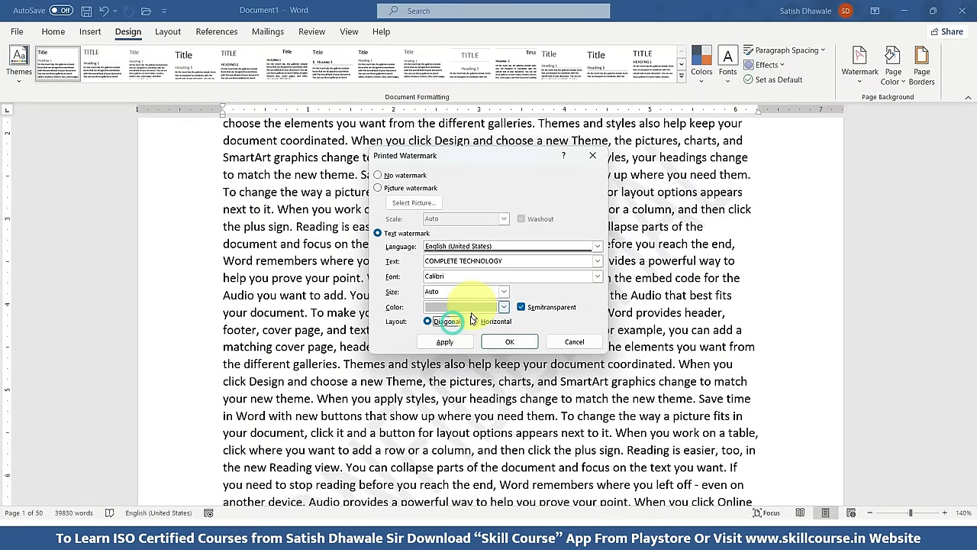
{"action": "left_click", "coordinate": [445, 342]}
{"action": "left_click_drag", "start_coordinate": [487, 167], "coordinate": [710, 166]}
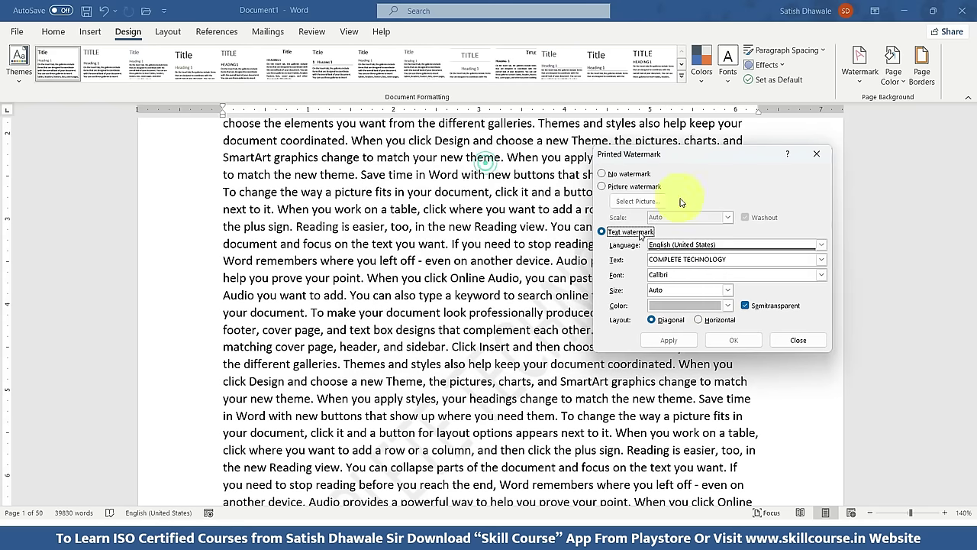
{"action": "left_click", "coordinate": [702, 320]}
{"action": "left_click", "coordinate": [668, 339]}
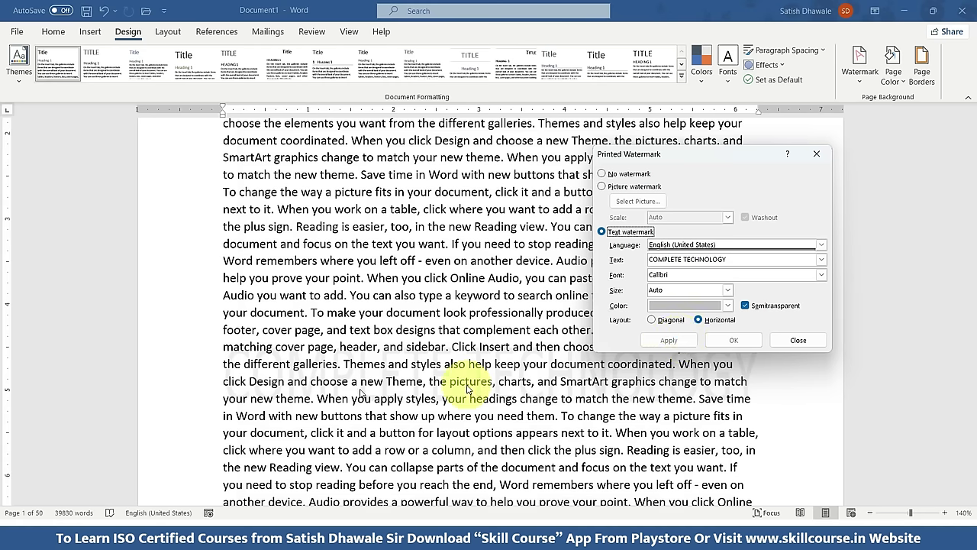
{"action": "left_click", "coordinate": [727, 306]}
{"action": "left_click", "coordinate": [668, 403]}
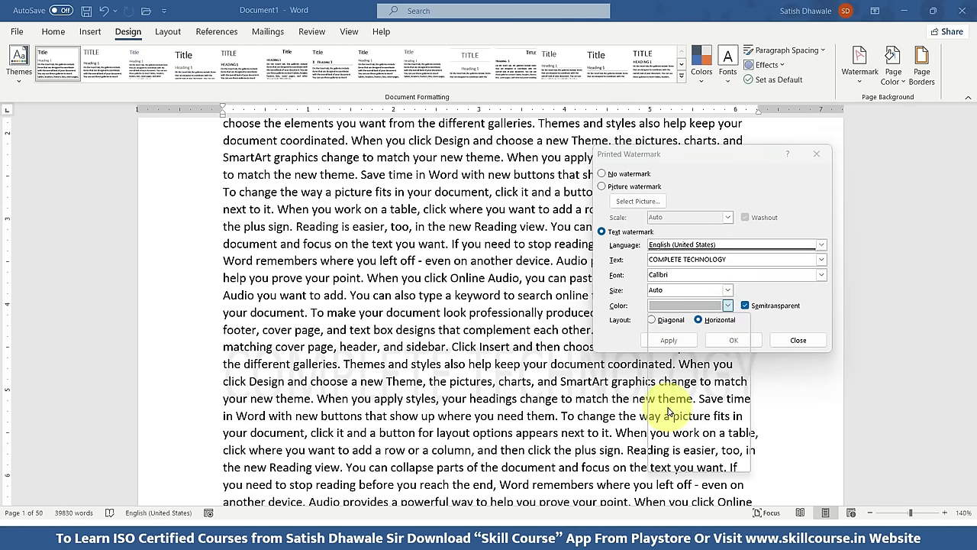
{"action": "left_click", "coordinate": [669, 340]}
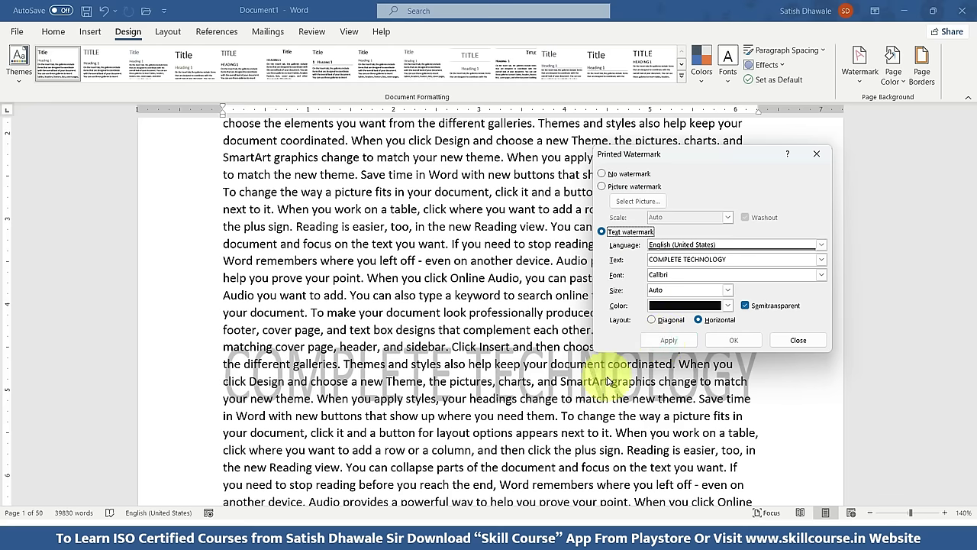
{"action": "left_click", "coordinate": [786, 341]}
- Preview the COMPLETE TECHNOLOGY watermark in Print Preview and return to the document
{"action": "key", "text": "ctrl+p"}
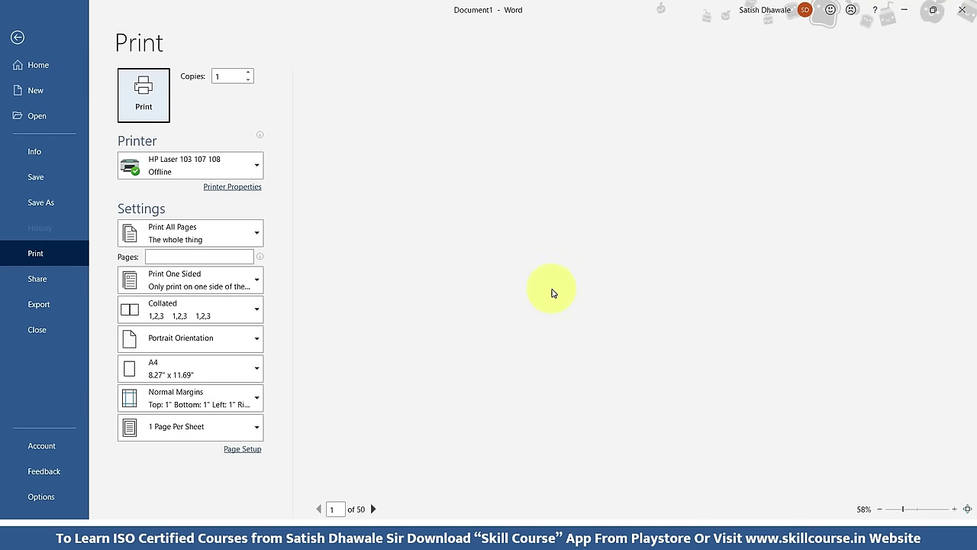
{"action": "key", "text": "Escape"}
{"action": "scroll", "coordinate": [566, 320], "scroll_direction": "up", "scroll_amount": 6}
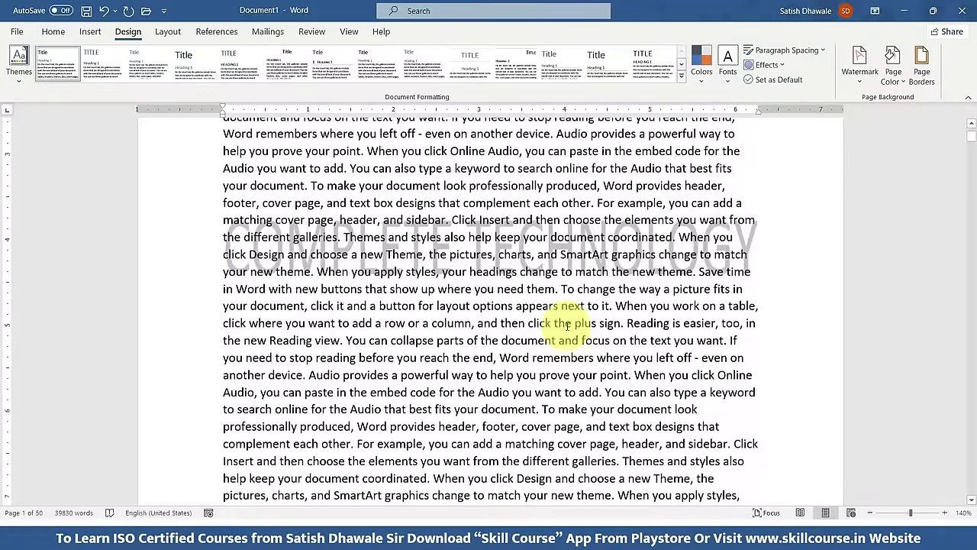
- Change the COMPLETE TECHNOLOGY watermark colour to red and apply it
{"action": "left_click", "coordinate": [859, 60]}
{"action": "left_click", "coordinate": [792, 373]}
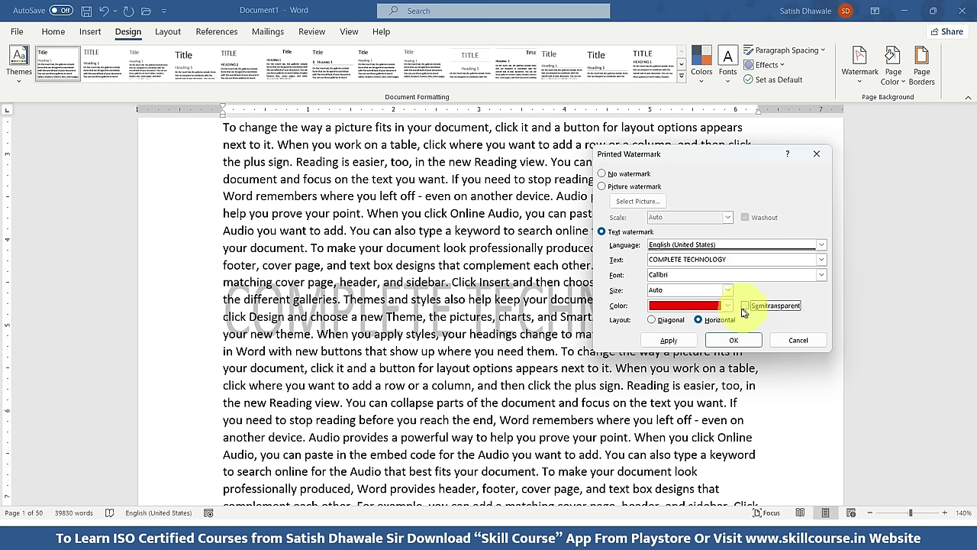
{"action": "left_click", "coordinate": [668, 340]}
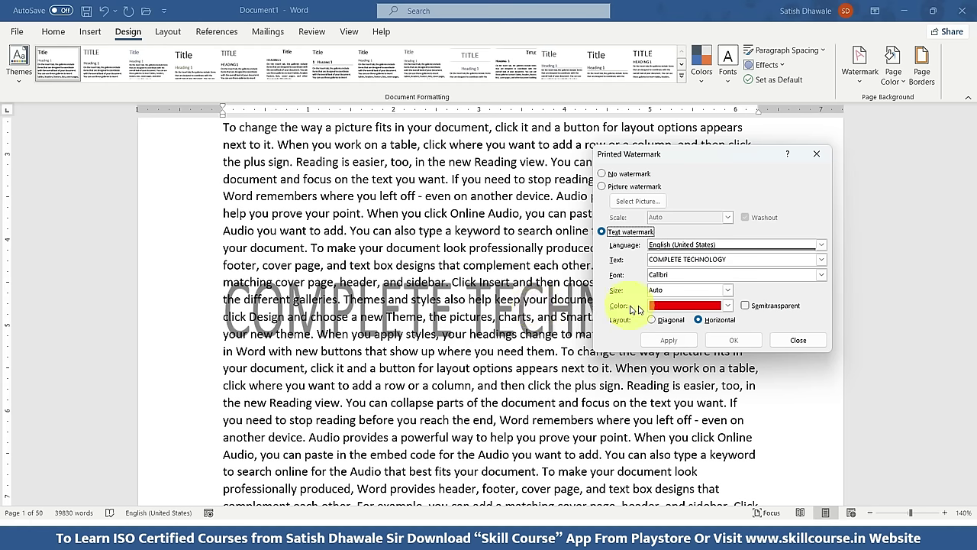
{"action": "left_click", "coordinate": [693, 305]}
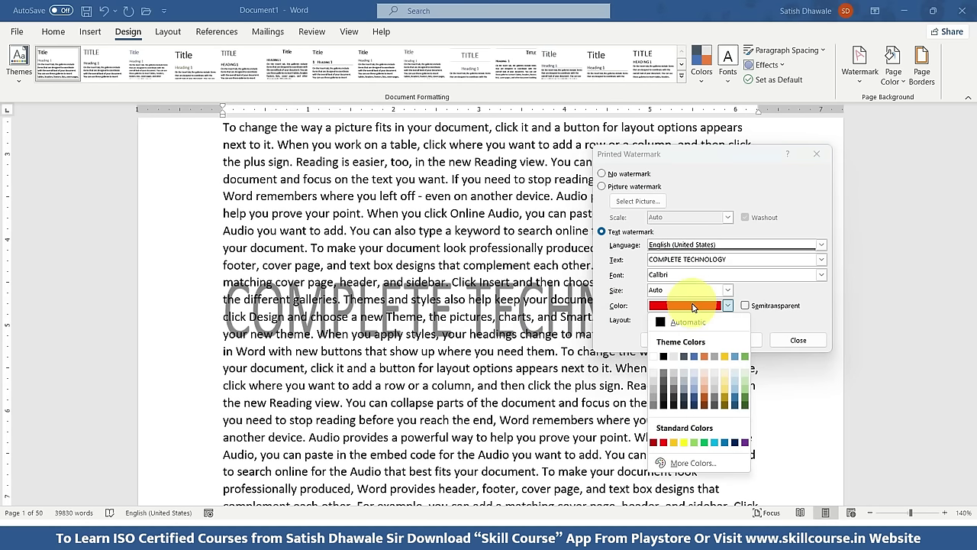
{"action": "left_click", "coordinate": [664, 442]}
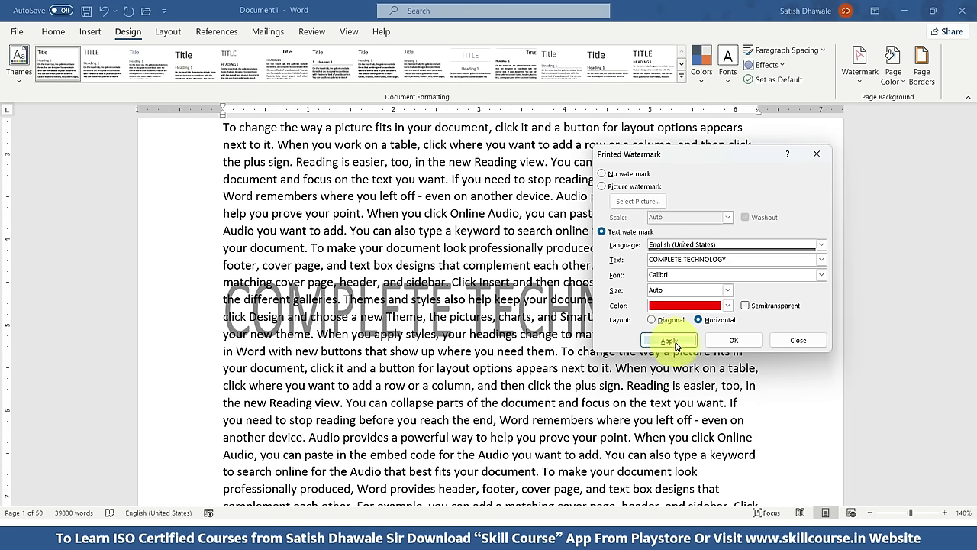
{"action": "left_click", "coordinate": [672, 341]}
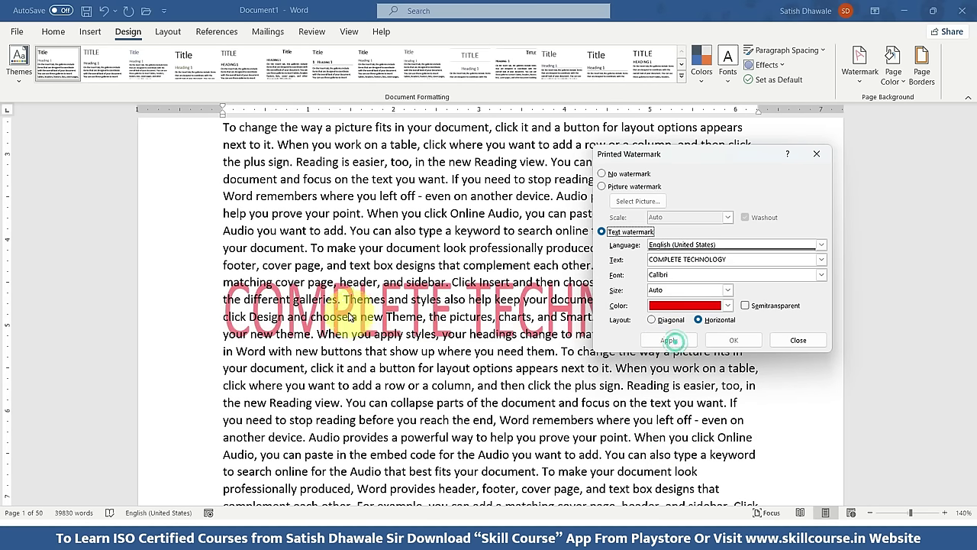
{"action": "left_click", "coordinate": [796, 341]}
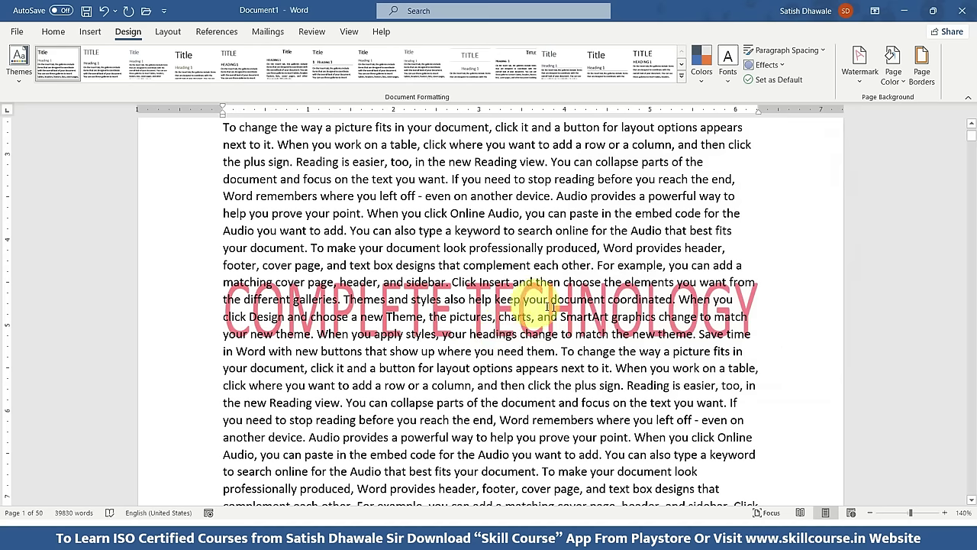
- Check the red watermark in Print Preview, then bring up the watermark choices
{"action": "key", "text": "ctrl+p"}
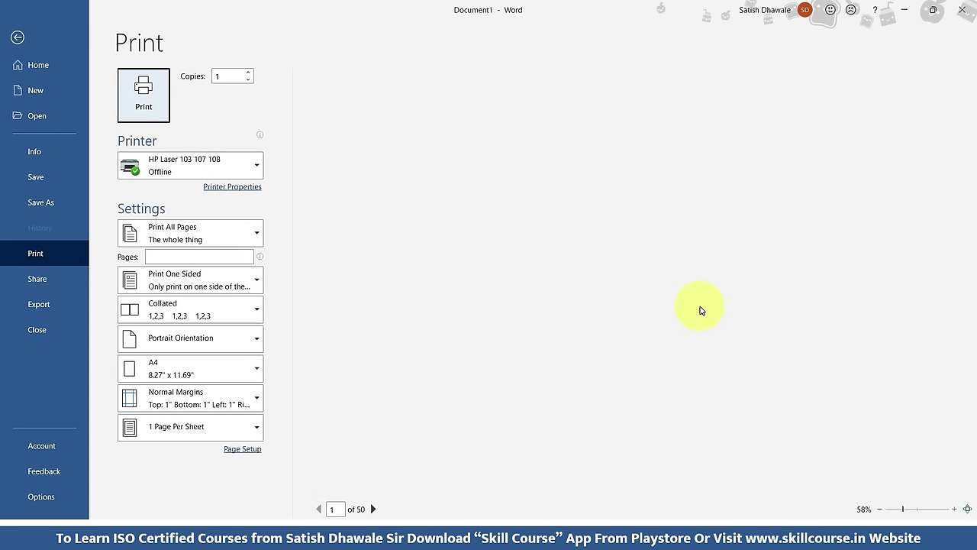
{"action": "key", "text": "Escape"}
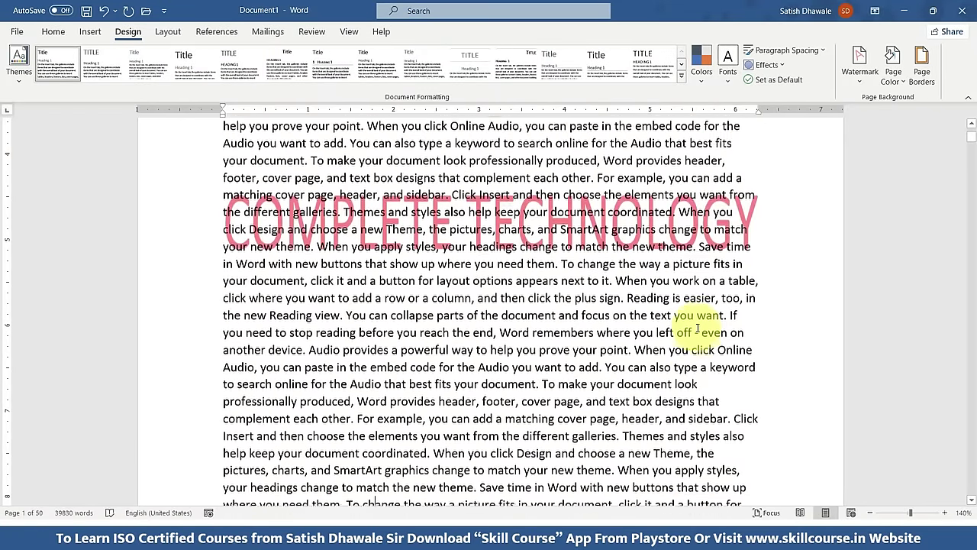
{"action": "left_click", "coordinate": [865, 77]}
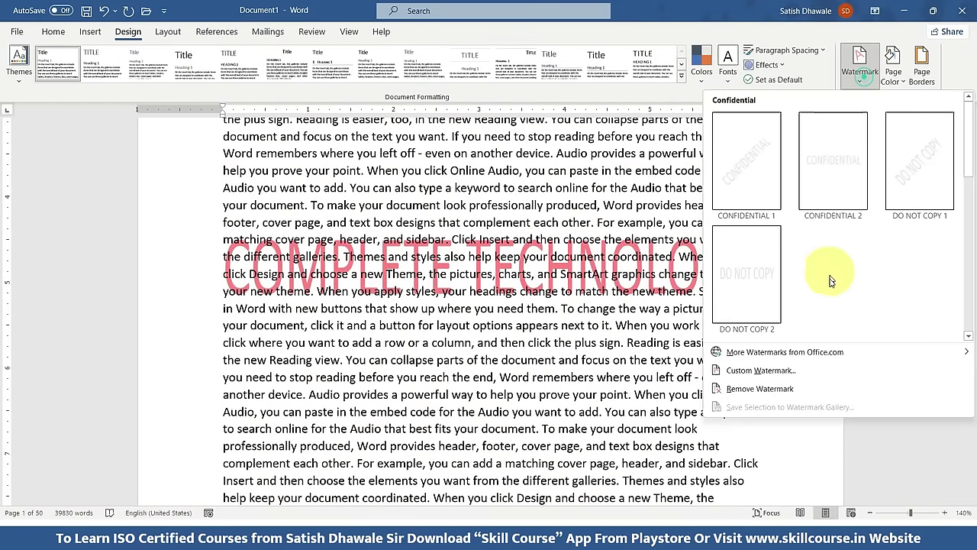
- Switch to a picture watermark using Skill-Course-Circle-Logo-PNG.png and apply it
{"action": "left_click", "coordinate": [803, 371]}
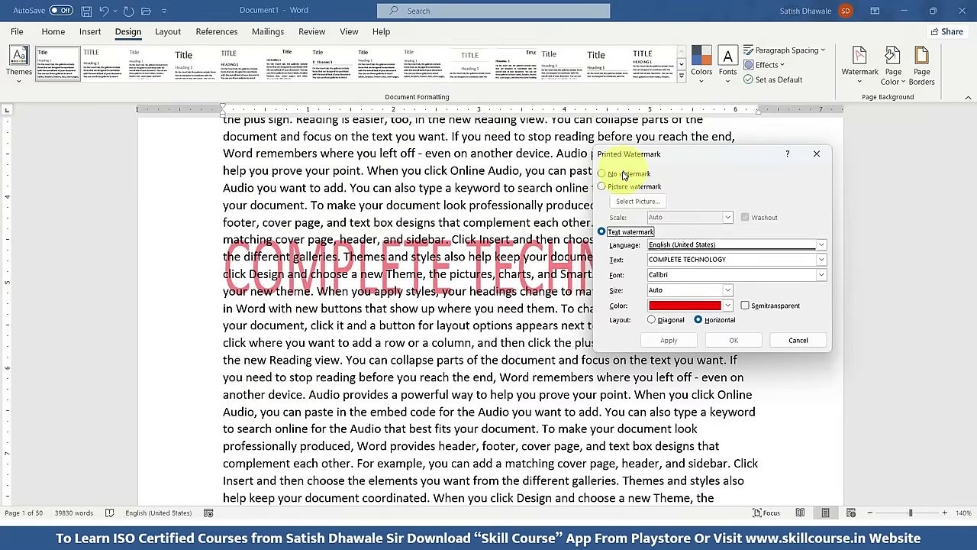
{"action": "left_click", "coordinate": [633, 187]}
{"action": "left_click", "coordinate": [645, 207]}
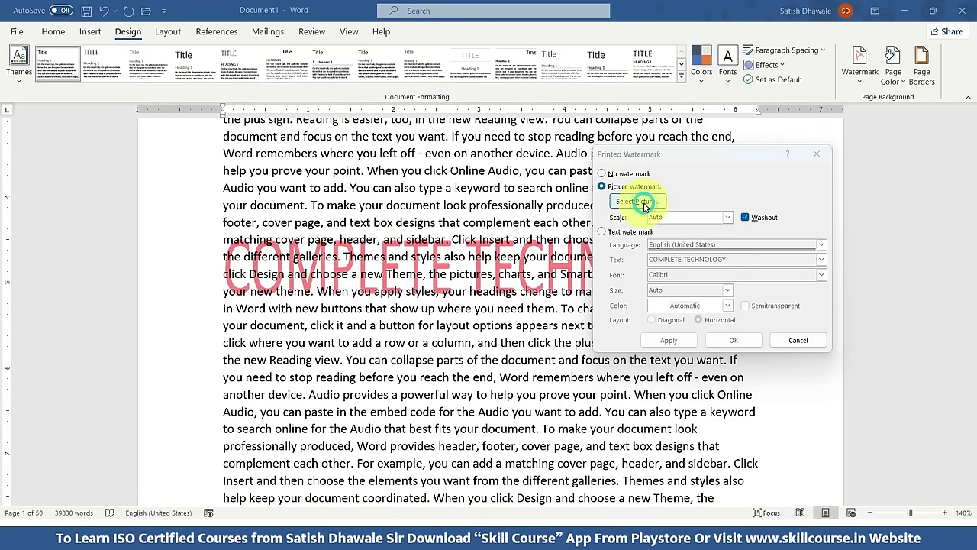
{"action": "left_click", "coordinate": [644, 206]}
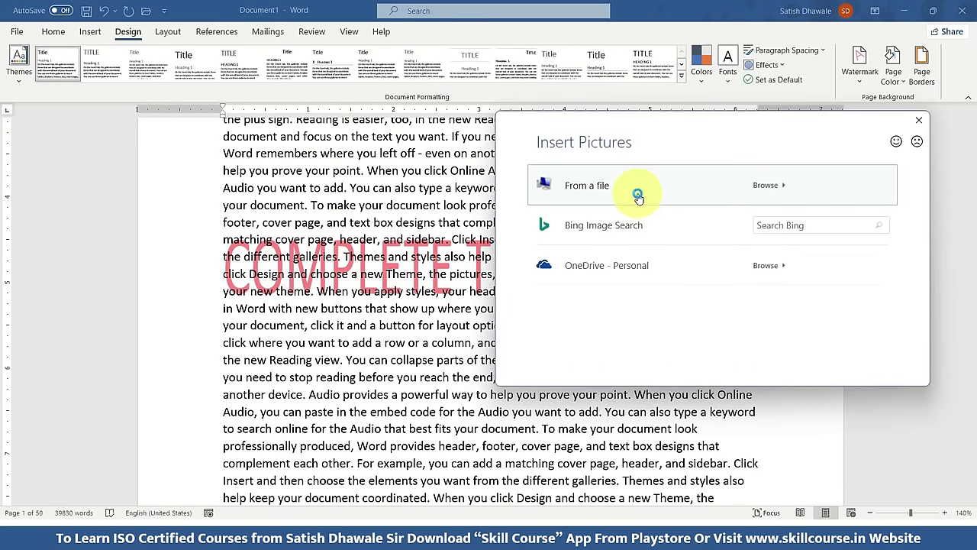
{"action": "scroll", "coordinate": [837, 348], "scroll_direction": "down", "scroll_amount": 5}
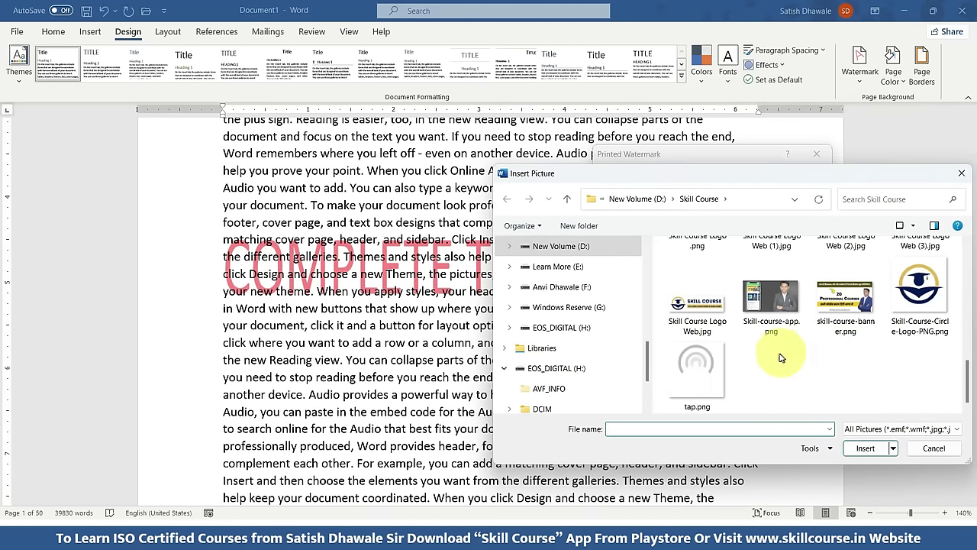
{"action": "scroll", "coordinate": [780, 352], "scroll_direction": "up", "scroll_amount": 2}
{"action": "scroll", "coordinate": [786, 355], "scroll_direction": "down", "scroll_amount": 2}
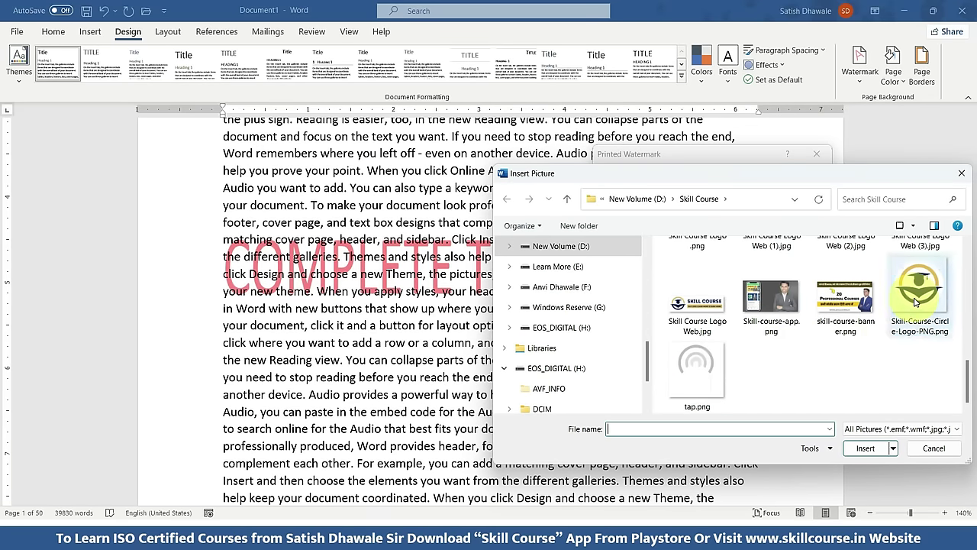
{"action": "left_click", "coordinate": [910, 320]}
{"action": "left_click", "coordinate": [867, 449]}
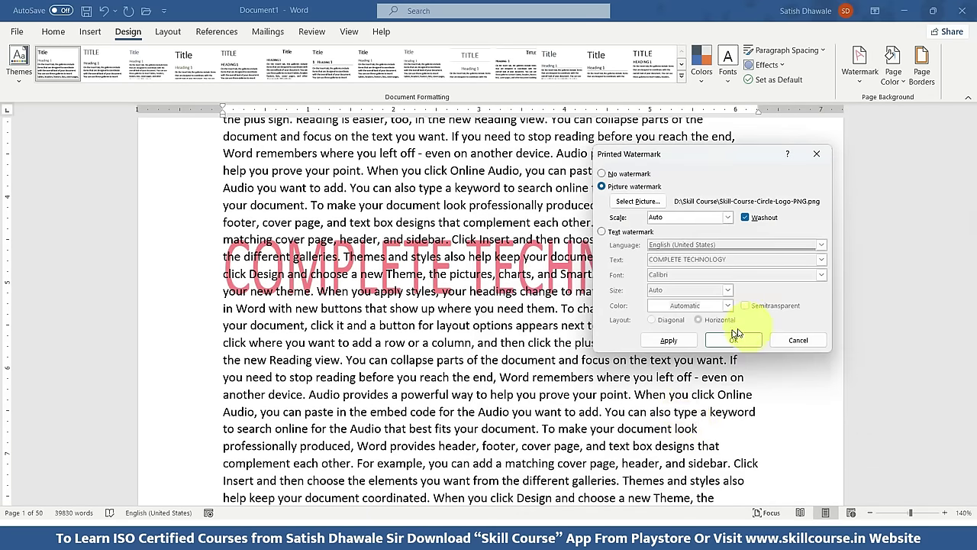
{"action": "left_click", "coordinate": [685, 340]}
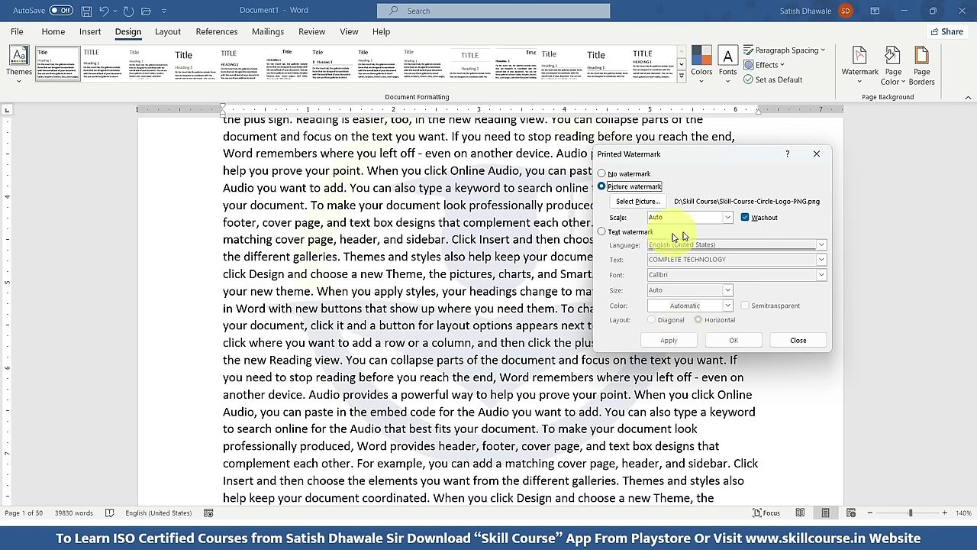
- Try 100%, 50%, Auto and 25 watermark scales, settling on 10%, and close the dialog
{"action": "left_click", "coordinate": [717, 219]}
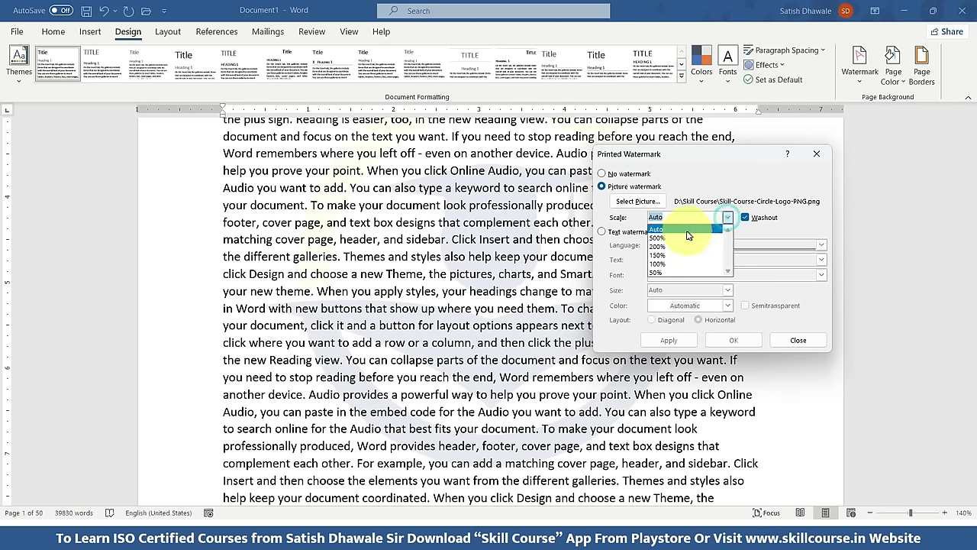
{"action": "left_click", "coordinate": [664, 265]}
{"action": "left_click", "coordinate": [680, 347]}
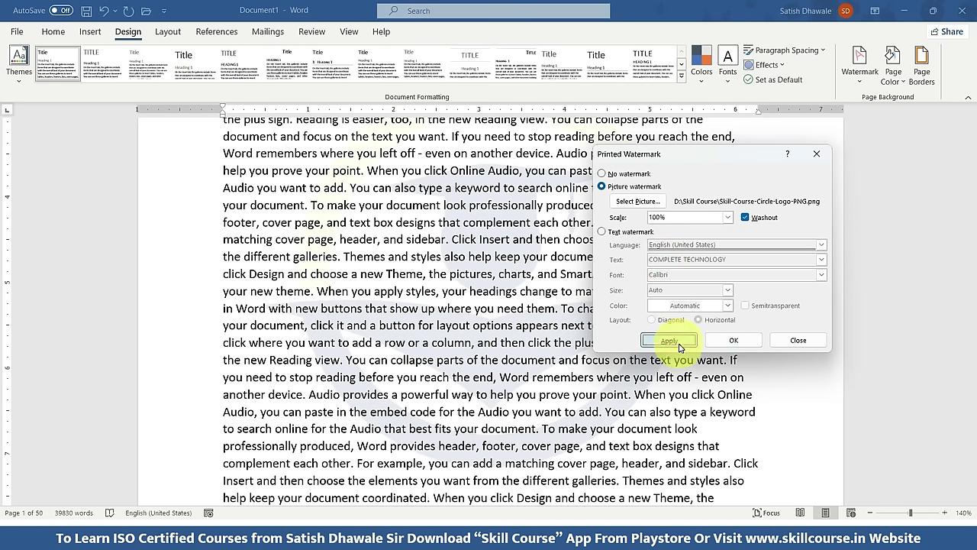
{"action": "left_click", "coordinate": [722, 218]}
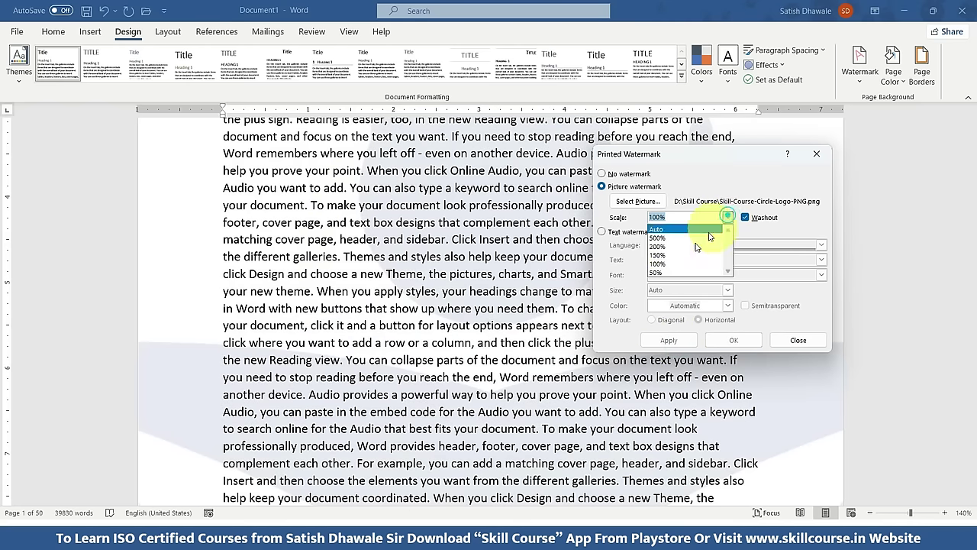
{"action": "left_click", "coordinate": [664, 265]}
{"action": "left_click", "coordinate": [669, 340]}
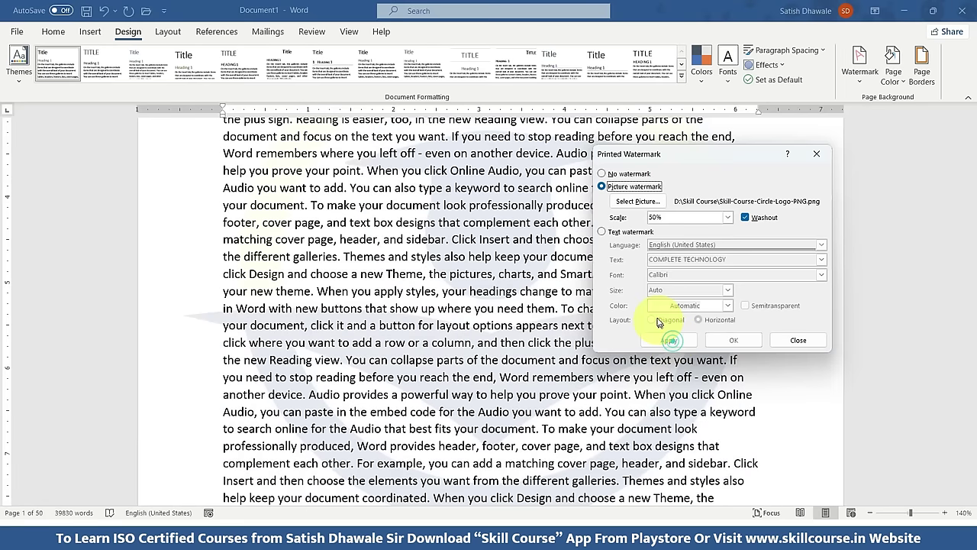
{"action": "left_click", "coordinate": [726, 218]}
{"action": "left_click", "coordinate": [661, 229]}
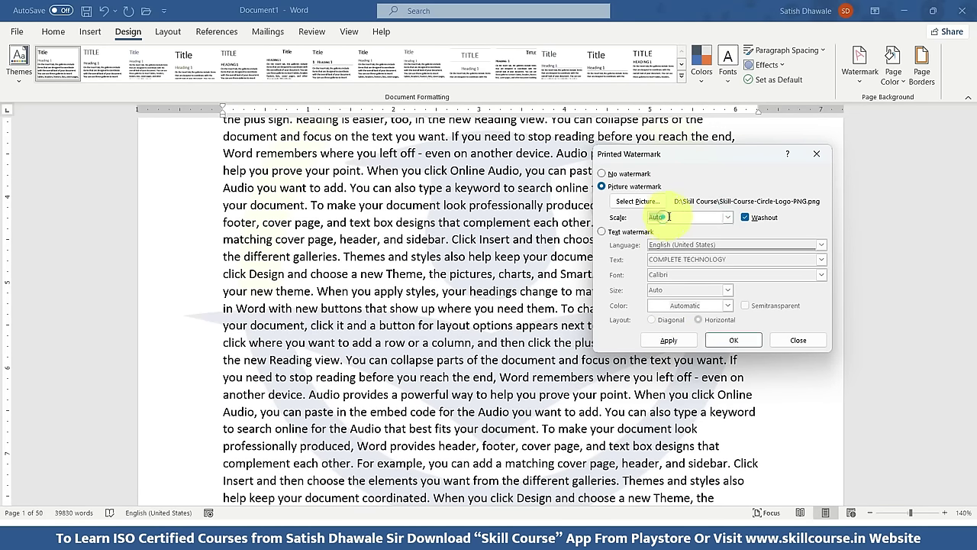
{"action": "left_click", "coordinate": [643, 217]}
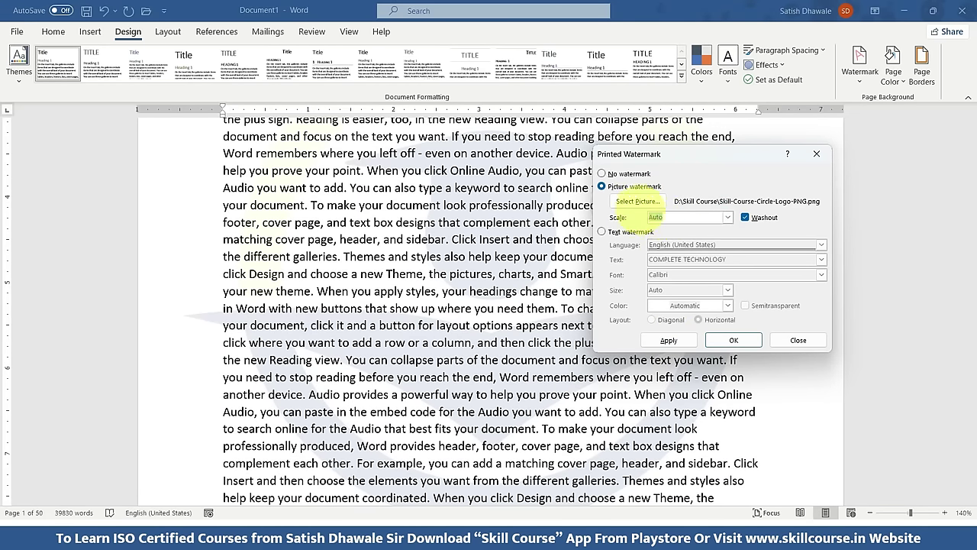
{"action": "left_click", "coordinate": [669, 339]}
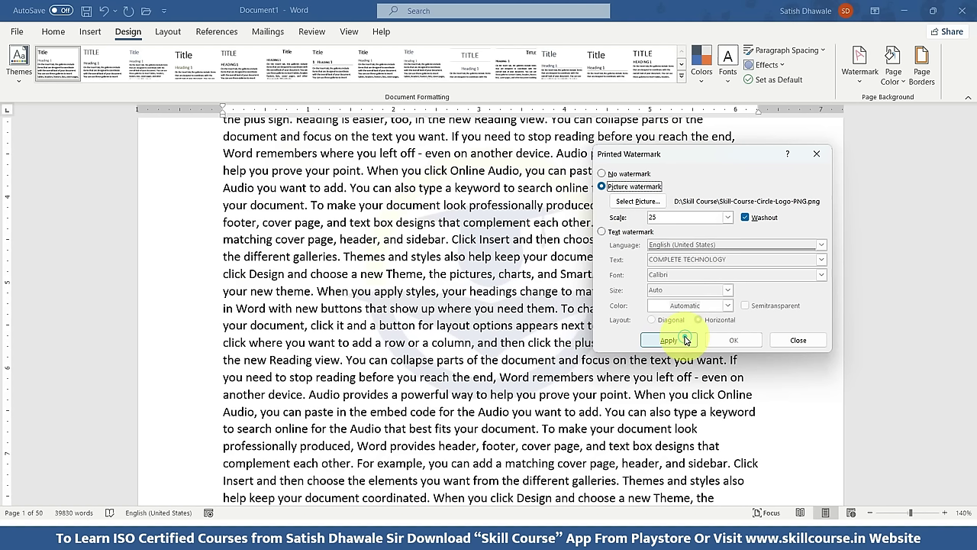
{"action": "left_click", "coordinate": [645, 216]}
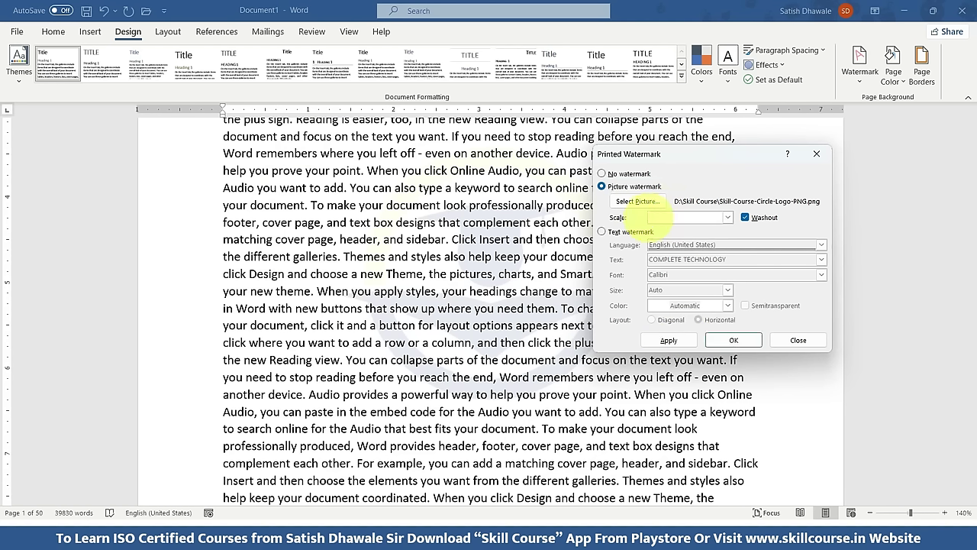
{"action": "left_click", "coordinate": [669, 339]}
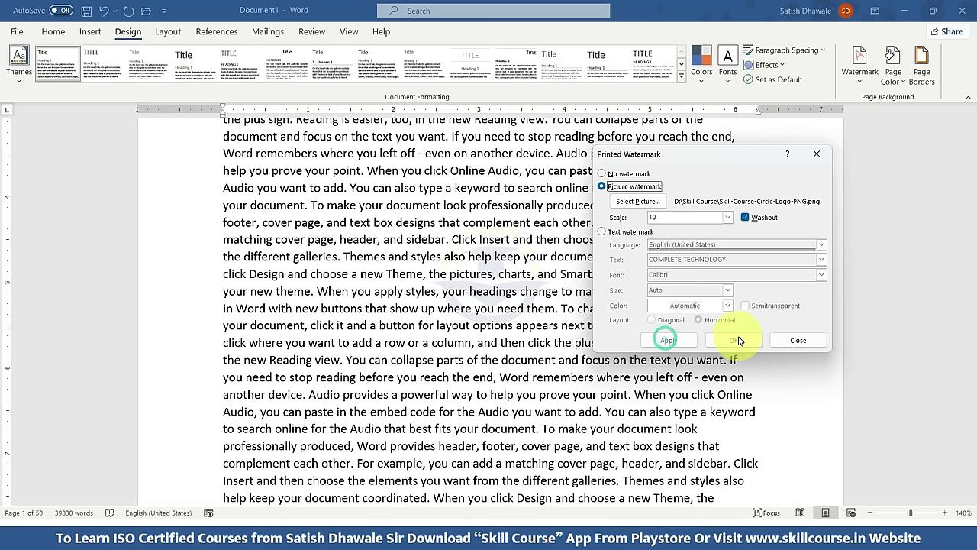
{"action": "left_click", "coordinate": [794, 340]}
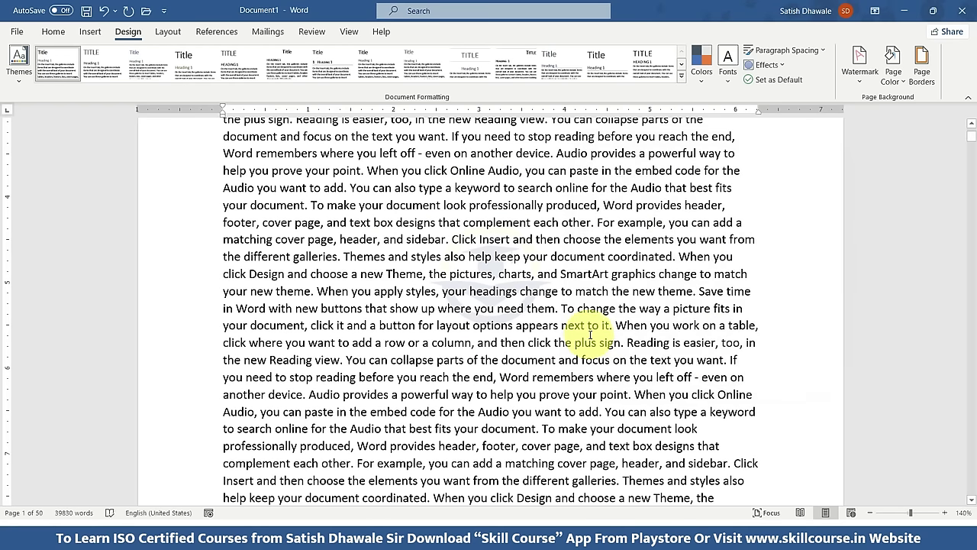
- Preview the logo watermark, apply it with washout off, and preview again
{"action": "key", "text": "ctrl+p"}
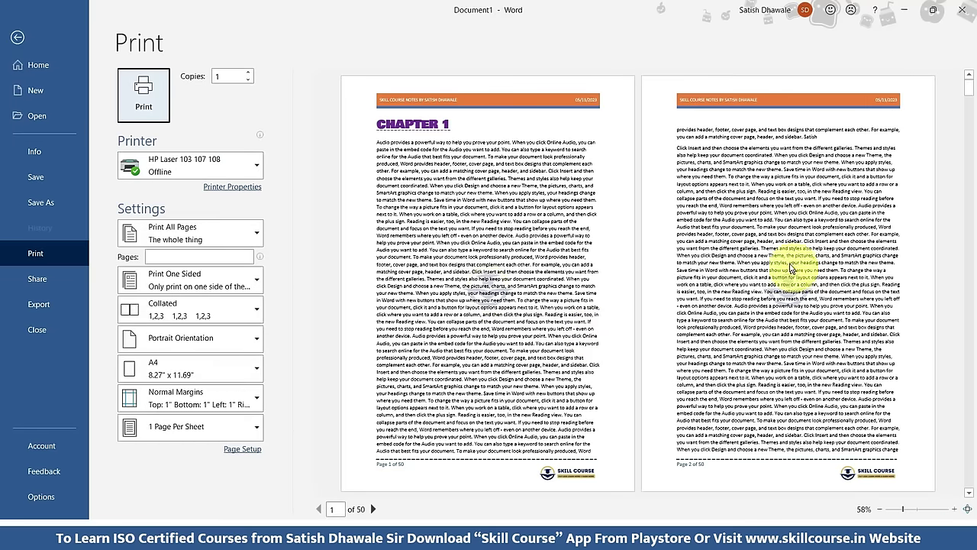
{"action": "key", "text": "Escape"}
{"action": "scroll", "coordinate": [563, 326], "scroll_direction": "down", "scroll_amount": 5}
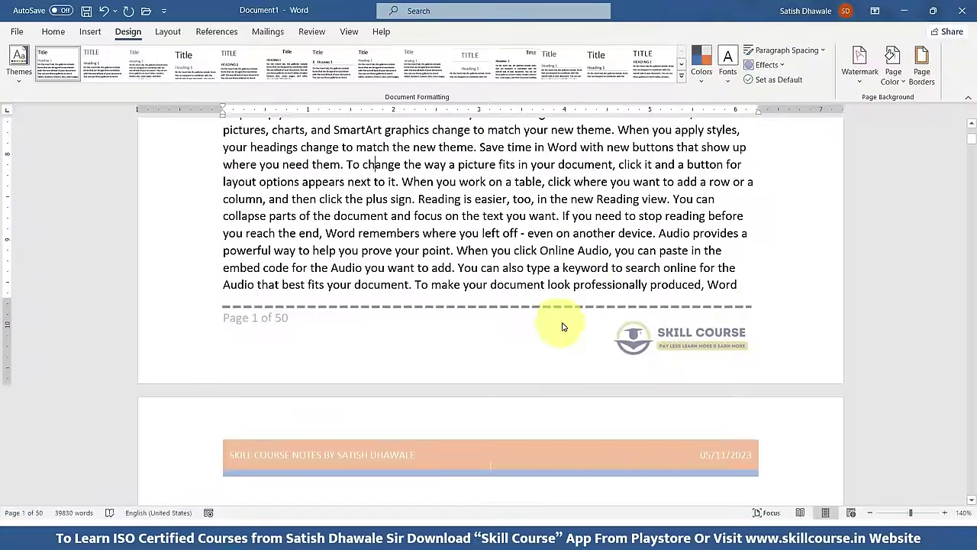
{"action": "scroll", "coordinate": [568, 325], "scroll_direction": "up", "scroll_amount": 10}
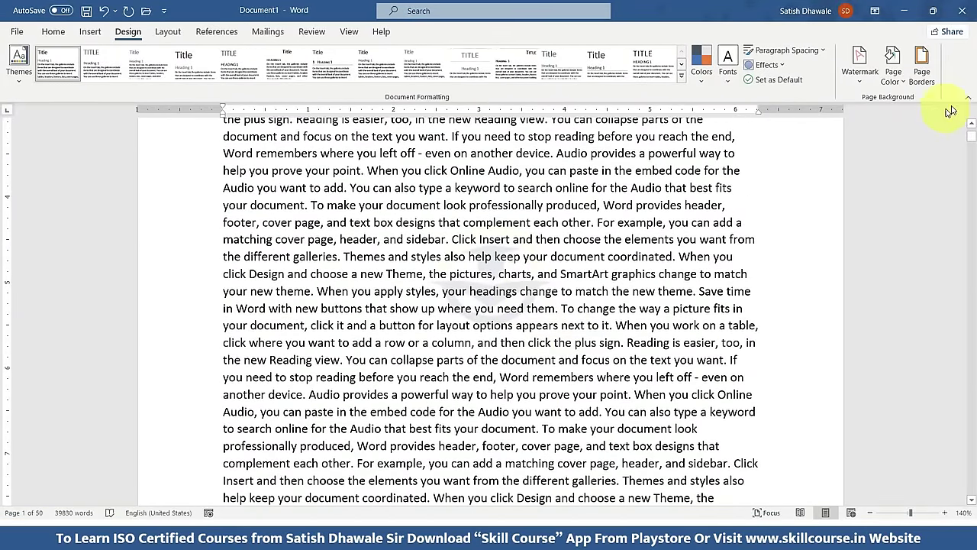
{"action": "left_click", "coordinate": [860, 65]}
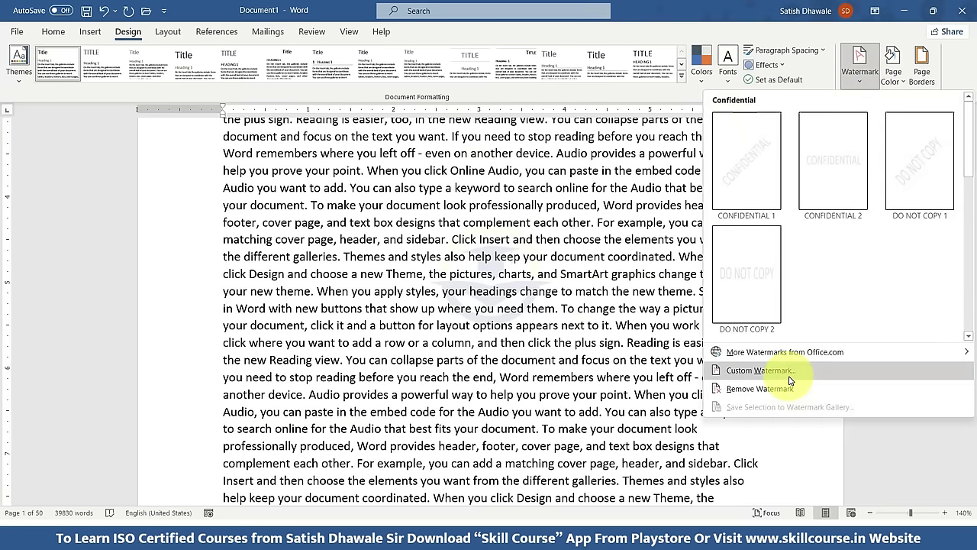
{"action": "left_click", "coordinate": [790, 379]}
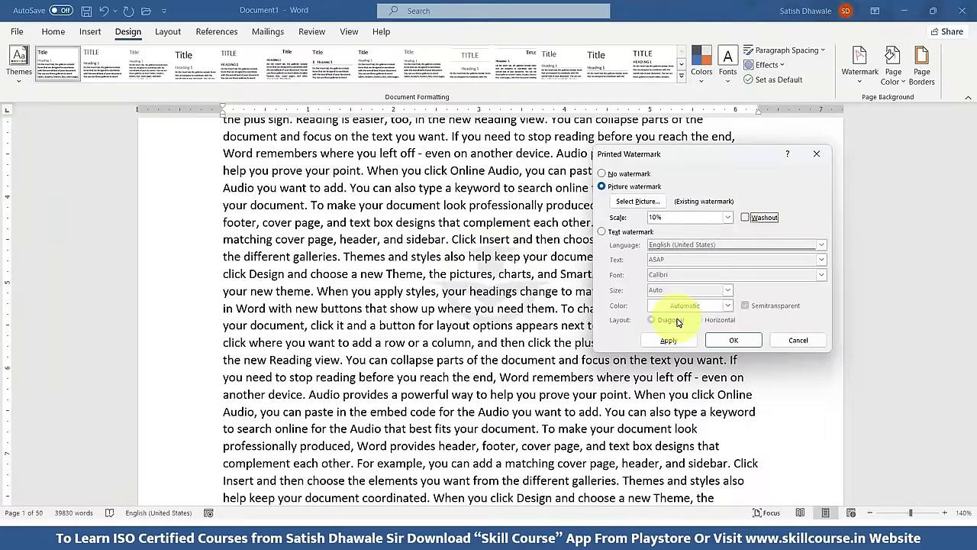
{"action": "left_click", "coordinate": [669, 340]}
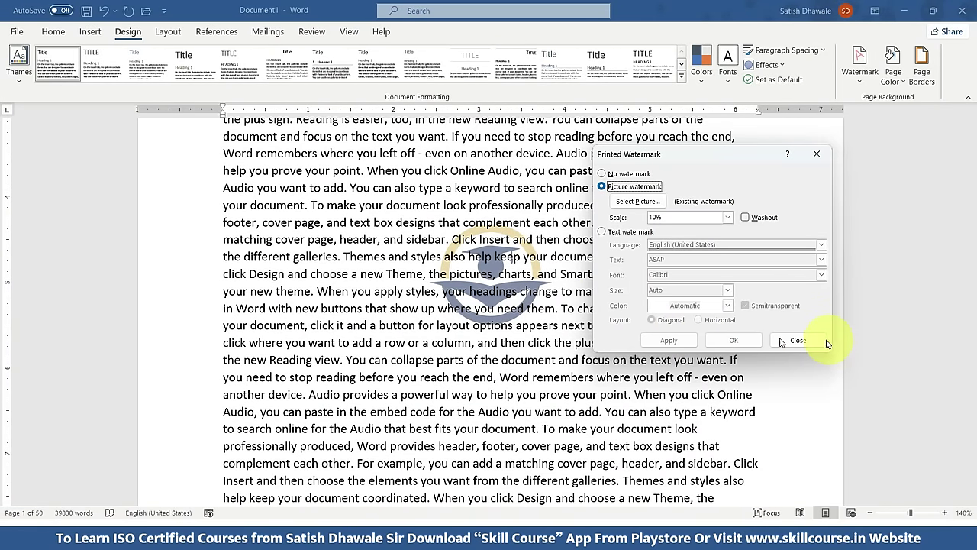
{"action": "left_click", "coordinate": [797, 340]}
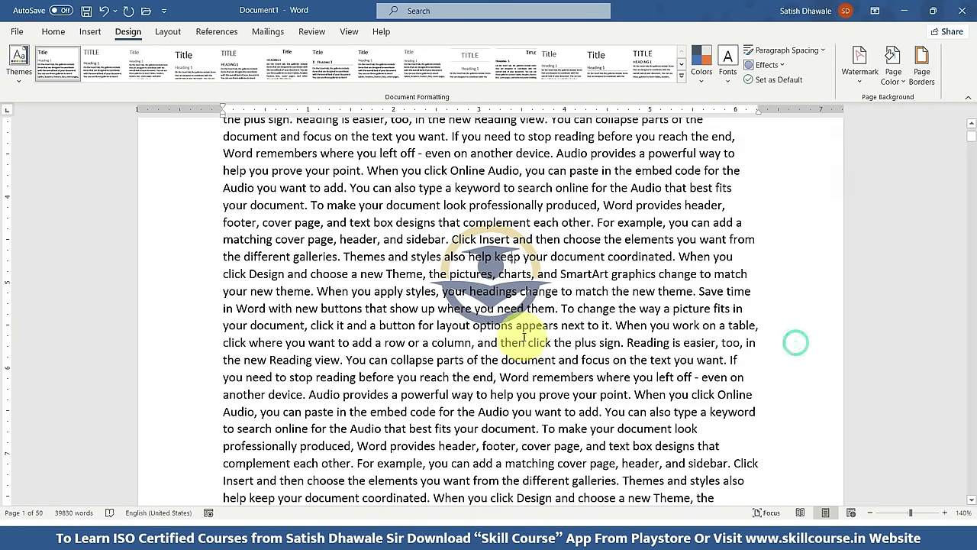
{"action": "key", "text": "ctrl+p"}
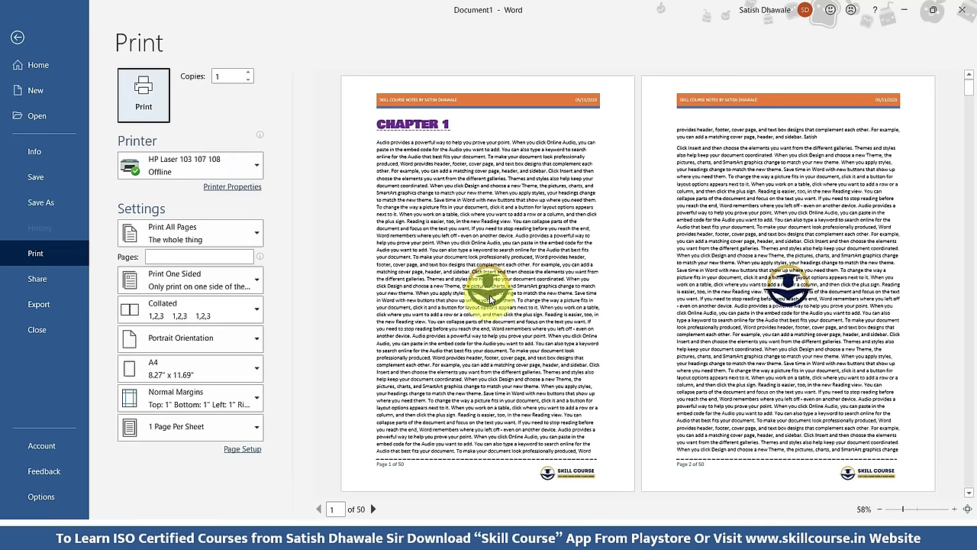
{"action": "key", "text": "Escape"}
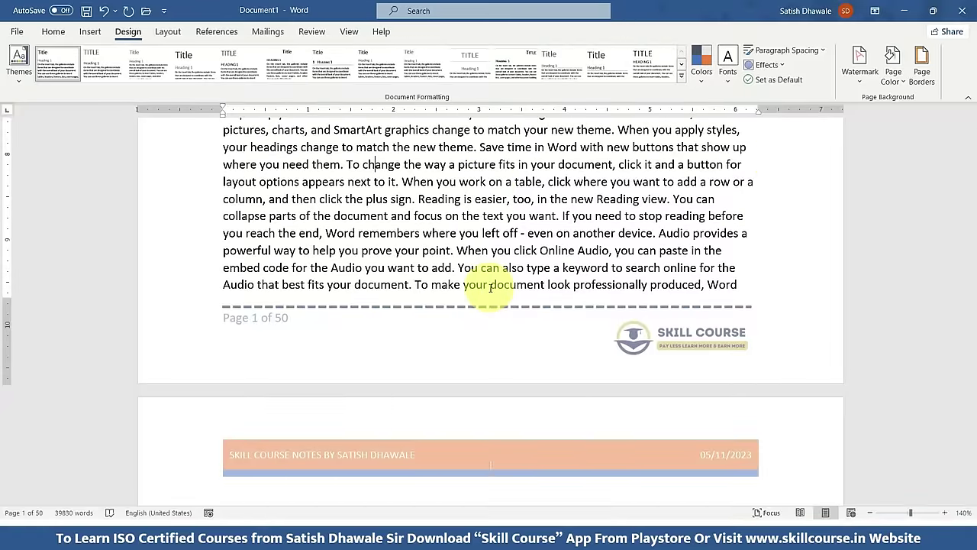
- Turn Washout back on for the 10% logo watermark, apply it, and close the dialog
{"action": "left_click", "coordinate": [861, 75]}
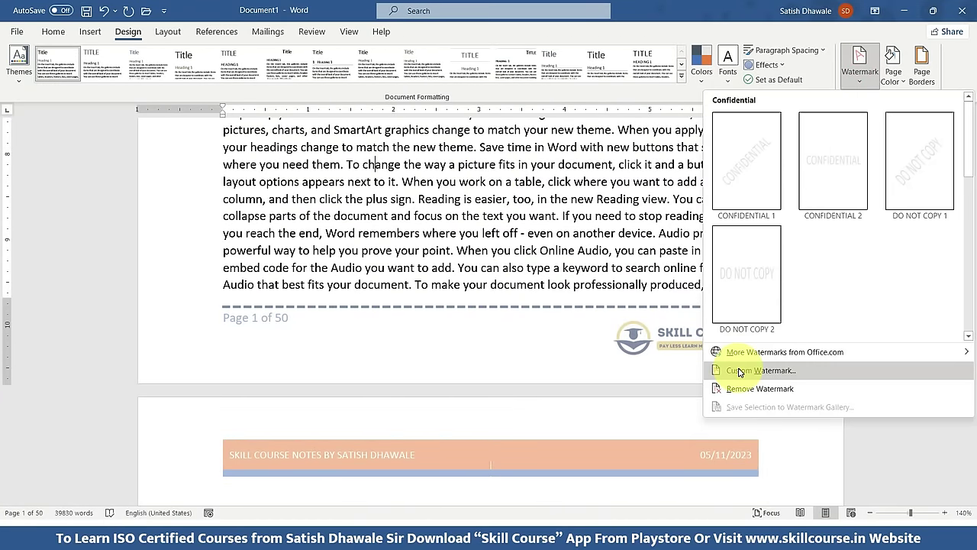
{"action": "left_click", "coordinate": [744, 370]}
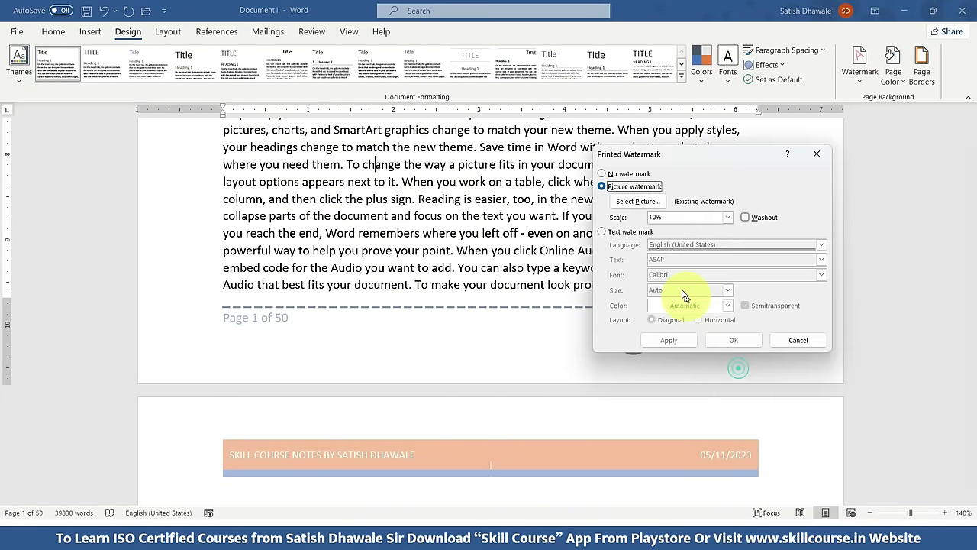
{"action": "left_click", "coordinate": [746, 218]}
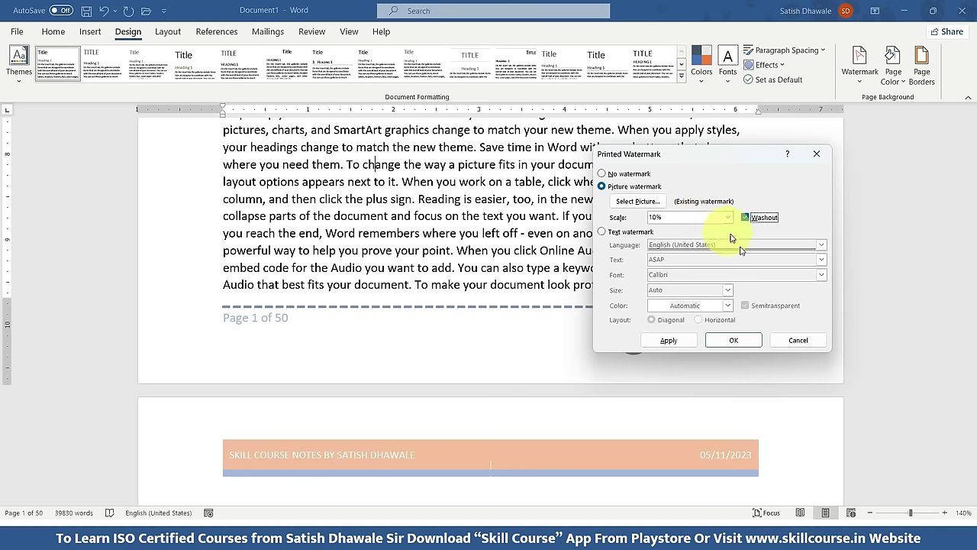
{"action": "left_click", "coordinate": [682, 340]}
{"action": "left_click", "coordinate": [798, 340]}
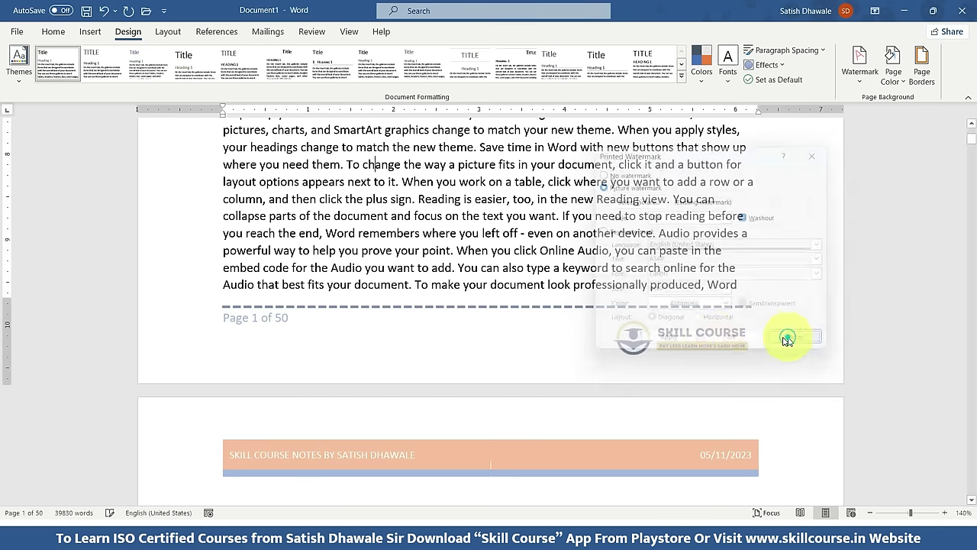
{"action": "scroll", "coordinate": [706, 334], "scroll_direction": "up", "scroll_amount": 4}
{"action": "scroll", "coordinate": [706, 328], "scroll_direction": "up", "scroll_amount": 4}
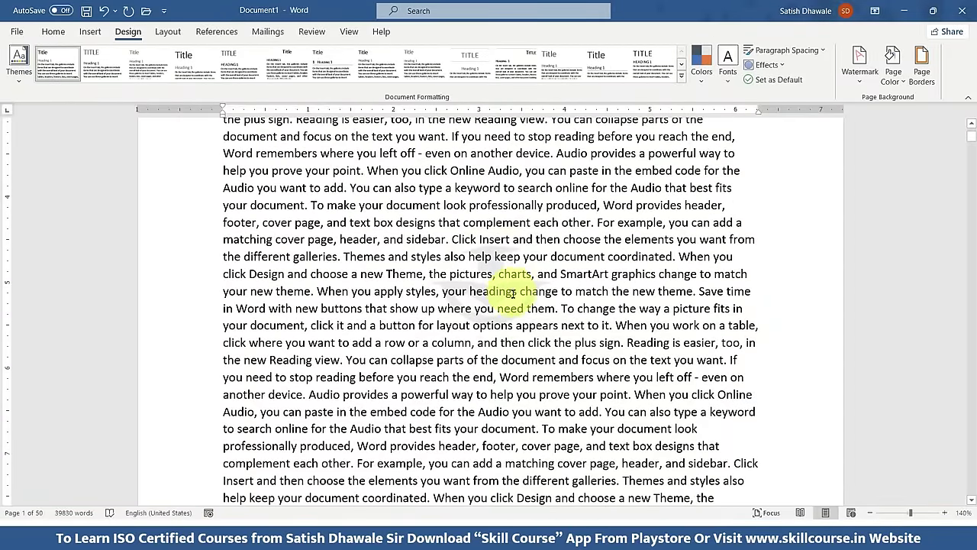
- Add a period after "add" in the first paragraph under CHAPTER 1
{"action": "scroll", "coordinate": [519, 306], "scroll_direction": "up", "scroll_amount": 6}
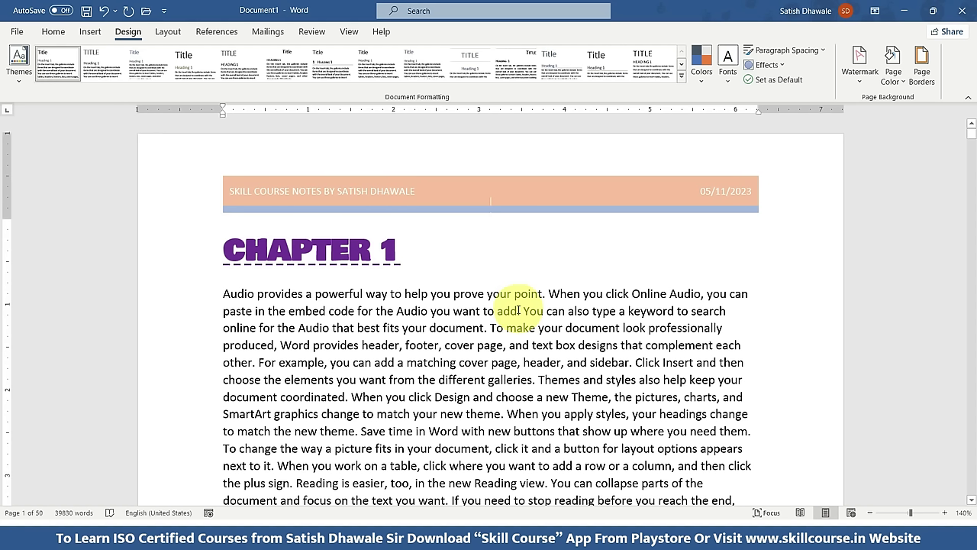
{"action": "left_click", "coordinate": [521, 311]}
{"action": "type", "text": "."}
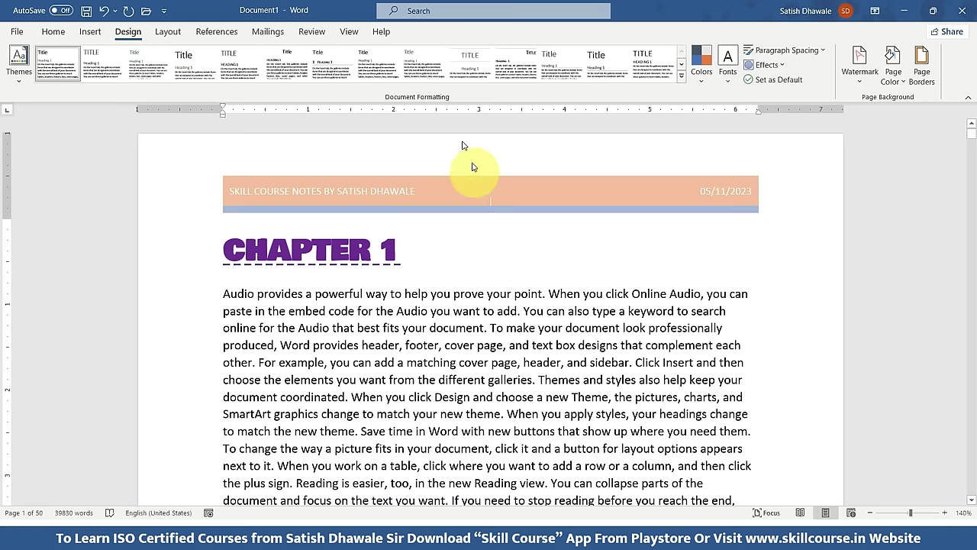
{"action": "left_click", "coordinate": [98, 35]}
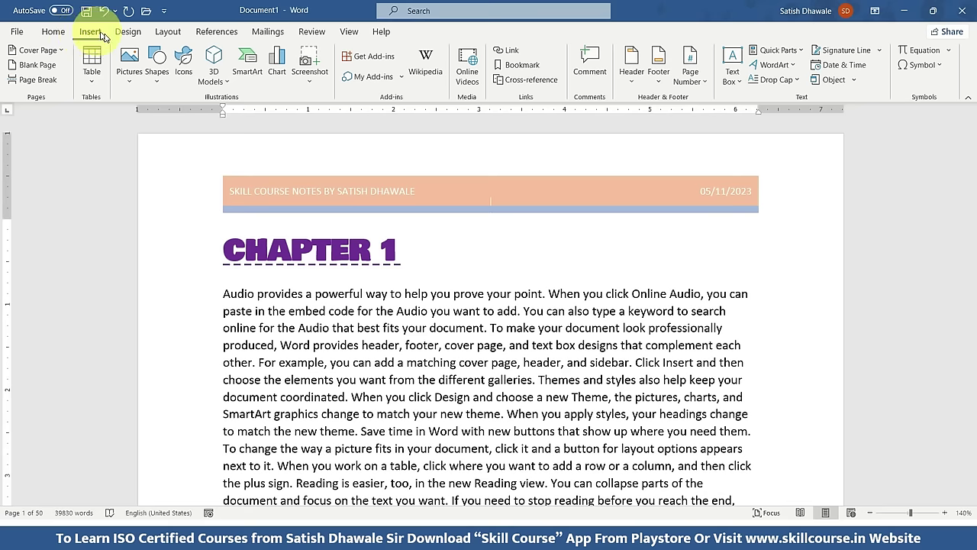
- Insert the YouTube awards photo from drive D right after "Reading view."
{"action": "left_click", "coordinate": [131, 76]}
{"action": "left_click", "coordinate": [332, 340]}
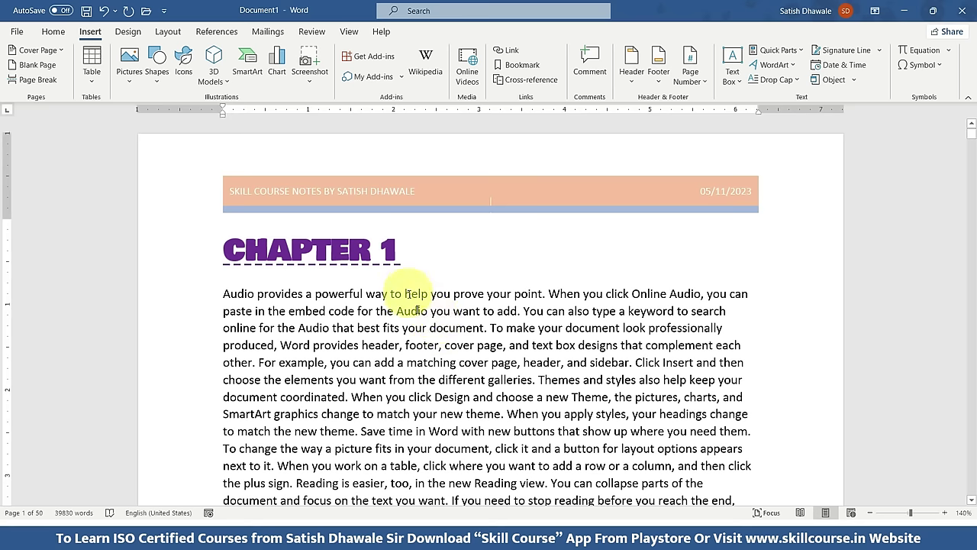
{"action": "scroll", "coordinate": [587, 375], "scroll_direction": "down", "scroll_amount": 4}
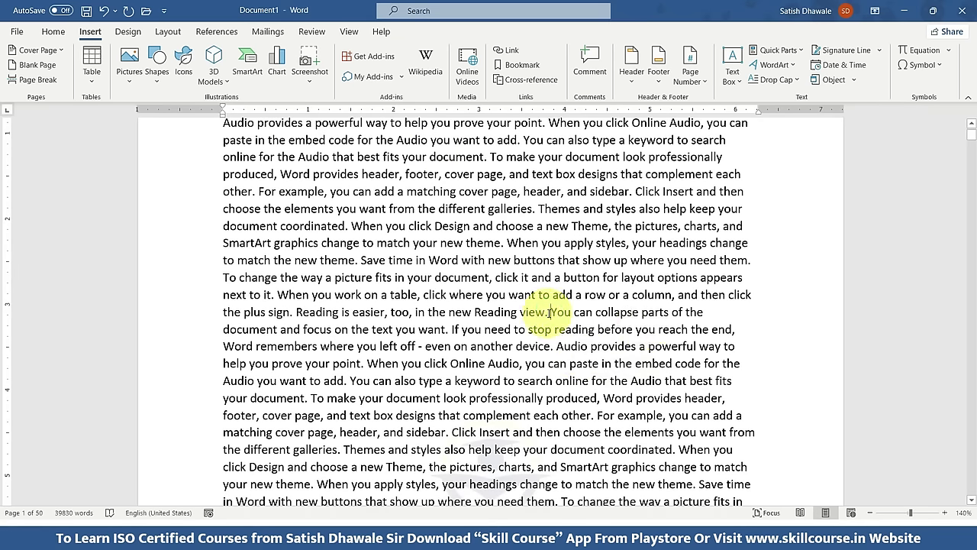
{"action": "left_click", "coordinate": [548, 312]}
{"action": "left_click", "coordinate": [129, 65]}
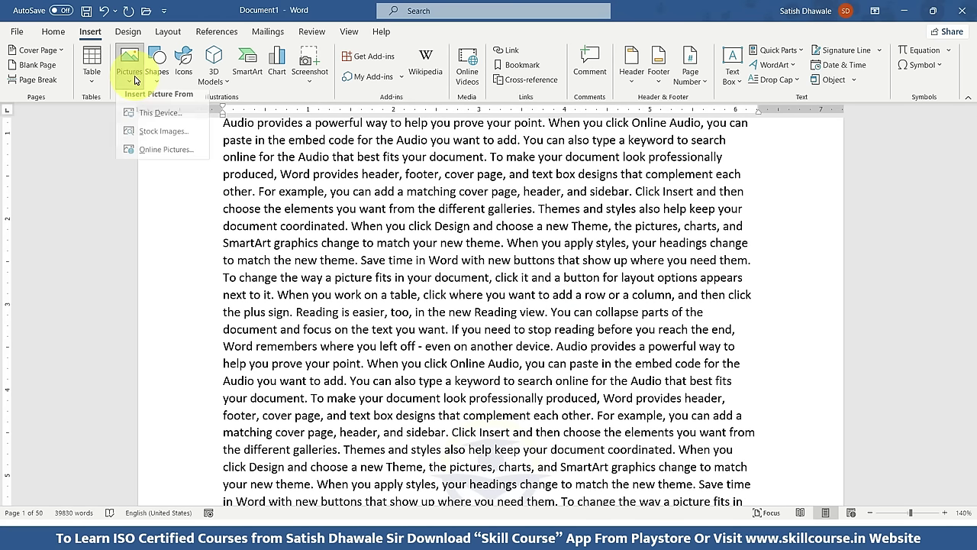
{"action": "left_click", "coordinate": [158, 124]}
{"action": "scroll", "coordinate": [316, 187], "scroll_direction": "down", "scroll_amount": 5}
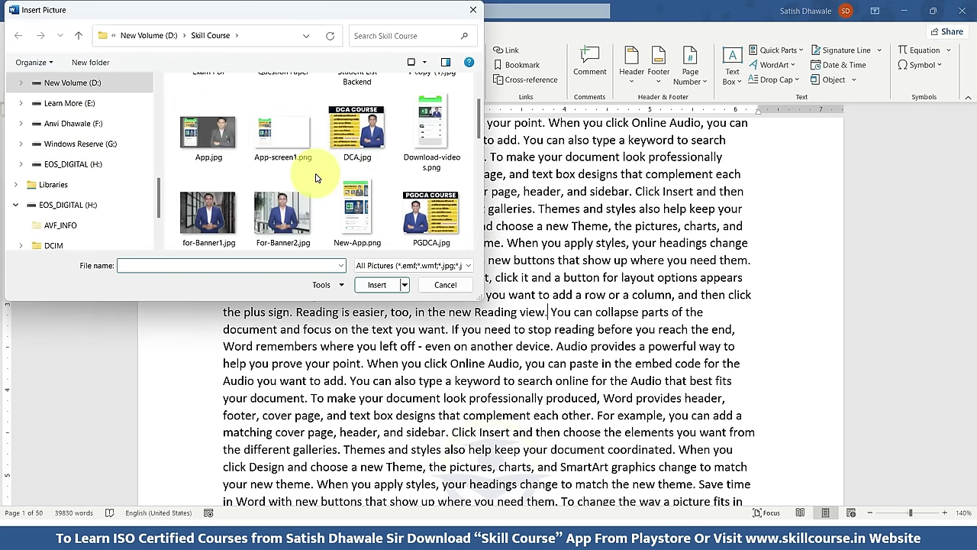
{"action": "scroll", "coordinate": [316, 186], "scroll_direction": "down", "scroll_amount": 1}
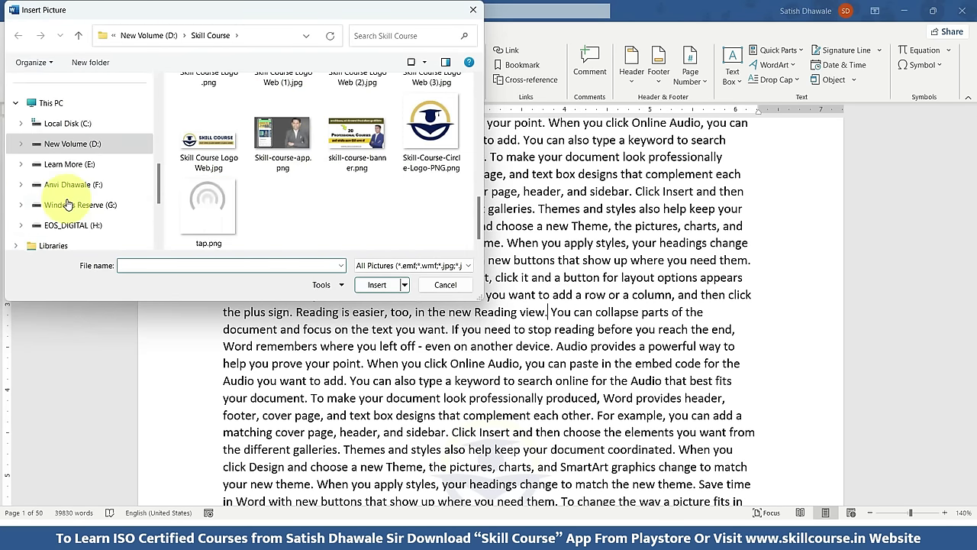
{"action": "scroll", "coordinate": [80, 172], "scroll_direction": "up", "scroll_amount": 1}
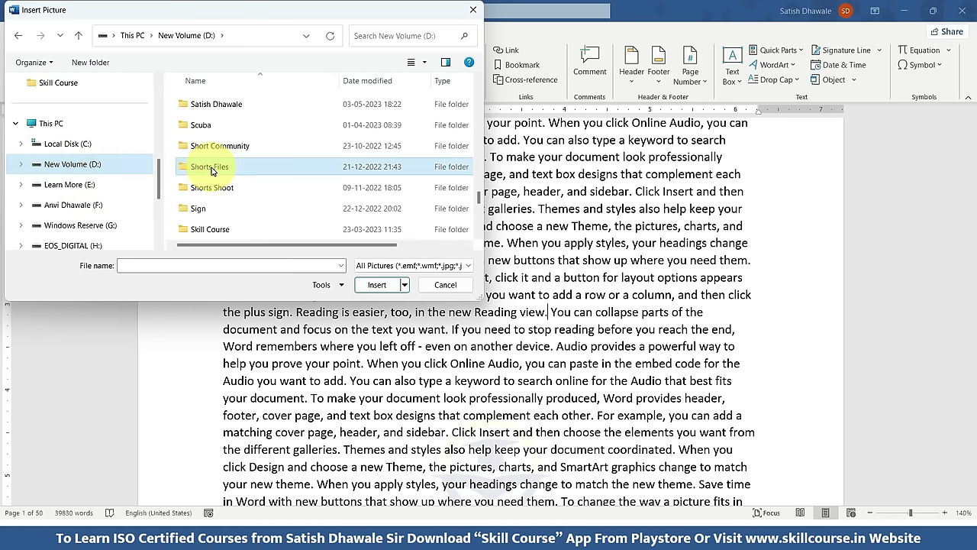
{"action": "double_click", "coordinate": [213, 105]}
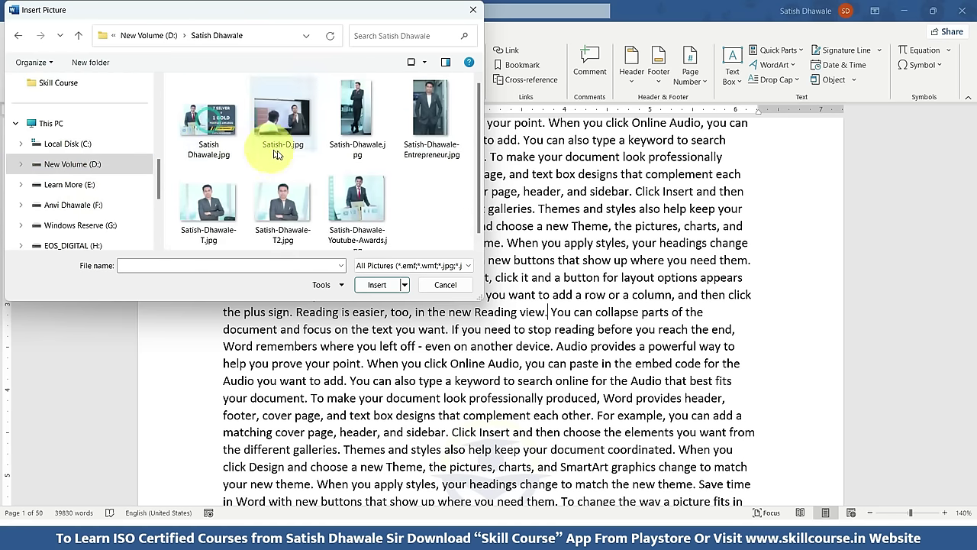
{"action": "left_click", "coordinate": [359, 202]}
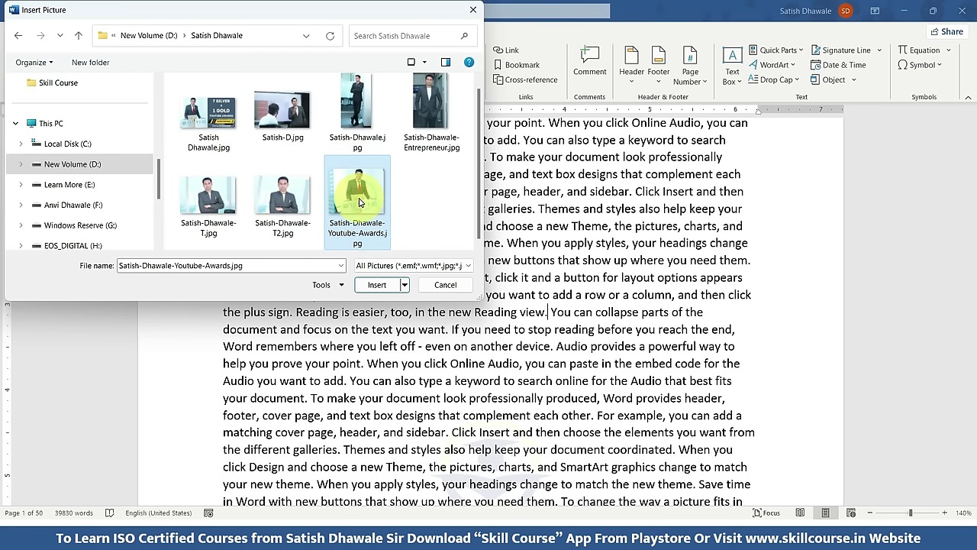
{"action": "left_click", "coordinate": [375, 285]}
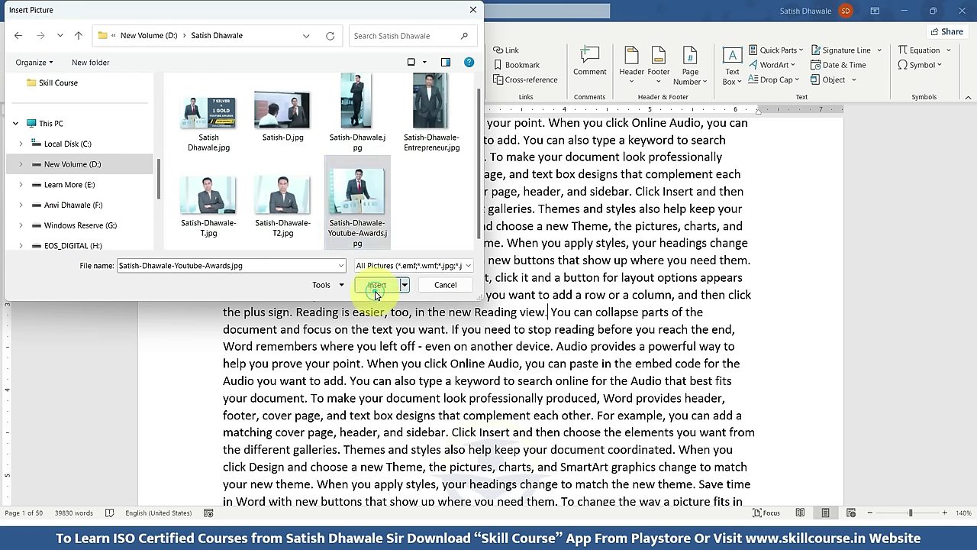
- Shrink the awards photo proportionally to about 1.82" × 2.24" using its corner handle
{"action": "scroll", "coordinate": [376, 292], "scroll_direction": "down", "scroll_amount": 2}
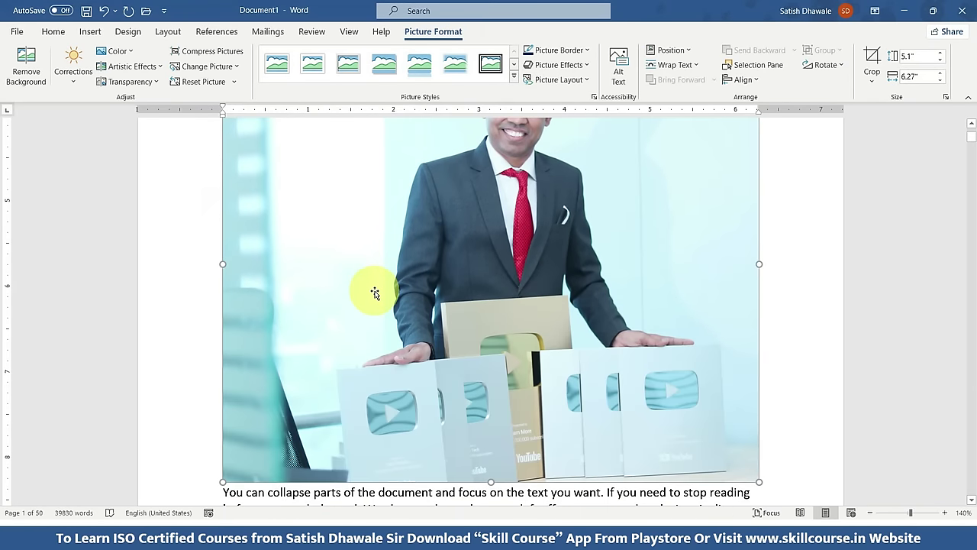
{"action": "scroll", "coordinate": [375, 292], "scroll_direction": "up", "scroll_amount": 3}
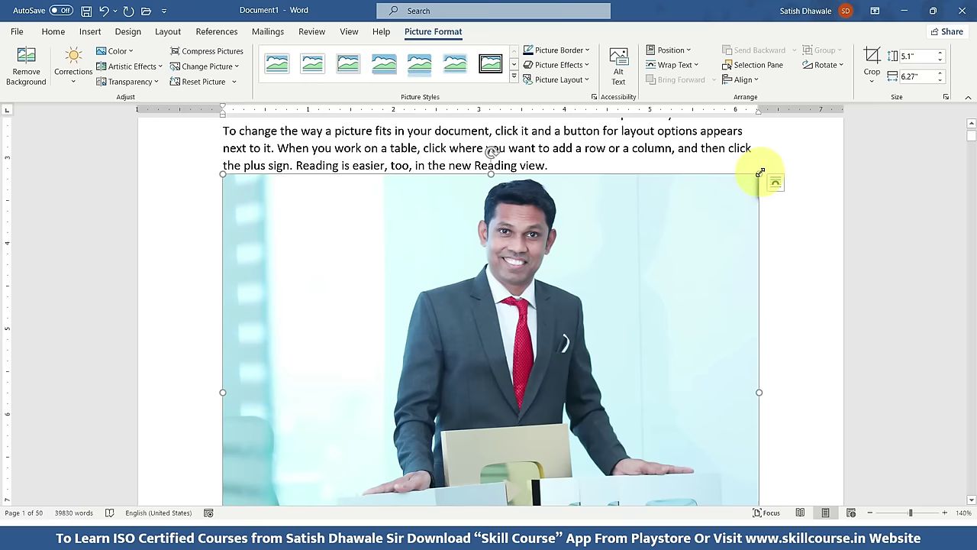
{"action": "left_click_drag", "start_coordinate": [760, 173], "coordinate": [422, 337]}
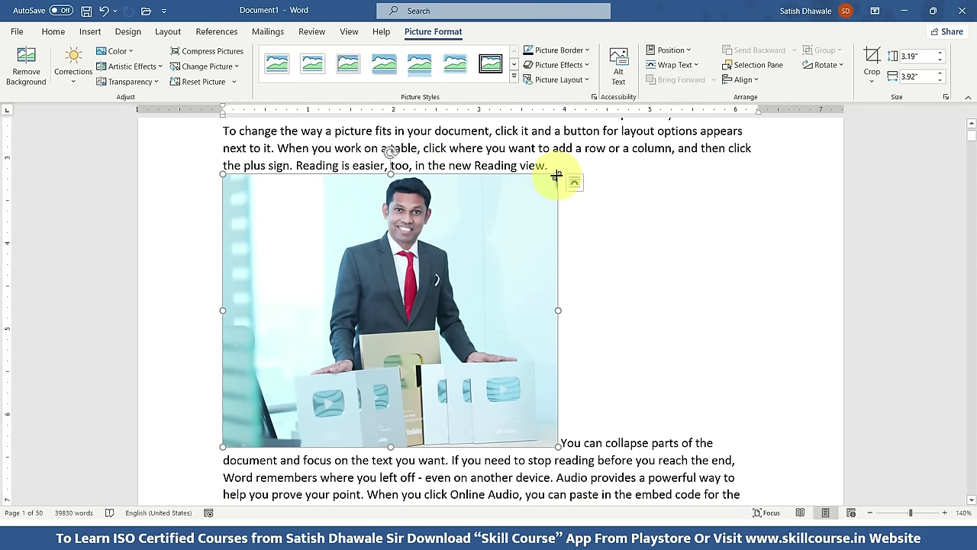
{"action": "left_click_drag", "start_coordinate": [556, 177], "coordinate": [456, 258]}
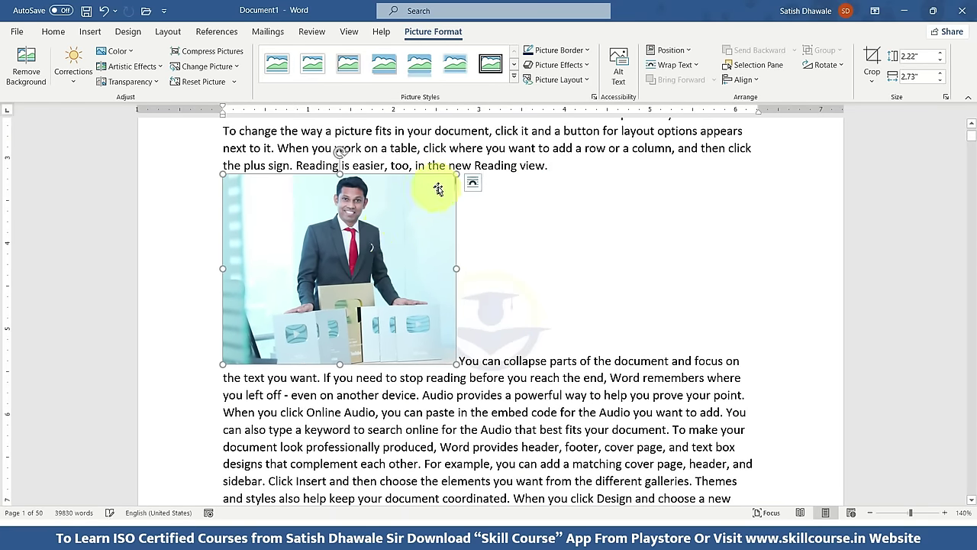
{"action": "left_click_drag", "start_coordinate": [454, 174], "coordinate": [415, 206]}
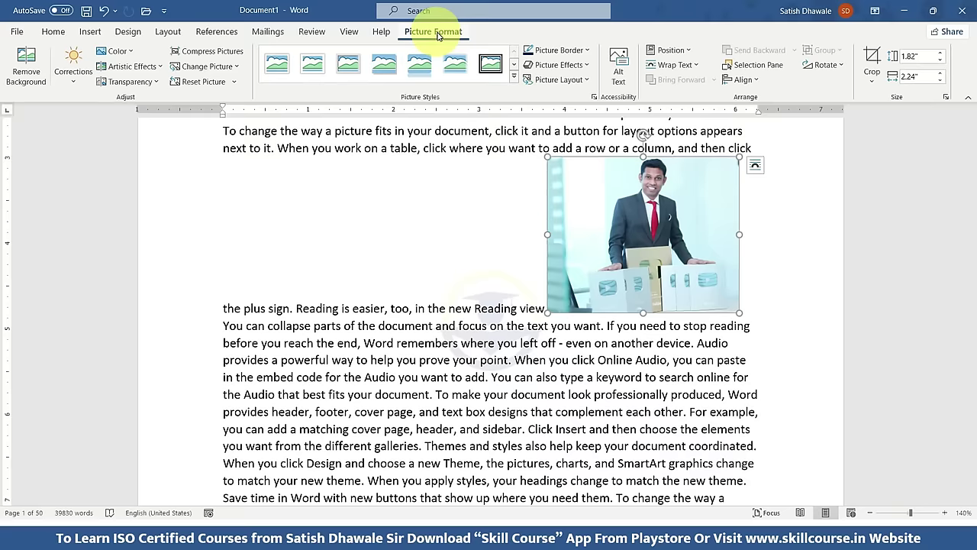
- Give the awards photo Square text wrapping and move it to the paragraph's top right
{"action": "left_click", "coordinate": [692, 68]}
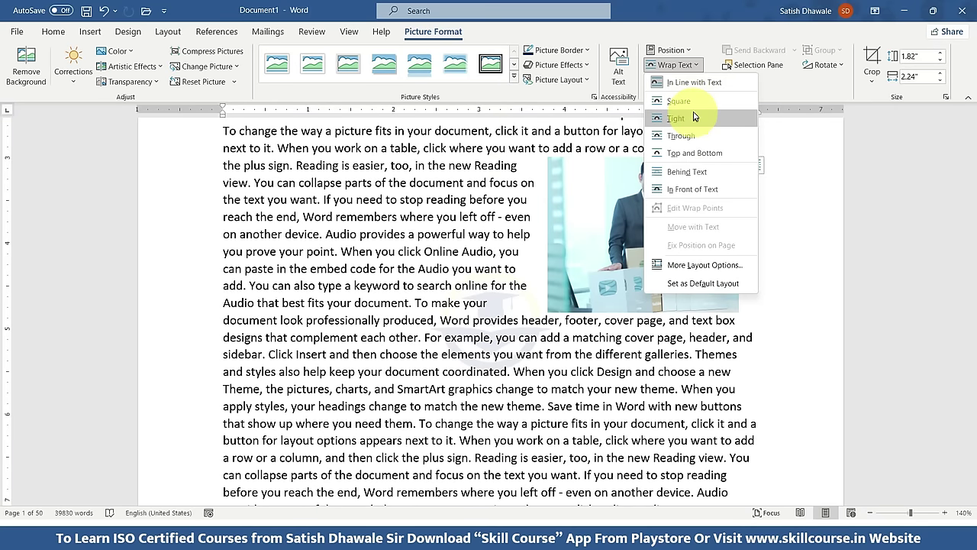
{"action": "left_click", "coordinate": [694, 102]}
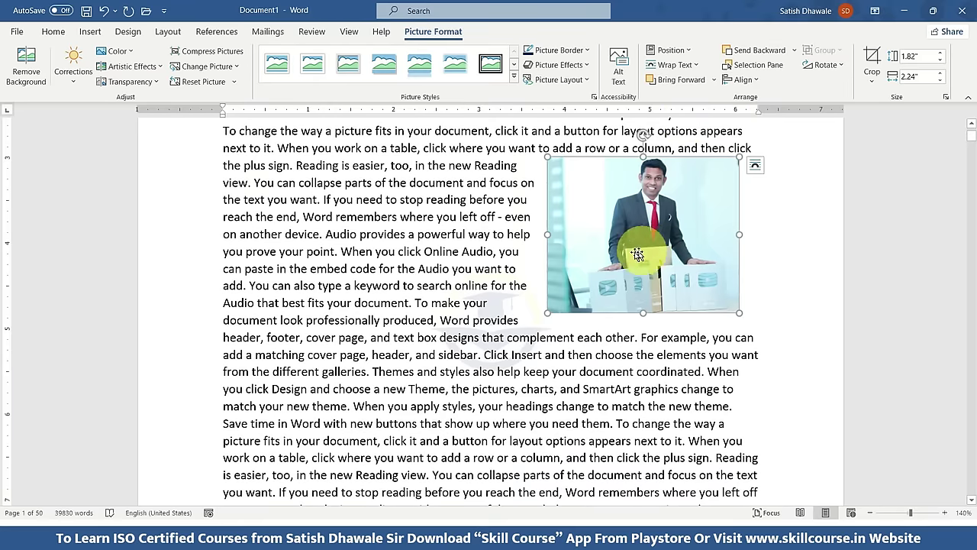
{"action": "left_click_drag", "start_coordinate": [654, 251], "coordinate": [607, 252]}
- Insert a standing portrait photo from this computer below the awards photo
{"action": "left_click", "coordinate": [510, 336]}
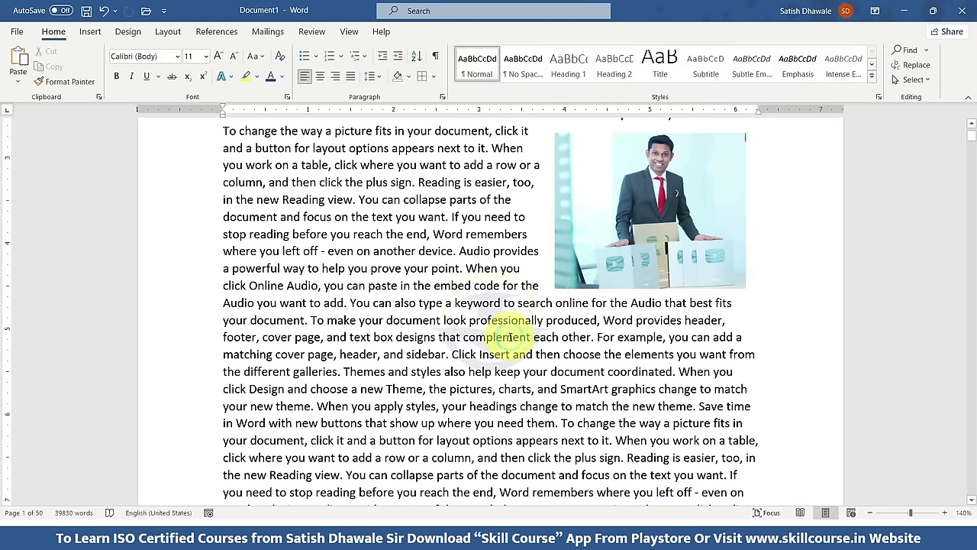
{"action": "left_click", "coordinate": [91, 31]}
{"action": "left_click", "coordinate": [156, 66]}
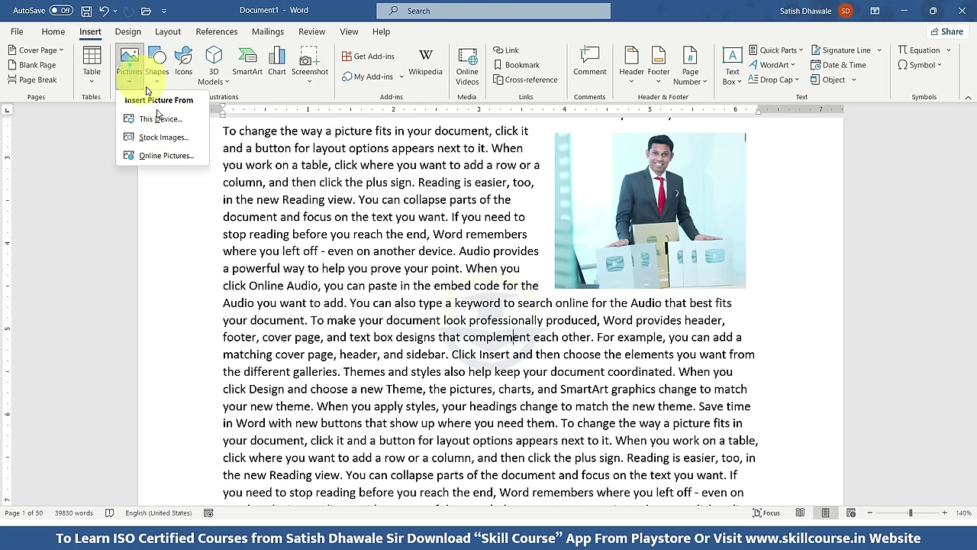
{"action": "left_click", "coordinate": [173, 118]}
{"action": "left_click", "coordinate": [432, 122]}
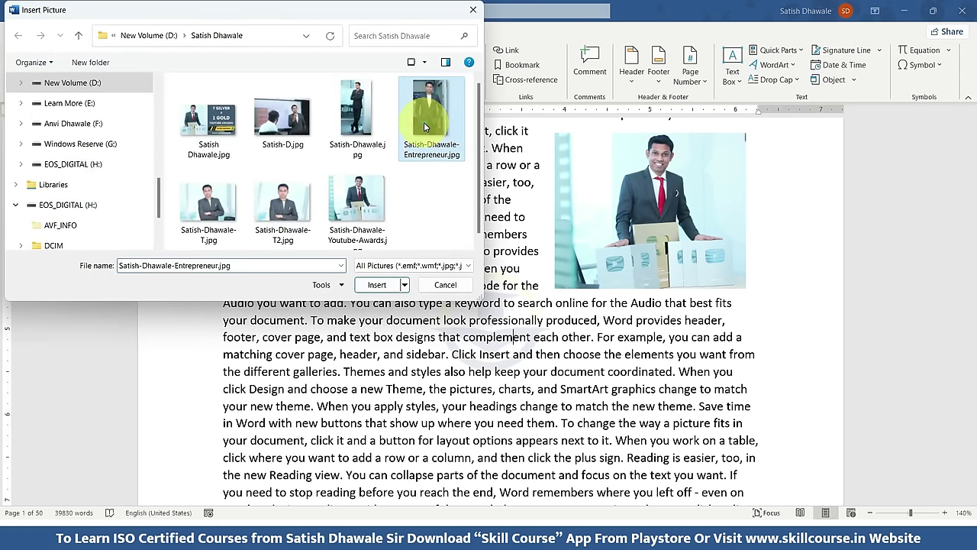
{"action": "left_click", "coordinate": [364, 119]}
{"action": "left_click", "coordinate": [377, 284]}
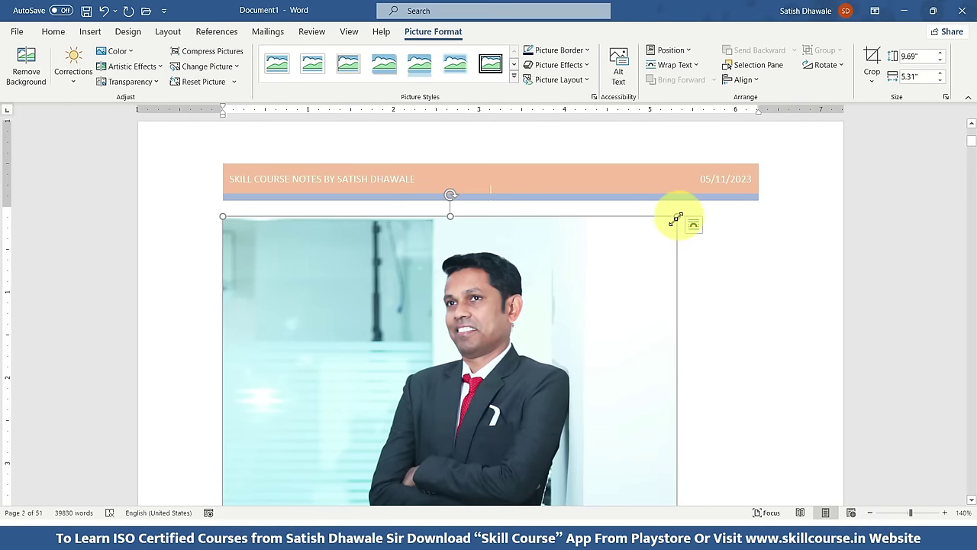
- Lower the portrait's height step by step to about 5 by 2.8 inches
{"action": "left_click_drag", "start_coordinate": [676, 219], "coordinate": [534, 359]}
{"action": "scroll", "coordinate": [481, 290], "scroll_direction": "down", "scroll_amount": 2}
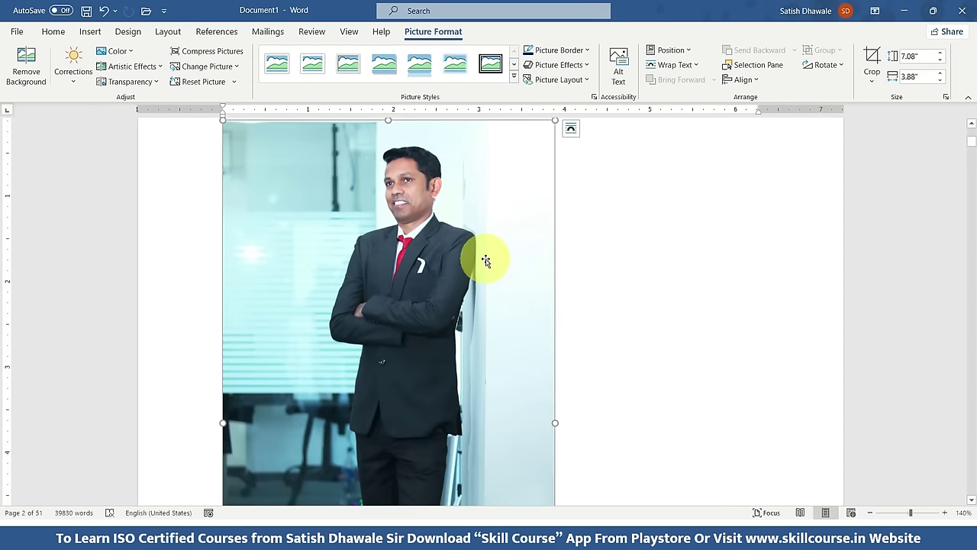
{"action": "left_click", "coordinate": [432, 34]}
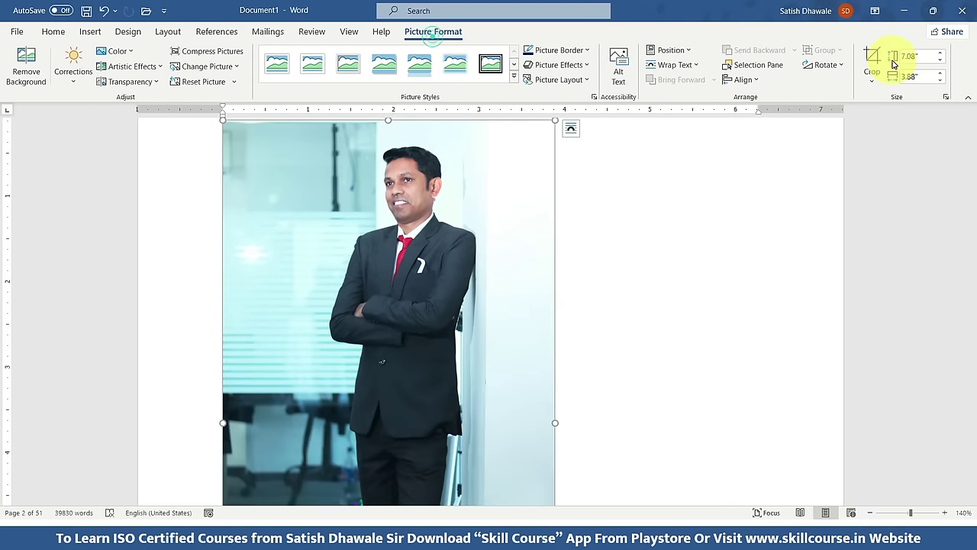
{"action": "left_click", "coordinate": [942, 61]}
{"action": "left_click", "coordinate": [942, 61]}
{"action": "left_click", "coordinate": [941, 61]}
{"action": "left_click", "coordinate": [942, 62]}
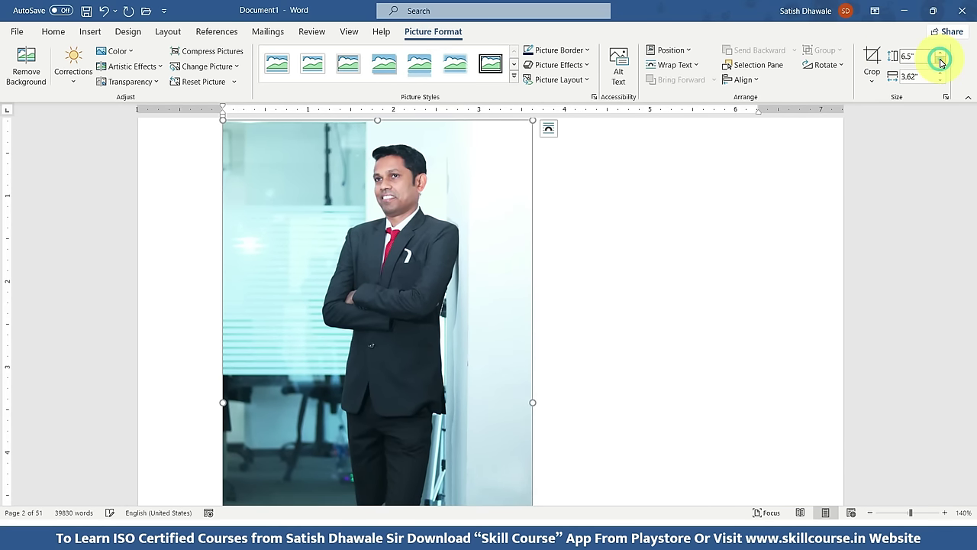
{"action": "left_click", "coordinate": [942, 61]}
{"action": "left_click", "coordinate": [941, 61]}
{"action": "left_click", "coordinate": [941, 61]}
{"action": "left_click", "coordinate": [941, 61]}
{"action": "left_click", "coordinate": [942, 62]}
{"action": "left_click", "coordinate": [941, 61]}
{"action": "left_click", "coordinate": [942, 61]}
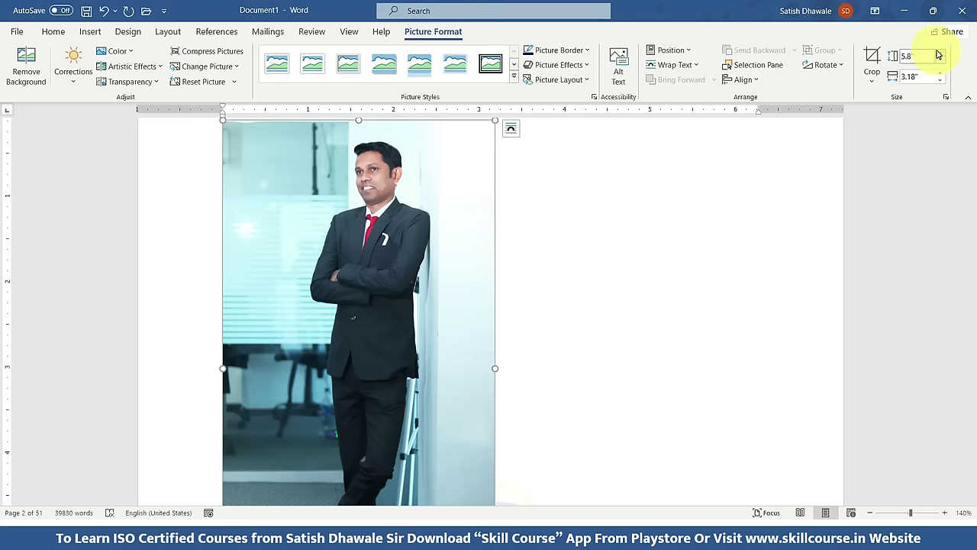
{"action": "left_click", "coordinate": [941, 61]}
{"action": "left_click", "coordinate": [941, 61]}
{"action": "left_click", "coordinate": [941, 61]}
{"action": "left_click", "coordinate": [942, 61]}
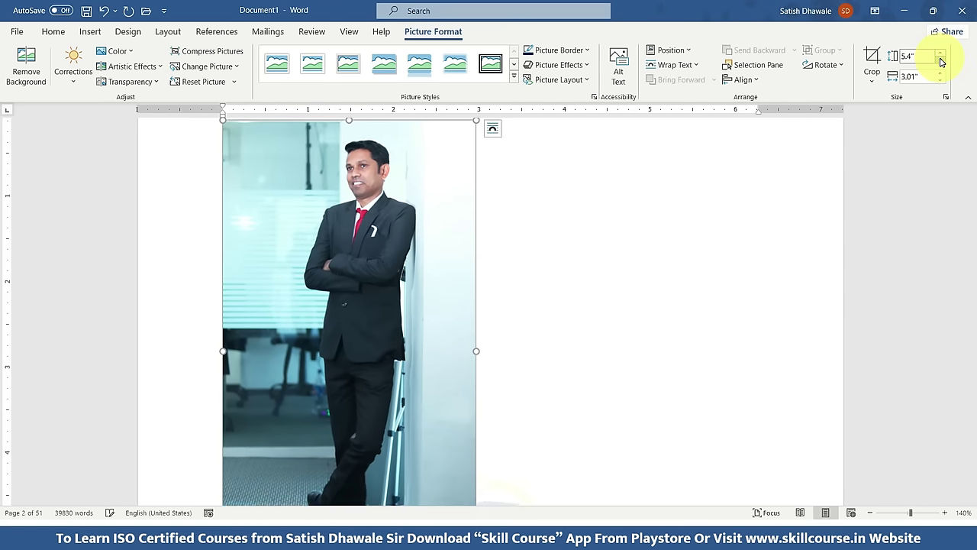
{"action": "left_click", "coordinate": [941, 61]}
{"action": "left_click", "coordinate": [942, 61]}
{"action": "left_click", "coordinate": [942, 61]}
{"action": "left_click", "coordinate": [941, 61]}
{"action": "left_click", "coordinate": [942, 61]}
{"action": "left_click", "coordinate": [941, 61]}
{"action": "left_click", "coordinate": [941, 62]}
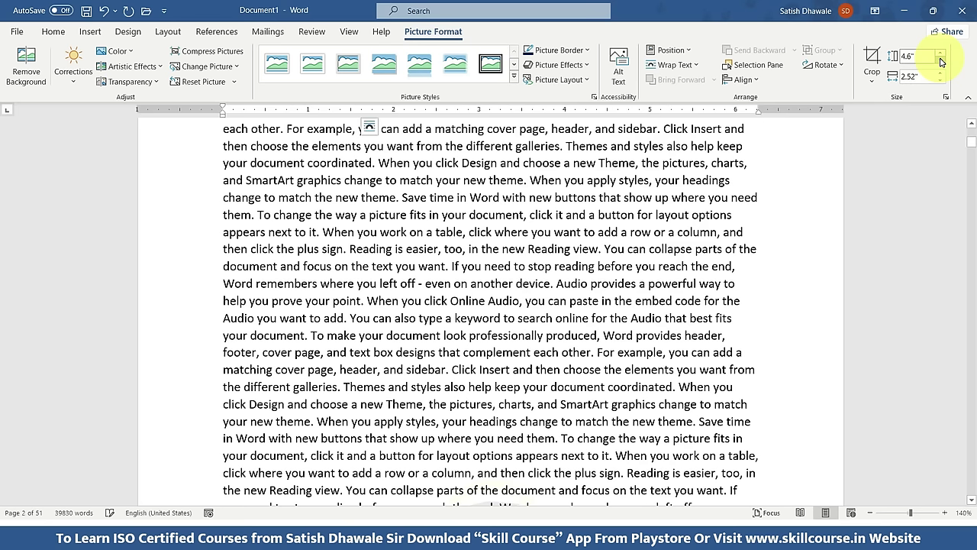
{"action": "left_click", "coordinate": [942, 61]}
- Shrink the portrait further to 3.66" by 2.01" from a corner
{"action": "scroll", "coordinate": [668, 248], "scroll_direction": "up", "scroll_amount": 4}
{"action": "scroll", "coordinate": [668, 248], "scroll_direction": "up", "scroll_amount": 5}
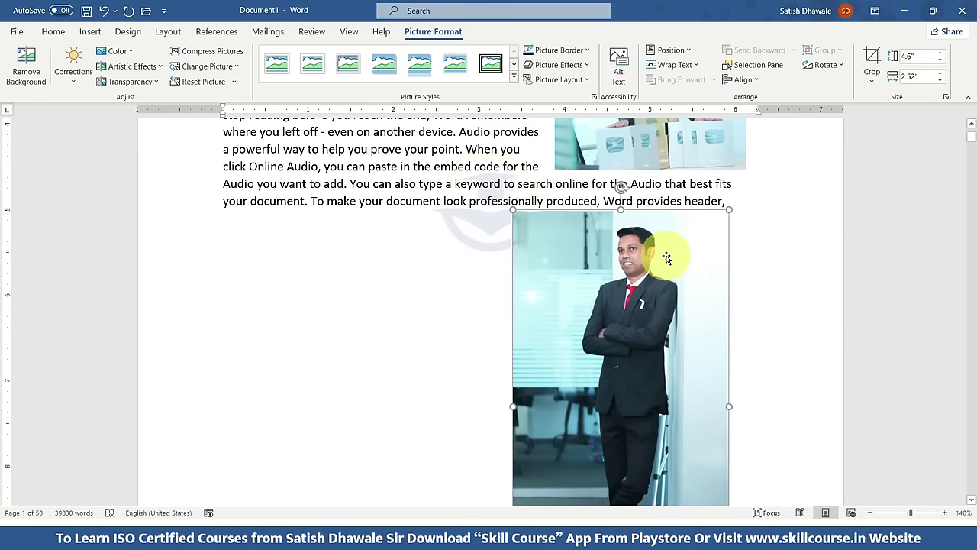
{"action": "left_click_drag", "start_coordinate": [729, 208], "coordinate": [632, 289]}
{"action": "scroll", "coordinate": [580, 333], "scroll_direction": "down", "scroll_amount": 2}
{"action": "scroll", "coordinate": [580, 333], "scroll_direction": "up", "scroll_amount": 3}
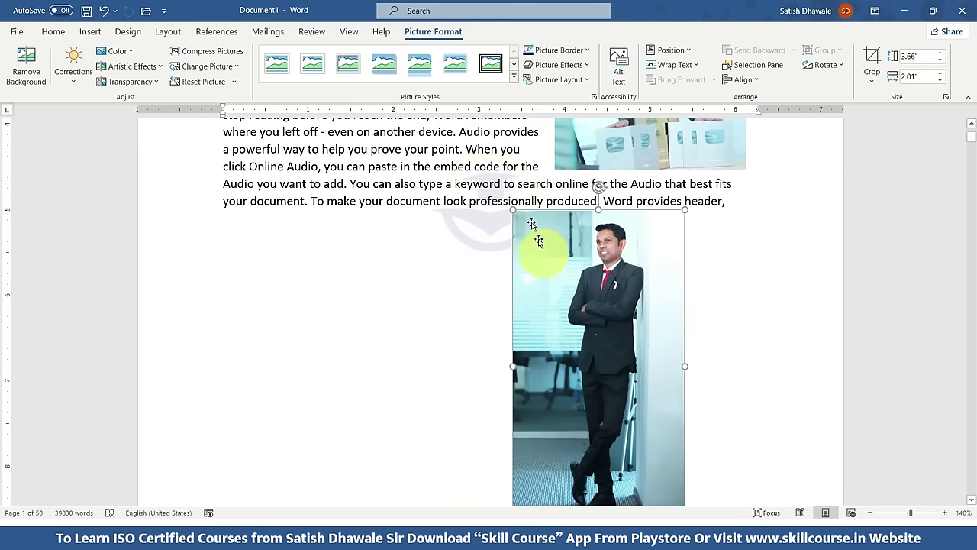
- Start Remove Background and mark the man's head and feet as areas to keep
{"action": "left_click", "coordinate": [20, 69]}
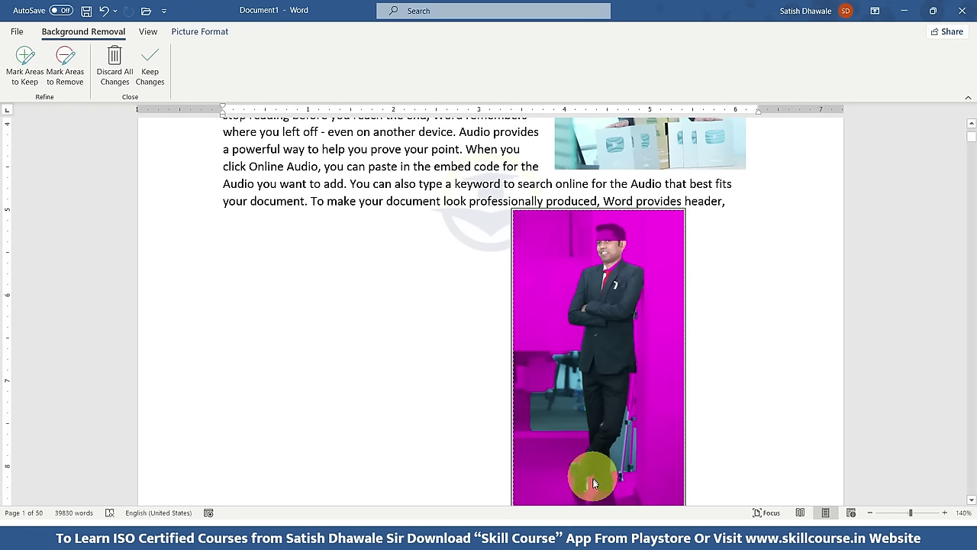
{"action": "scroll", "coordinate": [594, 464], "scroll_direction": "down", "scroll_amount": 3}
{"action": "scroll", "coordinate": [597, 386], "scroll_direction": "up", "scroll_amount": 5}
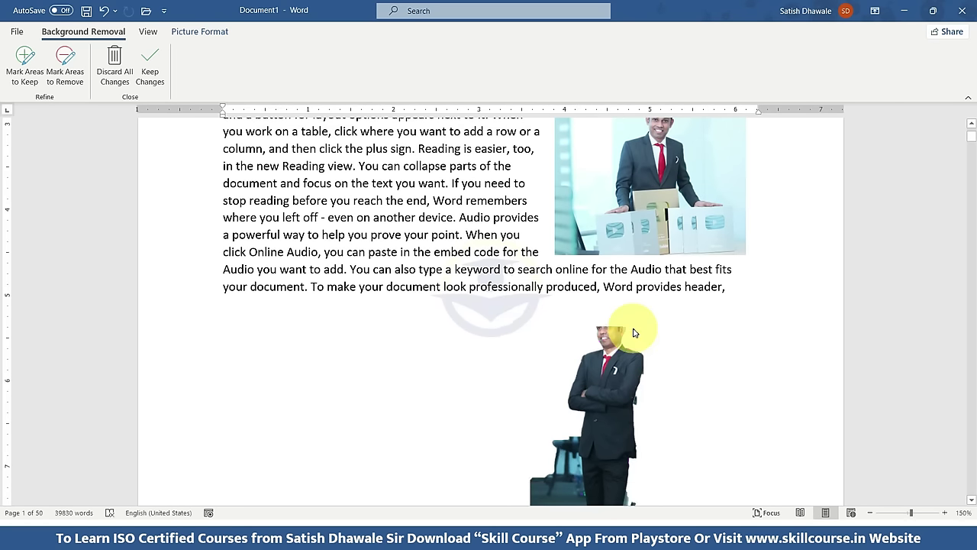
{"action": "scroll", "coordinate": [626, 327], "scroll_direction": "up", "scroll_amount": 2, "text": "ctrl"}
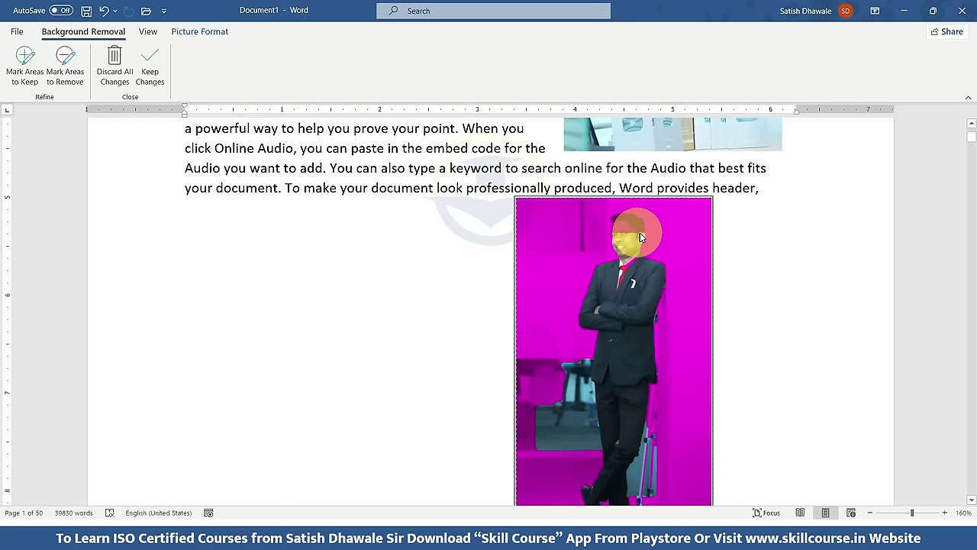
{"action": "left_click", "coordinate": [642, 237]}
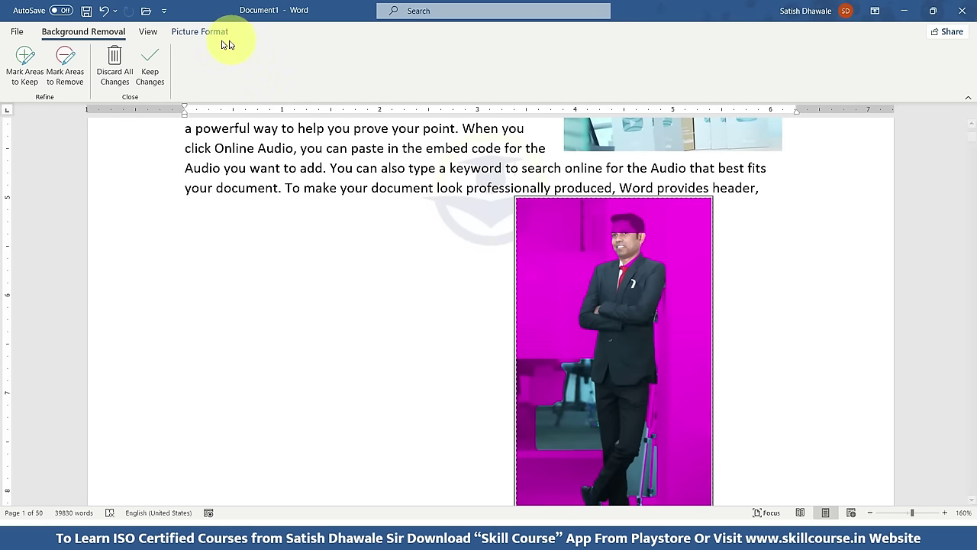
{"action": "left_click", "coordinate": [26, 67]}
{"action": "mouse_move", "coordinate": [582, 252]}
{"action": "left_mouse_down"}
{"action": "mouse_move", "coordinate": [625, 219]}
{"action": "mouse_move", "coordinate": [632, 252]}
{"action": "mouse_move", "coordinate": [622, 229]}
{"action": "mouse_move", "coordinate": [632, 236]}
{"action": "left_mouse_up"}
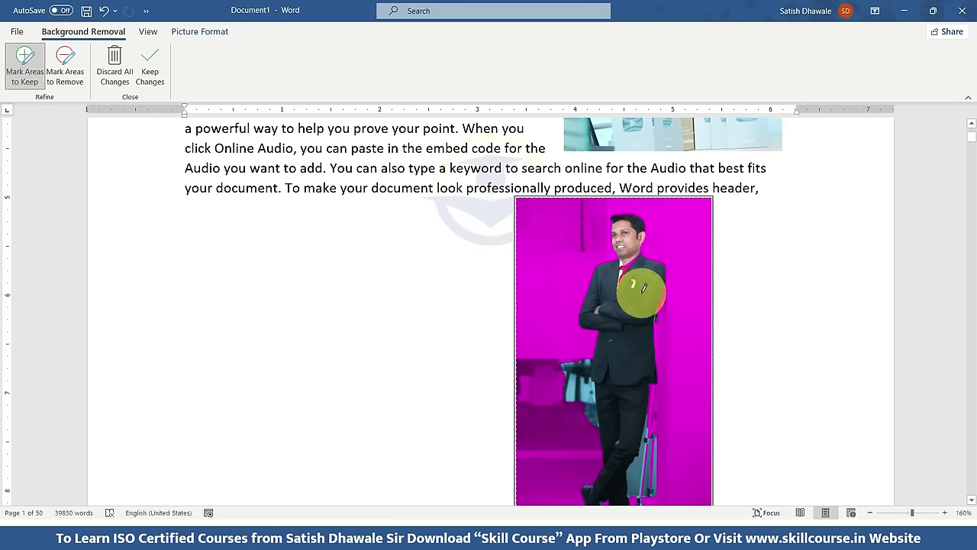
{"action": "scroll", "coordinate": [633, 320], "scroll_direction": "down", "scroll_amount": 6}
{"action": "scroll", "coordinate": [611, 291], "scroll_direction": "up", "scroll_amount": 3}
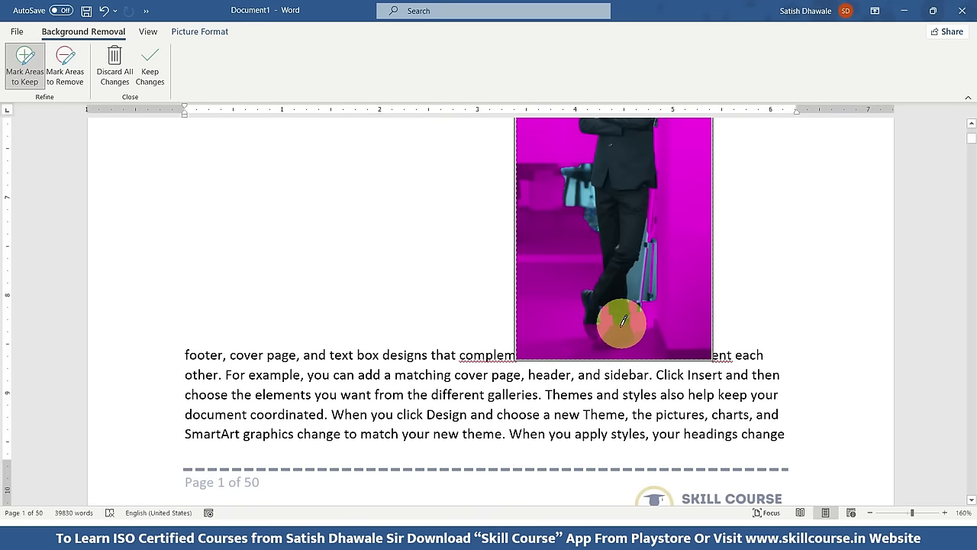
{"action": "mouse_move", "coordinate": [623, 321]}
{"action": "left_mouse_down"}
{"action": "mouse_move", "coordinate": [612, 333]}
{"action": "mouse_move", "coordinate": [589, 317]}
{"action": "mouse_move", "coordinate": [654, 266]}
{"action": "left_mouse_up"}
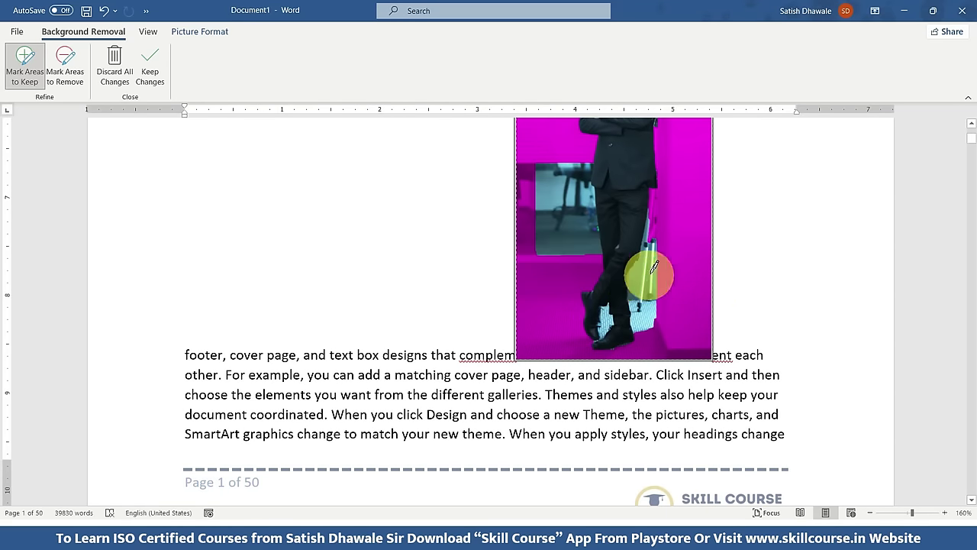
- Mark the suitcase and side background for removal, then keep the changes
{"action": "left_click", "coordinate": [65, 69]}
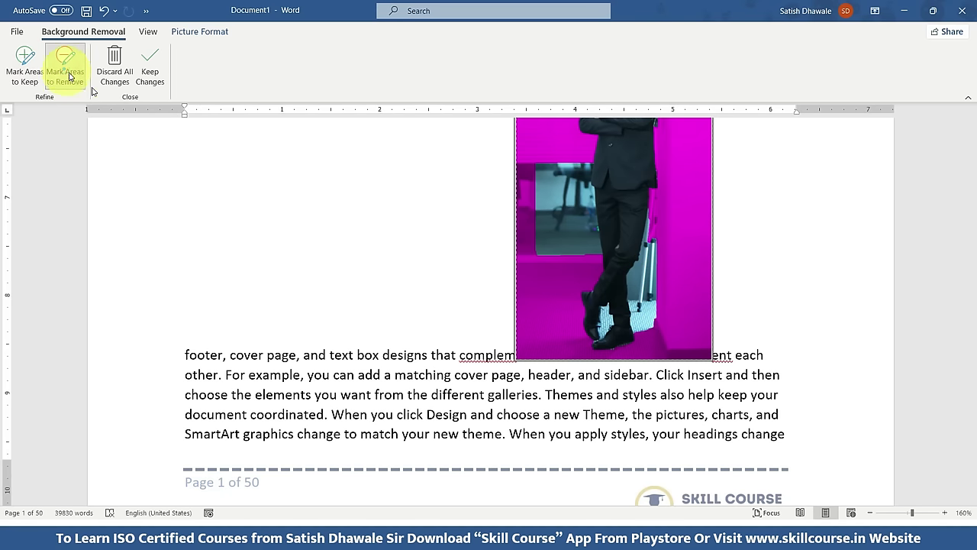
{"action": "mouse_move", "coordinate": [647, 266]}
{"action": "left_mouse_down"}
{"action": "mouse_move", "coordinate": [648, 307]}
{"action": "mouse_move", "coordinate": [604, 323]}
{"action": "mouse_move", "coordinate": [657, 321]}
{"action": "left_mouse_up"}
{"action": "left_click", "coordinate": [645, 309]}
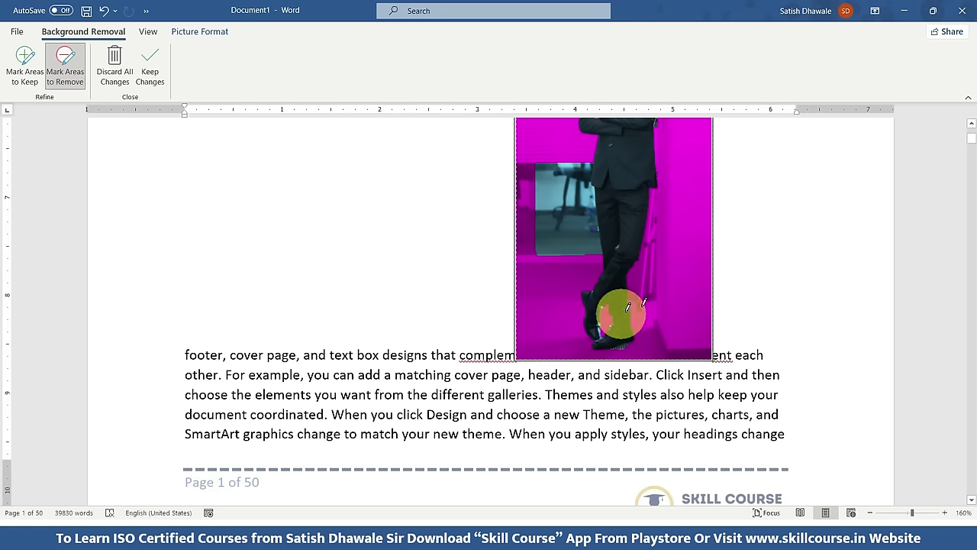
{"action": "scroll", "coordinate": [691, 312], "scroll_direction": "up", "scroll_amount": 6}
{"action": "scroll", "coordinate": [691, 310], "scroll_direction": "down", "scroll_amount": 3}
{"action": "left_click", "coordinate": [690, 310]}
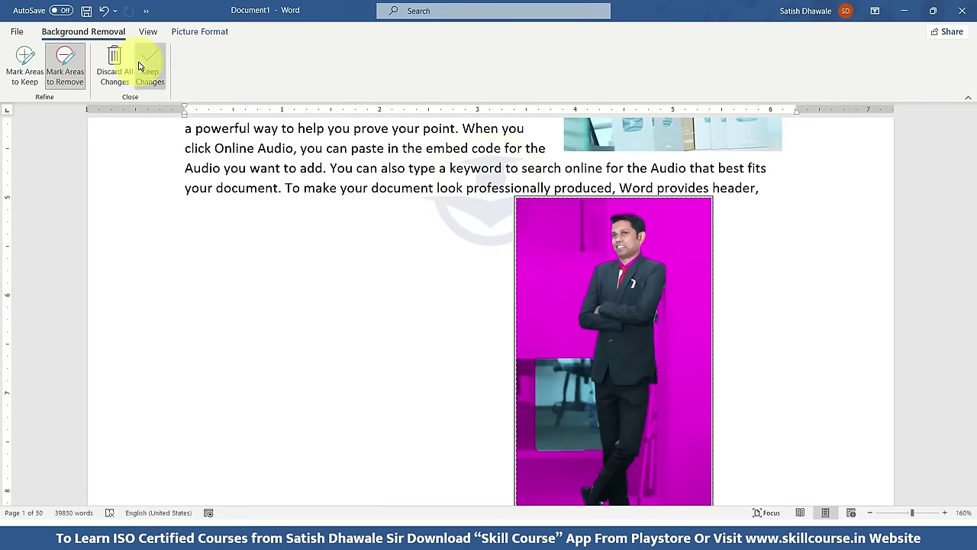
{"action": "left_click", "coordinate": [142, 68]}
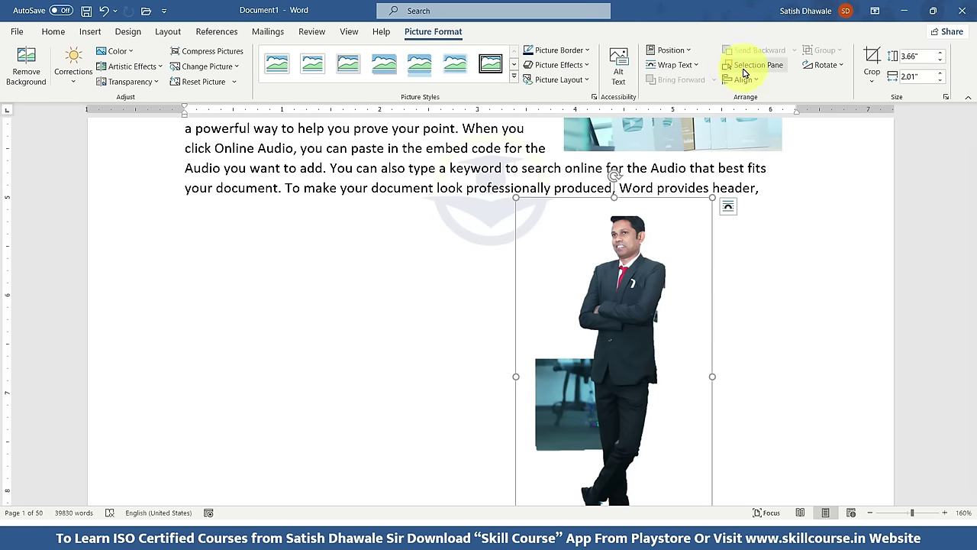
- Give the cut-out portrait Tight wrapping, move it into the paragraph, then delete it
{"action": "left_click", "coordinate": [698, 64]}
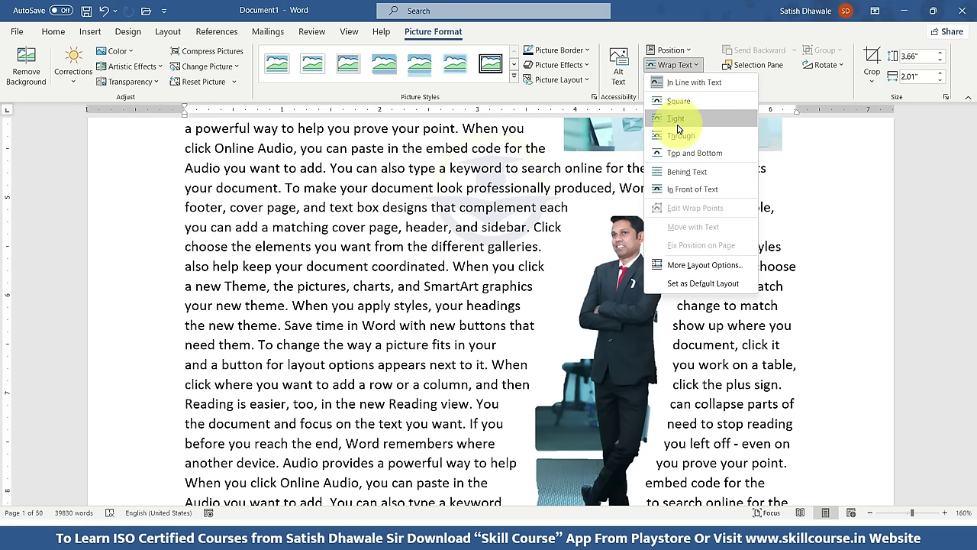
{"action": "left_click", "coordinate": [677, 125]}
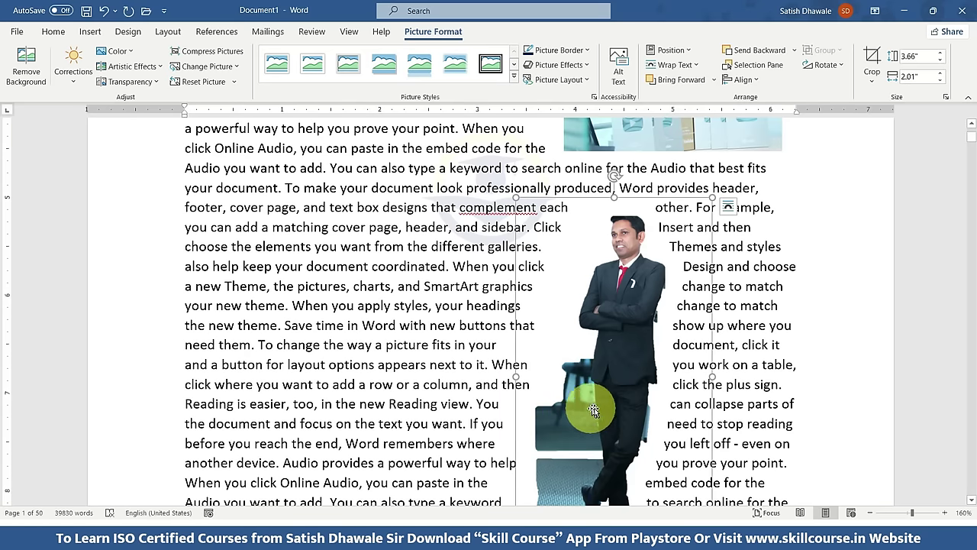
{"action": "left_click_drag", "start_coordinate": [634, 375], "coordinate": [404, 272]}
{"action": "scroll", "coordinate": [356, 344], "scroll_direction": "up", "scroll_amount": 1}
{"action": "scroll", "coordinate": [484, 341], "scroll_direction": "up", "scroll_amount": 3}
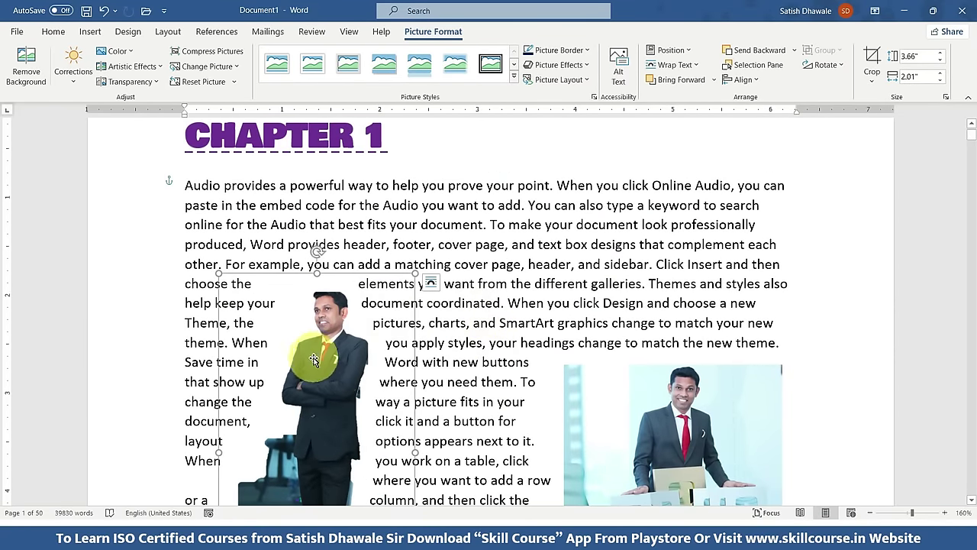
{"action": "key", "text": "Delete"}
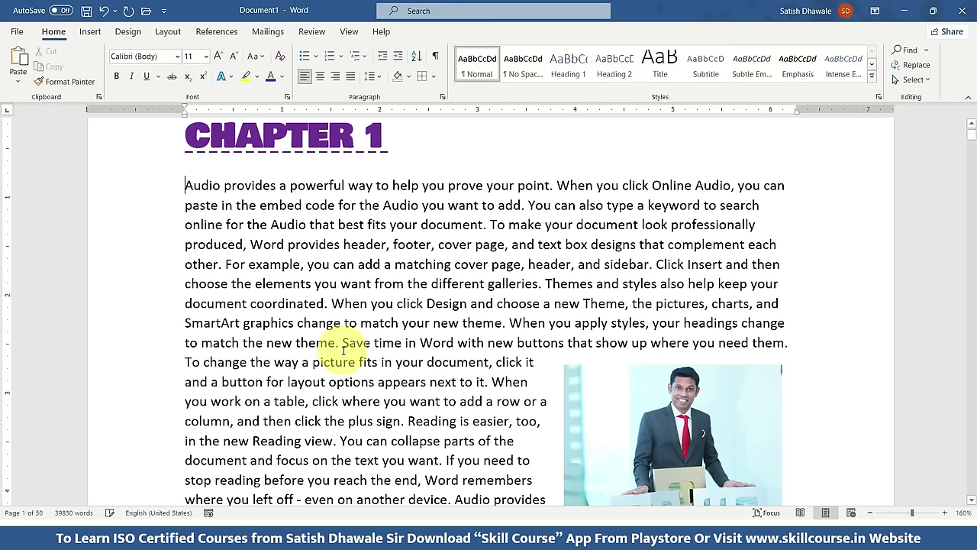
- Draw a rectangle beside the CHAPTER 1 heading and add the text WECLOME
{"action": "left_click", "coordinate": [90, 32]}
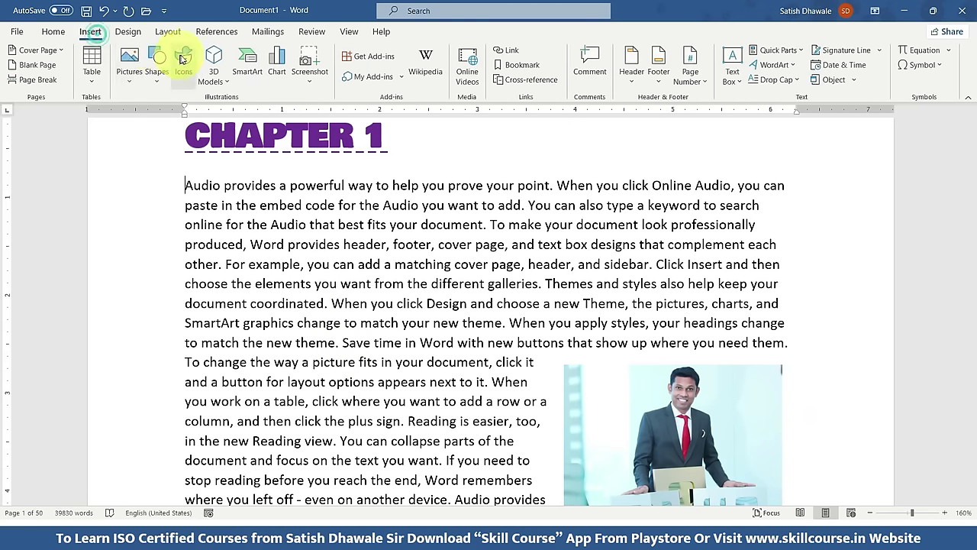
{"action": "left_click", "coordinate": [157, 61]}
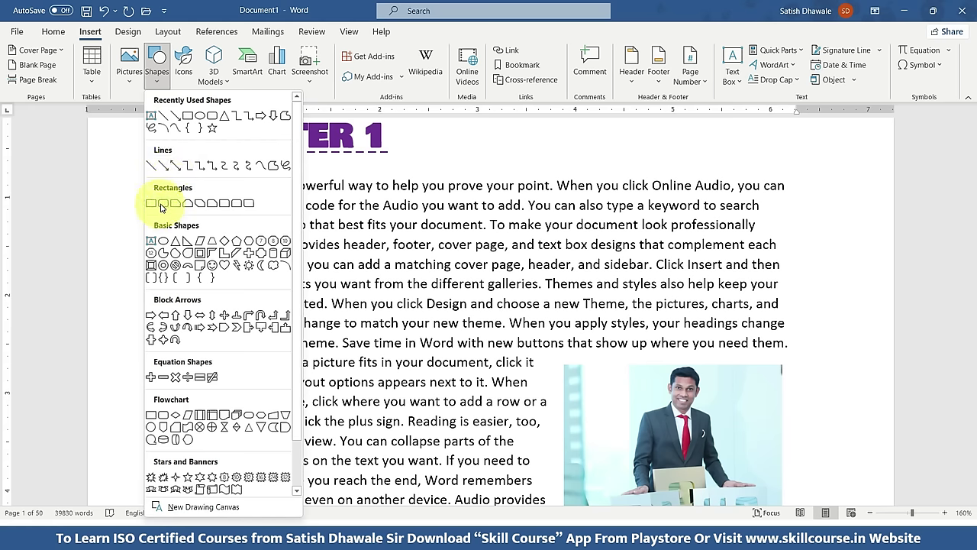
{"action": "left_click", "coordinate": [161, 206]}
{"action": "scroll", "coordinate": [463, 206], "scroll_direction": "up", "scroll_amount": 3}
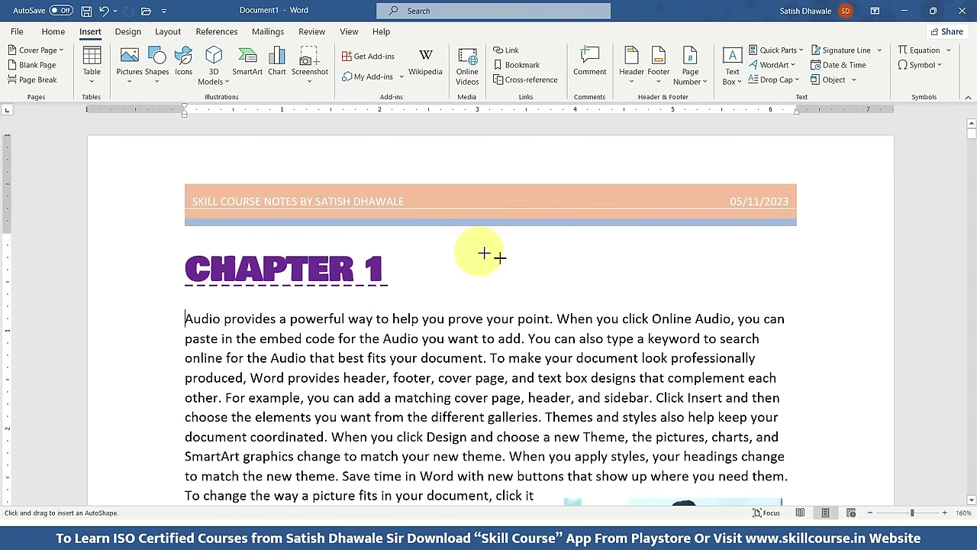
{"action": "left_click_drag", "start_coordinate": [466, 248], "coordinate": [703, 291]}
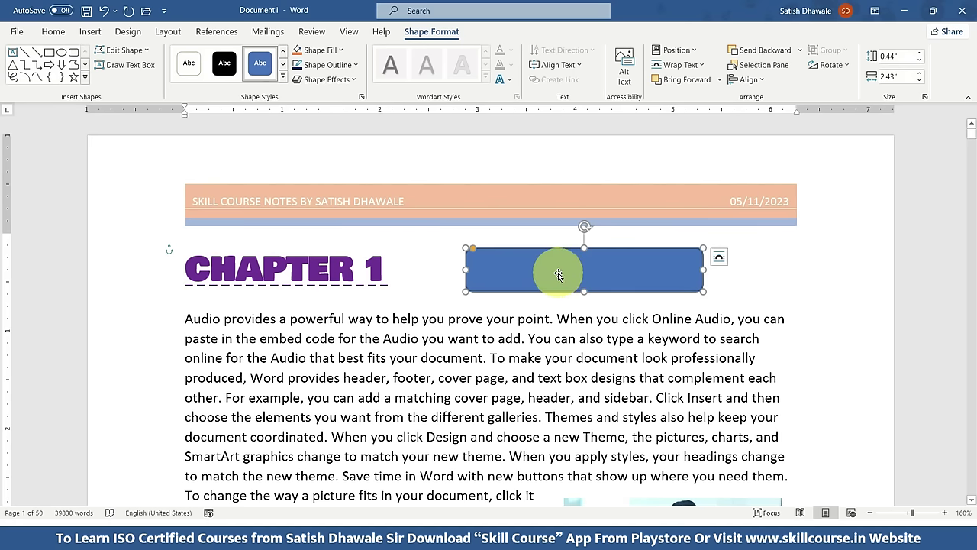
{"action": "right_click", "coordinate": [558, 272]}
{"action": "left_click", "coordinate": [603, 278]}
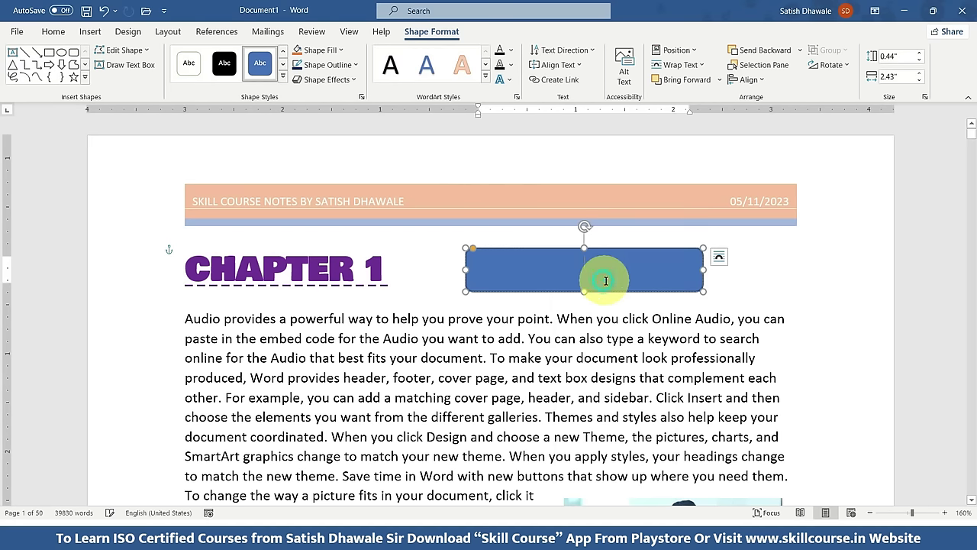
{"action": "type", "text": "WECLOME"}
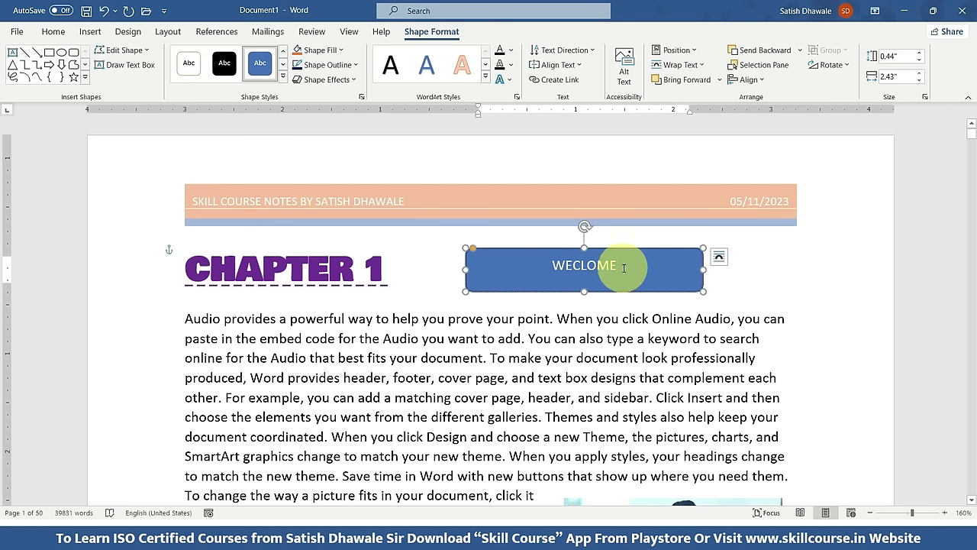
- Apply an orange shape style to the WECLOME rectangle, delete it, and open Icons
{"action": "left_click", "coordinate": [638, 248]}
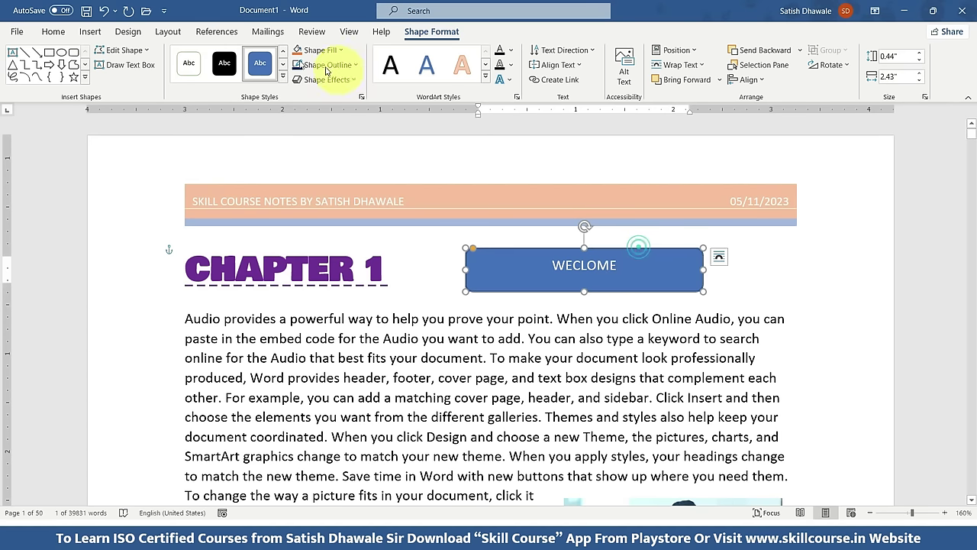
{"action": "left_click", "coordinate": [283, 81]}
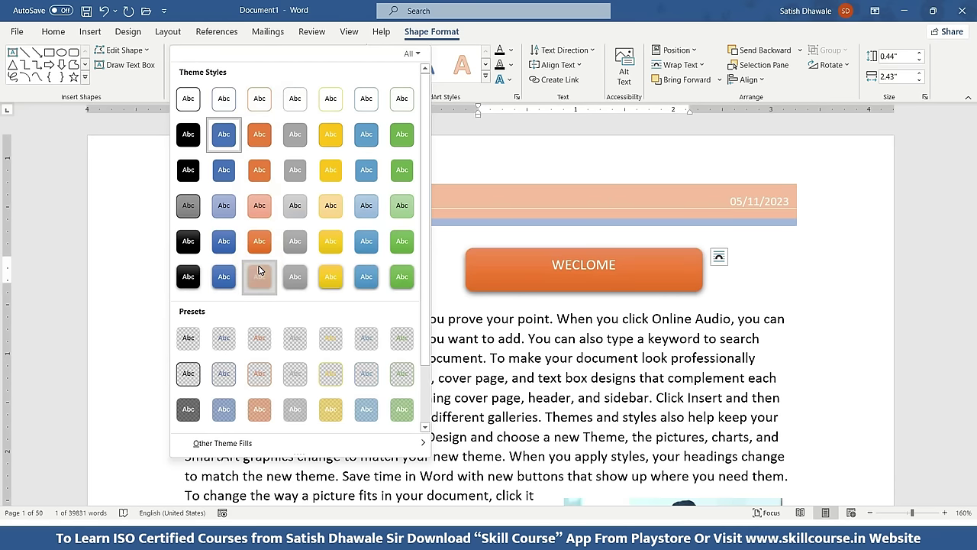
{"action": "left_click", "coordinate": [259, 270]}
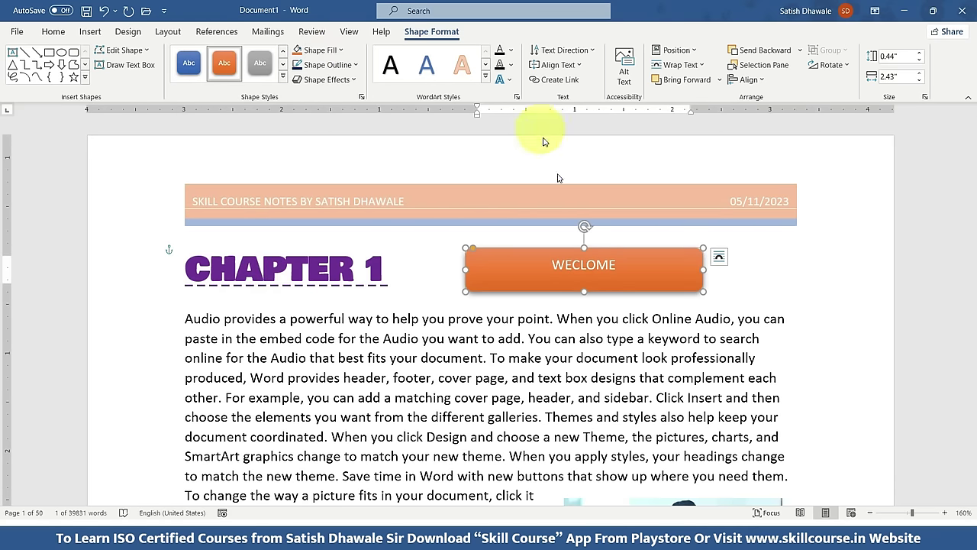
{"action": "left_click", "coordinate": [562, 270]}
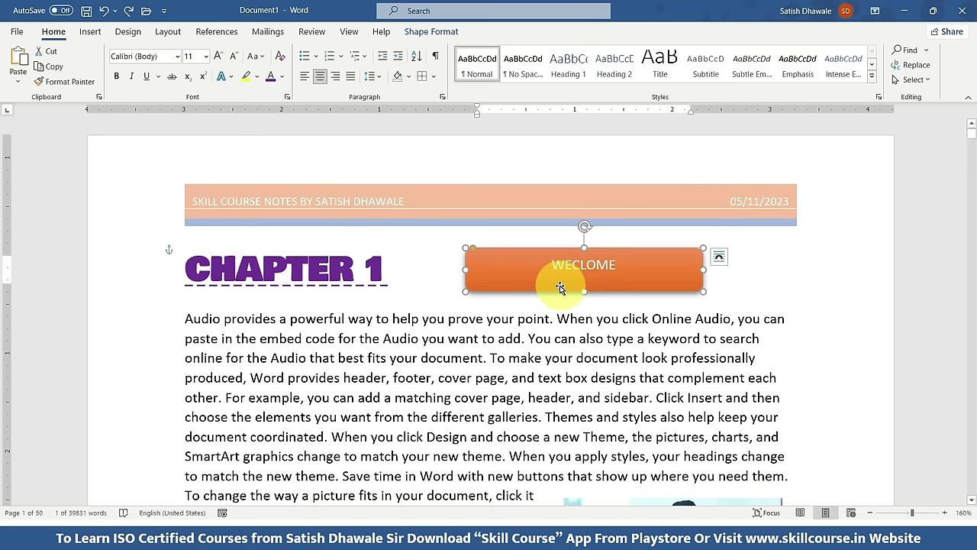
{"action": "key", "text": "Delete"}
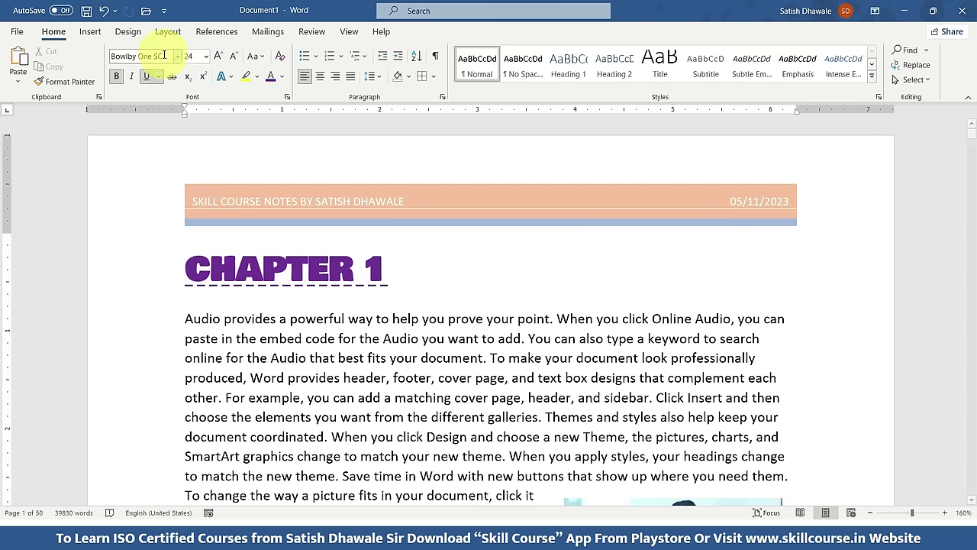
{"action": "left_click", "coordinate": [90, 31]}
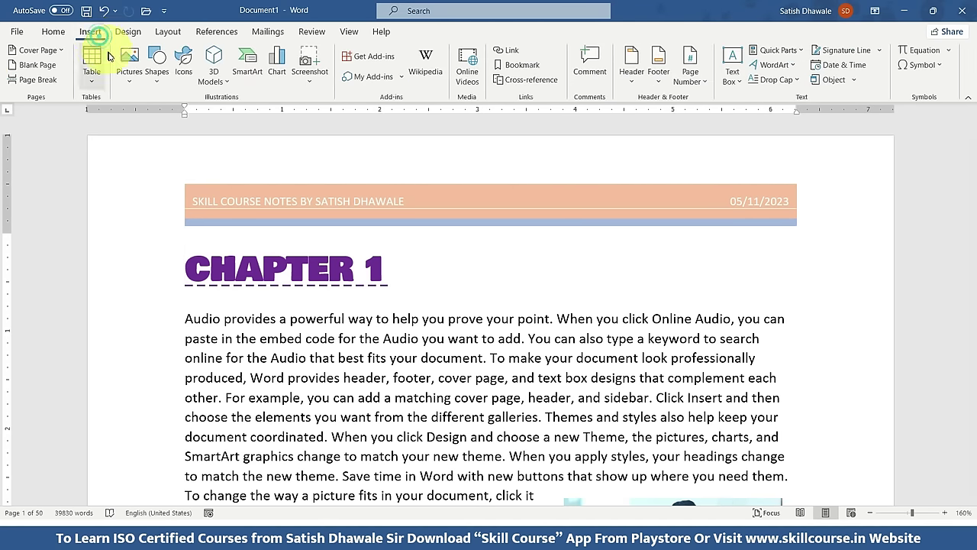
{"action": "left_click", "coordinate": [184, 67]}
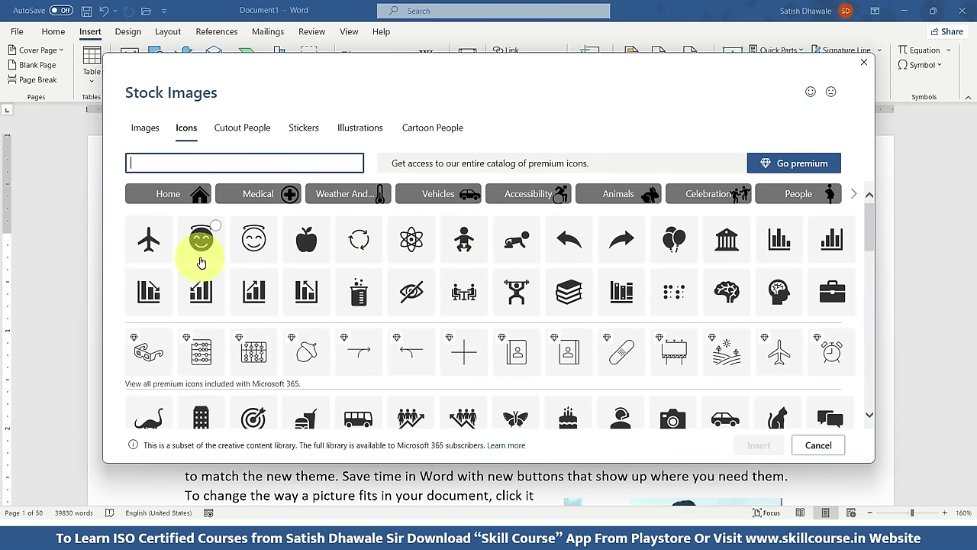
- Insert the apple and car icons from the stock icons library
{"action": "left_click", "coordinate": [306, 246]}
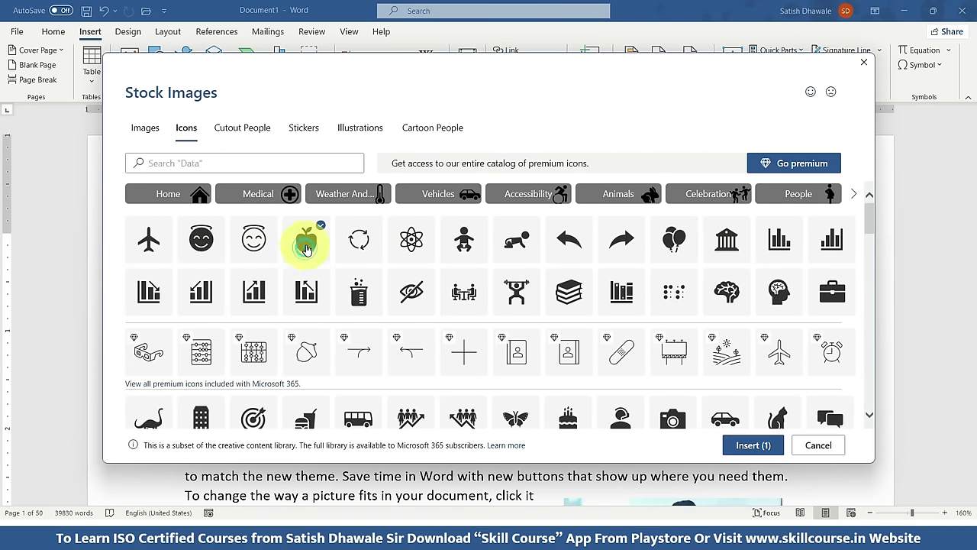
{"action": "left_click", "coordinate": [729, 417]}
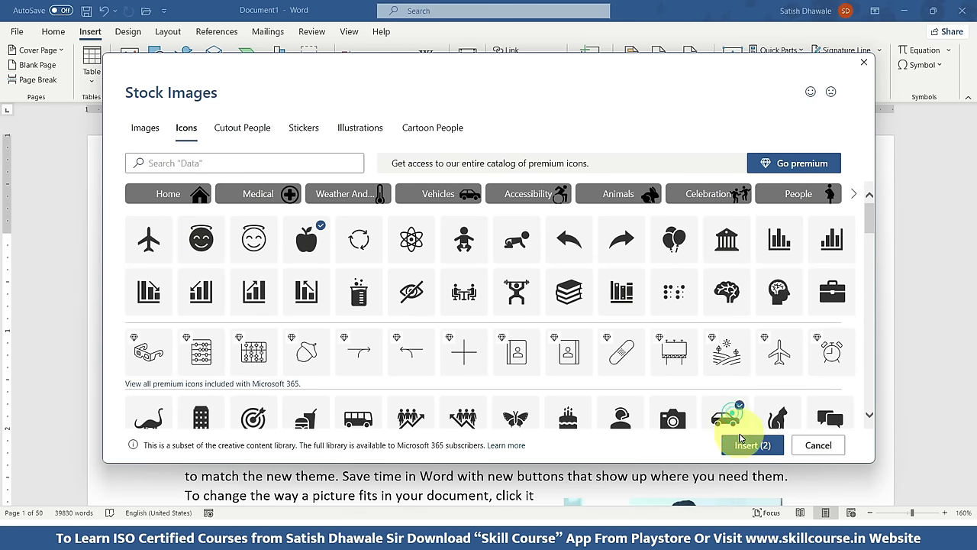
{"action": "left_click", "coordinate": [755, 446]}
- Fill the car icon green, then delete both the car and apple icons
{"action": "left_click", "coordinate": [416, 289]}
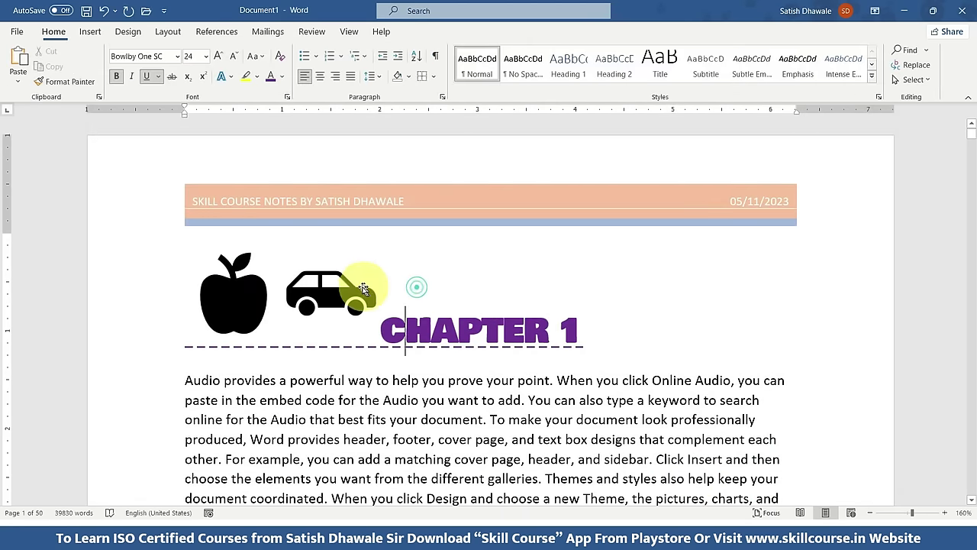
{"action": "left_click", "coordinate": [348, 289]}
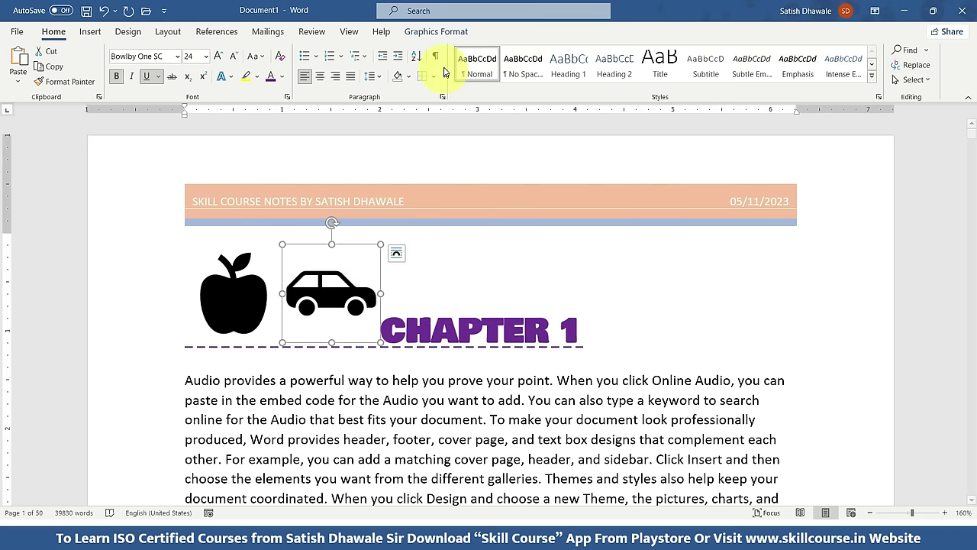
{"action": "left_click", "coordinate": [436, 31]}
{"action": "left_click", "coordinate": [368, 50]}
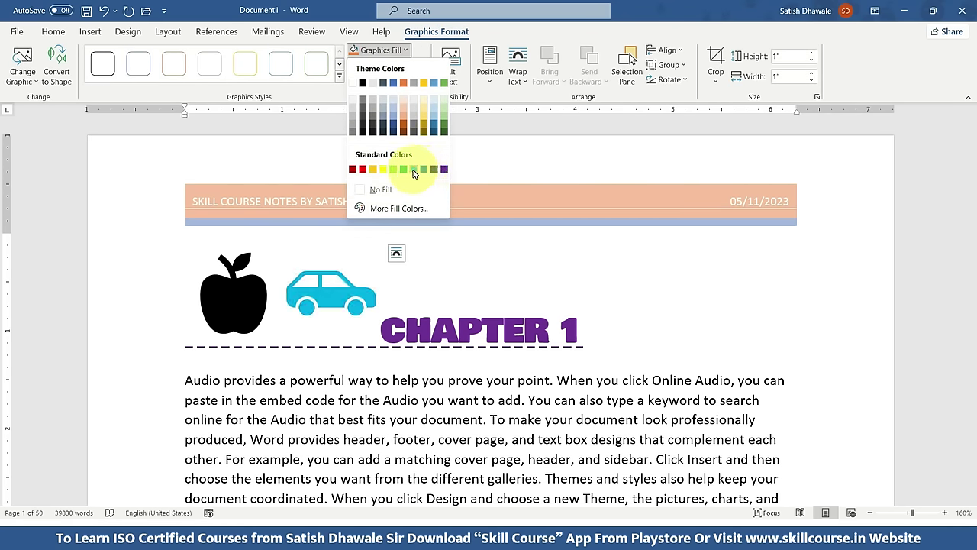
{"action": "left_click", "coordinate": [413, 170]}
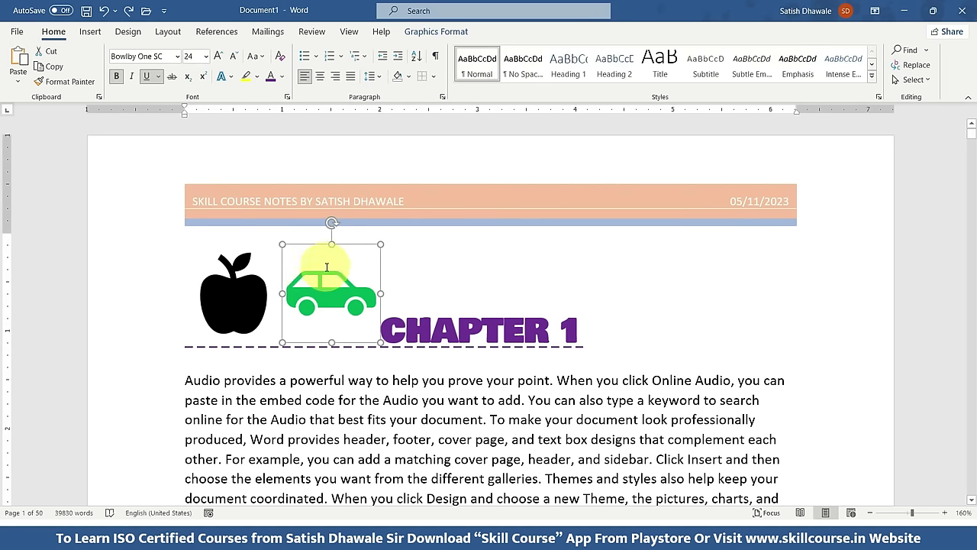
{"action": "key", "text": "Delete"}
{"action": "left_click", "coordinate": [256, 290]}
{"action": "key", "text": "Delete"}
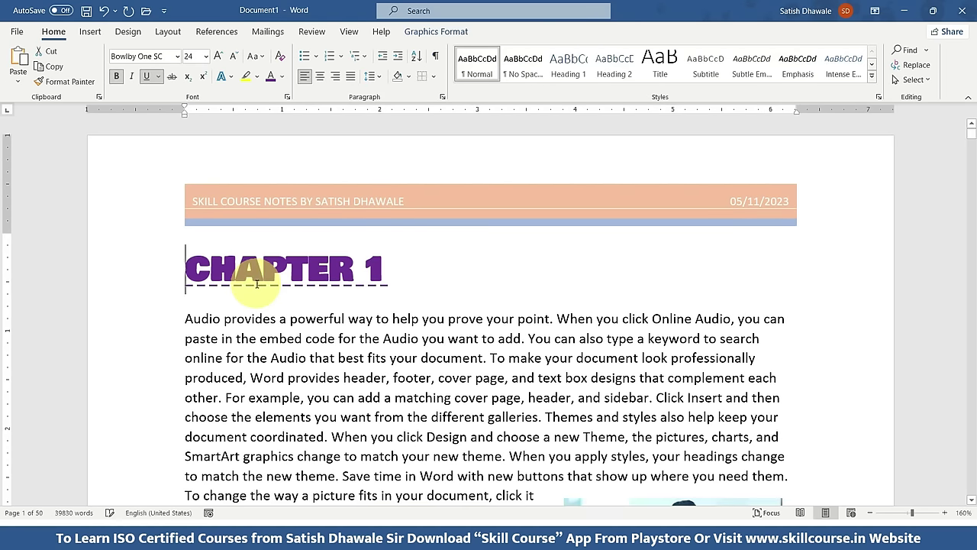
- Insert a Basic Cycle SmartArt diagram above the CHAPTER 1 heading
{"action": "left_click", "coordinate": [90, 31]}
{"action": "left_click", "coordinate": [220, 83]}
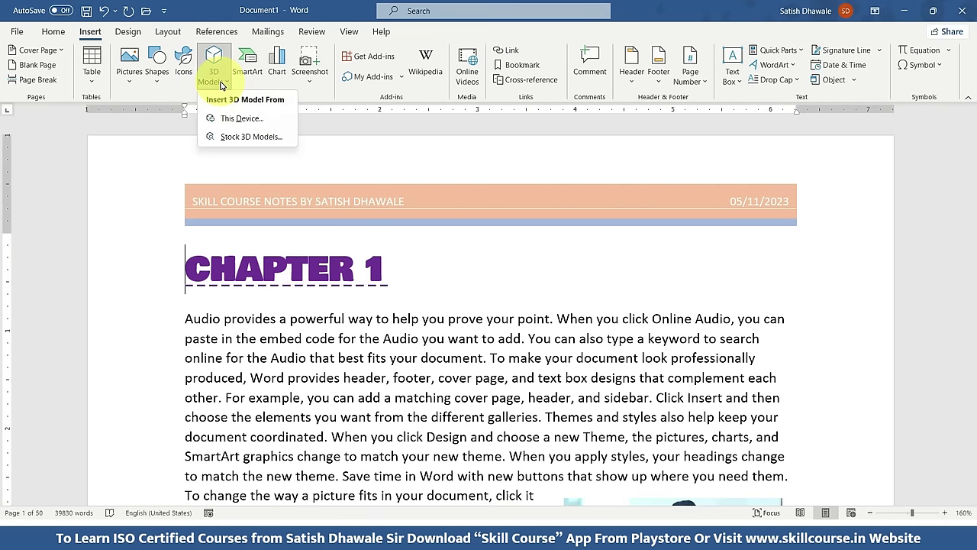
{"action": "left_click", "coordinate": [221, 83]}
{"action": "left_click", "coordinate": [220, 83]}
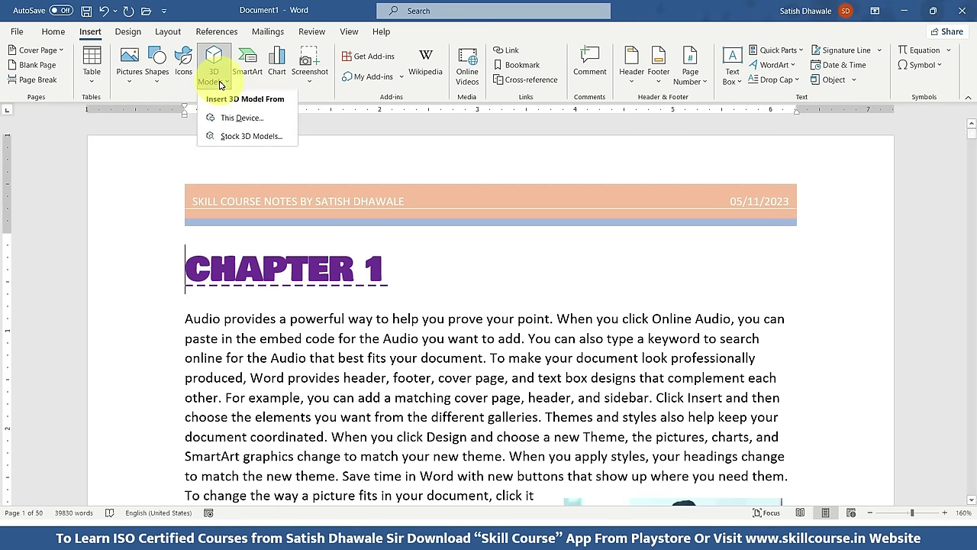
{"action": "left_click", "coordinate": [220, 83]}
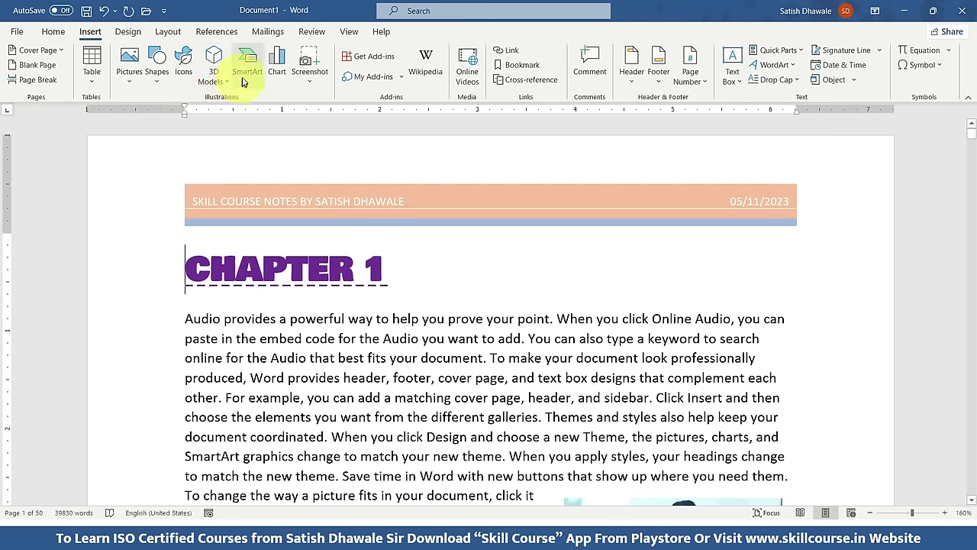
{"action": "left_click", "coordinate": [244, 76]}
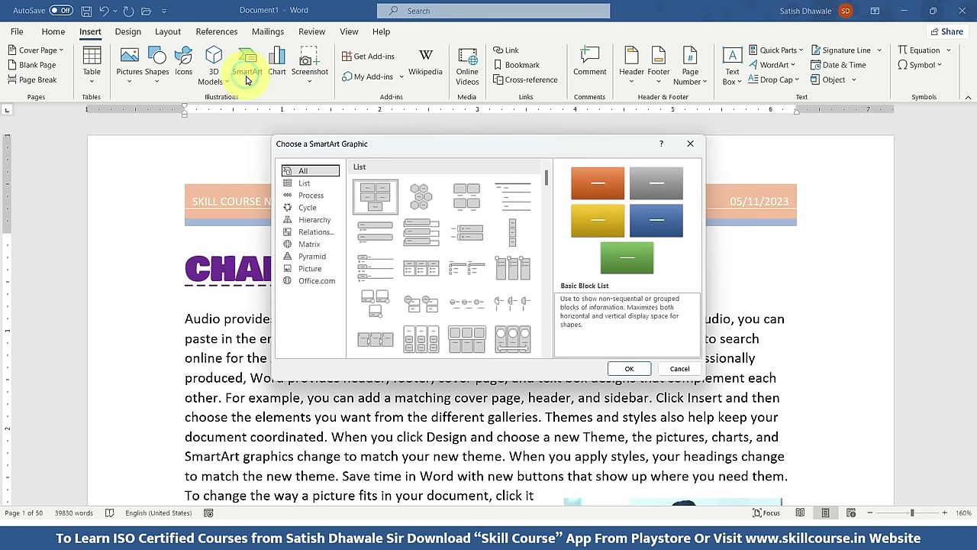
{"action": "left_click", "coordinate": [308, 207]}
{"action": "left_click", "coordinate": [375, 182]}
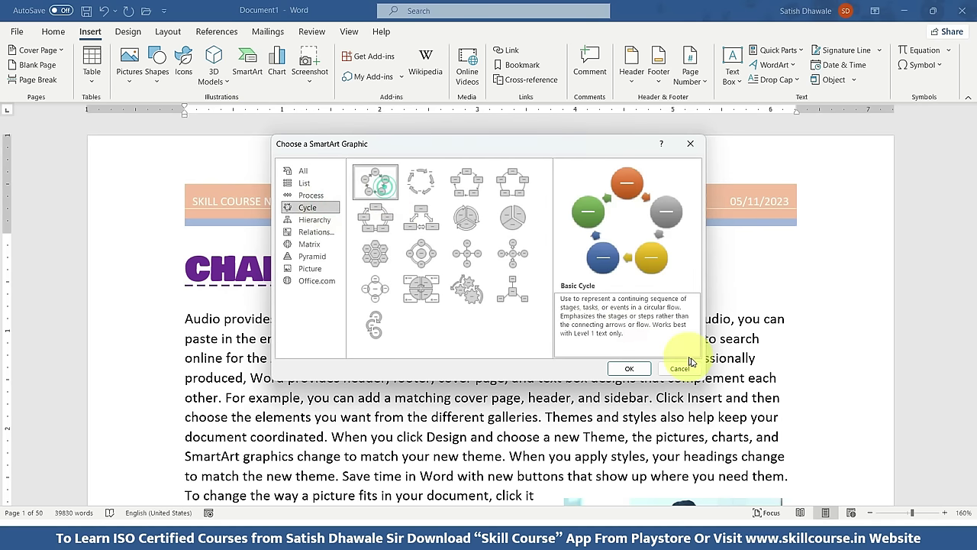
{"action": "left_click", "coordinate": [630, 369]}
{"action": "scroll", "coordinate": [801, 379], "scroll_direction": "down", "scroll_amount": 2}
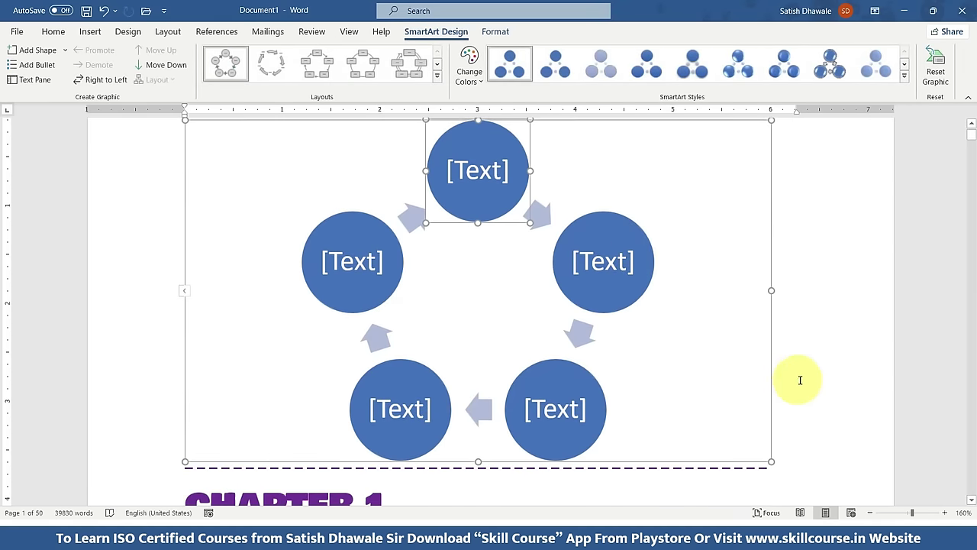
{"action": "left_click", "coordinate": [800, 380]}
{"action": "scroll", "coordinate": [797, 378], "scroll_direction": "up", "scroll_amount": 3}
{"action": "scroll", "coordinate": [797, 377], "scroll_direction": "down", "scroll_amount": 4}
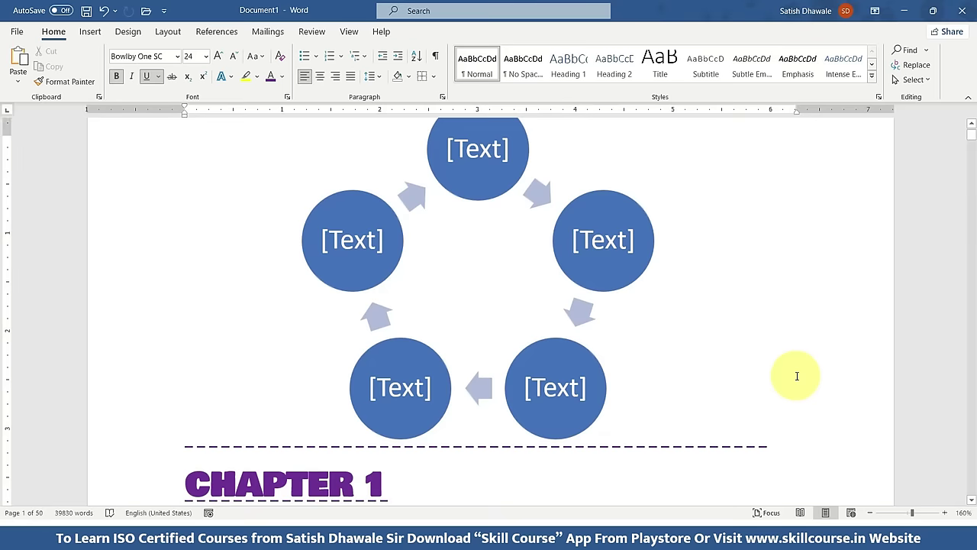
{"action": "scroll", "coordinate": [797, 375], "scroll_direction": "up", "scroll_amount": 3}
- Label the five circles CLOUD, RAIN, RIVER, SEA and WATER VAPOUR
{"action": "left_click", "coordinate": [480, 305]}
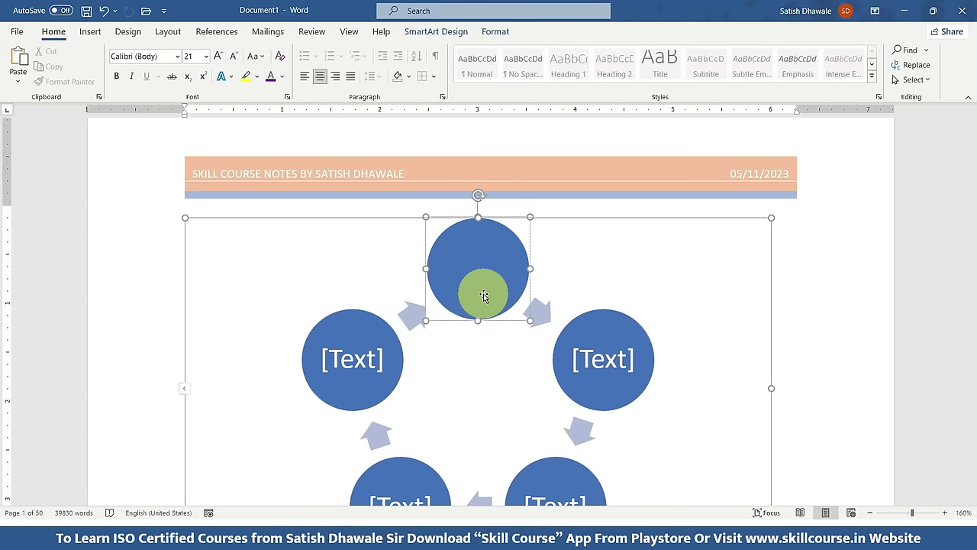
{"action": "type", "text": "CLO"}
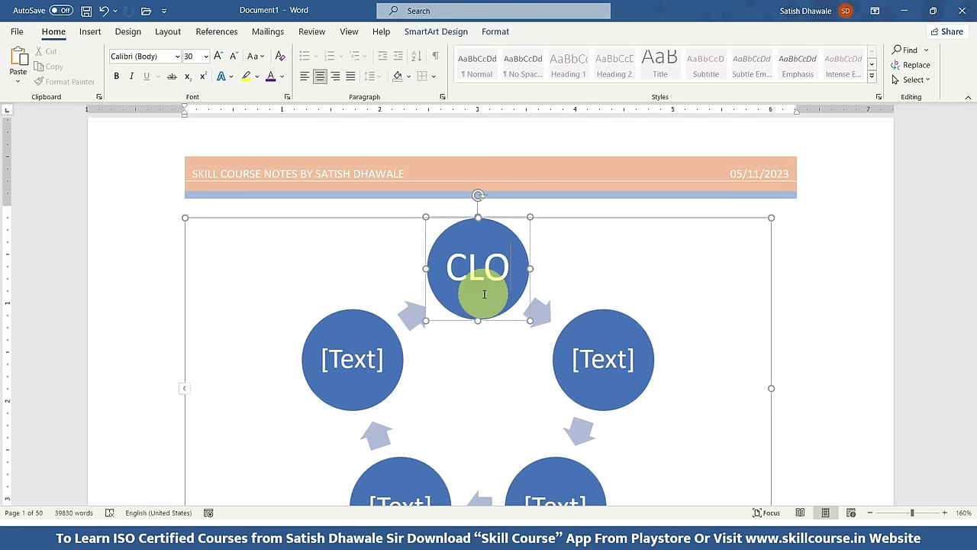
{"action": "type", "text": "UD"}
{"action": "left_click", "coordinate": [614, 359]}
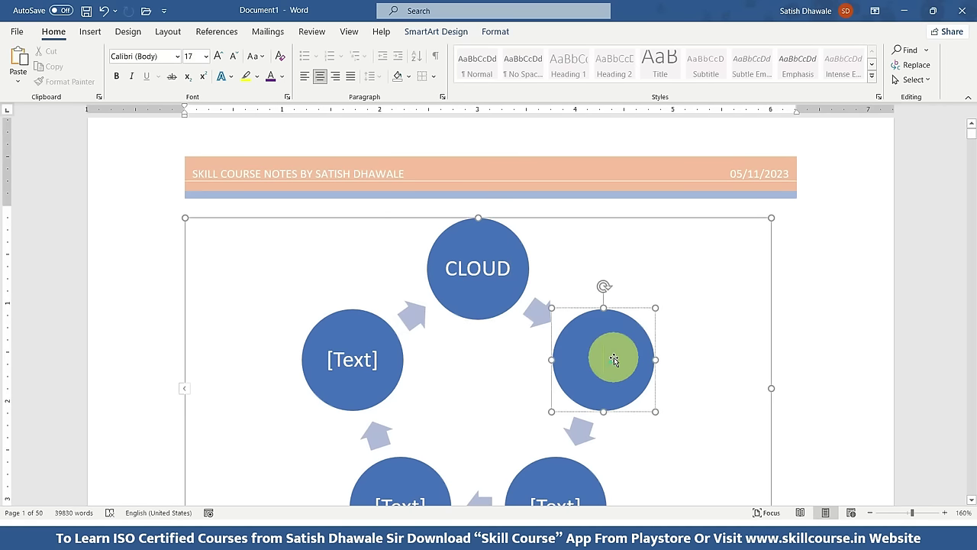
{"action": "type", "text": "RAIN"}
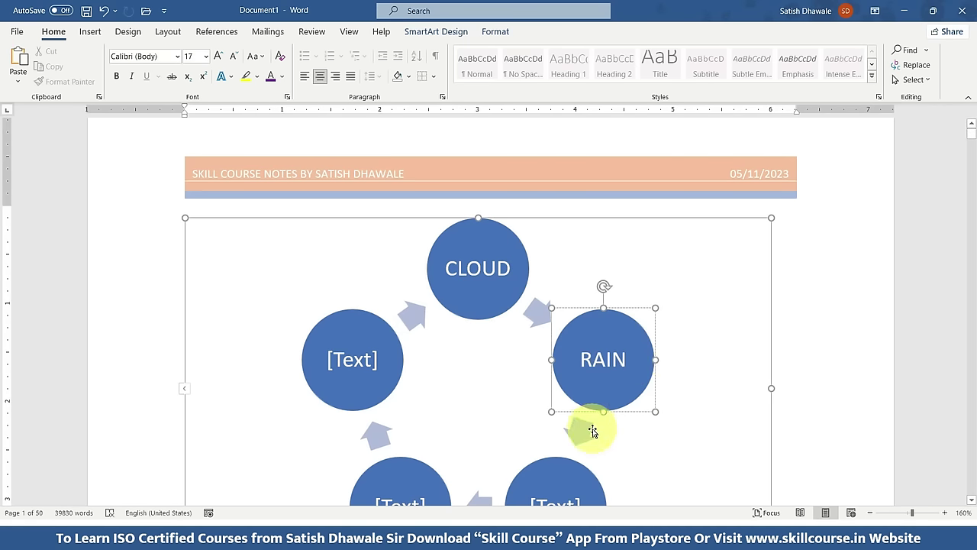
{"action": "scroll", "coordinate": [565, 412], "scroll_direction": "down", "scroll_amount": 3}
{"action": "left_click", "coordinate": [577, 416]}
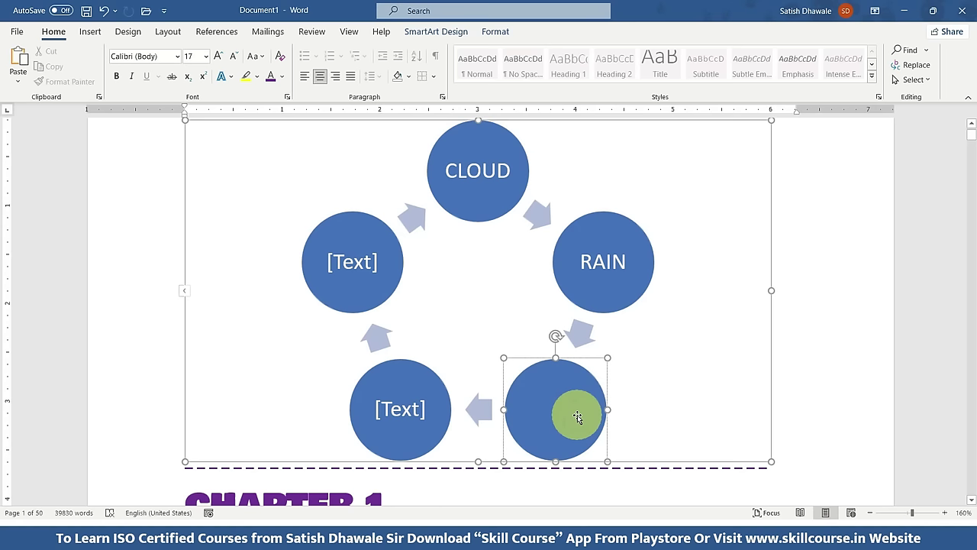
{"action": "type", "text": "RIVER"}
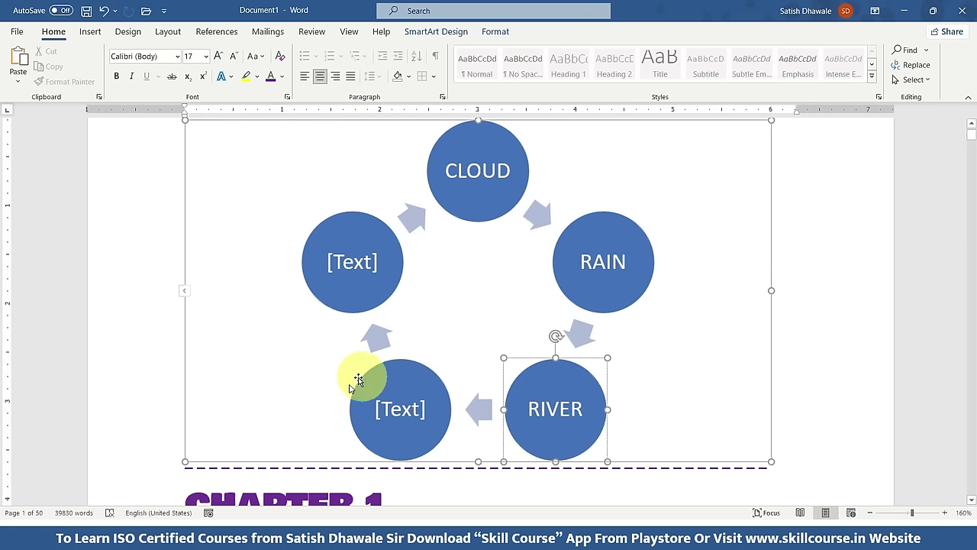
{"action": "left_click", "coordinate": [421, 408]}
{"action": "type", "text": "SE"}
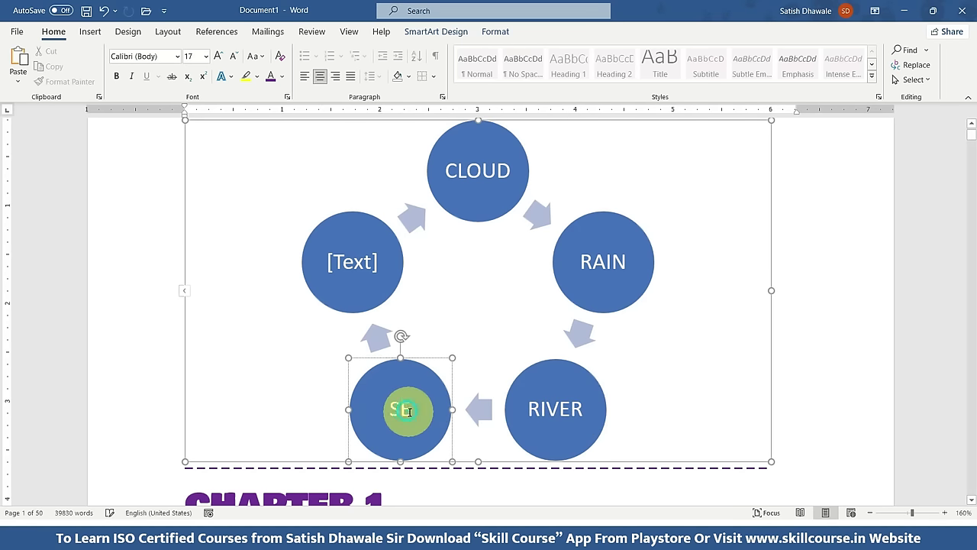
{"action": "type", "text": "A"}
{"action": "left_click", "coordinate": [368, 263]}
{"action": "type", "text": "W"}
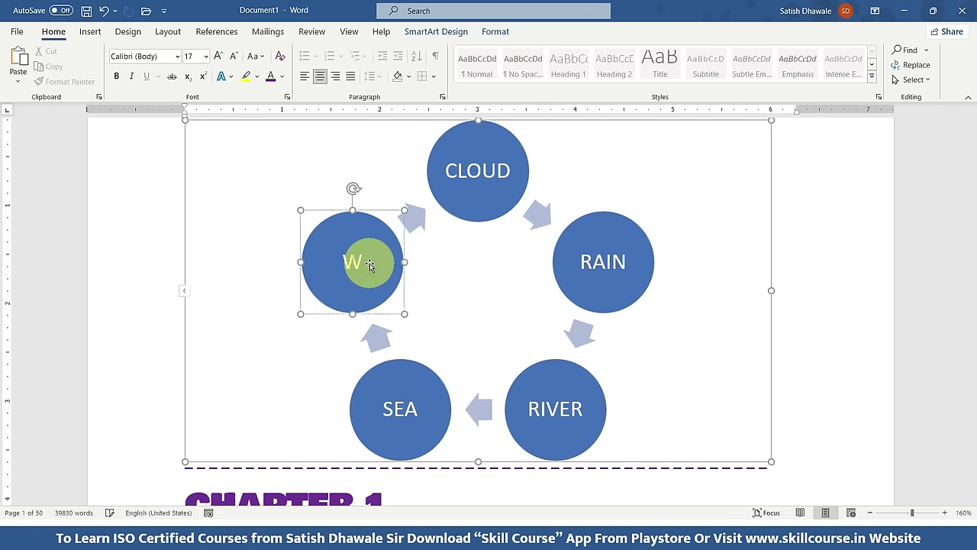
{"action": "type", "text": "ATER VAP"}
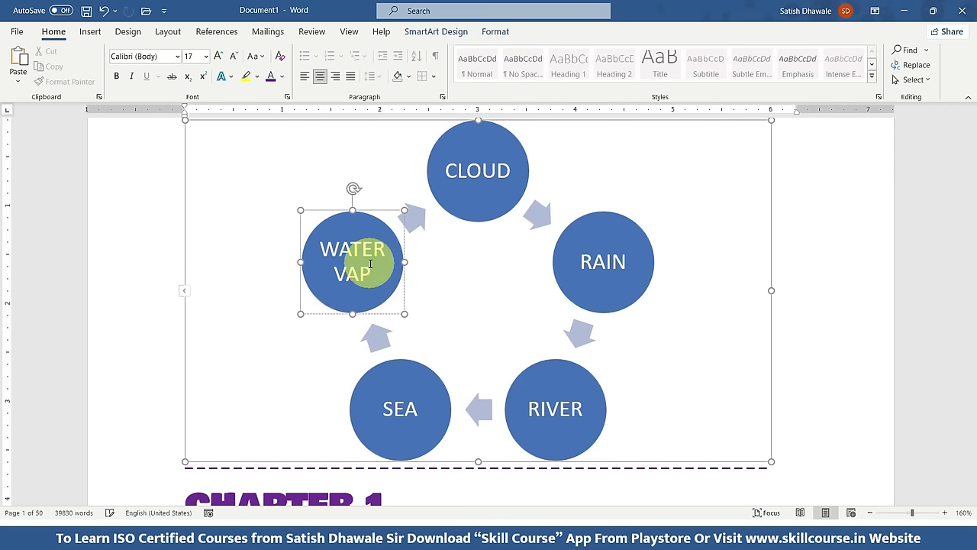
{"action": "type", "text": "OUR"}
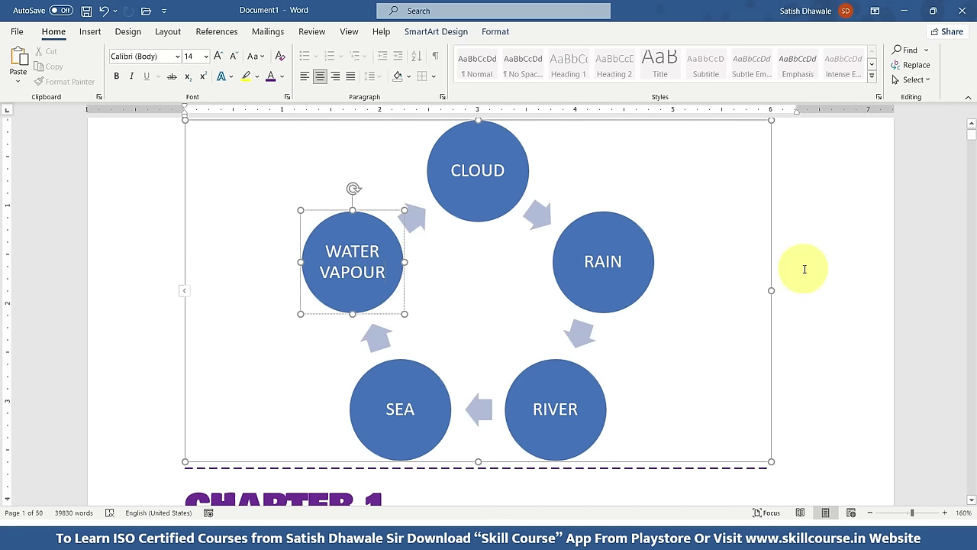
{"action": "scroll", "coordinate": [805, 269], "scroll_direction": "up", "scroll_amount": 3}
{"action": "left_click", "coordinate": [744, 326]}
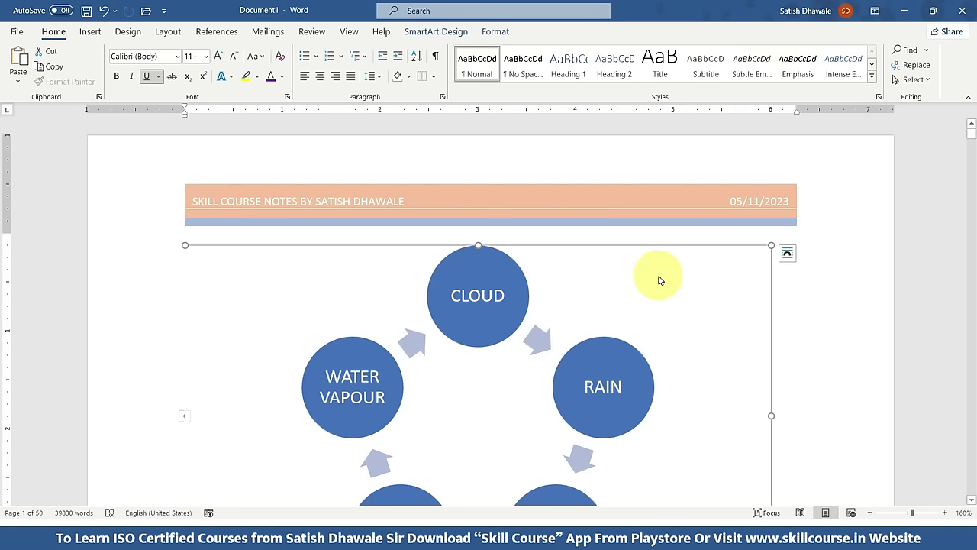
{"action": "scroll", "coordinate": [660, 280], "scroll_direction": "down", "scroll_amount": 3}
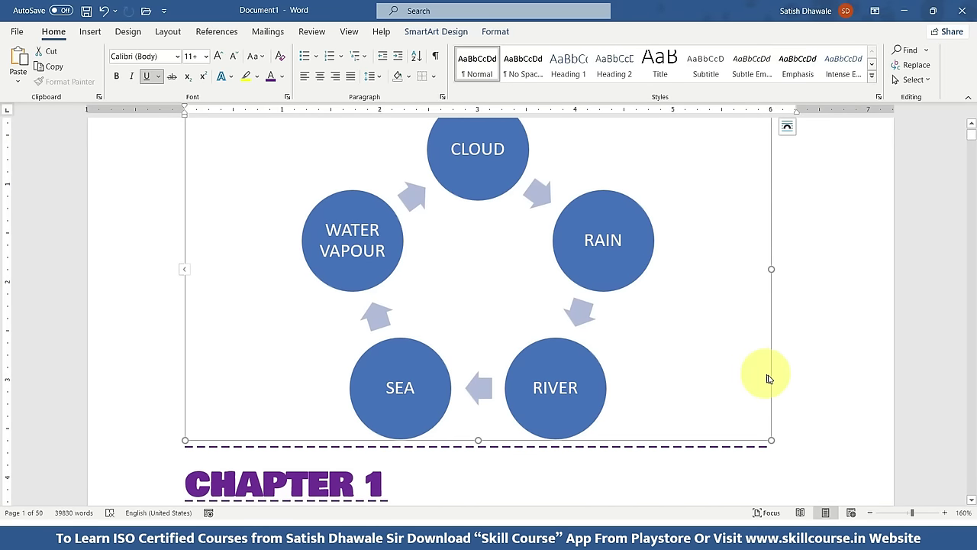
{"action": "left_click", "coordinate": [800, 385]}
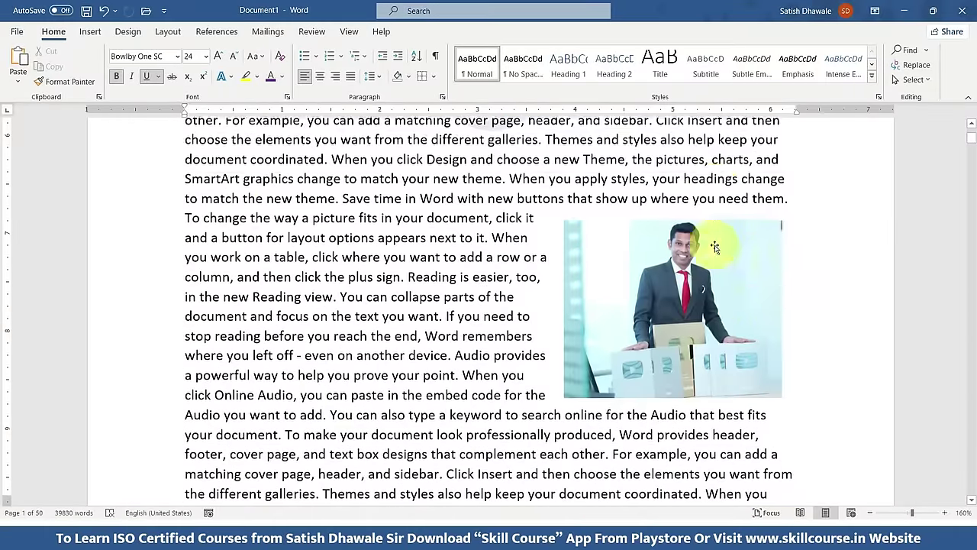
- Add two blank lines after the word Word and open Insert Table for 5 columns, 4 rows
{"action": "scroll", "coordinate": [710, 242], "scroll_direction": "down", "scroll_amount": 15}
{"action": "scroll", "coordinate": [715, 247], "scroll_direction": "down", "scroll_amount": 5}
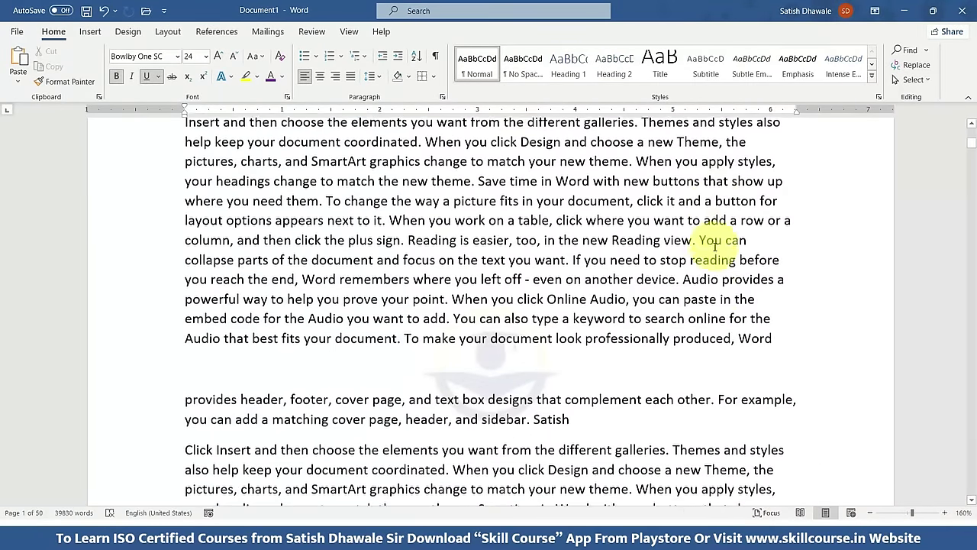
{"action": "left_click", "coordinate": [778, 279]}
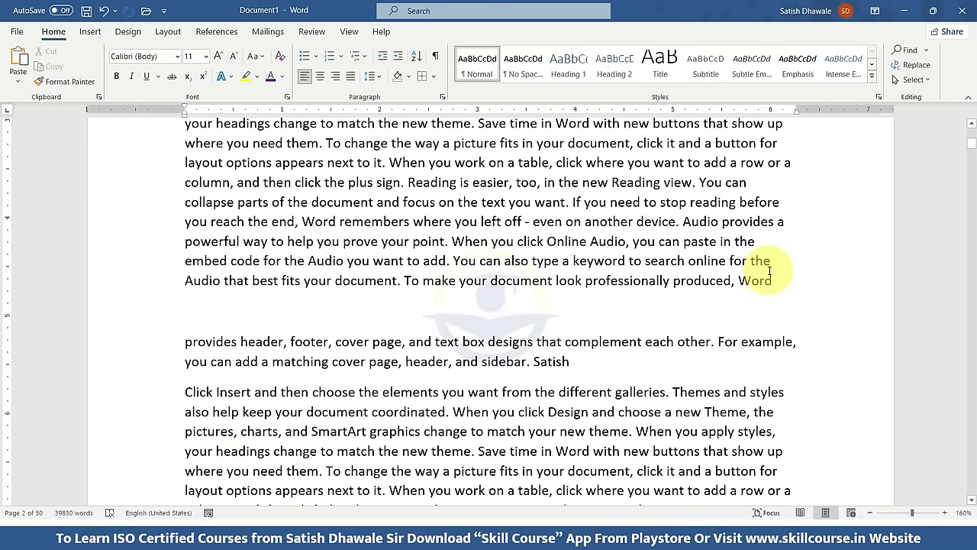
{"action": "key", "text": "Return"}
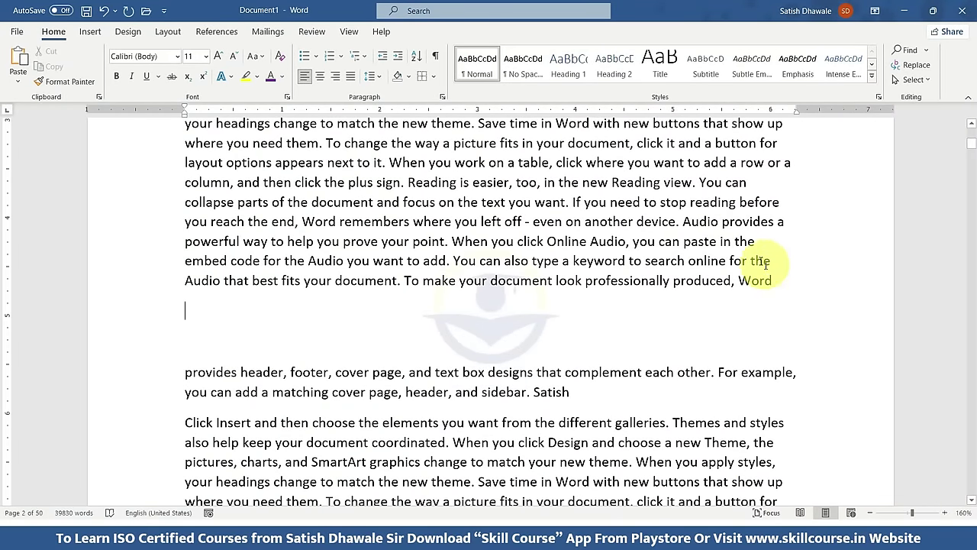
{"action": "key", "text": "Return"}
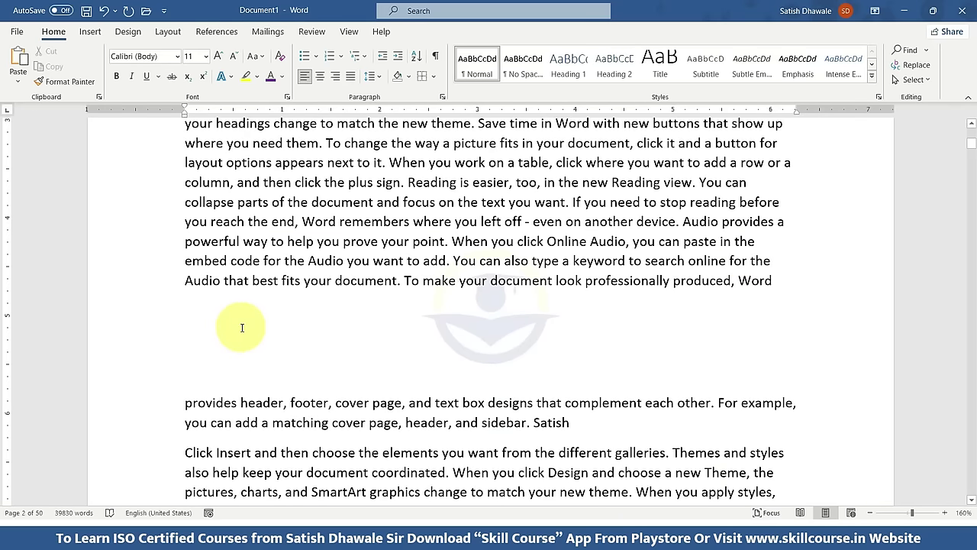
{"action": "left_click", "coordinate": [90, 33]}
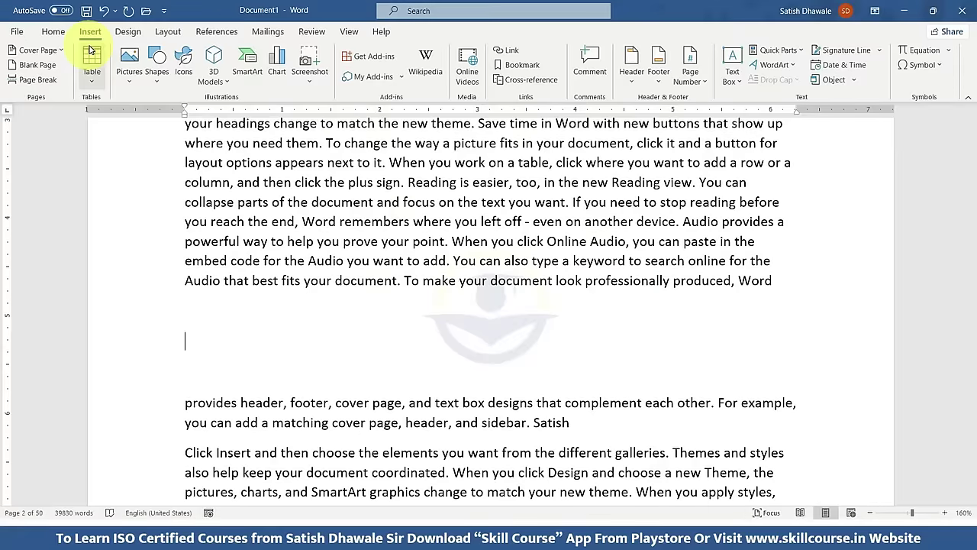
{"action": "left_click", "coordinate": [95, 81]}
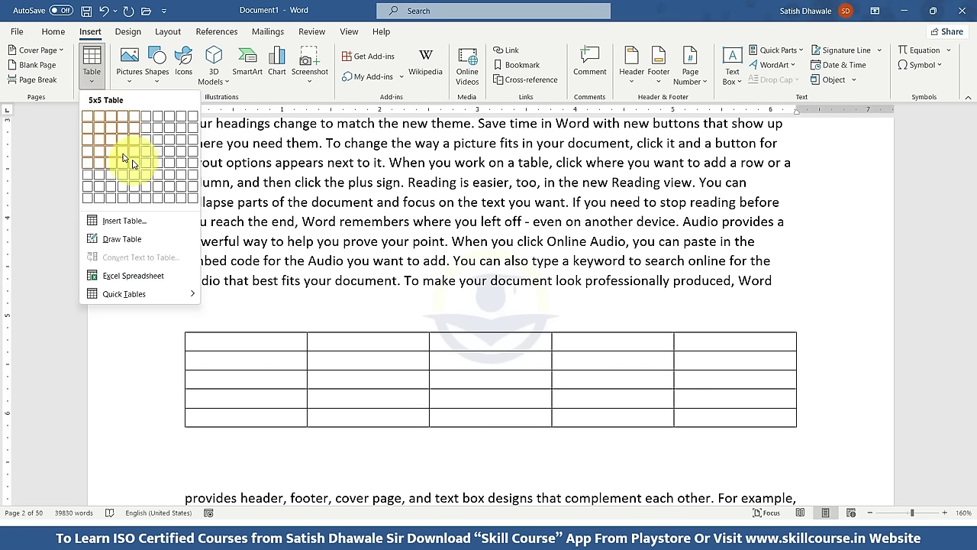
{"action": "left_click", "coordinate": [115, 221]}
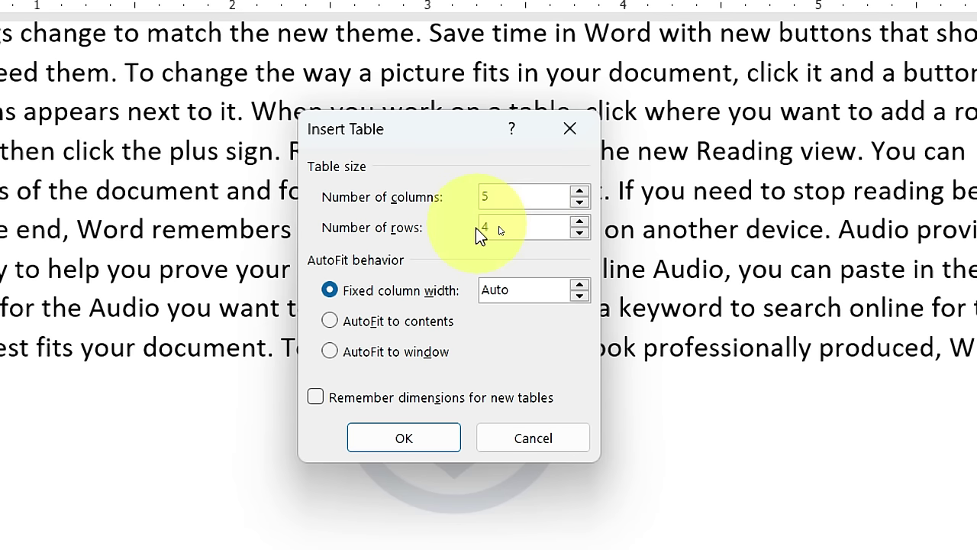
- Create the 5×4 table with headers SR NO, NAME, CONTACT NO, CITY, GENDER
{"action": "left_click", "coordinate": [412, 439]}
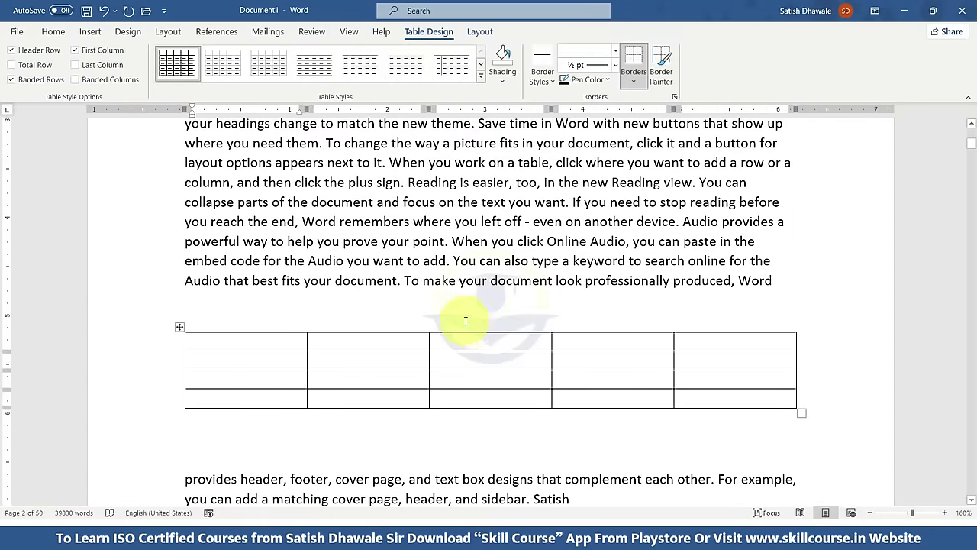
{"action": "type", "text": "s"}
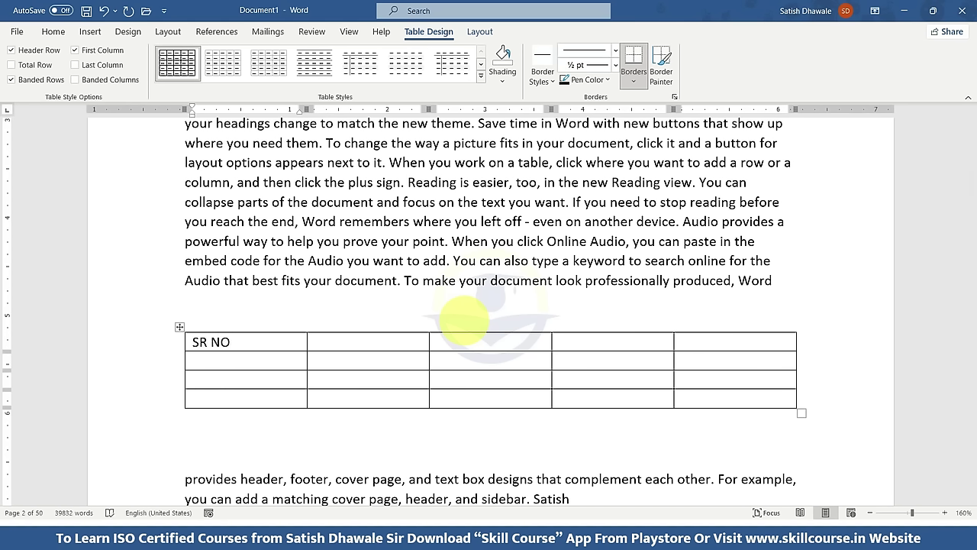
{"action": "key", "text": "Tab"}
{"action": "type", "text": "NAME"}
{"action": "key", "text": "Tab"}
{"action": "type", "text": "CONTAC"}
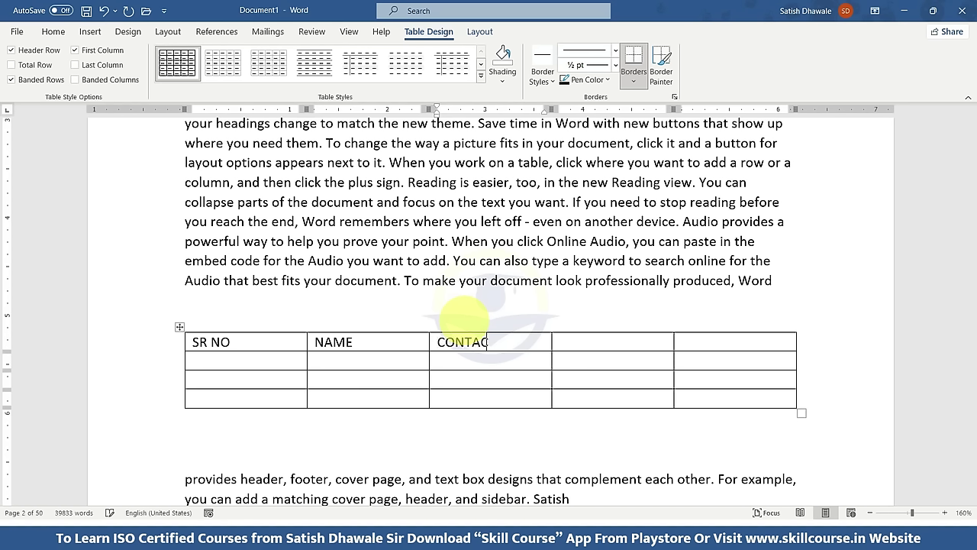
{"action": "type", "text": "T NO"}
{"action": "key", "text": "Tab"}
{"action": "key", "text": "Tab"}
{"action": "type", "text": "G"}
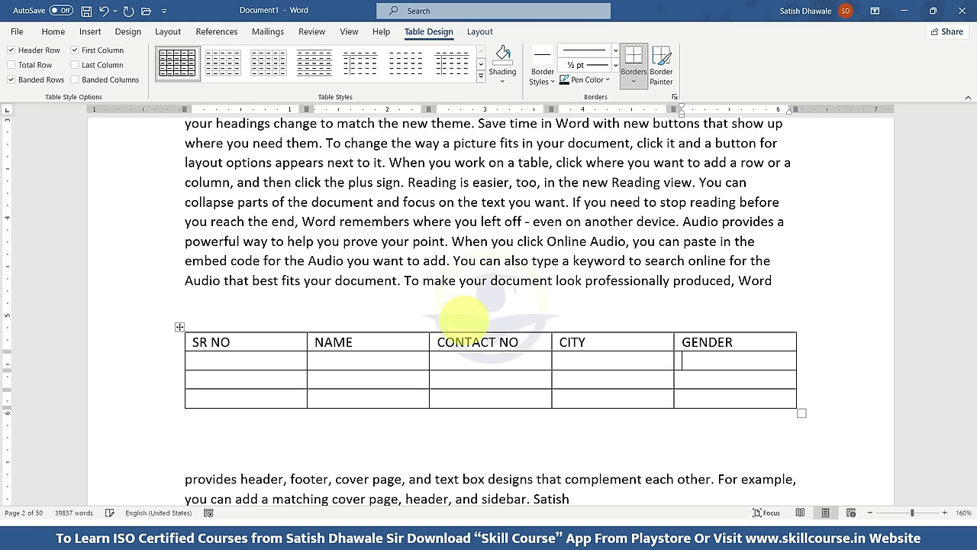
{"action": "key", "text": "Tab"}
{"action": "key", "text": "Tab"}
- Enter three numbered names, then row 1's contact number, MUMBAI and MALE
{"action": "type", "text": "SH"}
{"action": "type", "text": "ARUK"}
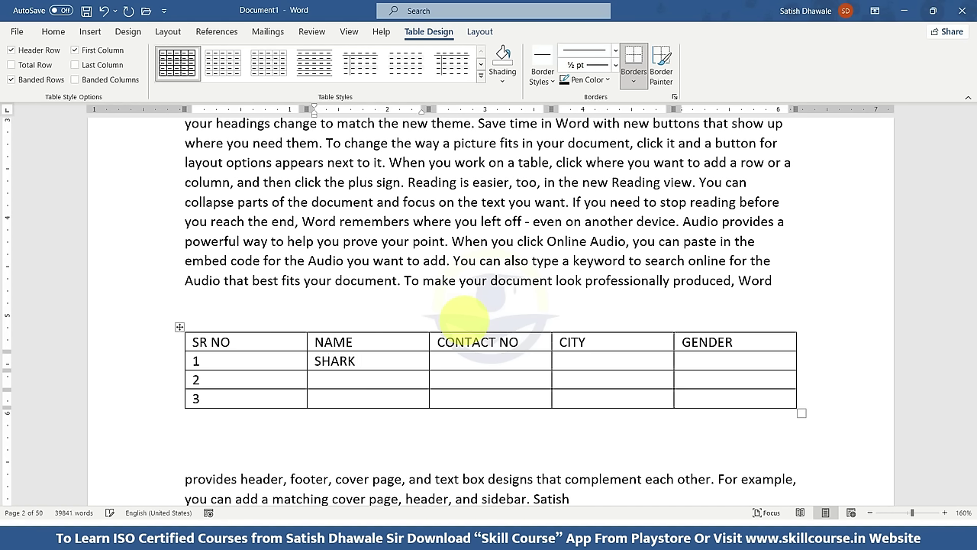
{"action": "key", "text": "BackSpace"}
{"action": "type", "text": "UKH"}
{"action": "type", "text": " KHAN"}
{"action": "type", "text": "SAL"}
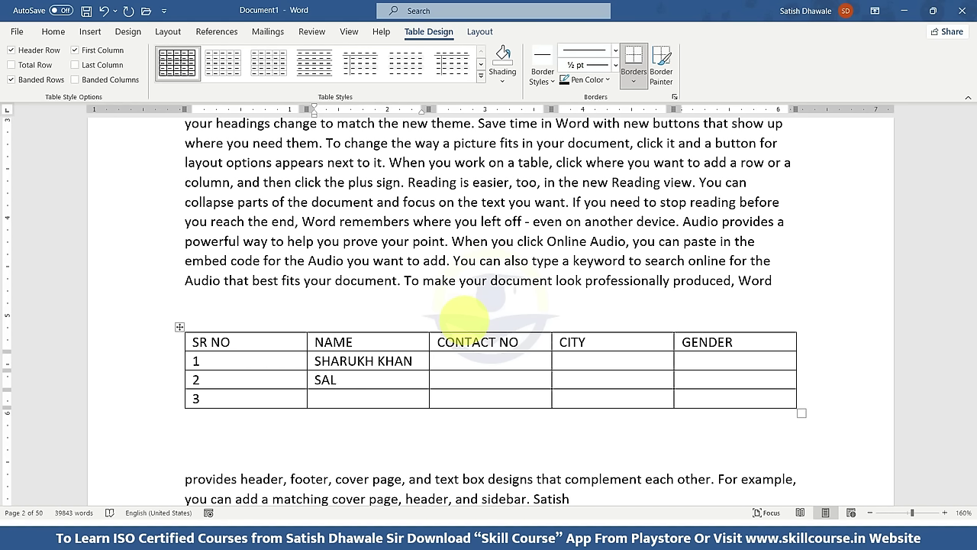
{"action": "type", "text": "MAN KHA"}
{"action": "type", "text": "AMIR KHAN"}
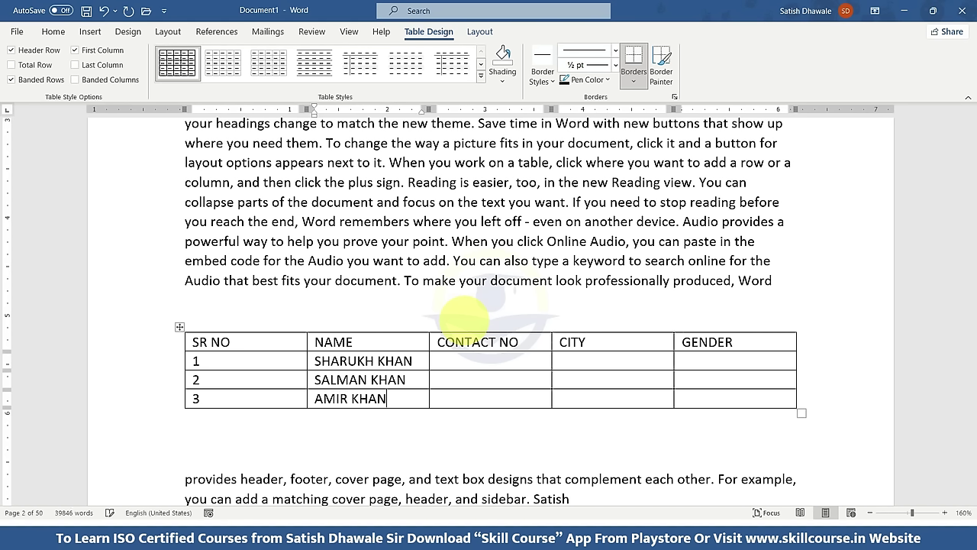
{"action": "left_click", "coordinate": [438, 399]}
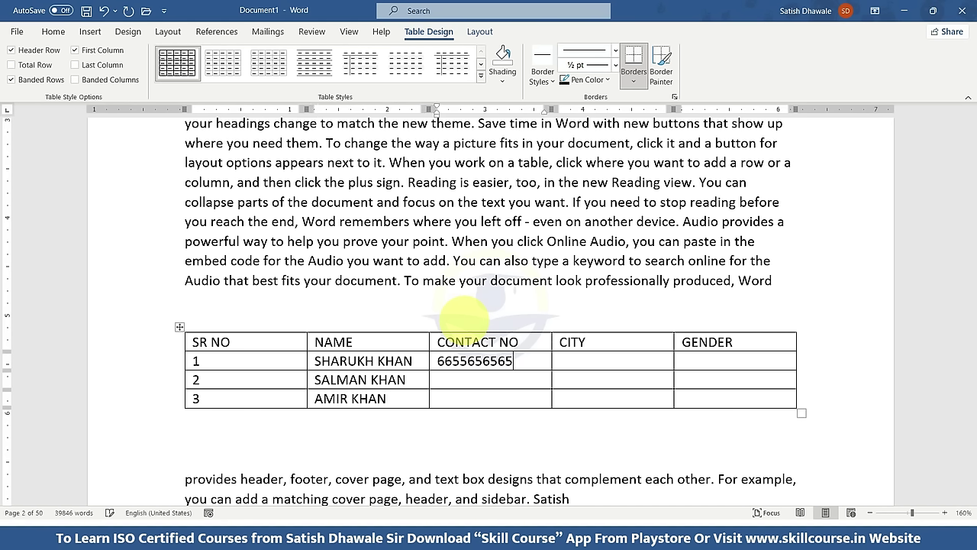
{"action": "key", "text": "Tab"}
{"action": "key", "text": "Tab"}
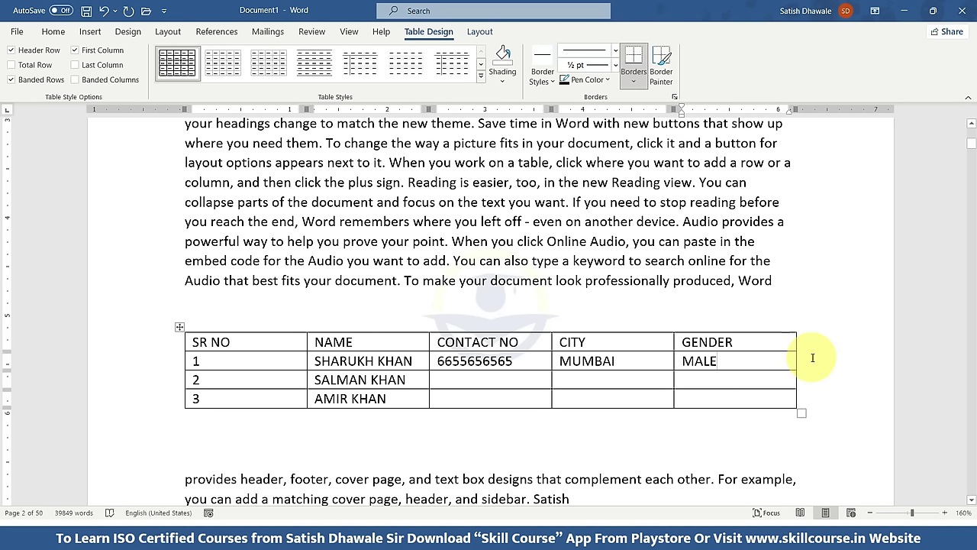
{"action": "left_click", "coordinate": [781, 359]}
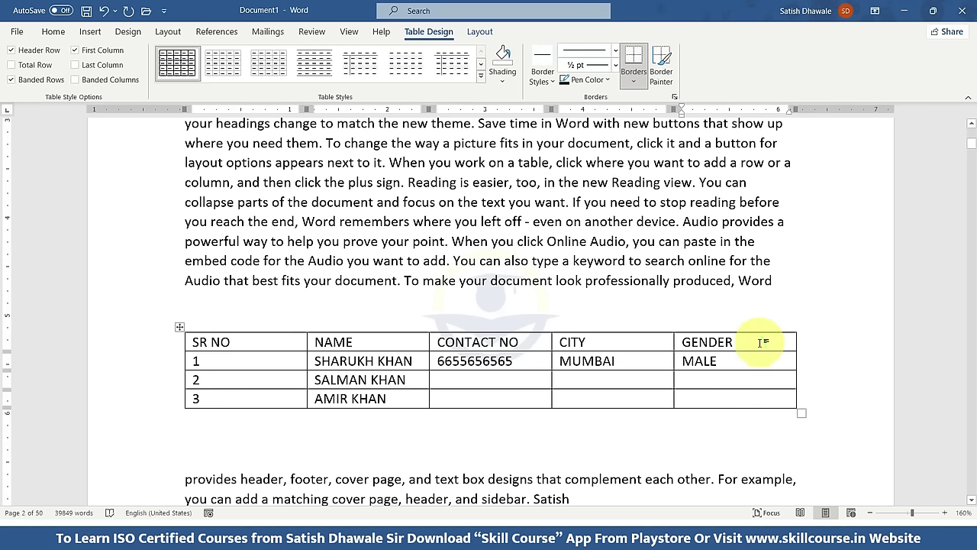
- Insert a trial column right of GENDER, then delete it again
{"action": "left_click", "coordinate": [476, 34]}
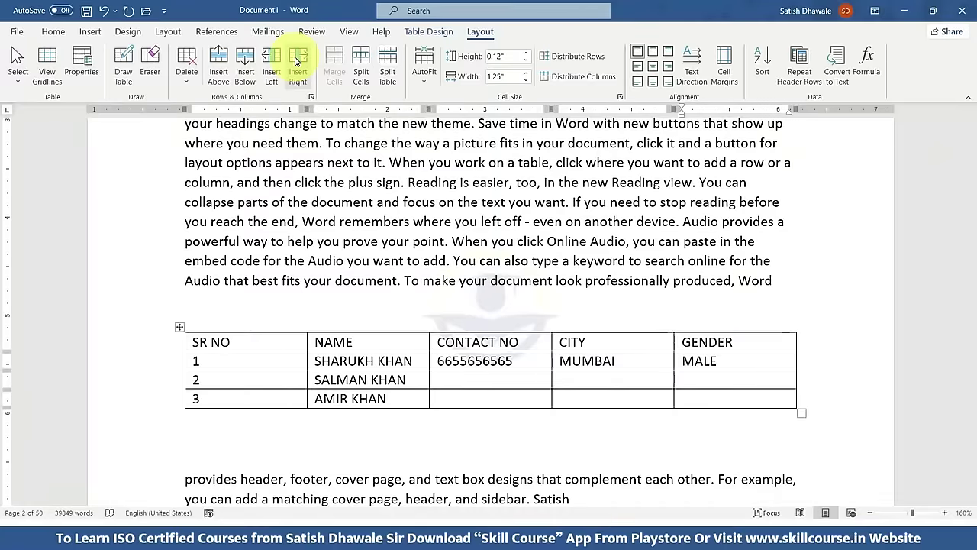
{"action": "left_click", "coordinate": [296, 61]}
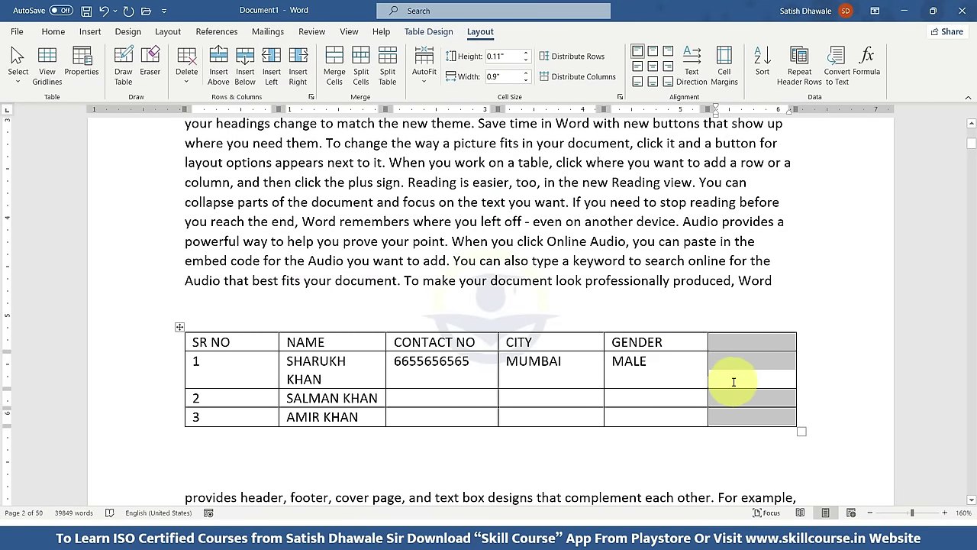
{"action": "left_click", "coordinate": [186, 65]}
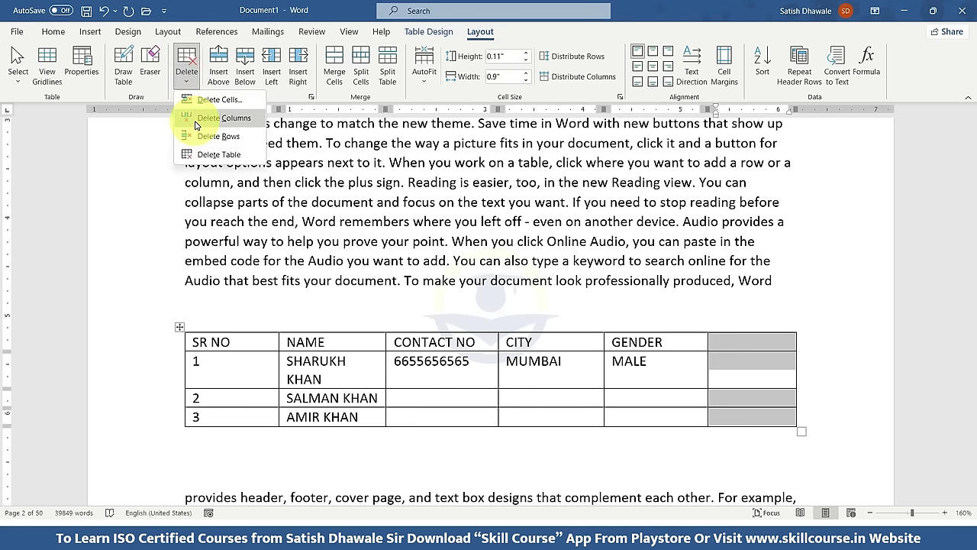
{"action": "left_click", "coordinate": [218, 121]}
{"action": "key", "text": "ctrl+z"}
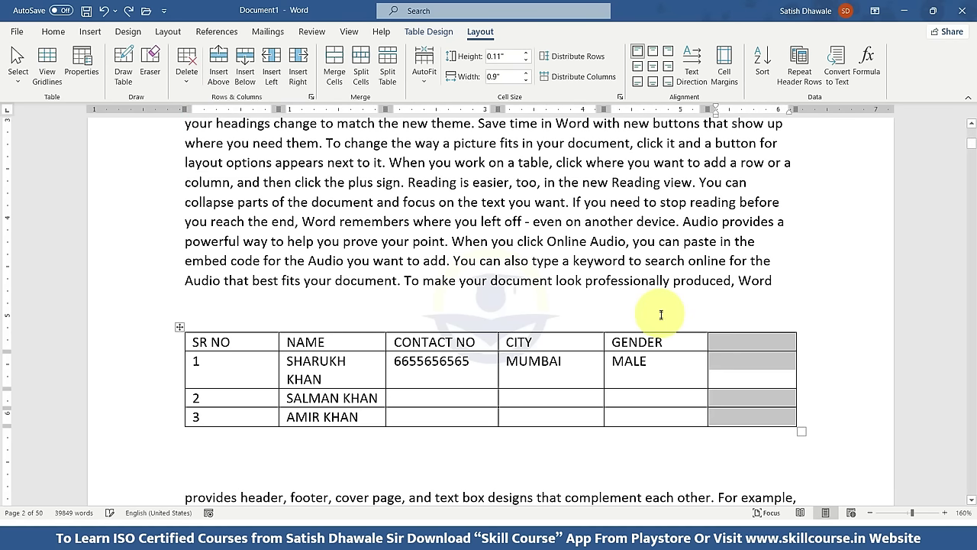
{"action": "key", "text": "ctrl+y"}
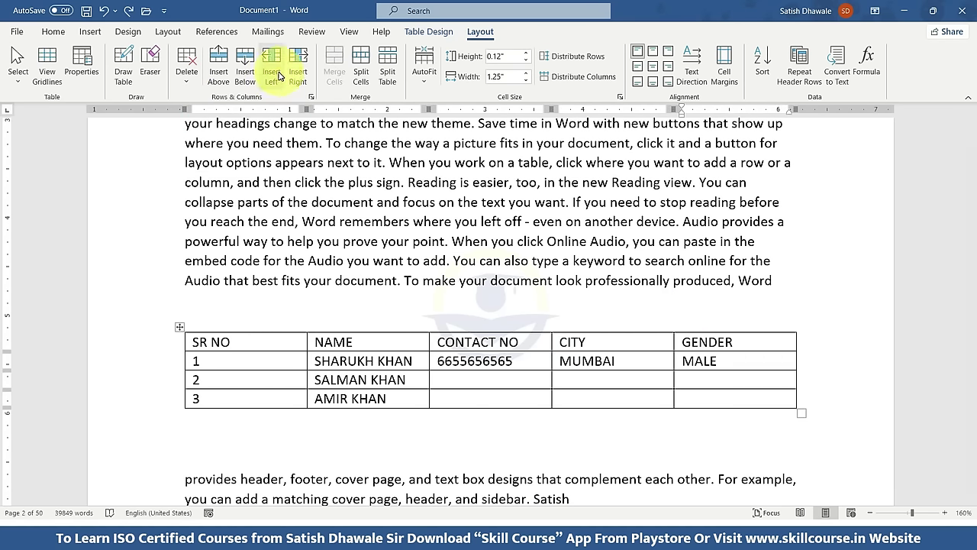
- Insert a blank column left of GENDER, then delete that empty column
{"action": "left_click", "coordinate": [272, 65]}
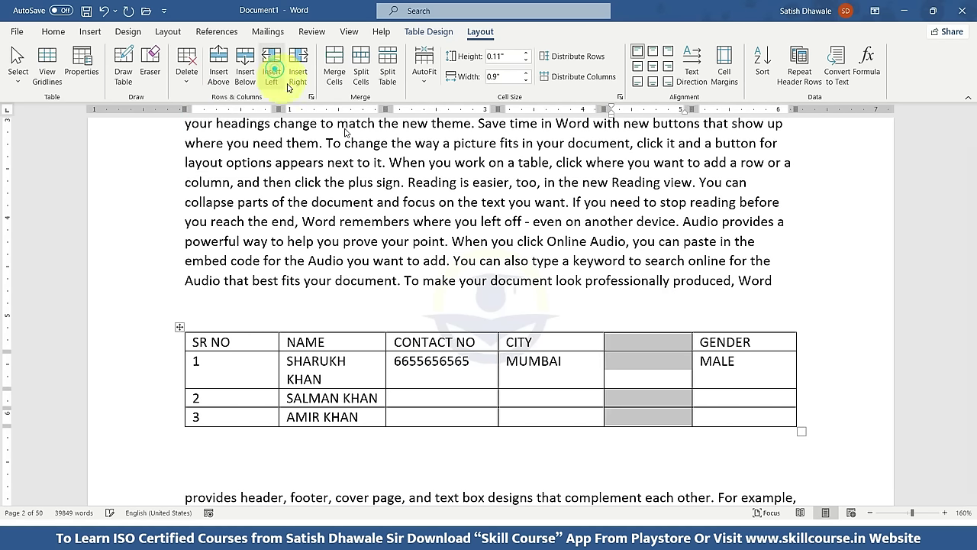
{"action": "left_click", "coordinate": [637, 376]}
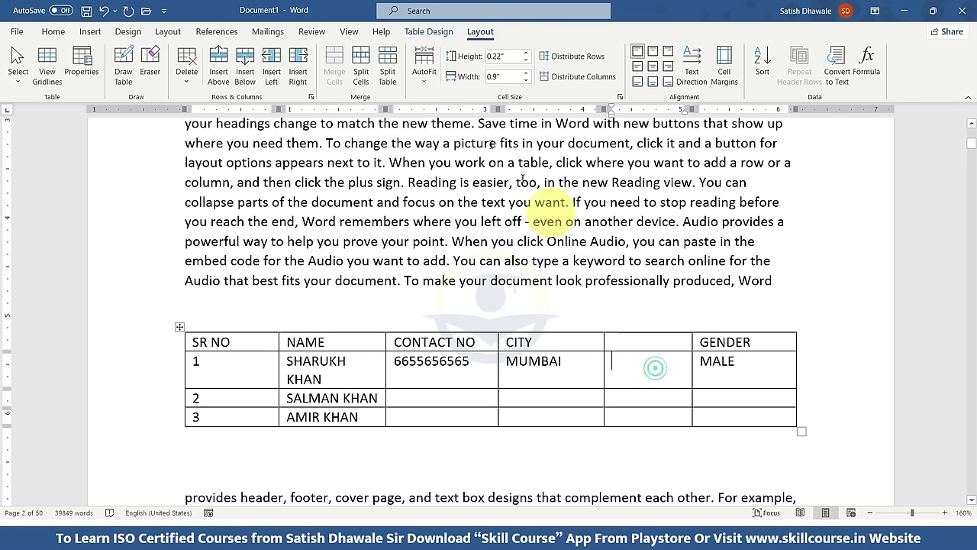
{"action": "left_click", "coordinate": [187, 64]}
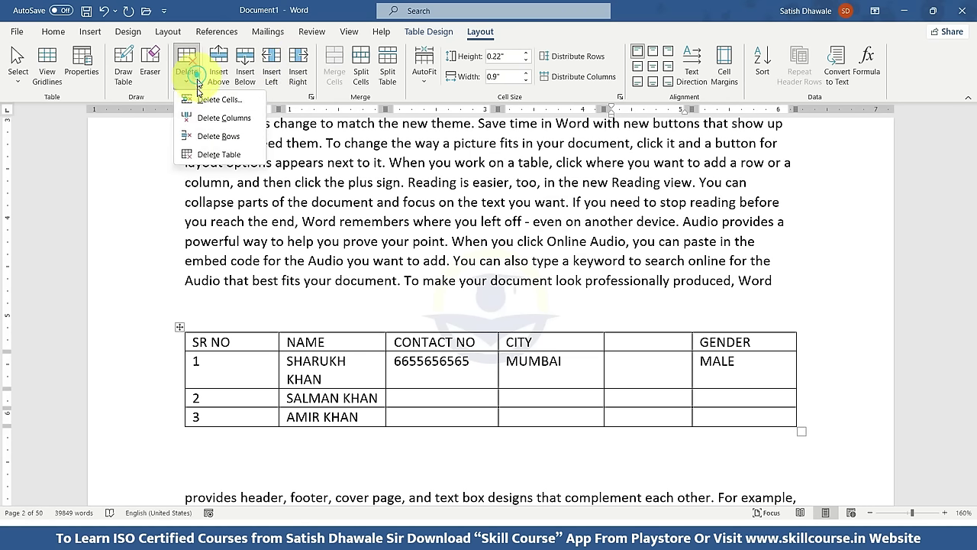
{"action": "left_click", "coordinate": [199, 119]}
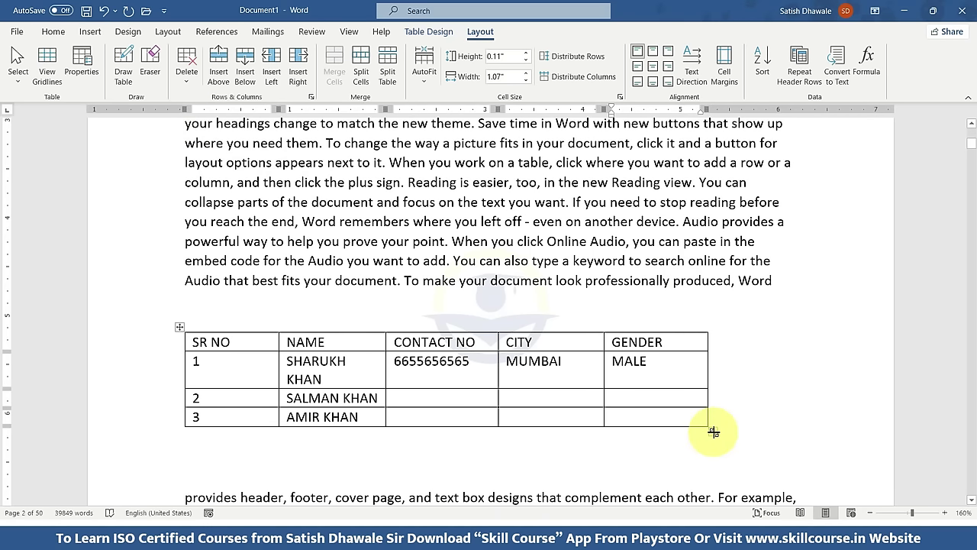
- Enlarge the table, narrow the SR NO and NAME columns, and widen CITY
{"action": "left_click_drag", "start_coordinate": [713, 432], "coordinate": [793, 462]}
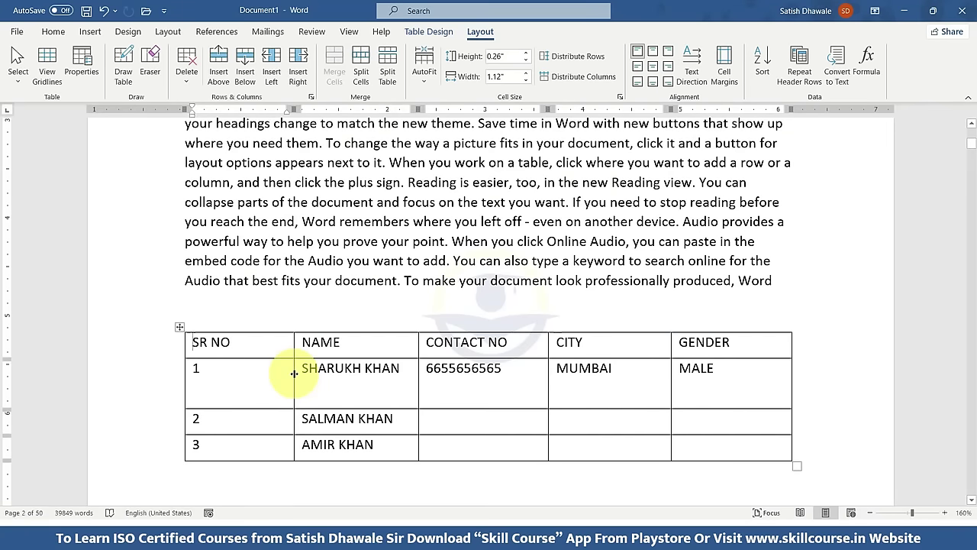
{"action": "left_click_drag", "start_coordinate": [294, 373], "coordinate": [239, 372]}
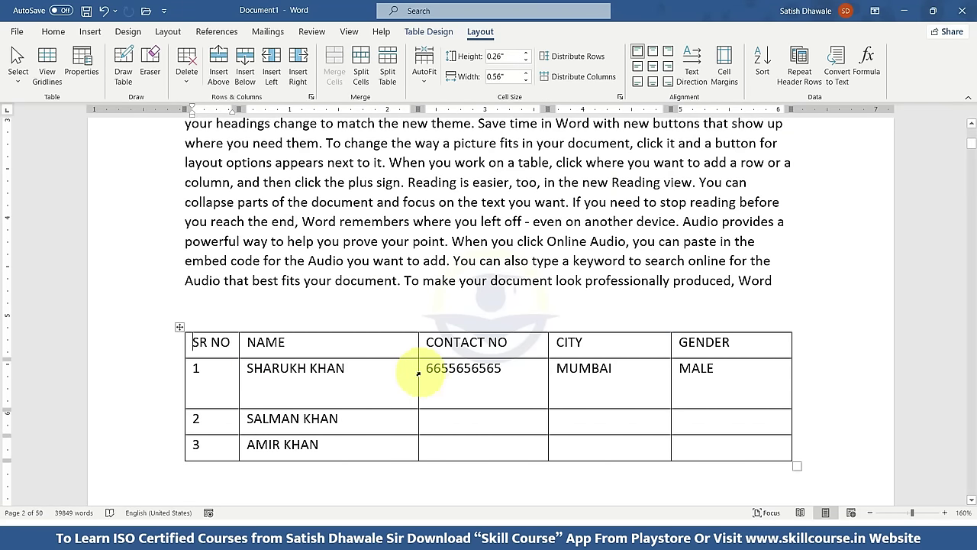
{"action": "left_click_drag", "start_coordinate": [418, 372], "coordinate": [393, 370]}
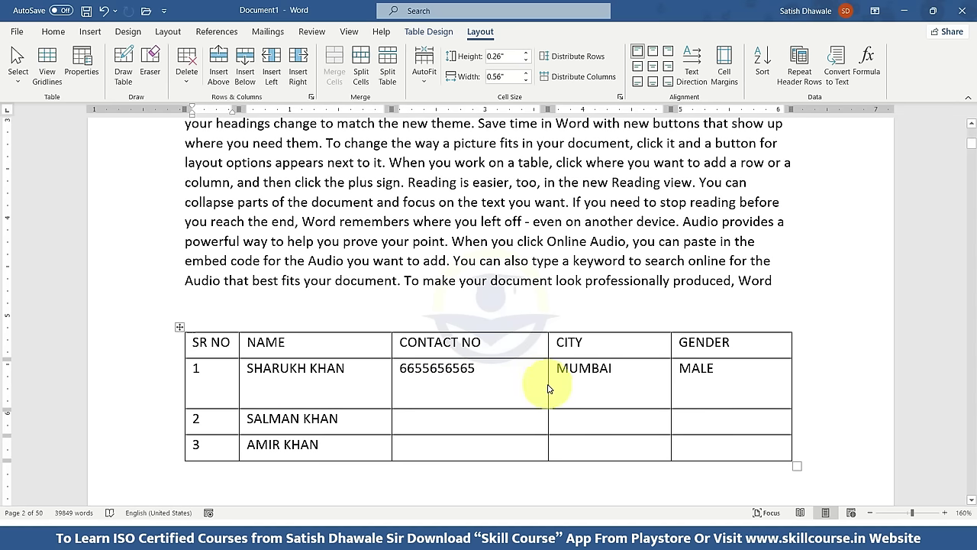
{"action": "left_click_drag", "start_coordinate": [548, 384], "coordinate": [500, 398]}
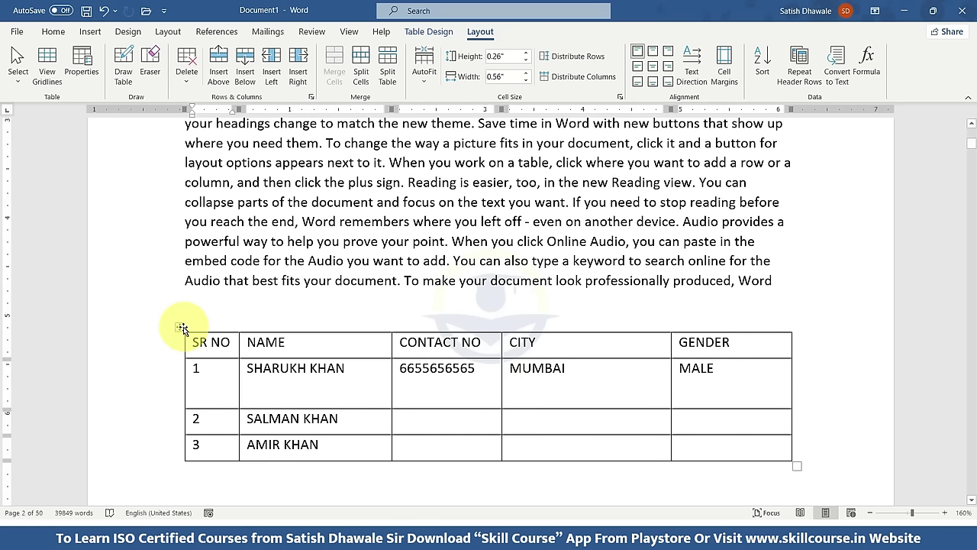
- Apply a blue grid table style to the whole table
{"action": "left_click", "coordinate": [182, 328]}
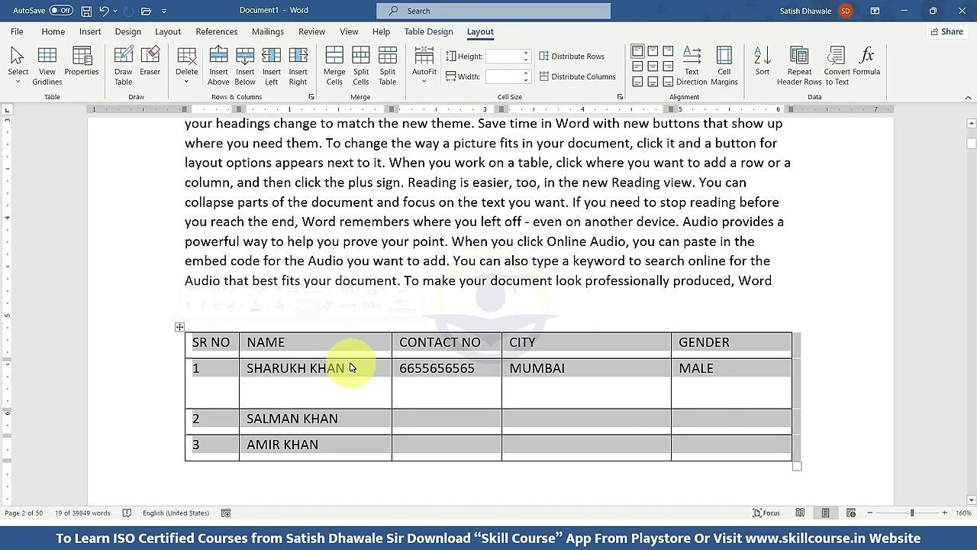
{"action": "left_click", "coordinate": [428, 31]}
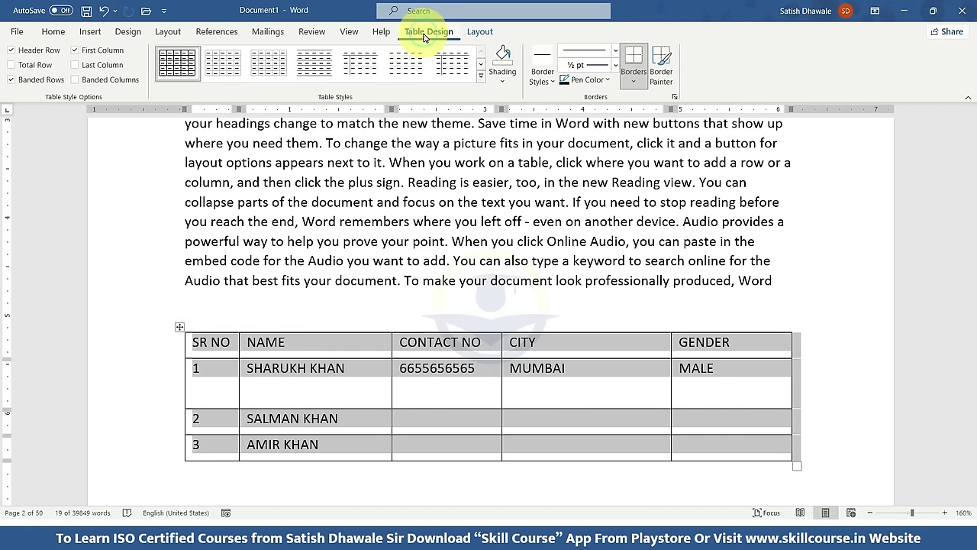
{"action": "left_click", "coordinate": [479, 76]}
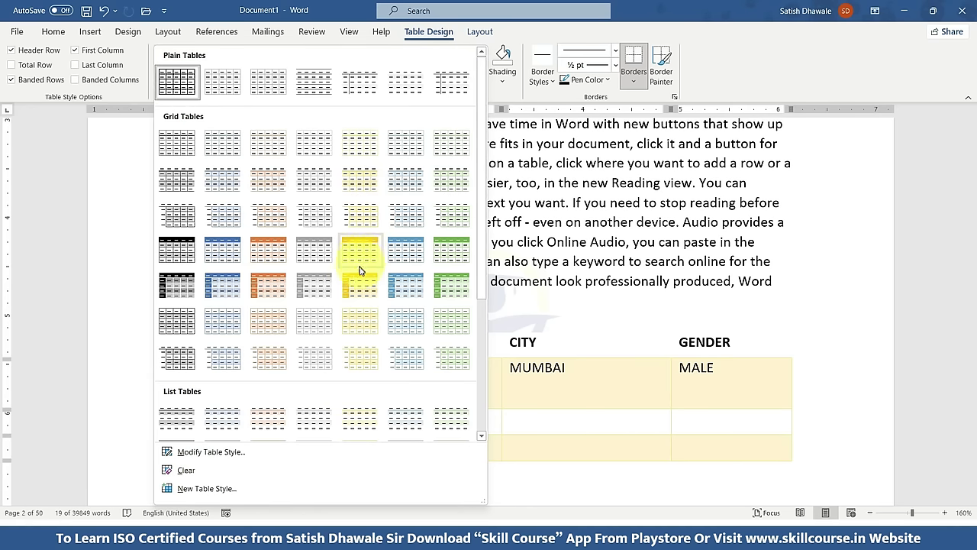
{"action": "left_click", "coordinate": [418, 288]}
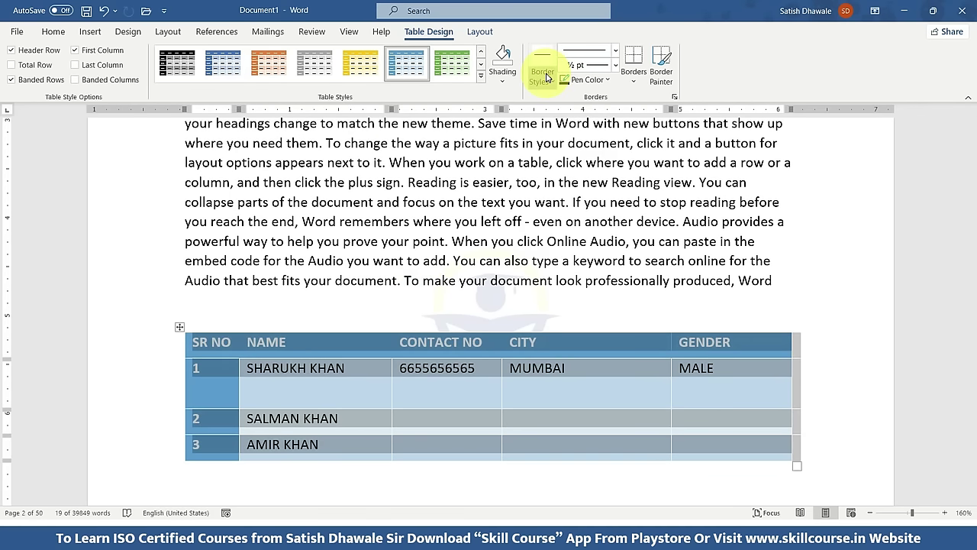
- Give every cell a 1½ pt black border with All Borders
{"action": "left_click", "coordinate": [547, 77]}
{"action": "left_click", "coordinate": [563, 148]}
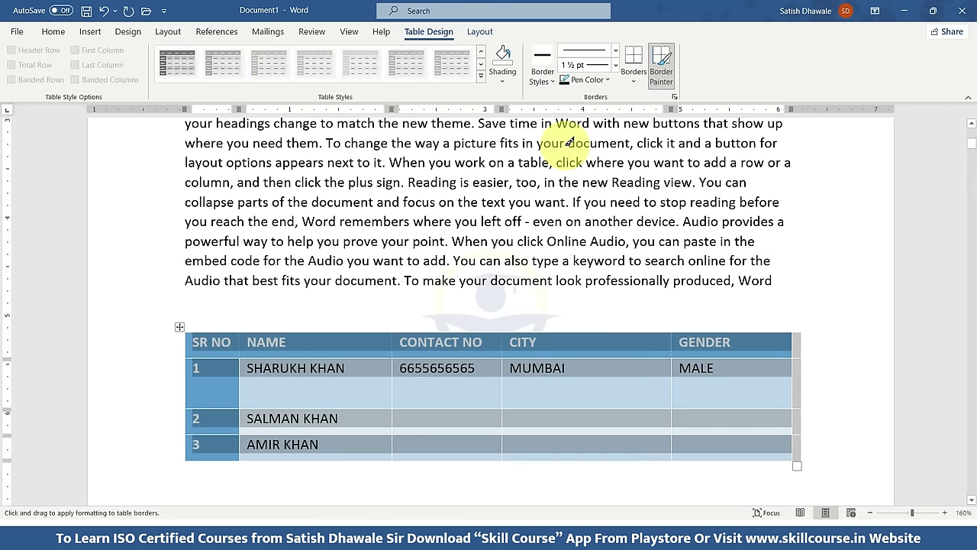
{"action": "left_click", "coordinate": [633, 76]}
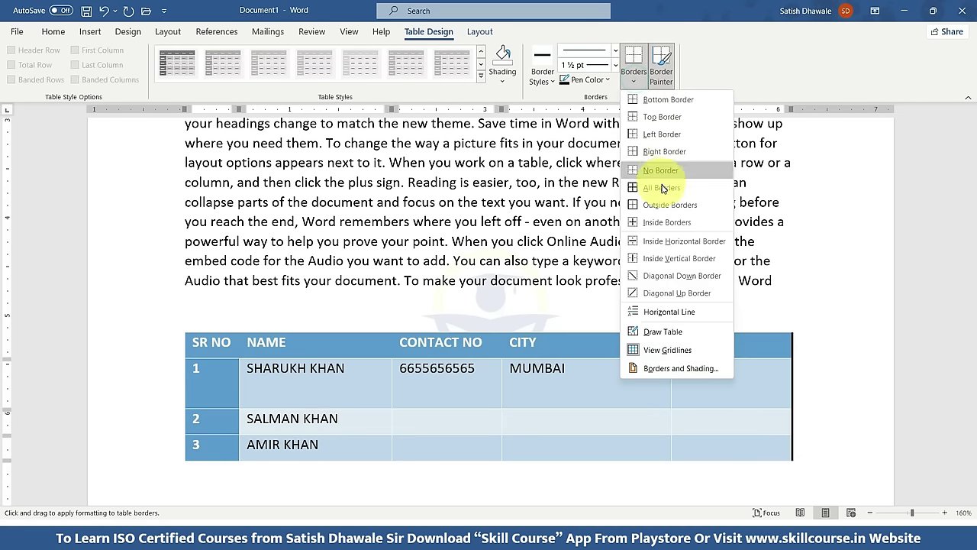
{"action": "left_click", "coordinate": [662, 188]}
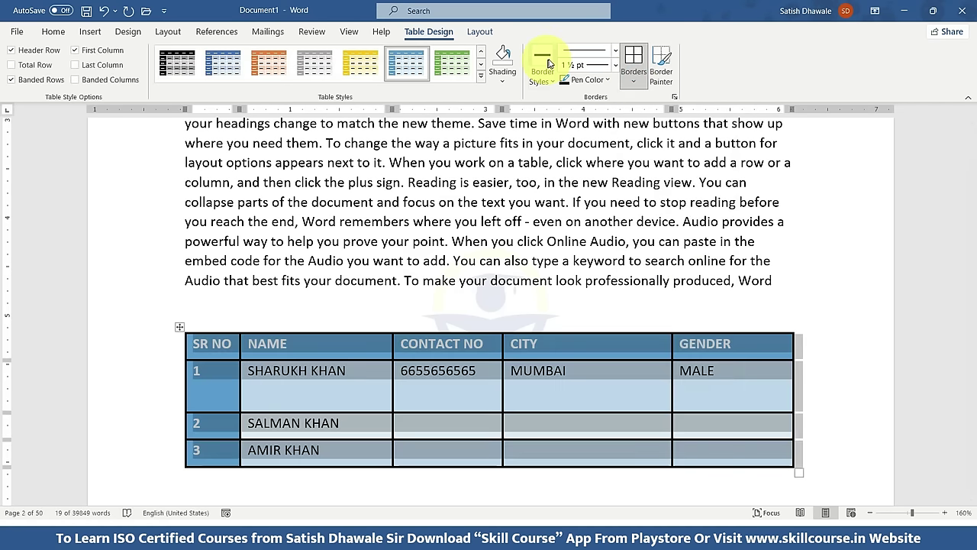
{"action": "left_click", "coordinate": [635, 77]}
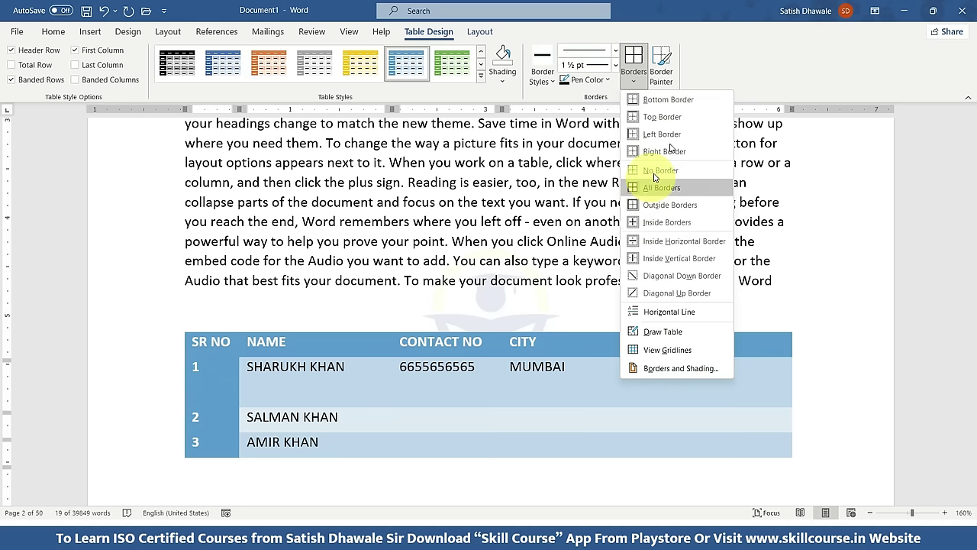
{"action": "left_click", "coordinate": [789, 72]}
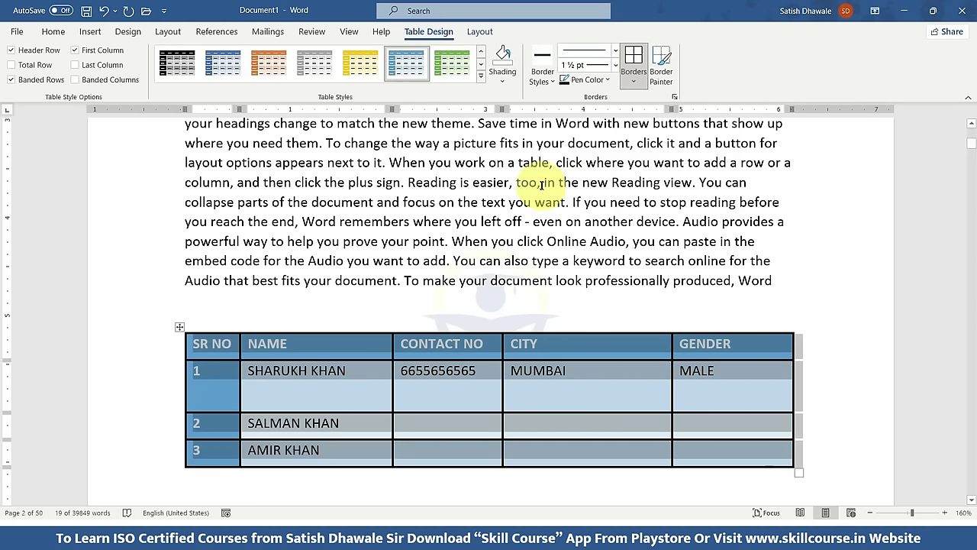
{"action": "left_click", "coordinate": [525, 207]}
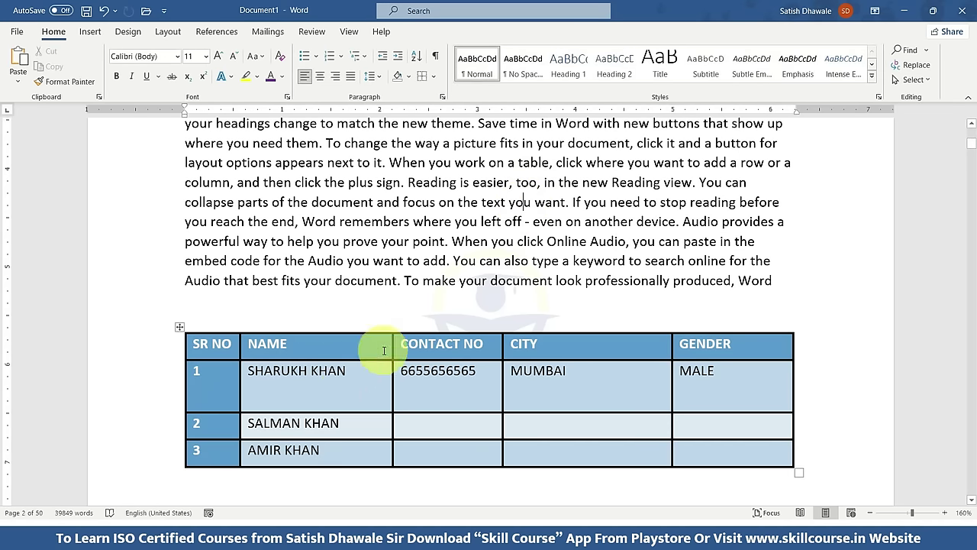
- Add two trial rows after row 3 with Tab, then undo them
{"action": "scroll", "coordinate": [359, 355], "scroll_direction": "down", "scroll_amount": 3}
{"action": "left_click", "coordinate": [231, 308]}
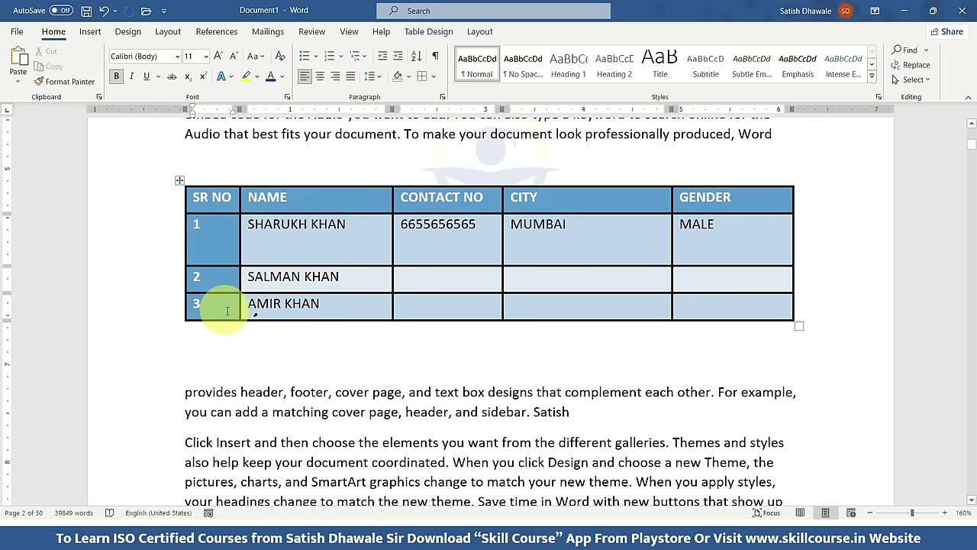
{"action": "left_click", "coordinate": [710, 309]}
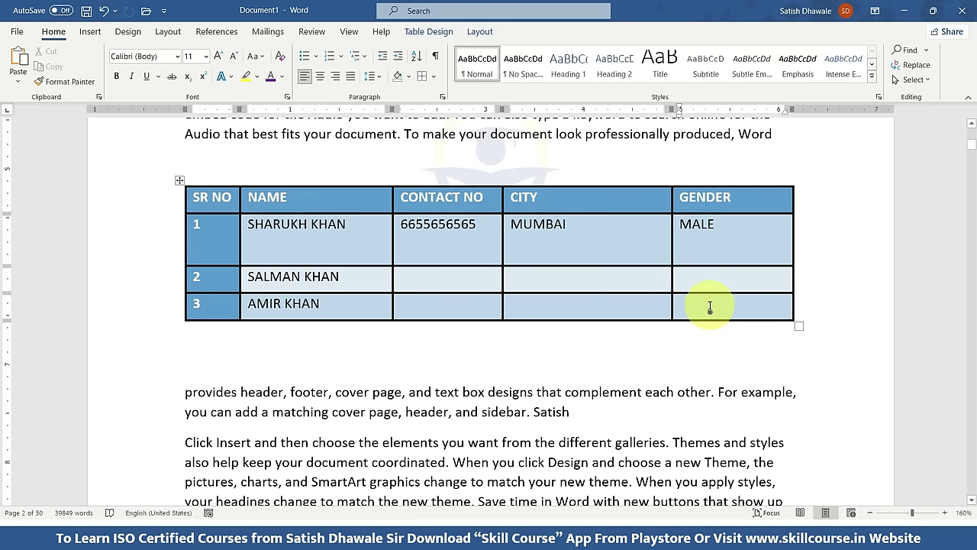
{"action": "key", "text": "Tab"}
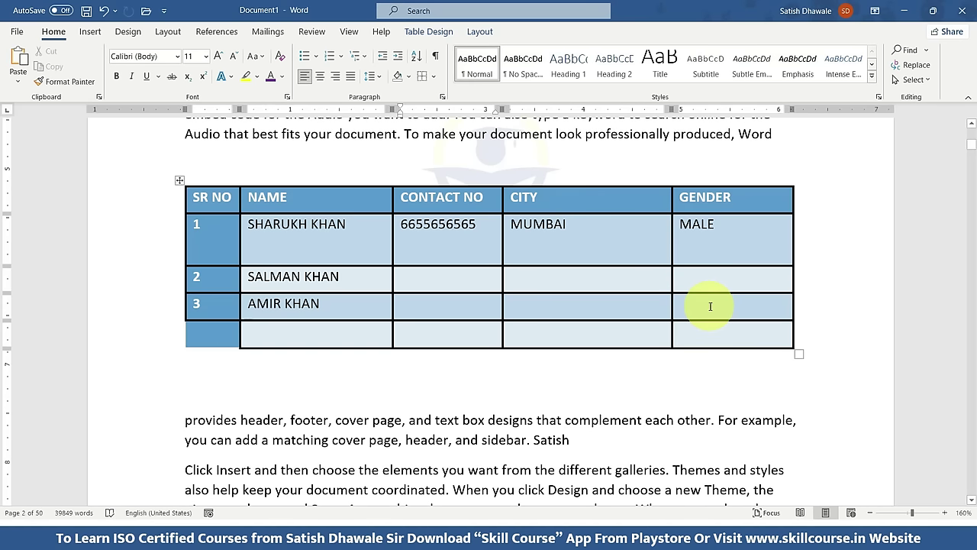
{"action": "key", "text": "Tab"}
{"action": "key", "text": "Tab"}
{"action": "key", "text": "Tab"}
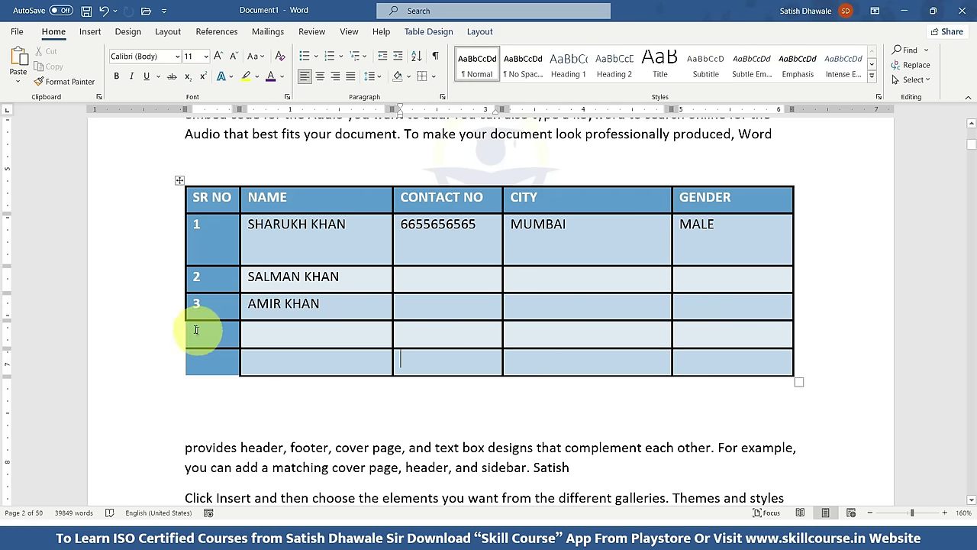
{"action": "key", "text": "ctrl+z"}
{"action": "key", "text": "ctrl+z"}
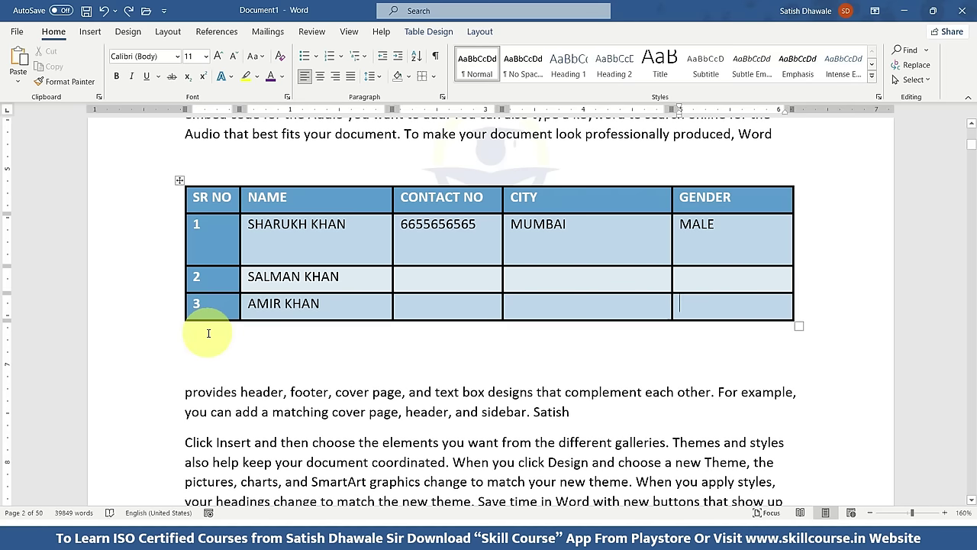
{"action": "left_click", "coordinate": [432, 33]}
{"action": "left_click", "coordinate": [470, 33]}
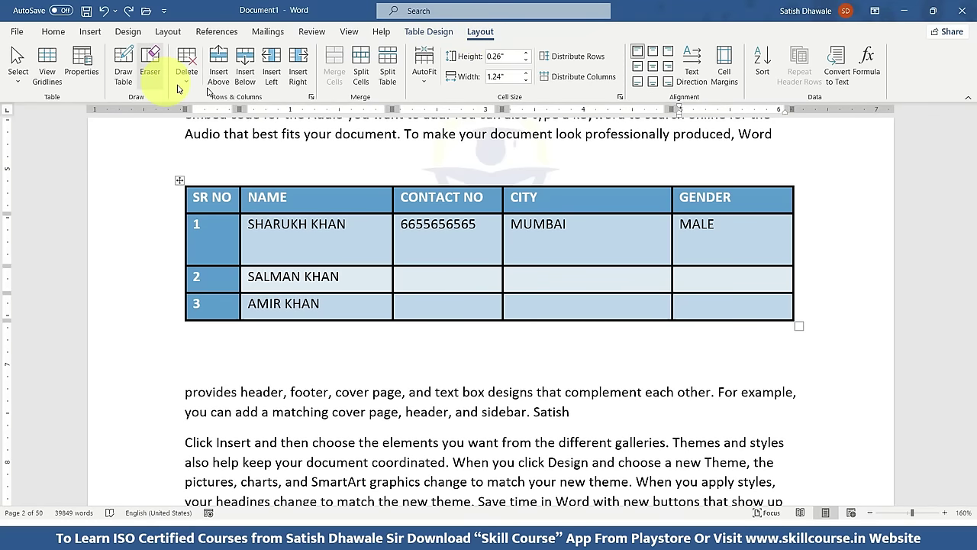
{"action": "left_click", "coordinate": [246, 73]}
{"action": "left_click", "coordinate": [246, 73]}
{"action": "left_click", "coordinate": [246, 73]}
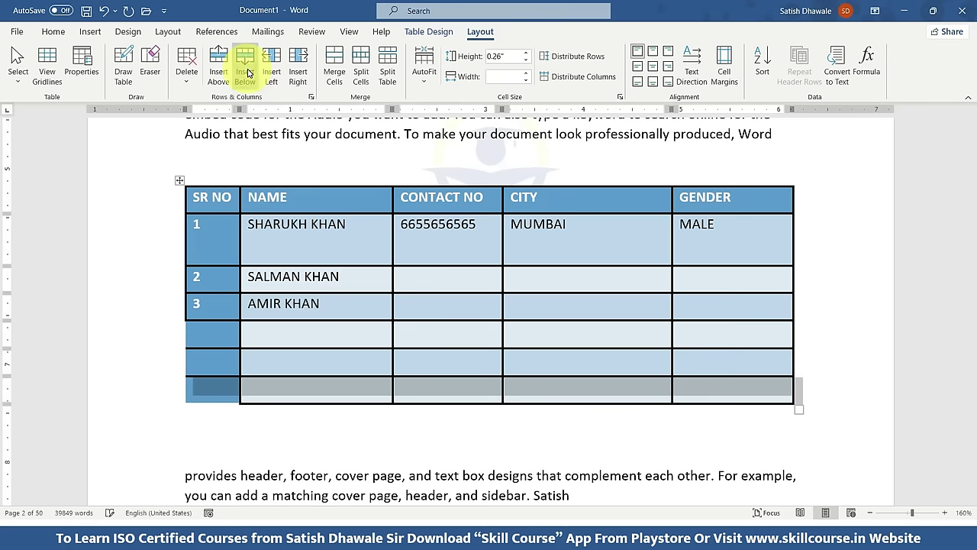
{"action": "left_click", "coordinate": [246, 73]}
{"action": "left_click", "coordinate": [246, 73]}
{"action": "left_click", "coordinate": [246, 74]}
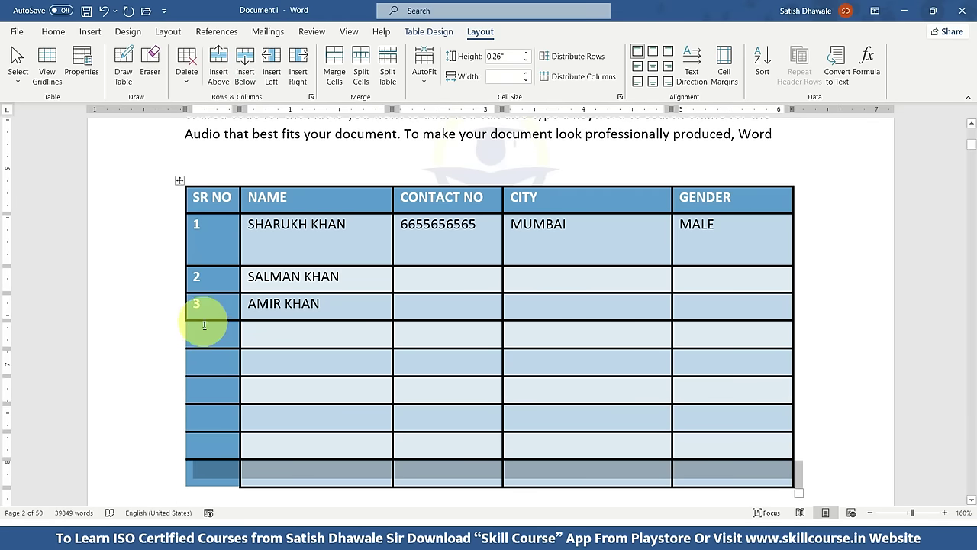
- Apply All Borders to the names table, leaving its shading unchanged
{"action": "left_click", "coordinate": [180, 181]}
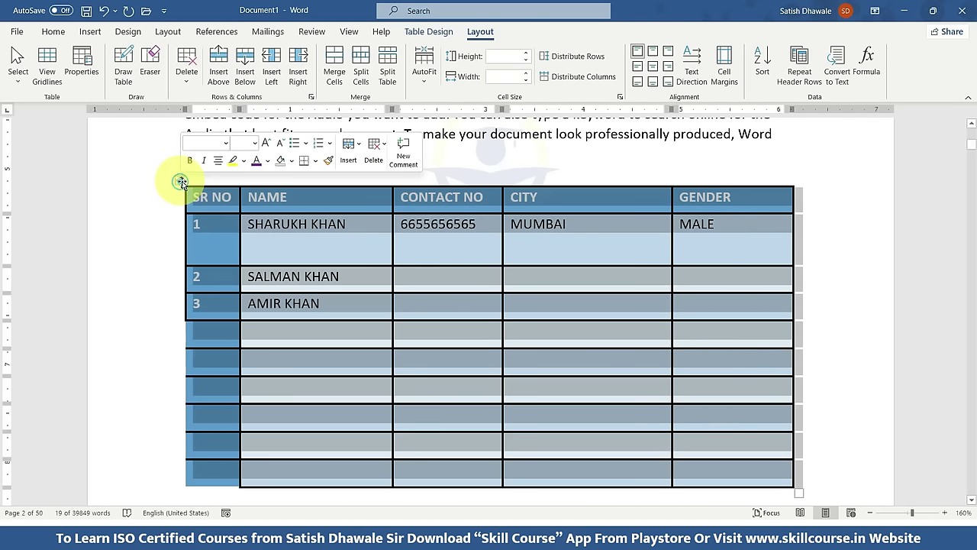
{"action": "left_click", "coordinate": [429, 32]}
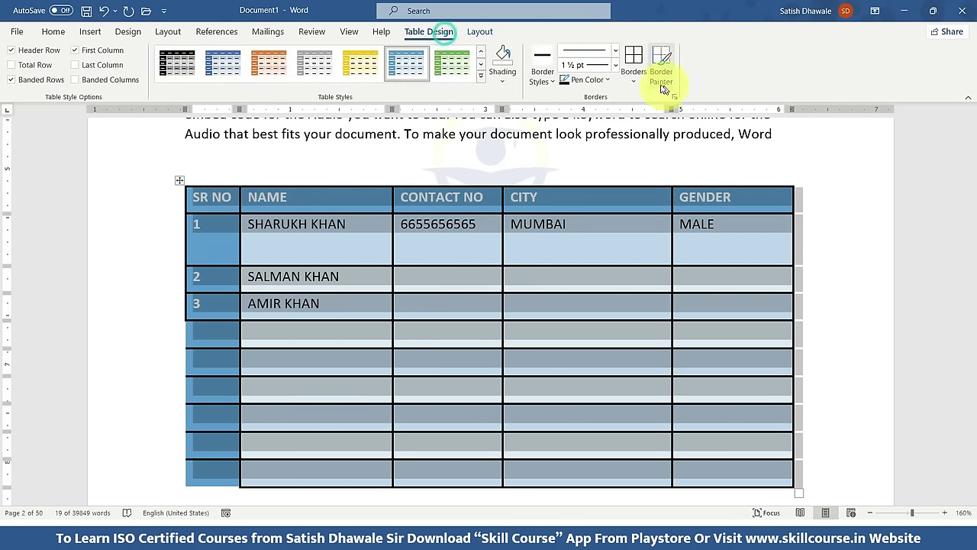
{"action": "left_click", "coordinate": [632, 68]}
{"action": "left_click", "coordinate": [658, 184]}
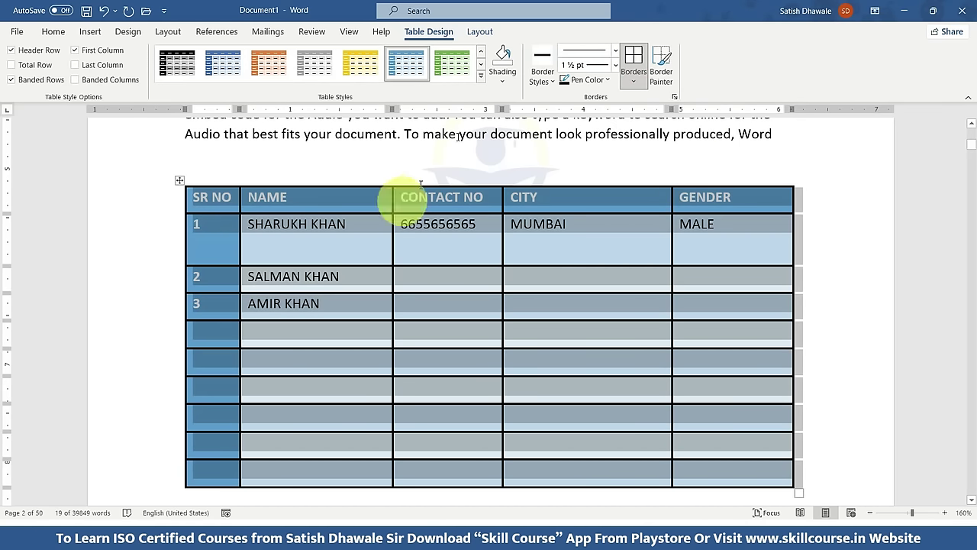
{"action": "left_click", "coordinate": [500, 79]}
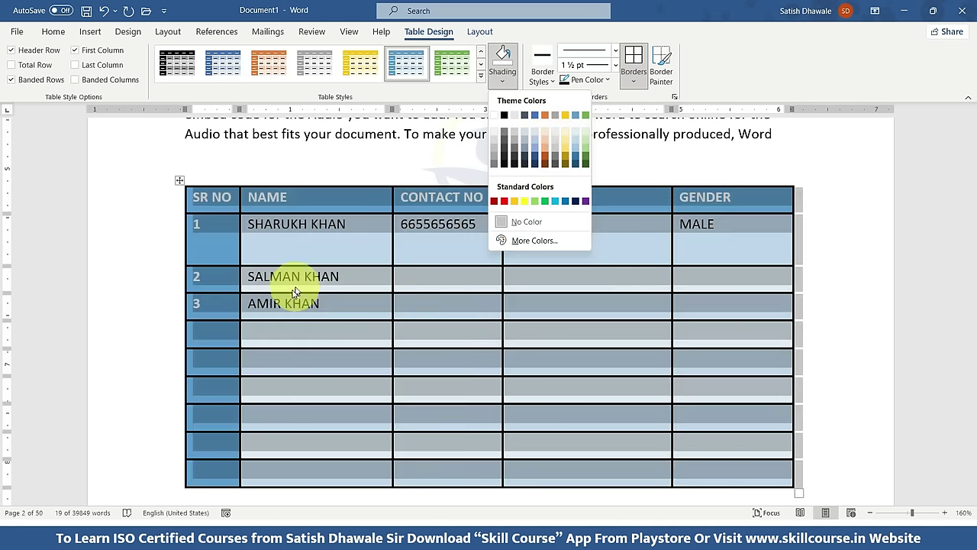
{"action": "left_click", "coordinate": [290, 291]}
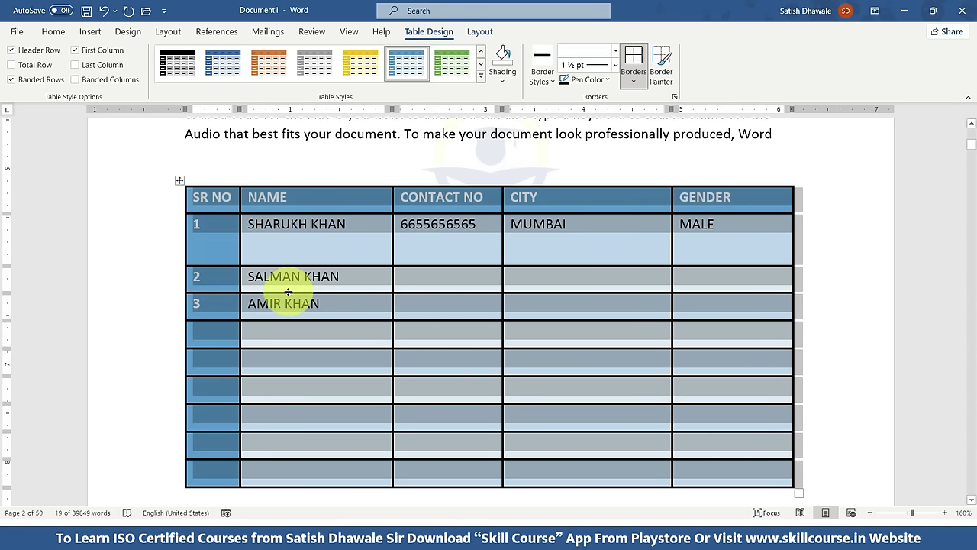
- Add an empty line after the names table and show the Insert > Table choices
{"action": "left_click", "coordinate": [181, 182]}
{"action": "scroll", "coordinate": [312, 247], "scroll_direction": "down", "scroll_amount": 5}
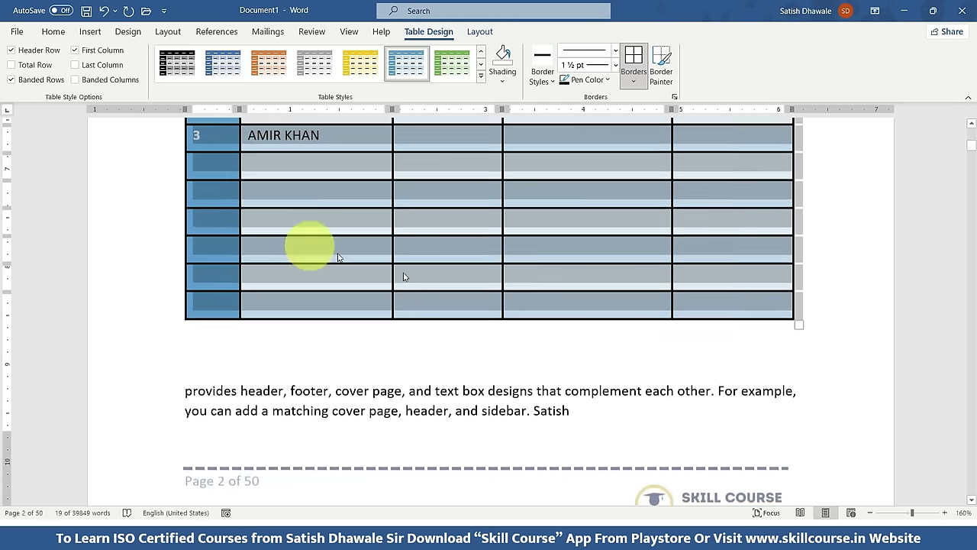
{"action": "left_click", "coordinate": [809, 296]}
{"action": "key", "text": "Return"}
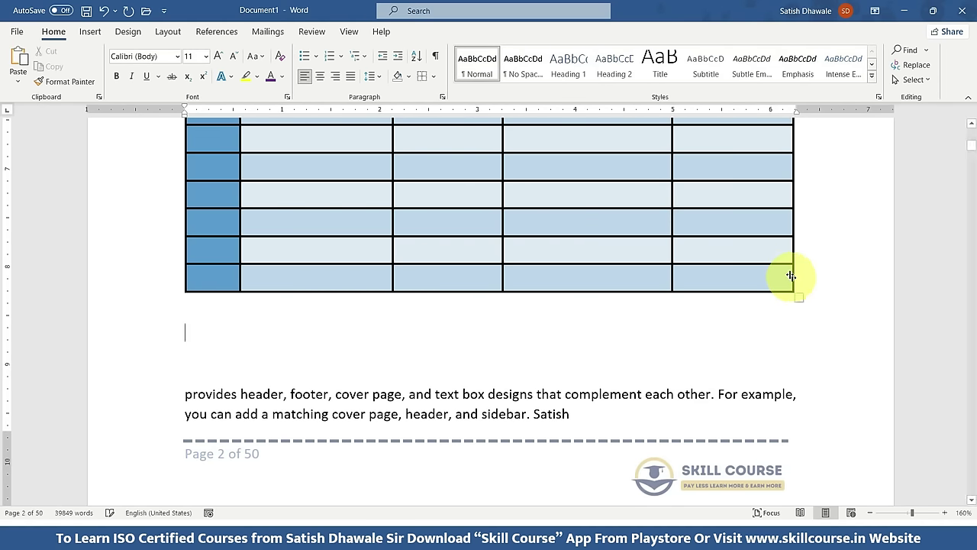
{"action": "left_click", "coordinate": [90, 31]}
{"action": "left_click", "coordinate": [84, 80]}
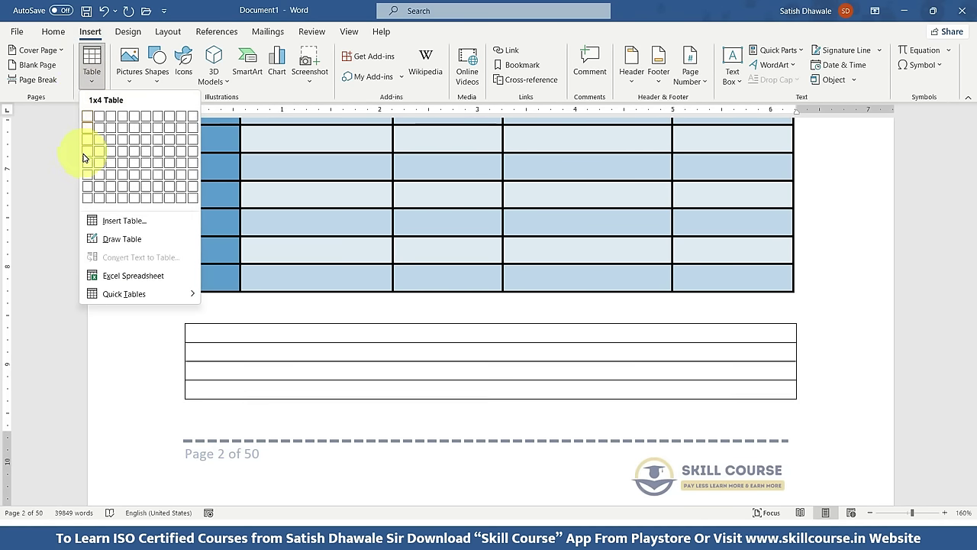
- Insert the With Subheads 2 quick table from the Quick Tables gallery
{"action": "mouse_move", "coordinate": [118, 292]}
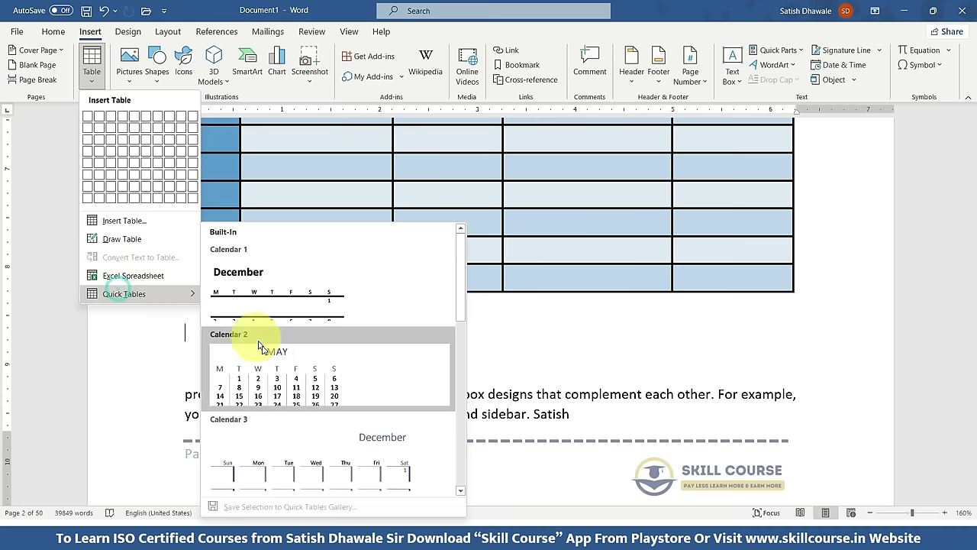
{"action": "scroll", "coordinate": [271, 355], "scroll_direction": "down", "scroll_amount": 6}
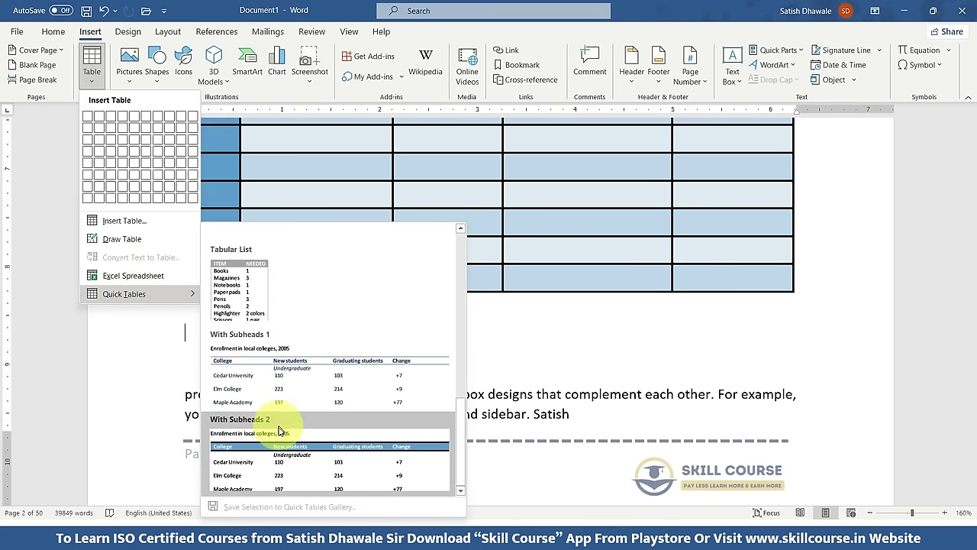
{"action": "left_click", "coordinate": [275, 403]}
{"action": "scroll", "coordinate": [388, 265], "scroll_direction": "down", "scroll_amount": 3}
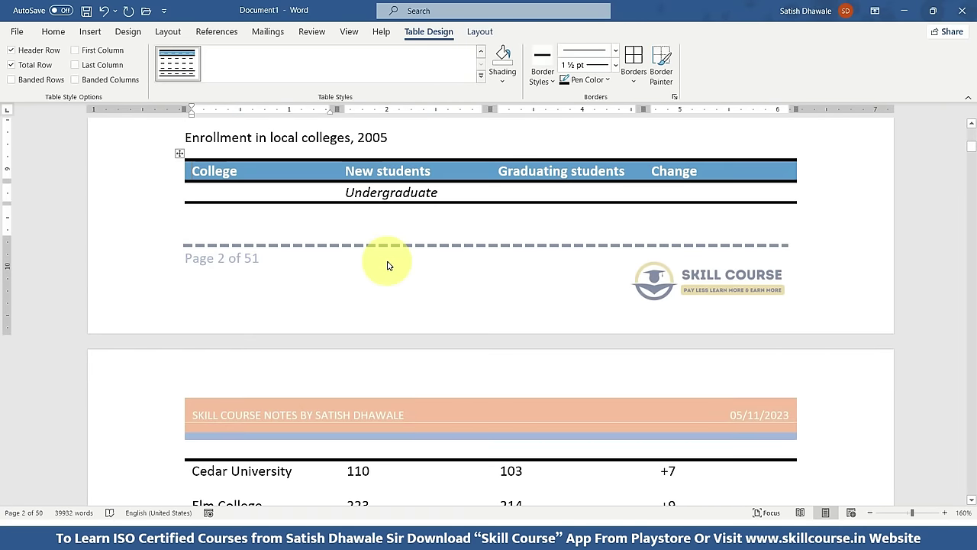
{"action": "scroll", "coordinate": [384, 262], "scroll_direction": "up", "scroll_amount": 6}
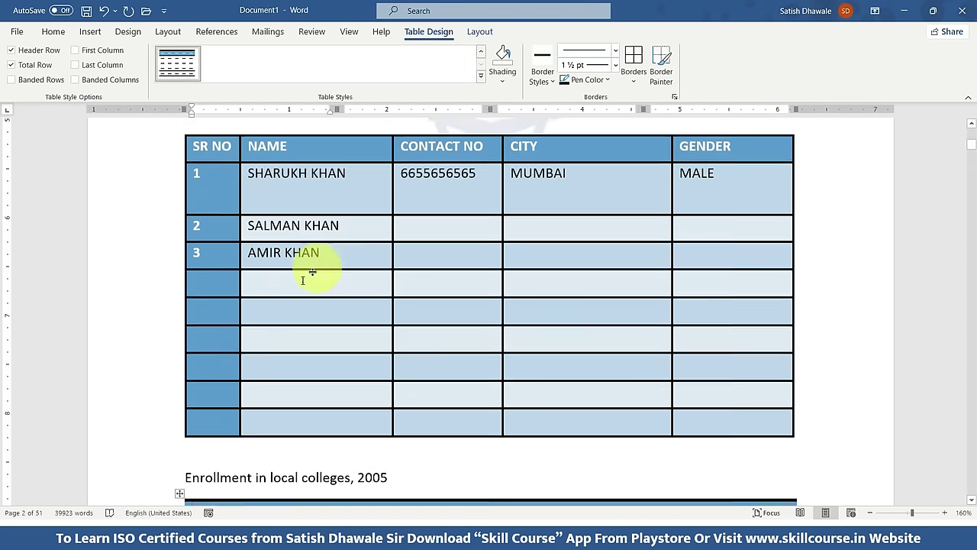
- Add two blank lines between the names table and the enrollment caption
{"action": "left_click", "coordinate": [216, 450]}
{"action": "key", "text": "Return"}
{"action": "key", "text": "Return"}
{"action": "key", "text": "Return"}
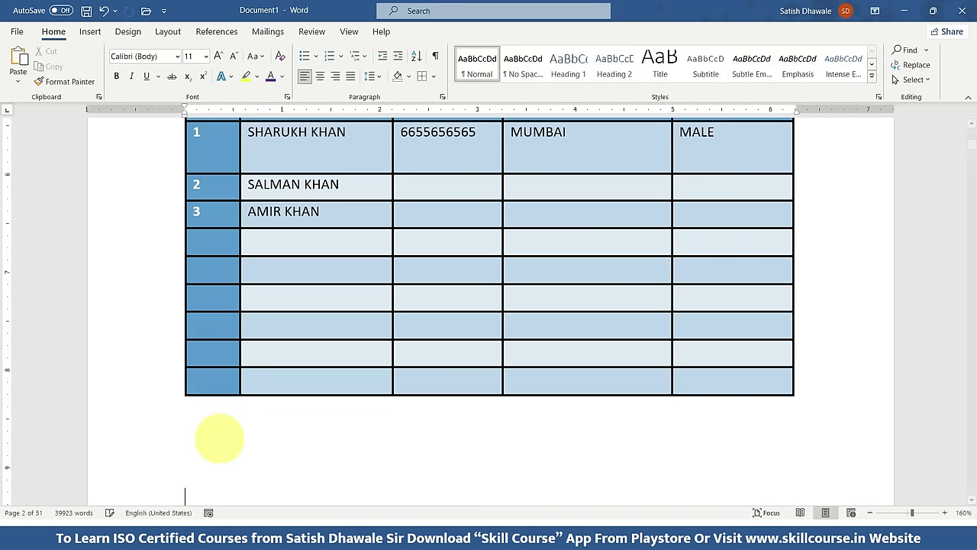
{"action": "key", "text": "Return"}
{"action": "scroll", "coordinate": [220, 439], "scroll_direction": "down", "scroll_amount": 10}
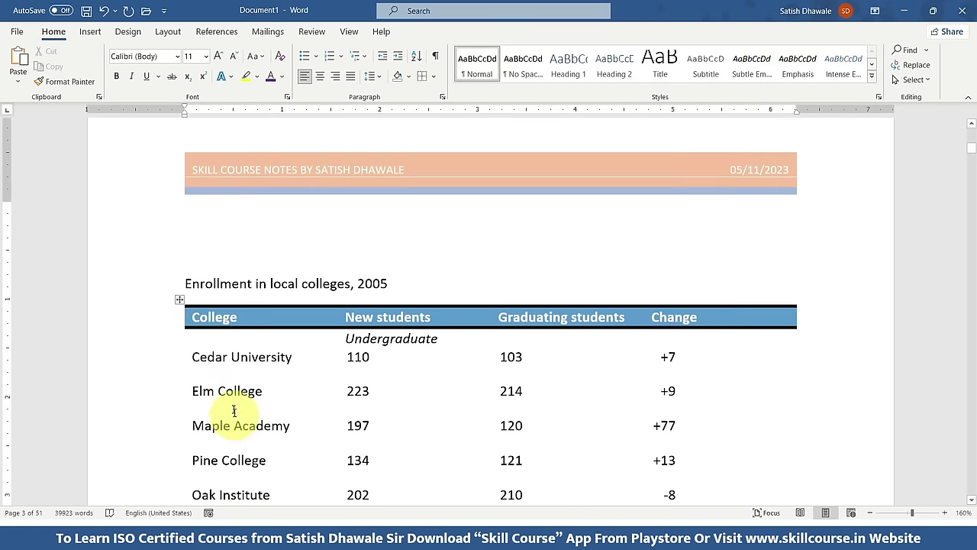
{"action": "scroll", "coordinate": [389, 323], "scroll_direction": "down", "scroll_amount": 5}
{"action": "scroll", "coordinate": [375, 329], "scroll_direction": "up", "scroll_amount": 5}
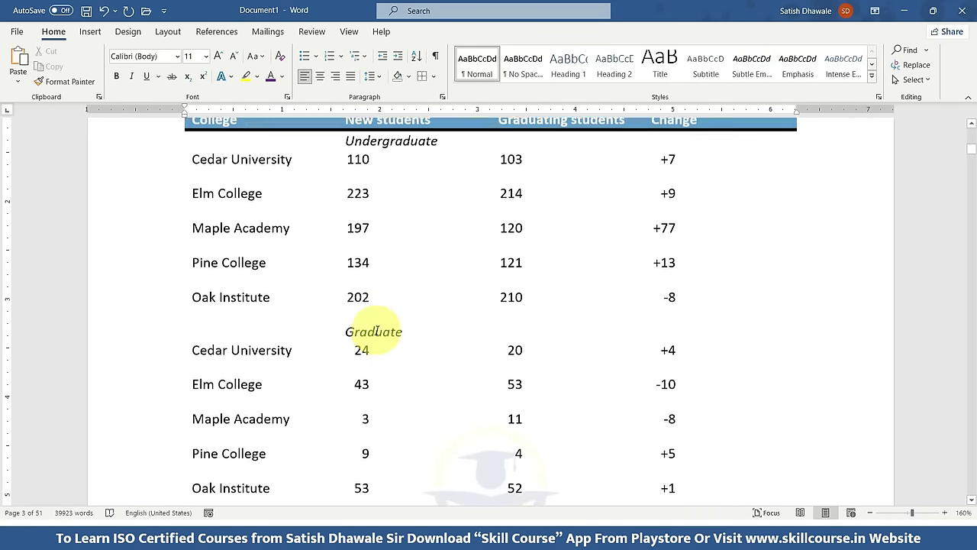
{"action": "triple_click", "coordinate": [369, 219]}
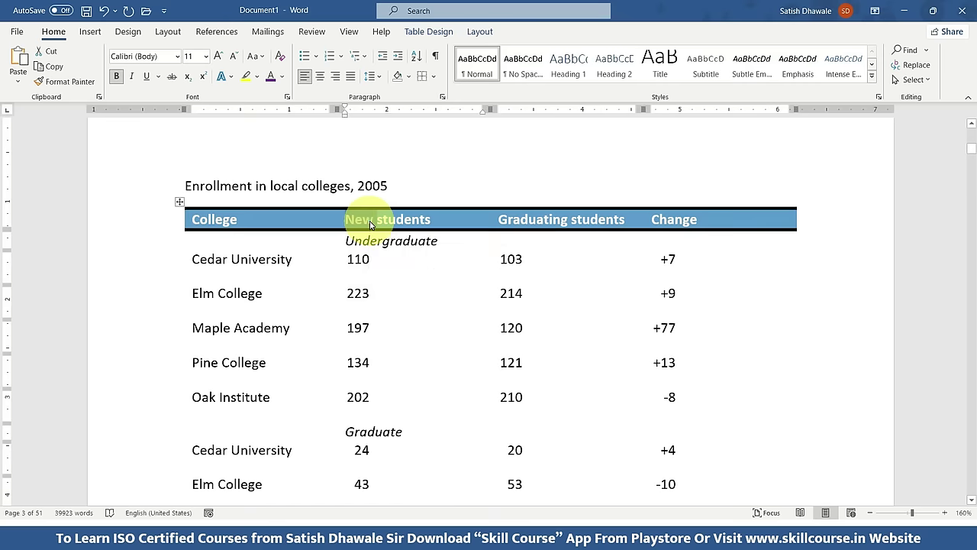
{"action": "left_click", "coordinate": [402, 195]}
{"action": "scroll", "coordinate": [322, 268], "scroll_direction": "up", "scroll_amount": 3}
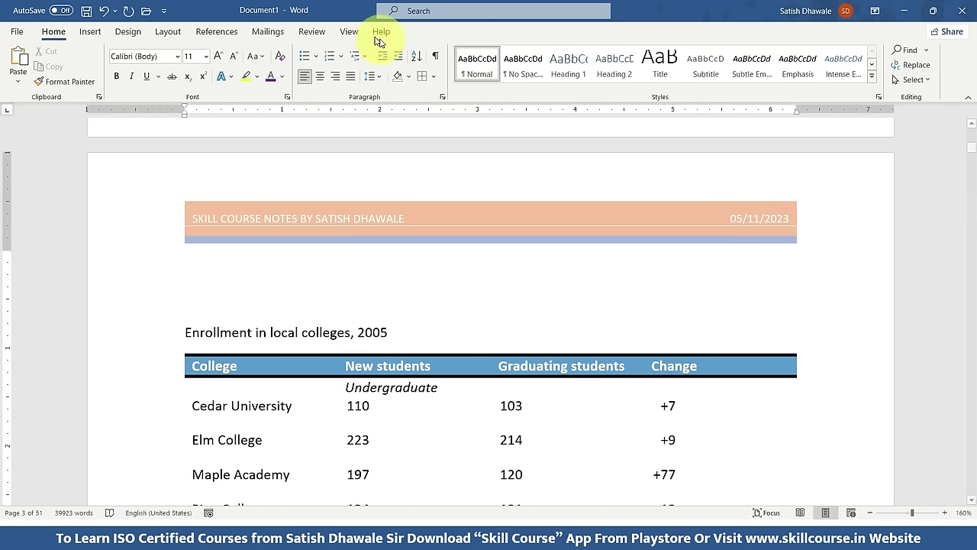
- Draw a two-row, five-column table freehand with Draw Table
{"action": "left_click", "coordinate": [89, 31]}
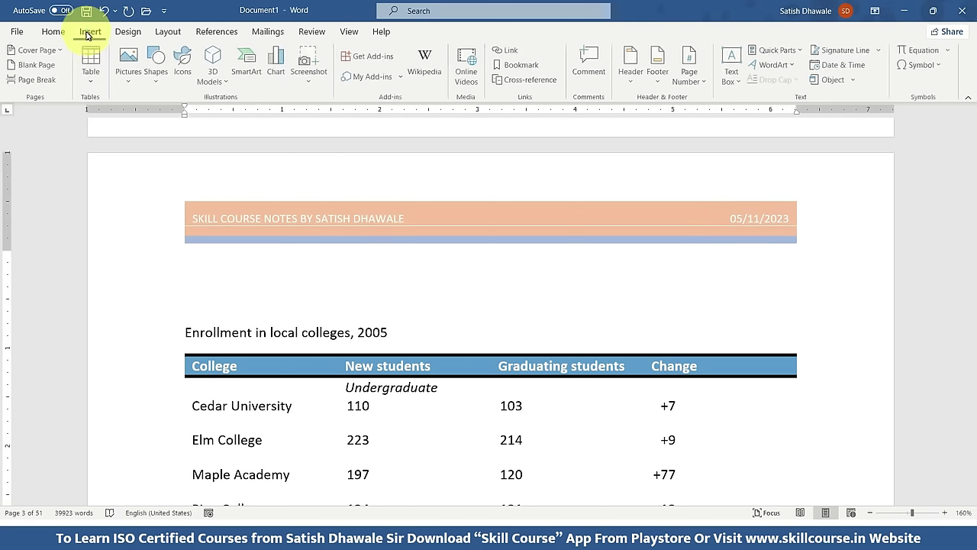
{"action": "left_click", "coordinate": [90, 79]}
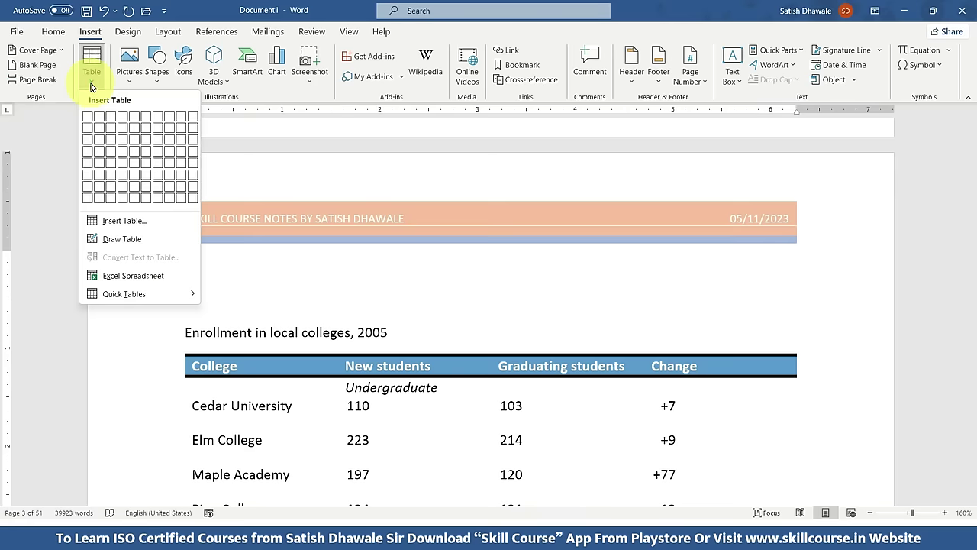
{"action": "left_click", "coordinate": [109, 239]}
{"action": "left_click_drag", "start_coordinate": [206, 267], "coordinate": [747, 303]}
{"action": "left_click_drag", "start_coordinate": [316, 263], "coordinate": [316, 302]}
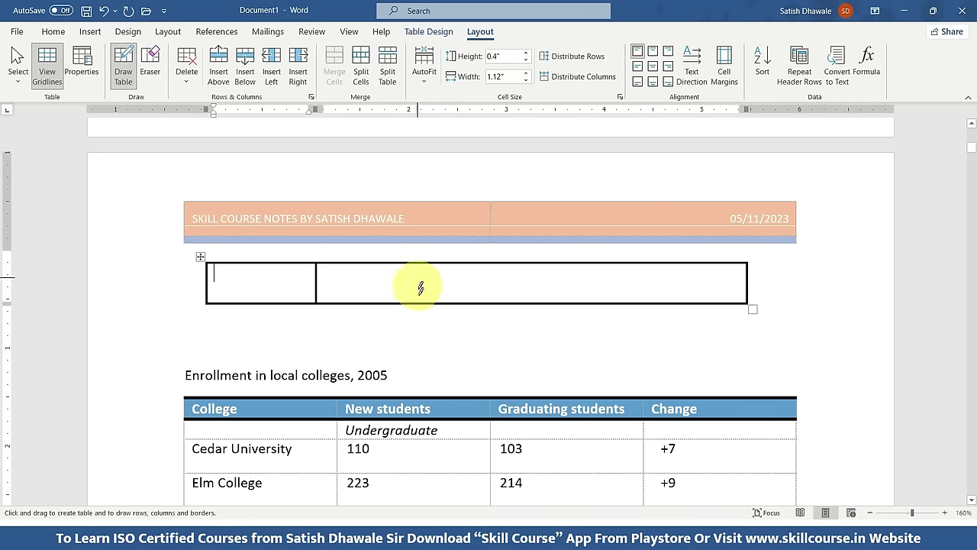
{"action": "left_click_drag", "start_coordinate": [413, 263], "coordinate": [413, 302]}
{"action": "left_click_drag", "start_coordinate": [561, 262], "coordinate": [561, 302]}
{"action": "left_click_drag", "start_coordinate": [634, 267], "coordinate": [634, 302]}
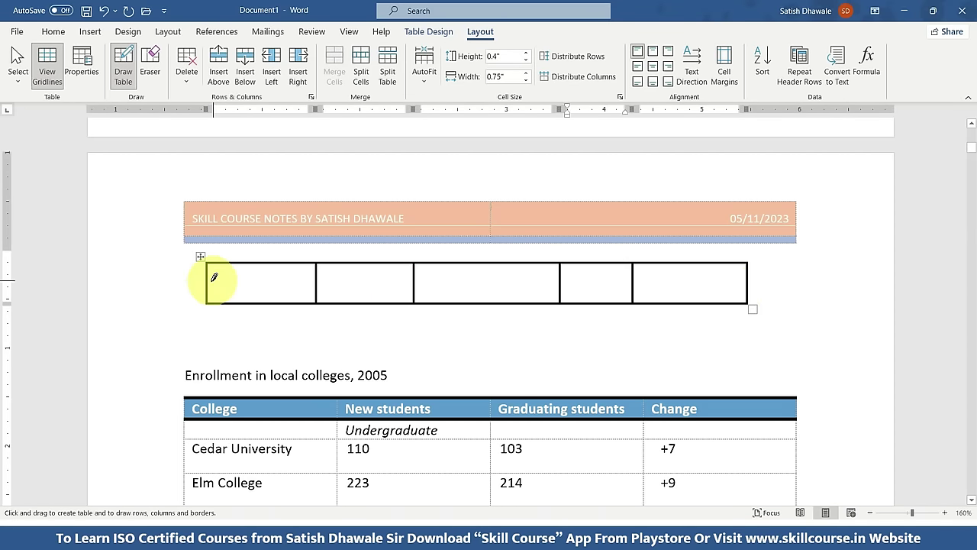
{"action": "mouse_move", "coordinate": [215, 277]}
{"action": "left_mouse_down"}
{"action": "mouse_move", "coordinate": [753, 272]}
{"action": "mouse_move", "coordinate": [738, 283]}
{"action": "left_mouse_up"}
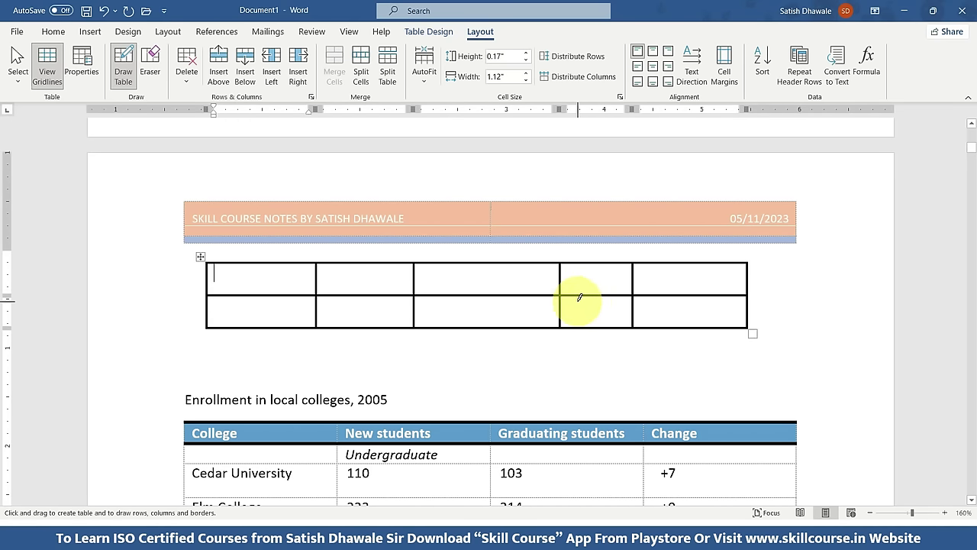
{"action": "key", "text": "Escape"}
{"action": "scroll", "coordinate": [478, 333], "scroll_direction": "down", "scroll_amount": 3}
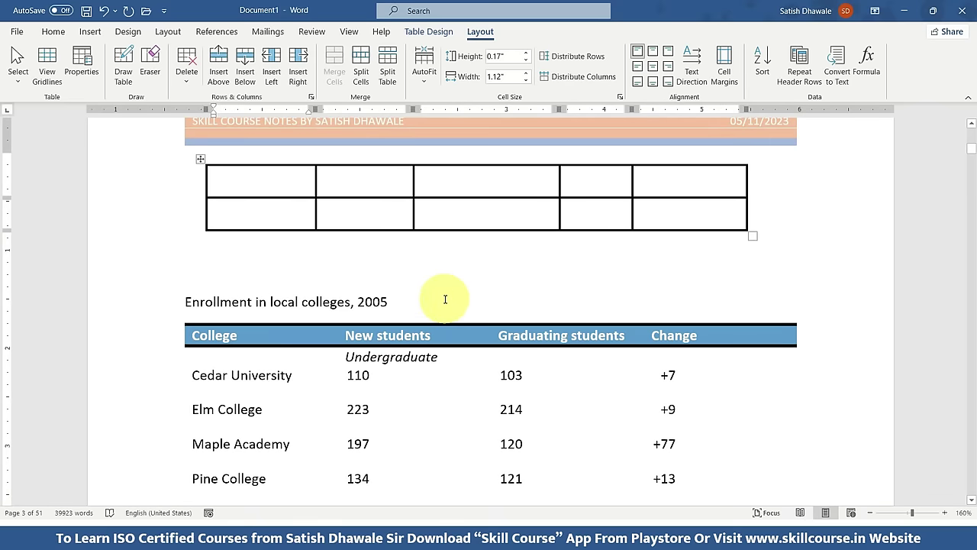
- Return to the top of the document and select the CLOUD shape in the water-cycle diagram
{"action": "scroll", "coordinate": [458, 290], "scroll_direction": "up", "scroll_amount": 15}
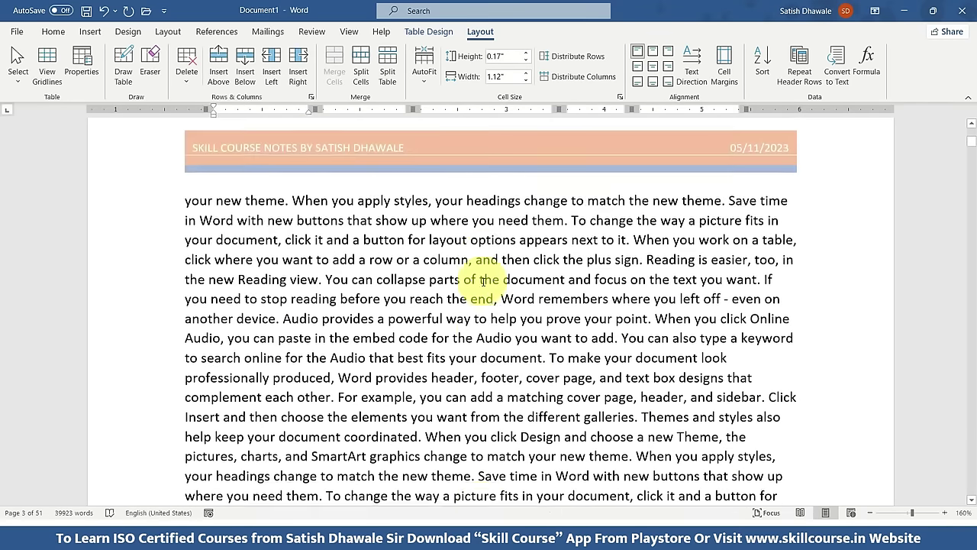
{"action": "scroll", "coordinate": [482, 281], "scroll_direction": "up", "scroll_amount": 15}
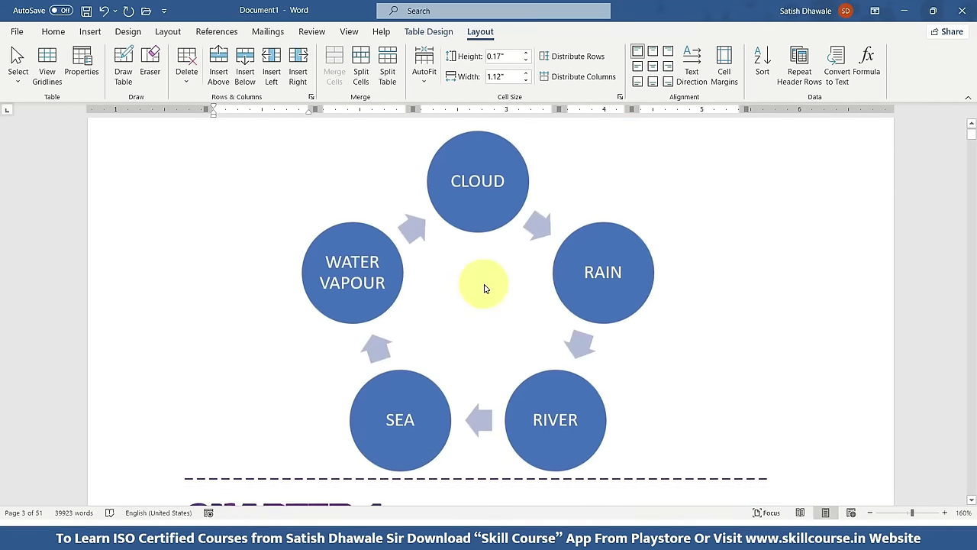
{"action": "scroll", "coordinate": [484, 288], "scroll_direction": "up", "scroll_amount": 3}
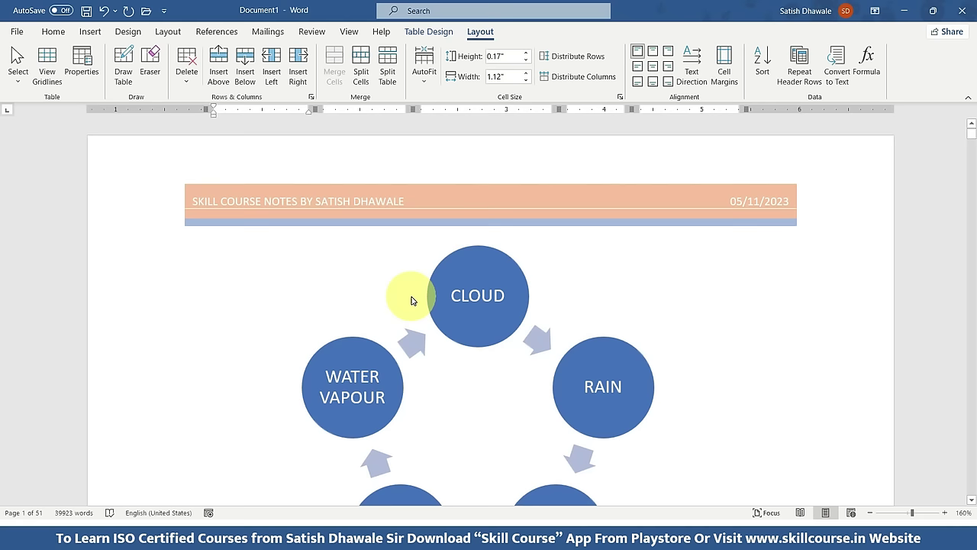
{"action": "left_click", "coordinate": [464, 312]}
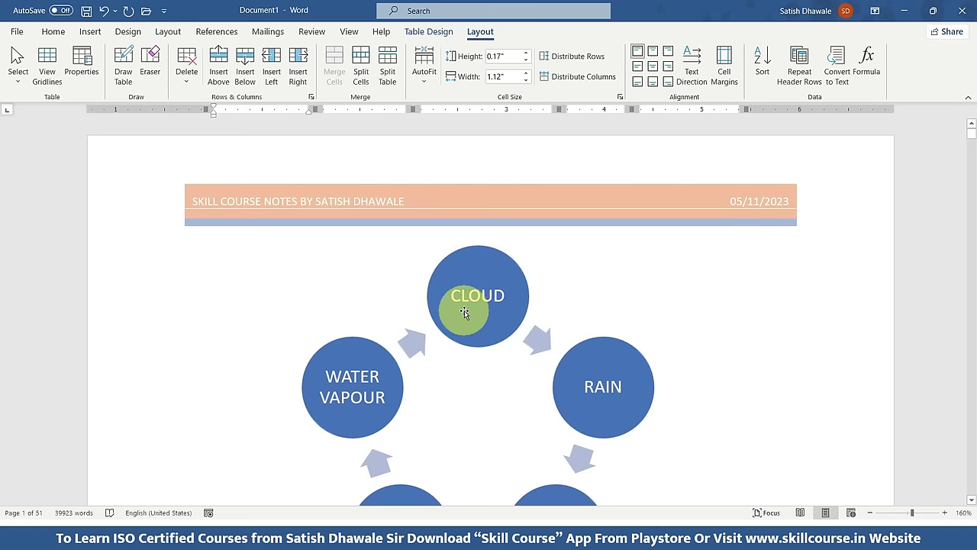
{"action": "key", "text": "ctrl+s"}
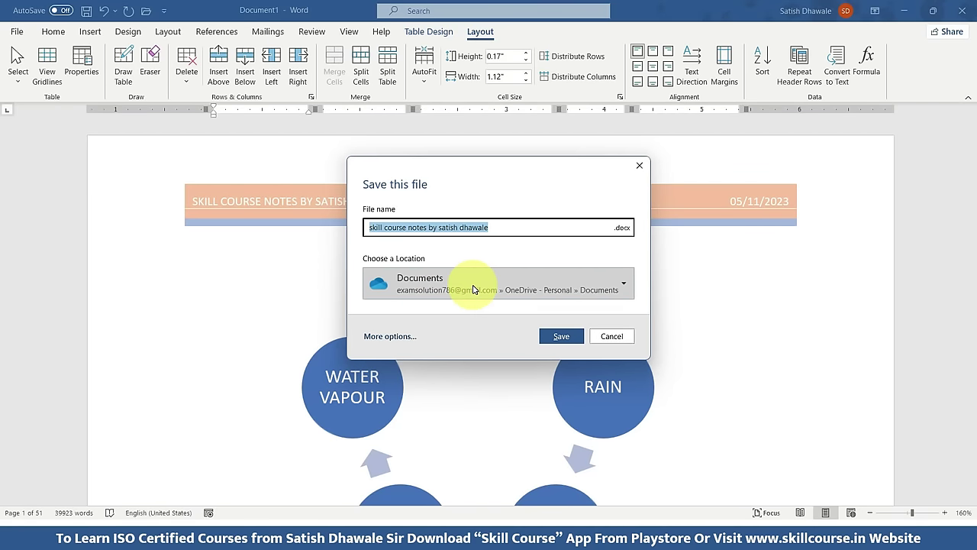
{"action": "left_click", "coordinate": [473, 289]}
{"action": "left_click", "coordinate": [428, 345]}
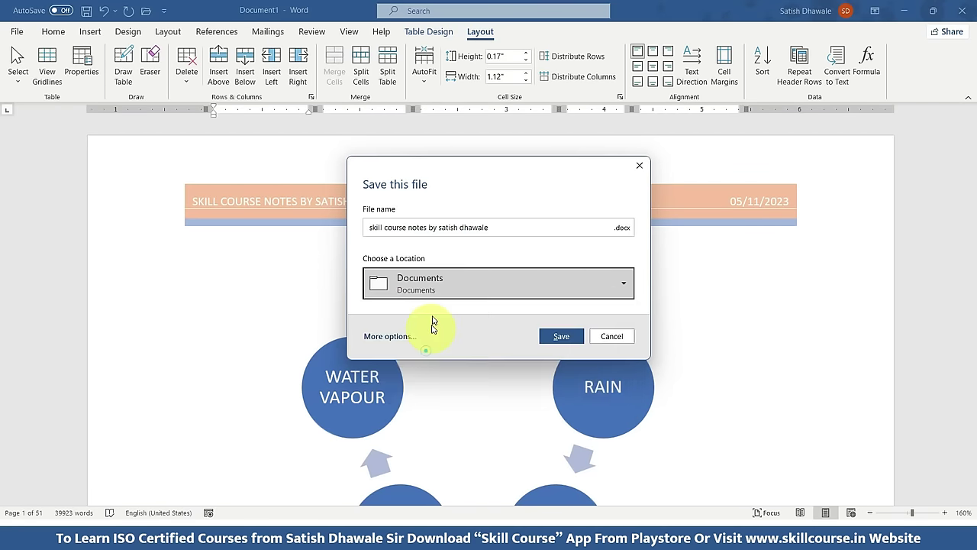
{"action": "left_click", "coordinate": [502, 283]}
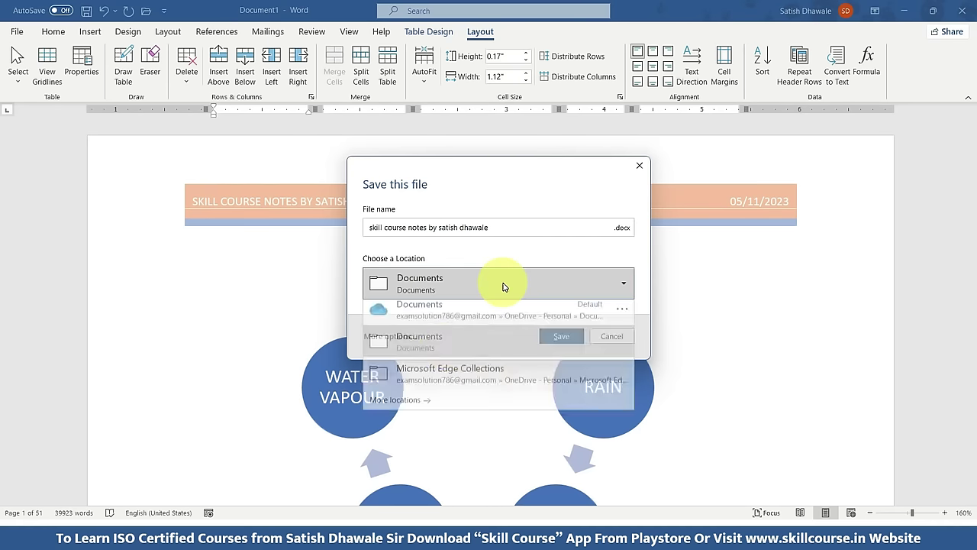
{"action": "left_click", "coordinate": [405, 410]}
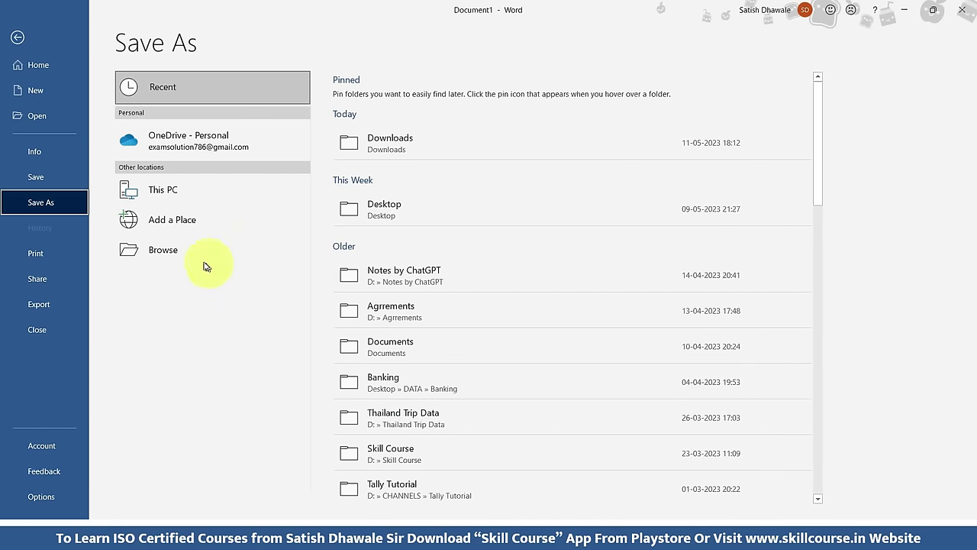
{"action": "left_click", "coordinate": [166, 250]}
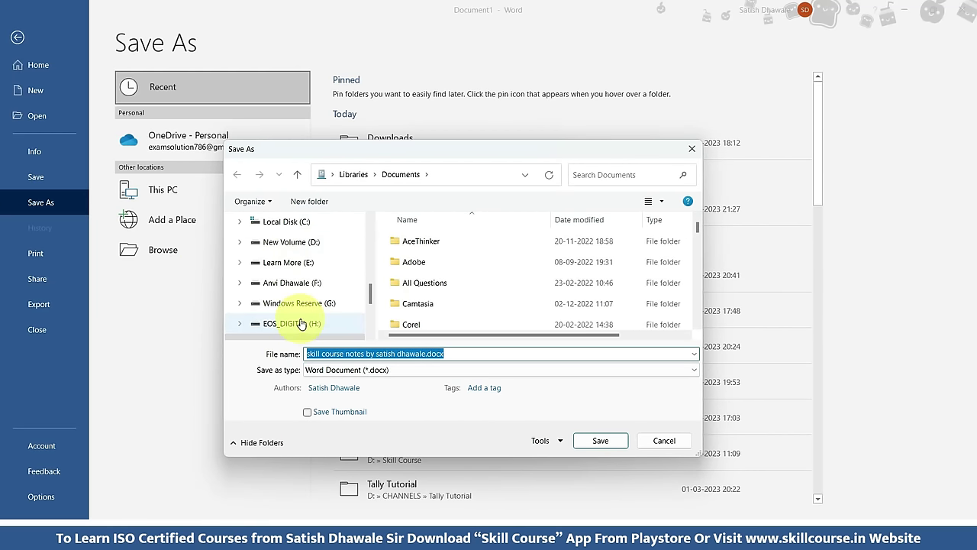
{"action": "key", "text": "Escape"}
{"action": "key", "text": "Escape"}
{"action": "key", "text": "ctrl+s"}
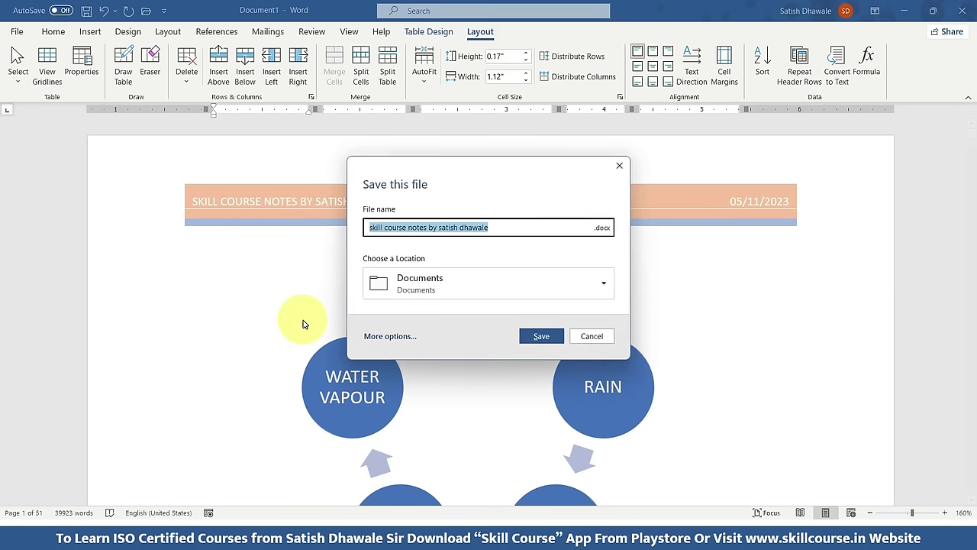
{"action": "left_click", "coordinate": [462, 278]}
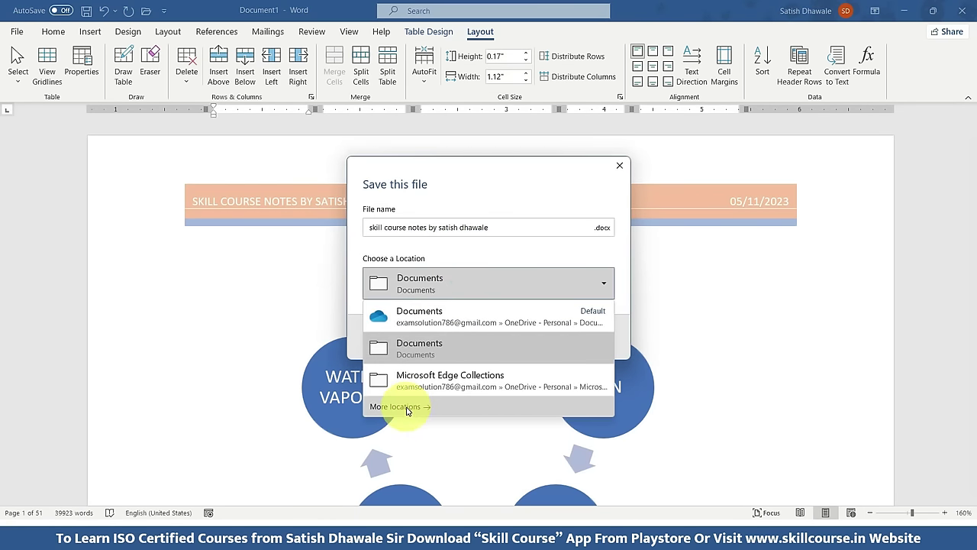
{"action": "left_click", "coordinate": [408, 406]}
{"action": "key", "text": "Escape"}
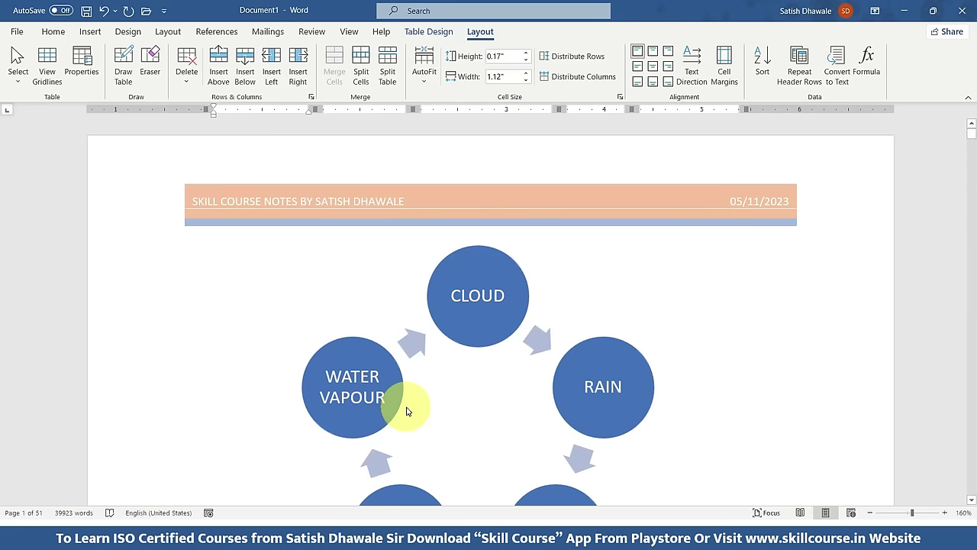
{"action": "key", "text": "F12"}
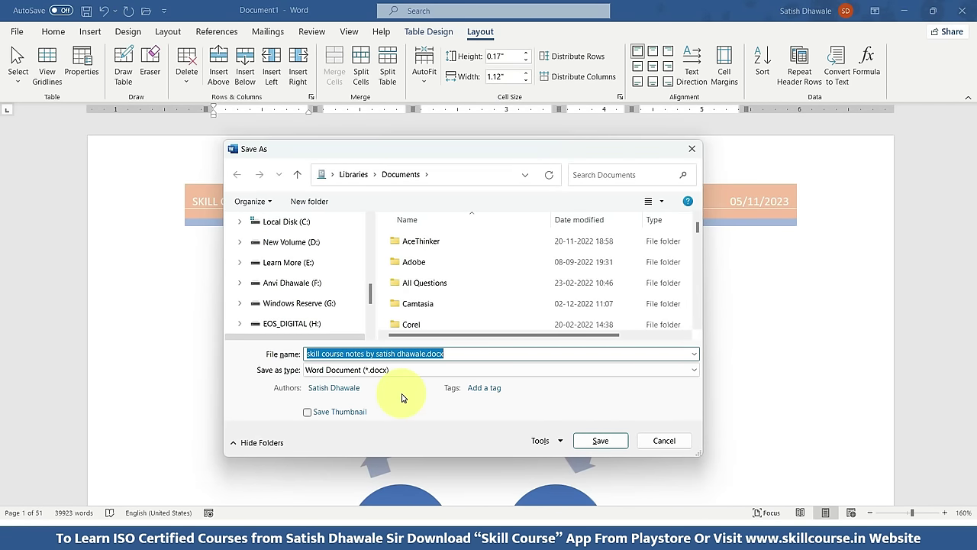
{"action": "key", "text": "Escape"}
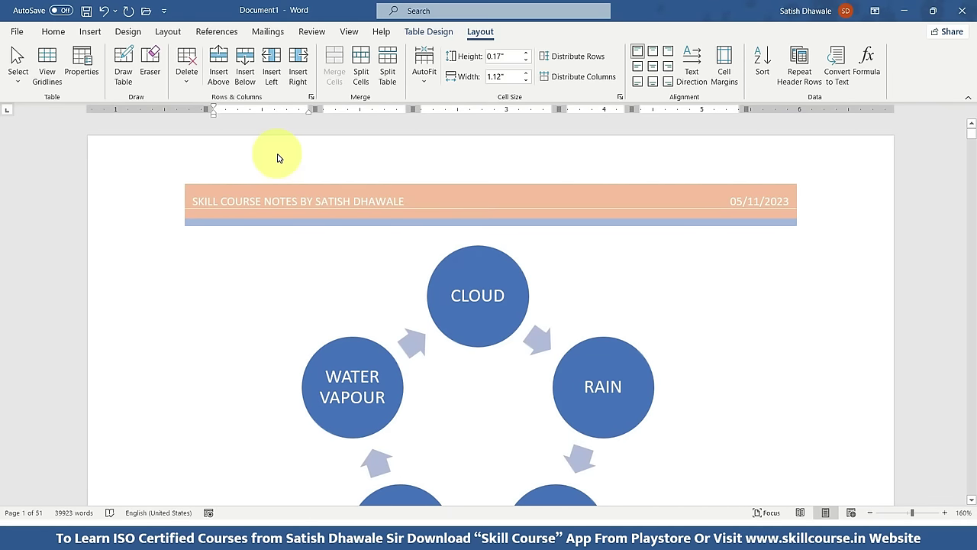
- Start saving with Ctrl+S and browse to the Desktop folder as the save location
{"action": "key", "text": "F12"}
{"action": "key", "text": "Escape"}
{"action": "key", "text": "ctrl+s"}
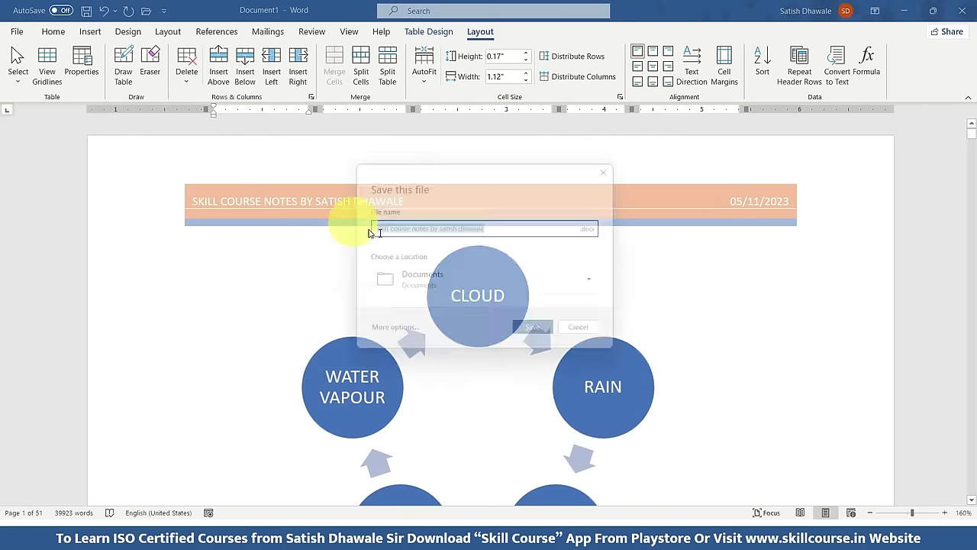
{"action": "left_click", "coordinate": [431, 284]}
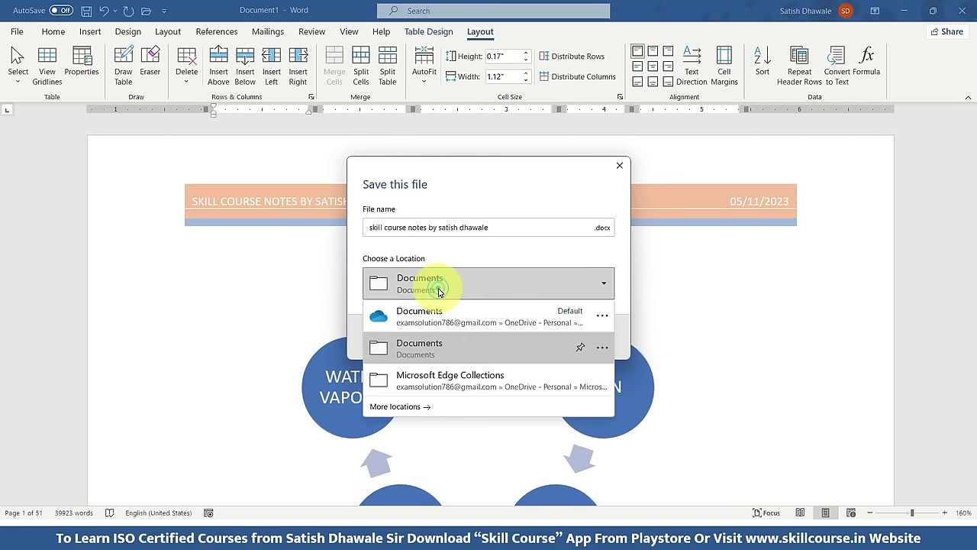
{"action": "left_click", "coordinate": [402, 405]}
{"action": "left_click", "coordinate": [402, 339]}
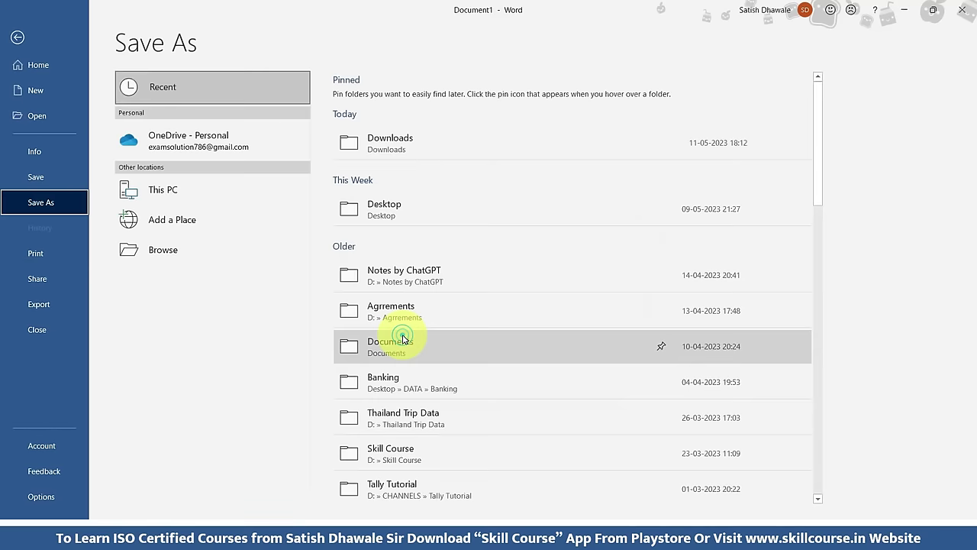
{"action": "left_click", "coordinate": [170, 257]}
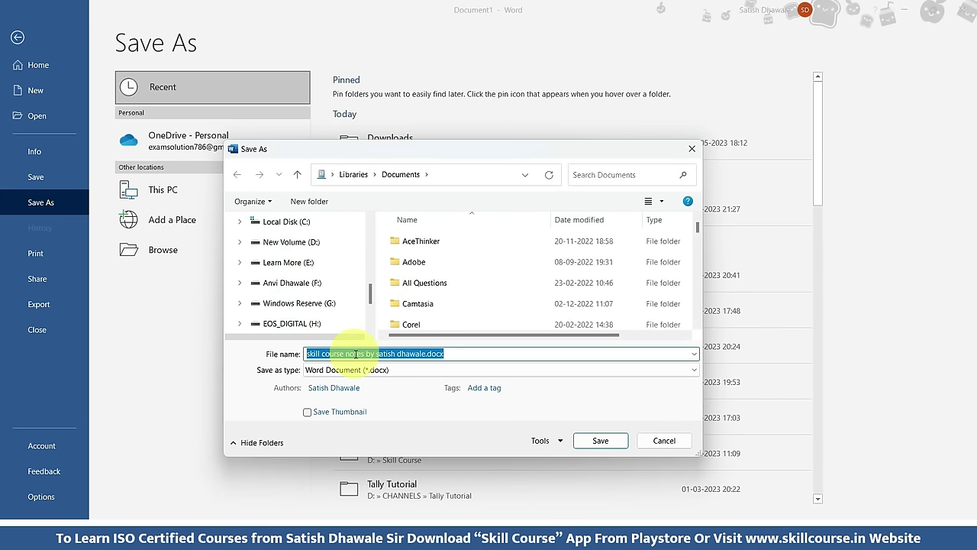
{"action": "scroll", "coordinate": [297, 242], "scroll_direction": "up", "scroll_amount": 3}
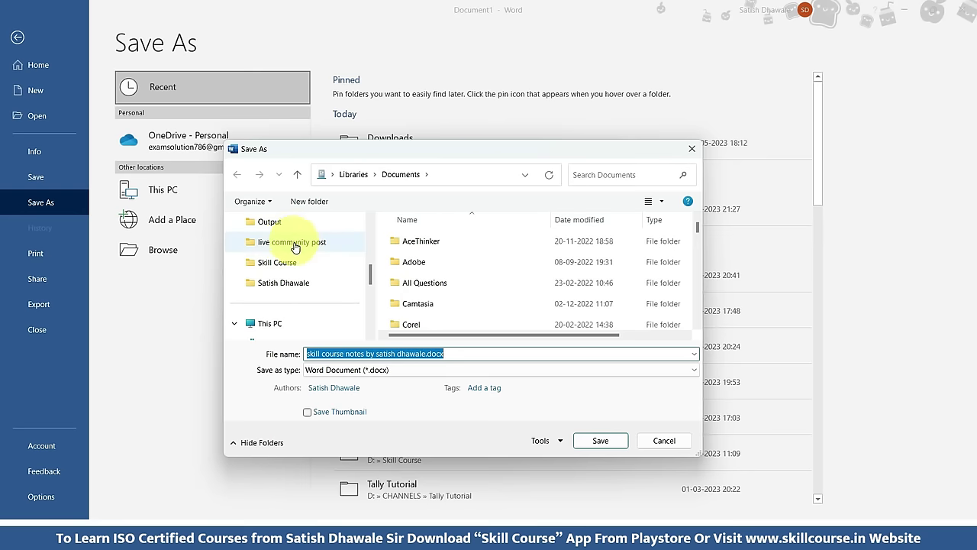
{"action": "scroll", "coordinate": [286, 246], "scroll_direction": "up", "scroll_amount": 5}
{"action": "left_click", "coordinate": [275, 288]}
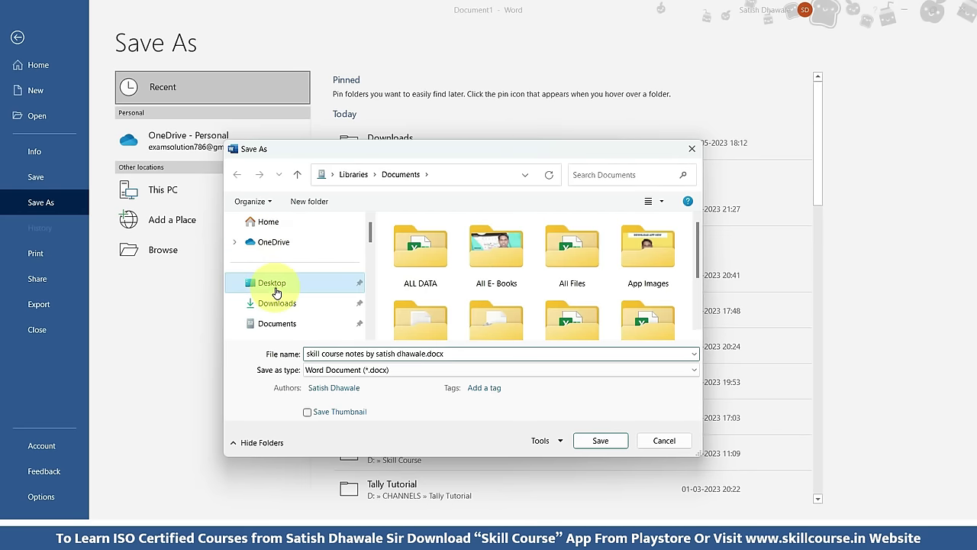
- Replace the file name with 'Microsoft Word Practice File'
{"action": "left_click", "coordinate": [359, 353]}
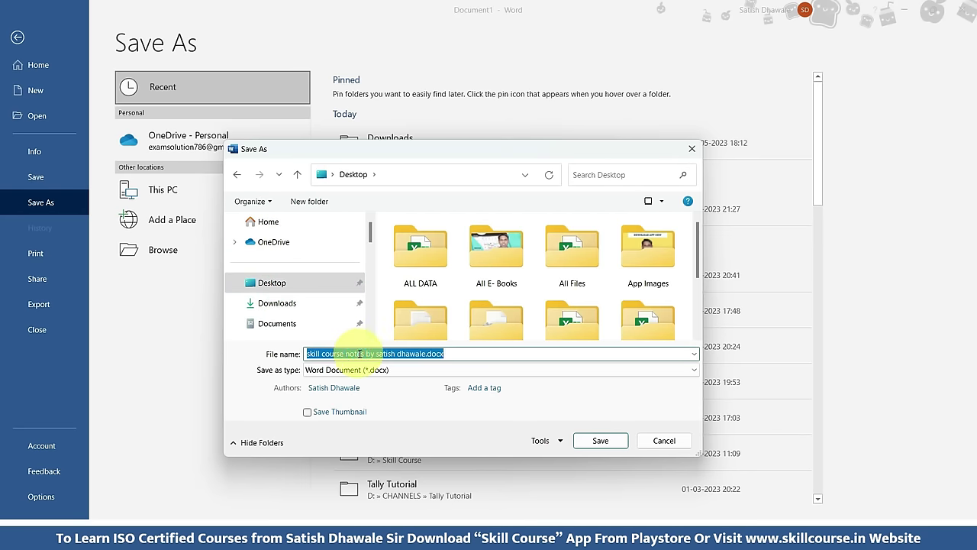
{"action": "key", "text": "BackSpace"}
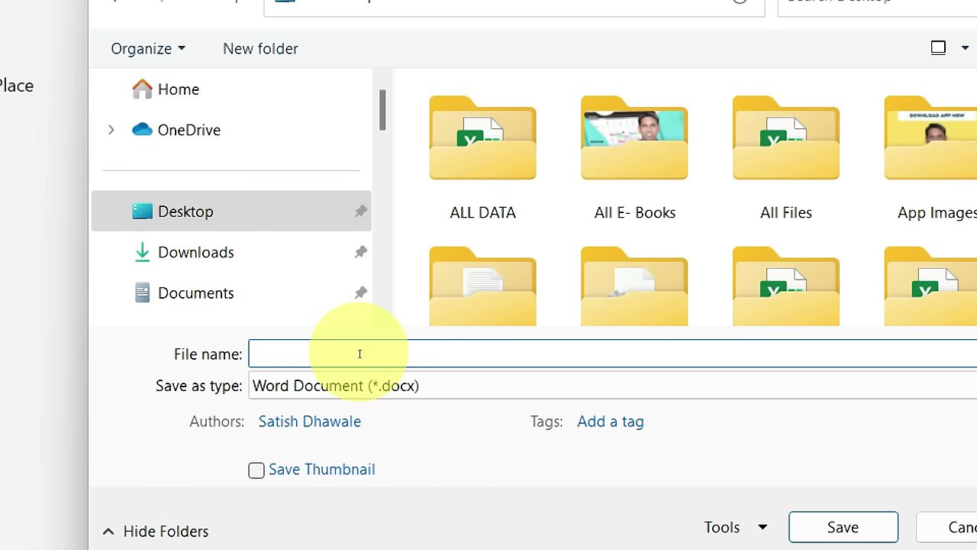
{"action": "type", "text": "mIC"}
{"action": "key", "text": "BackSpace"}
{"action": "key", "text": "BackSpace"}
{"action": "type", "text": "Micrts"}
{"action": "type", "text": "os"}
{"action": "type", "text": "oft Word Pr"}
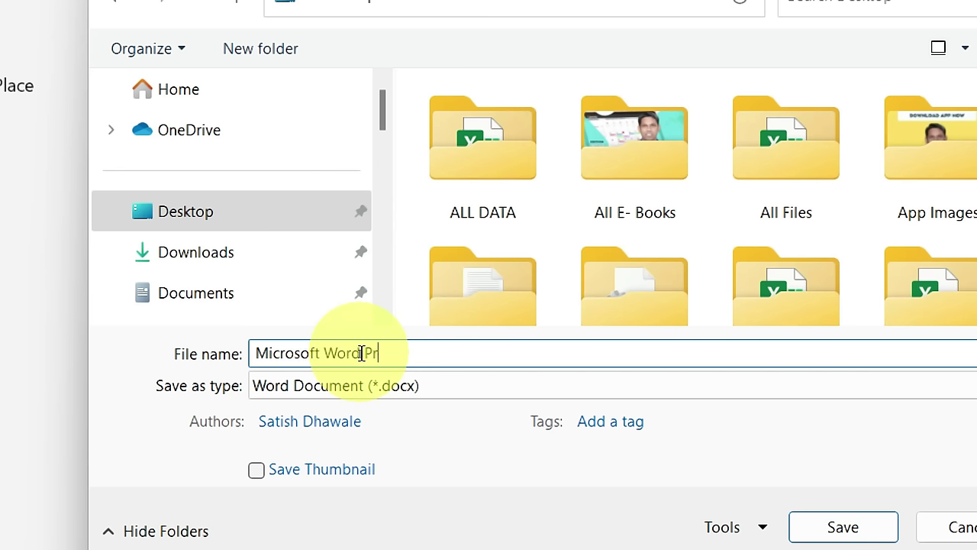
{"action": "type", "text": "actice File"}
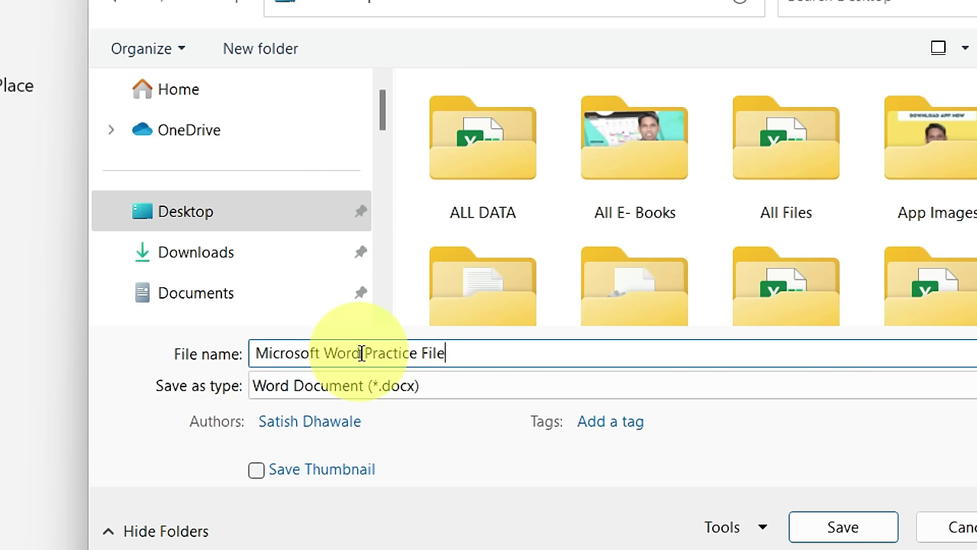
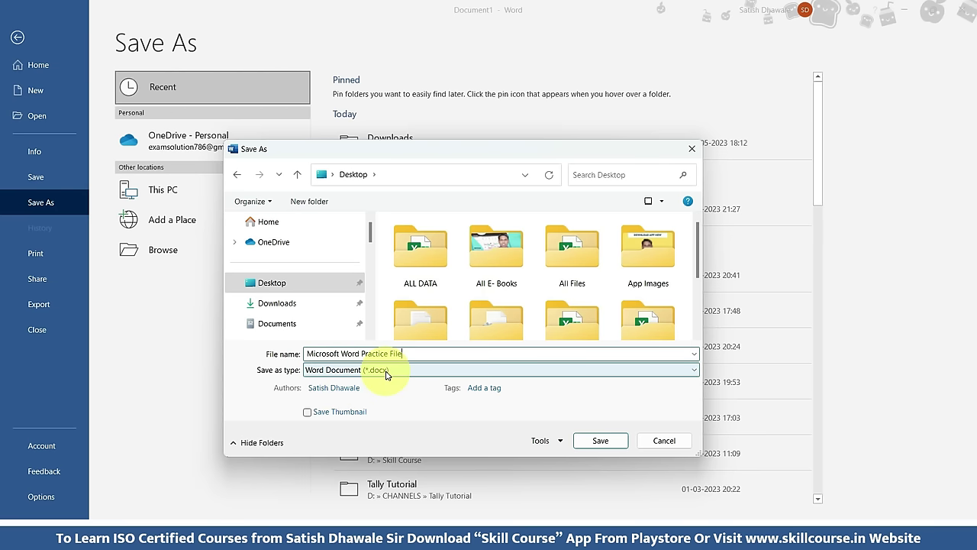
- Save Microsoft Word Practice File.docx to the Desktop and close it
{"action": "left_click", "coordinate": [594, 443]}
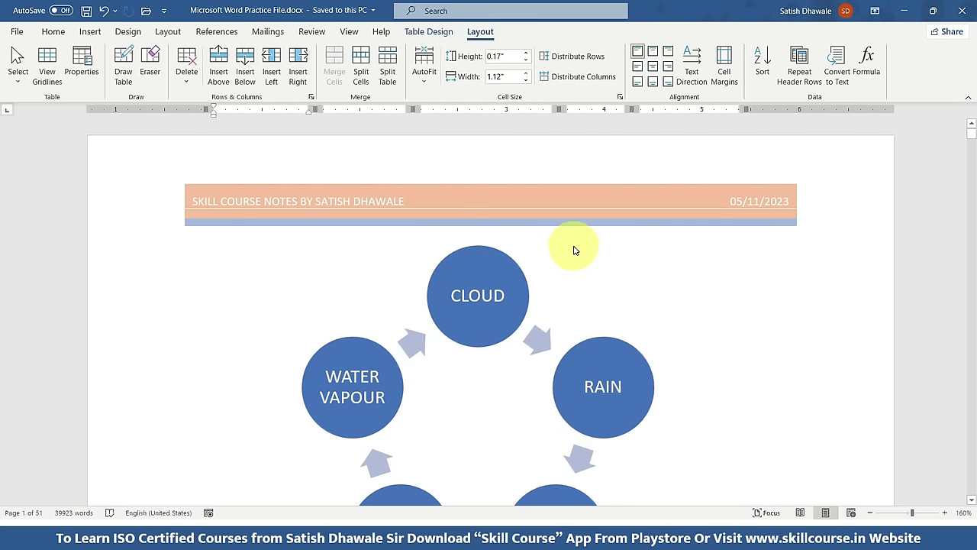
{"action": "left_click", "coordinate": [958, 12]}
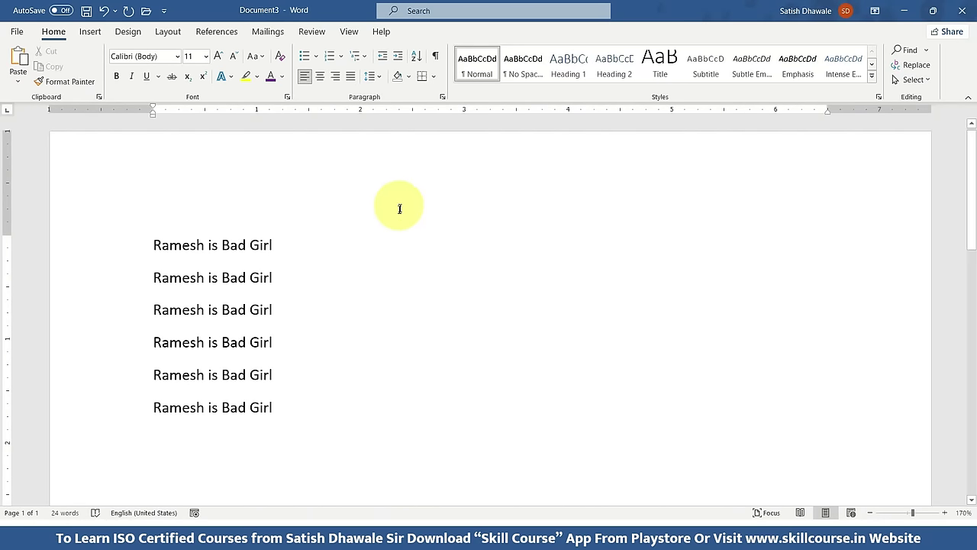
- Close Document3 and Document2 without saving, then close the empty Word window
{"action": "key", "text": "alt+F4"}
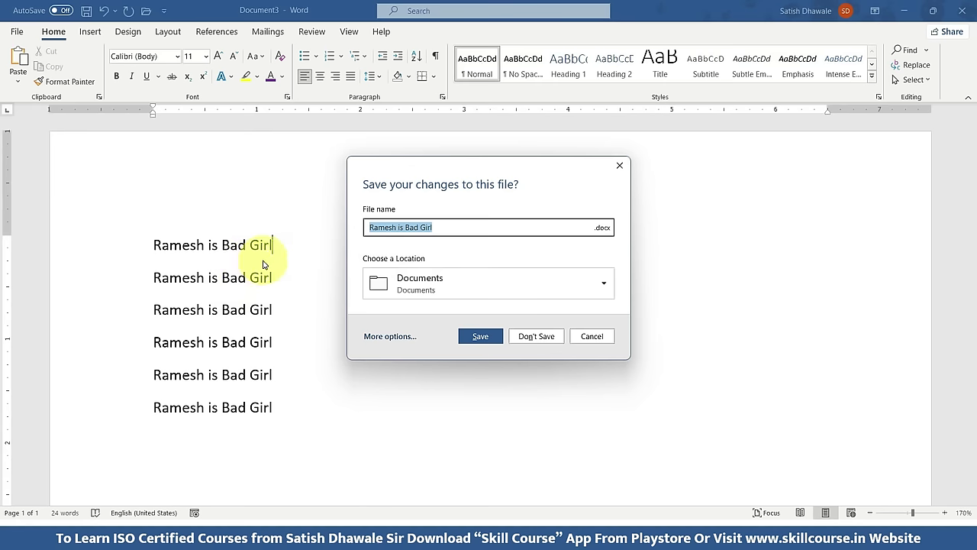
{"action": "left_click", "coordinate": [538, 337]}
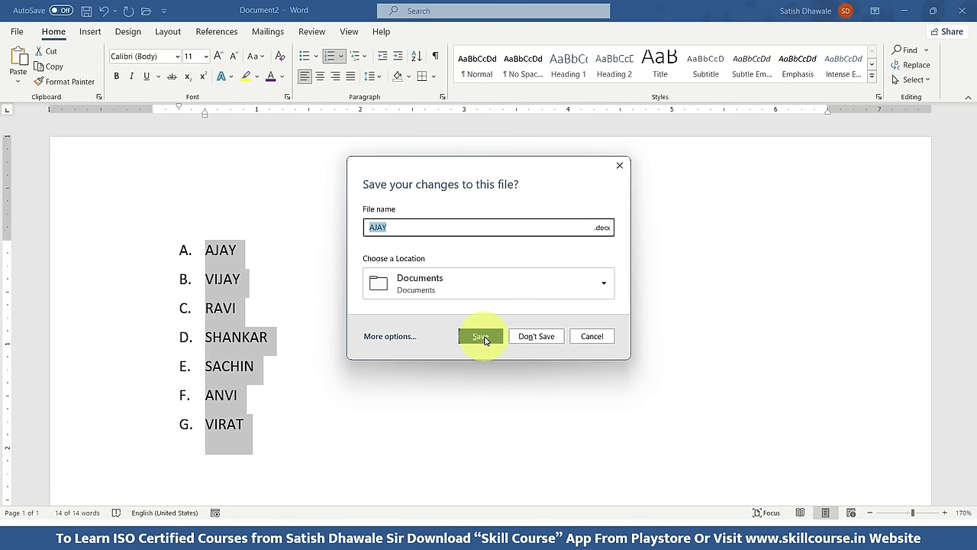
{"action": "left_click", "coordinate": [556, 338]}
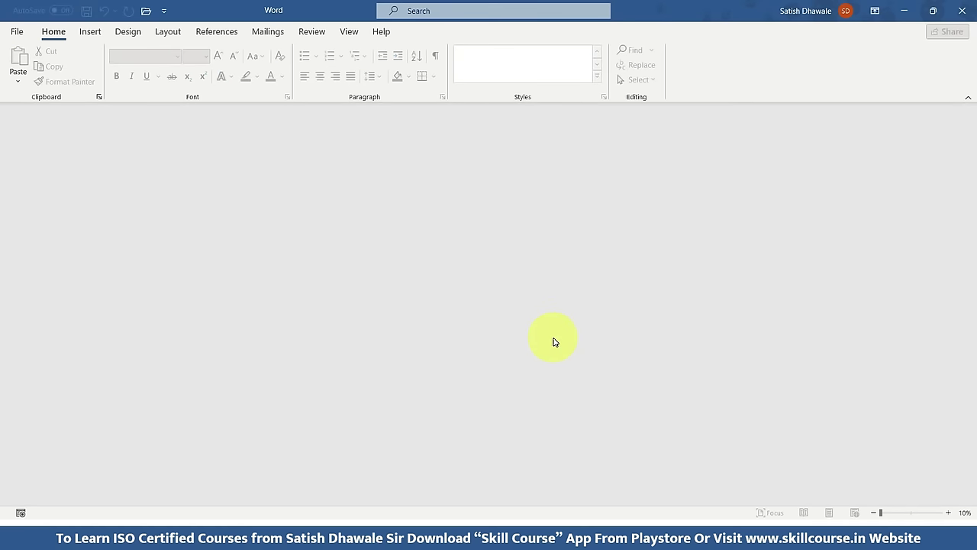
{"action": "left_click", "coordinate": [962, 11]}
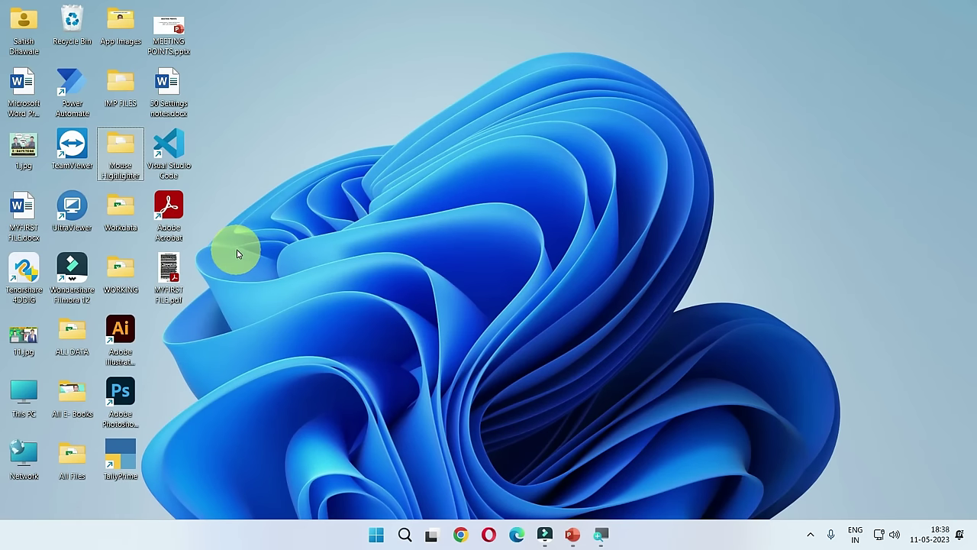
- Open Microsoft Word Practice File.docx from its icon on the desktop
{"action": "left_click", "coordinate": [17, 86]}
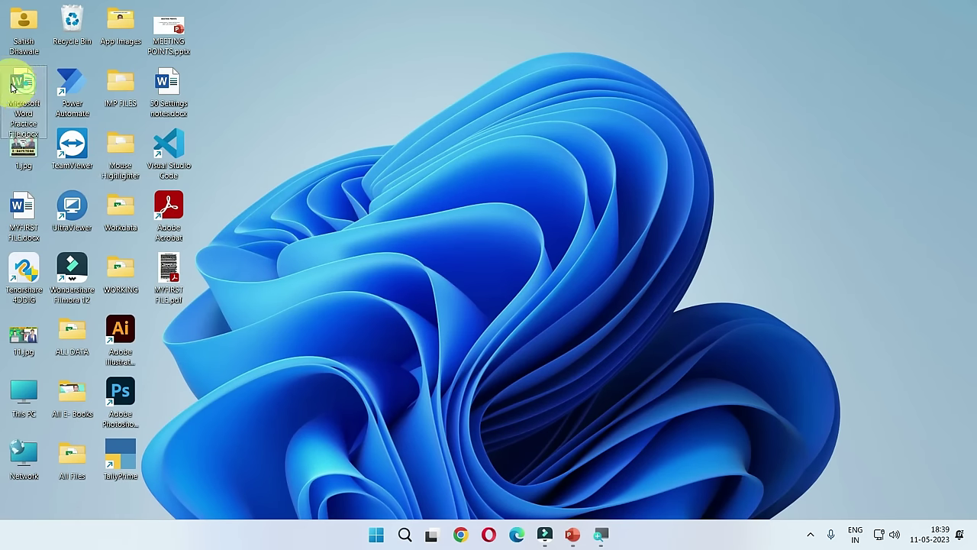
{"action": "mouse_move", "coordinate": [10, 87]}
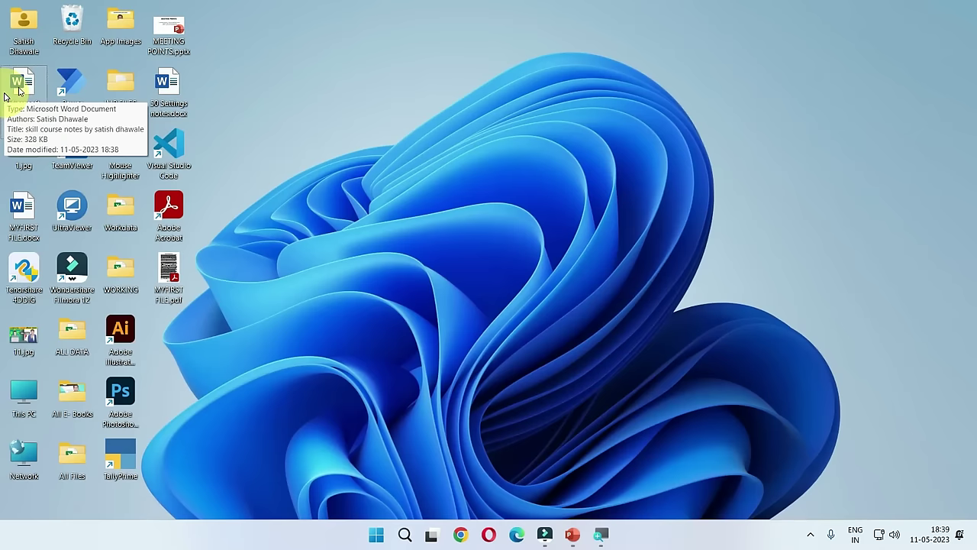
{"action": "double_click", "coordinate": [23, 84]}
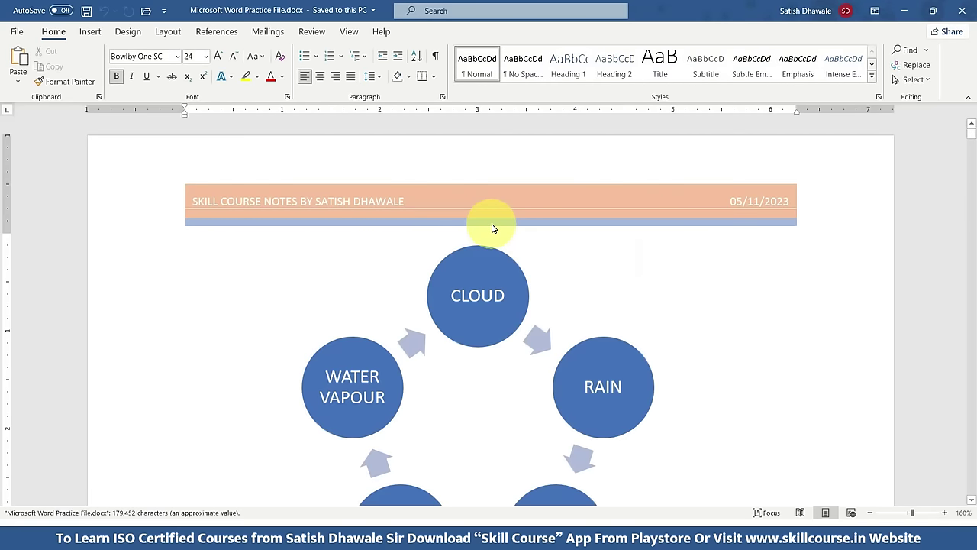
{"action": "scroll", "coordinate": [492, 228], "scroll_direction": "down", "scroll_amount": 5}
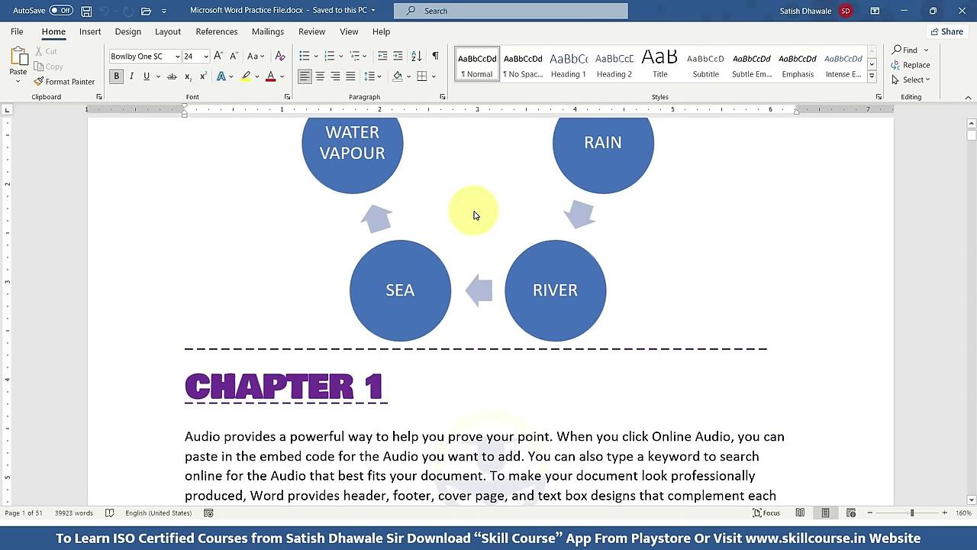
{"action": "key", "text": "F12"}
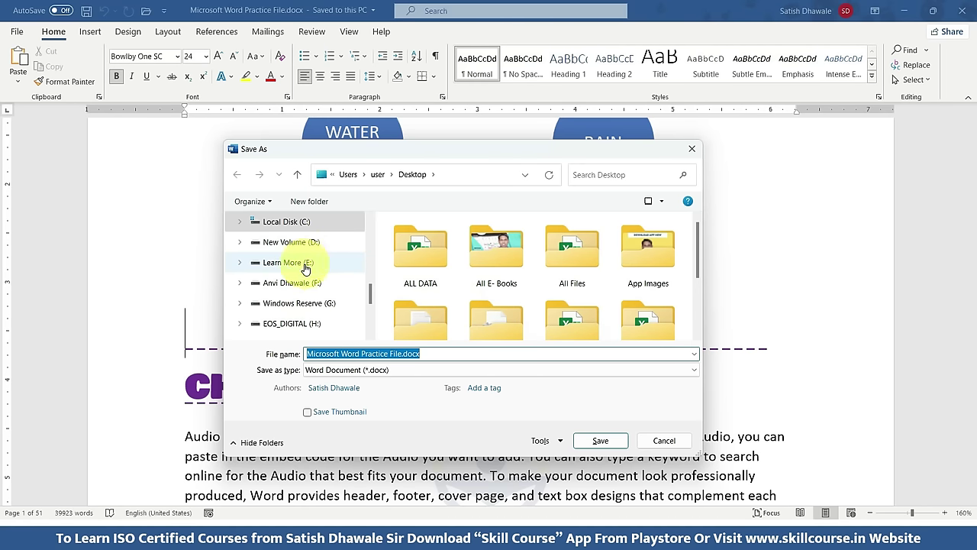
{"action": "scroll", "coordinate": [323, 252], "scroll_direction": "up", "scroll_amount": 2}
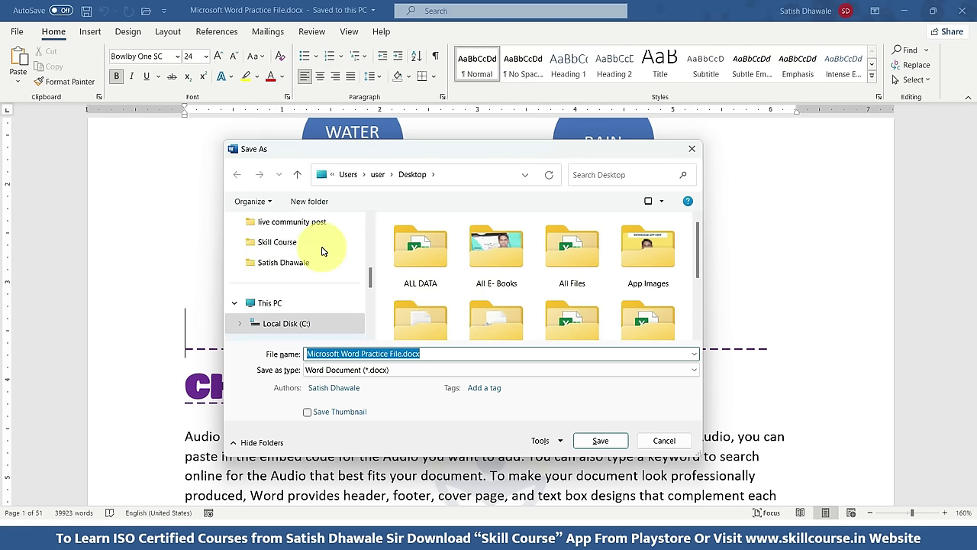
{"action": "scroll", "coordinate": [284, 310], "scroll_direction": "up", "scroll_amount": 5}
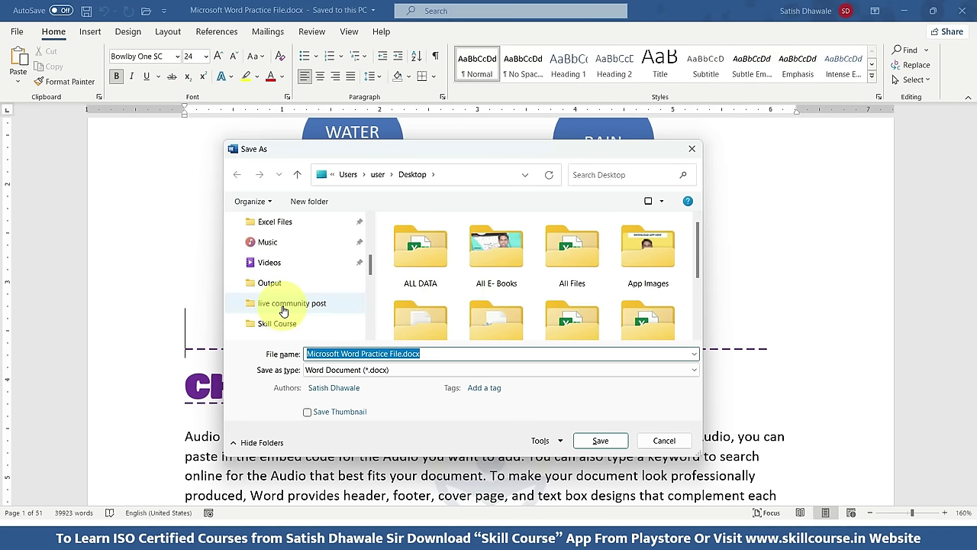
{"action": "scroll", "coordinate": [281, 306], "scroll_direction": "up", "scroll_amount": 3}
{"action": "left_click", "coordinate": [272, 283]}
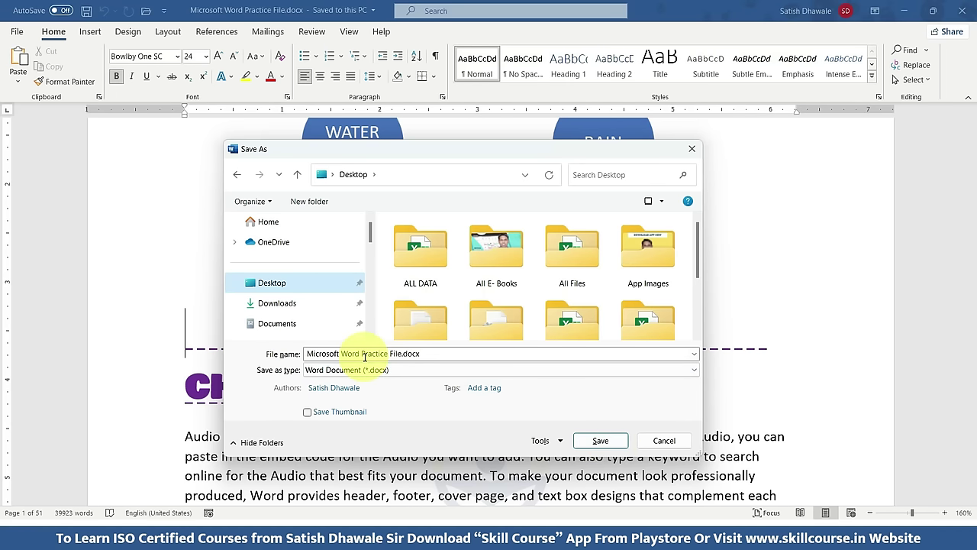
{"action": "scroll", "coordinate": [273, 321], "scroll_direction": "down", "scroll_amount": 1}
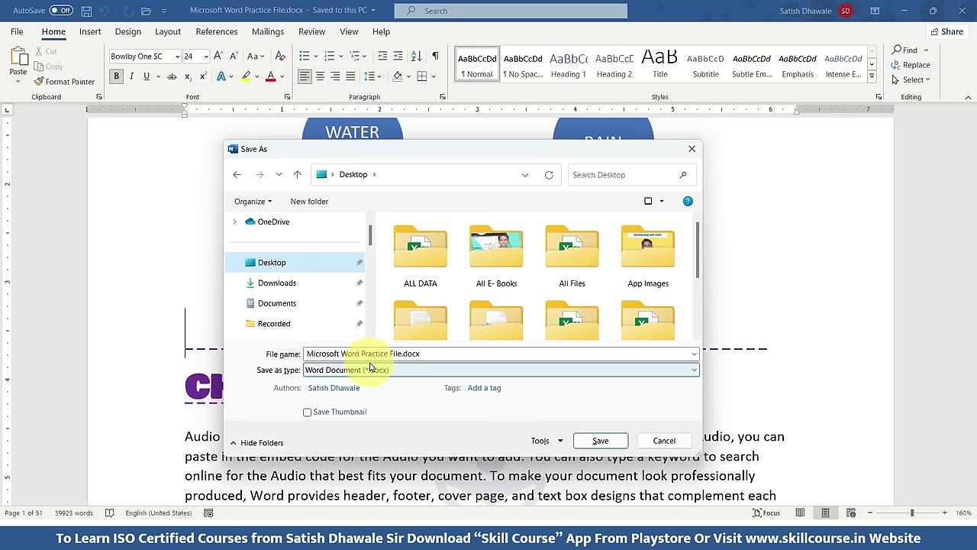
{"action": "key", "text": "Escape"}
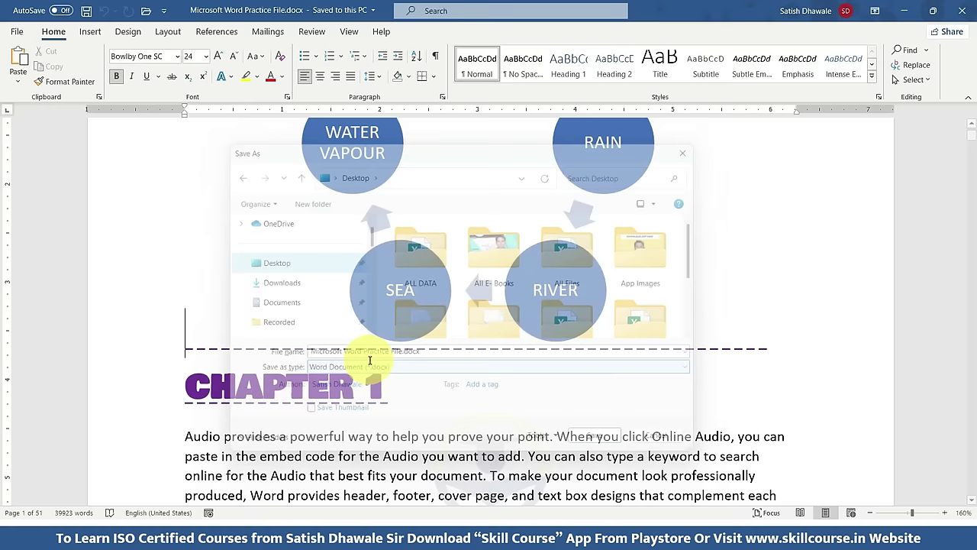
{"action": "key", "text": "F12"}
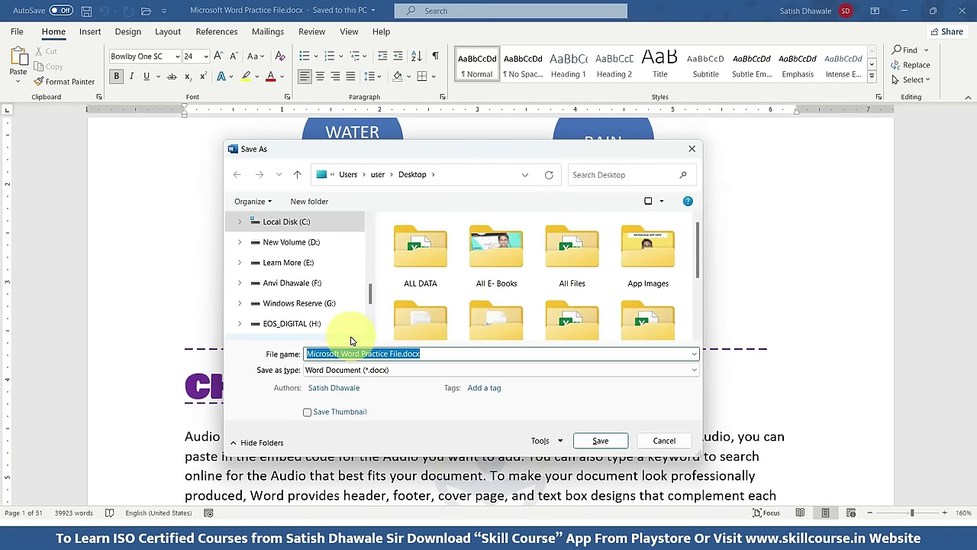
{"action": "key", "text": "Escape"}
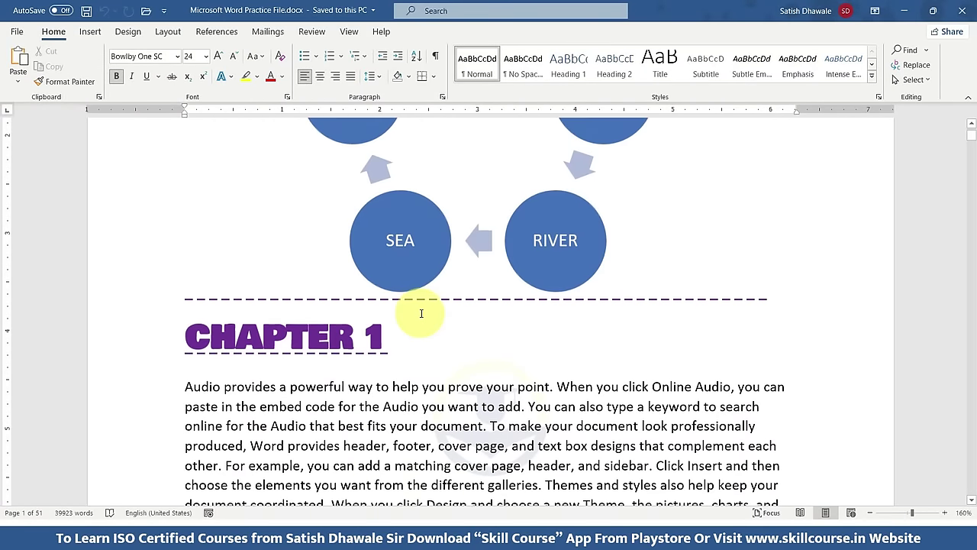
{"action": "scroll", "coordinate": [421, 316], "scroll_direction": "up", "scroll_amount": 5}
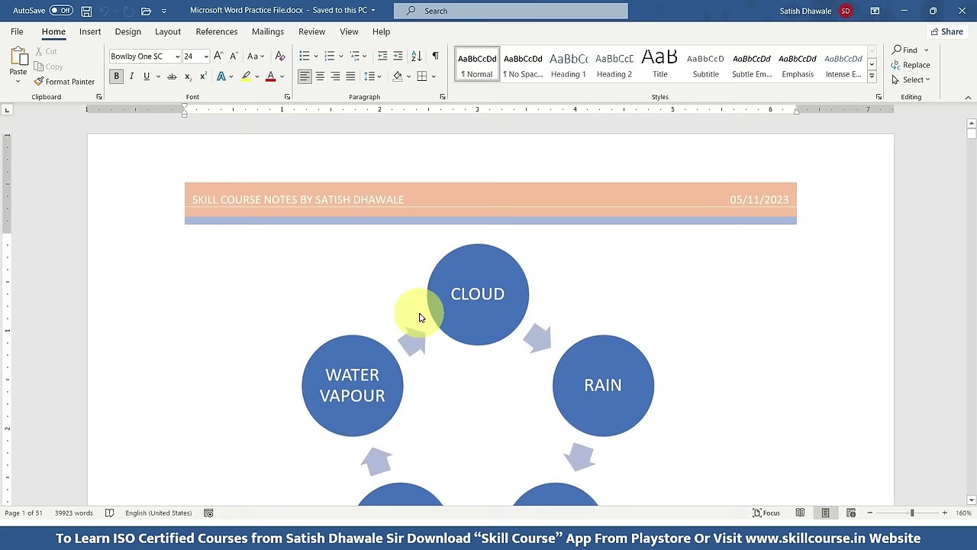
- Pick PDF as the file type in Save As, then cancel the save
{"action": "key", "text": "F12"}
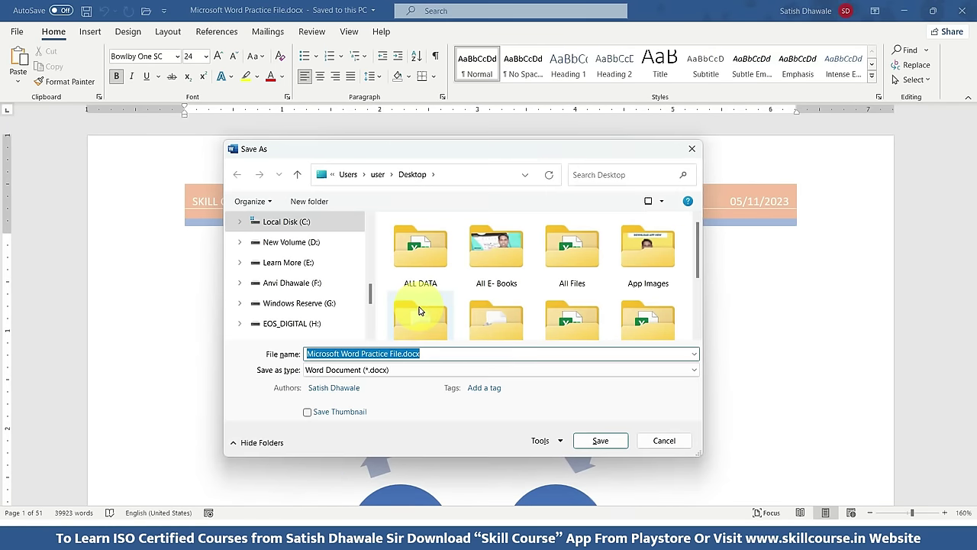
{"action": "left_click", "coordinate": [326, 374]}
{"action": "left_click", "coordinate": [326, 374]}
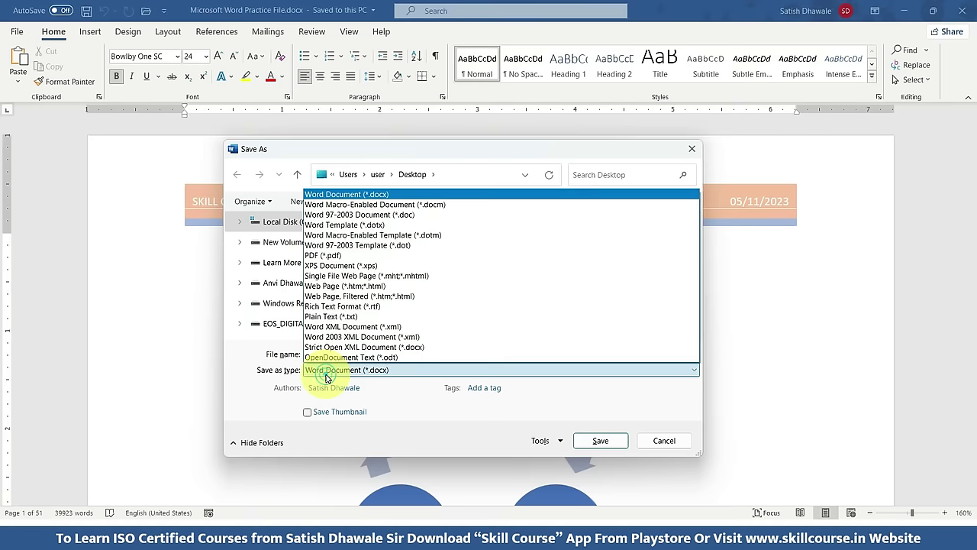
{"action": "left_click", "coordinate": [332, 259]}
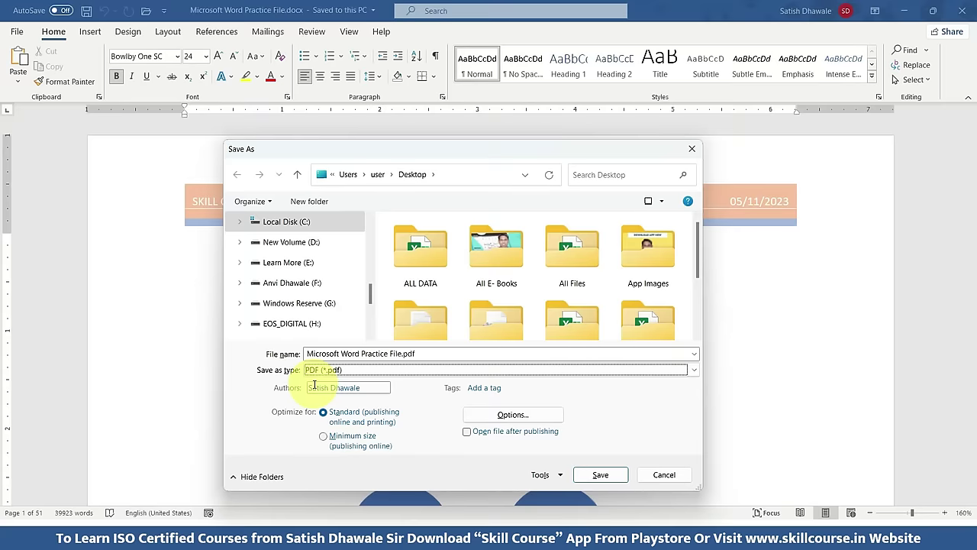
{"action": "key", "text": "Return"}
- Export the document as Microsoft Word Practice File.pdf on the Desktop
{"action": "left_click", "coordinate": [16, 31]}
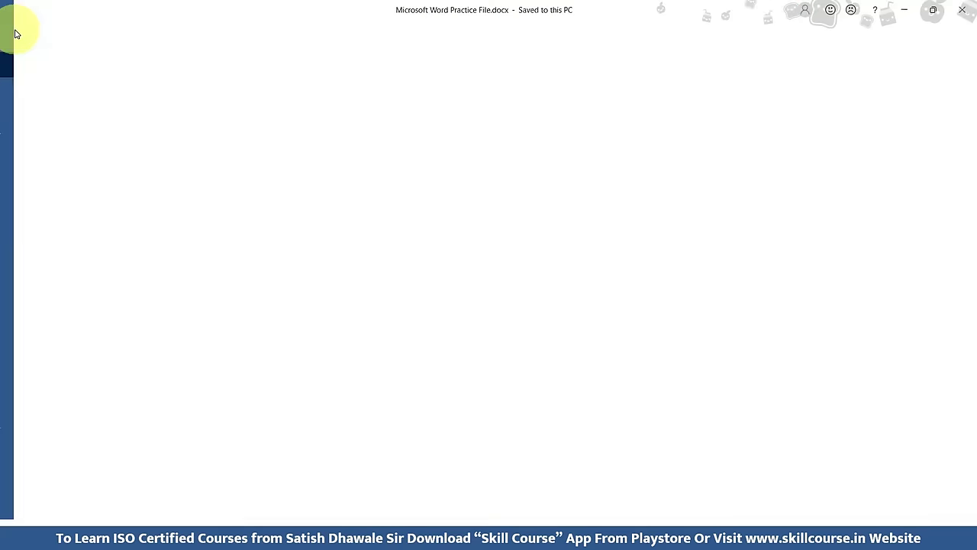
{"action": "left_click", "coordinate": [25, 304]}
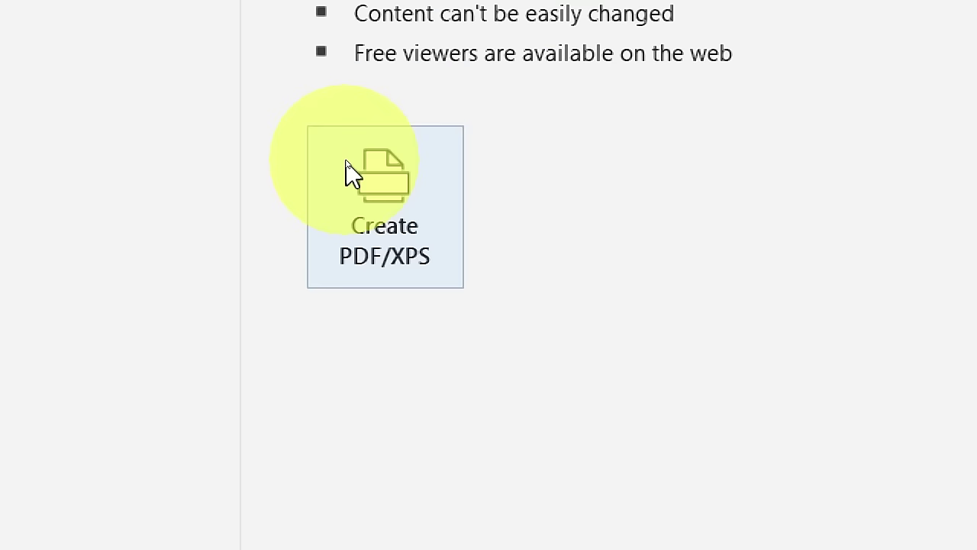
{"action": "left_click", "coordinate": [346, 163]}
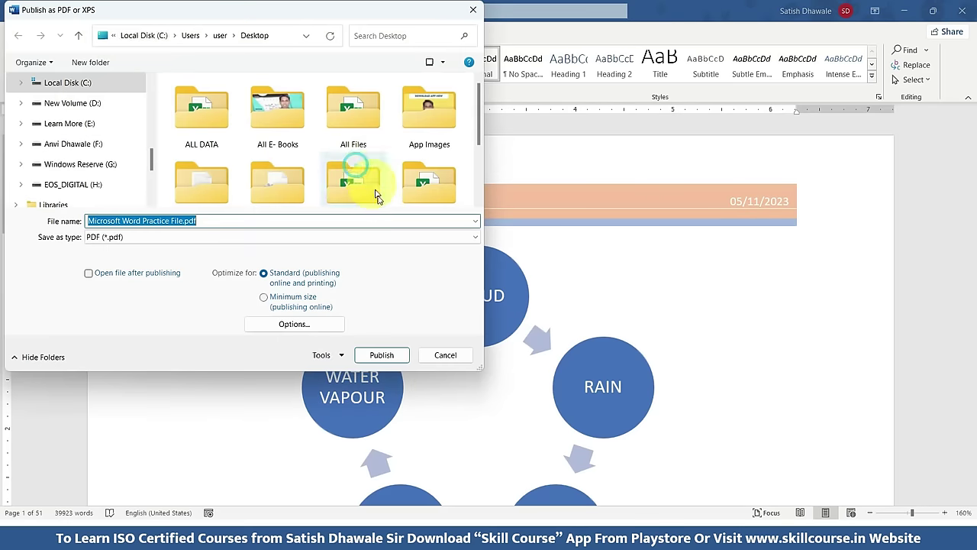
{"action": "left_click_drag", "start_coordinate": [219, 22], "coordinate": [513, 127]}
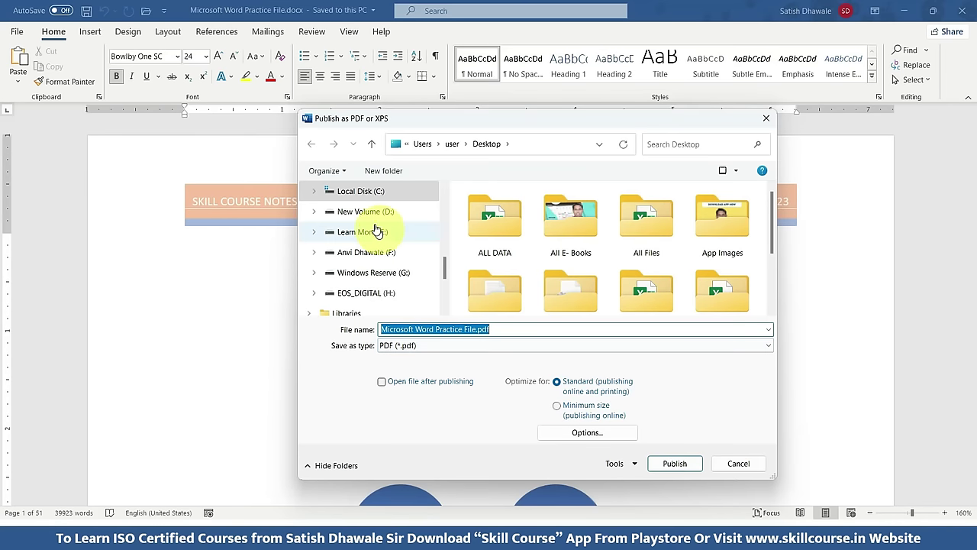
{"action": "scroll", "coordinate": [376, 231], "scroll_direction": "up", "scroll_amount": 6}
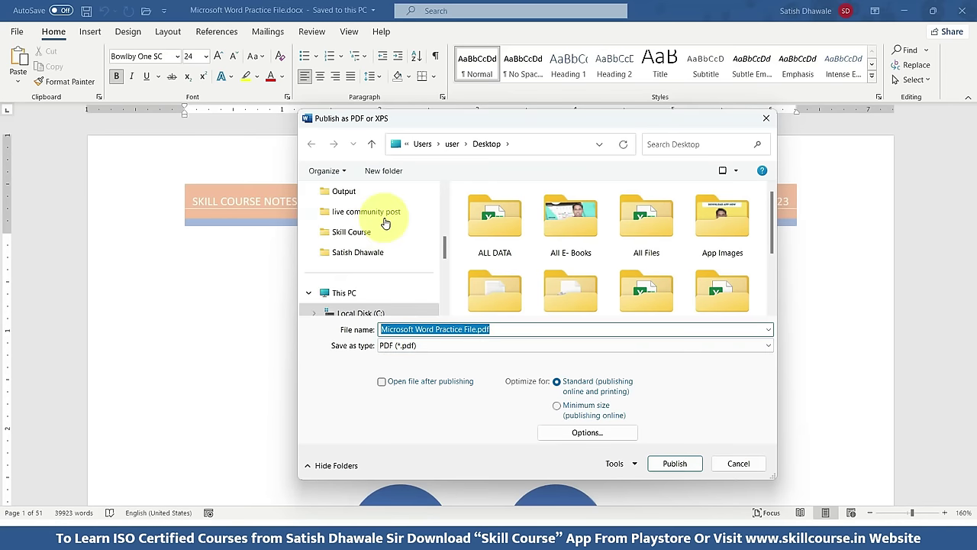
{"action": "left_click", "coordinate": [352, 253]}
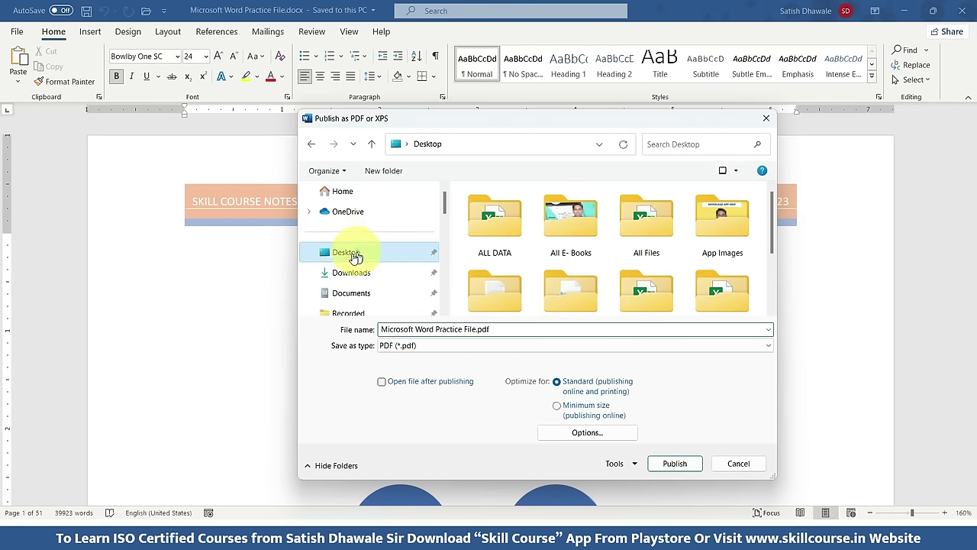
{"action": "left_click", "coordinate": [676, 465]}
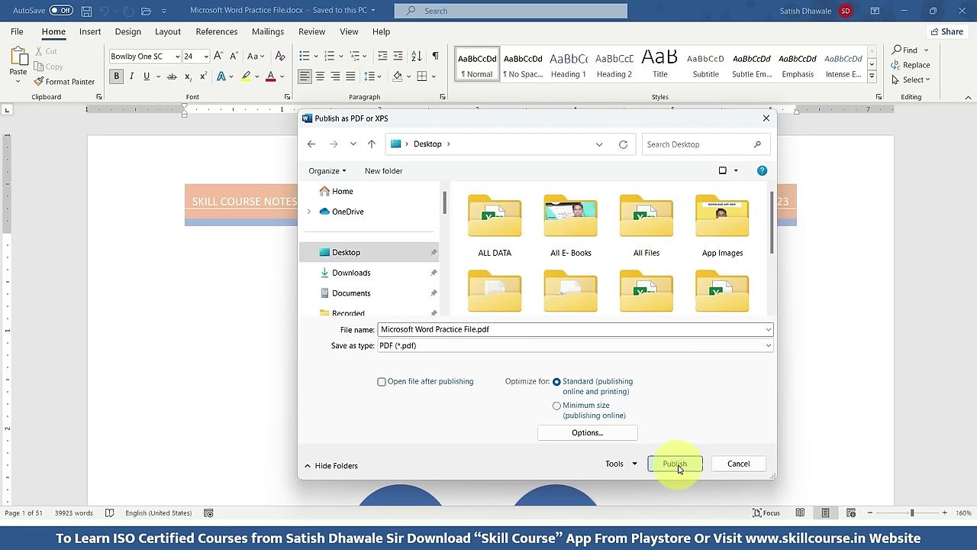
{"action": "left_click", "coordinate": [676, 464]}
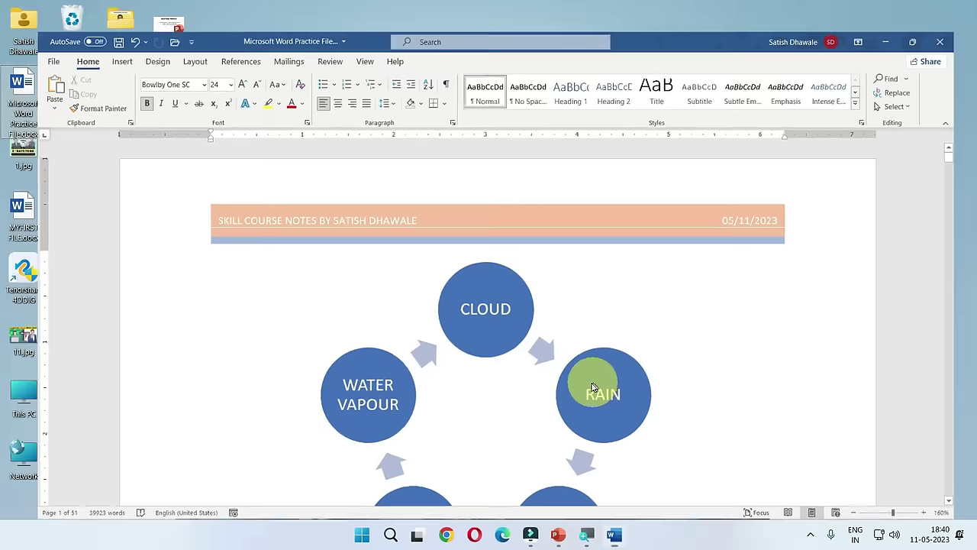
- Open Microsoft Word Practice File.pdf from the desktop in Acrobat Reader and scroll through its pages
{"action": "key", "text": "super+d"}
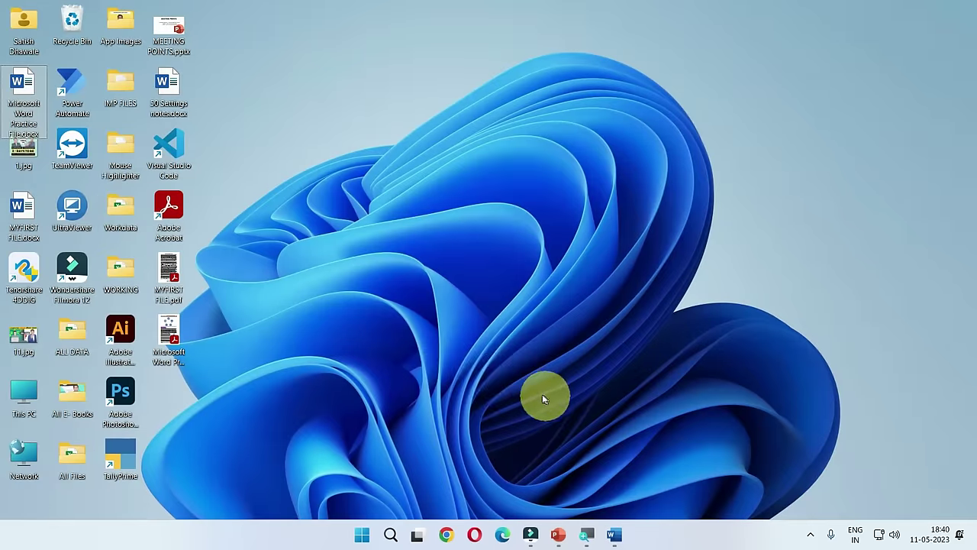
{"action": "double_click", "coordinate": [170, 334]}
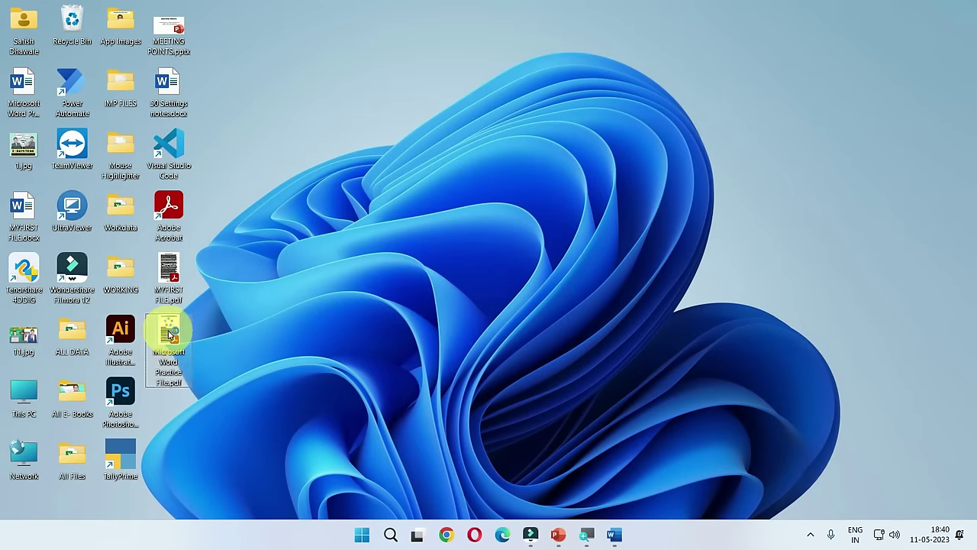
{"action": "scroll", "coordinate": [217, 344], "scroll_direction": "down", "scroll_amount": 15}
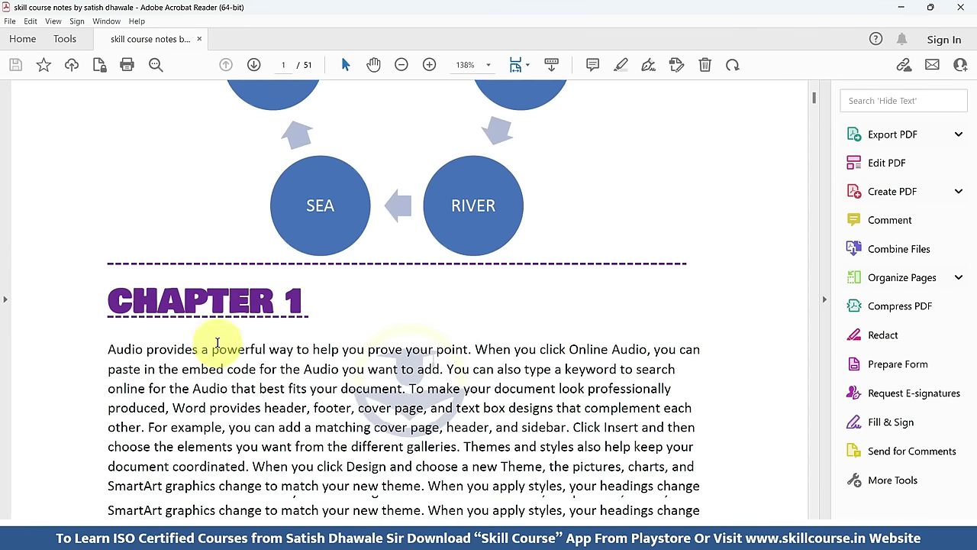
{"action": "scroll", "coordinate": [212, 356], "scroll_direction": "down", "scroll_amount": 15}
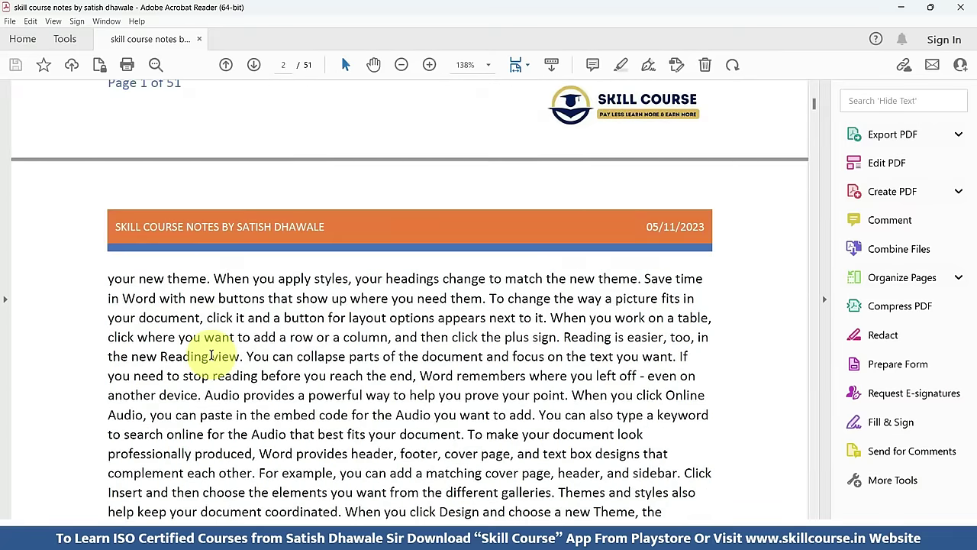
{"action": "scroll", "coordinate": [208, 369], "scroll_direction": "down", "scroll_amount": 15}
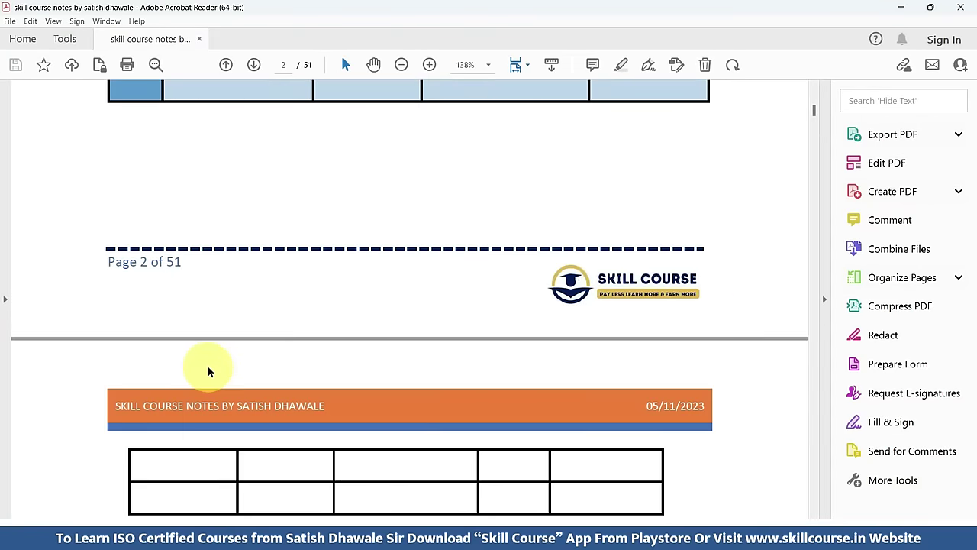
{"action": "scroll", "coordinate": [208, 381], "scroll_direction": "down", "scroll_amount": 5}
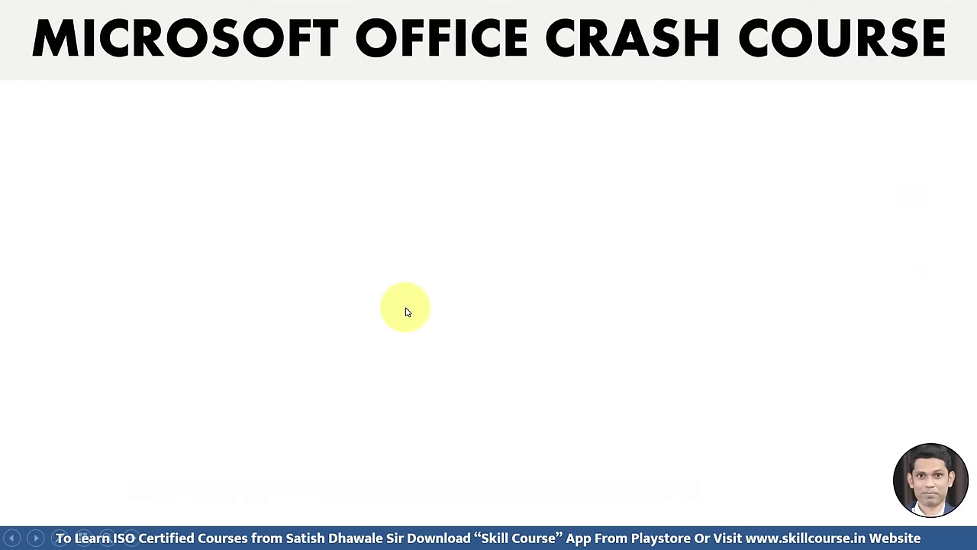
- Switch back to the Word window showing the practice document
{"action": "key", "text": "alt+Tab"}
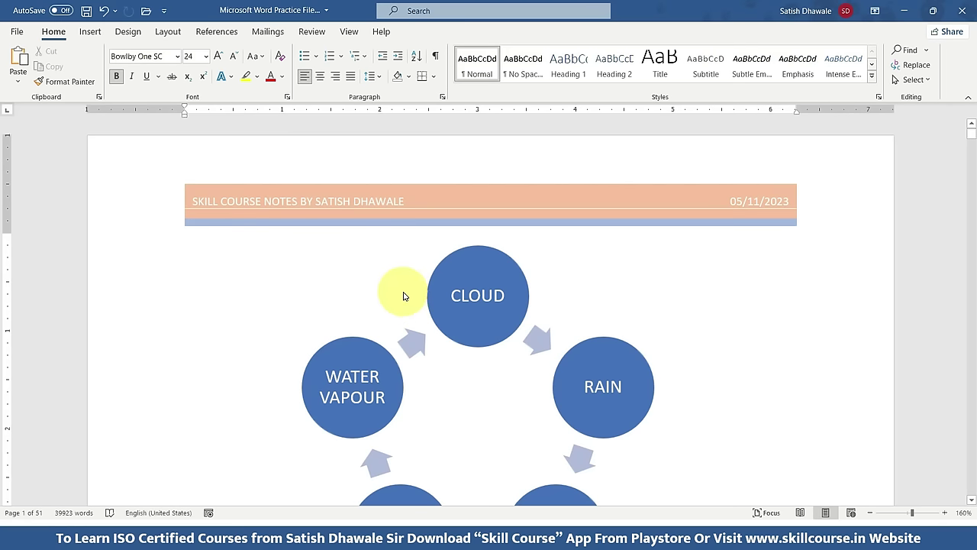
- In print settings, keep the HP Laser 103 107 108 printer and raise copies to 3
{"action": "key", "text": "ctrl+p"}
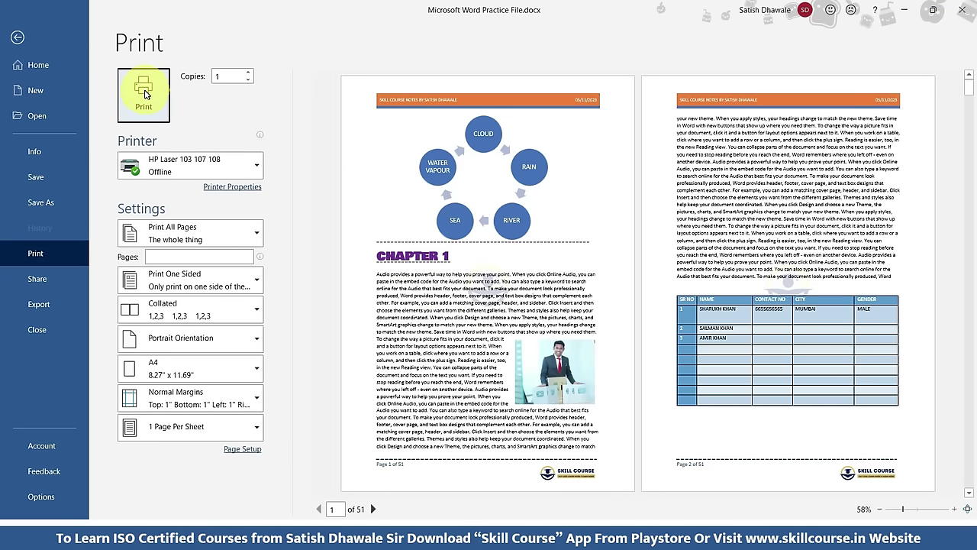
{"action": "left_click", "coordinate": [155, 165]}
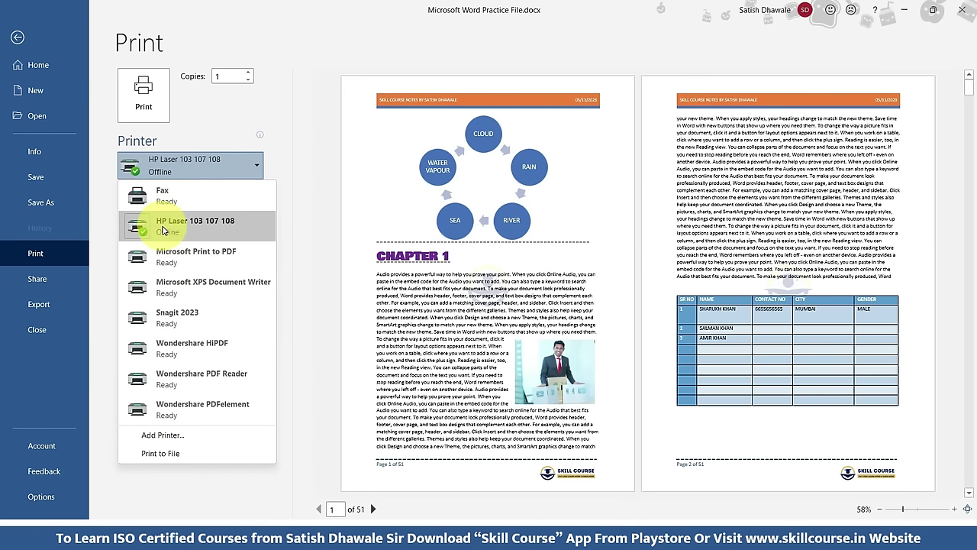
{"action": "left_click", "coordinate": [163, 230]}
{"action": "mouse_move", "coordinate": [169, 171]}
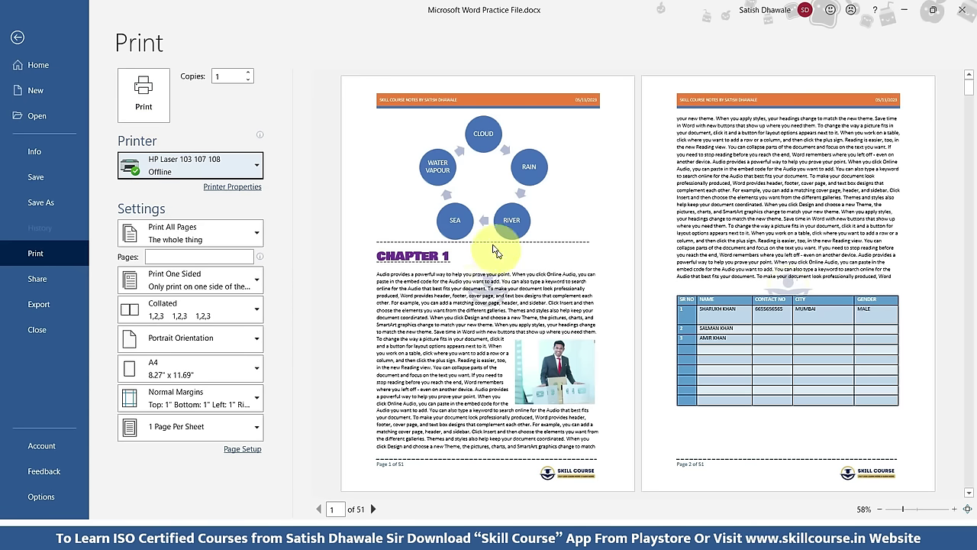
{"action": "left_click", "coordinate": [246, 73]}
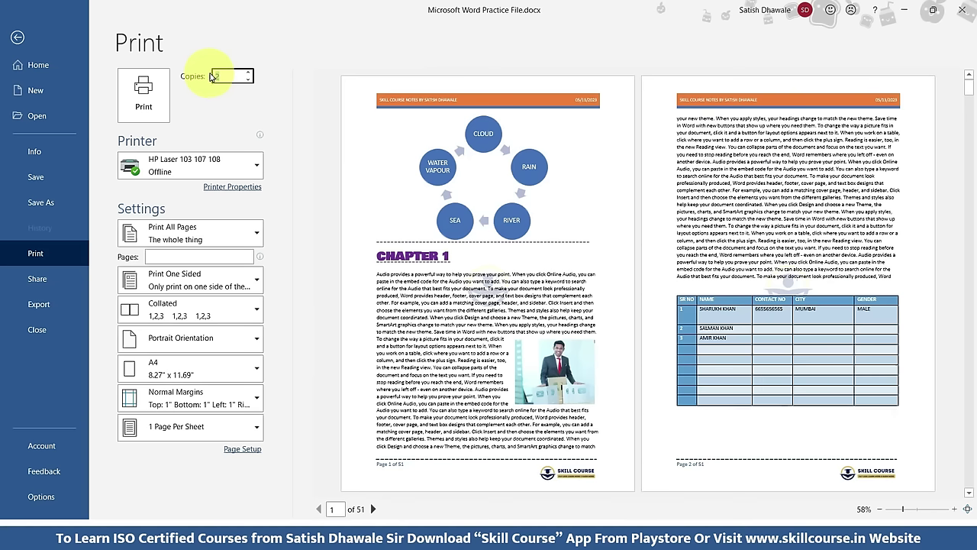
{"action": "left_click", "coordinate": [326, 72]}
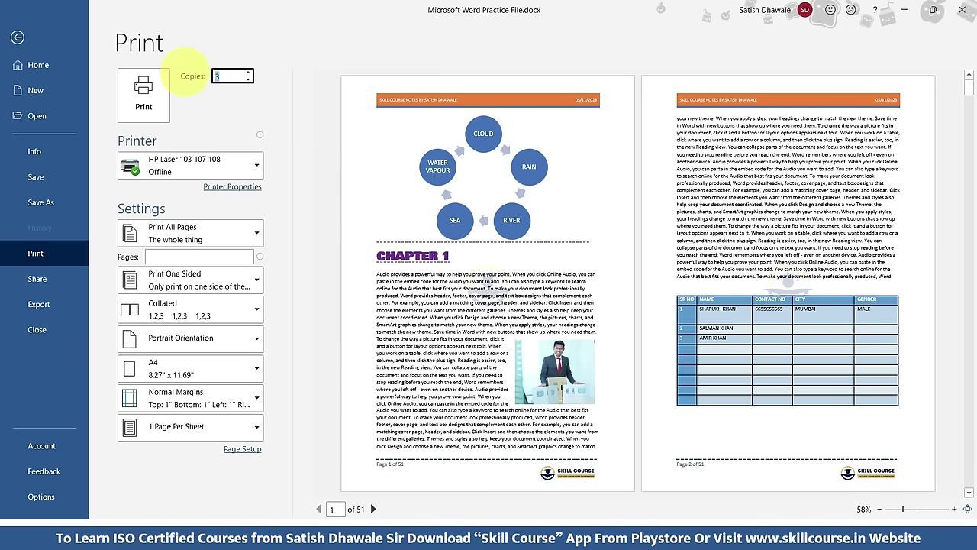
{"action": "key", "text": "Tab"}
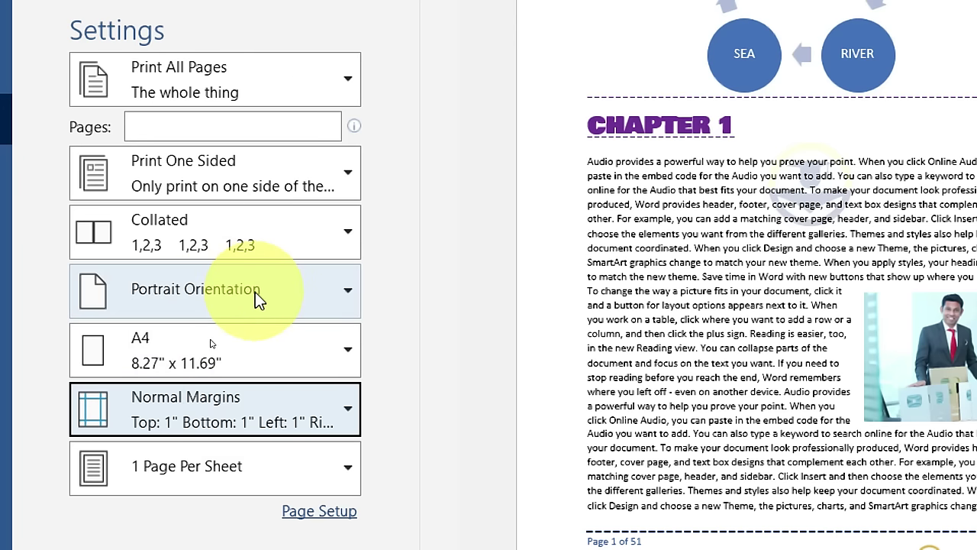
- Switch the printout to landscape, then back to portrait orientation
{"action": "left_click", "coordinate": [255, 291]}
{"action": "left_click", "coordinate": [197, 412]}
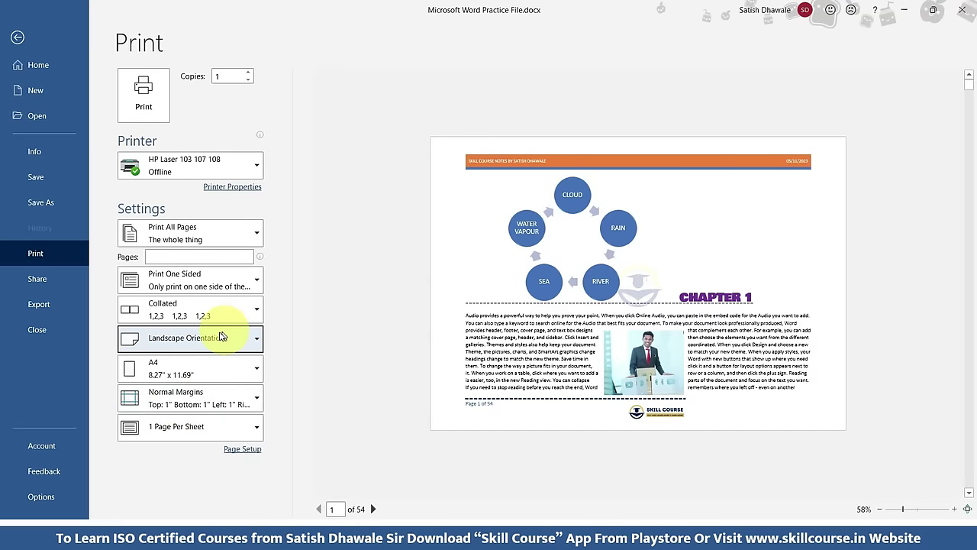
{"action": "left_click", "coordinate": [230, 321]}
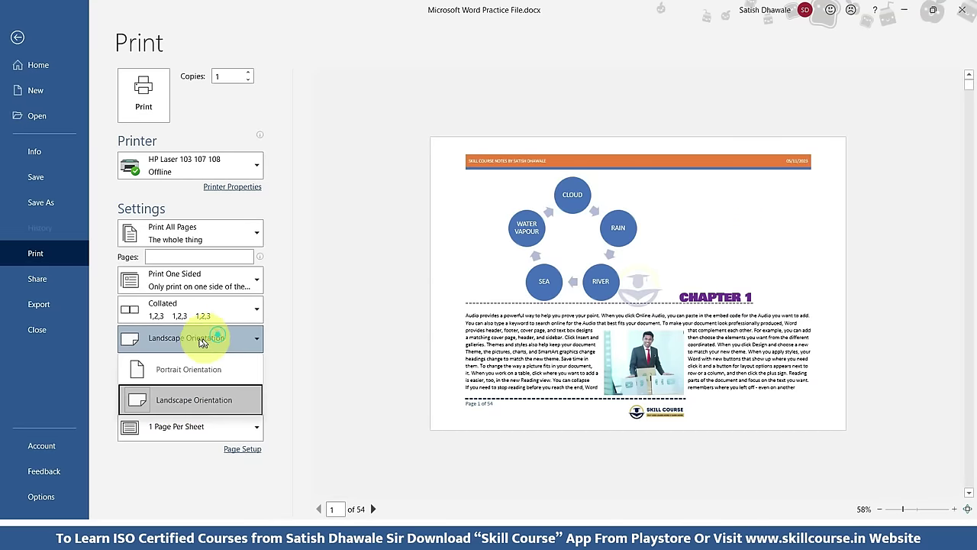
{"action": "left_click", "coordinate": [187, 369]}
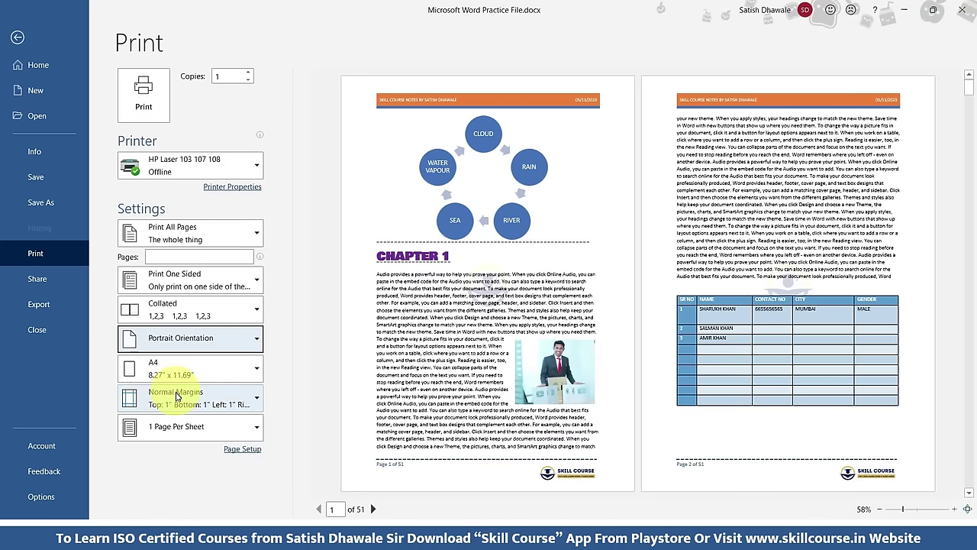
- Reopen the print settings and send the document to the printer
{"action": "key", "text": "Escape"}
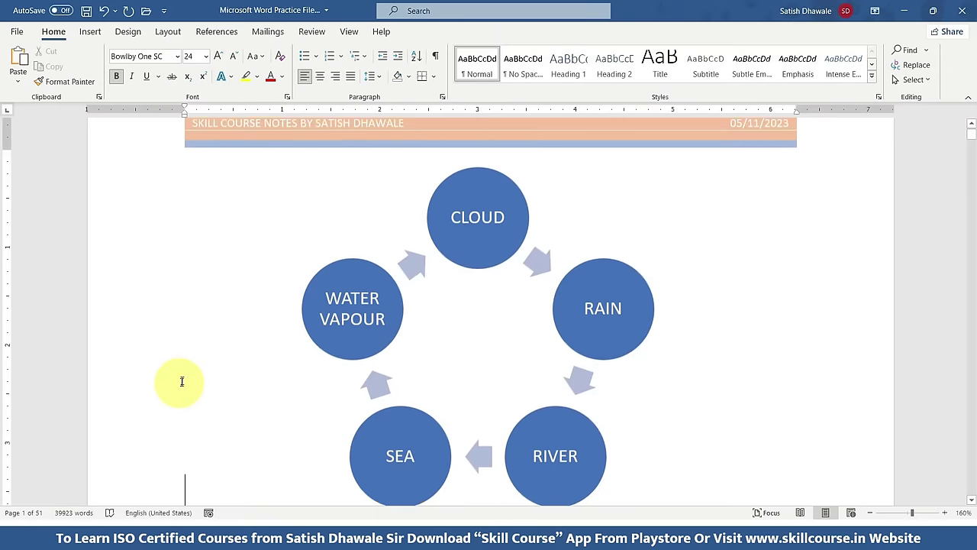
{"action": "key", "text": "ctrl+p"}
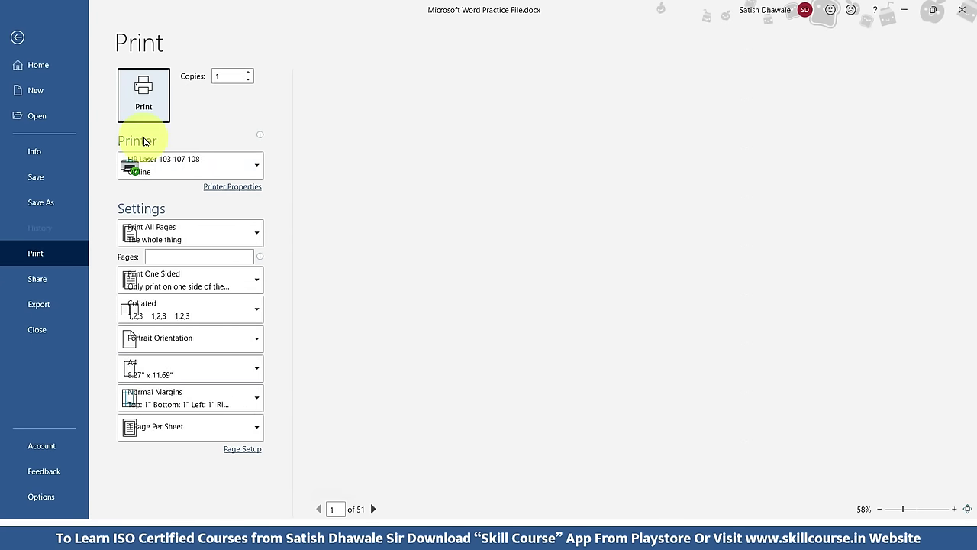
{"action": "key", "text": "Escape"}
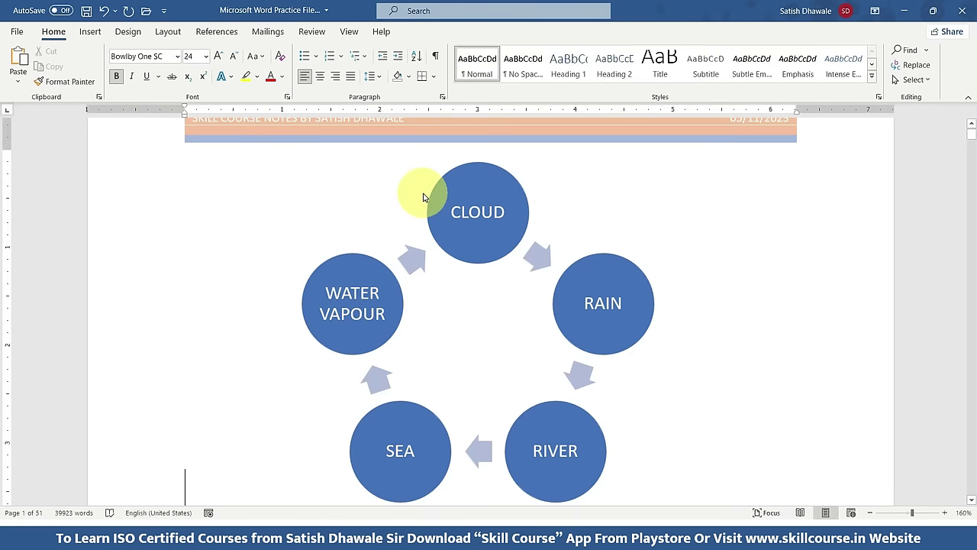
{"action": "key", "text": "ctrl+p"}
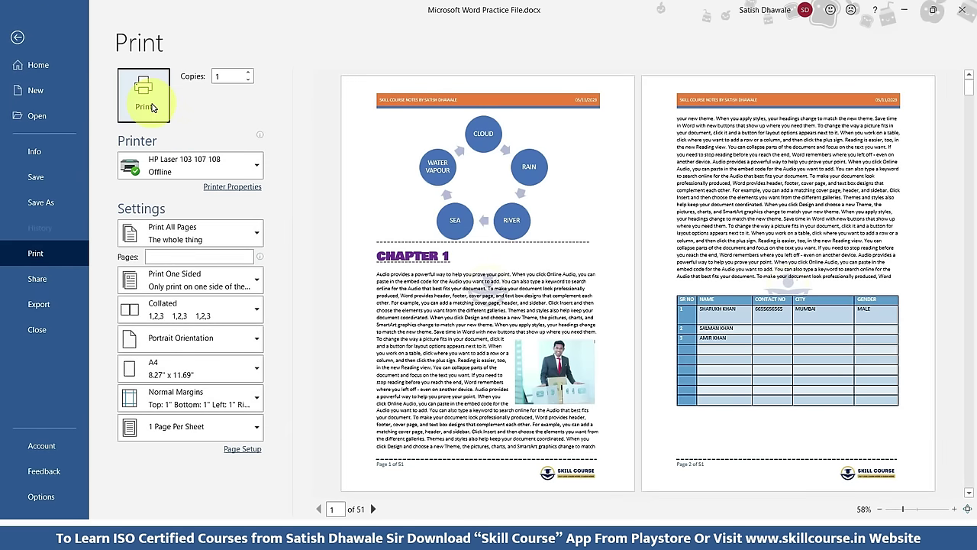
{"action": "left_click", "coordinate": [150, 107]}
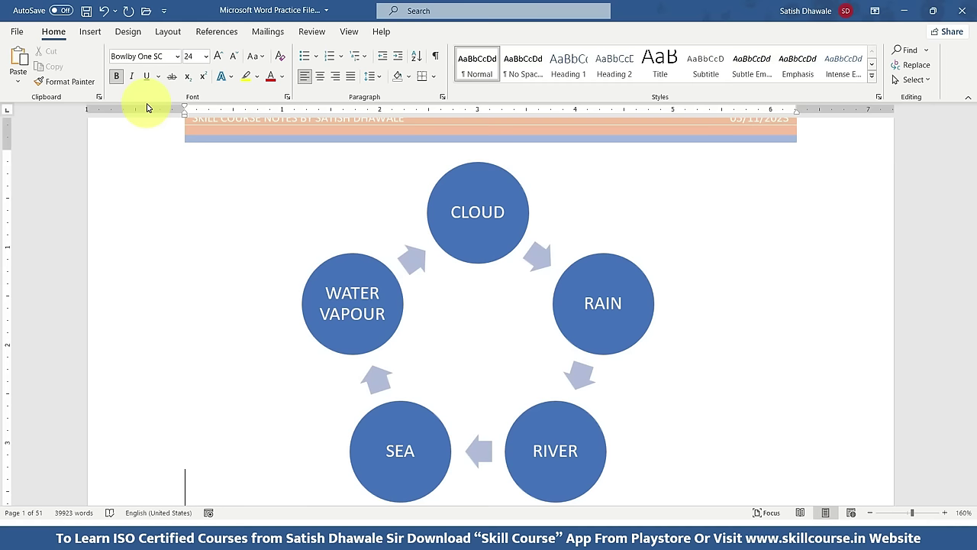
- Scroll to the top of the document and bring up the Save As window with F12
{"action": "scroll", "coordinate": [198, 177], "scroll_direction": "up", "scroll_amount": 2}
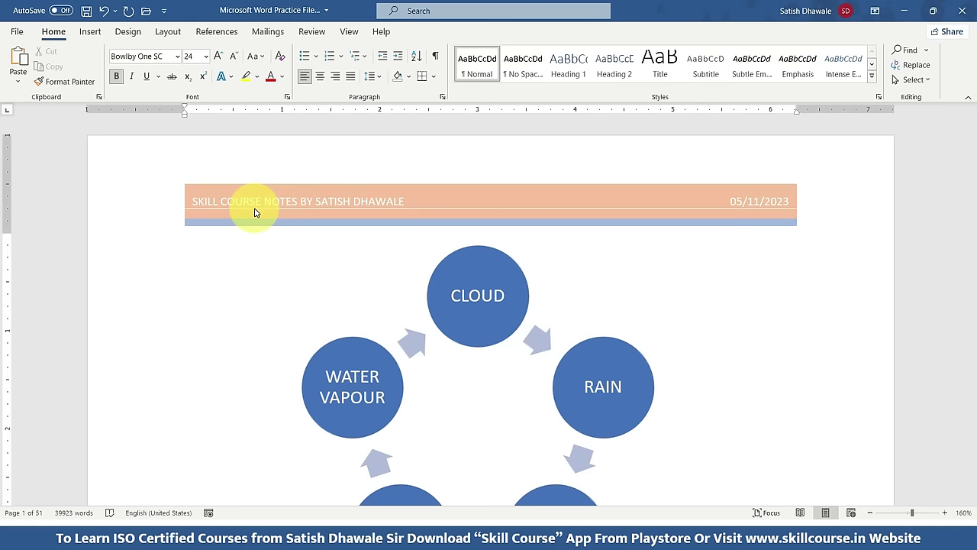
{"action": "key", "text": "F12"}
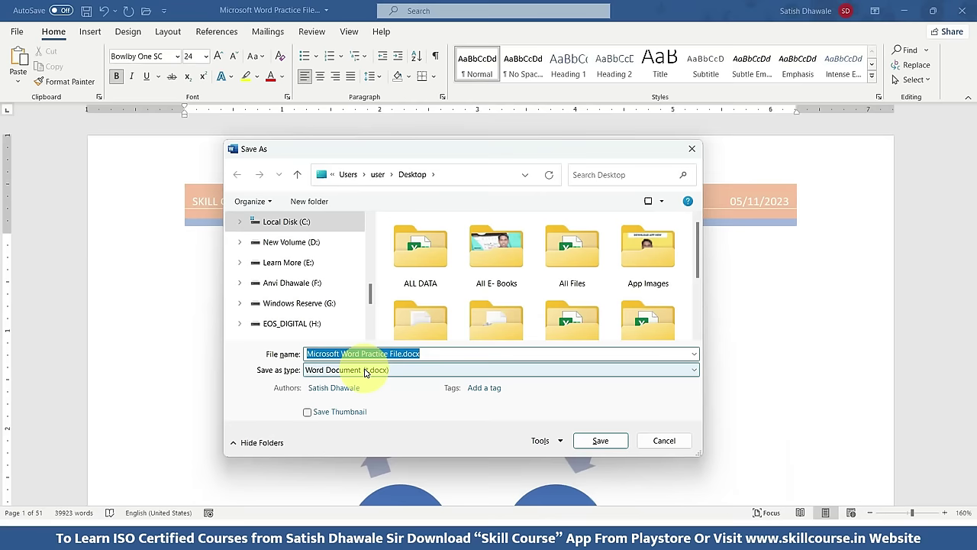
- Set and confirm a password to open the file under Tools > General Options
{"action": "left_click", "coordinate": [543, 441]}
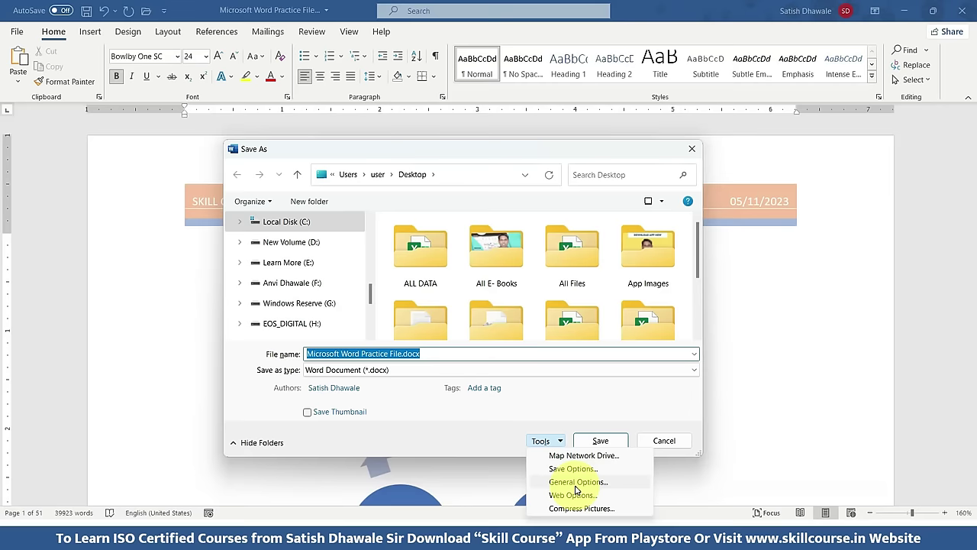
{"action": "left_click", "coordinate": [577, 485]}
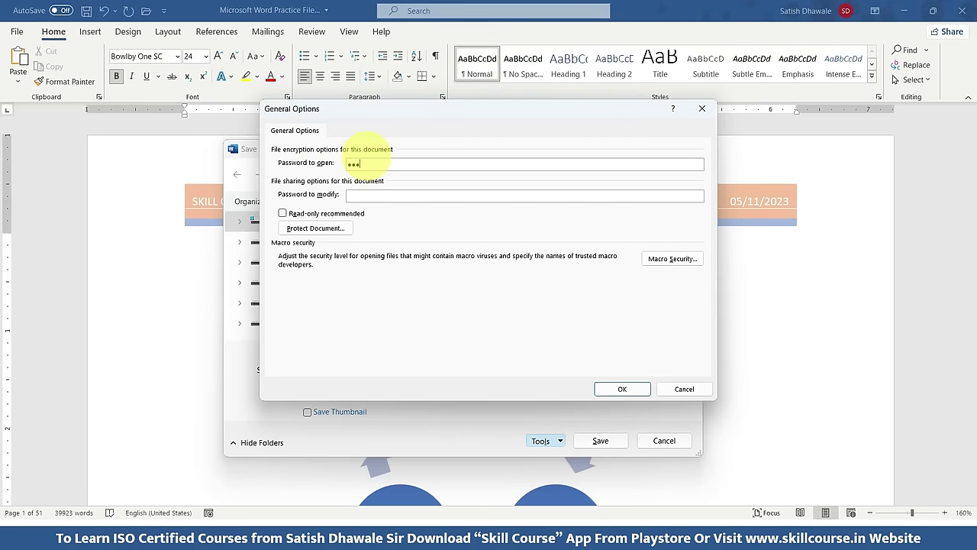
{"action": "key", "text": "Return"}
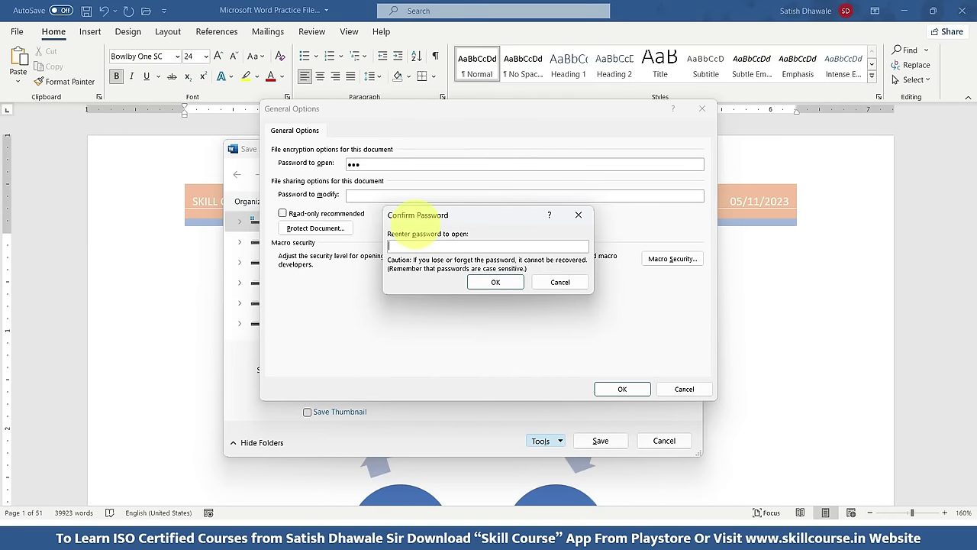
{"action": "left_click", "coordinate": [496, 282]}
{"action": "key", "text": "Return"}
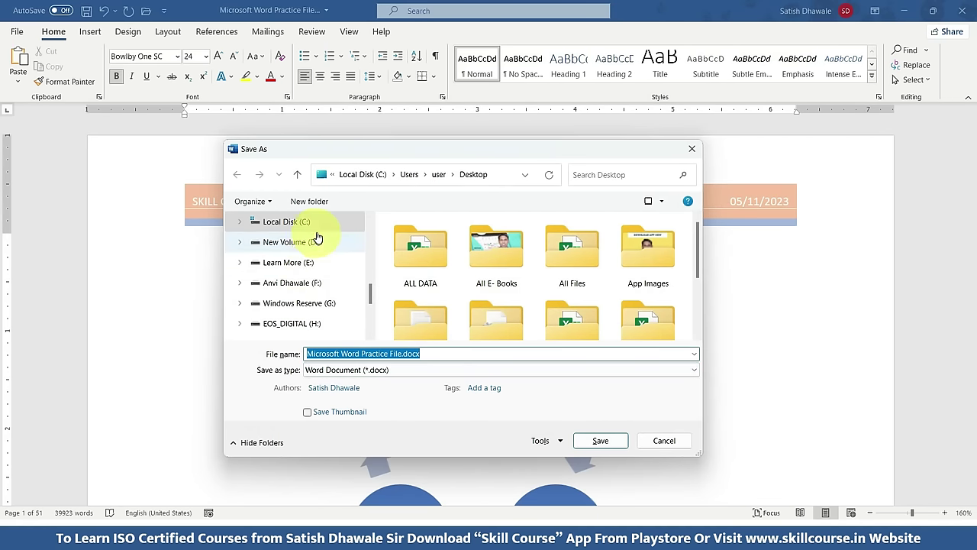
- Save the password-protected practice file to the Desktop
{"action": "scroll", "coordinate": [325, 248], "scroll_direction": "up", "scroll_amount": 2}
{"action": "scroll", "coordinate": [286, 262], "scroll_direction": "up", "scroll_amount": 10}
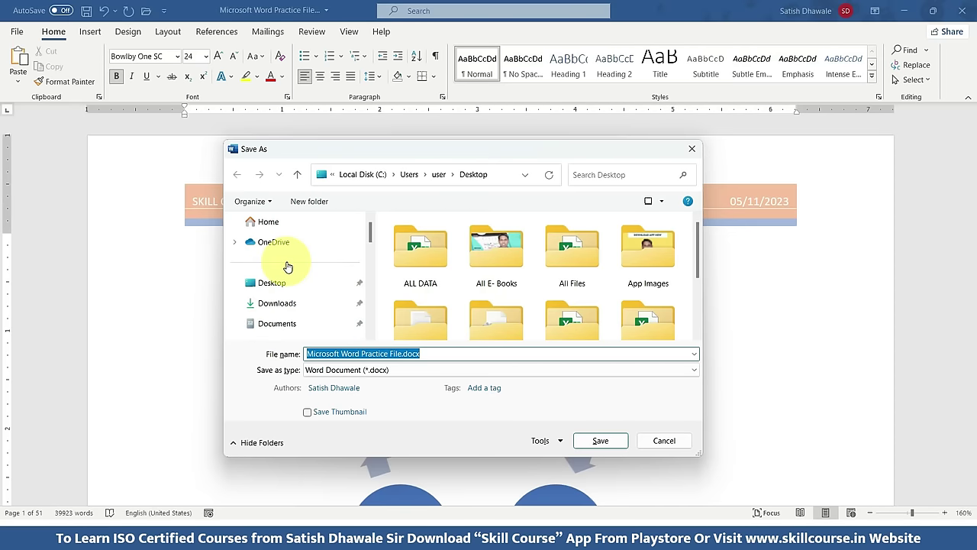
{"action": "left_click", "coordinate": [285, 281]}
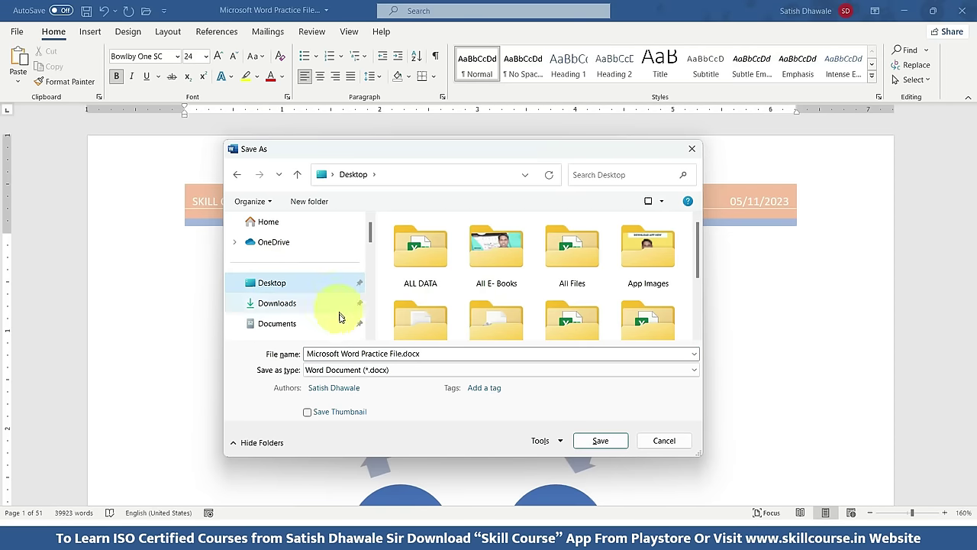
{"action": "left_click", "coordinate": [601, 440]}
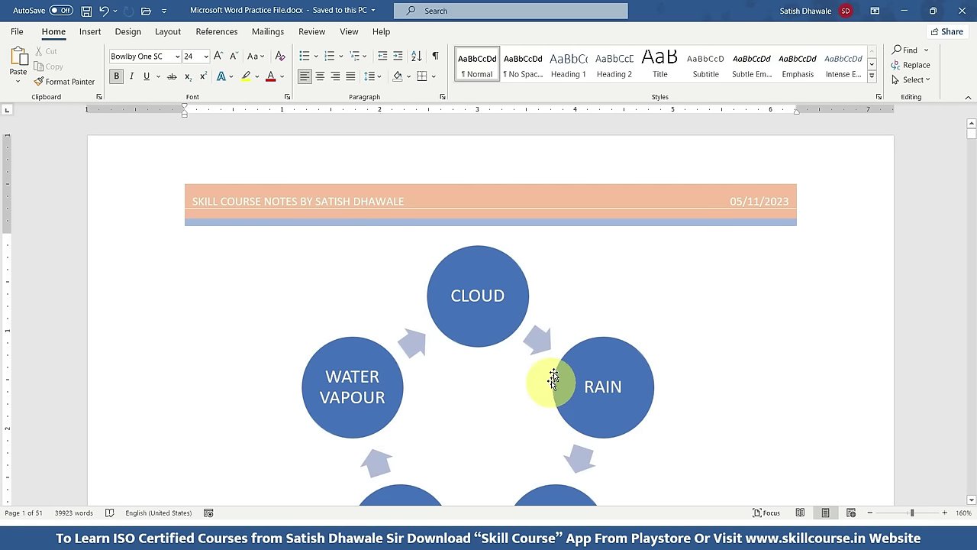
- Close Word, reopen the protected practice file from the desktop and enter its password
{"action": "left_click", "coordinate": [961, 11]}
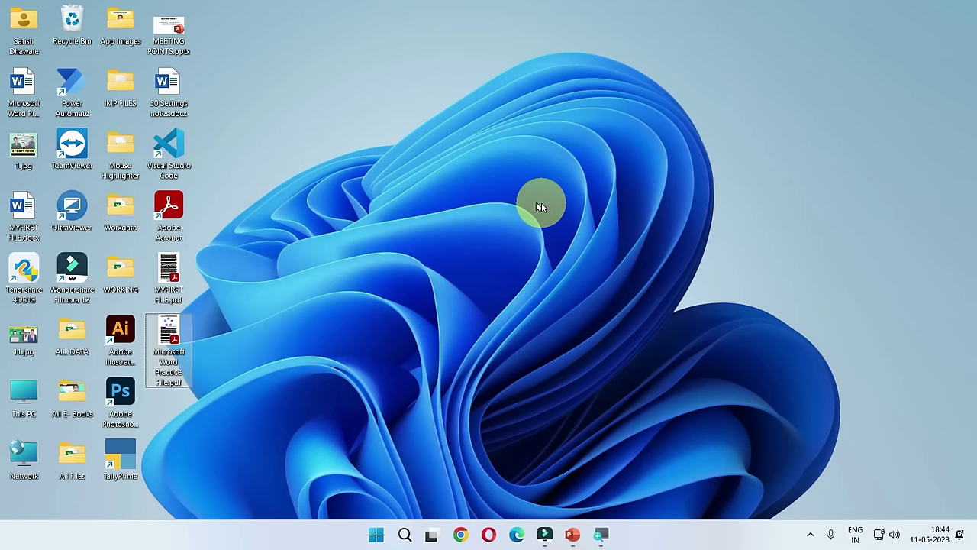
{"action": "double_click", "coordinate": [22, 87]}
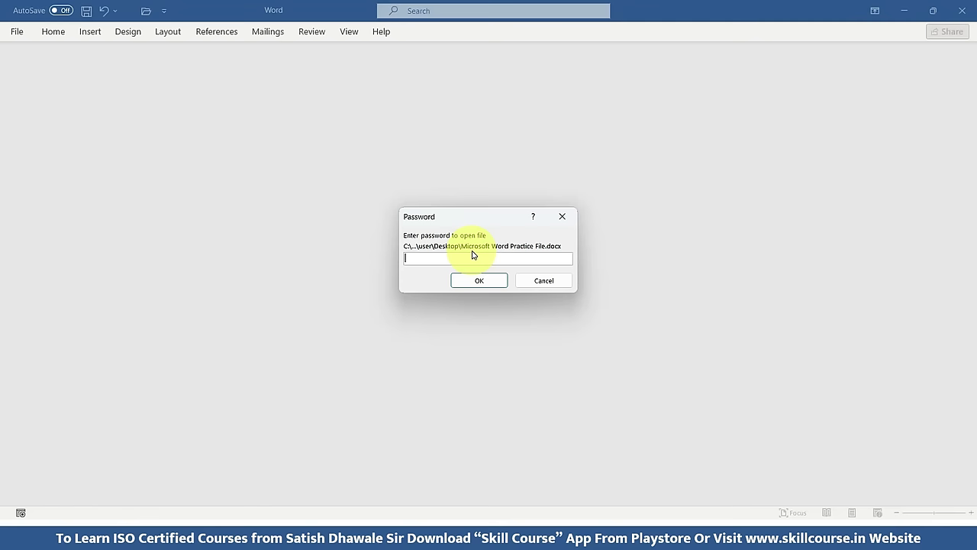
{"action": "key", "text": "ctrl+a"}
{"action": "key", "text": "Return"}
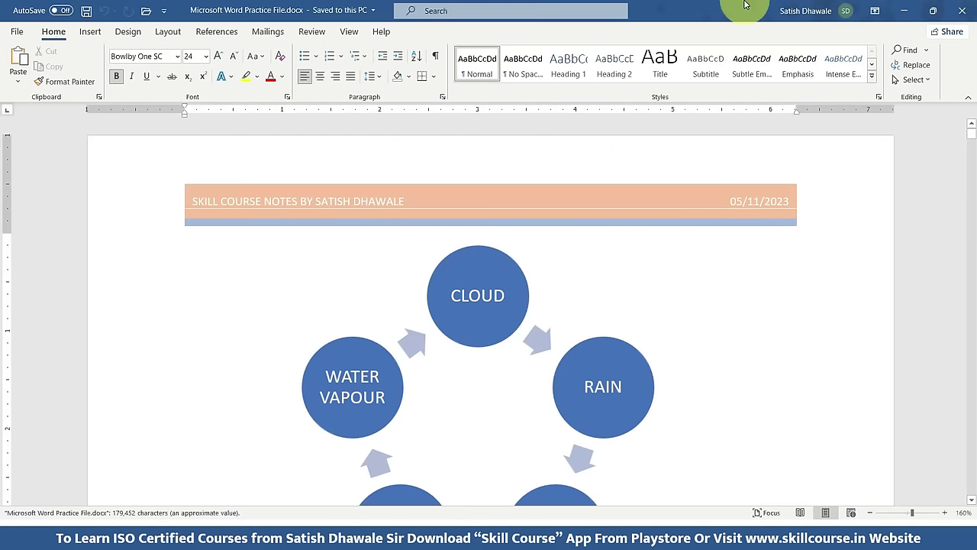
{"action": "scroll", "coordinate": [418, 264], "scroll_direction": "down", "scroll_amount": 5}
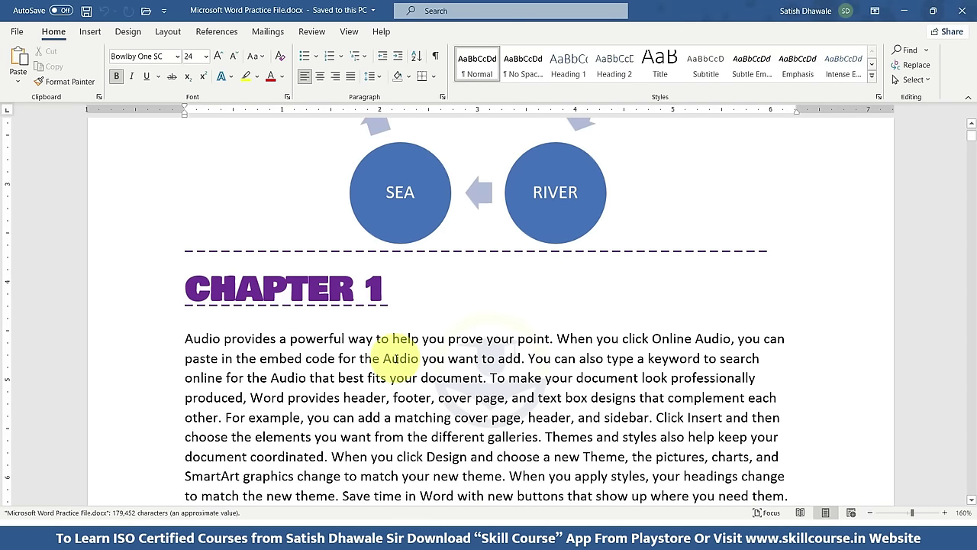
- Scroll through the finished resume template, then create a new blank document with Ctrl+N
{"action": "left_click", "coordinate": [395, 357]}
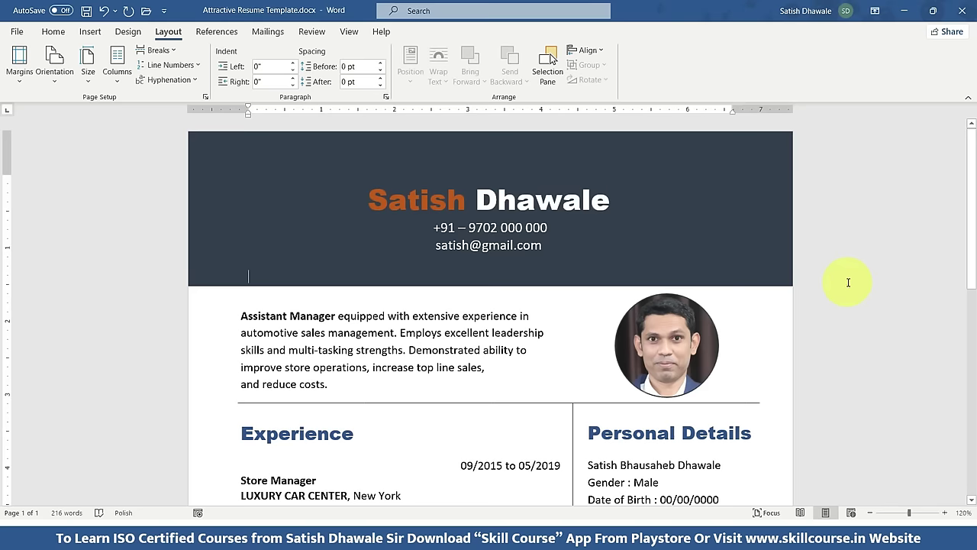
{"action": "scroll", "coordinate": [848, 289], "scroll_direction": "down", "scroll_amount": 5}
{"action": "scroll", "coordinate": [839, 291], "scroll_direction": "down", "scroll_amount": 4}
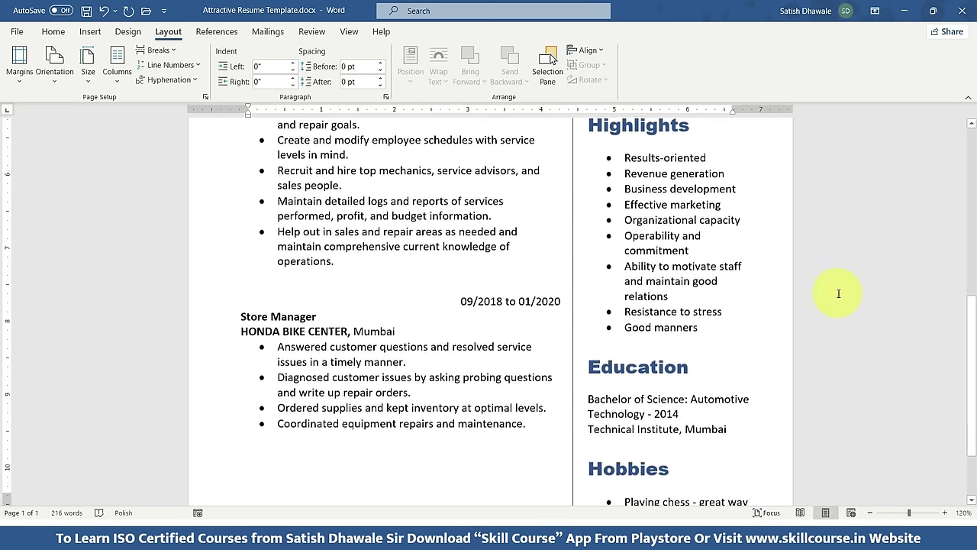
{"action": "scroll", "coordinate": [839, 293], "scroll_direction": "up", "scroll_amount": 9}
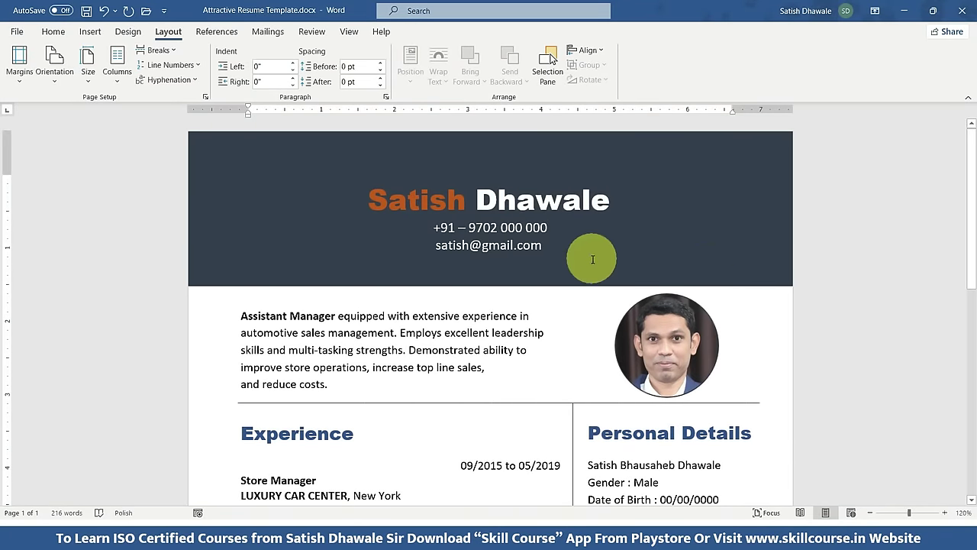
{"action": "scroll", "coordinate": [591, 269], "scroll_direction": "down", "scroll_amount": 2}
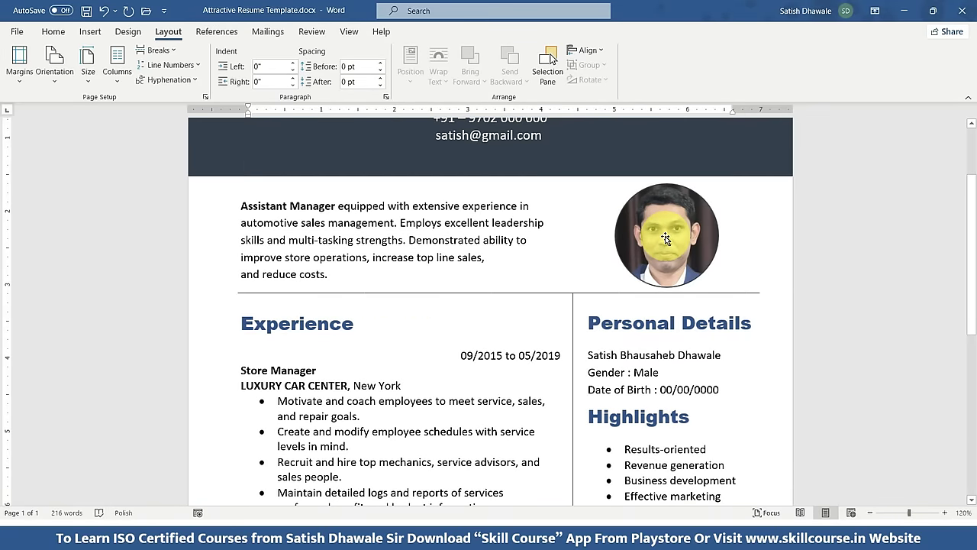
{"action": "scroll", "coordinate": [665, 236], "scroll_direction": "down", "scroll_amount": 2}
{"action": "scroll", "coordinate": [389, 293], "scroll_direction": "down", "scroll_amount": 4}
{"action": "scroll", "coordinate": [468, 295], "scroll_direction": "up", "scroll_amount": 8}
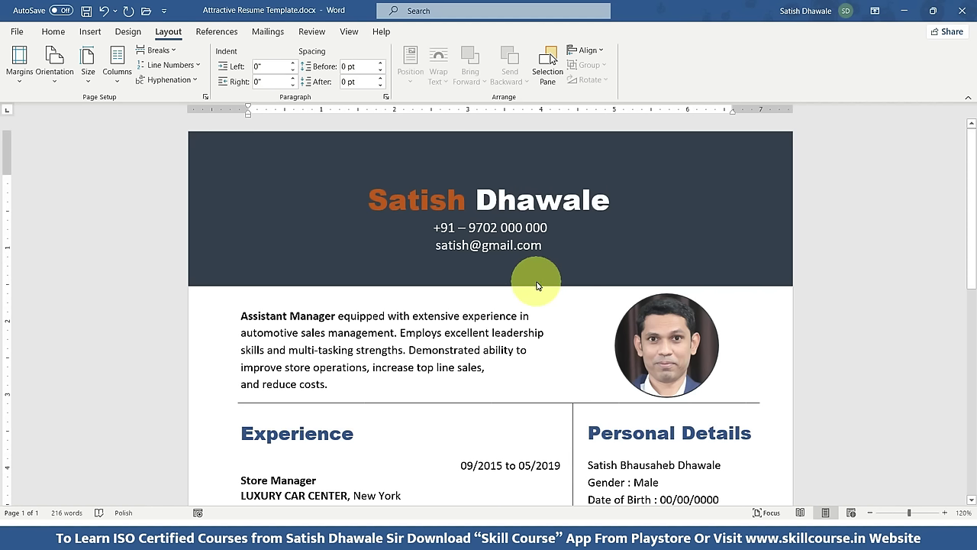
{"action": "key", "text": "ctrl+n"}
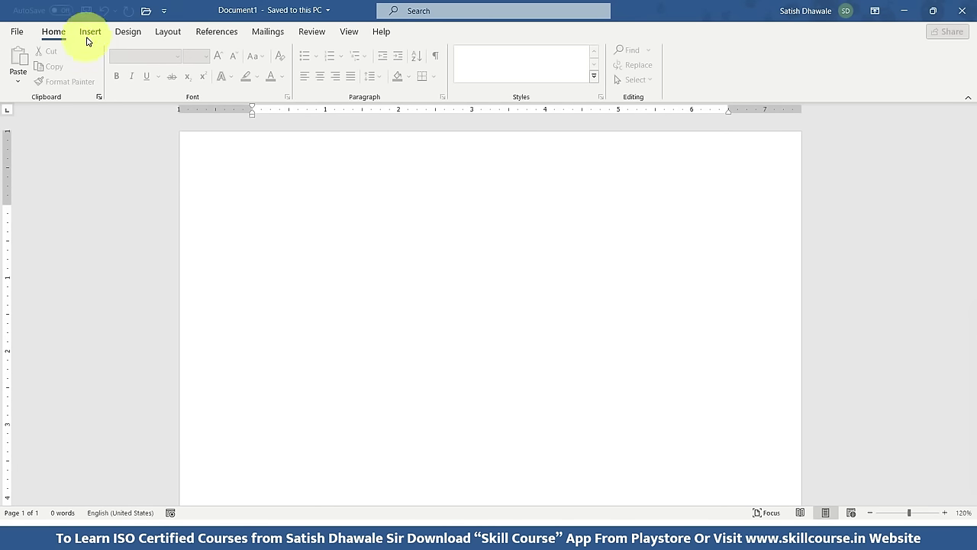
- Draw a rectangle across the top of the page, about 2.53" tall
{"action": "left_click", "coordinate": [89, 37]}
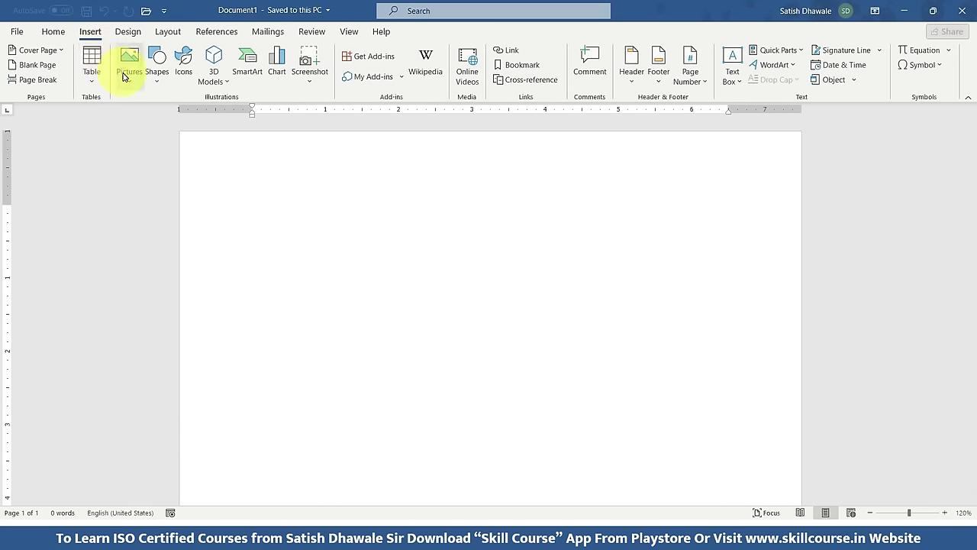
{"action": "left_click", "coordinate": [155, 72]}
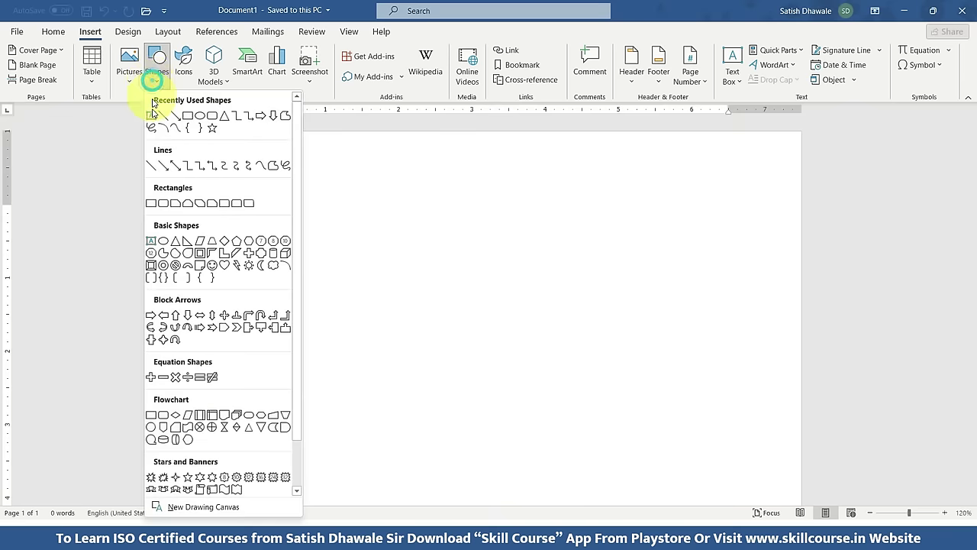
{"action": "left_click", "coordinate": [151, 204]}
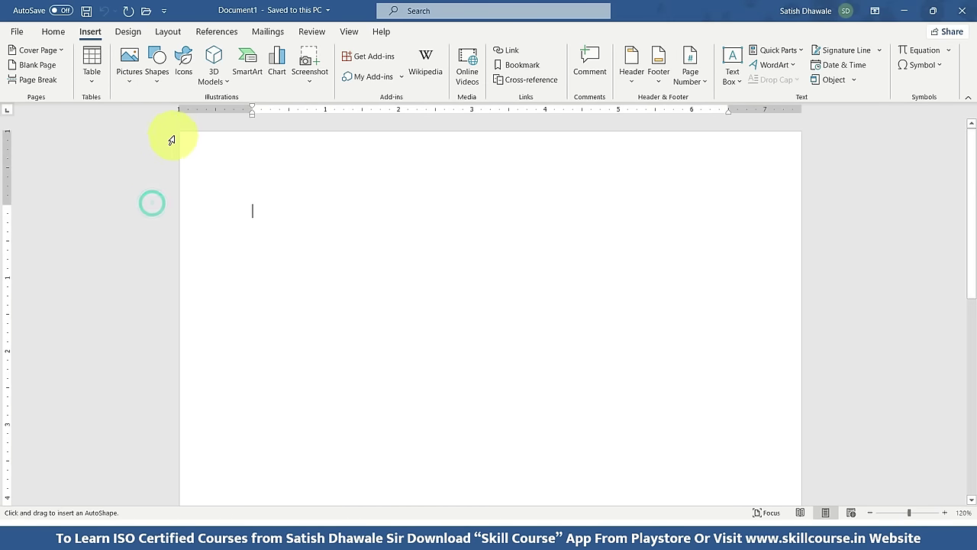
{"action": "mouse_move", "coordinate": [180, 132]}
{"action": "left_mouse_down"}
{"action": "mouse_move", "coordinate": [429, 243]}
{"action": "mouse_move", "coordinate": [759, 286]}
{"action": "mouse_move", "coordinate": [802, 304]}
{"action": "left_mouse_up"}
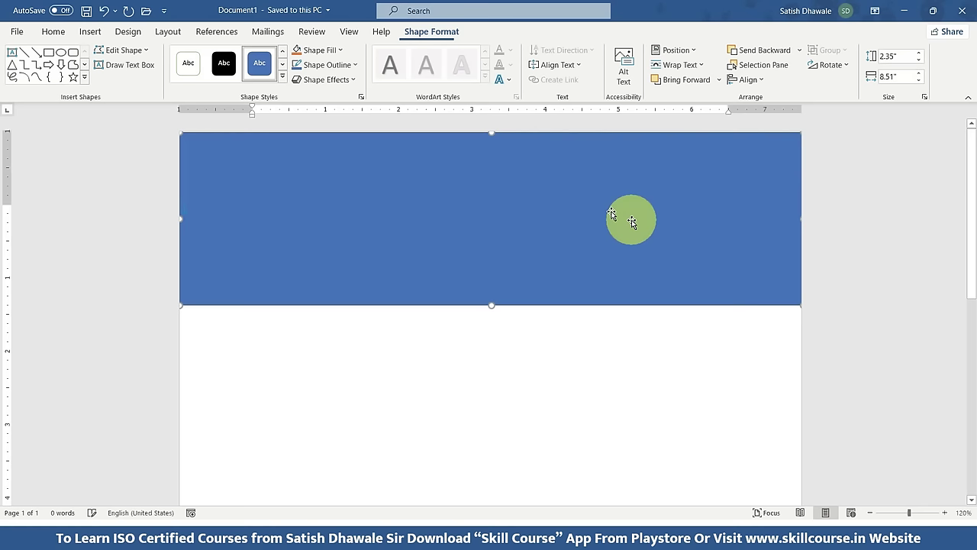
{"action": "left_click_drag", "start_coordinate": [491, 305], "coordinate": [489, 318]}
- Fill the rectangle with Blue-Gray Text 2 Darker 25% and remove its outline
{"action": "left_click", "coordinate": [322, 50]}
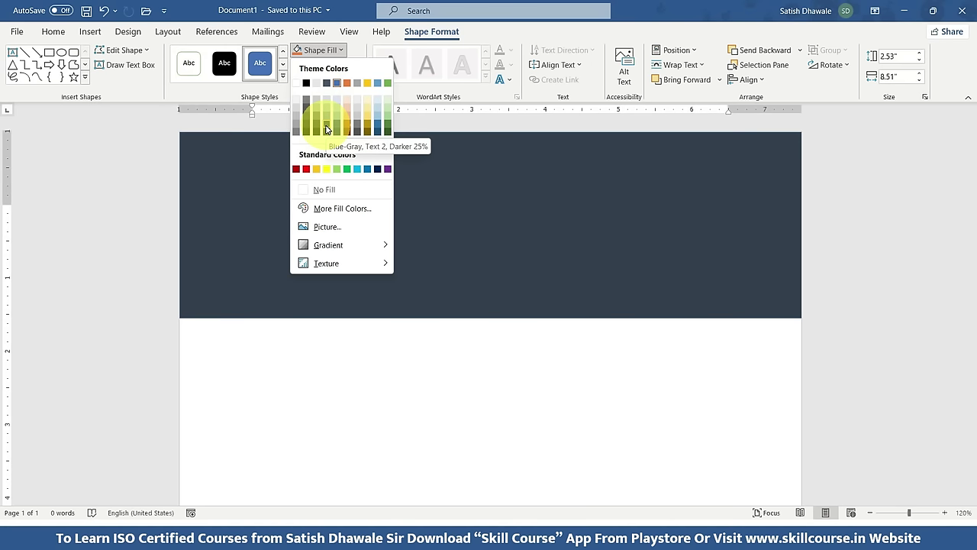
{"action": "left_click", "coordinate": [326, 129]}
{"action": "left_click", "coordinate": [780, 286]}
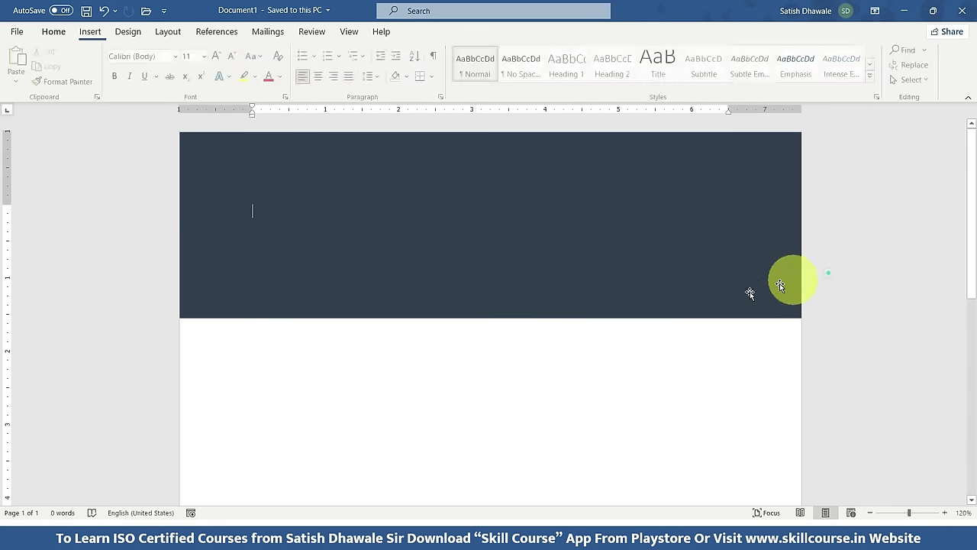
{"action": "left_click", "coordinate": [582, 314]}
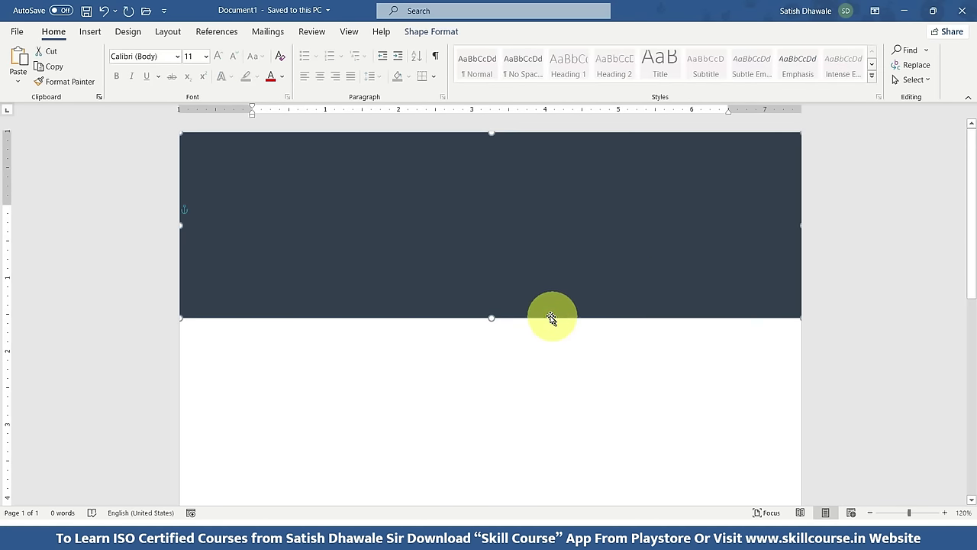
{"action": "left_click", "coordinate": [432, 32]}
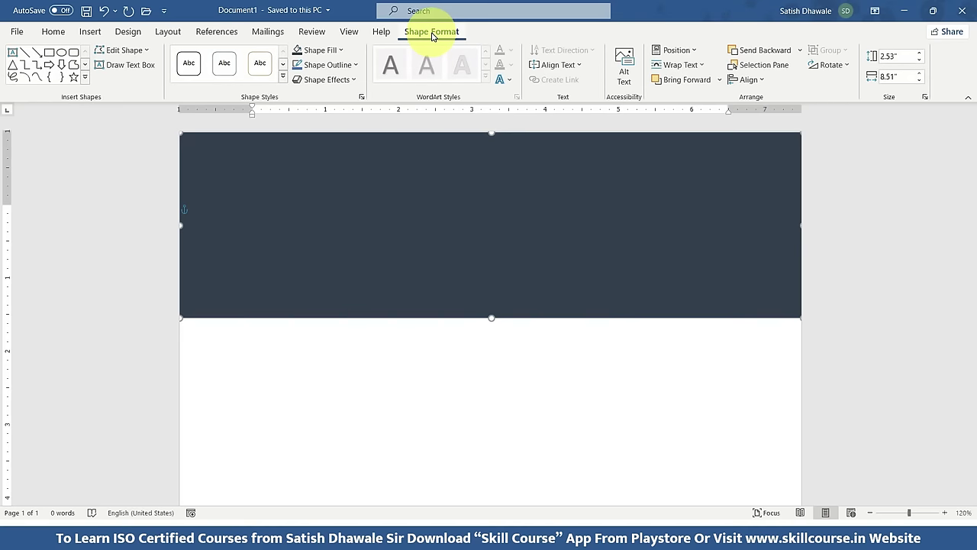
{"action": "left_click", "coordinate": [336, 65]}
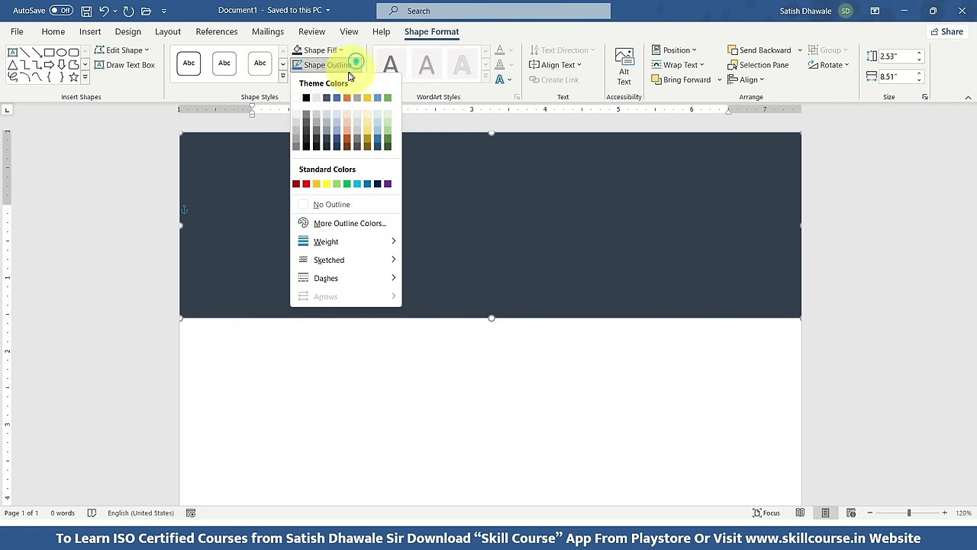
{"action": "left_click", "coordinate": [330, 206]}
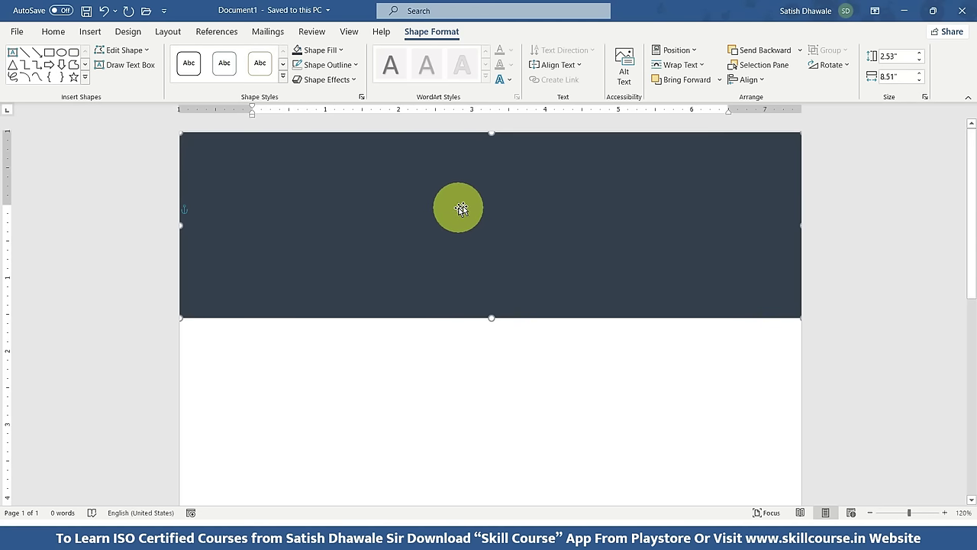
- Choose Draw Text Box from the Insert tab's Text Box menu
{"action": "left_click", "coordinate": [91, 32]}
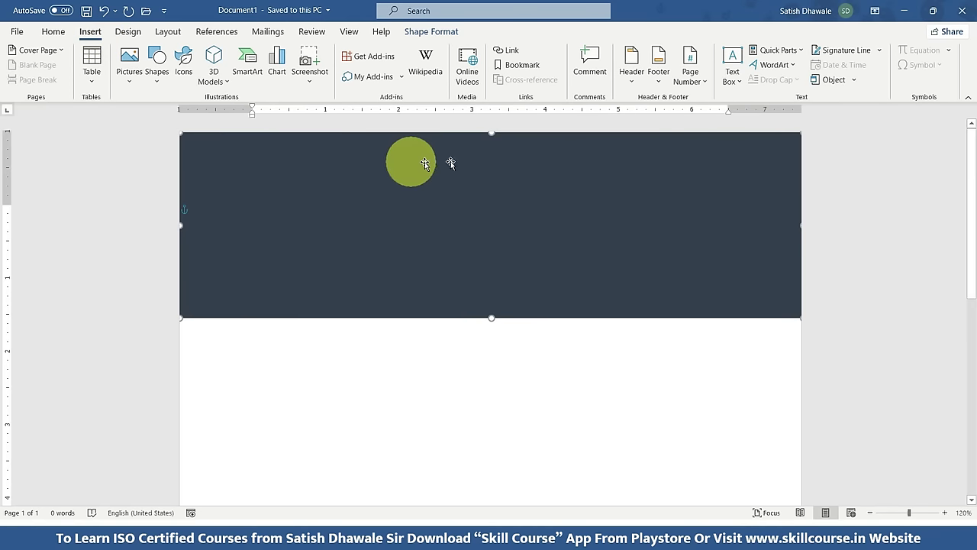
{"action": "left_click", "coordinate": [731, 60]}
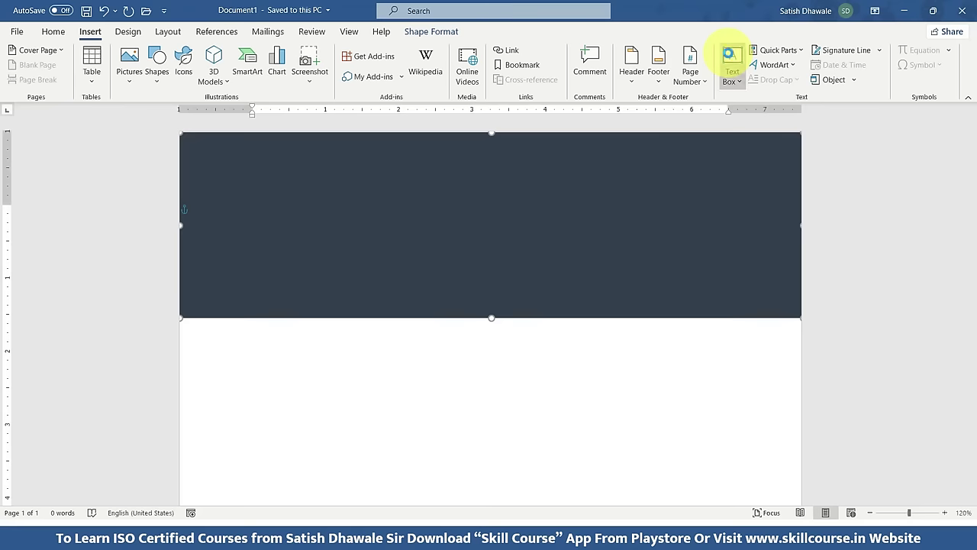
{"action": "left_click", "coordinate": [730, 55]}
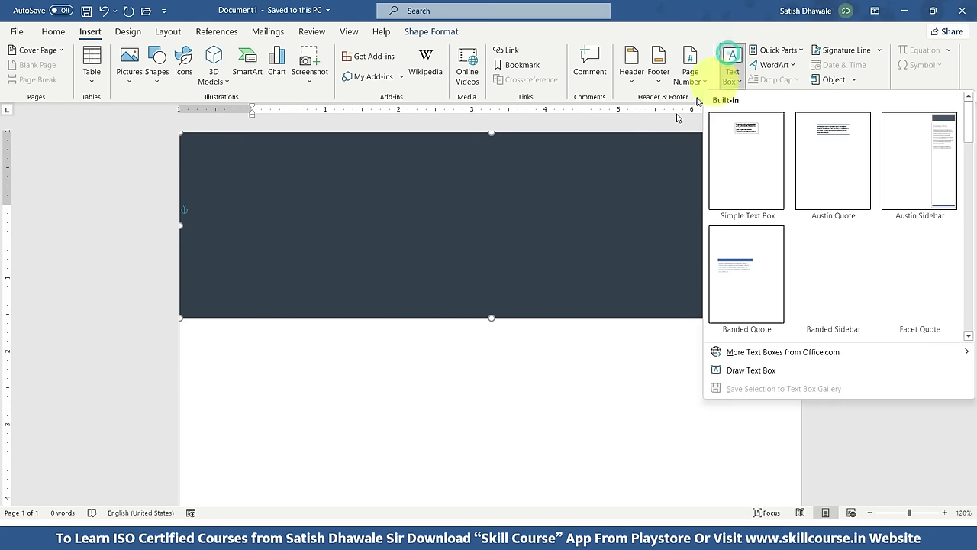
{"action": "left_click", "coordinate": [772, 370]}
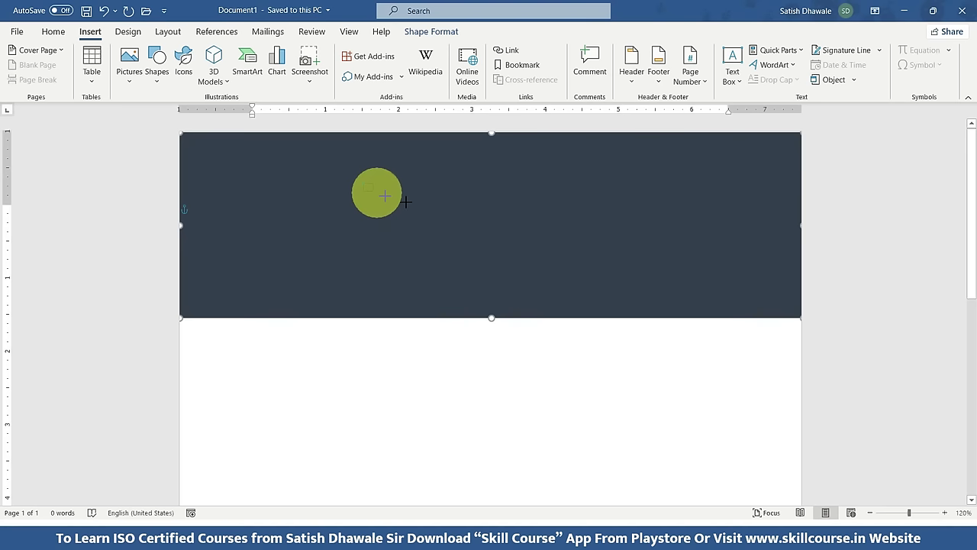
- Draw a text box inside the dark band and type the name and phone number
{"action": "mouse_move", "coordinate": [364, 183]}
{"action": "left_mouse_down"}
{"action": "mouse_move", "coordinate": [660, 249]}
{"action": "mouse_move", "coordinate": [650, 255]}
{"action": "left_mouse_up"}
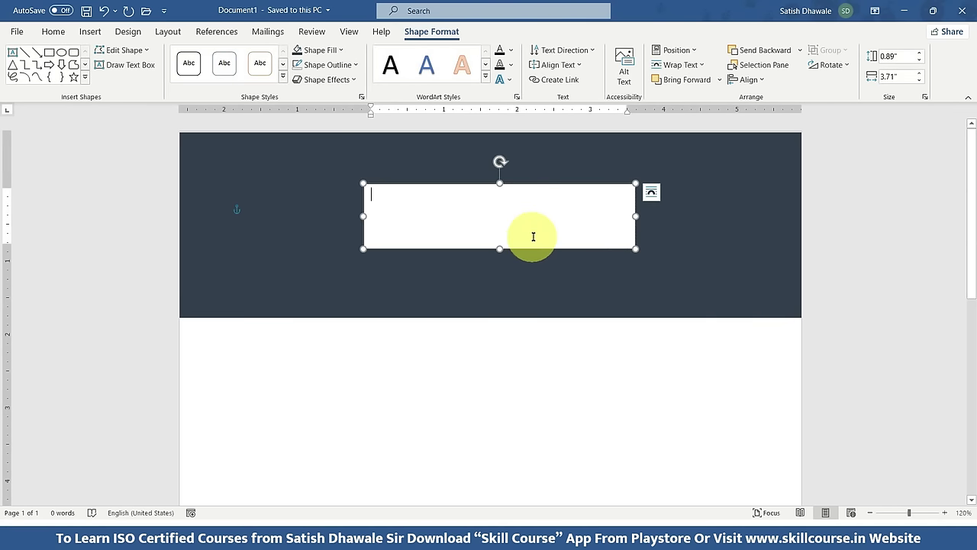
{"action": "type", "text": "Sati"}
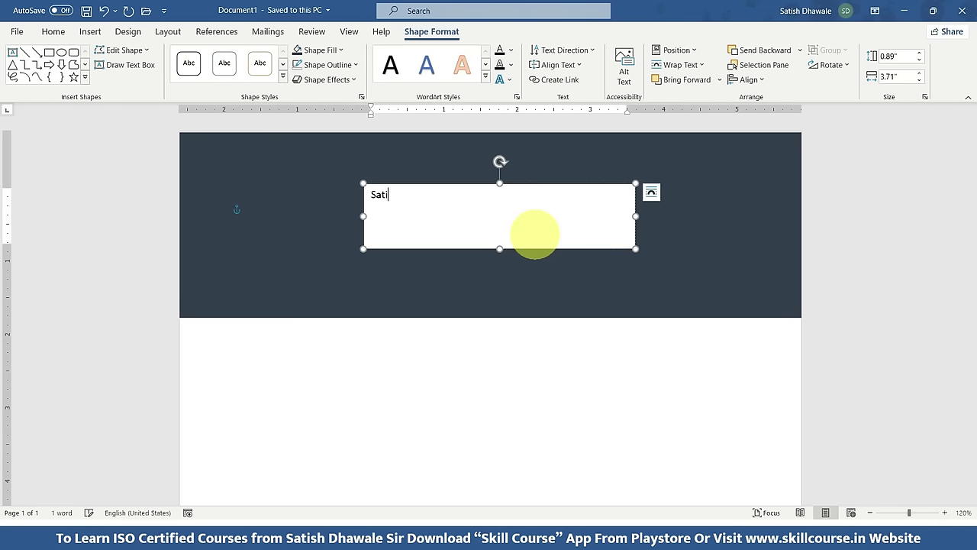
{"action": "type", "text": "sh Dhawale"}
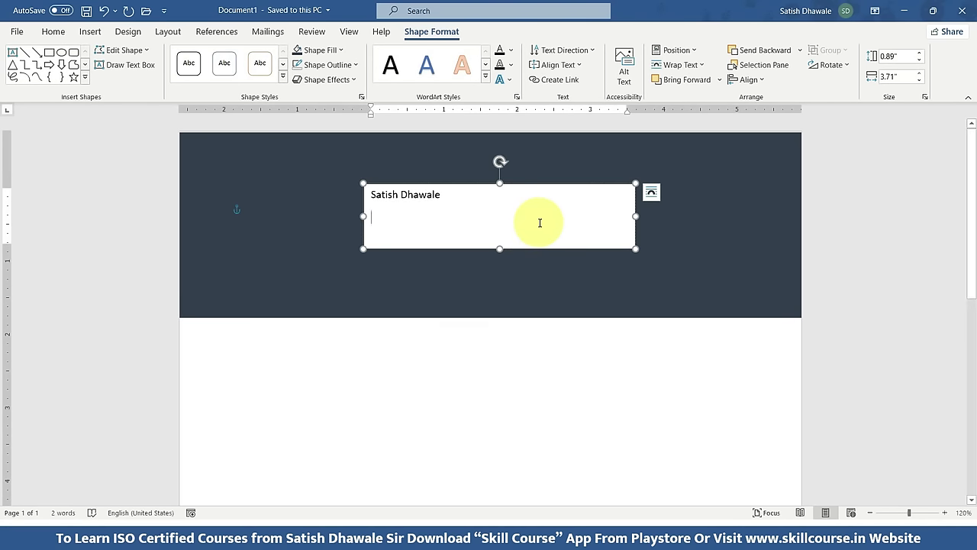
{"action": "key", "text": "Return"}
{"action": "type", "text": "+91"}
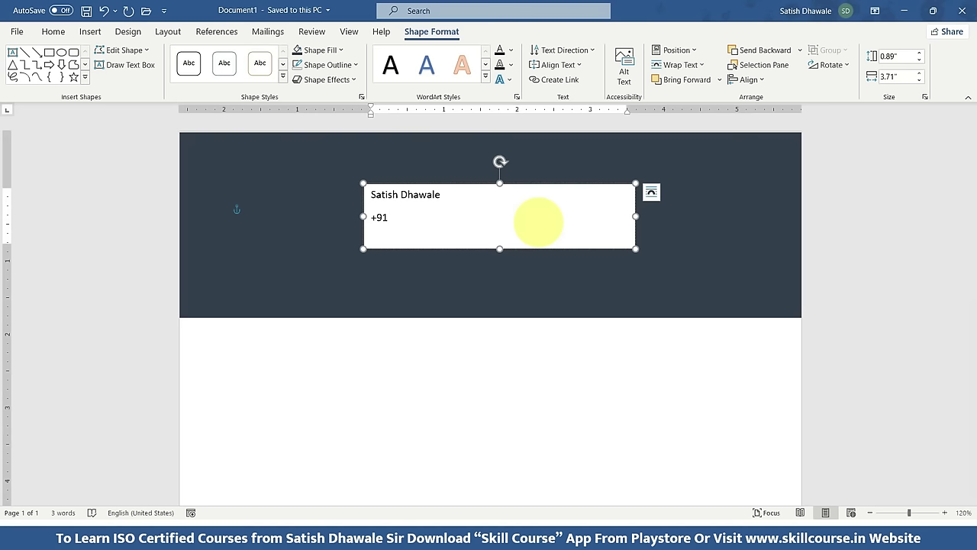
{"action": "type", "text": " 9700000000"}
- Correct the phone number, add the e-mail line, fix its typo, and nudge the box up-left
{"action": "left_click", "coordinate": [412, 214]}
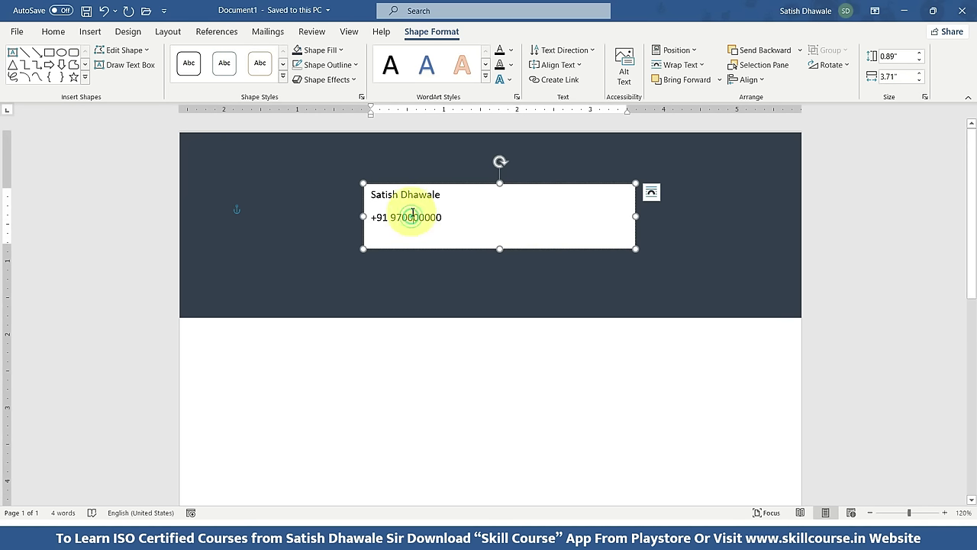
{"action": "left_click", "coordinate": [433, 217]}
{"action": "left_click", "coordinate": [459, 217]}
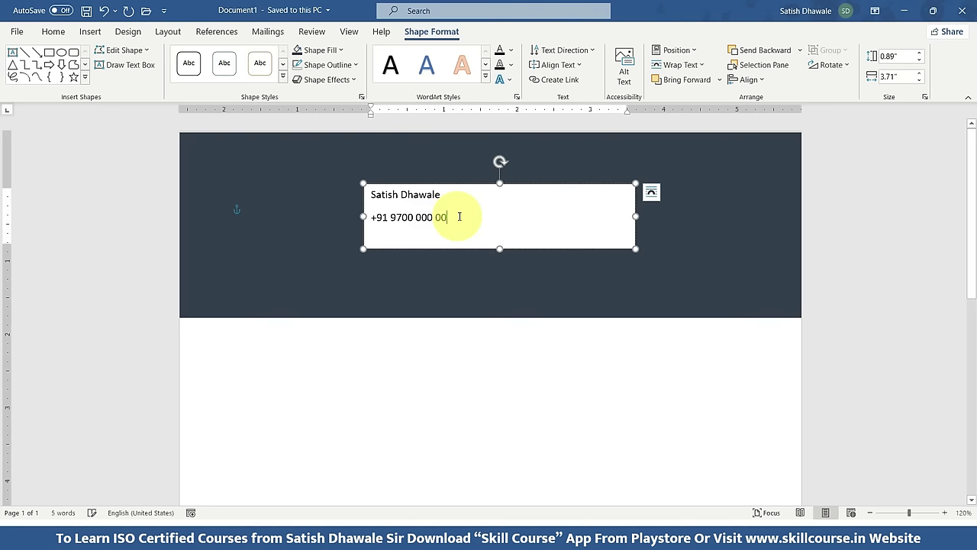
{"action": "type", "text": "0"}
{"action": "key", "text": "Return"}
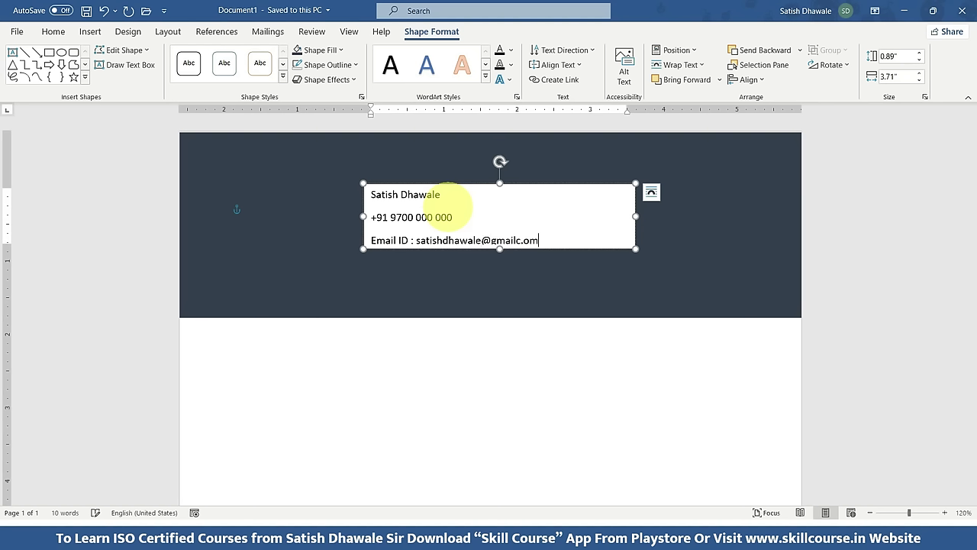
{"action": "key", "text": "BackSpace"}
{"action": "key", "text": "BackSpace"}
{"action": "key", "text": "ctrl+a"}
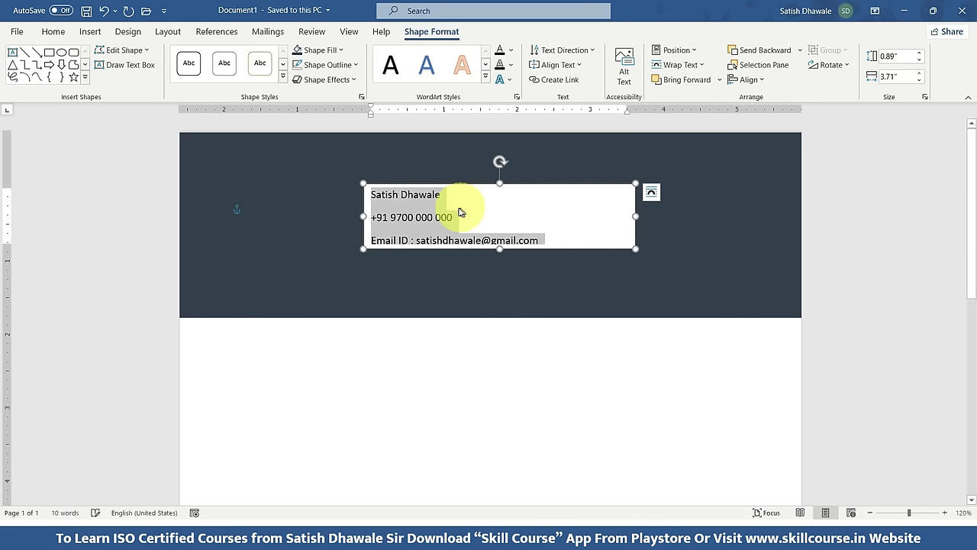
{"action": "left_click", "coordinate": [485, 206]}
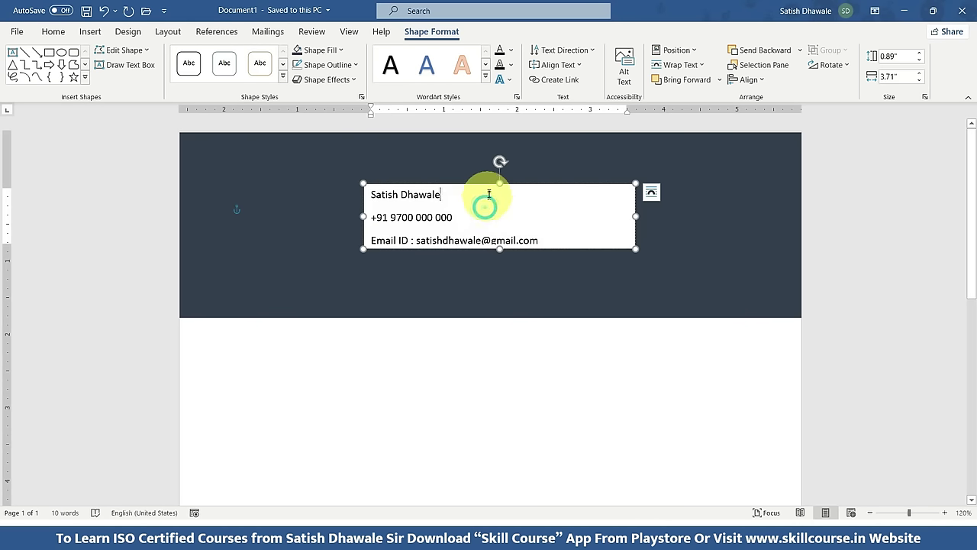
{"action": "left_click_drag", "start_coordinate": [488, 187], "coordinate": [359, 186]}
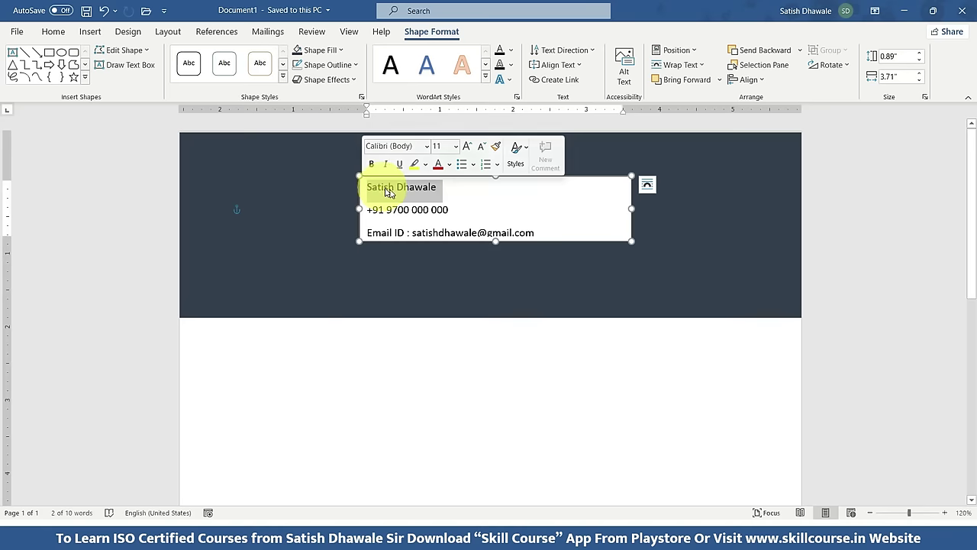
- Centre the three lines, enlarge the name to 22 pt, and make the box taller
{"action": "left_click", "coordinate": [51, 31]}
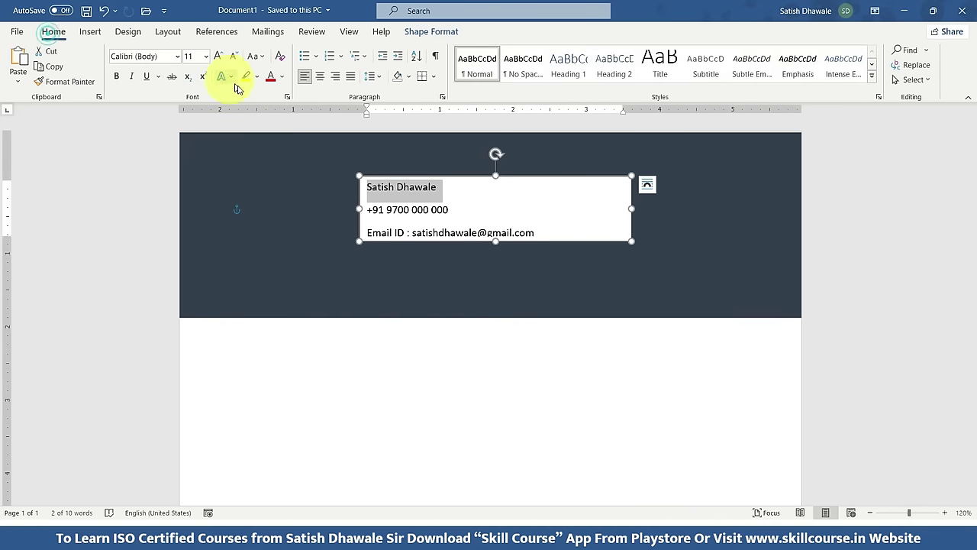
{"action": "key", "text": "ctrl+a"}
{"action": "left_click", "coordinate": [320, 76]}
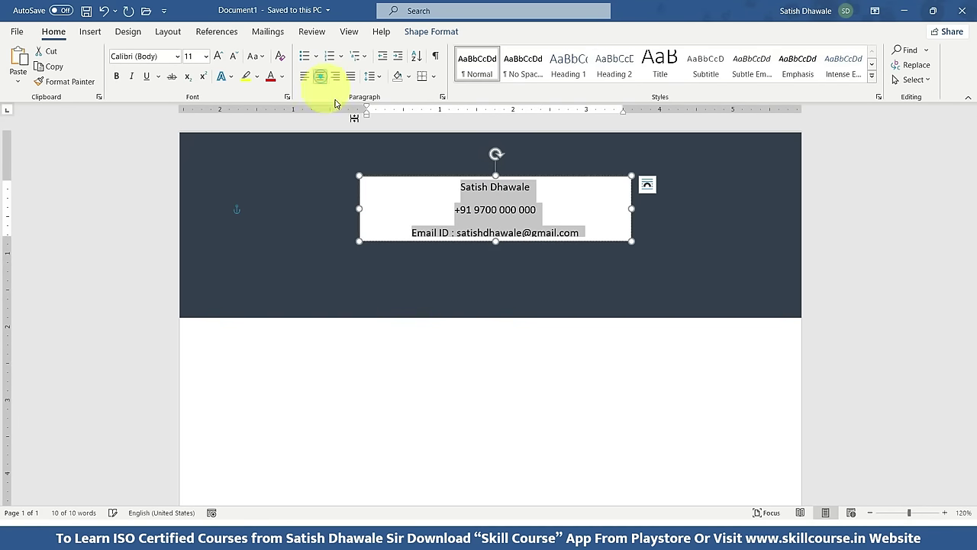
{"action": "left_click_drag", "start_coordinate": [534, 188], "coordinate": [455, 189]}
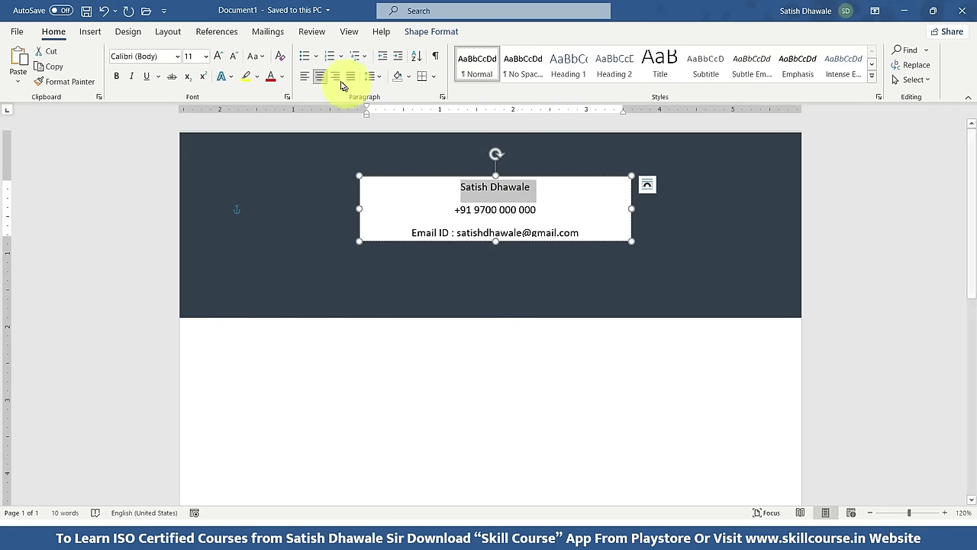
{"action": "left_click", "coordinate": [217, 56]}
{"action": "left_click", "coordinate": [218, 56]}
{"action": "left_click", "coordinate": [217, 55]}
{"action": "left_click", "coordinate": [218, 56]}
{"action": "left_click", "coordinate": [218, 56]}
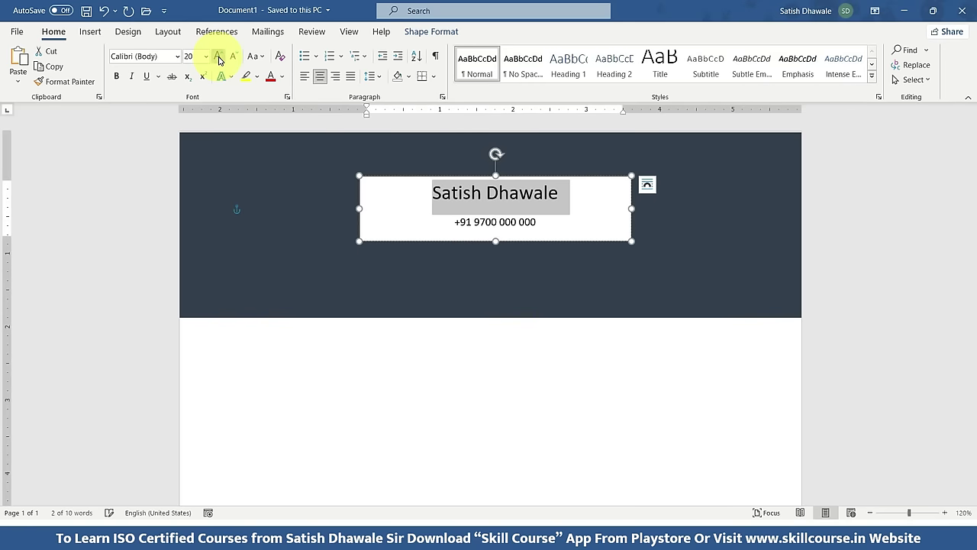
{"action": "left_click", "coordinate": [217, 56]}
{"action": "left_click_drag", "start_coordinate": [496, 241], "coordinate": [497, 267]}
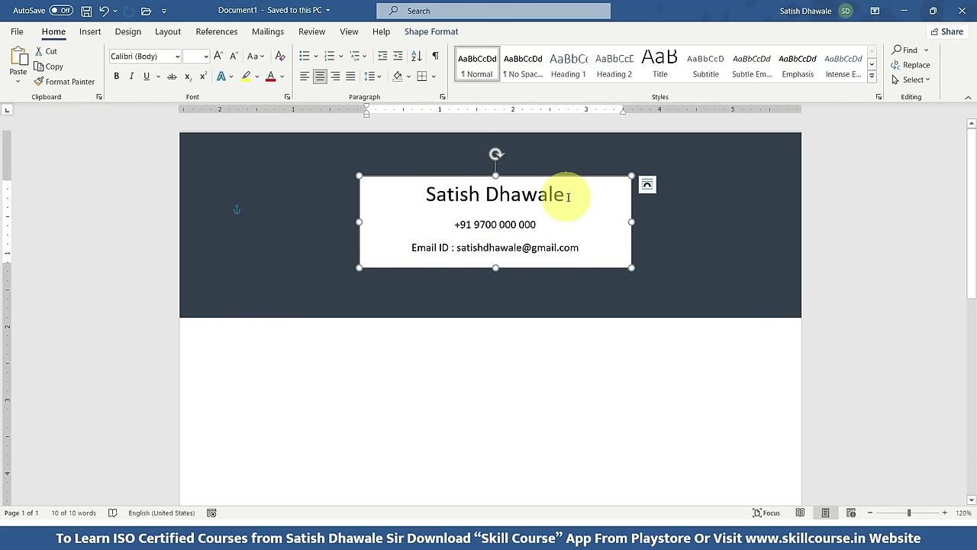
- Set all the text box text to Poppins and nudge the box upward
{"action": "left_click_drag", "start_coordinate": [567, 196], "coordinate": [376, 203]}
{"action": "key", "text": "ctrl+a"}
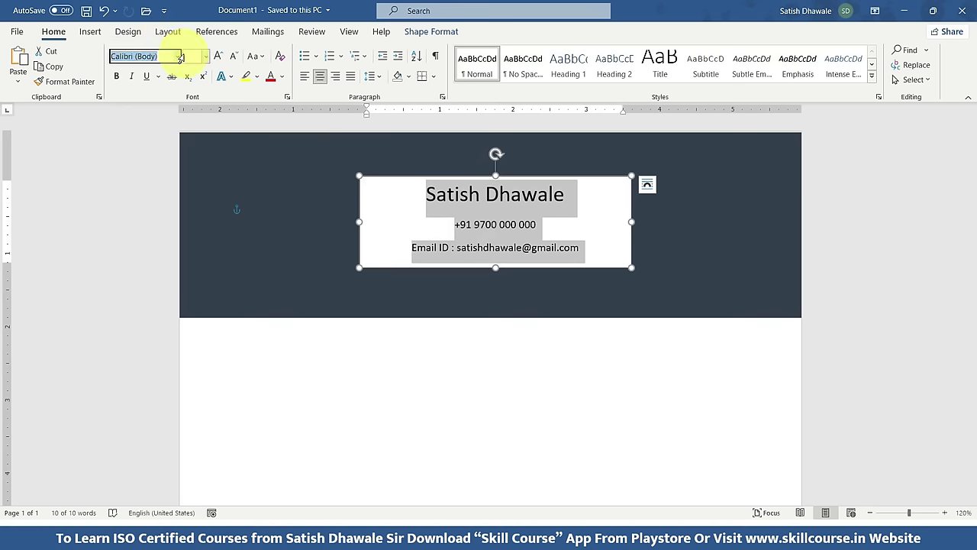
{"action": "type", "text": "Poppins"}
{"action": "key", "text": "Return"}
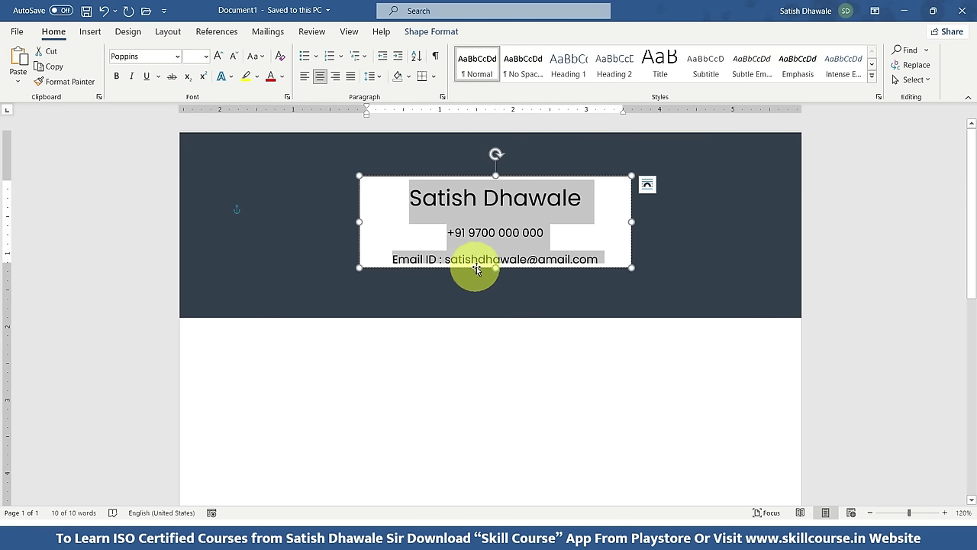
{"action": "left_click", "coordinate": [497, 271]}
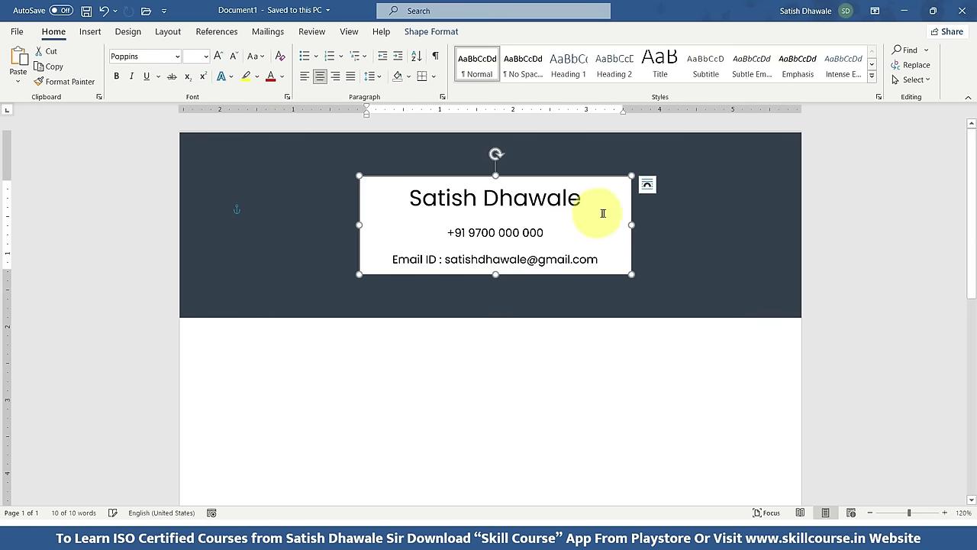
{"action": "left_click_drag", "start_coordinate": [630, 208], "coordinate": [629, 204]}
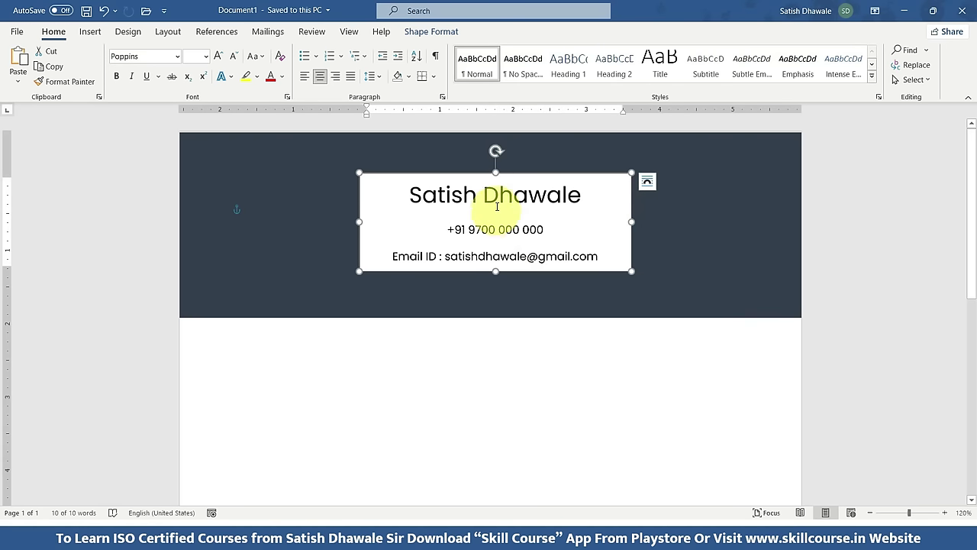
- Set Spacing After to 0 pt, bold the name, then switch to the template
{"action": "left_click_drag", "start_coordinate": [410, 194], "coordinate": [615, 263]}
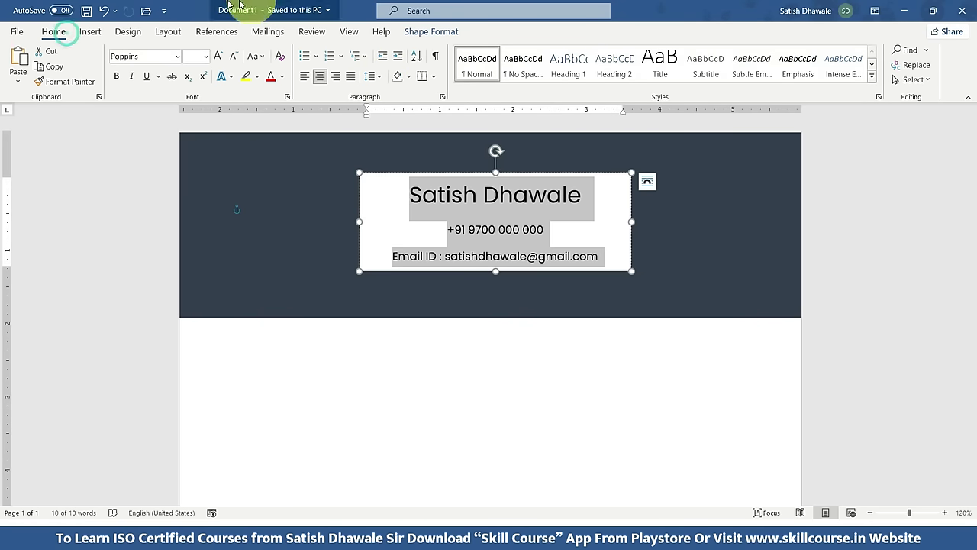
{"action": "left_click", "coordinate": [168, 33]}
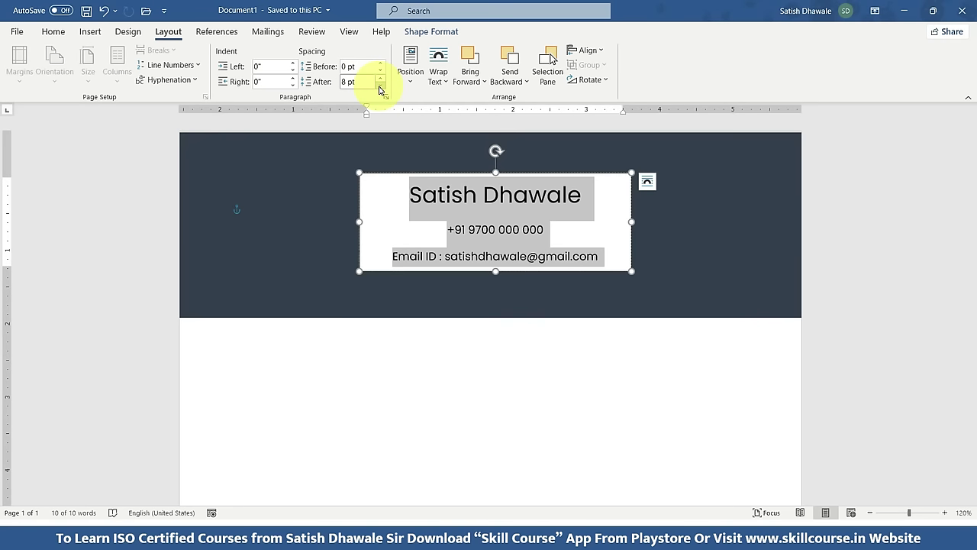
{"action": "left_click", "coordinate": [380, 89]}
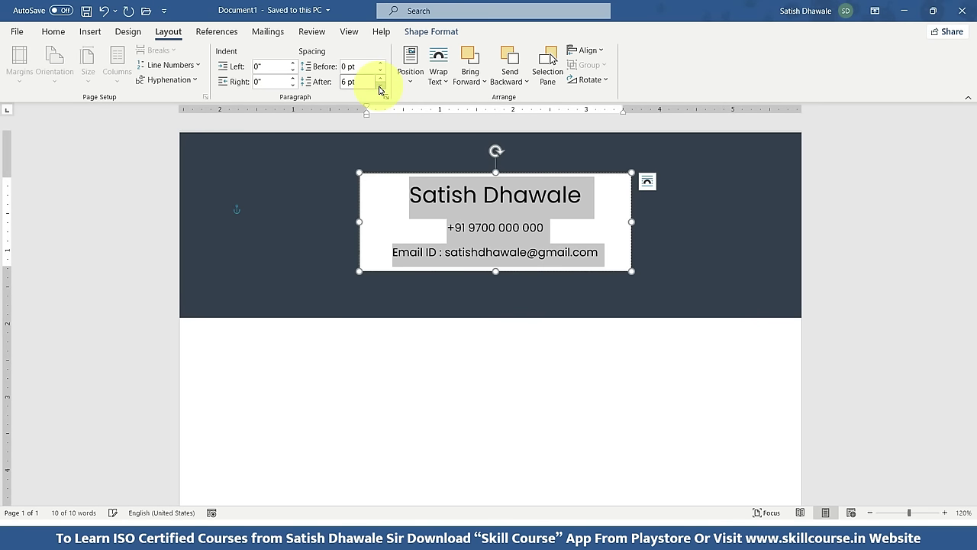
{"action": "left_click", "coordinate": [379, 89]}
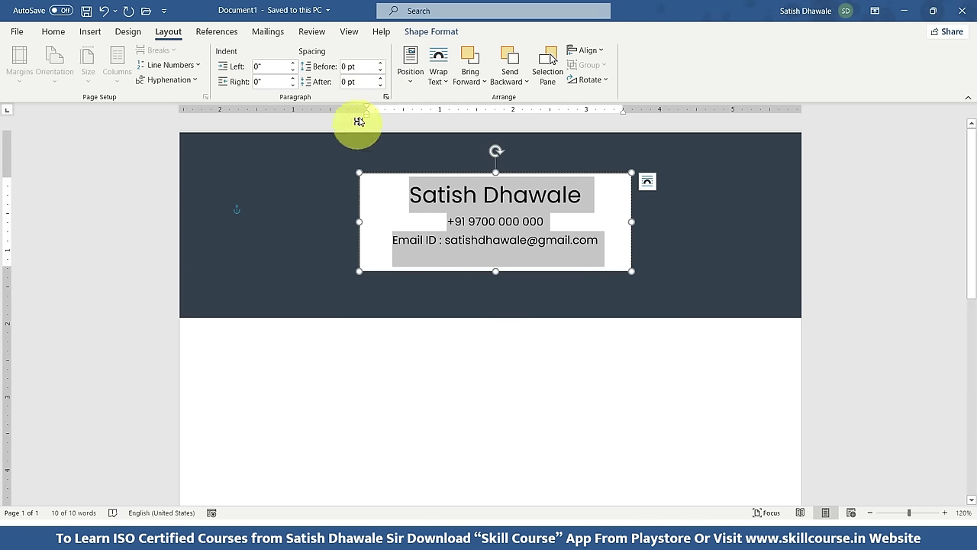
{"action": "left_click", "coordinate": [525, 220]}
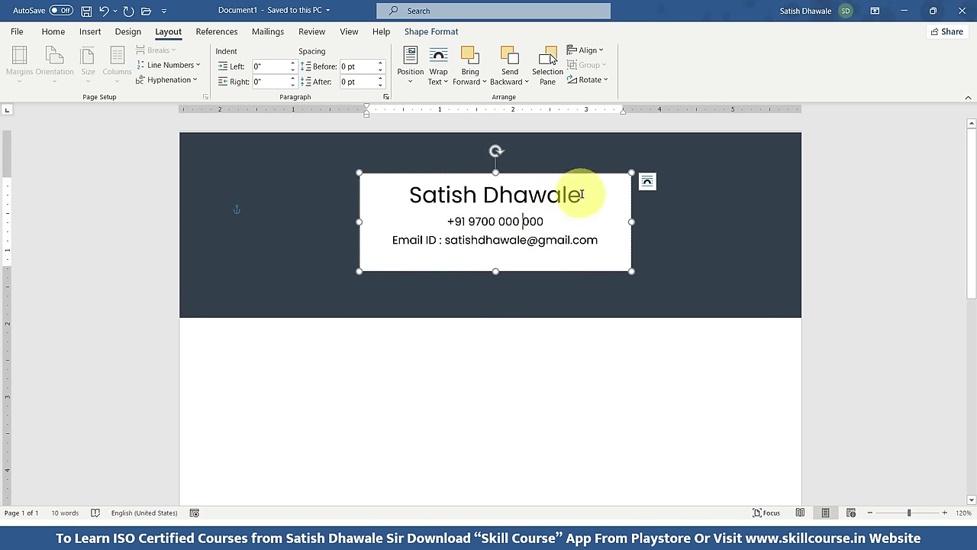
{"action": "left_click_drag", "start_coordinate": [578, 192], "coordinate": [414, 191]}
{"action": "left_click", "coordinate": [53, 32]}
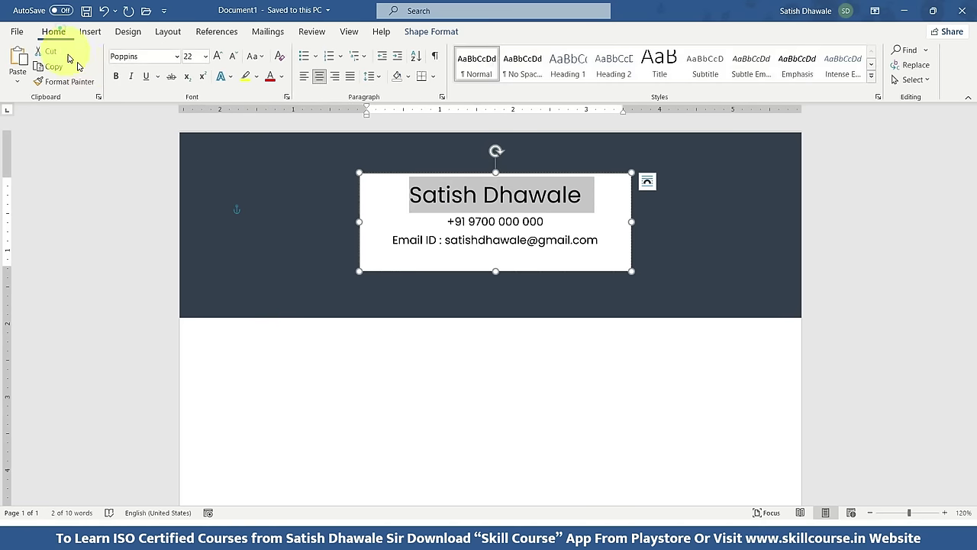
{"action": "left_click", "coordinate": [116, 75]}
{"action": "left_click", "coordinate": [450, 194]}
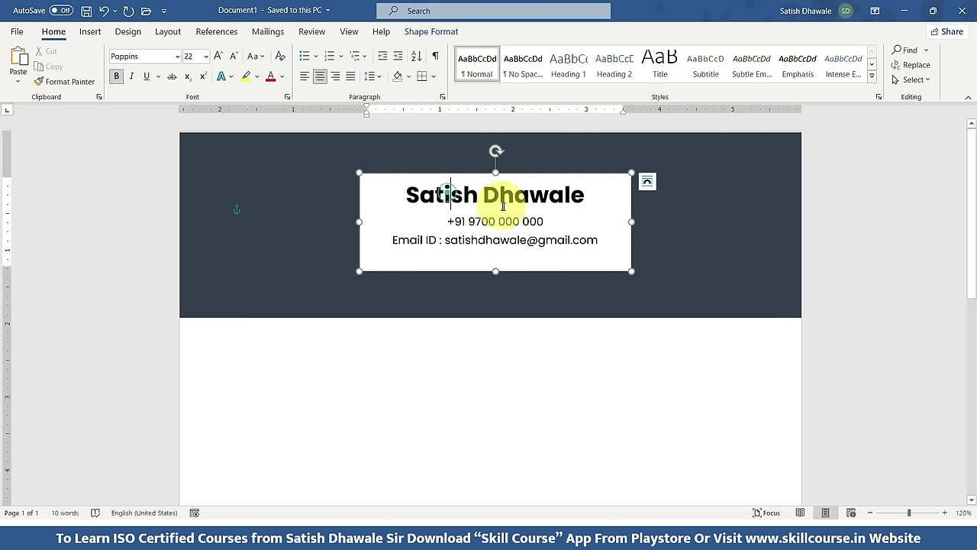
{"action": "key", "text": "alt+Tab"}
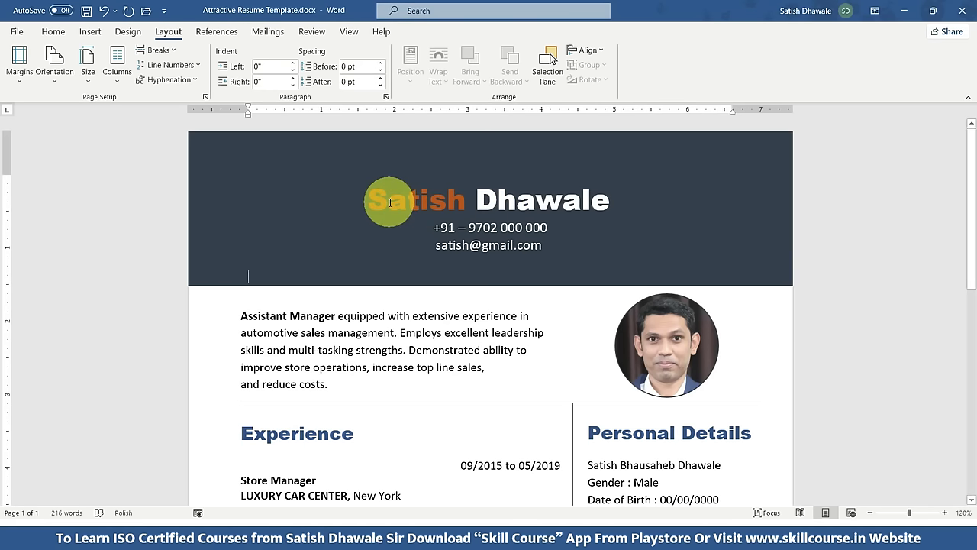
- Check the template's first-name formatting, then return to Document1
{"action": "left_click_drag", "start_coordinate": [372, 201], "coordinate": [468, 200]}
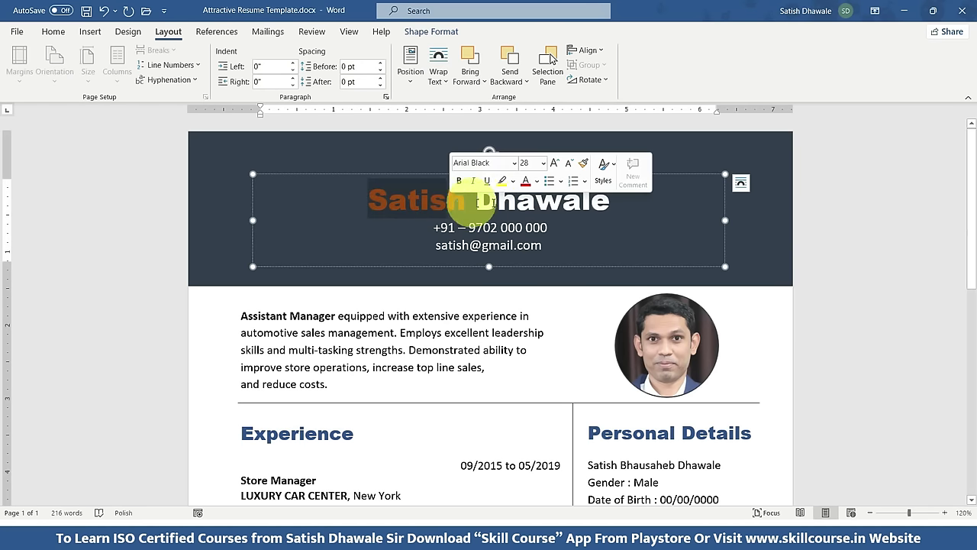
{"action": "left_click", "coordinate": [500, 202]}
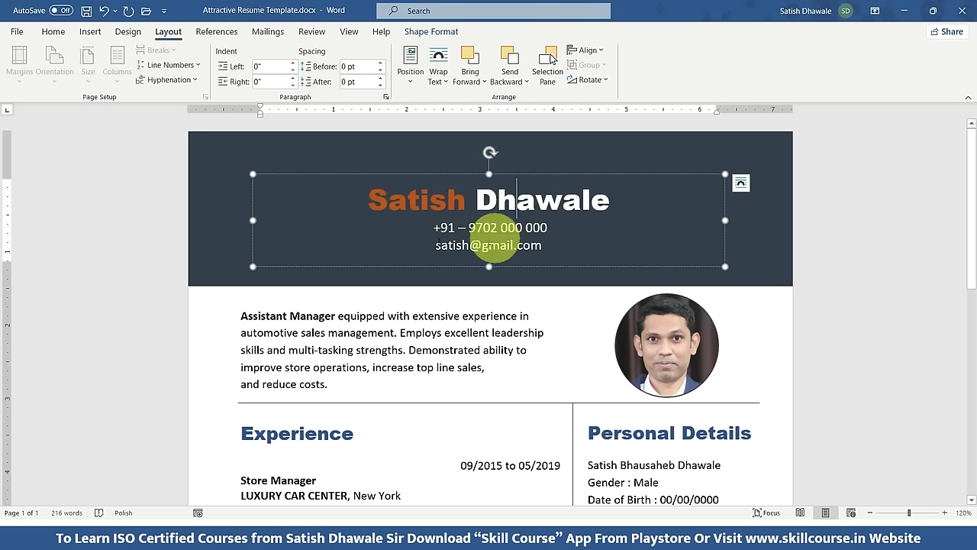
{"action": "key", "text": "alt+Tab"}
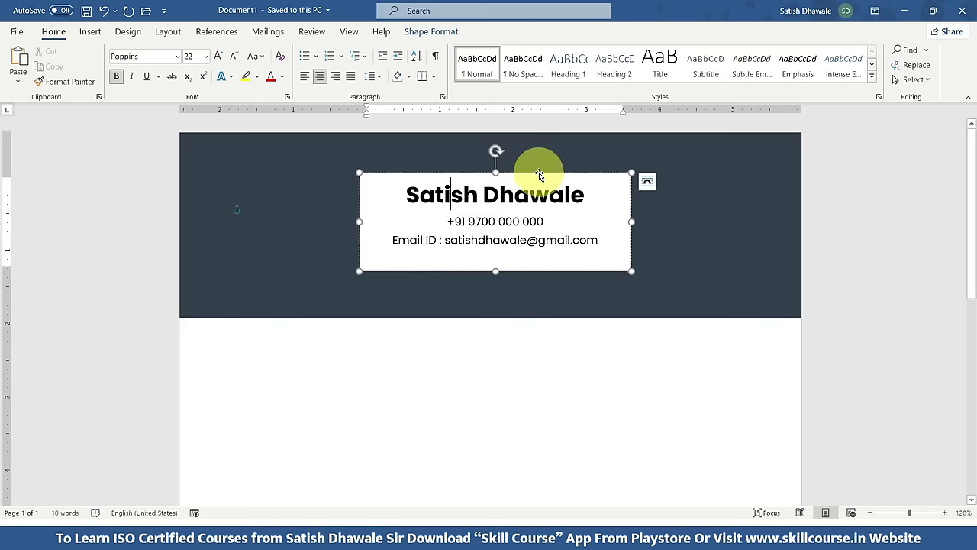
- Give the contact text box No Fill and No Outline
{"action": "left_click_drag", "start_coordinate": [539, 175], "coordinate": [534, 175]}
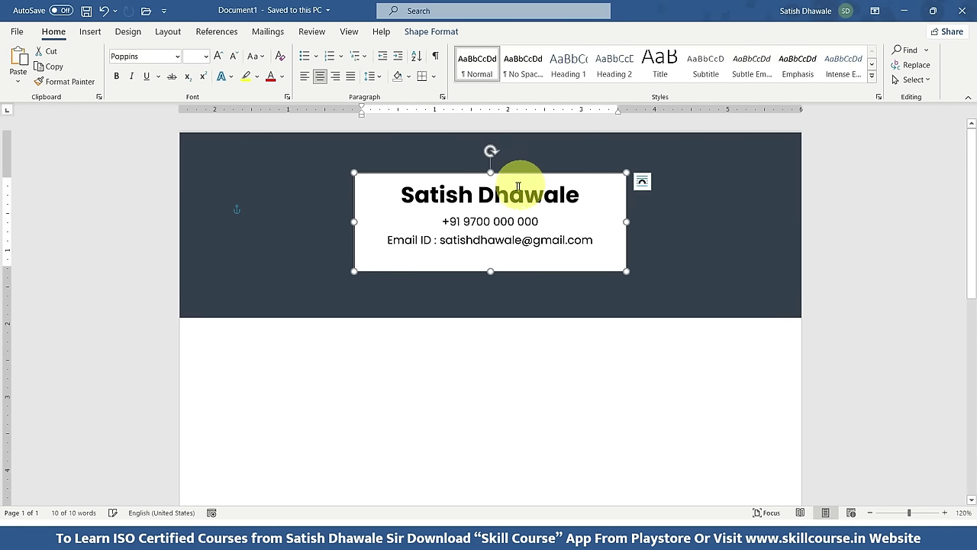
{"action": "left_click", "coordinate": [442, 33]}
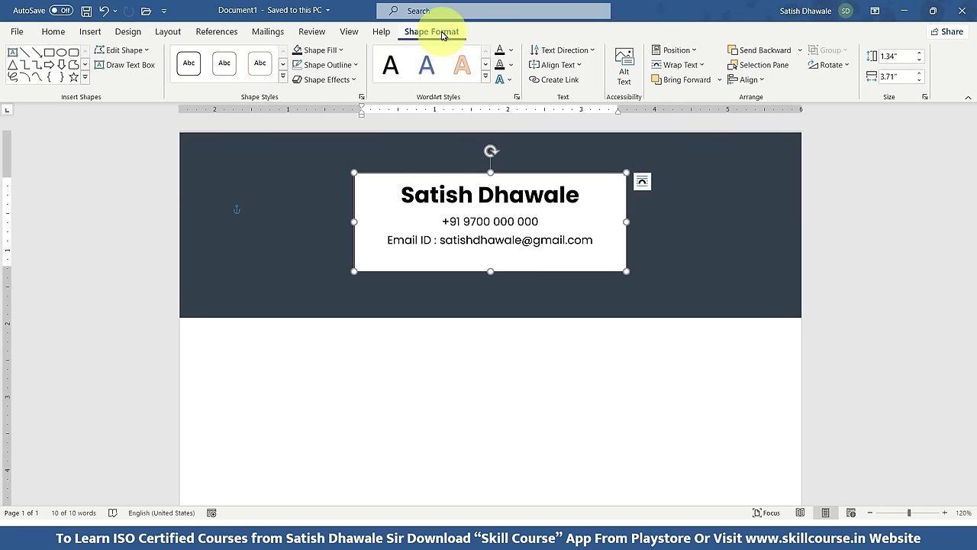
{"action": "left_click", "coordinate": [318, 50]}
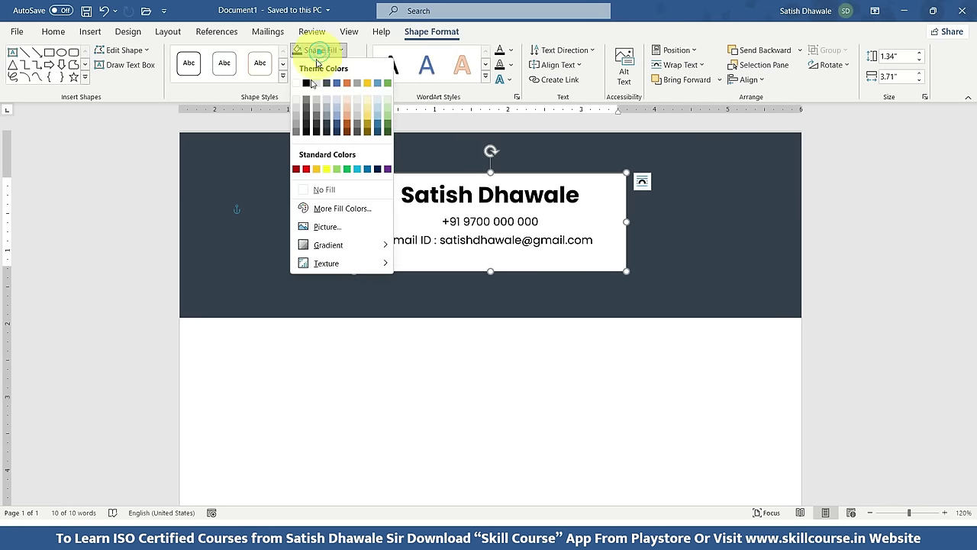
{"action": "left_click", "coordinate": [324, 191]}
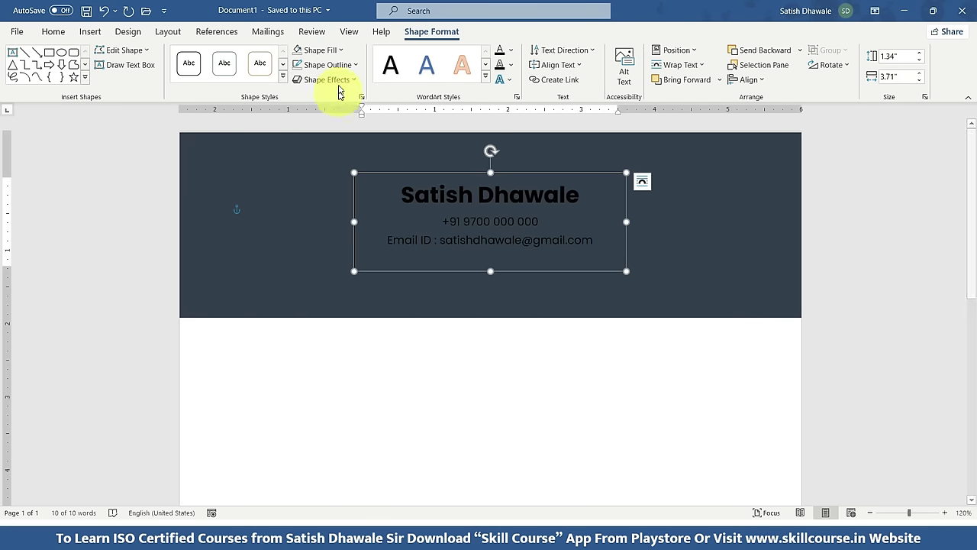
{"action": "left_click", "coordinate": [325, 65]}
{"action": "left_click", "coordinate": [327, 204]}
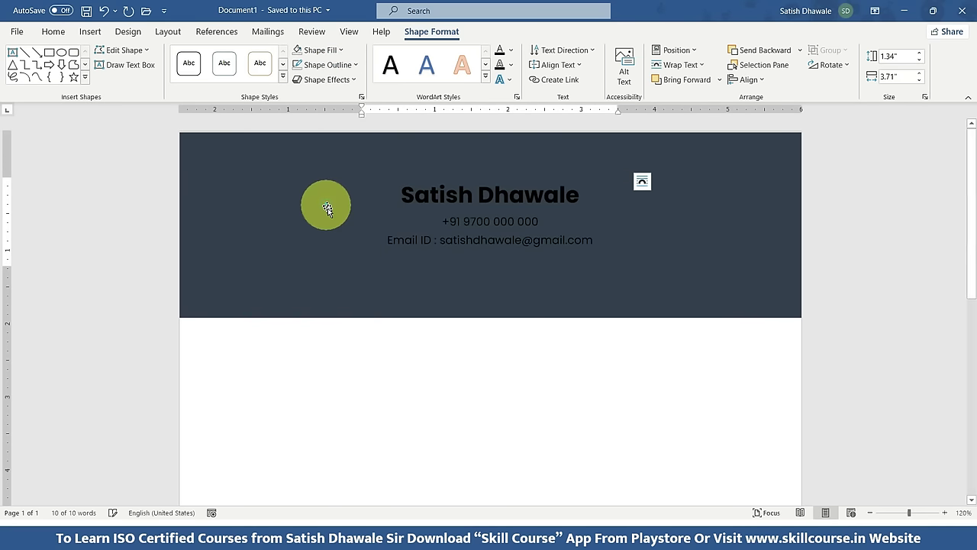
{"action": "left_click", "coordinate": [689, 255]}
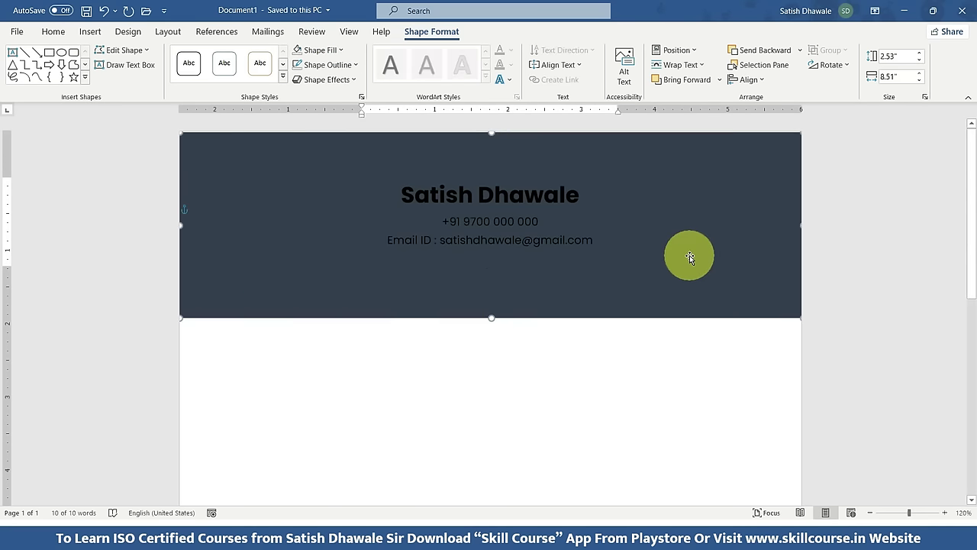
{"action": "left_click", "coordinate": [534, 206]}
- Enlarge all box text two steps, widen and recentre the box, and select the first name
{"action": "key", "text": "ctrl+a"}
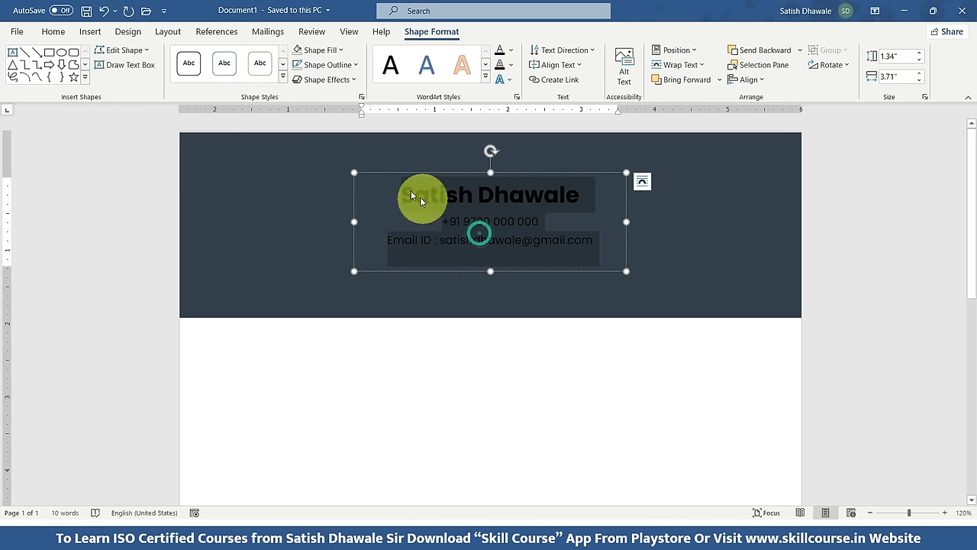
{"action": "left_click", "coordinate": [53, 31]}
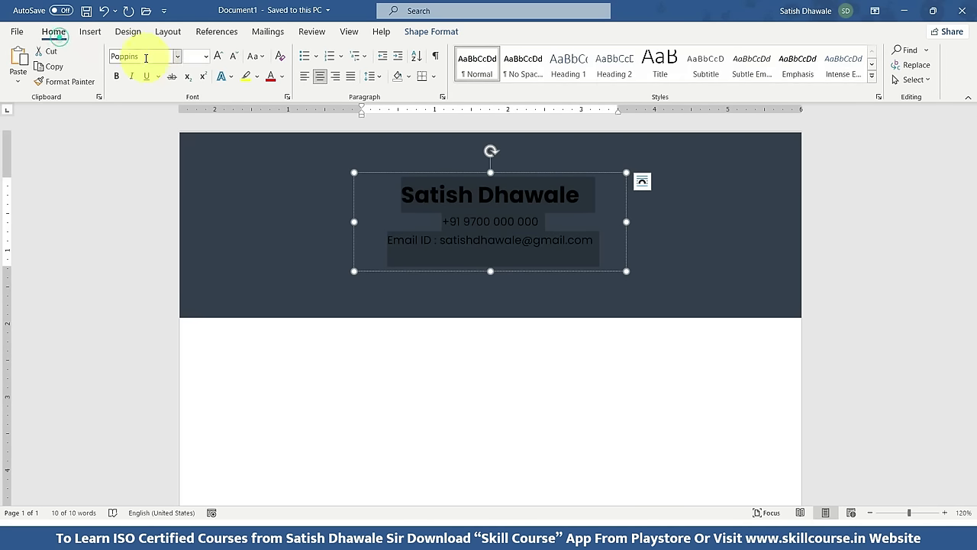
{"action": "left_click", "coordinate": [218, 58]}
{"action": "left_click", "coordinate": [217, 58]}
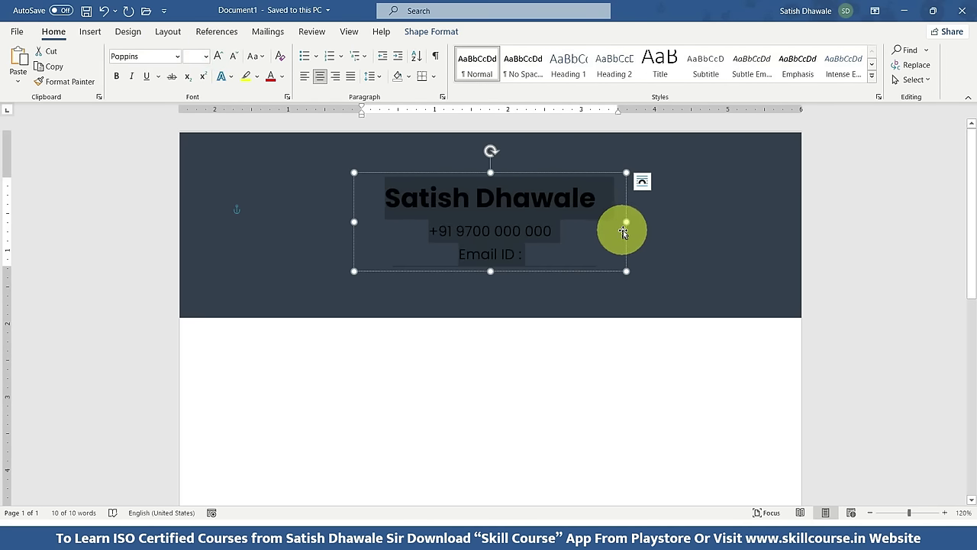
{"action": "left_click_drag", "start_coordinate": [627, 222], "coordinate": [687, 223]}
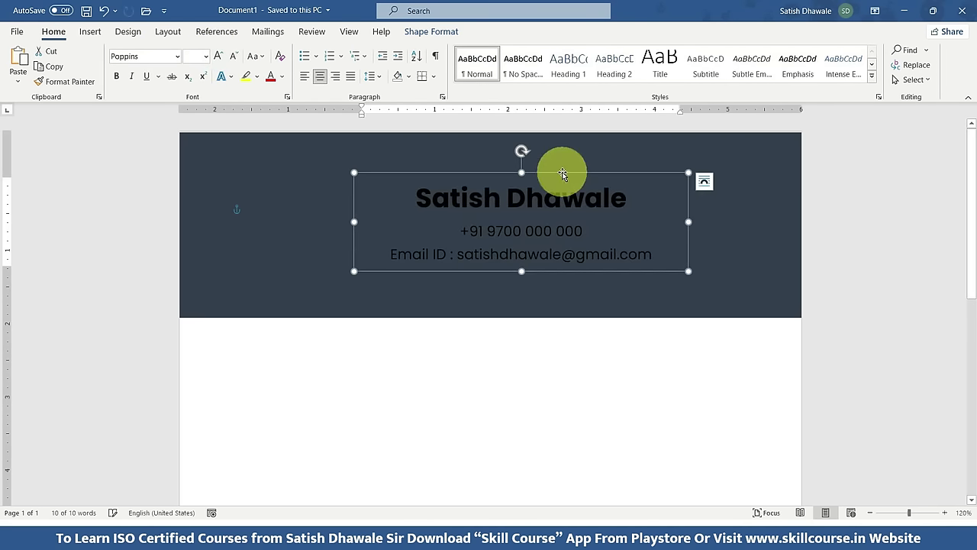
{"action": "left_click_drag", "start_coordinate": [563, 170], "coordinate": [526, 171]}
{"action": "left_click", "coordinate": [513, 192]}
{"action": "left_click_drag", "start_coordinate": [459, 199], "coordinate": [371, 196]}
- Colour the first name gold
{"action": "left_click", "coordinate": [281, 76]}
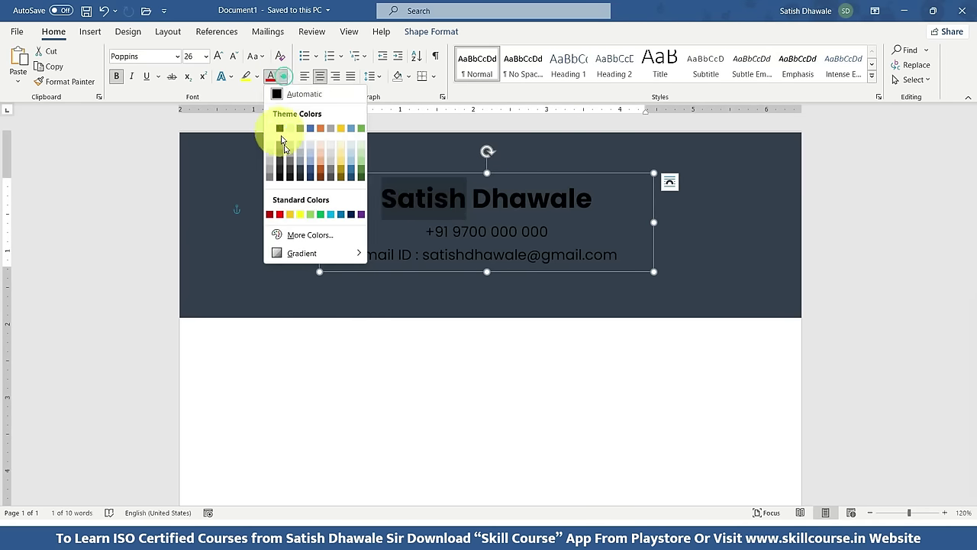
{"action": "left_click", "coordinate": [289, 215]}
{"action": "left_click", "coordinate": [576, 412]}
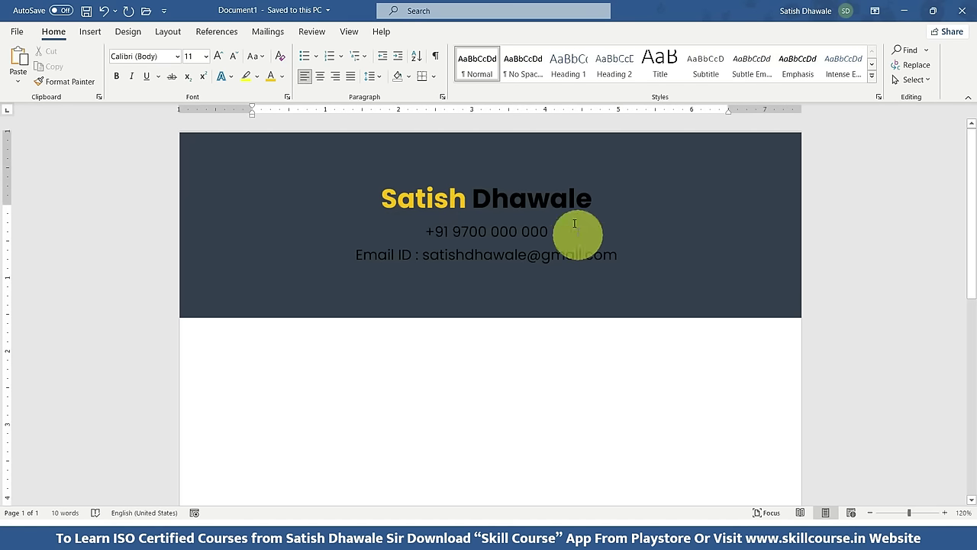
- Make the surname, phone and e-mail lines white
{"action": "left_click", "coordinate": [550, 199]}
{"action": "key", "text": "Down"}
{"action": "key", "text": "Down"}
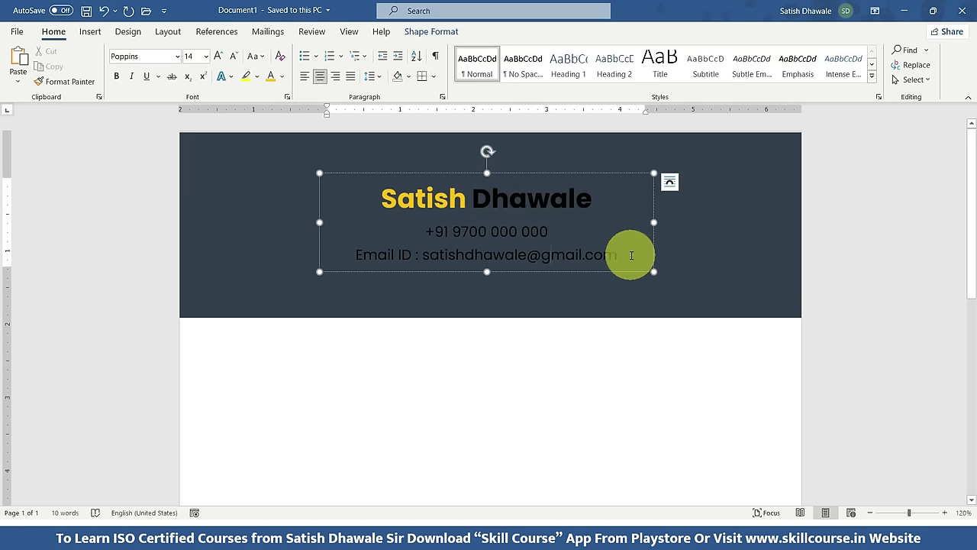
{"action": "left_click_drag", "start_coordinate": [624, 255], "coordinate": [473, 196]}
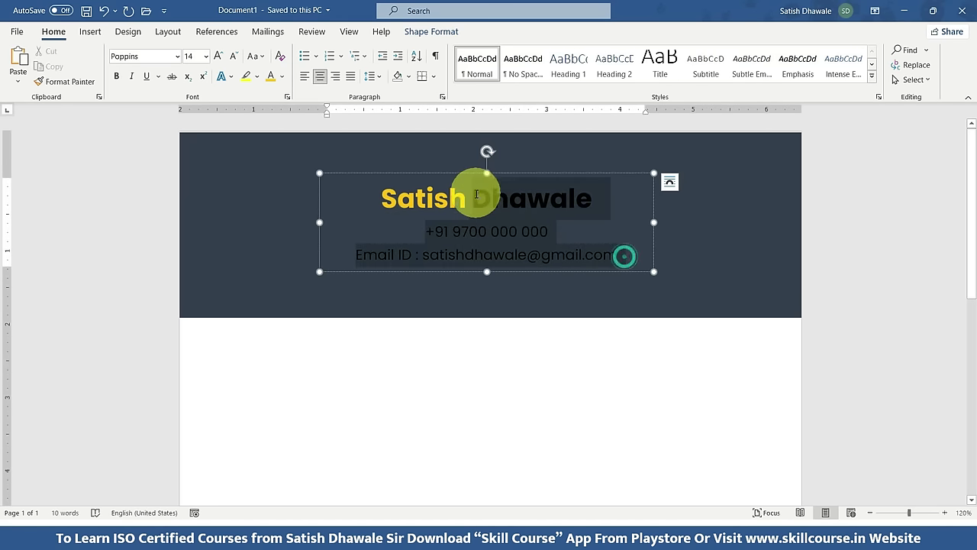
{"action": "left_click", "coordinate": [282, 76]}
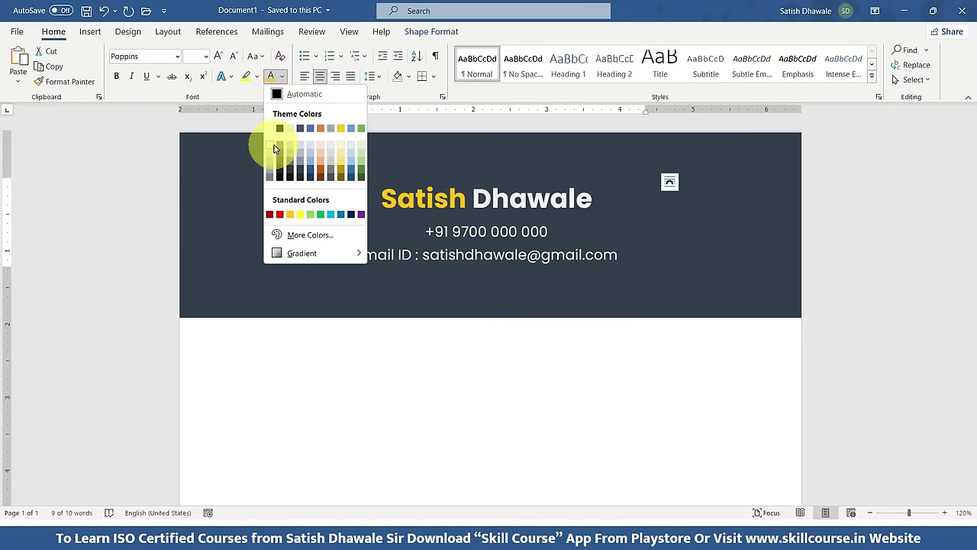
{"action": "left_click", "coordinate": [275, 148]}
{"action": "left_click", "coordinate": [477, 303]}
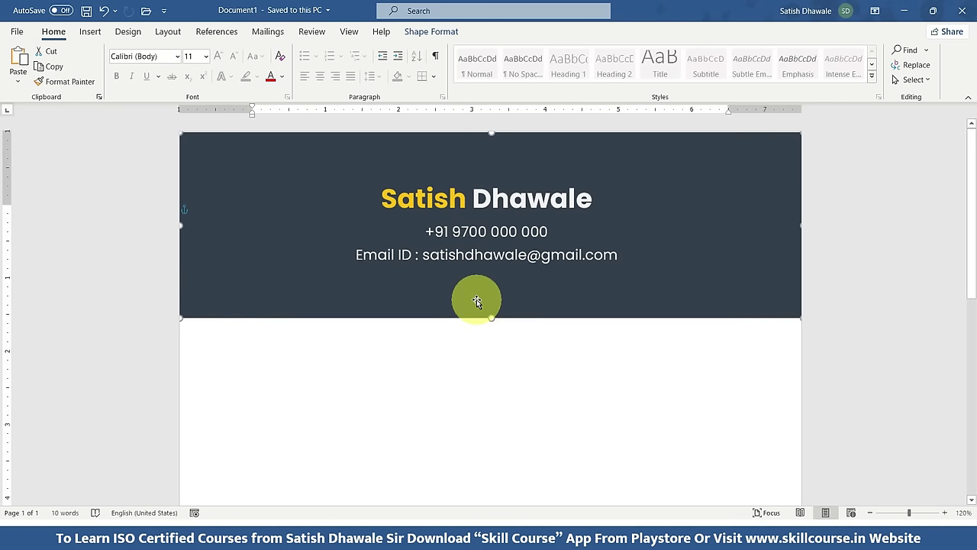
- Scroll the resume template and select its header text box
{"action": "scroll", "coordinate": [477, 299], "scroll_direction": "down", "scroll_amount": 2}
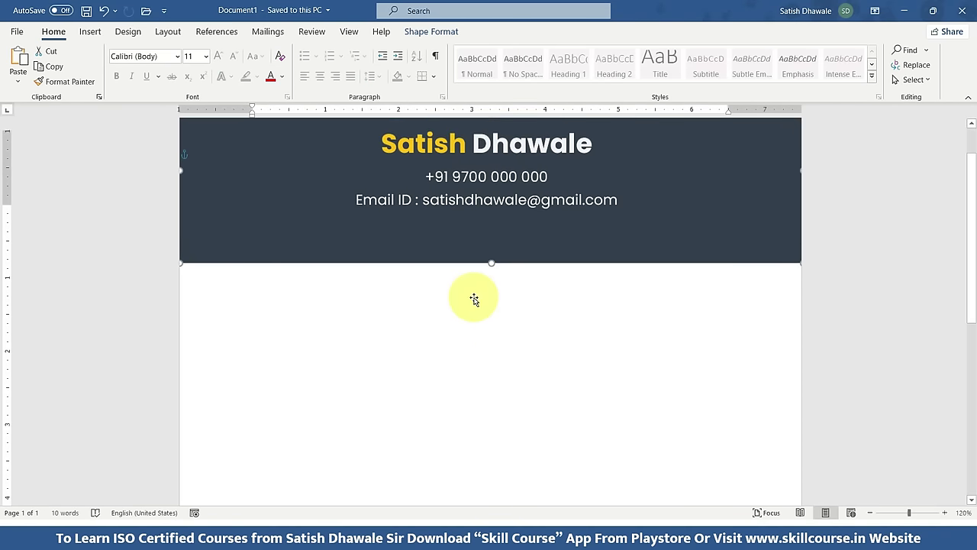
{"action": "scroll", "coordinate": [475, 300], "scroll_direction": "up", "scroll_amount": 2}
{"action": "left_click", "coordinate": [761, 365]}
{"action": "scroll", "coordinate": [519, 299], "scroll_direction": "down", "scroll_amount": 1}
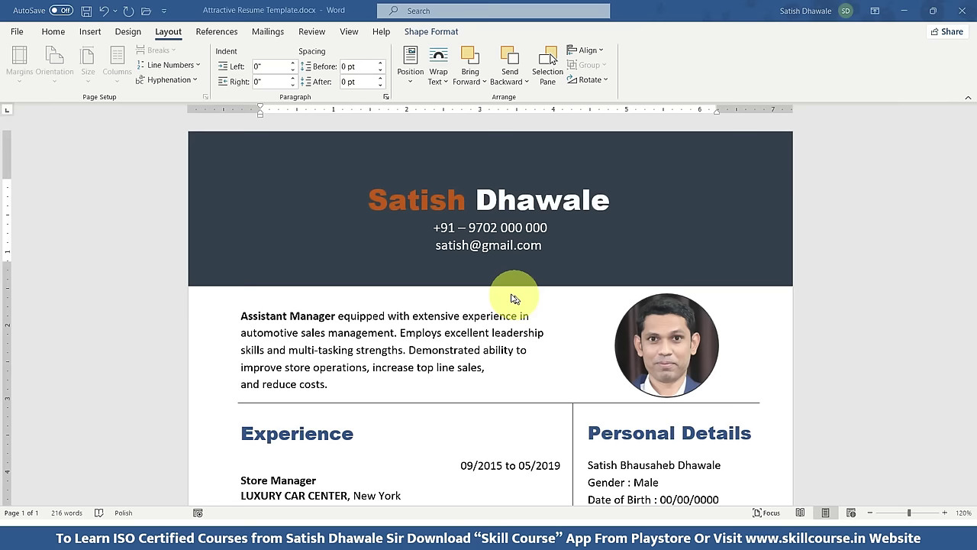
{"action": "left_click", "coordinate": [271, 201]}
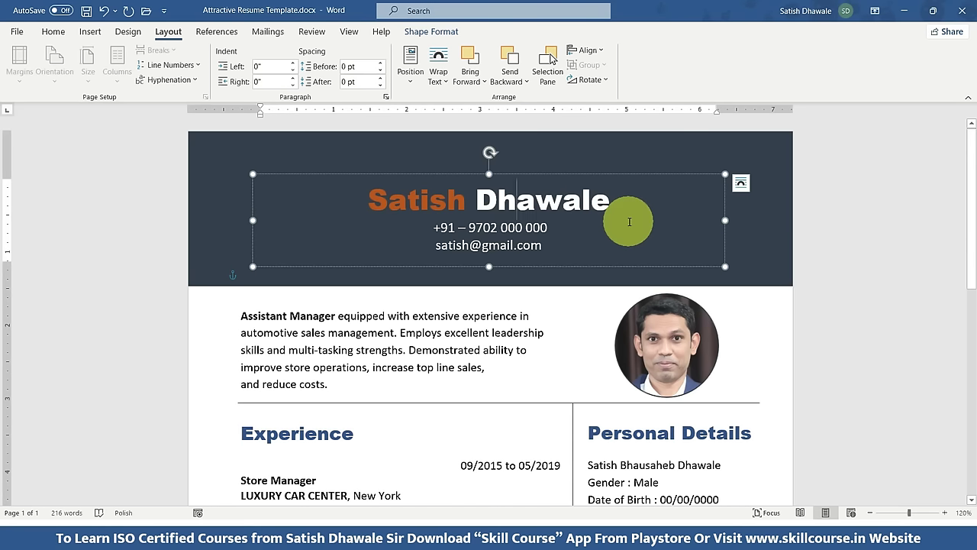
- Select the template's whole summary paragraph for copying, then go back to Document1
{"action": "scroll", "coordinate": [558, 316], "scroll_direction": "down", "scroll_amount": 1}
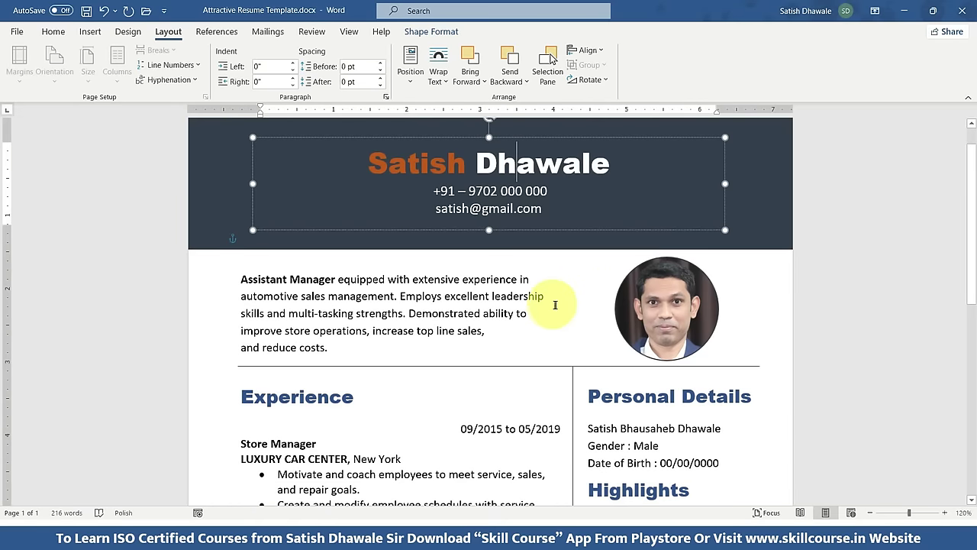
{"action": "left_click_drag", "start_coordinate": [332, 349], "coordinate": [243, 278]}
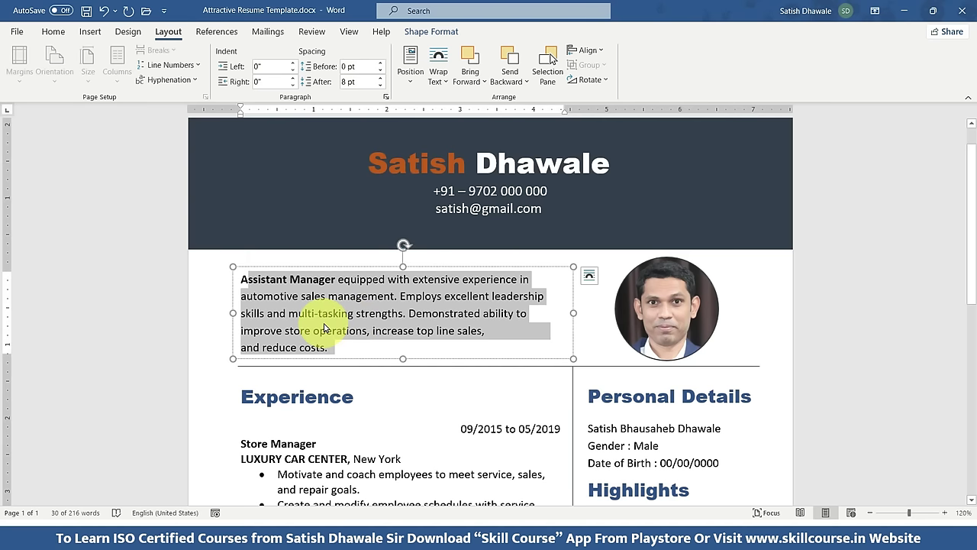
{"action": "left_click", "coordinate": [293, 300]}
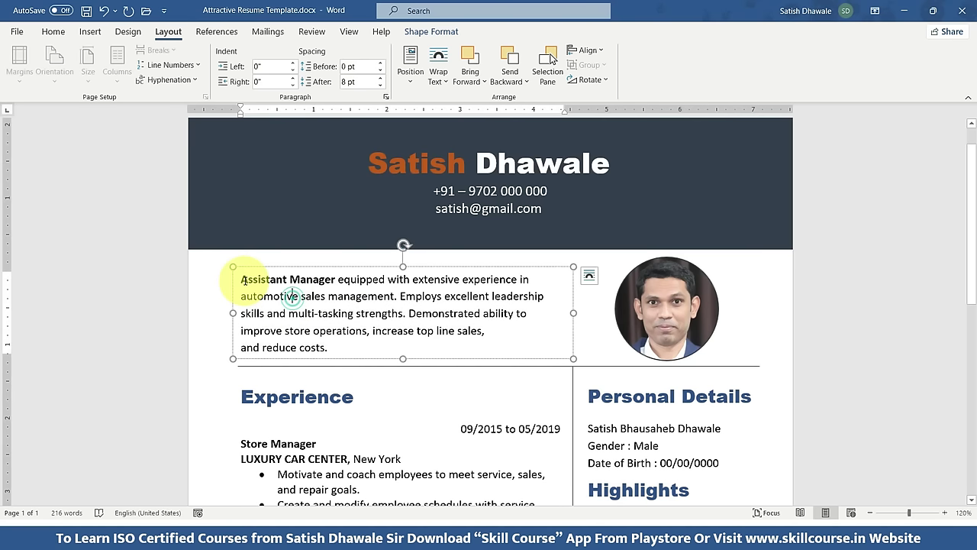
{"action": "left_click_drag", "start_coordinate": [240, 278], "coordinate": [338, 343]}
{"action": "key", "text": "ctrl+c"}
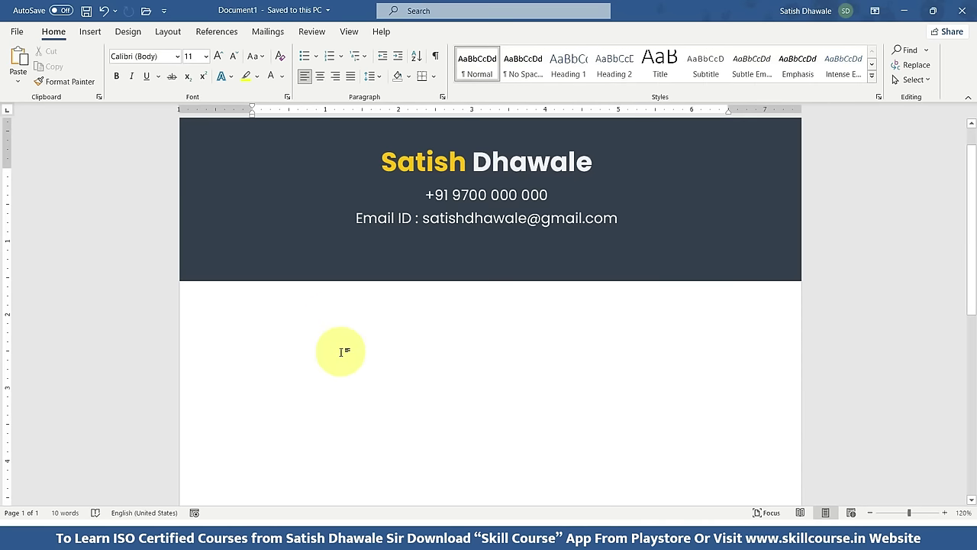
{"action": "left_click", "coordinate": [89, 31]}
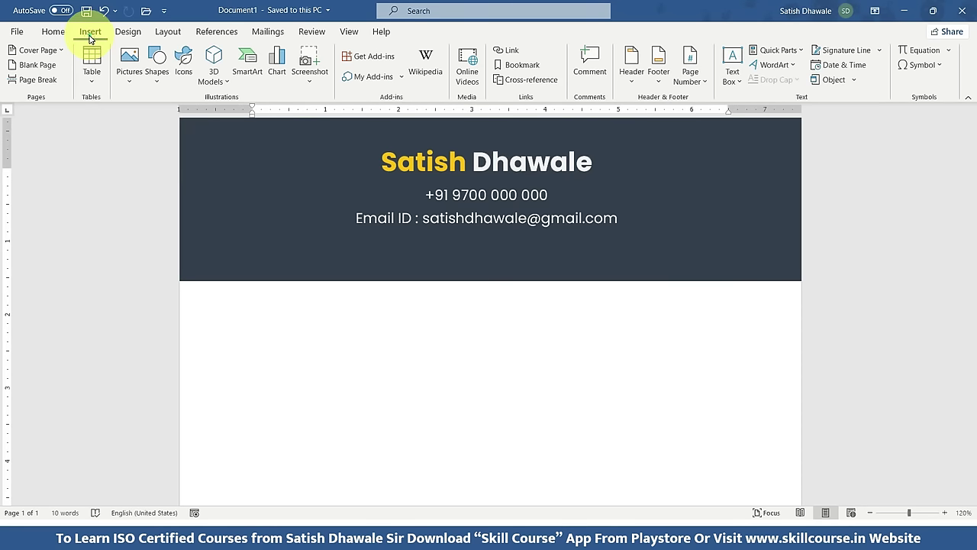
- Draw a text box below the header, paste the summary, and widen it to 4.48"
{"action": "left_click", "coordinate": [732, 60]}
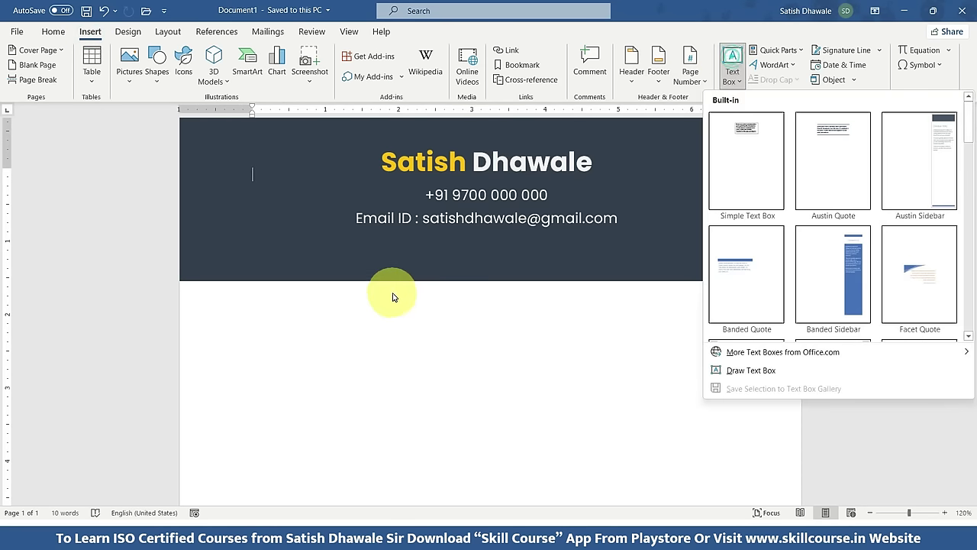
{"action": "left_click", "coordinate": [751, 370]}
{"action": "left_click_drag", "start_coordinate": [251, 314], "coordinate": [562, 407]}
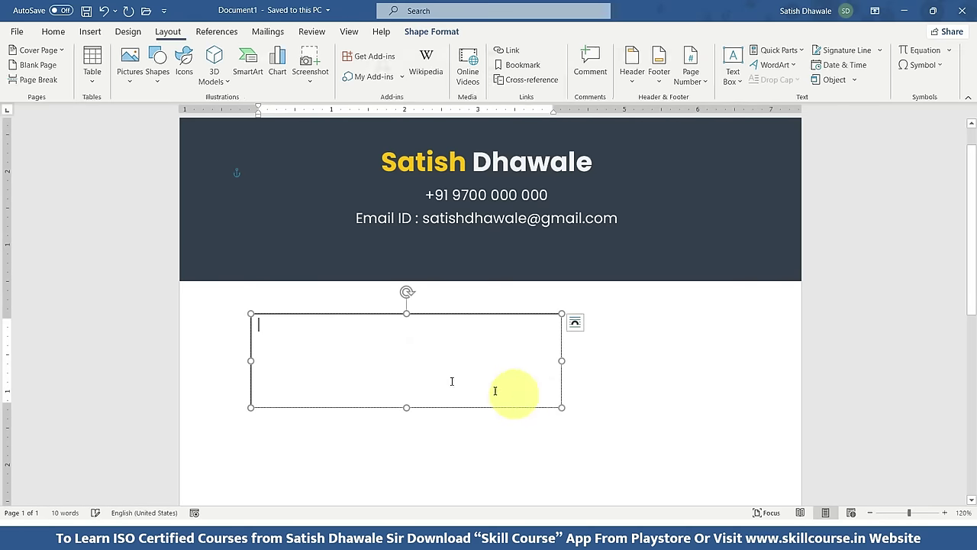
{"action": "key", "text": "ctrl+v"}
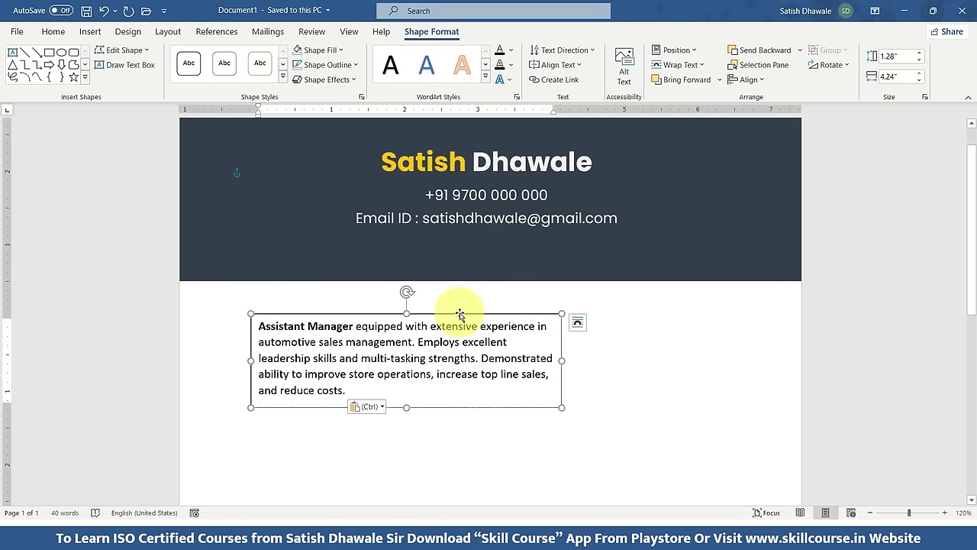
{"action": "left_click_drag", "start_coordinate": [459, 315], "coordinate": [458, 298]}
{"action": "mouse_move", "coordinate": [561, 343]}
{"action": "left_mouse_down"}
{"action": "mouse_move", "coordinate": [606, 343]}
{"action": "mouse_move", "coordinate": [531, 344]}
{"action": "mouse_move", "coordinate": [579, 346]}
{"action": "left_mouse_up"}
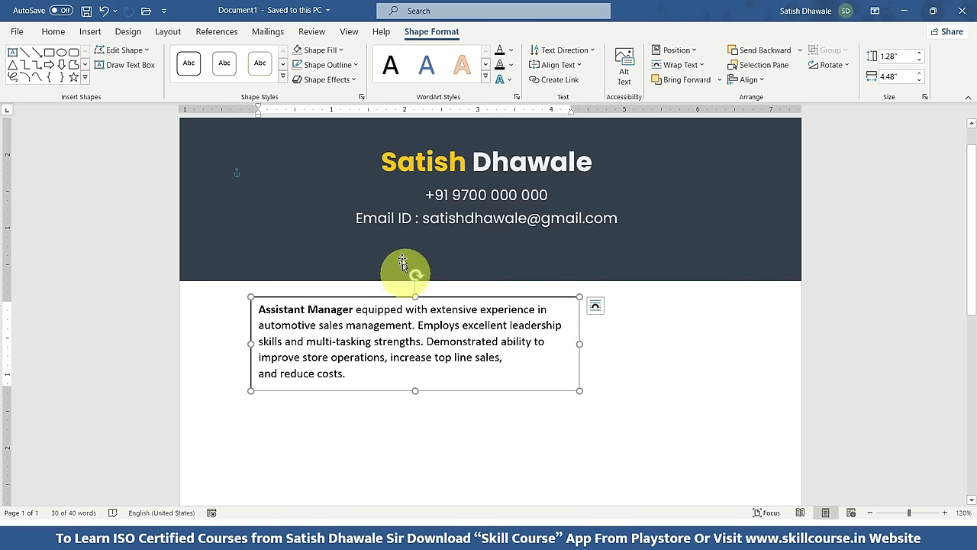
- Remove the summary text box's outline
{"action": "left_click", "coordinate": [321, 50]}
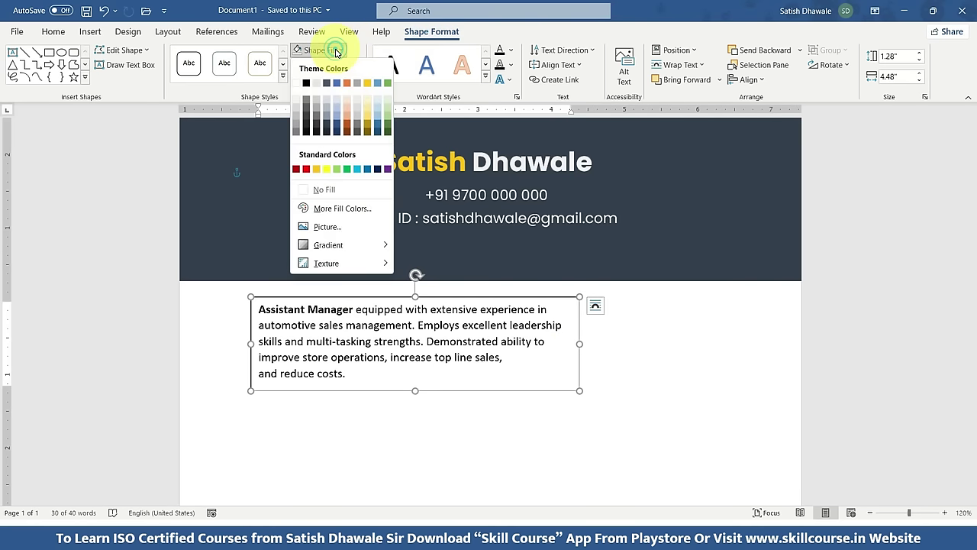
{"action": "left_click", "coordinate": [328, 65]}
{"action": "left_click", "coordinate": [333, 66]}
{"action": "left_click", "coordinate": [328, 204]}
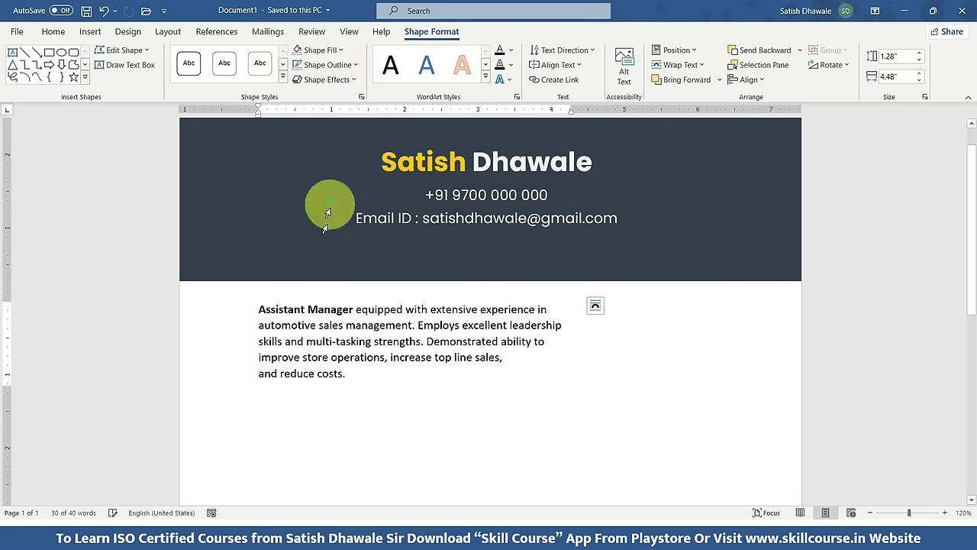
{"action": "left_click", "coordinate": [340, 396]}
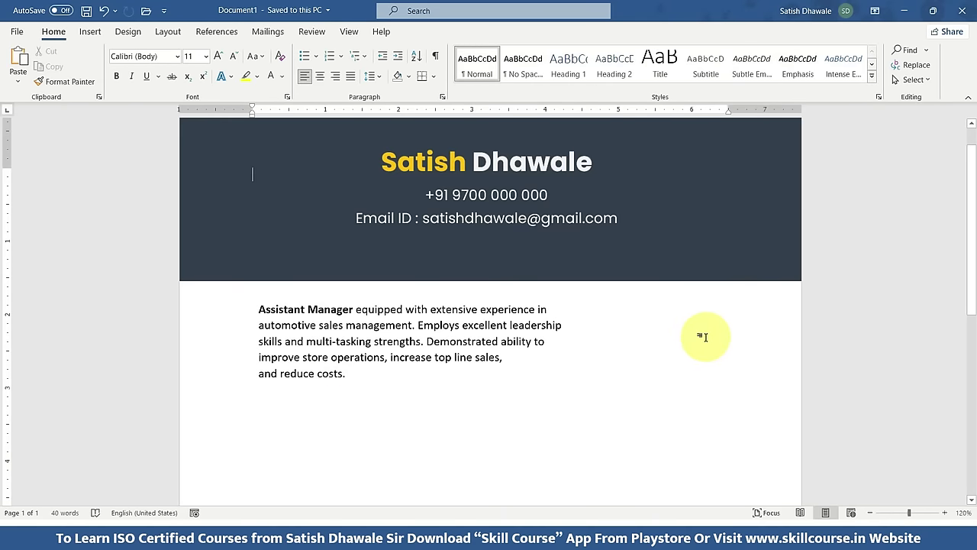
- Draw a 1.32" circle right of the summary and choose Picture as its fill
{"action": "left_click", "coordinate": [89, 32]}
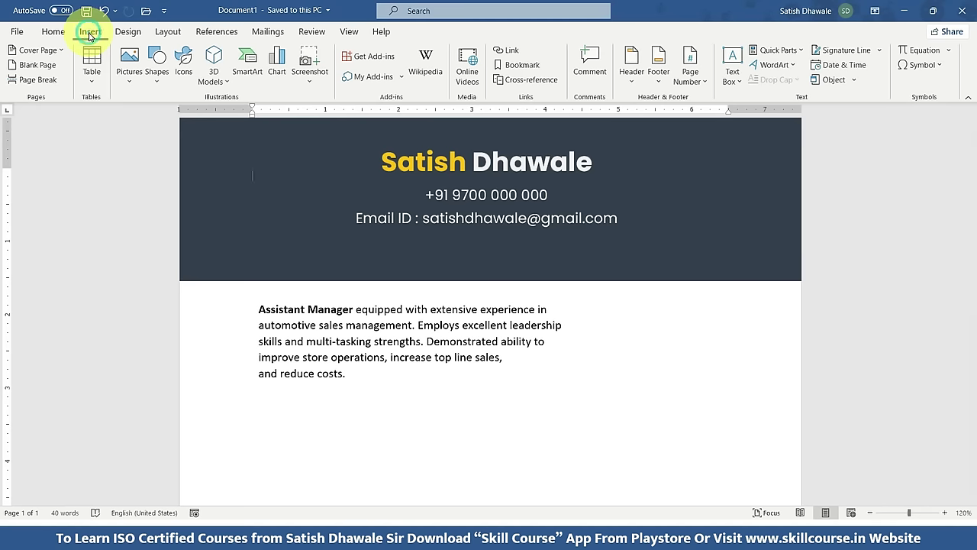
{"action": "left_click", "coordinate": [156, 63]}
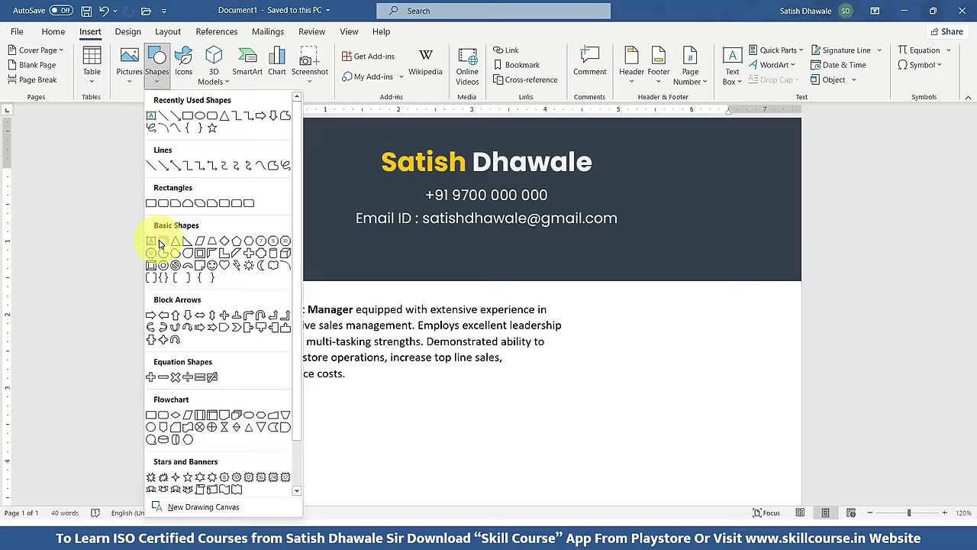
{"action": "left_click", "coordinate": [160, 244]}
{"action": "mouse_move", "coordinate": [644, 293]}
{"action": "left_mouse_down"}
{"action": "mouse_move", "coordinate": [759, 370]}
{"action": "mouse_move", "coordinate": [682, 336]}
{"action": "mouse_move", "coordinate": [733, 364]}
{"action": "mouse_move", "coordinate": [740, 371]}
{"action": "mouse_move", "coordinate": [709, 346]}
{"action": "mouse_move", "coordinate": [751, 389]}
{"action": "mouse_move", "coordinate": [704, 353]}
{"action": "left_mouse_up"}
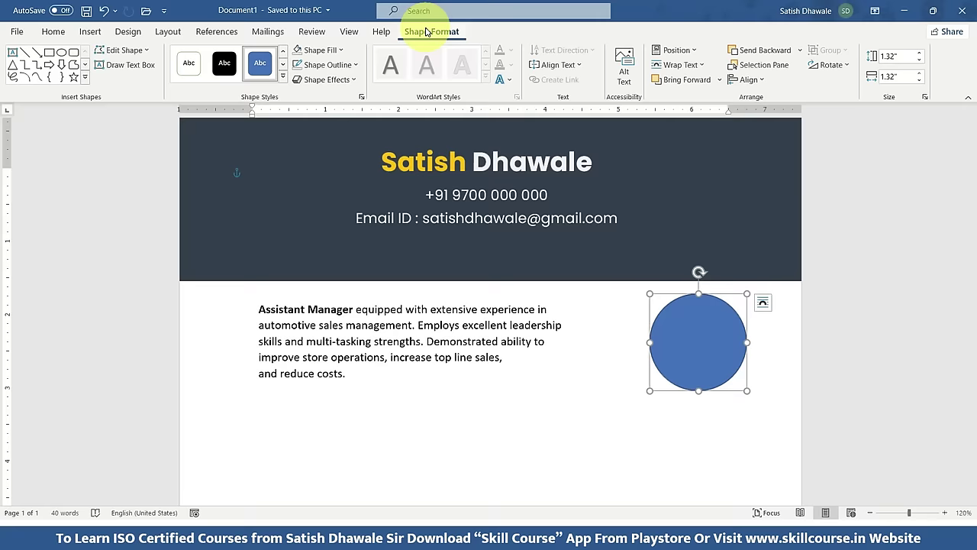
{"action": "left_click", "coordinate": [326, 52]}
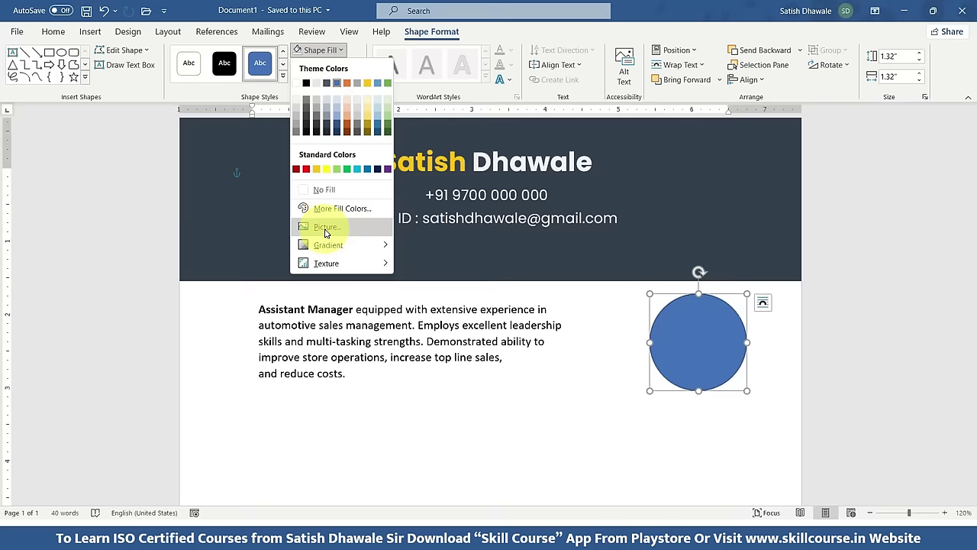
{"action": "left_click", "coordinate": [325, 231]}
- Fill the circle with the portrait .jpg from the Desktop
{"action": "left_click", "coordinate": [326, 229]}
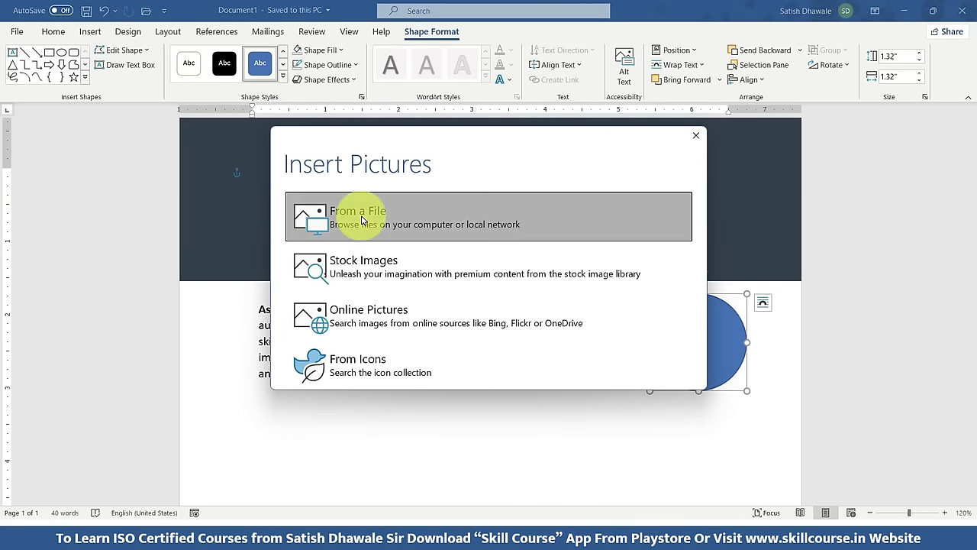
{"action": "scroll", "coordinate": [331, 167], "scroll_direction": "down", "scroll_amount": 2}
{"action": "left_click", "coordinate": [352, 197]}
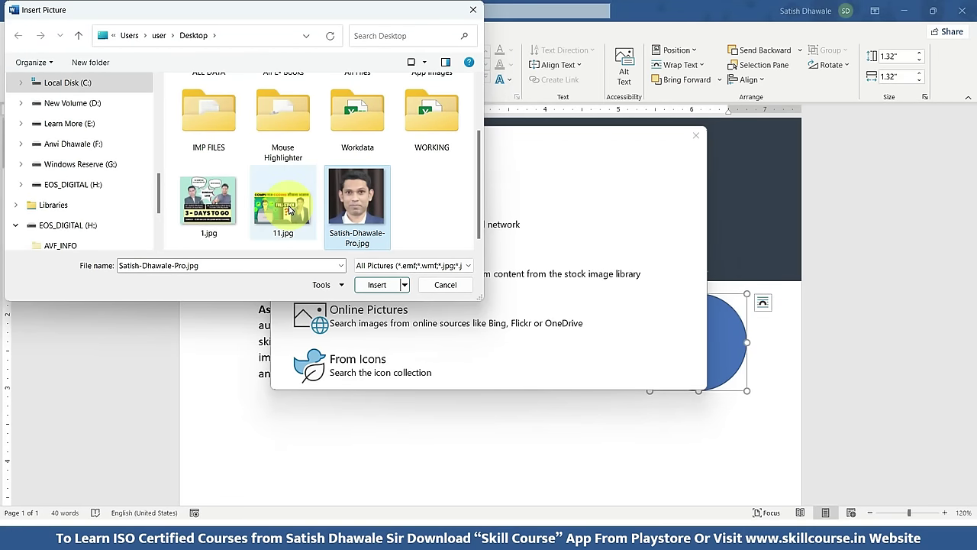
{"action": "left_click", "coordinate": [289, 209]}
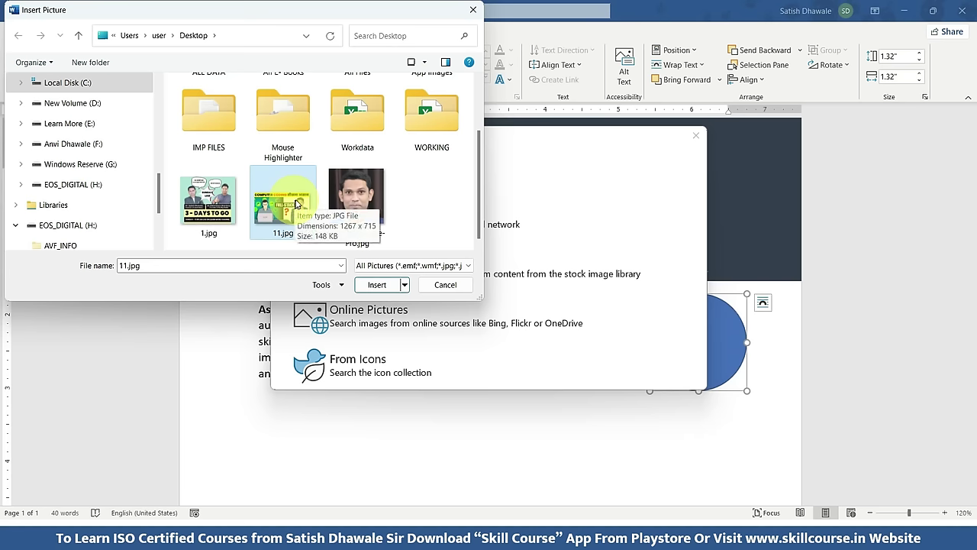
{"action": "left_click", "coordinate": [356, 200]}
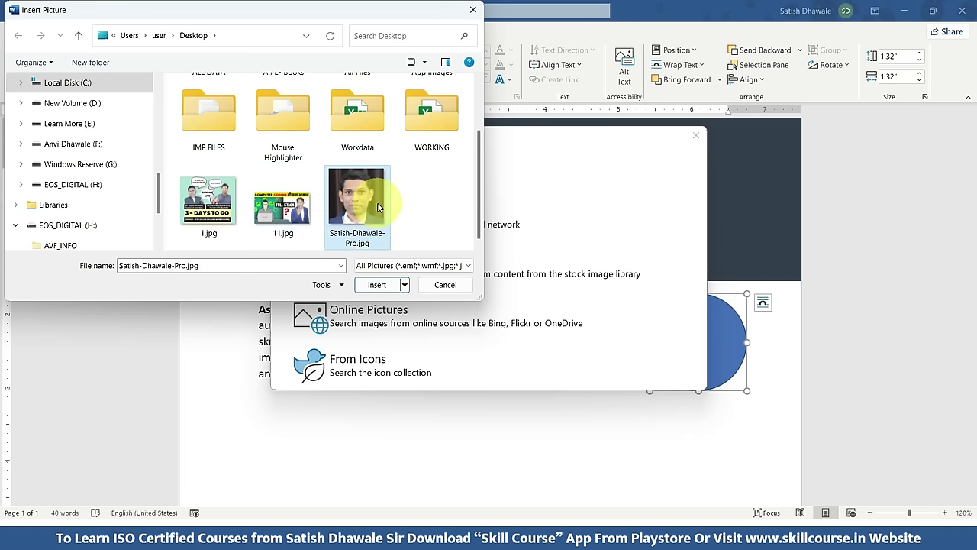
{"action": "left_click", "coordinate": [370, 286]}
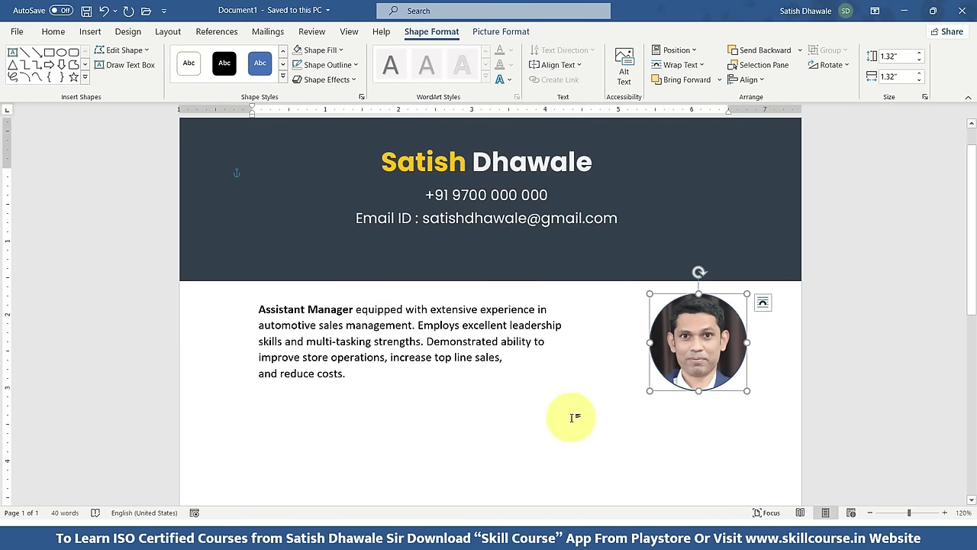
{"action": "left_click", "coordinate": [536, 393]}
{"action": "left_click", "coordinate": [707, 346]}
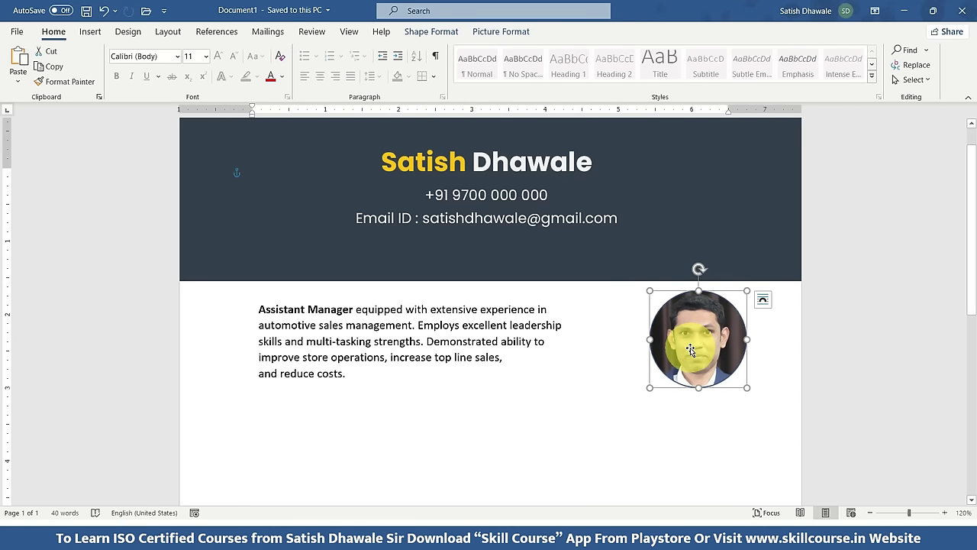
{"action": "left_click", "coordinate": [477, 400]}
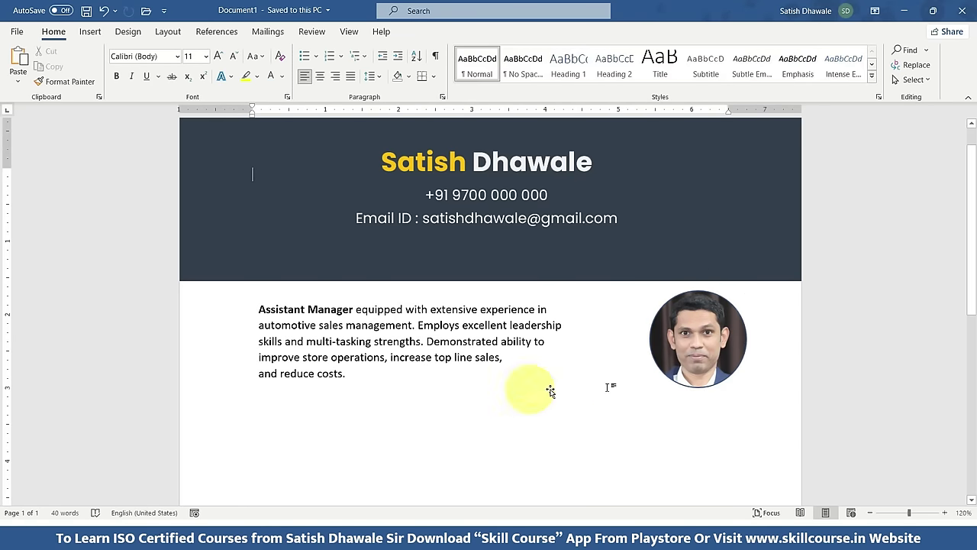
- Undo the stretched photo and enlarge the round portrait slightly beside the summary
{"action": "left_click", "coordinate": [726, 364]}
{"action": "left_click_drag", "start_coordinate": [746, 387], "coordinate": [733, 370]}
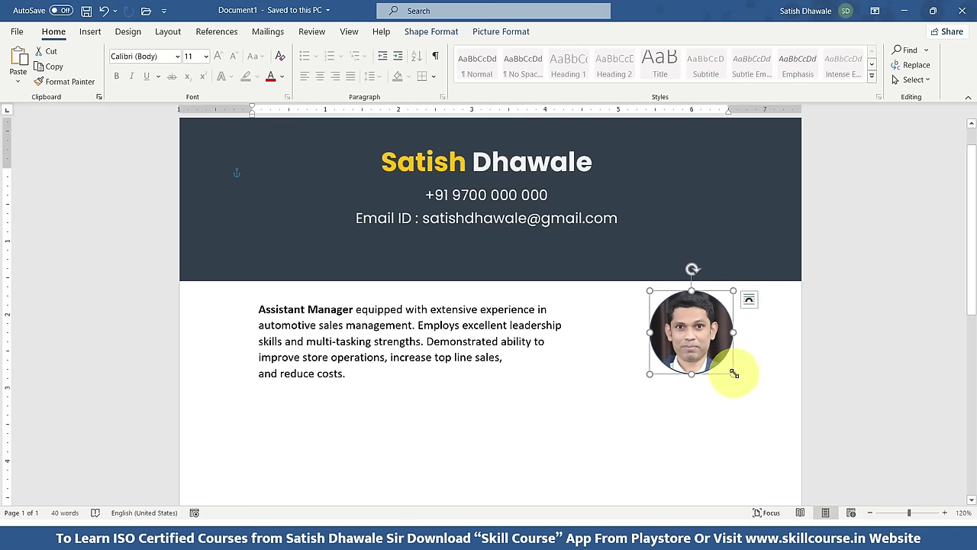
{"action": "left_click_drag", "start_coordinate": [733, 373], "coordinate": [809, 332]}
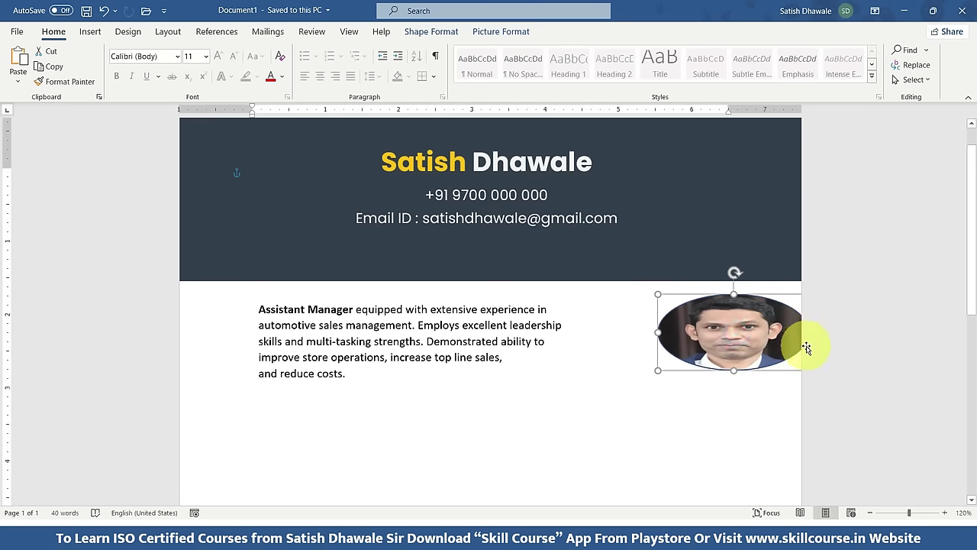
{"action": "key", "text": "ctrl+z"}
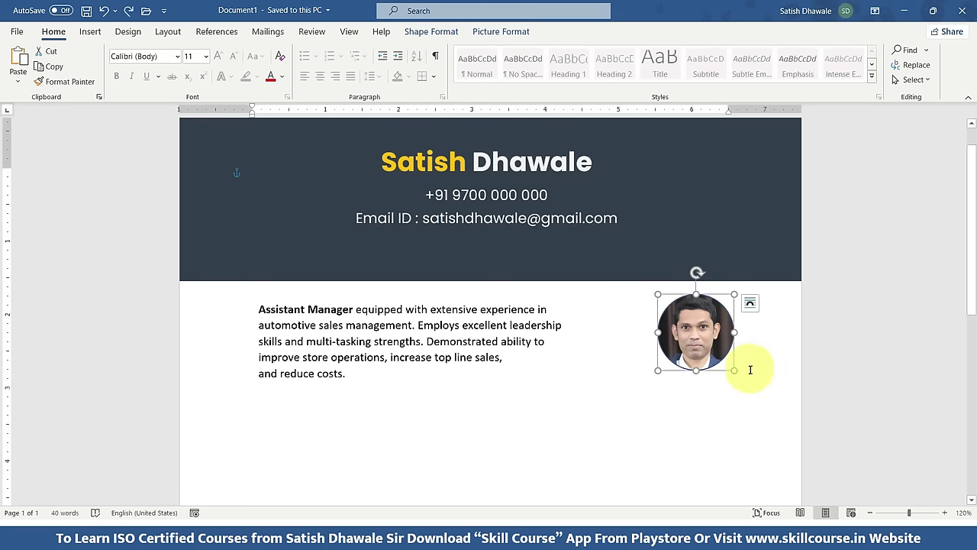
{"action": "mouse_move", "coordinate": [734, 370]}
{"action": "left_mouse_down"}
{"action": "mouse_move", "coordinate": [744, 376]}
{"action": "mouse_move", "coordinate": [735, 356]}
{"action": "mouse_move", "coordinate": [738, 370]}
{"action": "left_mouse_up"}
{"action": "left_click", "coordinate": [545, 398]}
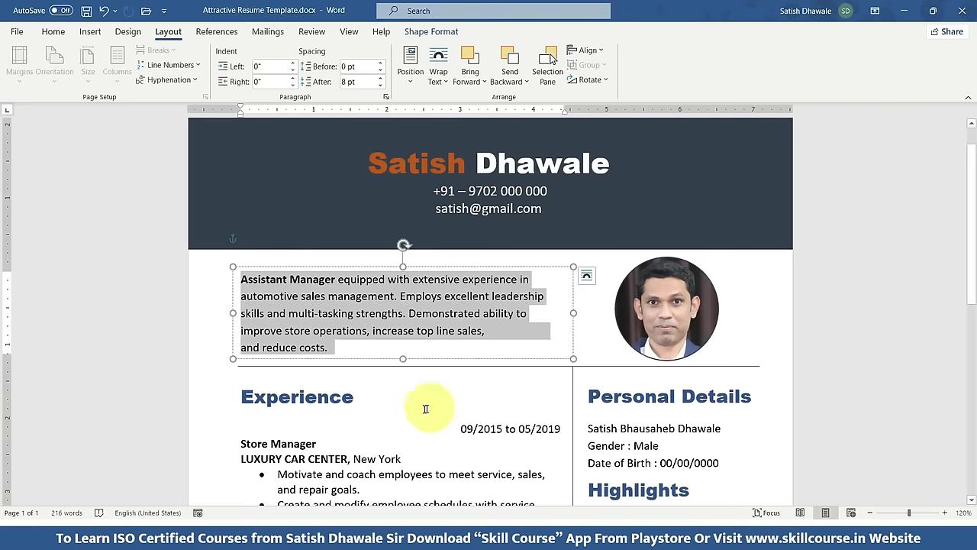
- Check the Experience text box in the reference template
{"action": "left_click", "coordinate": [280, 374]}
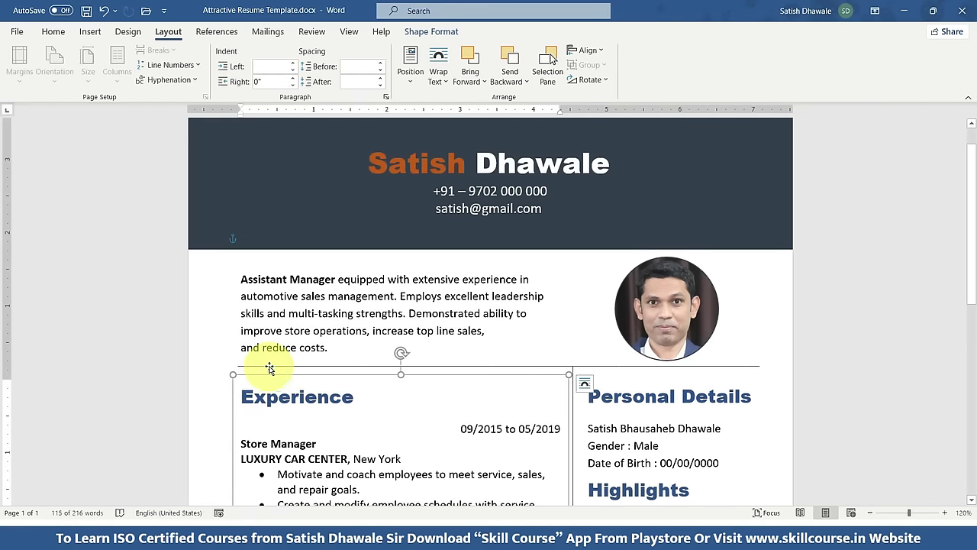
{"action": "scroll", "coordinate": [634, 312], "scroll_direction": "down", "scroll_amount": 5}
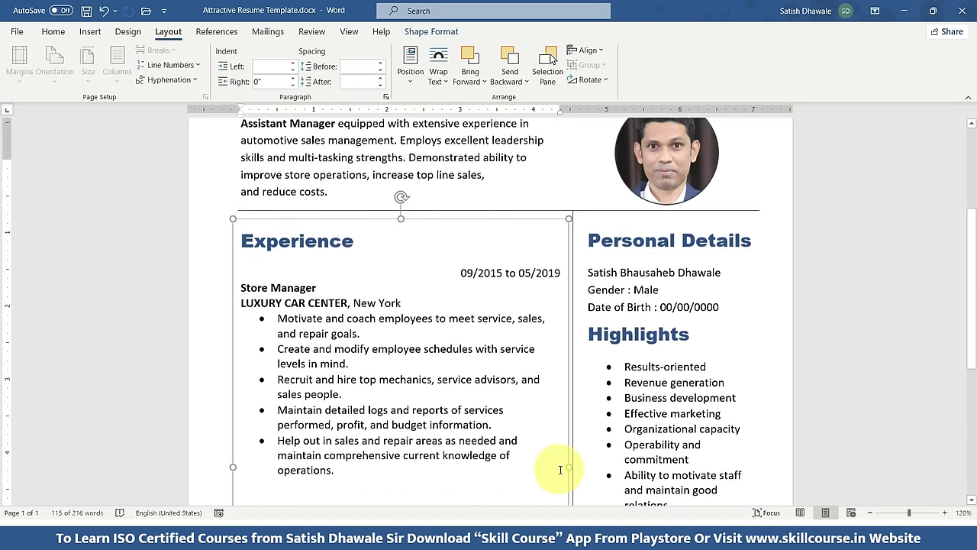
{"action": "scroll", "coordinate": [559, 471], "scroll_direction": "up", "scroll_amount": 1}
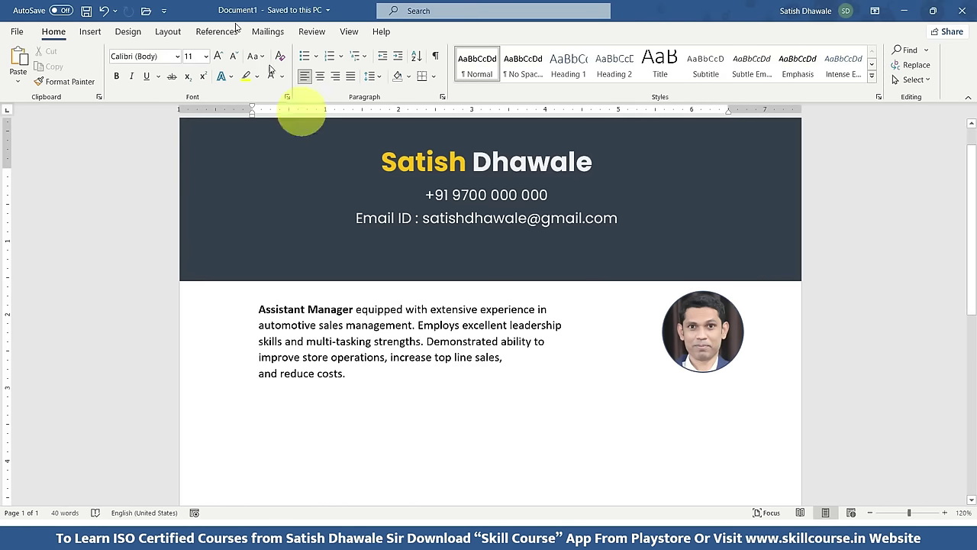
- Draw a straight horizontal line across the page below the summary text
{"action": "left_click", "coordinate": [90, 31]}
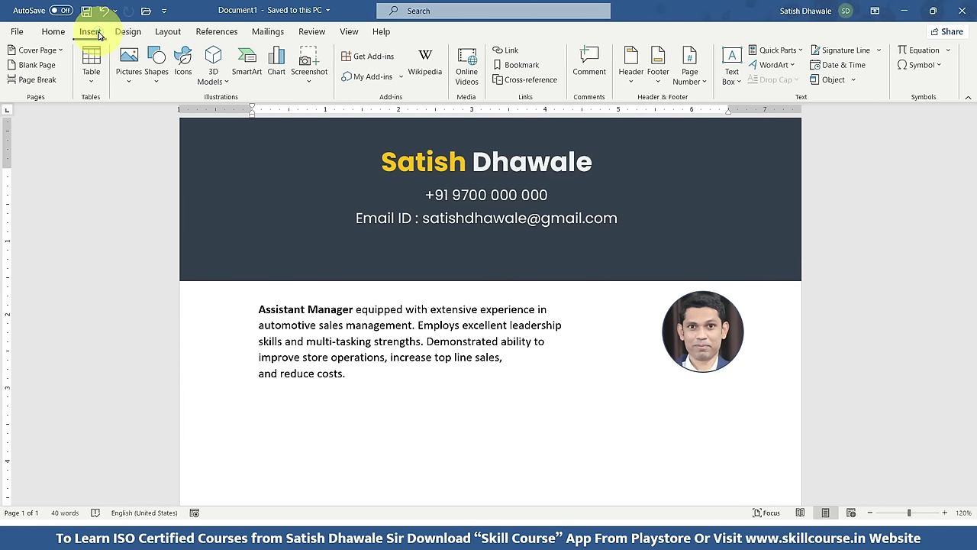
{"action": "left_click", "coordinate": [158, 70]}
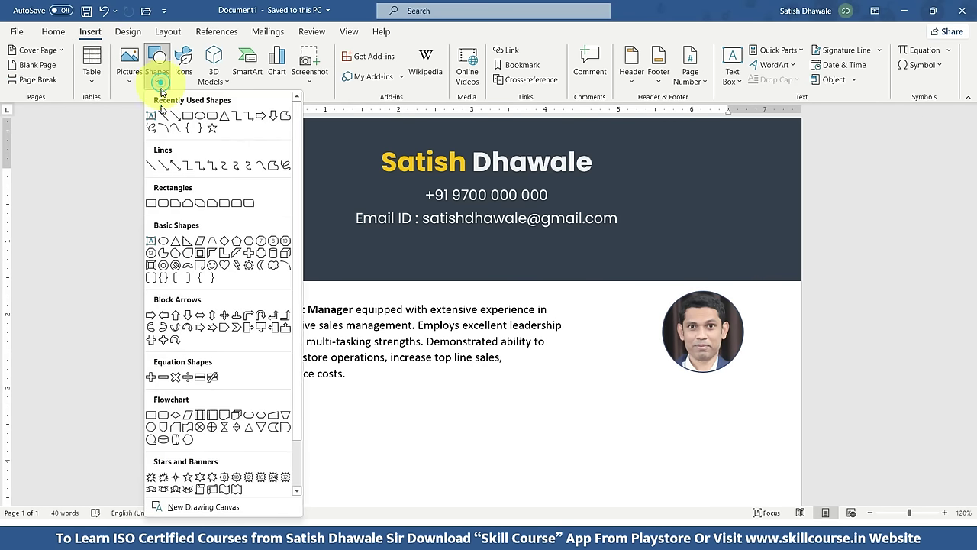
{"action": "left_click", "coordinate": [153, 166]}
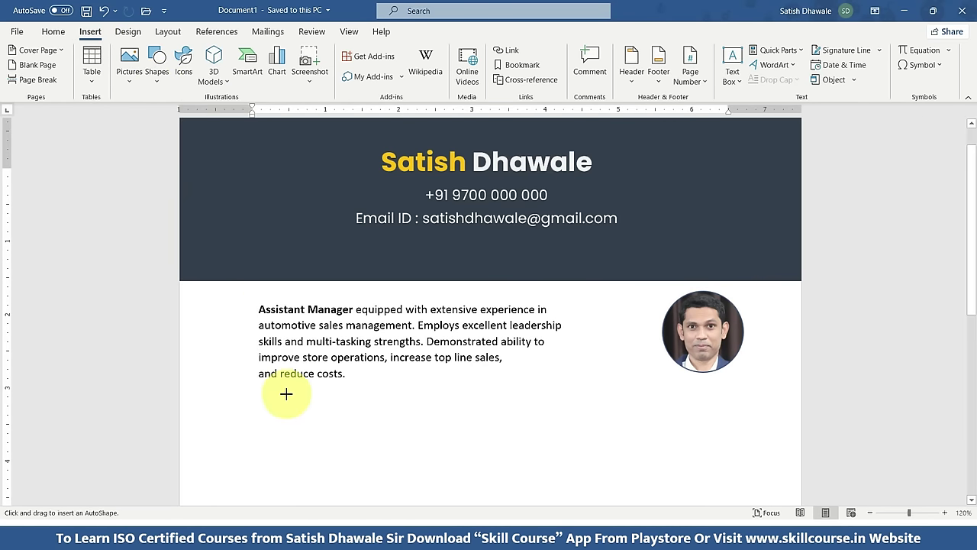
{"action": "left_click_drag", "start_coordinate": [226, 405], "coordinate": [787, 404]}
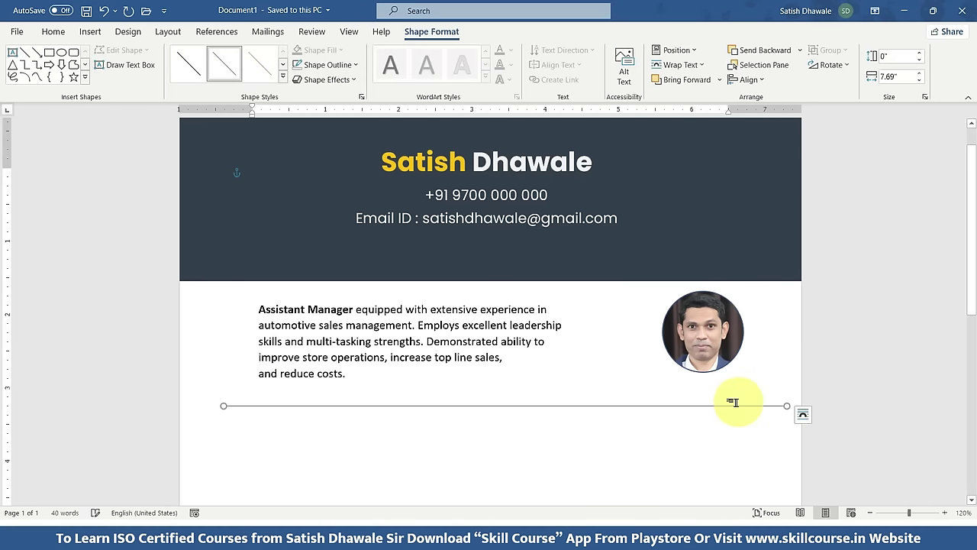
- Give the divider a 1 pt dark gray outline and nudge it up toward the summary
{"action": "left_click", "coordinate": [352, 65]}
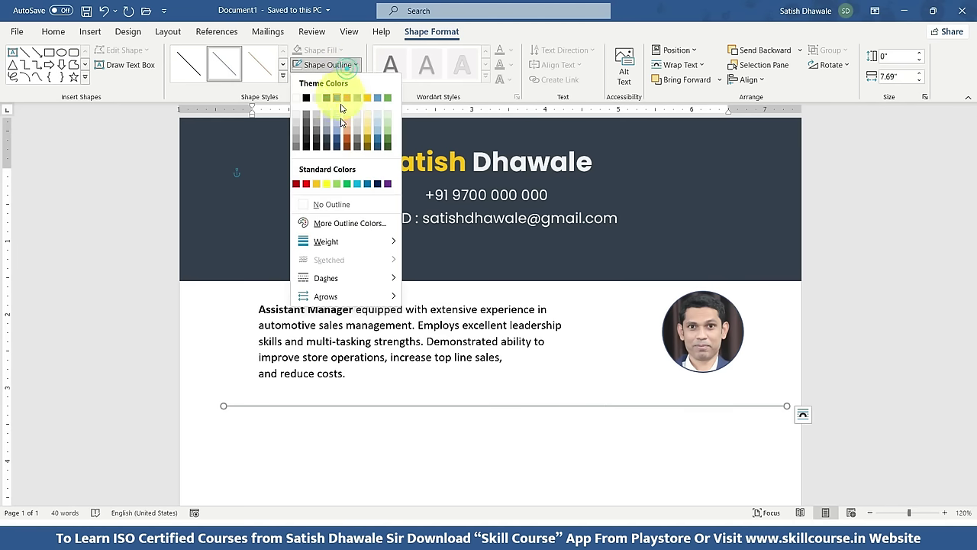
{"action": "mouse_move", "coordinate": [382, 242]}
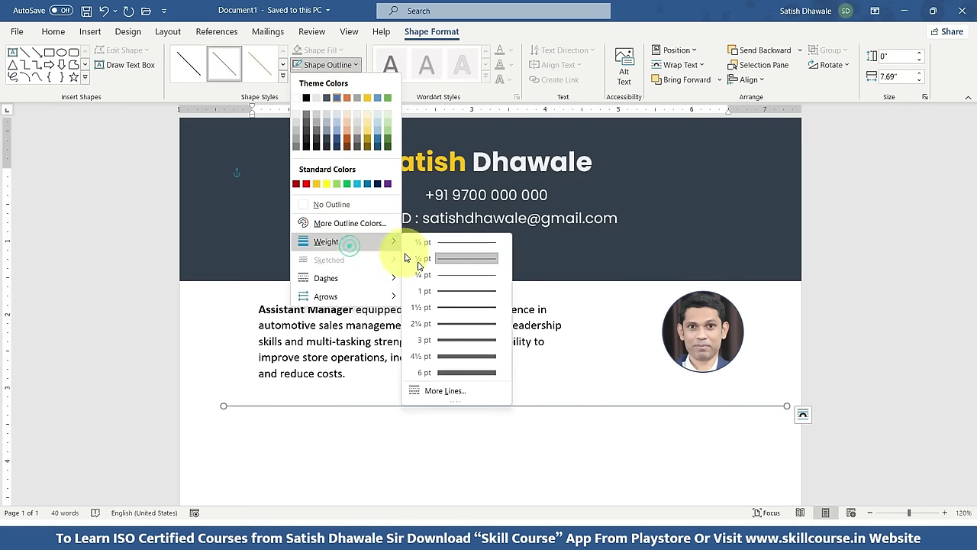
{"action": "left_click", "coordinate": [450, 291]}
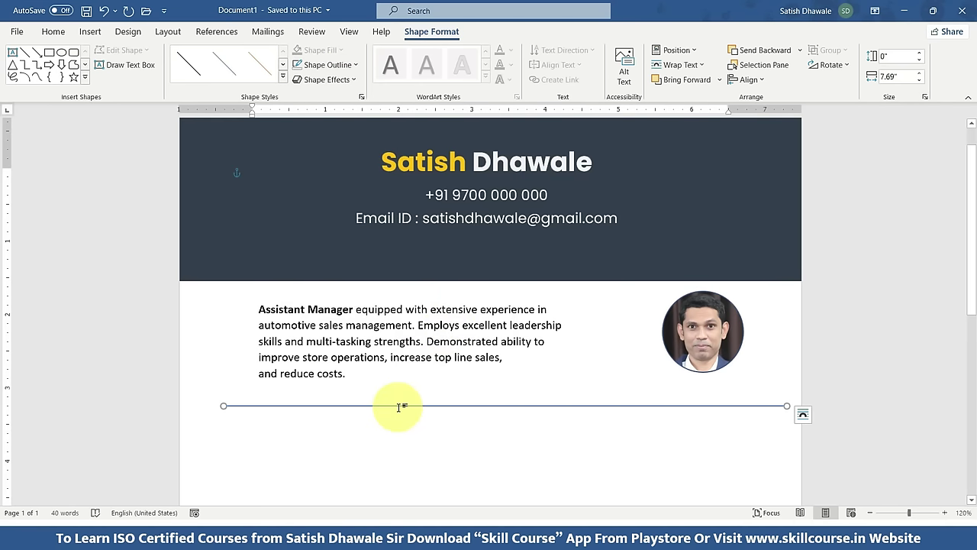
{"action": "key", "text": "Escape"}
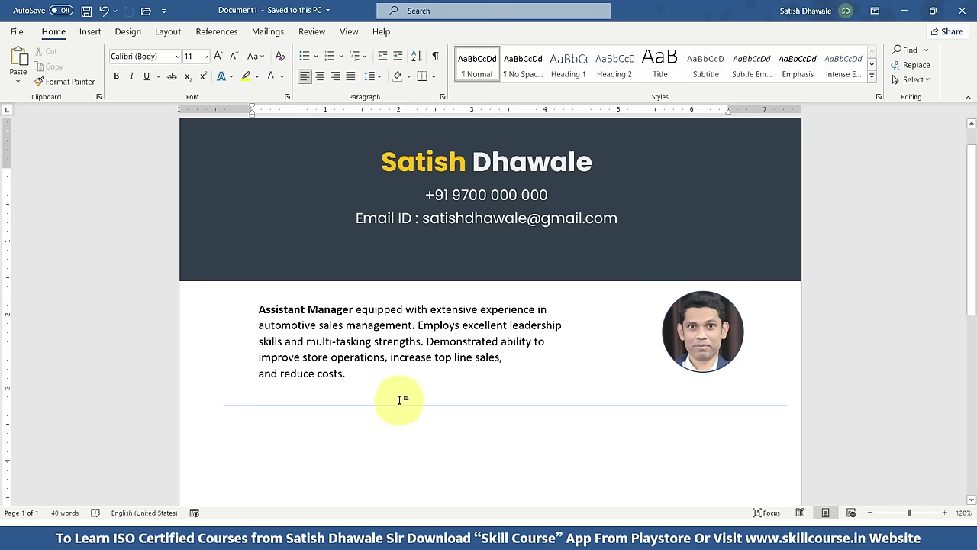
{"action": "left_click", "coordinate": [396, 407]}
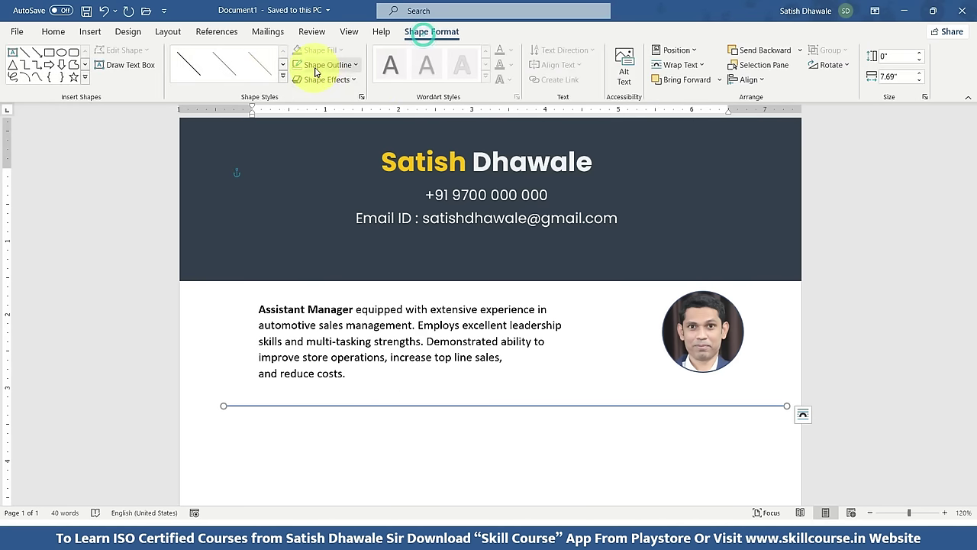
{"action": "left_click", "coordinate": [322, 65]}
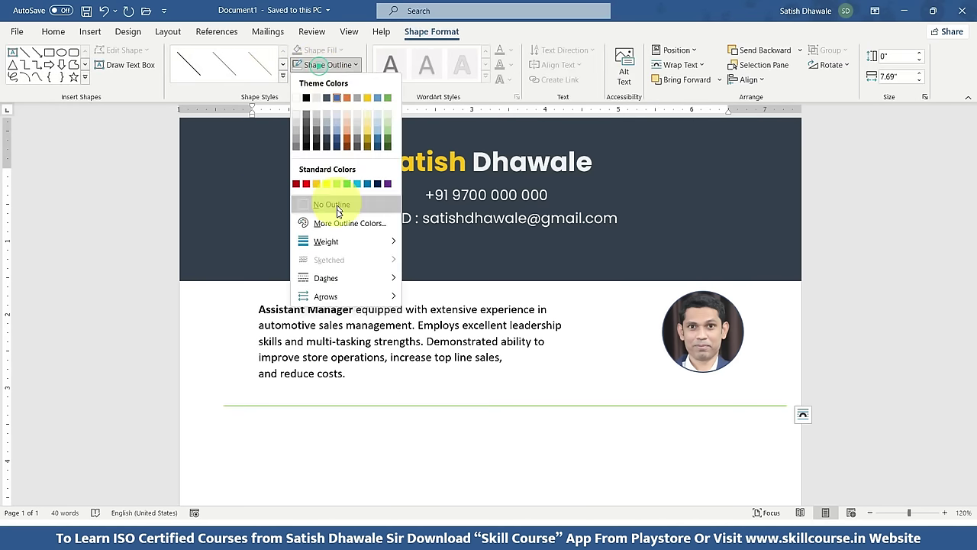
{"action": "left_click", "coordinate": [315, 132]}
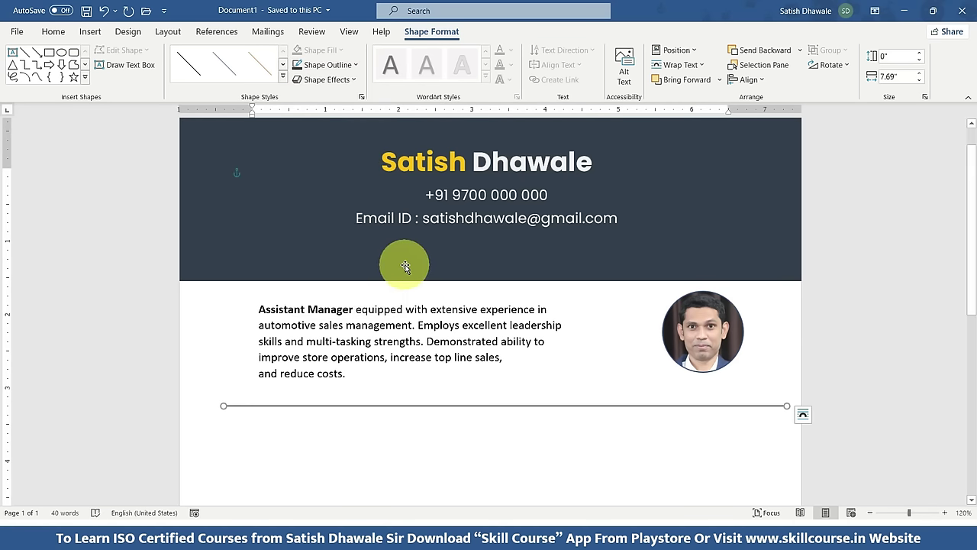
{"action": "key", "text": "Up"}
{"action": "key", "text": "Up"}
{"action": "key", "text": "Up"}
{"action": "key", "text": "Up"}
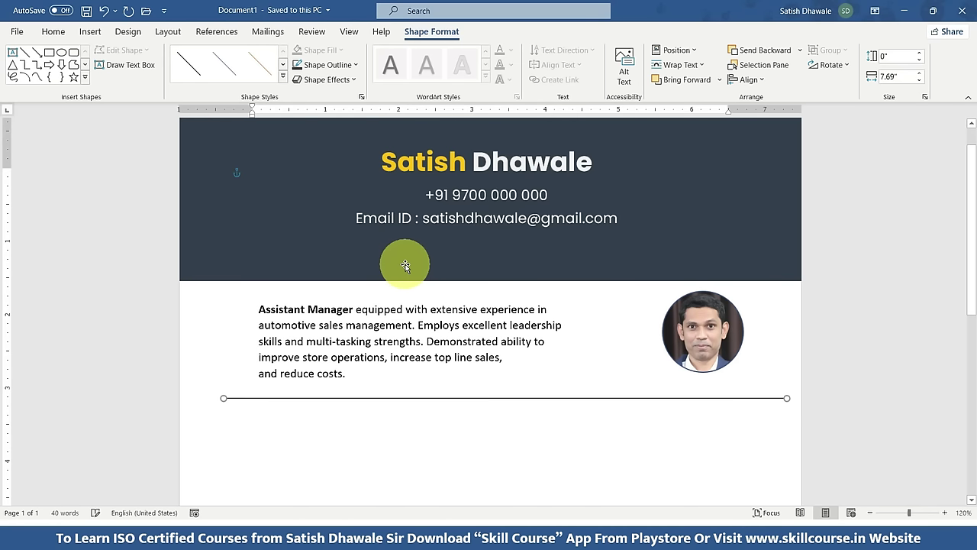
{"action": "left_click", "coordinate": [90, 31]}
- Draw a vertical line down from the divider and extend it further down the page
{"action": "left_click", "coordinate": [158, 81]}
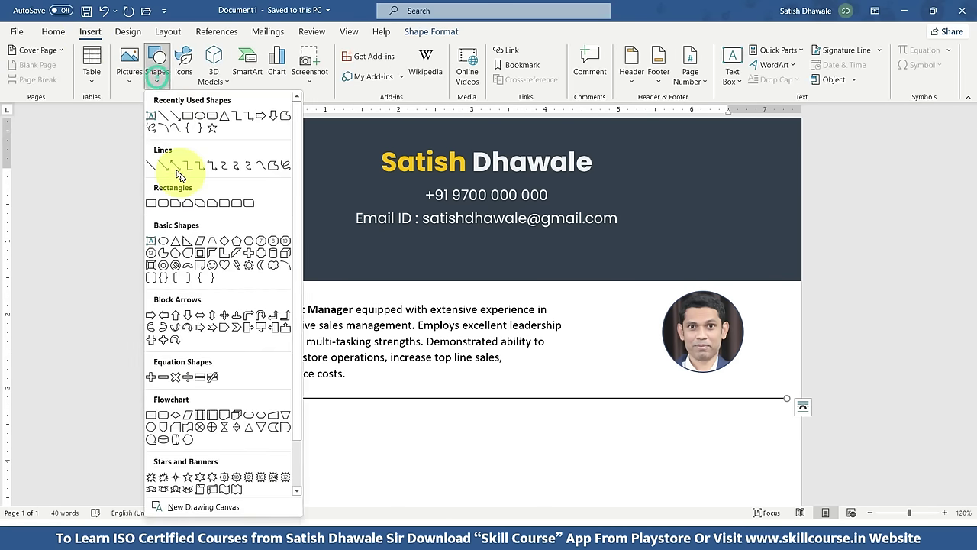
{"action": "left_click", "coordinate": [152, 165]}
{"action": "scroll", "coordinate": [554, 401], "scroll_direction": "down", "scroll_amount": 3}
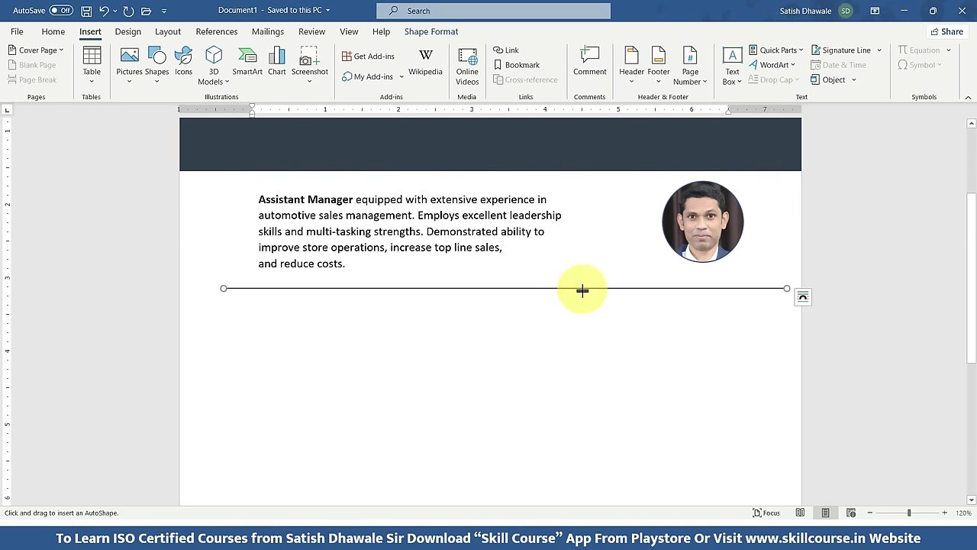
{"action": "mouse_move", "coordinate": [582, 290]}
{"action": "left_mouse_down"}
{"action": "mouse_move", "coordinate": [595, 432]}
{"action": "mouse_move", "coordinate": [588, 531]}
{"action": "left_mouse_up"}
{"action": "scroll", "coordinate": [588, 351], "scroll_direction": "down", "scroll_amount": 3}
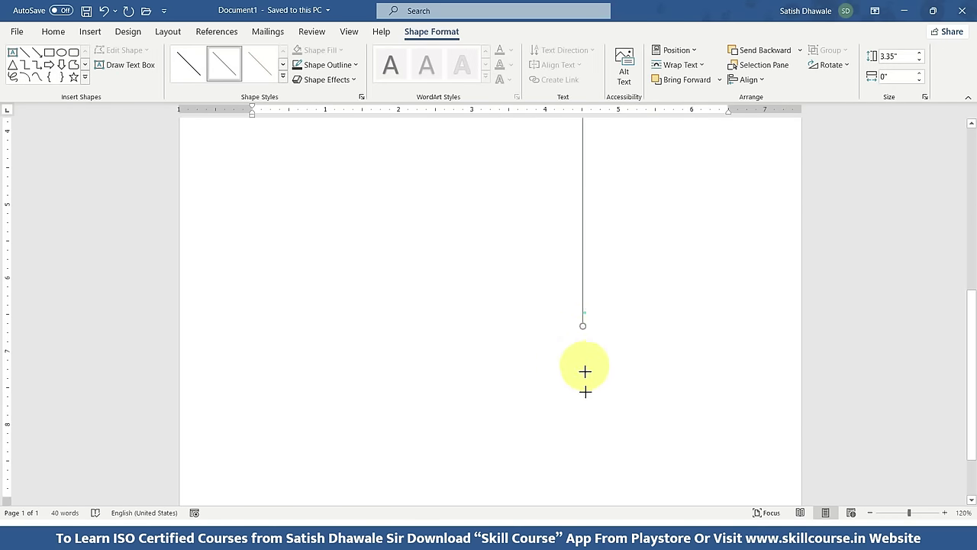
{"action": "left_click_drag", "start_coordinate": [585, 371], "coordinate": [594, 436]}
{"action": "scroll", "coordinate": [596, 439], "scroll_direction": "up", "scroll_amount": 5}
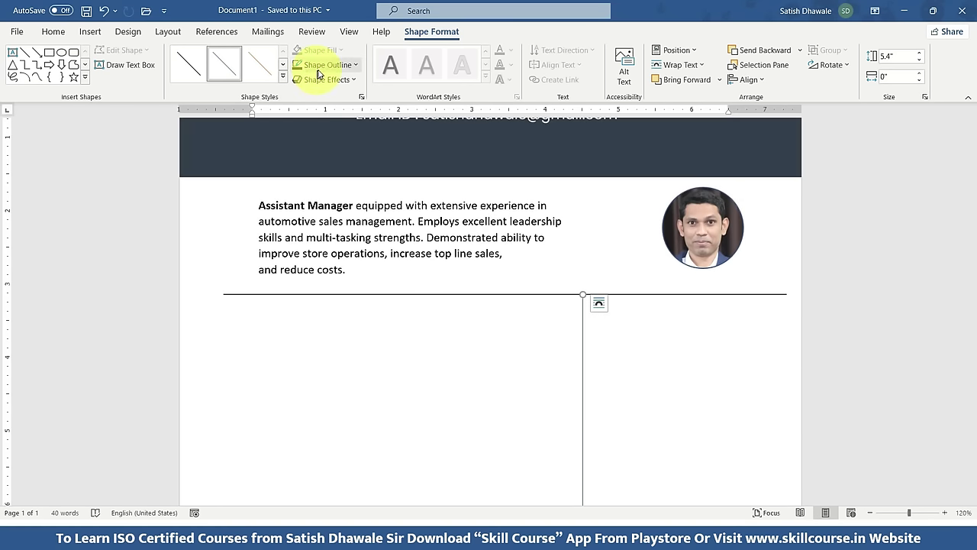
- Set the vertical line's outline to 1 pt in a dark colour
{"action": "left_click", "coordinate": [319, 67]}
{"action": "mouse_move", "coordinate": [390, 242]}
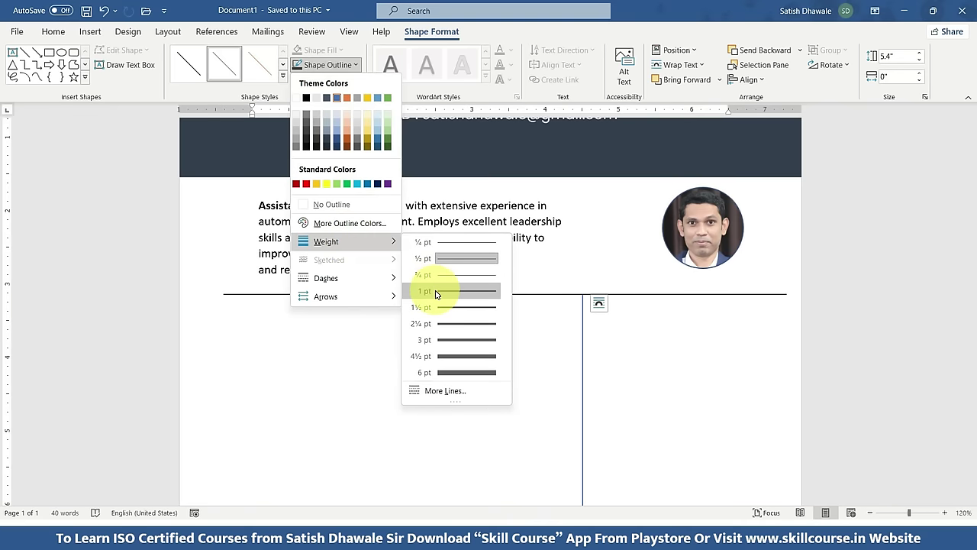
{"action": "left_click", "coordinate": [436, 292]}
{"action": "left_click", "coordinate": [327, 66]}
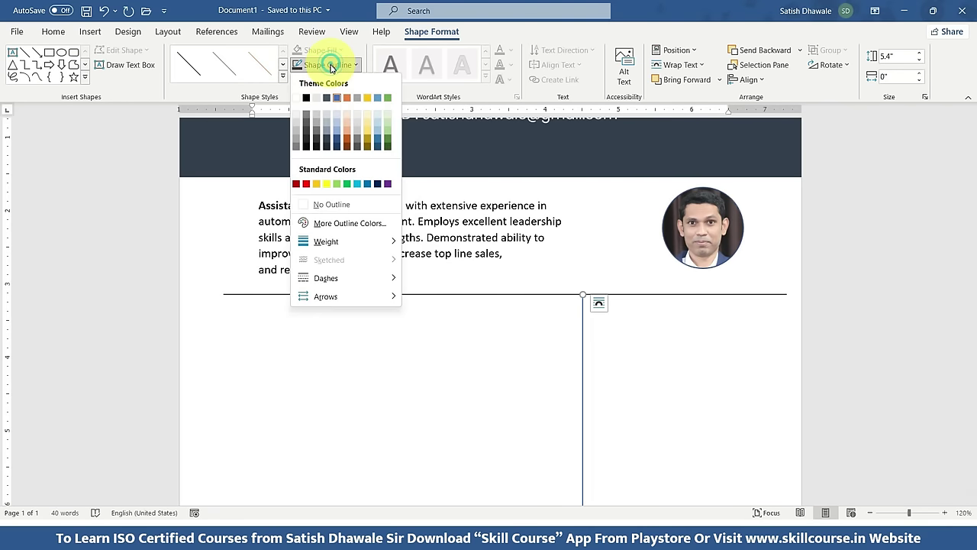
{"action": "left_click", "coordinate": [311, 135]}
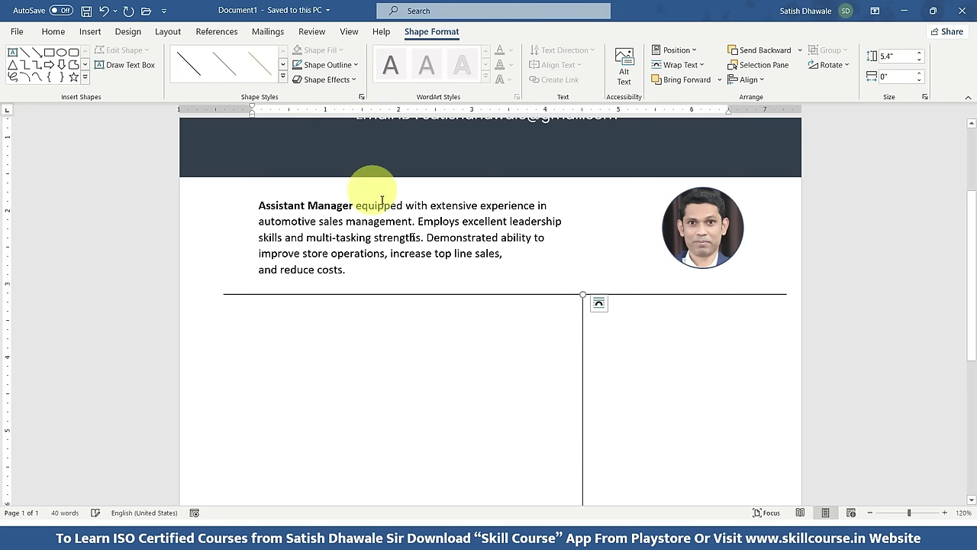
{"action": "left_click", "coordinate": [465, 346]}
{"action": "scroll", "coordinate": [466, 348], "scroll_direction": "down", "scroll_amount": 2}
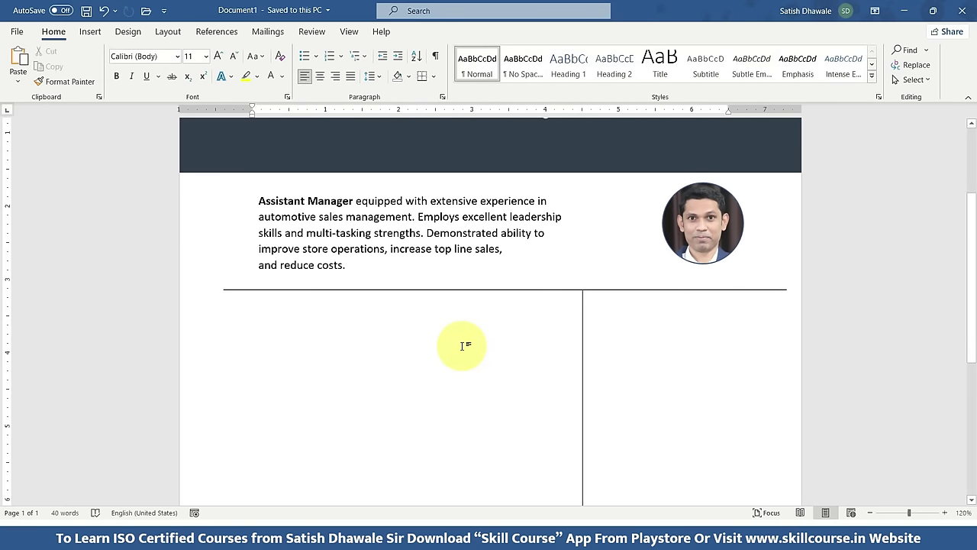
{"action": "scroll", "coordinate": [462, 345], "scroll_direction": "down", "scroll_amount": 2}
{"action": "scroll", "coordinate": [462, 346], "scroll_direction": "up", "scroll_amount": 4}
{"action": "scroll", "coordinate": [461, 345], "scroll_direction": "down", "scroll_amount": 5}
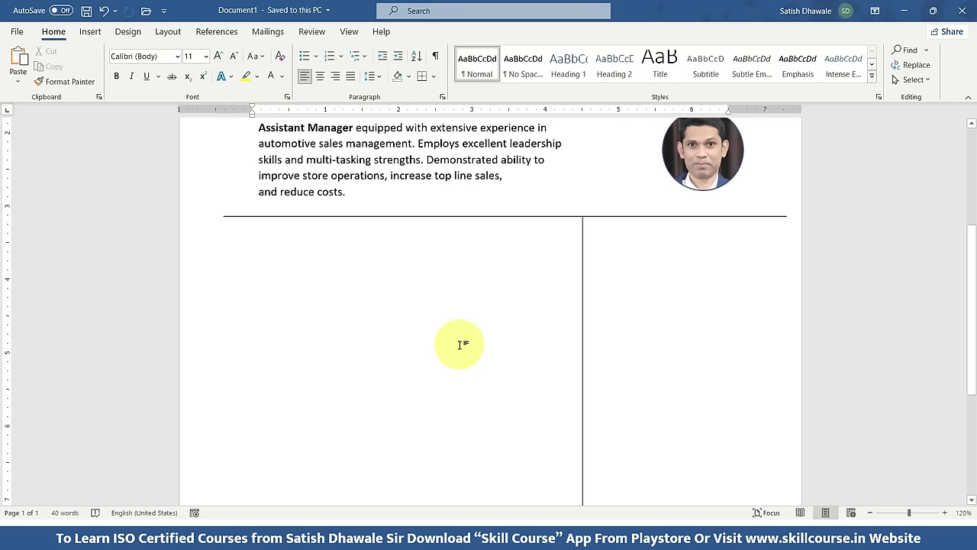
{"action": "scroll", "coordinate": [461, 345], "scroll_direction": "down", "scroll_amount": 3}
{"action": "scroll", "coordinate": [460, 345], "scroll_direction": "up", "scroll_amount": 8}
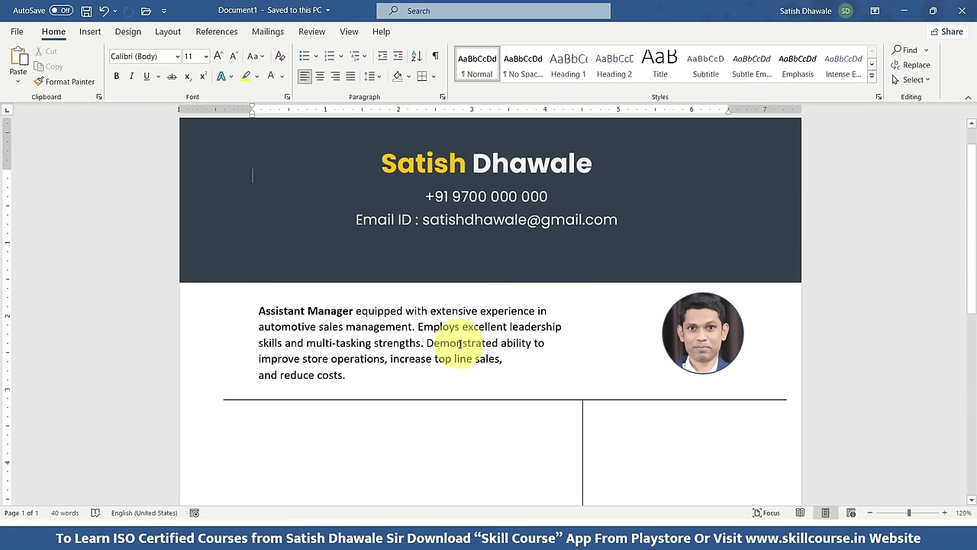
{"action": "scroll", "coordinate": [461, 345], "scroll_direction": "up", "scroll_amount": 1}
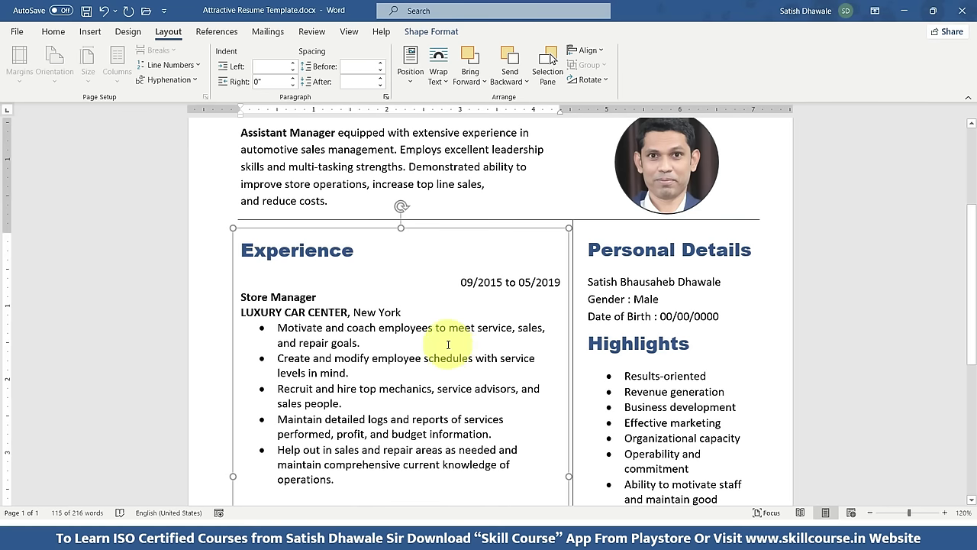
{"action": "left_click", "coordinate": [436, 345]}
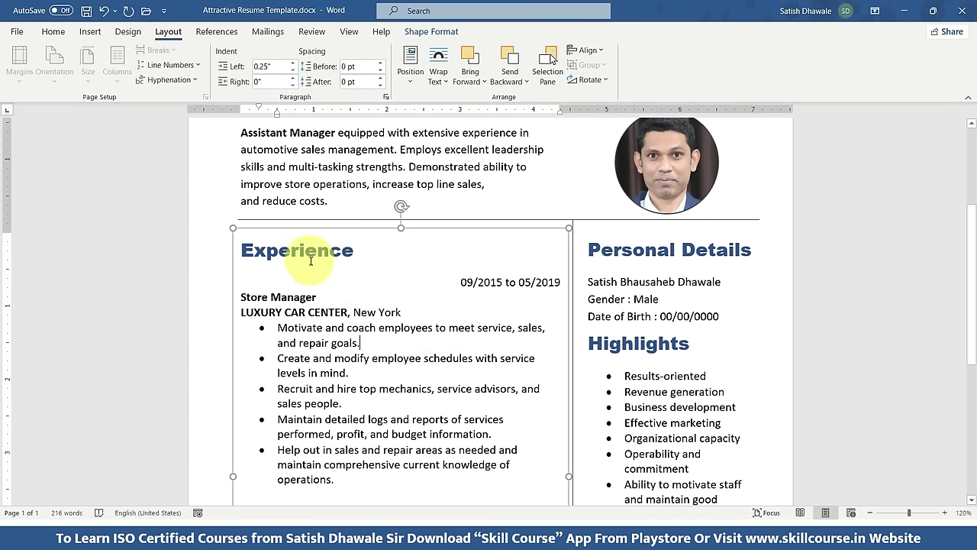
{"action": "key", "text": "alt+Tab"}
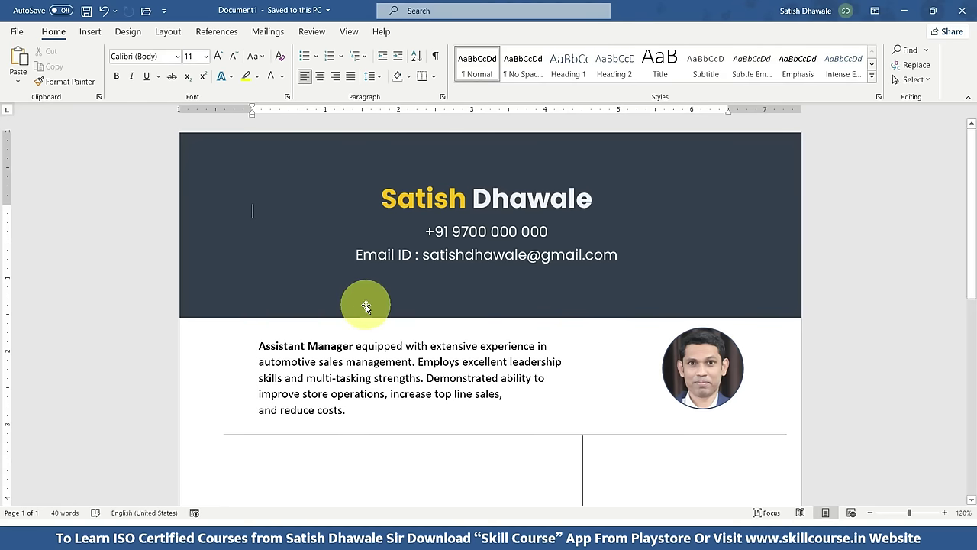
{"action": "scroll", "coordinate": [366, 303], "scroll_direction": "down", "scroll_amount": 3}
- Remove the empty text box drawn in the left column below the divider
{"action": "left_click", "coordinate": [90, 31]}
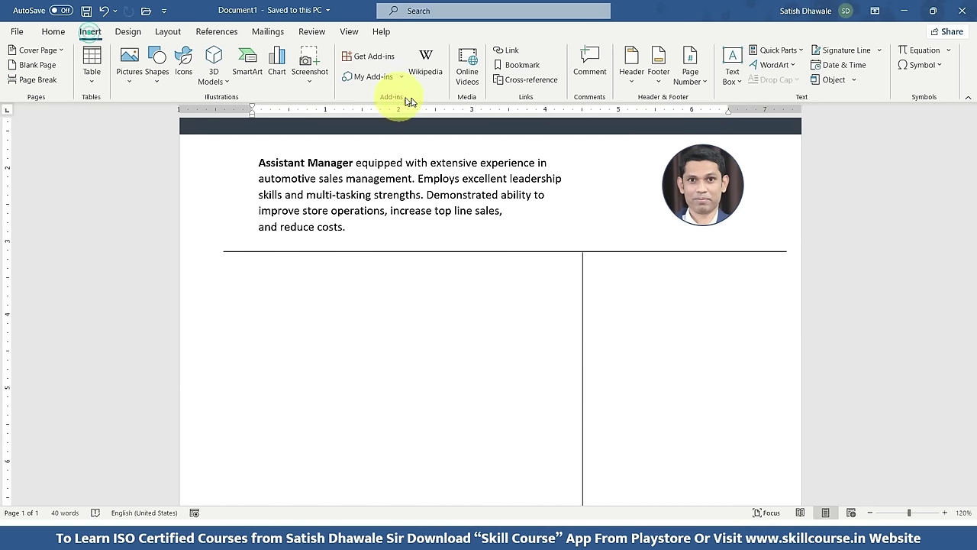
{"action": "left_click", "coordinate": [732, 73]}
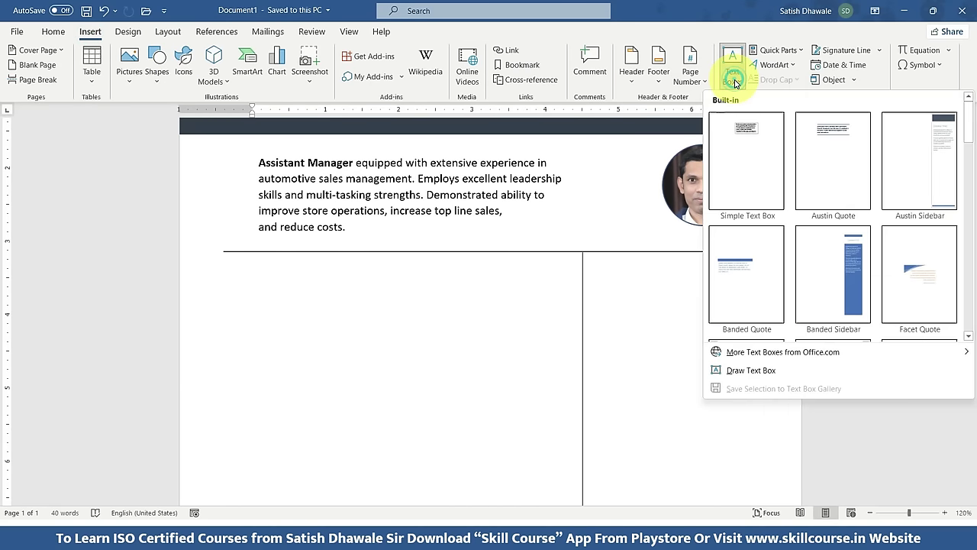
{"action": "left_click", "coordinate": [739, 370]}
{"action": "left_click_drag", "start_coordinate": [241, 263], "coordinate": [566, 363]}
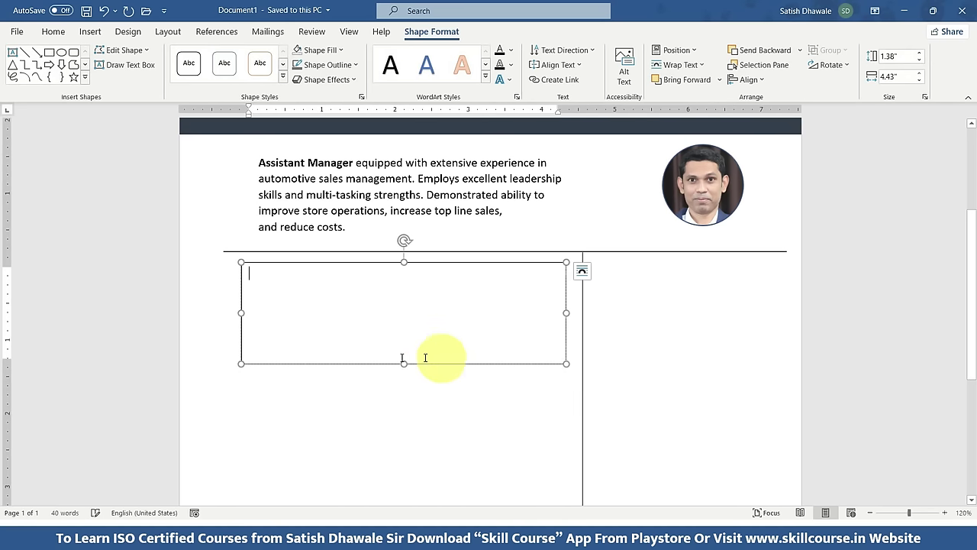
{"action": "left_click_drag", "start_coordinate": [351, 365], "coordinate": [344, 365]}
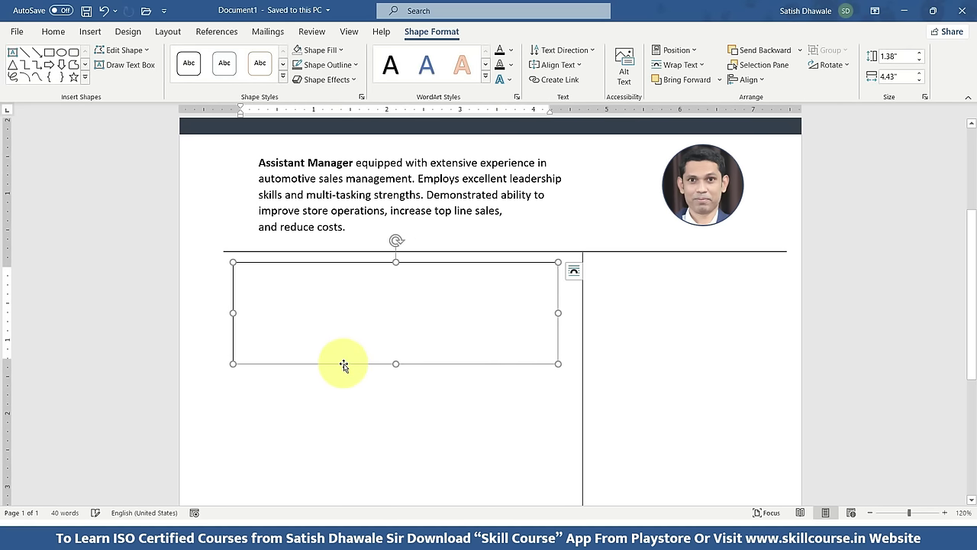
{"action": "key", "text": "Delete"}
{"action": "scroll", "coordinate": [296, 228], "scroll_direction": "up", "scroll_amount": 3}
- Place two copies of the summary text box stacked in the left column below the line
{"action": "left_click", "coordinate": [297, 284]}
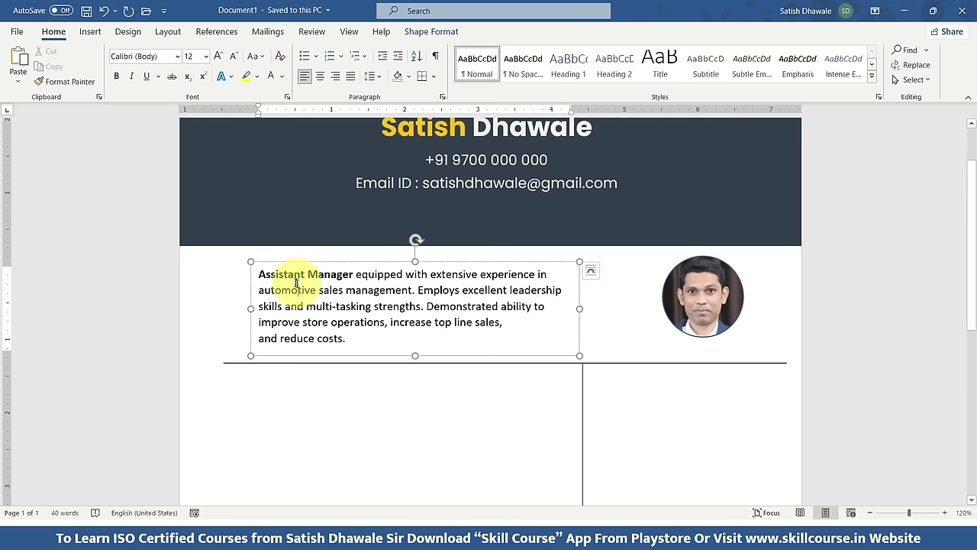
{"action": "left_click", "coordinate": [282, 265]}
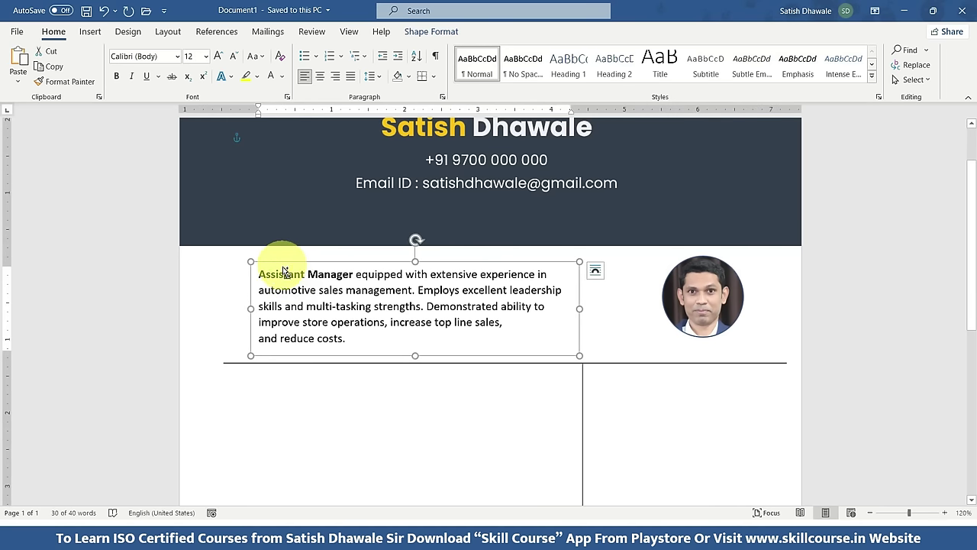
{"action": "left_click_drag", "start_coordinate": [284, 272], "coordinate": [262, 375]}
{"action": "scroll", "coordinate": [298, 332], "scroll_direction": "down", "scroll_amount": 3}
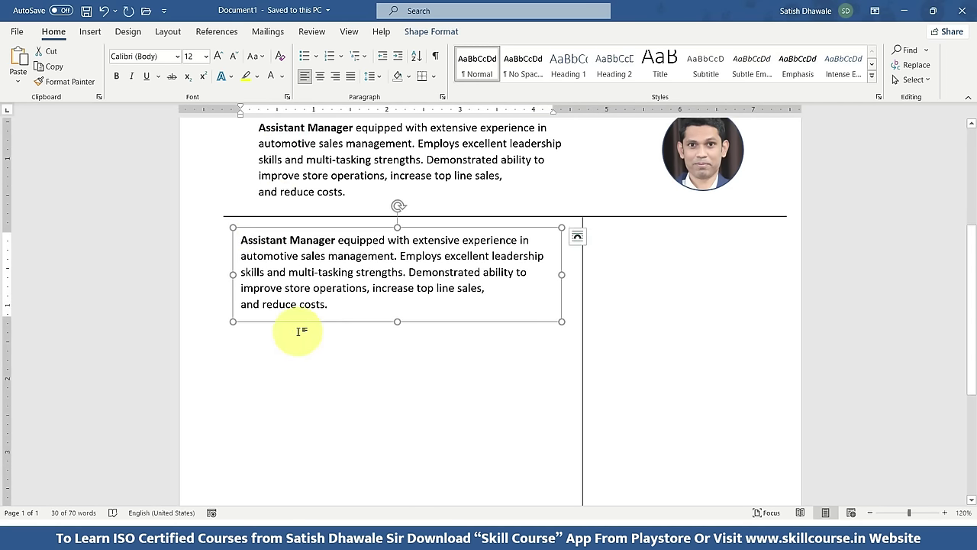
{"action": "key", "text": "ctrl+v"}
{"action": "left_click_drag", "start_coordinate": [297, 332], "coordinate": [283, 418]}
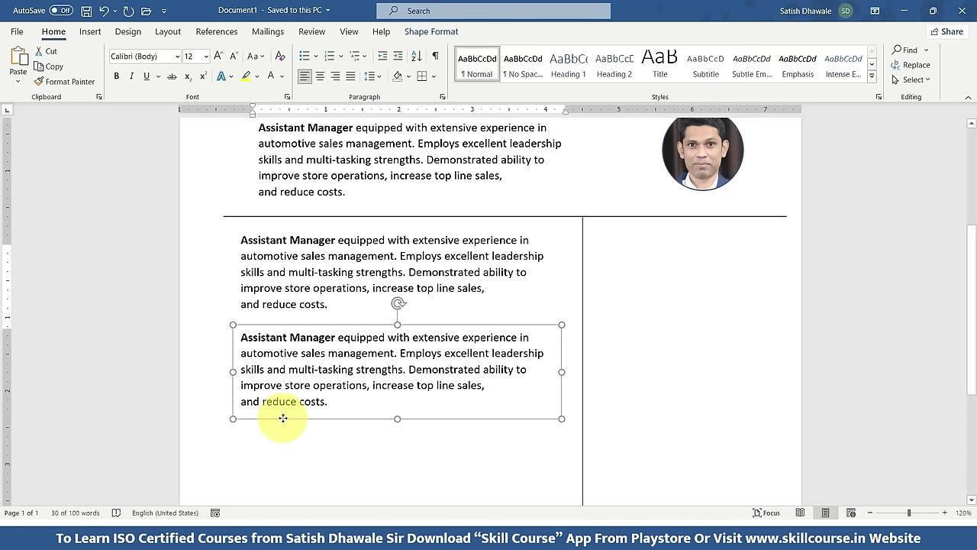
{"action": "left_click", "coordinate": [270, 275]}
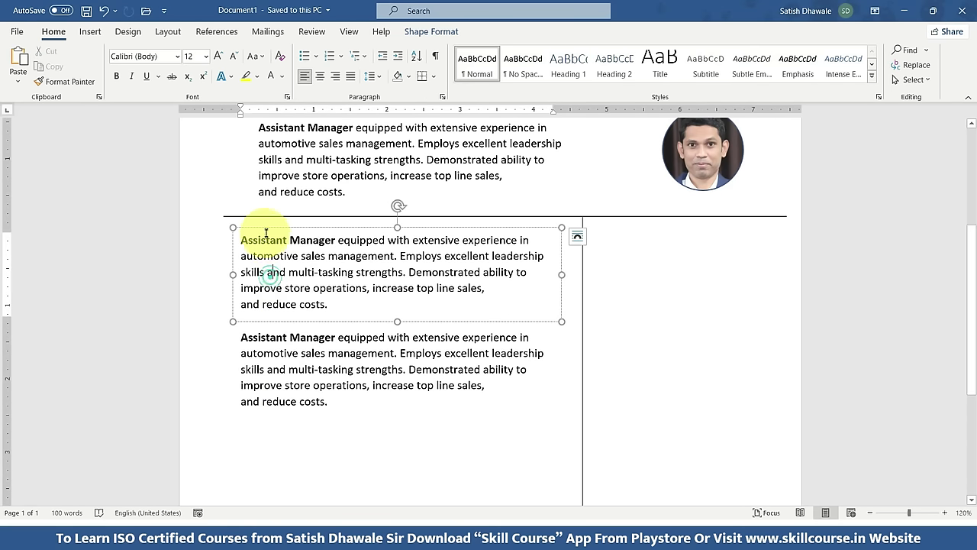
{"action": "left_click", "coordinate": [273, 350]}
{"action": "left_click", "coordinate": [617, 331]}
{"action": "scroll", "coordinate": [617, 331], "scroll_direction": "up", "scroll_amount": 3}
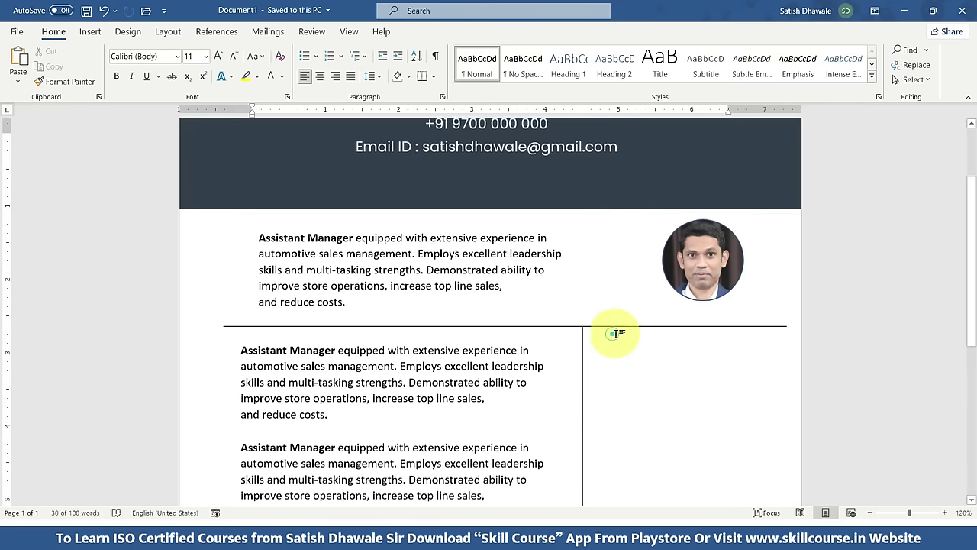
{"action": "scroll", "coordinate": [626, 346], "scroll_direction": "down", "scroll_amount": 4}
{"action": "scroll", "coordinate": [626, 346], "scroll_direction": "up", "scroll_amount": 3}
- Paste a third copy, narrow it and fit it into the right column showing all text
{"action": "left_click", "coordinate": [332, 351]}
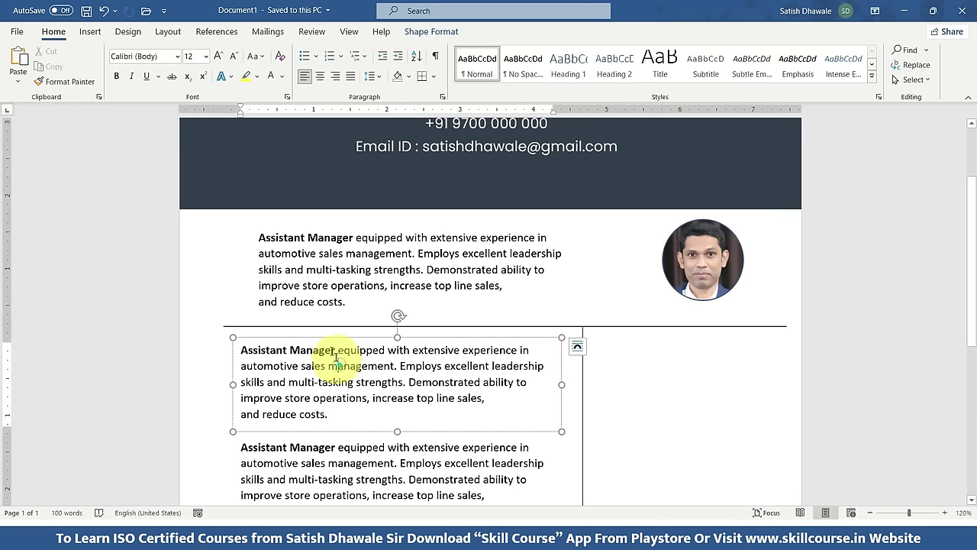
{"action": "left_click", "coordinate": [326, 338]}
{"action": "key", "text": "ctrl+v"}
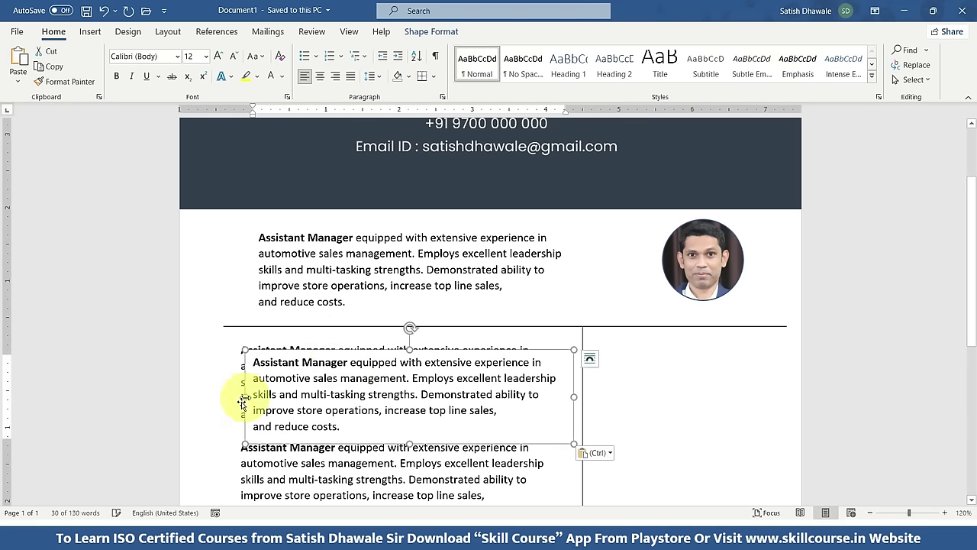
{"action": "left_click_drag", "start_coordinate": [245, 397], "coordinate": [411, 396]}
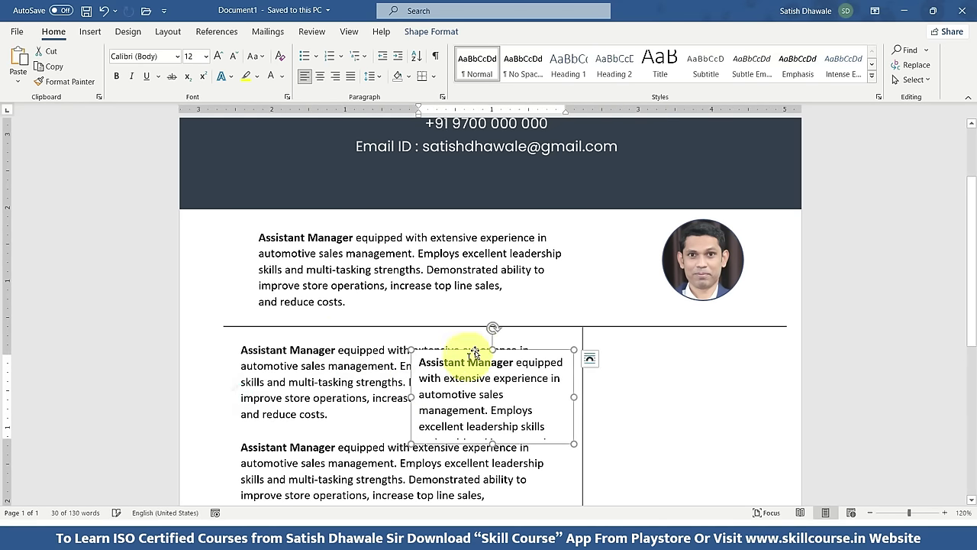
{"action": "left_click_drag", "start_coordinate": [473, 351], "coordinate": [656, 344]}
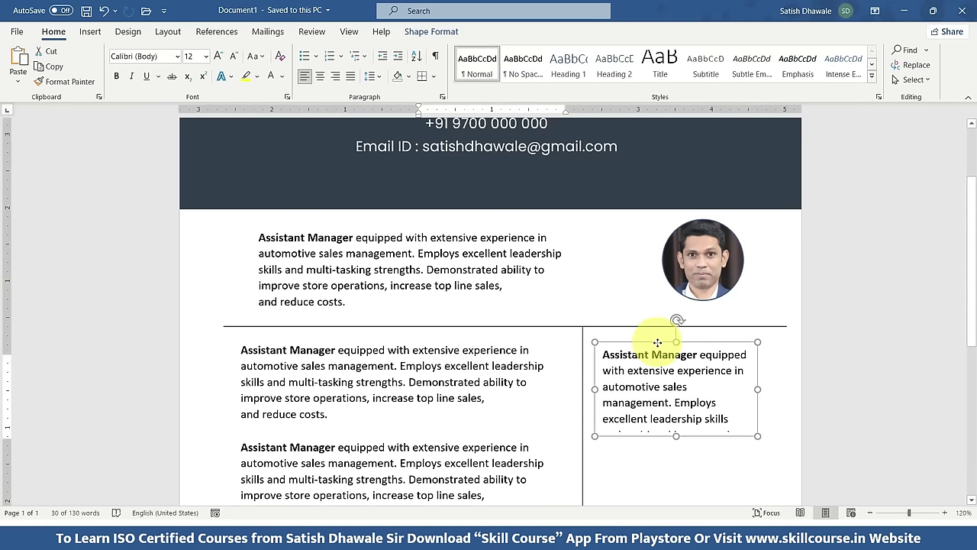
{"action": "left_click_drag", "start_coordinate": [758, 387], "coordinate": [779, 387]}
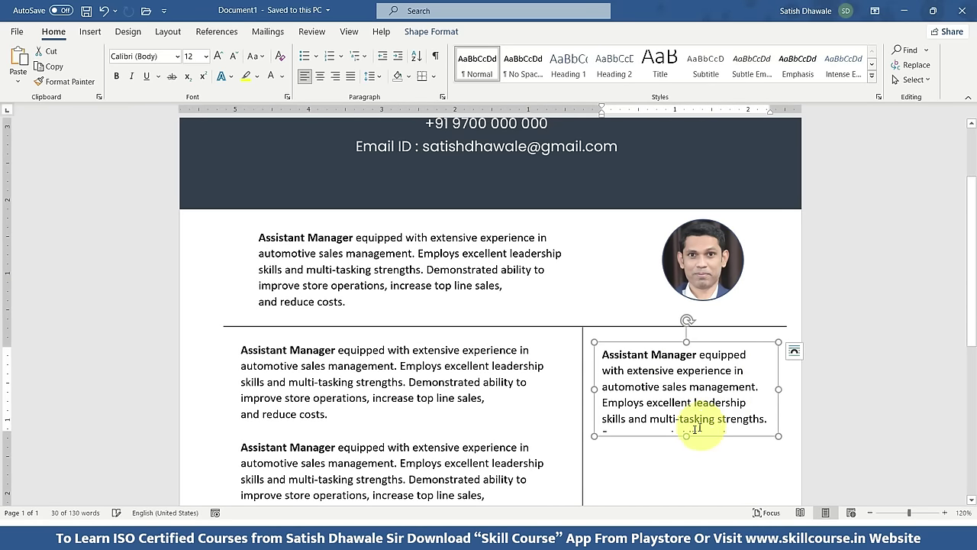
{"action": "left_click_drag", "start_coordinate": [686, 436], "coordinate": [690, 521]}
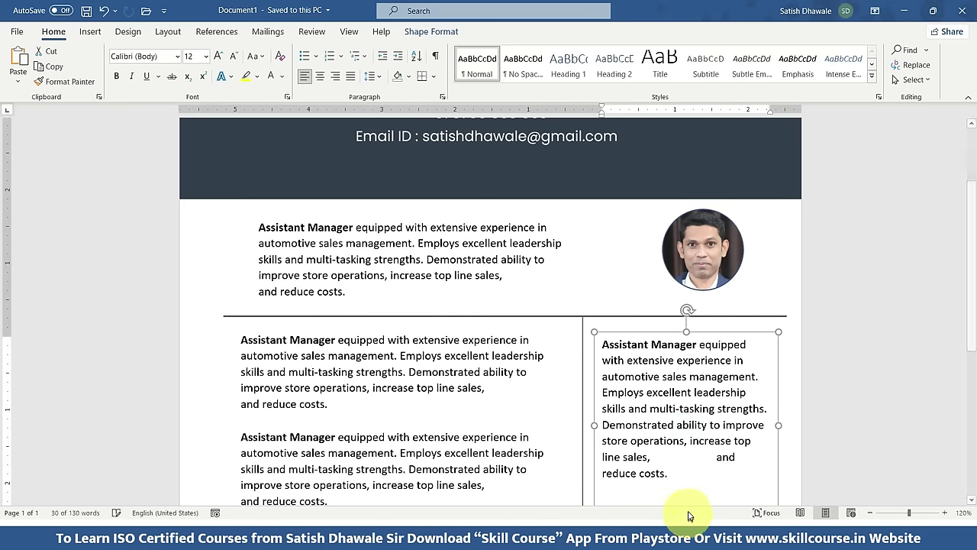
{"action": "left_click", "coordinate": [865, 388]}
{"action": "scroll", "coordinate": [764, 378], "scroll_direction": "down", "scroll_amount": 3}
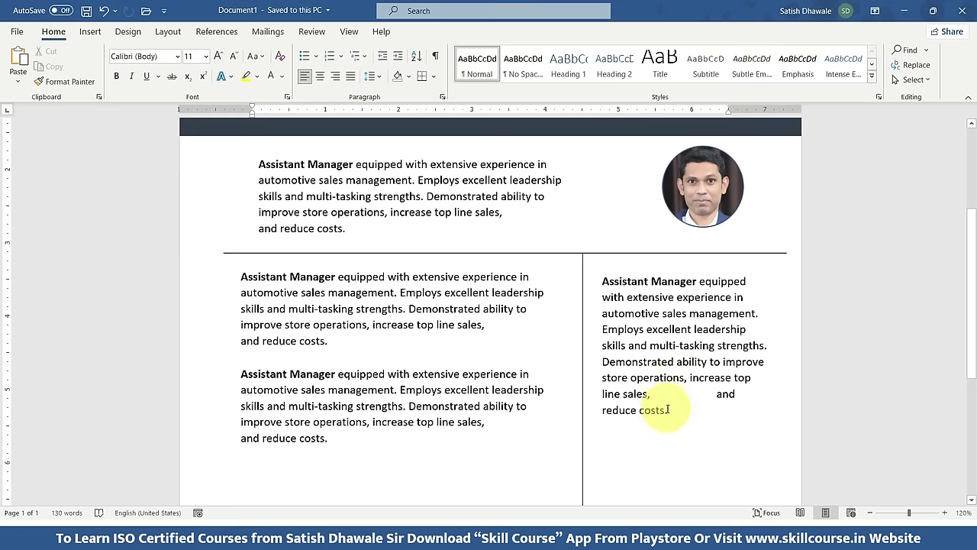
{"action": "triple_click", "coordinate": [667, 406]}
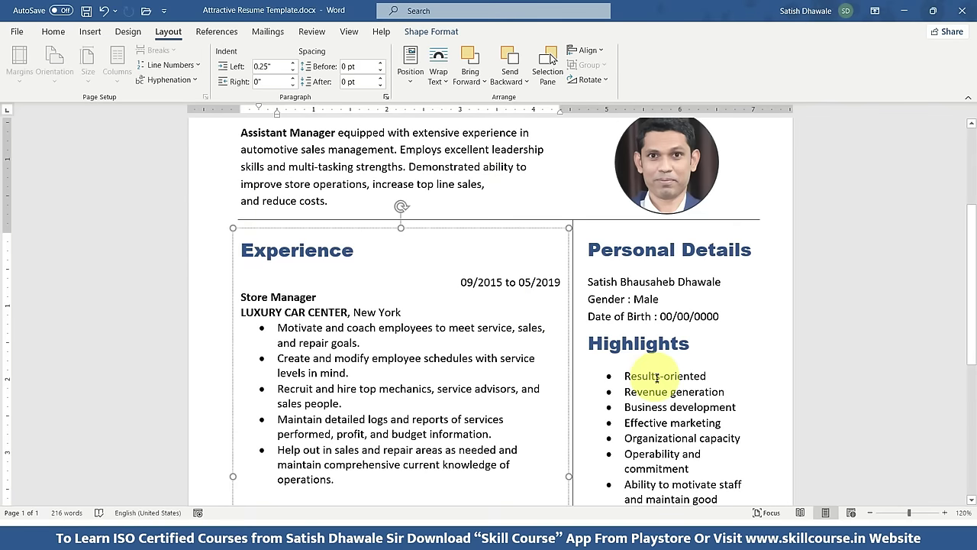
{"action": "scroll", "coordinate": [660, 373], "scroll_direction": "down", "scroll_amount": 3}
{"action": "scroll", "coordinate": [659, 373], "scroll_direction": "down", "scroll_amount": 5}
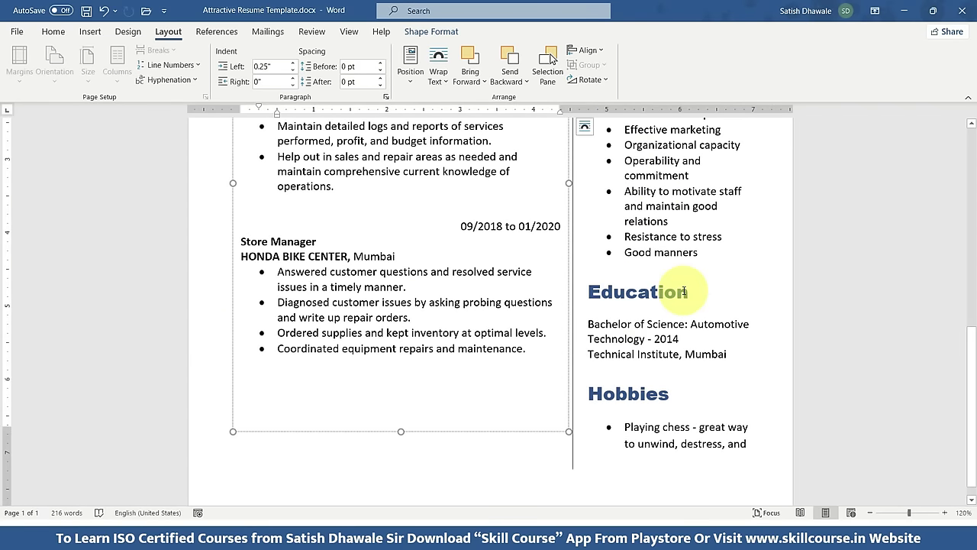
{"action": "double_click", "coordinate": [618, 290]}
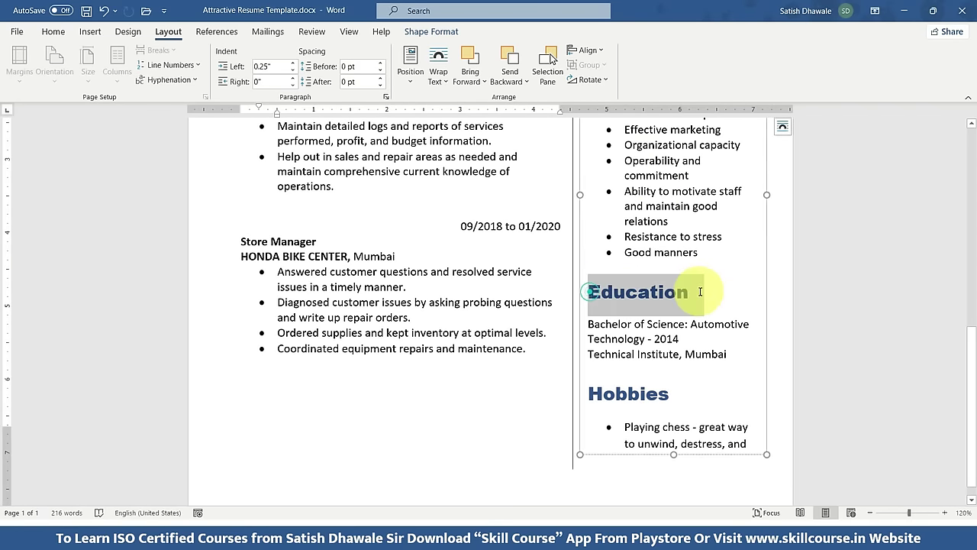
{"action": "scroll", "coordinate": [644, 394], "scroll_direction": "up", "scroll_amount": 5}
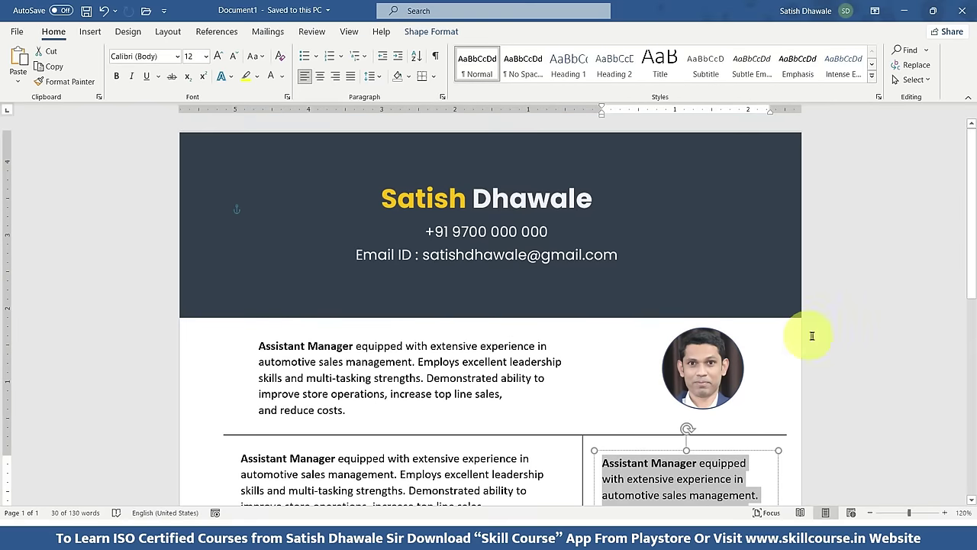
{"action": "left_click", "coordinate": [811, 336]}
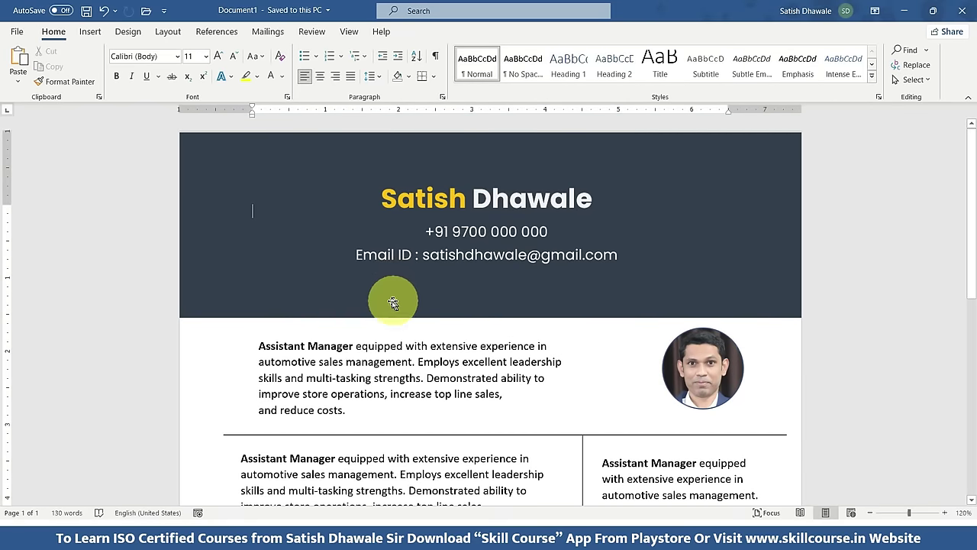
{"action": "scroll", "coordinate": [589, 312], "scroll_direction": "down", "scroll_amount": 4}
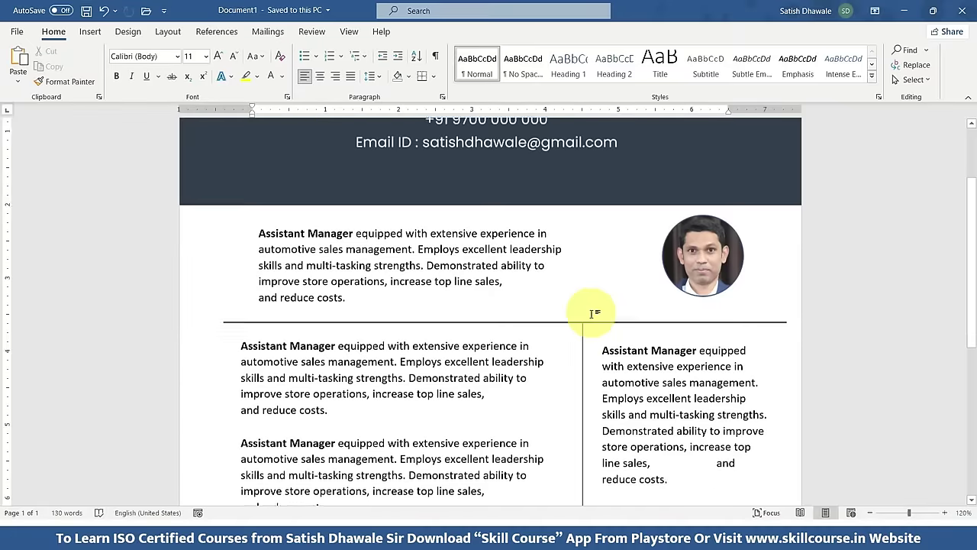
{"action": "scroll", "coordinate": [589, 320], "scroll_direction": "up", "scroll_amount": 4}
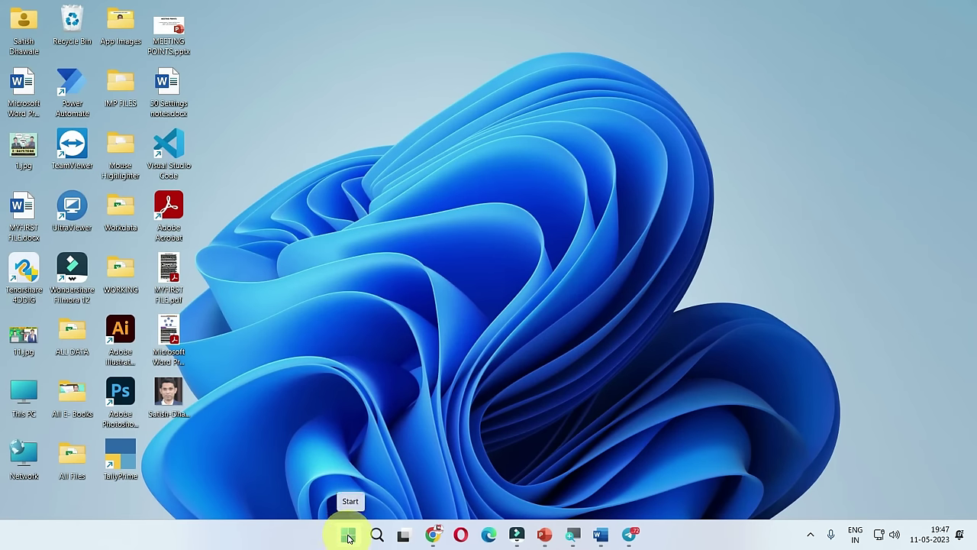
- Search the Start menu for EXCEL and launch Excel from the results
{"action": "left_click", "coordinate": [348, 537]}
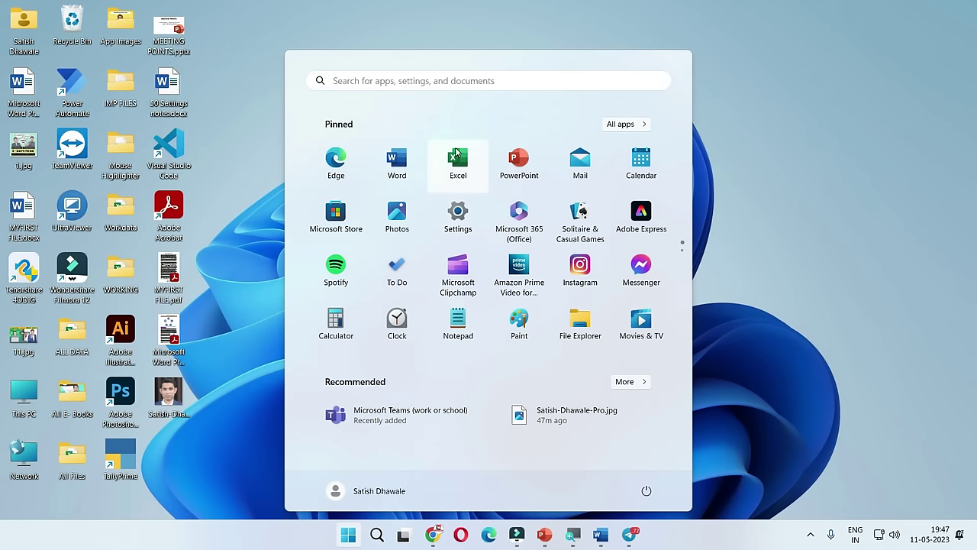
{"action": "left_click", "coordinate": [330, 82]}
{"action": "type", "text": "EXCE"}
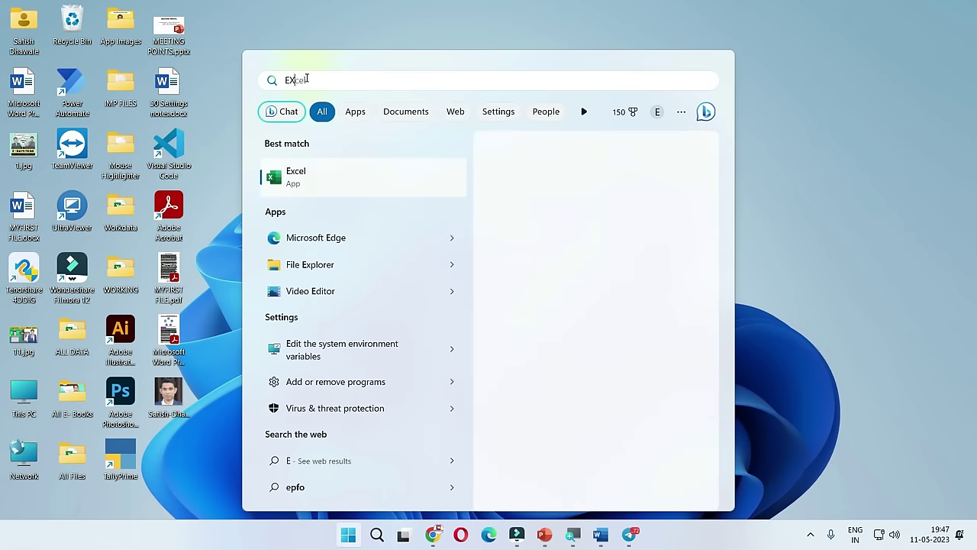
{"action": "type", "text": "L"}
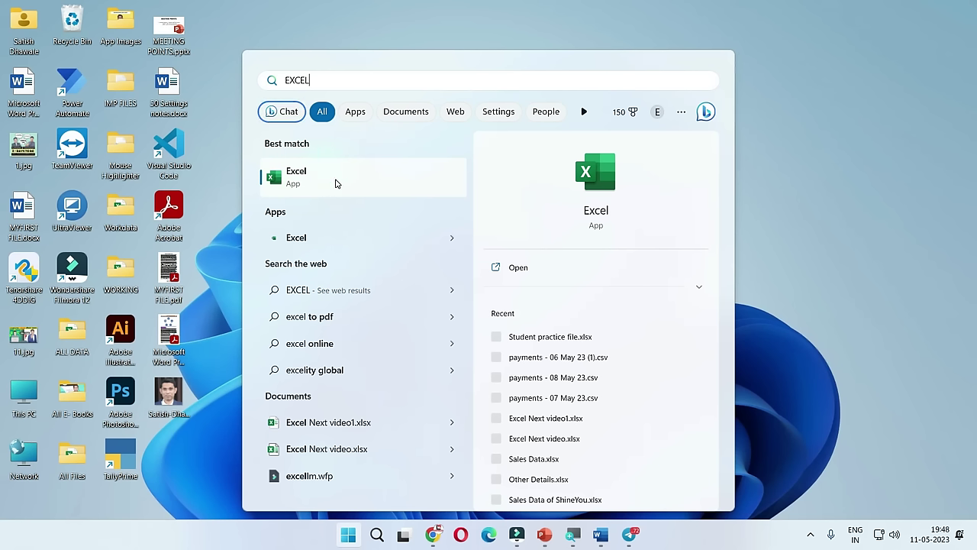
{"action": "left_click", "coordinate": [329, 183]}
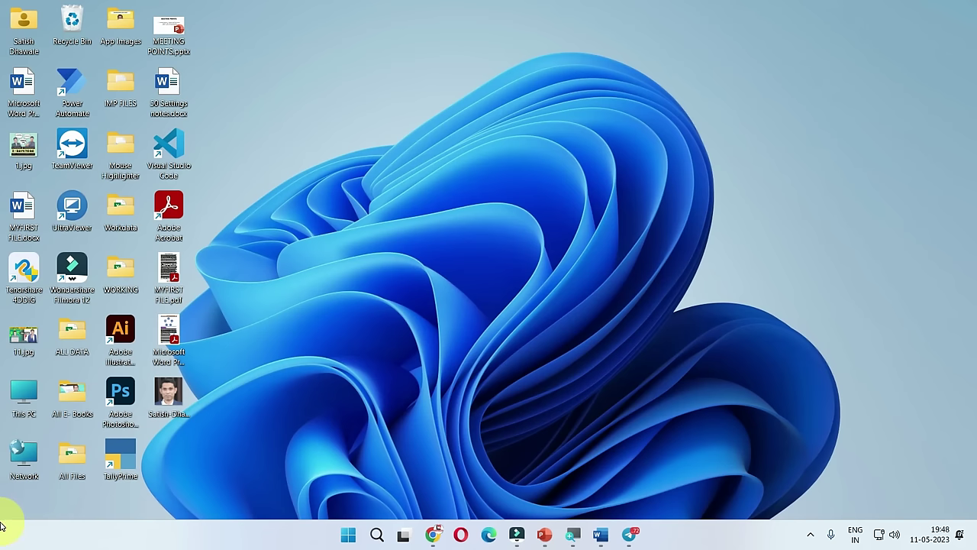
- Start Excel through the Run dialog and create a new blank workbook, Book1
{"action": "key", "text": "super+r"}
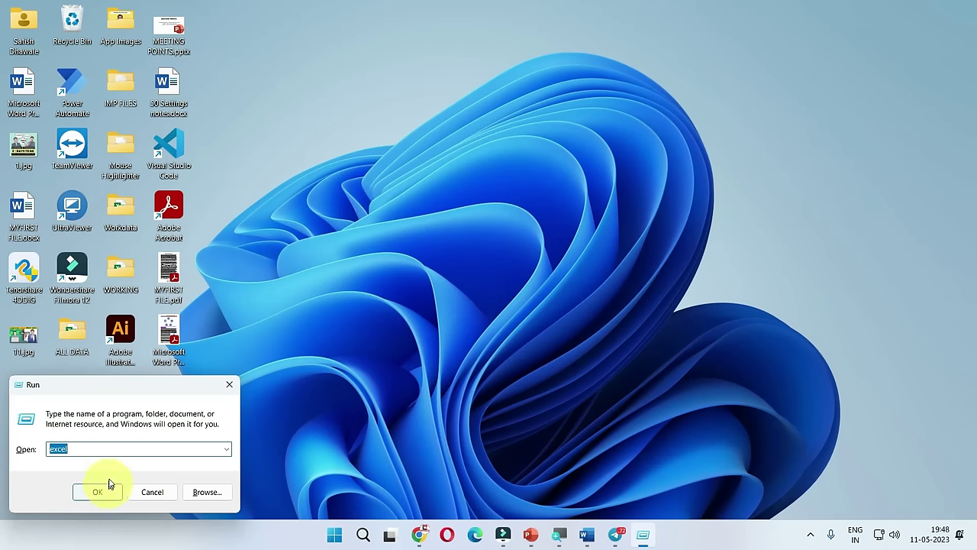
{"action": "left_click", "coordinate": [90, 491]}
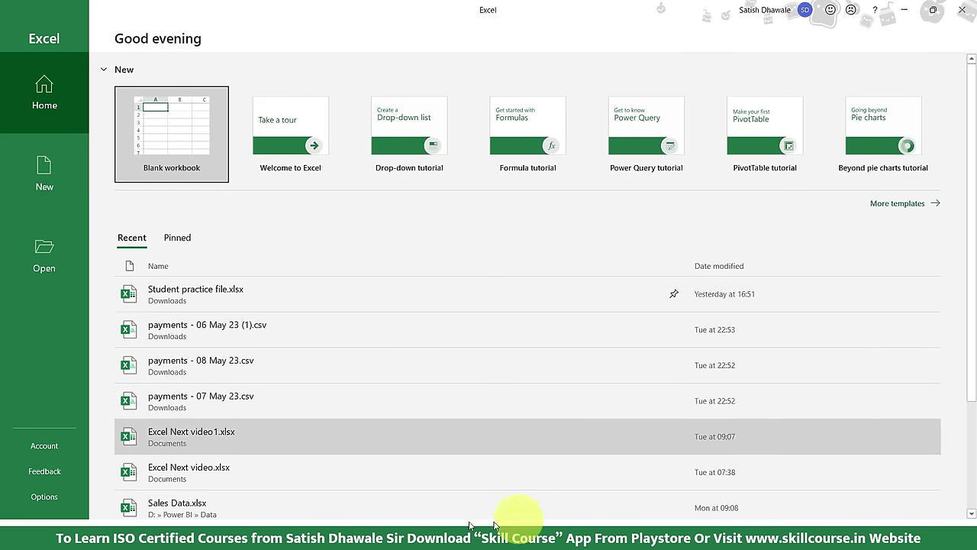
{"action": "left_click", "coordinate": [175, 123]}
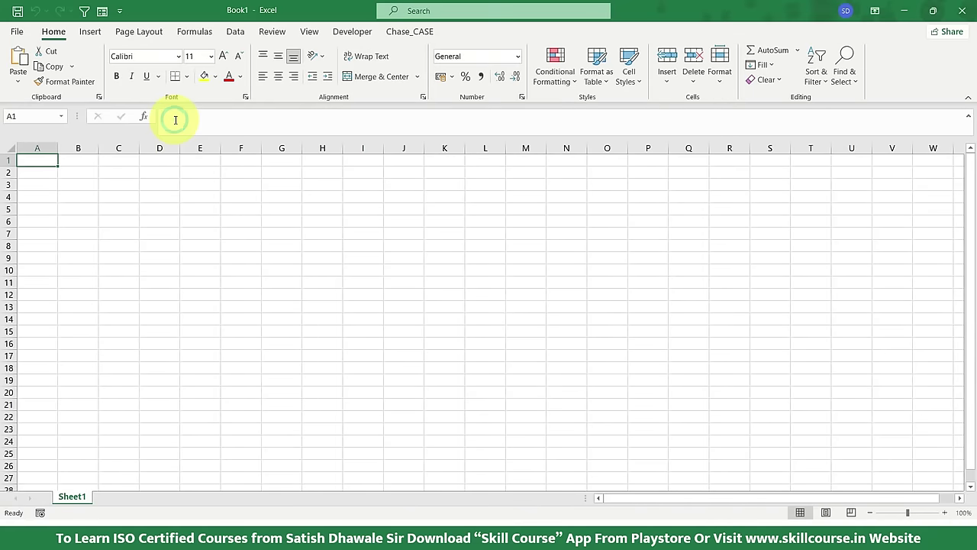
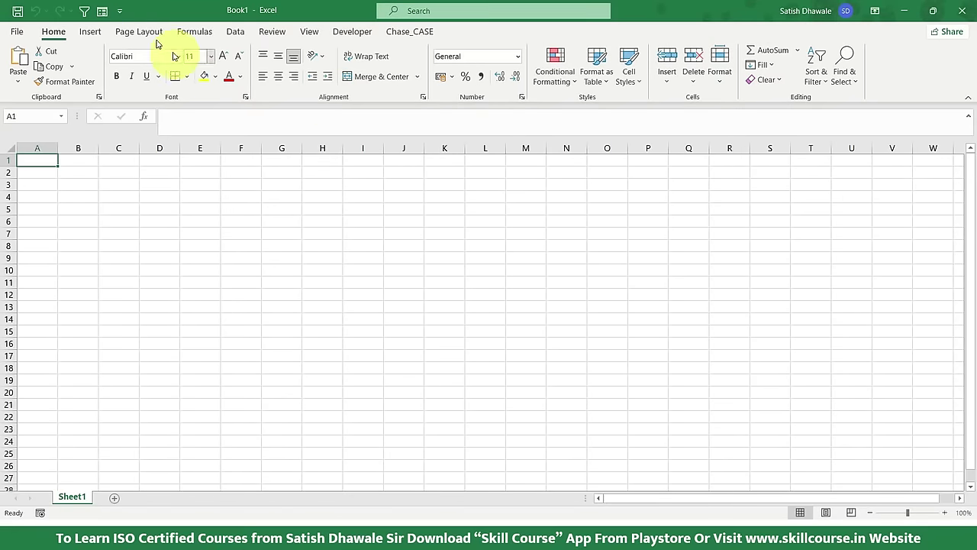
- Look through the Insert, Page Layout and Home ribbon tabs
{"action": "left_click", "coordinate": [90, 32]}
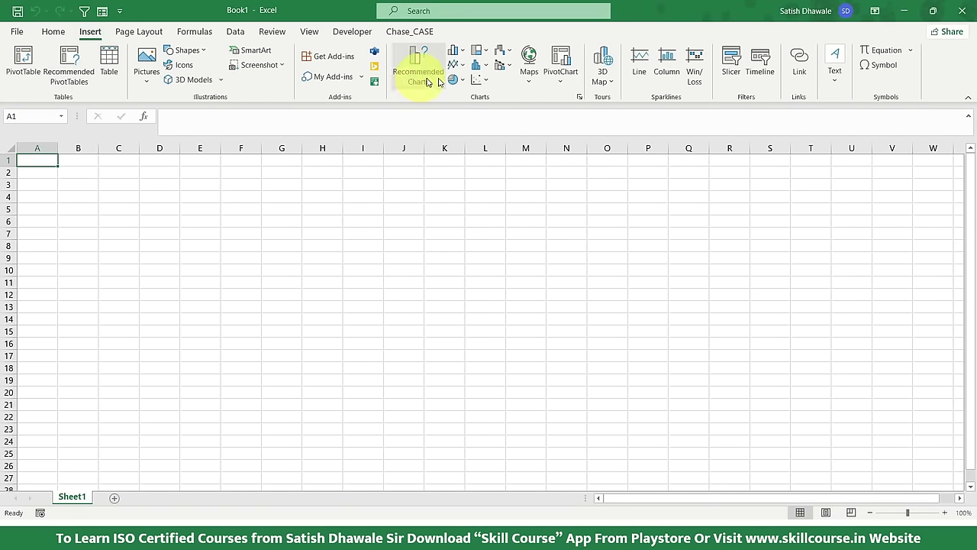
{"action": "left_click", "coordinate": [138, 35]}
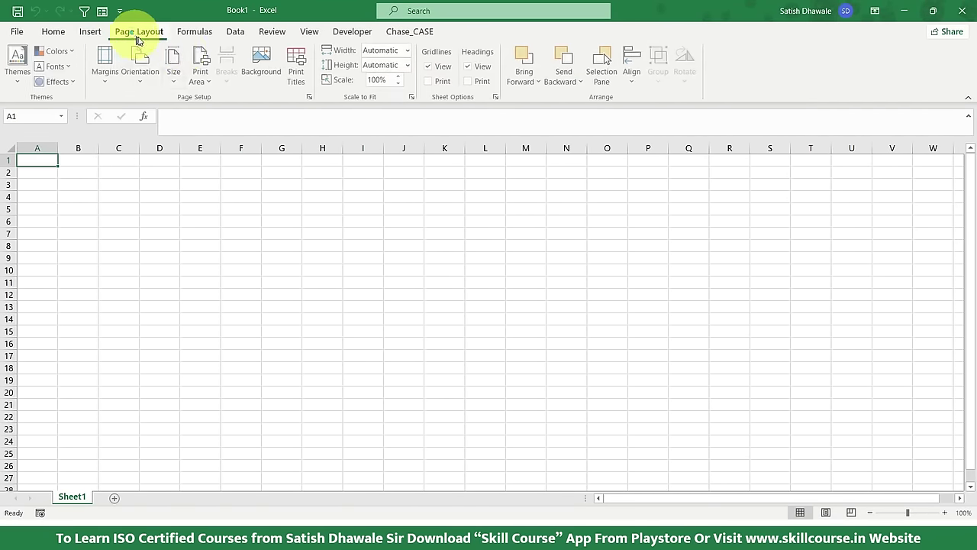
{"action": "left_click", "coordinate": [50, 34]}
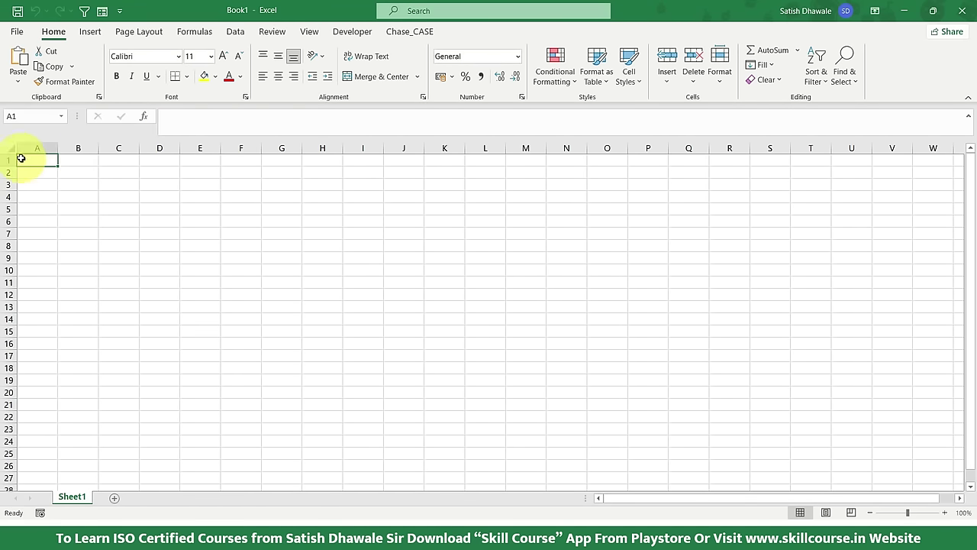
- Select whole columns A through F one at a time
{"action": "left_click", "coordinate": [38, 148]}
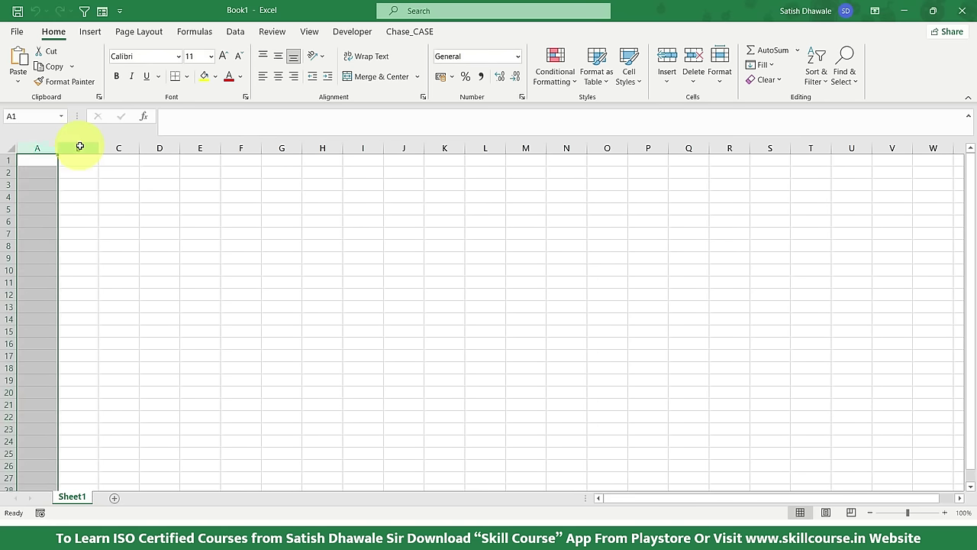
{"action": "left_click", "coordinate": [79, 147]}
{"action": "left_click", "coordinate": [118, 148]}
{"action": "left_click", "coordinate": [162, 147]}
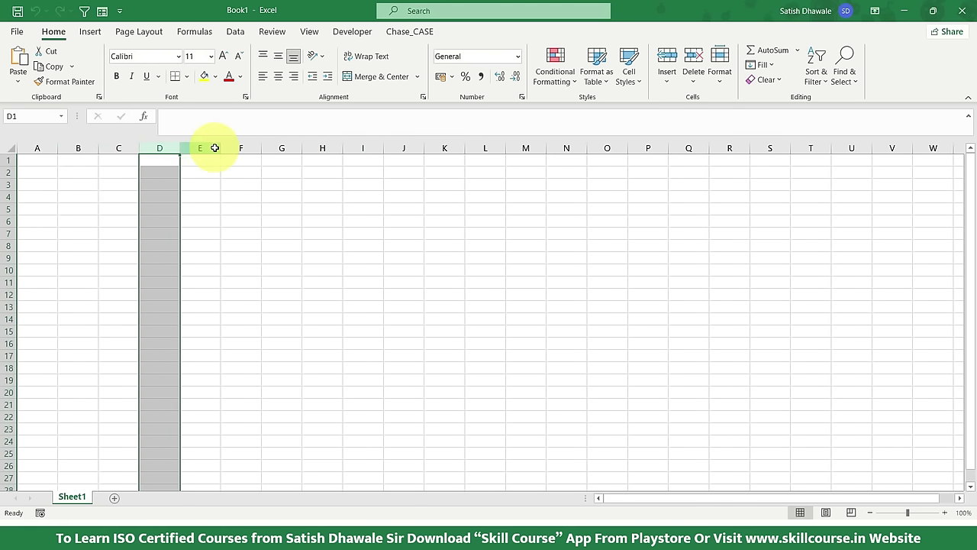
{"action": "left_click", "coordinate": [202, 147]}
{"action": "left_click", "coordinate": [242, 147]}
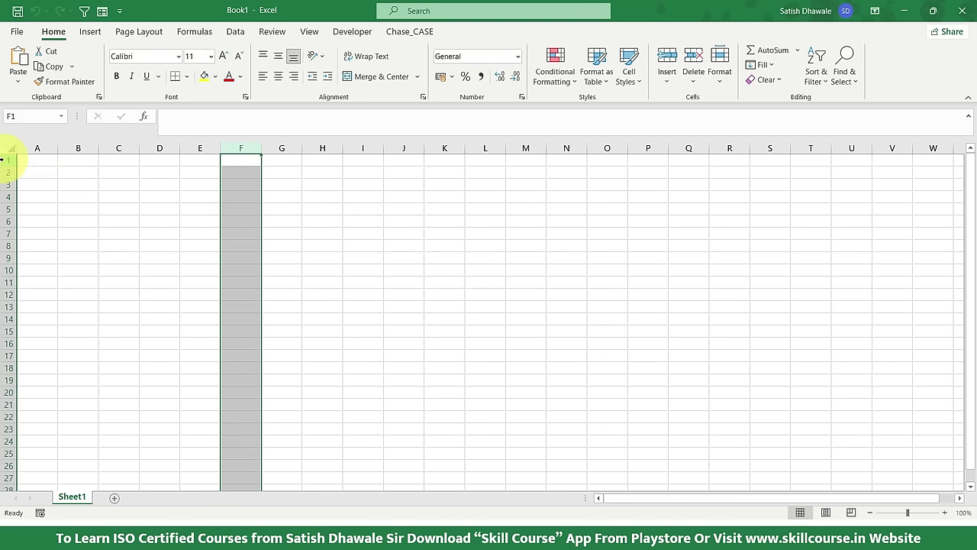
- Practise selecting rows, column B, row 1, range A1:N19, then cell J14
{"action": "left_click_drag", "start_coordinate": [7, 159], "coordinate": [2, 424]}
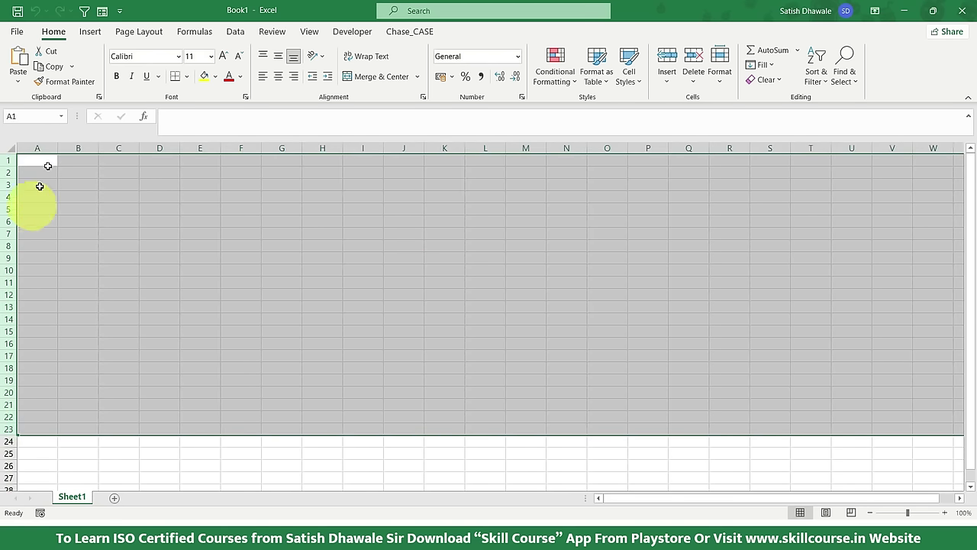
{"action": "left_click", "coordinate": [77, 147]}
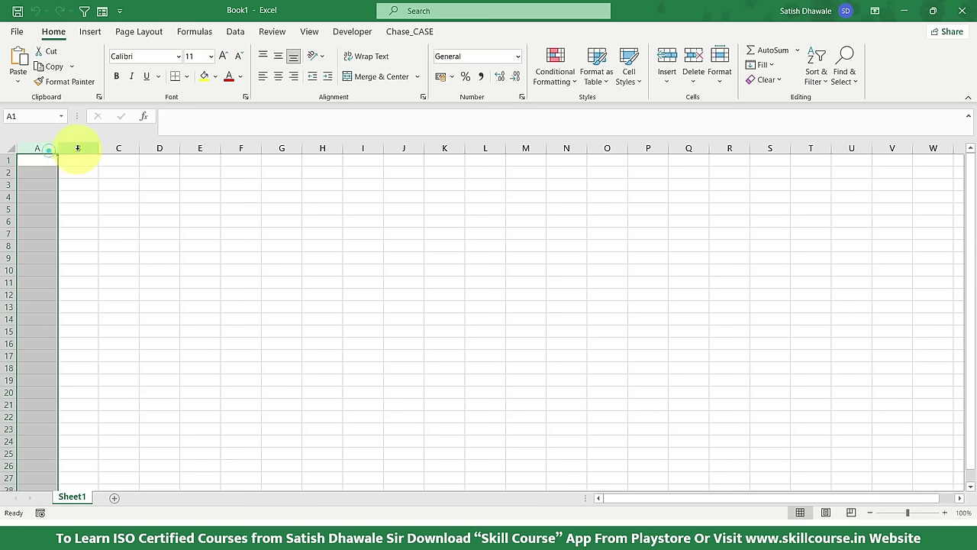
{"action": "left_click", "coordinate": [10, 161]}
{"action": "left_click_drag", "start_coordinate": [9, 171], "coordinate": [577, 381]}
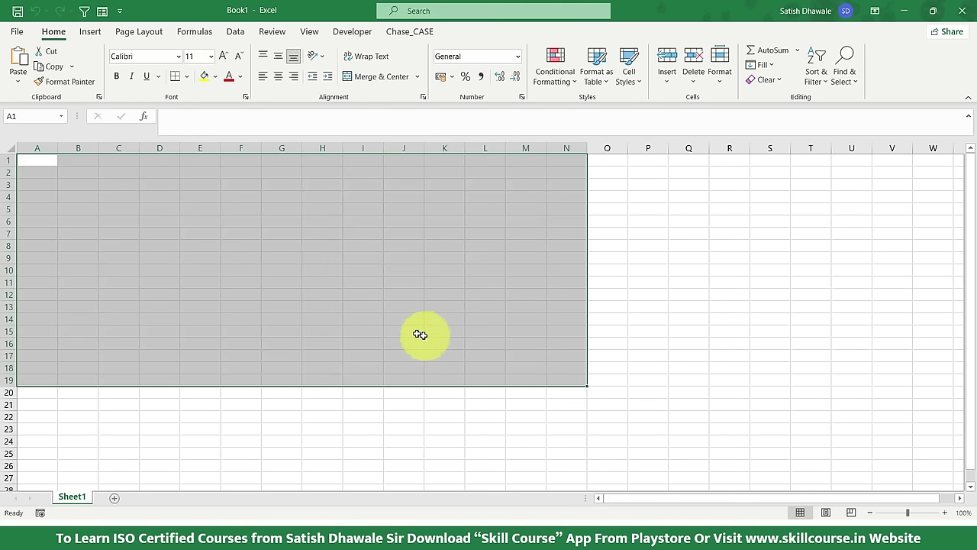
{"action": "left_click_drag", "start_coordinate": [322, 283], "coordinate": [443, 332]}
{"action": "left_click", "coordinate": [405, 319]}
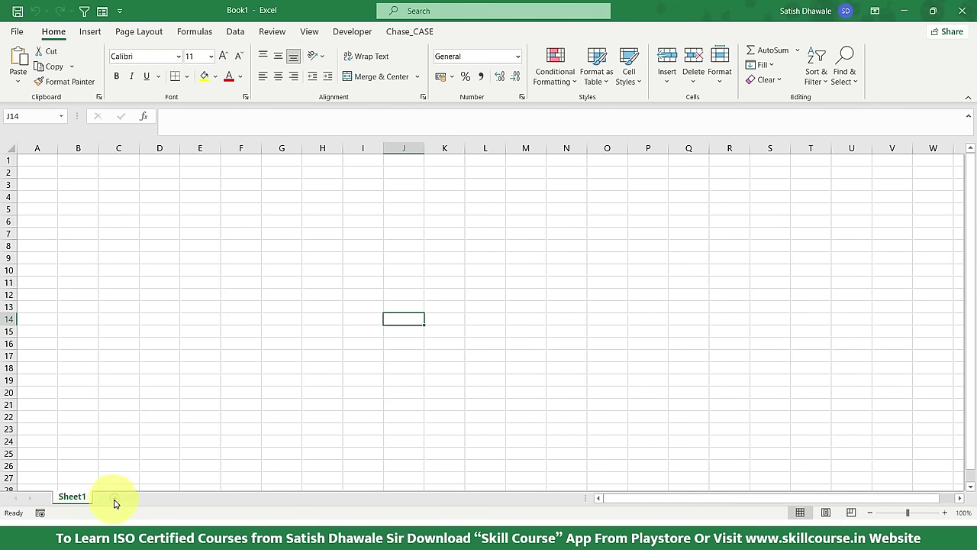
- Add four new worksheets, Sheet2 through Sheet5
{"action": "left_click", "coordinate": [210, 510]}
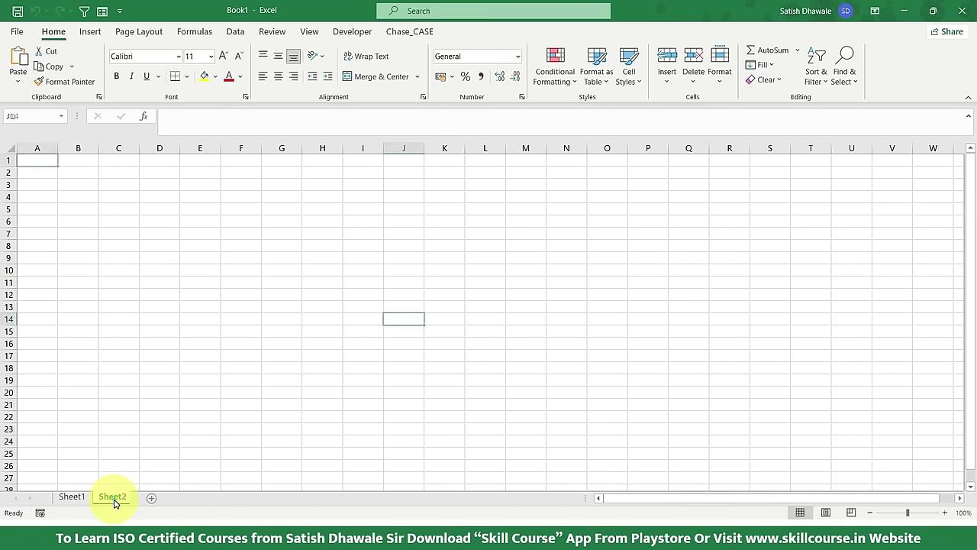
{"action": "left_click", "coordinate": [152, 499]}
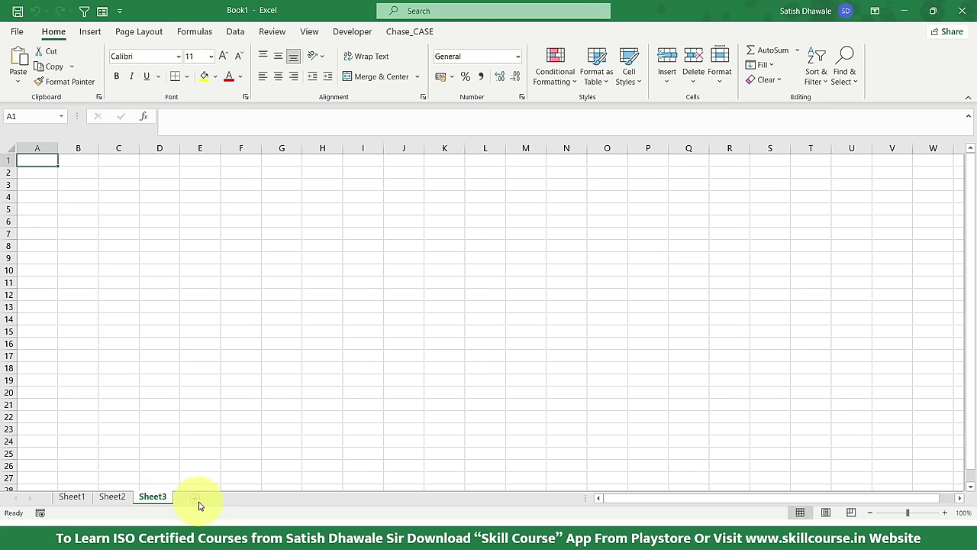
{"action": "left_click", "coordinate": [199, 504]}
{"action": "left_click", "coordinate": [238, 502]}
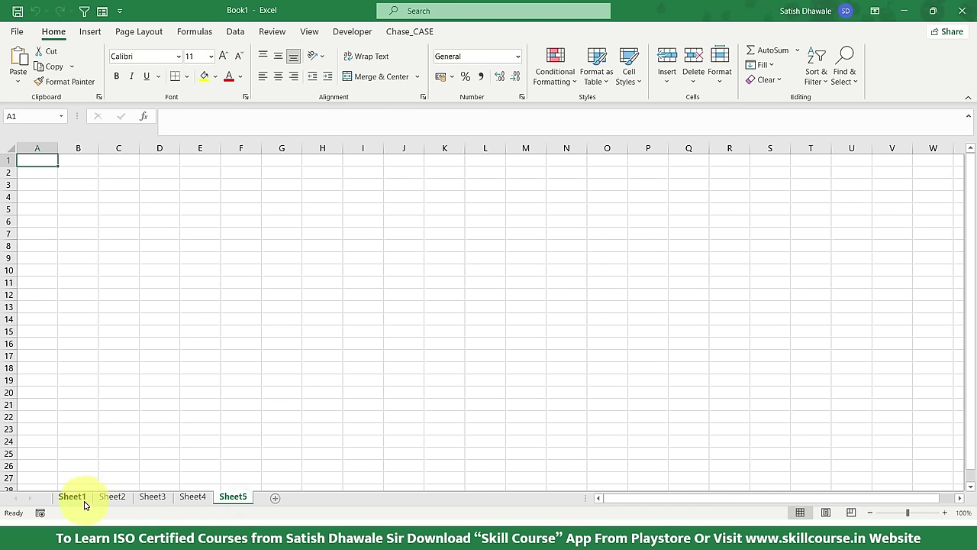
- Switch between Sheet1 and Sheet5, ending on Sheet1 with A1 selected
{"action": "left_click", "coordinate": [84, 503]}
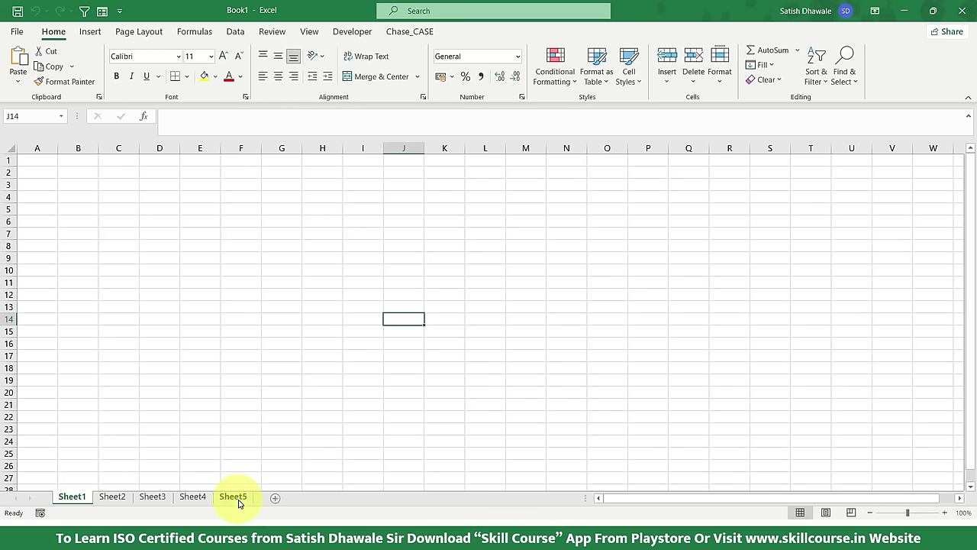
{"action": "left_click", "coordinate": [239, 502]}
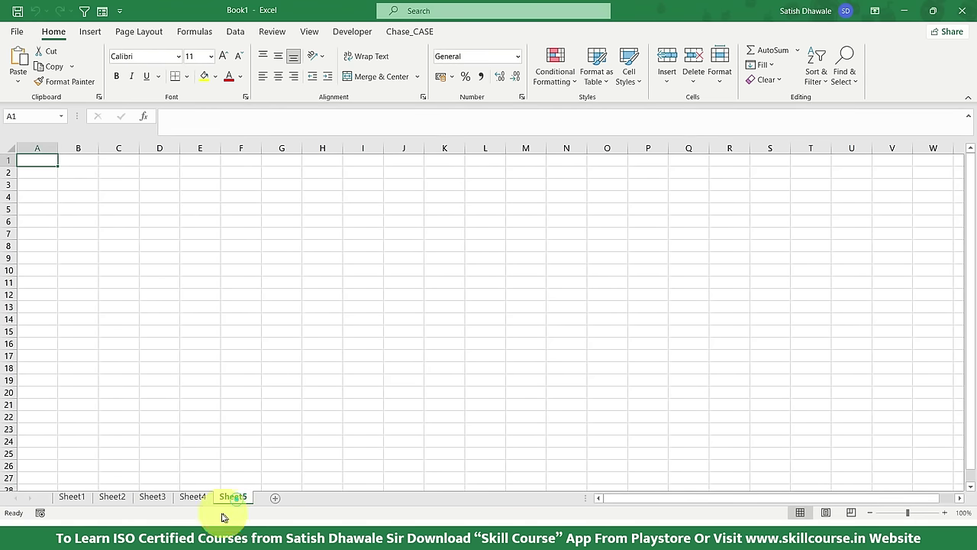
{"action": "left_click", "coordinate": [75, 498]}
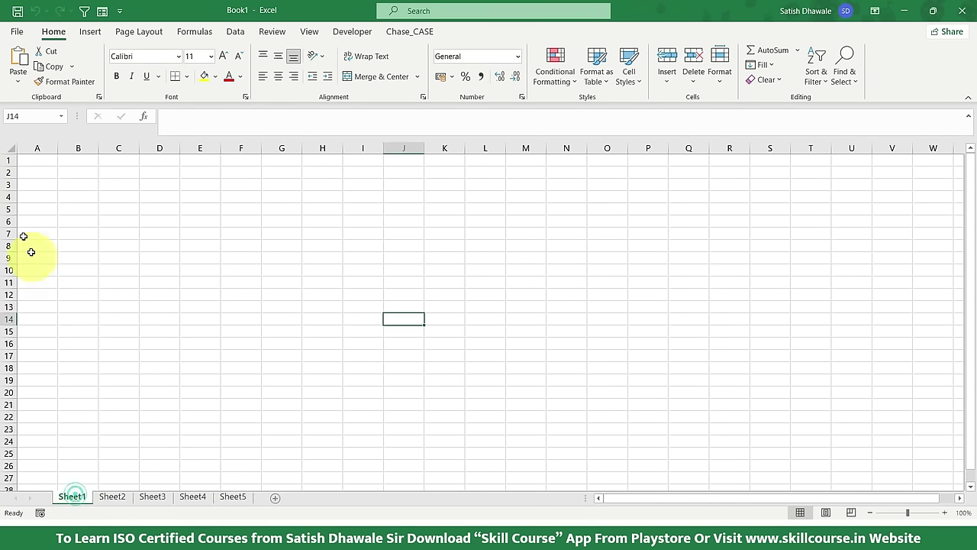
{"action": "left_click", "coordinate": [28, 162]}
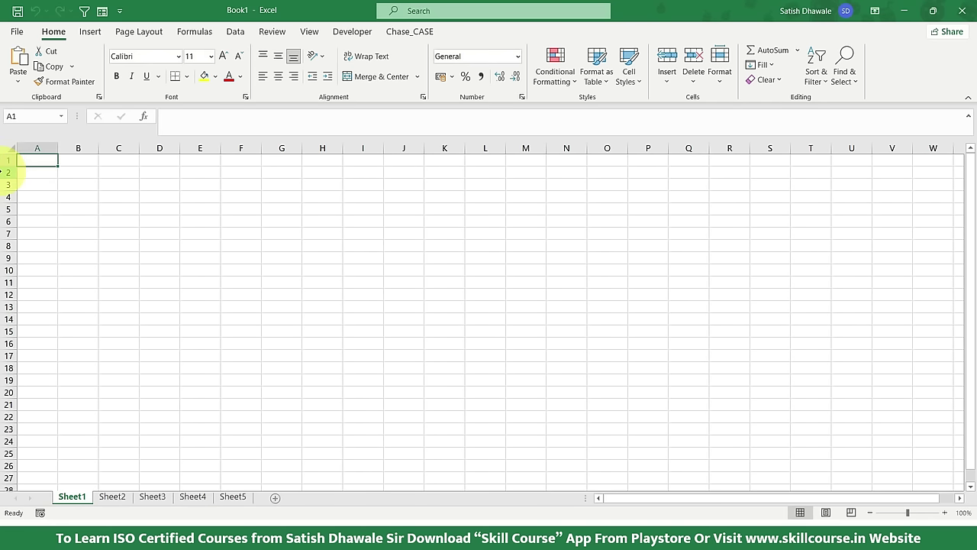
{"action": "key", "text": "Down"}
{"action": "key", "text": "Down"}
{"action": "key", "text": "Down"}
{"action": "key", "text": "Down"}
{"action": "key", "text": "Down"}
{"action": "key", "text": "Down"}
{"action": "key", "text": "Down"}
{"action": "key", "text": "Down"}
{"action": "key", "text": "Down"}
{"action": "key", "text": "Down"}
{"action": "key", "text": "Down"}
{"action": "key", "text": "Down"}
{"action": "key", "text": "Down"}
{"action": "key", "text": "Down"}
{"action": "key", "text": "Down"}
{"action": "key", "text": "Down"}
{"action": "key", "text": "Down"}
{"action": "key", "text": "Down"}
{"action": "key", "text": "Down"}
{"action": "key", "text": "Down"}
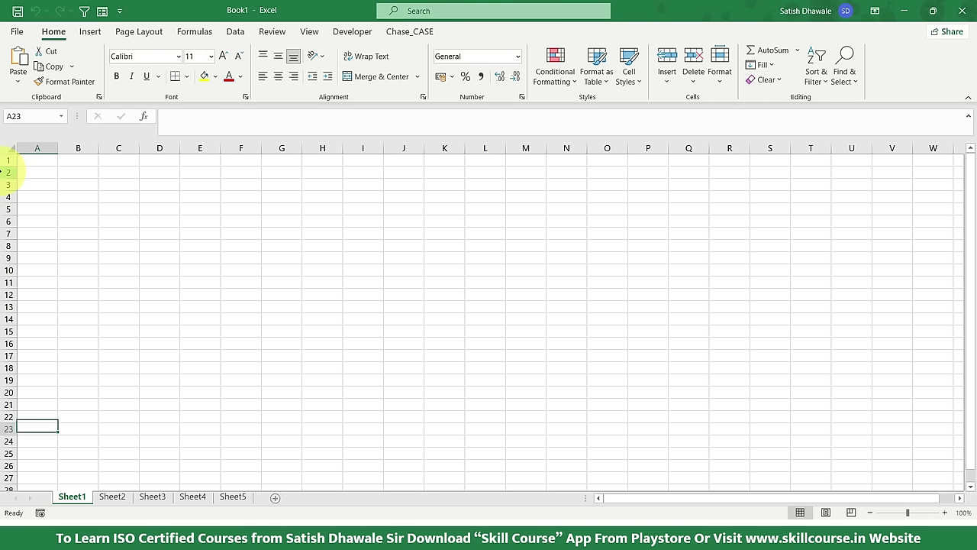
{"action": "key", "text": "Down"}
{"action": "key", "text": "Down"}
{"action": "key", "text": "Down"}
{"action": "key", "text": "Down"}
{"action": "key", "text": "Down"}
{"action": "key", "text": "Down"}
{"action": "key", "text": "Down"}
{"action": "key", "text": "Down"}
{"action": "key", "text": "Down"}
{"action": "key", "text": "Down"}
{"action": "key", "text": "Down"}
{"action": "key", "text": "Down"}
{"action": "key", "text": "Down"}
{"action": "key", "text": "Down"}
{"action": "key", "text": "Down"}
{"action": "key", "text": "Down"}
{"action": "key", "text": "Down"}
{"action": "key", "text": "Down"}
{"action": "key", "text": "Down"}
{"action": "key", "text": "Down"}
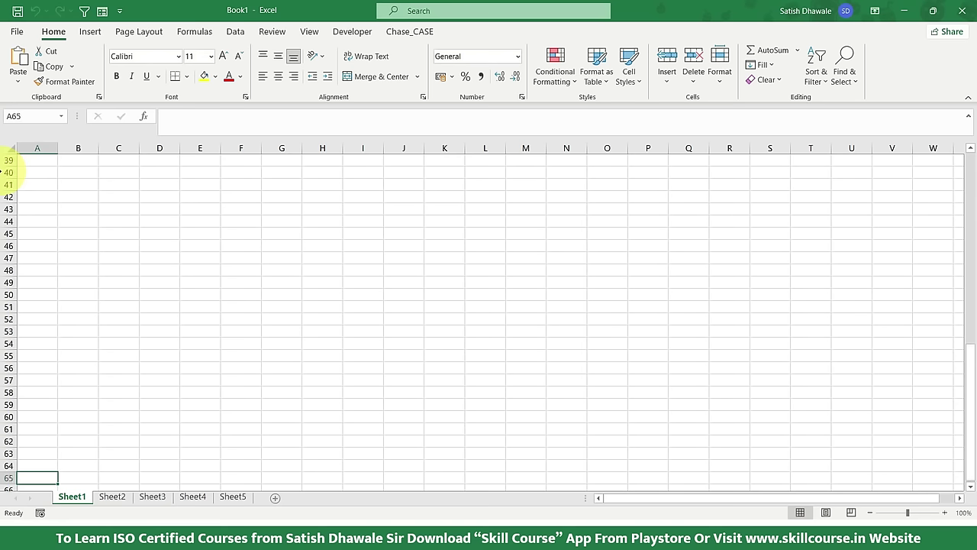
{"action": "key", "text": "Down"}
{"action": "key", "text": "Down"}
{"action": "key", "text": "Down"}
{"action": "key", "text": "Down"}
{"action": "key", "text": "Down"}
{"action": "key", "text": "Down"}
{"action": "key", "text": "Down"}
{"action": "key", "text": "Down"}
{"action": "key", "text": "Down"}
{"action": "key", "text": "Down"}
{"action": "key", "text": "Down"}
{"action": "key", "text": "Down"}
{"action": "key", "text": "Down"}
{"action": "key", "text": "Down"}
{"action": "key", "text": "Down"}
{"action": "key", "text": "Down"}
{"action": "key", "text": "Down"}
{"action": "key", "text": "Down"}
{"action": "key", "text": "Down"}
{"action": "key", "text": "Down"}
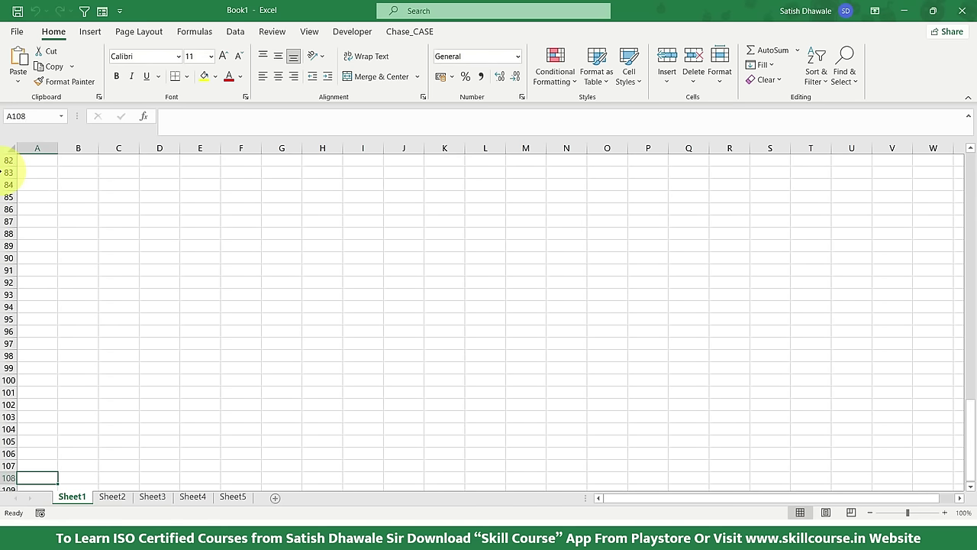
{"action": "key", "text": "Down"}
{"action": "key", "text": "Down"}
{"action": "key", "text": "Down"}
{"action": "key", "text": "Down"}
{"action": "key", "text": "Down"}
{"action": "key", "text": "Down"}
{"action": "key", "text": "Down"}
{"action": "key", "text": "Down"}
{"action": "key", "text": "Down"}
{"action": "key", "text": "Down"}
{"action": "key", "text": "Down"}
{"action": "key", "text": "Down"}
{"action": "key", "text": "Down"}
{"action": "key", "text": "Down"}
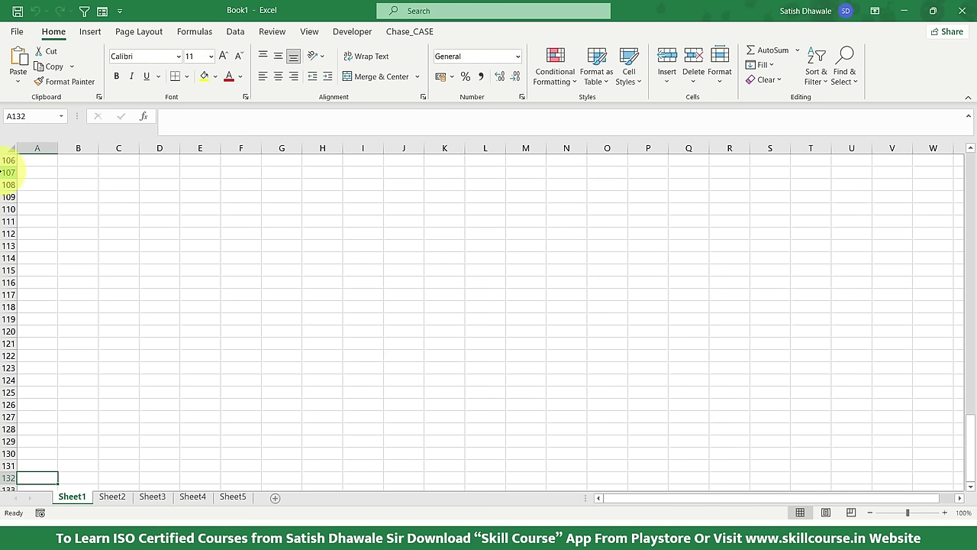
{"action": "key", "text": "ctrl+Down"}
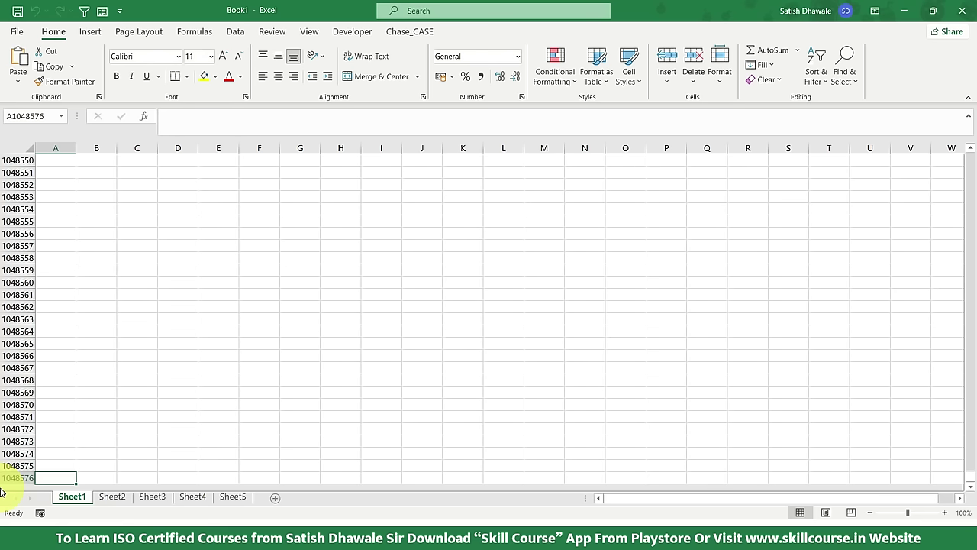
{"action": "key", "text": "ctrl+Up"}
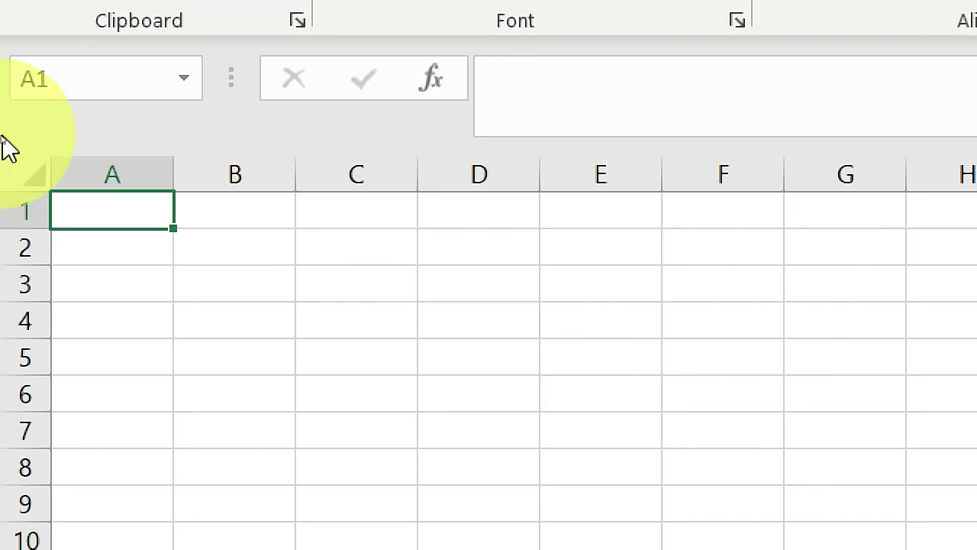
{"action": "key", "text": "ctrl+Down"}
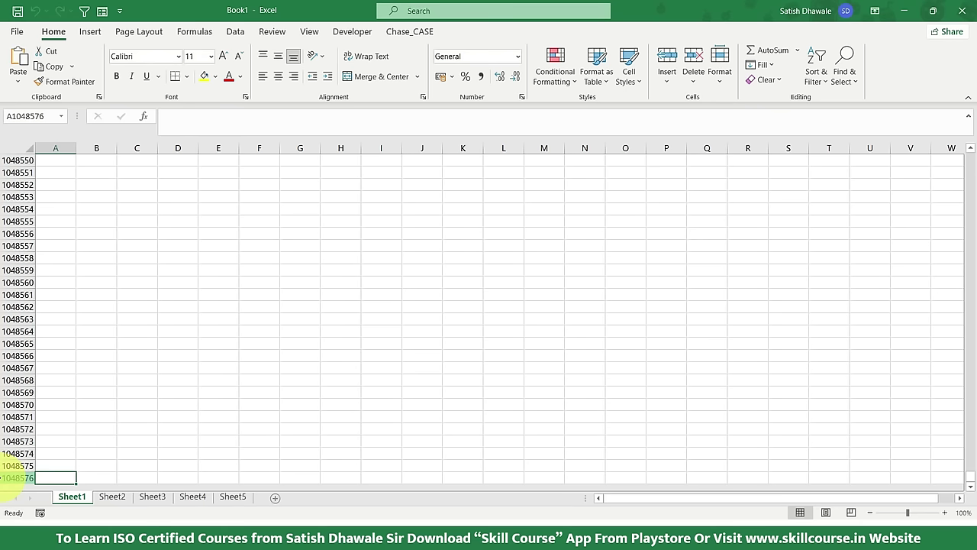
{"action": "key", "text": "ctrl+Up"}
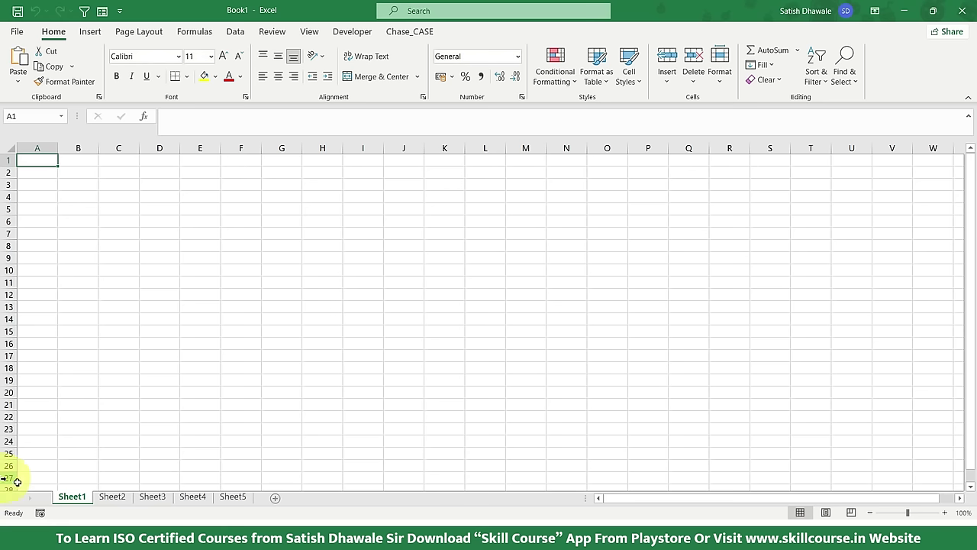
{"action": "key", "text": "Right"}
{"action": "key", "text": "Right"}
{"action": "key", "text": "Right"}
{"action": "key", "text": "Right"}
{"action": "key", "text": "Right"}
{"action": "key", "text": "Right"}
{"action": "key", "text": "Right"}
{"action": "key", "text": "Right"}
{"action": "key", "text": "Right"}
{"action": "key", "text": "Right"}
{"action": "key", "text": "Right"}
{"action": "key", "text": "Right"}
{"action": "key", "text": "Right"}
{"action": "key", "text": "Right"}
{"action": "key", "text": "Right"}
{"action": "key", "text": "Right"}
{"action": "key", "text": "Right"}
{"action": "key", "text": "Right"}
{"action": "key", "text": "Right"}
{"action": "key", "text": "Right"}
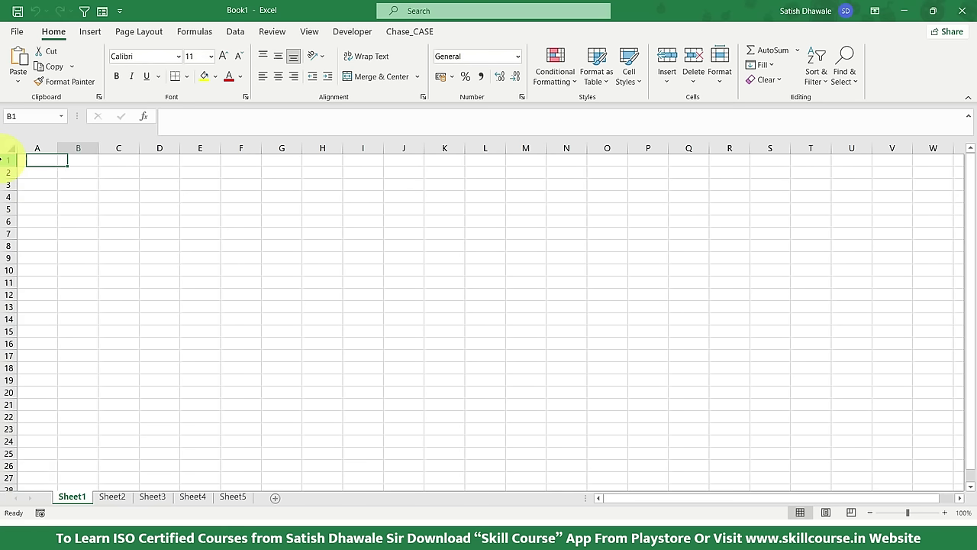
{"action": "key", "text": "Right"}
{"action": "key", "text": "Right"}
{"action": "key", "text": "Right"}
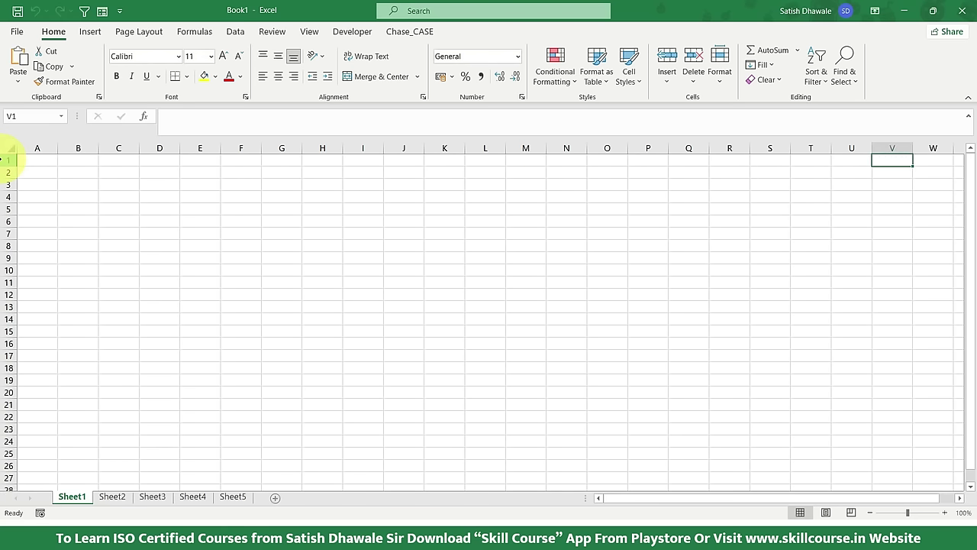
{"action": "key", "text": "Right"}
{"action": "key", "text": "Right"}
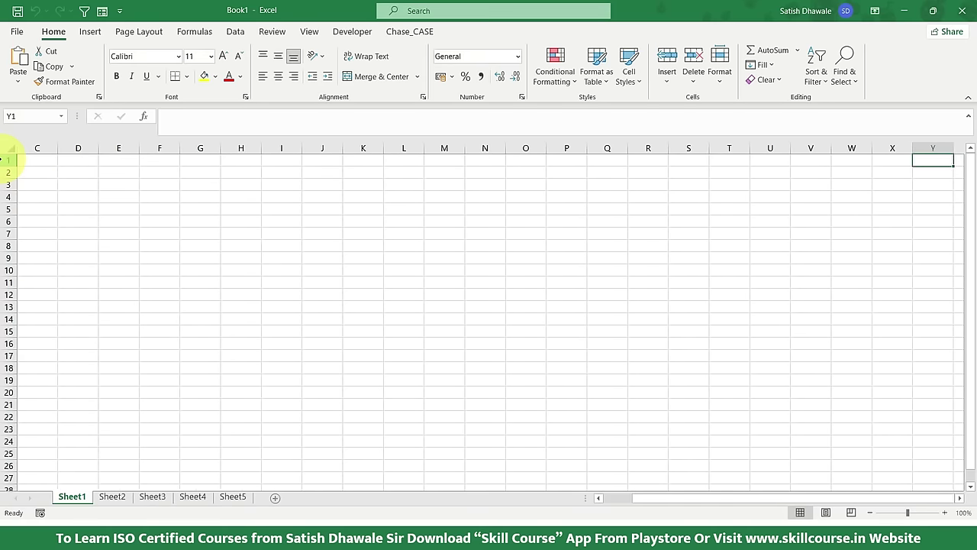
{"action": "key", "text": "Right"}
{"action": "key", "text": "Right"}
{"action": "key", "text": "Right"}
{"action": "key", "text": "Right"}
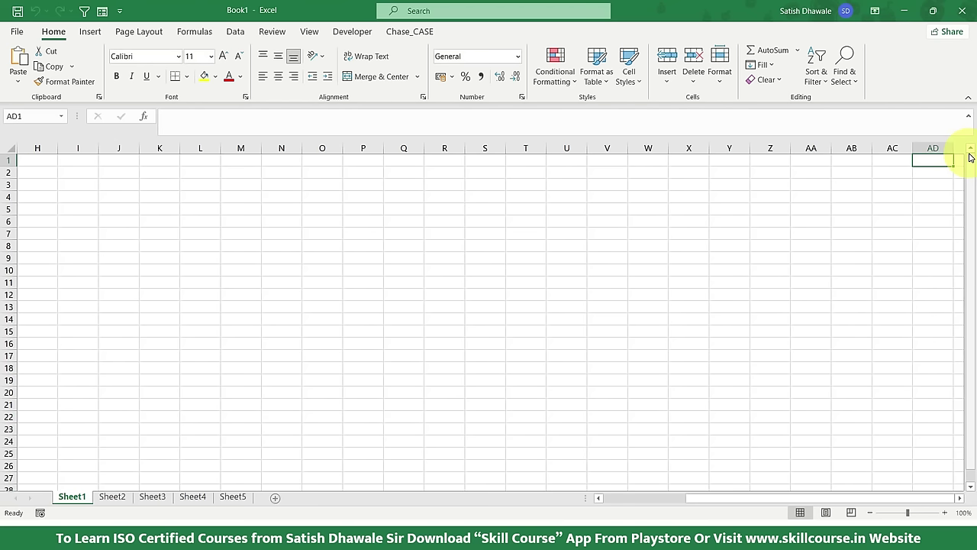
{"action": "key", "text": "Right"}
{"action": "key", "text": "Right"}
{"action": "key", "text": "Right"}
{"action": "key", "text": "Right"}
{"action": "key", "text": "Right"}
{"action": "key", "text": "Right"}
{"action": "key", "text": "Right"}
{"action": "key", "text": "Right"}
{"action": "key", "text": "Right"}
{"action": "key", "text": "Right"}
{"action": "key", "text": "Right"}
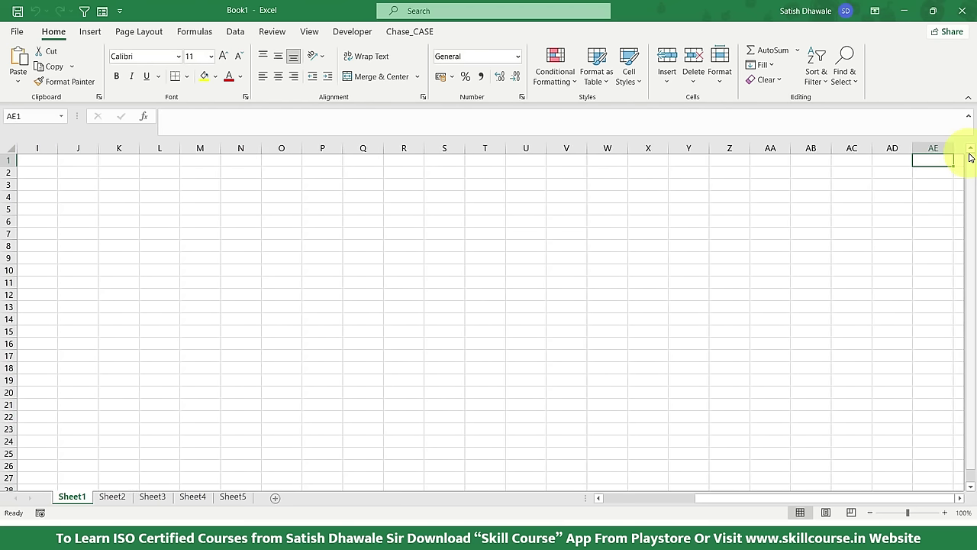
{"action": "key", "text": "Right"}
{"action": "key", "text": "Right"}
{"action": "key", "text": "Right"}
{"action": "key", "text": "Right"}
{"action": "key", "text": "Right"}
{"action": "key", "text": "Right"}
{"action": "key", "text": "Right"}
{"action": "key", "text": "Right"}
{"action": "key", "text": "Right"}
{"action": "key", "text": "Right"}
{"action": "key", "text": "Right"}
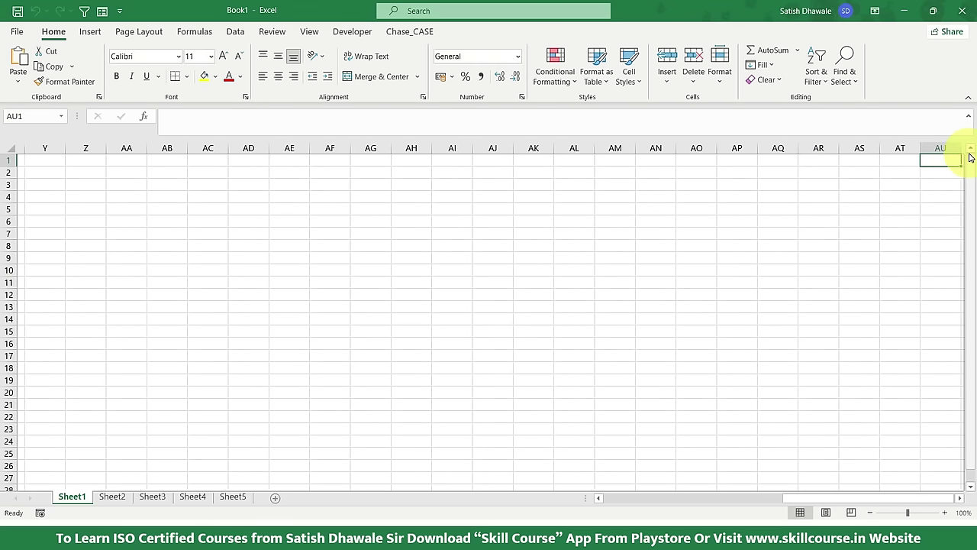
{"action": "key", "text": "Right"}
{"action": "key", "text": "Right"}
{"action": "key", "text": "Right"}
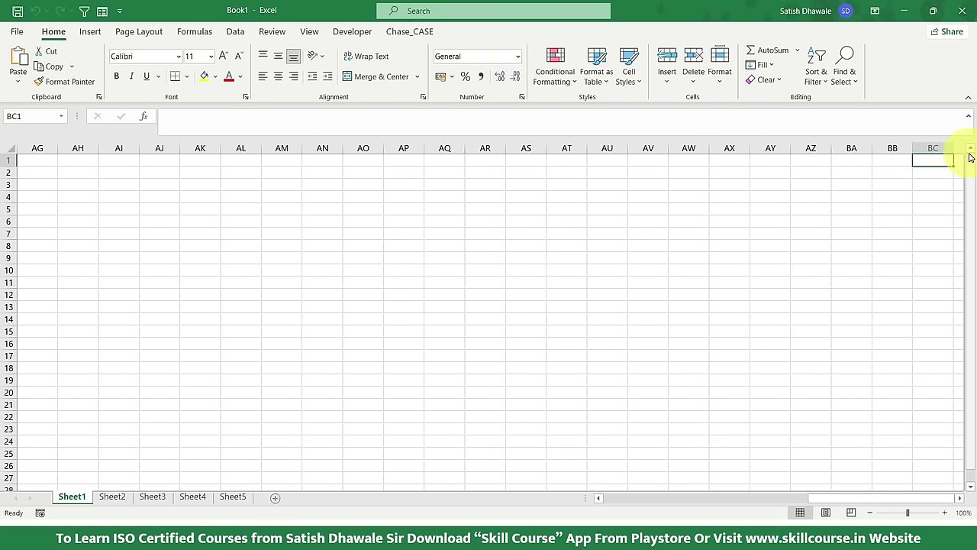
{"action": "key", "text": "Left"}
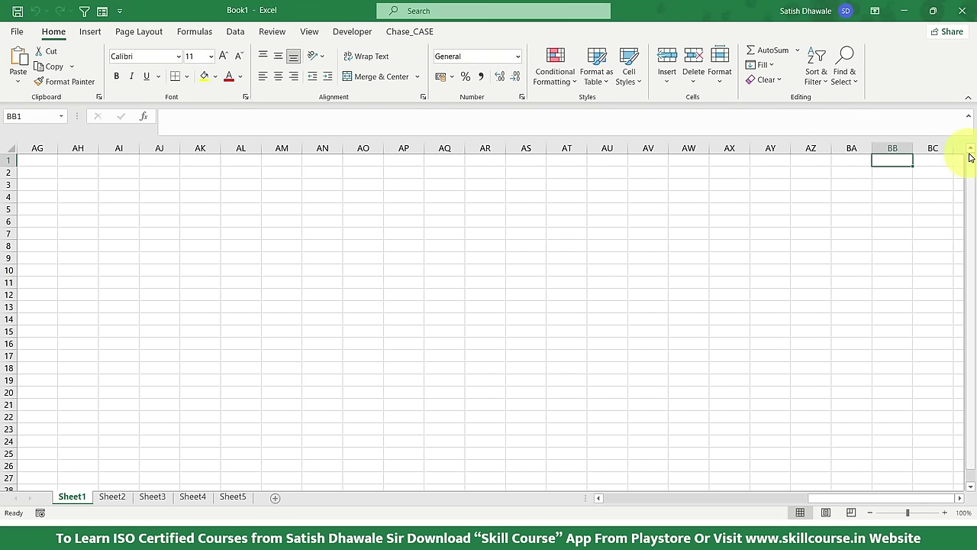
{"action": "type", "text": "="}
{"action": "key", "text": "Escape"}
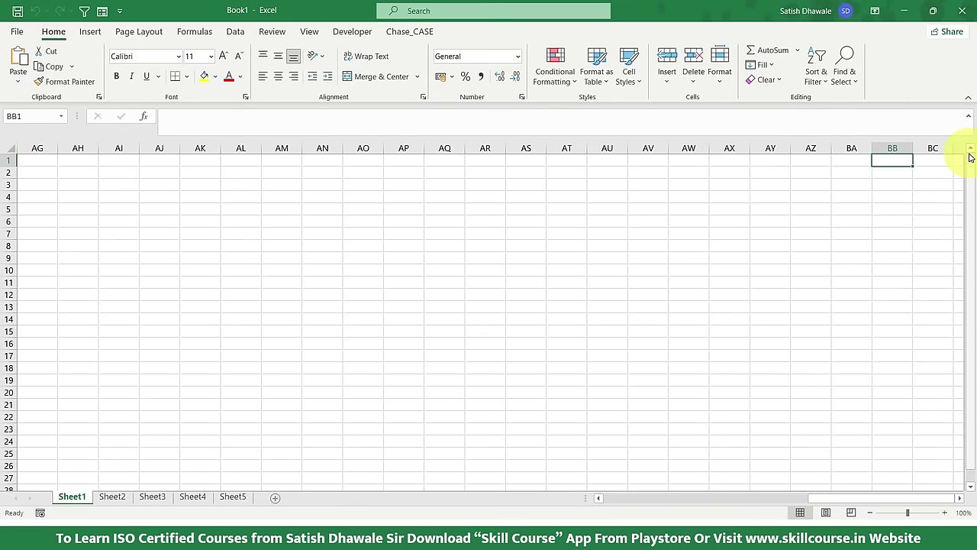
{"action": "key", "text": "Right"}
{"action": "key", "text": "Right"}
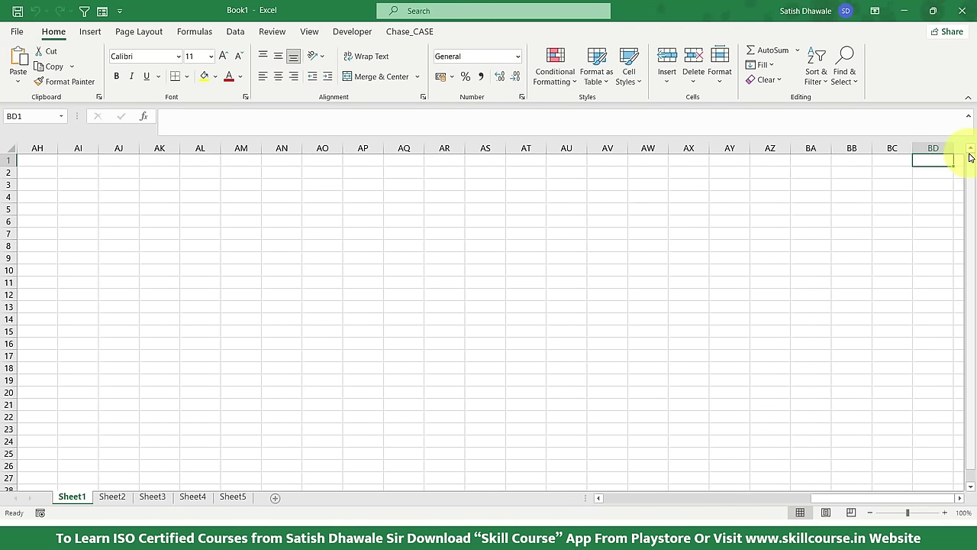
{"action": "key", "text": "ctrl+Right"}
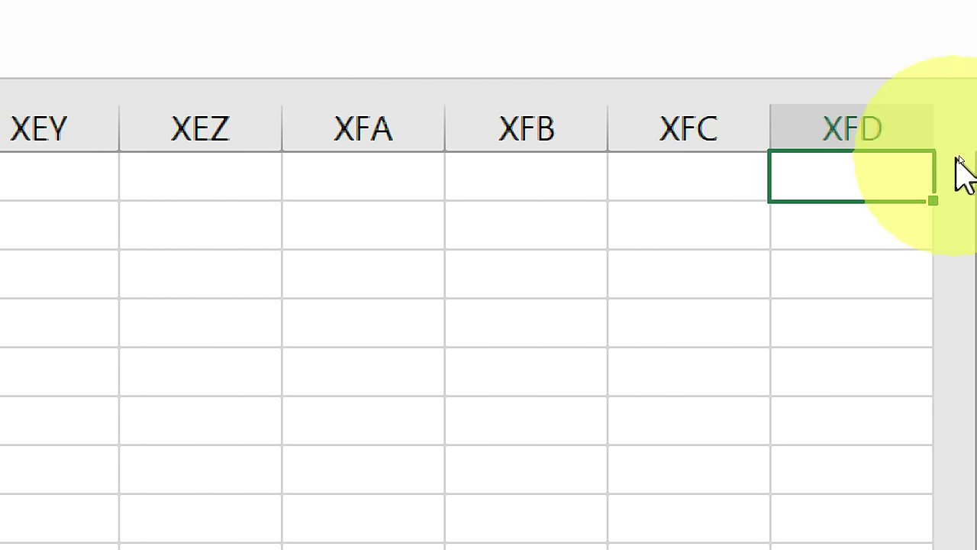
{"action": "type", "text": "16384"}
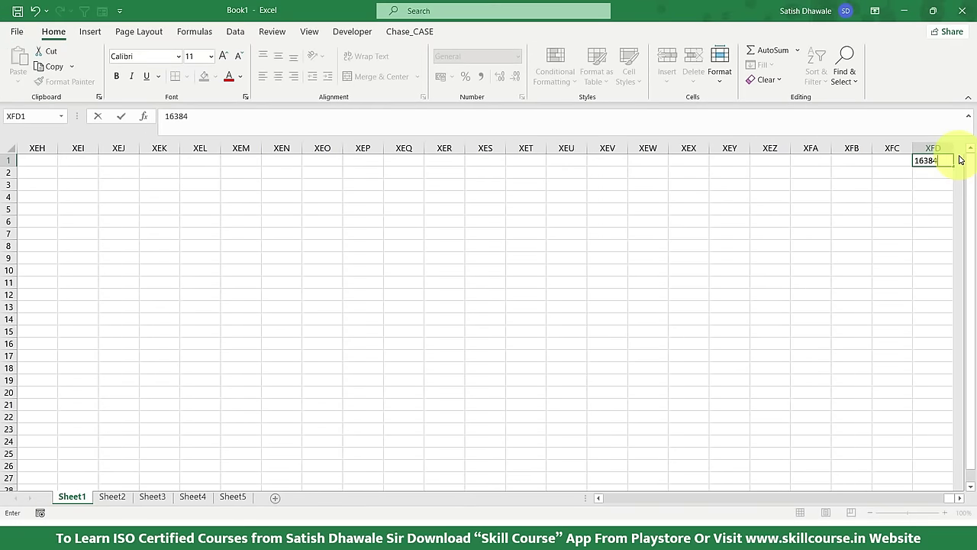
{"action": "key", "text": "BackSpace"}
{"action": "key", "text": "BackSpace"}
{"action": "key", "text": "BackSpace"}
{"action": "key", "text": "BackSpace"}
{"action": "key", "text": "BackSpace"}
{"action": "key", "text": "Escape"}
{"action": "key", "text": "ctrl+Home"}
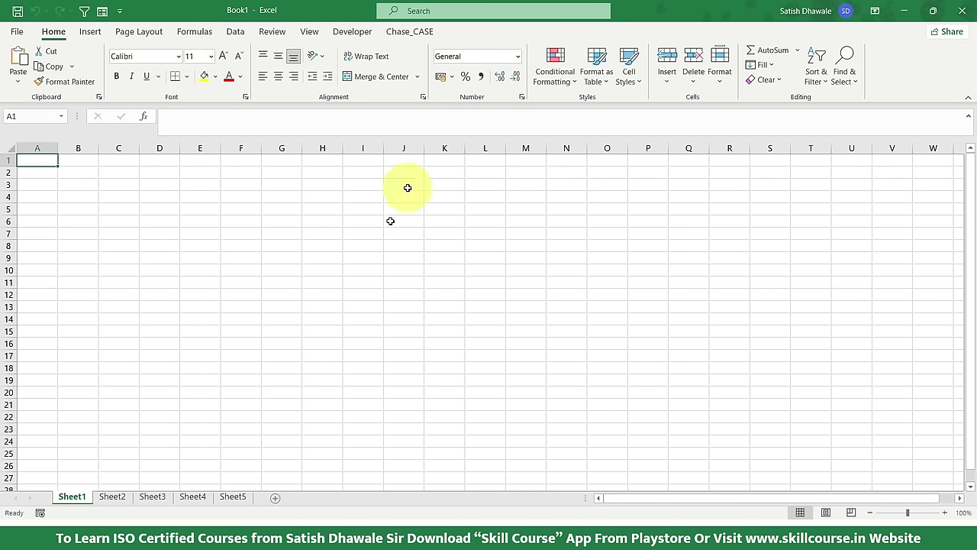
- Tour the sheets from Sheet3 to Sheet5 and back down to Sheet1
{"action": "left_click", "coordinate": [155, 500]}
{"action": "left_click", "coordinate": [192, 498]}
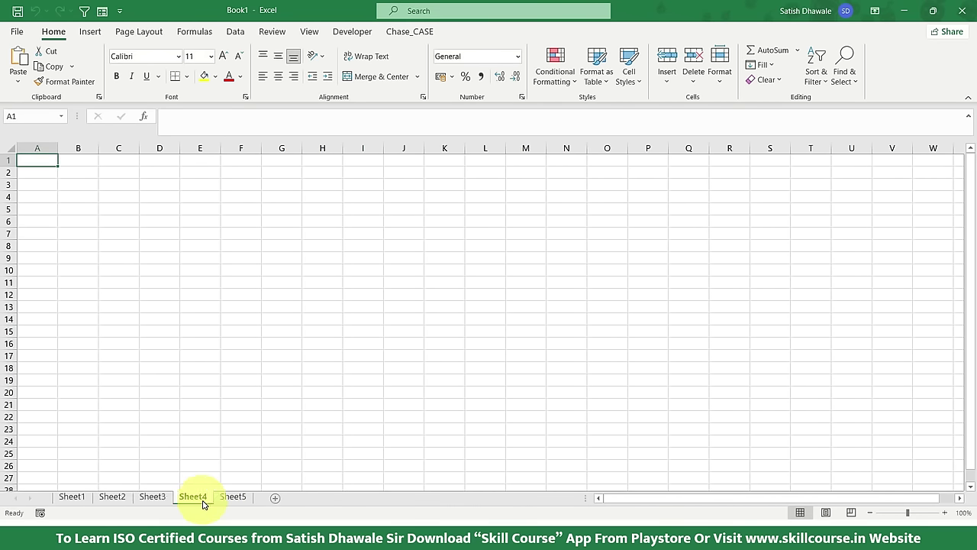
{"action": "left_click", "coordinate": [231, 498]}
{"action": "left_click", "coordinate": [192, 498]}
{"action": "left_click", "coordinate": [152, 498]}
{"action": "left_click", "coordinate": [105, 497]}
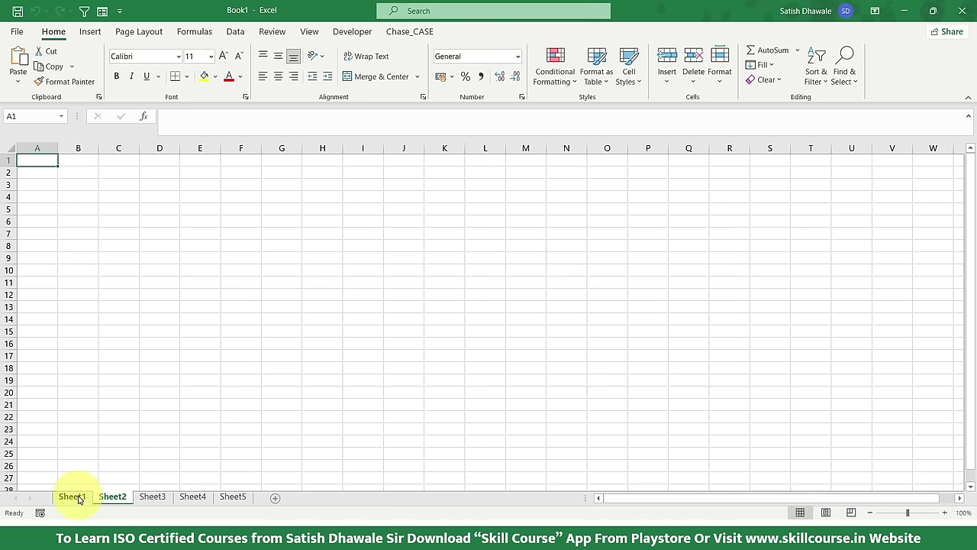
{"action": "left_click", "coordinate": [72, 497]}
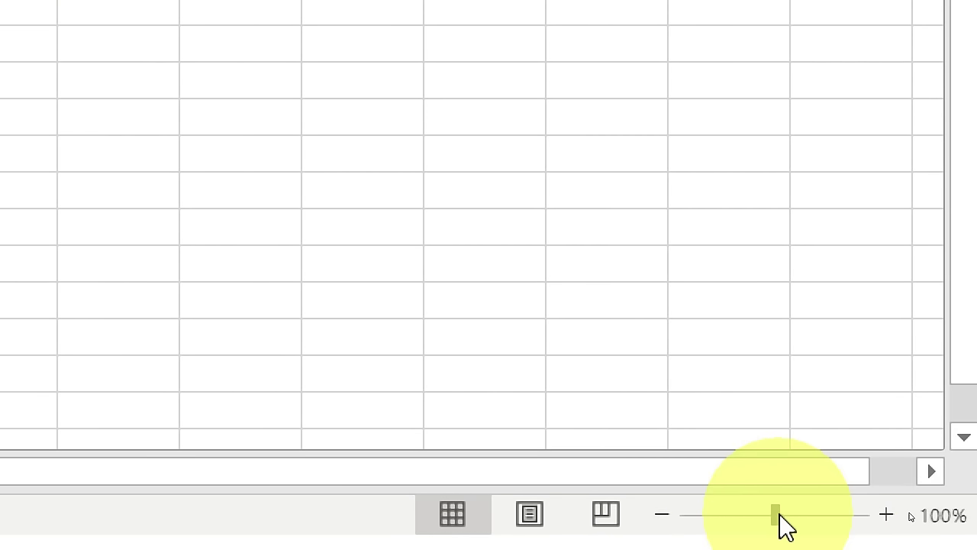
- Zoom Sheet1 out to 10%, in to 400%, then settle at 310%
{"action": "left_click_drag", "start_coordinate": [781, 524], "coordinate": [665, 513]}
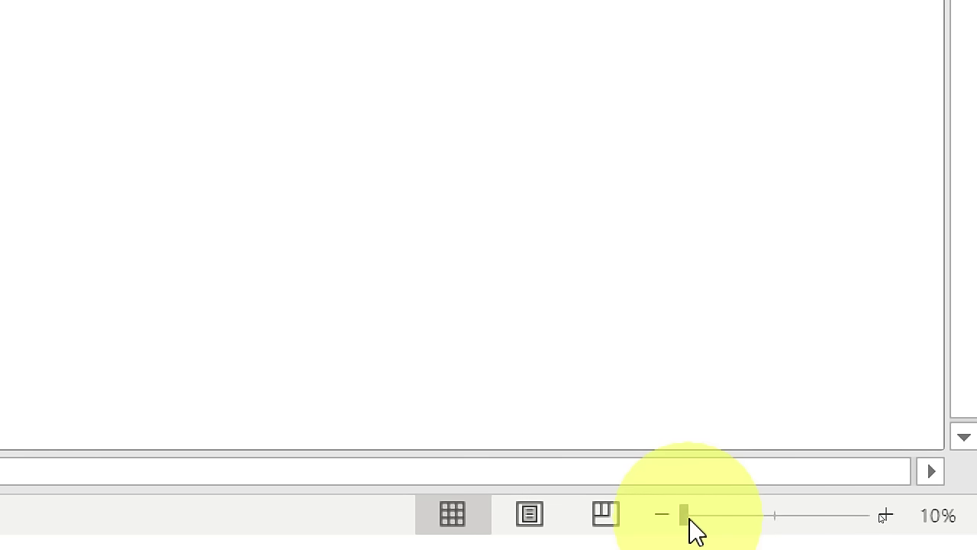
{"action": "left_click", "coordinate": [884, 516]}
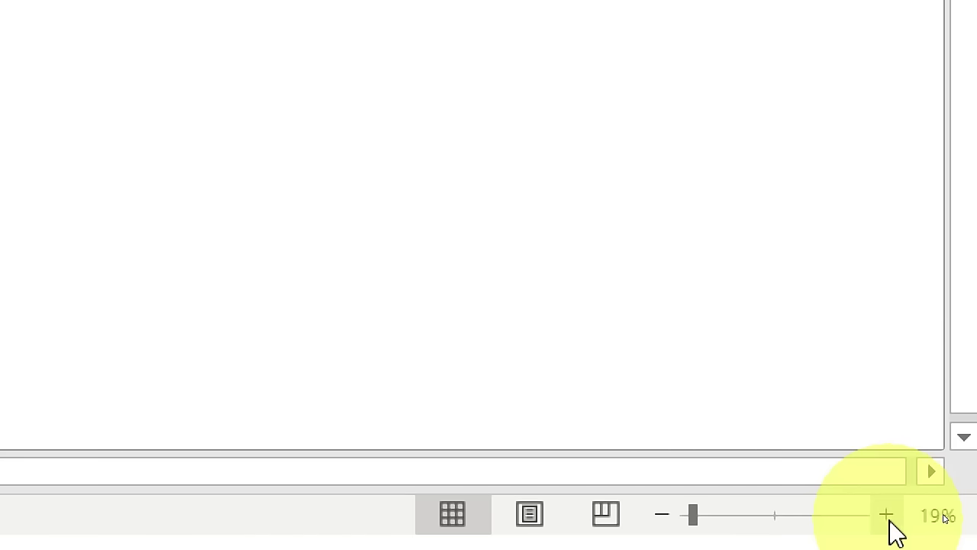
{"action": "left_click_drag", "start_coordinate": [694, 516], "coordinate": [890, 519]}
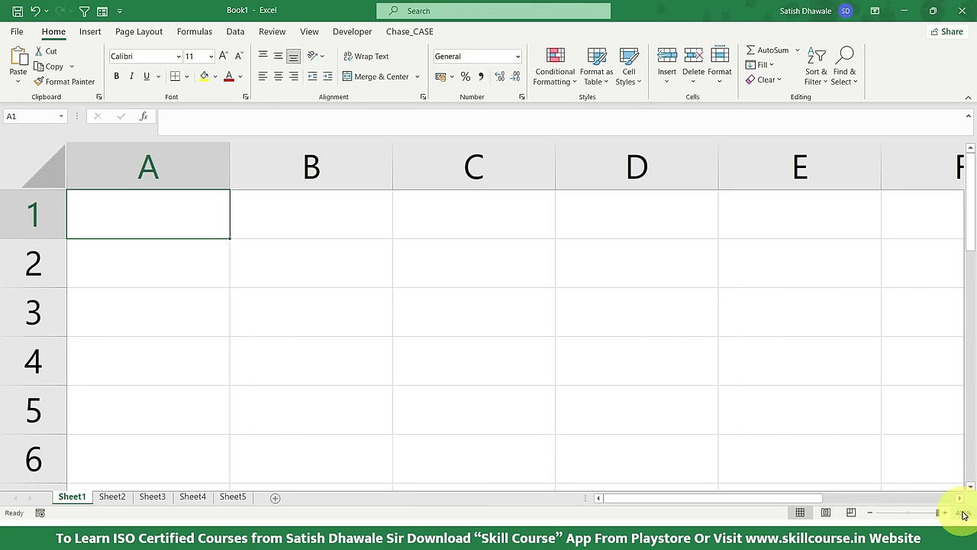
{"action": "left_click", "coordinate": [909, 513]}
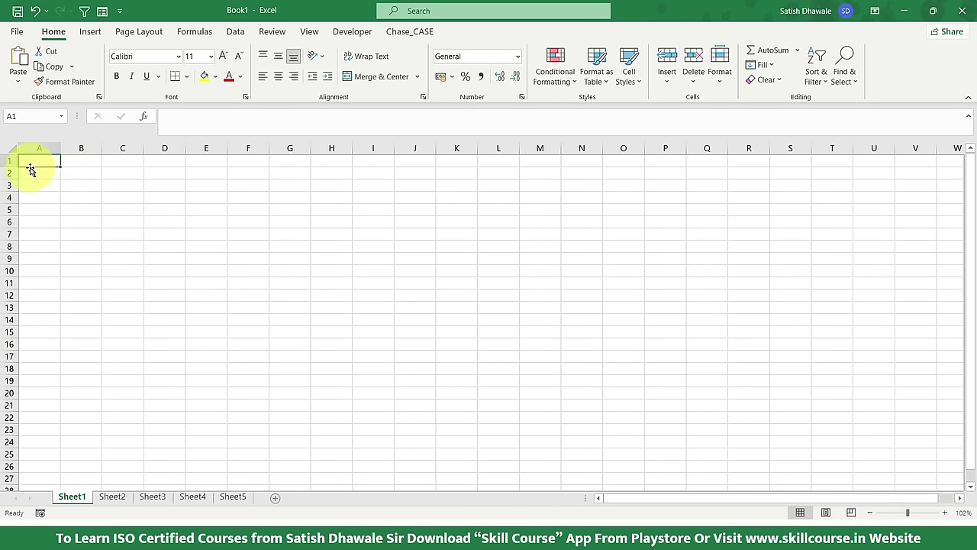
{"action": "scroll", "coordinate": [13, 153], "scroll_direction": "up", "scroll_amount": 6}
{"action": "scroll", "coordinate": [19, 175], "scroll_direction": "up", "scroll_amount": 8}
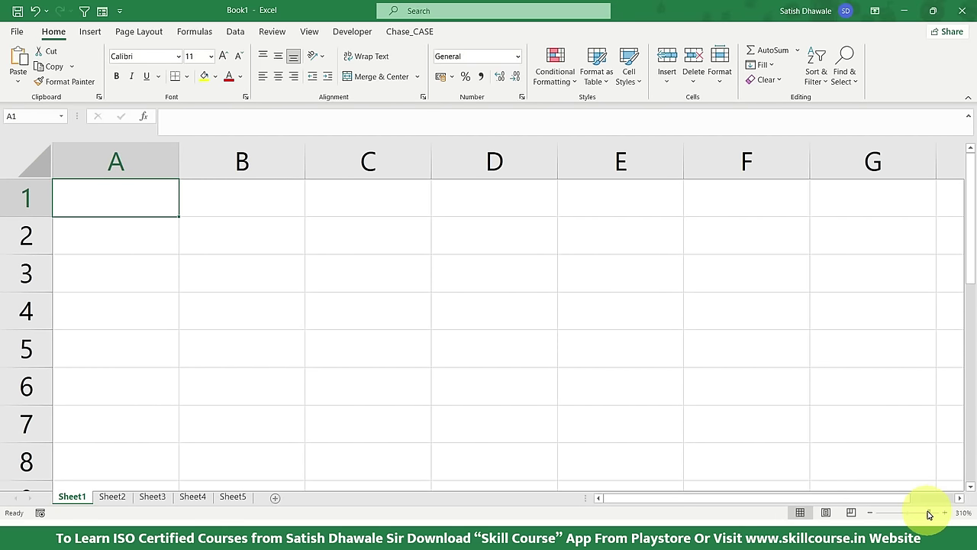
- Try Page Layout and Page Break Preview, return to Normal view, and zoom to 250%
{"action": "left_click", "coordinate": [827, 513]}
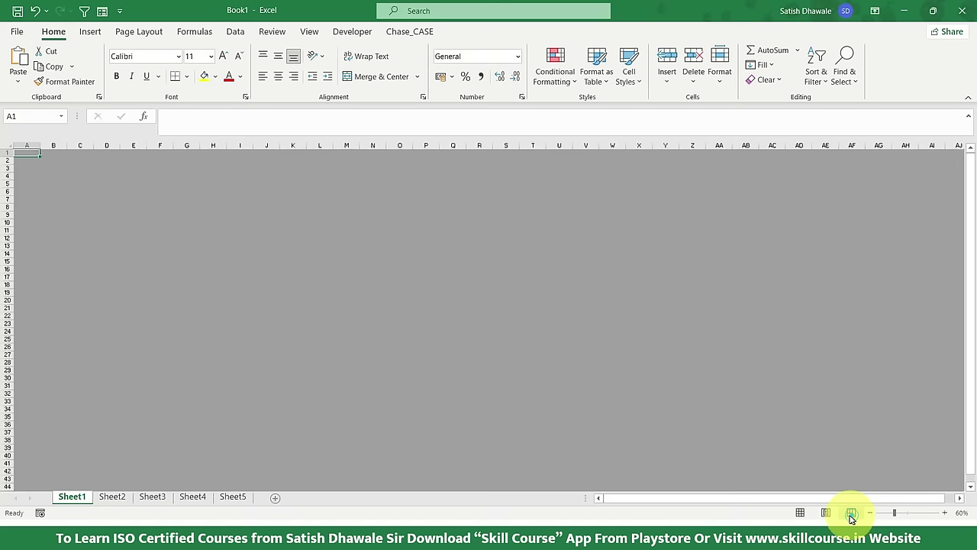
{"action": "left_click", "coordinate": [852, 513]}
{"action": "left_click", "coordinate": [800, 512]}
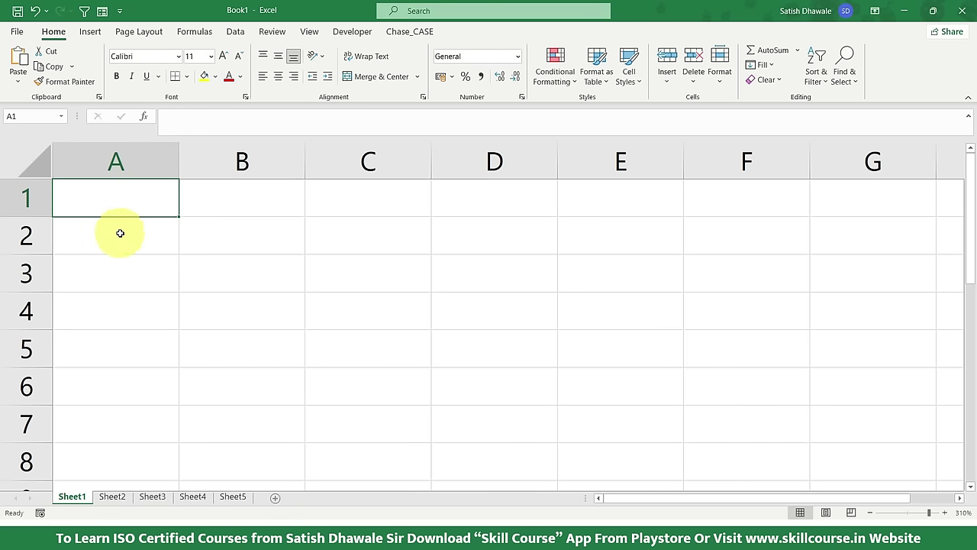
{"action": "scroll", "coordinate": [123, 238], "scroll_direction": "down", "scroll_amount": 4, "text": "ctrl"}
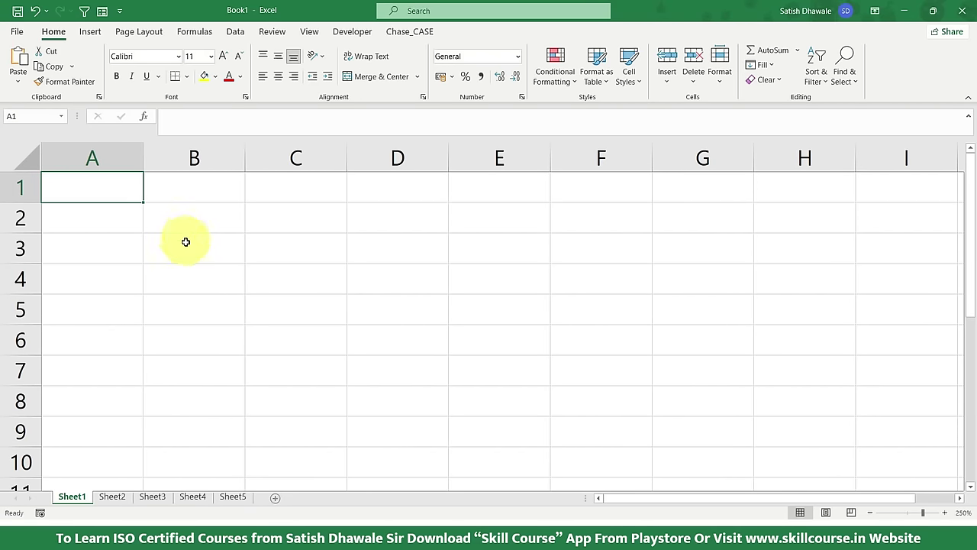
- Enter CELL in cell C4, replacing the lowercase entry
{"action": "left_click", "coordinate": [330, 275]}
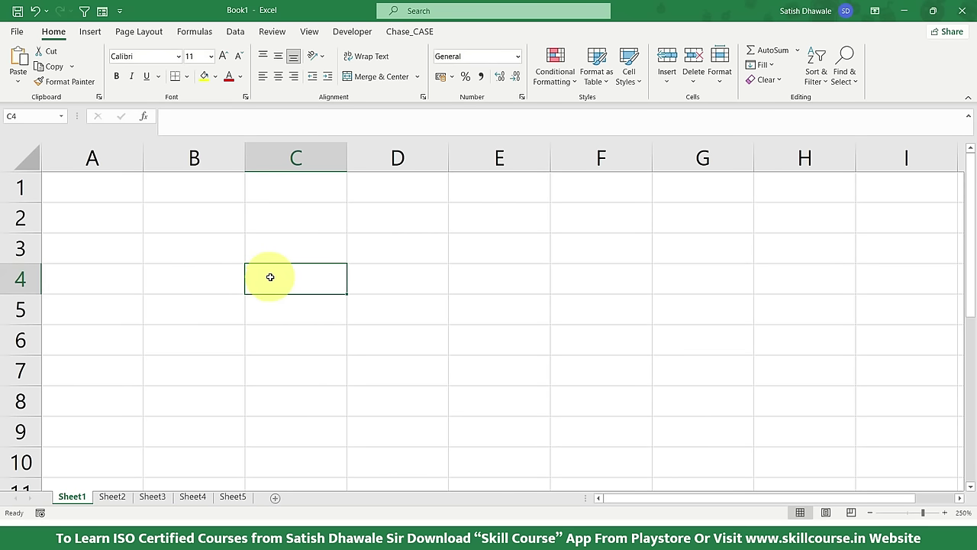
{"action": "type", "text": "c"}
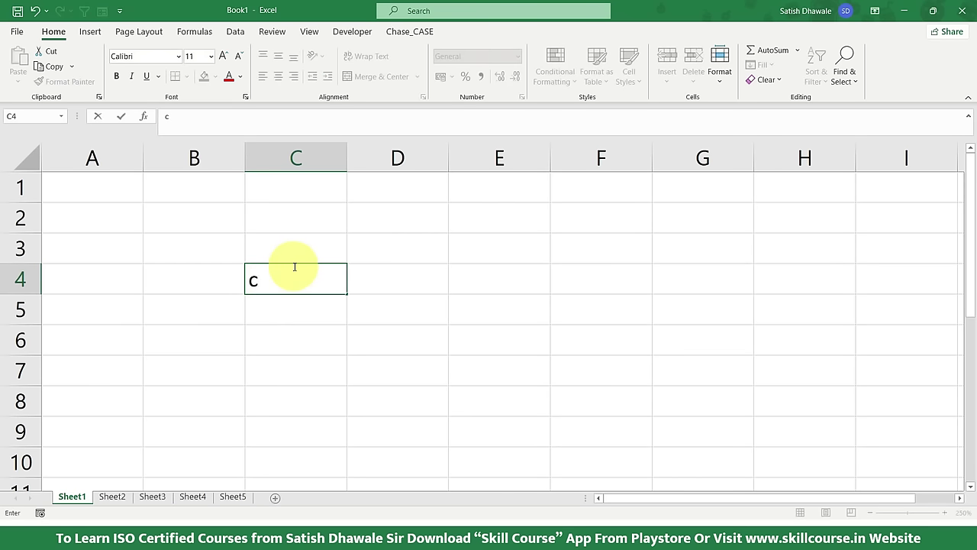
{"action": "type", "text": "ell"}
{"action": "key", "text": "Return"}
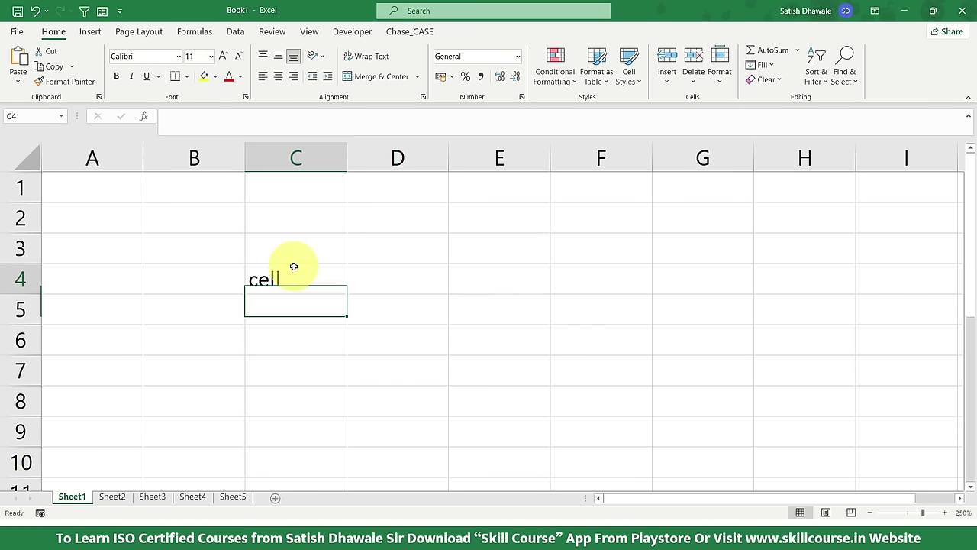
{"action": "key", "text": "ctrl+z"}
{"action": "type", "text": "CE;"}
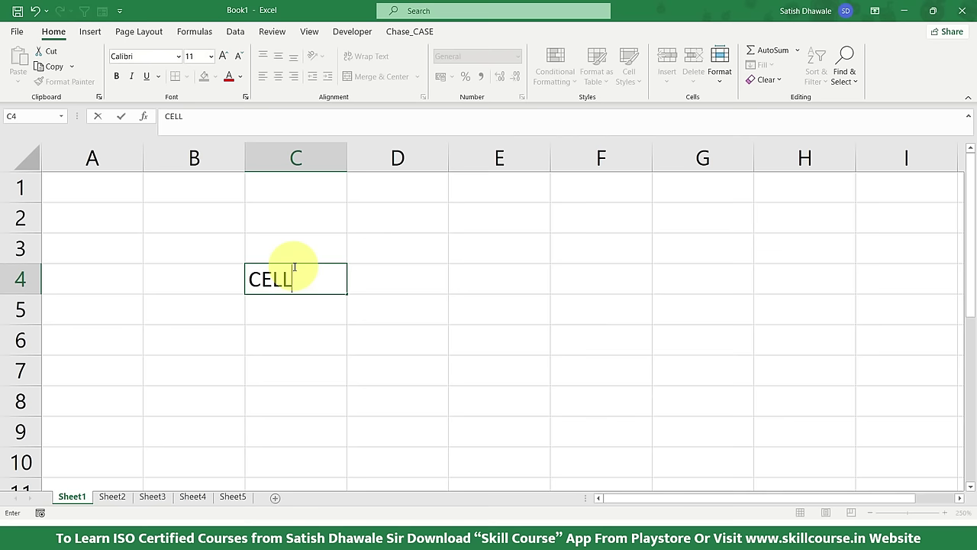
{"action": "key", "text": "Return"}
{"action": "left_click", "coordinate": [293, 266]}
- Cancel a stray entry in E5 and enter 45 in cell B3
{"action": "left_click", "coordinate": [508, 277]}
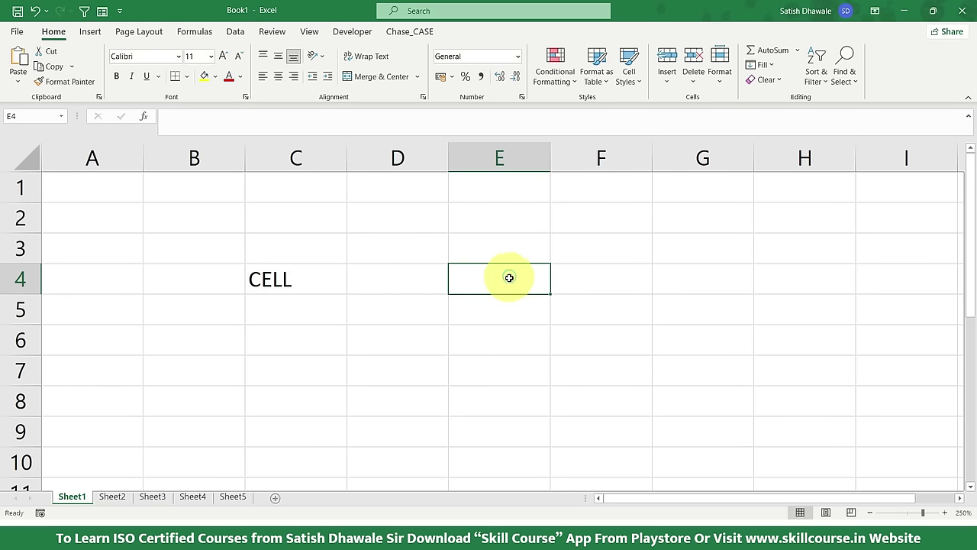
{"action": "left_click", "coordinate": [613, 254]}
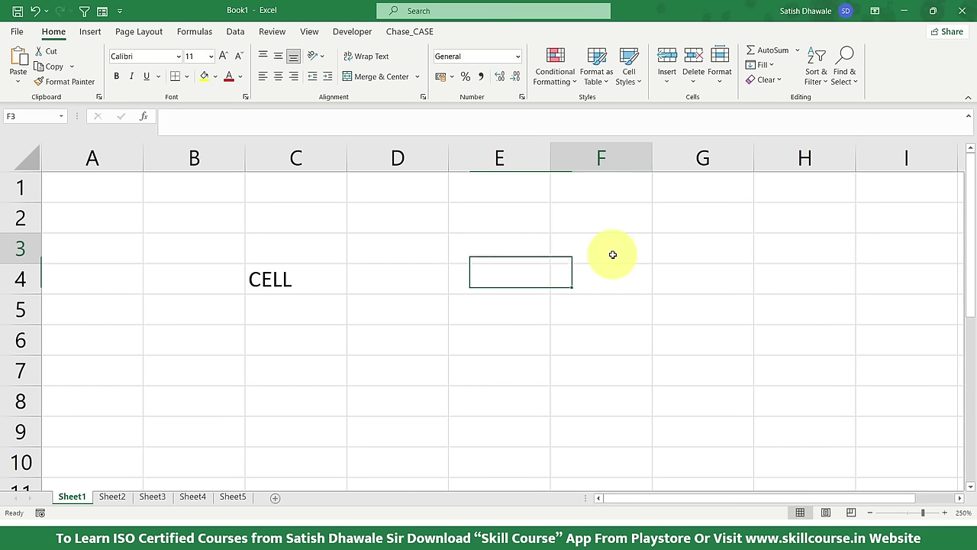
{"action": "left_click", "coordinate": [514, 317]}
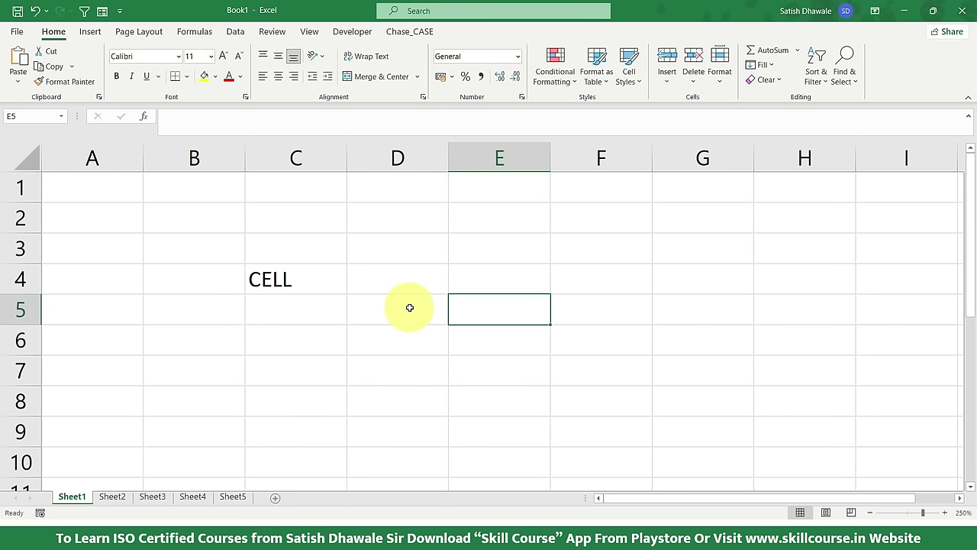
{"action": "type", "text": "E5"}
{"action": "key", "text": "Escape"}
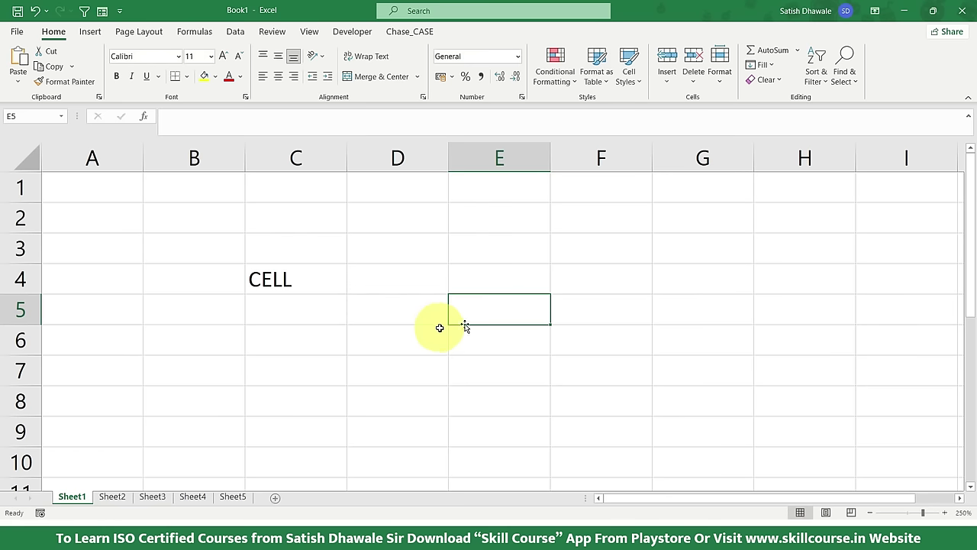
{"action": "left_click", "coordinate": [165, 247]}
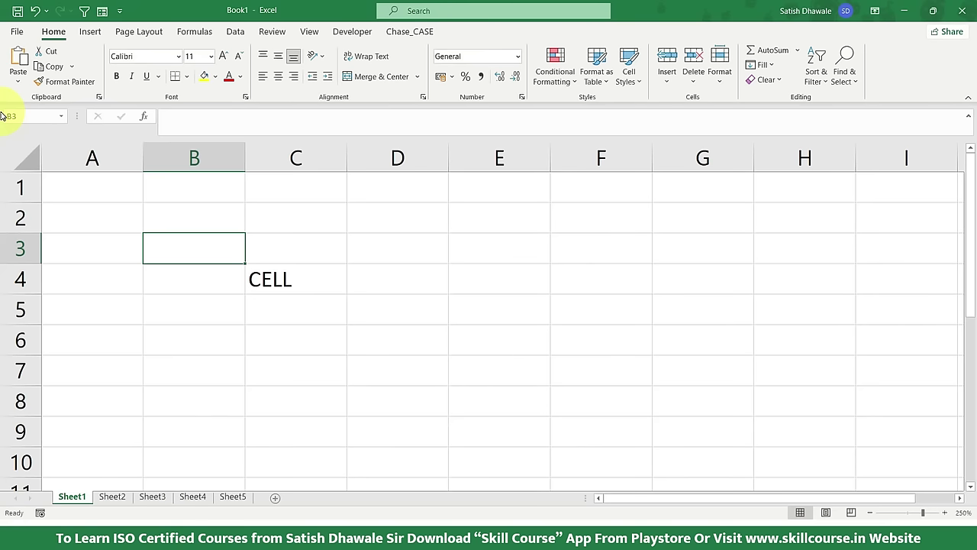
{"action": "type", "text": "45"}
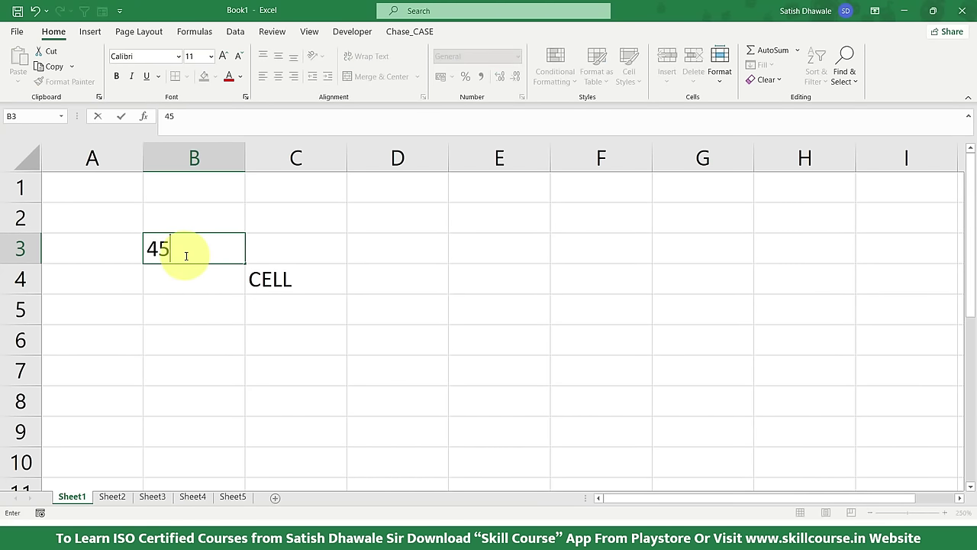
{"action": "key", "text": "Return"}
{"action": "left_click", "coordinate": [201, 250]}
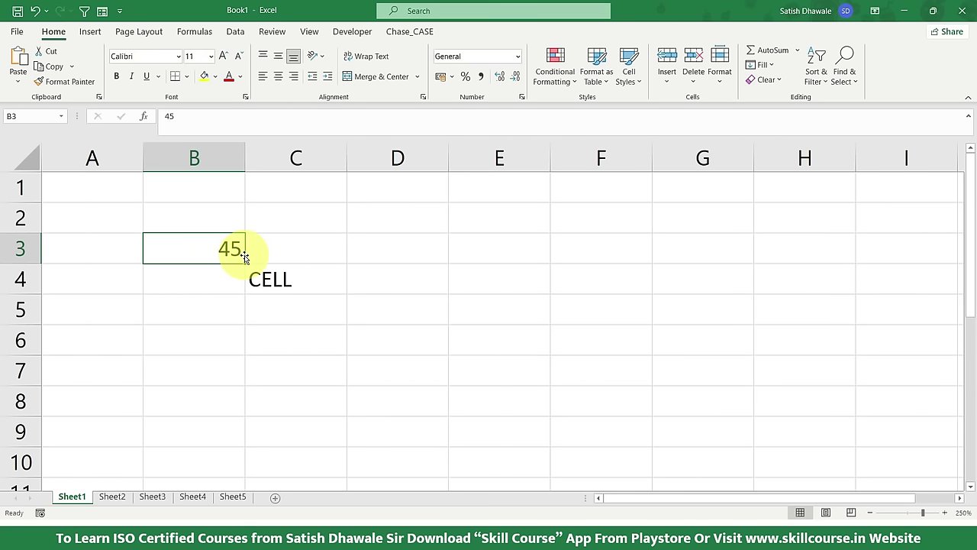
- Enter 45, FDSF, 56 and SFDS into cells E3 to E6
{"action": "left_click", "coordinate": [499, 248]}
{"action": "type", "text": "45"}
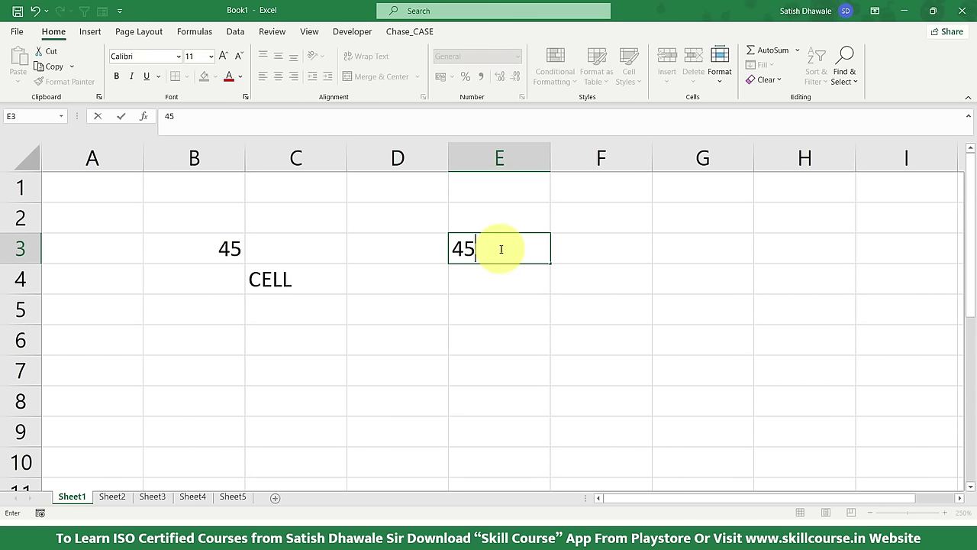
{"action": "key", "text": "Return"}
{"action": "type", "text": "FDSF"}
{"action": "key", "text": "Return"}
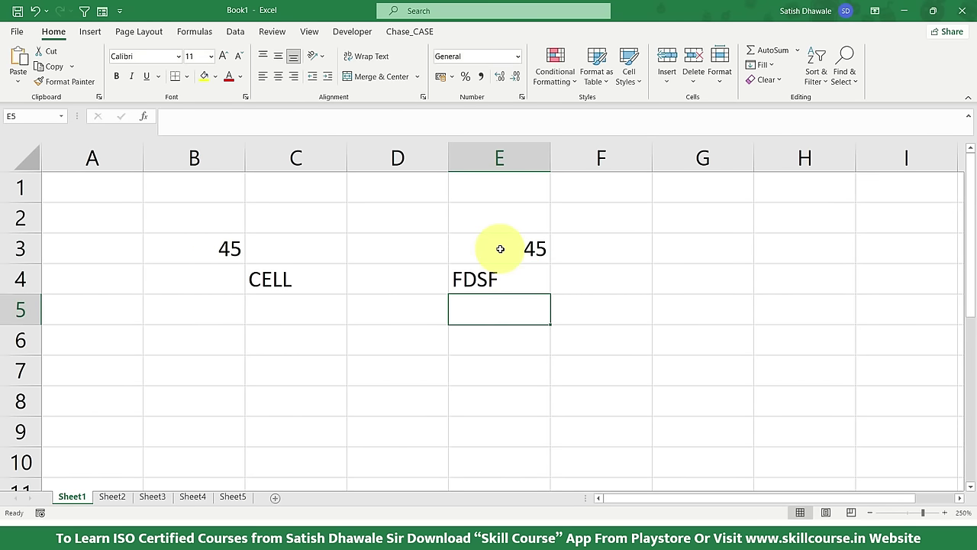
{"action": "type", "text": "56"}
{"action": "key", "text": "Return"}
{"action": "type", "text": "SFDS"}
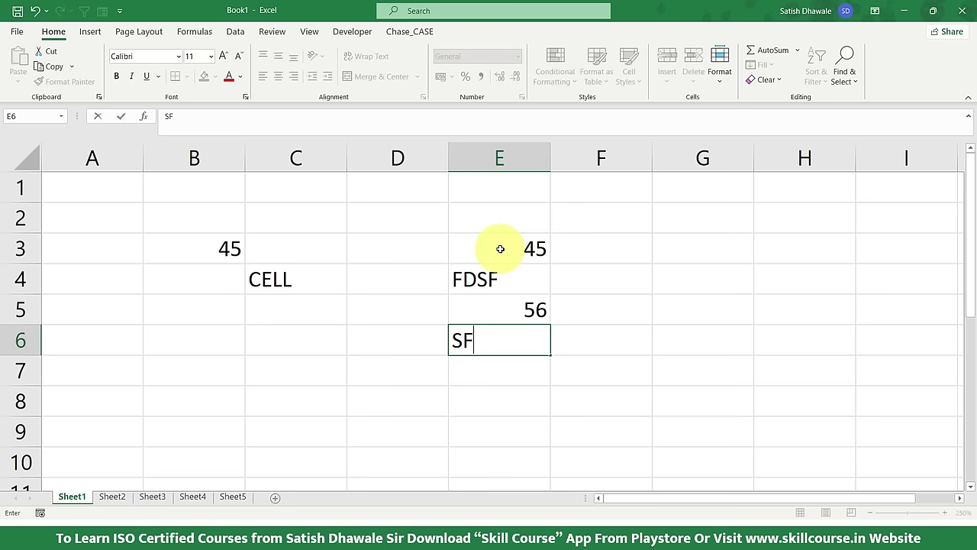
{"action": "key", "text": "Return"}
- Continue with 56, SDFDS, SDFDS and S in cells E7 to E10
{"action": "type", "text": "56"}
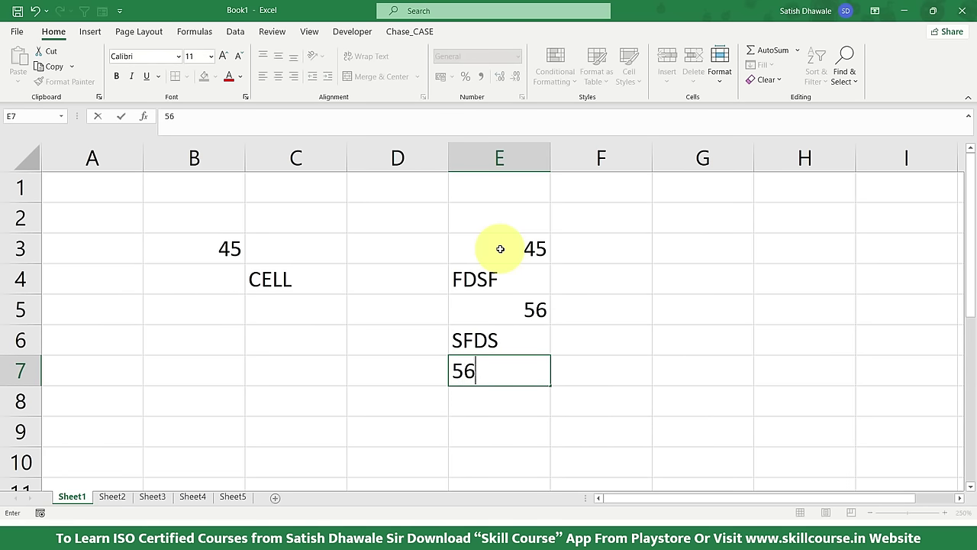
{"action": "key", "text": "Return"}
{"action": "type", "text": "SDFDS"}
{"action": "key", "text": "Return"}
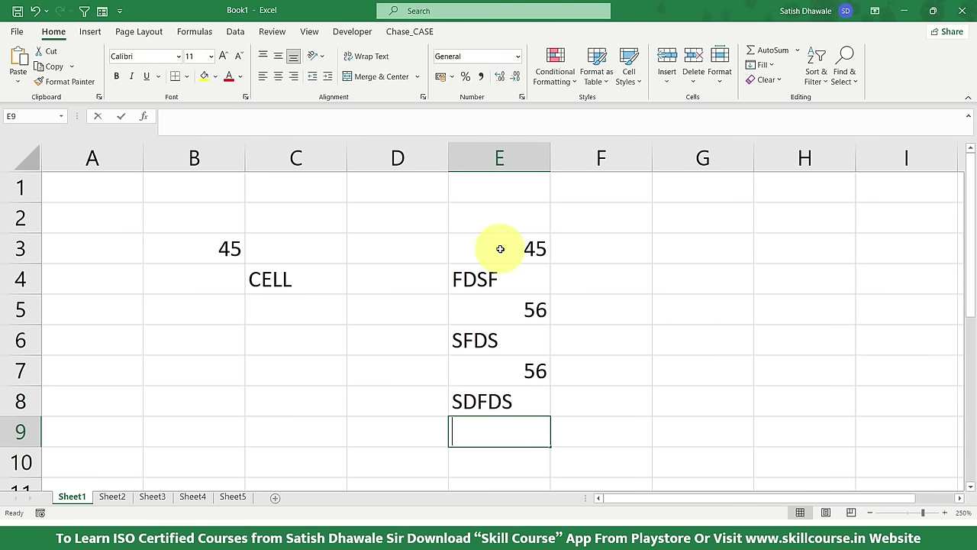
{"action": "type", "text": "SDFDS"}
{"action": "key", "text": "Return"}
{"action": "type", "text": "S"}
{"action": "key", "text": "Return"}
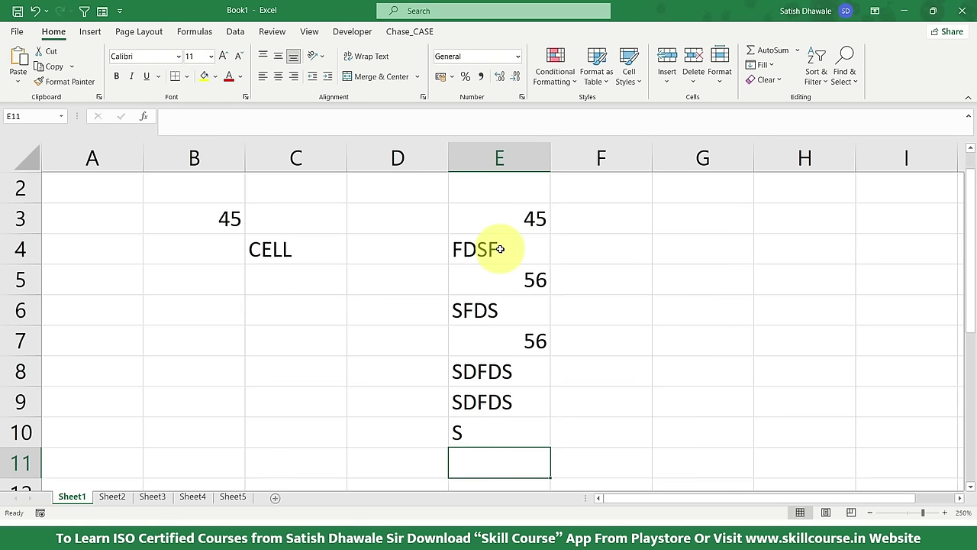
{"action": "key", "text": "Up"}
- Delete the sample entries in E3:E10
{"action": "left_click_drag", "start_coordinate": [501, 229], "coordinate": [505, 423]}
{"action": "key", "text": "Delete"}
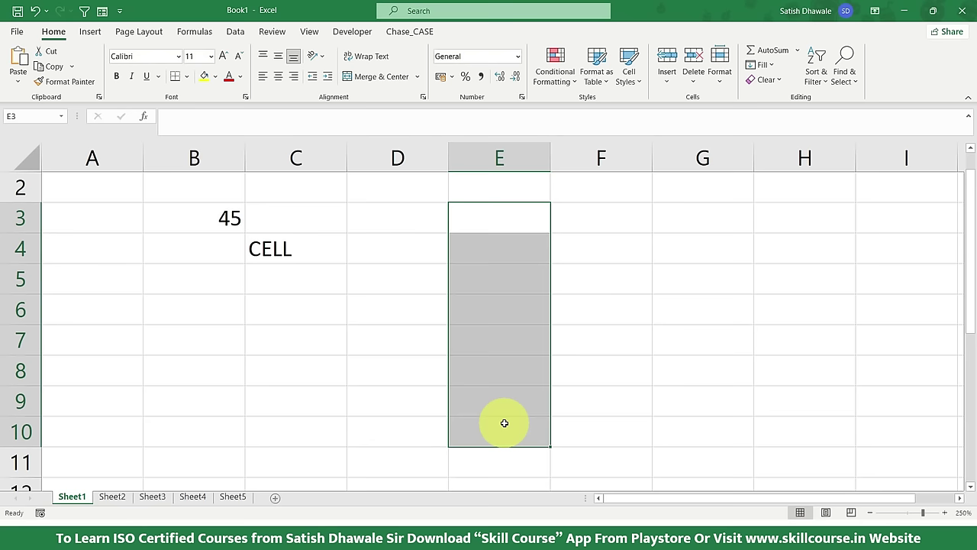
{"action": "left_click_drag", "start_coordinate": [203, 219], "coordinate": [283, 291]}
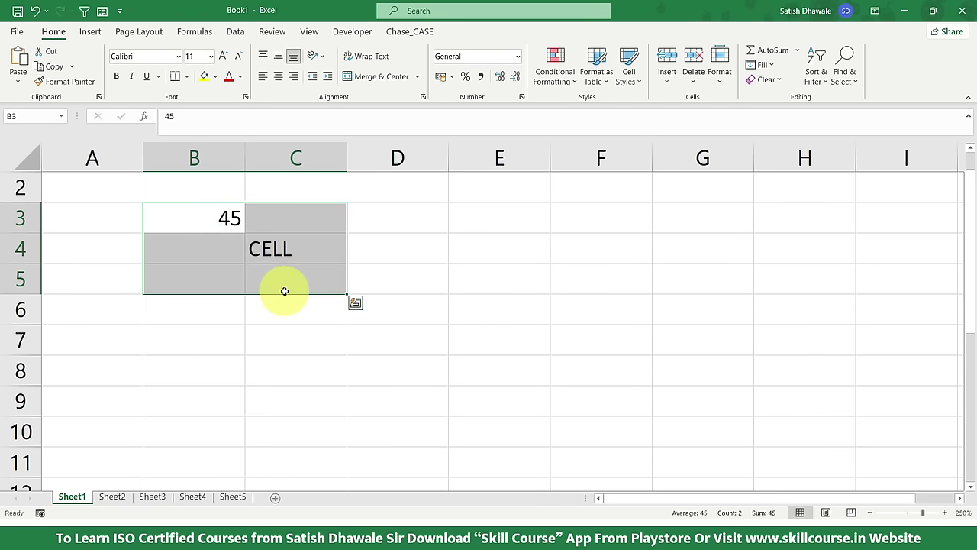
{"action": "left_click", "coordinate": [475, 284]}
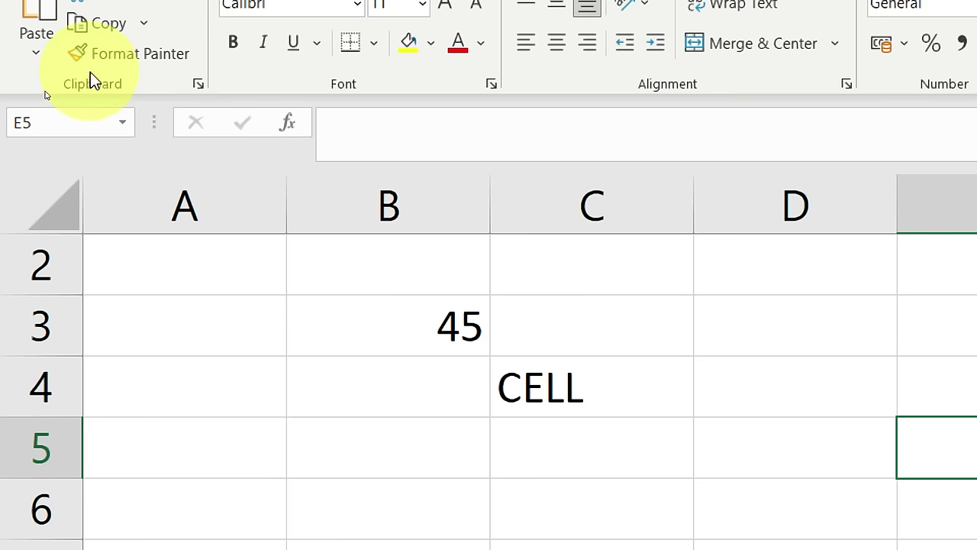
- Select the block D4:G8 and discard the text typed into D4
{"action": "left_click", "coordinate": [99, 54]}
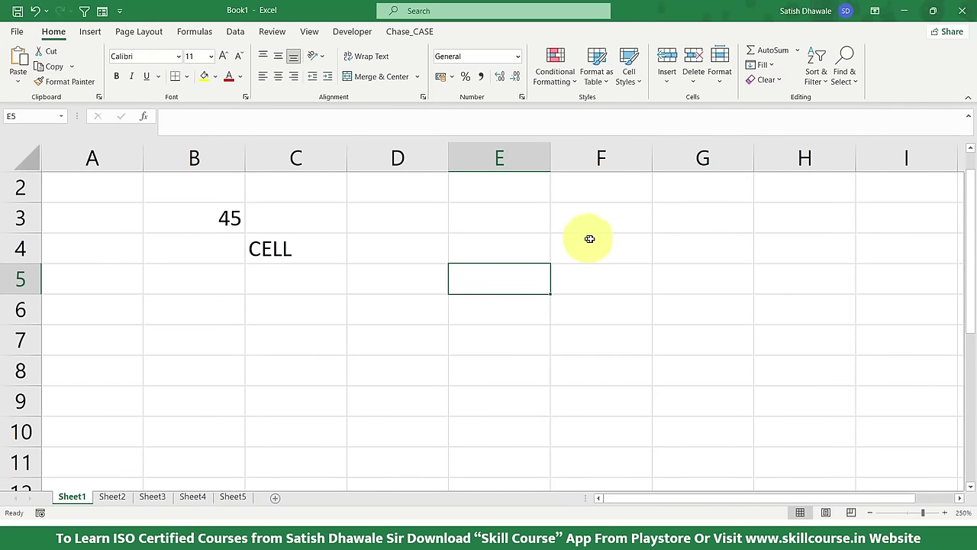
{"action": "left_click", "coordinate": [592, 245]}
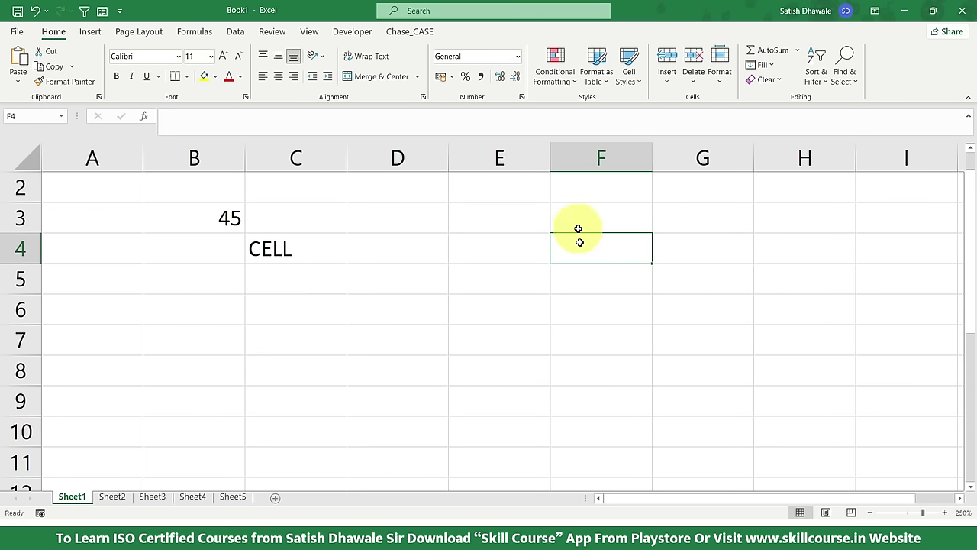
{"action": "left_click", "coordinate": [630, 382]}
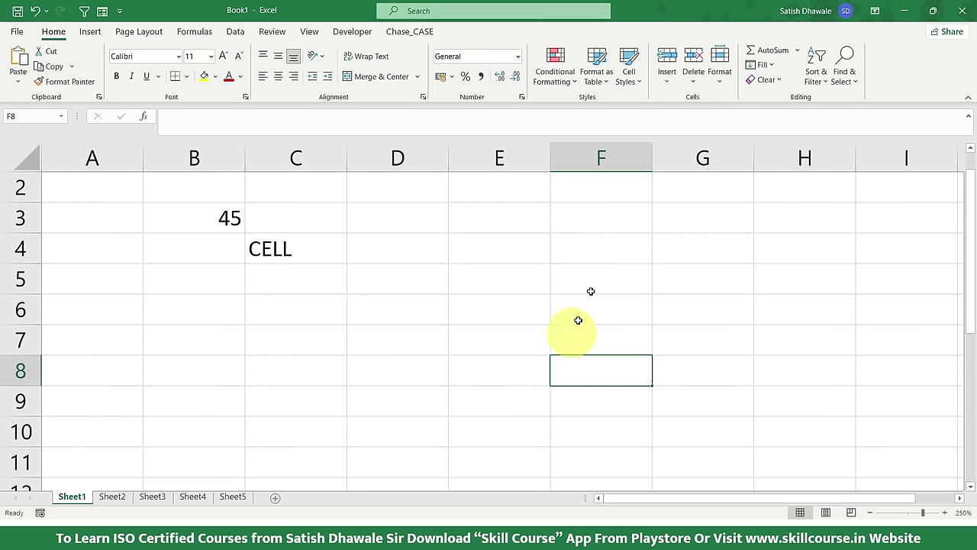
{"action": "left_click_drag", "start_coordinate": [401, 257], "coordinate": [667, 383]}
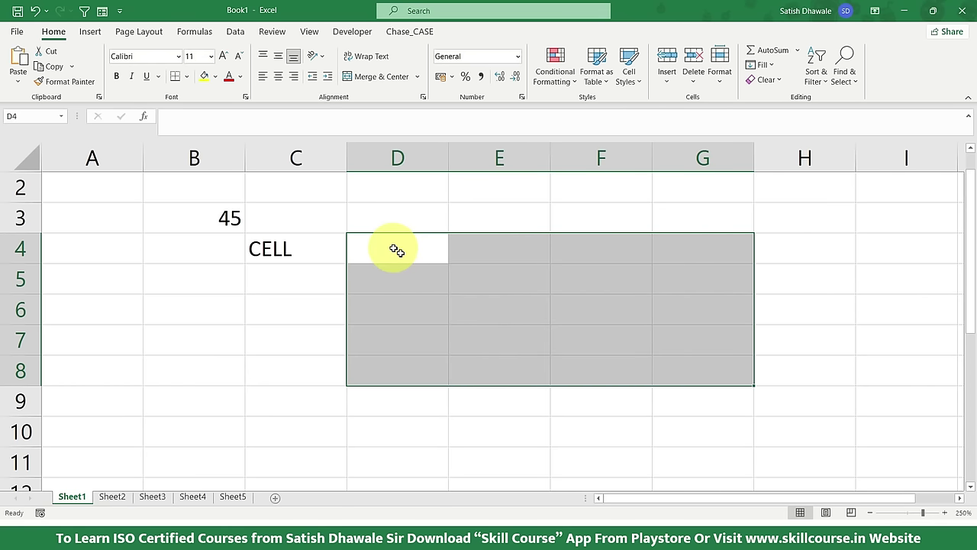
{"action": "left_click_drag", "start_coordinate": [392, 249], "coordinate": [709, 374]}
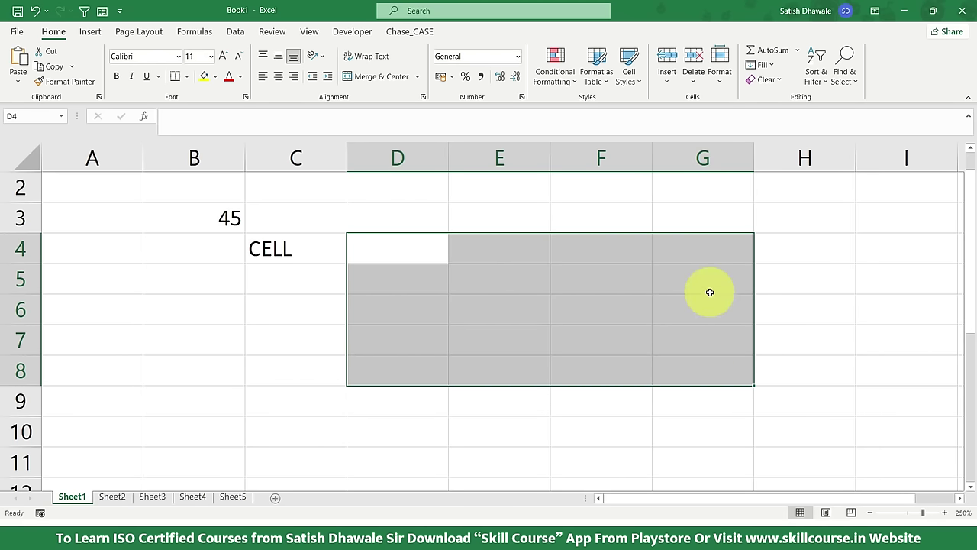
{"action": "type", "text": "D4:G8"}
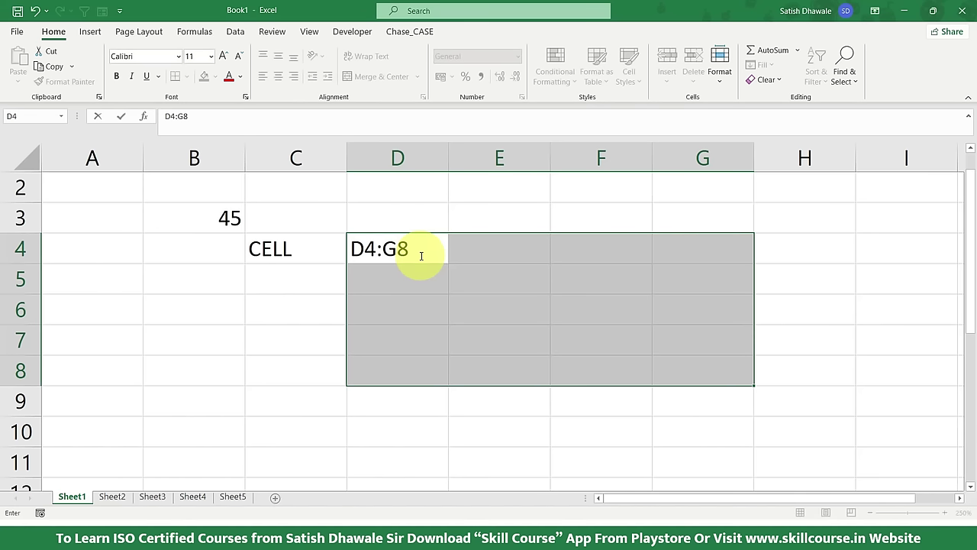
{"action": "key", "text": "Escape"}
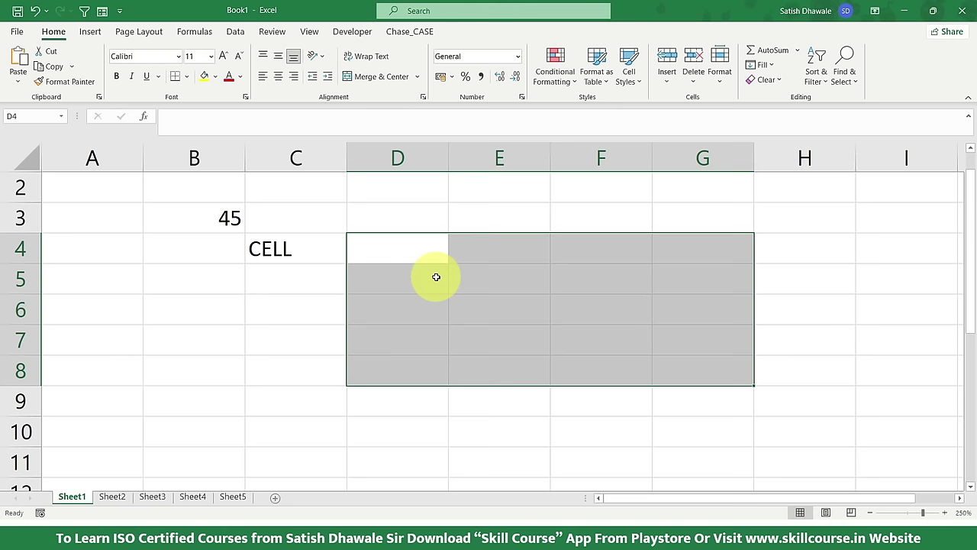
{"action": "left_click", "coordinate": [428, 276]}
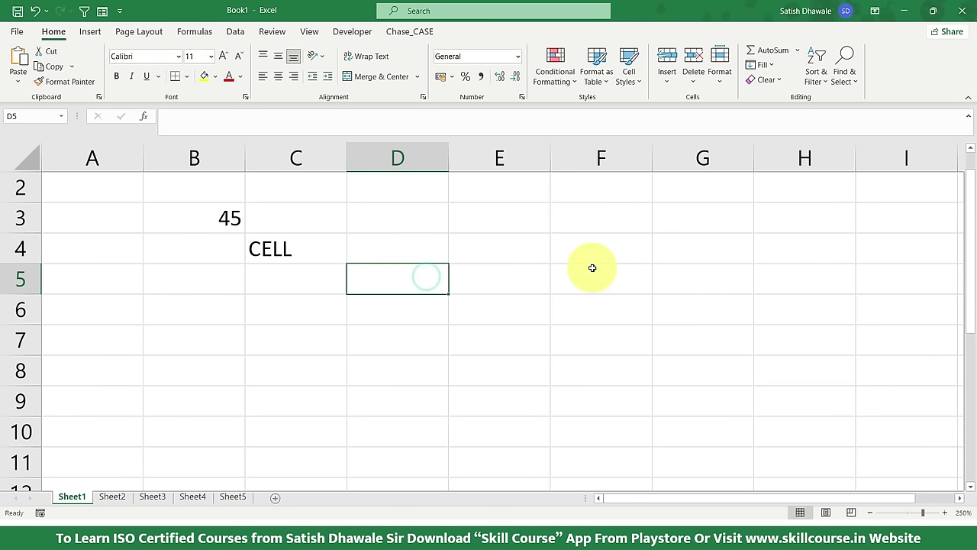
{"action": "type", "text": "45"}
{"action": "key", "text": "Return"}
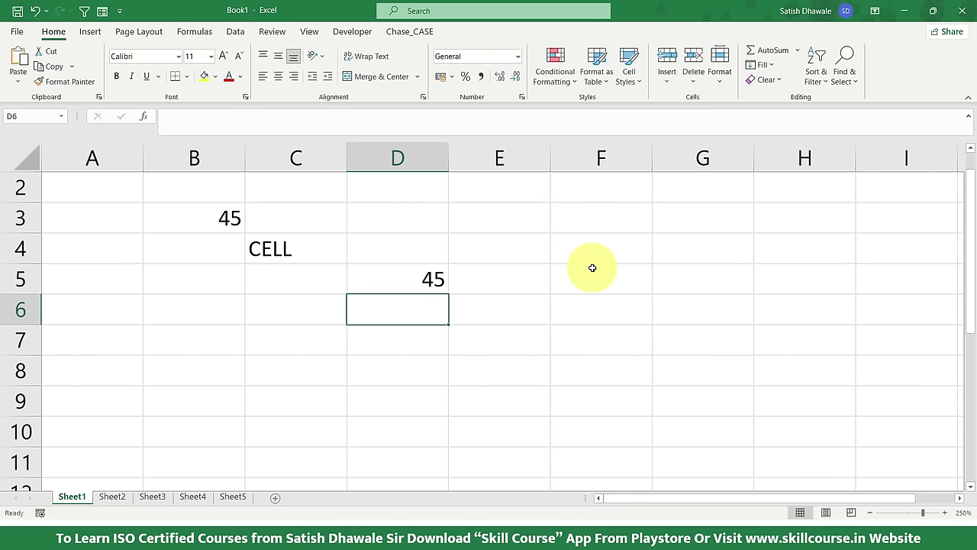
{"action": "left_click", "coordinate": [421, 282]}
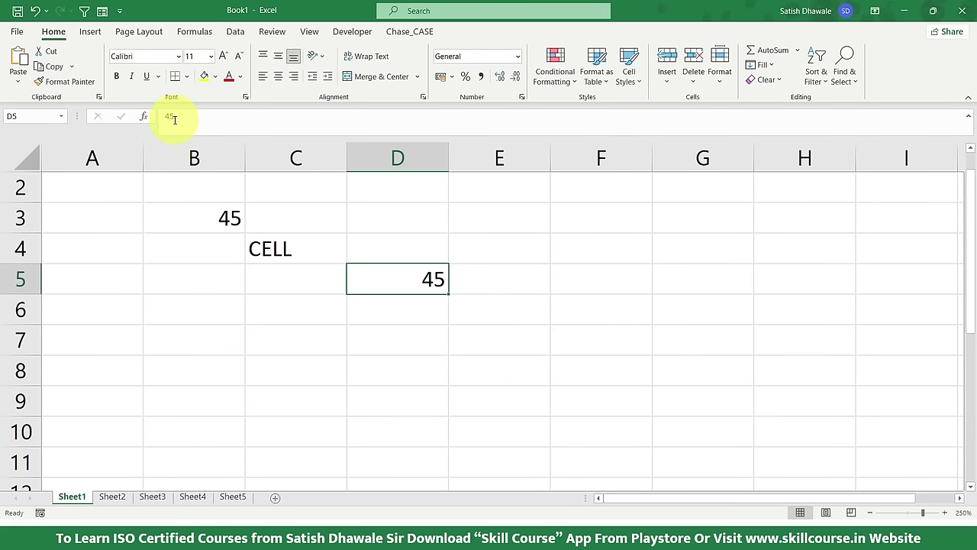
{"action": "key", "text": "Return"}
{"action": "type", "text": "=9*5"}
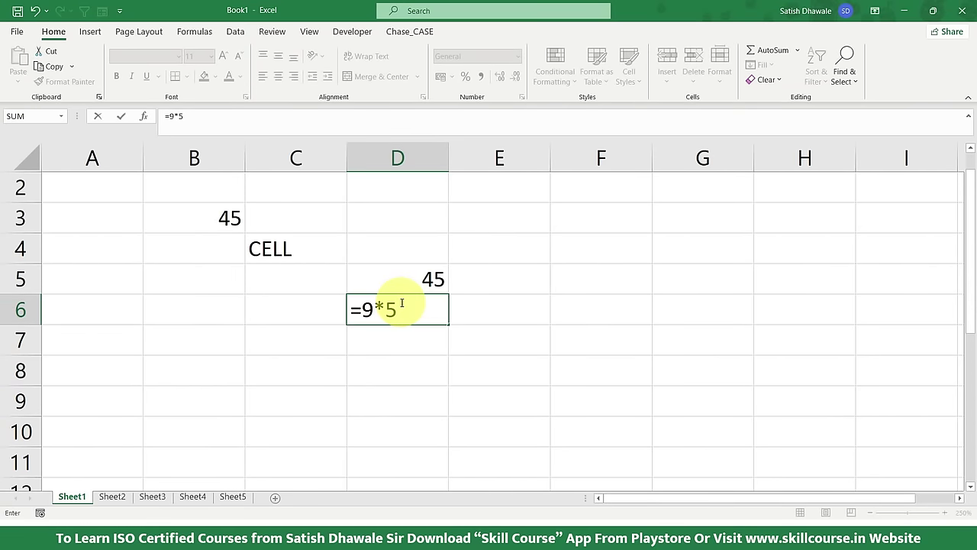
{"action": "key", "text": "Return"}
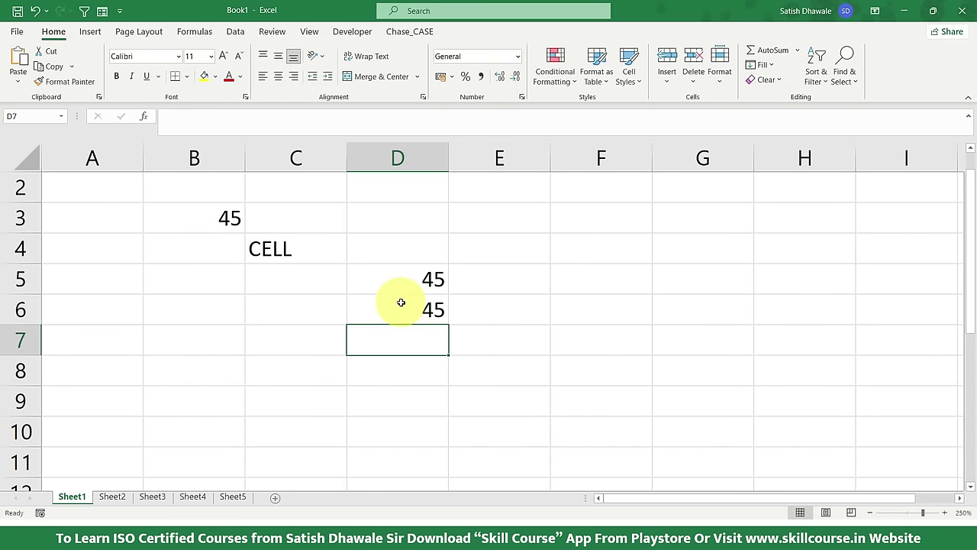
{"action": "left_click", "coordinate": [397, 303]}
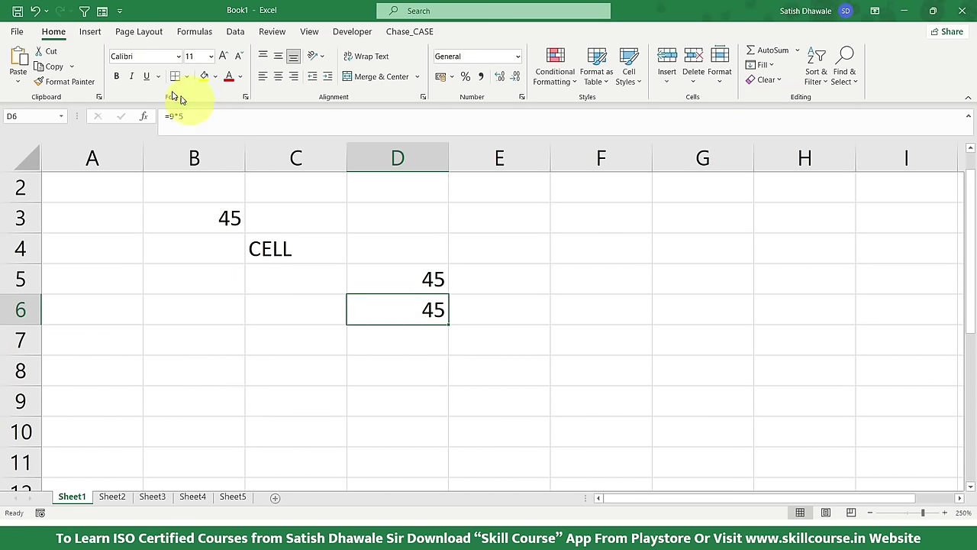
{"action": "left_click", "coordinate": [436, 284]}
{"action": "left_click", "coordinate": [430, 310]}
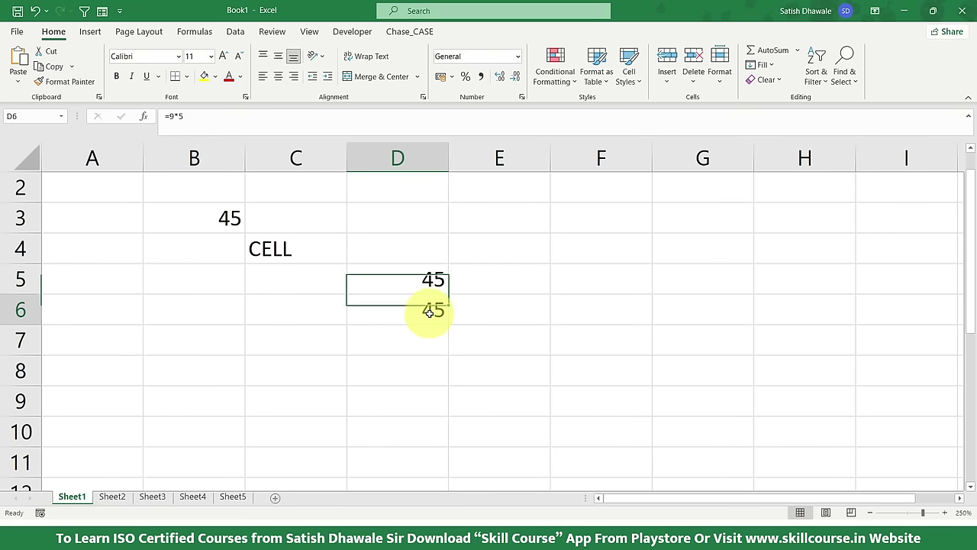
{"action": "left_click_drag", "start_coordinate": [430, 277], "coordinate": [408, 310]}
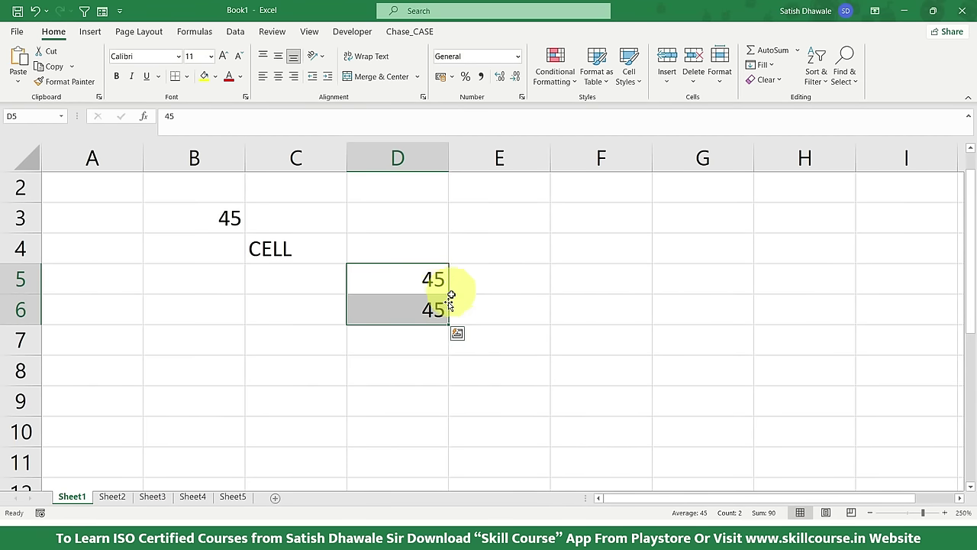
{"action": "left_click", "coordinate": [420, 390]}
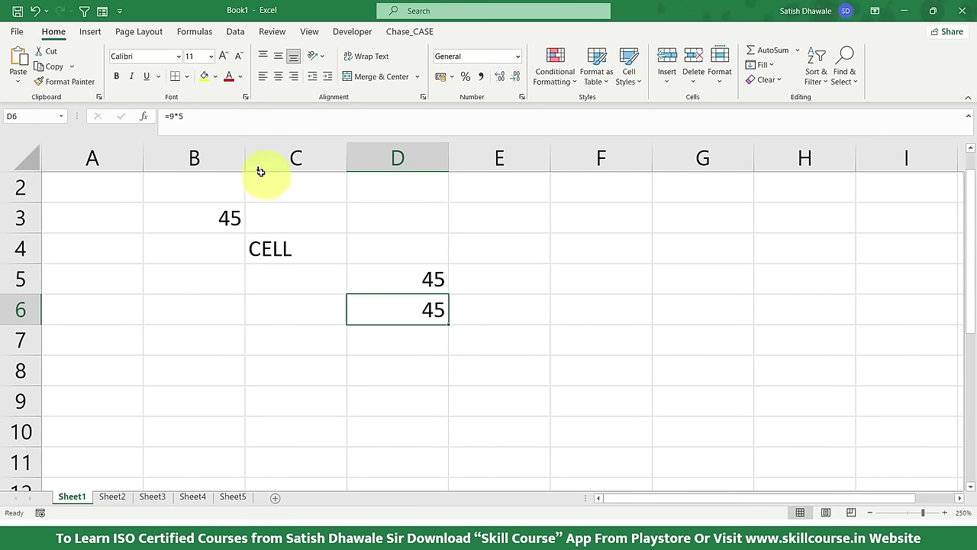
{"action": "left_click", "coordinate": [410, 277]}
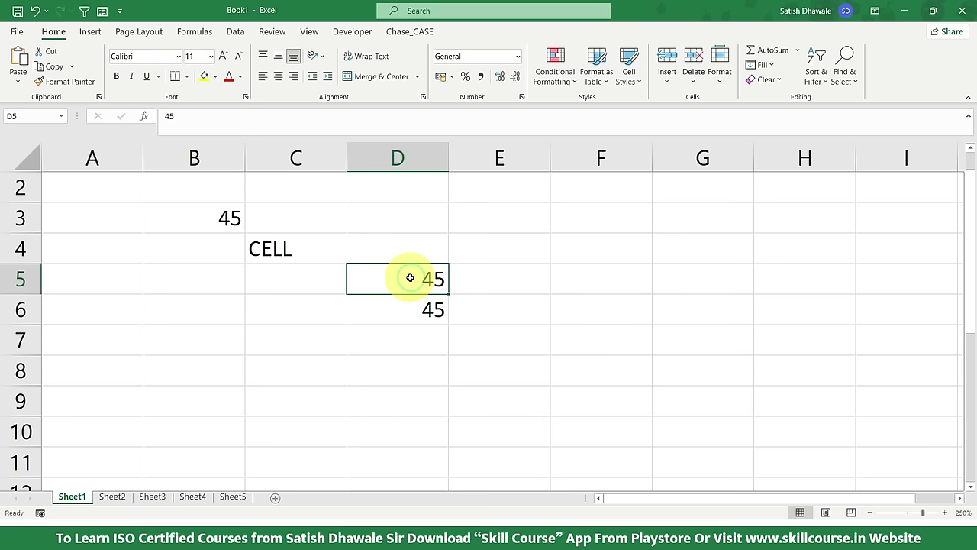
{"action": "left_click", "coordinate": [268, 250]}
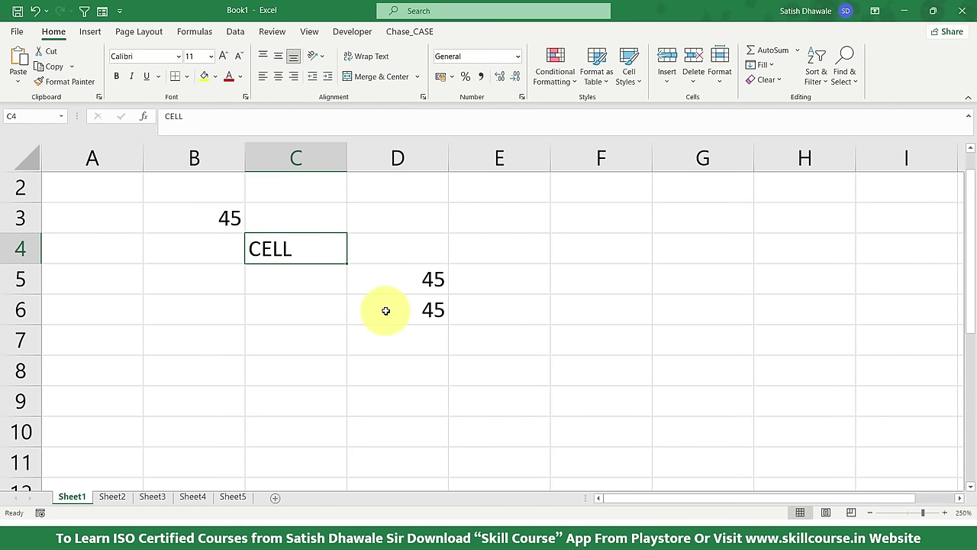
{"action": "left_click", "coordinate": [385, 309]}
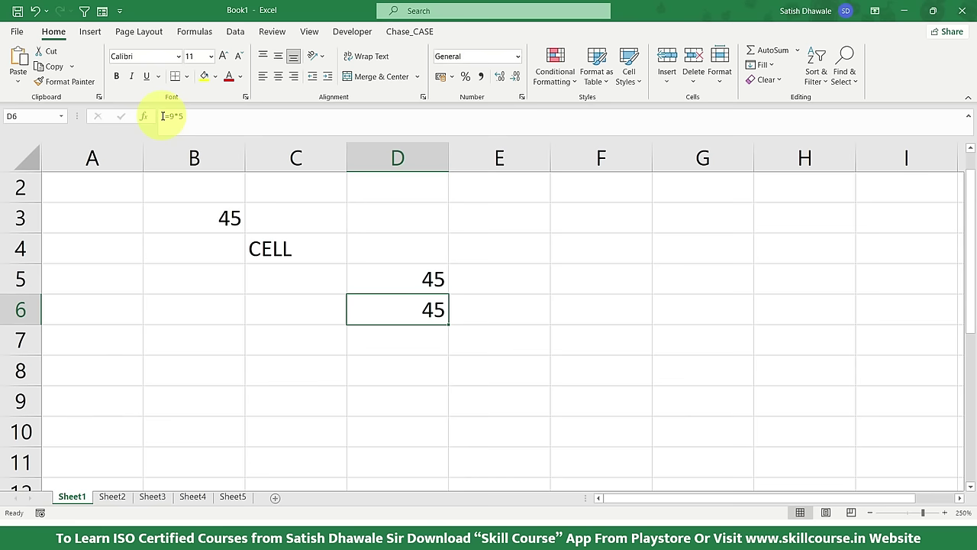
{"action": "left_click", "coordinate": [409, 350]}
- Enter a formula referencing D5 in cell D7
{"action": "type", "text": "="}
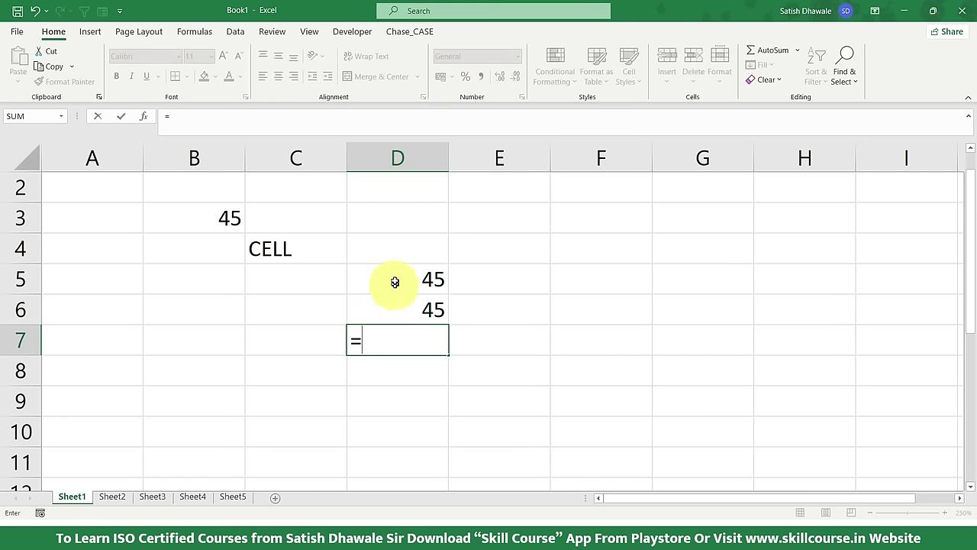
{"action": "left_click", "coordinate": [393, 278]}
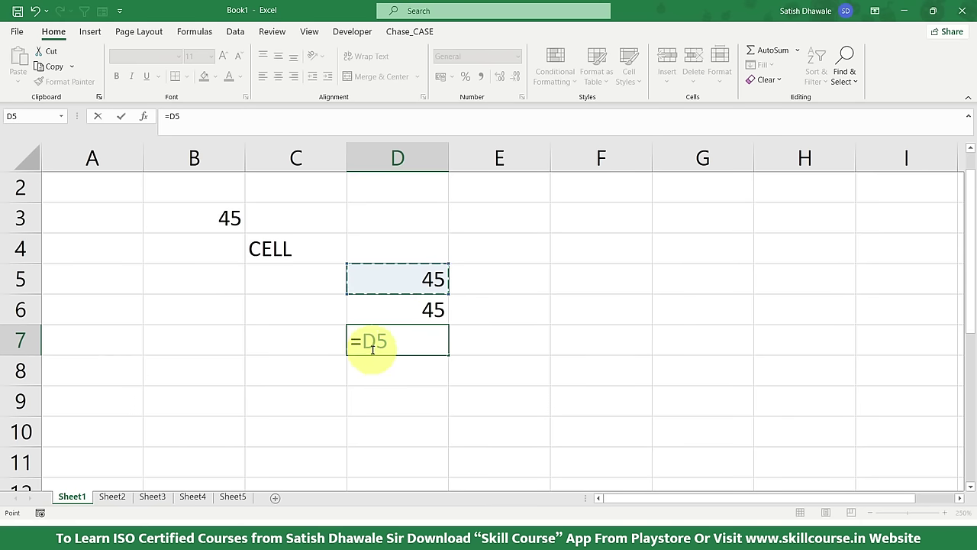
{"action": "key", "text": "Return"}
- Enter =D5+D6 in D8 and confirm it shows 90
{"action": "left_click", "coordinate": [391, 374]}
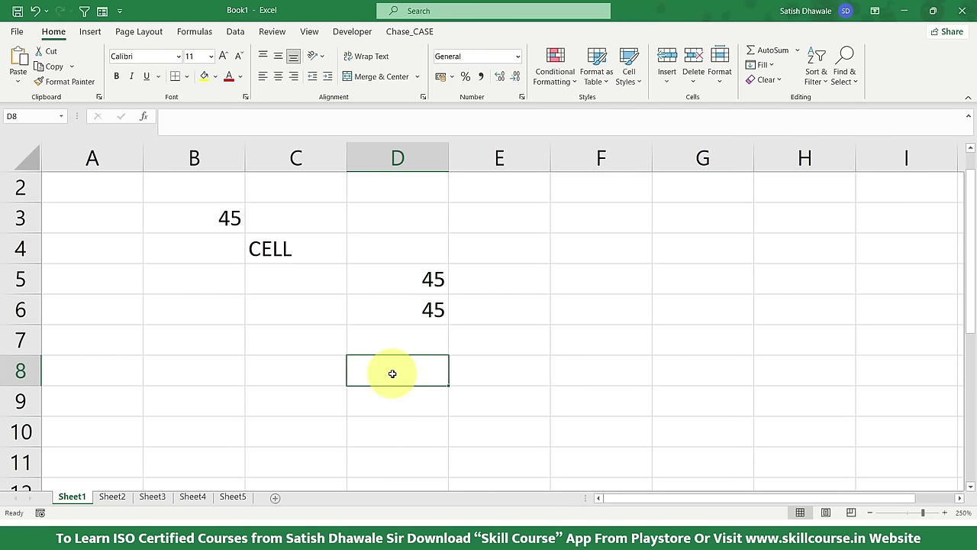
{"action": "type", "text": "="}
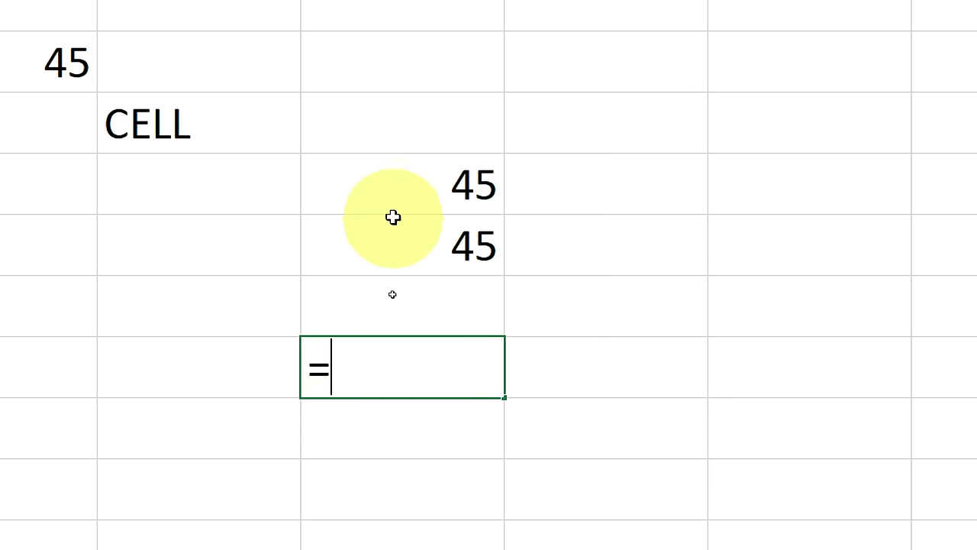
{"action": "left_click", "coordinate": [387, 188]}
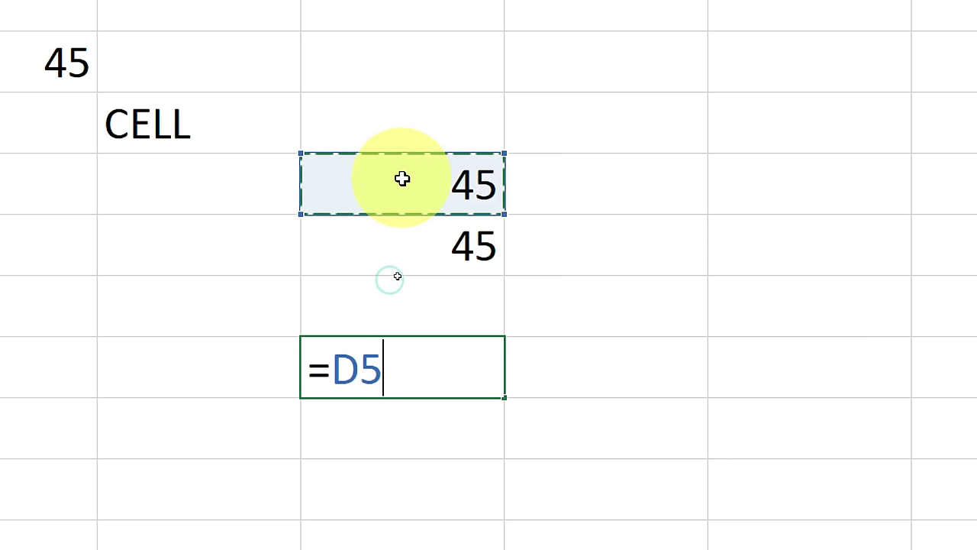
{"action": "type", "text": "+"}
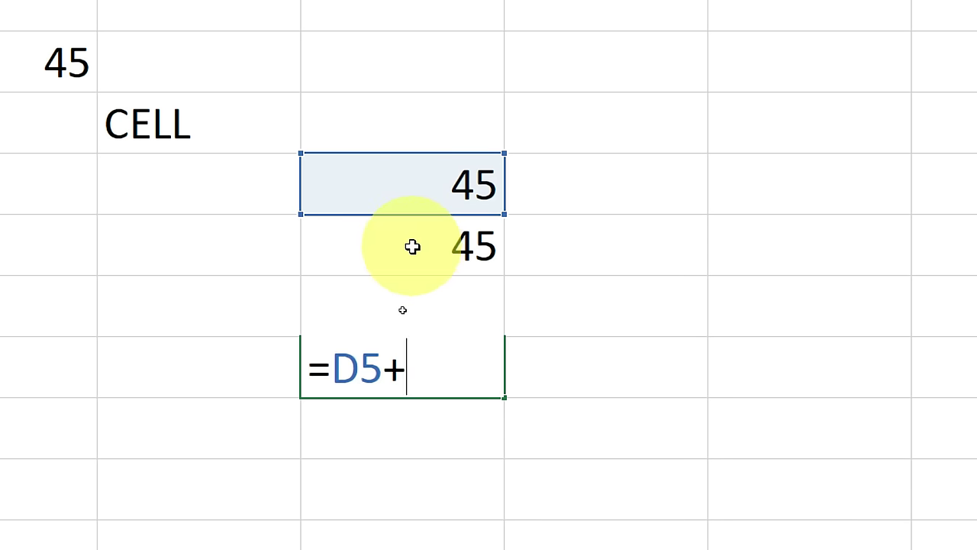
{"action": "left_click", "coordinate": [412, 246]}
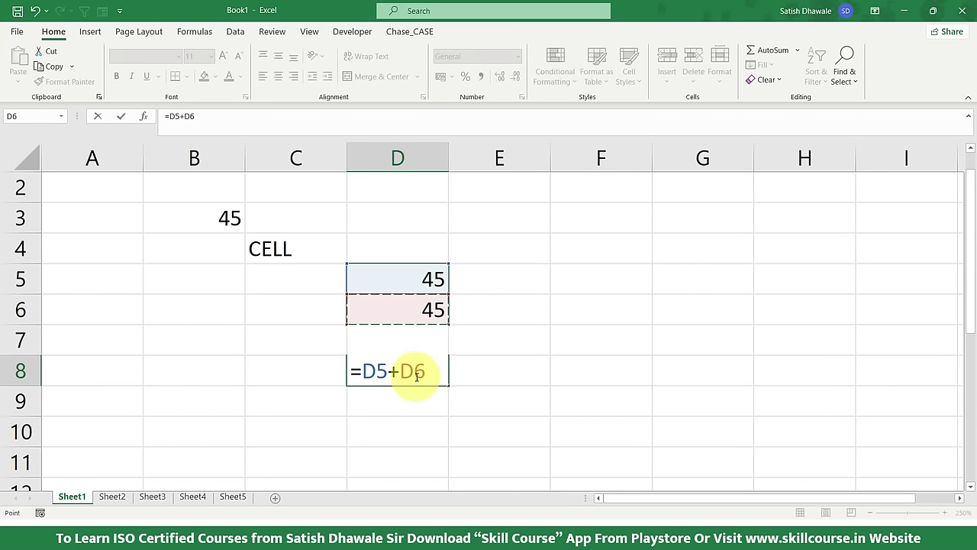
{"action": "key", "text": "Return"}
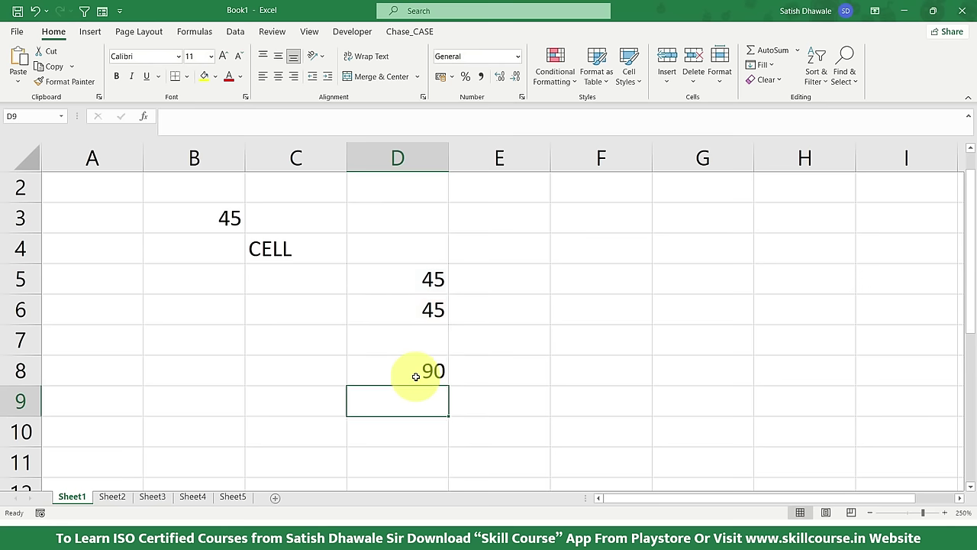
{"action": "left_click", "coordinate": [415, 377]}
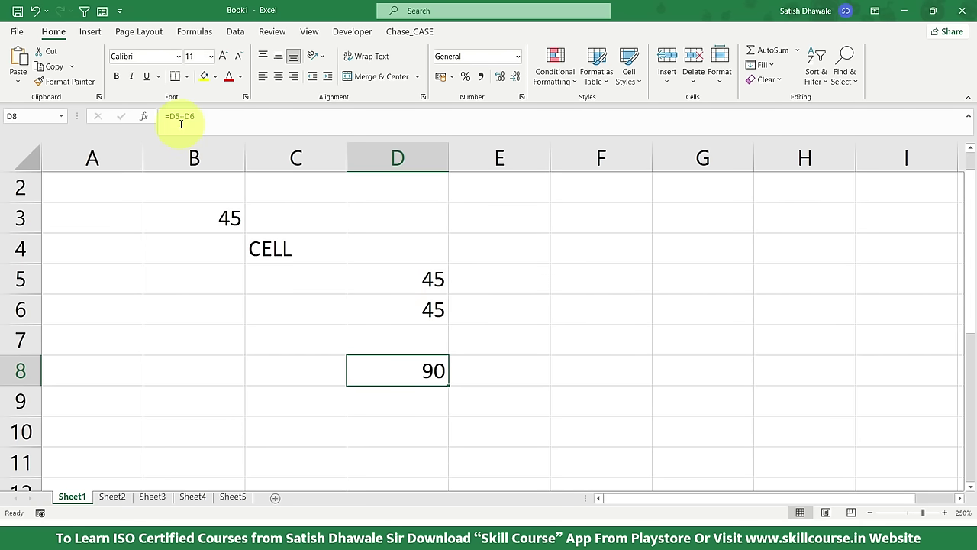
- Compare D5's constant 45 with D6's =9*5 formula, then select B2:E9
{"action": "left_click", "coordinate": [381, 300]}
{"action": "left_click", "coordinate": [383, 269]}
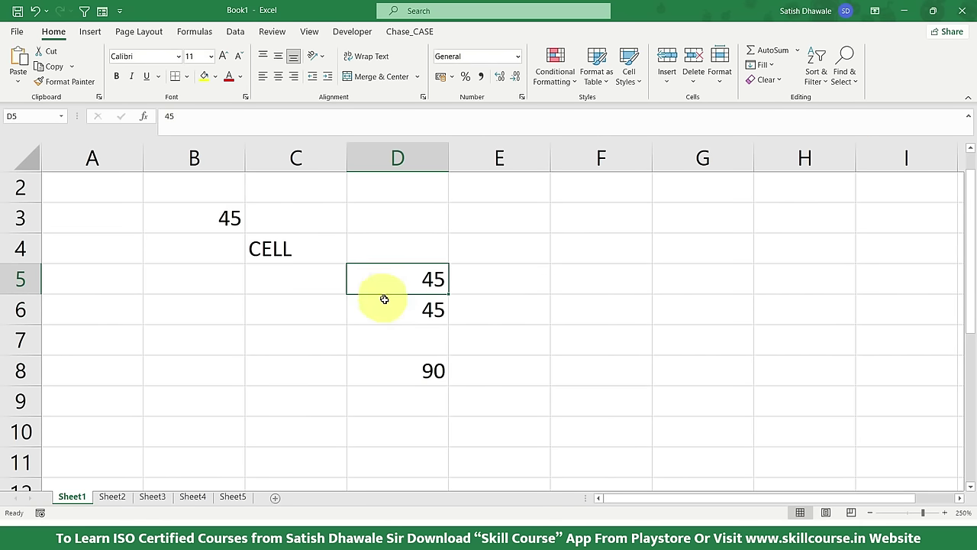
{"action": "left_click", "coordinate": [384, 299]}
{"action": "left_click", "coordinate": [392, 279]}
{"action": "left_click", "coordinate": [385, 312]}
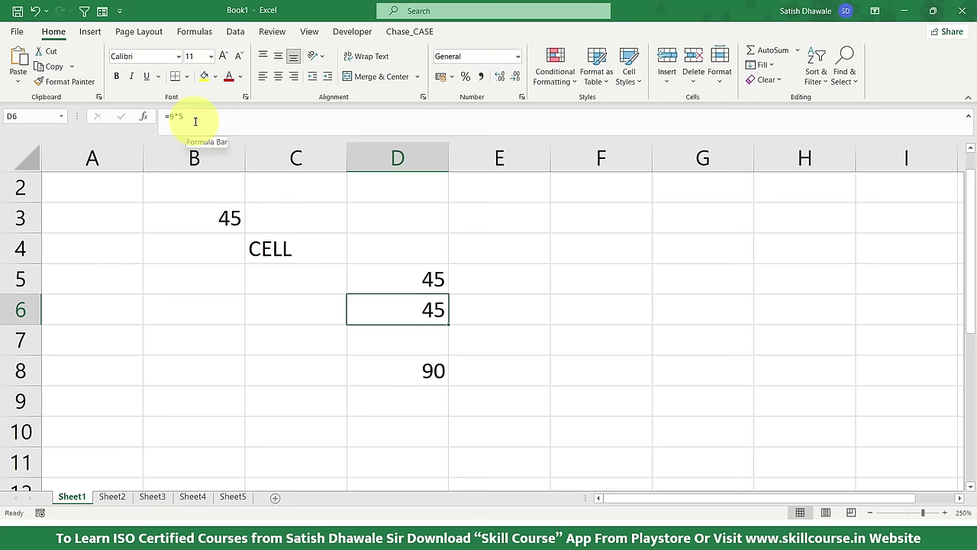
{"action": "left_click_drag", "start_coordinate": [206, 202], "coordinate": [447, 393]}
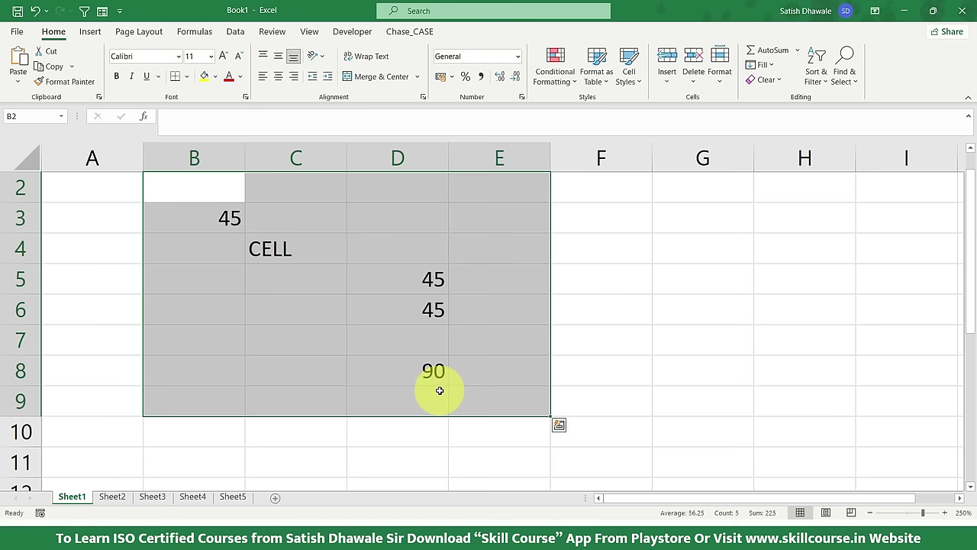
- Clear every entry in B2:E9 and click away to A7
{"action": "key", "text": "Delete"}
{"action": "left_click", "coordinate": [139, 328]}
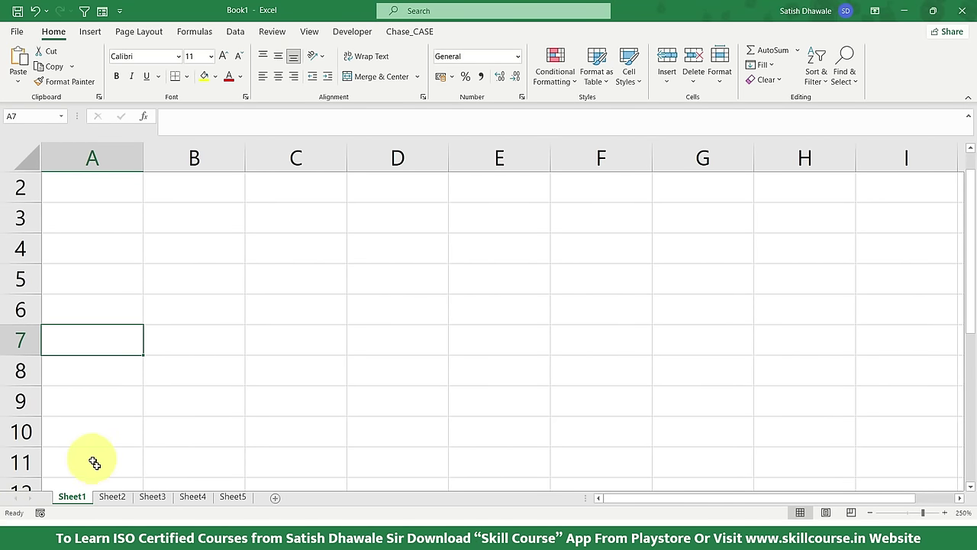
- From Sheet5, add two sheets with + and two more with Shift+F11
{"action": "left_click", "coordinate": [240, 498]}
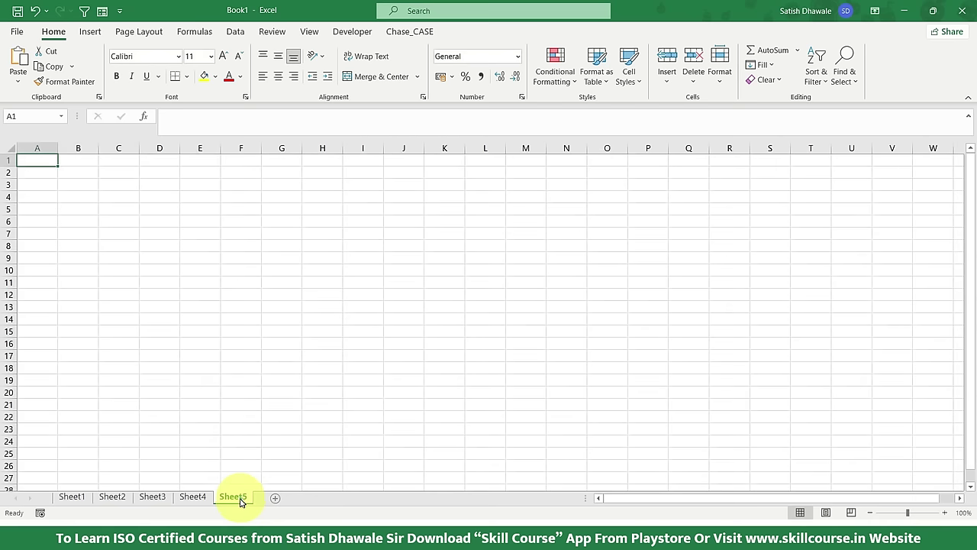
{"action": "left_click", "coordinate": [275, 498]}
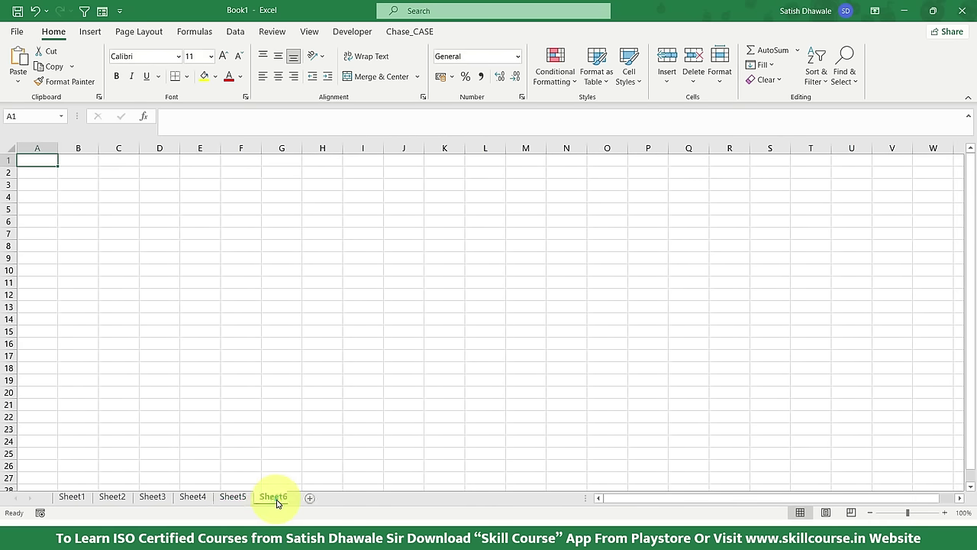
{"action": "left_click", "coordinate": [310, 499]}
{"action": "key", "text": "shift+F11"}
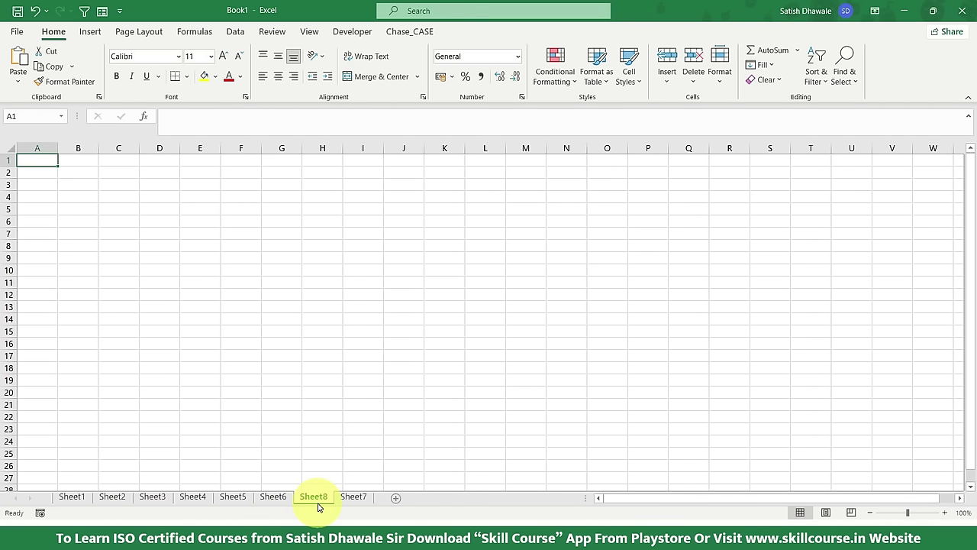
{"action": "key", "text": "shift+F11"}
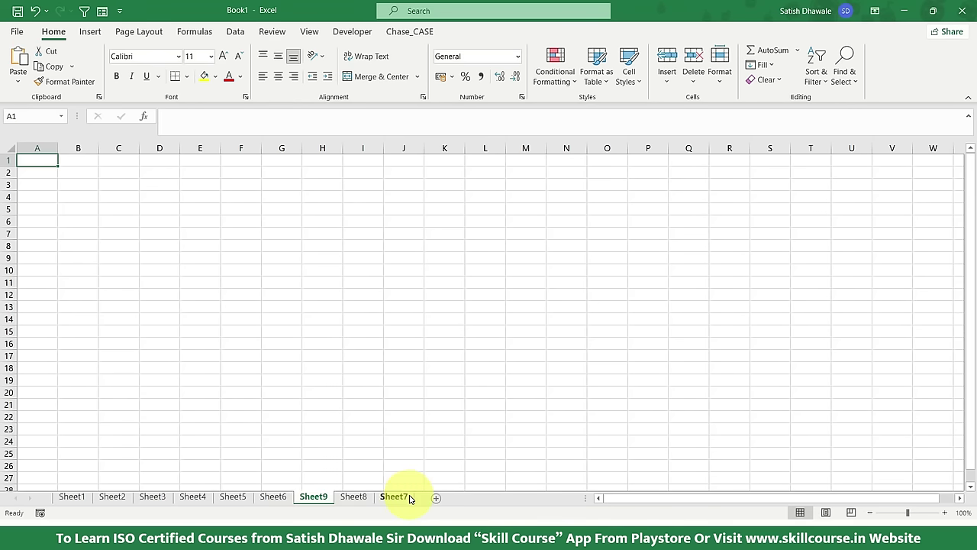
- Add Sheet10 and Sheet11 at the end from Sheet7
{"action": "left_click", "coordinate": [397, 498]}
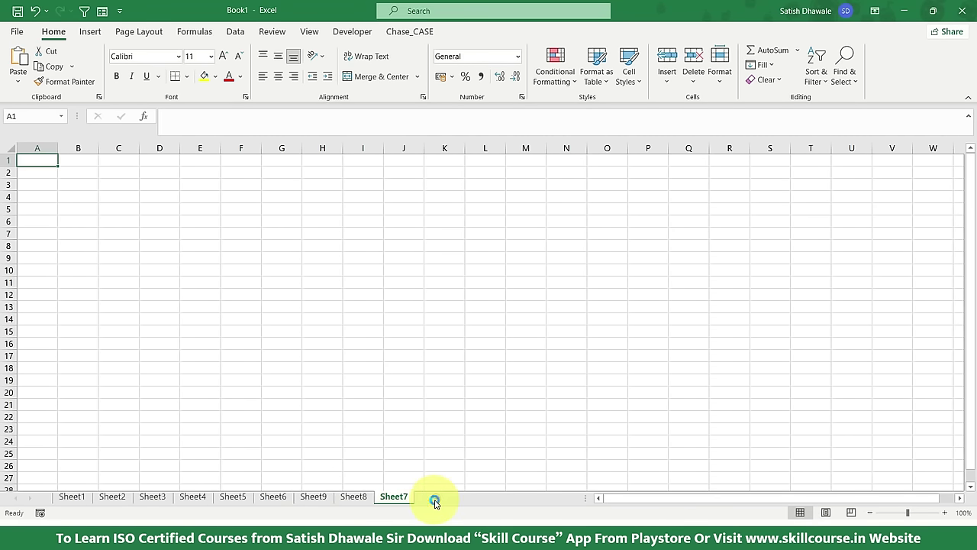
{"action": "left_click", "coordinate": [436, 497]}
{"action": "left_click", "coordinate": [479, 498]}
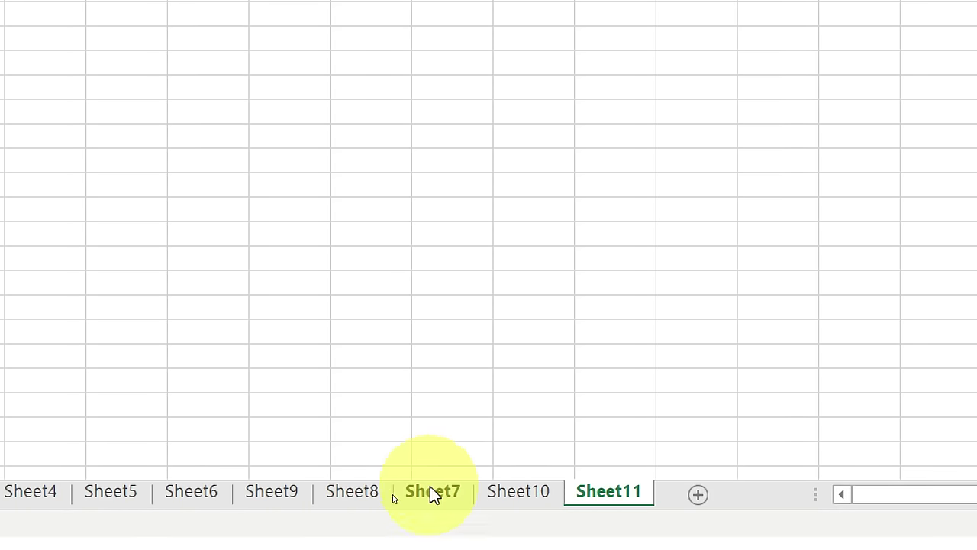
- Drag the Sheet7, Sheet8 and Sheet11 tabs into numeric position
{"action": "mouse_move", "coordinate": [429, 493]}
{"action": "left_mouse_down"}
{"action": "mouse_move", "coordinate": [376, 470]}
{"action": "mouse_move", "coordinate": [237, 485]}
{"action": "left_mouse_up"}
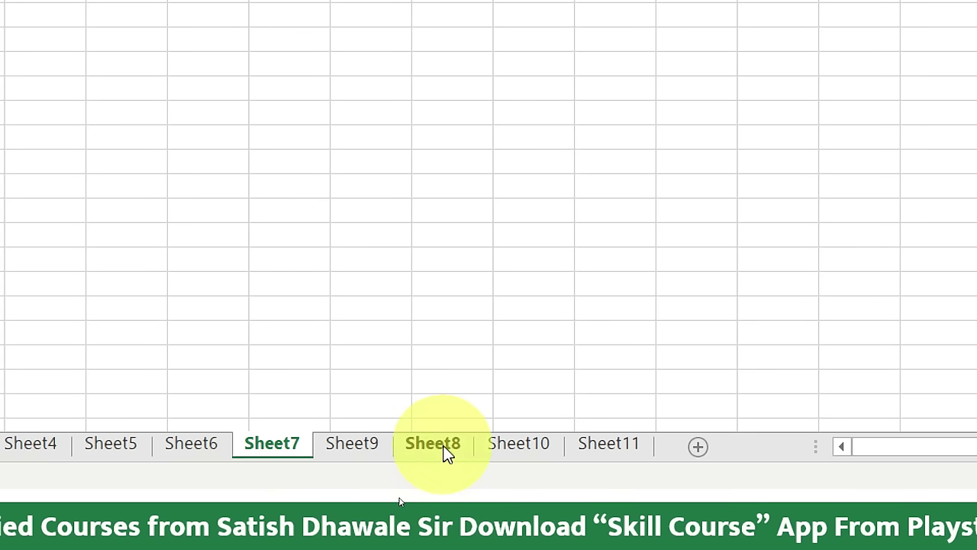
{"action": "left_click", "coordinate": [445, 454]}
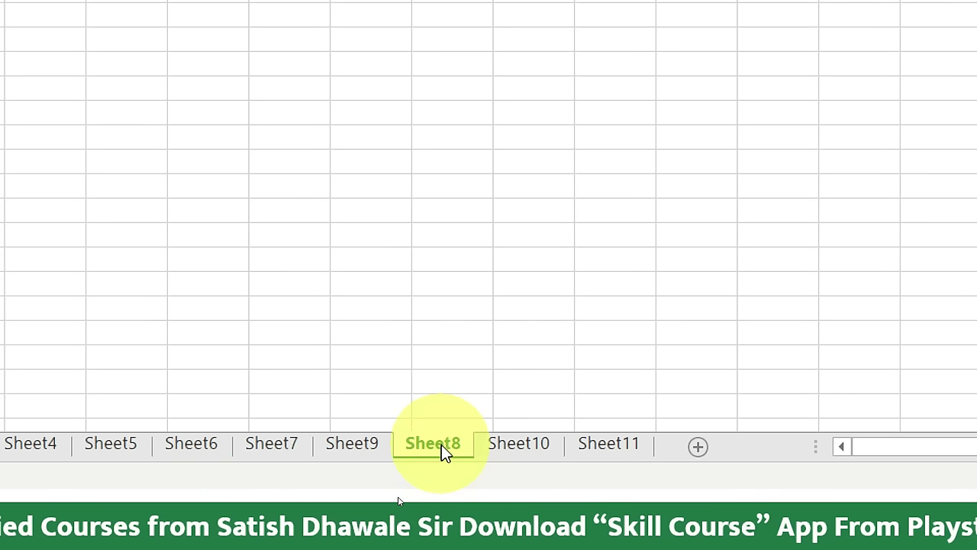
{"action": "left_click_drag", "start_coordinate": [445, 454], "coordinate": [343, 466]}
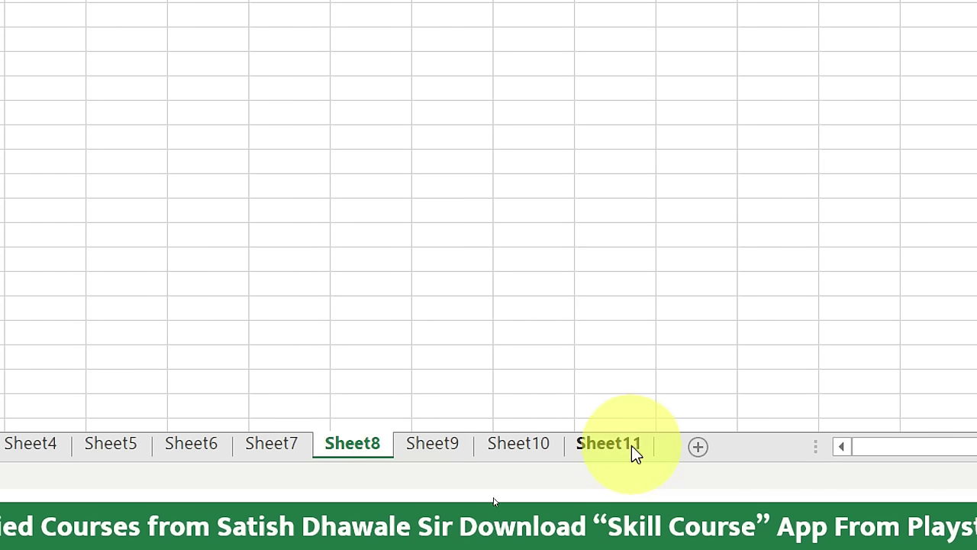
{"action": "left_click_drag", "start_coordinate": [632, 445], "coordinate": [664, 458]}
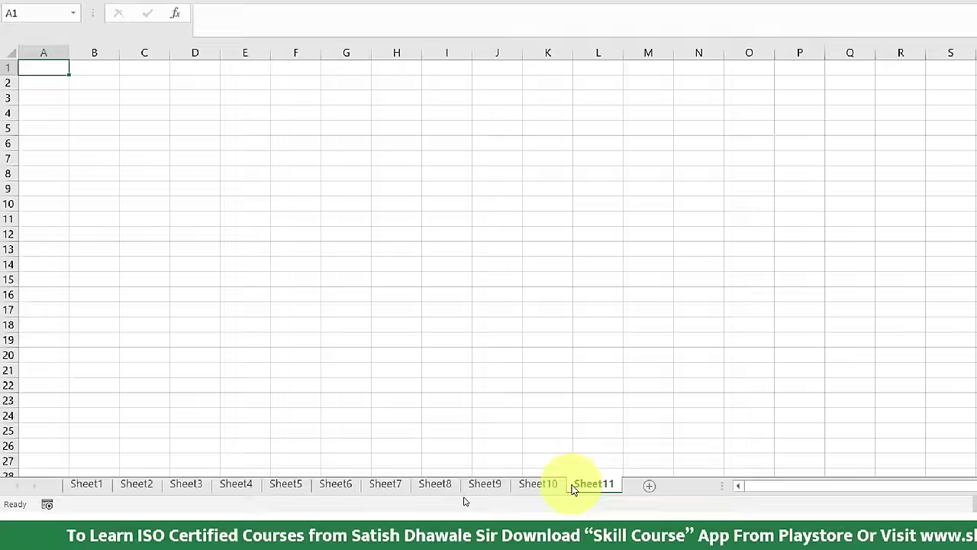
{"action": "scroll", "coordinate": [209, 347], "scroll_direction": "up", "scroll_amount": 5}
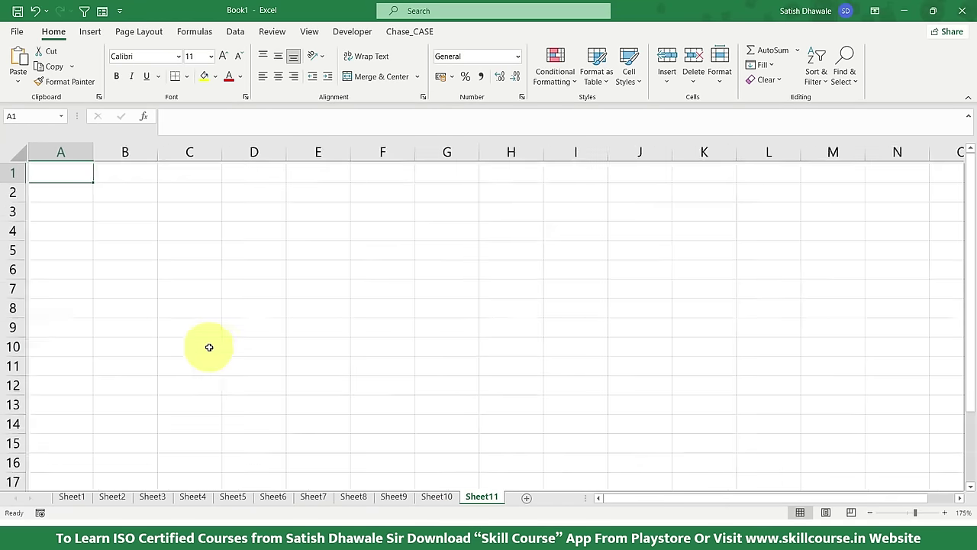
{"action": "scroll", "coordinate": [209, 348], "scroll_direction": "up", "scroll_amount": 1}
- Delete Sheet11 from the workbook
{"action": "left_click", "coordinate": [257, 262]}
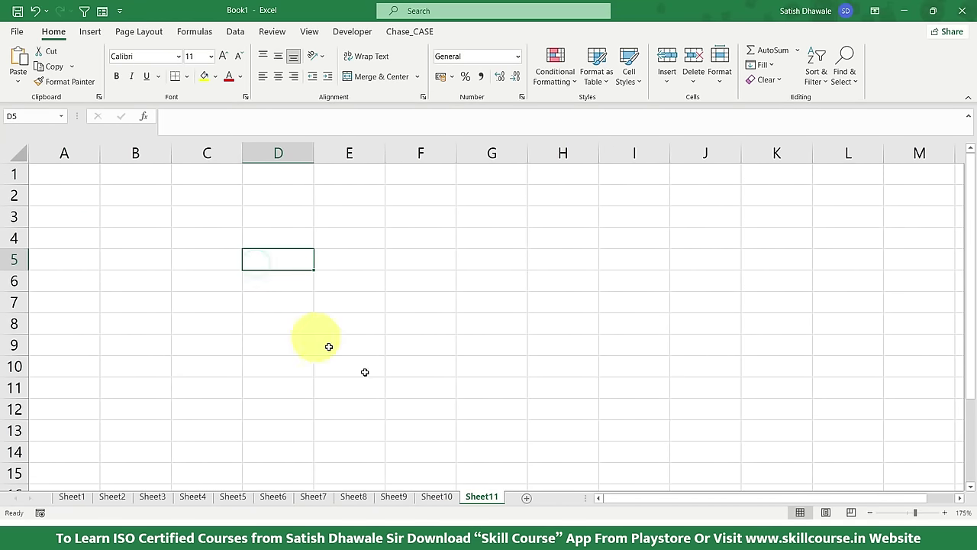
{"action": "right_click", "coordinate": [484, 497]}
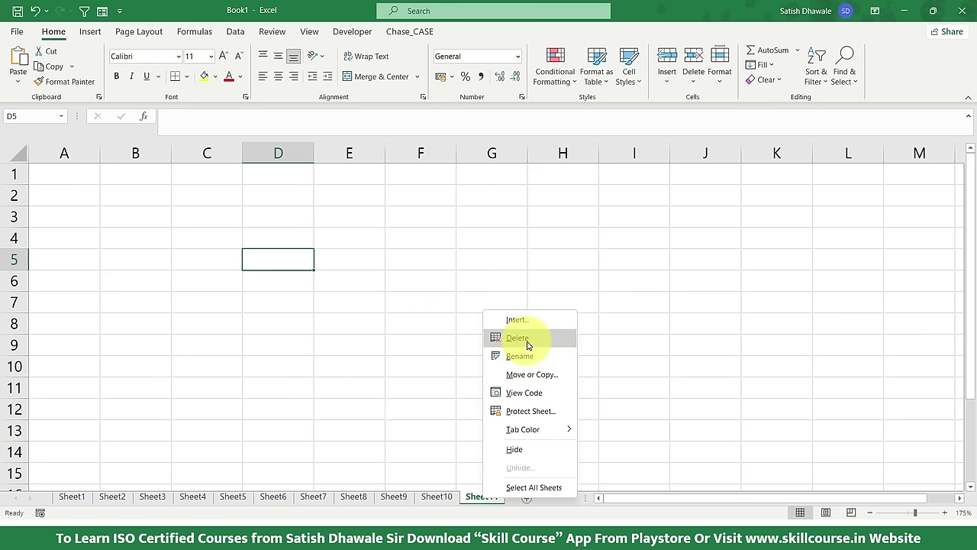
{"action": "left_click", "coordinate": [526, 341]}
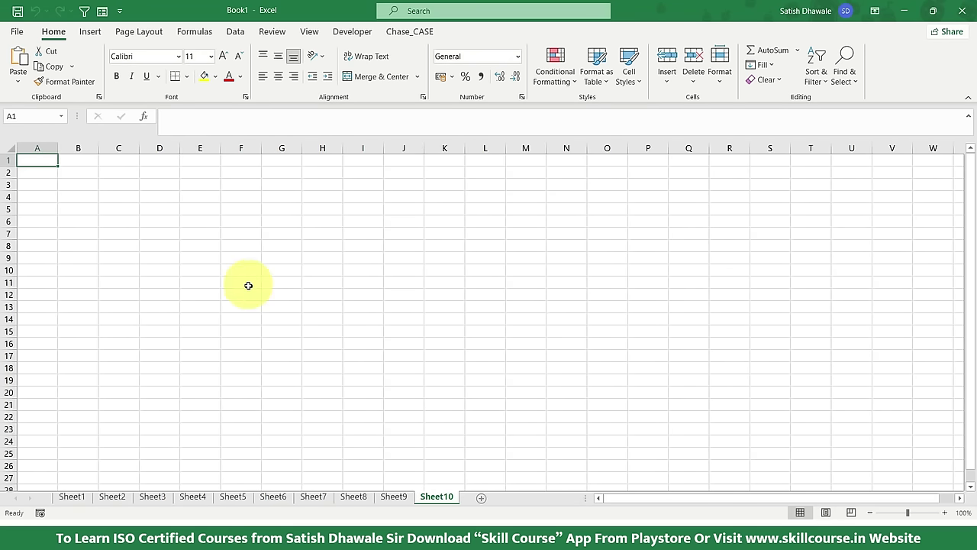
- Enter DFSD in E6 of Sheet10, then delete Sheet10 and confirm the warning
{"action": "scroll", "coordinate": [248, 285], "scroll_direction": "up", "scroll_amount": 5}
{"action": "left_click", "coordinate": [319, 285]}
{"action": "type", "text": "DF"}
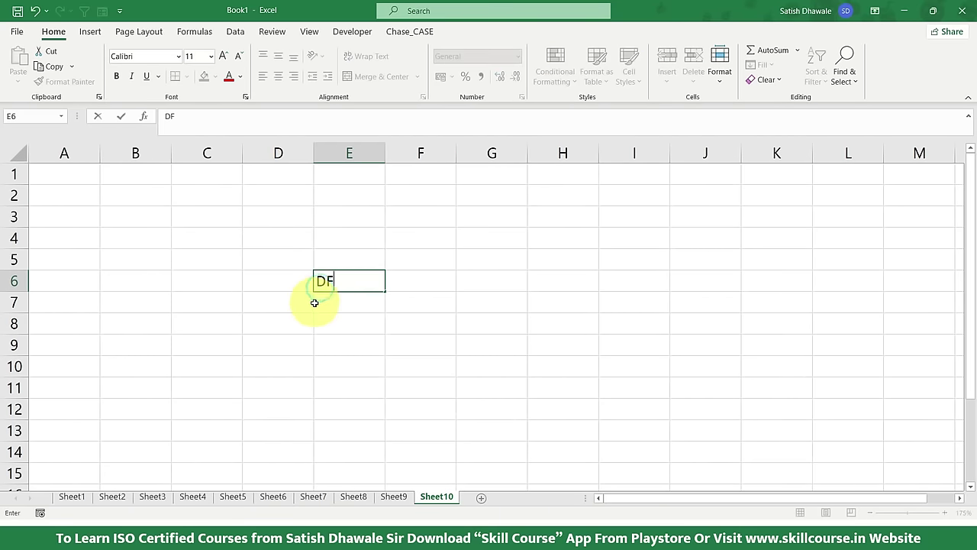
{"action": "type", "text": "SD"}
{"action": "left_click", "coordinate": [307, 321]}
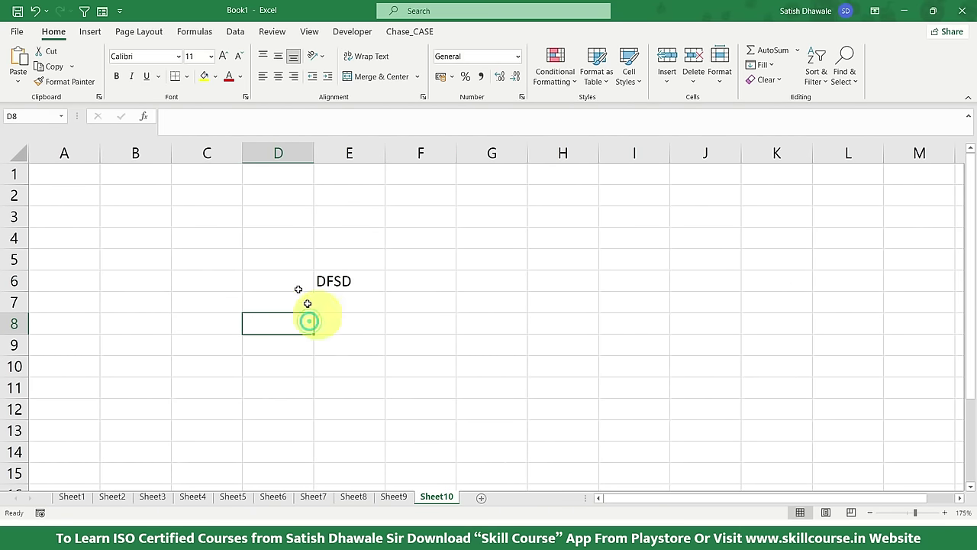
{"action": "right_click", "coordinate": [441, 502]}
{"action": "left_click", "coordinate": [478, 347]}
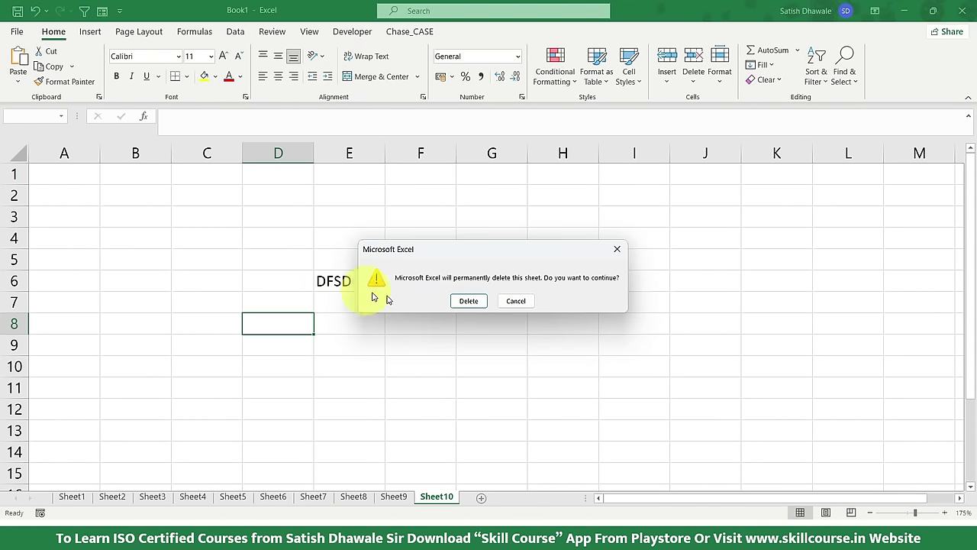
{"action": "left_click", "coordinate": [466, 301]}
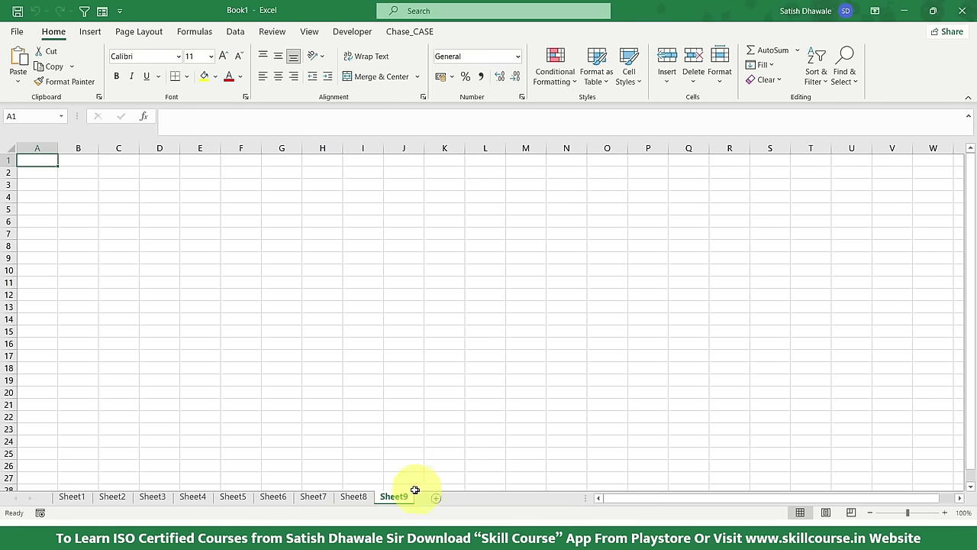
{"action": "left_click", "coordinate": [255, 279]}
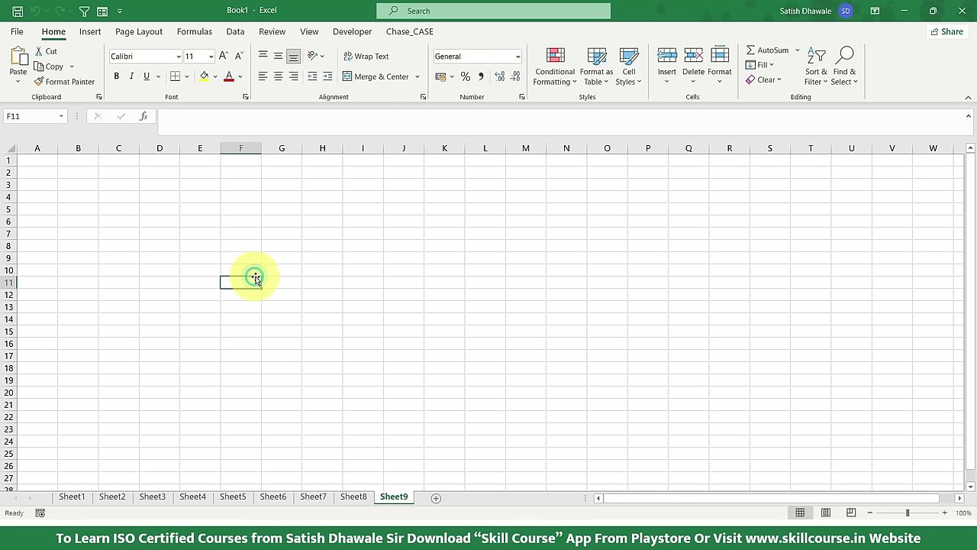
{"action": "type", "text": "FDS"}
{"action": "left_click", "coordinate": [295, 314]}
{"action": "left_click", "coordinate": [247, 284]}
{"action": "left_click_drag", "start_coordinate": [261, 289], "coordinate": [260, 393]}
{"action": "key", "text": "Delete"}
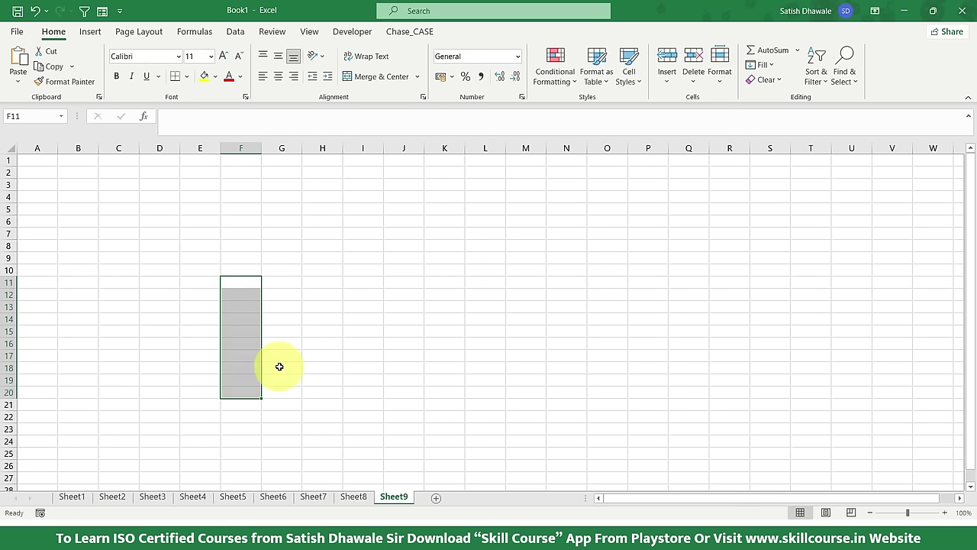
{"action": "key", "text": "ctrl+z"}
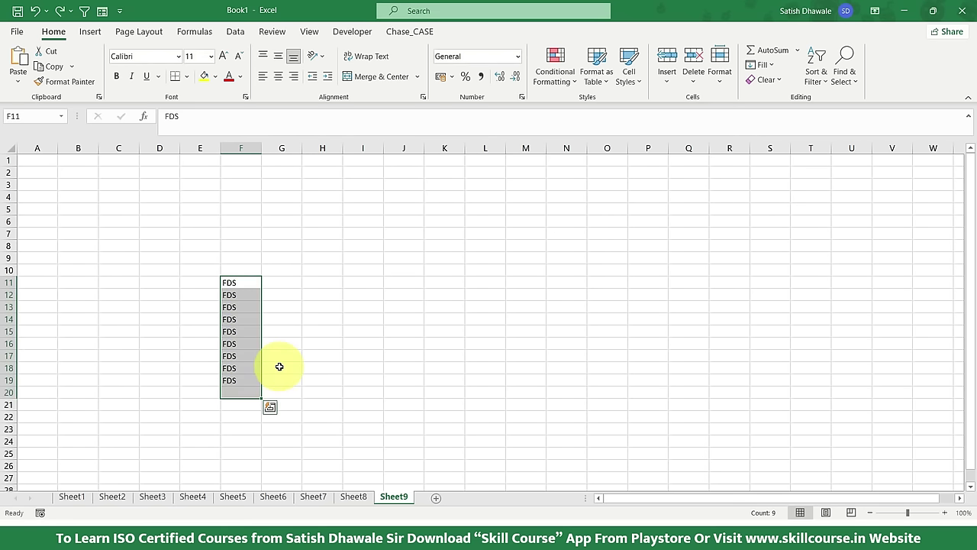
{"action": "key", "text": "Delete"}
{"action": "scroll", "coordinate": [104, 190], "scroll_direction": "up", "scroll_amount": 5}
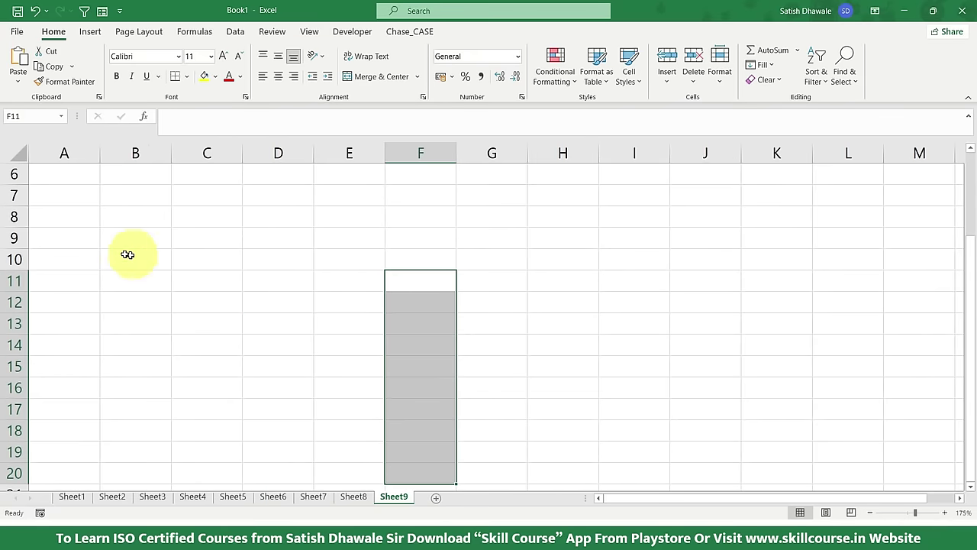
- Leave Sheet9 without changing its tab options and display the empty Sheet1
{"action": "left_click", "coordinate": [299, 341]}
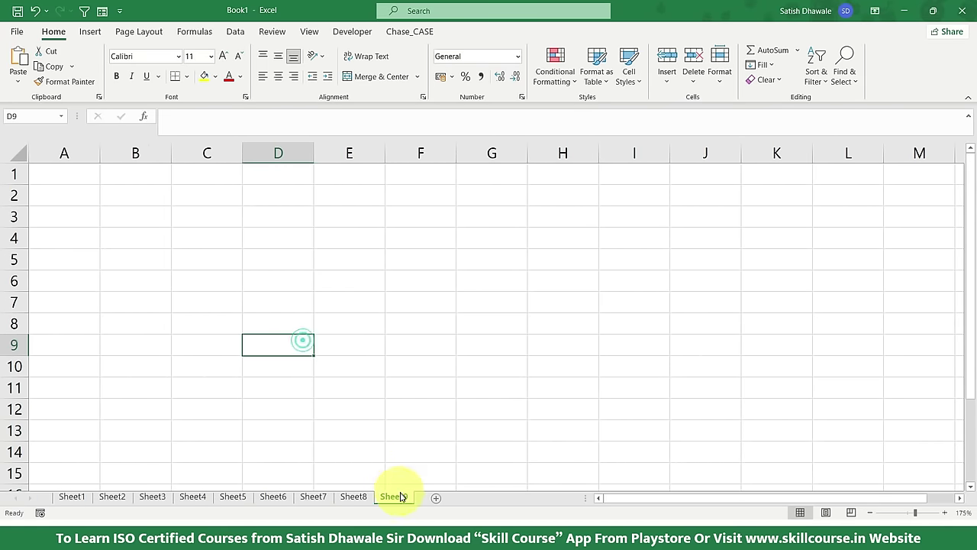
{"action": "right_click", "coordinate": [397, 503]}
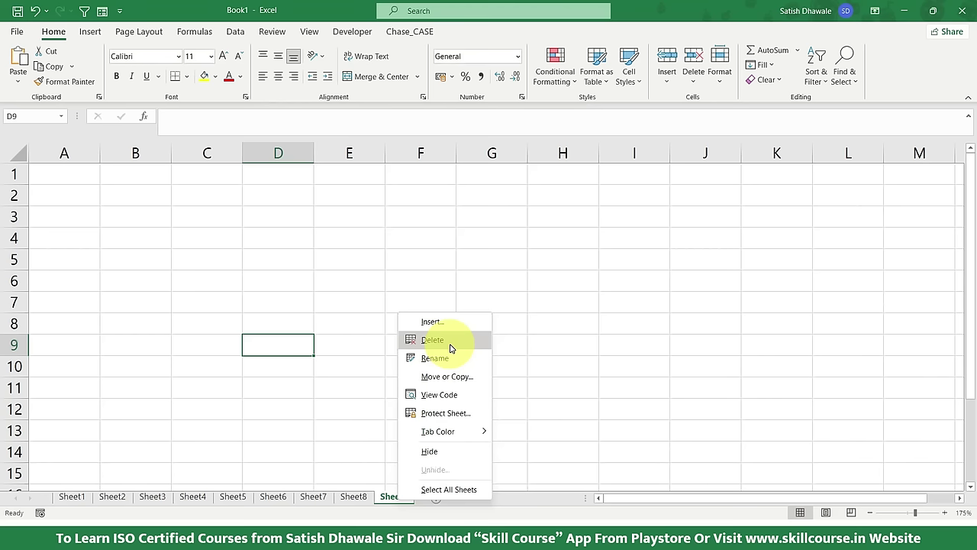
{"action": "key", "text": "Escape"}
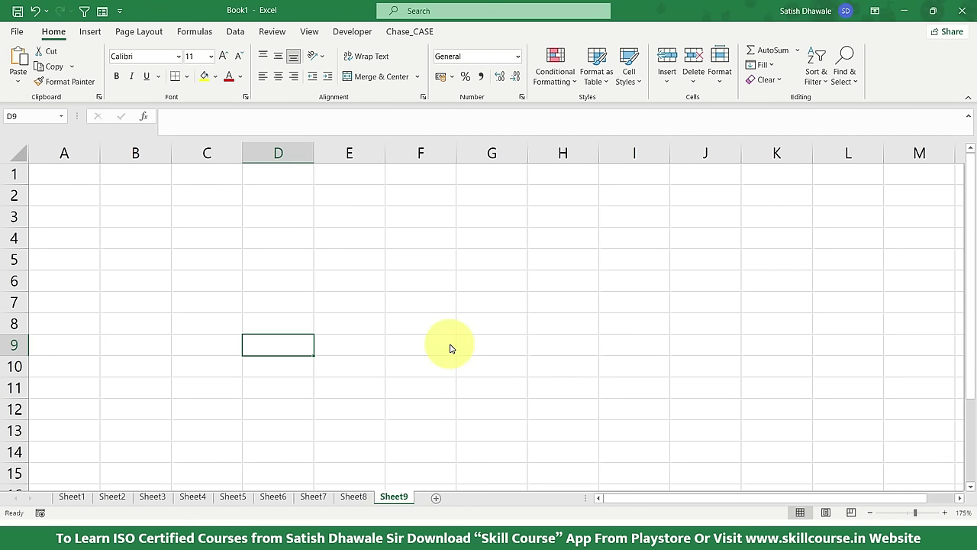
{"action": "left_click", "coordinate": [58, 498]}
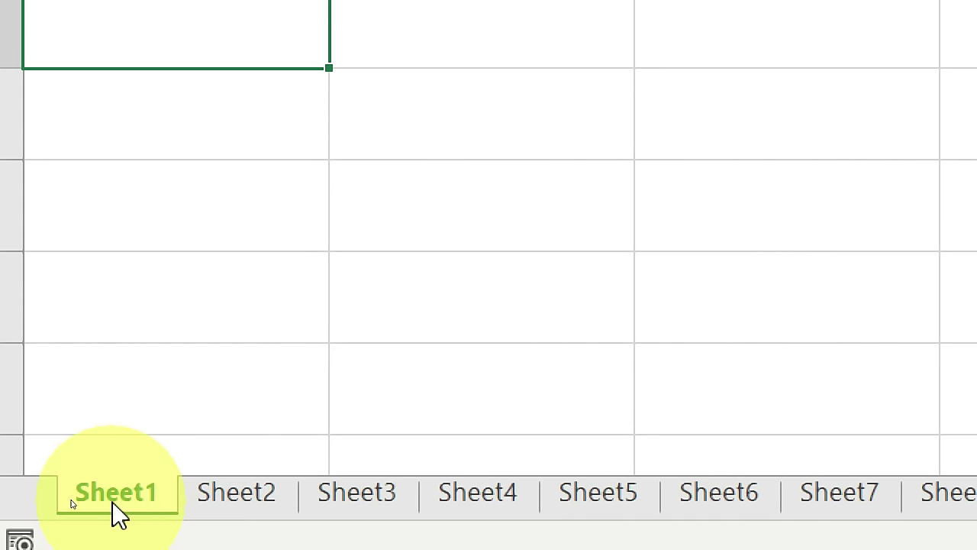
{"action": "right_click", "coordinate": [118, 513]}
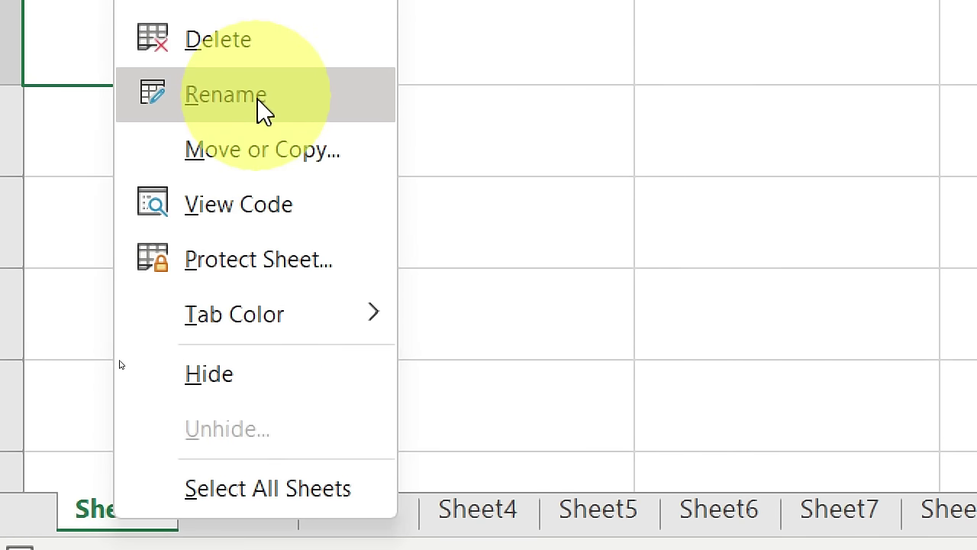
- Rename Sheet1 to JAN
{"action": "left_click", "coordinate": [94, 517]}
{"action": "double_click", "coordinate": [169, 451]}
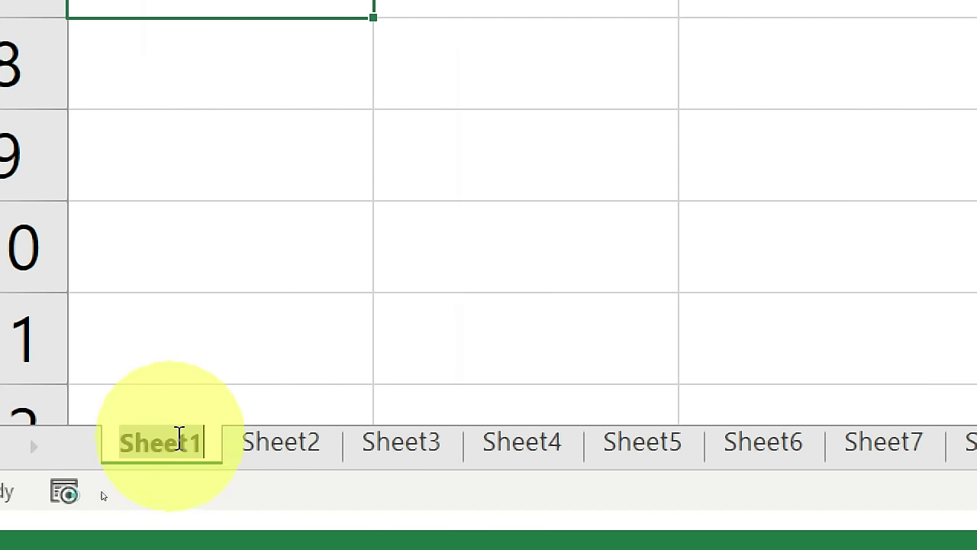
{"action": "type", "text": "jAN"}
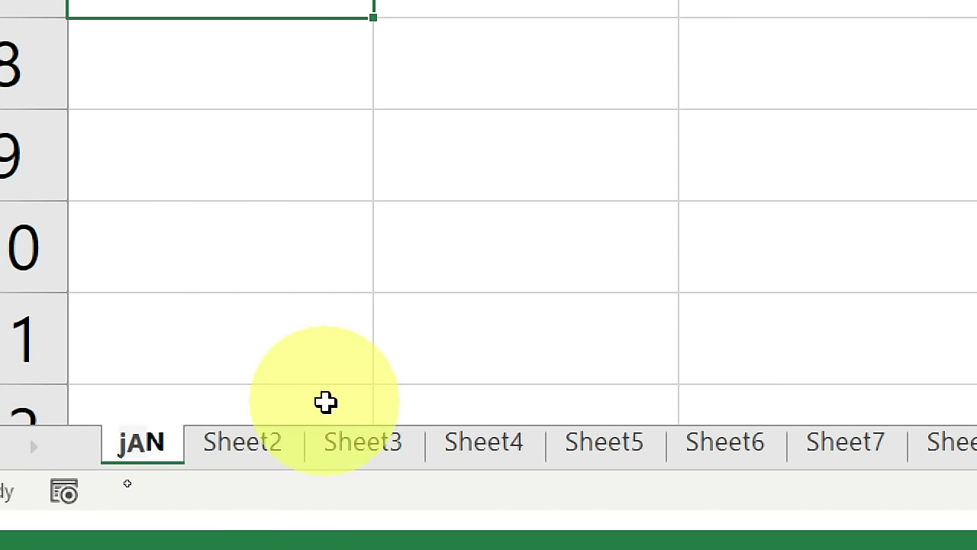
{"action": "key", "text": "BackSpace"}
{"action": "key", "text": "BackSpace"}
{"action": "type", "text": "a"}
{"action": "key", "text": "BackSpace"}
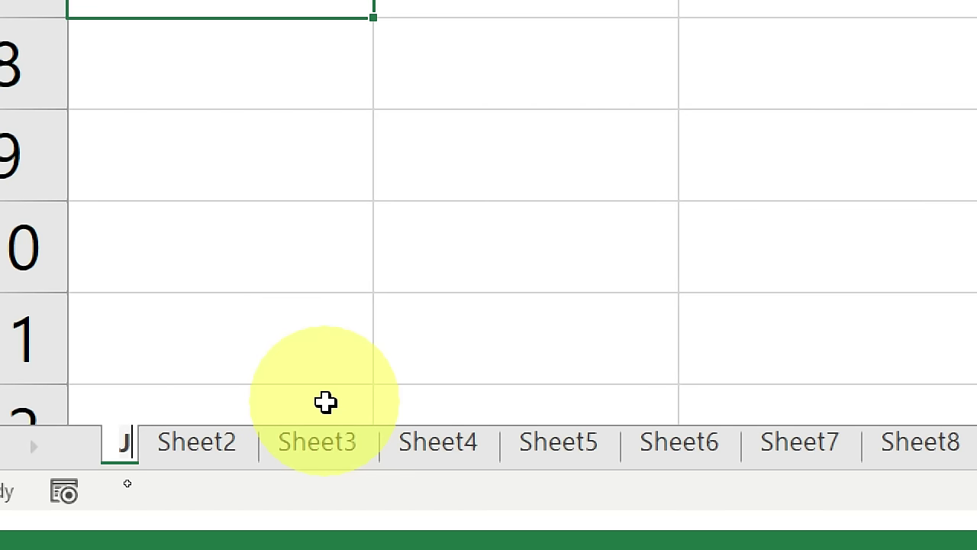
{"action": "key", "text": "BackSpace"}
{"action": "type", "text": "JAN"}
{"action": "key", "text": "Return"}
- Rename Sheet2, Sheet3 and Sheet4 to FEB, MAR and APRIL
{"action": "double_click", "coordinate": [277, 452]}
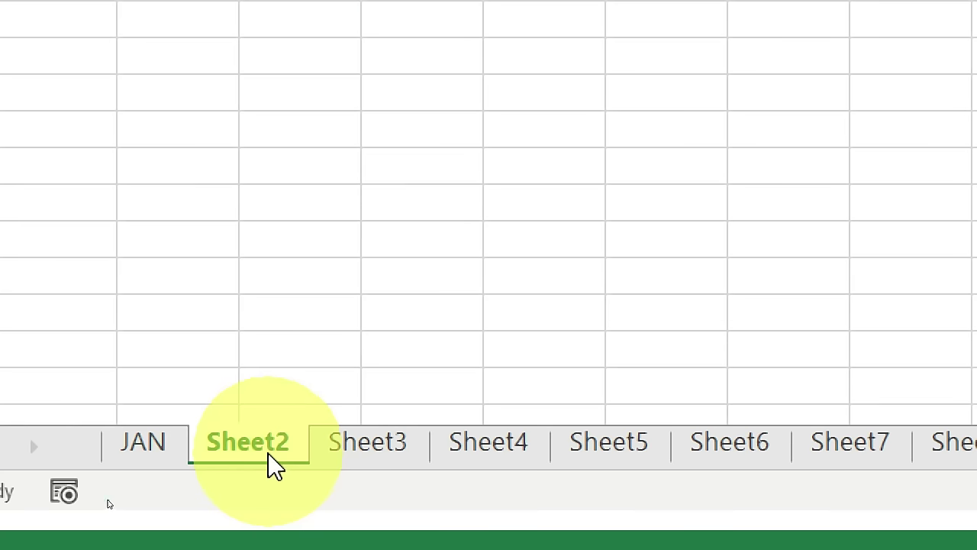
{"action": "type", "text": "FEB"}
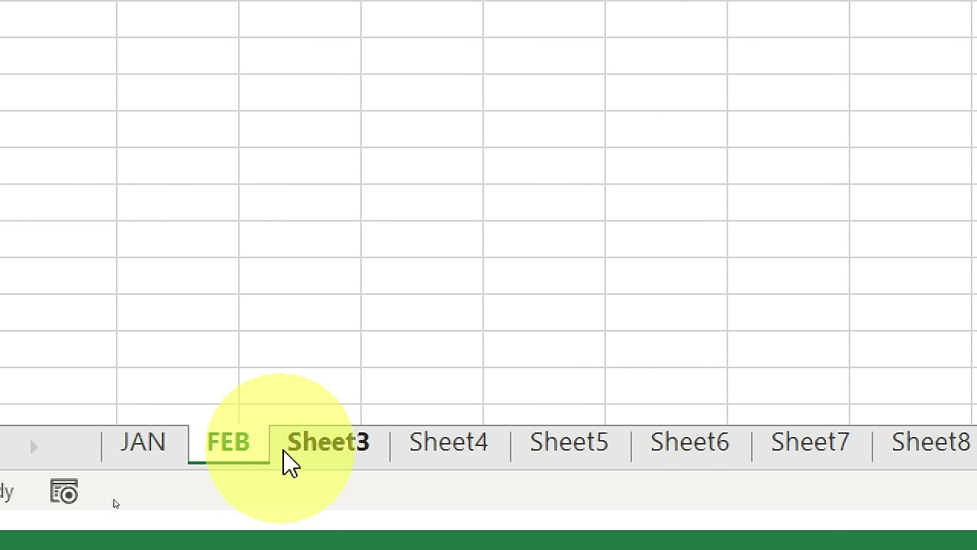
{"action": "double_click", "coordinate": [328, 443]}
{"action": "type", "text": "MA"}
{"action": "key", "text": "BackSpace"}
{"action": "key", "text": "BackSpace"}
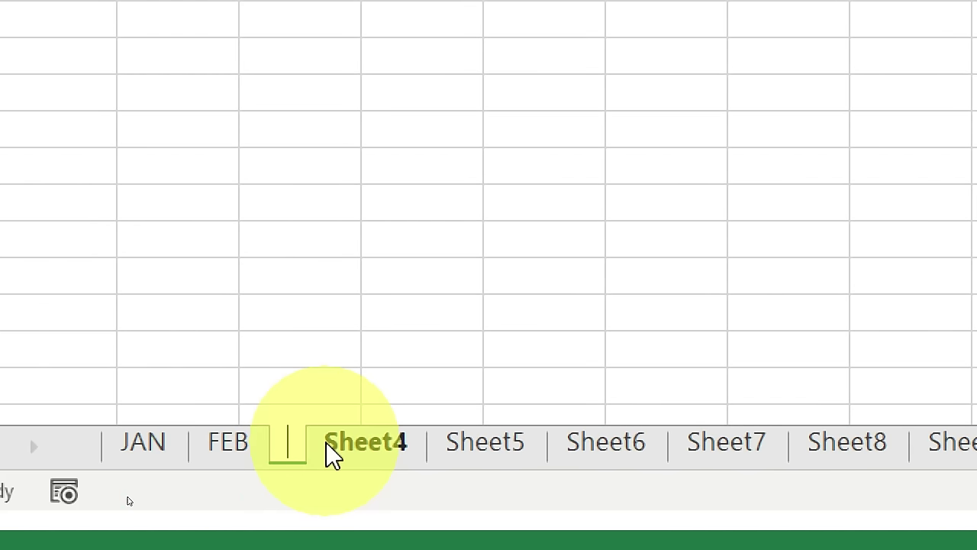
{"action": "type", "text": "MAR"}
{"action": "key", "text": "Return"}
{"action": "double_click", "coordinate": [440, 452]}
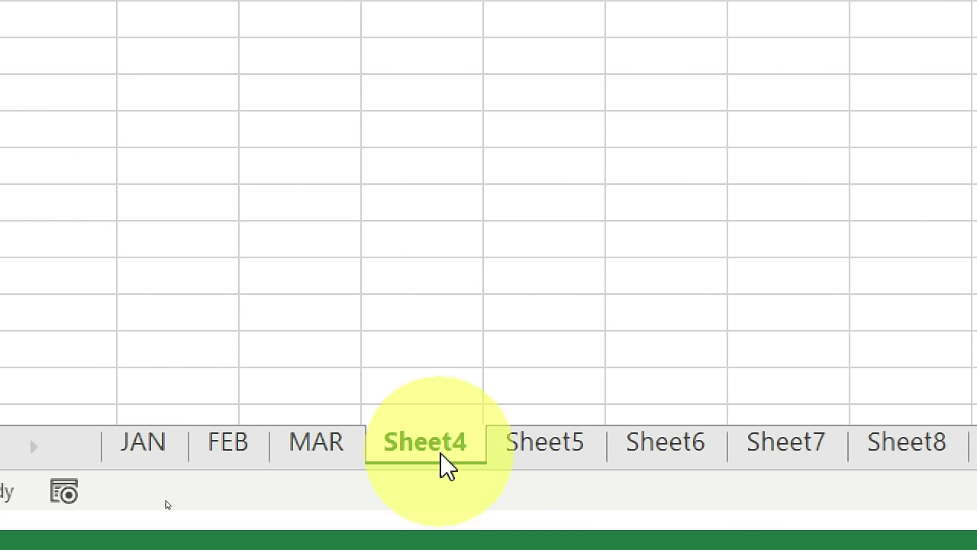
{"action": "type", "text": "APRIL"}
{"action": "key", "text": "Return"}
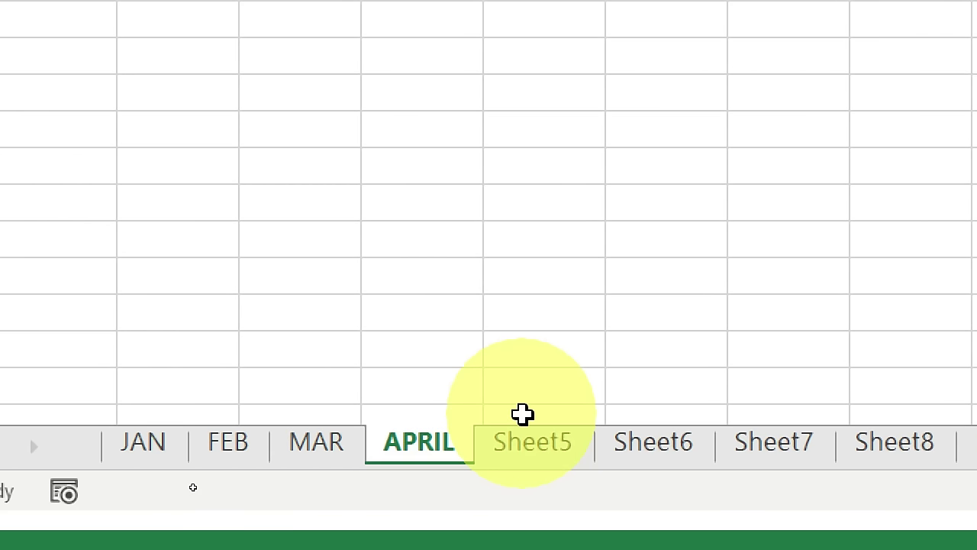
- Rename Sheet5 to MAY_PROJECT
{"action": "double_click", "coordinate": [529, 453]}
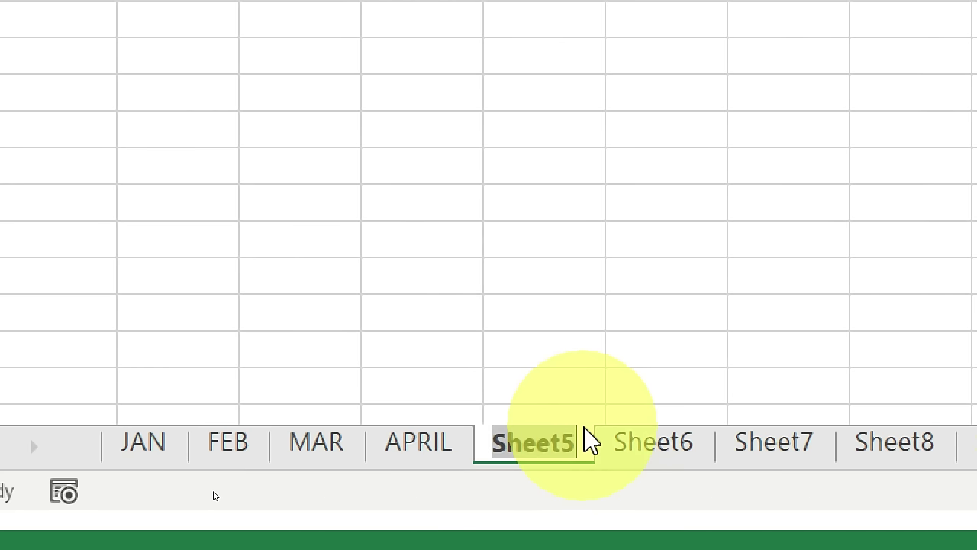
{"action": "type", "text": "M"}
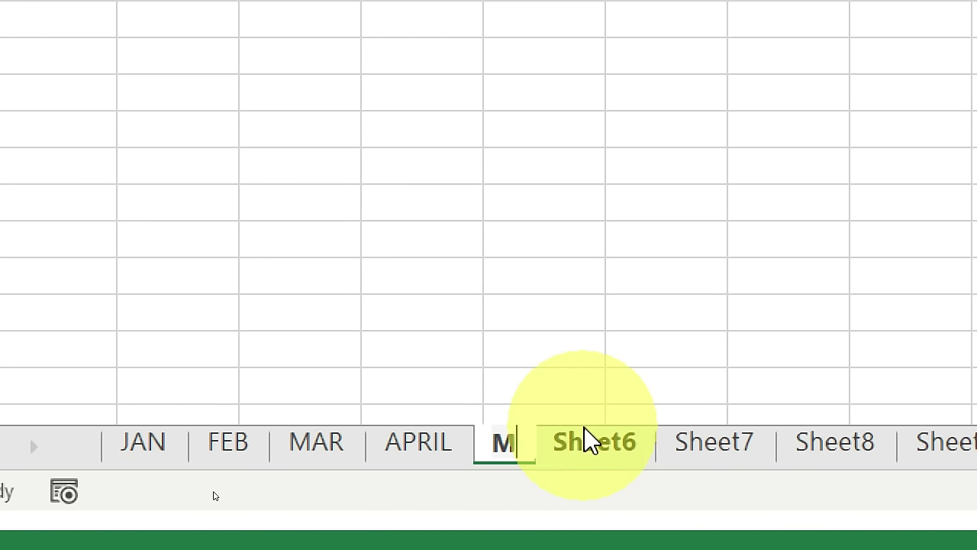
{"action": "type", "text": "AY_"}
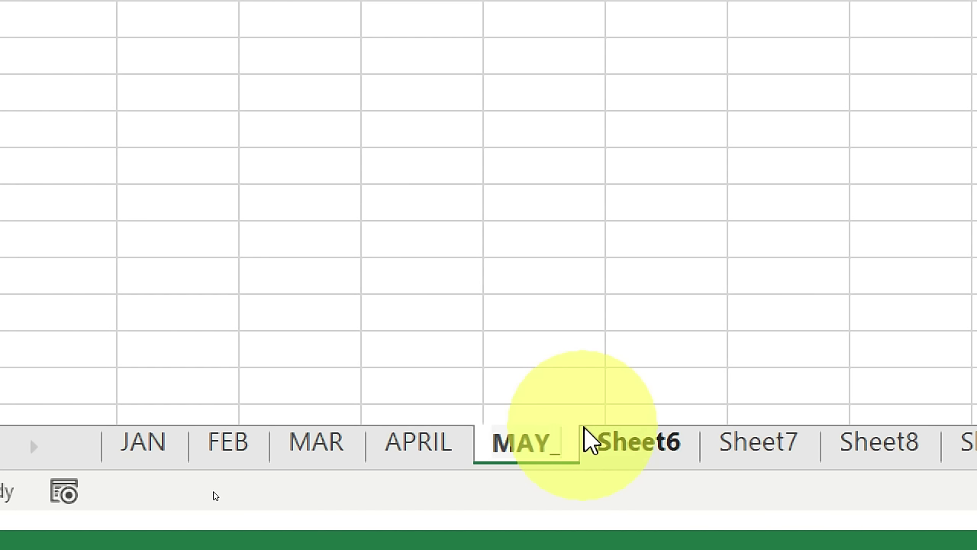
{"action": "type", "text": "PROJECT"}
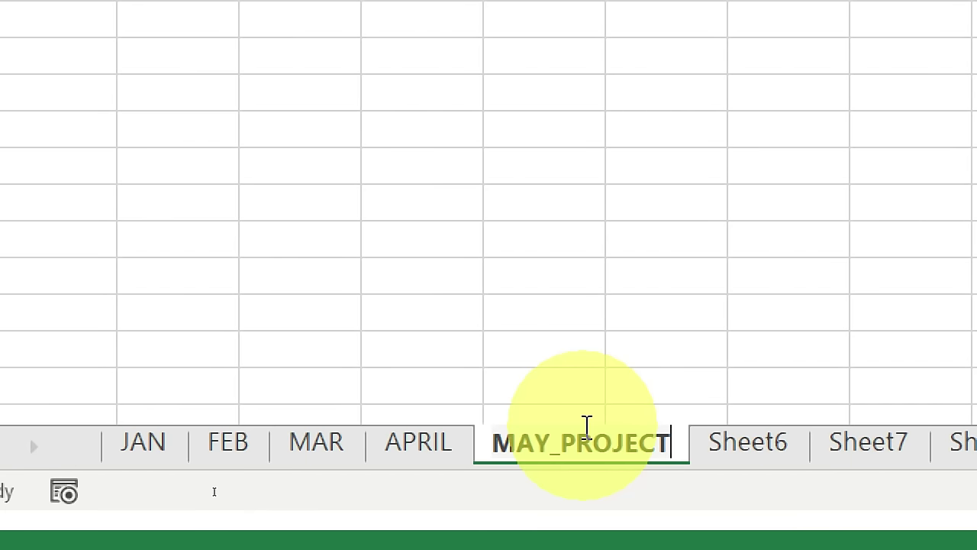
{"action": "key", "text": "BackSpace"}
{"action": "key", "text": "BackSpace"}
{"action": "key", "text": "BackSpace"}
{"action": "key", "text": "BackSpace"}
{"action": "key", "text": "BackSpace"}
{"action": "key", "text": "BackSpace"}
{"action": "key", "text": "BackSpace"}
{"action": "key", "text": "BackSpace"}
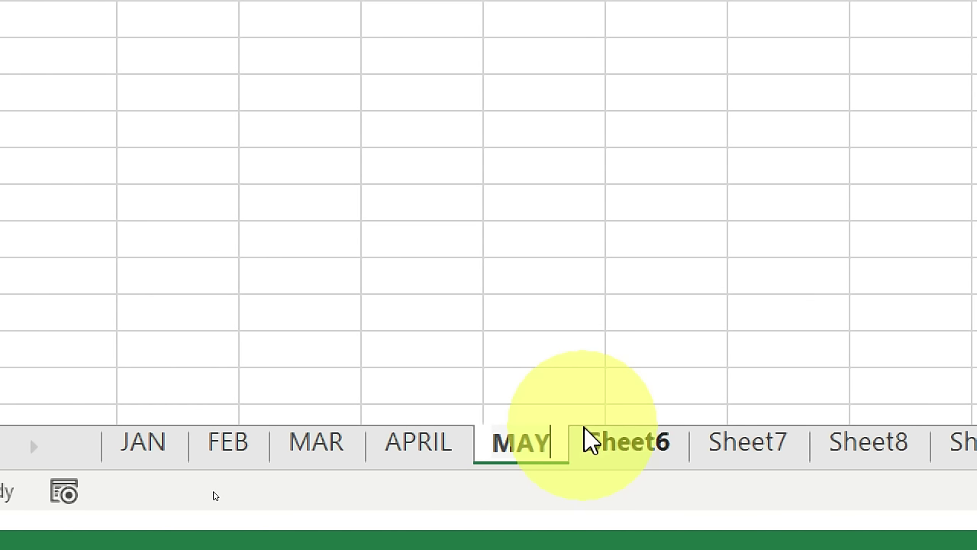
{"action": "type", "text": "PROJECT"}
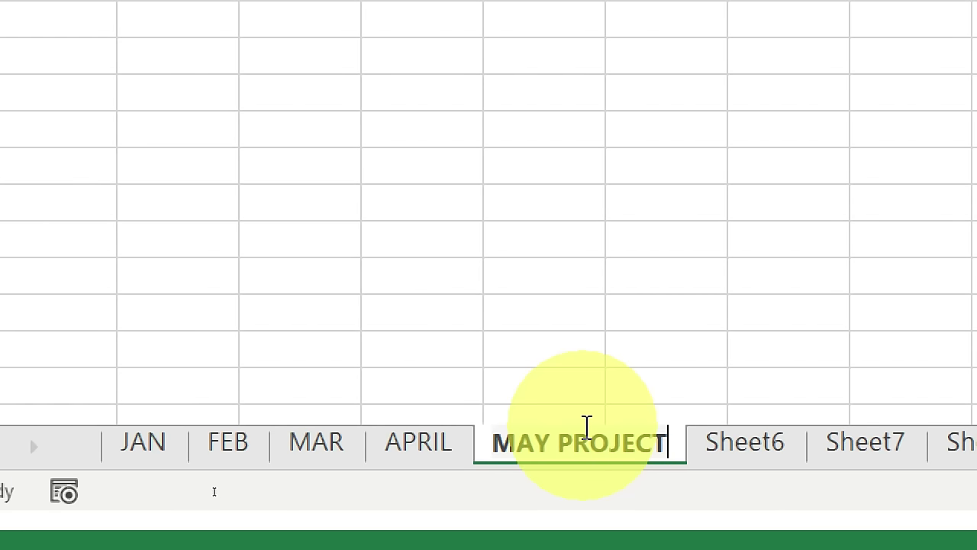
{"action": "key", "text": "BackSpace"}
{"action": "key", "text": "BackSpace"}
{"action": "key", "text": "BackSpace"}
{"action": "key", "text": "BackSpace"}
{"action": "key", "text": "BackSpace"}
{"action": "key", "text": "BackSpace"}
{"action": "key", "text": "BackSpace"}
{"action": "key", "text": "BackSpace"}
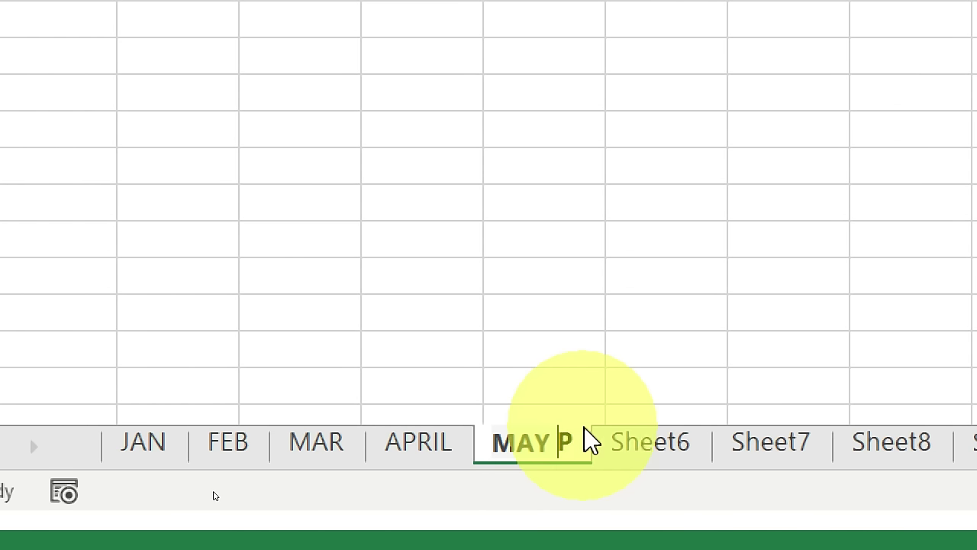
{"action": "type", "text": "_PR"}
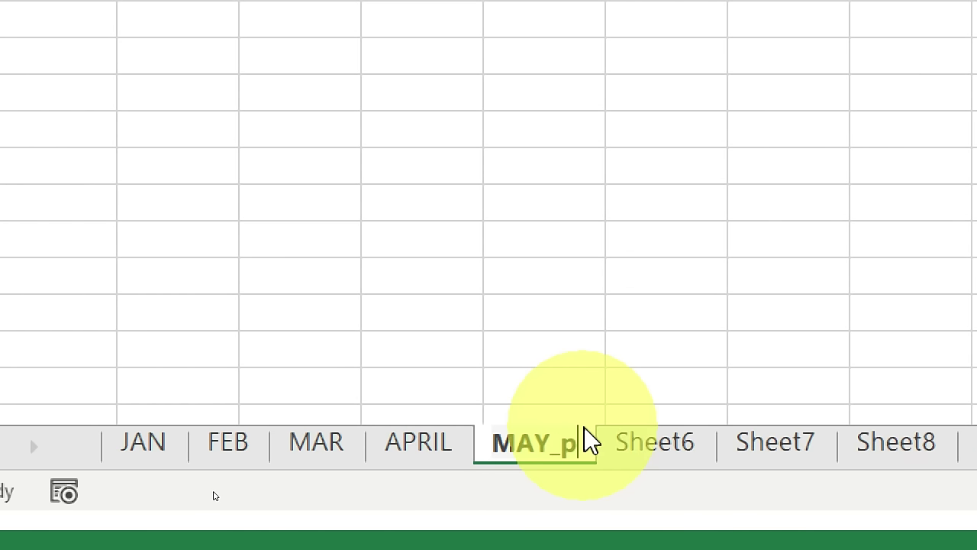
{"action": "key", "text": "BackSpace"}
{"action": "key", "text": "BackSpace"}
{"action": "type", "text": "proje"}
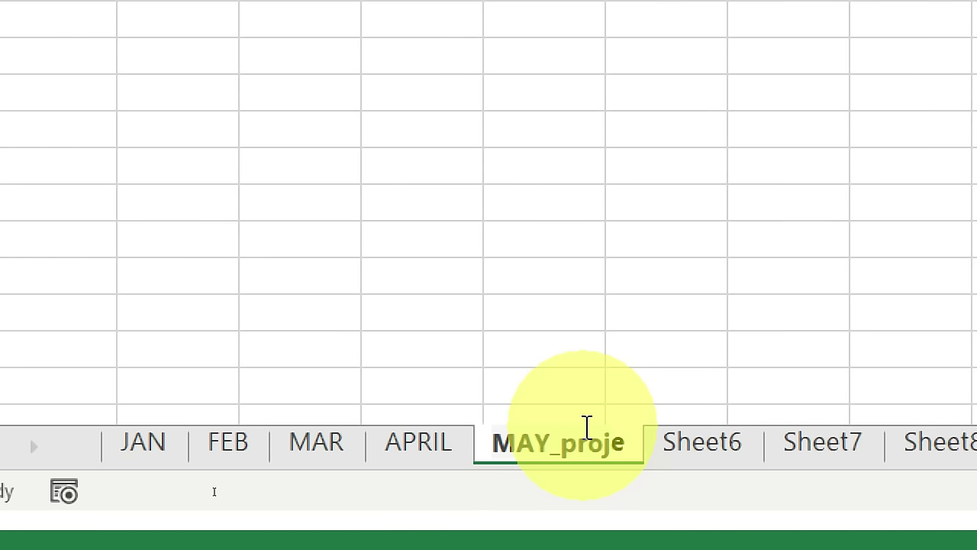
{"action": "key", "text": "BackSpace"}
{"action": "key", "text": "BackSpace"}
{"action": "key", "text": "BackSpace"}
{"action": "key", "text": "BackSpace"}
{"action": "key", "text": "BackSpace"}
{"action": "type", "text": "PROJECT"}
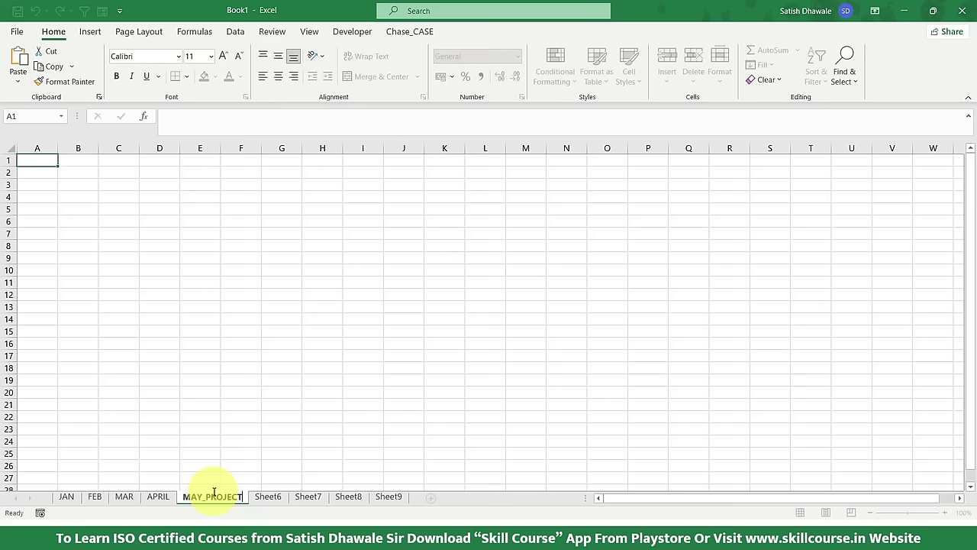
{"action": "key", "text": "Return"}
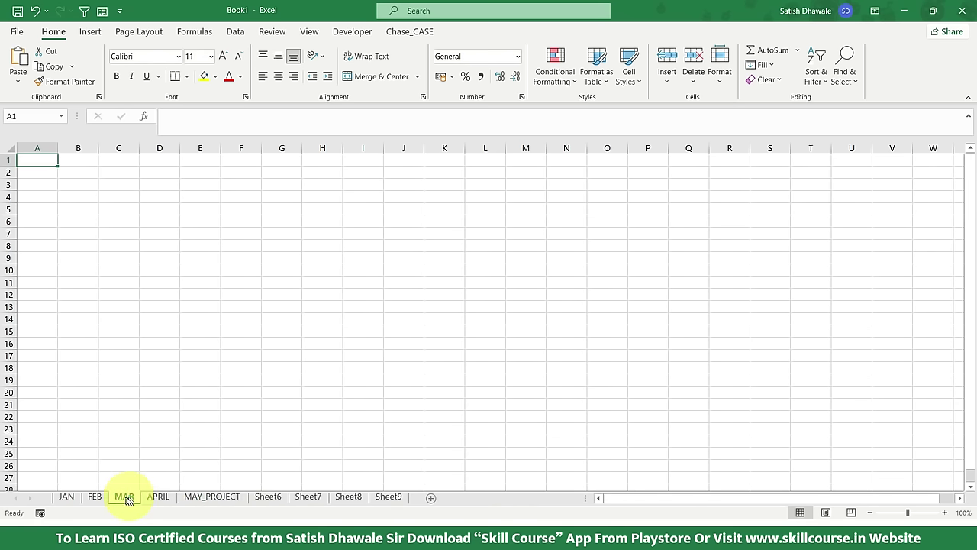
- Colour the JAN, FEB and MAR sheet tabs gold
{"action": "left_click", "coordinate": [70, 497]}
{"action": "right_click", "coordinate": [73, 500]}
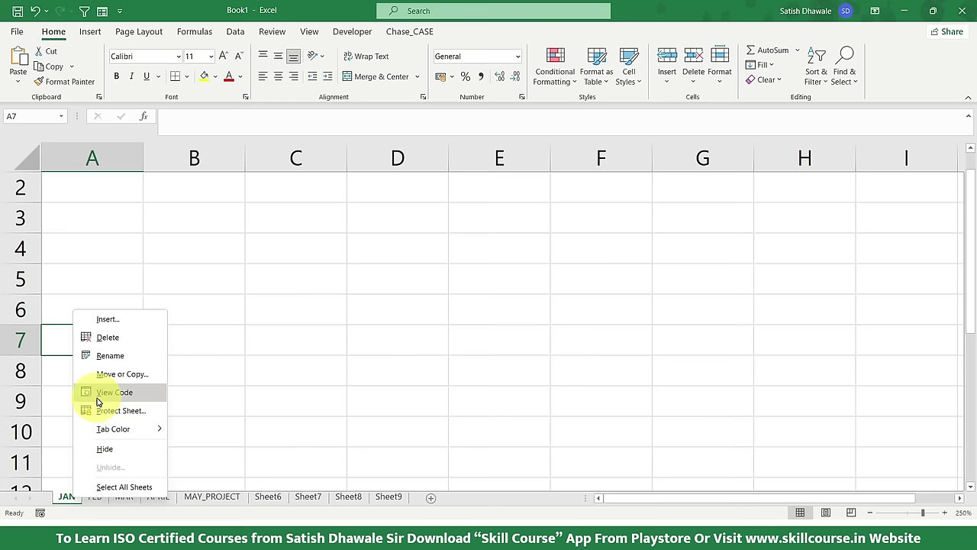
{"action": "left_click", "coordinate": [260, 369]}
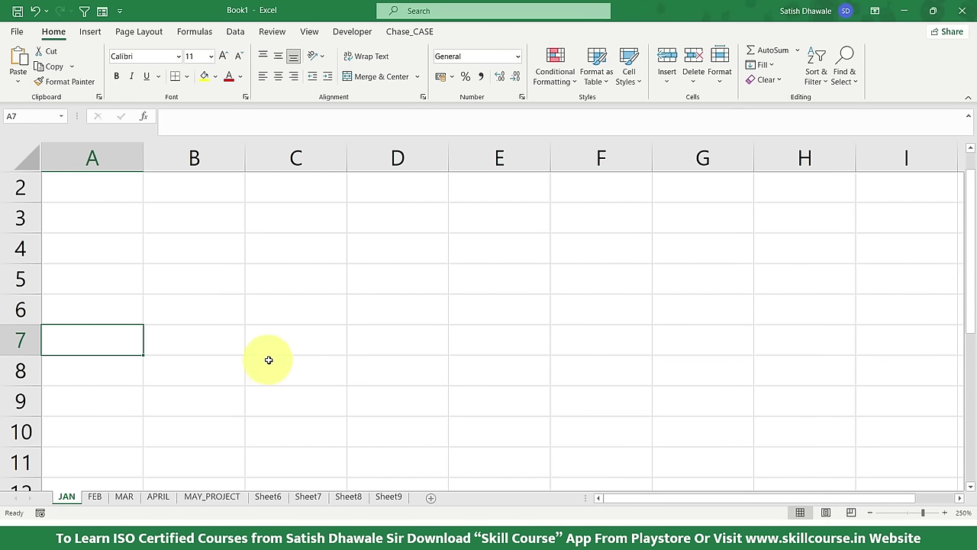
{"action": "right_click", "coordinate": [67, 495]}
{"action": "mouse_move", "coordinate": [159, 434]}
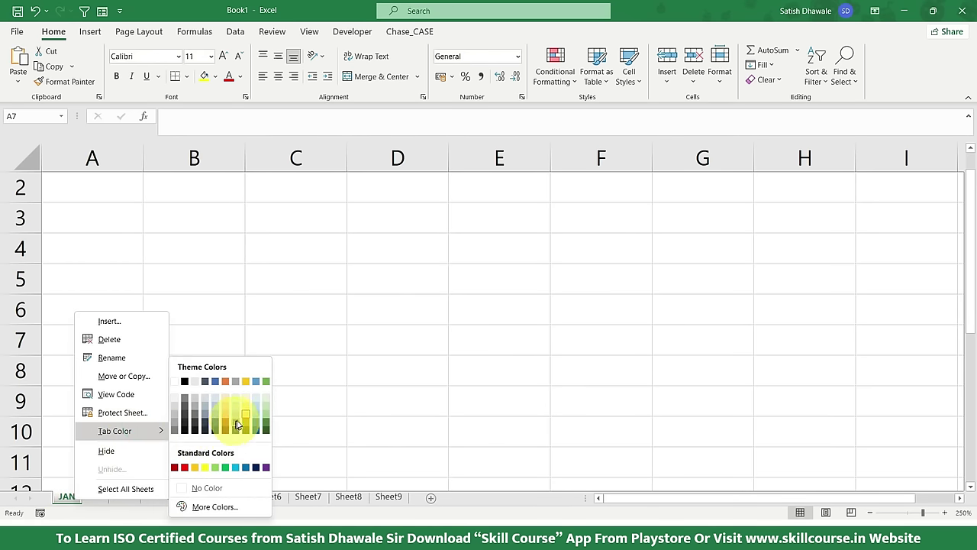
{"action": "left_click", "coordinate": [245, 415]}
{"action": "left_click", "coordinate": [94, 497]}
{"action": "right_click", "coordinate": [96, 497]}
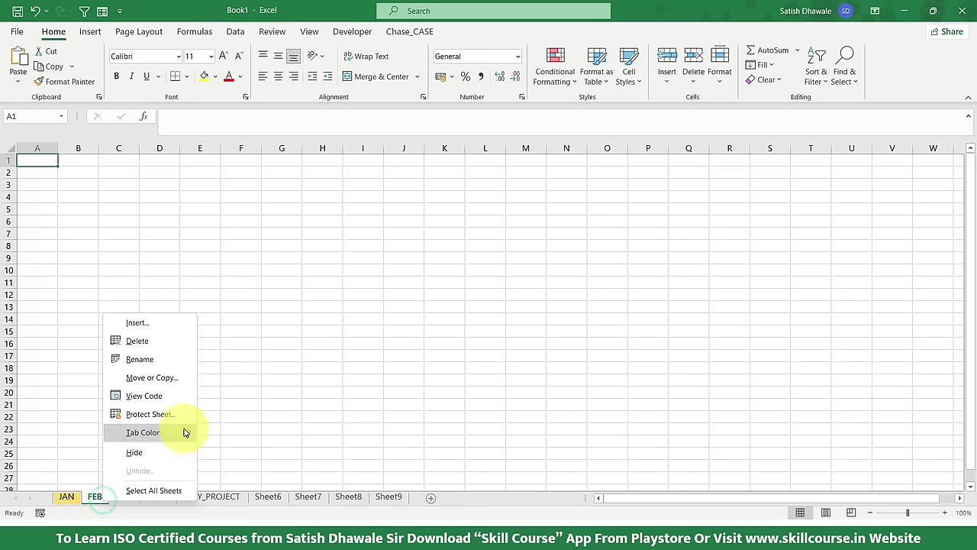
{"action": "mouse_move", "coordinate": [184, 433]}
{"action": "left_click", "coordinate": [274, 414]}
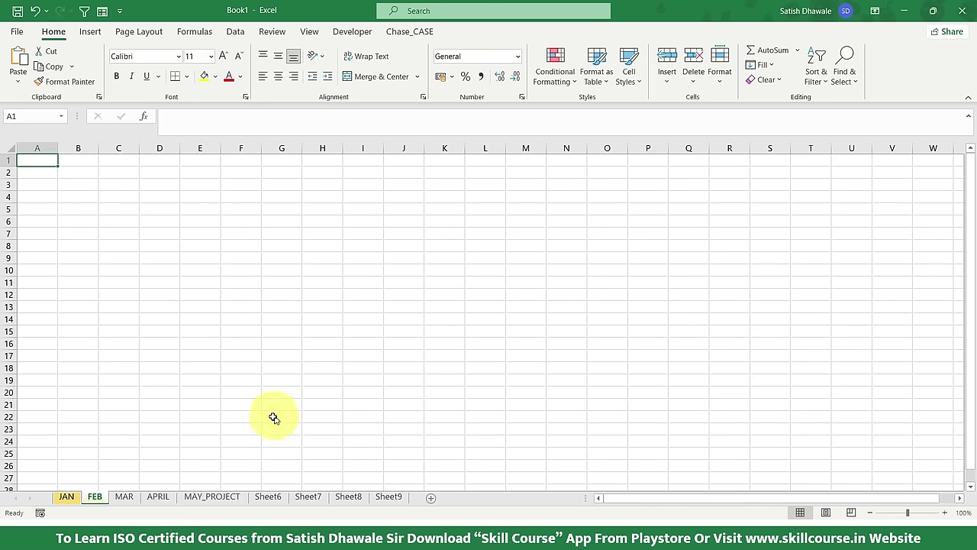
{"action": "left_click", "coordinate": [125, 497]}
{"action": "right_click", "coordinate": [124, 497]}
{"action": "mouse_move", "coordinate": [191, 432]}
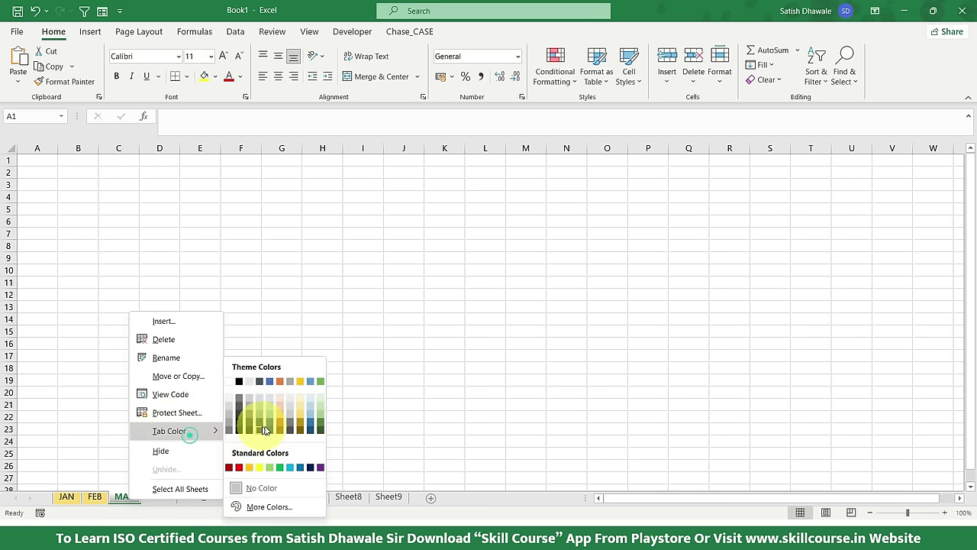
{"action": "left_click", "coordinate": [301, 416]}
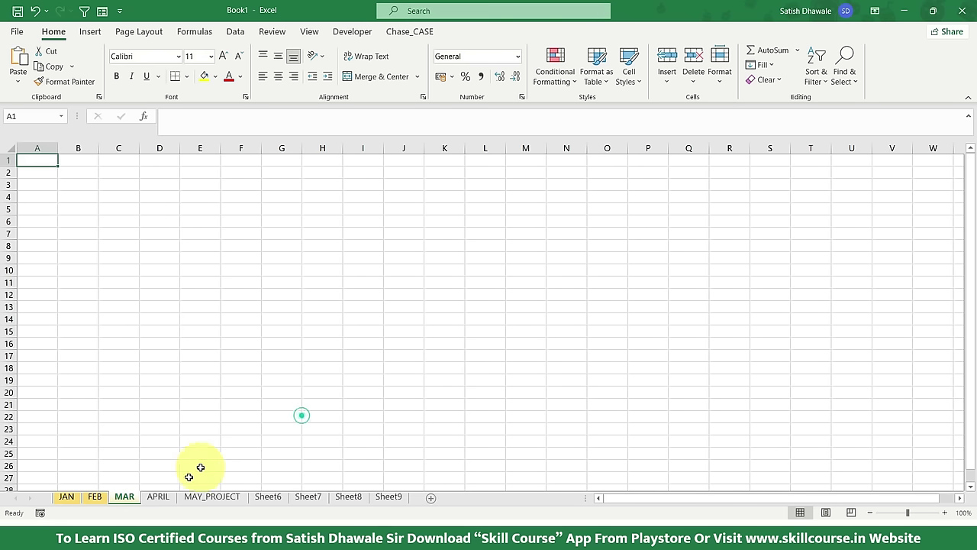
- Colour the APRIL and MAY_PROJECT tabs green, then return to JAN
{"action": "right_click", "coordinate": [158, 497]}
{"action": "left_click", "coordinate": [242, 430]}
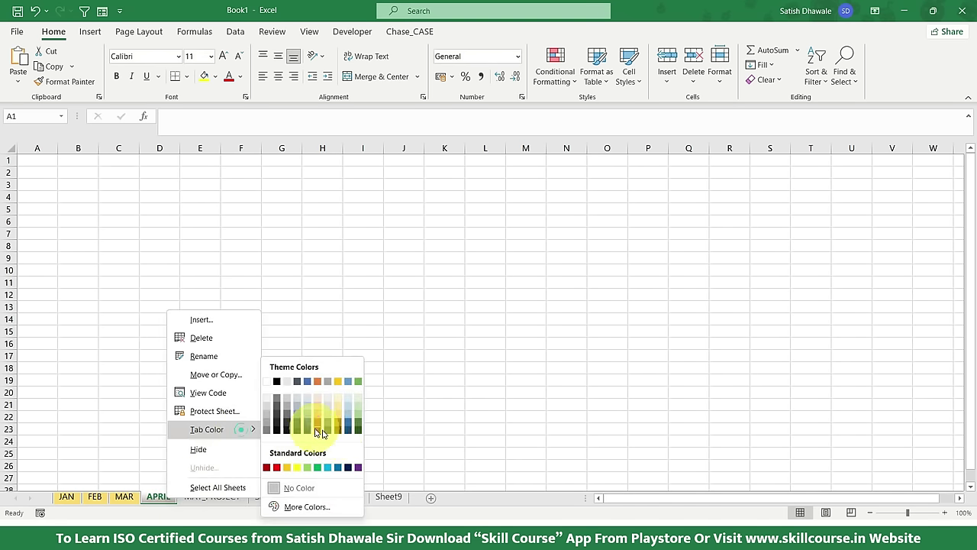
{"action": "left_click", "coordinate": [356, 405]}
{"action": "left_click", "coordinate": [218, 499]}
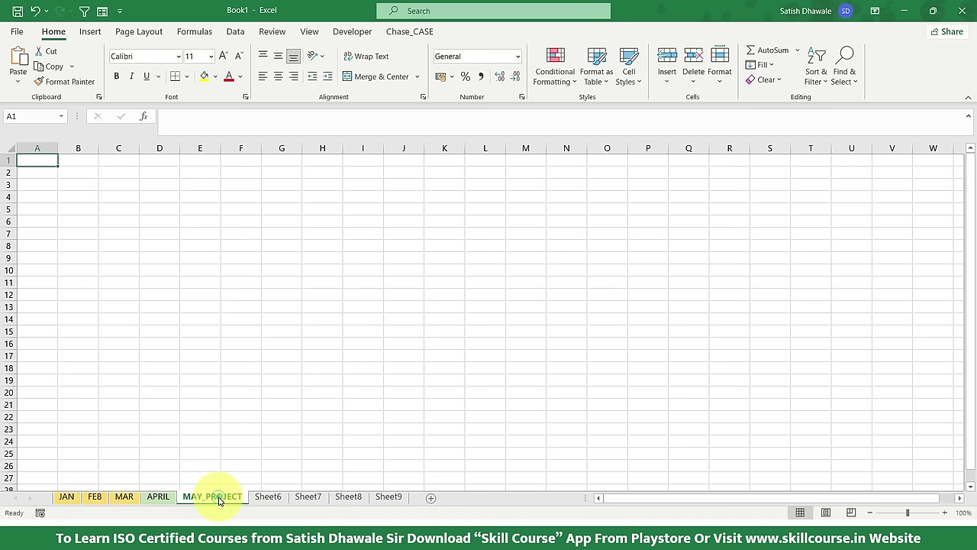
{"action": "right_click", "coordinate": [219, 500]}
{"action": "left_click", "coordinate": [263, 429]}
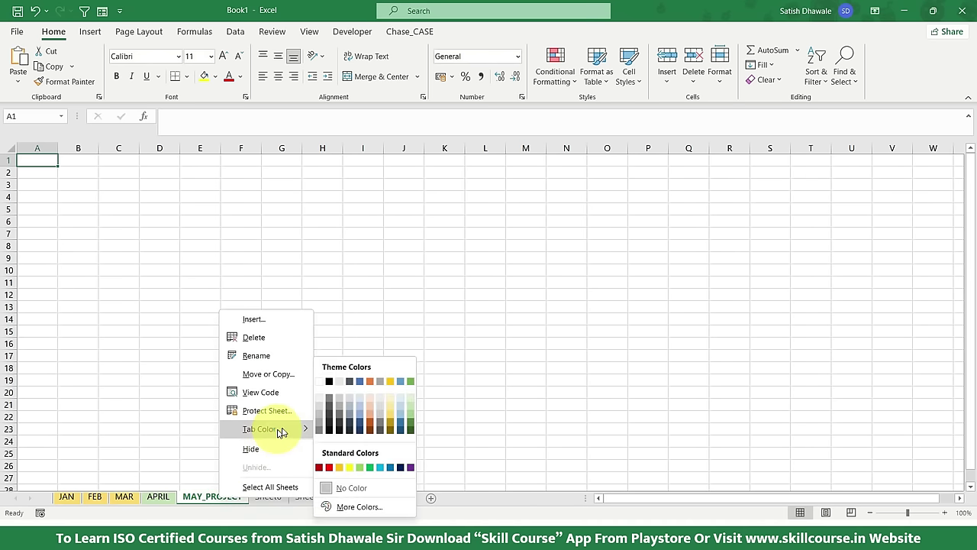
{"action": "left_click", "coordinate": [411, 411]}
{"action": "left_click", "coordinate": [157, 497]}
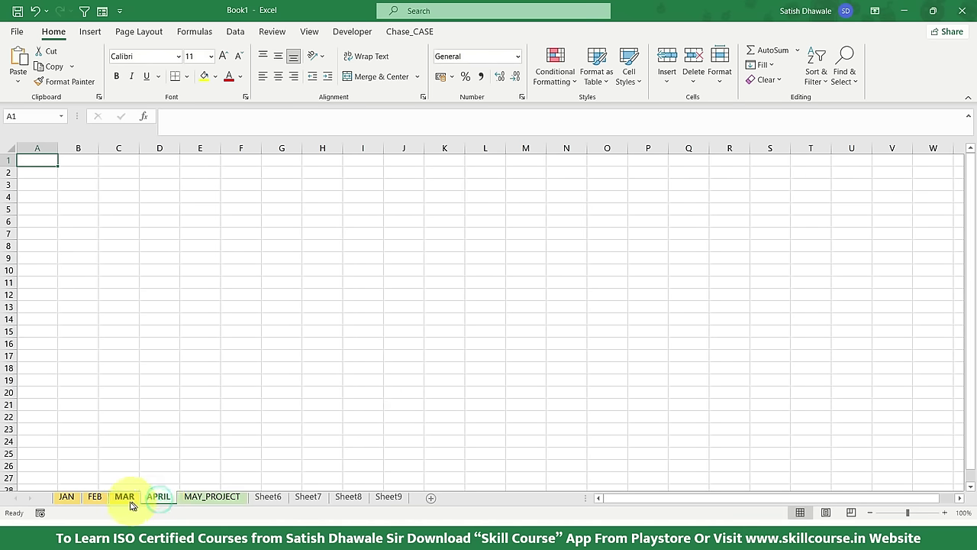
{"action": "left_click", "coordinate": [67, 498]}
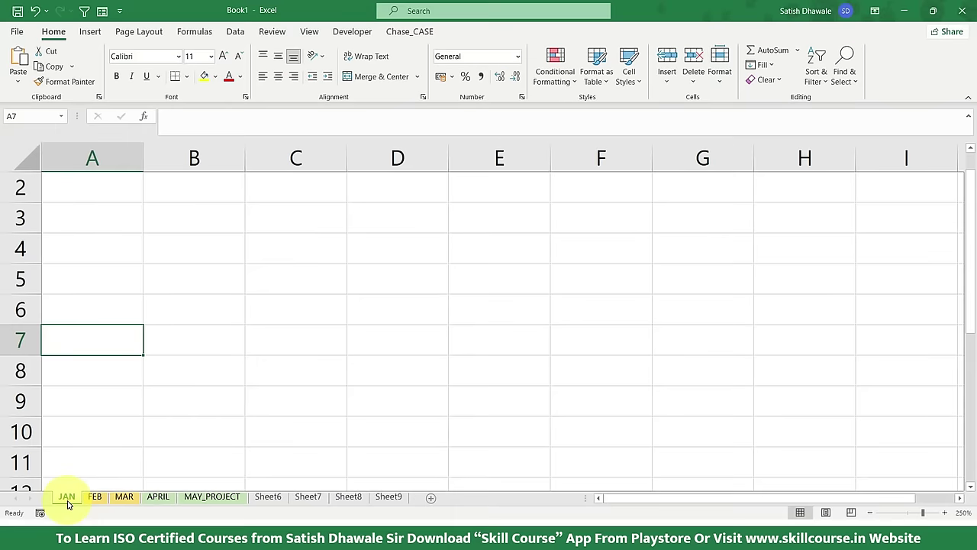
- Try a test entry in B6 and a RANDBETWEEN formula in B3, cancelling both
{"action": "left_click", "coordinate": [203, 310]}
{"action": "type", "text": "SDF"}
{"action": "key", "text": "Escape"}
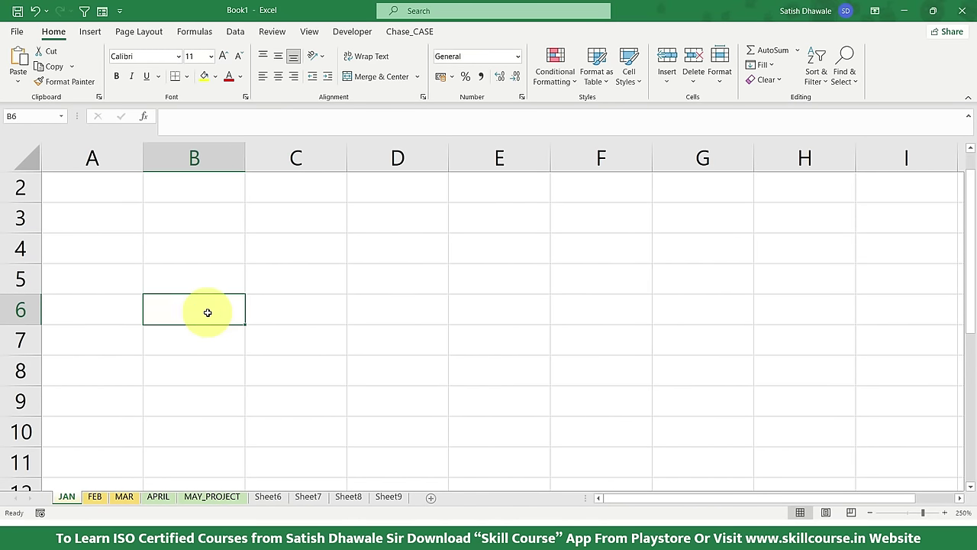
{"action": "left_click", "coordinate": [200, 260]}
{"action": "left_click_drag", "start_coordinate": [181, 224], "coordinate": [565, 388]}
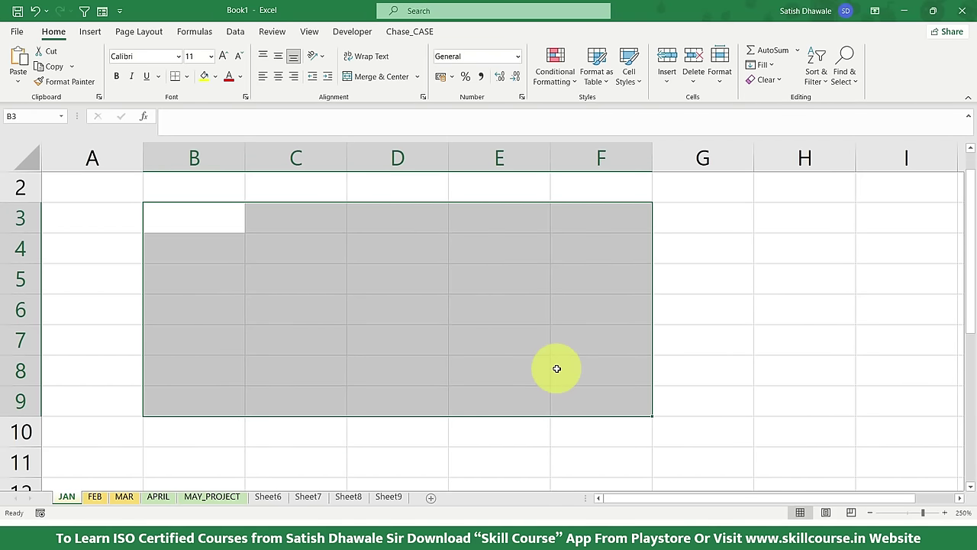
{"action": "type", "text": "=RAND"}
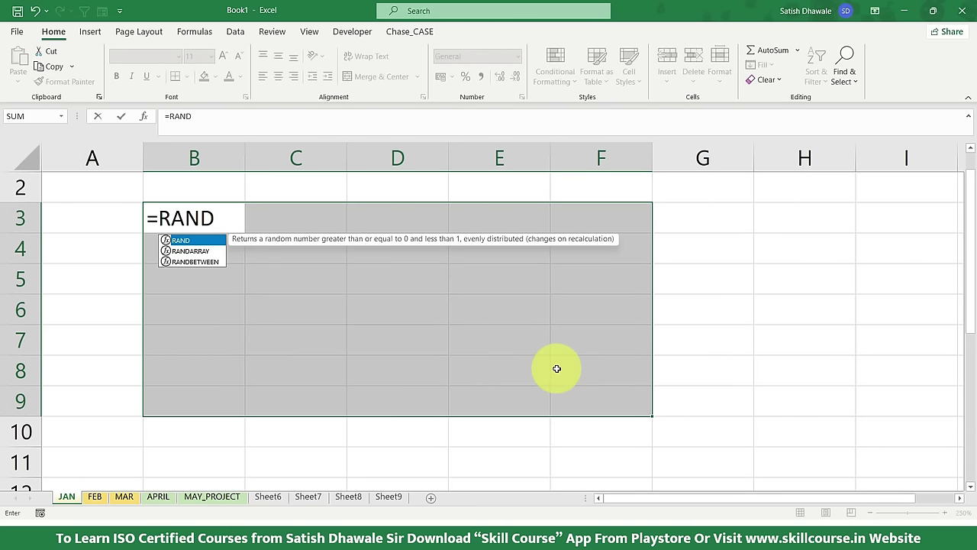
{"action": "key", "text": "Down"}
{"action": "key", "text": "Down"}
{"action": "key", "text": "Tab"}
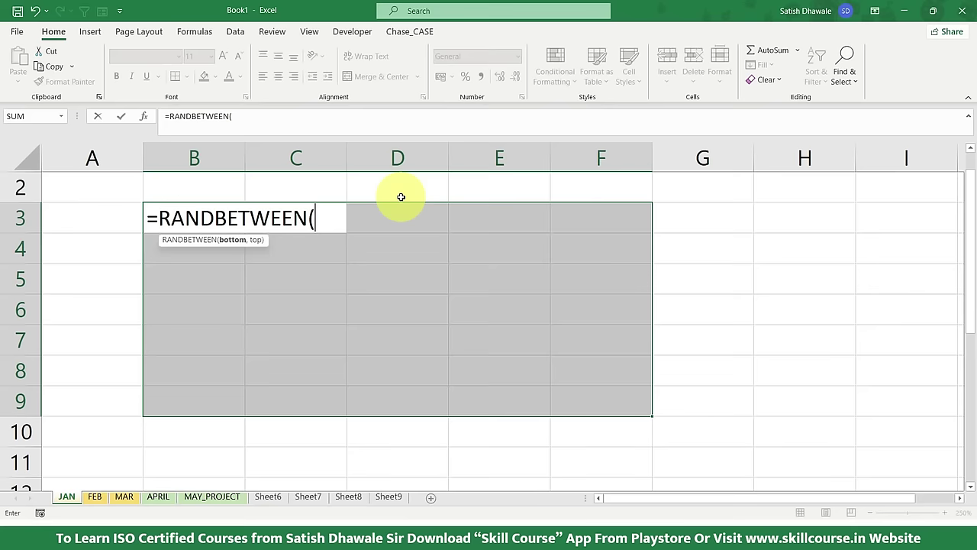
{"action": "key", "text": "Escape"}
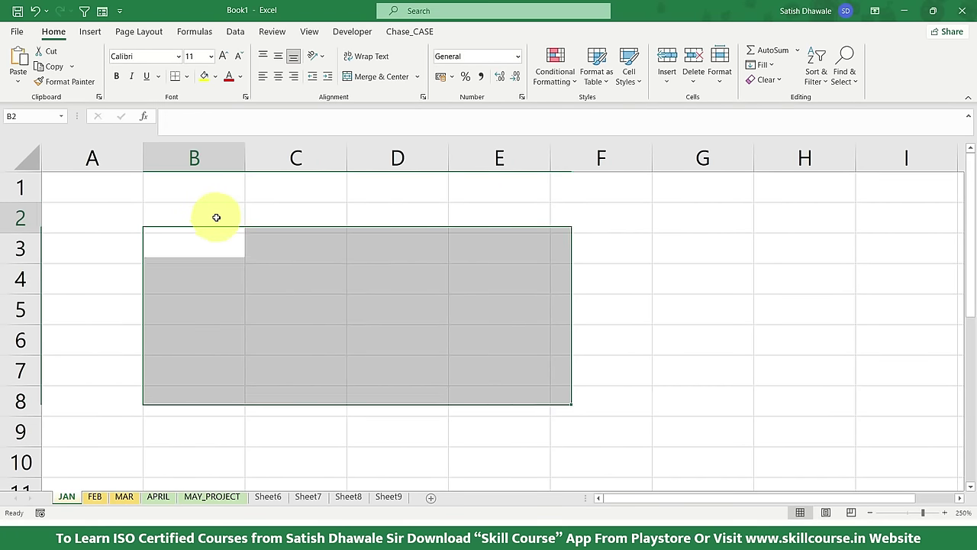
- Start a RANDBETWEEN formula in B2 through autocomplete, then cancel the unfinished entry
{"action": "left_click", "coordinate": [218, 217]}
{"action": "type", "text": "=RAND"}
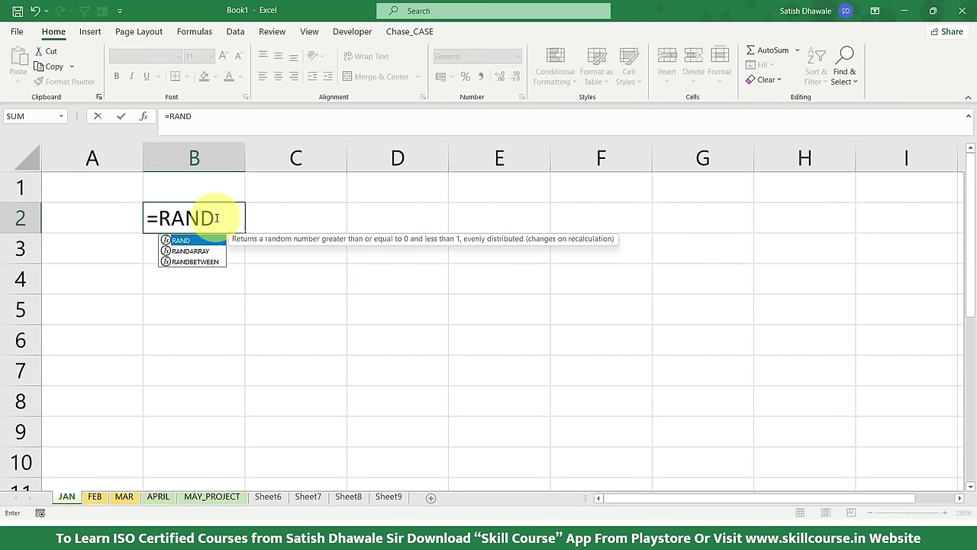
{"action": "type", "text": "("}
{"action": "key", "text": "BackSpace"}
{"action": "type", "text": "N"}
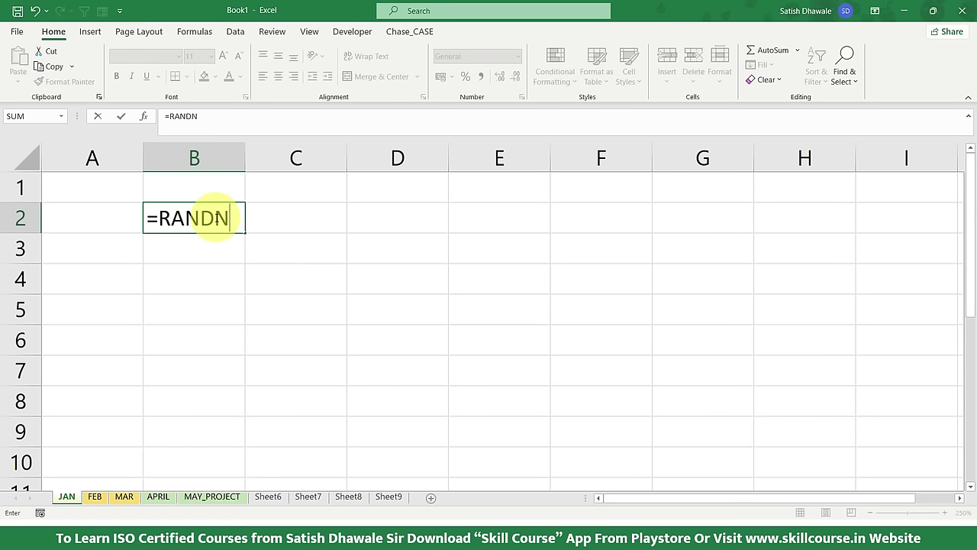
{"action": "key", "text": "BackSpace"}
{"action": "type", "text": "B"}
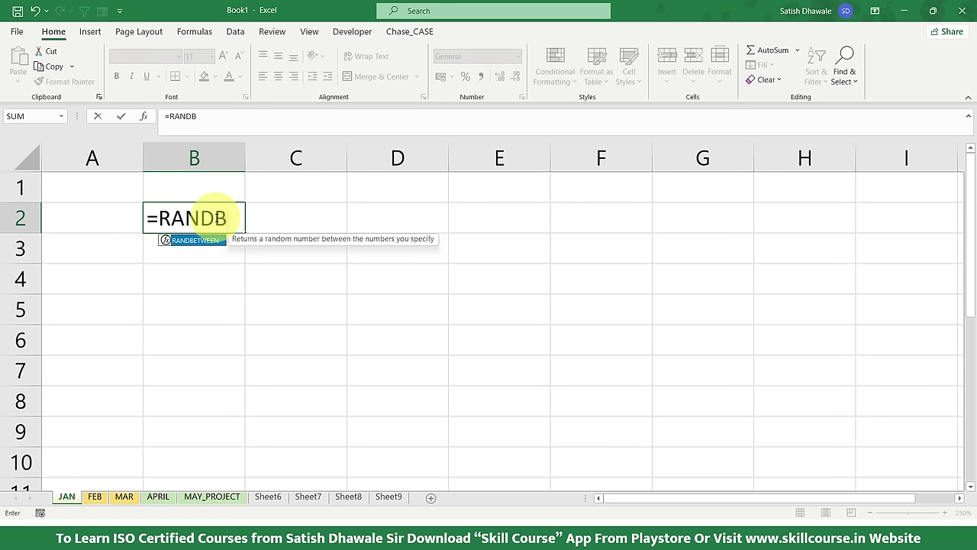
{"action": "key", "text": "Escape"}
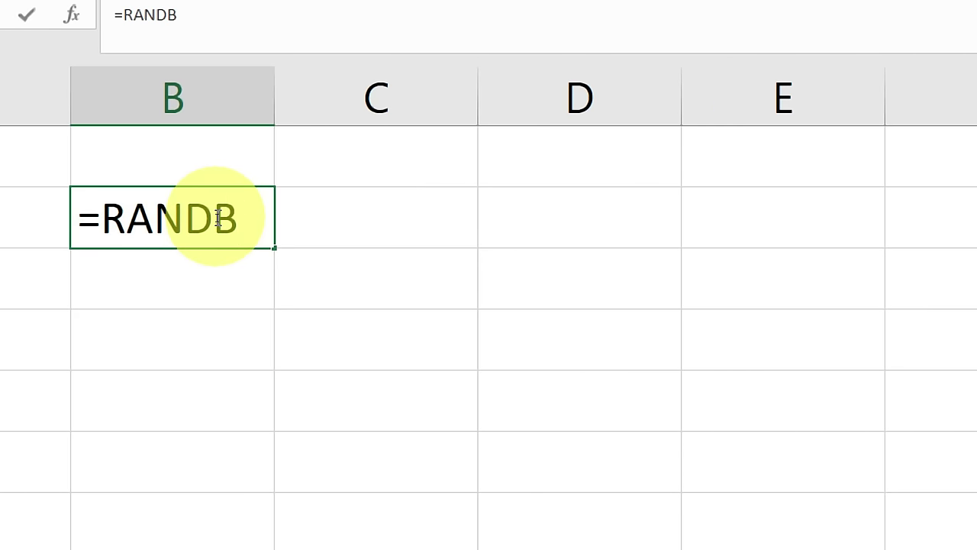
{"action": "type", "text": "E"}
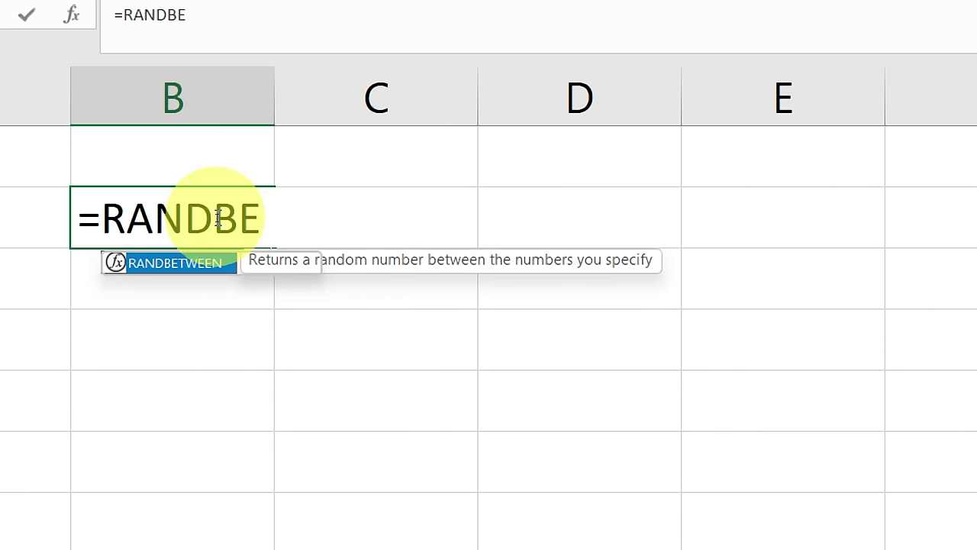
{"action": "key", "text": "Tab"}
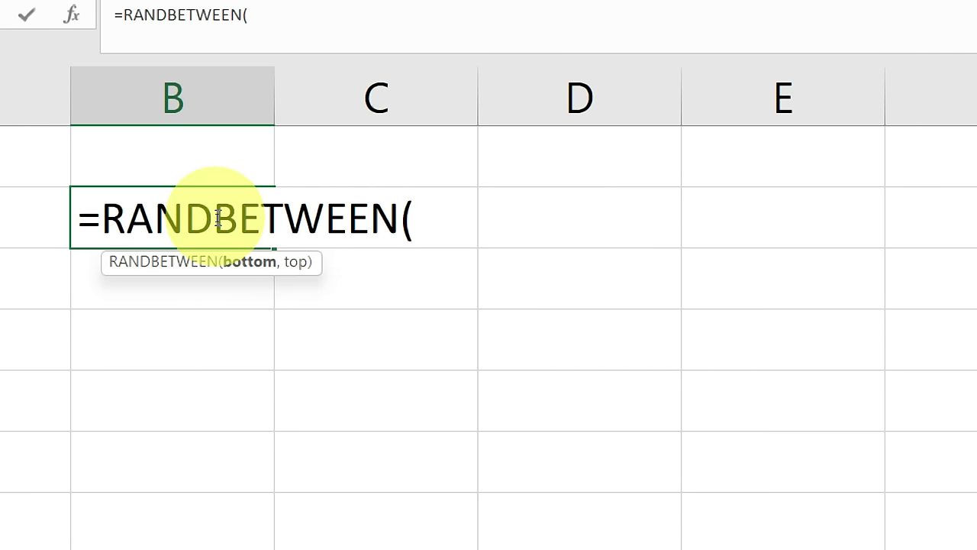
{"action": "key", "text": "BackSpace"}
{"action": "key", "text": "BackSpace"}
{"action": "key", "text": "BackSpace"}
{"action": "key", "text": "BackSpace"}
{"action": "key", "text": "BackSpace"}
{"action": "key", "text": "BackSpace"}
{"action": "key", "text": "BackSpace"}
{"action": "key", "text": "BackSpace"}
{"action": "key", "text": "BackSpace"}
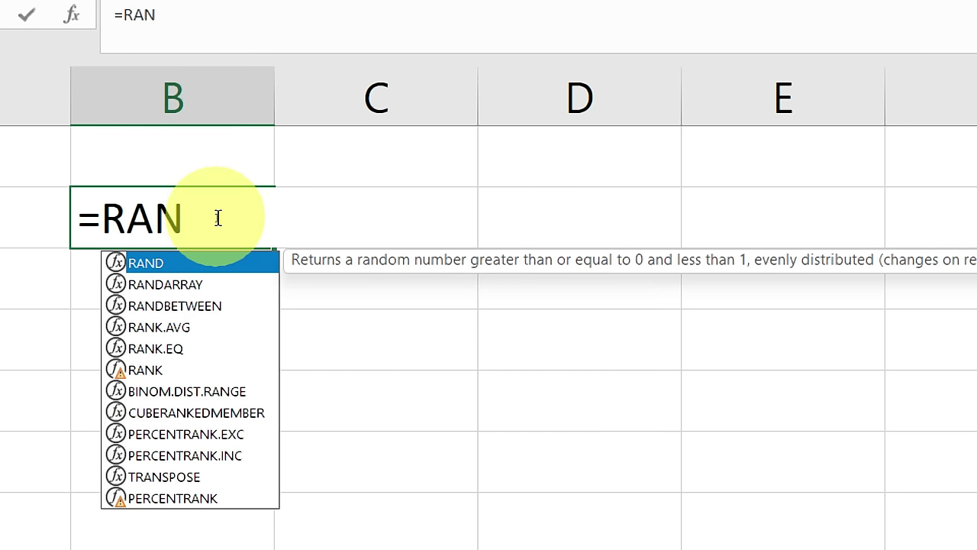
{"action": "type", "text": "D"}
{"action": "key", "text": "Down"}
{"action": "key", "text": "Down"}
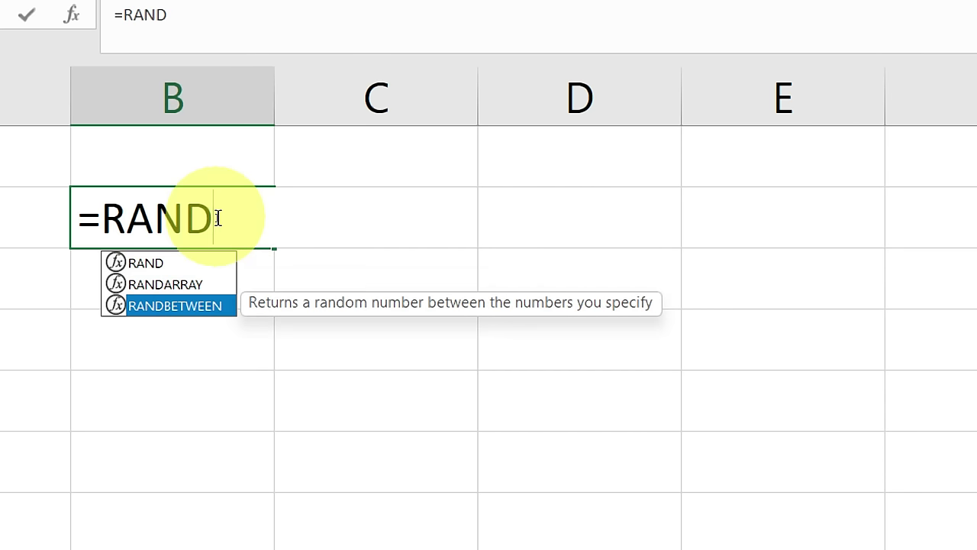
{"action": "key", "text": "Tab"}
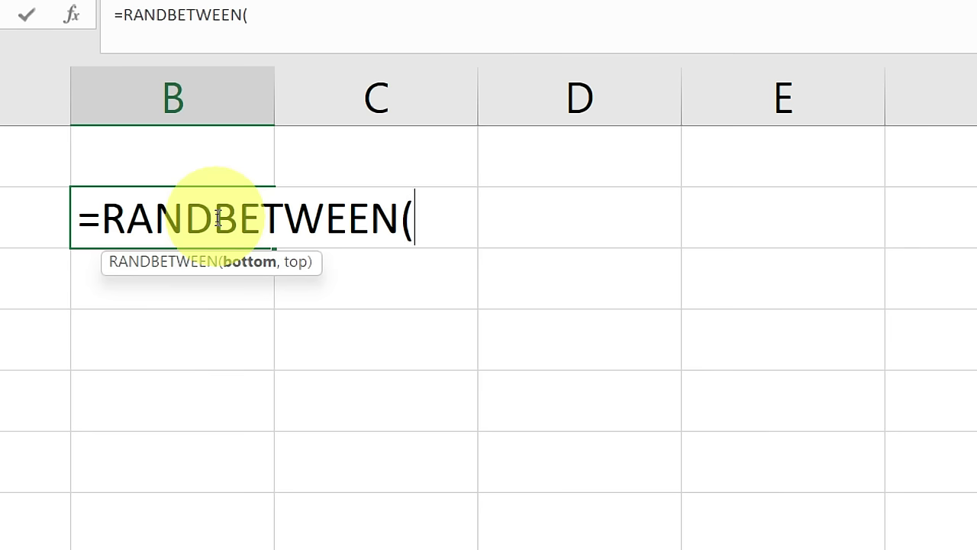
{"action": "key", "text": "Escape"}
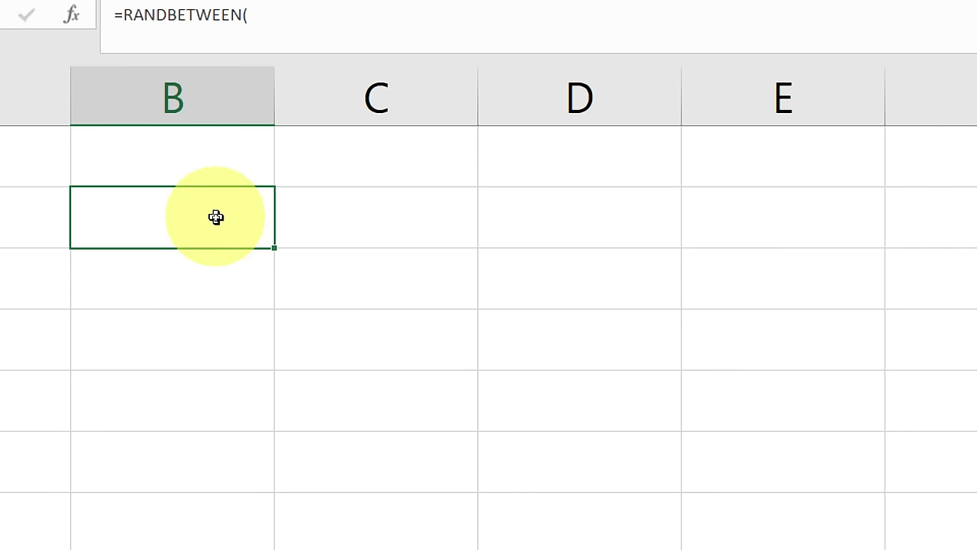
- Enter =RANDBETWEEN(10,99) in B2, which shows the random value 81
{"action": "type", "text": "=VLO"}
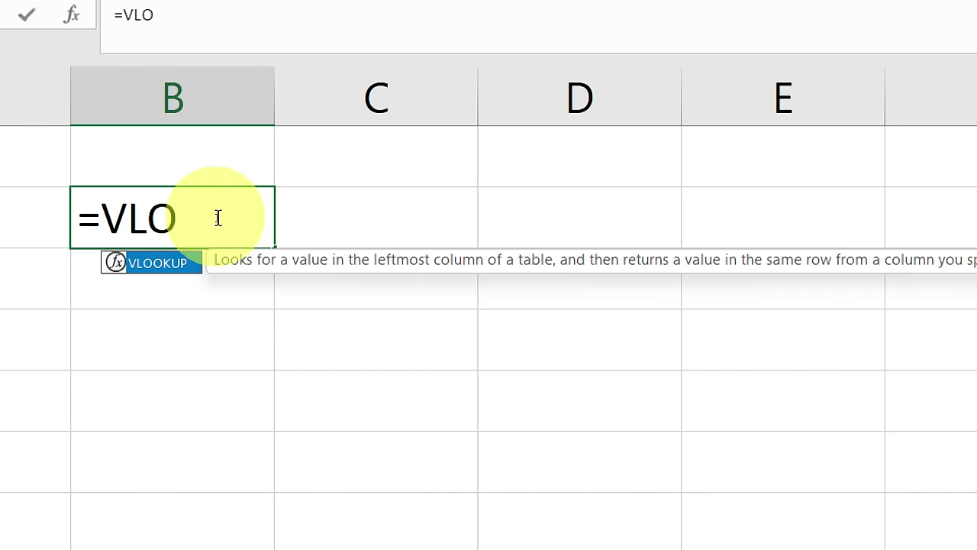
{"action": "key", "text": "Tab"}
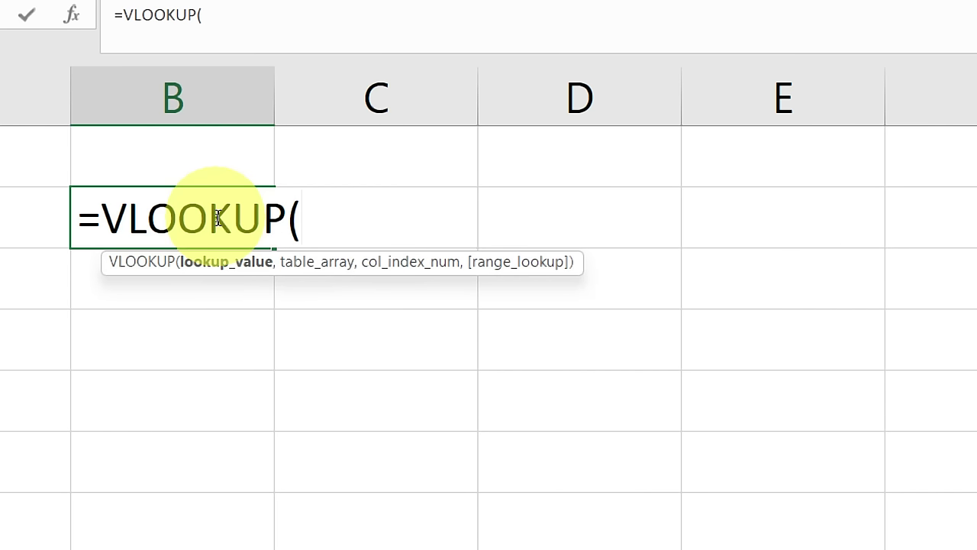
{"action": "key", "text": "Escape"}
{"action": "type", "text": "=R"}
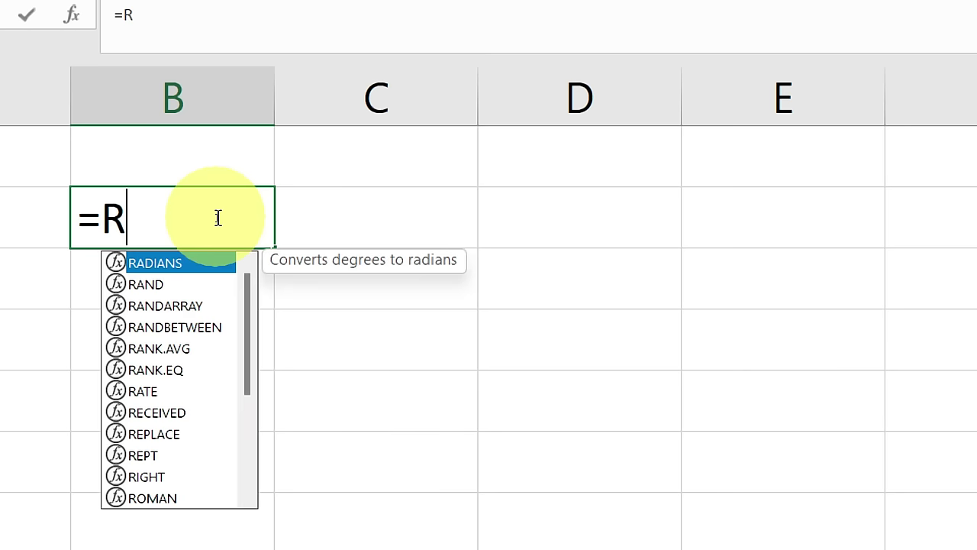
{"action": "type", "text": "AND"}
{"action": "key", "text": "Down"}
{"action": "key", "text": "Down"}
{"action": "key", "text": "Tab"}
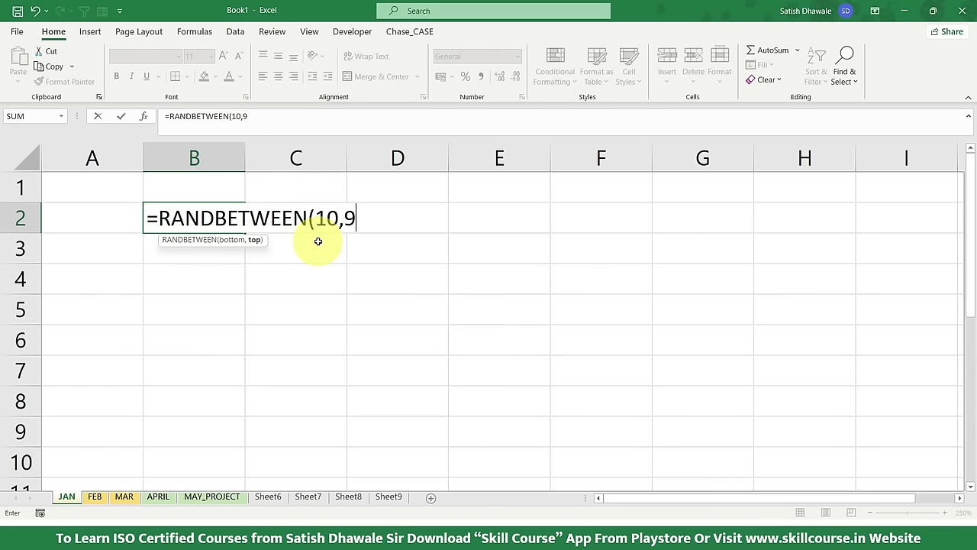
{"action": "type", "text": ")"}
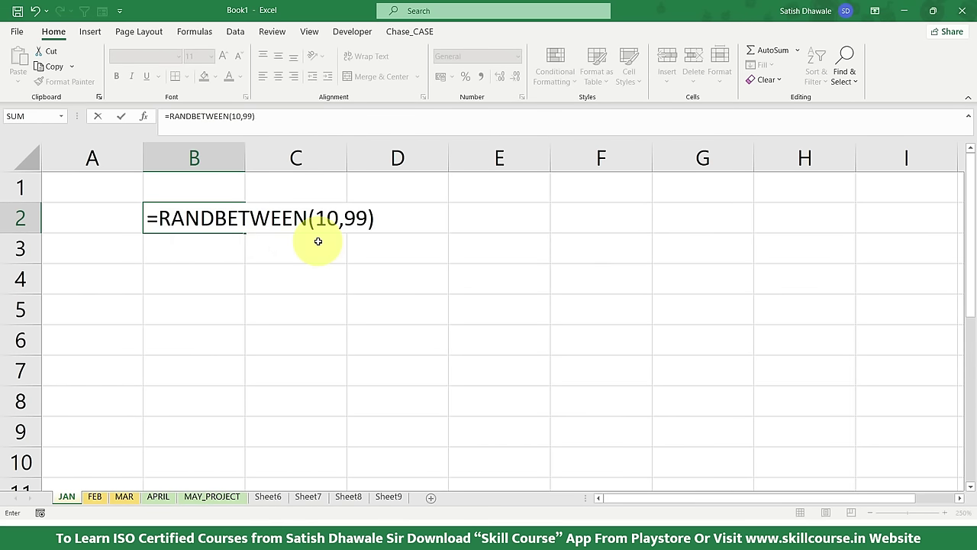
{"action": "key", "text": "Return"}
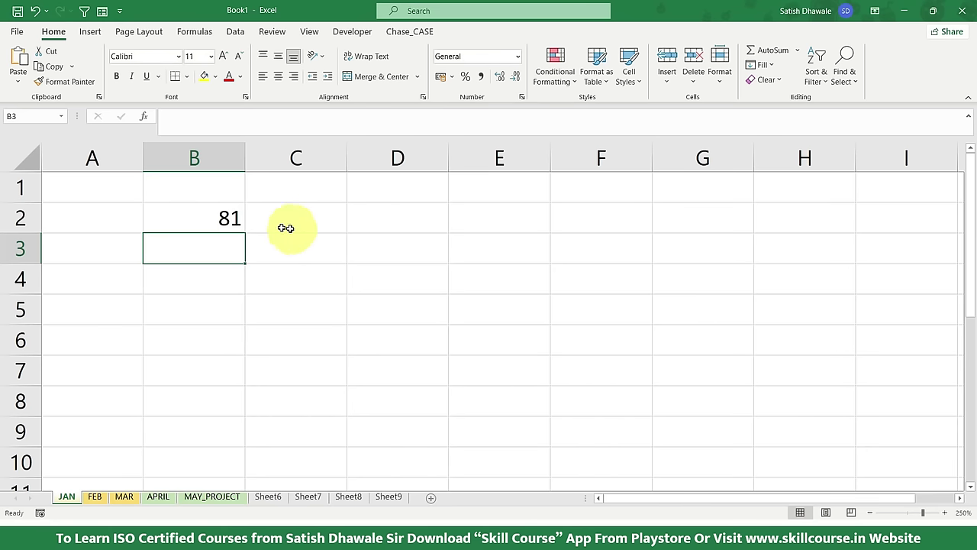
- Fill B2's =RANDBETWEEN(10,99) formula across B2:F8, making a 7-by-5 grid of random numbers
{"action": "left_click", "coordinate": [230, 220]}
{"action": "left_click_drag", "start_coordinate": [230, 220], "coordinate": [632, 408]}
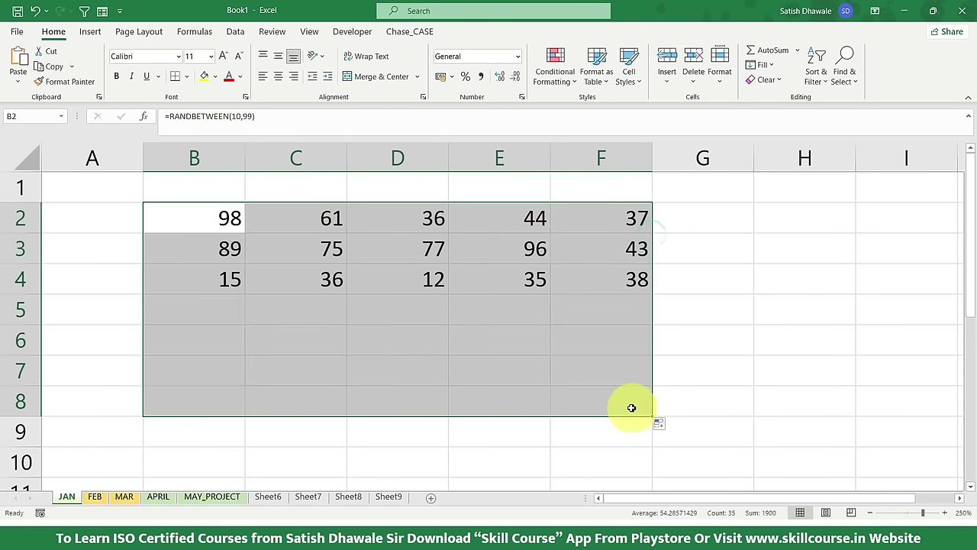
{"action": "left_click", "coordinate": [285, 218]}
{"action": "left_click_drag", "start_coordinate": [229, 218], "coordinate": [619, 402]}
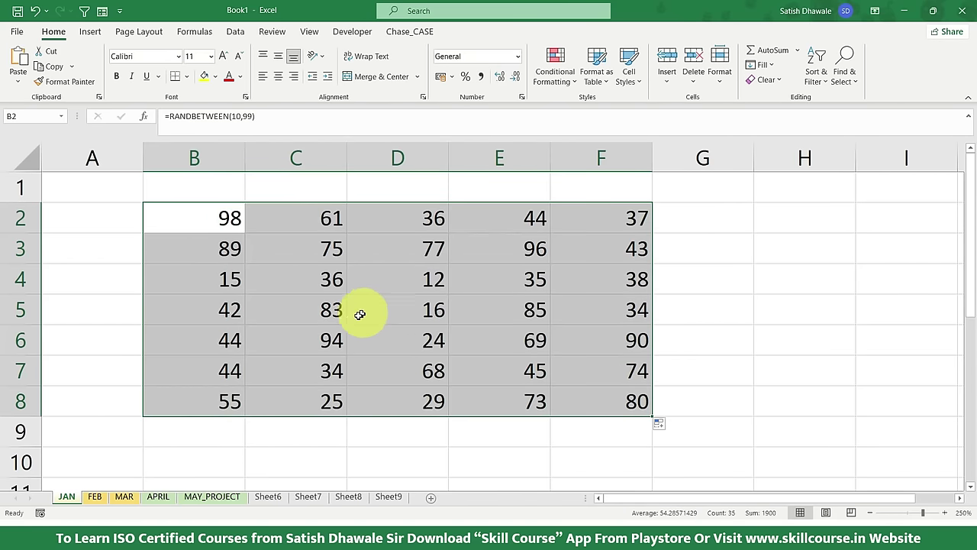
{"action": "left_click", "coordinate": [243, 265]}
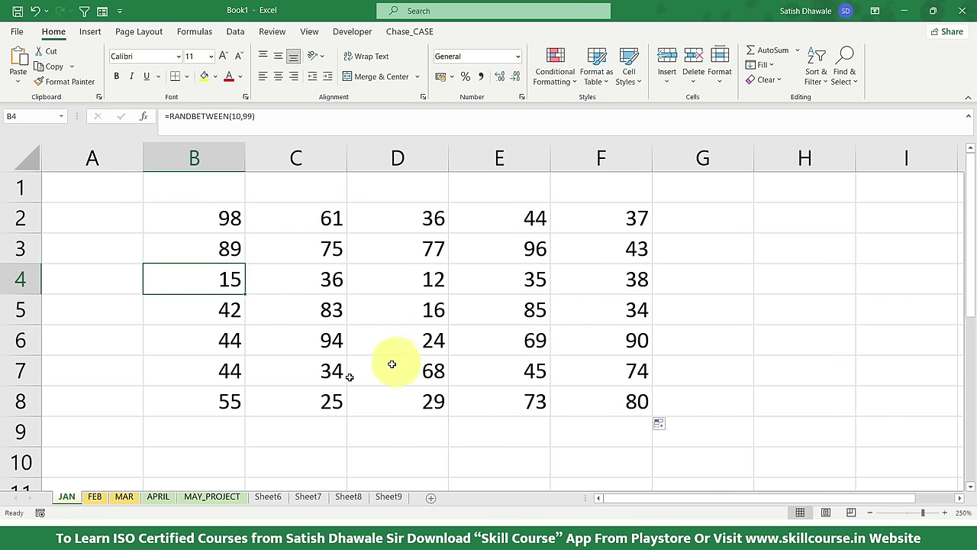
- Password-protect the JAN sheet, then try editing E6 to trigger the protection warning
{"action": "right_click", "coordinate": [66, 497]}
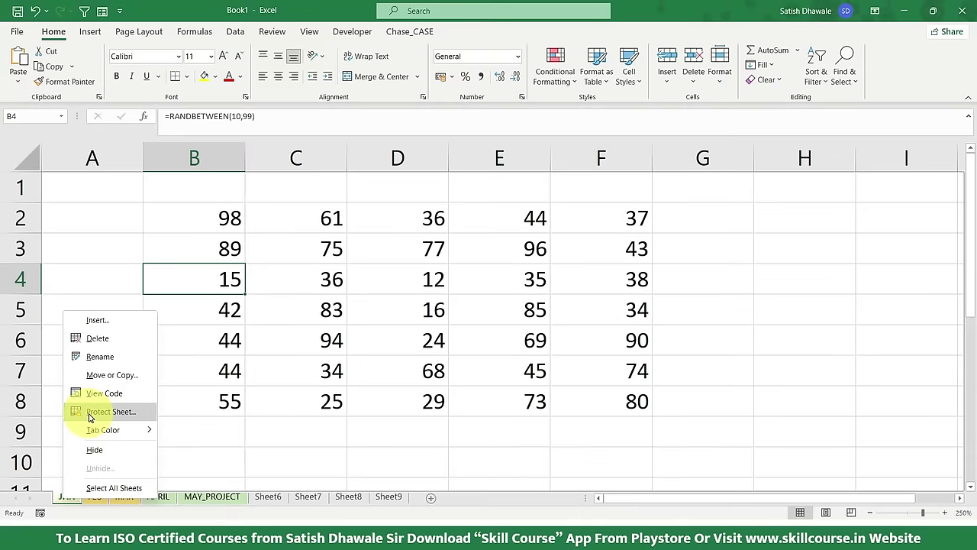
{"action": "left_click", "coordinate": [89, 417]}
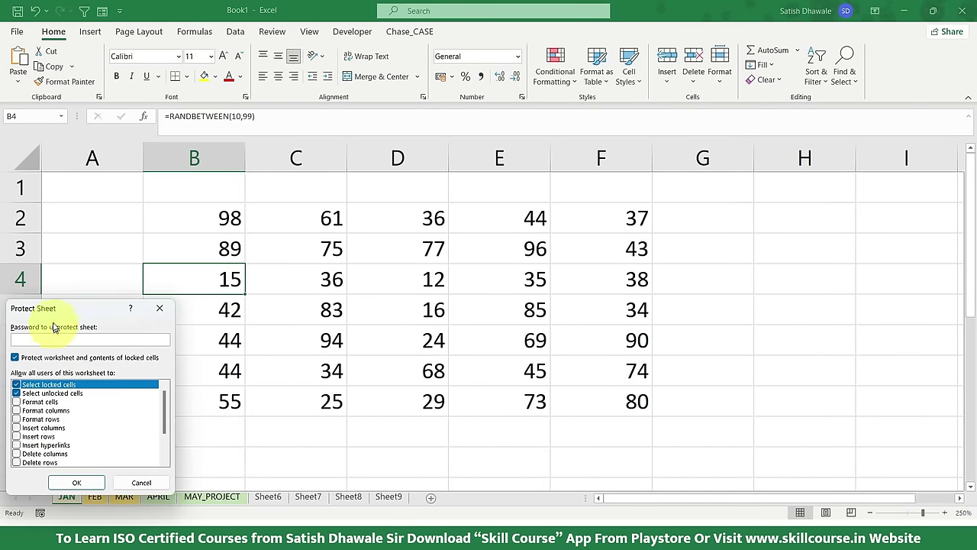
{"action": "left_click_drag", "start_coordinate": [48, 295], "coordinate": [217, 296]}
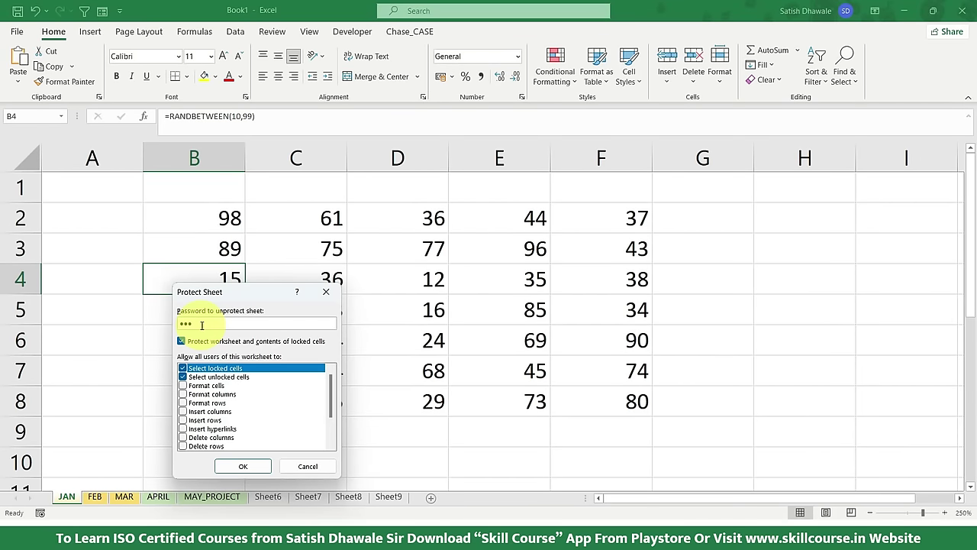
{"action": "key", "text": "Return"}
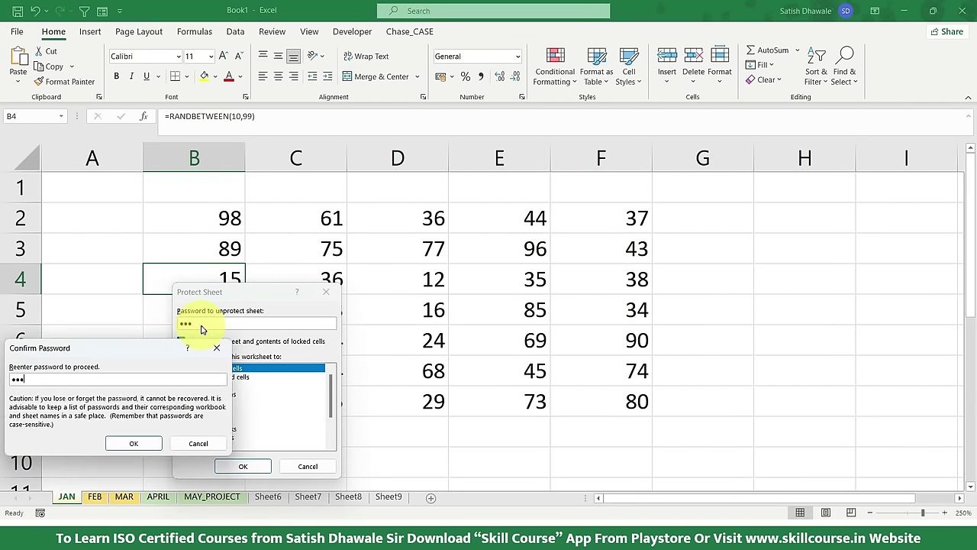
{"action": "key", "text": "Return"}
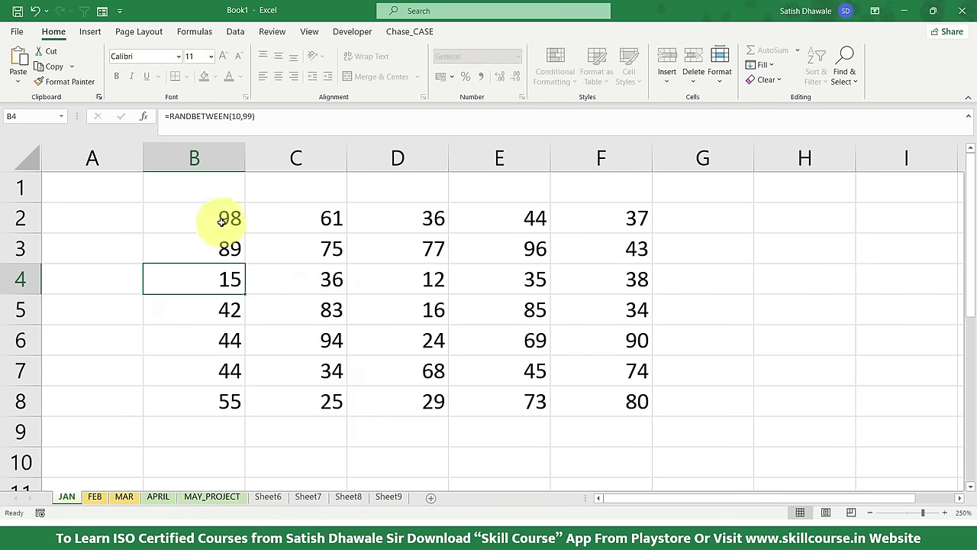
{"action": "left_click_drag", "start_coordinate": [221, 220], "coordinate": [600, 402]}
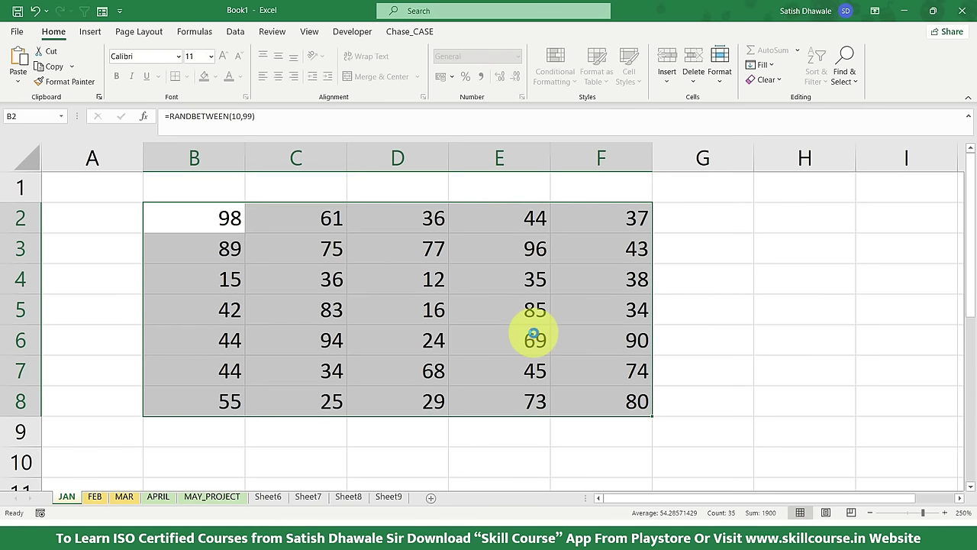
{"action": "double_click", "coordinate": [535, 334]}
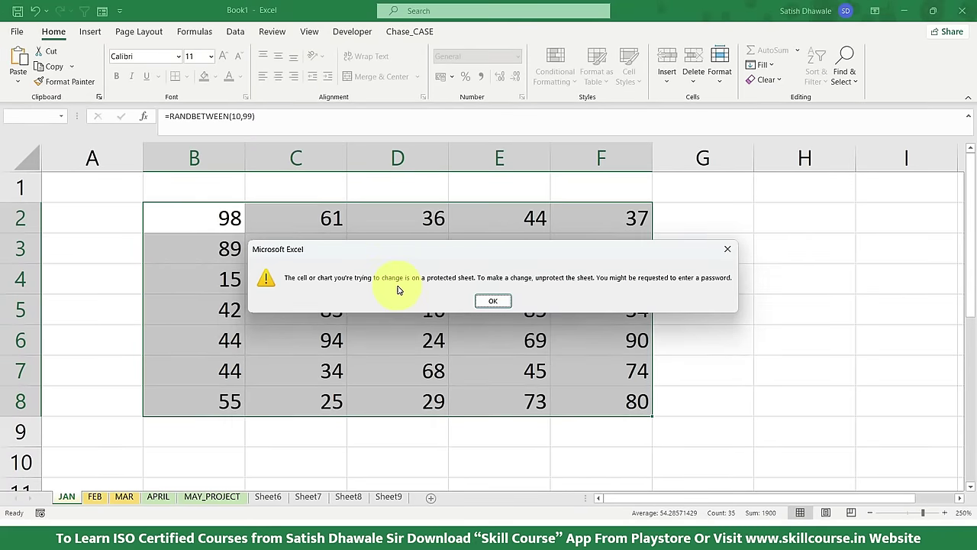
- Dismiss the warning and unprotect the JAN sheet with its password
{"action": "key", "text": "Return"}
{"action": "left_click", "coordinate": [397, 286]}
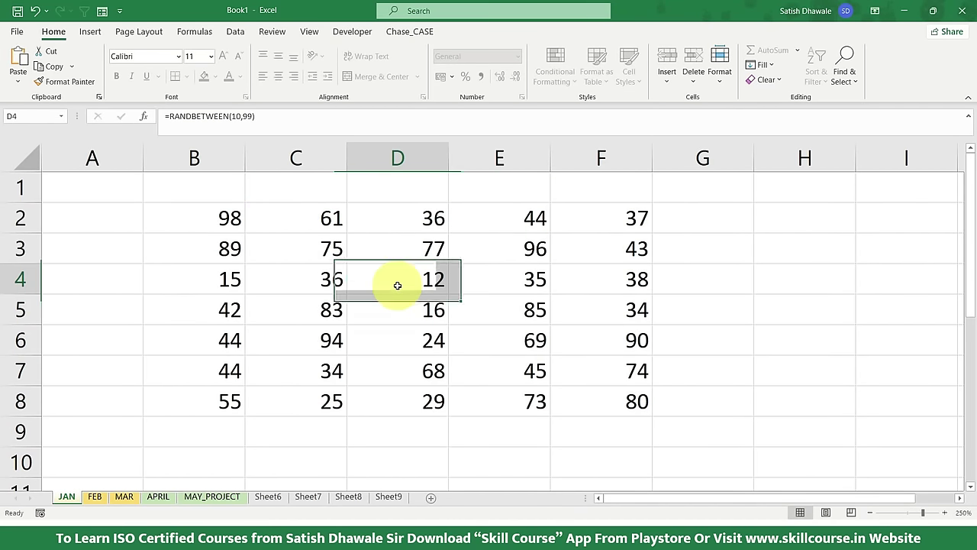
{"action": "right_click", "coordinate": [67, 497]}
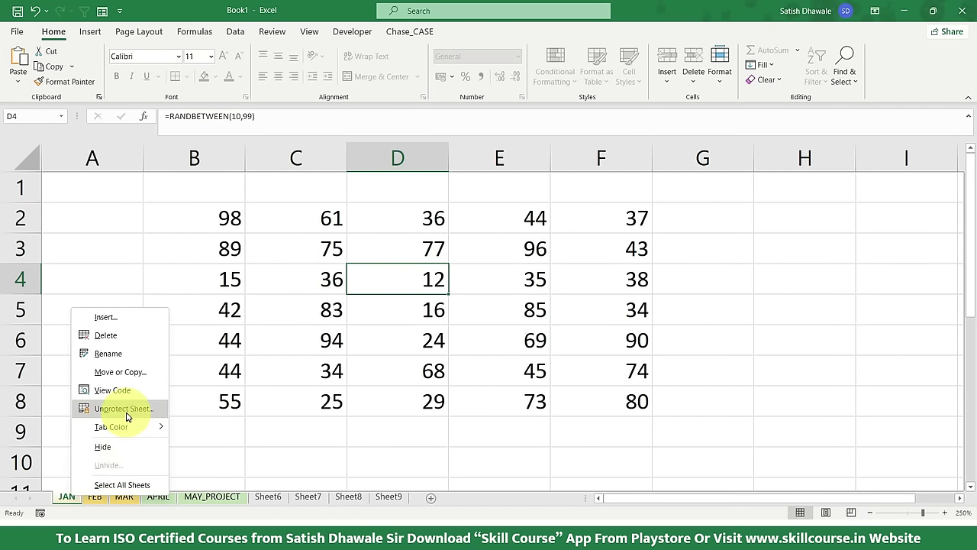
{"action": "left_click", "coordinate": [126, 413]}
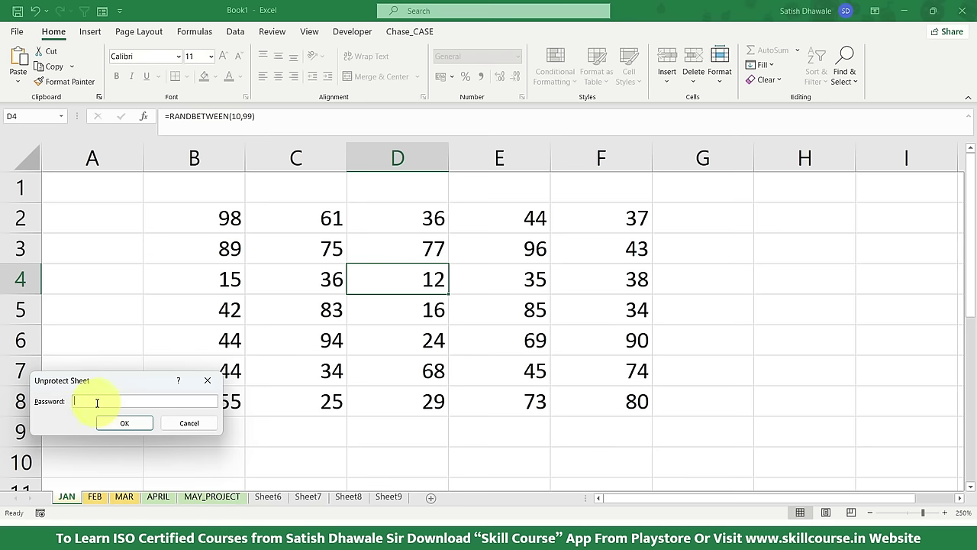
{"action": "key", "text": "Return"}
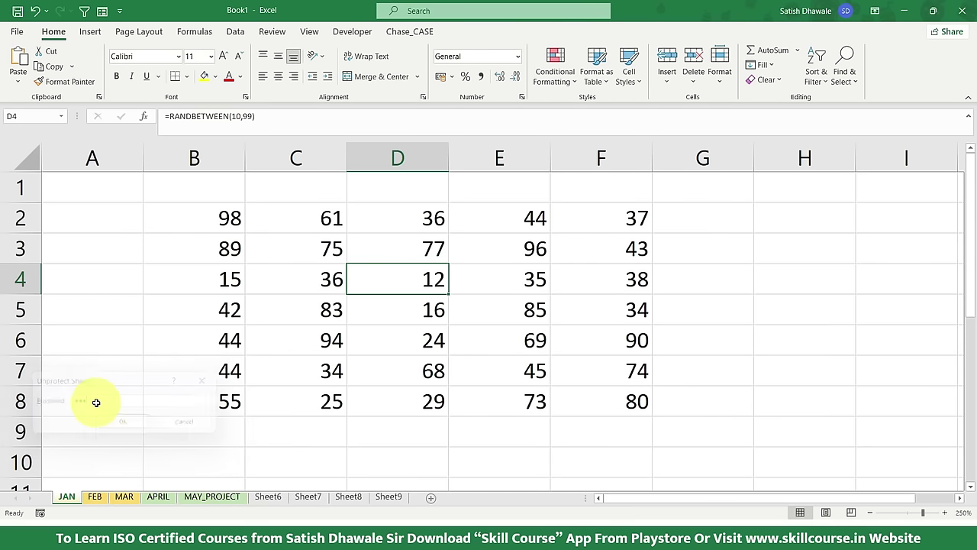
- Enter FSD in H4 and check B2's formula without changing it
{"action": "left_click", "coordinate": [741, 272]}
{"action": "left_click", "coordinate": [791, 278]}
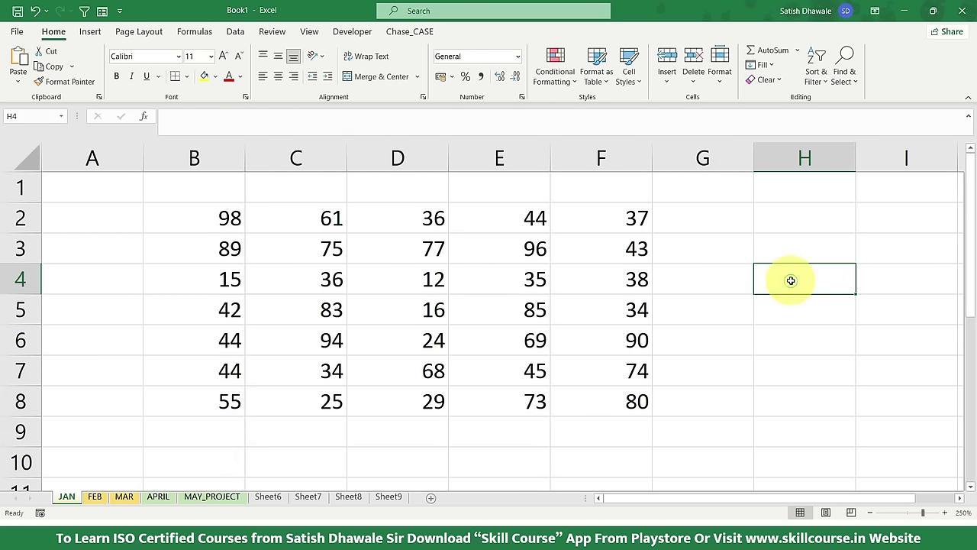
{"action": "type", "text": "FSD"}
{"action": "key", "text": "Return"}
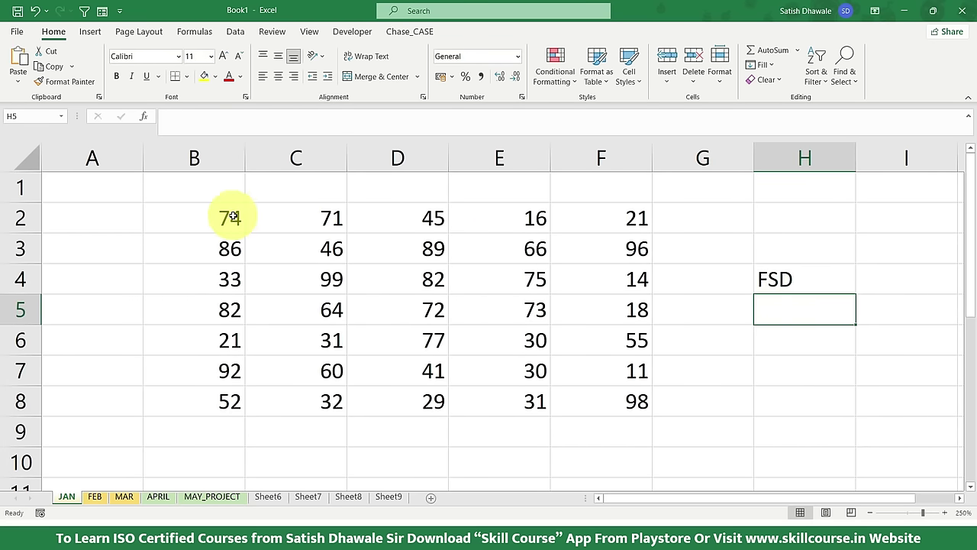
{"action": "left_click", "coordinate": [229, 220]}
{"action": "double_click", "coordinate": [218, 222]}
{"action": "key", "text": "Escape"}
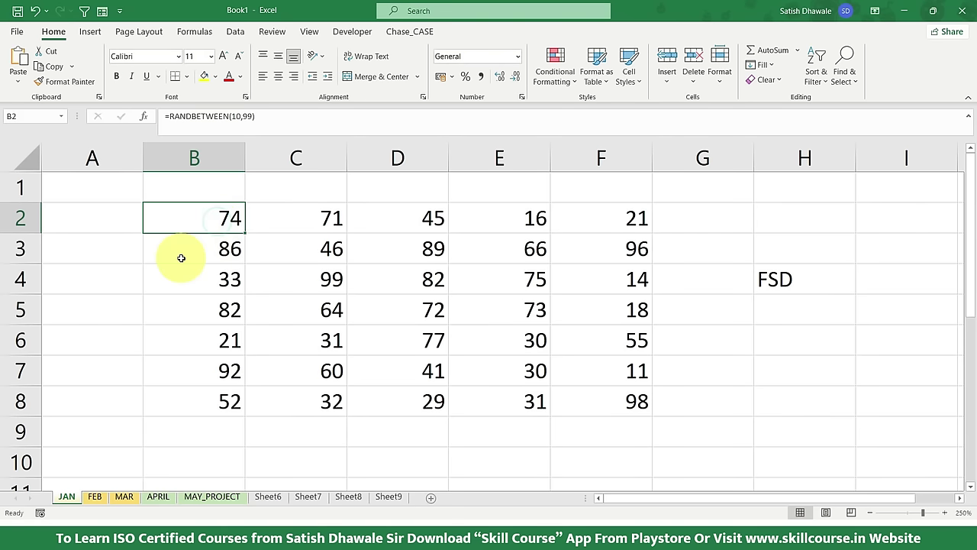
- Enter SDFDS in A6, clear F8, and select A2:H8
{"action": "left_click", "coordinate": [92, 336]}
{"action": "type", "text": "SDFDS"}
{"action": "key", "text": "Return"}
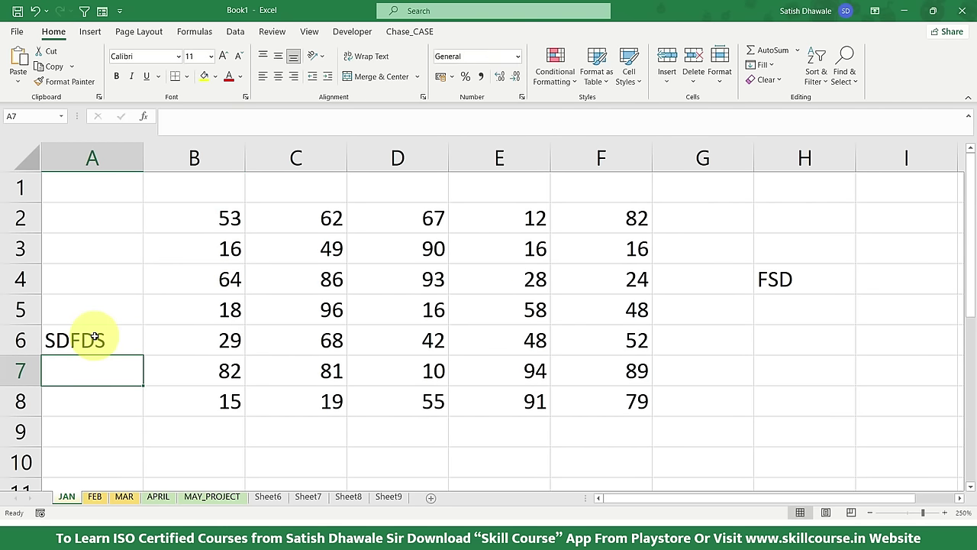
{"action": "left_click", "coordinate": [569, 398]}
{"action": "key", "text": "Delete"}
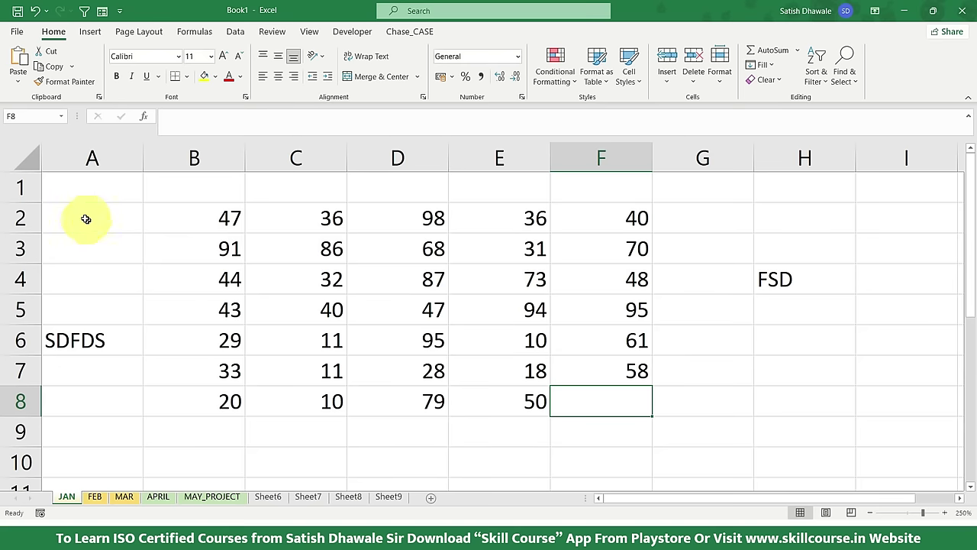
{"action": "left_click_drag", "start_coordinate": [84, 219], "coordinate": [778, 399]}
- Clear A2:H8, then fill every cell of B2:D8 with 45 using Ctrl+Enter
{"action": "key", "text": "Delete"}
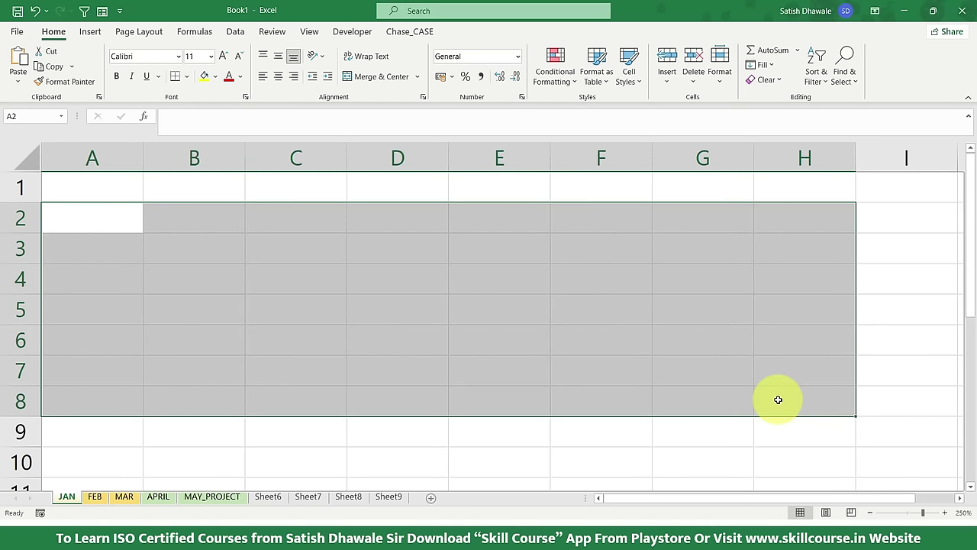
{"action": "left_click", "coordinate": [337, 328]}
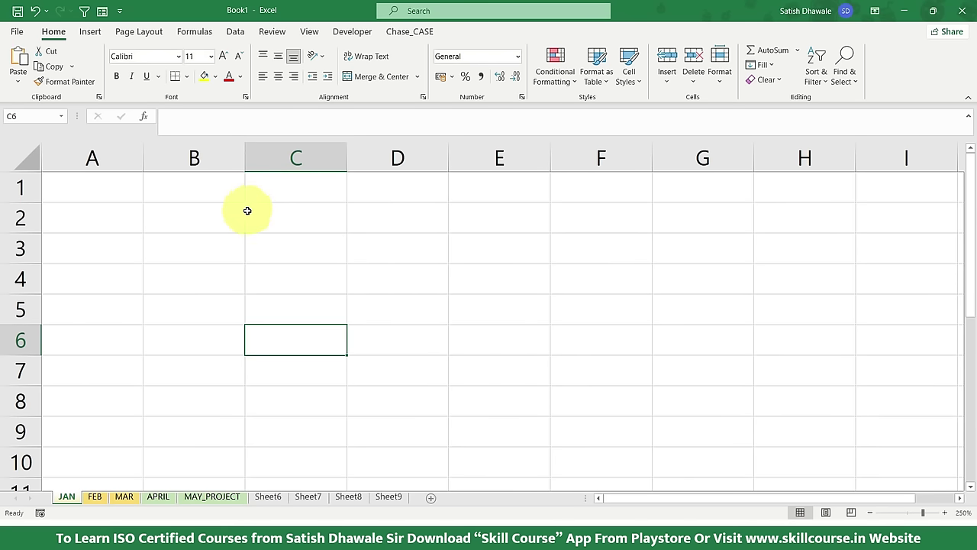
{"action": "left_click_drag", "start_coordinate": [222, 216], "coordinate": [409, 403]}
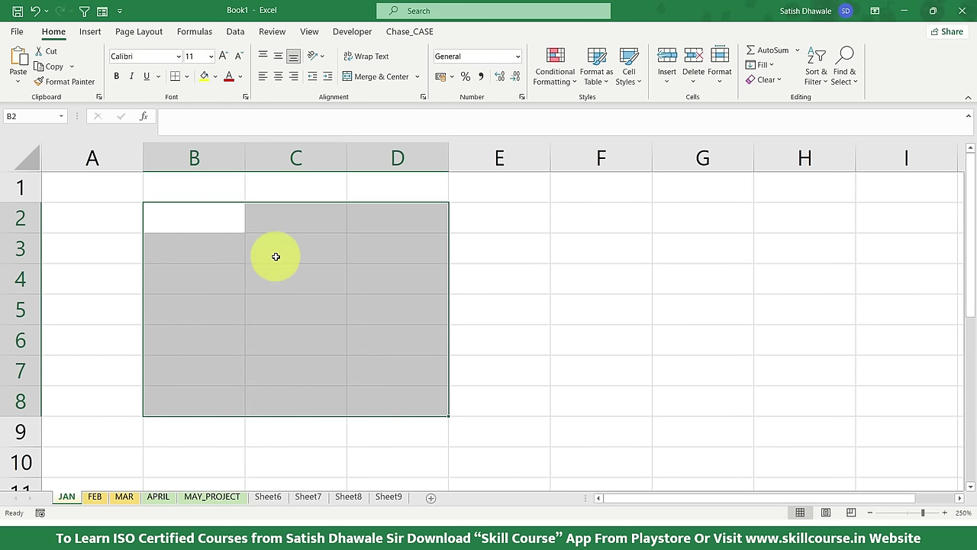
{"action": "type", "text": "45"}
{"action": "key", "text": "Return"}
{"action": "type", "text": "65"}
{"action": "key", "text": "Return"}
{"action": "type", "text": "65"}
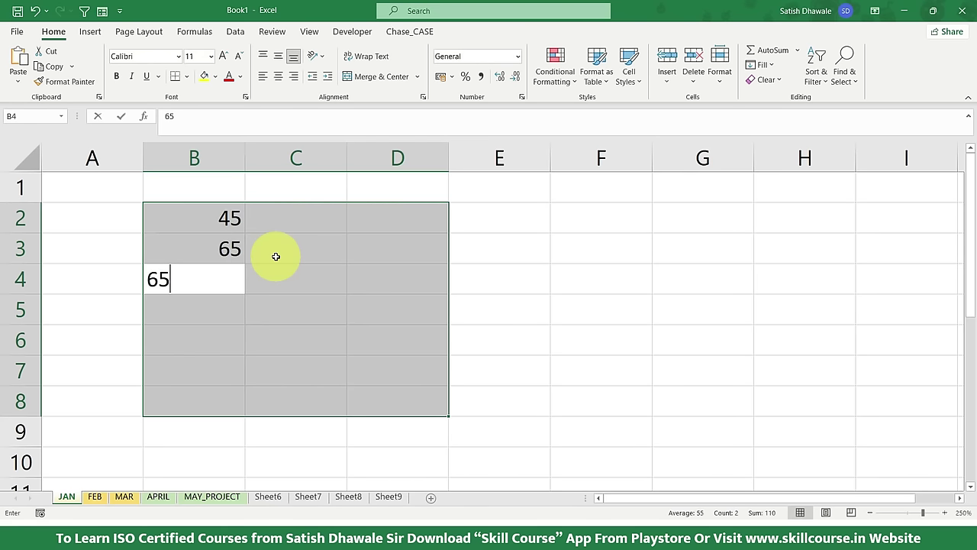
{"action": "key", "text": "Return"}
{"action": "type", "text": "45"}
{"action": "key", "text": "ctrl+Return"}
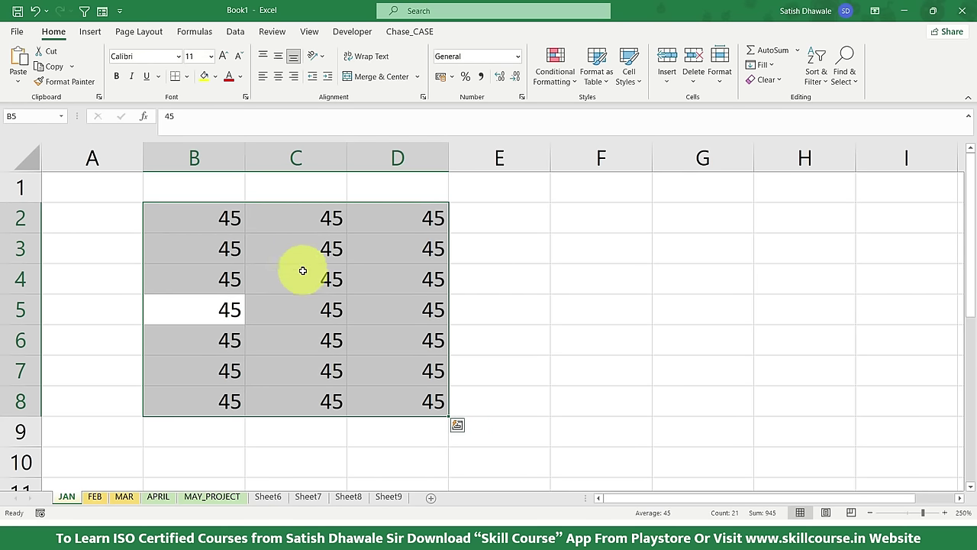
- Preview the filled block by selecting columns B, C and D in turn, ending on C2:C8
{"action": "left_click", "coordinate": [303, 271]}
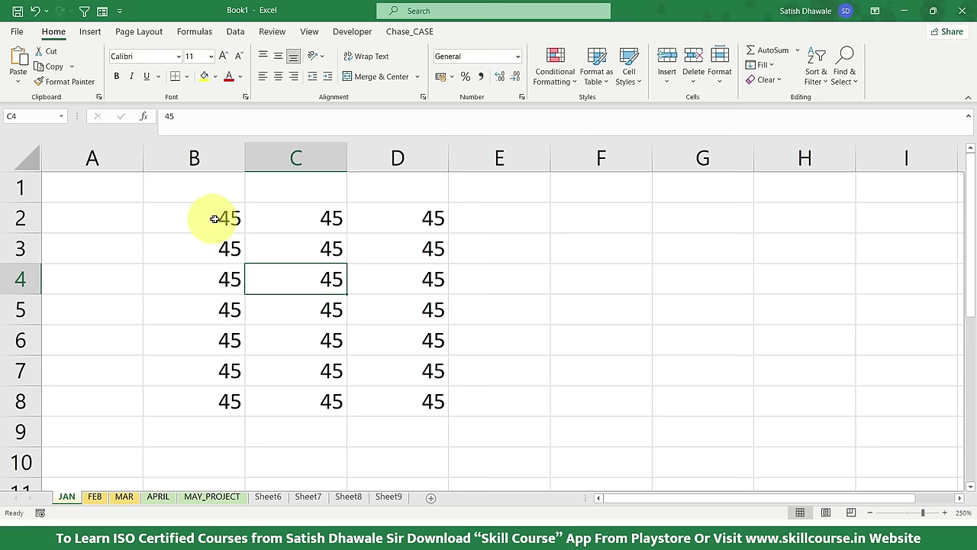
{"action": "left_click_drag", "start_coordinate": [207, 214], "coordinate": [415, 415]}
{"action": "left_click", "coordinate": [336, 282]}
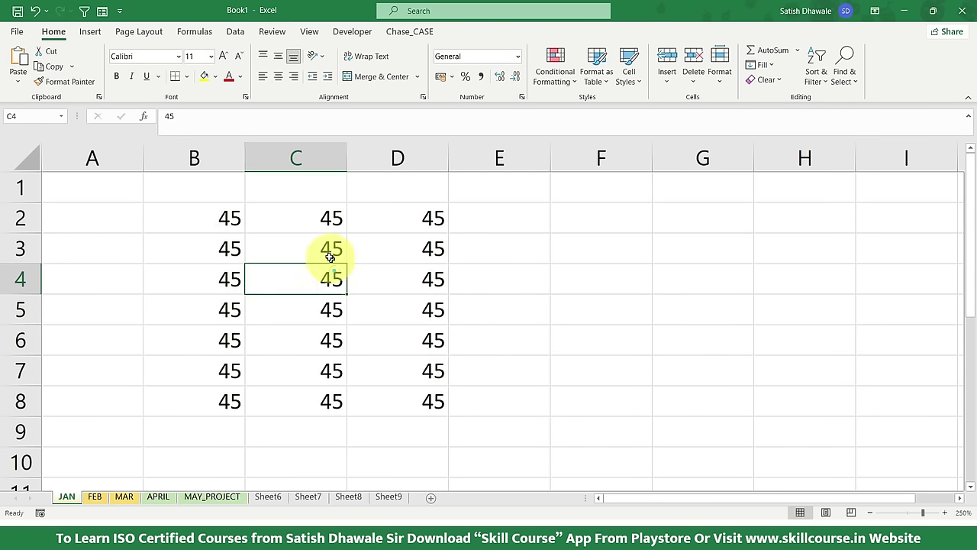
{"action": "left_click", "coordinate": [330, 257]}
{"action": "left_click_drag", "start_coordinate": [306, 217], "coordinate": [416, 401]}
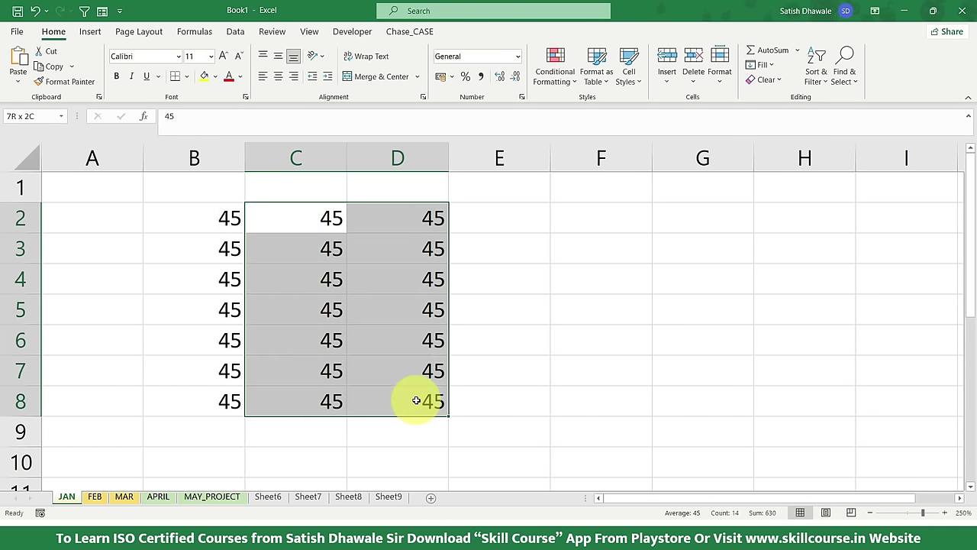
{"action": "left_click_drag", "start_coordinate": [195, 218], "coordinate": [203, 392]}
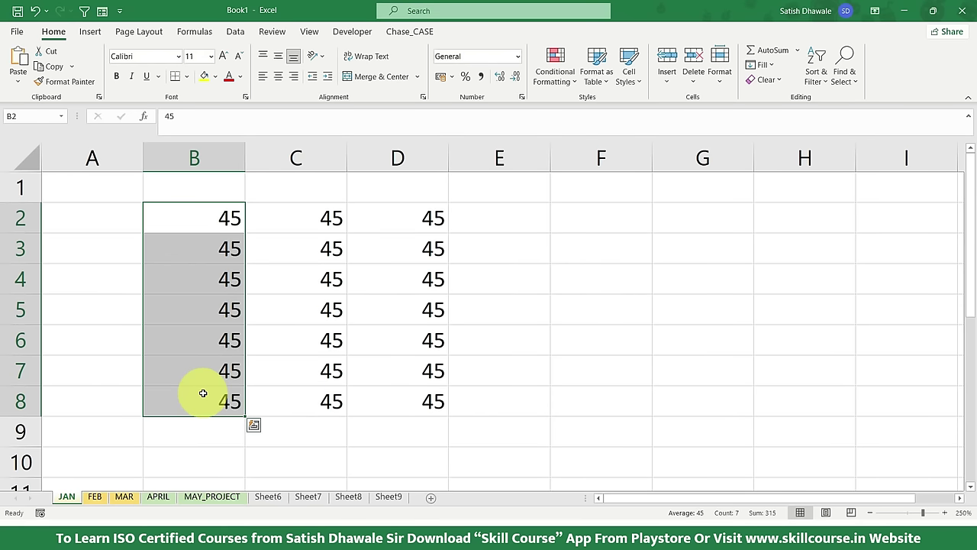
{"action": "left_click_drag", "start_coordinate": [425, 218], "coordinate": [428, 401]}
{"action": "left_click_drag", "start_coordinate": [222, 217], "coordinate": [227, 398]}
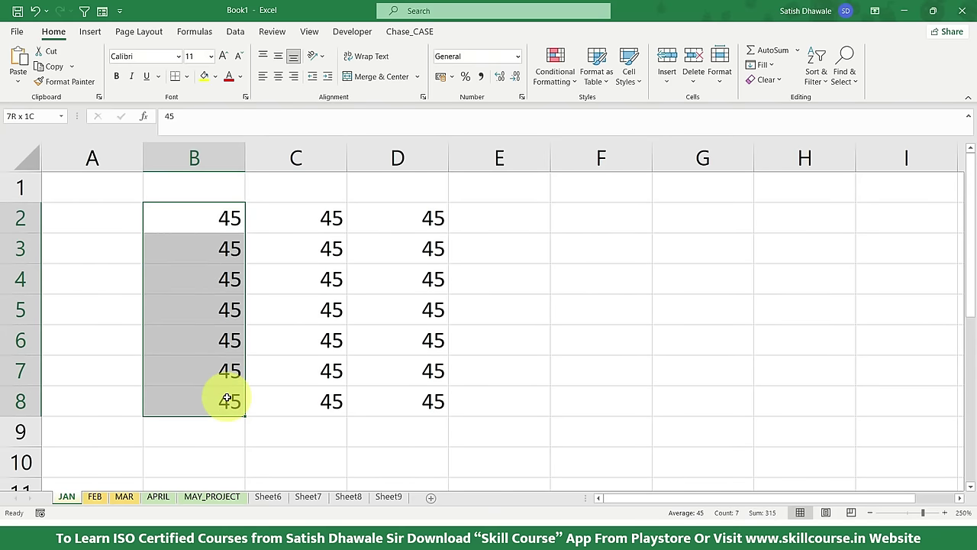
{"action": "left_click_drag", "start_coordinate": [331, 215], "coordinate": [317, 395]}
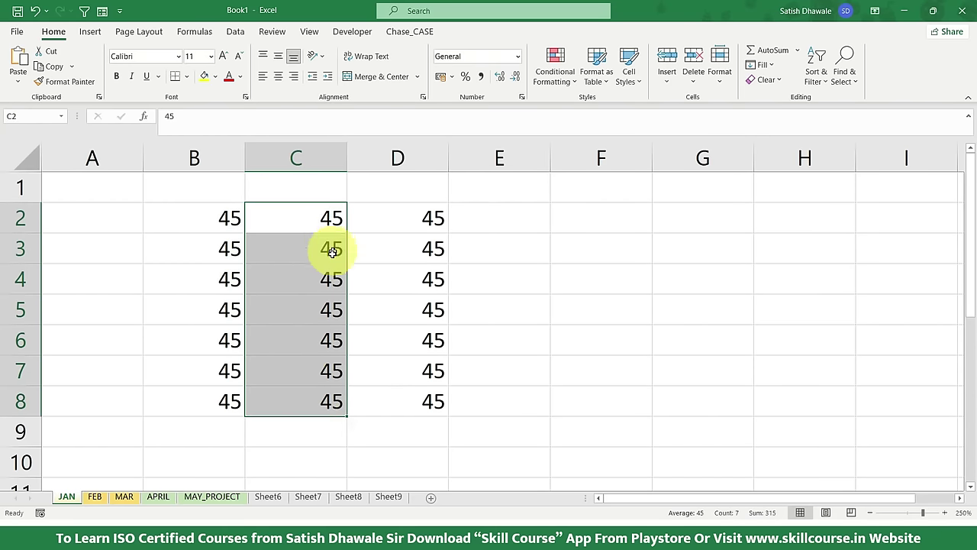
{"action": "left_click_drag", "start_coordinate": [319, 224], "coordinate": [311, 397]}
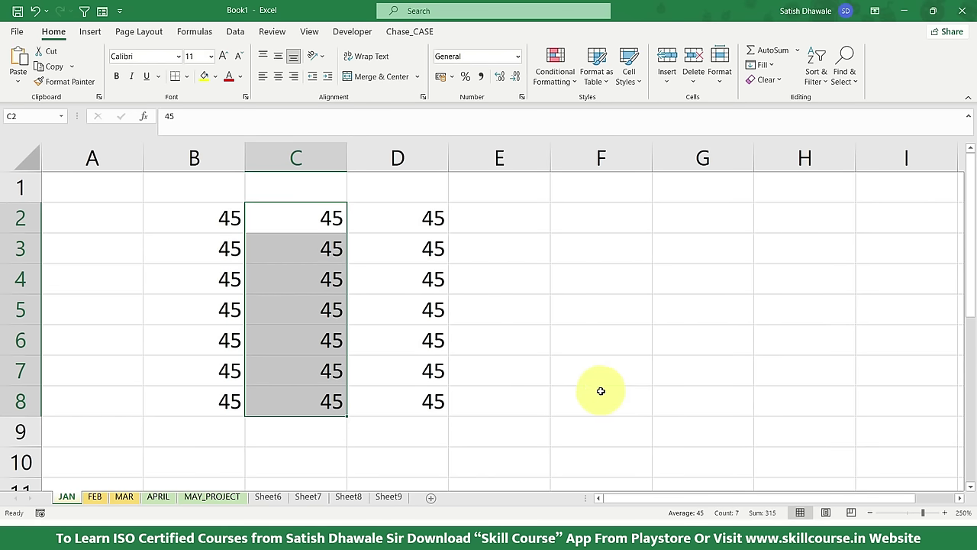
- Unlock cells C2:C8 by switching off Lock Cell in the Home Format menu
{"action": "left_click", "coordinate": [291, 222]}
{"action": "left_click_drag", "start_coordinate": [291, 221], "coordinate": [283, 399]}
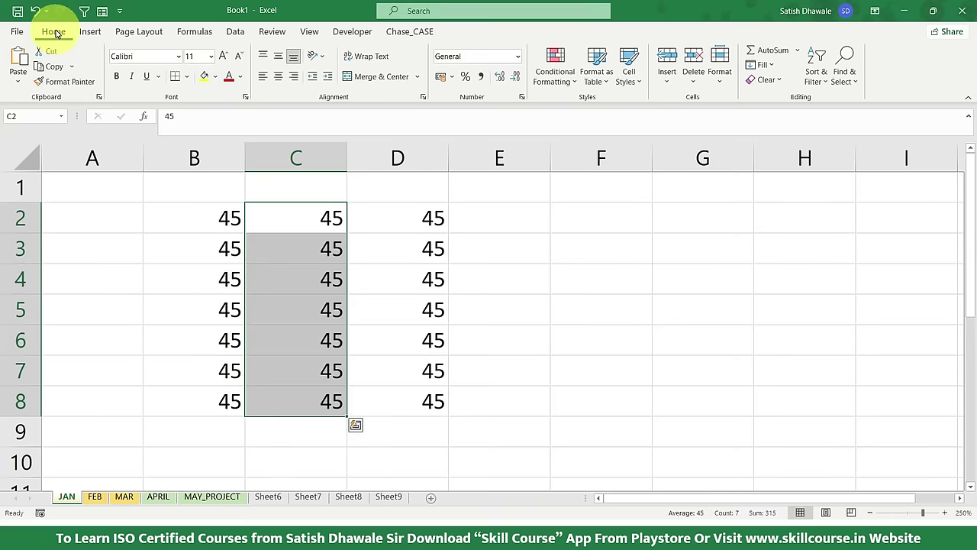
{"action": "left_click", "coordinate": [725, 71]}
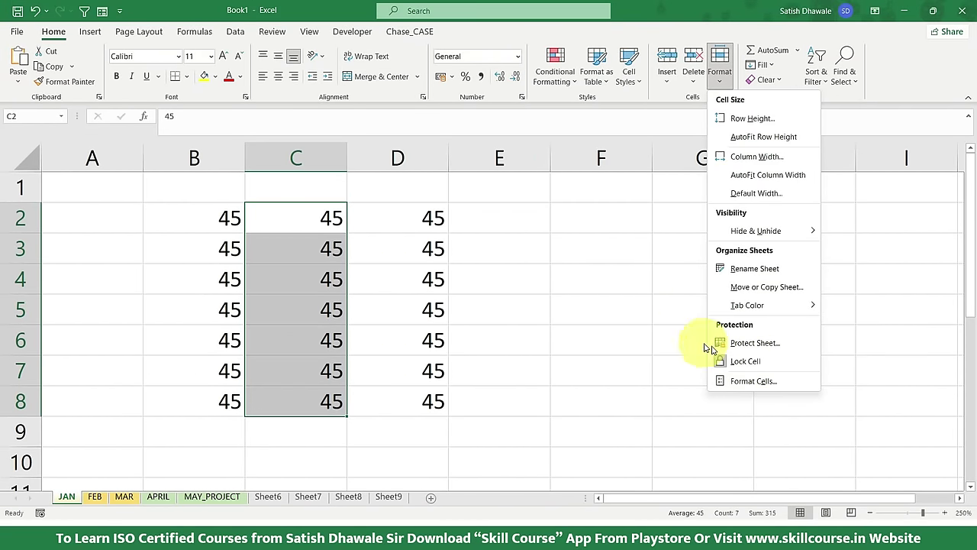
{"action": "left_click", "coordinate": [747, 362]}
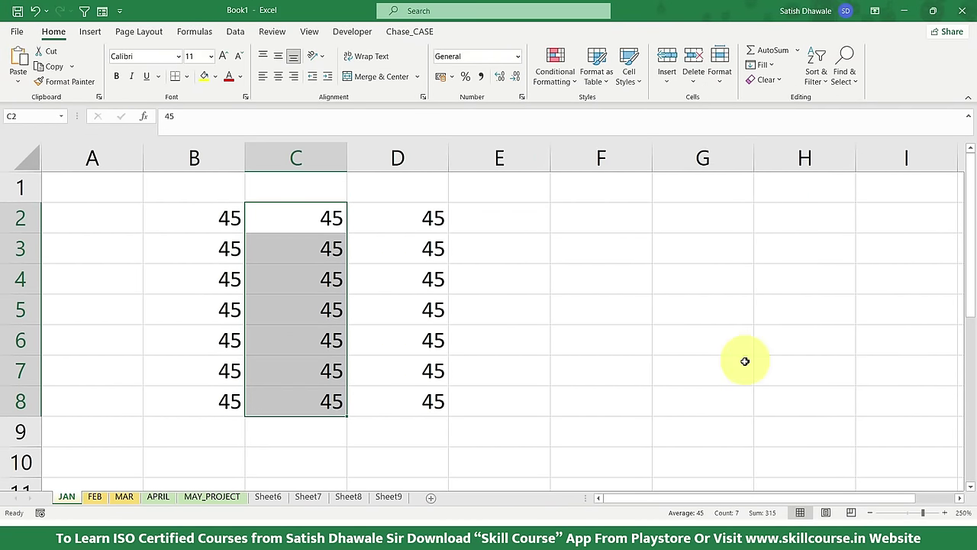
- Select D2:D8 and bring up the Format cell protection options for it
{"action": "left_click", "coordinate": [721, 77]}
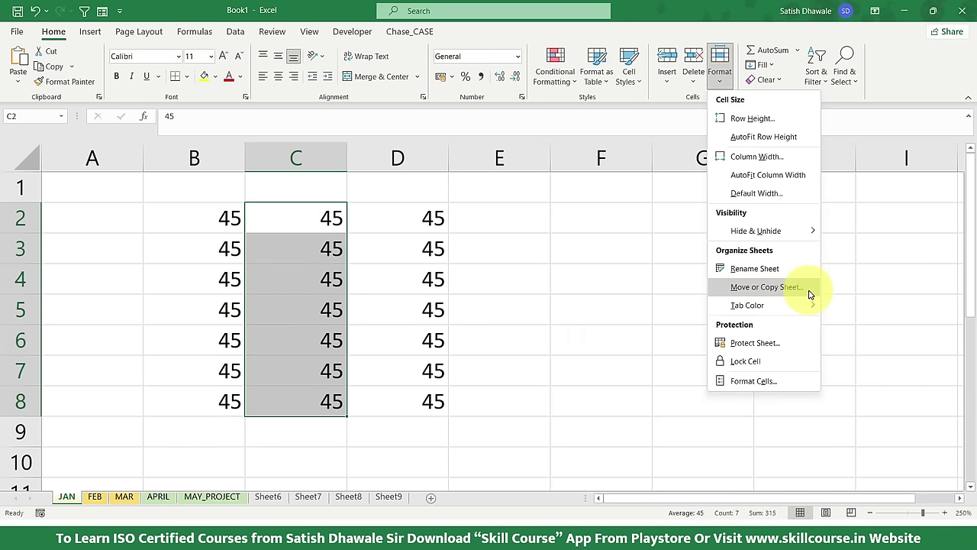
{"action": "left_click", "coordinate": [433, 217]}
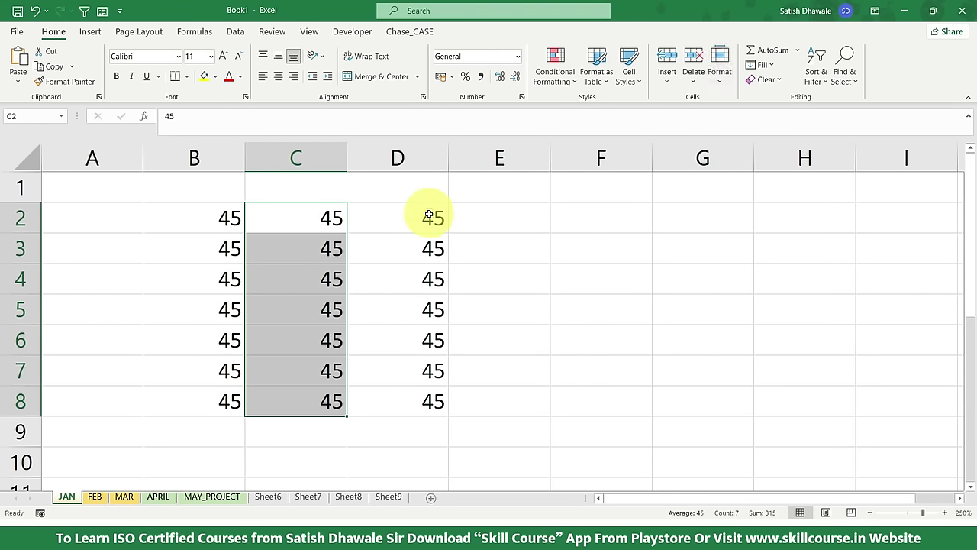
{"action": "left_click_drag", "start_coordinate": [432, 218], "coordinate": [427, 401]}
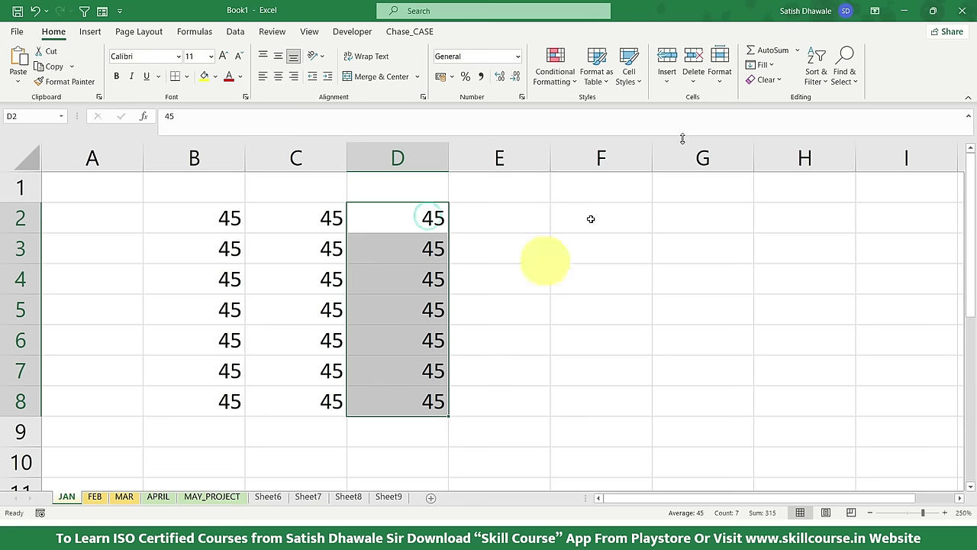
{"action": "left_click", "coordinate": [720, 72]}
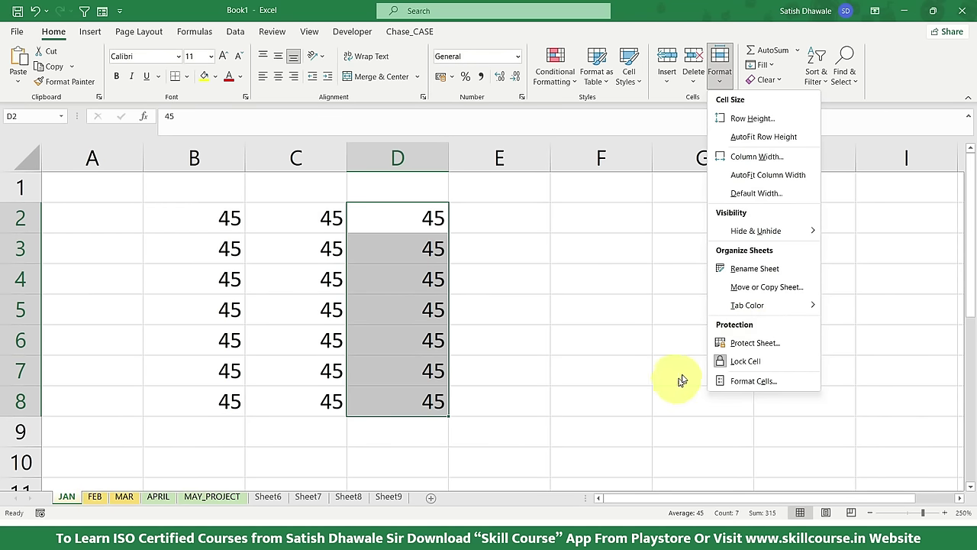
{"action": "left_click", "coordinate": [752, 343]}
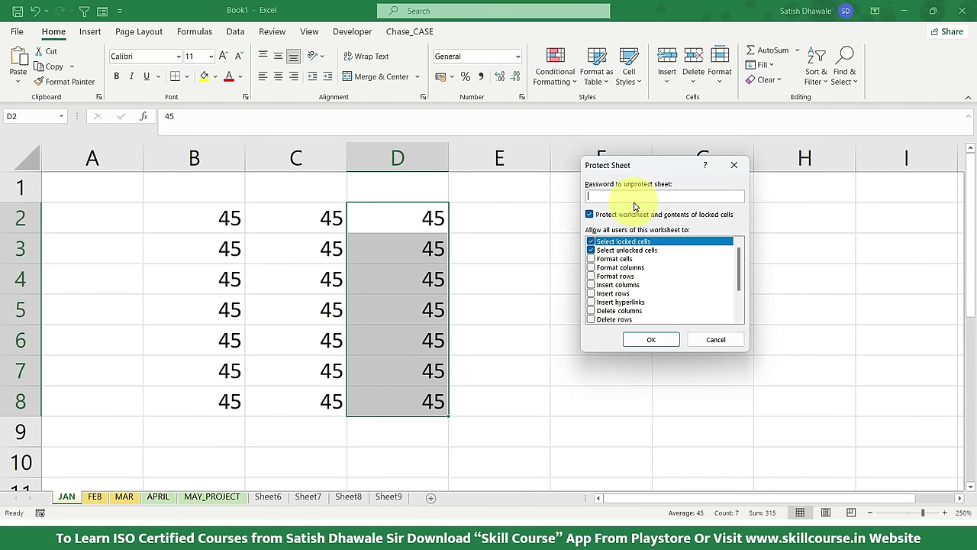
{"action": "key", "text": "Return"}
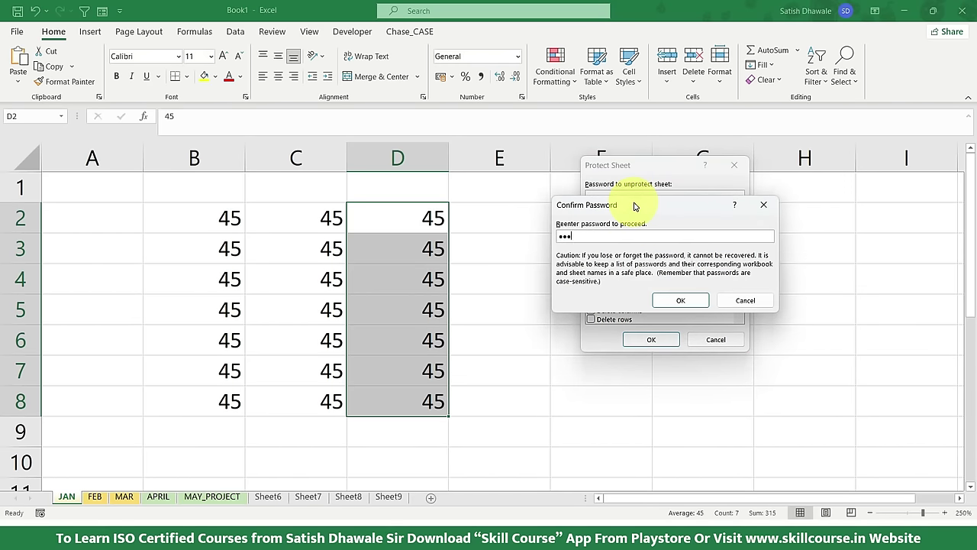
{"action": "key", "text": "Return"}
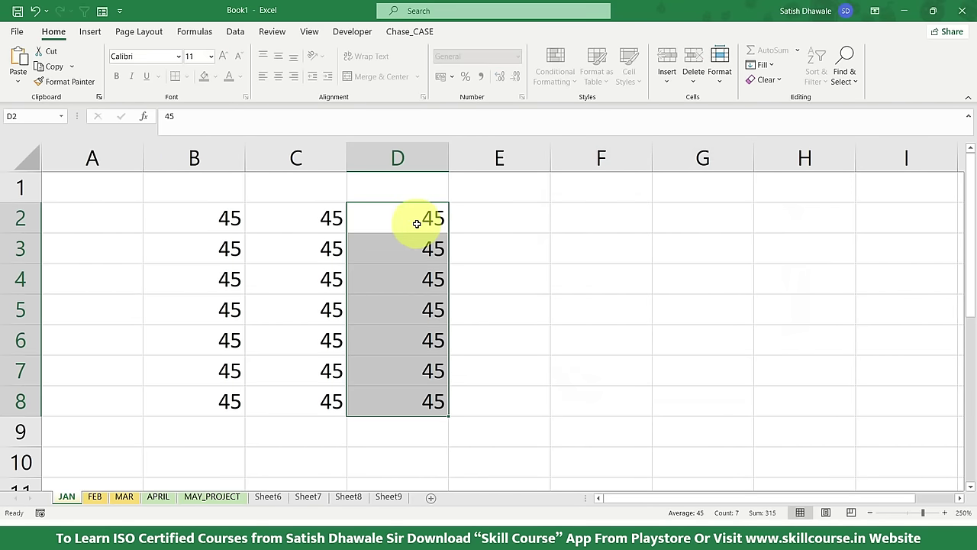
{"action": "left_click", "coordinate": [416, 221]}
{"action": "double_click", "coordinate": [418, 249]}
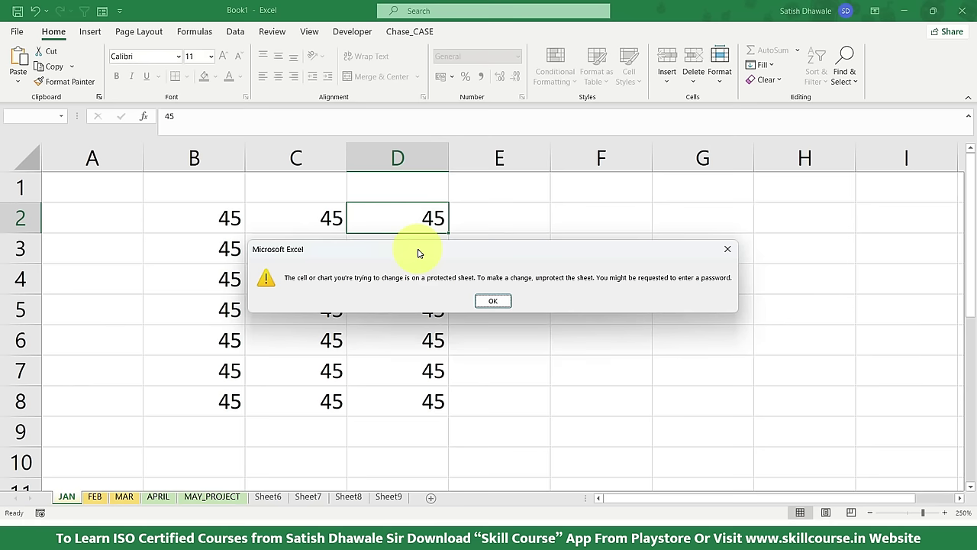
{"action": "left_click", "coordinate": [489, 300]}
{"action": "left_click", "coordinate": [309, 220]}
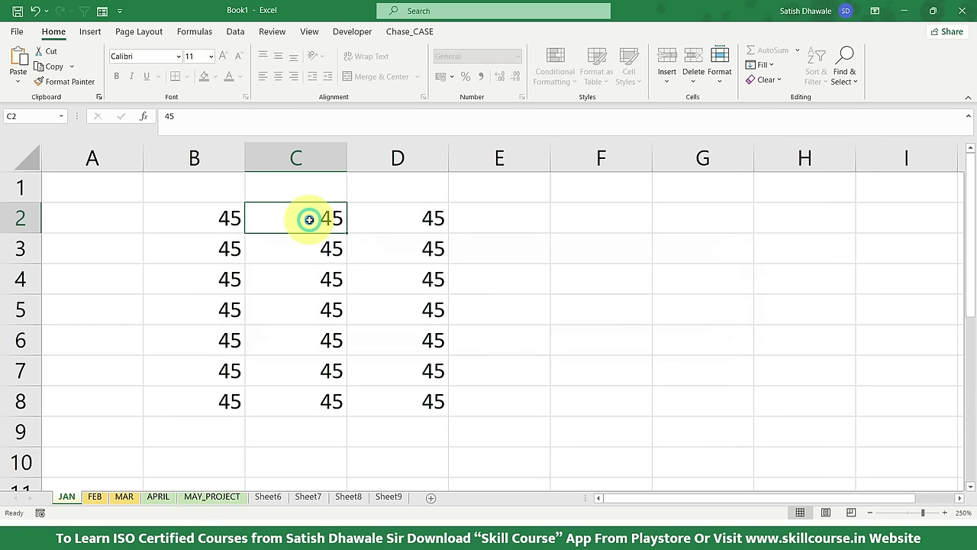
{"action": "left_click_drag", "start_coordinate": [303, 217], "coordinate": [301, 394]}
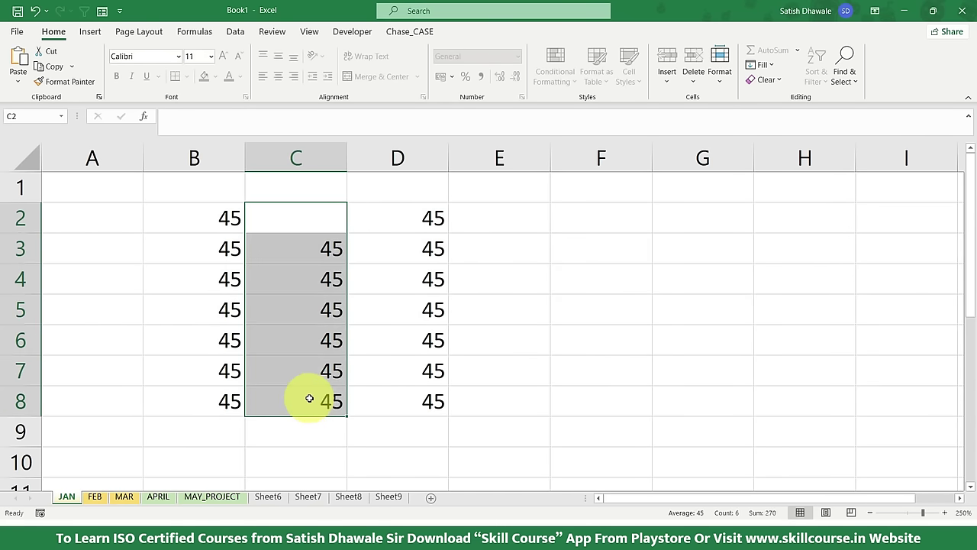
{"action": "key", "text": "Delete"}
{"action": "type", "text": "FDS"}
{"action": "key", "text": "Return"}
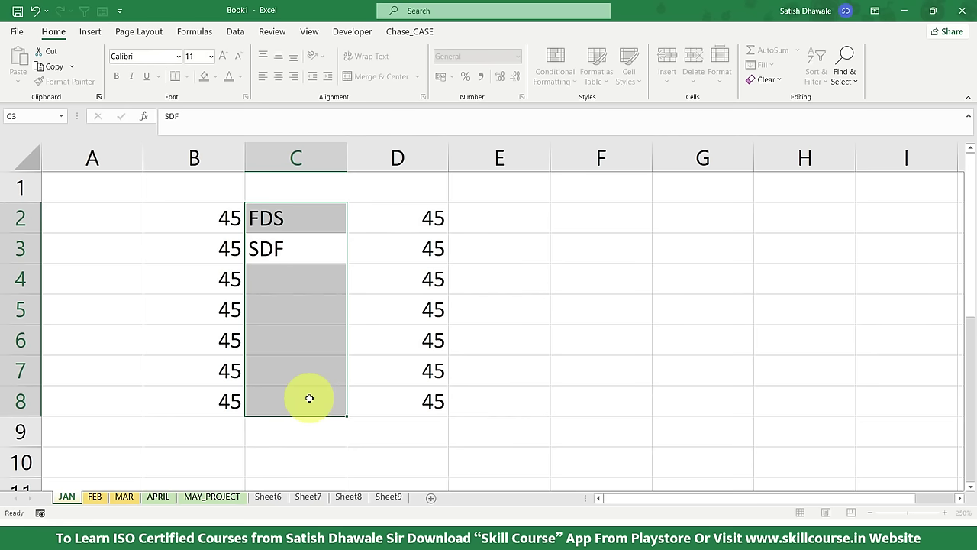
{"action": "key", "text": "Return"}
{"action": "left_click", "coordinate": [293, 317]}
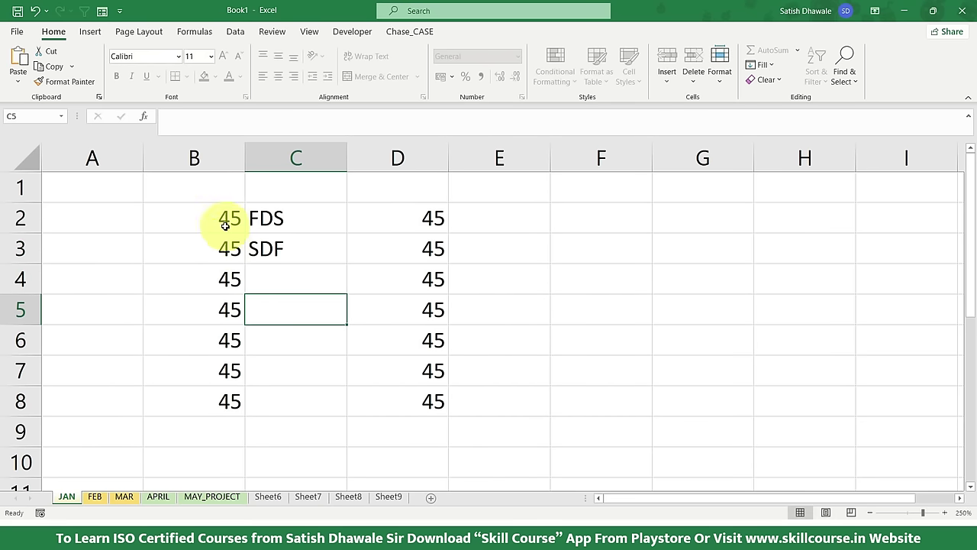
{"action": "left_click_drag", "start_coordinate": [225, 226], "coordinate": [223, 391]}
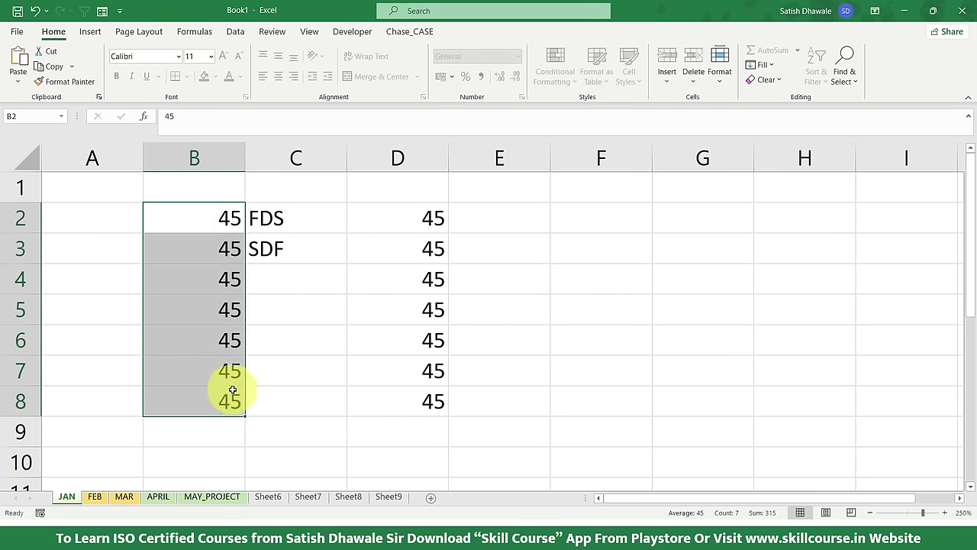
{"action": "key", "text": "Delete"}
{"action": "key", "text": "Return"}
{"action": "left_click", "coordinate": [662, 336]}
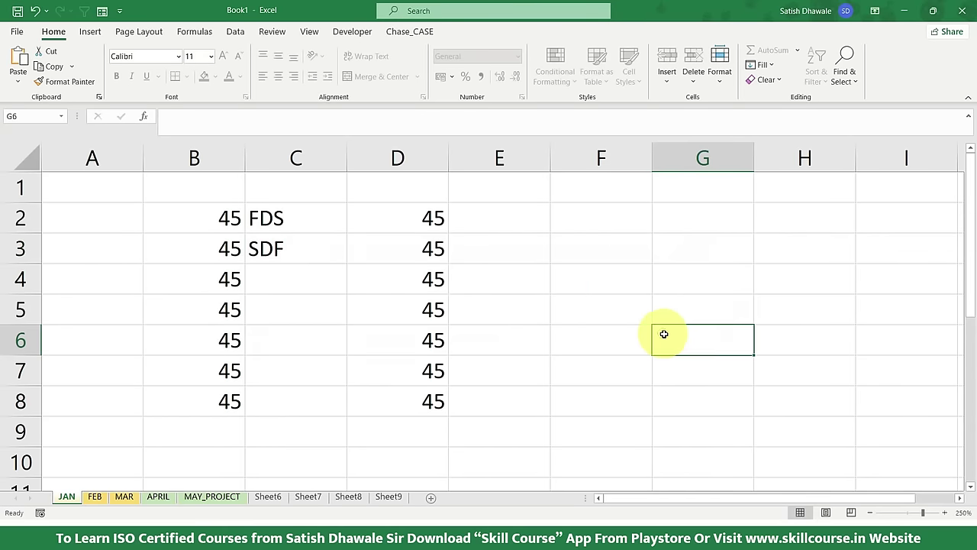
{"action": "double_click", "coordinate": [698, 345]}
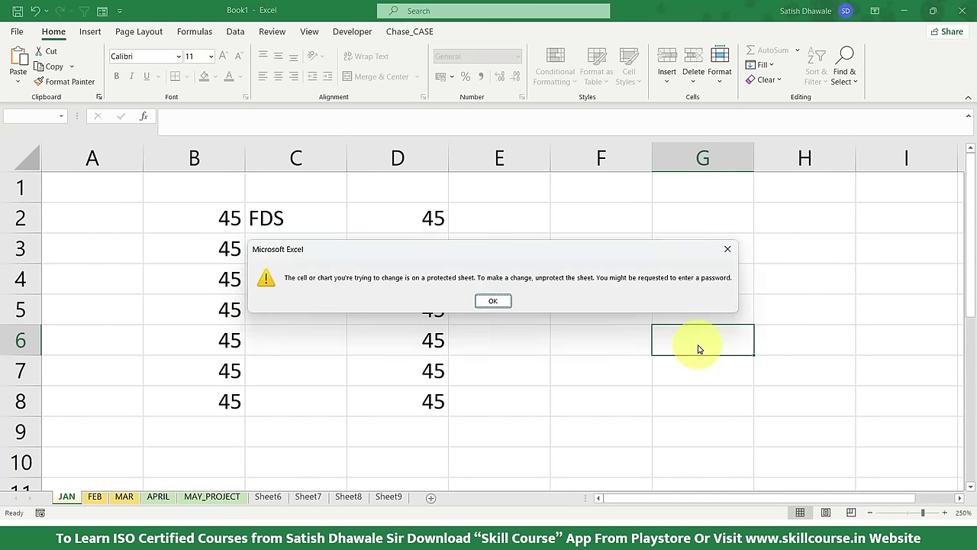
{"action": "key", "text": "Return"}
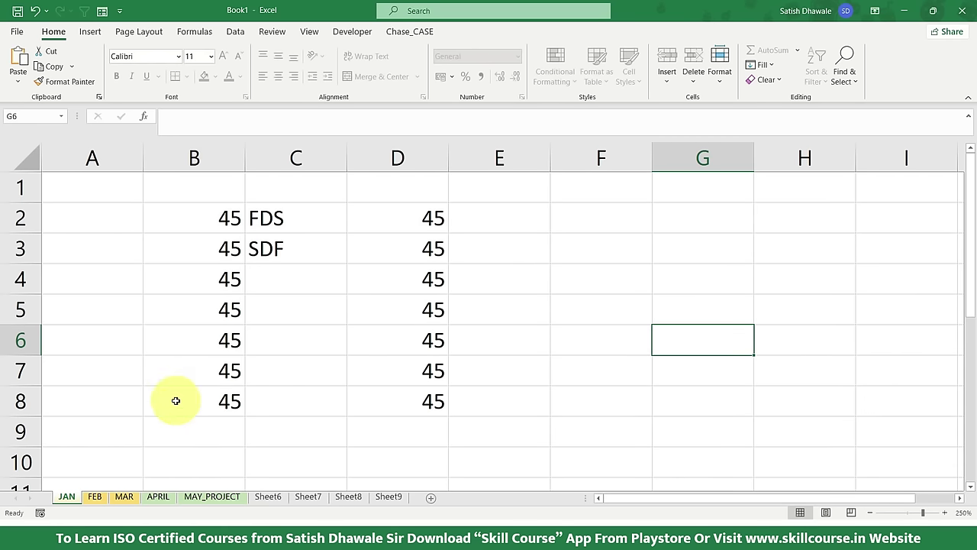
{"action": "left_click", "coordinate": [96, 496]}
{"action": "left_click", "coordinate": [124, 496]}
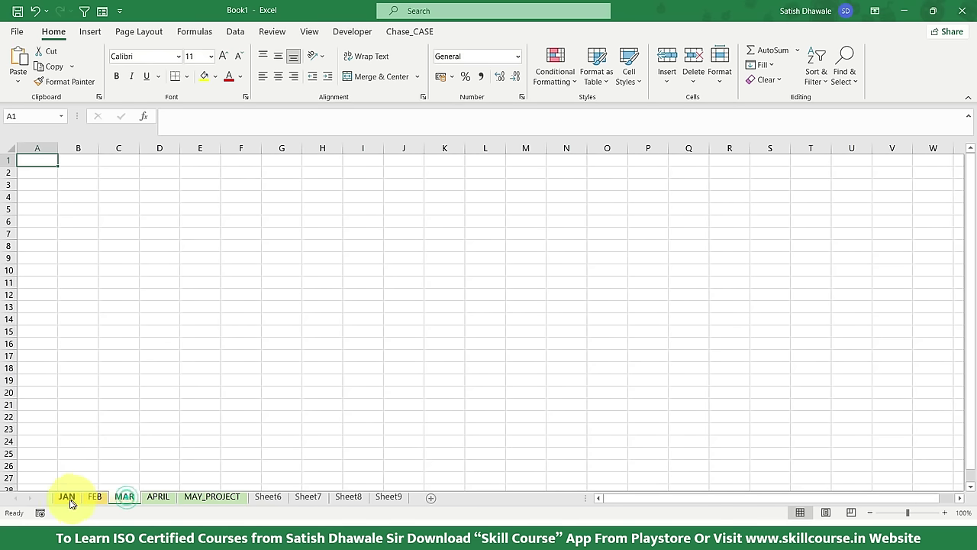
{"action": "left_click", "coordinate": [67, 498]}
{"action": "left_click", "coordinate": [95, 497]}
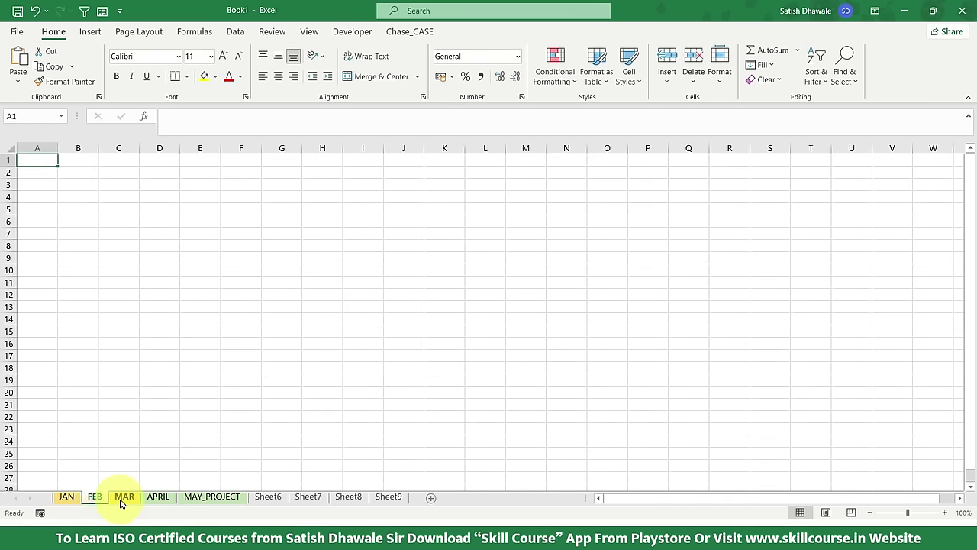
{"action": "left_click", "coordinate": [124, 497]}
{"action": "left_click", "coordinate": [67, 497]}
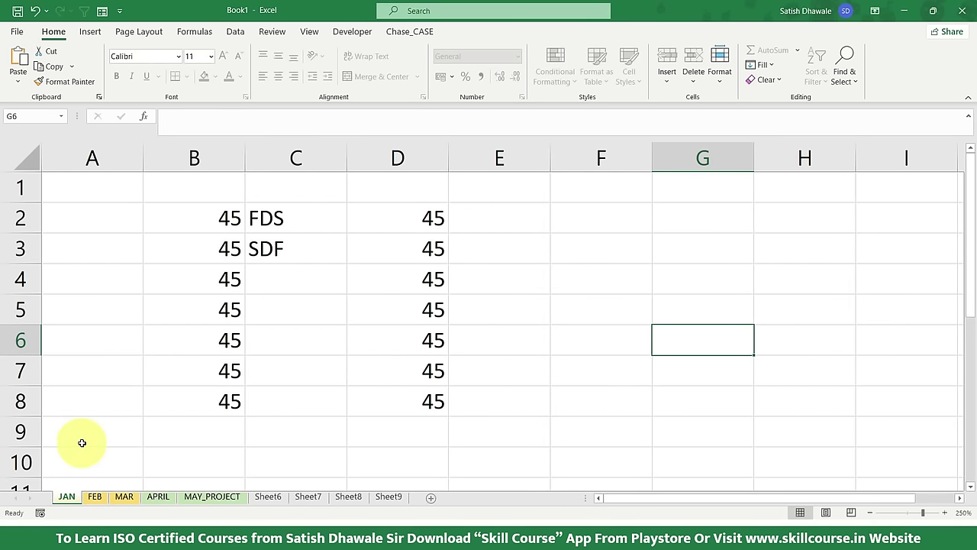
{"action": "left_click_drag", "start_coordinate": [225, 220], "coordinate": [204, 402]}
{"action": "key", "text": "Delete"}
{"action": "key", "text": "Return"}
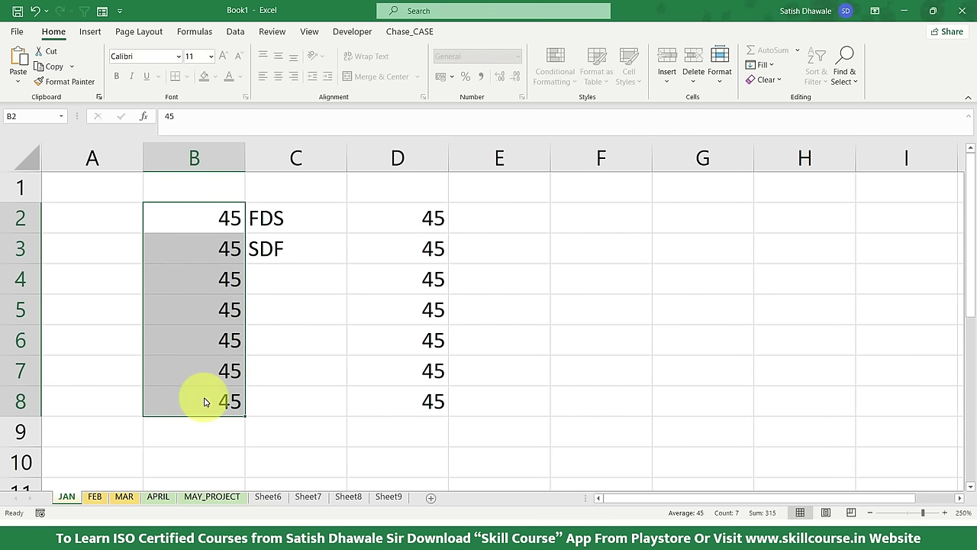
{"action": "key", "text": "F12"}
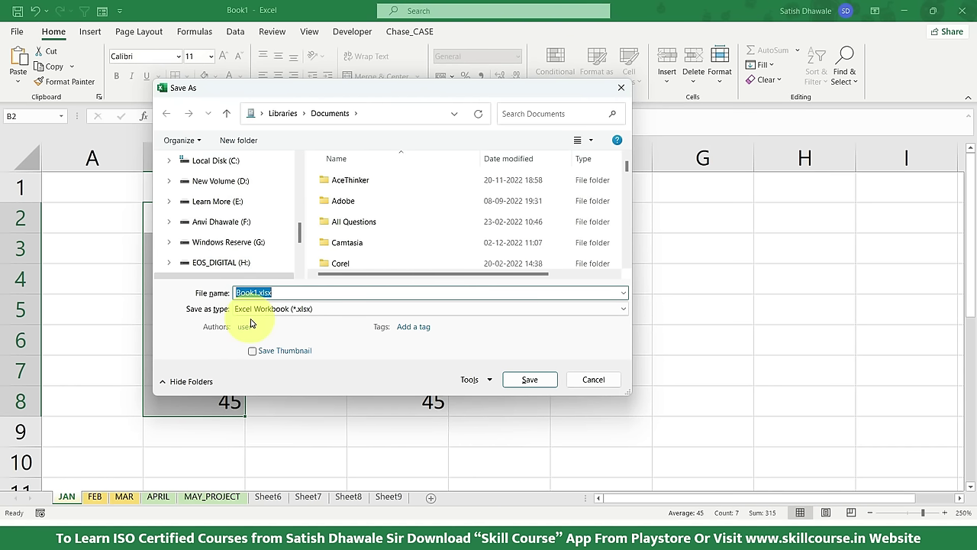
{"action": "key", "text": "Escape"}
{"action": "key", "text": "ctrl+s"}
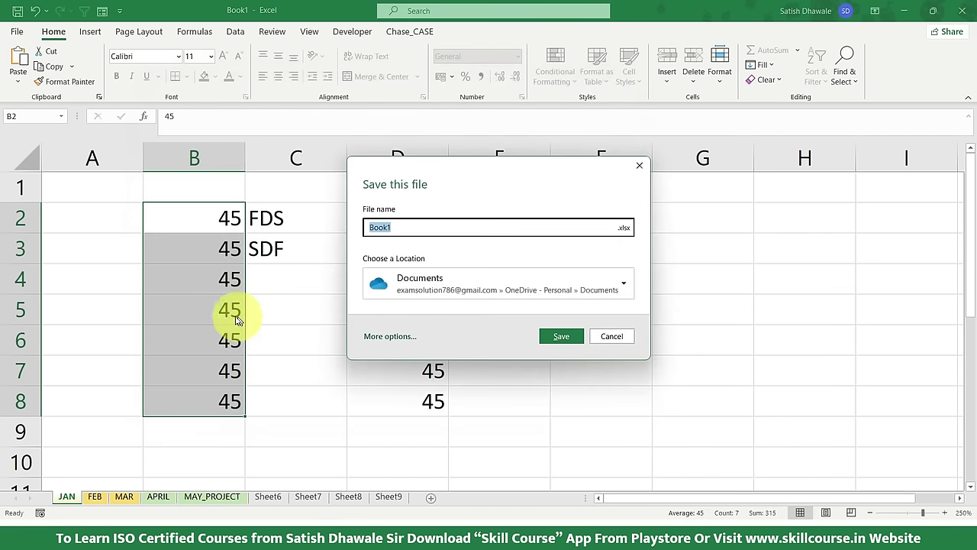
{"action": "left_click", "coordinate": [511, 289]}
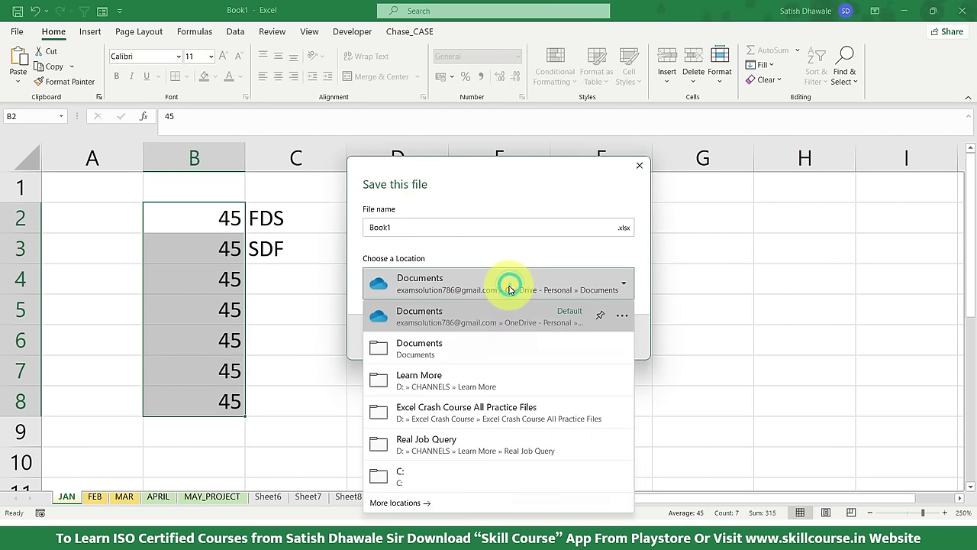
{"action": "left_click", "coordinate": [390, 504]}
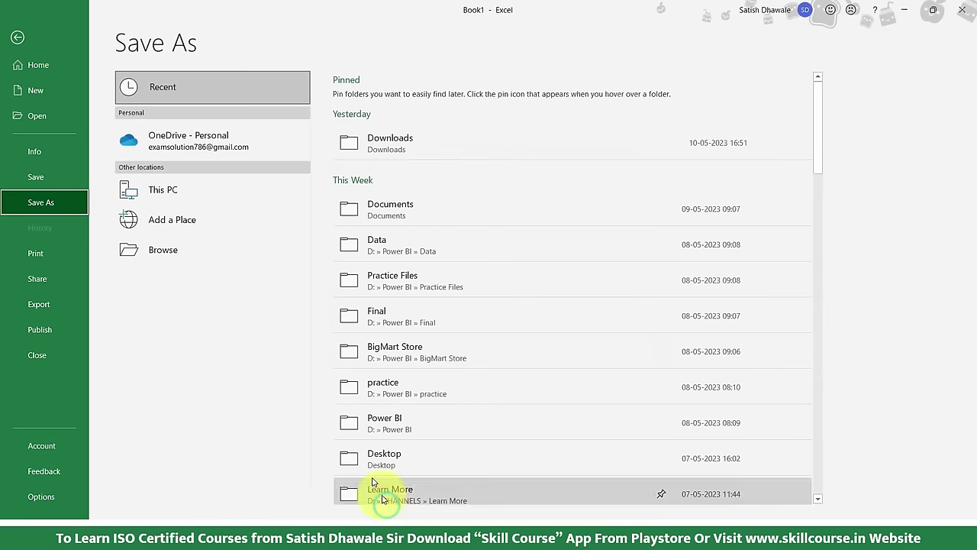
{"action": "left_click", "coordinate": [141, 255]}
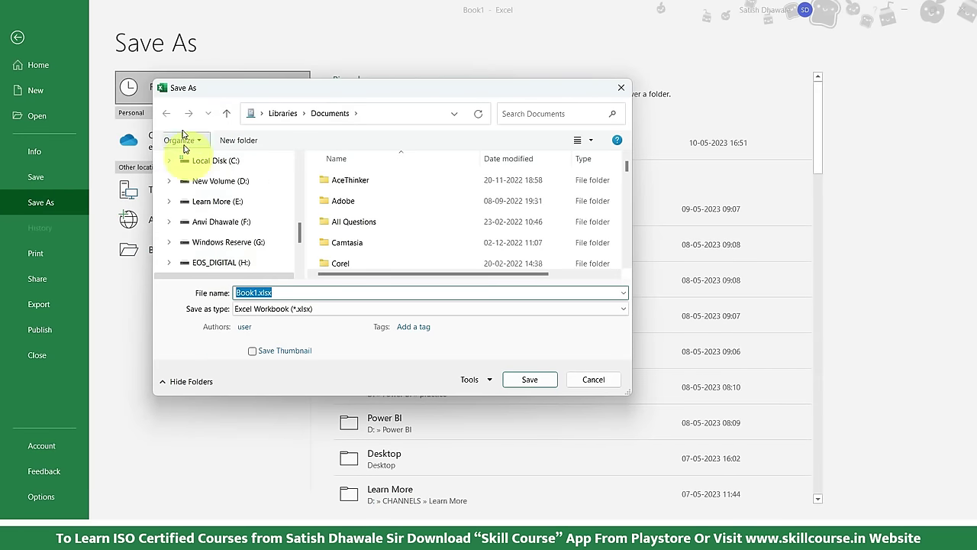
{"action": "left_click_drag", "start_coordinate": [284, 91], "coordinate": [364, 105]}
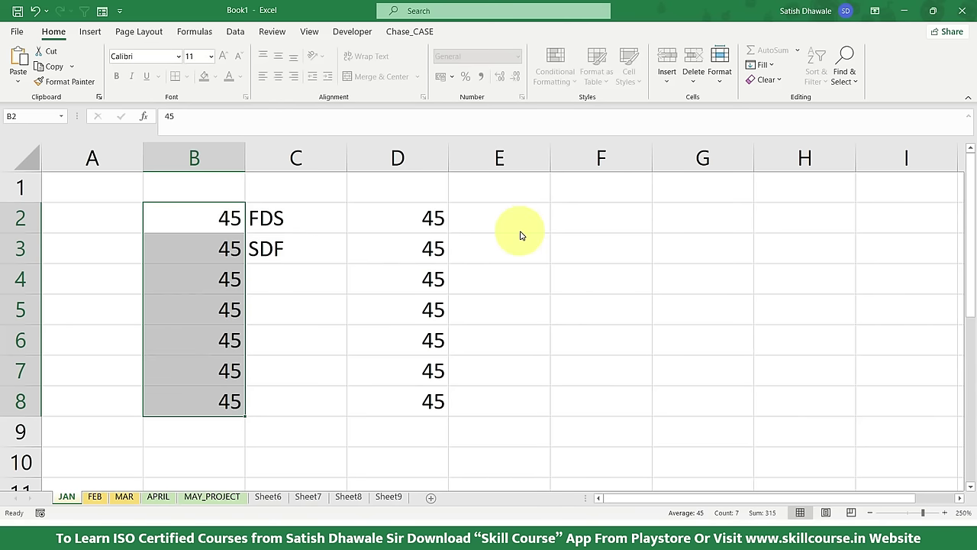
- Name the file ABC and set and confirm a password to open in General Options
{"action": "key", "text": "F12"}
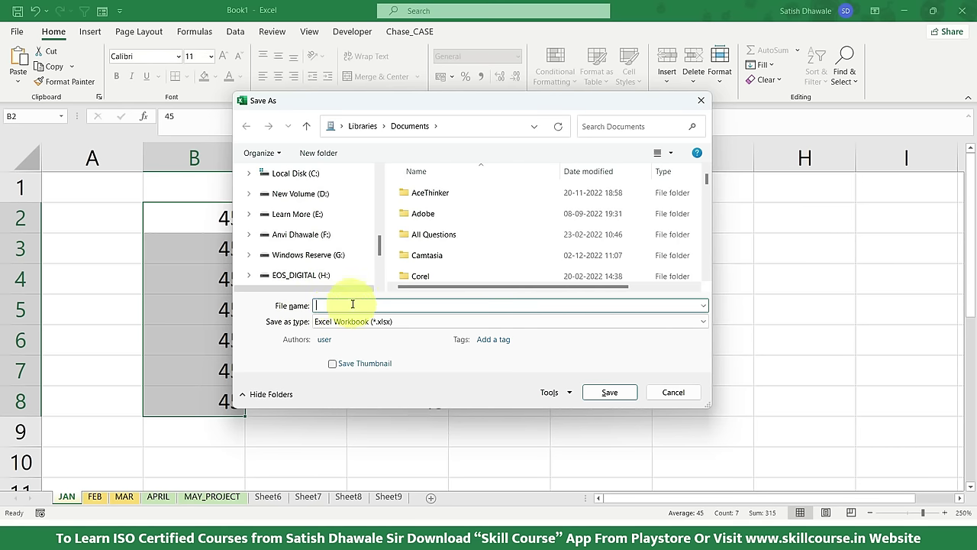
{"action": "type", "text": "ABC"}
{"action": "key", "text": "Escape"}
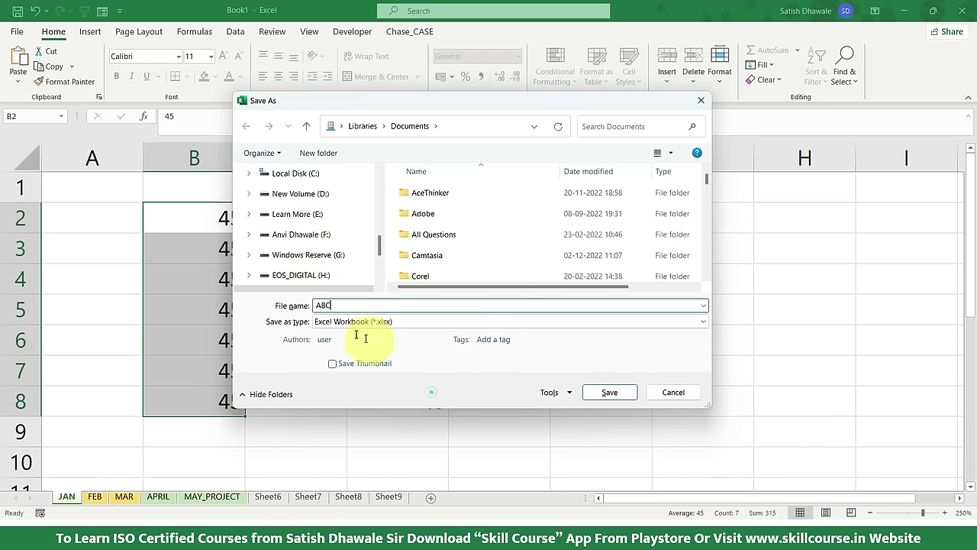
{"action": "left_click", "coordinate": [566, 393]}
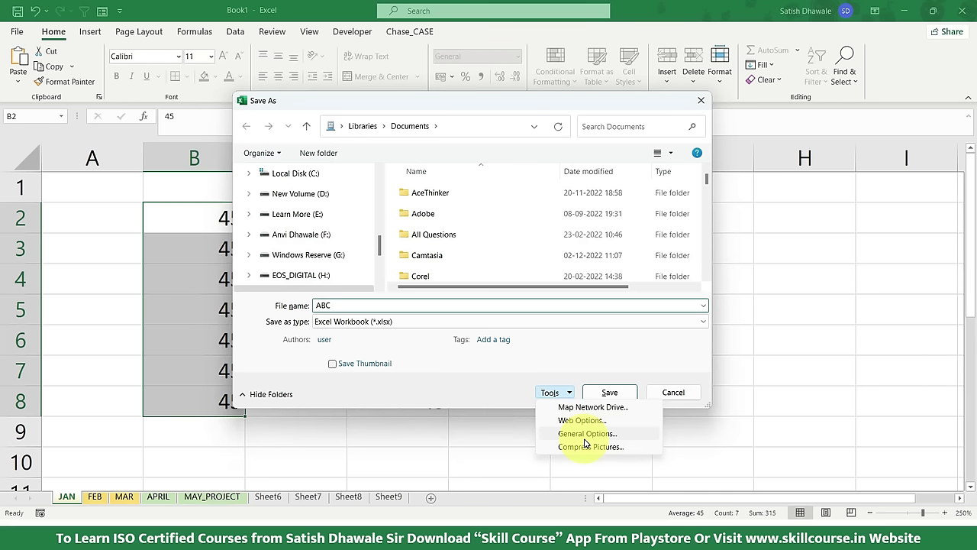
{"action": "left_click", "coordinate": [585, 439]}
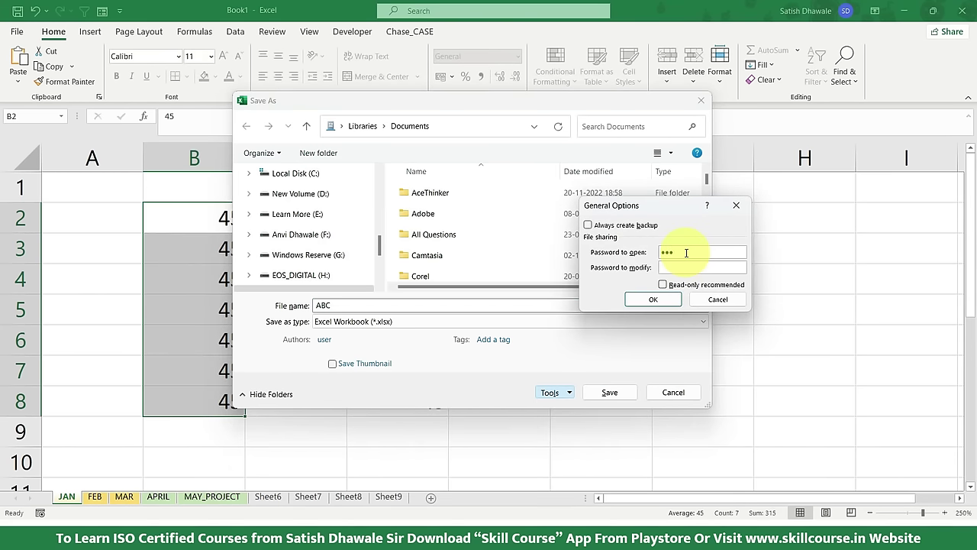
{"action": "key", "text": "Return"}
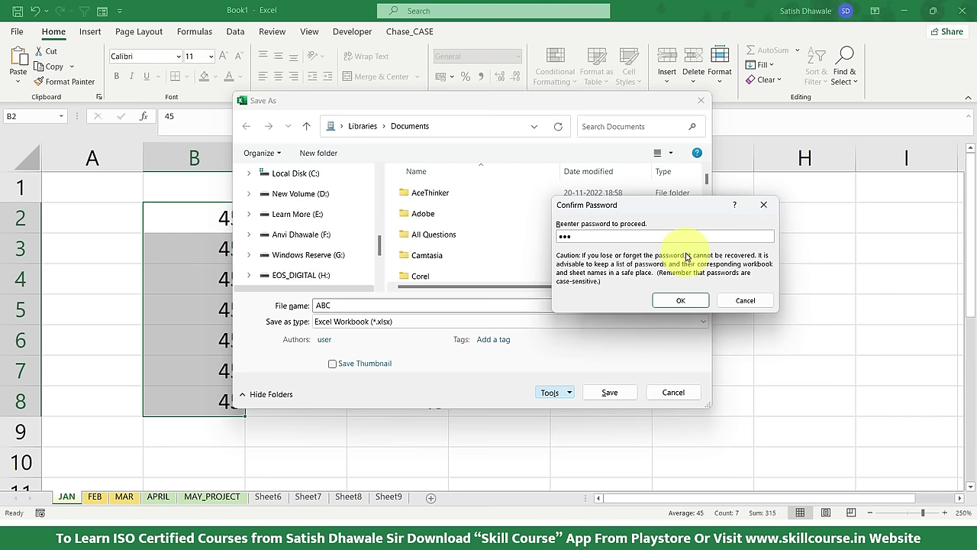
{"action": "key", "text": "Return"}
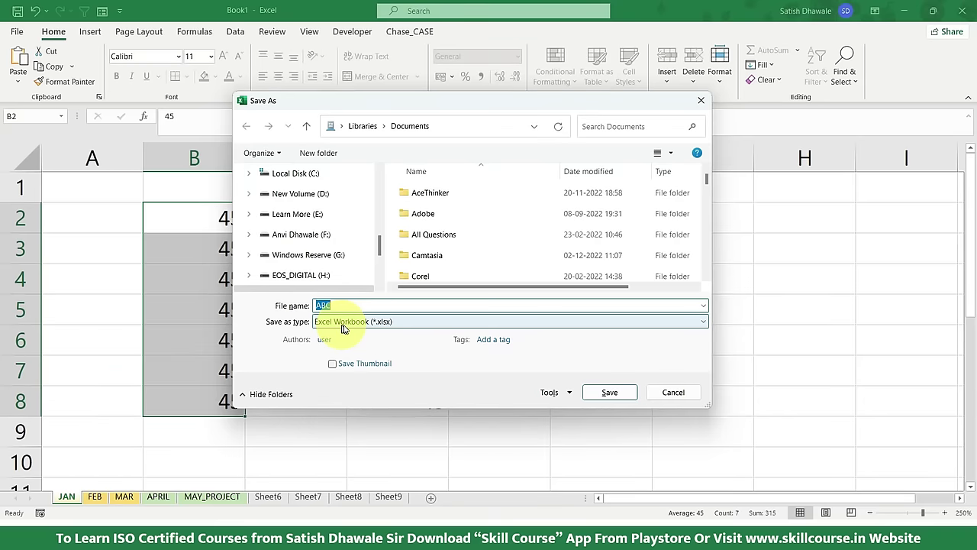
- Choose Desktop as the location and save the workbook as ABC.xlsx
{"action": "scroll", "coordinate": [322, 191], "scroll_direction": "up", "scroll_amount": 3}
{"action": "scroll", "coordinate": [305, 197], "scroll_direction": "up", "scroll_amount": 5}
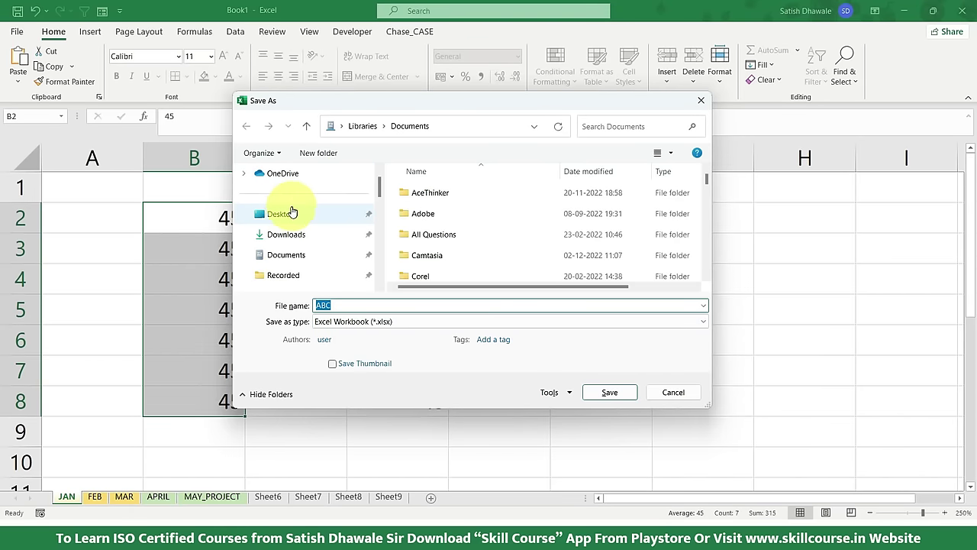
{"action": "left_click", "coordinate": [280, 214]}
{"action": "left_click", "coordinate": [611, 392]}
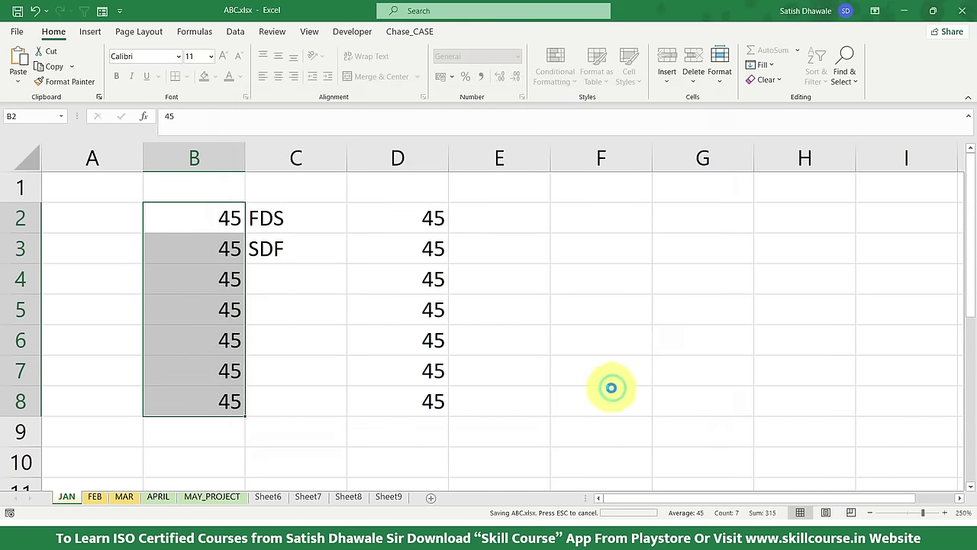
{"action": "left_click", "coordinate": [520, 332]}
- Close ABC.xlsx, reopen it from Recent, and dismiss the incorrect-password error
{"action": "key", "text": "ctrl+w"}
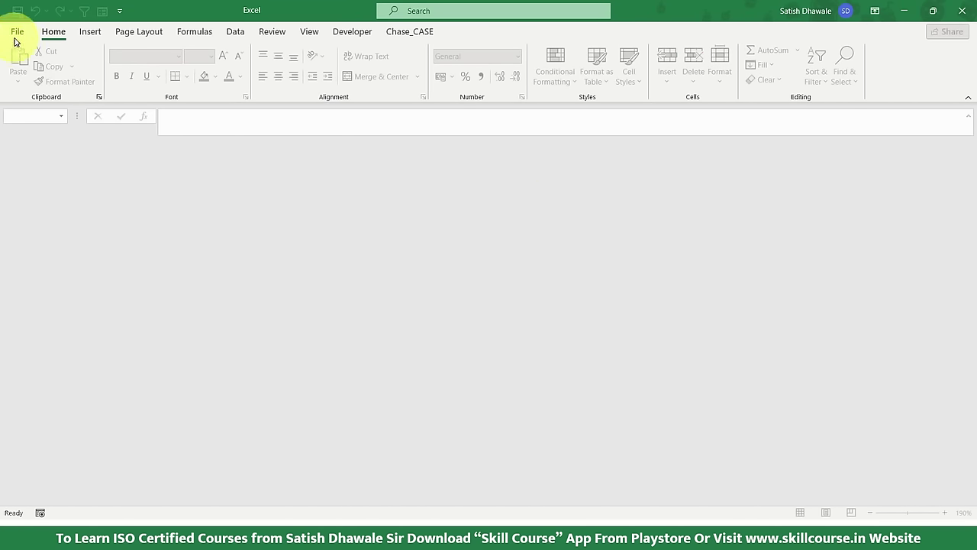
{"action": "left_click", "coordinate": [16, 33]}
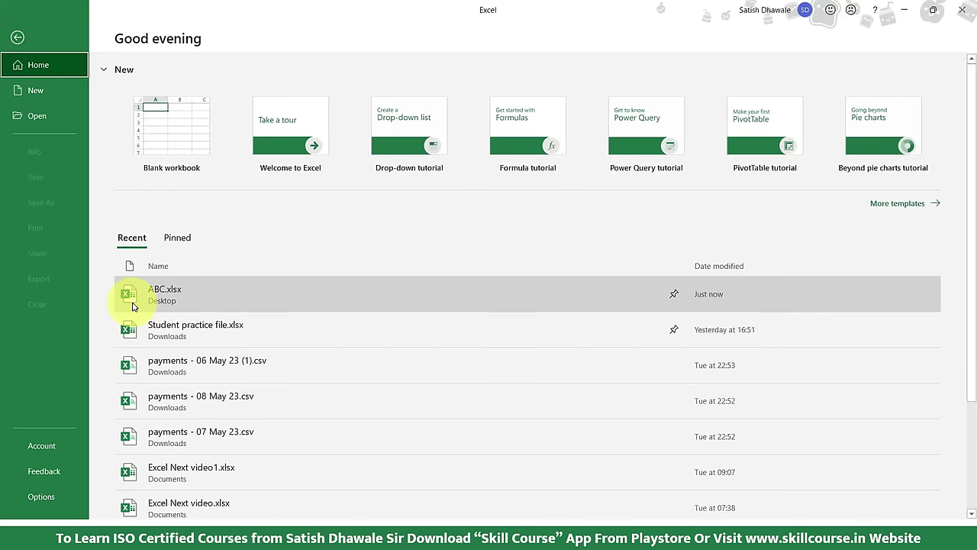
{"action": "left_click", "coordinate": [134, 304]}
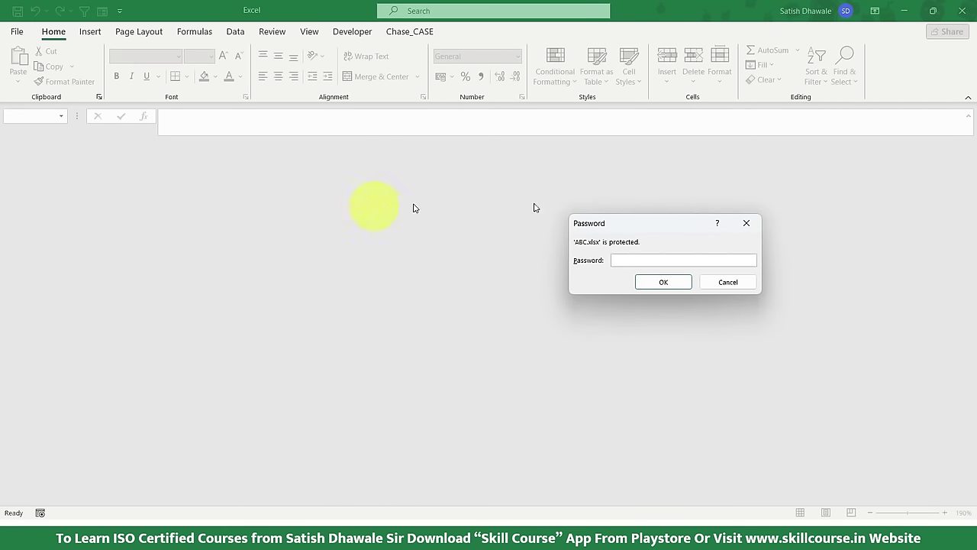
{"action": "key", "text": "Return"}
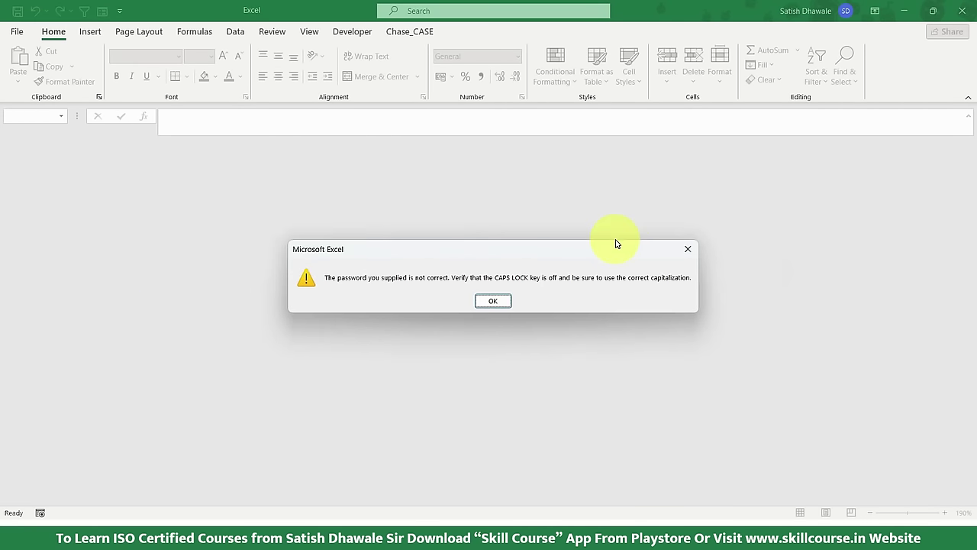
{"action": "key", "text": "Return"}
- Reopen ABC.xlsx from Recent and enter the correct password to open it
{"action": "left_click", "coordinate": [21, 32]}
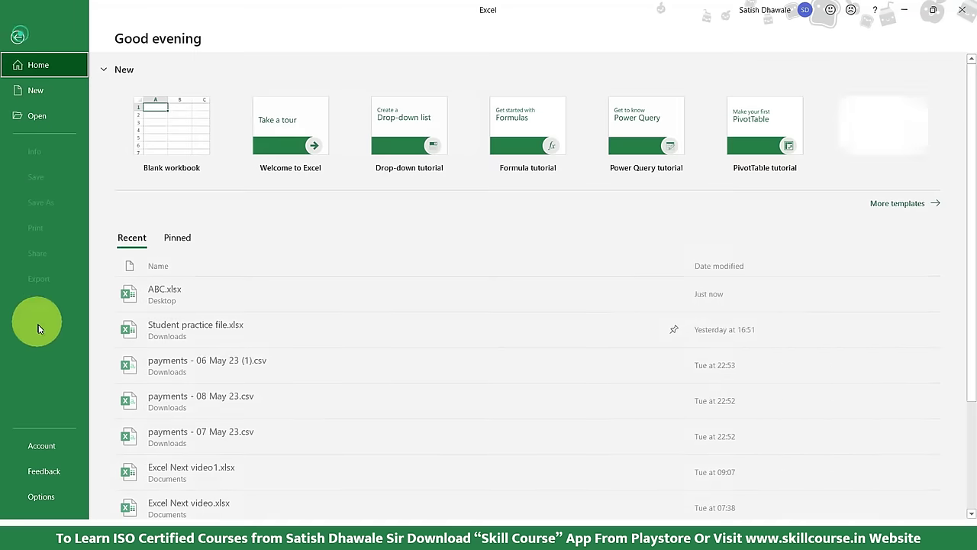
{"action": "left_click", "coordinate": [155, 288]}
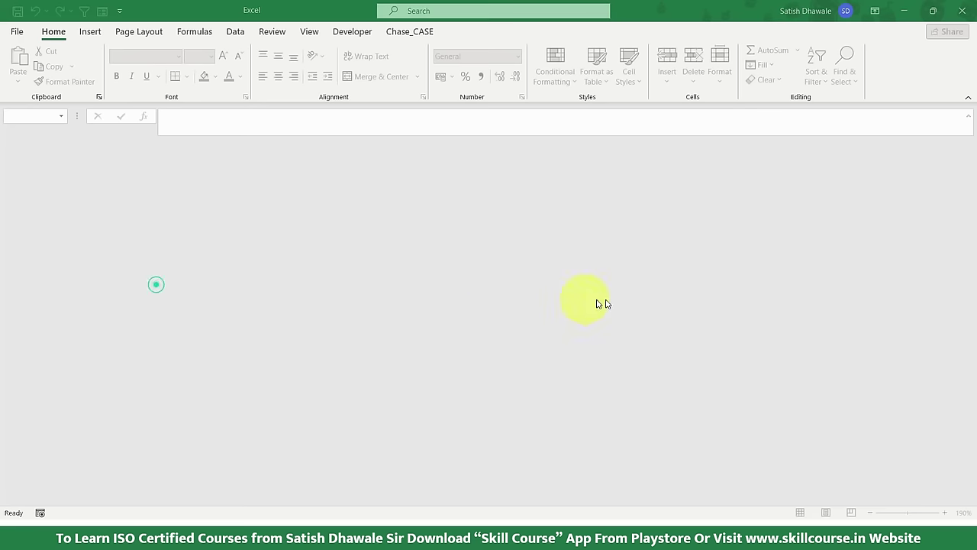
{"action": "key", "text": "Return"}
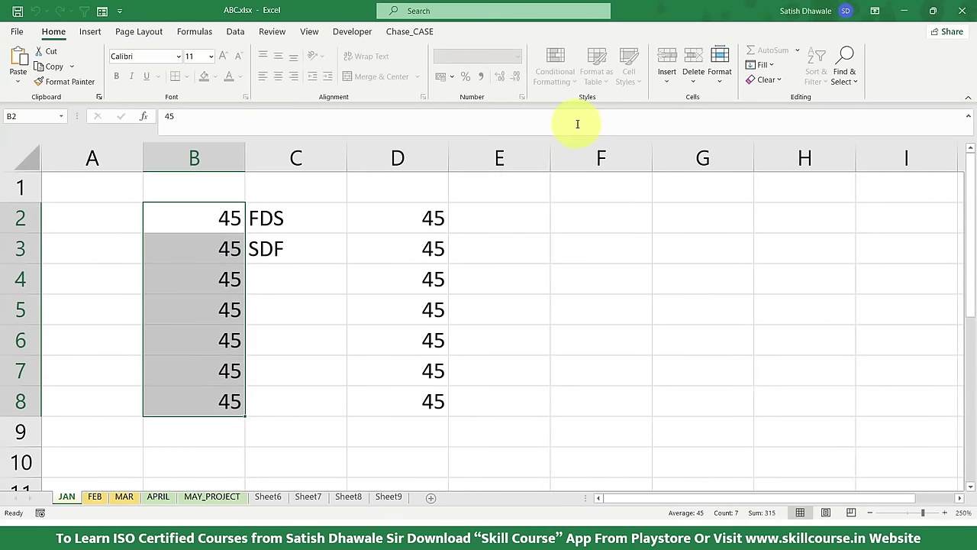
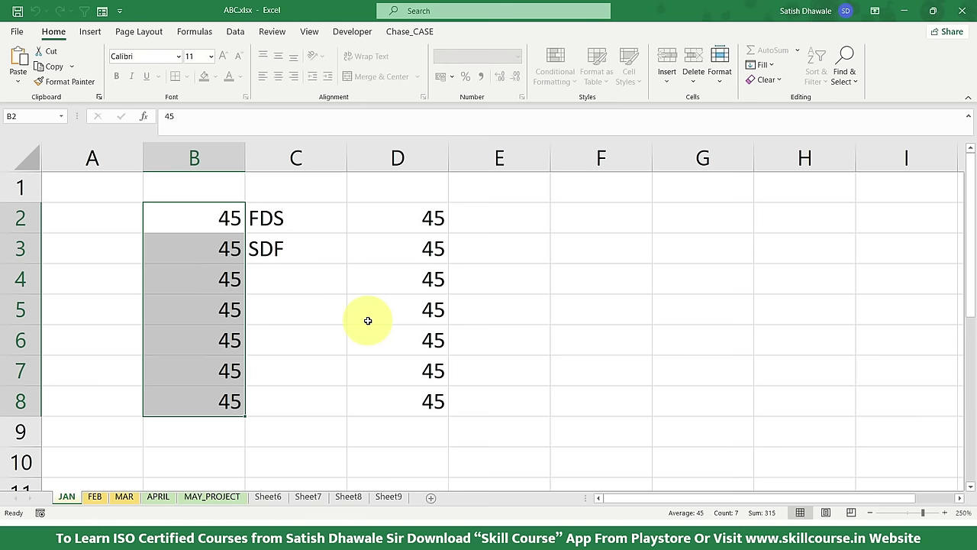
- Close the ABC workbook and start a new blank workbook, Book2, zoomed in
{"action": "key", "text": "ctrl+w"}
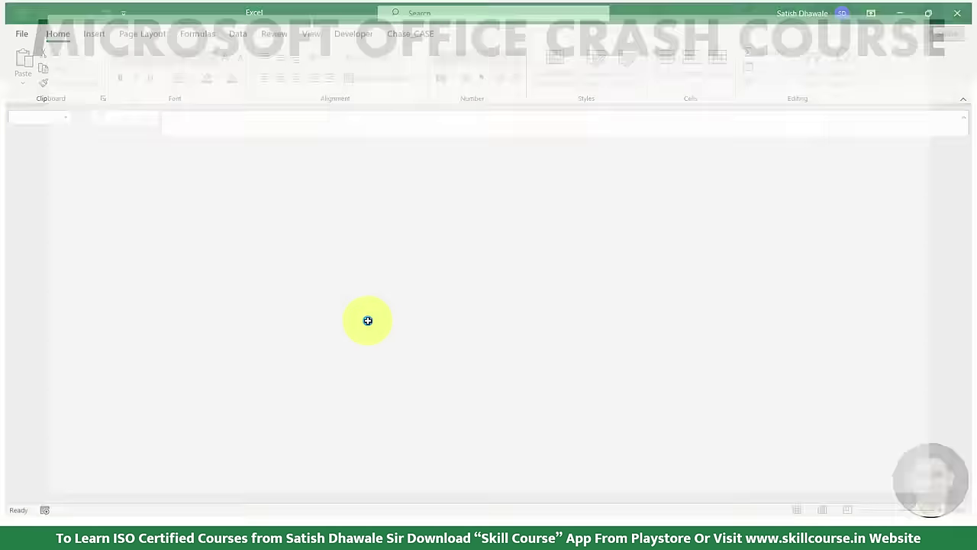
{"action": "key", "text": "ctrl+n"}
{"action": "scroll", "coordinate": [355, 312], "scroll_direction": "up", "scroll_amount": 5, "text": "ctrl"}
{"action": "scroll", "coordinate": [352, 312], "scroll_direction": "up", "scroll_amount": 8}
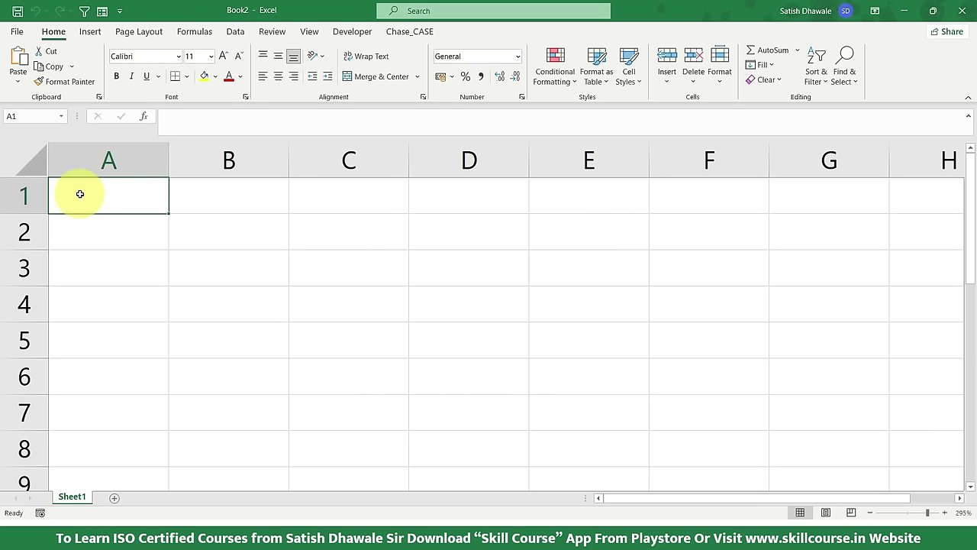
- Enter the SR NO and NAME OF STUDENT headers in A1 and B1
{"action": "type", "text": "sr"}
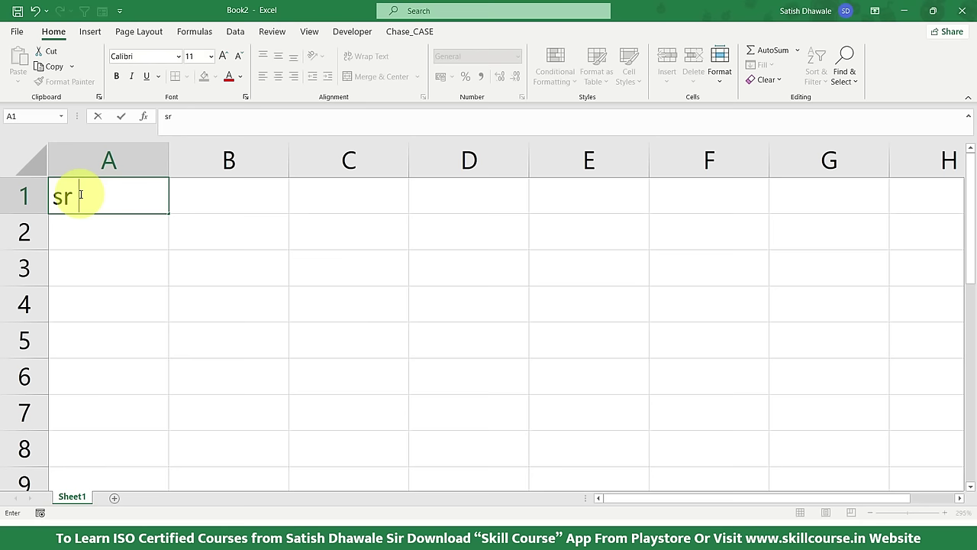
{"action": "key", "text": "BackSpace"}
{"action": "key", "text": "BackSpace"}
{"action": "type", "text": "SR NO"}
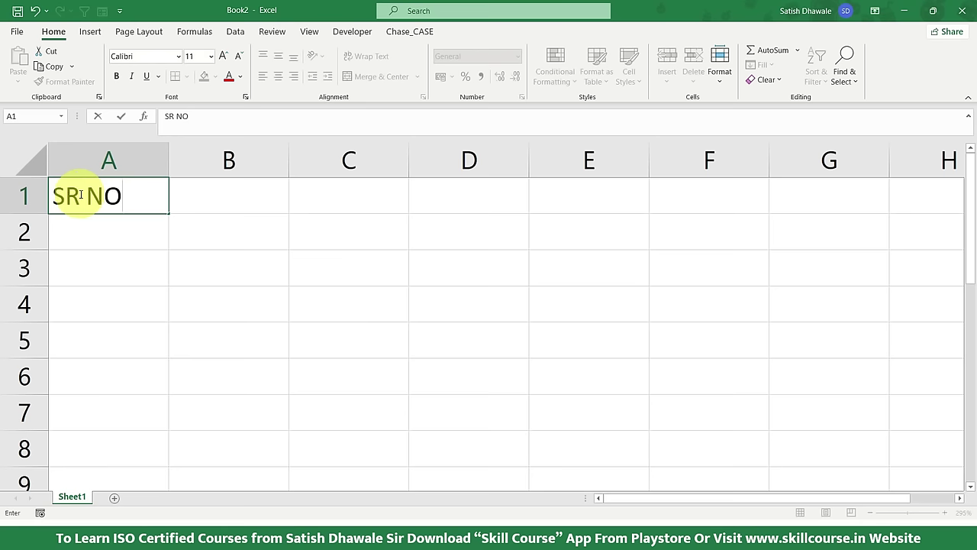
{"action": "key", "text": "Right"}
{"action": "key", "text": "Right"}
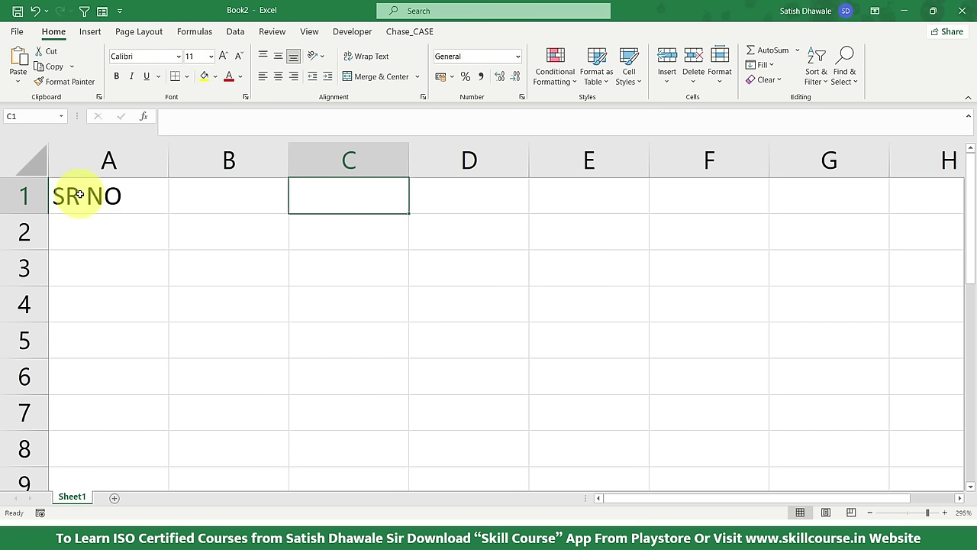
{"action": "key", "text": "Right"}
{"action": "key", "text": "Left"}
{"action": "key", "text": "Left"}
{"action": "key", "text": "Down"}
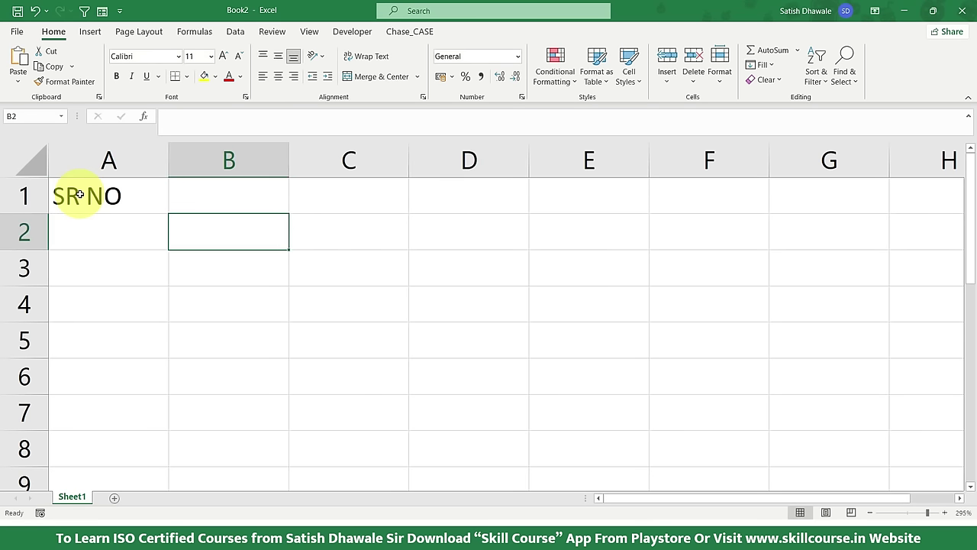
{"action": "key", "text": "Up"}
{"action": "key", "text": "Right"}
{"action": "key", "text": "Left"}
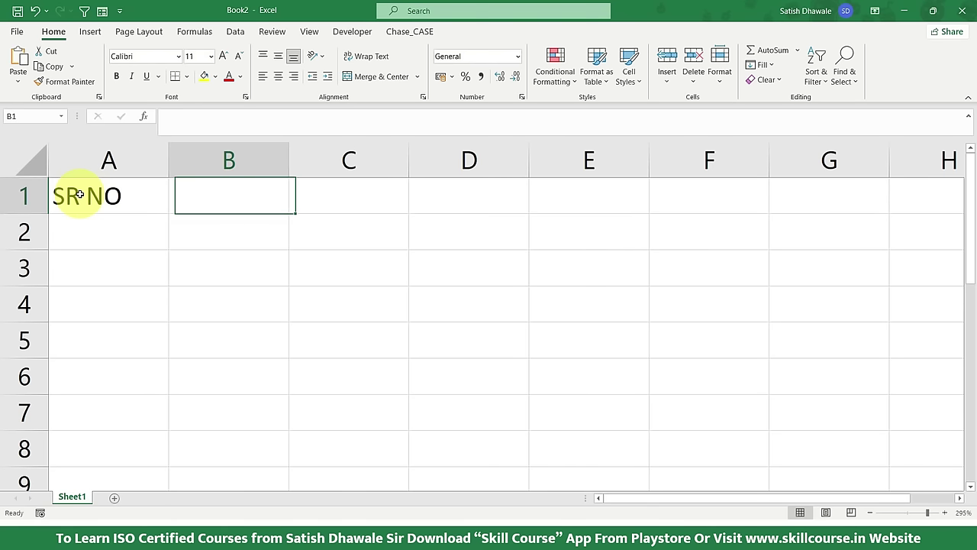
{"action": "key", "text": "F2"}
{"action": "type", "text": "NAME OF"}
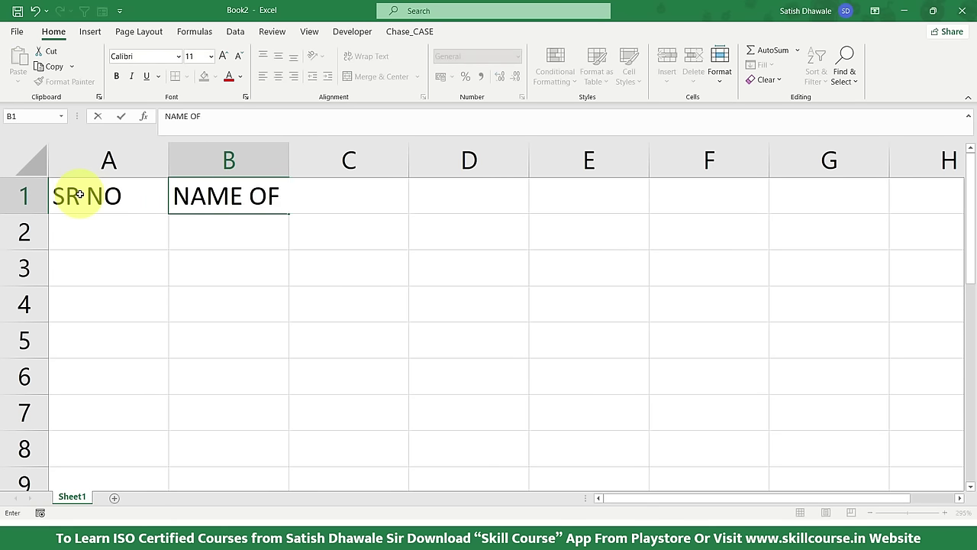
{"action": "type", "text": " STUDENT"}
{"action": "key", "text": "ctrl+Return"}
{"action": "key", "text": "Right"}
- Fill C1:G1 with the SUB1, SUB2, SUB3, TOTAL and MAX headers
{"action": "type", "text": "S"}
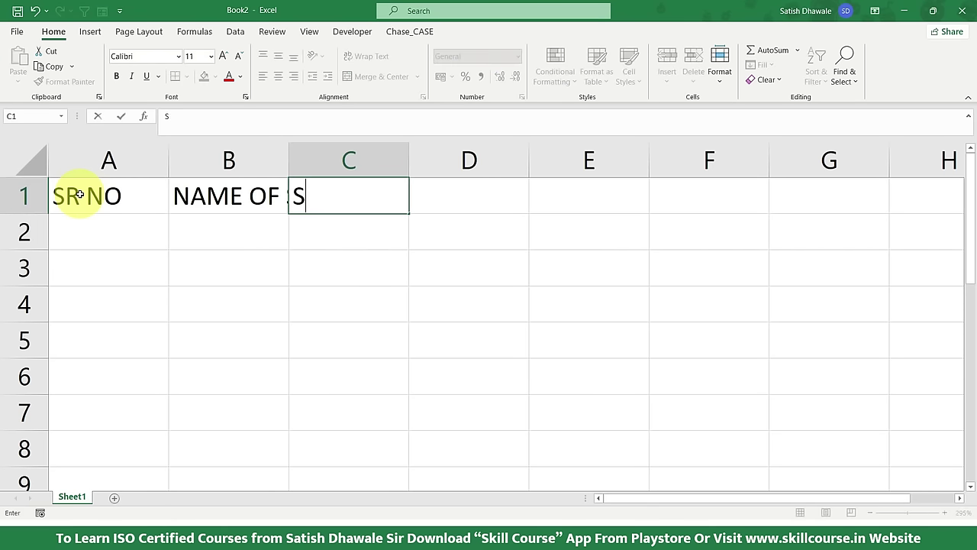
{"action": "type", "text": "UB1"}
{"action": "key", "text": "Tab"}
{"action": "type", "text": "SUBS2"}
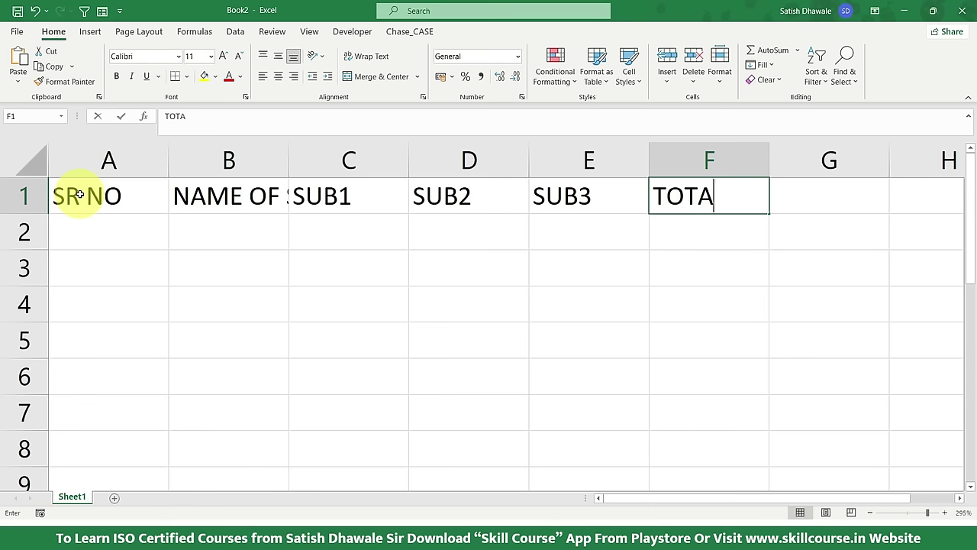
{"action": "type", "text": "L"}
{"action": "key", "text": "Return"}
{"action": "key", "text": "Up"}
{"action": "key", "text": "Right"}
{"action": "type", "text": "MAX"}
{"action": "key", "text": "Return"}
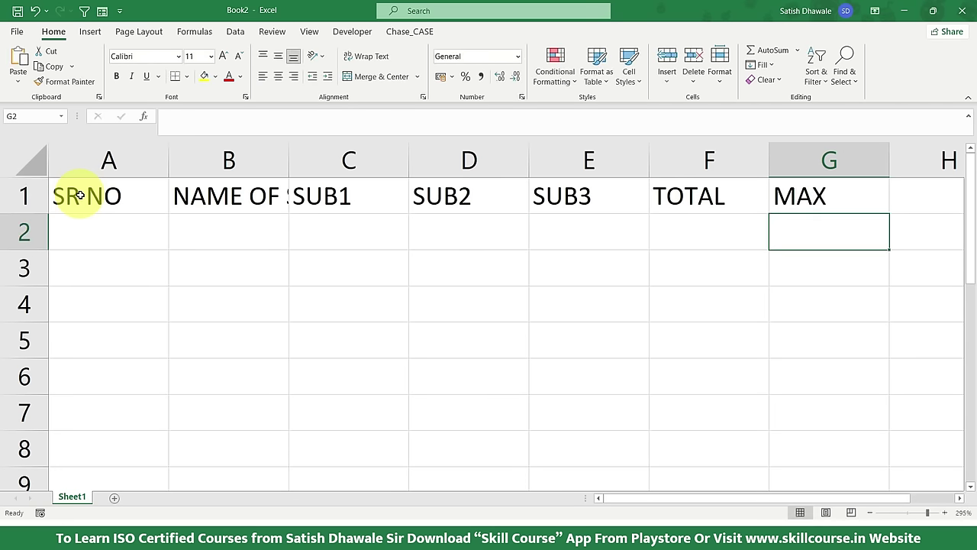
{"action": "left_click", "coordinate": [203, 201]}
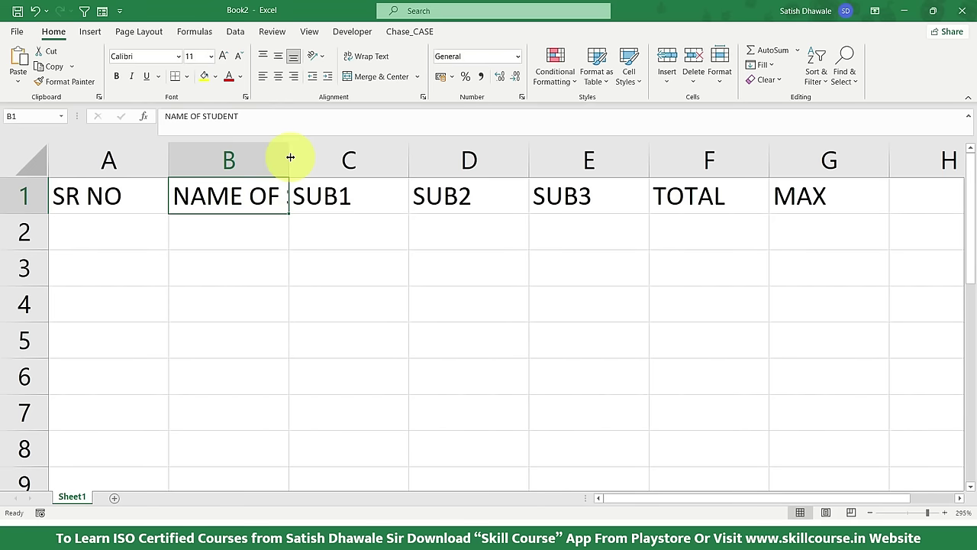
- Fit column B to NAME OF STUDENT and shrink column A to fit SR NO
{"action": "left_click_drag", "start_coordinate": [291, 158], "coordinate": [381, 159]}
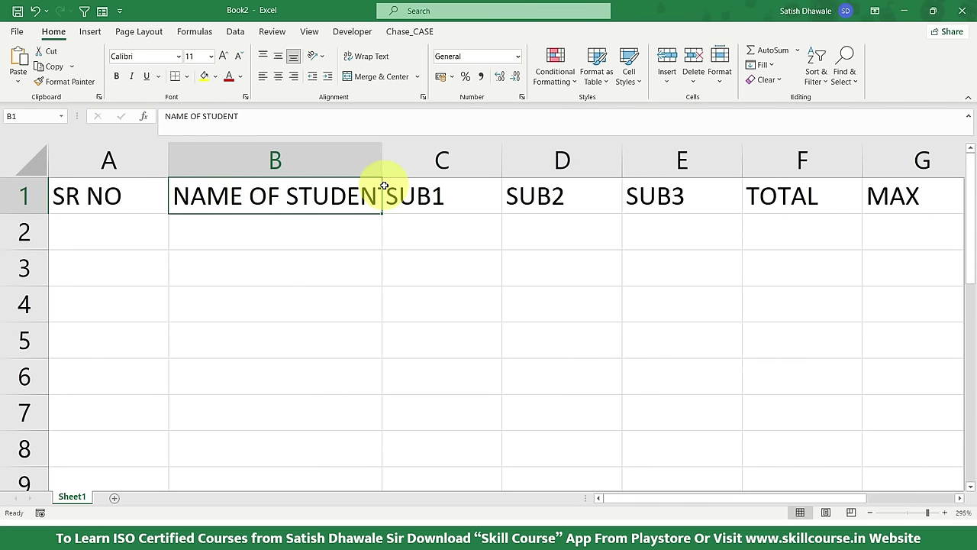
{"action": "double_click", "coordinate": [382, 164]}
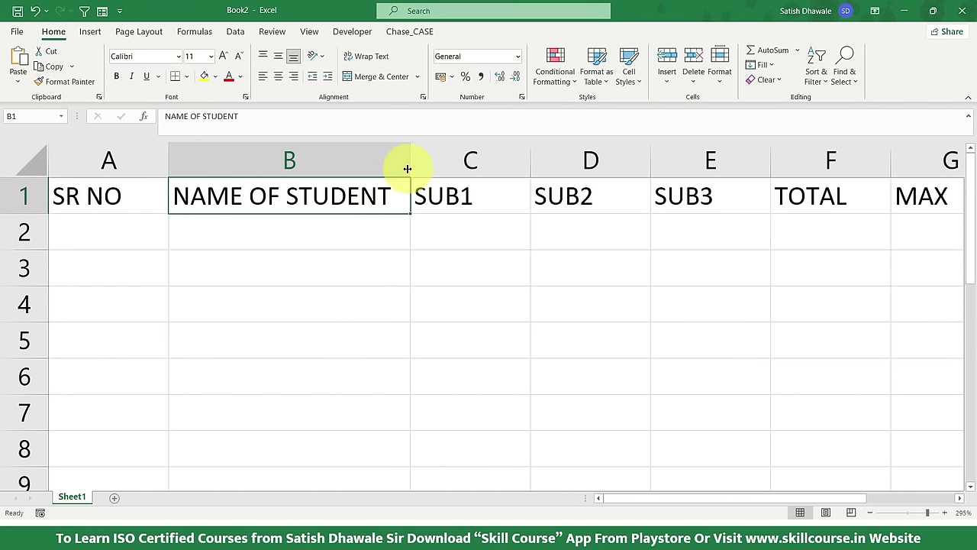
{"action": "key", "text": "ctrl+z"}
{"action": "key", "text": "ctrl+z"}
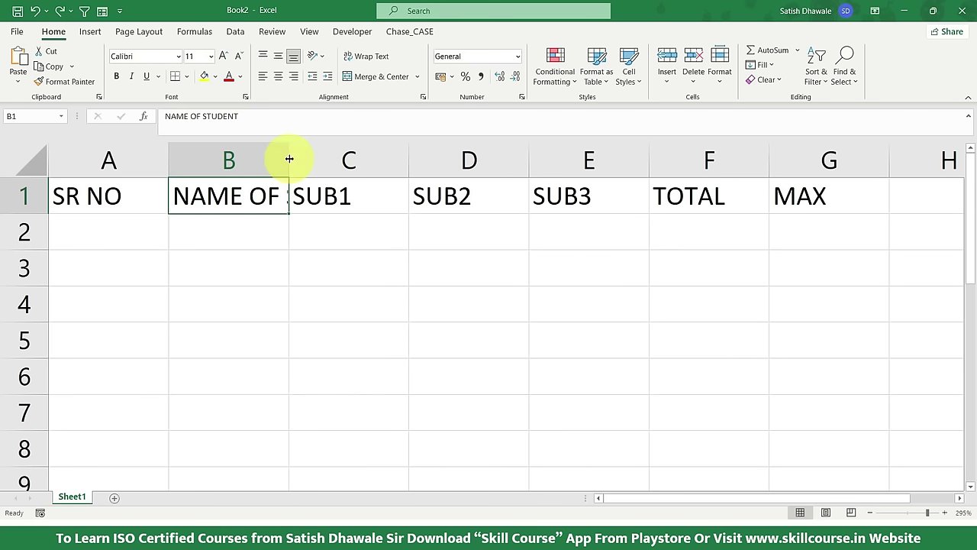
{"action": "double_click", "coordinate": [289, 158]}
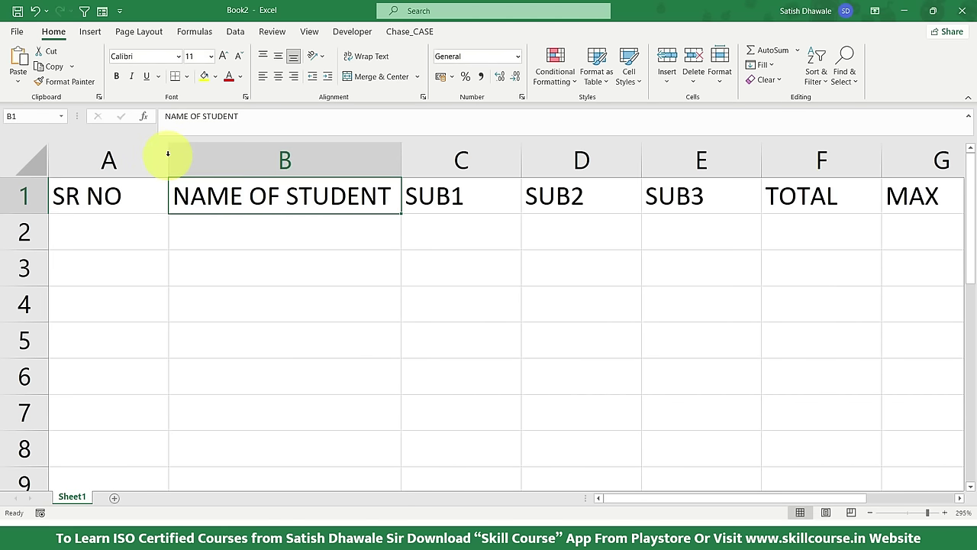
{"action": "double_click", "coordinate": [167, 156]}
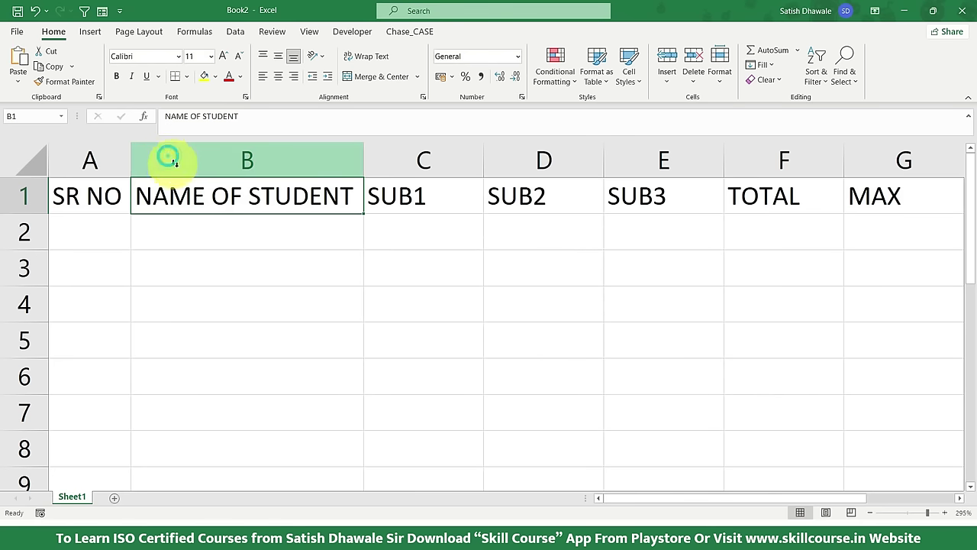
{"action": "double_click", "coordinate": [483, 163]}
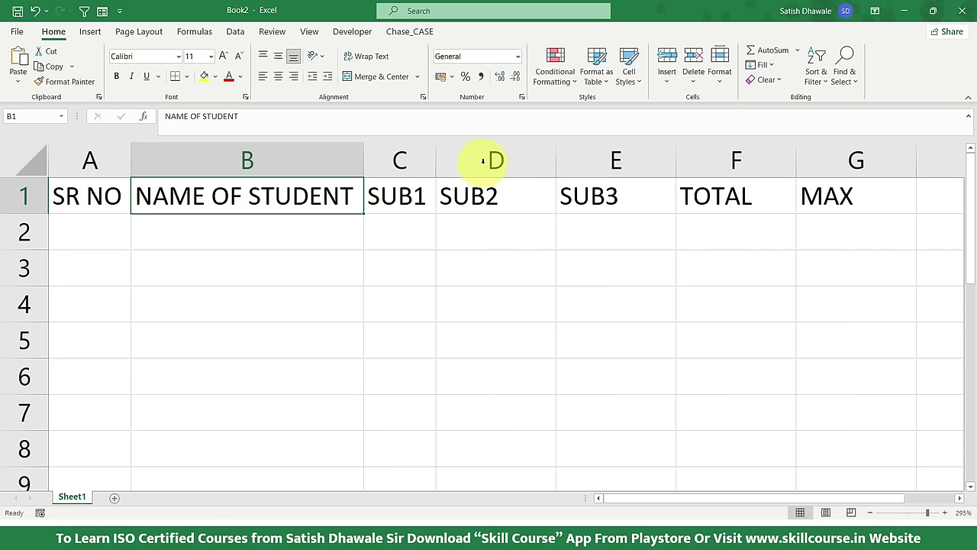
{"action": "double_click", "coordinate": [553, 163]}
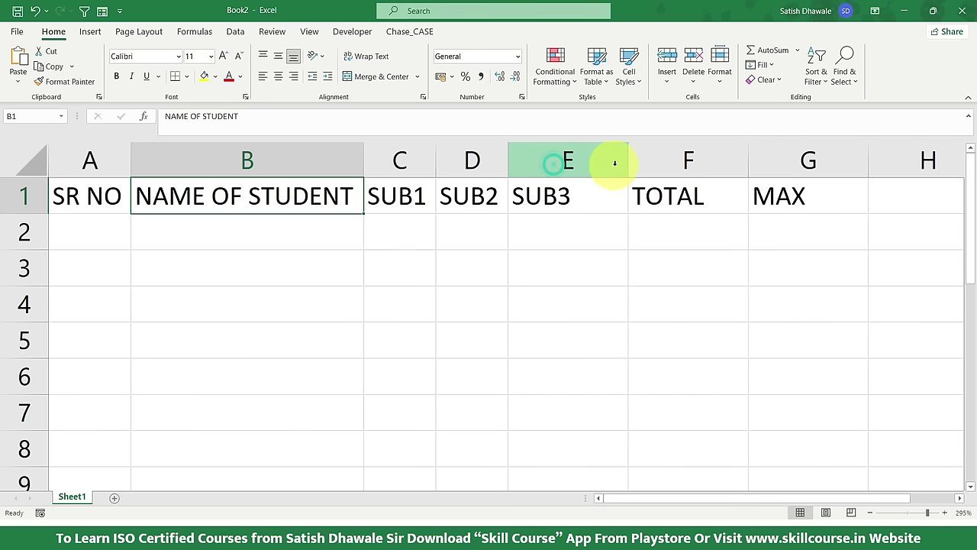
{"action": "key", "text": "ctrl+z"}
{"action": "key", "text": "ctrl+z"}
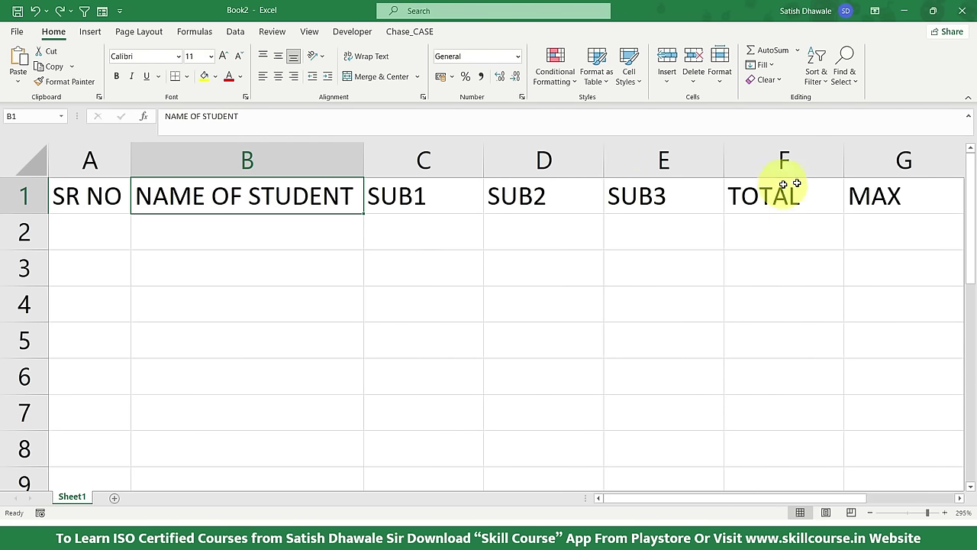
- Select columns A through G and AutoFit them all to their headers
{"action": "left_click_drag", "start_coordinate": [878, 160], "coordinate": [87, 159]}
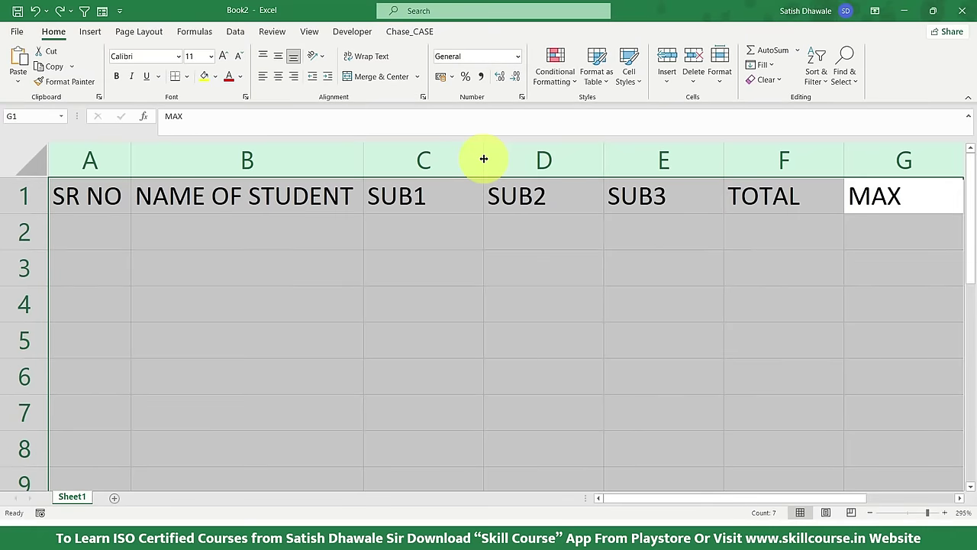
{"action": "left_click_drag", "start_coordinate": [484, 155], "coordinate": [484, 155]}
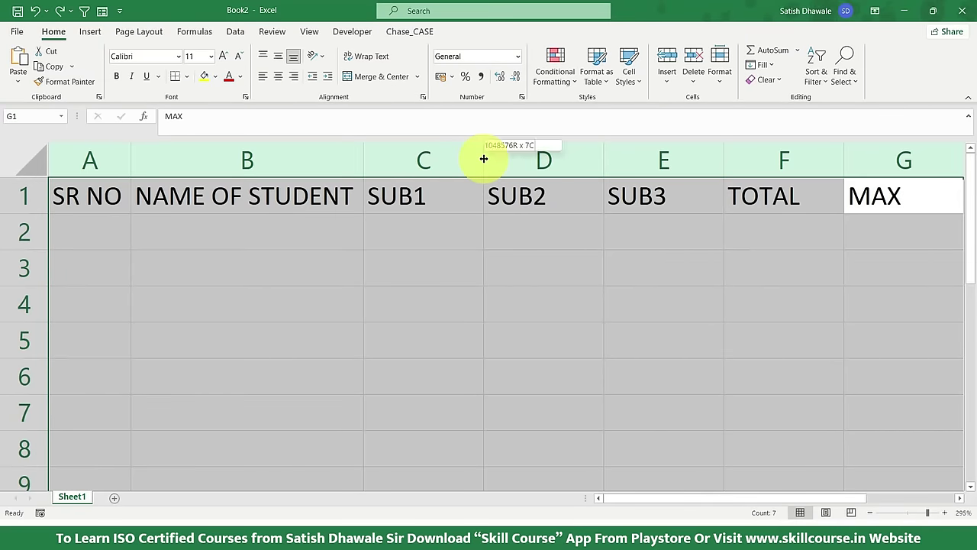
{"action": "double_click", "coordinate": [485, 158]}
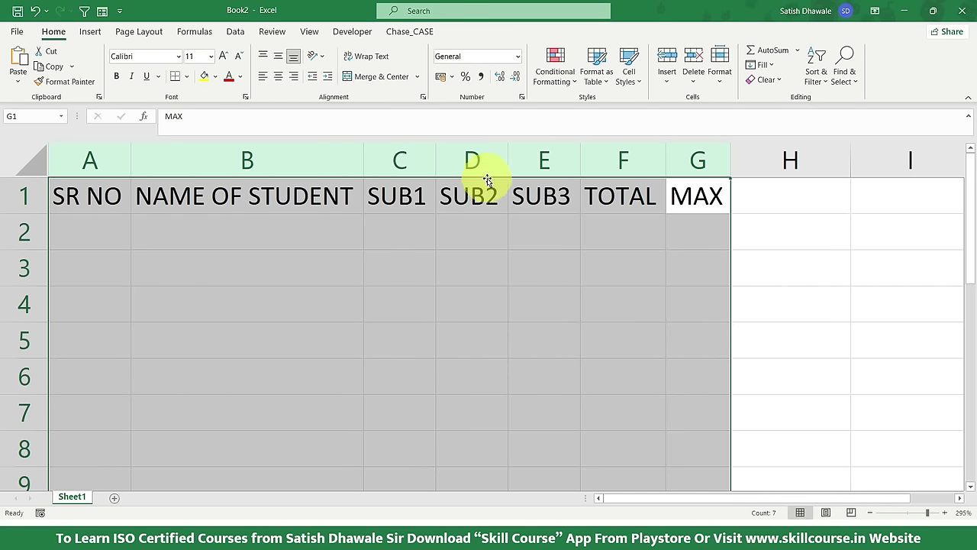
{"action": "left_click", "coordinate": [343, 194]}
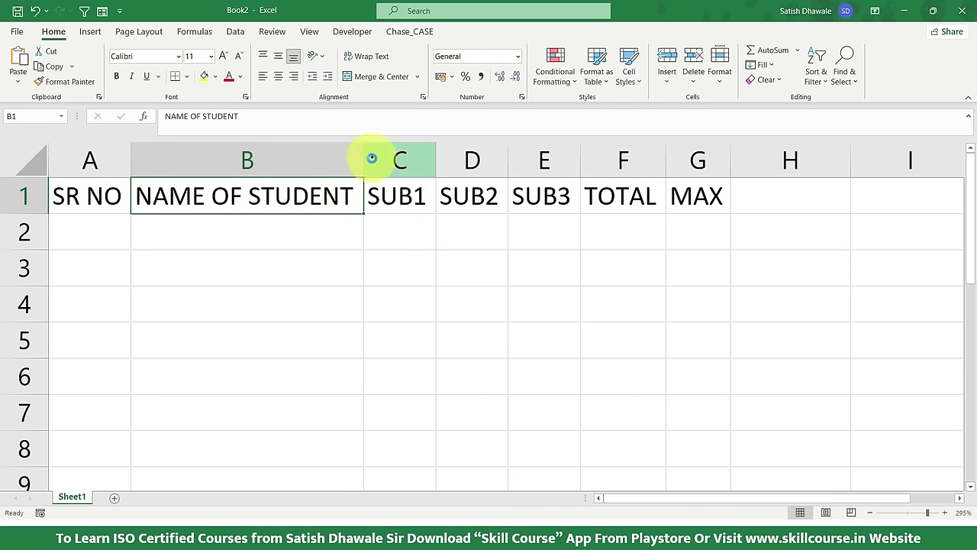
- Undo the width changes and re-enter the MAX header in G1
{"action": "key", "text": "ctrl+z"}
{"action": "key", "text": "ctrl+z"}
{"action": "key", "text": "ctrl+z"}
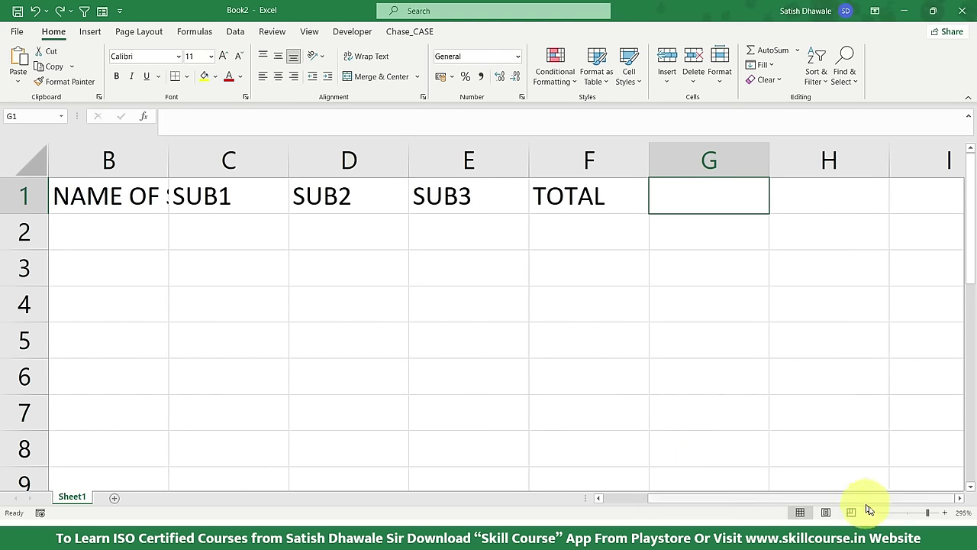
{"action": "scroll", "coordinate": [789, 497], "scroll_direction": "left", "scroll_amount": 1}
{"action": "type", "text": "MAX"}
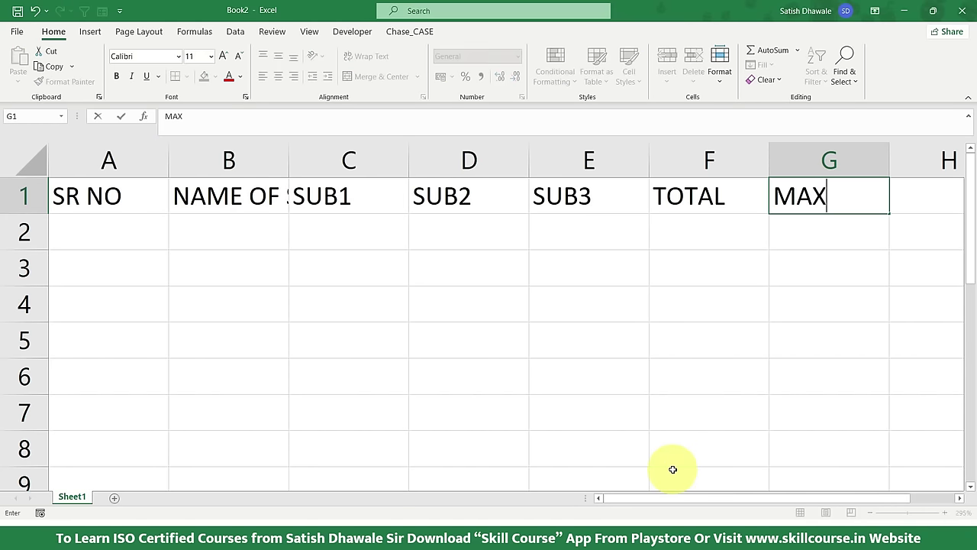
{"action": "key", "text": "Return"}
- AutoFit columns A–G again, then undo it and return to cell A1
{"action": "left_click_drag", "start_coordinate": [831, 160], "coordinate": [785, 158]}
{"action": "left_click", "coordinate": [93, 160]}
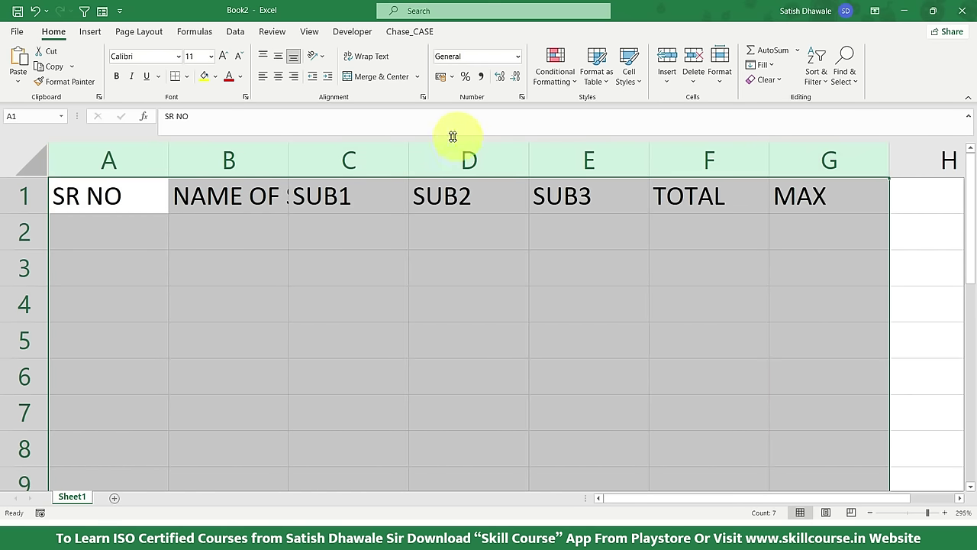
{"action": "left_click_drag", "start_coordinate": [407, 158], "coordinate": [408, 157]}
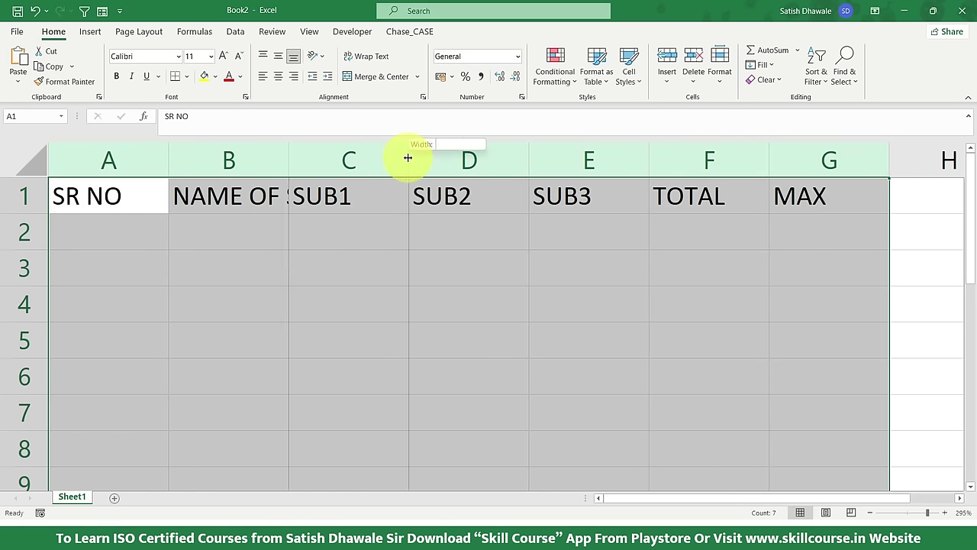
{"action": "double_click", "coordinate": [408, 157]}
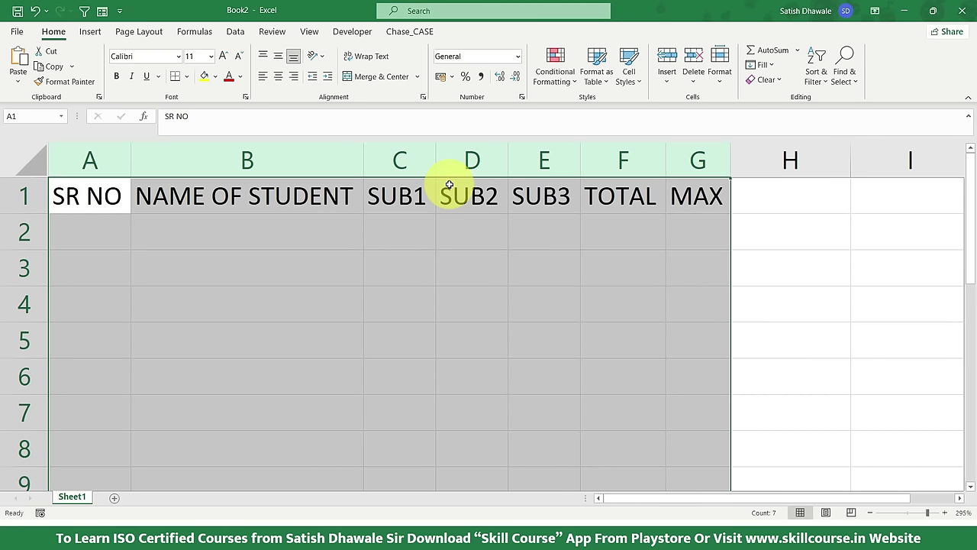
{"action": "left_click", "coordinate": [295, 196]}
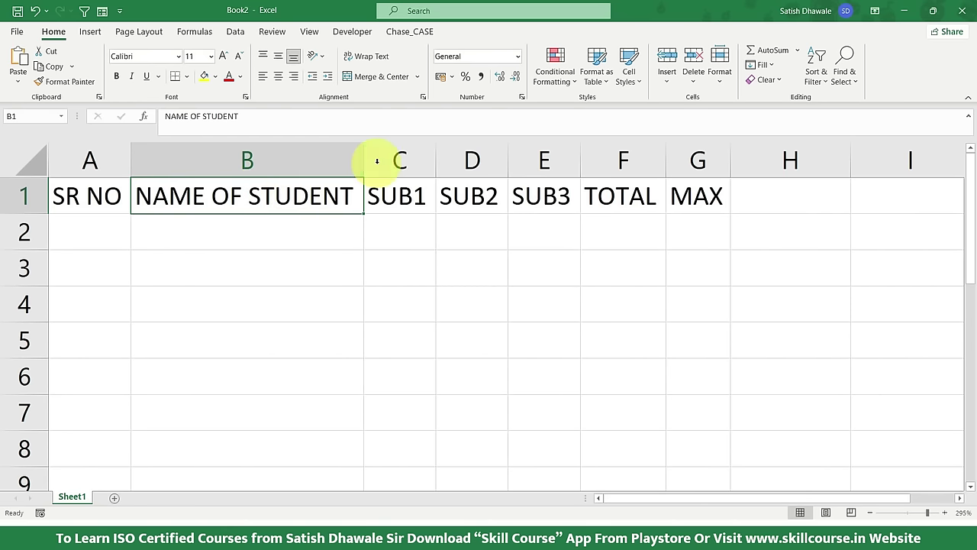
{"action": "key", "text": "ctrl+z"}
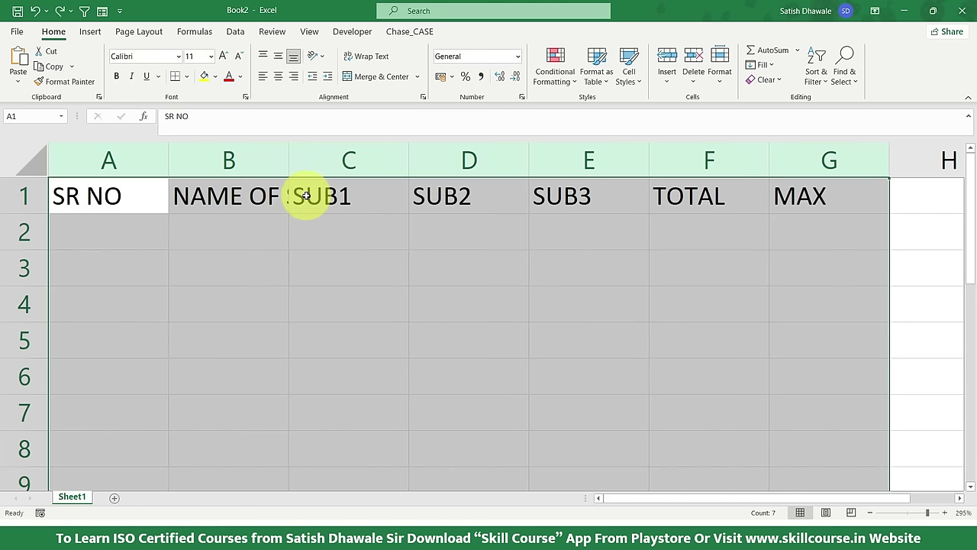
{"action": "left_click", "coordinate": [313, 196]}
{"action": "left_click", "coordinate": [119, 193]}
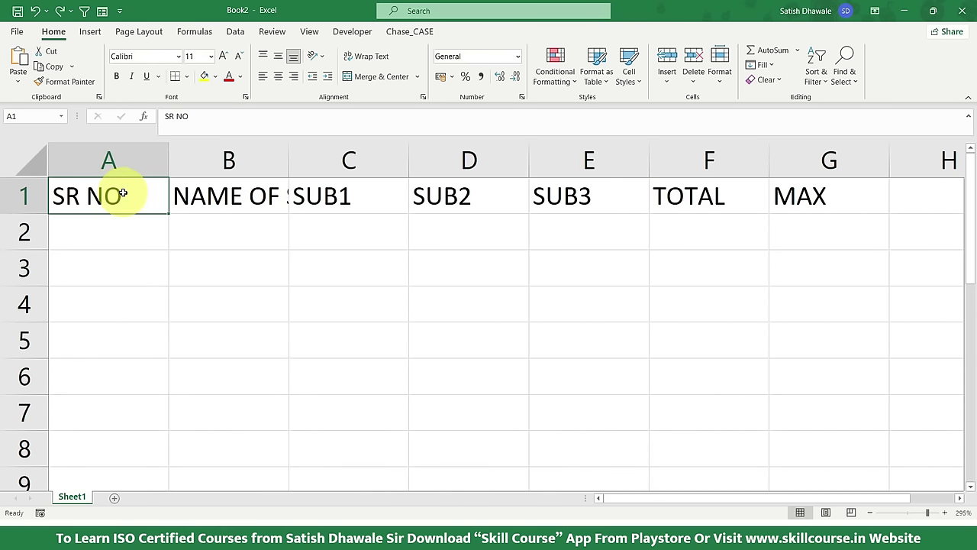
- Select A1:G1 and AutoFit the columns with the Alt, H, O, I shortcut
{"action": "key", "text": "ctrl+shift+Right"}
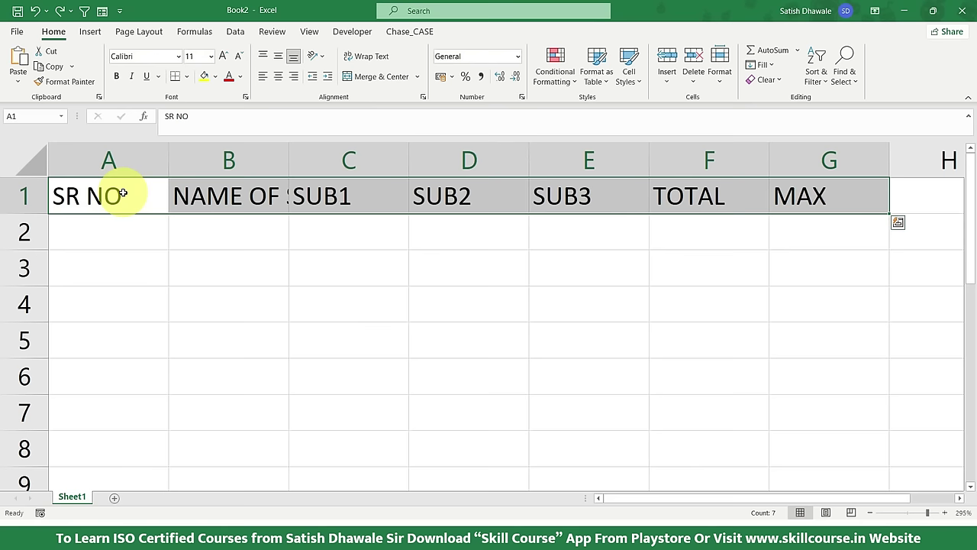
{"action": "key", "text": "alt+h"}
{"action": "key", "text": "o"}
{"action": "key", "text": "i"}
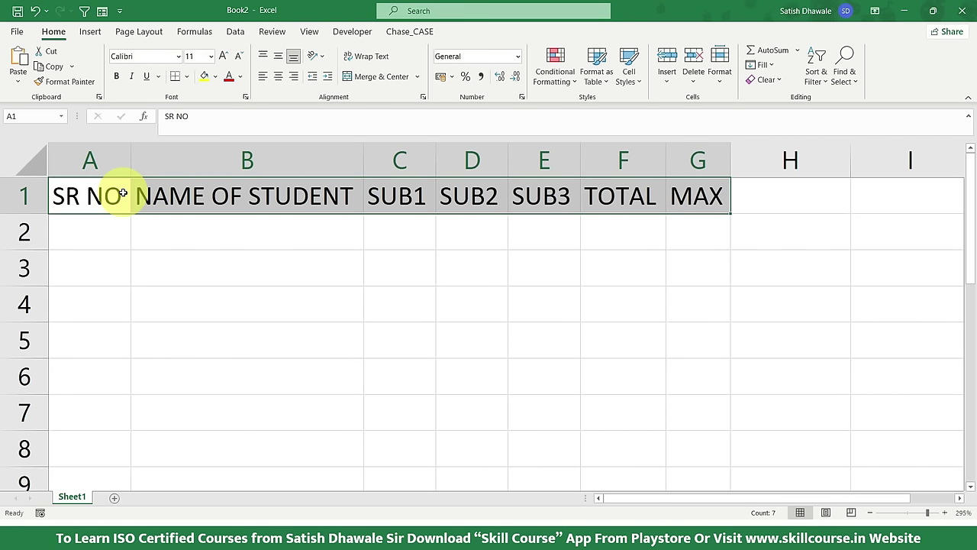
{"action": "key", "text": "ctrl+z"}
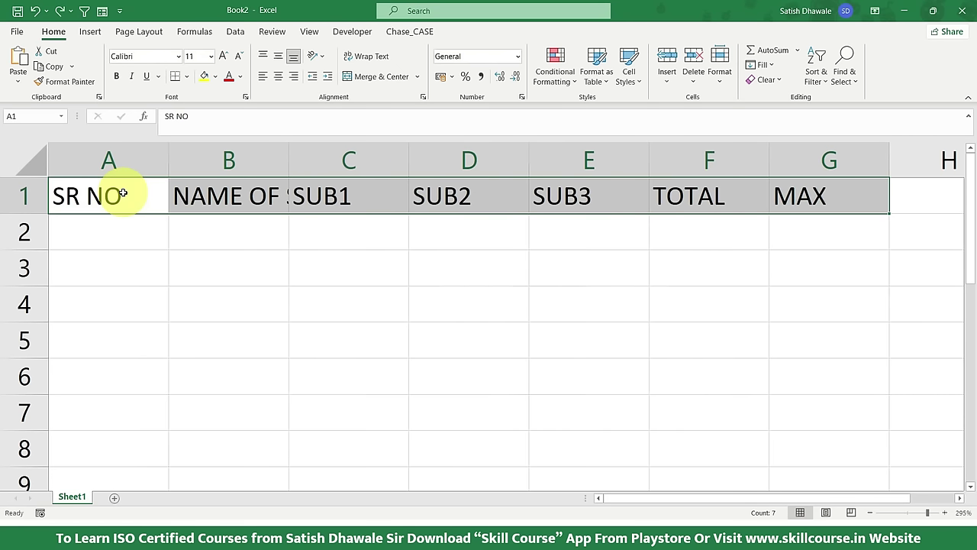
{"action": "key", "text": "alt+h"}
{"action": "key", "text": "o"}
{"action": "key", "text": "i"}
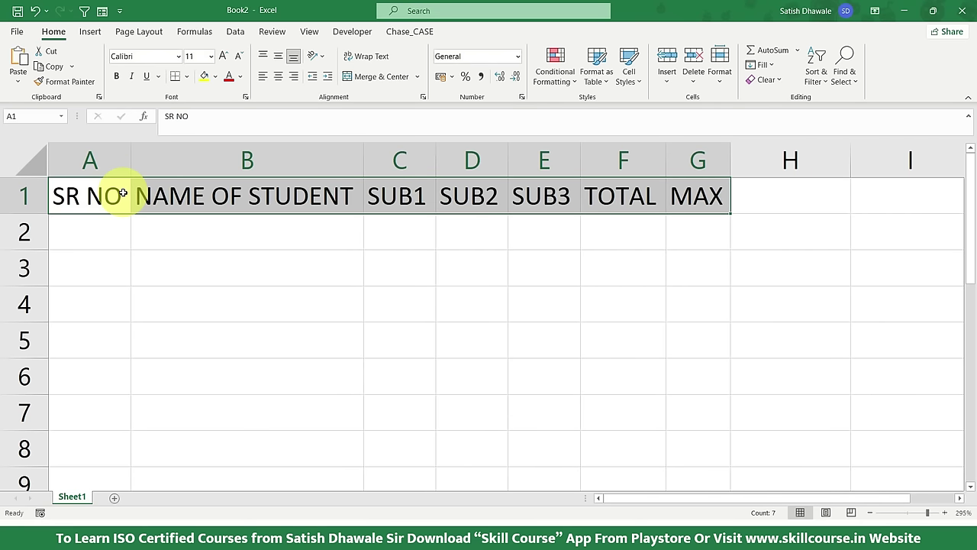
- Reapply AutoFit Column Width through the Home > Format key hints so NAME OF STUDENT fits
{"action": "key", "text": "alt"}
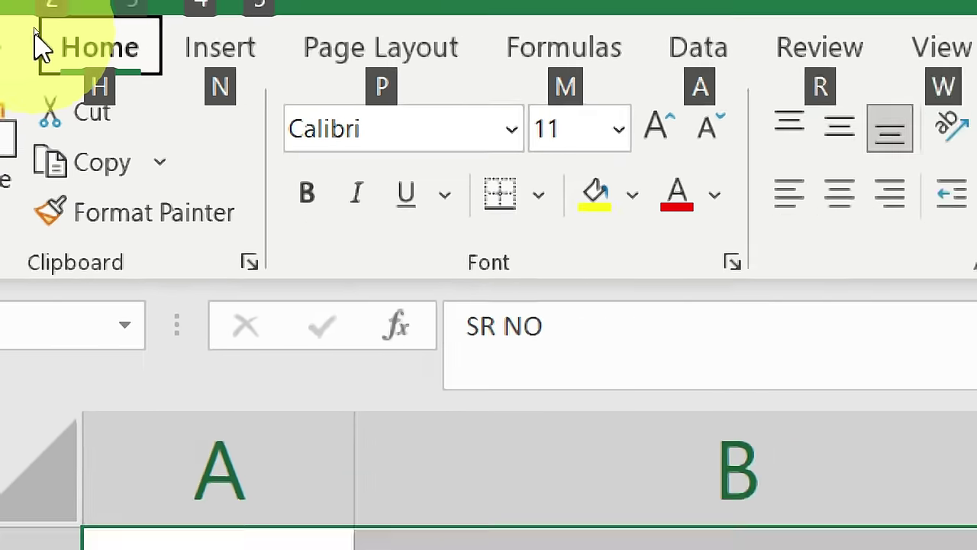
{"action": "key", "text": "h"}
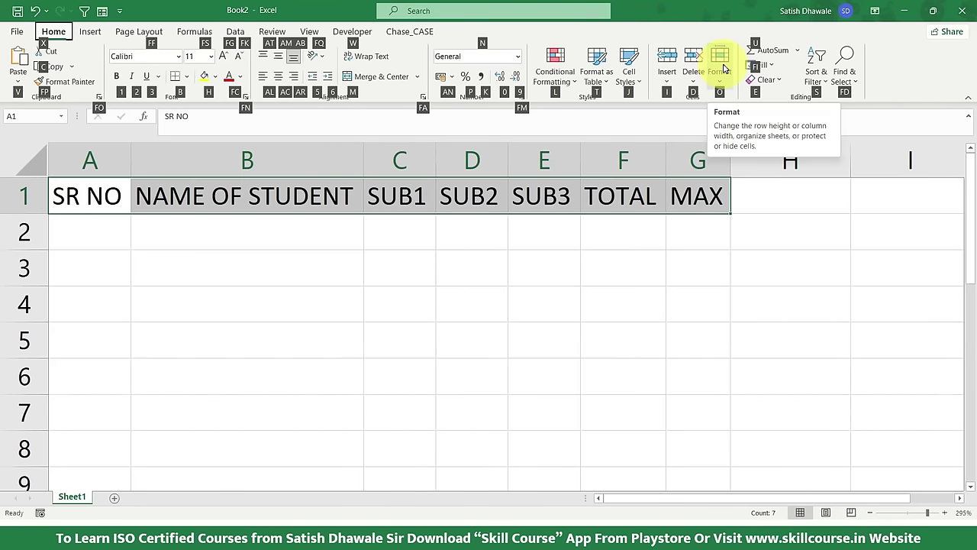
{"action": "left_click", "coordinate": [720, 64]}
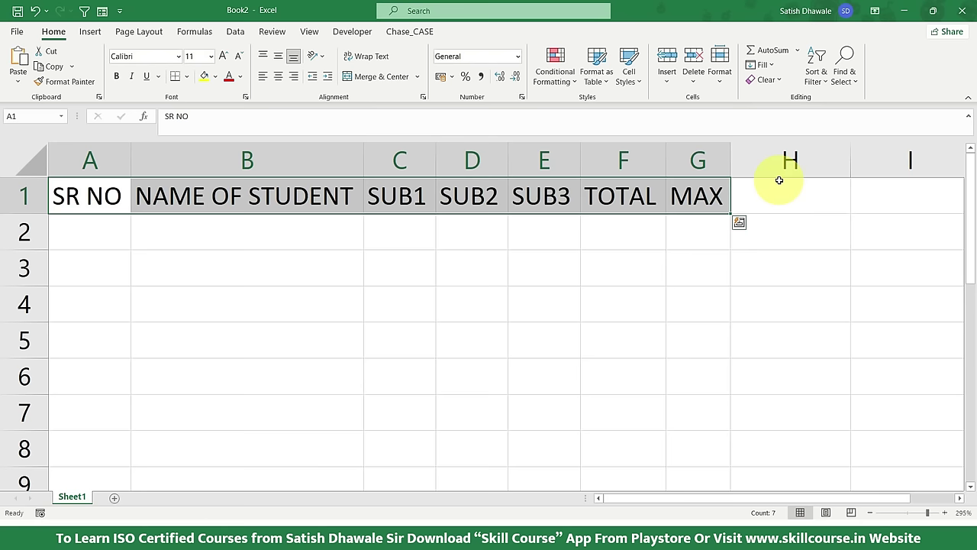
{"action": "key", "text": "ctrl+z"}
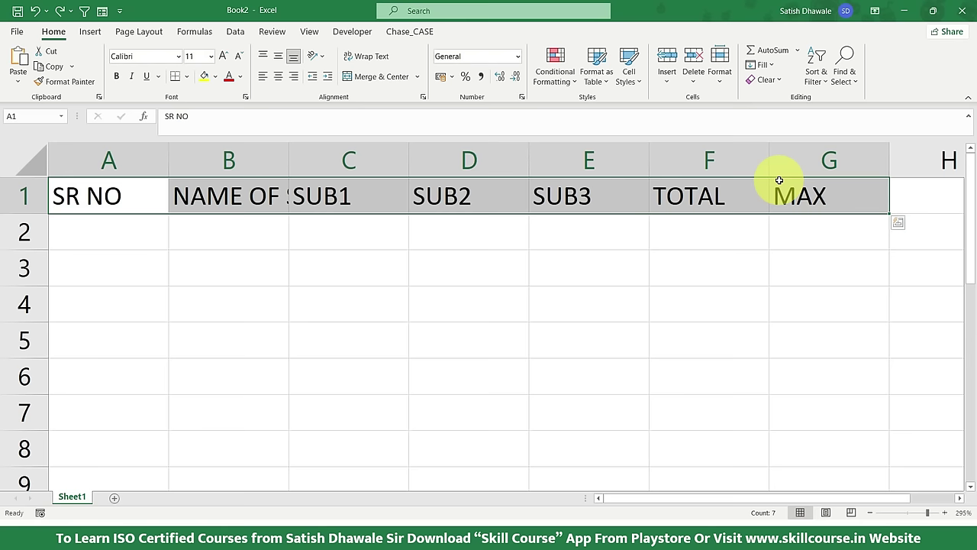
{"action": "key", "text": "alt"}
{"action": "key", "text": "h"}
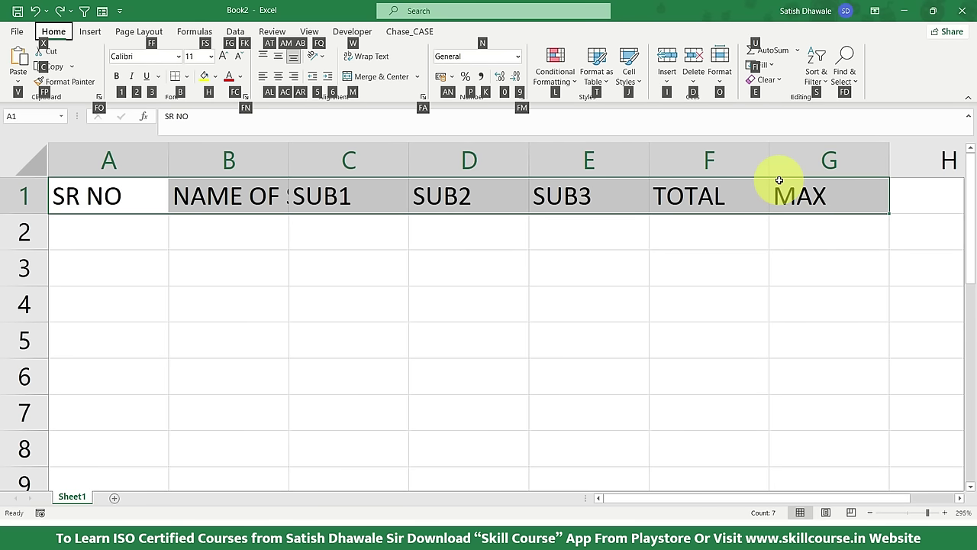
{"action": "key", "text": "o"}
{"action": "key", "text": "i"}
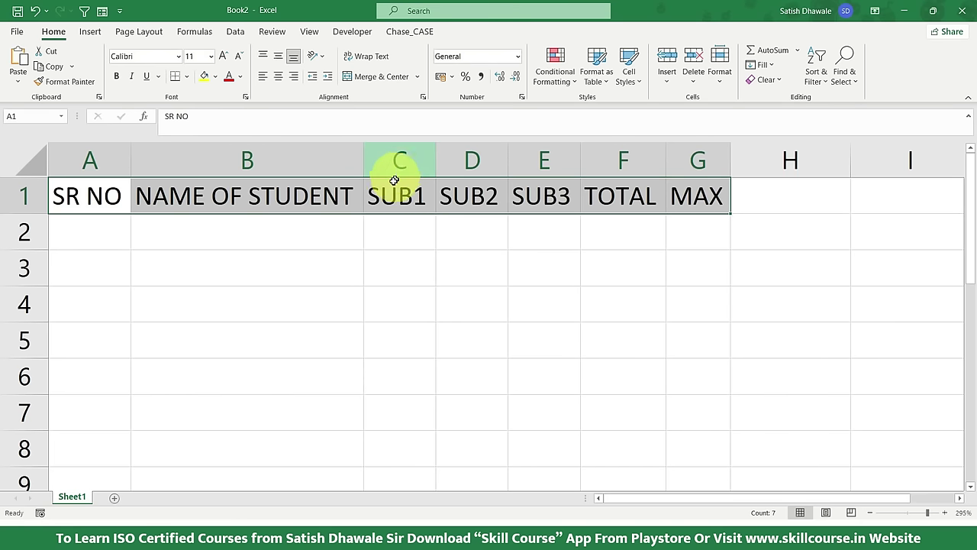
{"action": "left_click", "coordinate": [123, 227]}
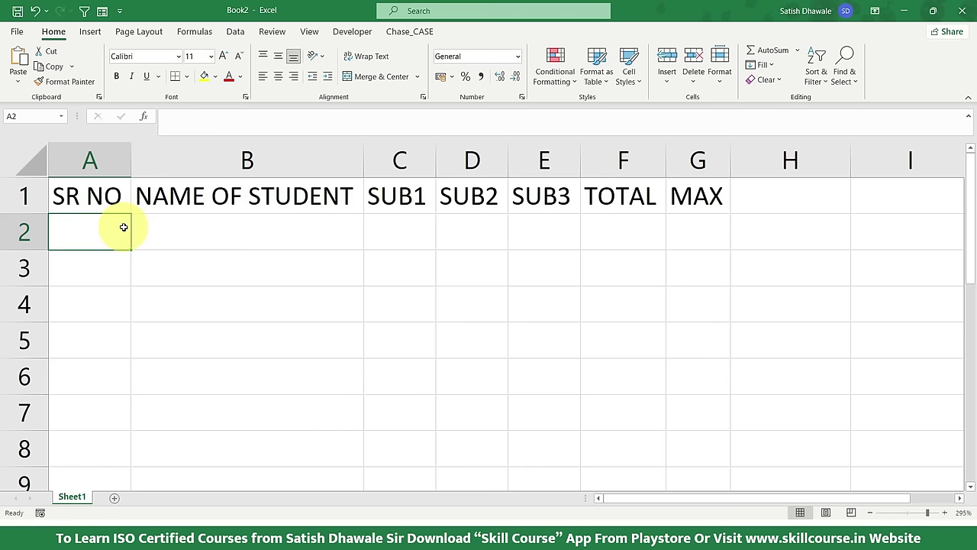
{"action": "type", "text": "1"}
{"action": "key", "text": "Return"}
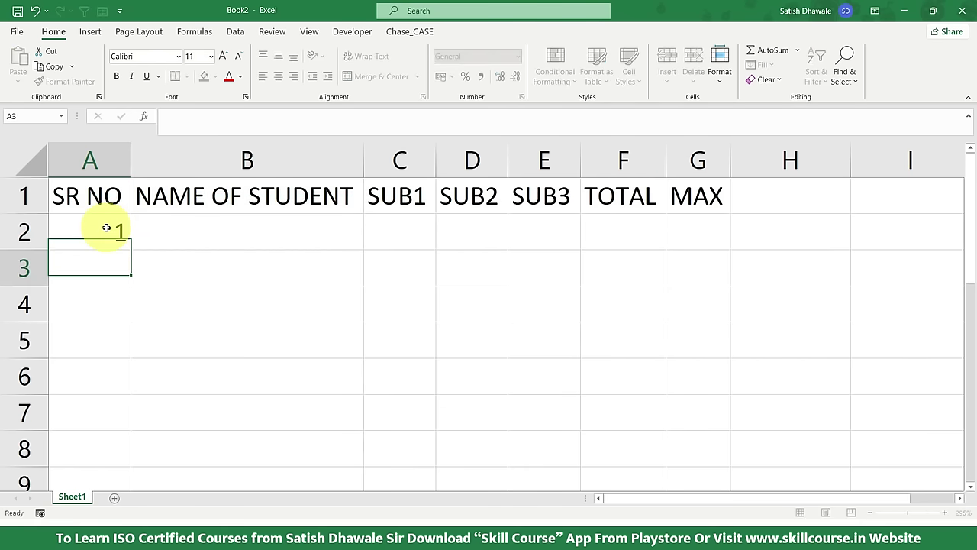
{"action": "type", "text": "2"}
{"action": "key", "text": "Return"}
{"action": "type", "text": "3"}
{"action": "key", "text": "Return"}
{"action": "type", "text": "4"}
{"action": "key", "text": "Return"}
{"action": "type", "text": "5"}
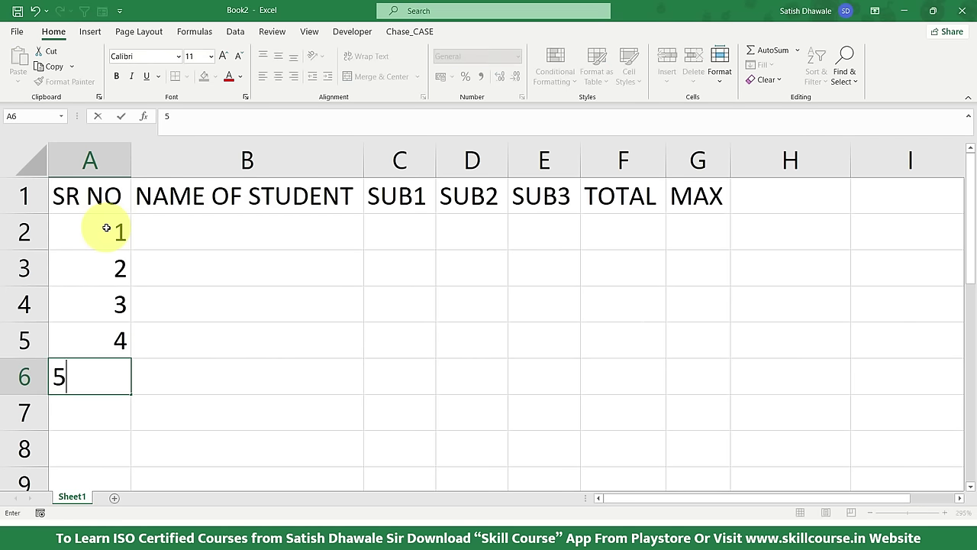
{"action": "key", "text": "Return"}
{"action": "left_click_drag", "start_coordinate": [106, 228], "coordinate": [105, 360]}
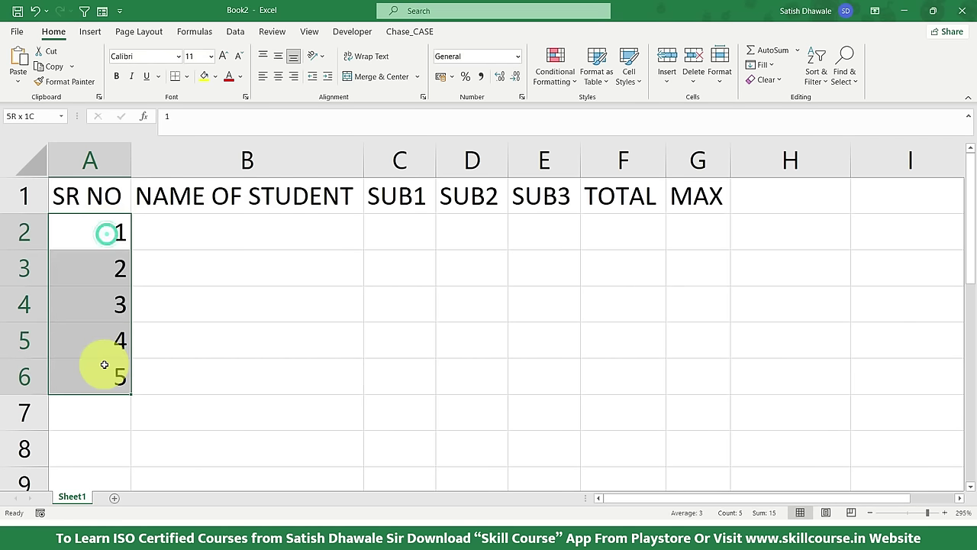
{"action": "key", "text": "Delete"}
{"action": "left_click", "coordinate": [140, 279]}
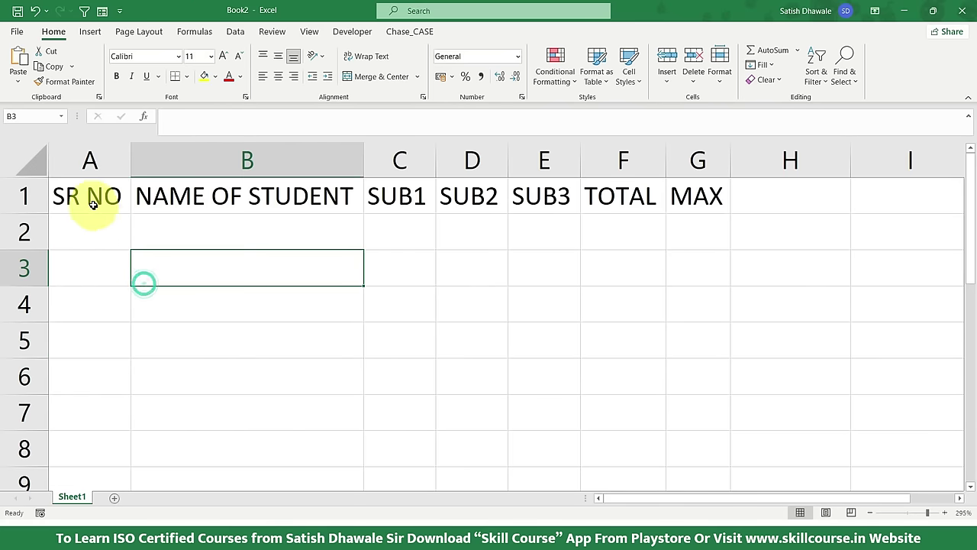
{"action": "left_click_drag", "start_coordinate": [89, 196], "coordinate": [709, 199]}
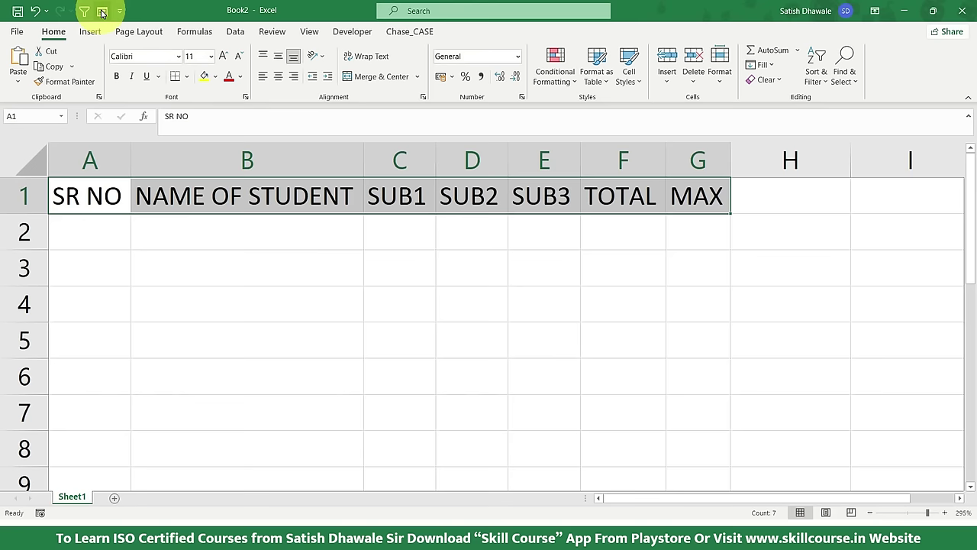
- Open the data form using row 1 as labels, close it, and reselect A1:G1
{"action": "left_click", "coordinate": [102, 13]}
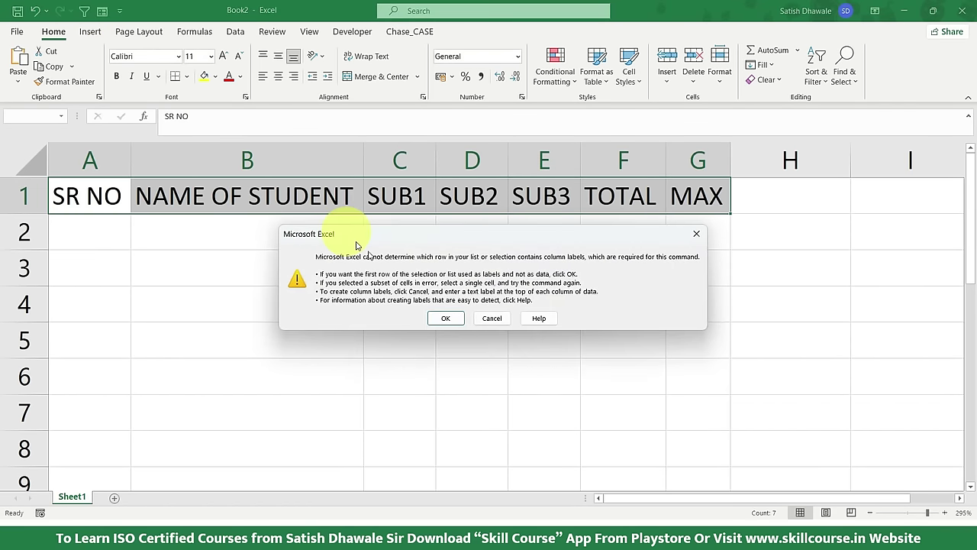
{"action": "left_click", "coordinate": [449, 324]}
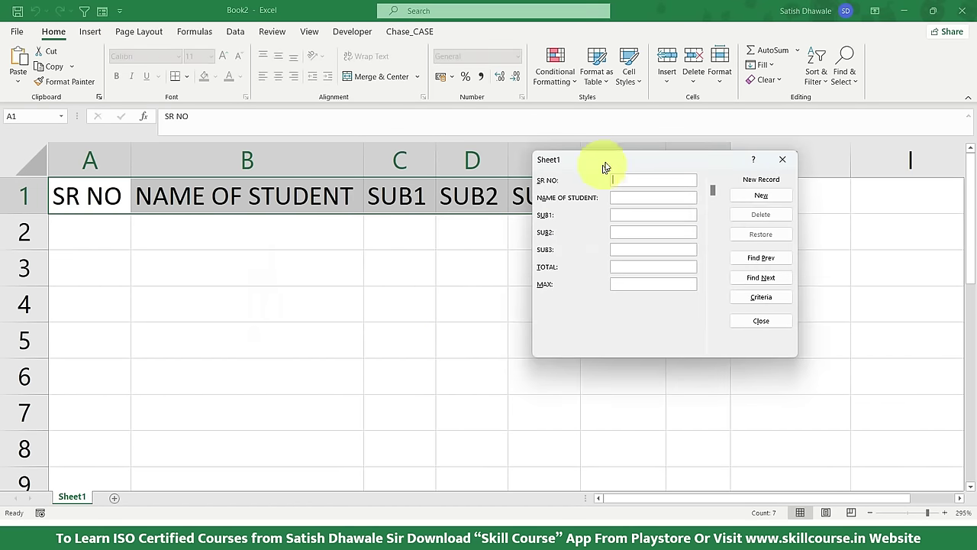
{"action": "left_click_drag", "start_coordinate": [604, 162], "coordinate": [280, 185]}
{"action": "left_click", "coordinate": [461, 185]}
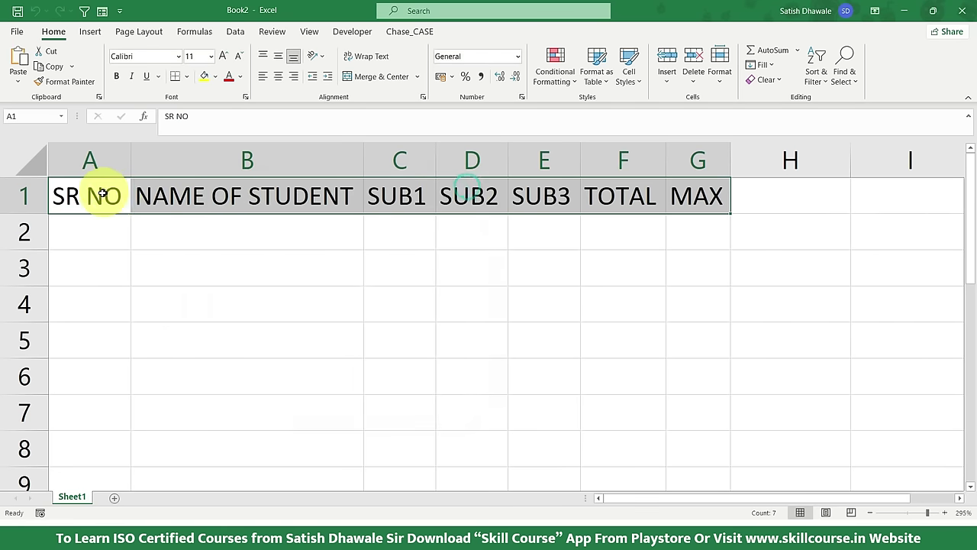
{"action": "left_click_drag", "start_coordinate": [102, 191], "coordinate": [710, 203]}
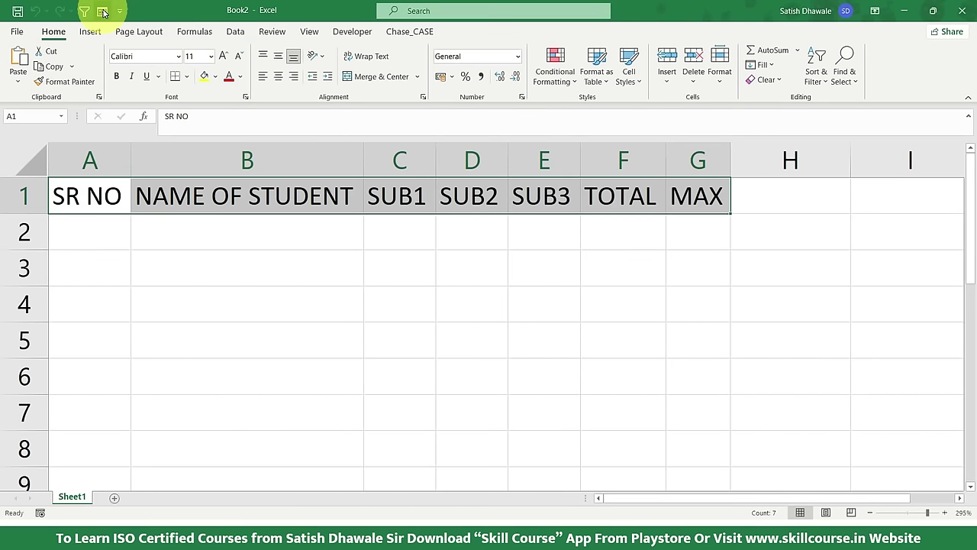
- Add the record SR NO 1 with marks 45, 65 and 98 via the data form
{"action": "left_click", "coordinate": [102, 13]}
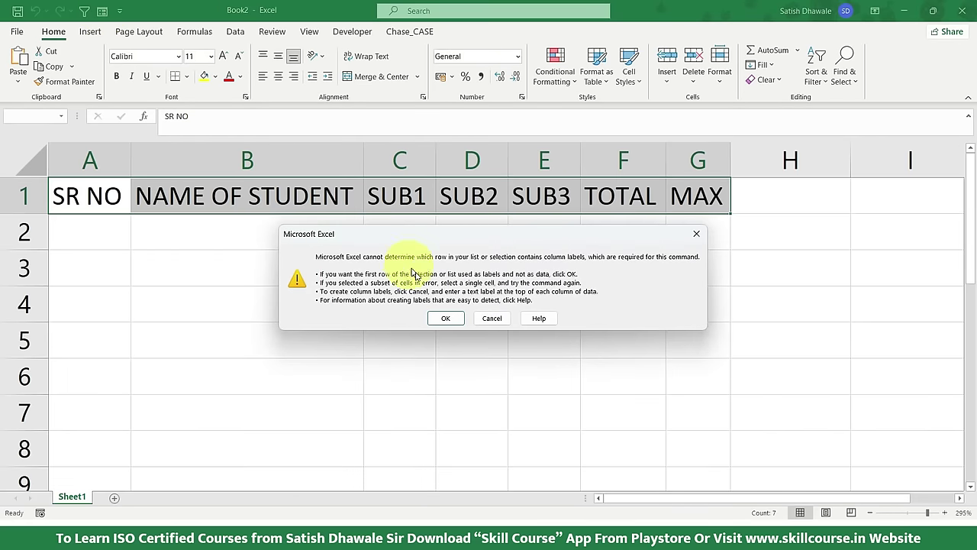
{"action": "left_click", "coordinate": [444, 320]}
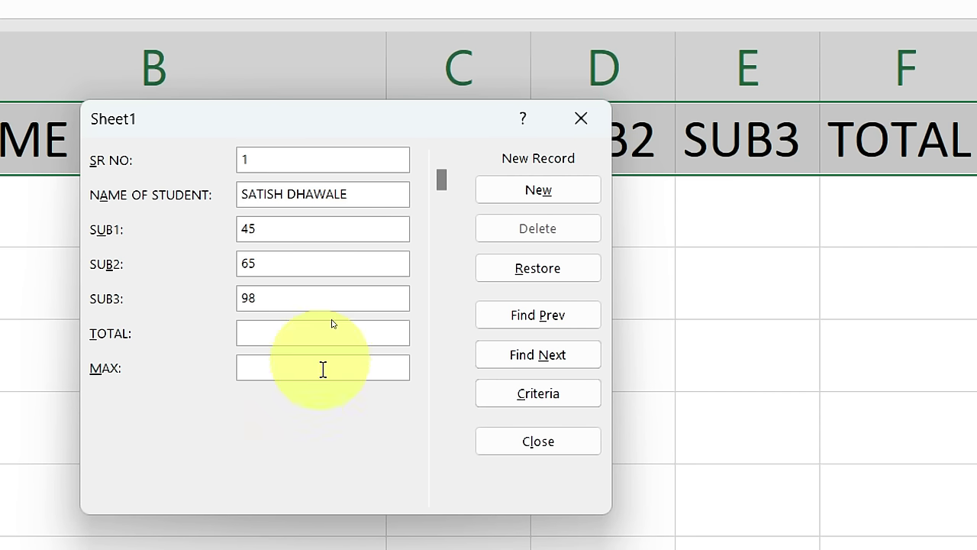
{"action": "left_click", "coordinate": [575, 192]}
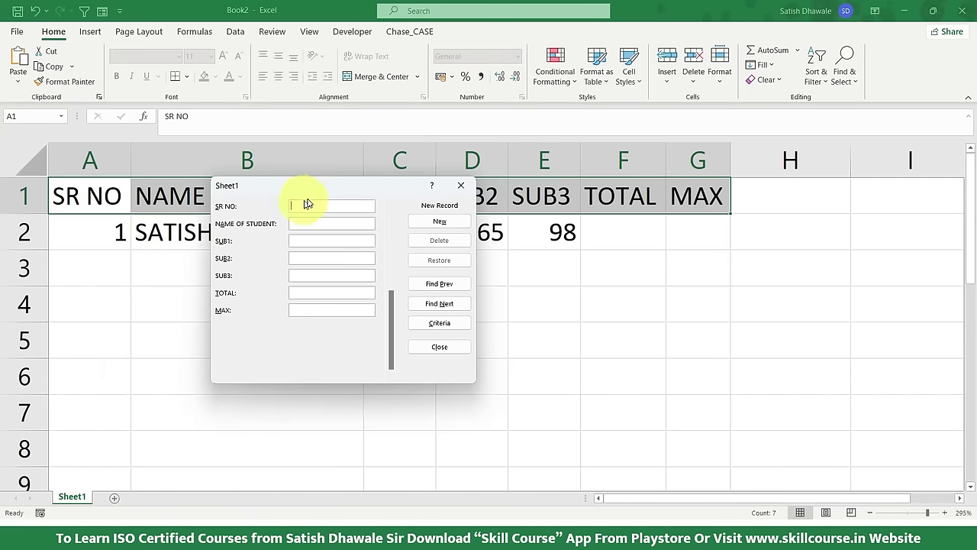
{"action": "left_click_drag", "start_coordinate": [305, 203], "coordinate": [369, 287]}
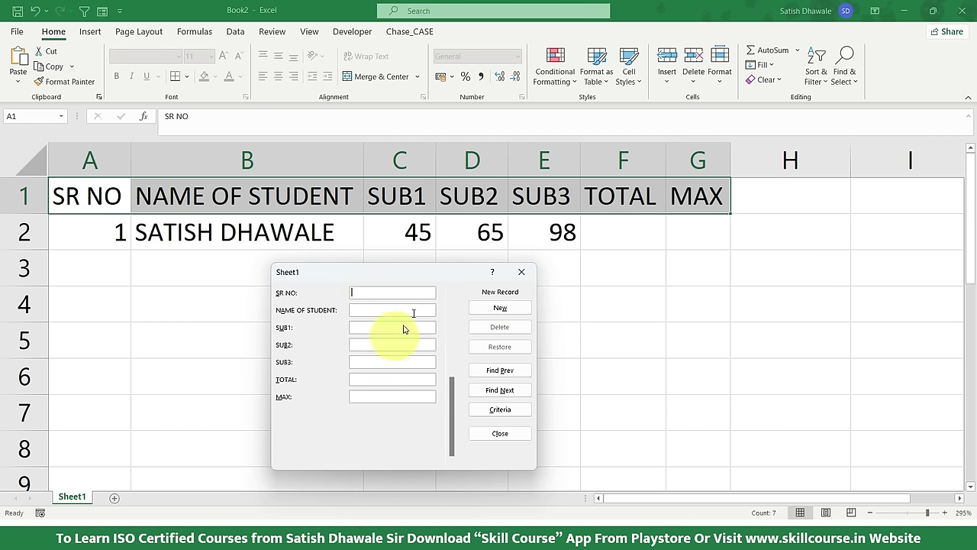
{"action": "left_click", "coordinate": [523, 274]}
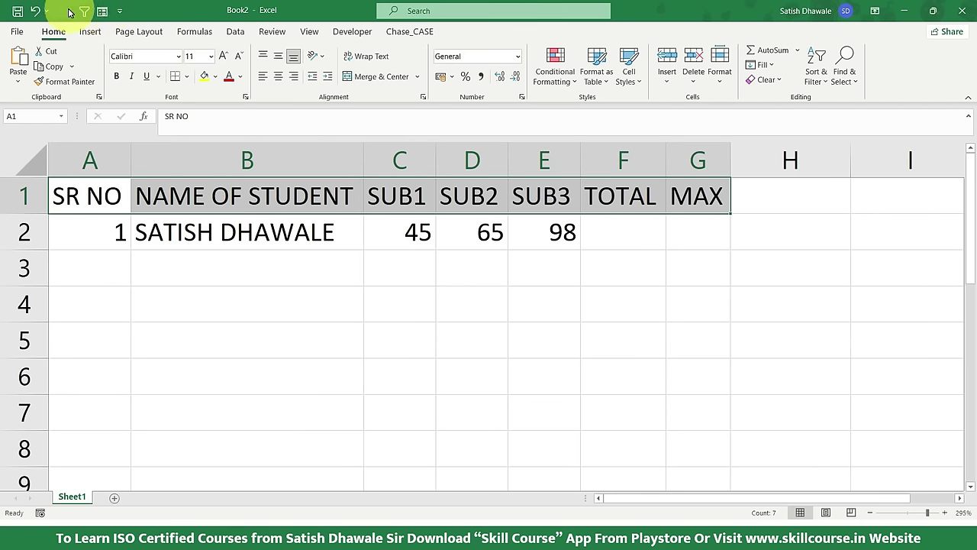
- Remove the existing Form command from the Quick Access Toolbar in Excel Options
{"action": "right_click", "coordinate": [67, 14]}
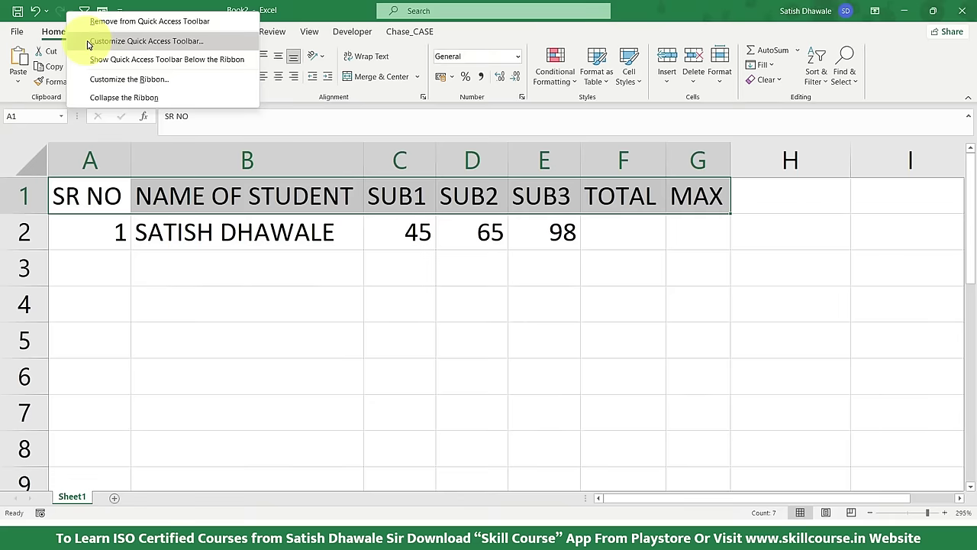
{"action": "left_click", "coordinate": [87, 45]}
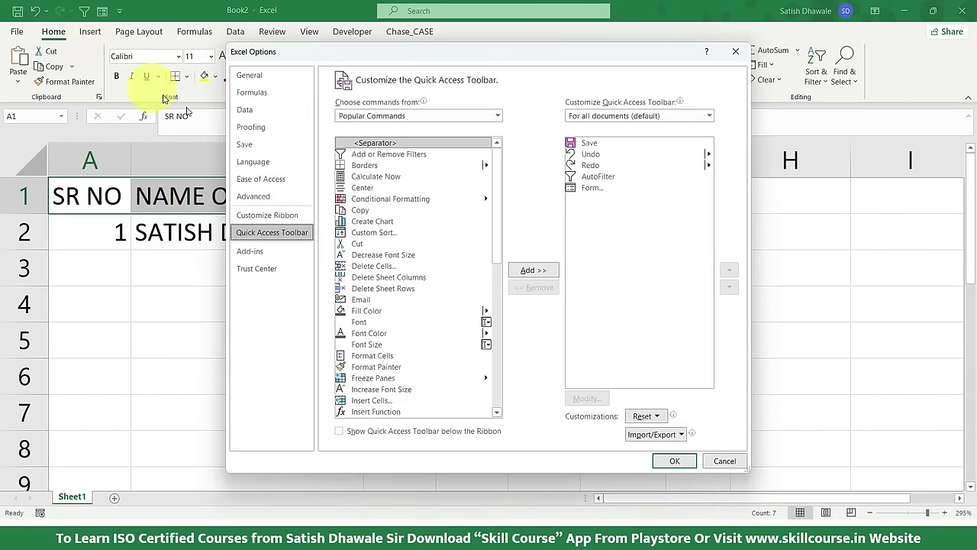
{"action": "left_click", "coordinate": [588, 189]}
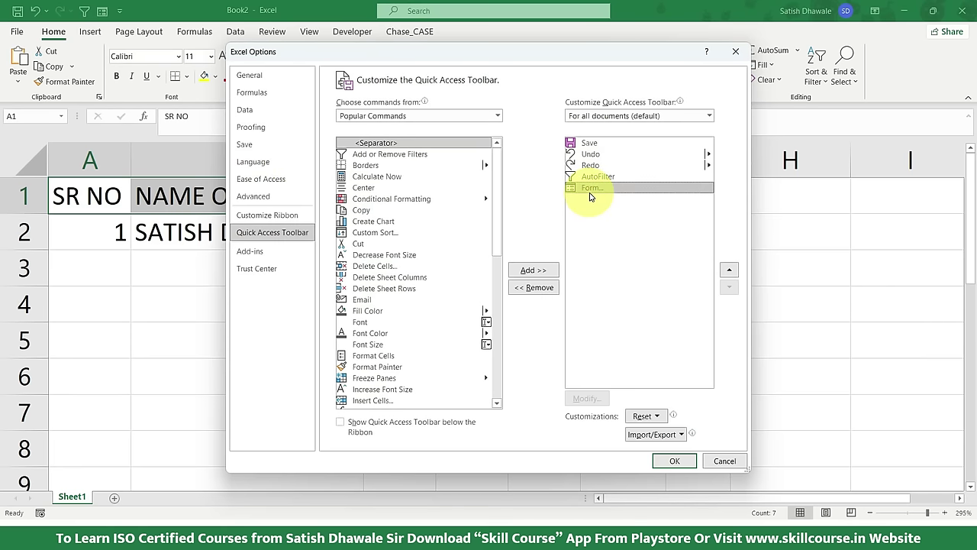
{"action": "left_click", "coordinate": [533, 287]}
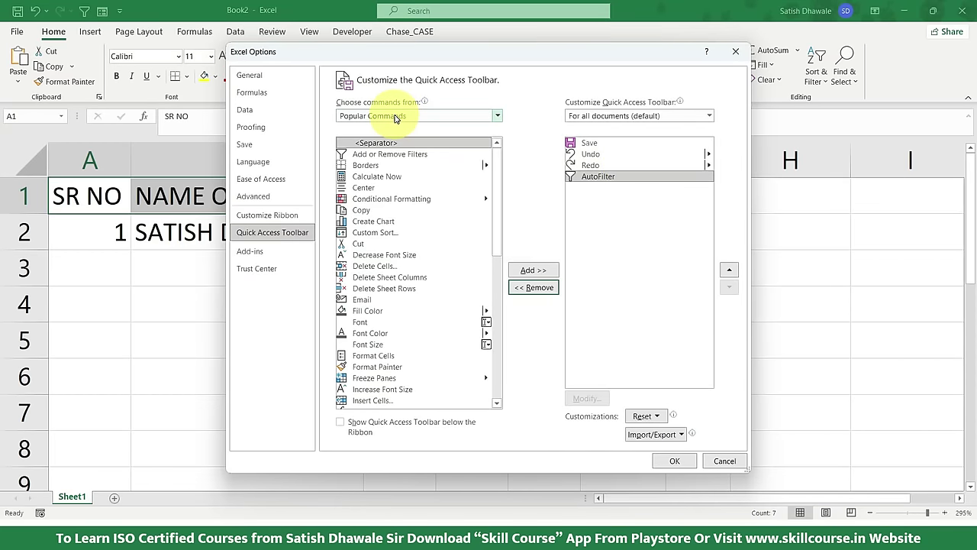
- Add Form from All Commands to the Quick Access Toolbar and confirm with OK
{"action": "left_click", "coordinate": [395, 117]}
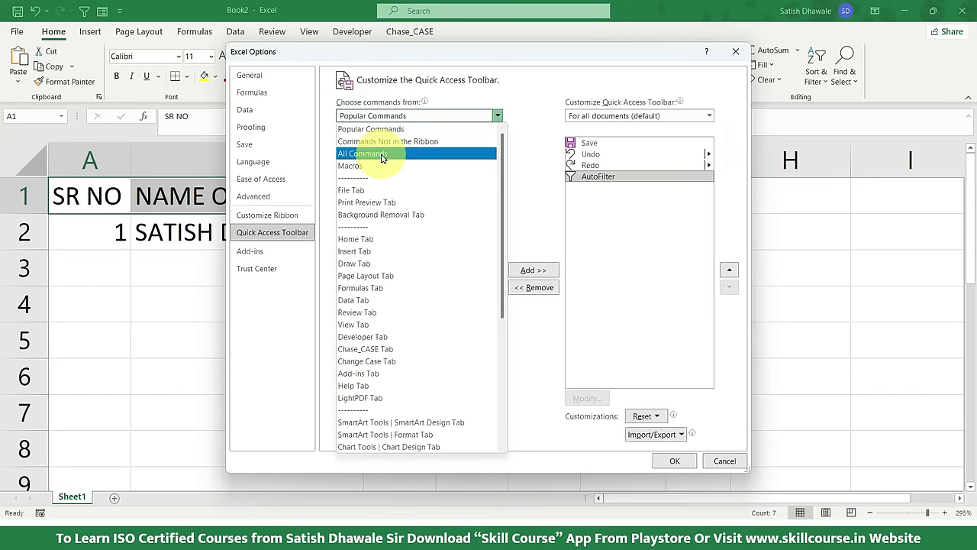
{"action": "left_click", "coordinate": [382, 155]}
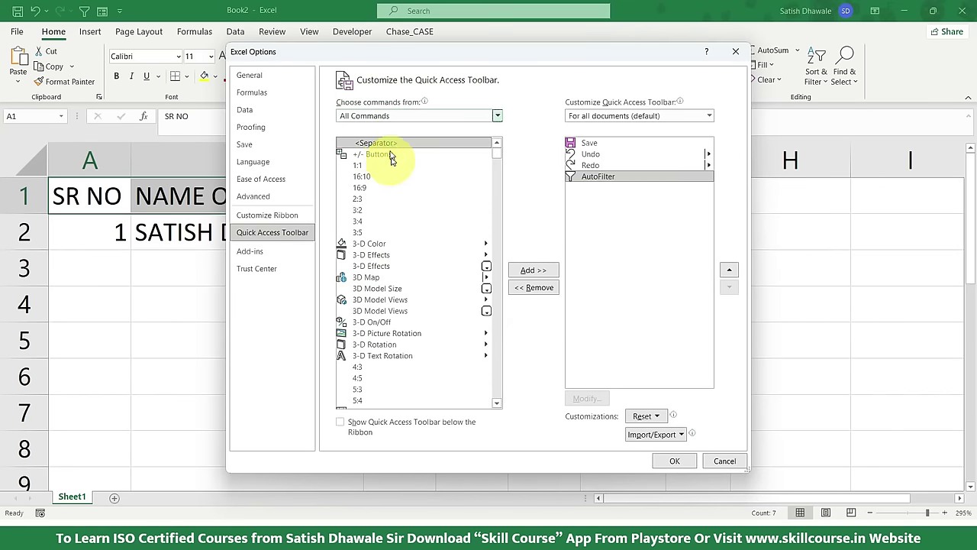
{"action": "type", "text": "for"}
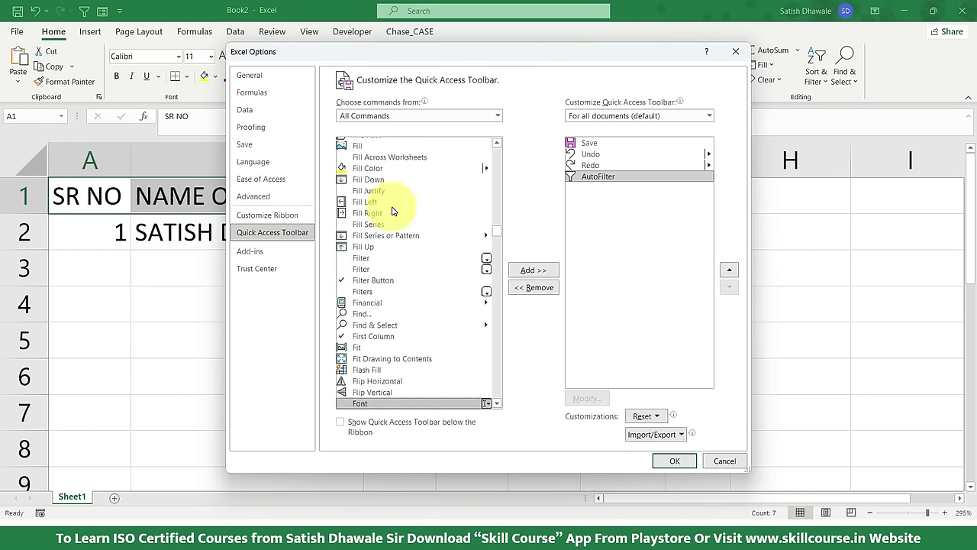
{"action": "scroll", "coordinate": [394, 211], "scroll_direction": "down", "scroll_amount": 5}
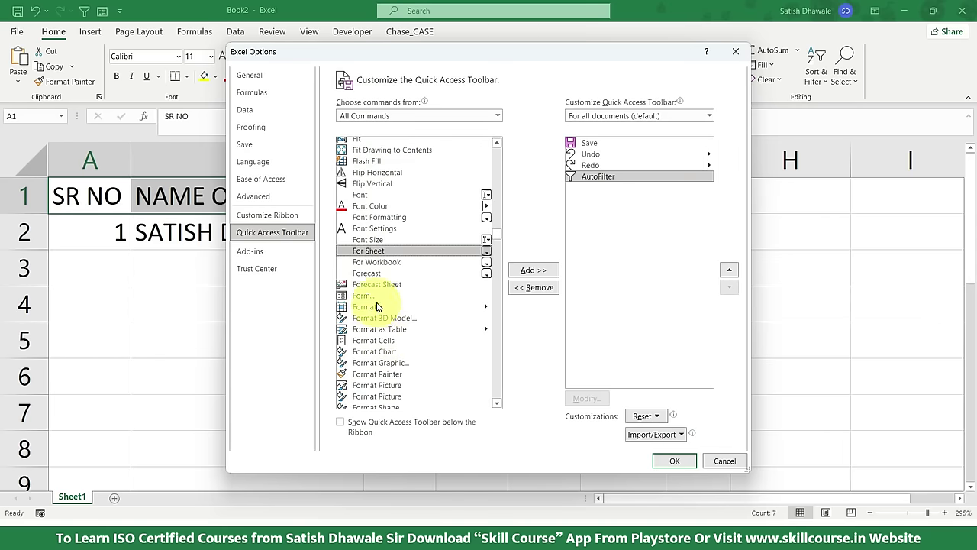
{"action": "left_click", "coordinate": [378, 296]}
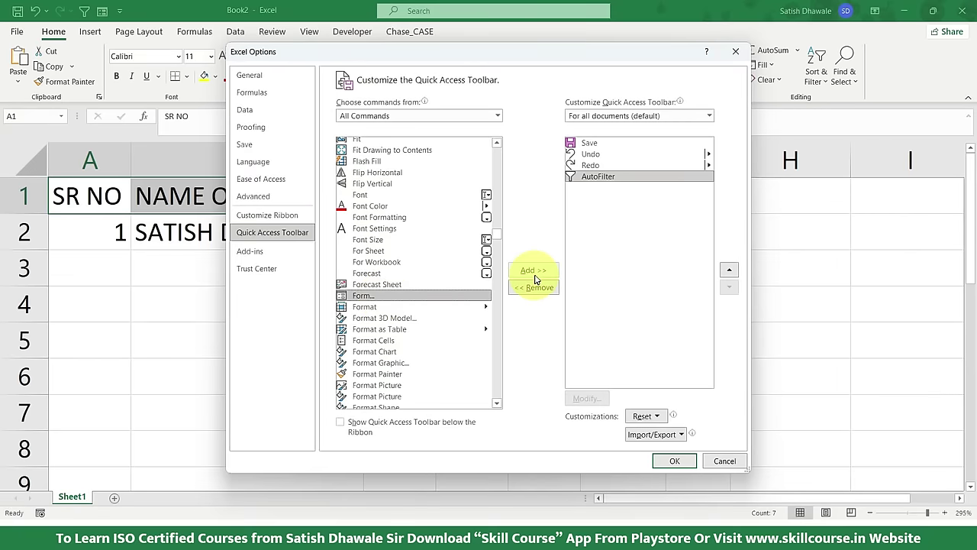
{"action": "left_click", "coordinate": [533, 271]}
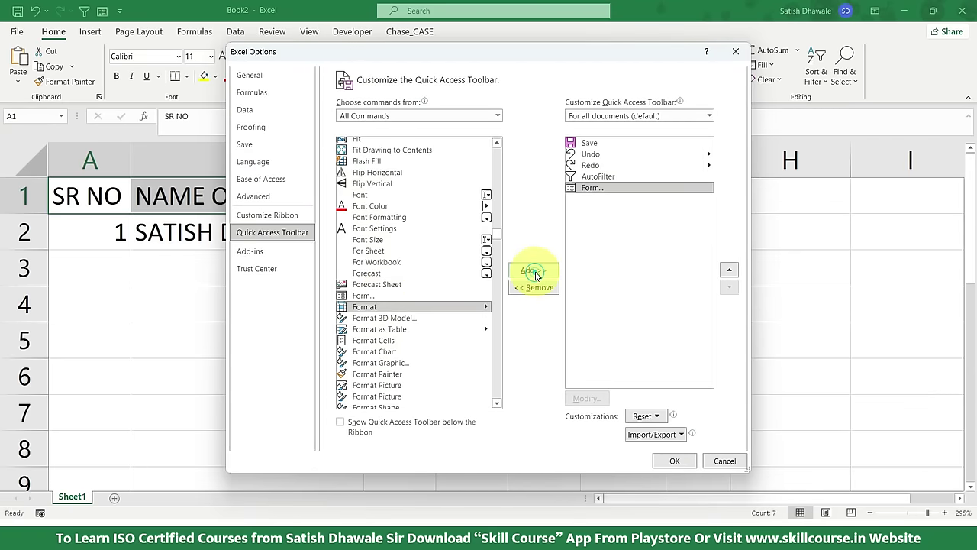
{"action": "left_click", "coordinate": [675, 461]}
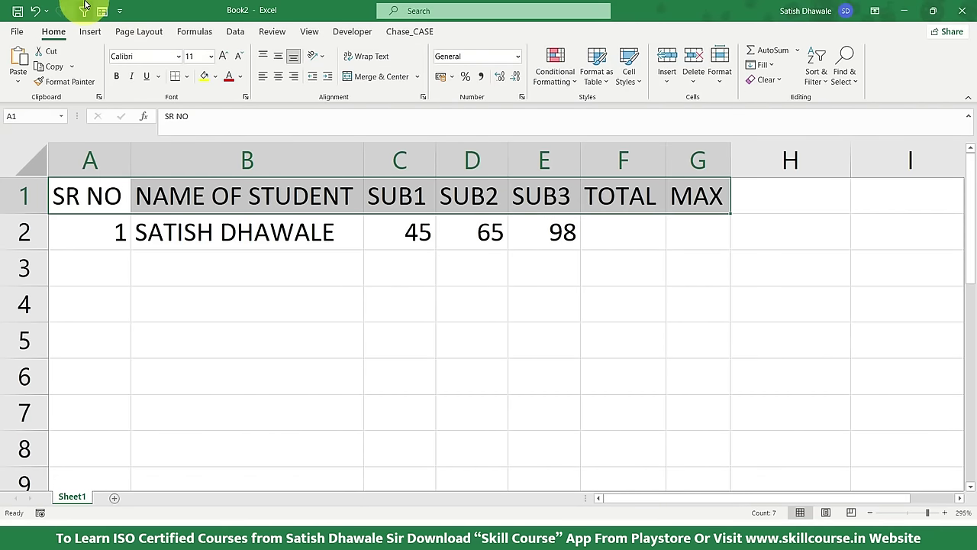
- Clear the sample student row A2:F2 and enter serial number 1 in A2
{"action": "left_click_drag", "start_coordinate": [115, 231], "coordinate": [581, 233]}
{"action": "key", "text": "Delete"}
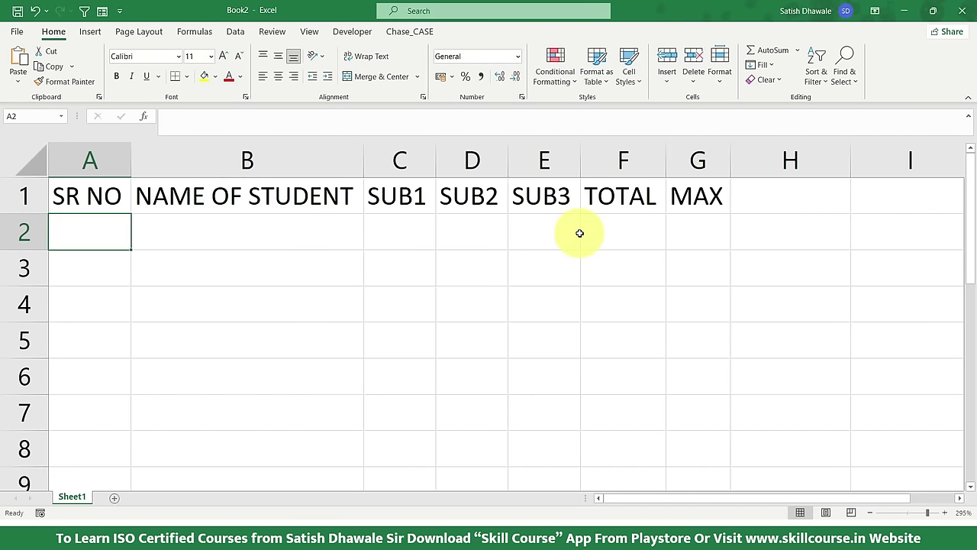
{"action": "type", "text": "1"}
{"action": "key", "text": "Return"}
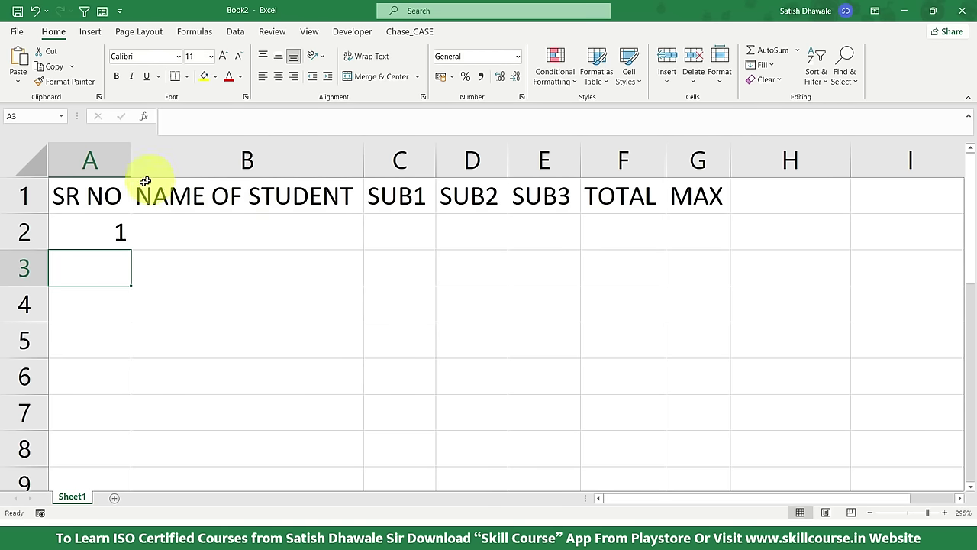
{"action": "left_click", "coordinate": [90, 236]}
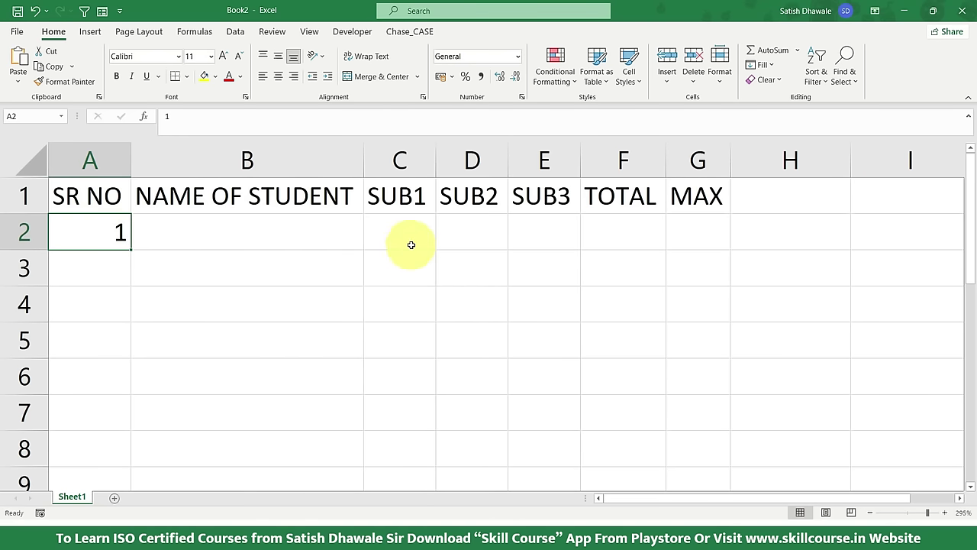
{"action": "left_click_drag", "start_coordinate": [410, 245], "coordinate": [406, 435]}
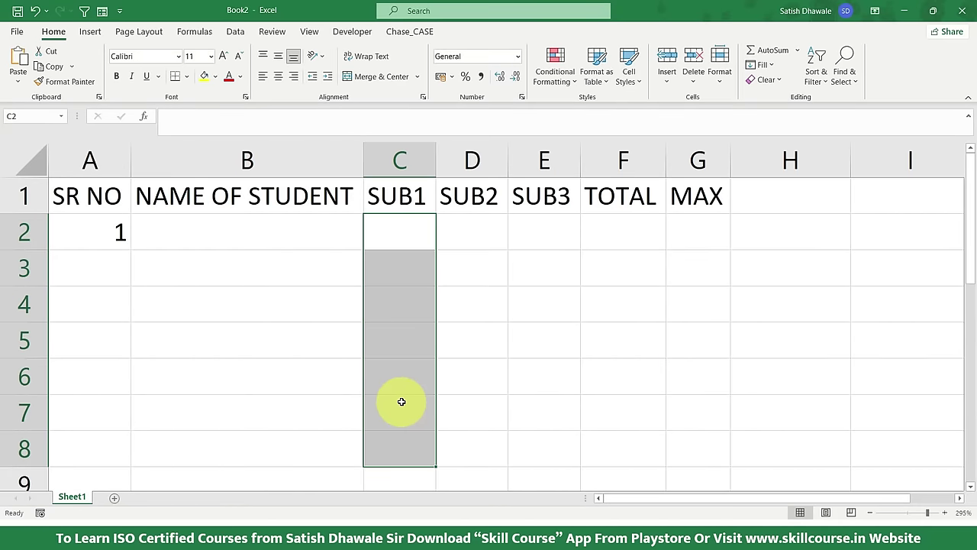
{"action": "left_click", "coordinate": [99, 235]}
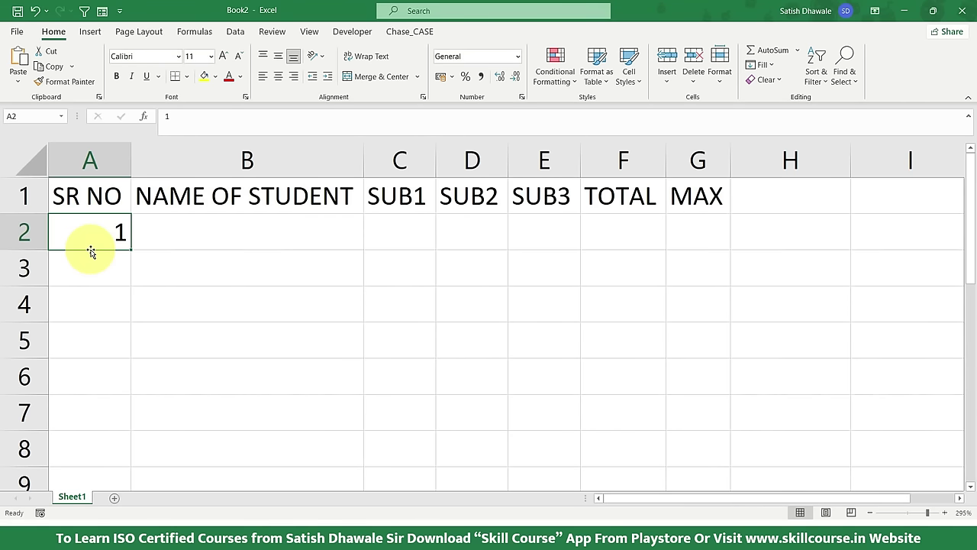
{"action": "mouse_move", "coordinate": [90, 254]}
{"action": "left_mouse_down"}
{"action": "mouse_move", "coordinate": [633, 285]}
{"action": "mouse_move", "coordinate": [633, 320]}
{"action": "mouse_move", "coordinate": [234, 246]}
{"action": "mouse_move", "coordinate": [96, 236]}
{"action": "mouse_move", "coordinate": [98, 253]}
{"action": "left_mouse_up"}
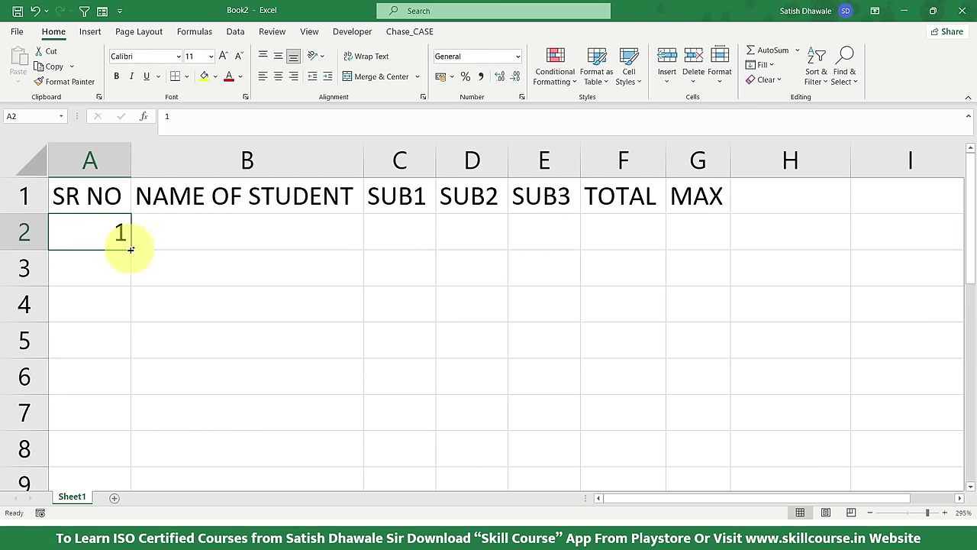
- Try filling and copying the 1 down column A, undoing each attempt
{"action": "left_click_drag", "start_coordinate": [131, 248], "coordinate": [234, 356]}
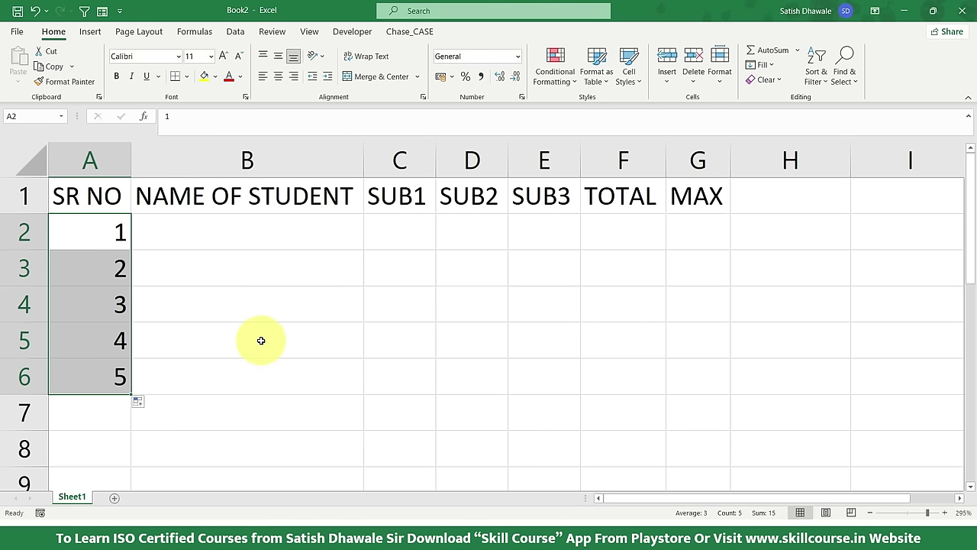
{"action": "key", "text": "ctrl+z"}
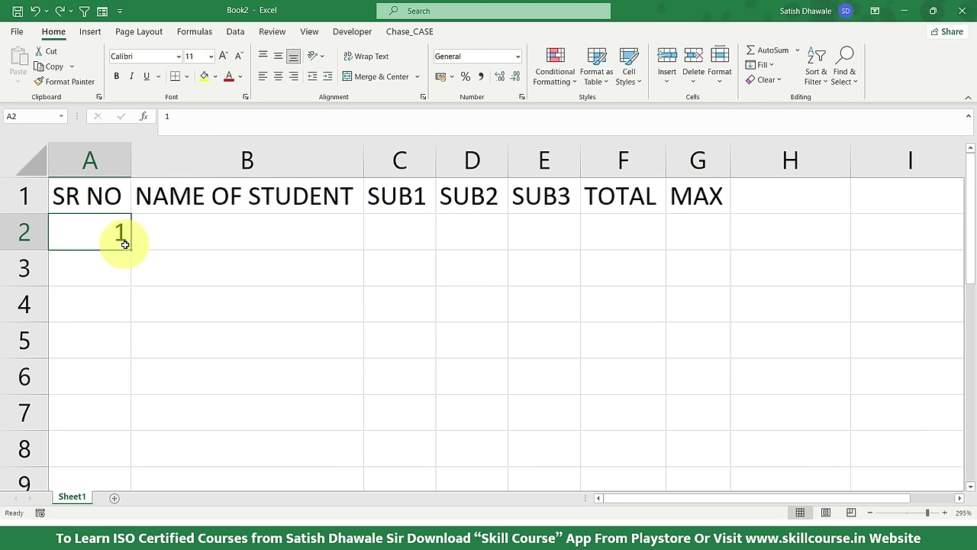
{"action": "left_click_drag", "start_coordinate": [131, 251], "coordinate": [182, 421]}
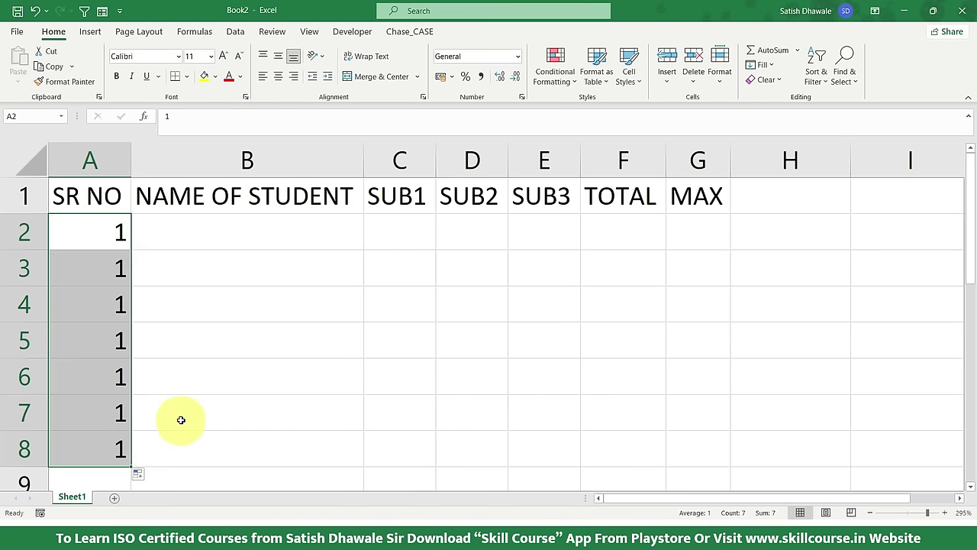
{"action": "key", "text": "ctrl+z"}
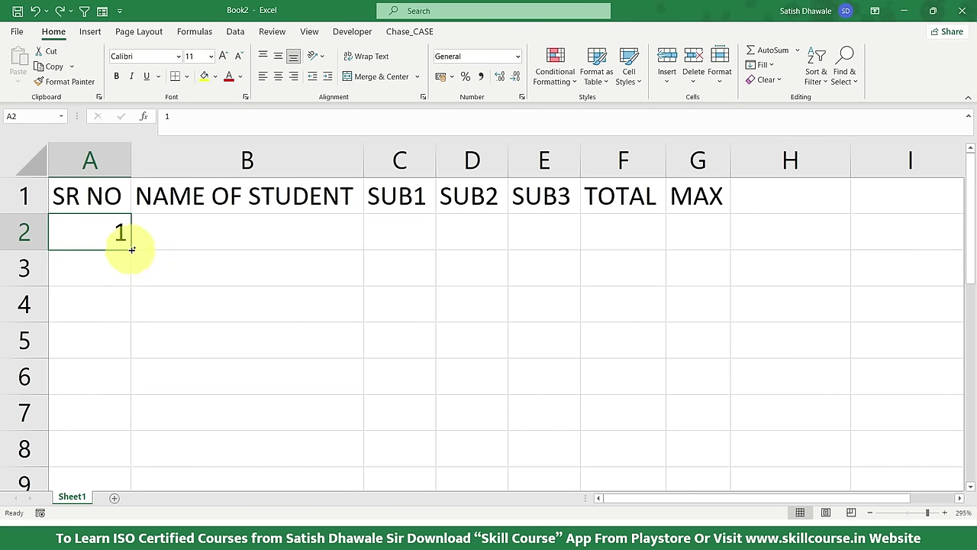
{"action": "left_click_drag", "start_coordinate": [132, 250], "coordinate": [133, 386]}
{"action": "scroll", "coordinate": [114, 358], "scroll_direction": "up", "scroll_amount": 4}
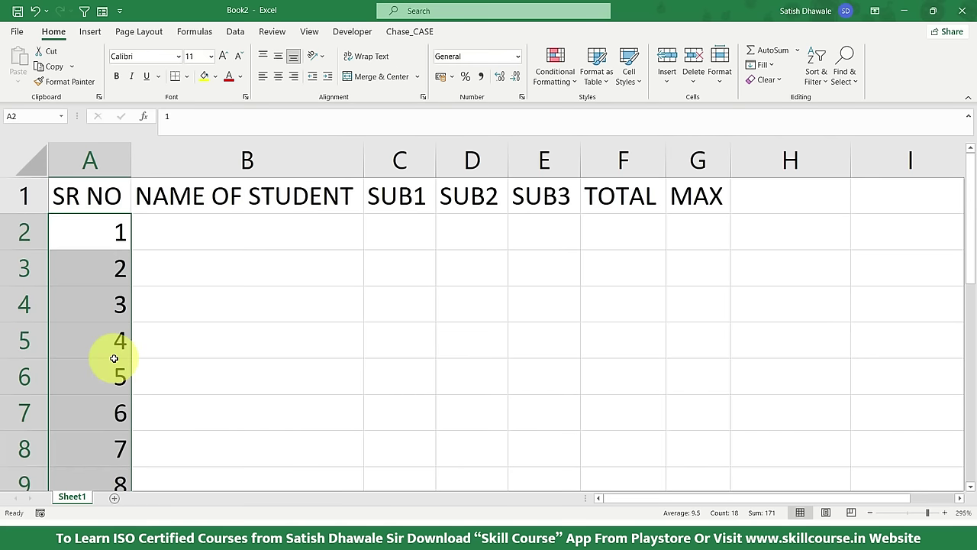
{"action": "key", "text": "ctrl+z"}
- Enter 2 in A3 and extend the 1, 2 pattern to row 8, then undo it
{"action": "left_click", "coordinate": [125, 257]}
{"action": "type", "text": "2"}
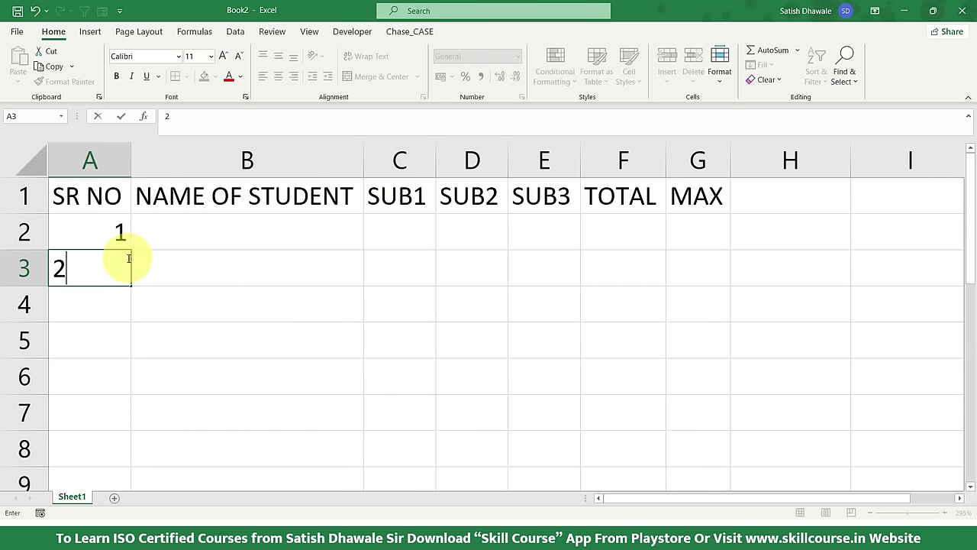
{"action": "key", "text": "Return"}
{"action": "left_click_drag", "start_coordinate": [93, 227], "coordinate": [96, 267]}
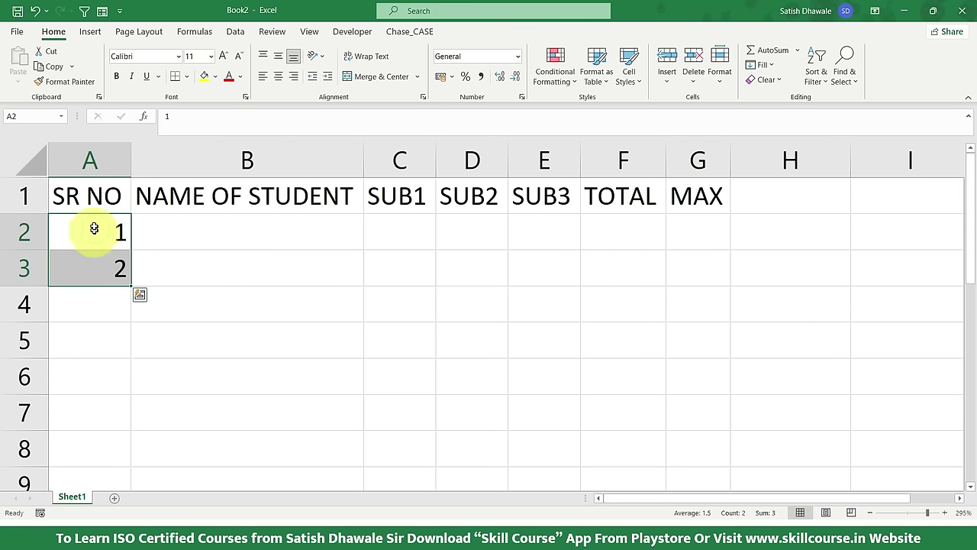
{"action": "left_click_drag", "start_coordinate": [93, 223], "coordinate": [87, 264]}
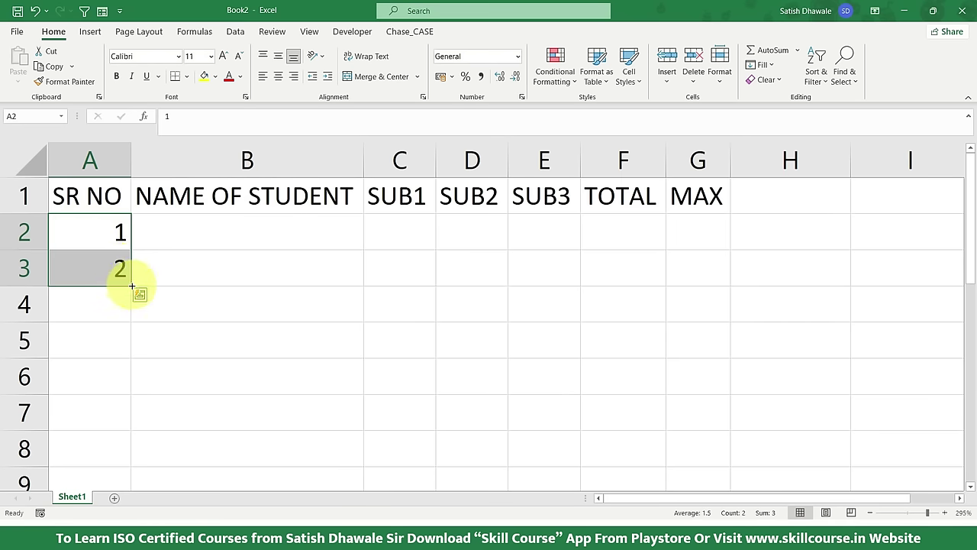
{"action": "left_click_drag", "start_coordinate": [131, 287], "coordinate": [145, 451]}
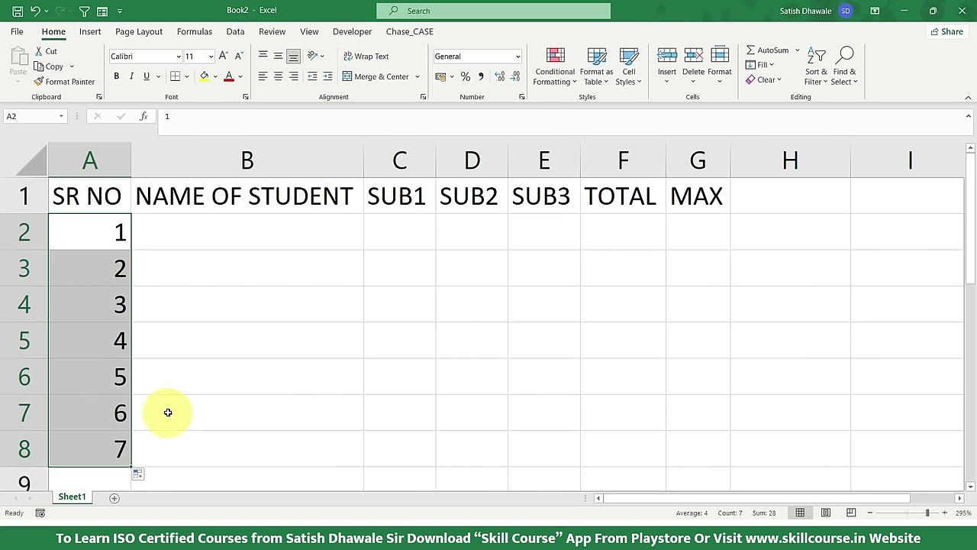
{"action": "key", "text": "ctrl+z"}
- Change A3 to 6, extend the 1, 6 step-of-5 series, then clear it
{"action": "left_click", "coordinate": [114, 272]}
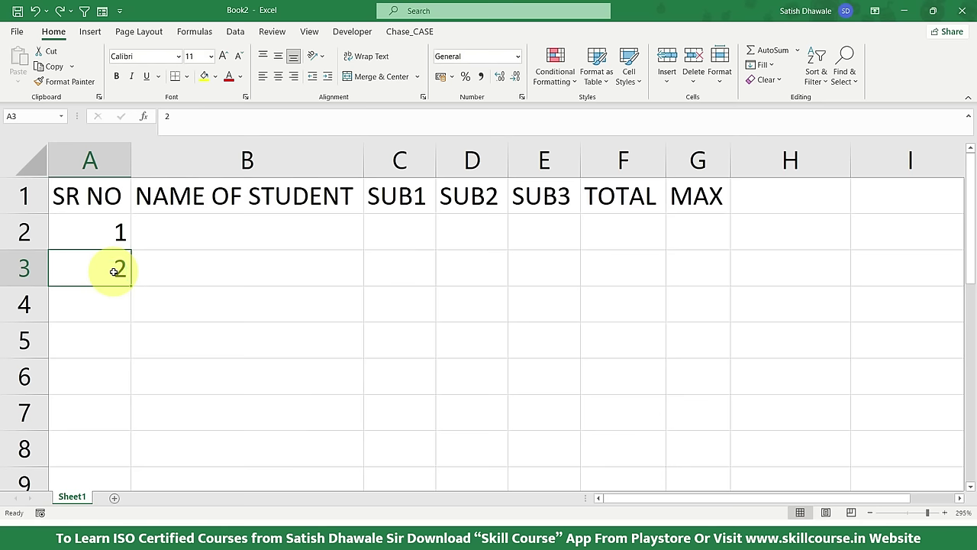
{"action": "key", "text": "BackSpace"}
{"action": "type", "text": "6"}
{"action": "key", "text": "Return"}
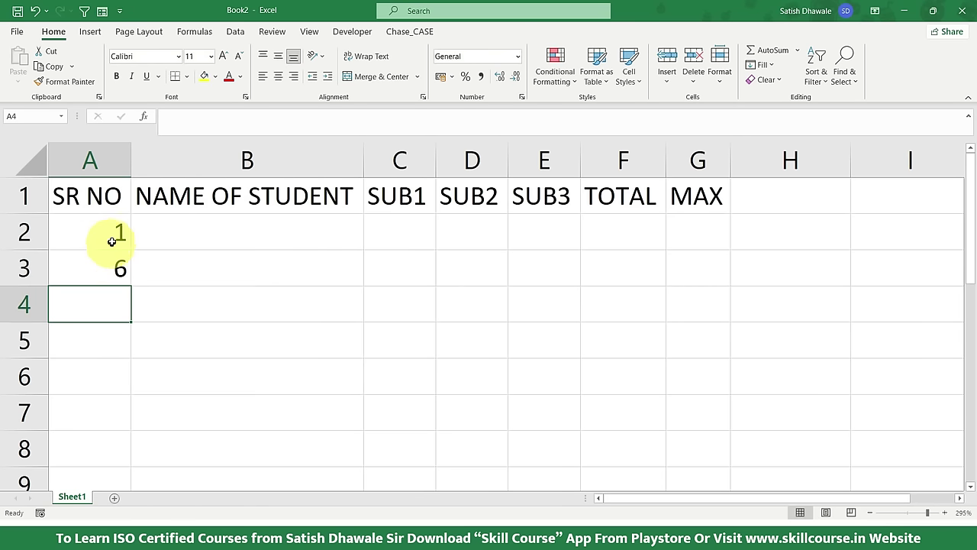
{"action": "left_click_drag", "start_coordinate": [109, 234], "coordinate": [123, 407]}
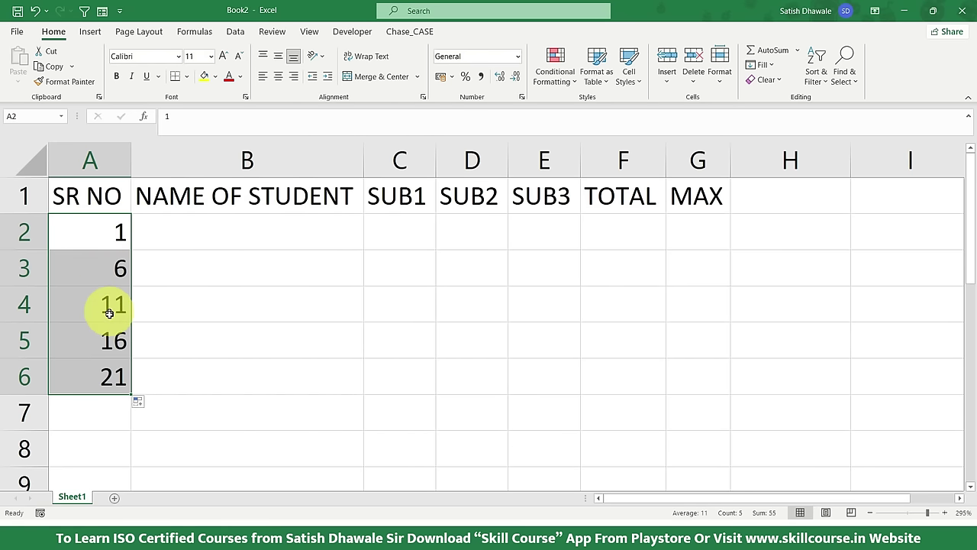
{"action": "key", "text": "Delete"}
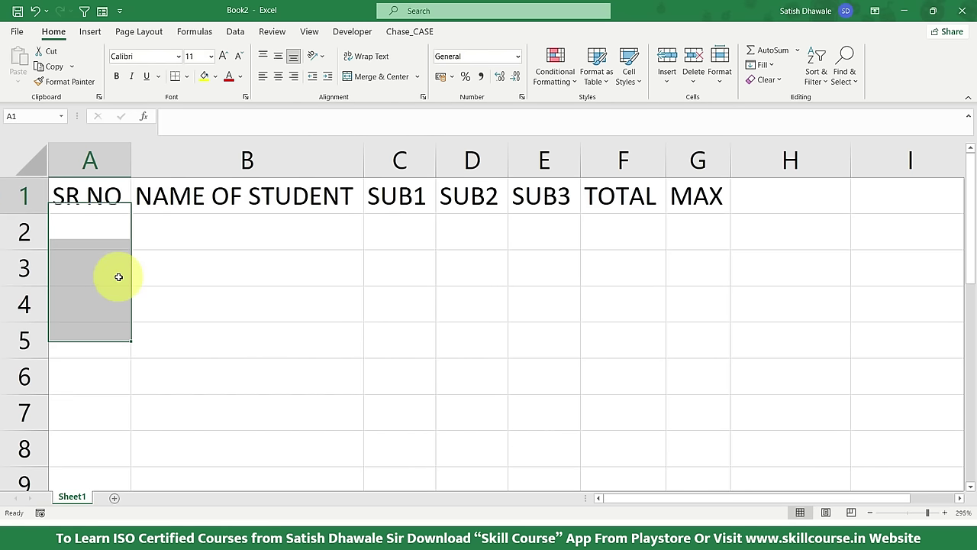
{"action": "key", "text": "Up"}
- Enter 2 and 4 in A2:A3, fill the even-number series to row 7, then clear it
{"action": "key", "text": "Down"}
{"action": "key", "text": "F2"}
{"action": "type", "text": "2"}
{"action": "key", "text": "Return"}
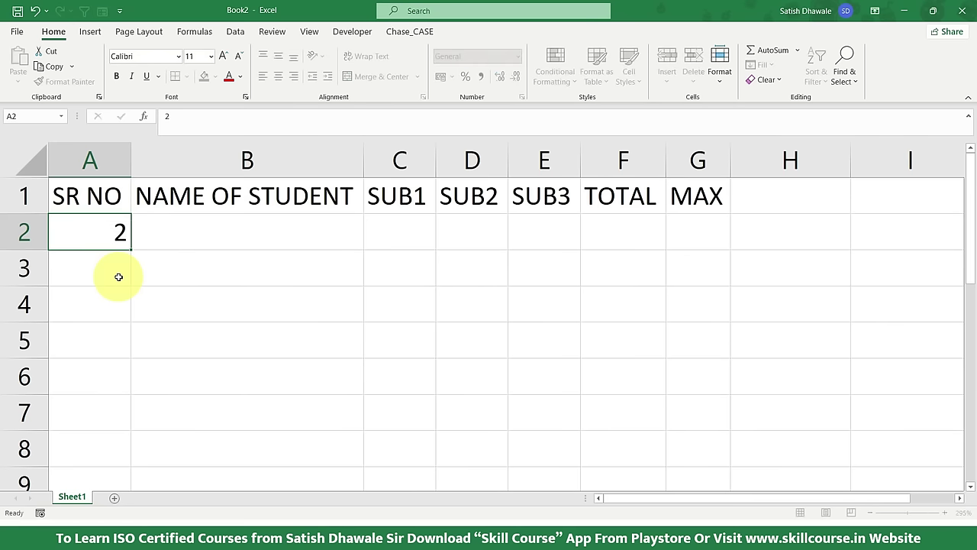
{"action": "type", "text": "4"}
{"action": "key", "text": "Return"}
{"action": "left_click_drag", "start_coordinate": [115, 233], "coordinate": [168, 391]}
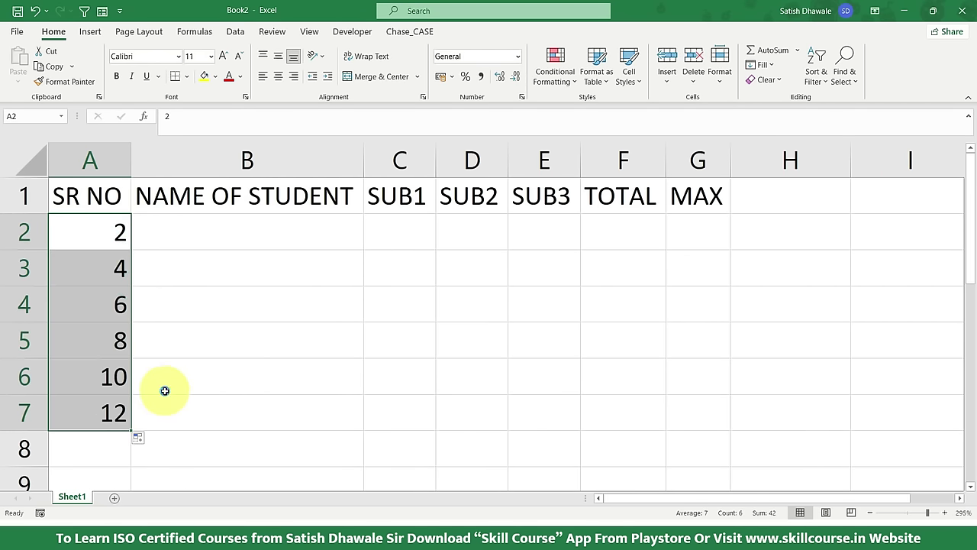
{"action": "key", "text": "Delete"}
{"action": "key", "text": "Up"}
- Preview a 1, 3 odd series, then fill A2:A6 with serial numbers 1 to 5
{"action": "key", "text": "Down"}
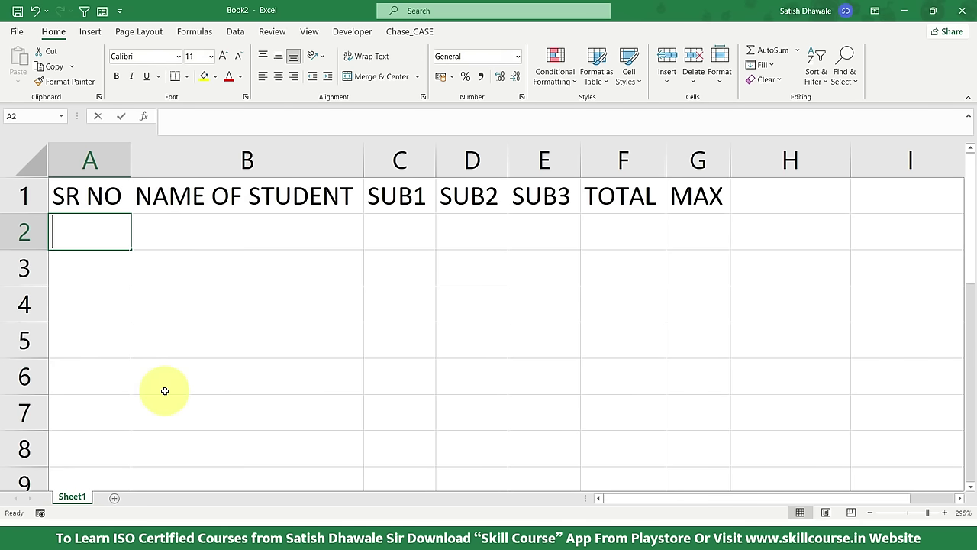
{"action": "type", "text": "1"}
{"action": "key", "text": "Return"}
{"action": "type", "text": "3"}
{"action": "key", "text": "Return"}
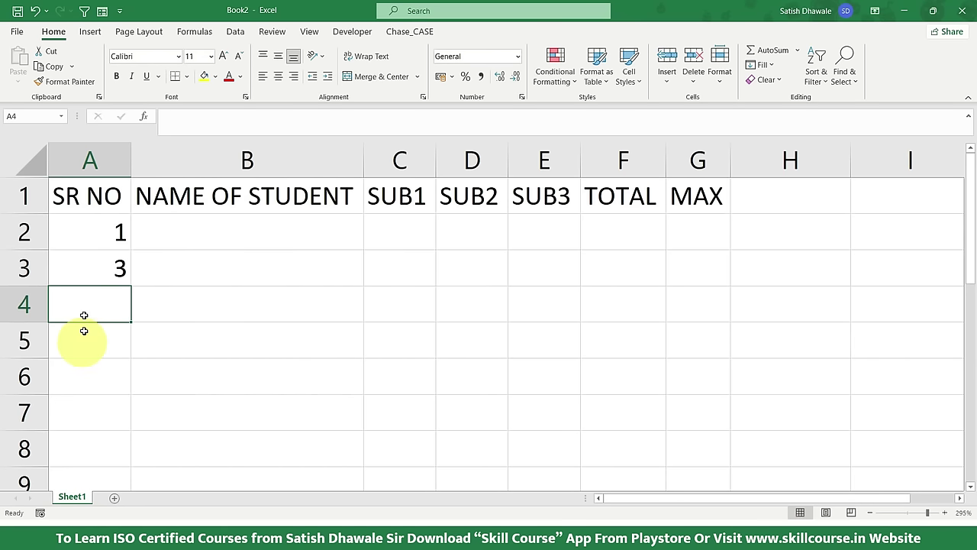
{"action": "left_click_drag", "start_coordinate": [84, 233], "coordinate": [83, 264]}
{"action": "left_click_drag", "start_coordinate": [135, 288], "coordinate": [122, 246]}
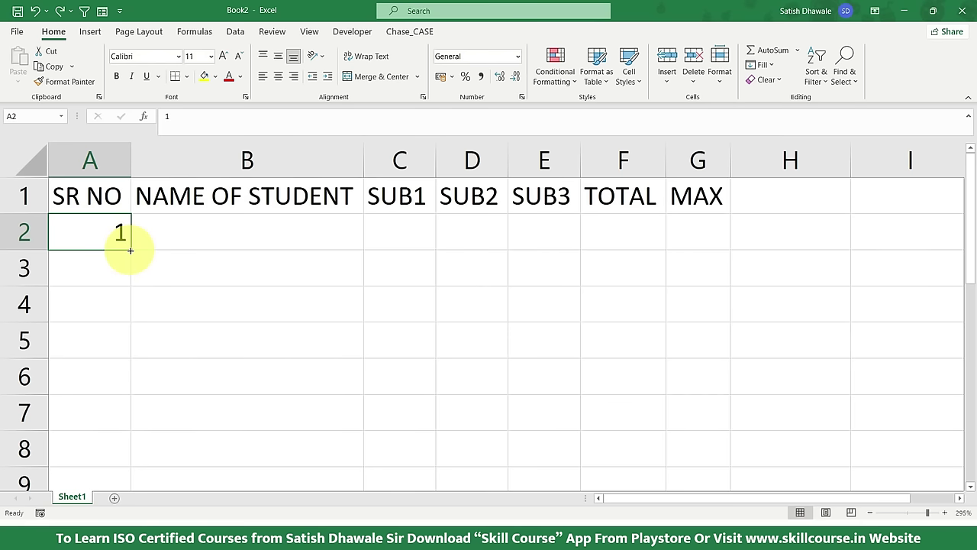
{"action": "left_click_drag", "start_coordinate": [132, 250], "coordinate": [127, 382]}
- Enter student names A, B, C, D and E in B2:B6
{"action": "left_click", "coordinate": [195, 221]}
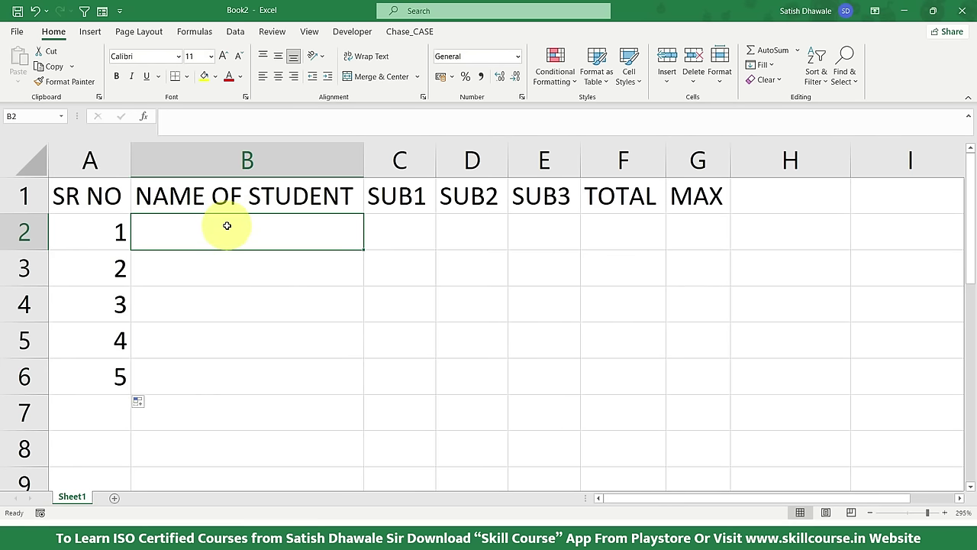
{"action": "type", "text": "A B C "}
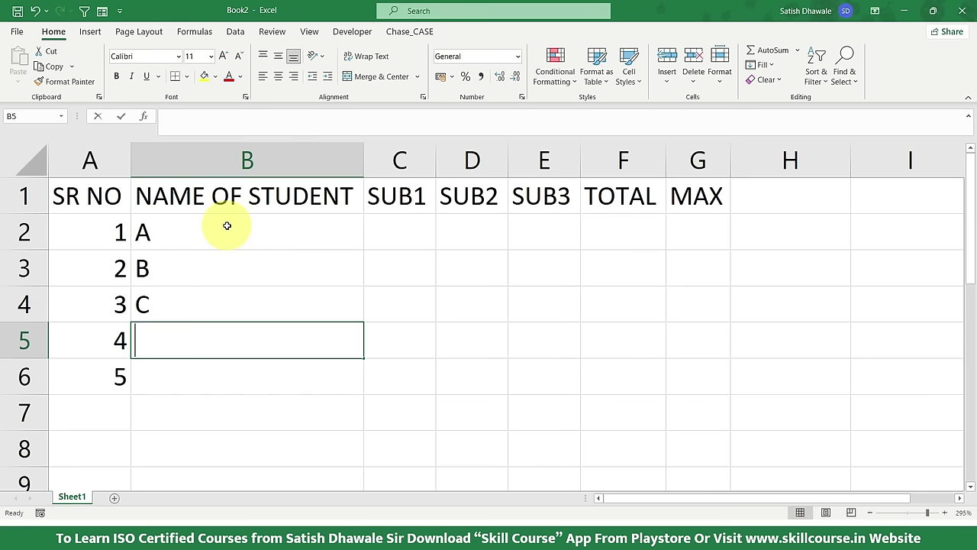
{"action": "type", "text": "D E"}
{"action": "key", "text": "Tab"}
{"action": "key", "text": "Up"}
{"action": "key", "text": "Up"}
{"action": "key", "text": "Up"}
{"action": "key", "text": "Up"}
{"action": "key", "text": "Up"}
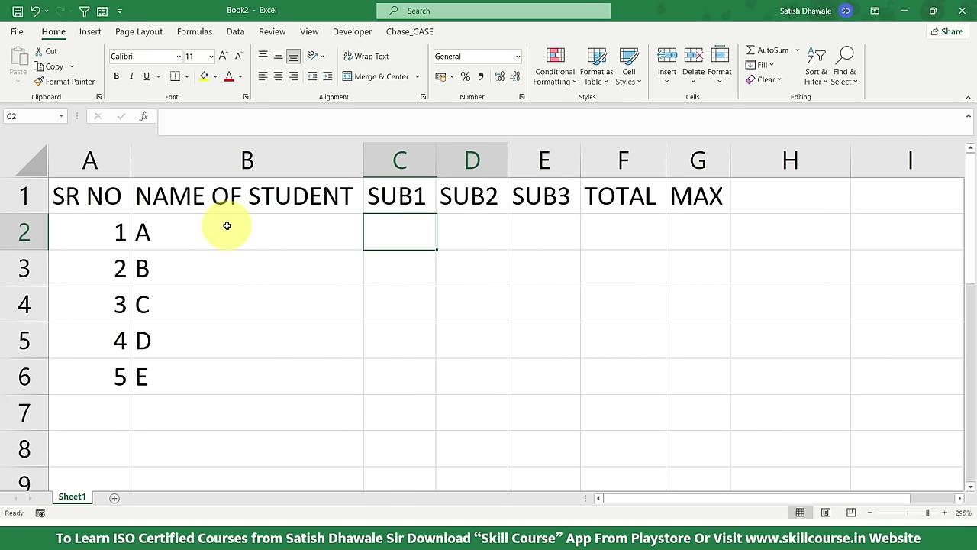
- Select C2:E6 and enter =RANDBETWEEN(10,99) in C2
{"action": "key", "text": "shift+Right"}
{"action": "key", "text": "shift+Right"}
{"action": "key", "text": "shift+Down"}
{"action": "key", "text": "shift+Down"}
{"action": "key", "text": "shift+Down"}
{"action": "key", "text": "shift+Down"}
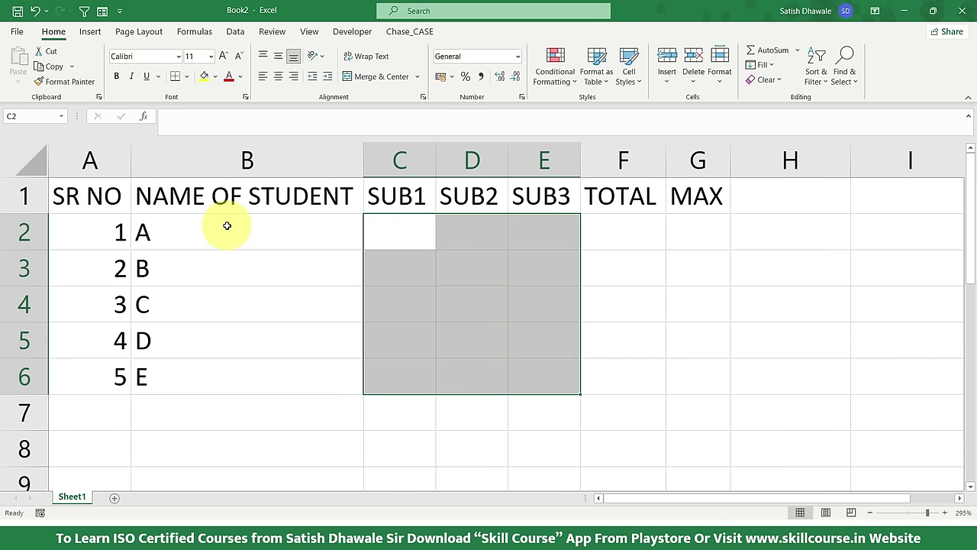
{"action": "type", "text": "RAN"}
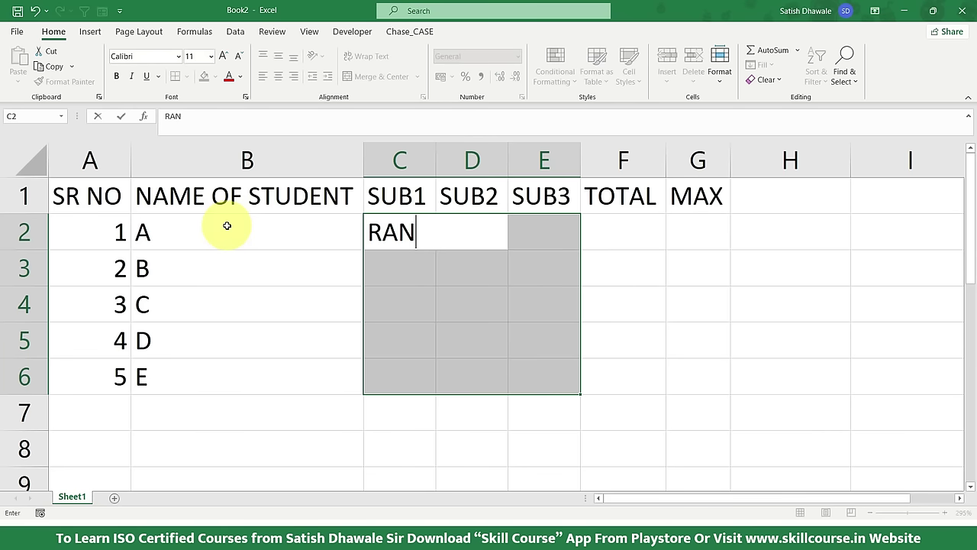
{"action": "type", "text": "D=RAND"}
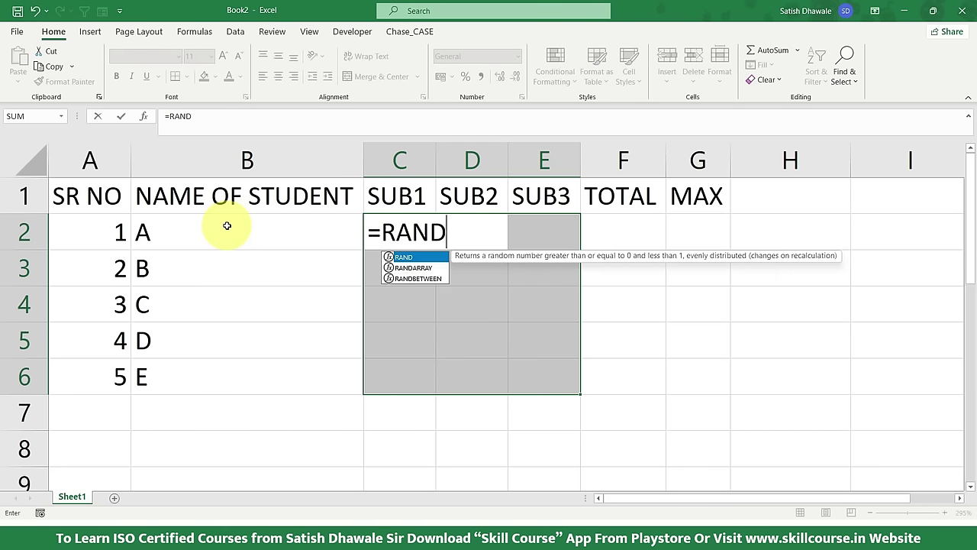
{"action": "key", "text": "Down"}
{"action": "key", "text": "Down"}
{"action": "key", "text": "Tab"}
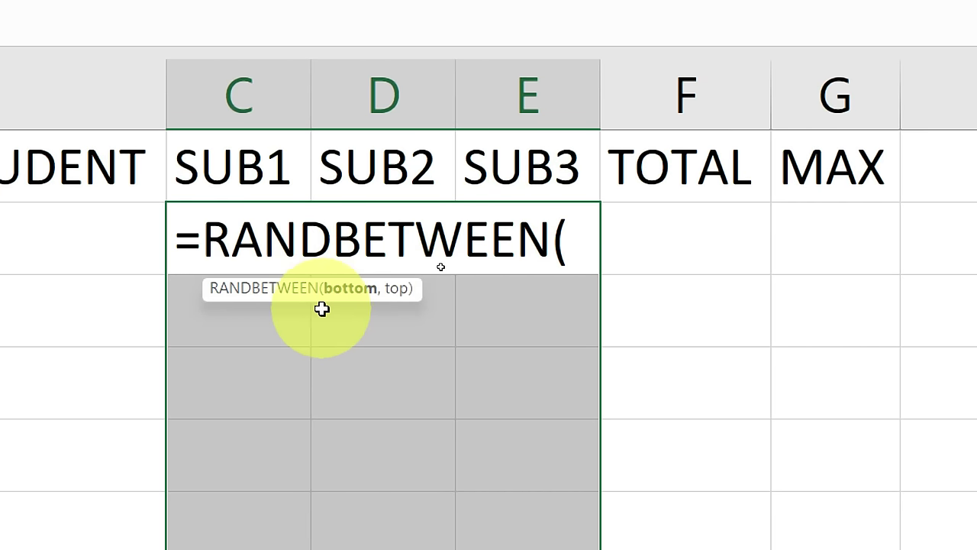
{"action": "type", "text": "10,"}
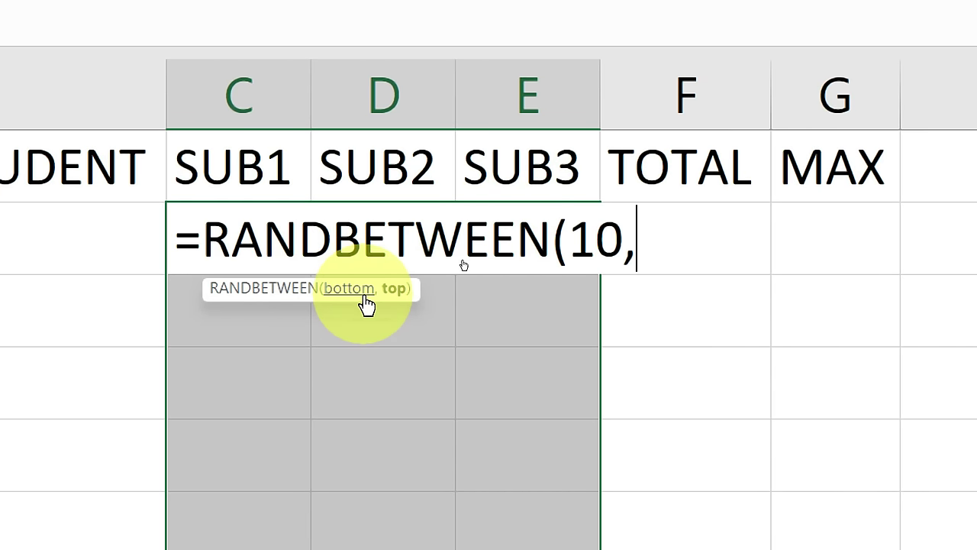
{"action": "type", "text": "99)"}
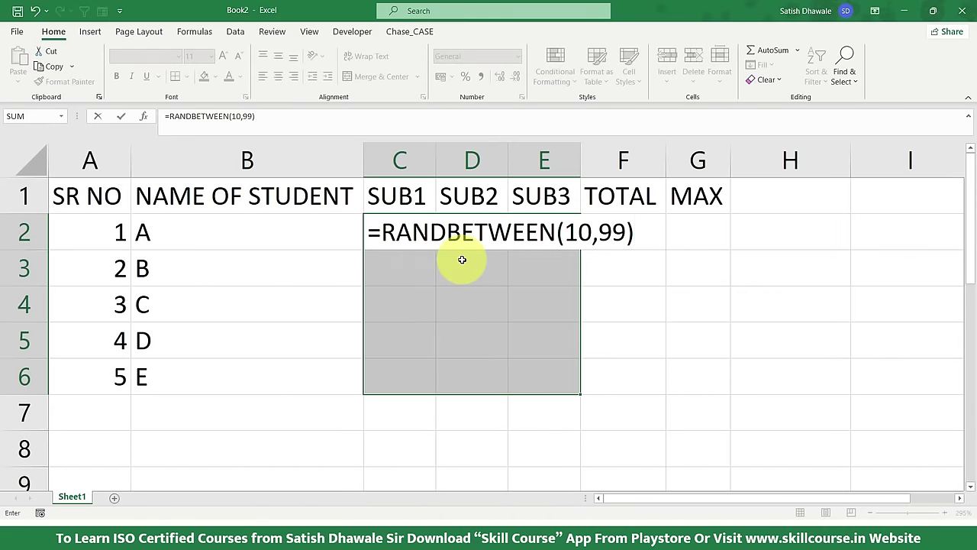
{"action": "key", "text": "Return"}
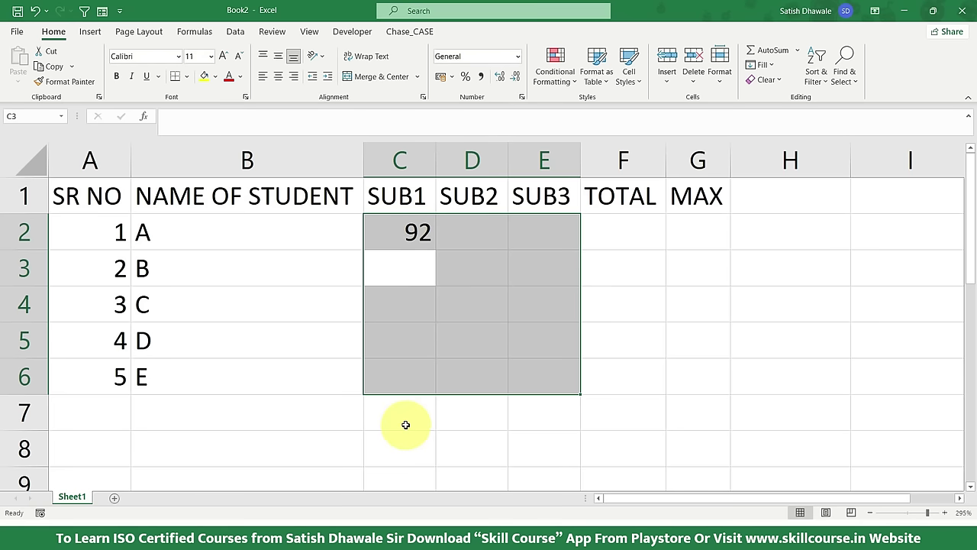
- Fill the random-mark formula down and across C2:E6 with Ctrl+D and Ctrl+R
{"action": "key", "text": "ctrl+d"}
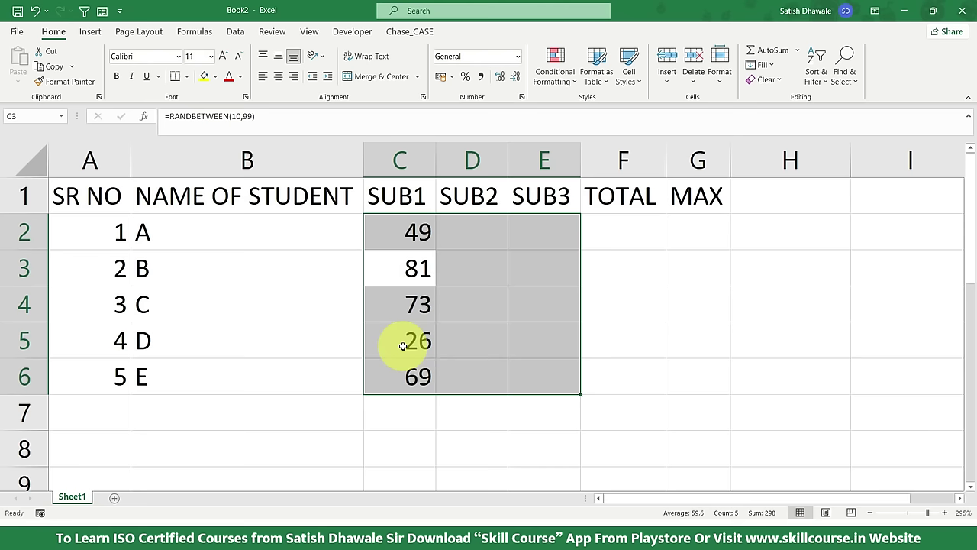
{"action": "key", "text": "ctrl+r"}
{"action": "key", "text": "ctrl+q"}
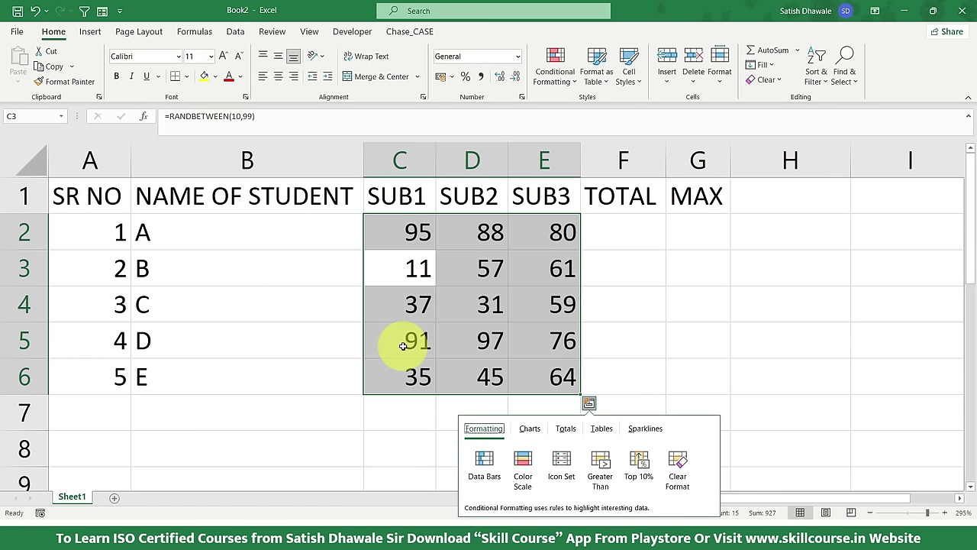
{"action": "scroll", "coordinate": [416, 317], "scroll_direction": "down", "scroll_amount": 1}
{"action": "left_click", "coordinate": [392, 365]}
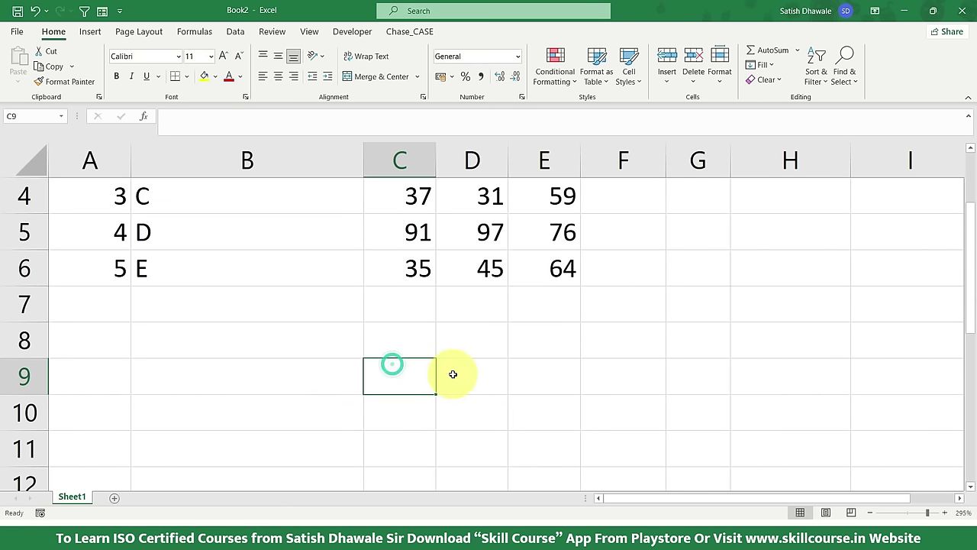
{"action": "type", "text": "HELLO"}
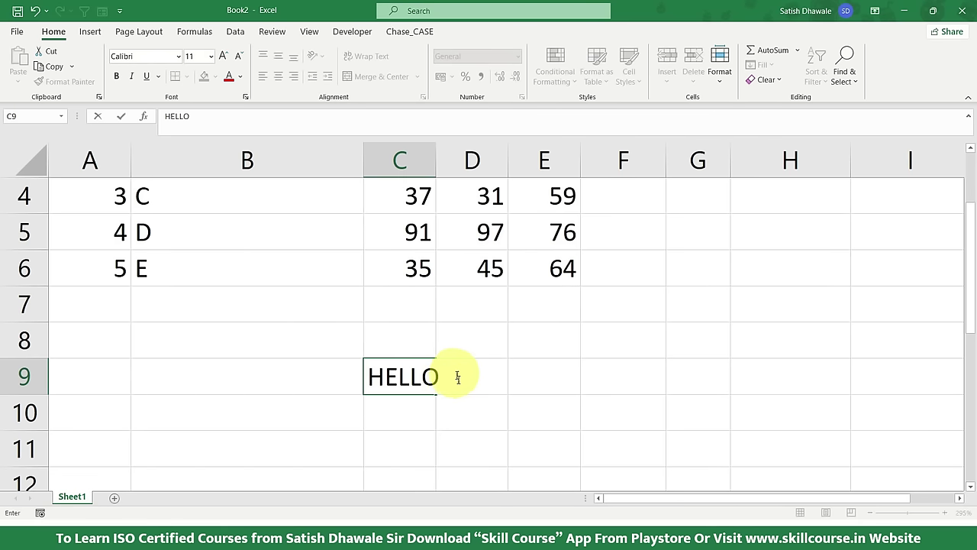
{"action": "key", "text": "Escape"}
{"action": "type", "text": "45"}
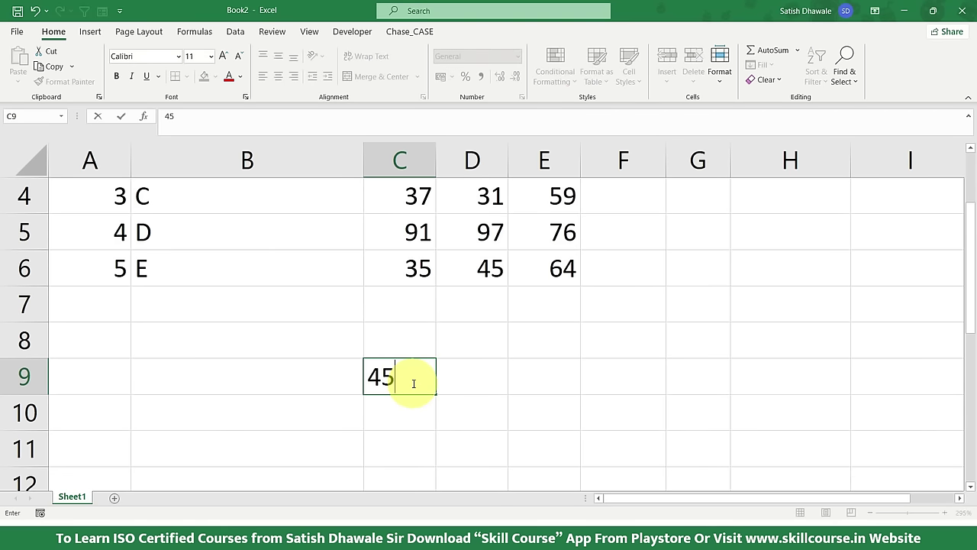
{"action": "key", "text": "Return"}
{"action": "left_click_drag", "start_coordinate": [410, 375], "coordinate": [754, 371]}
{"action": "key", "text": "ctrl+r"}
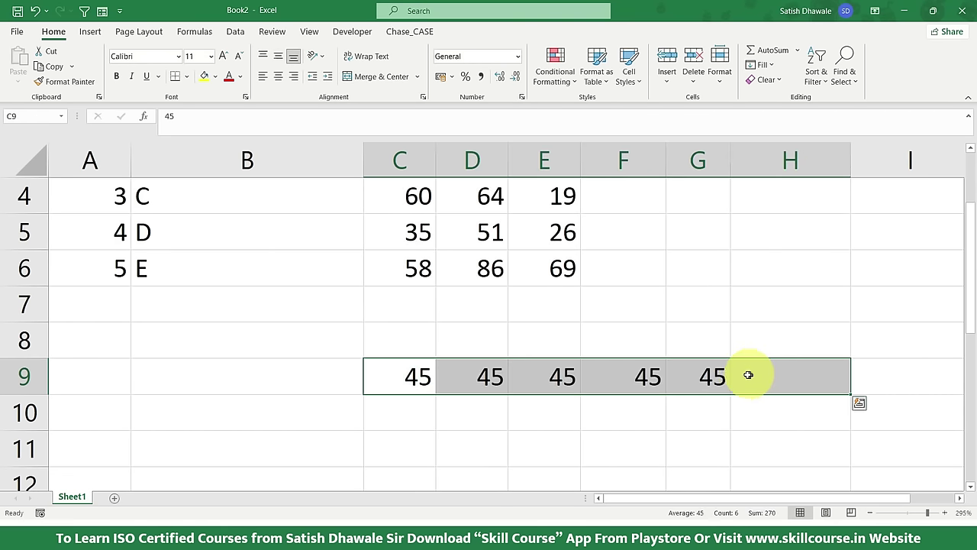
{"action": "left_click_drag", "start_coordinate": [428, 382], "coordinate": [399, 436]}
{"action": "key", "text": "ctrl+d"}
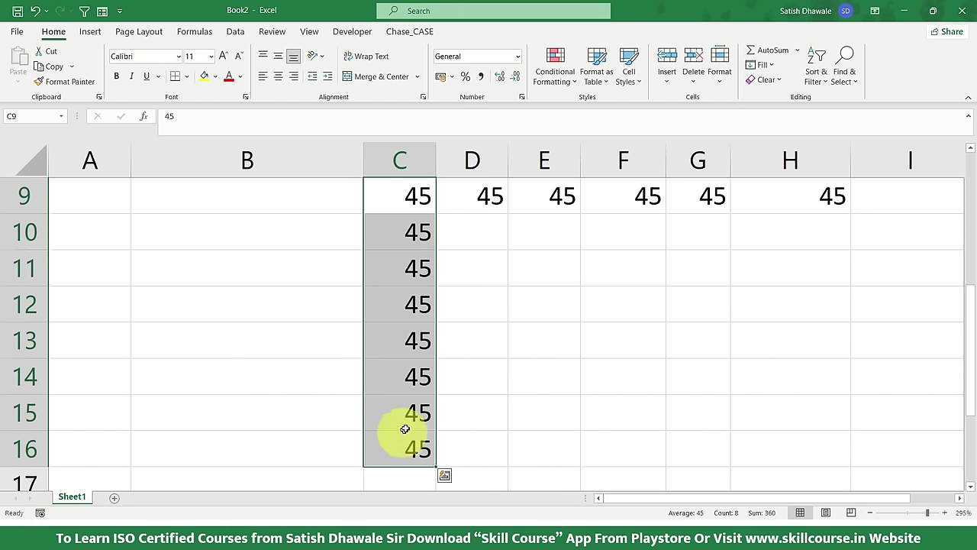
{"action": "left_click", "coordinate": [404, 418]}
{"action": "left_click_drag", "start_coordinate": [410, 204], "coordinate": [813, 436]}
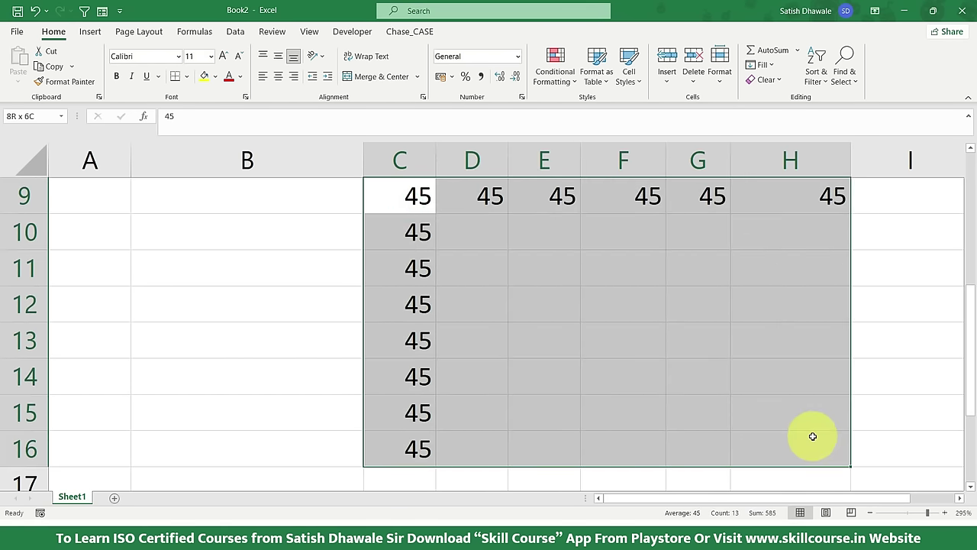
{"action": "key", "text": "ctrl+r"}
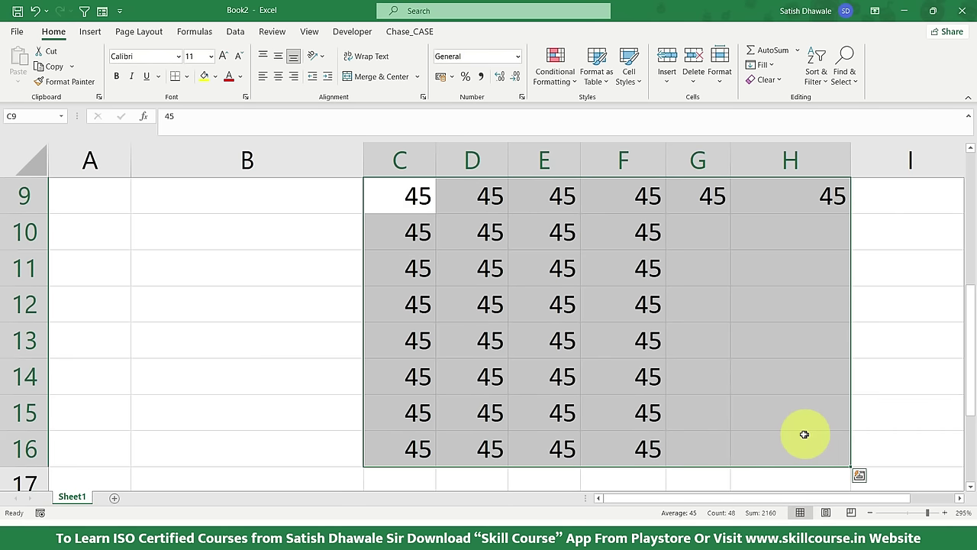
{"action": "key", "text": "Delete"}
- Inspect the RANDBETWEEN formulas in C2 and E6 without changing them
{"action": "scroll", "coordinate": [710, 367], "scroll_direction": "up", "scroll_amount": 3}
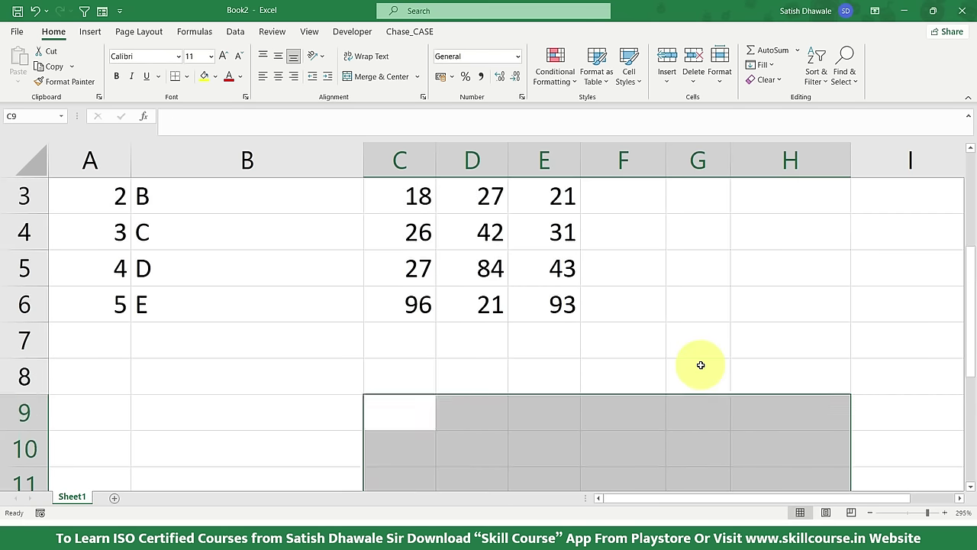
{"action": "left_click", "coordinate": [411, 234]}
{"action": "double_click", "coordinate": [410, 234]}
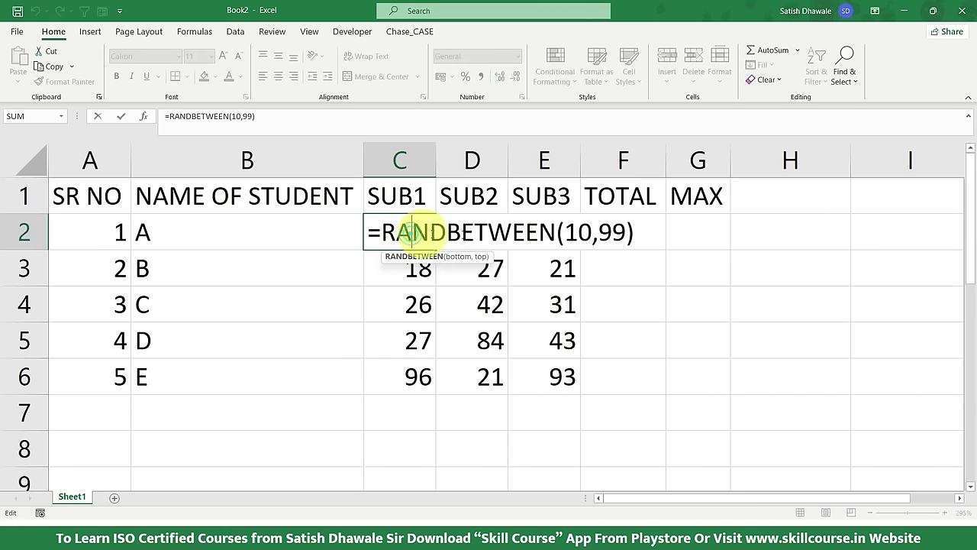
{"action": "key", "text": "Escape"}
{"action": "left_click", "coordinate": [533, 368]}
{"action": "double_click", "coordinate": [532, 370]}
{"action": "key", "text": "Escape"}
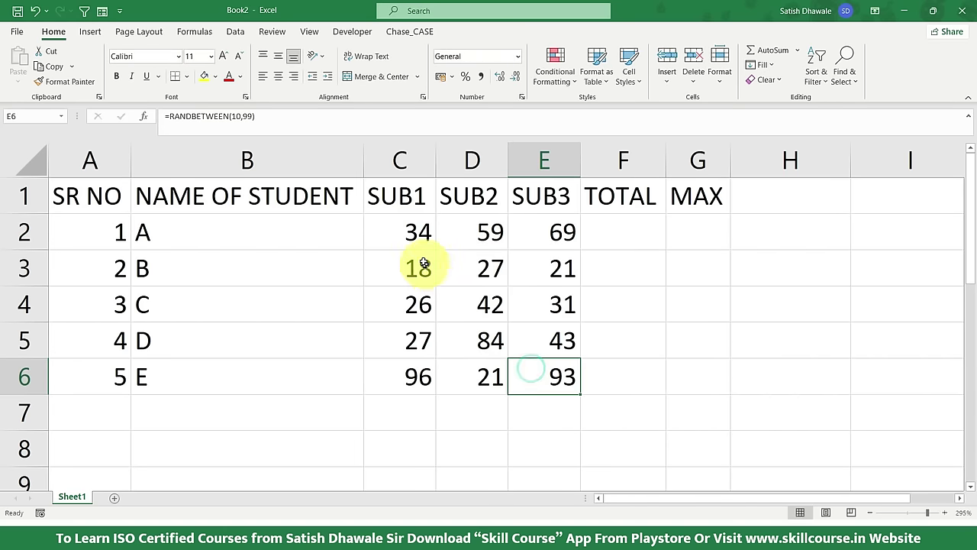
- Clear the marks in D2:E7 and C3:C7, keeping only the C2 formula
{"action": "left_click", "coordinate": [415, 231]}
{"action": "left_click_drag", "start_coordinate": [463, 232], "coordinate": [568, 407]}
{"action": "key", "text": "Delete"}
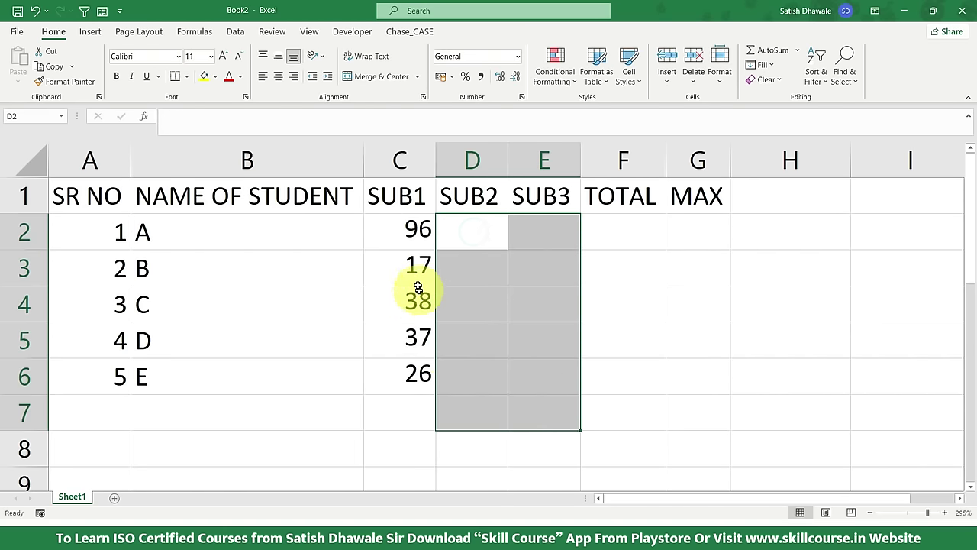
{"action": "left_click_drag", "start_coordinate": [415, 271], "coordinate": [414, 413]}
{"action": "key", "text": "Delete"}
- Select C2:E6 and fill the C2 formula down and across with Ctrl+D and Ctrl+R
{"action": "left_click", "coordinate": [415, 236]}
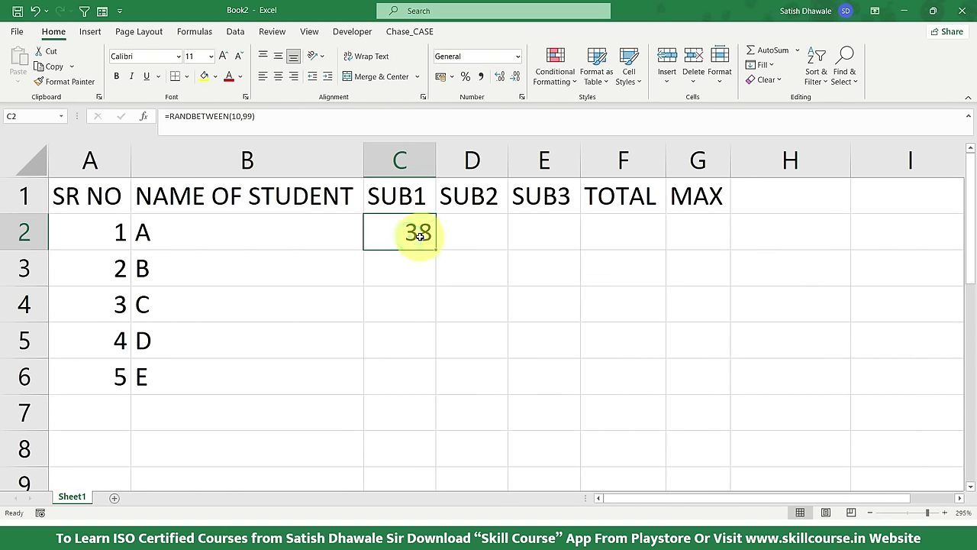
{"action": "left_click_drag", "start_coordinate": [414, 233], "coordinate": [553, 381]}
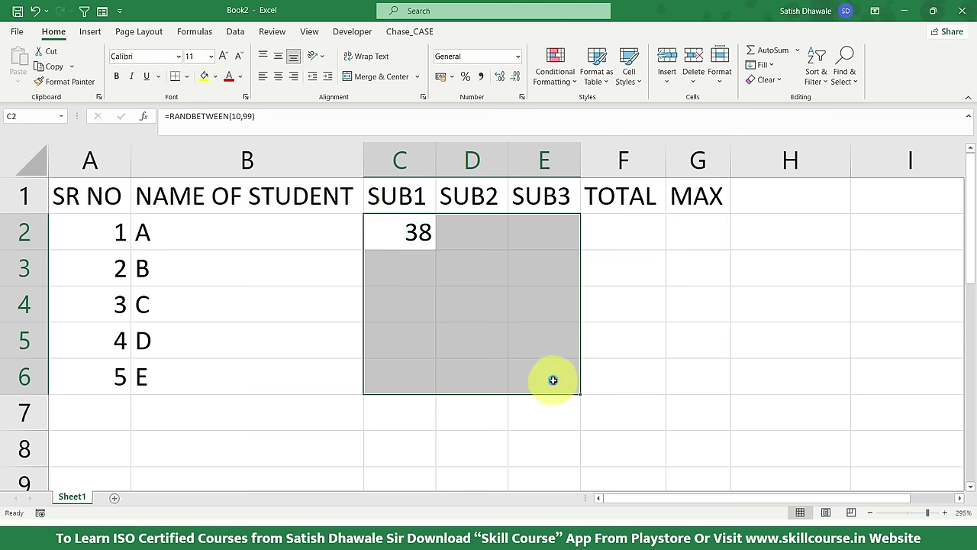
{"action": "key", "text": "ctrl+d"}
{"action": "key", "text": "ctrl+r"}
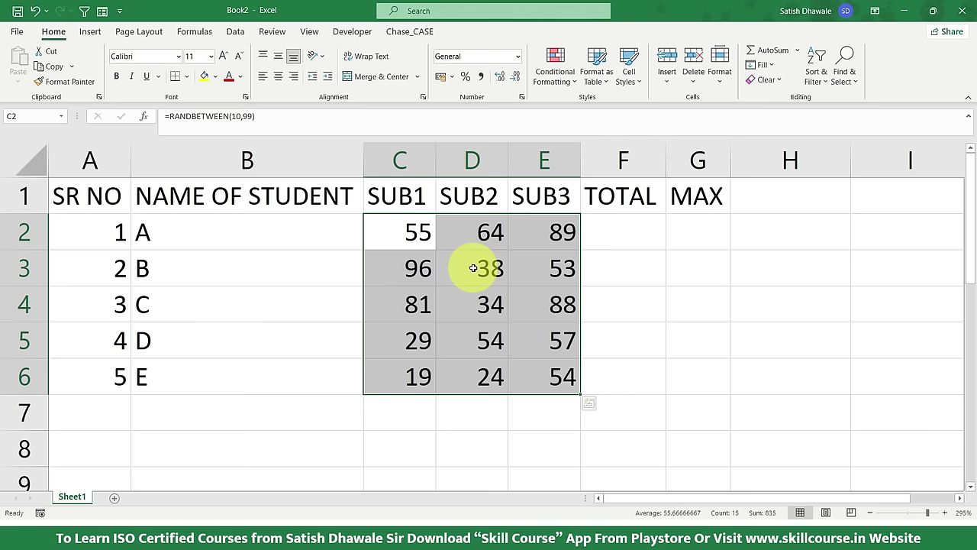
{"action": "left_click_drag", "start_coordinate": [399, 229], "coordinate": [540, 369]}
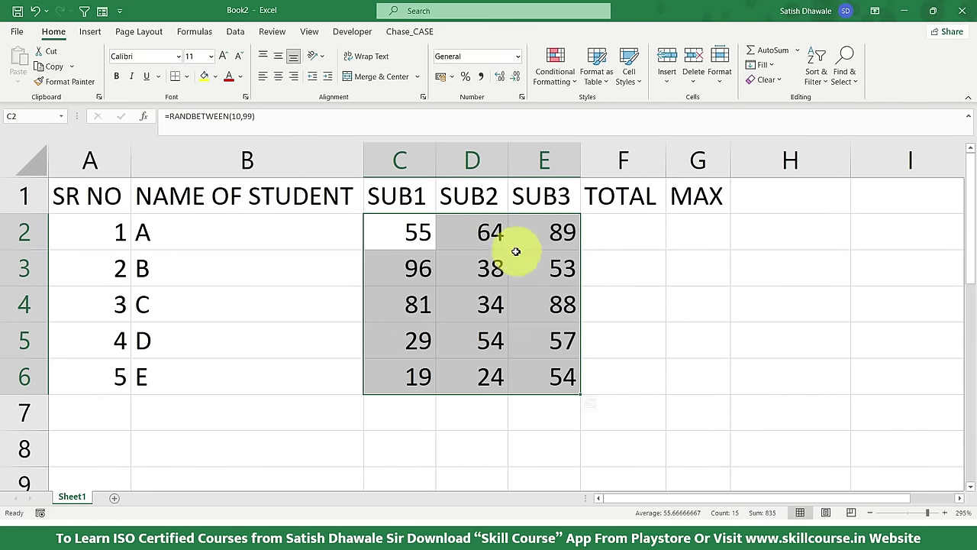
{"action": "key", "text": "ctrl+c"}
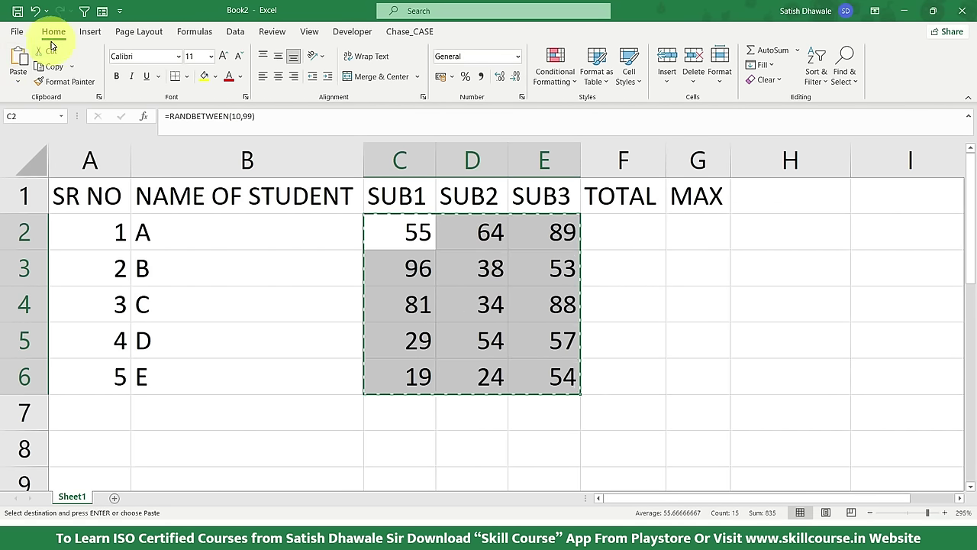
{"action": "left_click", "coordinate": [12, 84]}
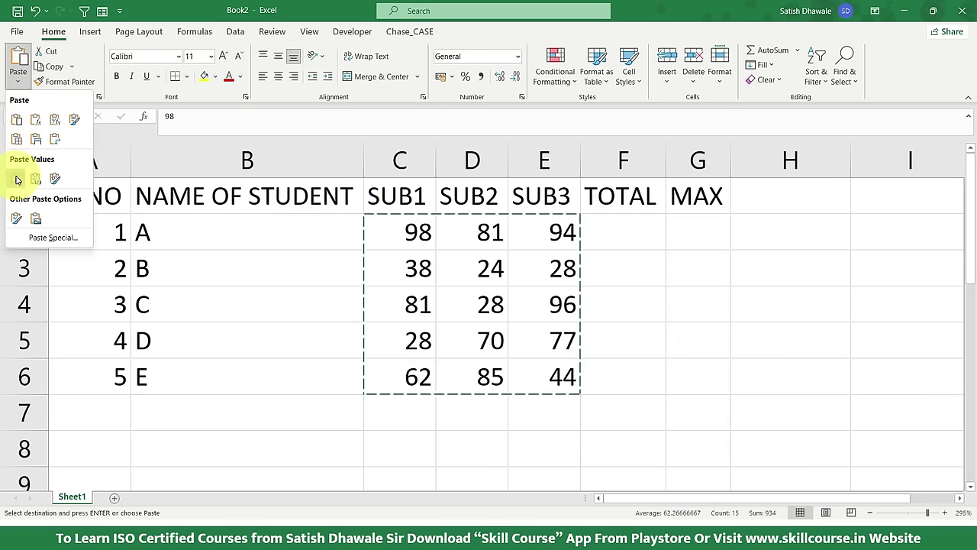
{"action": "left_click", "coordinate": [26, 376]}
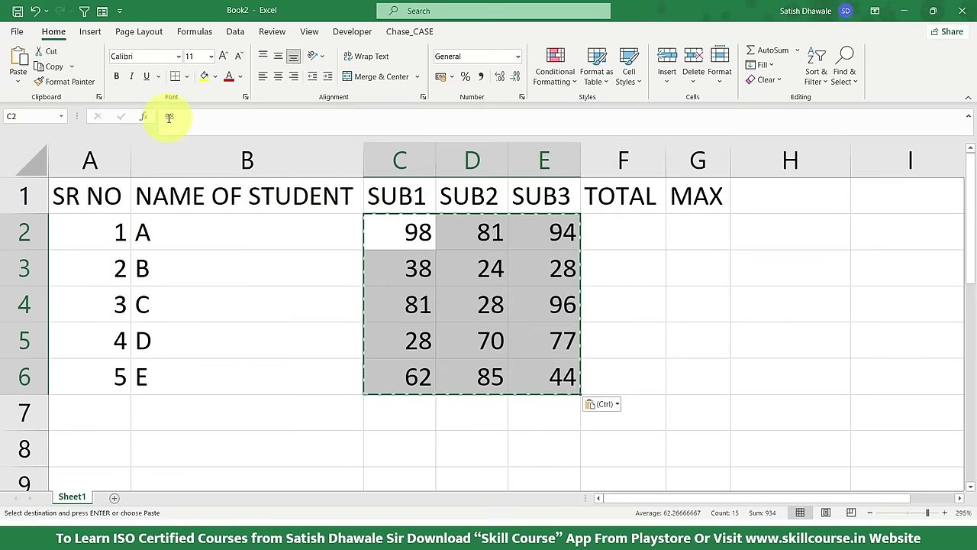
{"action": "left_click", "coordinate": [492, 341]}
{"action": "left_click", "coordinate": [487, 376]}
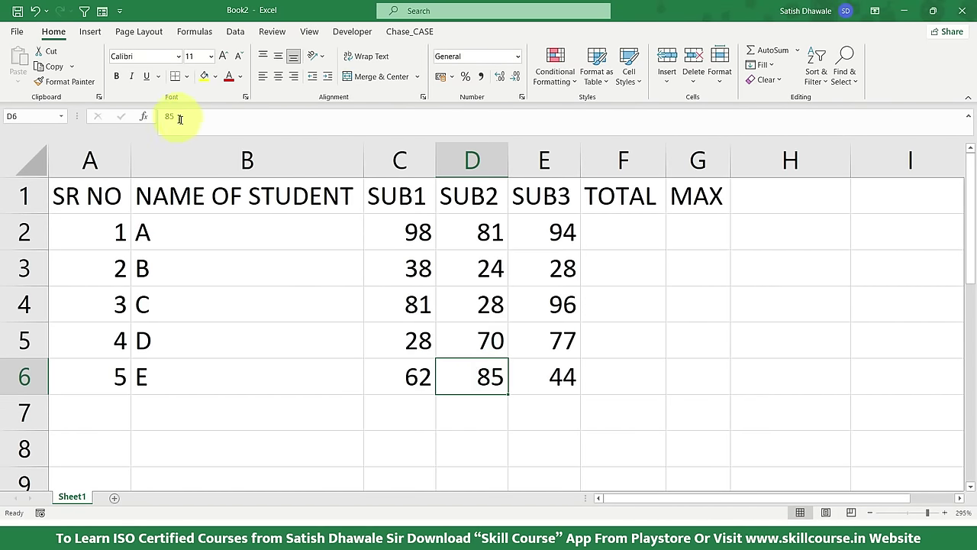
{"action": "left_click", "coordinate": [501, 271]}
{"action": "left_click_drag", "start_coordinate": [414, 238], "coordinate": [556, 374]}
{"action": "left_click", "coordinate": [556, 372]}
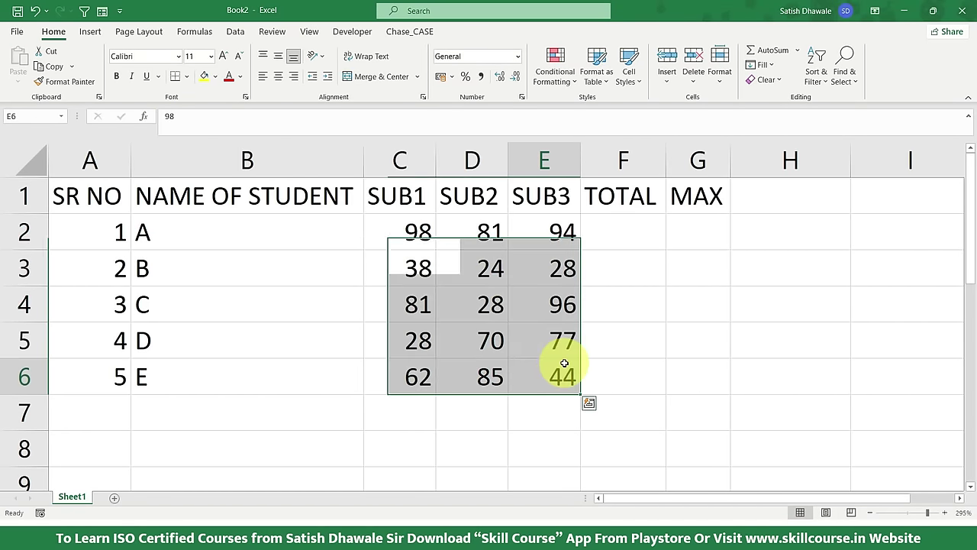
{"action": "left_click_drag", "start_coordinate": [426, 238], "coordinate": [562, 382]}
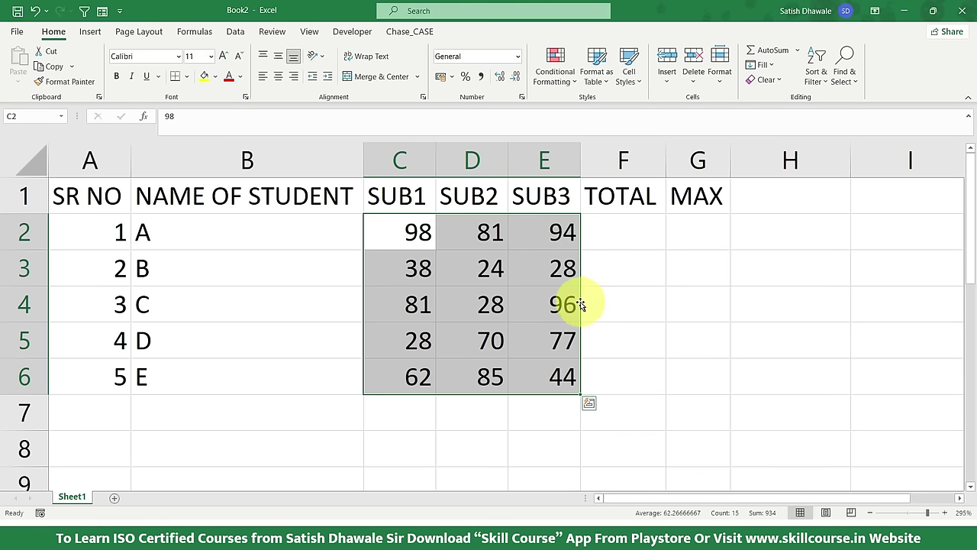
- Widen the SUB3 and TOTAL columns by dragging their header borders
{"action": "left_click", "coordinate": [645, 241]}
{"action": "left_click_drag", "start_coordinate": [588, 174], "coordinate": [584, 162]}
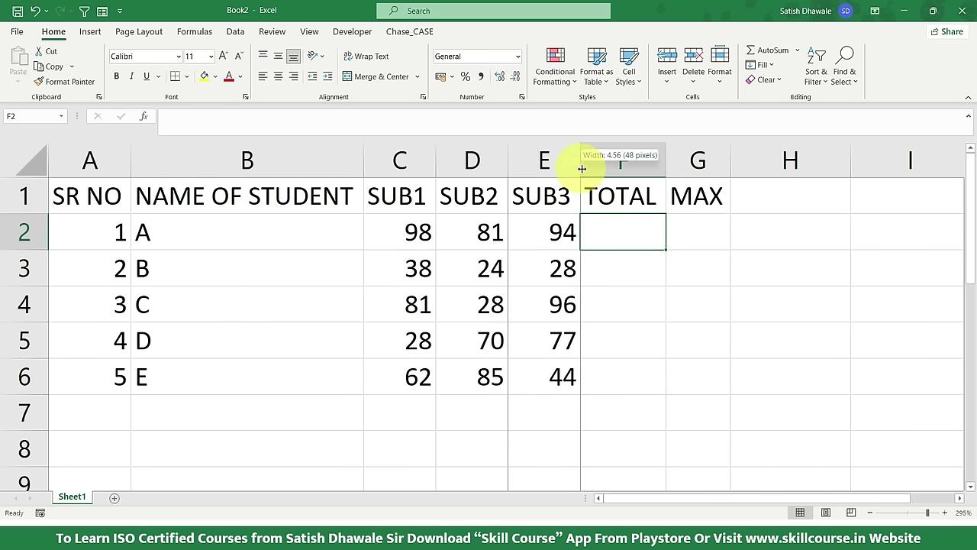
{"action": "left_click_drag", "start_coordinate": [664, 161], "coordinate": [680, 169]}
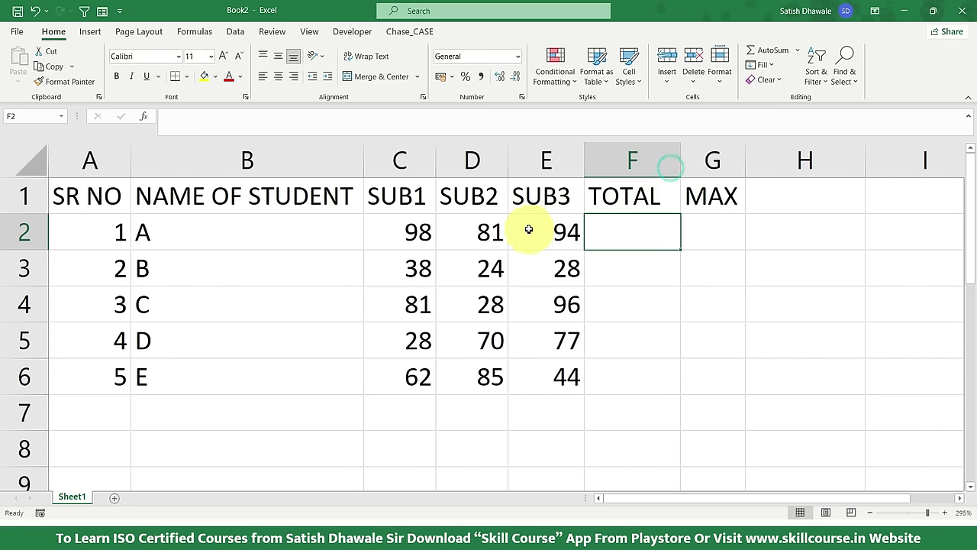
{"action": "left_click_drag", "start_coordinate": [540, 197], "coordinate": [545, 374]}
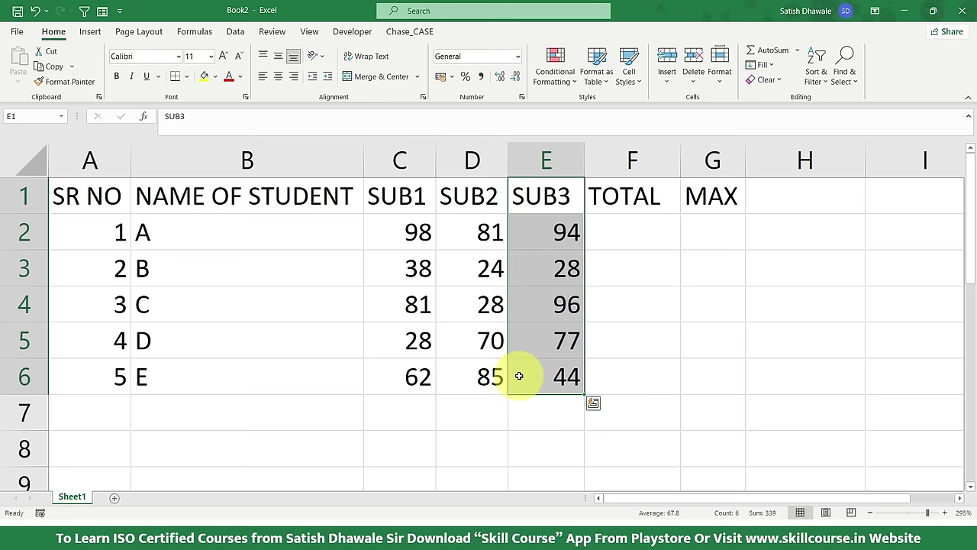
{"action": "left_click_drag", "start_coordinate": [81, 228], "coordinate": [533, 367]}
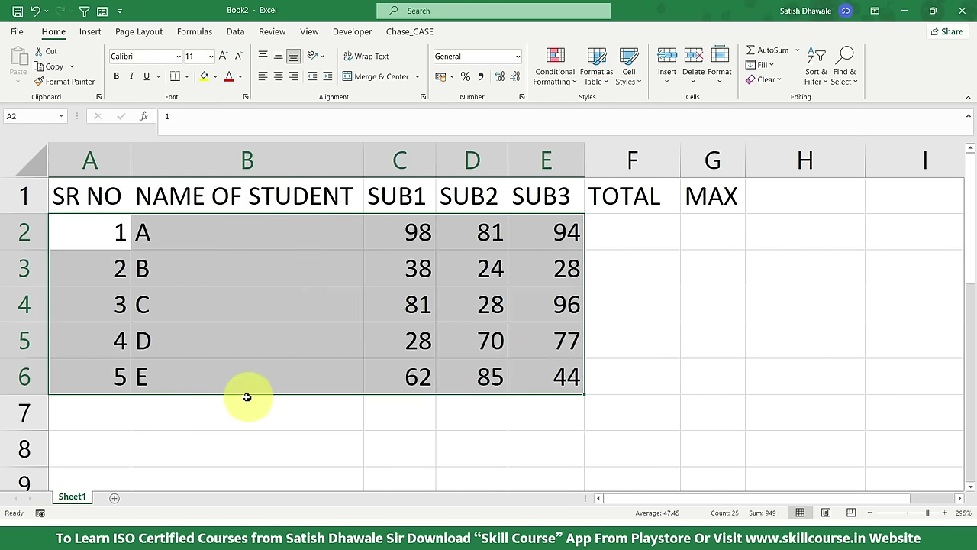
{"action": "scroll", "coordinate": [221, 389], "scroll_direction": "down", "scroll_amount": 1}
- Enter SR NO 6 and student name F in the new row 7
{"action": "left_click", "coordinate": [120, 305]}
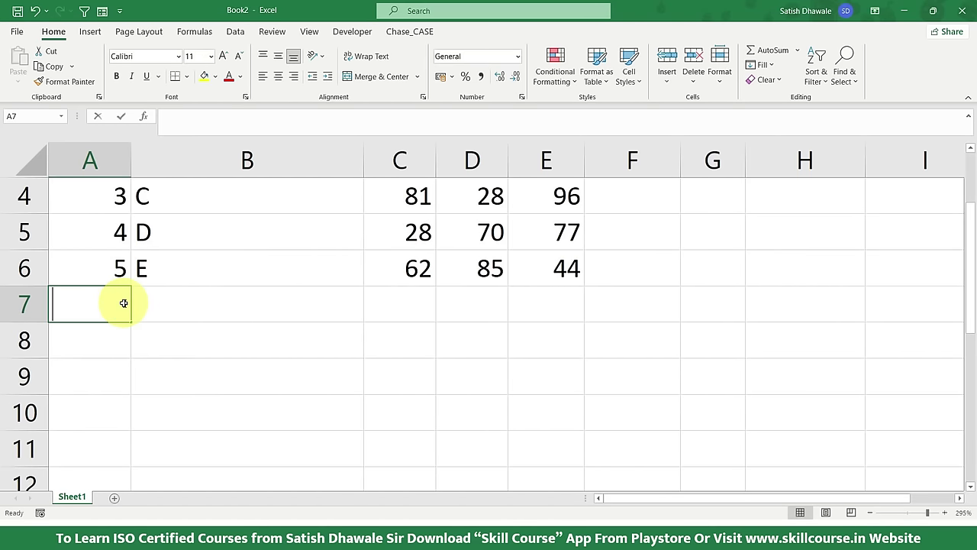
{"action": "type", "text": "6"}
{"action": "key", "text": "Return"}
{"action": "left_click", "coordinate": [159, 303]}
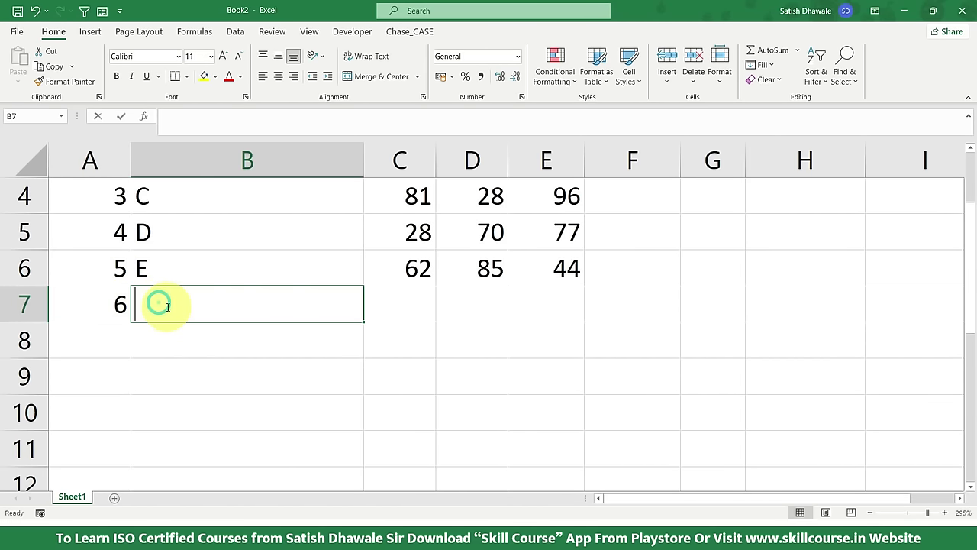
{"action": "type", "text": "F"}
{"action": "key", "text": "Return"}
- Enter student F's marks 56, 65 and 98 in C7:E7
{"action": "left_click", "coordinate": [449, 305]}
{"action": "left_click_drag", "start_coordinate": [449, 305], "coordinate": [563, 303]}
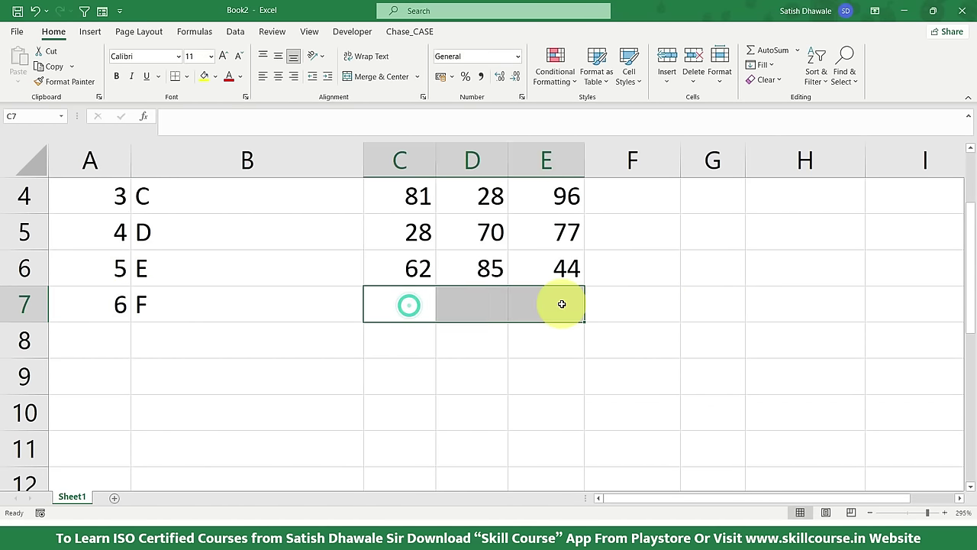
{"action": "type", "text": "56"}
{"action": "key", "text": "Return"}
{"action": "type", "text": "65"}
{"action": "key", "text": "Return"}
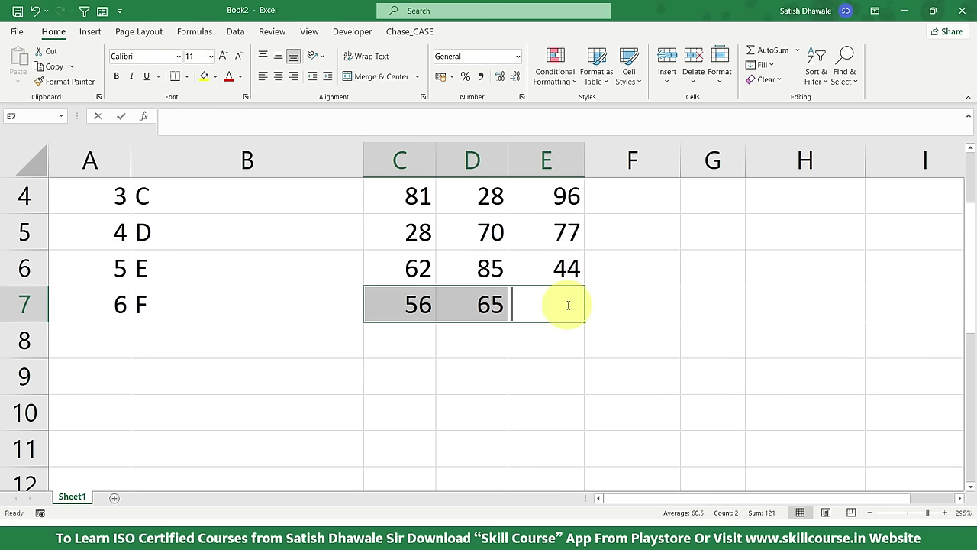
{"action": "type", "text": "98"}
{"action": "key", "text": "Return"}
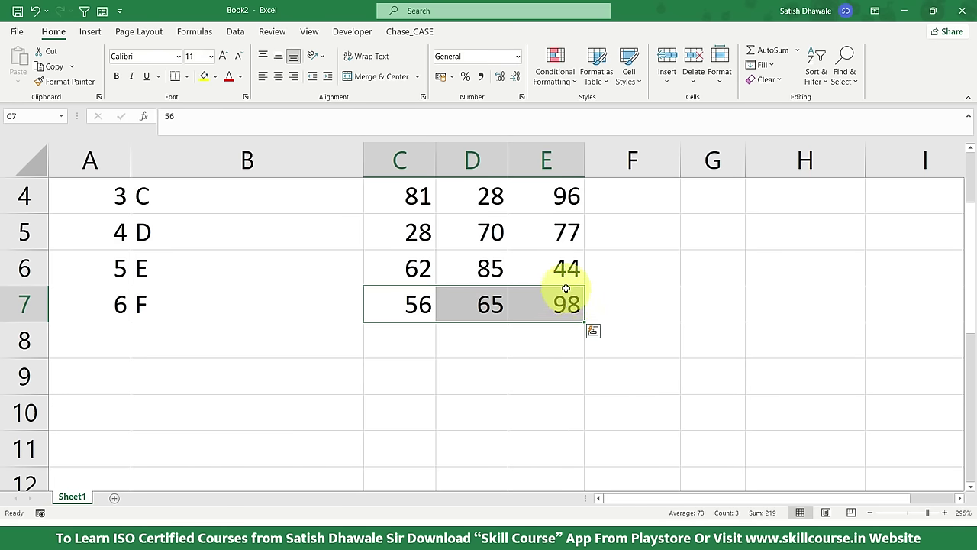
{"action": "left_click_drag", "start_coordinate": [562, 294], "coordinate": [98, 302]}
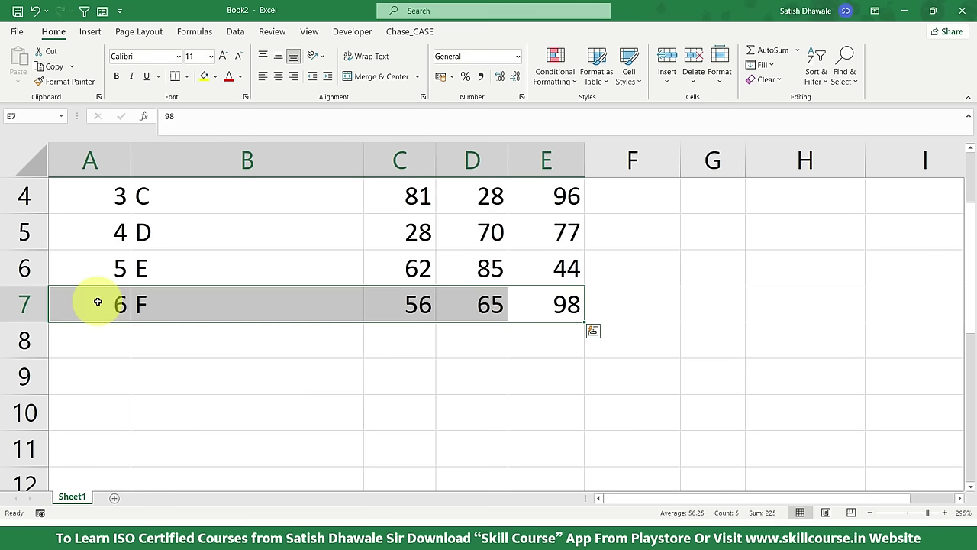
{"action": "left_click_drag", "start_coordinate": [97, 301], "coordinate": [520, 313]}
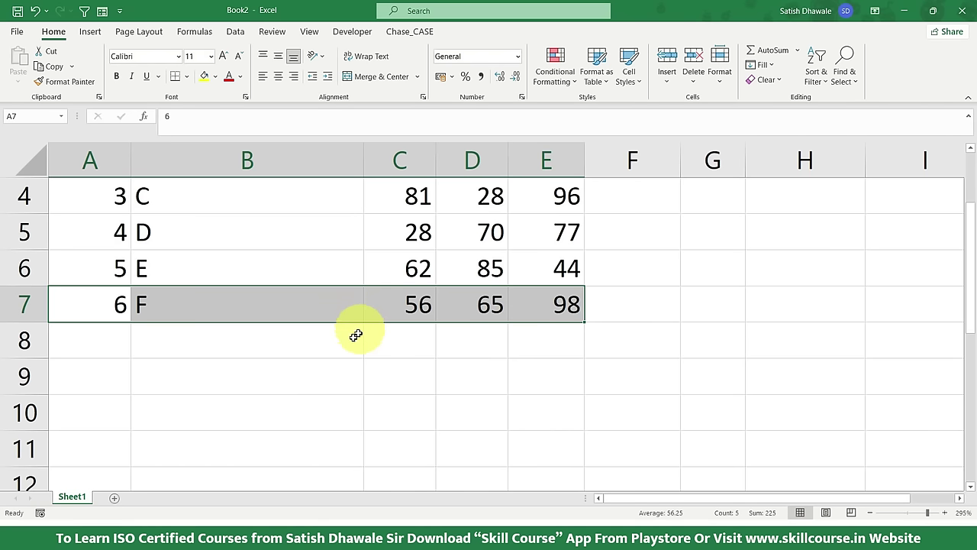
{"action": "left_click_drag", "start_coordinate": [82, 341], "coordinate": [569, 344]}
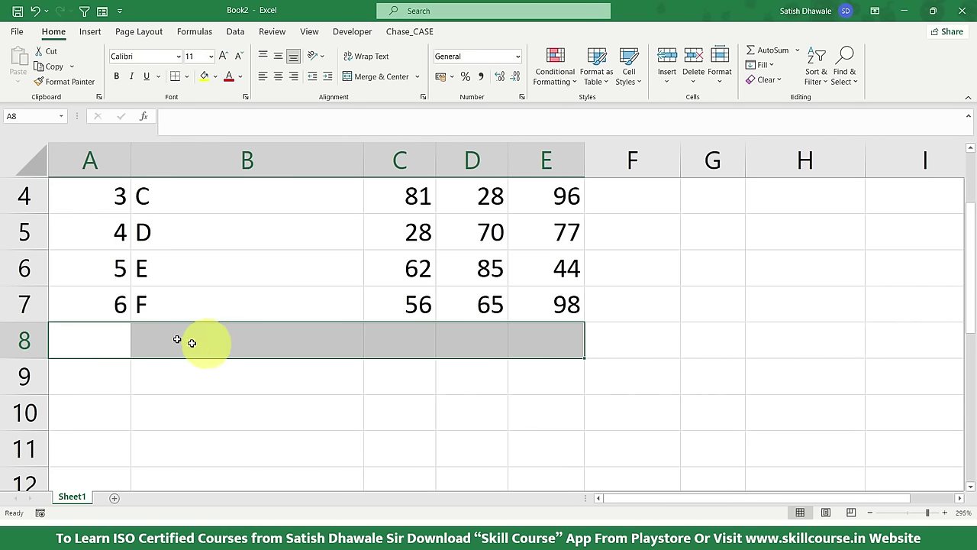
{"action": "left_click", "coordinate": [116, 342]}
{"action": "scroll", "coordinate": [256, 376], "scroll_direction": "up", "scroll_amount": 1}
{"action": "scroll", "coordinate": [256, 375], "scroll_direction": "up", "scroll_amount": 1}
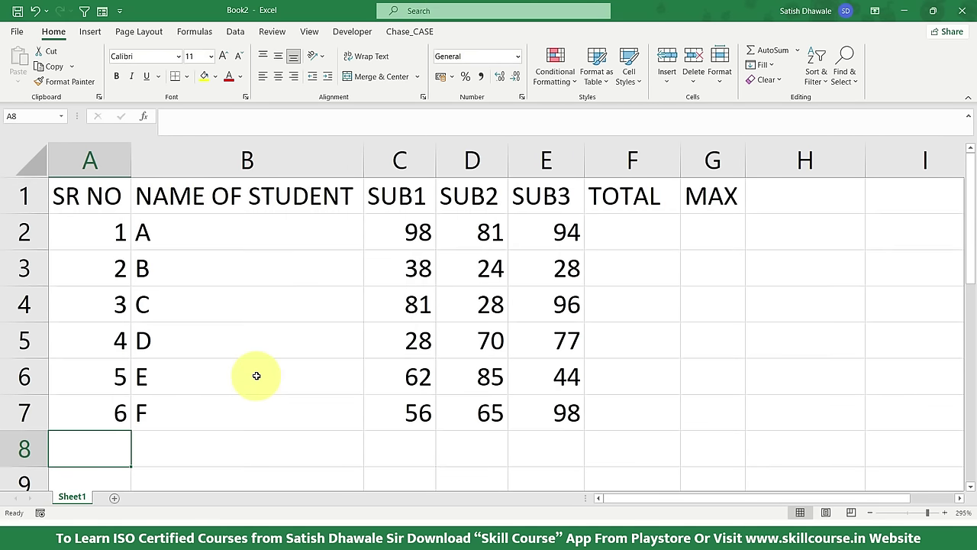
{"action": "left_click", "coordinate": [409, 197]}
{"action": "left_click_drag", "start_coordinate": [408, 197], "coordinate": [405, 229]}
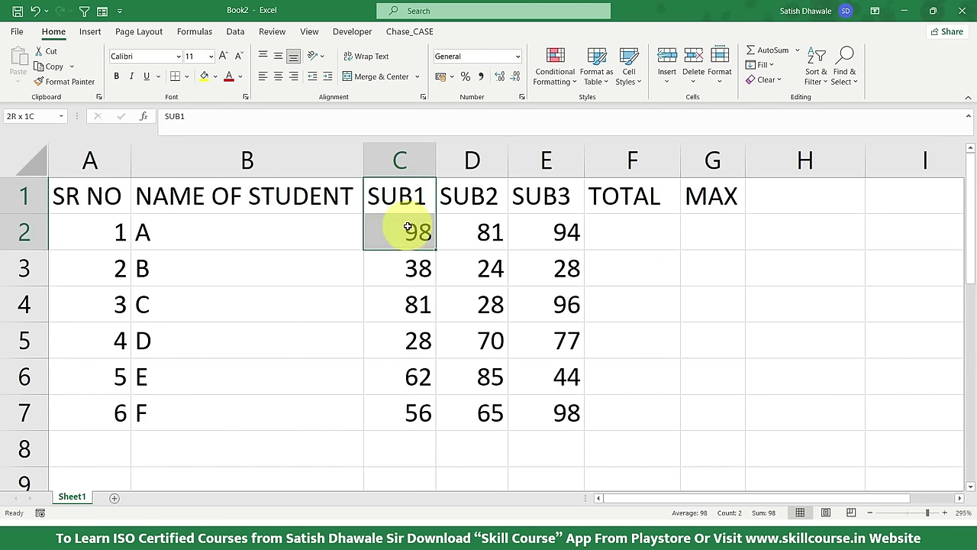
{"action": "scroll", "coordinate": [401, 252], "scroll_direction": "down", "scroll_amount": 3}
{"action": "left_click", "coordinate": [405, 201]}
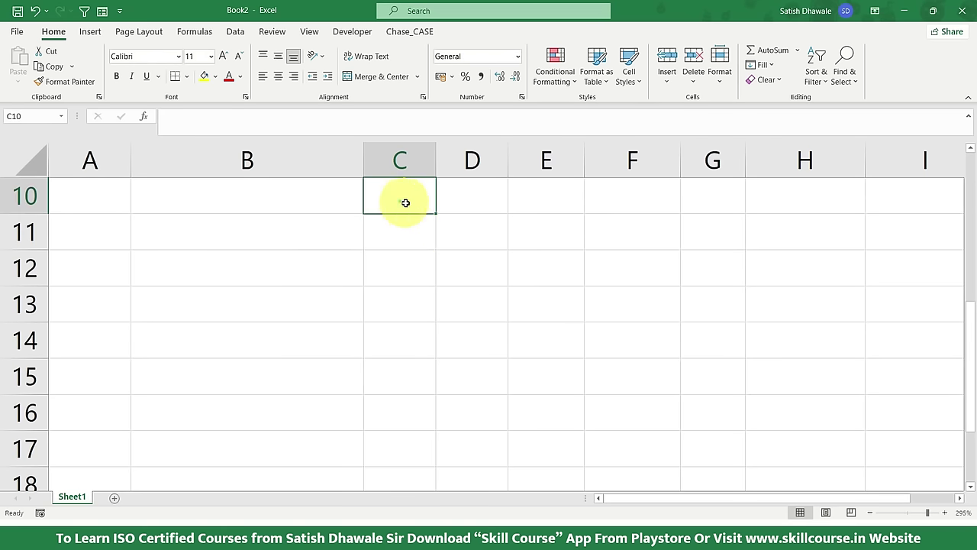
{"action": "scroll", "coordinate": [409, 218], "scroll_direction": "up", "scroll_amount": 1}
{"action": "left_click", "coordinate": [405, 234]}
{"action": "scroll", "coordinate": [462, 251], "scroll_direction": "up", "scroll_amount": 2}
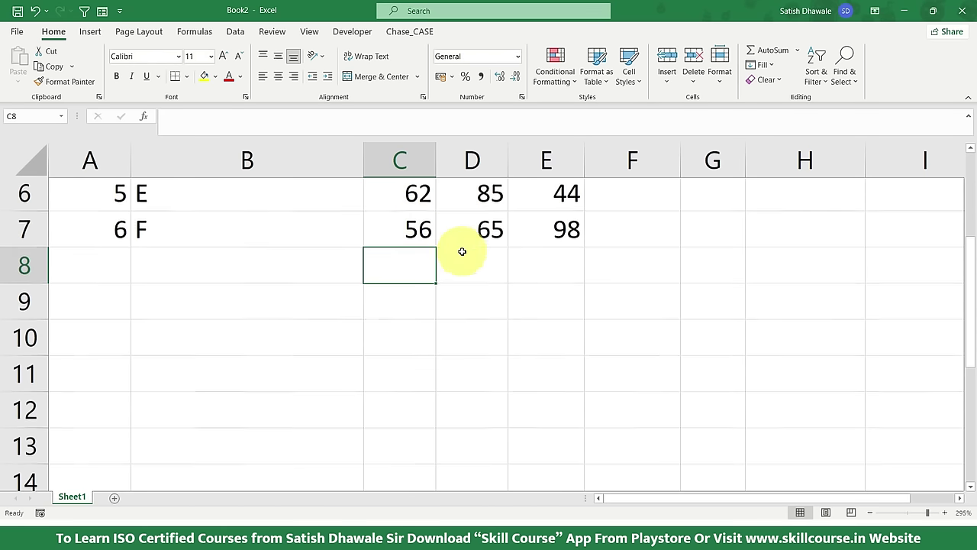
{"action": "left_click", "coordinate": [466, 192]}
{"action": "scroll", "coordinate": [508, 225], "scroll_direction": "down", "scroll_amount": 1}
{"action": "scroll", "coordinate": [481, 237], "scroll_direction": "down", "scroll_amount": 3}
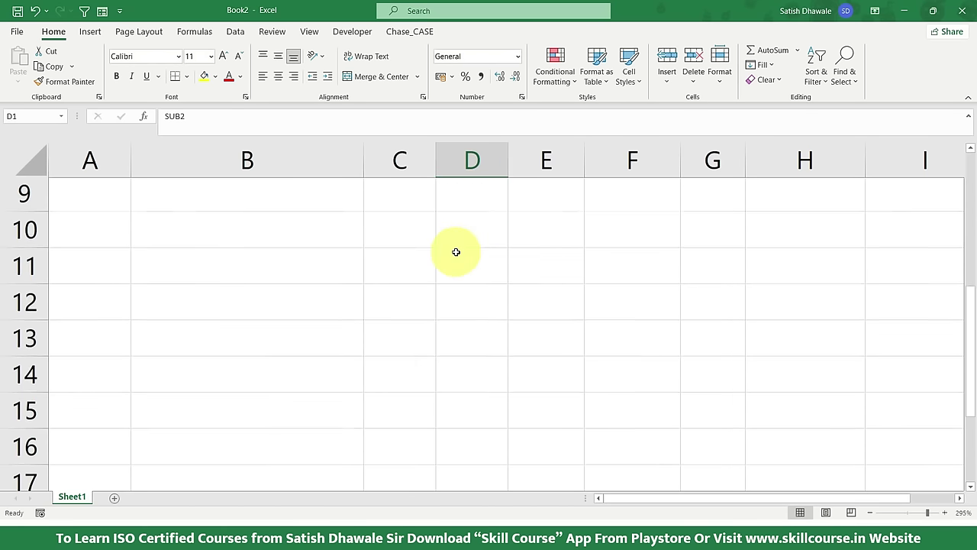
{"action": "scroll", "coordinate": [454, 252], "scroll_direction": "up", "scroll_amount": 2}
{"action": "scroll", "coordinate": [405, 336], "scroll_direction": "up", "scroll_amount": 1}
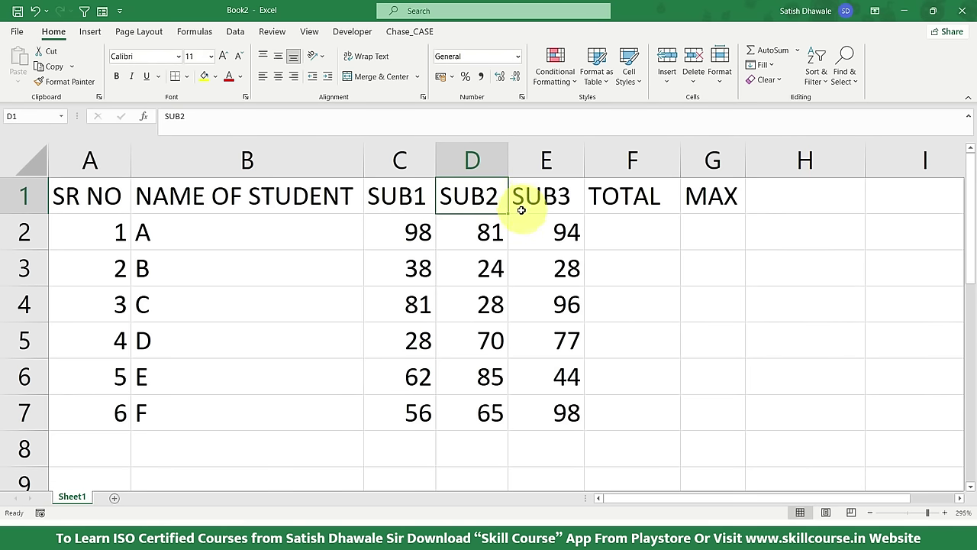
{"action": "scroll", "coordinate": [520, 210], "scroll_direction": "down", "scroll_amount": 1}
{"action": "left_click", "coordinate": [419, 330]}
{"action": "scroll", "coordinate": [417, 331], "scroll_direction": "up", "scroll_amount": 2}
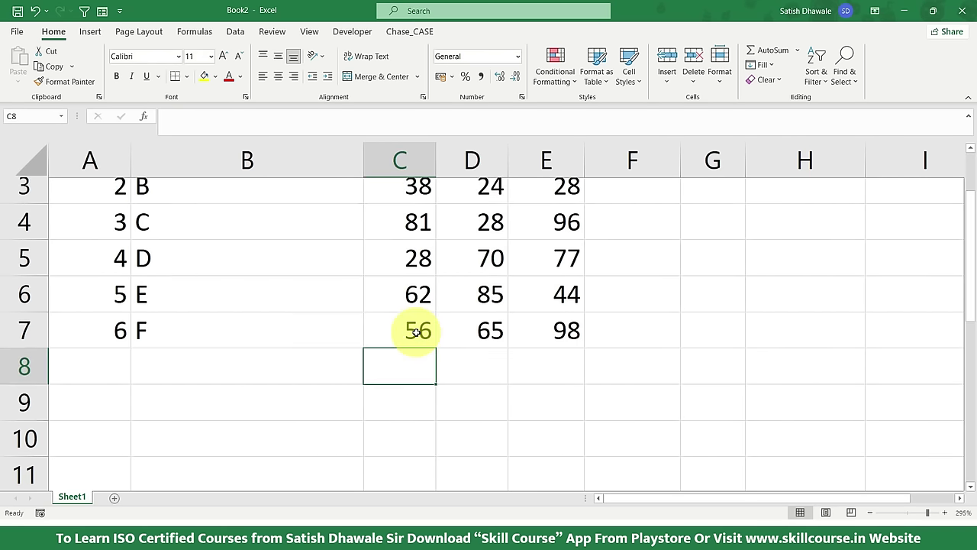
{"action": "scroll", "coordinate": [417, 332], "scroll_direction": "down", "scroll_amount": 3}
{"action": "scroll", "coordinate": [416, 333], "scroll_direction": "up", "scroll_amount": 2}
{"action": "scroll", "coordinate": [416, 333], "scroll_direction": "up", "scroll_amount": 1}
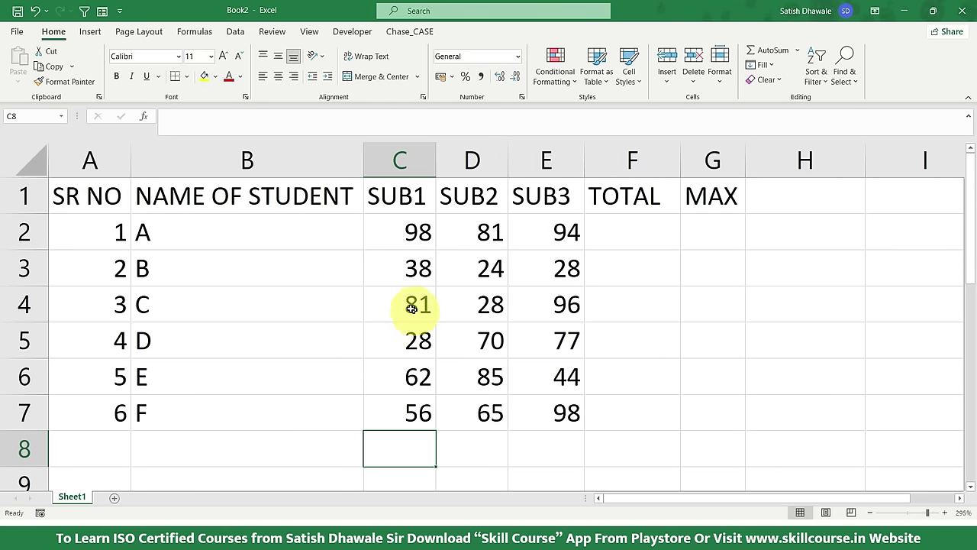
{"action": "left_click", "coordinate": [43, 195]}
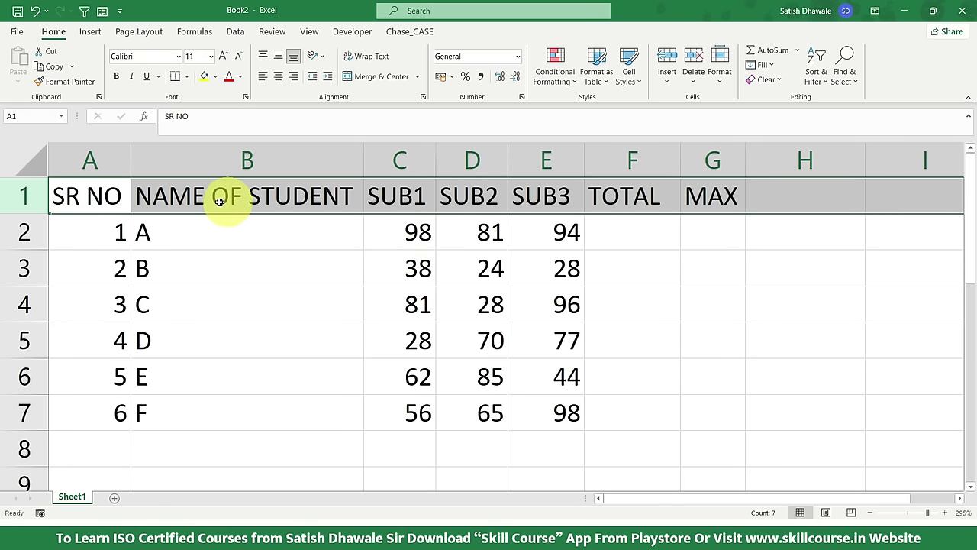
{"action": "scroll", "coordinate": [442, 443], "scroll_direction": "down", "scroll_amount": 3}
{"action": "scroll", "coordinate": [442, 443], "scroll_direction": "down", "scroll_amount": 11}
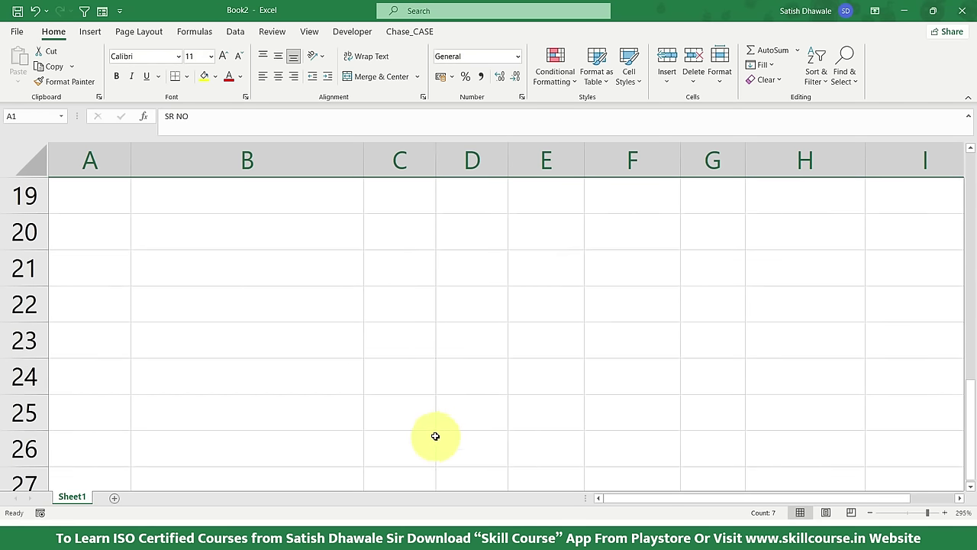
{"action": "scroll", "coordinate": [424, 434], "scroll_direction": "up", "scroll_amount": 5}
{"action": "scroll", "coordinate": [418, 431], "scroll_direction": "up", "scroll_amount": 9}
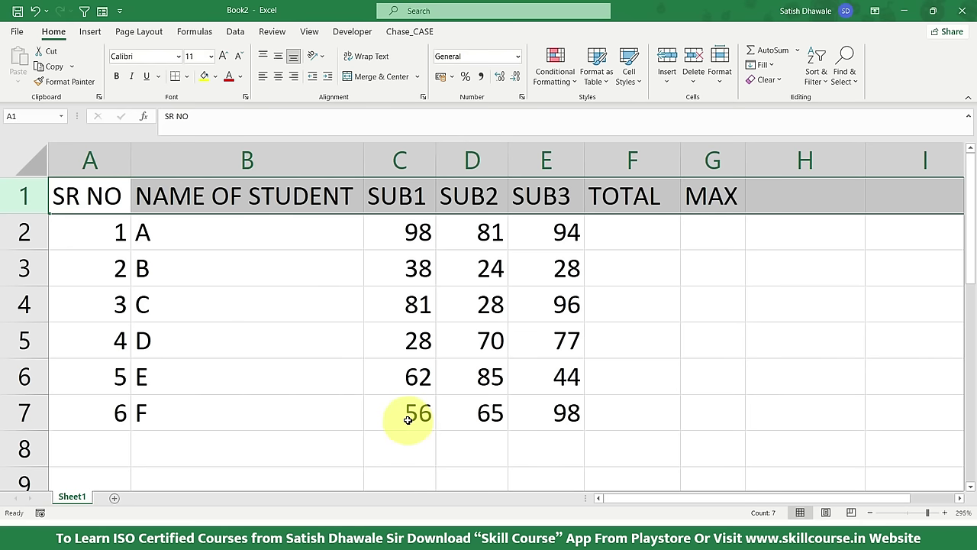
{"action": "left_click_drag", "start_coordinate": [102, 239], "coordinate": [532, 244]}
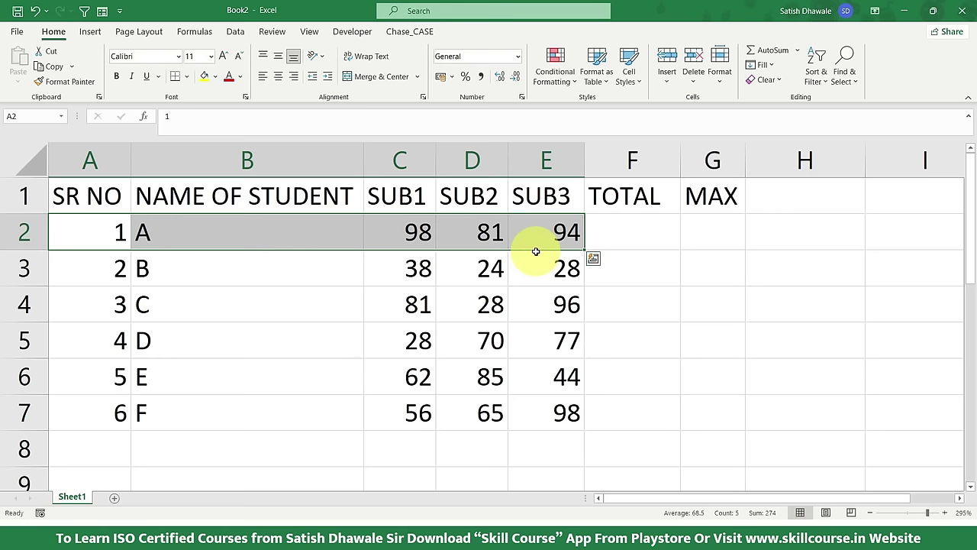
{"action": "left_click_drag", "start_coordinate": [100, 196], "coordinate": [701, 198]}
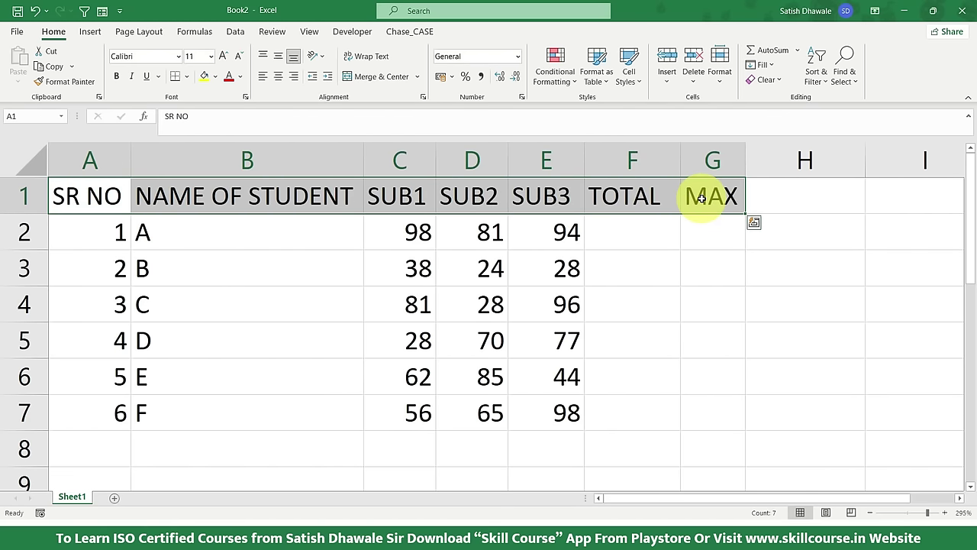
{"action": "left_click_drag", "start_coordinate": [701, 198], "coordinate": [26, 203]}
{"action": "left_click", "coordinate": [90, 229]}
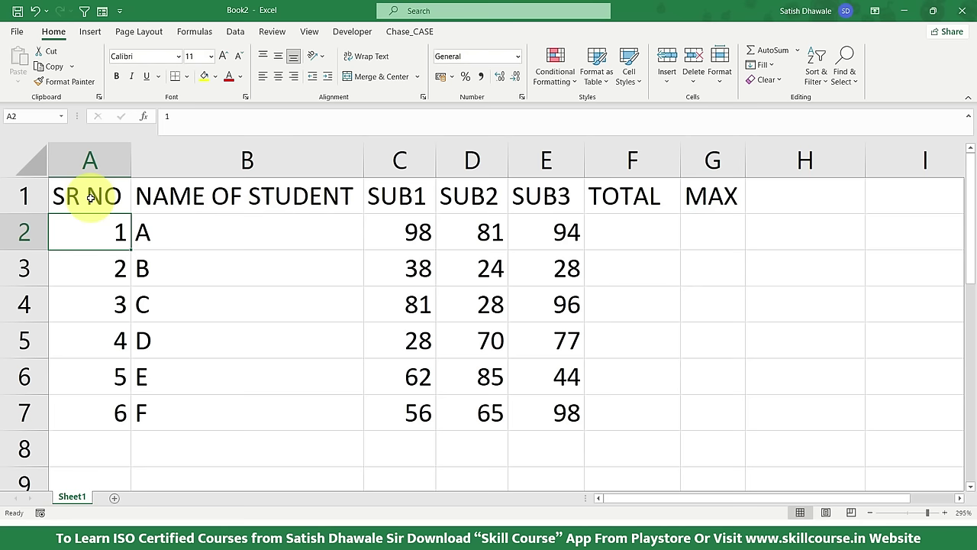
{"action": "left_click_drag", "start_coordinate": [90, 197], "coordinate": [691, 197]}
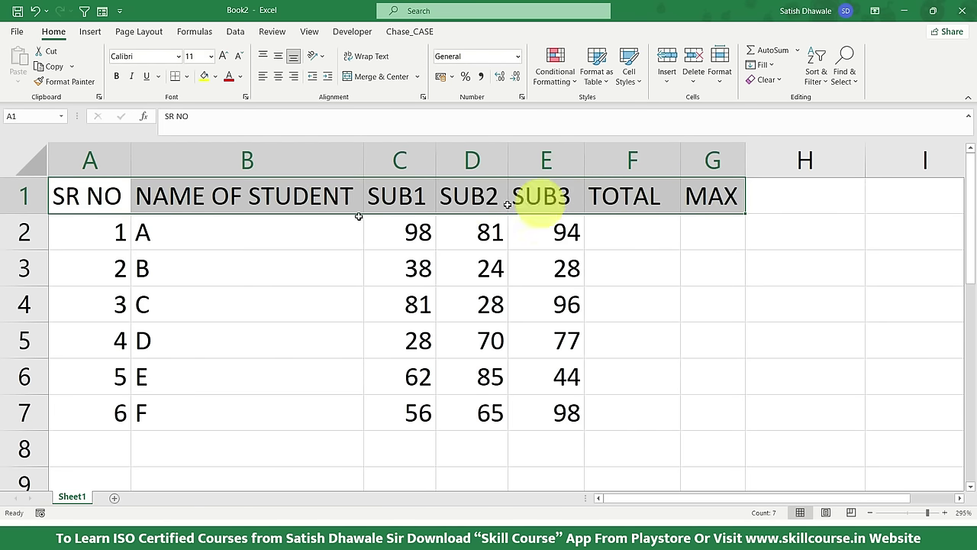
- Freeze the header row via View > Freeze Panes > Freeze Top Row
{"action": "left_click", "coordinate": [93, 222]}
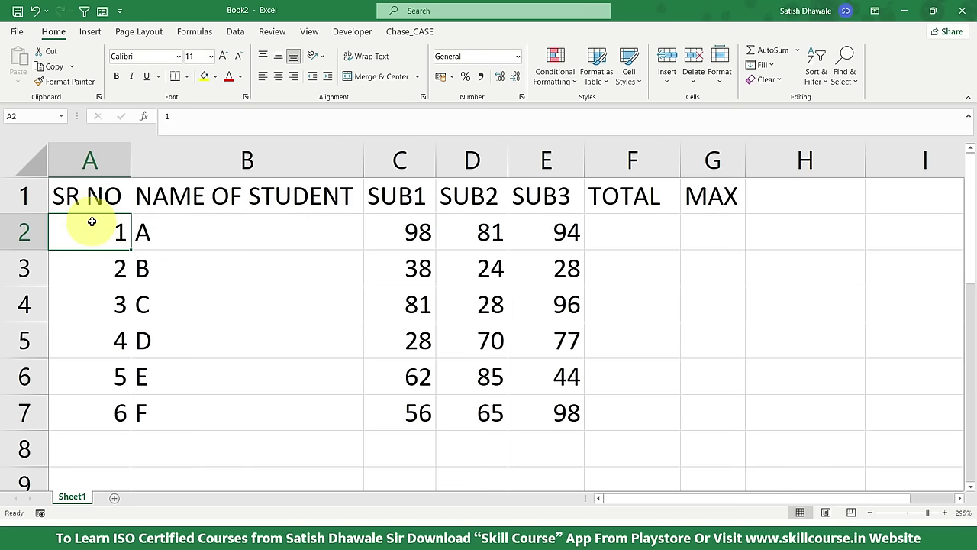
{"action": "left_click", "coordinate": [309, 31]}
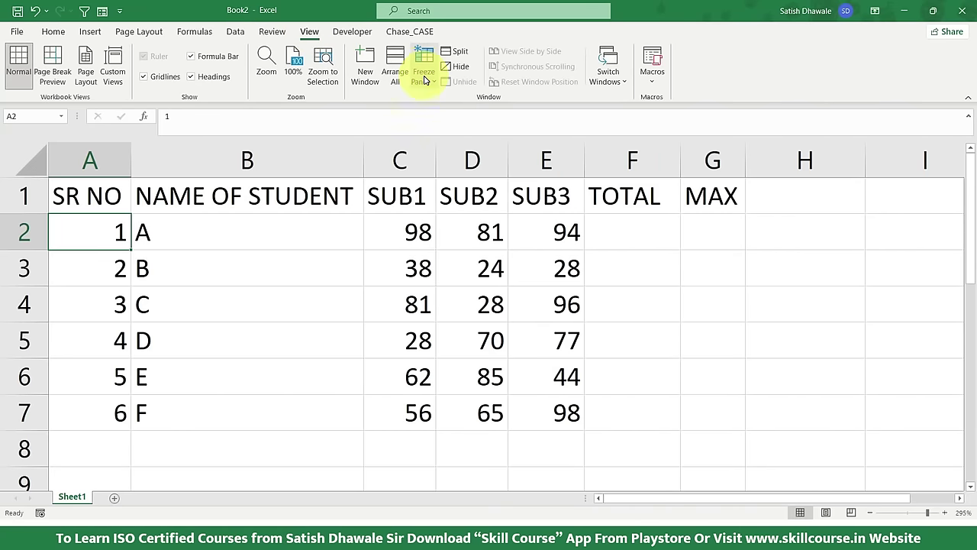
{"action": "left_click", "coordinate": [425, 77]}
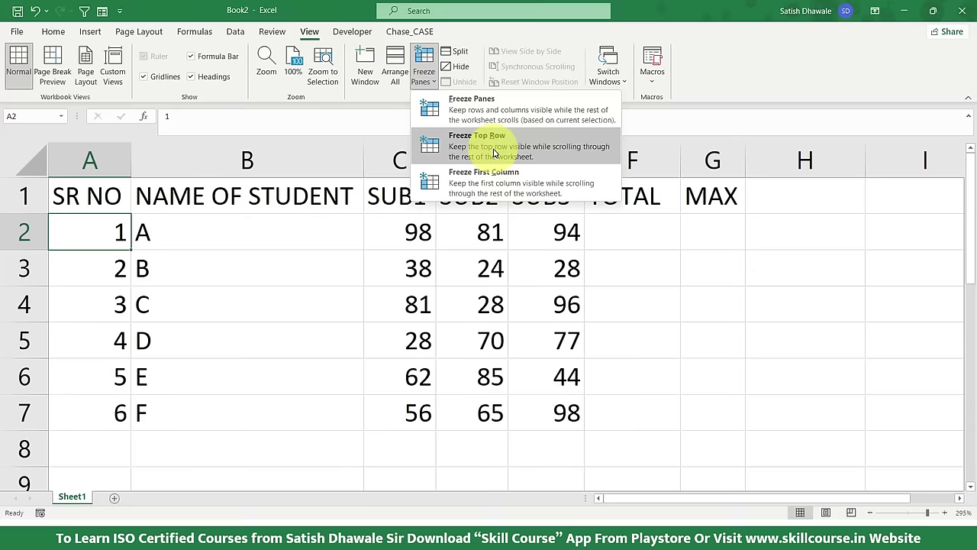
{"action": "left_click", "coordinate": [494, 153]}
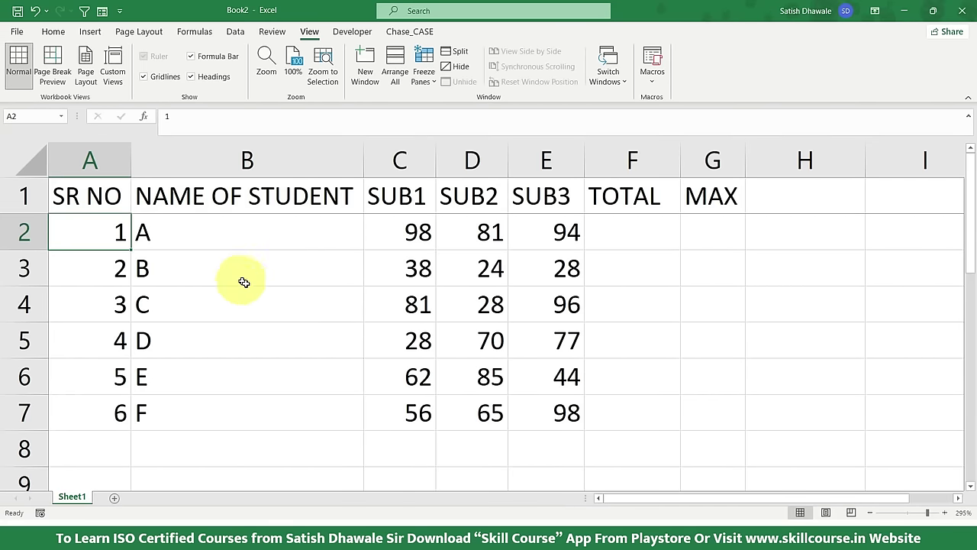
{"action": "scroll", "coordinate": [277, 298], "scroll_direction": "down", "scroll_amount": 8}
{"action": "scroll", "coordinate": [281, 306], "scroll_direction": "down", "scroll_amount": 6}
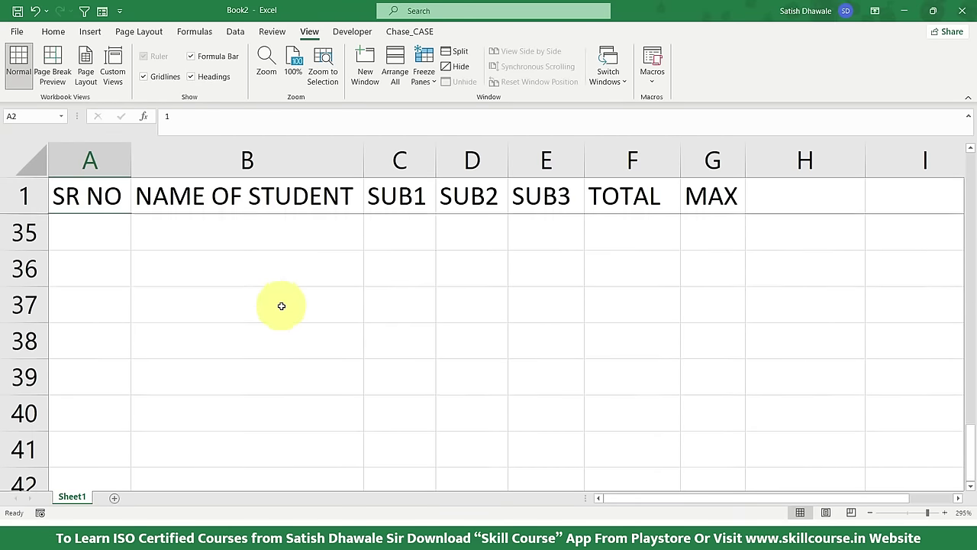
{"action": "scroll", "coordinate": [442, 334], "scroll_direction": "up", "scroll_amount": 9}
{"action": "scroll", "coordinate": [442, 334], "scroll_direction": "up", "scroll_amount": 5}
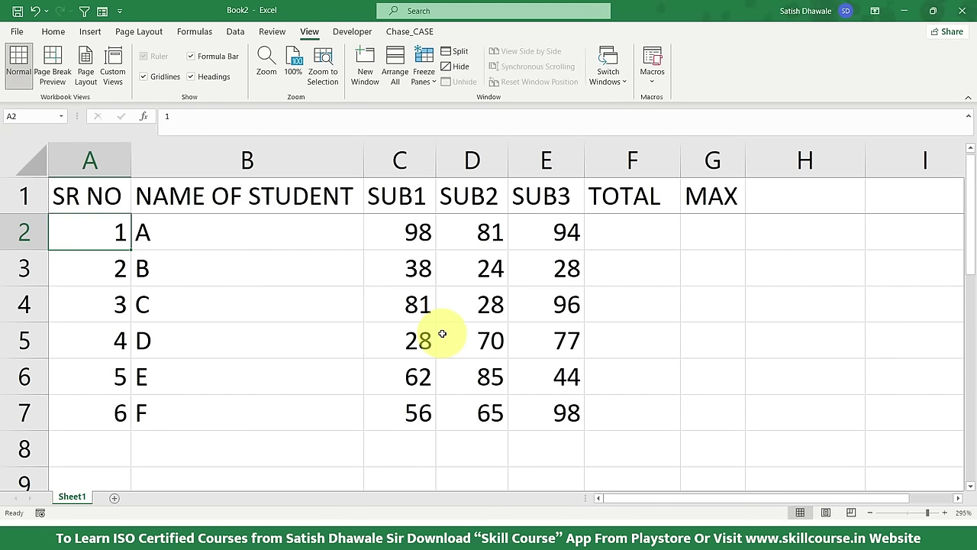
{"action": "scroll", "coordinate": [443, 334], "scroll_direction": "down", "scroll_amount": 1}
{"action": "left_click", "coordinate": [419, 336]}
{"action": "type", "text": "56"}
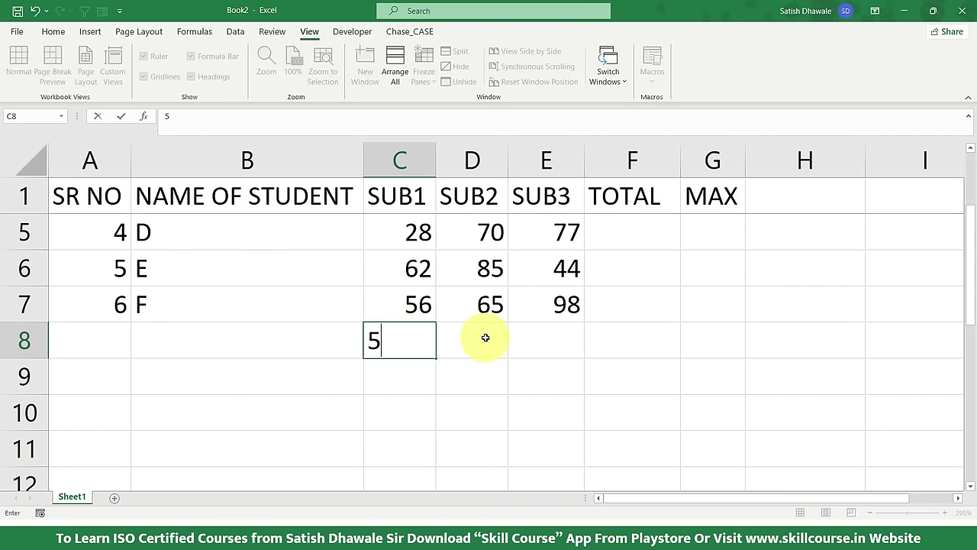
{"action": "key", "text": "Return"}
{"action": "type", "text": "65"}
{"action": "key", "text": "Return"}
{"action": "type", "text": "65"}
{"action": "key", "text": "Return"}
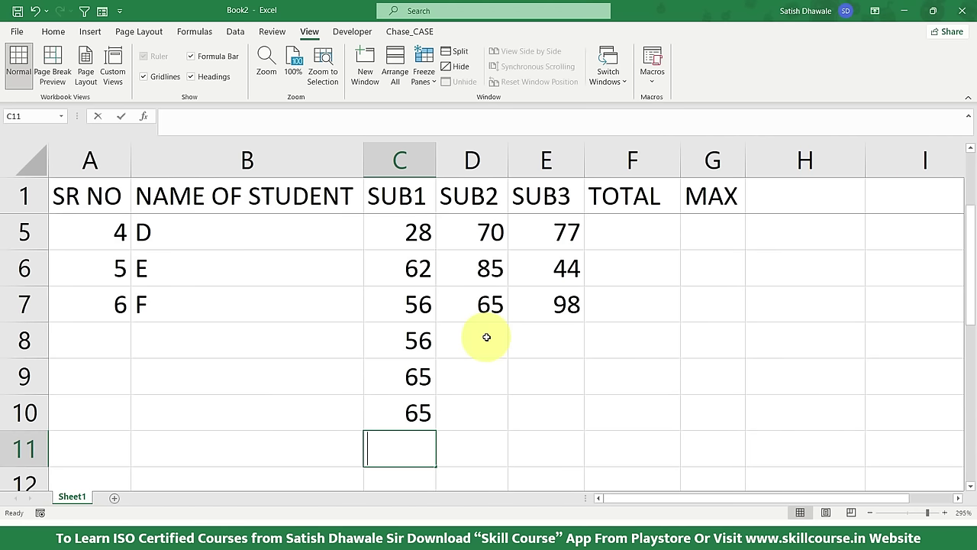
{"action": "type", "text": "65"}
{"action": "key", "text": "Return"}
{"action": "type", "text": "65"}
{"action": "key", "text": "Return"}
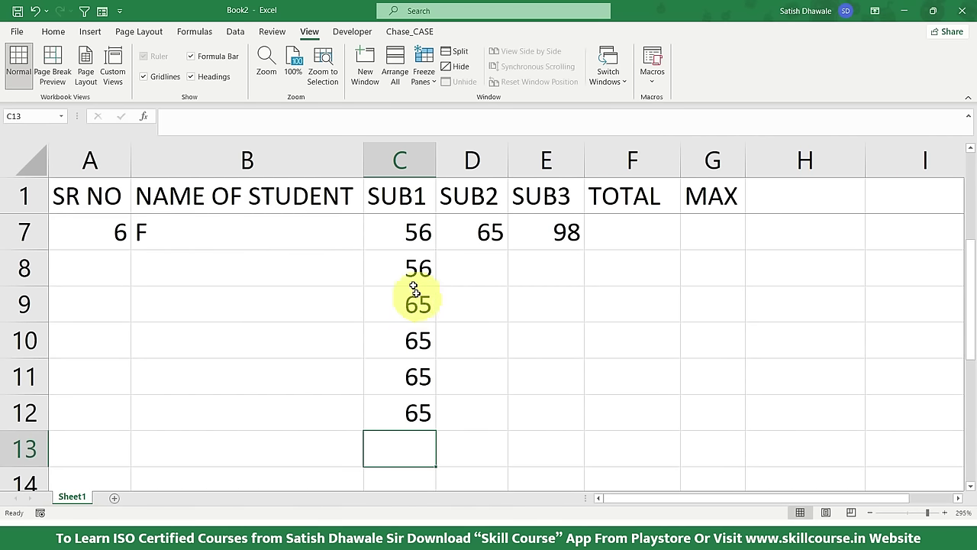
{"action": "left_click_drag", "start_coordinate": [407, 268], "coordinate": [392, 448]}
{"action": "key", "text": "Delete"}
{"action": "scroll", "coordinate": [387, 414], "scroll_direction": "up", "scroll_amount": 2}
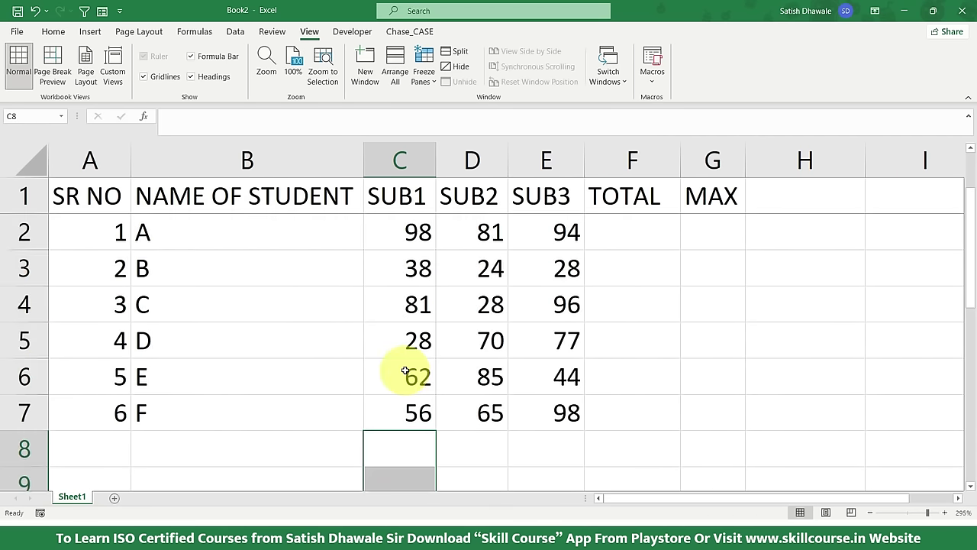
{"action": "left_click_drag", "start_coordinate": [410, 191], "coordinate": [534, 413]}
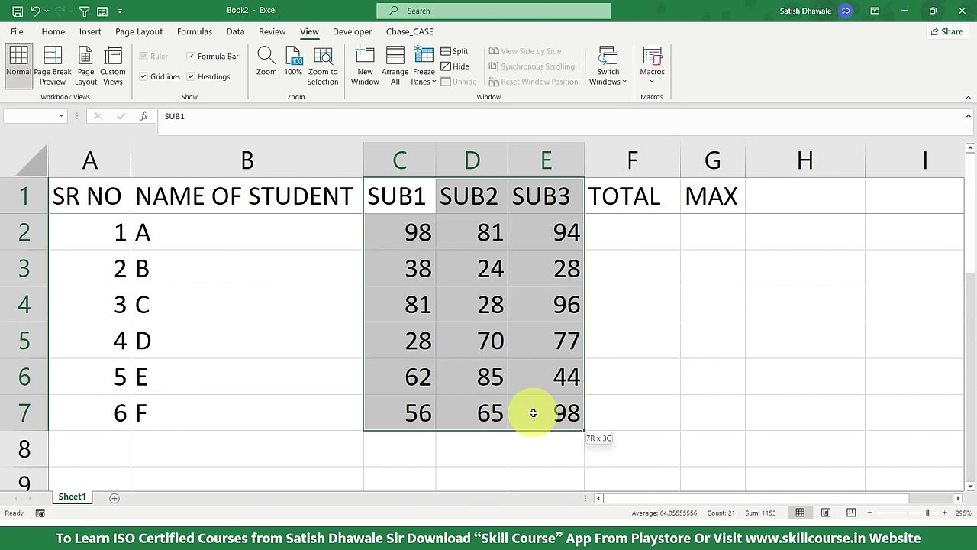
- From A1, choose Freeze Panes > Unfreeze Panes to release the header row
{"action": "scroll", "coordinate": [459, 399], "scroll_direction": "down", "scroll_amount": 2}
{"action": "scroll", "coordinate": [443, 393], "scroll_direction": "up", "scroll_amount": 2}
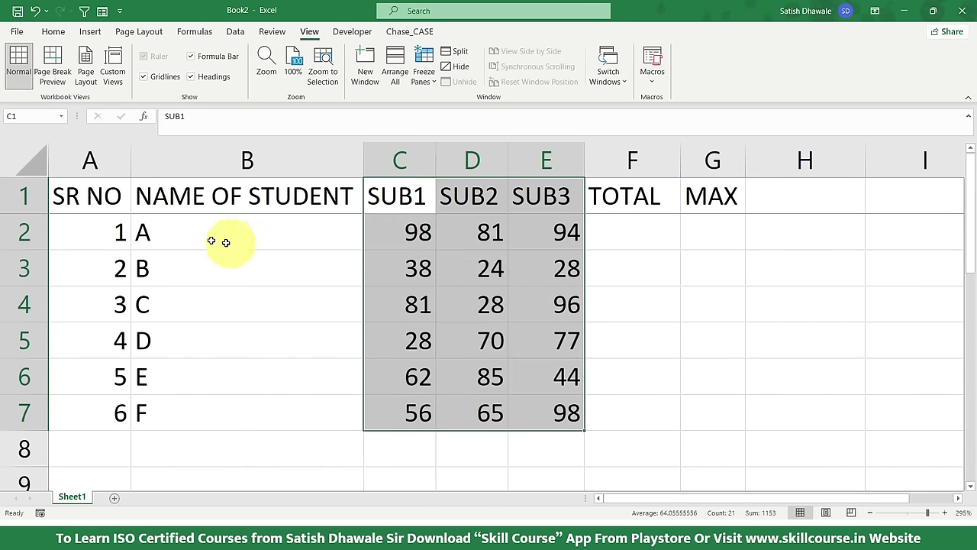
{"action": "left_click", "coordinate": [113, 200]}
{"action": "left_click", "coordinate": [424, 80]}
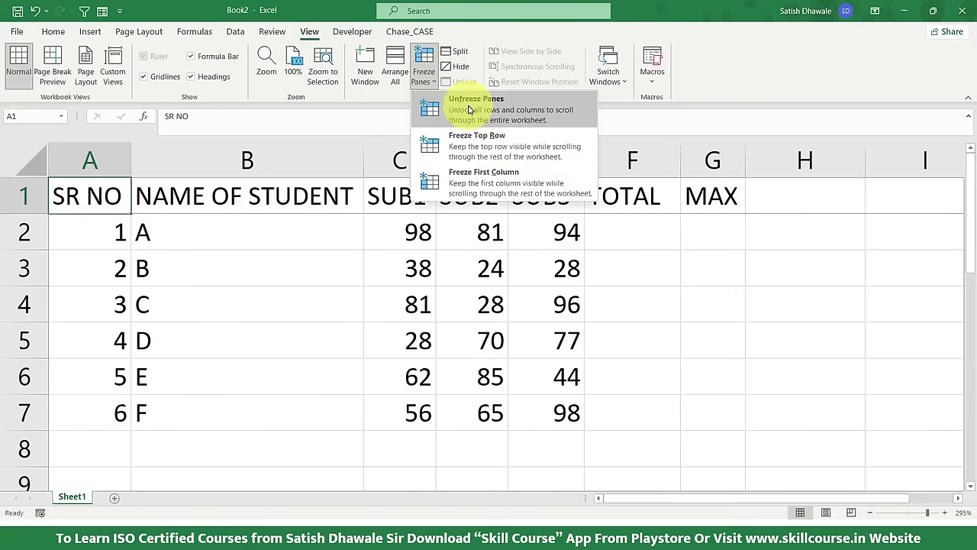
{"action": "left_click", "coordinate": [468, 110]}
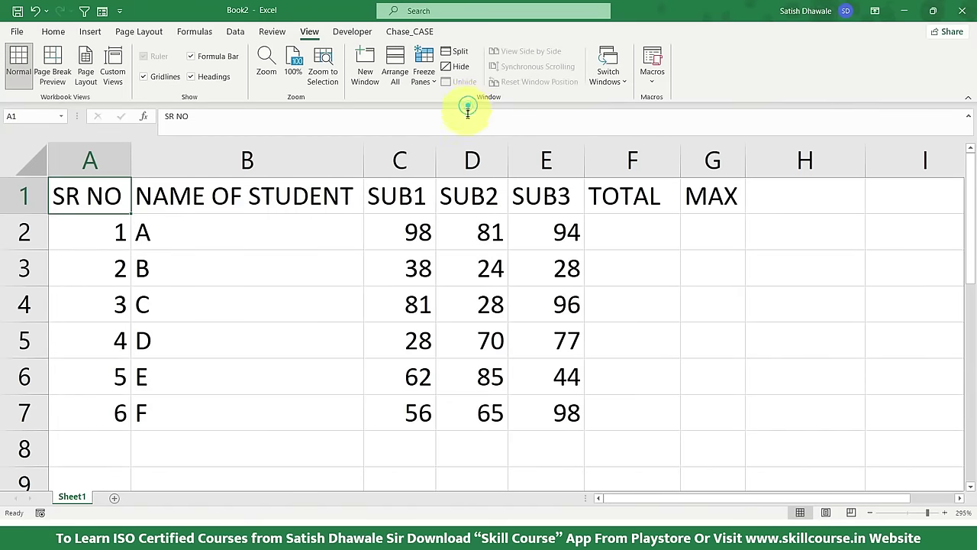
{"action": "left_click", "coordinate": [423, 227]}
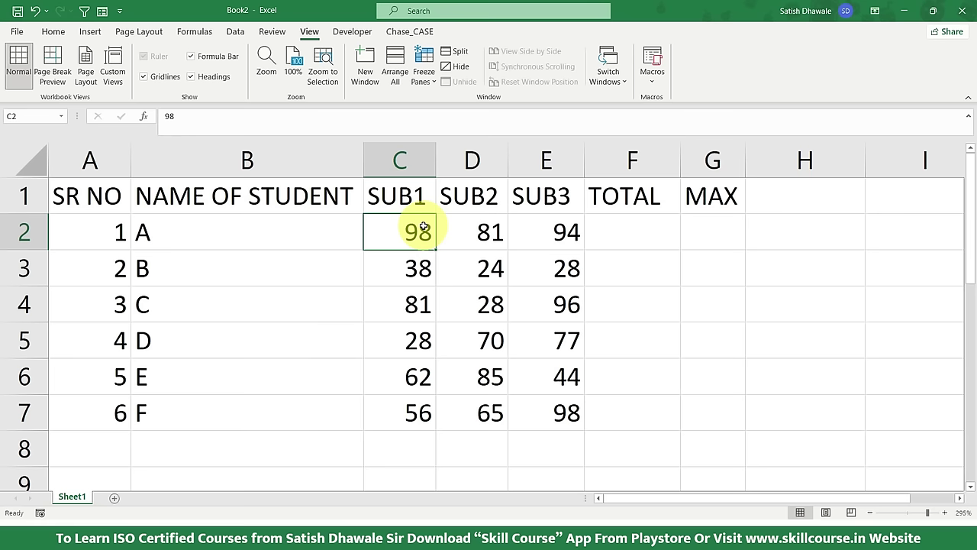
- Enter =SUM(C2:E2) in F2 so student A's total shows 273
{"action": "left_click", "coordinate": [670, 232]}
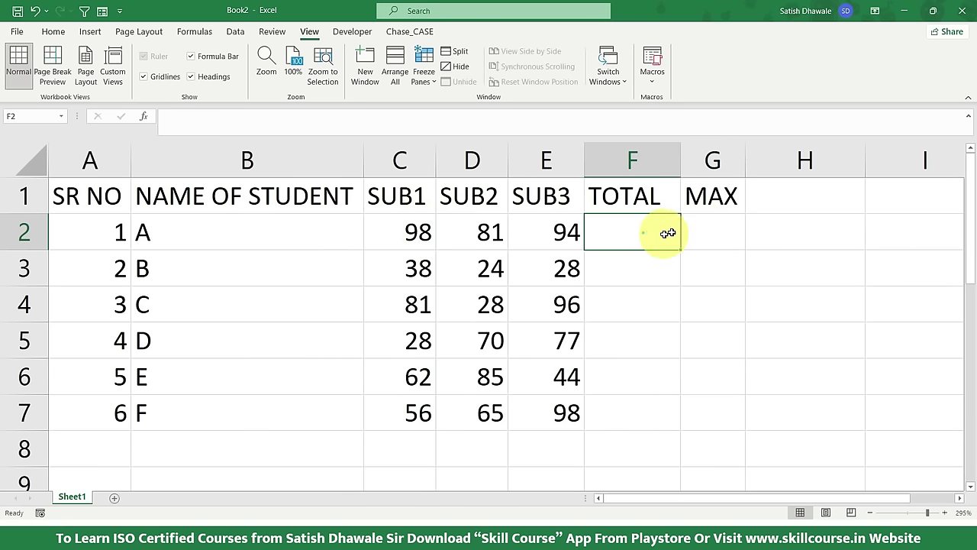
{"action": "type", "text": "=SUM"}
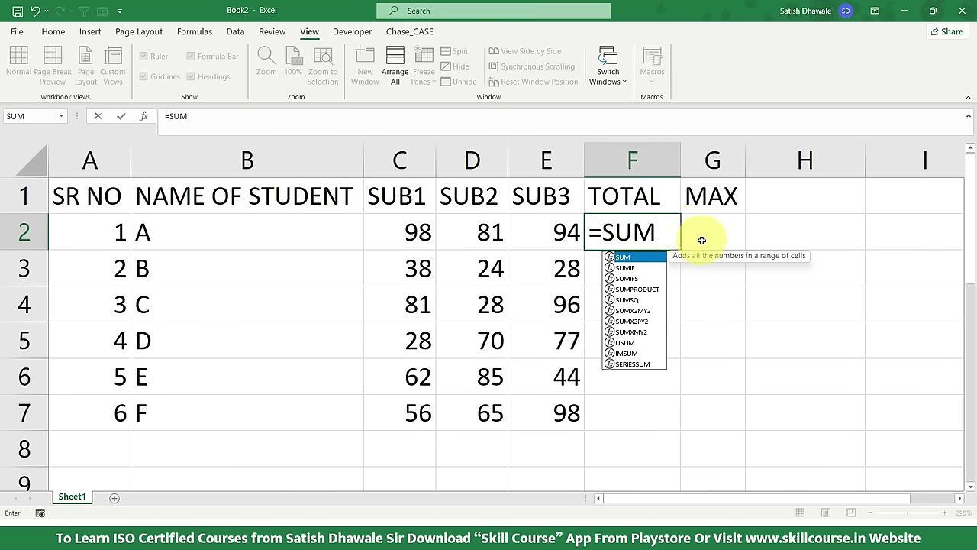
{"action": "type", "text": "("}
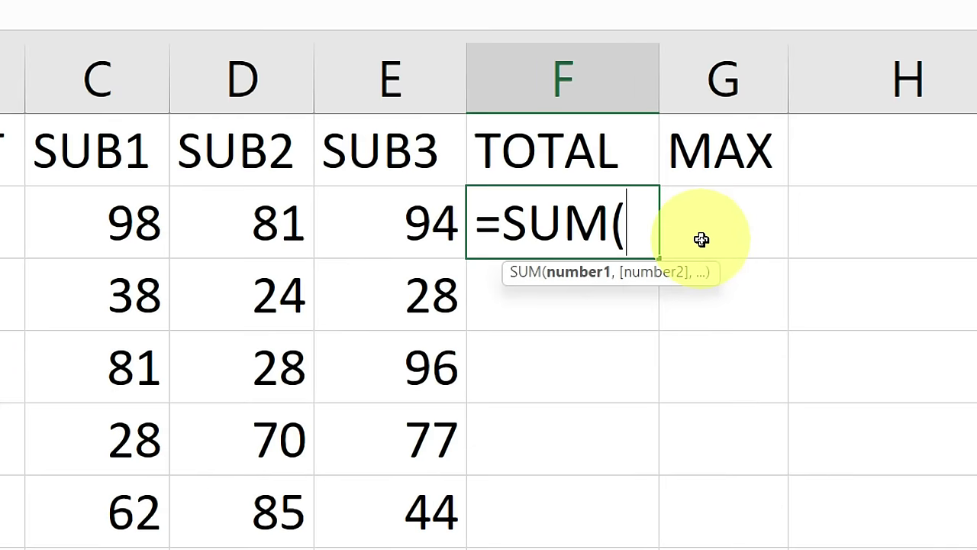
{"action": "left_click", "coordinate": [96, 230]}
{"action": "type", "text": ","}
{"action": "left_click", "coordinate": [304, 246]}
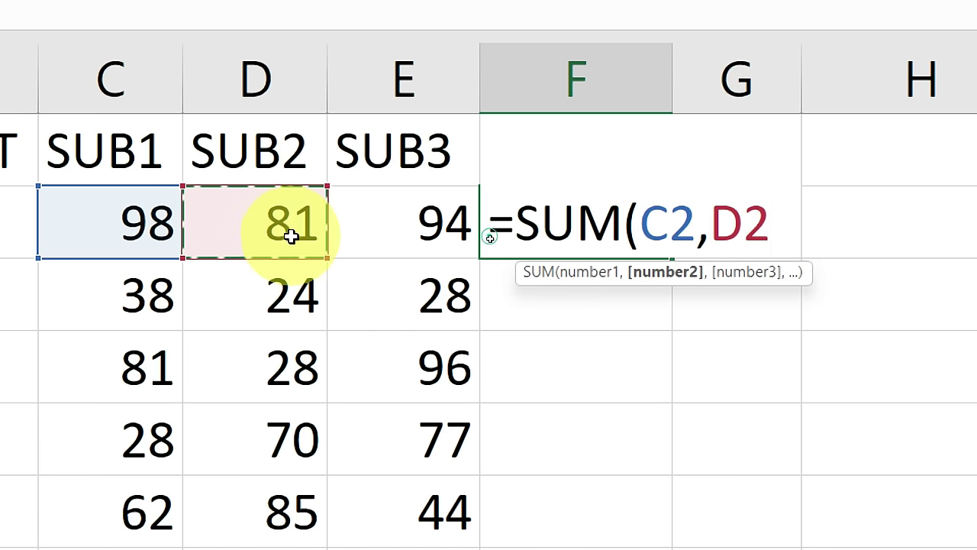
{"action": "type", "text": ","}
{"action": "left_click", "coordinate": [363, 235]}
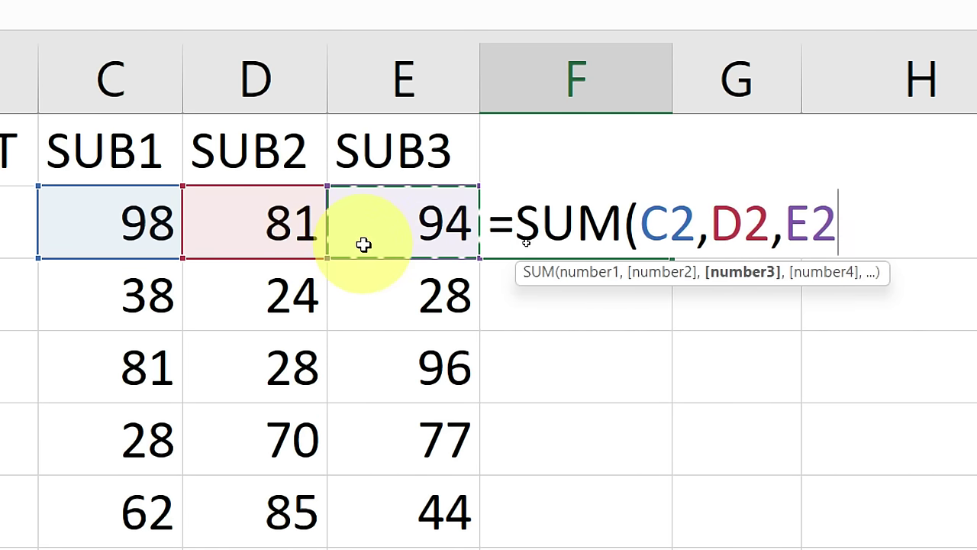
{"action": "key", "text": "BackSpace"}
{"action": "key", "text": "BackSpace"}
{"action": "key", "text": "BackSpace"}
{"action": "key", "text": "BackSpace"}
{"action": "key", "text": "BackSpace"}
{"action": "key", "text": "BackSpace"}
{"action": "key", "text": "BackSpace"}
{"action": "key", "text": "BackSpace"}
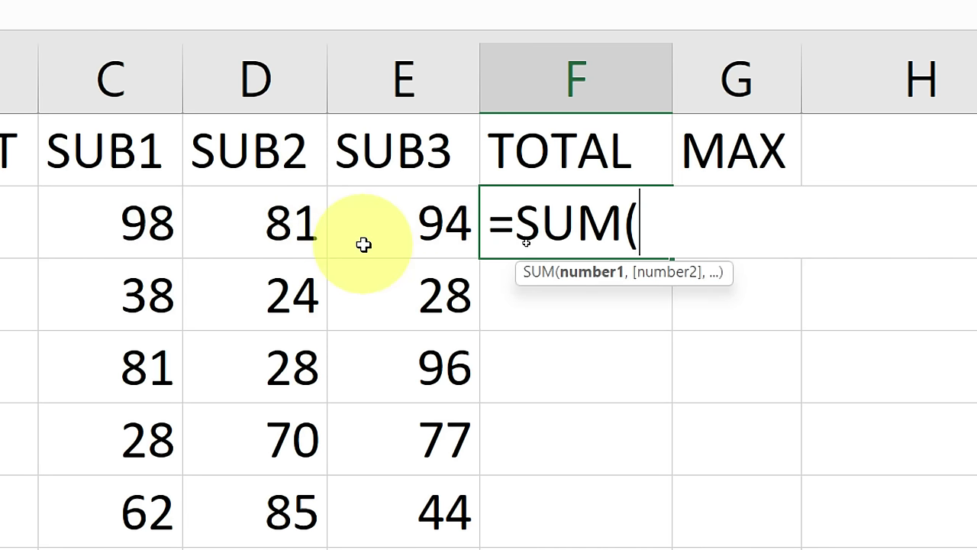
{"action": "left_click_drag", "start_coordinate": [194, 233], "coordinate": [396, 229]}
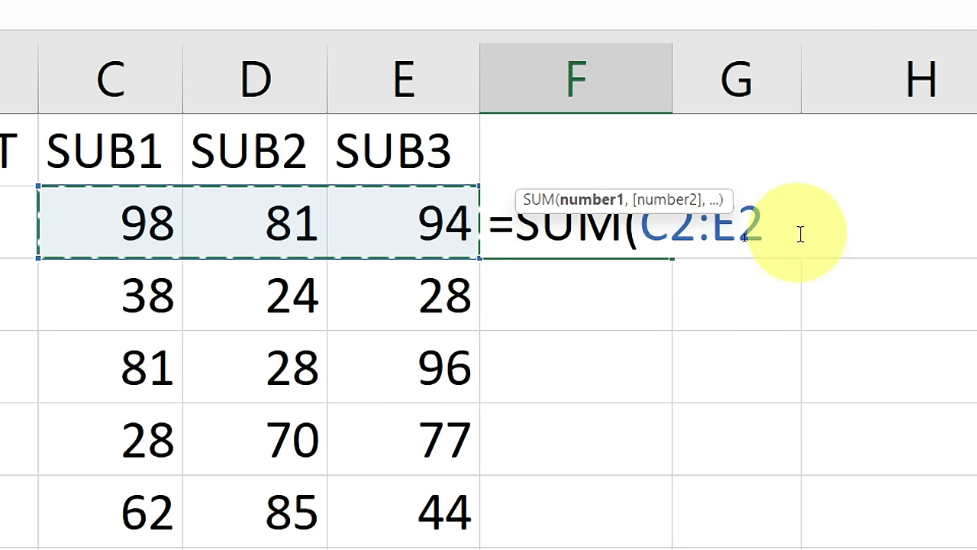
{"action": "left_click", "coordinate": [744, 237]}
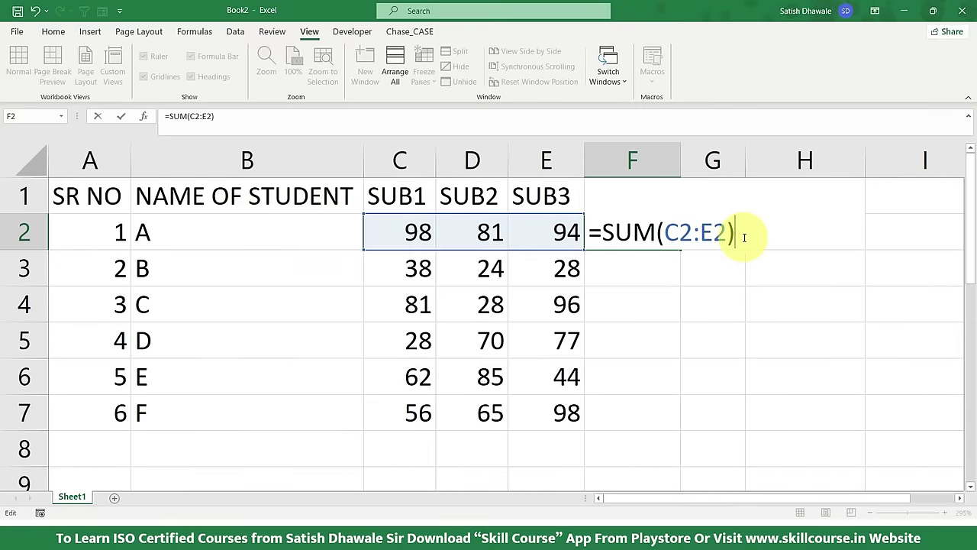
{"action": "key", "text": "Return"}
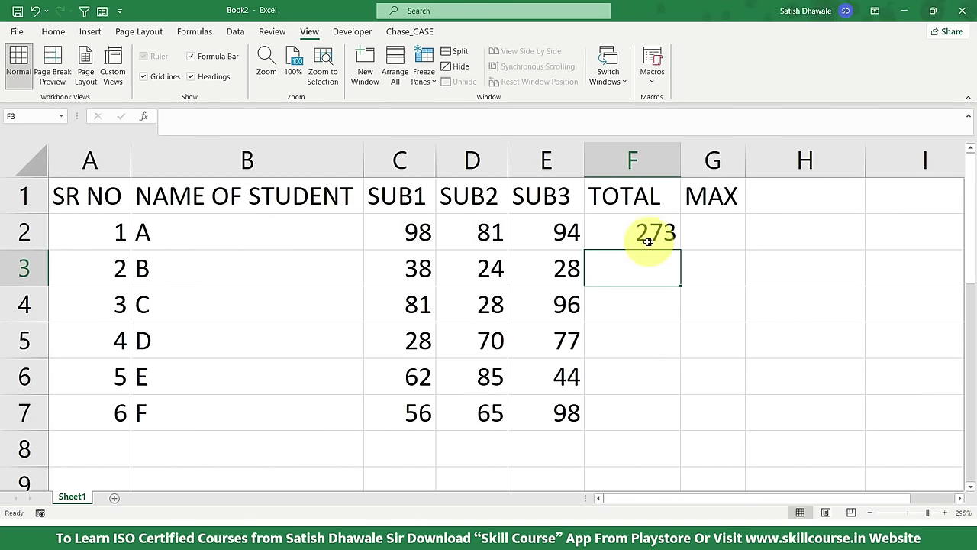
{"action": "left_click", "coordinate": [645, 237]}
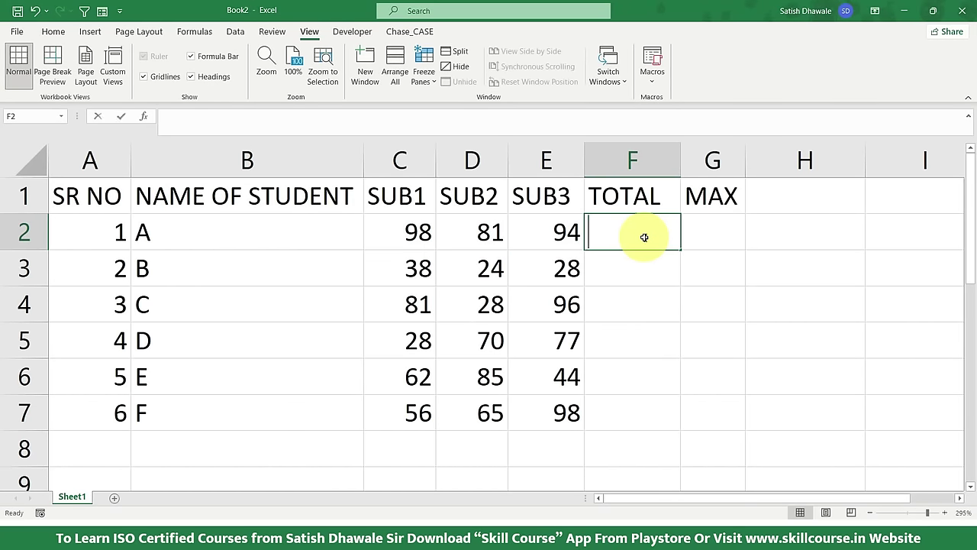
{"action": "type", "text": "="}
{"action": "left_click", "coordinate": [418, 233]}
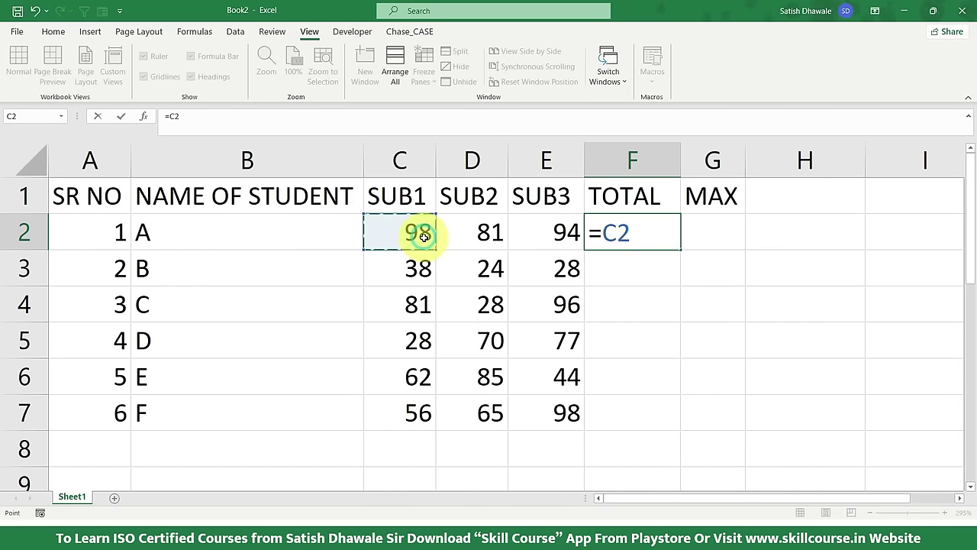
{"action": "type", "text": "+"}
{"action": "left_click", "coordinate": [468, 237]}
{"action": "type", "text": "+"}
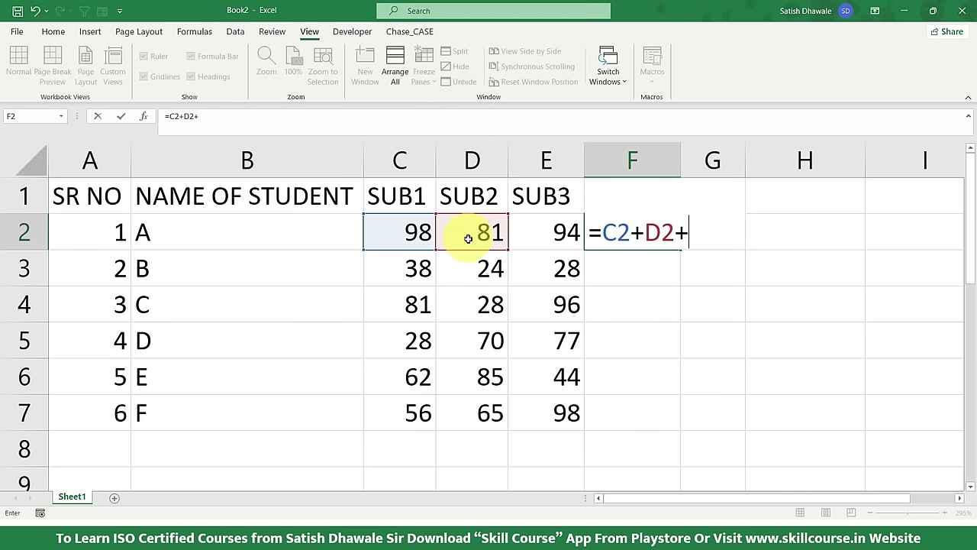
{"action": "left_click", "coordinate": [529, 243]}
{"action": "key", "text": "Return"}
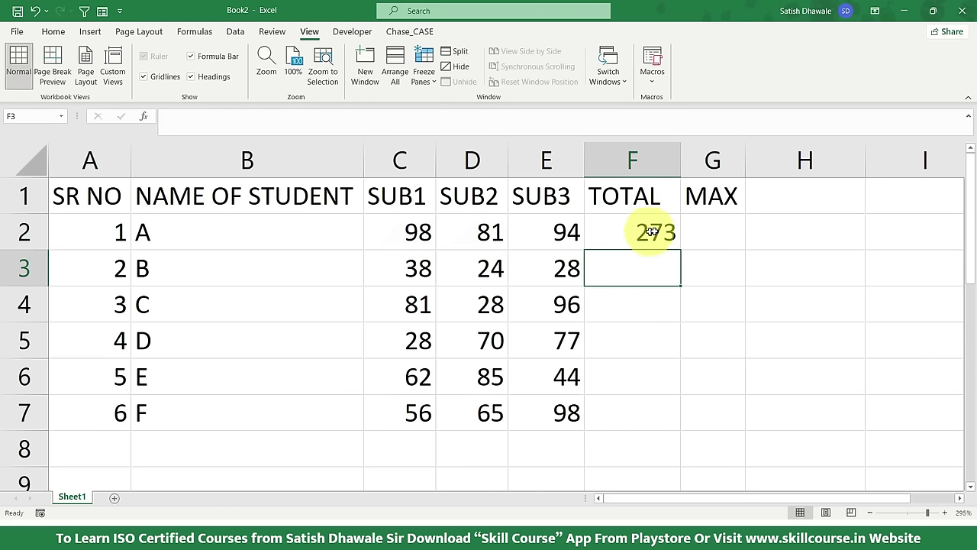
{"action": "left_click", "coordinate": [655, 231]}
{"action": "type", "text": "=SUM("}
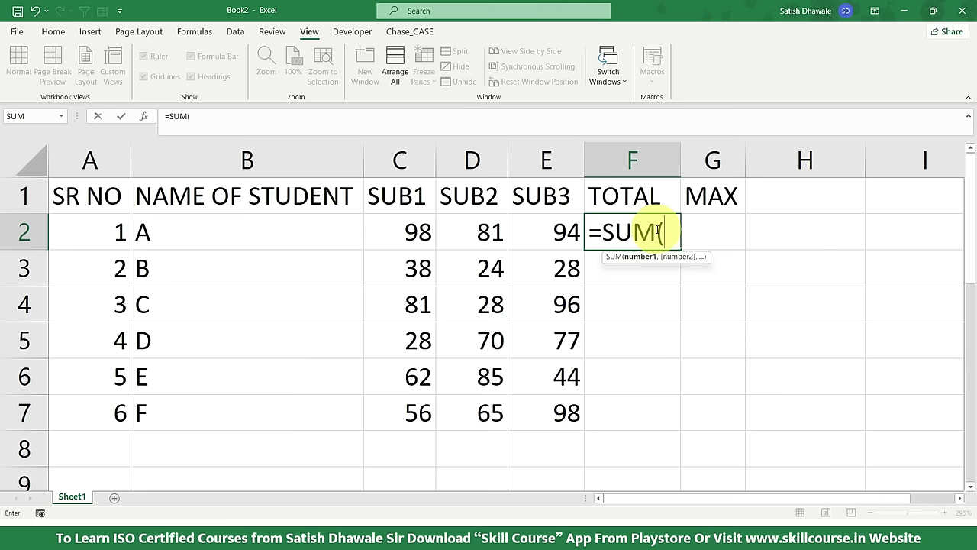
{"action": "key", "text": "BackSpace"}
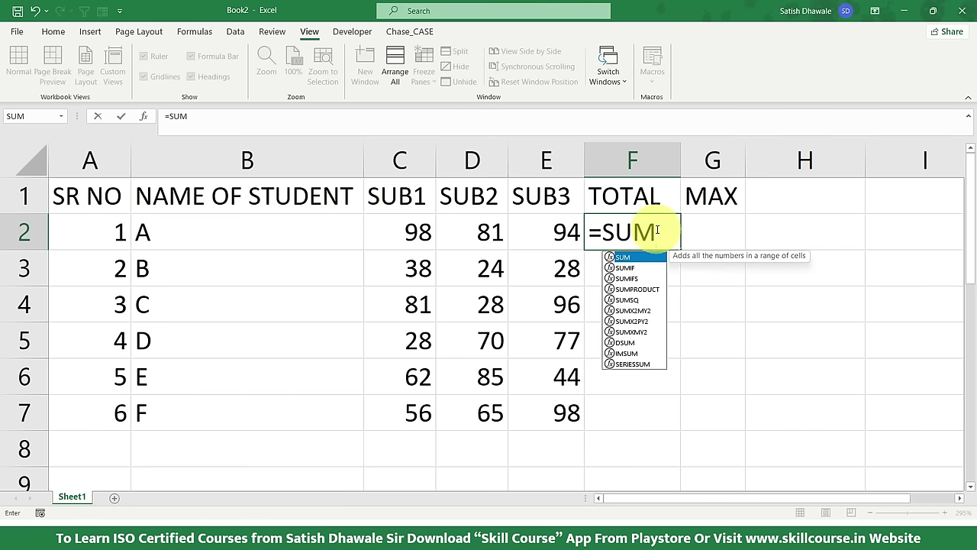
{"action": "type", "text": "("}
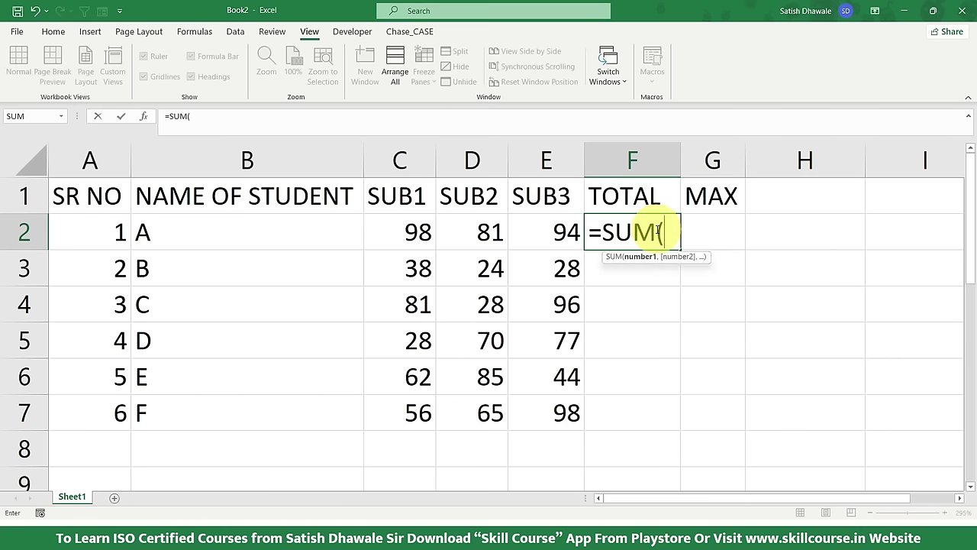
{"action": "key", "text": "Escape"}
{"action": "type", "text": "=S"}
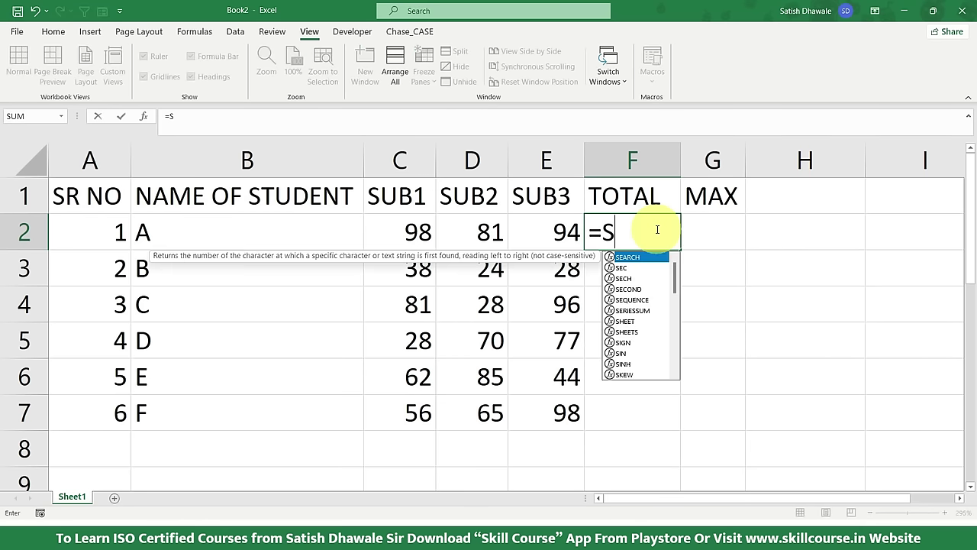
{"action": "type", "text": "UM("}
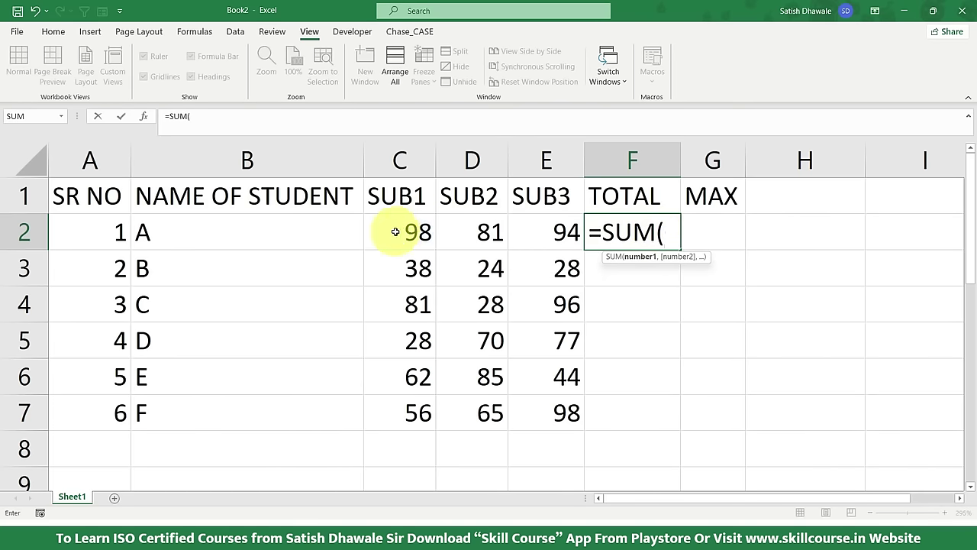
{"action": "left_click_drag", "start_coordinate": [392, 231], "coordinate": [524, 231]}
{"action": "key", "text": "Return"}
{"action": "left_click", "coordinate": [651, 224]}
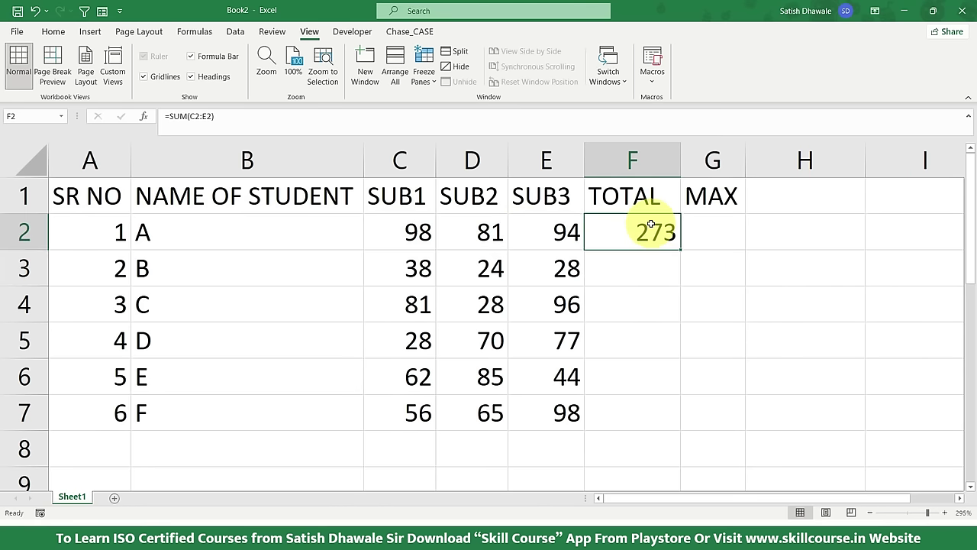
- On the Home tab, start an AutoSum in F2 and cancel it
{"action": "left_click", "coordinate": [53, 31]}
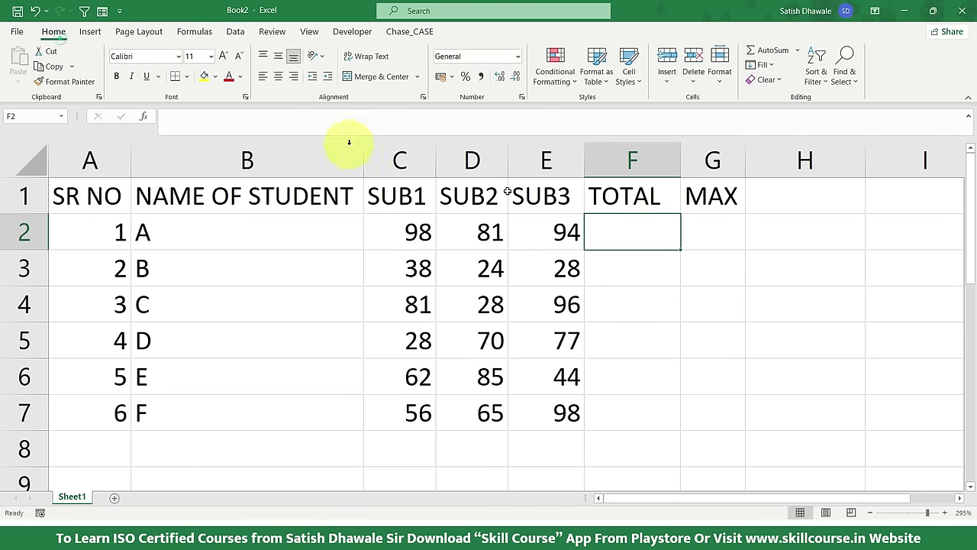
{"action": "left_click", "coordinate": [643, 224]}
{"action": "left_click", "coordinate": [766, 52]}
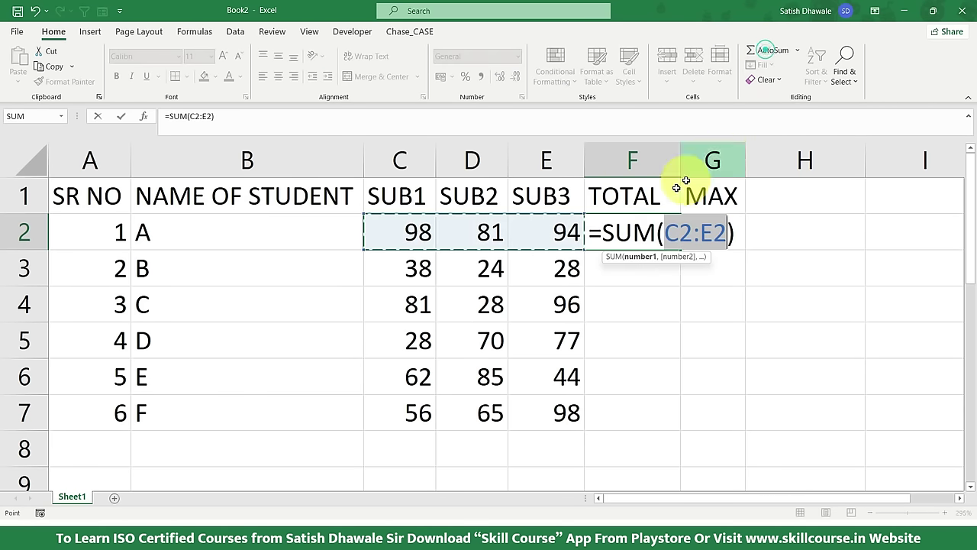
{"action": "key", "text": "Escape"}
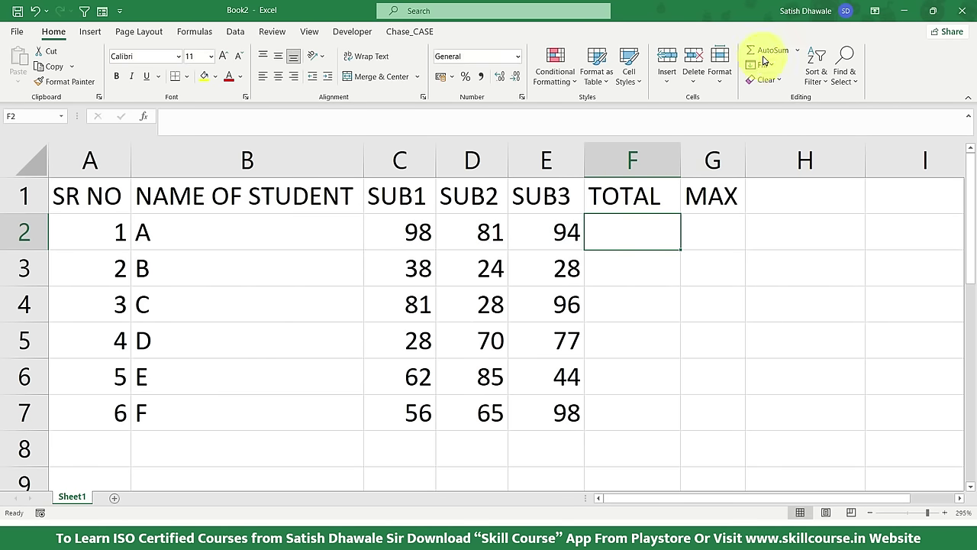
- Insert SUM(C2:E2) into F2 from the AutoSum list and check the result
{"action": "left_click", "coordinate": [798, 52]}
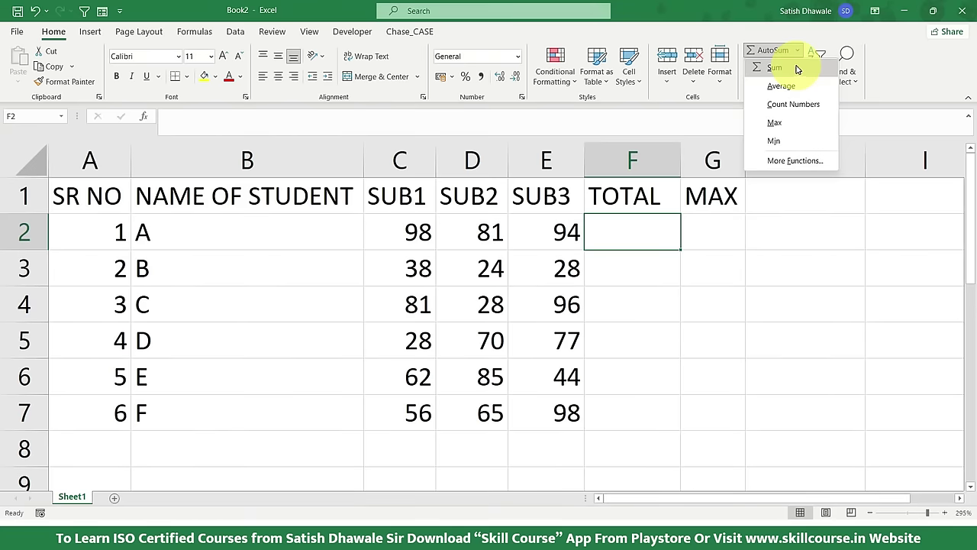
{"action": "left_click", "coordinate": [801, 72]}
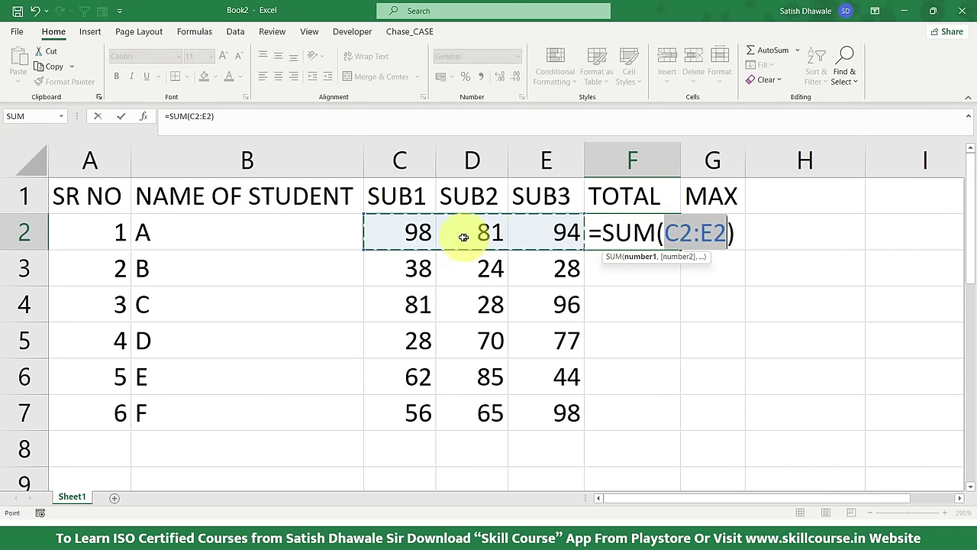
{"action": "key", "text": "Return"}
{"action": "key", "text": "Return"}
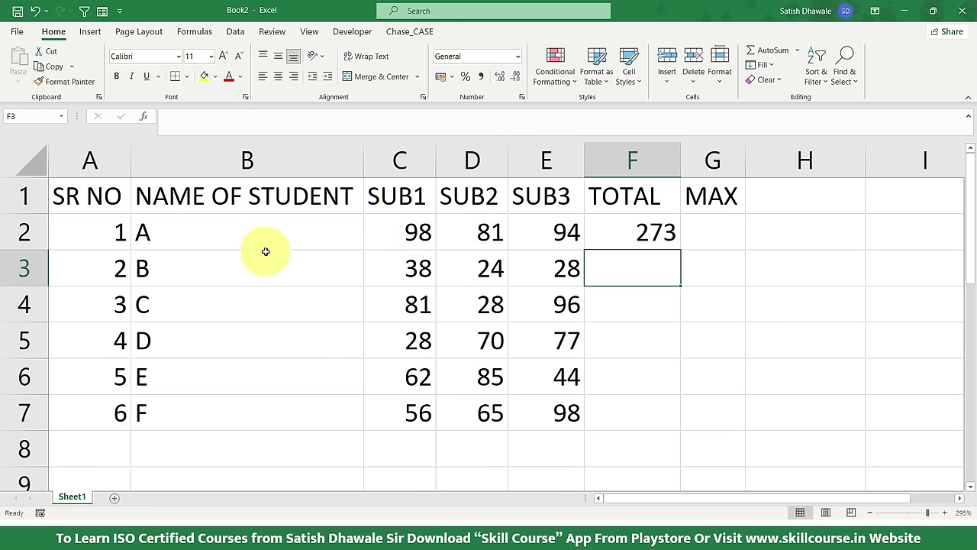
{"action": "left_click", "coordinate": [242, 240]}
{"action": "mouse_move", "coordinate": [563, 233]}
{"action": "left_mouse_down"}
{"action": "mouse_move", "coordinate": [419, 236]}
{"action": "mouse_move", "coordinate": [565, 234]}
{"action": "left_mouse_up"}
{"action": "left_click", "coordinate": [227, 239]}
{"action": "left_click", "coordinate": [672, 235]}
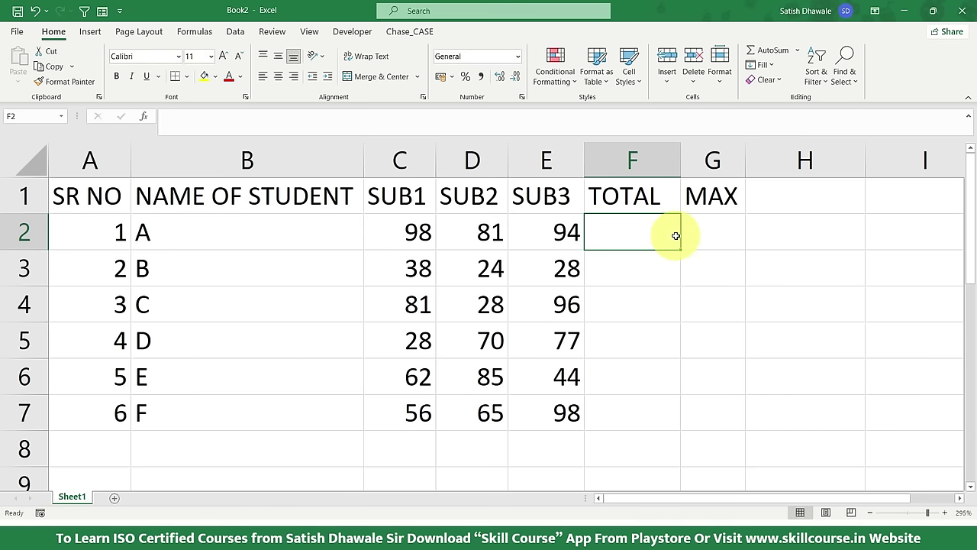
- Insert the F2 total with Alt+=, copy it down TOTAL, then delete the copies
{"action": "key", "text": "alt+equal"}
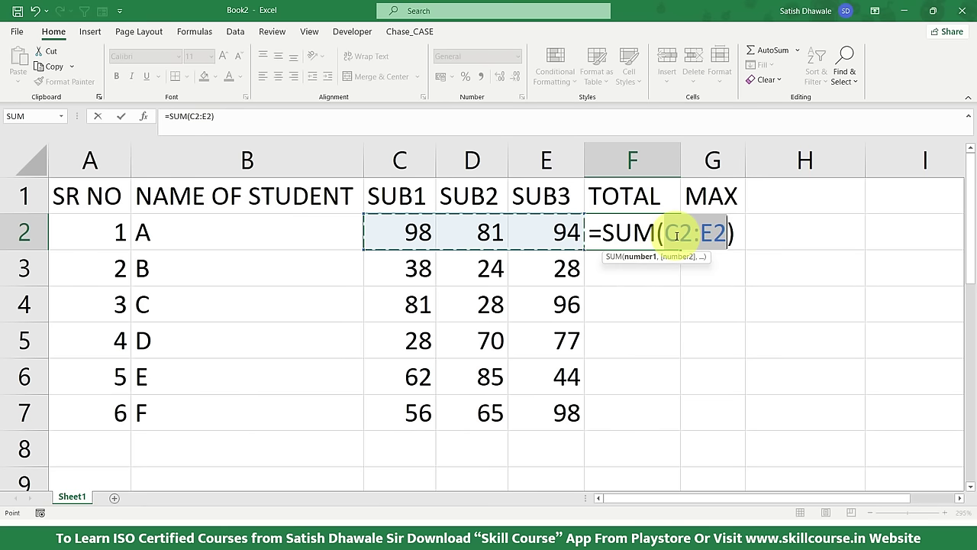
{"action": "key", "text": "Return"}
{"action": "double_click", "coordinate": [664, 232]}
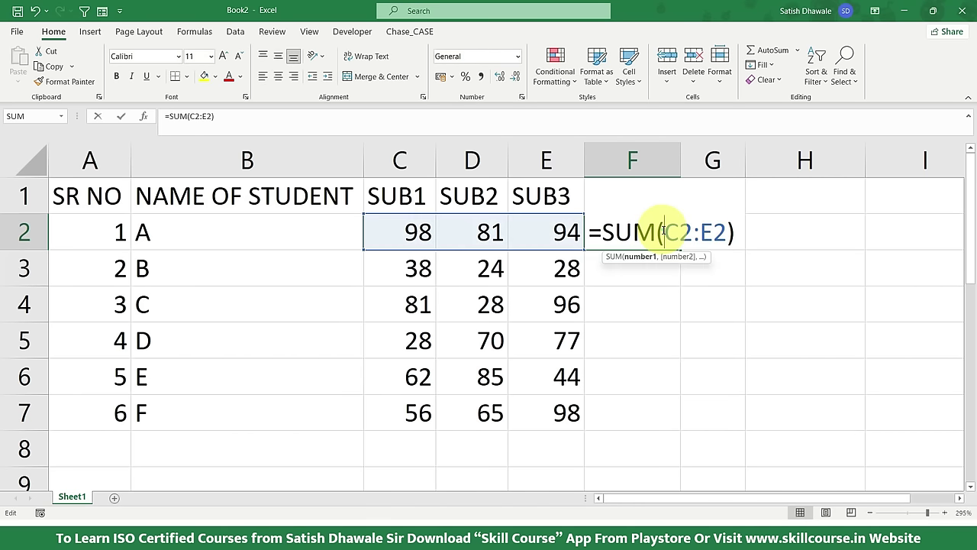
{"action": "key", "text": "Escape"}
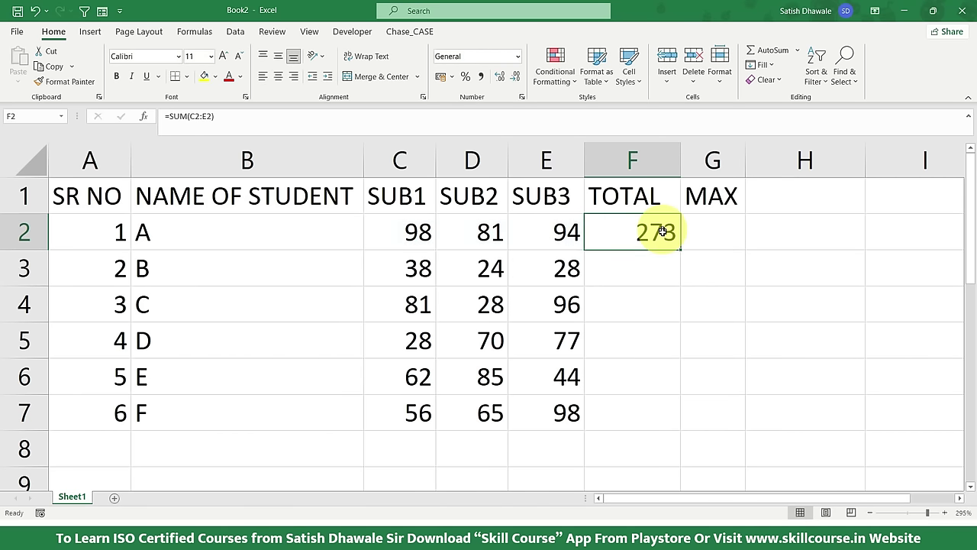
{"action": "key", "text": "alt+equal"}
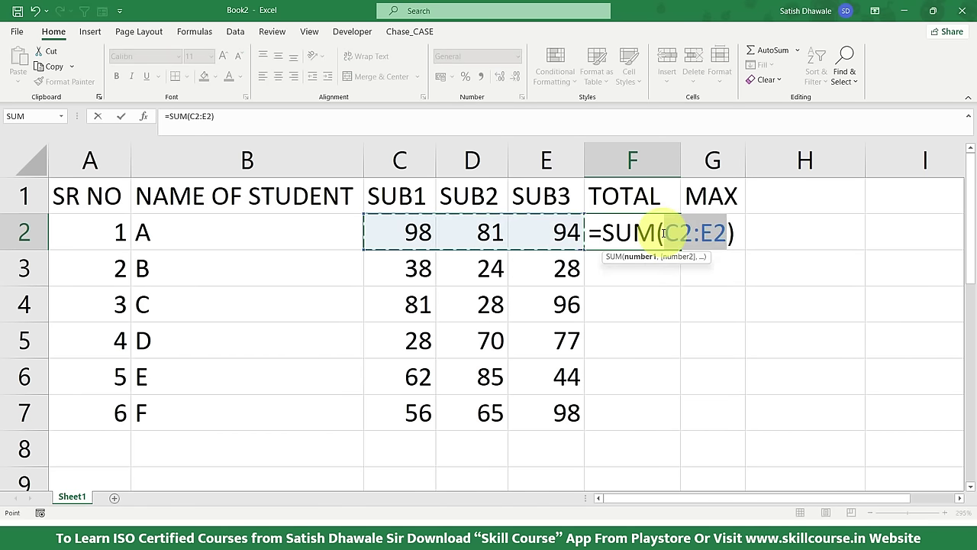
{"action": "key", "text": "Return"}
{"action": "left_click", "coordinate": [665, 230]}
{"action": "left_click_drag", "start_coordinate": [680, 249], "coordinate": [675, 418]}
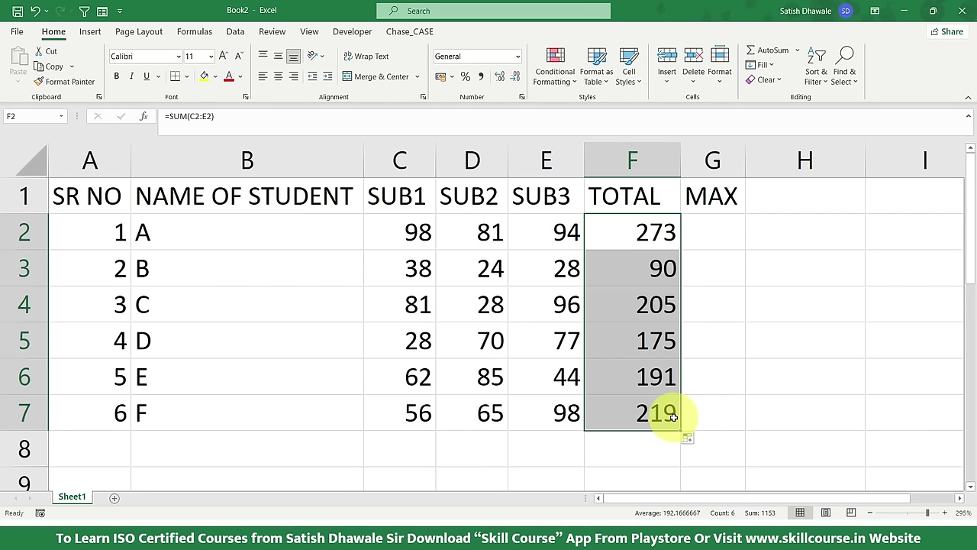
{"action": "key", "text": "Delete"}
- Re-enter the 273 AutoSum in F2 and try filling it down, undoing each fill
{"action": "key", "text": "Up"}
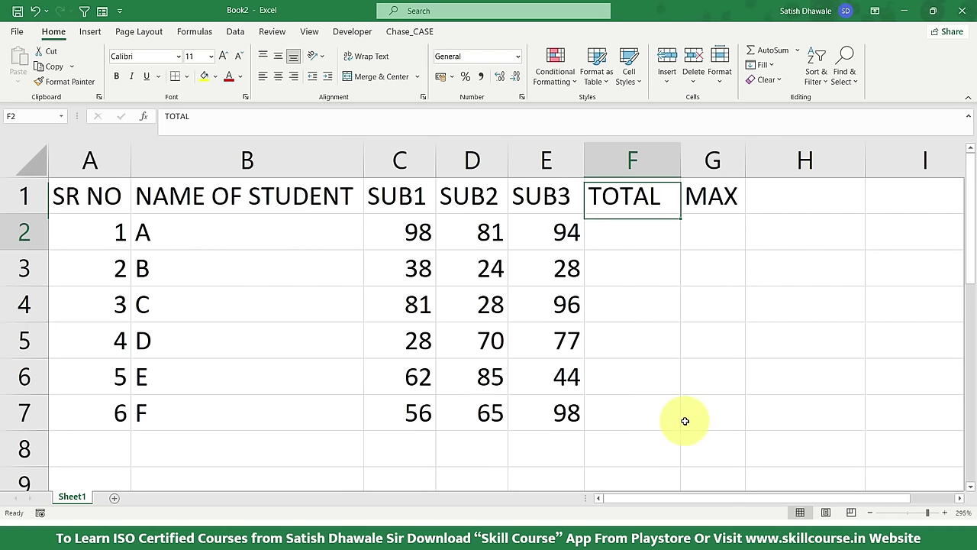
{"action": "key", "text": "alt+equal"}
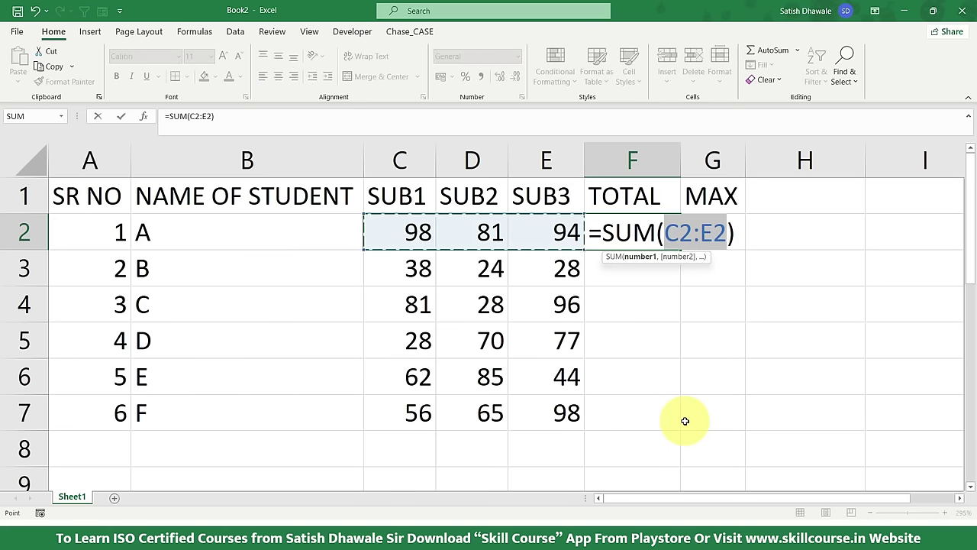
{"action": "key", "text": "Return"}
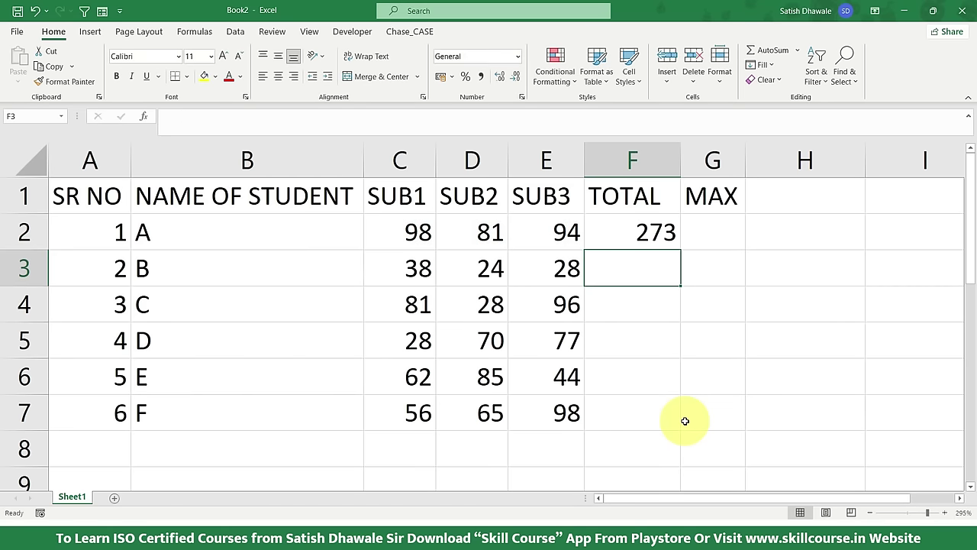
{"action": "left_click", "coordinate": [661, 240]}
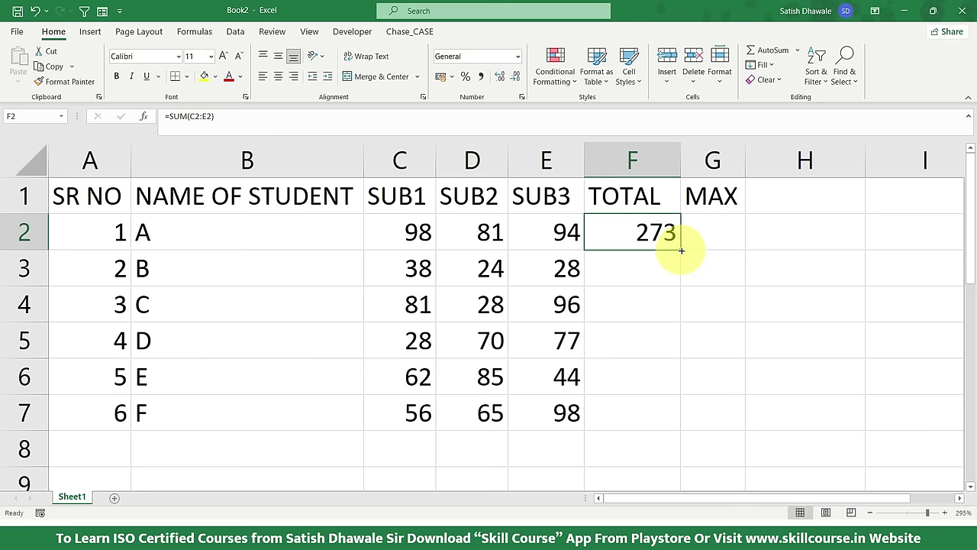
{"action": "double_click", "coordinate": [681, 250]}
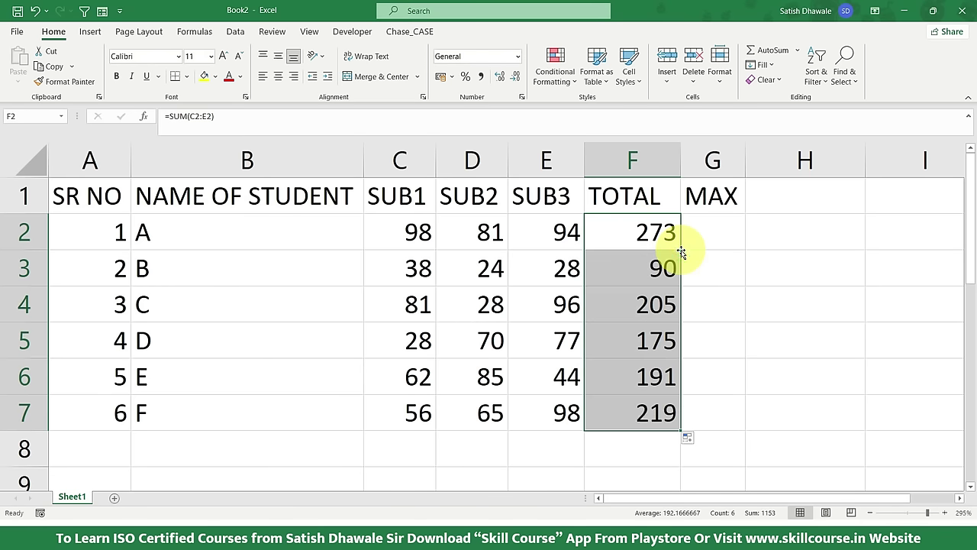
{"action": "key", "text": "ctrl+z"}
{"action": "left_click_drag", "start_coordinate": [680, 250], "coordinate": [683, 421]}
{"action": "key", "text": "ctrl+z"}
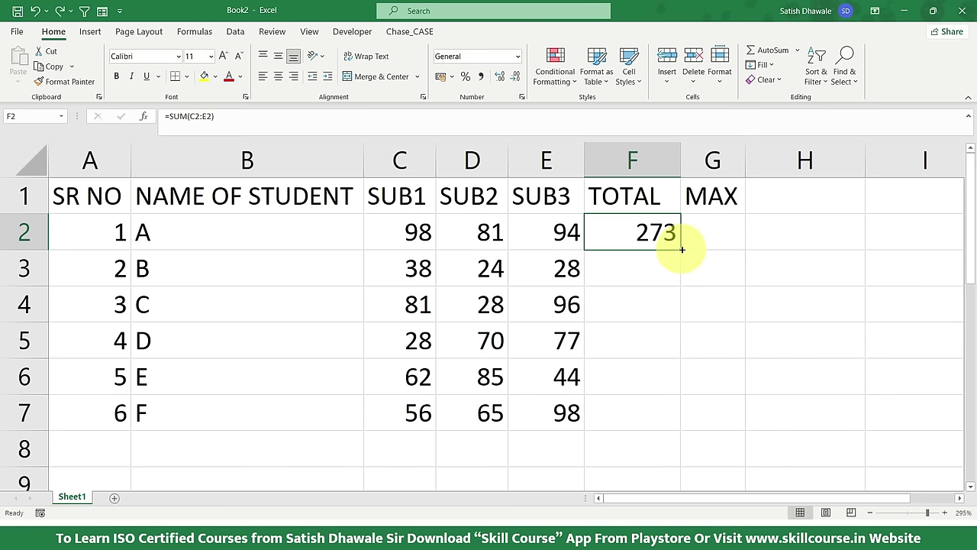
- Fill the total down to F7 once more, then delete the copies in F3:F7
{"action": "double_click", "coordinate": [682, 249]}
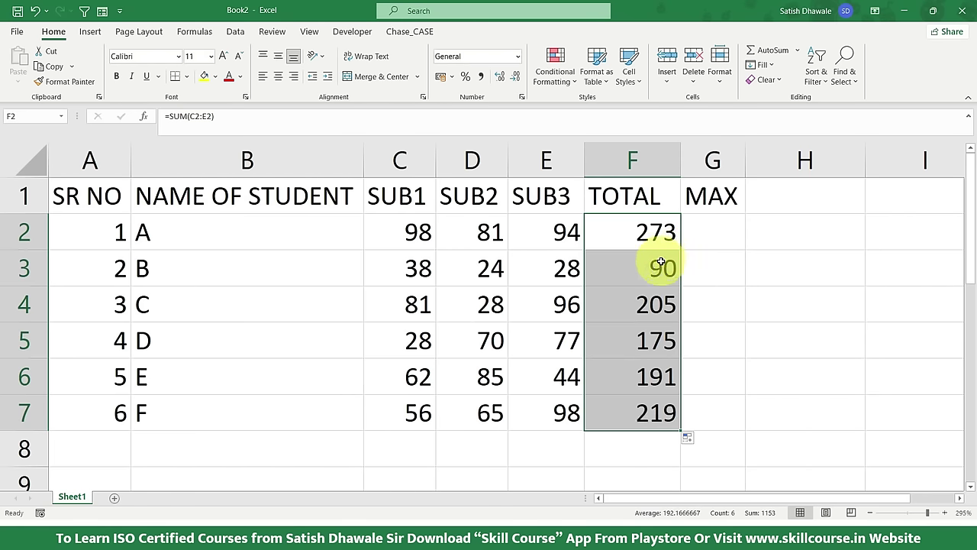
{"action": "left_click_drag", "start_coordinate": [681, 430], "coordinate": [682, 410]}
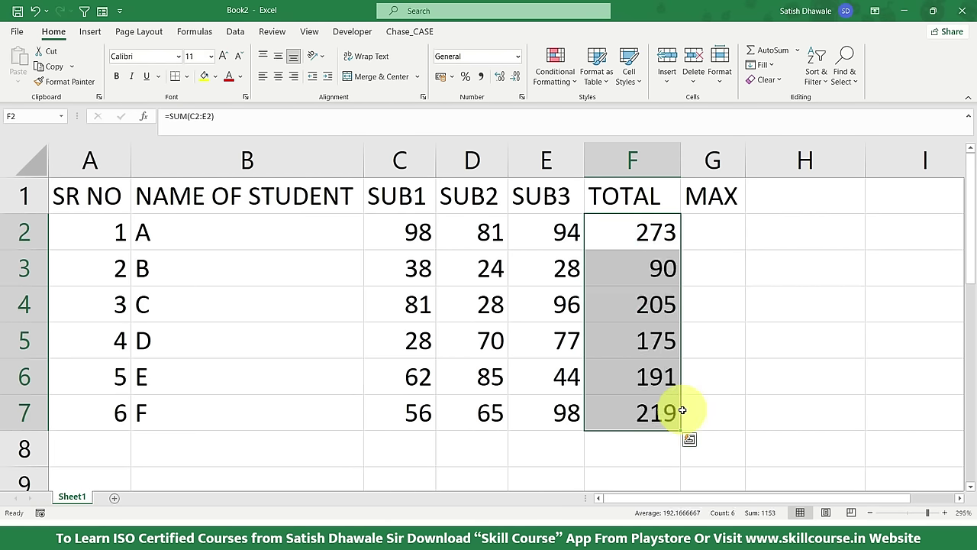
{"action": "left_click_drag", "start_coordinate": [661, 268], "coordinate": [672, 403]}
{"action": "key", "text": "Delete"}
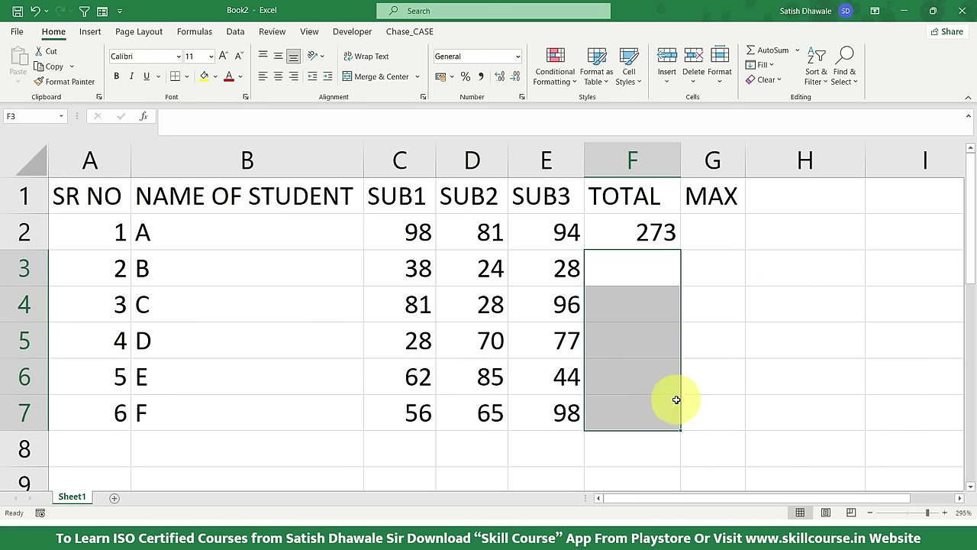
- Select F2:F7 and fill down with Ctrl+D, giving totals 273, 90, 205, 175, 191, 219
{"action": "key", "text": "Up"}
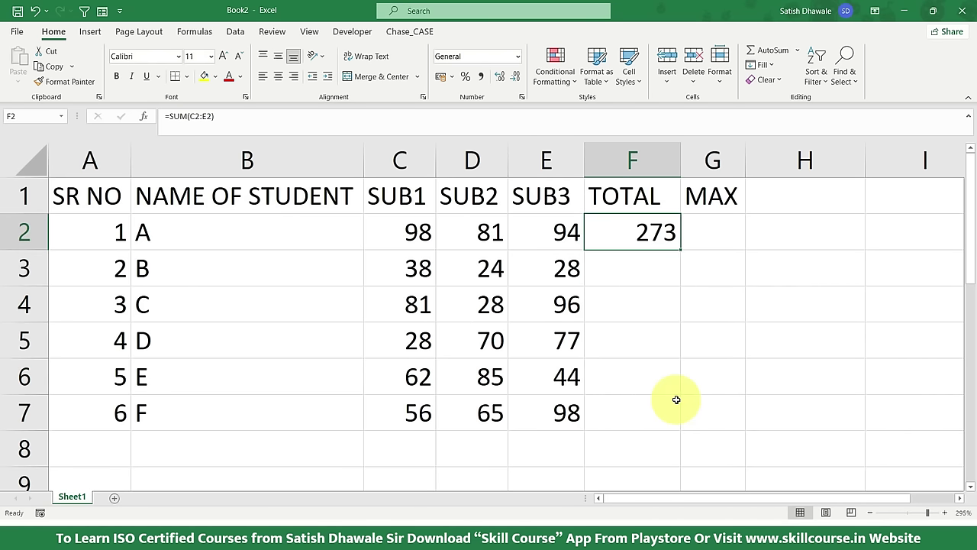
{"action": "key", "text": "Down"}
{"action": "key", "text": "Up"}
{"action": "key", "text": "shift+Down"}
{"action": "key", "text": "shift+Down"}
{"action": "key", "text": "shift+Down"}
{"action": "key", "text": "shift+Down"}
{"action": "key", "text": "shift+Down"}
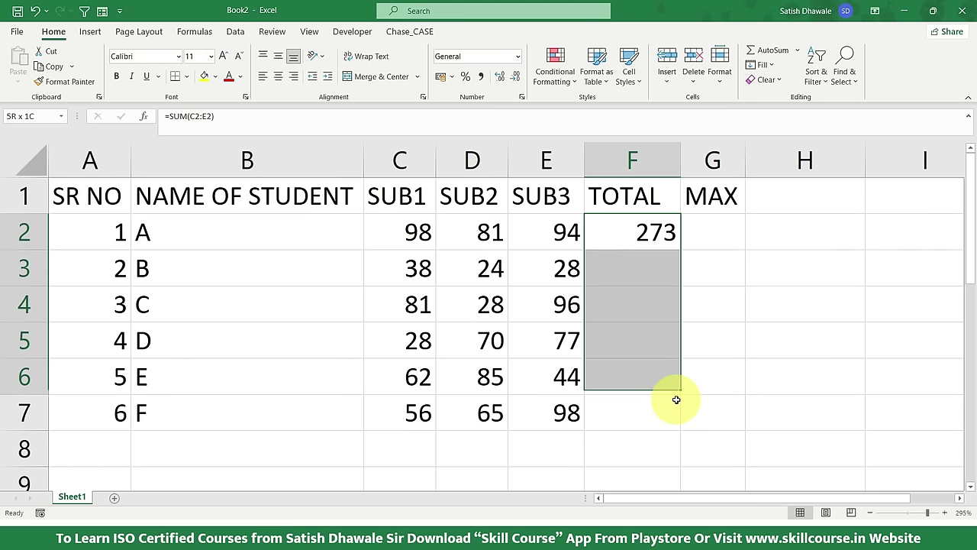
{"action": "key", "text": "ctrl+d"}
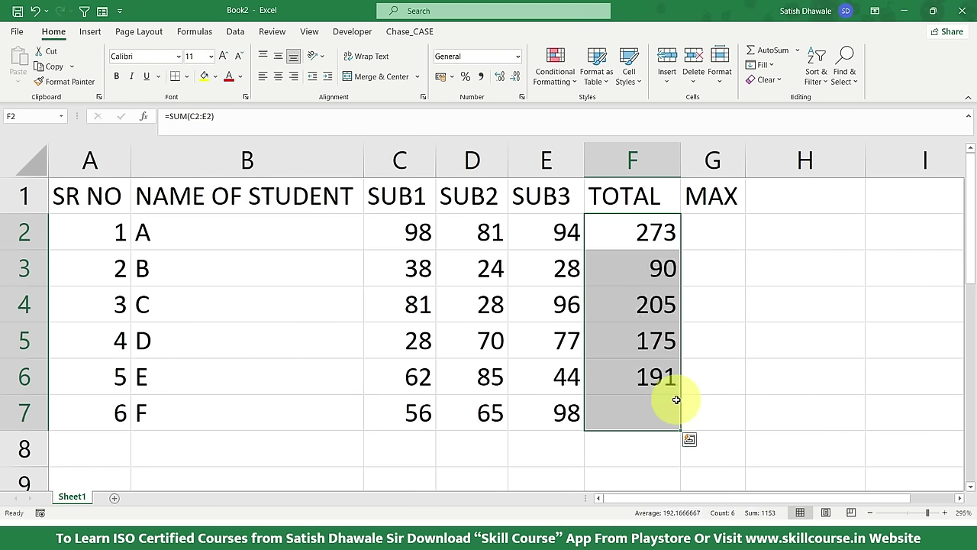
- Extend a selection over the students' marks, then move to G2 under MAX
{"action": "key", "text": "Down"}
{"action": "key", "text": "Left"}
{"action": "key", "text": "Left"}
{"action": "key", "text": "Left"}
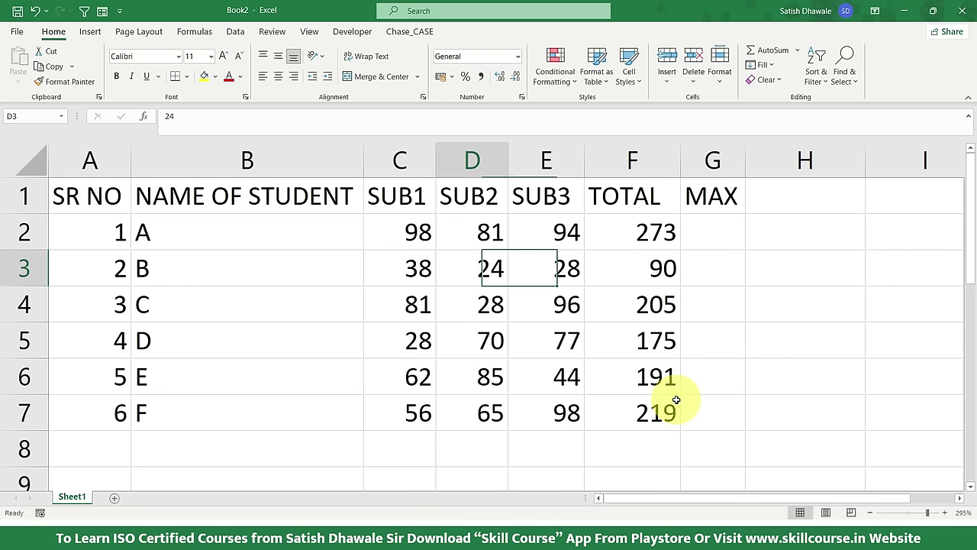
{"action": "key", "text": "shift+Right"}
{"action": "key", "text": "shift+Right"}
{"action": "key", "text": "shift+Right"}
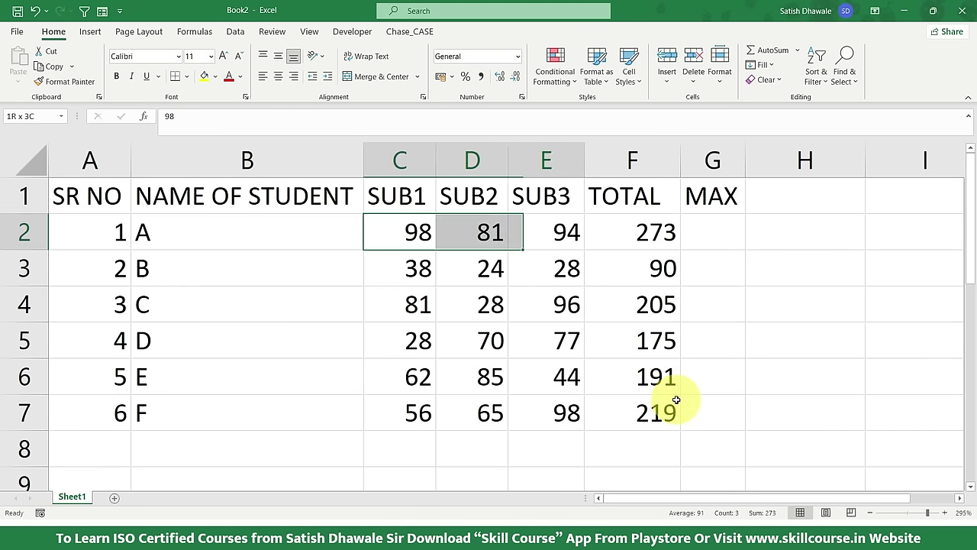
{"action": "key", "text": "shift+Down"}
{"action": "key", "text": "shift+Down"}
{"action": "key", "text": "shift+Down"}
{"action": "key", "text": "shift+Down"}
{"action": "key", "text": "shift+Down"}
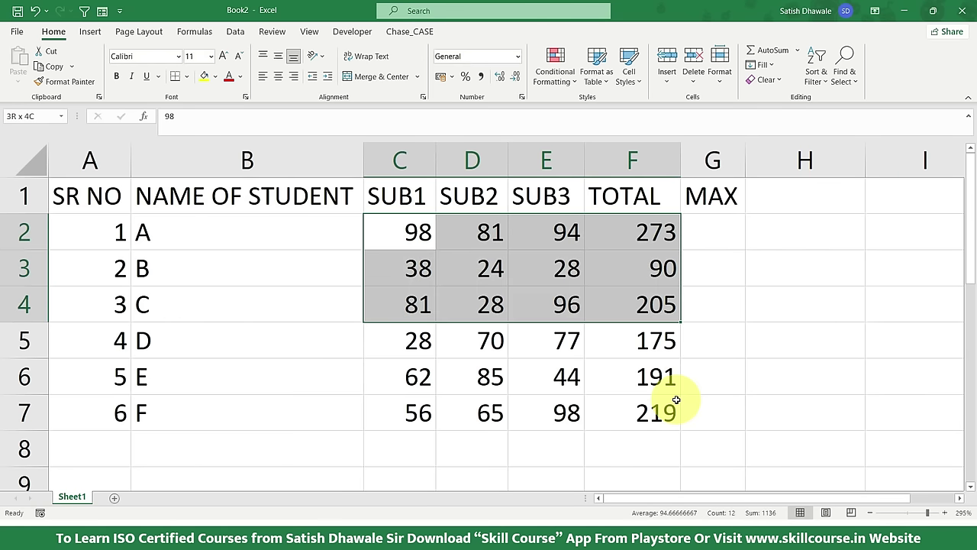
{"action": "key", "text": "Right"}
{"action": "key", "text": "Down"}
{"action": "key", "text": "Down"}
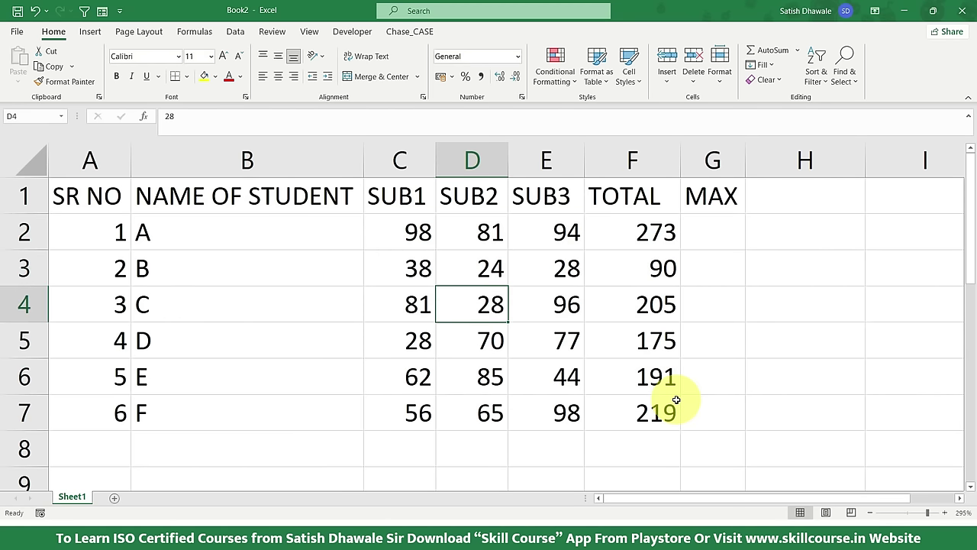
{"action": "key", "text": "Down"}
{"action": "key", "text": "Down"}
{"action": "key", "text": "Down"}
{"action": "key", "text": "Right"}
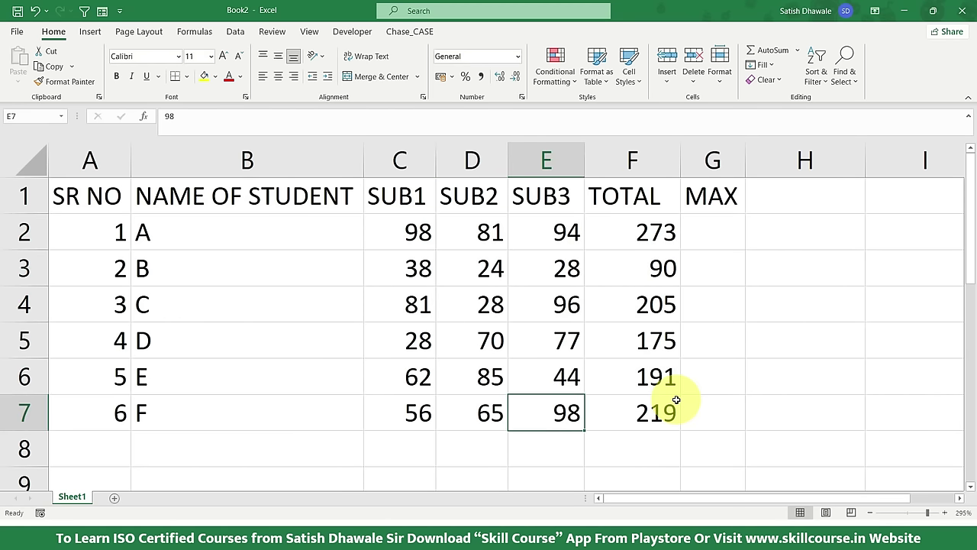
{"action": "key", "text": "shift+Up"}
{"action": "key", "text": "shift+Up"}
{"action": "key", "text": "shift+Up"}
{"action": "key", "text": "shift+Up"}
{"action": "key", "text": "shift+Up"}
{"action": "key", "text": "shift+Left"}
{"action": "key", "text": "shift+Left"}
{"action": "key", "text": "shift+Left"}
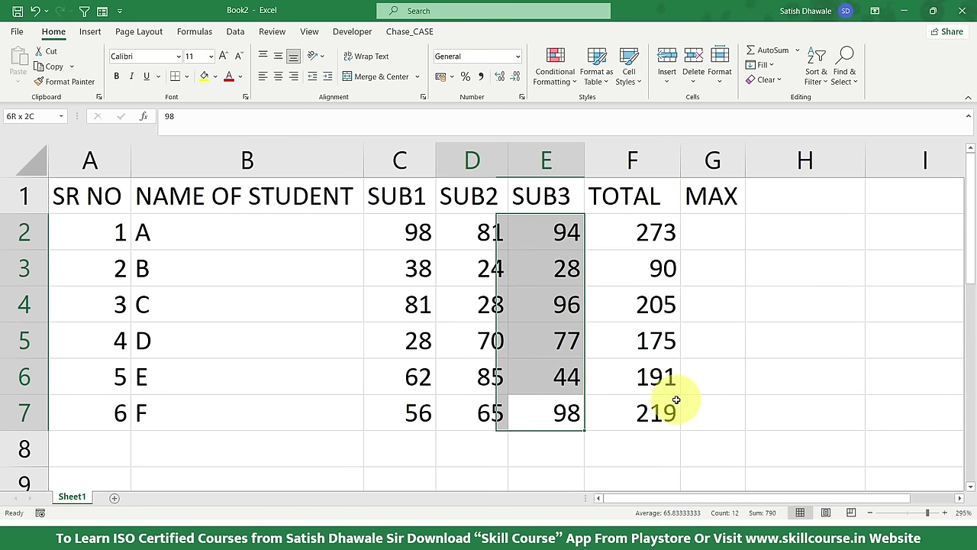
{"action": "key", "text": "shift+Right"}
{"action": "key", "text": "shift+Down"}
{"action": "key", "text": "Right"}
{"action": "key", "text": "Right"}
{"action": "key", "text": "Up"}
{"action": "key", "text": "Up"}
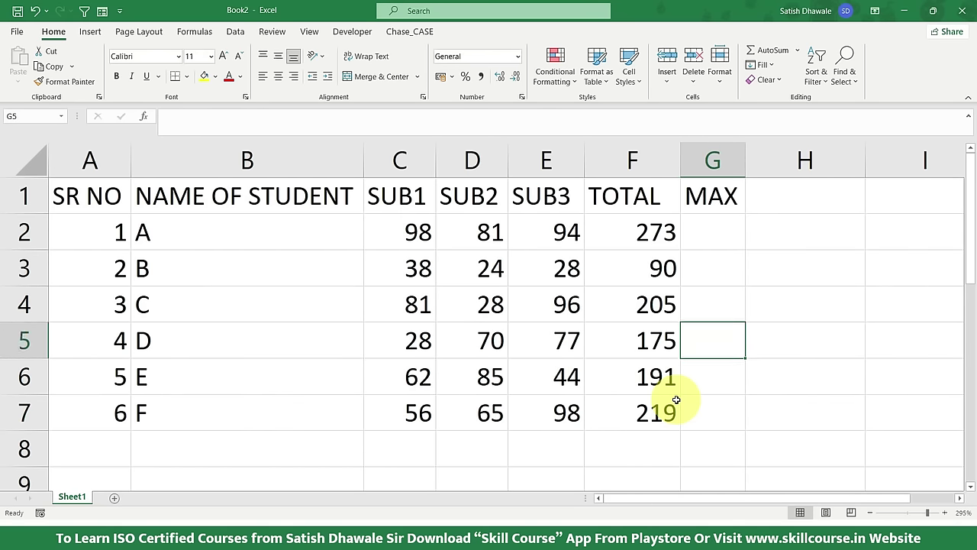
{"action": "key", "text": "Up"}
{"action": "key", "text": "Up"}
{"action": "key", "text": "Up"}
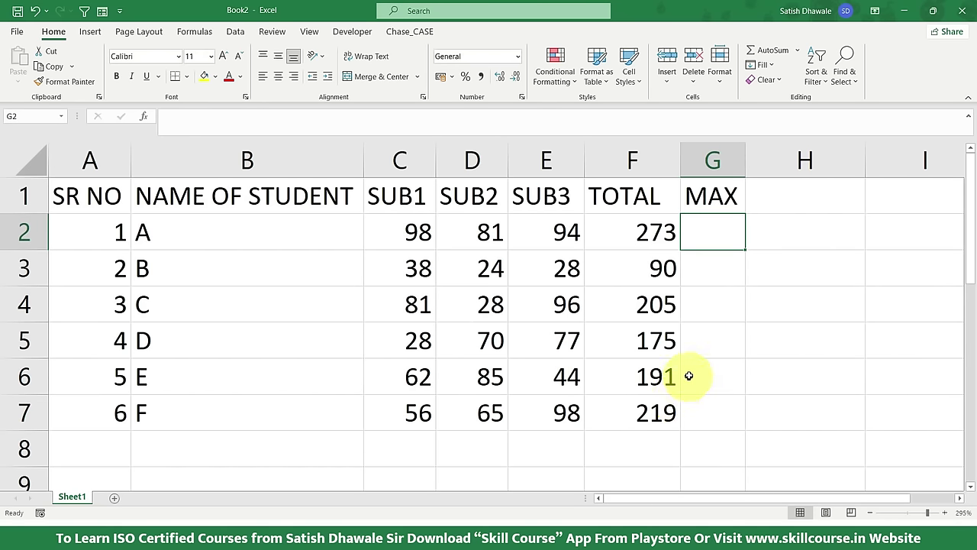
- Insert an AutoSum MAX formula in G2 and fill it down to student F
{"action": "left_click", "coordinate": [798, 58]}
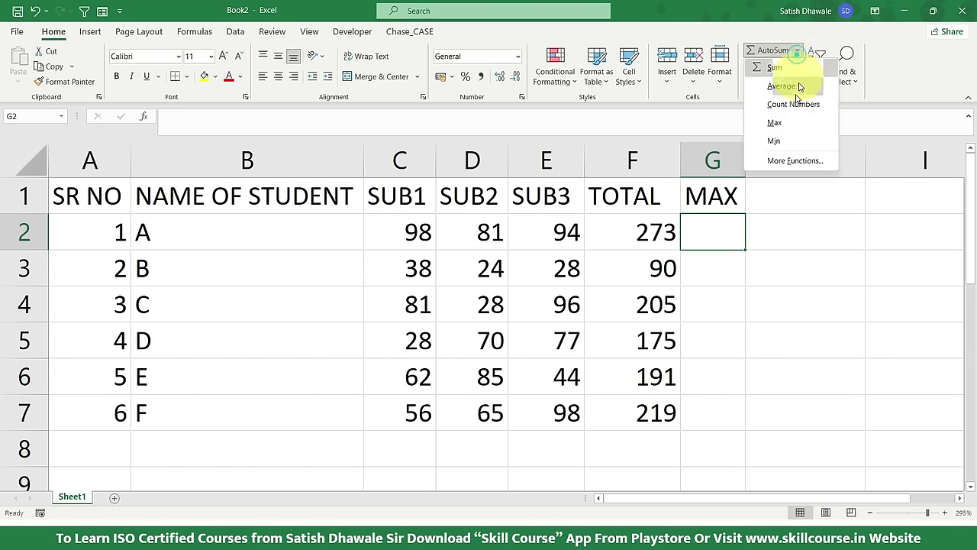
{"action": "left_click", "coordinate": [786, 122]}
{"action": "key", "text": "Return"}
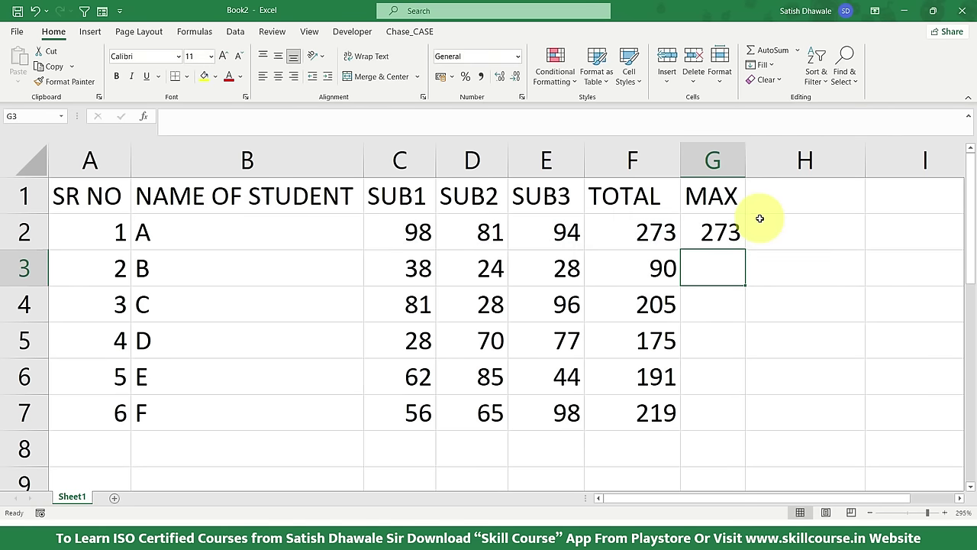
{"action": "left_click", "coordinate": [733, 231]}
{"action": "double_click", "coordinate": [746, 249]}
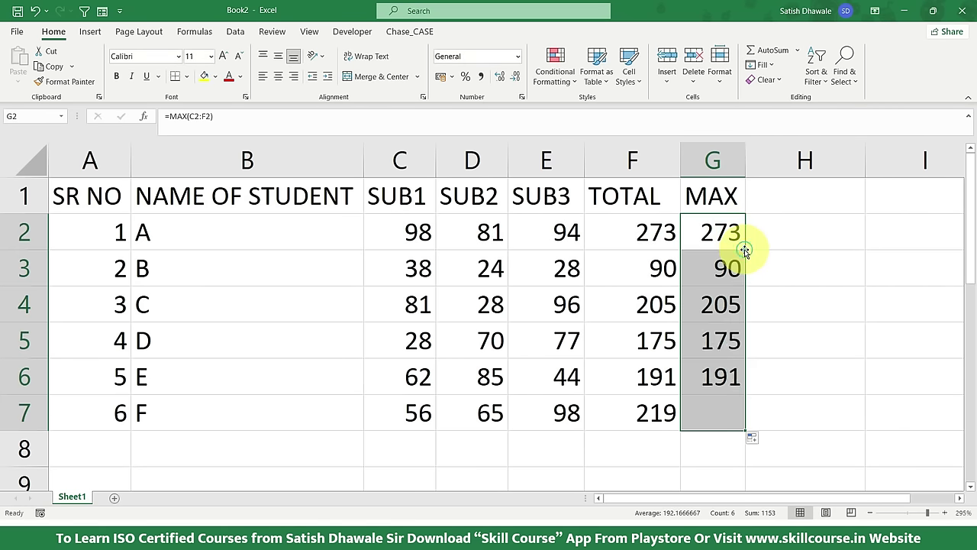
- Add a MIN heading in H1 and an AutoSum MIN formula in H2
{"action": "left_click", "coordinate": [752, 193]}
{"action": "type", "text": "M"}
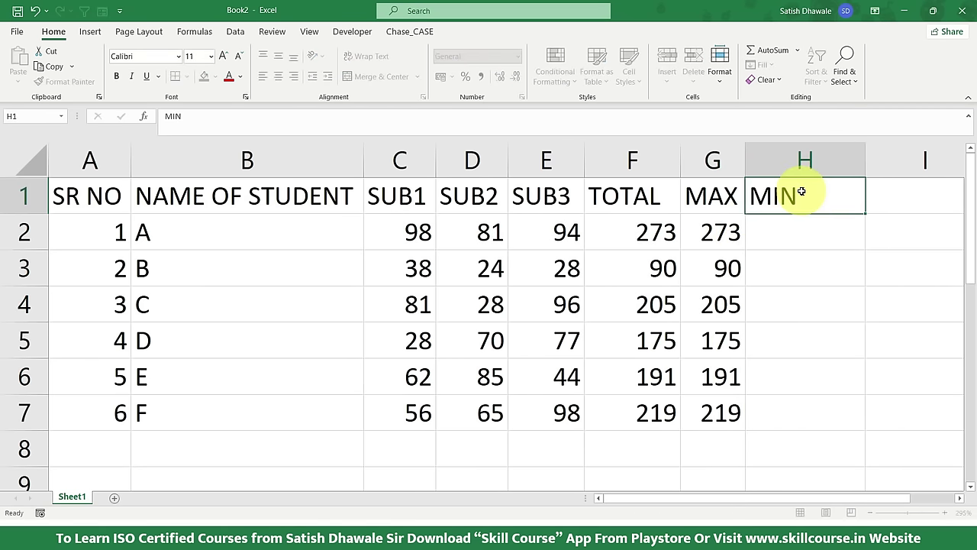
{"action": "type", "text": "IN"}
{"action": "key", "text": "Return"}
{"action": "left_click", "coordinate": [797, 52]}
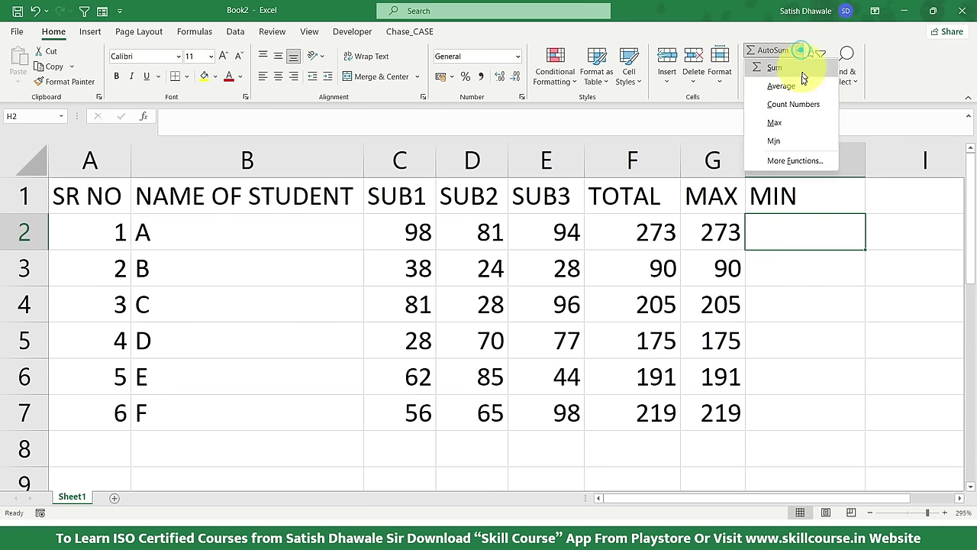
{"action": "left_click", "coordinate": [787, 137]}
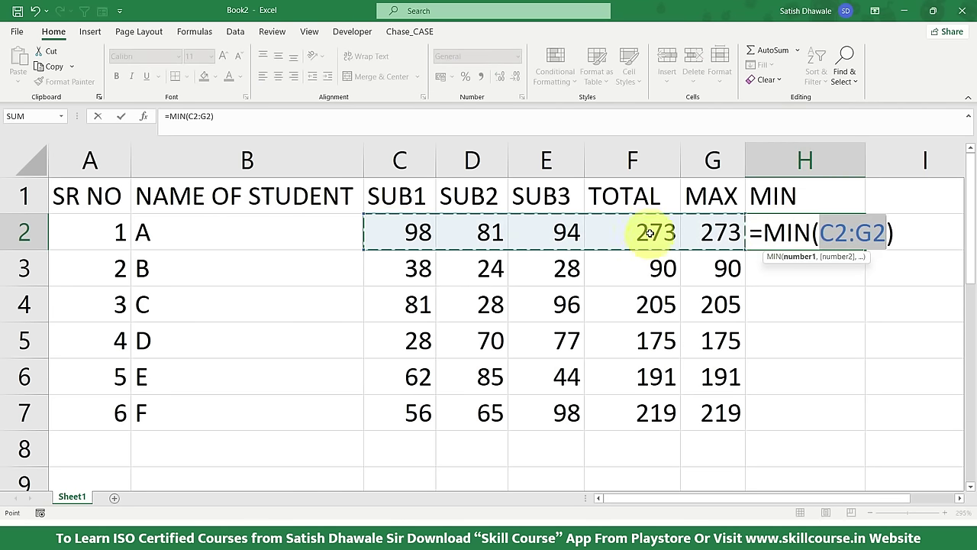
{"action": "key", "text": "Return"}
- Correct G2's MAX range to C2:E2 and refill it down for all students
{"action": "left_click", "coordinate": [718, 226]}
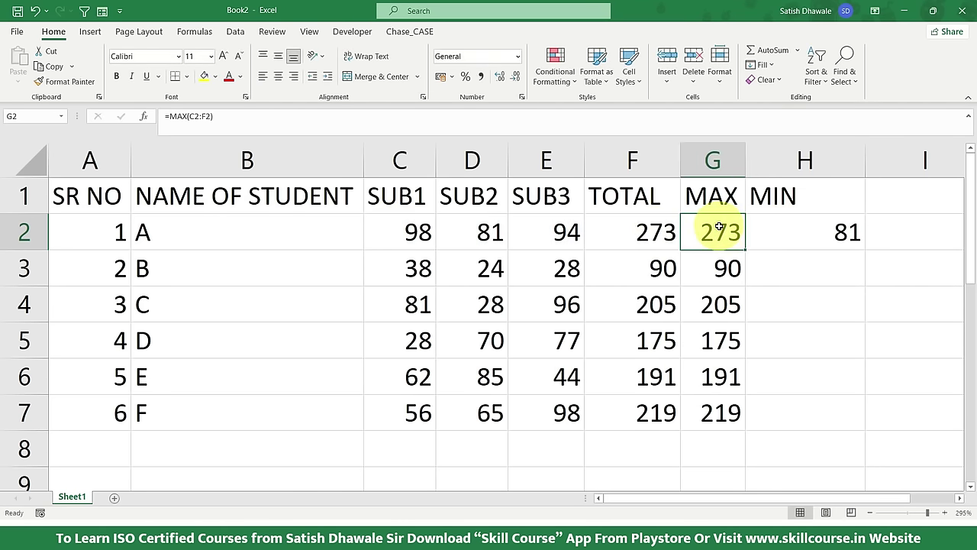
{"action": "double_click", "coordinate": [719, 227]}
{"action": "left_click_drag", "start_coordinate": [761, 230], "coordinate": [821, 231]}
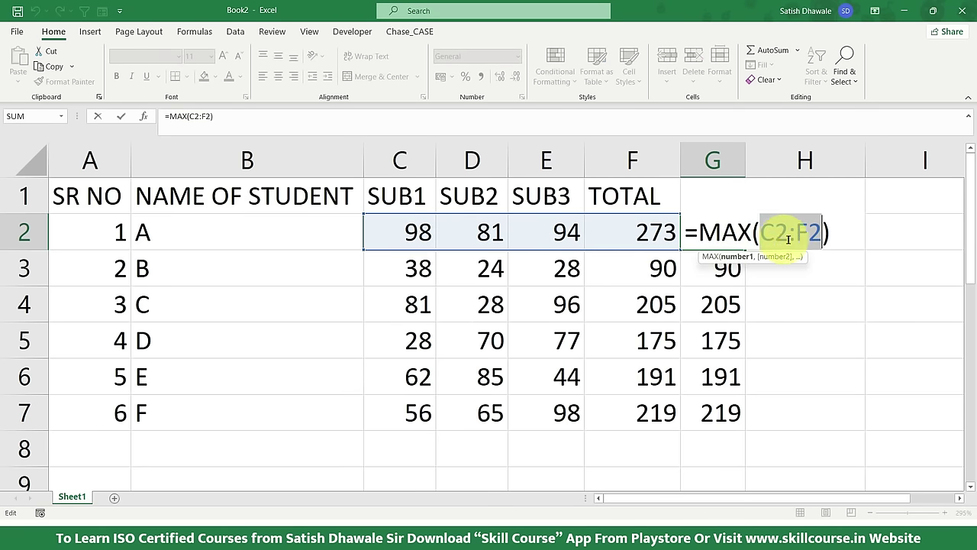
{"action": "key", "text": "BackSpace"}
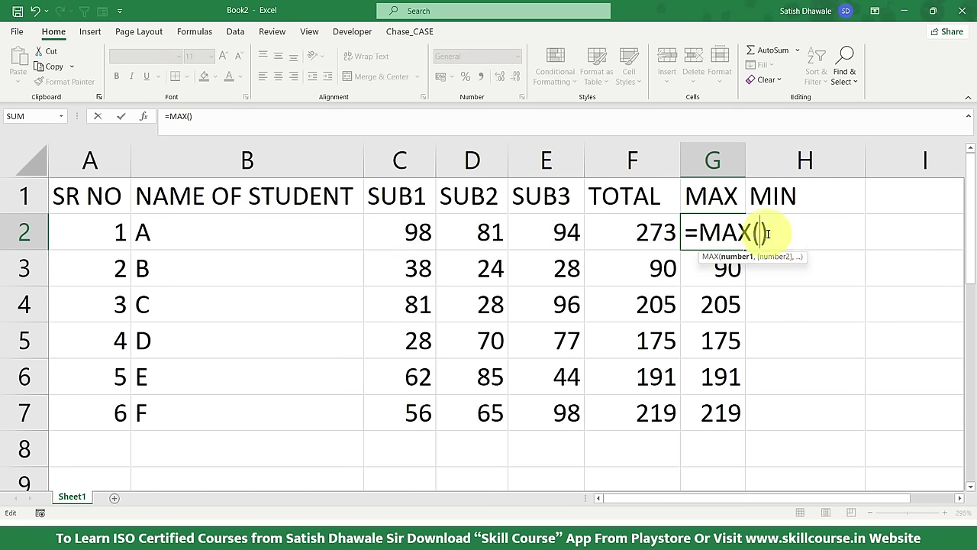
{"action": "left_click_drag", "start_coordinate": [404, 237], "coordinate": [554, 230]}
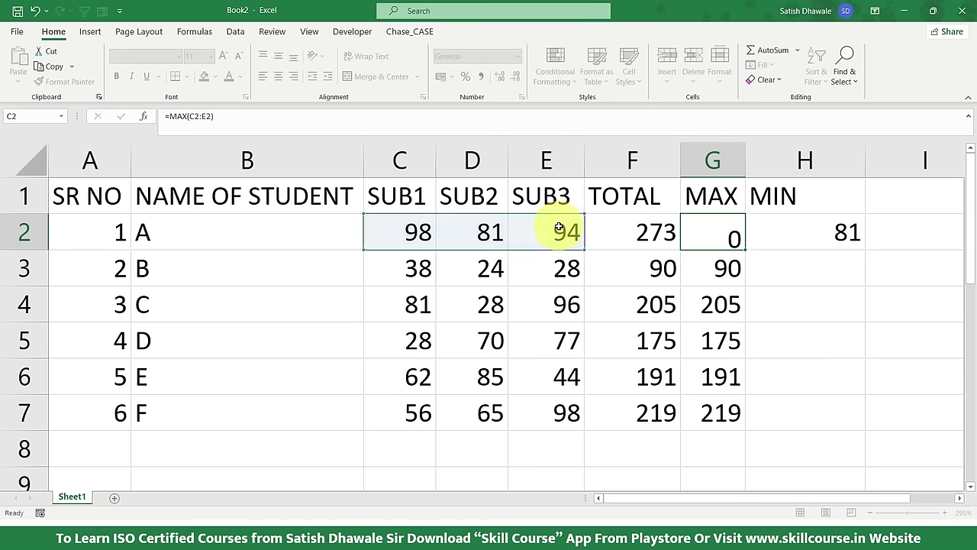
{"action": "key", "text": "Return"}
{"action": "left_click", "coordinate": [714, 235]}
{"action": "double_click", "coordinate": [745, 249]}
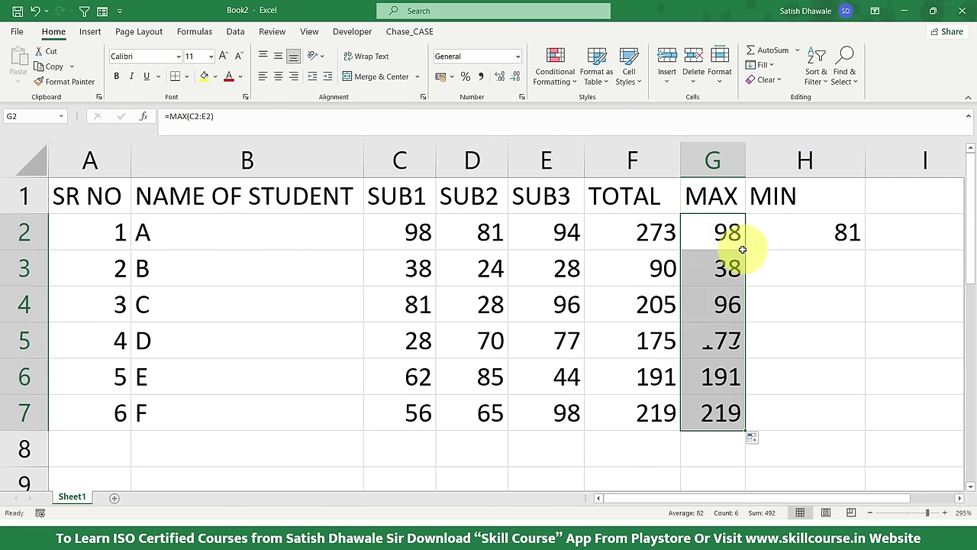
- Rewrite H2 as =MIN(C2:E2) and fill it down to student F
{"action": "left_click", "coordinate": [839, 233]}
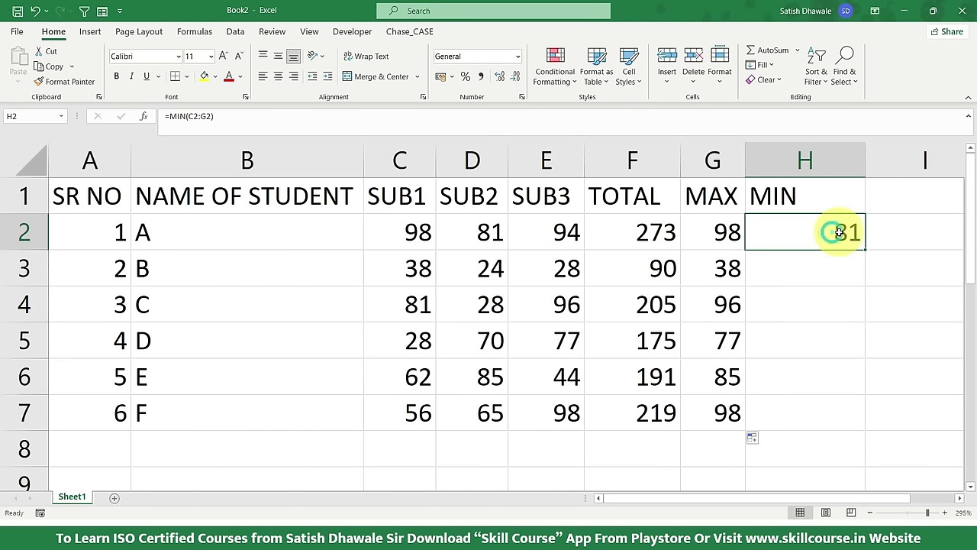
{"action": "type", "text": "=M"}
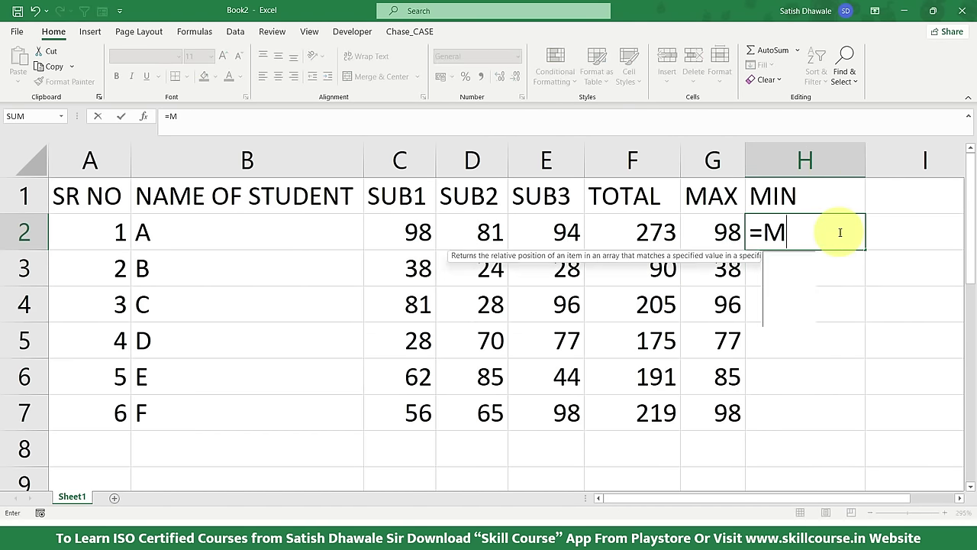
{"action": "type", "text": "IN("}
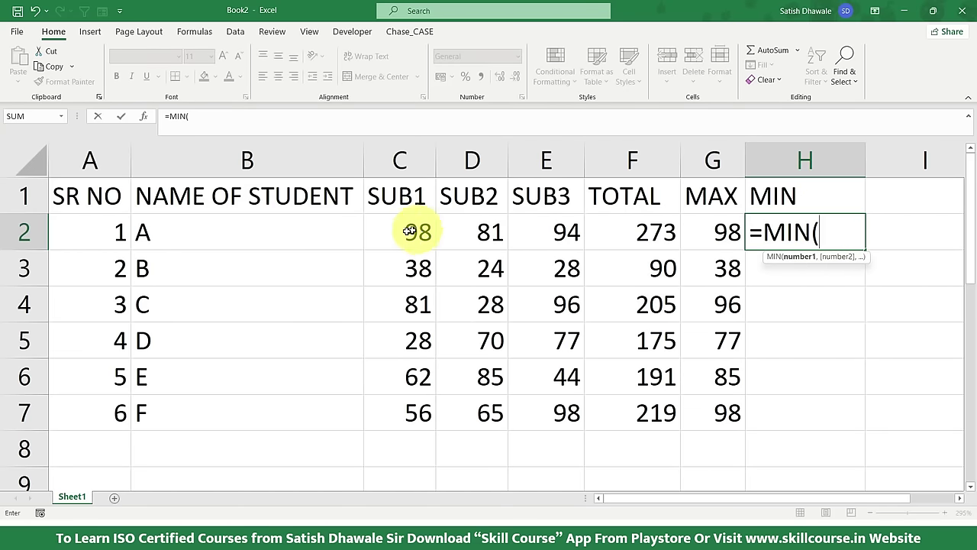
{"action": "left_click_drag", "start_coordinate": [394, 233], "coordinate": [539, 231]}
{"action": "key", "text": "Return"}
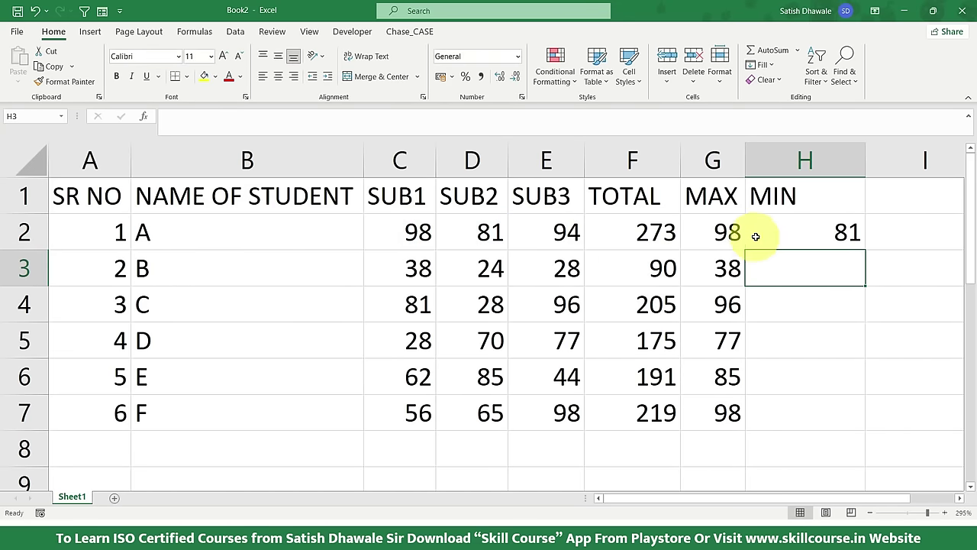
{"action": "left_click", "coordinate": [840, 233]}
{"action": "double_click", "coordinate": [866, 250]}
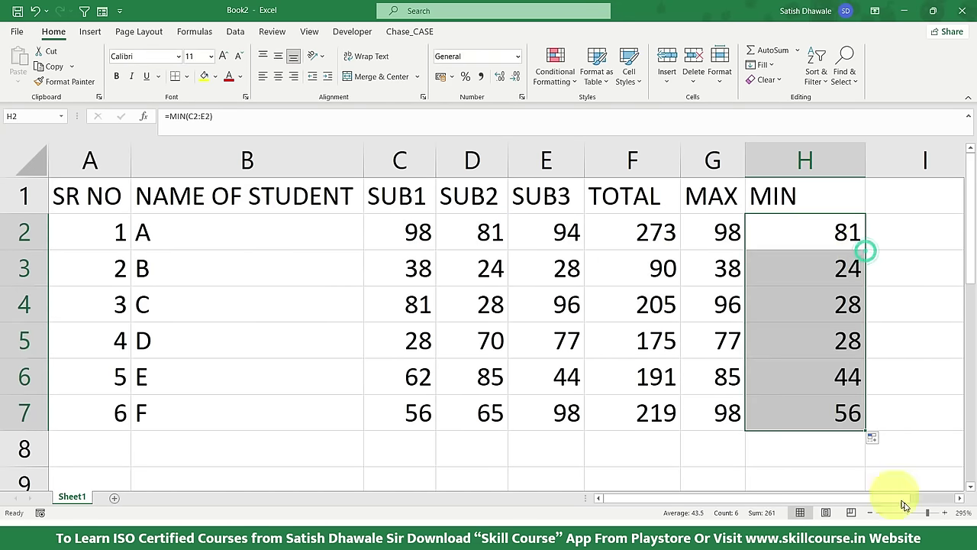
{"action": "left_click", "coordinate": [960, 498]}
- Head column I 'AVG' and fill I2:I7 with =AVERAGE(C2:E2), 91 for A down to 73 for F
{"action": "left_click", "coordinate": [617, 183]}
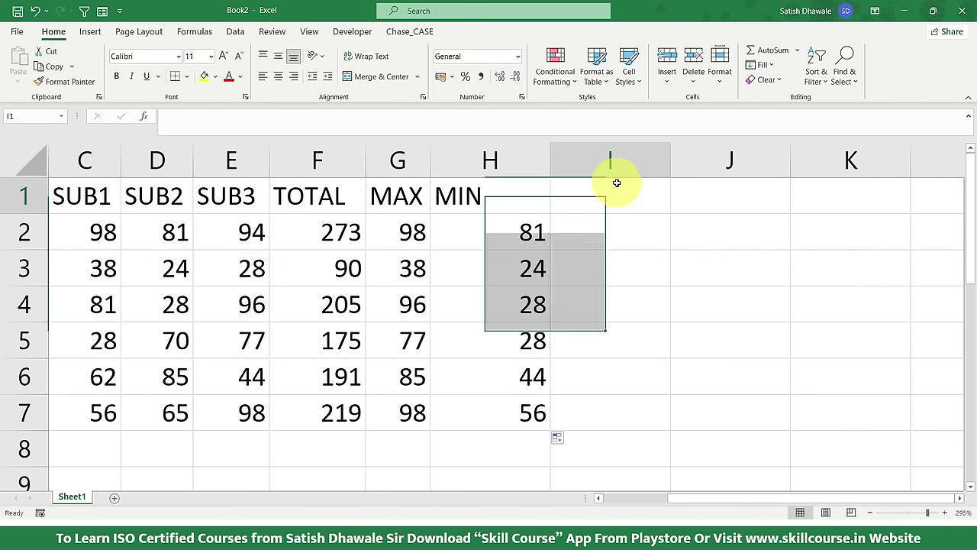
{"action": "type", "text": "AB"}
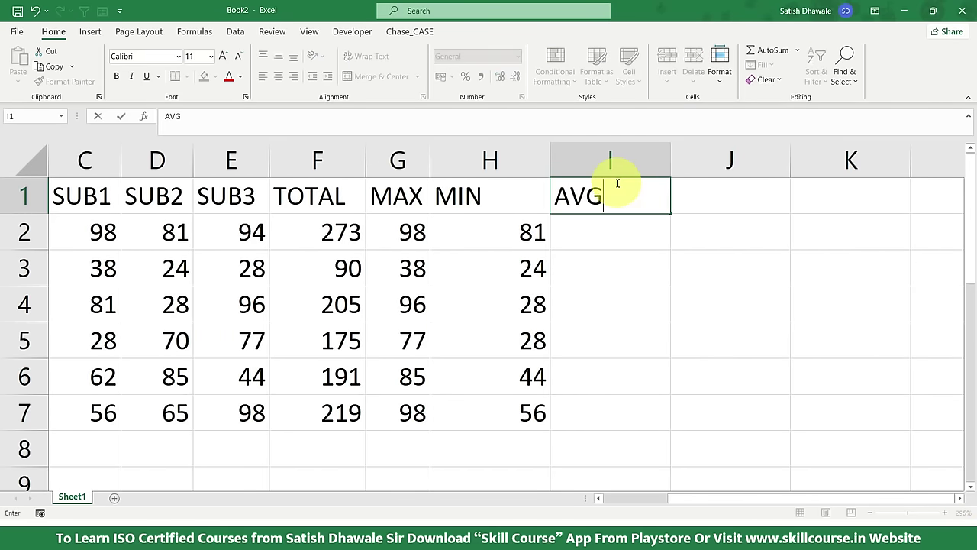
{"action": "key", "text": "Return"}
{"action": "left_click", "coordinate": [797, 51]}
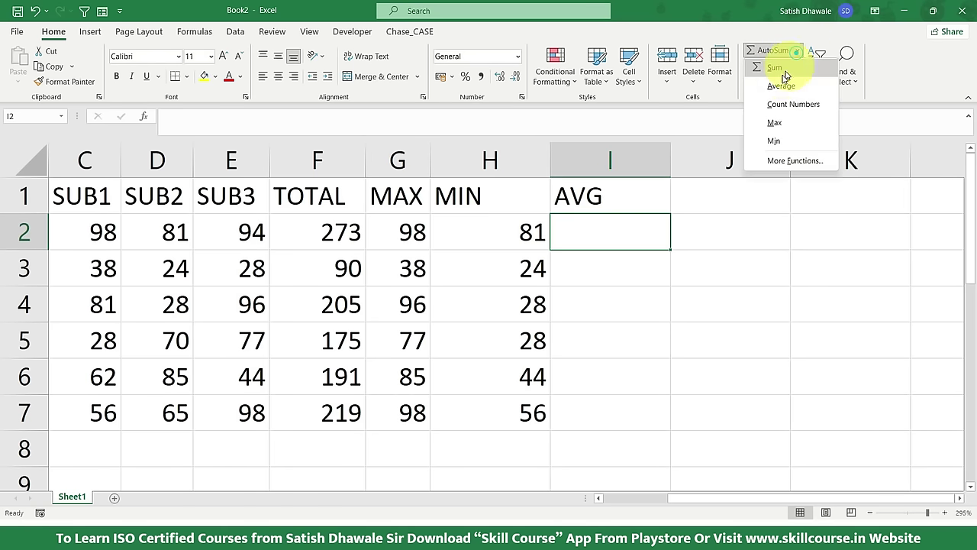
{"action": "left_click", "coordinate": [781, 86]}
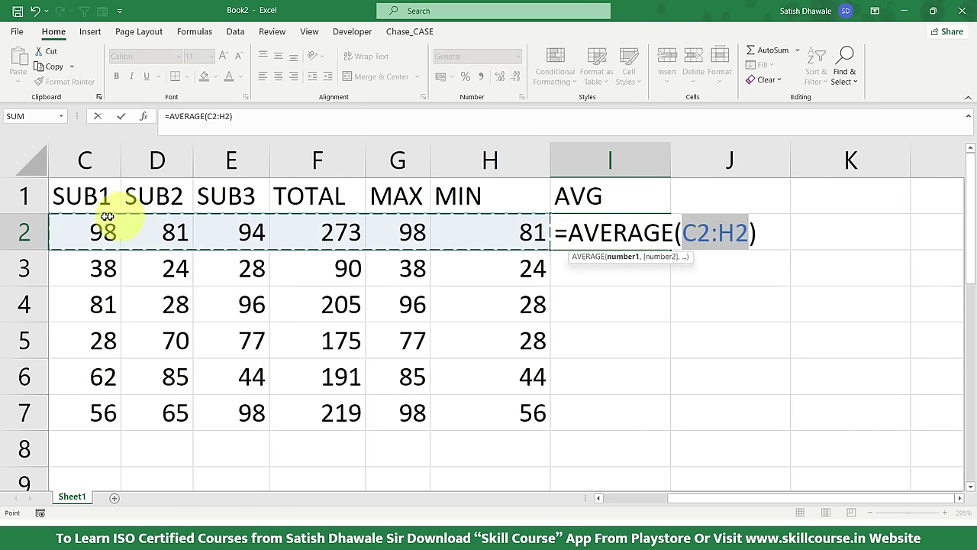
{"action": "left_click_drag", "start_coordinate": [73, 229], "coordinate": [229, 241]}
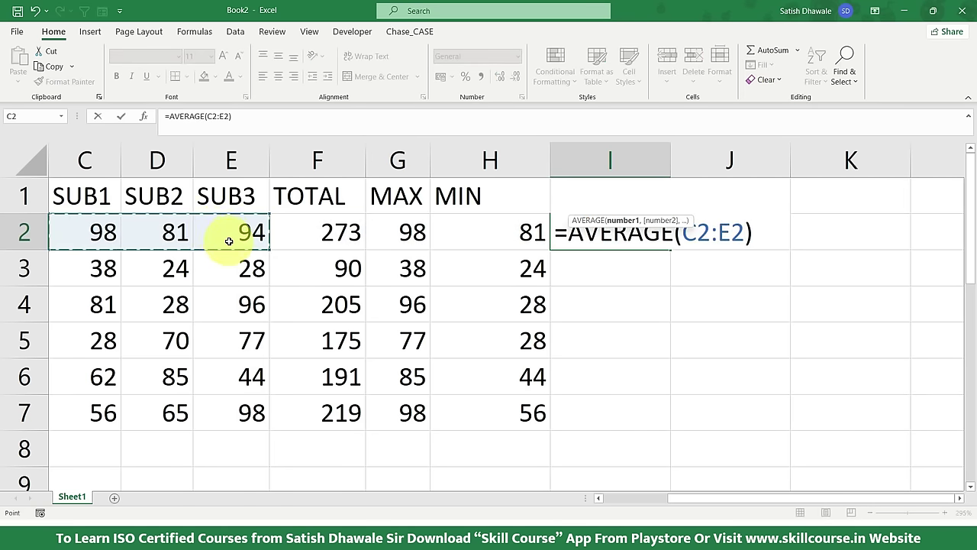
{"action": "key", "text": "Return"}
{"action": "left_click", "coordinate": [584, 233]}
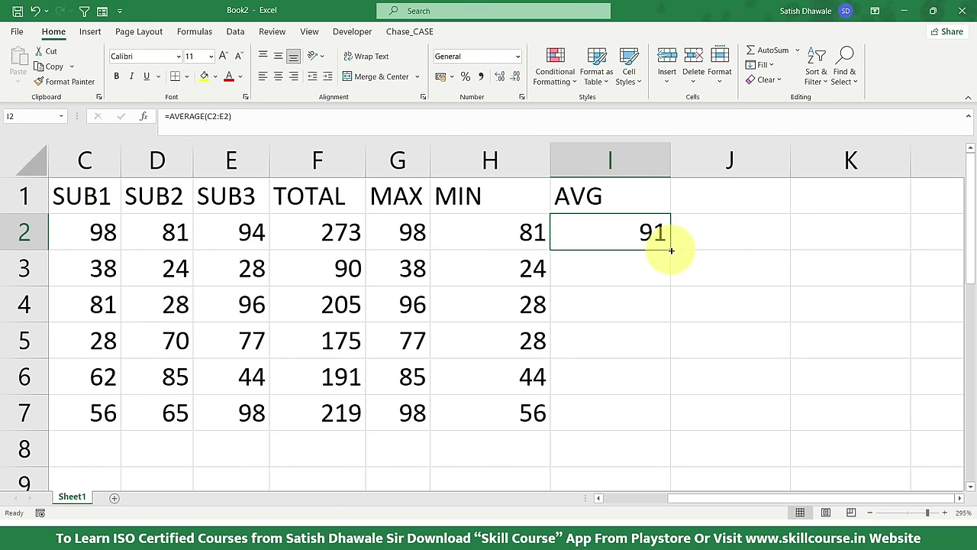
{"action": "double_click", "coordinate": [670, 250]}
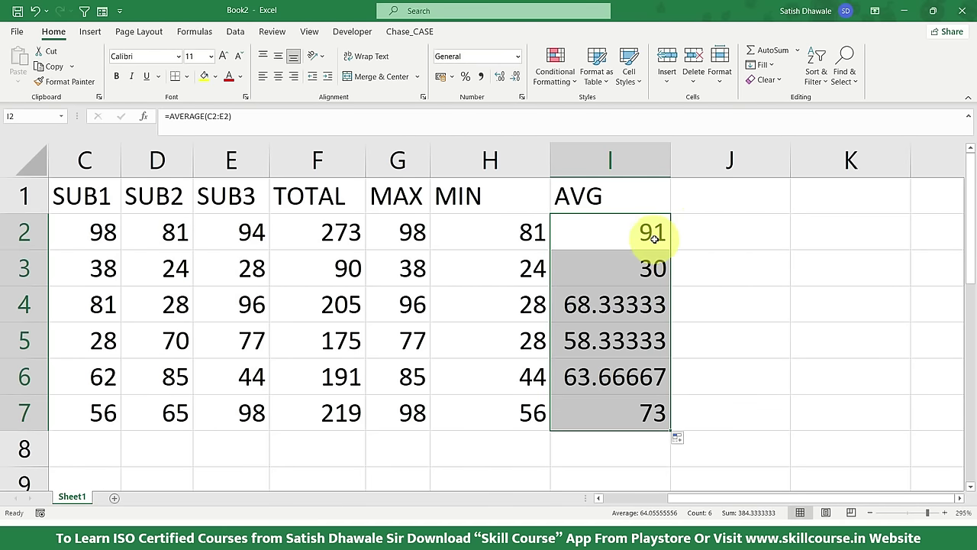
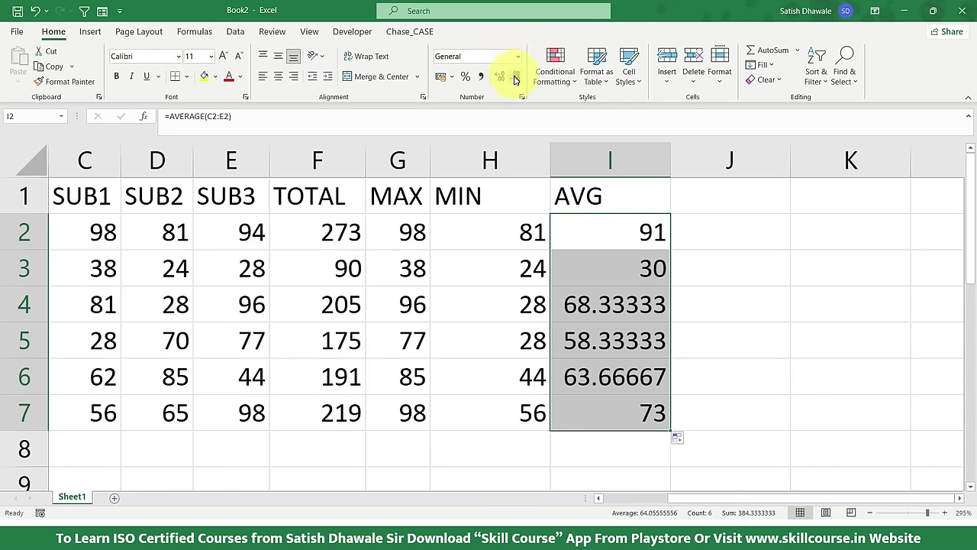
- Give the AVG values in column I Number format with two decimal places, e.g. 68.33 and 63.67
{"action": "left_click", "coordinate": [516, 79]}
{"action": "left_click", "coordinate": [516, 79]}
{"action": "left_click", "coordinate": [515, 80]}
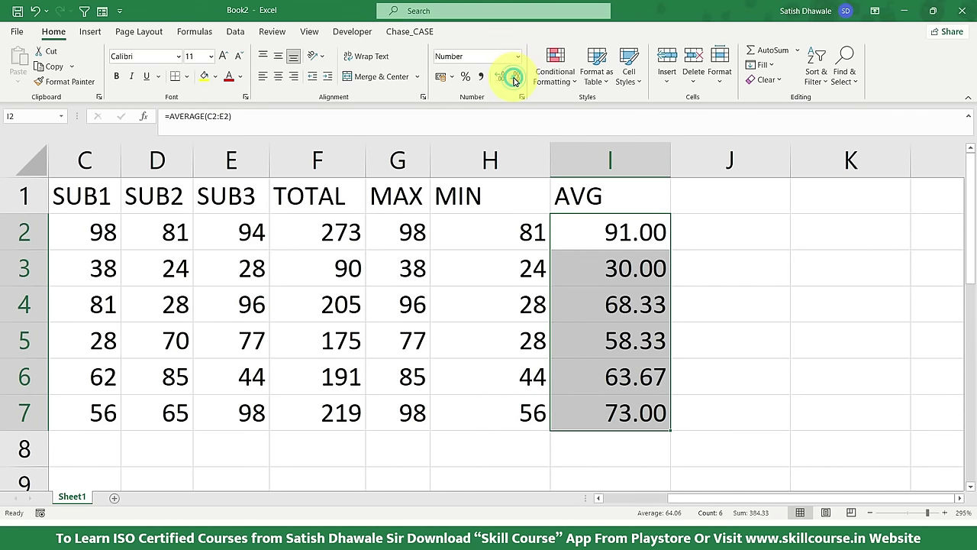
{"action": "left_click", "coordinate": [499, 78]}
{"action": "left_click", "coordinate": [499, 78]}
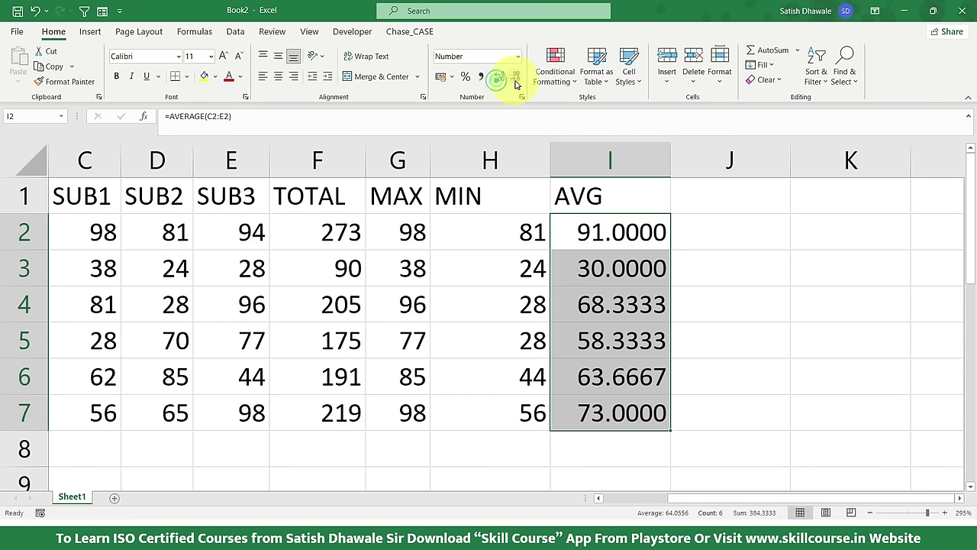
{"action": "left_click", "coordinate": [515, 79]}
{"action": "left_click", "coordinate": [516, 80]}
{"action": "left_click", "coordinate": [515, 79]}
{"action": "left_click", "coordinate": [516, 79]}
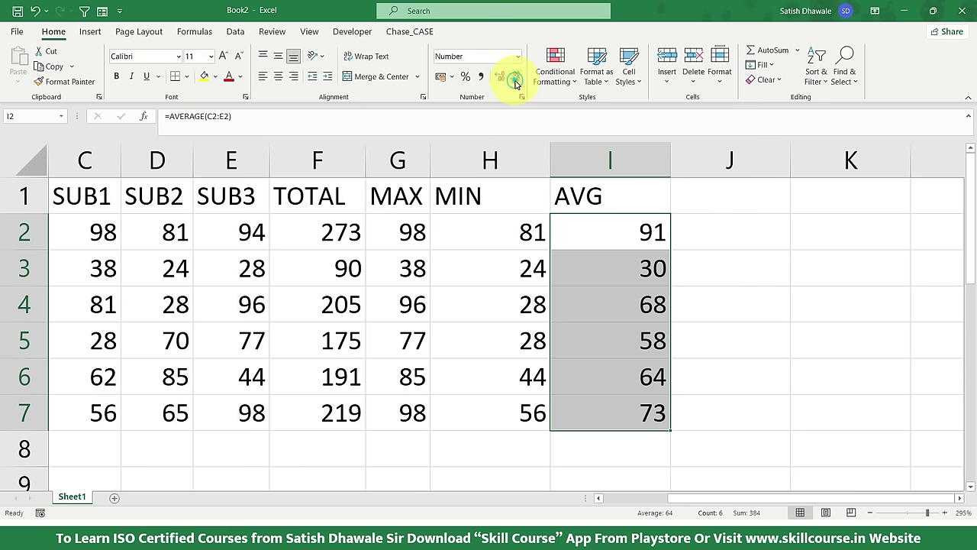
{"action": "left_click", "coordinate": [501, 78]}
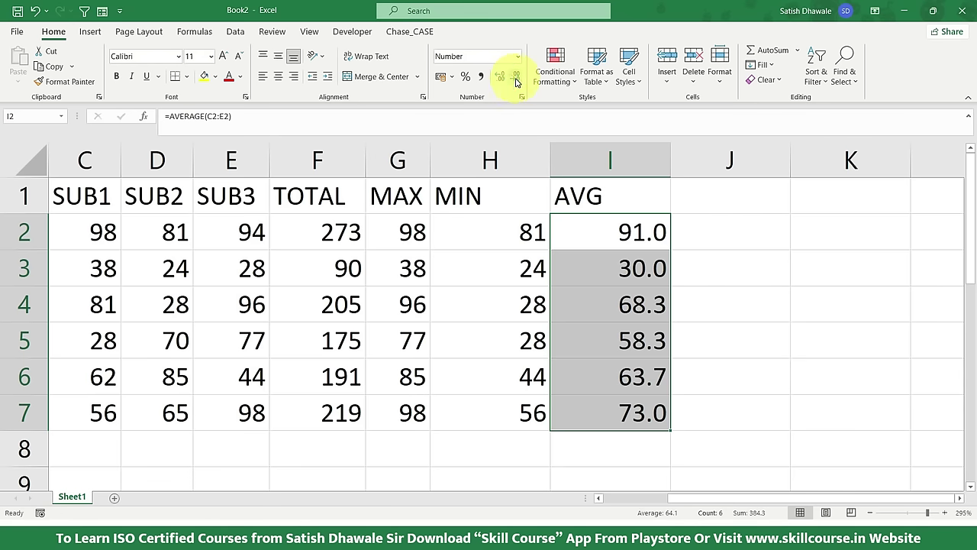
{"action": "left_click", "coordinate": [517, 80]}
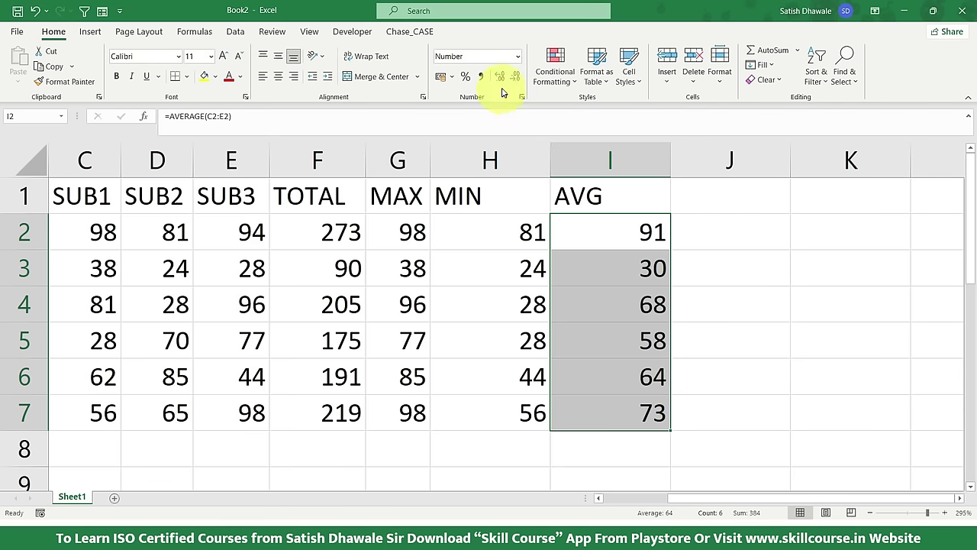
{"action": "left_click", "coordinate": [501, 78]}
{"action": "left_click", "coordinate": [502, 80]}
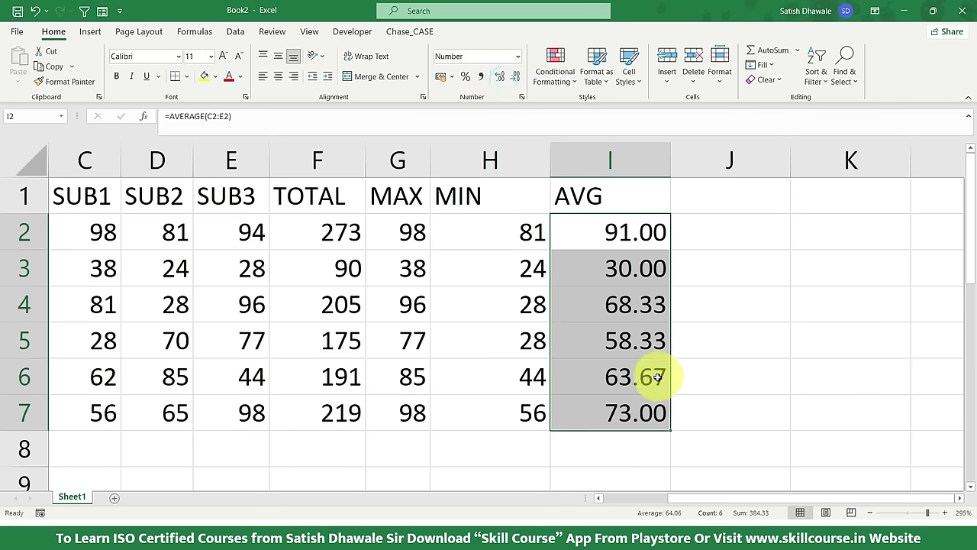
{"action": "left_click", "coordinate": [517, 78]}
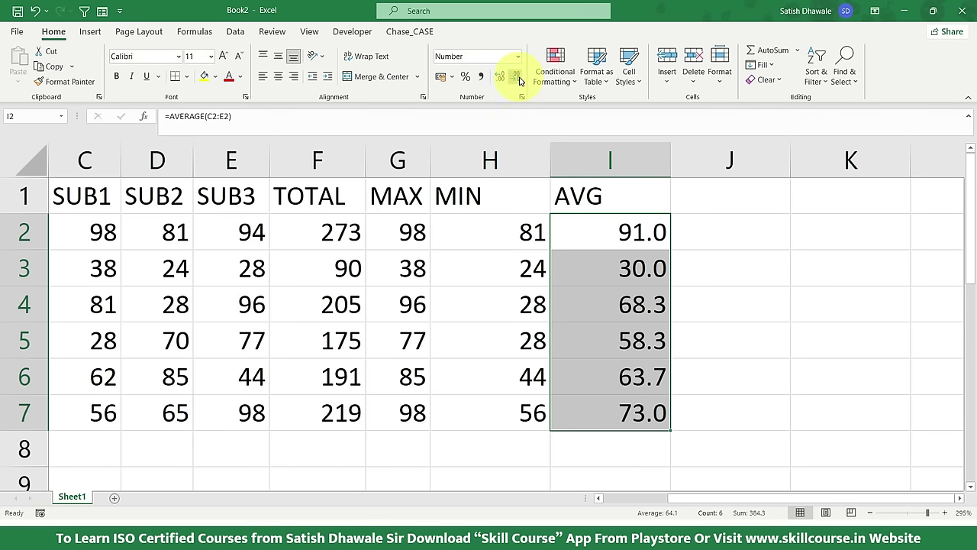
{"action": "left_click", "coordinate": [517, 77]}
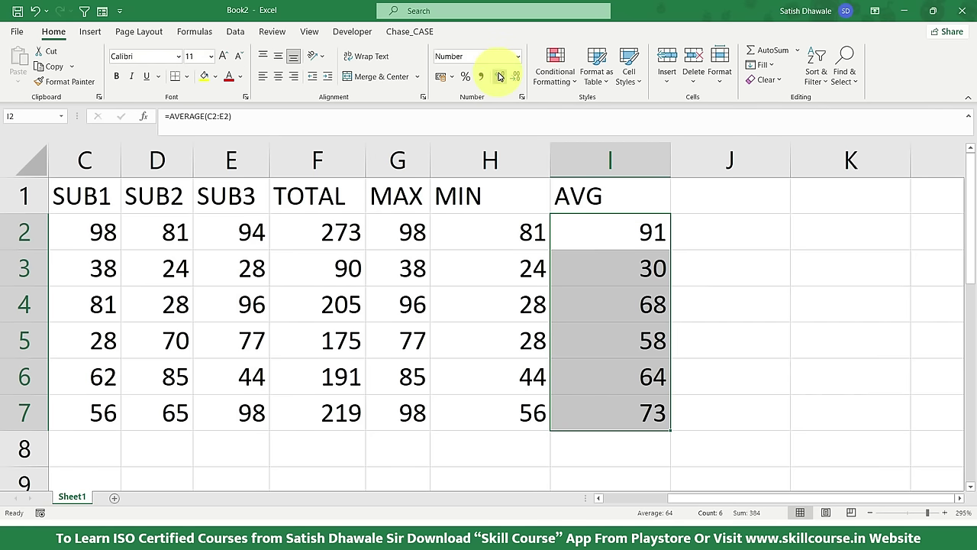
{"action": "left_click", "coordinate": [500, 76]}
{"action": "left_click", "coordinate": [500, 76]}
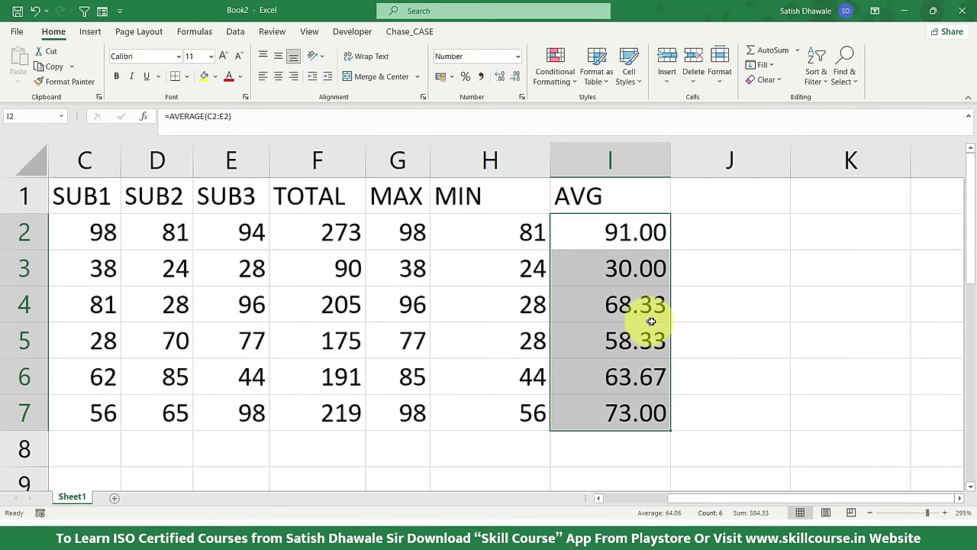
- Label cell J1 with the heading COUNTING
{"action": "left_click", "coordinate": [691, 201]}
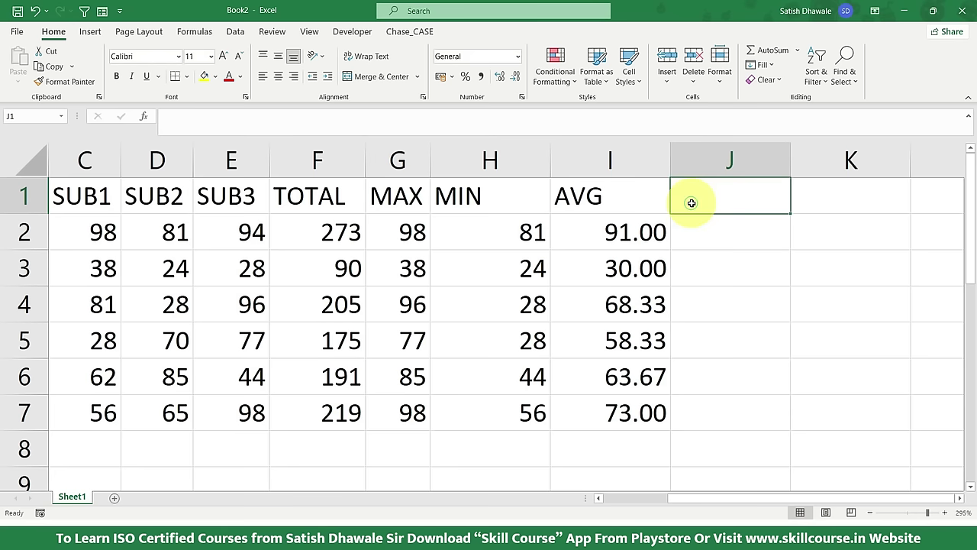
{"action": "left_click", "coordinate": [797, 51]}
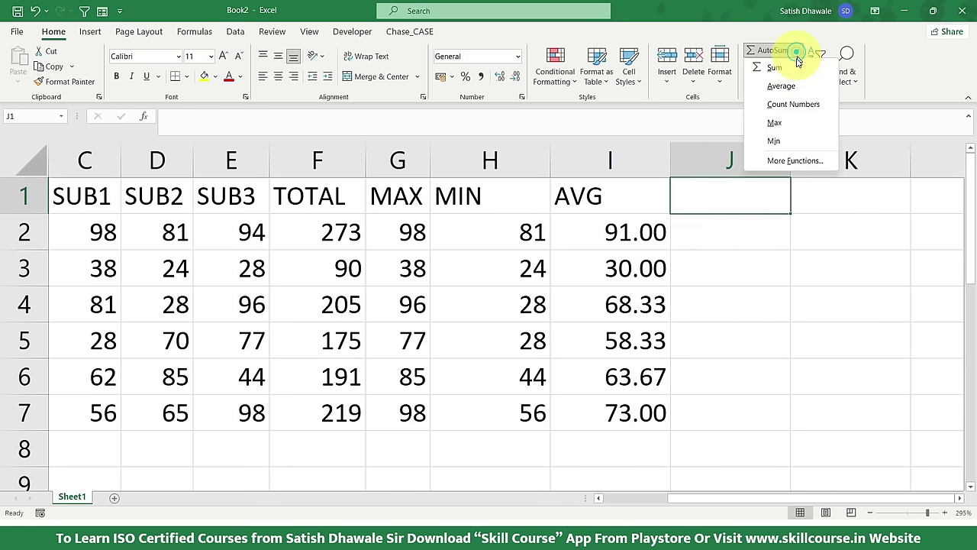
{"action": "key", "text": "Escape"}
{"action": "left_click", "coordinate": [794, 112]}
{"action": "key", "text": "Escape"}
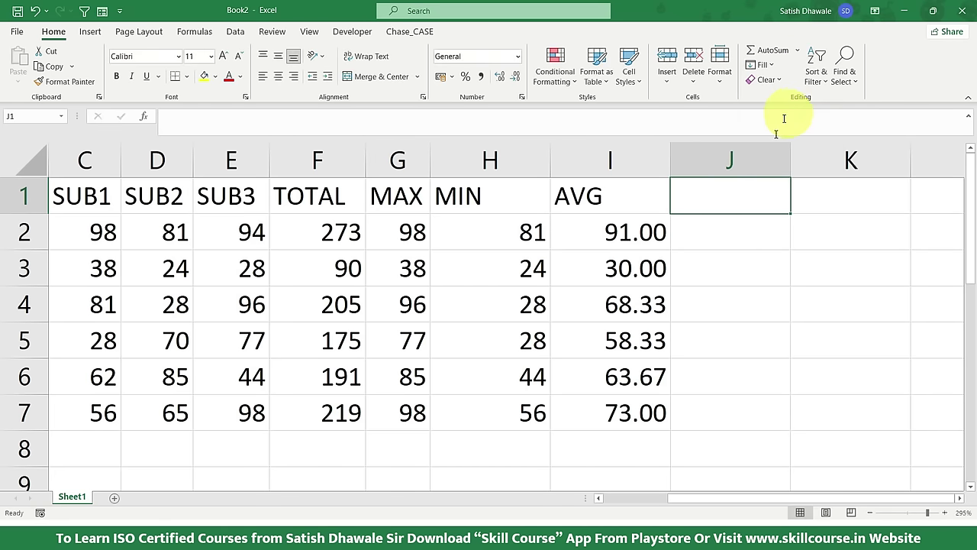
{"action": "left_click", "coordinate": [729, 233]}
{"action": "left_click", "coordinate": [729, 195]}
{"action": "type", "text": "COU"}
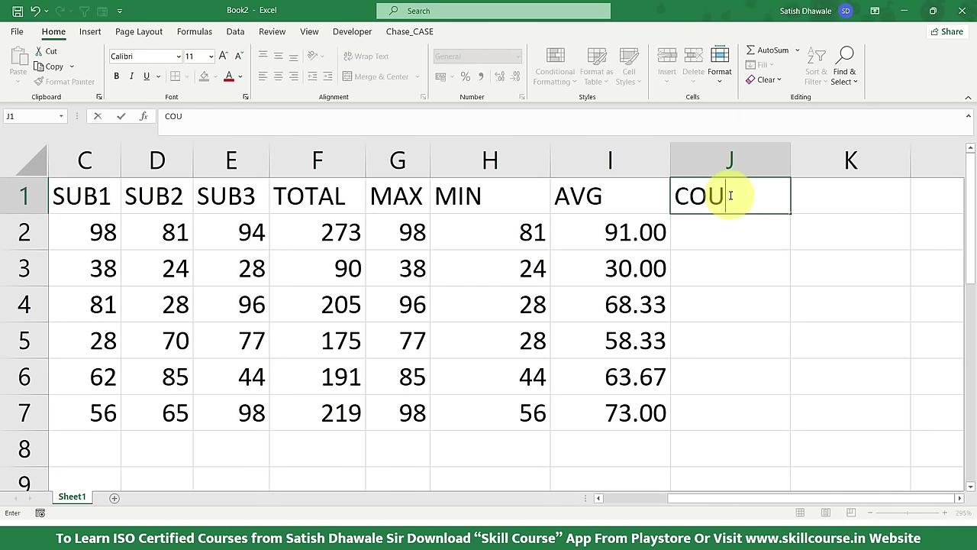
{"action": "type", "text": "NTING"}
{"action": "key", "text": "Return"}
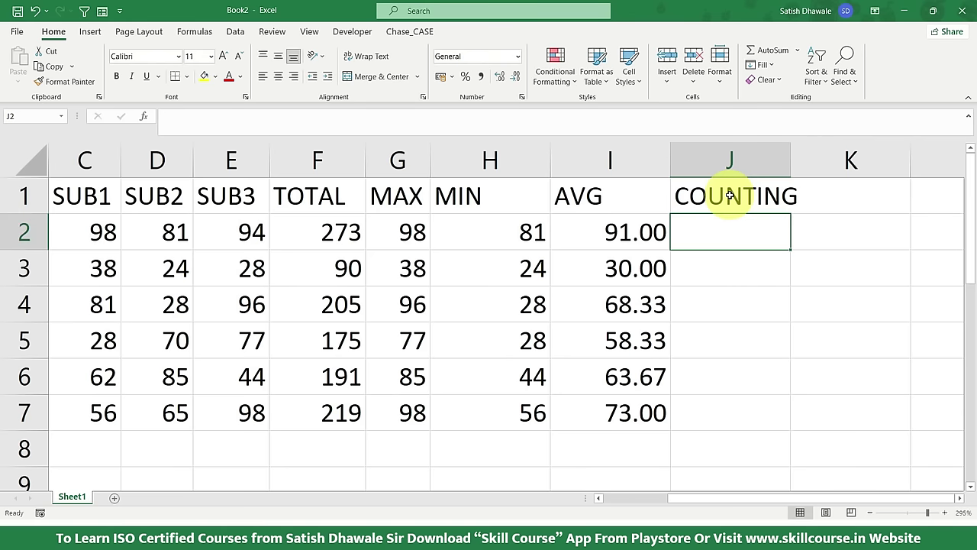
- Count the marks C2:E2 in J2, fill down to J7, and autofit column J
{"action": "left_click", "coordinate": [798, 50]}
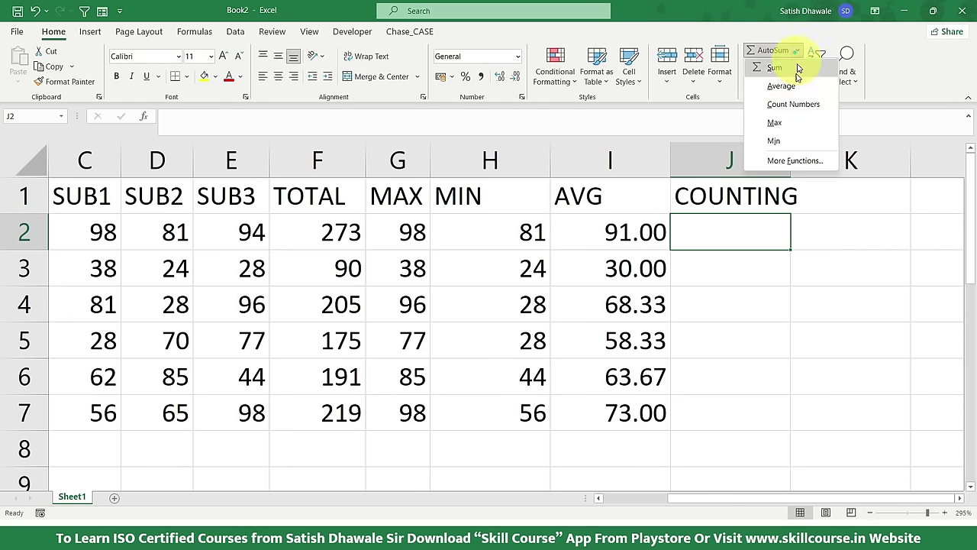
{"action": "left_click", "coordinate": [786, 104]}
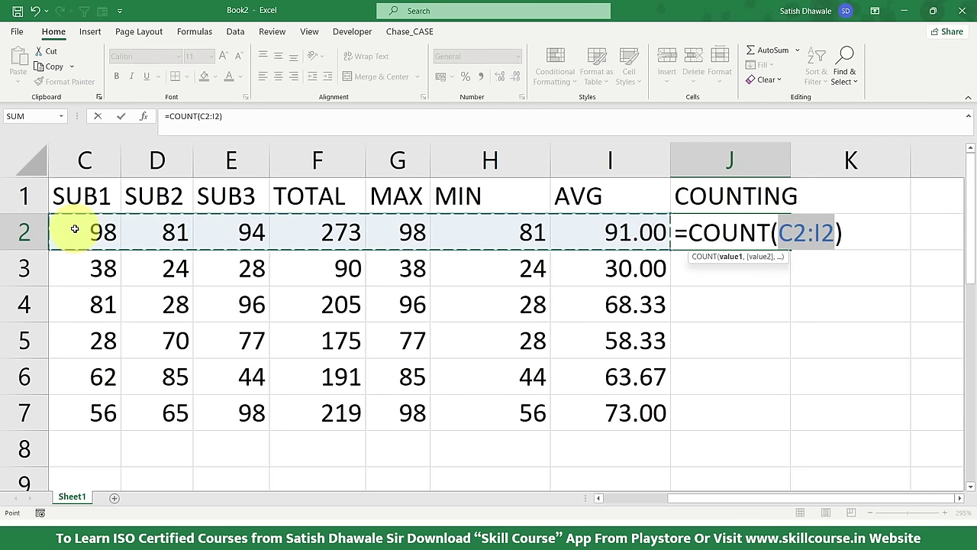
{"action": "left_click_drag", "start_coordinate": [74, 229], "coordinate": [245, 228]}
{"action": "key", "text": "Return"}
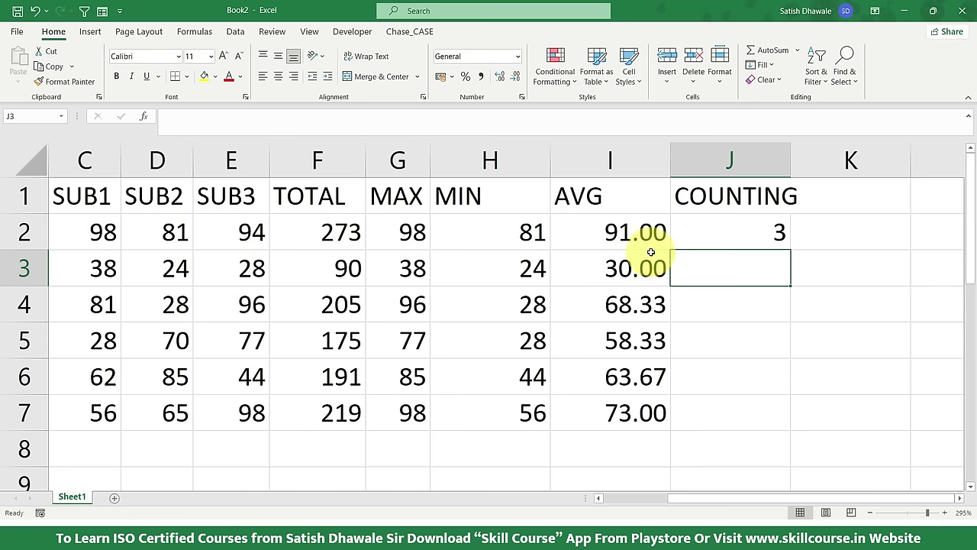
{"action": "left_click", "coordinate": [760, 237]}
{"action": "double_click", "coordinate": [791, 250]}
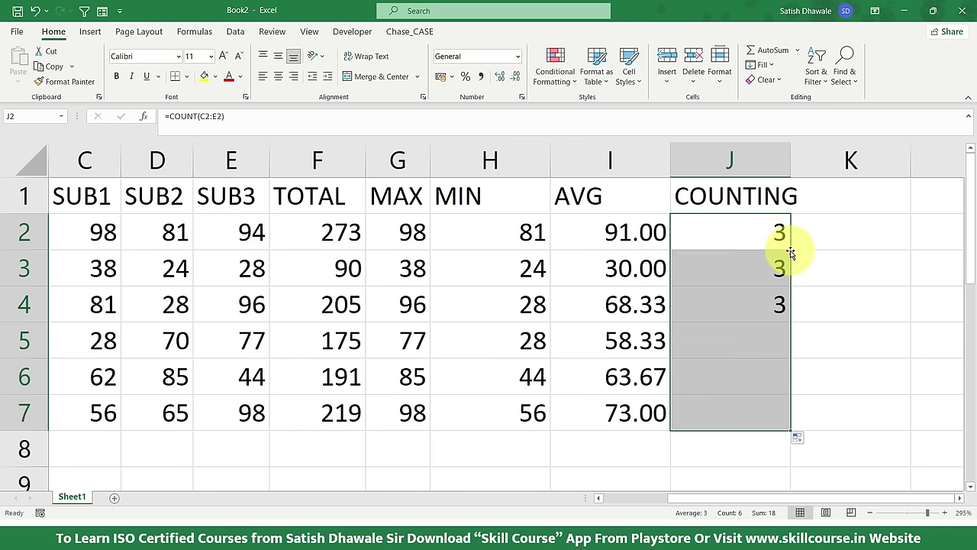
{"action": "double_click", "coordinate": [790, 166]}
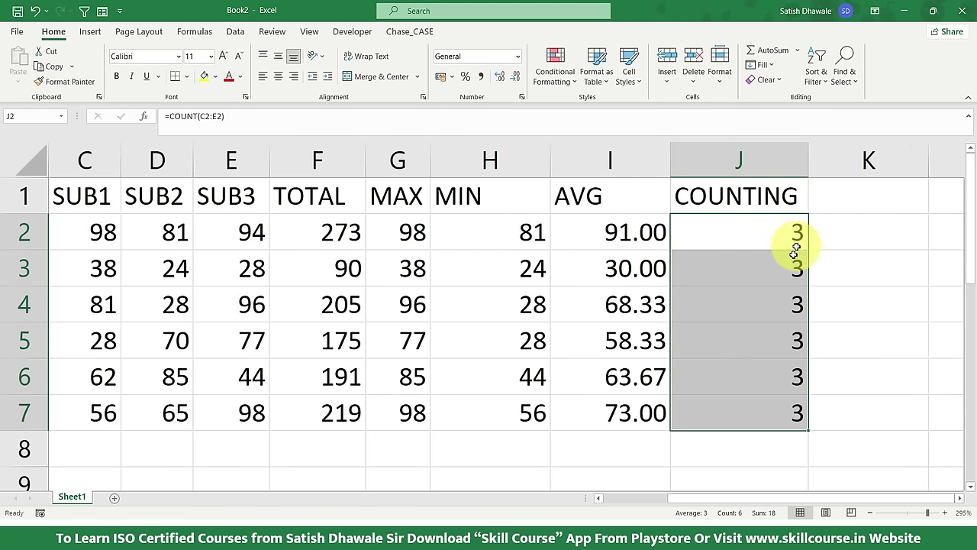
{"action": "left_click_drag", "start_coordinate": [794, 304], "coordinate": [27, 310]}
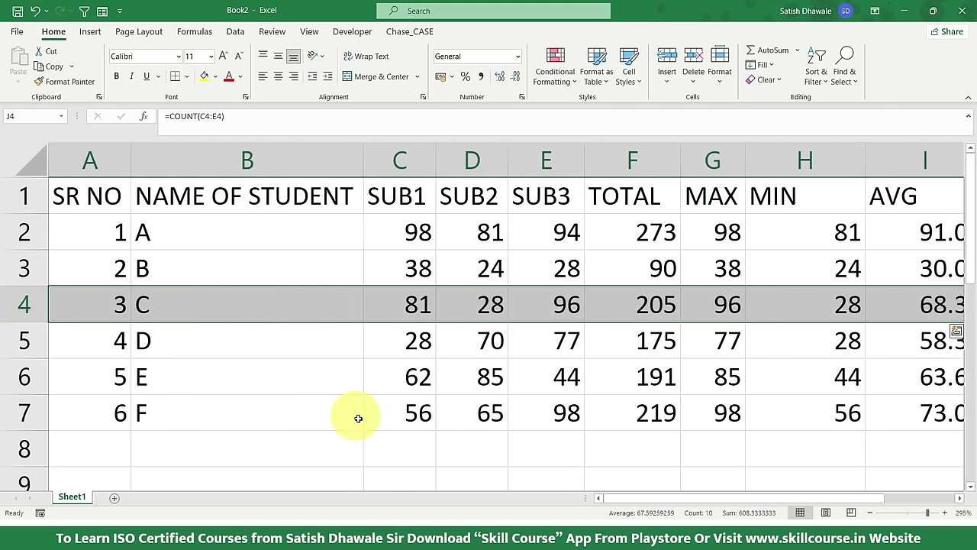
- Sum the SUB1 marks into C8 with AutoSum, giving 363
{"action": "left_click", "coordinate": [382, 378]}
{"action": "left_click_drag", "start_coordinate": [421, 236], "coordinate": [417, 418]}
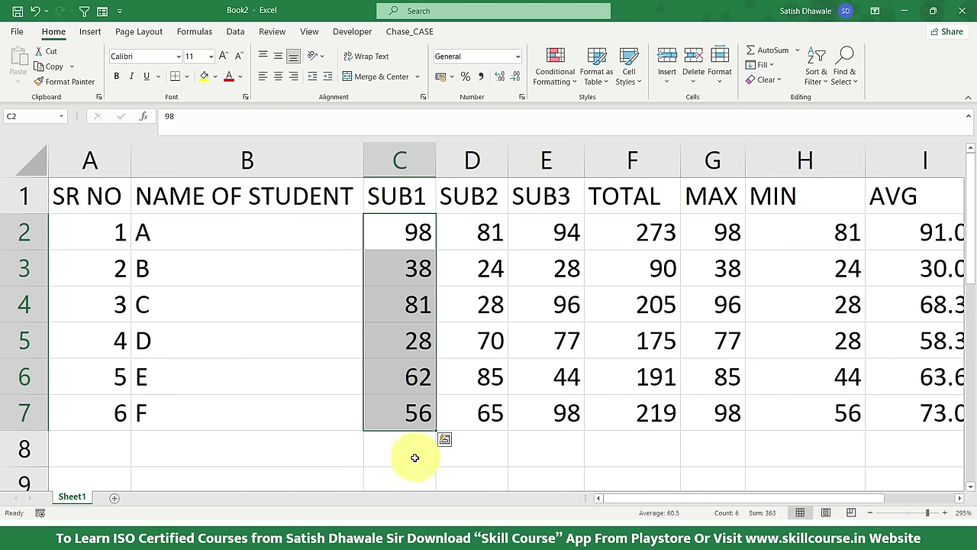
{"action": "left_click", "coordinate": [415, 452]}
{"action": "key", "text": "alt+equal"}
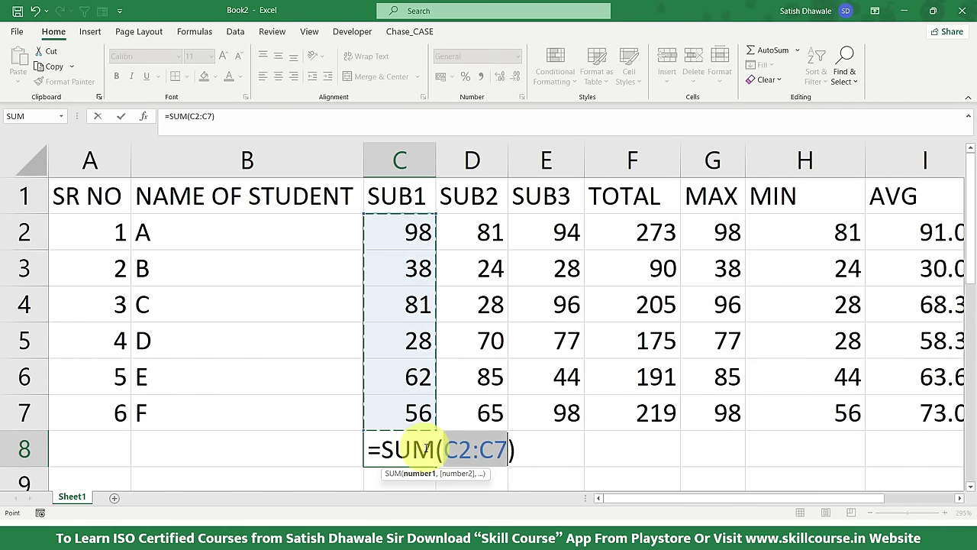
{"action": "key", "text": "Return"}
{"action": "left_click", "coordinate": [415, 419]}
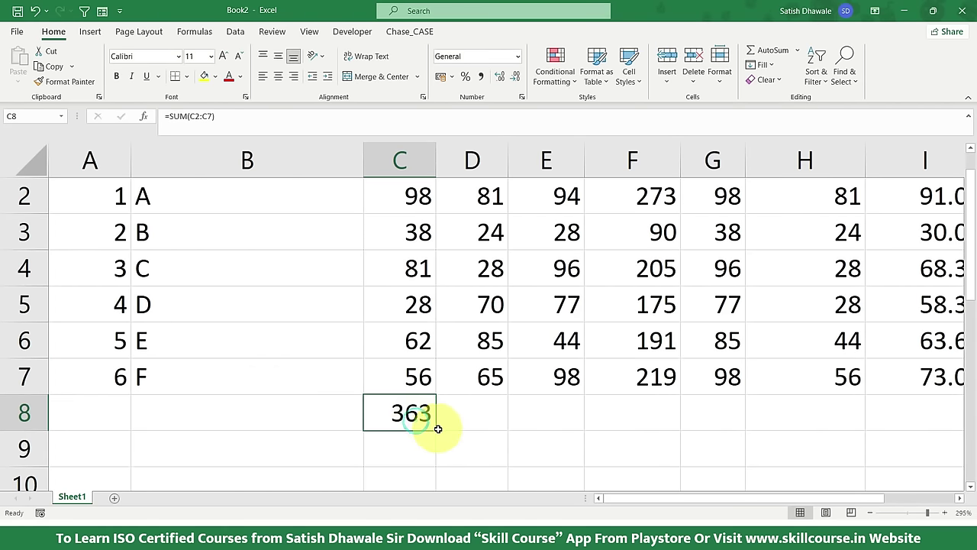
{"action": "double_click", "coordinate": [416, 416]}
{"action": "key", "text": "Escape"}
- Copy the total formula across row 8, giving 353, 437 and 1153
{"action": "left_click_drag", "start_coordinate": [438, 430], "coordinate": [741, 430]}
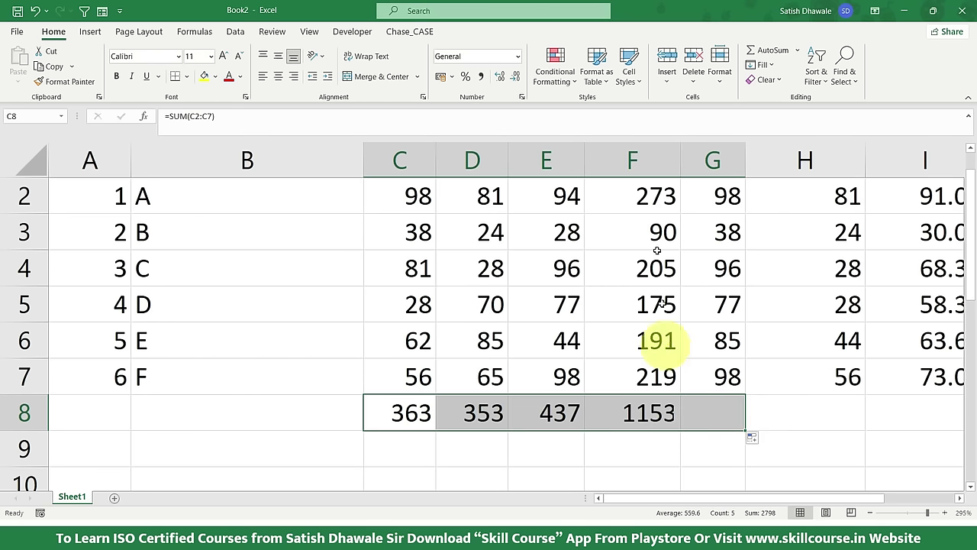
{"action": "left_click", "coordinate": [723, 413]}
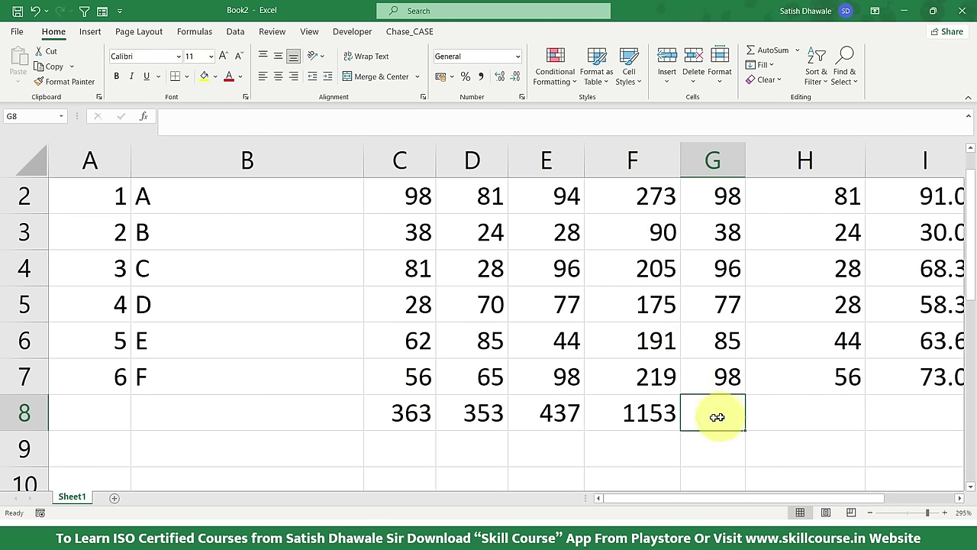
{"action": "left_click", "coordinate": [655, 414]}
{"action": "scroll", "coordinate": [661, 422], "scroll_direction": "up", "scroll_amount": 1}
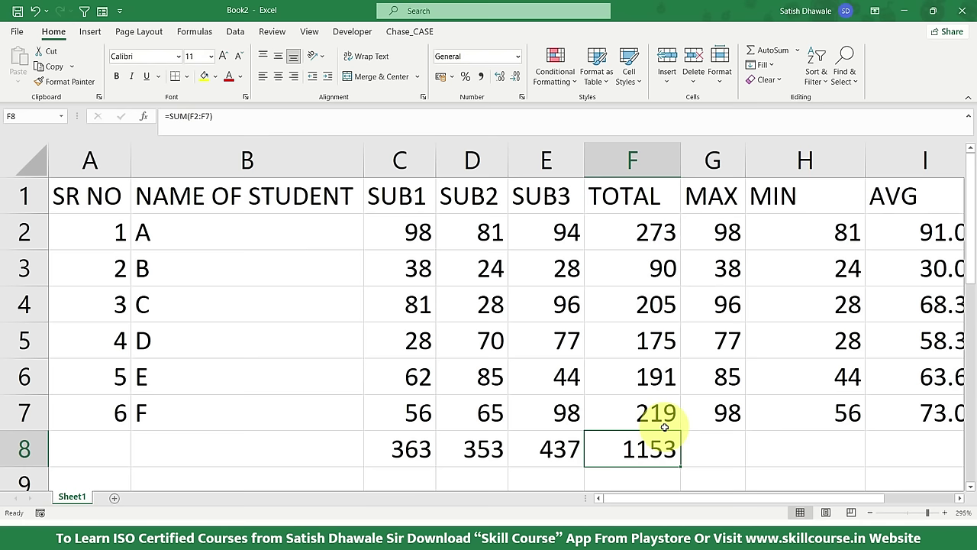
{"action": "left_click_drag", "start_coordinate": [840, 500], "coordinate": [937, 503]}
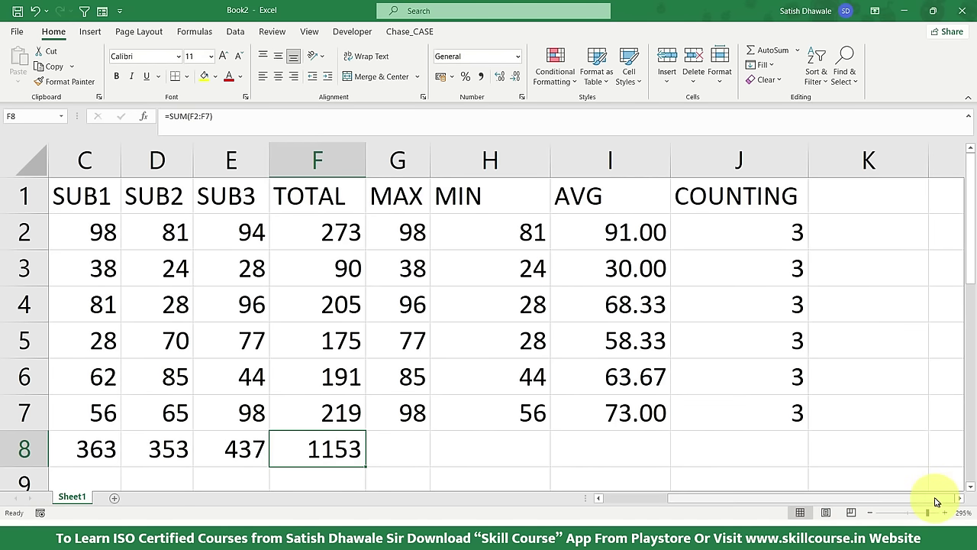
- Enter the heading PER% in cell K1
{"action": "left_click", "coordinate": [866, 201]}
{"action": "type", "text": "PER"}
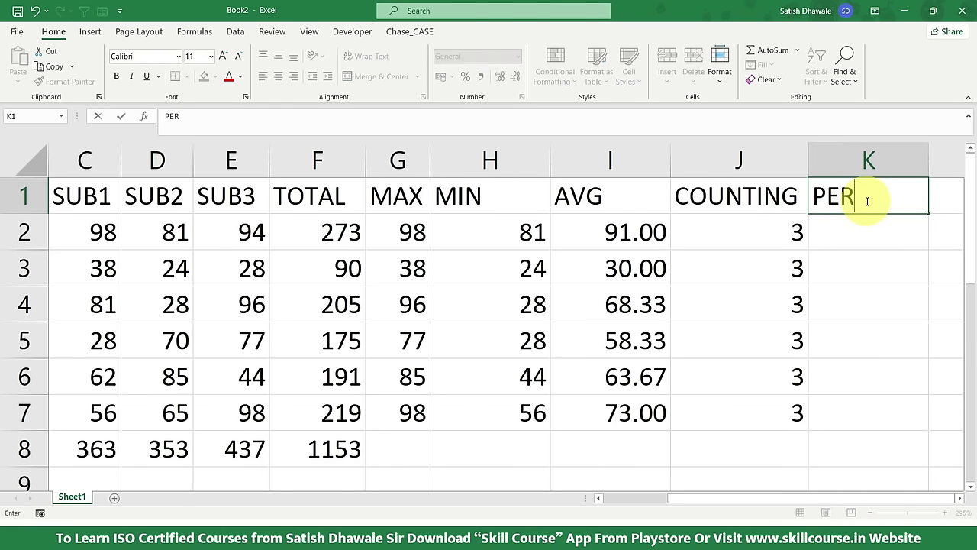
{"action": "type", "text": "%"}
{"action": "key", "text": "Return"}
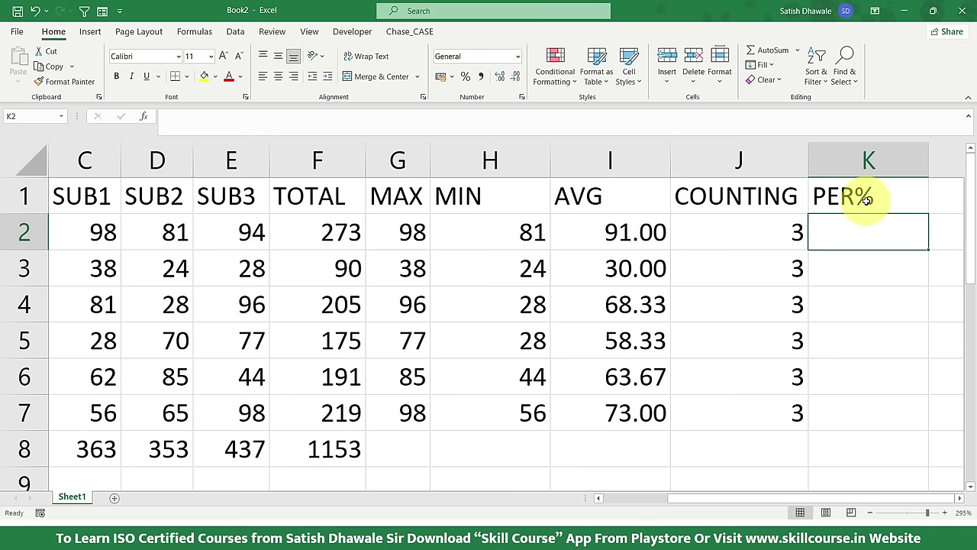
{"action": "key", "text": "Left"}
{"action": "key", "text": "Left"}
{"action": "key", "text": "Right"}
{"action": "key", "text": "Right"}
- Enter =F2/300*100 in K2 to get the first student's percentage, 91
{"action": "type", "text": "="}
{"action": "left_click", "coordinate": [310, 231]}
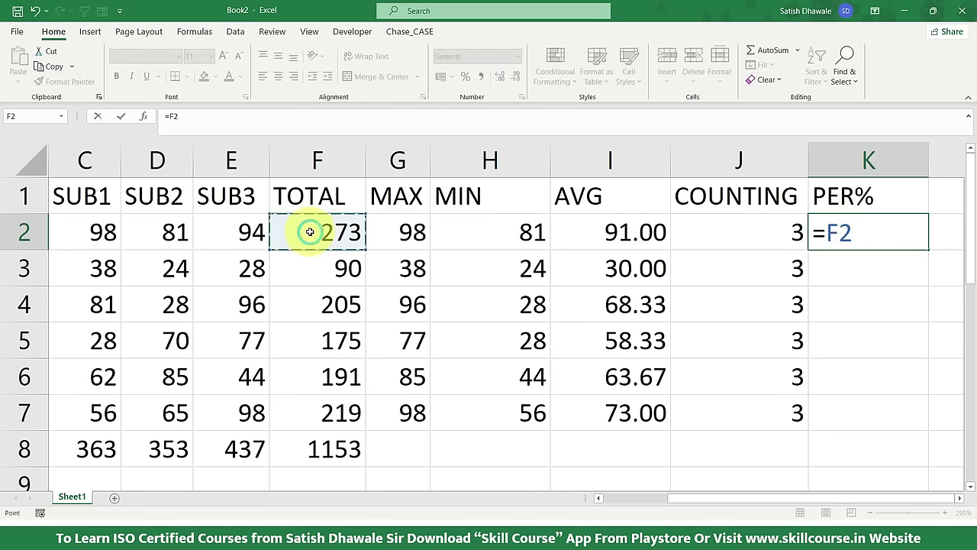
{"action": "type", "text": "/"}
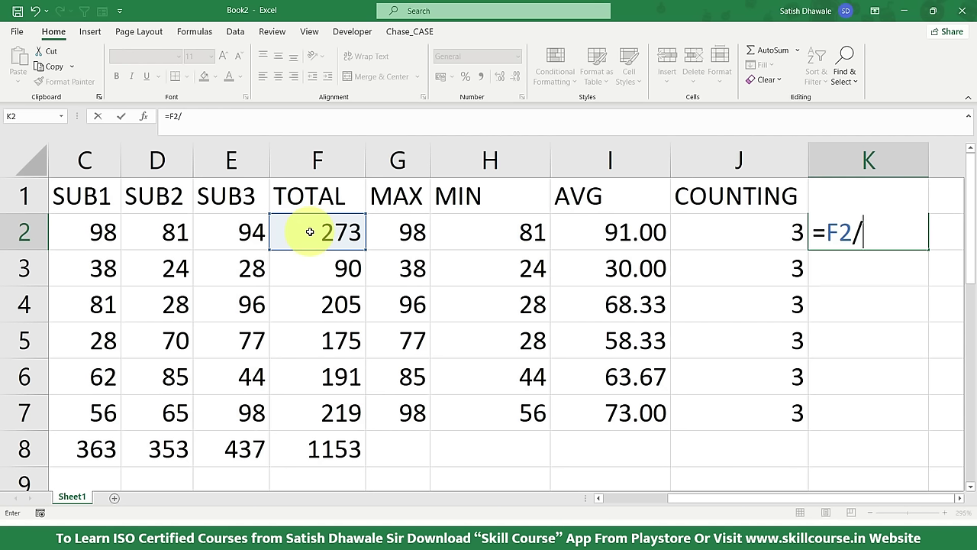
{"action": "type", "text": "300"}
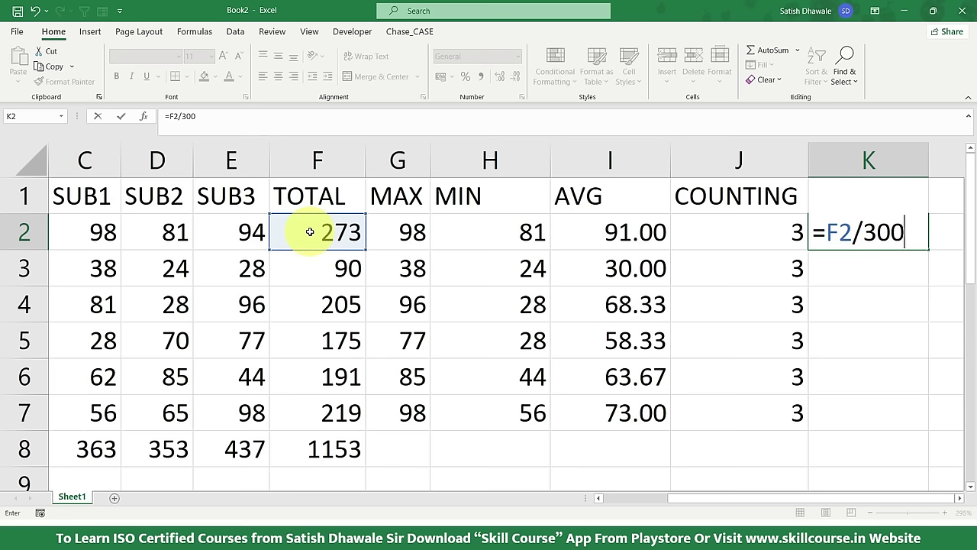
{"action": "type", "text": "*100"}
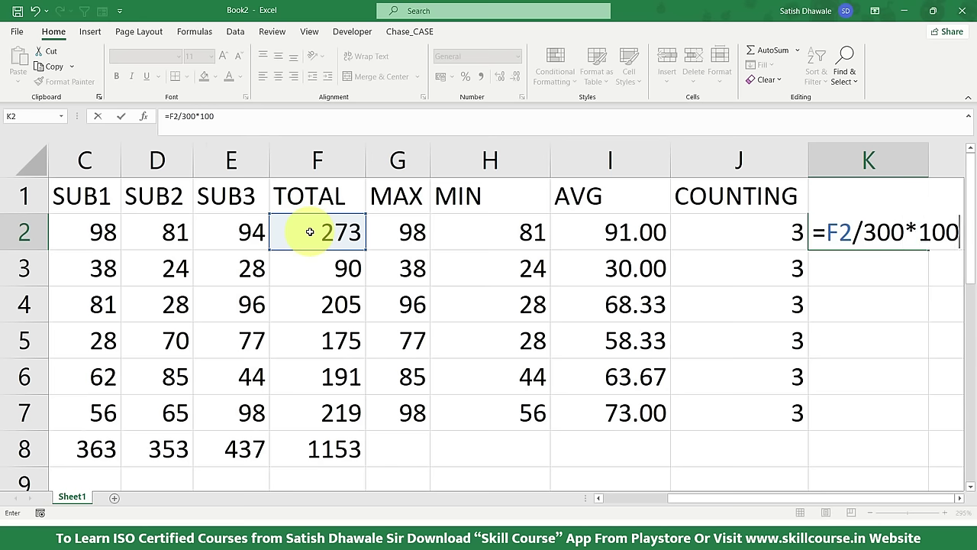
{"action": "key", "text": "Return"}
{"action": "left_click", "coordinate": [875, 236]}
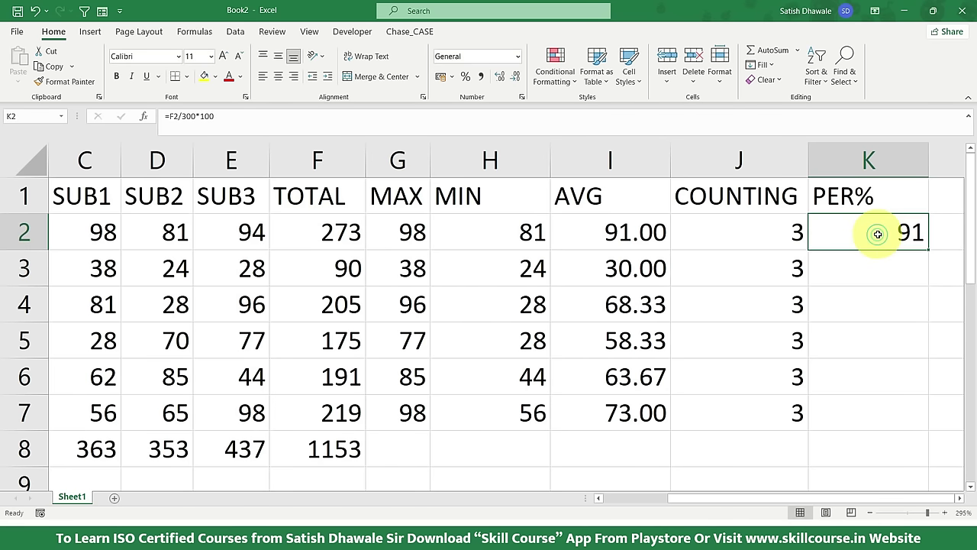
{"action": "left_click", "coordinate": [632, 226]}
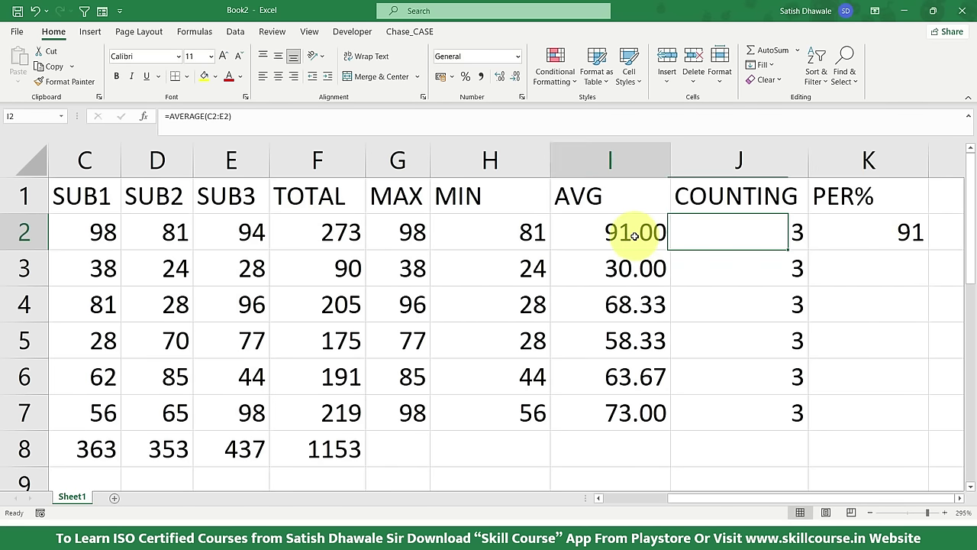
- Fill the PER% formula down to K7 and show two decimal places
{"action": "left_click", "coordinate": [883, 242]}
{"action": "left_click_drag", "start_coordinate": [928, 250], "coordinate": [921, 419]}
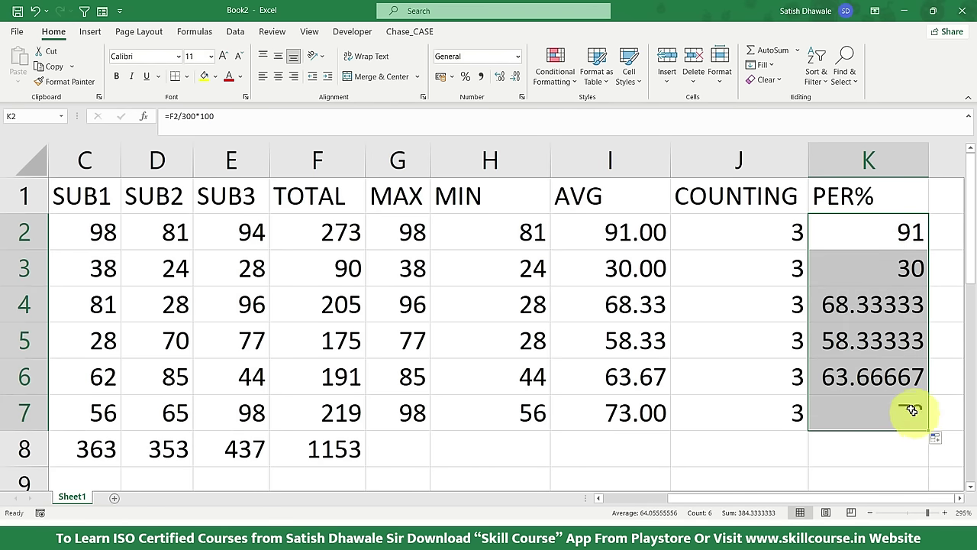
{"action": "left_click", "coordinate": [500, 78]}
{"action": "left_click", "coordinate": [516, 77]}
{"action": "left_click", "coordinate": [517, 77]}
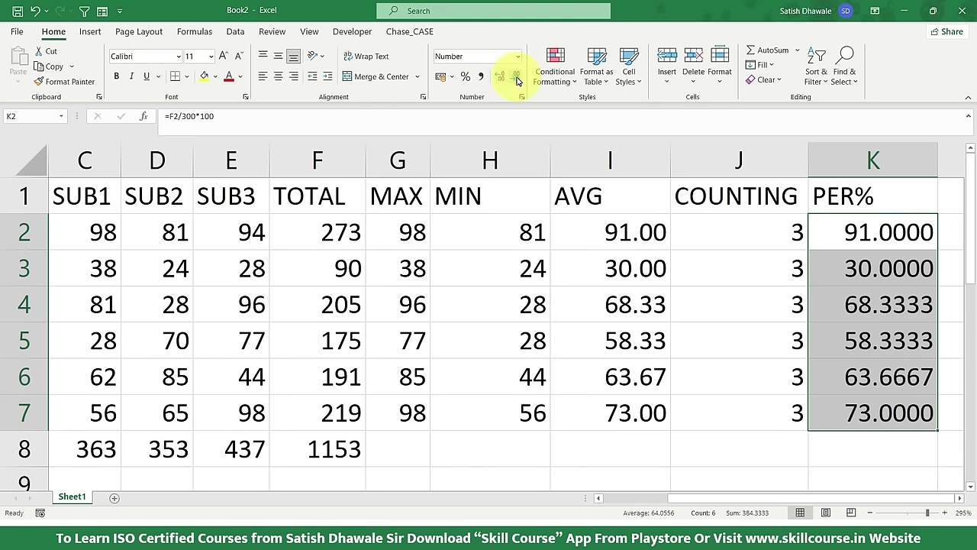
{"action": "left_click", "coordinate": [516, 77]}
{"action": "left_click", "coordinate": [516, 78]}
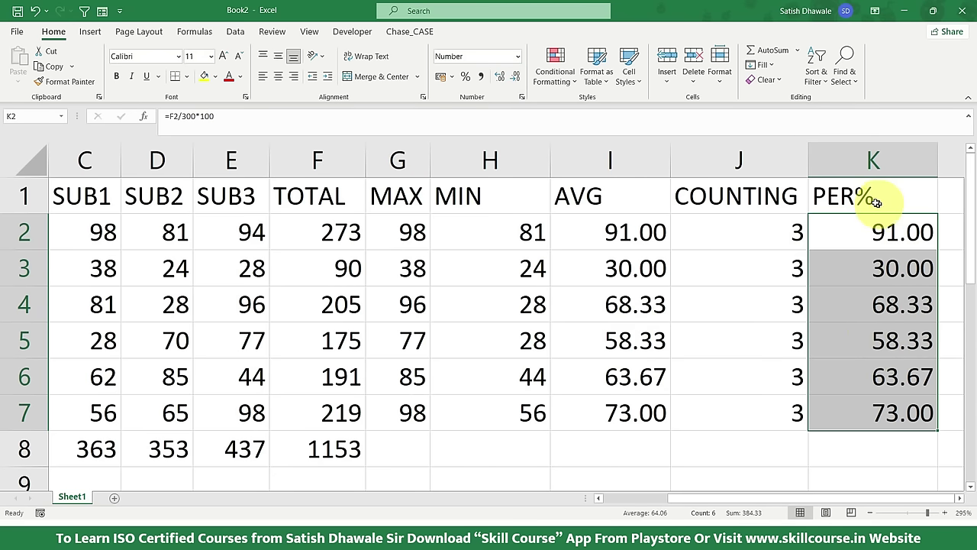
- Compare the PER% values with the AVG column and subject marks
{"action": "left_click_drag", "start_coordinate": [605, 200], "coordinate": [581, 408]}
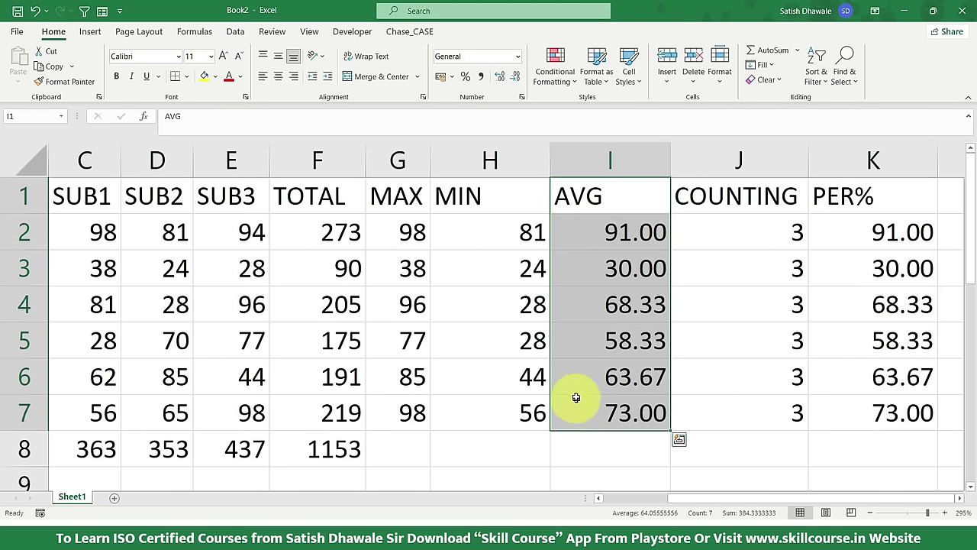
{"action": "left_click", "coordinate": [626, 234]}
{"action": "left_click", "coordinate": [622, 410]}
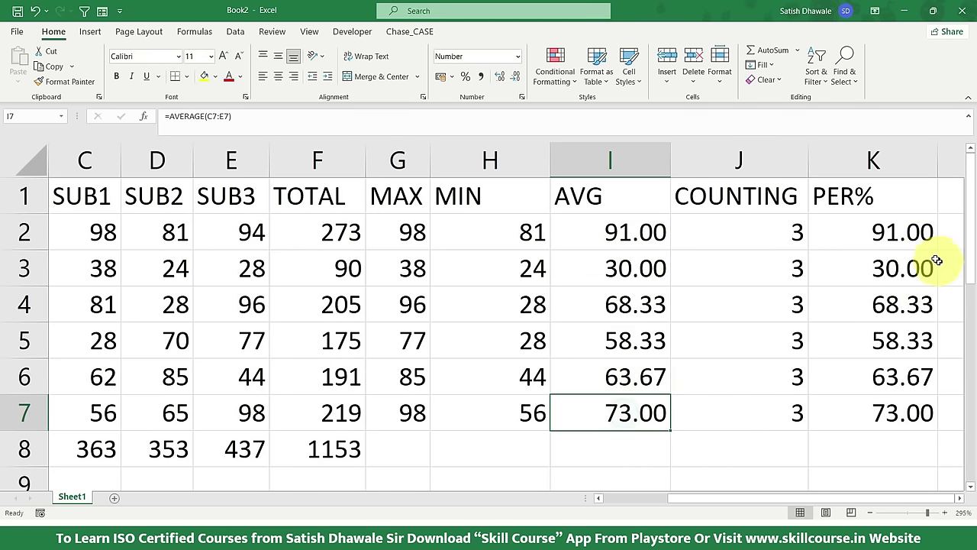
{"action": "left_click_drag", "start_coordinate": [906, 229], "coordinate": [894, 404]}
{"action": "left_click", "coordinate": [597, 234]}
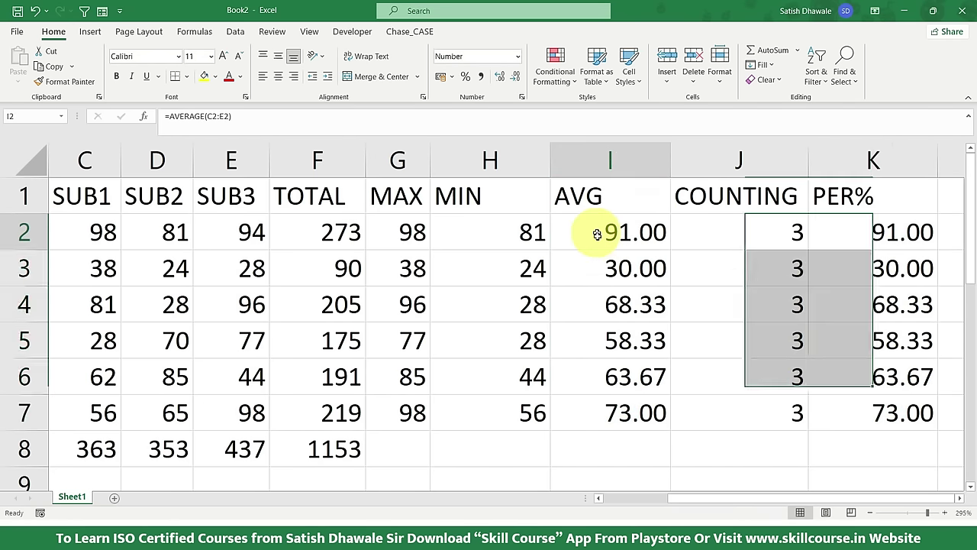
{"action": "left_click_drag", "start_coordinate": [597, 234], "coordinate": [598, 411]}
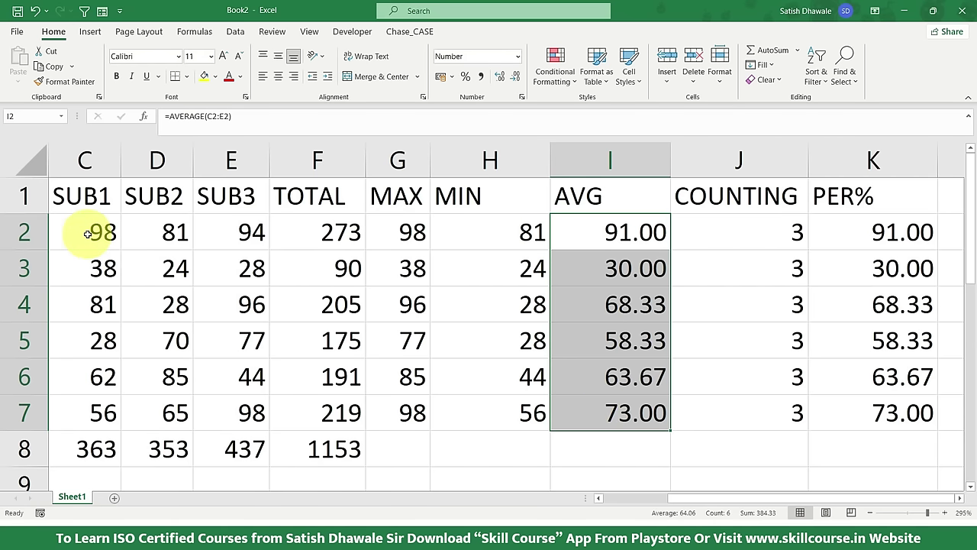
{"action": "left_click_drag", "start_coordinate": [95, 229], "coordinate": [92, 413]}
{"action": "left_click_drag", "start_coordinate": [174, 237], "coordinate": [153, 412]}
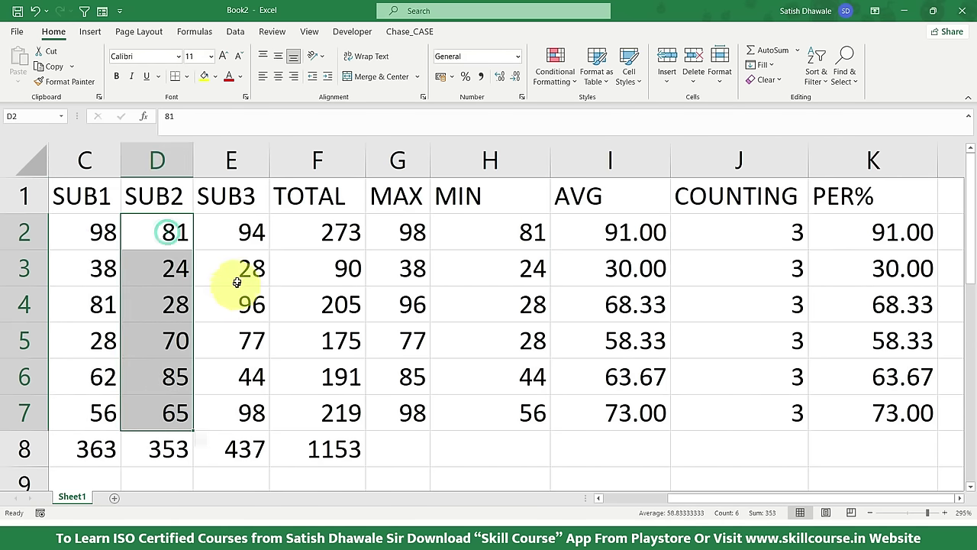
- Change the first student's SUB1 mark in C2 to 148
{"action": "left_click_drag", "start_coordinate": [233, 237], "coordinate": [239, 408]}
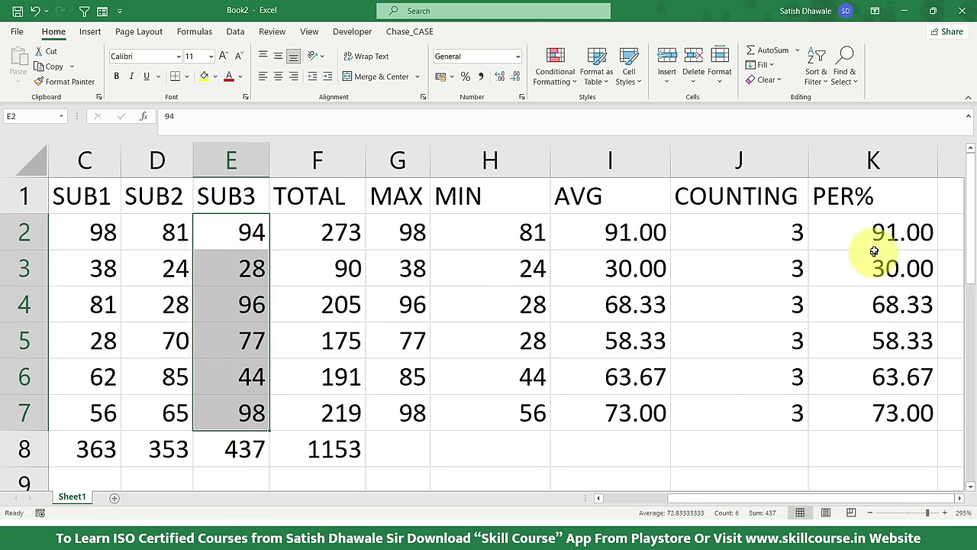
{"action": "left_click_drag", "start_coordinate": [878, 233], "coordinate": [873, 400]}
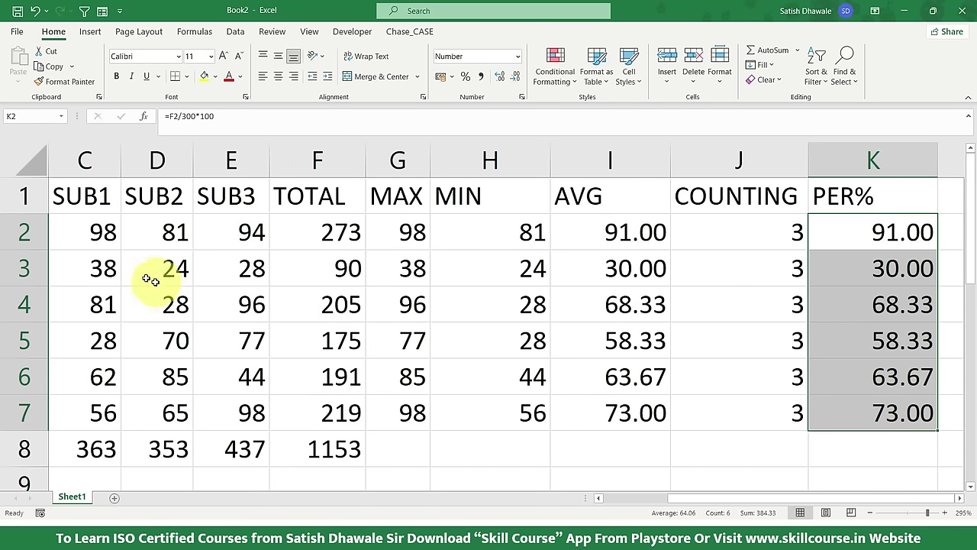
{"action": "left_click", "coordinate": [91, 242]}
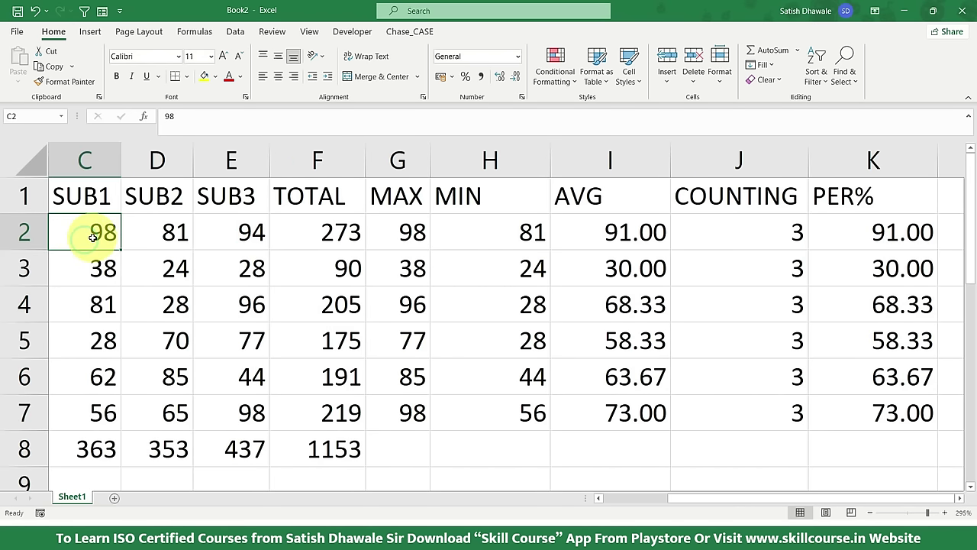
{"action": "type", "text": "150"}
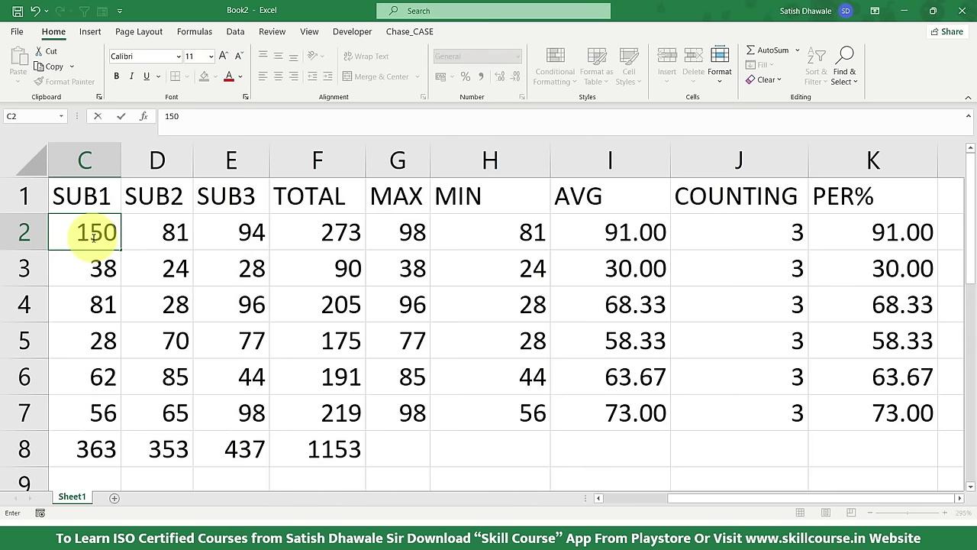
{"action": "key", "text": "Tab"}
{"action": "left_click", "coordinate": [92, 238]}
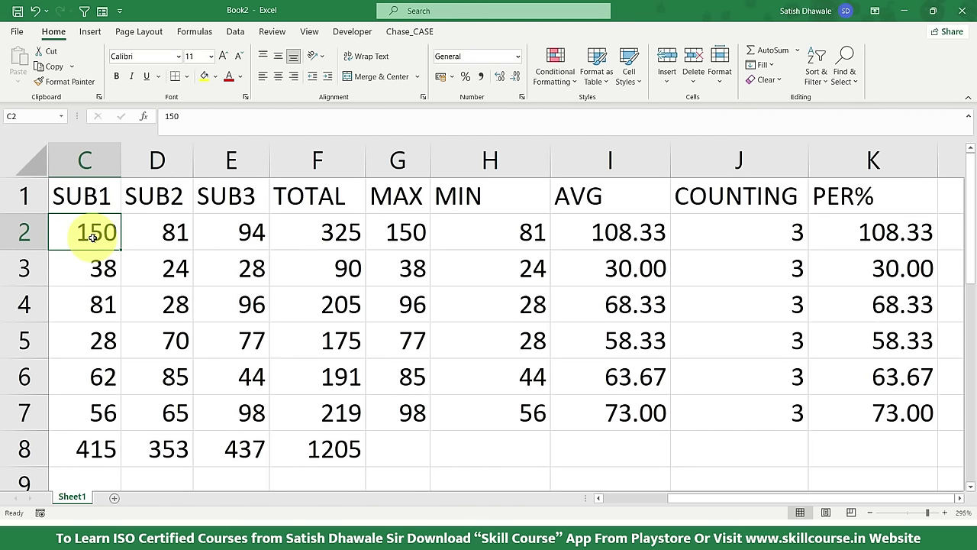
{"action": "type", "text": "148"}
{"action": "key", "text": "Tab"}
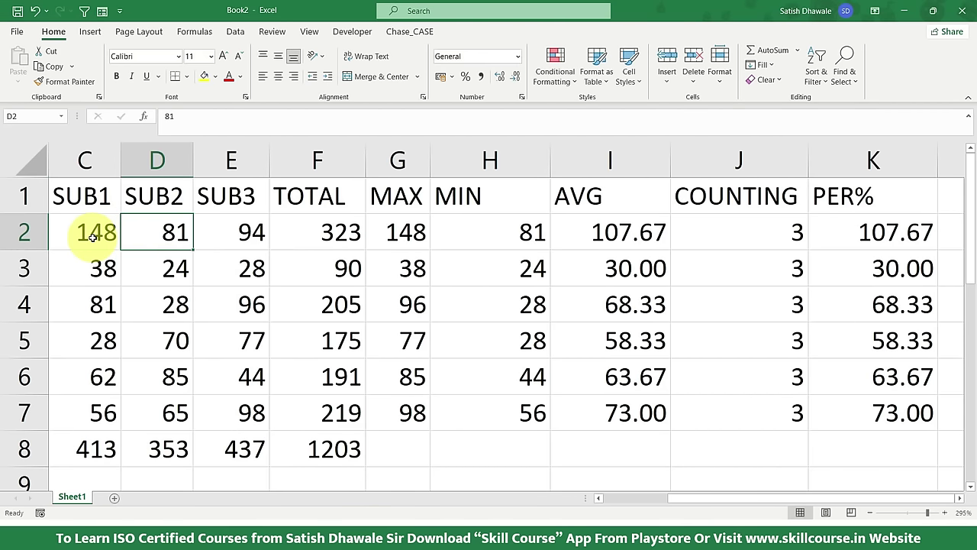
{"action": "key", "text": "Tab"}
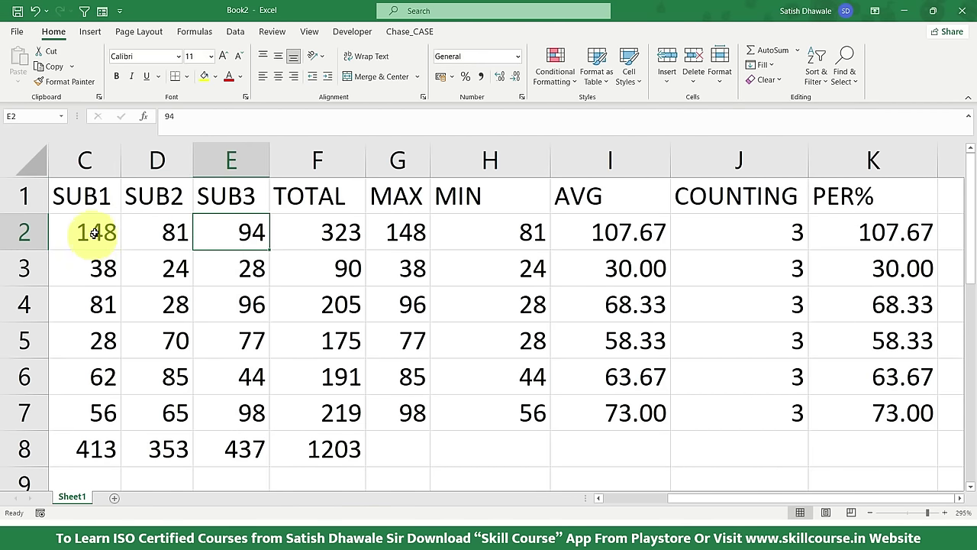
- Check the recalculated TOTAL 323, AVG 107.67 and PER% 107.67 for row 2
{"action": "left_click_drag", "start_coordinate": [93, 235], "coordinate": [206, 230]}
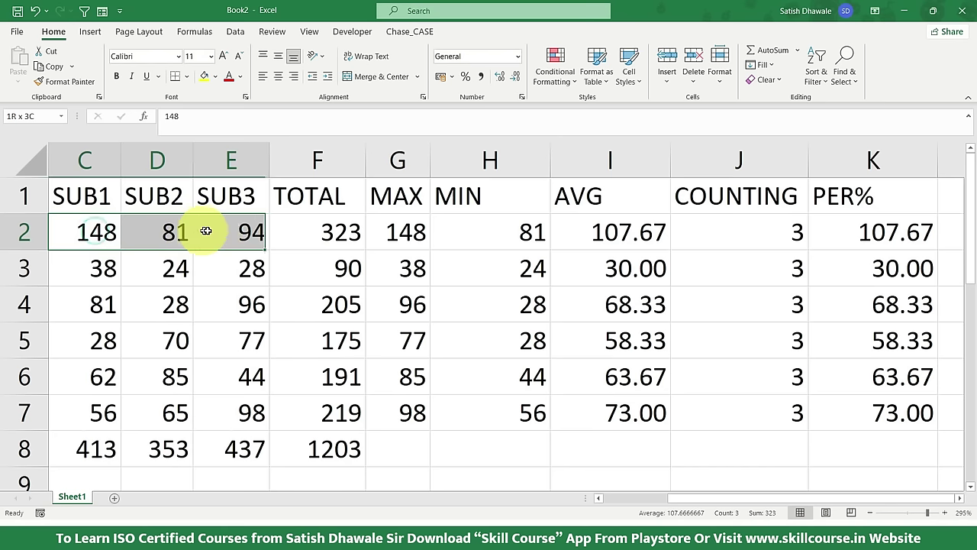
{"action": "left_click", "coordinate": [84, 232]}
{"action": "left_click_drag", "start_coordinate": [83, 229], "coordinate": [219, 229]}
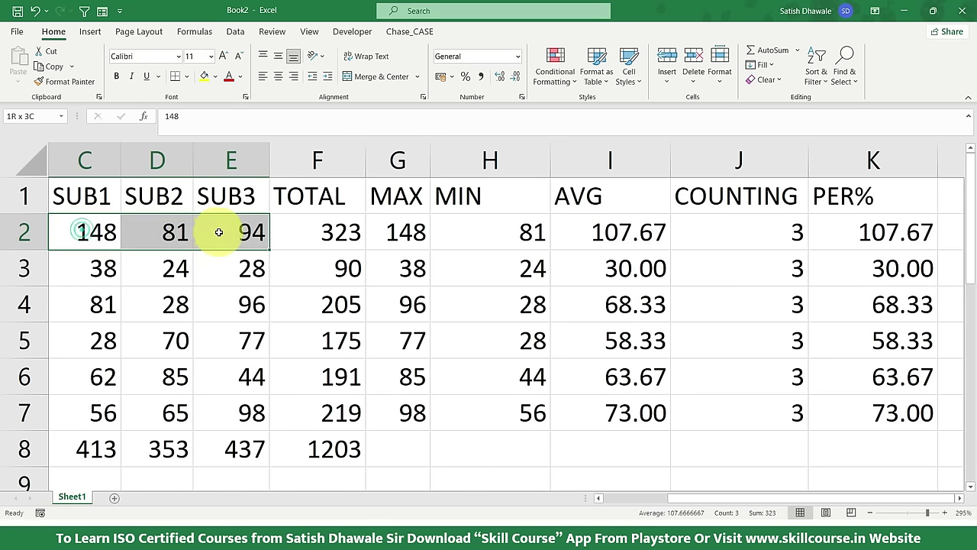
{"action": "left_click", "coordinate": [99, 231]}
{"action": "left_click", "coordinate": [174, 233]}
{"action": "left_click", "coordinate": [234, 231]}
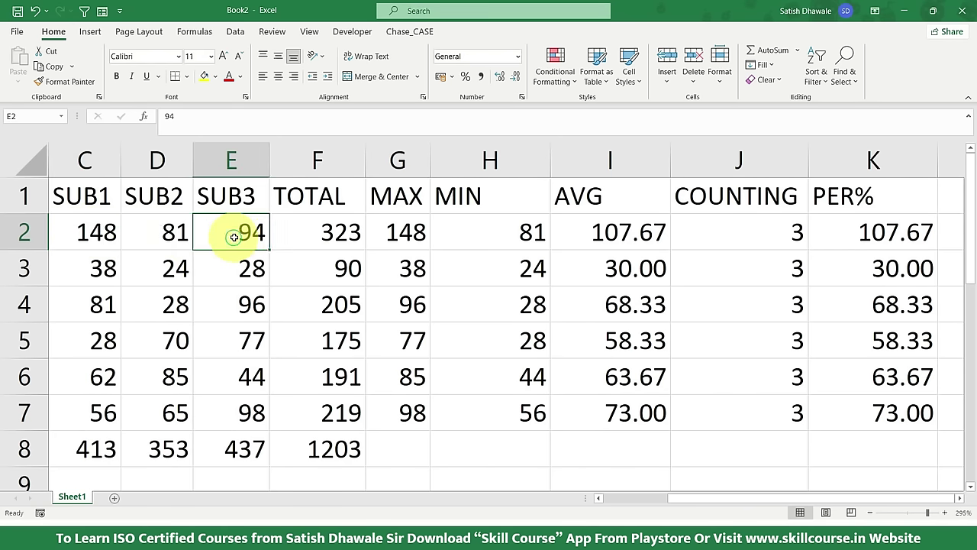
{"action": "left_click_drag", "start_coordinate": [91, 233], "coordinate": [261, 238]}
{"action": "left_click", "coordinate": [290, 235]}
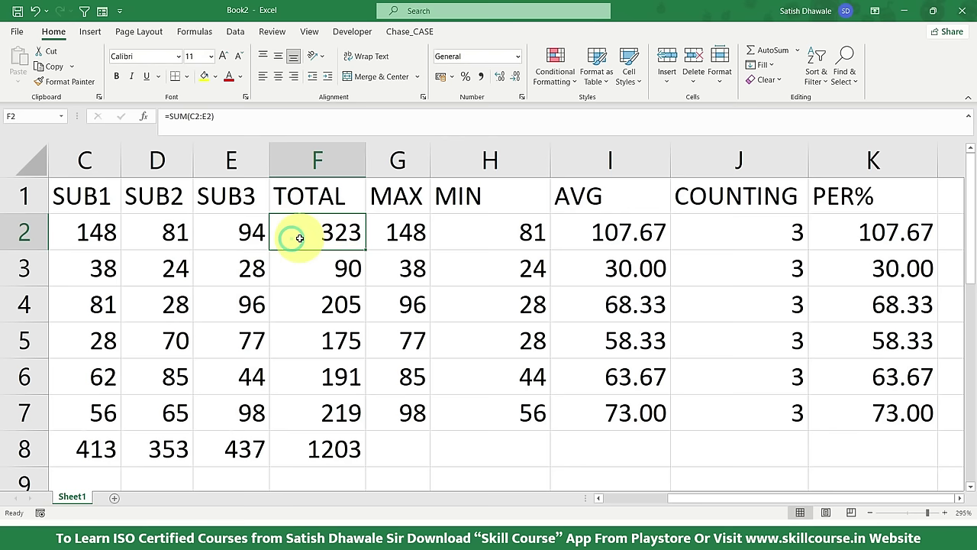
{"action": "left_click", "coordinate": [100, 230]}
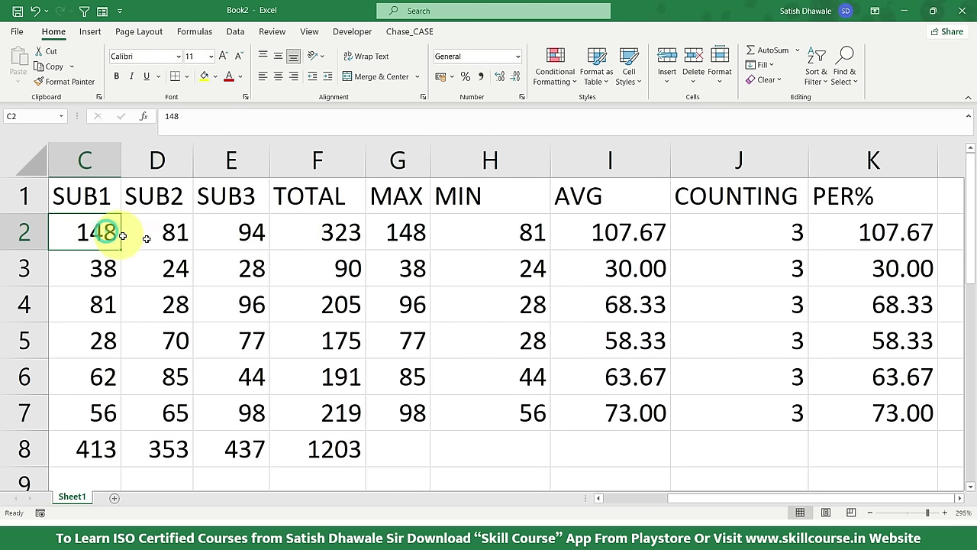
{"action": "left_click", "coordinate": [602, 230]}
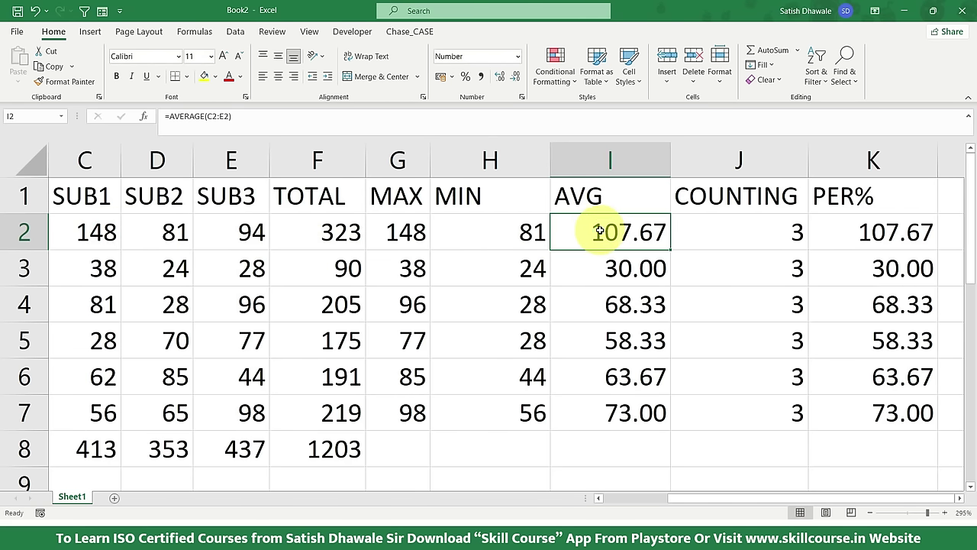
{"action": "left_click", "coordinate": [854, 229]}
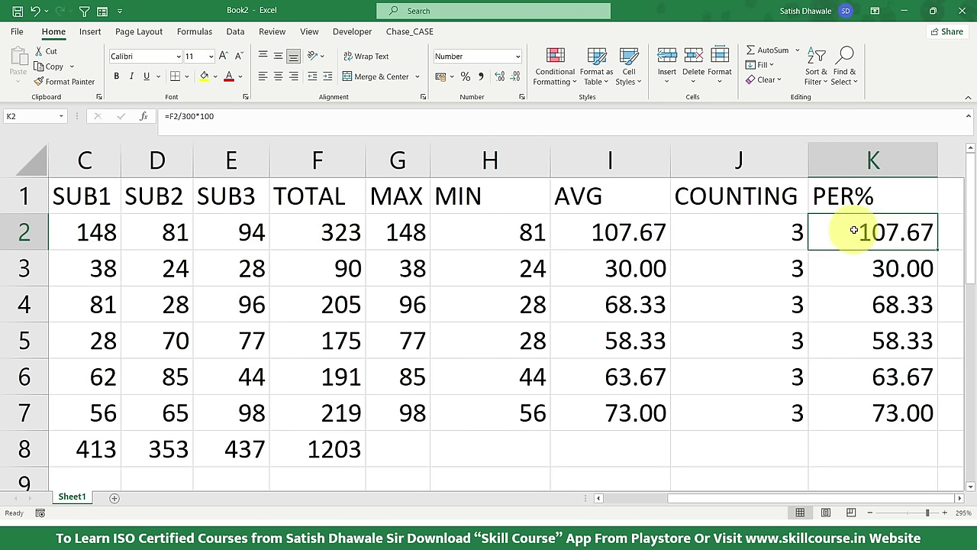
{"action": "double_click", "coordinate": [854, 229]}
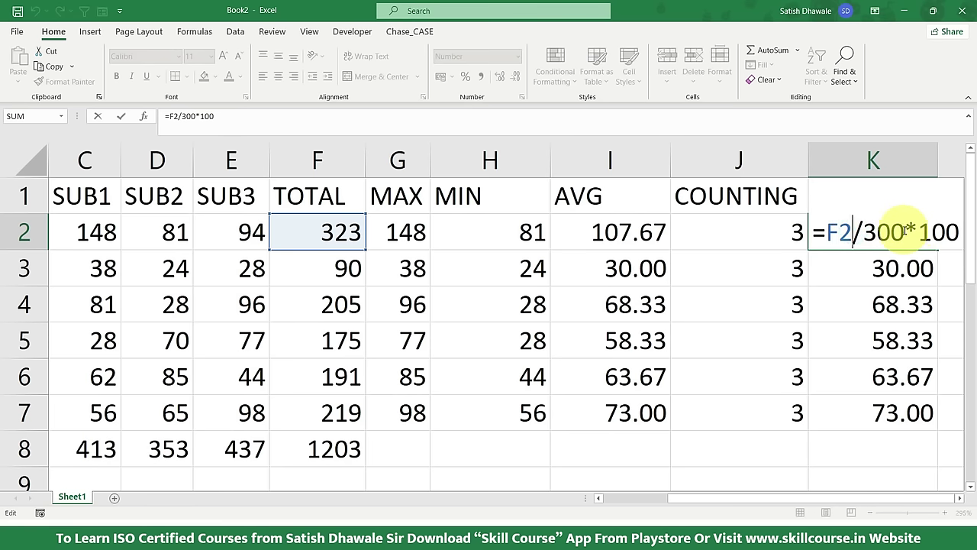
{"action": "type", "text": "50"}
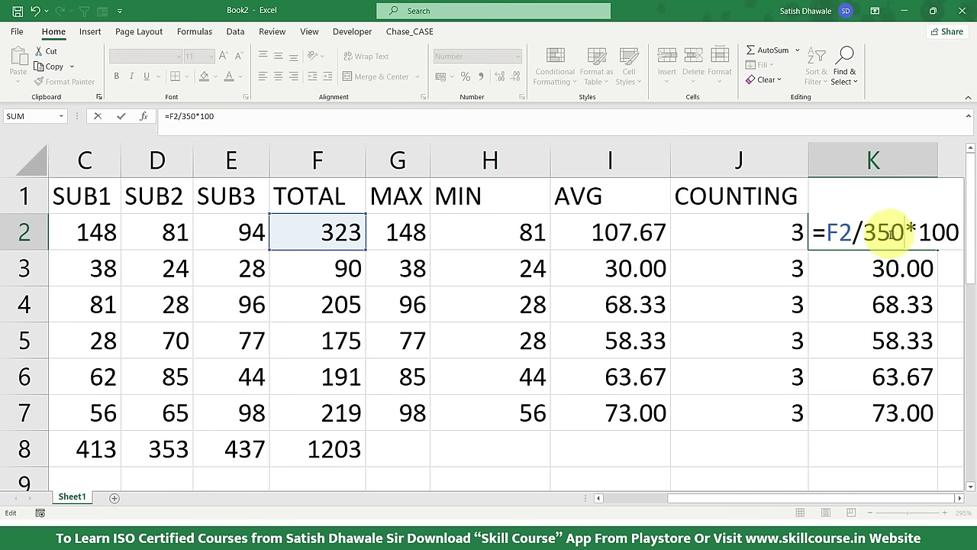
{"action": "key", "text": "Return"}
{"action": "left_click", "coordinate": [885, 232]}
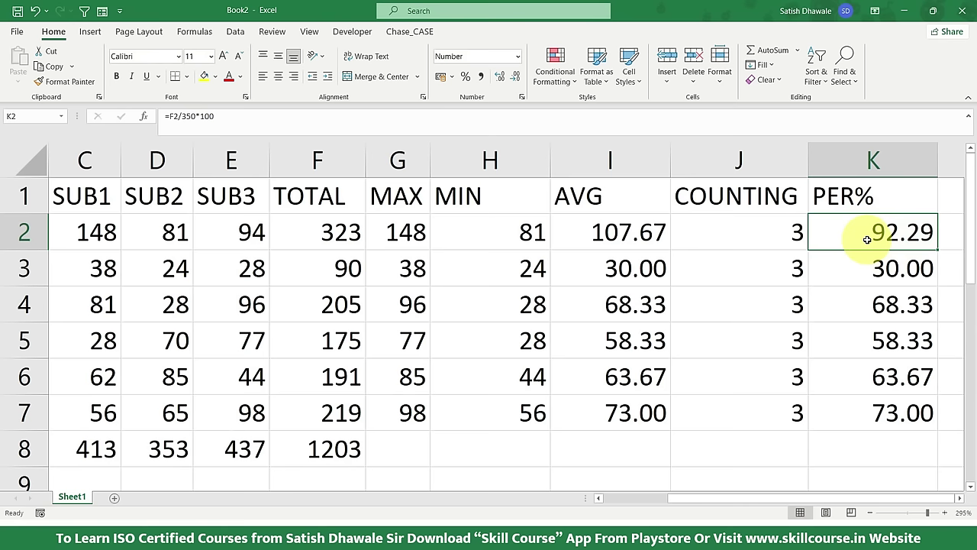
{"action": "left_click", "coordinate": [616, 242]}
{"action": "left_click", "coordinate": [844, 240]}
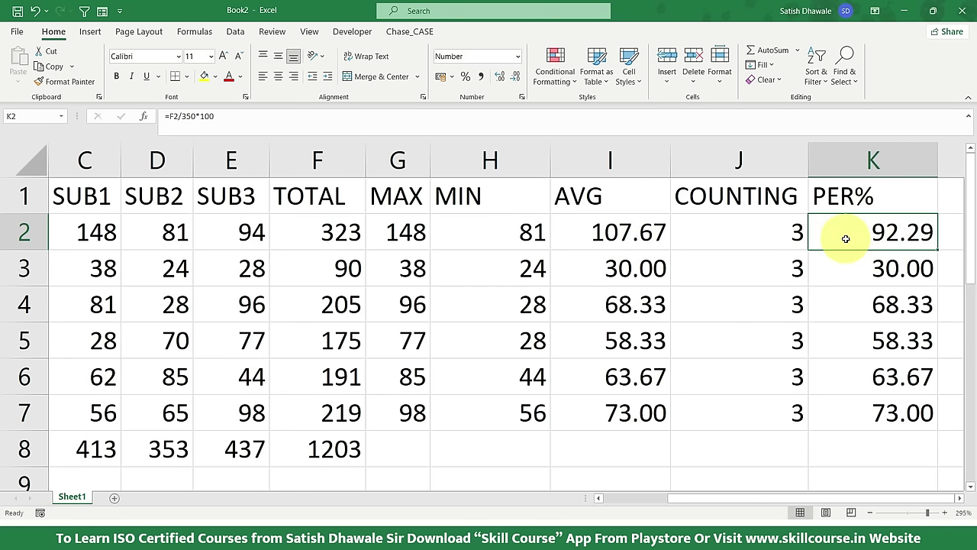
{"action": "left_click_drag", "start_coordinate": [103, 229], "coordinate": [66, 410]}
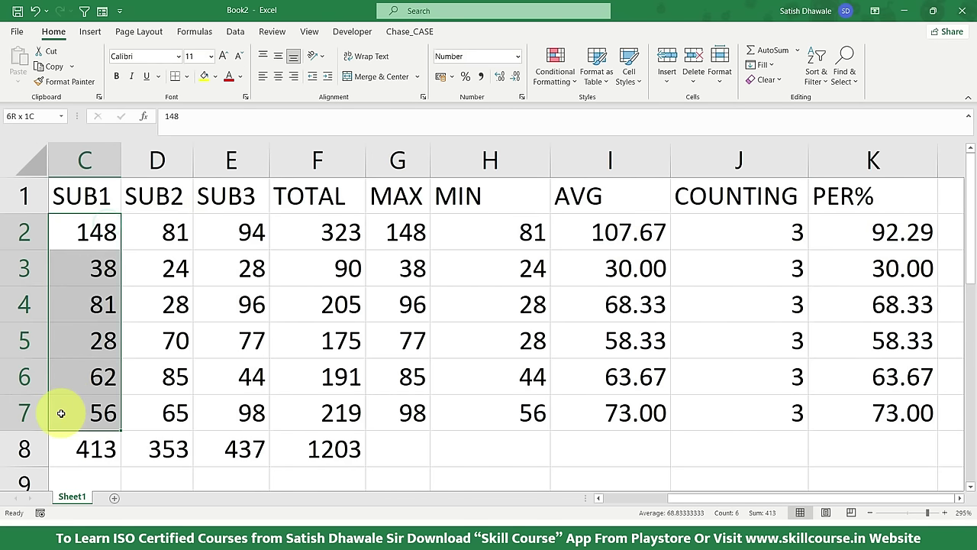
{"action": "left_click_drag", "start_coordinate": [175, 229], "coordinate": [175, 413]}
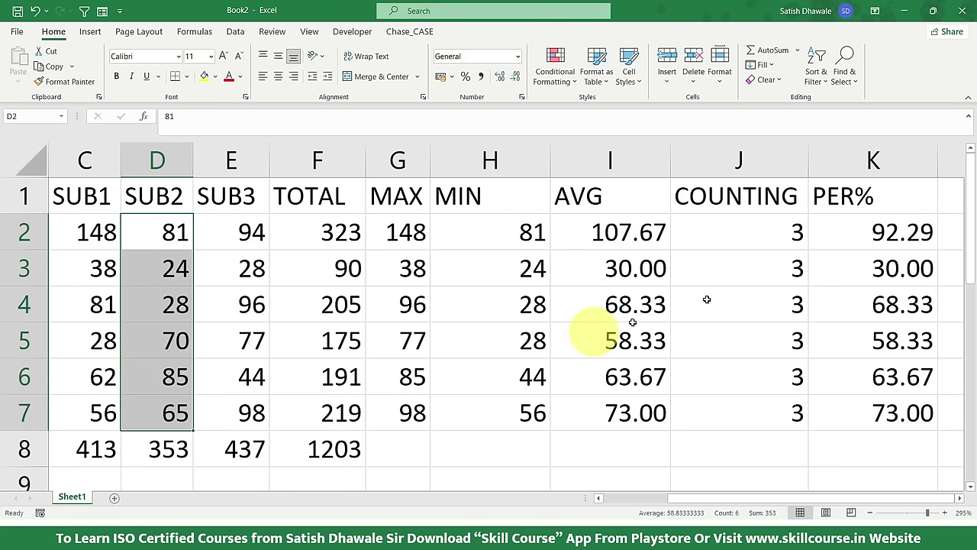
{"action": "left_click", "coordinate": [768, 237]}
{"action": "left_click_drag", "start_coordinate": [617, 232], "coordinate": [626, 405]}
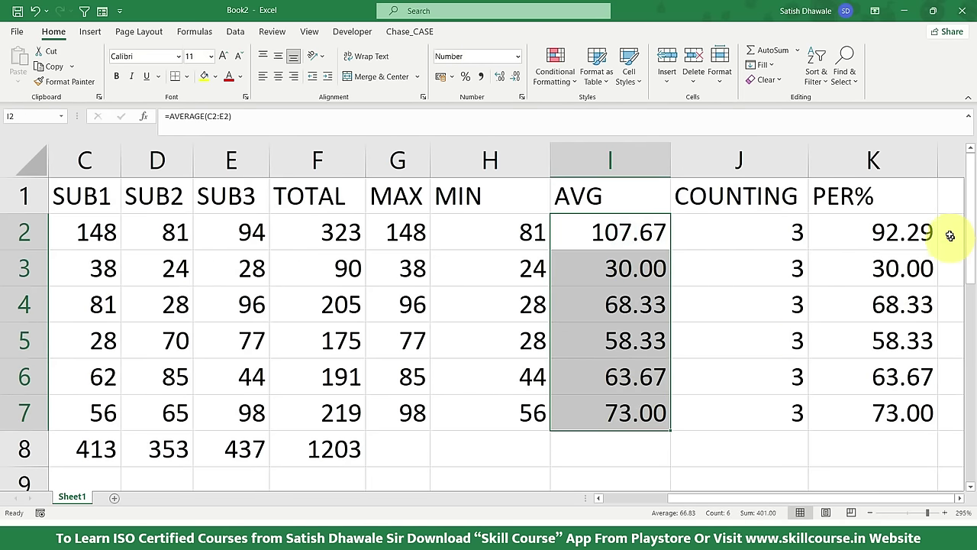
{"action": "left_click", "coordinate": [922, 226]}
{"action": "double_click", "coordinate": [922, 226]}
{"action": "left_click_drag", "start_coordinate": [831, 232], "coordinate": [949, 232]}
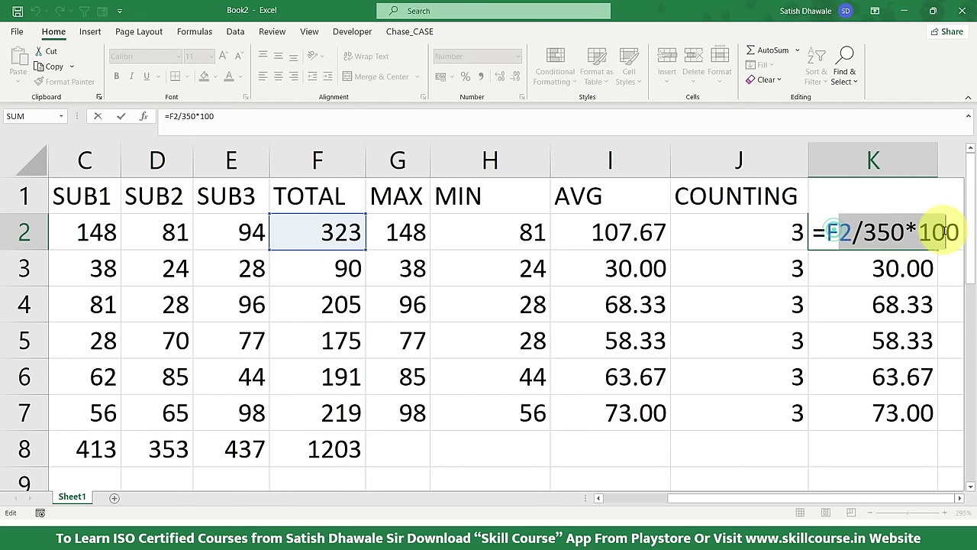
{"action": "left_click", "coordinate": [868, 233]}
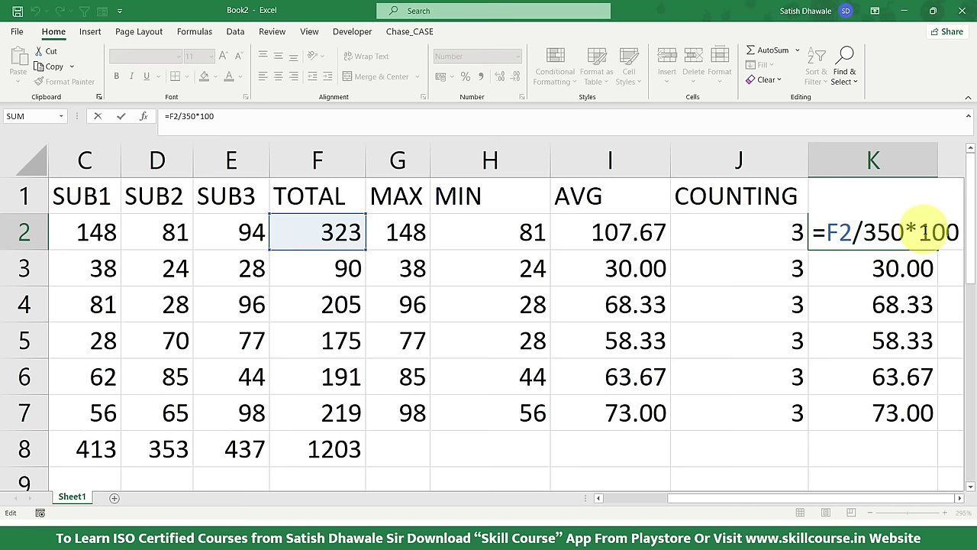
{"action": "left_click_drag", "start_coordinate": [930, 232], "coordinate": [970, 235]}
{"action": "key", "text": "Return"}
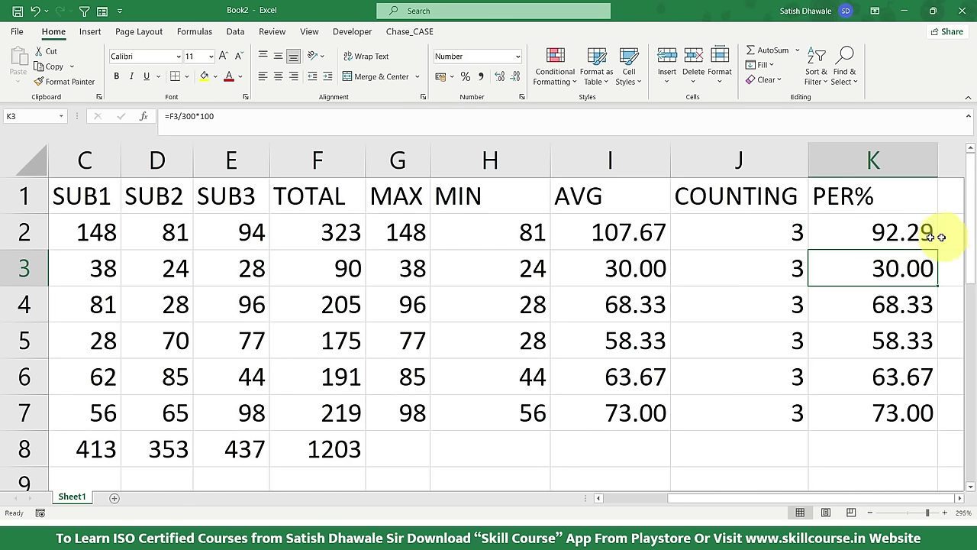
{"action": "left_click", "coordinate": [638, 235]}
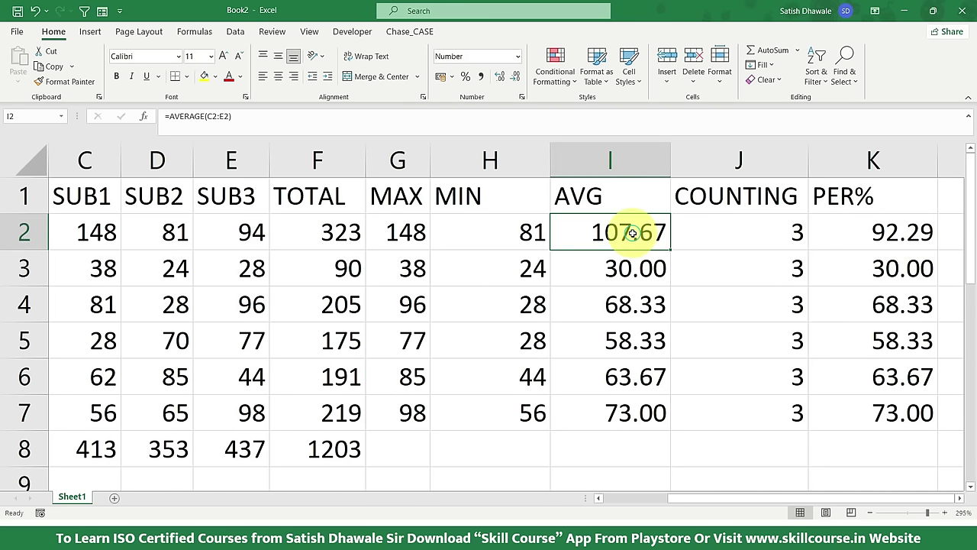
{"action": "double_click", "coordinate": [633, 234]}
{"action": "key", "text": "Return"}
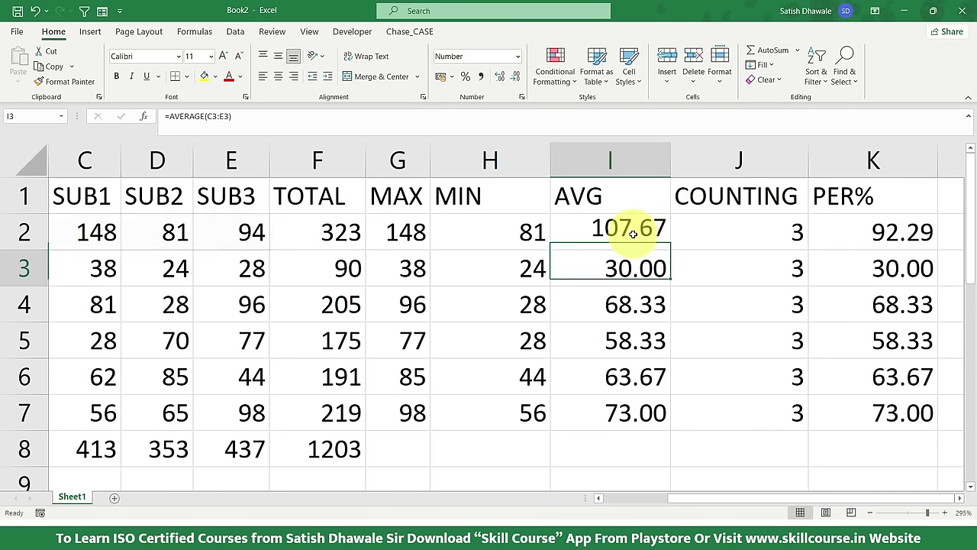
- Append BCD to the first student's name in B2, making it ABCD
{"action": "left_click_drag", "start_coordinate": [693, 498], "coordinate": [585, 497]}
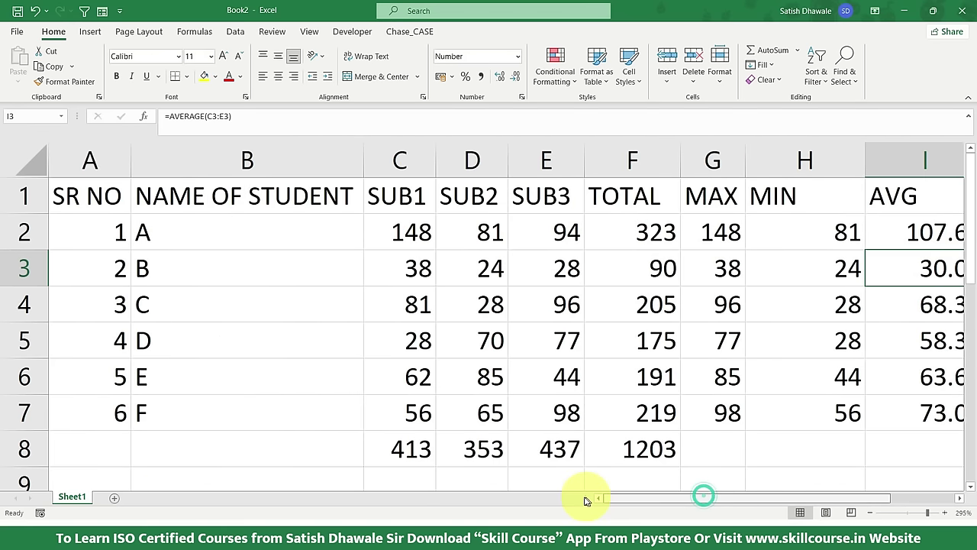
{"action": "left_click", "coordinate": [238, 244]}
{"action": "double_click", "coordinate": [246, 240]}
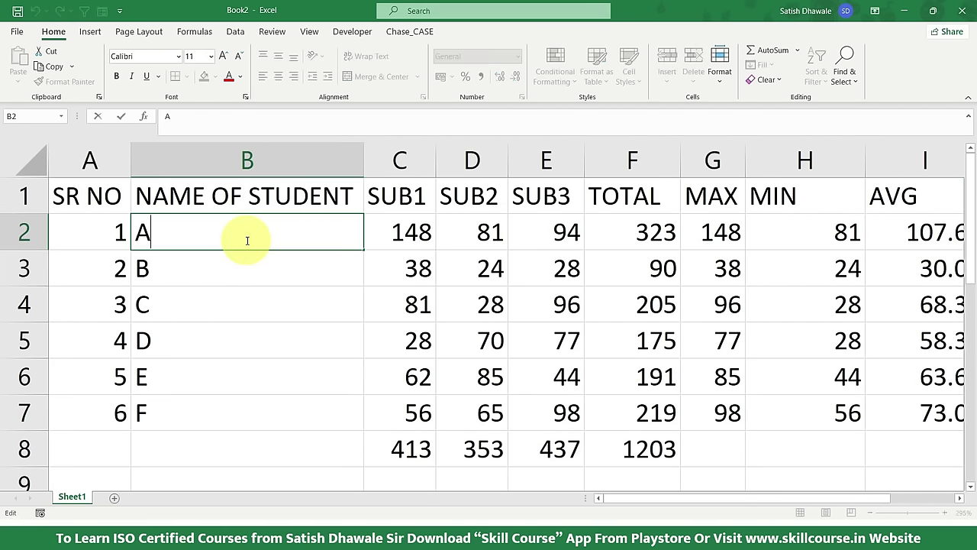
{"action": "type", "text": "BCD"}
{"action": "key", "text": "Return"}
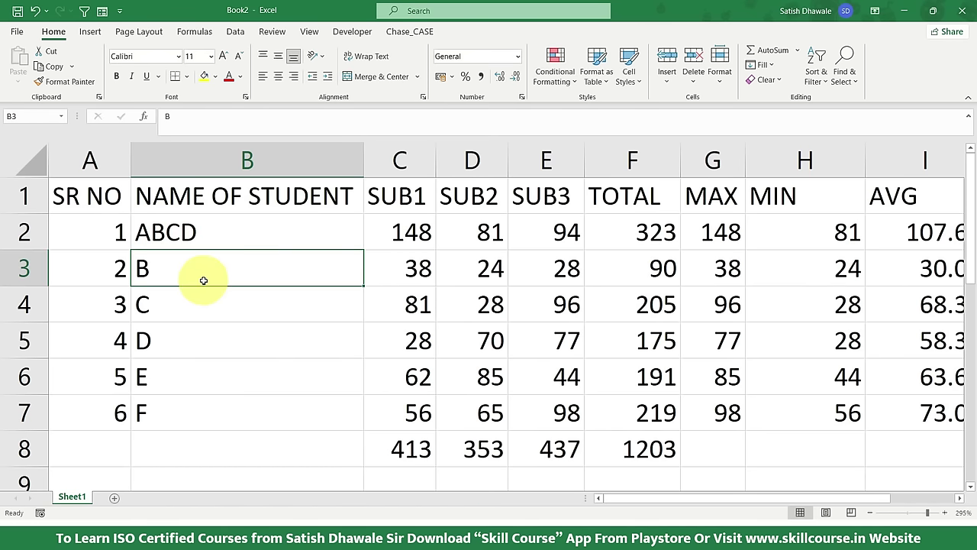
{"action": "double_click", "coordinate": [205, 275]}
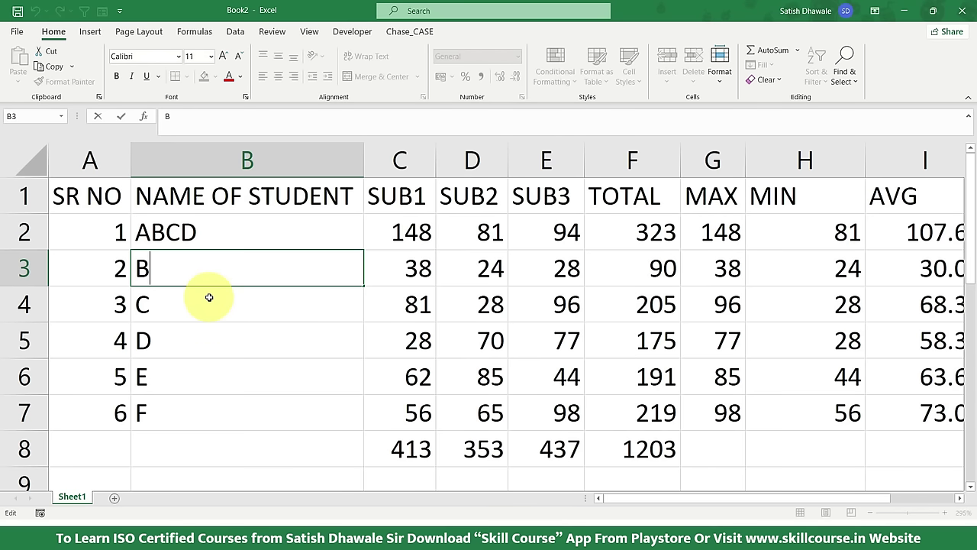
{"action": "left_click", "coordinate": [208, 298]}
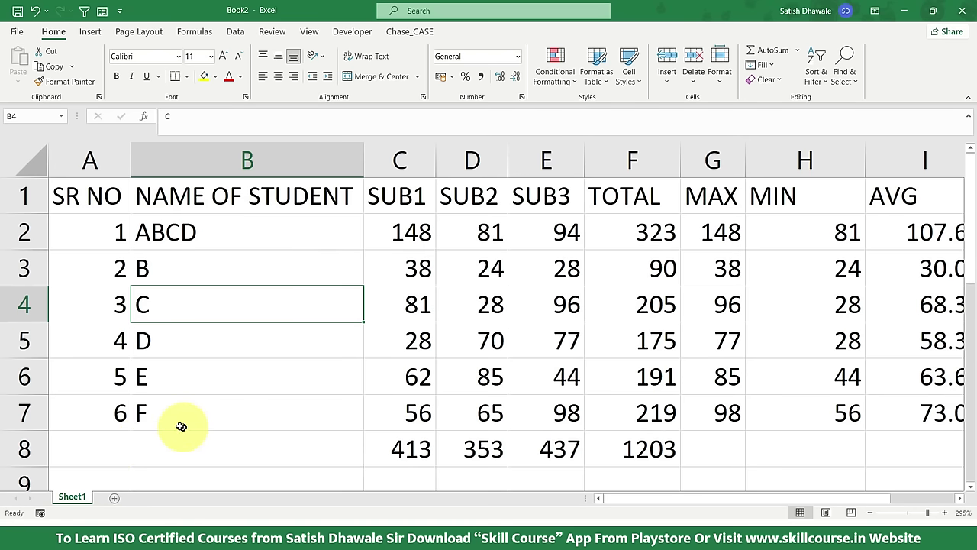
{"action": "scroll", "coordinate": [205, 393], "scroll_direction": "down", "scroll_amount": 1, "text": "ctrl"}
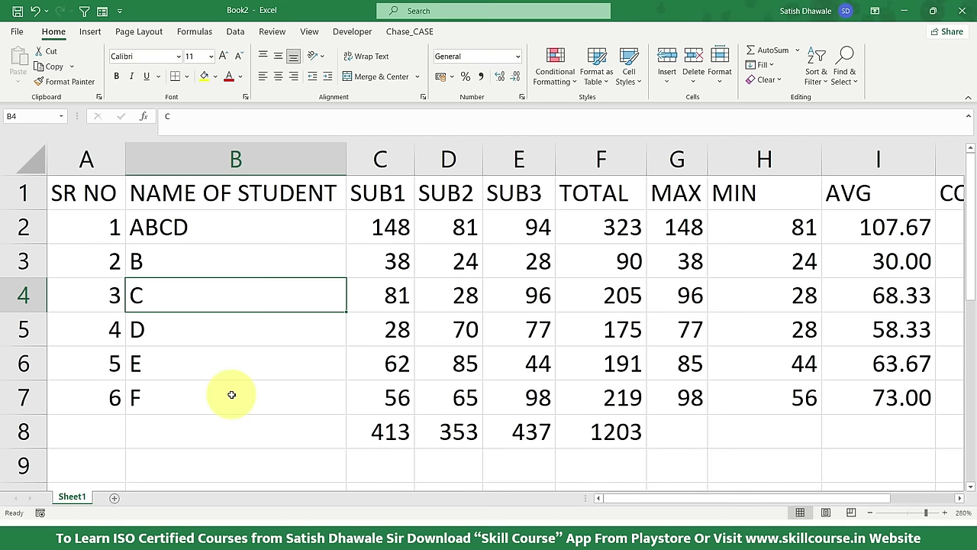
- Save the workbook as Practice File 1 in the Microsoft Office Crash Course folder
{"action": "key", "text": "F12"}
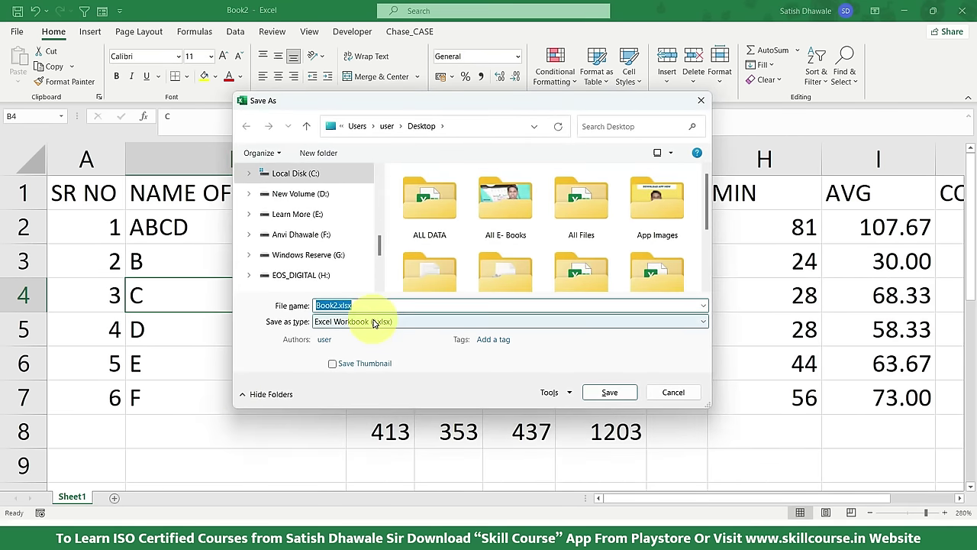
{"action": "type", "text": "pRA"}
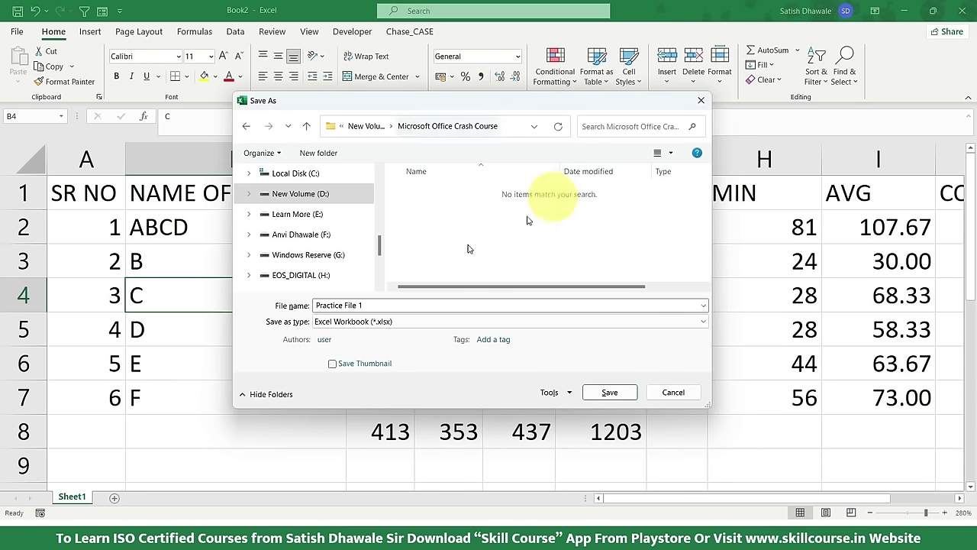
{"action": "left_click", "coordinate": [603, 394]}
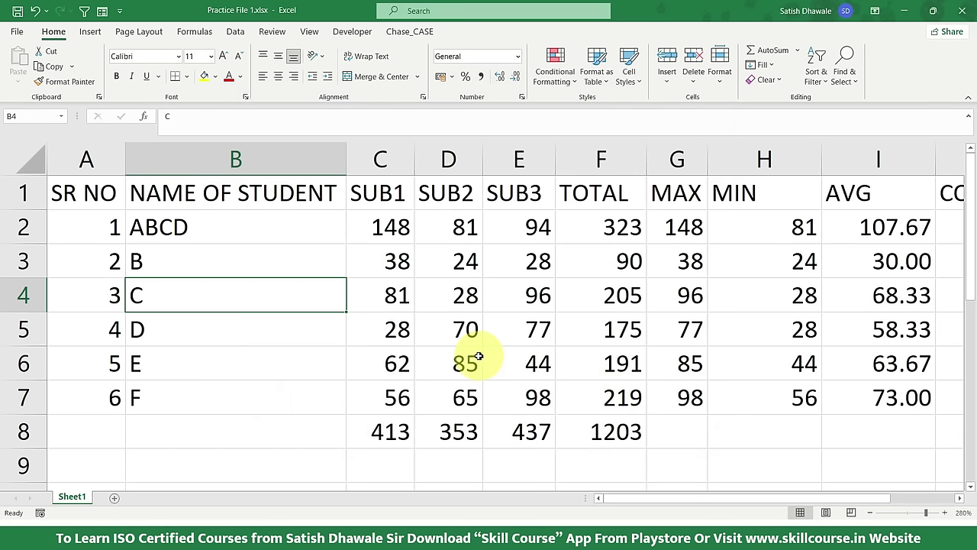
{"action": "left_click", "coordinate": [98, 435]}
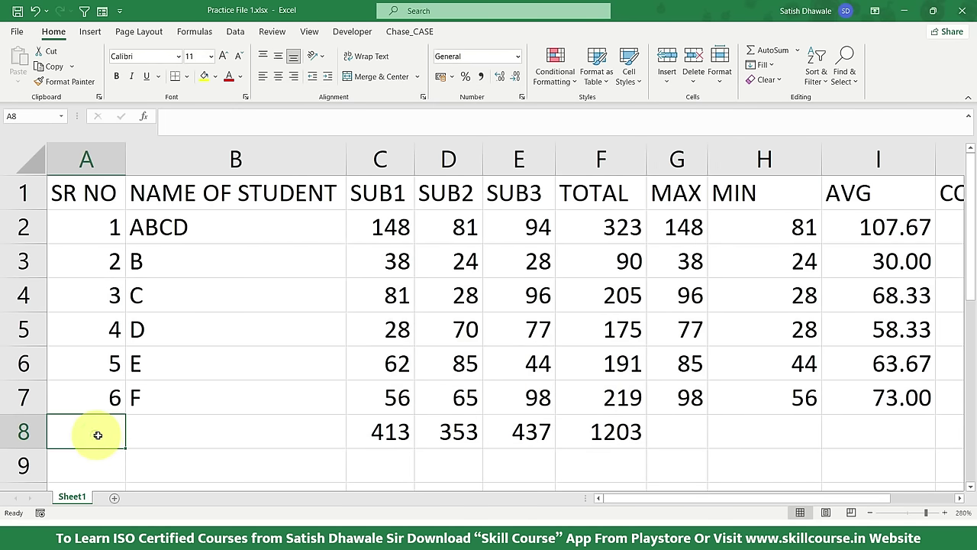
- Save a new copy named 'Practice File 2 - Useful option'
{"action": "key", "text": "F12"}
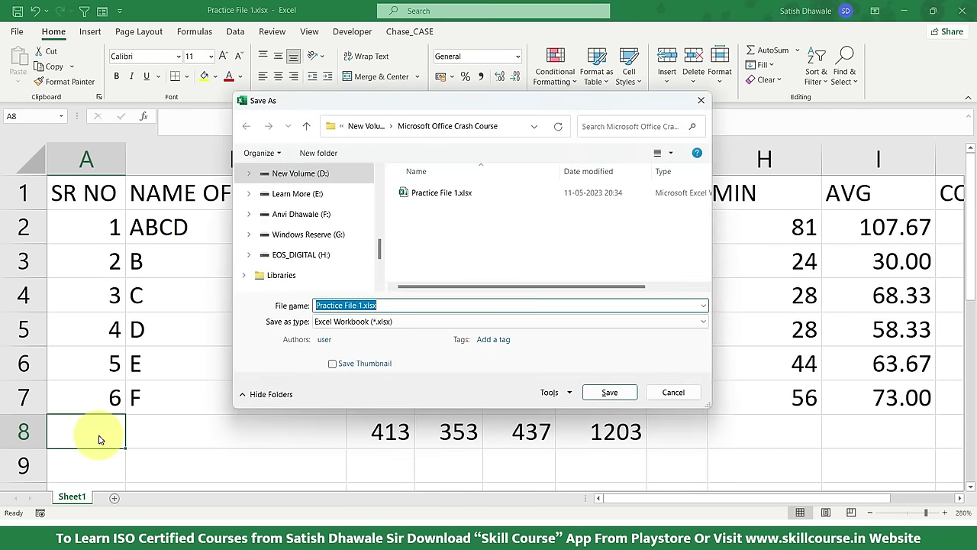
{"action": "type", "text": "U"}
{"action": "type", "text": "Pract"}
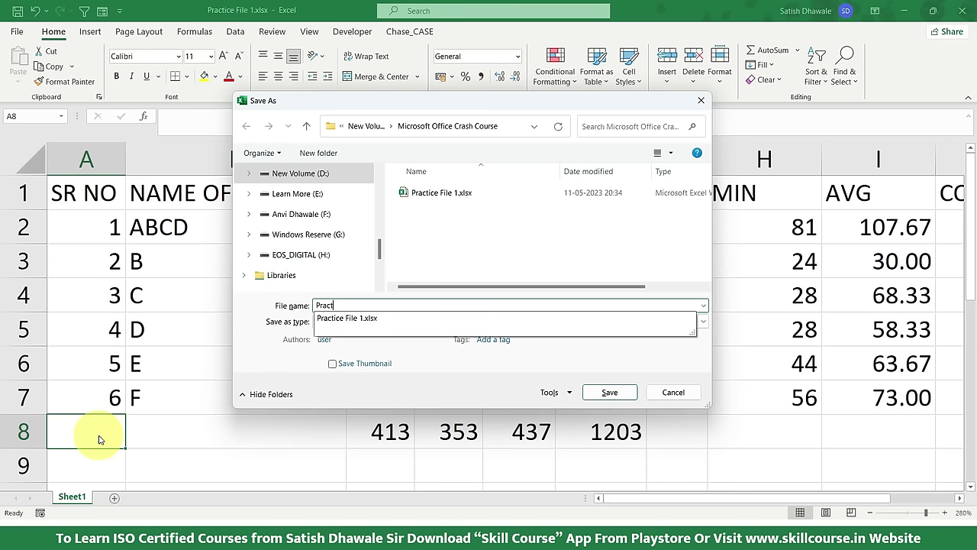
{"action": "type", "text": "ice File 2 - Use"}
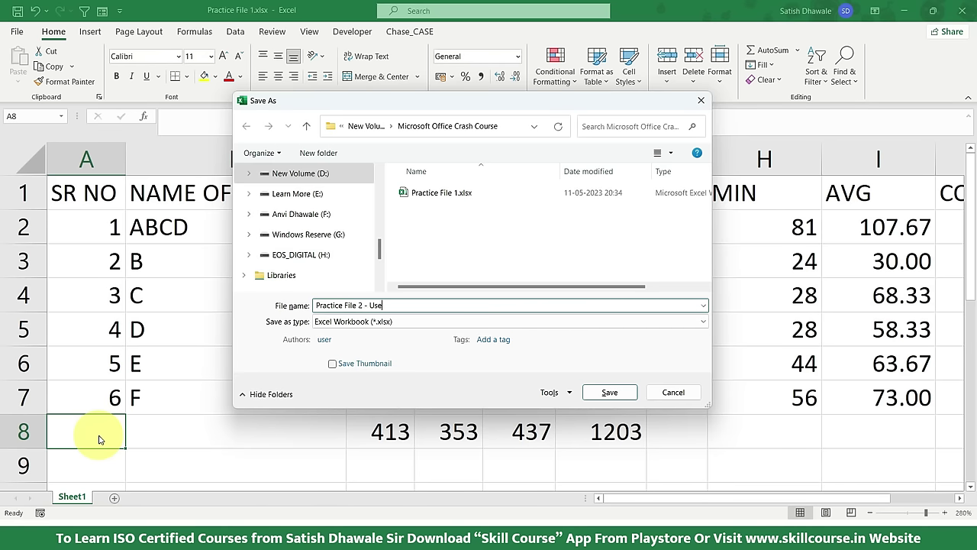
{"action": "type", "text": "ful option"}
{"action": "key", "text": "Return"}
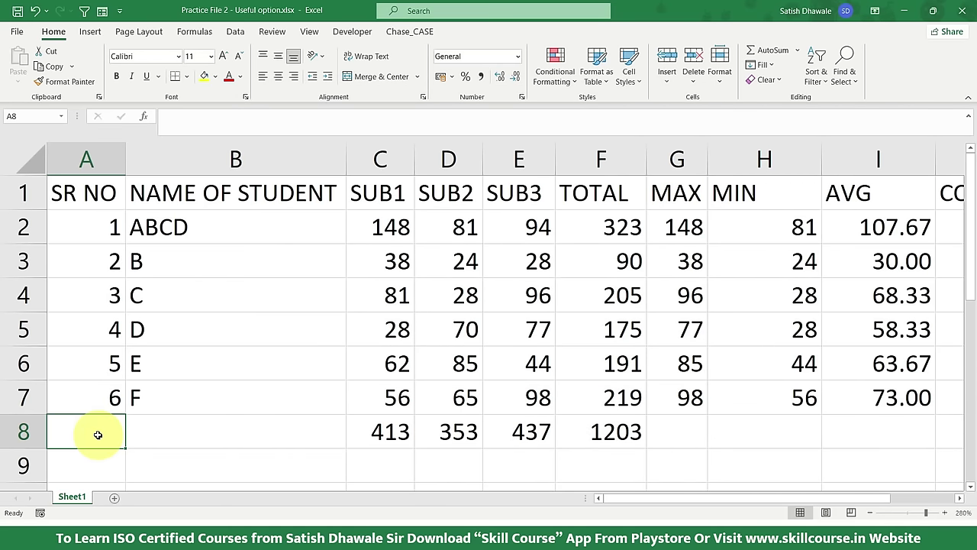
{"action": "left_click", "coordinate": [6, 430]}
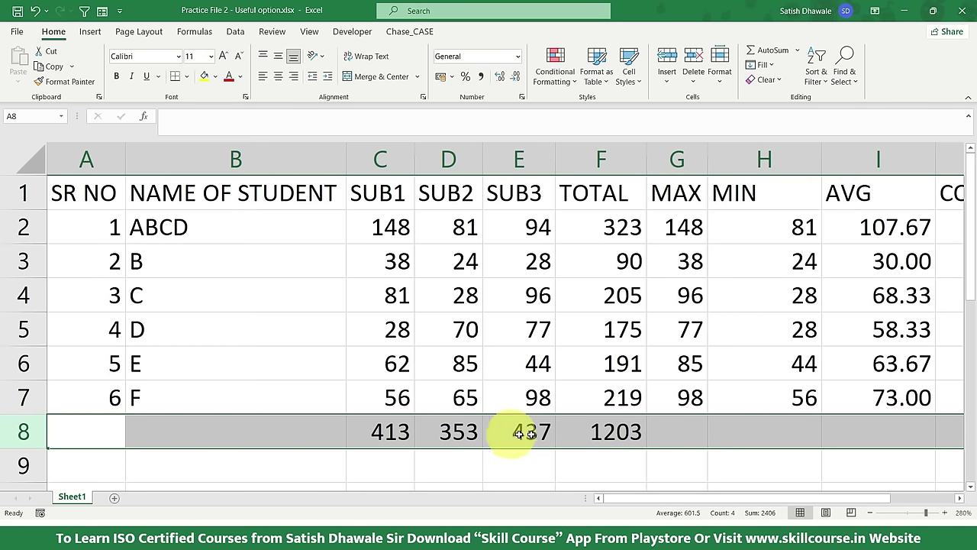
{"action": "left_click", "coordinate": [16, 431]}
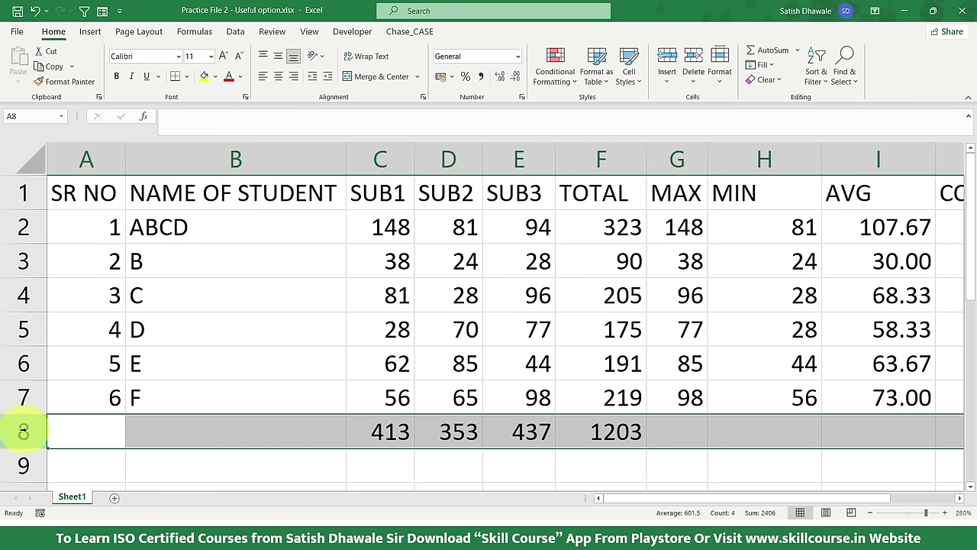
- Clear the column totals in row 8
{"action": "left_click", "coordinate": [1, 431]}
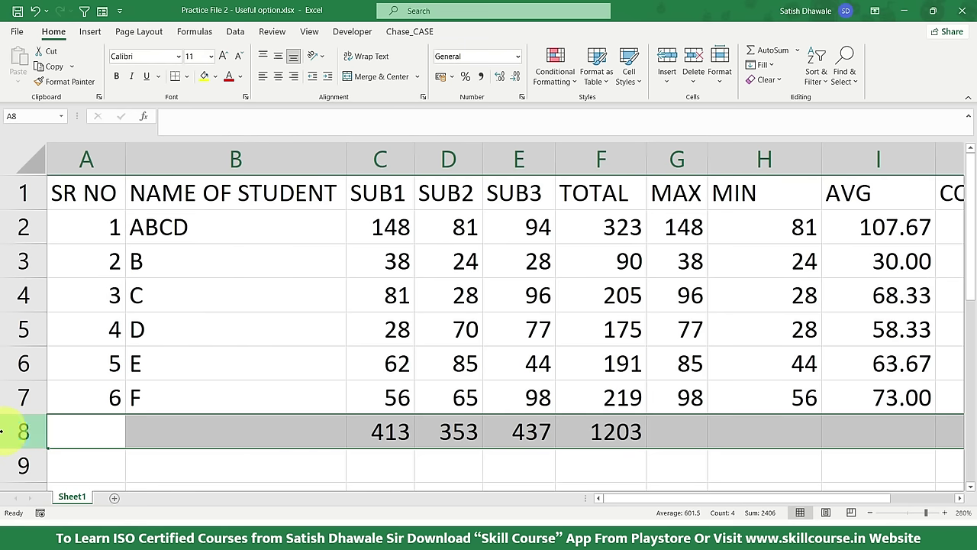
{"action": "left_click_drag", "start_coordinate": [371, 430], "coordinate": [639, 430]}
{"action": "key", "text": "Delete"}
{"action": "key", "text": "ctrl+z"}
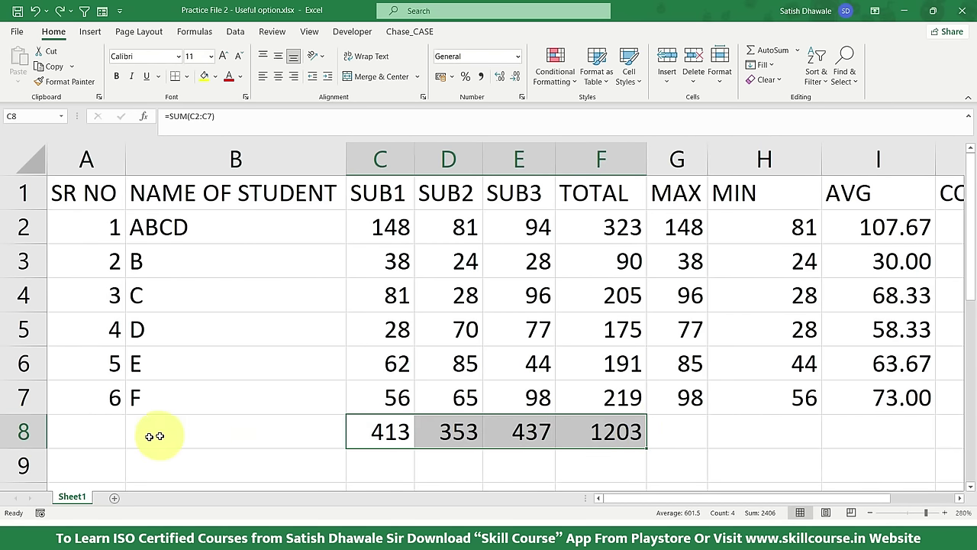
{"action": "left_click", "coordinate": [20, 431]}
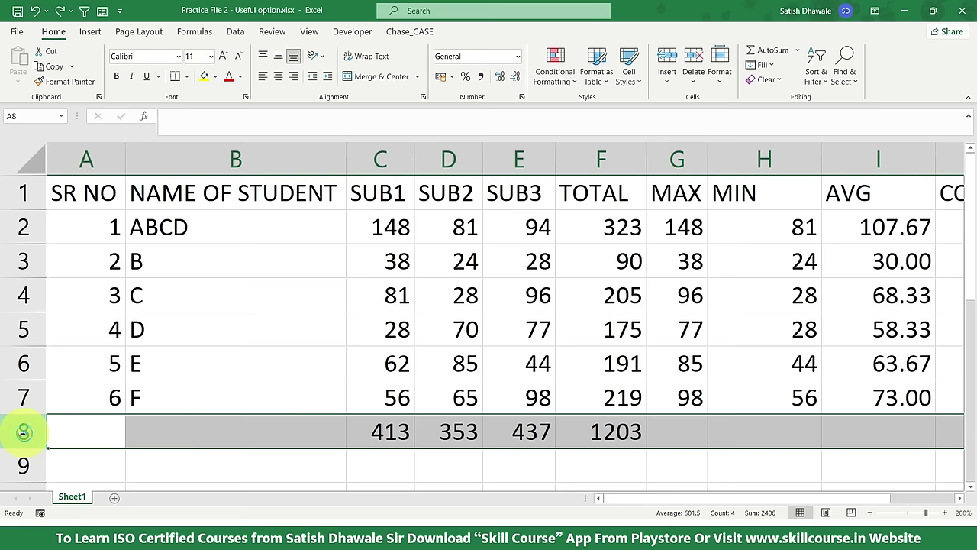
{"action": "key", "text": "Delete"}
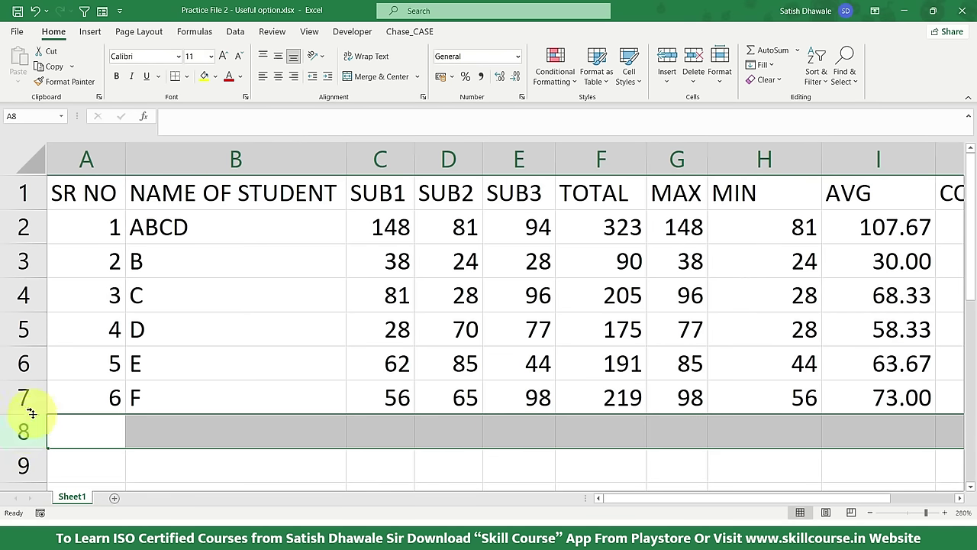
- Clear columns G through K, from MAX to PER%
{"action": "scroll", "coordinate": [65, 381], "scroll_direction": "down", "scroll_amount": 3, "text": "ctrl"}
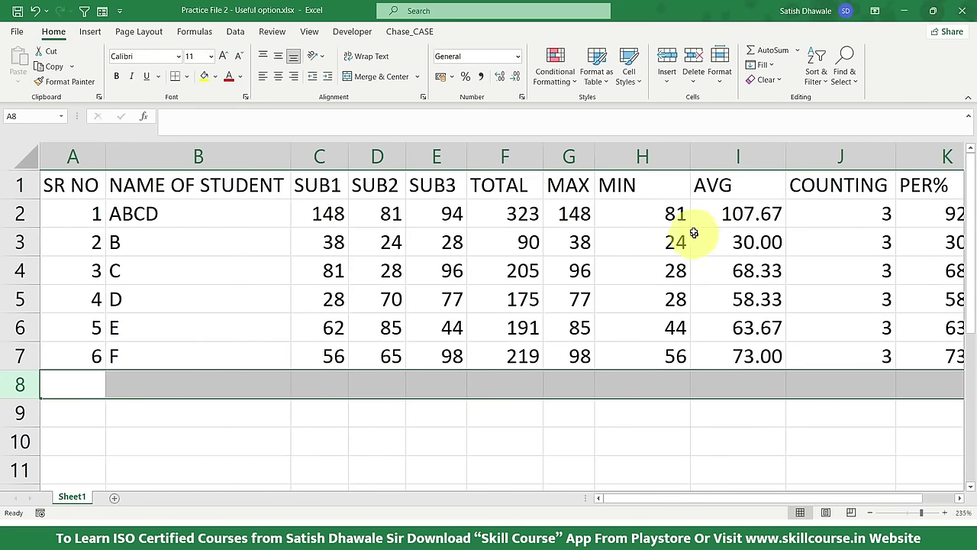
{"action": "left_click_drag", "start_coordinate": [616, 162], "coordinate": [573, 158]}
{"action": "left_click_drag", "start_coordinate": [319, 156], "coordinate": [706, 157]}
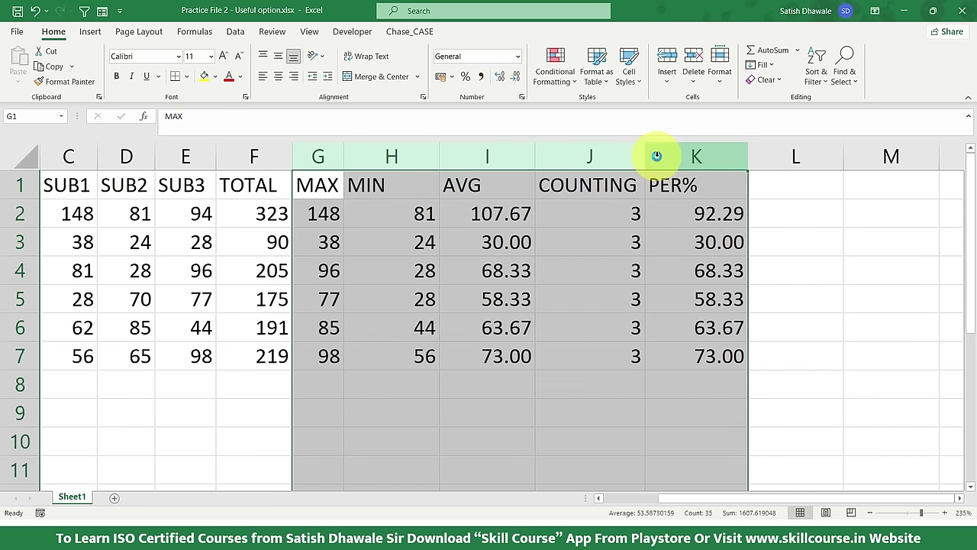
{"action": "key", "text": "Delete"}
- Insert a blank column before the SUB1 column
{"action": "left_click_drag", "start_coordinate": [714, 494], "coordinate": [601, 492]}
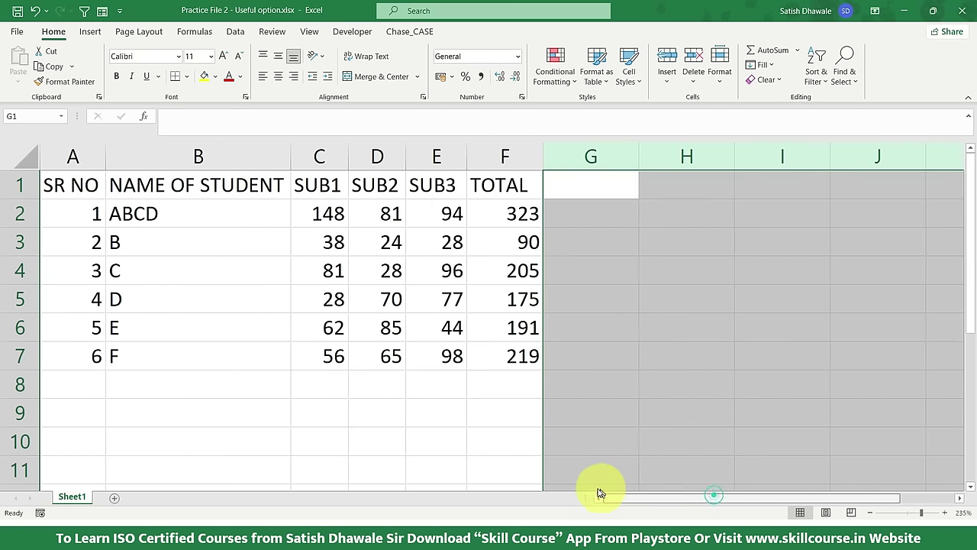
{"action": "left_click", "coordinate": [319, 157]}
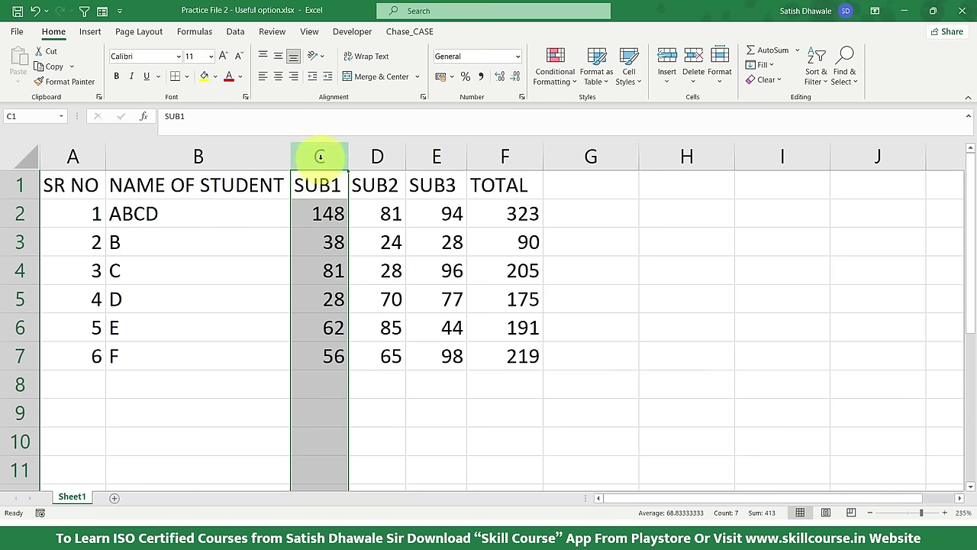
{"action": "key", "text": "ctrl+shift+plus"}
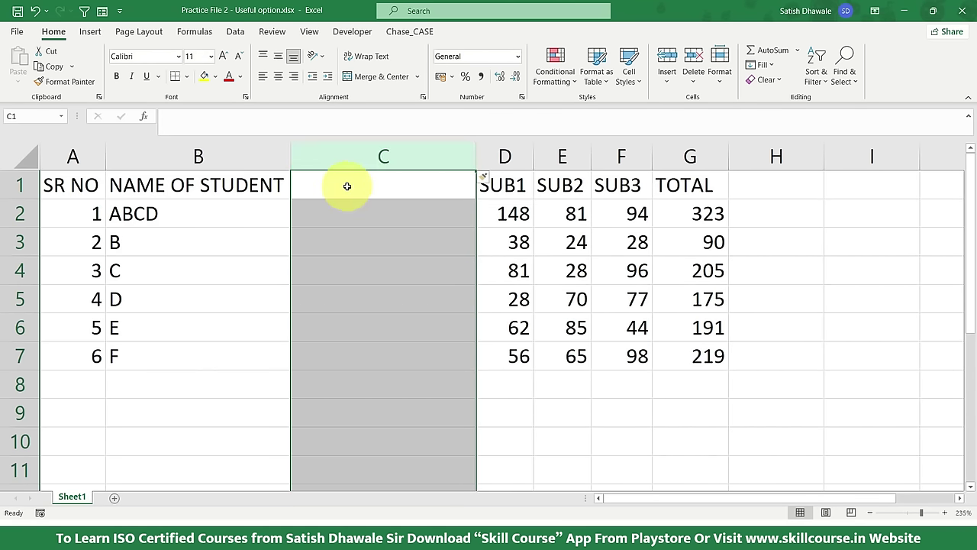
{"action": "key", "text": "ctrl+minus"}
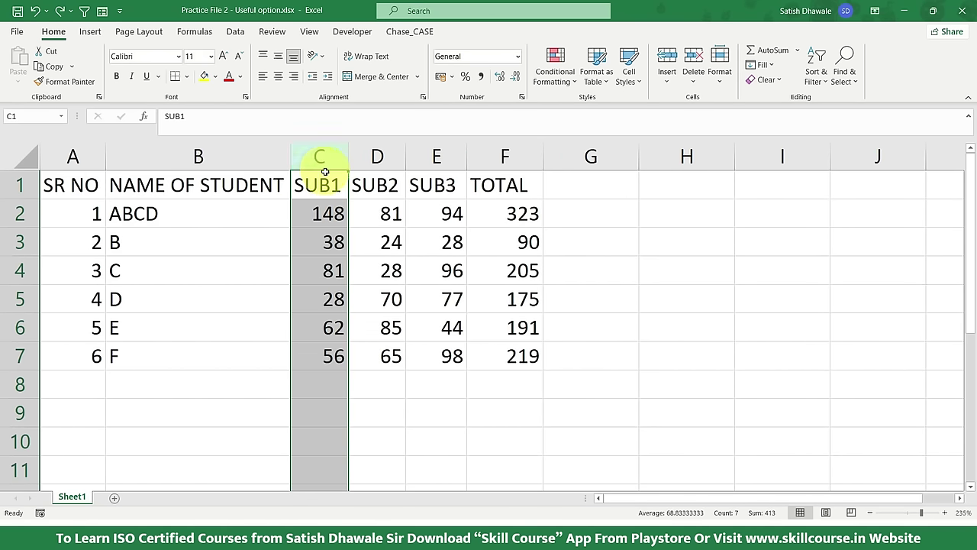
{"action": "left_click", "coordinate": [333, 183]}
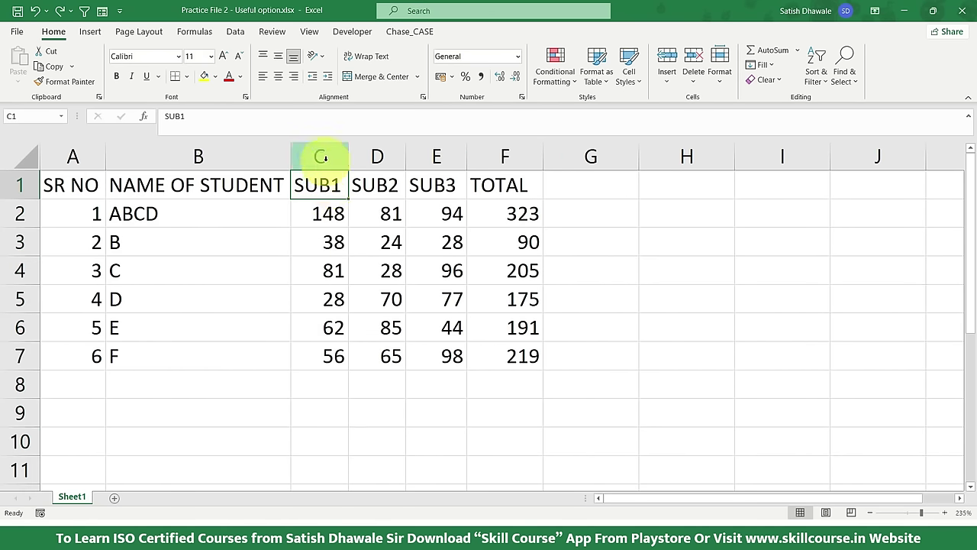
{"action": "left_click", "coordinate": [325, 156]}
{"action": "key", "text": "ctrl+plus"}
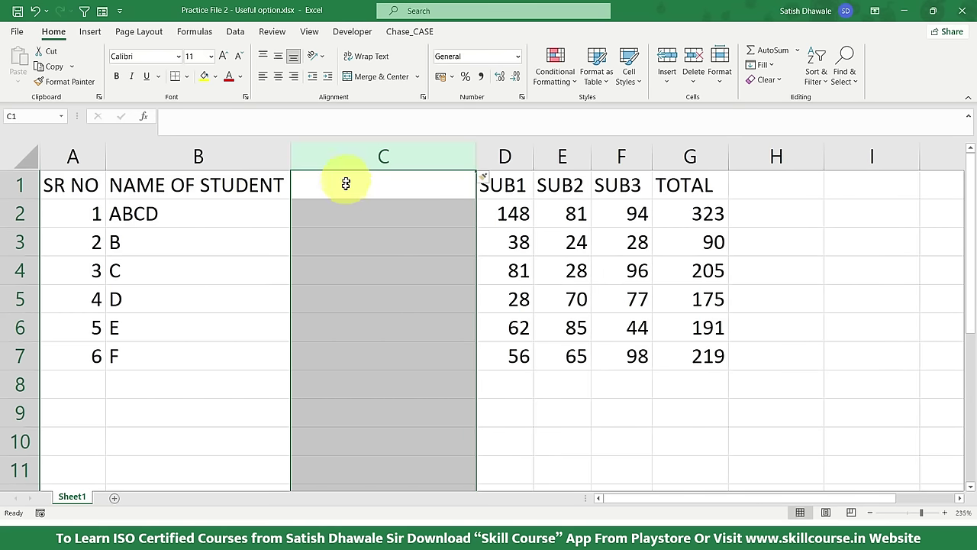
- Head the new column CITY
{"action": "left_click", "coordinate": [344, 189]}
{"action": "type", "text": "Con"}
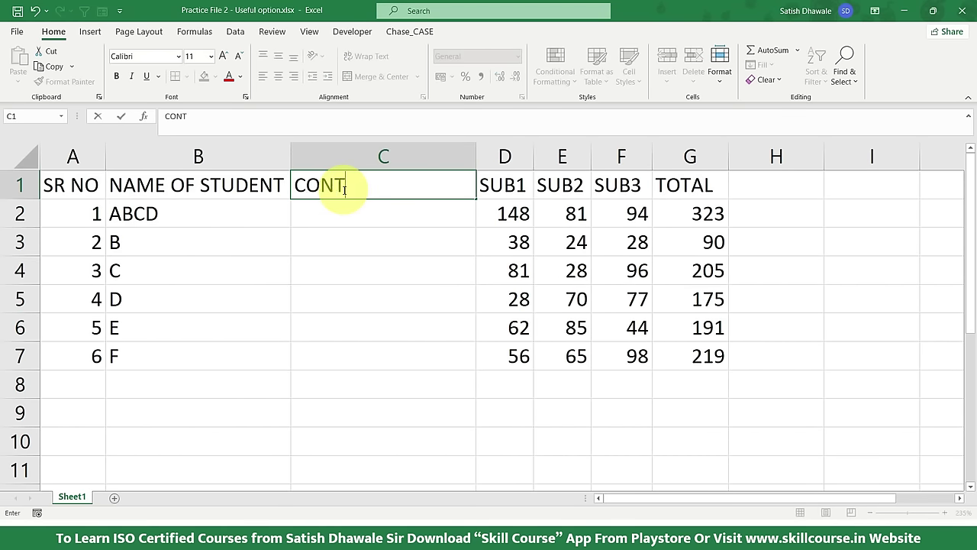
{"action": "key", "text": "Return"}
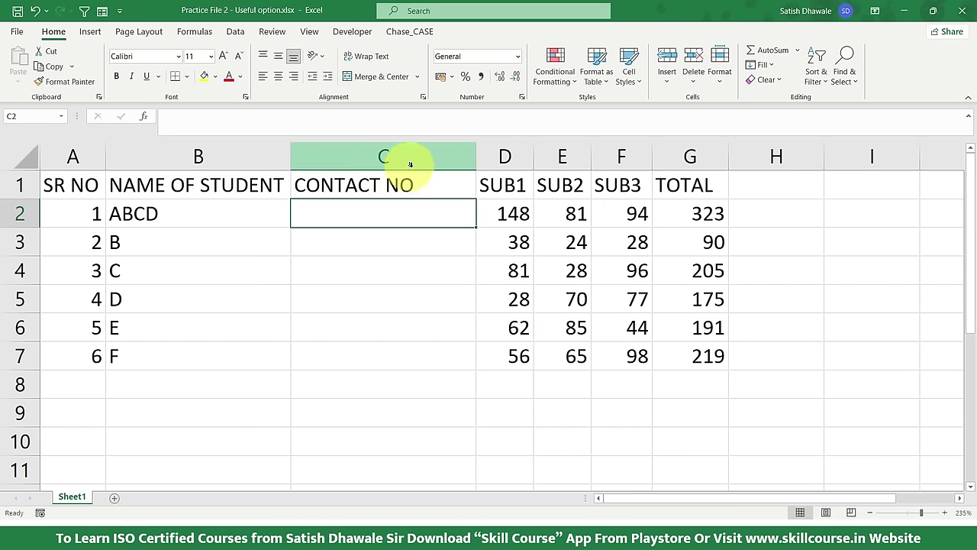
{"action": "left_click_drag", "start_coordinate": [466, 157], "coordinate": [422, 157]}
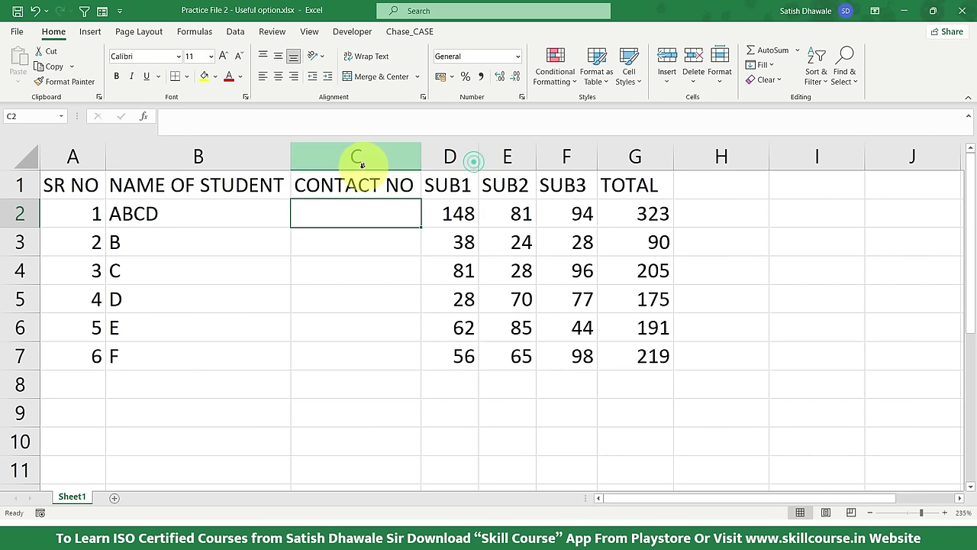
{"action": "left_click", "coordinate": [348, 156]}
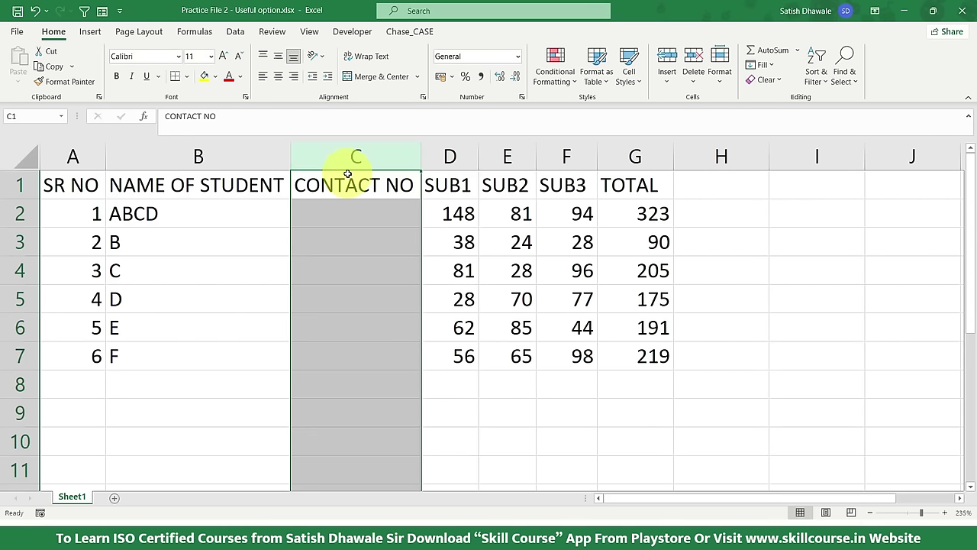
{"action": "left_click", "coordinate": [348, 181]}
{"action": "type", "text": "CITY"}
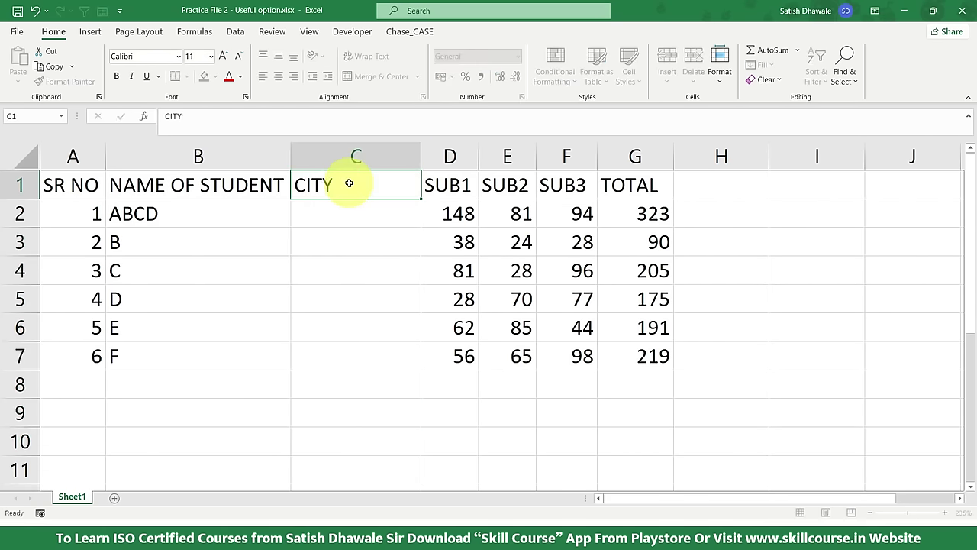
{"action": "key", "text": "Return"}
- Fill the CITY column with alternating MUMBAI and DELHI down to row 7
{"action": "type", "text": "MUM"}
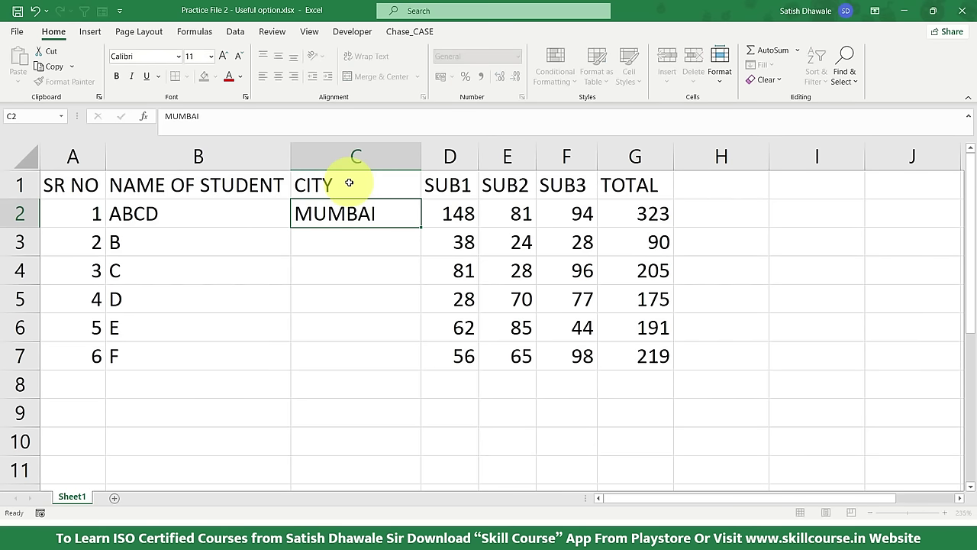
{"action": "type", "text": "BAI"}
{"action": "key", "text": "Return"}
{"action": "key", "text": "Return"}
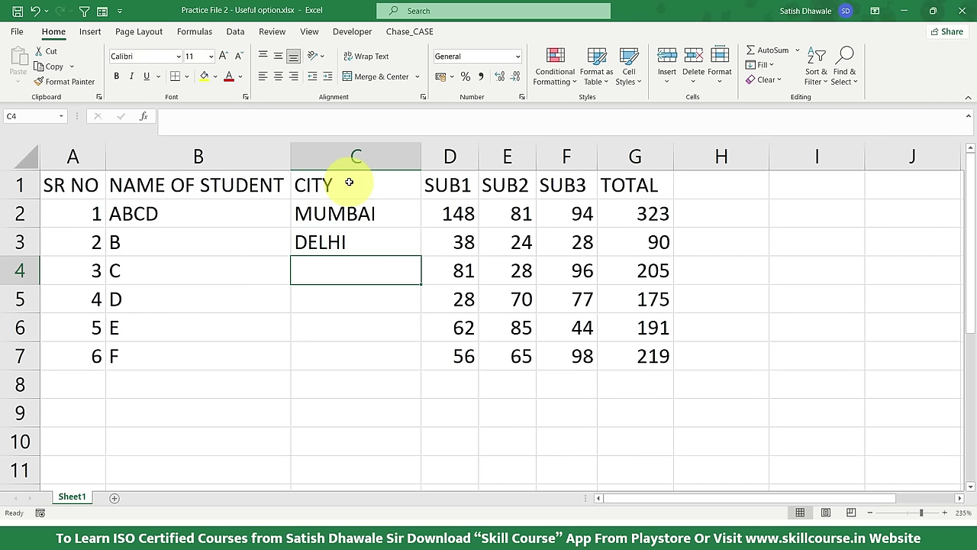
{"action": "left_click_drag", "start_coordinate": [403, 212], "coordinate": [416, 367]}
{"action": "left_click", "coordinate": [198, 213]}
{"action": "left_click", "coordinate": [54, 34]}
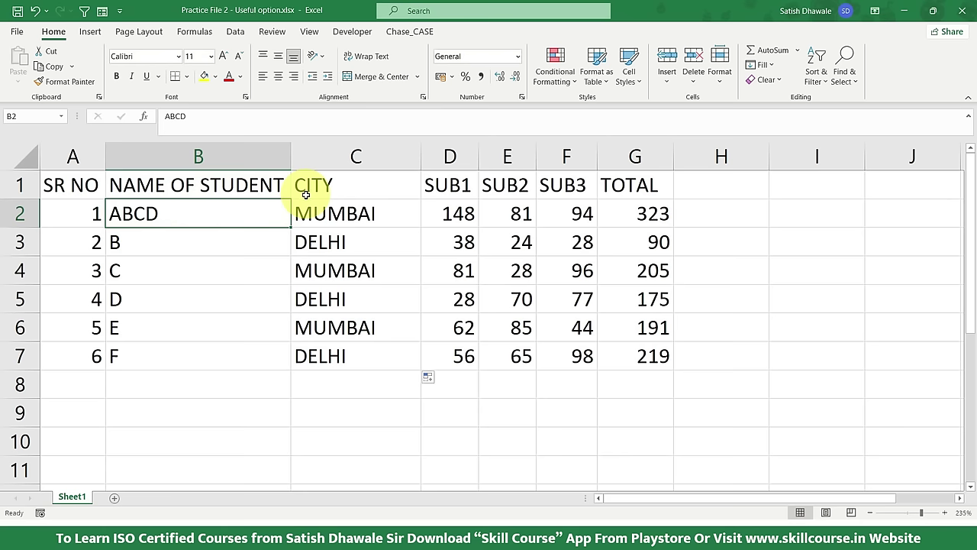
- Browse the sort and filter options on the Data and Home tabs
{"action": "left_click", "coordinate": [234, 32]}
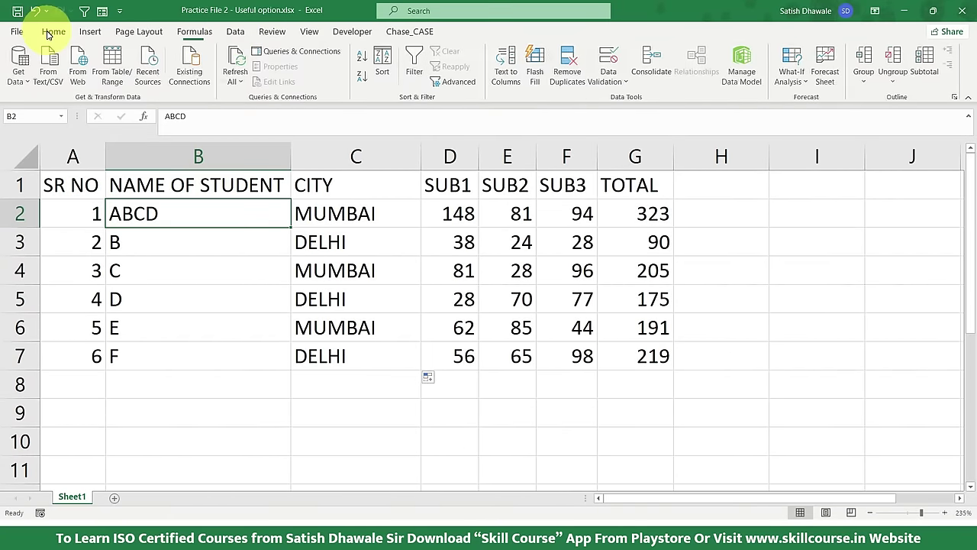
{"action": "left_click", "coordinate": [50, 33]}
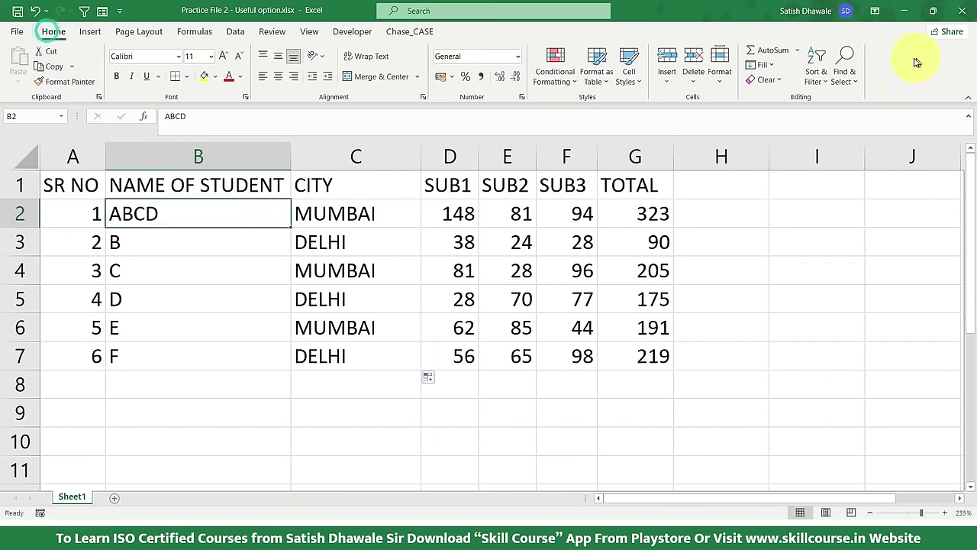
{"action": "left_click", "coordinate": [822, 81]}
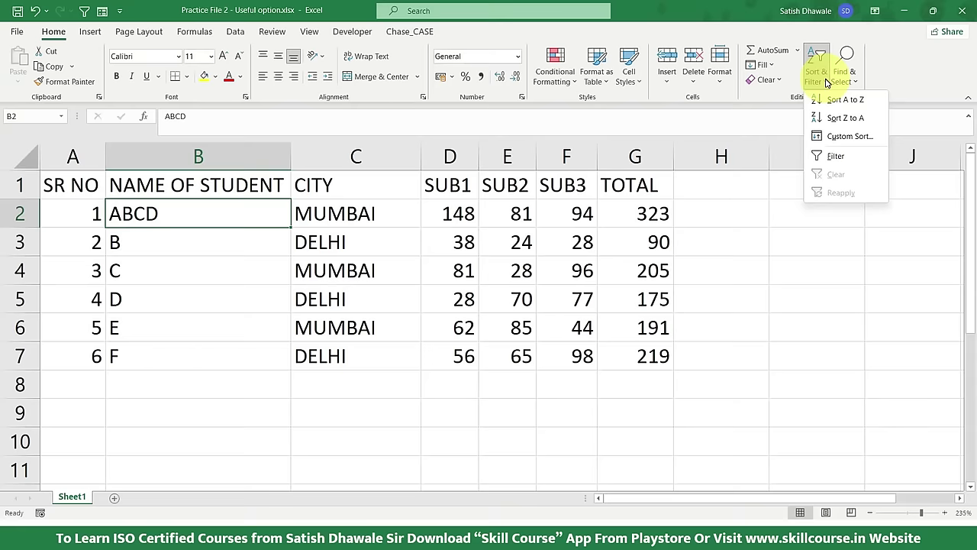
{"action": "left_click", "coordinate": [235, 31]}
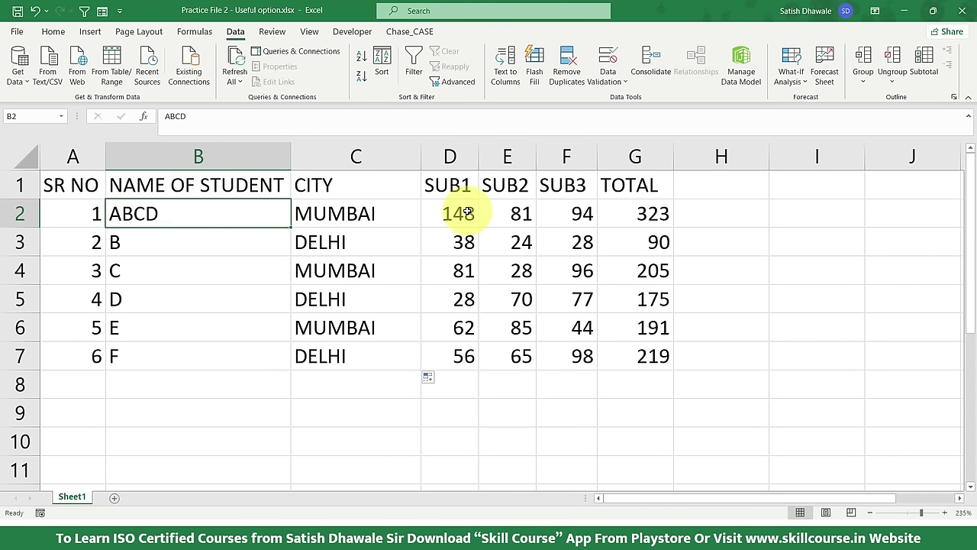
- Change ABCD's SUB1 mark in D2 to 52 and check the TOTAL formulas
{"action": "mouse_move", "coordinate": [467, 213]}
{"action": "left_mouse_down"}
{"action": "mouse_move", "coordinate": [450, 345]}
{"action": "mouse_move", "coordinate": [466, 210]}
{"action": "left_mouse_up"}
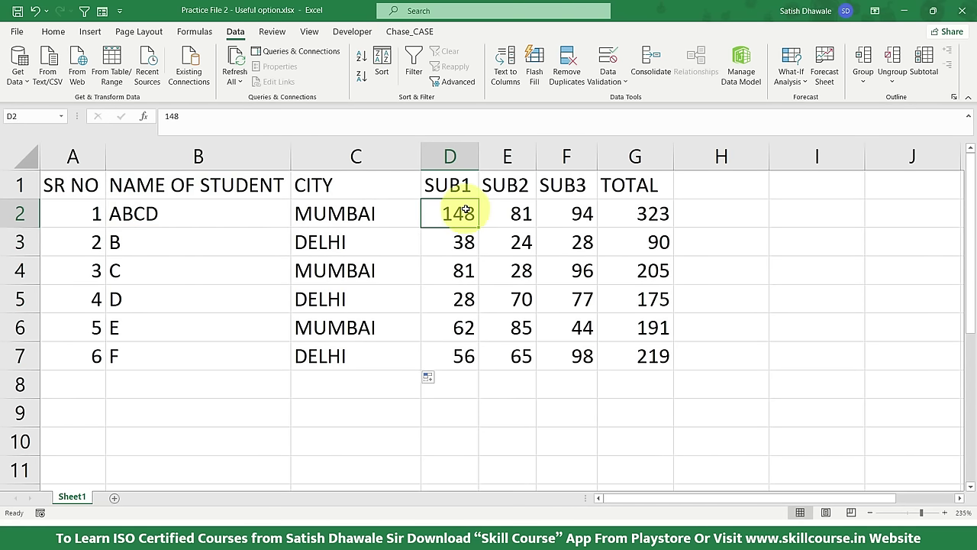
{"action": "type", "text": "52"}
{"action": "key", "text": "Return"}
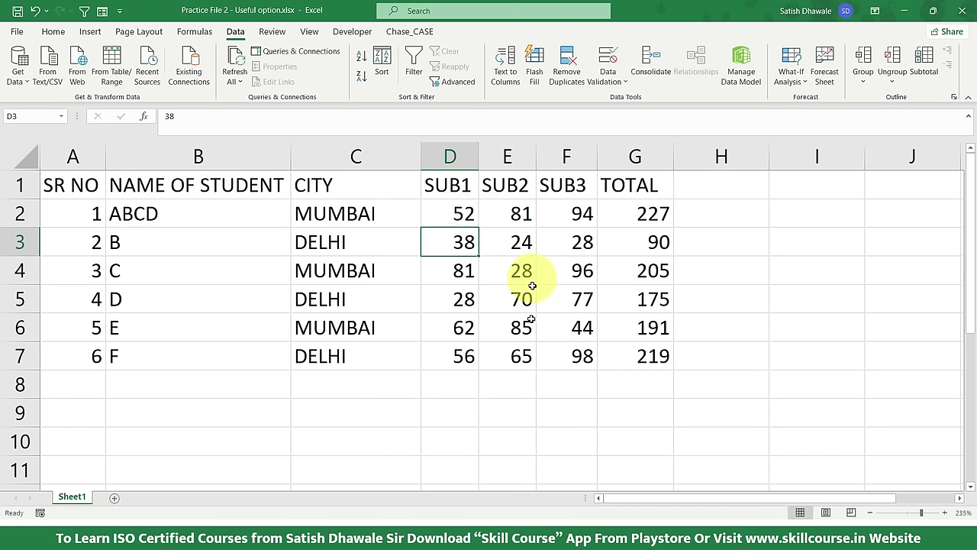
{"action": "left_click", "coordinate": [529, 321]}
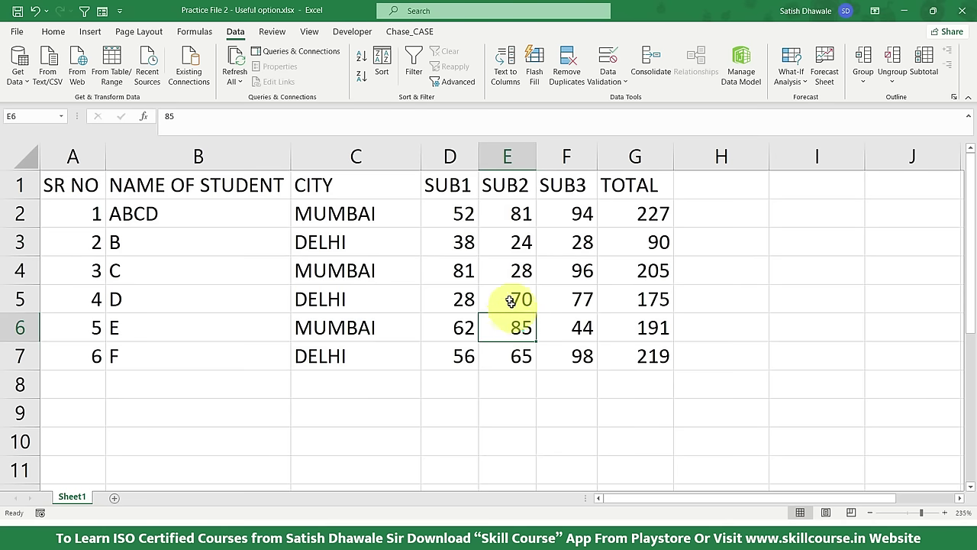
{"action": "left_click_drag", "start_coordinate": [653, 214], "coordinate": [644, 366]}
{"action": "left_click", "coordinate": [634, 219]}
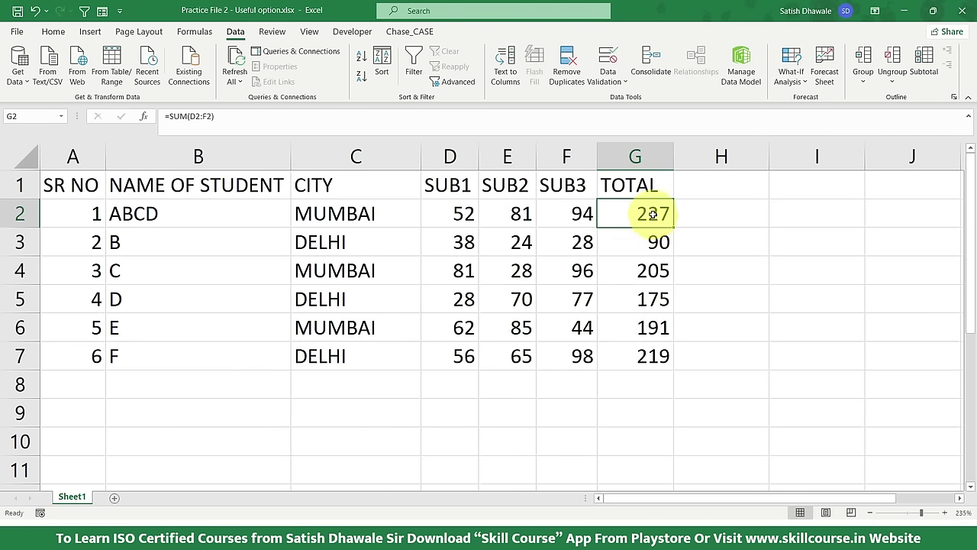
{"action": "left_click_drag", "start_coordinate": [652, 213], "coordinate": [651, 365]}
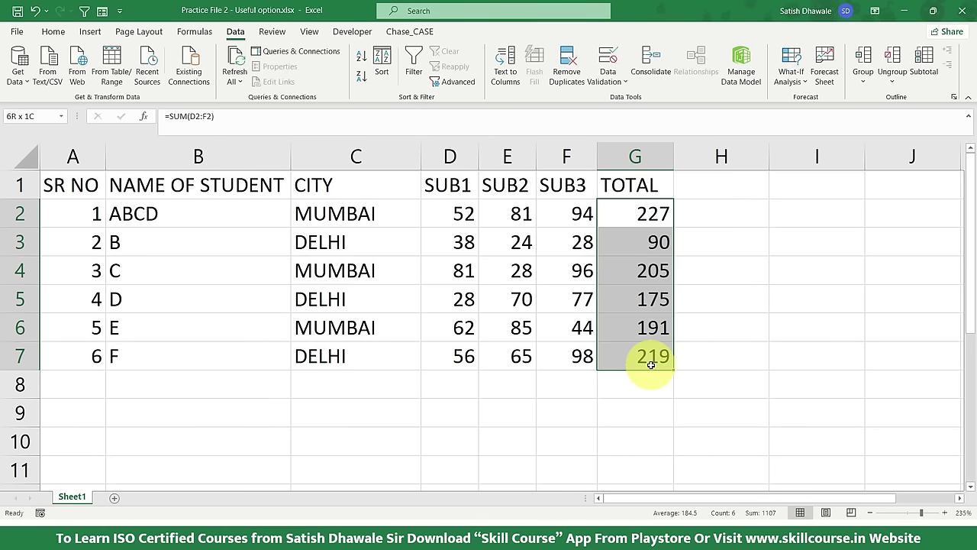
{"action": "left_click_drag", "start_coordinate": [651, 365], "coordinate": [651, 365]}
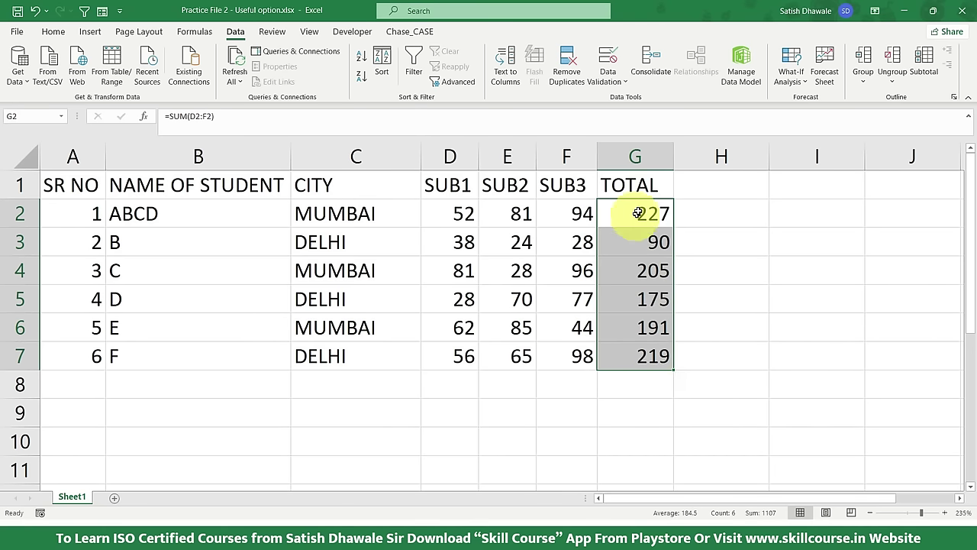
- Set student F's SUB1 and SUB2 marks to 98, giving a total of 294
{"action": "left_click", "coordinate": [451, 355]}
{"action": "type", "text": "98"}
{"action": "key", "text": "Return"}
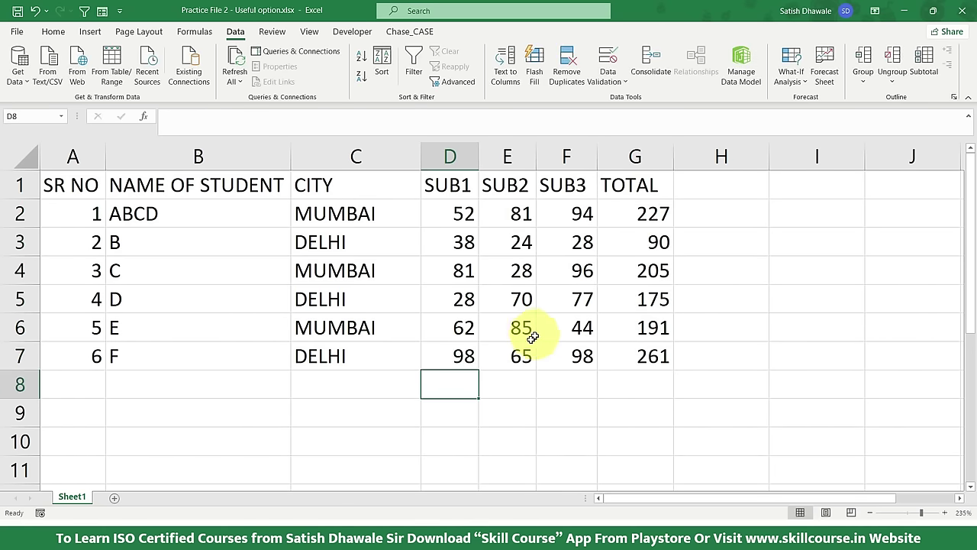
{"action": "left_click", "coordinate": [509, 349]}
{"action": "type", "text": "98"}
{"action": "key", "text": "Return"}
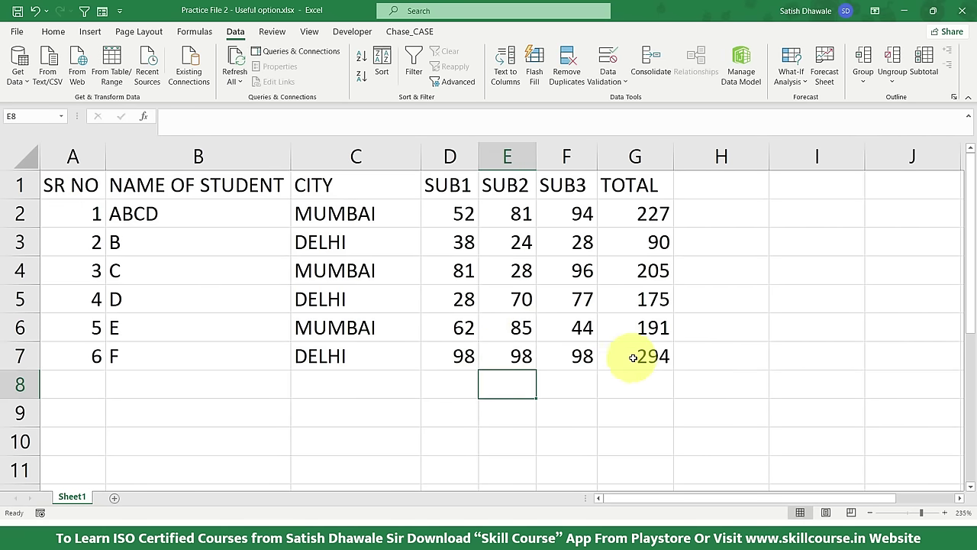
{"action": "left_click", "coordinate": [642, 356]}
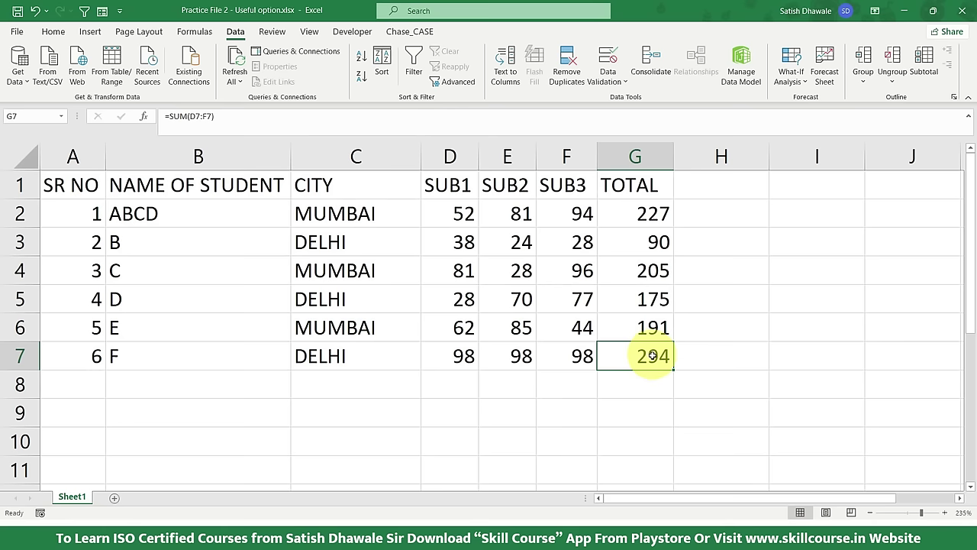
{"action": "mouse_move", "coordinate": [653, 356]}
{"action": "left_mouse_down"}
{"action": "mouse_move", "coordinate": [127, 192]}
{"action": "mouse_move", "coordinate": [61, 185]}
{"action": "mouse_move", "coordinate": [649, 345]}
{"action": "left_mouse_up"}
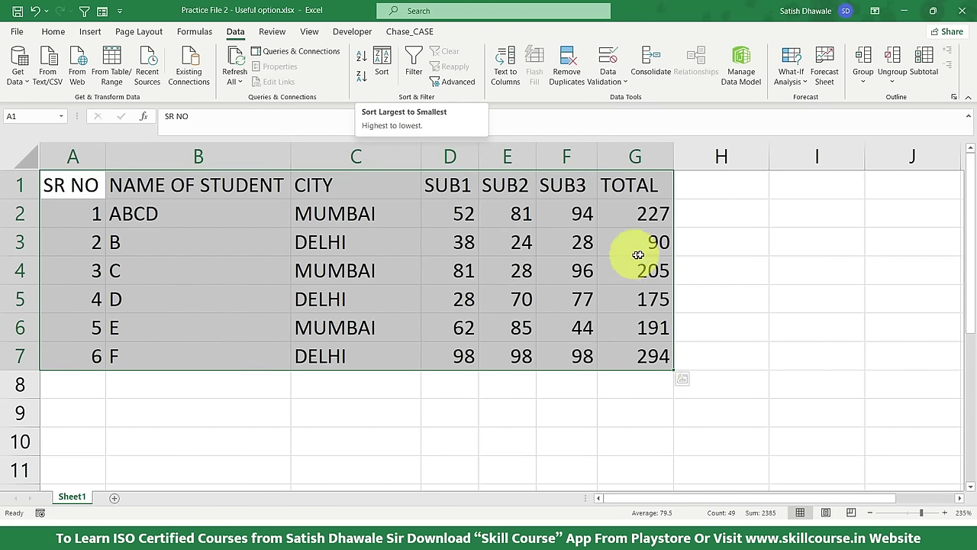
{"action": "left_click", "coordinate": [361, 76]}
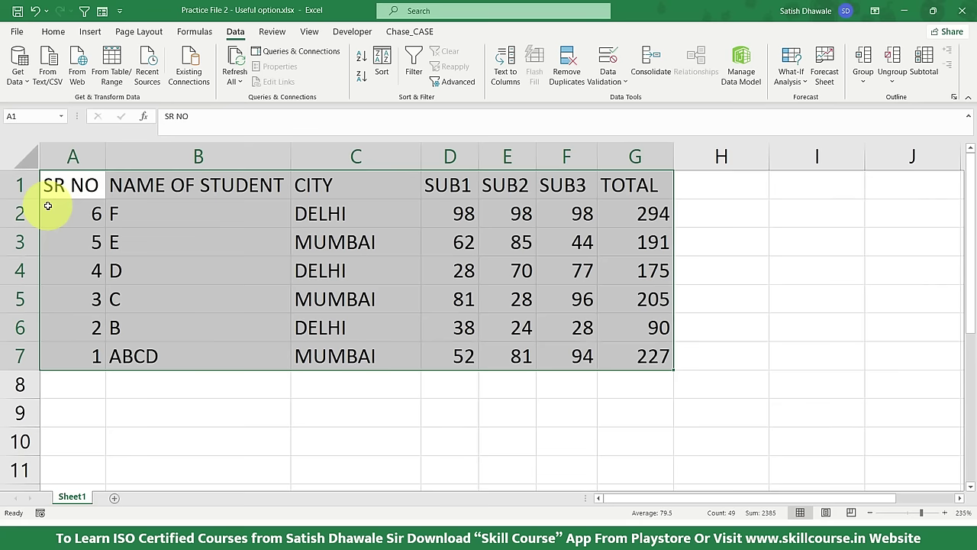
{"action": "left_click_drag", "start_coordinate": [48, 206], "coordinate": [70, 349]}
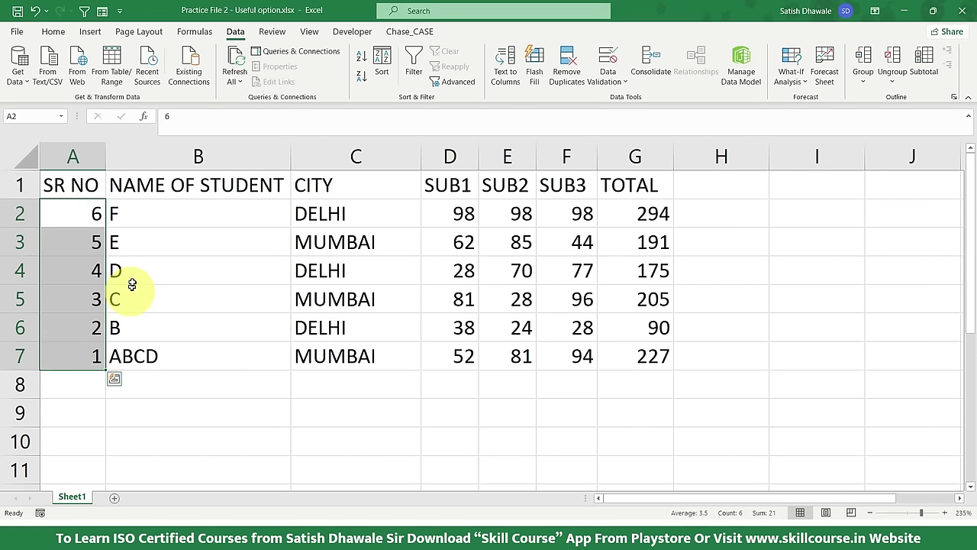
{"action": "key", "text": "ctrl+z"}
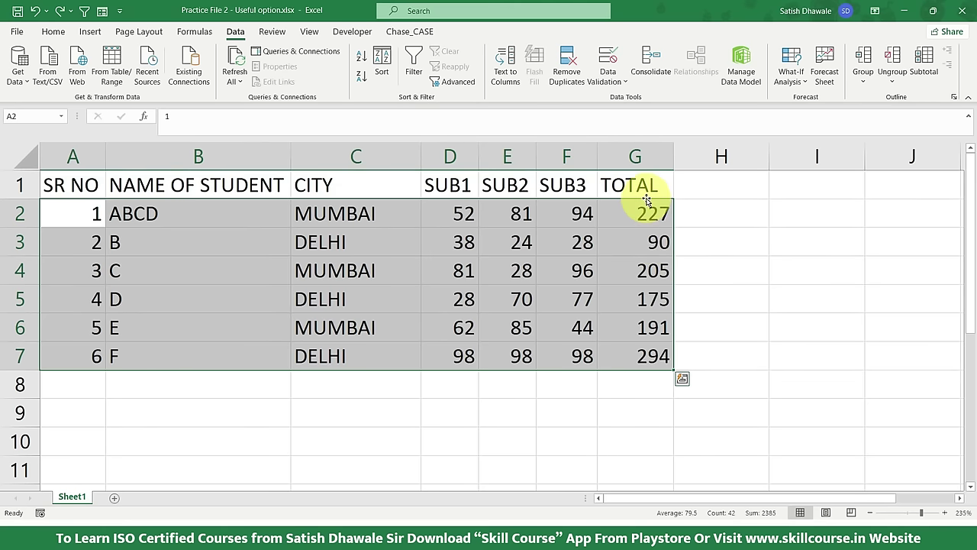
{"action": "left_click_drag", "start_coordinate": [641, 191], "coordinate": [638, 353]}
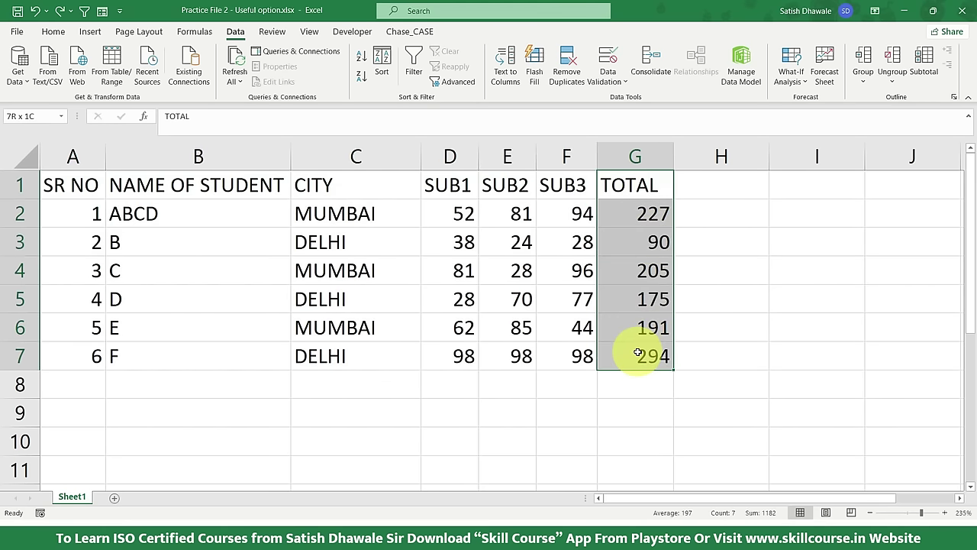
{"action": "left_click", "coordinate": [360, 75]}
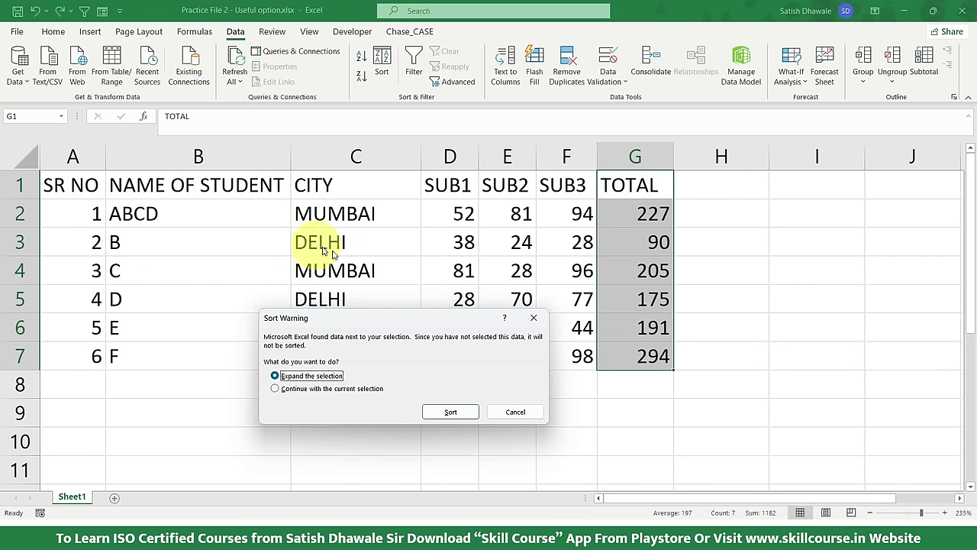
{"action": "left_click", "coordinate": [333, 390]}
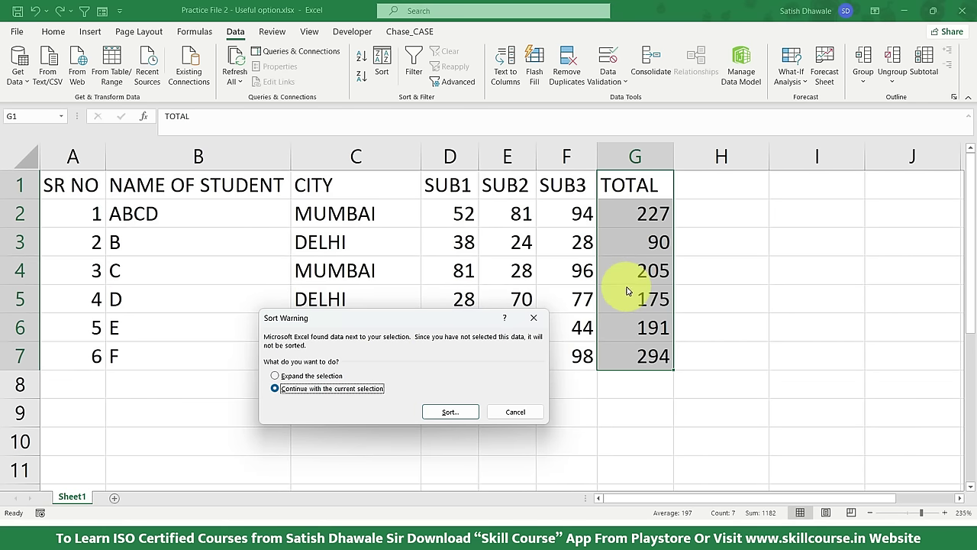
{"action": "left_click", "coordinate": [533, 317]}
{"action": "left_click_drag", "start_coordinate": [655, 213], "coordinate": [633, 350]}
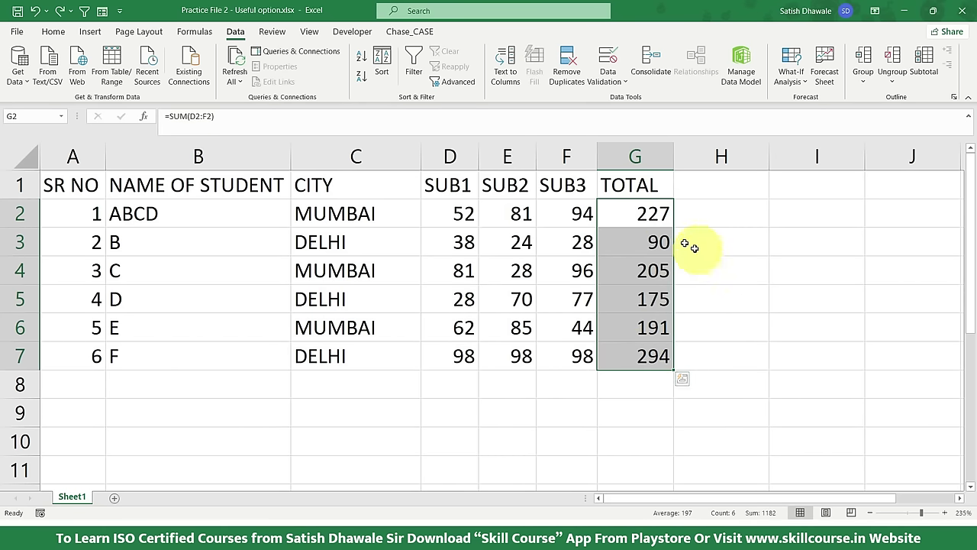
- Copy the TOTAL cells G2:G7 and paste them back as plain values (227 to 294)
{"action": "key", "text": "ctrl+c"}
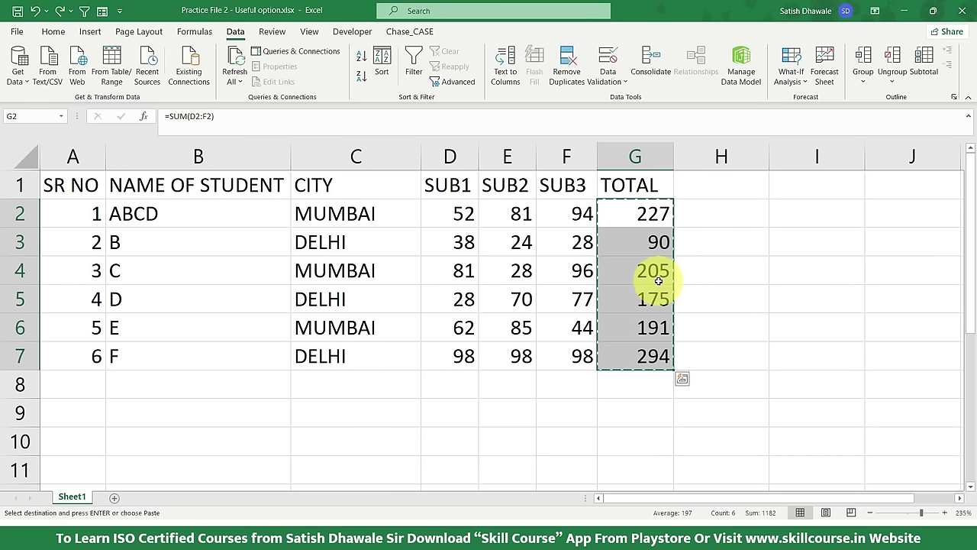
{"action": "left_click", "coordinate": [50, 31]}
{"action": "left_click", "coordinate": [18, 81]}
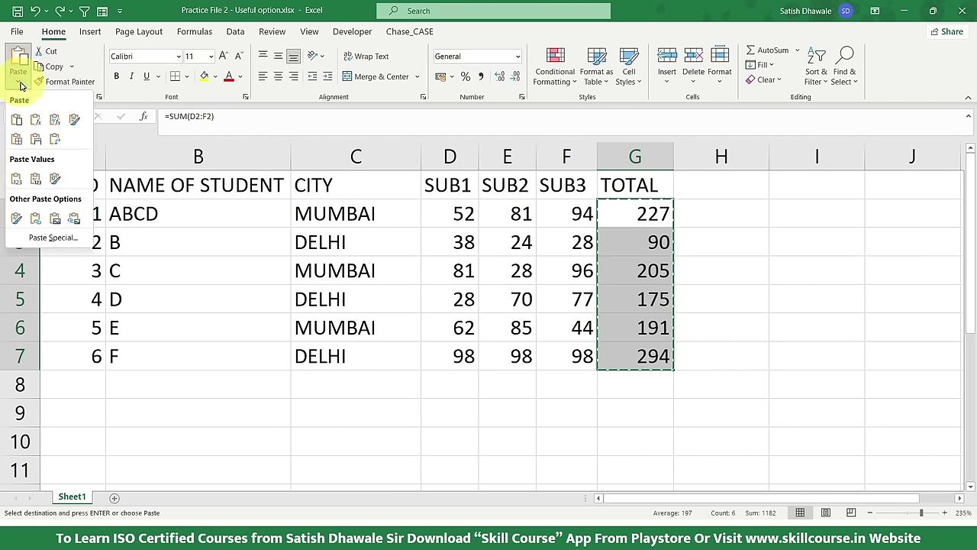
{"action": "left_click", "coordinate": [16, 179]}
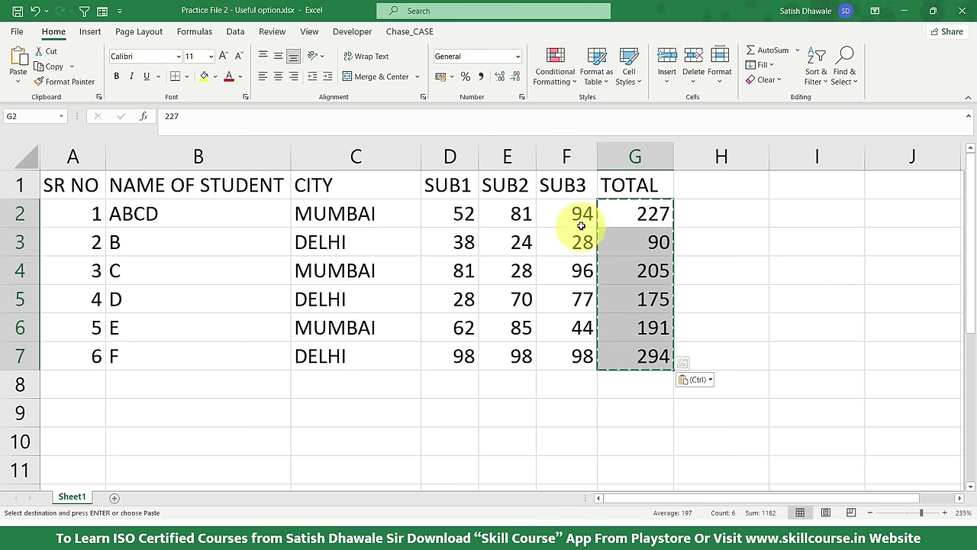
{"action": "left_click_drag", "start_coordinate": [627, 220], "coordinate": [617, 354]}
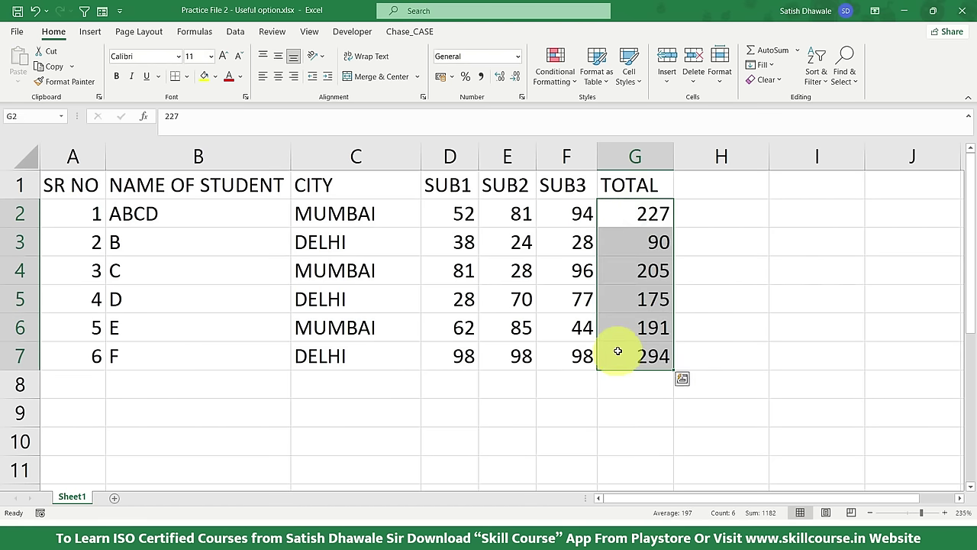
{"action": "left_click_drag", "start_coordinate": [647, 190], "coordinate": [634, 356]}
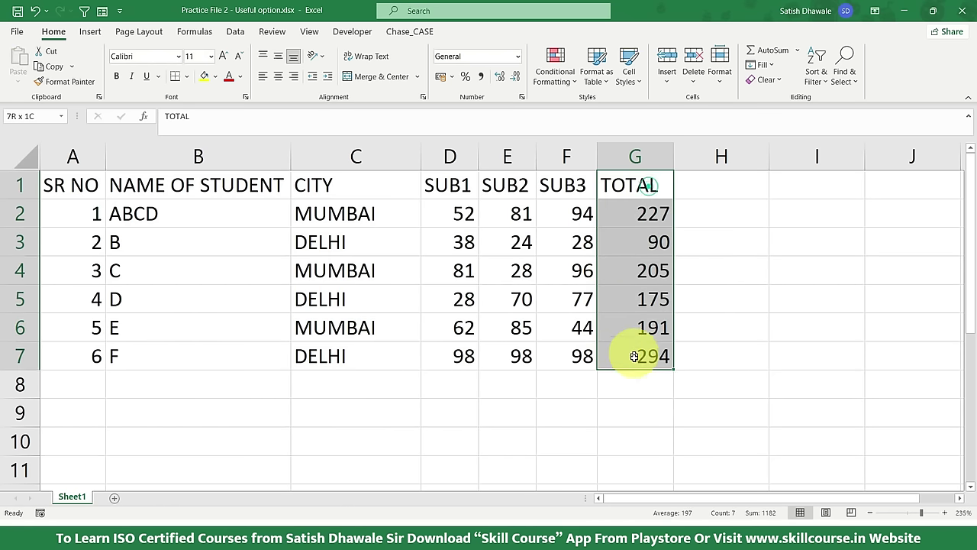
{"action": "left_click", "coordinate": [236, 31]}
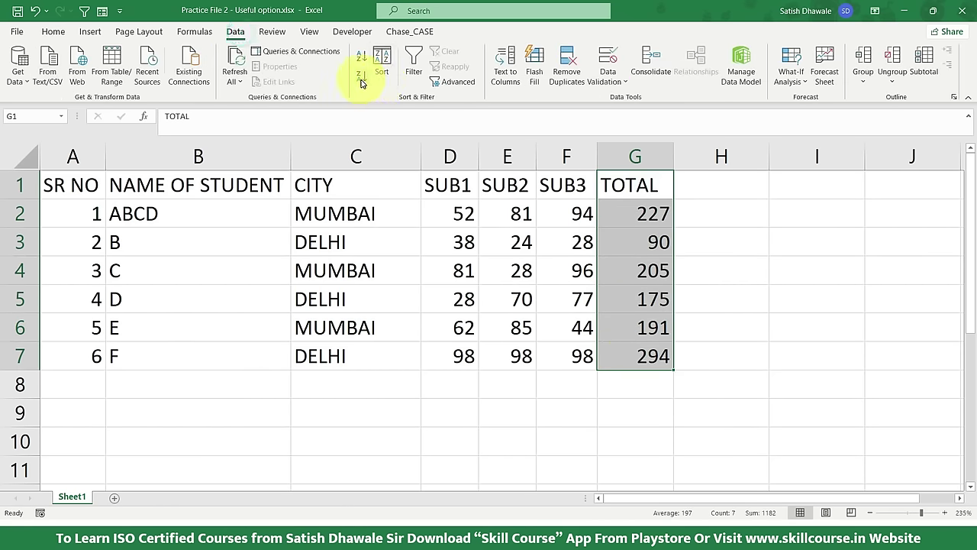
{"action": "left_click", "coordinate": [363, 81]}
{"action": "left_click", "coordinate": [344, 391]}
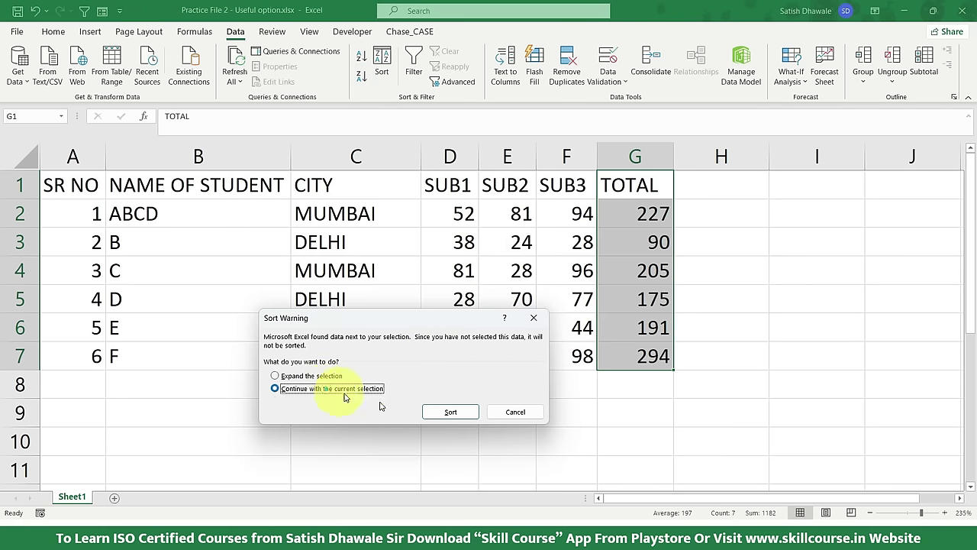
{"action": "left_click", "coordinate": [450, 412]}
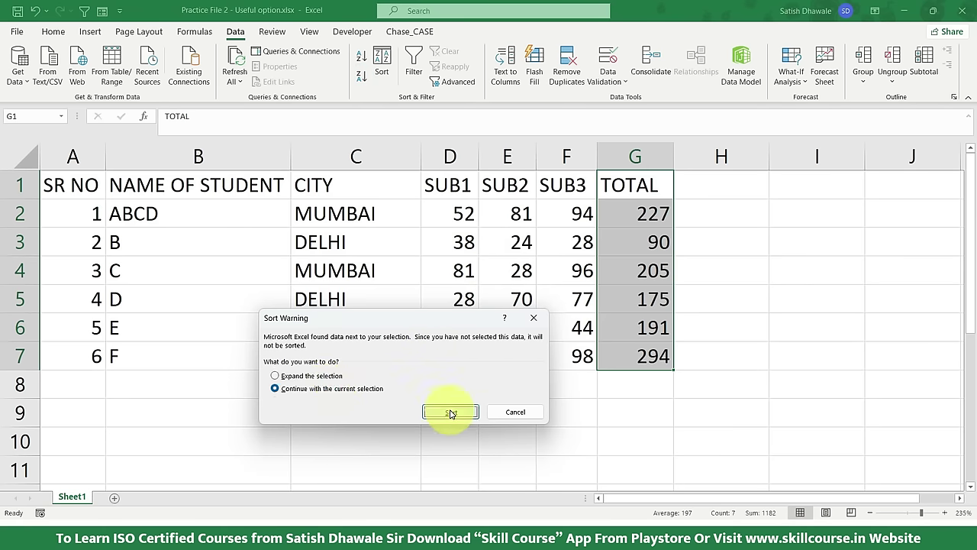
{"action": "left_click", "coordinate": [450, 413]}
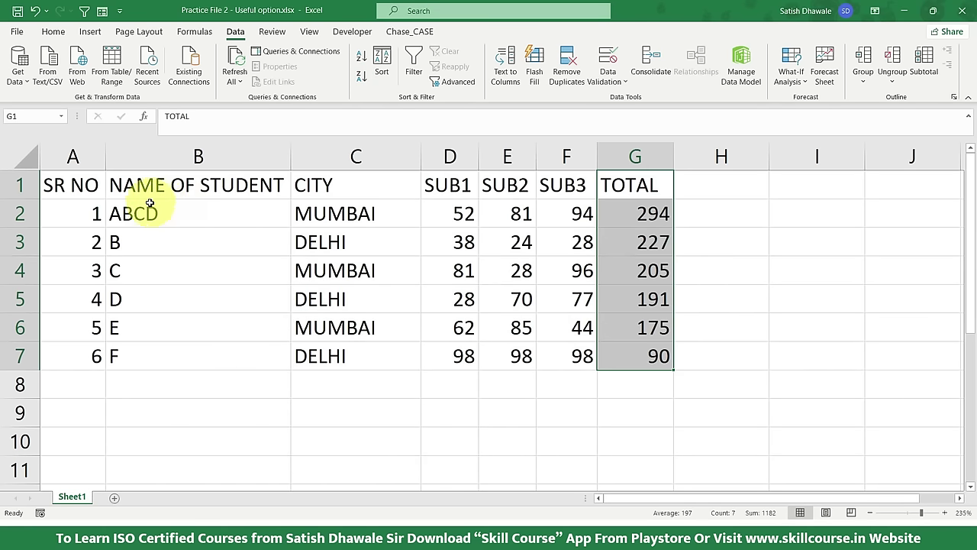
{"action": "left_click_drag", "start_coordinate": [149, 206], "coordinate": [644, 360]}
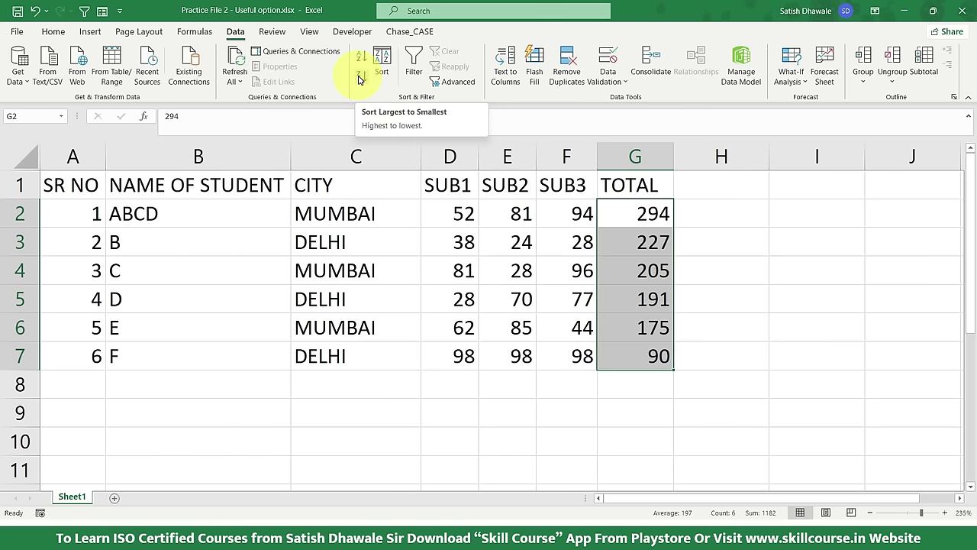
{"action": "left_click", "coordinate": [361, 79]}
{"action": "key", "text": "ctrl+z"}
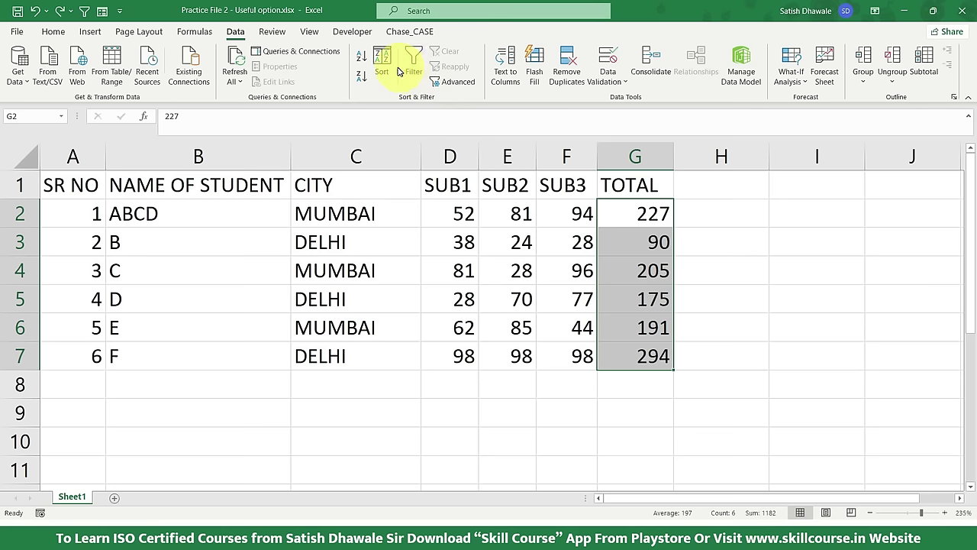
{"action": "left_click", "coordinate": [360, 75]}
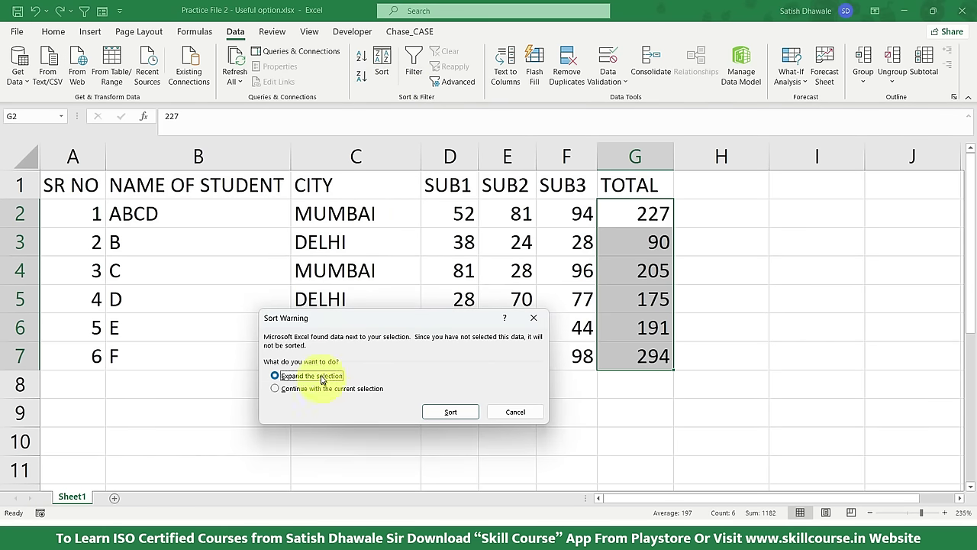
{"action": "left_click", "coordinate": [450, 411]}
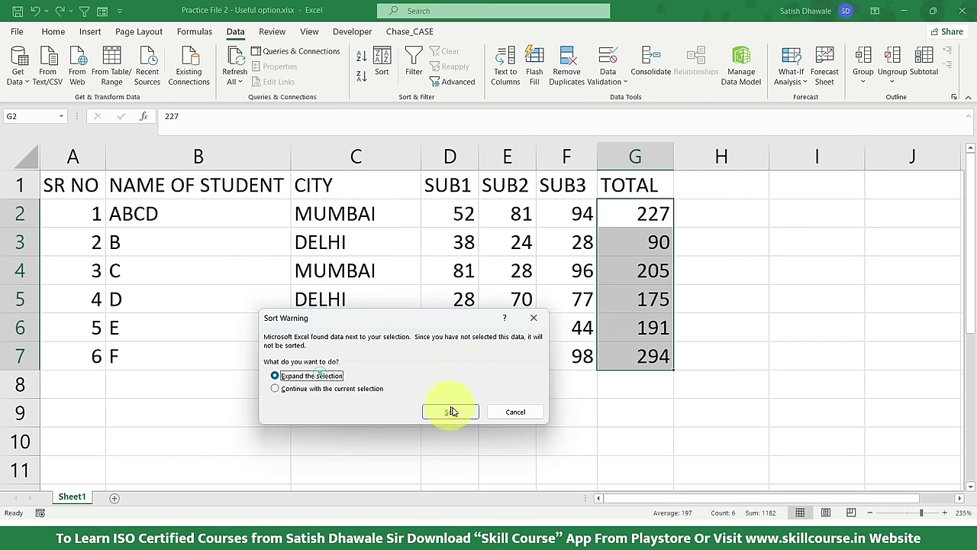
{"action": "left_click", "coordinate": [654, 214]}
{"action": "left_click", "coordinate": [648, 245]}
{"action": "left_click_drag", "start_coordinate": [645, 271], "coordinate": [643, 353]}
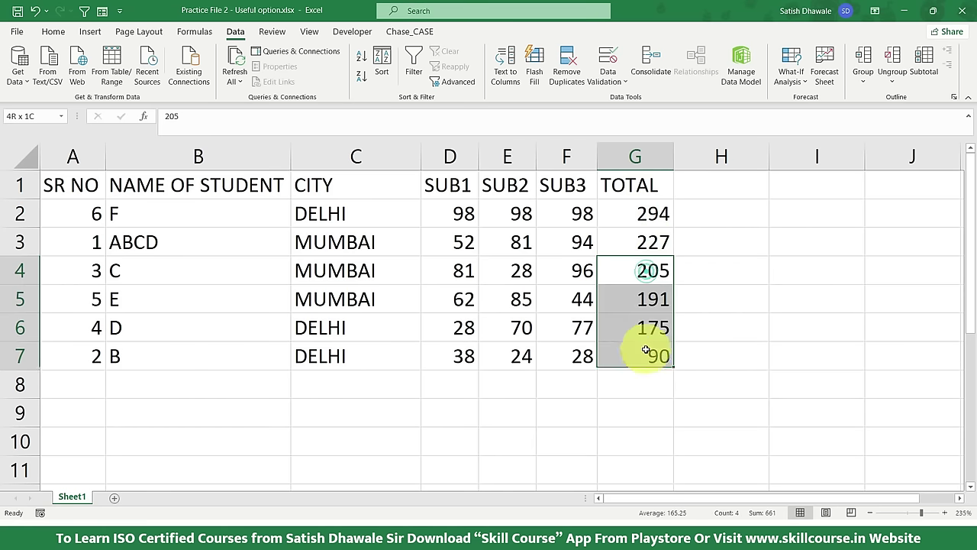
{"action": "left_click_drag", "start_coordinate": [649, 212], "coordinate": [635, 356]}
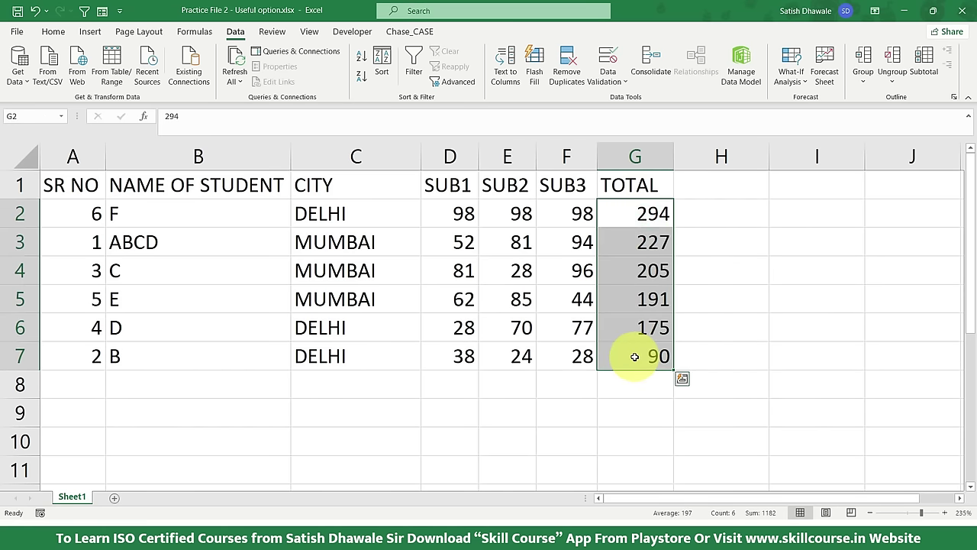
{"action": "key", "text": "ctrl+z"}
{"action": "left_click", "coordinate": [633, 324]}
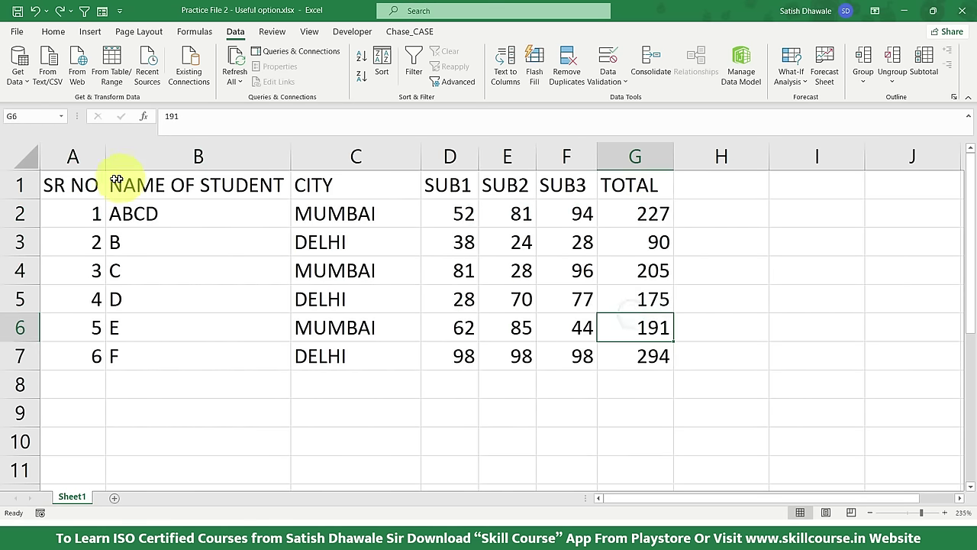
- Custom-sort the student table by TOTAL, largest to smallest, putting F's 294 first
{"action": "left_click", "coordinate": [110, 183]}
{"action": "key", "text": "ctrl+a"}
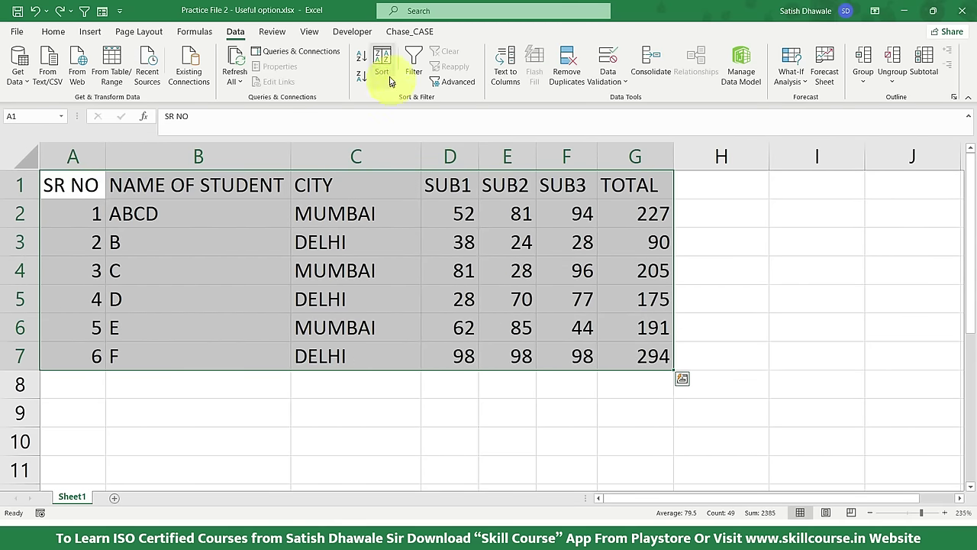
{"action": "left_click", "coordinate": [382, 61]}
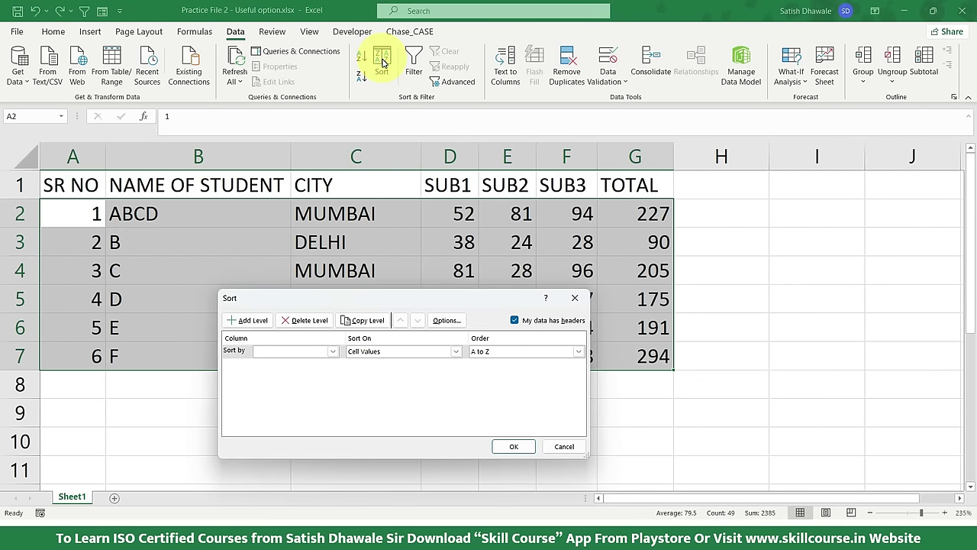
{"action": "left_click_drag", "start_coordinate": [323, 299], "coordinate": [338, 259]}
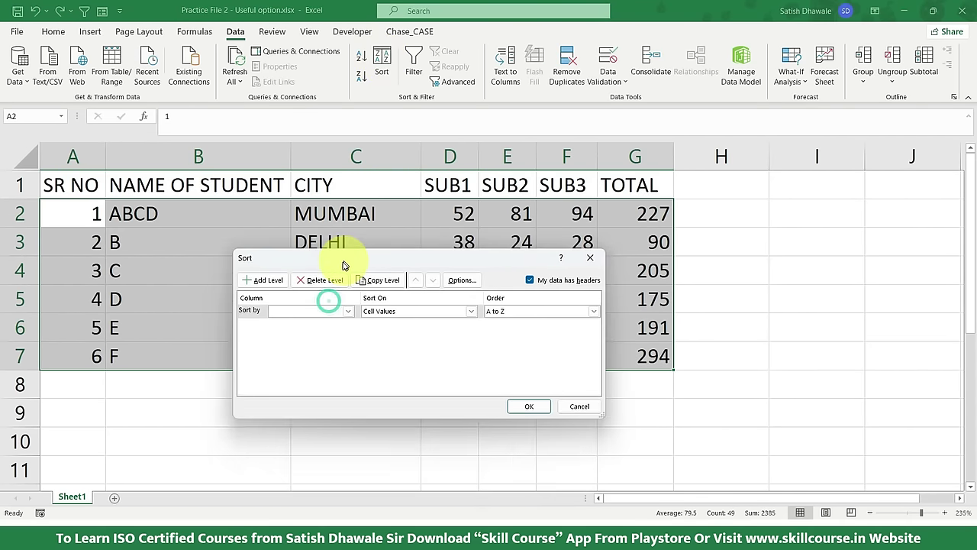
{"action": "left_click", "coordinate": [320, 311]}
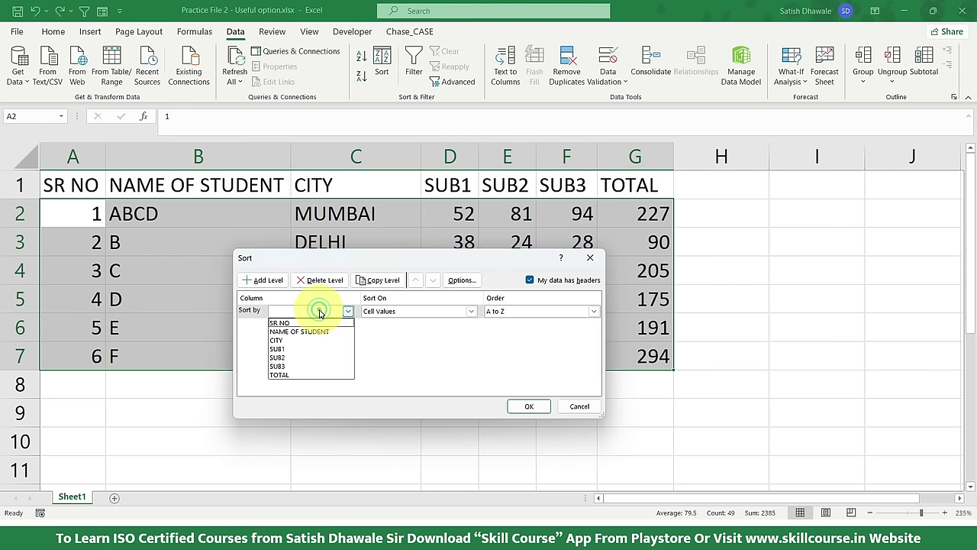
{"action": "left_click", "coordinate": [290, 374]}
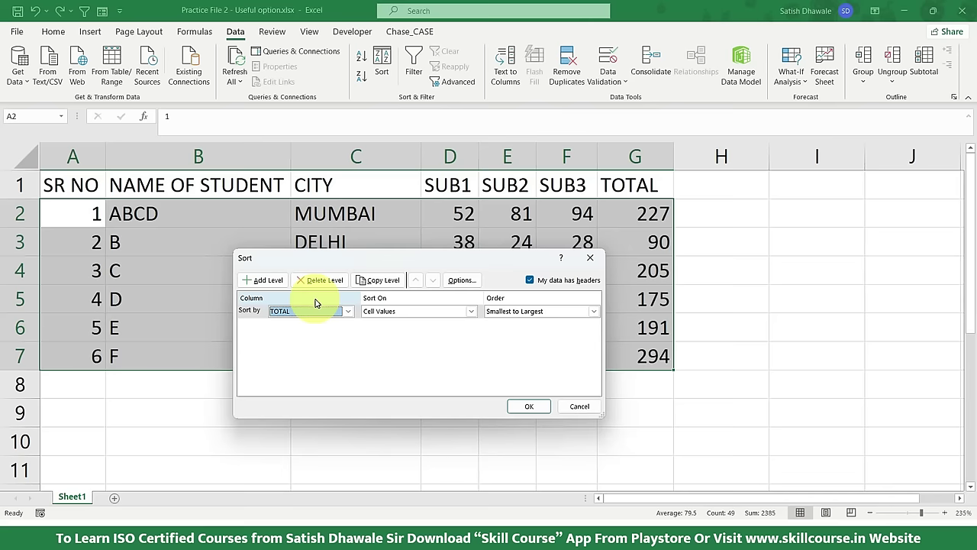
{"action": "left_click", "coordinate": [916, 335]}
{"action": "left_click", "coordinate": [516, 332]}
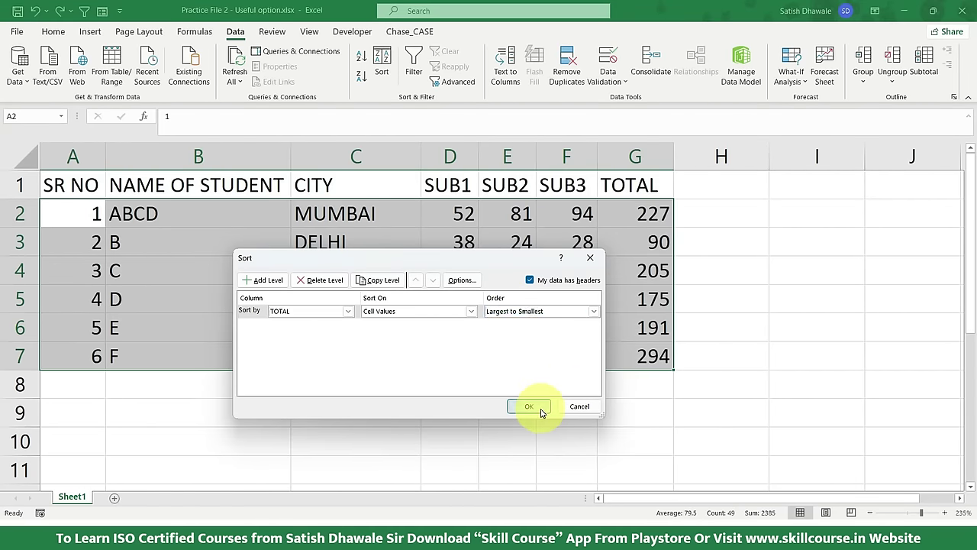
{"action": "left_click", "coordinate": [534, 406]}
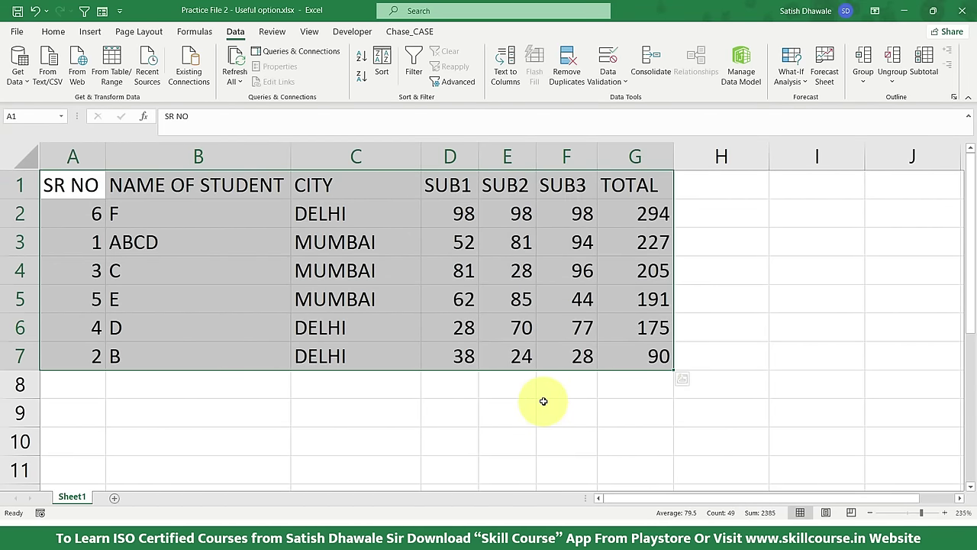
{"action": "left_click_drag", "start_coordinate": [654, 213], "coordinate": [642, 355]}
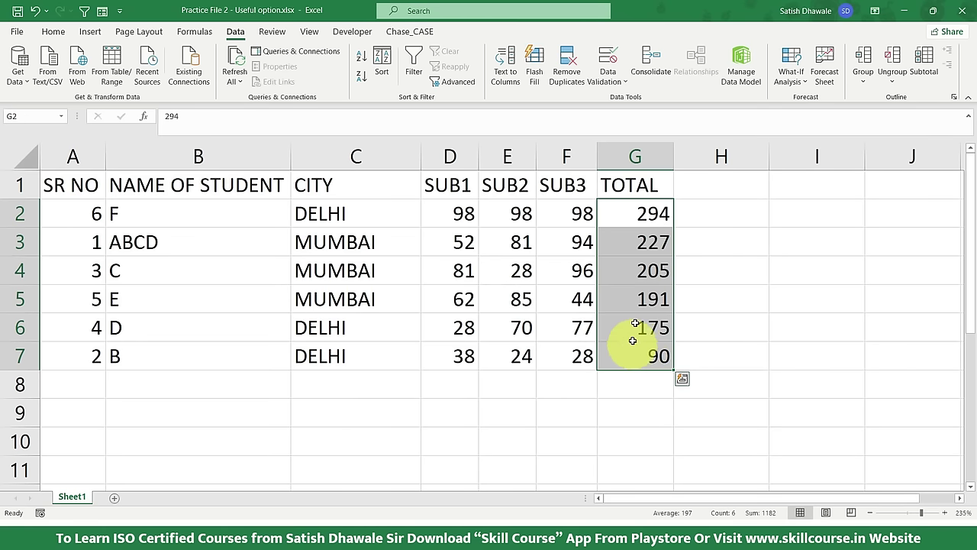
{"action": "left_click_drag", "start_coordinate": [648, 214], "coordinate": [632, 355]}
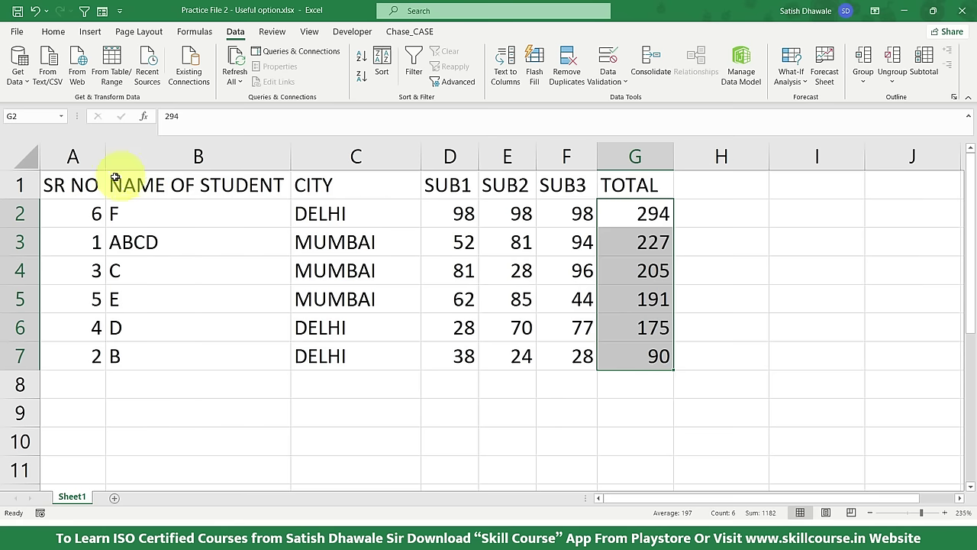
- Turn on AutoFilter with Alt+A+T and filter CITY to DELHI only, hiding MUMBAI rows
{"action": "left_click", "coordinate": [88, 185]}
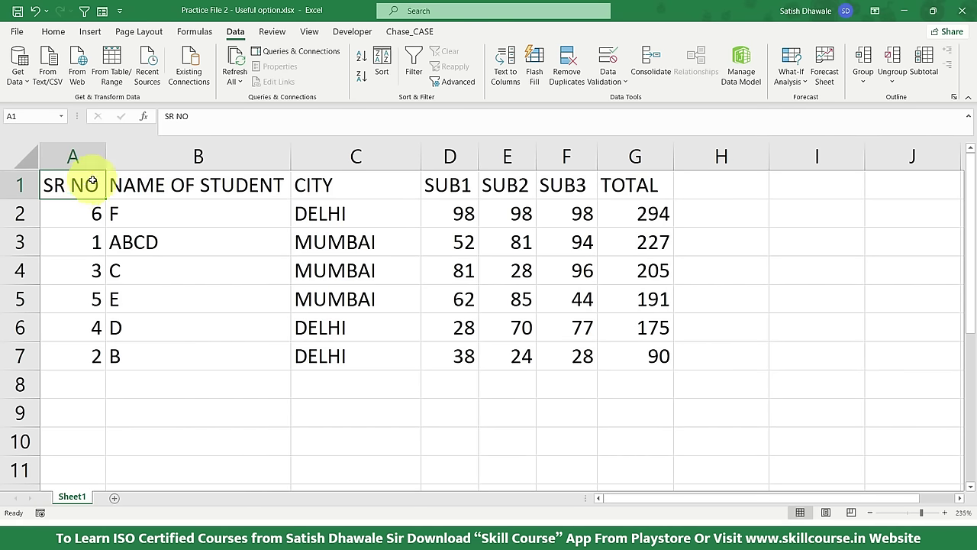
{"action": "key", "text": "alt"}
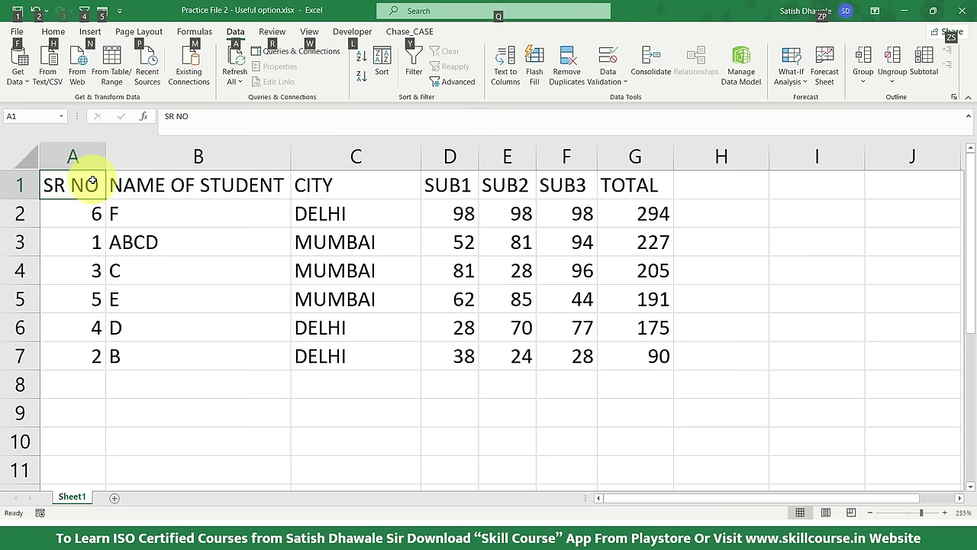
{"action": "key", "text": "a"}
{"action": "key", "text": "t"}
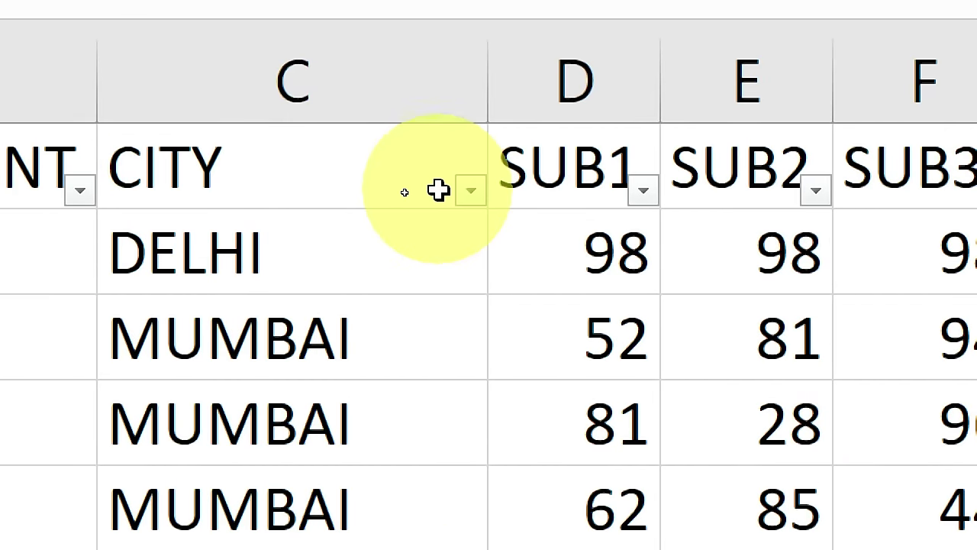
{"action": "left_click", "coordinate": [429, 192]}
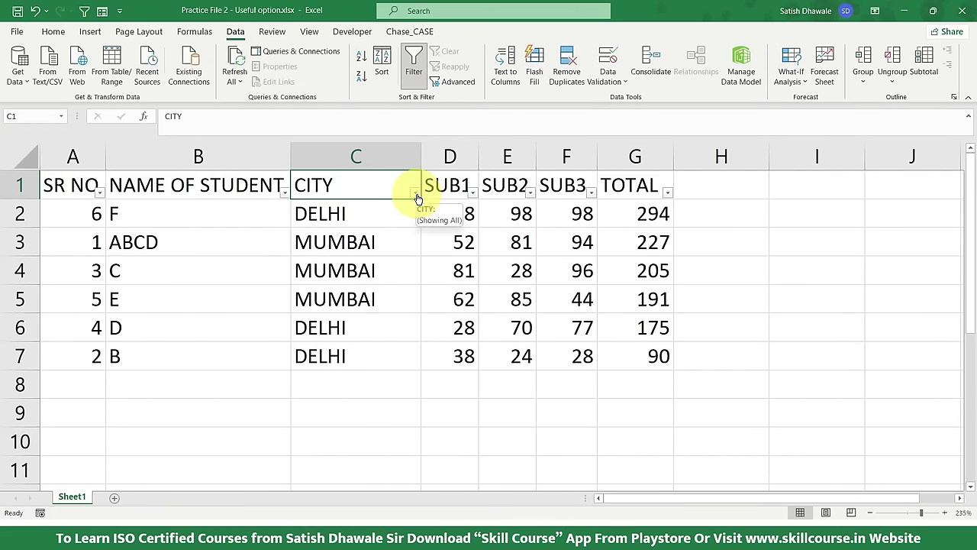
{"action": "left_click", "coordinate": [415, 194]}
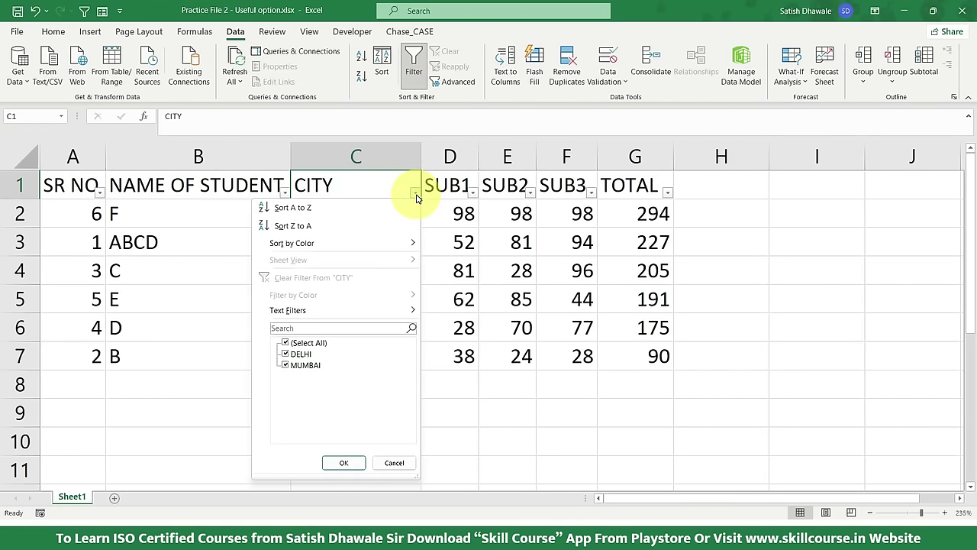
{"action": "left_click", "coordinate": [416, 195]}
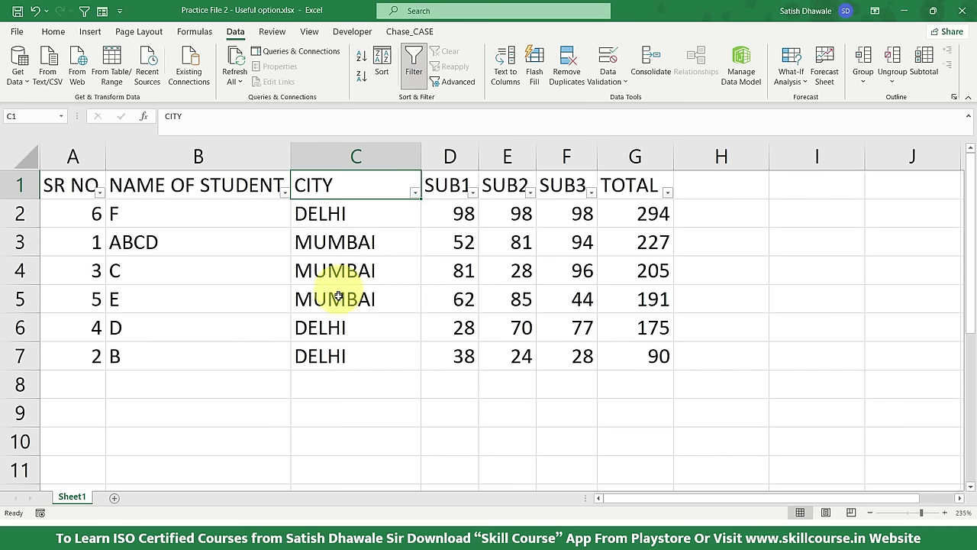
{"action": "left_click", "coordinate": [414, 192]}
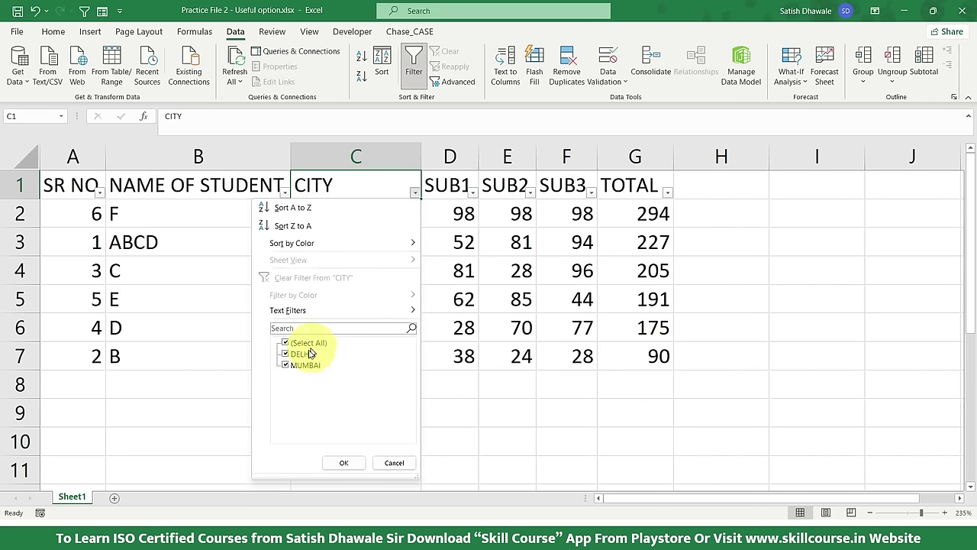
{"action": "left_click", "coordinate": [284, 365]}
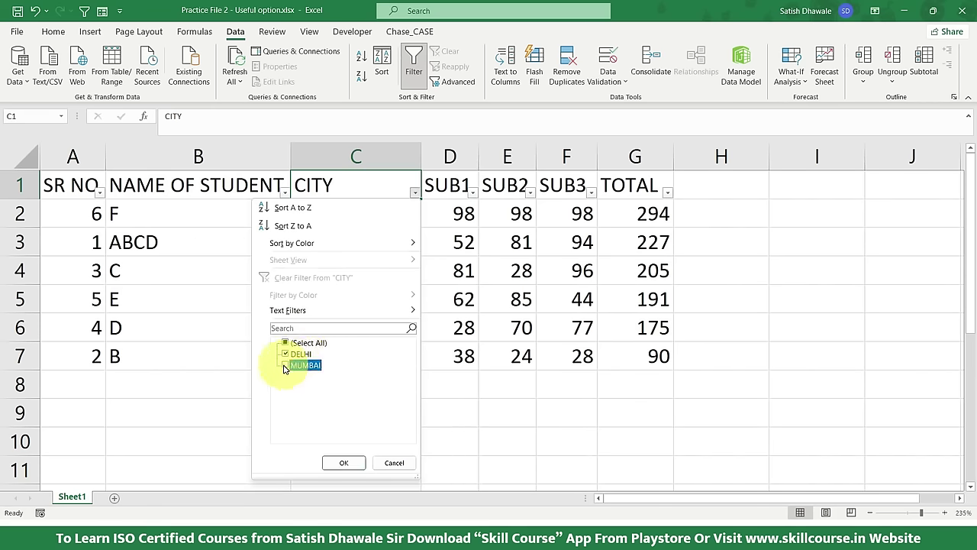
{"action": "left_click", "coordinate": [345, 462]}
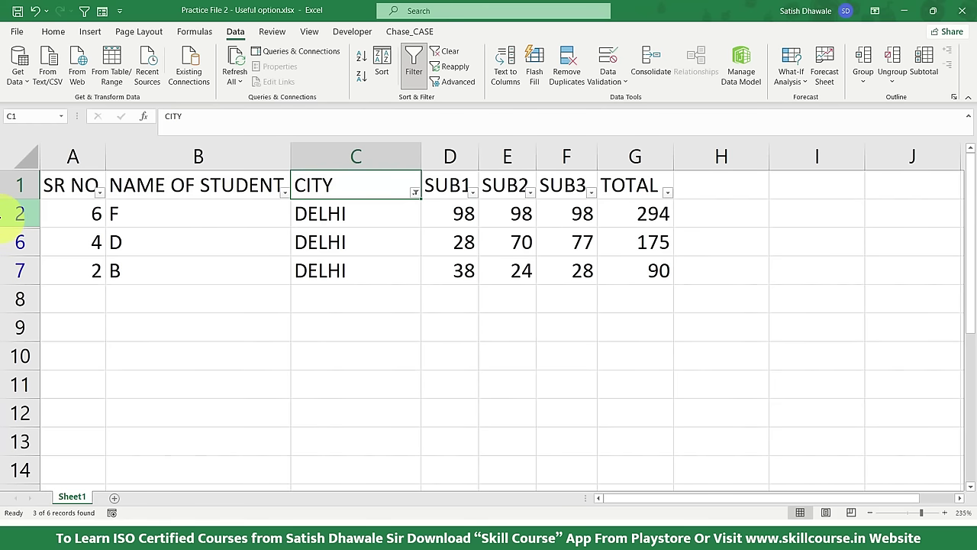
- Change the CITY filter to show only the MUMBAI students
{"action": "left_click", "coordinate": [414, 192]}
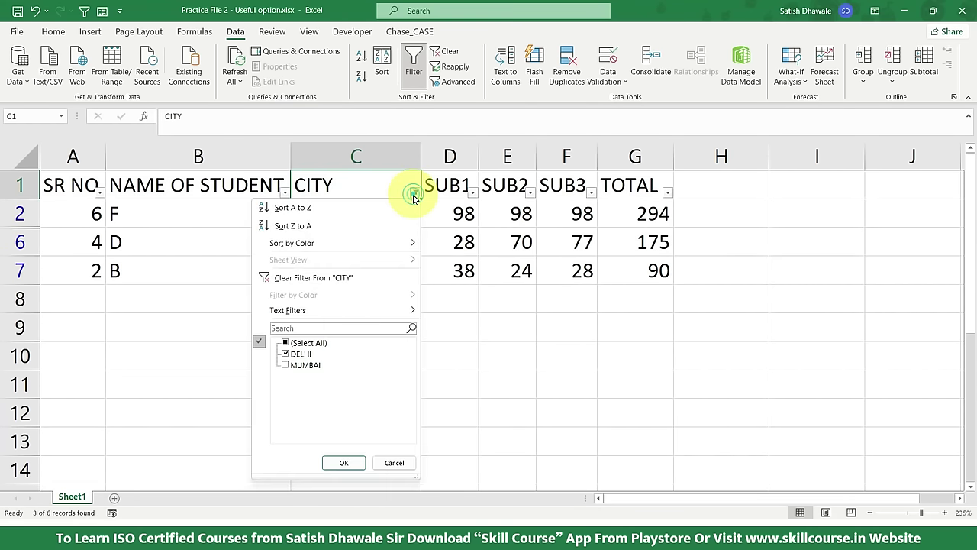
{"action": "left_click", "coordinate": [285, 365]}
{"action": "left_click", "coordinate": [284, 355]}
{"action": "left_click", "coordinate": [342, 463]}
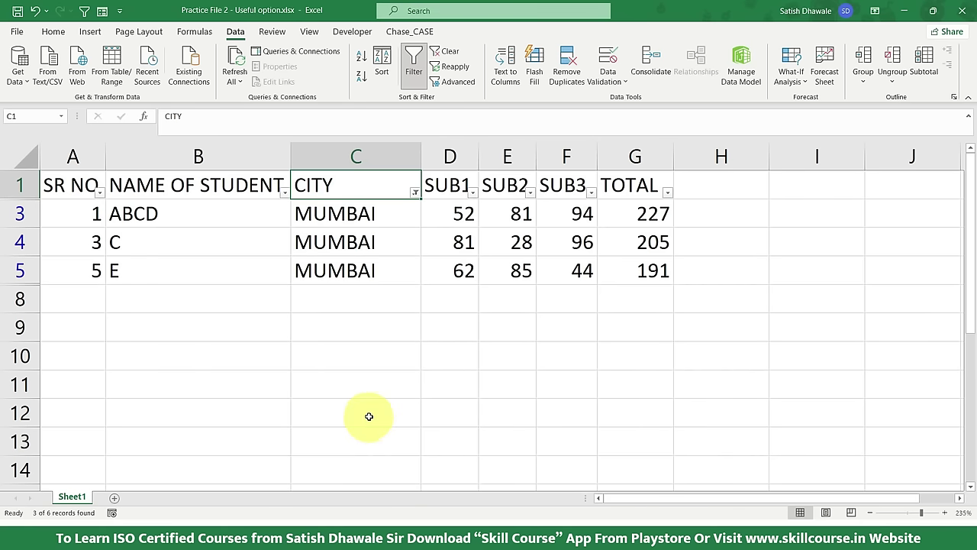
- Toggle filtering off and back on, then browse the CITY Text Filters without applying one
{"action": "left_click", "coordinate": [413, 65]}
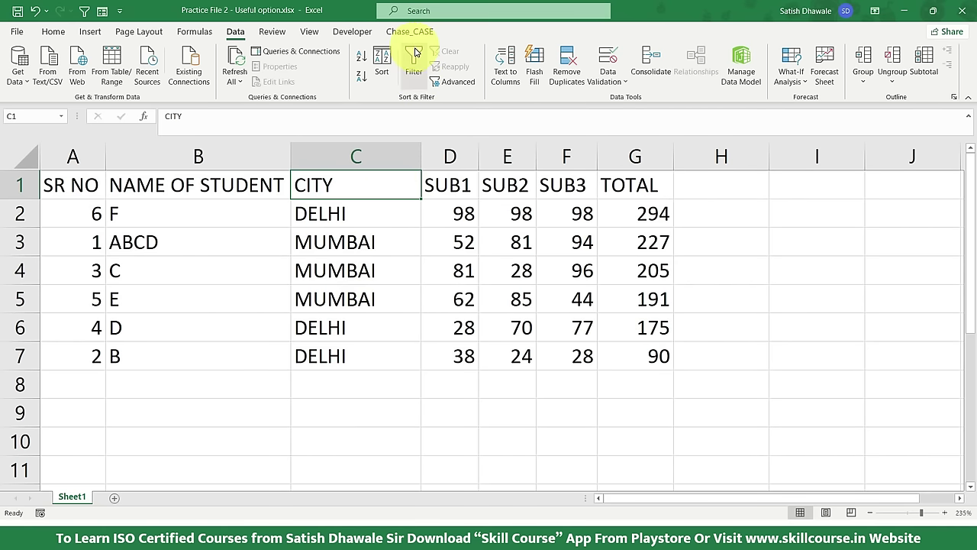
{"action": "key", "text": "ctrl+shift+l"}
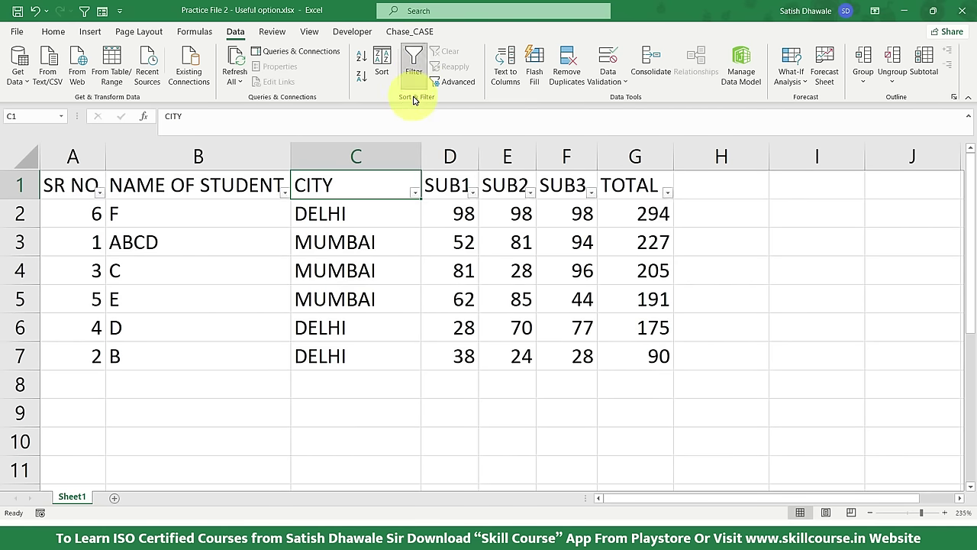
{"action": "left_click", "coordinate": [415, 193]}
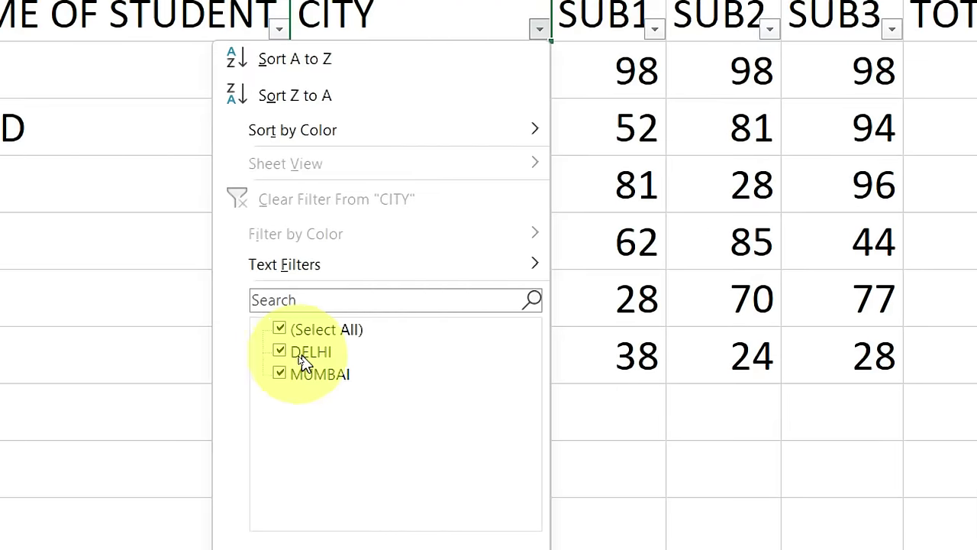
{"action": "left_click", "coordinate": [297, 327]}
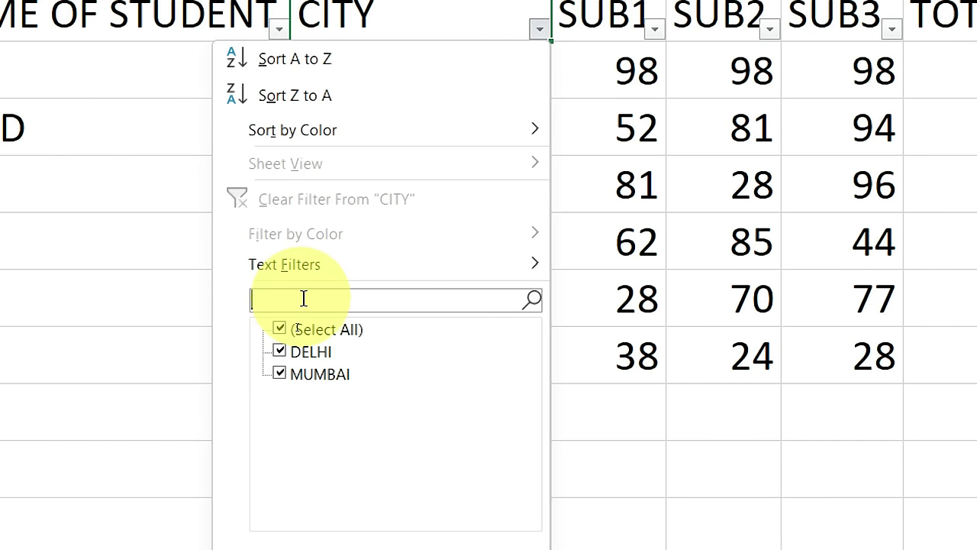
{"action": "mouse_move", "coordinate": [311, 267]}
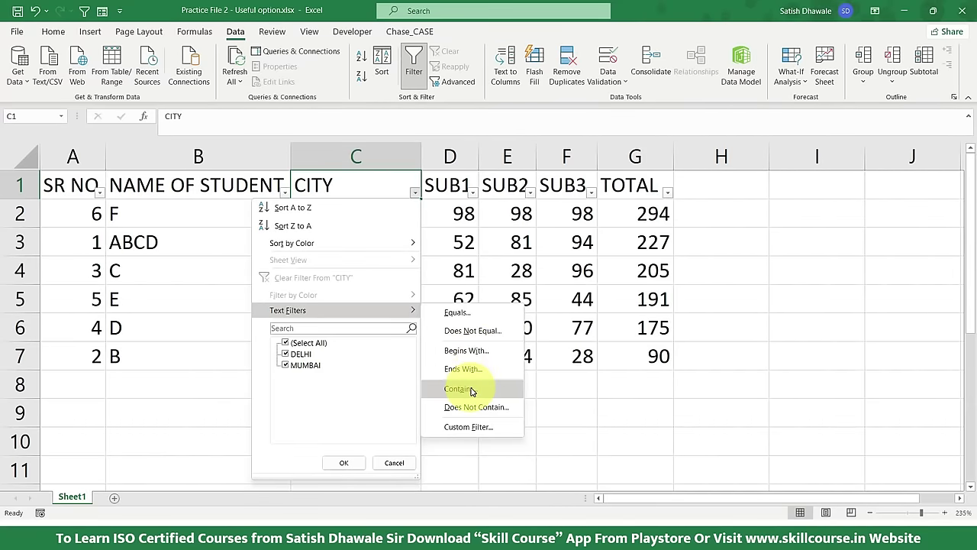
{"action": "left_click", "coordinate": [649, 422]}
{"action": "left_click", "coordinate": [473, 392]}
{"action": "left_click", "coordinate": [504, 395]}
- Replace the placeholder in B2 with the student's full first and last name
{"action": "left_click", "coordinate": [229, 214]}
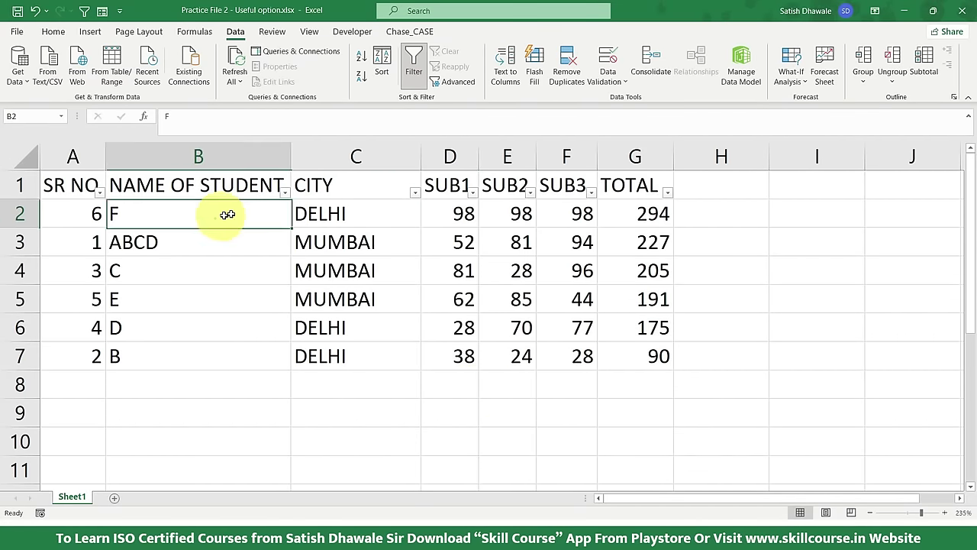
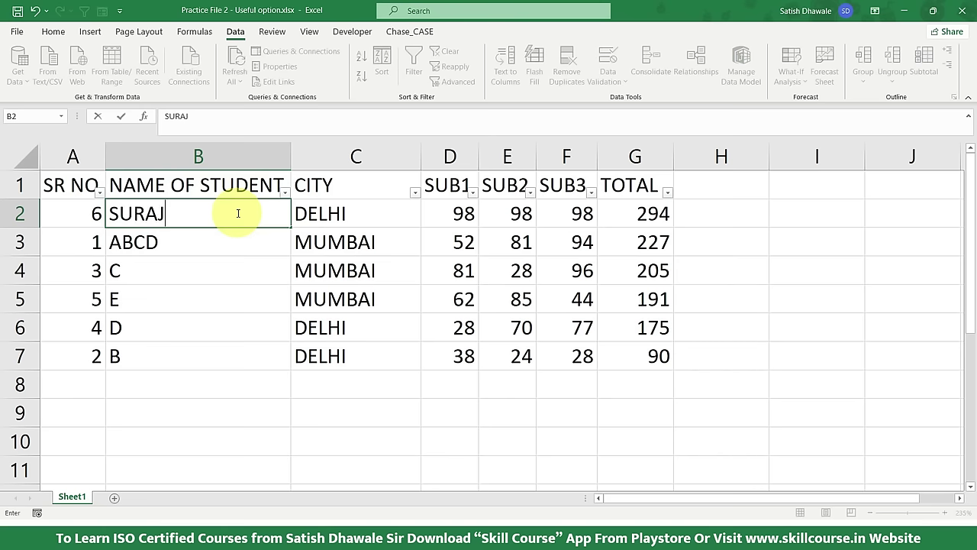
{"action": "key", "text": "Return"}
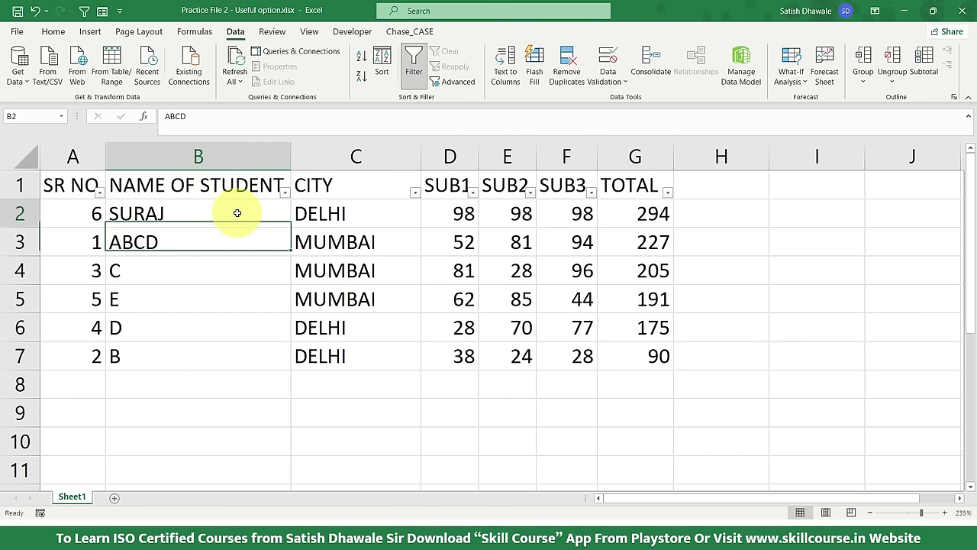
{"action": "double_click", "coordinate": [237, 213]}
{"action": "key", "text": "BackSpace"}
{"action": "key", "text": "BackSpace"}
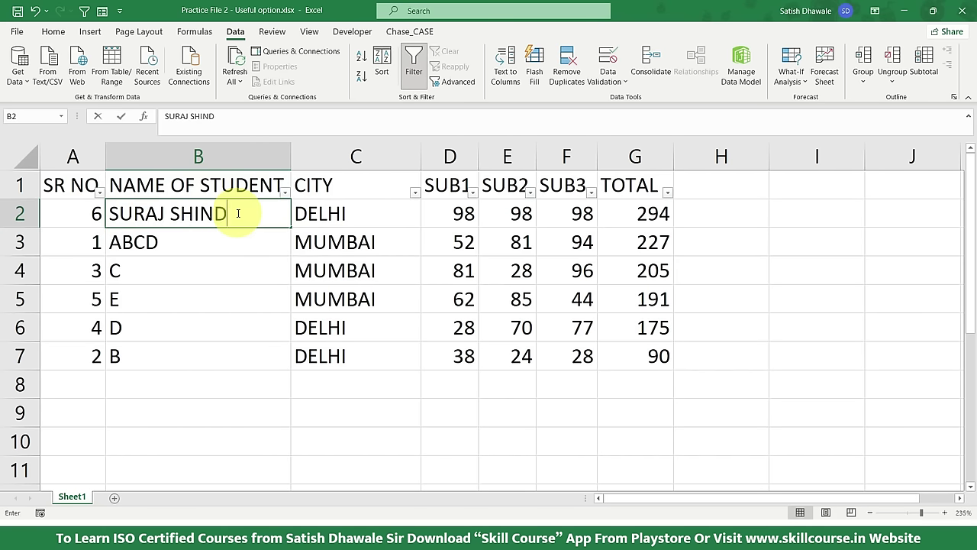
{"action": "key", "text": "Return"}
{"action": "key", "text": "Down"}
{"action": "key", "text": "Down"}
{"action": "key", "text": "Down"}
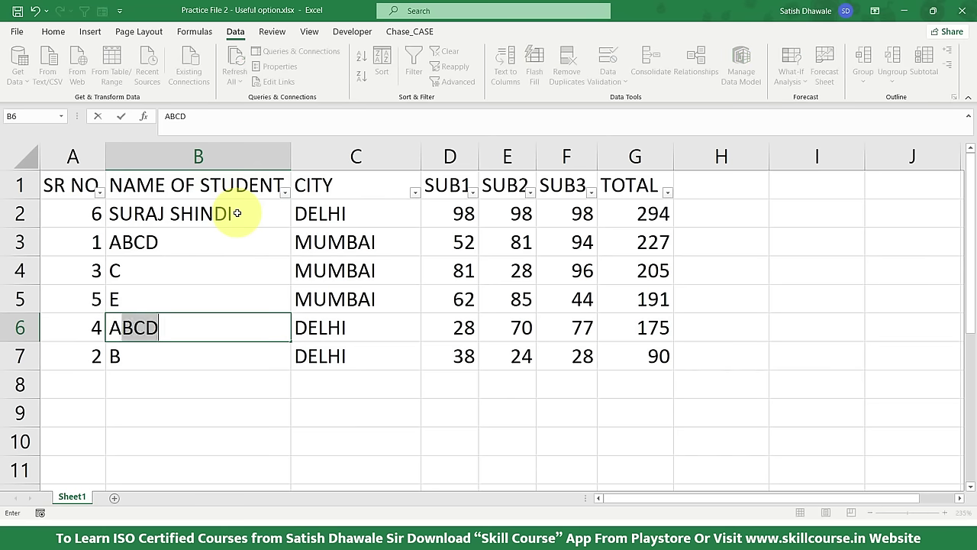
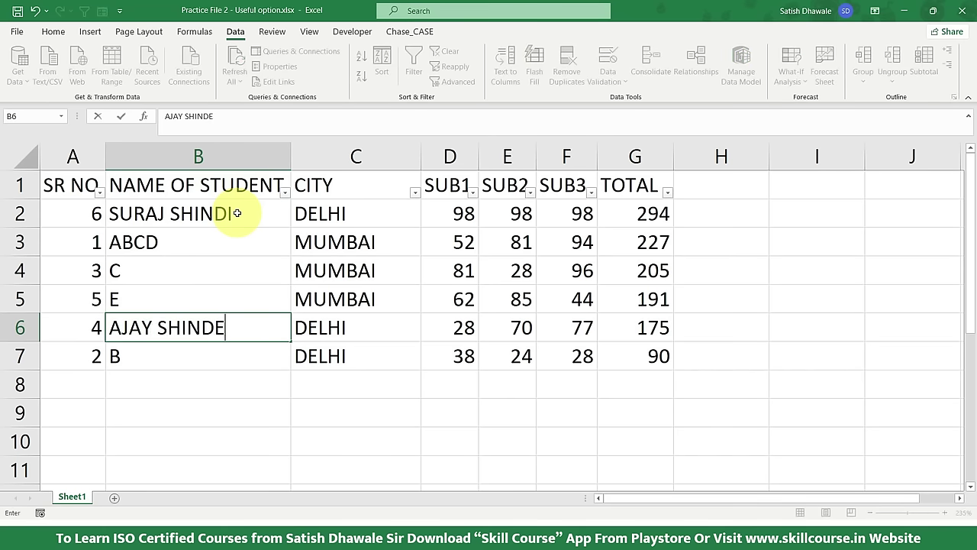
- Enter full first-and-last names for the students in B6 and B7
{"action": "key", "text": "Return"}
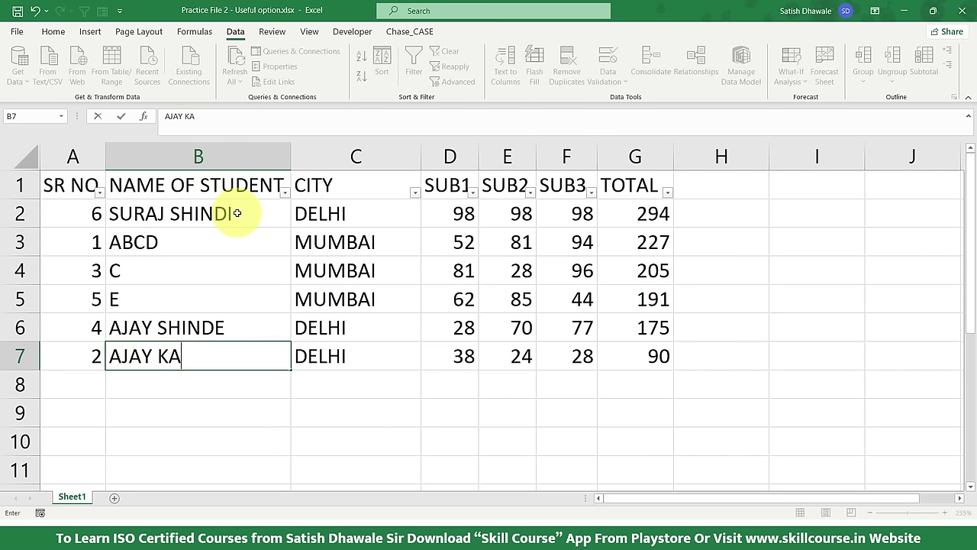
{"action": "key", "text": "Return"}
- Correct the last letter of B2's surname to E
{"action": "left_click", "coordinate": [226, 215]}
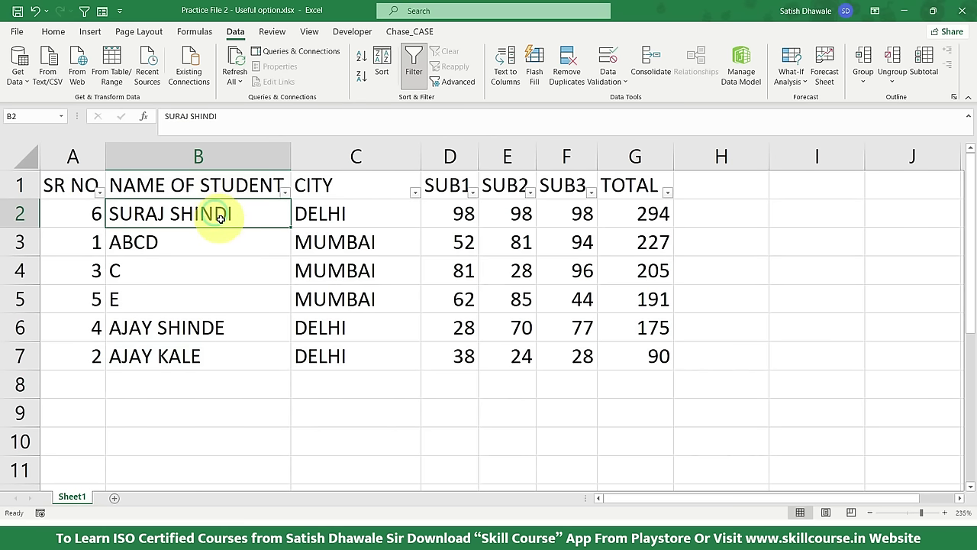
{"action": "double_click", "coordinate": [229, 214]}
{"action": "key", "text": "BackSpace"}
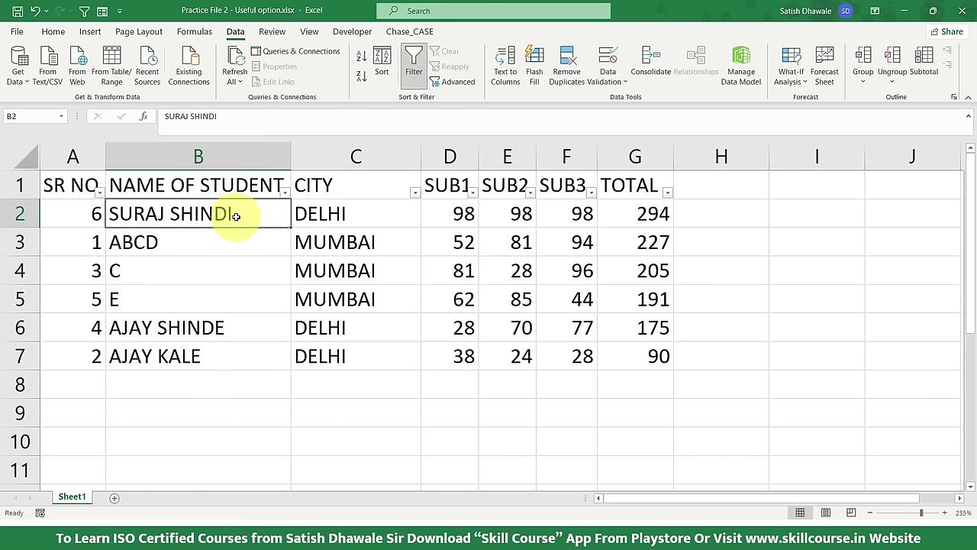
{"action": "type", "text": "E"}
{"action": "key", "text": "Return"}
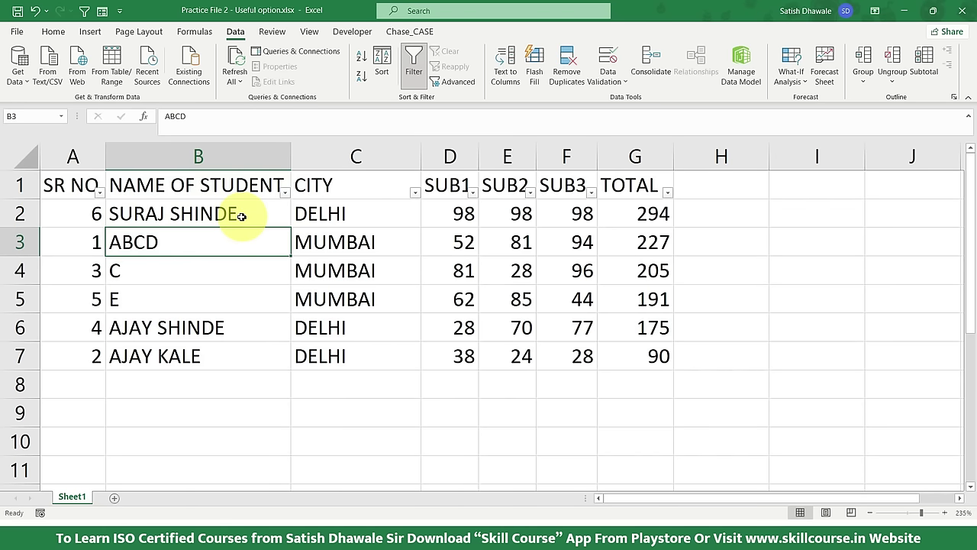
{"action": "left_click", "coordinate": [240, 214]}
- Filter NAME OF STUDENT to names containing the shared surname, then remove filtering
{"action": "left_click", "coordinate": [284, 193]}
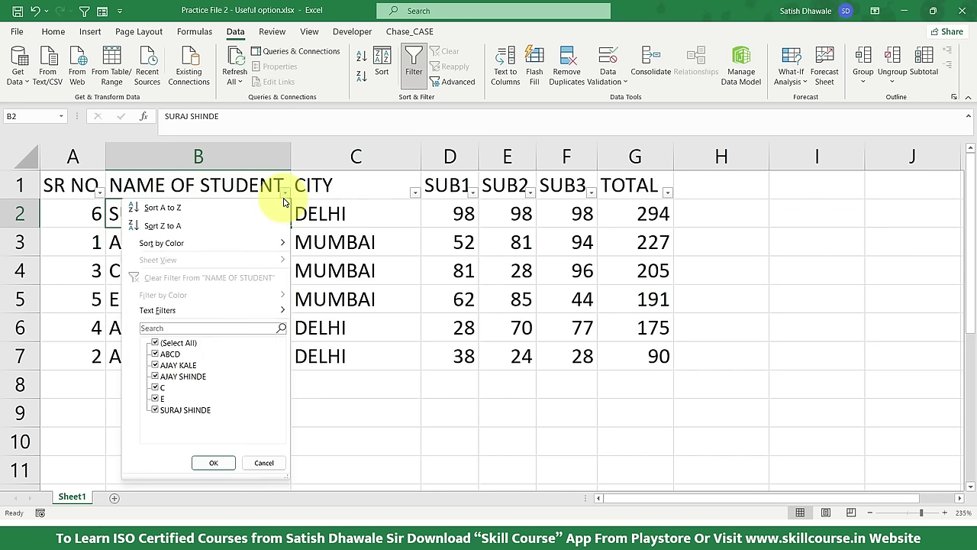
{"action": "left_click", "coordinate": [210, 313]}
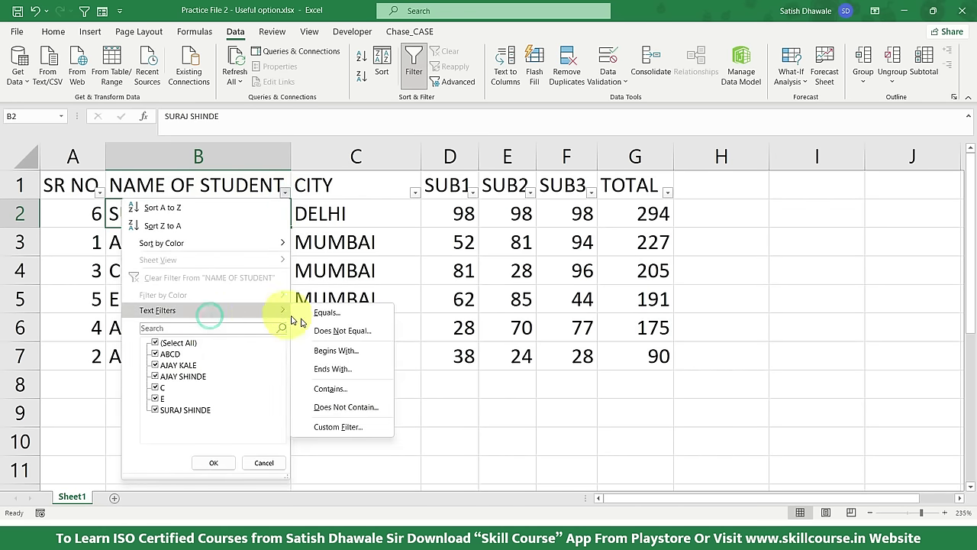
{"action": "left_click", "coordinate": [332, 389]}
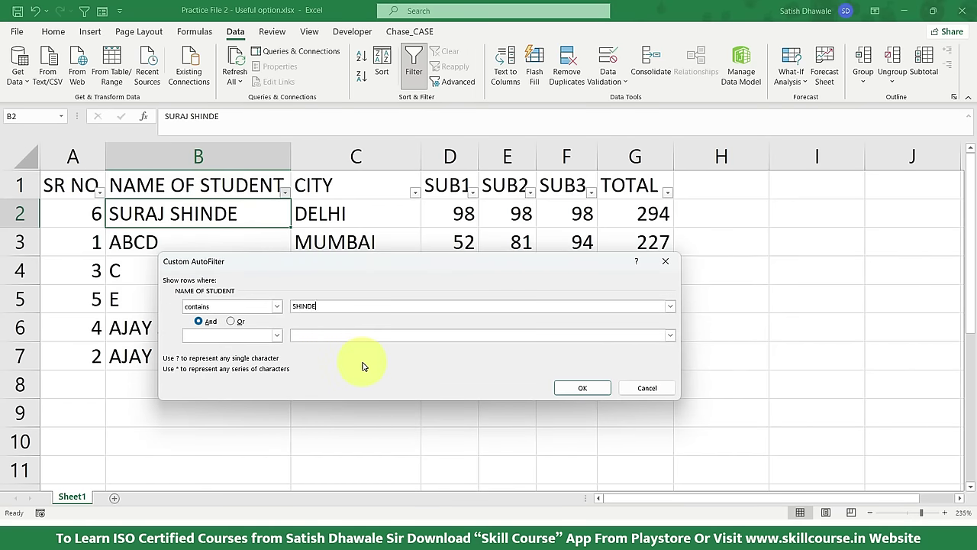
{"action": "left_click", "coordinate": [572, 388]}
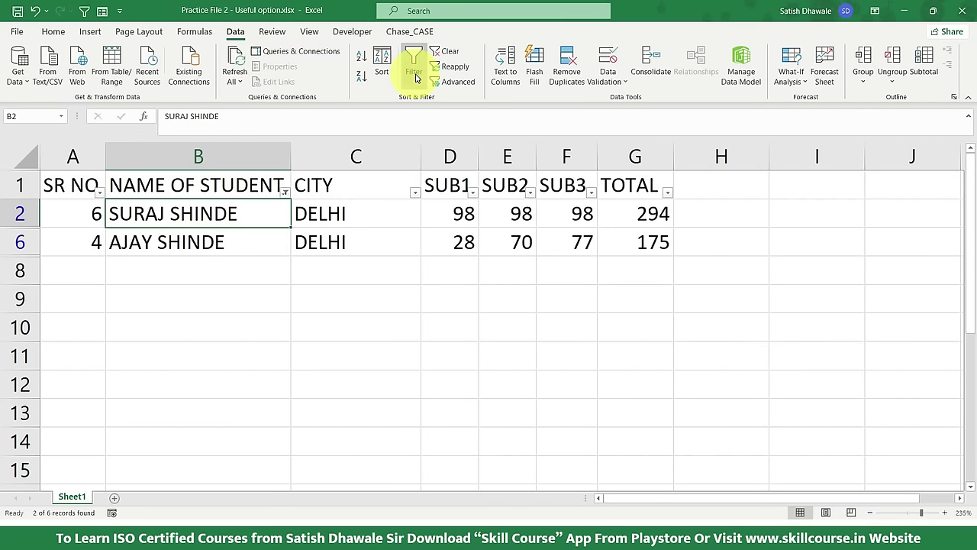
{"action": "left_click", "coordinate": [414, 72]}
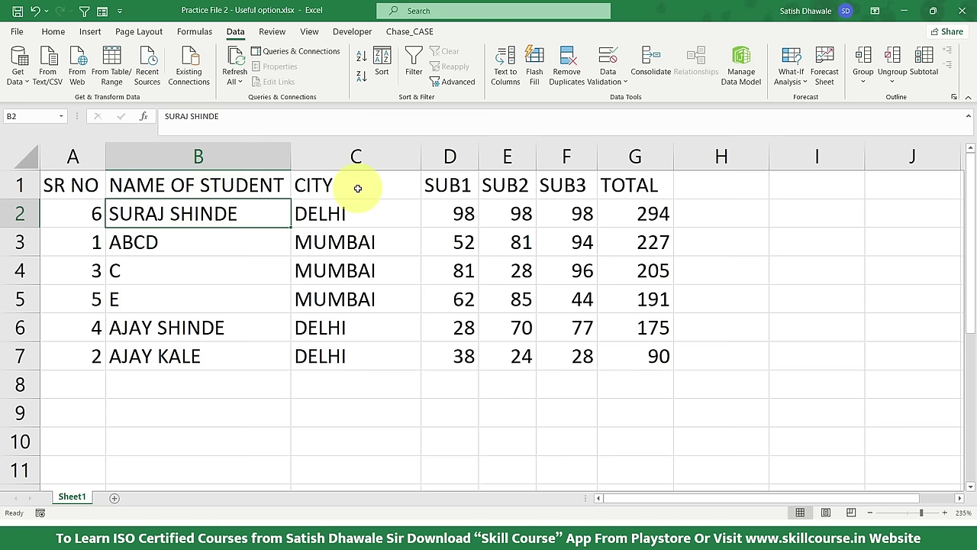
- Turn filtering back on and start a Greater Than number filter on TOTAL, then cancel it
{"action": "left_click_drag", "start_coordinate": [628, 185], "coordinate": [639, 350]}
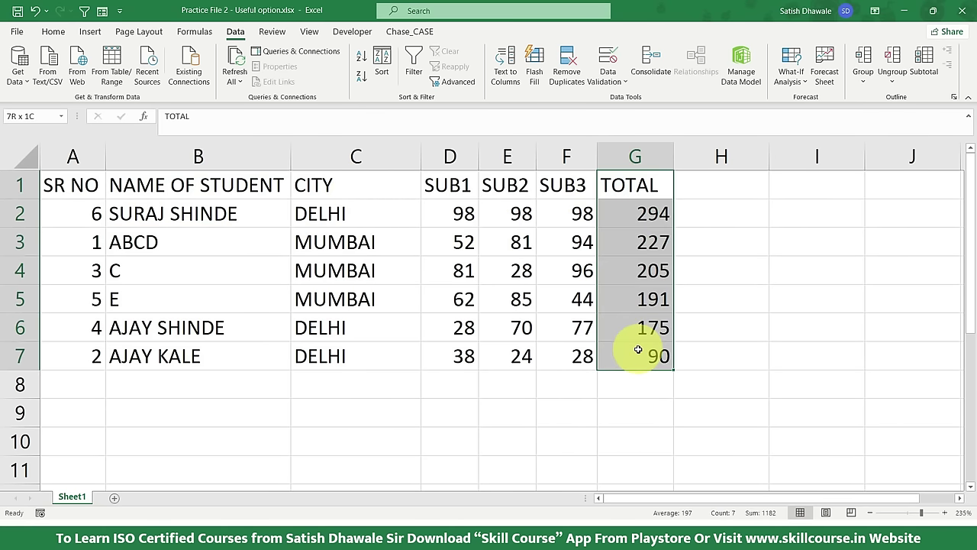
{"action": "left_click", "coordinate": [634, 190]}
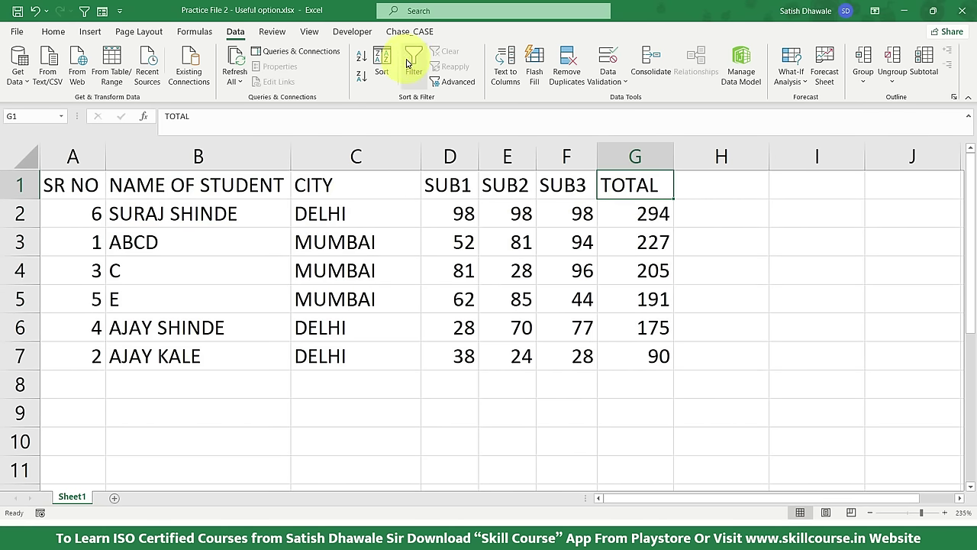
{"action": "left_click", "coordinate": [410, 63]}
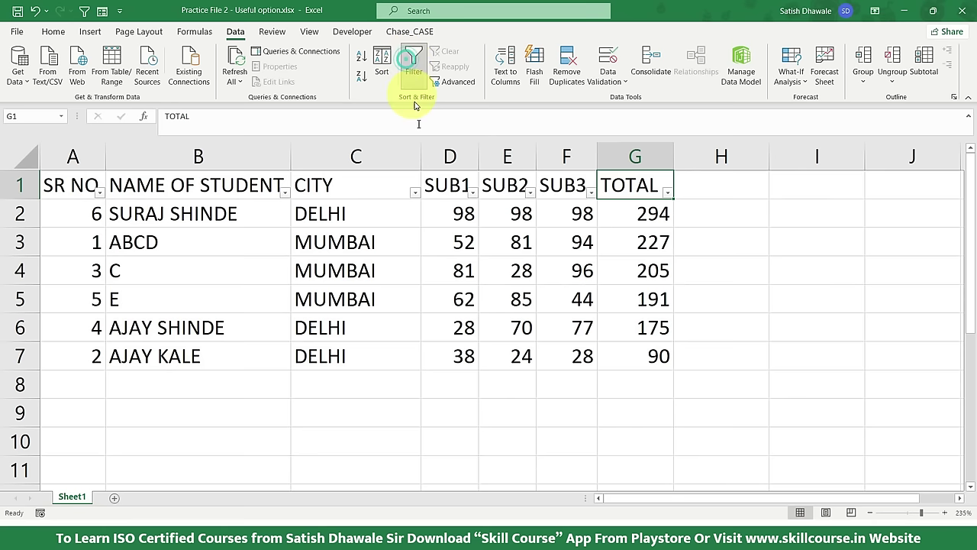
{"action": "left_click", "coordinate": [668, 194]}
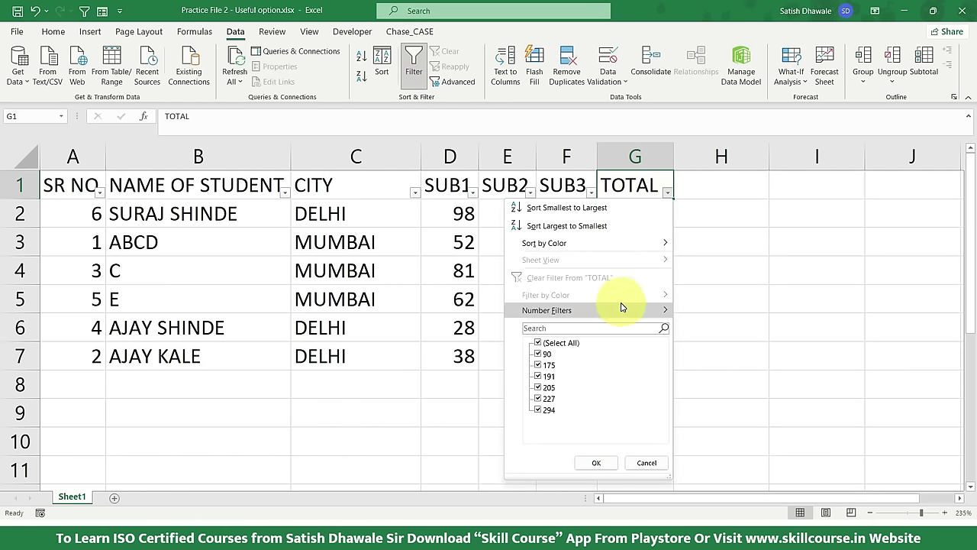
{"action": "mouse_move", "coordinate": [624, 310]}
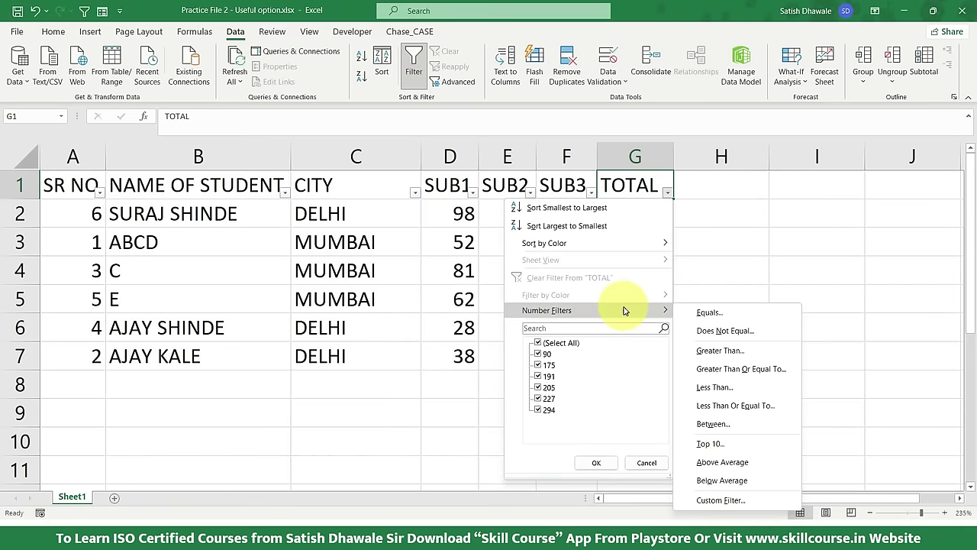
{"action": "left_click", "coordinate": [720, 351]}
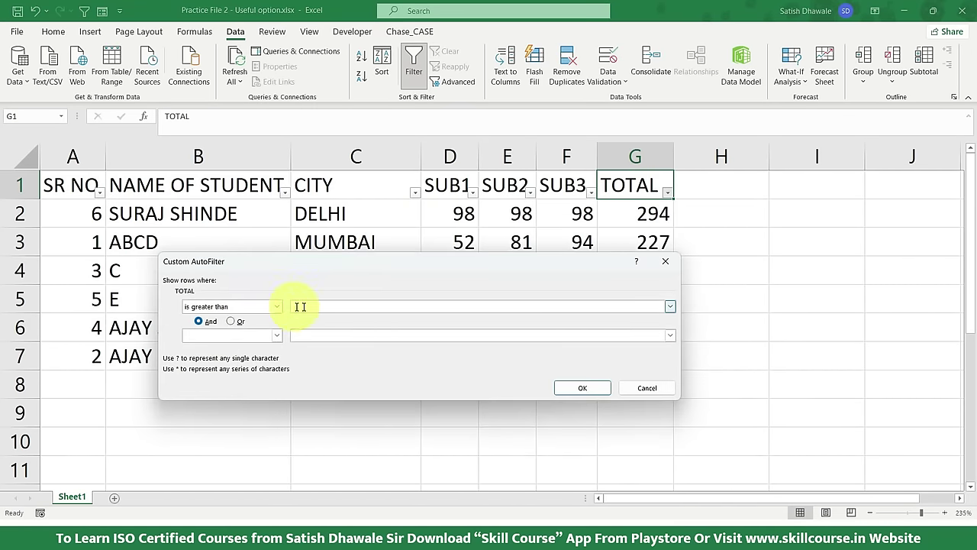
{"action": "key", "text": "Escape"}
- Set up a Greater Than filter on TOTAL again, then clear it to show all rows
{"action": "left_click", "coordinate": [667, 193]}
{"action": "mouse_move", "coordinate": [620, 312]}
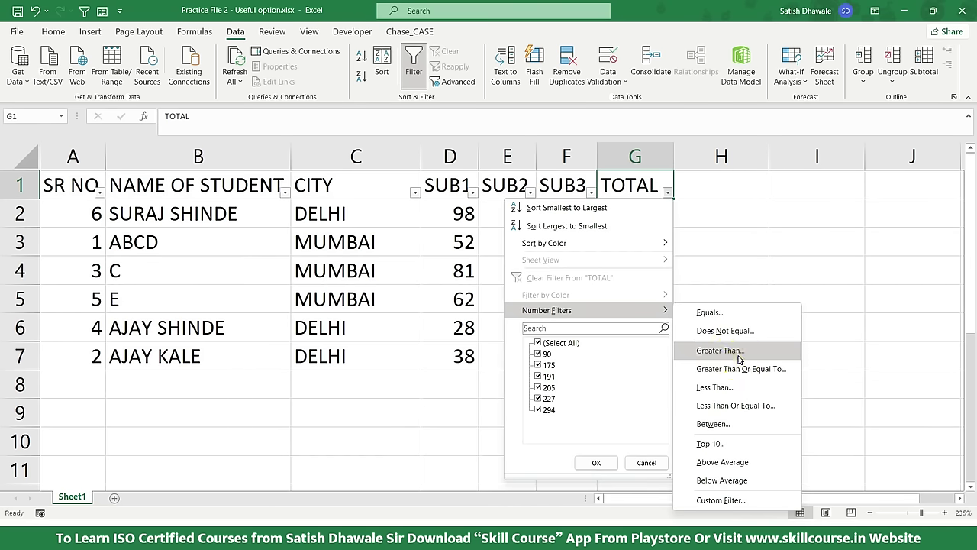
{"action": "left_click", "coordinate": [734, 353]}
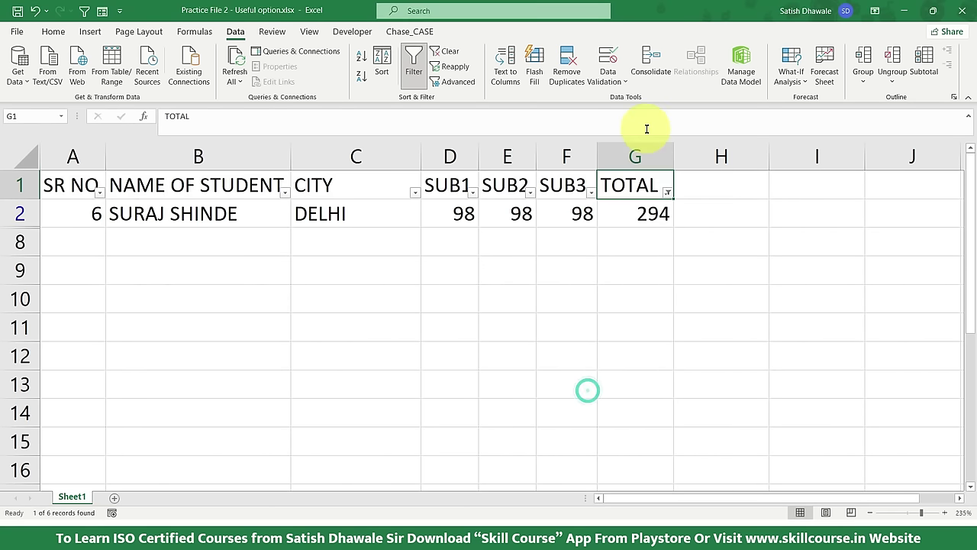
{"action": "left_click", "coordinate": [668, 192]}
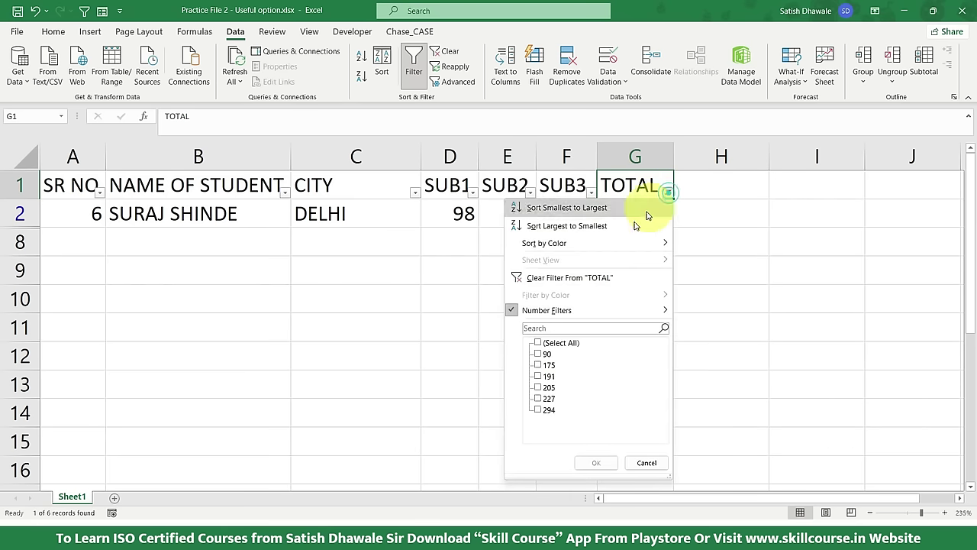
{"action": "left_click", "coordinate": [593, 280]}
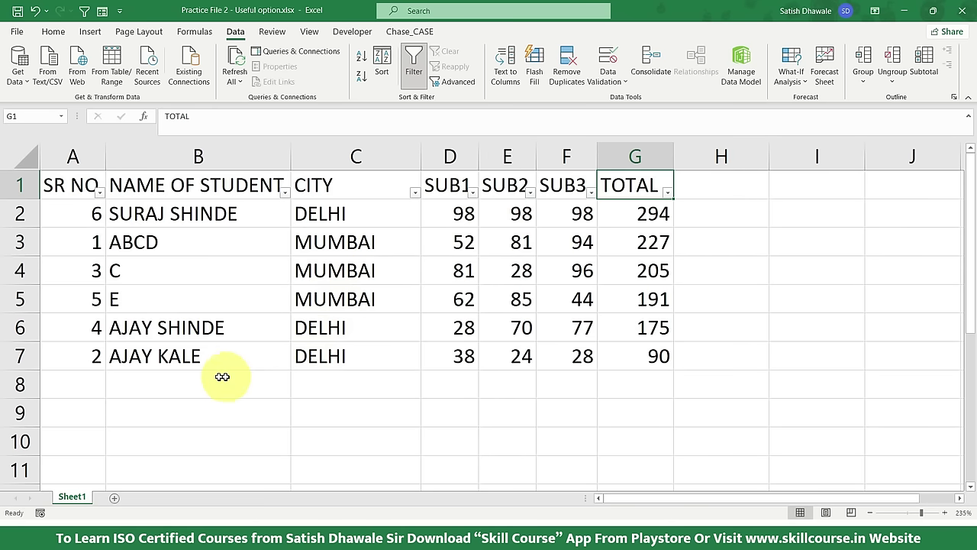
- Paste the student table into a new Sheet2, autofit column B, and repeat B2's name in B3:B4
{"action": "key", "text": "ctrl+a"}
{"action": "key", "text": "ctrl+c"}
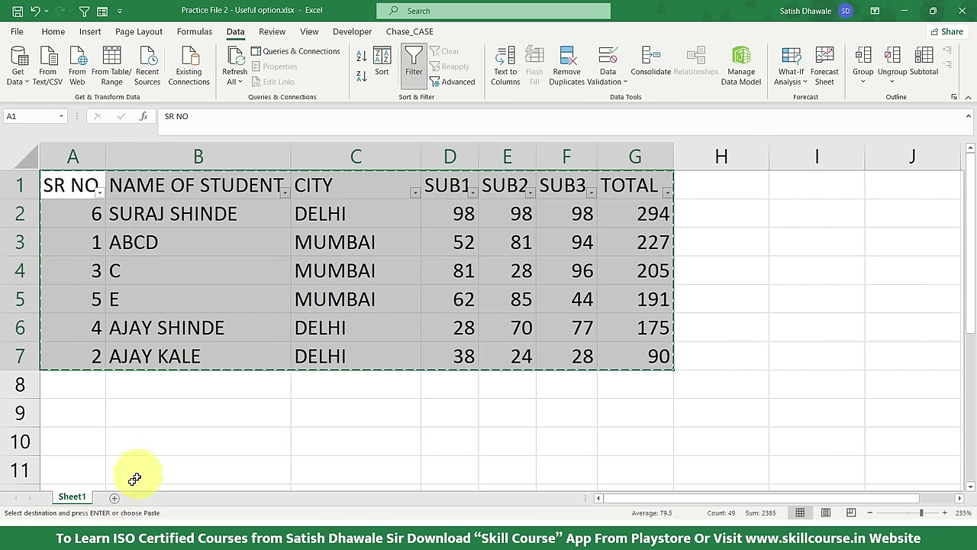
{"action": "left_click", "coordinate": [114, 497]}
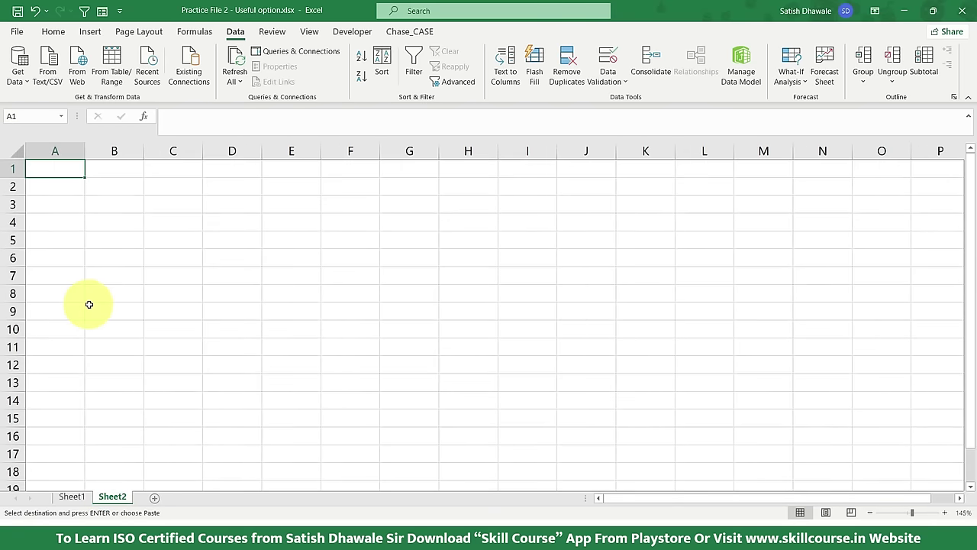
{"action": "key", "text": "ctrl+v"}
{"action": "scroll", "coordinate": [99, 201], "scroll_direction": "up", "scroll_amount": 3, "text": "ctrl"}
{"action": "left_click", "coordinate": [145, 243]}
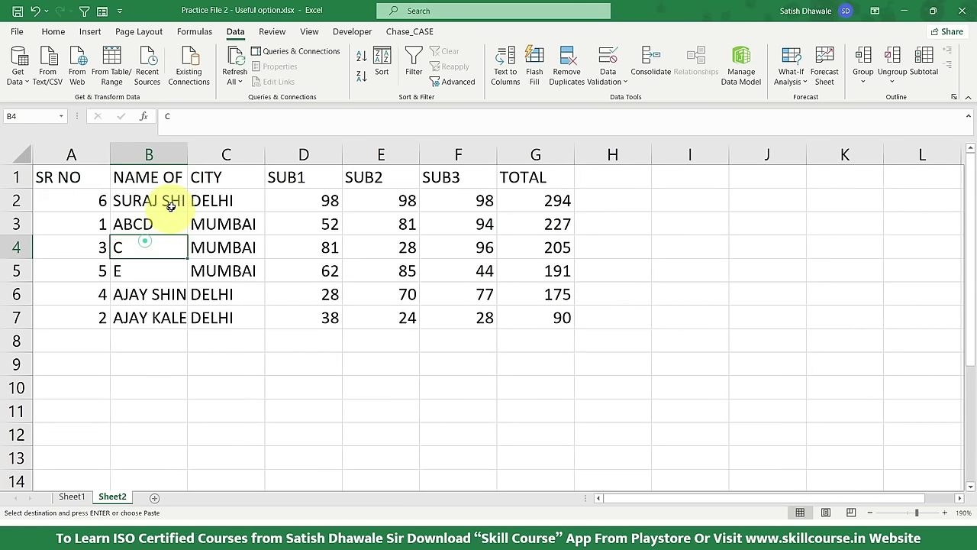
{"action": "left_click", "coordinate": [168, 202]}
{"action": "double_click", "coordinate": [187, 155]}
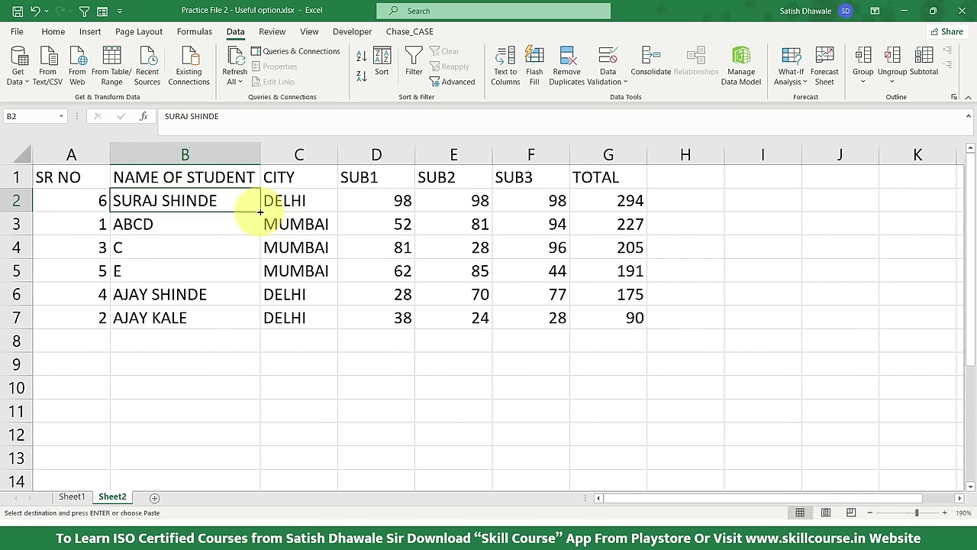
{"action": "left_click_drag", "start_coordinate": [252, 223], "coordinate": [244, 250]}
{"action": "key", "text": "Return"}
{"action": "left_click", "coordinate": [219, 269]}
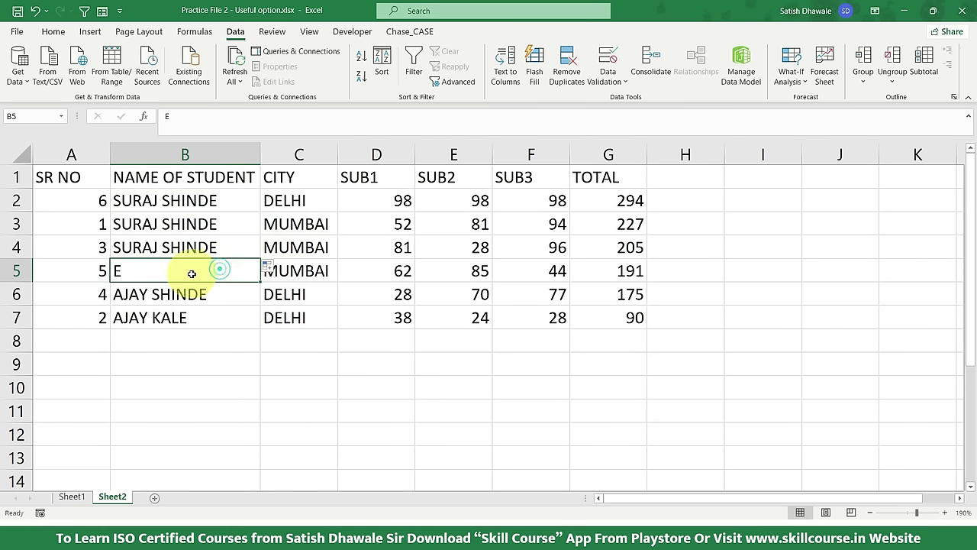
- Renumber SR NO from 1 to 6 down A2:A7 with the fill handle
{"action": "left_click", "coordinate": [108, 201]}
{"action": "type", "text": "1"}
{"action": "key", "text": "Return"}
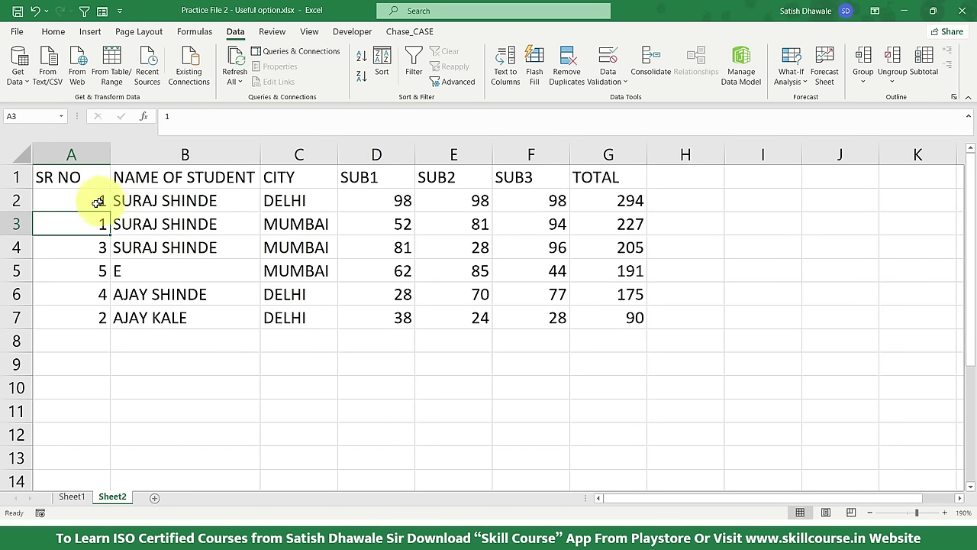
{"action": "left_click", "coordinate": [105, 211]}
{"action": "left_click_drag", "start_coordinate": [107, 213], "coordinate": [104, 318]}
- Replace B5's placeholder with the student's full name
{"action": "left_click", "coordinate": [141, 269]}
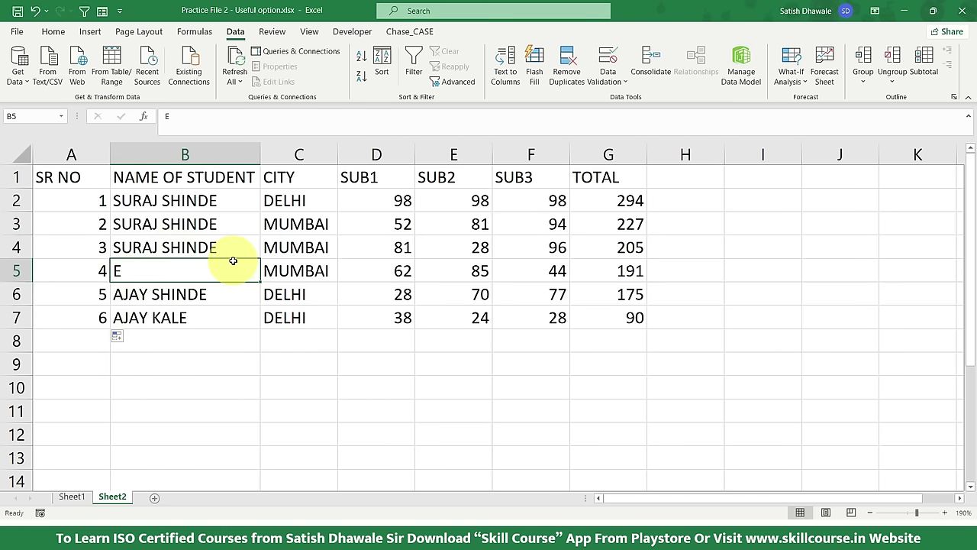
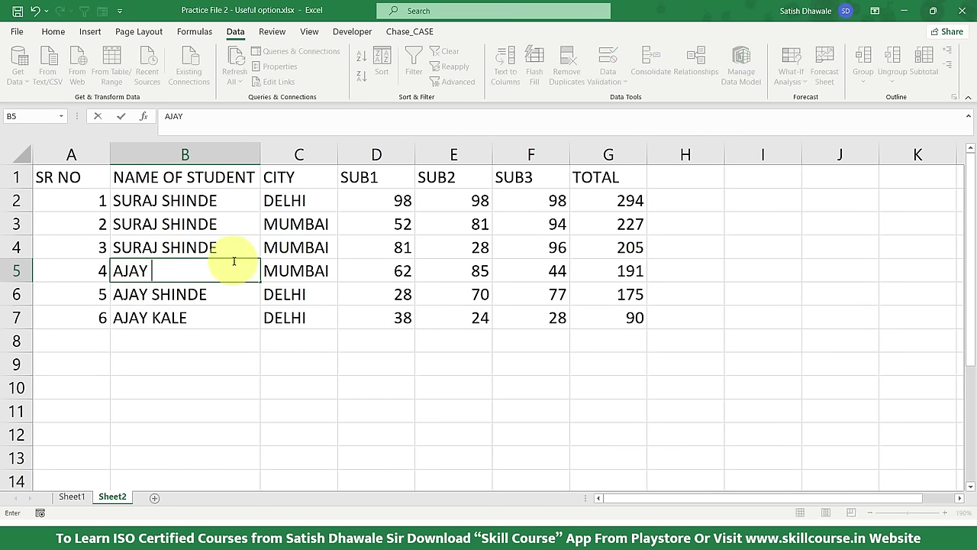
{"action": "key", "text": "Return"}
{"action": "left_click_drag", "start_coordinate": [223, 201], "coordinate": [218, 268]}
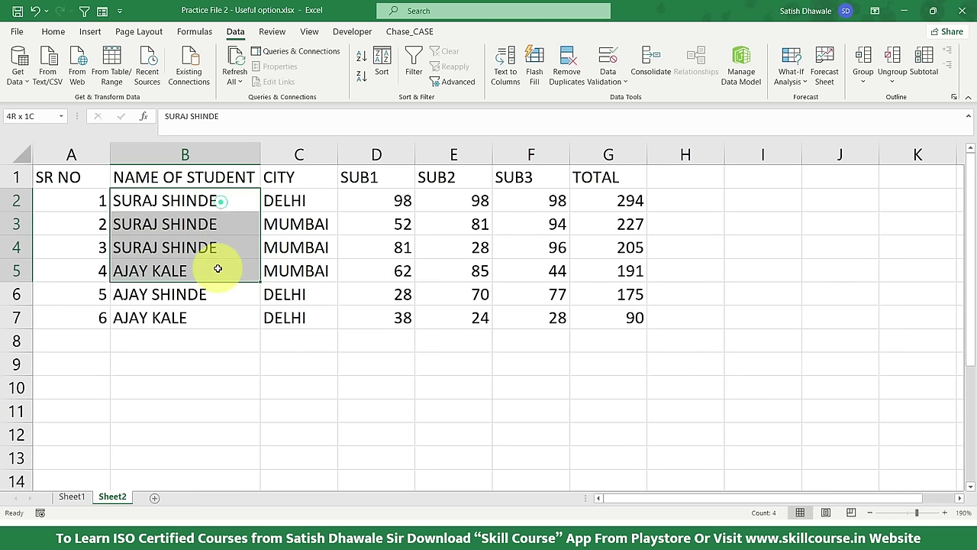
{"action": "left_click", "coordinate": [178, 317]}
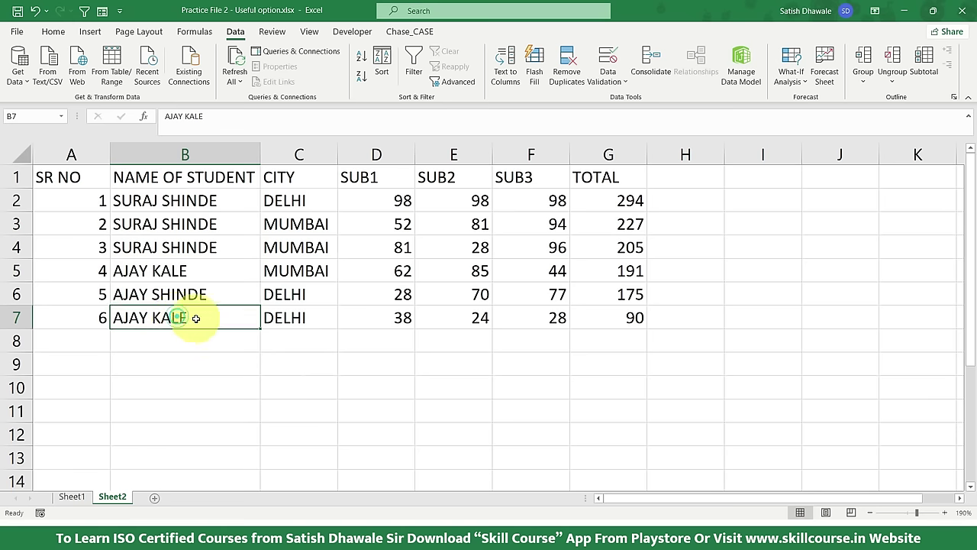
{"action": "left_click", "coordinate": [194, 271]}
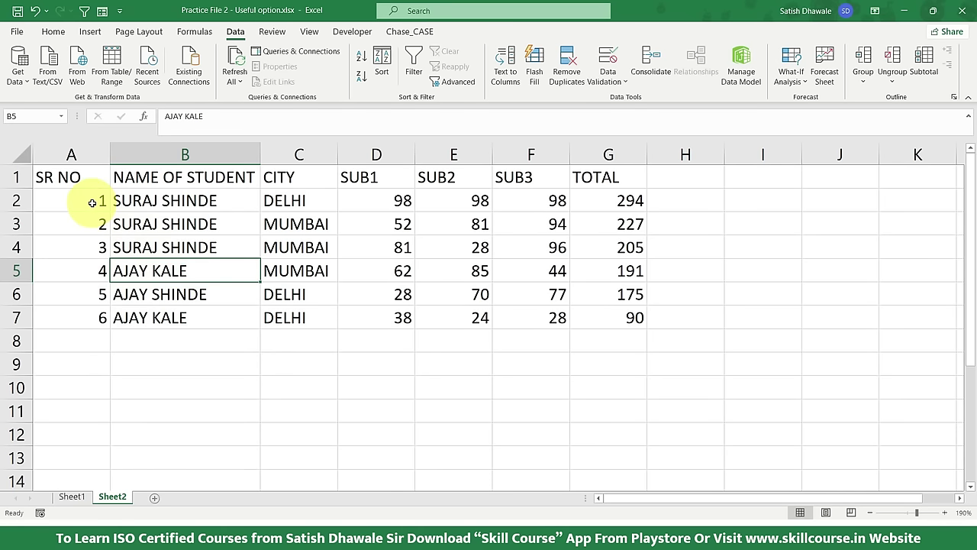
{"action": "left_click_drag", "start_coordinate": [177, 177], "coordinate": [181, 313]}
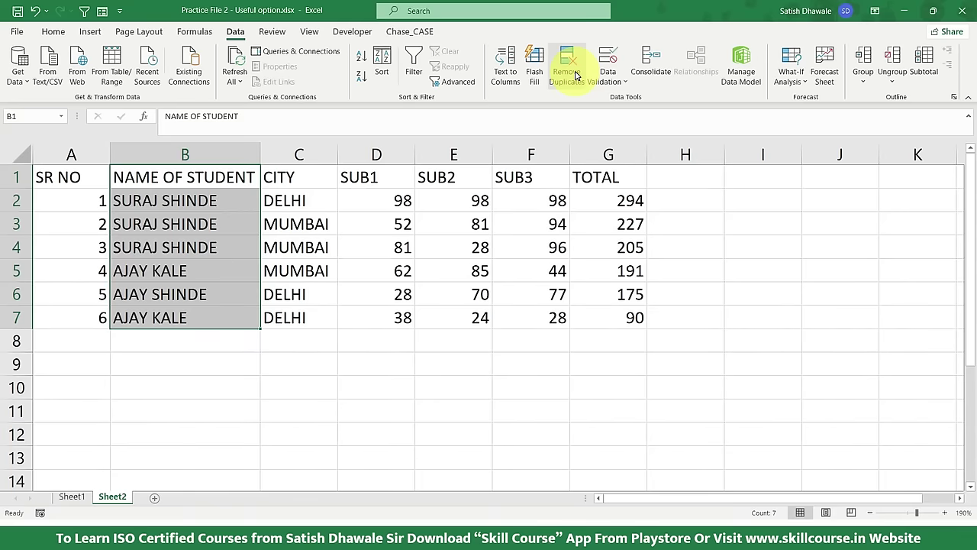
{"action": "left_click", "coordinate": [574, 78]}
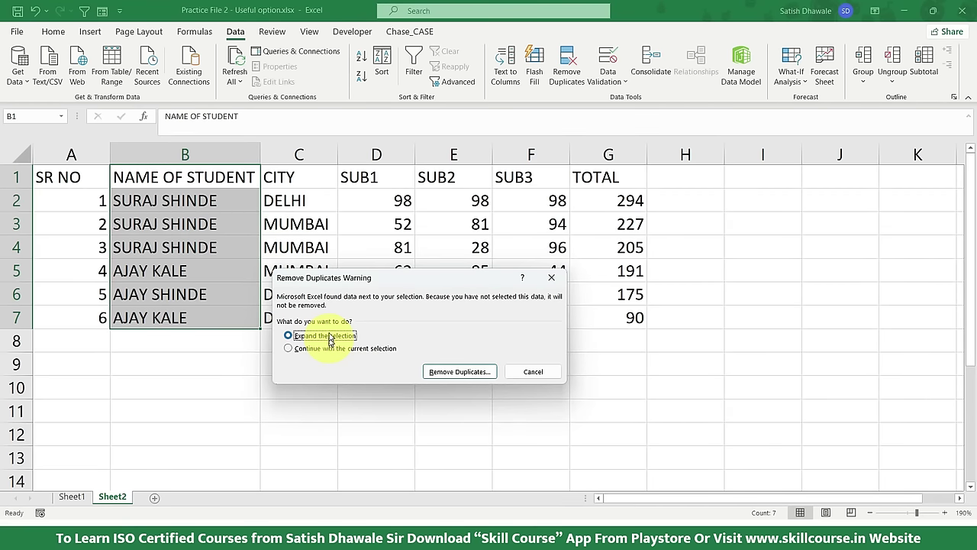
{"action": "left_click", "coordinate": [435, 371]}
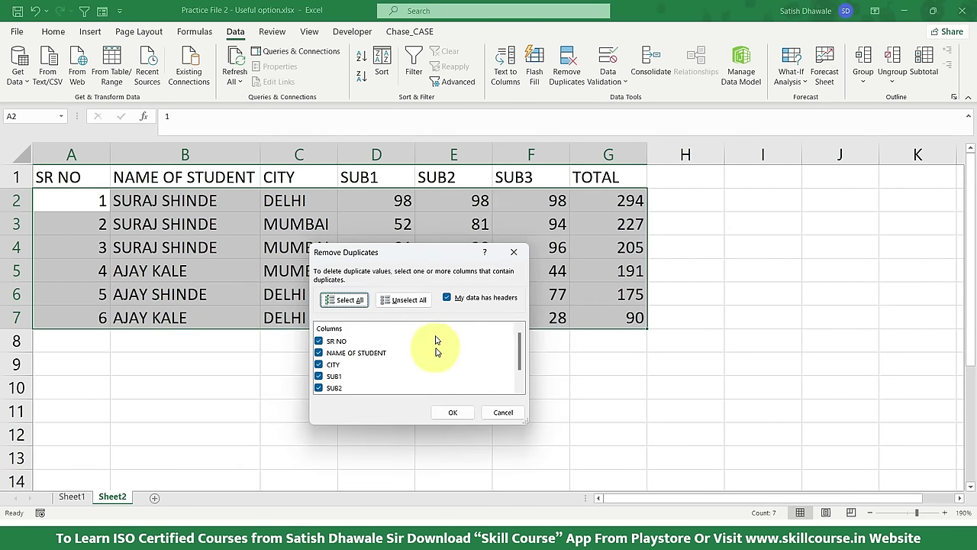
{"action": "left_click_drag", "start_coordinate": [410, 256], "coordinate": [432, 199]}
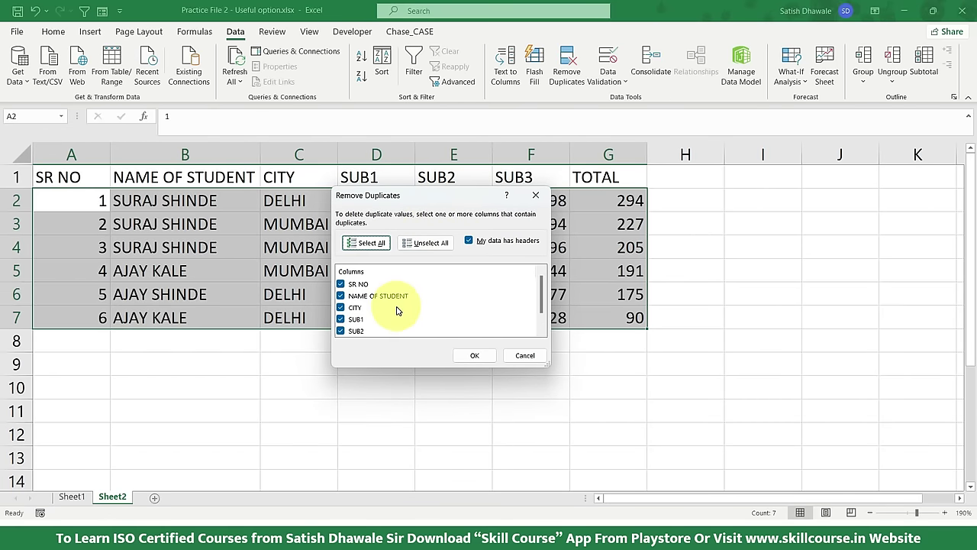
{"action": "left_click", "coordinate": [436, 246]}
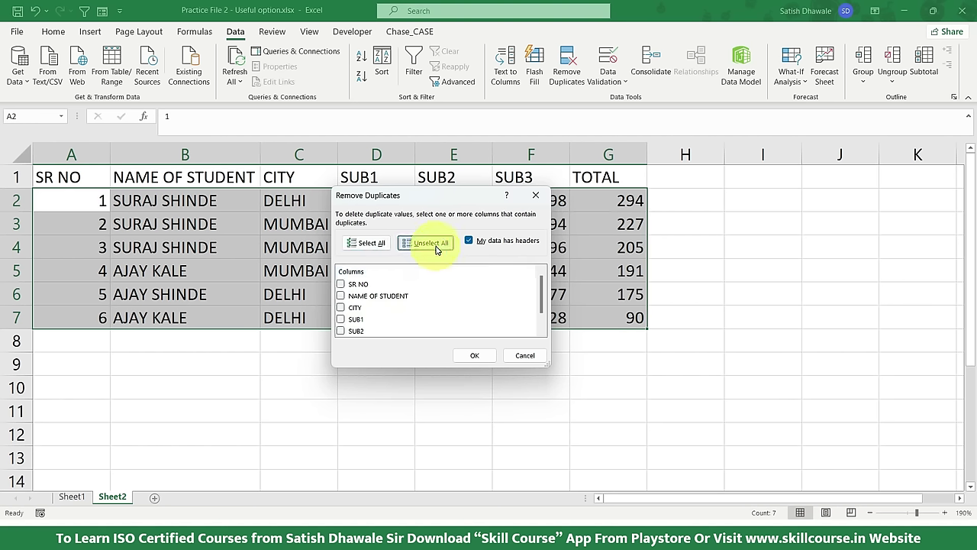
{"action": "left_click", "coordinate": [351, 296]}
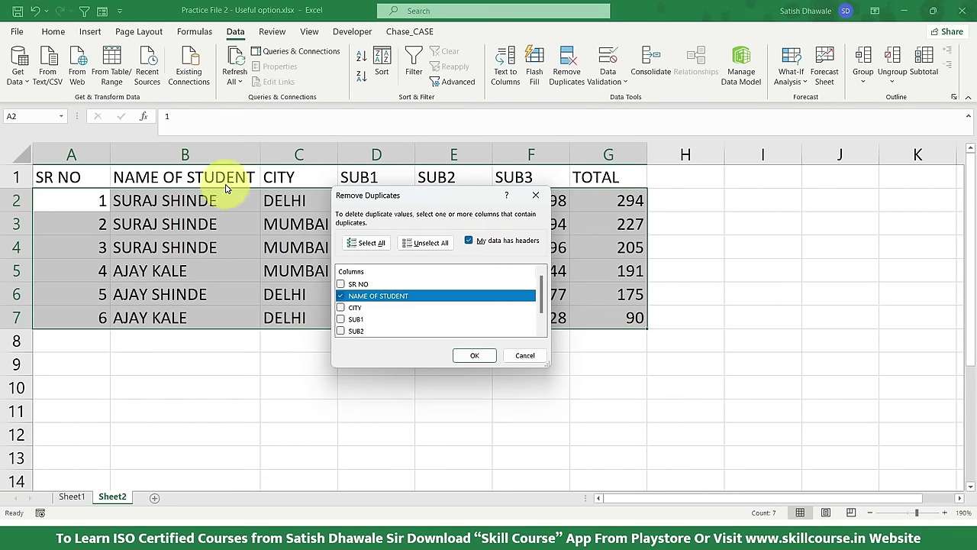
{"action": "left_click", "coordinate": [468, 241]}
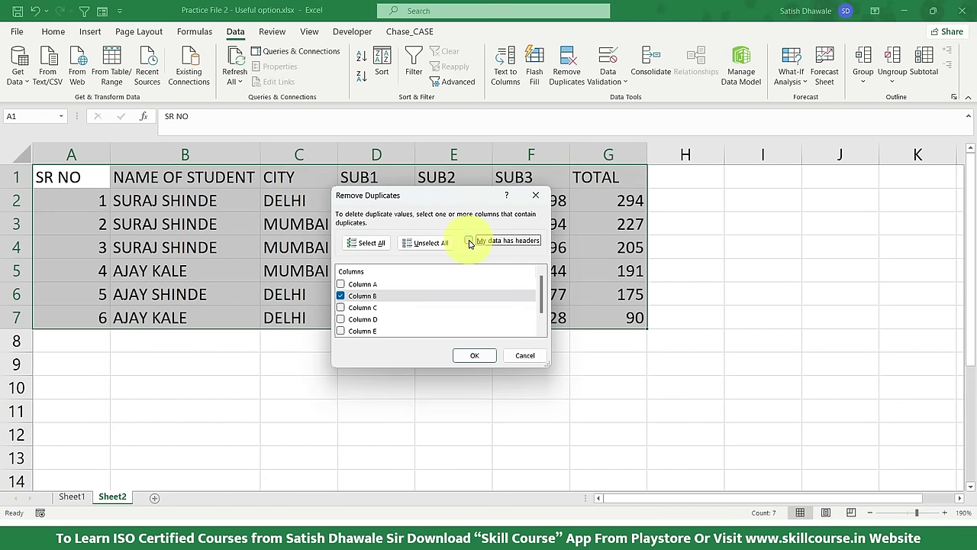
{"action": "left_click", "coordinate": [469, 241]}
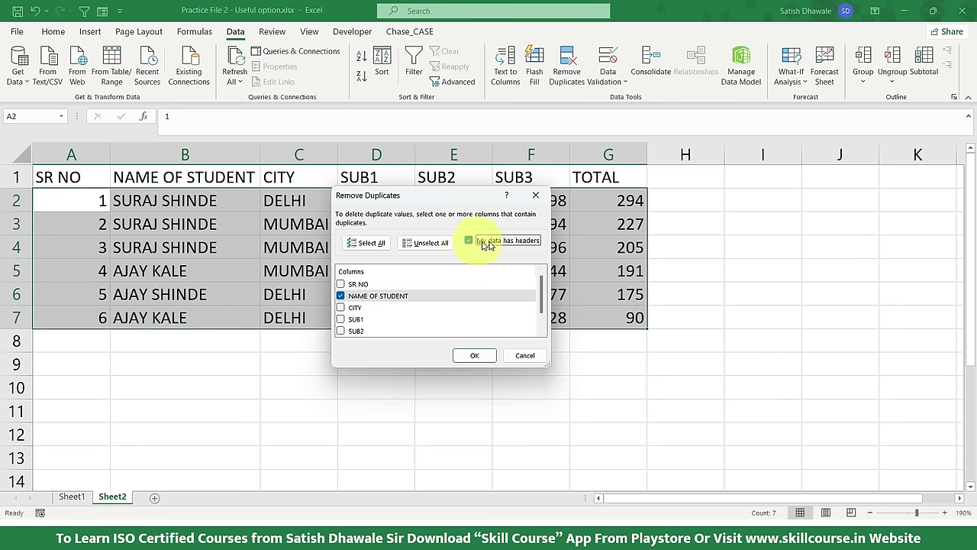
{"action": "left_click", "coordinate": [486, 359]}
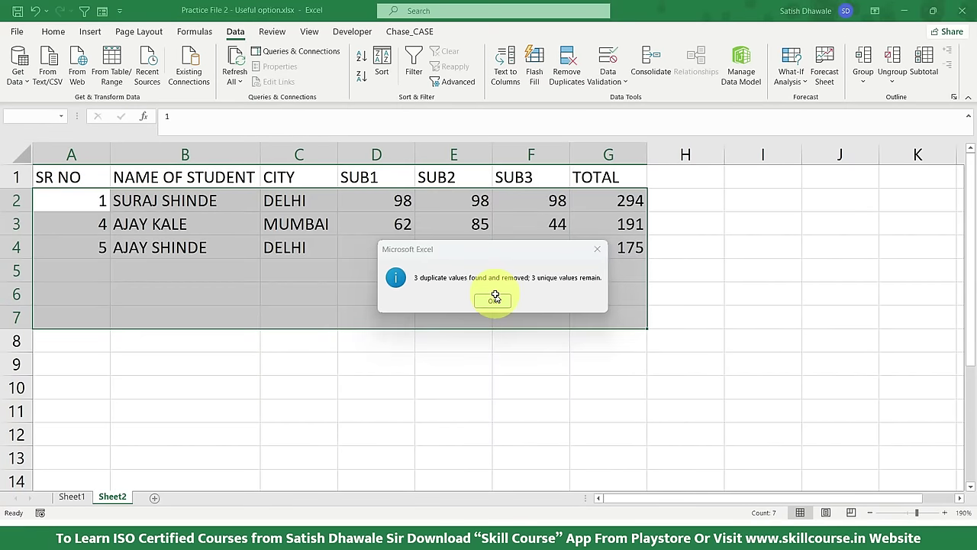
{"action": "left_click", "coordinate": [496, 306]}
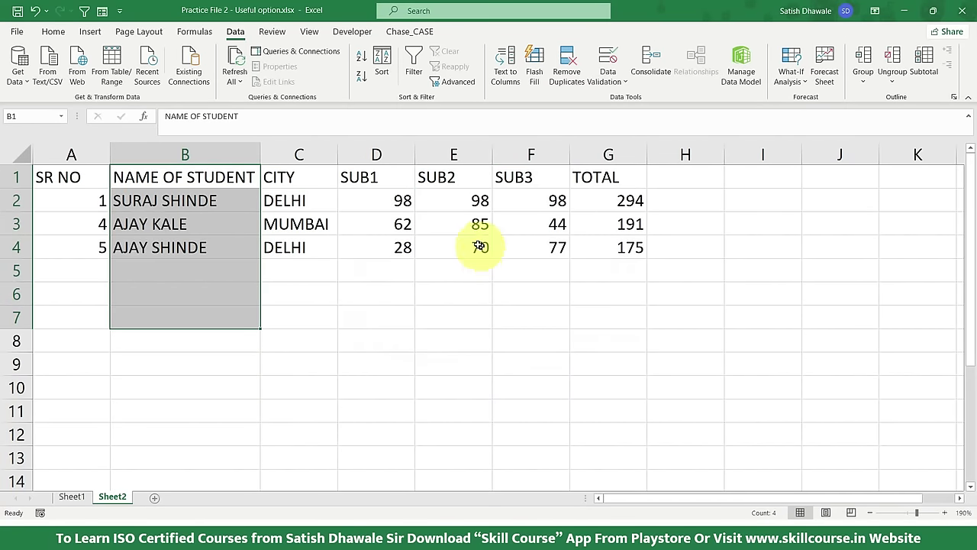
{"action": "key", "text": "ctrl+z"}
{"action": "key", "text": "ctrl+z"}
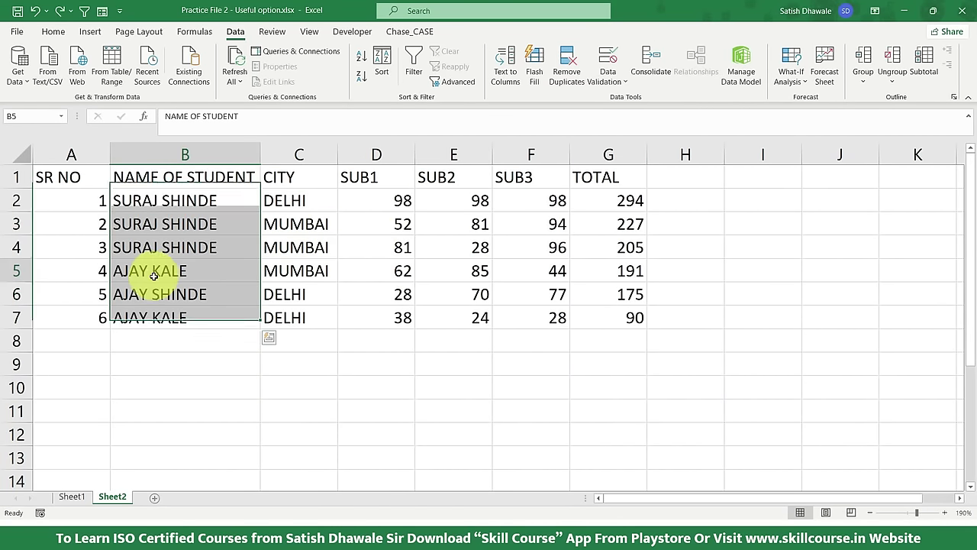
{"action": "left_click", "coordinate": [175, 271]}
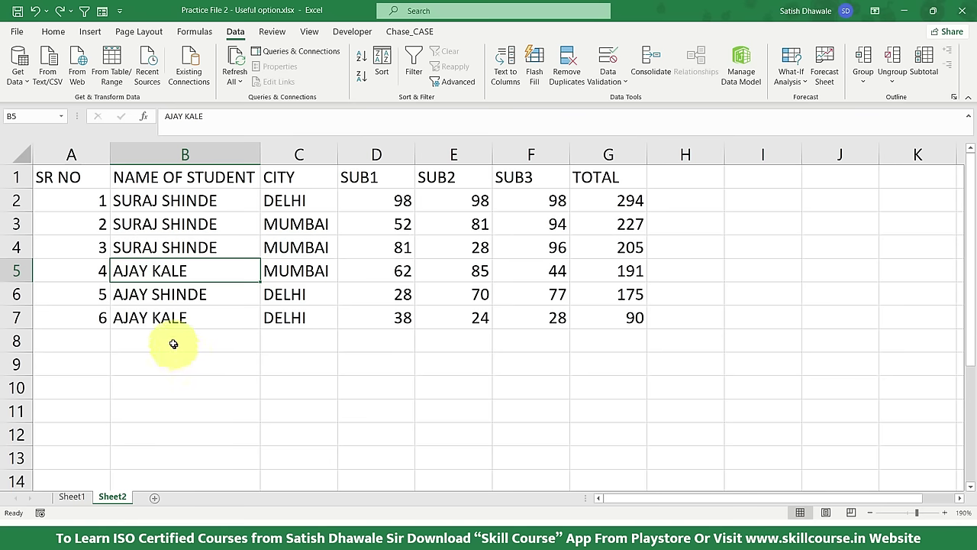
- Copy NAME OF STUDENT (B1:B7) from Sheet2 into column A of a new Sheet3 and autofit it
{"action": "left_click", "coordinate": [154, 497]}
{"action": "scroll", "coordinate": [160, 366], "scroll_direction": "up", "scroll_amount": 5}
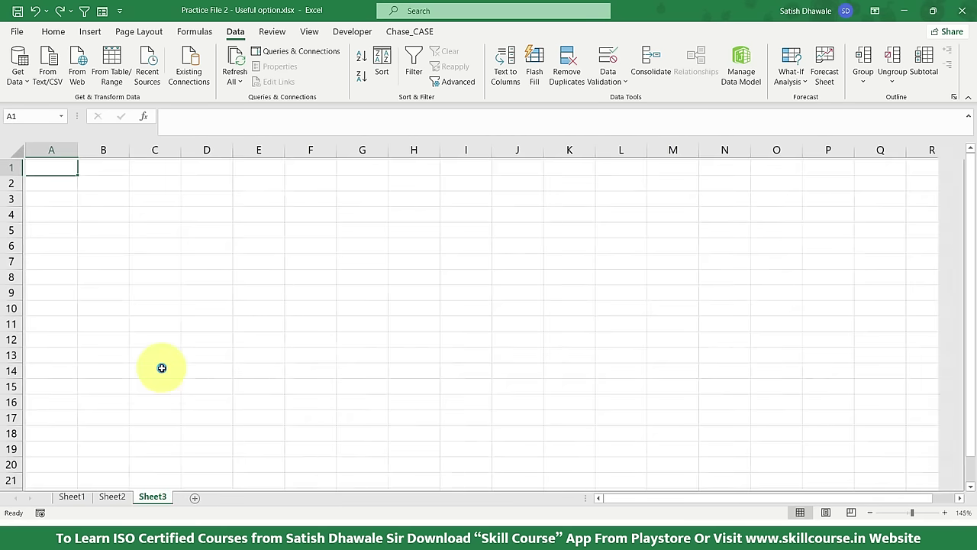
{"action": "left_click", "coordinate": [115, 496]}
{"action": "left_click_drag", "start_coordinate": [181, 179], "coordinate": [175, 320]}
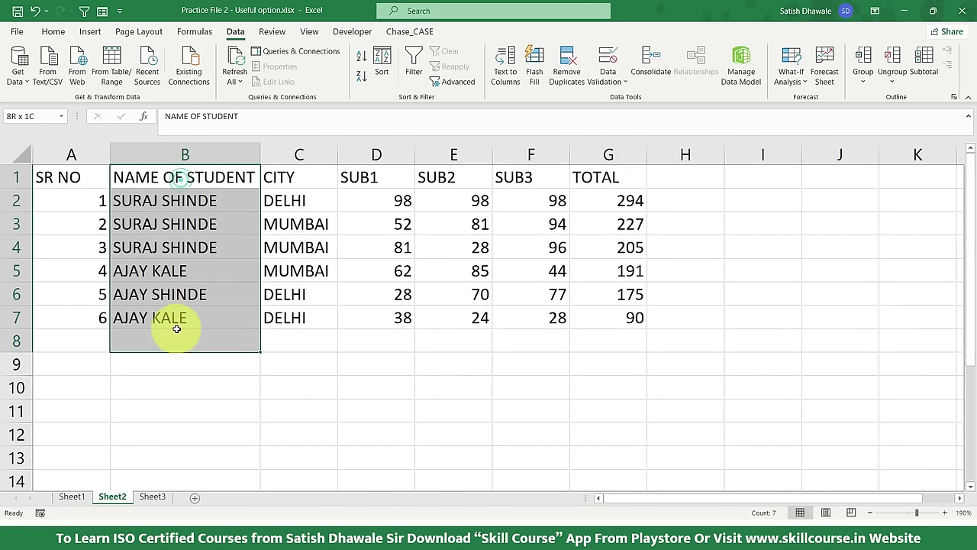
{"action": "key", "text": "ctrl+c"}
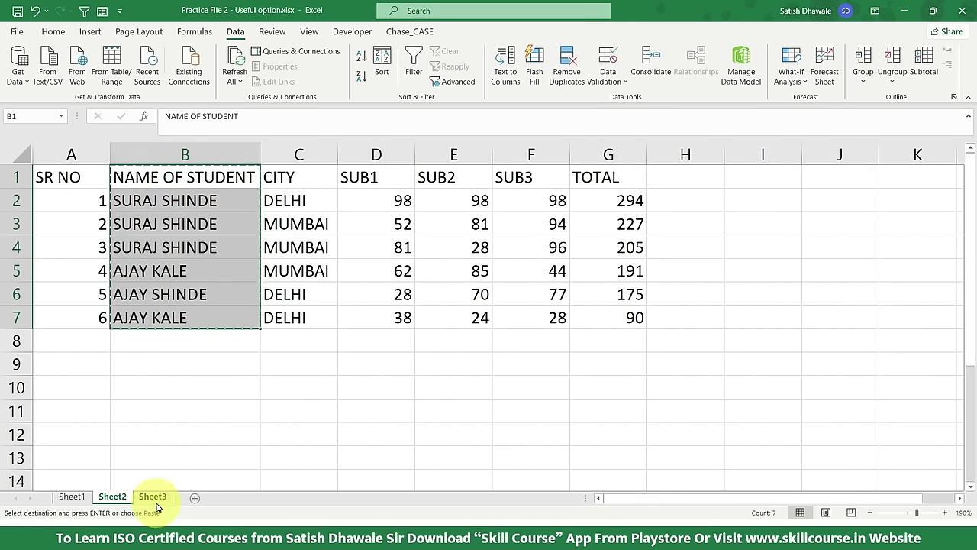
{"action": "left_click", "coordinate": [152, 496]}
{"action": "key", "text": "ctrl+v"}
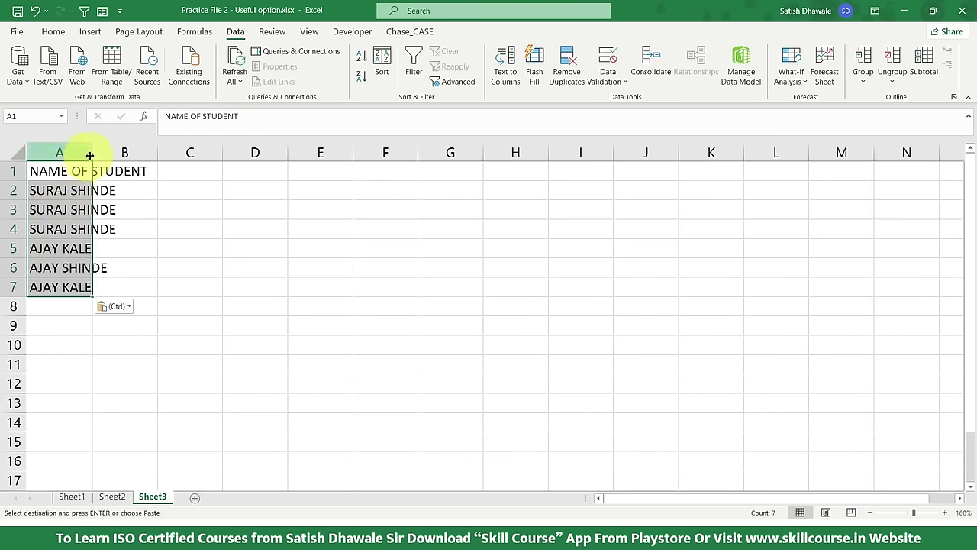
{"action": "double_click", "coordinate": [93, 152]}
{"action": "scroll", "coordinate": [89, 150], "scroll_direction": "up", "scroll_amount": 4}
{"action": "scroll", "coordinate": [80, 170], "scroll_direction": "up", "scroll_amount": 2}
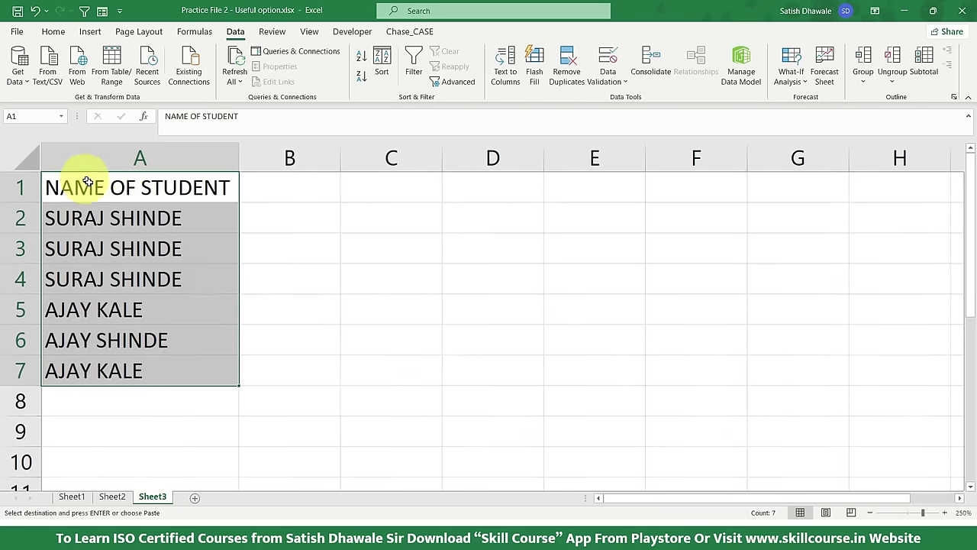
{"action": "left_click", "coordinate": [153, 219]}
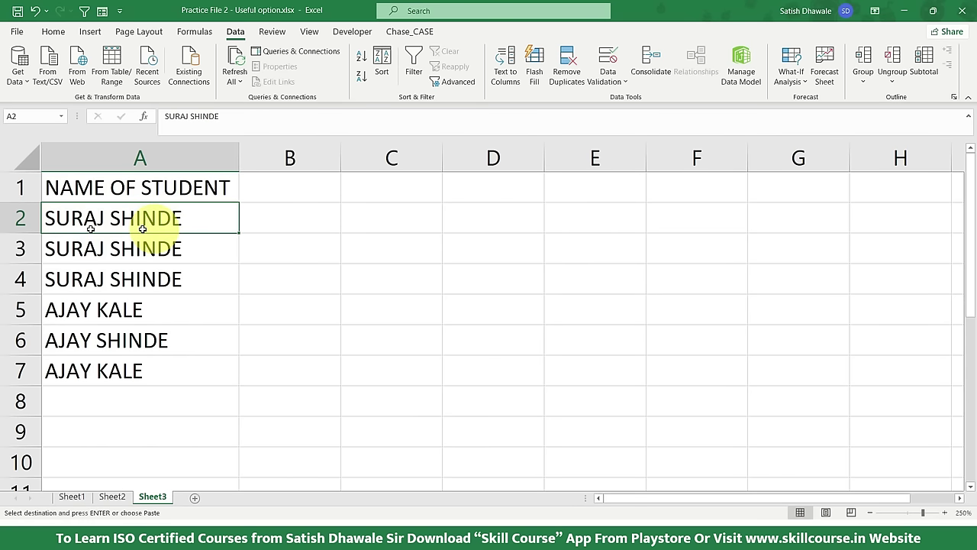
- Copy the first name from A2 into B2 and Flash Fill first names down column B
{"action": "double_click", "coordinate": [83, 220]}
{"action": "left_click_drag", "start_coordinate": [109, 220], "coordinate": [27, 220]}
{"action": "left_click", "coordinate": [305, 221]}
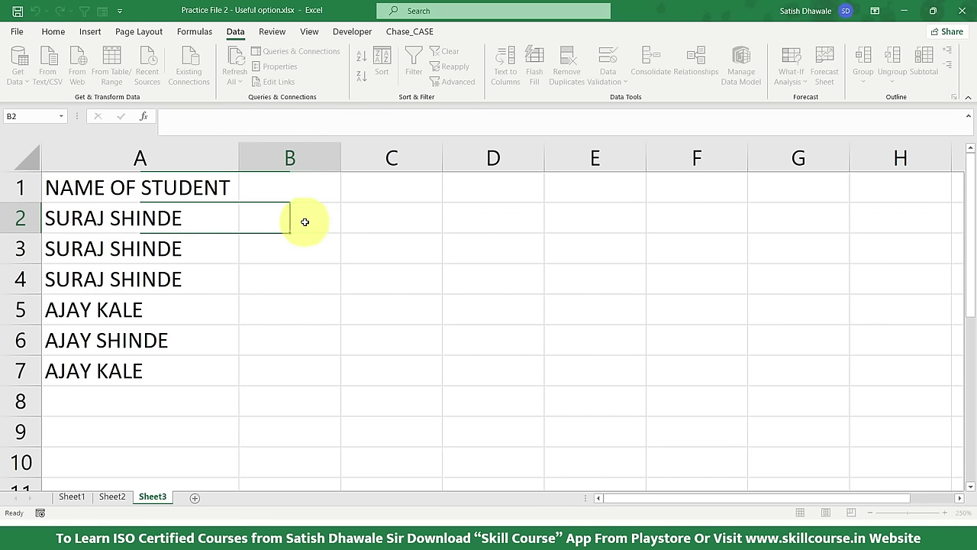
{"action": "key", "text": "ctrl+v"}
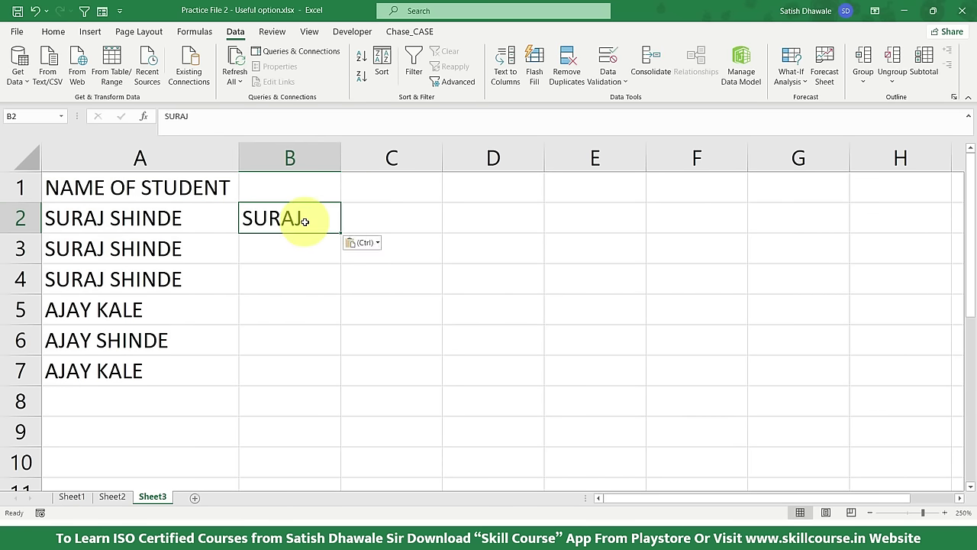
{"action": "key", "text": "ctrl+e"}
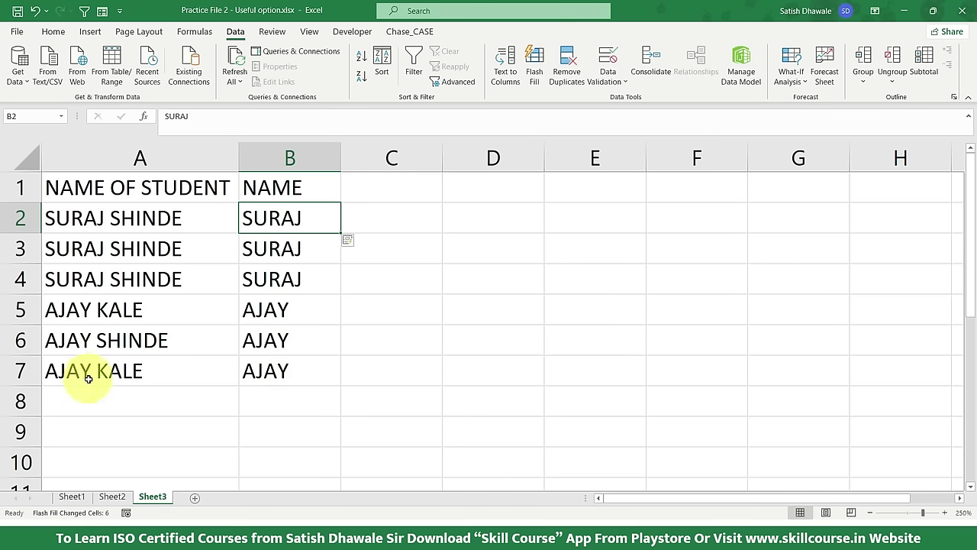
- Copy the surname from A2 into C2 and Flash Fill surnames down column C with Ctrl+E
{"action": "left_click", "coordinate": [210, 221]}
{"action": "double_click", "coordinate": [204, 218]}
{"action": "left_click_drag", "start_coordinate": [205, 218], "coordinate": [131, 219]}
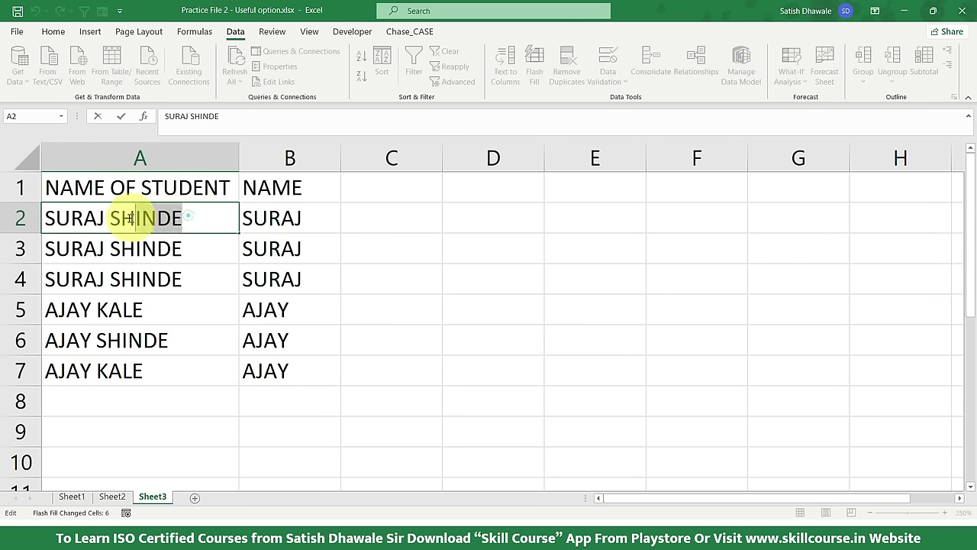
{"action": "left_click_drag", "start_coordinate": [190, 216], "coordinate": [120, 218]}
{"action": "left_click", "coordinate": [400, 218]}
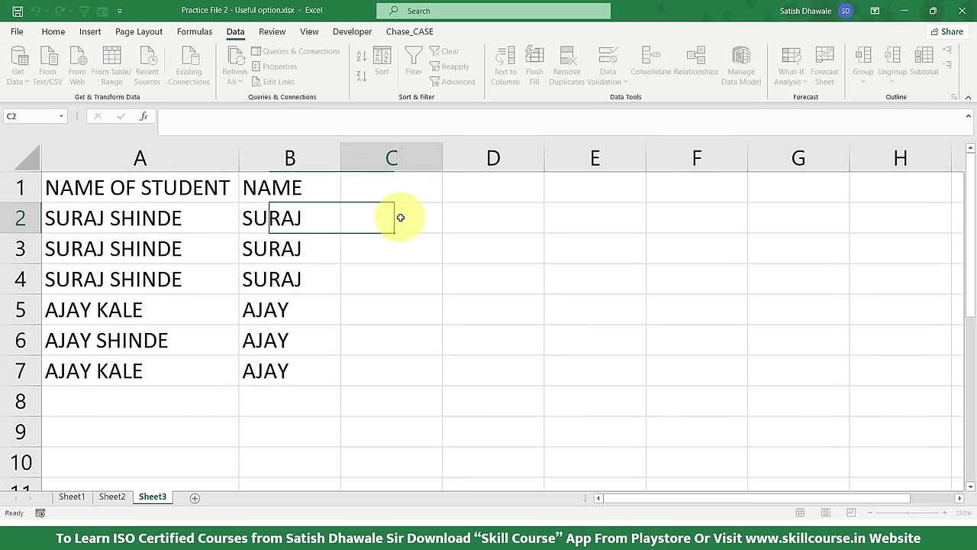
{"action": "key", "text": "ctrl+v"}
{"action": "key", "text": "ctrl+e"}
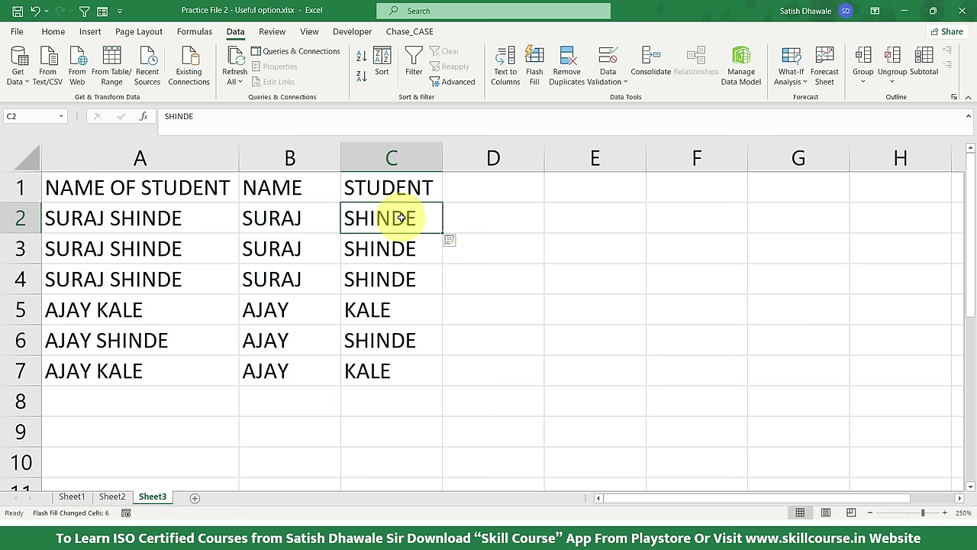
- Enter the lowercase surname in D2 and Flash Fill lowercase surnames down column D
{"action": "left_click", "coordinate": [500, 217]}
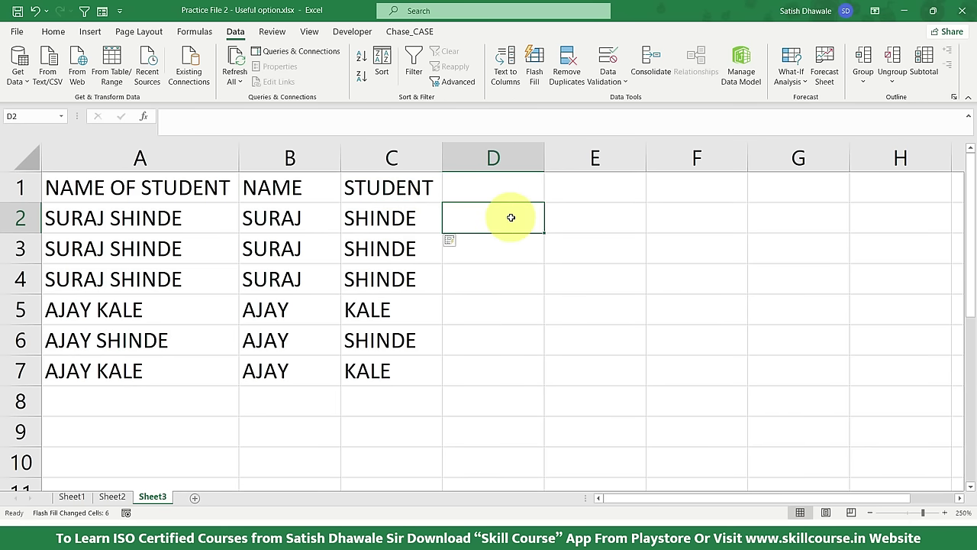
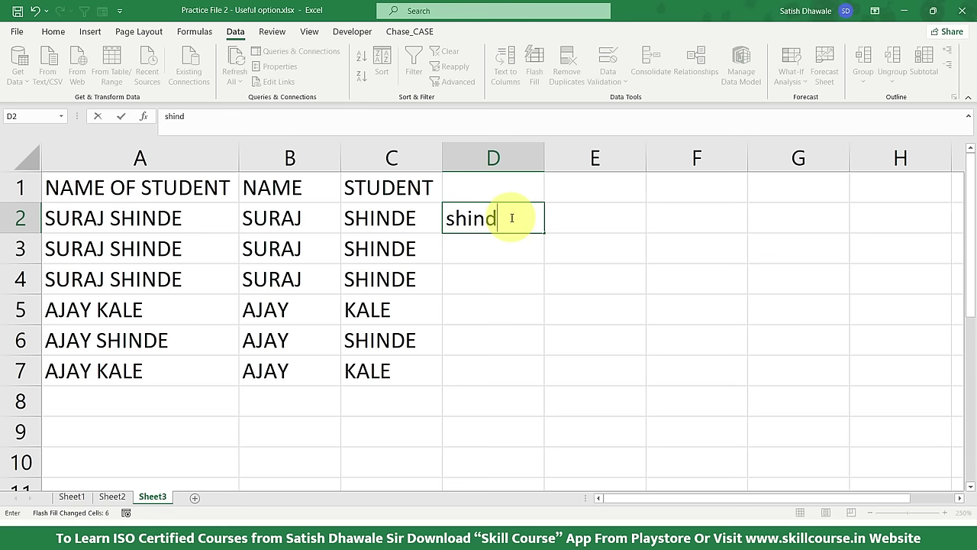
{"action": "key", "text": "Return"}
{"action": "left_click", "coordinate": [510, 217]}
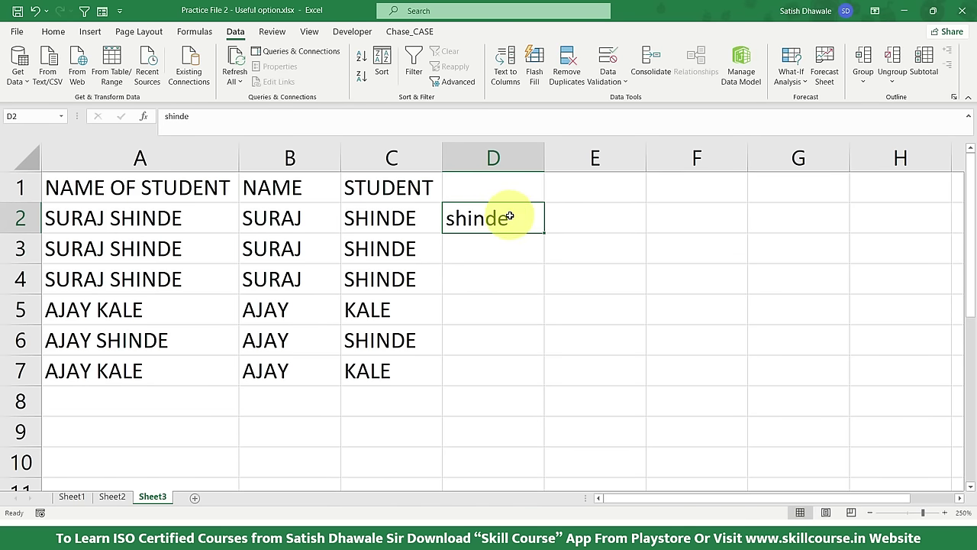
{"action": "left_click", "coordinate": [535, 65]}
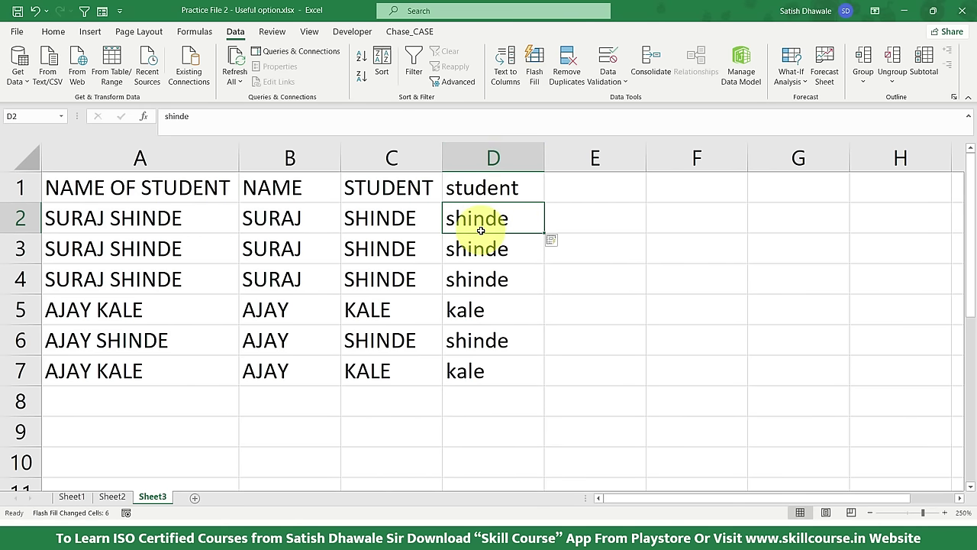
{"action": "left_click_drag", "start_coordinate": [481, 221], "coordinate": [481, 280]}
{"action": "left_click", "coordinate": [481, 311]}
{"action": "left_click", "coordinate": [484, 371]}
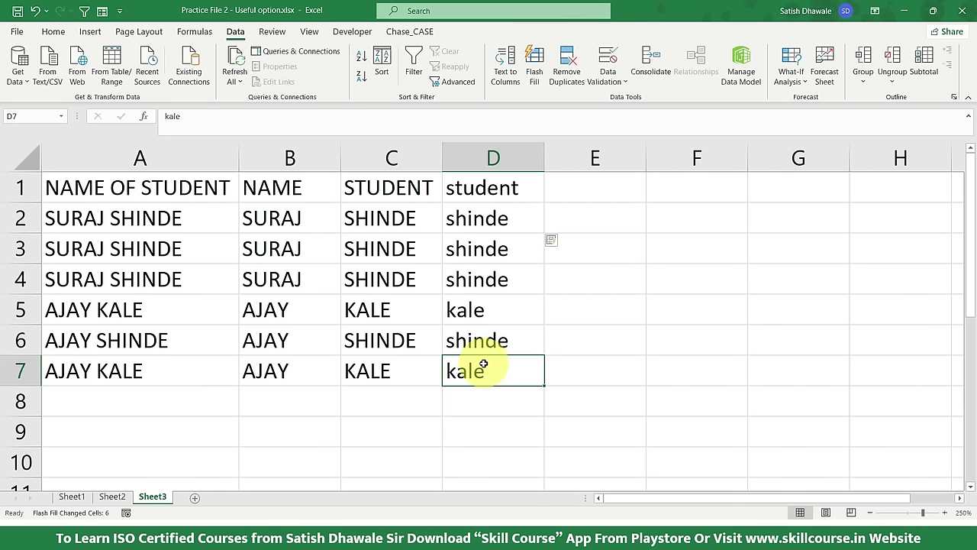
- Open Sales Data.xlsx from the File page's Recent workbooks list
{"action": "left_click", "coordinate": [17, 32]}
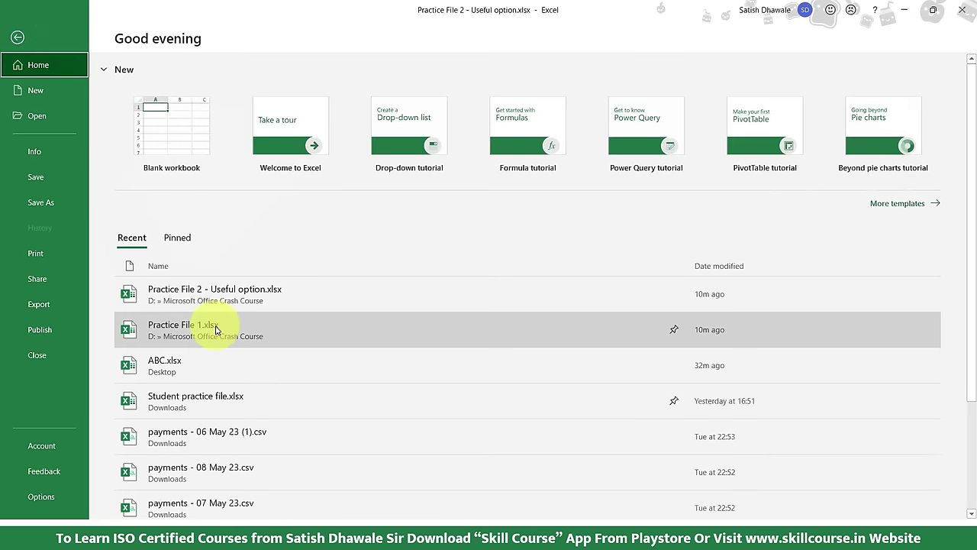
{"action": "scroll", "coordinate": [216, 330], "scroll_direction": "down", "scroll_amount": 4}
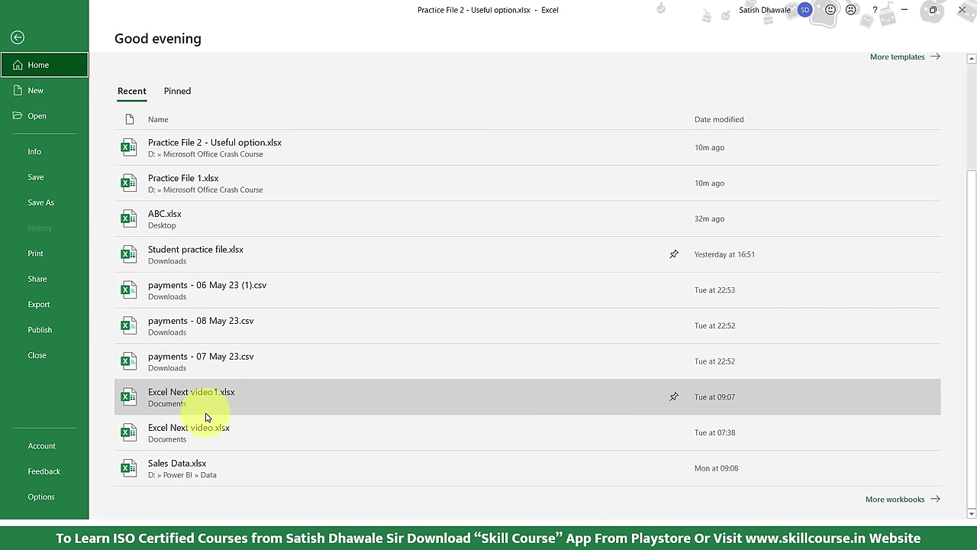
{"action": "left_click", "coordinate": [187, 464]}
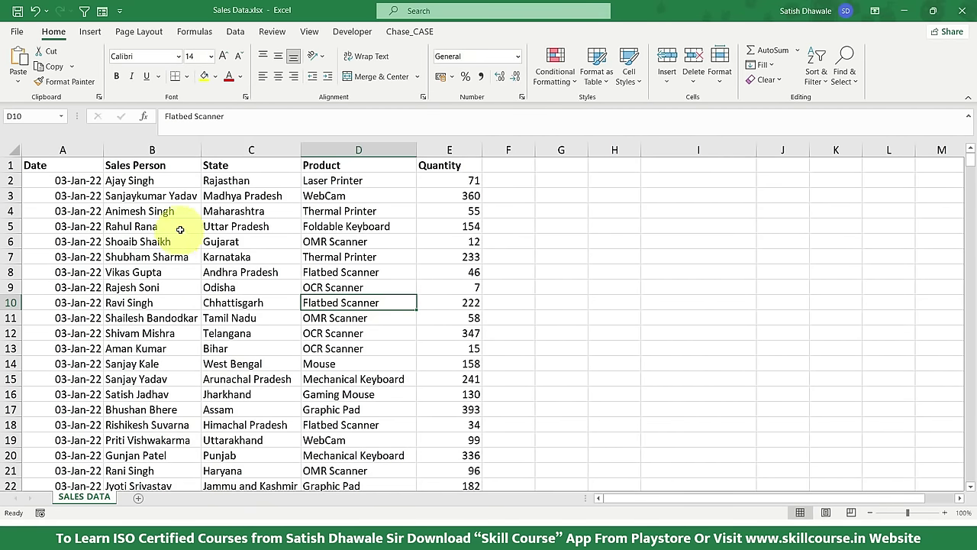
- Insert two blank columns at column C, after Sales Person
{"action": "scroll", "coordinate": [179, 229], "scroll_direction": "up", "scroll_amount": 1}
{"action": "scroll", "coordinate": [179, 229], "scroll_direction": "up", "scroll_amount": 1}
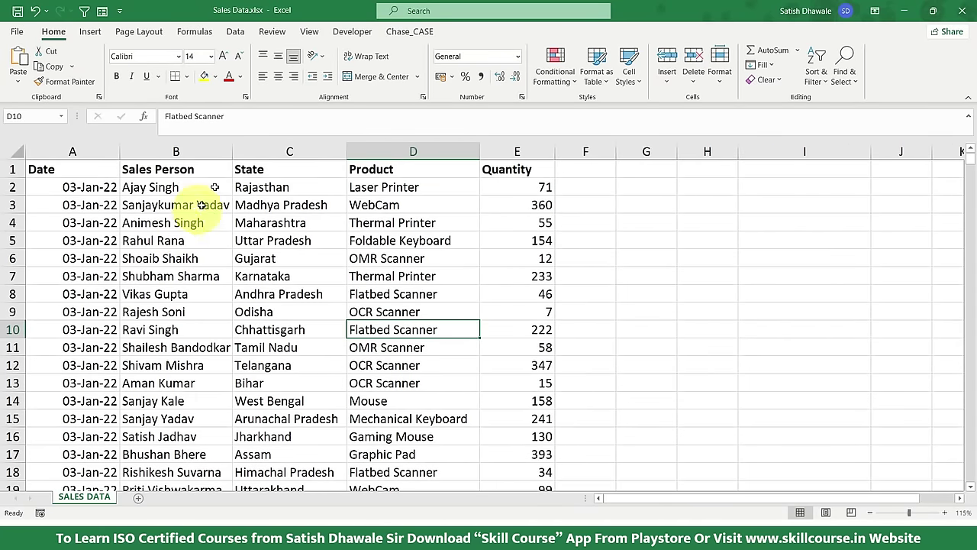
{"action": "right_click", "coordinate": [278, 150]}
{"action": "left_click", "coordinate": [325, 259]}
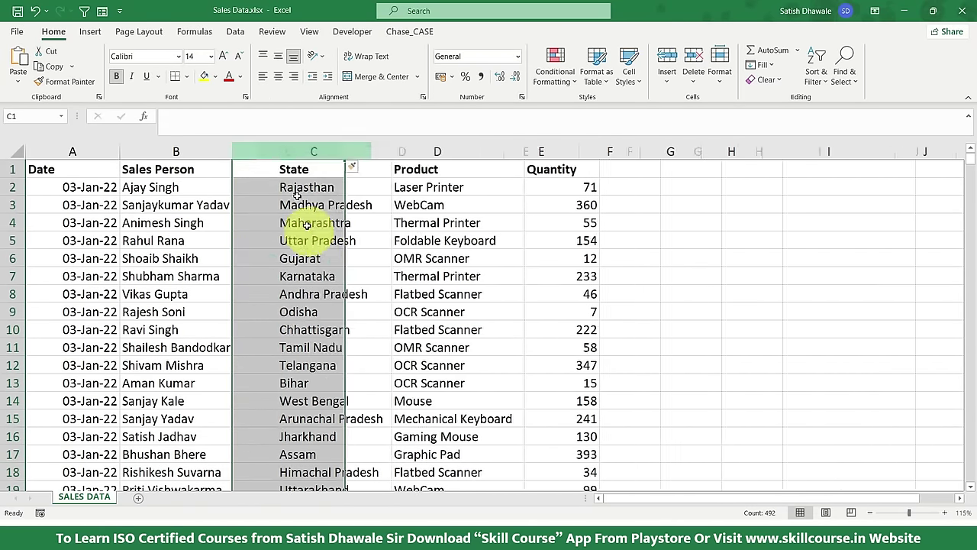
{"action": "right_click", "coordinate": [291, 155]}
{"action": "left_click", "coordinate": [325, 259]}
- Type the first salesperson's first name in C2 and Flash Fill first names down column C
{"action": "left_click", "coordinate": [176, 188]}
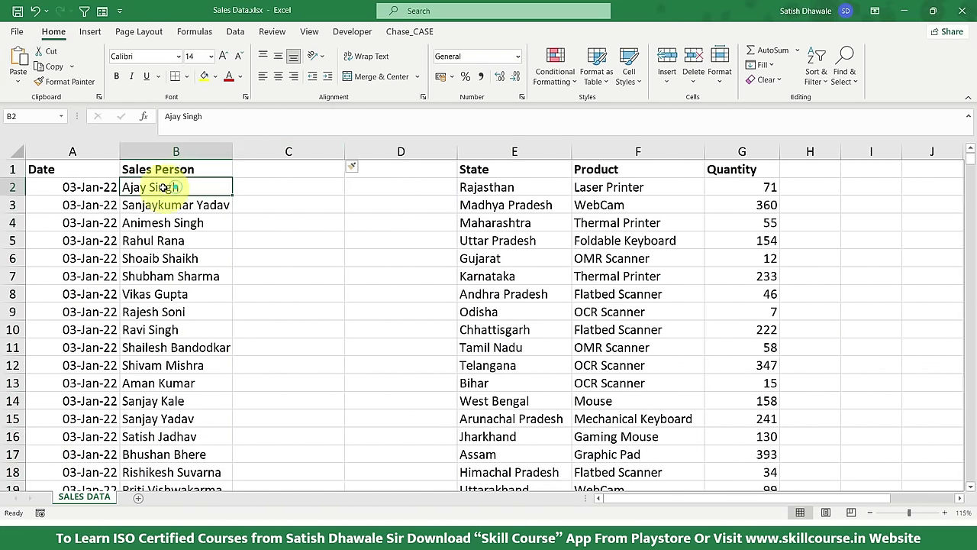
{"action": "left_click", "coordinate": [296, 188]}
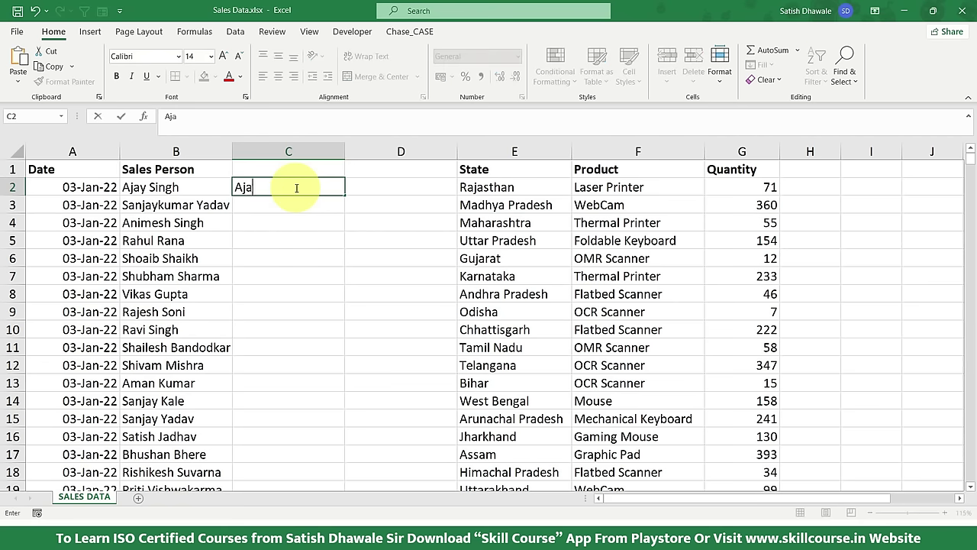
{"action": "key", "text": "Return"}
{"action": "left_click", "coordinate": [306, 183]}
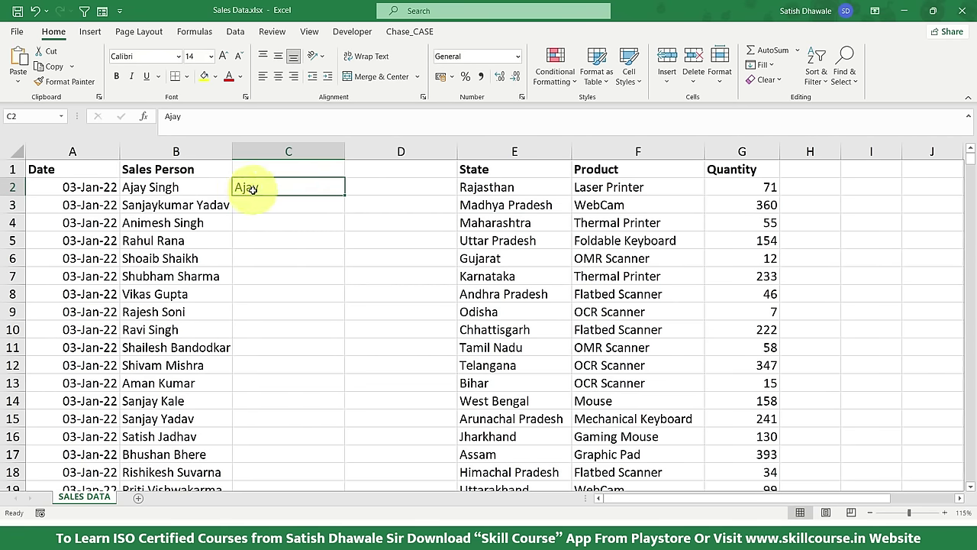
{"action": "left_click", "coordinate": [234, 31]}
{"action": "left_click", "coordinate": [536, 69]}
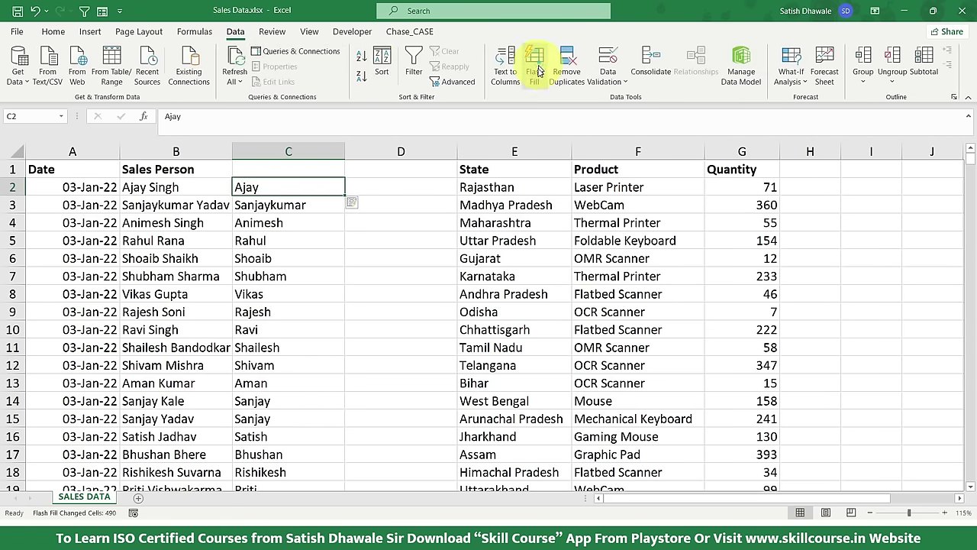
- Type that salesperson's surname in D2 and Flash Fill surnames down column D
{"action": "left_click", "coordinate": [428, 180]}
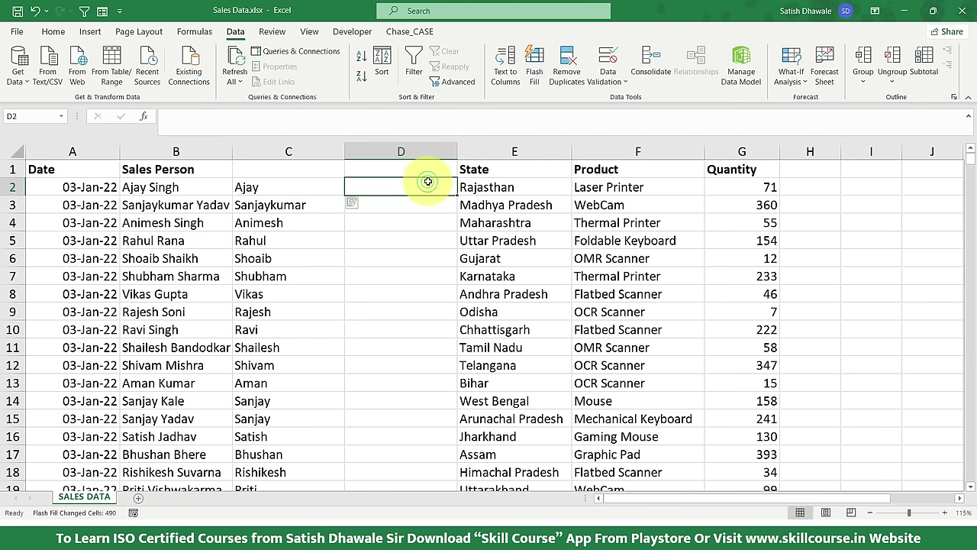
{"action": "key", "text": "Return"}
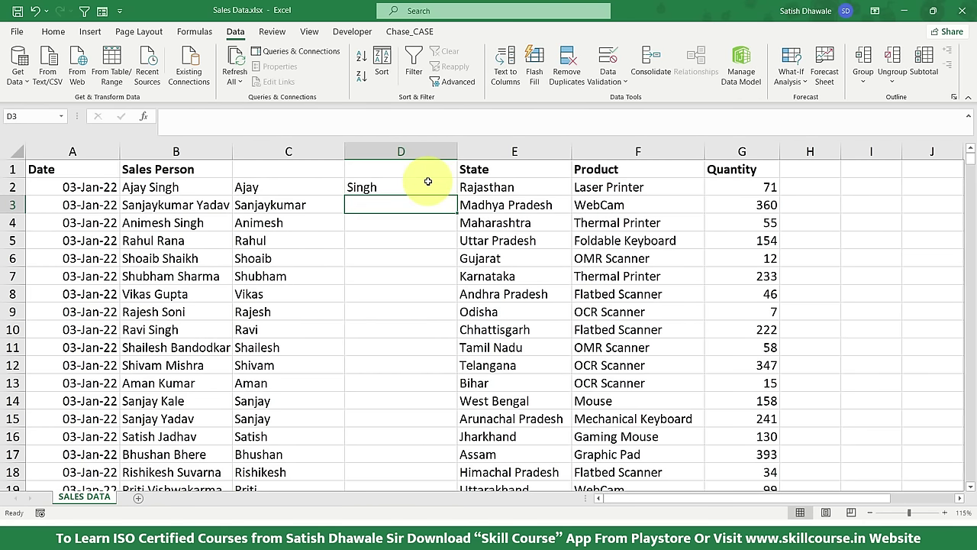
{"action": "left_click", "coordinate": [428, 181]}
{"action": "left_click", "coordinate": [529, 59]}
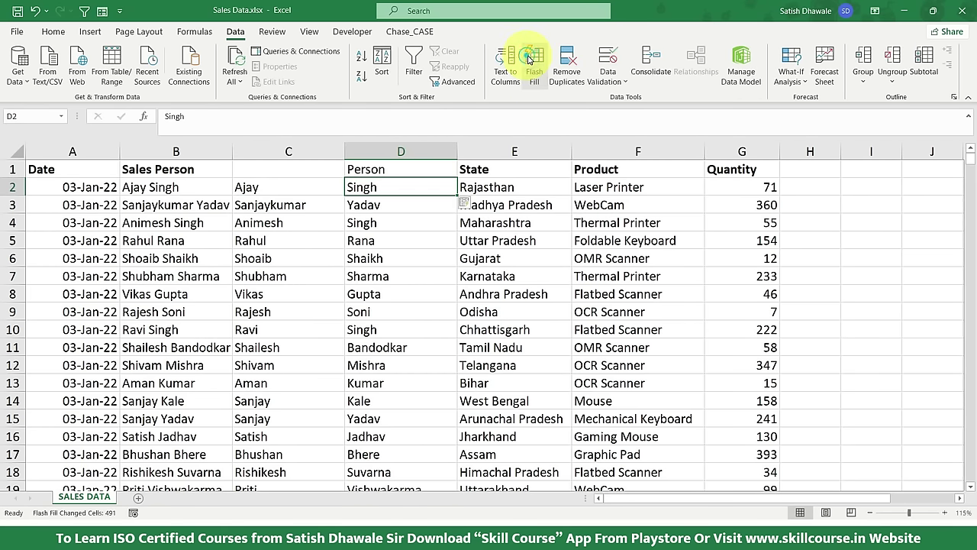
{"action": "left_click_drag", "start_coordinate": [288, 147], "coordinate": [370, 149]}
- Clear columns C:D, then Flash Fill uppercase full names down column C from a C2 example
{"action": "key", "text": "Delete"}
{"action": "left_click", "coordinate": [262, 185]}
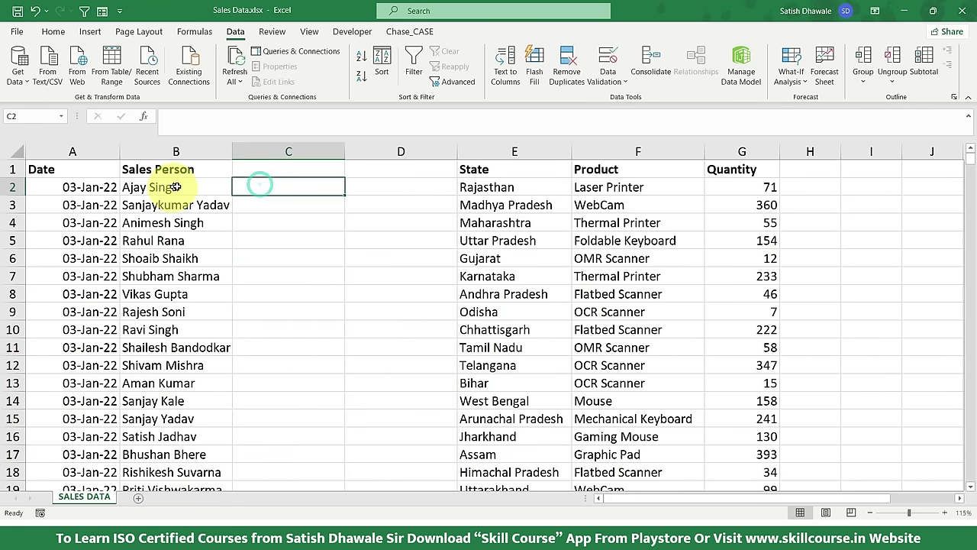
{"action": "left_click", "coordinate": [179, 187]}
{"action": "left_click", "coordinate": [292, 190]}
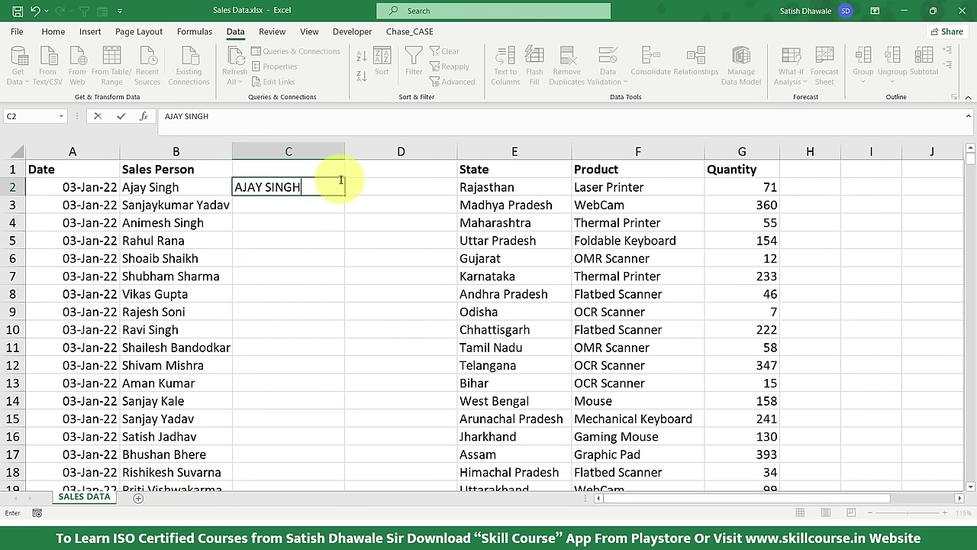
{"action": "key", "text": "Return"}
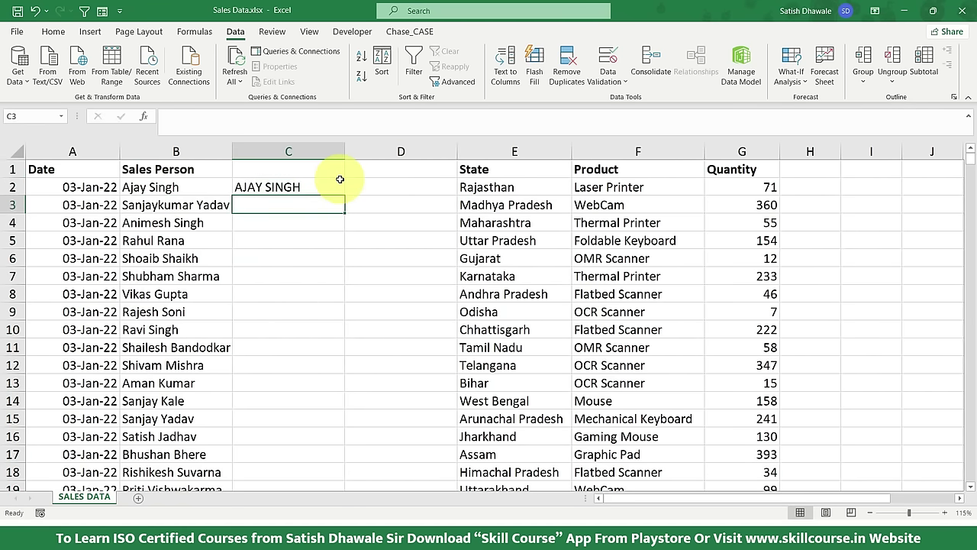
{"action": "key", "text": "ctrl+e"}
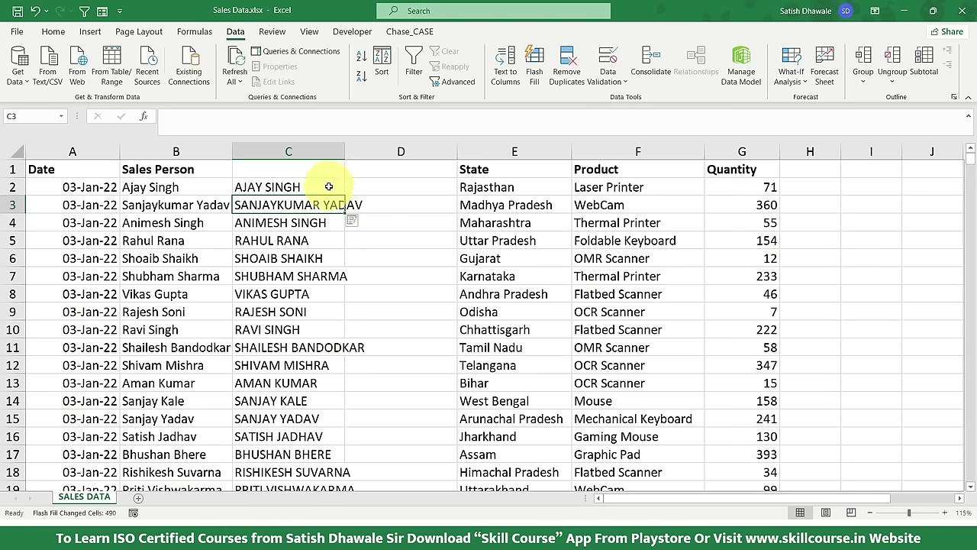
- Delete the helper name columns so State follows Sales Person again
{"action": "left_click", "coordinate": [312, 150]}
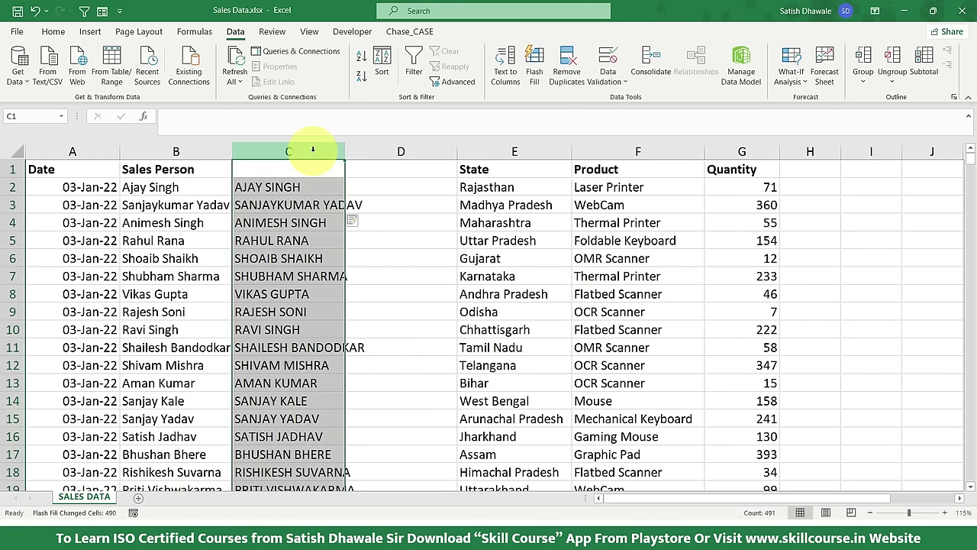
{"action": "key", "text": "ctrl+minus"}
{"action": "key", "text": "ctrl+minus"}
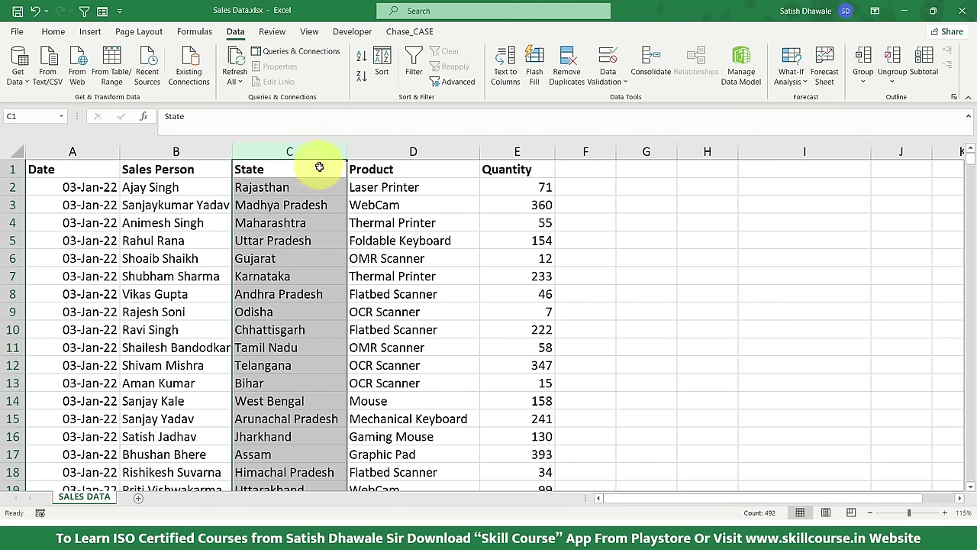
{"action": "left_click", "coordinate": [310, 200]}
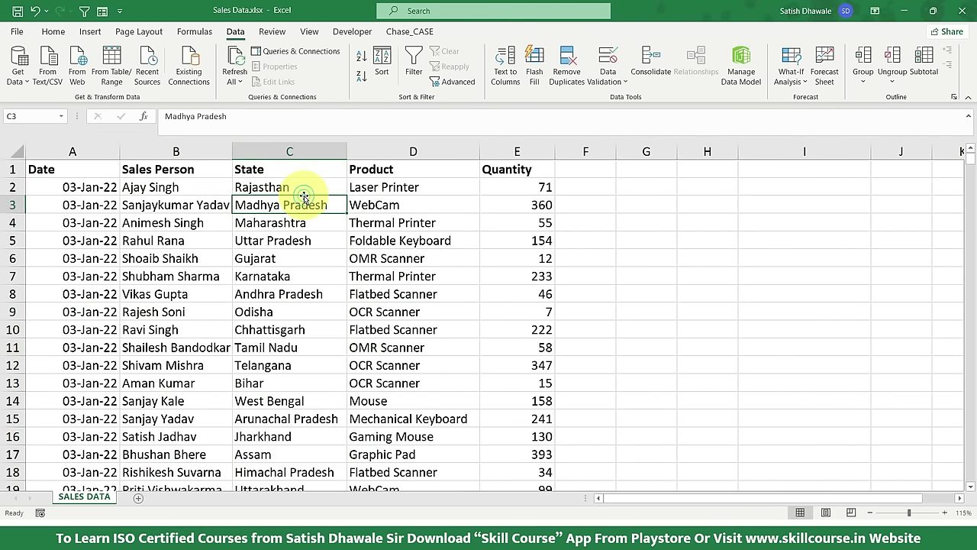
{"action": "left_click", "coordinate": [182, 143]}
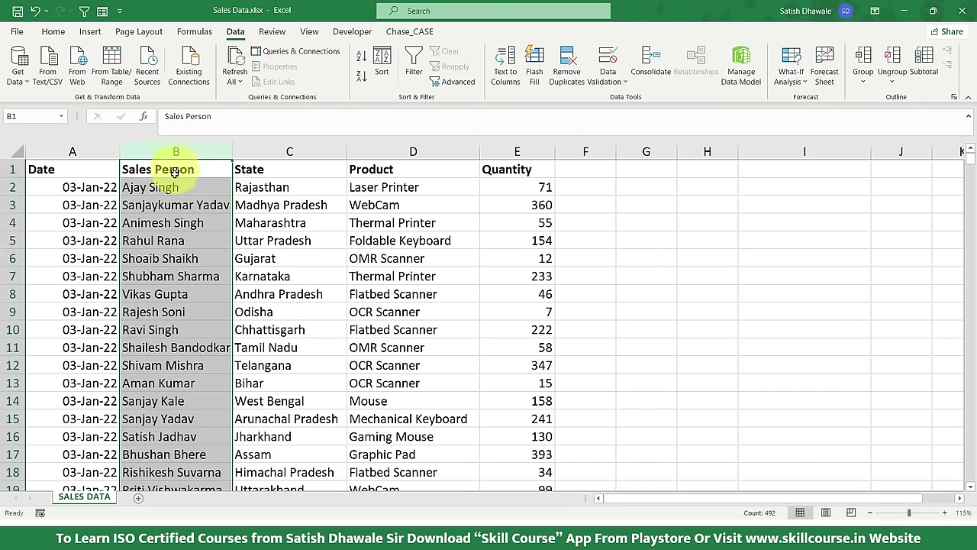
{"action": "left_click", "coordinate": [169, 172]}
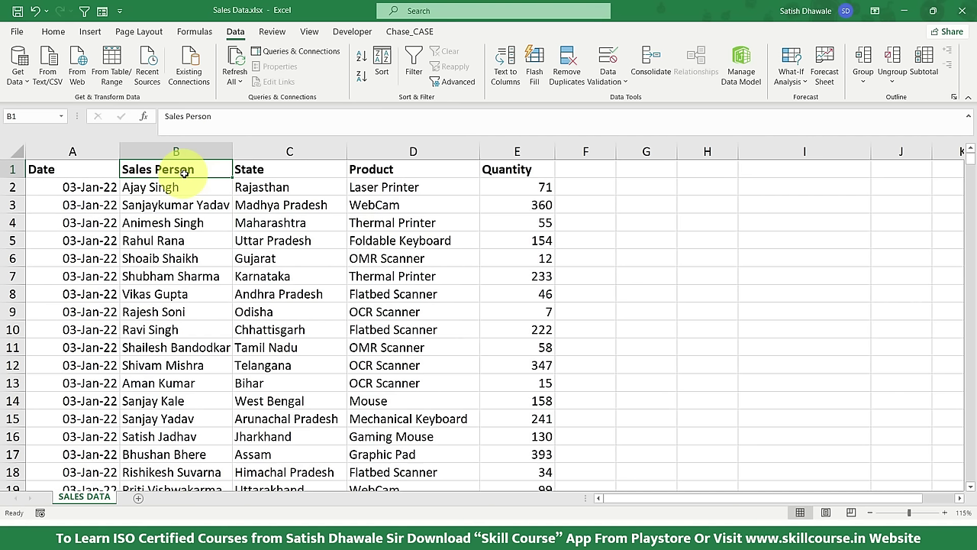
- Switch to the Advance Formulas - 3 workbook and show its TEXT FORMULAS sheet
{"action": "left_click", "coordinate": [194, 149]}
{"action": "left_click", "coordinate": [193, 172]}
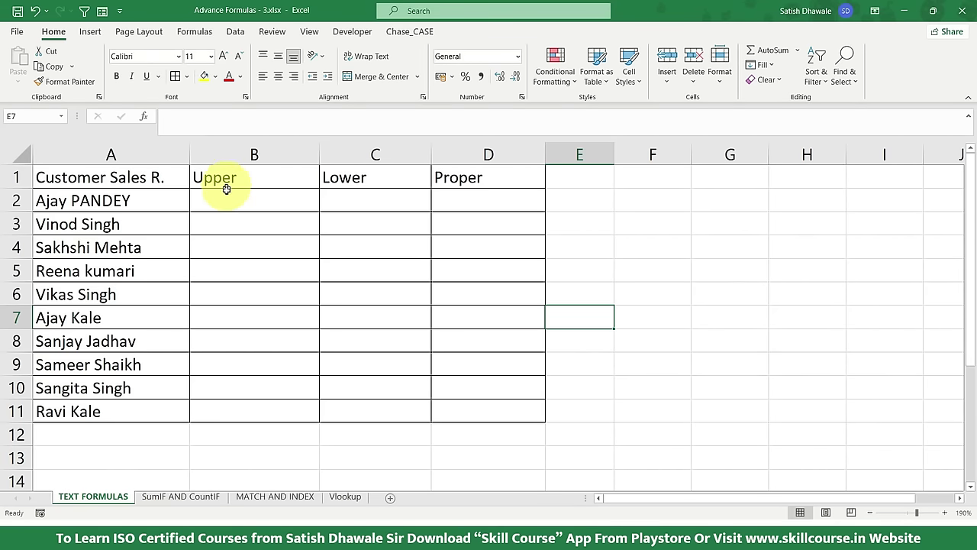
- Look over the customer names and the empty Upper, Lower and Proper columns
{"action": "left_click", "coordinate": [227, 194]}
{"action": "left_click_drag", "start_coordinate": [124, 197], "coordinate": [93, 405]}
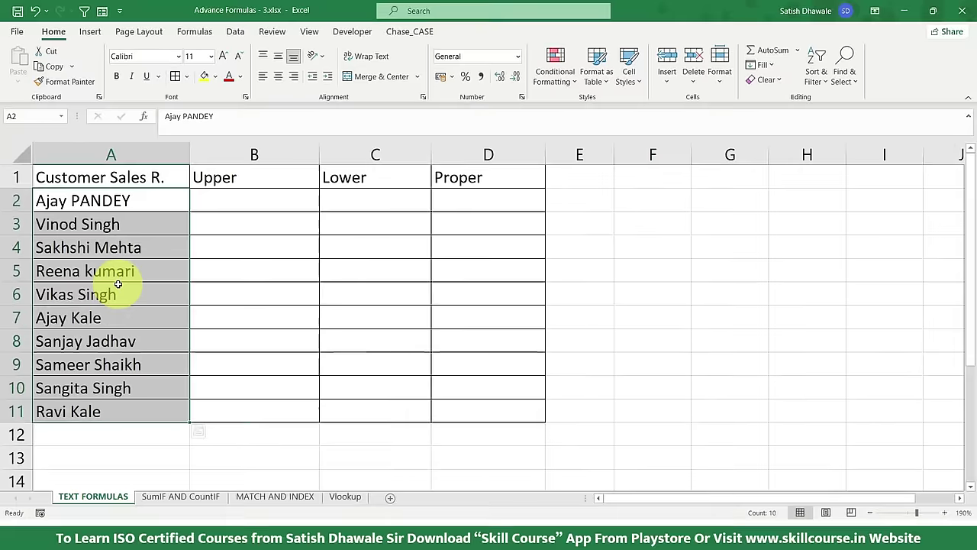
{"action": "left_click", "coordinate": [93, 271]}
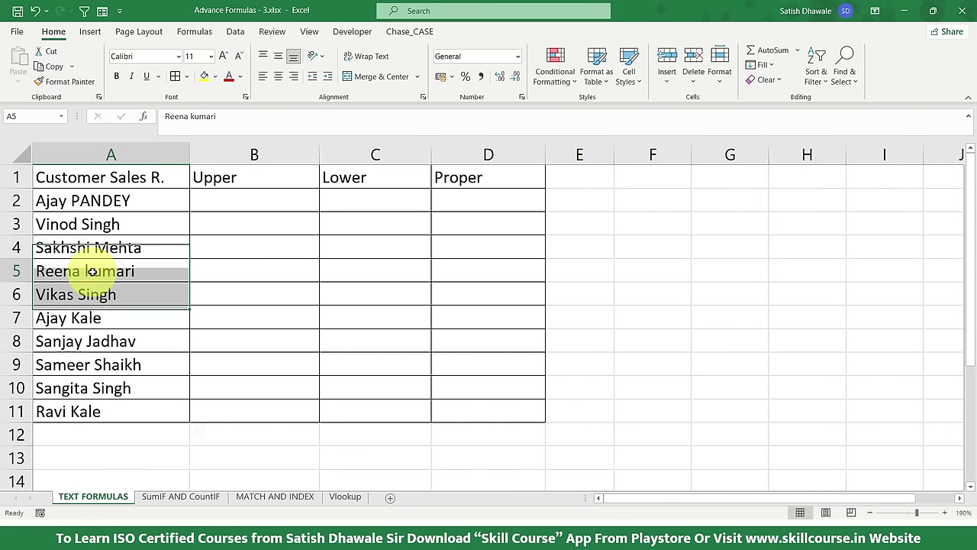
{"action": "left_click", "coordinate": [206, 200]}
{"action": "left_click_drag", "start_coordinate": [472, 196], "coordinate": [464, 389]}
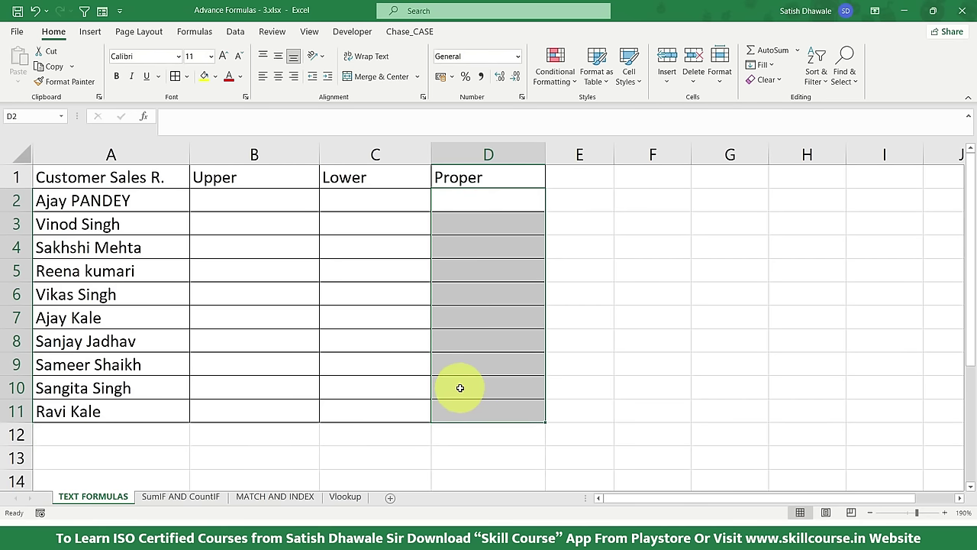
{"action": "left_click", "coordinate": [76, 200]}
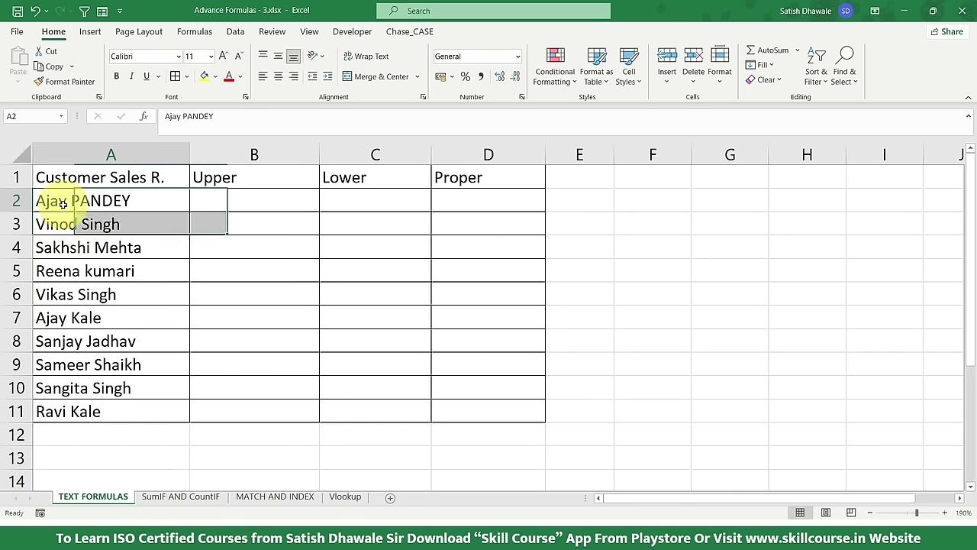
{"action": "left_click_drag", "start_coordinate": [225, 201], "coordinate": [246, 411]}
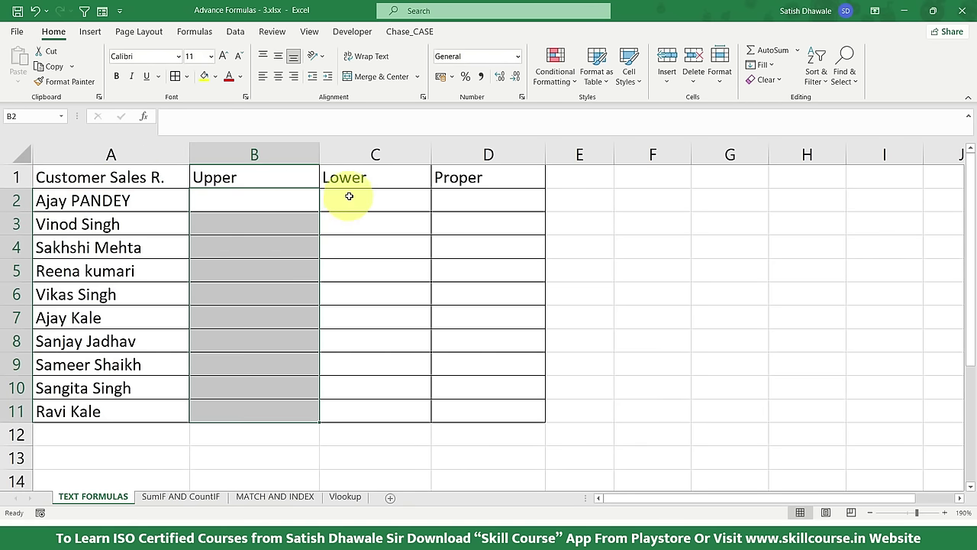
{"action": "left_click_drag", "start_coordinate": [349, 195], "coordinate": [347, 412]}
- Enter =UPPER(A2) in B2 and fill it down to B11
{"action": "left_click", "coordinate": [217, 196]}
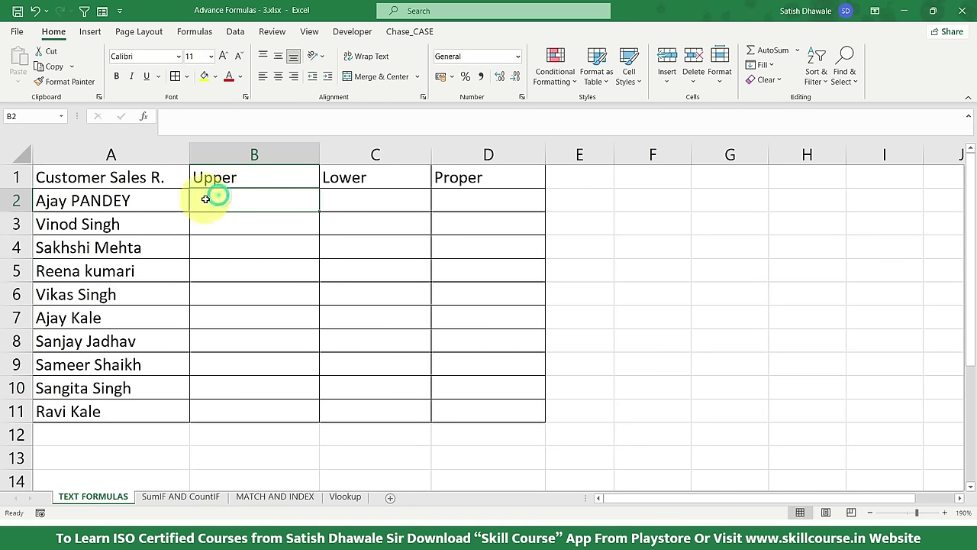
{"action": "type", "text": "="}
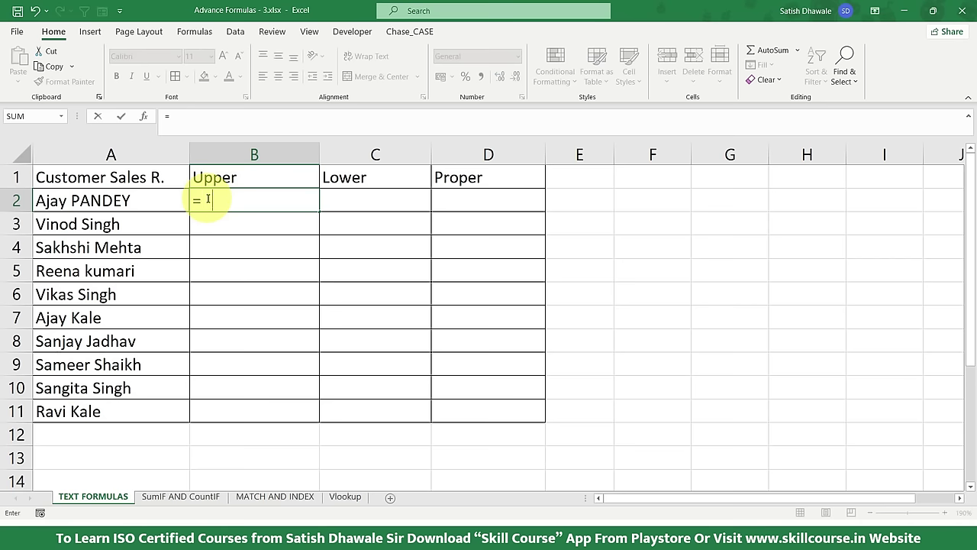
{"action": "type", "text": "UPPER("}
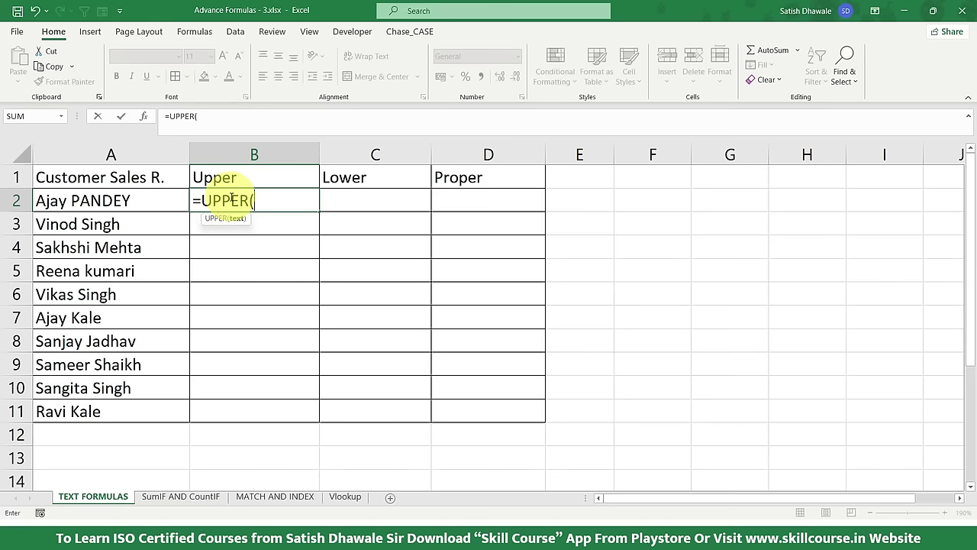
{"action": "left_click", "coordinate": [104, 198]}
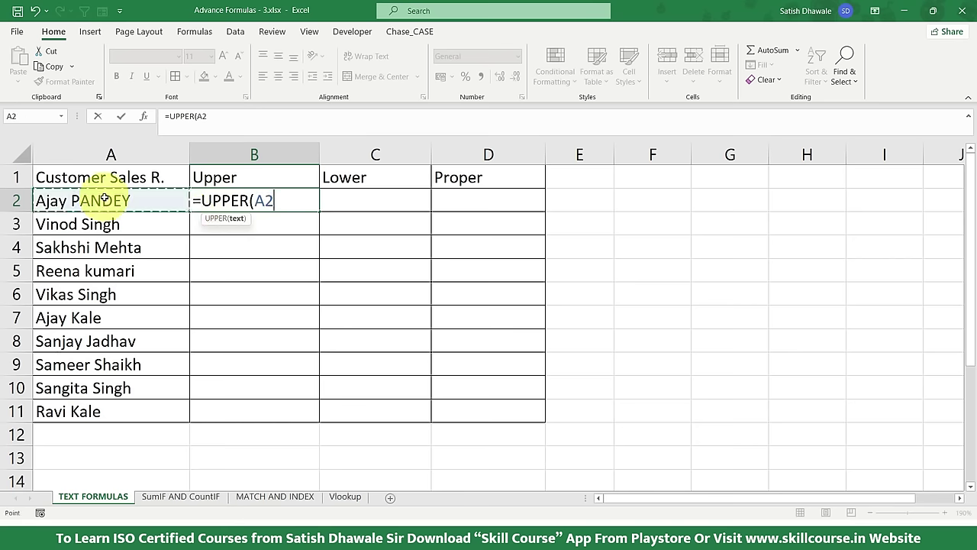
{"action": "key", "text": "Return"}
{"action": "left_click", "coordinate": [255, 200]}
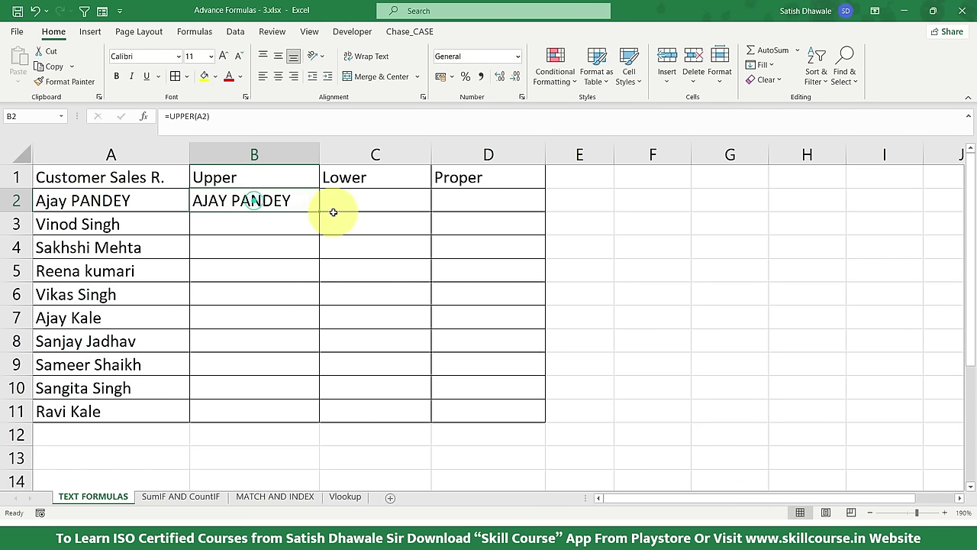
{"action": "double_click", "coordinate": [318, 212]}
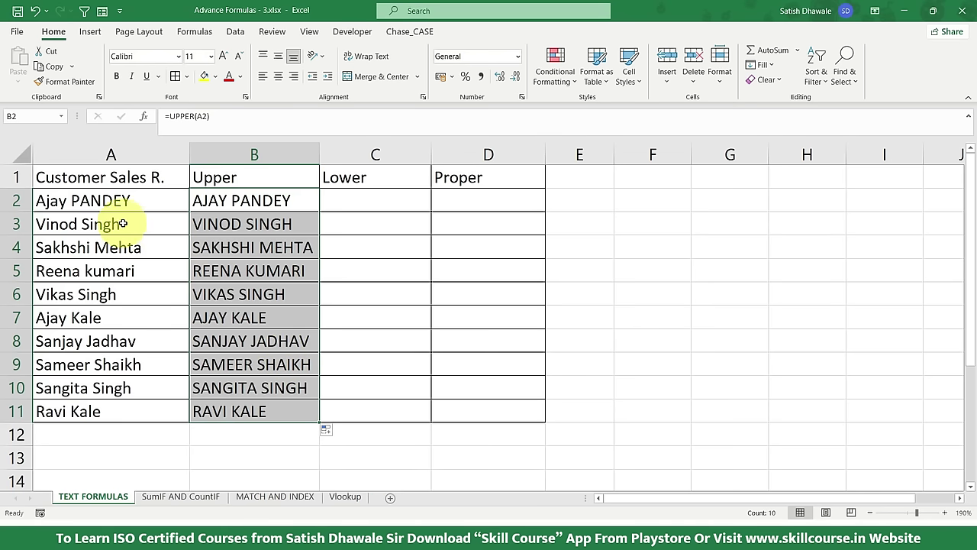
- Correct the second customer's surname in A3 and confirm the uppercase result updates
{"action": "left_click", "coordinate": [273, 227]}
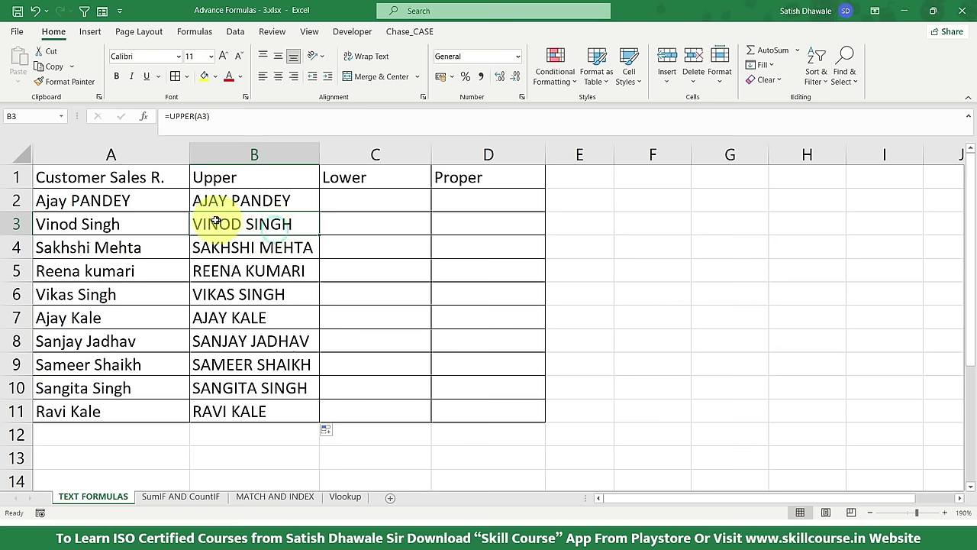
{"action": "left_click", "coordinate": [125, 222]}
{"action": "double_click", "coordinate": [127, 225]}
{"action": "key", "text": "BackSpace"}
{"action": "key", "text": "BackSpace"}
{"action": "key", "text": "BackSpace"}
{"action": "key", "text": "BackSpace"}
{"action": "key", "text": "BackSpace"}
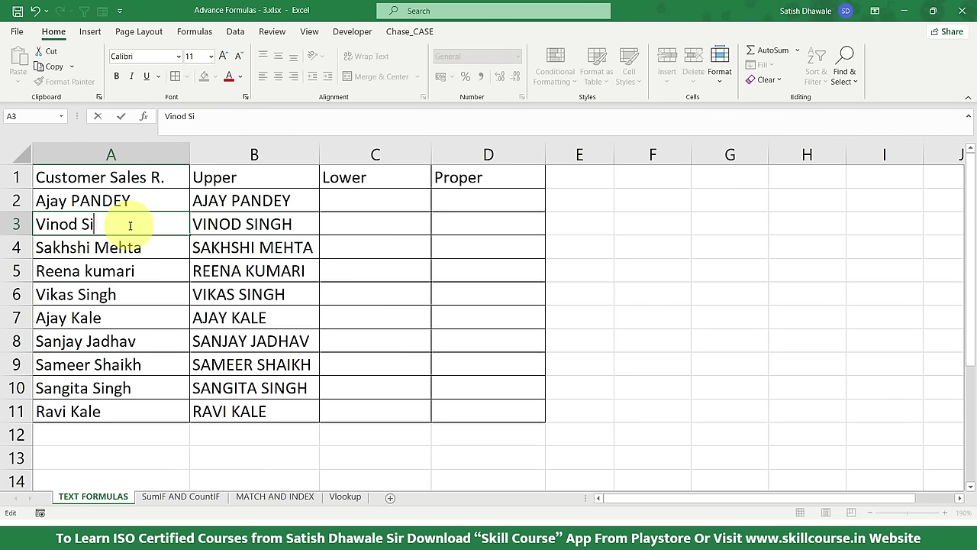
{"action": "type", "text": "vERMA"}
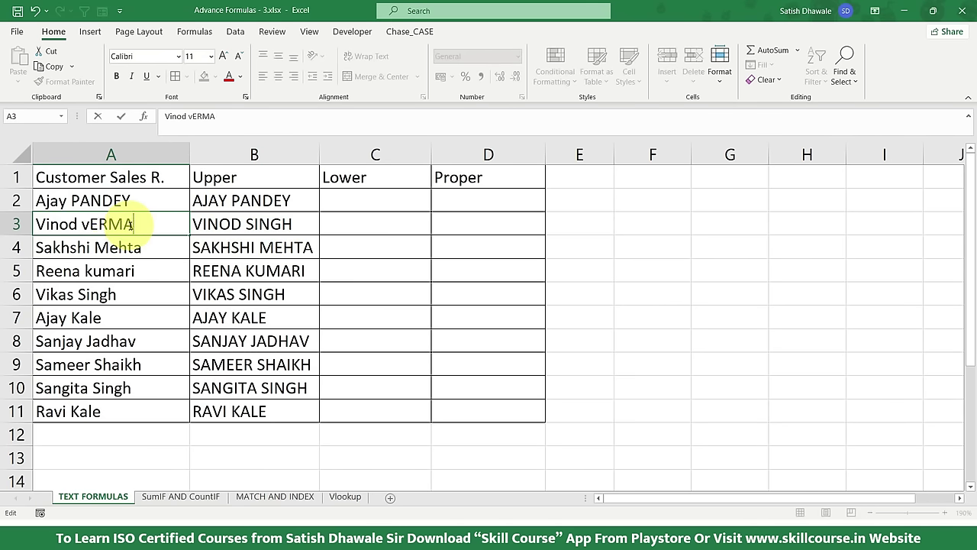
{"action": "key", "text": "Return"}
{"action": "left_click", "coordinate": [267, 224]}
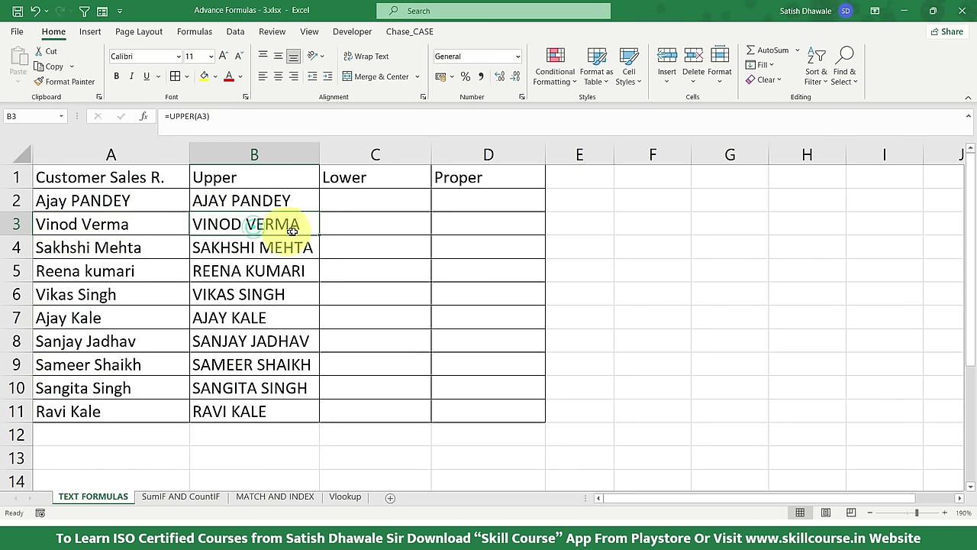
{"action": "left_click_drag", "start_coordinate": [279, 202], "coordinate": [252, 406]}
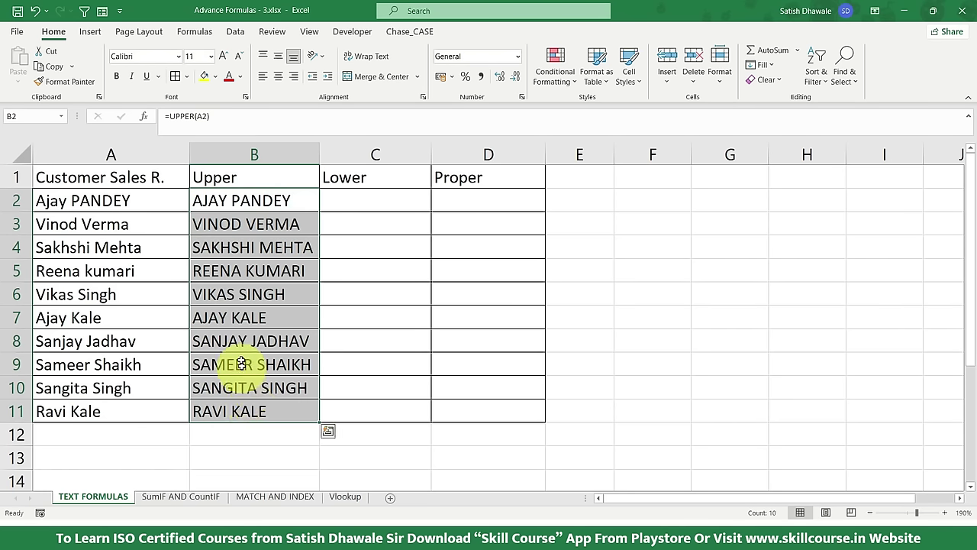
{"action": "left_click_drag", "start_coordinate": [122, 208], "coordinate": [111, 404]}
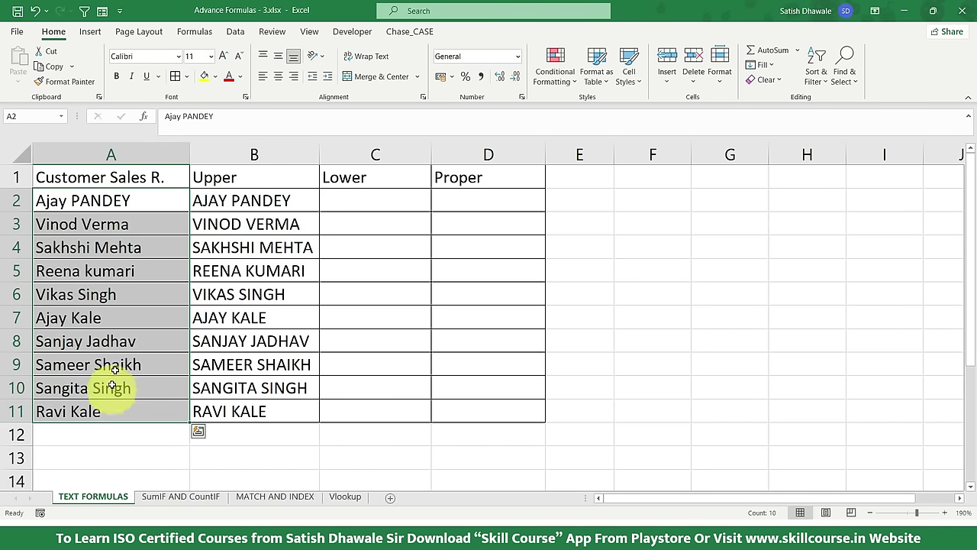
{"action": "left_click_drag", "start_coordinate": [135, 201], "coordinate": [119, 412]}
{"action": "left_click_drag", "start_coordinate": [268, 207], "coordinate": [252, 403]}
- Enter =LOWER(A2) in C2 and fill it down to C11
{"action": "left_click", "coordinate": [382, 201]}
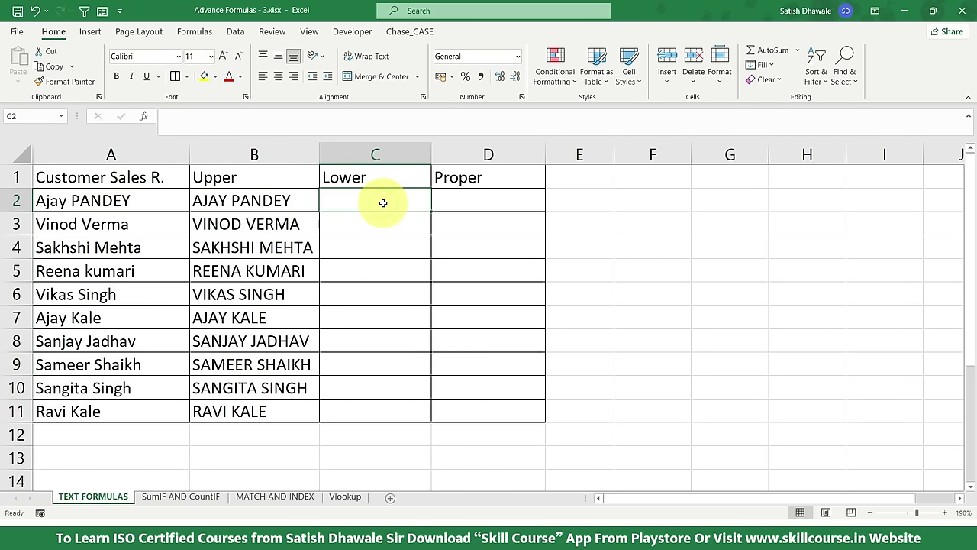
{"action": "type", "text": "=lower"}
{"action": "key", "text": "Tab"}
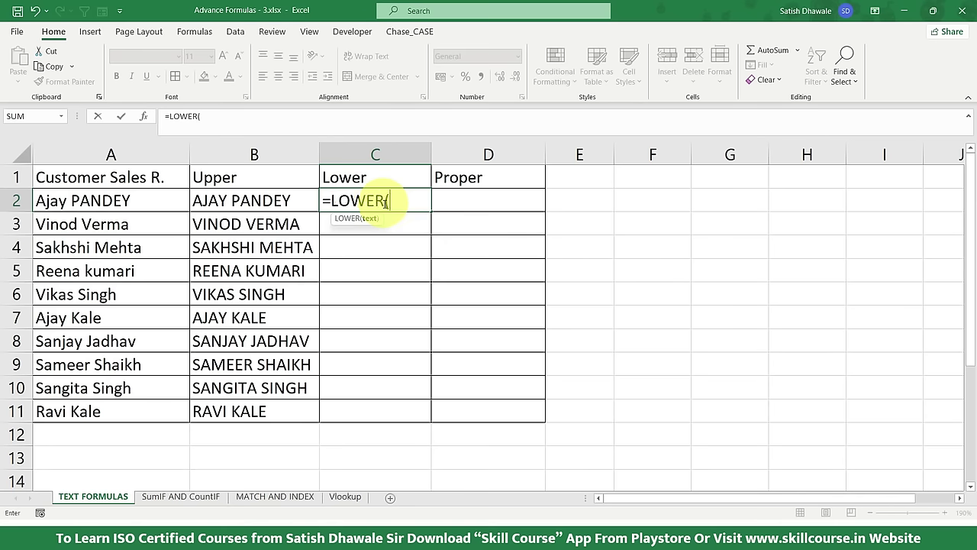
{"action": "left_click", "coordinate": [106, 200]}
{"action": "key", "text": "Return"}
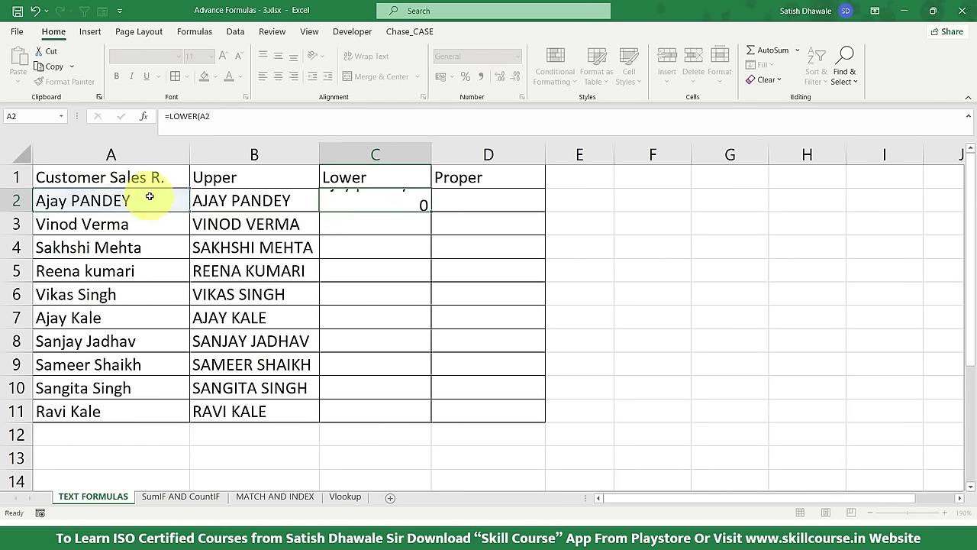
{"action": "left_click", "coordinate": [391, 206]}
{"action": "left_click_drag", "start_coordinate": [433, 210], "coordinate": [425, 209]}
{"action": "double_click", "coordinate": [433, 211]}
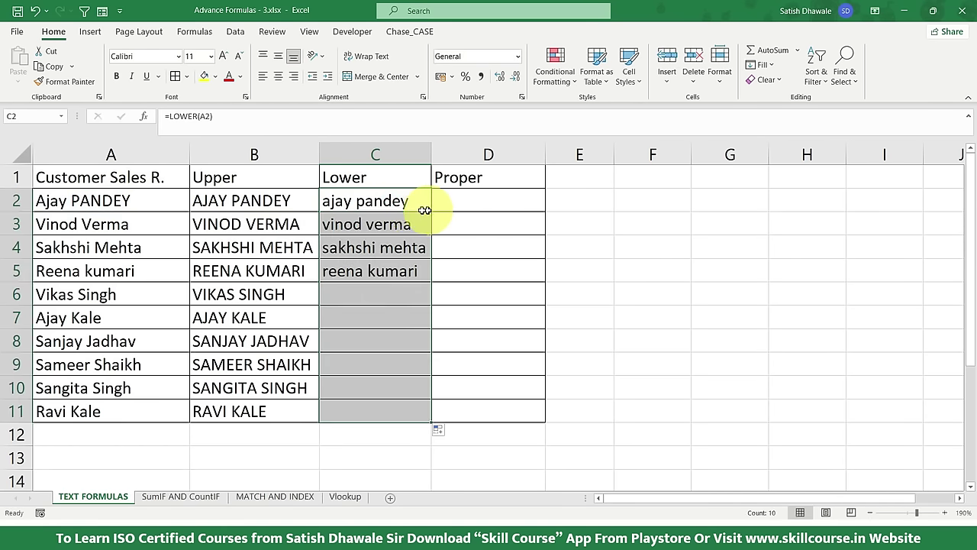
- Enter =PROPER(A2) in D2 and fill it down to D11
{"action": "left_click", "coordinate": [482, 200]}
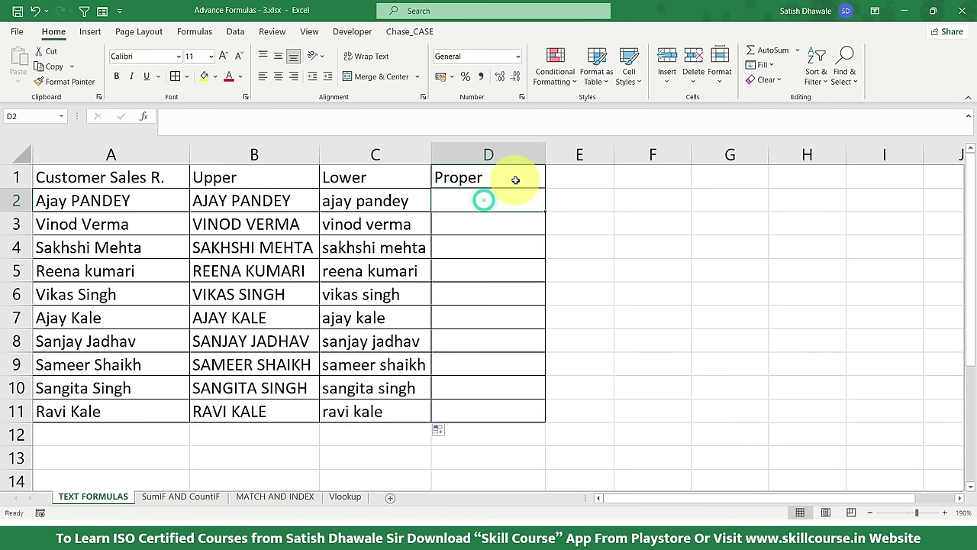
{"action": "type", "text": "=proer"}
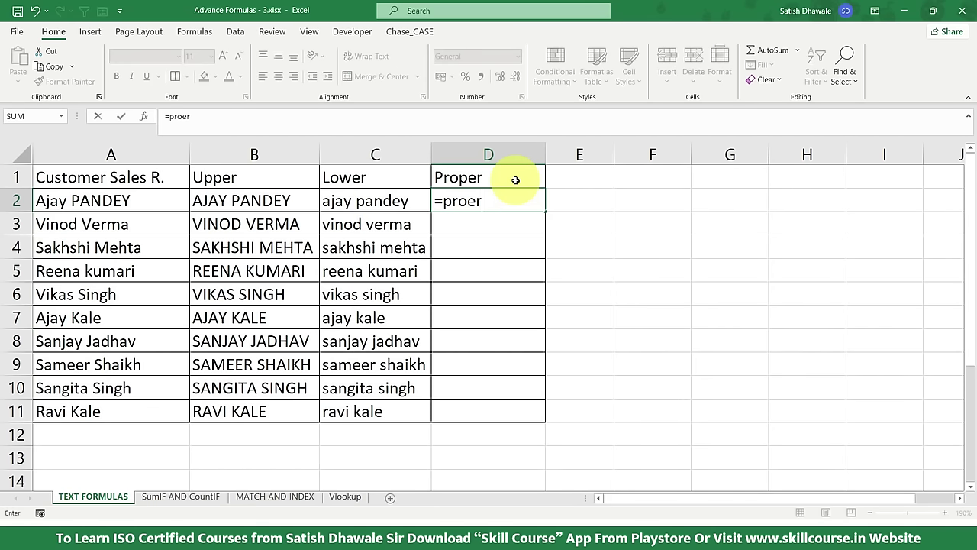
{"action": "key", "text": "BackSpace"}
{"action": "key", "text": "BackSpace"}
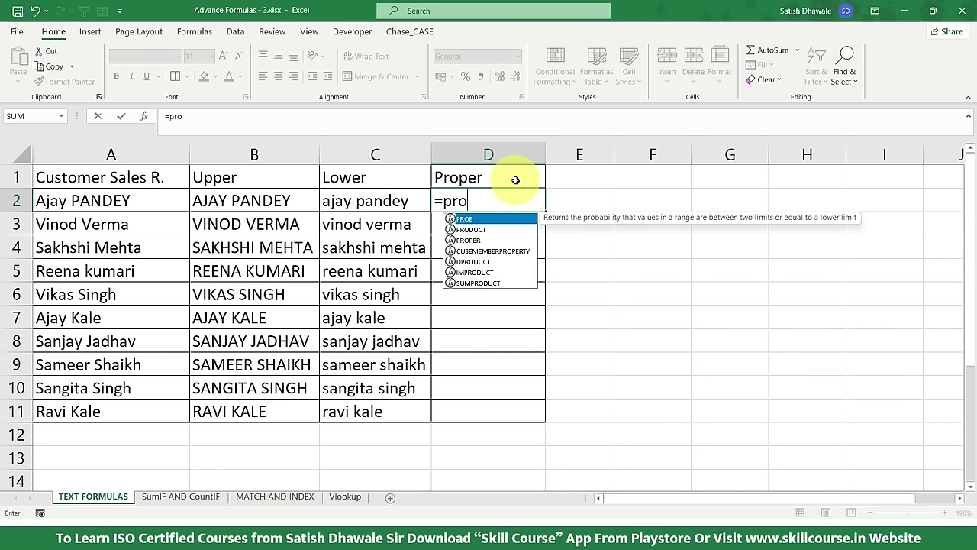
{"action": "key", "text": "Down"}
{"action": "key", "text": "Down"}
{"action": "key", "text": "Tab"}
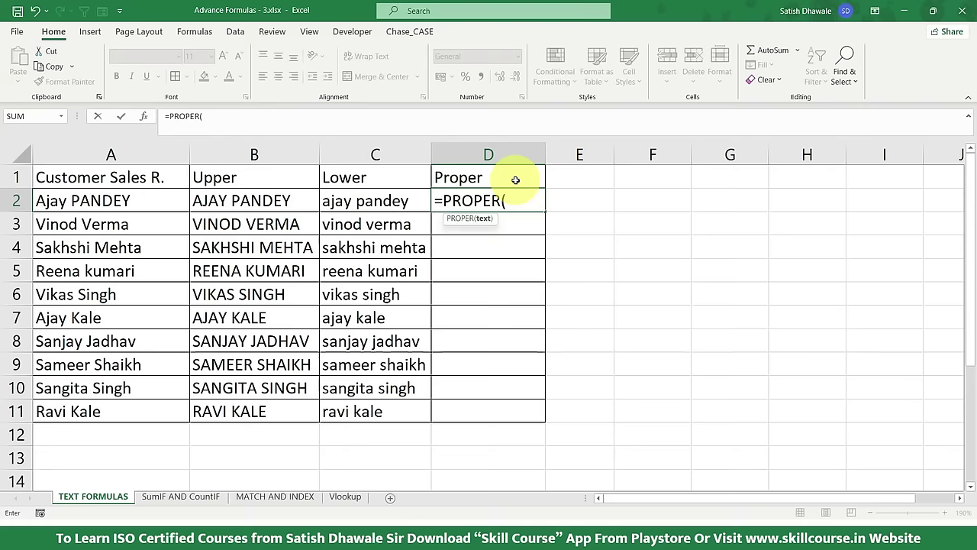
{"action": "left_click", "coordinate": [105, 197]}
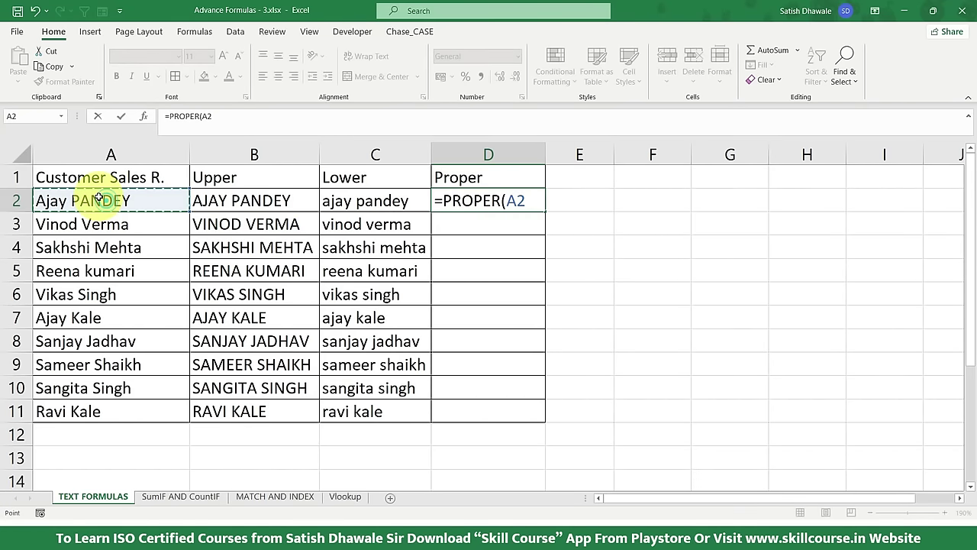
{"action": "key", "text": "Return"}
{"action": "left_click", "coordinate": [515, 202]}
{"action": "double_click", "coordinate": [545, 211]}
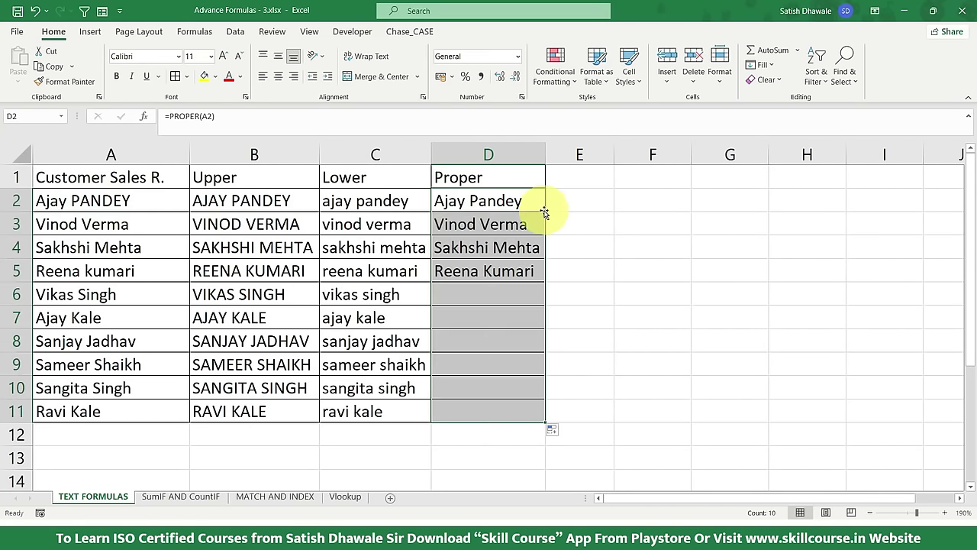
- Copy the proper-case results D2:D11, with A2 chosen as the paste target
{"action": "left_click_drag", "start_coordinate": [497, 204], "coordinate": [493, 405]}
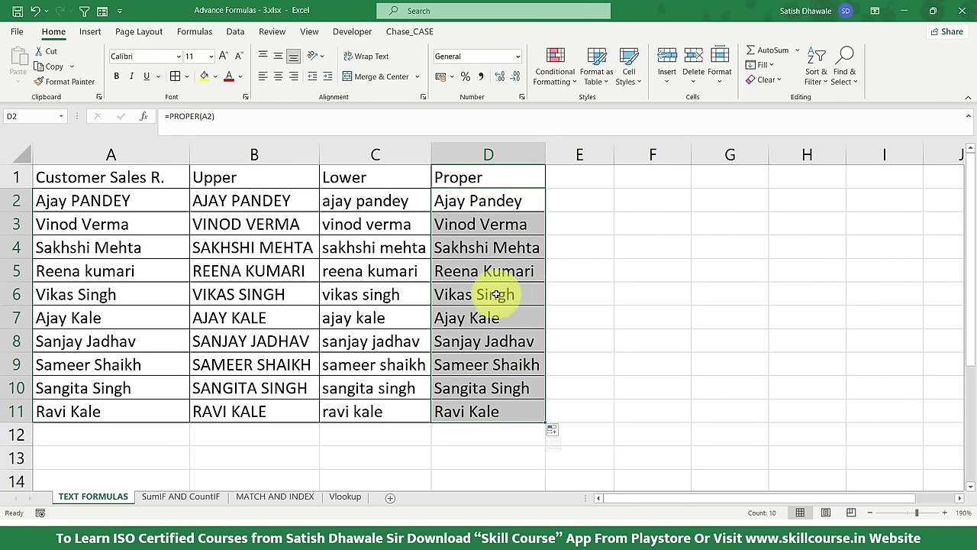
{"action": "key", "text": "ctrl+c"}
{"action": "left_click", "coordinate": [101, 191]}
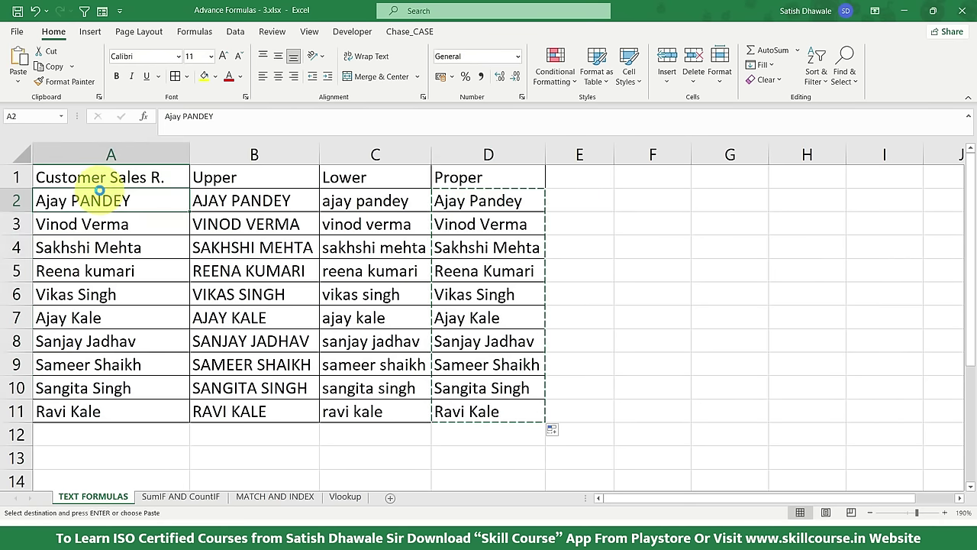
- Paste the Proper formulas over column A's names, then undo the resulting #REF! errors
{"action": "key", "text": "ctrl+shift+Down"}
{"action": "key", "text": "ctrl+v"}
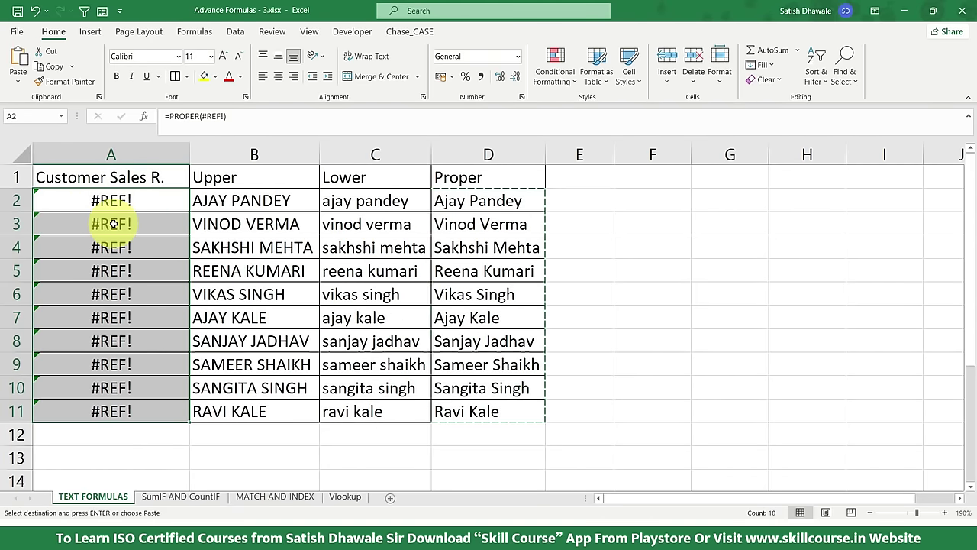
{"action": "key", "text": "ctrl+z"}
- Paste the Proper results into column A from A2 using the paste options
{"action": "left_click_drag", "start_coordinate": [509, 199], "coordinate": [506, 404]}
{"action": "left_click", "coordinate": [114, 206]}
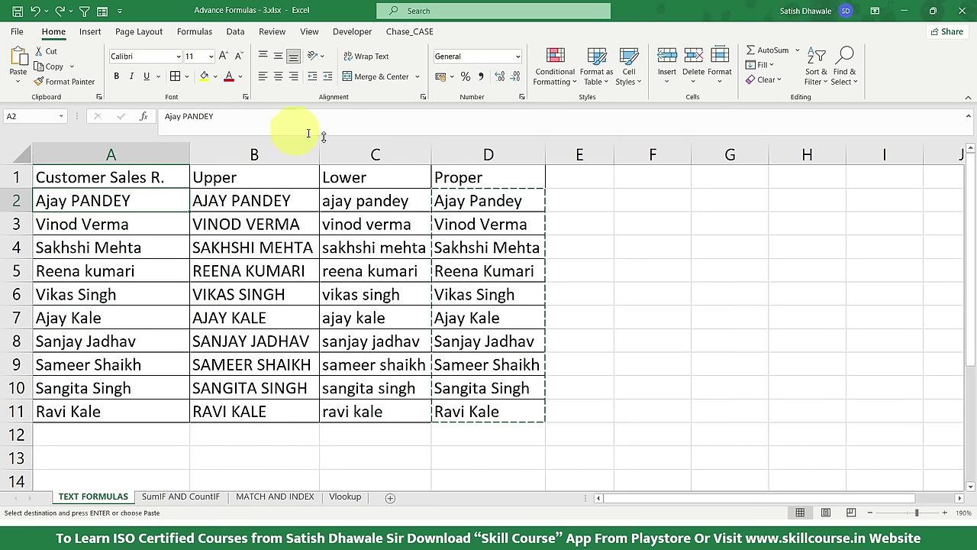
{"action": "left_click", "coordinate": [18, 76]}
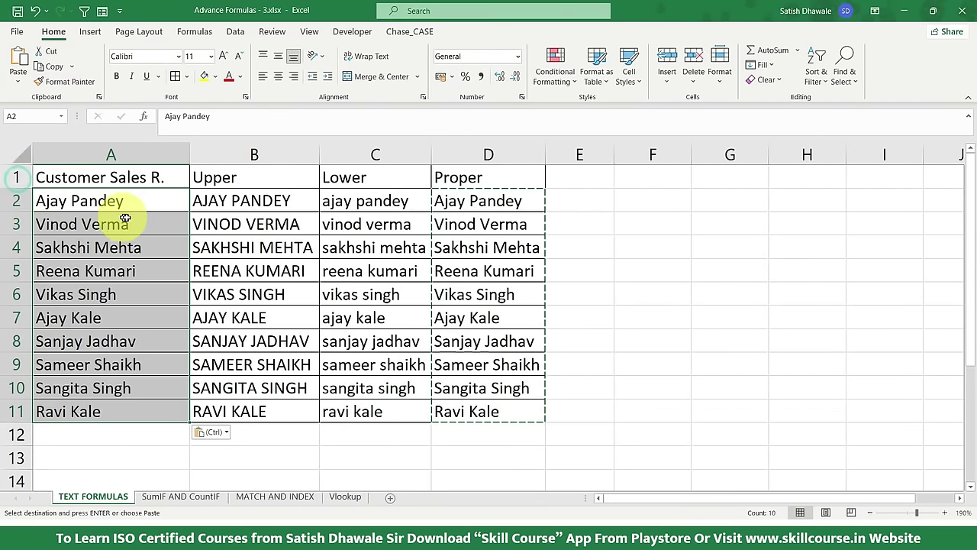
{"action": "left_click_drag", "start_coordinate": [130, 201], "coordinate": [110, 403]}
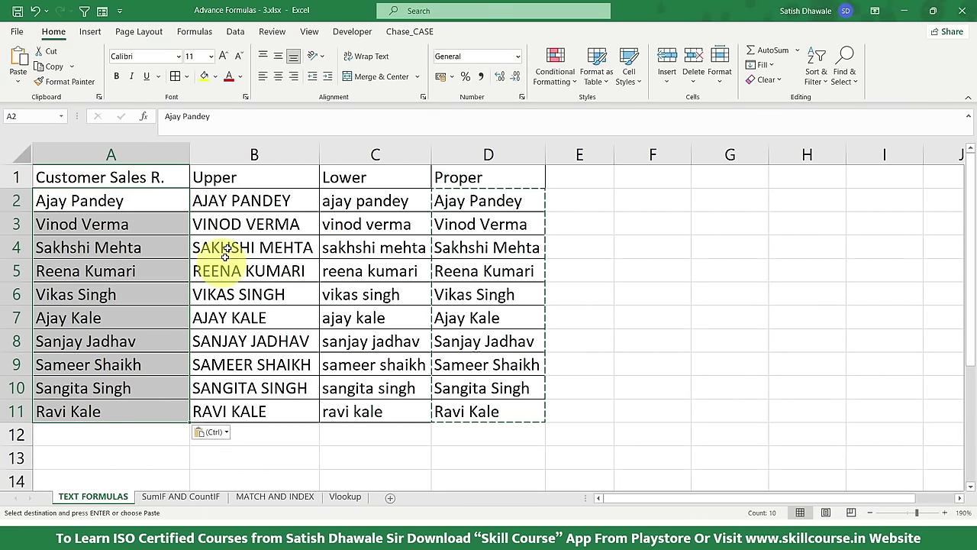
{"action": "left_click_drag", "start_coordinate": [504, 210], "coordinate": [468, 413]}
{"action": "left_click_drag", "start_coordinate": [87, 205], "coordinate": [80, 390]}
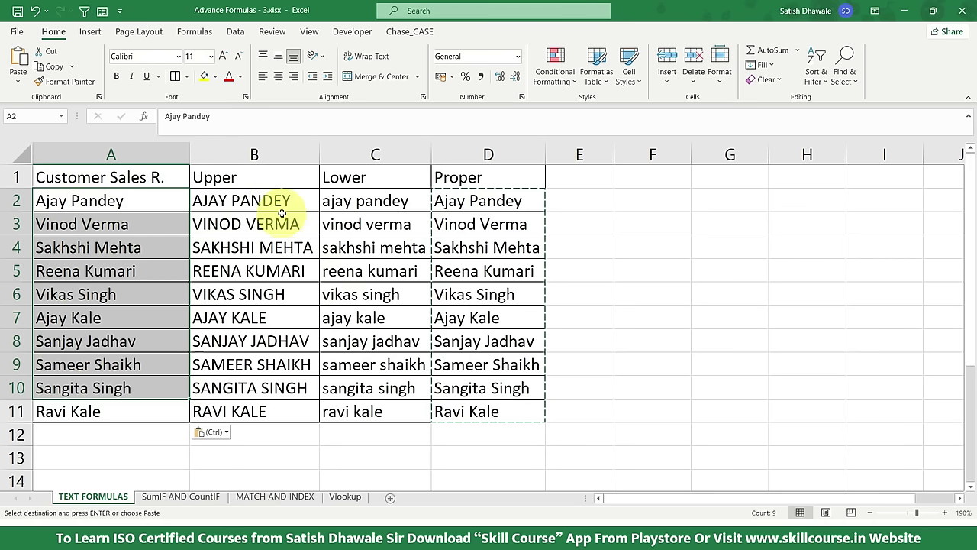
- Paste the Upper results B2:B11 as values into column A, then undo both pastes
{"action": "left_click_drag", "start_coordinate": [275, 205], "coordinate": [259, 416]}
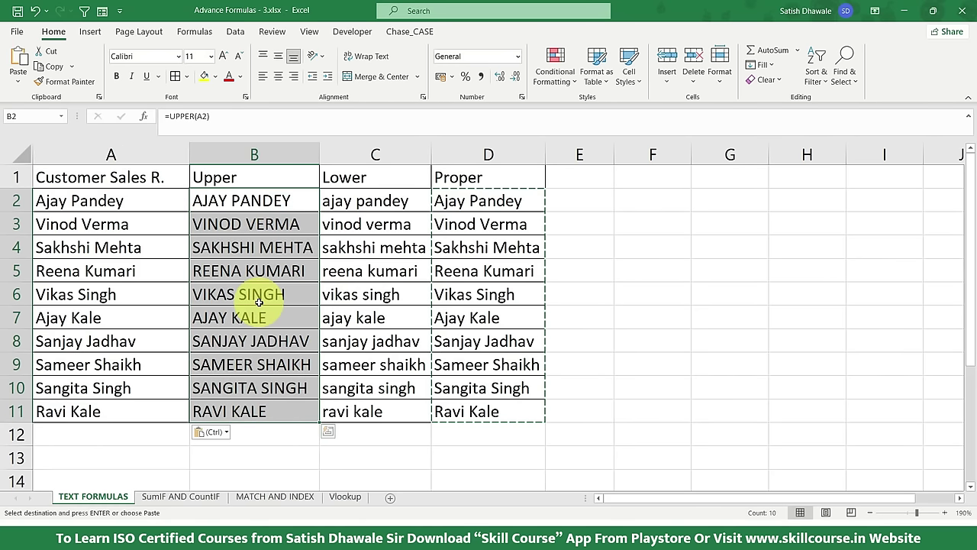
{"action": "key", "text": "ctrl+c"}
{"action": "left_click", "coordinate": [153, 206]}
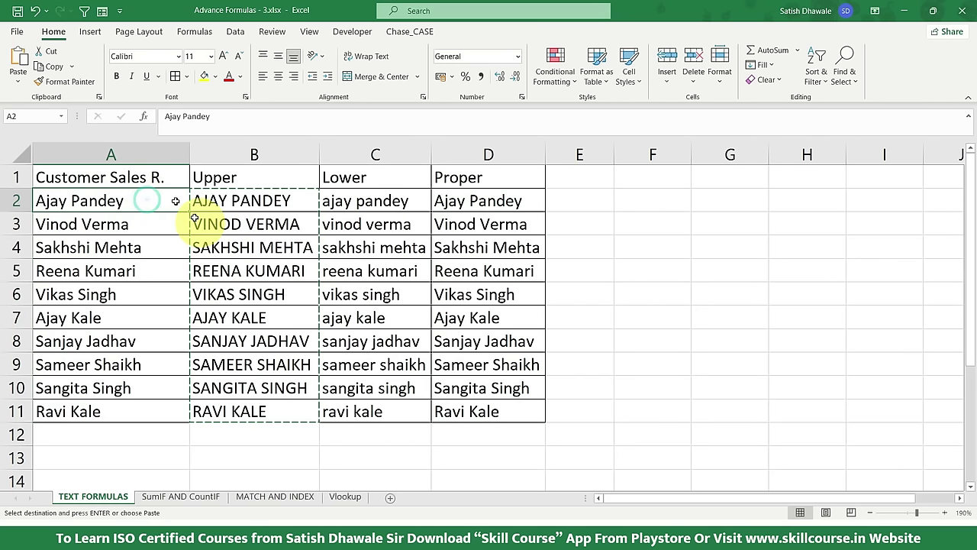
{"action": "left_click", "coordinate": [19, 80]}
{"action": "left_click", "coordinate": [16, 178]}
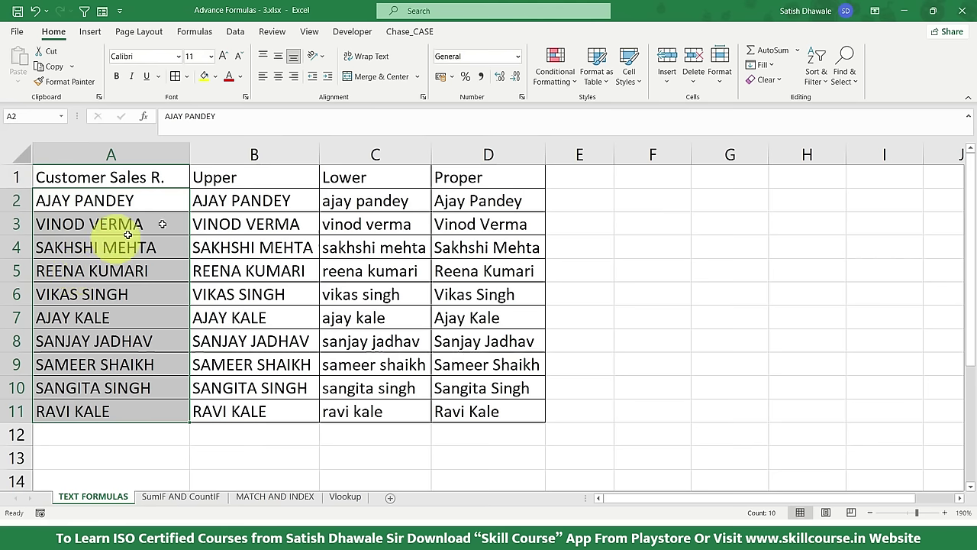
{"action": "double_click", "coordinate": [280, 200]}
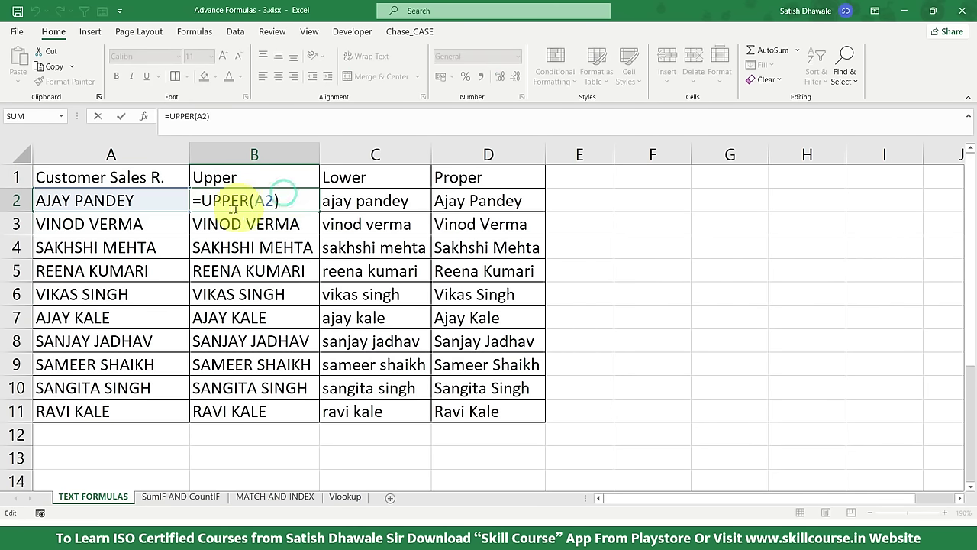
{"action": "key", "text": "Escape"}
{"action": "key", "text": "ctrl+z"}
{"action": "key", "text": "ctrl+z"}
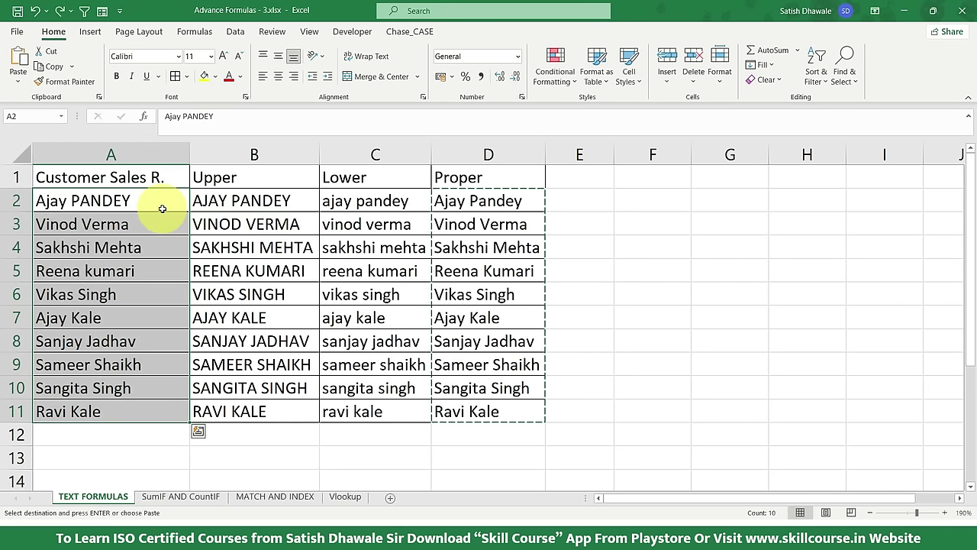
- Review the Upper, Lower and Proper results, then go to the SumIF AND CountIF sheet
{"action": "left_click_drag", "start_coordinate": [162, 208], "coordinate": [135, 392]}
{"action": "left_click_drag", "start_coordinate": [260, 200], "coordinate": [263, 412]}
{"action": "left_click_drag", "start_coordinate": [378, 200], "coordinate": [382, 412]}
{"action": "left_click_drag", "start_coordinate": [505, 201], "coordinate": [494, 426]}
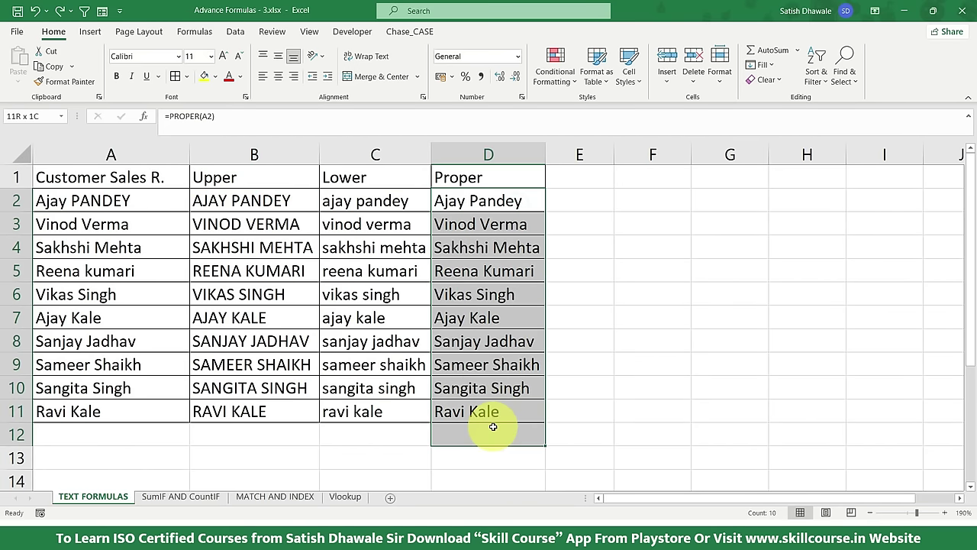
{"action": "left_click", "coordinate": [359, 339]}
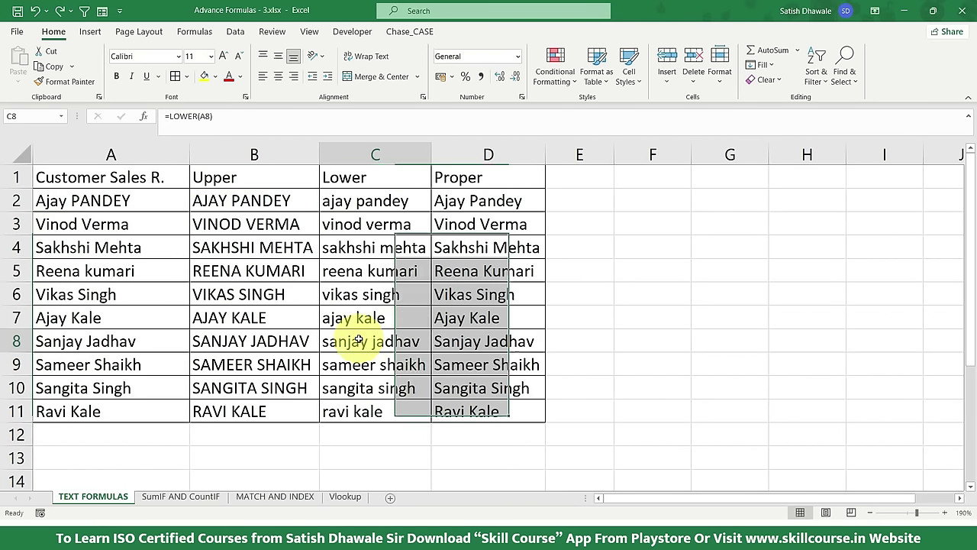
{"action": "left_click", "coordinate": [182, 497]}
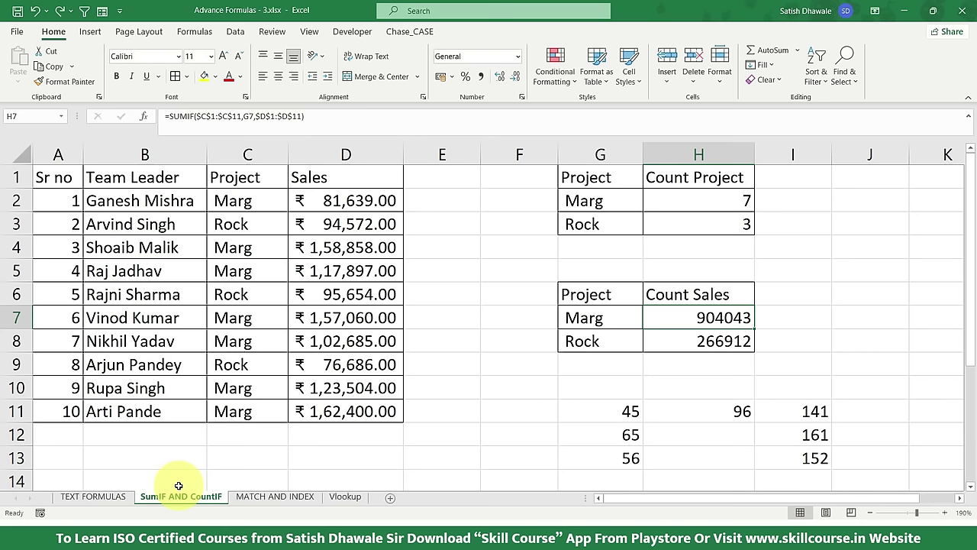
- Clear H2:H3, G11:I13 and H7:H8, then select the sales table A1:D11
{"action": "left_click_drag", "start_coordinate": [731, 203], "coordinate": [735, 227]}
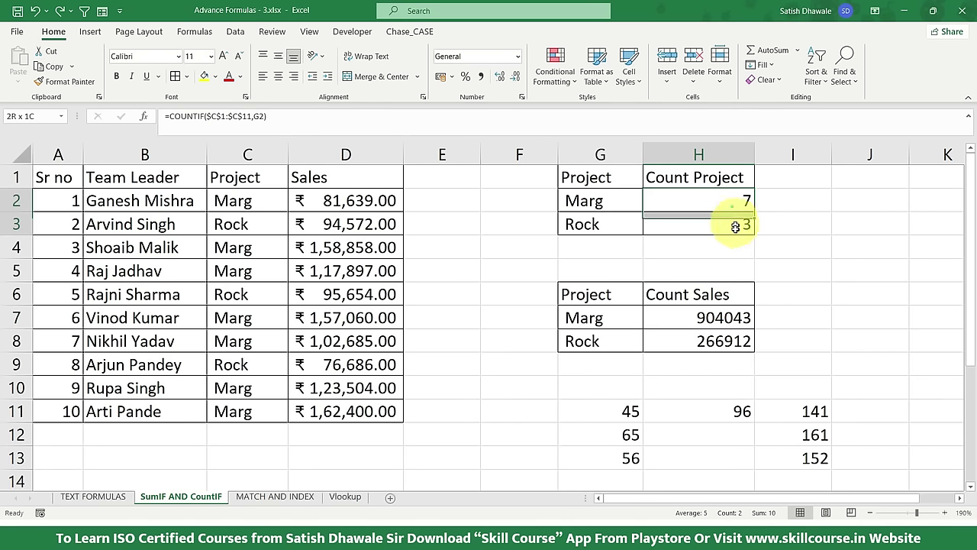
{"action": "key", "text": "Delete"}
{"action": "left_click_drag", "start_coordinate": [628, 410], "coordinate": [814, 467]}
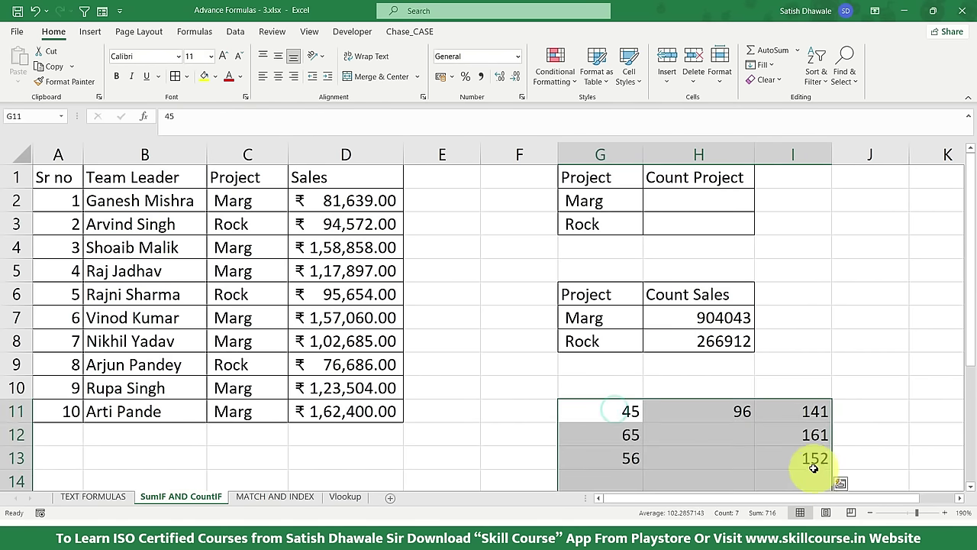
{"action": "key", "text": "Delete"}
{"action": "left_click_drag", "start_coordinate": [720, 322], "coordinate": [720, 342]}
{"action": "key", "text": "Delete"}
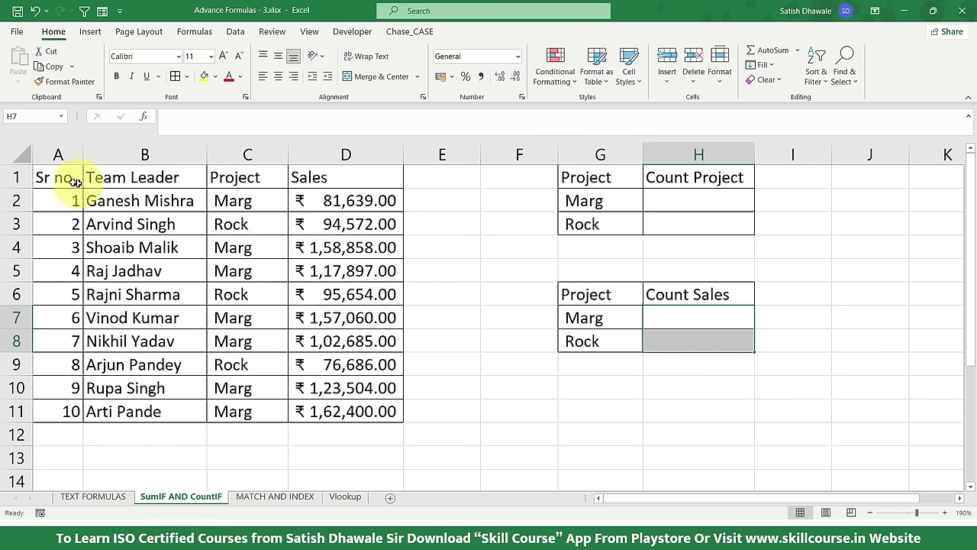
{"action": "left_click_drag", "start_coordinate": [74, 182], "coordinate": [323, 405]}
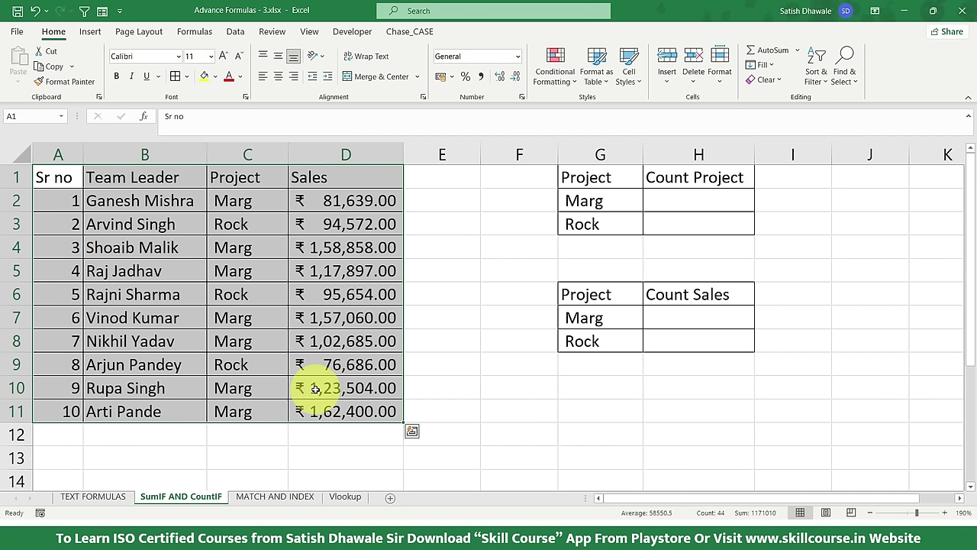
{"action": "left_click_drag", "start_coordinate": [603, 177], "coordinate": [683, 219]}
{"action": "left_click_drag", "start_coordinate": [603, 198], "coordinate": [603, 218]}
{"action": "left_click_drag", "start_coordinate": [247, 176], "coordinate": [225, 413]}
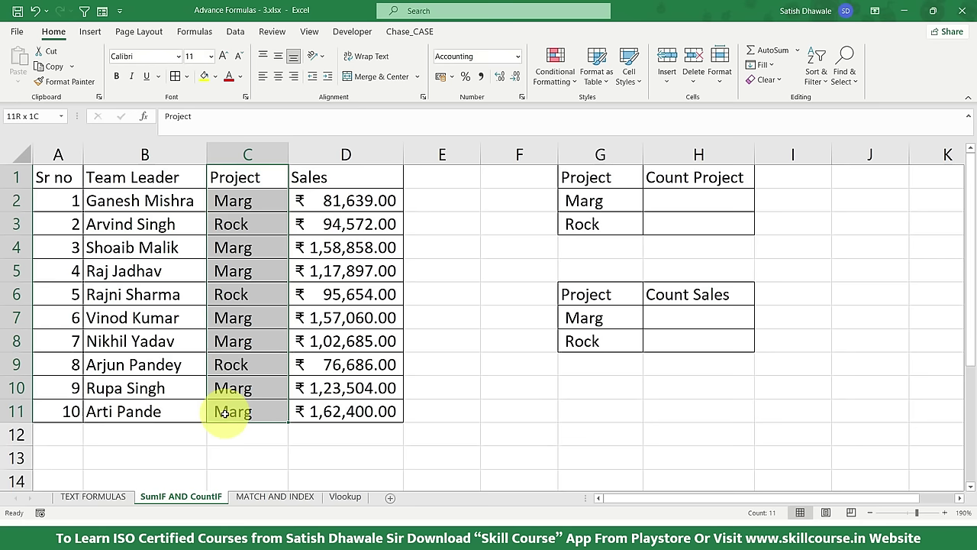
{"action": "left_click_drag", "start_coordinate": [247, 201], "coordinate": [237, 417]}
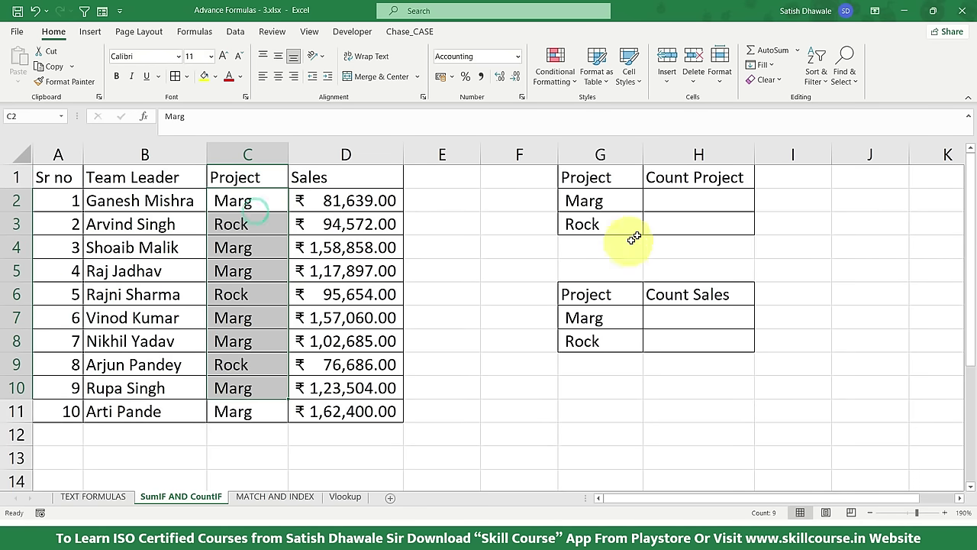
{"action": "left_click", "coordinate": [702, 208]}
{"action": "left_click", "coordinate": [700, 217]}
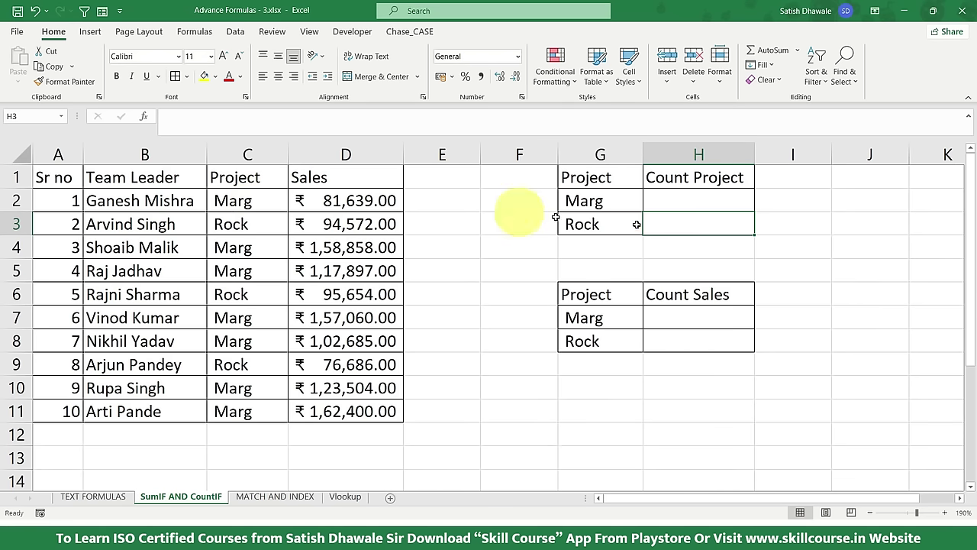
{"action": "left_click", "coordinate": [621, 208]}
{"action": "left_click", "coordinate": [618, 222]}
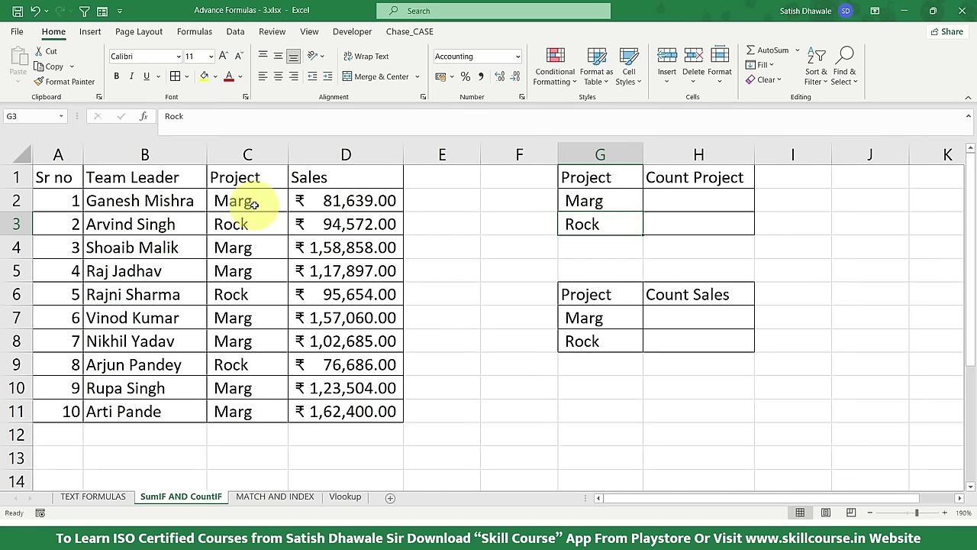
{"action": "left_click_drag", "start_coordinate": [255, 203], "coordinate": [336, 223]}
{"action": "left_click", "coordinate": [702, 302]}
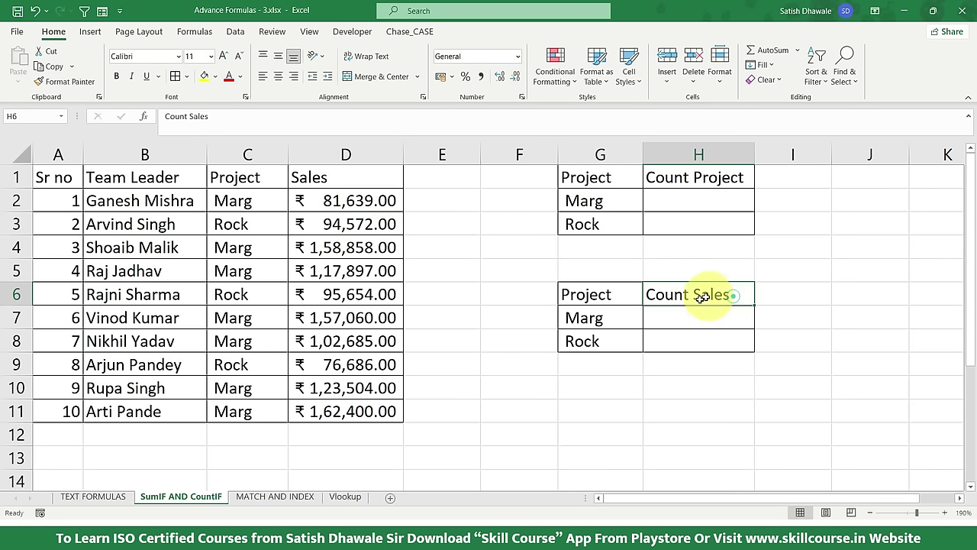
{"action": "left_click_drag", "start_coordinate": [700, 315], "coordinate": [702, 343]}
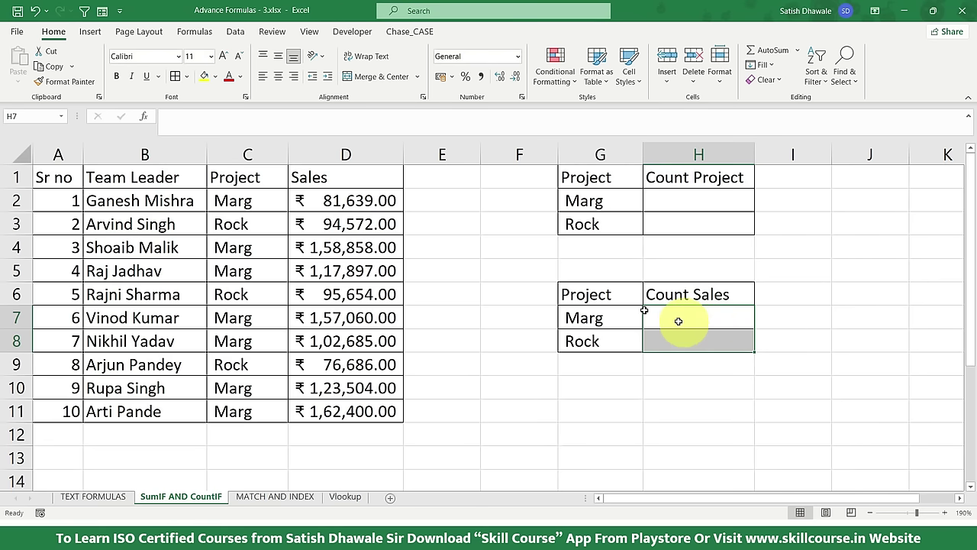
{"action": "left_click_drag", "start_coordinate": [369, 201], "coordinate": [360, 410]}
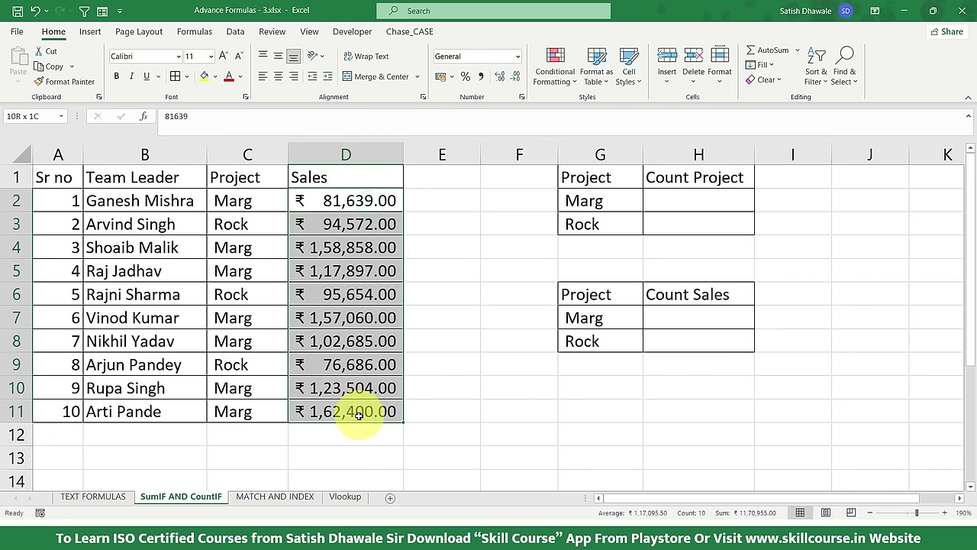
{"action": "left_click_drag", "start_coordinate": [216, 388], "coordinate": [376, 388]}
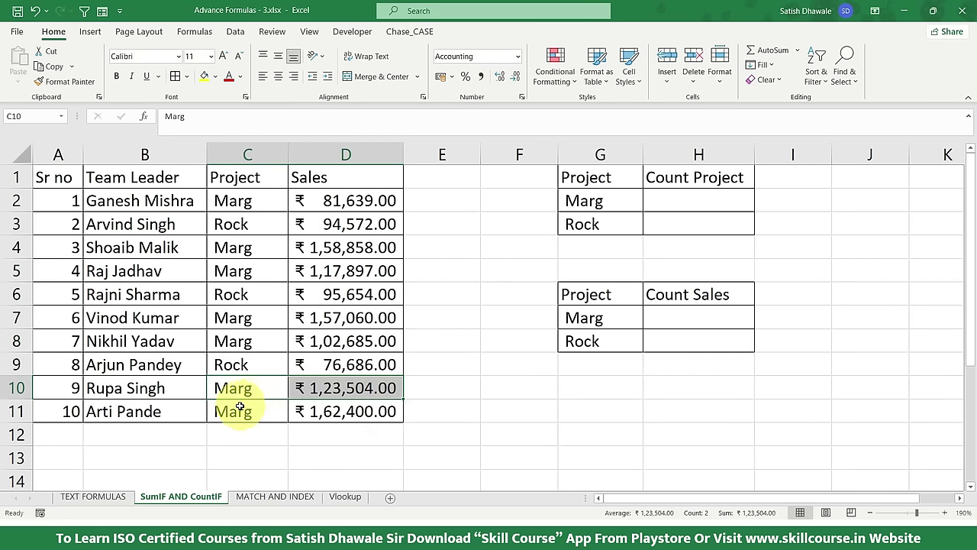
{"action": "left_click_drag", "start_coordinate": [234, 405], "coordinate": [349, 408]}
{"action": "left_click_drag", "start_coordinate": [238, 341], "coordinate": [373, 340]}
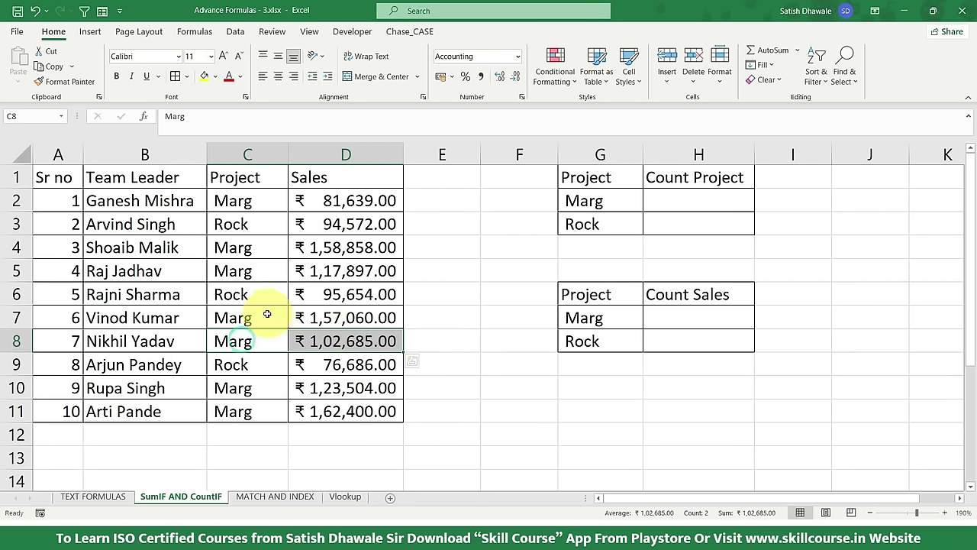
{"action": "left_click_drag", "start_coordinate": [264, 313], "coordinate": [403, 316]}
{"action": "left_click", "coordinate": [689, 318]}
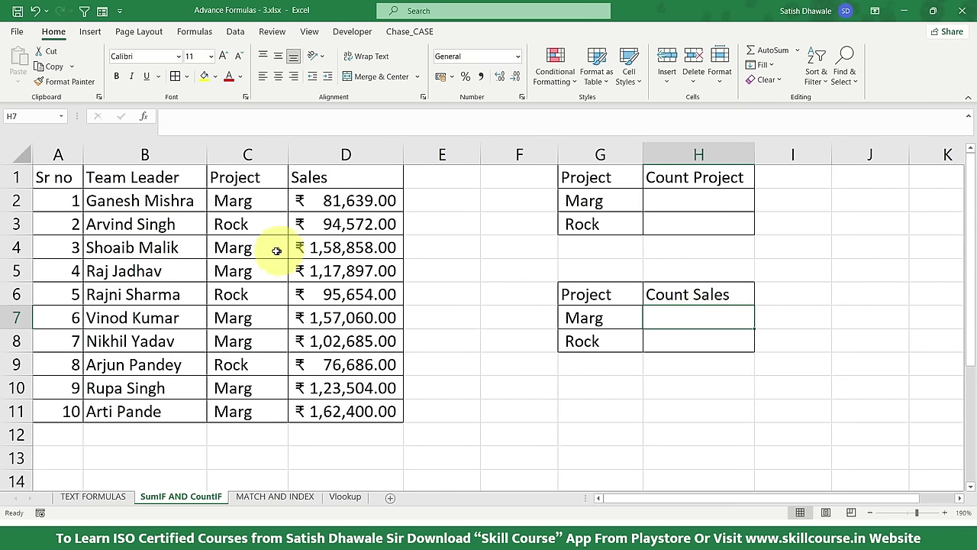
{"action": "left_click_drag", "start_coordinate": [243, 225], "coordinate": [351, 229]}
{"action": "left_click_drag", "start_coordinate": [246, 294], "coordinate": [347, 294]}
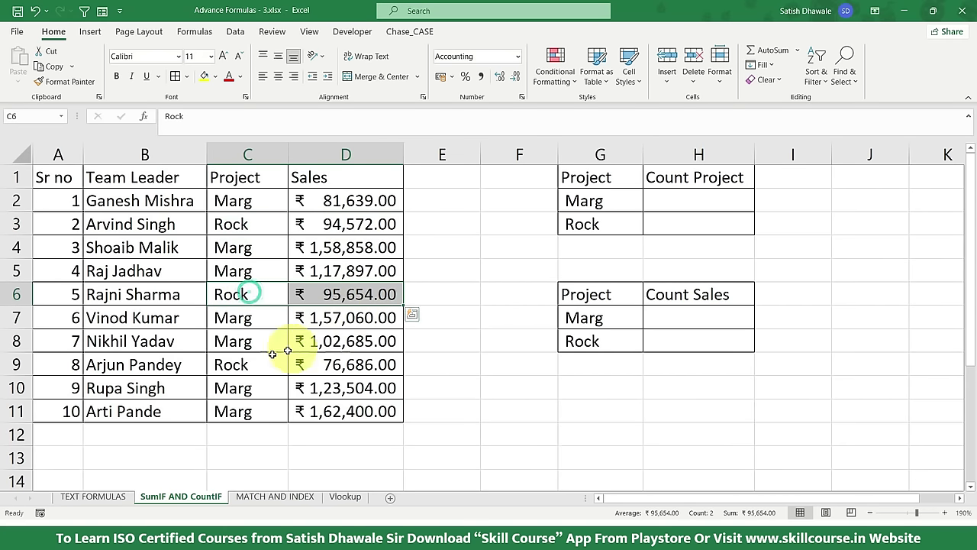
{"action": "left_click_drag", "start_coordinate": [246, 365], "coordinate": [348, 365]}
{"action": "left_click", "coordinate": [676, 341]}
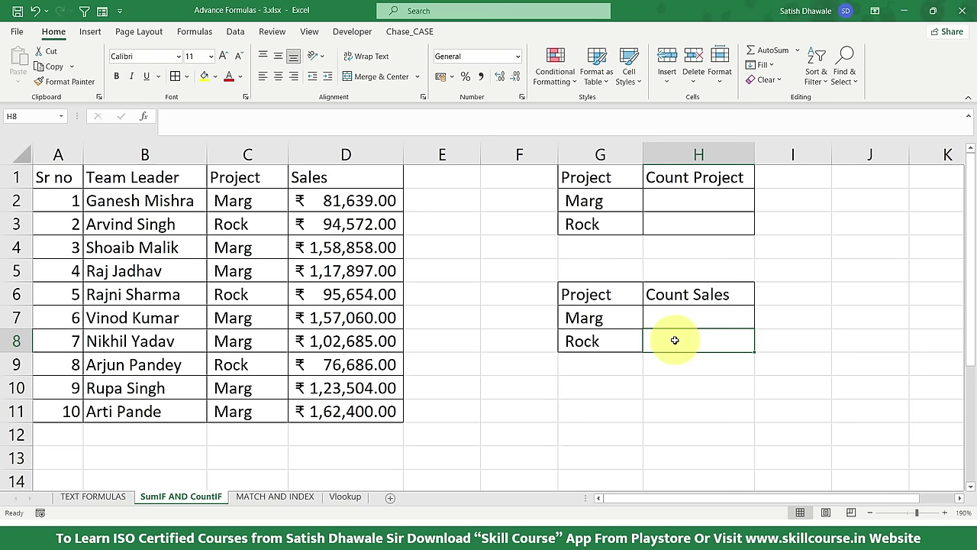
{"action": "left_click_drag", "start_coordinate": [359, 201], "coordinate": [365, 407]}
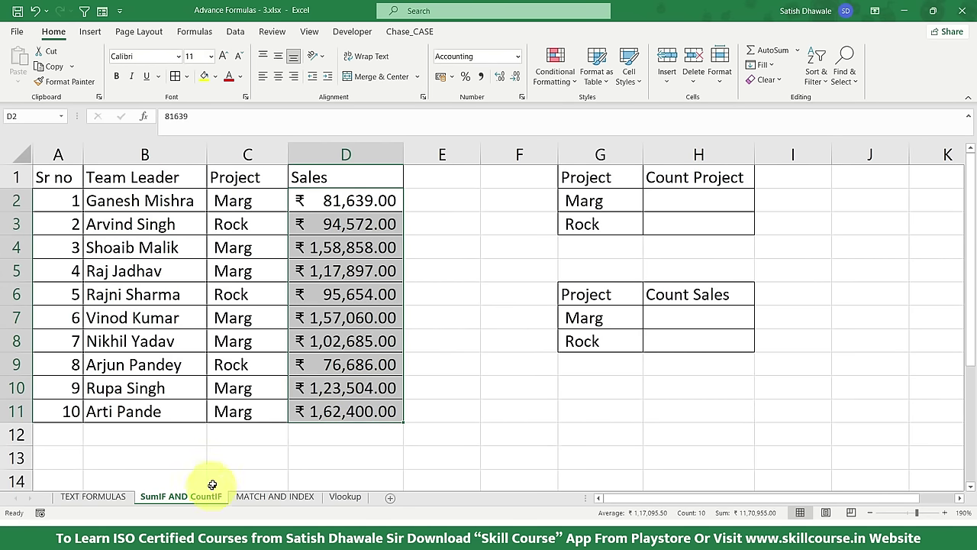
{"action": "left_click", "coordinate": [600, 411]}
{"action": "left_click", "coordinate": [709, 251]}
{"action": "left_click", "coordinate": [709, 202]}
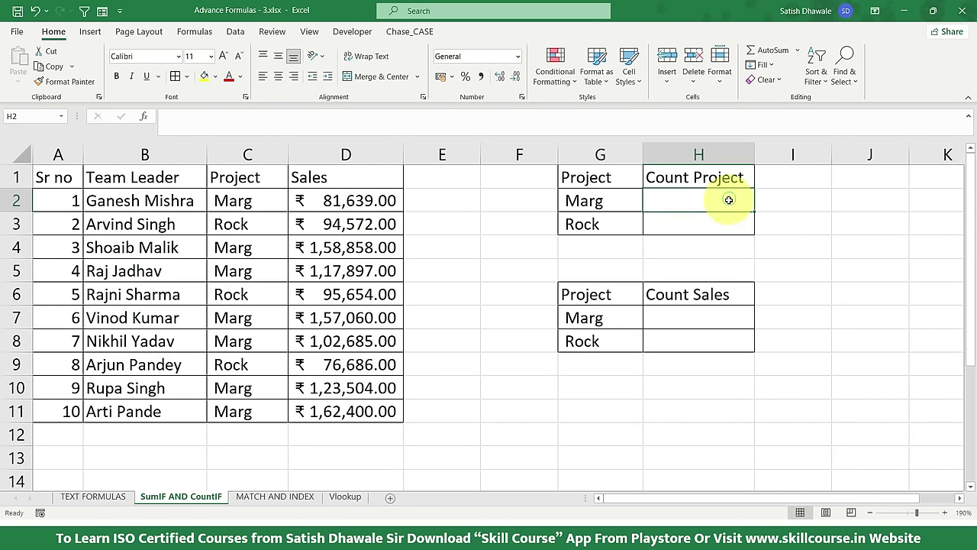
- Begin a COUNTIF formula in H2 with =countif(
{"action": "type", "text": "=co"}
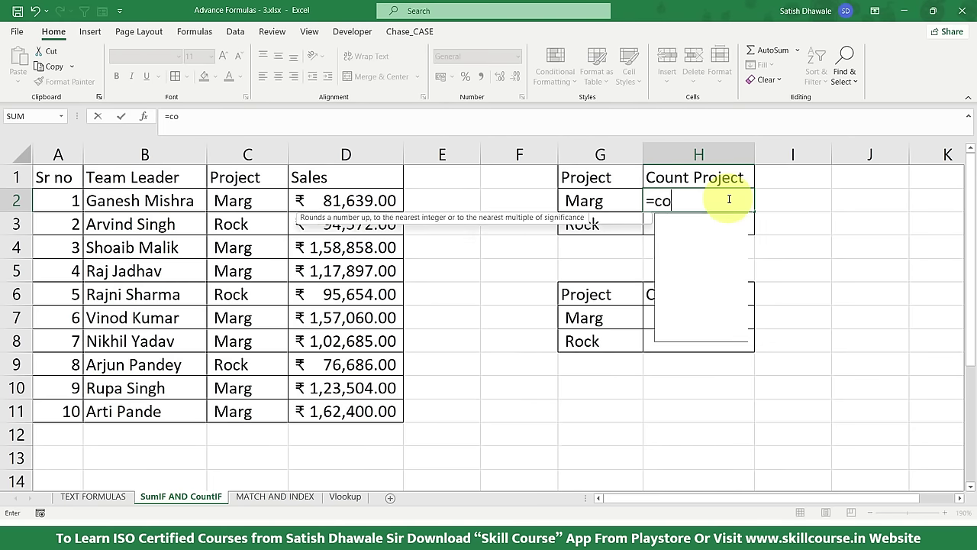
{"action": "type", "text": "unt"}
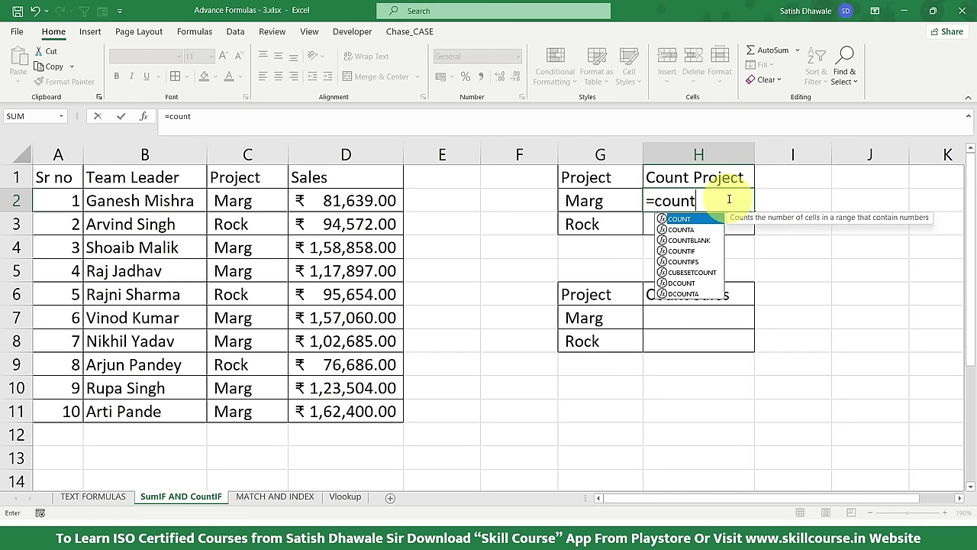
{"action": "type", "text": "if"}
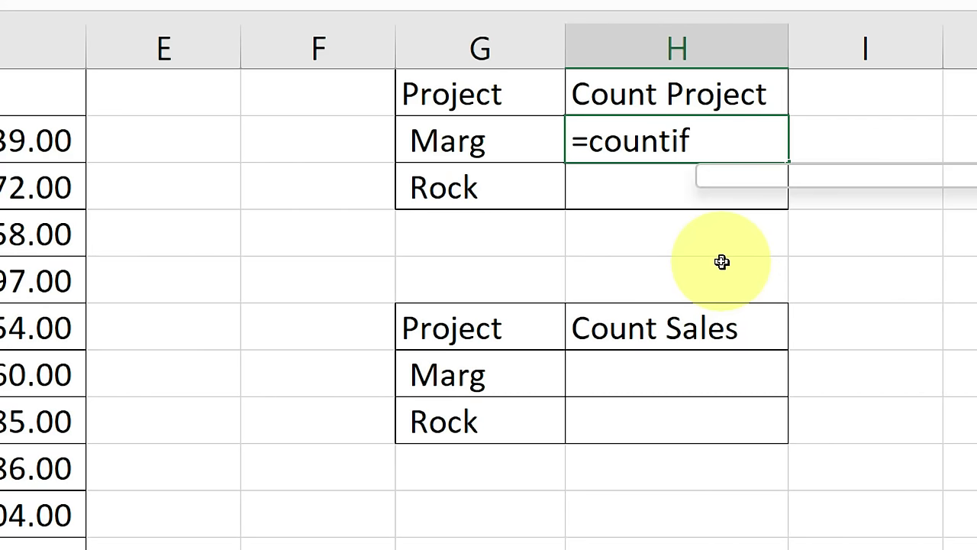
{"action": "left_click_drag", "start_coordinate": [801, 174], "coordinate": [472, 234]}
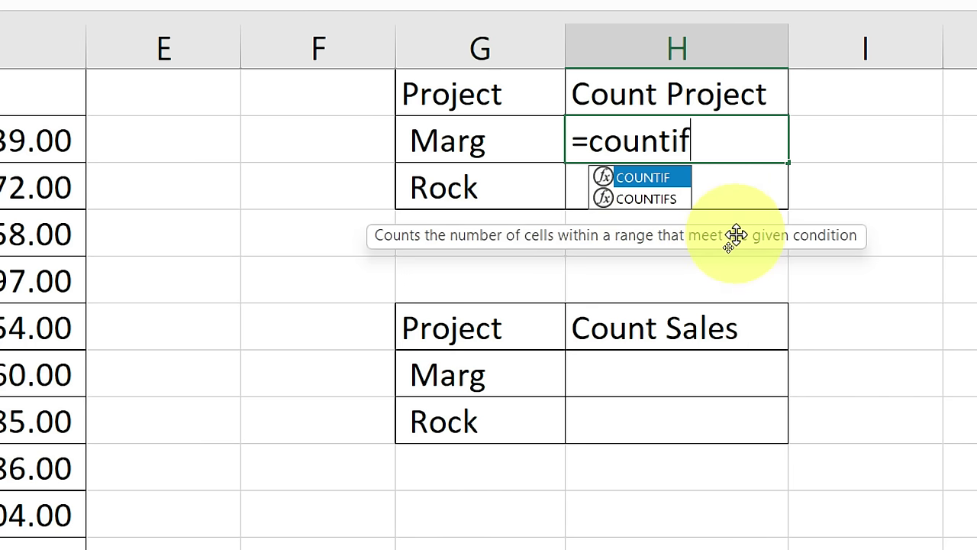
{"action": "type", "text": "("}
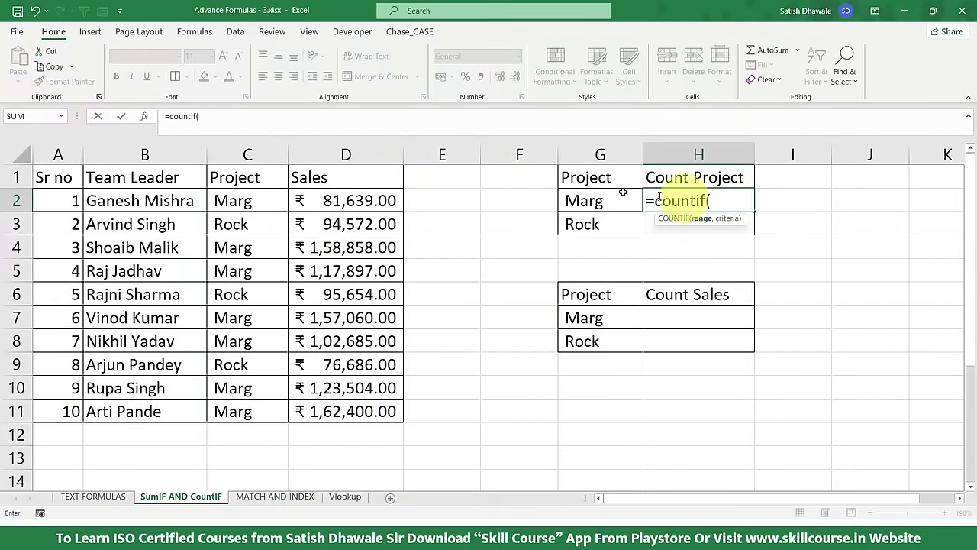
- Set the COUNTIF range to the Project entries C2:C11
{"action": "left_click", "coordinate": [247, 154]}
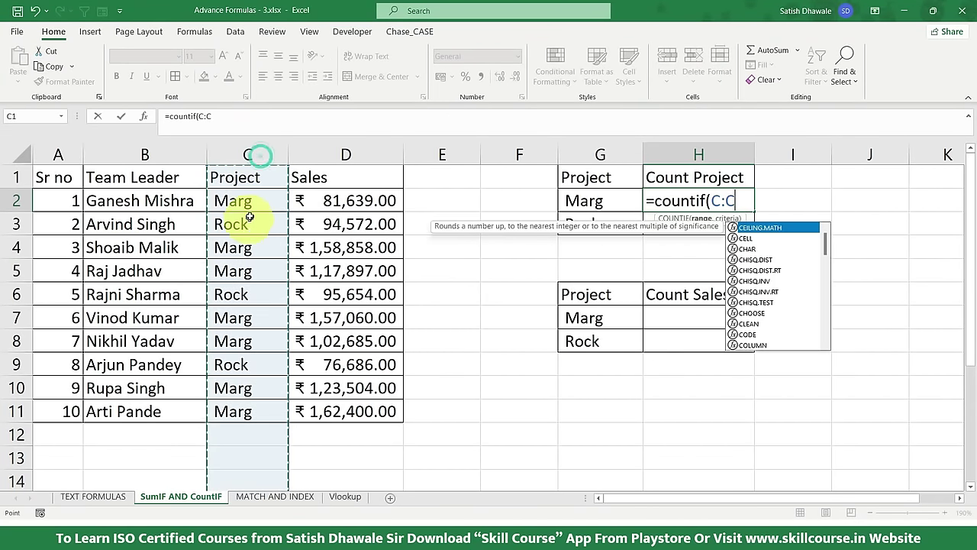
{"action": "left_click", "coordinate": [263, 179]}
{"action": "left_click_drag", "start_coordinate": [263, 179], "coordinate": [248, 481]}
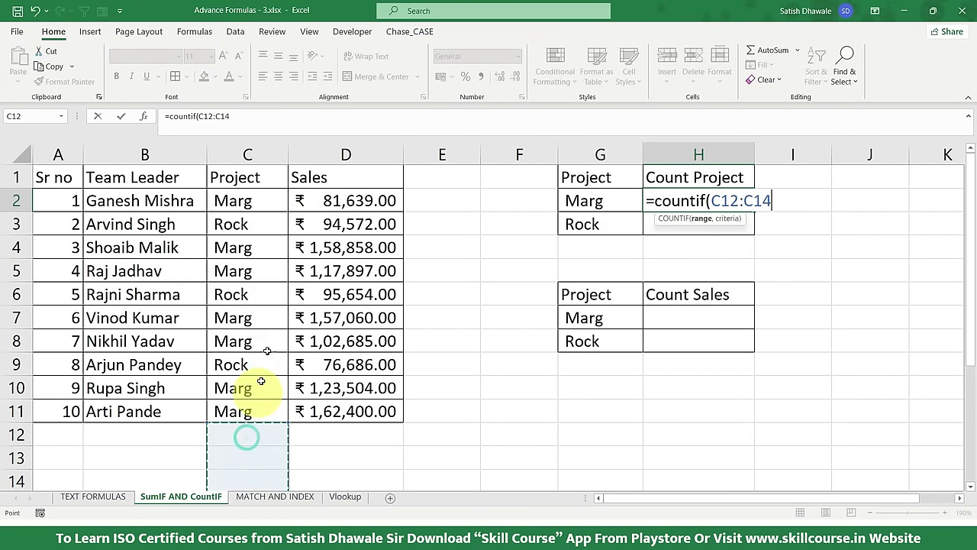
{"action": "left_click", "coordinate": [253, 158]}
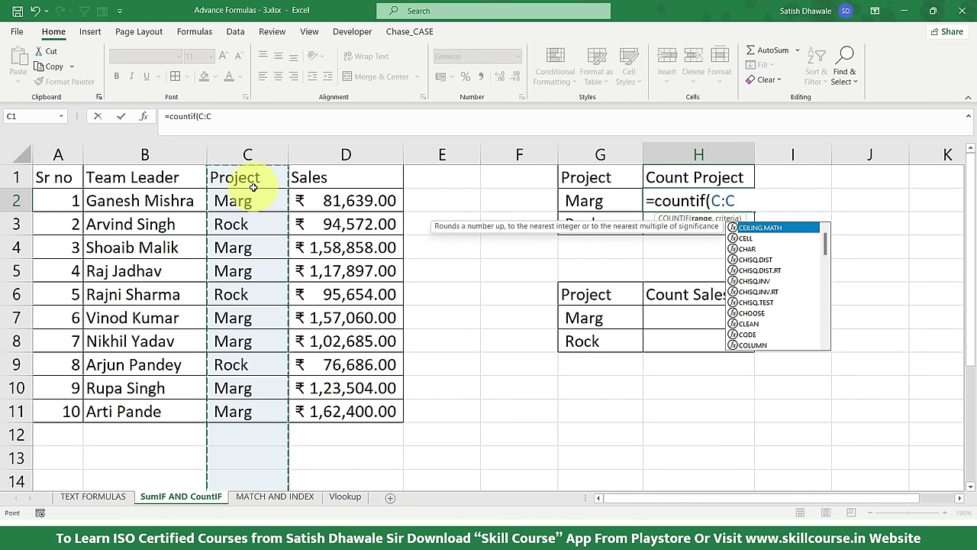
{"action": "left_click_drag", "start_coordinate": [249, 198], "coordinate": [246, 412]}
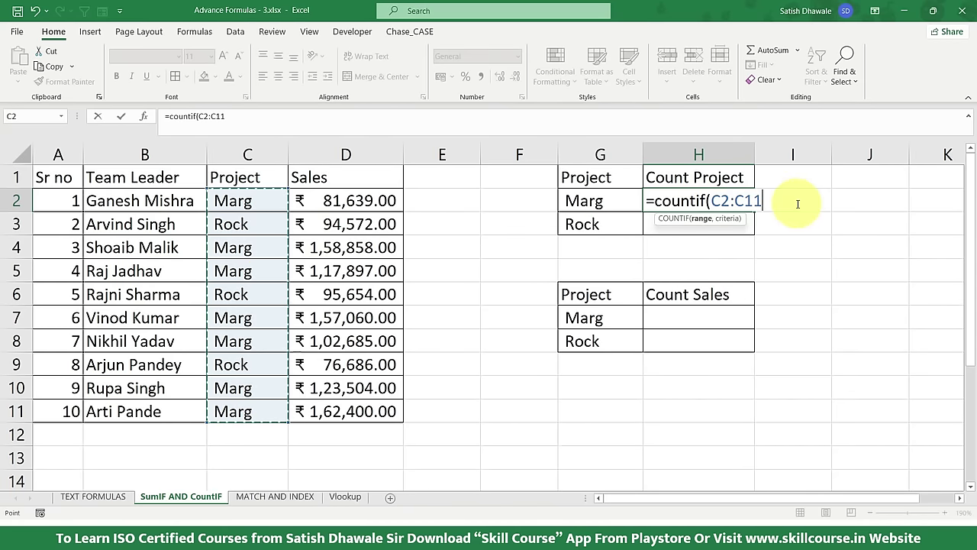
- Use G2 (Marg) as the criteria and finish =COUNTIF(C2:C11,G2), returning 7
{"action": "type", "text": ","}
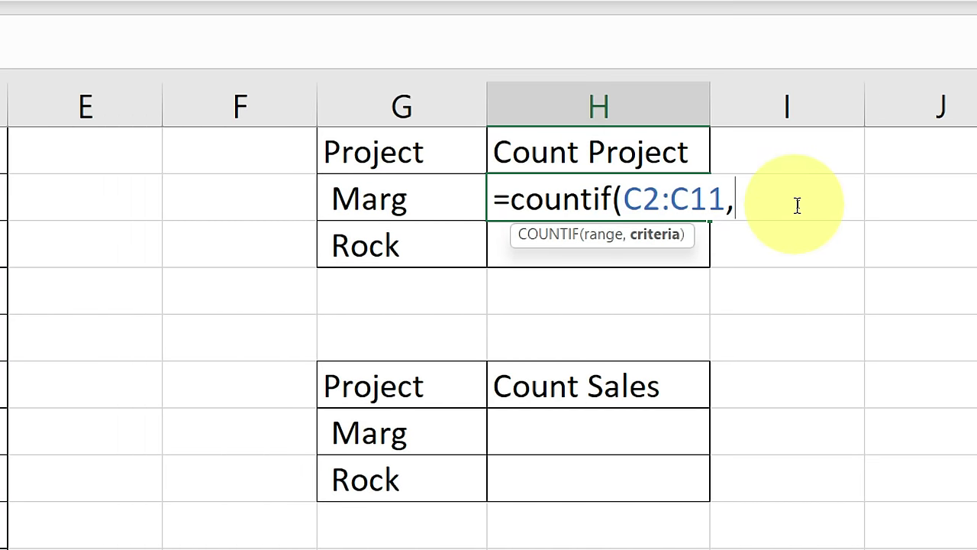
{"action": "type", "text": "\"Marg\""}
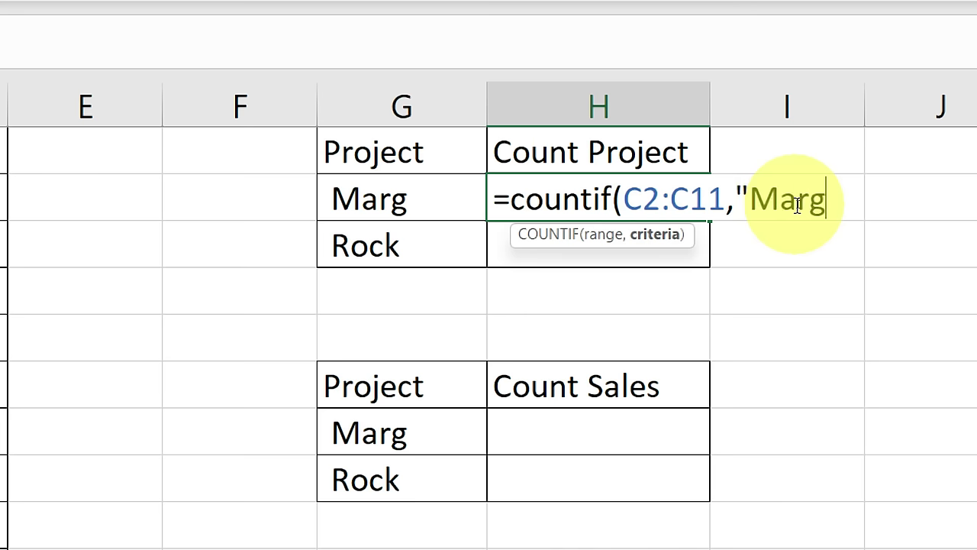
{"action": "key", "text": "BackSpace"}
{"action": "key", "text": "BackSpace"}
{"action": "key", "text": "BackSpace"}
{"action": "key", "text": "BackSpace"}
{"action": "key", "text": "BackSpace"}
{"action": "key", "text": "BackSpace"}
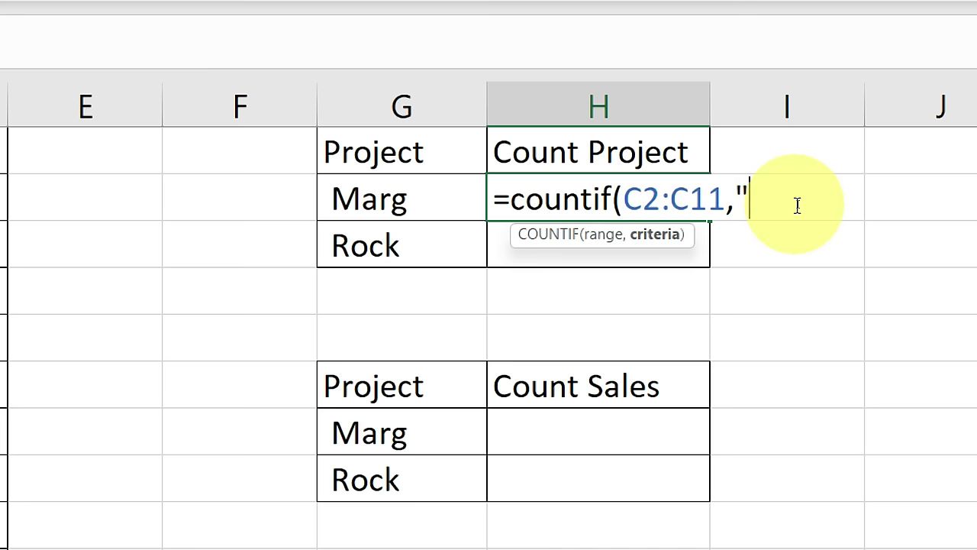
{"action": "left_click", "coordinate": [376, 197]}
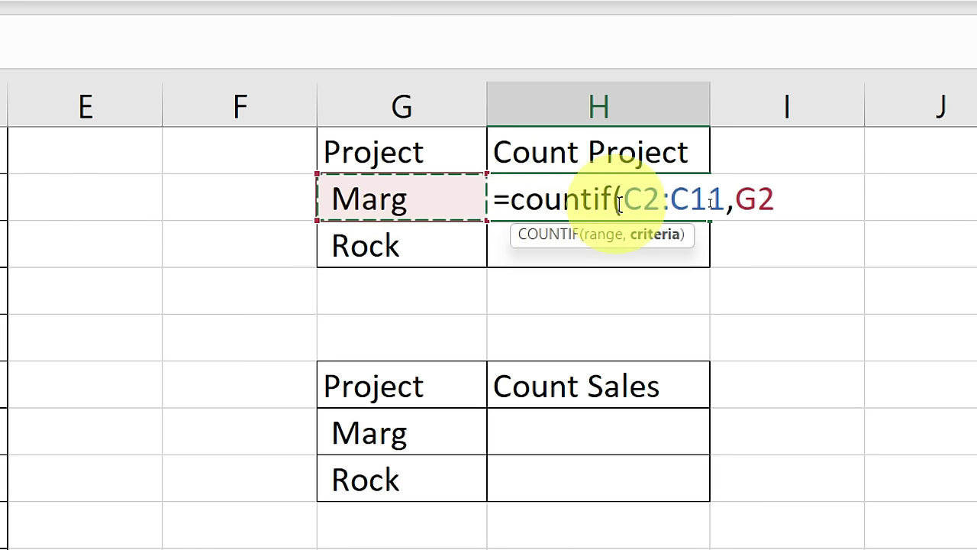
{"action": "left_click_drag", "start_coordinate": [616, 192], "coordinate": [737, 195]}
{"action": "left_click", "coordinate": [801, 193]}
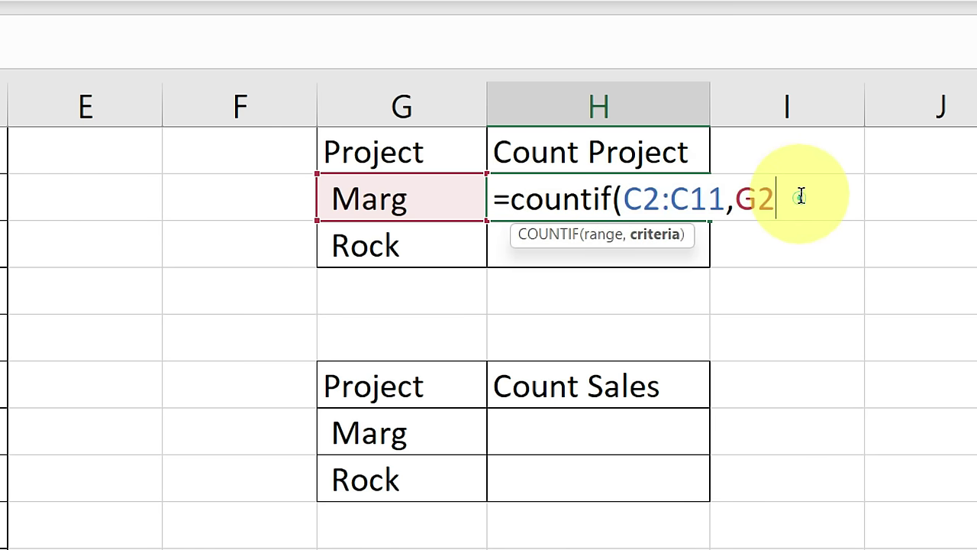
{"action": "type", "text": ")"}
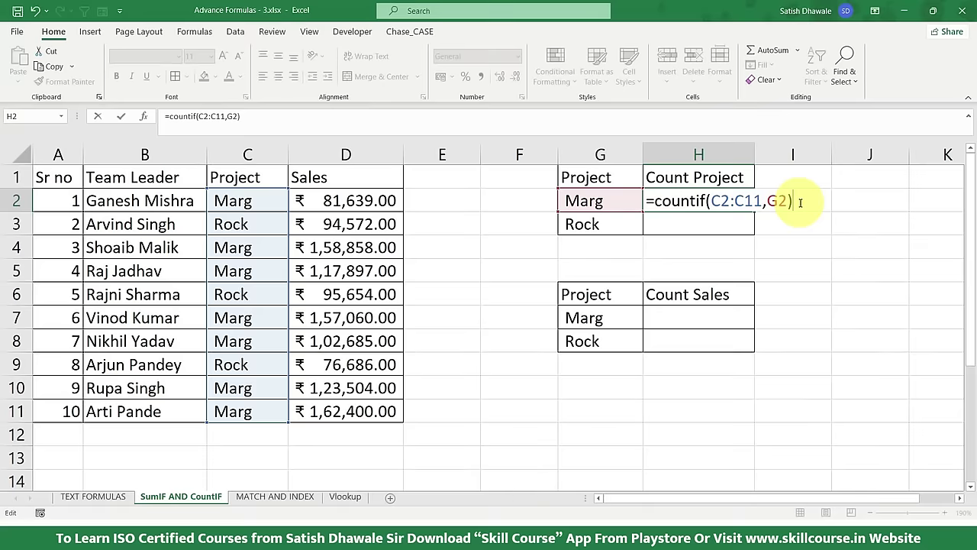
{"action": "key", "text": "Return"}
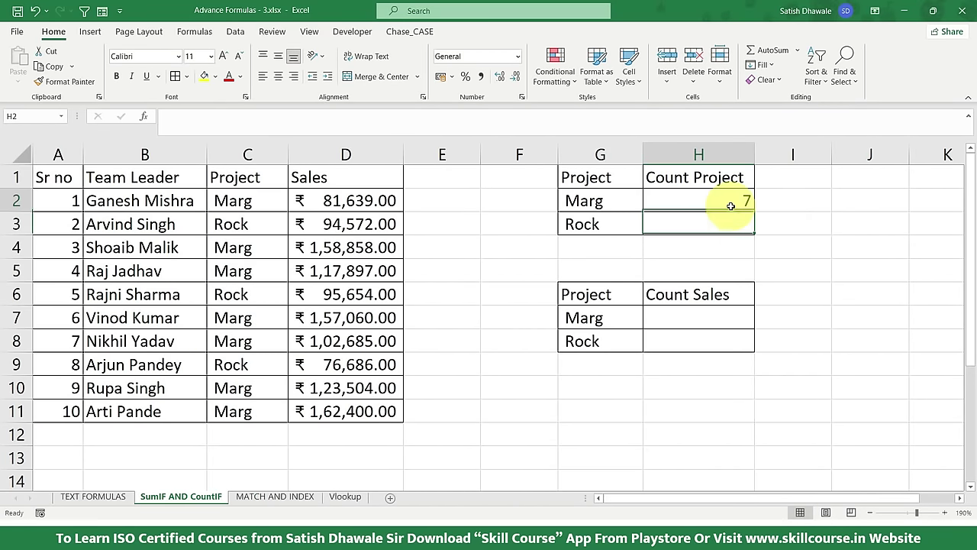
- Review H2's =COUNTIF(C2:C11,G2) formula against C2:C11 and recommit it unchanged
{"action": "left_click", "coordinate": [729, 204]}
{"action": "left_click_drag", "start_coordinate": [258, 200], "coordinate": [251, 412]}
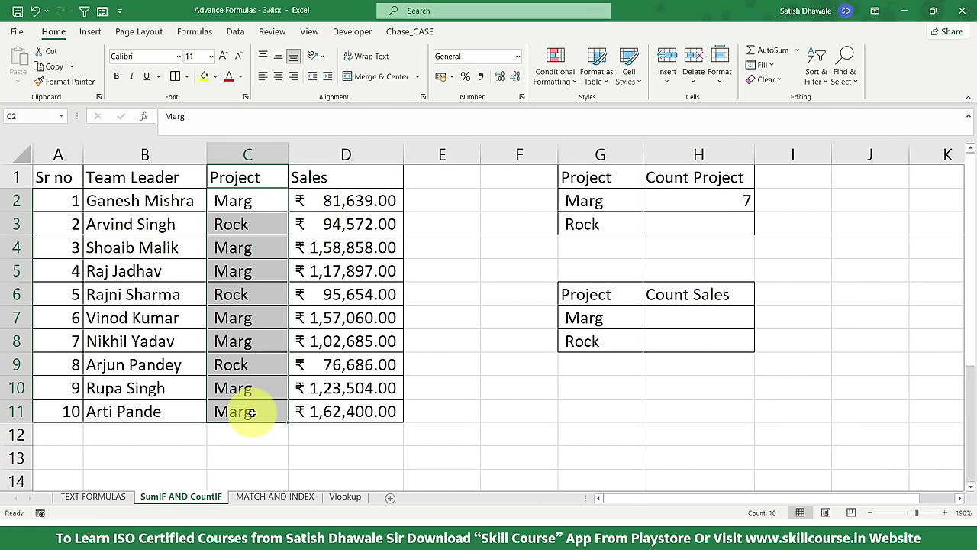
{"action": "left_click", "coordinate": [712, 204]}
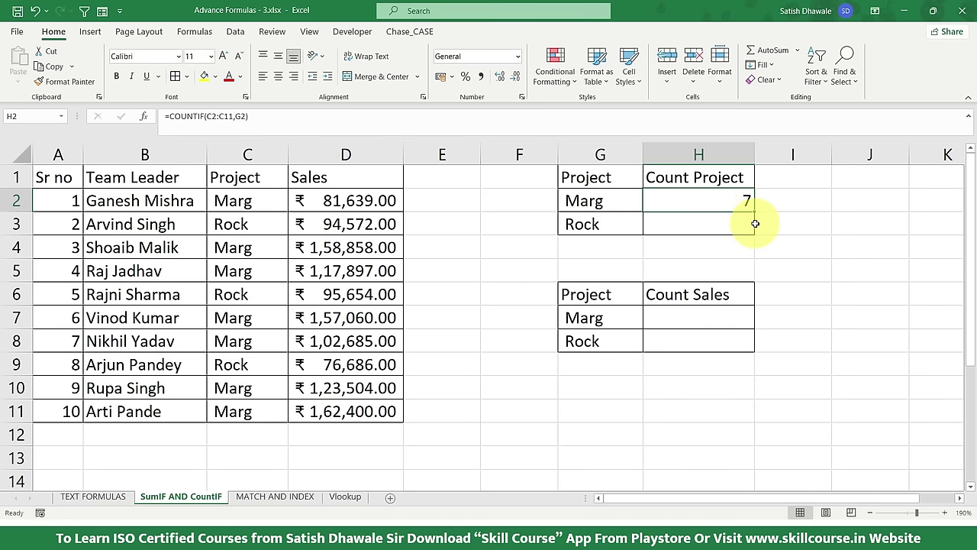
{"action": "double_click", "coordinate": [733, 197]}
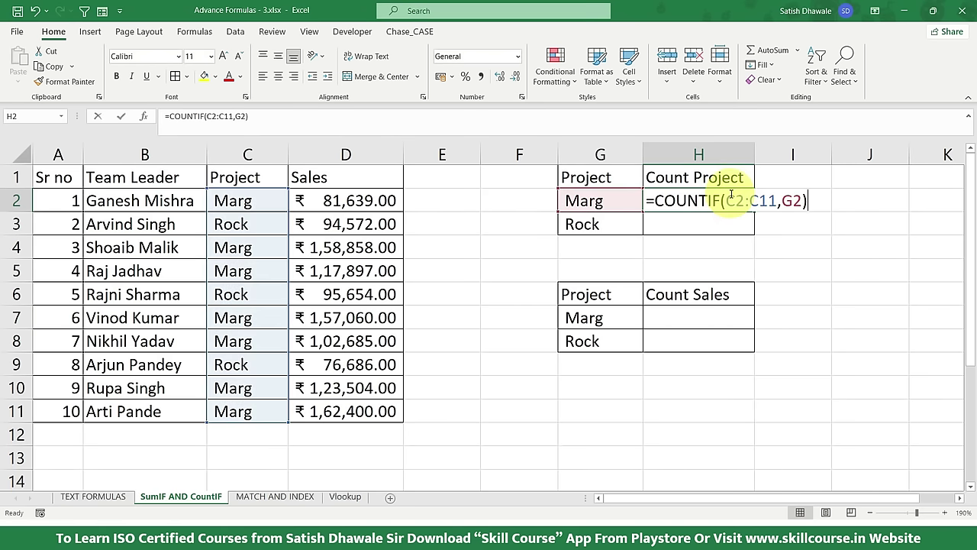
{"action": "left_click_drag", "start_coordinate": [727, 200], "coordinate": [777, 200]}
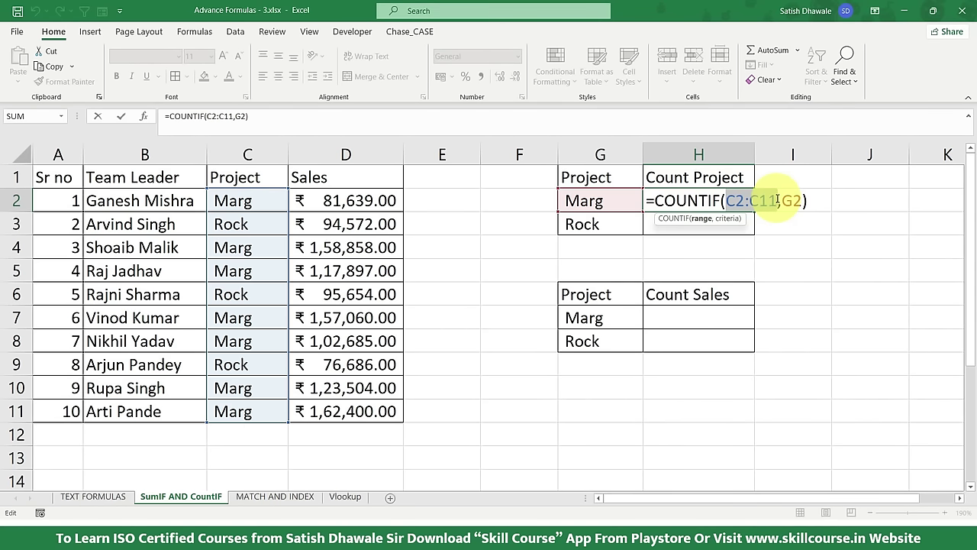
{"action": "key", "text": "ctrl+Return"}
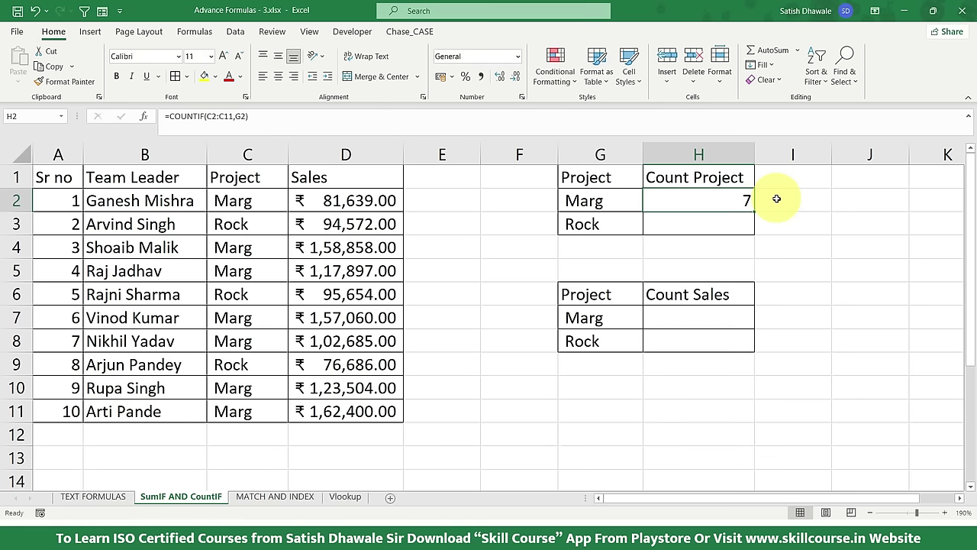
- Enter 50 in F12 below the sales table
{"action": "scroll", "coordinate": [724, 211], "scroll_direction": "down", "scroll_amount": 2}
{"action": "left_click", "coordinate": [554, 296]}
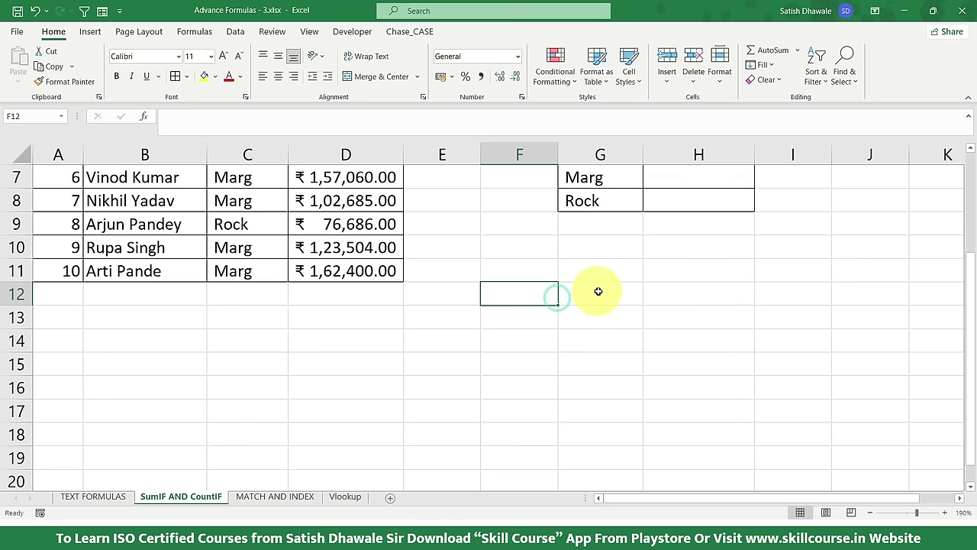
{"action": "type", "text": "50"}
{"action": "key", "text": "Return"}
- Enter 30, 20 and 20 into F13:F15
{"action": "type", "text": "30"}
{"action": "key", "text": "Return"}
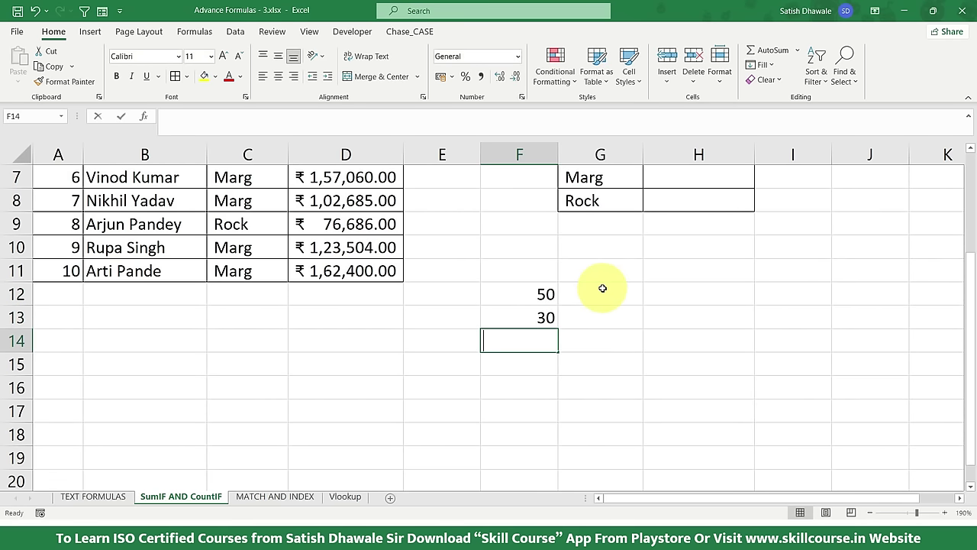
{"action": "type", "text": "20"}
{"action": "key", "text": "Return"}
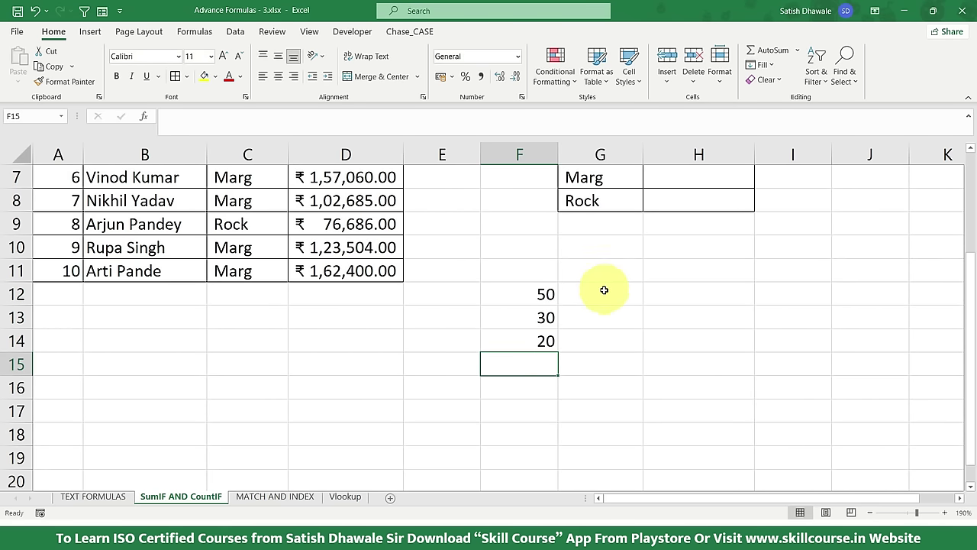
{"action": "type", "text": "20"}
{"action": "key", "text": "Tab"}
- Fill G12:G15 with 30, 20, 30 and 12
{"action": "key", "text": "Up"}
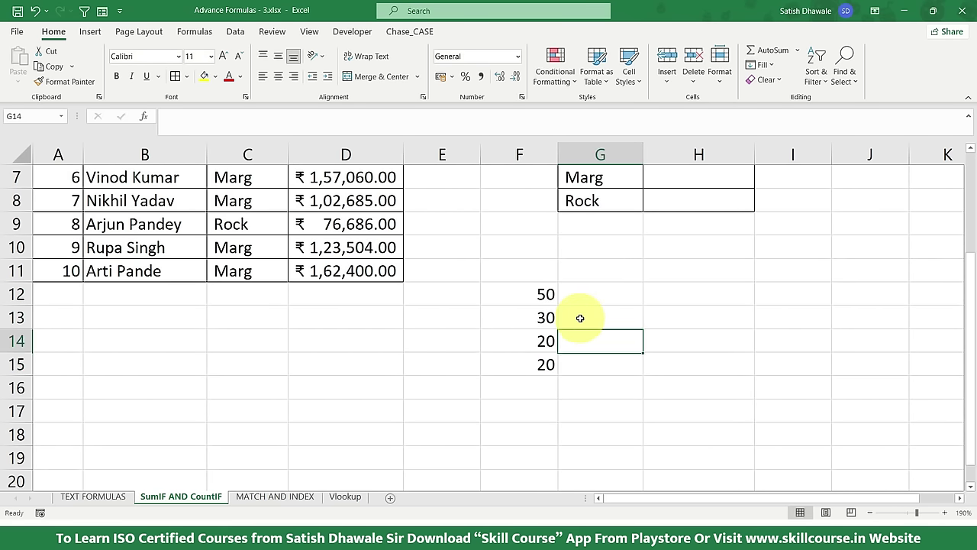
{"action": "key", "text": "Up"}
{"action": "key", "text": "Up"}
{"action": "scroll", "coordinate": [597, 304], "scroll_direction": "up", "scroll_amount": 1}
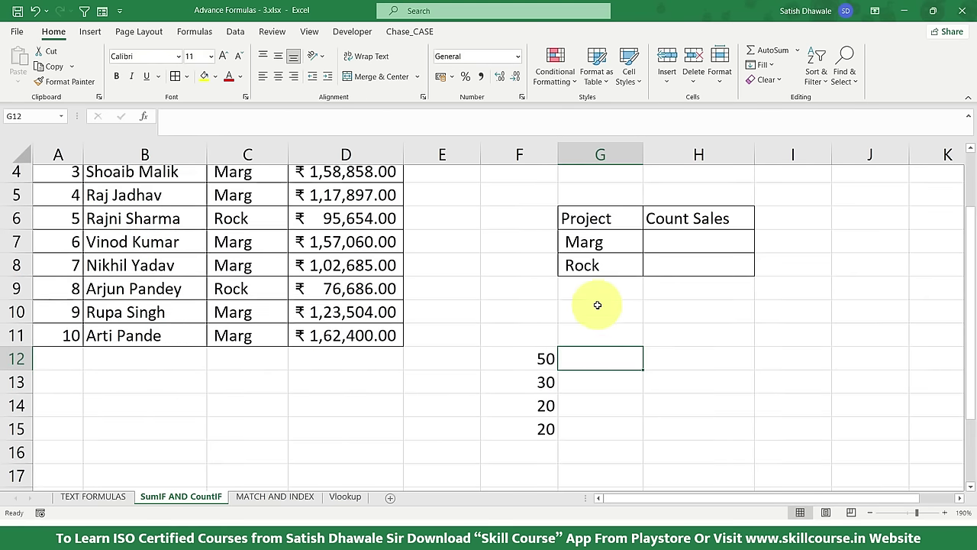
{"action": "scroll", "coordinate": [603, 307], "scroll_direction": "down", "scroll_amount": 1}
{"action": "type", "text": "30"}
{"action": "key", "text": "Return"}
{"action": "type", "text": "20"}
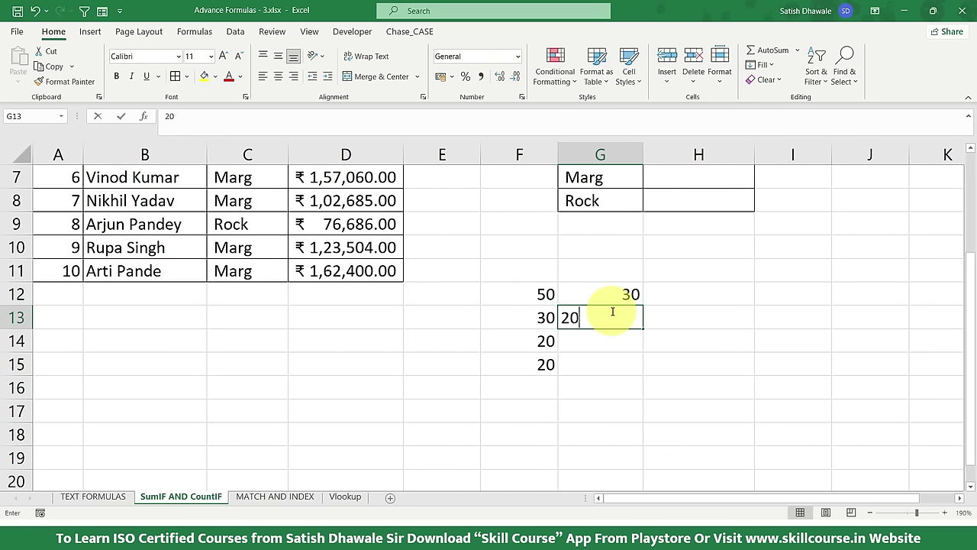
{"action": "key", "text": "Return"}
{"action": "type", "text": "30"}
{"action": "key", "text": "Return"}
{"action": "type", "text": "12"}
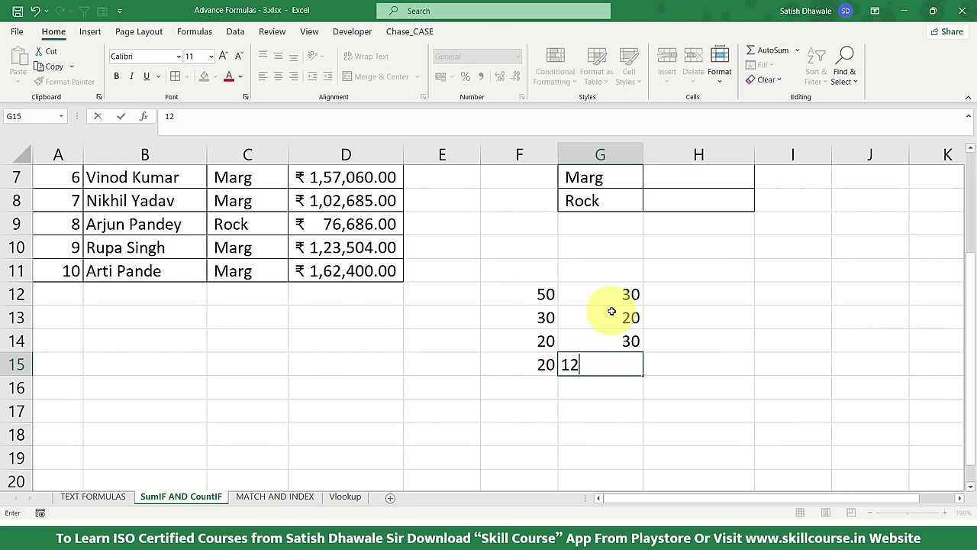
{"action": "key", "text": "Return"}
- Enter =F12+G12 in H12 to add the row's two values
{"action": "left_click", "coordinate": [691, 296]}
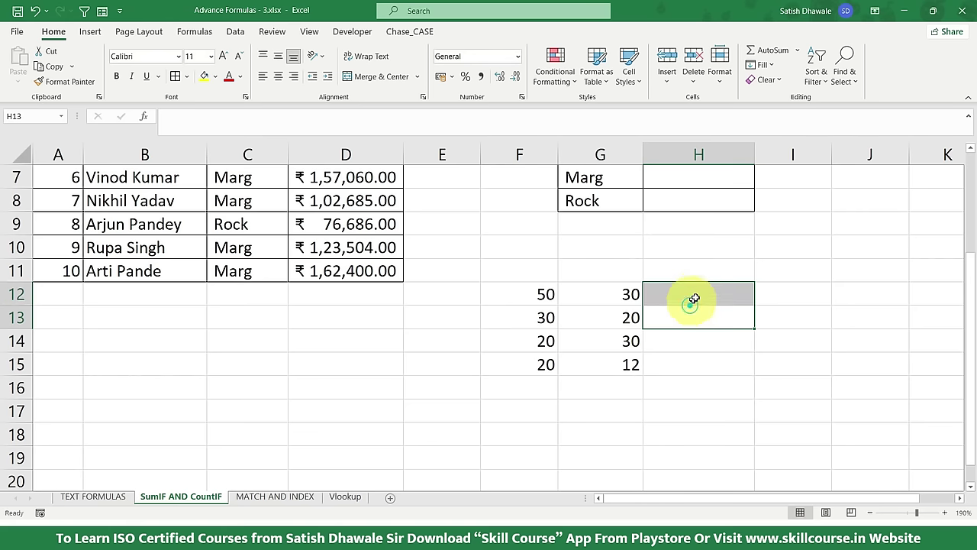
{"action": "type", "text": "="}
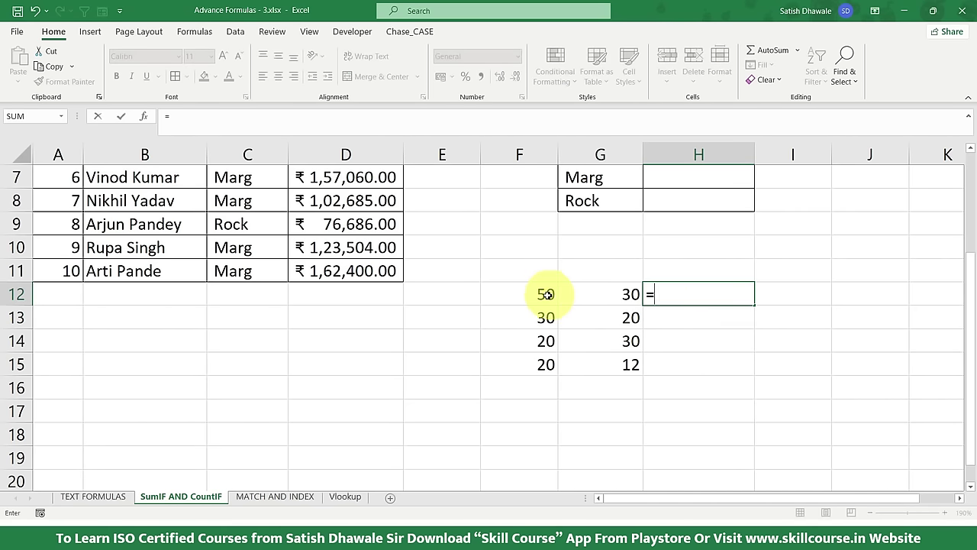
{"action": "left_click", "coordinate": [540, 294]}
{"action": "type", "text": "+"}
{"action": "left_click", "coordinate": [589, 294]}
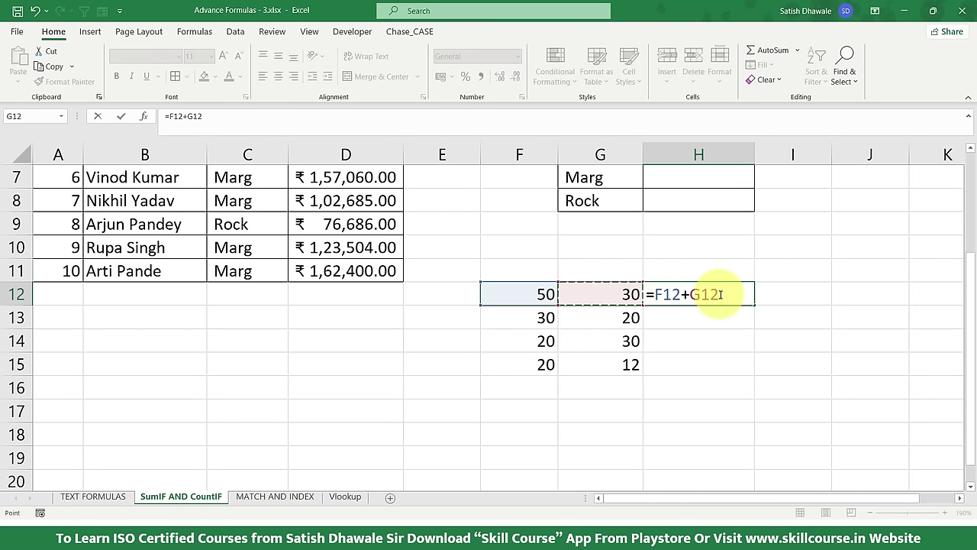
{"action": "key", "text": "ctrl+Return"}
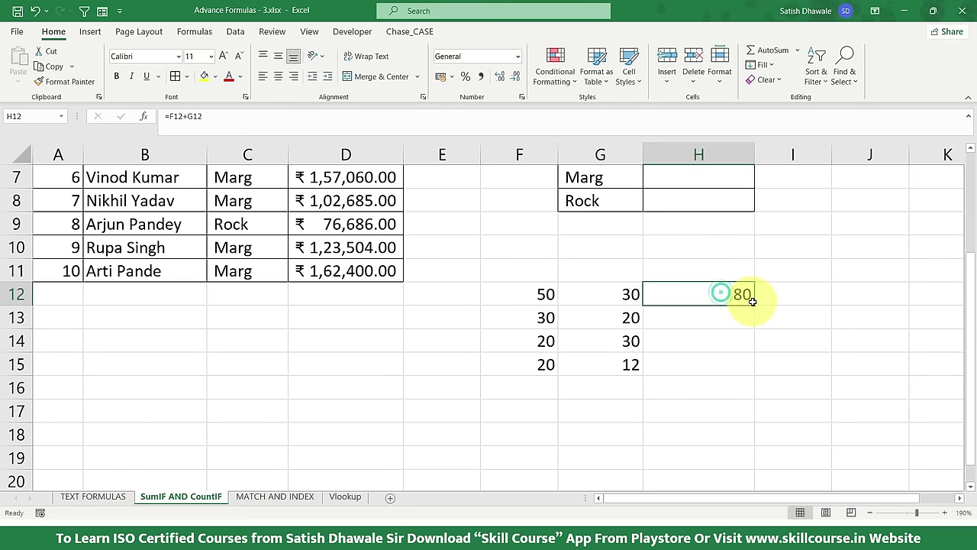
- Fill the sum formula down through H15 and check the H13 and H15 formulas
{"action": "left_click_drag", "start_coordinate": [755, 305], "coordinate": [752, 324]}
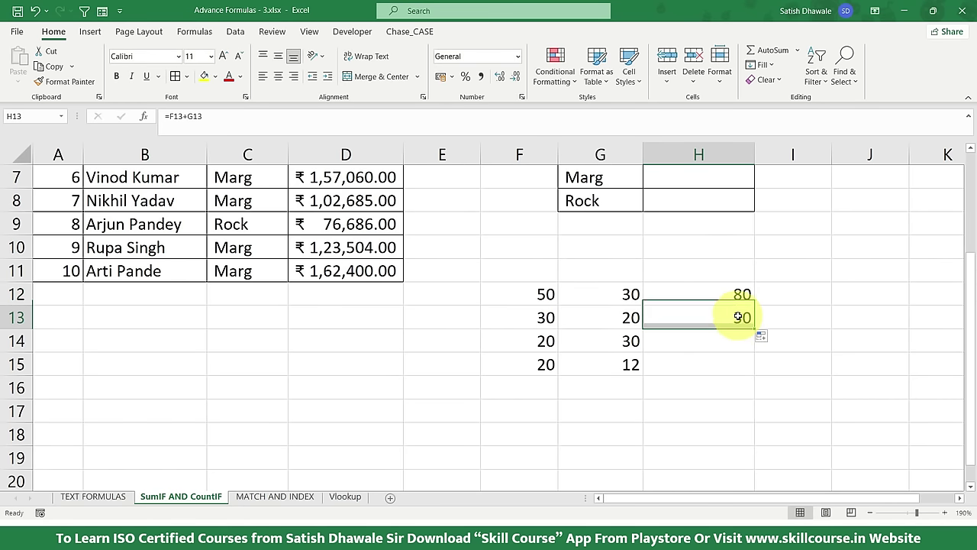
{"action": "double_click", "coordinate": [689, 318]}
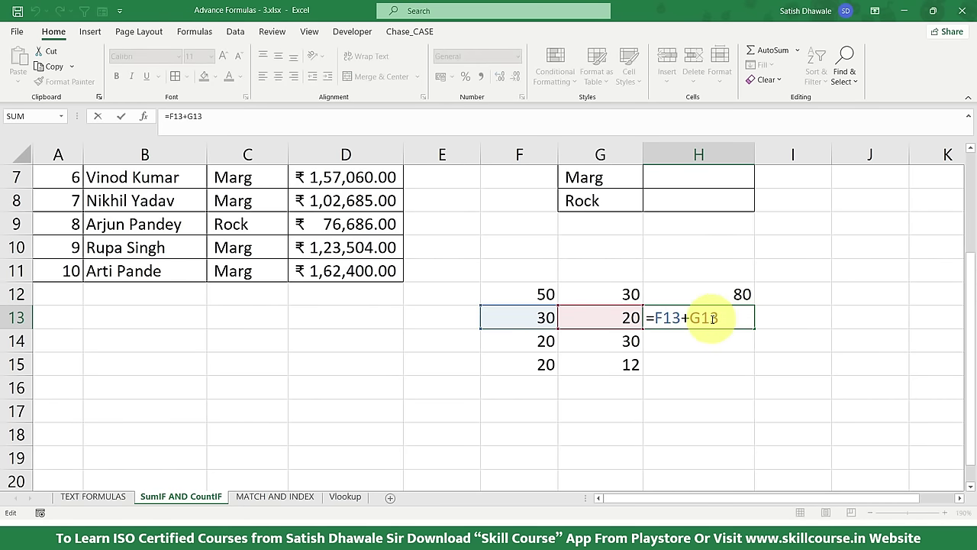
{"action": "key", "text": "ctrl+Return"}
{"action": "left_click_drag", "start_coordinate": [754, 327], "coordinate": [747, 367]}
{"action": "double_click", "coordinate": [693, 364]}
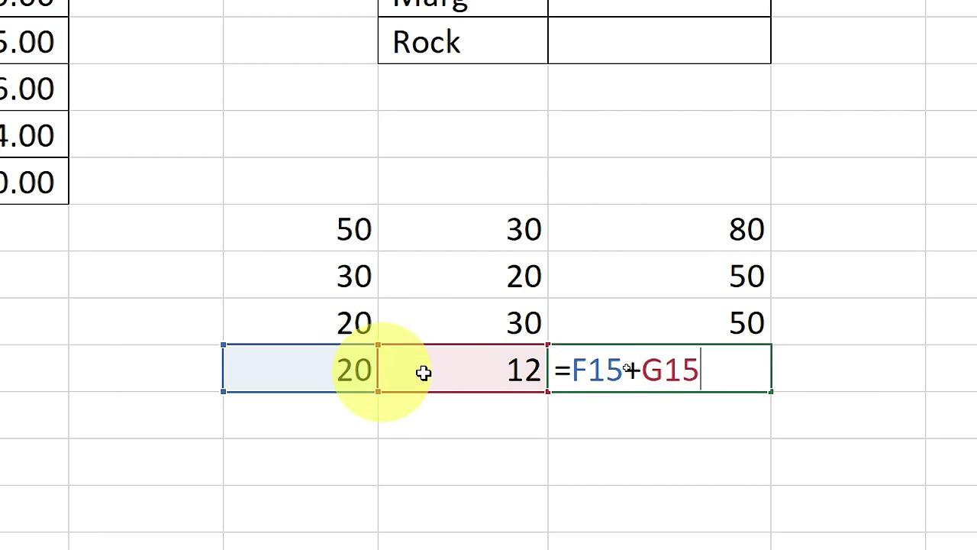
{"action": "left_click_drag", "start_coordinate": [572, 372], "coordinate": [747, 372]}
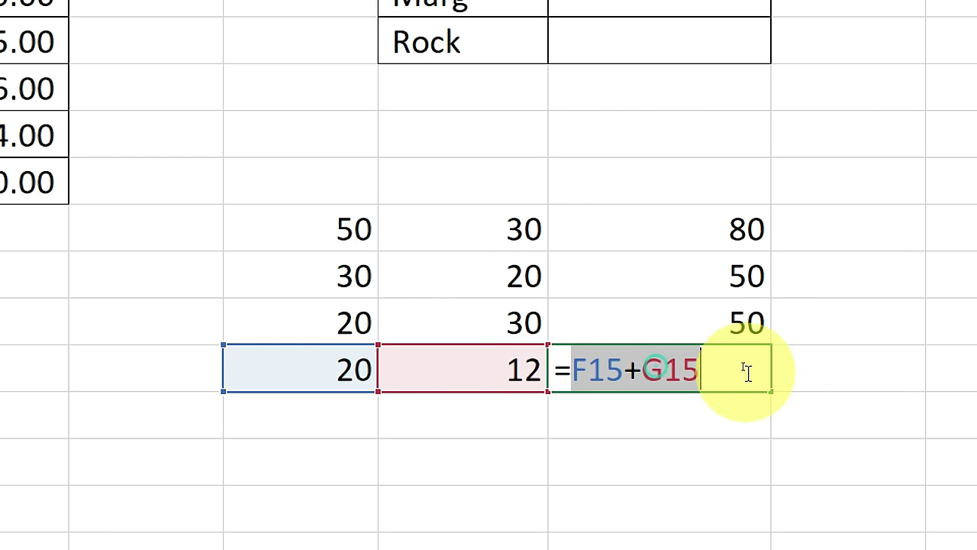
{"action": "key", "text": "Escape"}
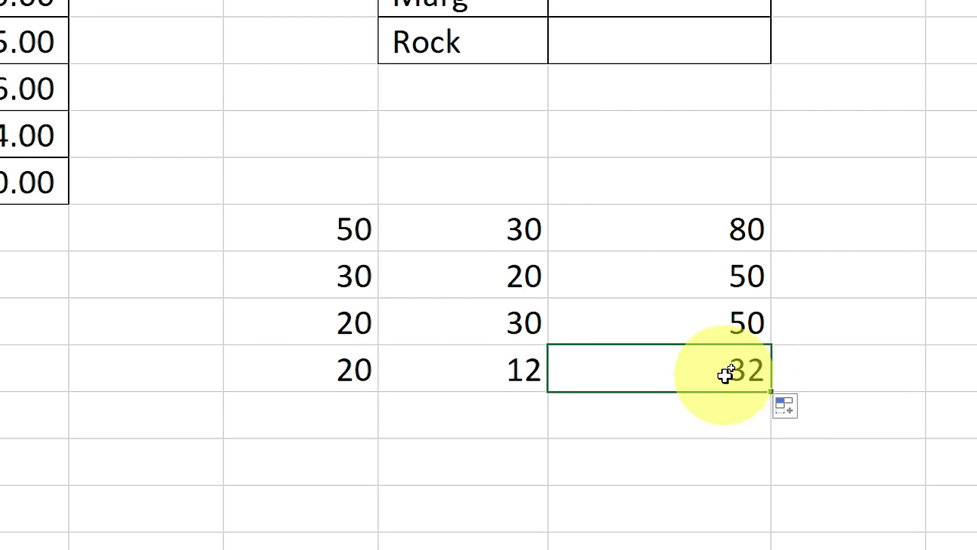
- Recheck H15's =F15+G15 formula against its 20 and 12, leaving it showing 32
{"action": "double_click", "coordinate": [728, 370]}
{"action": "key", "text": "Escape"}
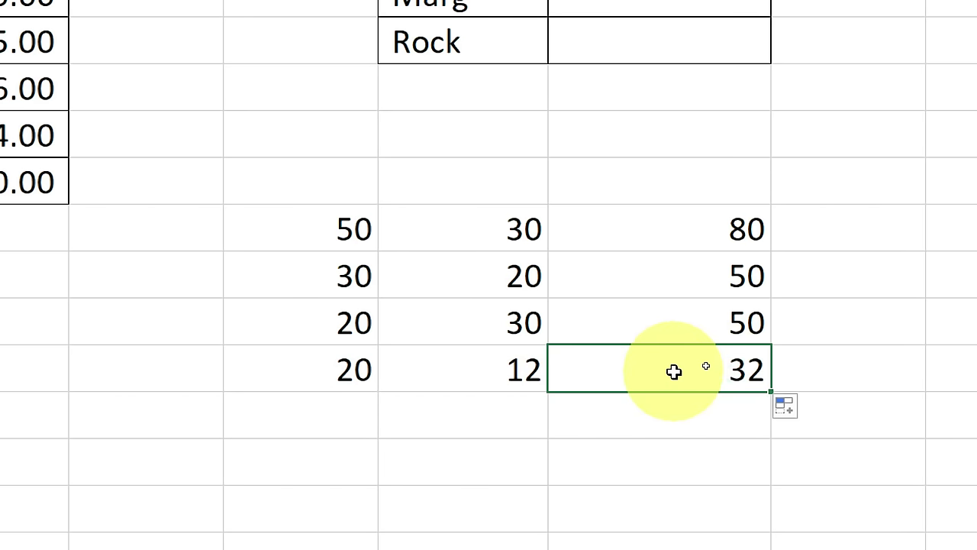
{"action": "left_click", "coordinate": [427, 374]}
{"action": "left_click", "coordinate": [280, 393]}
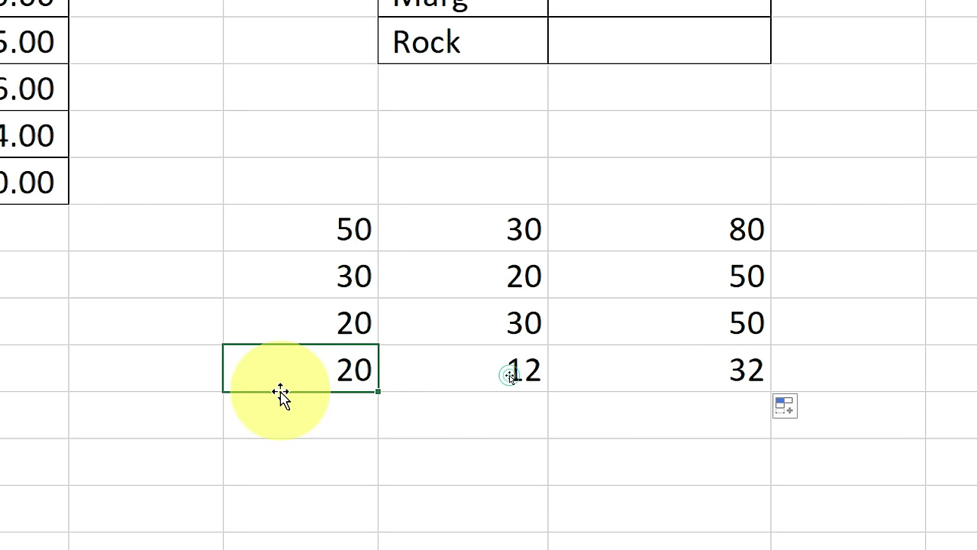
{"action": "double_click", "coordinate": [604, 374]}
{"action": "left_click_drag", "start_coordinate": [570, 371], "coordinate": [759, 365]}
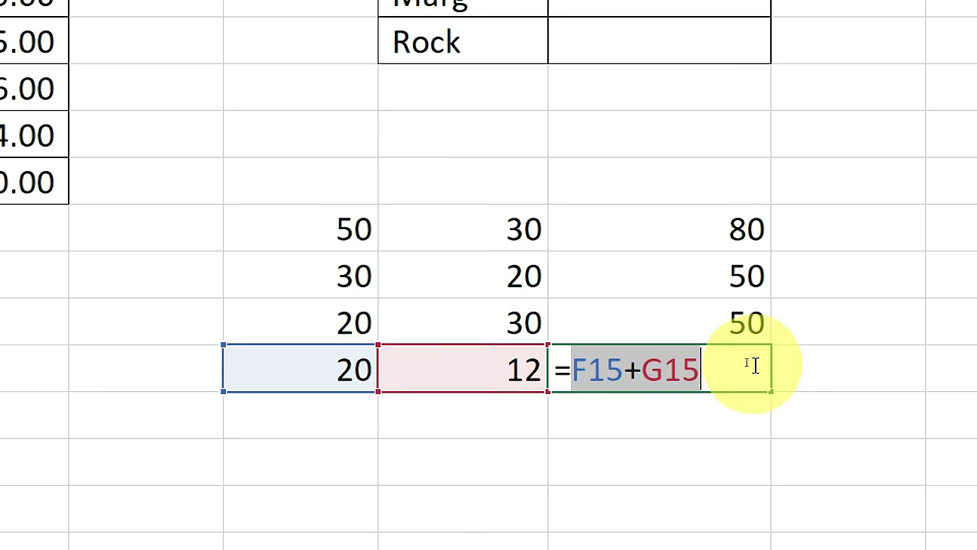
{"action": "key", "text": "ctrl+x"}
{"action": "key", "text": "Escape"}
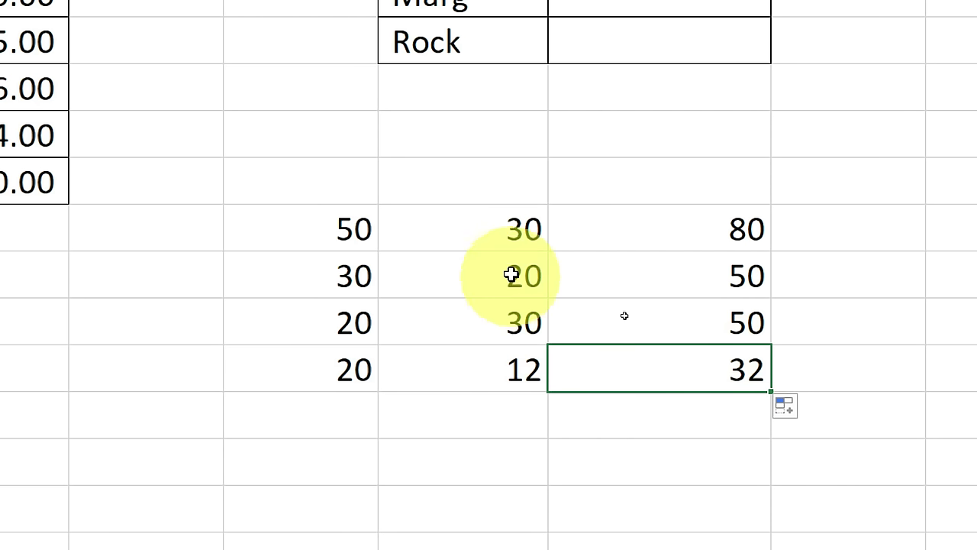
- Clear G13:G16, the sums in H13:H16, and the 80 in H12
{"action": "left_click_drag", "start_coordinate": [510, 275], "coordinate": [517, 390]}
{"action": "key", "text": "Delete"}
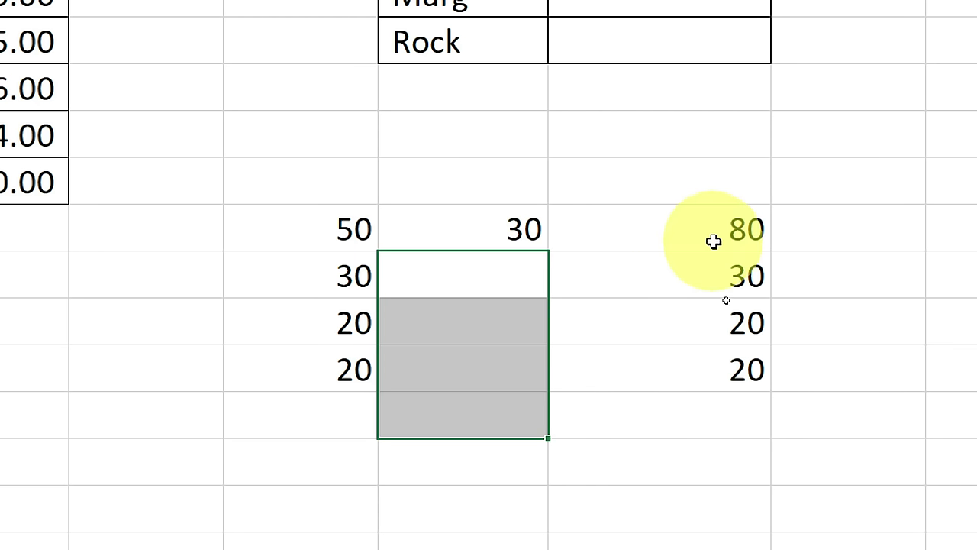
{"action": "left_click_drag", "start_coordinate": [721, 275], "coordinate": [703, 402]}
{"action": "key", "text": "Delete"}
{"action": "left_click", "coordinate": [664, 217]}
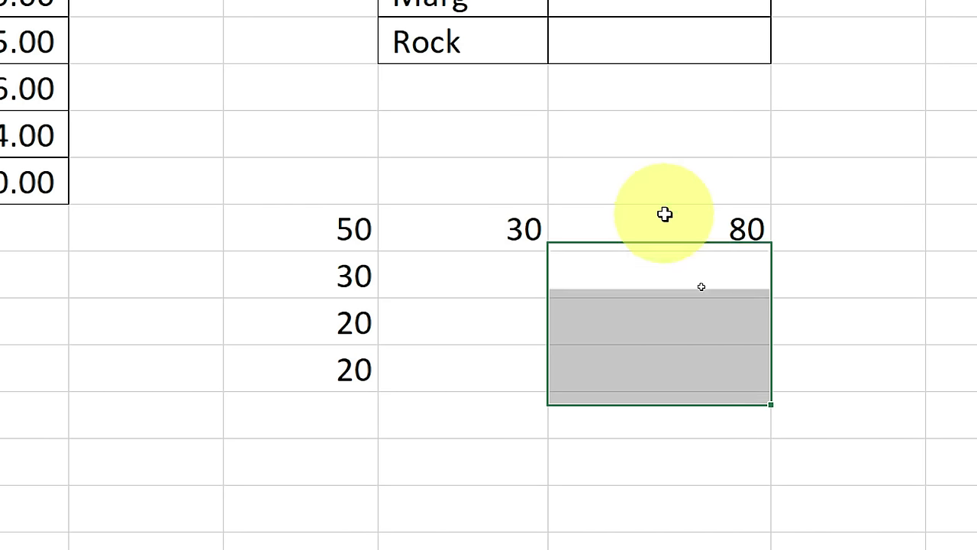
{"action": "key", "text": "Delete"}
- Select the remaining values in G12 and column F to review them
{"action": "left_click", "coordinate": [481, 224]}
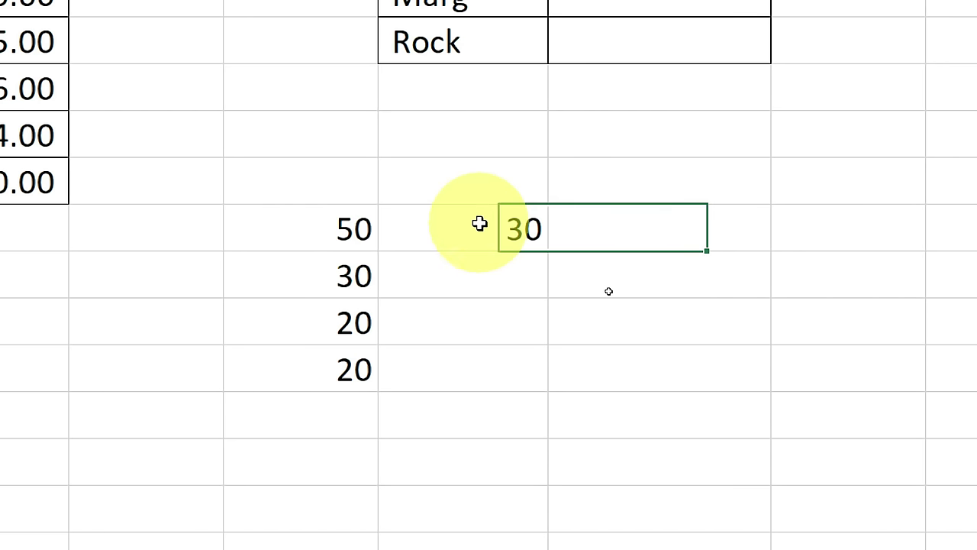
{"action": "left_click", "coordinate": [347, 227]}
{"action": "left_click_drag", "start_coordinate": [347, 227], "coordinate": [330, 478]}
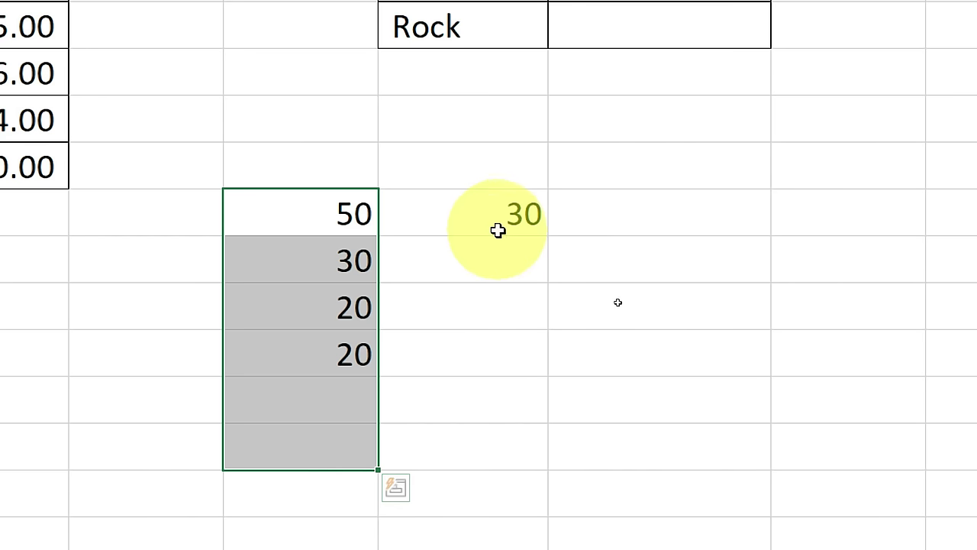
{"action": "left_click", "coordinate": [502, 225]}
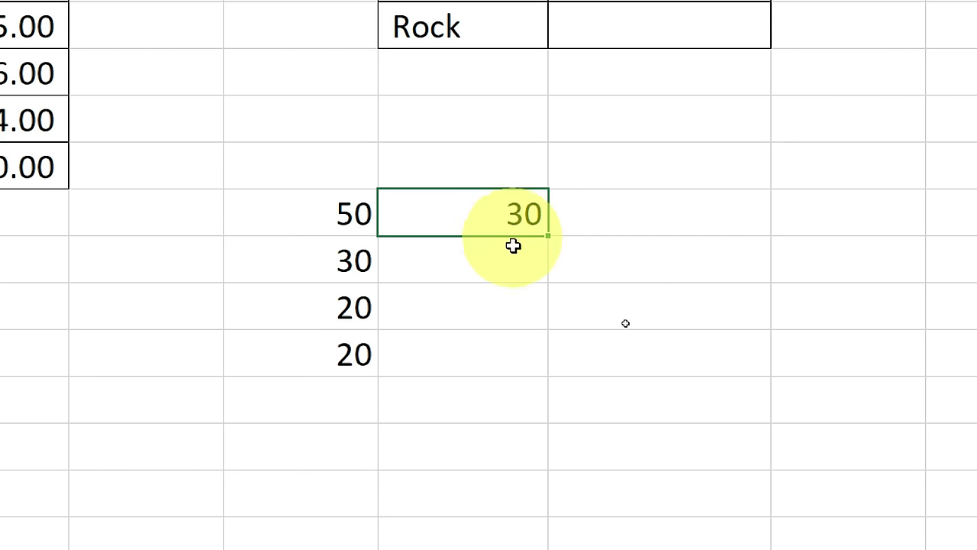
{"action": "left_click", "coordinate": [642, 216]}
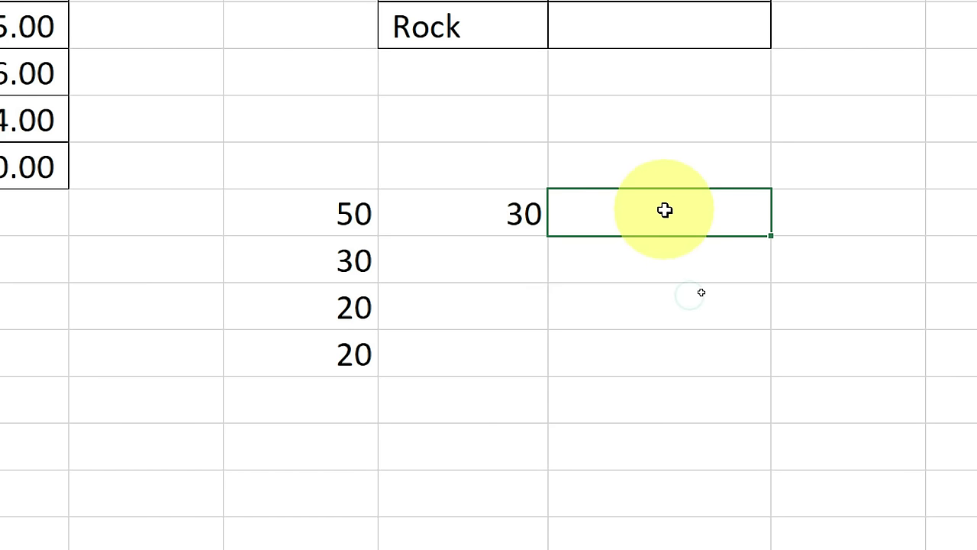
- Change G12 to 50, then 100, and finally back to 30
{"action": "left_click", "coordinate": [506, 211]}
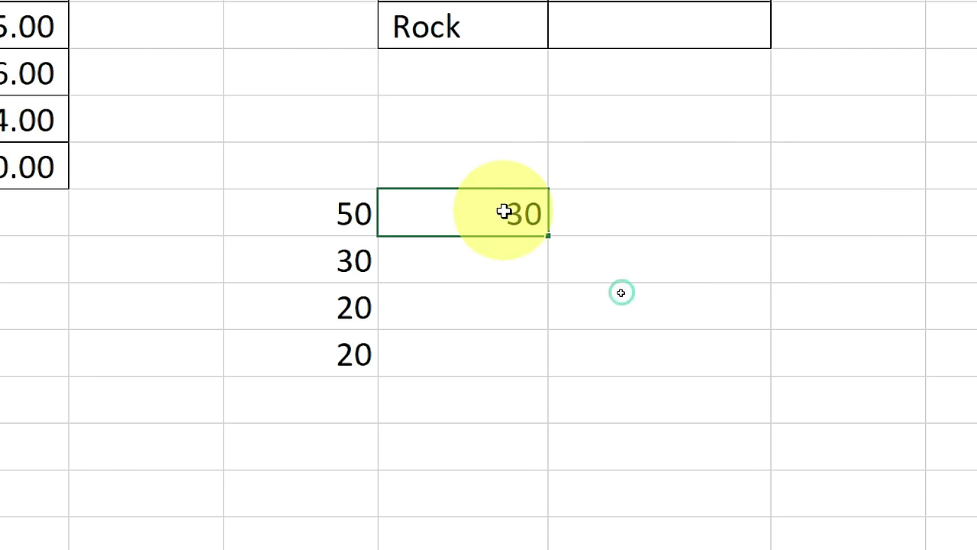
{"action": "type", "text": "50"}
{"action": "key", "text": "Return"}
{"action": "left_click", "coordinate": [502, 212]}
{"action": "double_click", "coordinate": [519, 200]}
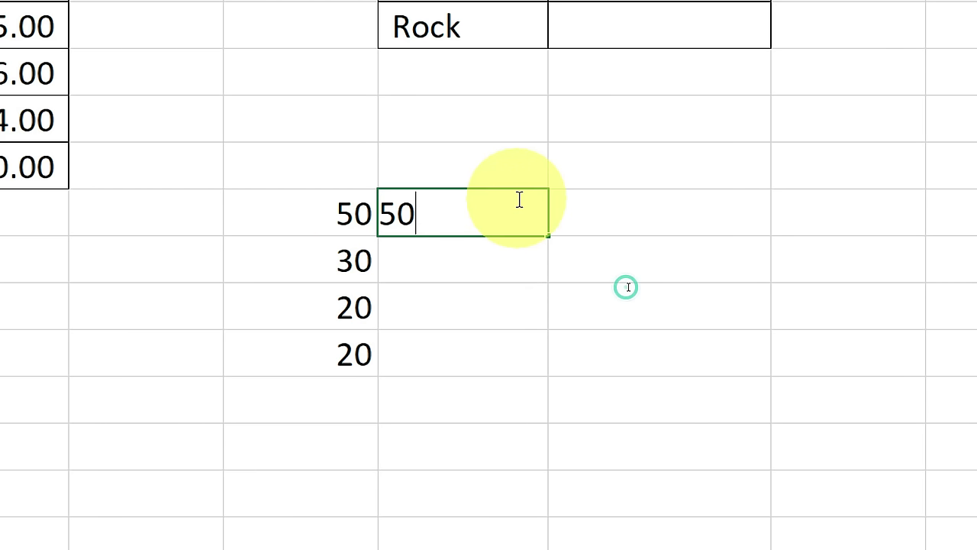
{"action": "key", "text": "Tab"}
{"action": "double_click", "coordinate": [519, 200]}
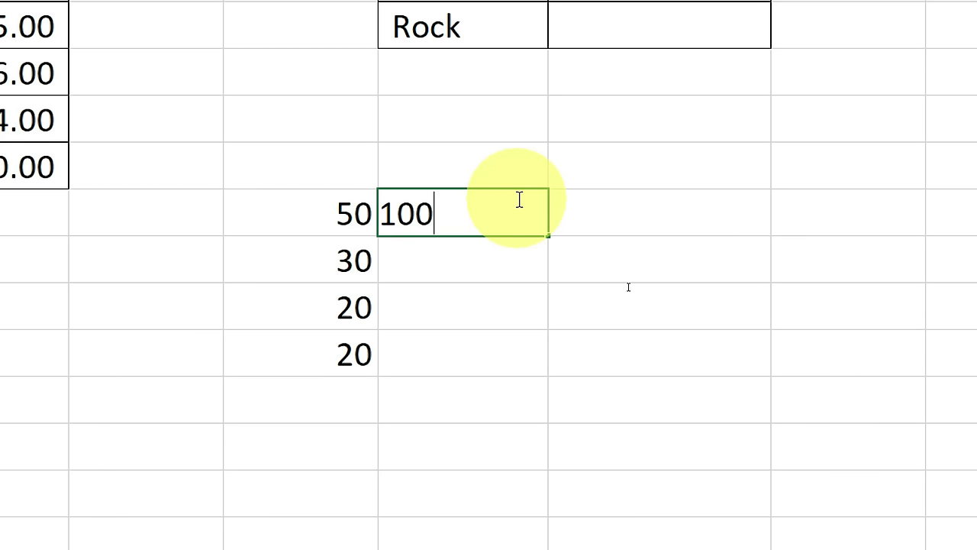
{"action": "type", "text": "30"}
{"action": "key", "text": "Tab"}
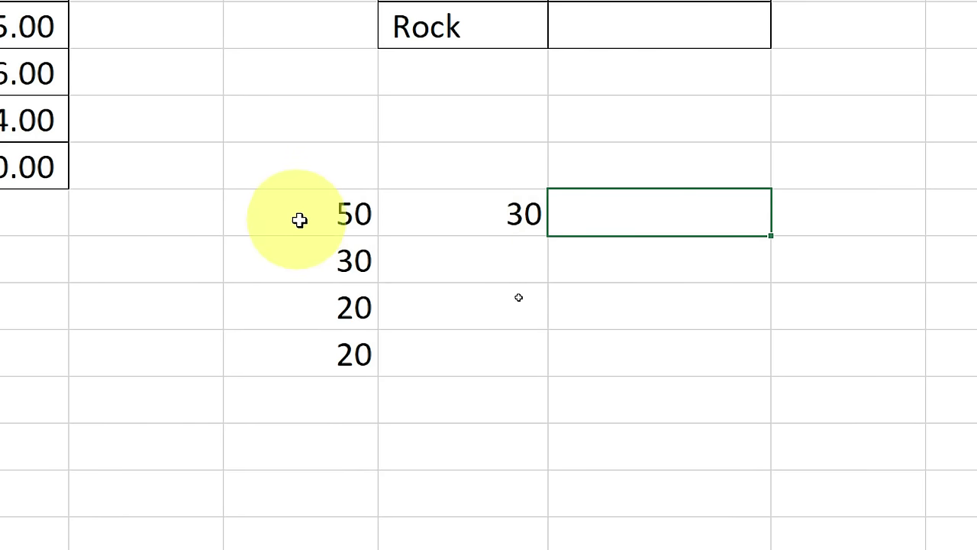
- Enter =F12+G12 in H12, giving 80
{"action": "left_click", "coordinate": [305, 218]}
{"action": "left_click", "coordinate": [648, 205]}
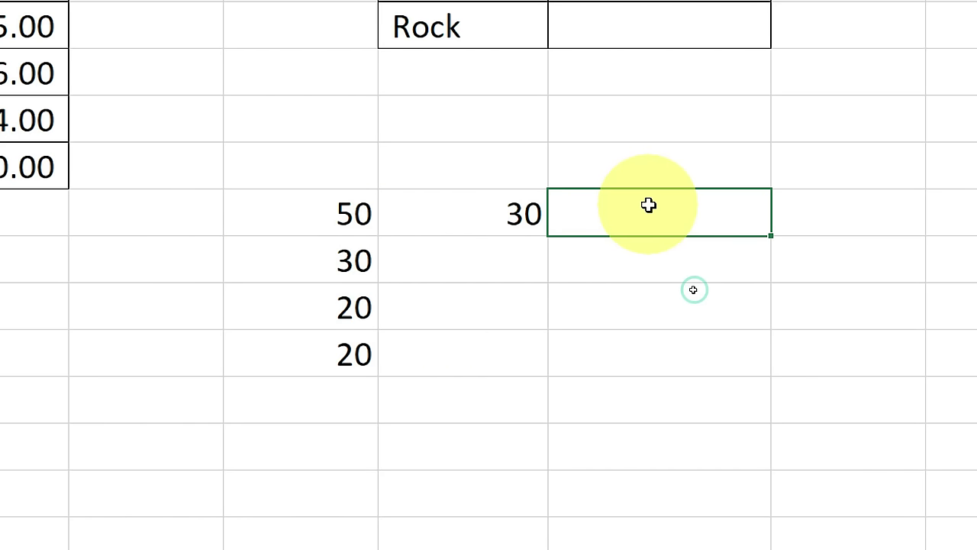
{"action": "type", "text": "="}
{"action": "left_click", "coordinate": [353, 211]}
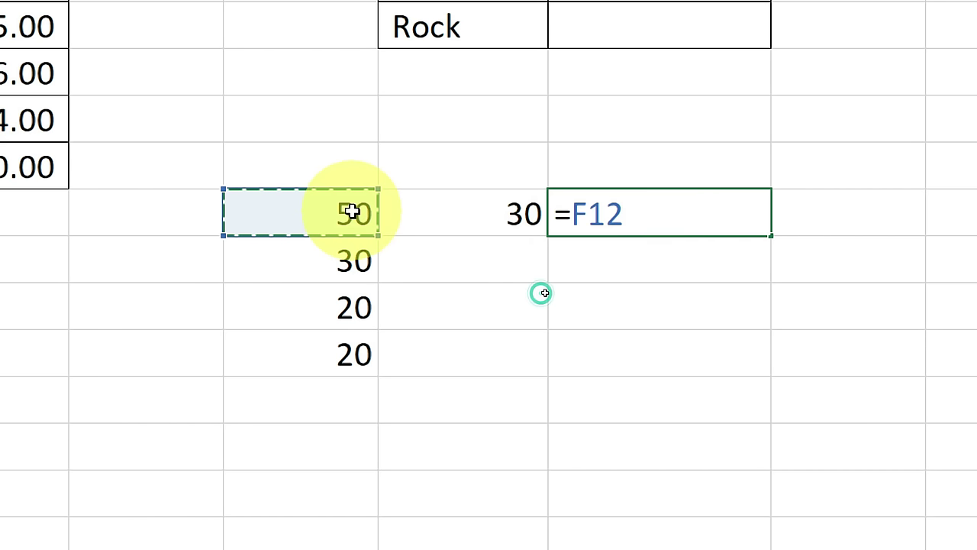
{"action": "type", "text": "+"}
{"action": "left_click", "coordinate": [466, 209]}
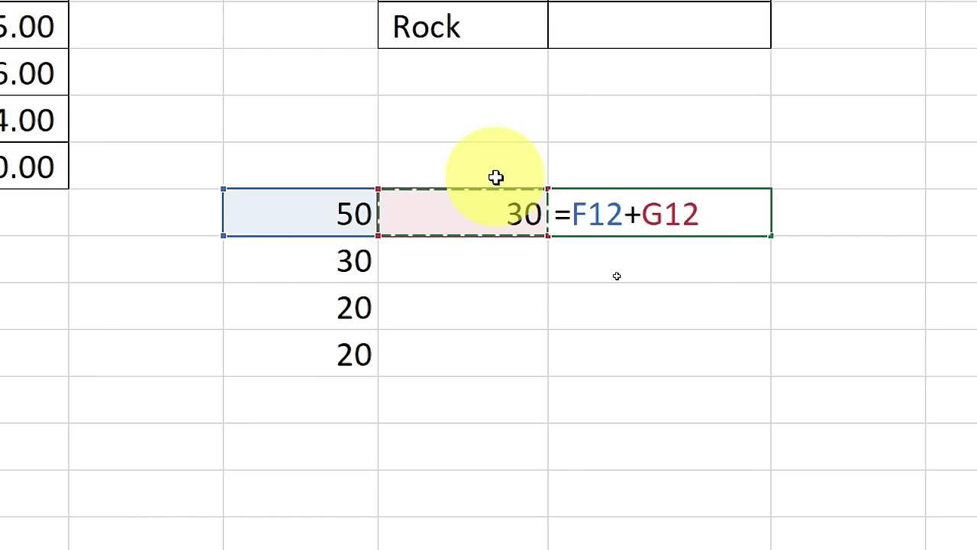
{"action": "key", "text": "Return"}
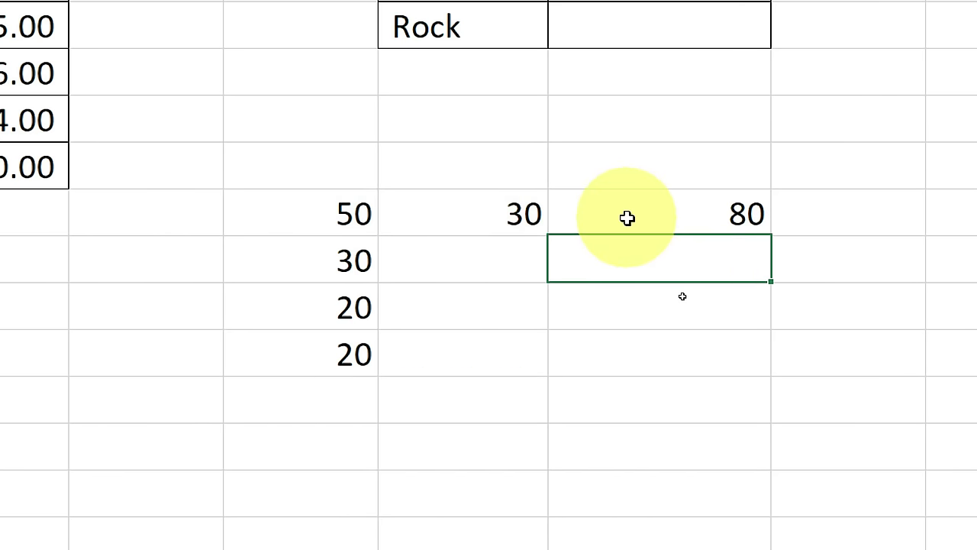
- Fill the H12 sum formula down through H15 and check the H13–H15 formulas
{"action": "left_click", "coordinate": [627, 218]}
{"action": "left_click_drag", "start_coordinate": [770, 233], "coordinate": [758, 354]}
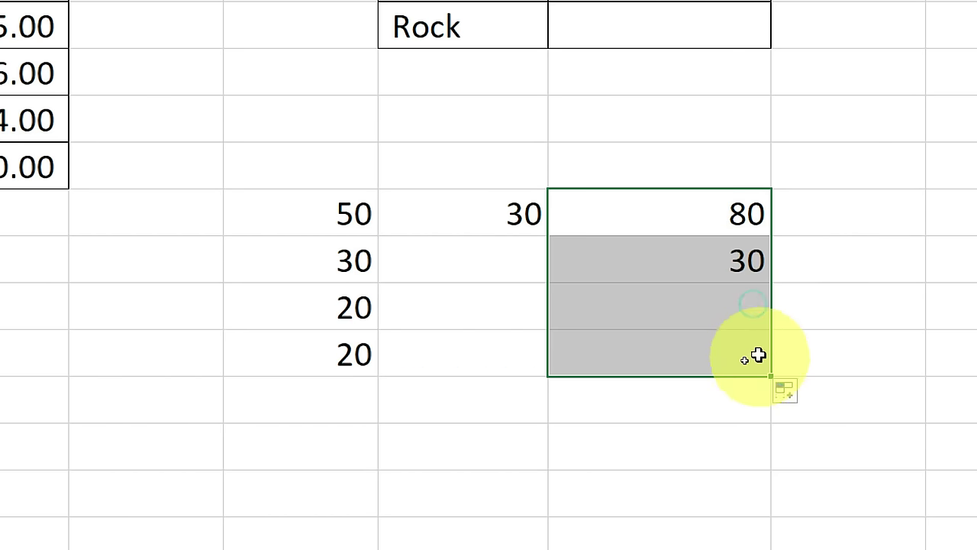
{"action": "double_click", "coordinate": [689, 261]}
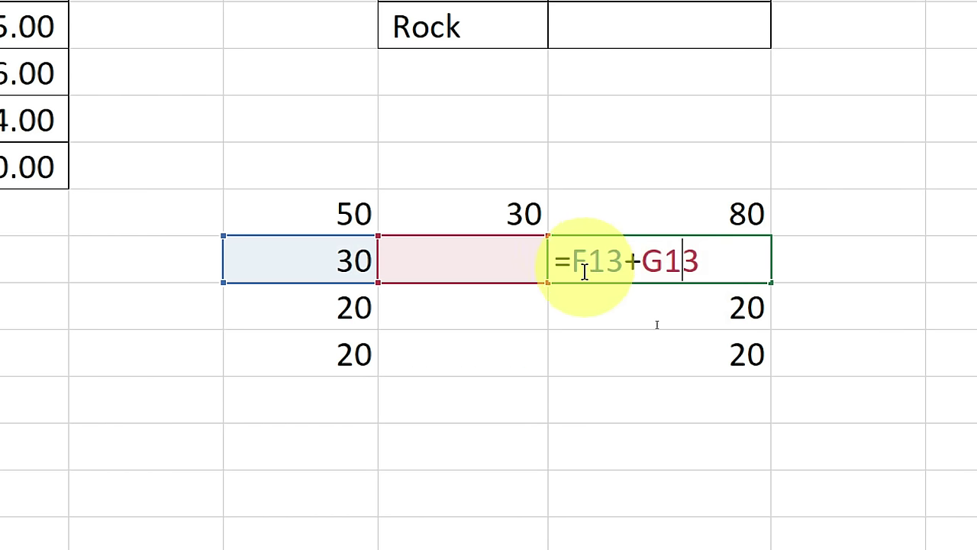
{"action": "key", "text": "Escape"}
{"action": "double_click", "coordinate": [698, 309]}
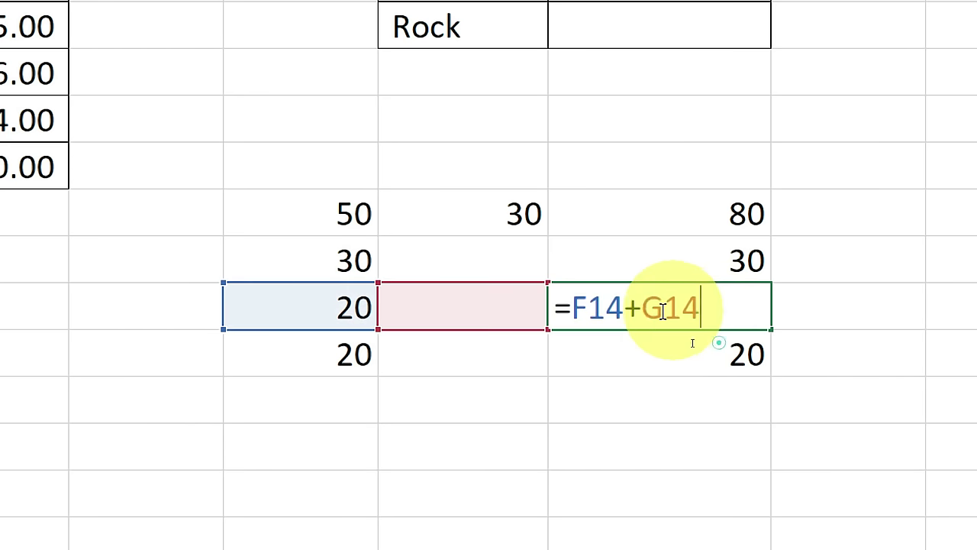
{"action": "key", "text": "Escape"}
{"action": "double_click", "coordinate": [672, 358]}
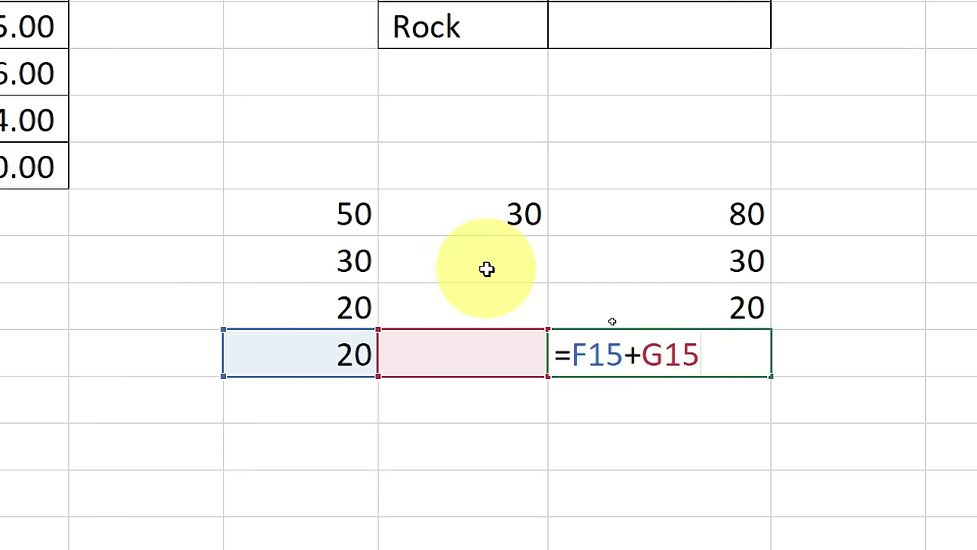
{"action": "key", "text": "Escape"}
- Fill 30 down G13:G15 and test 50 in G12, then undo both changes
{"action": "left_click", "coordinate": [542, 231]}
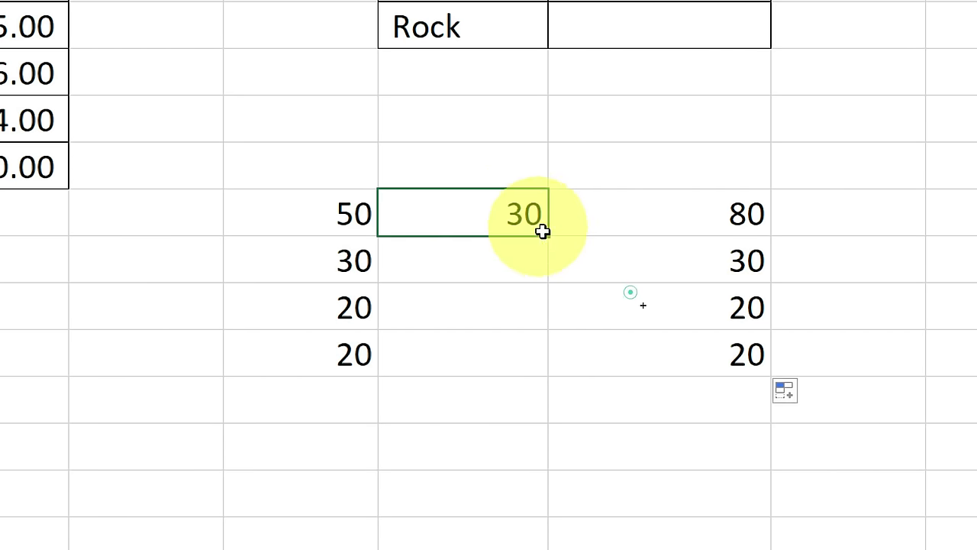
{"action": "left_click_drag", "start_coordinate": [549, 240], "coordinate": [553, 370]}
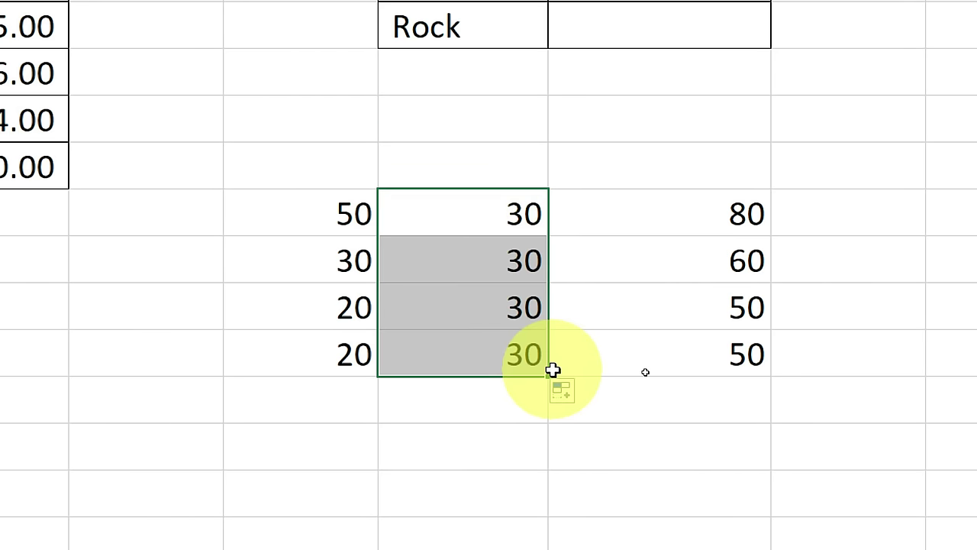
{"action": "left_click", "coordinate": [525, 212]}
{"action": "type", "text": "5"}
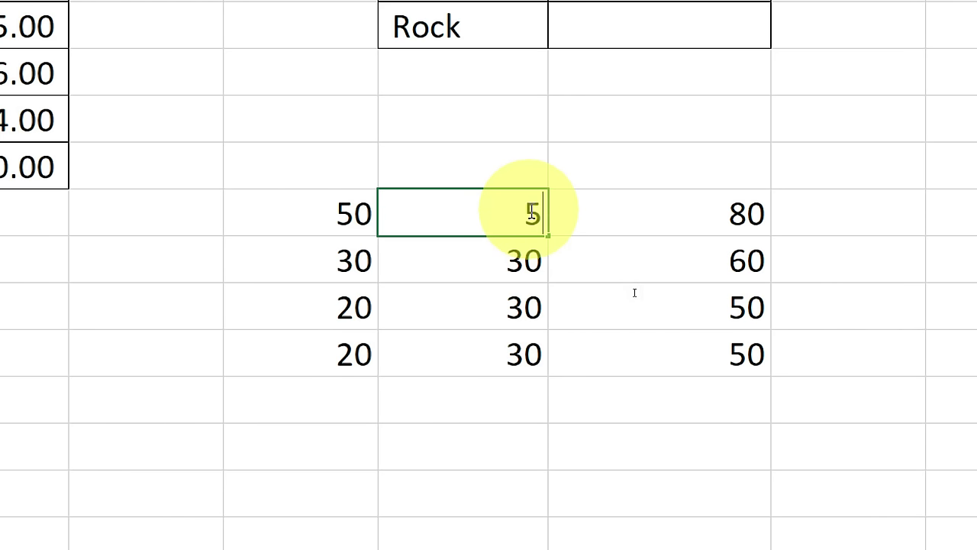
{"action": "type", "text": "0"}
{"action": "key", "text": "Return"}
{"action": "type", "text": "5"}
{"action": "key", "text": "Escape"}
{"action": "key", "text": "ctrl+z"}
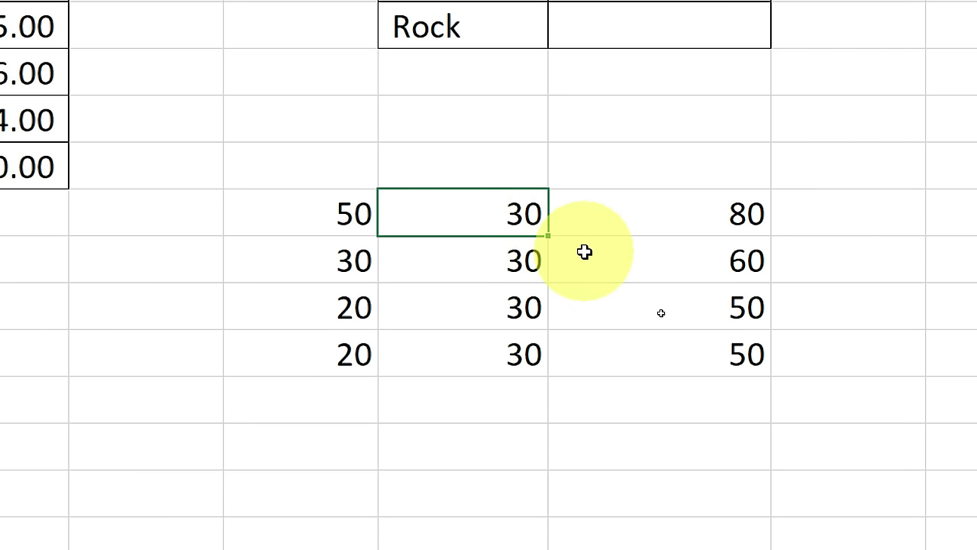
{"action": "key", "text": "ctrl+z"}
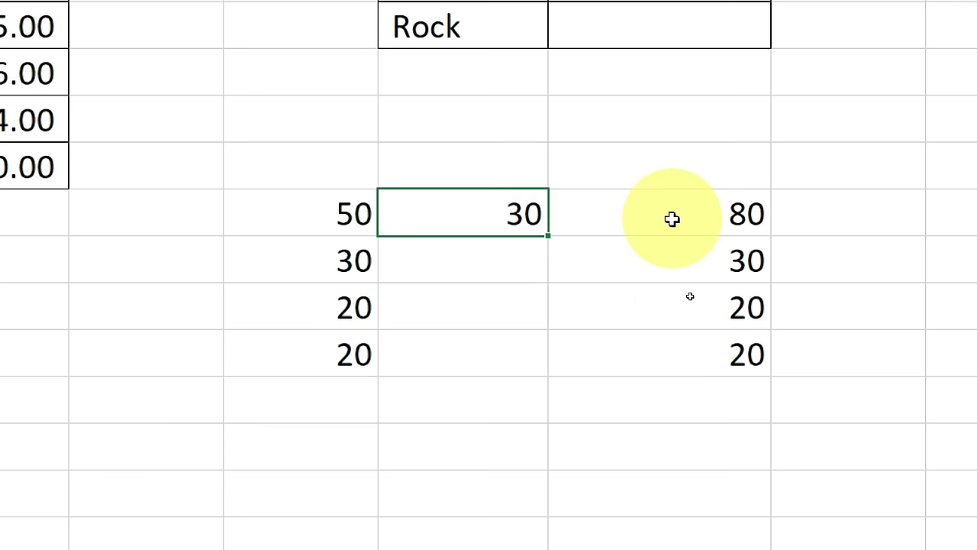
{"action": "double_click", "coordinate": [765, 220]}
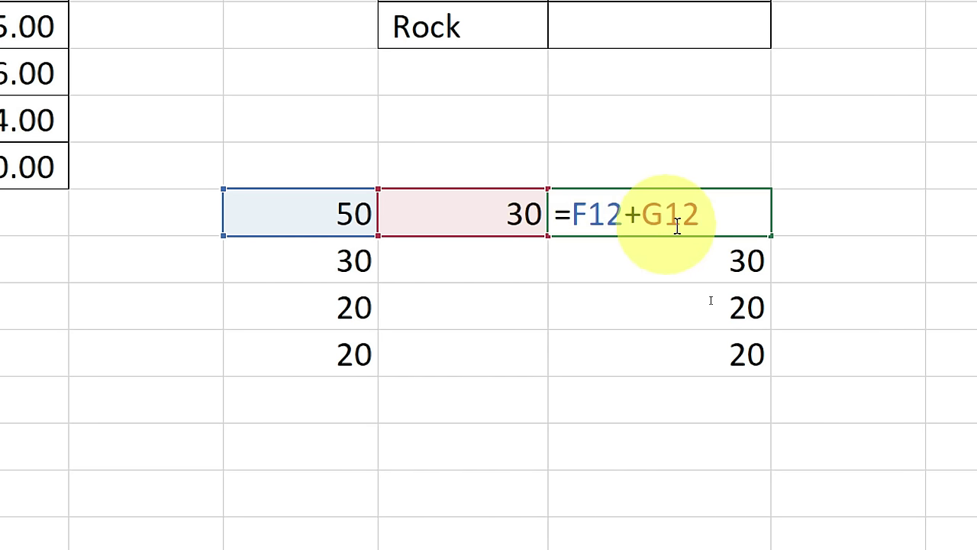
- Cycle H12's G12 reference with F4 through $G$12, G$12, $G12 and G12
{"action": "double_click", "coordinate": [678, 214]}
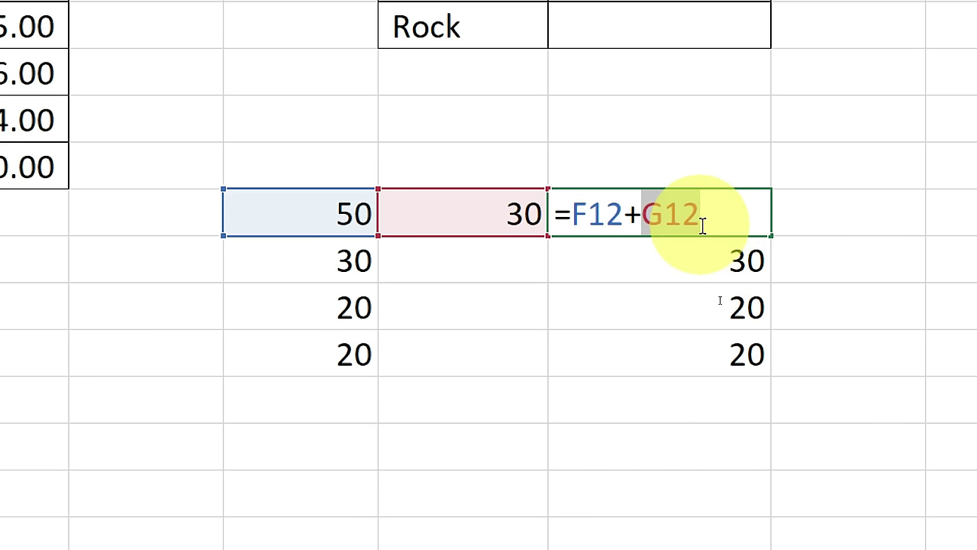
{"action": "key", "text": "F4"}
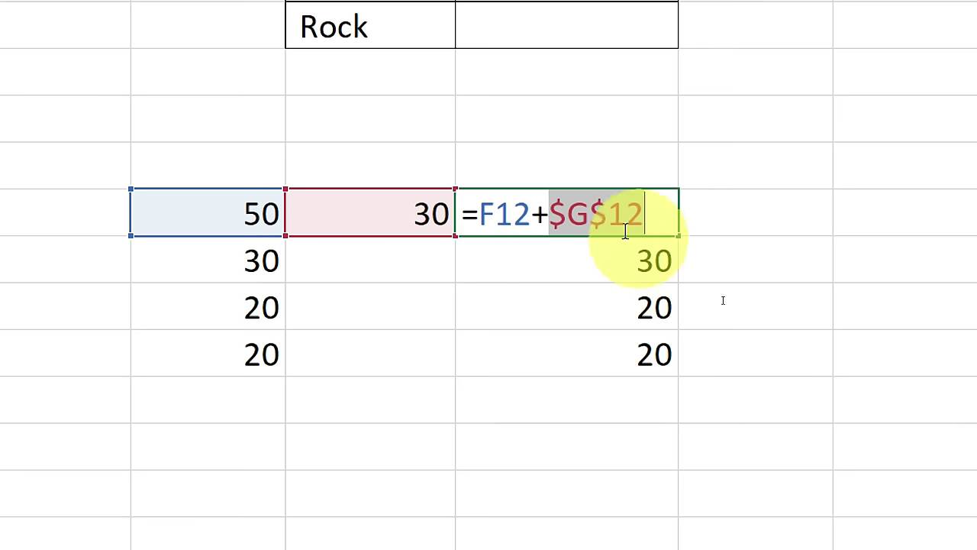
{"action": "left_click_drag", "start_coordinate": [603, 212], "coordinate": [567, 216]}
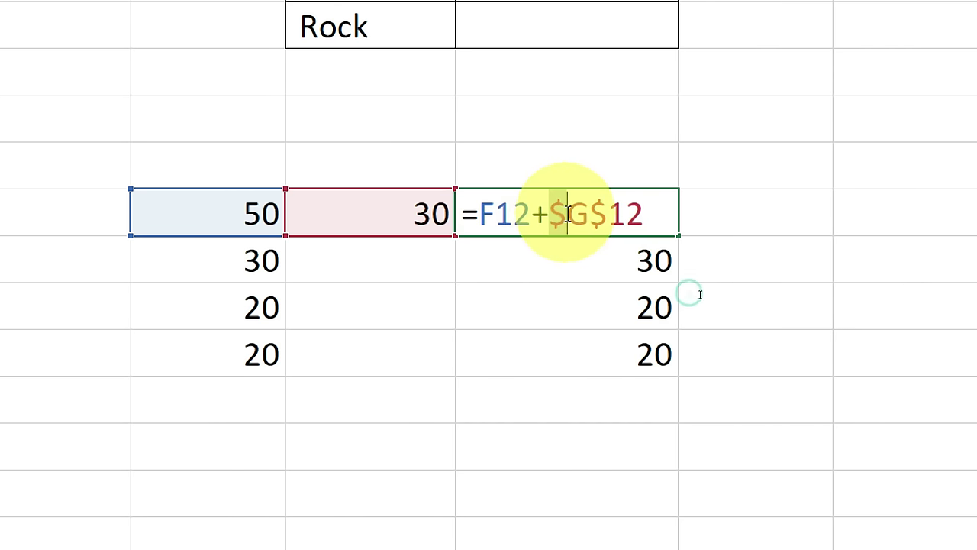
{"action": "double_click", "coordinate": [627, 216]}
{"action": "key", "text": "F4"}
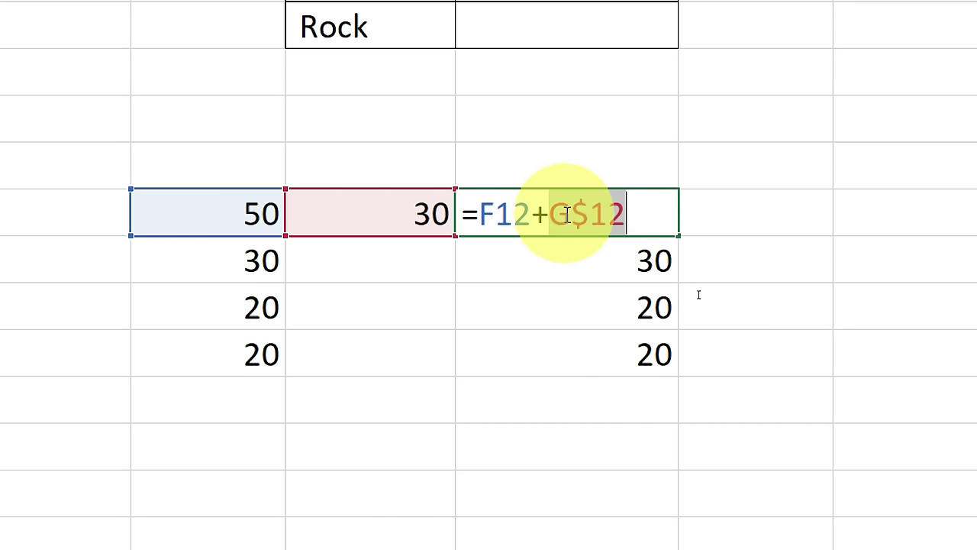
{"action": "key", "text": "F4"}
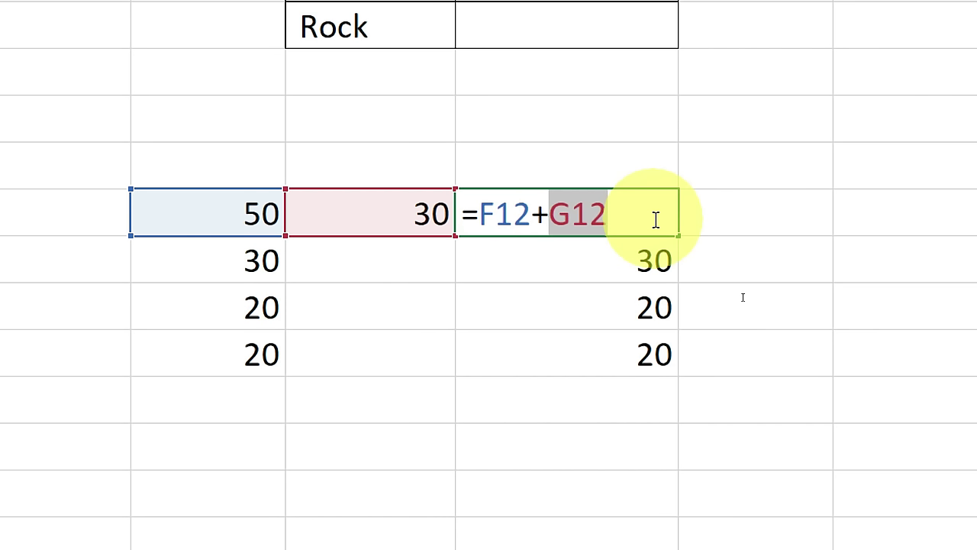
{"action": "key", "text": "F4"}
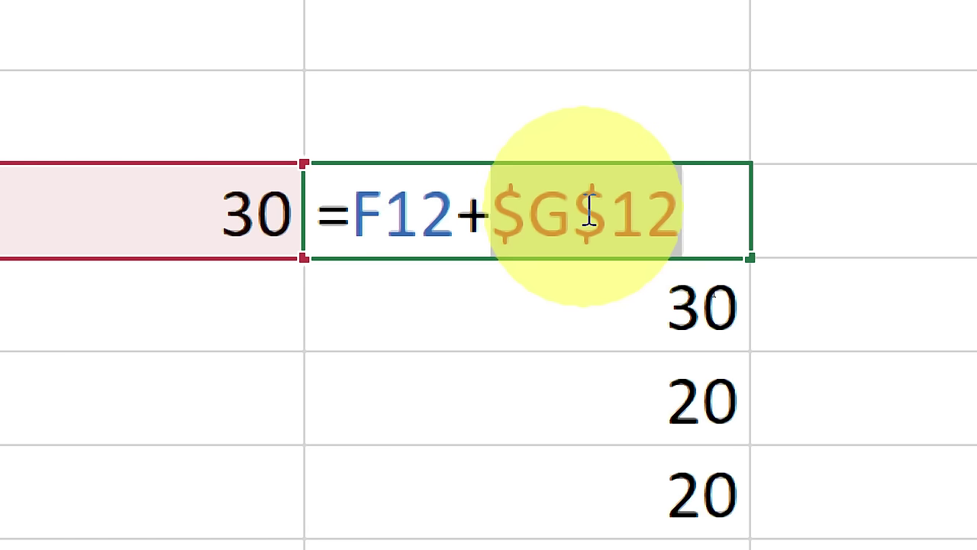
{"action": "key", "text": "F4"}
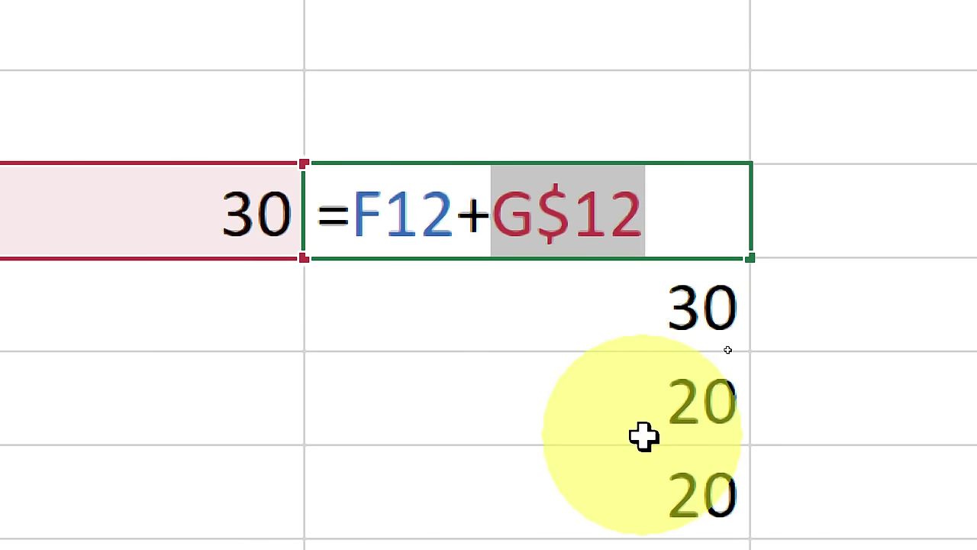
{"action": "key", "text": "F4"}
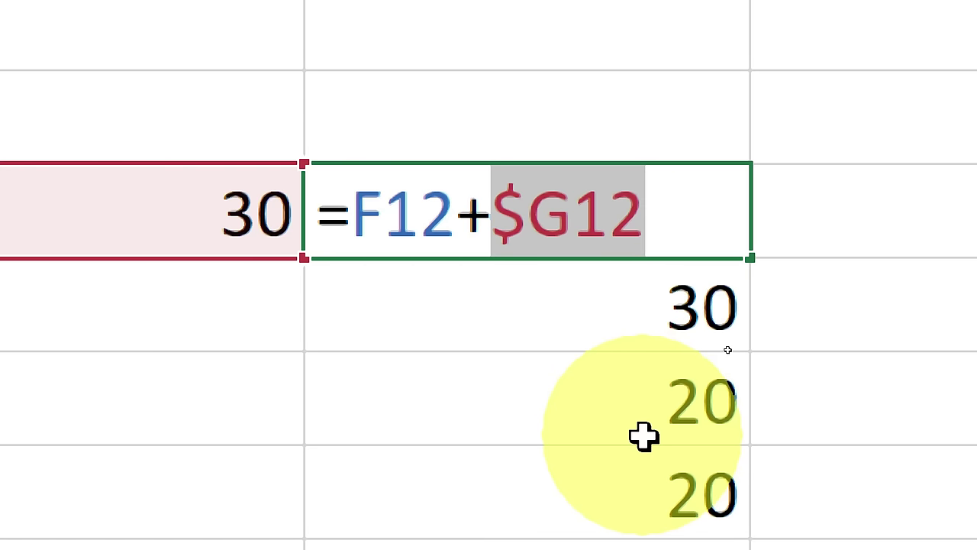
{"action": "key", "text": "F4"}
{"action": "key", "text": "F4"}
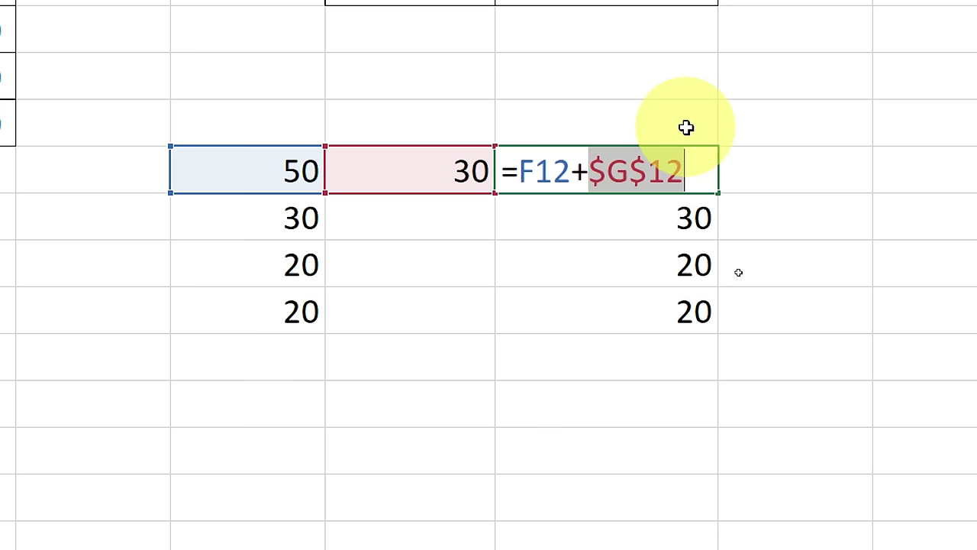
- Confirm H12's =F12+$G$12 formula and fill it down through H15
{"action": "key", "text": "Return"}
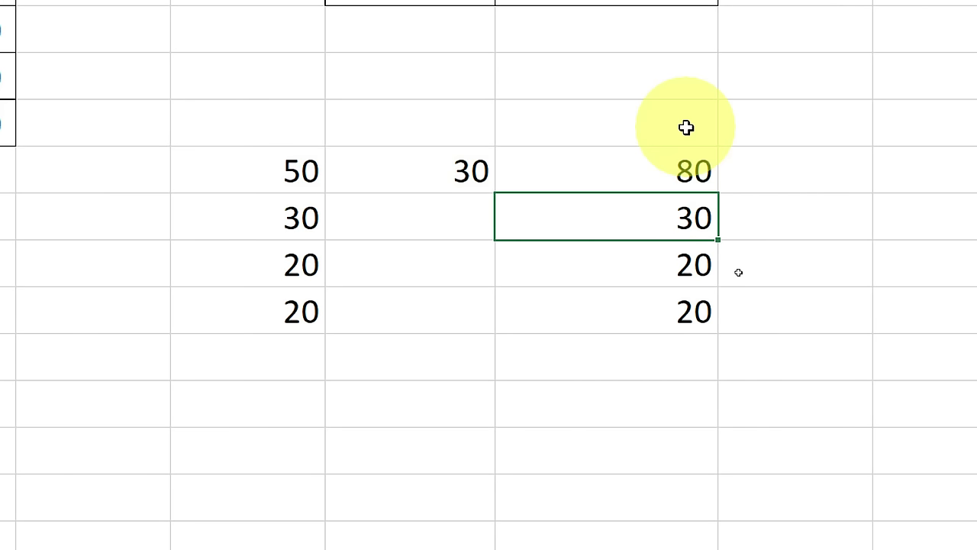
{"action": "left_click", "coordinate": [681, 175]}
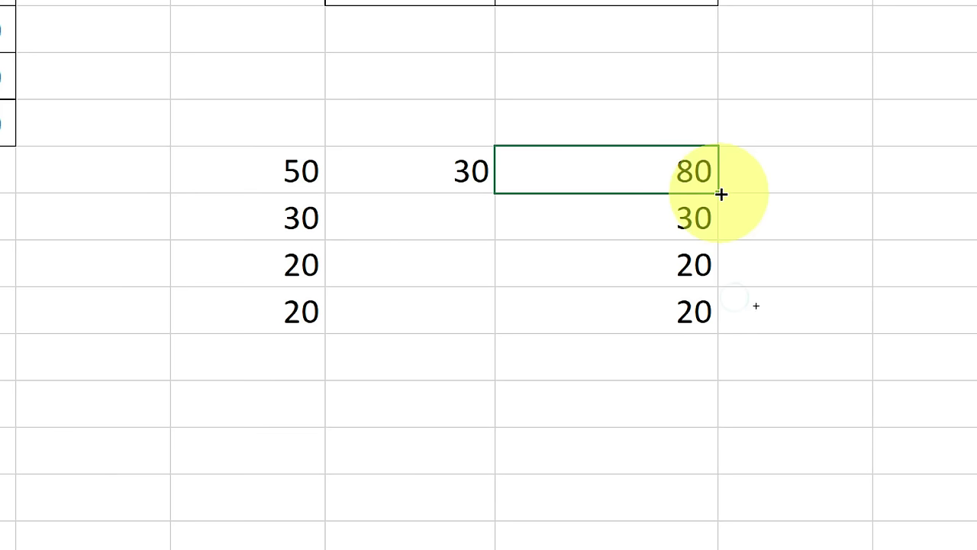
{"action": "left_click_drag", "start_coordinate": [719, 196], "coordinate": [713, 323]}
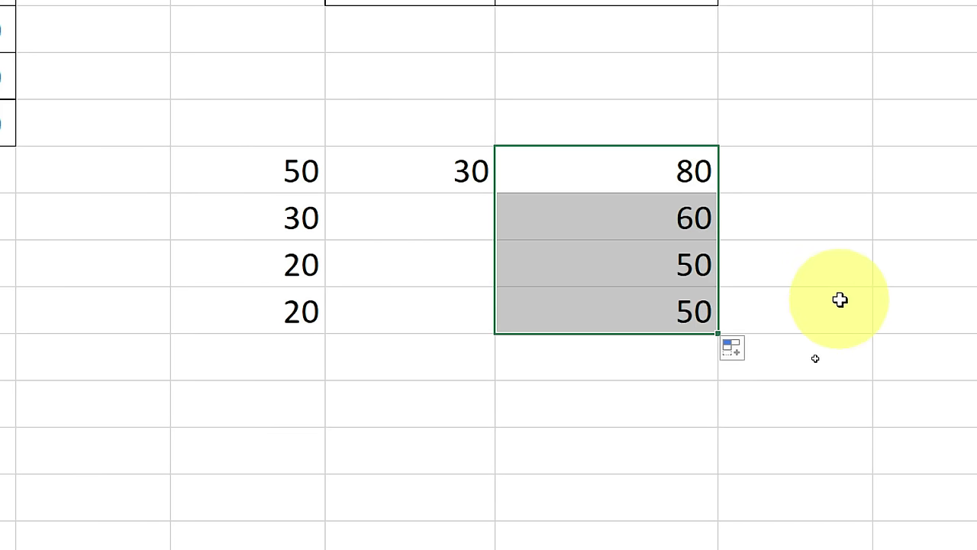
- Change G12 to 50, then 30, and finally 10
{"action": "left_click", "coordinate": [432, 171]}
{"action": "type", "text": "50"}
{"action": "key", "text": "Return"}
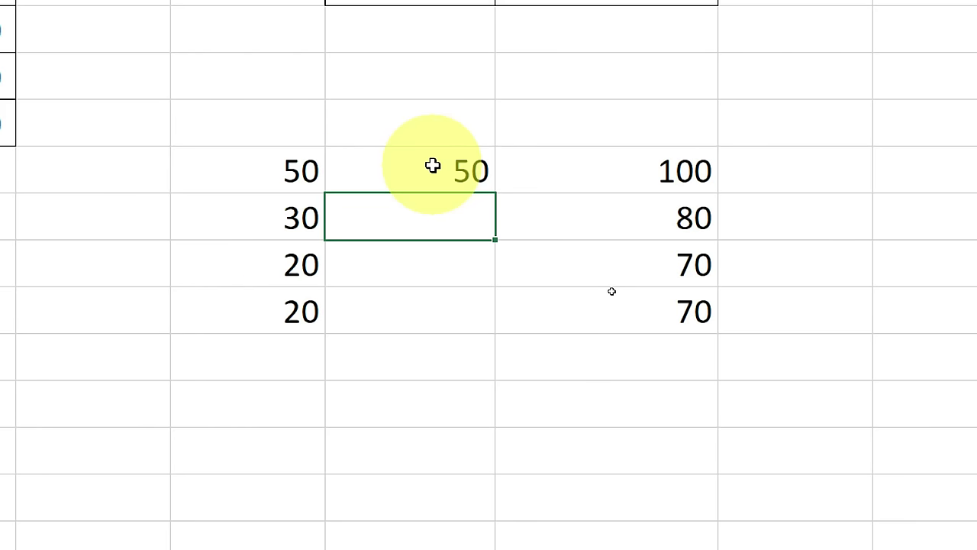
{"action": "double_click", "coordinate": [432, 165]}
{"action": "key", "text": "BackSpace"}
{"action": "key", "text": "BackSpace"}
{"action": "type", "text": "30"}
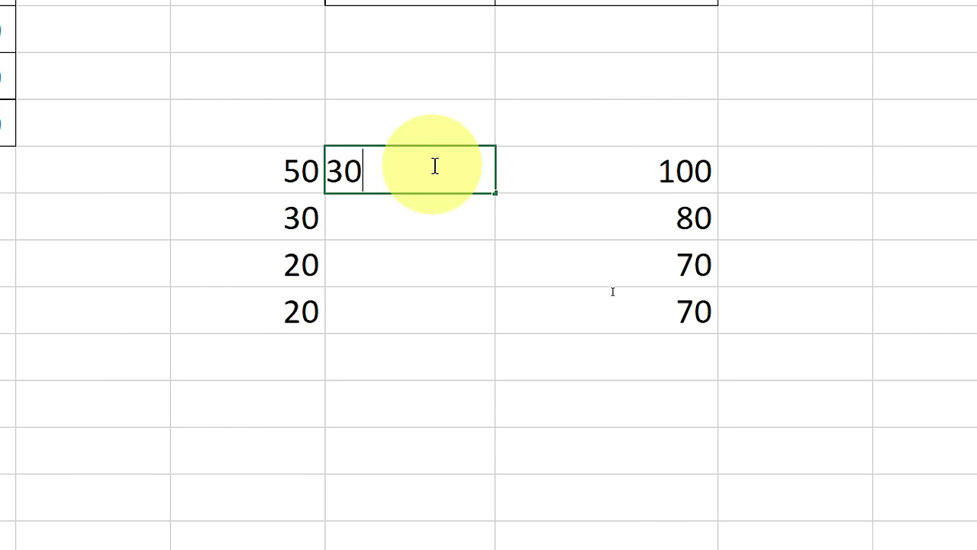
{"action": "key", "text": "Return"}
{"action": "double_click", "coordinate": [432, 166]}
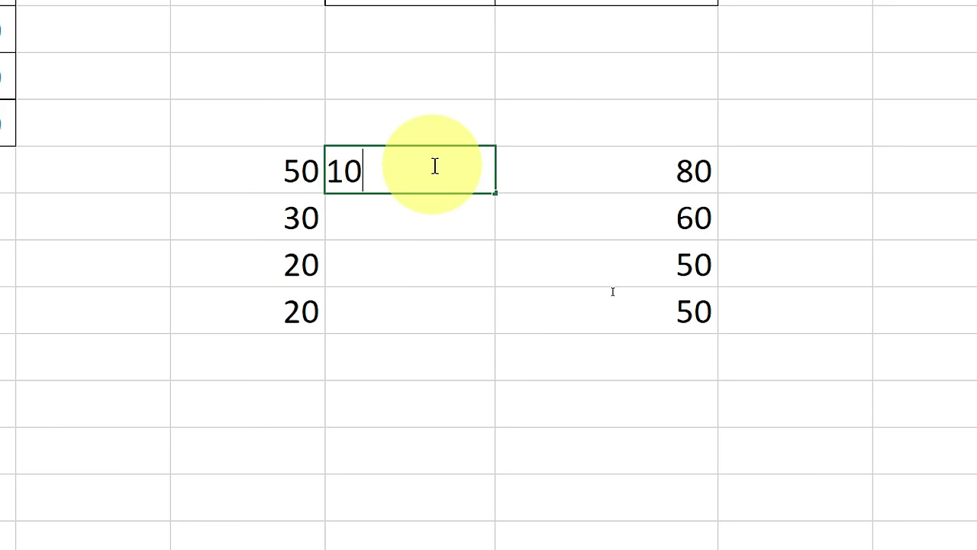
{"action": "key", "text": "Return"}
- Check that the H13–H15 formulas all add the fixed $G$12, showing 40, 30, 30
{"action": "double_click", "coordinate": [708, 229]}
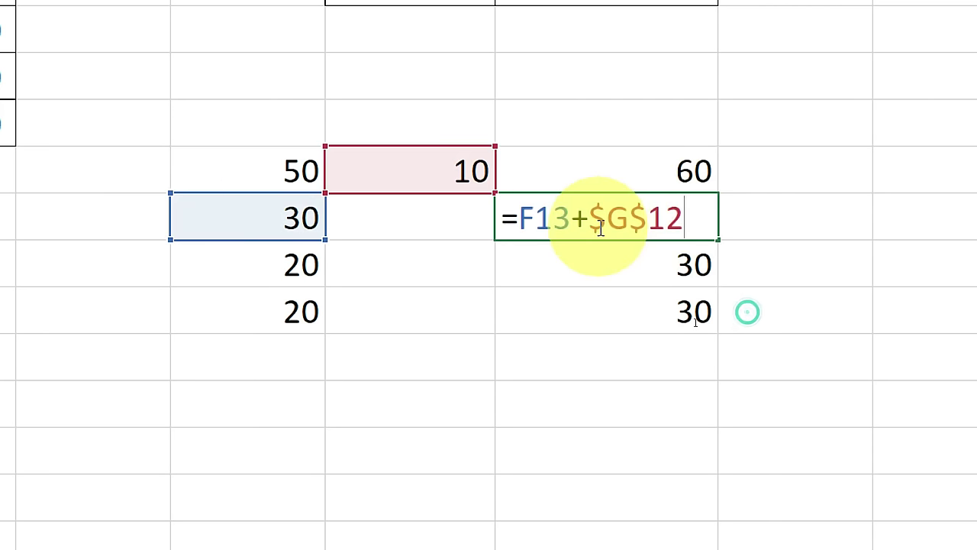
{"action": "key", "text": "Escape"}
{"action": "double_click", "coordinate": [629, 263]}
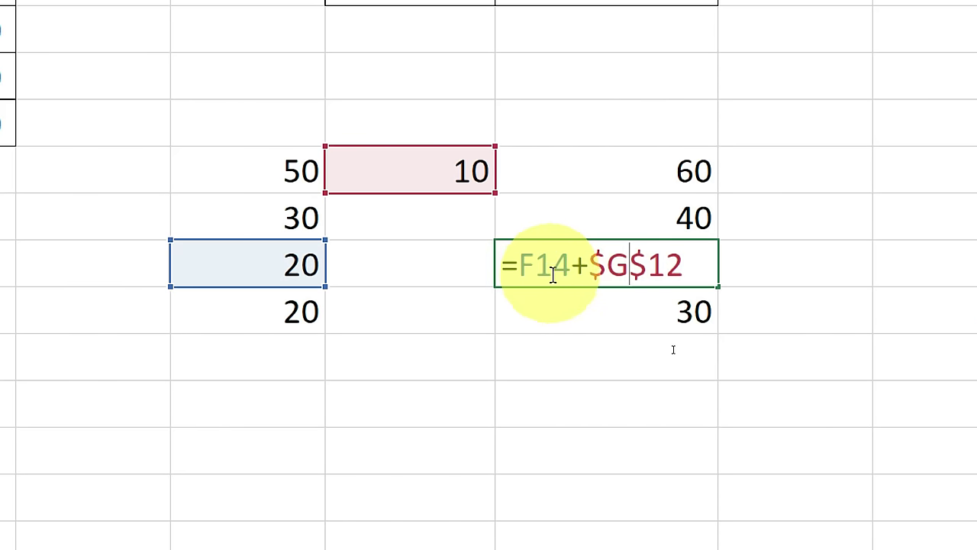
{"action": "key", "text": "Return"}
{"action": "double_click", "coordinate": [567, 310]}
{"action": "left_click_drag", "start_coordinate": [519, 311], "coordinate": [735, 315]}
{"action": "key", "text": "Escape"}
{"action": "left_click", "coordinate": [685, 262]}
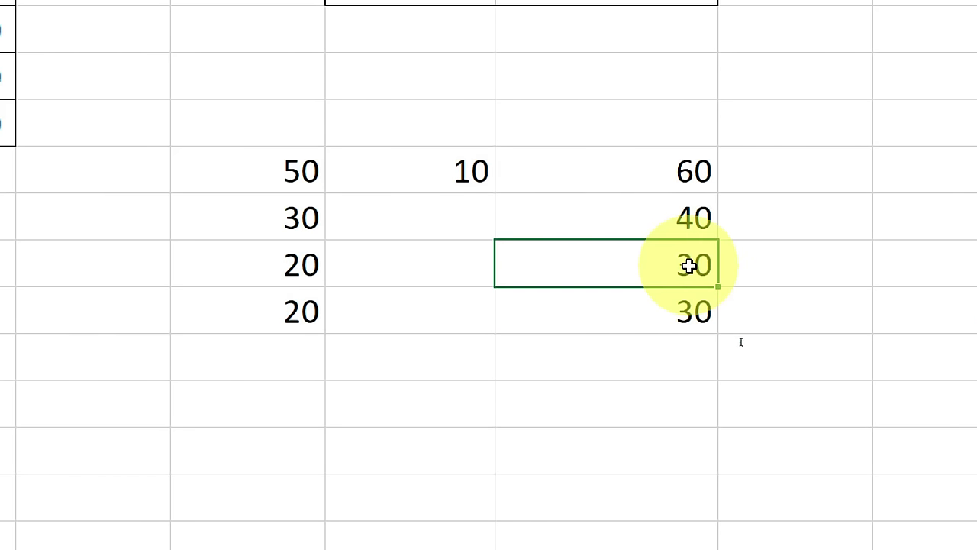
{"action": "double_click", "coordinate": [690, 264]}
{"action": "key", "text": "Escape"}
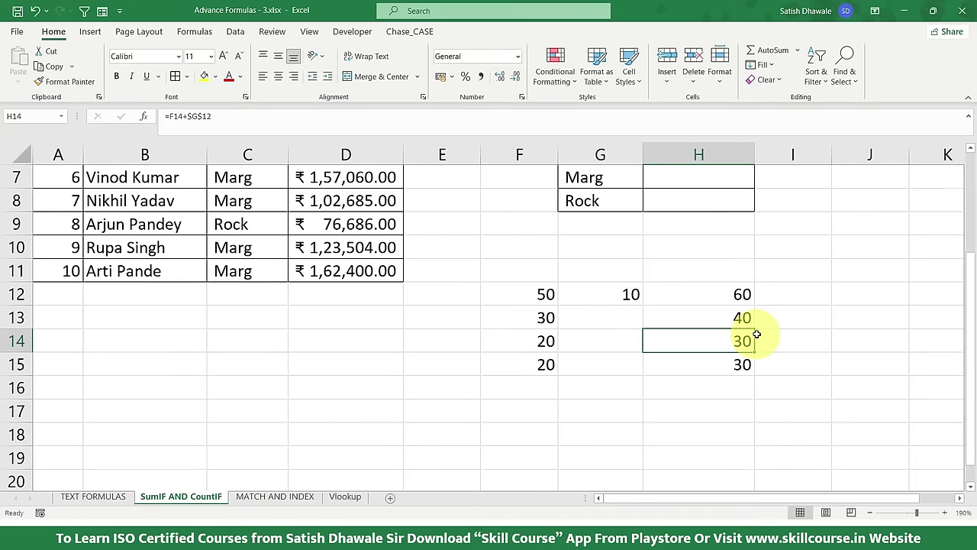
{"action": "scroll", "coordinate": [736, 229], "scroll_direction": "up", "scroll_amount": 2}
{"action": "left_click", "coordinate": [744, 202]}
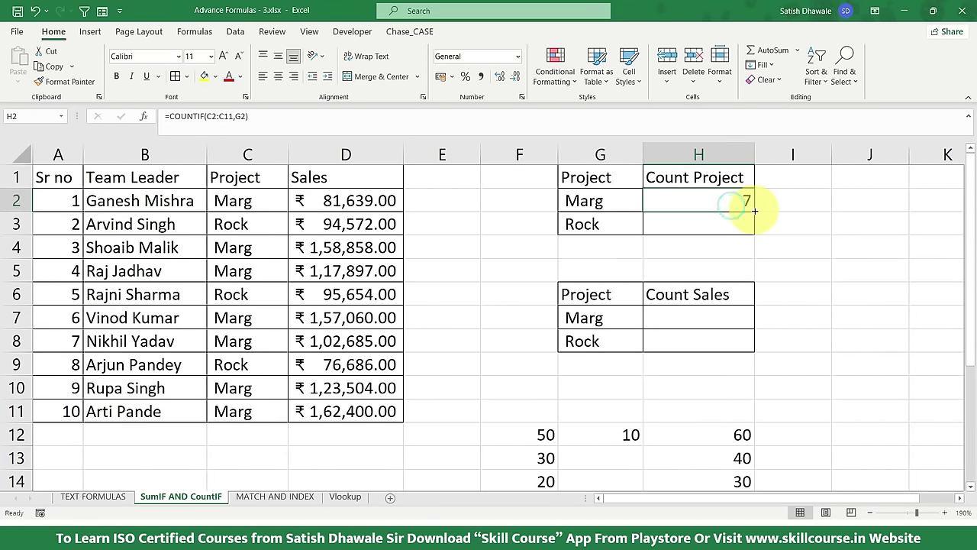
{"action": "double_click", "coordinate": [743, 201]}
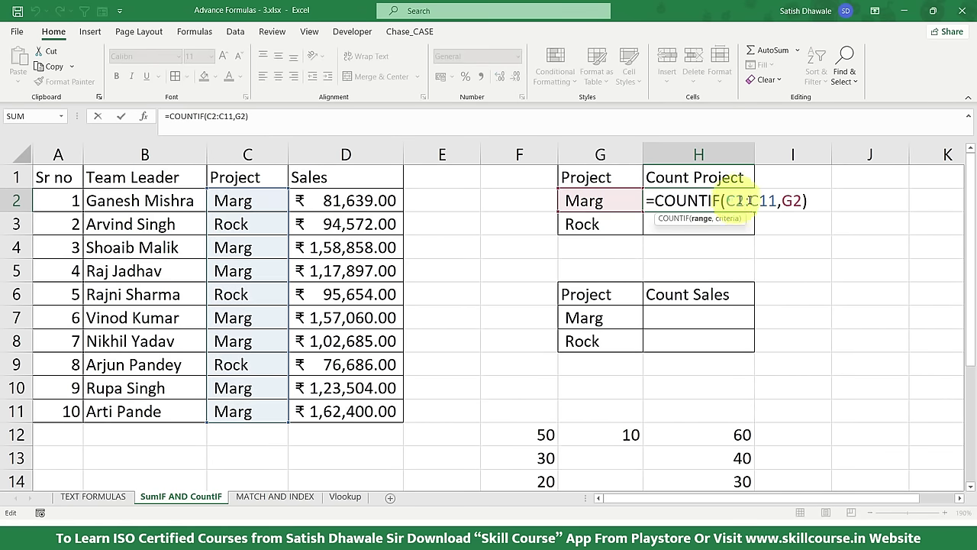
{"action": "left_click_drag", "start_coordinate": [726, 200], "coordinate": [771, 200]}
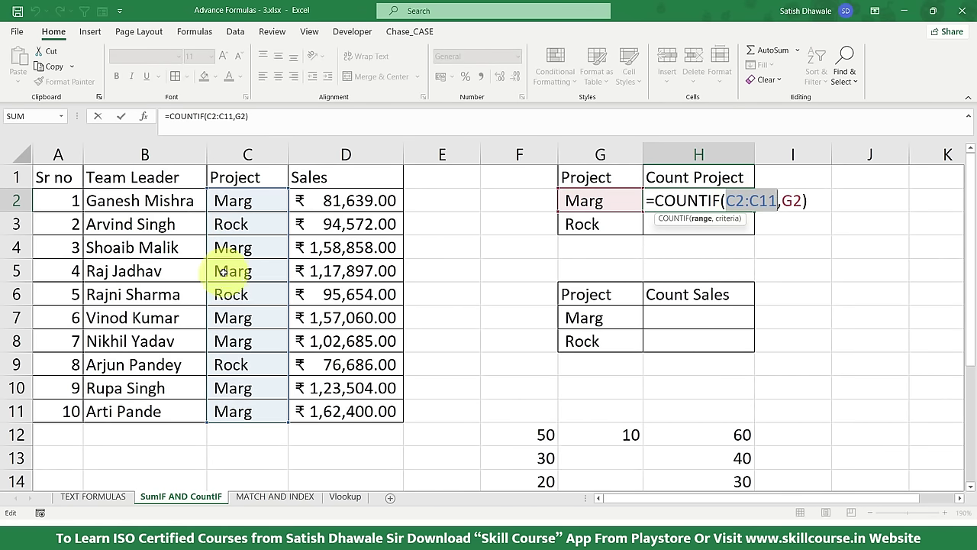
{"action": "key", "text": "Escape"}
{"action": "left_click_drag", "start_coordinate": [753, 212], "coordinate": [730, 229]}
{"action": "left_click", "coordinate": [720, 226]}
{"action": "double_click", "coordinate": [716, 222]}
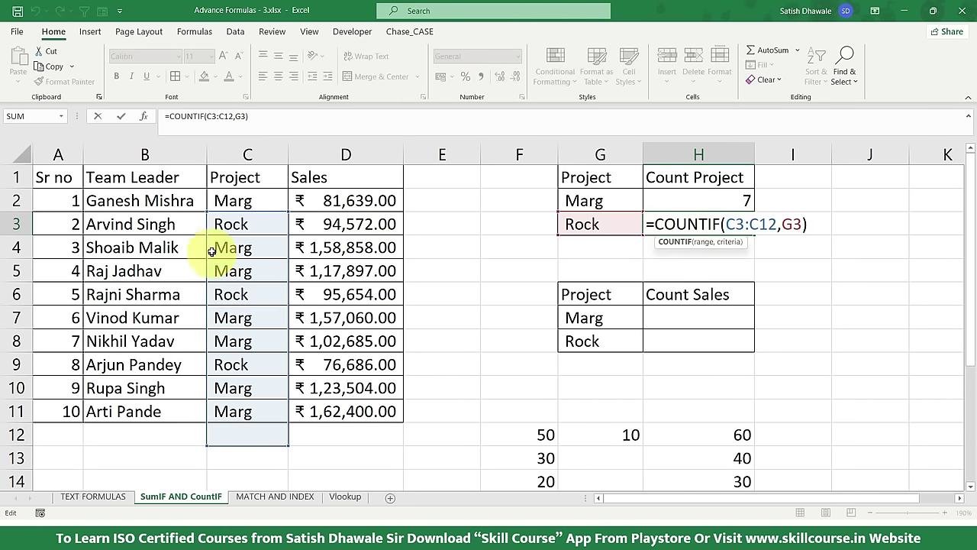
{"action": "double_click", "coordinate": [731, 222]}
{"action": "key", "text": "Return"}
{"action": "left_click", "coordinate": [283, 200]}
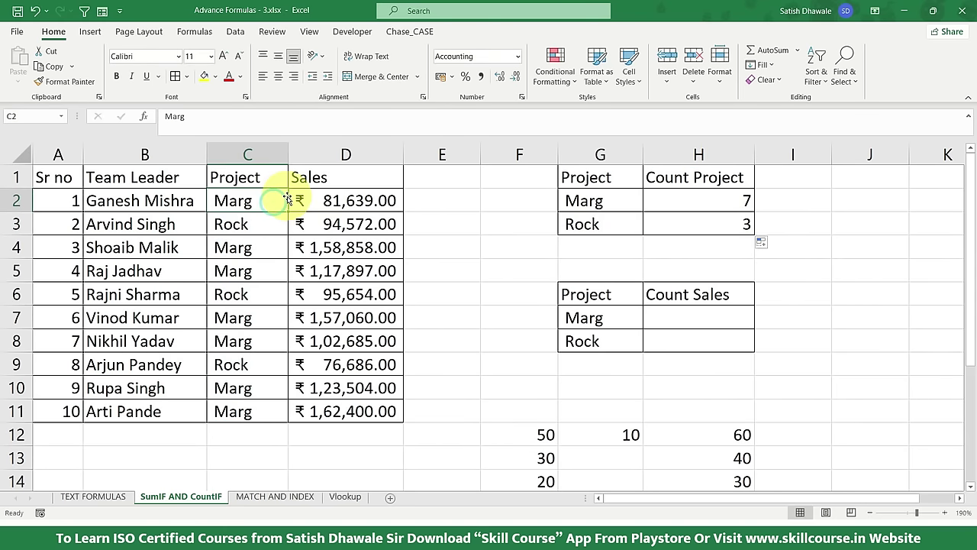
{"action": "type", "text": "Rok"}
{"action": "key", "text": "Return"}
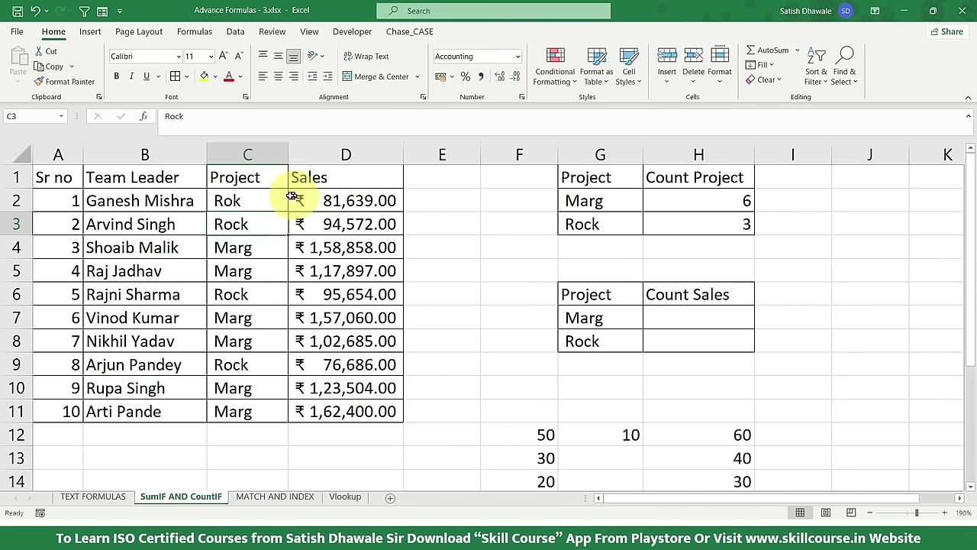
{"action": "left_click", "coordinate": [278, 197]}
{"action": "type", "text": "Rock"}
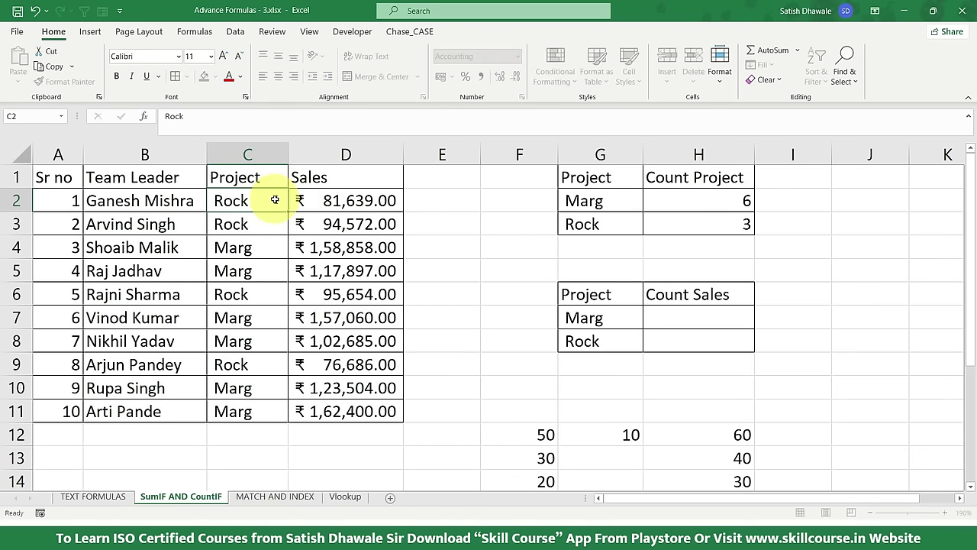
{"action": "key", "text": "Return"}
{"action": "left_click", "coordinate": [687, 223]}
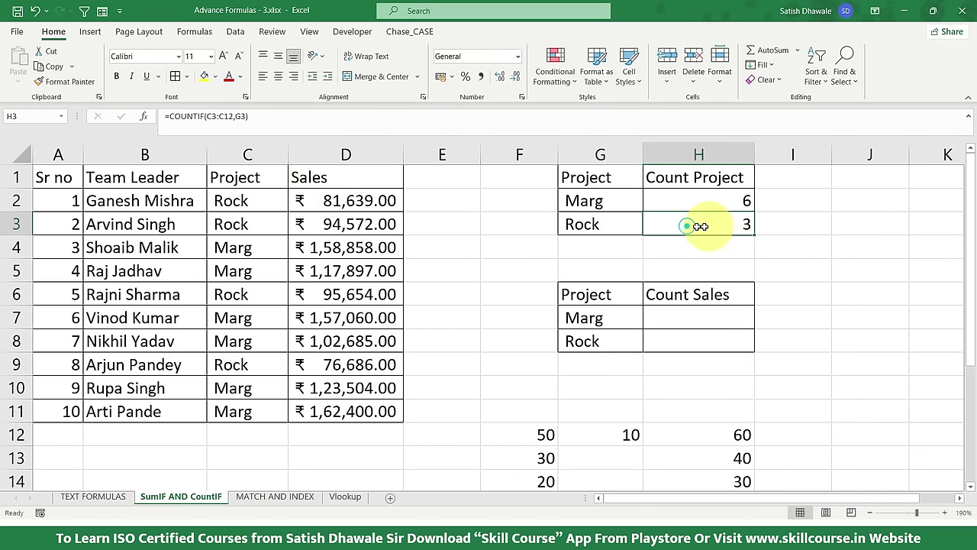
{"action": "left_click", "coordinate": [262, 214]}
{"action": "left_click", "coordinate": [262, 285]}
{"action": "left_click", "coordinate": [256, 359]}
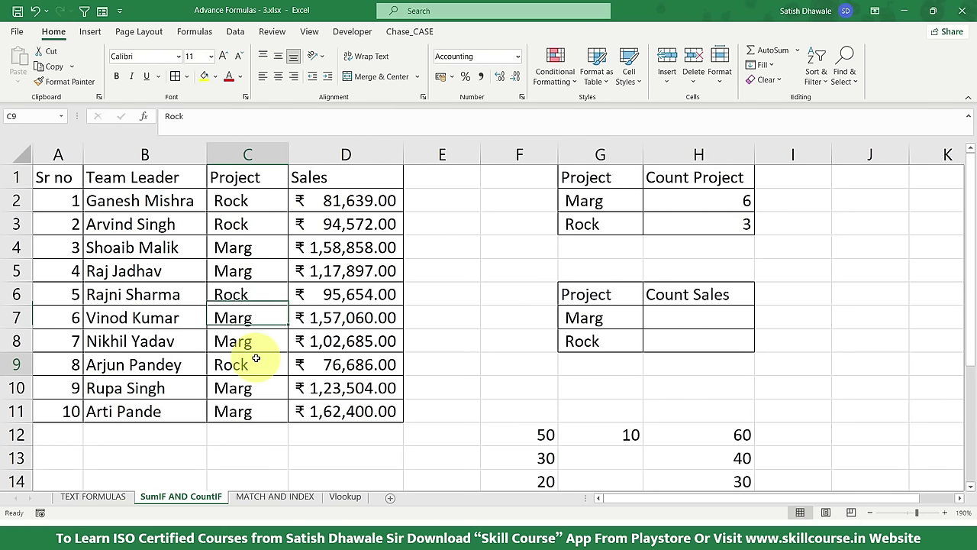
{"action": "double_click", "coordinate": [718, 224]}
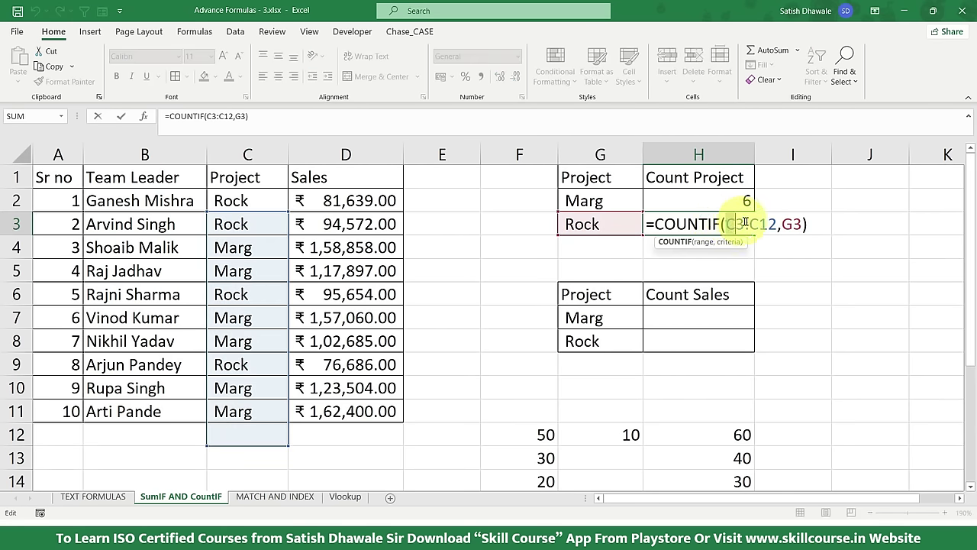
{"action": "left_click_drag", "start_coordinate": [745, 222], "coordinate": [777, 222]}
{"action": "key", "text": "Escape"}
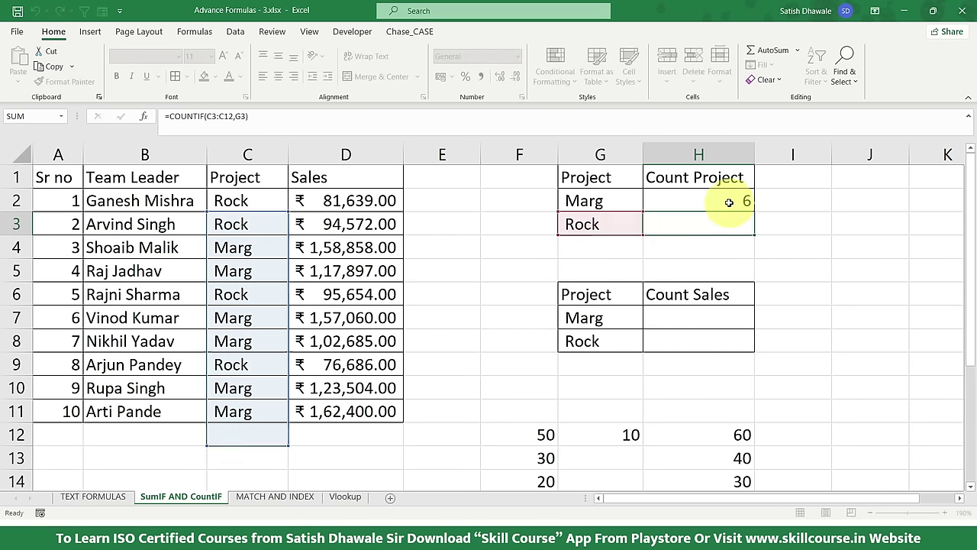
{"action": "double_click", "coordinate": [733, 201]}
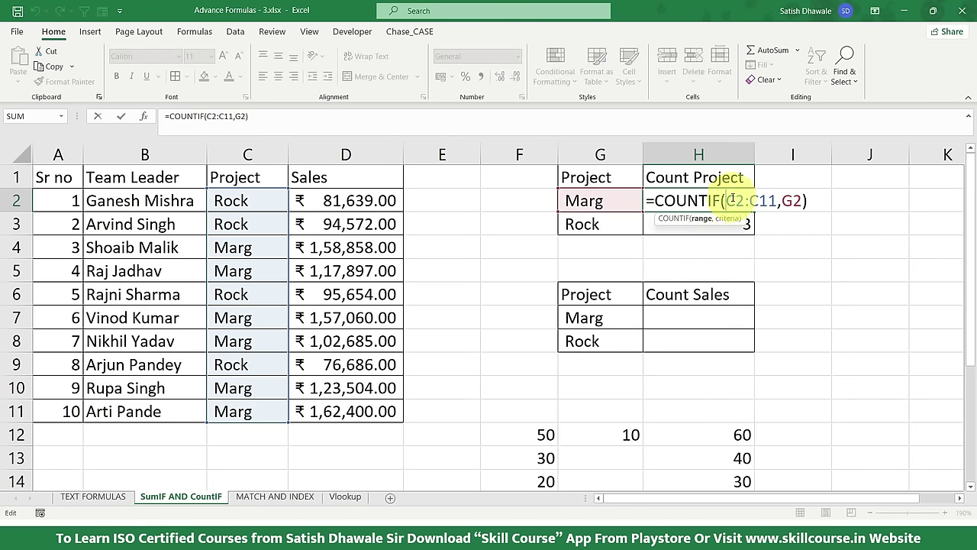
{"action": "left_click_drag", "start_coordinate": [725, 201], "coordinate": [774, 199]}
{"action": "key", "text": "Escape"}
{"action": "double_click", "coordinate": [733, 223]}
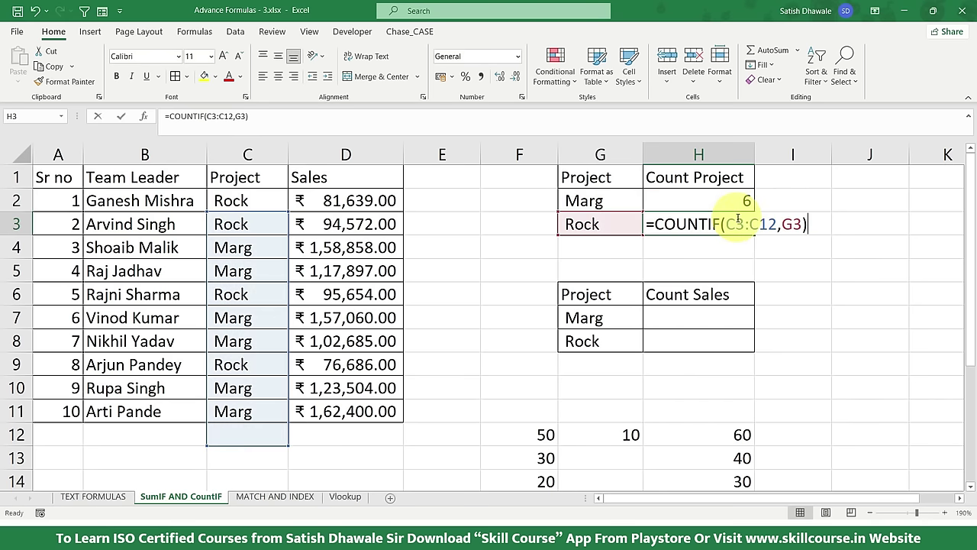
{"action": "key", "text": "Escape"}
{"action": "double_click", "coordinate": [726, 200]}
{"action": "key", "text": "Escape"}
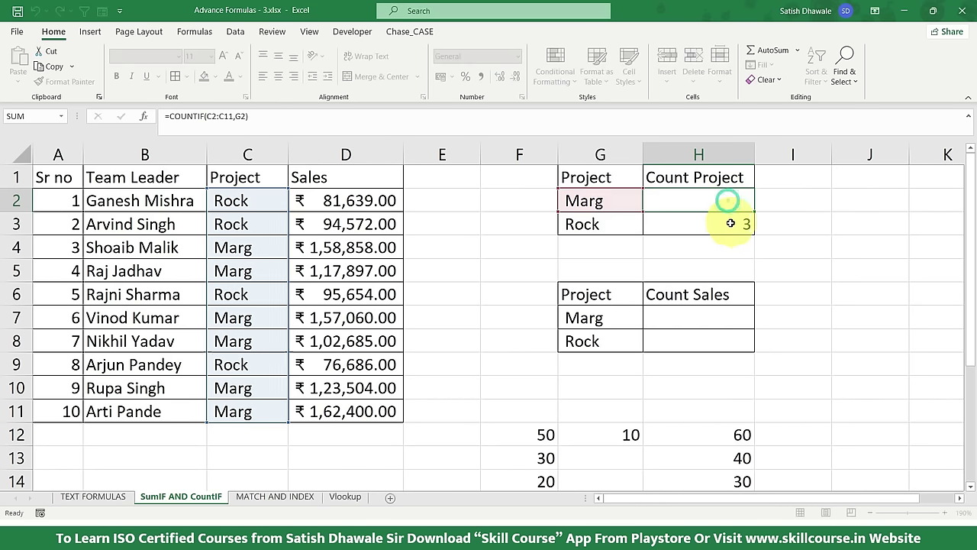
{"action": "double_click", "coordinate": [731, 223]}
{"action": "left_click_drag", "start_coordinate": [727, 224], "coordinate": [766, 223]}
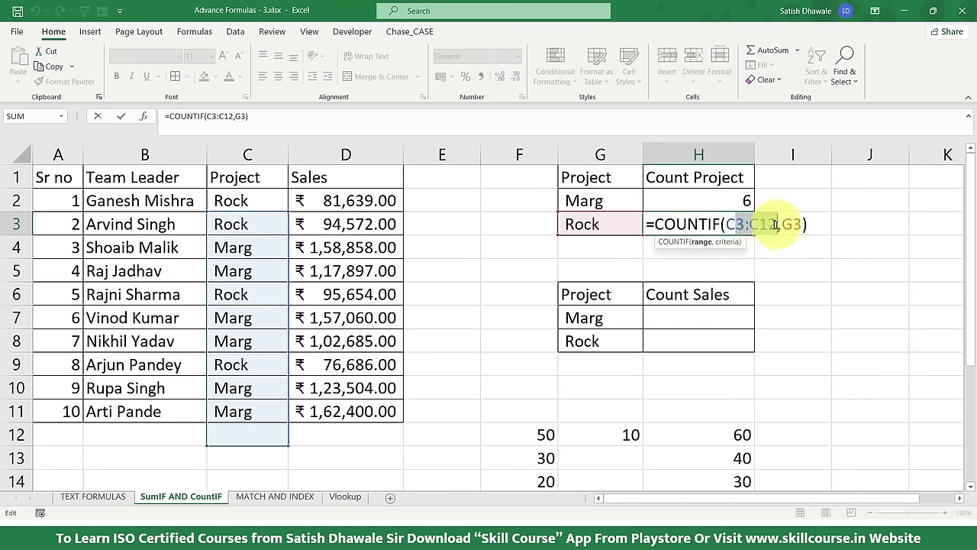
{"action": "key", "text": "Escape"}
{"action": "double_click", "coordinate": [735, 201]}
{"action": "left_click_drag", "start_coordinate": [774, 201], "coordinate": [734, 200]}
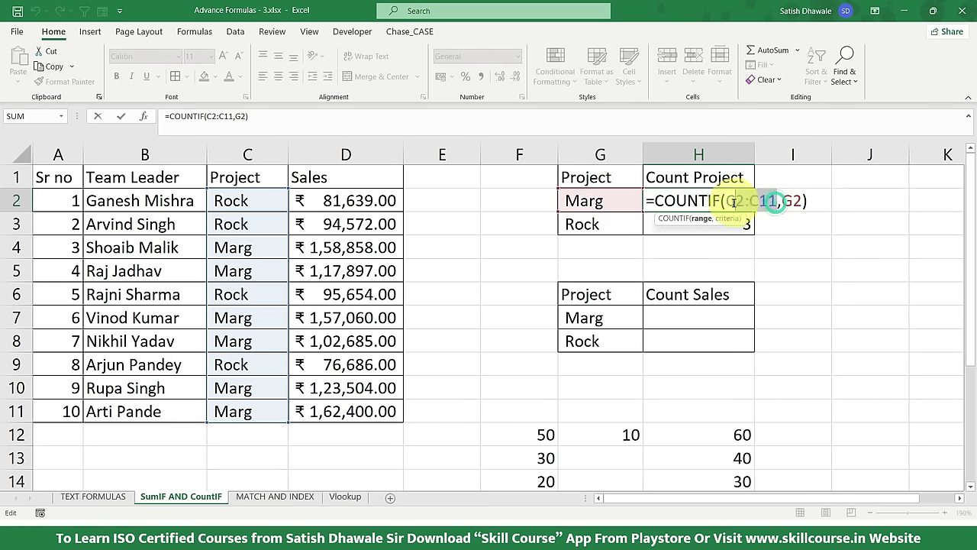
- Lock H2's COUNTIF range as $C$2:$C$11 and copy the formula down to H3
{"action": "key", "text": "F4"}
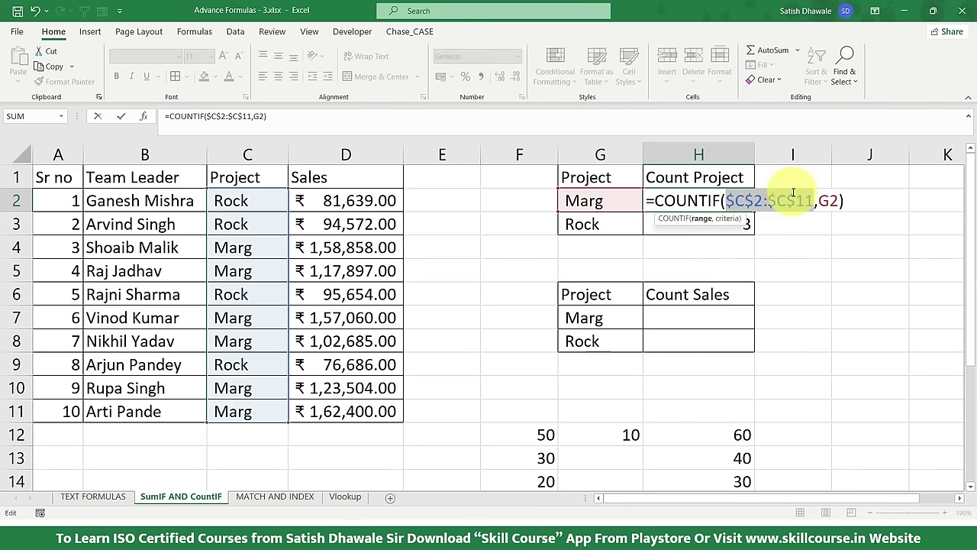
{"action": "key", "text": "ctrl+Return"}
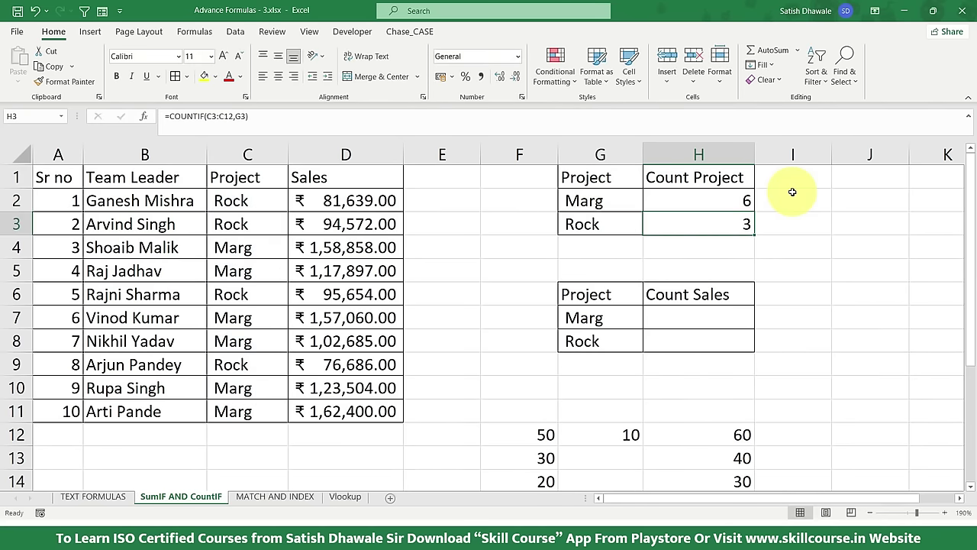
{"action": "left_click_drag", "start_coordinate": [754, 212], "coordinate": [752, 229]}
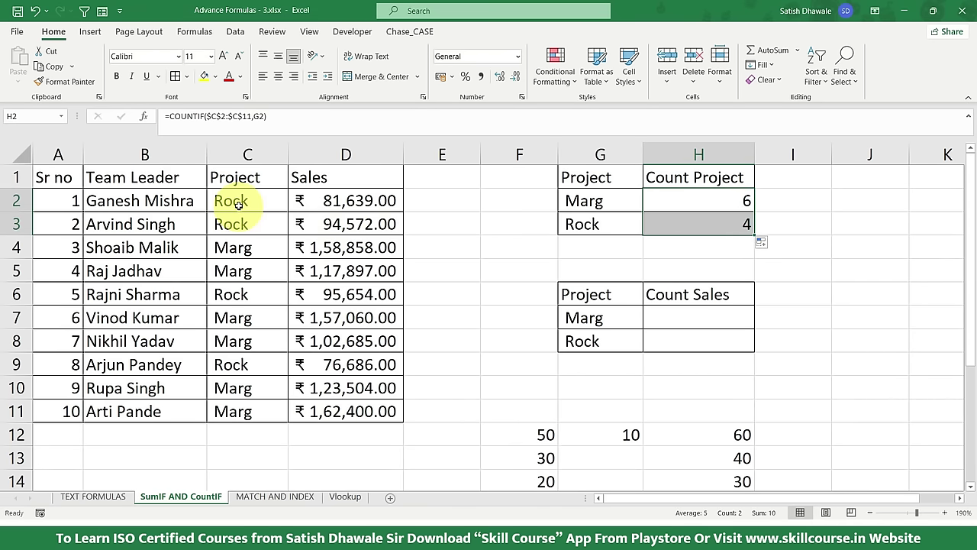
- Change C2's project to Marg and confirm H3 uses $C$2:$C$11, giving Marg 7, Rock 3
{"action": "left_click", "coordinate": [246, 202]}
{"action": "type", "text": "Marg"}
{"action": "key", "text": "Return"}
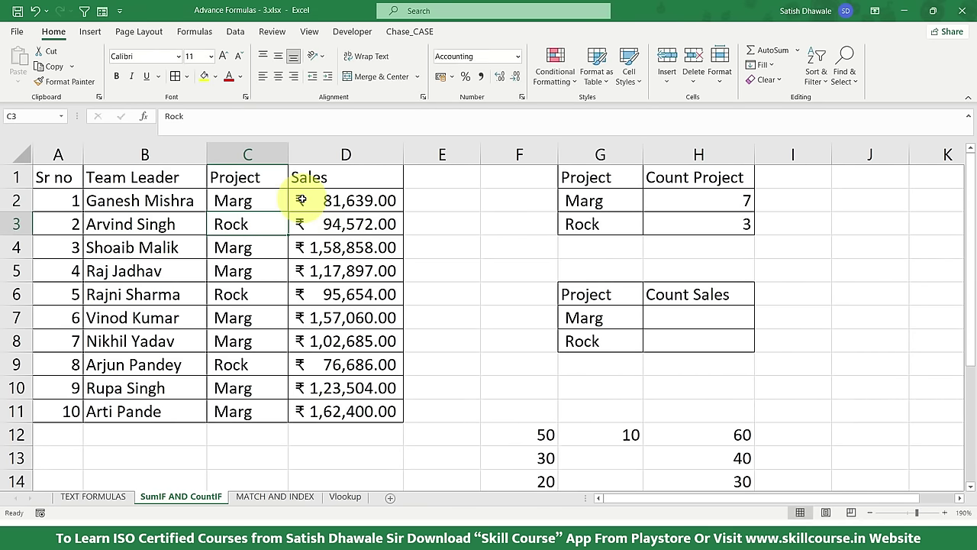
{"action": "double_click", "coordinate": [670, 222]}
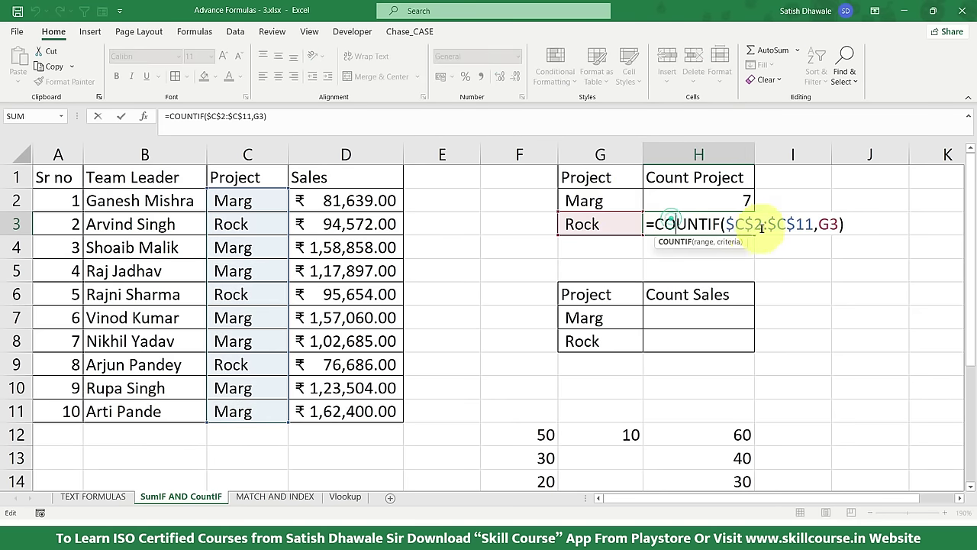
{"action": "left_click_drag", "start_coordinate": [726, 223], "coordinate": [794, 229]}
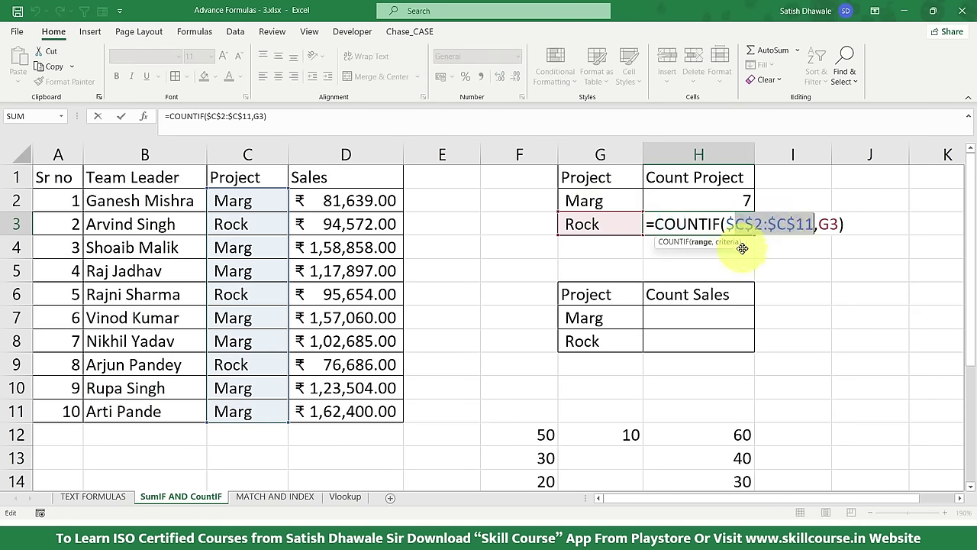
{"action": "key", "text": "Escape"}
{"action": "left_click", "coordinate": [690, 314]}
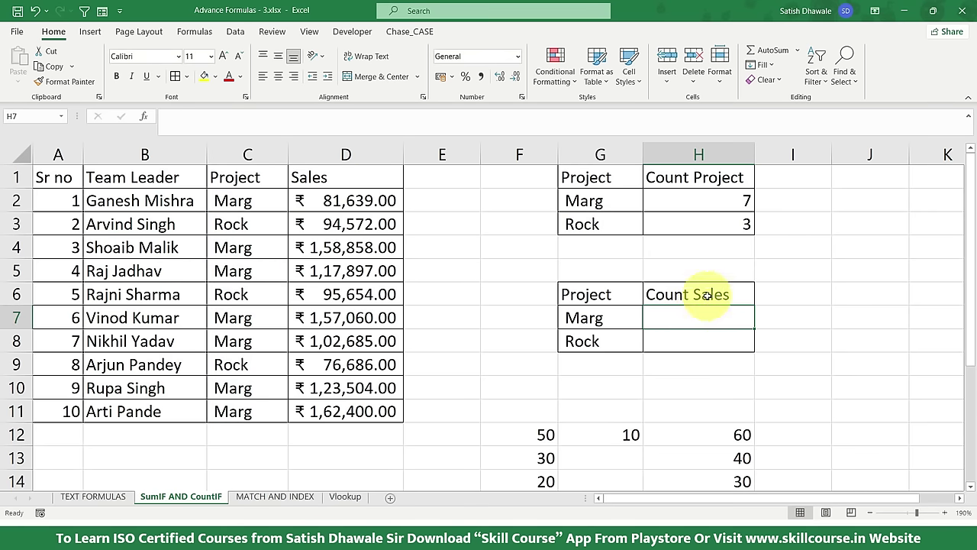
- Start a SUMIF in H7 with the absolute criteria range $C$1:$C$11
{"action": "type", "text": "="}
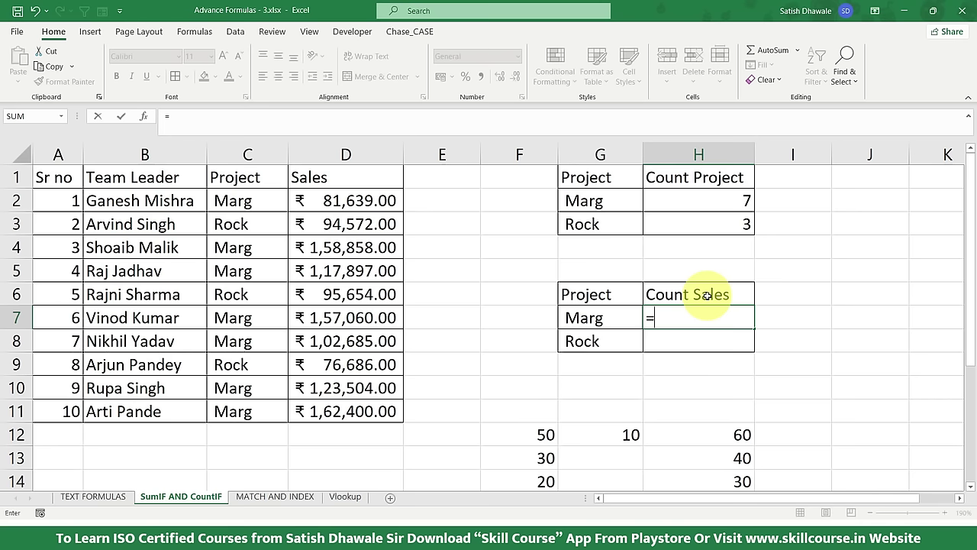
{"action": "key", "text": "Escape"}
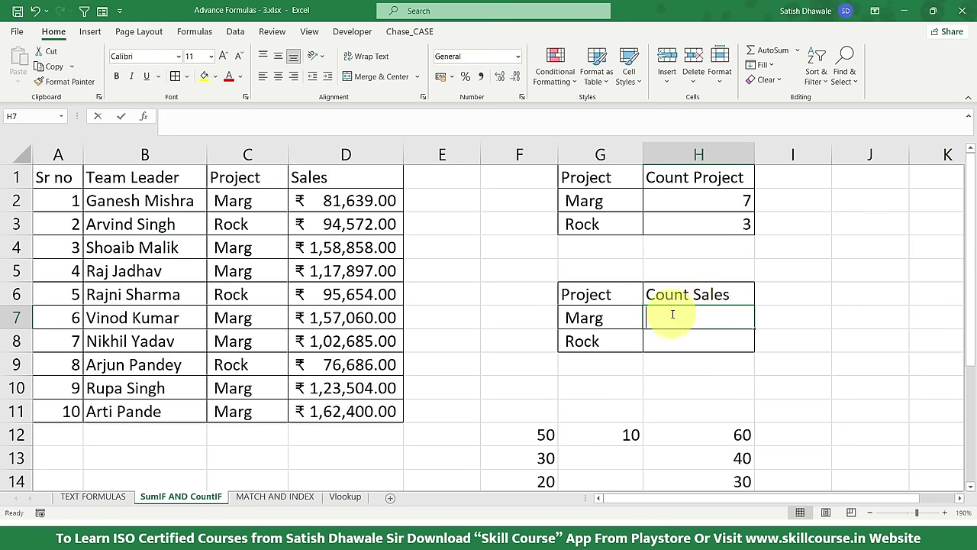
{"action": "type", "text": "=SUMIF("}
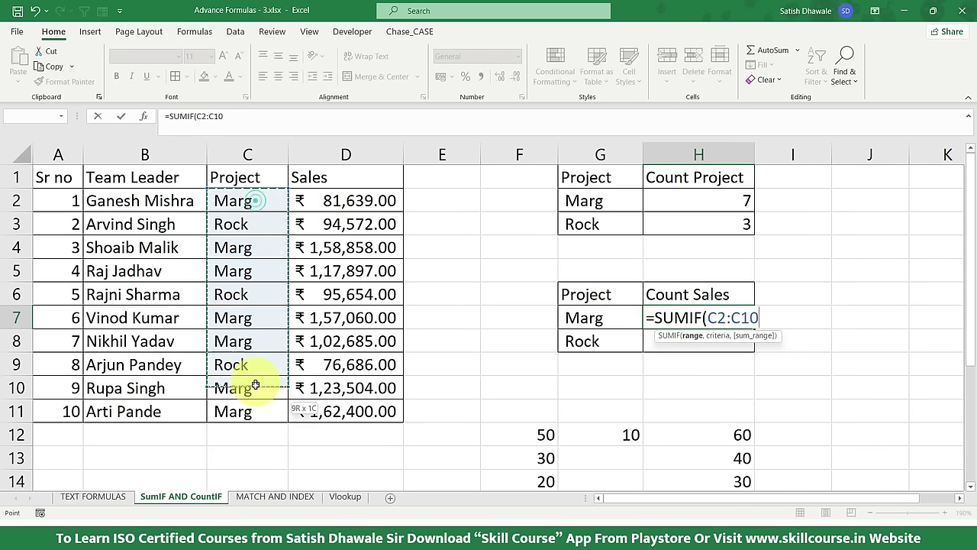
{"action": "left_click", "coordinate": [260, 157]}
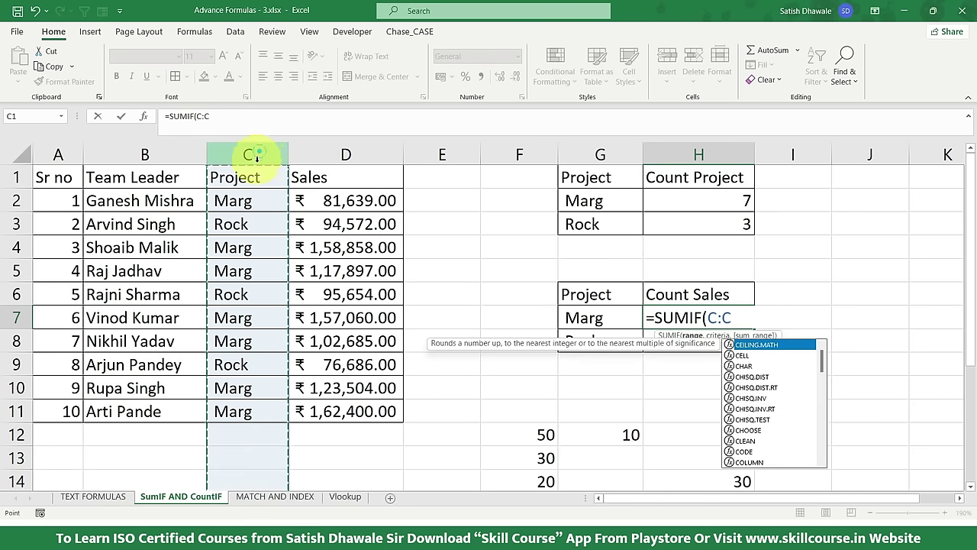
{"action": "left_click_drag", "start_coordinate": [258, 174], "coordinate": [259, 364]}
{"action": "left_click_drag", "start_coordinate": [255, 405], "coordinate": [254, 405]}
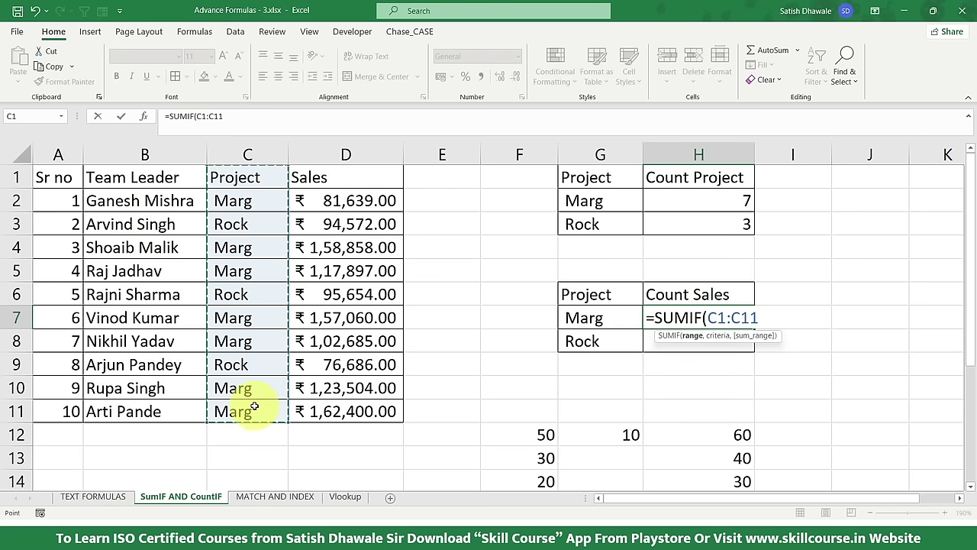
{"action": "key", "text": "F4"}
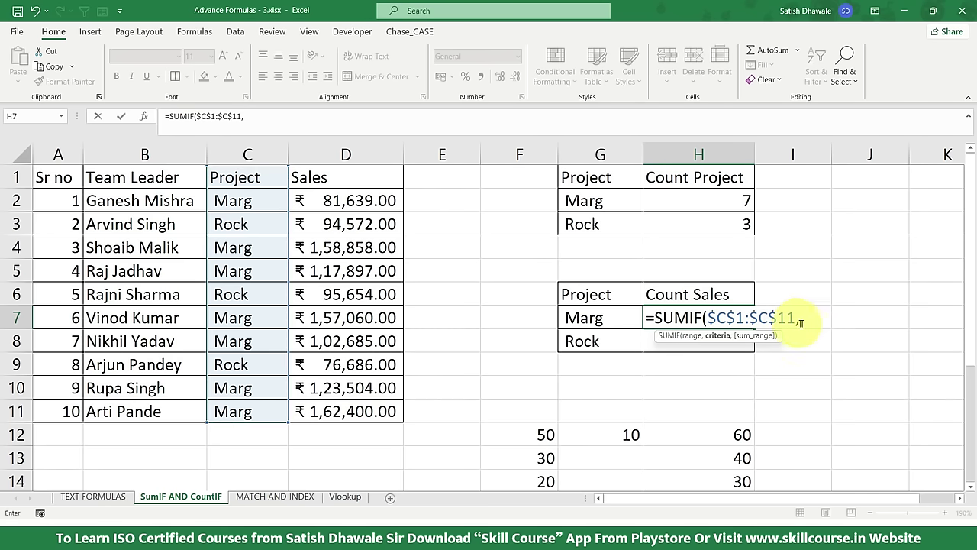
- Add G7 as the criterion and absolute sum range $D$1:$D$11, returning 904043
{"action": "left_click", "coordinate": [580, 317]}
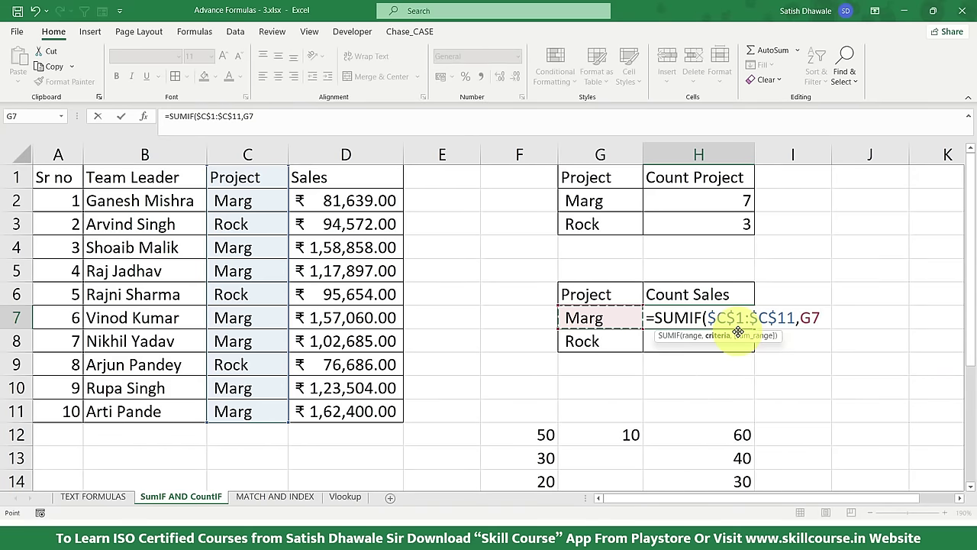
{"action": "type", "text": ","}
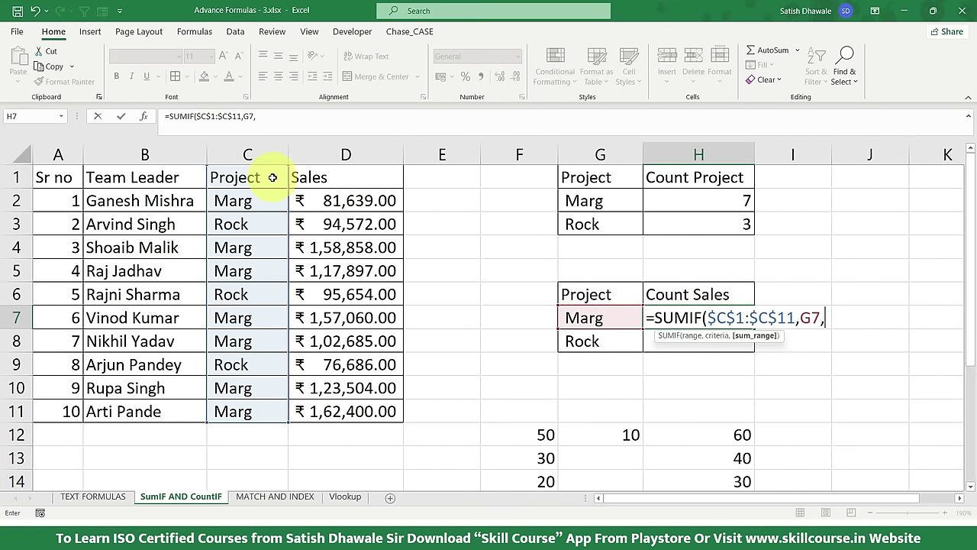
{"action": "left_click_drag", "start_coordinate": [324, 200], "coordinate": [322, 411]}
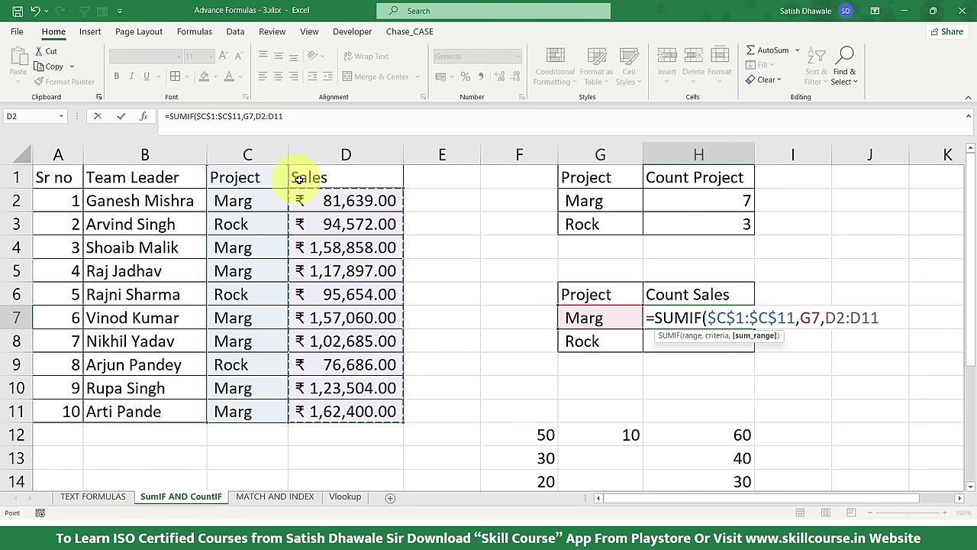
{"action": "left_click_drag", "start_coordinate": [305, 177], "coordinate": [316, 412]}
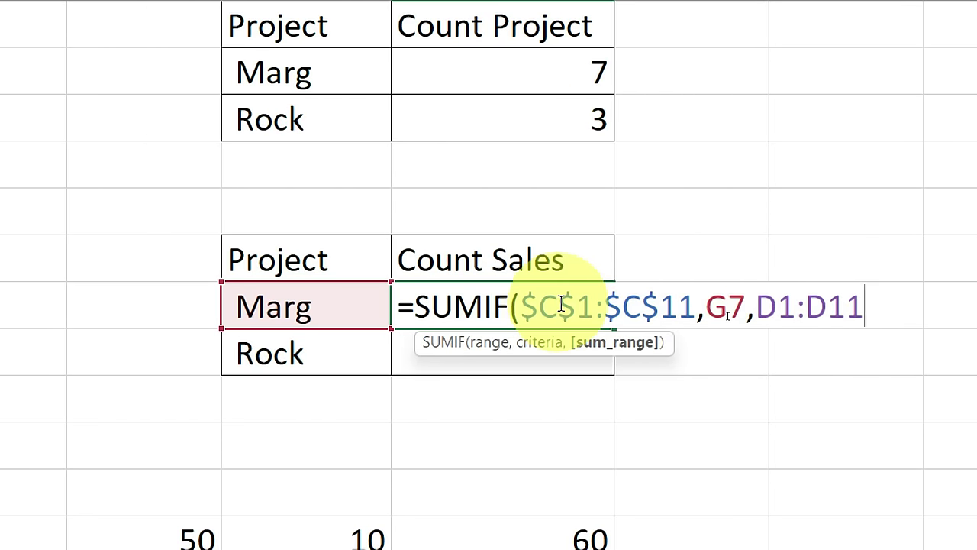
{"action": "double_click", "coordinate": [561, 304]}
{"action": "left_click_drag", "start_coordinate": [756, 306], "coordinate": [860, 294]}
{"action": "key", "text": "F4"}
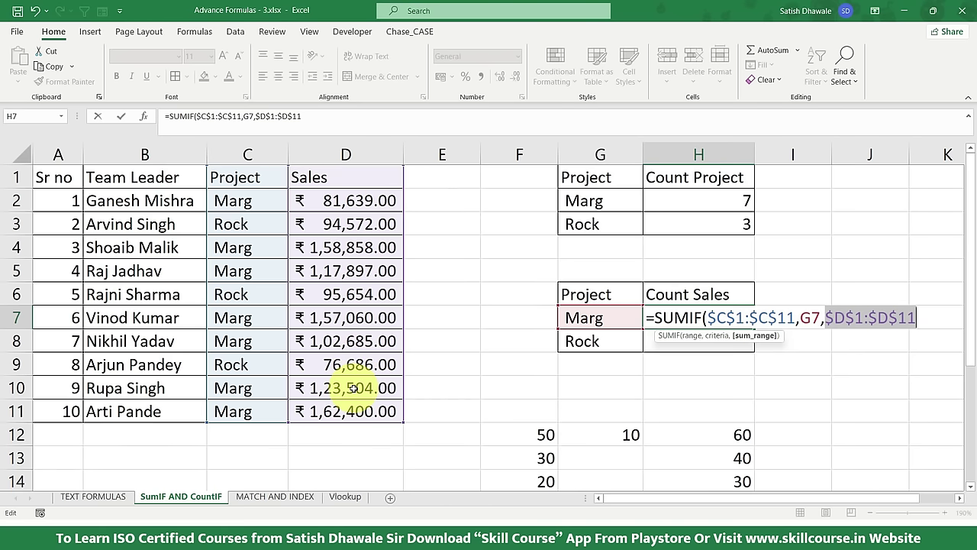
{"action": "left_click", "coordinate": [814, 319]}
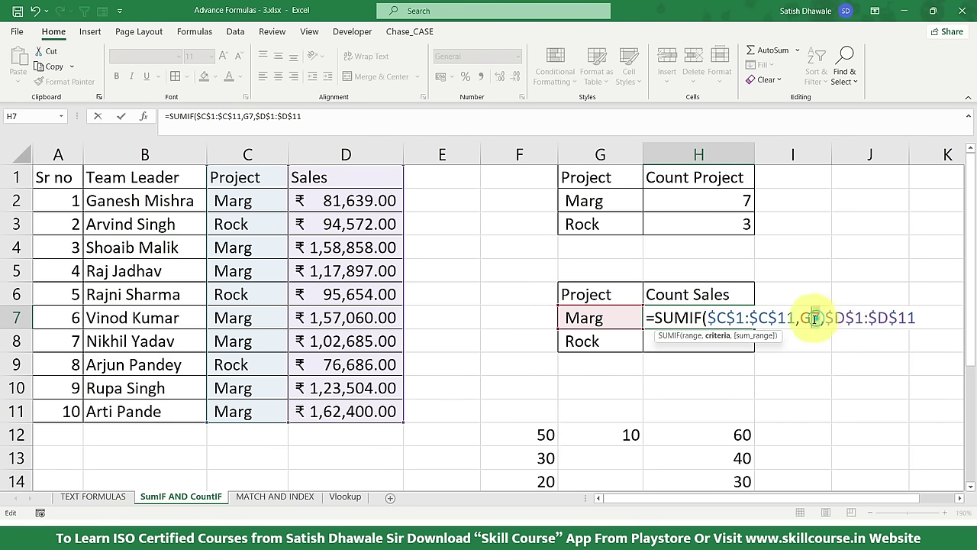
{"action": "key", "text": "Return"}
- Fill H7's SUMIF down to H8 for Rock and compare the two formulas
{"action": "left_click", "coordinate": [682, 309]}
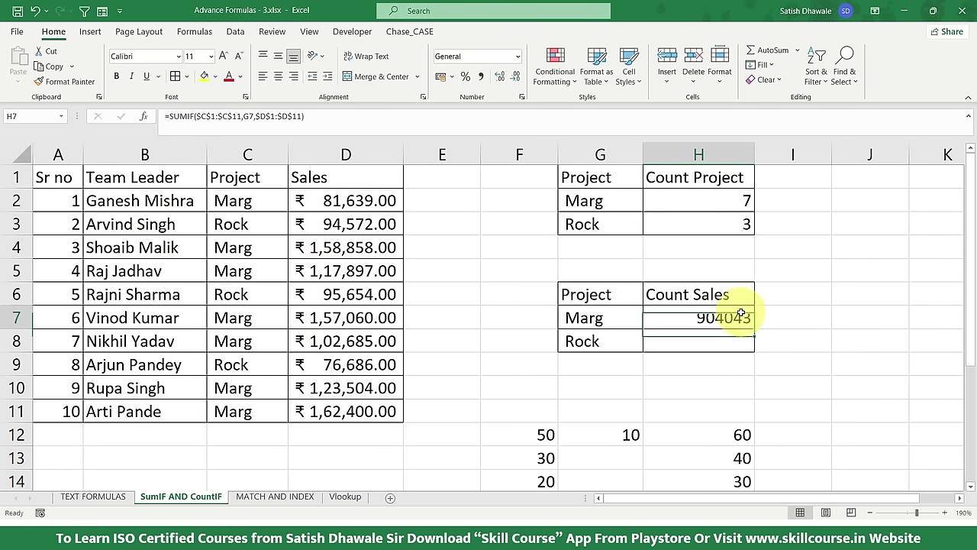
{"action": "left_click_drag", "start_coordinate": [754, 329], "coordinate": [755, 348]}
{"action": "double_click", "coordinate": [734, 342]}
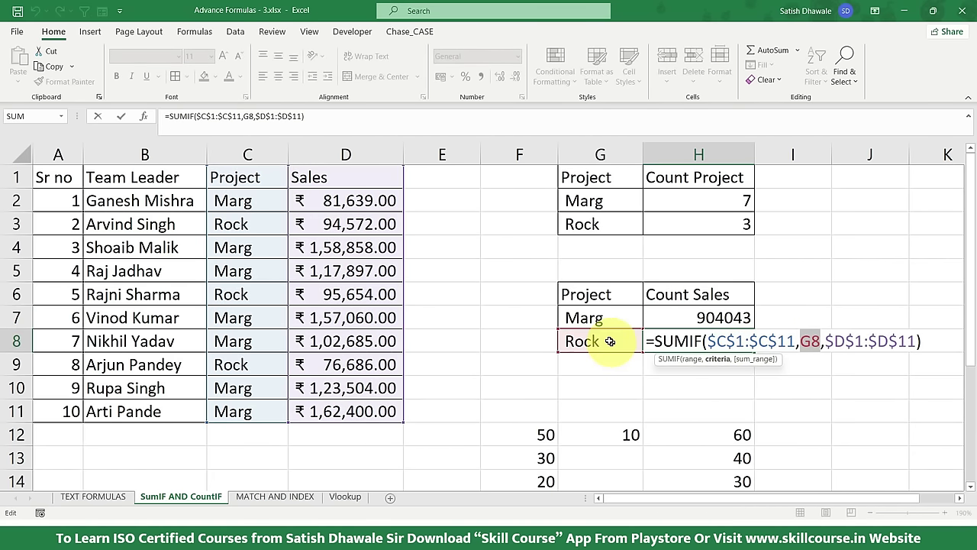
{"action": "left_click", "coordinate": [694, 320]}
{"action": "double_click", "coordinate": [695, 321]}
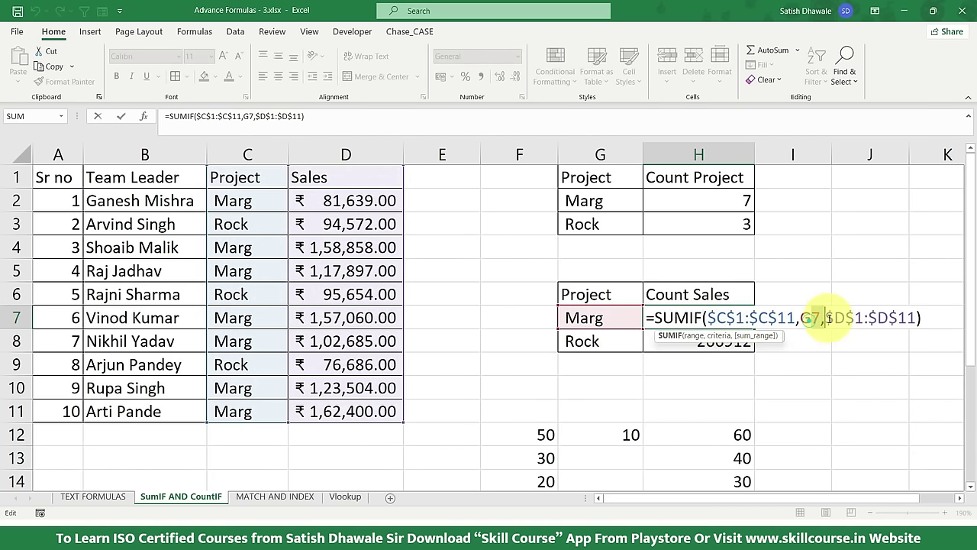
{"action": "key", "text": "Escape"}
{"action": "double_click", "coordinate": [715, 341]}
{"action": "double_click", "coordinate": [811, 341]}
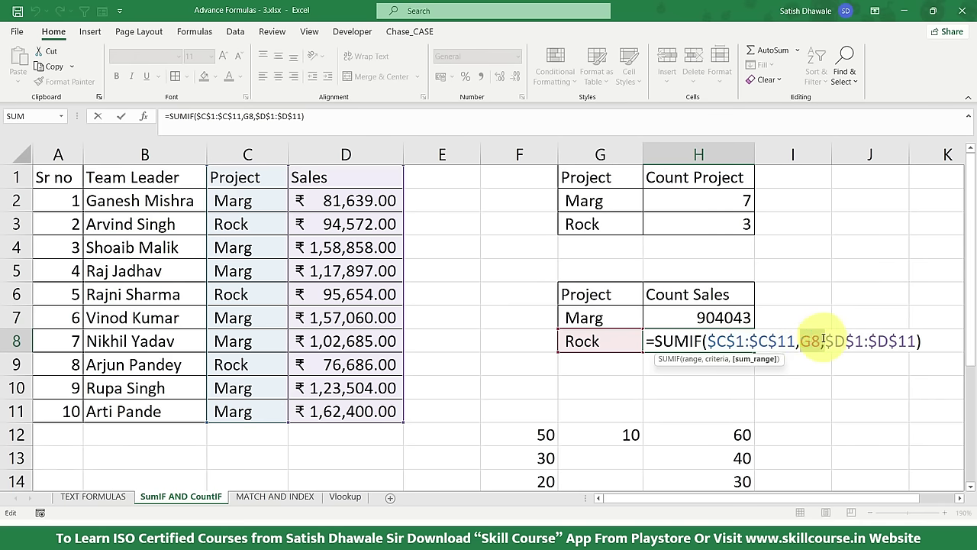
{"action": "key", "text": "Escape"}
{"action": "double_click", "coordinate": [725, 341]}
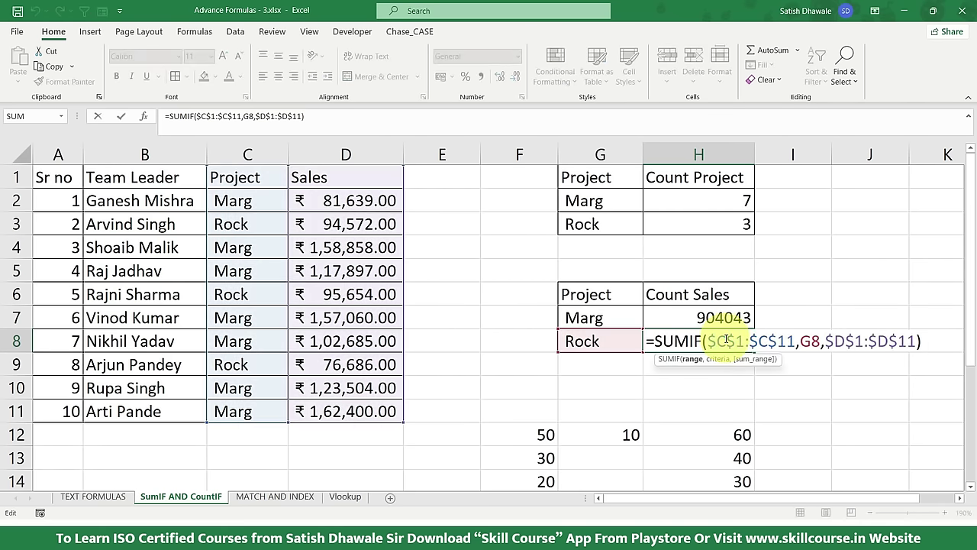
{"action": "key", "text": "Escape"}
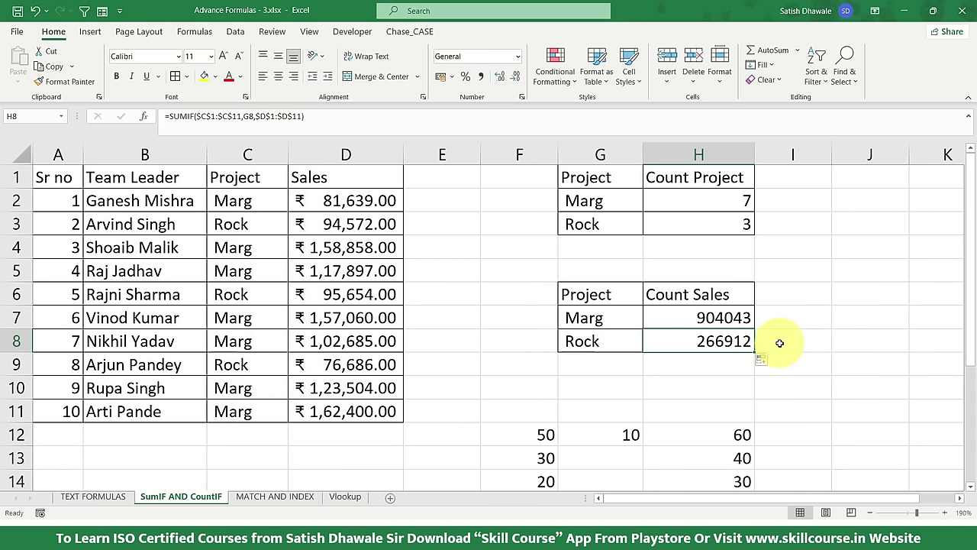
{"action": "double_click", "coordinate": [735, 342]}
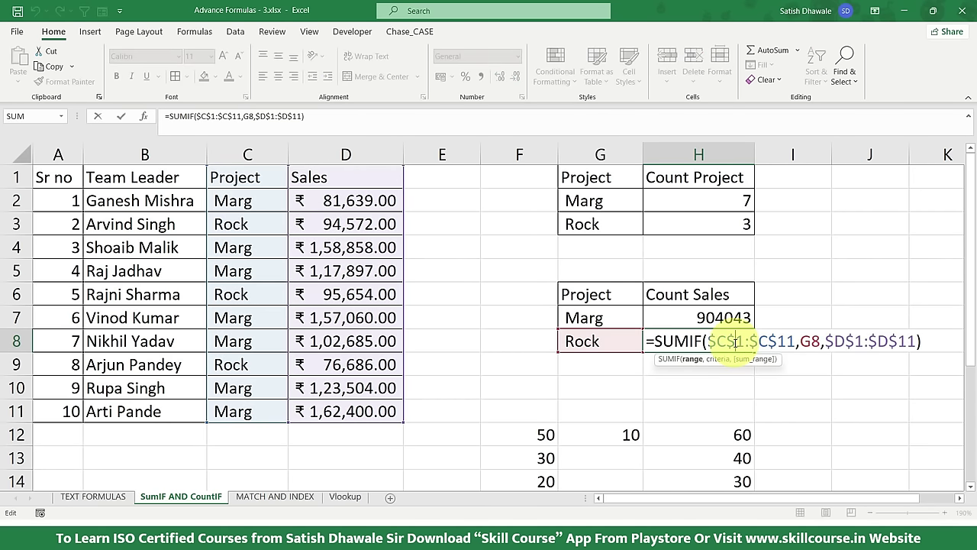
{"action": "key", "text": "Escape"}
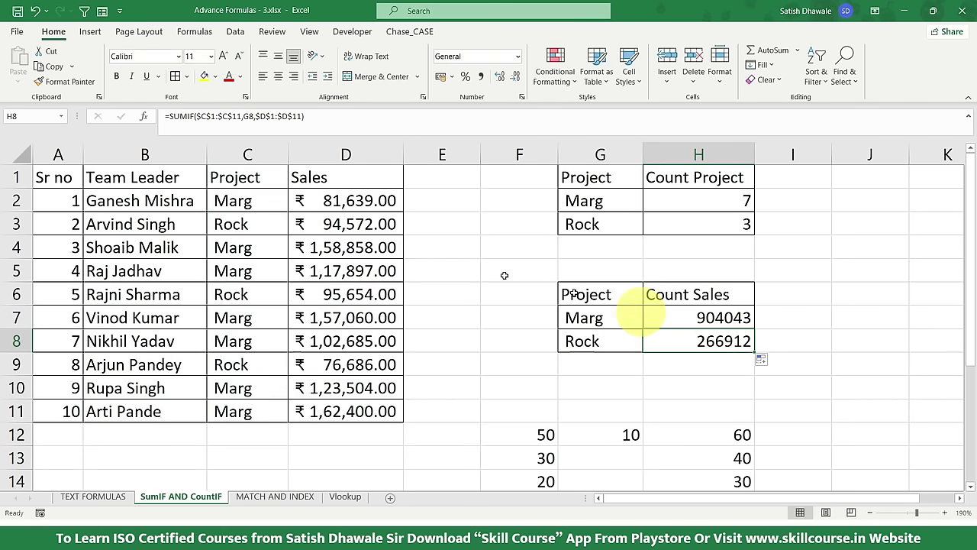
- Change C2's project to Rock and check the updated totals 822404 and 348551
{"action": "left_click", "coordinate": [267, 203]}
{"action": "type", "text": "ROck"}
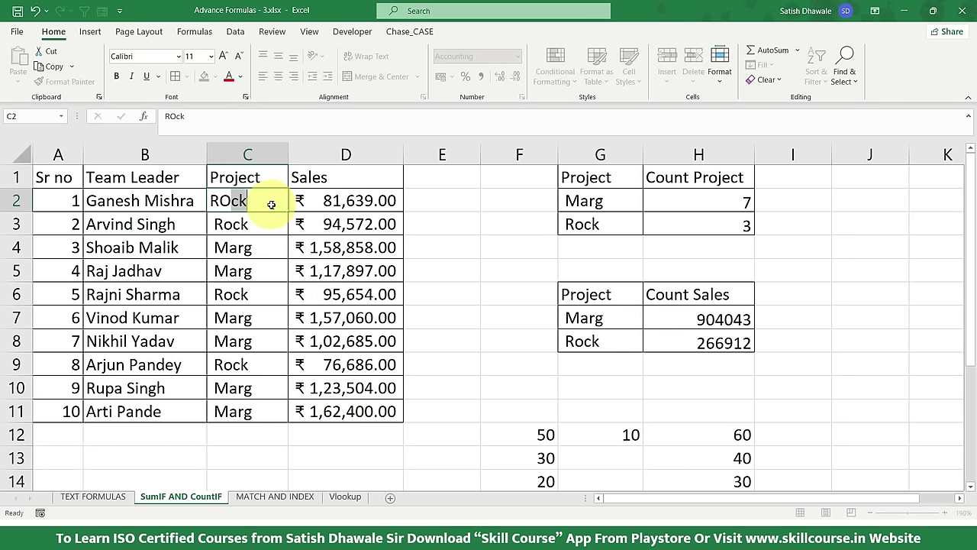
{"action": "key", "text": "Return"}
{"action": "left_click_drag", "start_coordinate": [646, 316], "coordinate": [683, 363]}
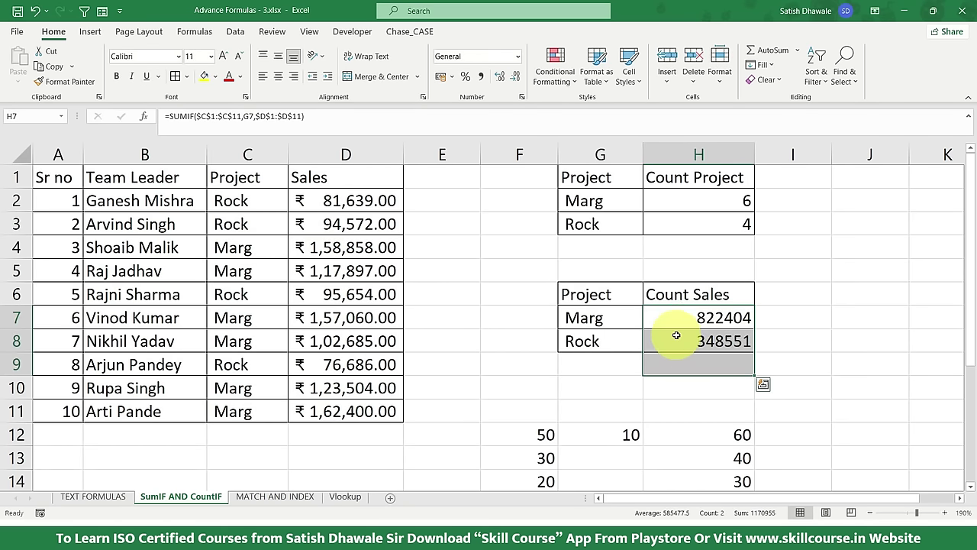
{"action": "left_click", "coordinate": [424, 355]}
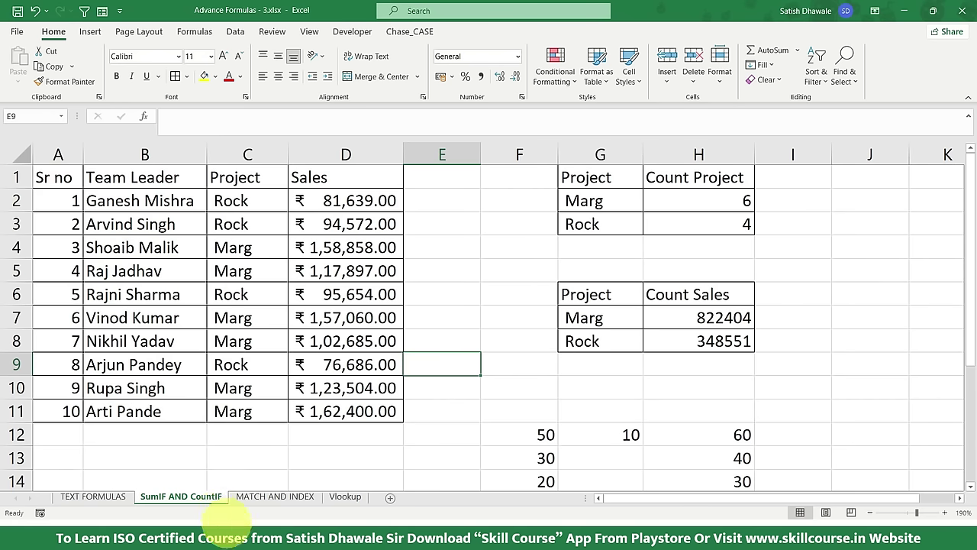
- Copy the SumIF AND CountIF sheet to the end and rename it 'SumIFS AND CountIFS'
{"action": "right_click", "coordinate": [194, 500]}
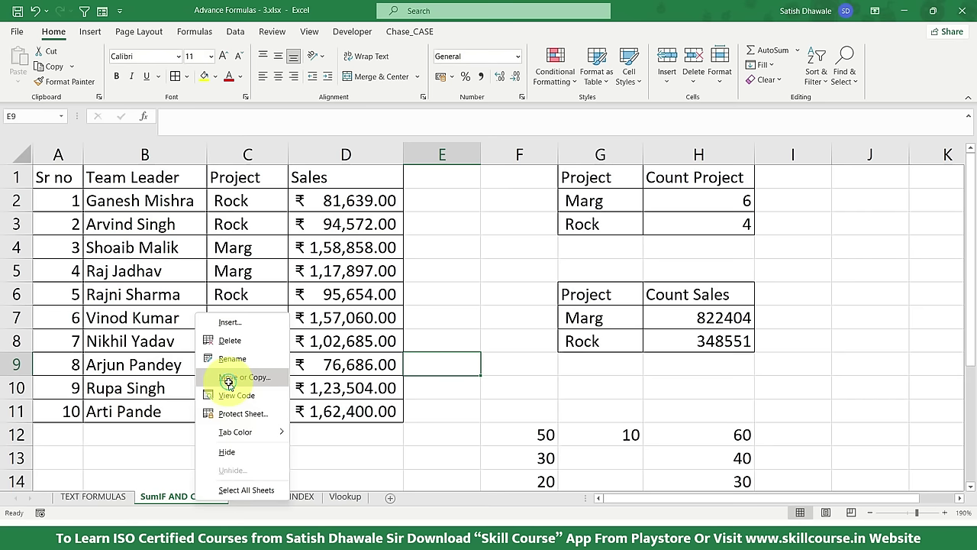
{"action": "left_click", "coordinate": [228, 378]}
{"action": "left_click", "coordinate": [137, 393]}
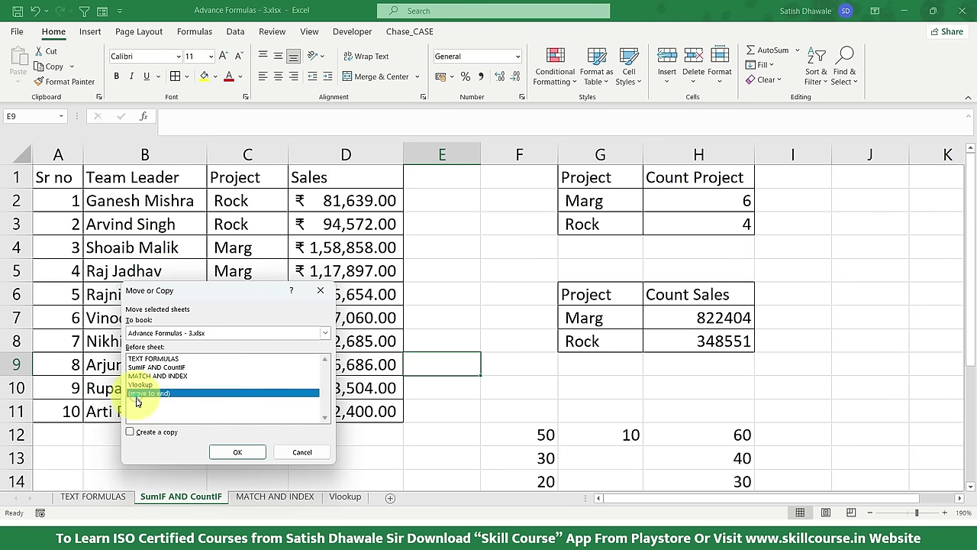
{"action": "left_click", "coordinate": [153, 432]}
{"action": "left_click", "coordinate": [233, 451]}
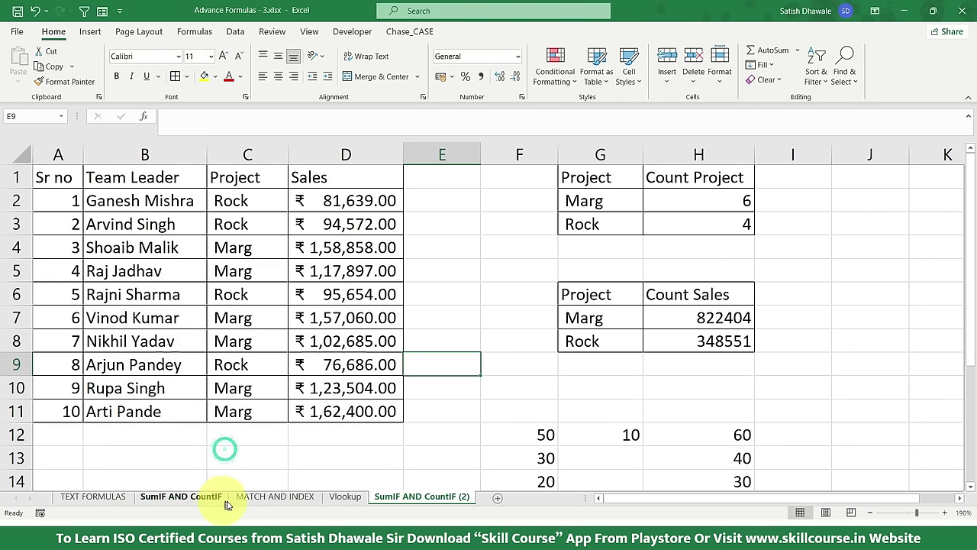
{"action": "double_click", "coordinate": [421, 498]}
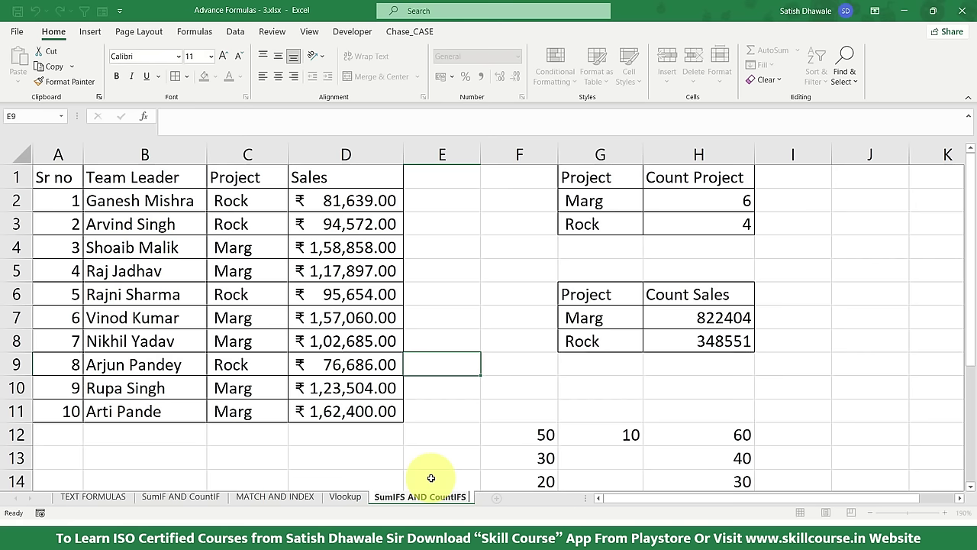
{"action": "key", "text": "Return"}
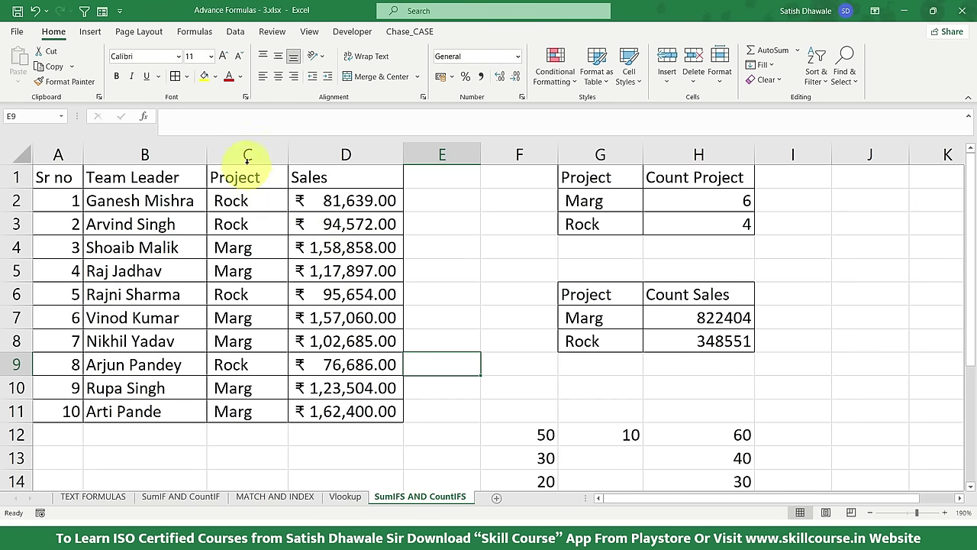
- Insert a Location column before Project, filled with alternating Delhi and Pune to row 11
{"action": "right_click", "coordinate": [247, 156]}
{"action": "left_click", "coordinate": [279, 268]}
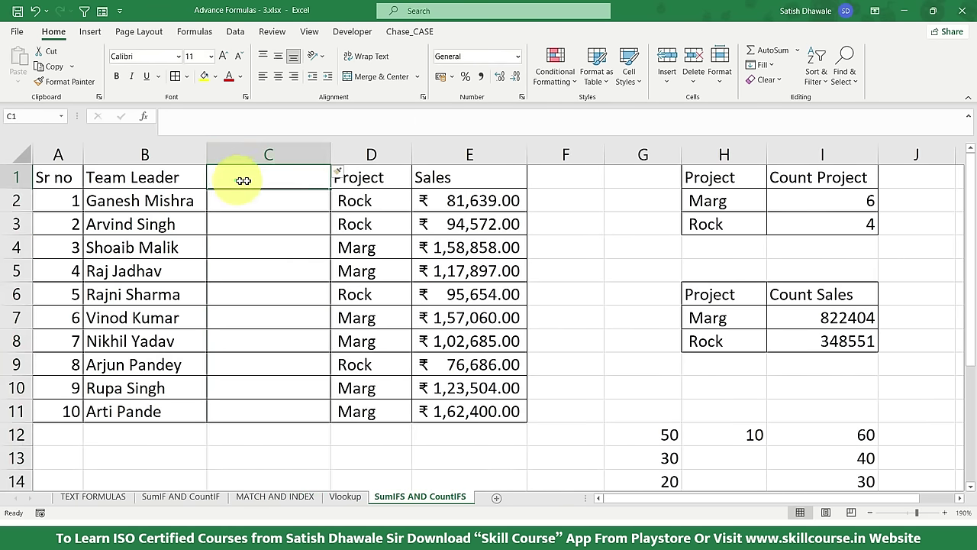
{"action": "left_click", "coordinate": [243, 180]}
{"action": "type", "text": "lOCATION"}
{"action": "key", "text": "Return"}
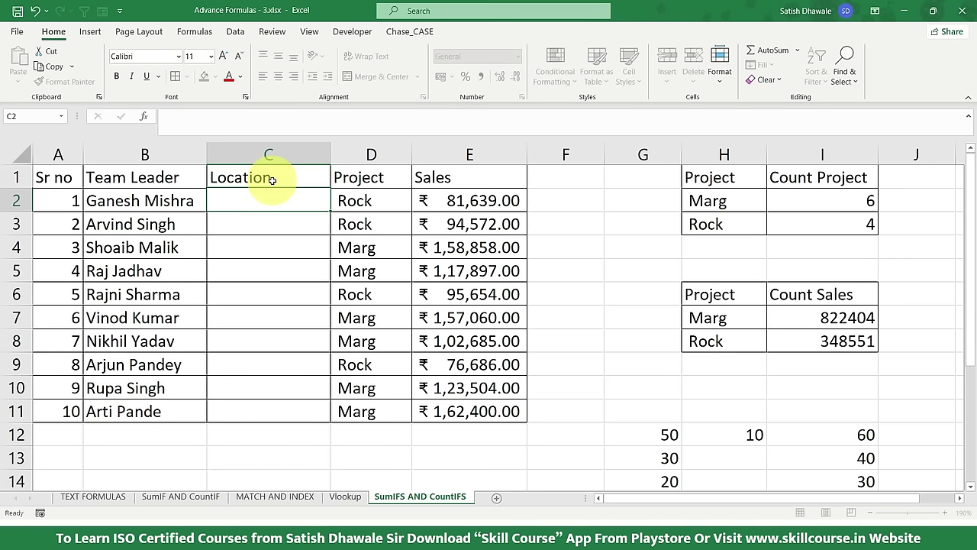
{"action": "type", "text": "Delhi"}
{"action": "key", "text": "Return"}
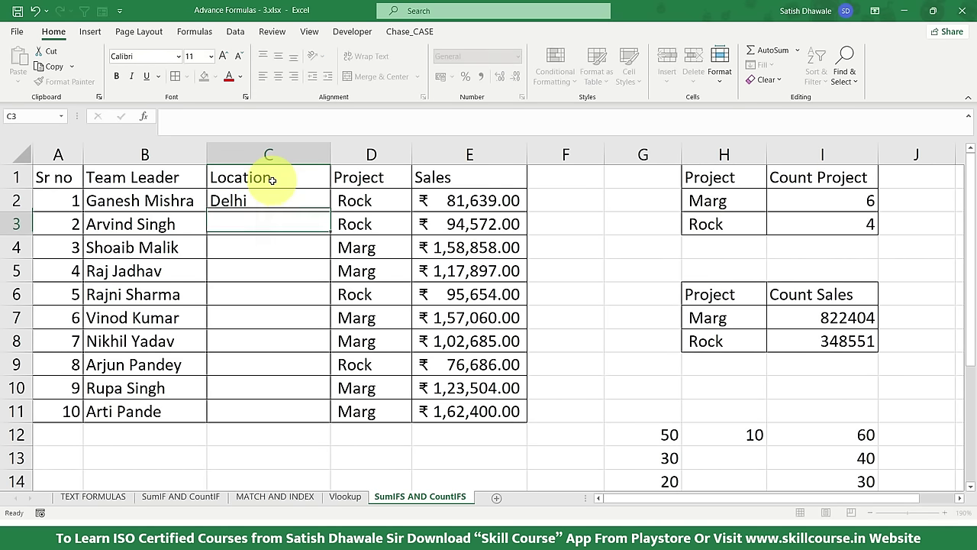
{"action": "type", "text": "Pune"}
{"action": "key", "text": "Return"}
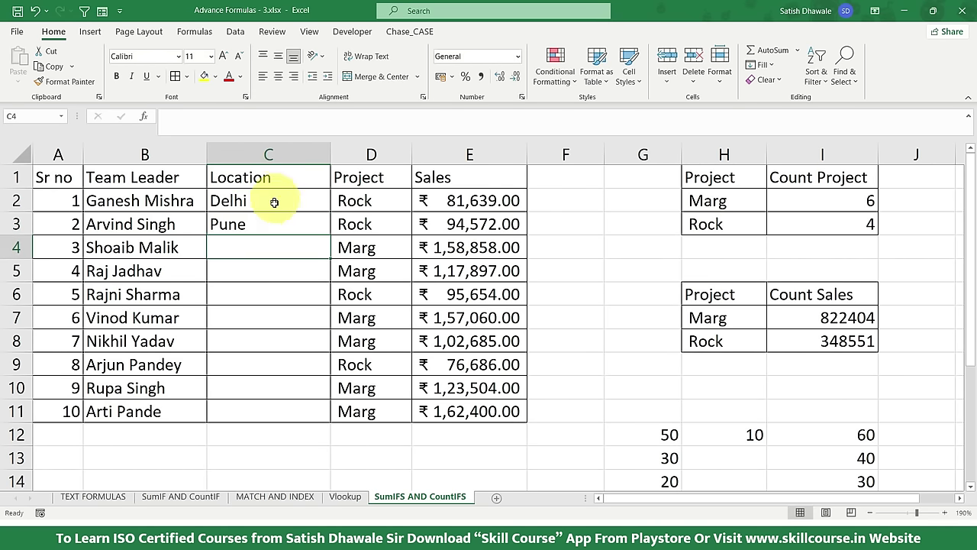
{"action": "left_click_drag", "start_coordinate": [275, 201], "coordinate": [275, 218]}
{"action": "left_click_drag", "start_coordinate": [329, 236], "coordinate": [327, 416]}
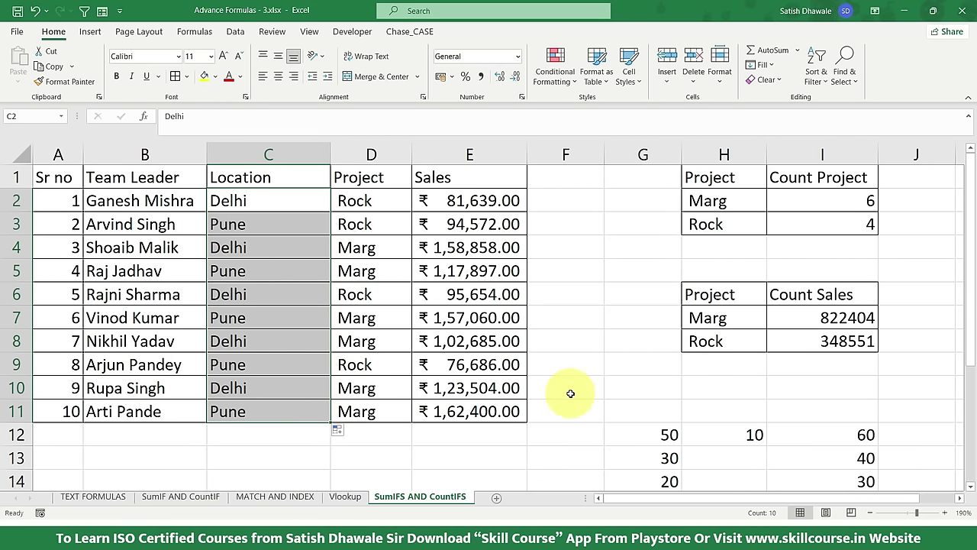
- Delete the Count Sales heading in I6 and narrow column I
{"action": "left_click_drag", "start_coordinate": [664, 434], "coordinate": [926, 497]}
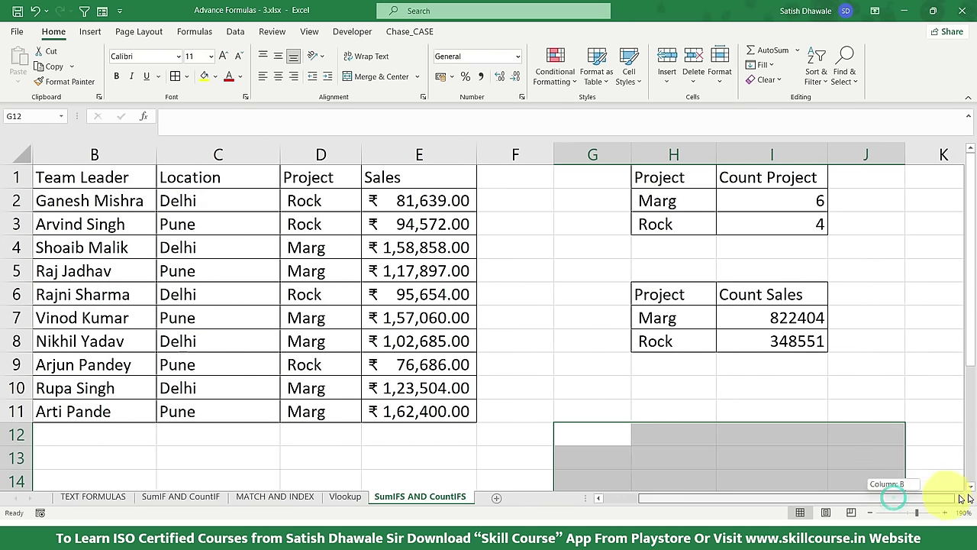
{"action": "left_click", "coordinate": [756, 293]}
{"action": "key", "text": "Delete"}
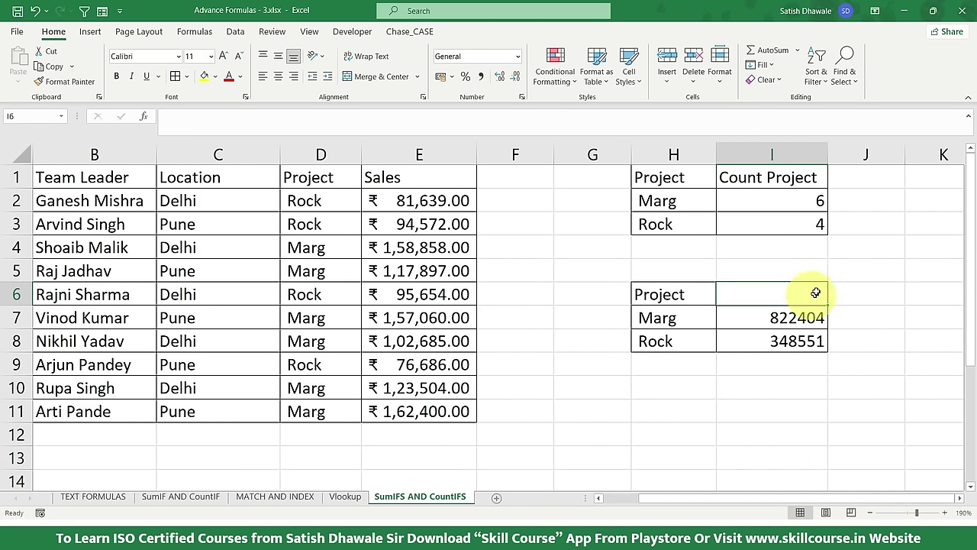
{"action": "left_click_drag", "start_coordinate": [829, 148], "coordinate": [807, 157]}
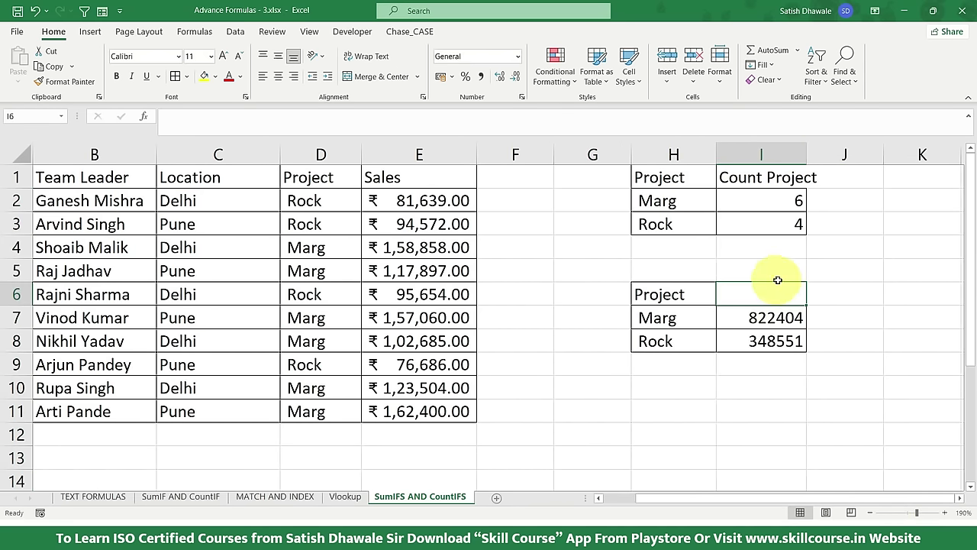
- Add Mumbai and Delhi city headings in I6:J6 and copy them to I1:J1
{"action": "double_click", "coordinate": [791, 286]}
{"action": "type", "text": "Mumbai"}
{"action": "key", "text": "Tab"}
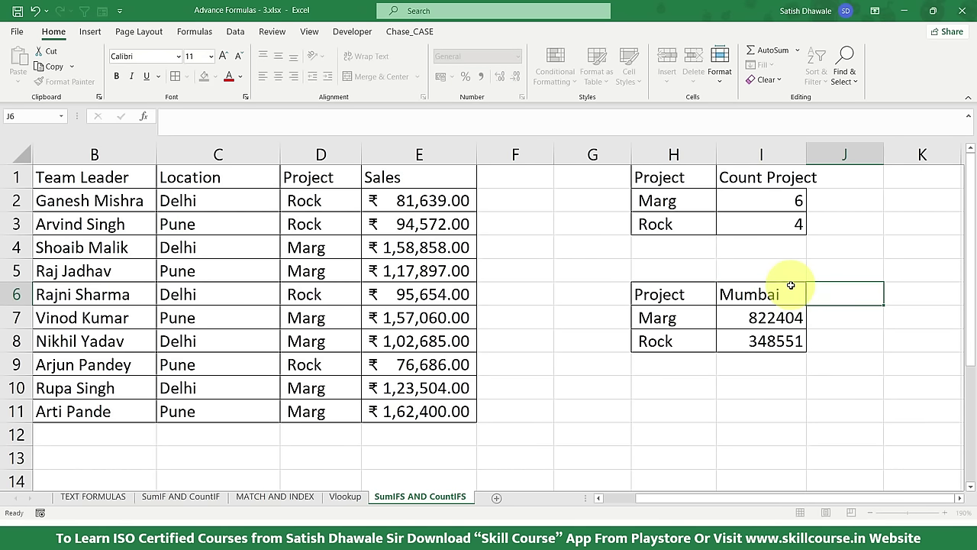
{"action": "type", "text": "Delhi"}
{"action": "key", "text": "ctrl+Return"}
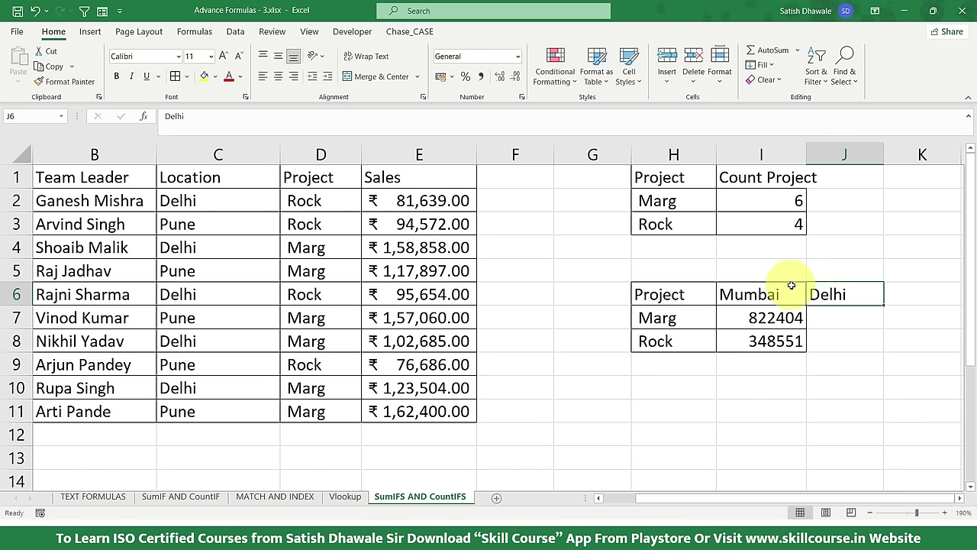
{"action": "left_click_drag", "start_coordinate": [762, 296], "coordinate": [844, 294]}
{"action": "key", "text": "ctrl+c"}
{"action": "left_click", "coordinate": [744, 177]}
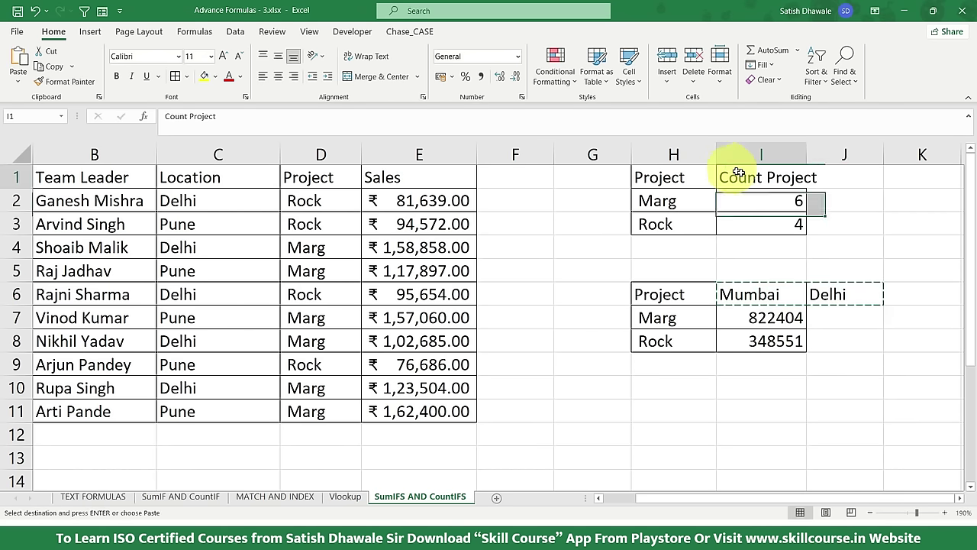
{"action": "key", "text": "ctrl+v"}
{"action": "double_click", "coordinate": [806, 155]}
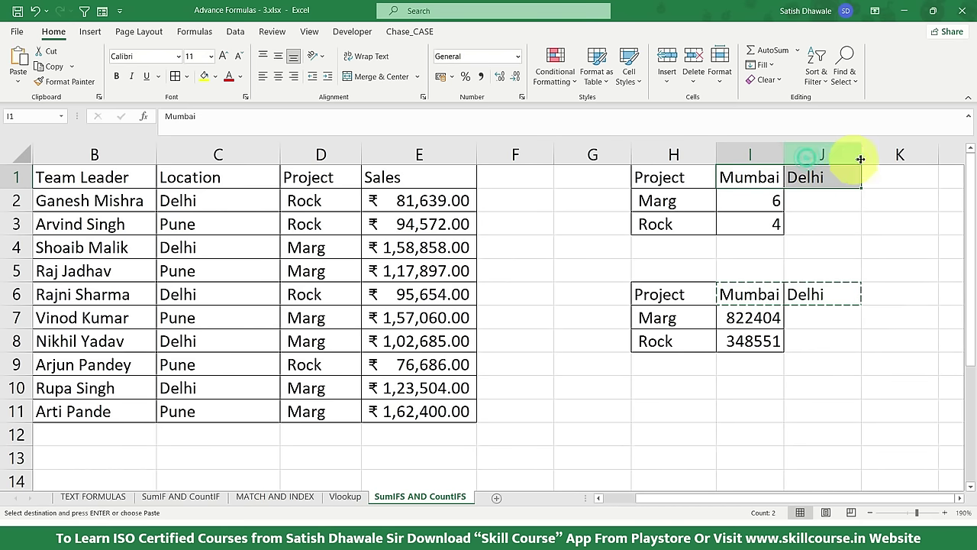
- Add borders around the lower table including its new Delhi column, then review the data rows
{"action": "left_click_drag", "start_coordinate": [835, 171], "coordinate": [698, 218]}
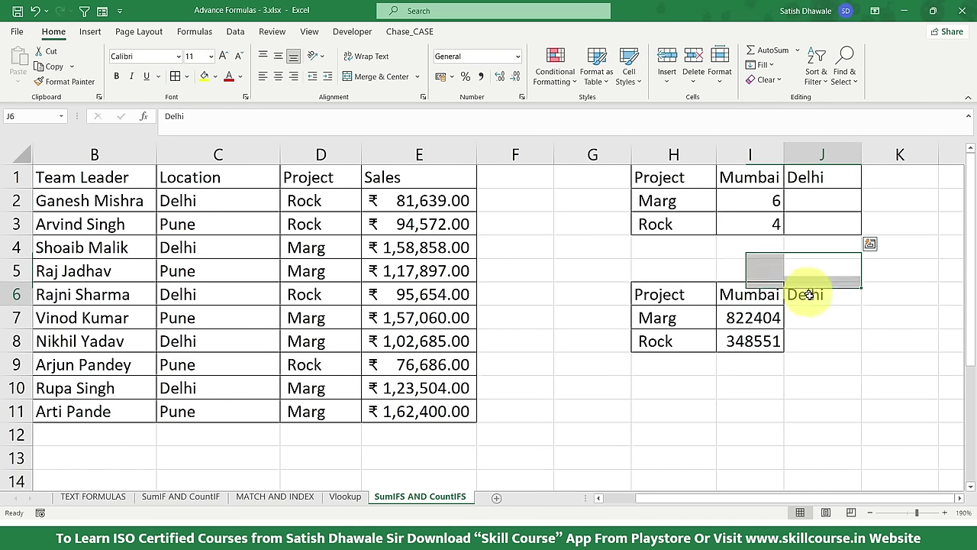
{"action": "left_click_drag", "start_coordinate": [807, 295], "coordinate": [656, 342]}
{"action": "left_click", "coordinate": [171, 78]}
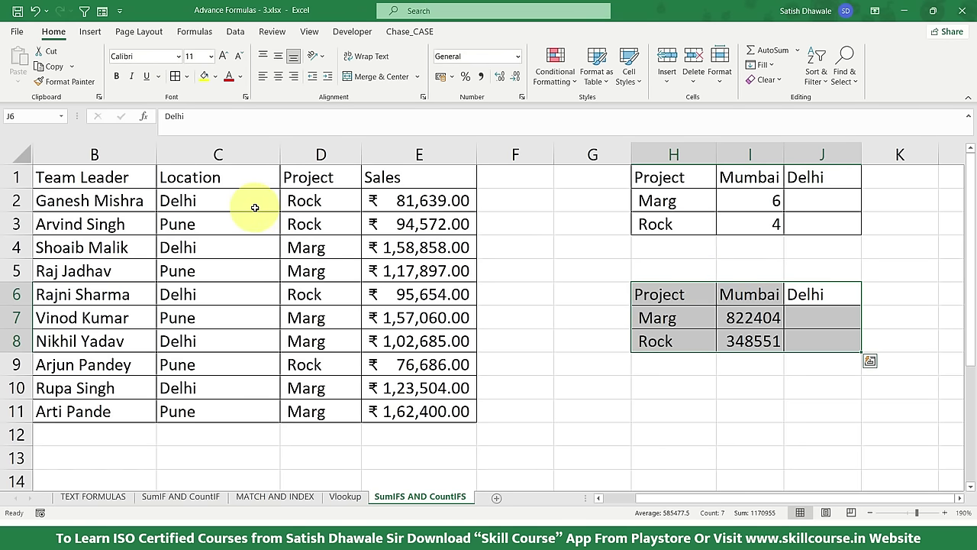
{"action": "left_click", "coordinate": [319, 203]}
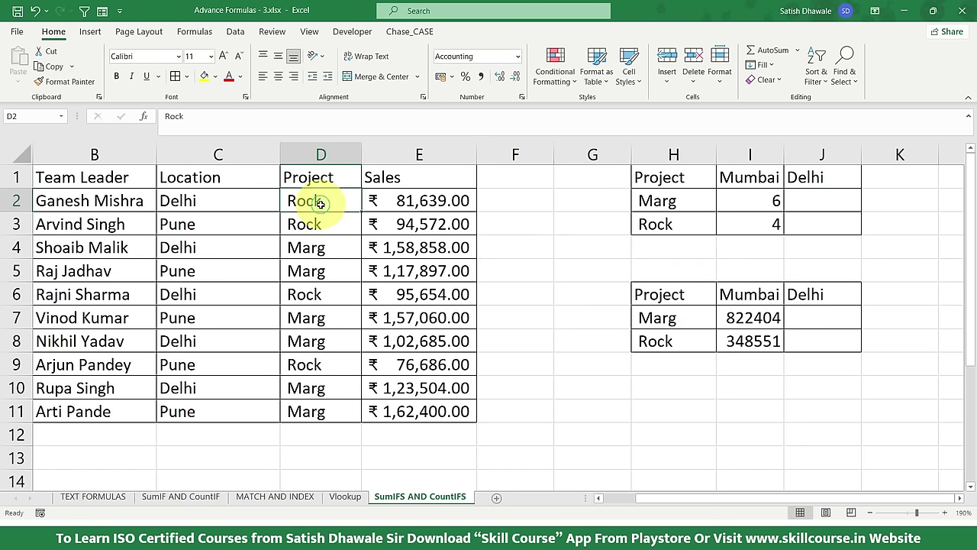
{"action": "left_click", "coordinate": [340, 248]}
{"action": "left_click", "coordinate": [230, 268]}
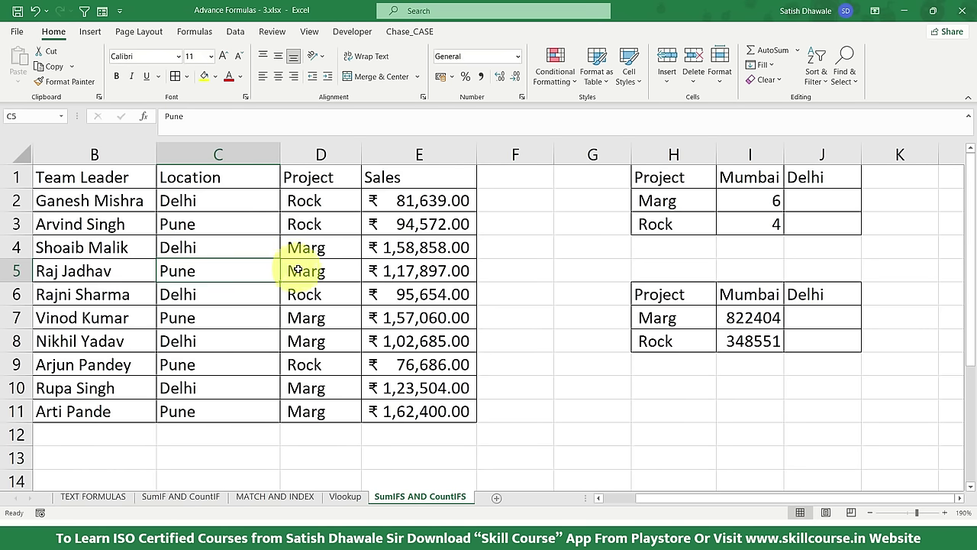
- Change the I6 and I1 city headings from Mumbai to Pune and widen column I
{"action": "left_click", "coordinate": [756, 297]}
{"action": "type", "text": "P"}
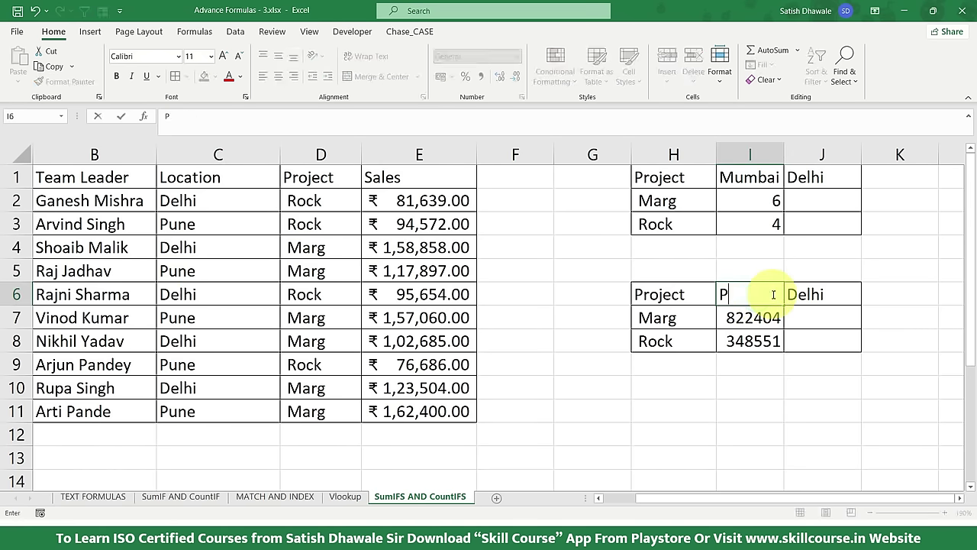
{"action": "key", "text": "Up"}
{"action": "key", "text": "Up"}
{"action": "key", "text": "Up"}
{"action": "key", "text": "Up"}
{"action": "key", "text": "Up"}
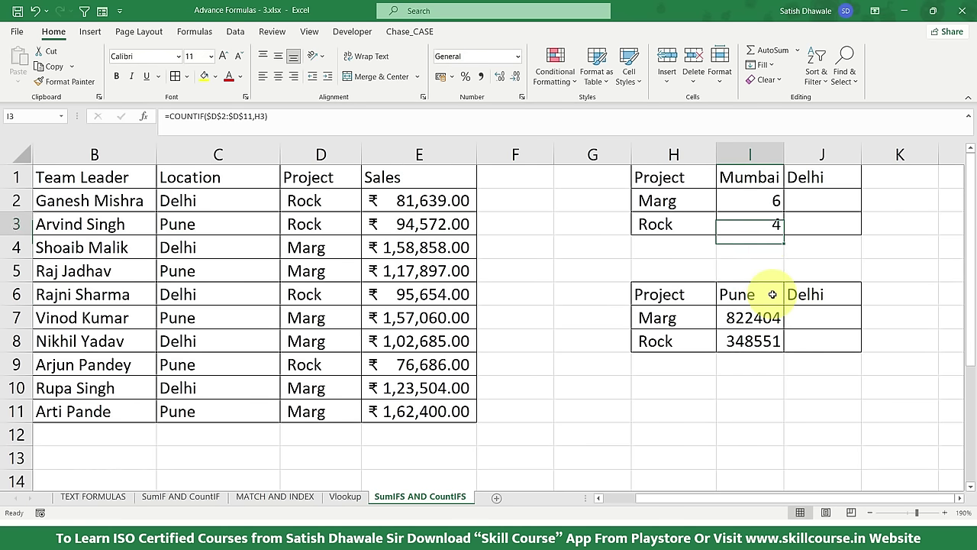
{"action": "type", "text": "Pune"}
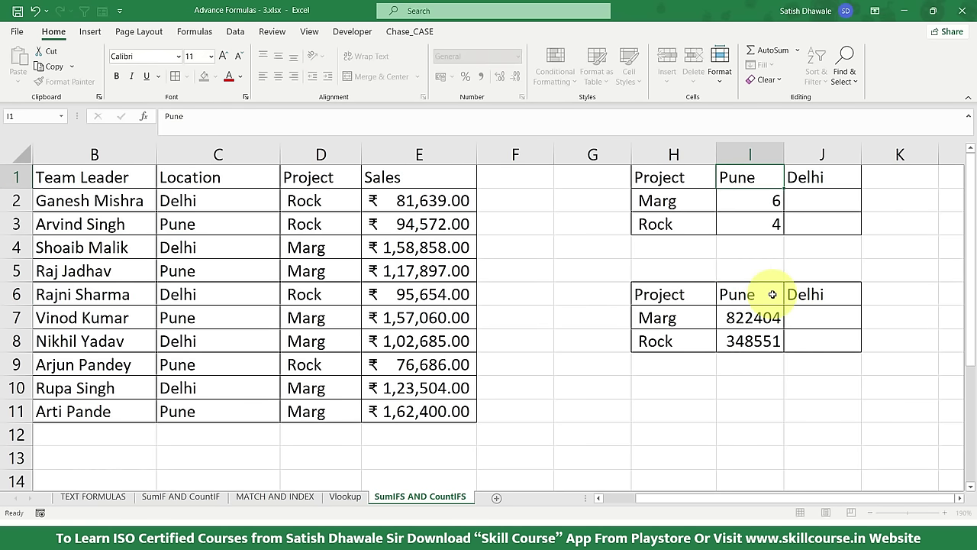
{"action": "key", "text": "Return"}
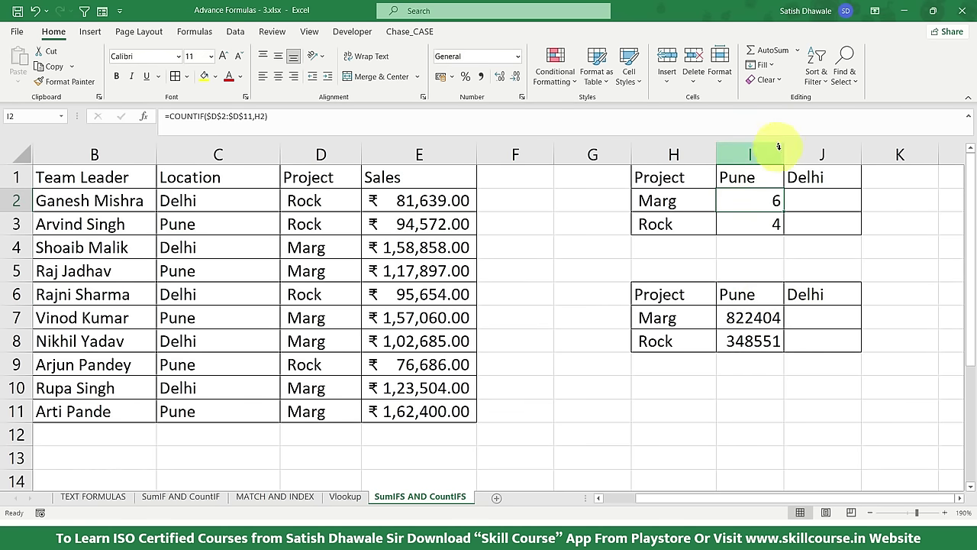
{"action": "left_click_drag", "start_coordinate": [784, 149], "coordinate": [787, 149]}
- Clear the old COUNTIF results in I2:I3 and SUMIF totals in I7:I8
{"action": "left_click_drag", "start_coordinate": [767, 203], "coordinate": [770, 241]}
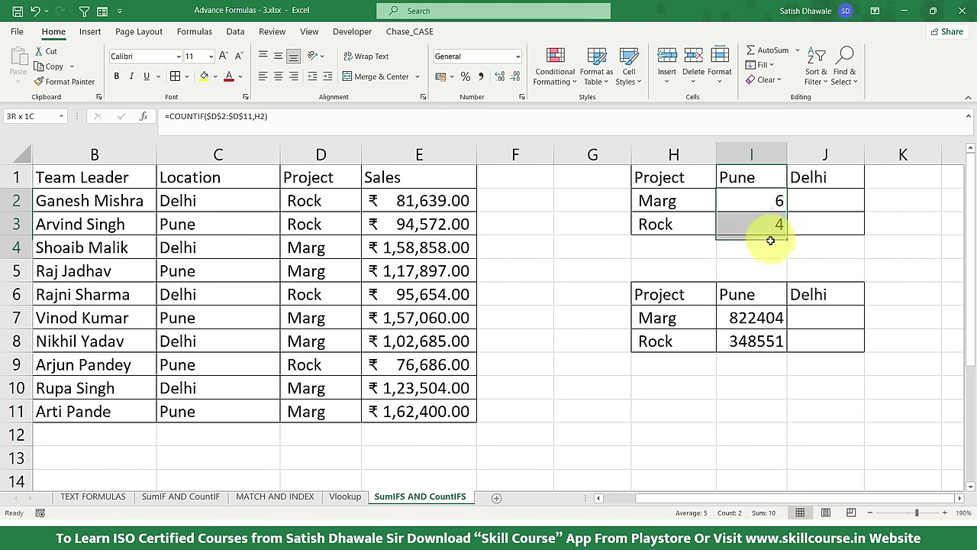
{"action": "key", "text": "Delete"}
{"action": "left_click_drag", "start_coordinate": [759, 314], "coordinate": [756, 356]}
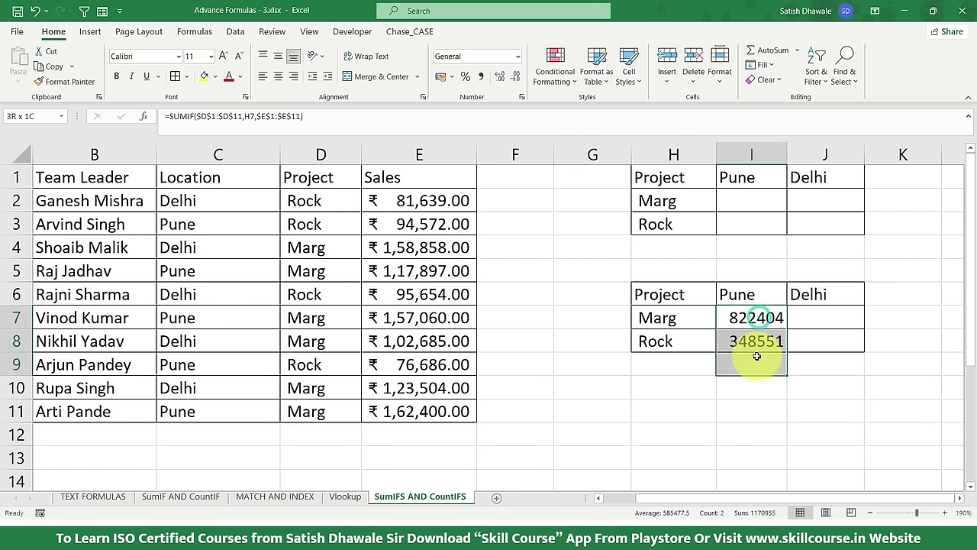
{"action": "key", "text": "Delete"}
{"action": "left_click", "coordinate": [748, 197]}
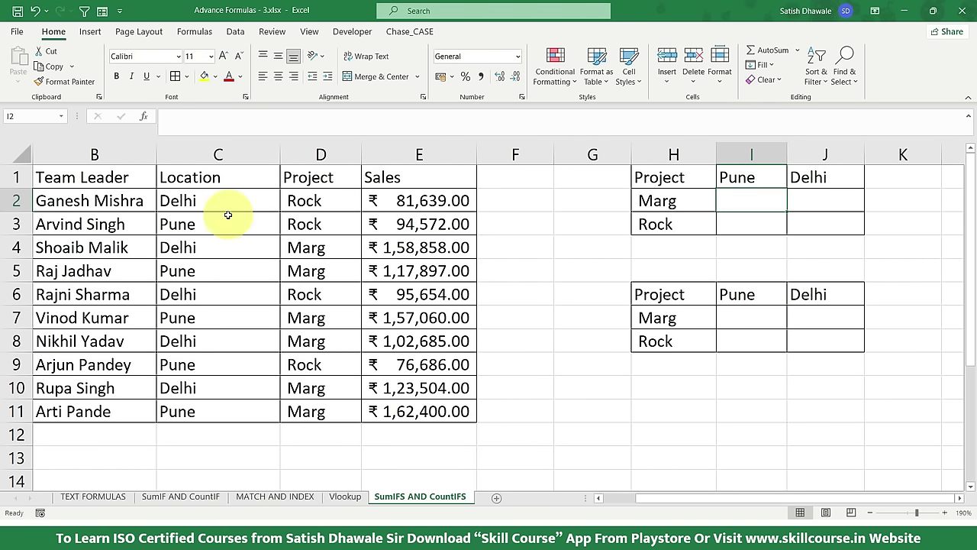
- Point out the Location and Project data and the empty Pune/Delhi Marg and Rock count cells
{"action": "left_click_drag", "start_coordinate": [227, 200], "coordinate": [196, 410]}
{"action": "left_click_drag", "start_coordinate": [734, 197], "coordinate": [835, 229]}
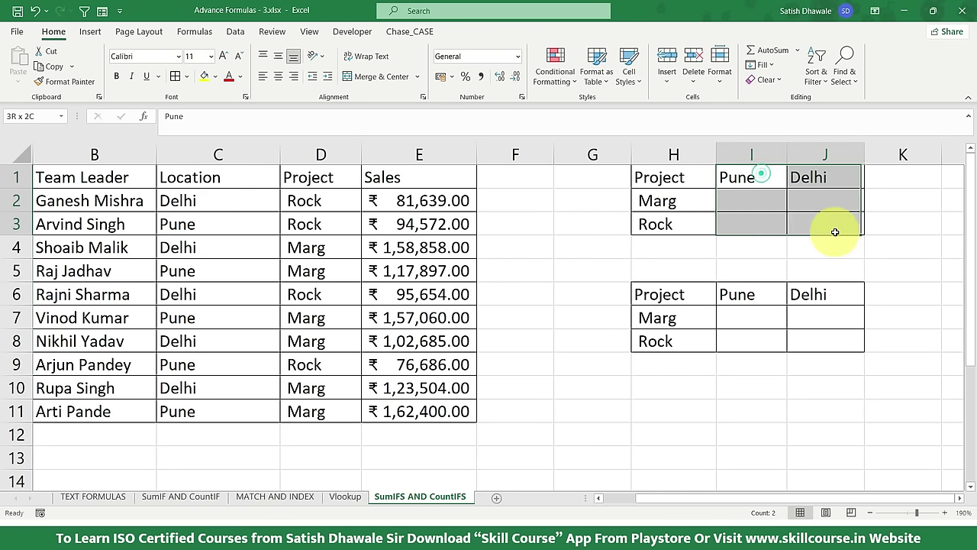
{"action": "left_click", "coordinate": [335, 222]}
{"action": "left_click", "coordinate": [216, 205]}
{"action": "left_click", "coordinate": [342, 203]}
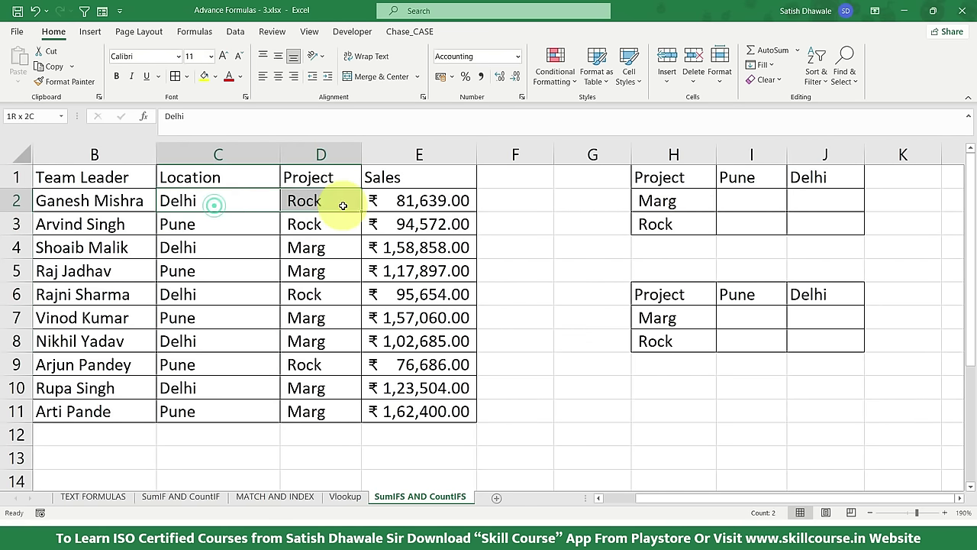
{"action": "left_click", "coordinate": [737, 185]}
{"action": "left_click", "coordinate": [736, 225]}
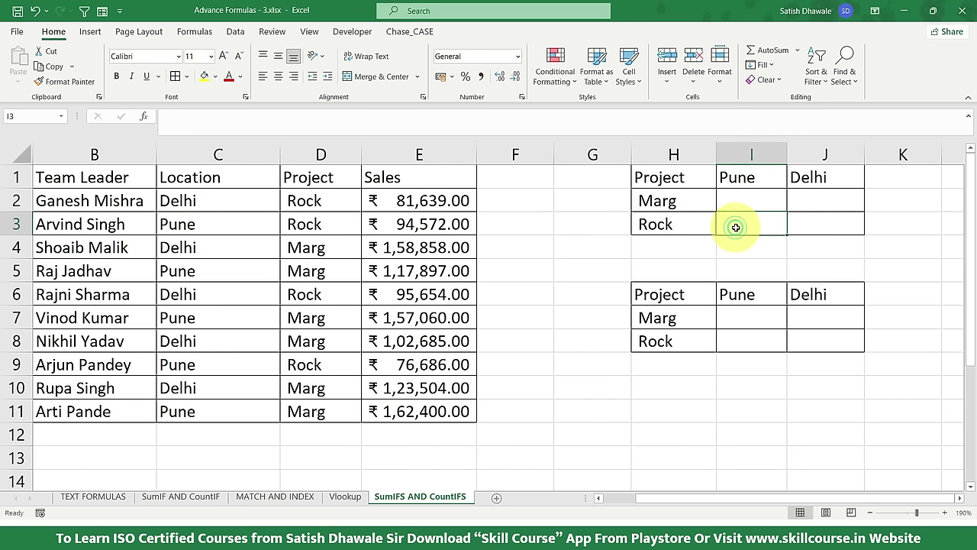
{"action": "left_click", "coordinate": [740, 203]}
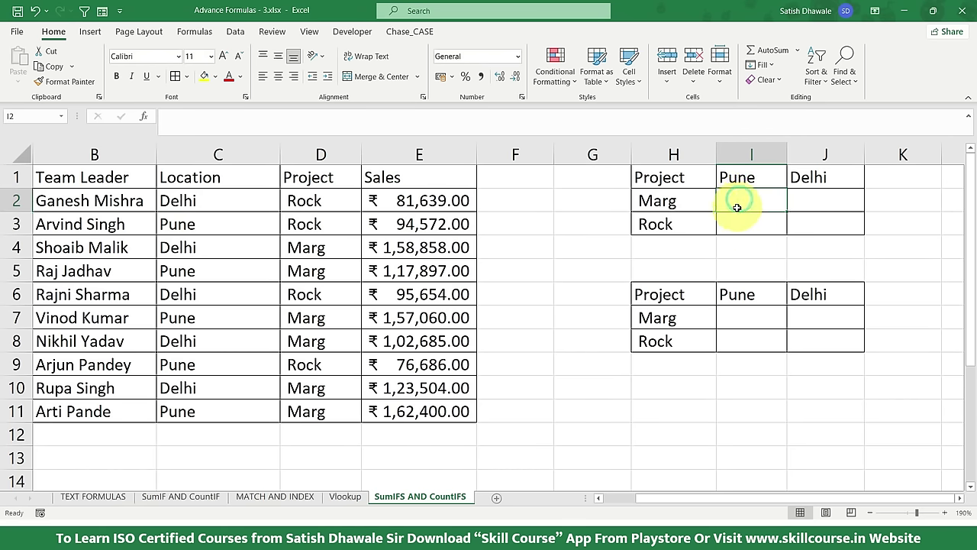
{"action": "left_click", "coordinate": [833, 183]}
{"action": "left_click", "coordinate": [819, 202]}
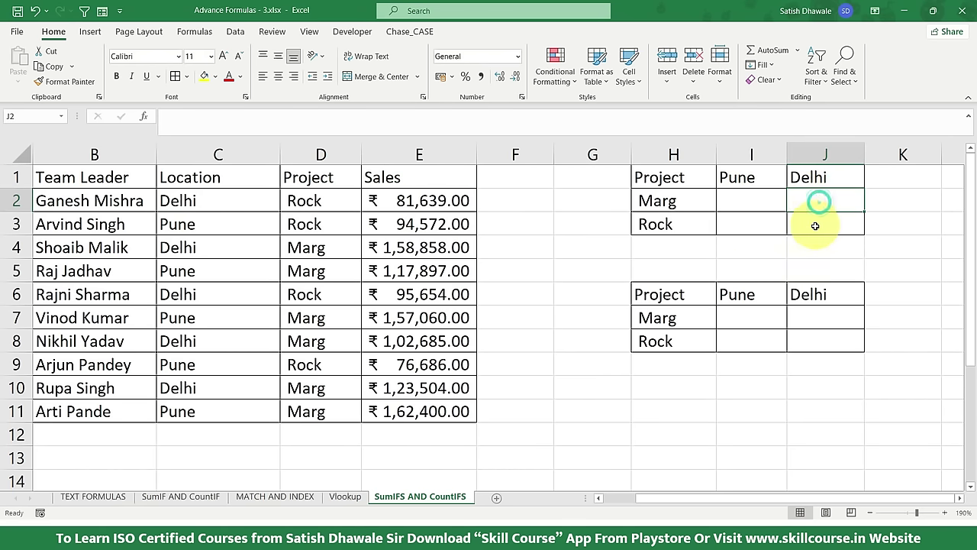
{"action": "left_click", "coordinate": [816, 226]}
- Begin =COUNTIFS( in cell I2, correcting the mistyped function name
{"action": "left_click", "coordinate": [748, 202]}
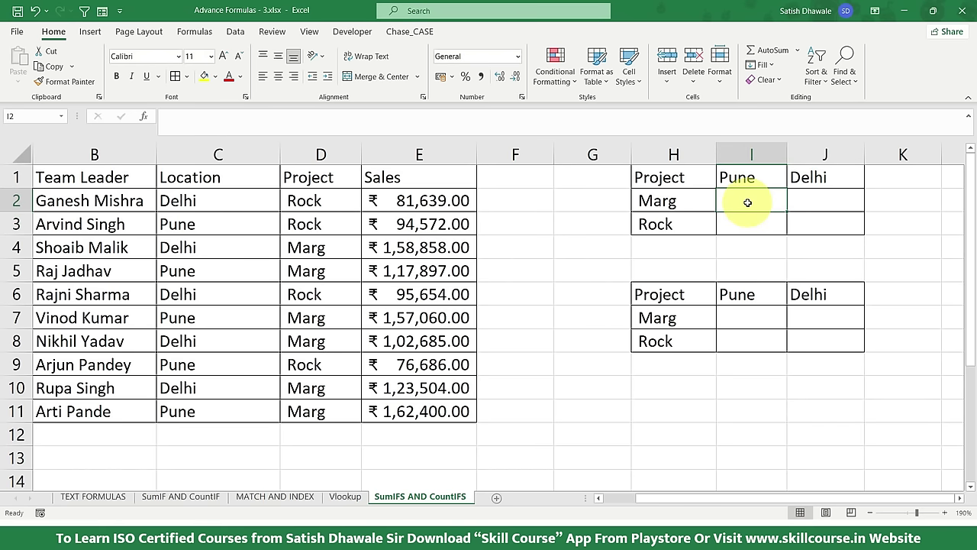
{"action": "type", "text": "=c"}
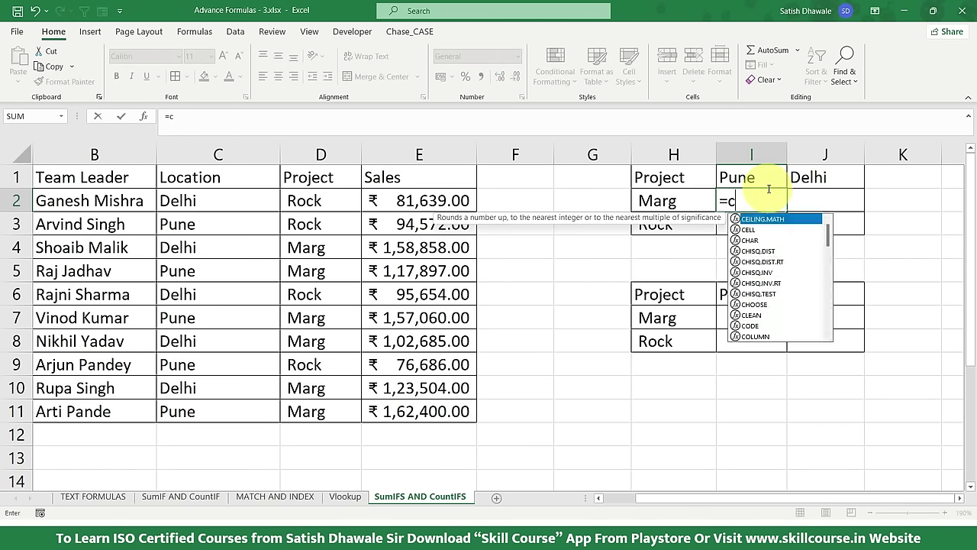
{"action": "type", "text": "ountfi"}
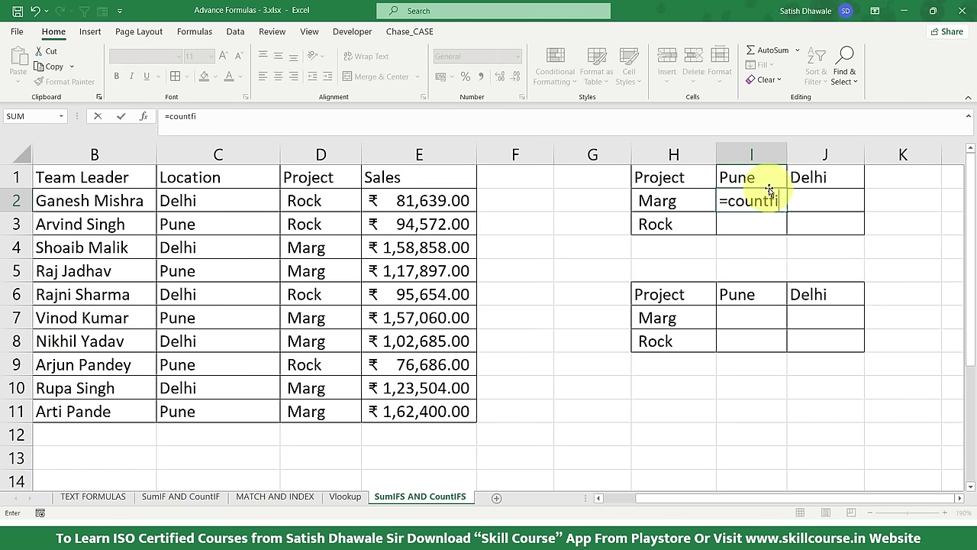
{"action": "key", "text": "BackSpace"}
{"action": "key", "text": "BackSpace"}
{"action": "type", "text": "if"}
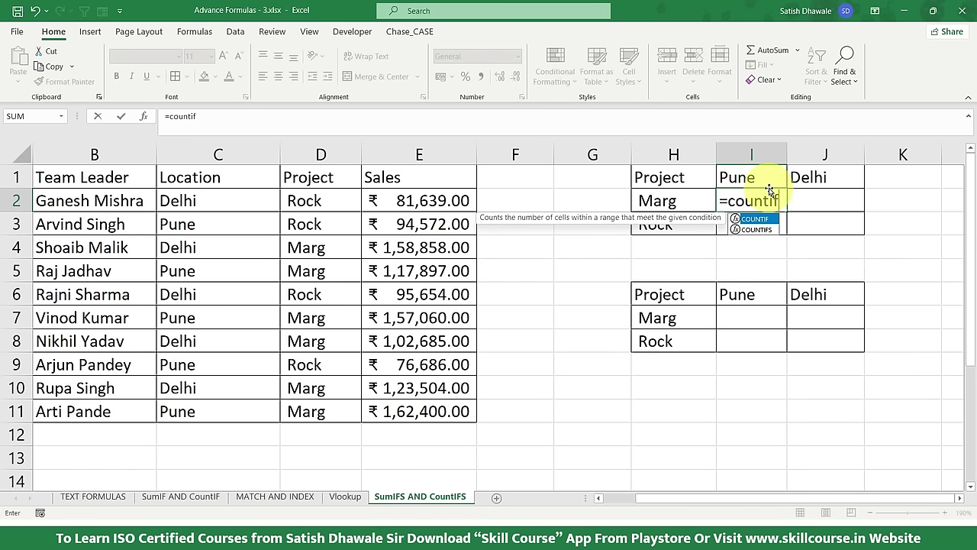
{"action": "key", "text": "Down"}
{"action": "key", "text": "Tab"}
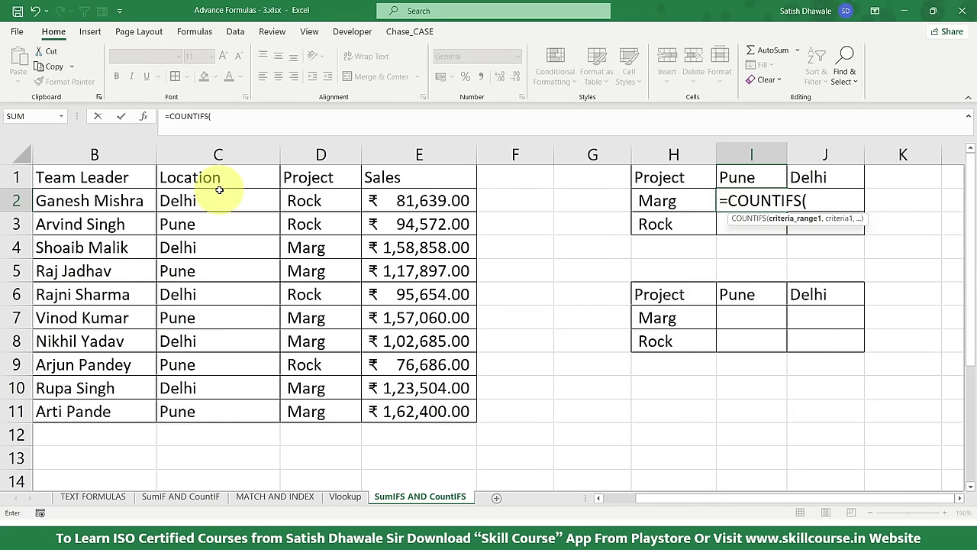
- Give COUNTIFS the project range D1:D11 with Marg in H2 as its criterion
{"action": "left_click_drag", "start_coordinate": [305, 201], "coordinate": [319, 410]}
{"action": "left_click_drag", "start_coordinate": [320, 174], "coordinate": [329, 411]}
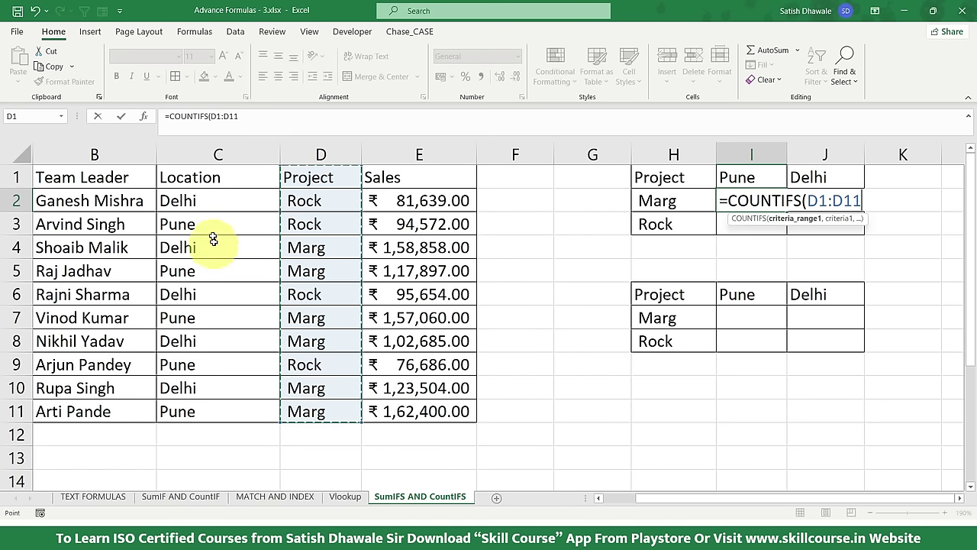
{"action": "left_click_drag", "start_coordinate": [322, 205], "coordinate": [327, 410]}
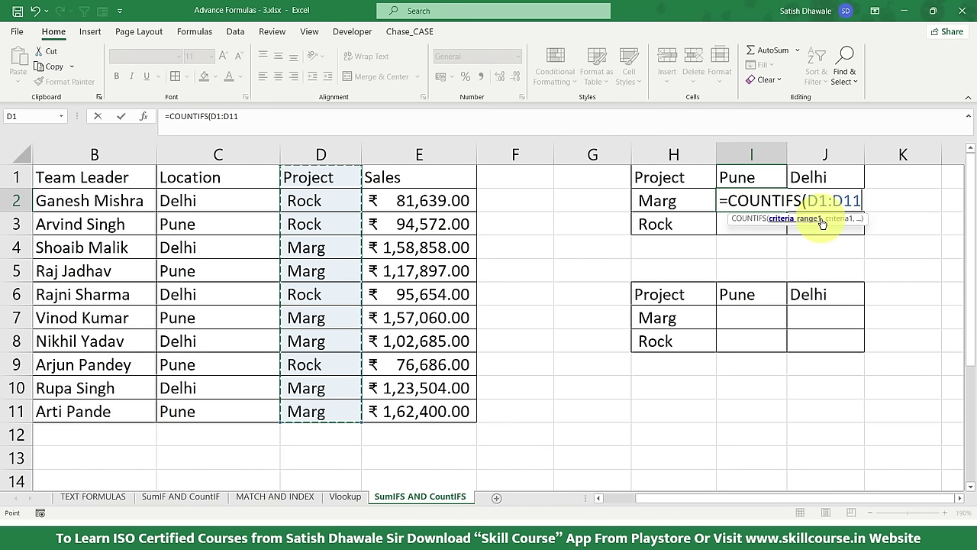
{"action": "type", "text": ","}
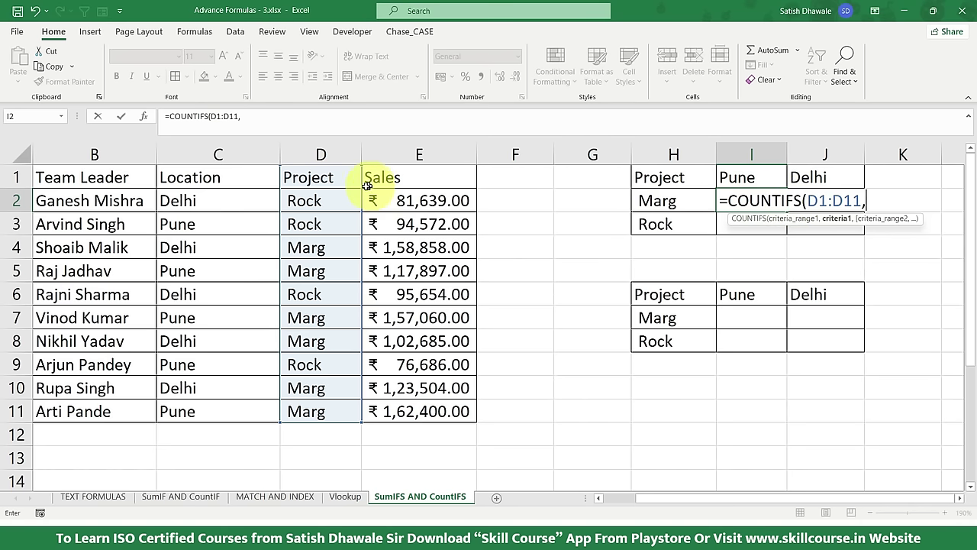
{"action": "left_click", "coordinate": [683, 201]}
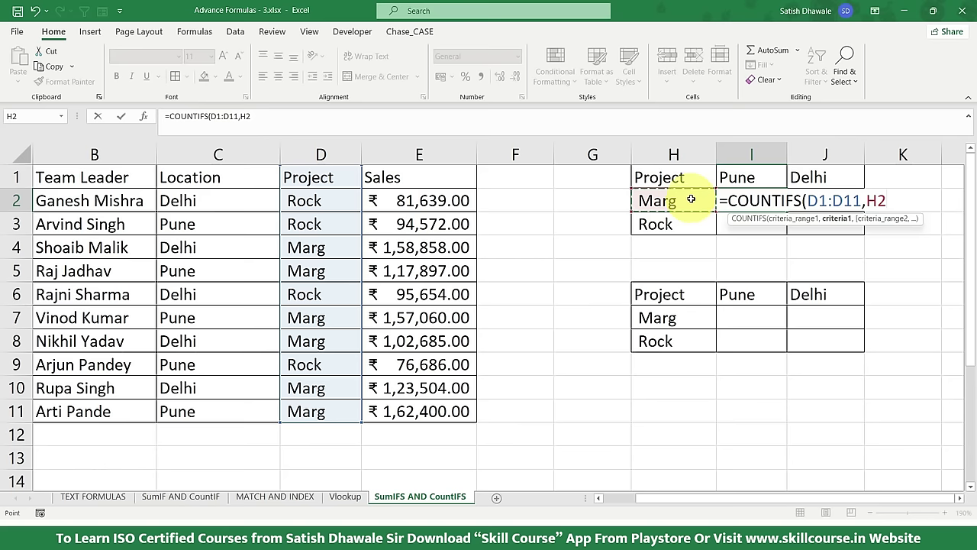
{"action": "type", "text": ","}
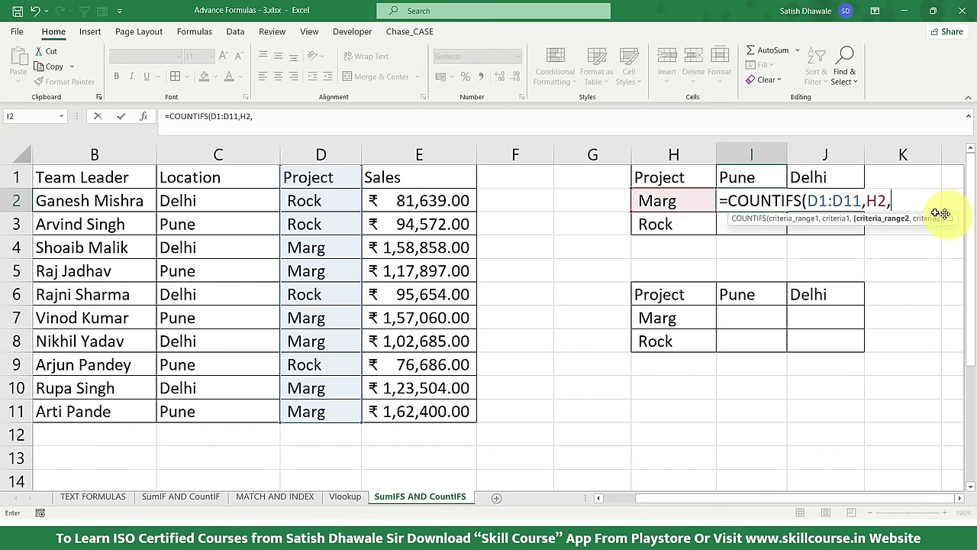
- Add location range C1:C11 with criterion Pune in I1 and commit, returning 3
{"action": "left_click_drag", "start_coordinate": [229, 178], "coordinate": [228, 409]}
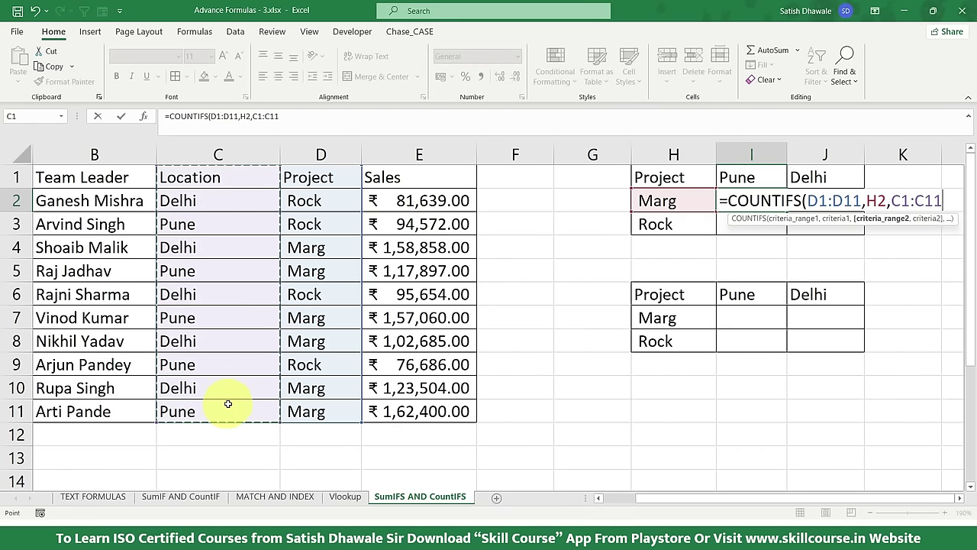
{"action": "type", "text": ","}
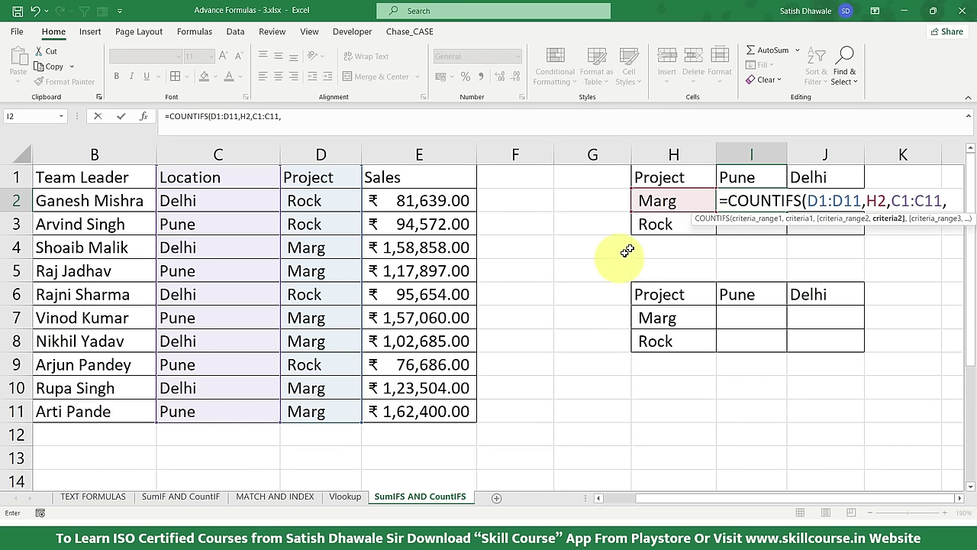
{"action": "left_click", "coordinate": [737, 177]}
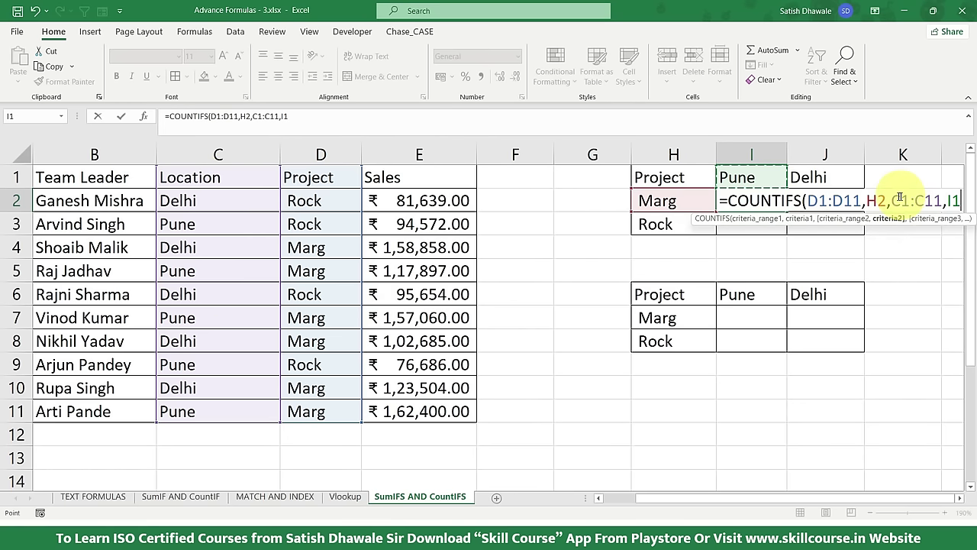
{"action": "left_click_drag", "start_coordinate": [892, 200], "coordinate": [945, 200]}
{"action": "type", "text": ")"}
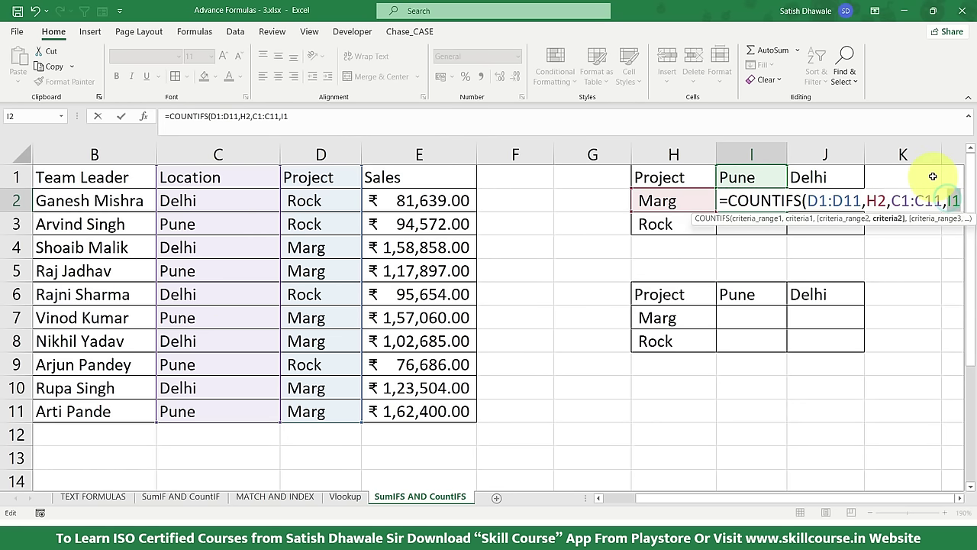
{"action": "key", "text": "Return"}
{"action": "left_click", "coordinate": [777, 196]}
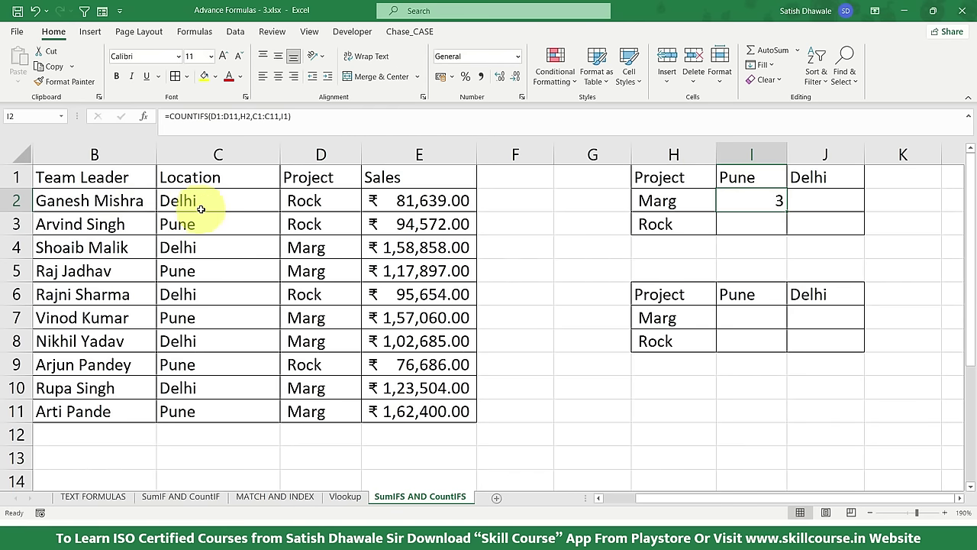
{"action": "left_click_drag", "start_coordinate": [190, 222], "coordinate": [281, 224]}
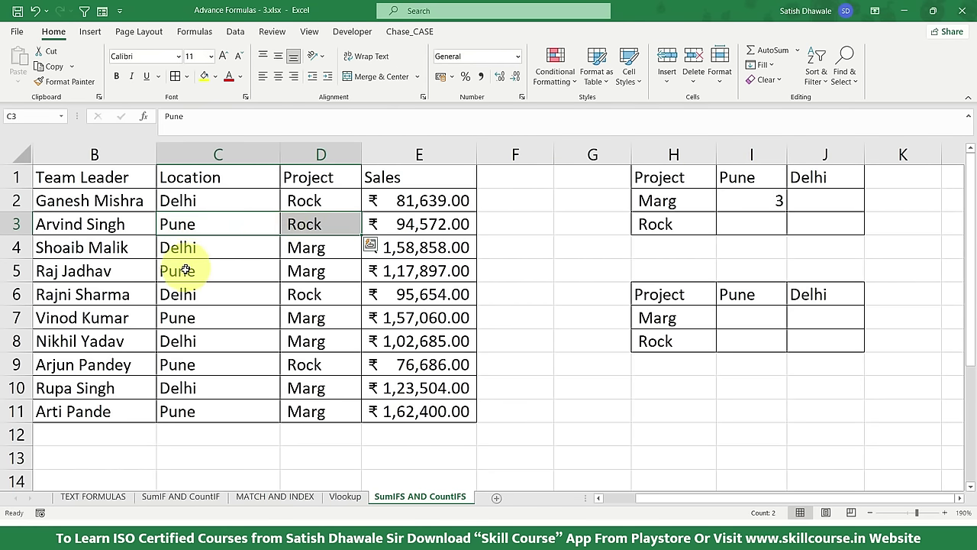
{"action": "left_click_drag", "start_coordinate": [187, 272], "coordinate": [298, 272]}
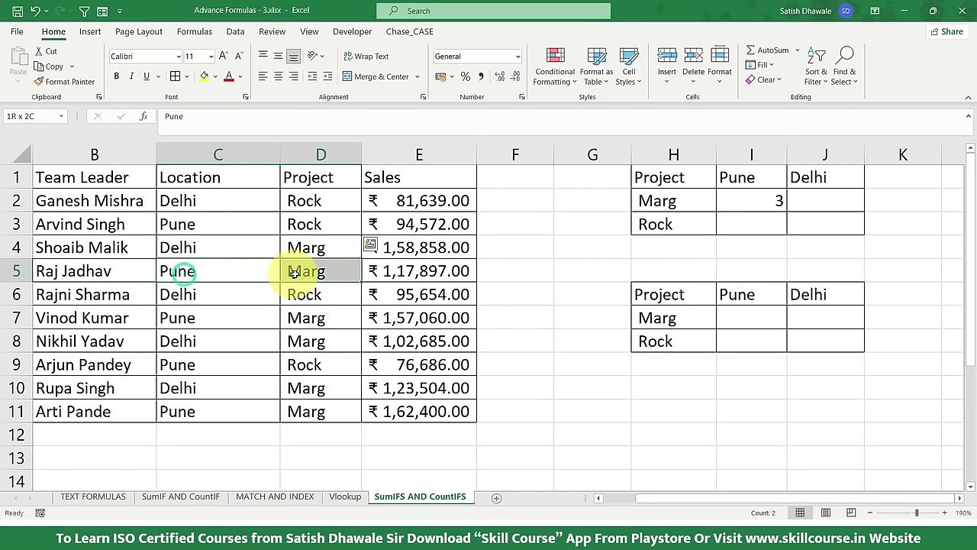
{"action": "left_click", "coordinate": [191, 362]}
{"action": "left_click", "coordinate": [246, 414]}
{"action": "left_click_drag", "start_coordinate": [245, 414], "coordinate": [304, 413]}
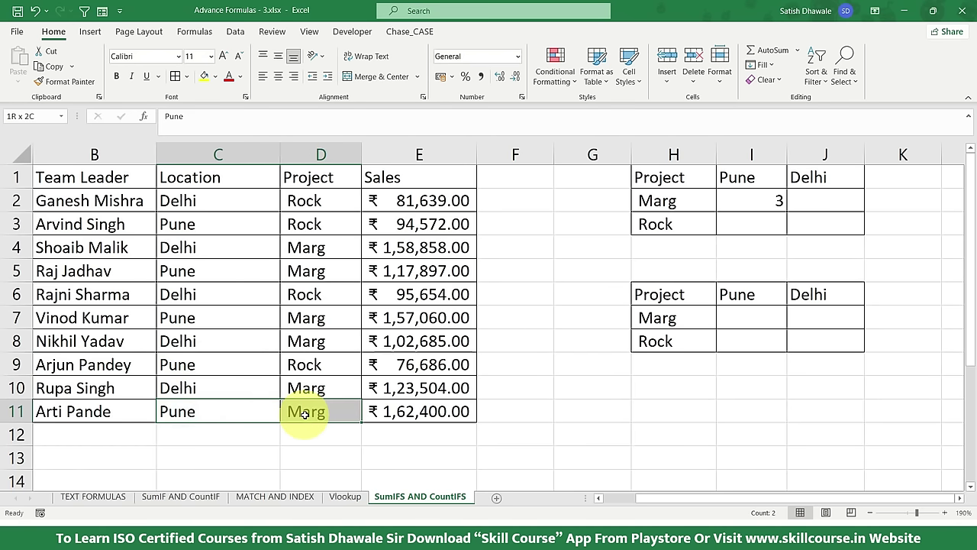
{"action": "left_click_drag", "start_coordinate": [203, 318], "coordinate": [305, 318]}
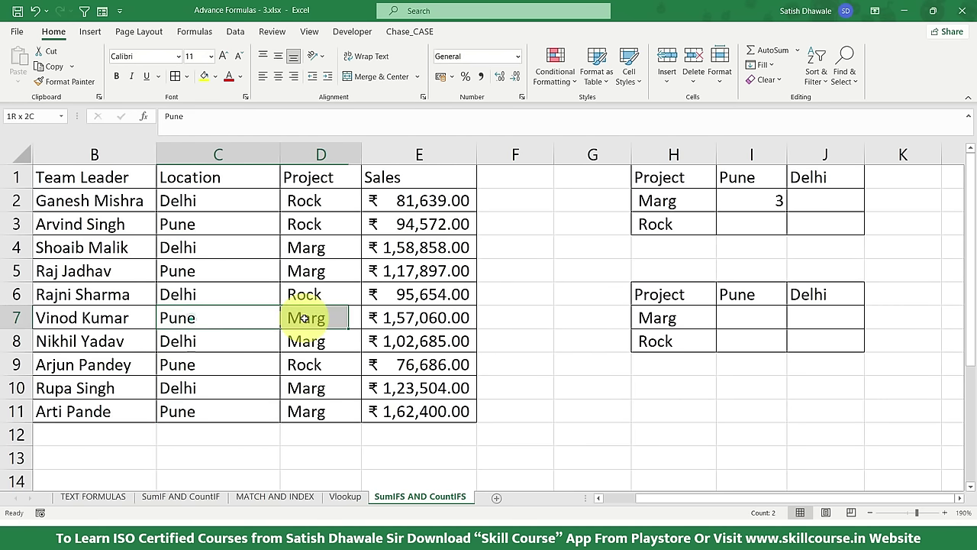
{"action": "left_click_drag", "start_coordinate": [212, 270], "coordinate": [327, 272]}
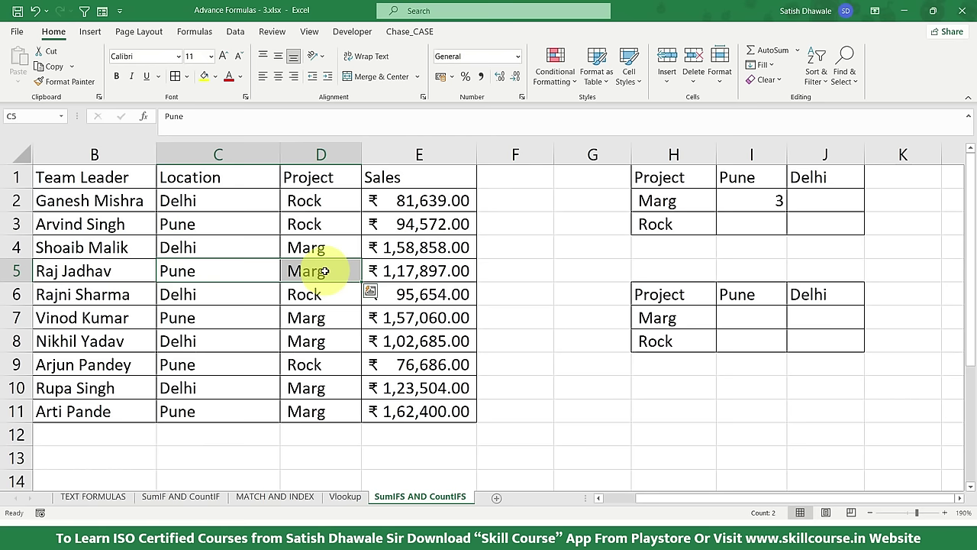
{"action": "left_click", "coordinate": [771, 201]}
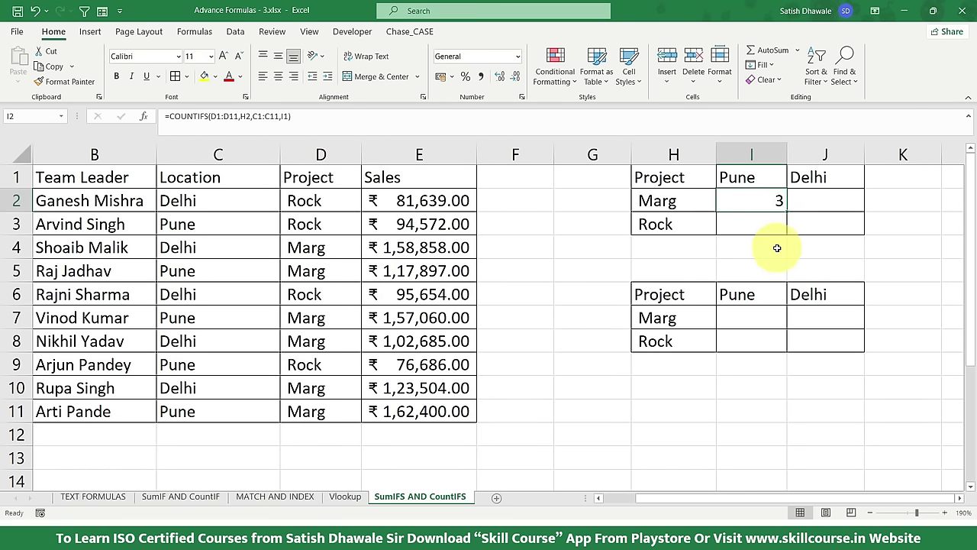
{"action": "left_click", "coordinate": [960, 498]}
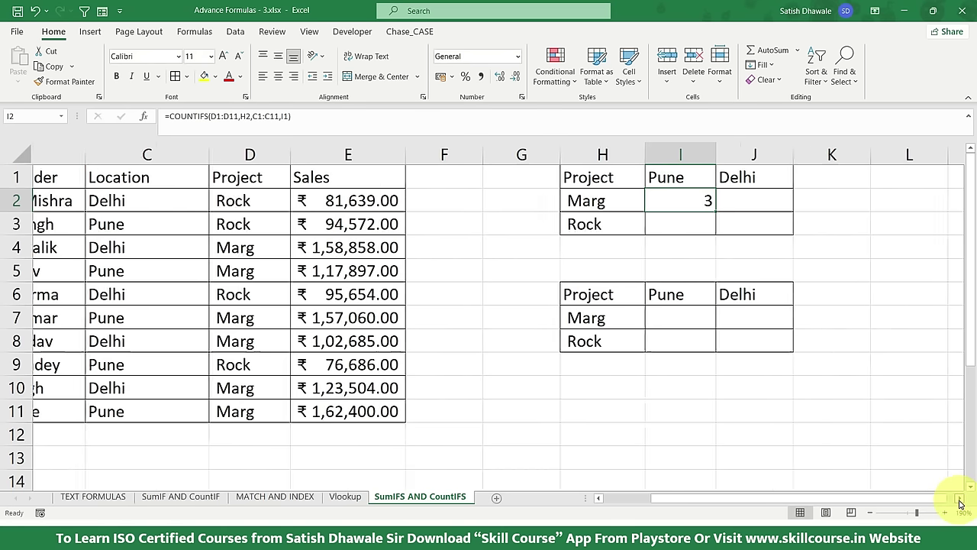
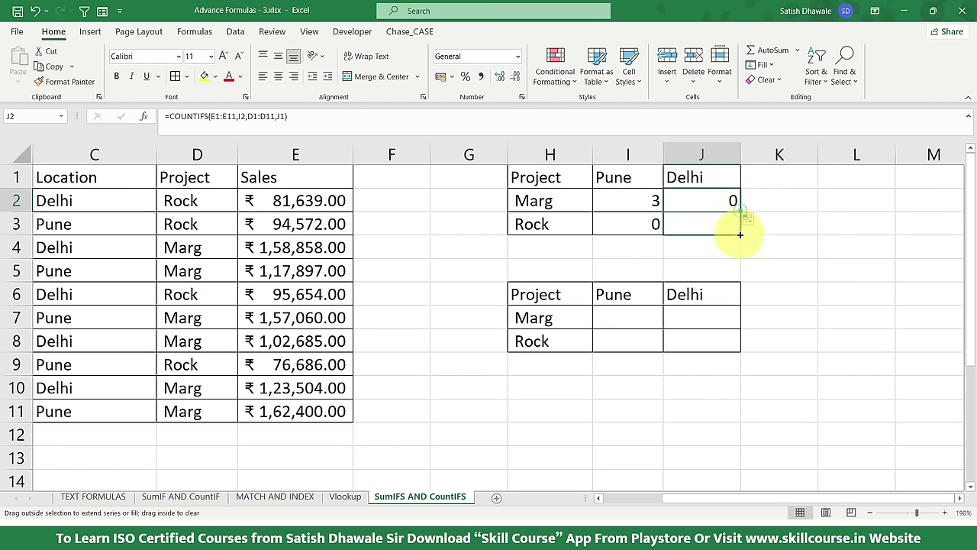
- Clear the Rock-Delhi count, undo it, and review the arguments of I3's COUNTIFS formula
{"action": "left_click", "coordinate": [712, 223]}
{"action": "key", "text": "Delete"}
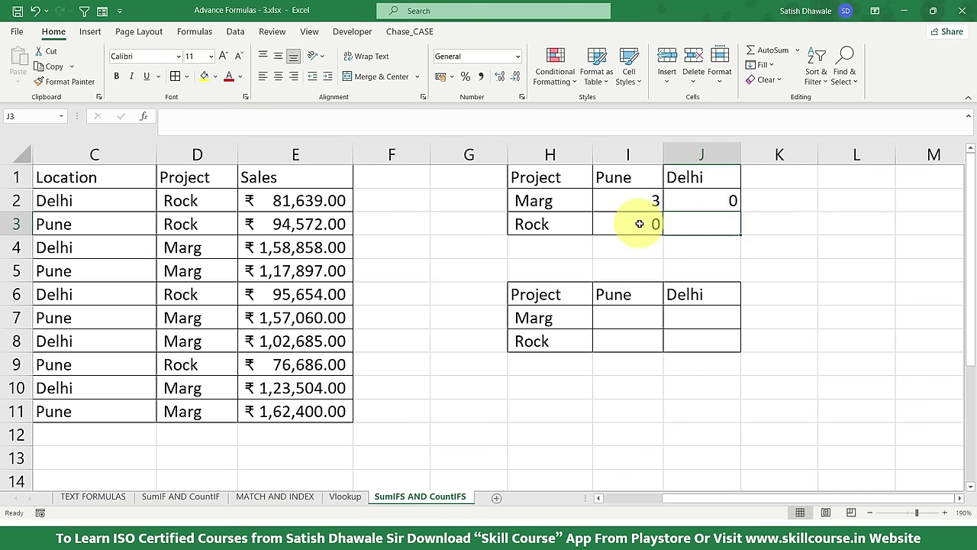
{"action": "key", "text": "ctrl+z"}
{"action": "double_click", "coordinate": [641, 224]}
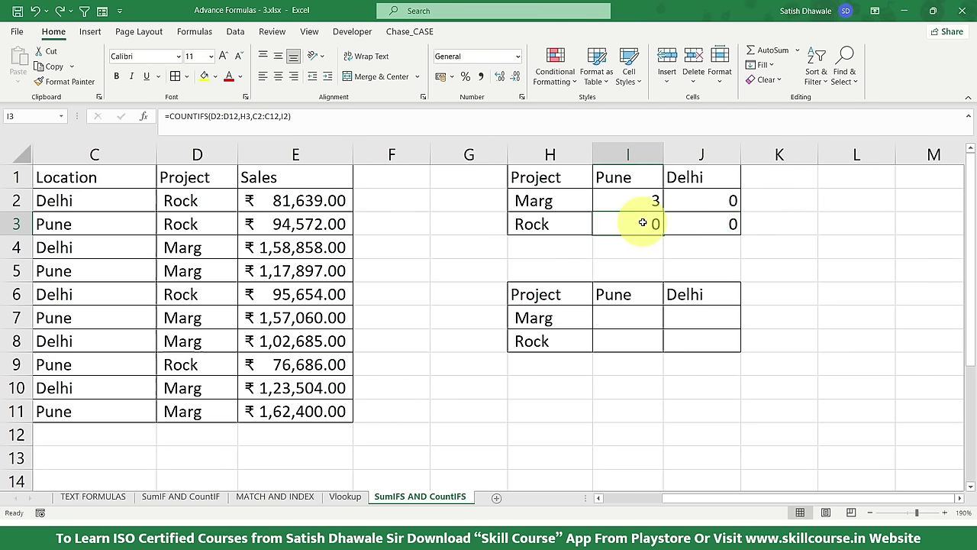
{"action": "left_click_drag", "start_coordinate": [651, 224], "coordinate": [739, 224]}
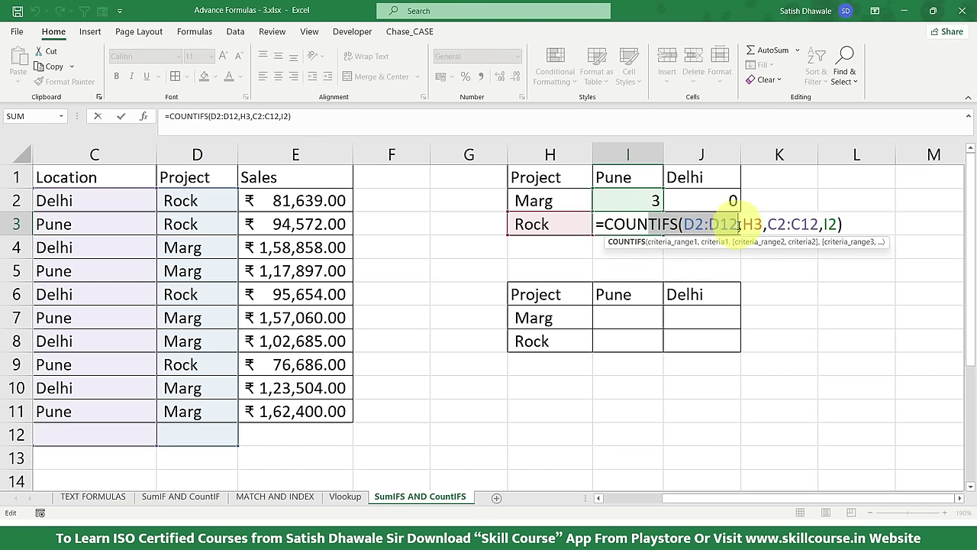
{"action": "double_click", "coordinate": [792, 224]}
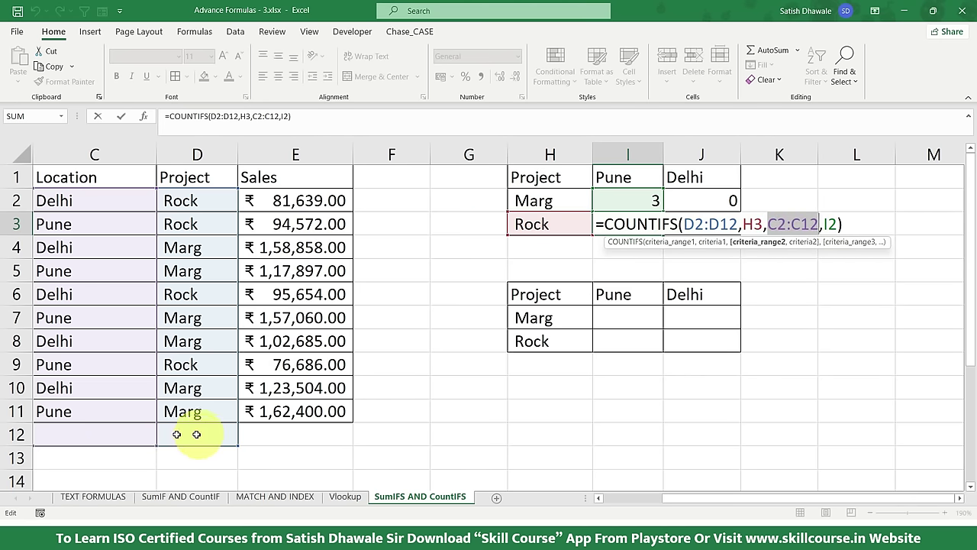
{"action": "double_click", "coordinate": [700, 224]}
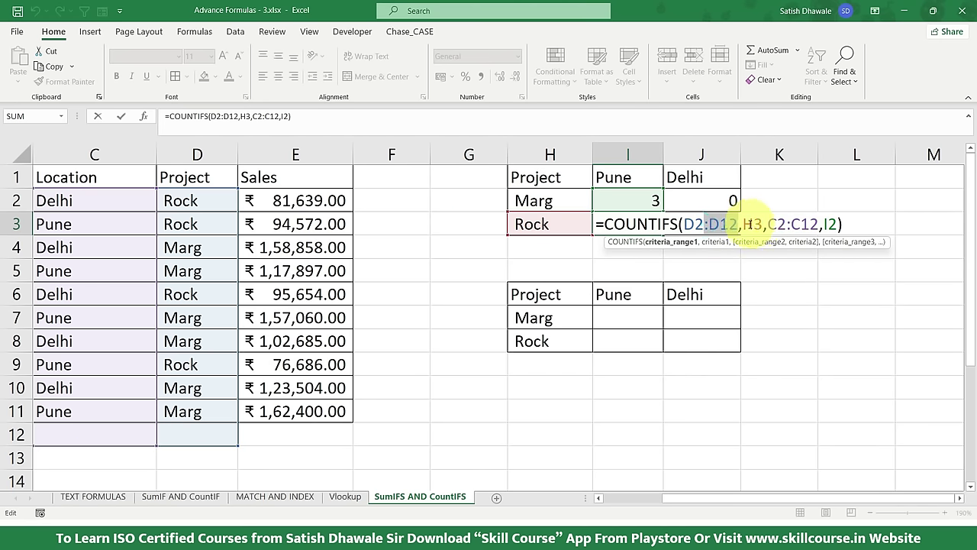
{"action": "double_click", "coordinate": [753, 224]}
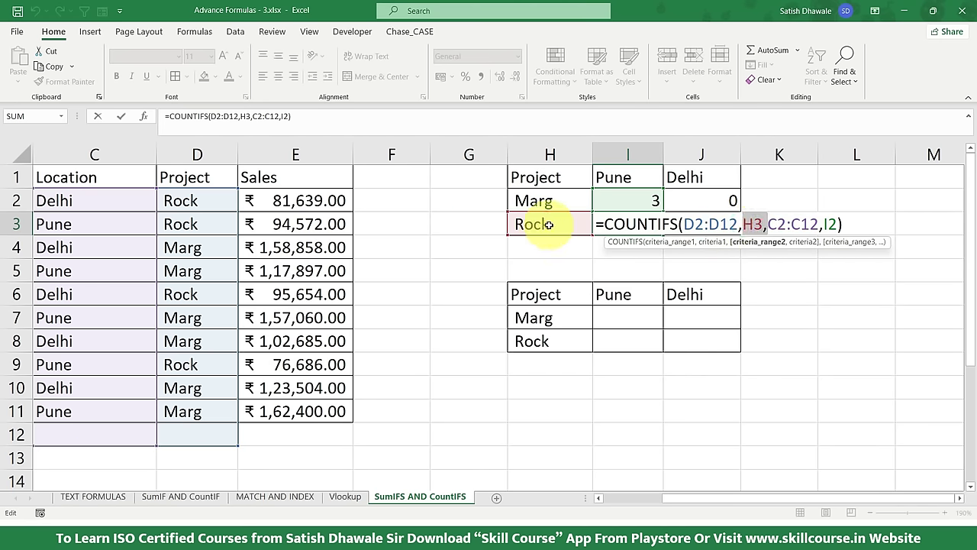
{"action": "double_click", "coordinate": [828, 224]}
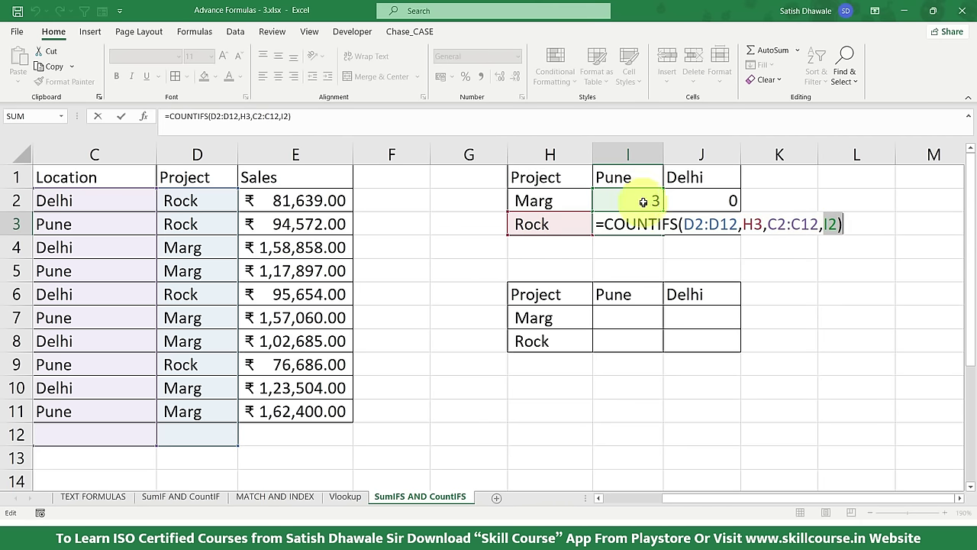
{"action": "key", "text": "Return"}
- Review the criteria references in I2's and I3's COUNTIFS formulas without changing them
{"action": "double_click", "coordinate": [643, 200]}
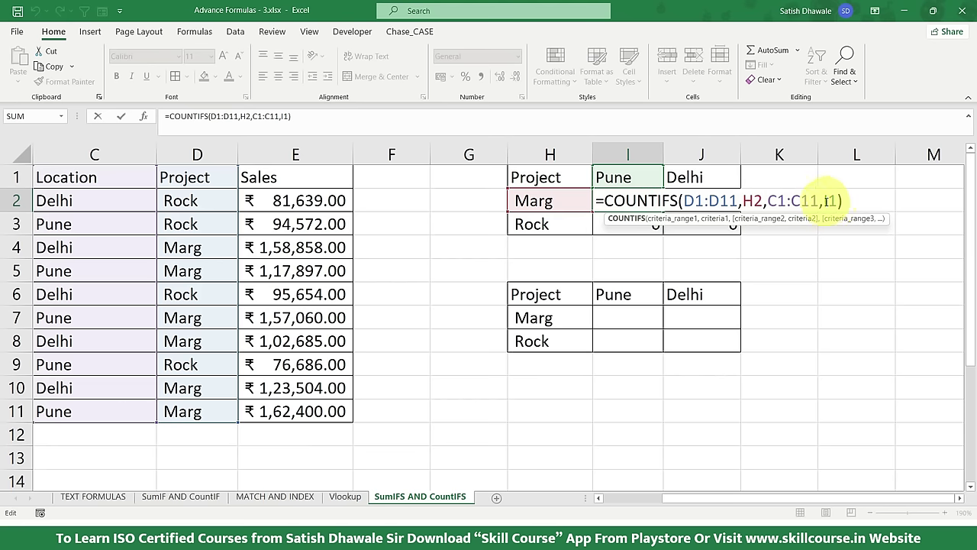
{"action": "double_click", "coordinate": [831, 200]}
{"action": "key", "text": "Return"}
{"action": "double_click", "coordinate": [645, 223]}
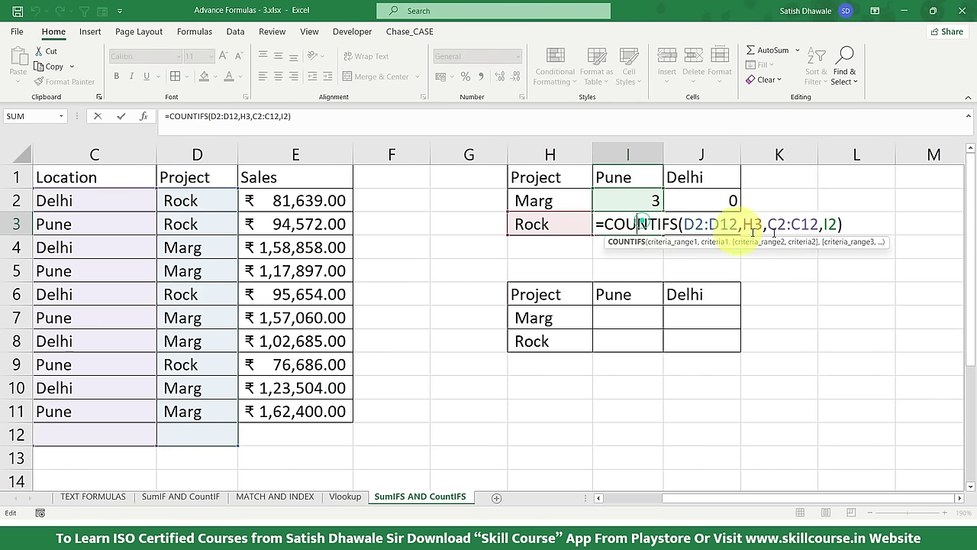
{"action": "double_click", "coordinate": [831, 224]}
{"action": "key", "text": "Escape"}
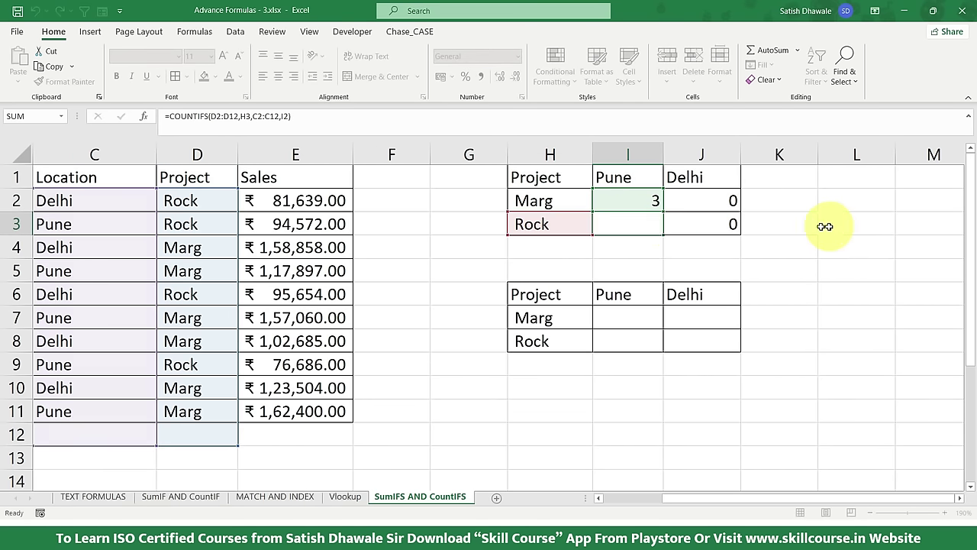
- Make I2's ranges absolute as $D$1:$D$11 and $C$1:$C$11, then fill it down to I3
{"action": "double_click", "coordinate": [624, 197]}
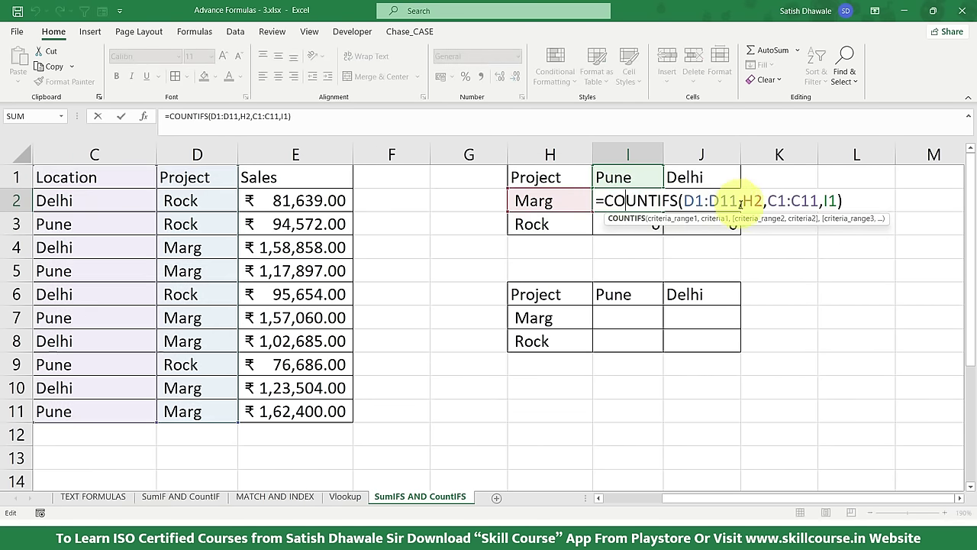
{"action": "left_click_drag", "start_coordinate": [739, 201], "coordinate": [684, 201]}
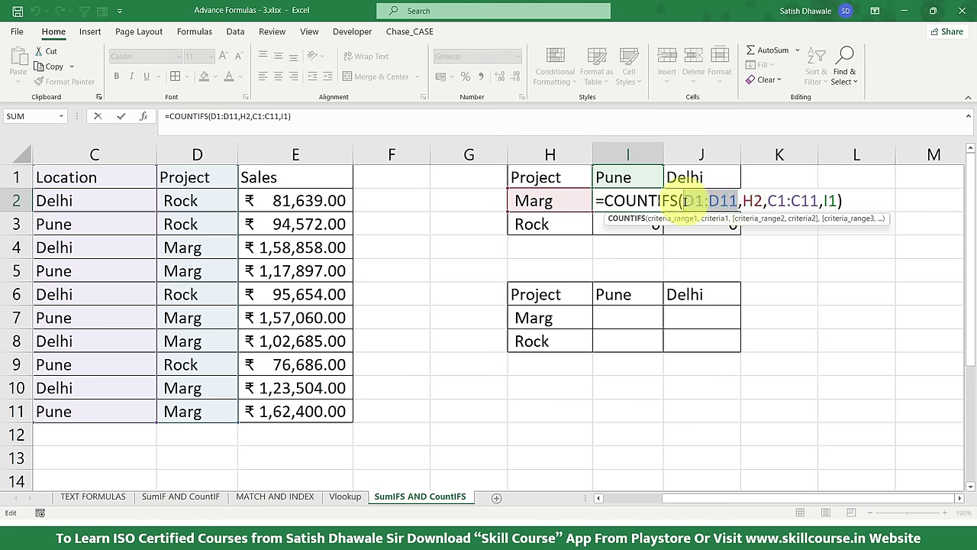
{"action": "key", "text": "F4"}
{"action": "left_click_drag", "start_coordinate": [805, 201], "coordinate": [913, 214]}
{"action": "key", "text": "F4"}
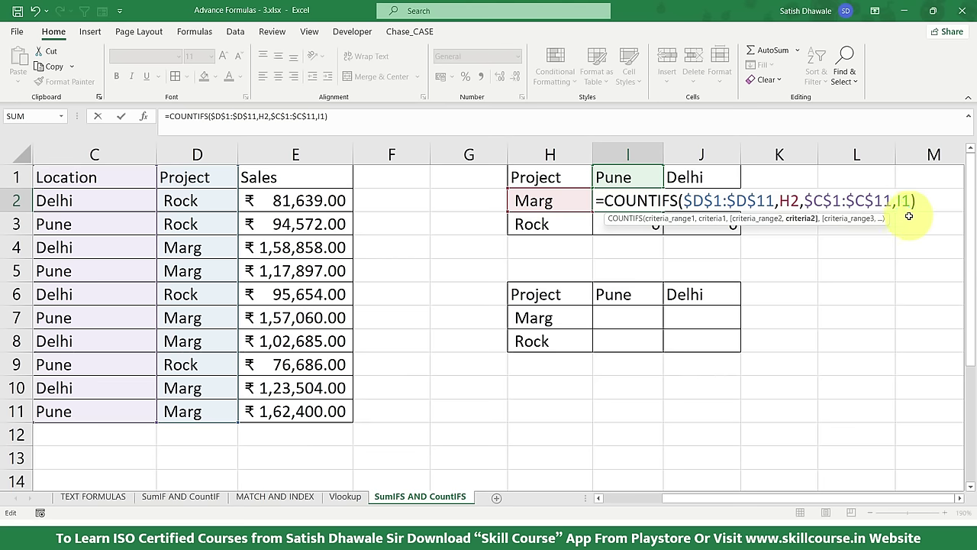
{"action": "key", "text": "Return"}
{"action": "left_click", "coordinate": [645, 201]}
{"action": "left_click_drag", "start_coordinate": [663, 210], "coordinate": [660, 227]}
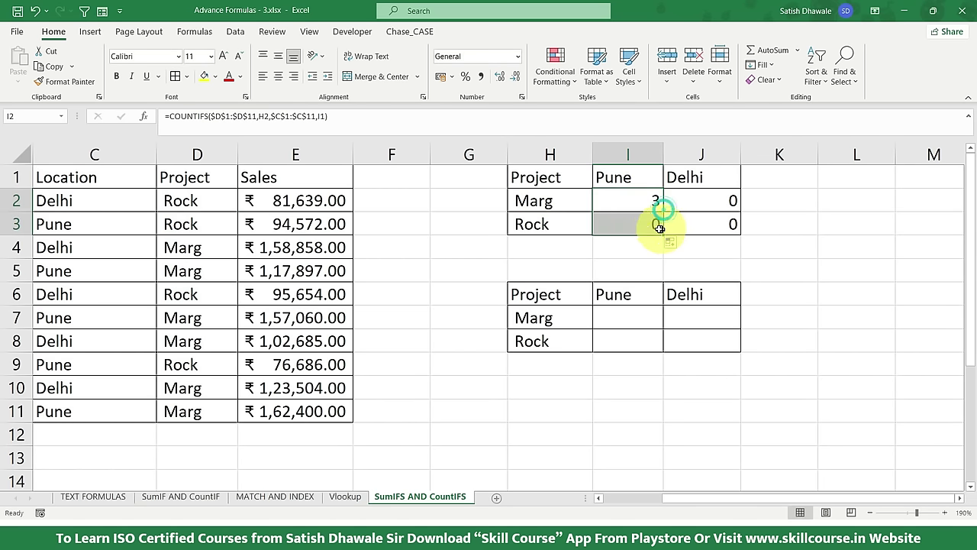
- Commit the copied COUNTIFS formula in I3
{"action": "double_click", "coordinate": [645, 224]}
{"action": "left_click_drag", "start_coordinate": [891, 223], "coordinate": [914, 223]}
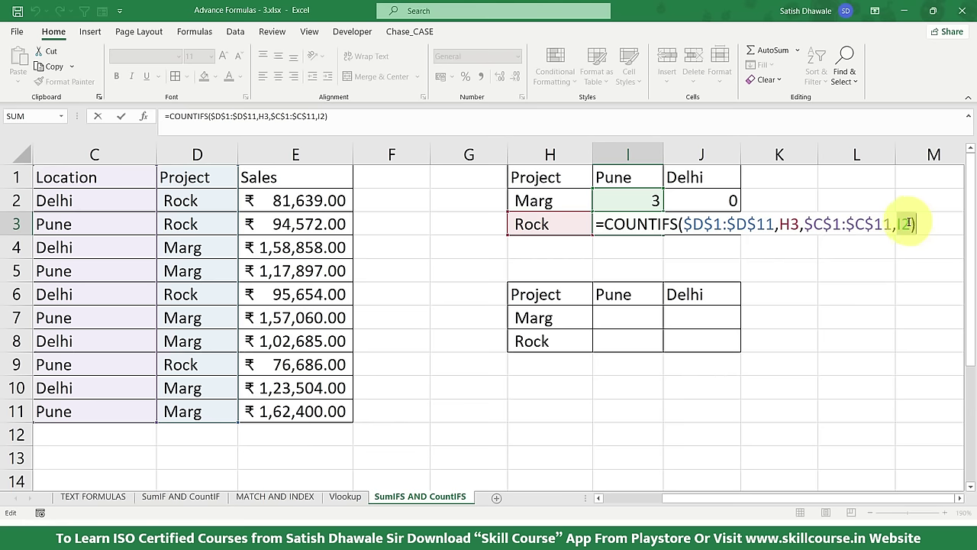
{"action": "key", "text": "Return"}
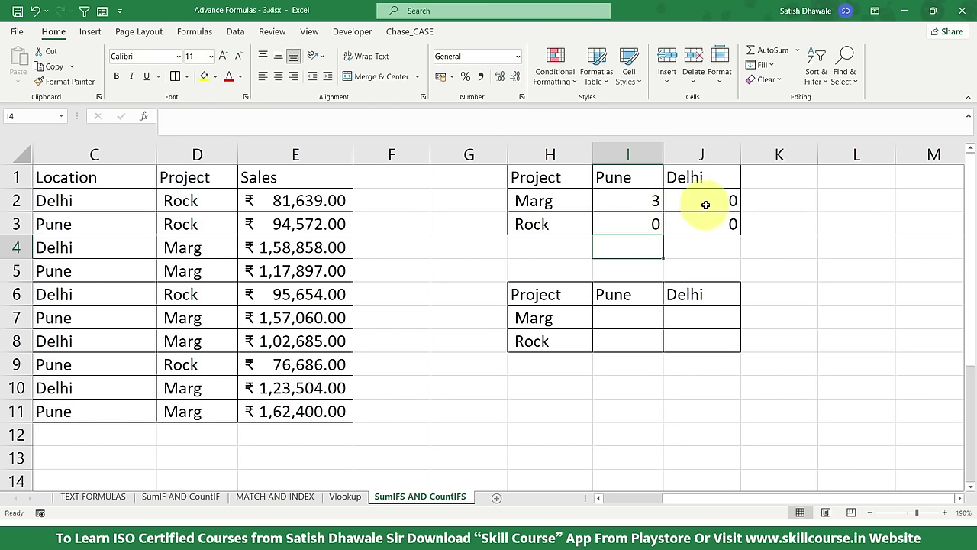
- Inspect the E1:E11 and I2 arguments of J2's Delhi COUNTIFS and cancel an accidental edit
{"action": "left_click", "coordinate": [714, 199]}
{"action": "double_click", "coordinate": [714, 199]}
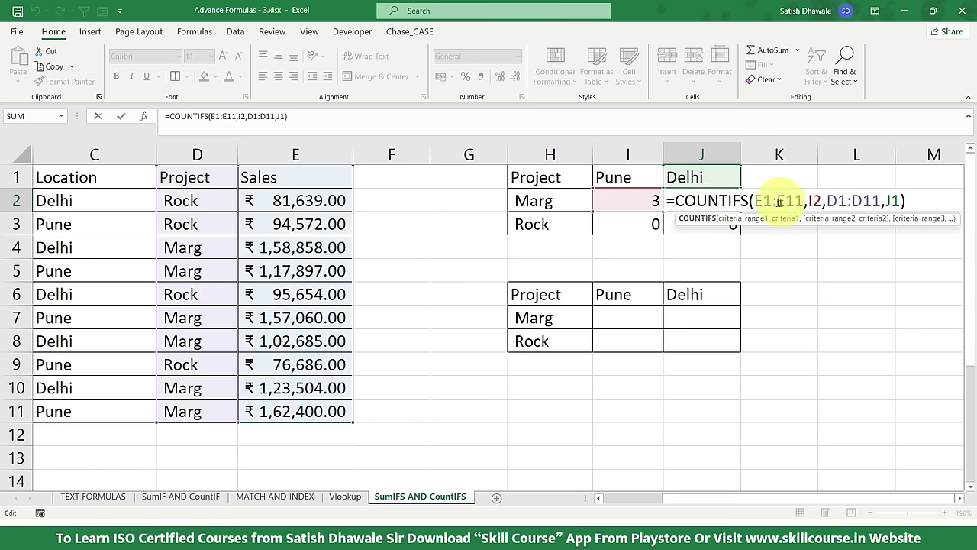
{"action": "left_click_drag", "start_coordinate": [753, 201], "coordinate": [803, 200]}
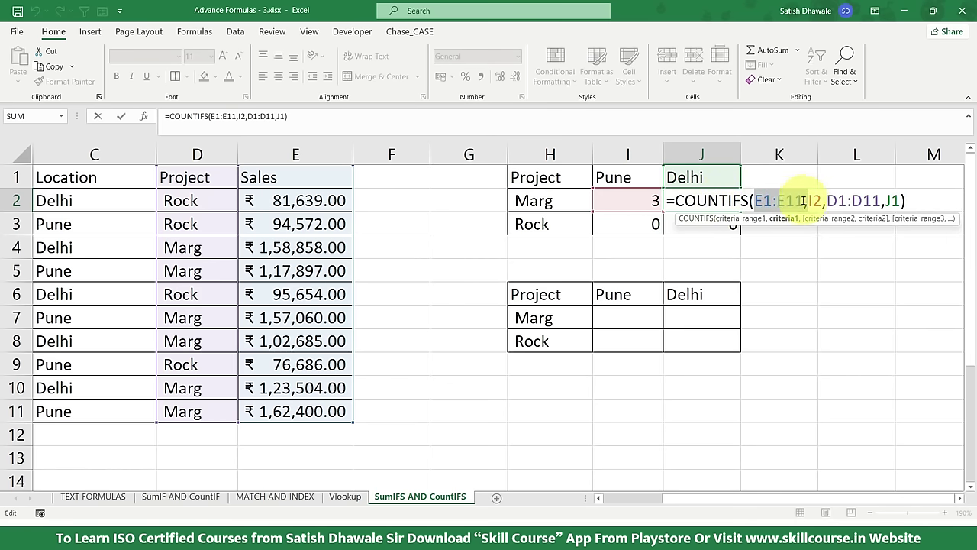
{"action": "double_click", "coordinate": [814, 200]}
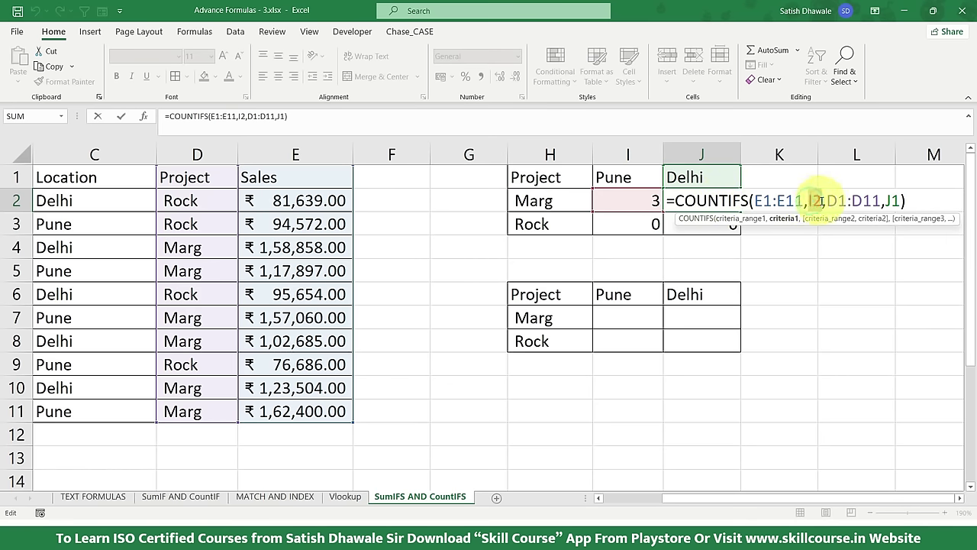
{"action": "left_click_drag", "start_coordinate": [754, 201], "coordinate": [873, 201]}
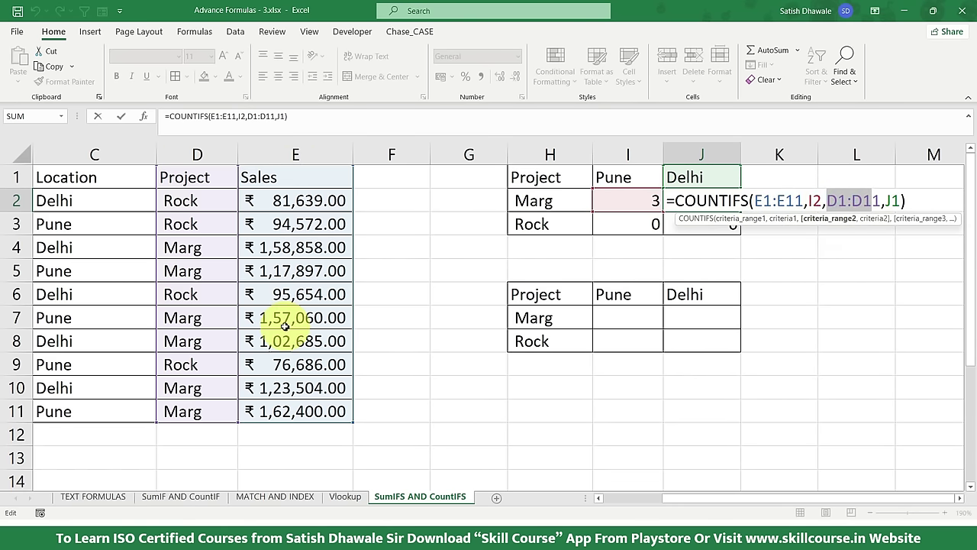
{"action": "left_click_drag", "start_coordinate": [754, 200], "coordinate": [805, 201]}
{"action": "left_click", "coordinate": [637, 200]}
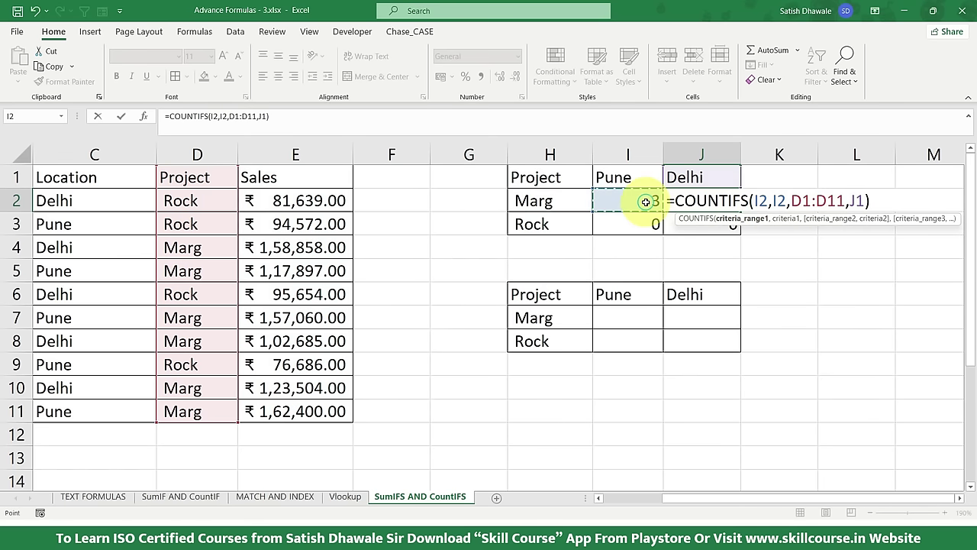
{"action": "key", "text": "Escape"}
- Recheck J2's COUNTIFS formula and commit it unchanged
{"action": "double_click", "coordinate": [731, 201]}
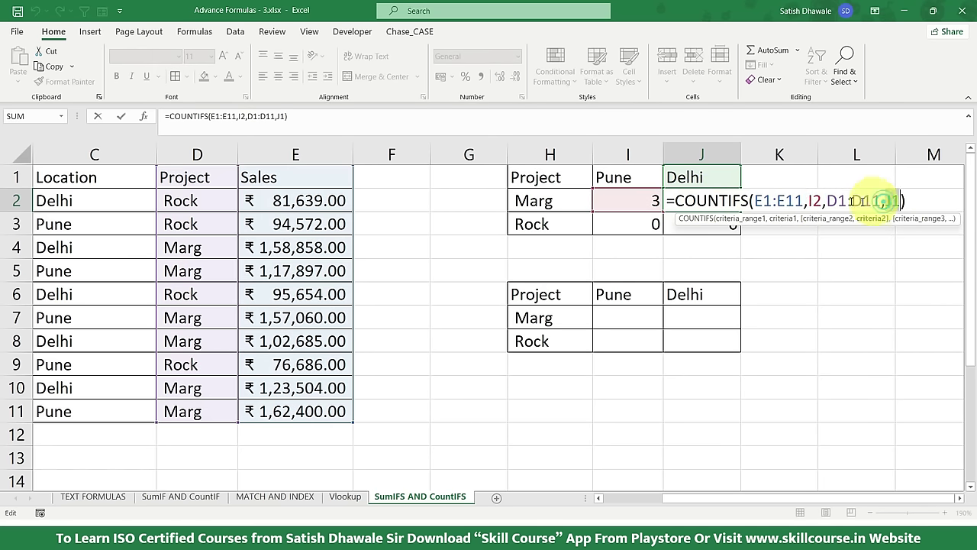
{"action": "left_click", "coordinate": [820, 200]}
{"action": "double_click", "coordinate": [813, 201]}
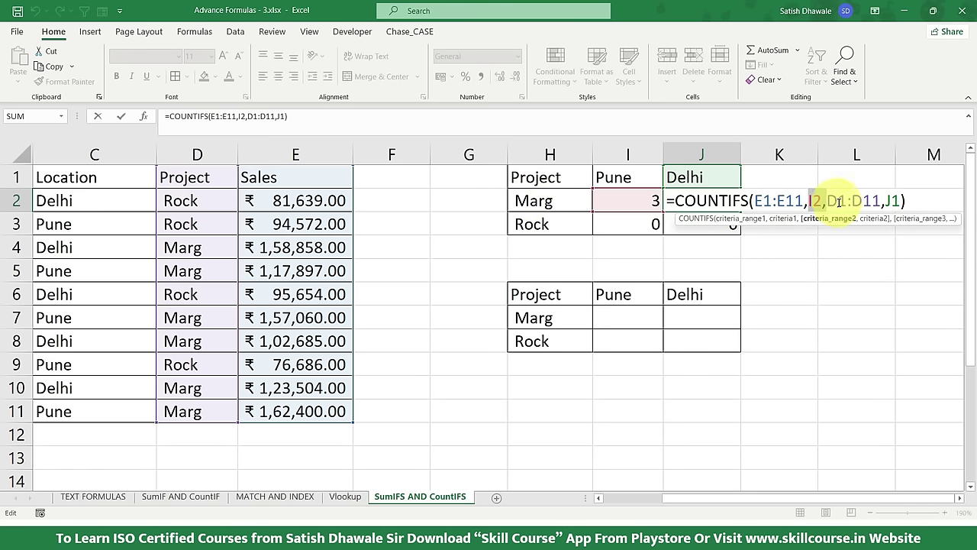
{"action": "key", "text": "ctrl+Return"}
{"action": "double_click", "coordinate": [661, 205]}
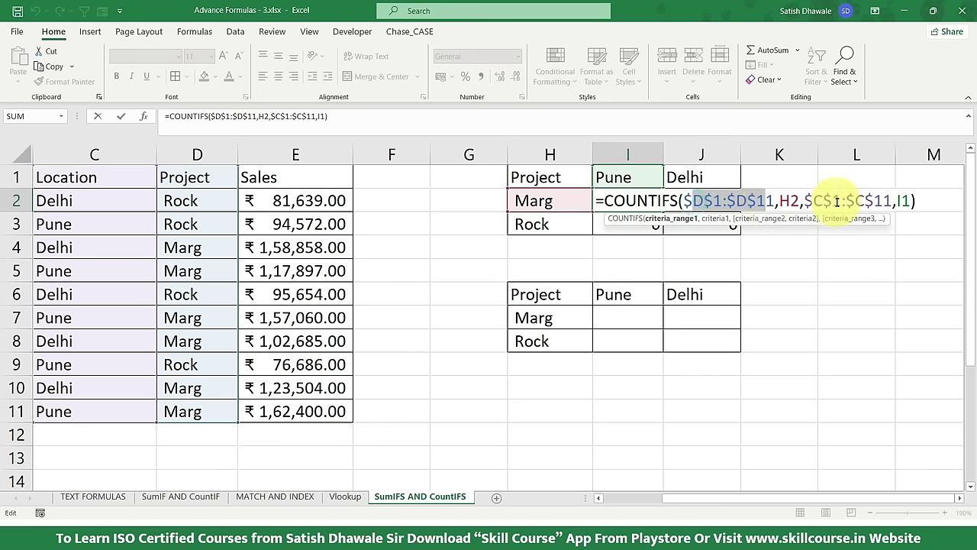
- Change I2's H2 criterion to the column-locked mixed reference $H2
{"action": "left_click_drag", "start_coordinate": [814, 200], "coordinate": [880, 200]}
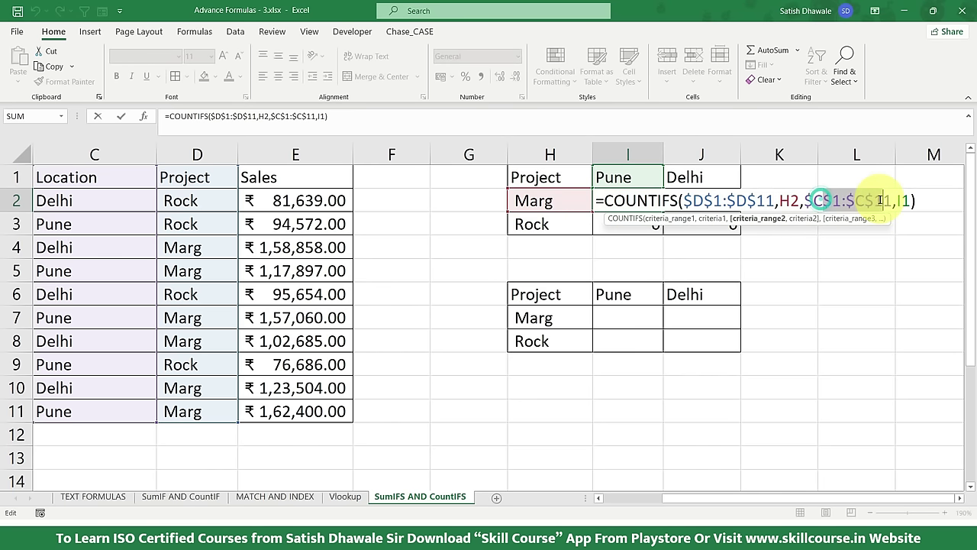
{"action": "left_click", "coordinate": [783, 200]}
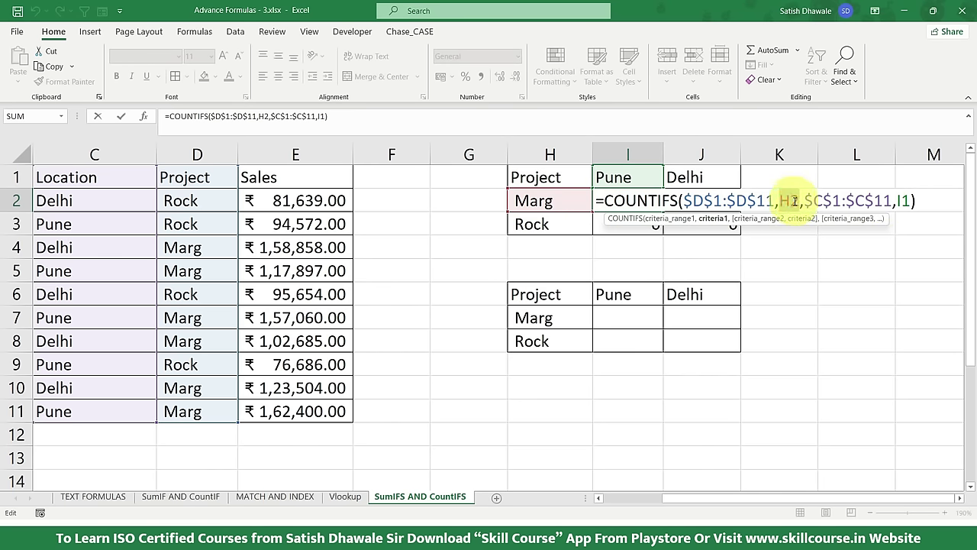
{"action": "key", "text": "F4"}
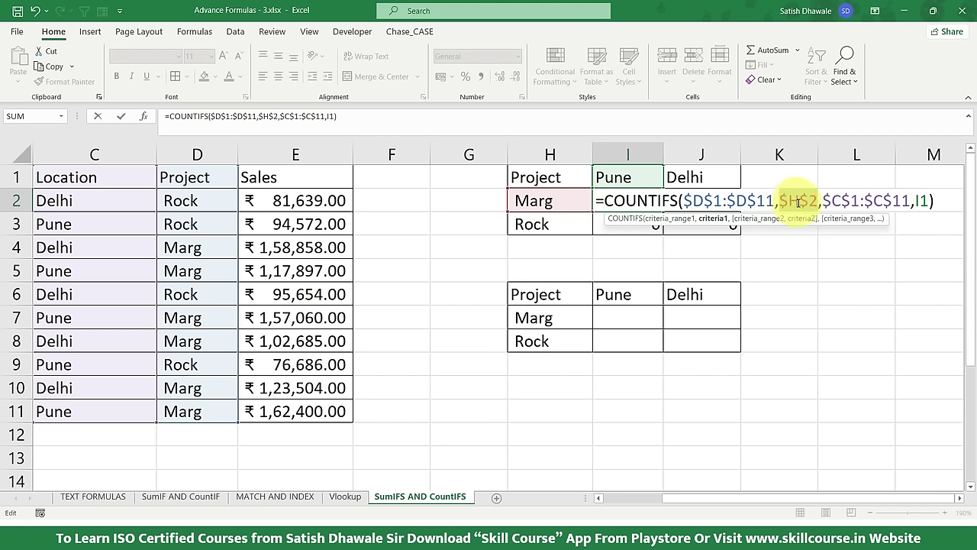
{"action": "left_click_drag", "start_coordinate": [818, 201], "coordinate": [800, 202]}
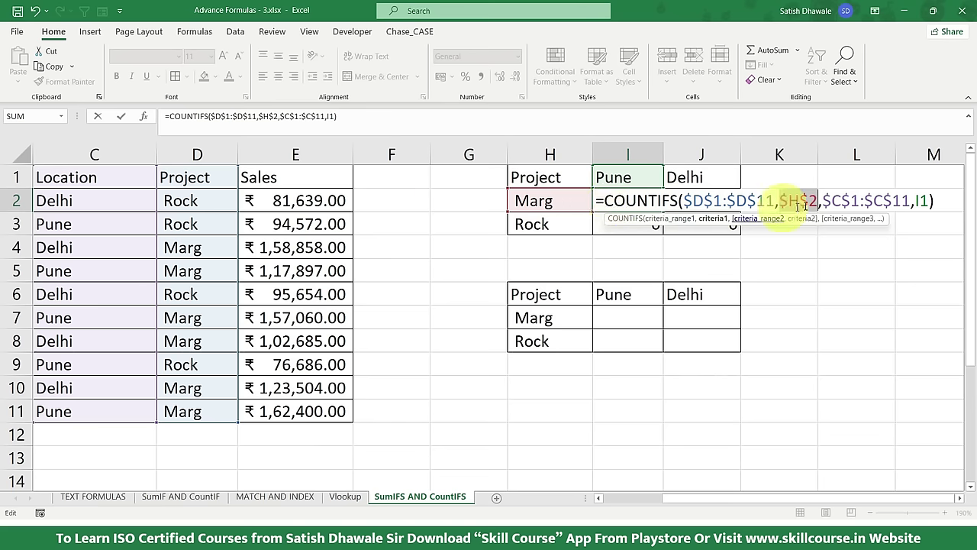
{"action": "double_click", "coordinate": [802, 202]}
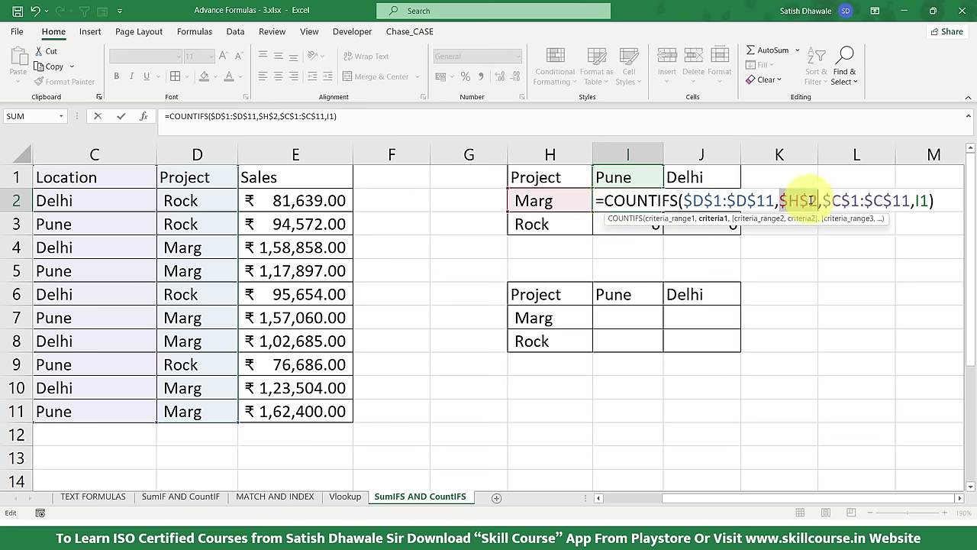
{"action": "key", "text": "F4"}
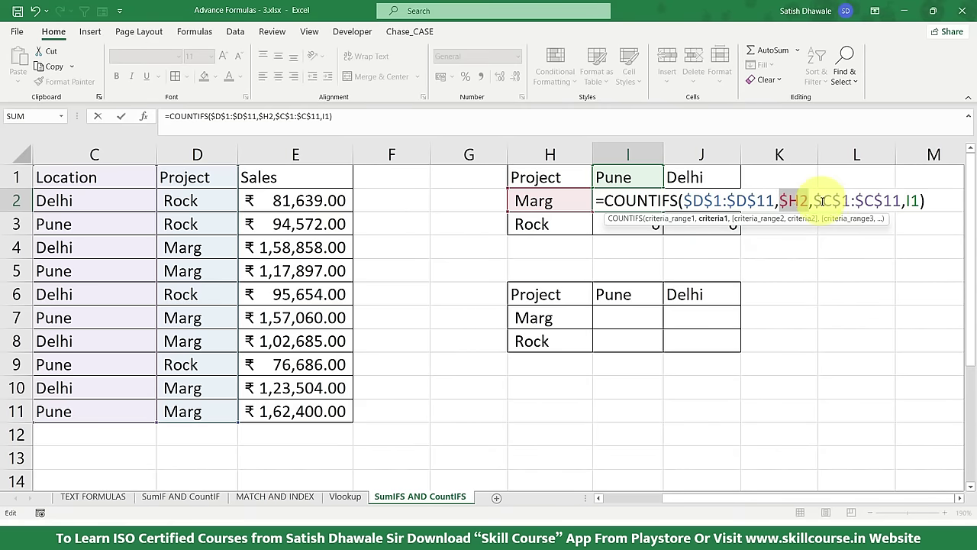
- Review the $H2 reference inside I2's COUNTIFS formula
{"action": "left_click", "coordinate": [795, 200]}
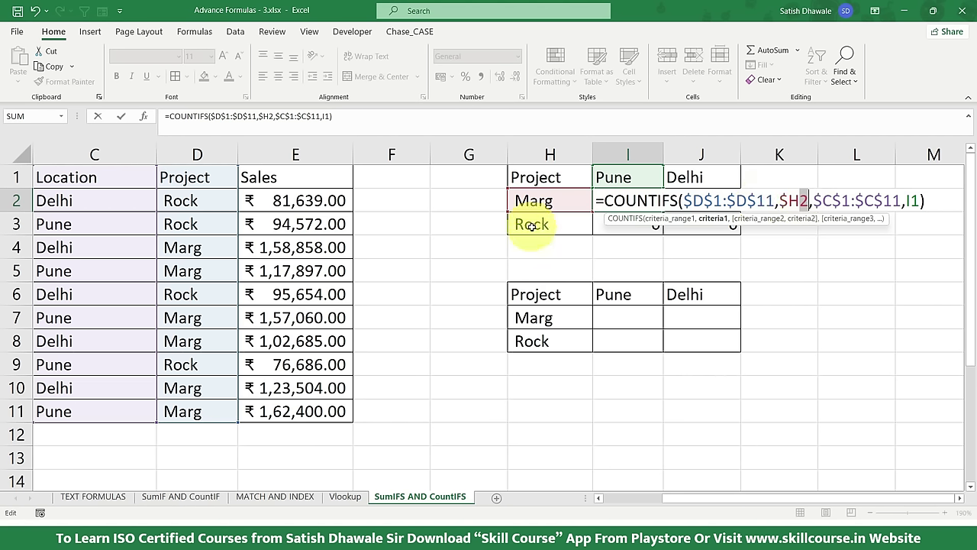
{"action": "left_click_drag", "start_coordinate": [779, 200], "coordinate": [807, 200]}
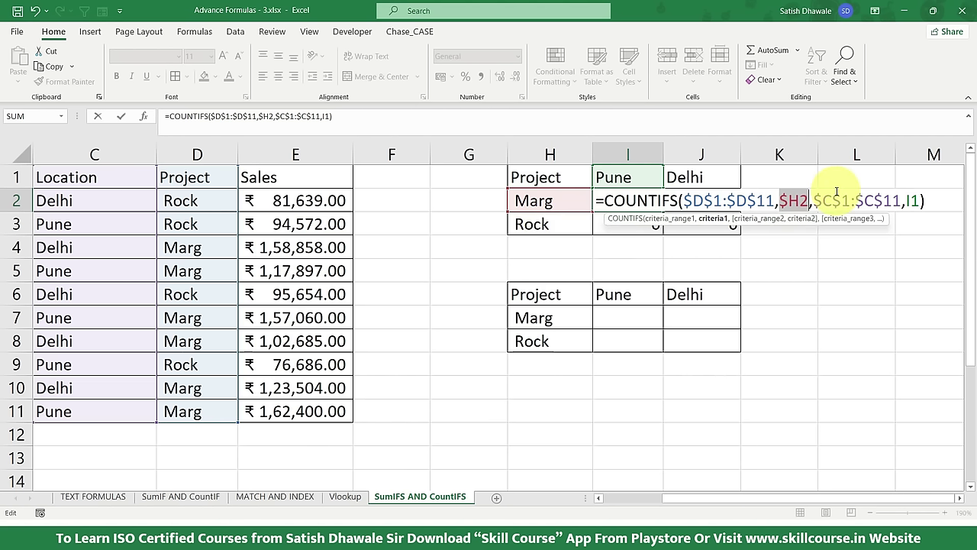
{"action": "left_click", "coordinate": [792, 200]}
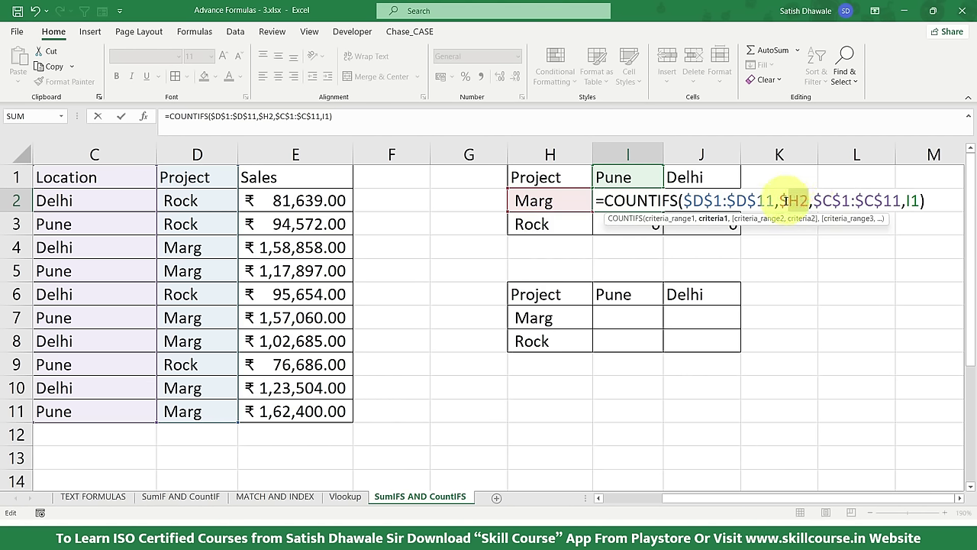
{"action": "double_click", "coordinate": [780, 200]}
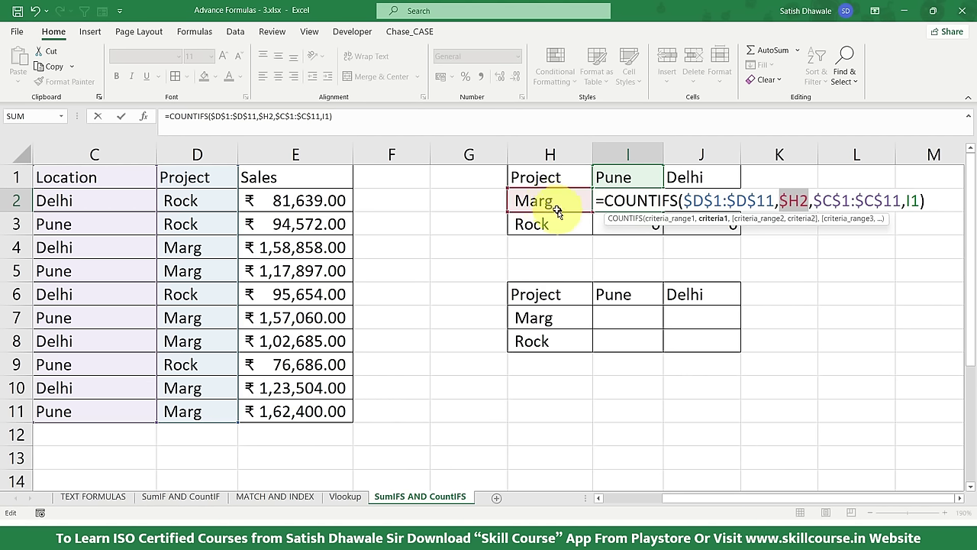
{"action": "left_click", "coordinate": [785, 200]}
{"action": "double_click", "coordinate": [787, 200]}
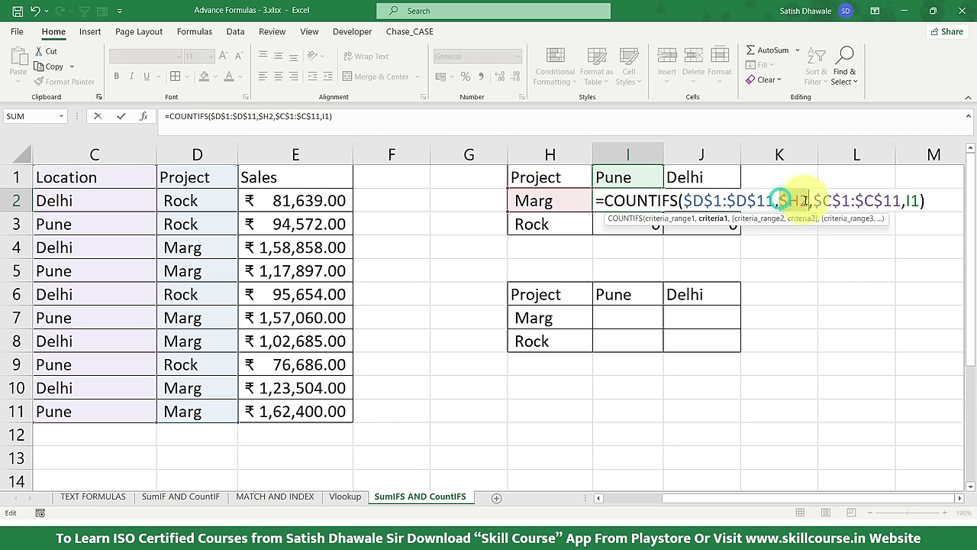
{"action": "left_click", "coordinate": [907, 200]}
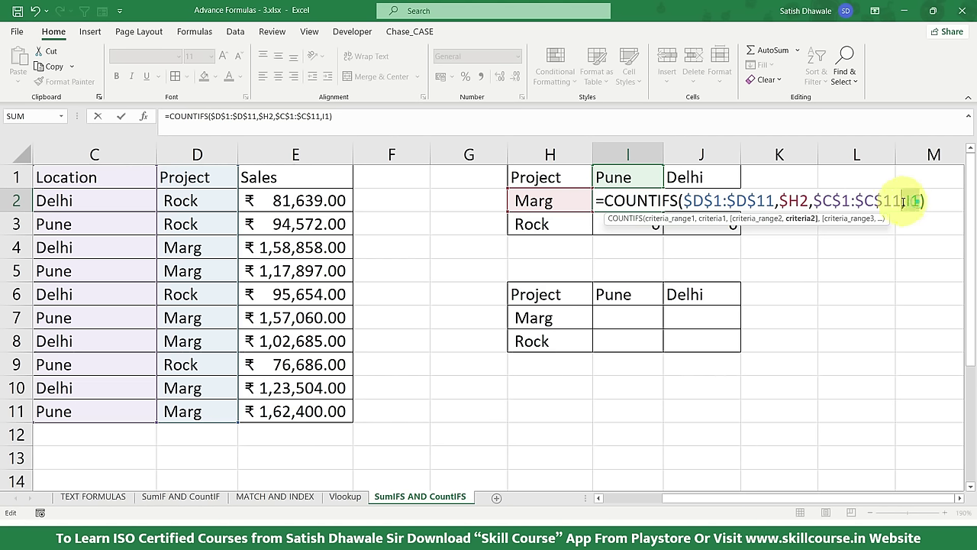
- Lock I2's Pune criterion to row 1 as I$1 and commit the formula
{"action": "double_click", "coordinate": [910, 200]}
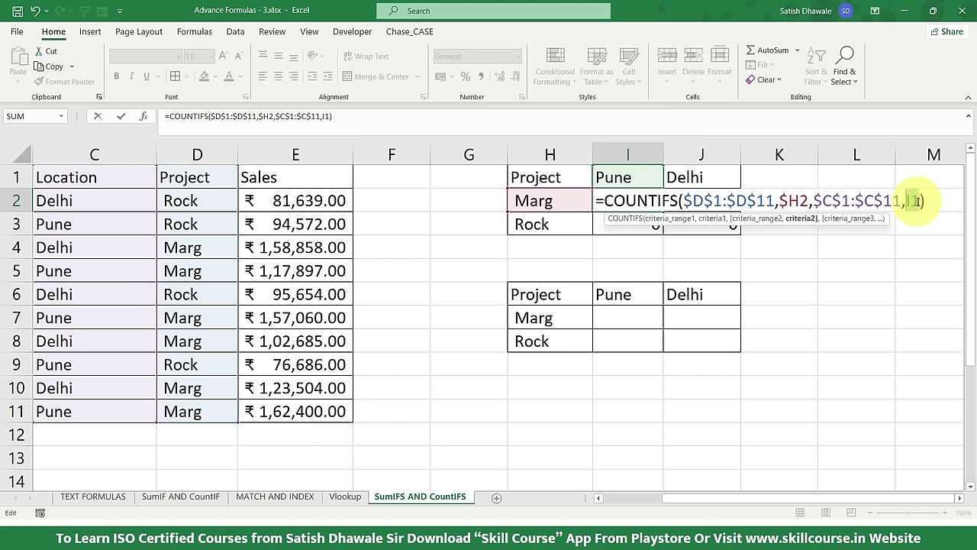
{"action": "key", "text": "F4"}
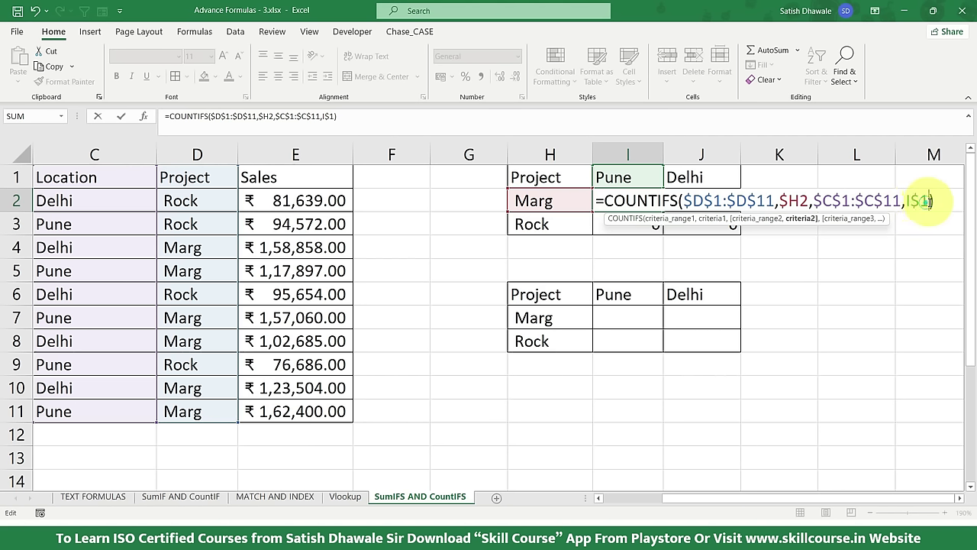
{"action": "double_click", "coordinate": [927, 200]}
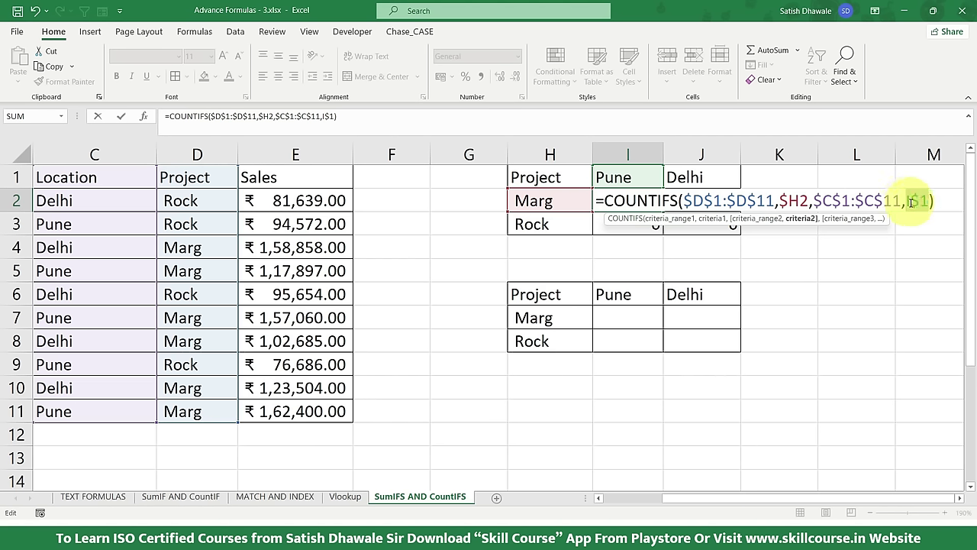
{"action": "left_click", "coordinate": [909, 200]}
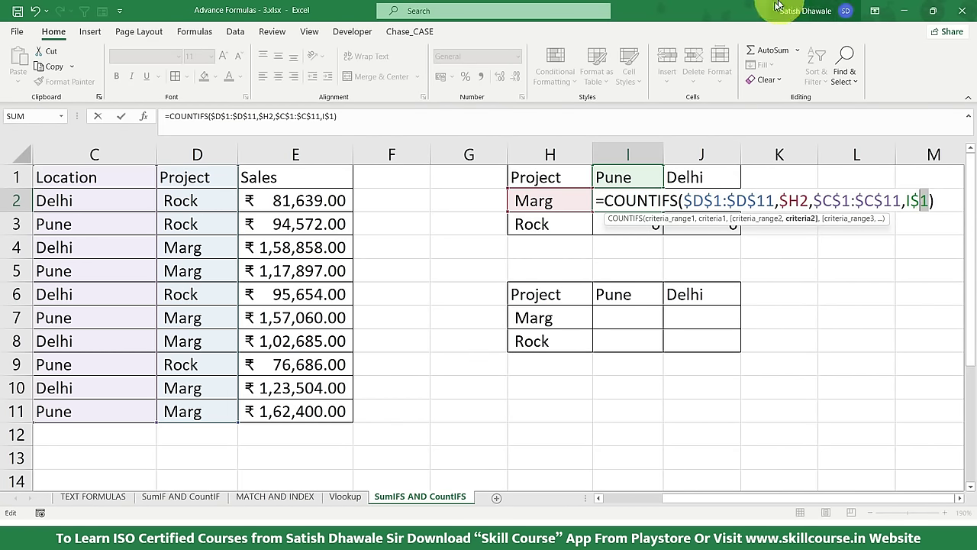
{"action": "left_click", "coordinate": [778, 200]}
{"action": "left_click", "coordinate": [923, 200]}
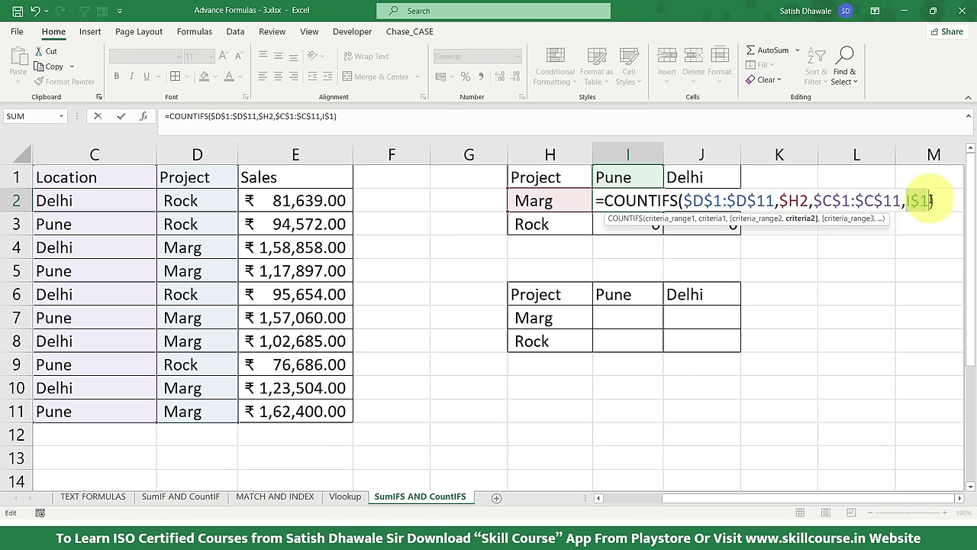
{"action": "left_click_drag", "start_coordinate": [929, 197], "coordinate": [904, 186]}
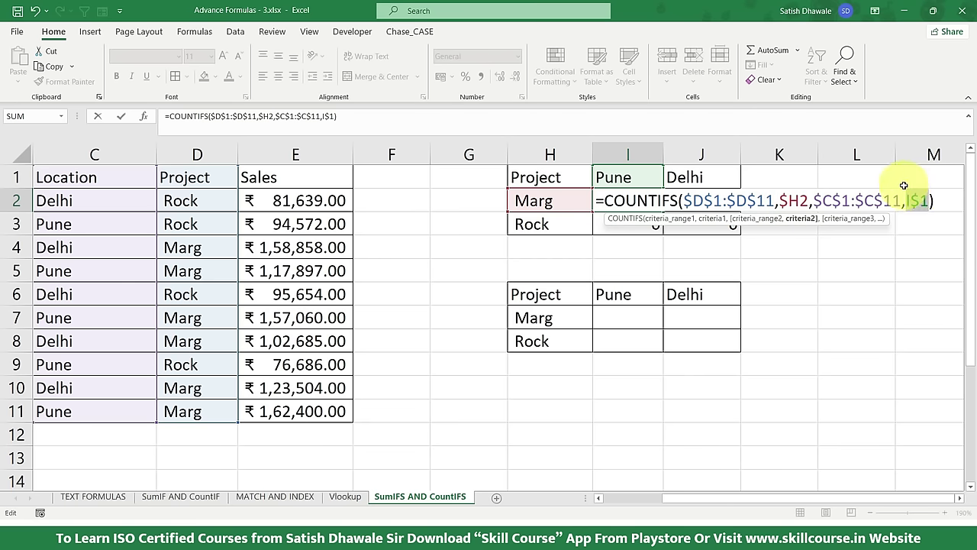
{"action": "key", "text": "Return"}
- Fill I2's formula down to I3 and verify its $H3 and I$1 references
{"action": "left_click", "coordinate": [649, 199]}
{"action": "left_click_drag", "start_coordinate": [662, 213], "coordinate": [936, 223]}
{"action": "double_click", "coordinate": [620, 224]}
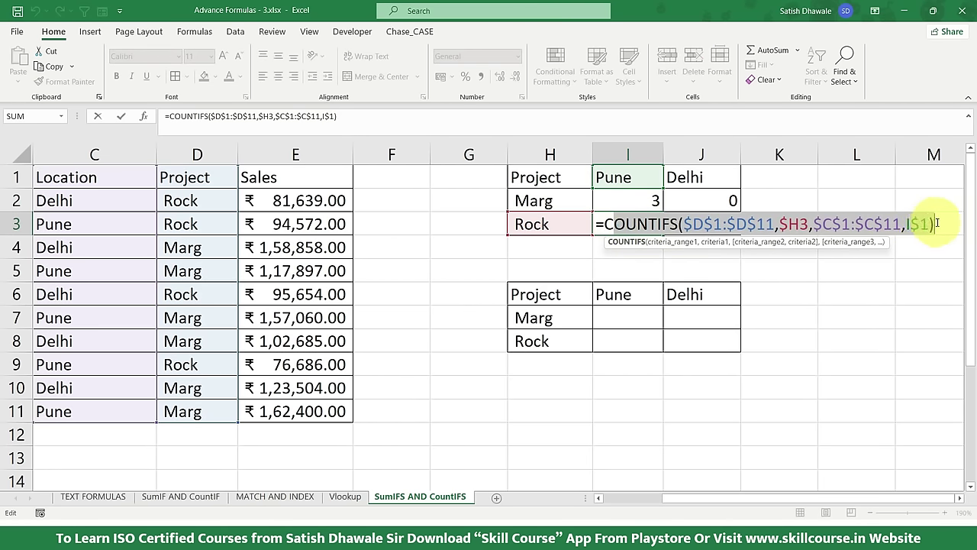
{"action": "double_click", "coordinate": [798, 223]}
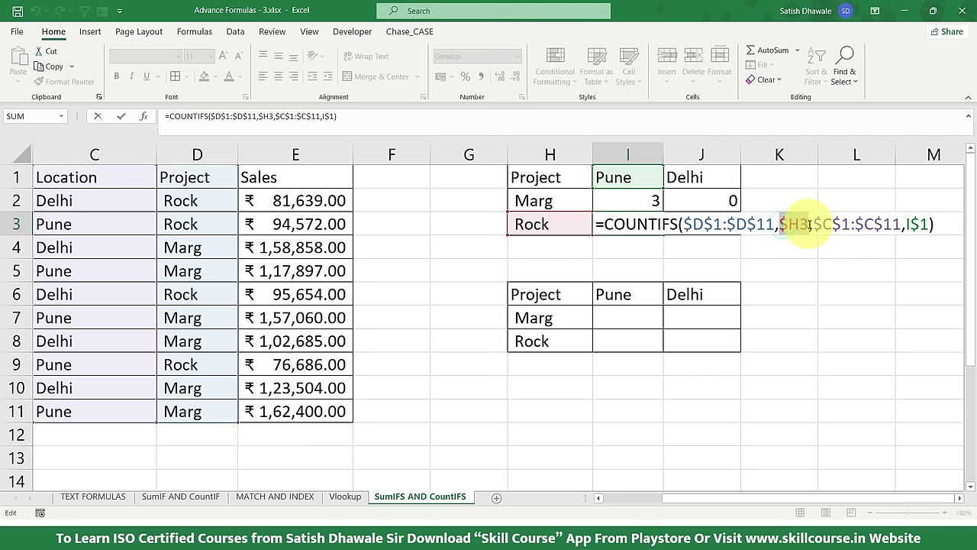
{"action": "double_click", "coordinate": [920, 223]}
{"action": "key", "text": "Escape"}
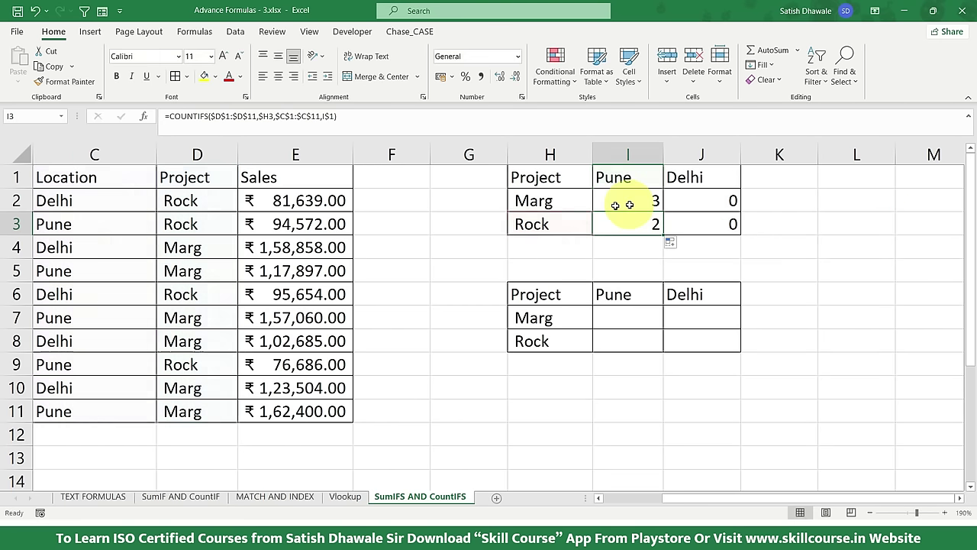
- Fill the Pune count right to J2 and check its $H2 and J$1 references
{"action": "left_click", "coordinate": [628, 205]}
{"action": "left_click_drag", "start_coordinate": [662, 212], "coordinate": [716, 200]}
{"action": "double_click", "coordinate": [707, 200]}
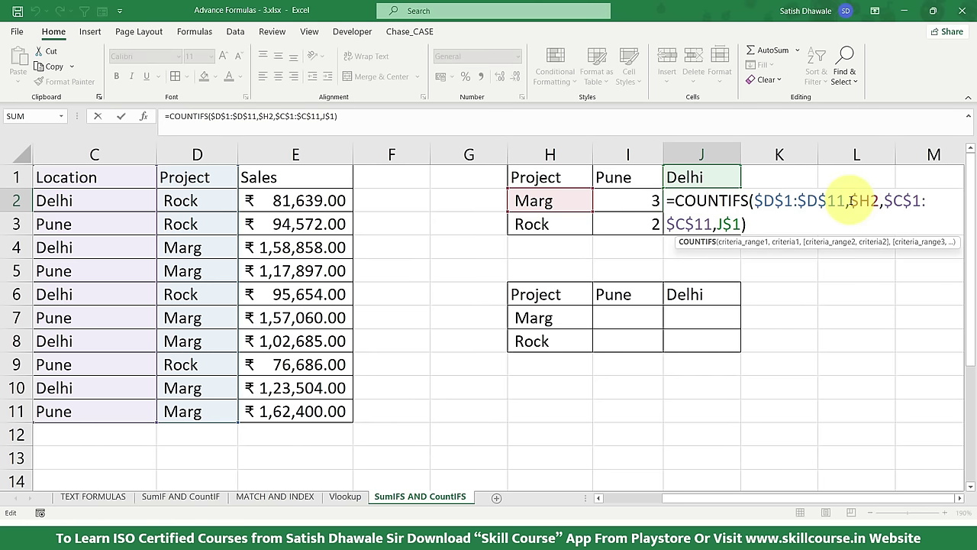
{"action": "double_click", "coordinate": [863, 200]}
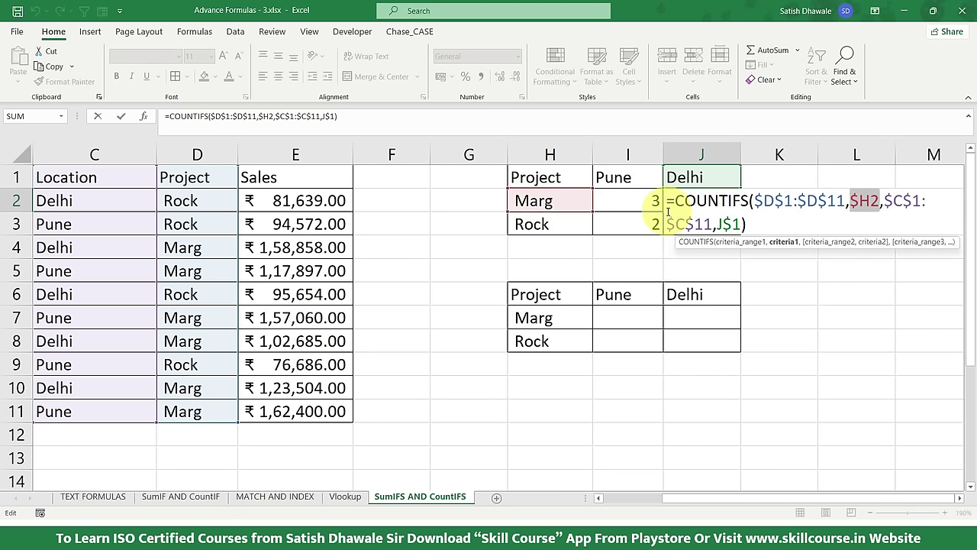
{"action": "double_click", "coordinate": [737, 223]}
{"action": "left_click", "coordinate": [724, 223]}
{"action": "key", "text": "Return"}
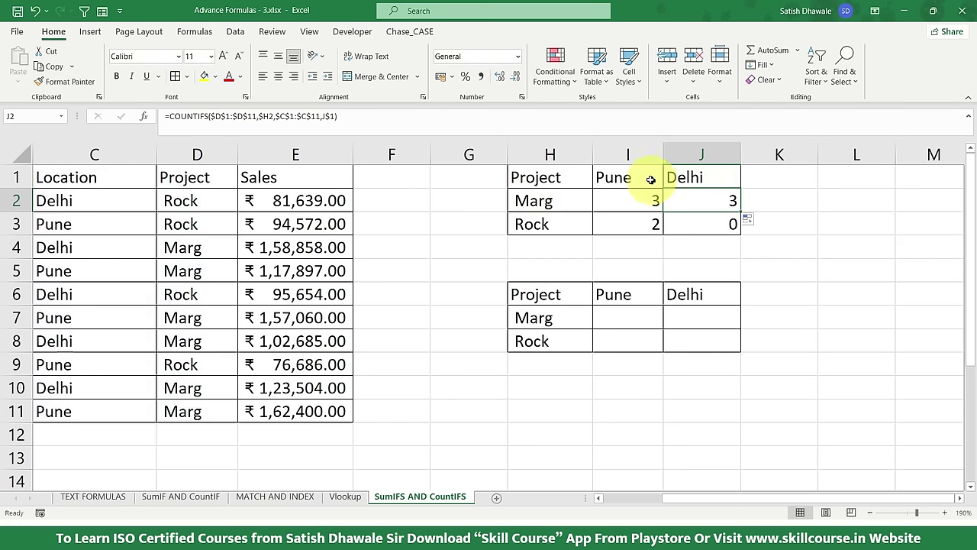
{"action": "double_click", "coordinate": [709, 190]}
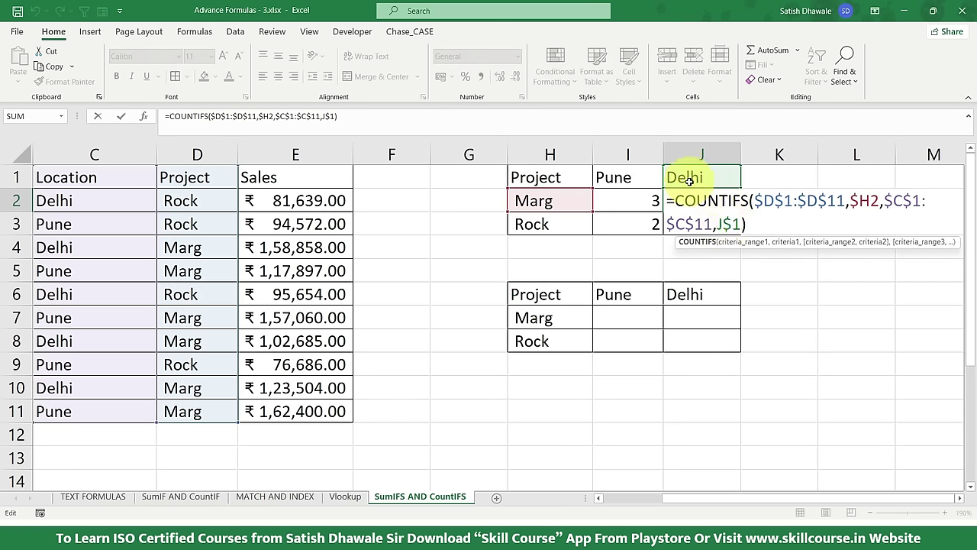
{"action": "left_click", "coordinate": [717, 223]}
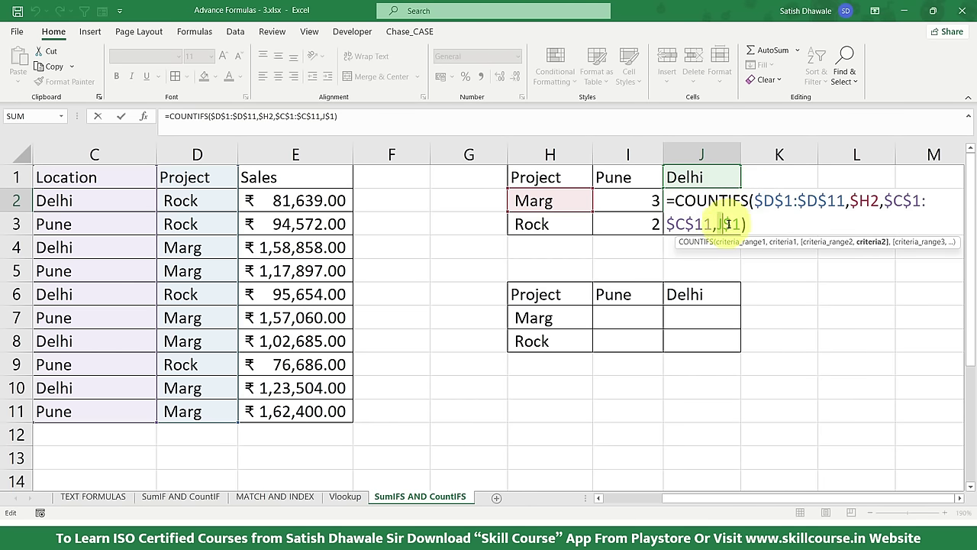
{"action": "key", "text": "Return"}
{"action": "left_click", "coordinate": [731, 201]}
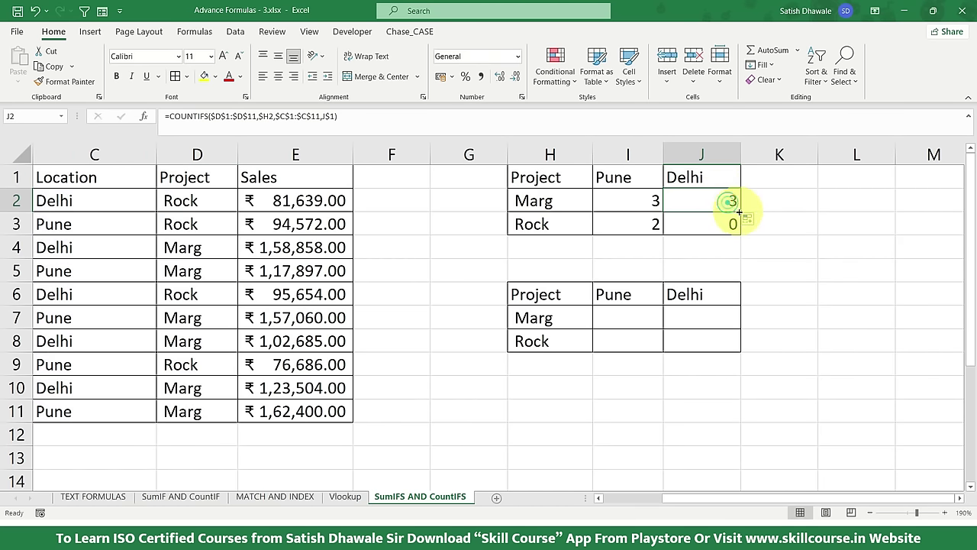
- Fill J2's Delhi count down to J3 and check its $H3 reference
{"action": "left_click_drag", "start_coordinate": [739, 212], "coordinate": [733, 223]}
{"action": "double_click", "coordinate": [729, 224]}
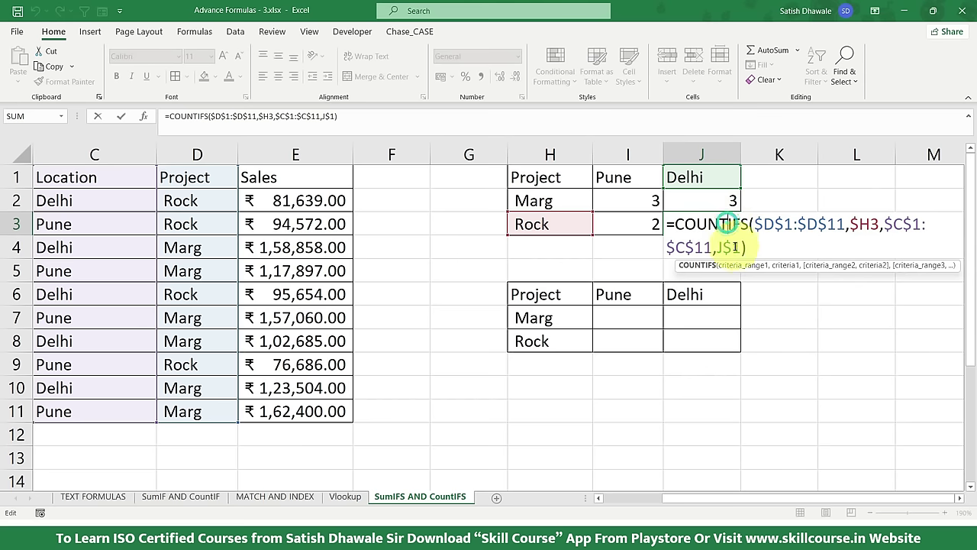
{"action": "left_click", "coordinate": [855, 224]}
{"action": "double_click", "coordinate": [855, 223]}
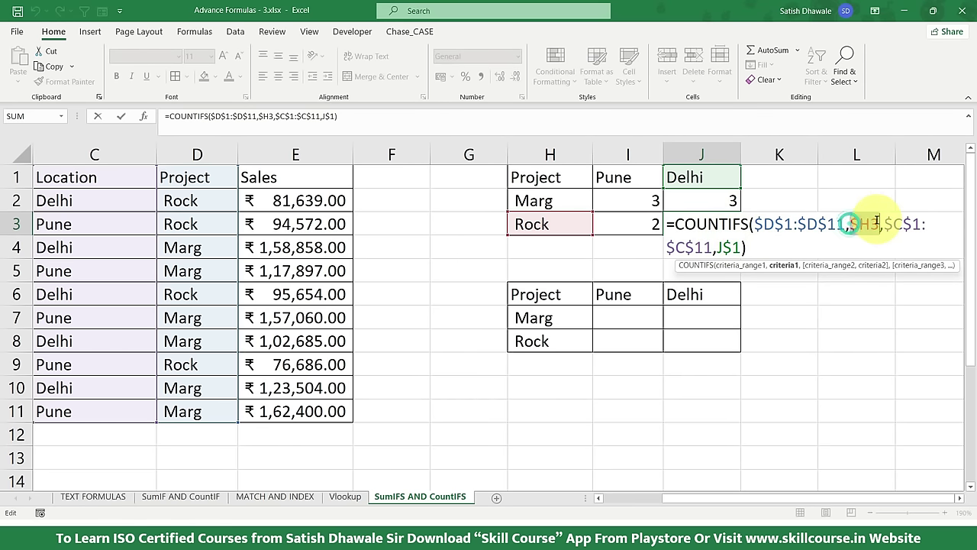
{"action": "key", "text": "Escape"}
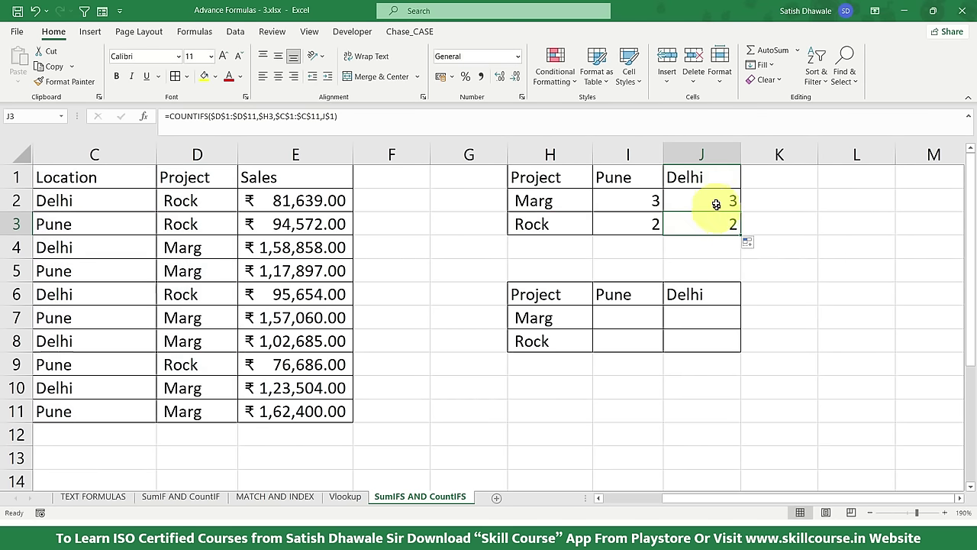
- Review the J2, J3 and I2 count formulas again without changes
{"action": "double_click", "coordinate": [726, 200]}
{"action": "left_click_drag", "start_coordinate": [828, 200], "coordinate": [903, 200]}
{"action": "key", "text": "Escape"}
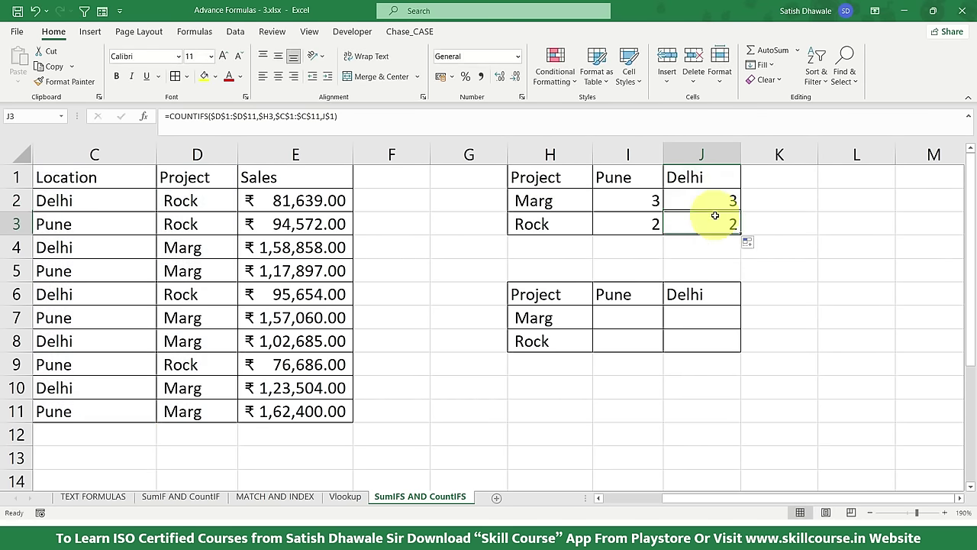
{"action": "double_click", "coordinate": [710, 222]}
{"action": "double_click", "coordinate": [859, 224]}
{"action": "key", "text": "Escape"}
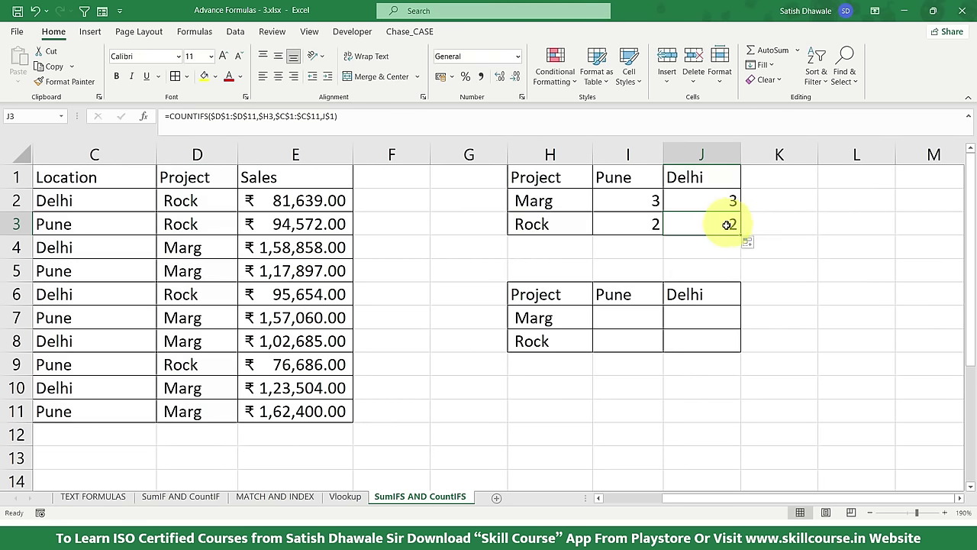
{"action": "double_click", "coordinate": [639, 195]}
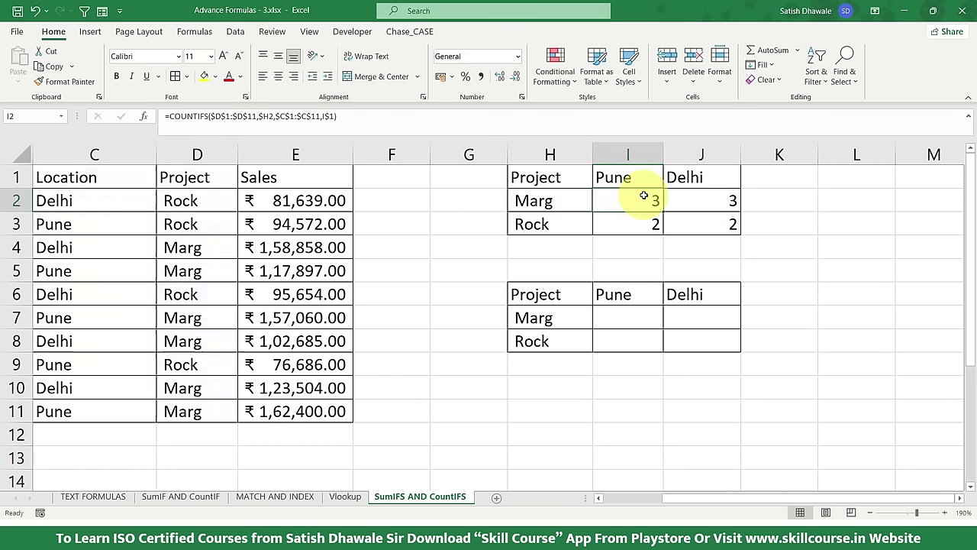
{"action": "key", "text": "Escape"}
{"action": "left_click", "coordinate": [633, 313]}
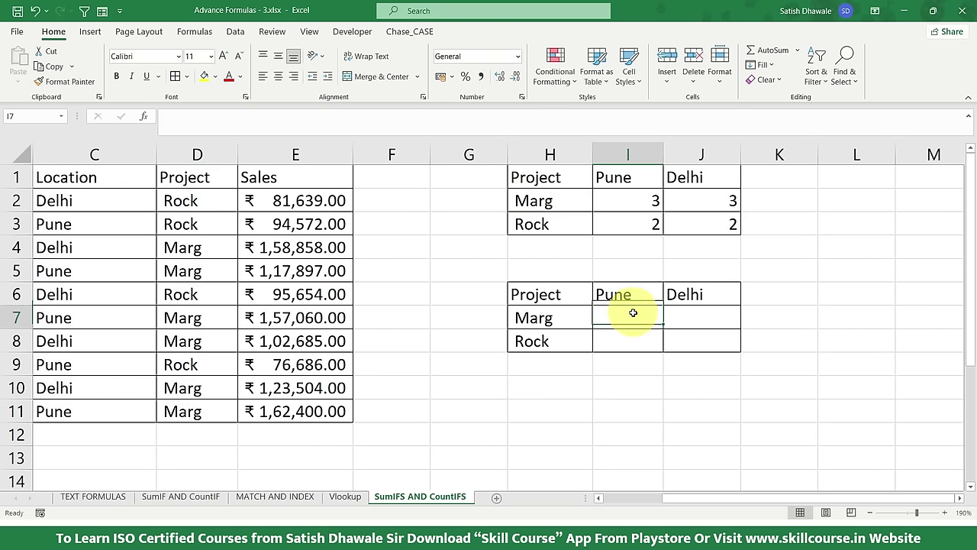
- Review I2's $C$1:$C$11 range and $H2, I$1 criteria, then commit the COUNTIFS formula
{"action": "double_click", "coordinate": [640, 195]}
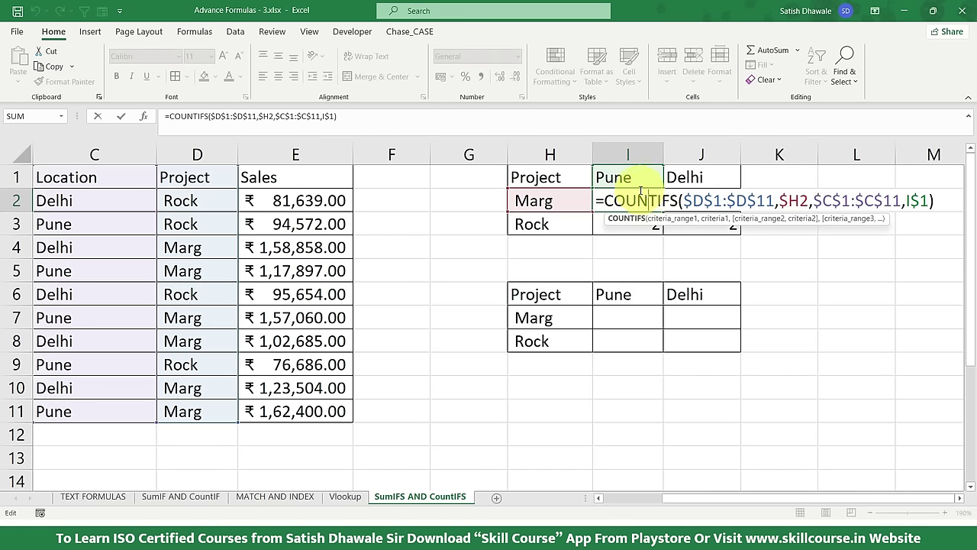
{"action": "key", "text": "Escape"}
{"action": "double_click", "coordinate": [642, 200]}
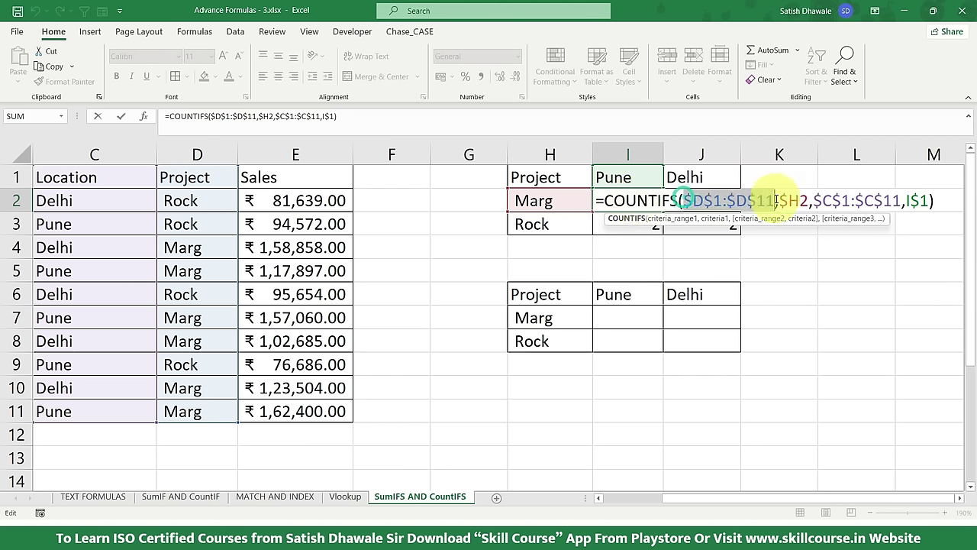
{"action": "left_click_drag", "start_coordinate": [812, 200], "coordinate": [892, 200]}
{"action": "left_click_drag", "start_coordinate": [780, 200], "coordinate": [806, 200]}
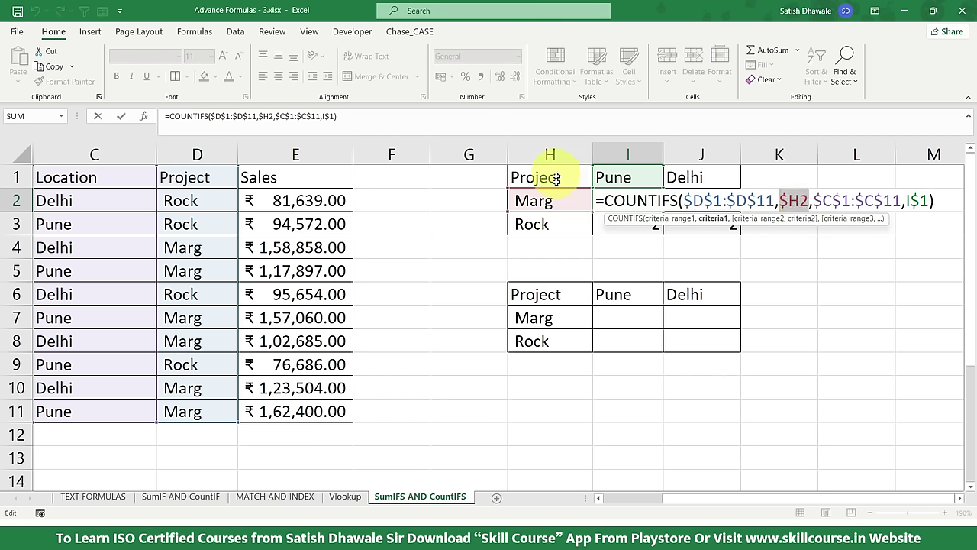
{"action": "left_click", "coordinate": [806, 200]}
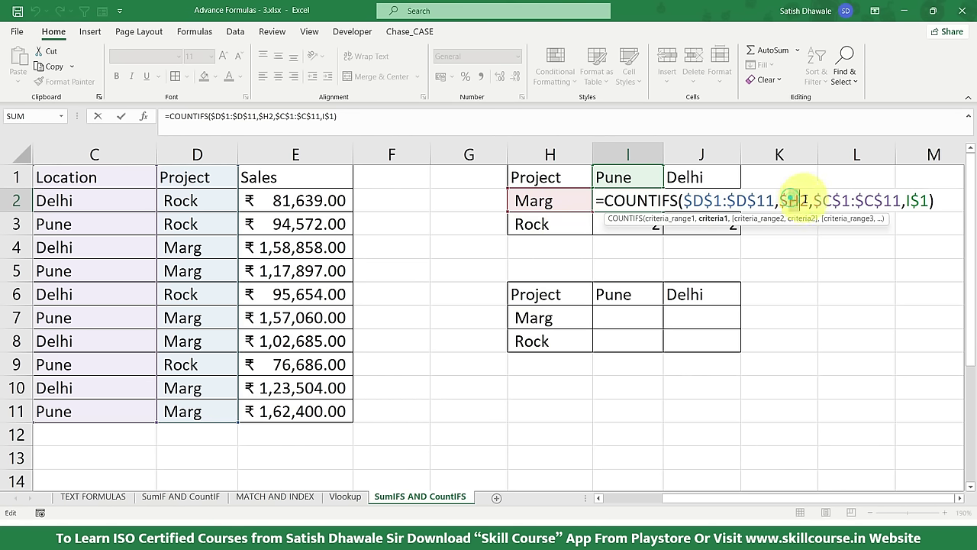
{"action": "left_click_drag", "start_coordinate": [907, 200], "coordinate": [930, 200]}
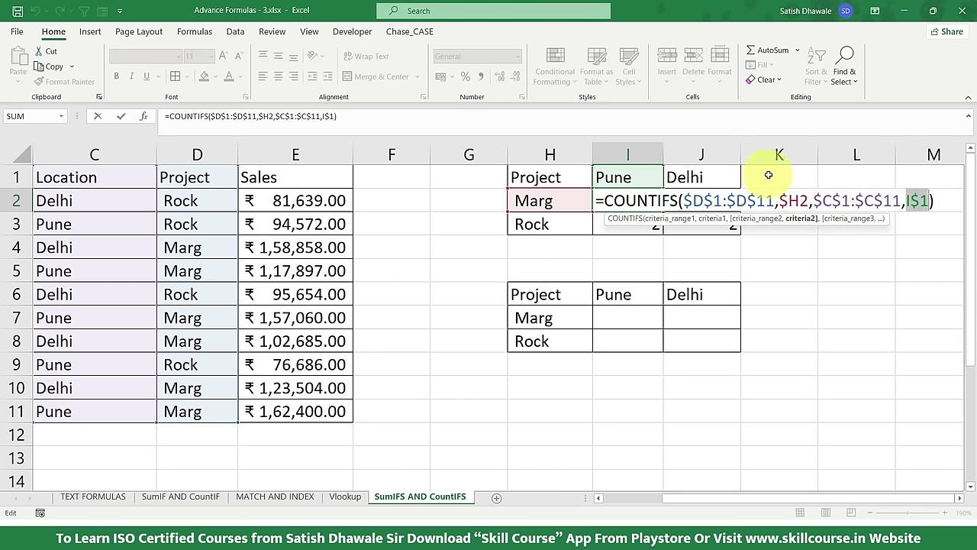
{"action": "left_click", "coordinate": [908, 201]}
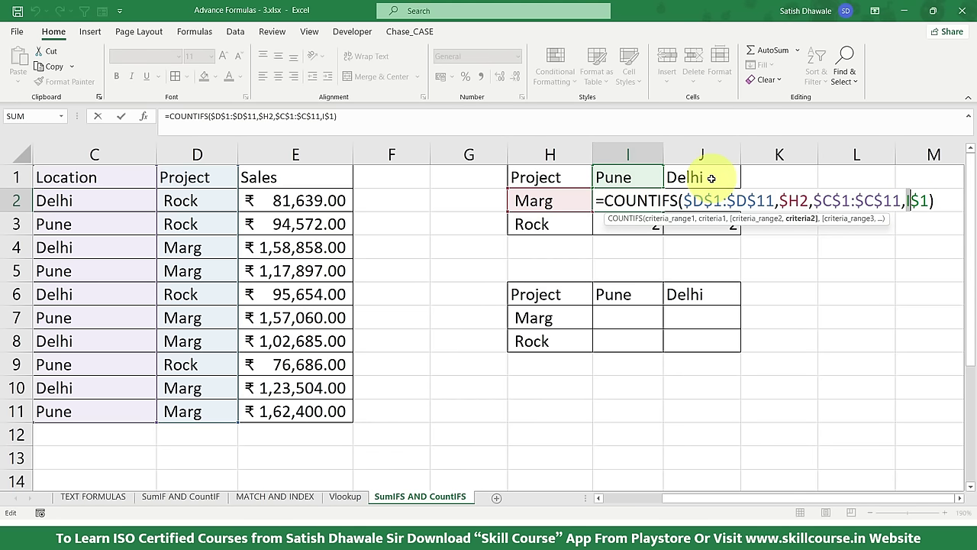
{"action": "key", "text": "Return"}
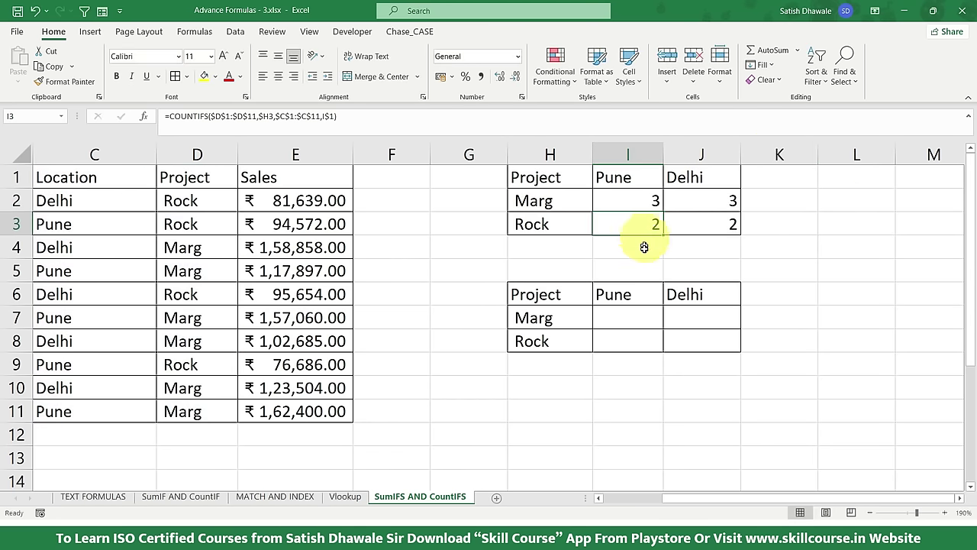
- Start a SUMIFS formula in cell I7 using the =sumif autocomplete
{"action": "left_click", "coordinate": [637, 313]}
{"action": "type", "text": "=sum"}
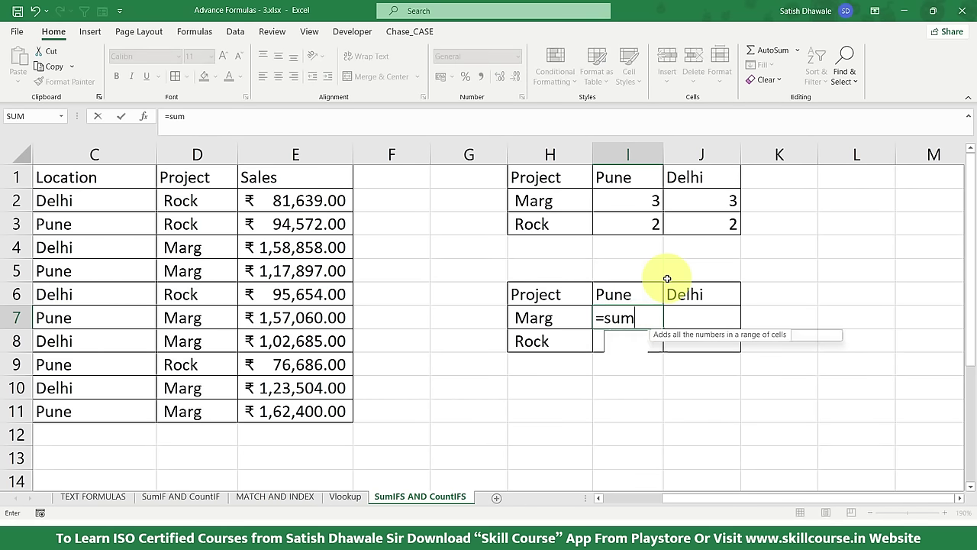
{"action": "type", "text": "if"}
{"action": "key", "text": "Tab"}
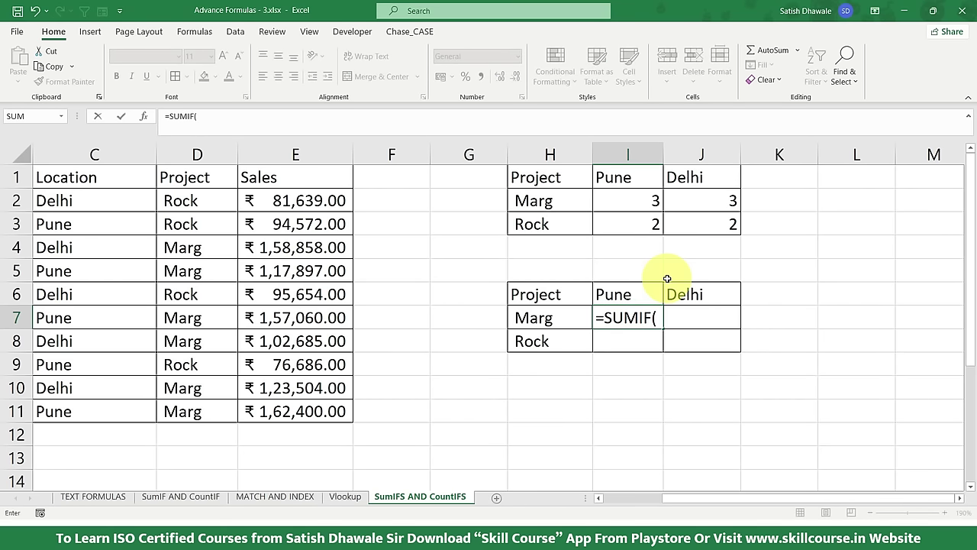
{"action": "key", "text": "BackSpace"}
{"action": "type", "text": "S"}
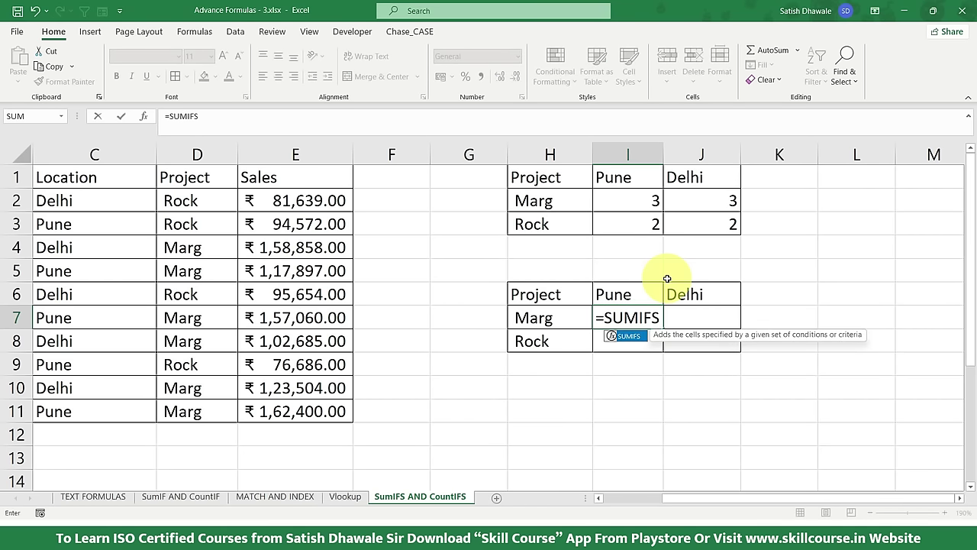
{"action": "key", "text": "Tab"}
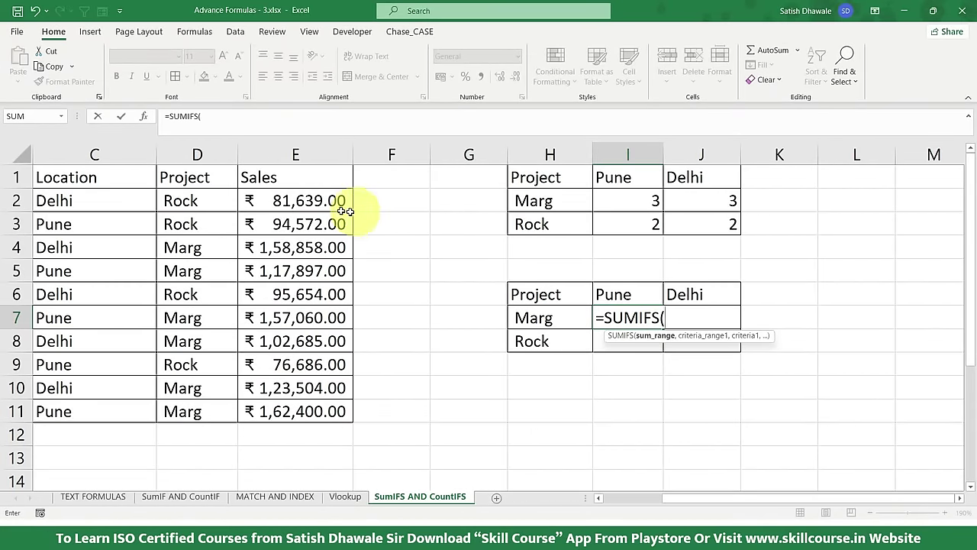
- Add the absolute $E$1:$E$11 sum range, $D$1:$D$11 project range and H7 criterion
{"action": "left_click_drag", "start_coordinate": [321, 175], "coordinate": [324, 410]}
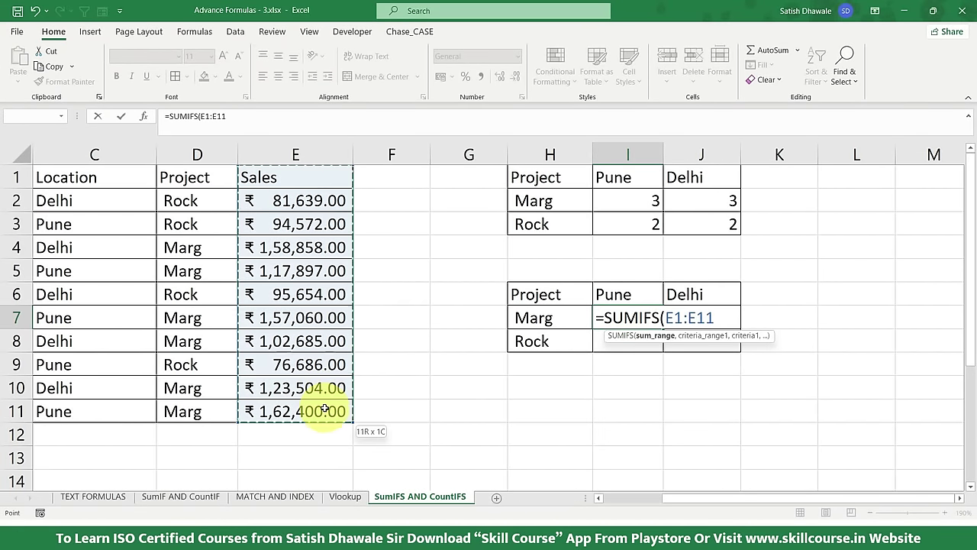
{"action": "key", "text": "F4"}
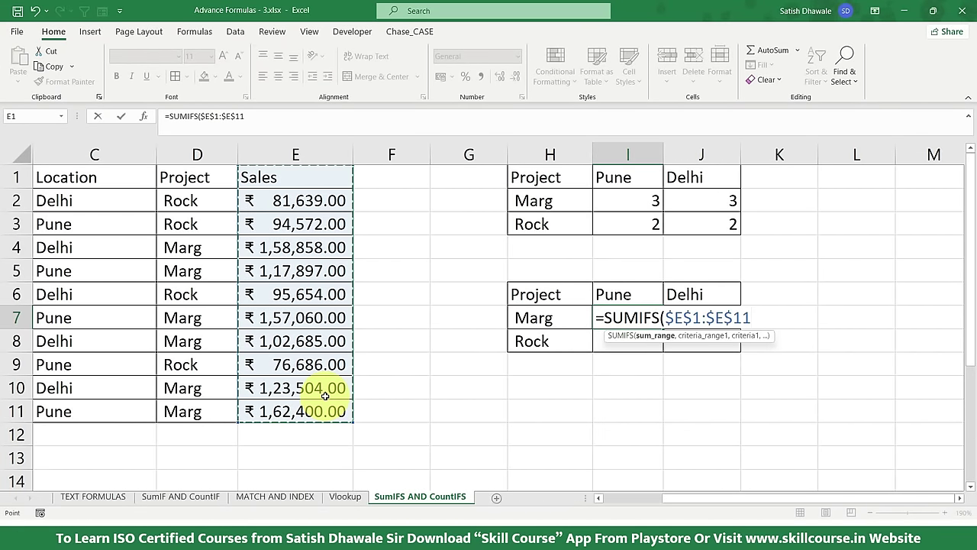
{"action": "type", "text": ","}
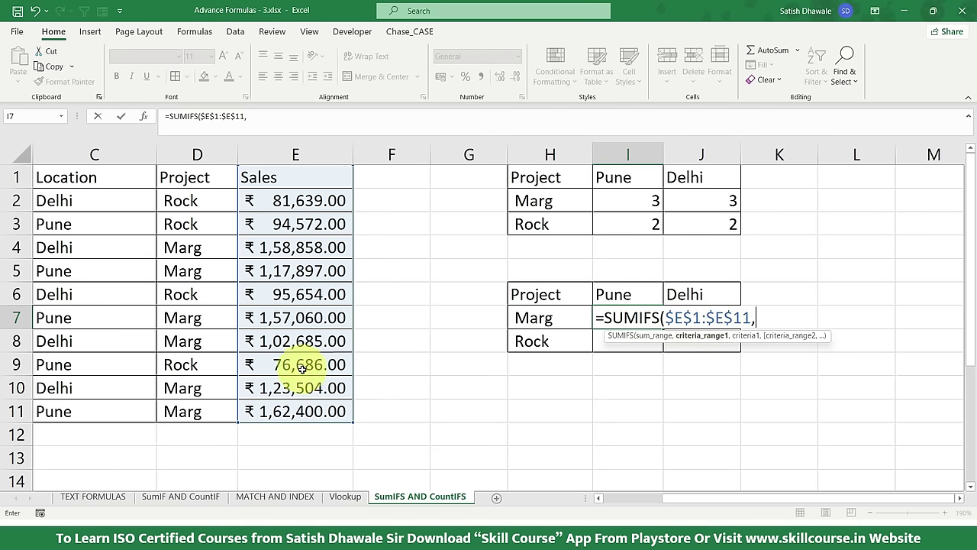
{"action": "left_click_drag", "start_coordinate": [184, 177], "coordinate": [181, 401]}
{"action": "key", "text": "F4"}
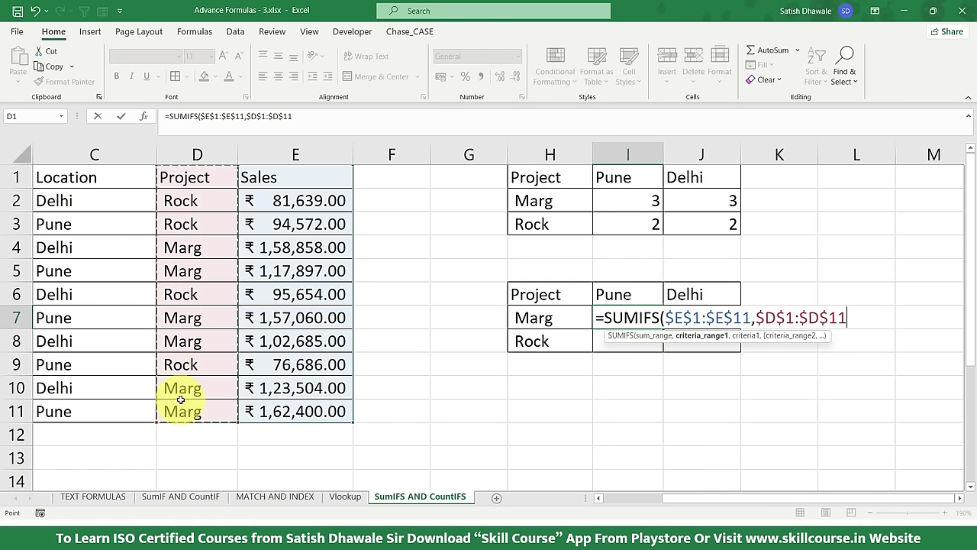
{"action": "type", "text": ","}
{"action": "left_click", "coordinate": [523, 320]}
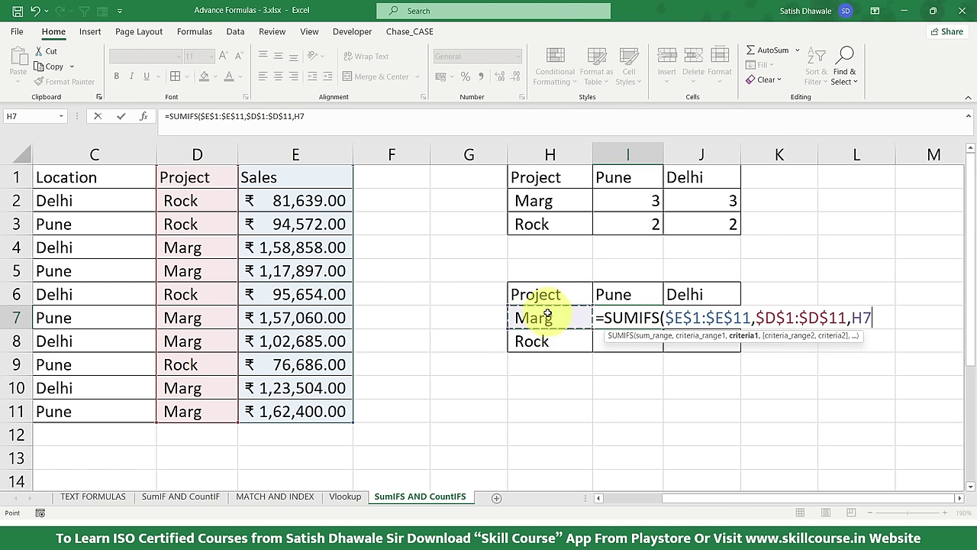
{"action": "type", "text": ","}
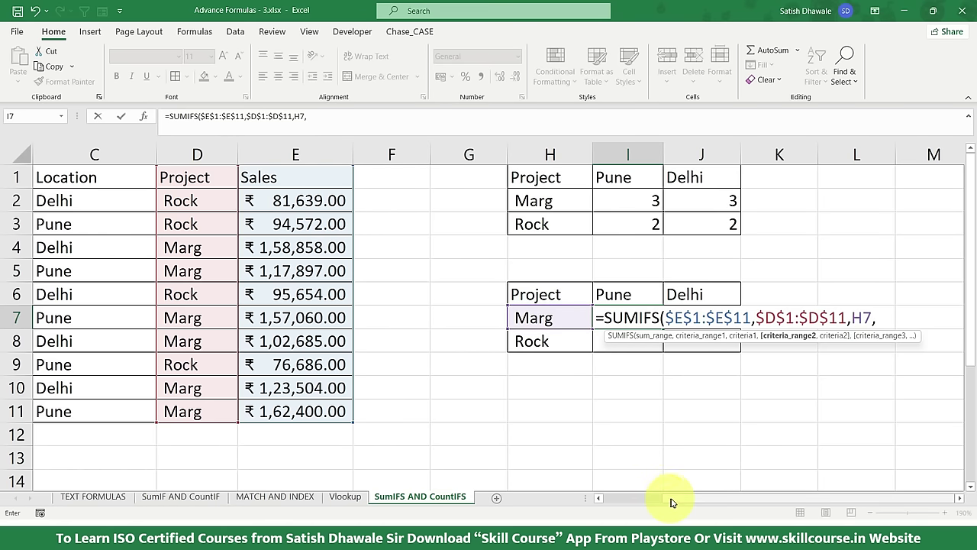
- Add the absolute $C$1:$C$11 location range and the I6 Pune criterion to I7's SUMIFS
{"action": "left_click_drag", "start_coordinate": [670, 499], "coordinate": [633, 506]}
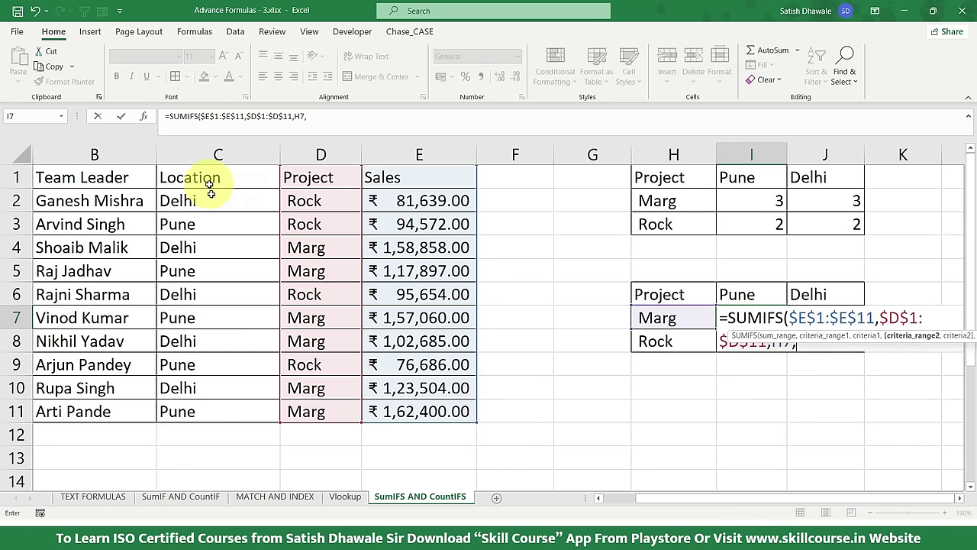
{"action": "left_click_drag", "start_coordinate": [212, 183], "coordinate": [241, 411]}
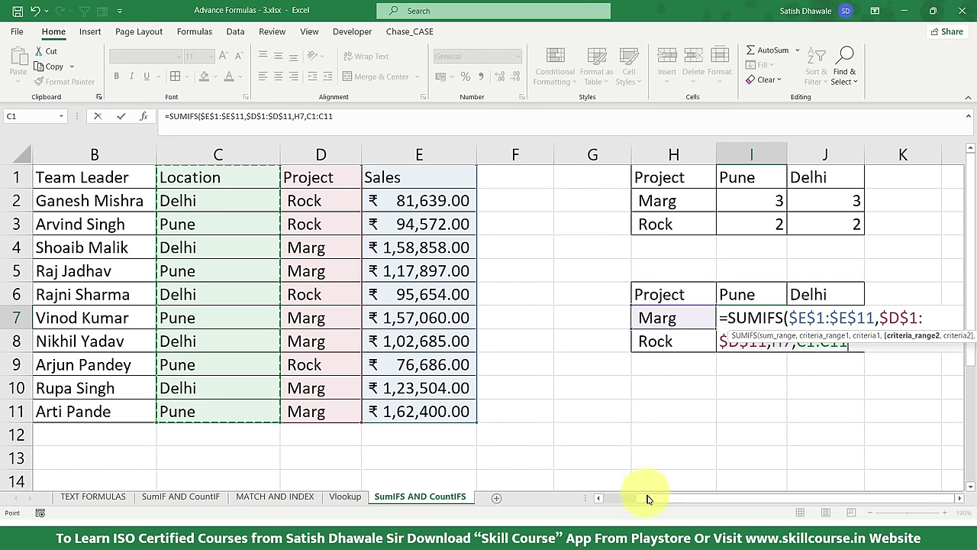
{"action": "left_click_drag", "start_coordinate": [682, 502], "coordinate": [682, 501]}
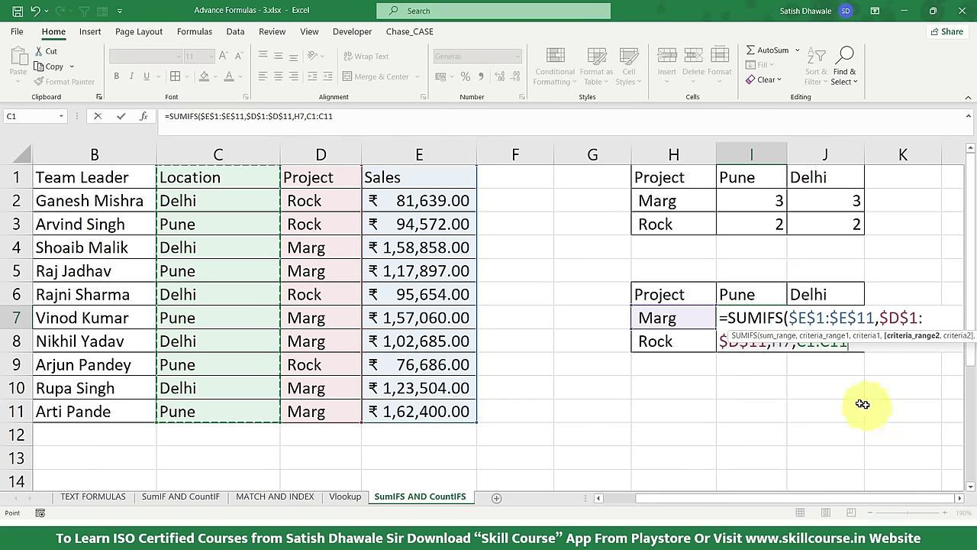
{"action": "left_click_drag", "start_coordinate": [848, 342], "coordinate": [798, 341]}
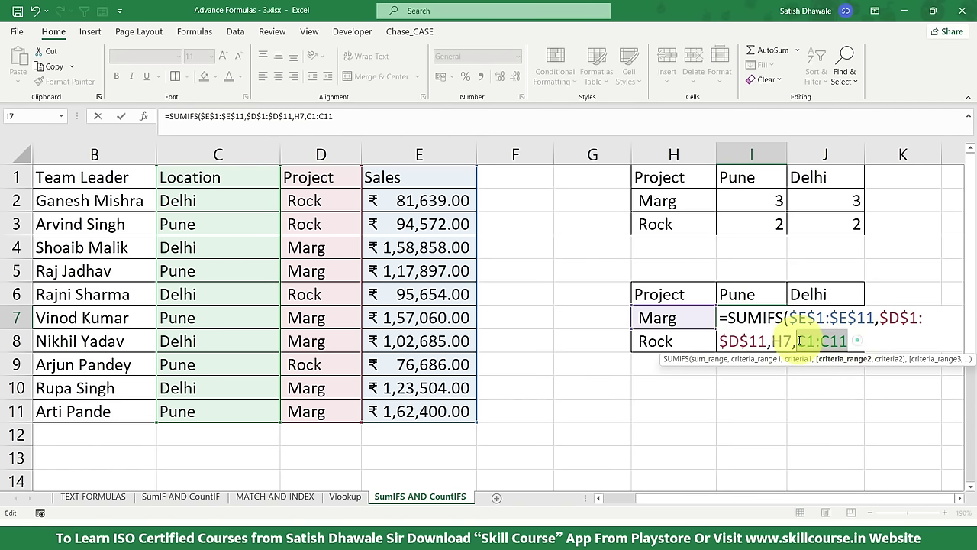
{"action": "key", "text": "F4"}
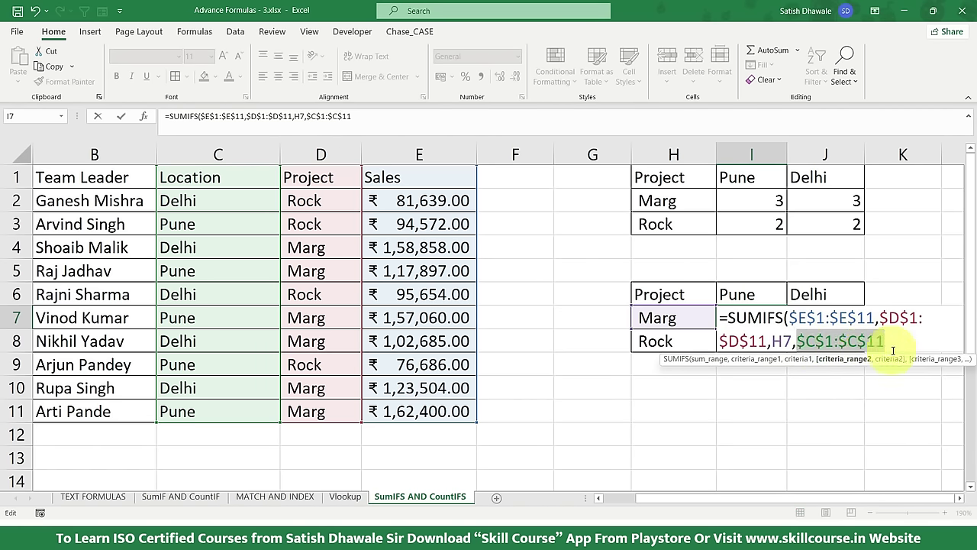
{"action": "left_click", "coordinate": [890, 344]}
{"action": "type", "text": ","}
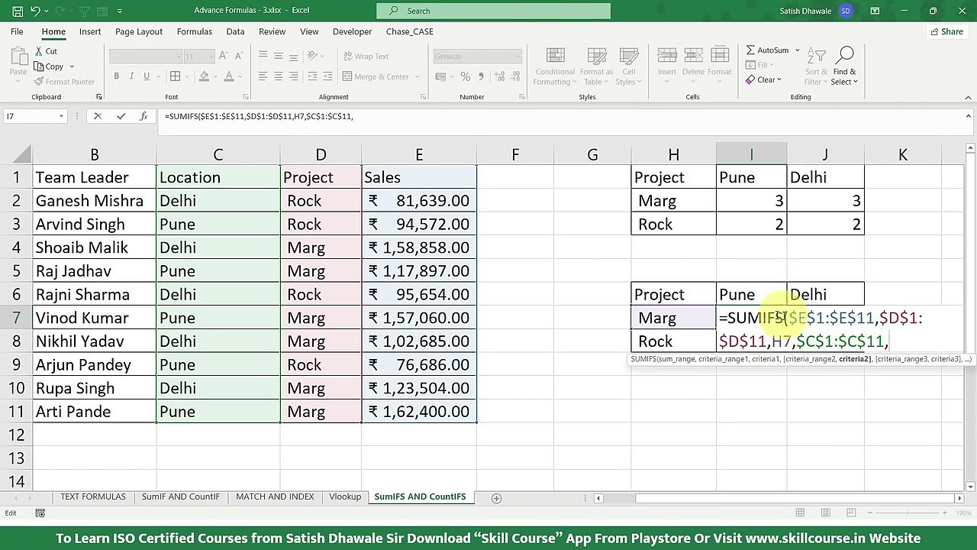
{"action": "left_click", "coordinate": [775, 299]}
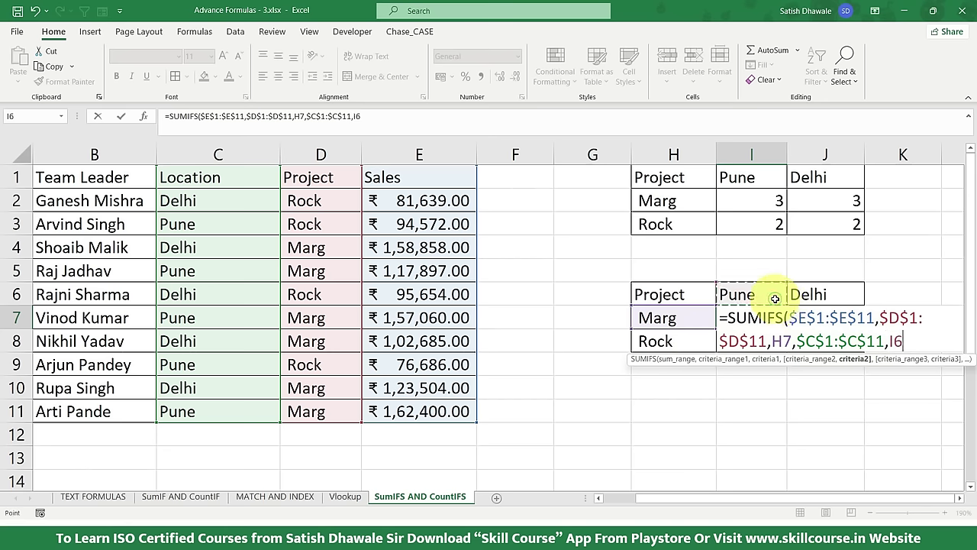
- Change the criteria to $H7 and I$6 and commit, giving 437357
{"action": "left_click", "coordinate": [783, 340]}
{"action": "key", "text": "F4"}
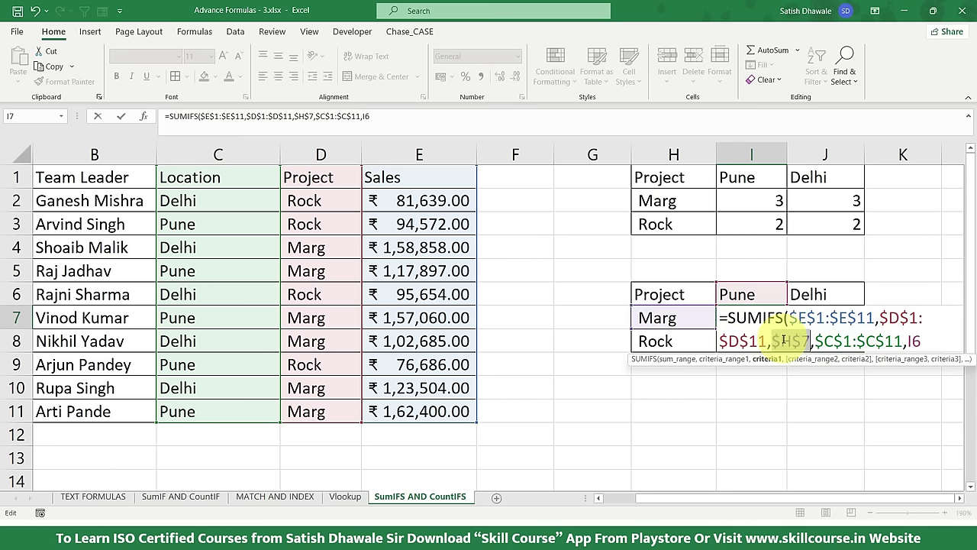
{"action": "key", "text": "F4"}
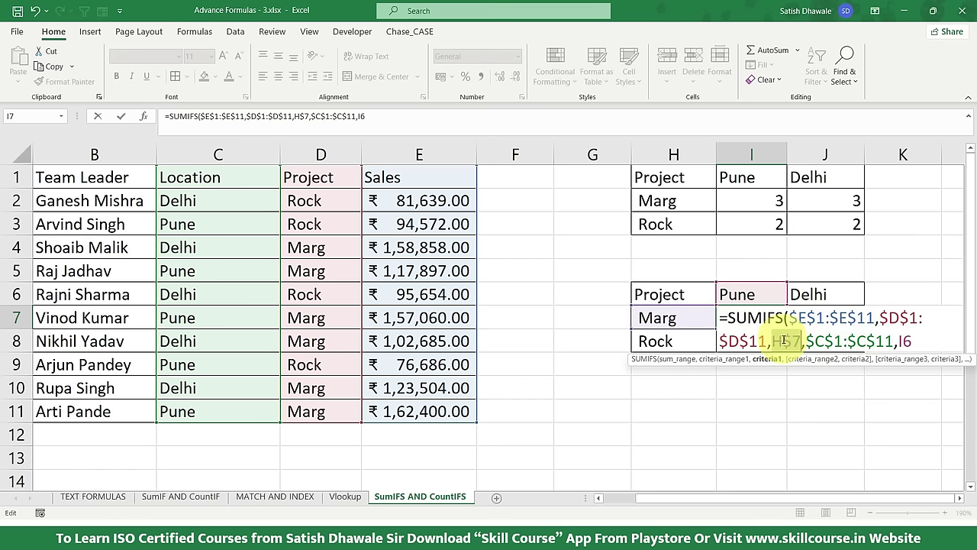
{"action": "left_click", "coordinate": [910, 342]}
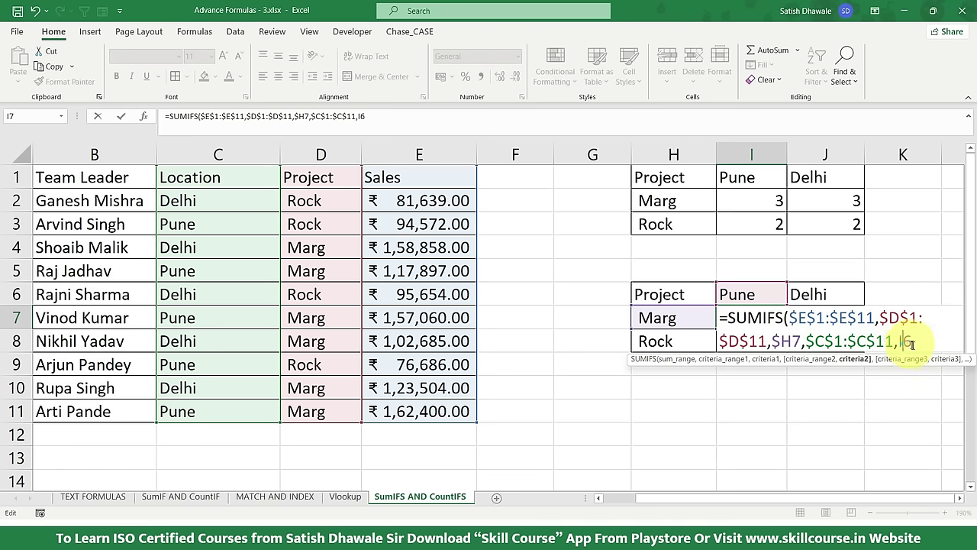
{"action": "key", "text": "F4"}
{"action": "left_click", "coordinate": [903, 341]}
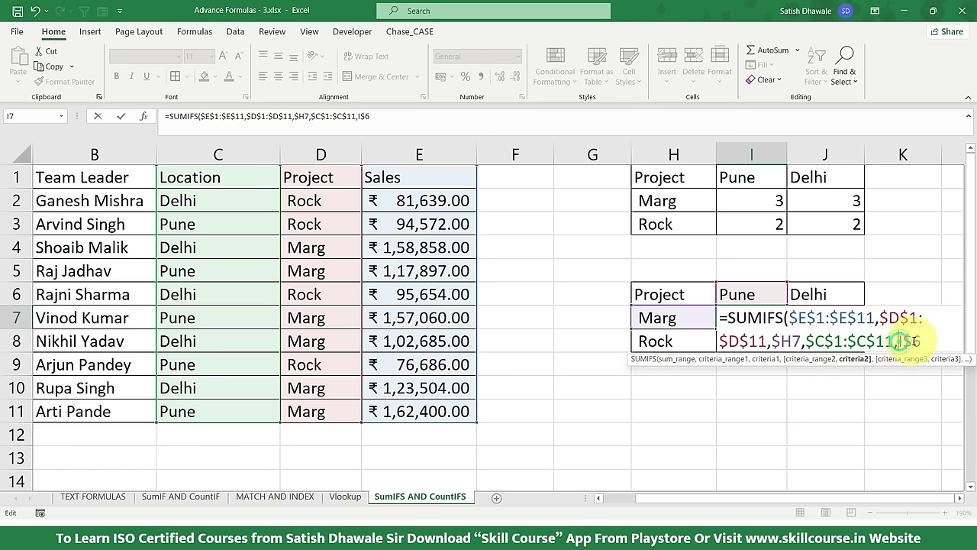
{"action": "key", "text": "ctrl+Return"}
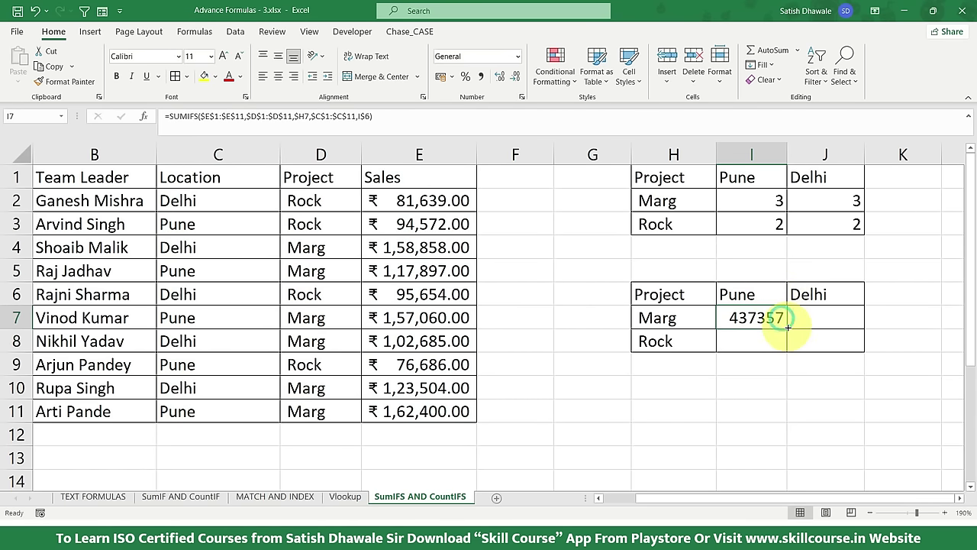
- Copy I7's SUMIFS to J7 and row 8, giving 385047, 171258 and 177293
{"action": "left_click_drag", "start_coordinate": [788, 327], "coordinate": [806, 344]}
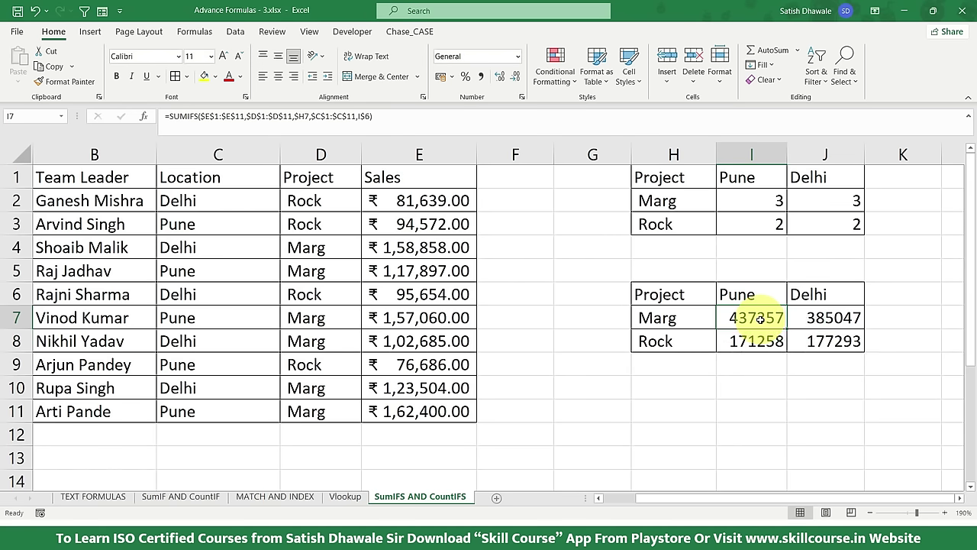
{"action": "double_click", "coordinate": [761, 318]}
{"action": "key", "text": "ctrl+Return"}
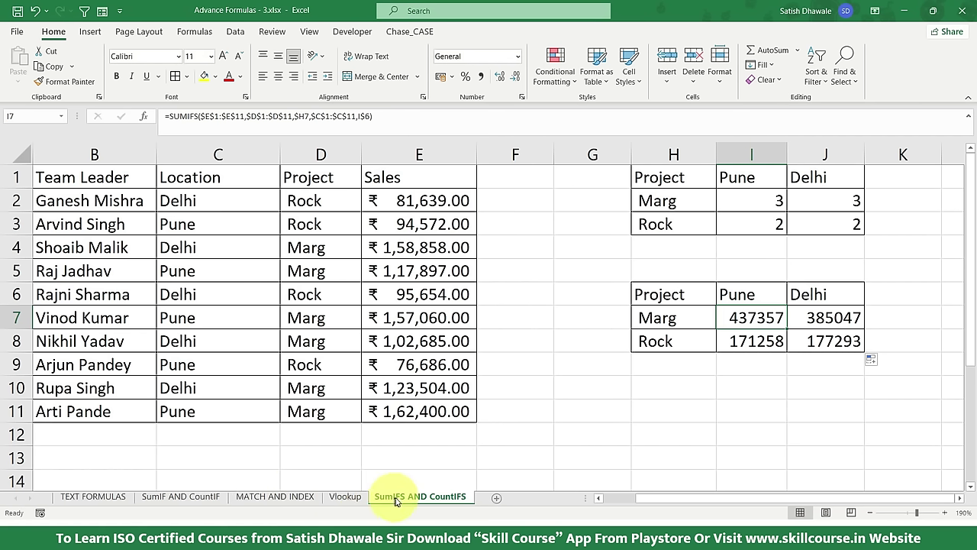
- Move the SumIFS AND CountIFS sheet ahead of MATCH AND INDEX, then view the MATCH AND INDEX timetable
{"action": "mouse_move", "coordinate": [415, 497]}
{"action": "left_mouse_down"}
{"action": "mouse_move", "coordinate": [360, 489]}
{"action": "mouse_move", "coordinate": [257, 502]}
{"action": "left_mouse_up"}
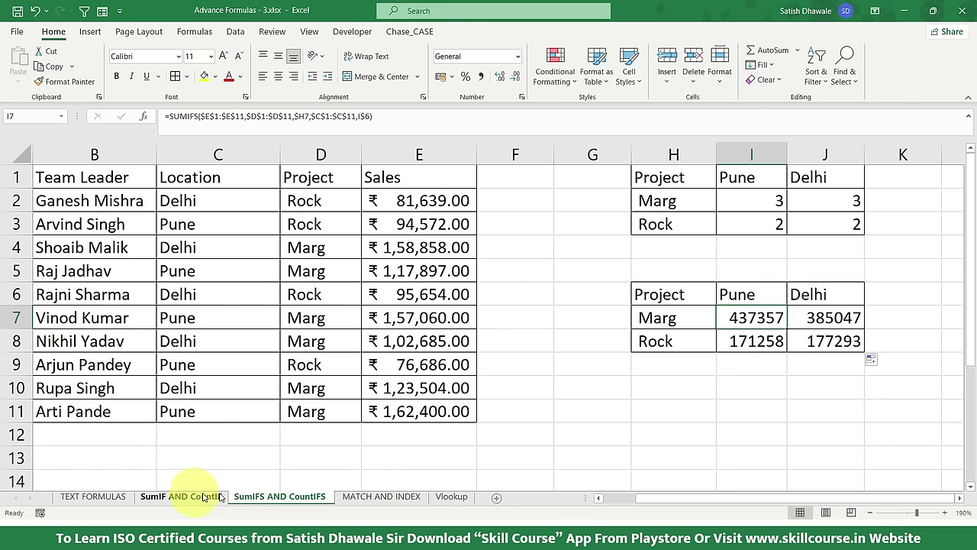
{"action": "left_click", "coordinate": [364, 498]}
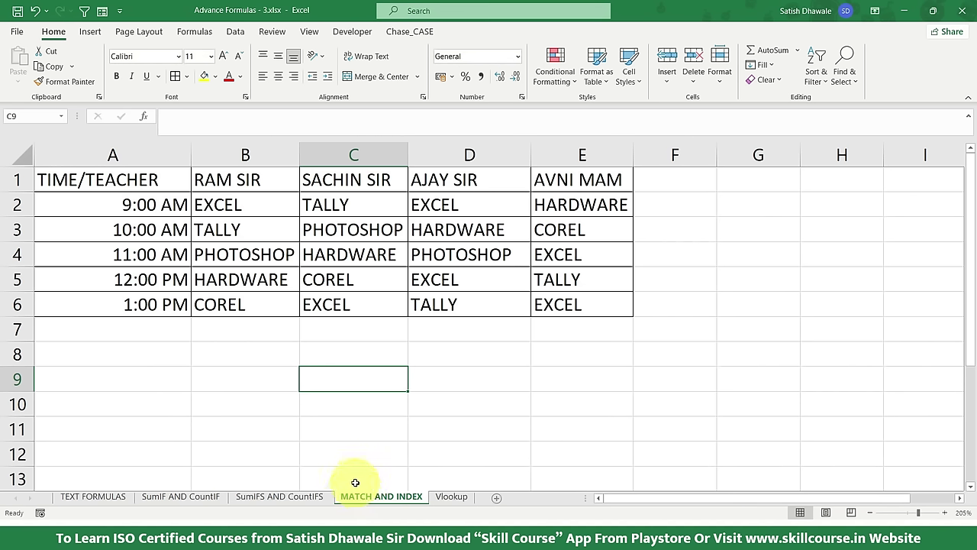
{"action": "left_click", "coordinate": [250, 497]}
{"action": "left_click", "coordinate": [223, 497]}
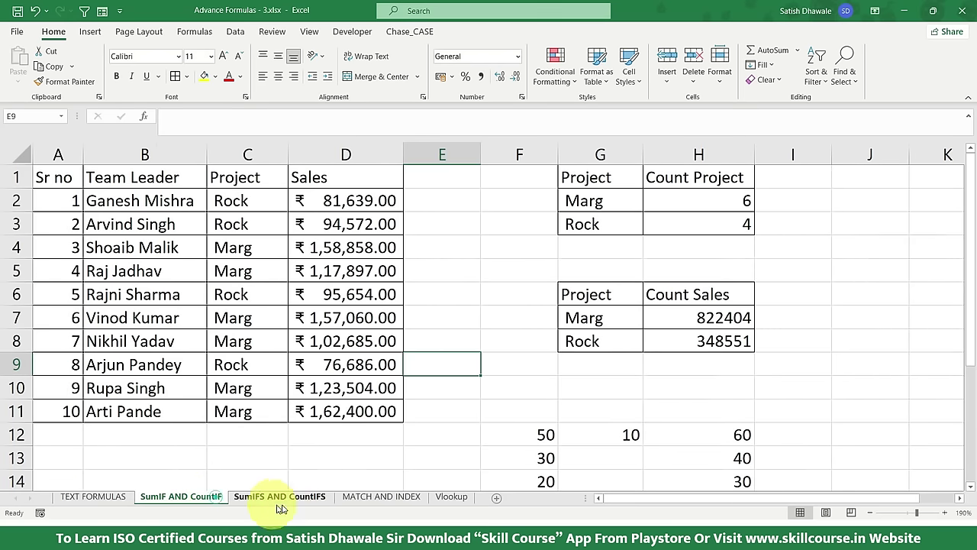
{"action": "left_click", "coordinate": [277, 497]}
{"action": "left_click", "coordinate": [353, 498]}
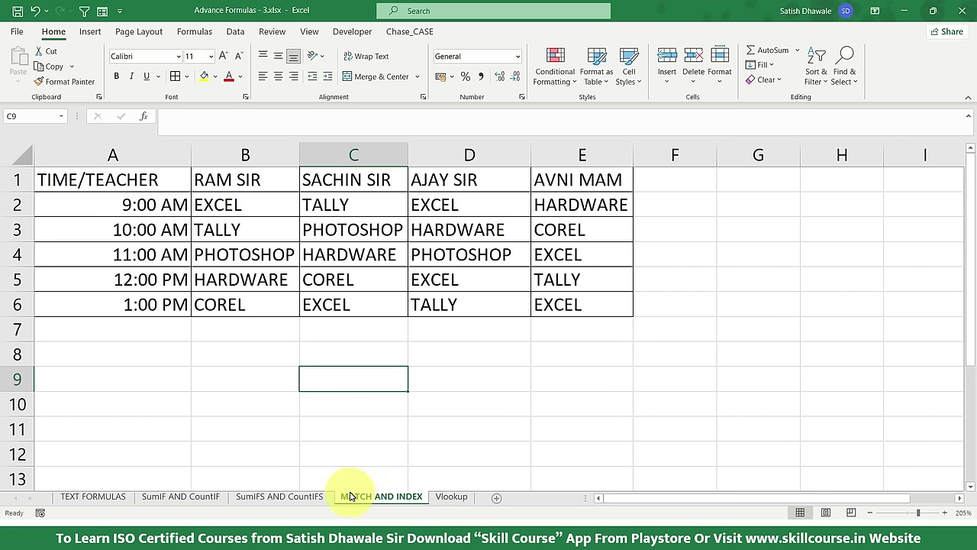
{"action": "left_click", "coordinate": [449, 498]}
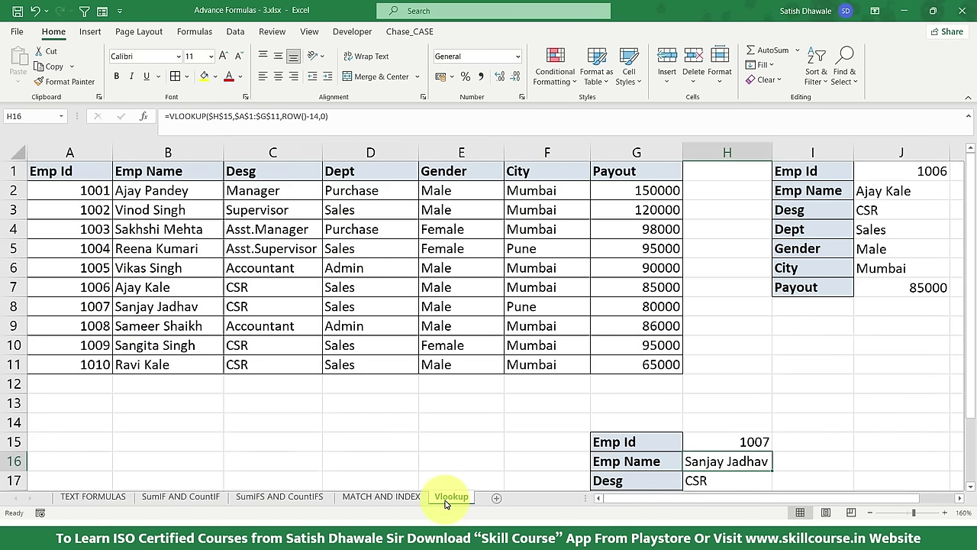
{"action": "left_click", "coordinate": [405, 498]}
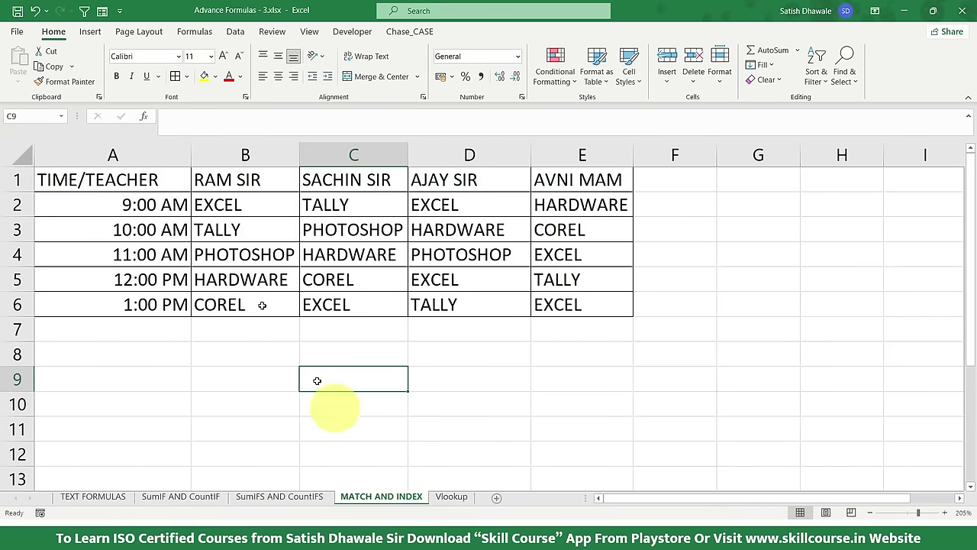
- Widen column A so the timetable's times fit
{"action": "left_click_drag", "start_coordinate": [193, 157], "coordinate": [204, 157]}
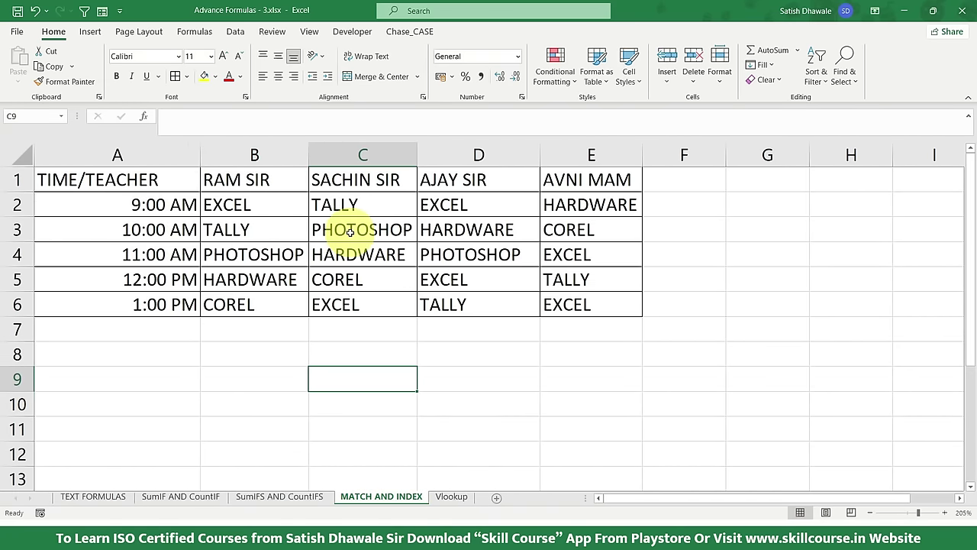
{"action": "scroll", "coordinate": [330, 243], "scroll_direction": "down", "scroll_amount": 1}
{"action": "scroll", "coordinate": [328, 247], "scroll_direction": "down", "scroll_amount": 1}
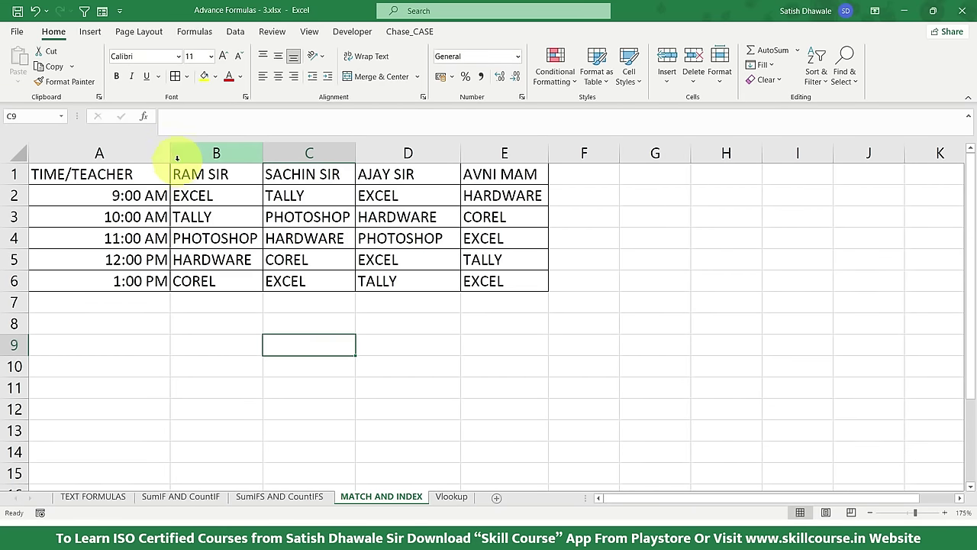
{"action": "left_click_drag", "start_coordinate": [170, 155], "coordinate": [182, 157]}
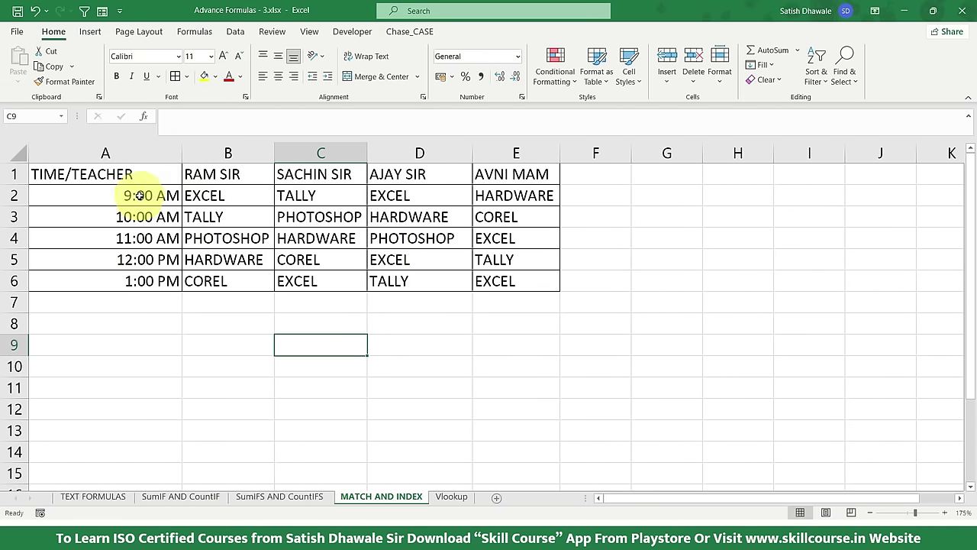
{"action": "left_click_drag", "start_coordinate": [126, 175], "coordinate": [524, 282]}
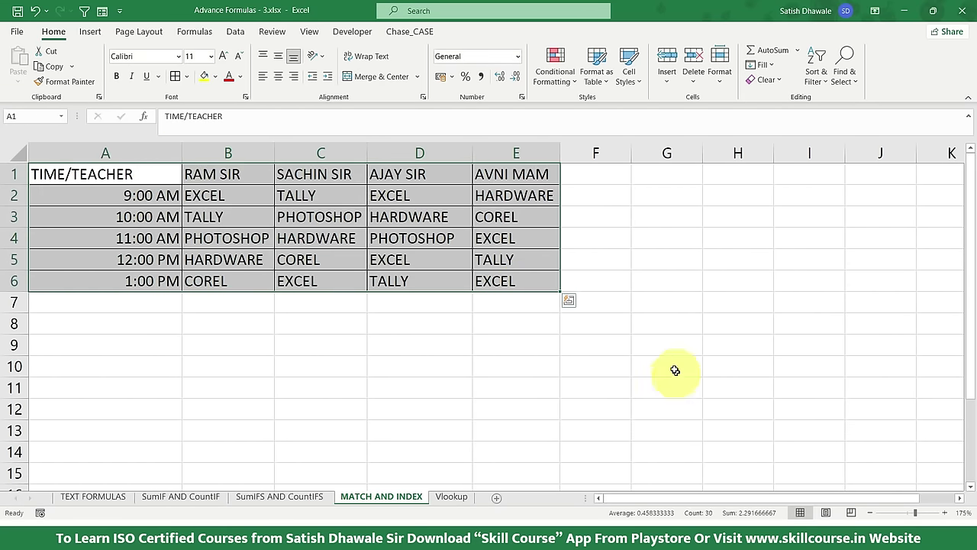
- Enter the labels FACULTY in E9 and TIME in E10
{"action": "left_click", "coordinate": [539, 346]}
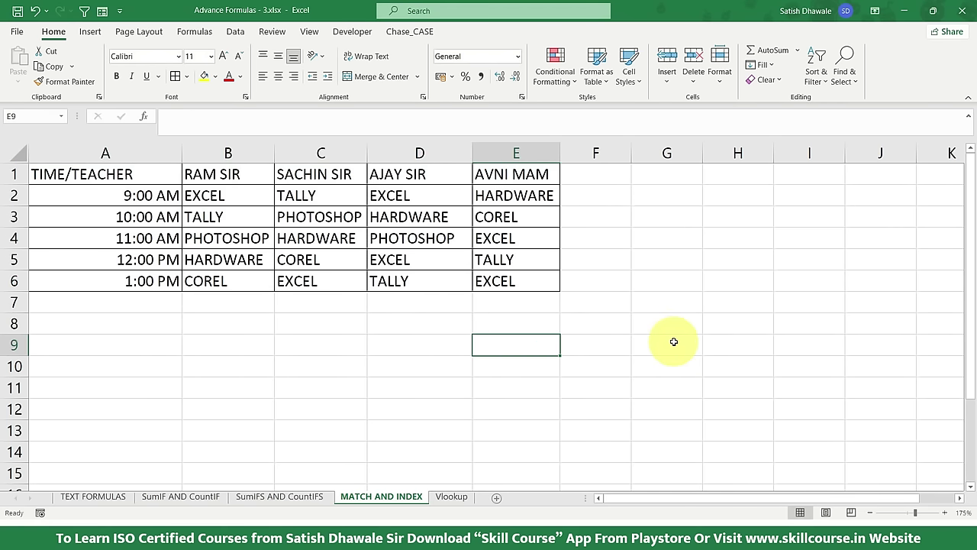
{"action": "type", "text": "TEAC"}
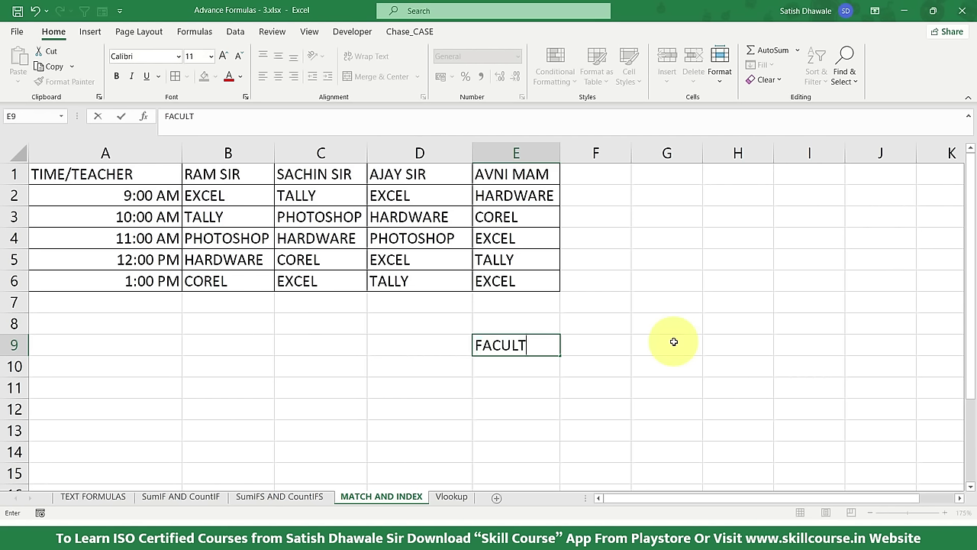
{"action": "key", "text": "Return"}
{"action": "key", "text": "Up"}
{"action": "key", "text": "Right"}
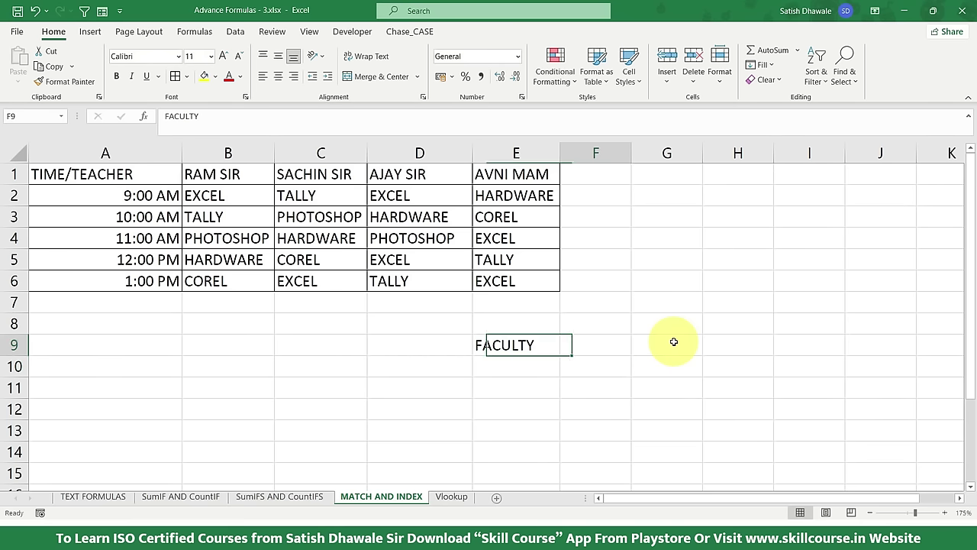
{"action": "left_click", "coordinate": [537, 368]}
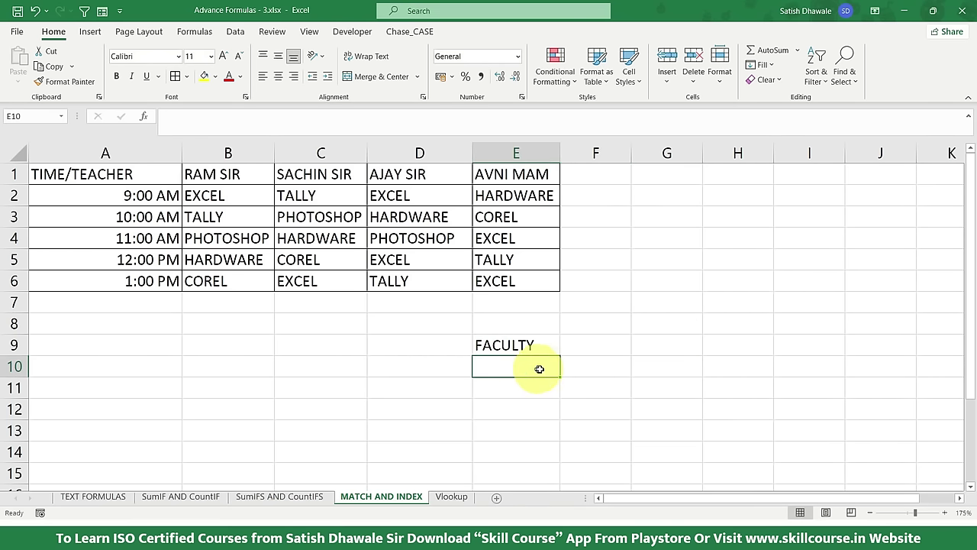
{"action": "type", "text": "TIME"}
{"action": "key", "text": "Return"}
{"action": "left_click", "coordinate": [616, 350]}
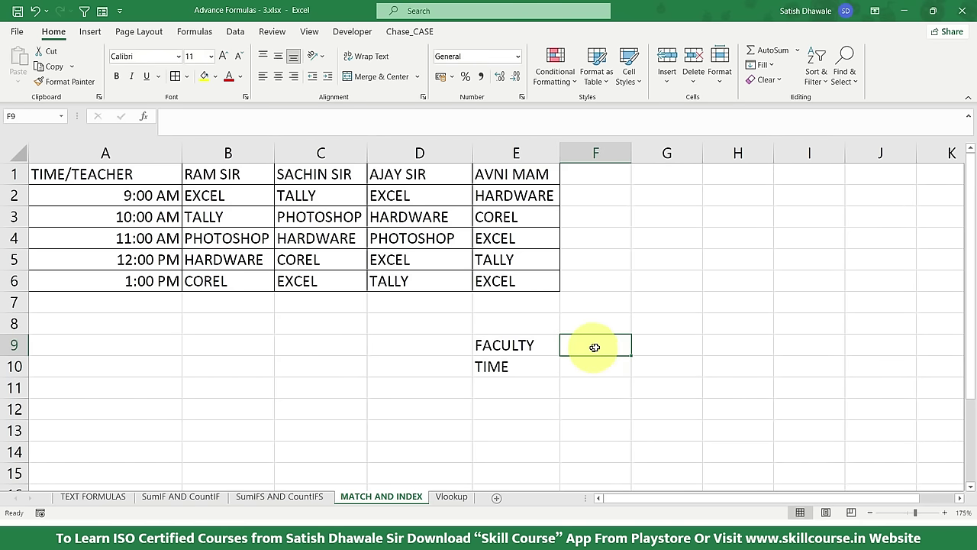
{"action": "left_click", "coordinate": [237, 33]}
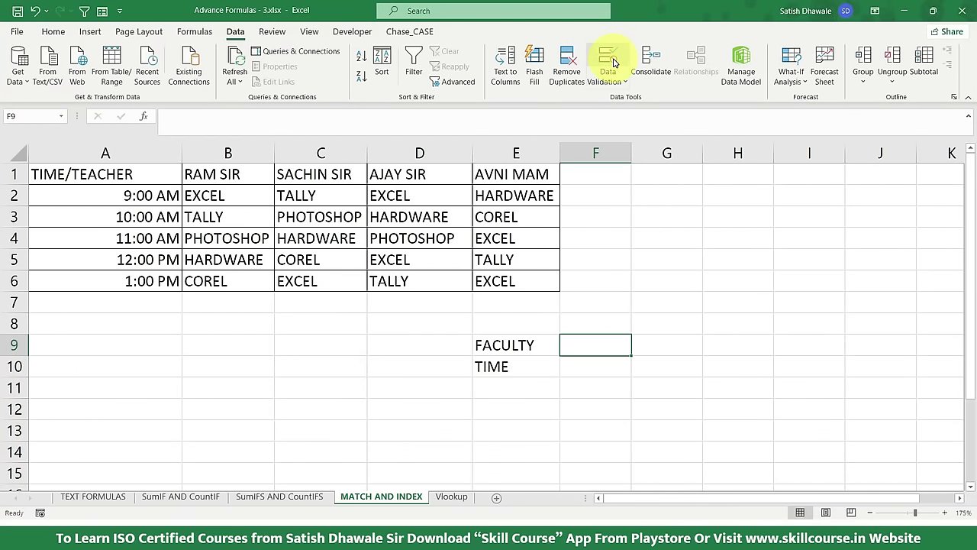
- Add a List data validation to F9 with source $B$1:$E$1, the teacher names
{"action": "left_click", "coordinate": [608, 61]}
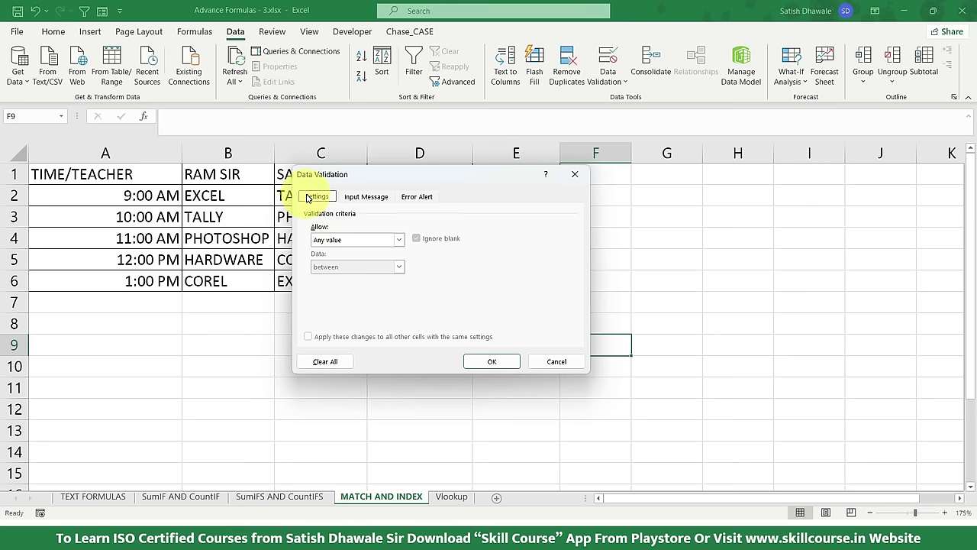
{"action": "left_click", "coordinate": [339, 240]}
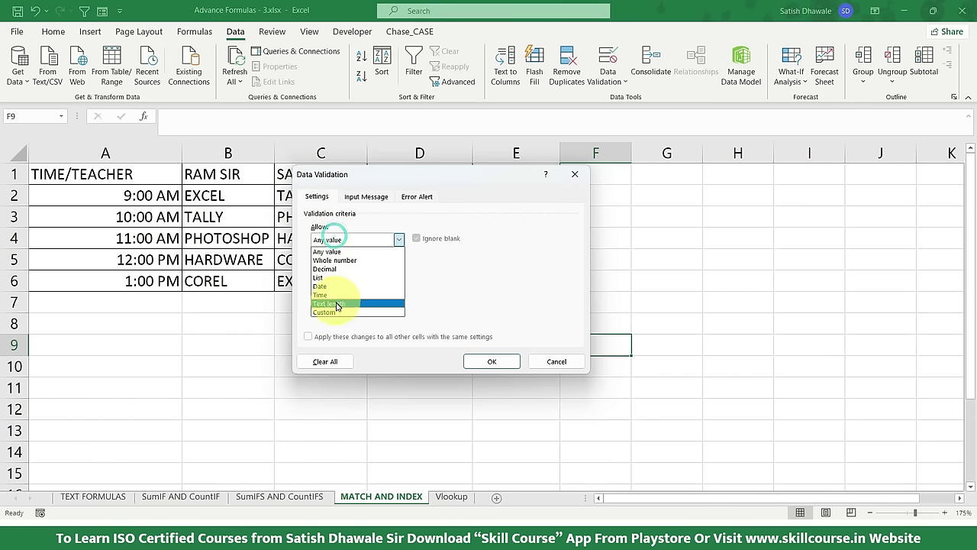
{"action": "left_click", "coordinate": [331, 278]}
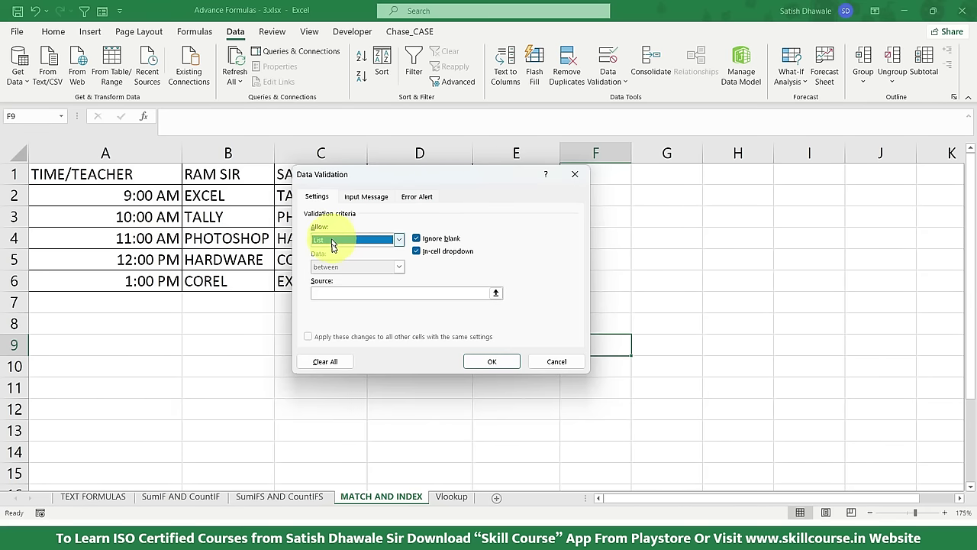
{"action": "left_click", "coordinate": [327, 293]}
{"action": "left_click_drag", "start_coordinate": [368, 177], "coordinate": [797, 169]}
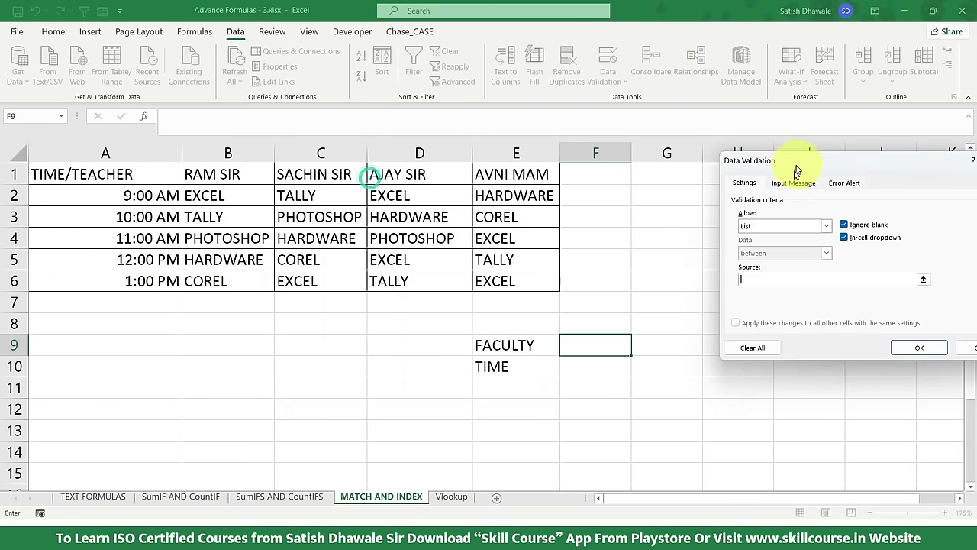
{"action": "left_click_drag", "start_coordinate": [201, 175], "coordinate": [506, 174]}
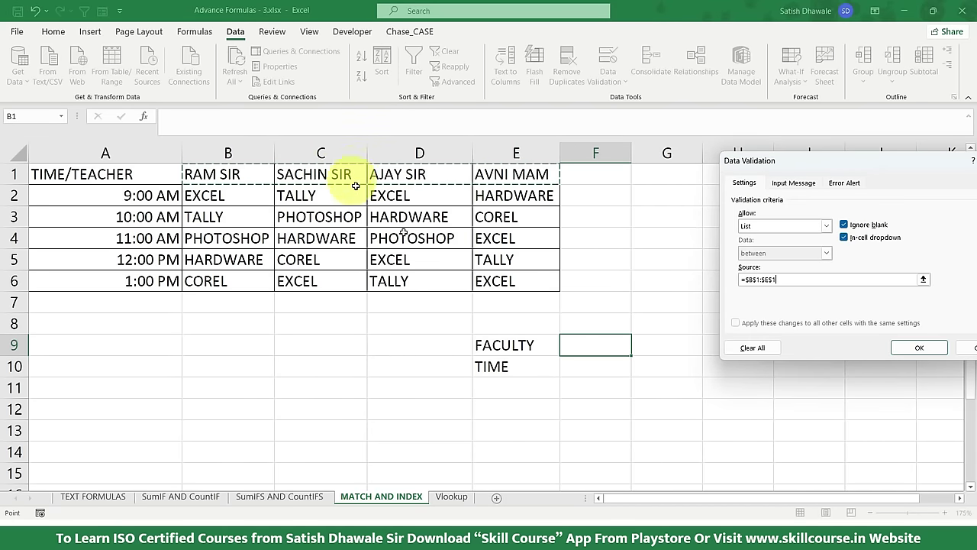
{"action": "left_click_drag", "start_coordinate": [218, 174], "coordinate": [292, 178]}
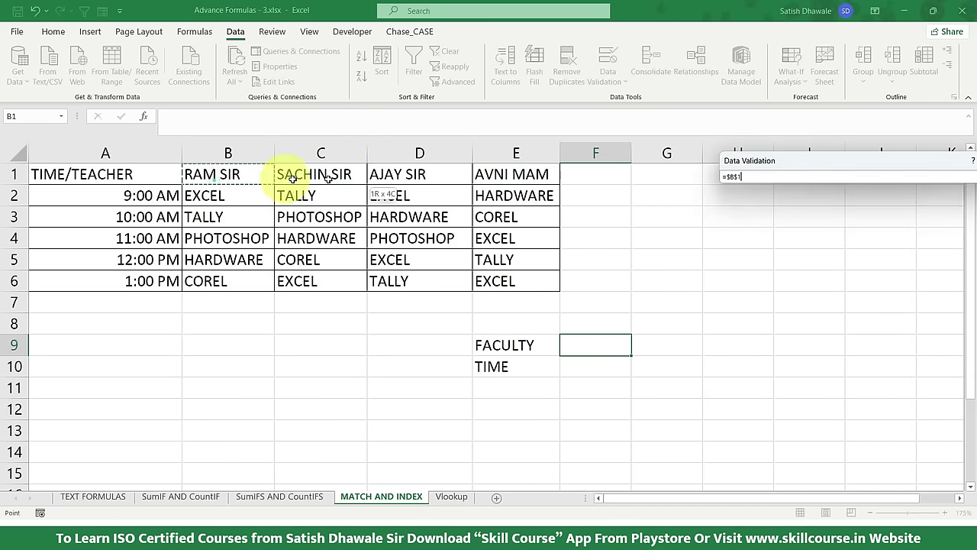
{"action": "left_click", "coordinate": [523, 174]}
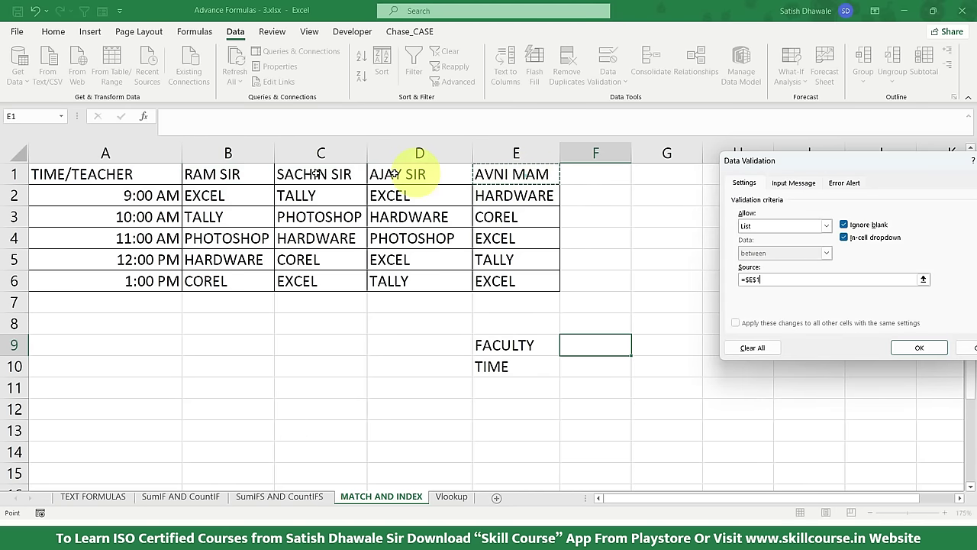
{"action": "left_click_drag", "start_coordinate": [221, 174], "coordinate": [501, 174]}
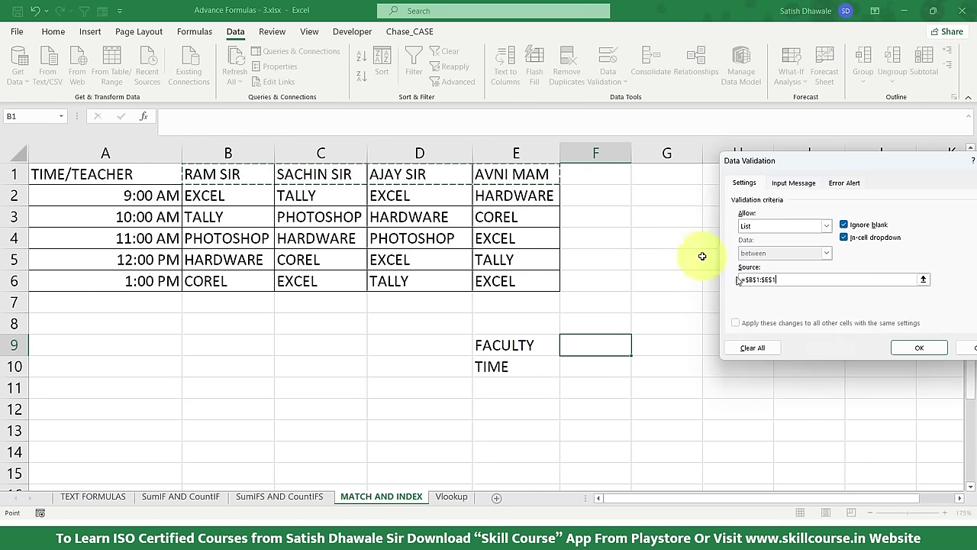
{"action": "left_click", "coordinate": [904, 346]}
- Try SACHIN SIR and RAM SIR in F9's dropdown, settling on AJAY SIR
{"action": "left_click", "coordinate": [637, 348]}
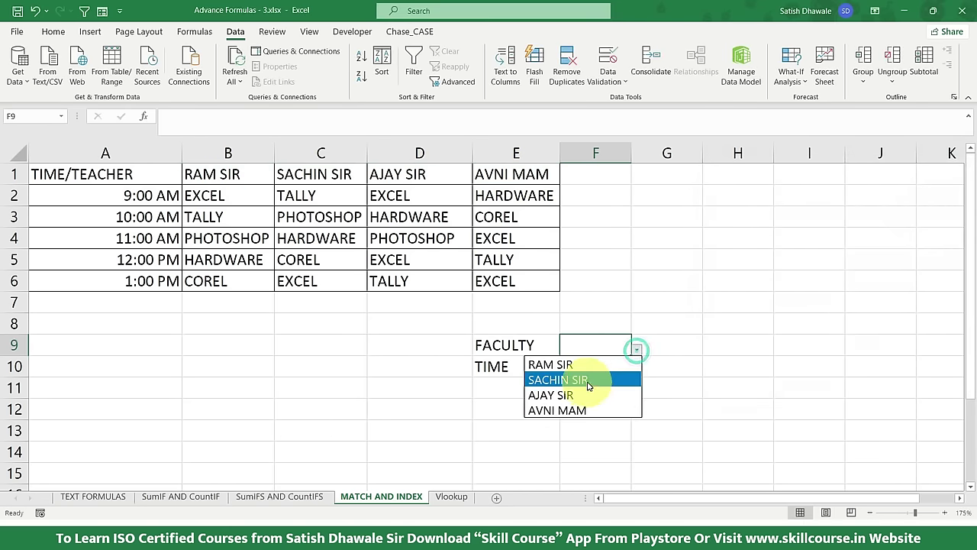
{"action": "left_click", "coordinate": [589, 386]}
{"action": "left_click", "coordinate": [636, 349]}
{"action": "left_click", "coordinate": [622, 364]}
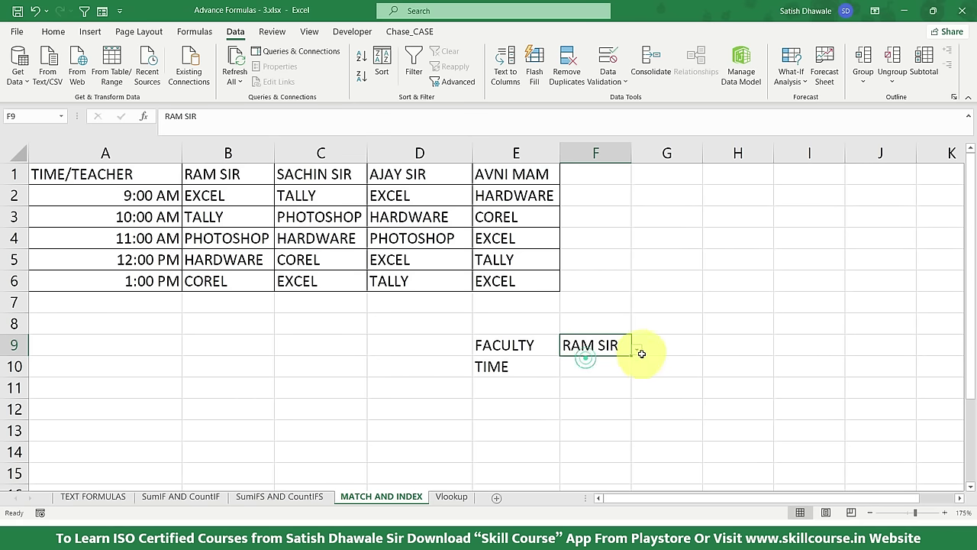
{"action": "left_click", "coordinate": [642, 353]}
{"action": "left_click", "coordinate": [628, 349]}
{"action": "left_click", "coordinate": [637, 349]}
{"action": "key", "text": "Escape"}
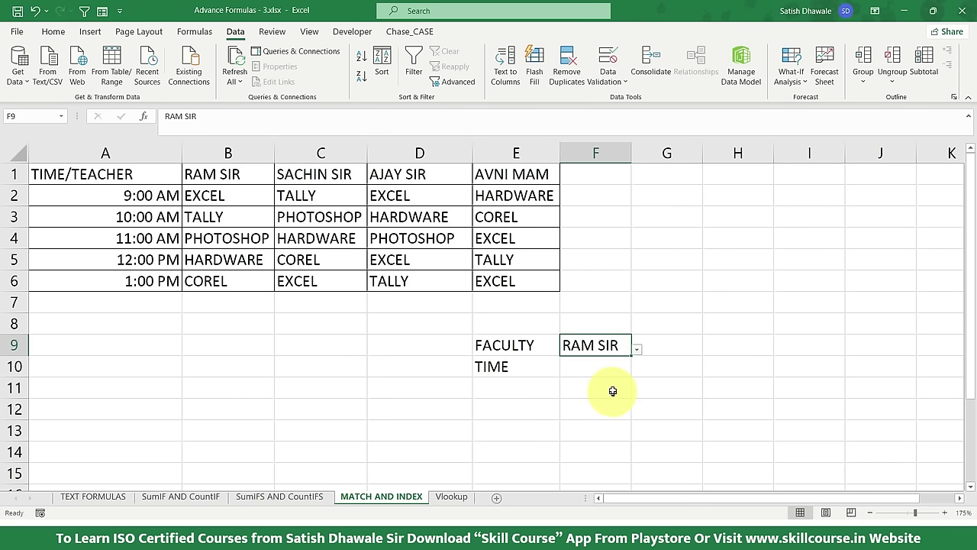
{"action": "left_click", "coordinate": [613, 391]}
{"action": "left_click", "coordinate": [600, 367]}
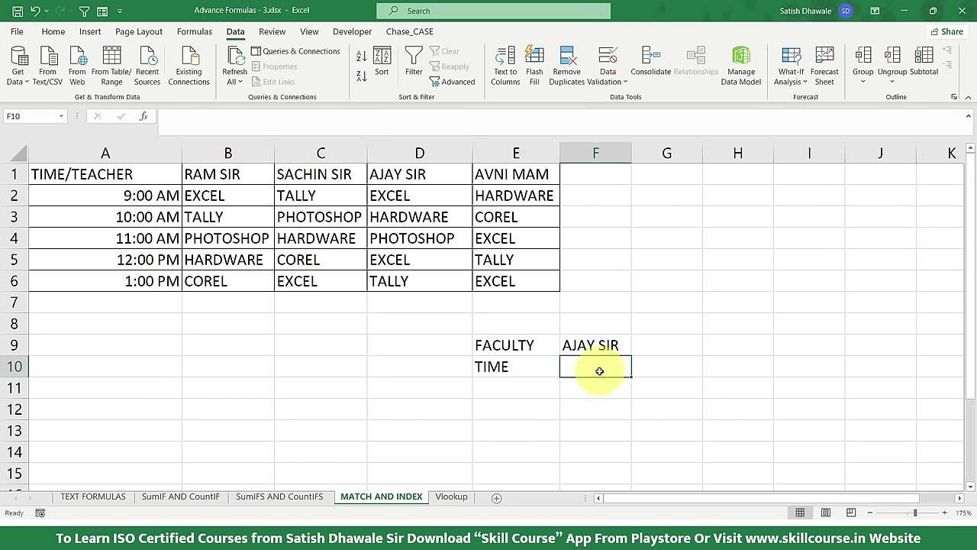
- Add a List data validation to F10 using the times in $A$2:$A$6
{"action": "left_click", "coordinate": [605, 62]}
{"action": "left_click", "coordinate": [721, 226]}
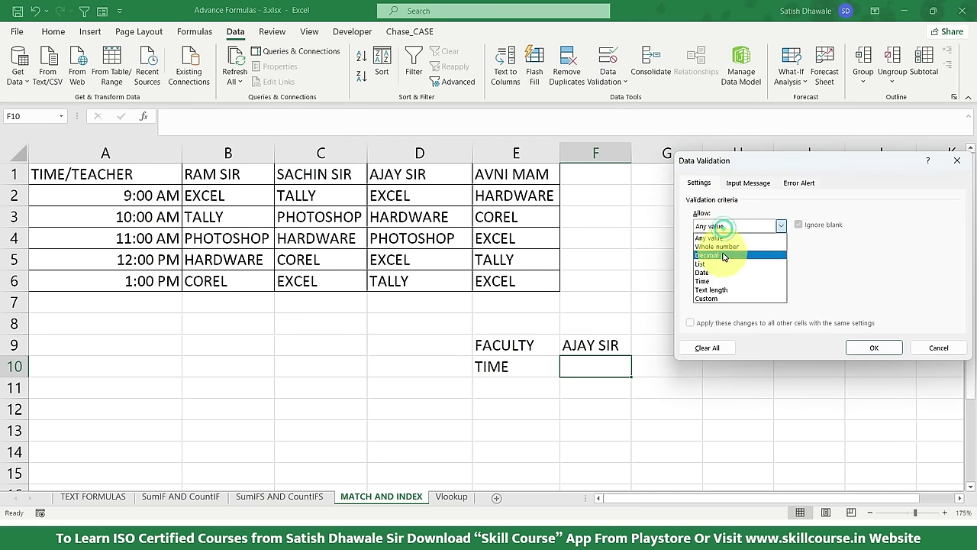
{"action": "left_click", "coordinate": [724, 263]}
{"action": "left_click", "coordinate": [727, 280]}
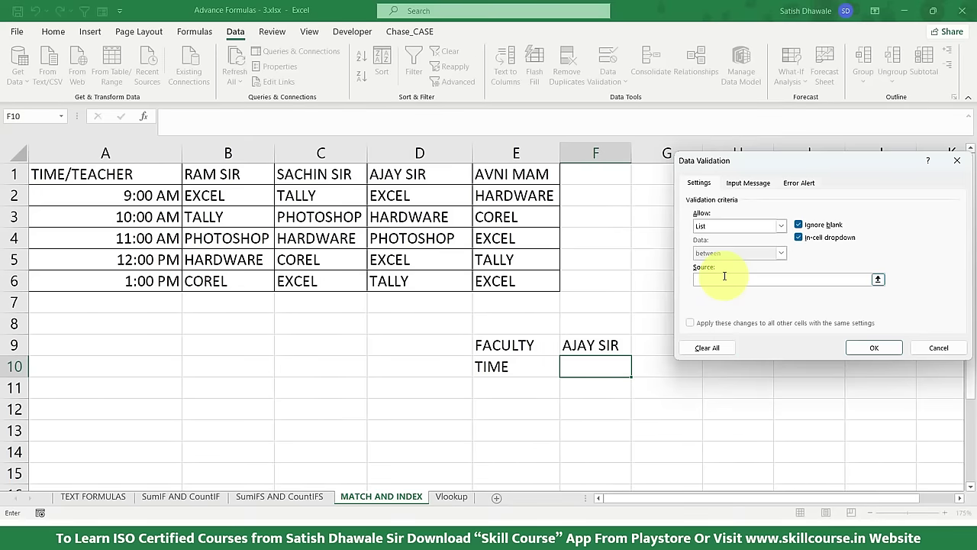
{"action": "left_click_drag", "start_coordinate": [161, 195], "coordinate": [153, 281]}
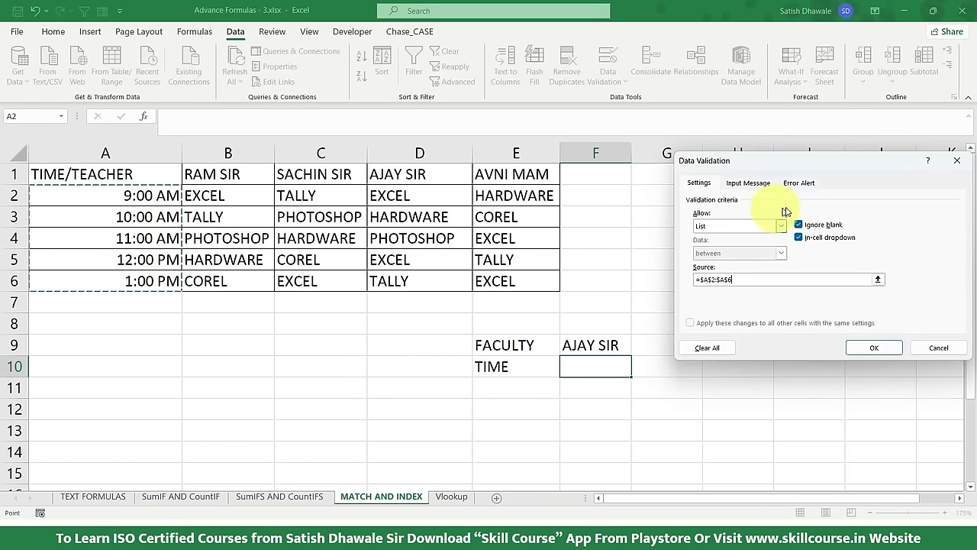
{"action": "left_click_drag", "start_coordinate": [795, 166], "coordinate": [661, 167]}
{"action": "left_click", "coordinate": [752, 343]}
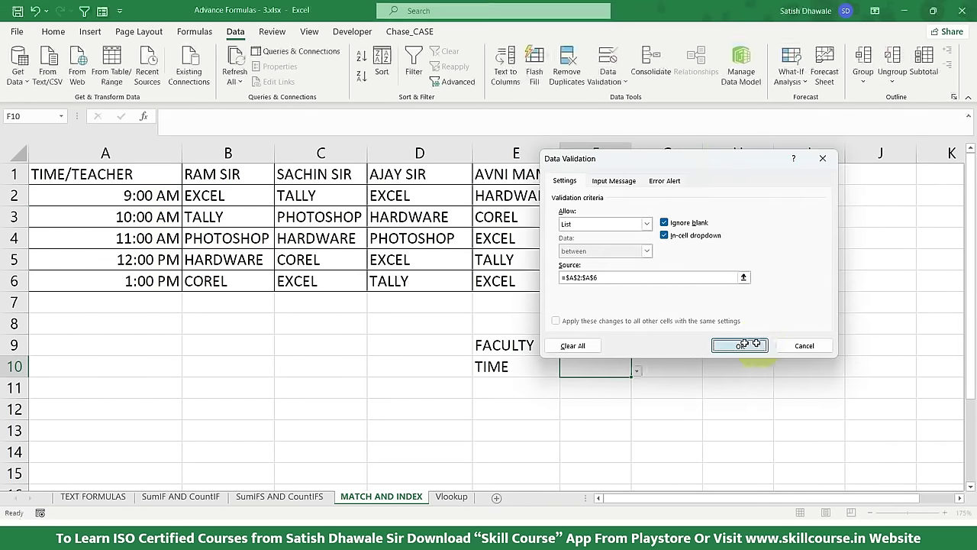
- Test F10's time dropdown with 9:00 AM and 10:00 AM, ending on 11:00 AM
{"action": "left_click", "coordinate": [636, 370]}
{"action": "left_click", "coordinate": [549, 385]}
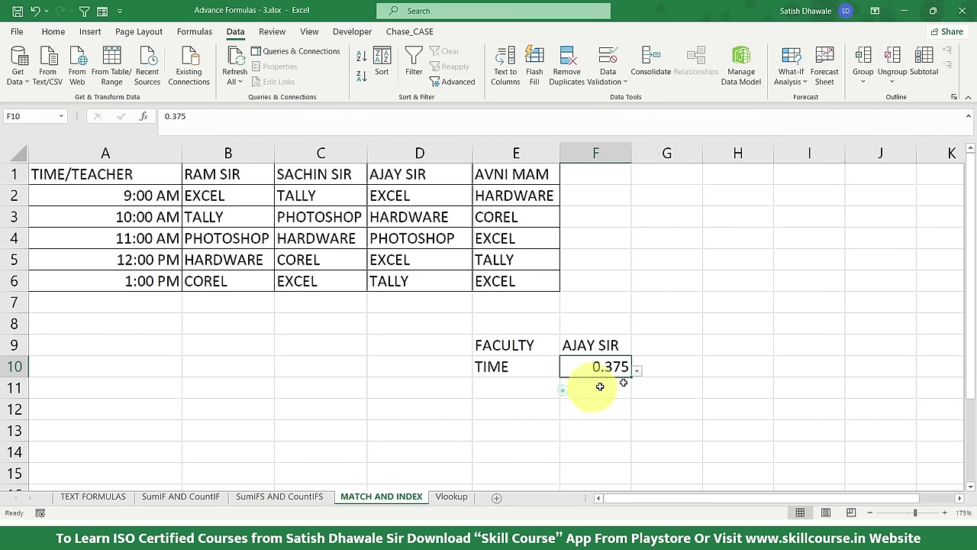
{"action": "left_click", "coordinate": [639, 374]}
{"action": "left_click", "coordinate": [585, 402]}
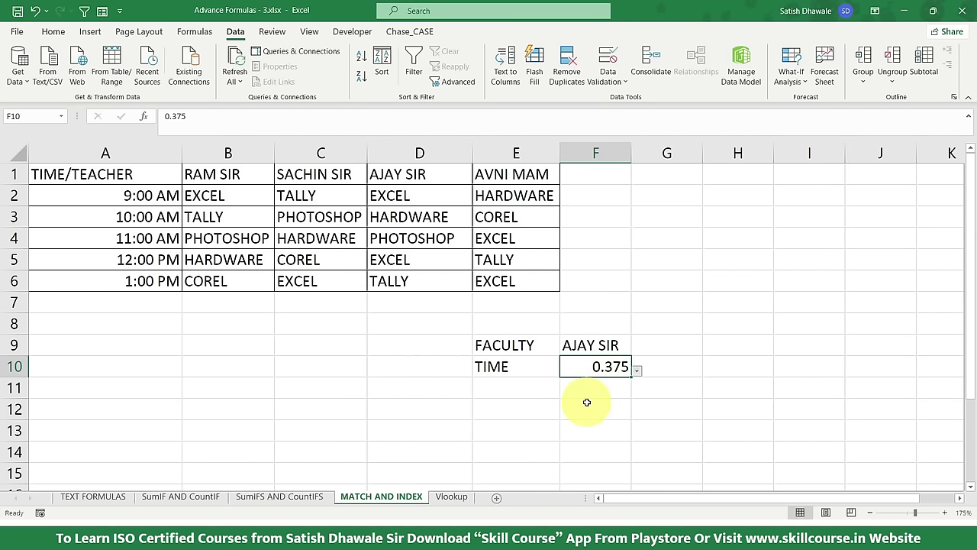
{"action": "left_click", "coordinate": [639, 372]}
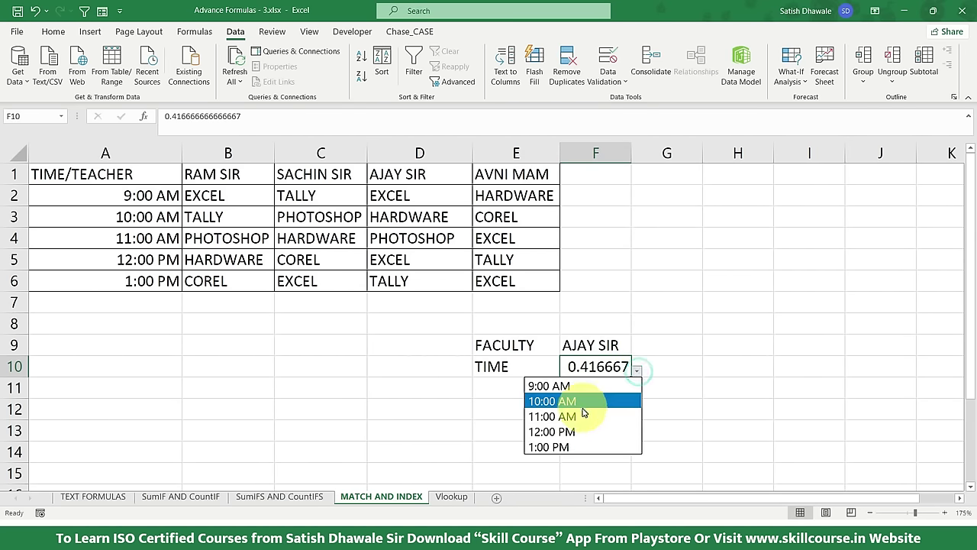
{"action": "left_click", "coordinate": [585, 402]}
{"action": "left_click", "coordinate": [639, 372]}
{"action": "left_click", "coordinate": [582, 418]}
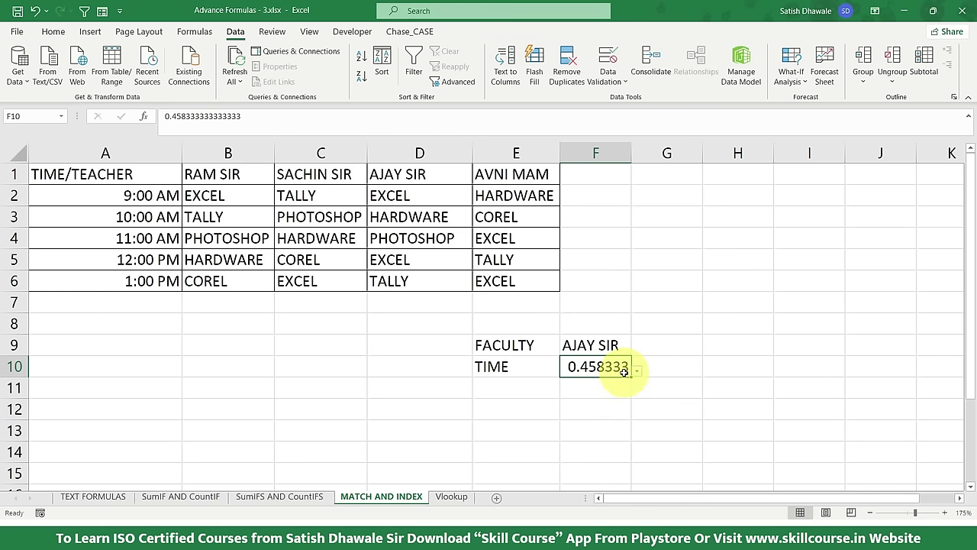
- Format F10 as Time, widen column F, and reselect 11:00 AM
{"action": "left_click", "coordinate": [56, 35]}
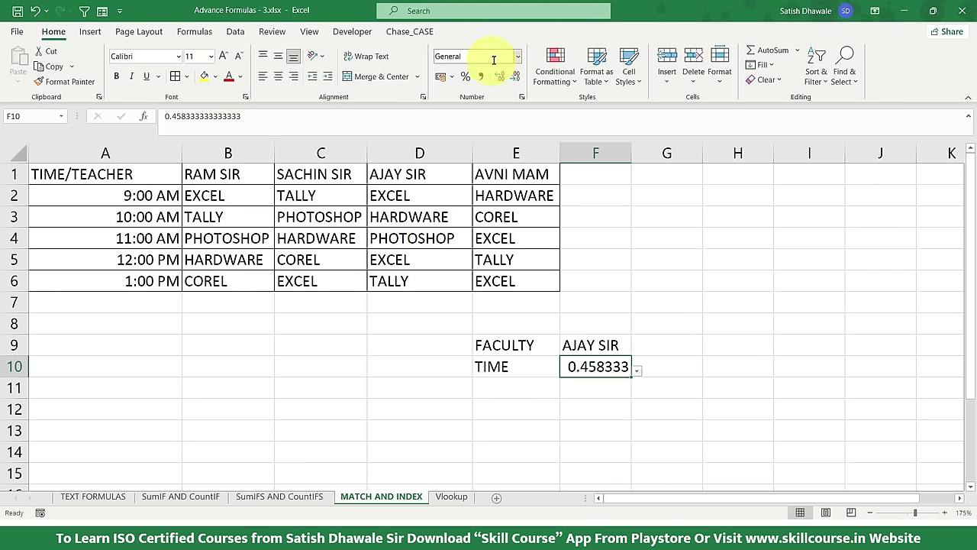
{"action": "left_click", "coordinate": [517, 56]}
{"action": "left_click", "coordinate": [500, 262]}
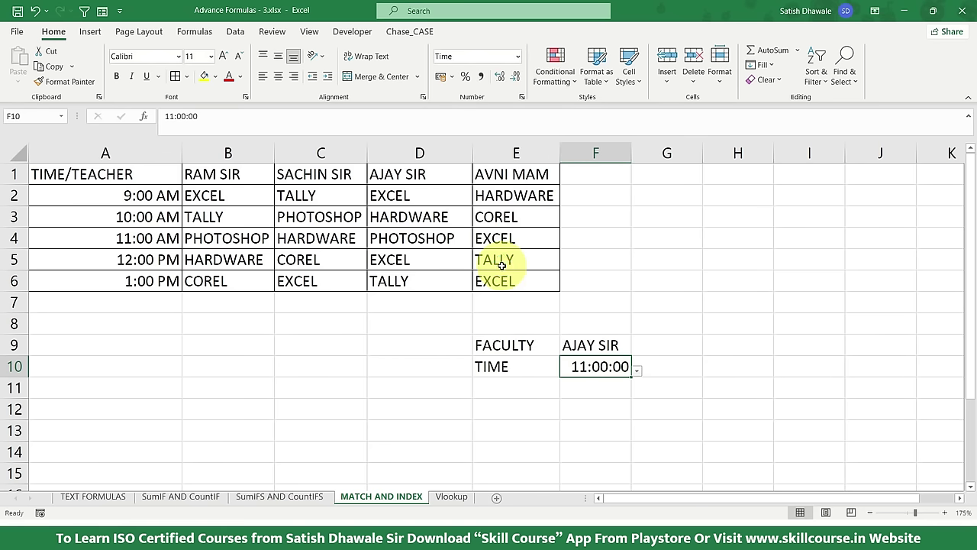
{"action": "left_click_drag", "start_coordinate": [630, 153], "coordinate": [643, 155]}
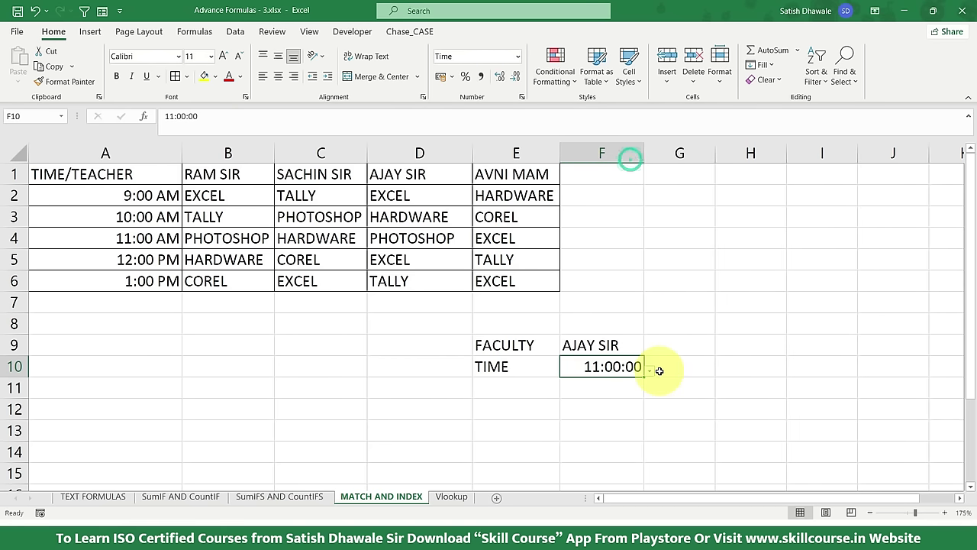
{"action": "left_click", "coordinate": [649, 371]}
{"action": "left_click", "coordinate": [588, 402]}
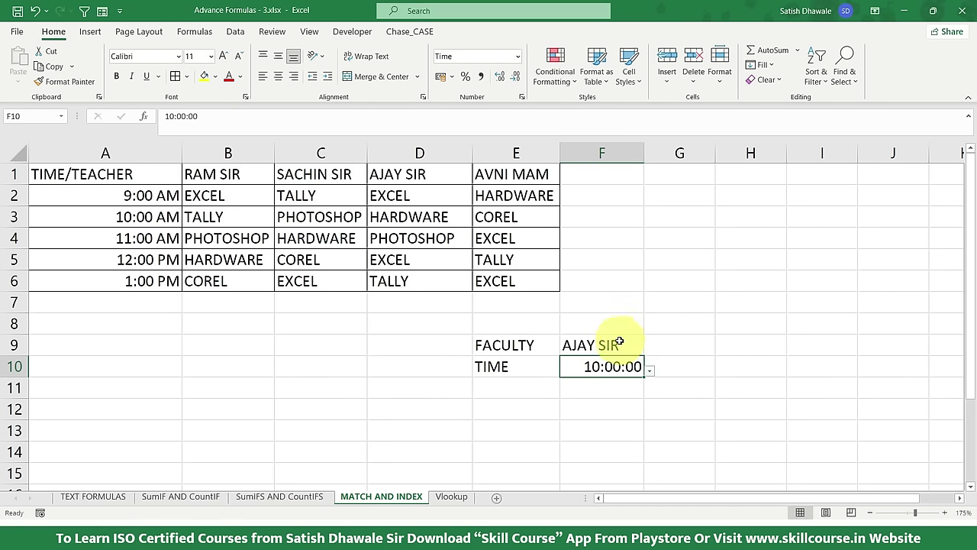
{"action": "left_click", "coordinate": [649, 371]}
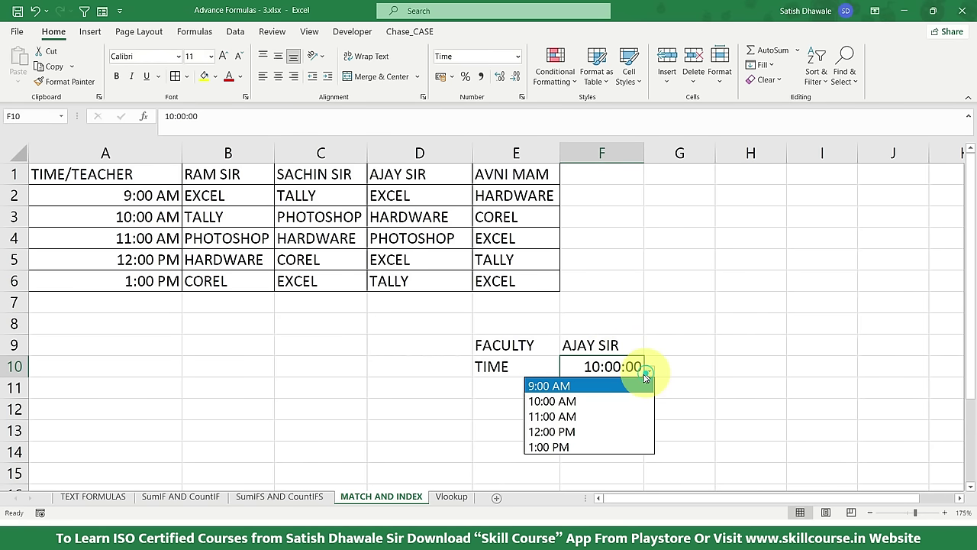
{"action": "left_click", "coordinate": [589, 417]}
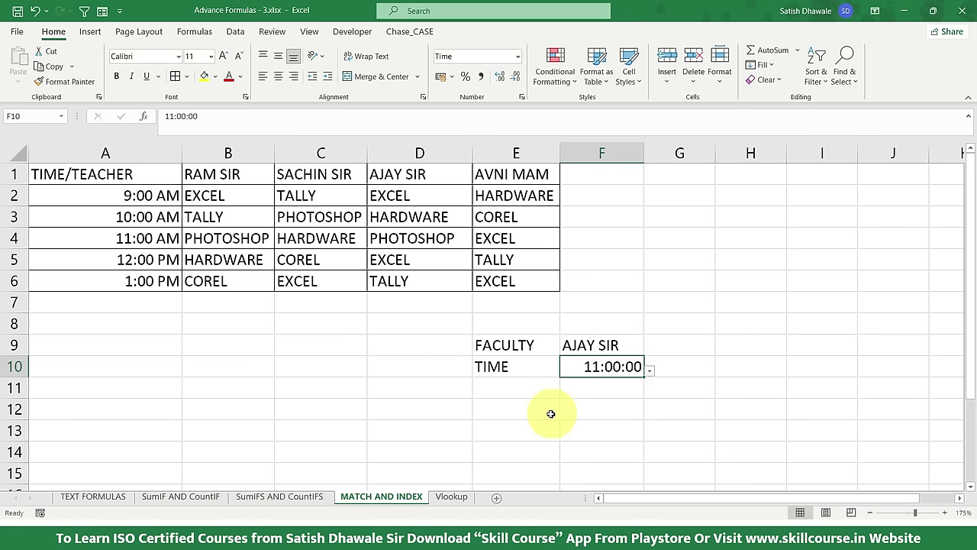
{"action": "left_click", "coordinate": [538, 388]}
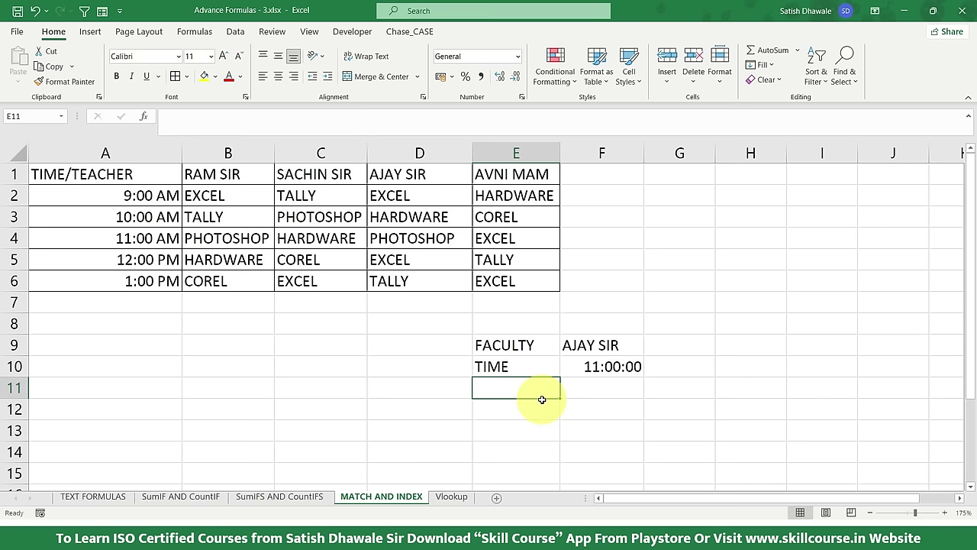
{"action": "key", "text": "Right"}
{"action": "key", "text": "Left"}
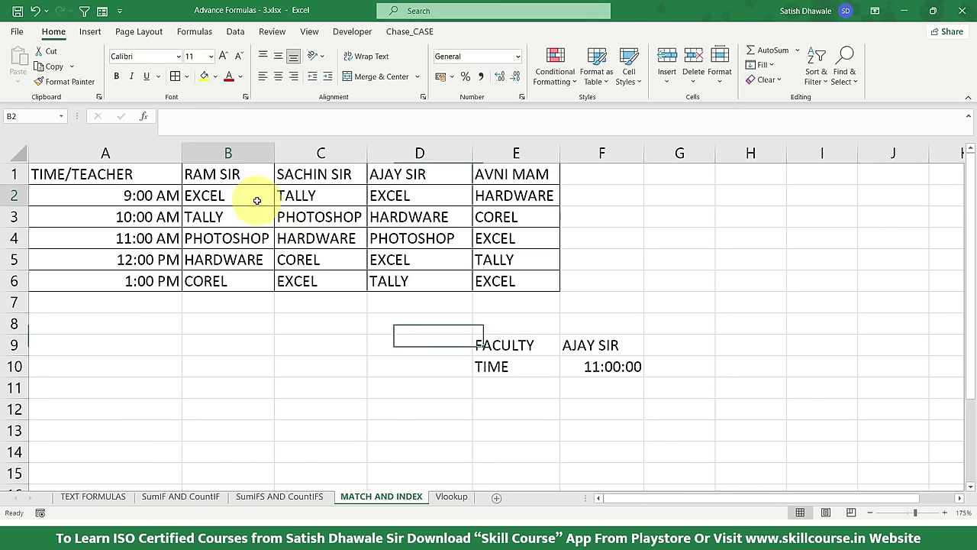
- Add a LECTURE label in E12
{"action": "left_click_drag", "start_coordinate": [258, 198], "coordinate": [506, 274]}
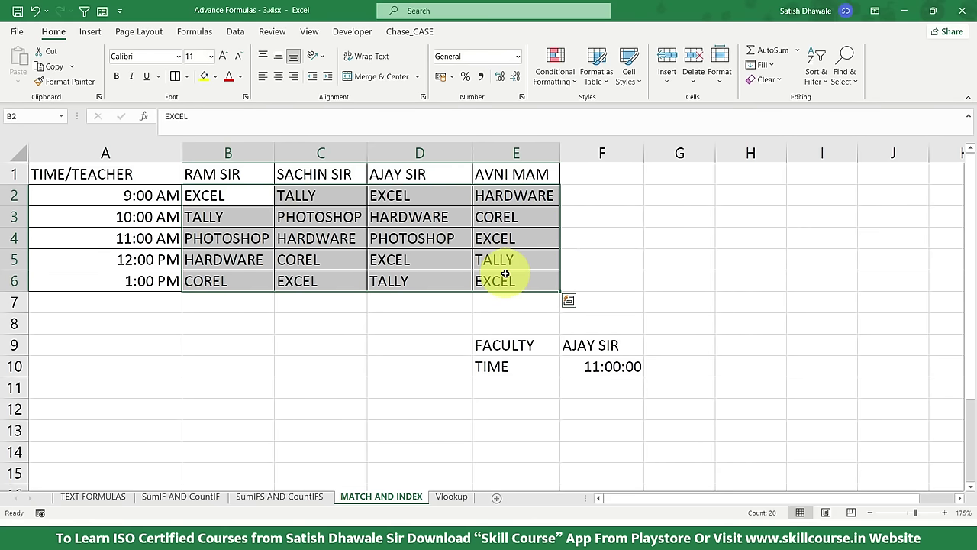
{"action": "left_click", "coordinate": [530, 409]}
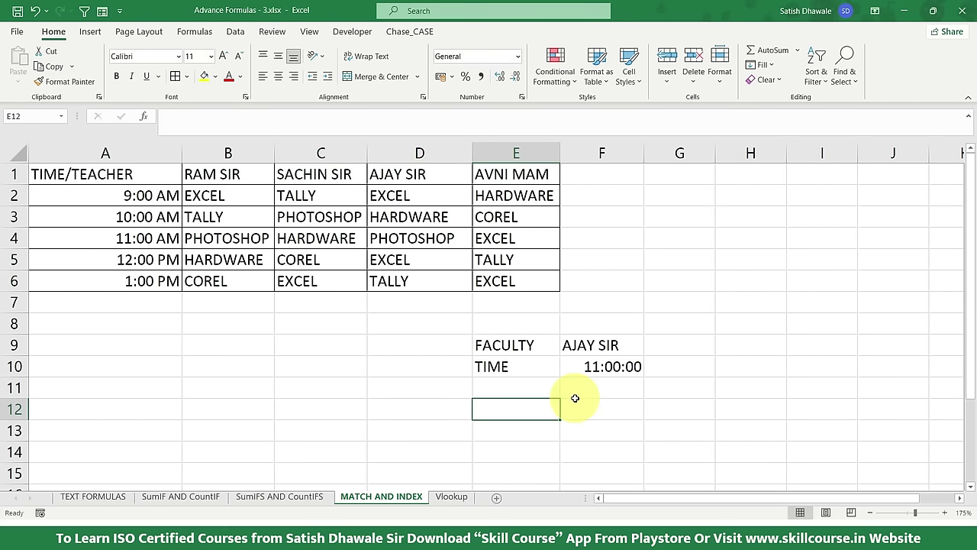
{"action": "type", "text": "LECTURE"}
{"action": "key", "text": "Return"}
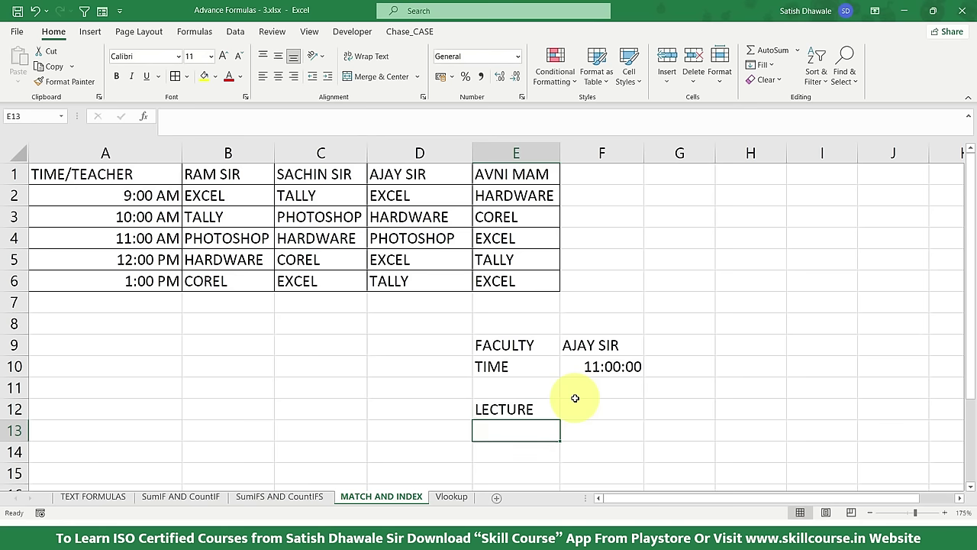
{"action": "key", "text": "Up"}
{"action": "left_click", "coordinate": [588, 410]}
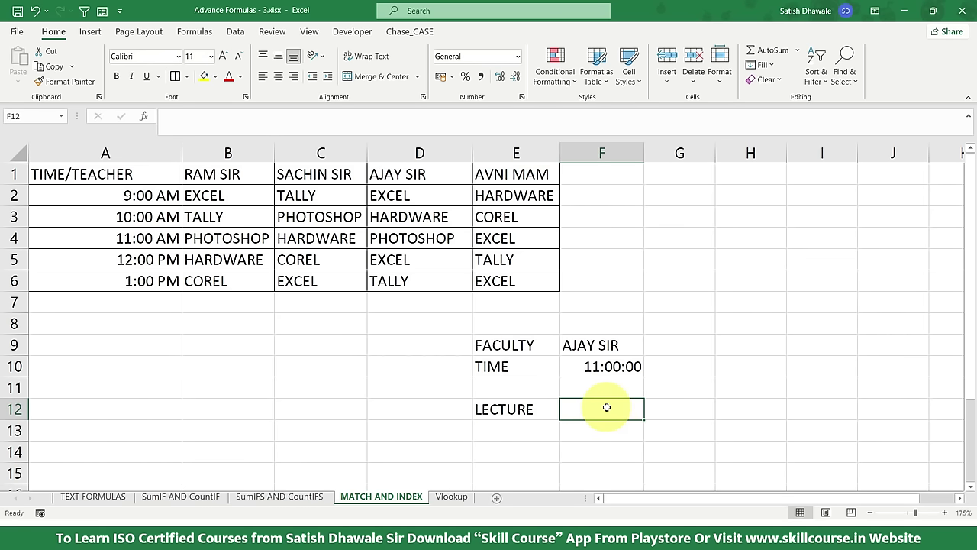
- Enter =MATCH(F9,A1:E1,0) in G9 to find the faculty's column position
{"action": "left_click", "coordinate": [682, 343]}
{"action": "type", "text": "MAT"}
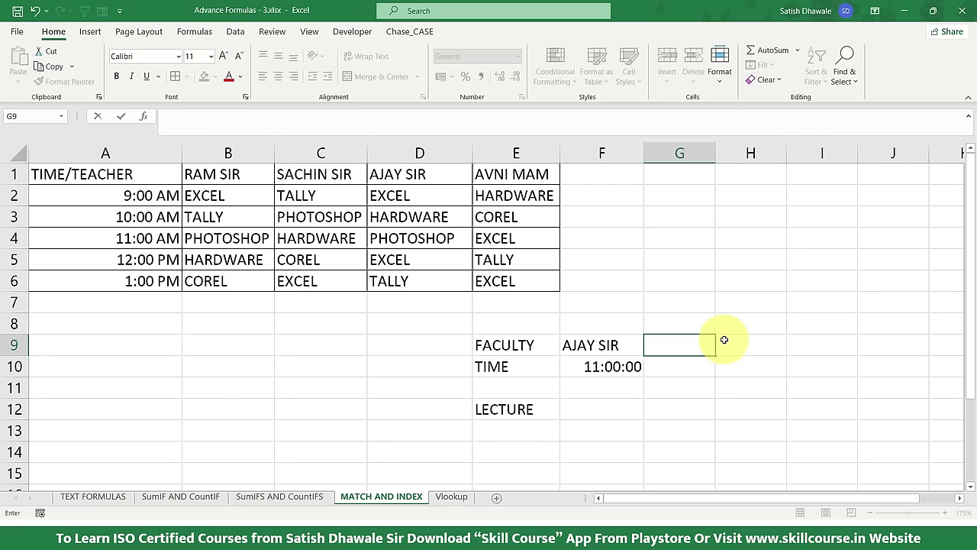
{"action": "type", "text": "=MATCH("}
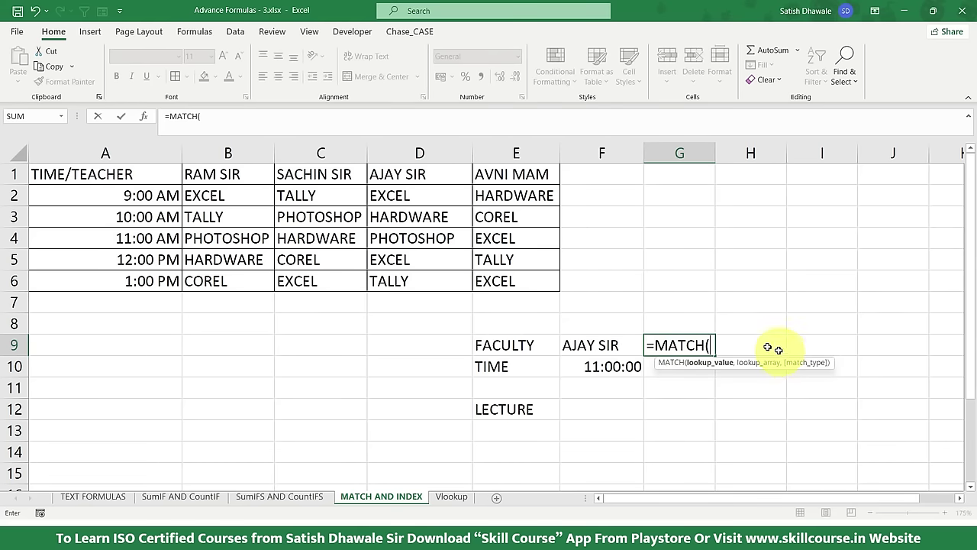
{"action": "left_click", "coordinate": [621, 346]}
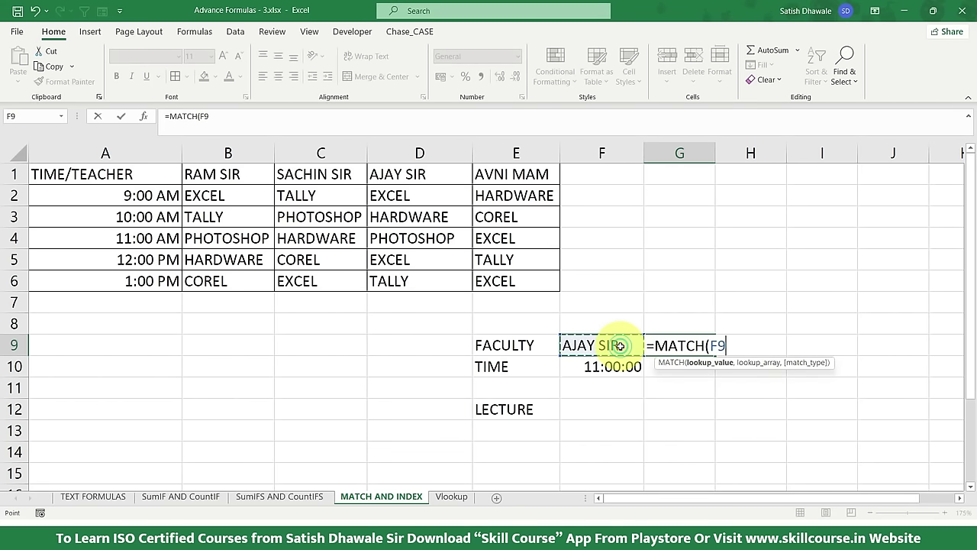
{"action": "type", "text": ","}
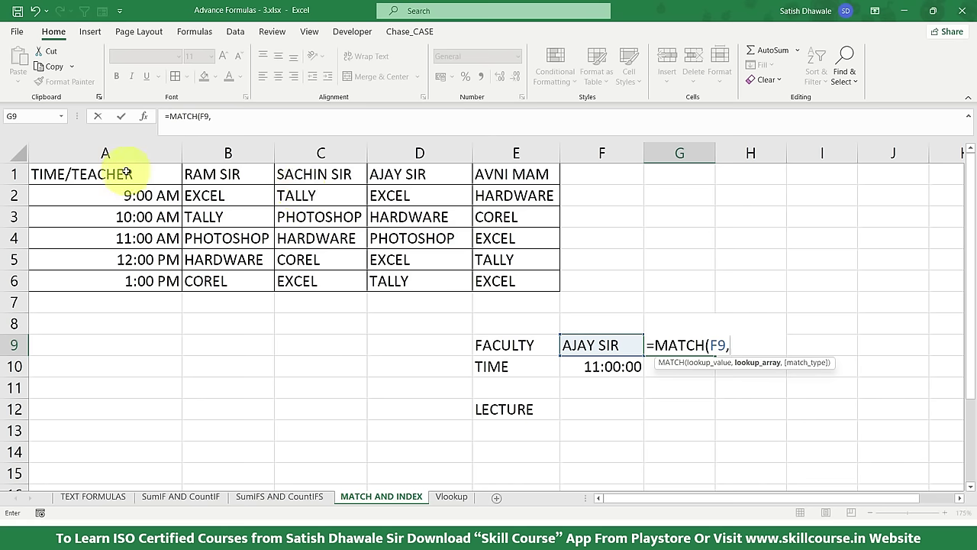
{"action": "left_click_drag", "start_coordinate": [126, 174], "coordinate": [515, 175]}
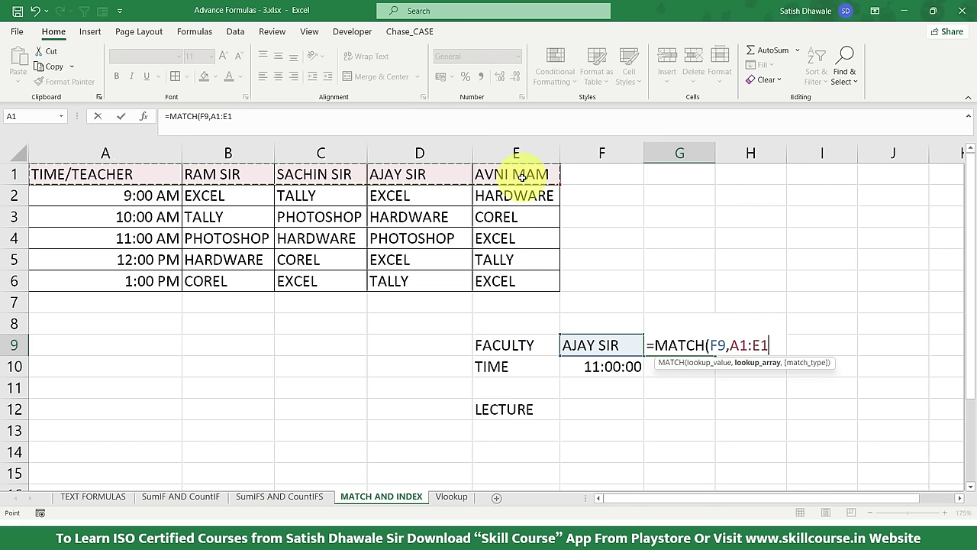
{"action": "type", "text": ","}
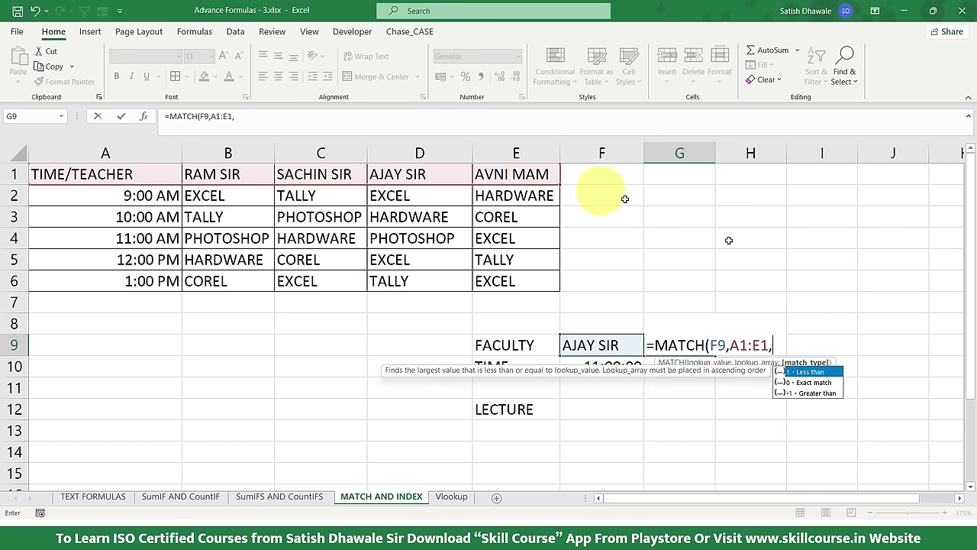
{"action": "left_click", "coordinate": [812, 343]}
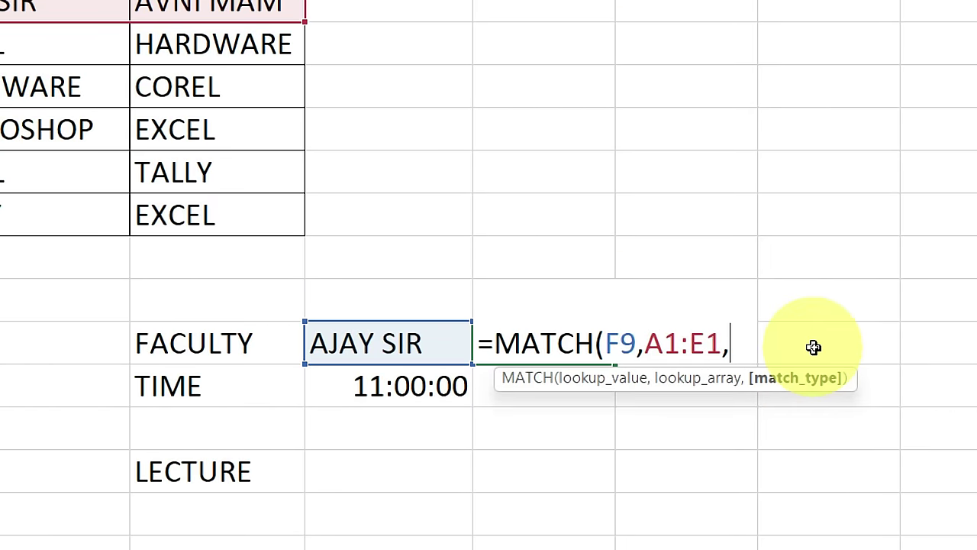
{"action": "key", "text": "BackSpace"}
{"action": "type", "text": ","}
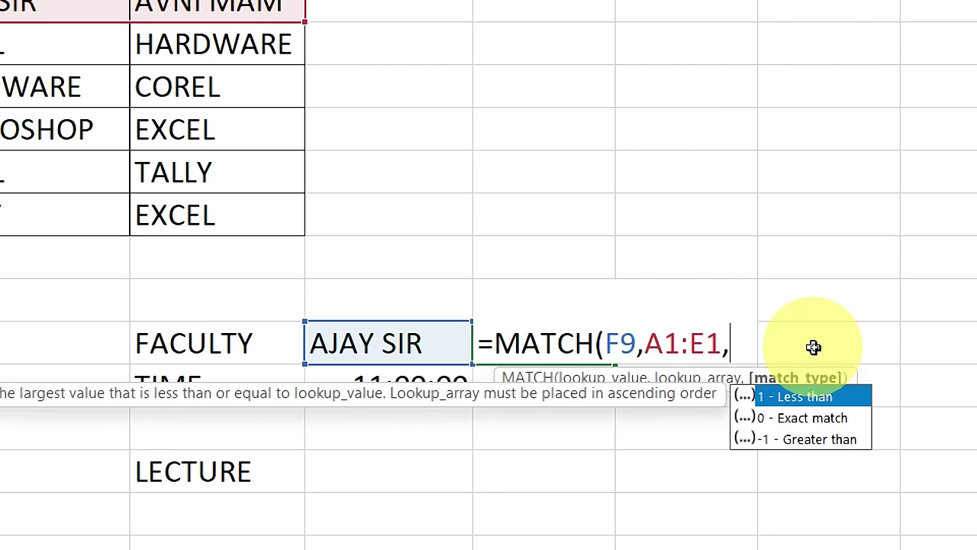
{"action": "type", "text": "0)"}
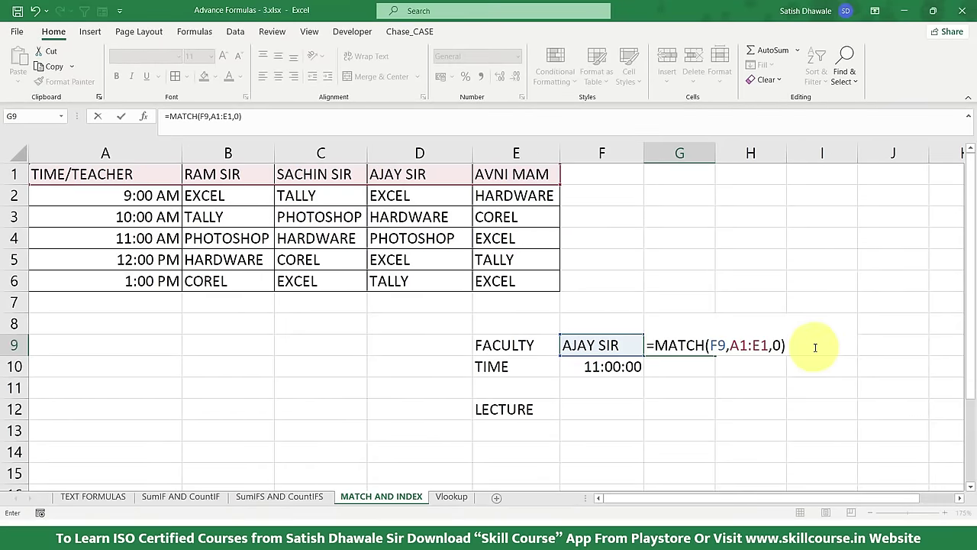
{"action": "key", "text": "Return"}
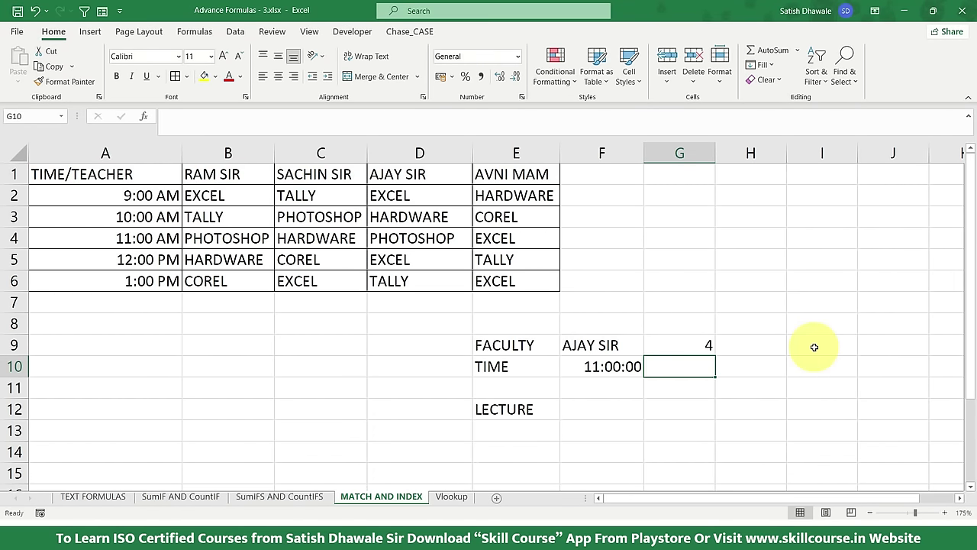
- Check G9's result against the positions of the teacher headers in row 1
{"action": "left_click", "coordinate": [695, 347]}
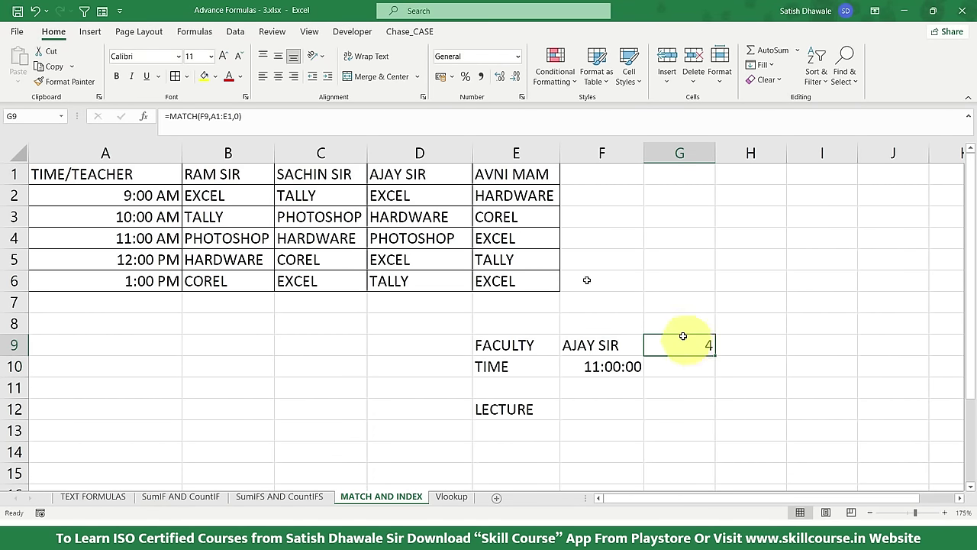
{"action": "left_click", "coordinate": [53, 172]}
{"action": "left_click", "coordinate": [195, 174]}
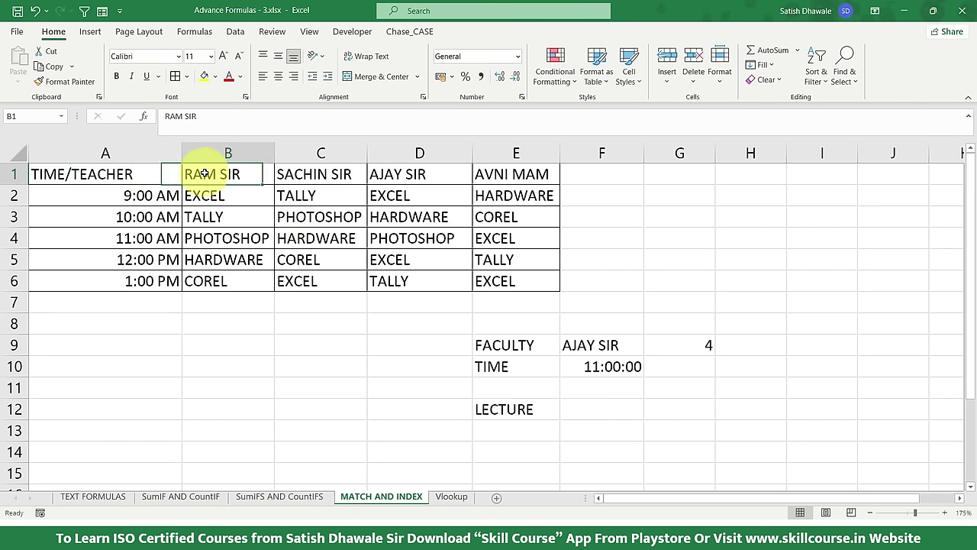
{"action": "left_click", "coordinate": [307, 174]}
{"action": "left_click", "coordinate": [397, 174]}
- Switch F9 through SACHIN SIR and RAM SIR, ending on AVNI MAM
{"action": "left_click", "coordinate": [603, 345]}
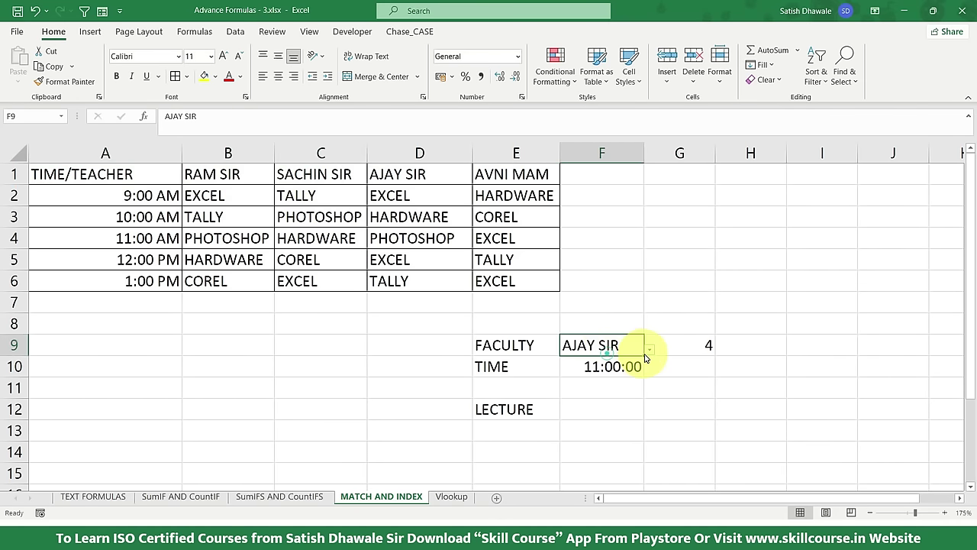
{"action": "left_click", "coordinate": [649, 349]}
{"action": "left_click", "coordinate": [590, 379]}
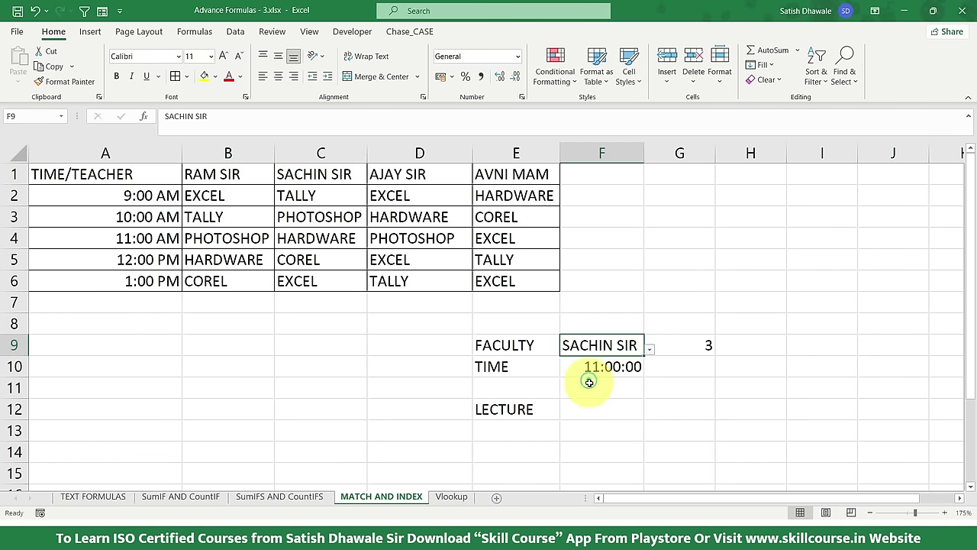
{"action": "left_click", "coordinate": [649, 349]}
{"action": "left_click", "coordinate": [597, 363]}
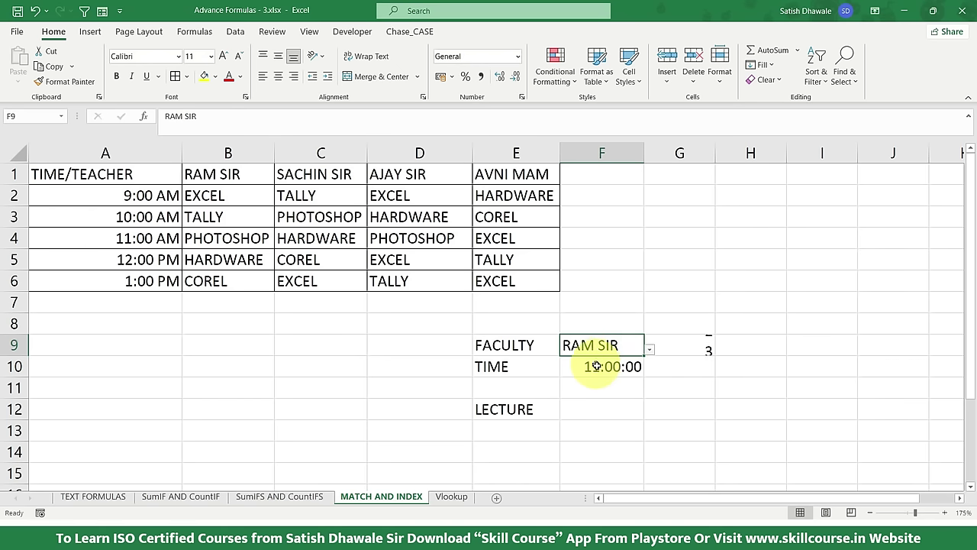
{"action": "left_click", "coordinate": [649, 349]}
{"action": "left_click", "coordinate": [612, 408]}
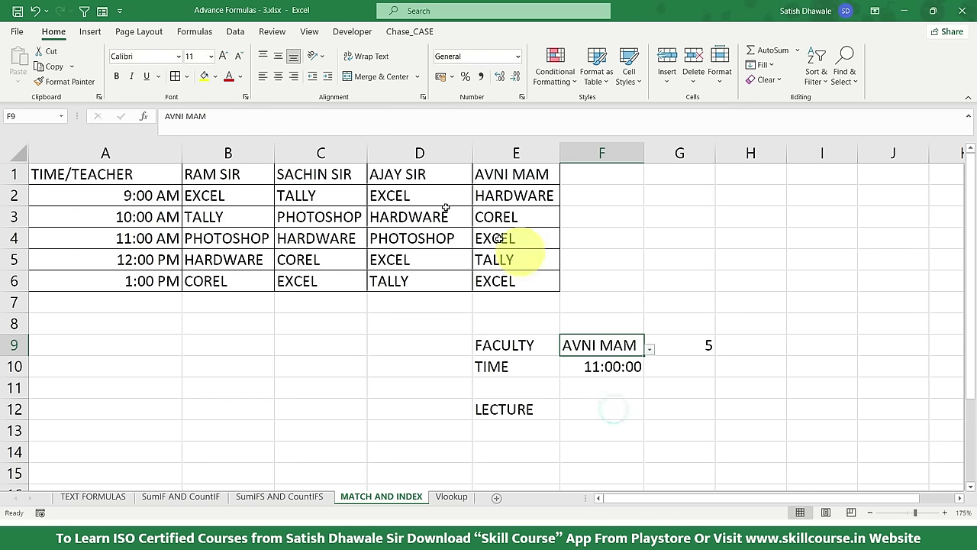
{"action": "left_click", "coordinate": [676, 362]}
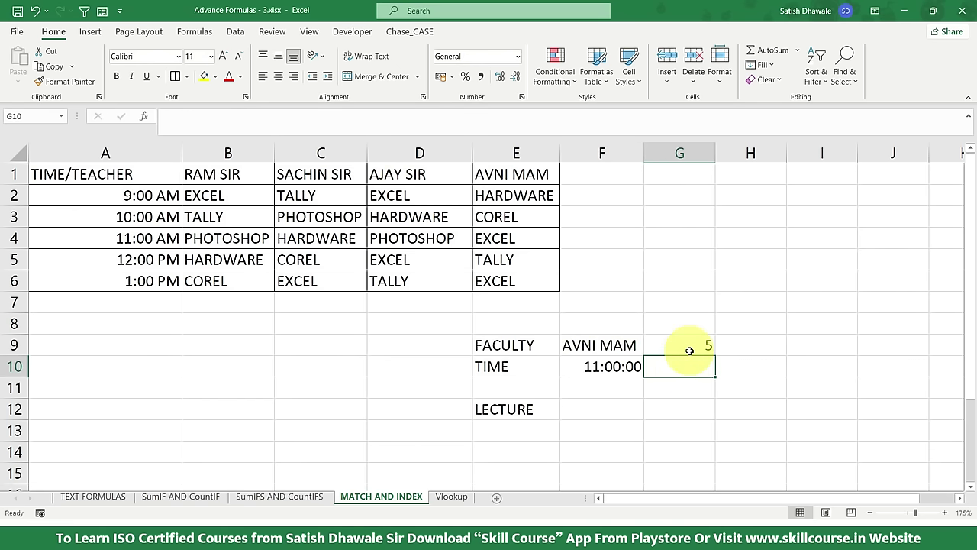
- Enter =MATCH(F10,A1:A6,0) in G10 to find the chosen time's row position
{"action": "type", "text": "=MATCH"}
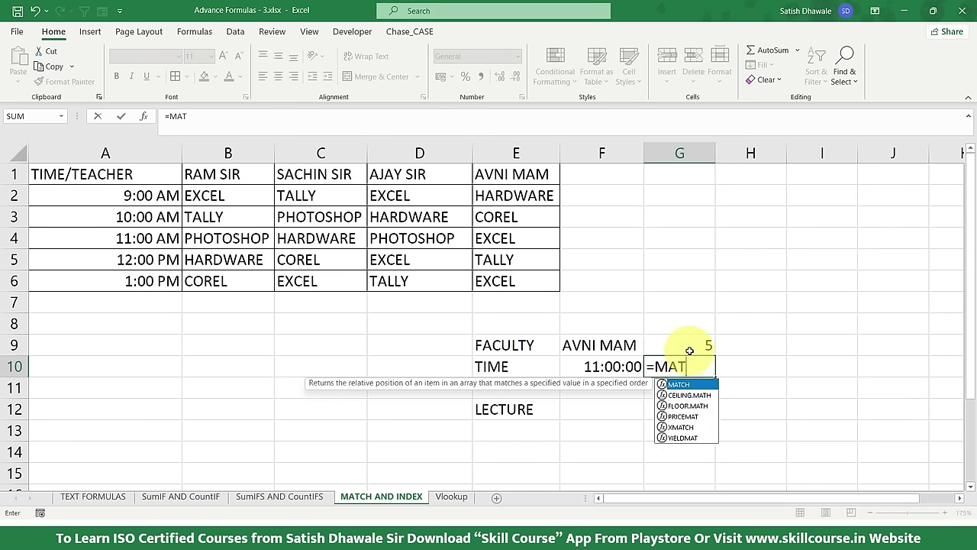
{"action": "type", "text": "("}
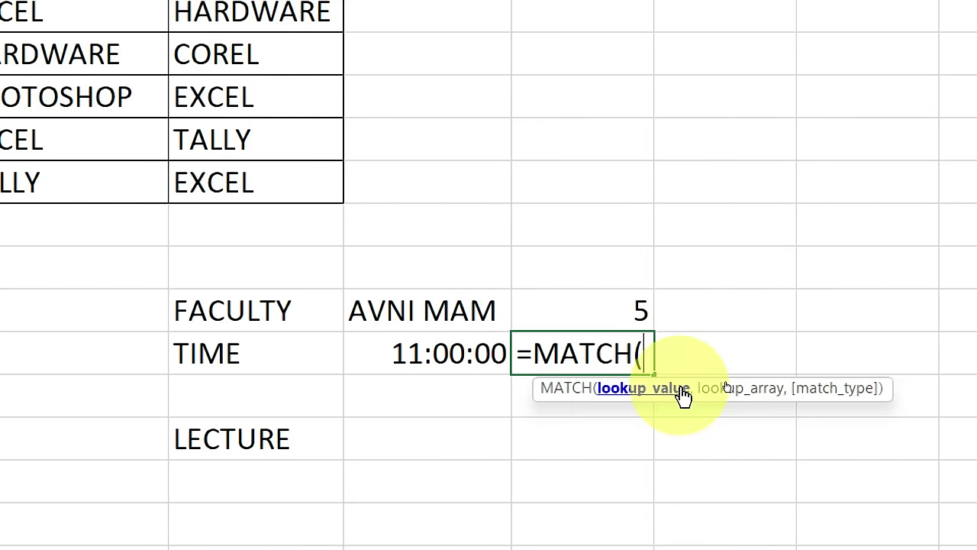
{"action": "left_click", "coordinate": [480, 352]}
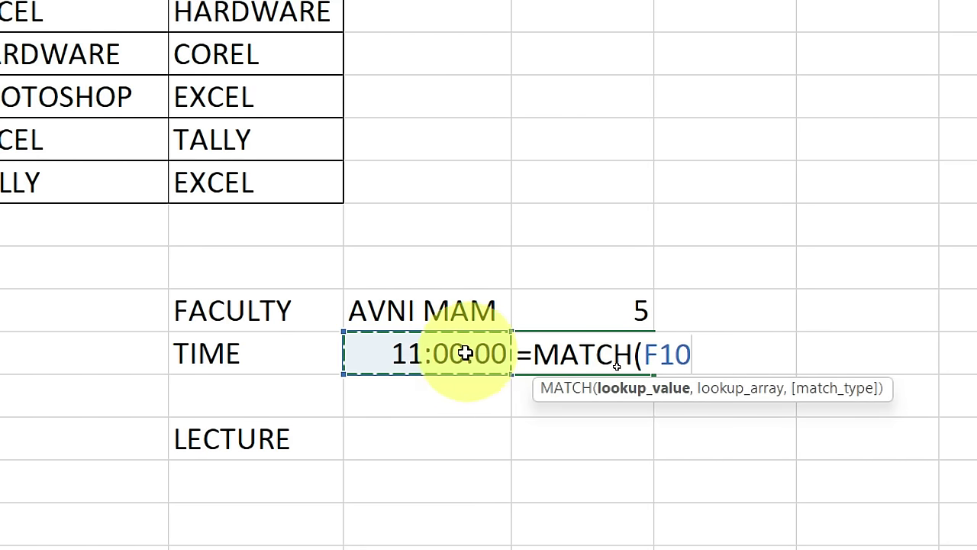
{"action": "type", "text": ","}
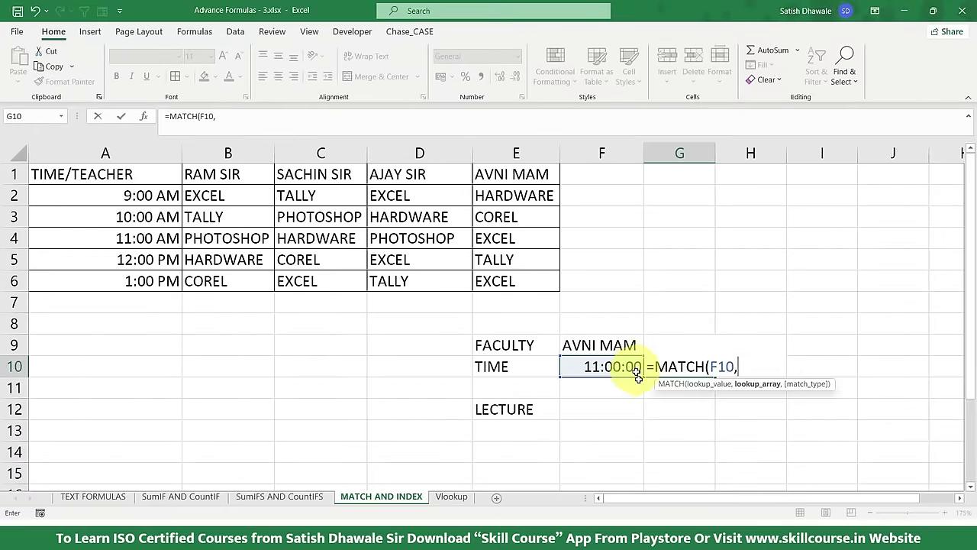
{"action": "left_click_drag", "start_coordinate": [136, 196], "coordinate": [131, 277]}
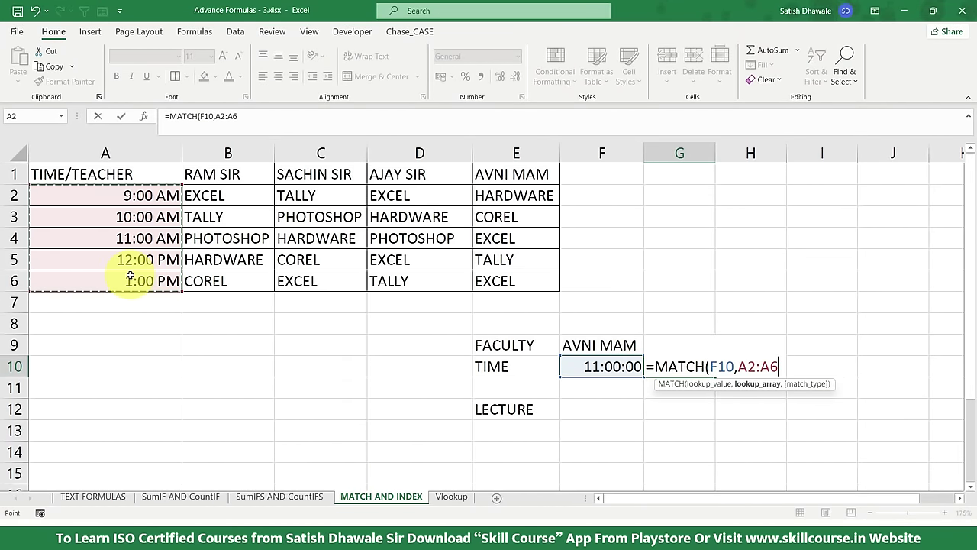
{"action": "left_click_drag", "start_coordinate": [121, 173], "coordinate": [106, 276]}
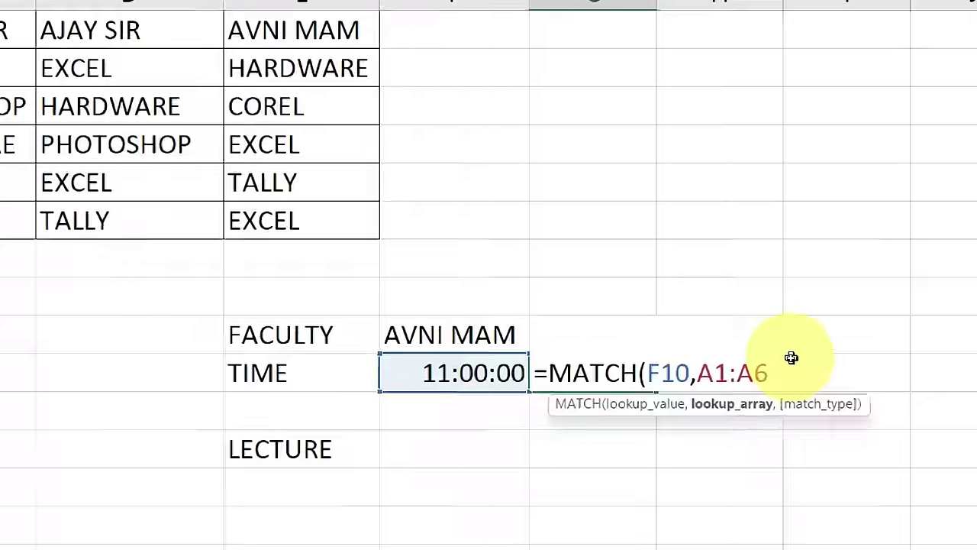
{"action": "type", "text": ",0"}
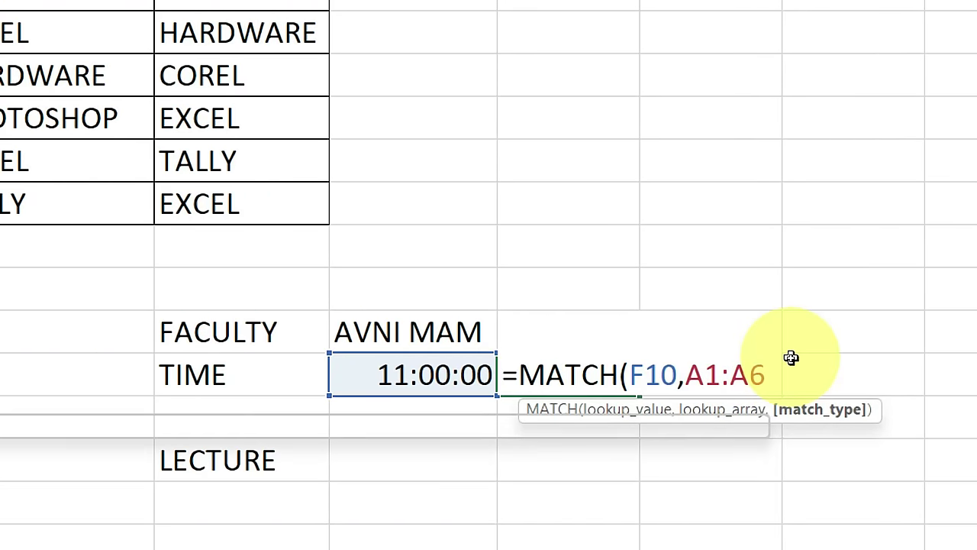
{"action": "type", "text": ")"}
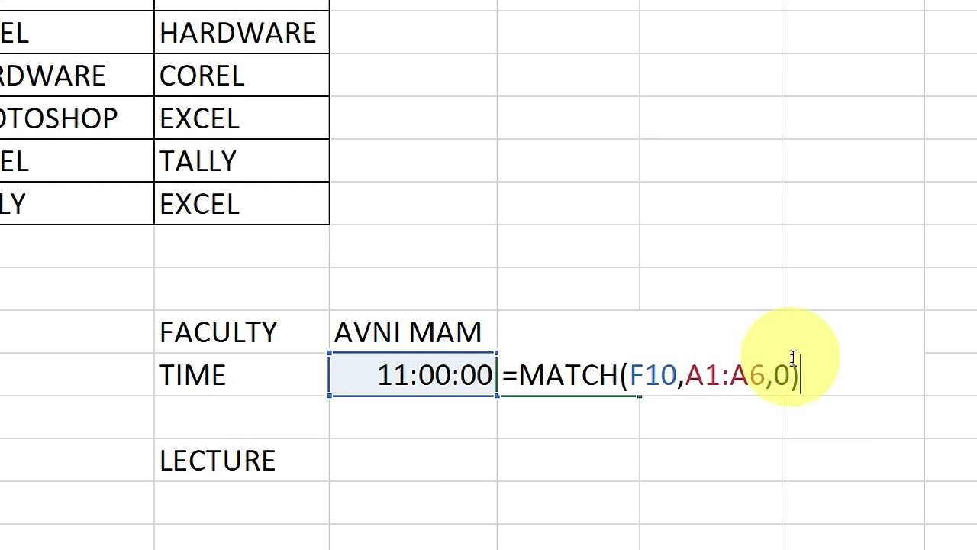
{"action": "key", "text": "Return"}
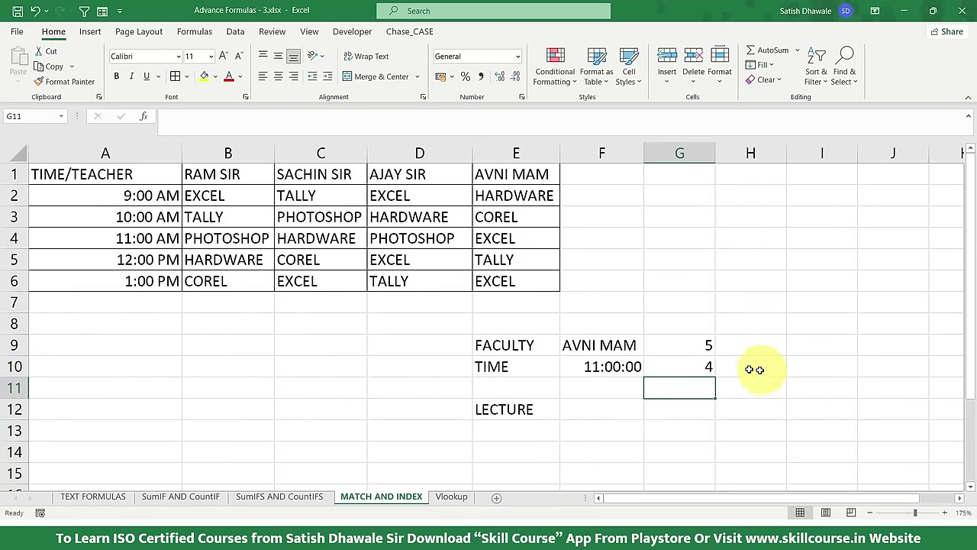
- Test G10 by setting F10 to 9:00 AM, 1:00 PM and 12:00 PM
{"action": "left_click", "coordinate": [13, 238]}
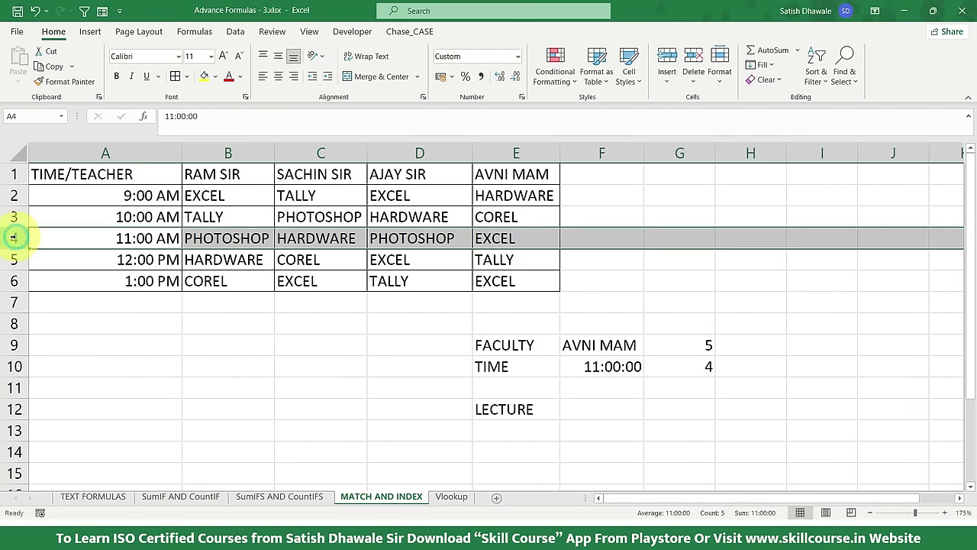
{"action": "left_click", "coordinate": [633, 366]}
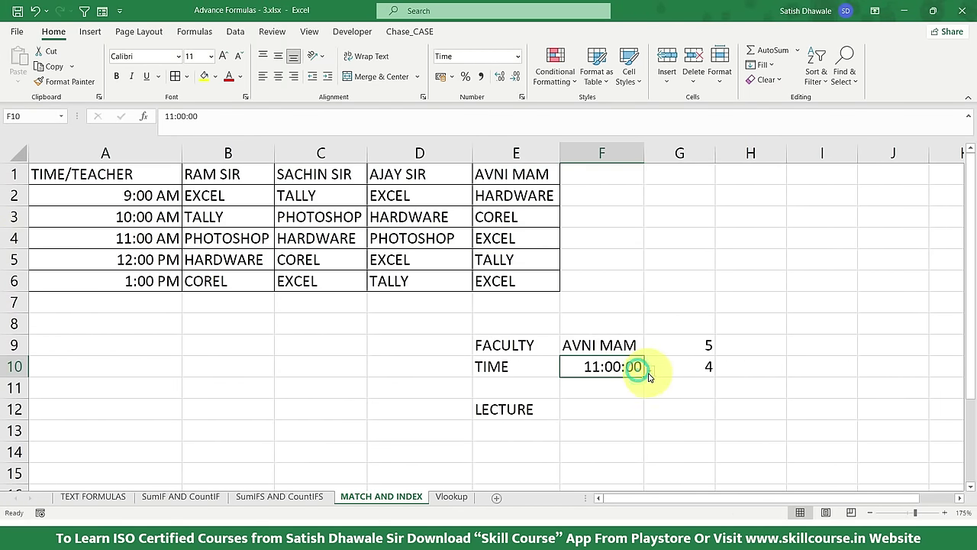
{"action": "left_click", "coordinate": [649, 372]}
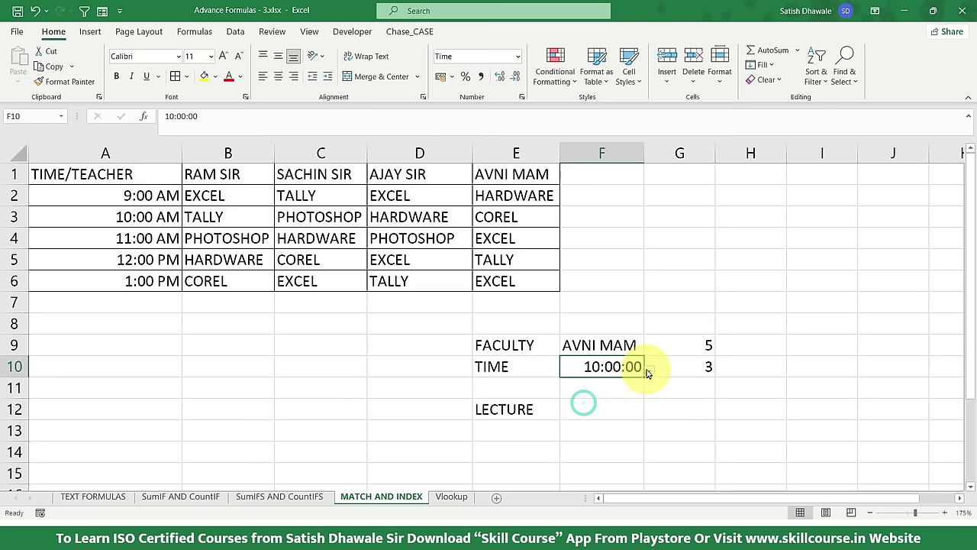
{"action": "left_click", "coordinate": [649, 369]}
{"action": "left_click", "coordinate": [601, 385]}
{"action": "left_click", "coordinate": [649, 370]}
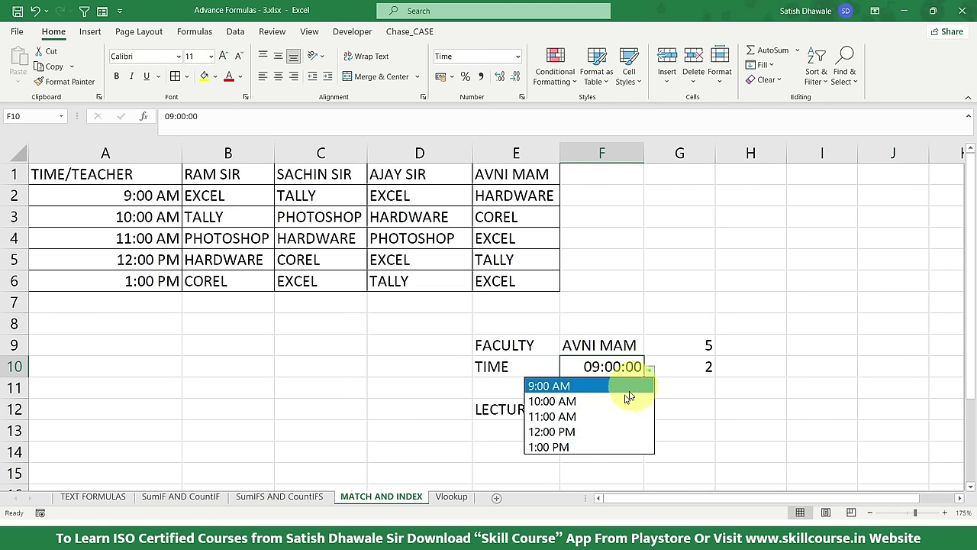
{"action": "left_click", "coordinate": [584, 445]}
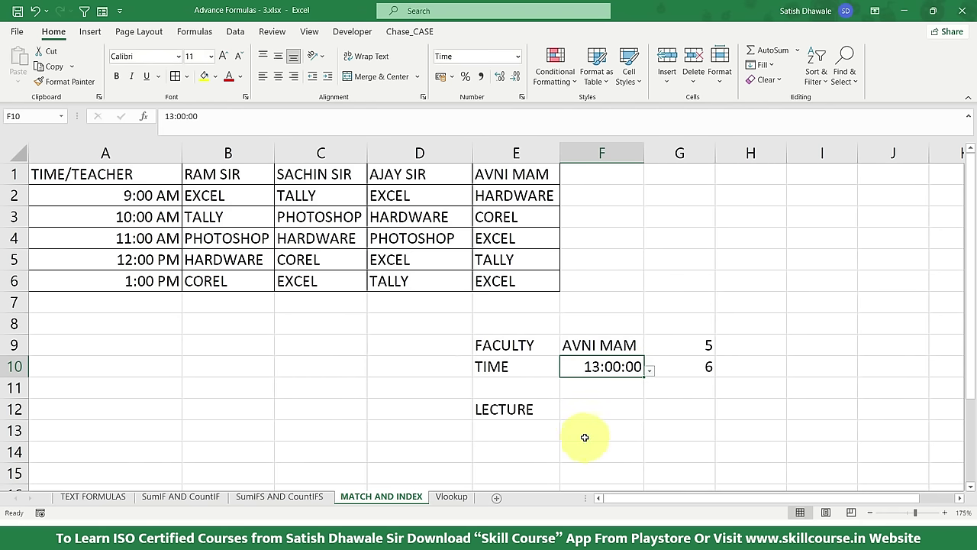
{"action": "left_click", "coordinate": [649, 371]}
{"action": "key", "text": "Escape"}
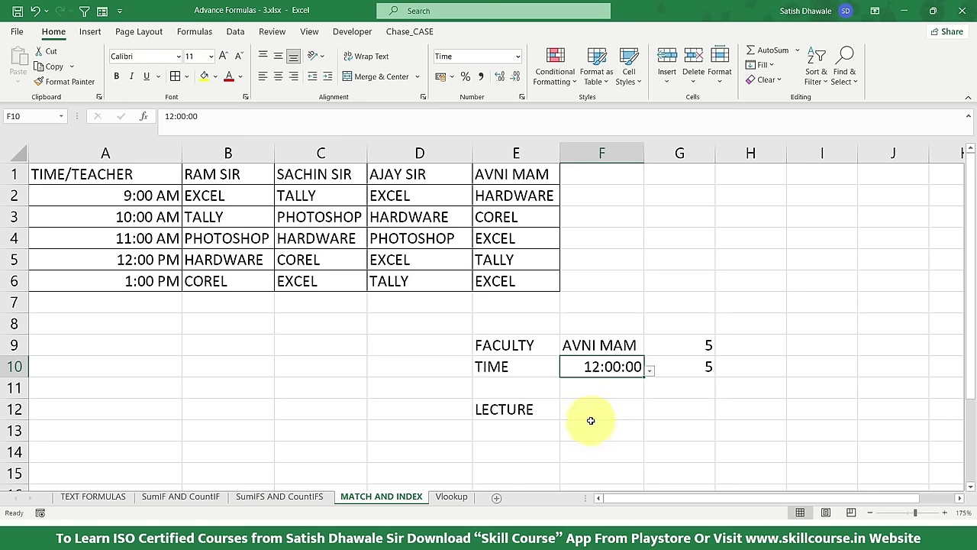
{"action": "left_click", "coordinate": [162, 200]}
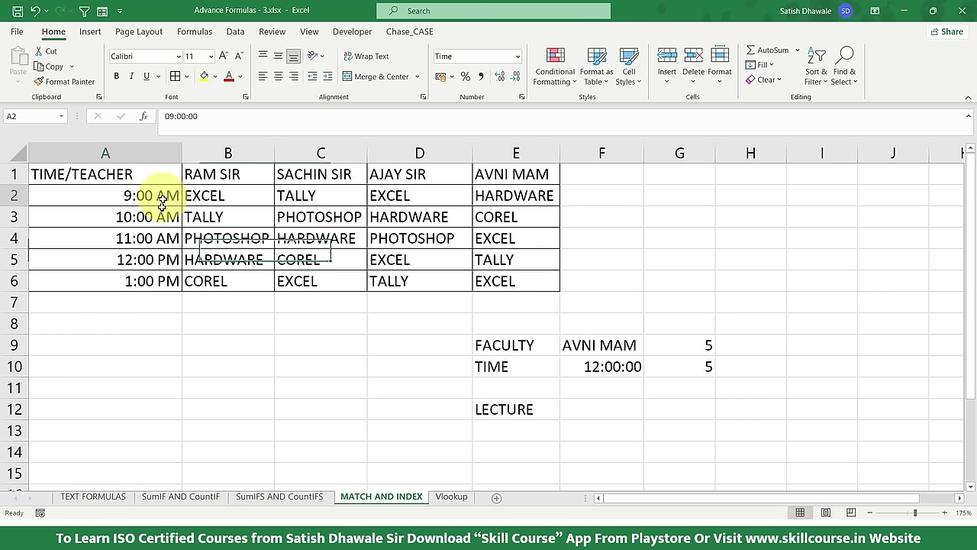
{"action": "left_click_drag", "start_coordinate": [162, 200], "coordinate": [153, 281]}
{"action": "double_click", "coordinate": [710, 343]}
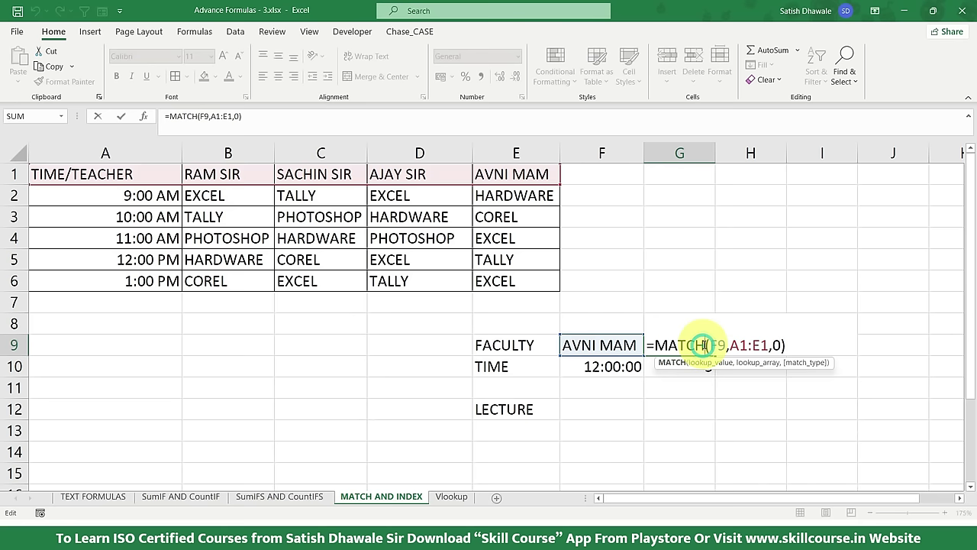
{"action": "key", "text": "Escape"}
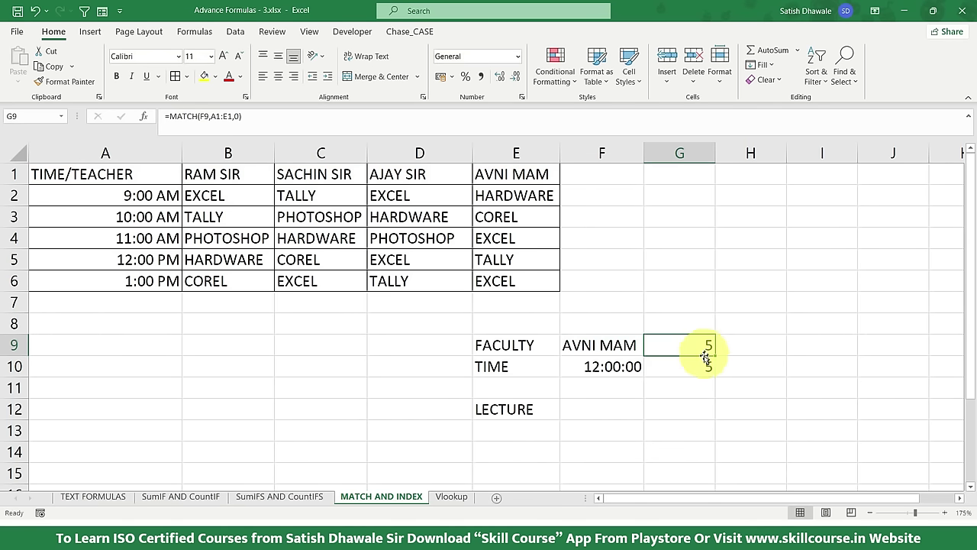
{"action": "double_click", "coordinate": [697, 366]}
{"action": "key", "text": "Escape"}
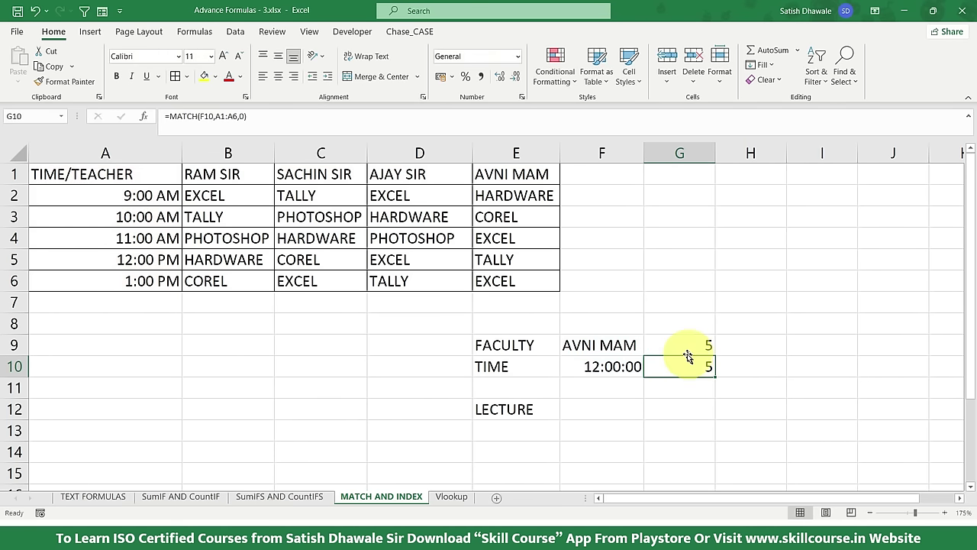
{"action": "double_click", "coordinate": [678, 342]}
{"action": "key", "text": "Escape"}
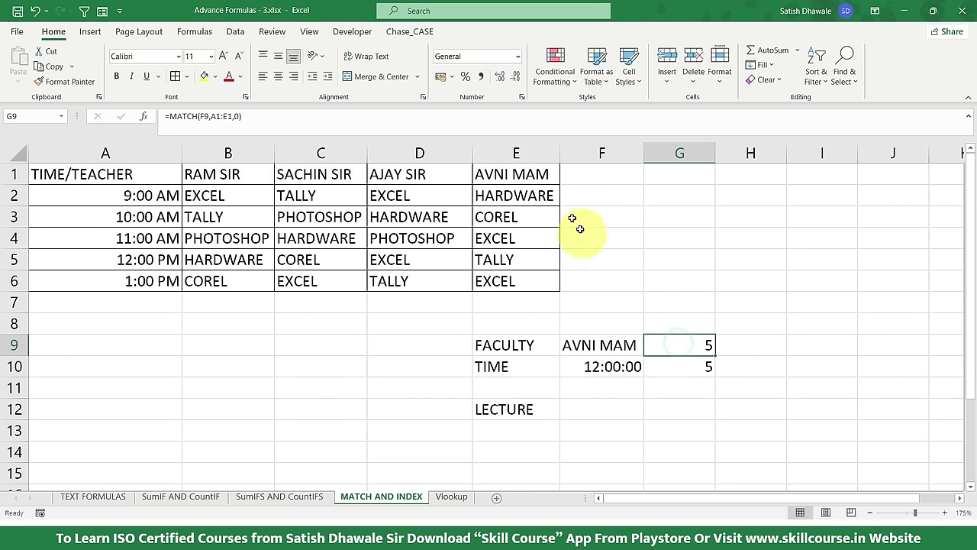
{"action": "left_click_drag", "start_coordinate": [513, 175], "coordinate": [516, 281]}
{"action": "left_click", "coordinate": [141, 177]}
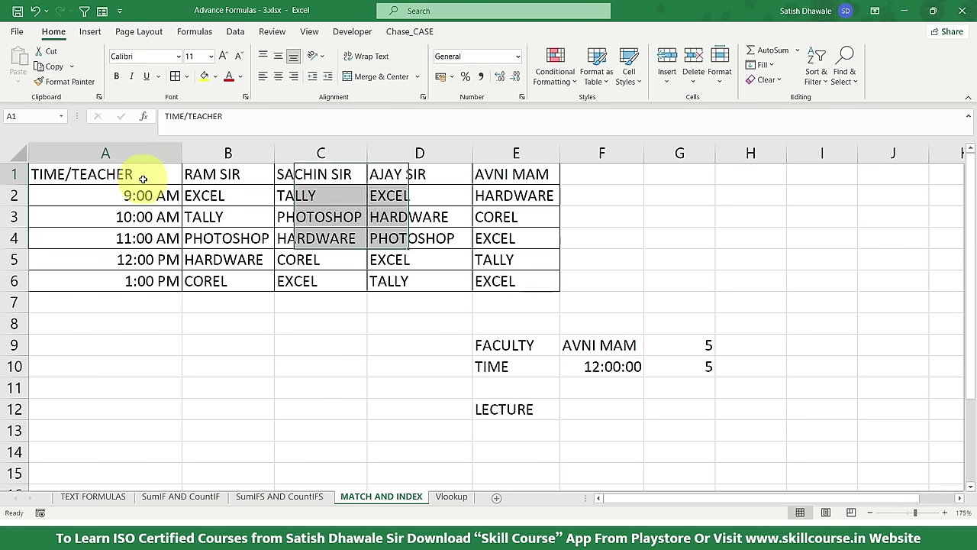
{"action": "left_click", "coordinate": [262, 177]}
{"action": "left_click", "coordinate": [321, 176]}
{"action": "left_click", "coordinate": [415, 174]}
{"action": "left_click", "coordinate": [495, 177]}
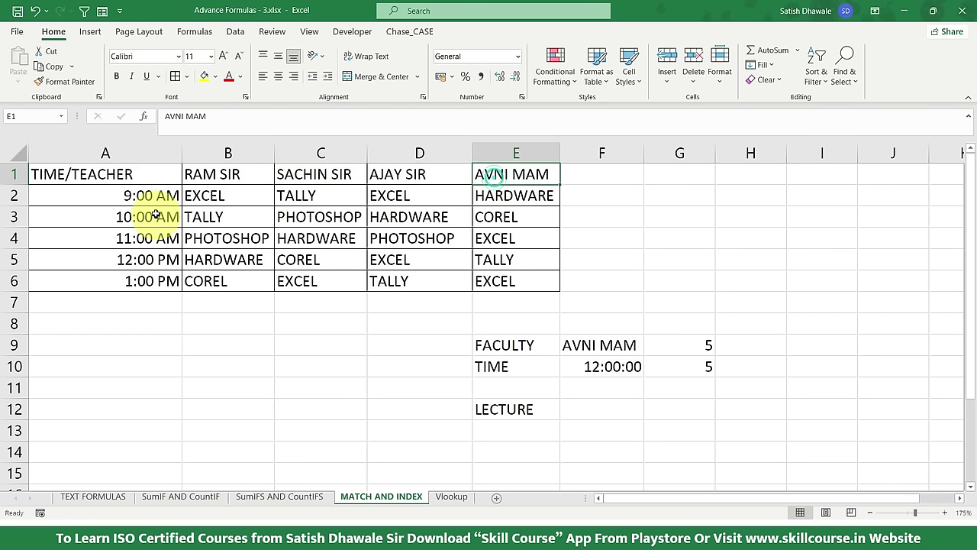
{"action": "left_click", "coordinate": [137, 195]}
{"action": "left_click", "coordinate": [141, 217]}
{"action": "left_click", "coordinate": [144, 242]}
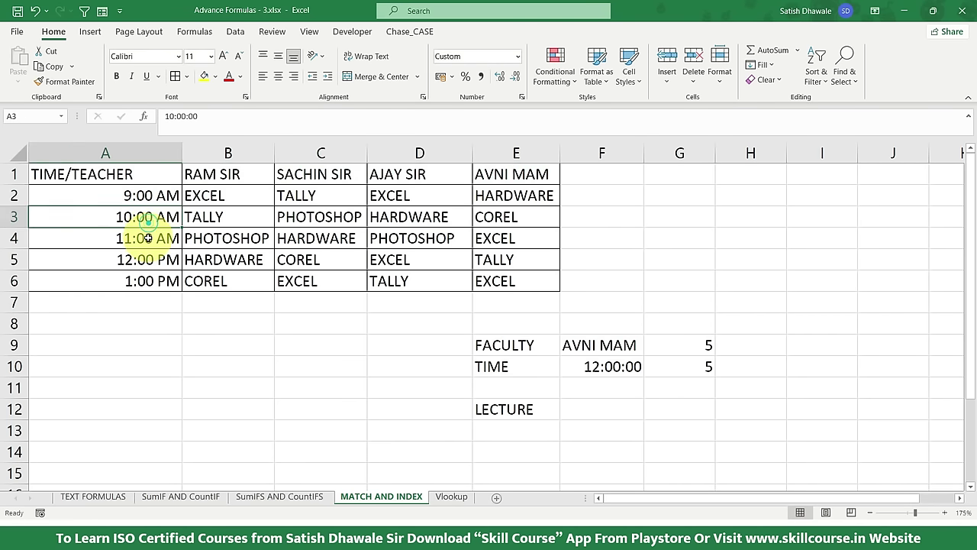
{"action": "left_click", "coordinate": [150, 258]}
{"action": "left_click", "coordinate": [154, 277]}
{"action": "left_click", "coordinate": [138, 262]}
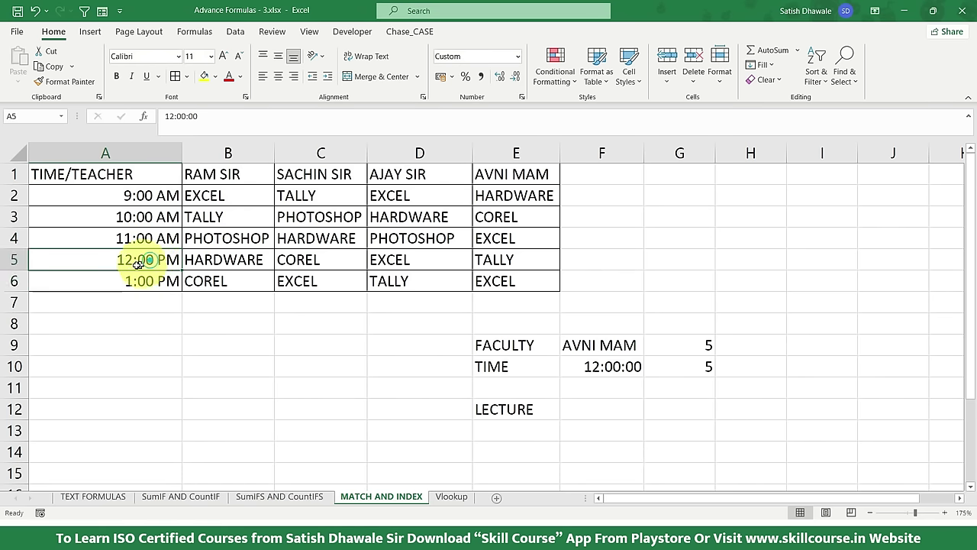
{"action": "left_click", "coordinate": [146, 176]}
{"action": "left_click", "coordinate": [147, 197]}
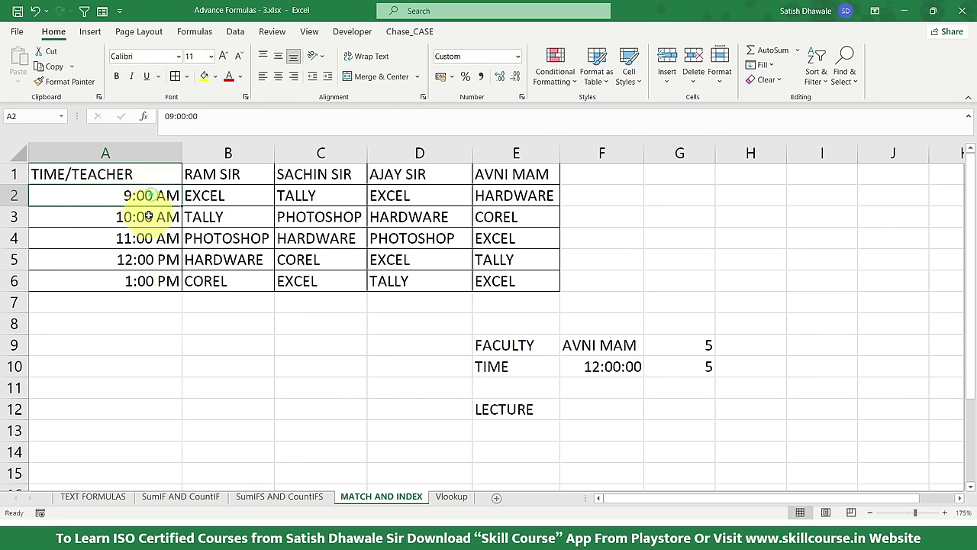
{"action": "left_click", "coordinate": [147, 218]}
{"action": "left_click", "coordinate": [145, 260]}
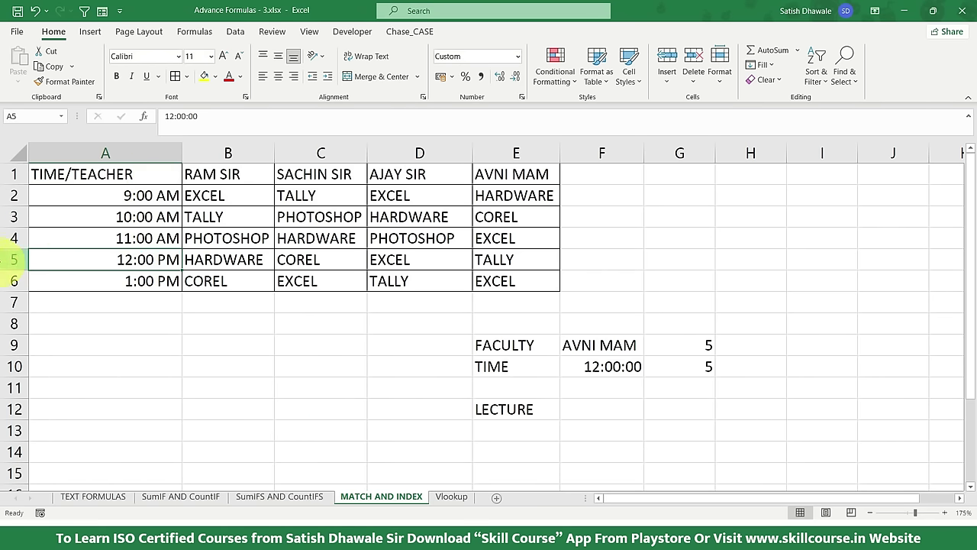
{"action": "left_click", "coordinate": [5, 255]}
{"action": "left_click", "coordinate": [622, 413]}
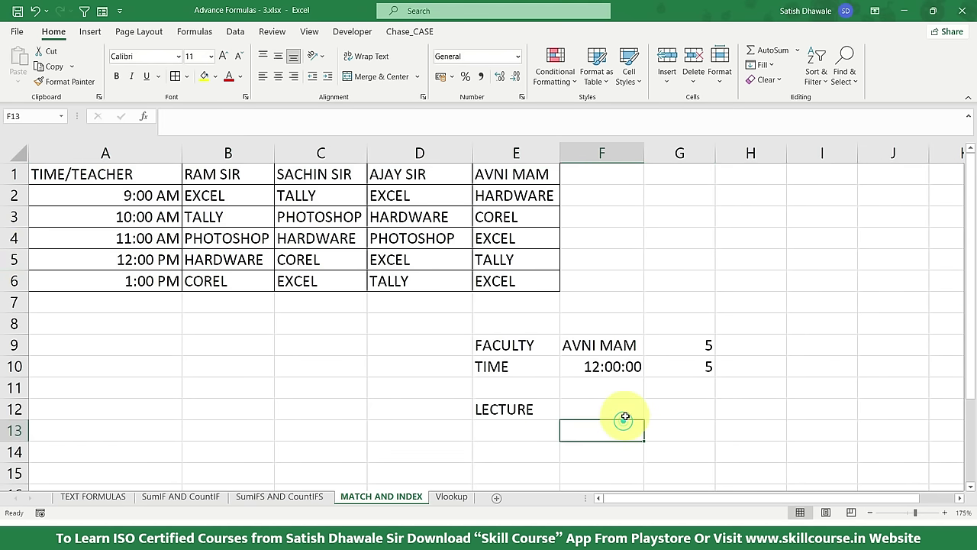
- Enter =INDEX(A1:E6,G10,G9) in F12 to return the lecture at G10's row and G9's column
{"action": "type", "text": "=IND"}
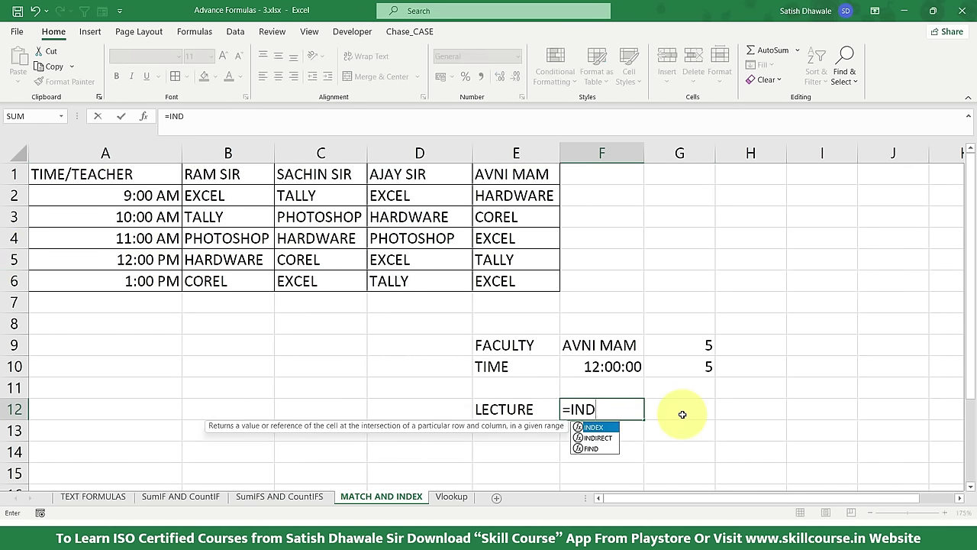
{"action": "key", "text": "Tab"}
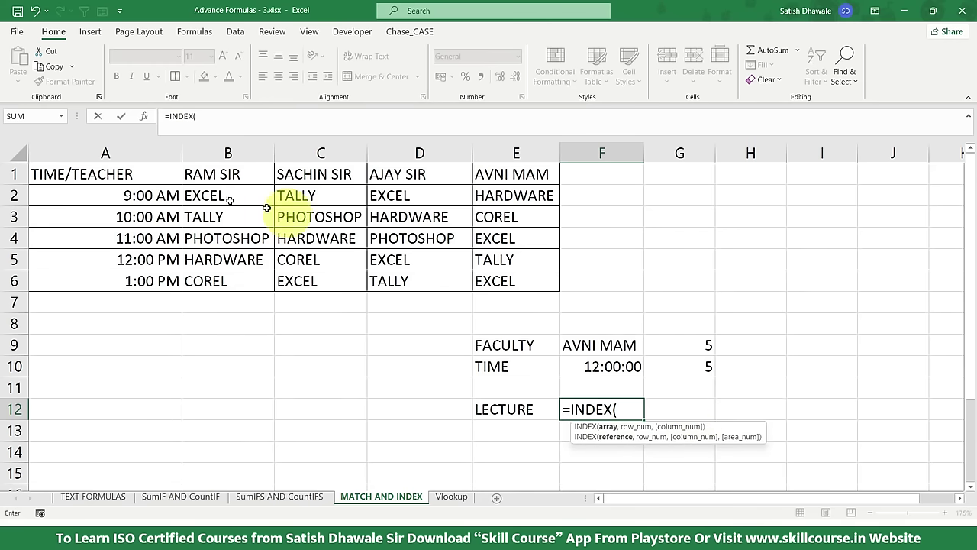
{"action": "left_click_drag", "start_coordinate": [140, 177], "coordinate": [514, 284]}
{"action": "type", "text": ","}
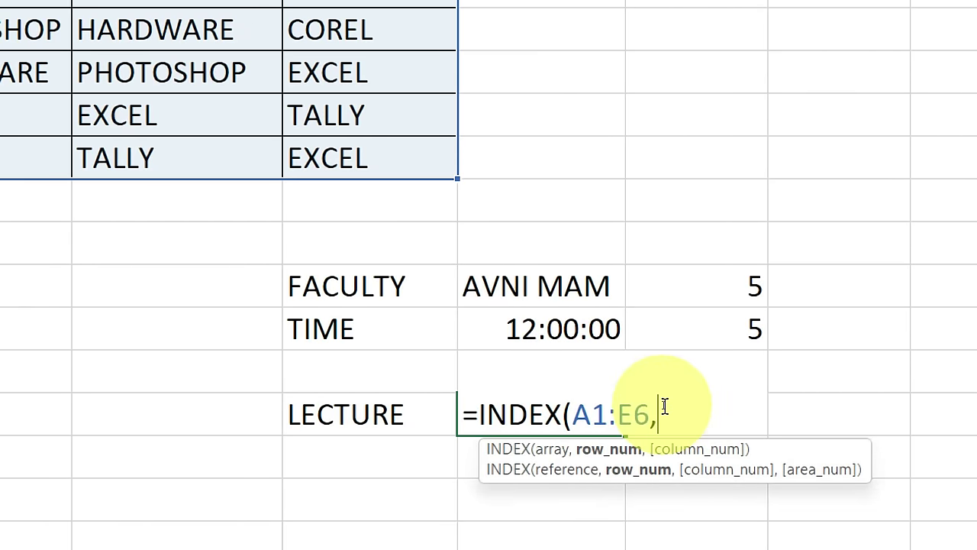
{"action": "left_click", "coordinate": [753, 328]}
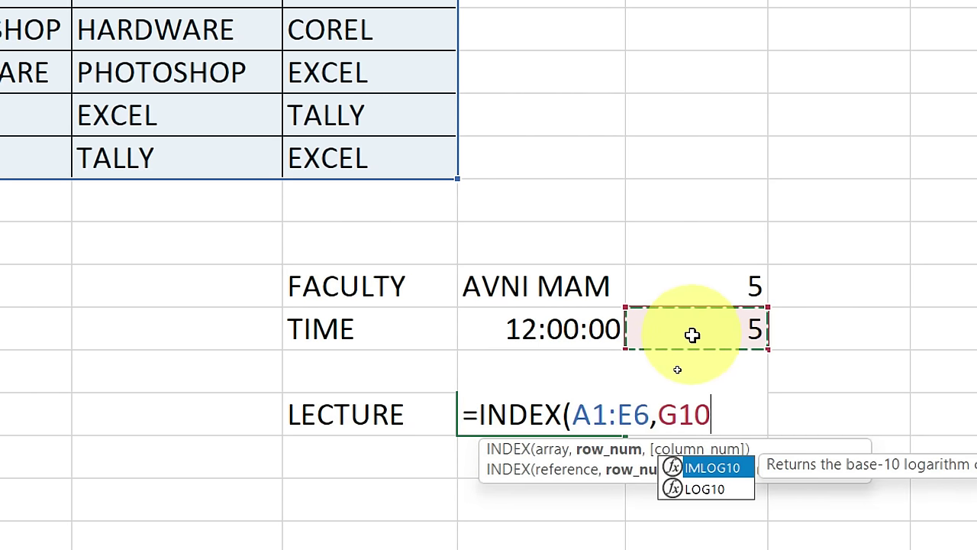
{"action": "type", "text": ","}
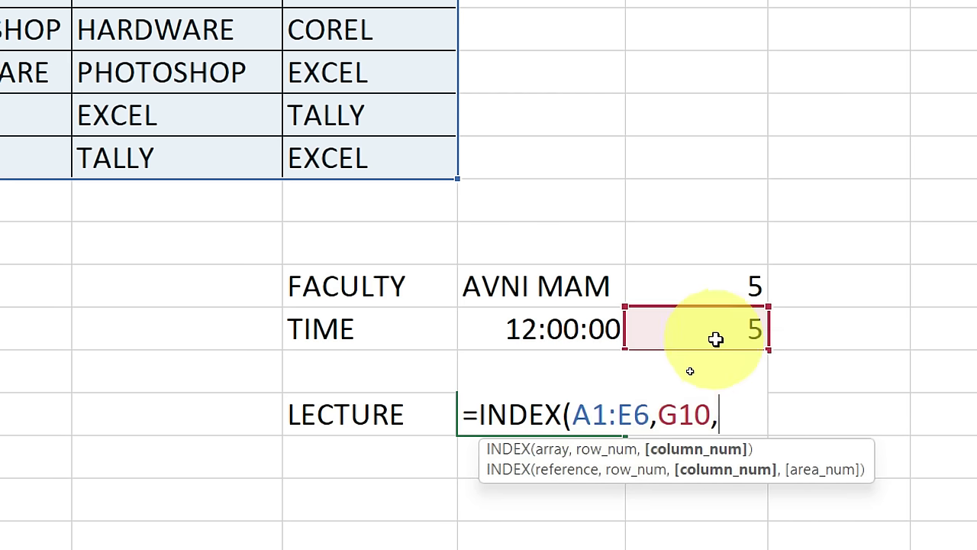
{"action": "left_click", "coordinate": [711, 284]}
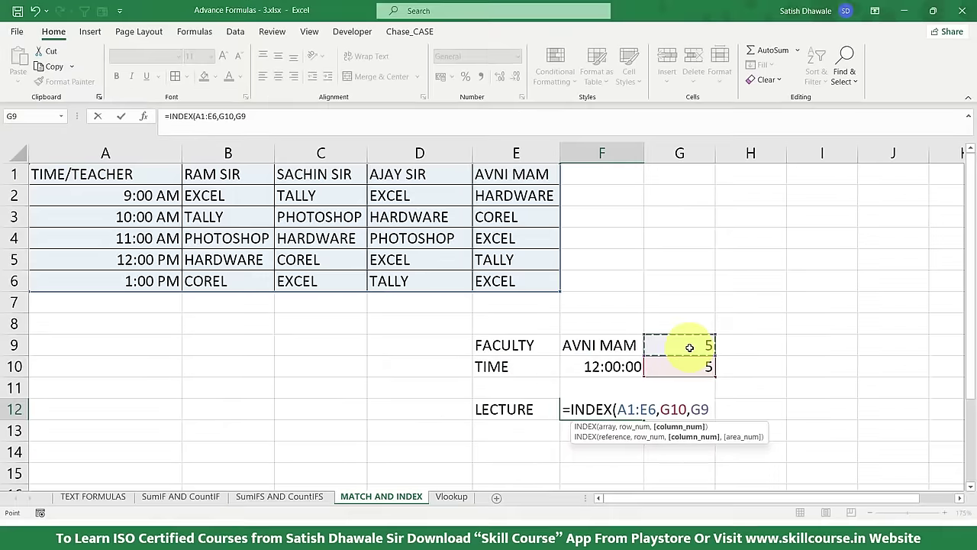
{"action": "key", "text": "Return"}
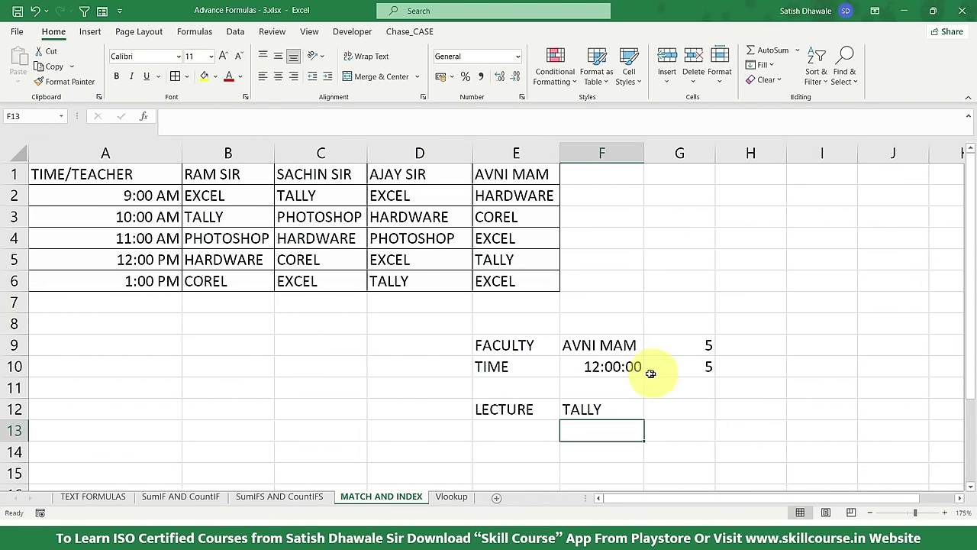
- Test the lookup by switching the F10 time to 9:00 AM and back to 10:00 AM
{"action": "left_click", "coordinate": [523, 260]}
{"action": "left_click", "coordinate": [626, 358]}
{"action": "left_click", "coordinate": [649, 370]}
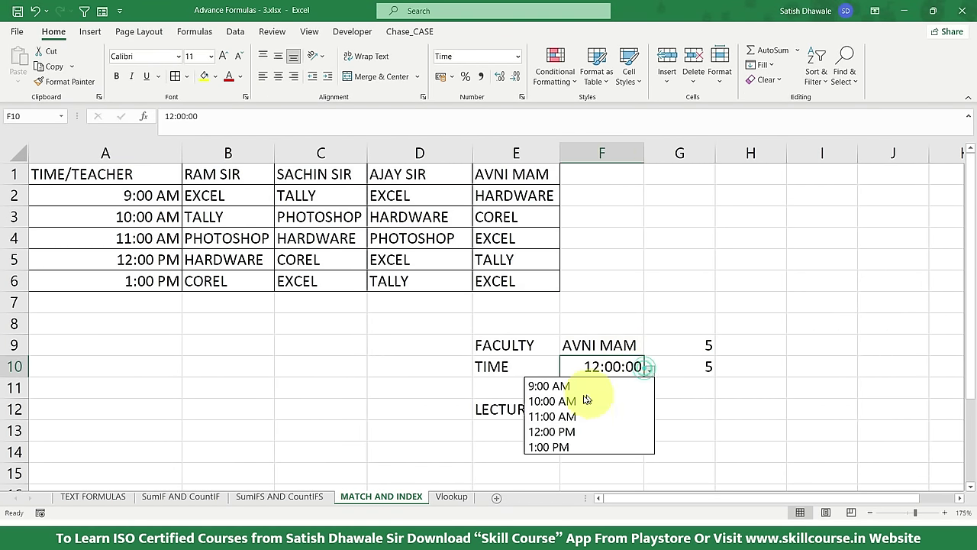
{"action": "left_click", "coordinate": [581, 390]}
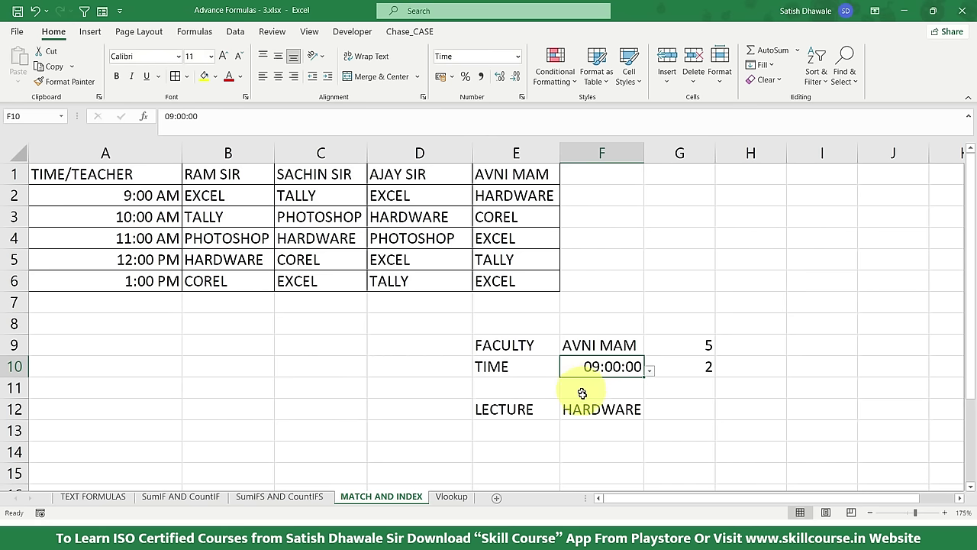
{"action": "left_click", "coordinate": [649, 370]}
{"action": "left_click", "coordinate": [584, 388]}
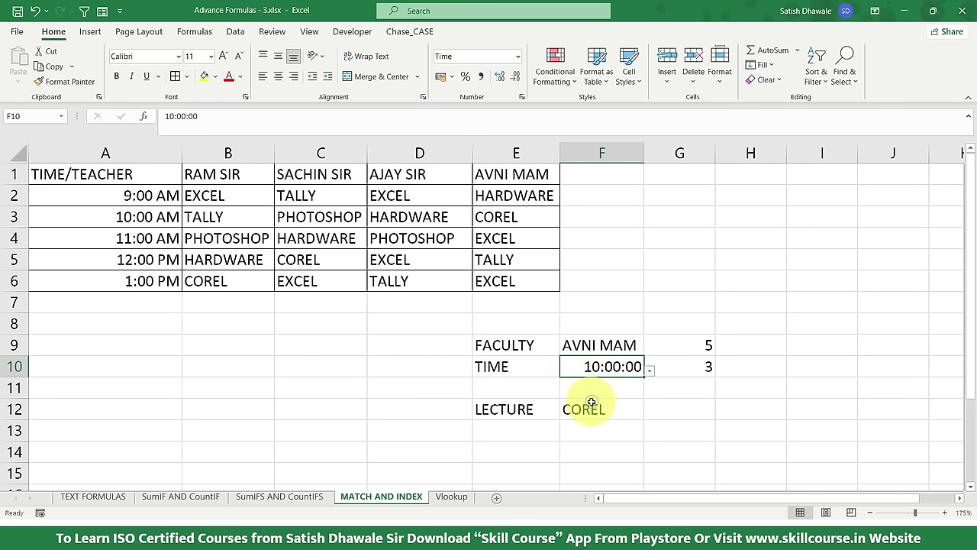
- Choose AJAY SIR in F9 and verify his 10:00 AM lecture HARDWARE against the timetable
{"action": "left_click", "coordinate": [626, 347]}
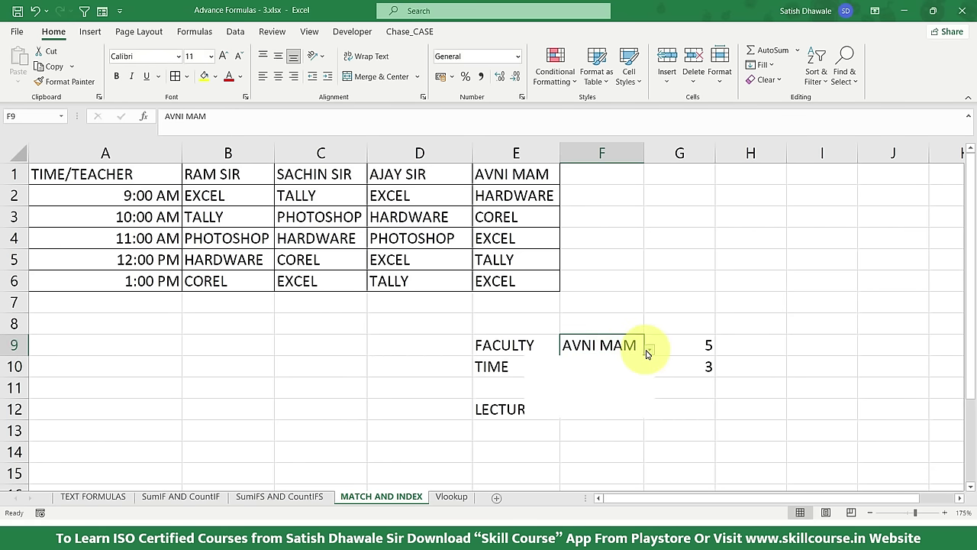
{"action": "left_click", "coordinate": [649, 348]}
{"action": "left_click", "coordinate": [588, 392]}
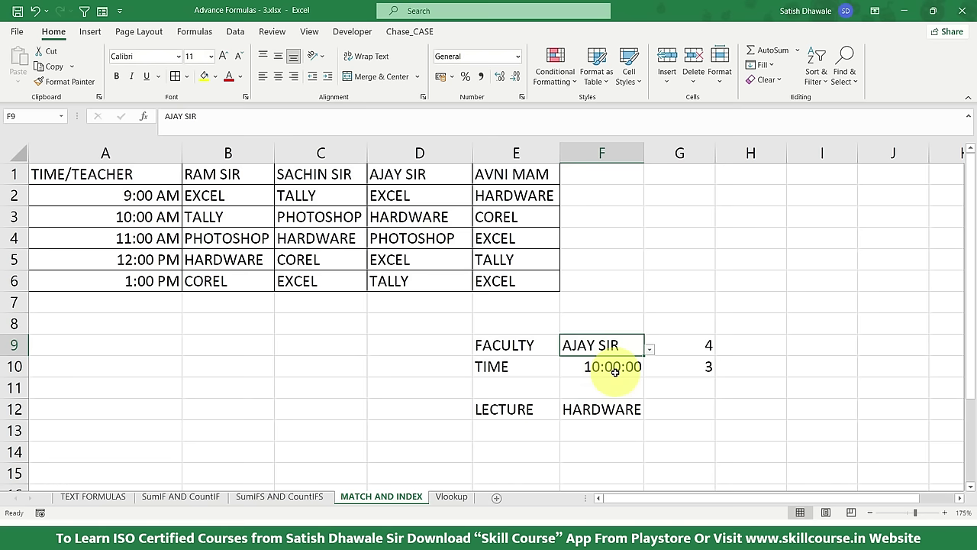
{"action": "left_click", "coordinate": [408, 200]}
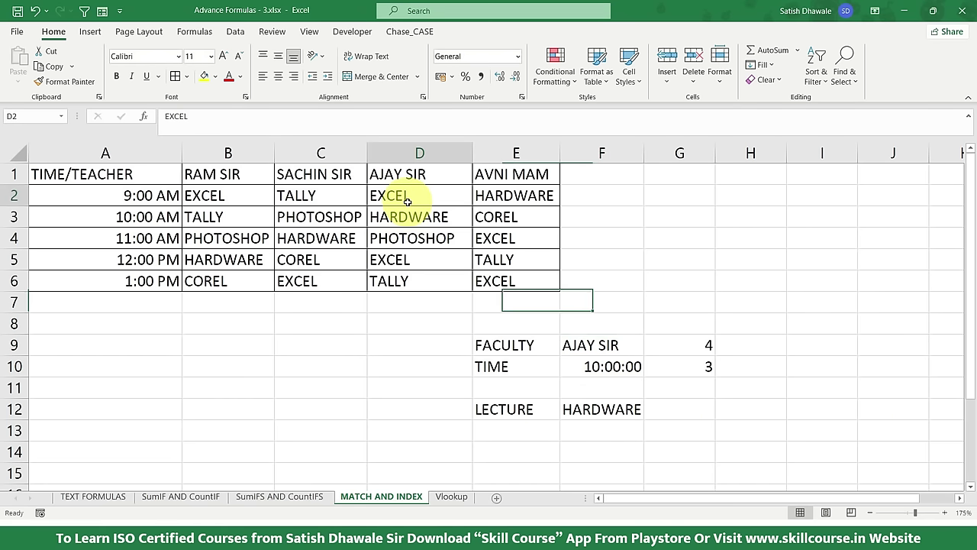
{"action": "left_click", "coordinate": [408, 217]}
- Switch the faculty to RAM SIR and trace his column down to the 10:00 AM row
{"action": "left_click", "coordinate": [631, 346]}
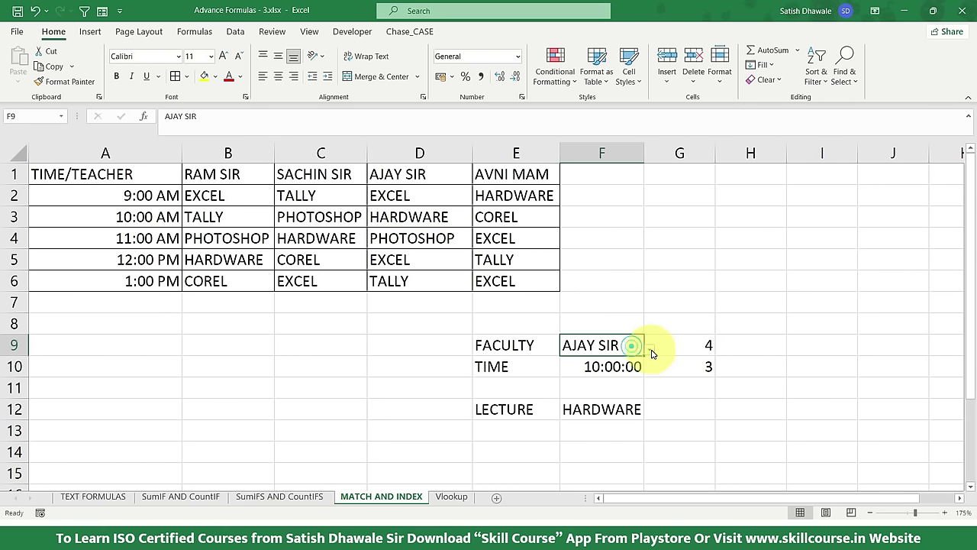
{"action": "left_click", "coordinate": [650, 349]}
{"action": "left_click", "coordinate": [604, 365]}
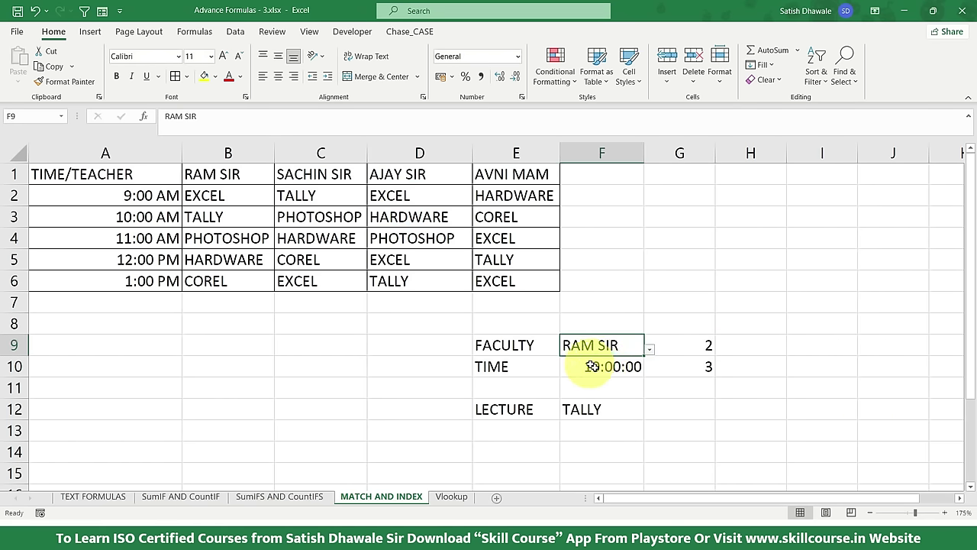
{"action": "left_click", "coordinate": [582, 408]}
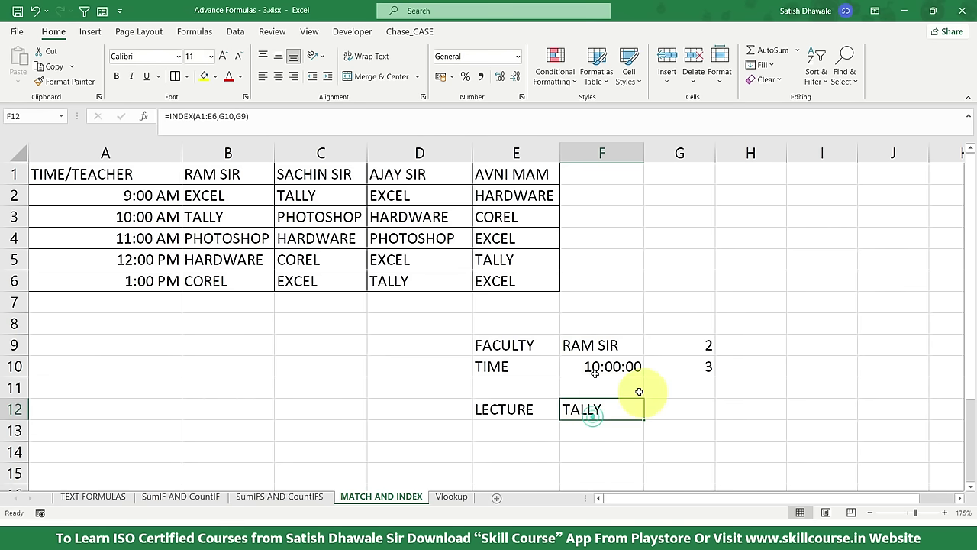
{"action": "left_click", "coordinate": [152, 216]}
{"action": "left_click_drag", "start_coordinate": [224, 171], "coordinate": [224, 216]}
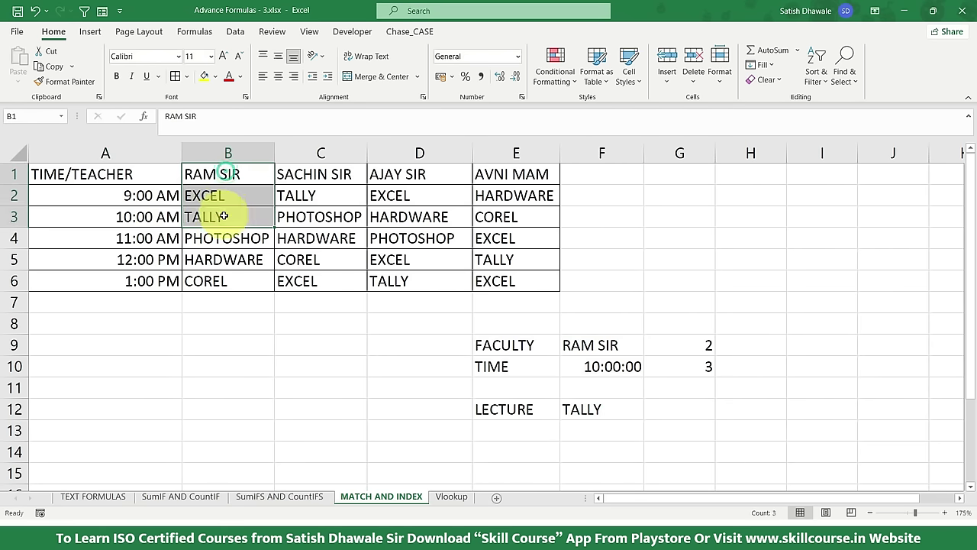
- Change the faculty to AJAY SIR, then AVNI MAM, so F12 shows COREL
{"action": "left_click", "coordinate": [223, 216]}
{"action": "left_click", "coordinate": [626, 345]}
{"action": "left_click", "coordinate": [649, 350]}
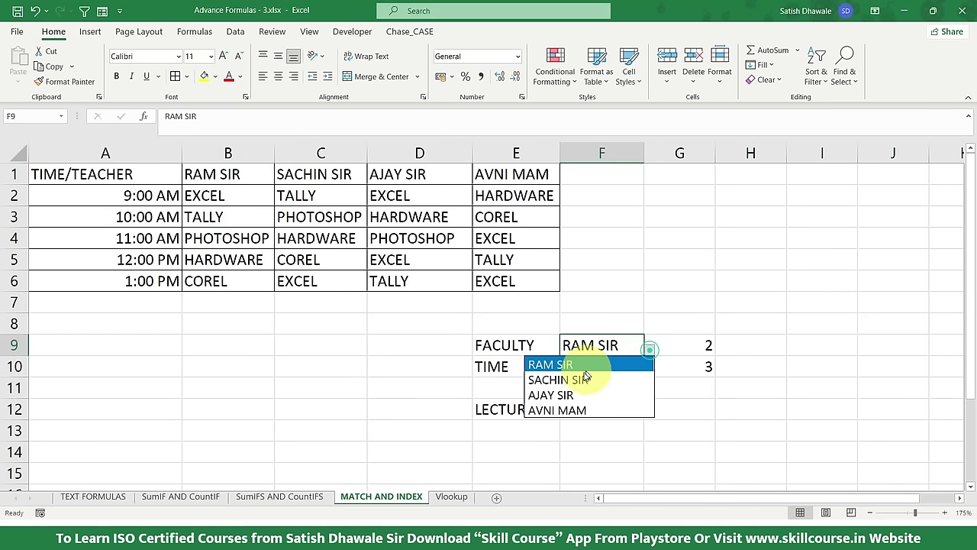
{"action": "left_click", "coordinate": [573, 391]}
{"action": "left_click", "coordinate": [647, 353]}
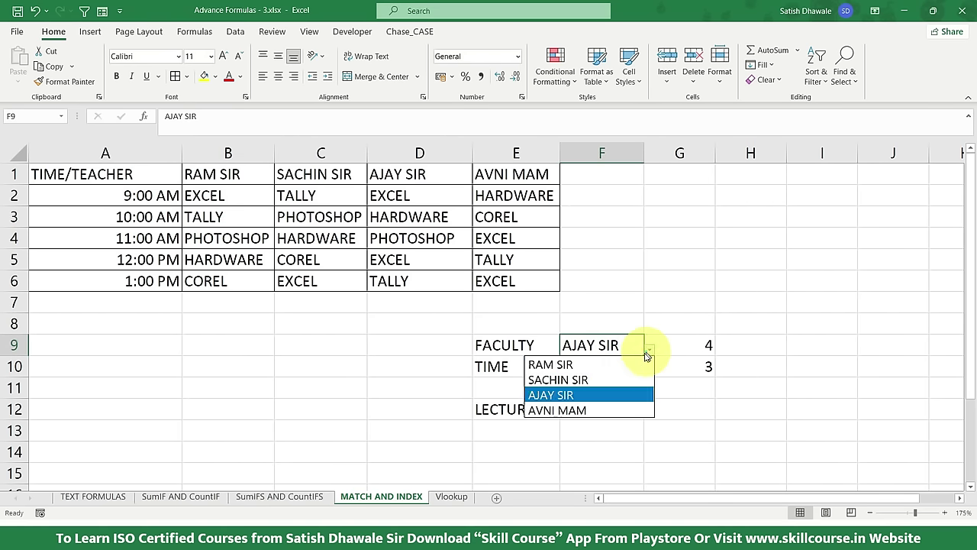
{"action": "left_click", "coordinate": [578, 410]}
{"action": "left_click", "coordinate": [614, 410]}
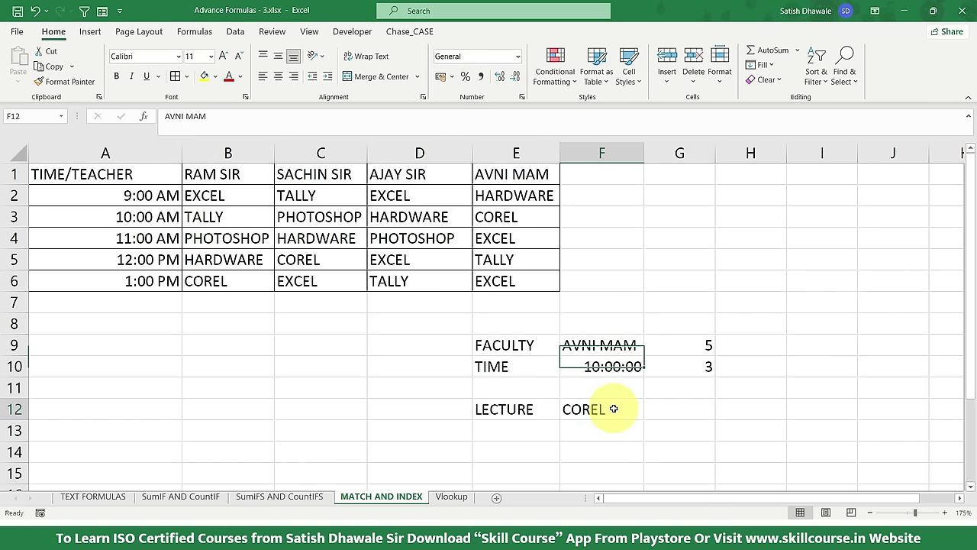
- Replace F12's G10 and G9 arguments with MATCH(F10,A1:A6,0) as the row number
{"action": "double_click", "coordinate": [614, 410]}
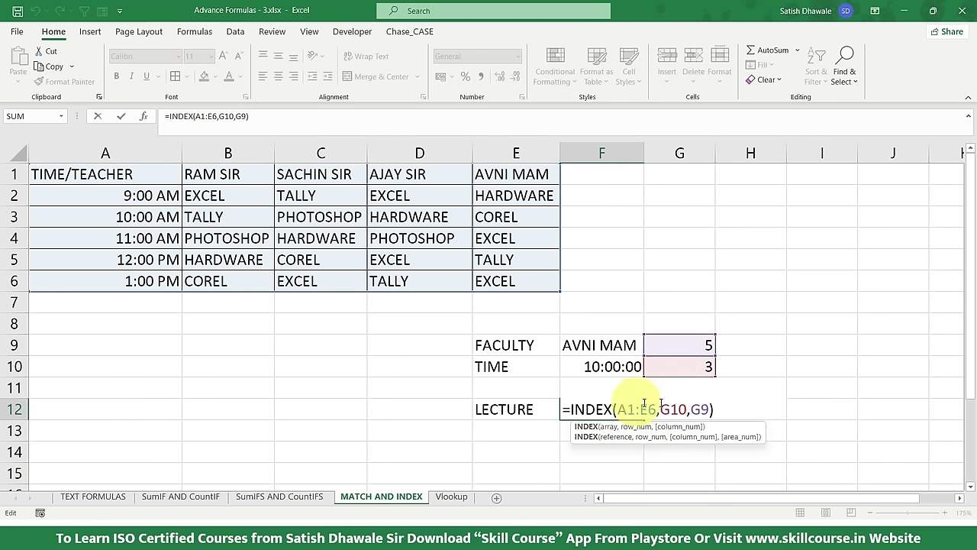
{"action": "left_click_drag", "start_coordinate": [662, 409], "coordinate": [757, 394]}
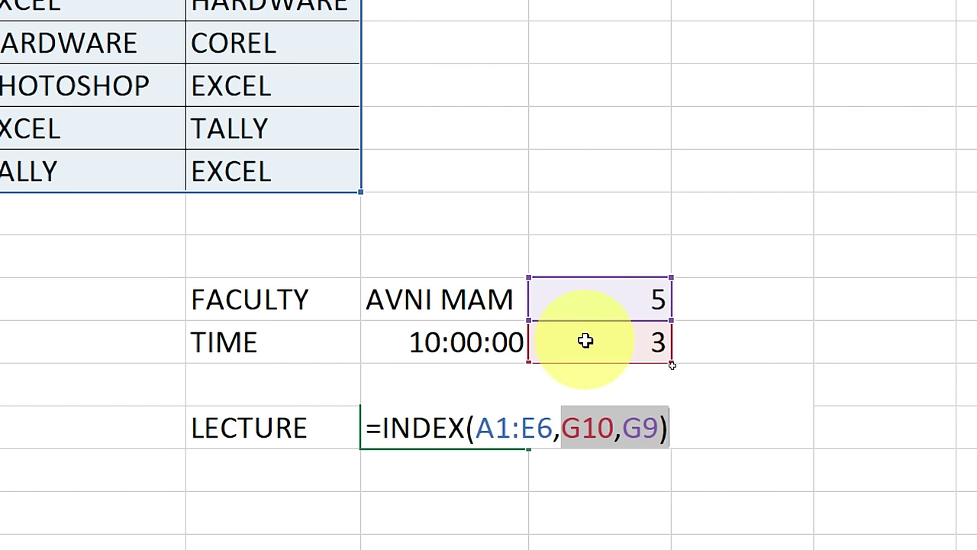
{"action": "key", "text": "BackSpace"}
{"action": "key", "text": "BackSpace"}
{"action": "type", "text": ","}
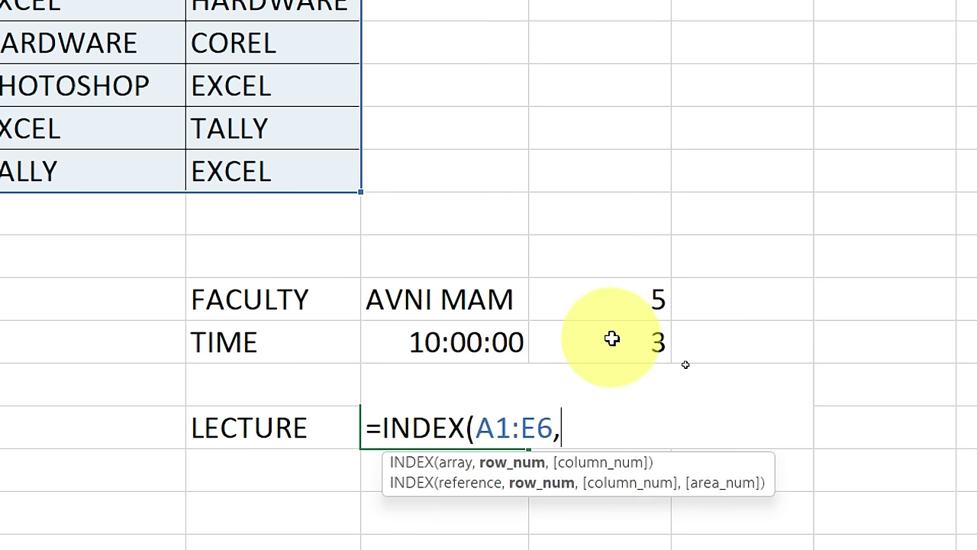
{"action": "type", "text": "MATCH("}
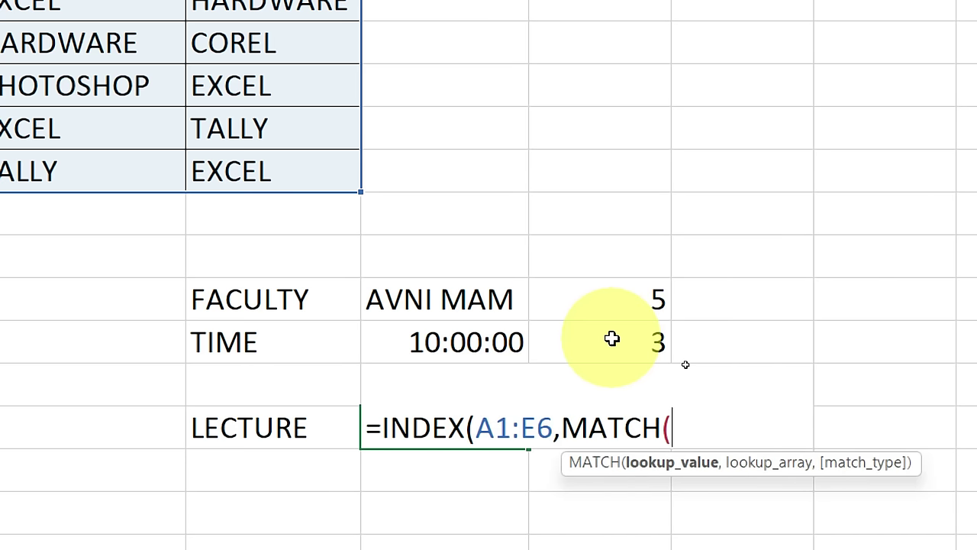
{"action": "left_click", "coordinate": [469, 329]}
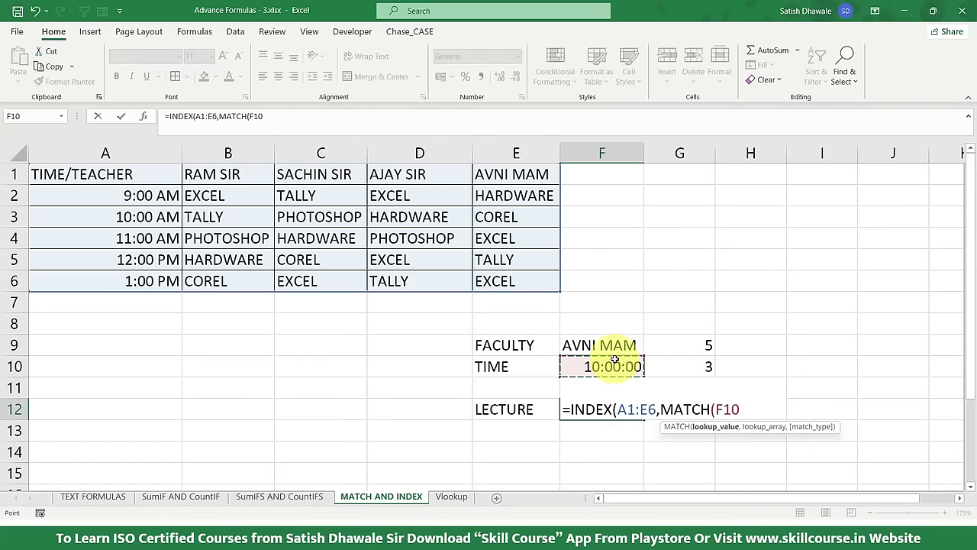
{"action": "type", "text": ","}
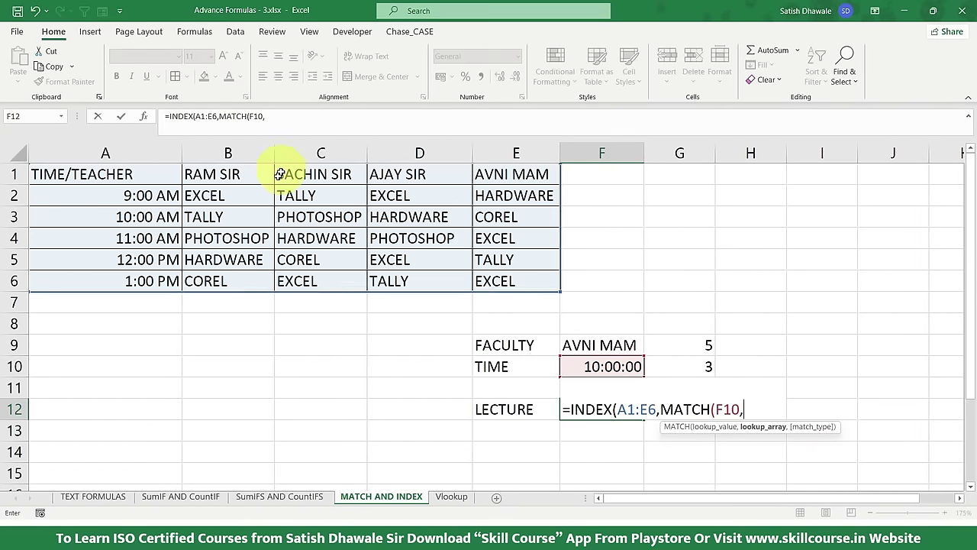
{"action": "left_click_drag", "start_coordinate": [133, 174], "coordinate": [127, 281]}
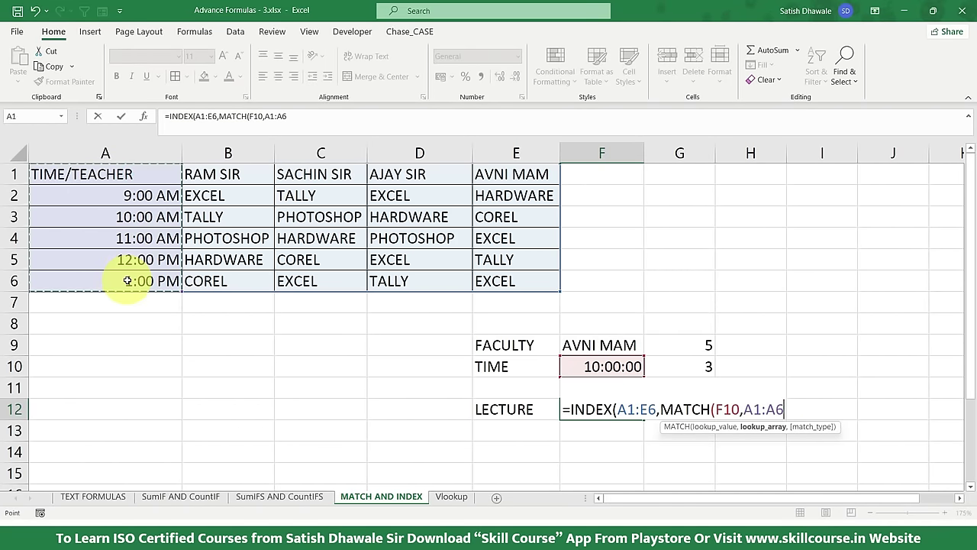
{"action": "type", "text": ",0)"}
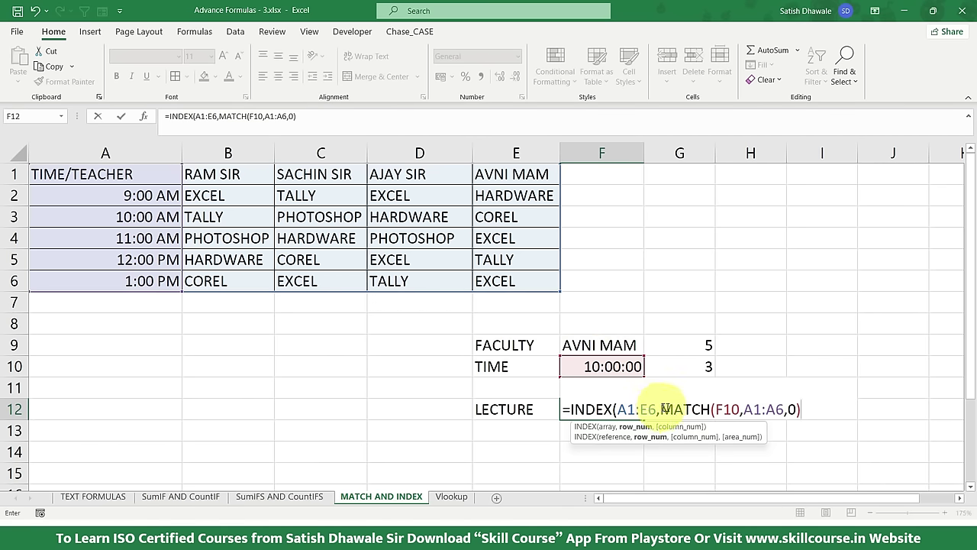
- Add MATCH(F9,A1:E1,0) as the column-number argument of the INDEX formula
{"action": "left_click_drag", "start_coordinate": [661, 410], "coordinate": [795, 409]}
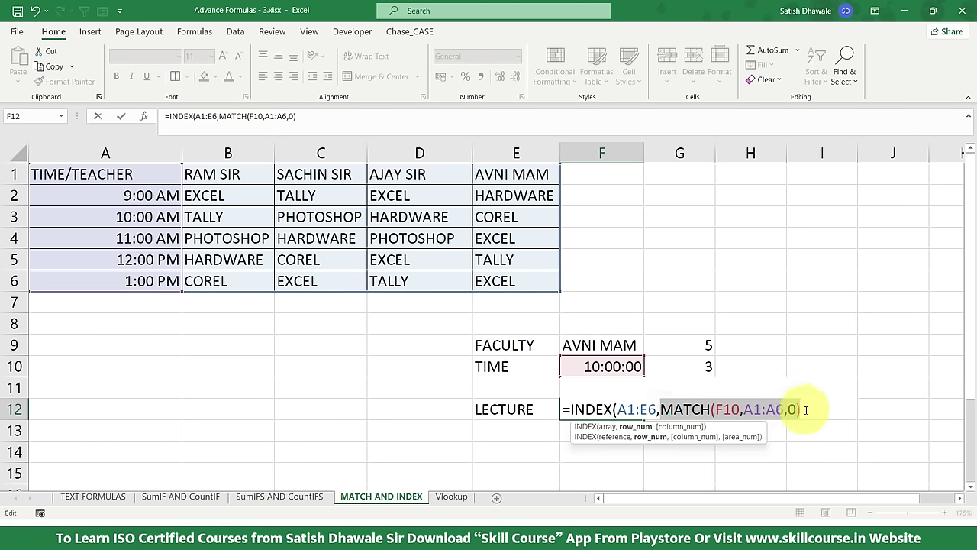
{"action": "left_click", "coordinate": [810, 410]}
{"action": "type", "text": ","}
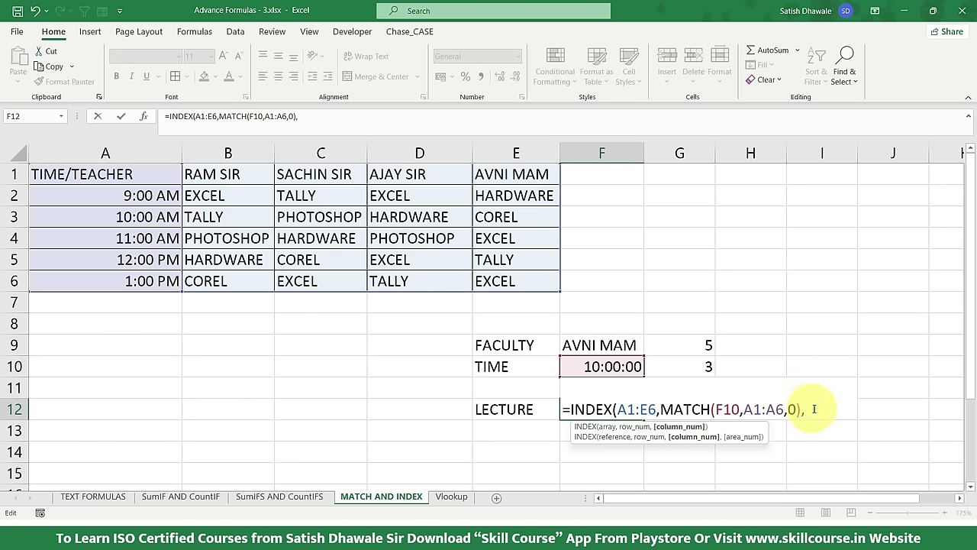
{"action": "type", "text": "MATCH"}
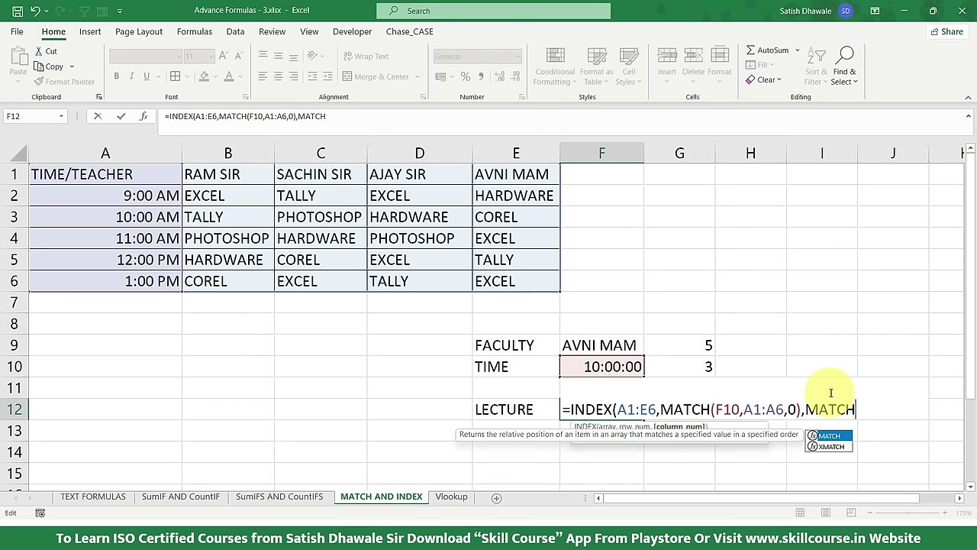
{"action": "type", "text": "("}
{"action": "left_click", "coordinate": [626, 344]}
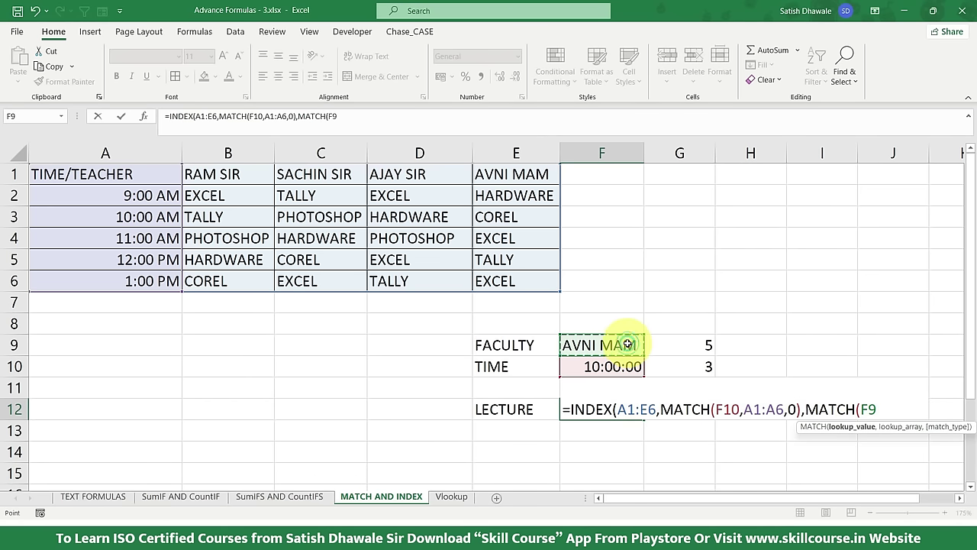
{"action": "type", "text": ","}
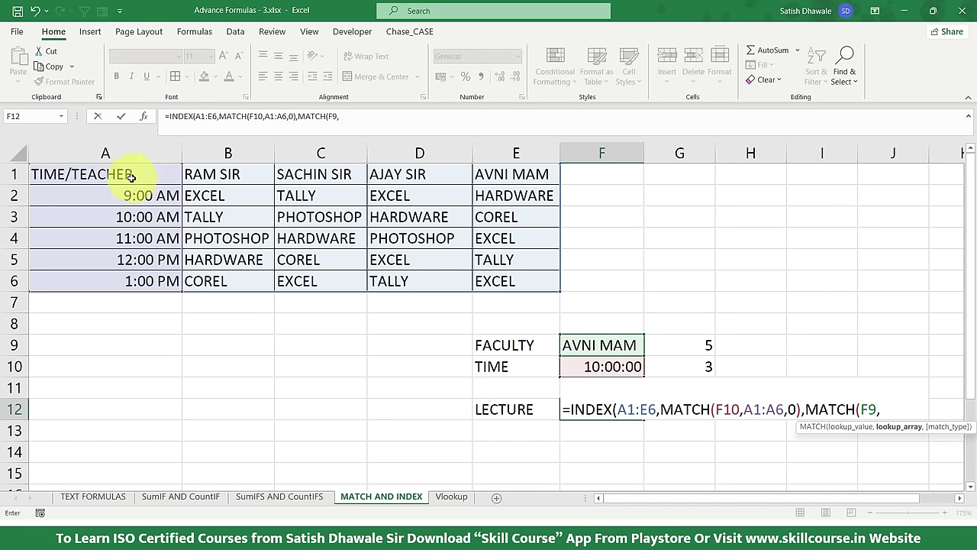
{"action": "left_click_drag", "start_coordinate": [134, 175], "coordinate": [507, 168]}
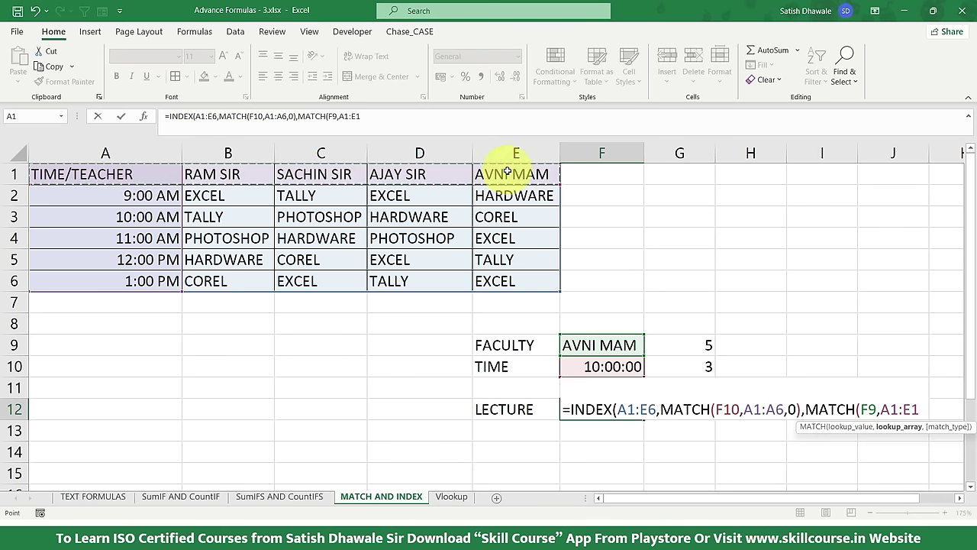
{"action": "type", "text": ",0)"}
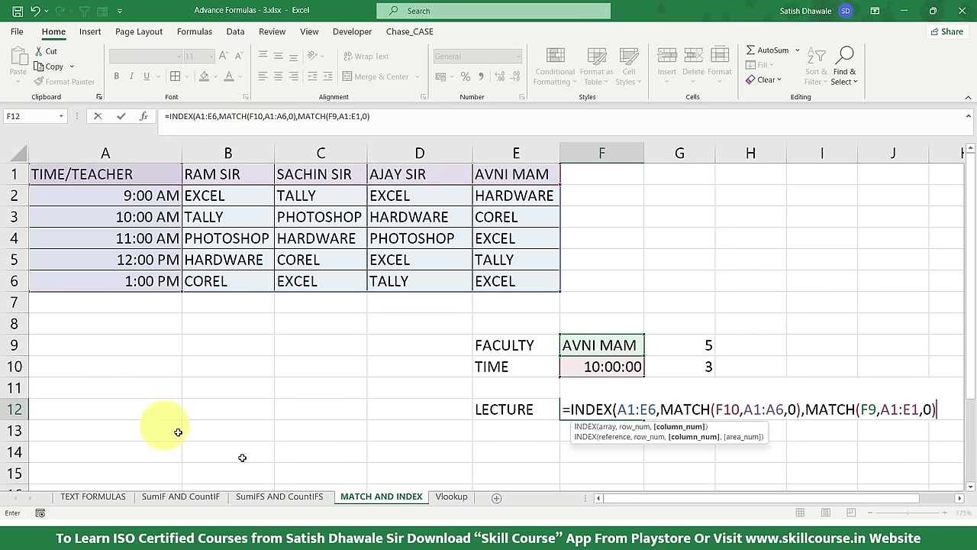
- Evaluate the row and column MATCH parts with F9, confirming 3 and 5, and undo each
{"action": "left_click_drag", "start_coordinate": [661, 409], "coordinate": [800, 409]}
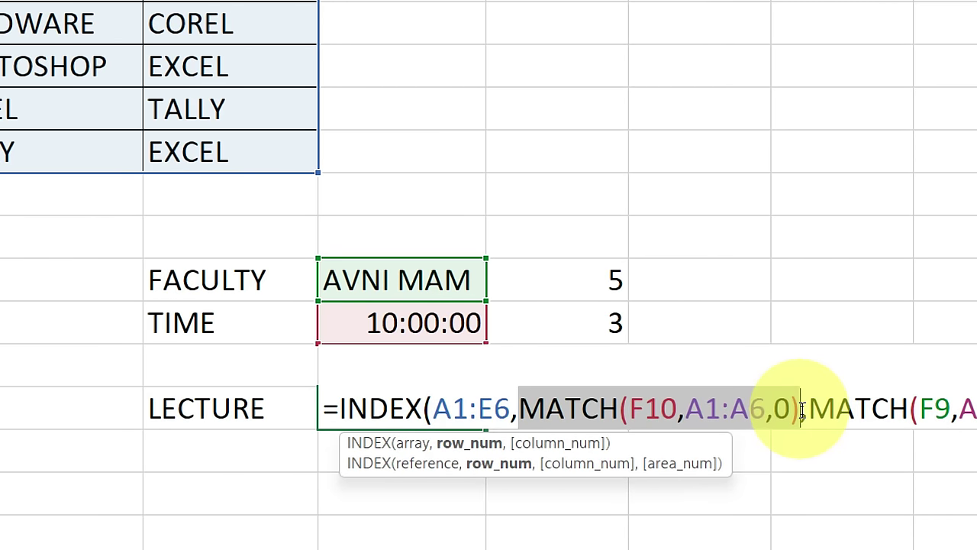
{"action": "key", "text": "F9"}
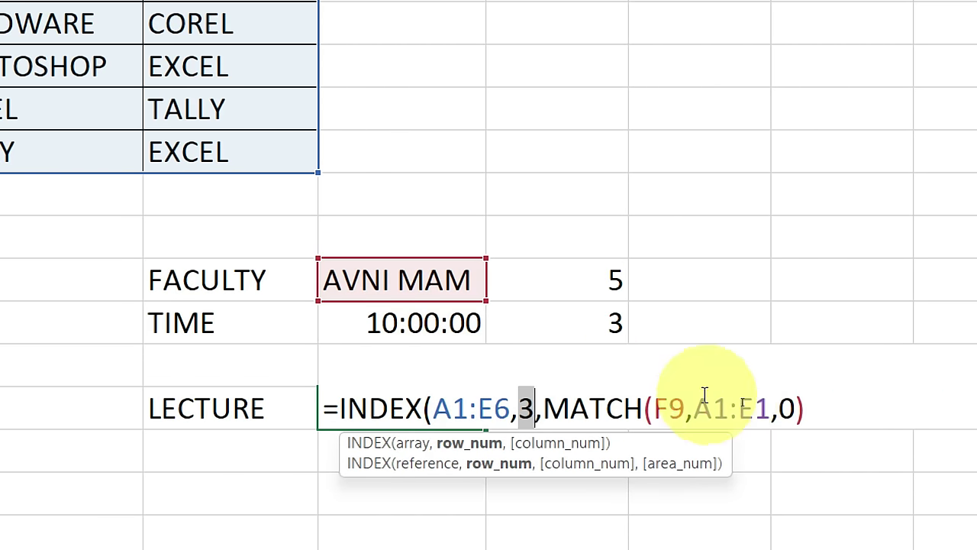
{"action": "key", "text": "ctrl+z"}
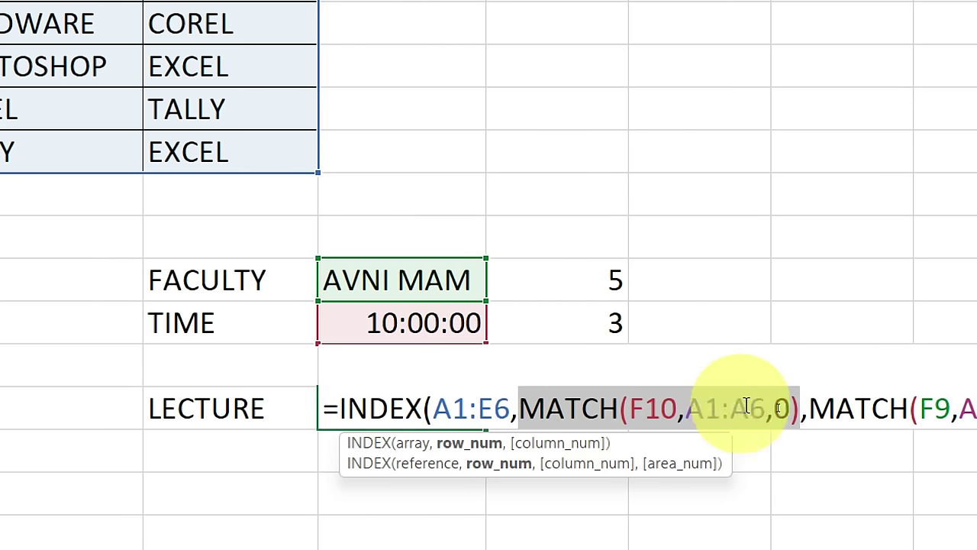
{"action": "left_click_drag", "start_coordinate": [807, 409], "coordinate": [967, 405]}
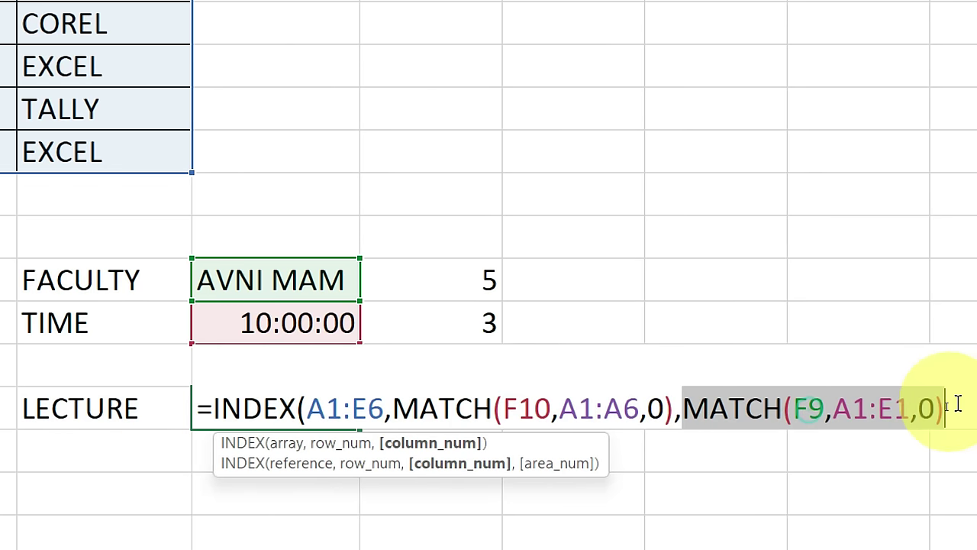
{"action": "key", "text": "F9"}
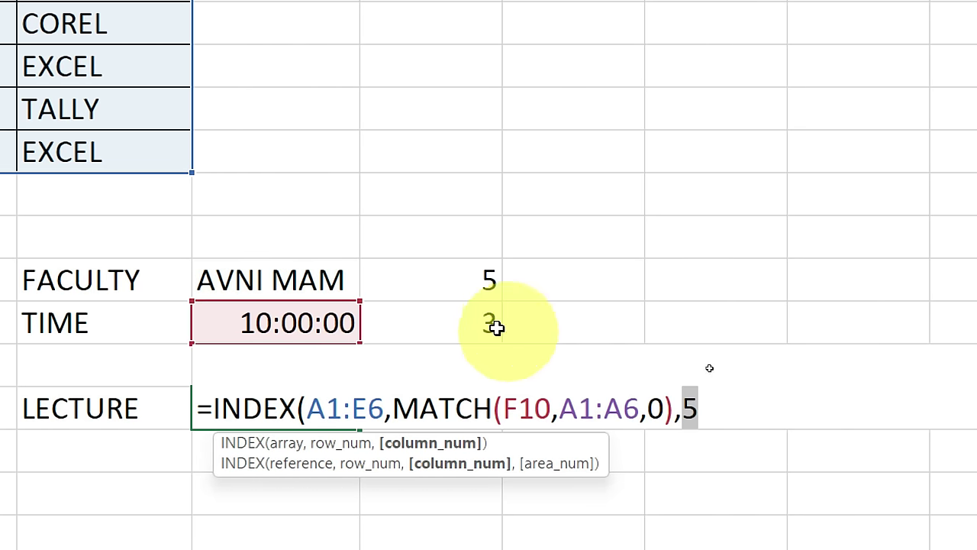
{"action": "key", "text": "ctrl+z"}
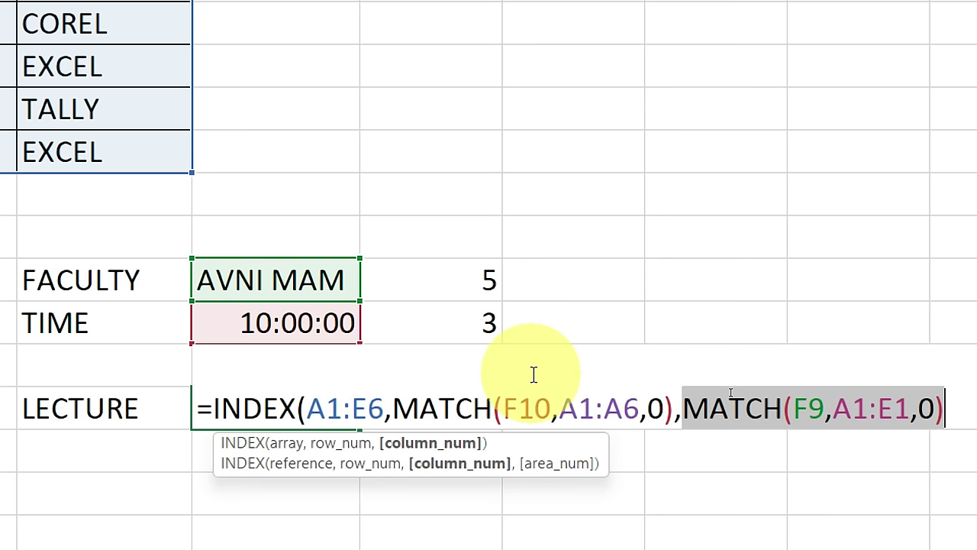
{"action": "key", "text": "F9"}
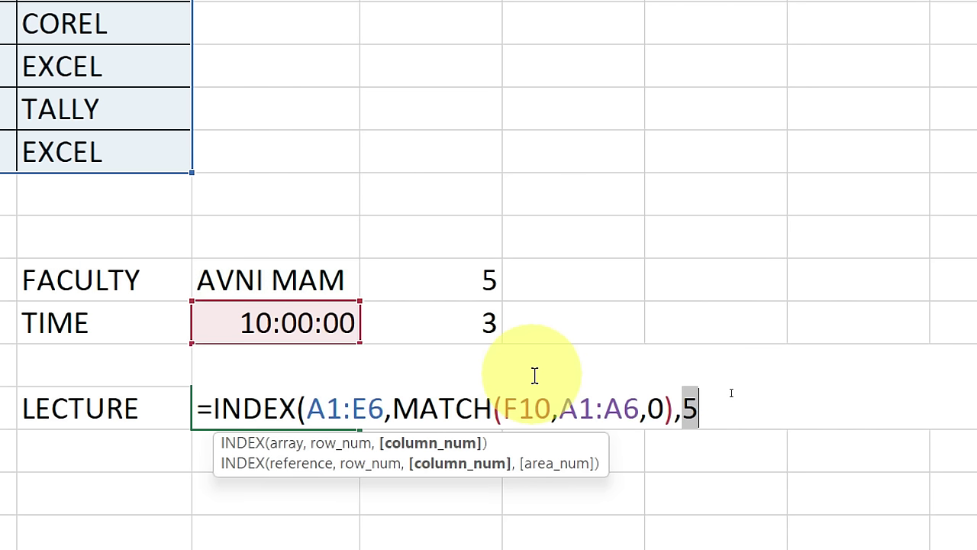
{"action": "key", "text": "ctrl+z"}
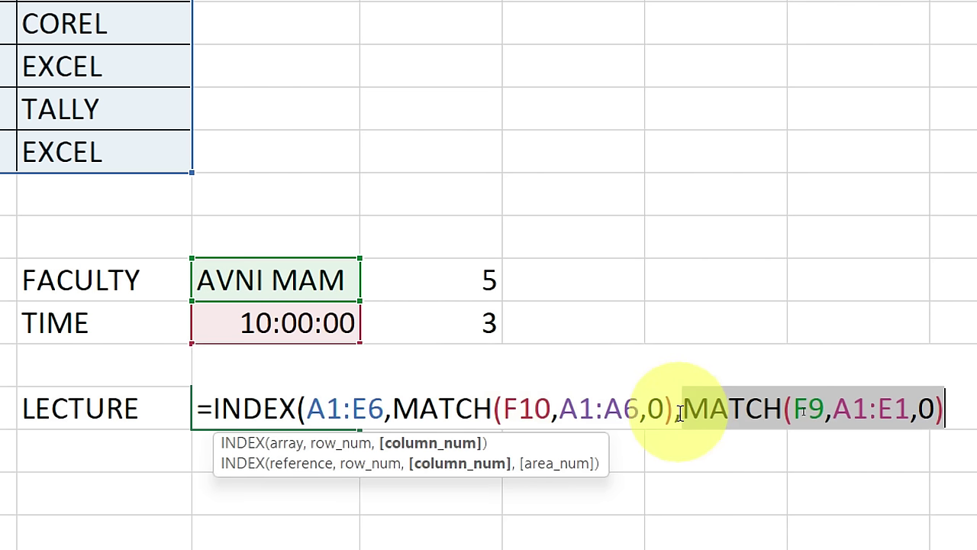
- Recheck that the row MATCH gives 3, then commit the formula and accept the correction
{"action": "left_click", "coordinate": [660, 408]}
{"action": "left_click_drag", "start_coordinate": [672, 409], "coordinate": [393, 405]}
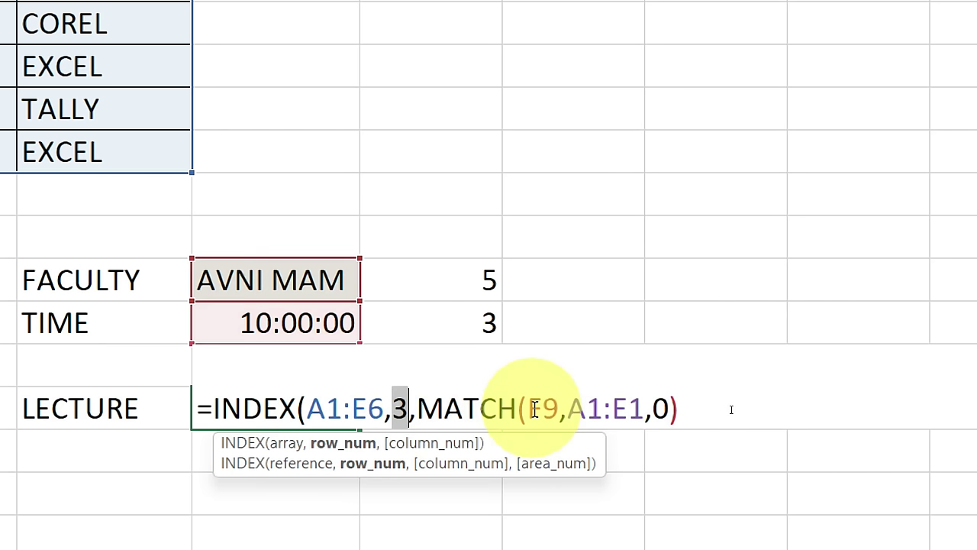
{"action": "key", "text": "F9"}
{"action": "key", "text": "ctrl+z"}
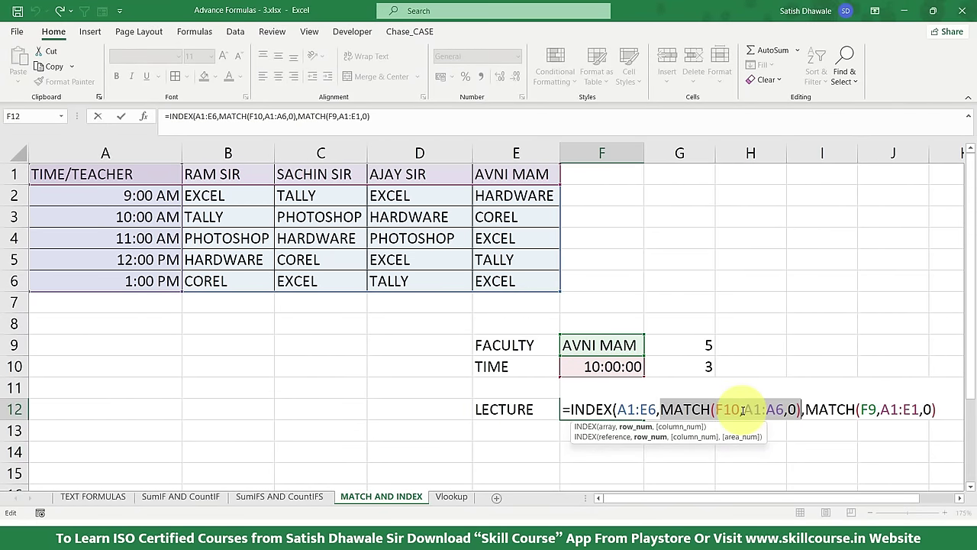
{"action": "key", "text": "Return"}
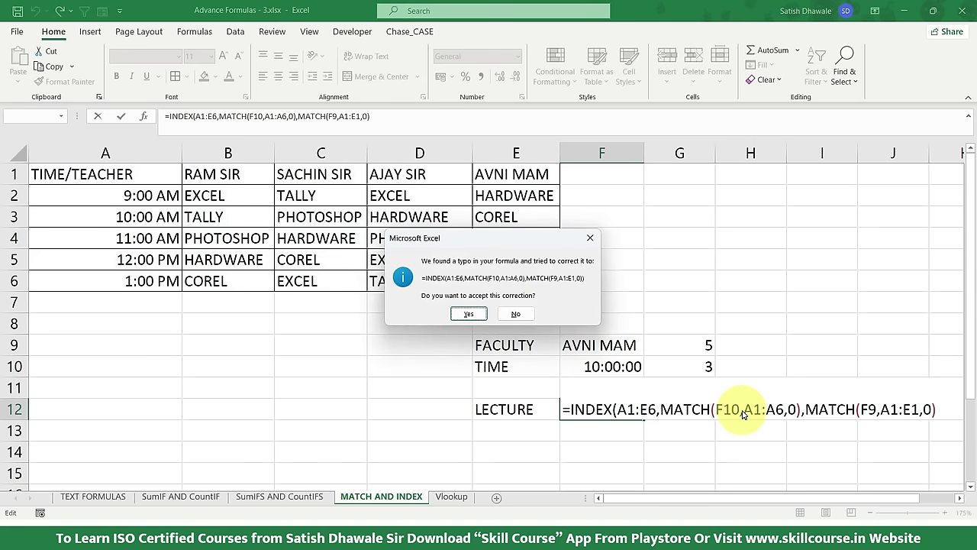
{"action": "key", "text": "Return"}
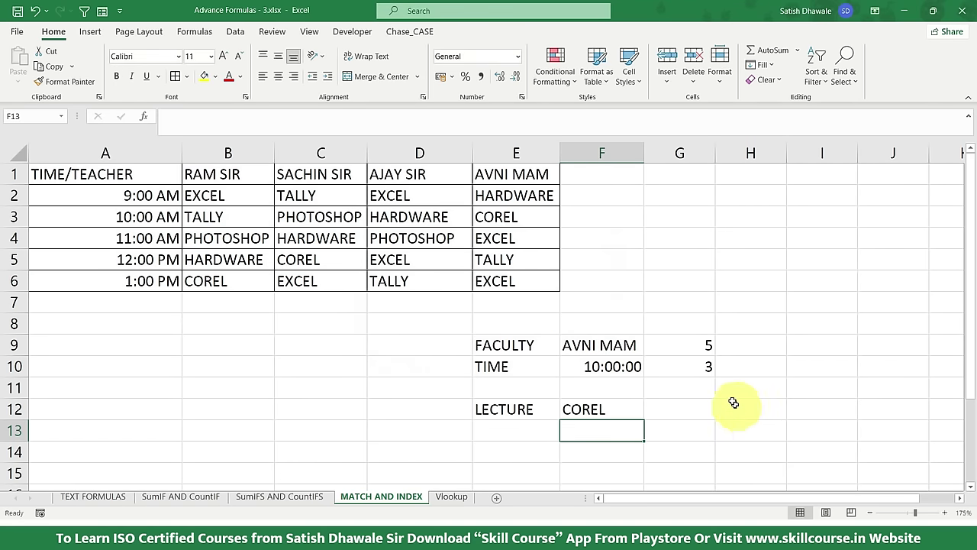
- Review F12's formula and the G9:G10 helper numbers without making changes
{"action": "left_click_drag", "start_coordinate": [693, 343], "coordinate": [696, 364]}
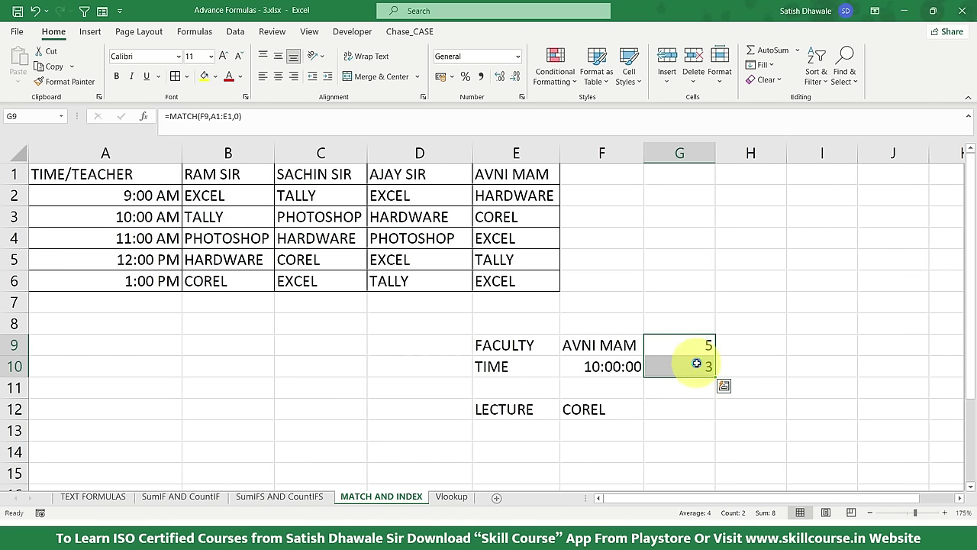
{"action": "left_click", "coordinate": [618, 407]}
{"action": "double_click", "coordinate": [620, 408]}
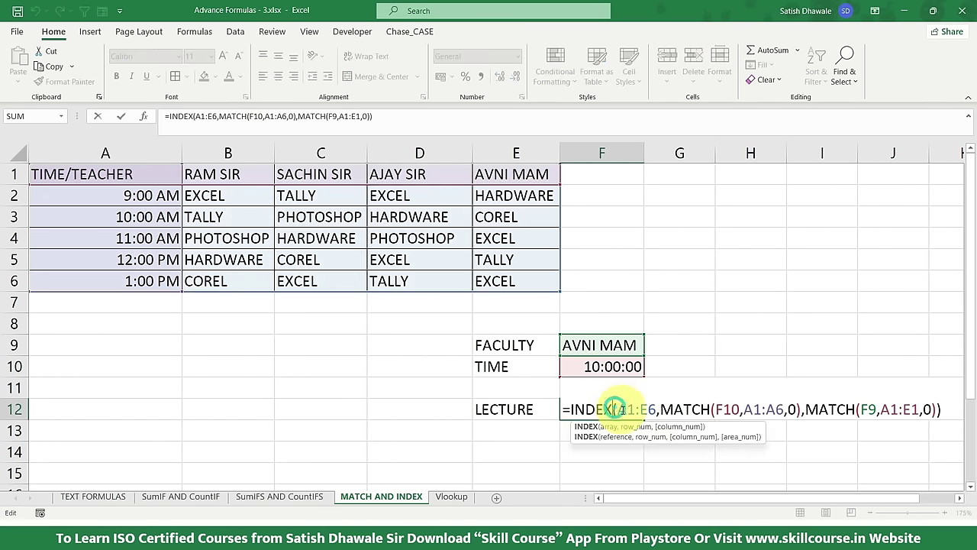
{"action": "key", "text": "Escape"}
- Step the F10 time through 10:00 and 11:00 to 12:00 so F12 shows TALLY
{"action": "left_click", "coordinate": [615, 365]}
{"action": "left_click", "coordinate": [650, 369]}
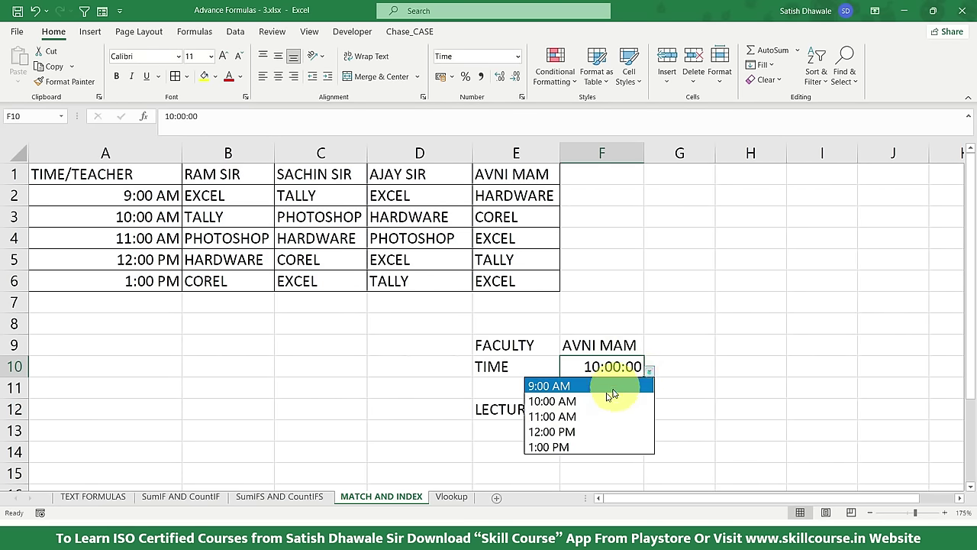
{"action": "left_click", "coordinate": [595, 407]}
{"action": "left_click", "coordinate": [649, 370]}
{"action": "left_click", "coordinate": [589, 417]}
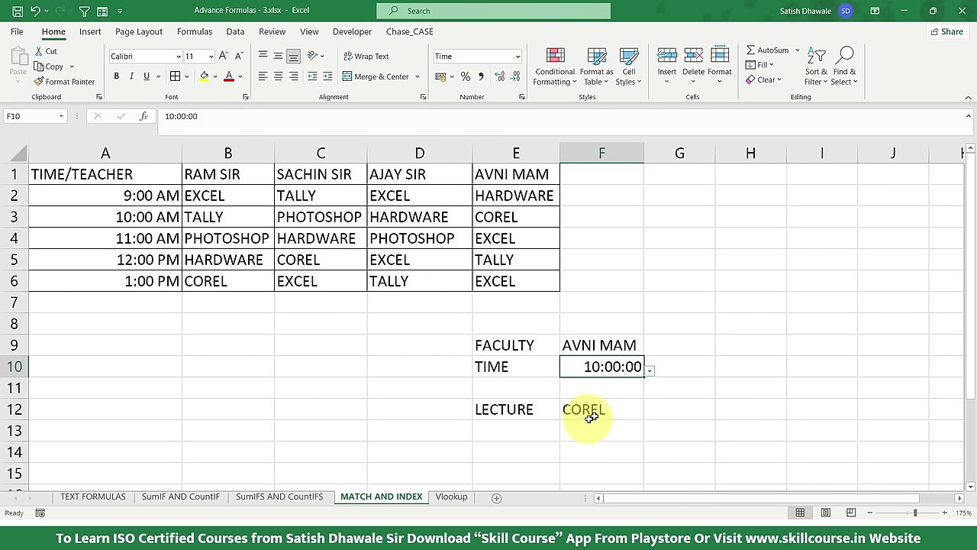
{"action": "left_click", "coordinate": [650, 370]}
{"action": "left_click", "coordinate": [585, 421]}
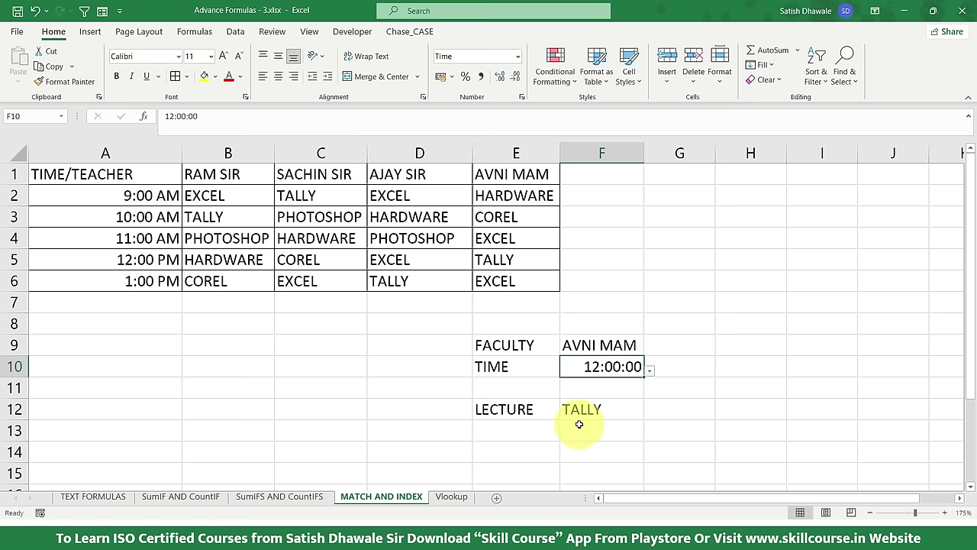
{"action": "left_click", "coordinate": [588, 409]}
{"action": "double_click", "coordinate": [589, 409]}
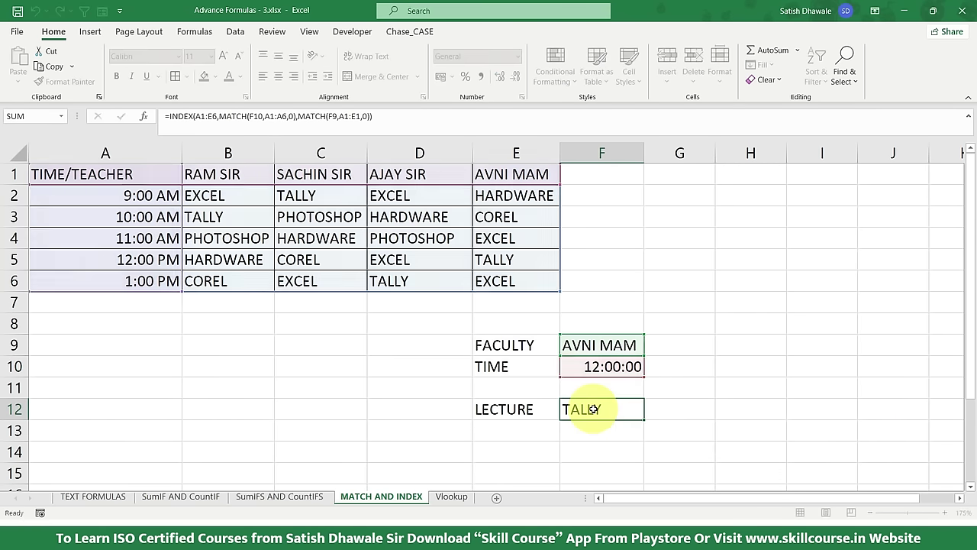
{"action": "key", "text": "Escape"}
{"action": "left_click_drag", "start_coordinate": [594, 344], "coordinate": [595, 367]}
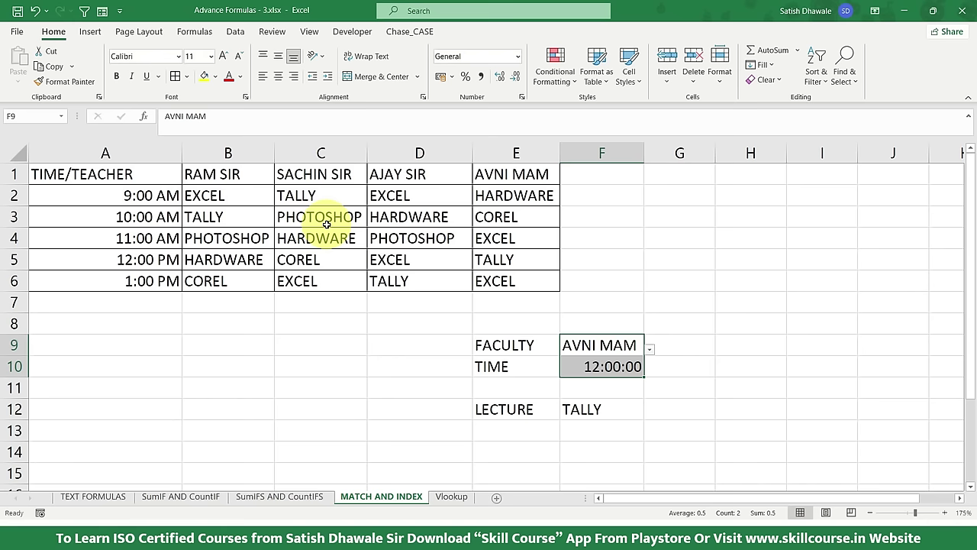
- Go to the Vlookup sheet and return to the top of its employee table
{"action": "left_click", "coordinate": [452, 497]}
{"action": "scroll", "coordinate": [412, 414], "scroll_direction": "down", "scroll_amount": 2}
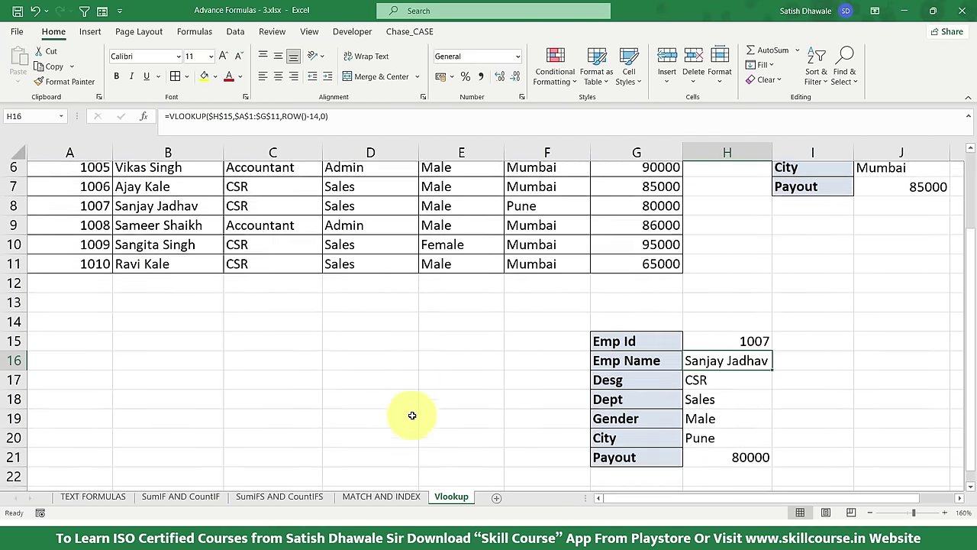
{"action": "scroll", "coordinate": [411, 412], "scroll_direction": "up", "scroll_amount": 2}
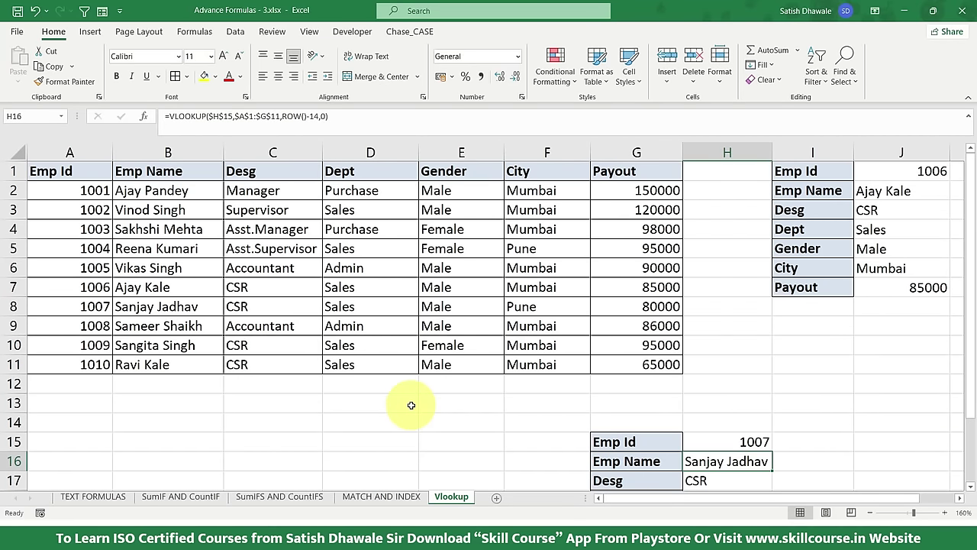
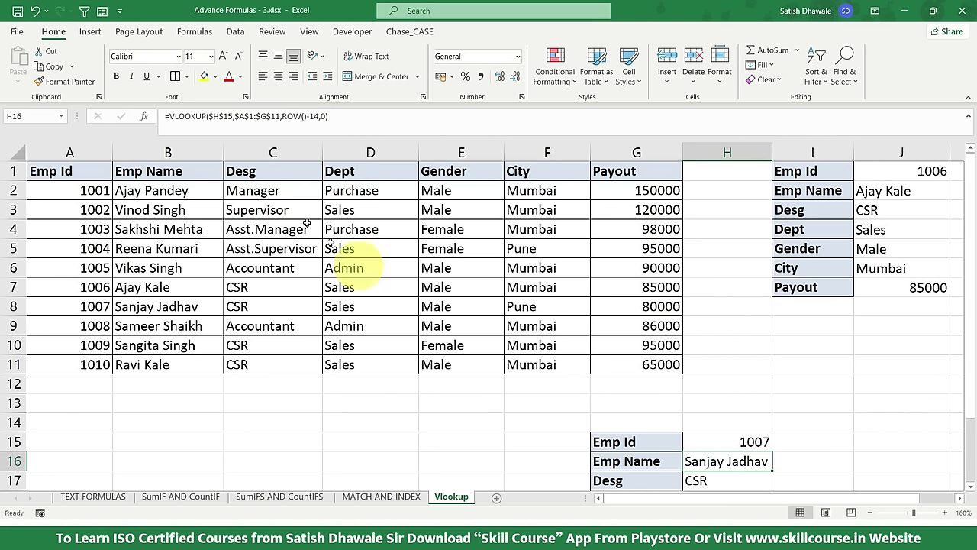
- Search the employee sheet for 100 with Find, which returns no match
{"action": "left_click_drag", "start_coordinate": [97, 195], "coordinate": [634, 357]}
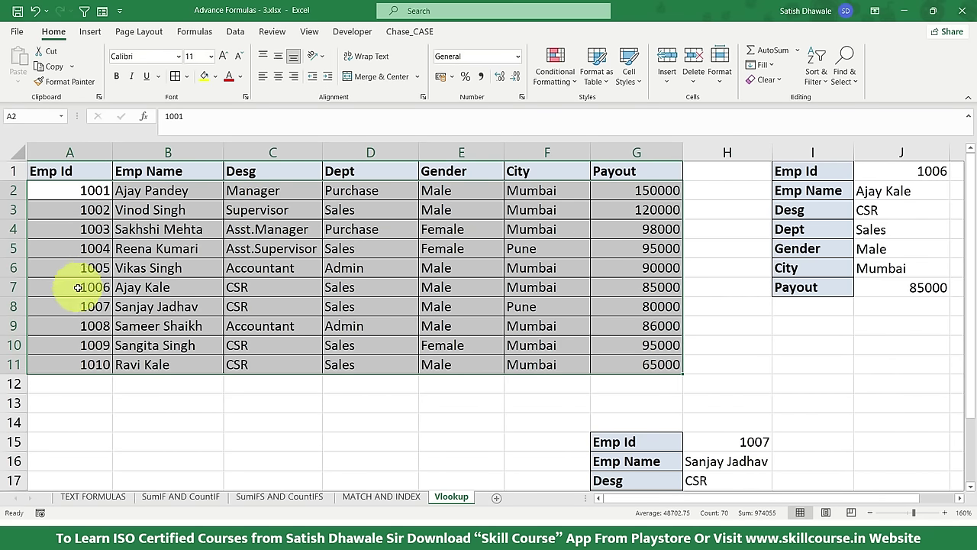
{"action": "left_click_drag", "start_coordinate": [69, 286], "coordinate": [654, 288]}
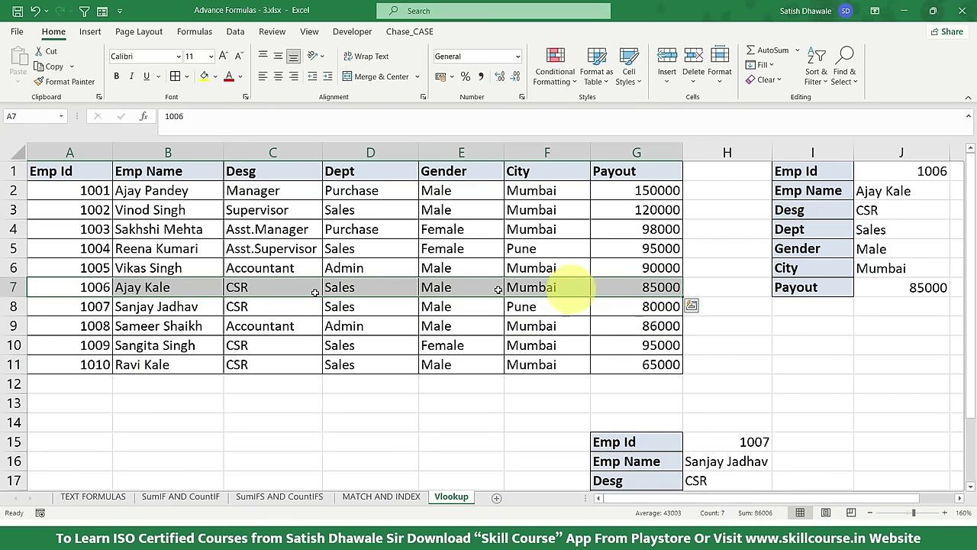
{"action": "left_click_drag", "start_coordinate": [191, 326], "coordinate": [191, 308]}
{"action": "key", "text": "ctrl+f"}
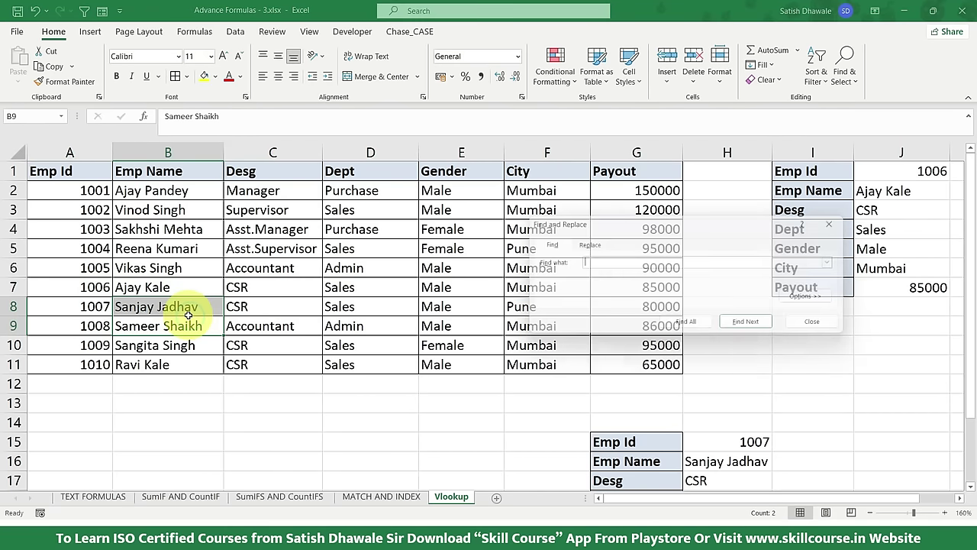
{"action": "type", "text": "1006"}
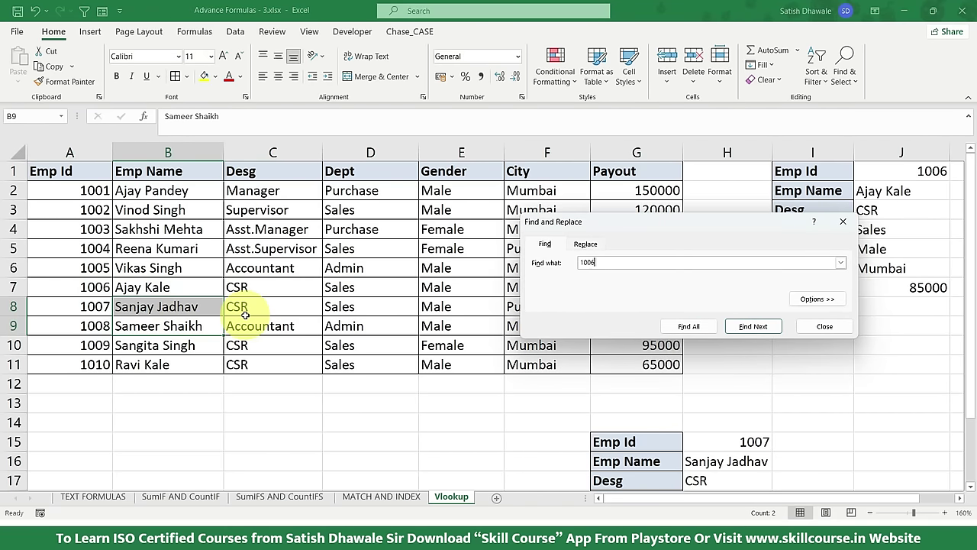
{"action": "key", "text": "Return"}
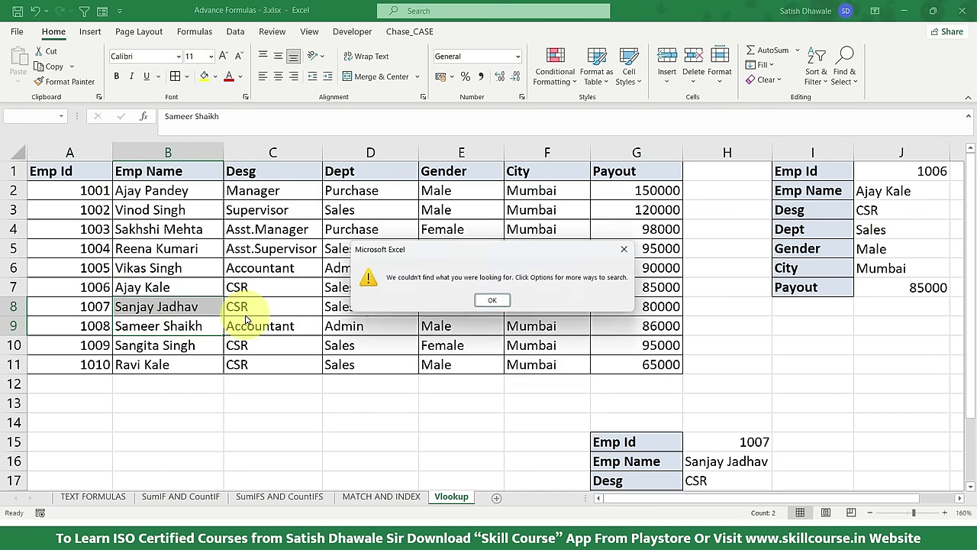
{"action": "key", "text": "Return"}
{"action": "left_click", "coordinate": [88, 287]}
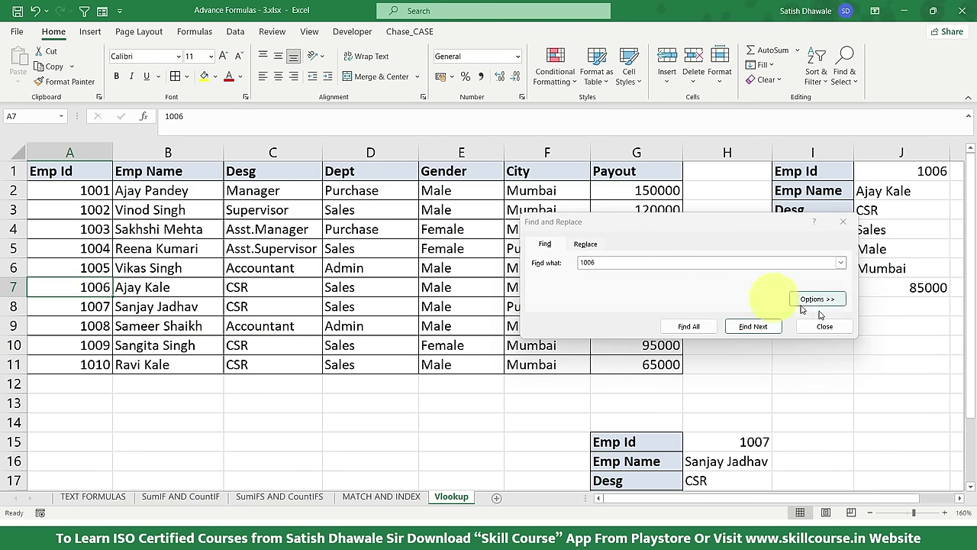
{"action": "left_click", "coordinate": [840, 328]}
- Enter Emp Id 1003 in J1 to refresh the lookup results
{"action": "left_click", "coordinate": [195, 300]}
{"action": "left_click_drag", "start_coordinate": [84, 286], "coordinate": [654, 295]}
{"action": "left_click_drag", "start_coordinate": [960, 359], "coordinate": [960, 364]}
{"action": "left_click", "coordinate": [720, 171]}
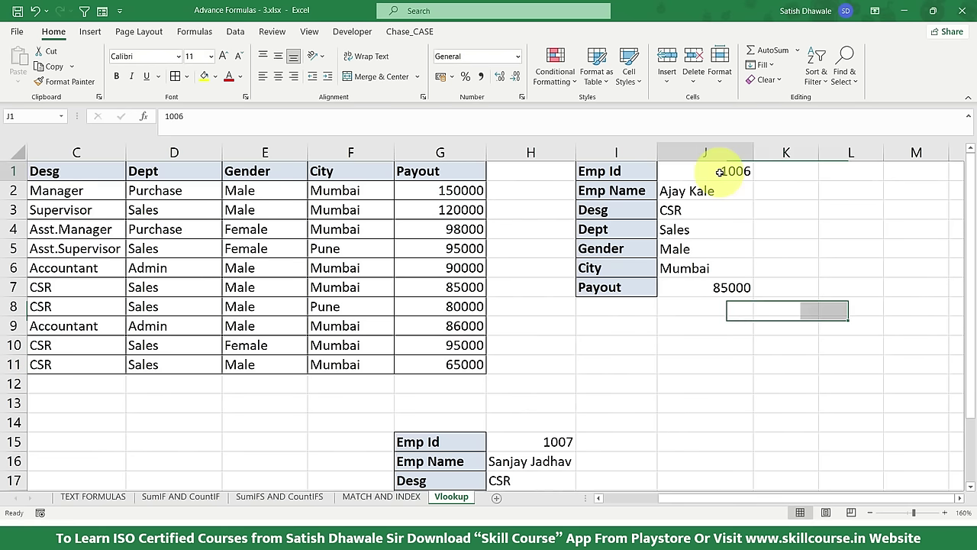
{"action": "type", "text": "1003"}
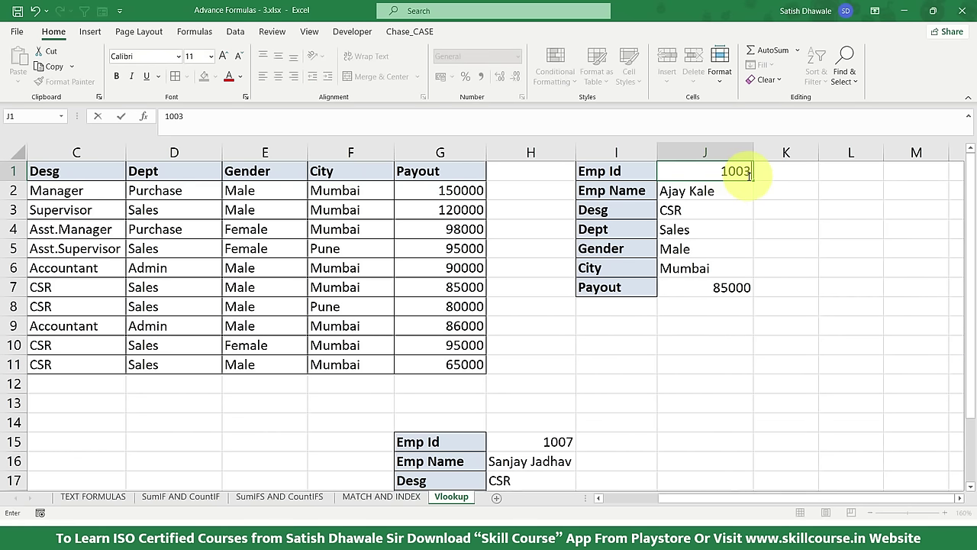
{"action": "key", "text": "Return"}
- Change J1 to Emp Id 1002, then clear the lookup results in J2:J7
{"action": "left_click_drag", "start_coordinate": [737, 192], "coordinate": [723, 321]}
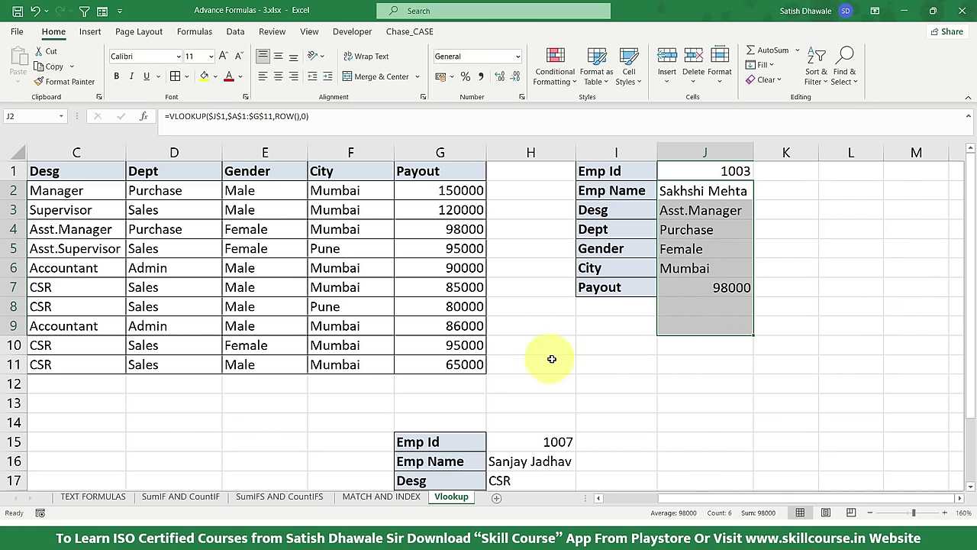
{"action": "left_click", "coordinate": [744, 169]}
{"action": "type", "text": "1002"}
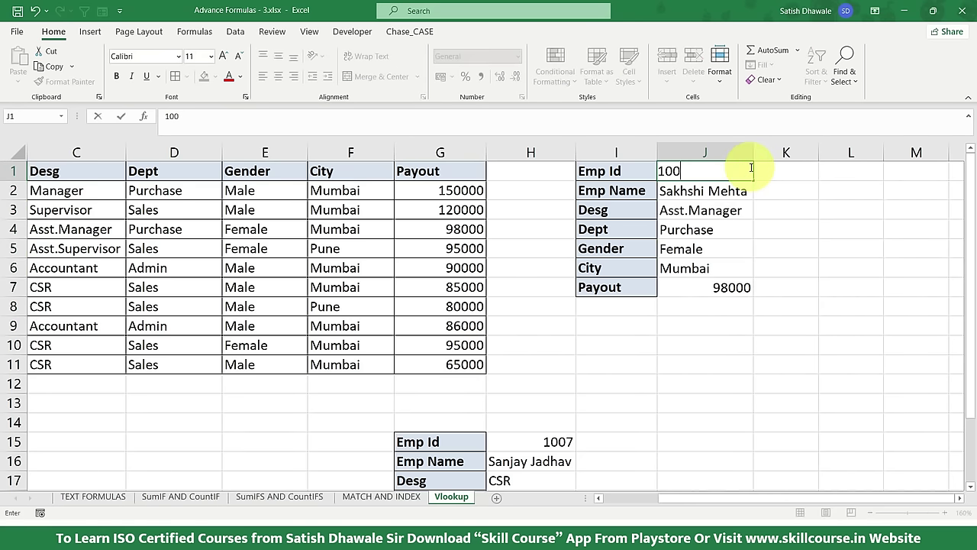
{"action": "key", "text": "Return"}
{"action": "left_click", "coordinate": [745, 171]}
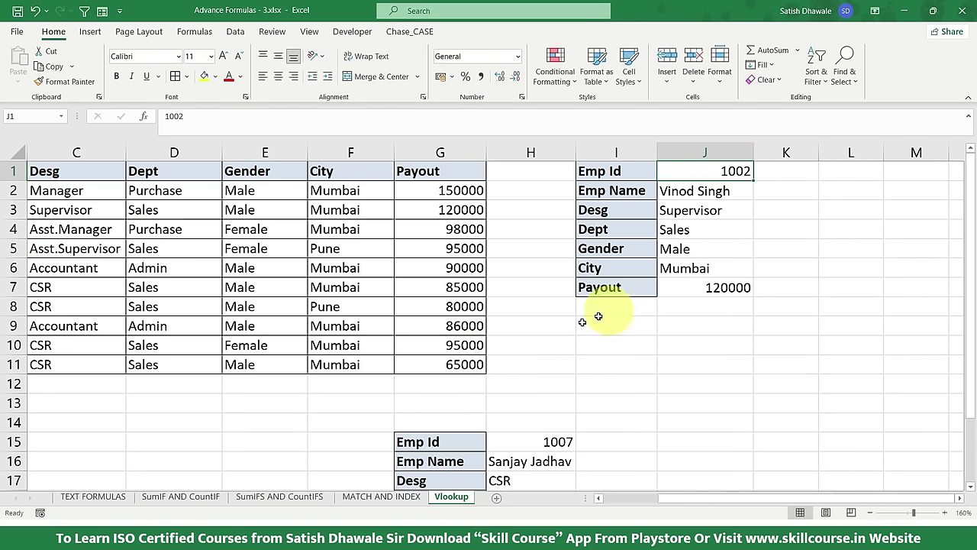
{"action": "left_click_drag", "start_coordinate": [352, 345], "coordinate": [15, 325]}
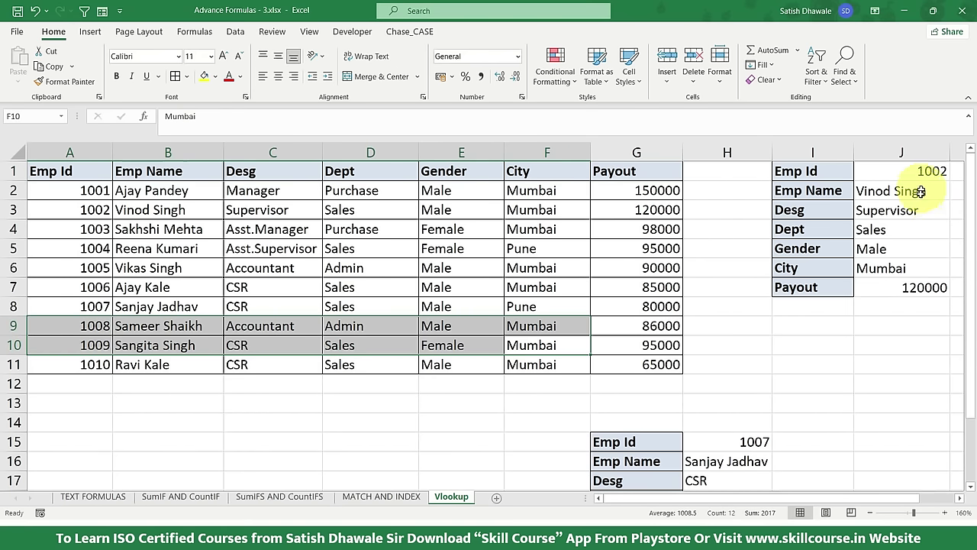
{"action": "left_click_drag", "start_coordinate": [931, 190], "coordinate": [925, 287]}
{"action": "key", "text": "Delete"}
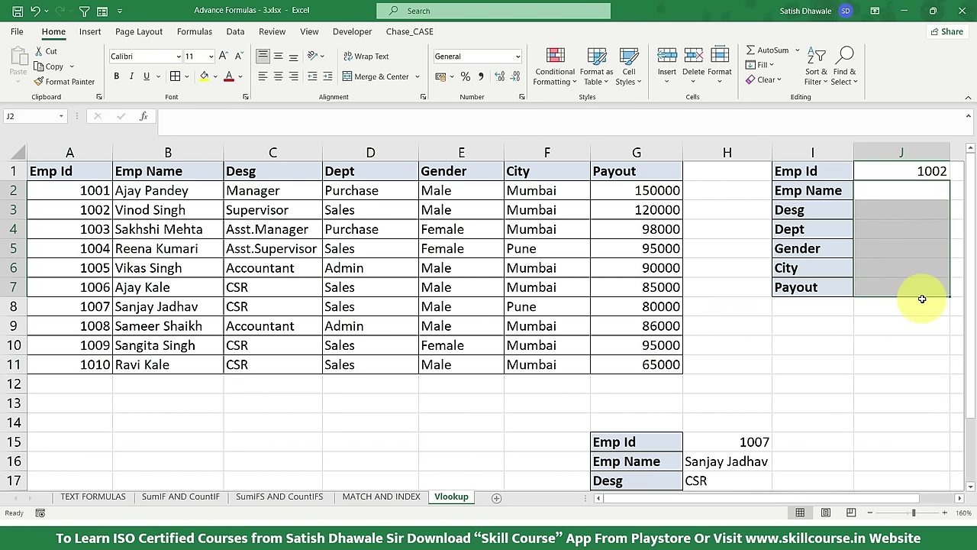
- Narrow column H and delete columns I and J holding the first lookup block
{"action": "scroll", "coordinate": [849, 359], "scroll_direction": "down", "scroll_amount": 2}
{"action": "scroll", "coordinate": [753, 359], "scroll_direction": "up", "scroll_amount": 2}
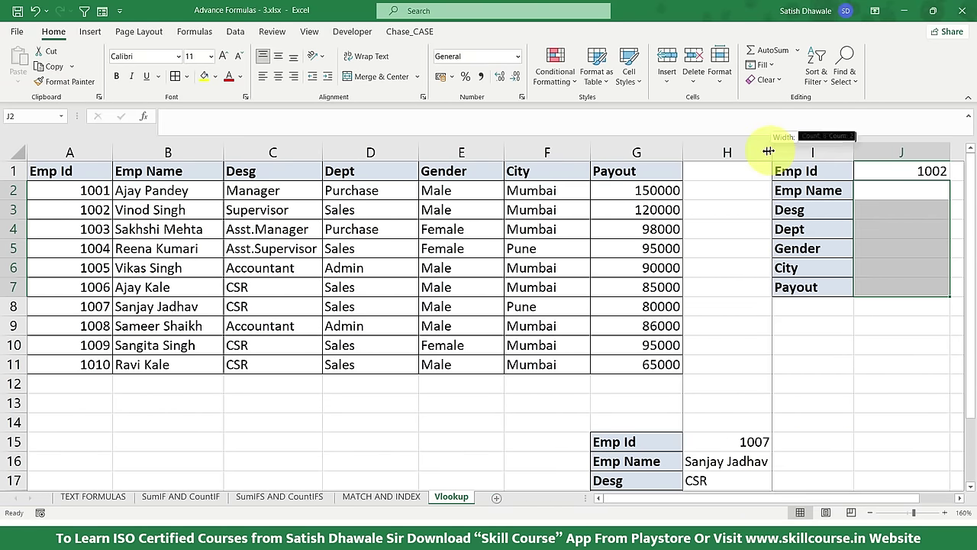
{"action": "left_click_drag", "start_coordinate": [772, 152], "coordinate": [892, 152]}
{"action": "left_click", "coordinate": [868, 170]}
{"action": "left_click", "coordinate": [793, 148]}
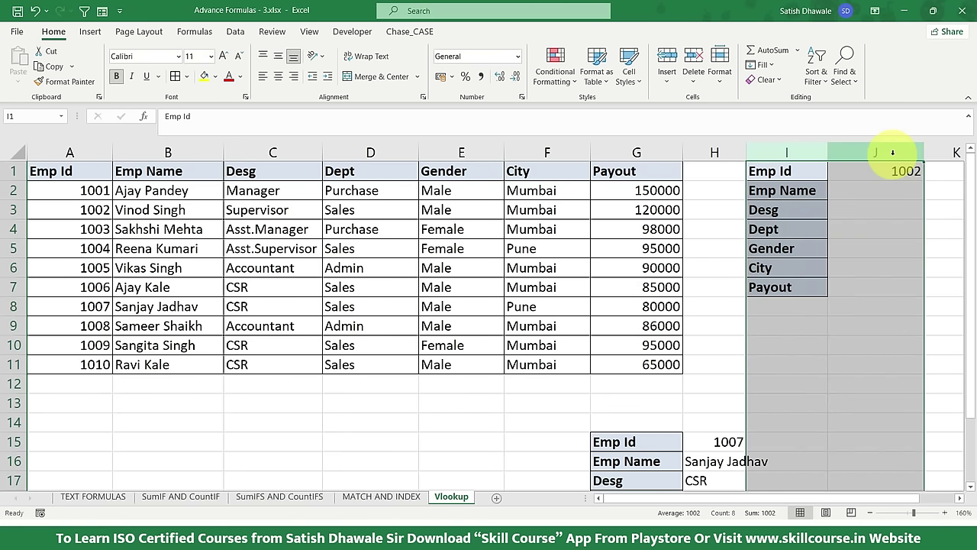
{"action": "key", "text": "ctrl+minus"}
- Delete rows 14–22 containing the second lookup table
{"action": "scroll", "coordinate": [797, 225], "scroll_direction": "down", "scroll_amount": 3}
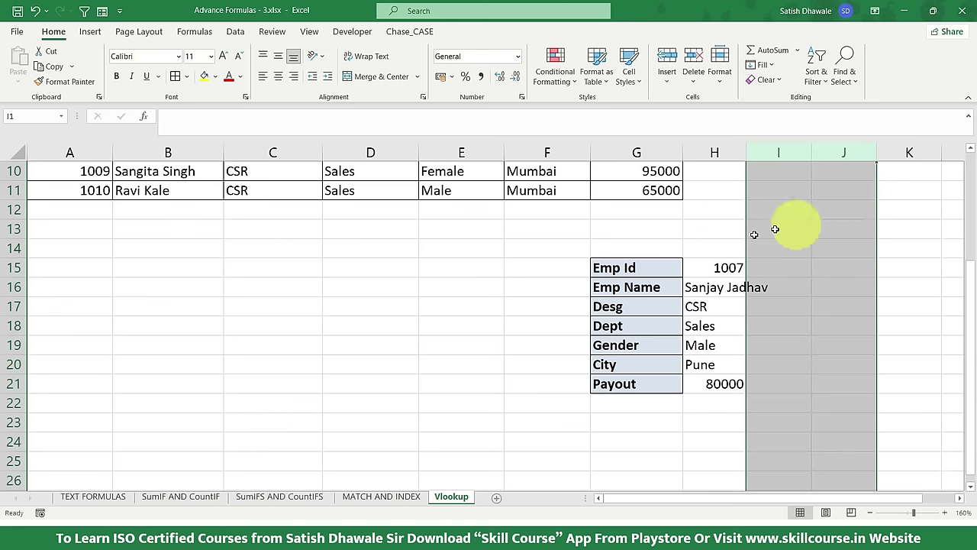
{"action": "left_click_drag", "start_coordinate": [16, 248], "coordinate": [43, 392]}
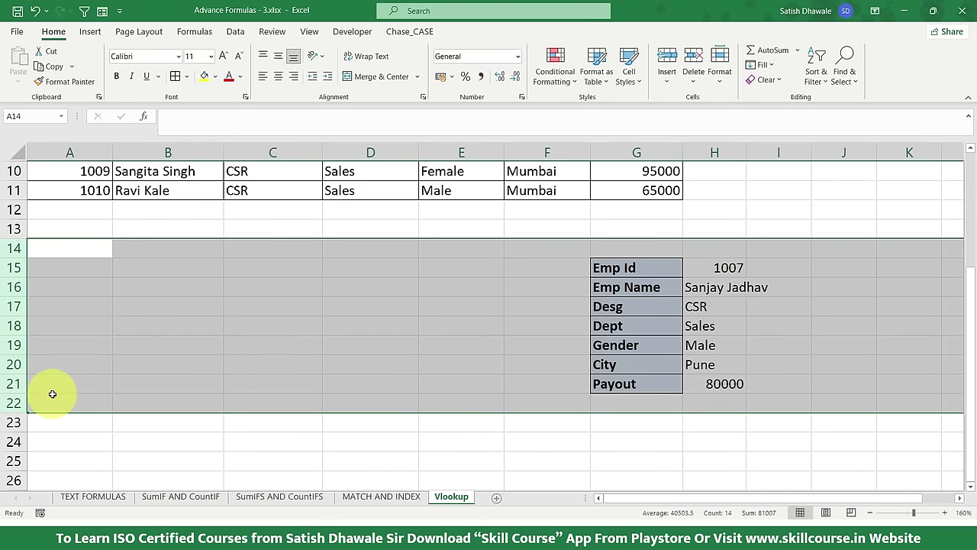
{"action": "key", "text": "ctrl+minus"}
{"action": "scroll", "coordinate": [50, 267], "scroll_direction": "up", "scroll_amount": 3}
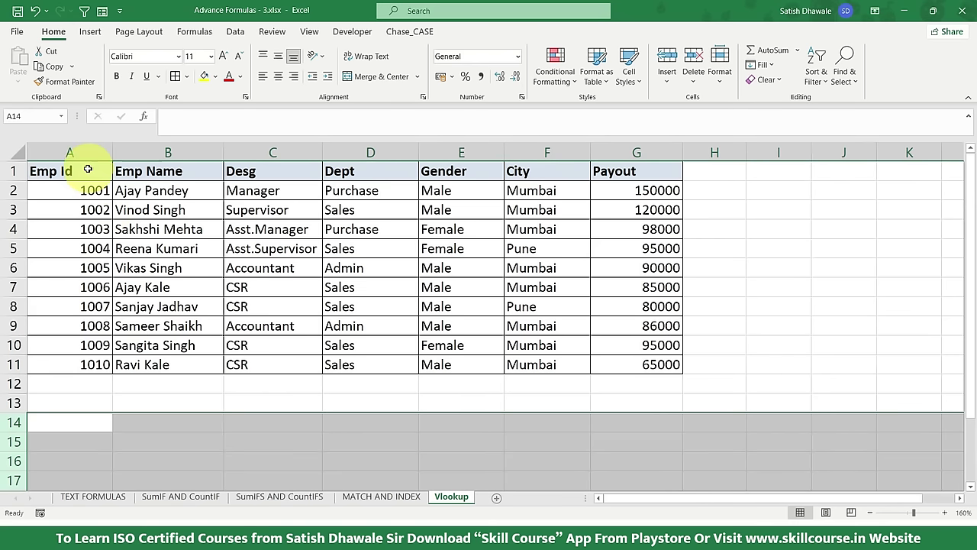
{"action": "left_click_drag", "start_coordinate": [84, 170], "coordinate": [536, 171]}
- Copy the header row A1:G1 and paste it transposed starting at I1
{"action": "left_click_drag", "start_coordinate": [653, 168], "coordinate": [649, 167]}
{"action": "key", "text": "ctrl+c"}
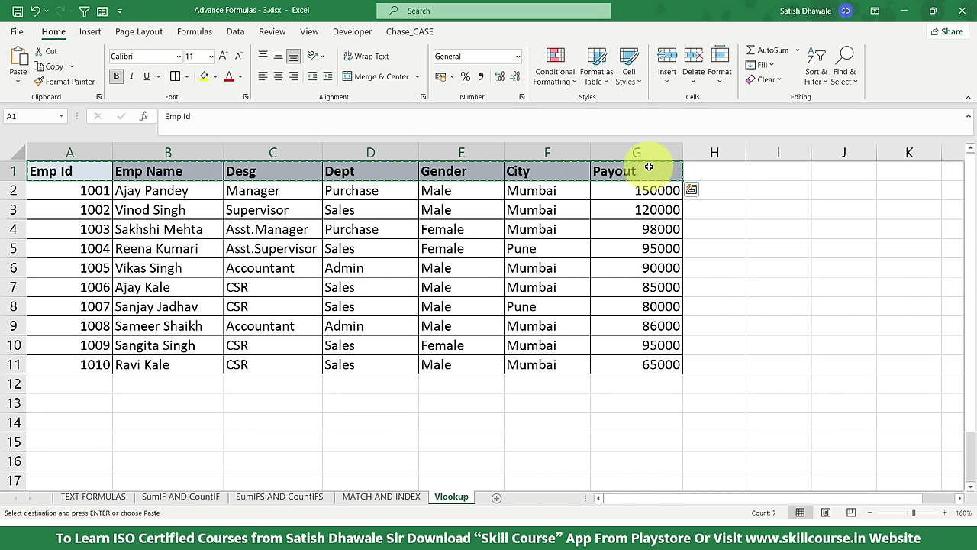
{"action": "left_click", "coordinate": [798, 171]}
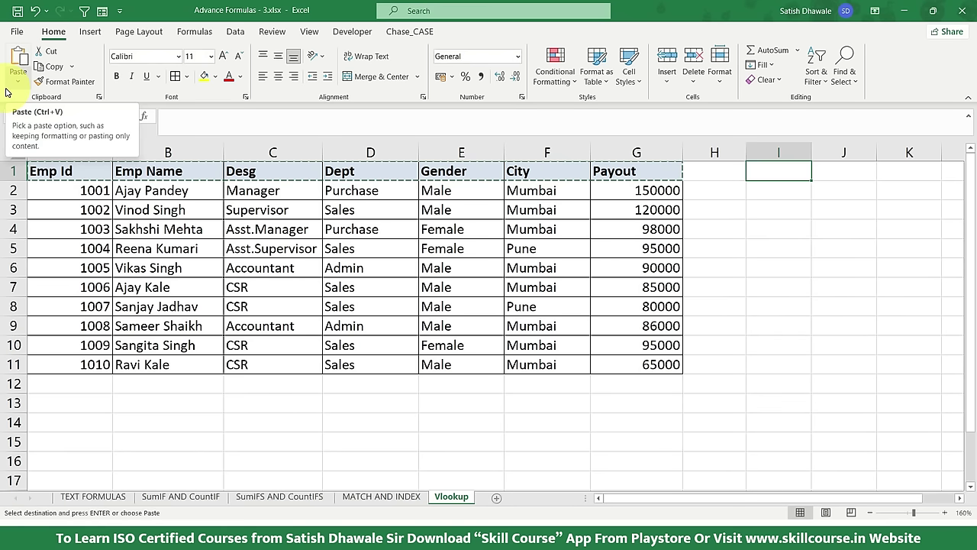
{"action": "key", "text": "Escape"}
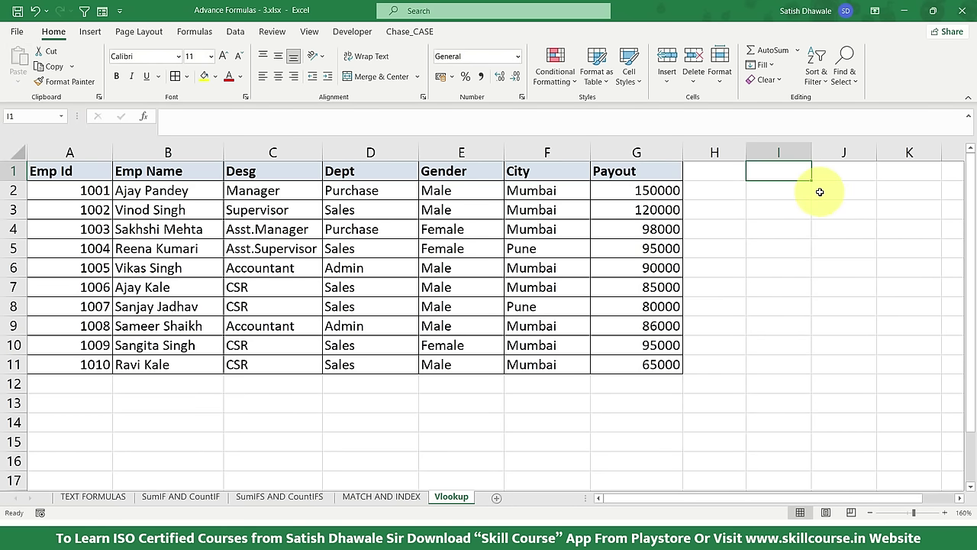
{"action": "left_click_drag", "start_coordinate": [76, 173], "coordinate": [628, 171]}
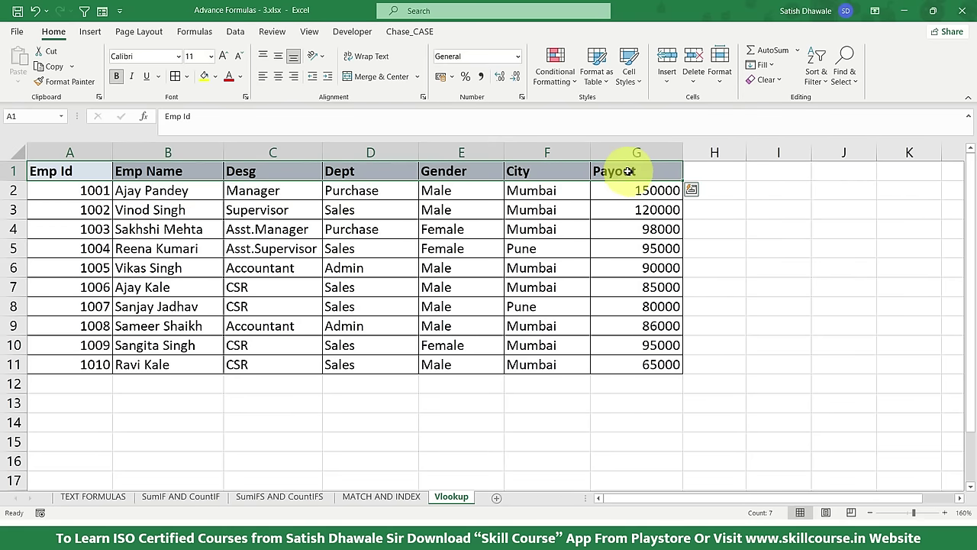
{"action": "key", "text": "ctrl+c"}
{"action": "left_click", "coordinate": [780, 172]}
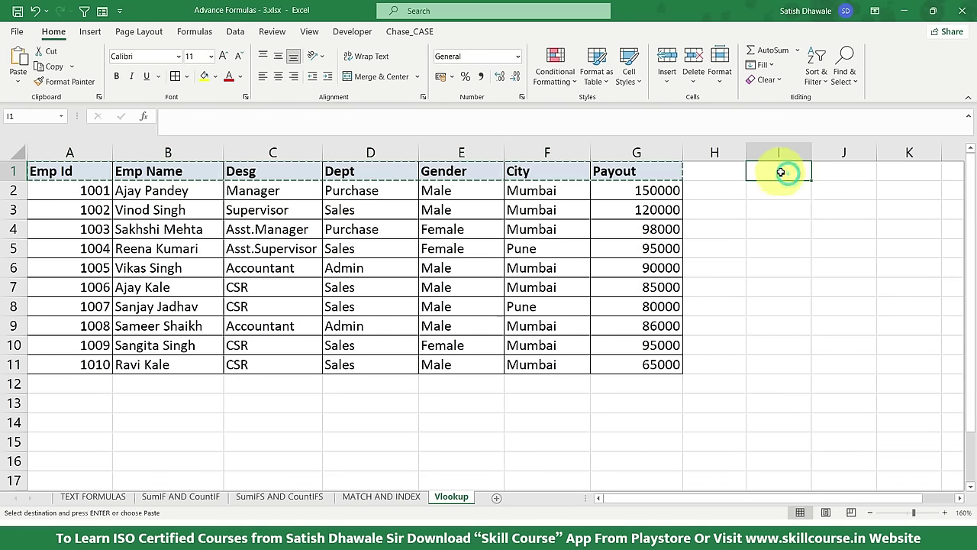
{"action": "left_click", "coordinate": [18, 80]}
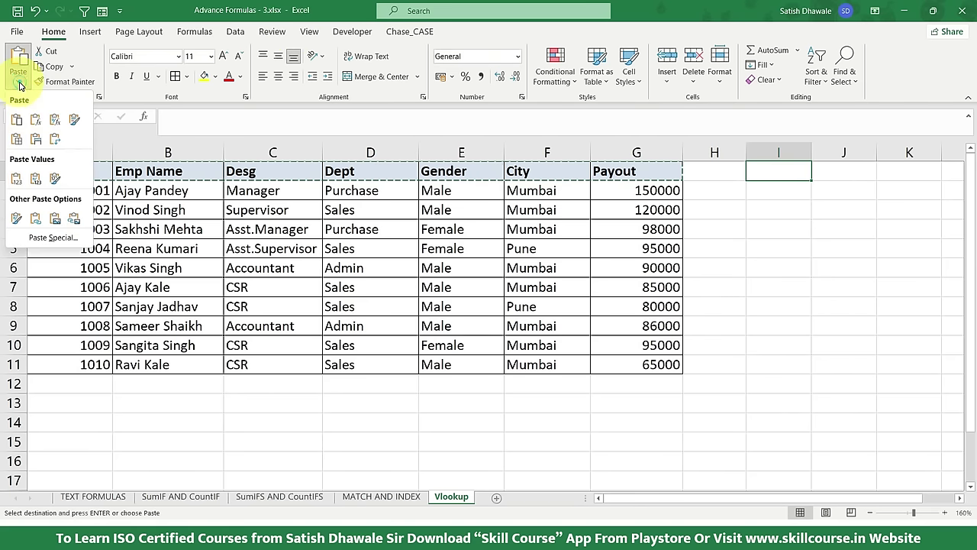
{"action": "left_click", "coordinate": [54, 143]}
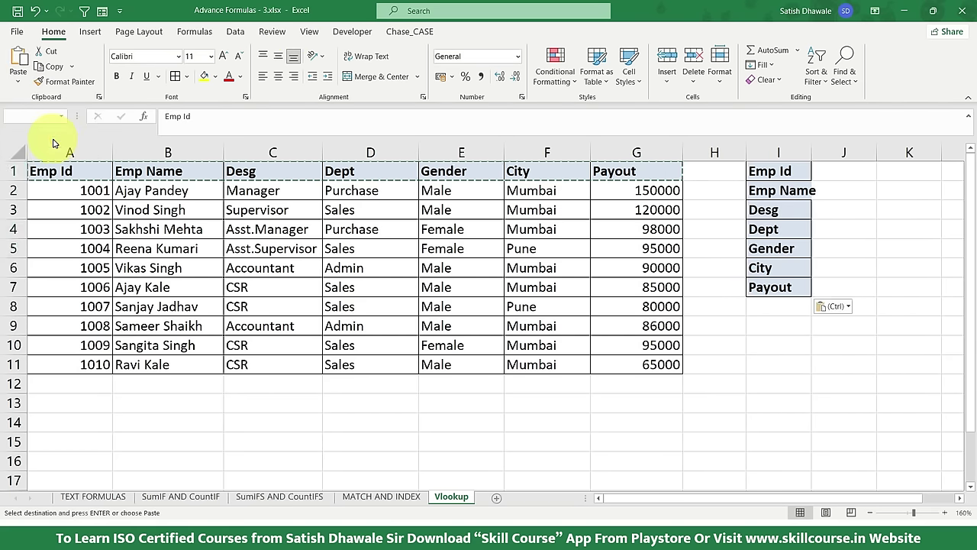
- Autofit column I to the labels and re-paste the headers transposed into I1:I7
{"action": "left_click", "coordinate": [18, 76]}
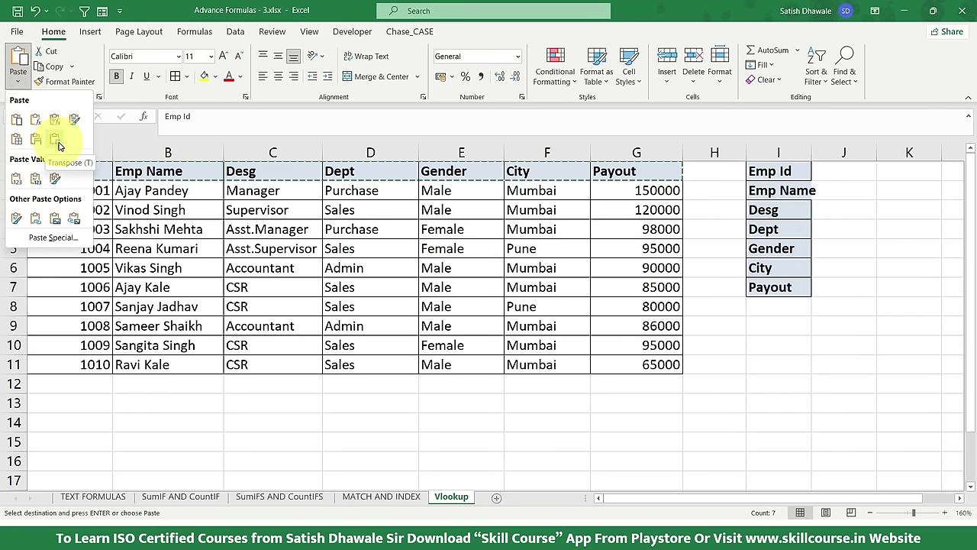
{"action": "left_click", "coordinate": [836, 207]}
{"action": "double_click", "coordinate": [812, 152]}
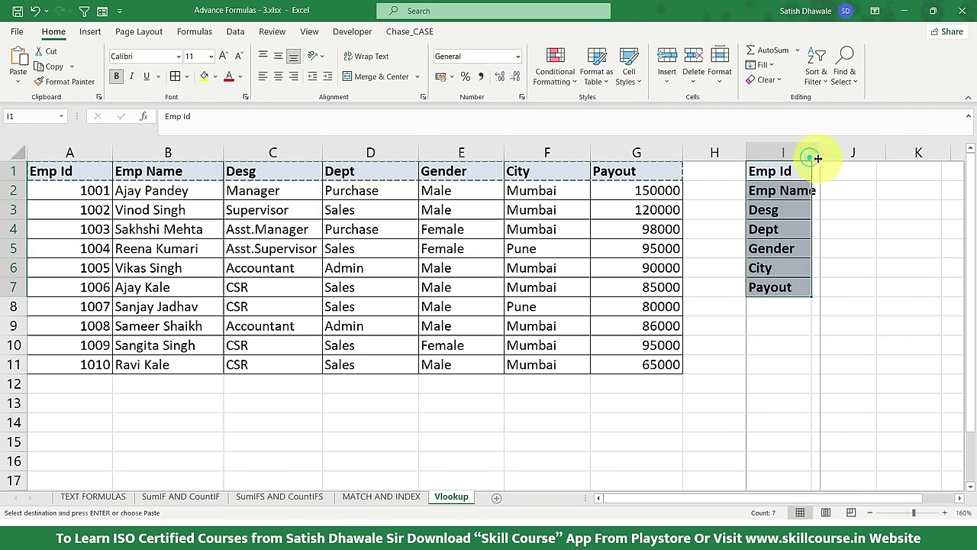
{"action": "left_click", "coordinate": [11, 80]}
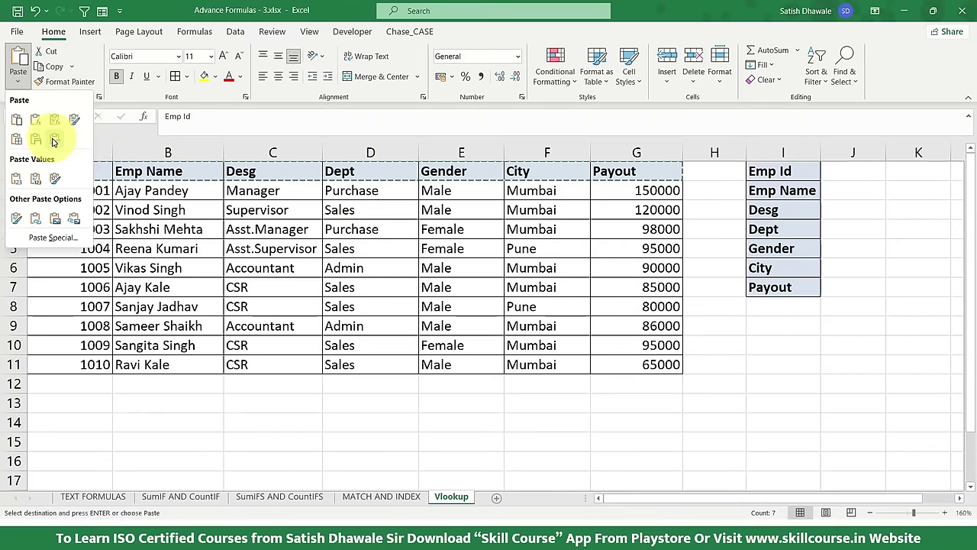
{"action": "left_click", "coordinate": [147, 263]}
{"action": "left_click", "coordinate": [876, 171]}
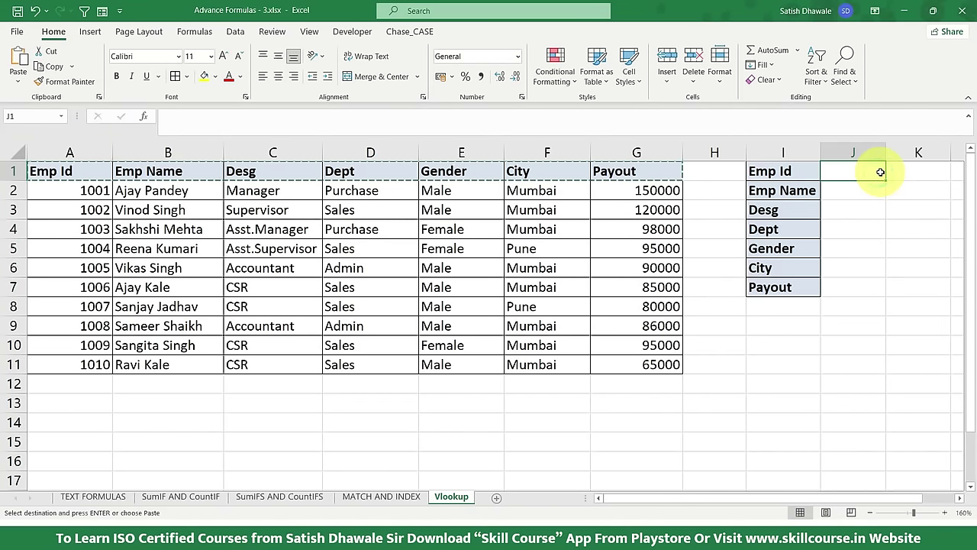
- Enter Emp Id 1001 in J1 and widen column J
{"action": "type", "text": "1001"}
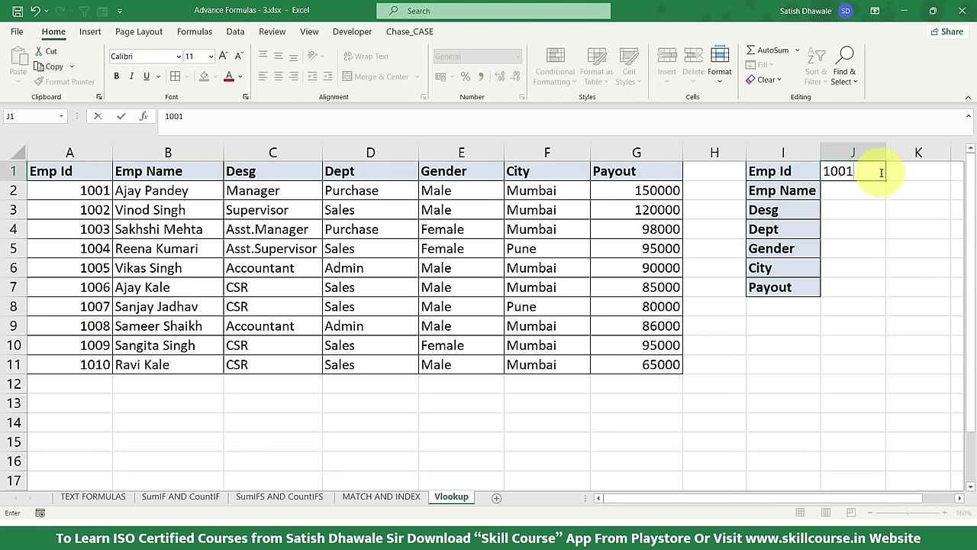
{"action": "key", "text": "Return"}
{"action": "left_click_drag", "start_coordinate": [886, 152], "coordinate": [900, 152]}
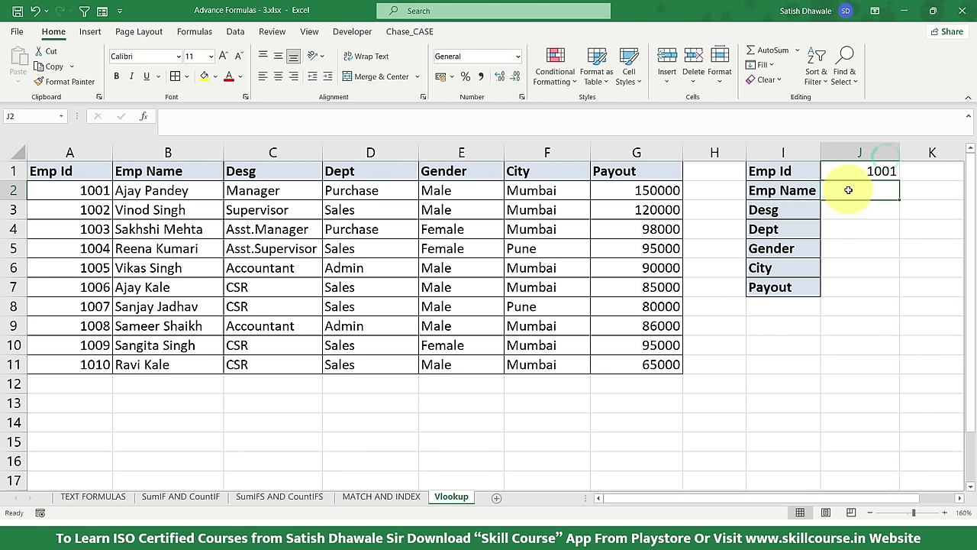
{"action": "left_click", "coordinate": [961, 498]}
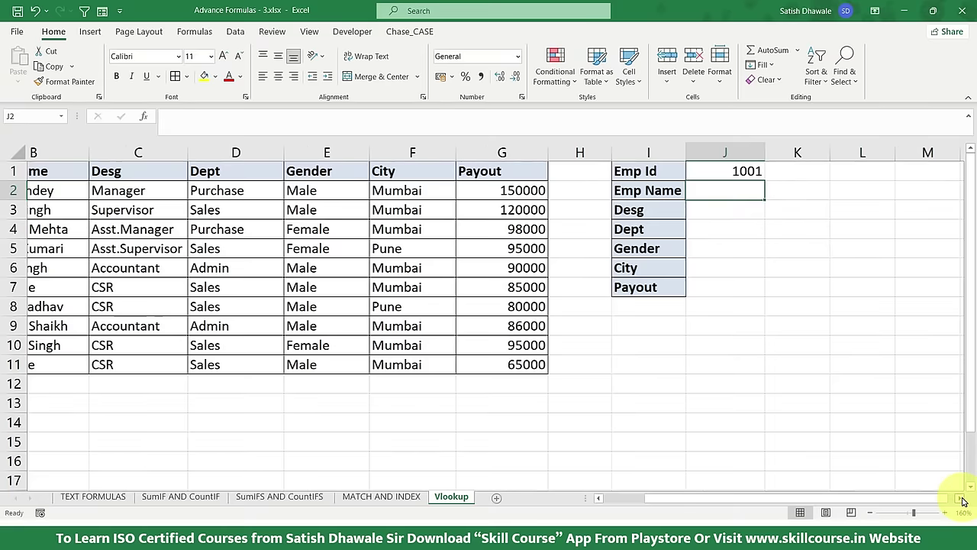
{"action": "left_click", "coordinate": [964, 500]}
- Start a VLOOKUP formula in the Emp Name cell J2
{"action": "type", "text": "="}
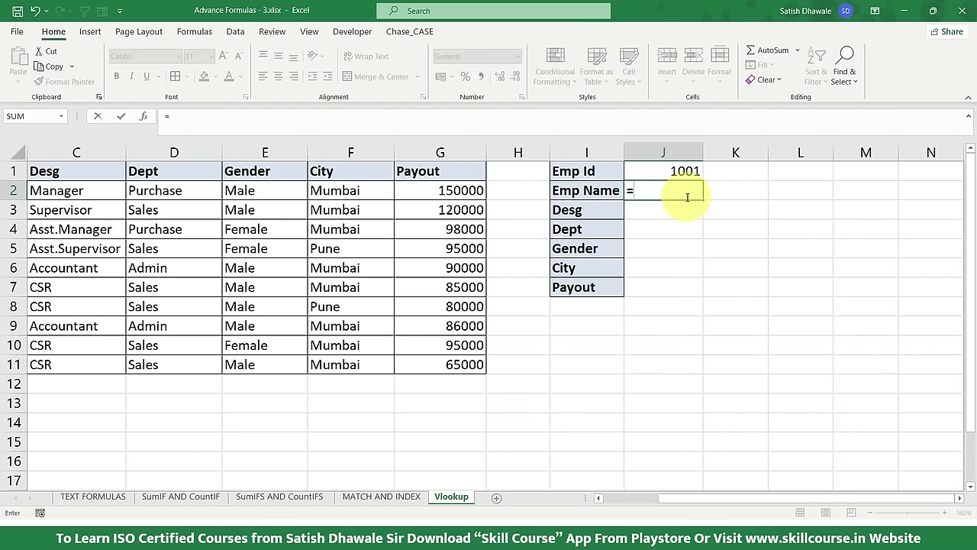
{"action": "key", "text": "Escape"}
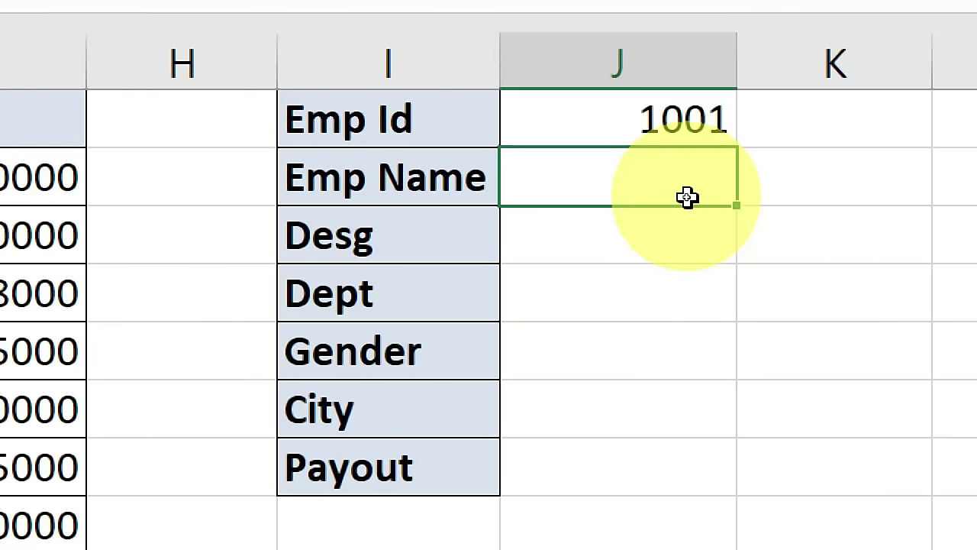
{"action": "type", "text": "=VLO"}
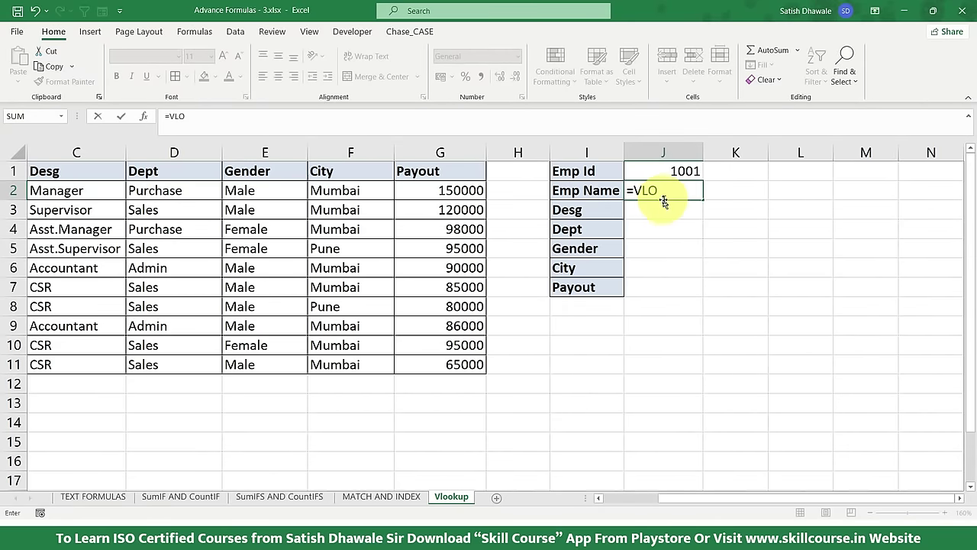
{"action": "type", "text": "O"}
{"action": "key", "text": "Tab"}
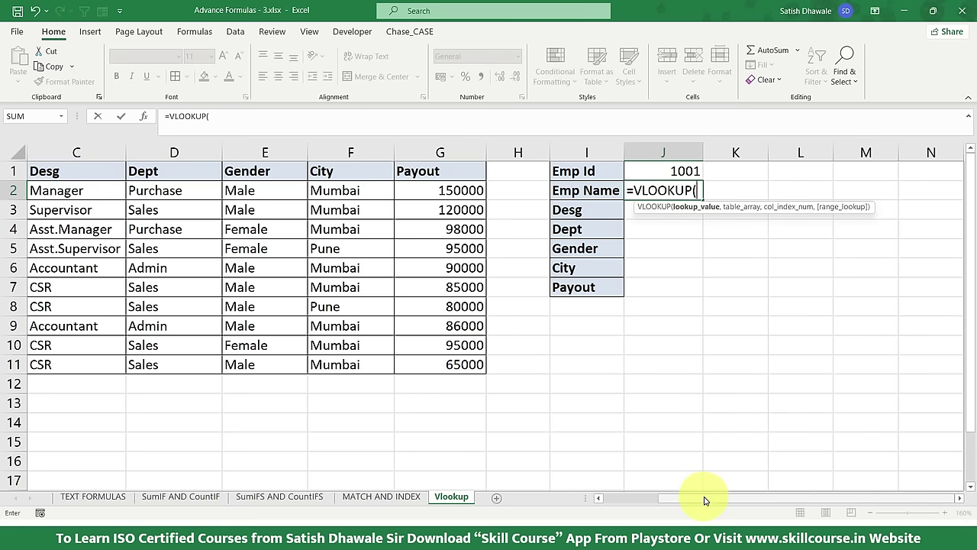
- Set the VLOOKUP lookup value to the absolute reference $J$1
{"action": "left_click_drag", "start_coordinate": [702, 503], "coordinate": [632, 504]}
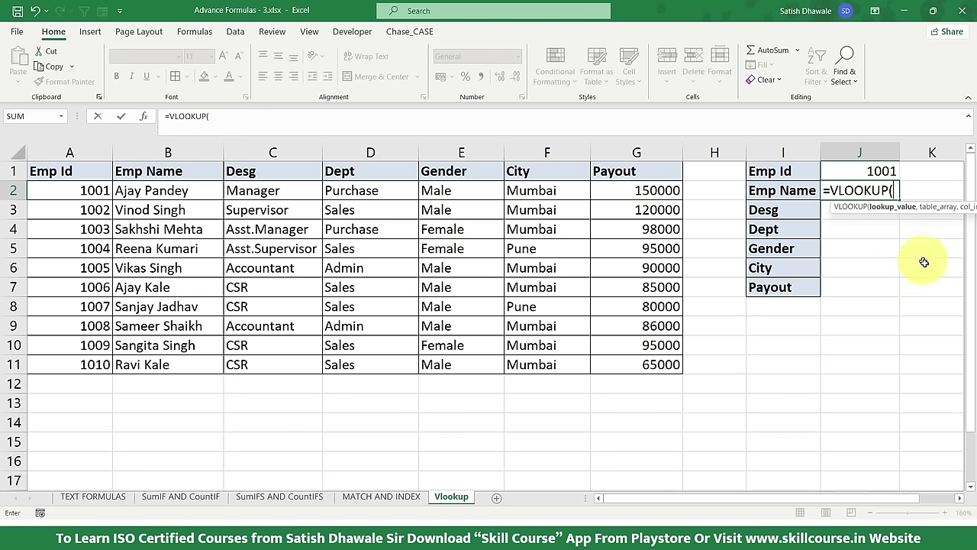
{"action": "left_click", "coordinate": [962, 499]}
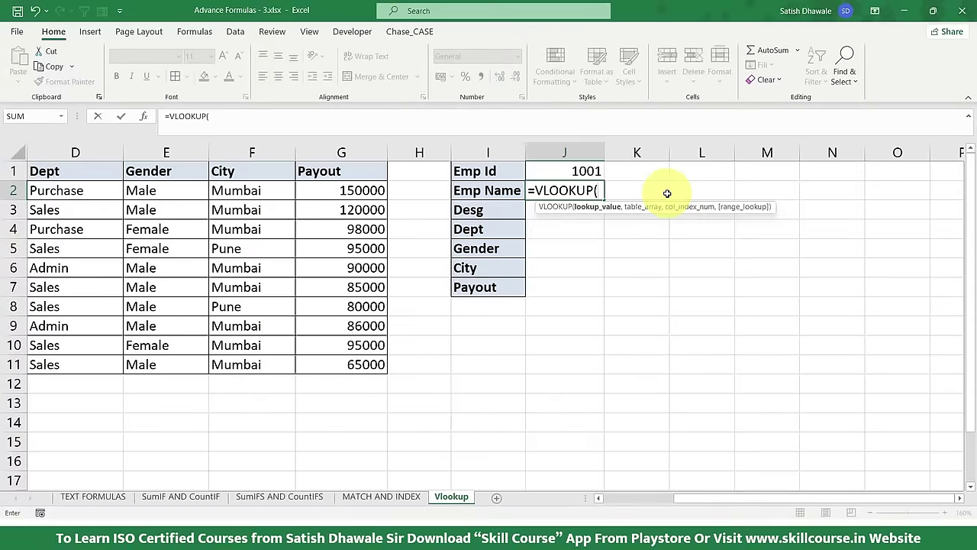
{"action": "left_click", "coordinate": [595, 172]}
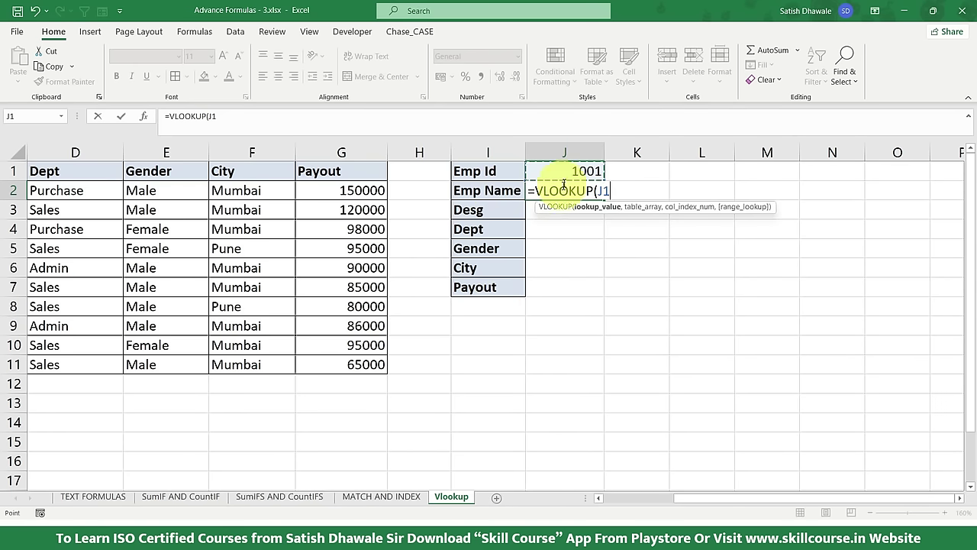
{"action": "key", "text": "F4"}
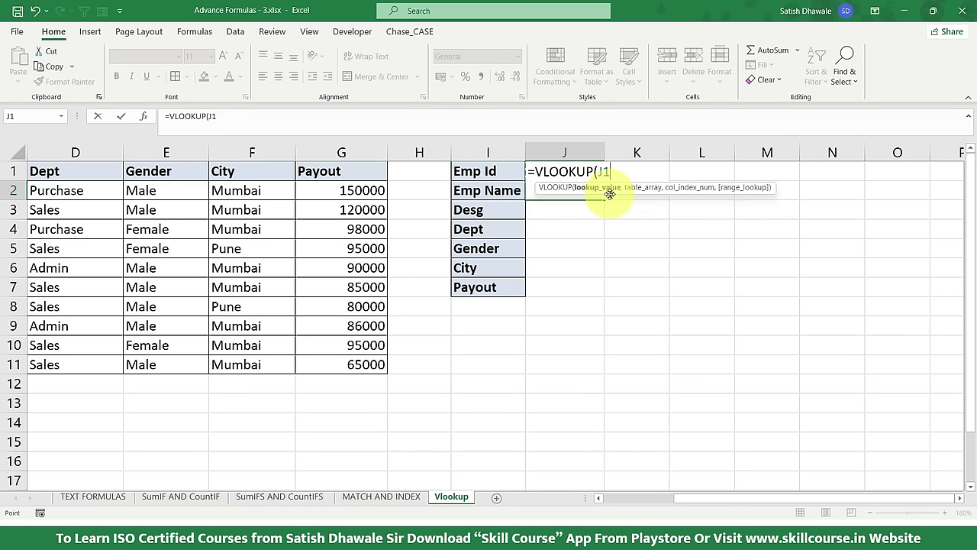
{"action": "type", "text": ","}
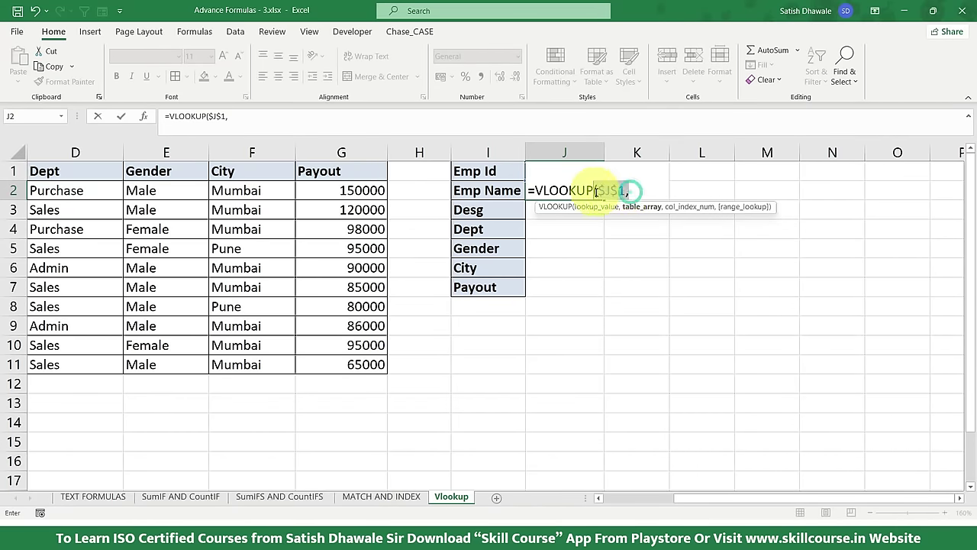
{"action": "left_click", "coordinate": [637, 192]}
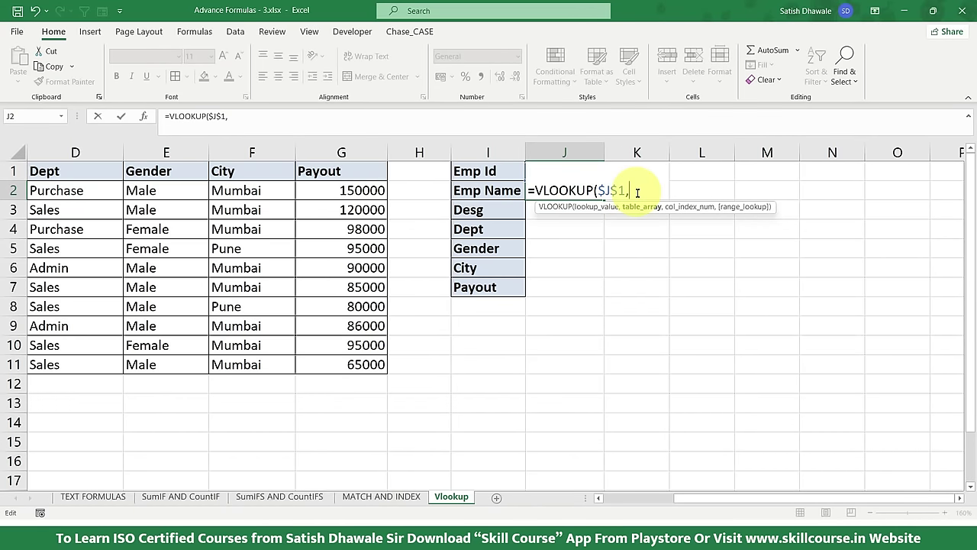
- Add the employee table as the absolute lookup range $A$1:$G$11
{"action": "left_click_drag", "start_coordinate": [351, 170], "coordinate": [11, 375]}
{"action": "left_click_drag", "start_coordinate": [86, 176], "coordinate": [648, 367]}
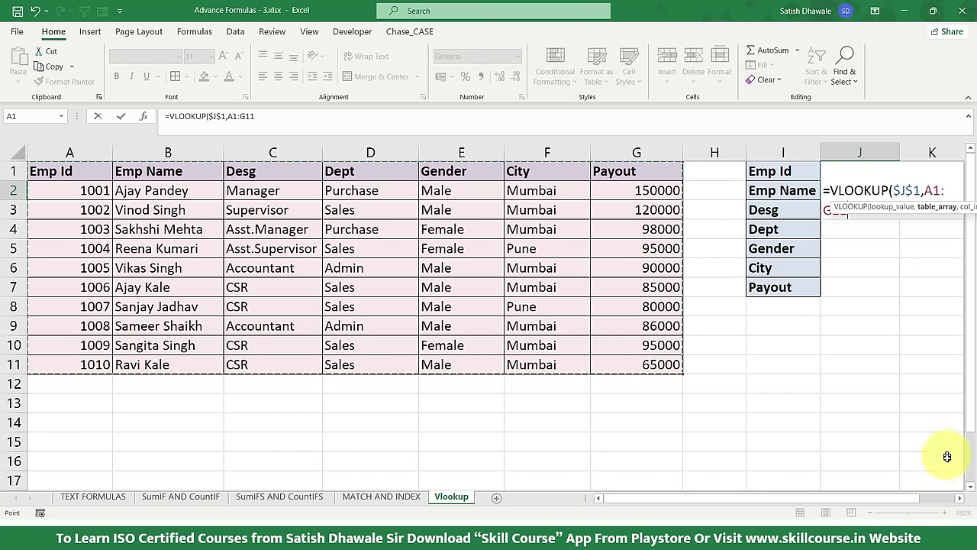
{"action": "scroll", "coordinate": [947, 458], "scroll_direction": "right", "scroll_amount": 5}
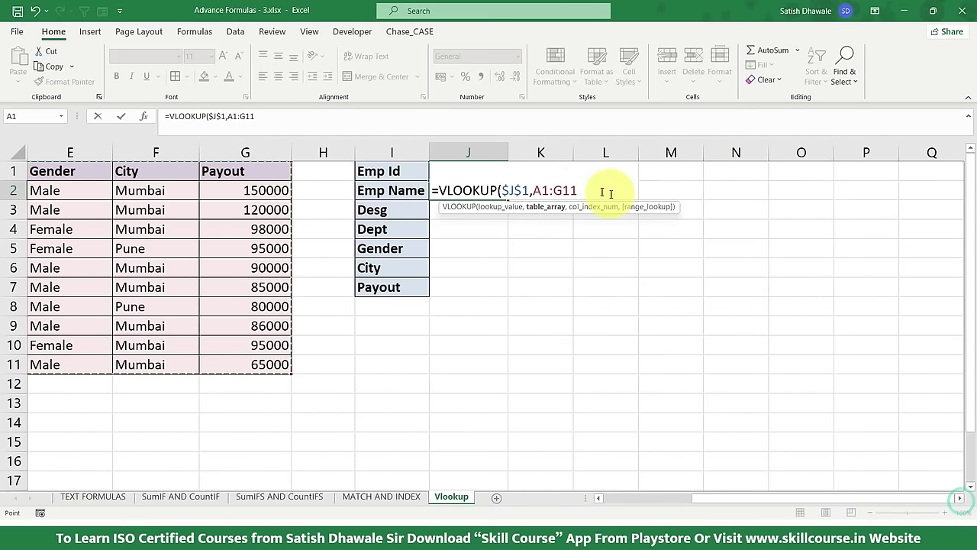
{"action": "left_click_drag", "start_coordinate": [578, 190], "coordinate": [537, 190]}
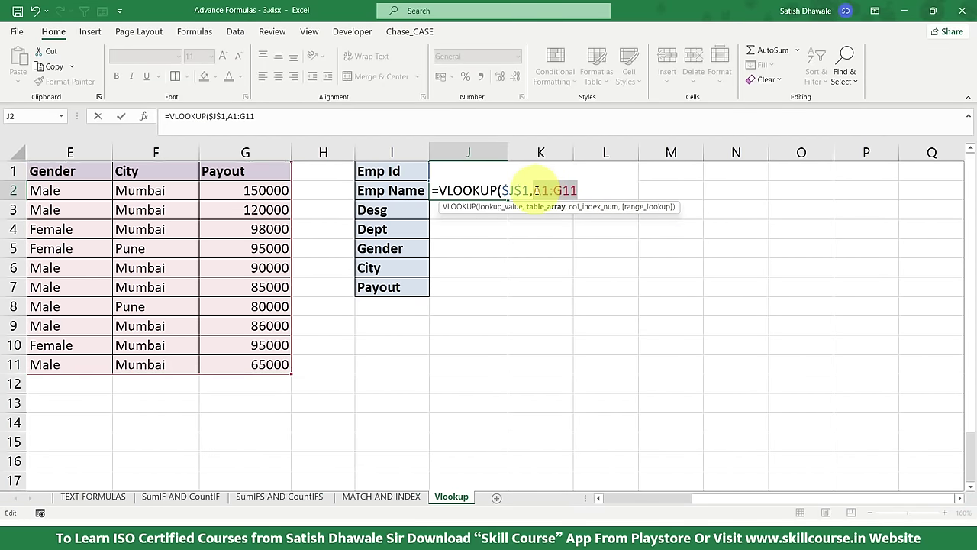
{"action": "key", "text": "F4"}
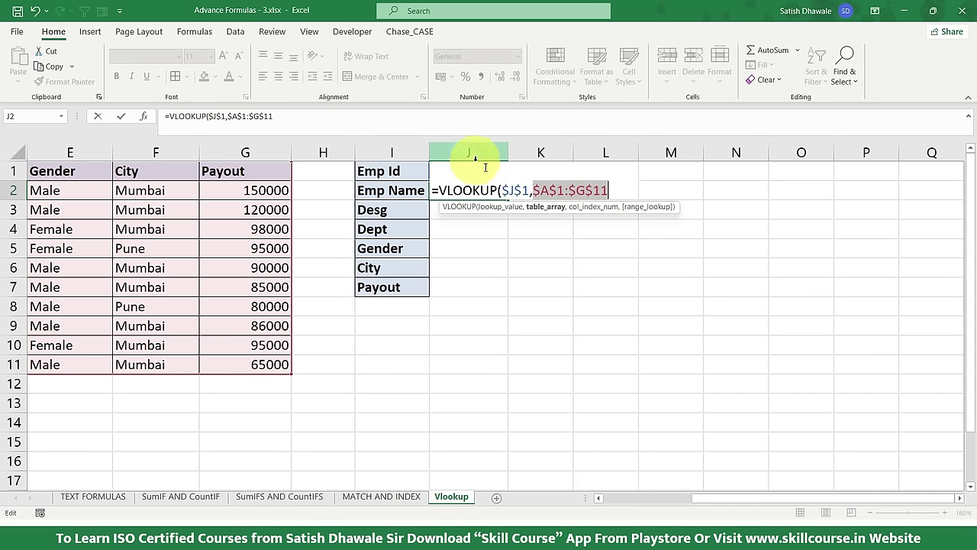
{"action": "left_click", "coordinate": [608, 189]}
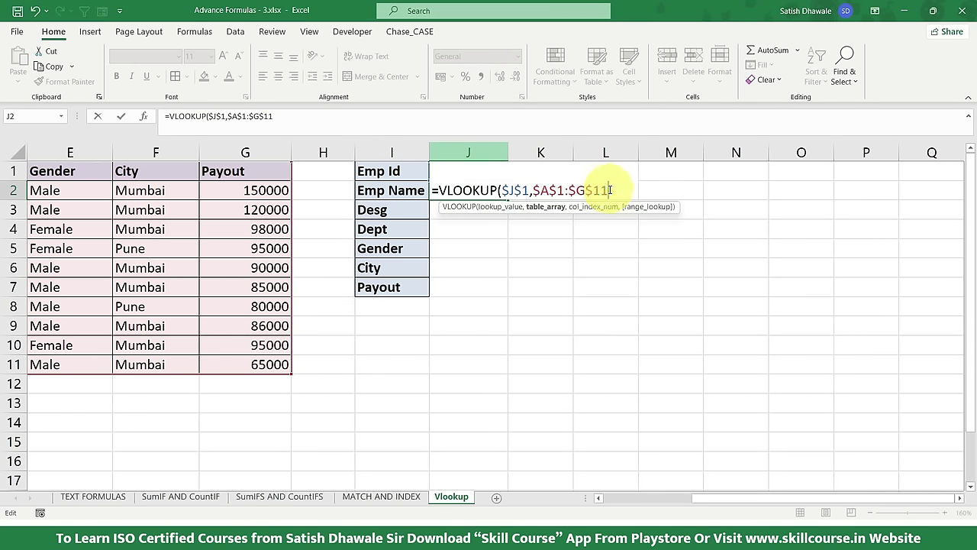
{"action": "type", "text": ","}
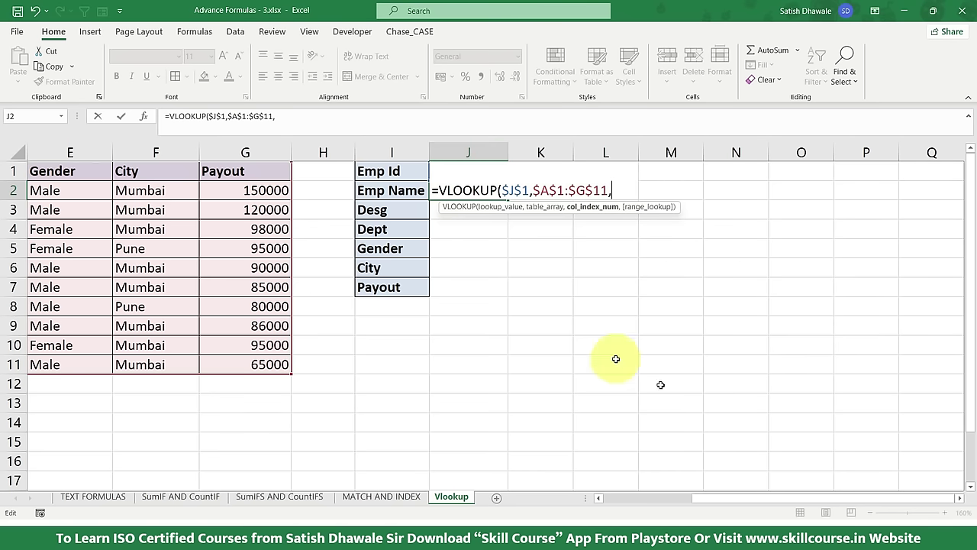
{"action": "left_click_drag", "start_coordinate": [758, 499], "coordinate": [649, 501]}
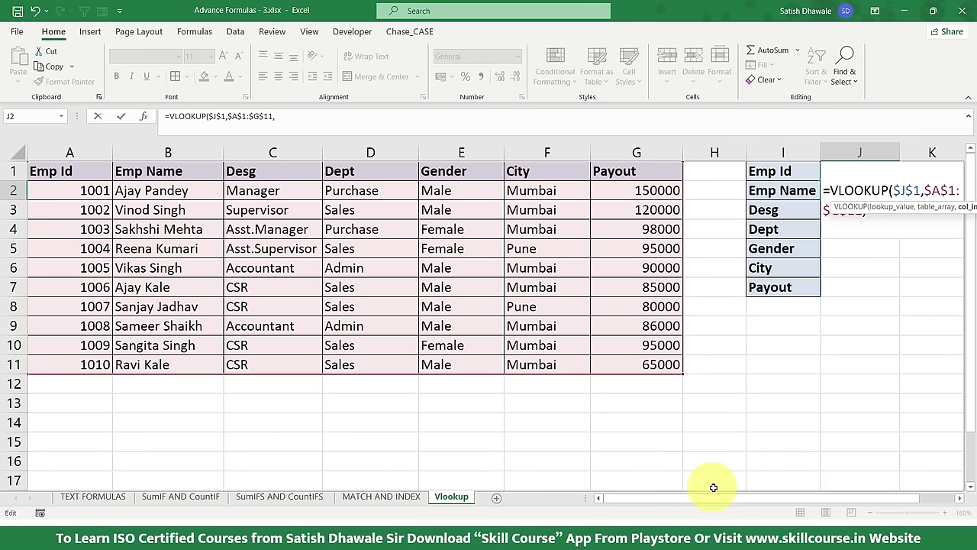
{"action": "left_click_drag", "start_coordinate": [710, 498], "coordinate": [862, 467]}
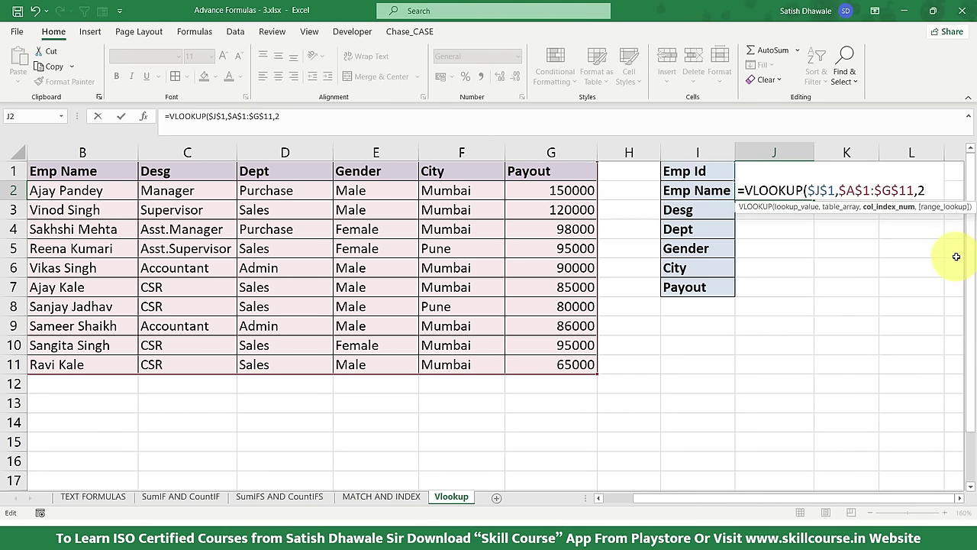
{"action": "type", "text": ","}
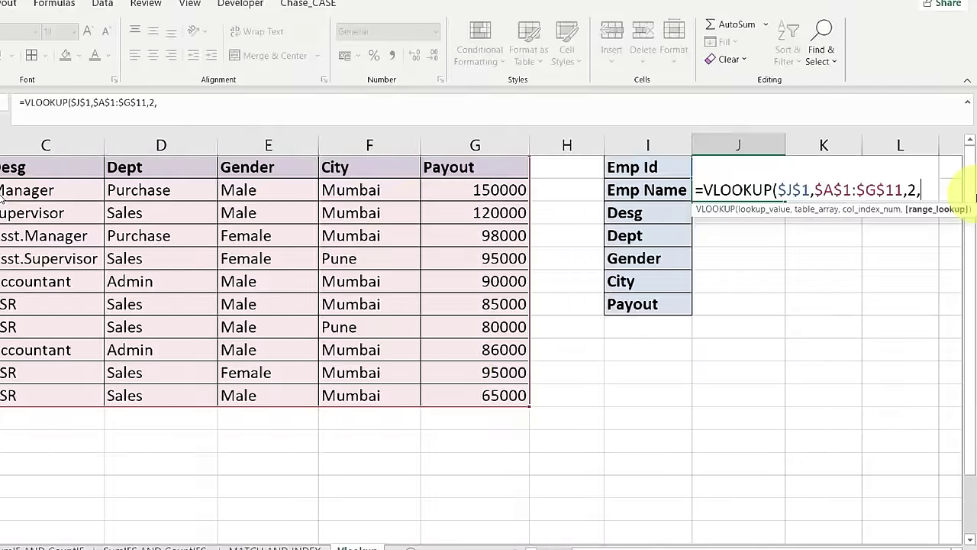
{"action": "type", "text": "0"}
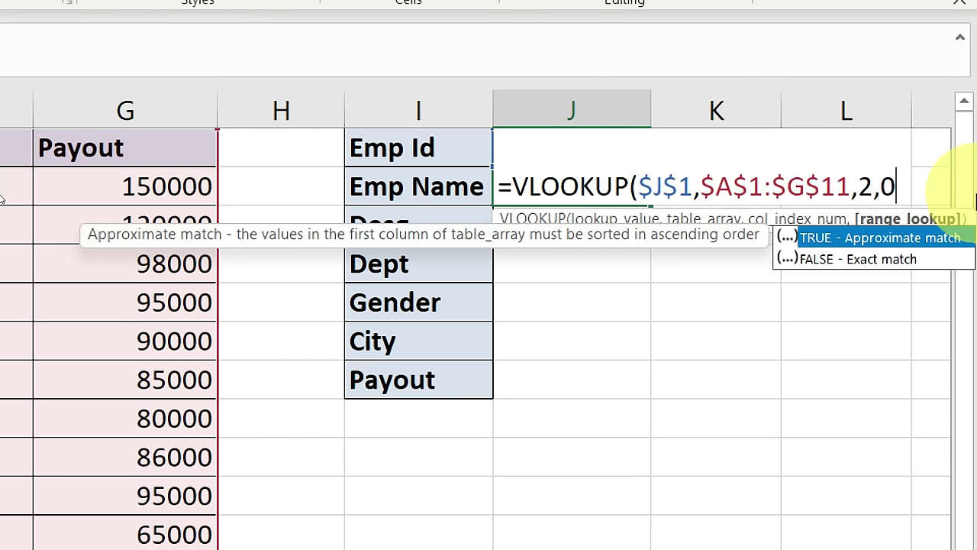
{"action": "type", "text": ")"}
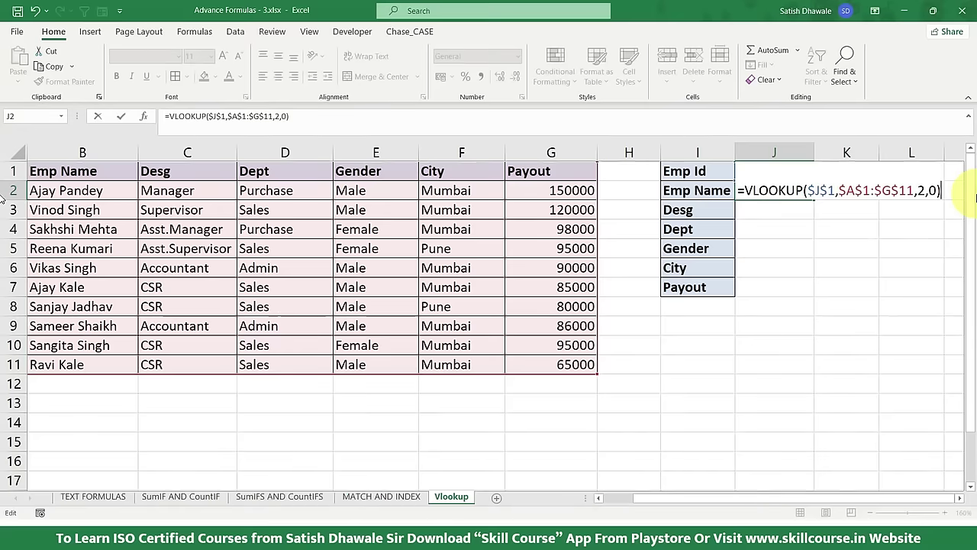
{"action": "key", "text": "Return"}
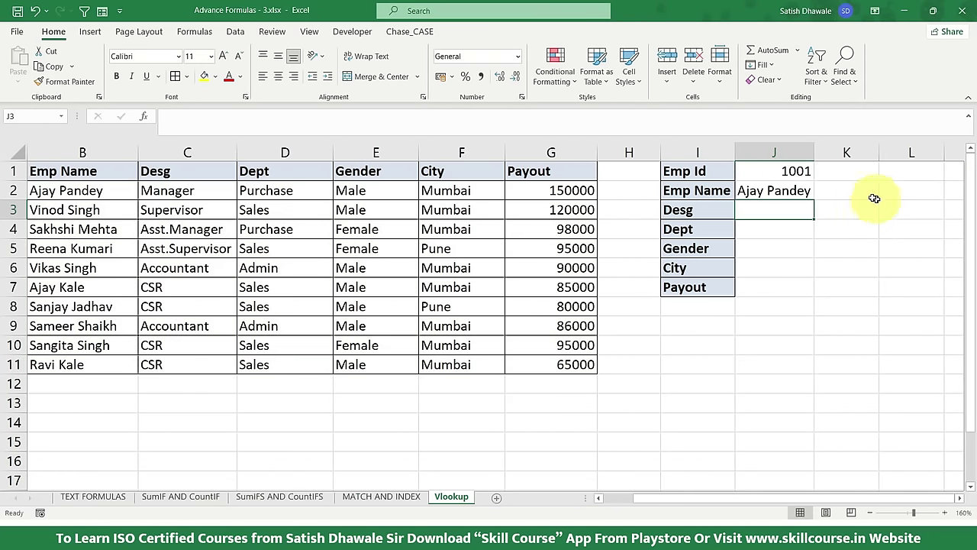
{"action": "left_click", "coordinate": [791, 190]}
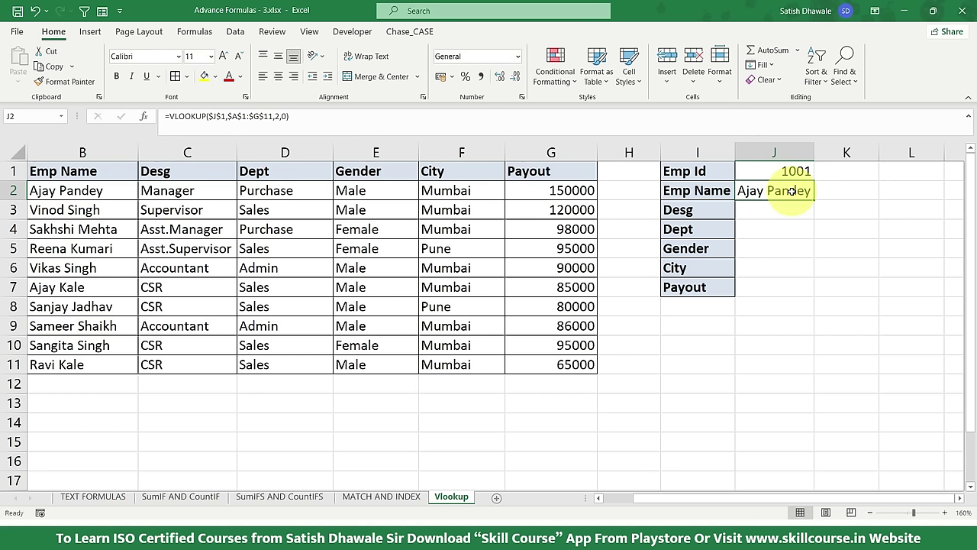
- Clear J2 and insert VLOOKUP through the Insert Function search
{"action": "key", "text": "Delete"}
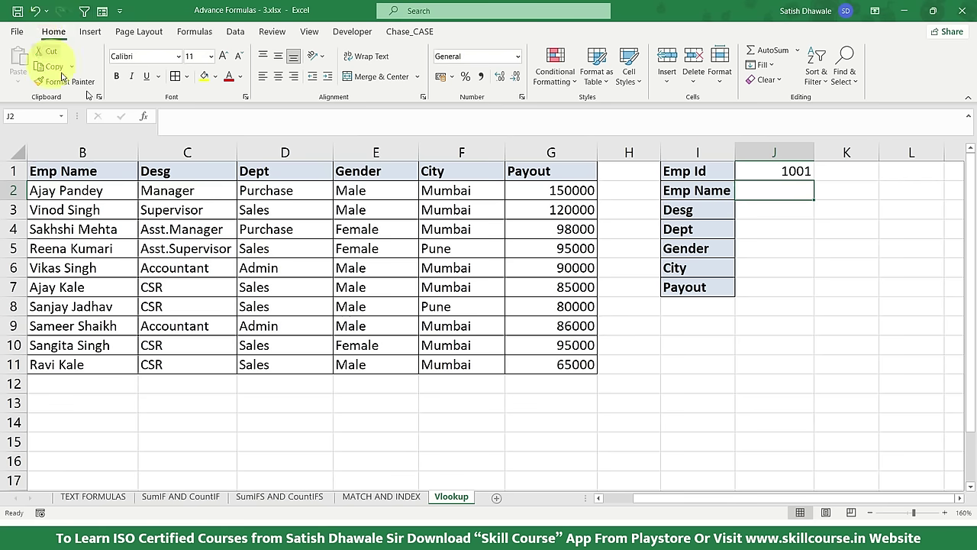
{"action": "left_click", "coordinate": [146, 119]}
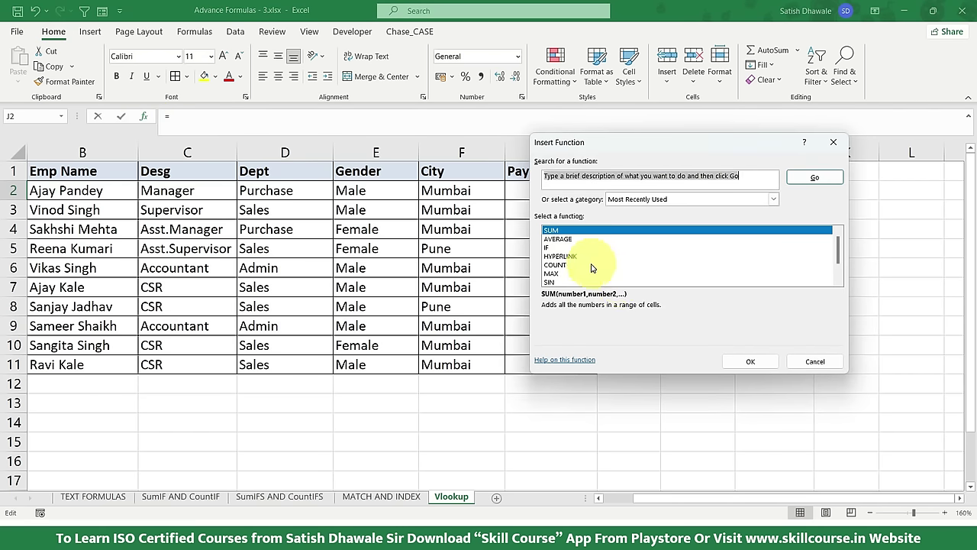
{"action": "scroll", "coordinate": [589, 268], "scroll_direction": "down", "scroll_amount": 1}
{"action": "scroll", "coordinate": [580, 264], "scroll_direction": "up", "scroll_amount": 1}
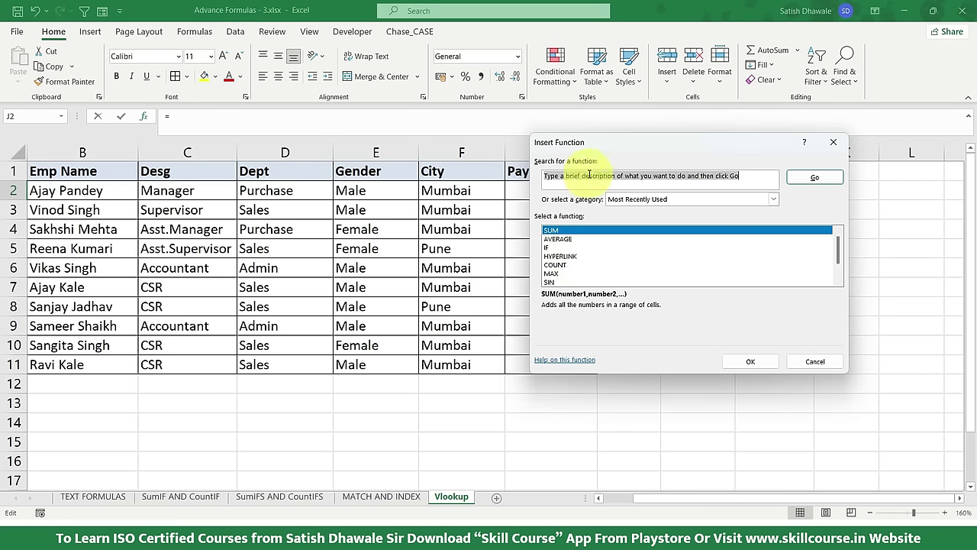
{"action": "type", "text": "VLOOKUP"}
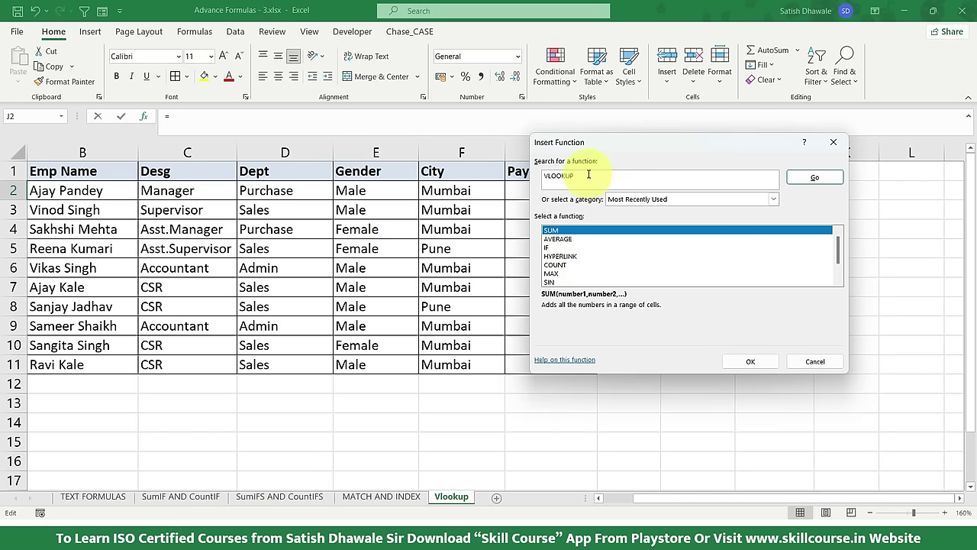
{"action": "left_click", "coordinate": [815, 178]}
{"action": "left_click", "coordinate": [602, 228]}
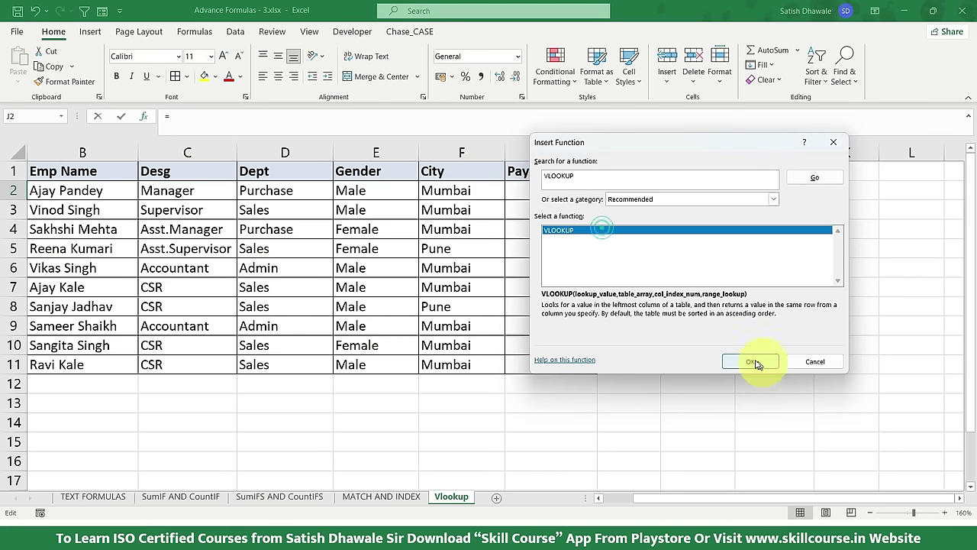
{"action": "left_click", "coordinate": [753, 362]}
{"action": "left_click_drag", "start_coordinate": [652, 155], "coordinate": [535, 283]}
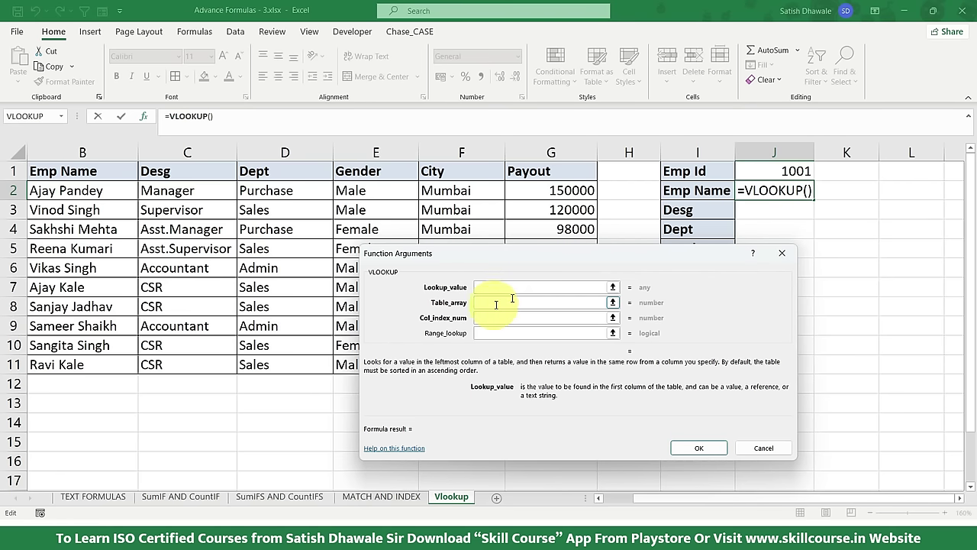
- Fill the arguments: lookup value J1, table A1:G11, column 2, match 0
{"action": "left_click", "coordinate": [785, 170]}
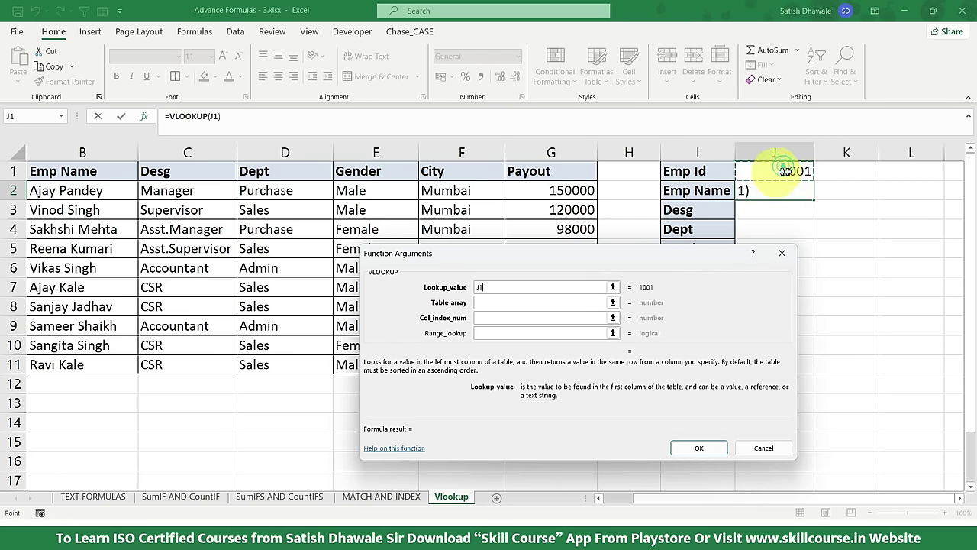
{"action": "left_click", "coordinate": [481, 304]}
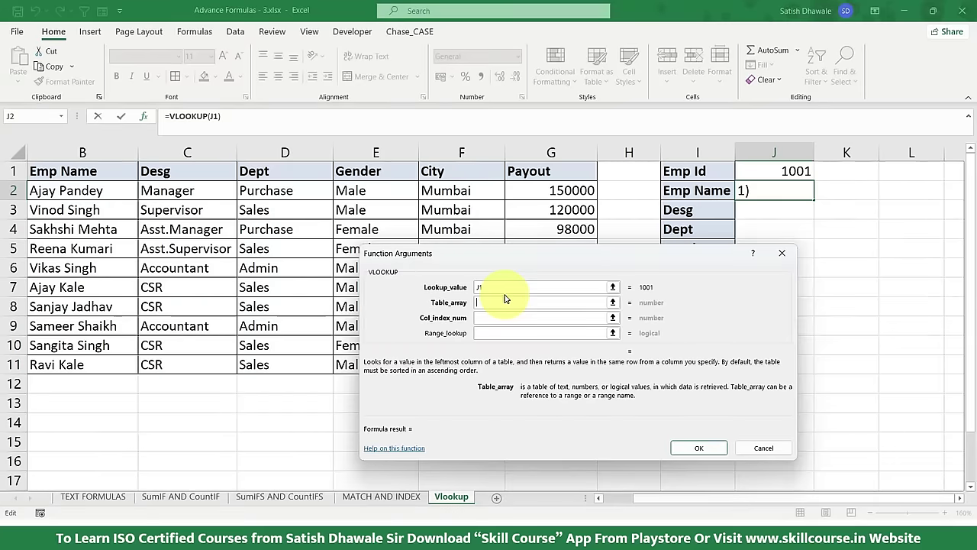
{"action": "left_click_drag", "start_coordinate": [565, 177], "coordinate": [5, 365]}
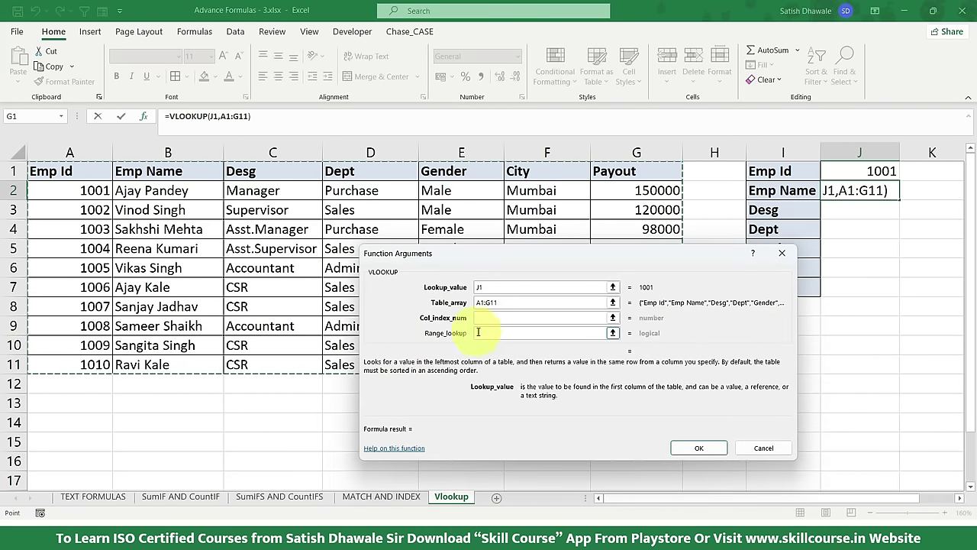
{"action": "left_click", "coordinate": [497, 325]}
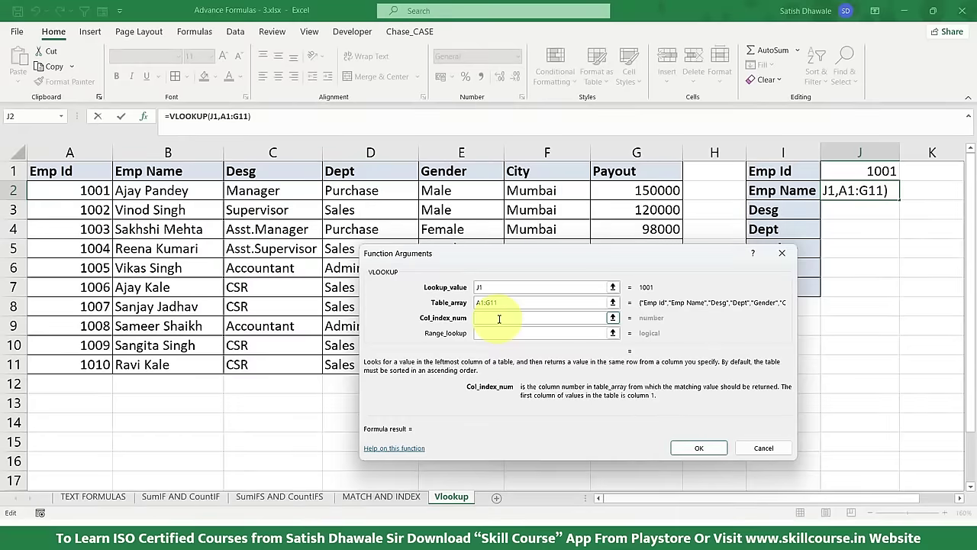
{"action": "type", "text": "2"}
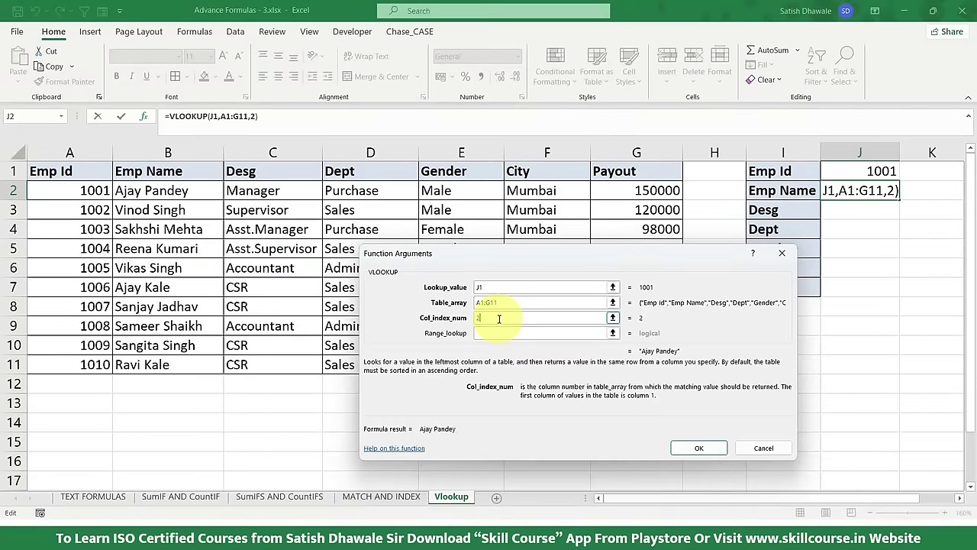
{"action": "left_click", "coordinate": [490, 333]}
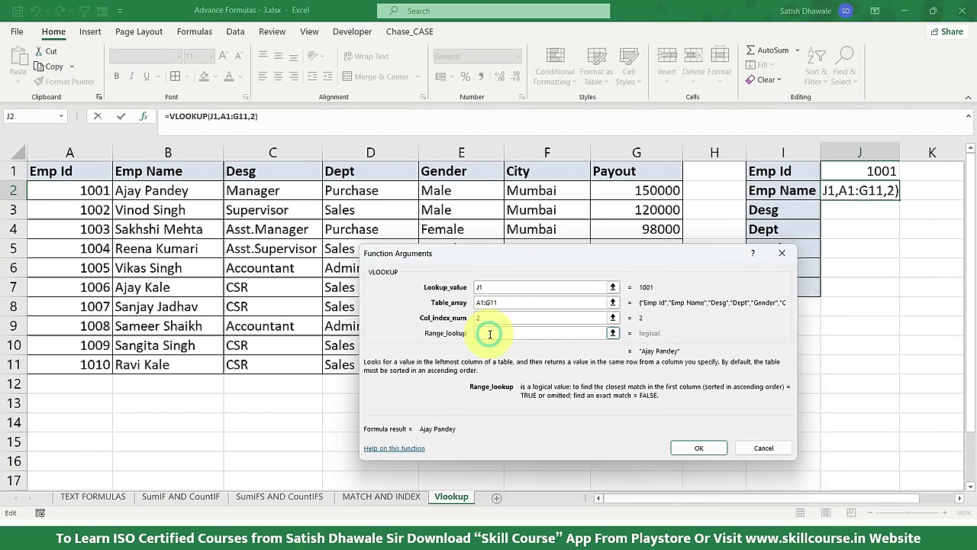
{"action": "type", "text": "0"}
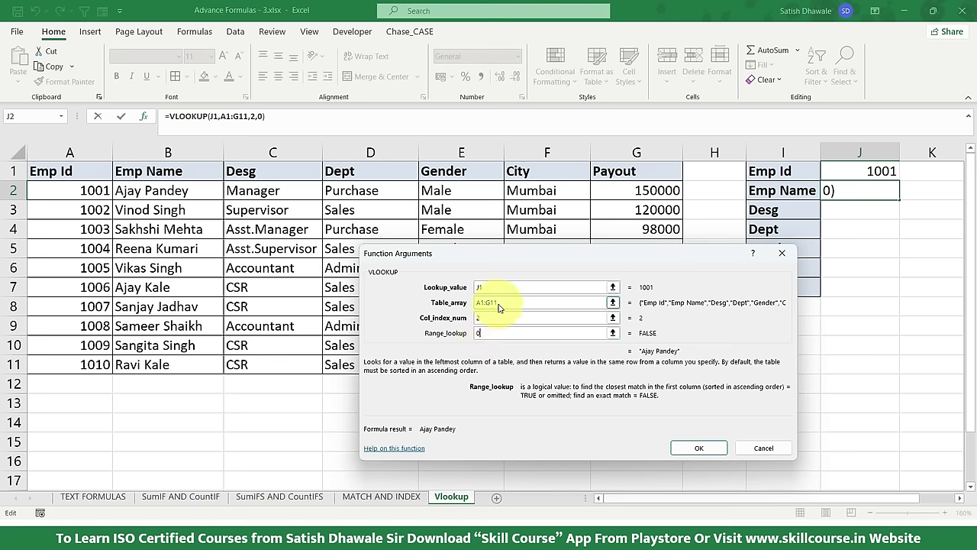
- Make the table range and J1 references absolute and finish the formula
{"action": "left_click", "coordinate": [495, 304]}
{"action": "key", "text": "F4"}
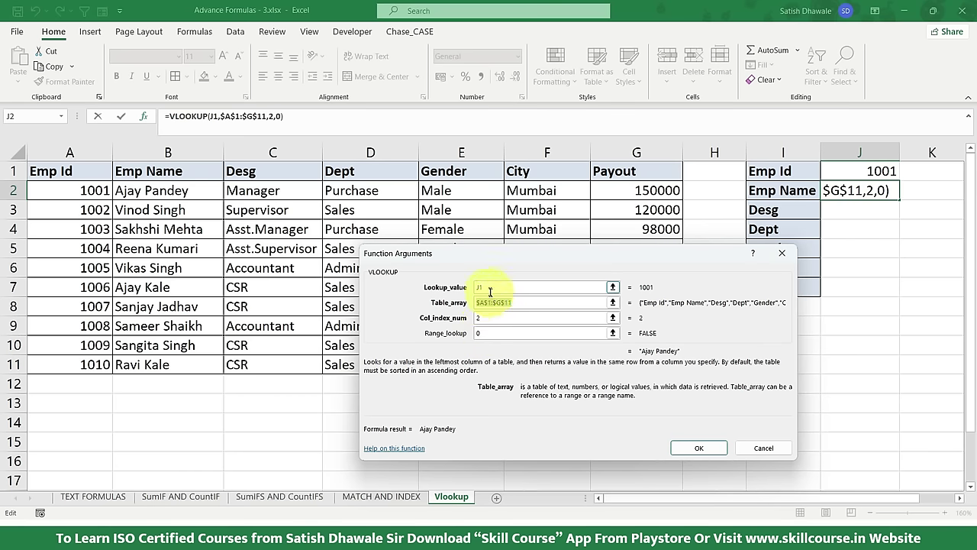
{"action": "left_click", "coordinate": [490, 289]}
{"action": "key", "text": "F4"}
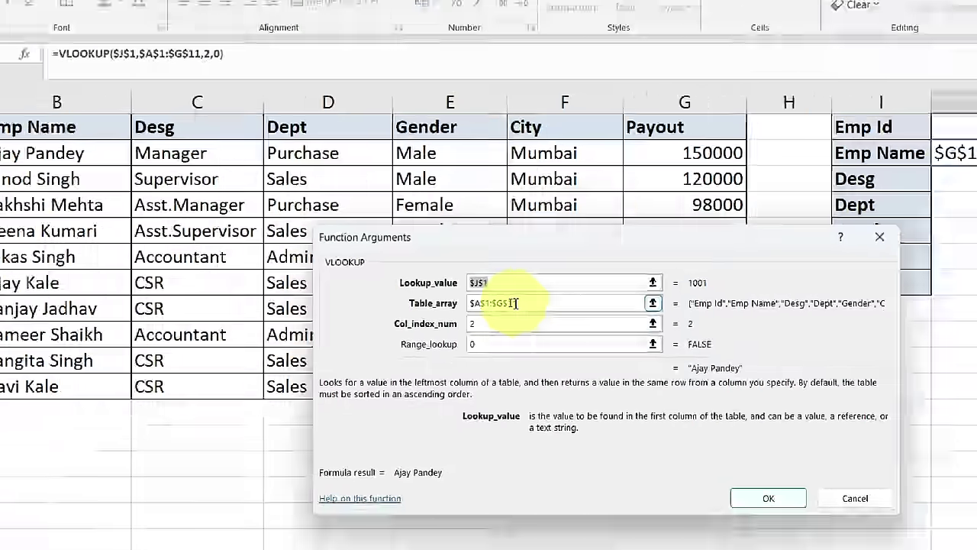
{"action": "left_click", "coordinate": [768, 498]}
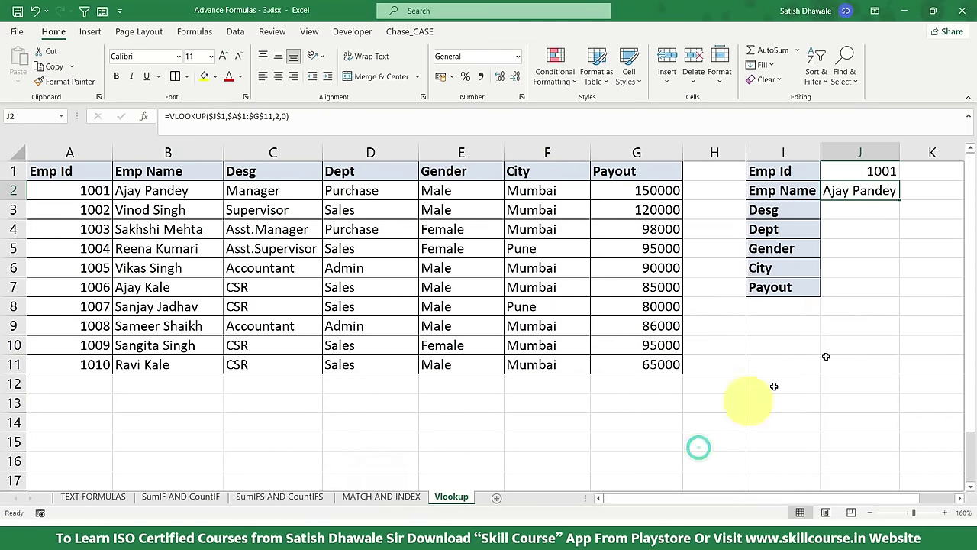
- Copy J2's VLOOKUP formula down through J7
{"action": "double_click", "coordinate": [891, 192]}
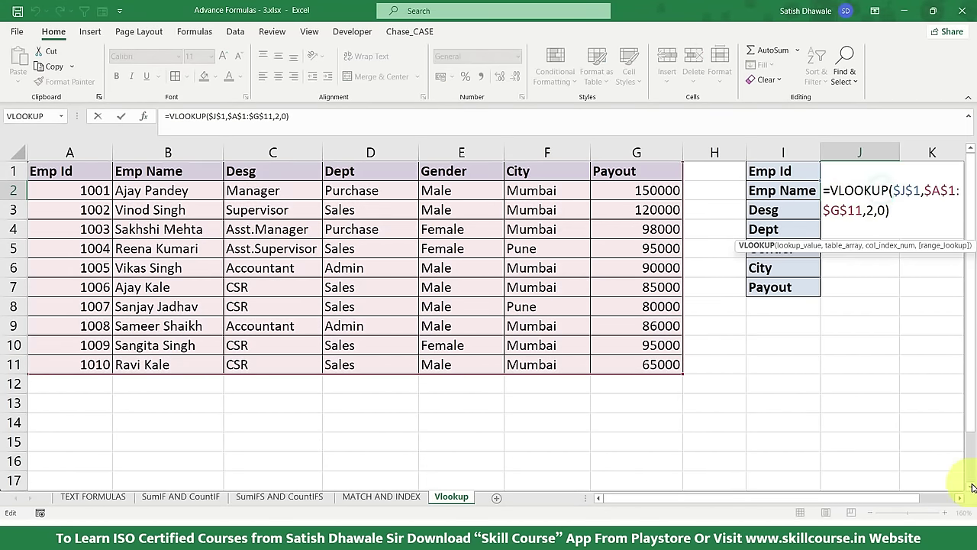
{"action": "scroll", "coordinate": [676, 192], "scroll_direction": "right", "scroll_amount": 3}
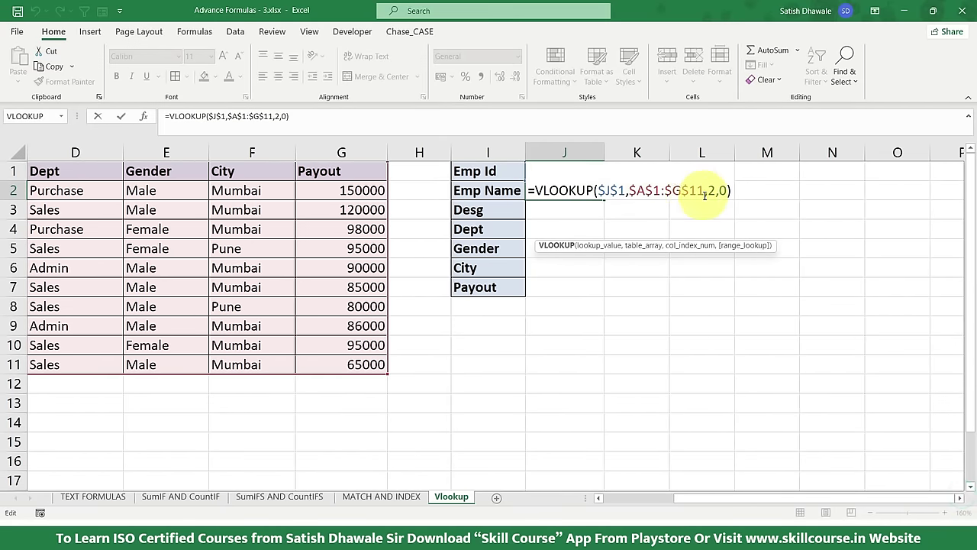
{"action": "key", "text": "Escape"}
{"action": "double_click", "coordinate": [596, 192]}
{"action": "key", "text": "Escape"}
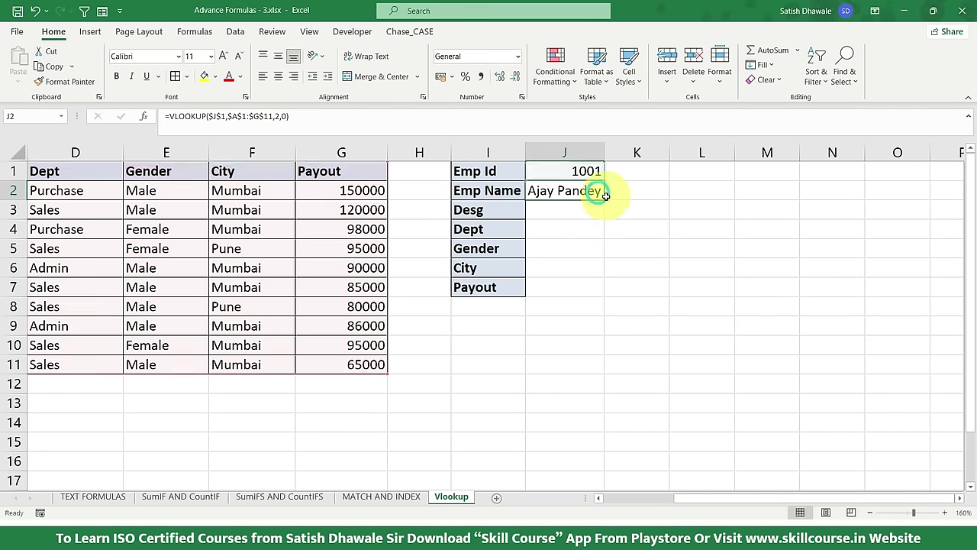
{"action": "left_click_drag", "start_coordinate": [605, 200], "coordinate": [601, 292]}
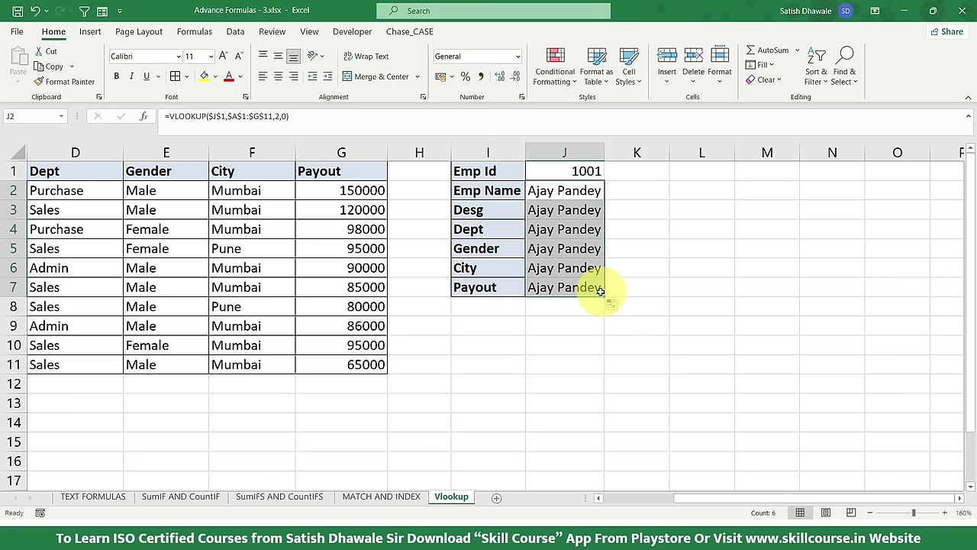
- Set J3's column index to 3 so Desg shows Manager
{"action": "left_click_drag", "start_coordinate": [491, 214], "coordinate": [571, 212]}
{"action": "left_click_drag", "start_coordinate": [491, 236], "coordinate": [574, 235]}
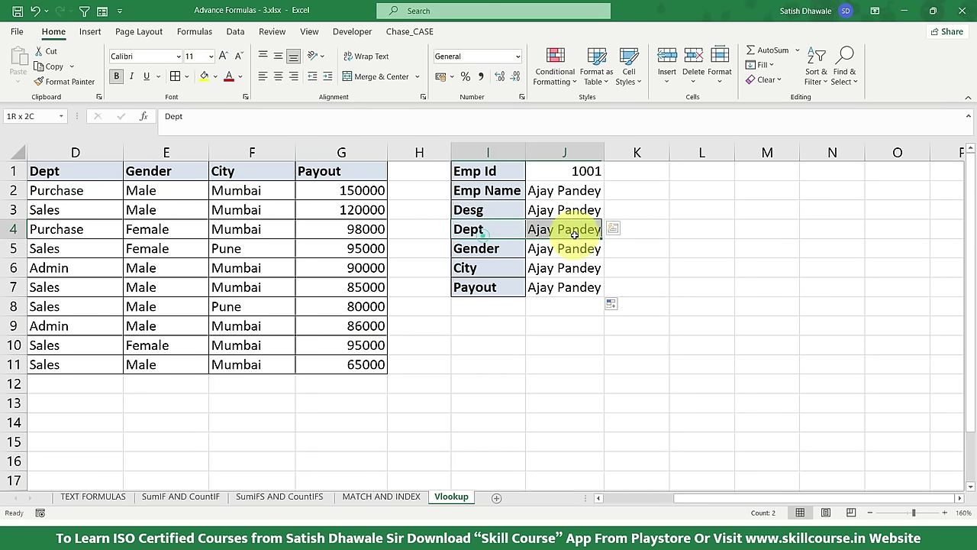
{"action": "left_click", "coordinate": [574, 190]}
{"action": "double_click", "coordinate": [574, 190]}
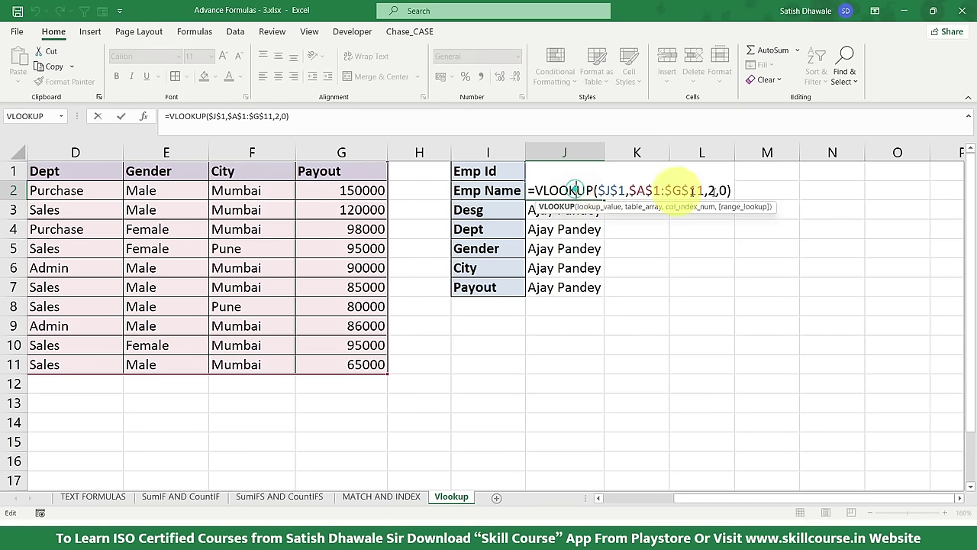
{"action": "key", "text": "Return"}
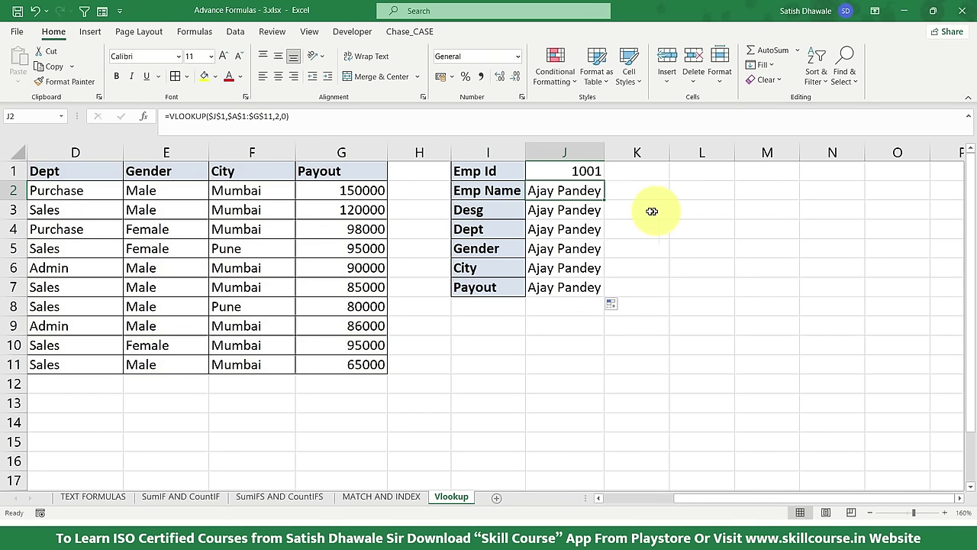
{"action": "double_click", "coordinate": [563, 209]}
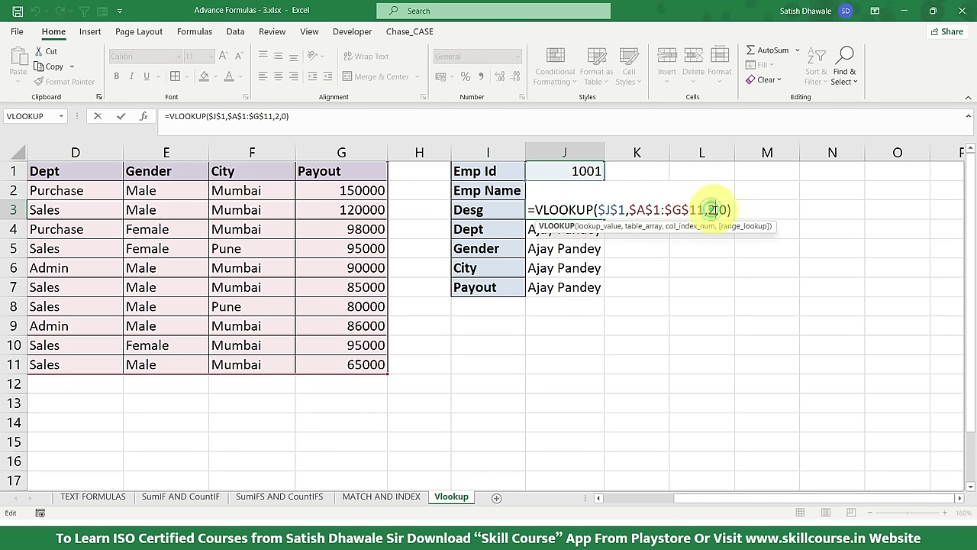
{"action": "left_click", "coordinate": [710, 210]}
{"action": "key", "text": "Return"}
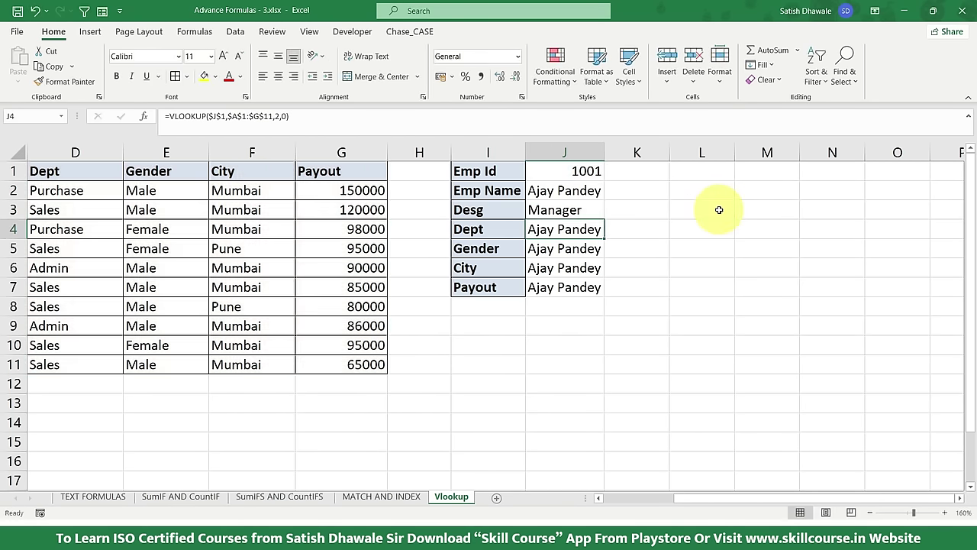
- Change J4 and J5 column indexes to 4 and 5, showing Purchase and Male
{"action": "double_click", "coordinate": [578, 229]}
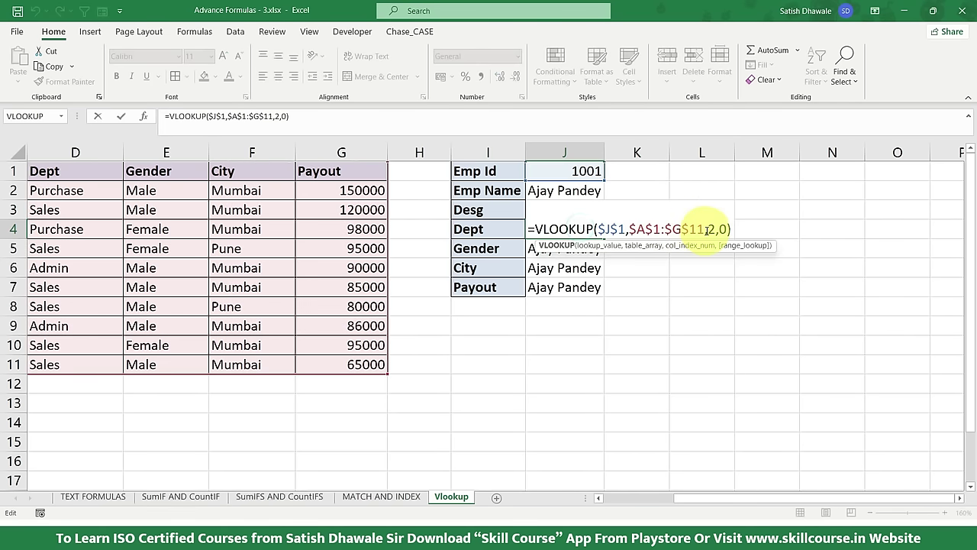
{"action": "left_click", "coordinate": [710, 229]}
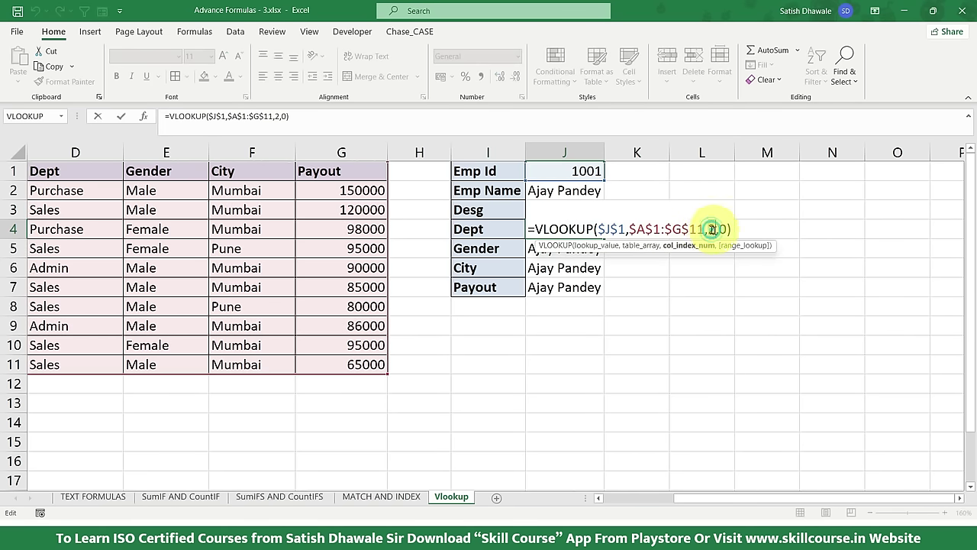
{"action": "type", "text": "4"}
{"action": "key", "text": "Return"}
{"action": "double_click", "coordinate": [553, 243]}
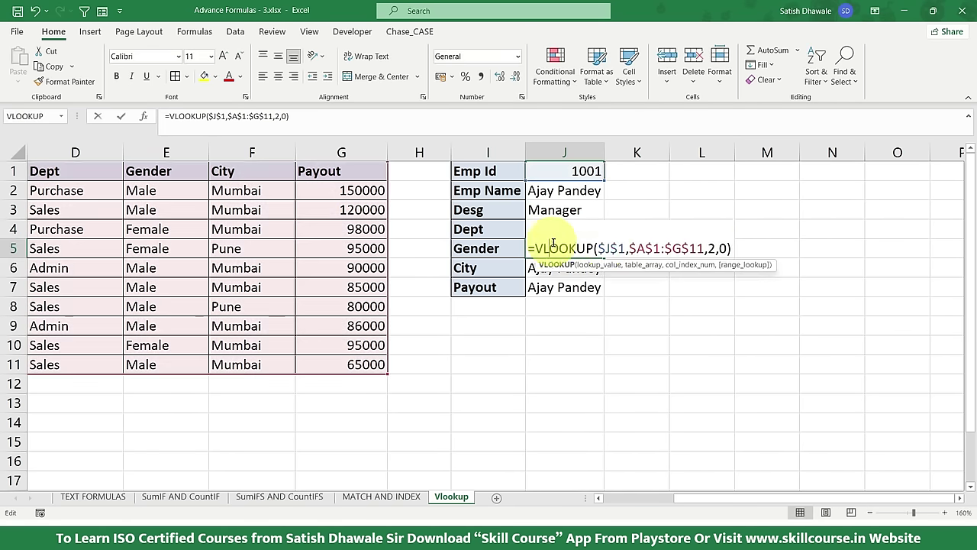
{"action": "left_click", "coordinate": [713, 248]}
{"action": "key", "text": "BackSpace"}
{"action": "type", "text": "5"}
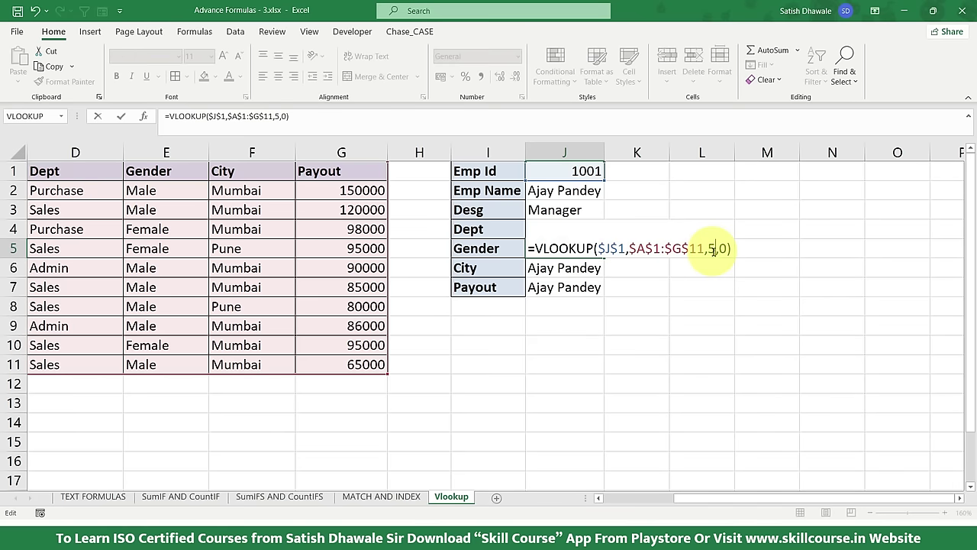
{"action": "key", "text": "Return"}
{"action": "left_click_drag", "start_coordinate": [908, 500], "coordinate": [859, 499]}
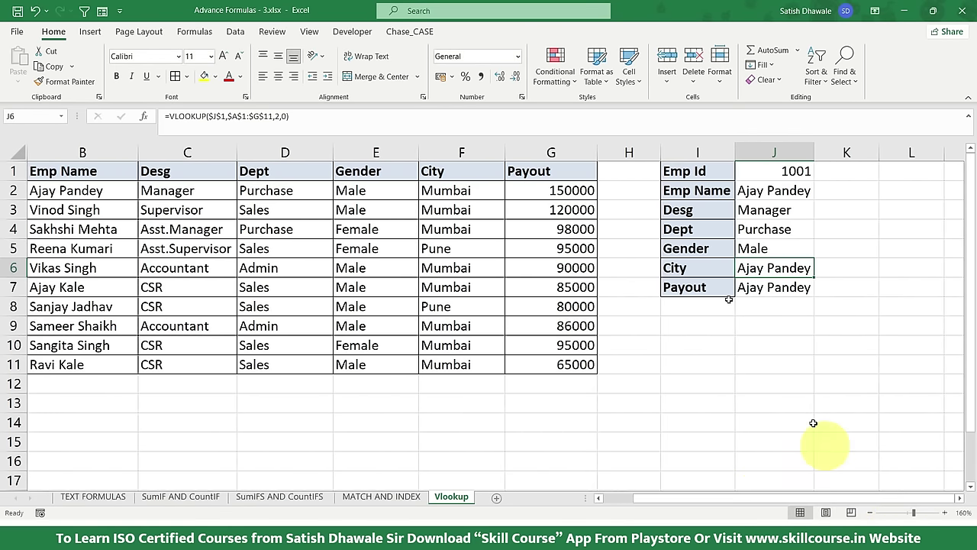
- Enter the helper column-index numbers 2 through 7 in H2:H7
{"action": "left_click", "coordinate": [640, 191]}
{"action": "type", "text": "2"}
{"action": "key", "text": "Return"}
{"action": "type", "text": "3"}
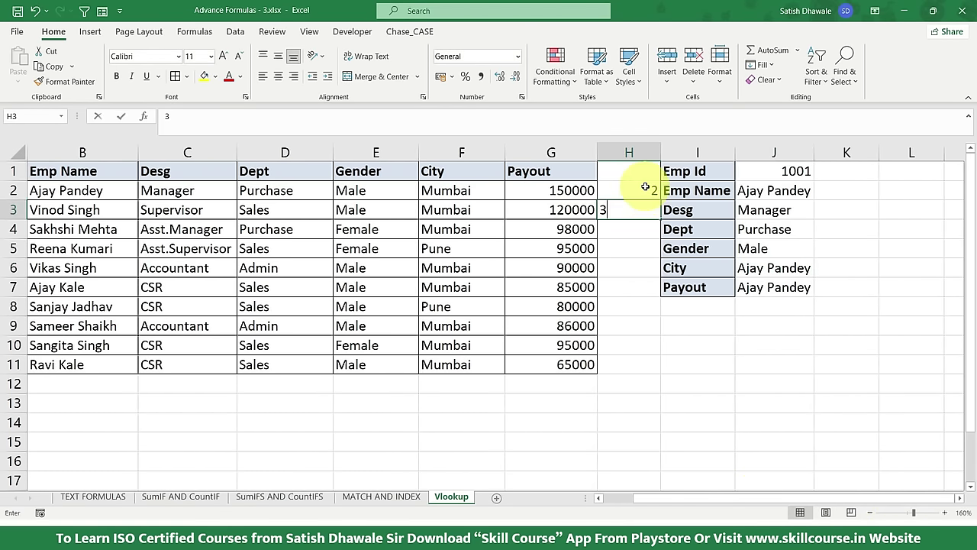
{"action": "key", "text": "Return"}
{"action": "type", "text": "4"}
{"action": "key", "text": "Return"}
{"action": "type", "text": "5"}
{"action": "key", "text": "Return"}
{"action": "type", "text": "6"}
{"action": "key", "text": "Return"}
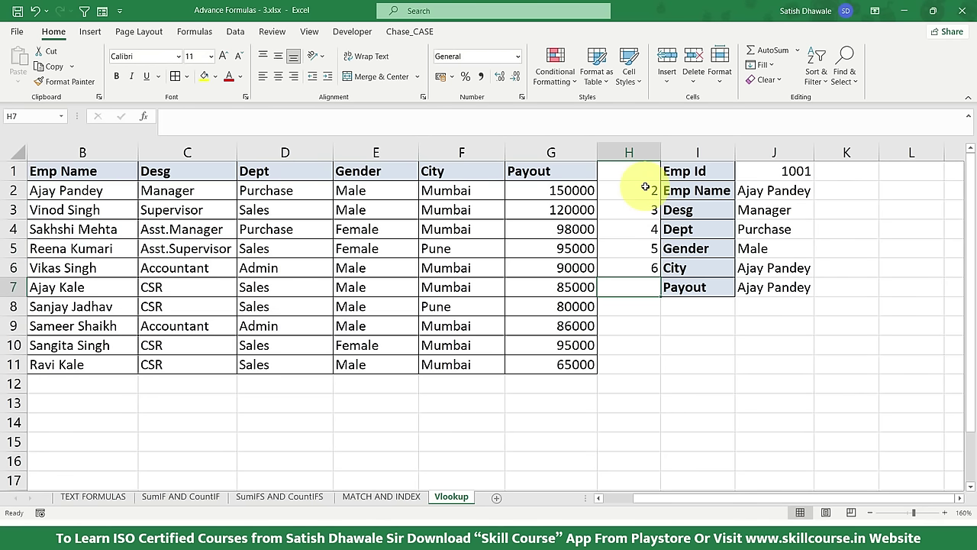
{"action": "type", "text": "7"}
{"action": "key", "text": "Return"}
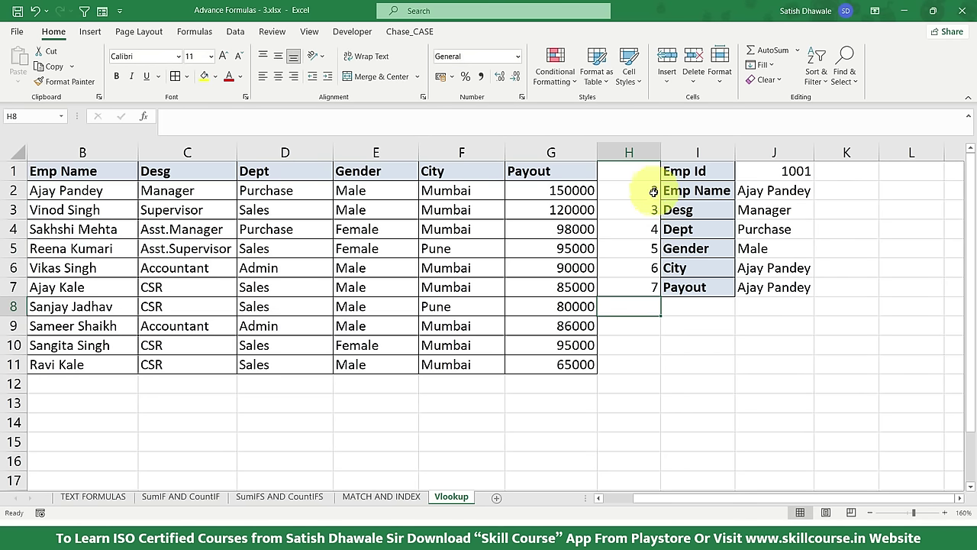
{"action": "left_click_drag", "start_coordinate": [653, 191], "coordinate": [638, 285]}
- Change J2's VLOOKUP column index from 2 to H2 and fill it down to J7
{"action": "double_click", "coordinate": [794, 191]}
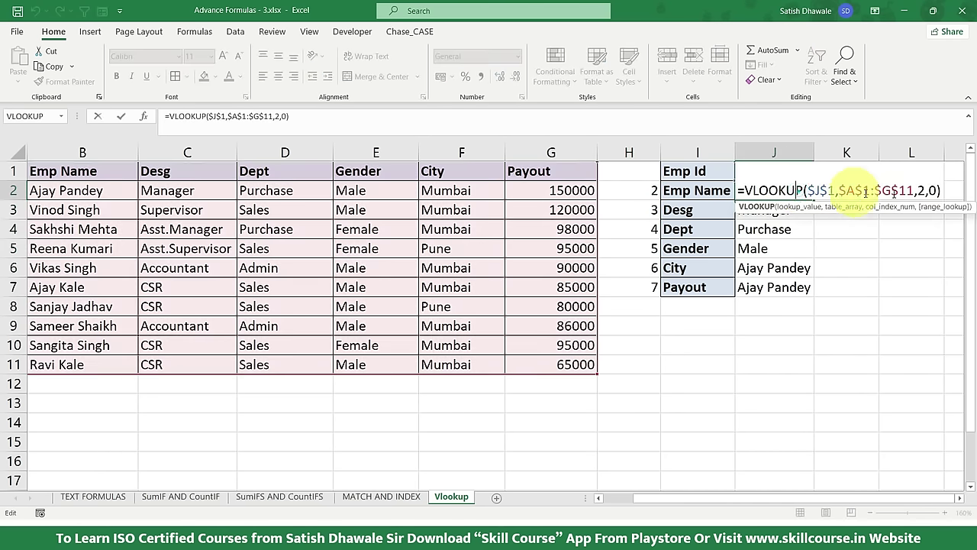
{"action": "double_click", "coordinate": [921, 190]}
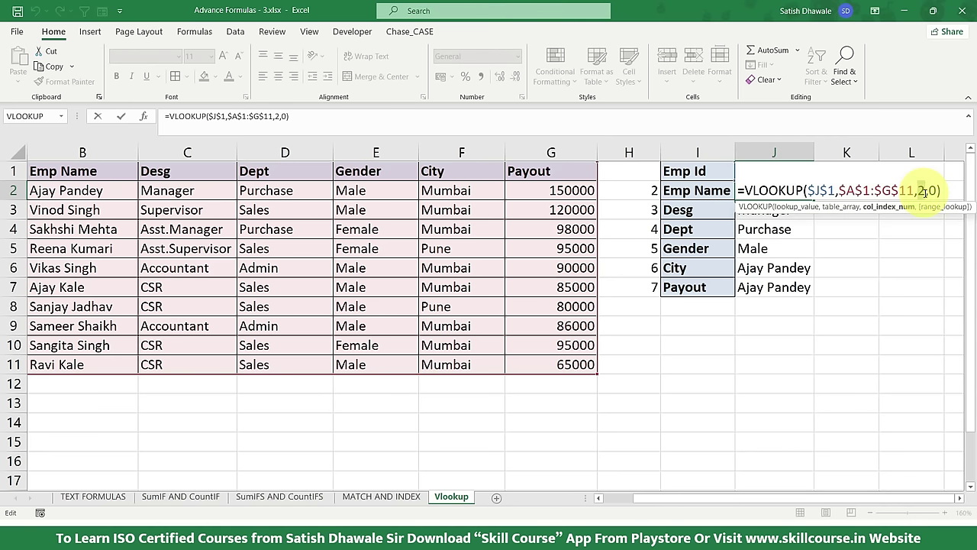
{"action": "left_click", "coordinate": [655, 193]}
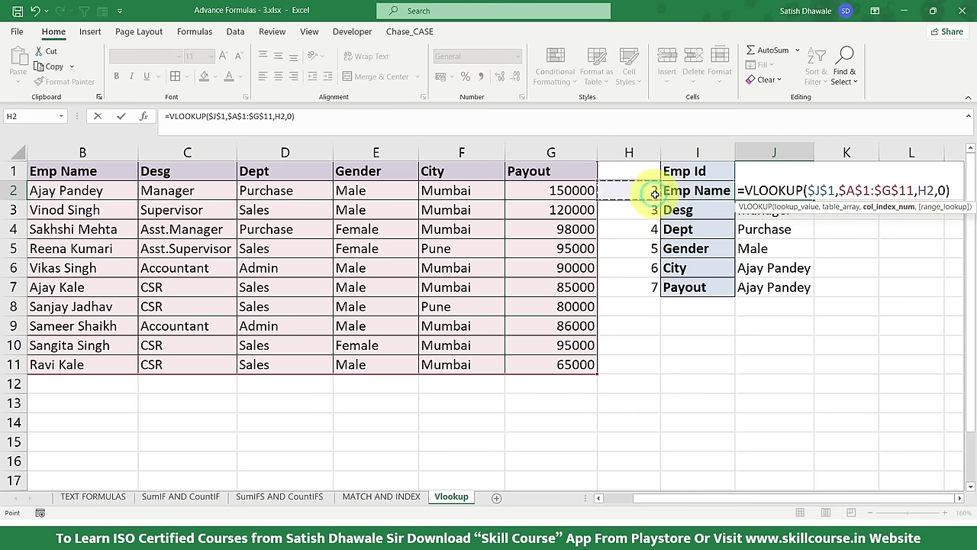
{"action": "key", "text": "ctrl+Return"}
{"action": "left_click_drag", "start_coordinate": [813, 200], "coordinate": [812, 292]}
- Check that the copied lookups in J3, J5 and J7 reference H3 through H7, then select the helper numbers
{"action": "double_click", "coordinate": [793, 217]}
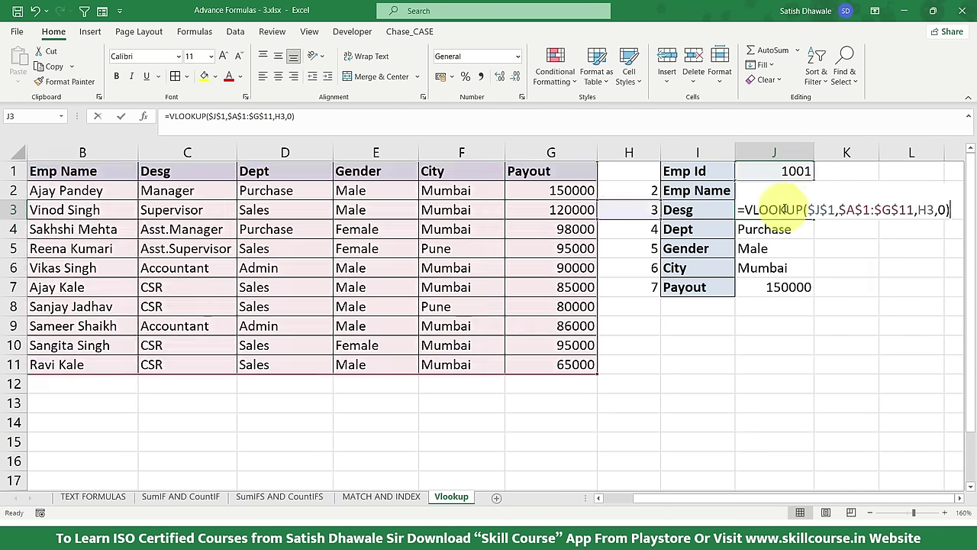
{"action": "double_click", "coordinate": [924, 210]}
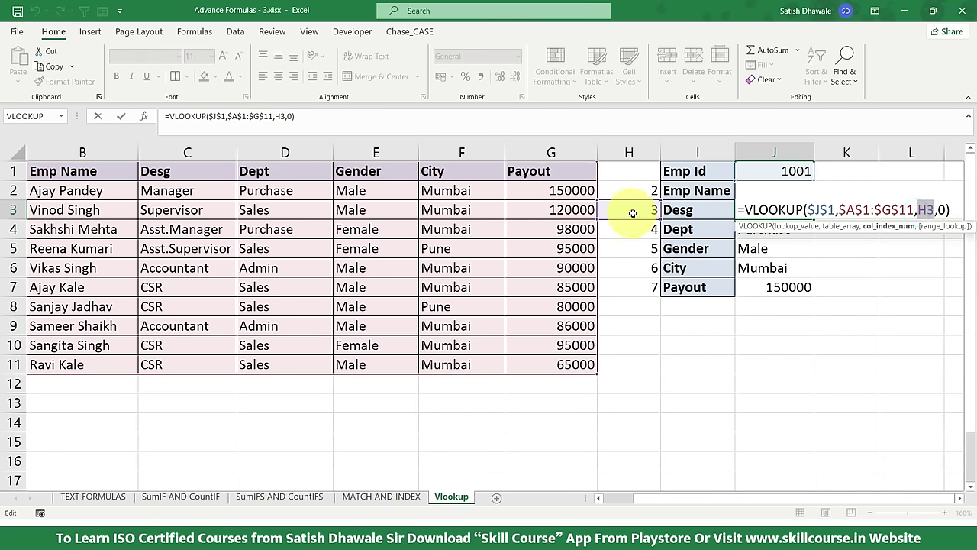
{"action": "key", "text": "Escape"}
{"action": "double_click", "coordinate": [768, 252]}
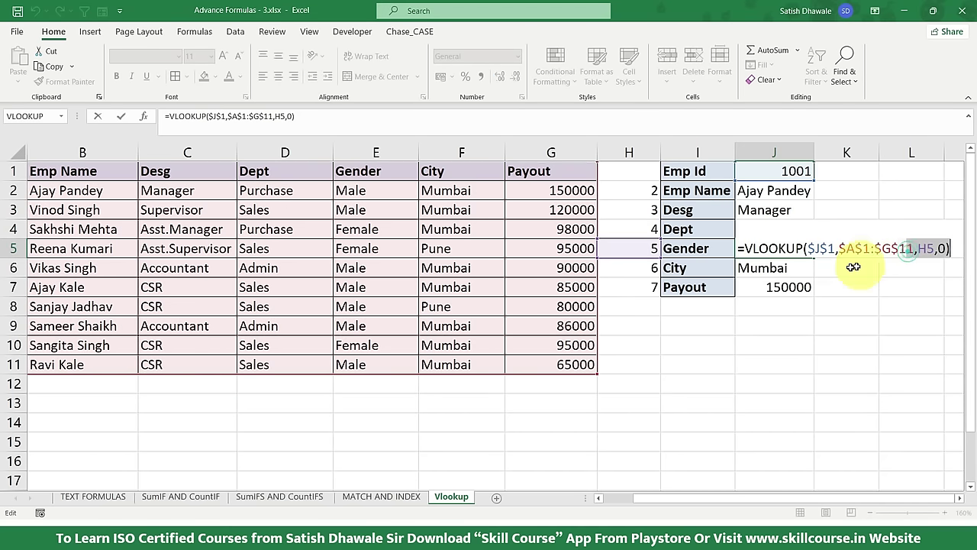
{"action": "key", "text": "Escape"}
{"action": "double_click", "coordinate": [789, 287]}
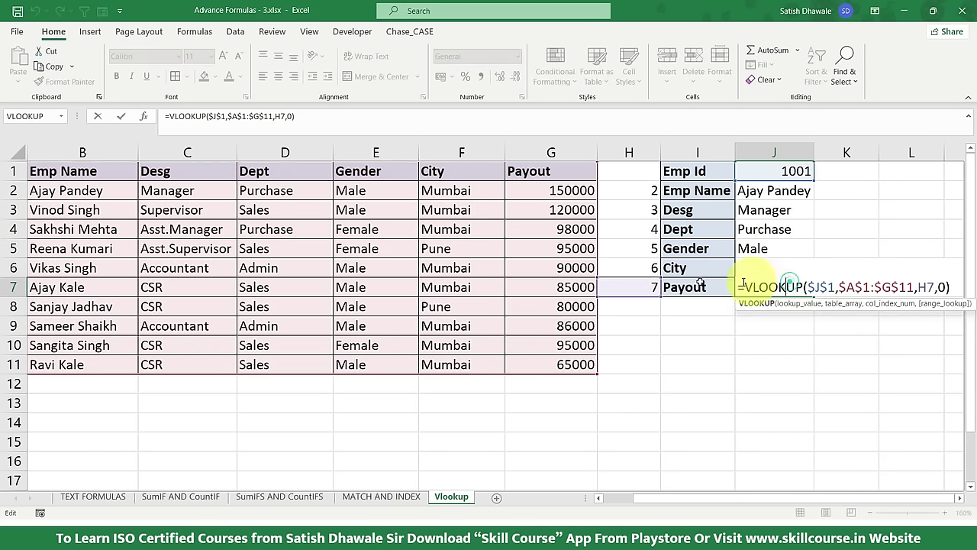
{"action": "double_click", "coordinate": [927, 287]}
{"action": "key", "text": "Return"}
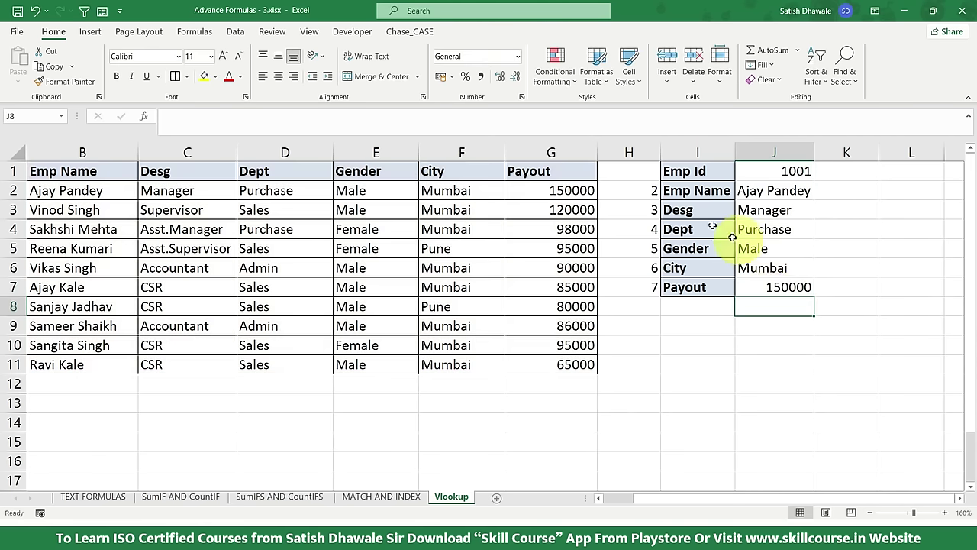
{"action": "left_click_drag", "start_coordinate": [647, 190], "coordinate": [644, 307]}
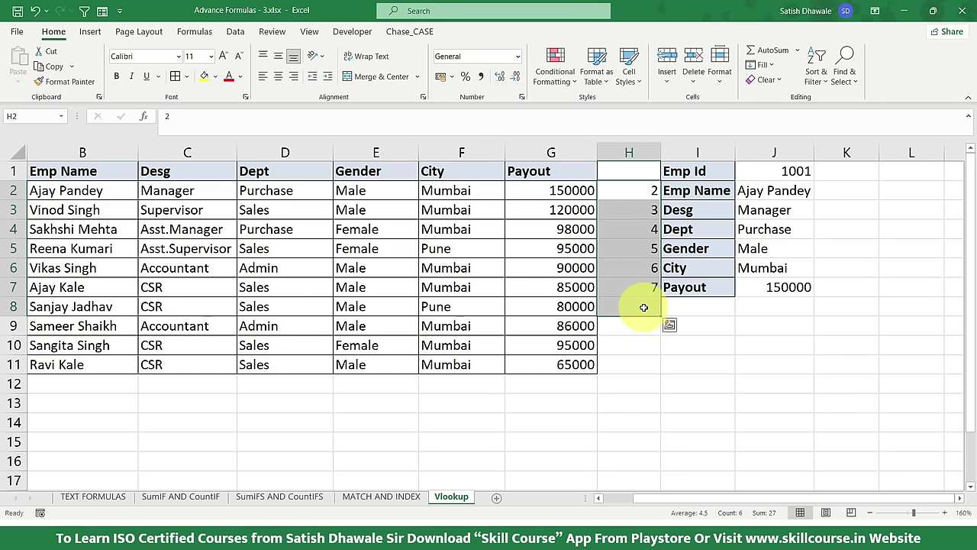
- Delete the helper numbers, then test =ROW() in L2 and remove it
{"action": "key", "text": "Delete"}
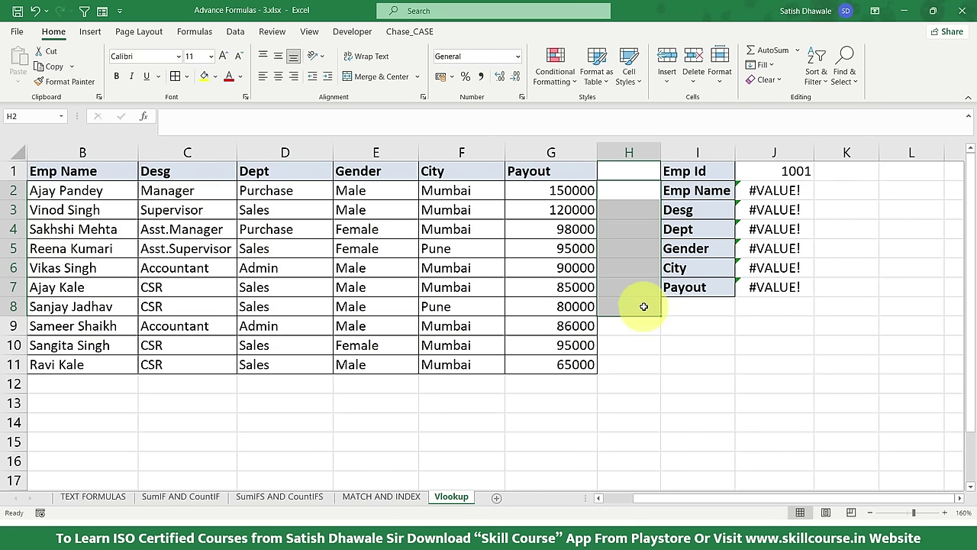
{"action": "left_click", "coordinate": [792, 190]}
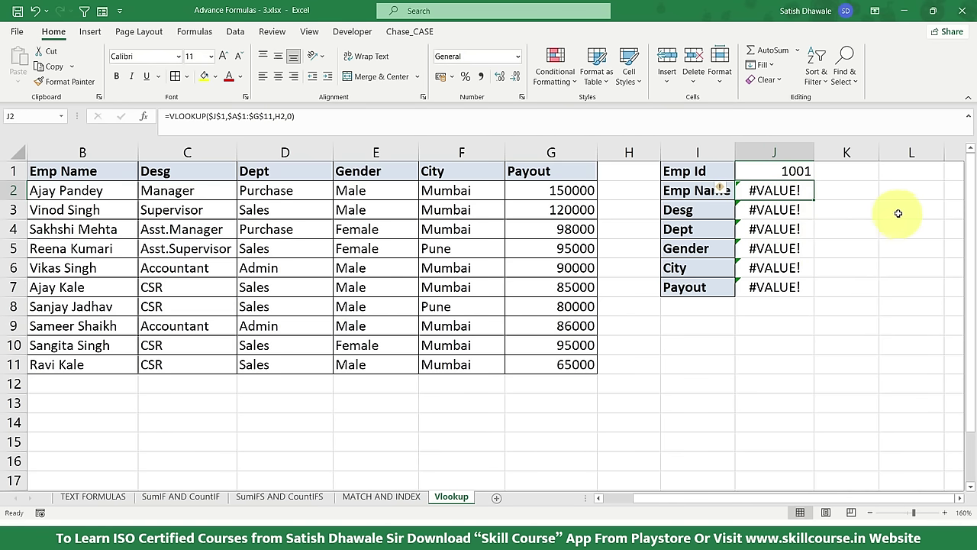
{"action": "left_click", "coordinate": [959, 498]}
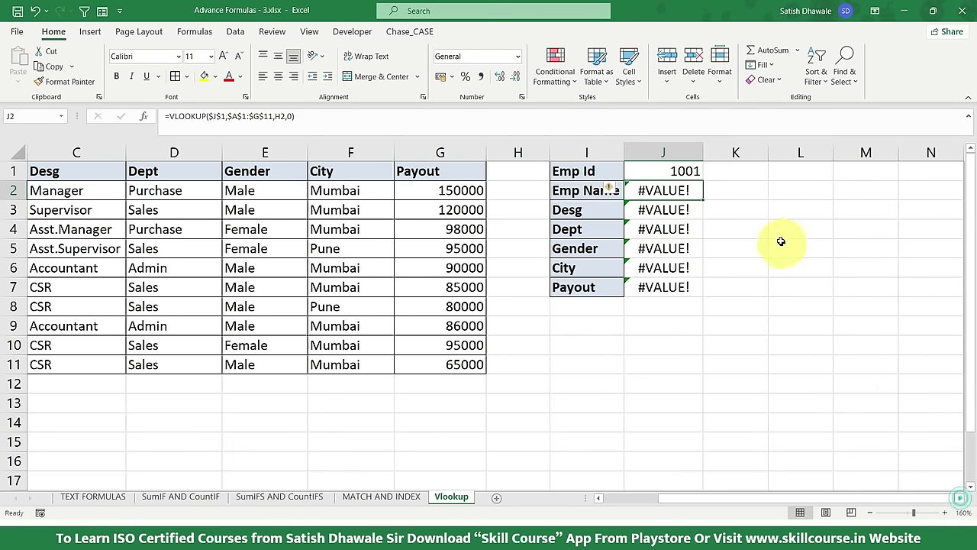
{"action": "double_click", "coordinate": [786, 192]}
{"action": "type", "text": "=RWO"}
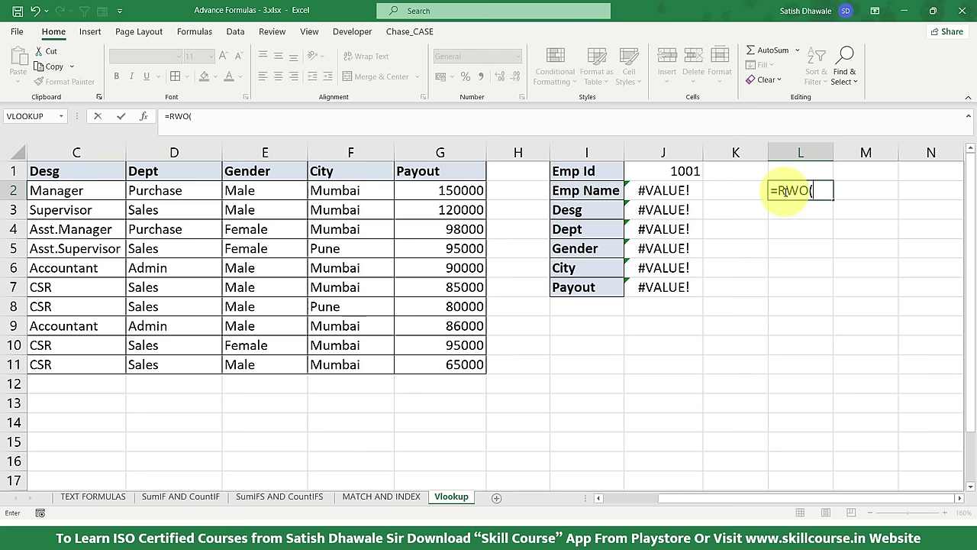
{"action": "type", "text": "("}
{"action": "key", "text": "BackSpace"}
{"action": "key", "text": "BackSpace"}
{"action": "key", "text": "BackSpace"}
{"action": "type", "text": "OW()"}
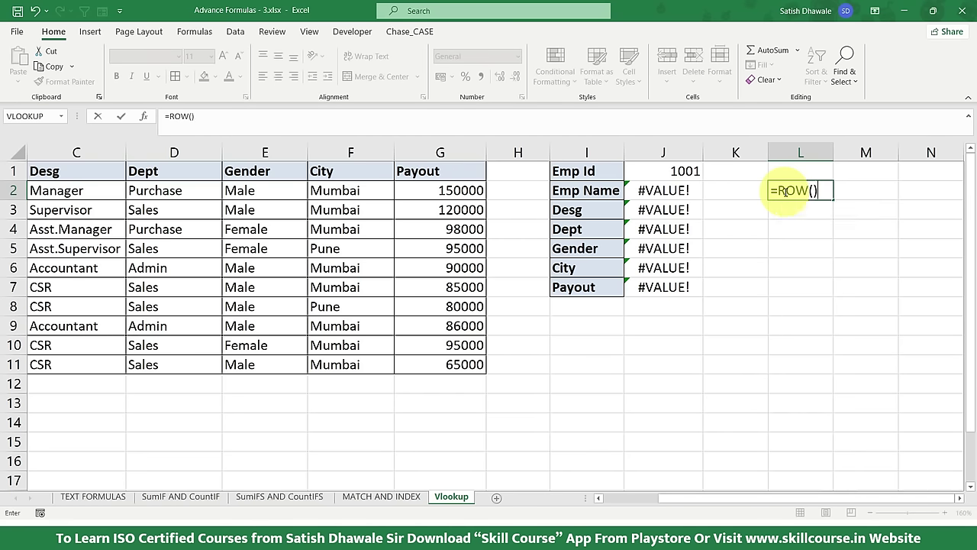
{"action": "key", "text": "Return"}
{"action": "left_click", "coordinate": [806, 189]}
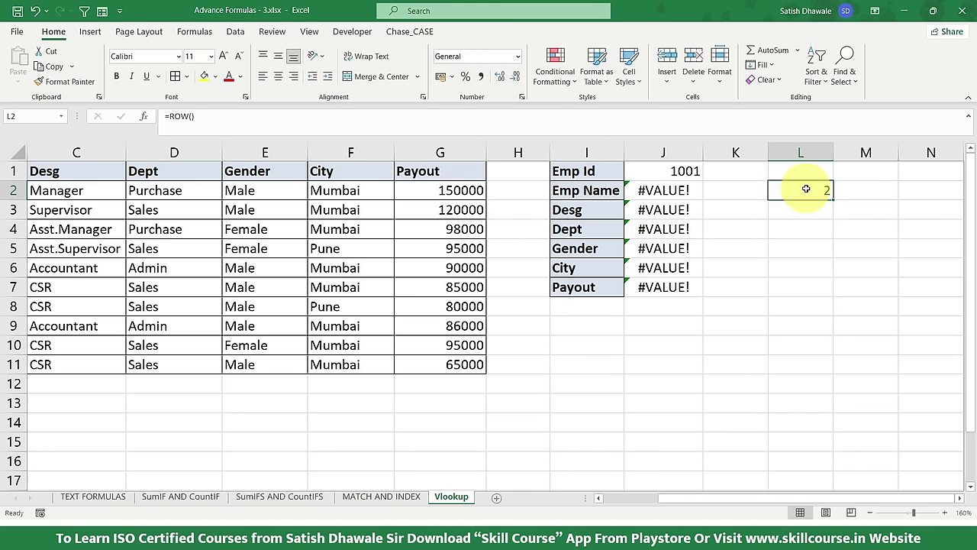
{"action": "double_click", "coordinate": [806, 188]}
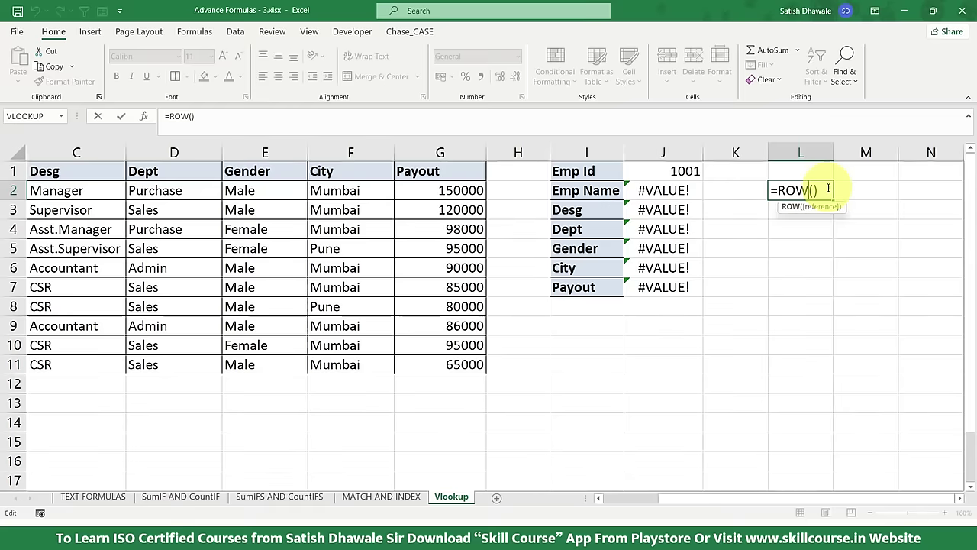
{"action": "key", "text": "Return"}
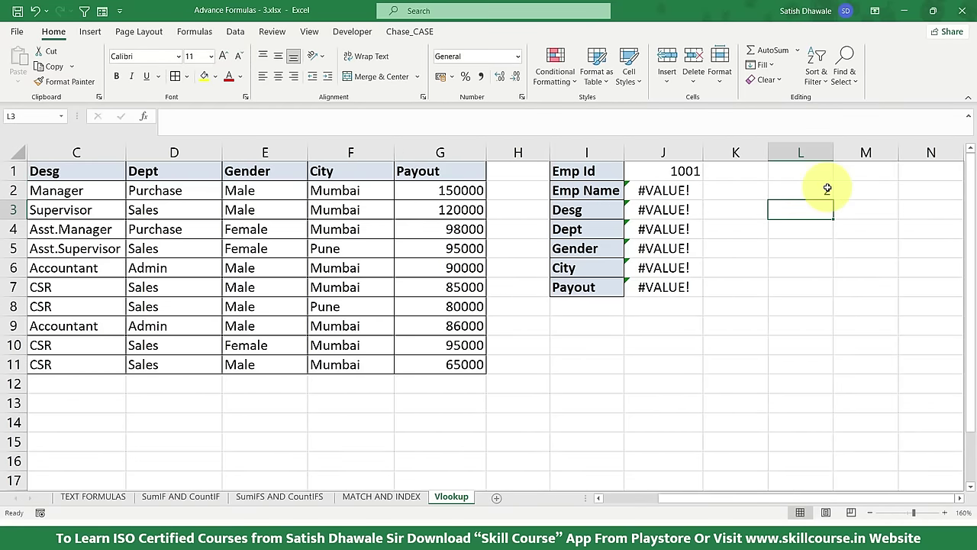
{"action": "left_click", "coordinate": [826, 190]}
{"action": "key", "text": "Delete"}
- Test =ROW() in H14 and F17, deleting each result afterwards
{"action": "left_click", "coordinate": [547, 418]}
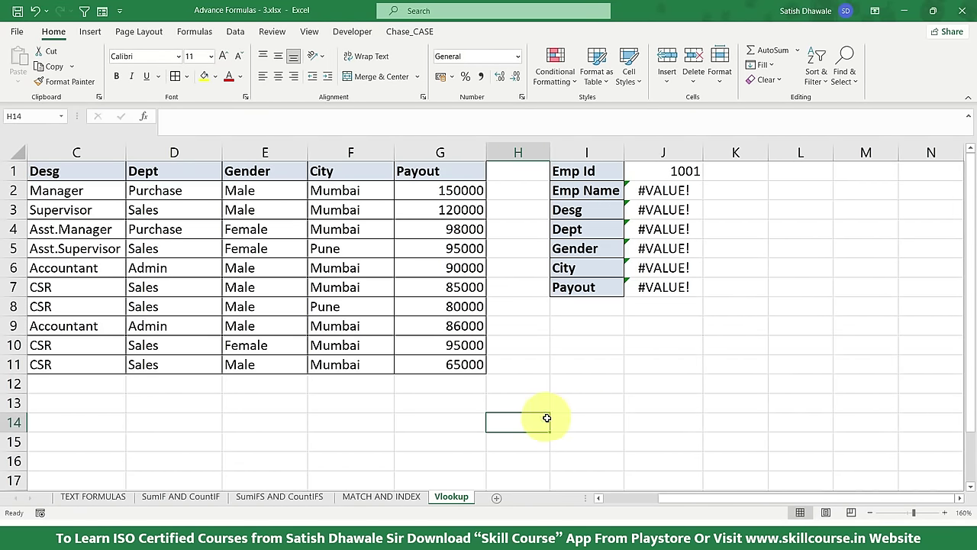
{"action": "type", "text": "=ROW()"}
{"action": "key", "text": "Return"}
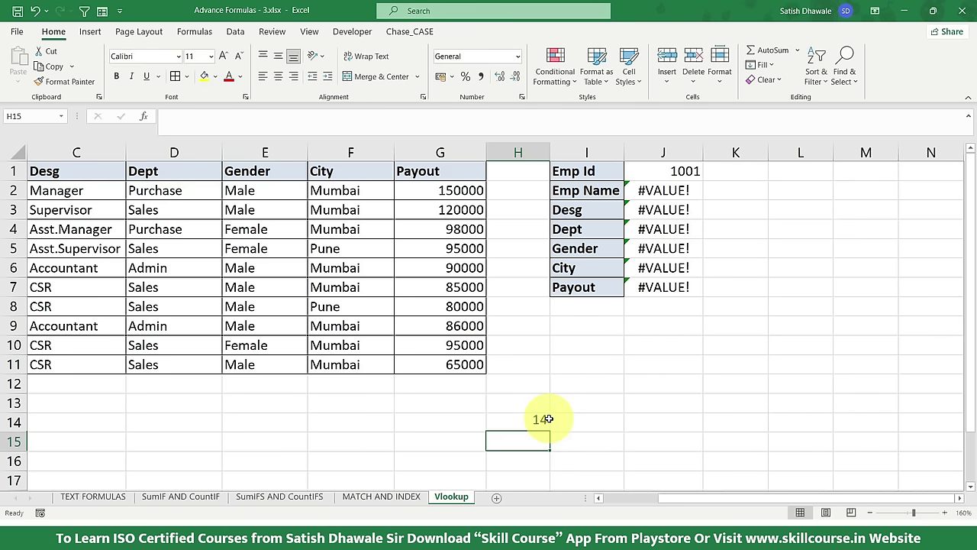
{"action": "left_click", "coordinate": [549, 418]}
{"action": "key", "text": "Delete"}
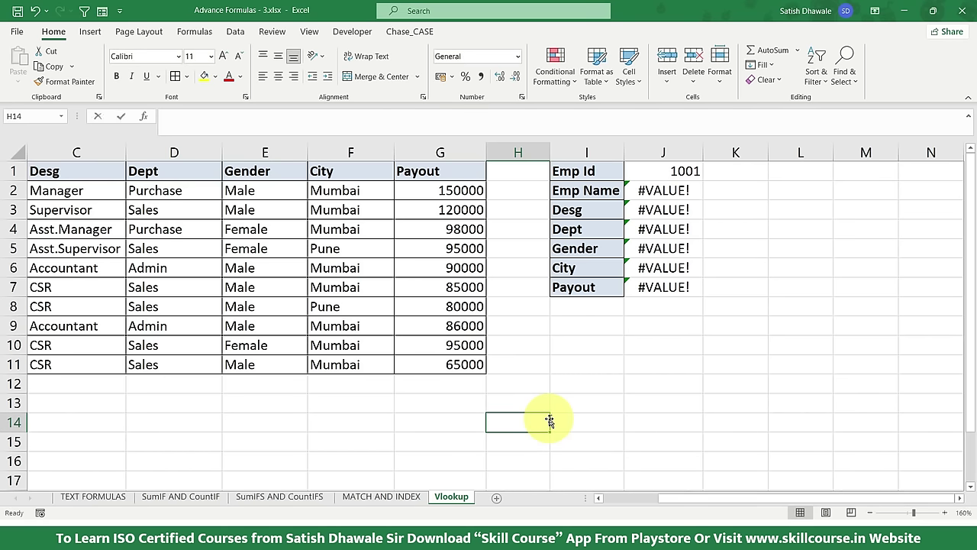
{"action": "left_click", "coordinate": [375, 474]}
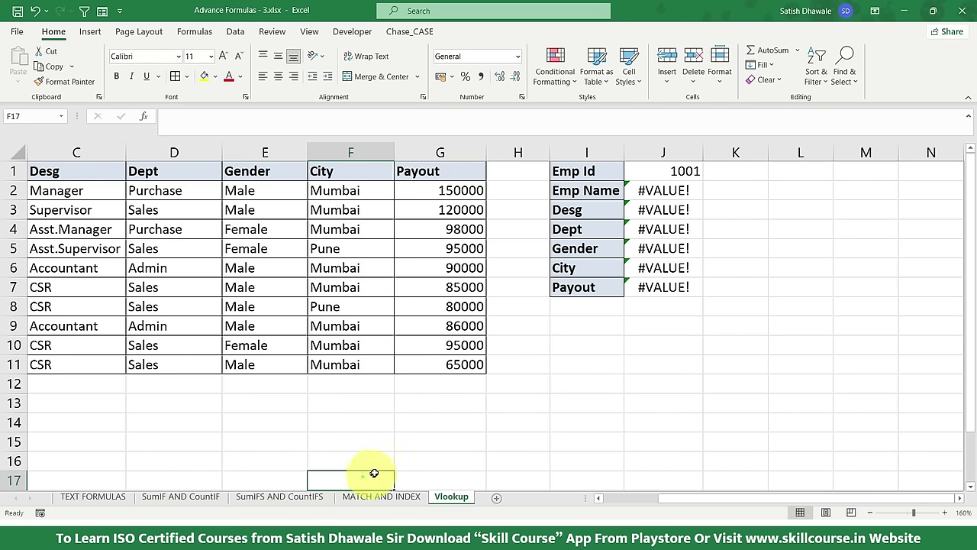
{"action": "type", "text": "=ROW()"}
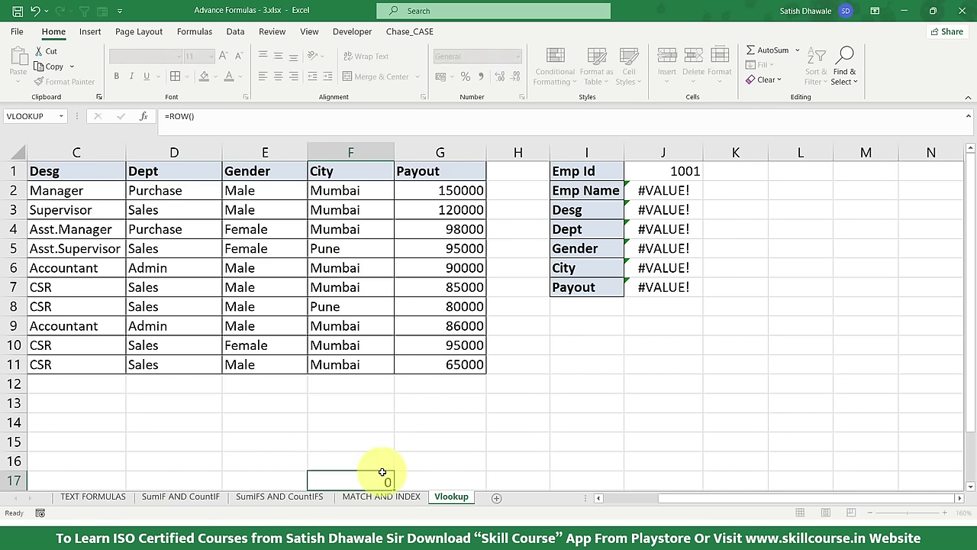
{"action": "key", "text": "Return"}
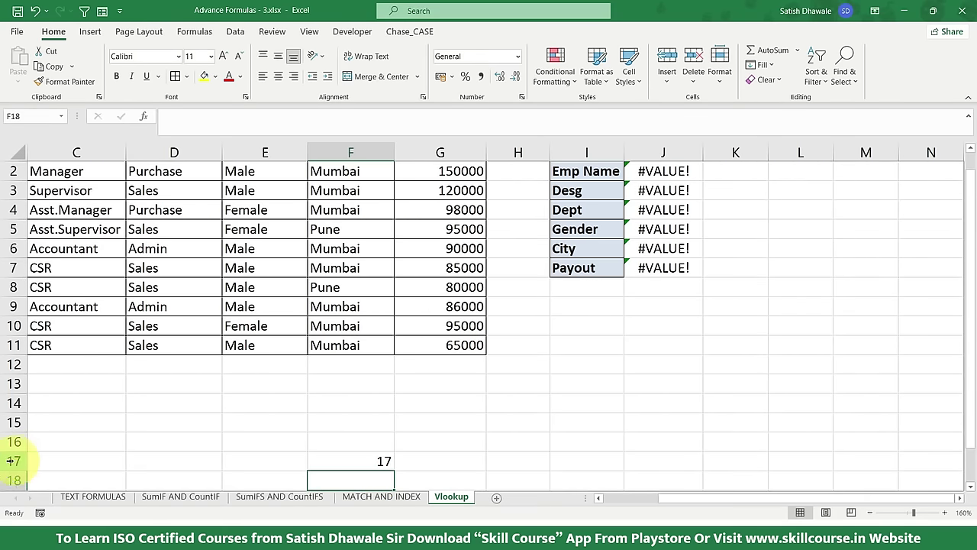
{"action": "left_click", "coordinate": [374, 460]}
{"action": "key", "text": "Delete"}
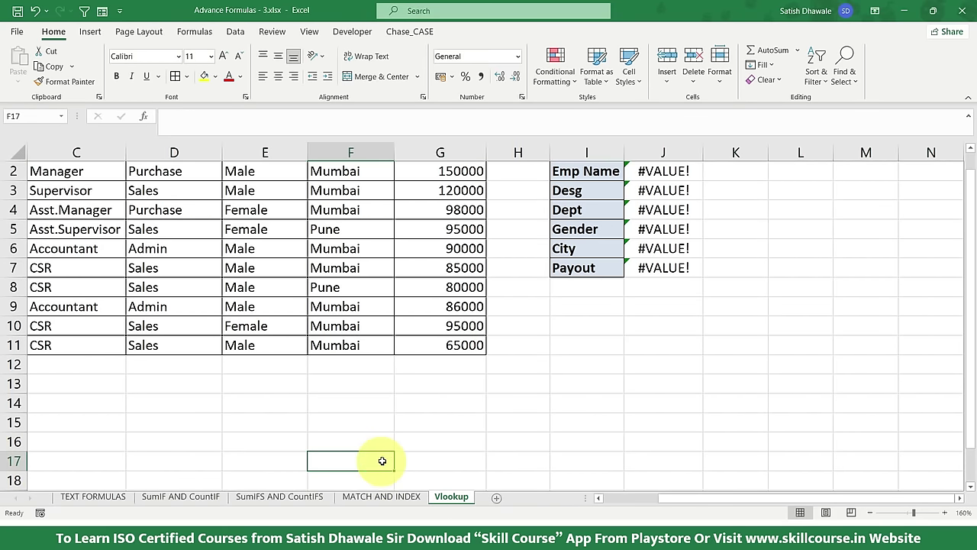
- Replace J2's VLOOKUP column index H2 with ROW()
{"action": "scroll", "coordinate": [726, 338], "scroll_direction": "up", "scroll_amount": 1}
{"action": "double_click", "coordinate": [683, 191]}
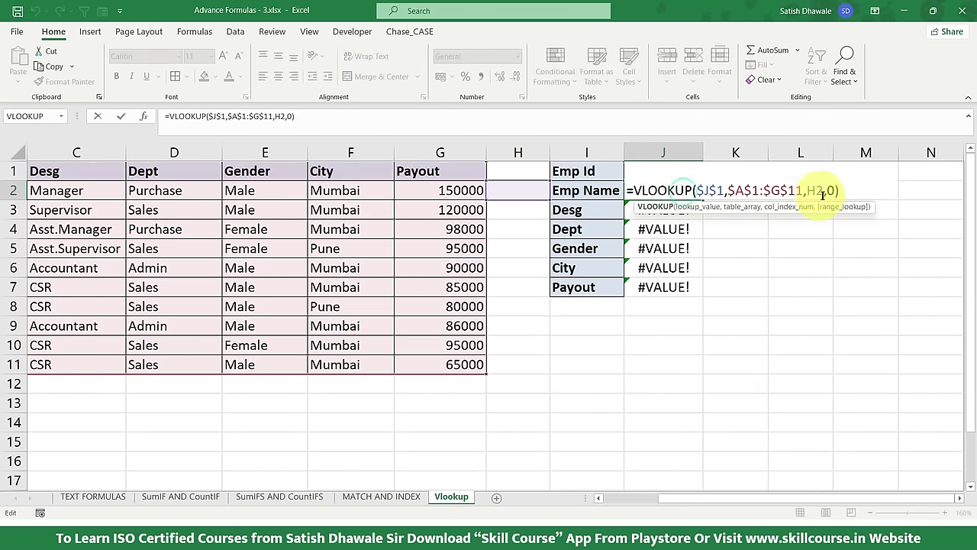
{"action": "double_click", "coordinate": [815, 190]}
{"action": "type", "text": "RO"}
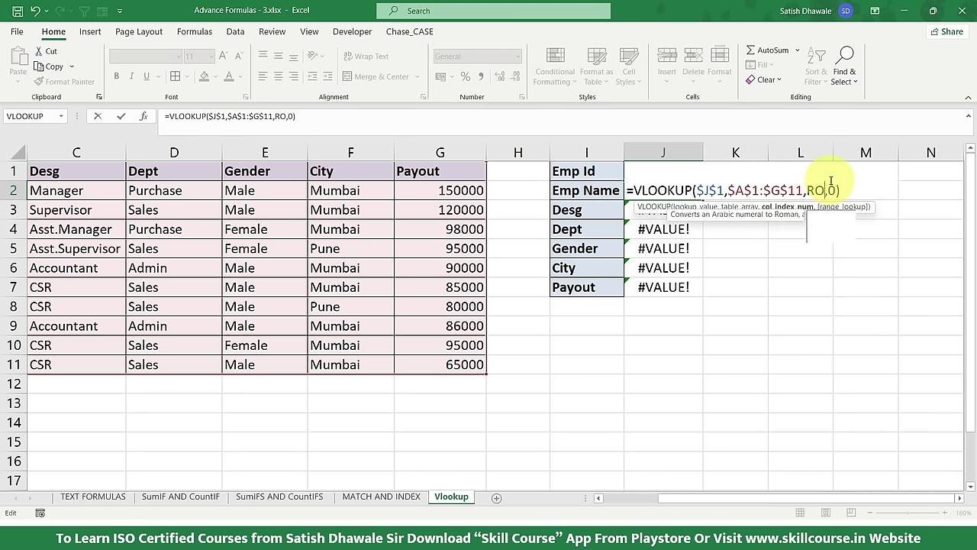
{"action": "type", "text": "W()"}
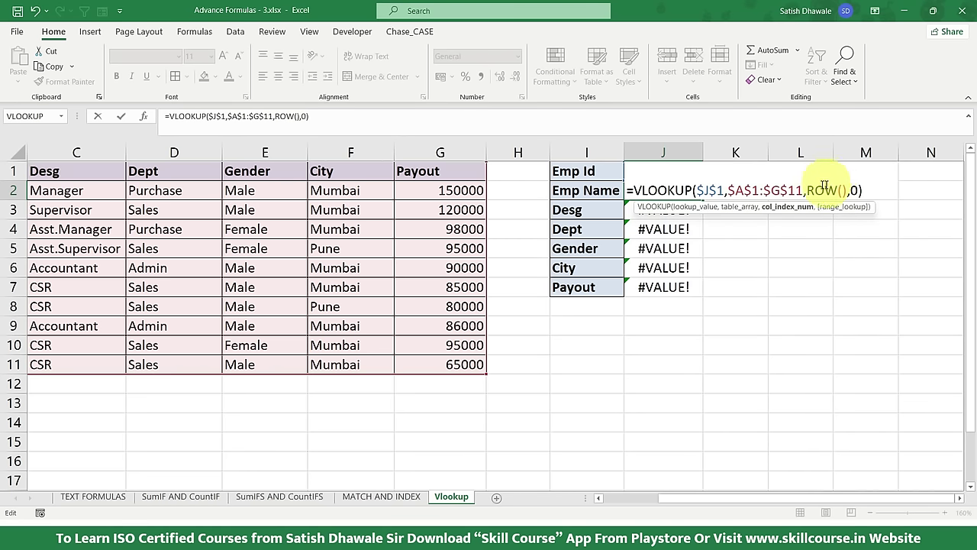
{"action": "left_click", "coordinate": [840, 189]}
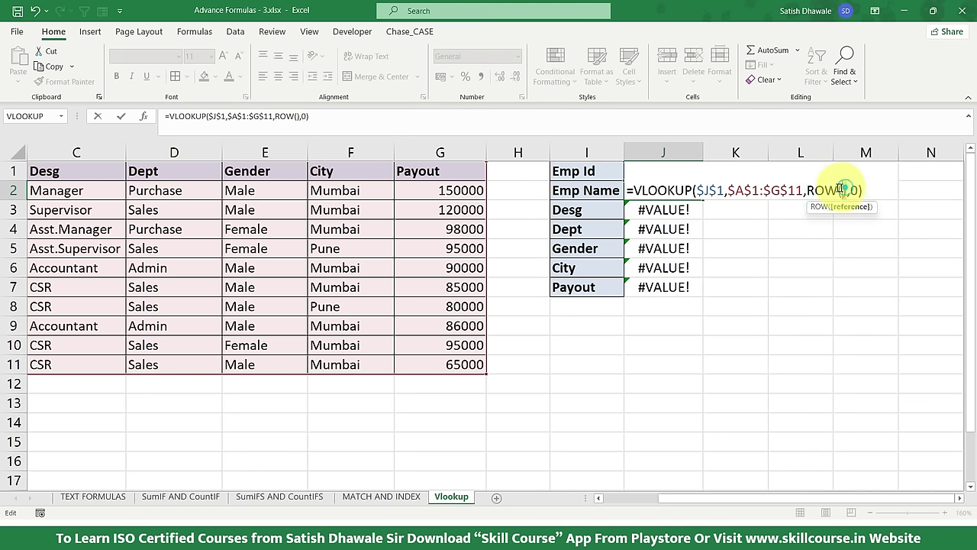
{"action": "double_click", "coordinate": [816, 190]}
{"action": "key", "text": "Return"}
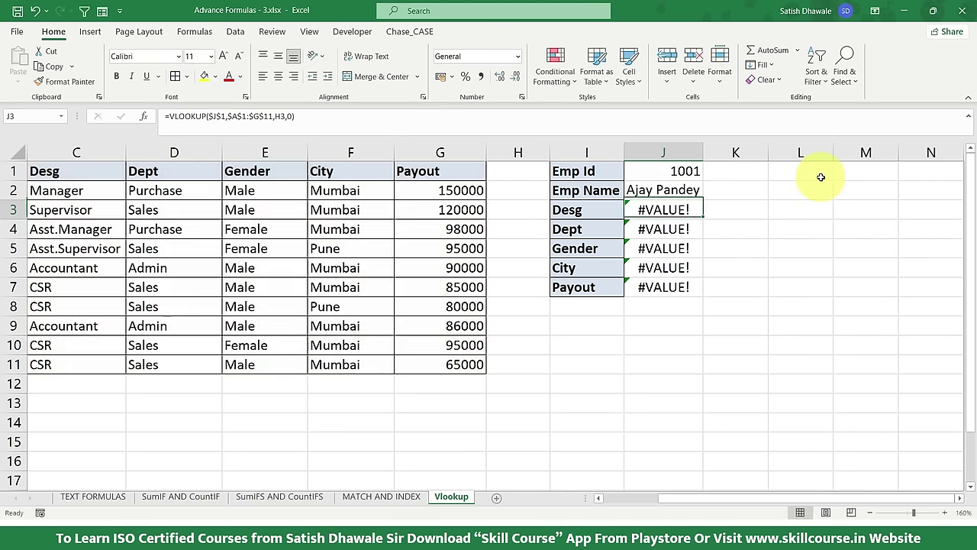
- Fill the ROW()-based lookup down to J7, widen column J, and select I1:J7
{"action": "left_click", "coordinate": [687, 193]}
{"action": "left_click_drag", "start_coordinate": [704, 200], "coordinate": [703, 289]}
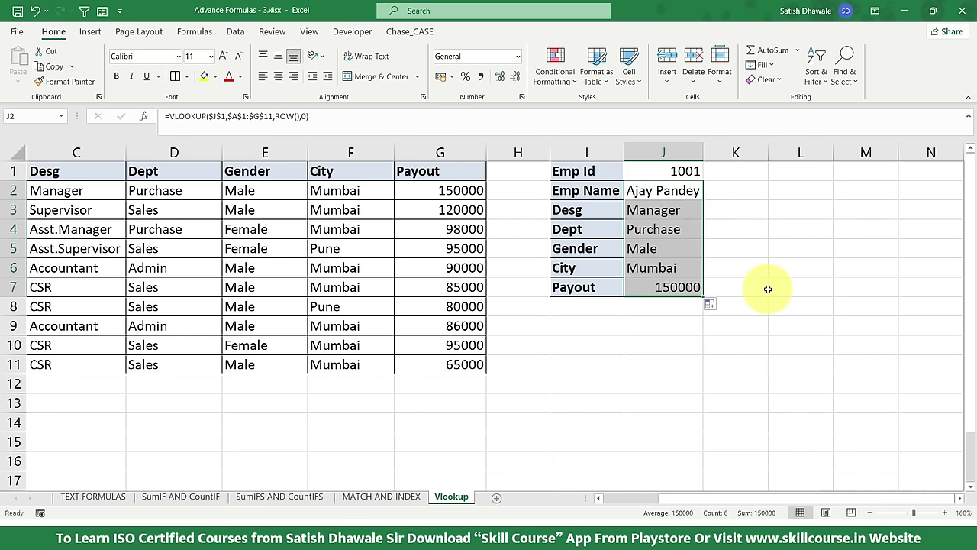
{"action": "double_click", "coordinate": [687, 288]}
{"action": "left_click_drag", "start_coordinate": [807, 287], "coordinate": [848, 288]}
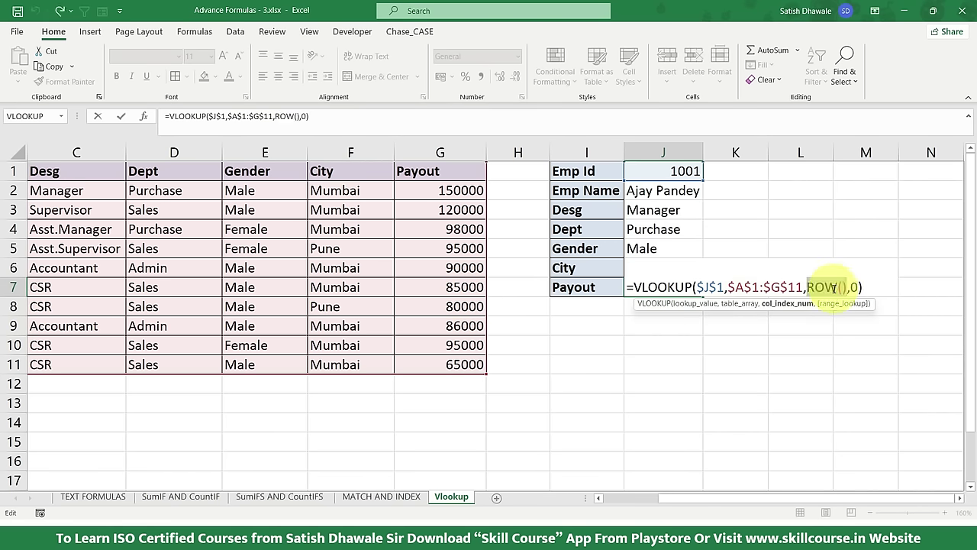
{"action": "key", "text": "Return"}
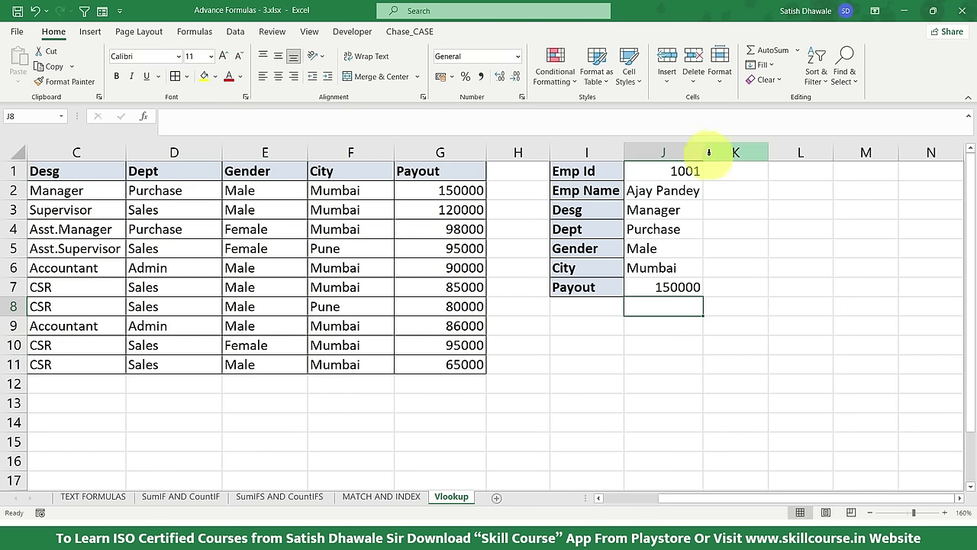
{"action": "left_click_drag", "start_coordinate": [705, 152], "coordinate": [714, 153]}
{"action": "left_click_drag", "start_coordinate": [588, 171], "coordinate": [676, 281]}
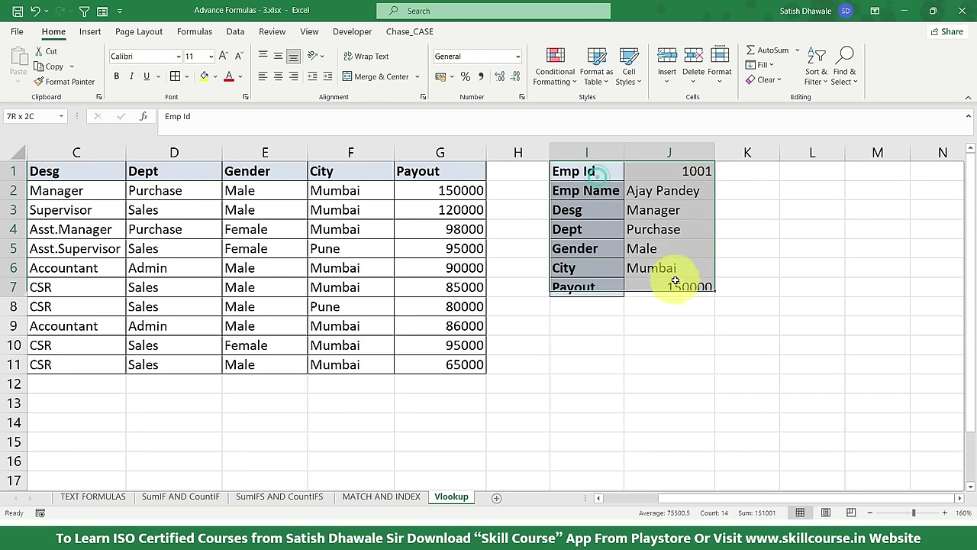
- Copy the lookup panel I1:J7 to G15 and widen column H
{"action": "key", "text": "ctrl+c"}
{"action": "scroll", "coordinate": [511, 366], "scroll_direction": "down", "scroll_amount": 2}
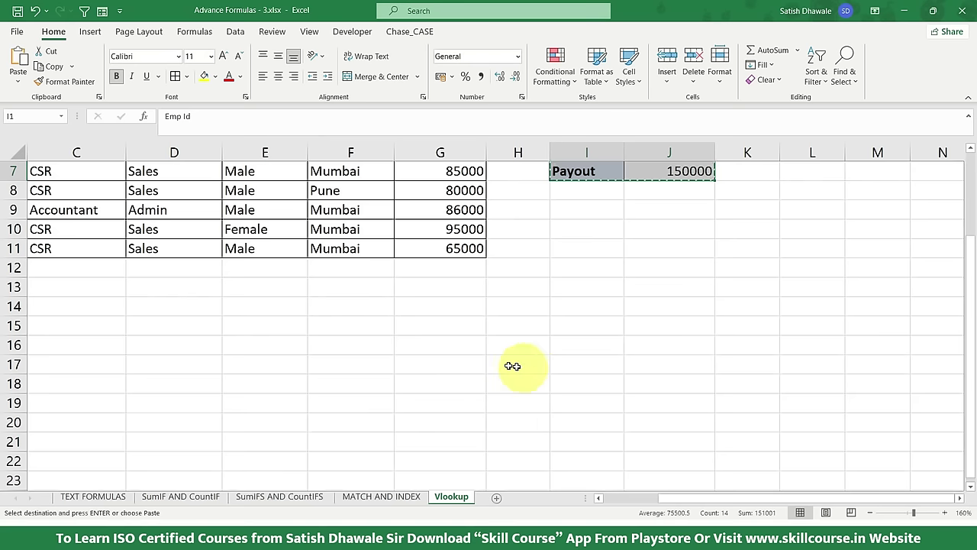
{"action": "left_click", "coordinate": [448, 322]}
{"action": "key", "text": "ctrl+v"}
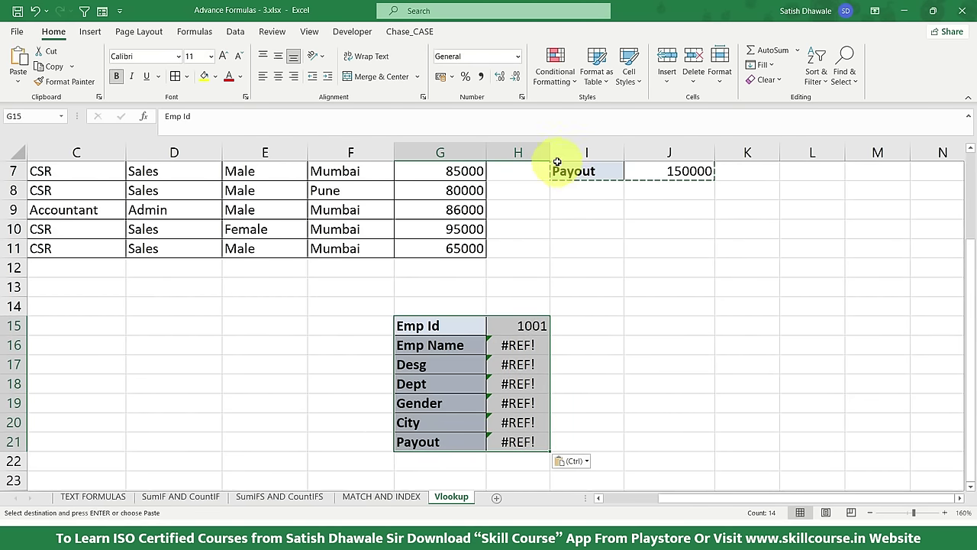
{"action": "left_click_drag", "start_coordinate": [550, 152], "coordinate": [567, 154]}
- Change H16's VLOOKUP column index to ROW()-14
{"action": "double_click", "coordinate": [542, 347]}
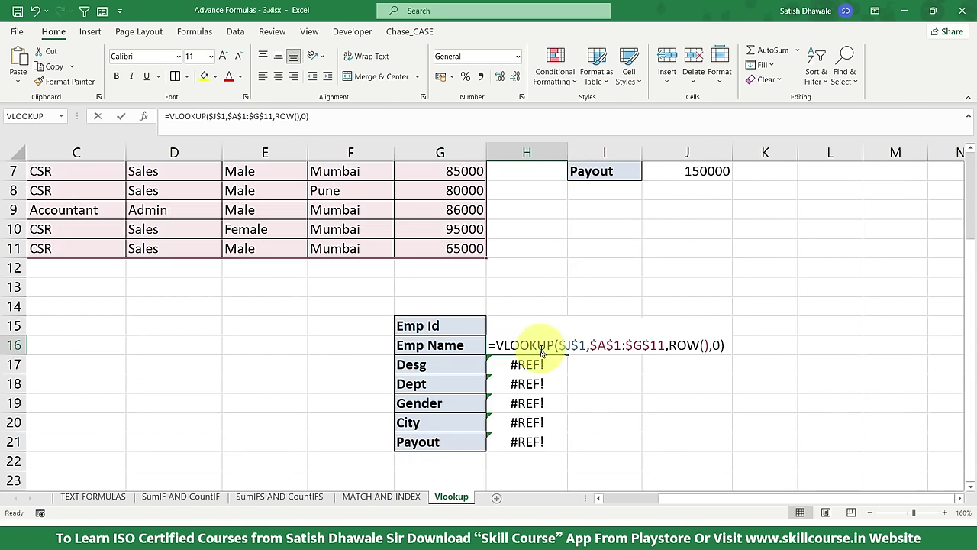
{"action": "left_click", "coordinate": [691, 345]}
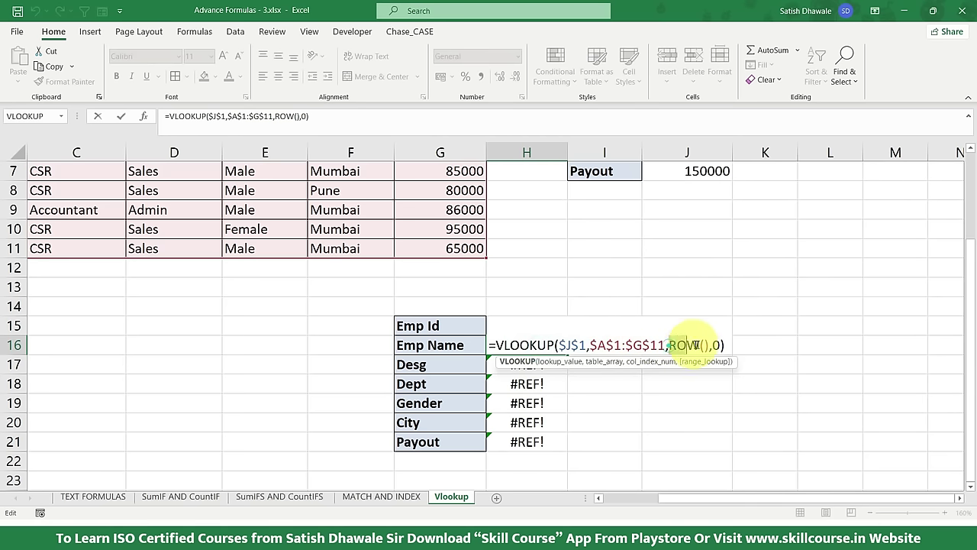
{"action": "left_click_drag", "start_coordinate": [691, 345], "coordinate": [710, 345]}
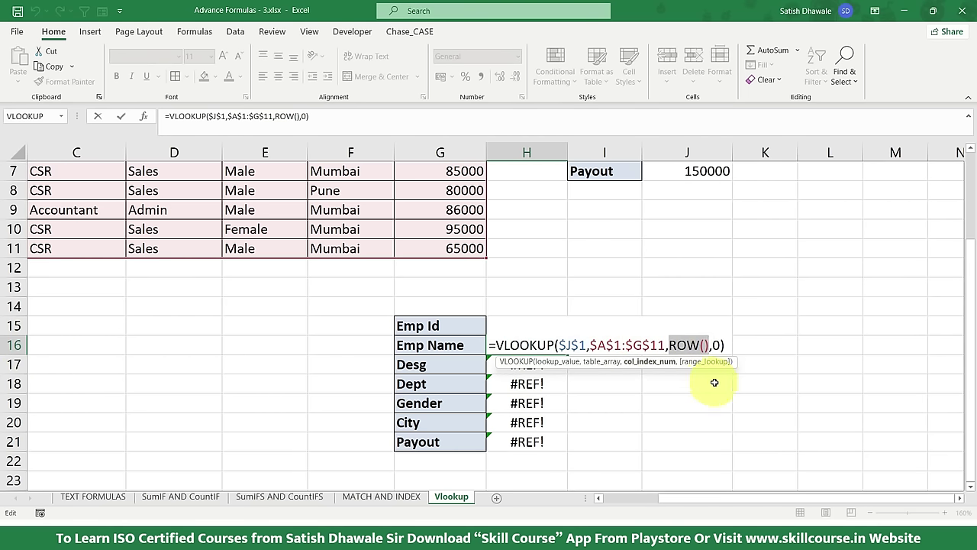
{"action": "key", "text": "F9"}
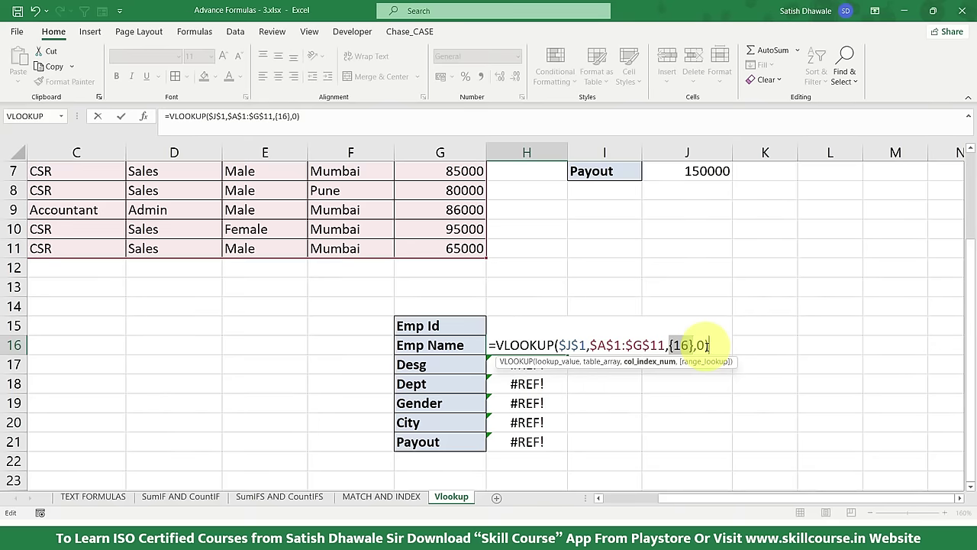
{"action": "key", "text": "ctrl+z"}
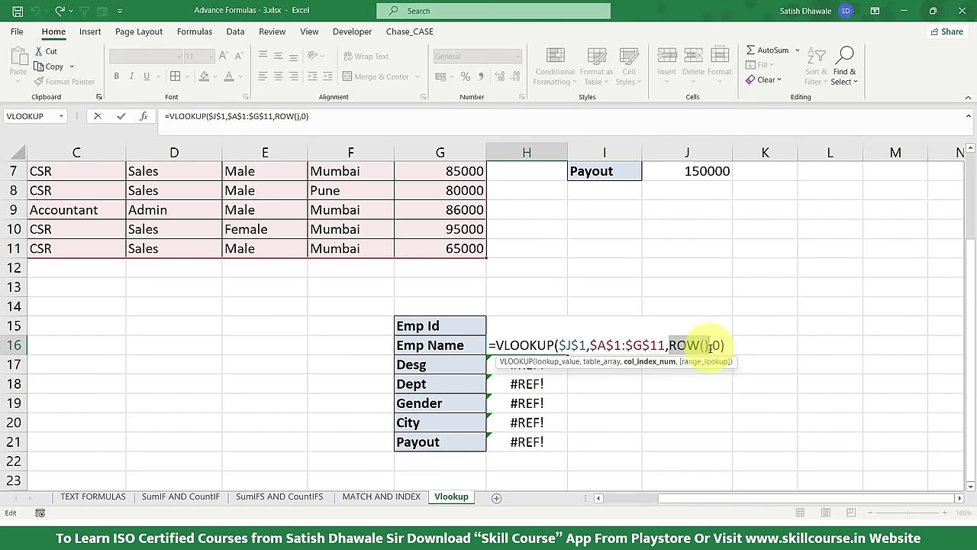
{"action": "left_click", "coordinate": [709, 346]}
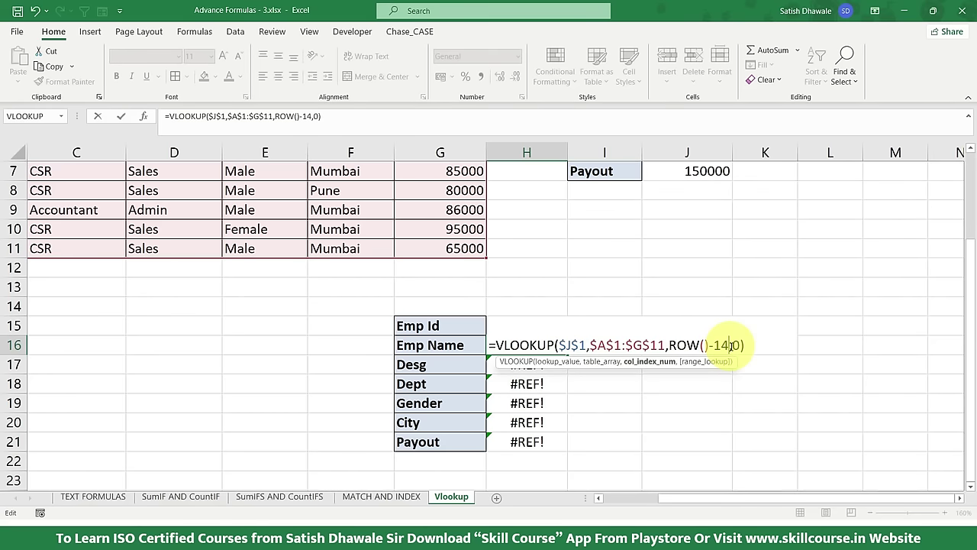
{"action": "key", "text": "Return"}
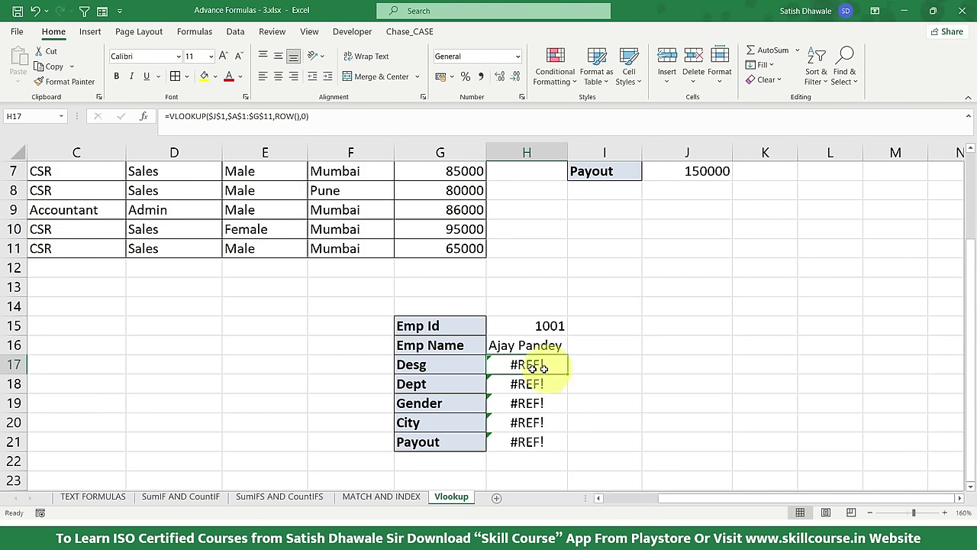
- Fill H16's formula down to H21 and verify the ROW()-14 offset in H17 and H21
{"action": "left_click", "coordinate": [546, 339]}
{"action": "left_click_drag", "start_coordinate": [568, 362], "coordinate": [571, 451]}
{"action": "double_click", "coordinate": [534, 364]}
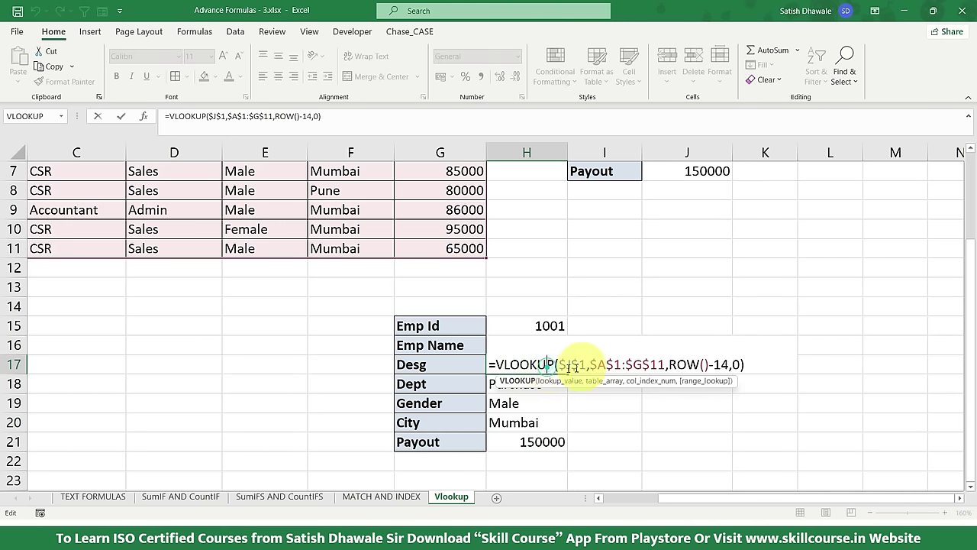
{"action": "left_click_drag", "start_coordinate": [669, 364], "coordinate": [735, 359]}
{"action": "key", "text": "Escape"}
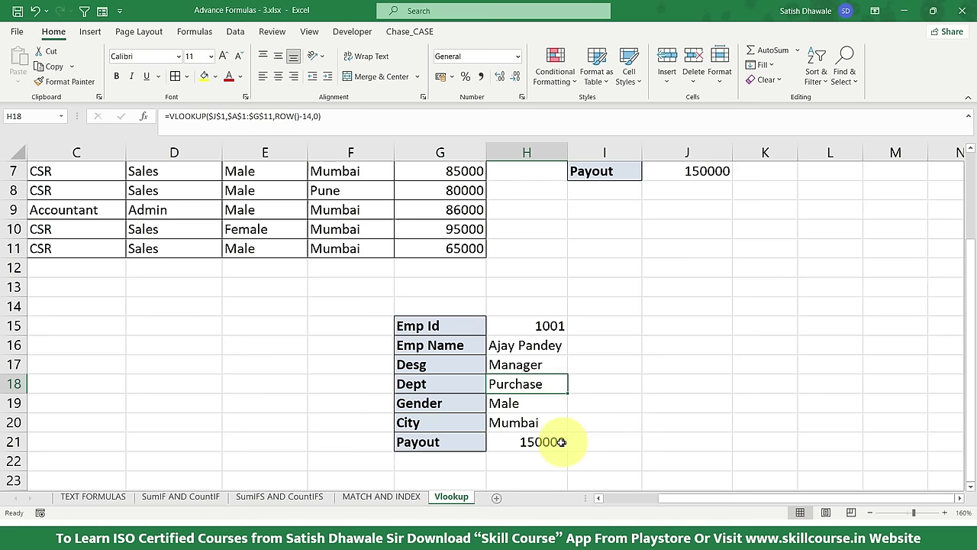
{"action": "double_click", "coordinate": [555, 441]}
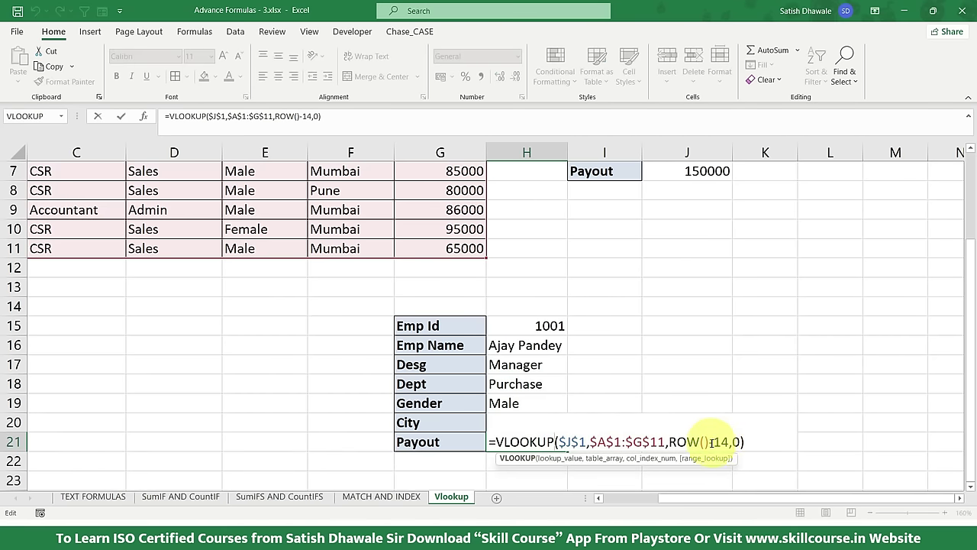
{"action": "left_click_drag", "start_coordinate": [705, 442], "coordinate": [733, 441]}
{"action": "key", "text": "Return"}
{"action": "left_click", "coordinate": [547, 441]}
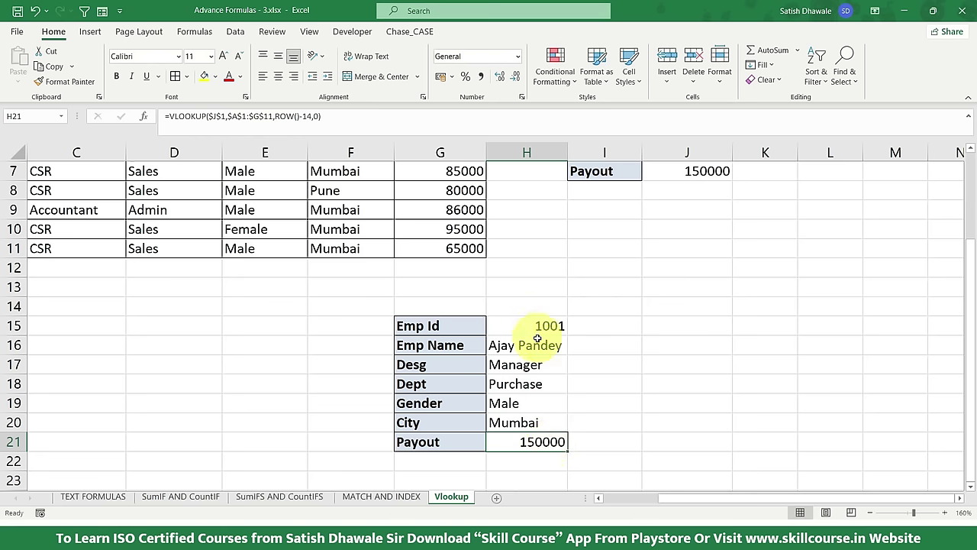
- Apply All Borders to the lookup value cells J1:J7
{"action": "scroll", "coordinate": [539, 342], "scroll_direction": "up", "scroll_amount": 2}
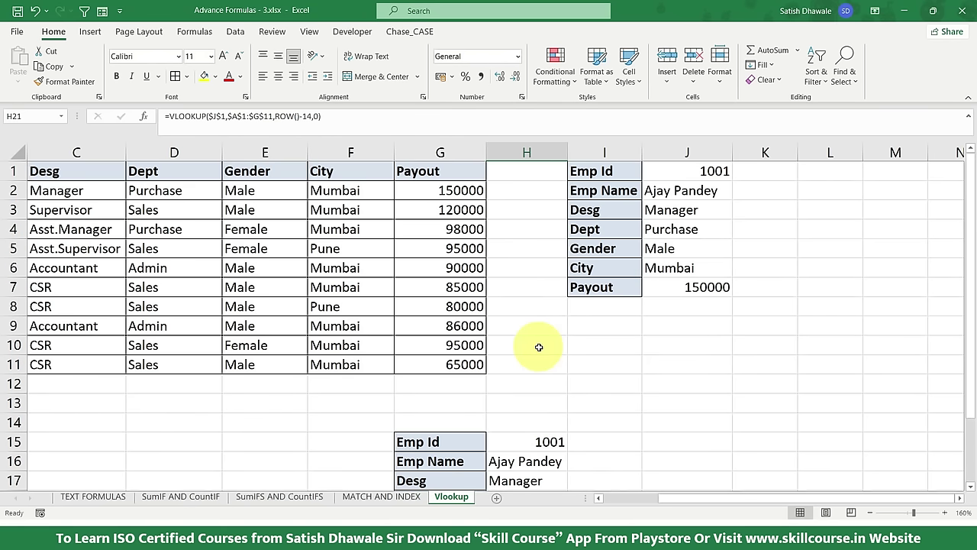
{"action": "scroll", "coordinate": [538, 342], "scroll_direction": "down", "scroll_amount": 3}
{"action": "left_click_drag", "start_coordinate": [530, 269], "coordinate": [476, 382]}
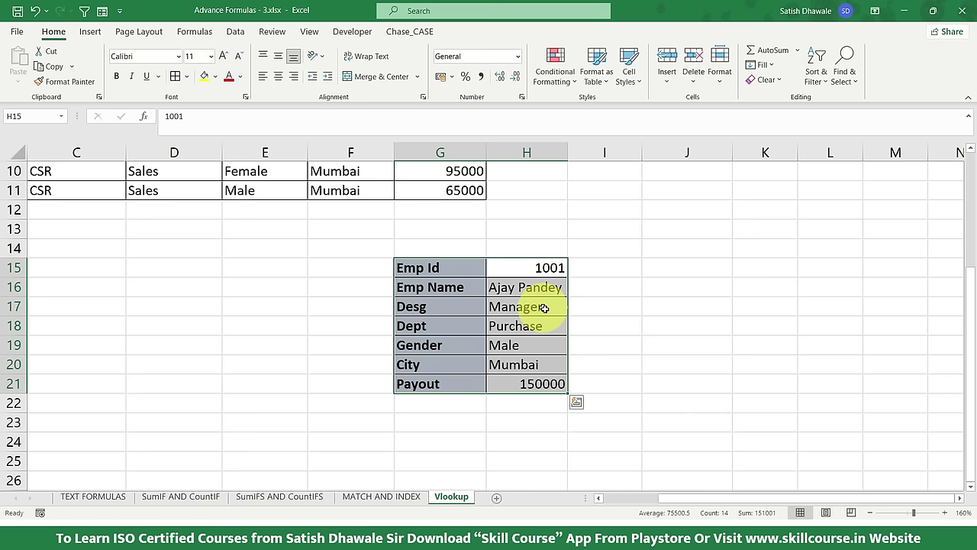
{"action": "scroll", "coordinate": [543, 308], "scroll_direction": "up", "scroll_amount": 3}
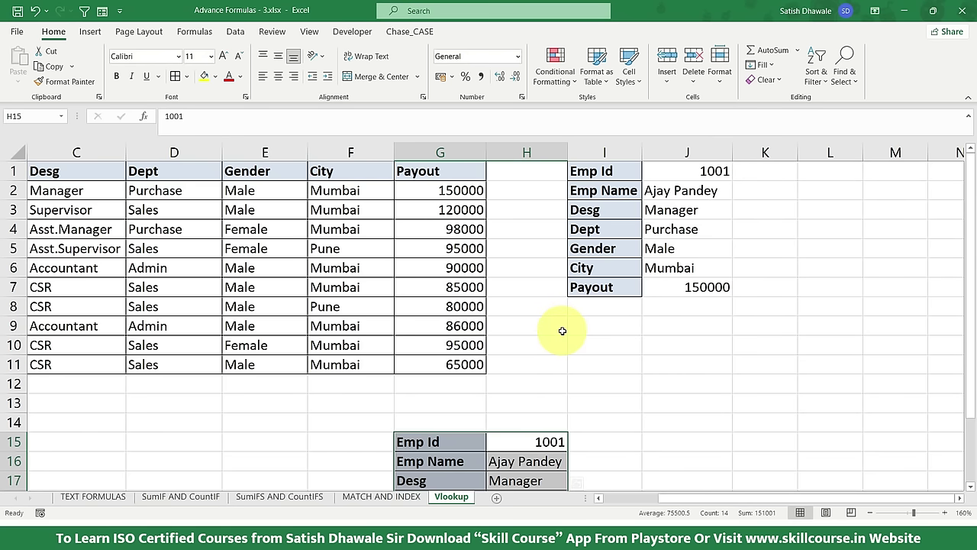
{"action": "left_click_drag", "start_coordinate": [711, 171], "coordinate": [693, 286]}
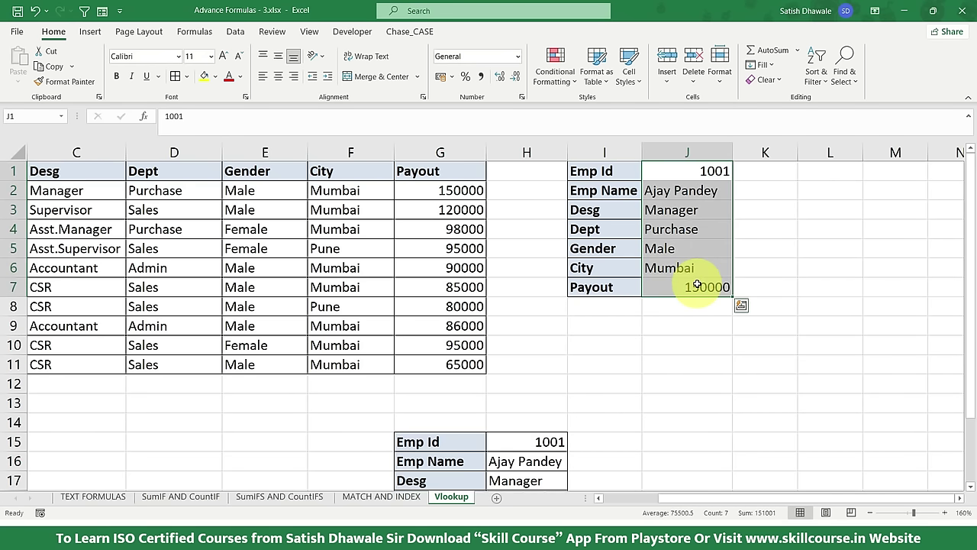
{"action": "left_click", "coordinate": [175, 76]}
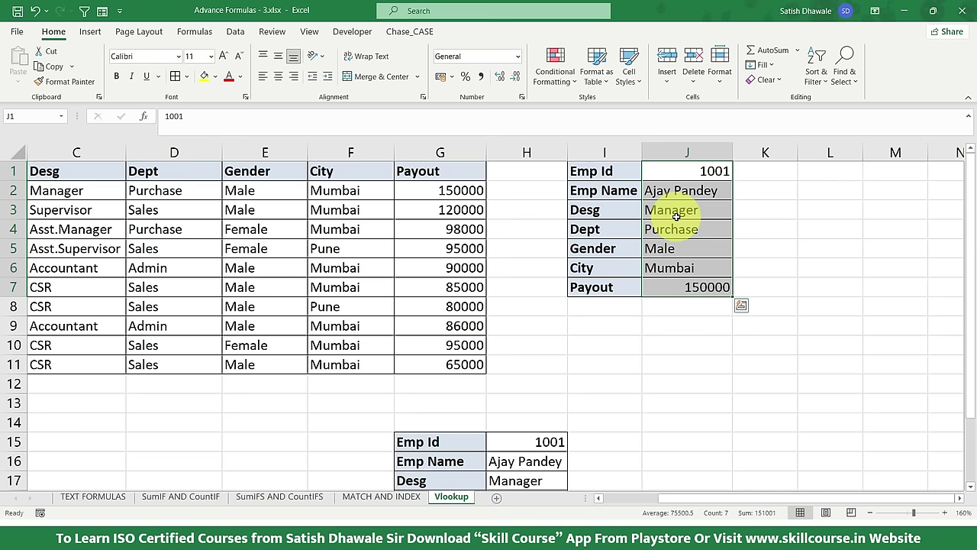
- Clear the current selection by selecting cell I11
{"action": "left_click", "coordinate": [629, 362]}
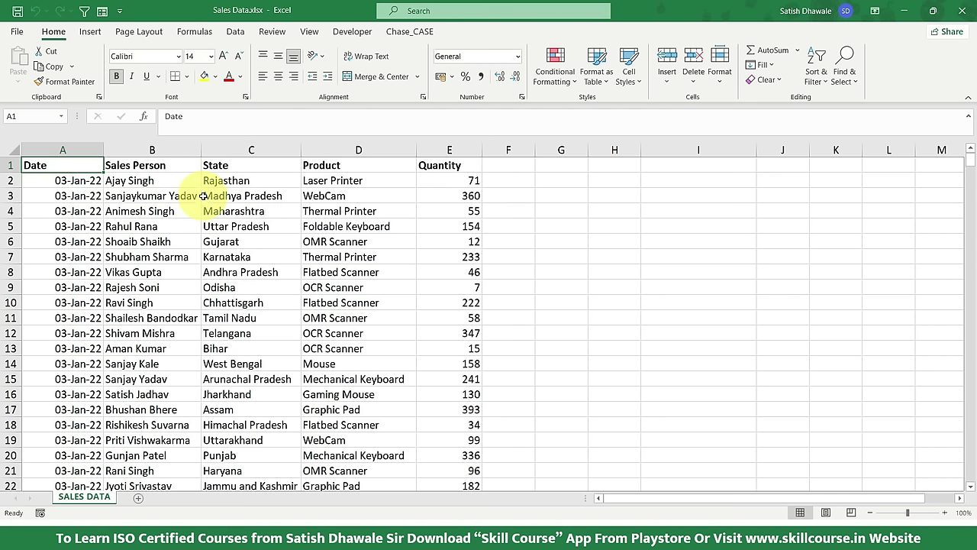
- Select the whole SALES DATA table from A1 to the last record and scroll back to row 1
{"action": "key", "text": "ctrl+shift+End"}
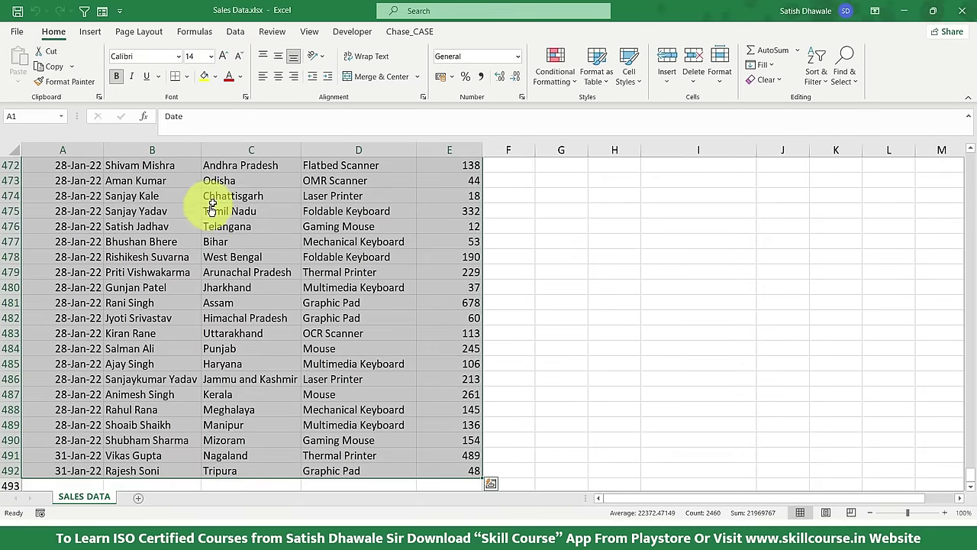
{"action": "scroll", "coordinate": [252, 221], "scroll_direction": "up", "scroll_amount": 20}
{"action": "scroll", "coordinate": [256, 241], "scroll_direction": "up", "scroll_amount": 20}
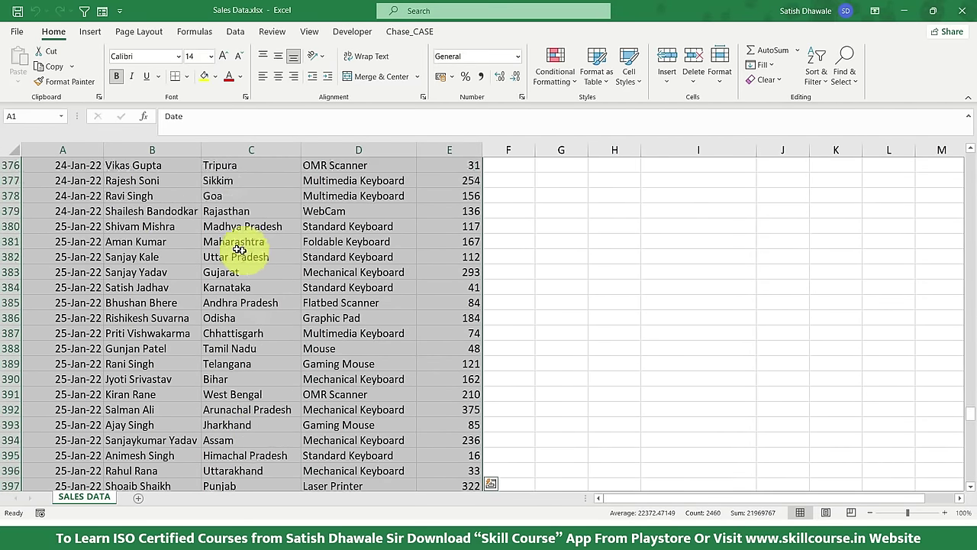
{"action": "scroll", "coordinate": [185, 264], "scroll_direction": "up", "scroll_amount": 5}
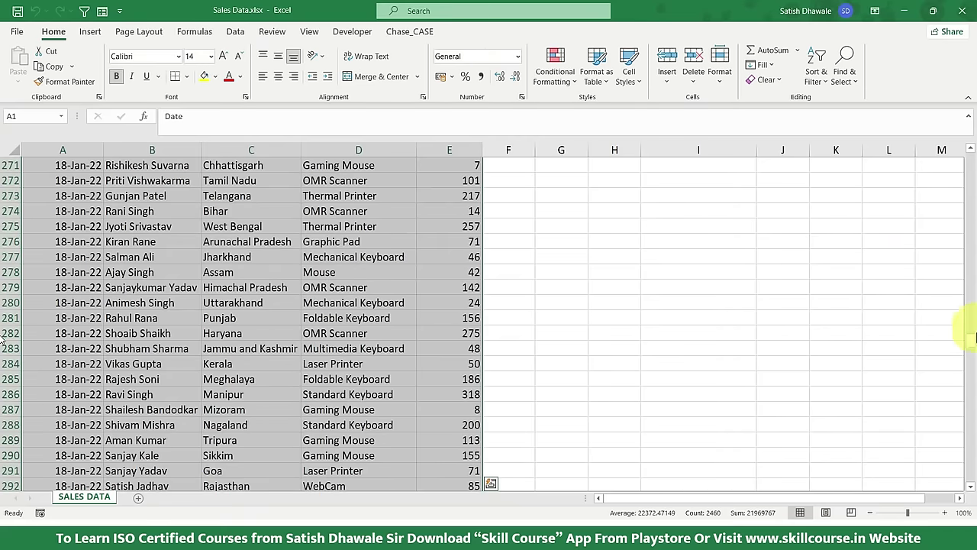
{"action": "left_click_drag", "start_coordinate": [970, 336], "coordinate": [972, 156]}
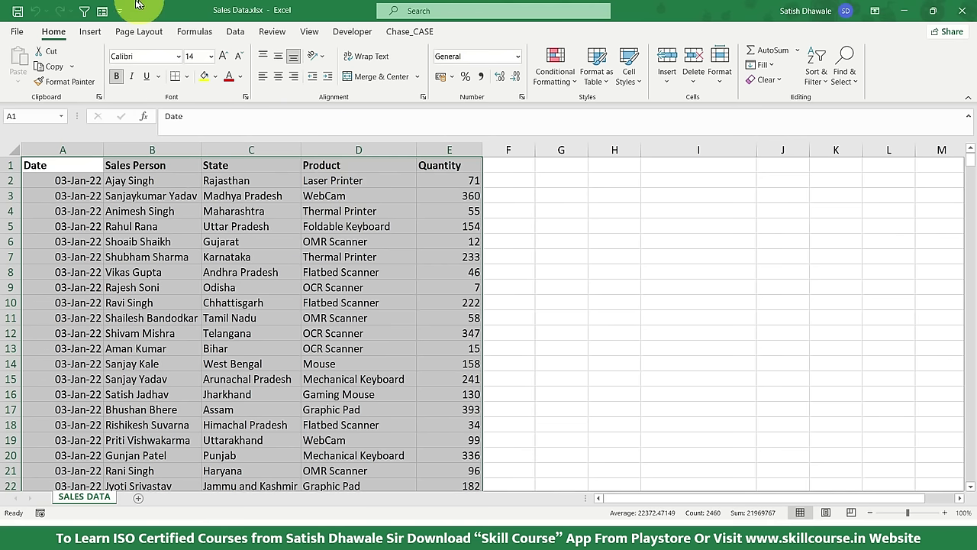
{"action": "left_click", "coordinate": [90, 34]}
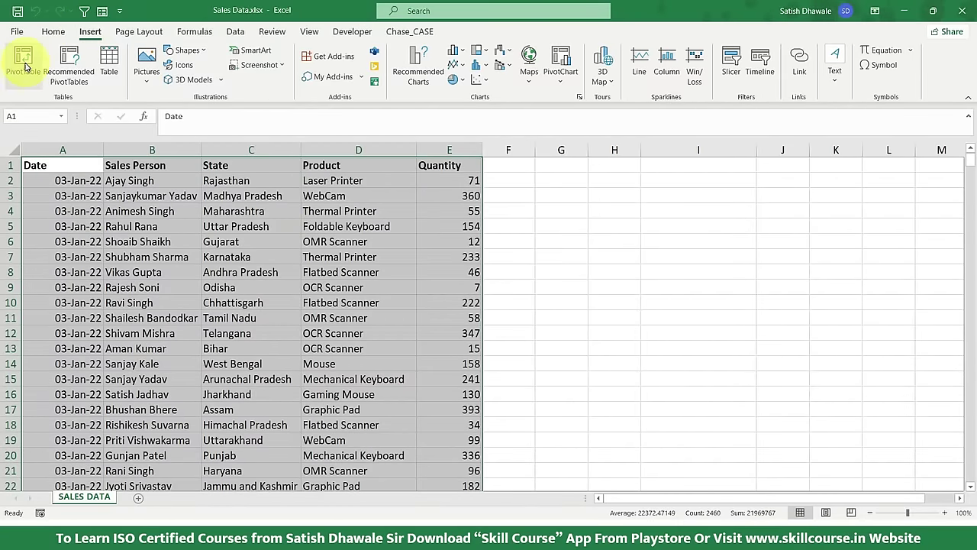
- Open the Create PivotTable dialog, including via Alt+N+V, and cancel it several times
{"action": "left_click", "coordinate": [23, 61]}
{"action": "left_click_drag", "start_coordinate": [606, 249], "coordinate": [670, 191]}
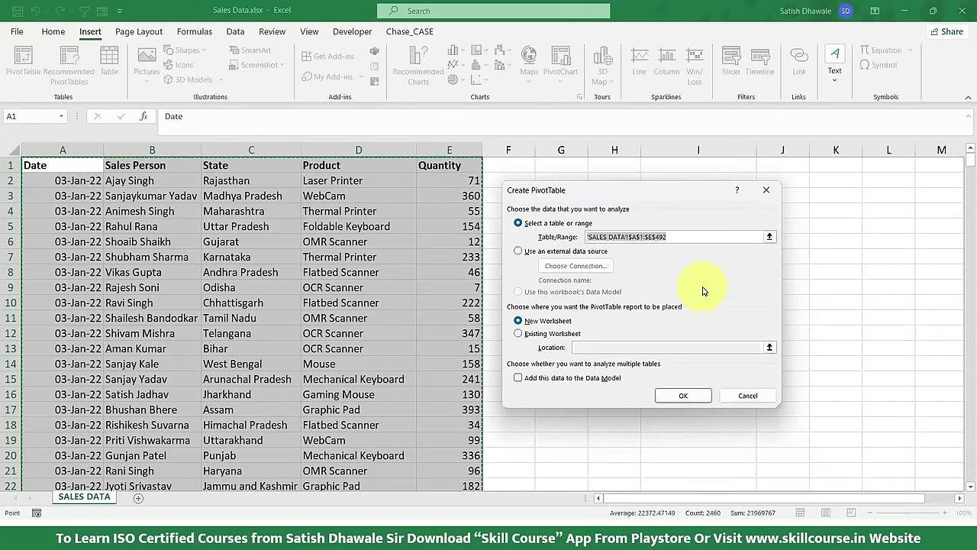
{"action": "key", "text": "Escape"}
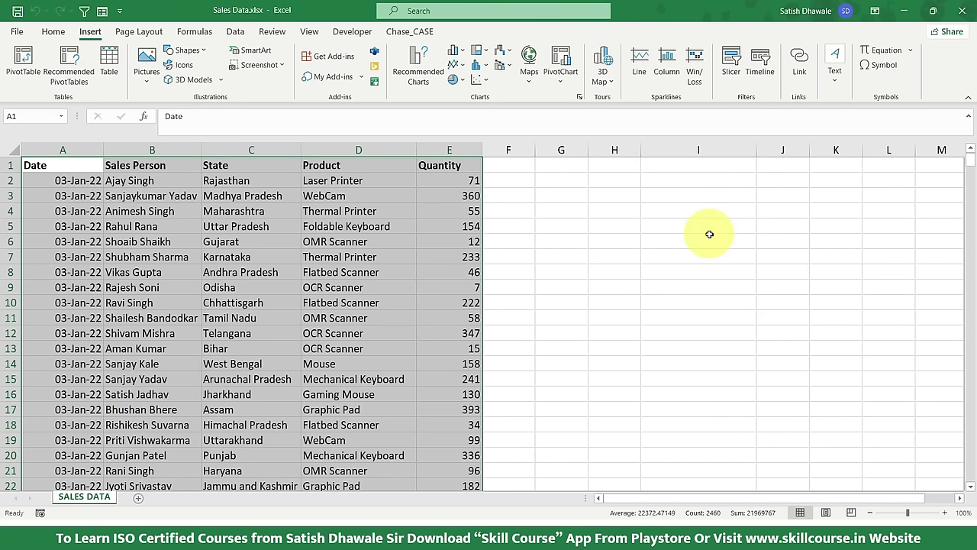
{"action": "key", "text": "alt"}
{"action": "key", "text": "n"}
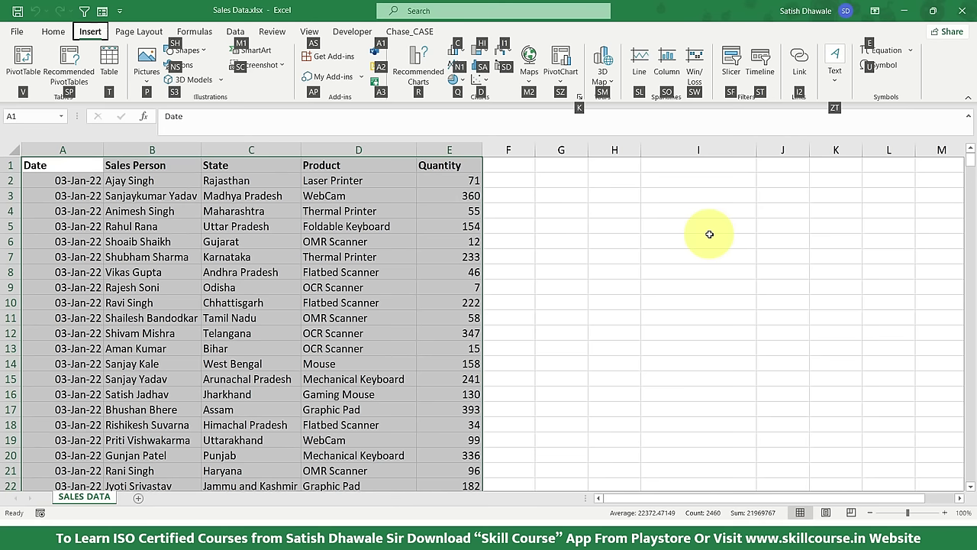
{"action": "key", "text": "v"}
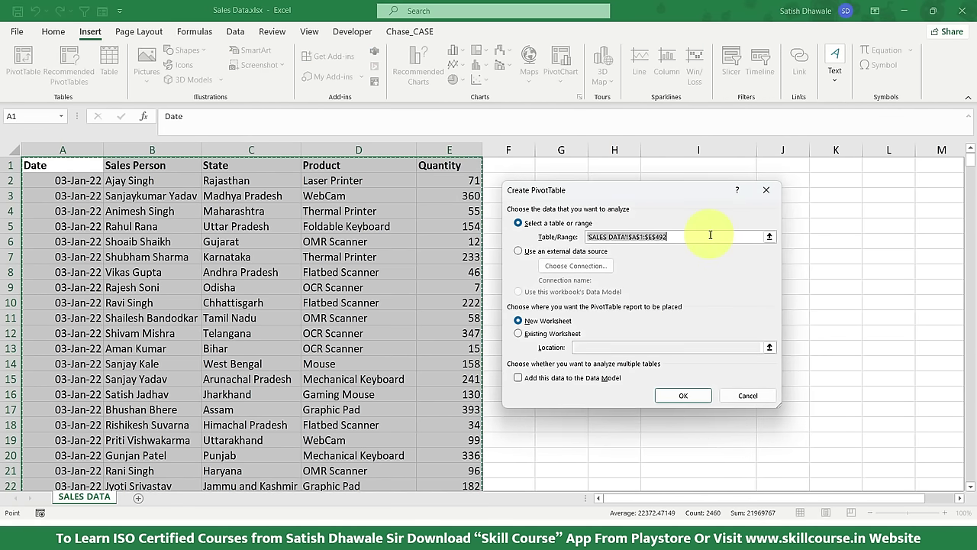
{"action": "key", "text": "Escape"}
{"action": "key", "text": "alt"}
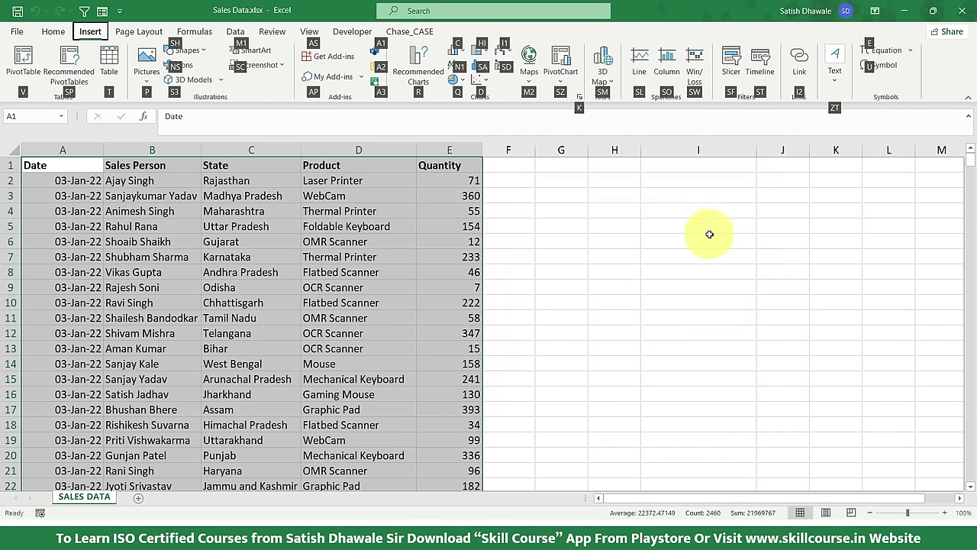
{"action": "key", "text": "n"}
{"action": "key", "text": "v"}
{"action": "key", "text": "Escape"}
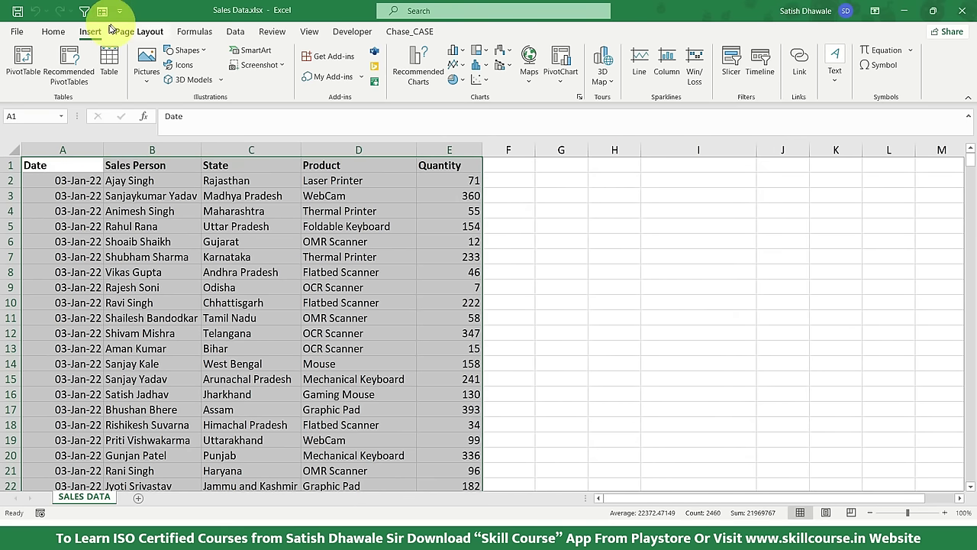
- Create the PivotTable from 'SALES DATA'!$A$1:$E$492 on a New Worksheet
{"action": "left_click", "coordinate": [23, 58]}
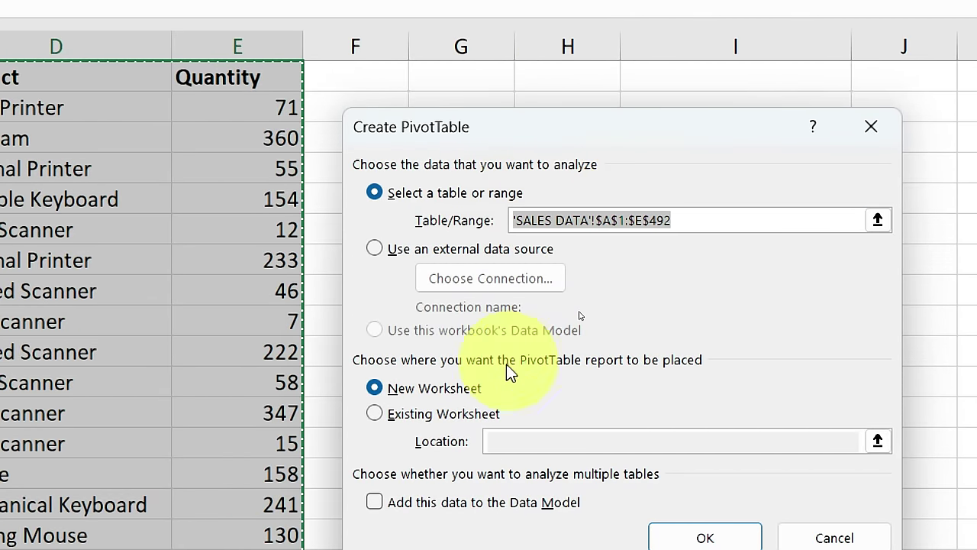
{"action": "left_click", "coordinate": [460, 386]}
{"action": "left_click", "coordinate": [451, 415]}
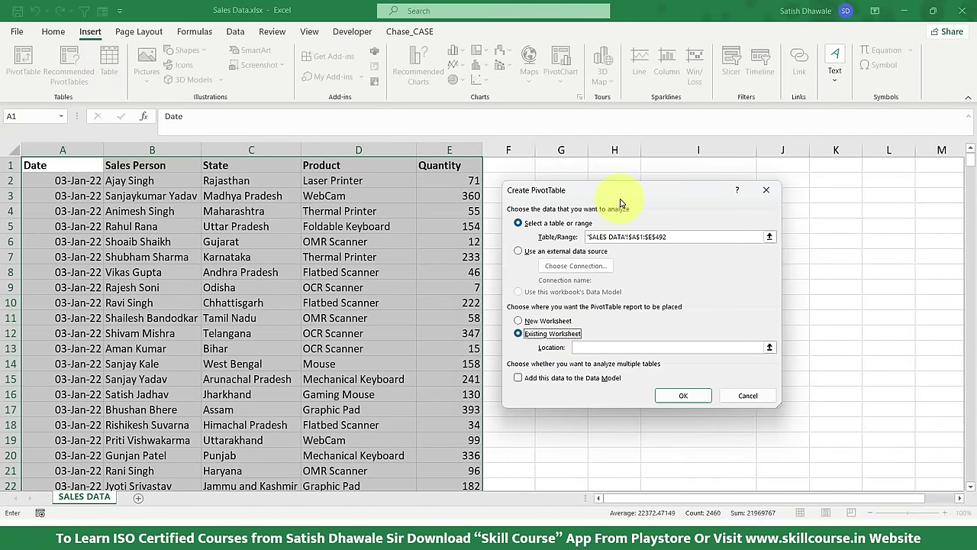
{"action": "left_click_drag", "start_coordinate": [618, 197], "coordinate": [378, 185]}
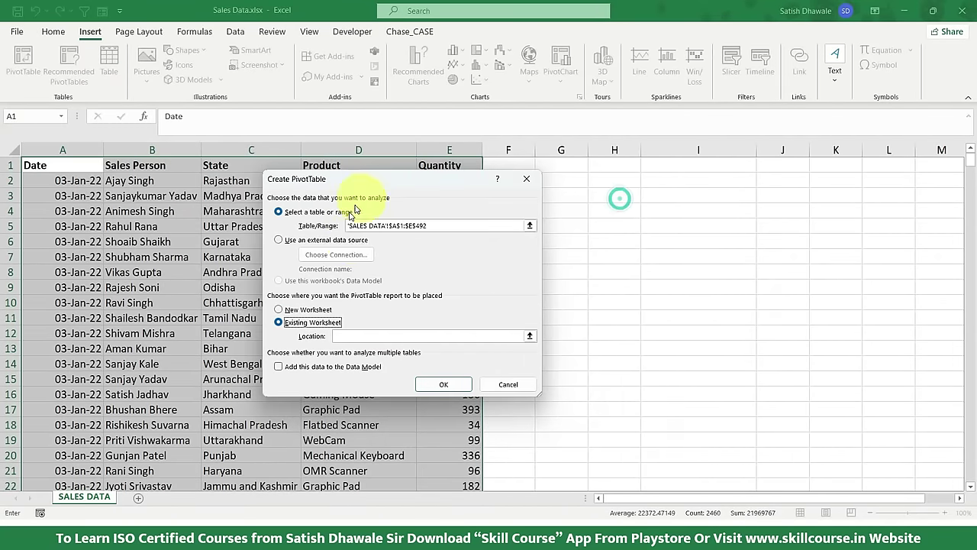
{"action": "left_click", "coordinate": [698, 175]}
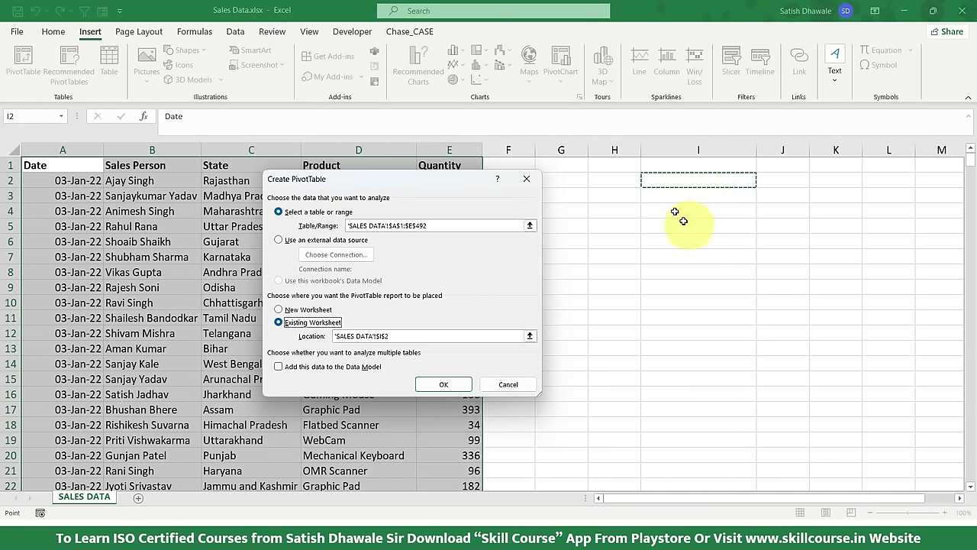
{"action": "left_click", "coordinate": [280, 310]}
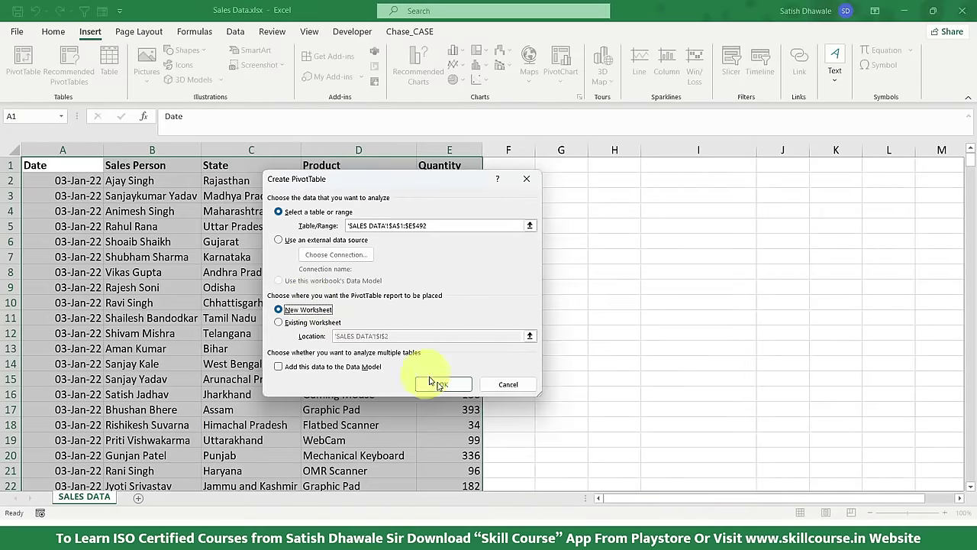
{"action": "left_click", "coordinate": [440, 384]}
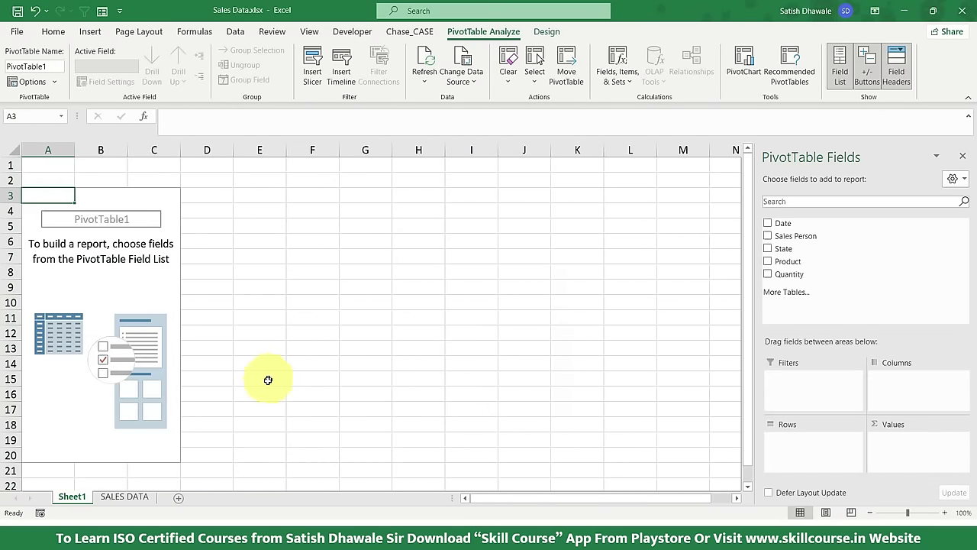
{"action": "left_click", "coordinate": [126, 496]}
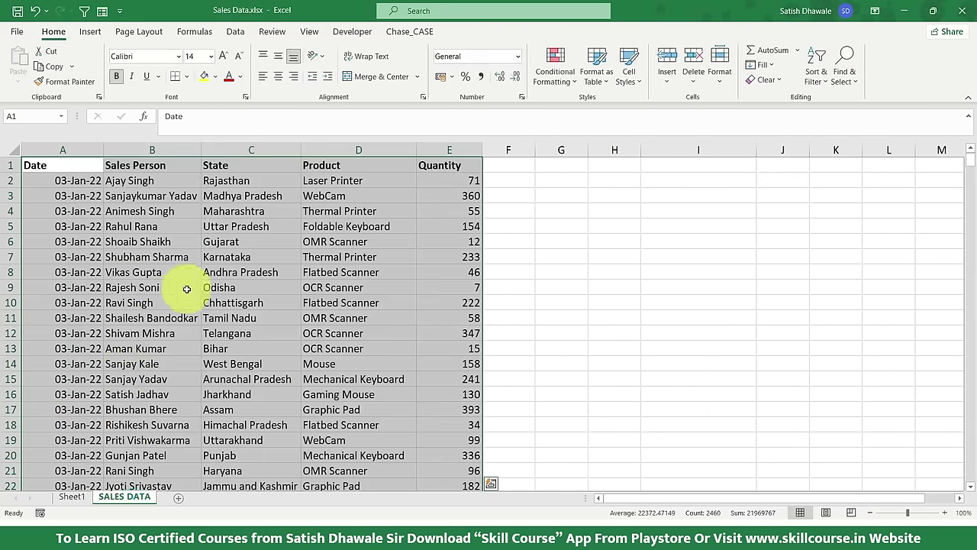
{"action": "left_click", "coordinate": [71, 497]}
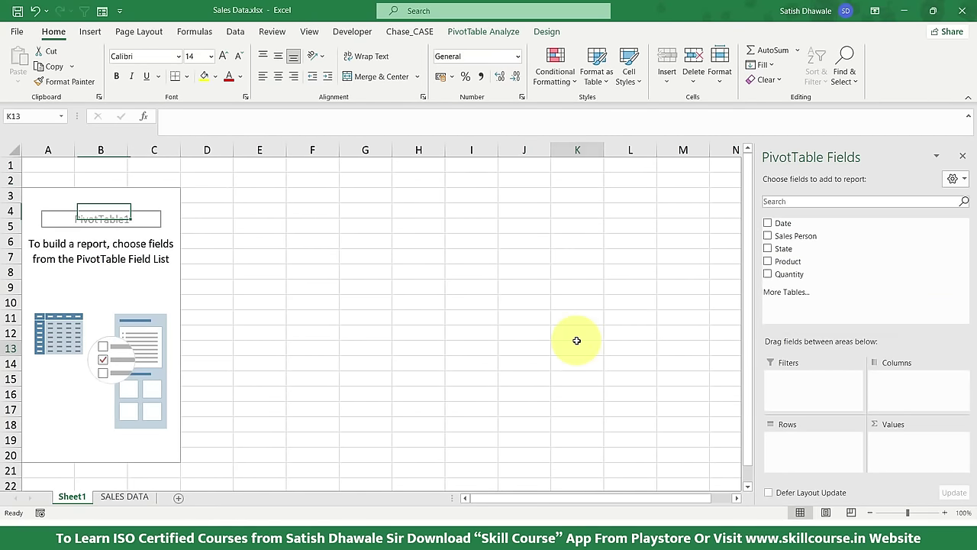
{"action": "left_click", "coordinate": [574, 345]}
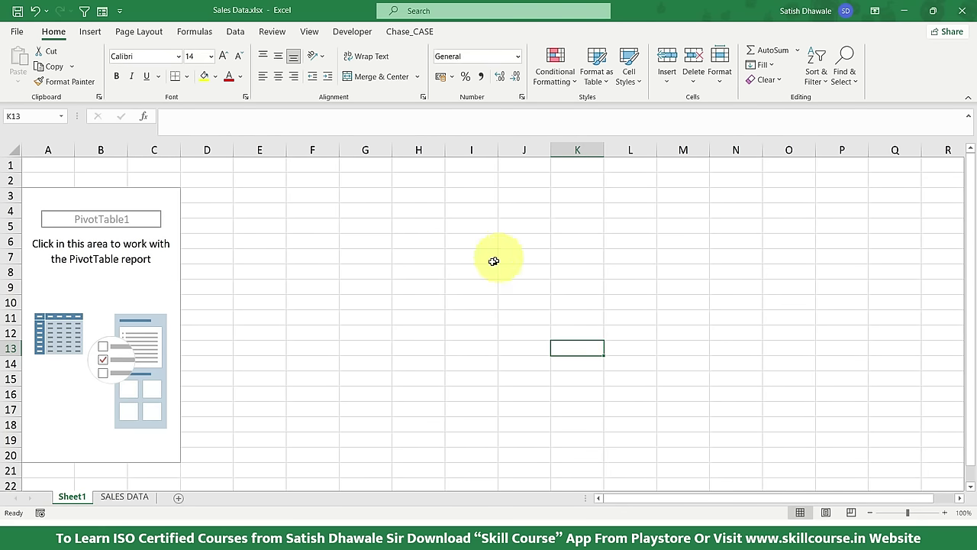
{"action": "left_click", "coordinate": [97, 280]}
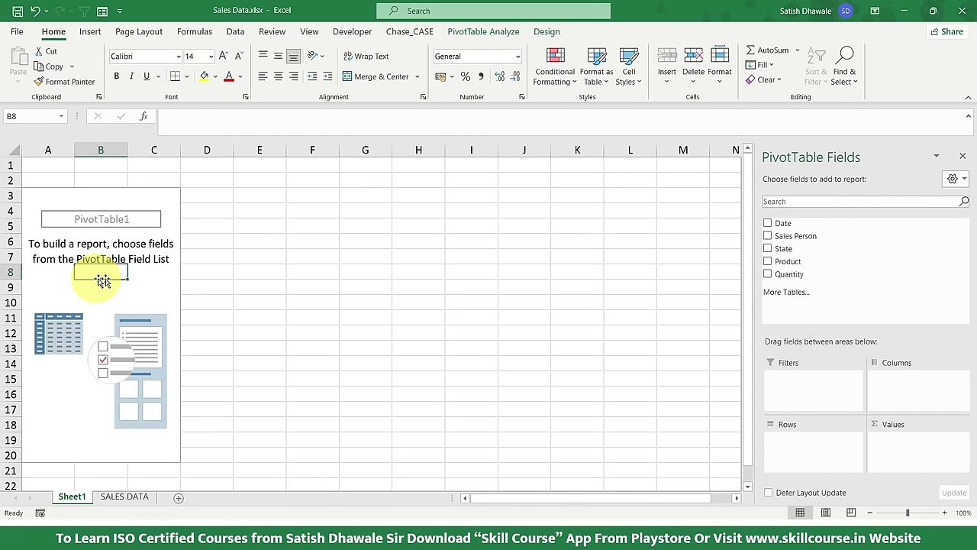
{"action": "left_click", "coordinate": [963, 156]}
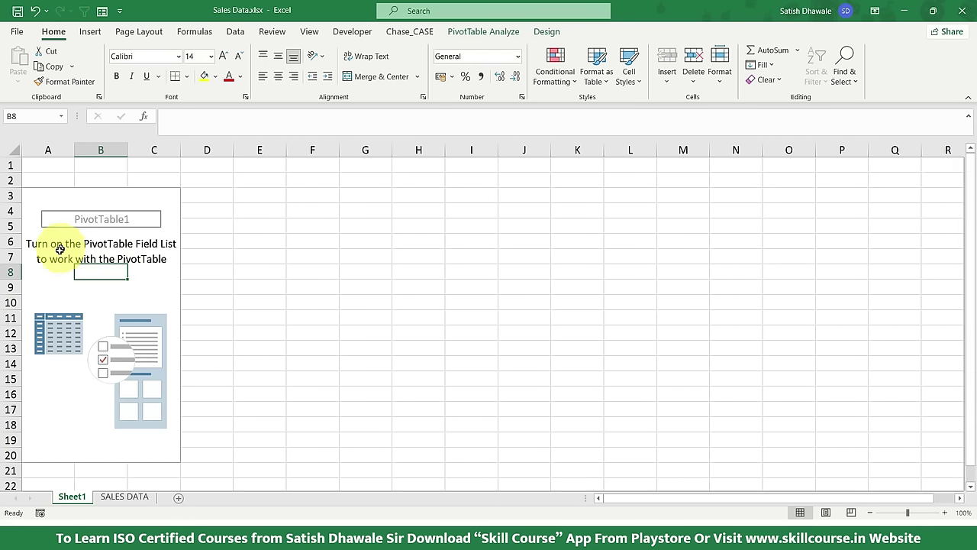
{"action": "left_click", "coordinate": [501, 33]}
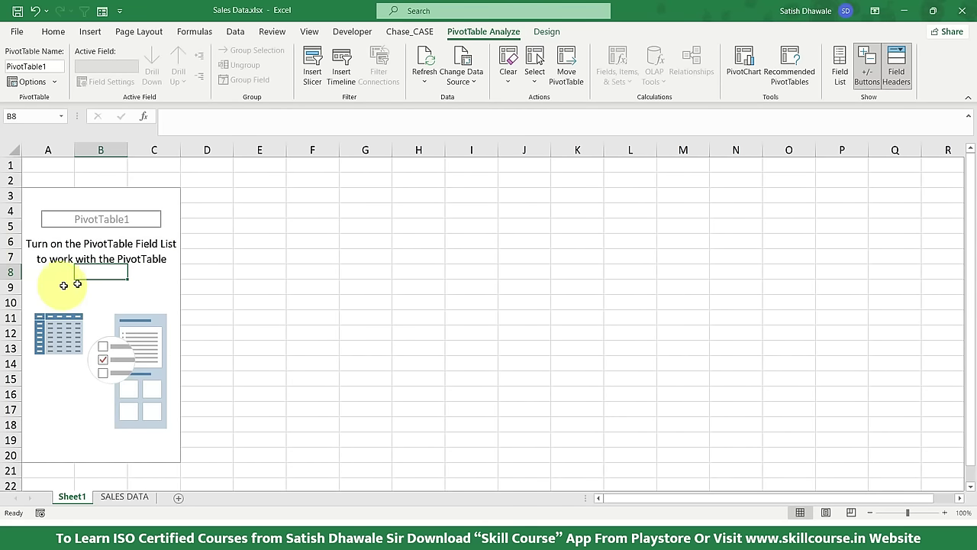
{"action": "left_click", "coordinate": [427, 286]}
{"action": "left_click", "coordinate": [97, 261]}
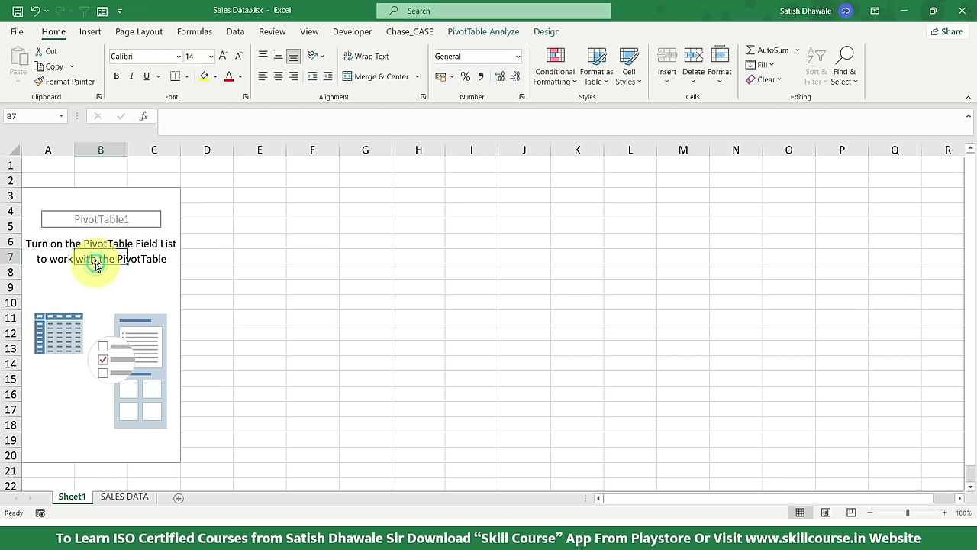
{"action": "left_click", "coordinate": [479, 31]}
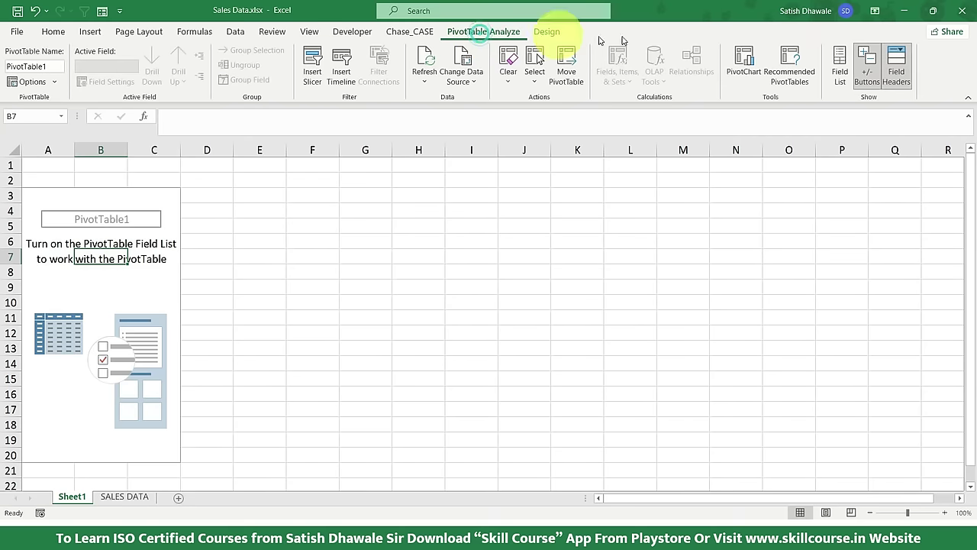
{"action": "left_click", "coordinate": [840, 65]}
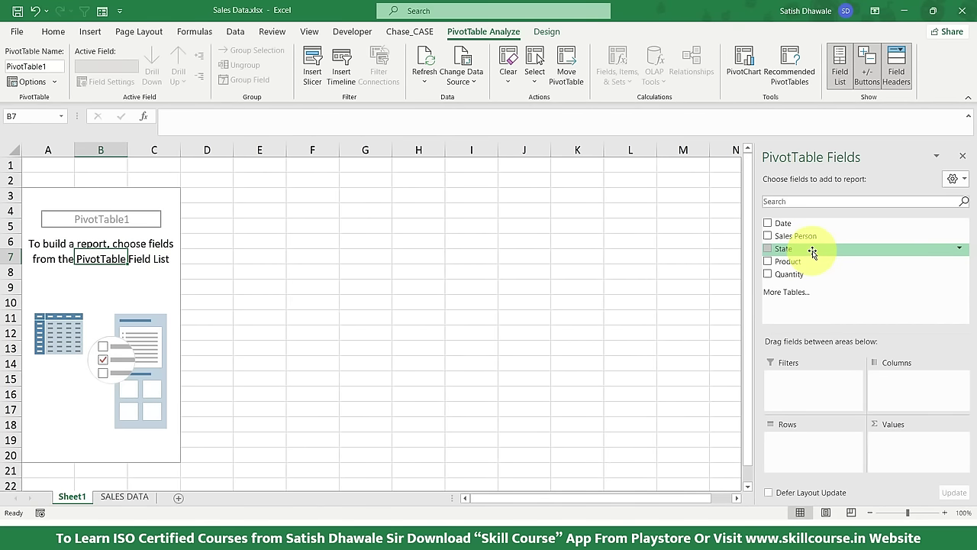
- Add the State field to the PivotTable's Rows area
{"action": "left_click_drag", "start_coordinate": [813, 252], "coordinate": [827, 451]}
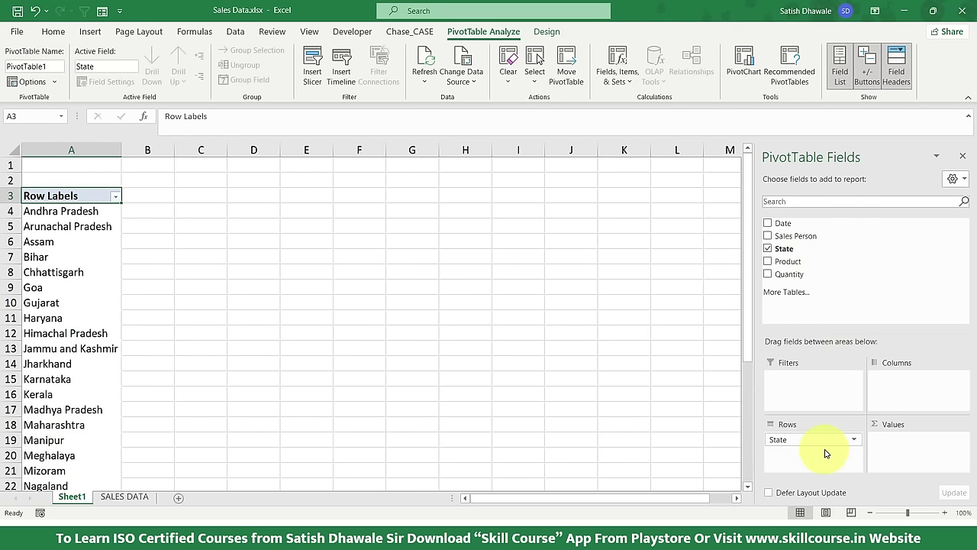
{"action": "scroll", "coordinate": [57, 321], "scroll_direction": "down", "scroll_amount": 3}
{"action": "scroll", "coordinate": [57, 321], "scroll_direction": "down", "scroll_amount": 2}
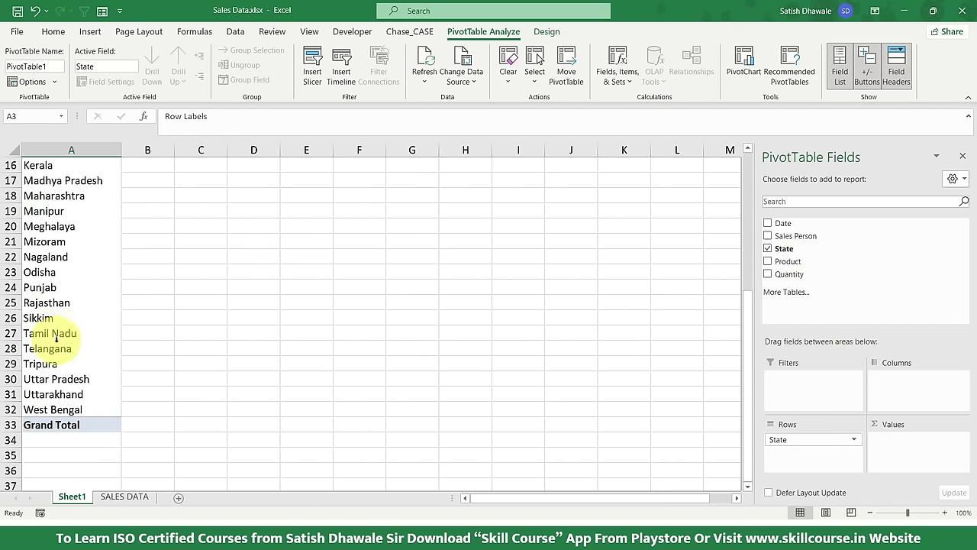
- Compare with the State column on SALES DATA, then review the state list on Sheet1
{"action": "left_click", "coordinate": [121, 497]}
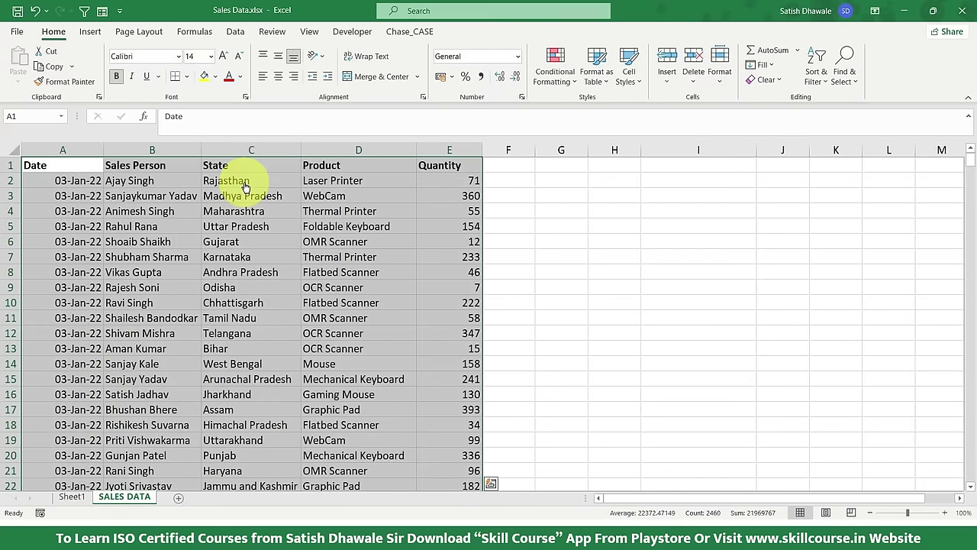
{"action": "left_click_drag", "start_coordinate": [245, 187], "coordinate": [145, 534]}
{"action": "left_click", "coordinate": [73, 497]}
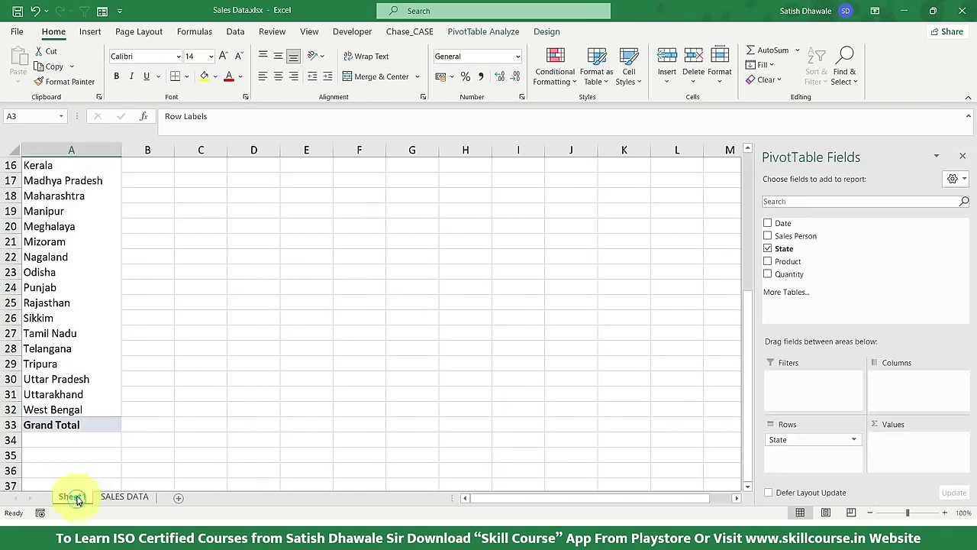
{"action": "scroll", "coordinate": [59, 414], "scroll_direction": "up", "scroll_amount": 5}
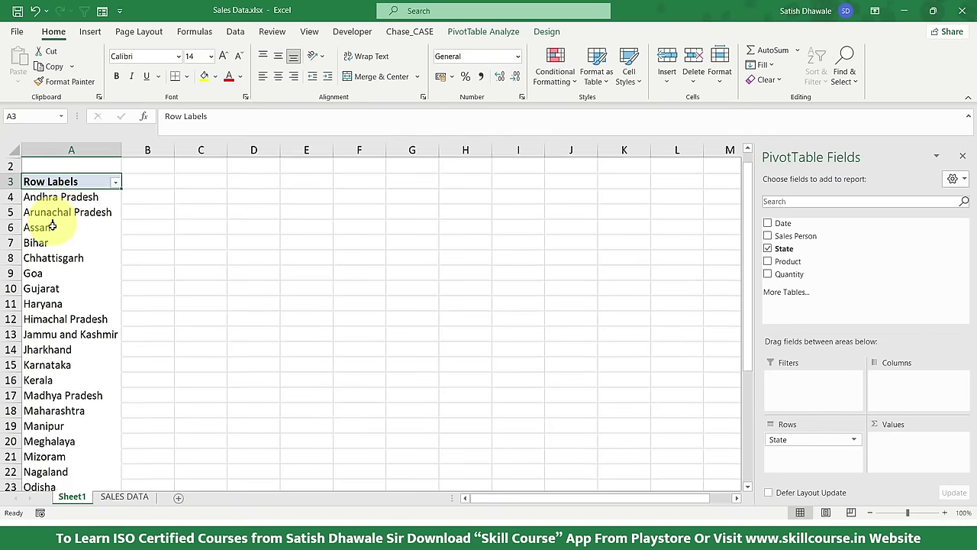
{"action": "scroll", "coordinate": [61, 381], "scroll_direction": "down", "scroll_amount": 4}
{"action": "scroll", "coordinate": [59, 435], "scroll_direction": "up", "scroll_amount": 3}
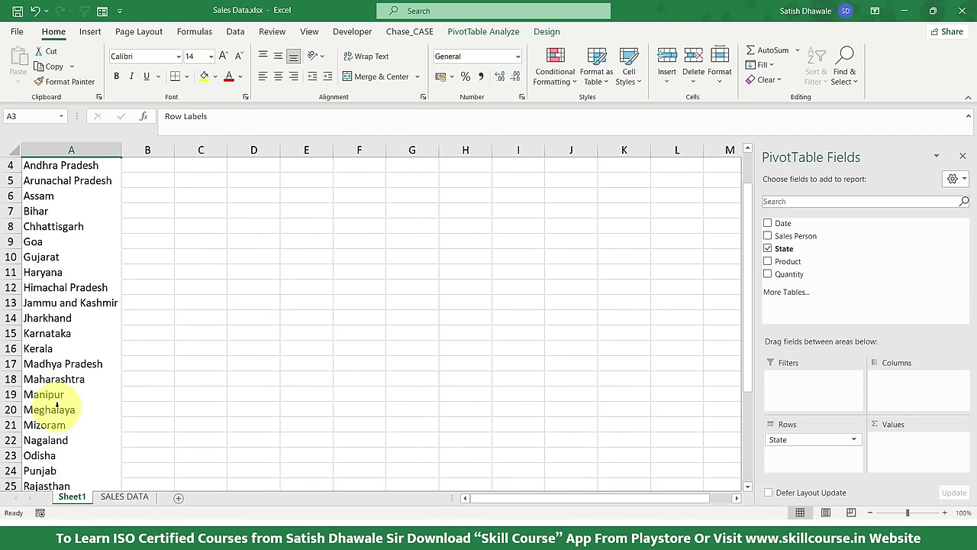
{"action": "scroll", "coordinate": [53, 366], "scroll_direction": "up", "scroll_amount": 1}
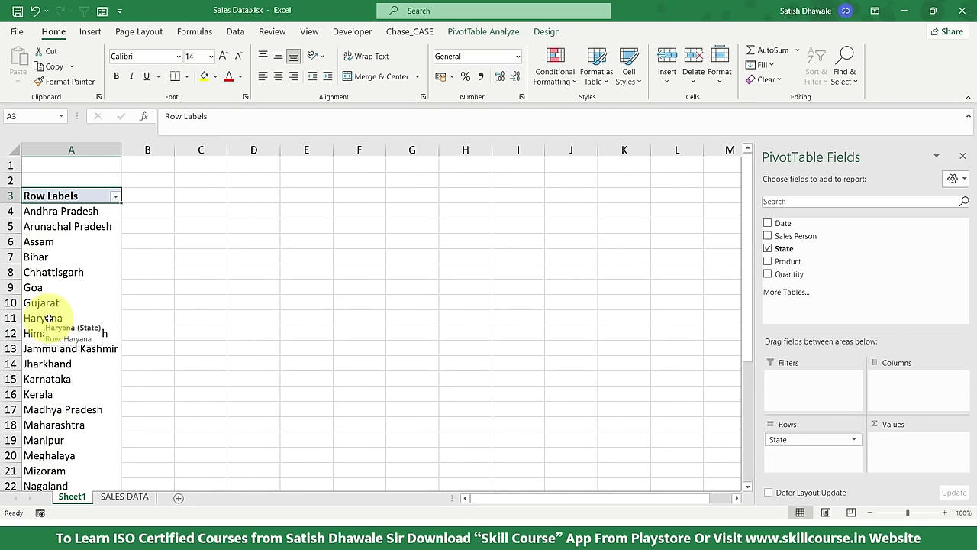
{"action": "scroll", "coordinate": [69, 300], "scroll_direction": "up", "scroll_amount": 2}
{"action": "scroll", "coordinate": [72, 303], "scroll_direction": "up", "scroll_amount": 1}
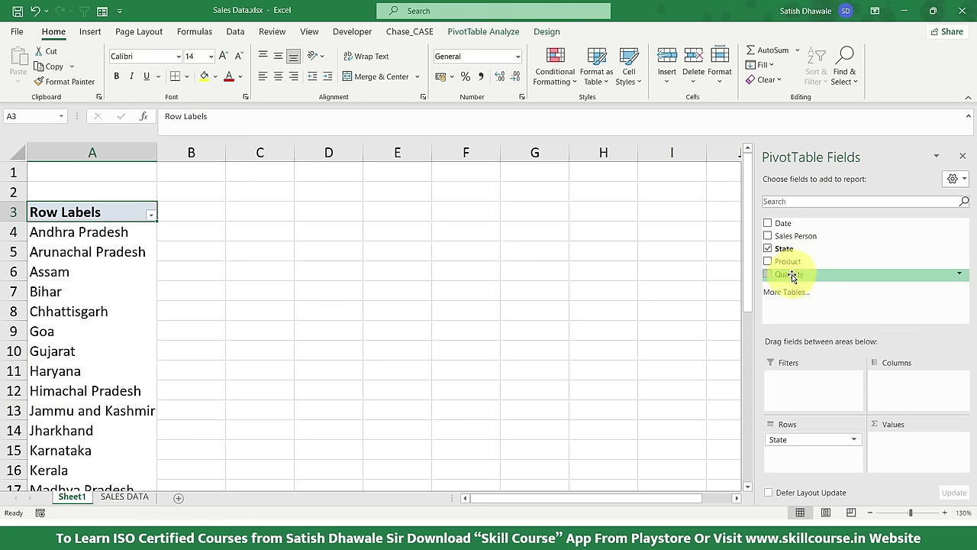
{"action": "left_click_drag", "start_coordinate": [792, 276], "coordinate": [918, 457]}
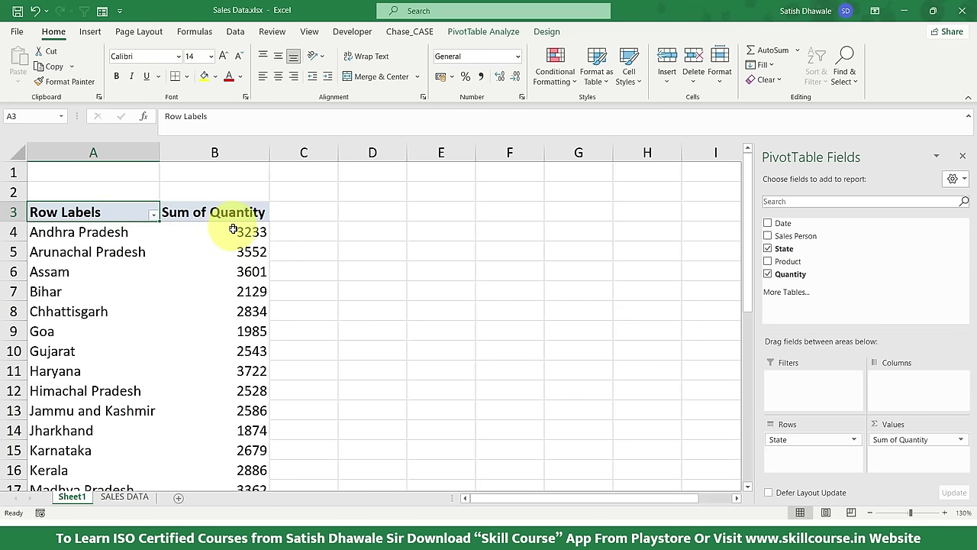
{"action": "left_click_drag", "start_coordinate": [232, 229], "coordinate": [222, 388]}
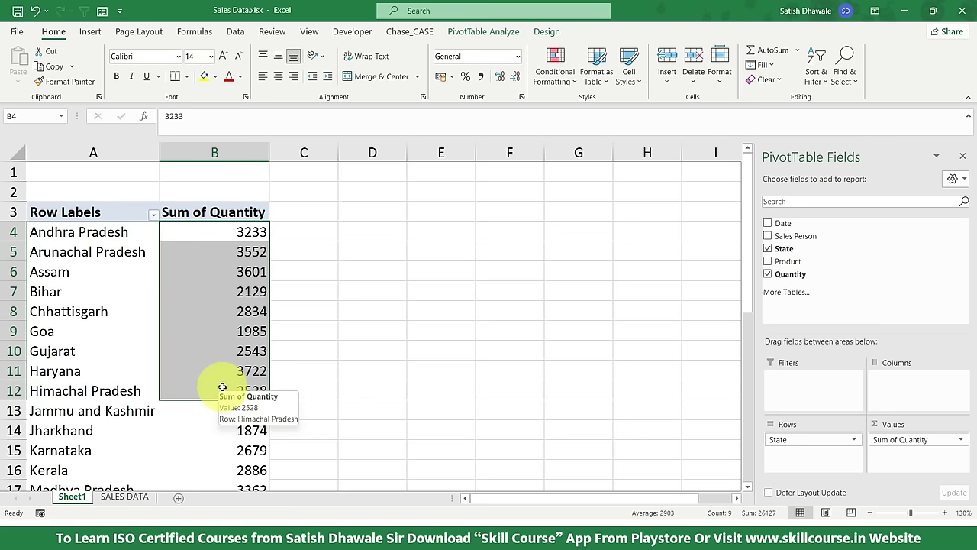
{"action": "scroll", "coordinate": [222, 389], "scroll_direction": "down", "scroll_amount": 11}
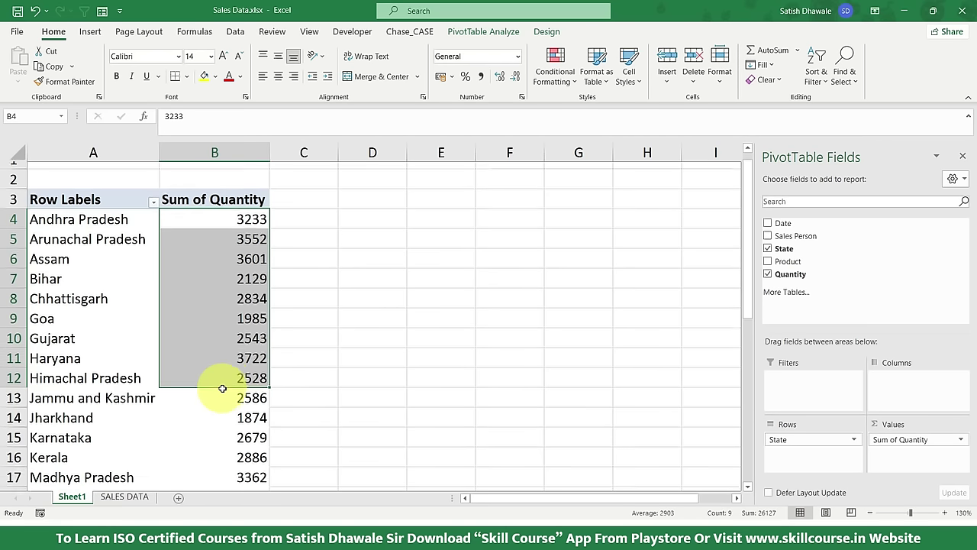
{"action": "scroll", "coordinate": [223, 391], "scroll_direction": "up", "scroll_amount": 5}
{"action": "scroll", "coordinate": [224, 391], "scroll_direction": "up", "scroll_amount": 6}
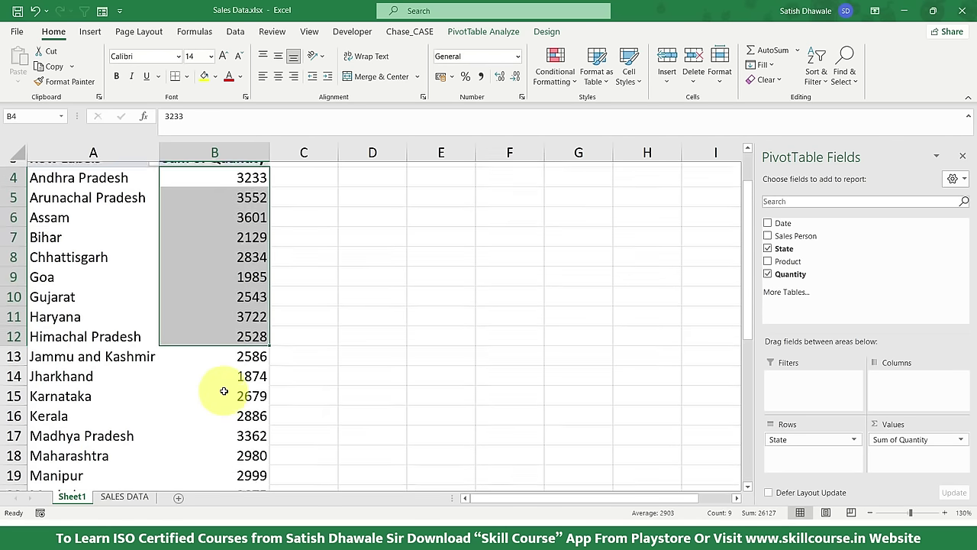
{"action": "left_click", "coordinate": [218, 383]}
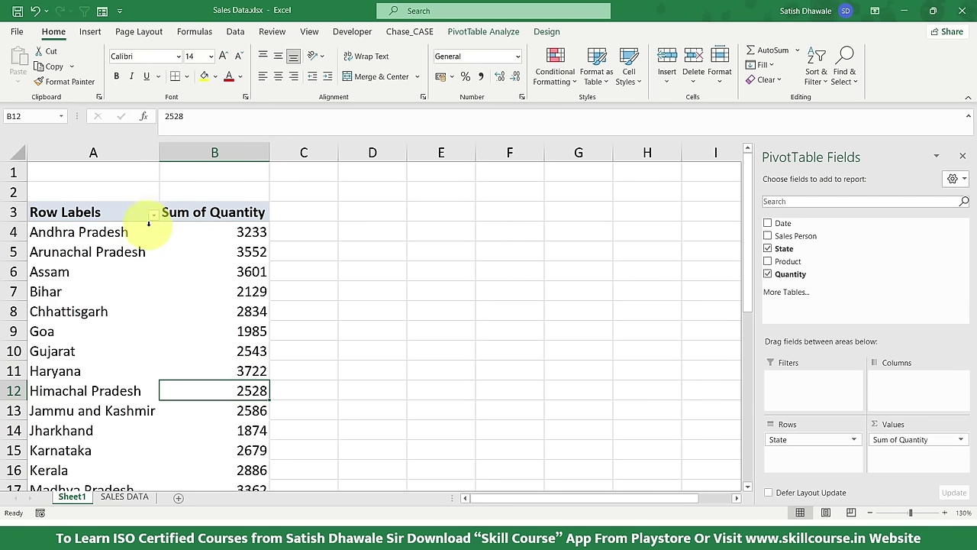
{"action": "scroll", "coordinate": [153, 290], "scroll_direction": "down", "scroll_amount": 5}
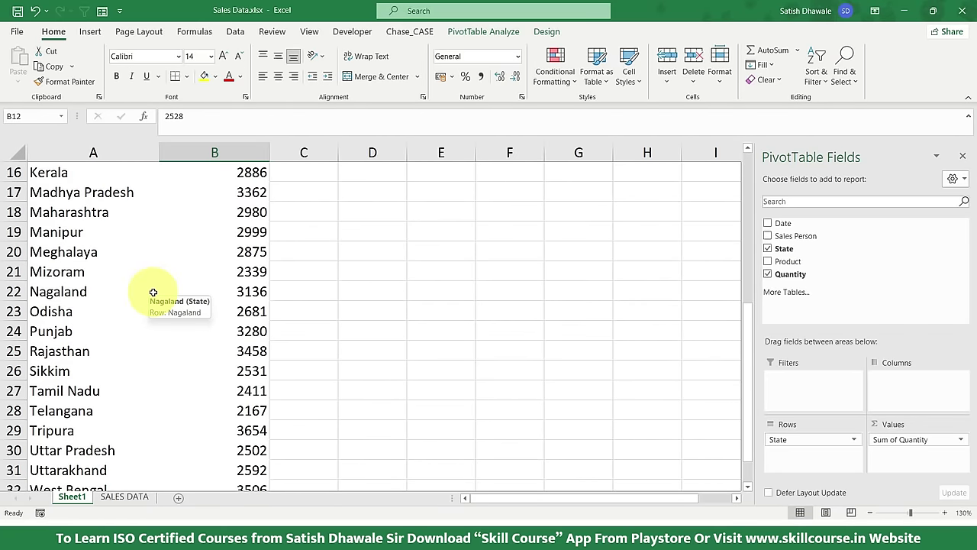
{"action": "scroll", "coordinate": [152, 292], "scroll_direction": "down", "scroll_amount": 2}
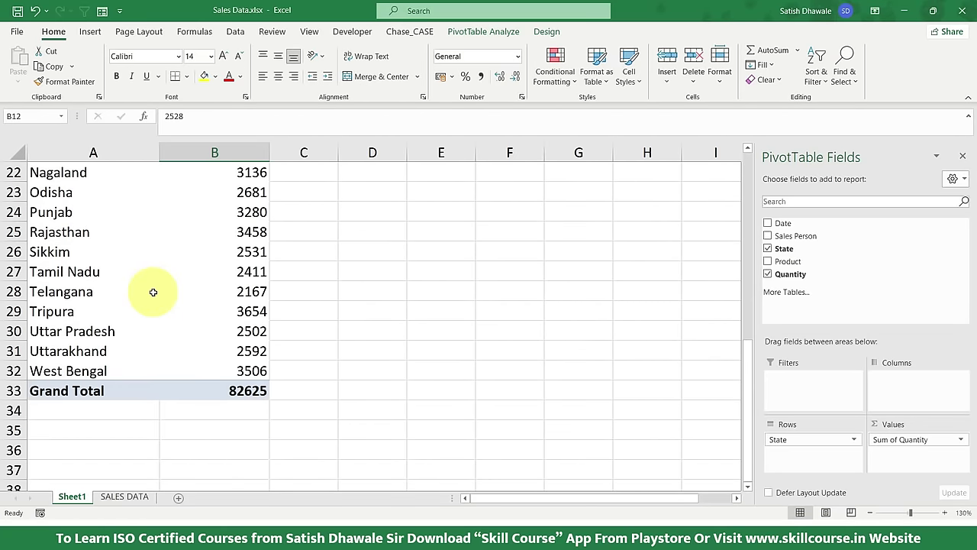
{"action": "scroll", "coordinate": [153, 292], "scroll_direction": "up", "scroll_amount": 6}
{"action": "scroll", "coordinate": [151, 291], "scroll_direction": "up", "scroll_amount": 1}
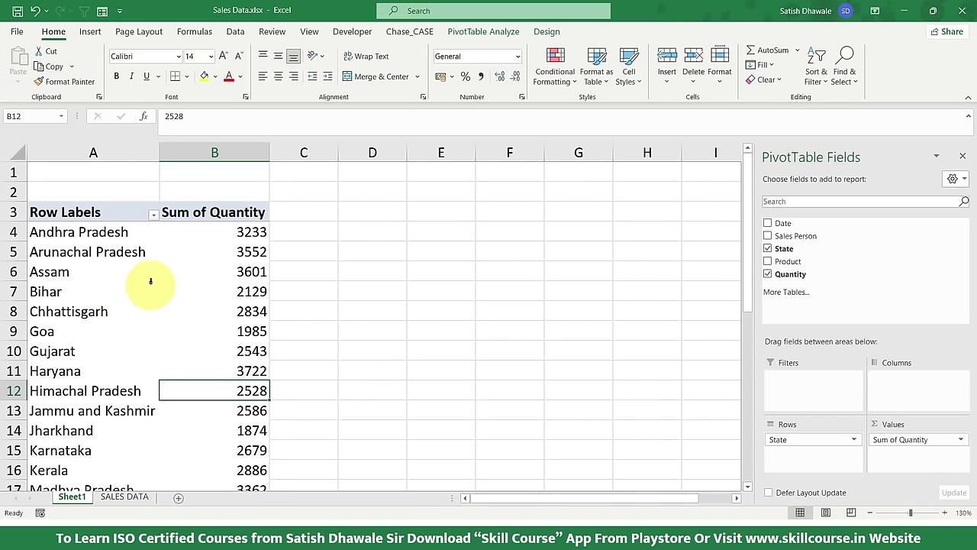
- Filter the State rows to the Top 5 Items by Sum of Quantity
{"action": "left_click", "coordinate": [154, 217]}
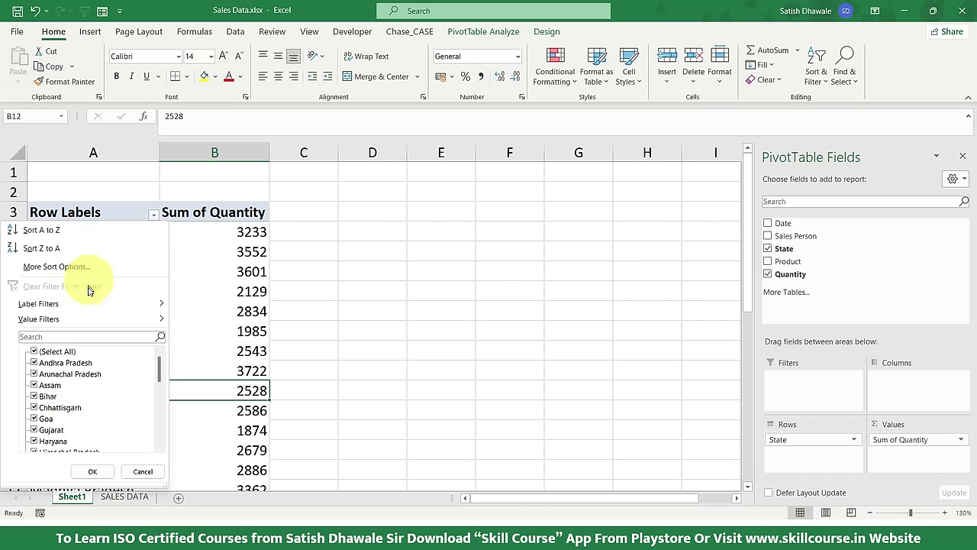
{"action": "left_click", "coordinate": [83, 319]}
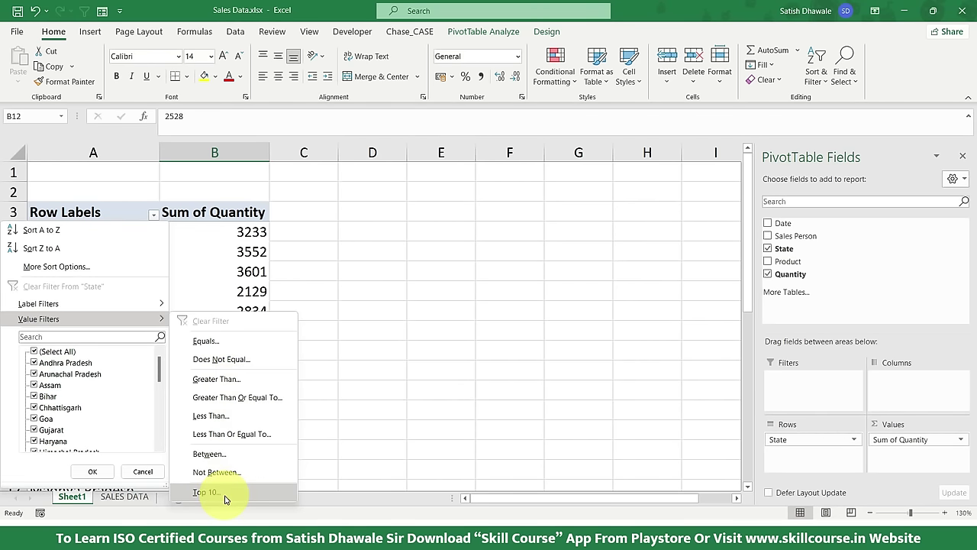
{"action": "left_click", "coordinate": [226, 493]}
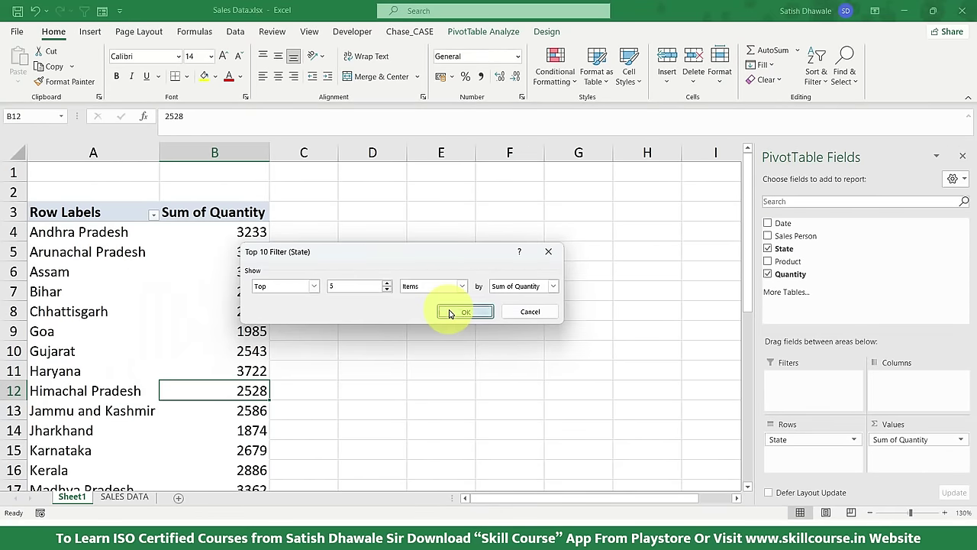
{"action": "left_click", "coordinate": [450, 313]}
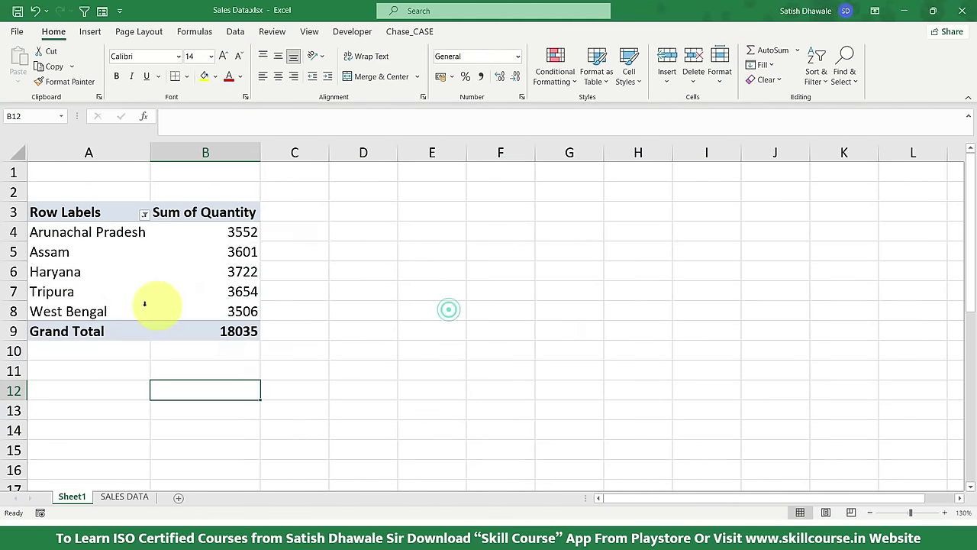
{"action": "left_click", "coordinate": [135, 299]}
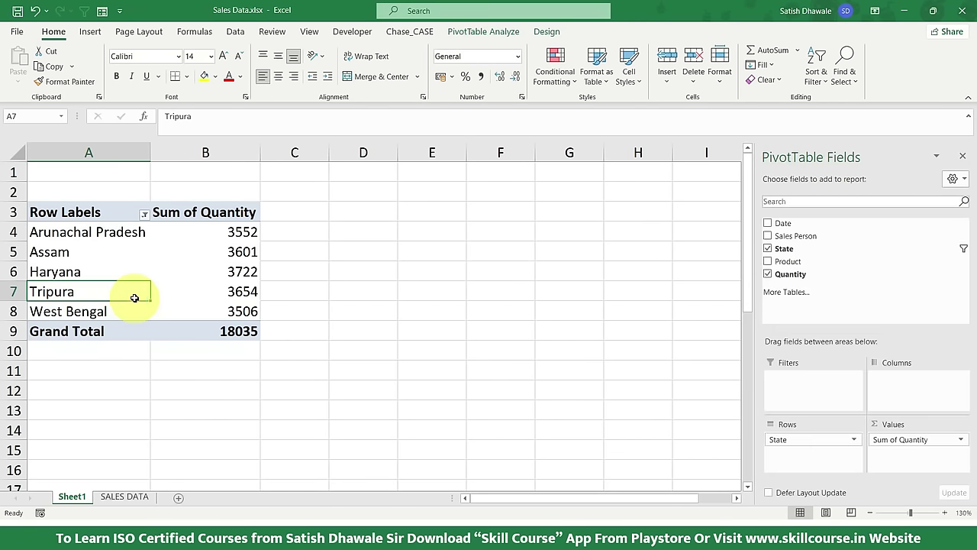
{"action": "left_click_drag", "start_coordinate": [107, 216], "coordinate": [234, 326]}
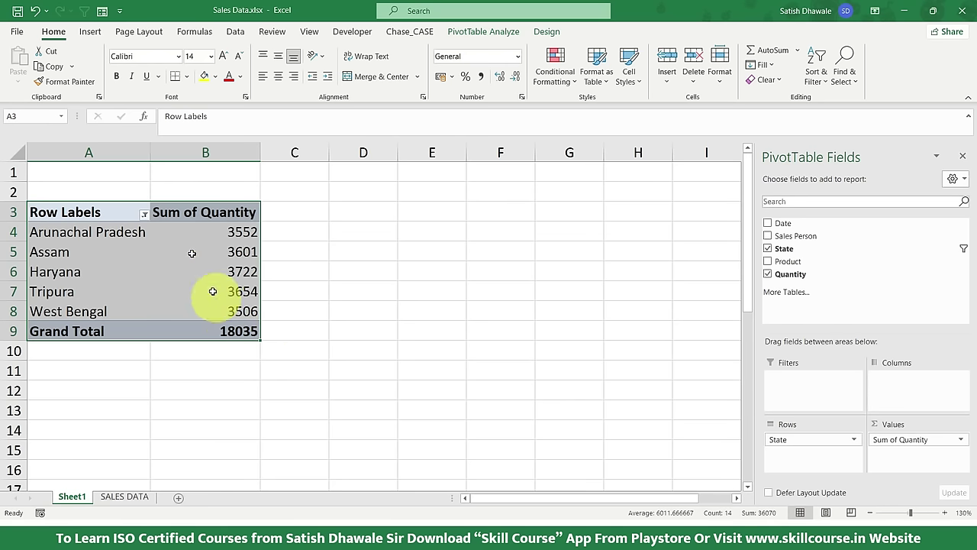
{"action": "left_click", "coordinate": [145, 215]}
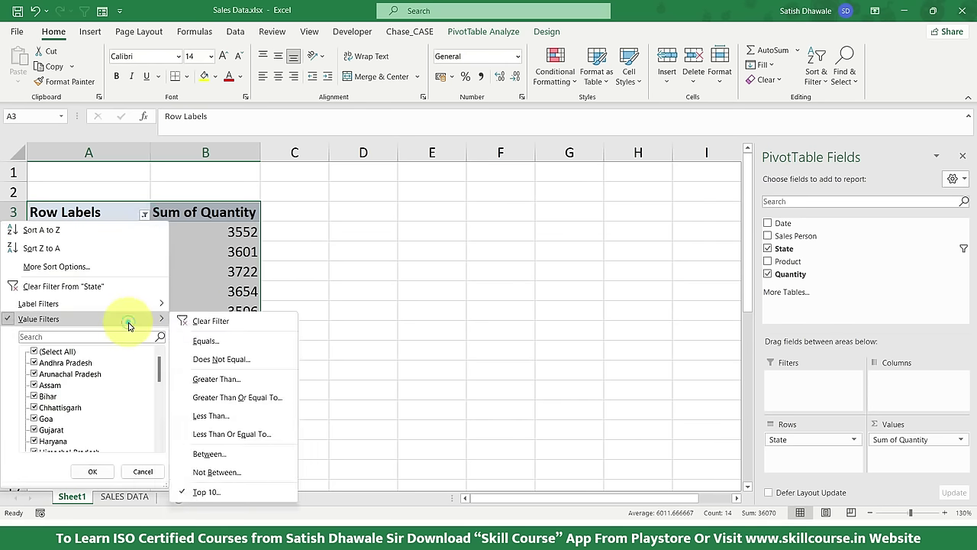
{"action": "left_click", "coordinate": [197, 267]}
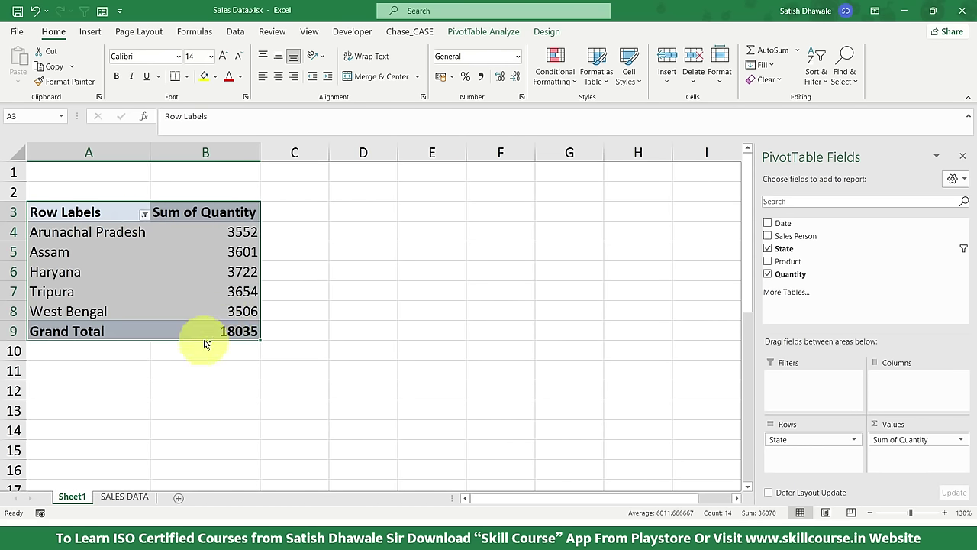
- Copy the pivot table to D3 and widen columns D and E to fit it
{"action": "left_click_drag", "start_coordinate": [208, 345], "coordinate": [458, 343]}
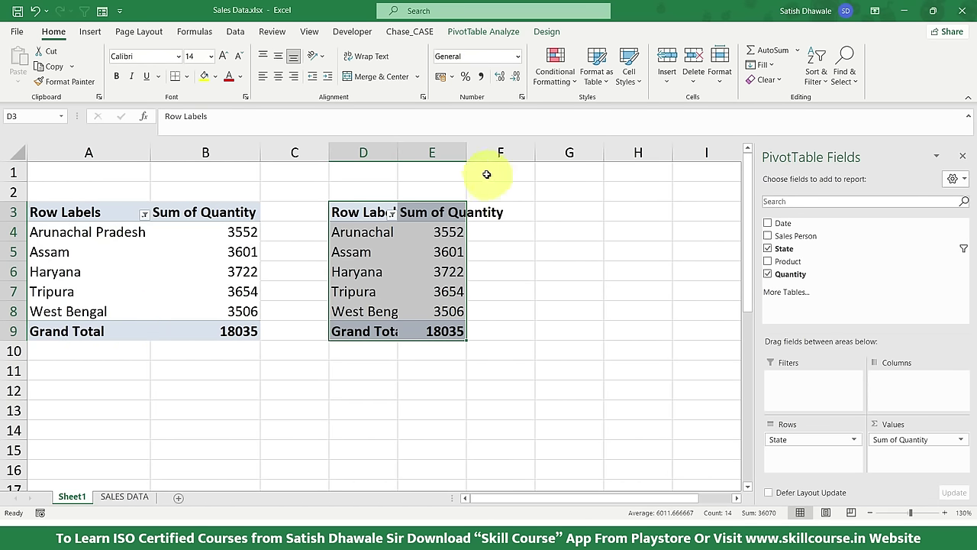
{"action": "left_click_drag", "start_coordinate": [467, 154], "coordinate": [528, 165]}
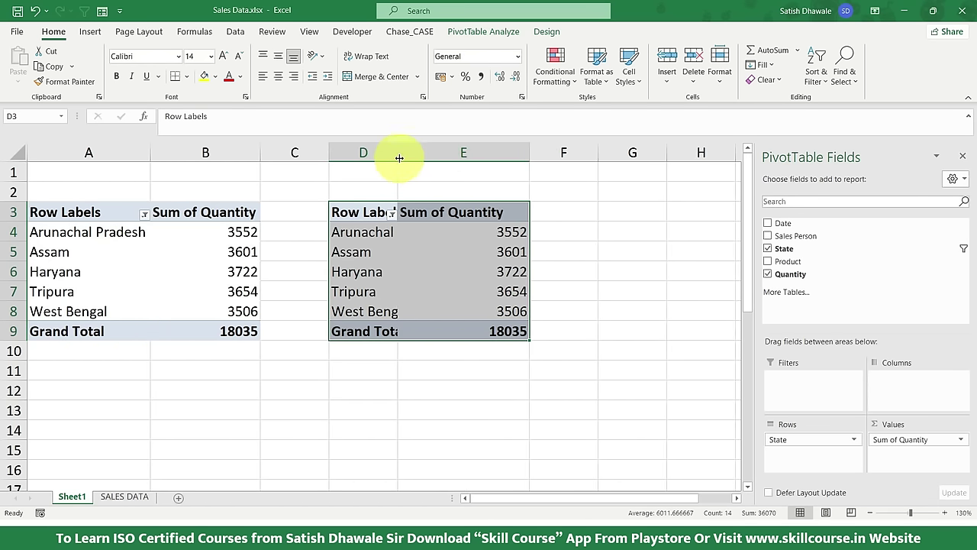
{"action": "left_click_drag", "start_coordinate": [396, 155], "coordinate": [438, 163]}
- Filter the copied table's states to the Bottom 5 items by Sum of Quantity
{"action": "left_click", "coordinate": [432, 220]}
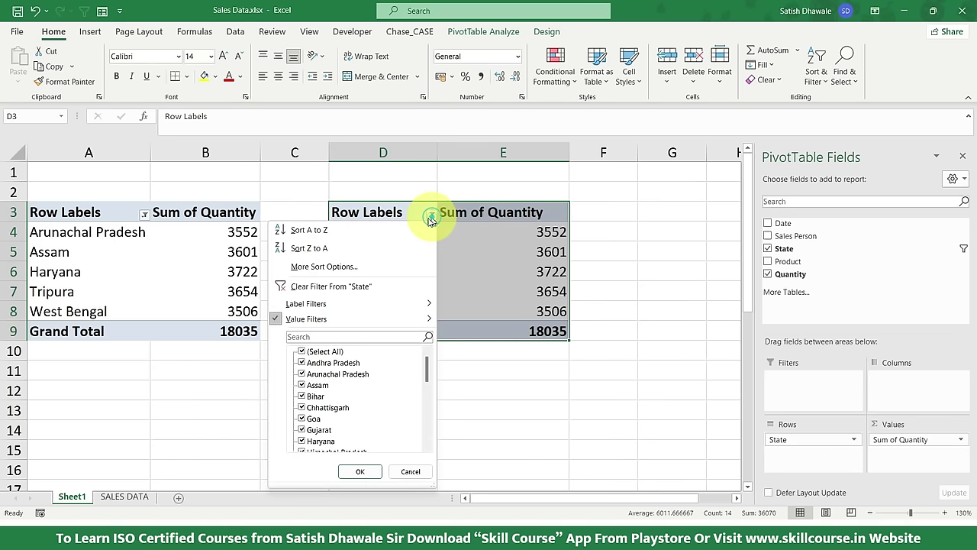
{"action": "left_click", "coordinate": [359, 318]}
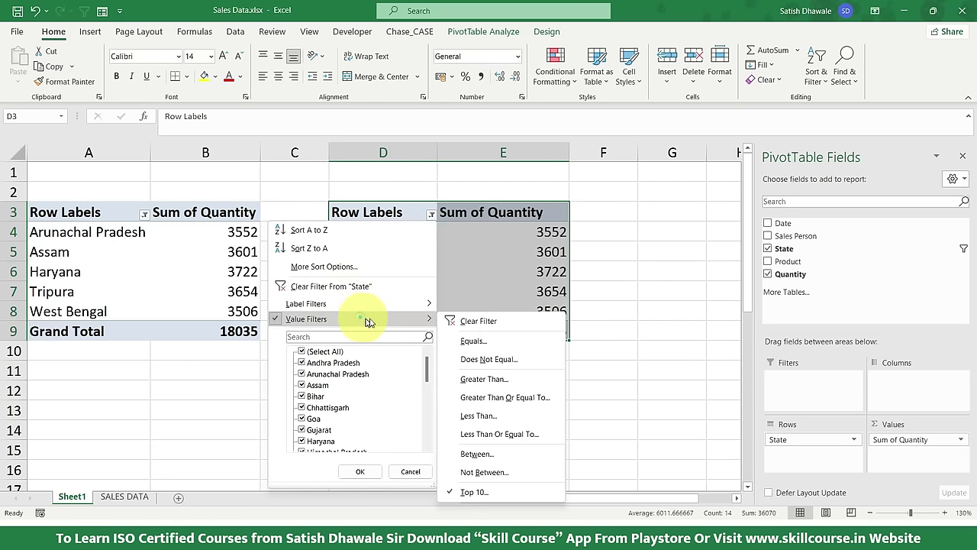
{"action": "left_click", "coordinate": [478, 492]}
{"action": "left_click", "coordinate": [299, 286]}
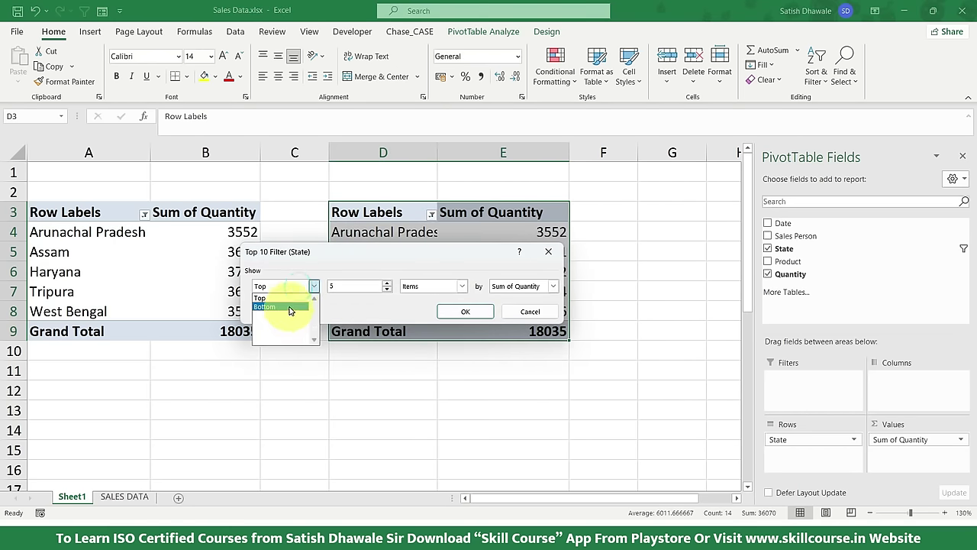
{"action": "left_click", "coordinate": [289, 307]}
{"action": "left_click", "coordinate": [468, 311]}
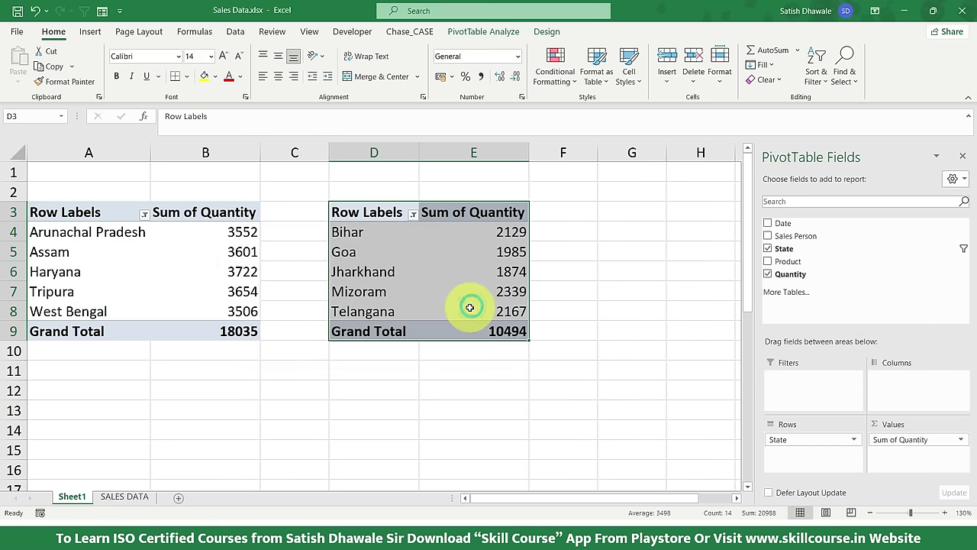
- Widen column D slightly and select the five lowest states with their quantities
{"action": "left_click_drag", "start_coordinate": [420, 156], "coordinate": [423, 157]}
{"action": "left_click_drag", "start_coordinate": [510, 231], "coordinate": [383, 314]}
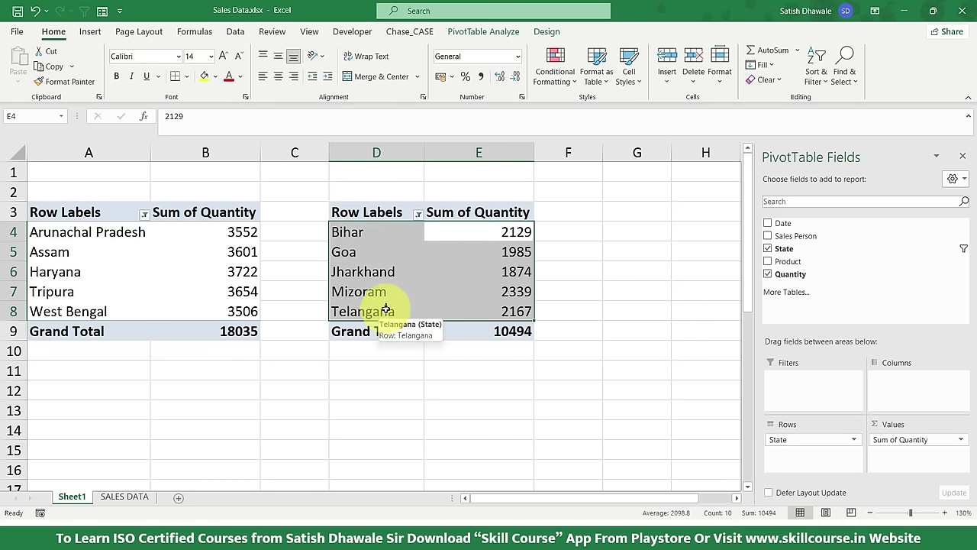
{"action": "left_click", "coordinate": [385, 308]}
{"action": "left_click", "coordinate": [484, 286]}
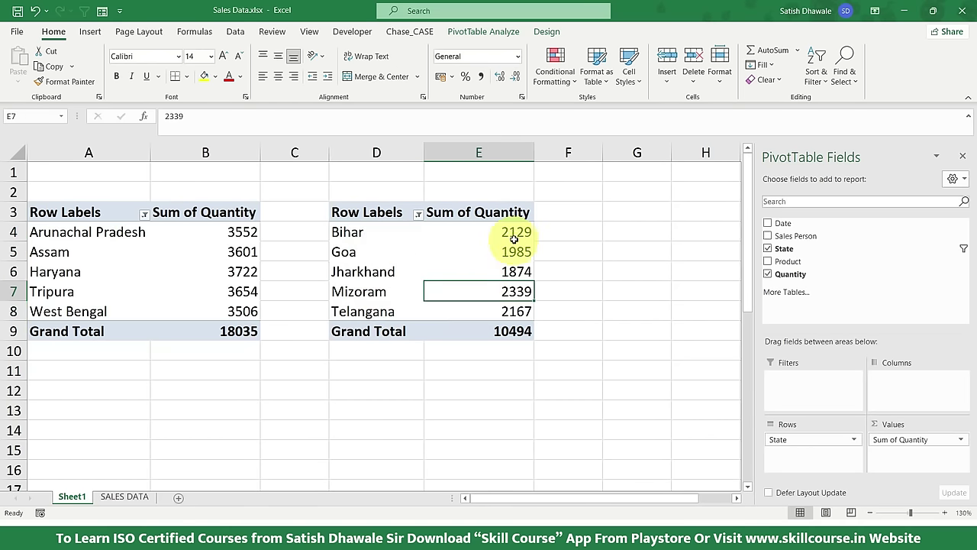
{"action": "left_click_drag", "start_coordinate": [515, 239], "coordinate": [387, 307]}
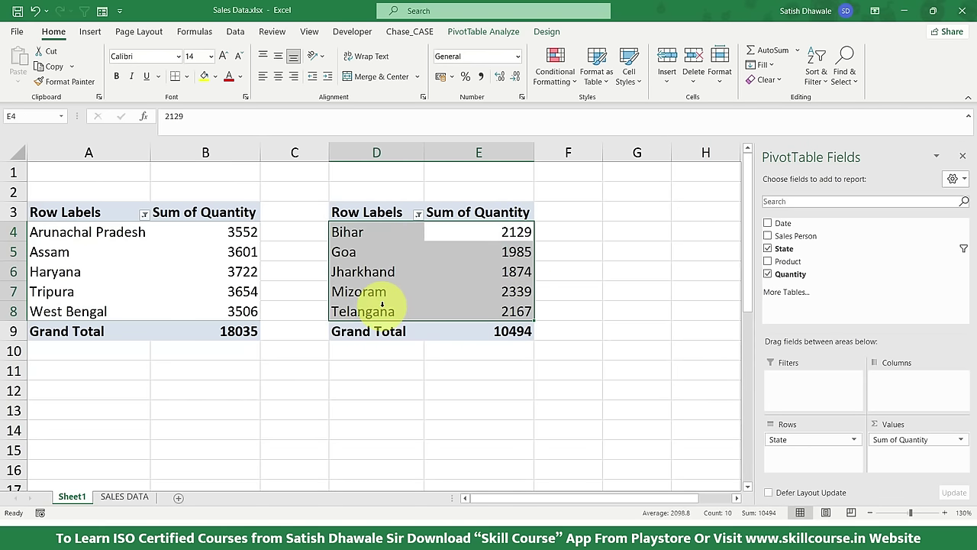
{"action": "left_click", "coordinate": [400, 271]}
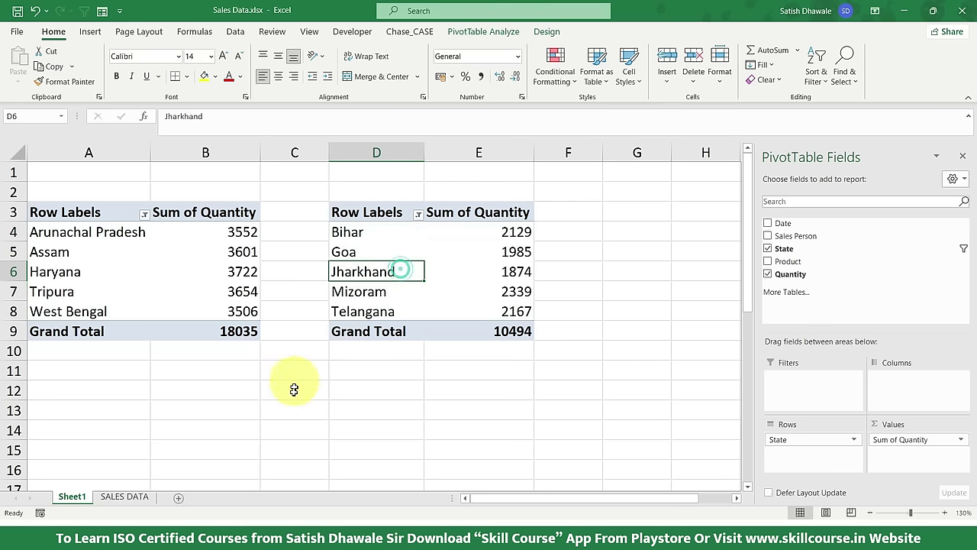
- Select the whole SALES DATA range and start a new PivotTable on an existing worksheet
{"action": "left_click", "coordinate": [125, 496]}
{"action": "left_click", "coordinate": [130, 257]}
{"action": "key", "text": "ctrl+a"}
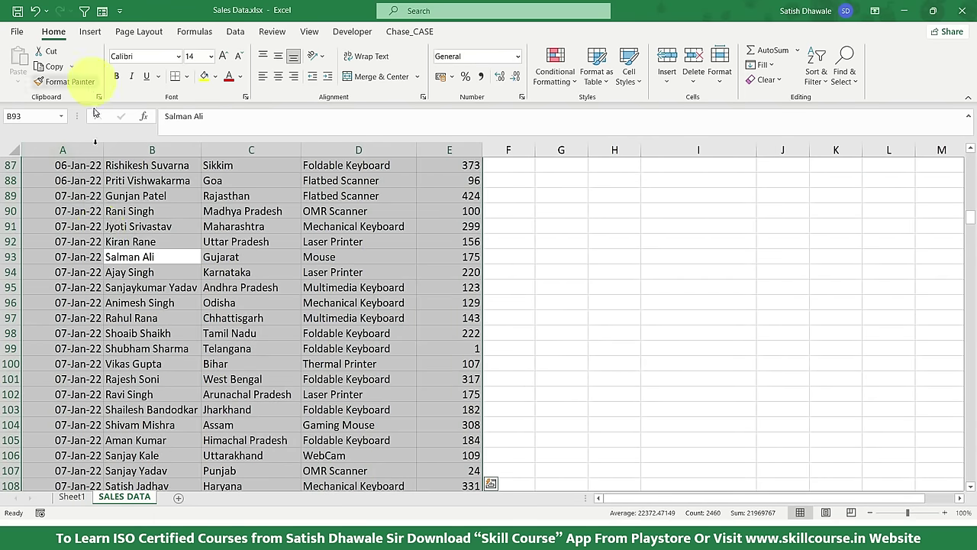
{"action": "left_click", "coordinate": [88, 34]}
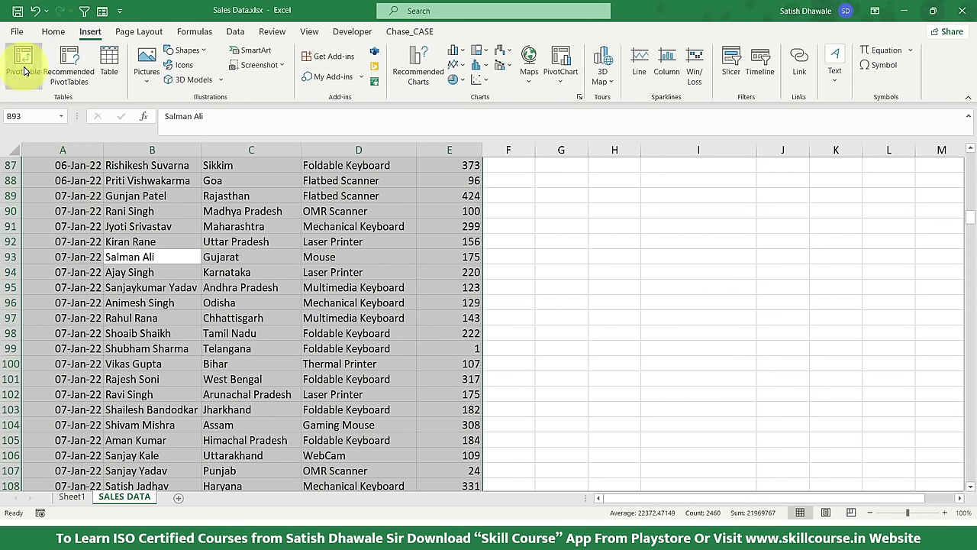
{"action": "left_click", "coordinate": [23, 65]}
{"action": "left_click", "coordinate": [297, 309]}
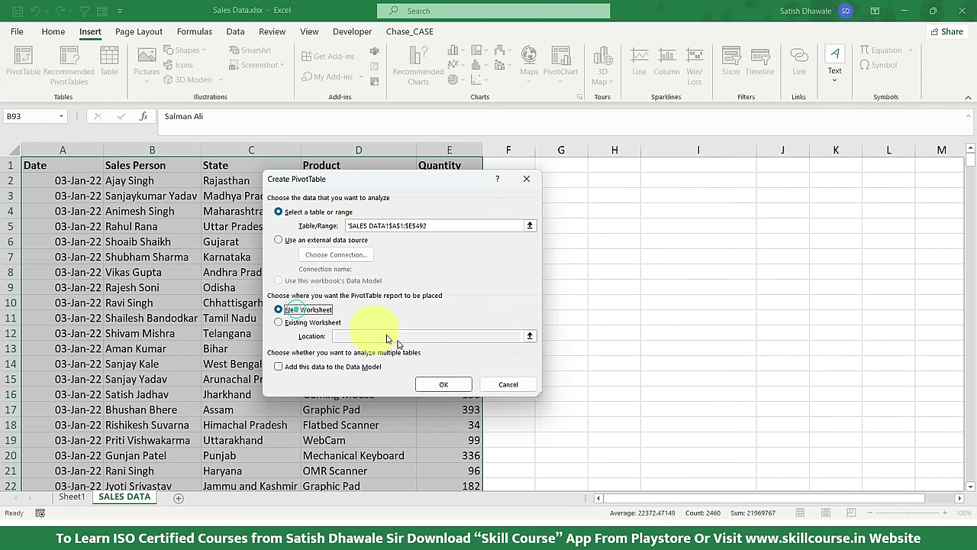
{"action": "left_click", "coordinate": [296, 326]}
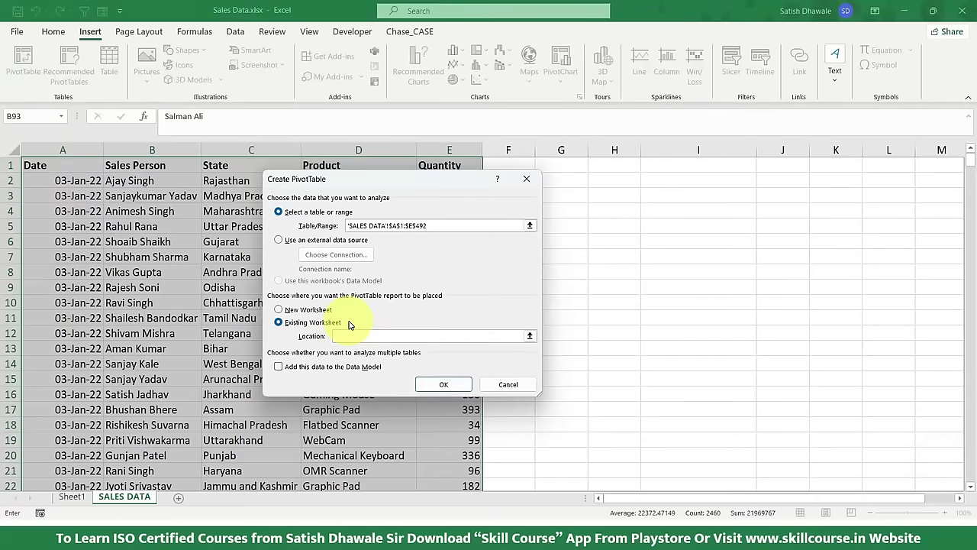
- Set the PivotTable location to Sheet1!$G$3 and create it
{"action": "left_click", "coordinate": [72, 496]}
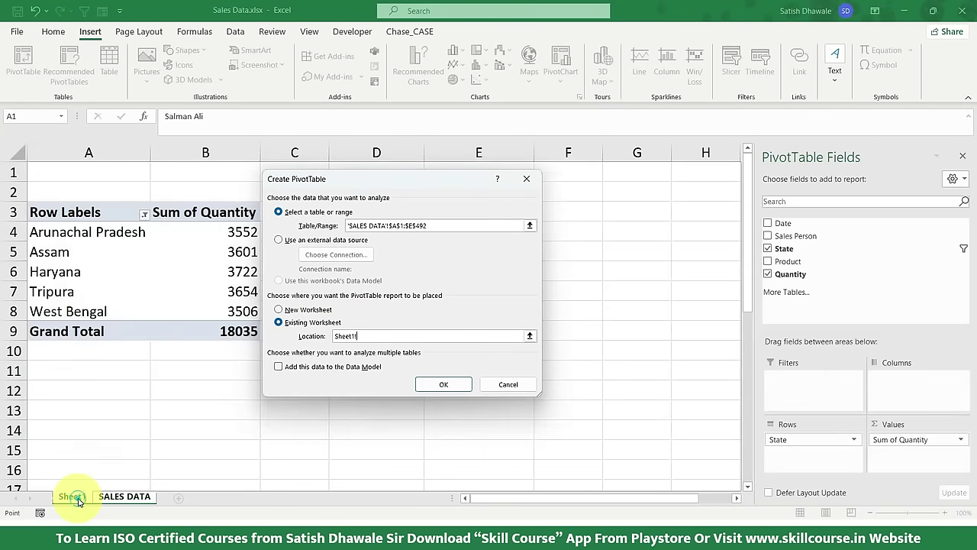
{"action": "left_click_drag", "start_coordinate": [435, 184], "coordinate": [435, 318]}
{"action": "left_click", "coordinate": [638, 210]}
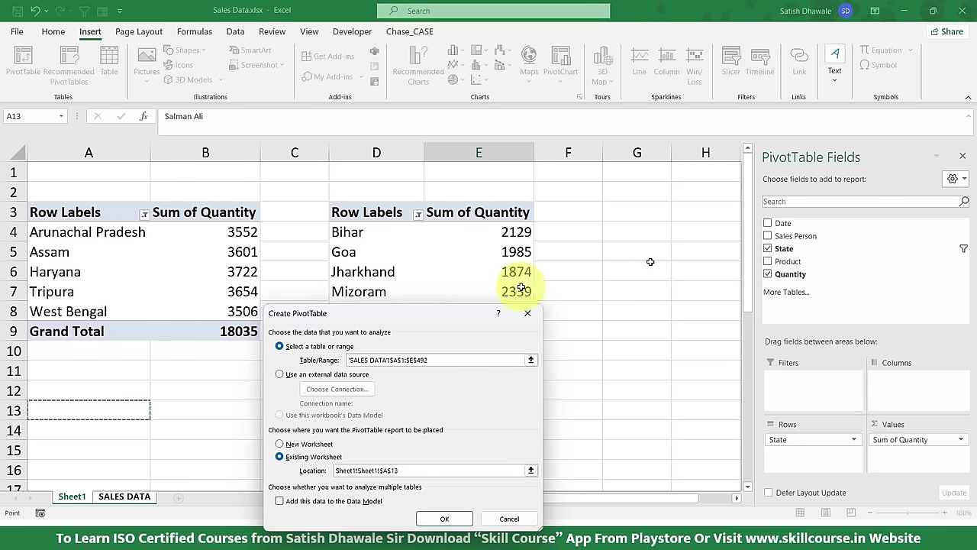
{"action": "left_click", "coordinate": [631, 216]}
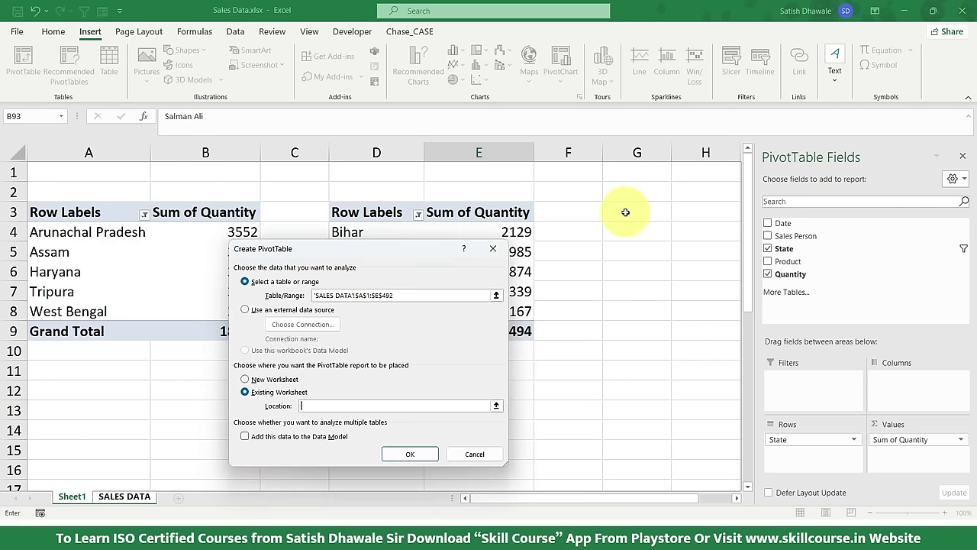
{"action": "left_click", "coordinate": [626, 212]}
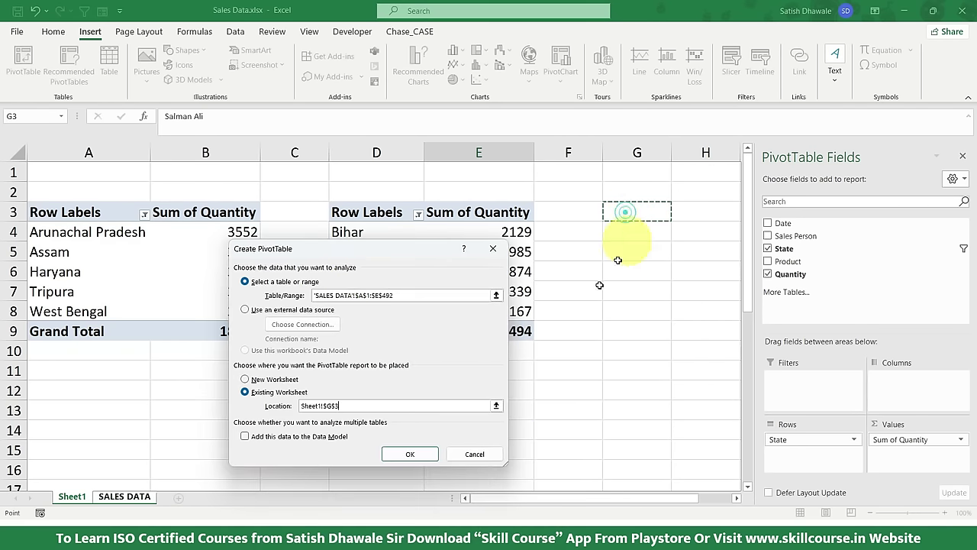
{"action": "left_click", "coordinate": [432, 455]}
{"action": "left_click_drag", "start_coordinate": [615, 507], "coordinate": [698, 499]}
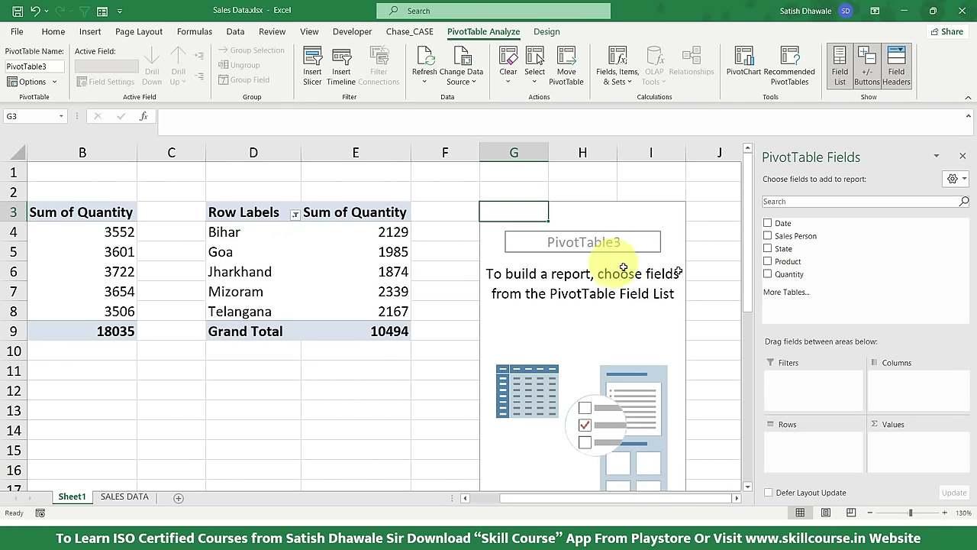
- Add Product to Rows and Quantity to Values in PivotTable3
{"action": "left_click_drag", "start_coordinate": [798, 265], "coordinate": [814, 445]}
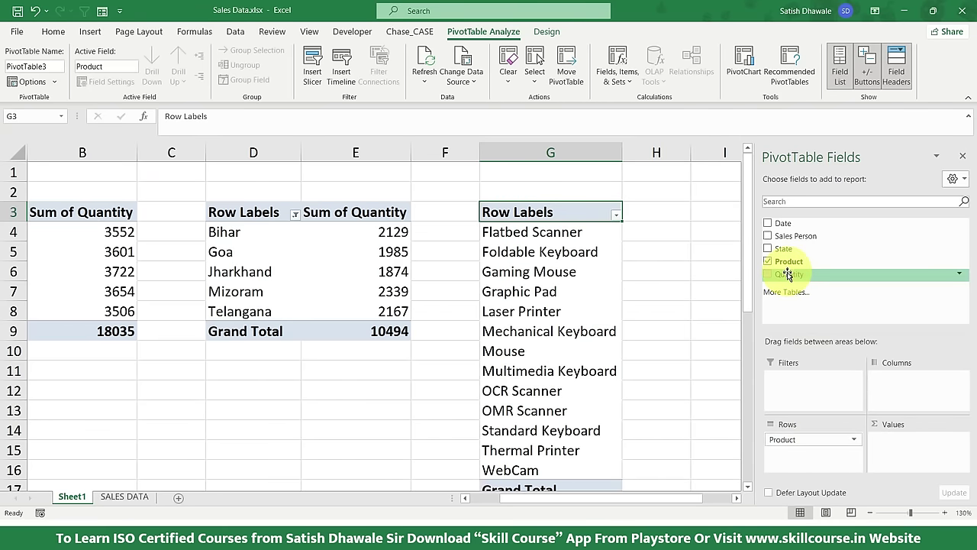
{"action": "left_click_drag", "start_coordinate": [789, 275], "coordinate": [904, 451]}
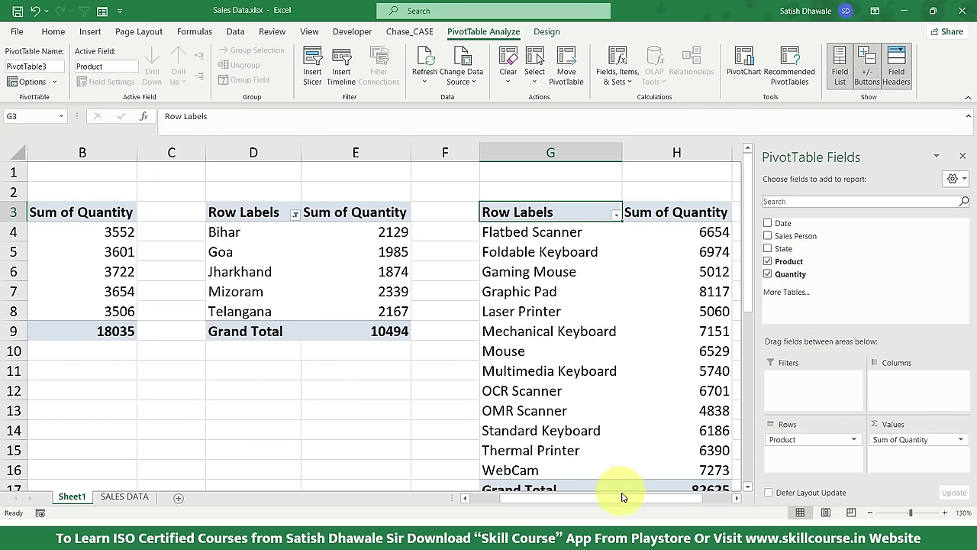
{"action": "left_click_drag", "start_coordinate": [622, 498], "coordinate": [654, 501]}
{"action": "scroll", "coordinate": [474, 264], "scroll_direction": "down", "scroll_amount": 1}
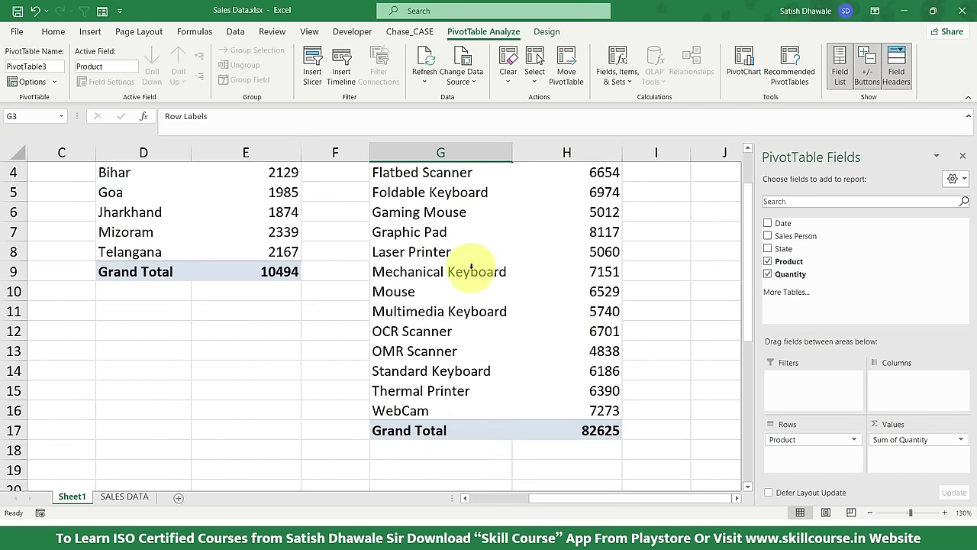
{"action": "scroll", "coordinate": [473, 267], "scroll_direction": "up", "scroll_amount": 1}
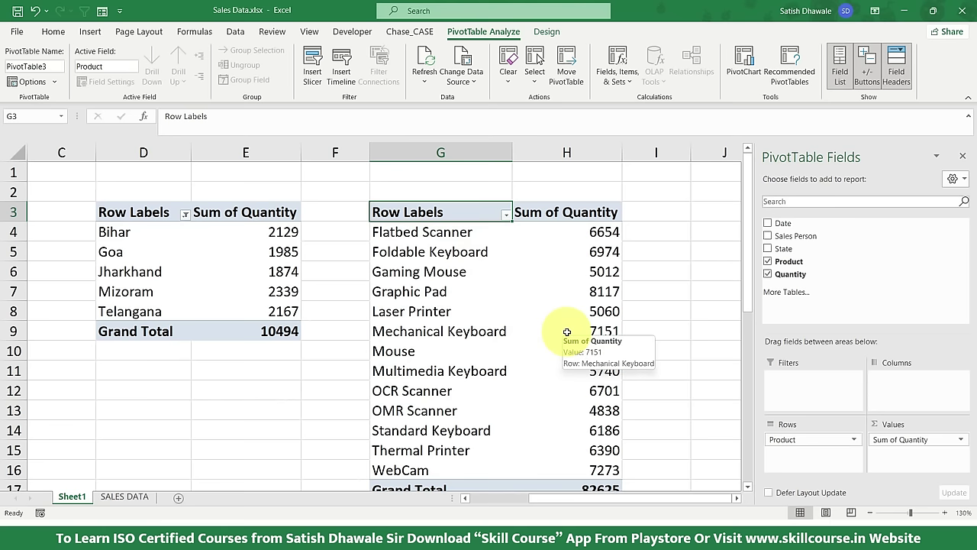
- Add State to Rows, then move it to Columns to cross-tabulate quantities by state
{"action": "left_click_drag", "start_coordinate": [786, 249], "coordinate": [811, 435]}
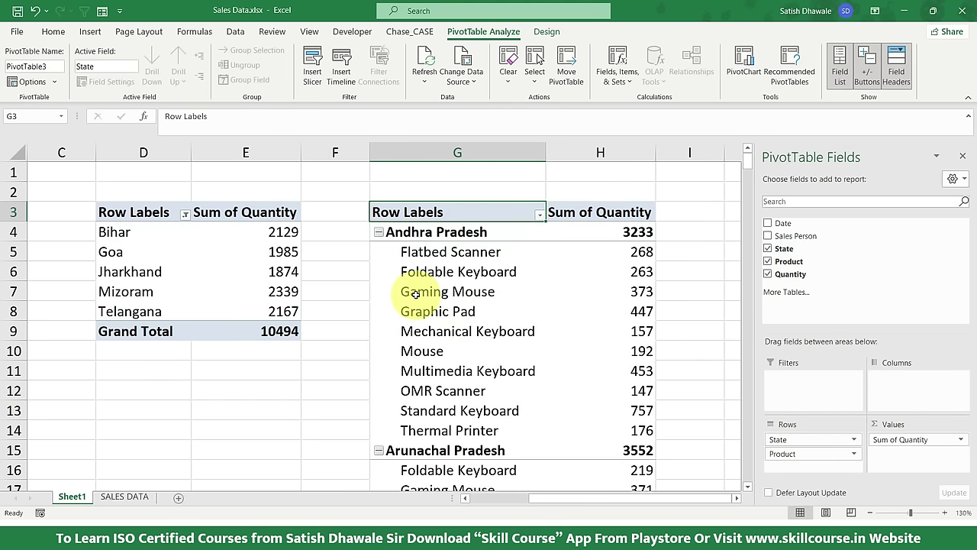
{"action": "scroll", "coordinate": [436, 331], "scroll_direction": "down", "scroll_amount": 2}
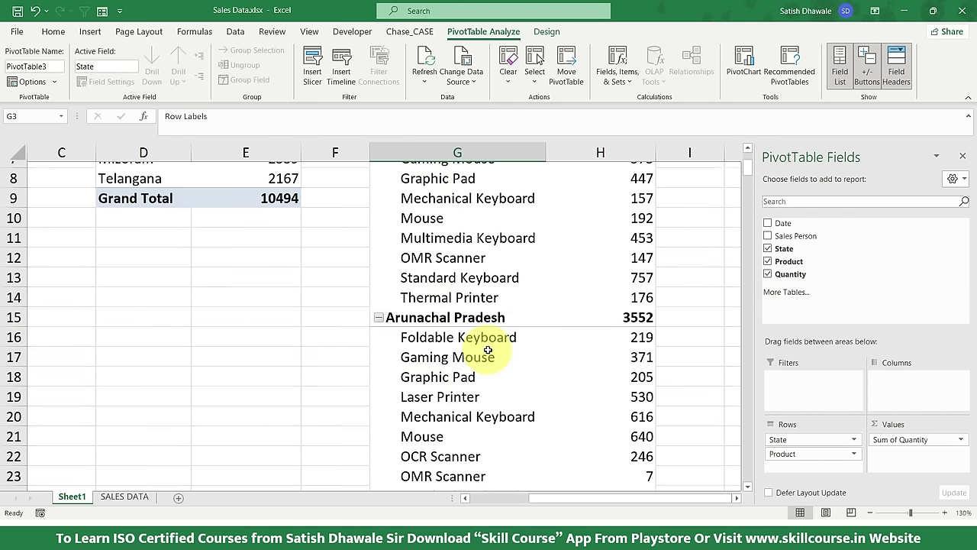
{"action": "scroll", "coordinate": [458, 350], "scroll_direction": "down", "scroll_amount": 4}
{"action": "left_click_drag", "start_coordinate": [801, 441], "coordinate": [885, 388]}
{"action": "scroll", "coordinate": [668, 394], "scroll_direction": "up", "scroll_amount": 6}
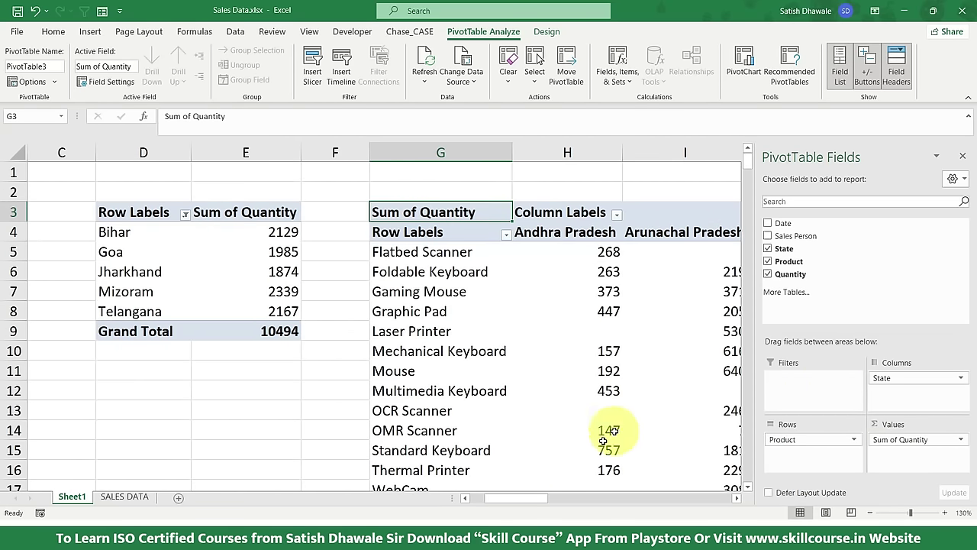
{"action": "left_click_drag", "start_coordinate": [527, 499], "coordinate": [548, 501]}
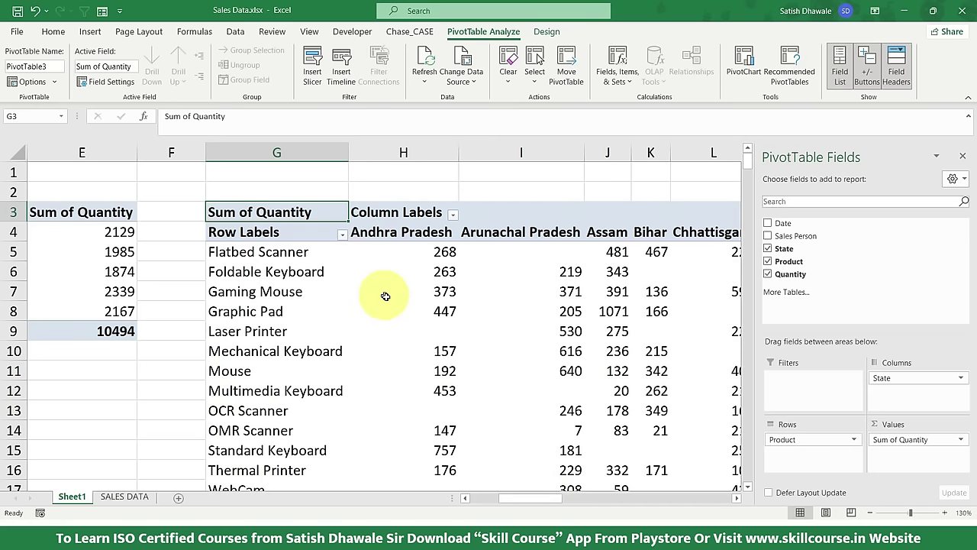
{"action": "scroll", "coordinate": [387, 300], "scroll_direction": "down", "scroll_amount": 1}
{"action": "scroll", "coordinate": [390, 303], "scroll_direction": "up", "scroll_amount": 1}
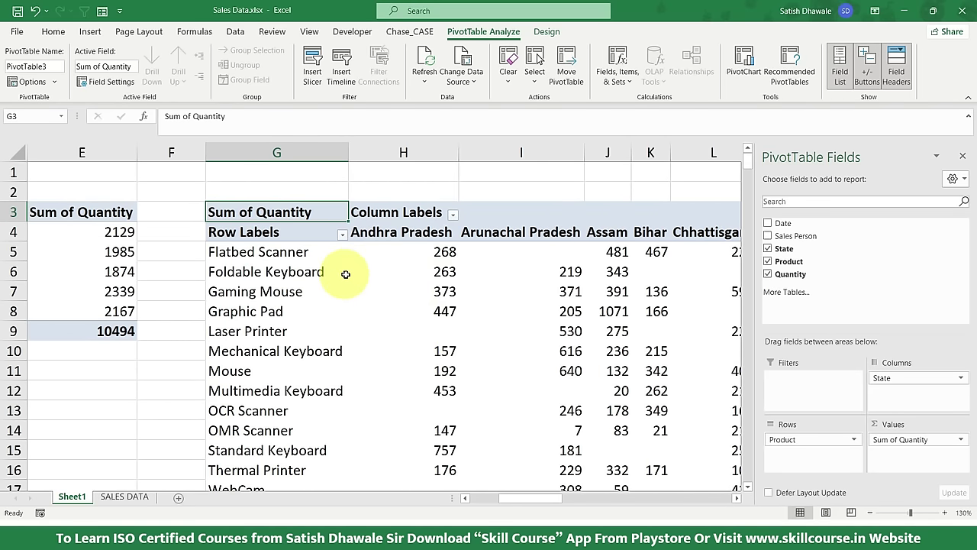
{"action": "mouse_move", "coordinate": [424, 272]}
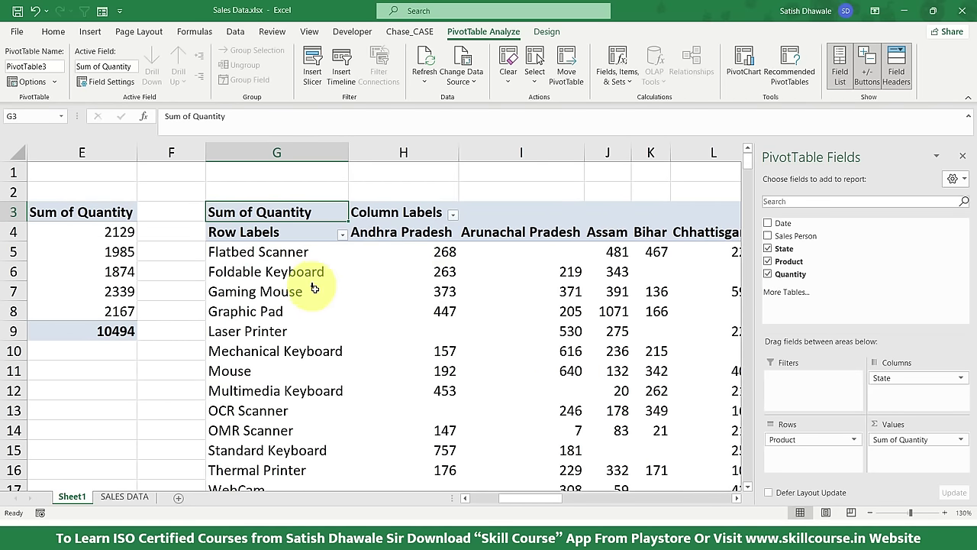
{"action": "scroll", "coordinate": [432, 361], "scroll_direction": "down", "scroll_amount": 2}
{"action": "scroll", "coordinate": [432, 362], "scroll_direction": "up", "scroll_amount": 2}
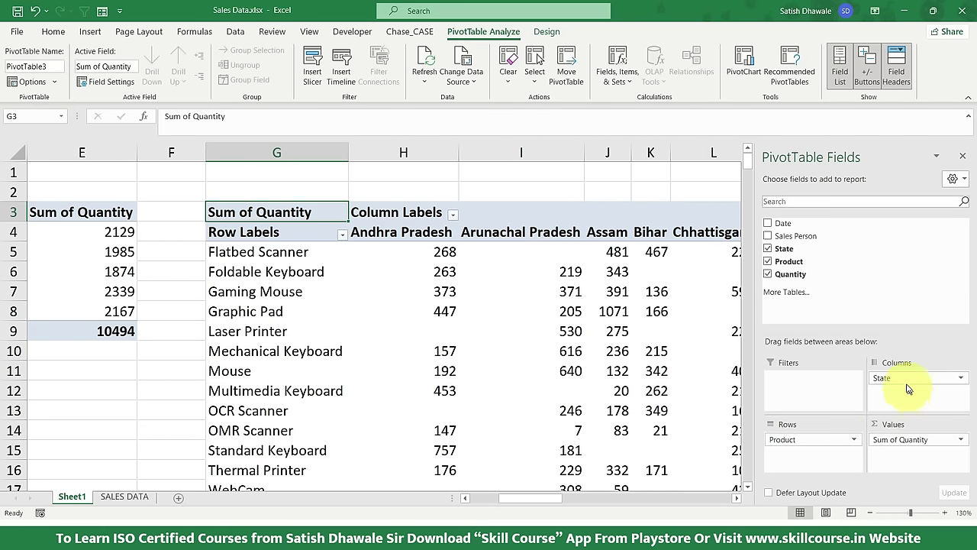
- Put State in Rows and Product in Columns, e.g. Andhra Pradesh Flatbed Scanner 268
{"action": "mouse_move", "coordinate": [908, 382]}
{"action": "left_mouse_down"}
{"action": "mouse_move", "coordinate": [835, 448]}
{"action": "mouse_move", "coordinate": [802, 449]}
{"action": "mouse_move", "coordinate": [901, 379]}
{"action": "left_mouse_up"}
{"action": "scroll", "coordinate": [303, 386], "scroll_direction": "down", "scroll_amount": 5}
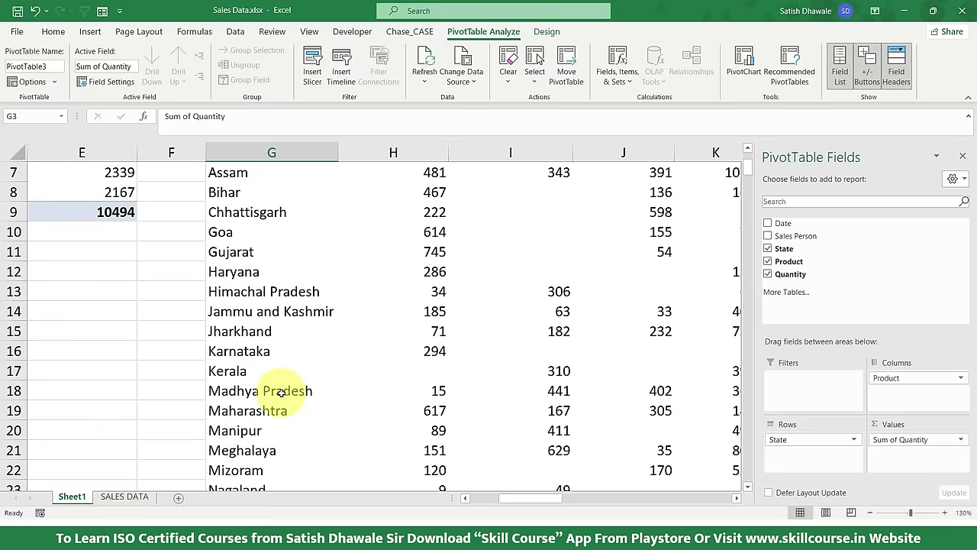
{"action": "scroll", "coordinate": [312, 351], "scroll_direction": "up", "scroll_amount": 5}
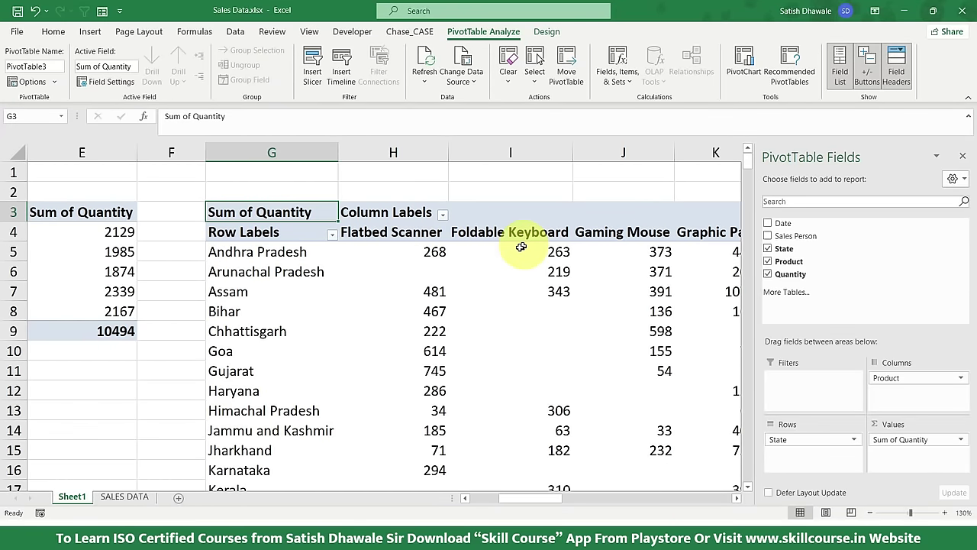
{"action": "scroll", "coordinate": [346, 272], "scroll_direction": "down", "scroll_amount": 2}
{"action": "scroll", "coordinate": [346, 271], "scroll_direction": "down", "scroll_amount": 4}
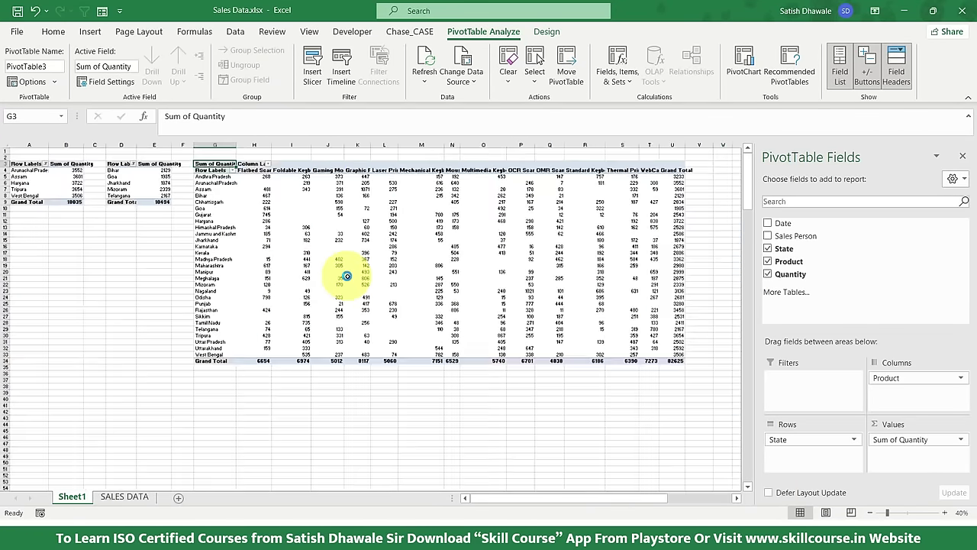
{"action": "scroll", "coordinate": [295, 207], "scroll_direction": "up", "scroll_amount": 2}
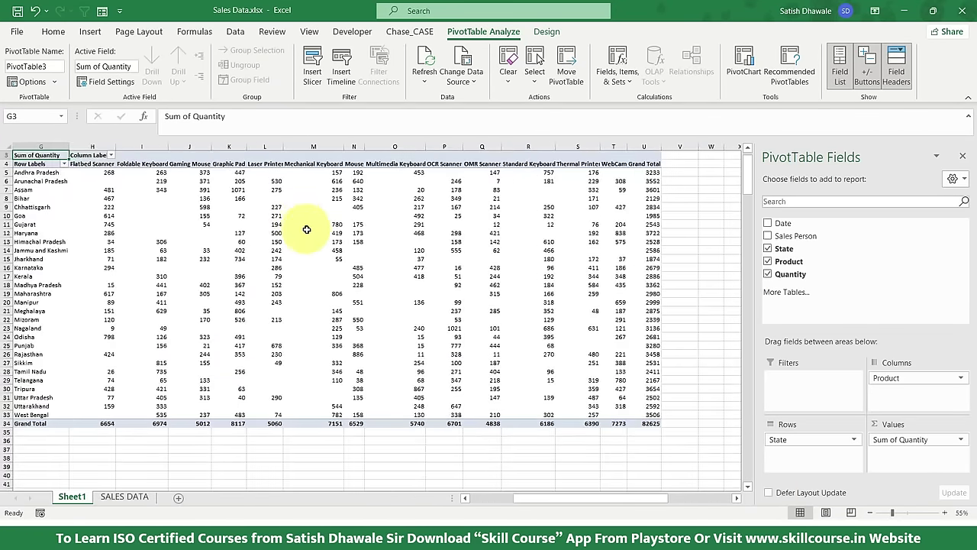
{"action": "scroll", "coordinate": [308, 229], "scroll_direction": "up", "scroll_amount": 1}
{"action": "left_click", "coordinate": [265, 301]}
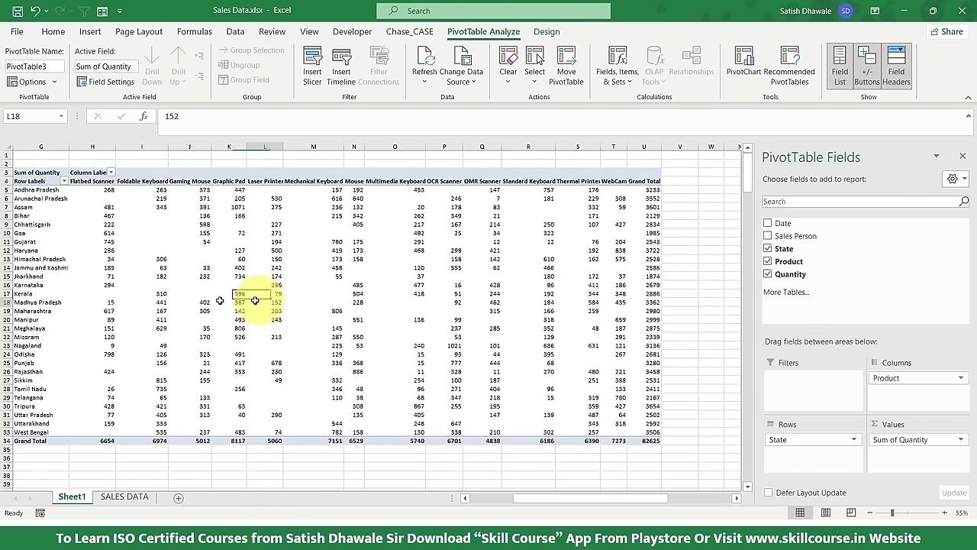
{"action": "scroll", "coordinate": [258, 305], "scroll_direction": "left", "scroll_amount": 3}
{"action": "scroll", "coordinate": [312, 219], "scroll_direction": "up", "scroll_amount": 2}
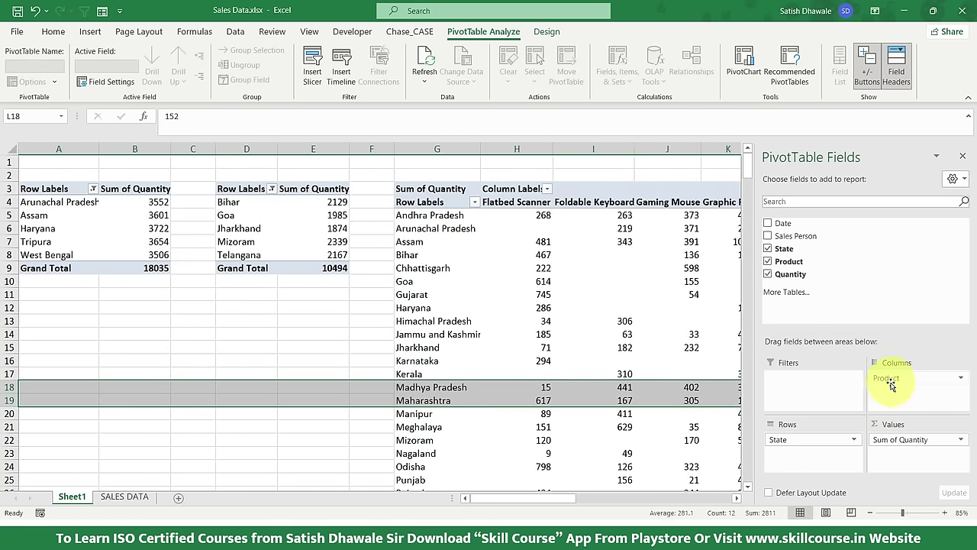
- Clear Product, State and Sum of Quantity, then put State in Rows and Values as Count of State
{"action": "left_click_drag", "start_coordinate": [887, 378], "coordinate": [871, 343]}
{"action": "left_click_drag", "start_coordinate": [823, 444], "coordinate": [840, 295]}
{"action": "left_click_drag", "start_coordinate": [947, 442], "coordinate": [932, 326]}
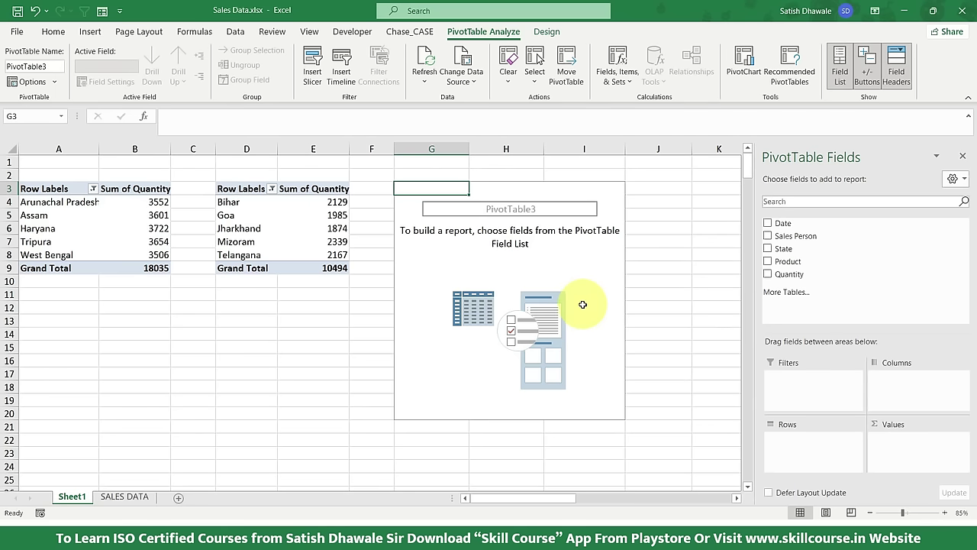
{"action": "left_click_drag", "start_coordinate": [784, 248], "coordinate": [836, 449]}
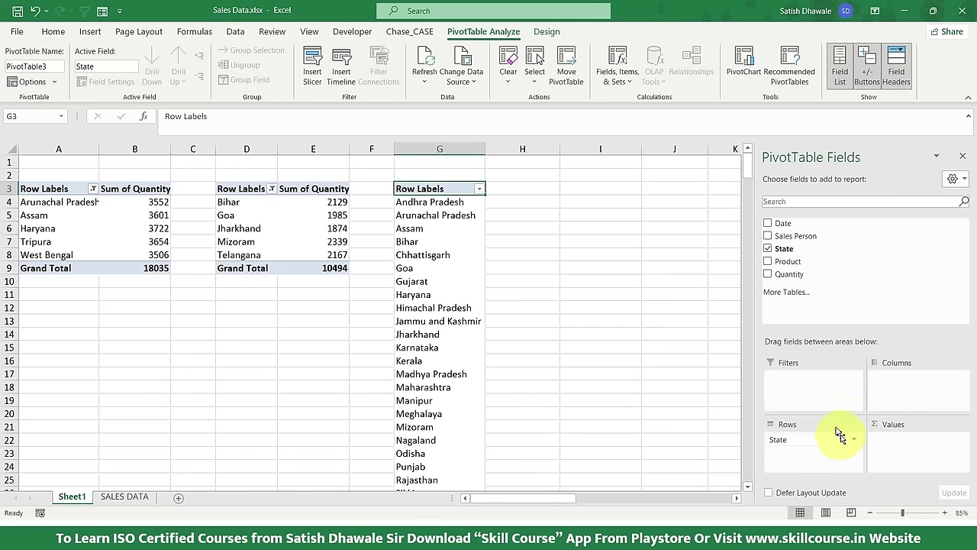
{"action": "left_click_drag", "start_coordinate": [786, 249], "coordinate": [940, 449]}
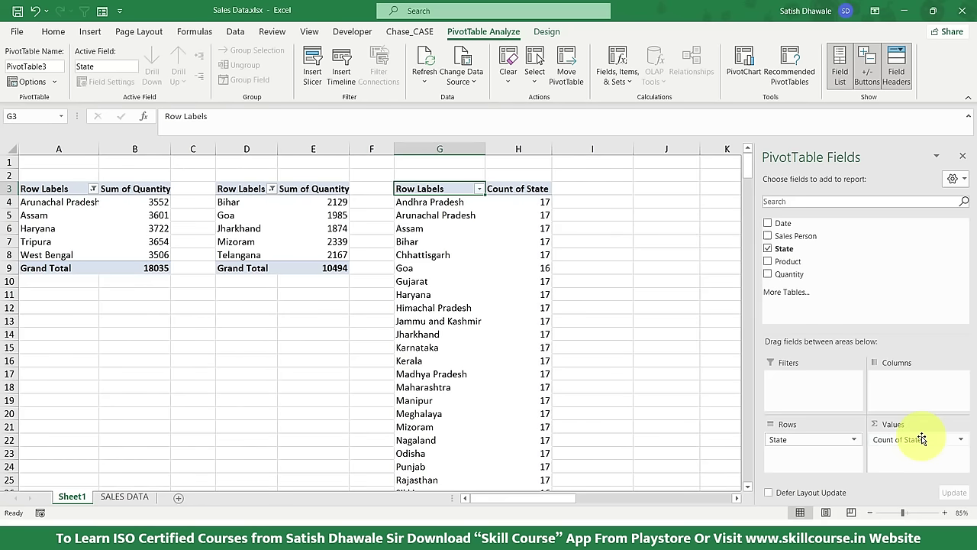
{"action": "scroll", "coordinate": [55, 49], "scroll_direction": "right", "scroll_amount": 2}
{"action": "scroll", "coordinate": [542, 243], "scroll_direction": "up", "scroll_amount": 1}
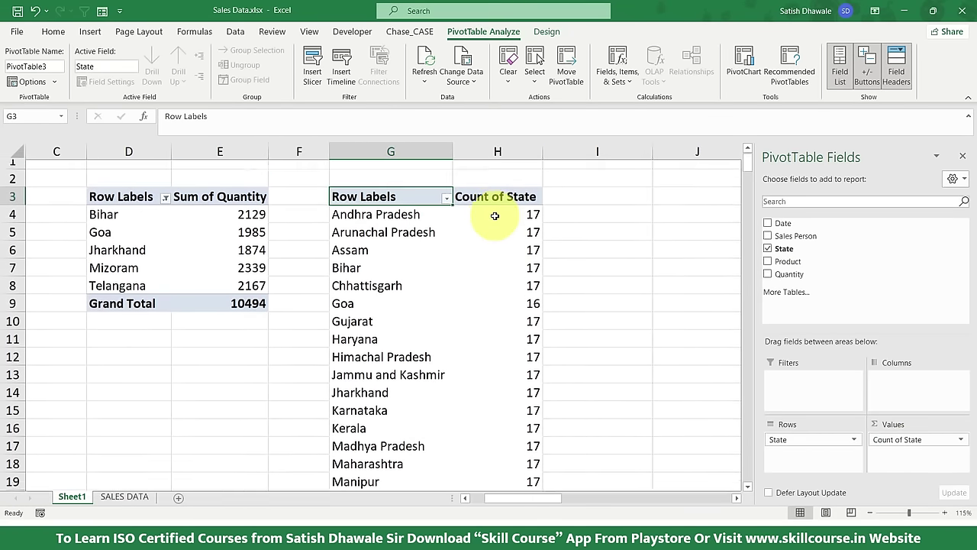
{"action": "left_click_drag", "start_coordinate": [420, 221], "coordinate": [422, 402]}
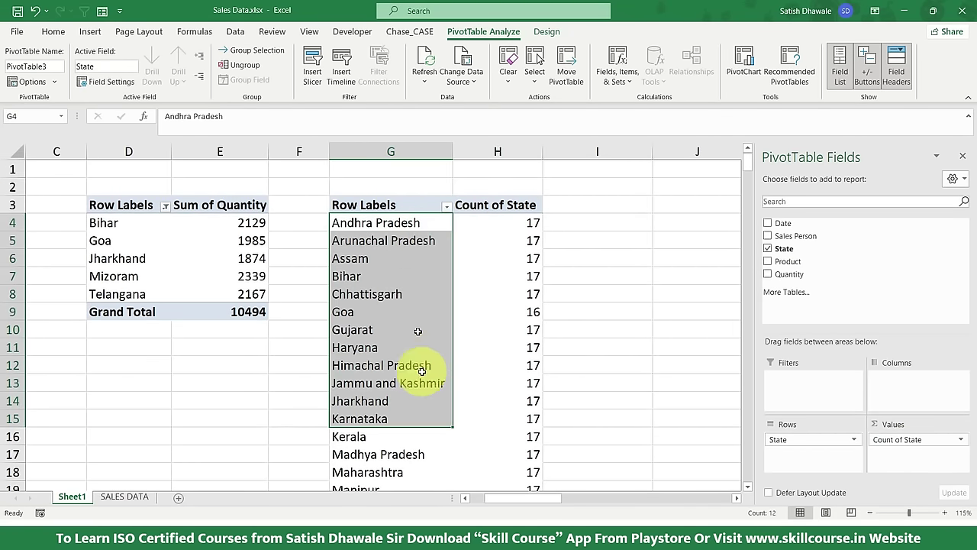
{"action": "left_click", "coordinate": [425, 243]}
{"action": "left_click", "coordinate": [404, 258]}
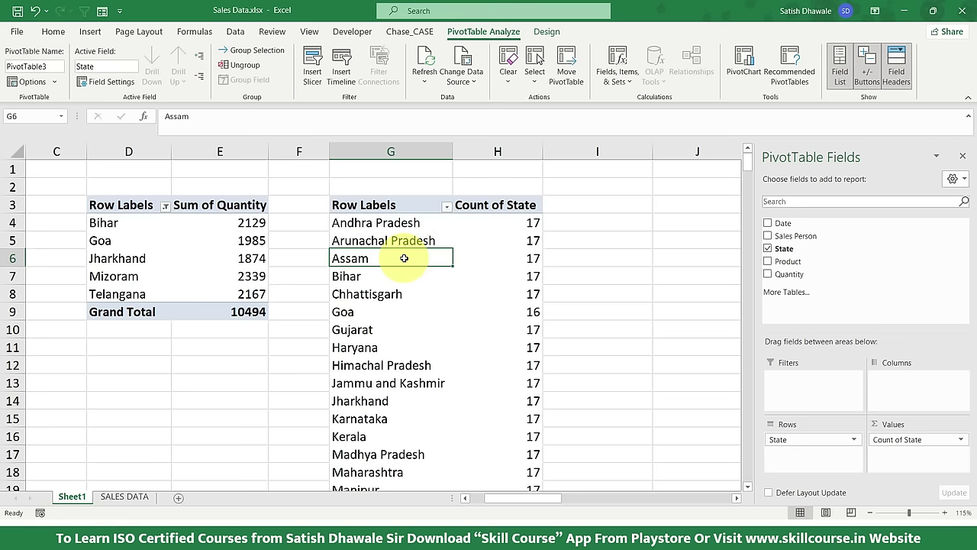
{"action": "left_click", "coordinate": [405, 311]}
{"action": "scroll", "coordinate": [408, 323], "scroll_direction": "down", "scroll_amount": 3}
{"action": "scroll", "coordinate": [407, 323], "scroll_direction": "down", "scroll_amount": 3}
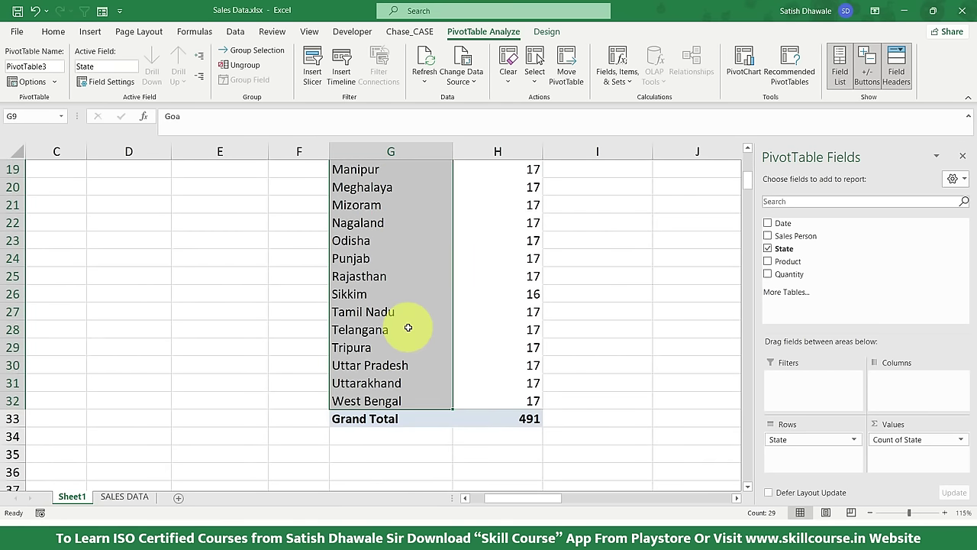
{"action": "scroll", "coordinate": [408, 326], "scroll_direction": "up", "scroll_amount": 6}
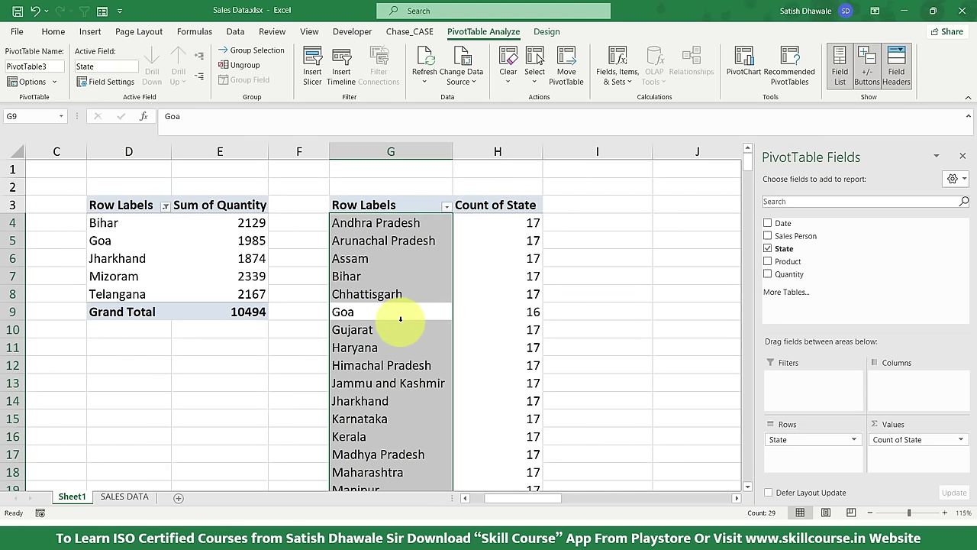
{"action": "left_click_drag", "start_coordinate": [399, 313], "coordinate": [517, 312]}
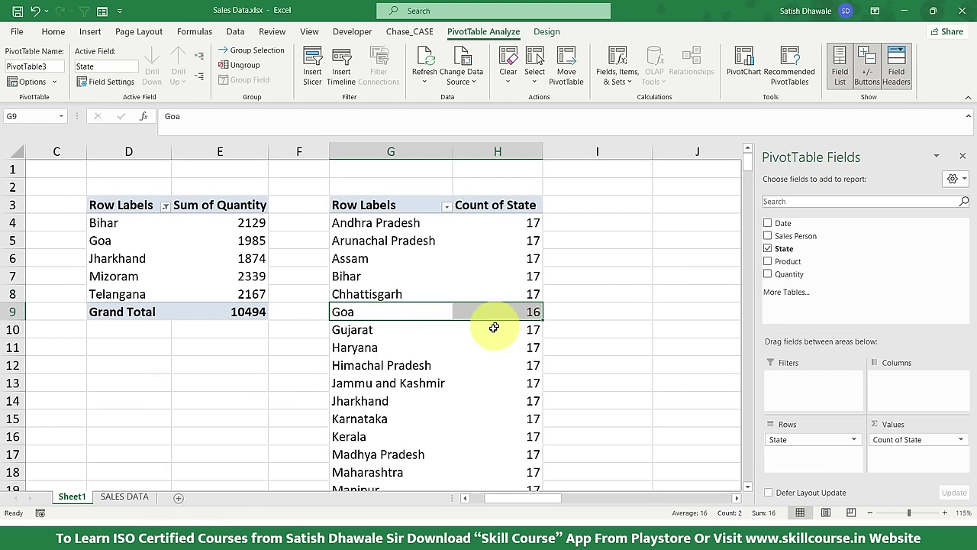
{"action": "scroll", "coordinate": [493, 332], "scroll_direction": "down", "scroll_amount": 3}
{"action": "left_click_drag", "start_coordinate": [389, 455], "coordinate": [539, 451]}
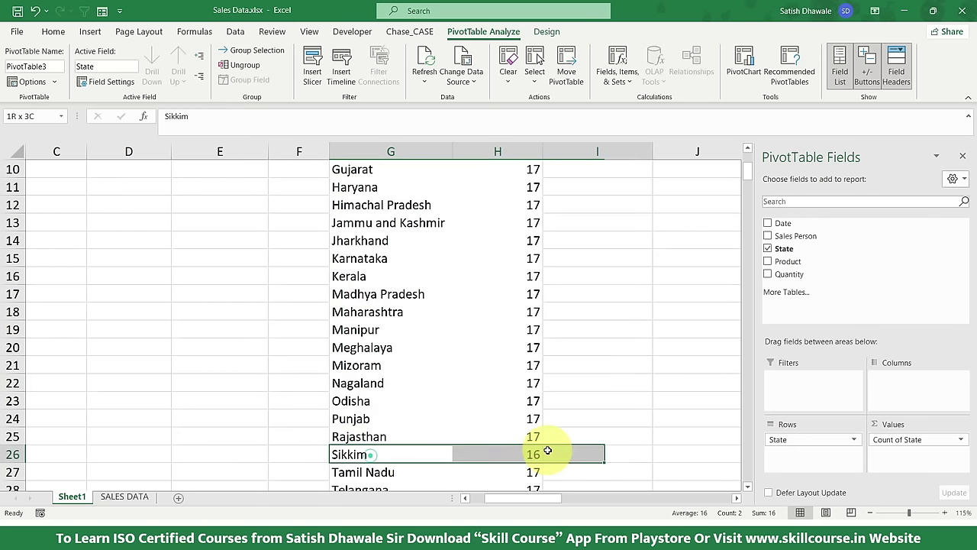
{"action": "scroll", "coordinate": [539, 436], "scroll_direction": "down", "scroll_amount": 3}
{"action": "scroll", "coordinate": [539, 432], "scroll_direction": "up", "scroll_amount": 6}
{"action": "left_click", "coordinate": [497, 365]}
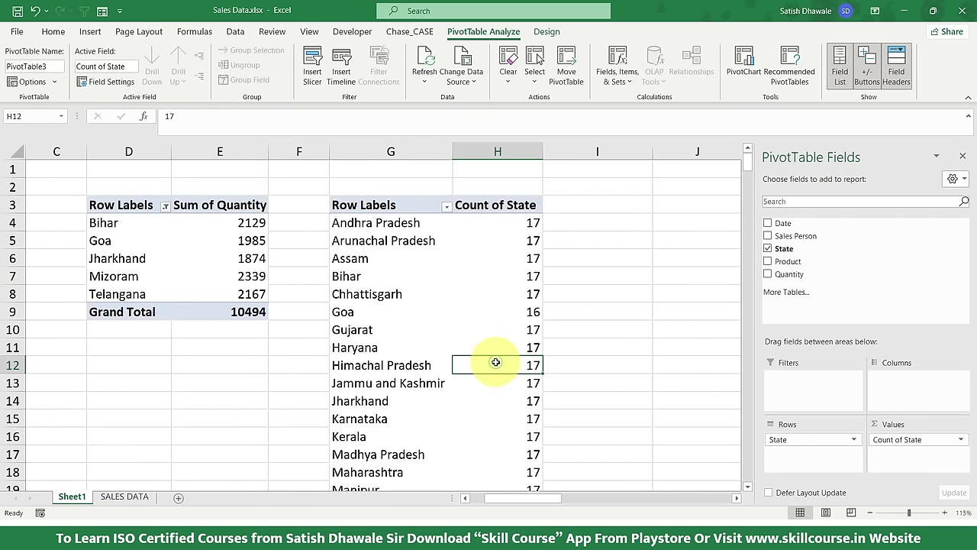
- Fill Rajasthan down into the State cells C3:C5 on SALES DATA with Ctrl+D
{"action": "key", "text": "ctrl+Page_Down"}
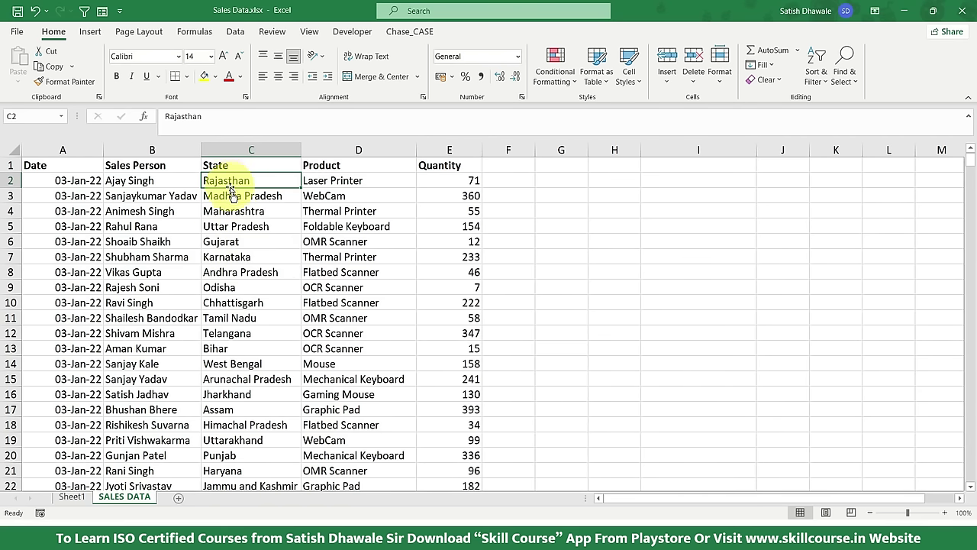
{"action": "left_click", "coordinate": [377, 227]}
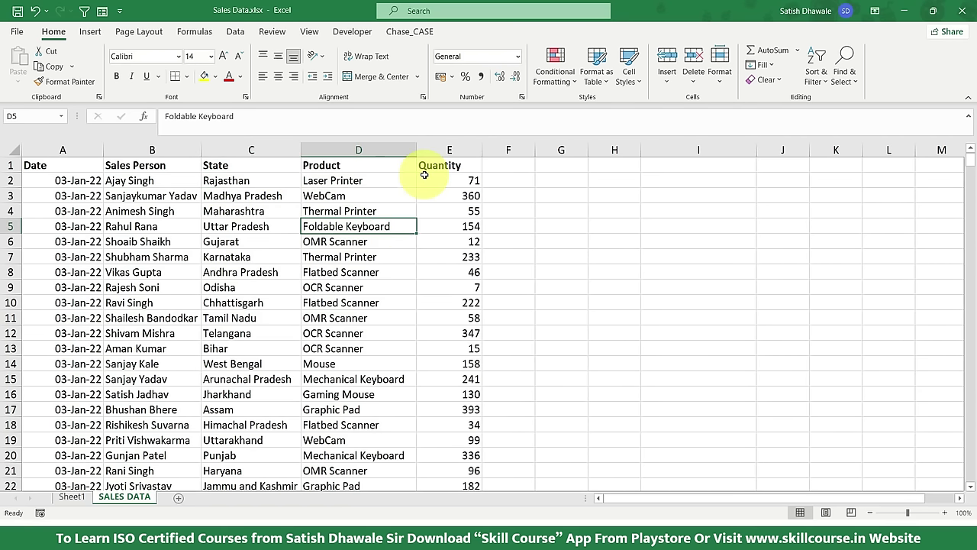
{"action": "key", "text": "Left"}
{"action": "key", "text": "Left"}
{"action": "key", "text": "Up"}
{"action": "key", "text": "Up"}
{"action": "key", "text": "Right"}
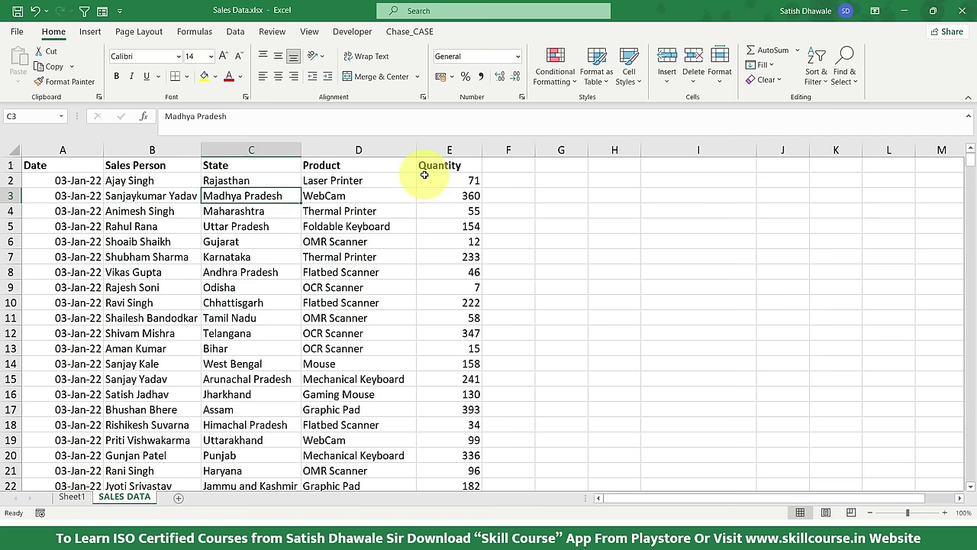
{"action": "key", "text": "ctrl+d"}
{"action": "key", "text": "Down"}
{"action": "key", "text": "ctrl+d"}
{"action": "key", "text": "Down"}
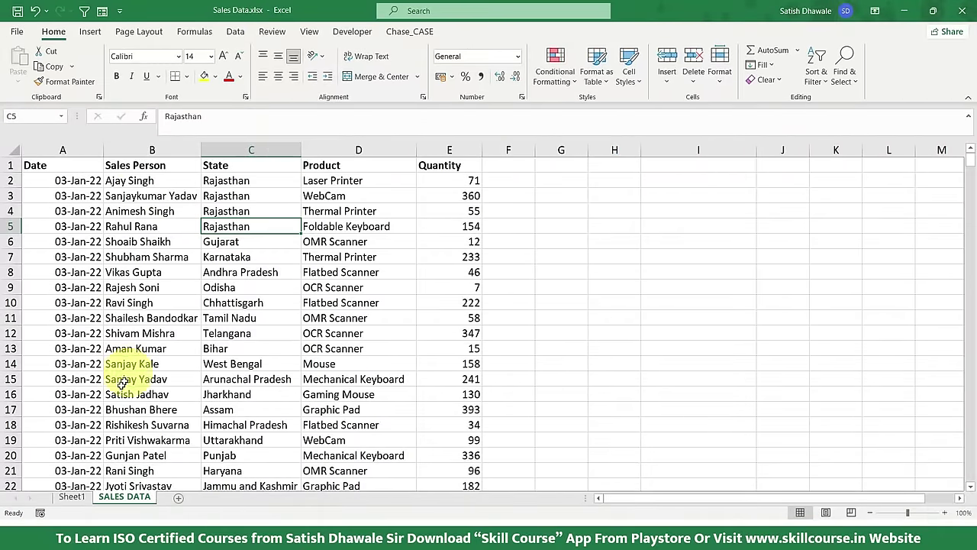
{"action": "left_click", "coordinate": [70, 496]}
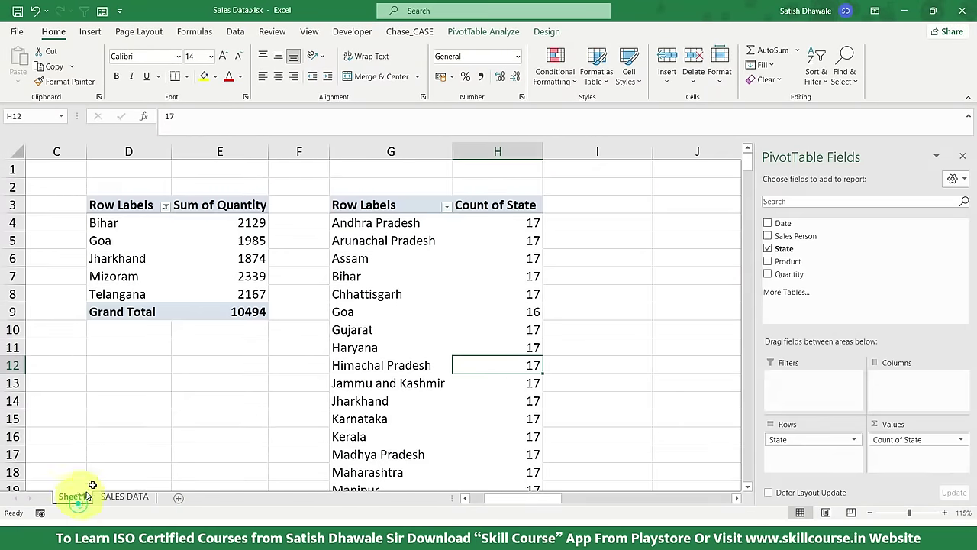
{"action": "scroll", "coordinate": [408, 284], "scroll_direction": "down", "scroll_amount": 2}
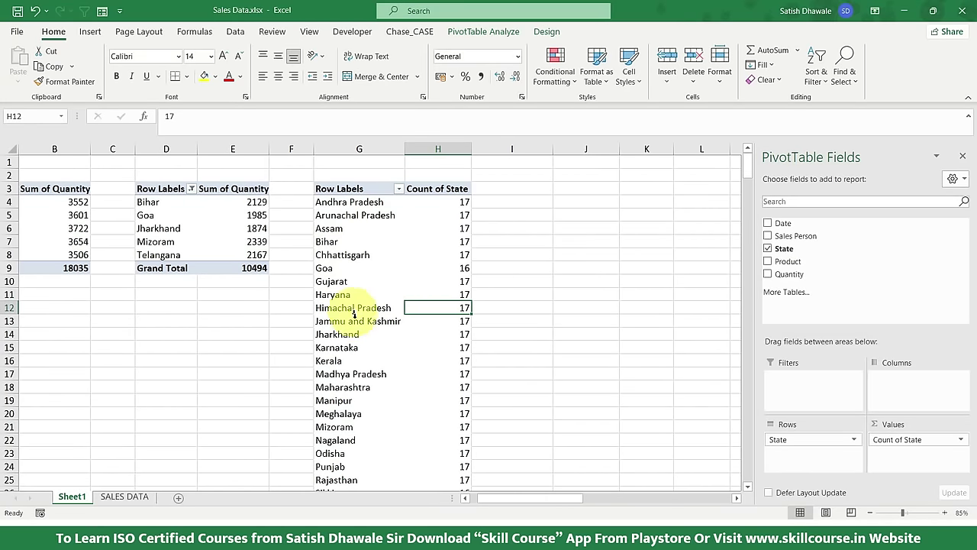
{"action": "scroll", "coordinate": [352, 353], "scroll_direction": "down", "scroll_amount": 1}
{"action": "scroll", "coordinate": [352, 353], "scroll_direction": "down", "scroll_amount": 4}
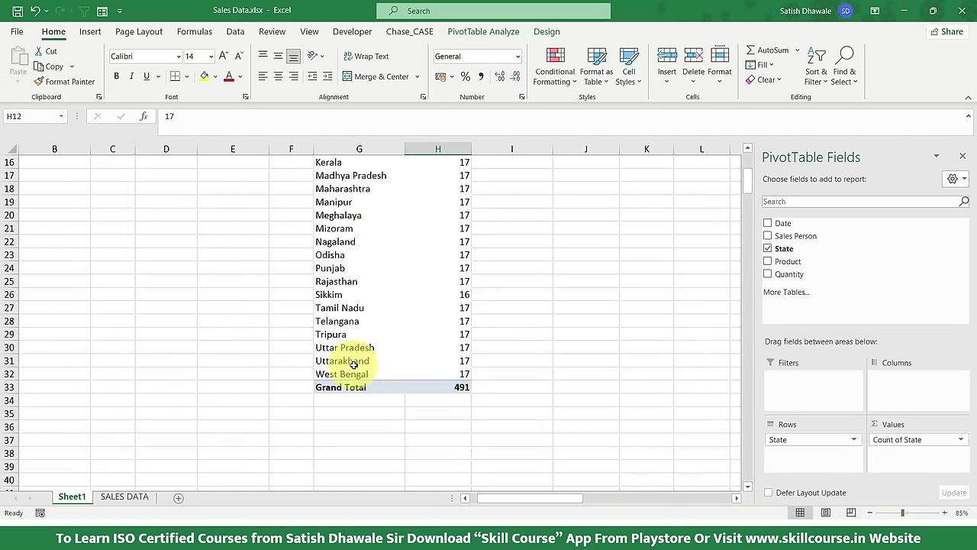
{"action": "scroll", "coordinate": [348, 366], "scroll_direction": "up", "scroll_amount": 2}
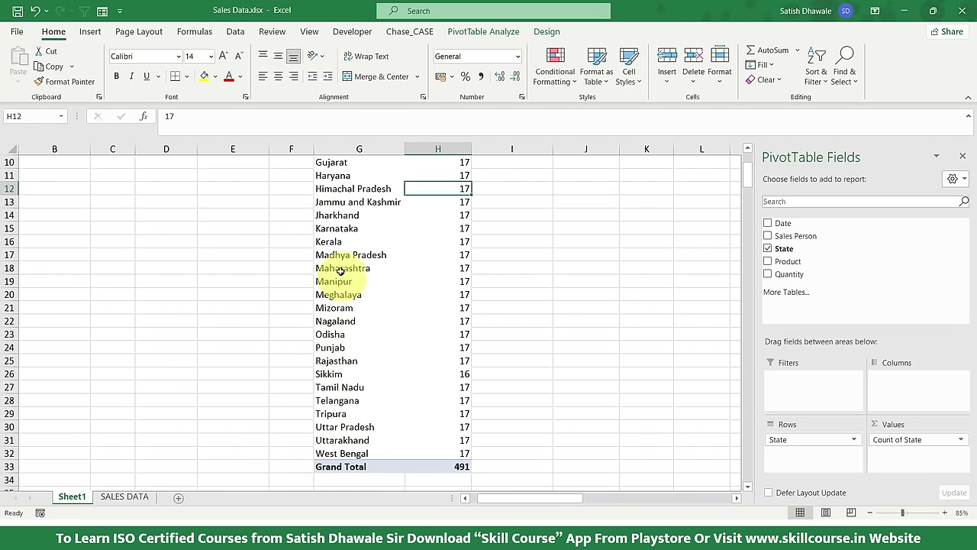
{"action": "left_click_drag", "start_coordinate": [348, 275], "coordinate": [343, 363]}
{"action": "left_click", "coordinate": [344, 363]}
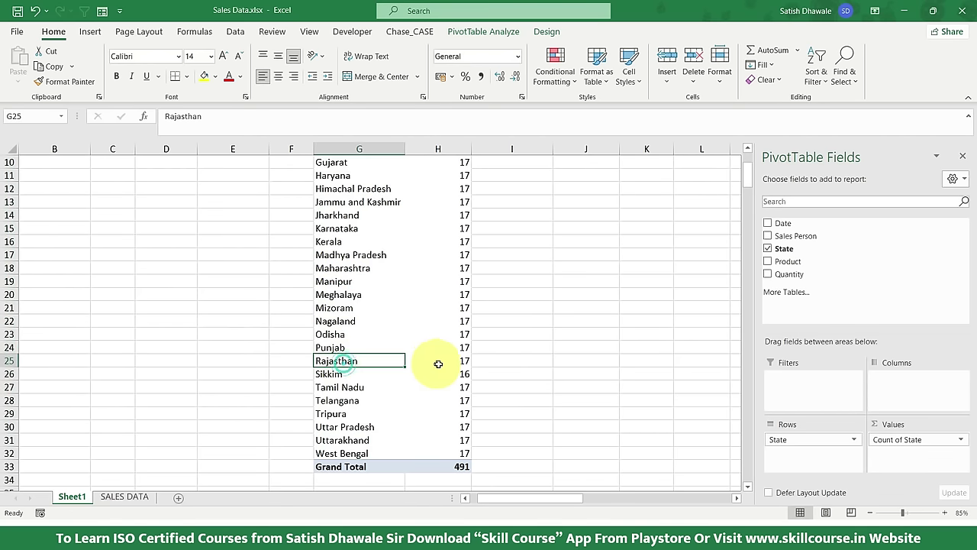
{"action": "scroll", "coordinate": [396, 341], "scroll_direction": "up", "scroll_amount": 1}
{"action": "scroll", "coordinate": [397, 341], "scroll_direction": "up", "scroll_amount": 2}
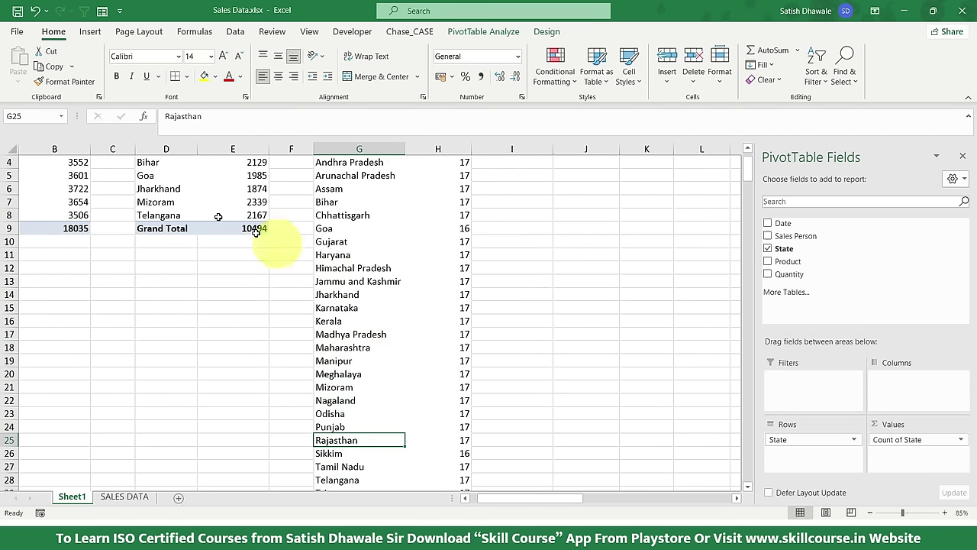
{"action": "scroll", "coordinate": [153, 205], "scroll_direction": "up", "scroll_amount": 1}
{"action": "left_click", "coordinate": [71, 236]}
{"action": "scroll", "coordinate": [71, 236], "scroll_direction": "left", "scroll_amount": 1}
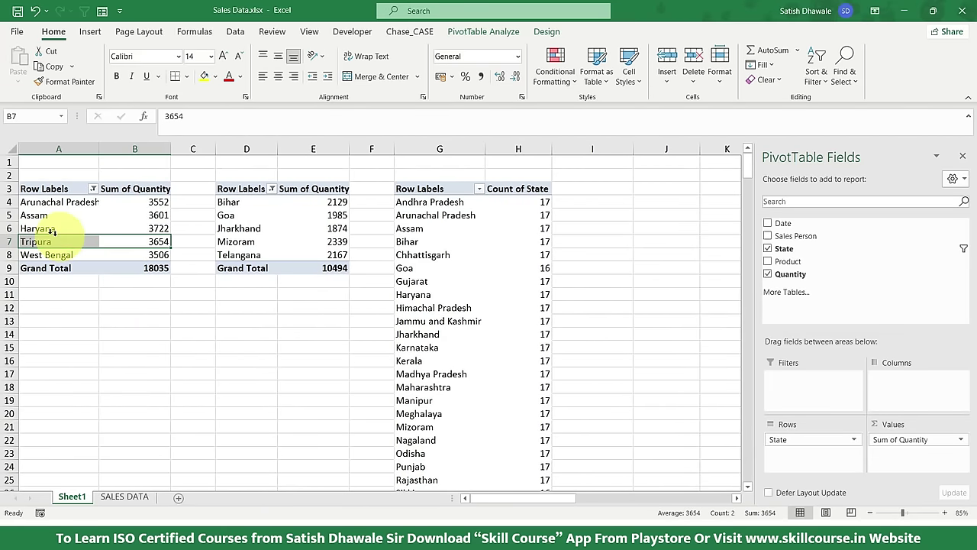
{"action": "left_click", "coordinate": [471, 294]}
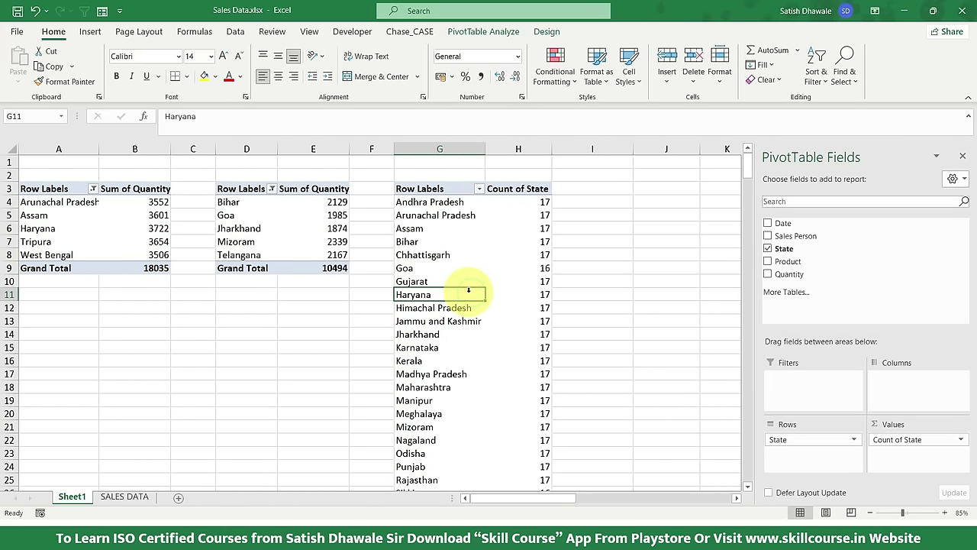
{"action": "scroll", "coordinate": [469, 291], "scroll_direction": "down", "scroll_amount": 1}
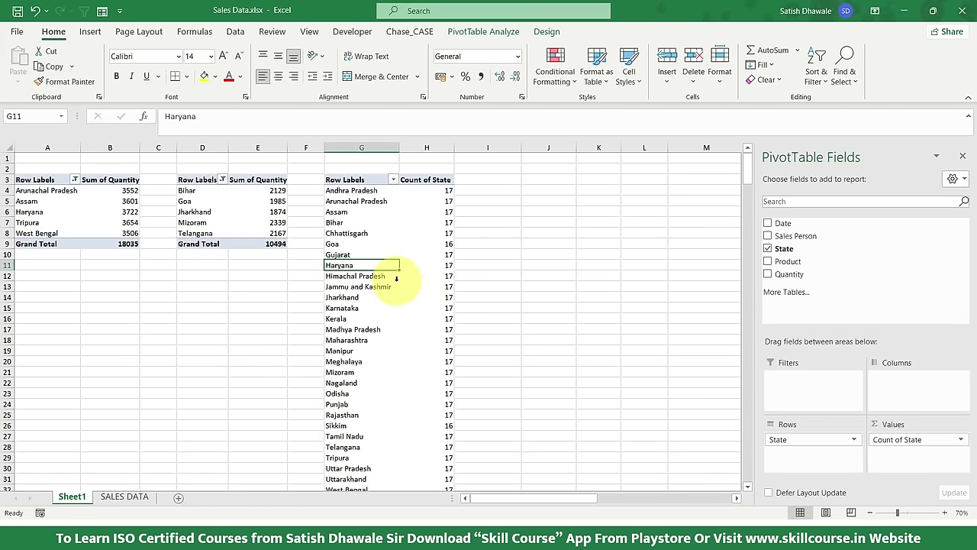
- Refresh the pivot tables and check Rajasthan's count of 20 and quantity of 4027
{"action": "right_click", "coordinate": [368, 243]}
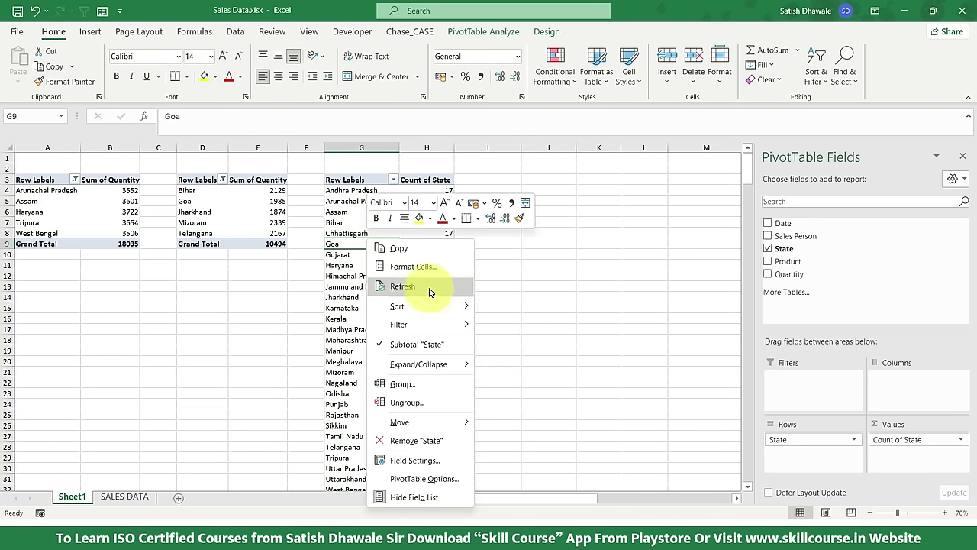
{"action": "left_click", "coordinate": [403, 287]}
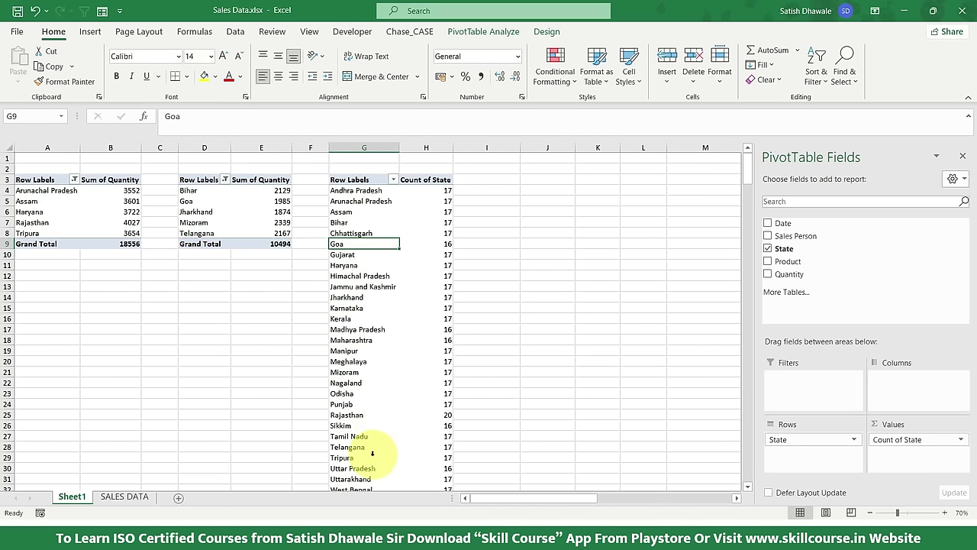
{"action": "left_click_drag", "start_coordinate": [359, 415], "coordinate": [421, 414]}
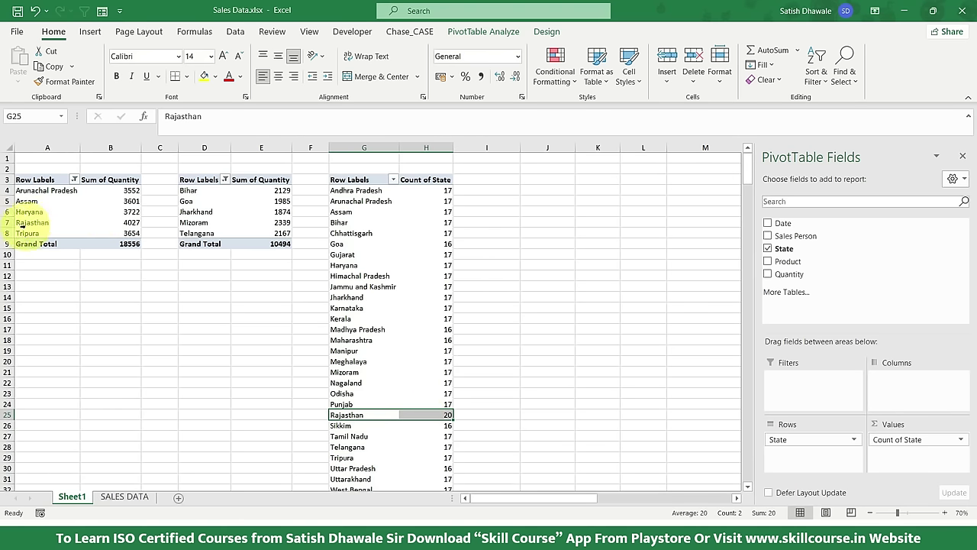
{"action": "left_click_drag", "start_coordinate": [22, 223], "coordinate": [119, 223]}
{"action": "scroll", "coordinate": [26, 222], "scroll_direction": "up", "scroll_amount": 2}
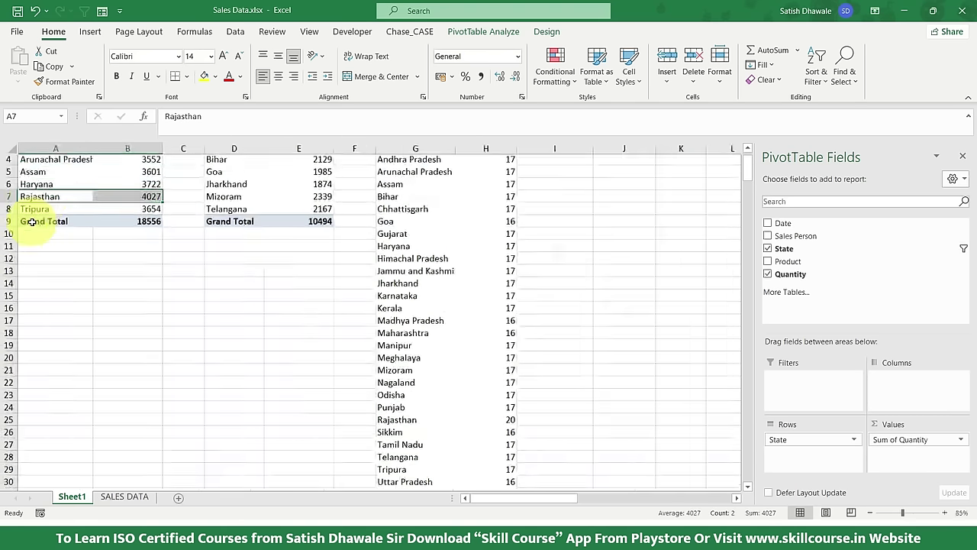
- Copy Gujarat from C6 and paste it over State cells C2:C5 on SALES DATA
{"action": "left_click", "coordinate": [123, 497]}
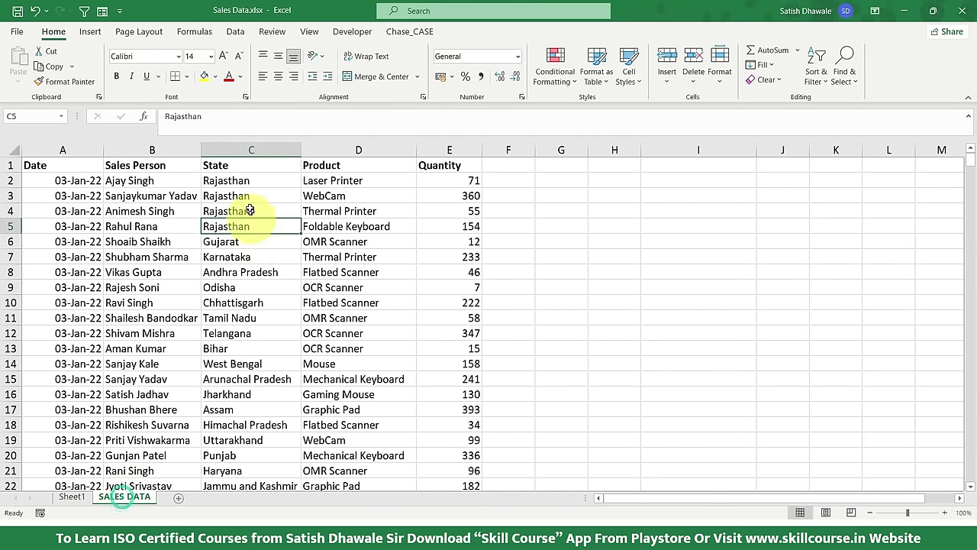
{"action": "left_click", "coordinate": [258, 184]}
{"action": "left_click", "coordinate": [257, 211]}
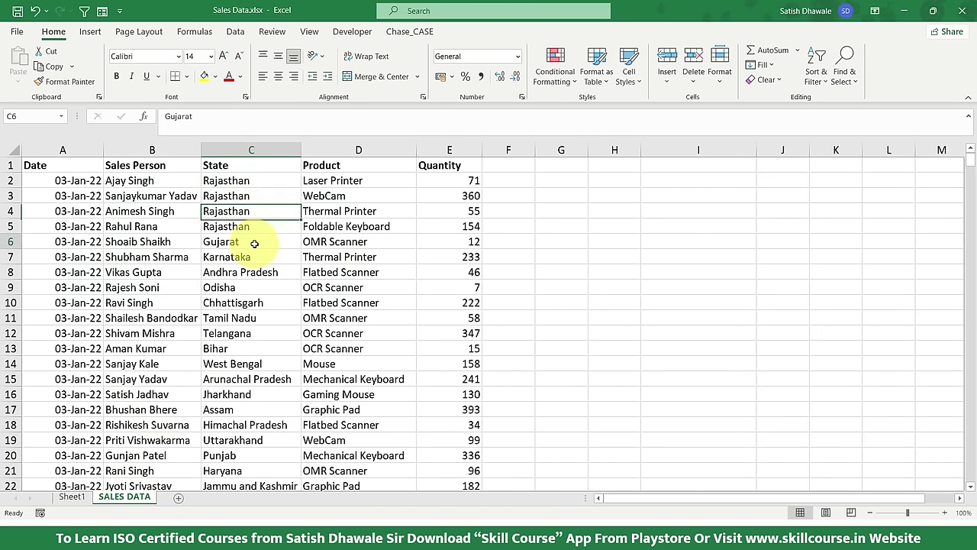
{"action": "left_click", "coordinate": [257, 241]}
{"action": "key", "text": "ctrl+c"}
{"action": "left_click", "coordinate": [268, 180]}
{"action": "key", "text": "ctrl+v"}
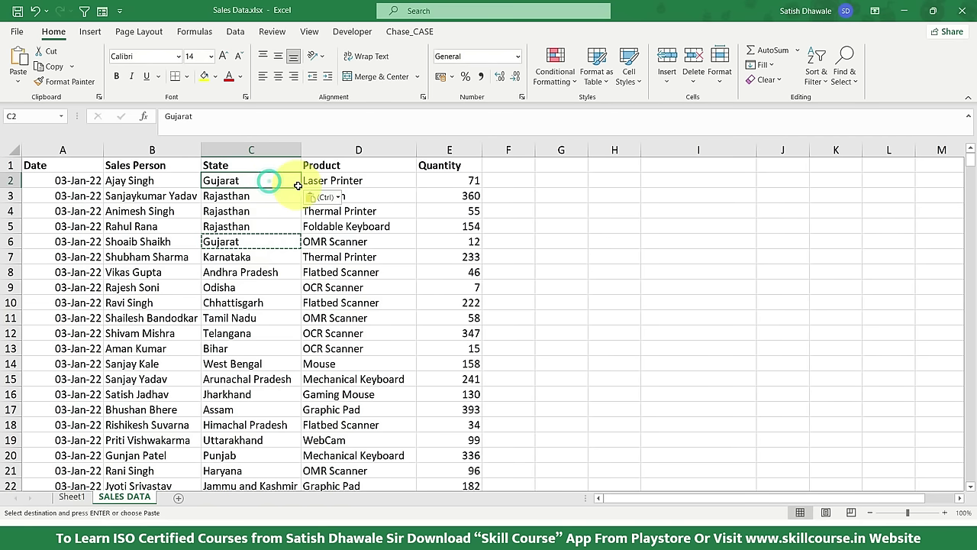
{"action": "left_click_drag", "start_coordinate": [277, 178], "coordinate": [271, 224]}
{"action": "key", "text": "ctrl+v"}
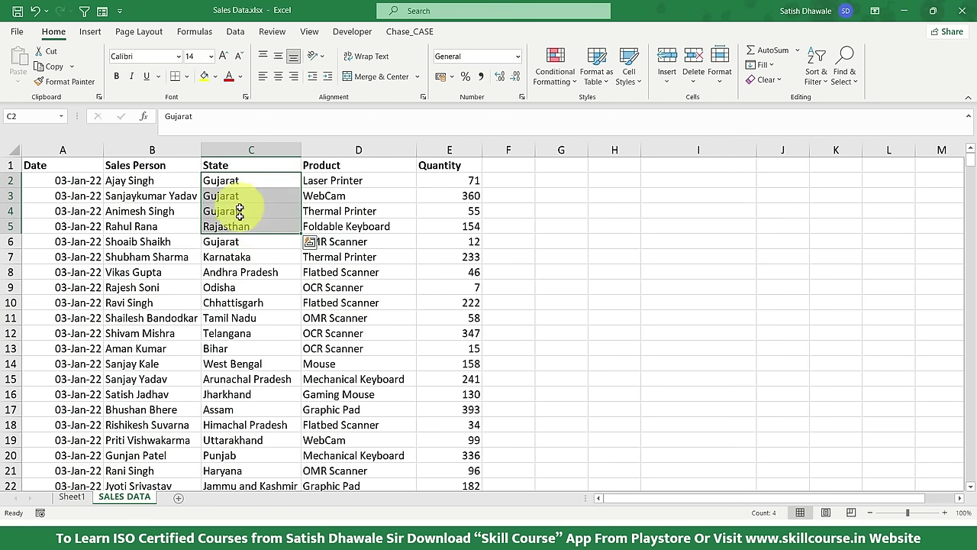
- Refresh the pivot tables on Sheet1 to pick up the Gujarat edits
{"action": "left_click", "coordinate": [80, 495]}
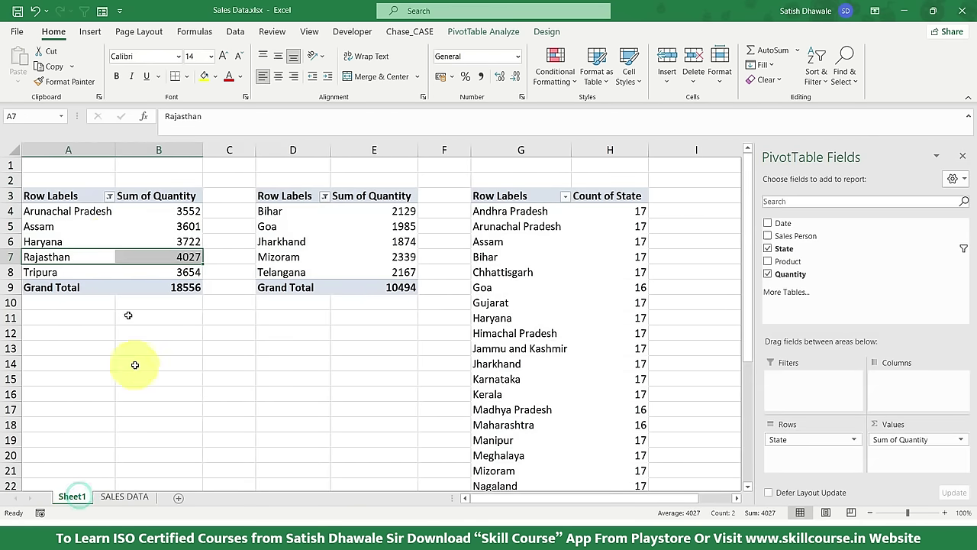
{"action": "left_click", "coordinate": [541, 275]}
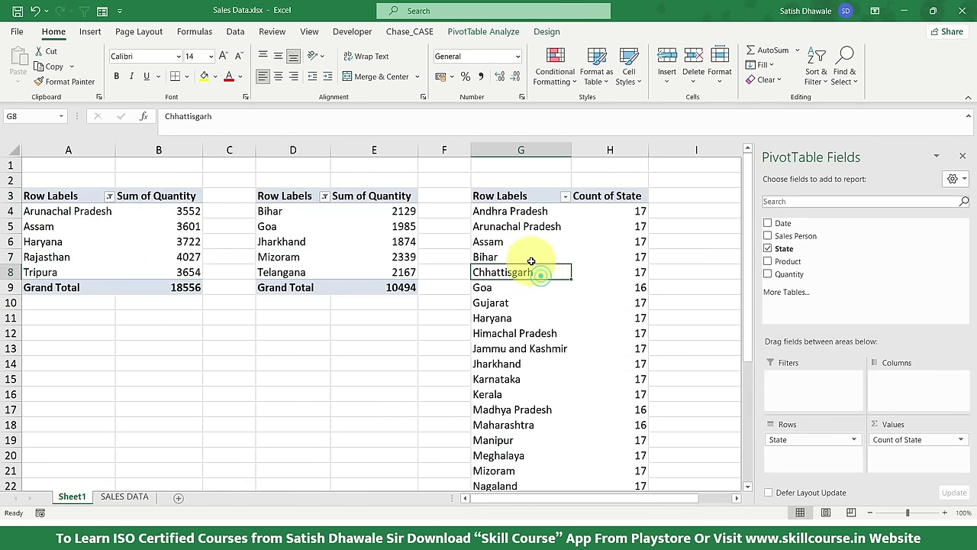
{"action": "left_click_drag", "start_coordinate": [506, 303], "coordinate": [615, 298]}
{"action": "left_click", "coordinate": [542, 268]}
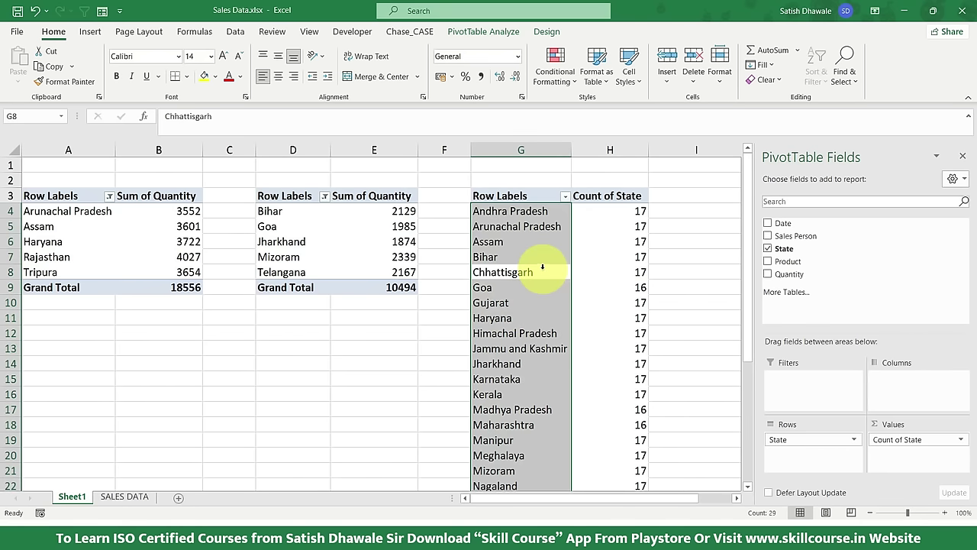
{"action": "right_click", "coordinate": [542, 267]}
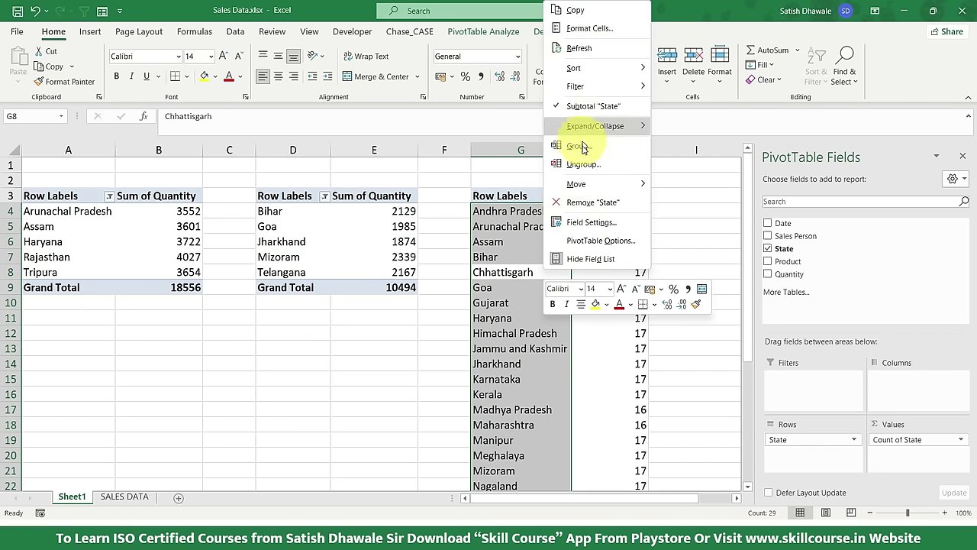
{"action": "left_click", "coordinate": [580, 48]}
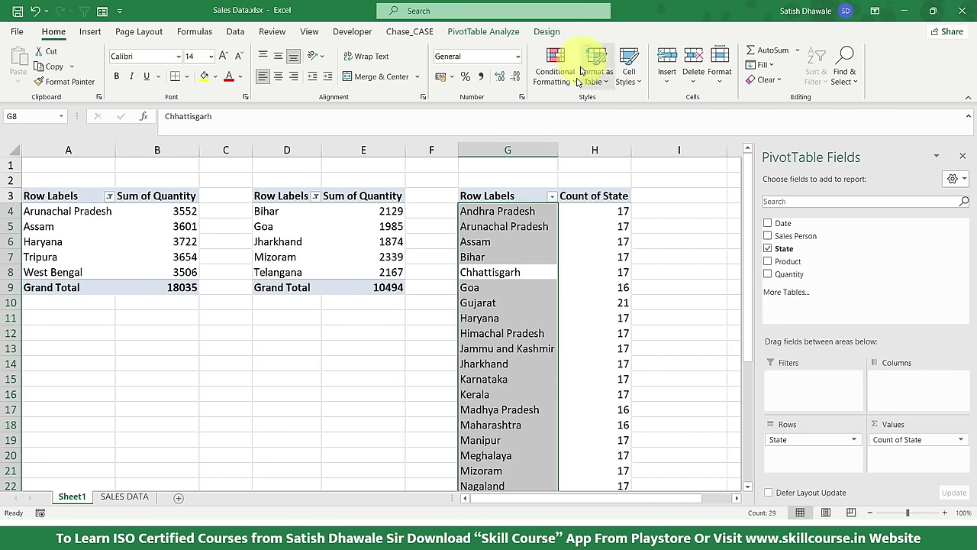
- Check Gujarat's updated count of 21 and the first pivot's rows, glancing at SALES DATA
{"action": "left_click_drag", "start_coordinate": [39, 224], "coordinate": [128, 268]}
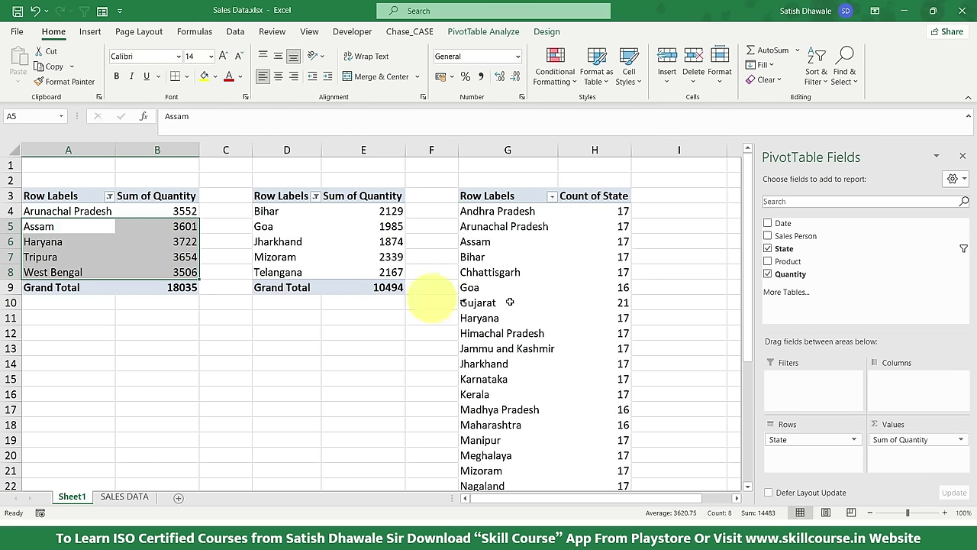
{"action": "left_click_drag", "start_coordinate": [492, 307], "coordinate": [620, 302]}
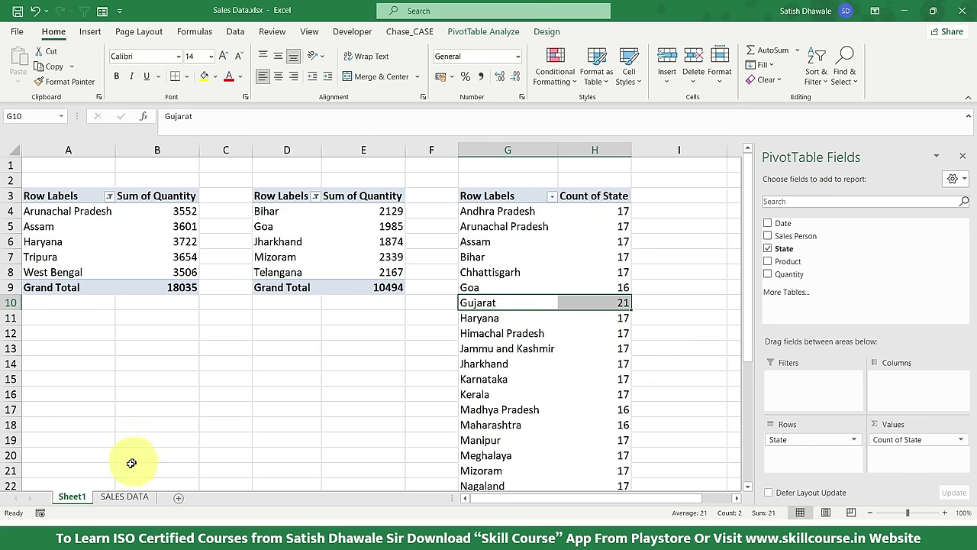
{"action": "left_click", "coordinate": [122, 496]}
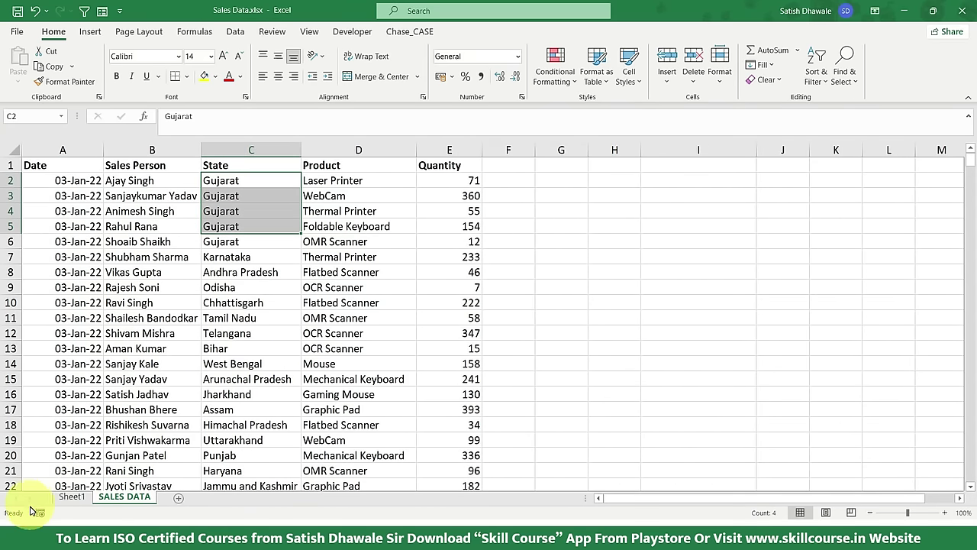
{"action": "left_click", "coordinate": [72, 496]}
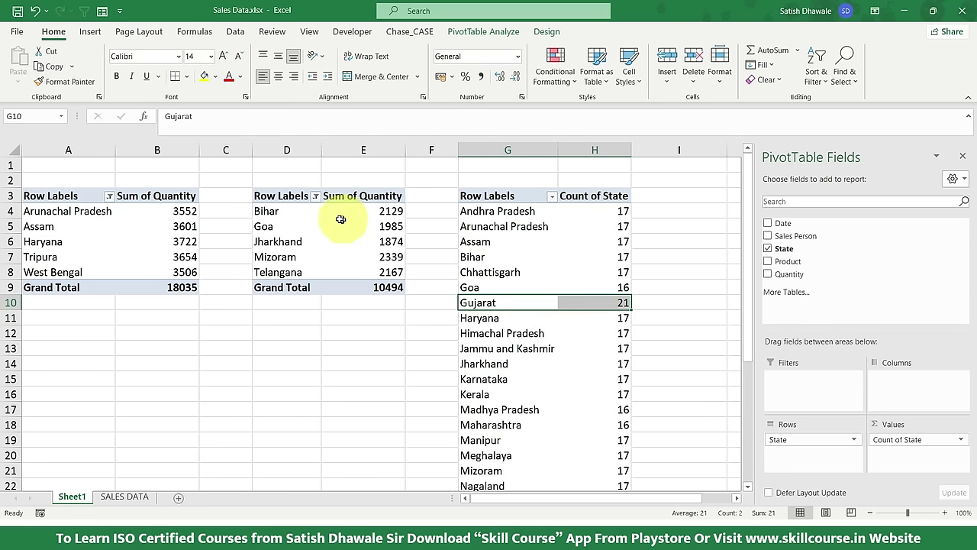
- Select the second pivot's quantities and open the Sum of Quantity field settings
{"action": "left_click", "coordinate": [312, 225]}
{"action": "left_click", "coordinate": [385, 223]}
{"action": "left_click_drag", "start_coordinate": [381, 211], "coordinate": [386, 271]}
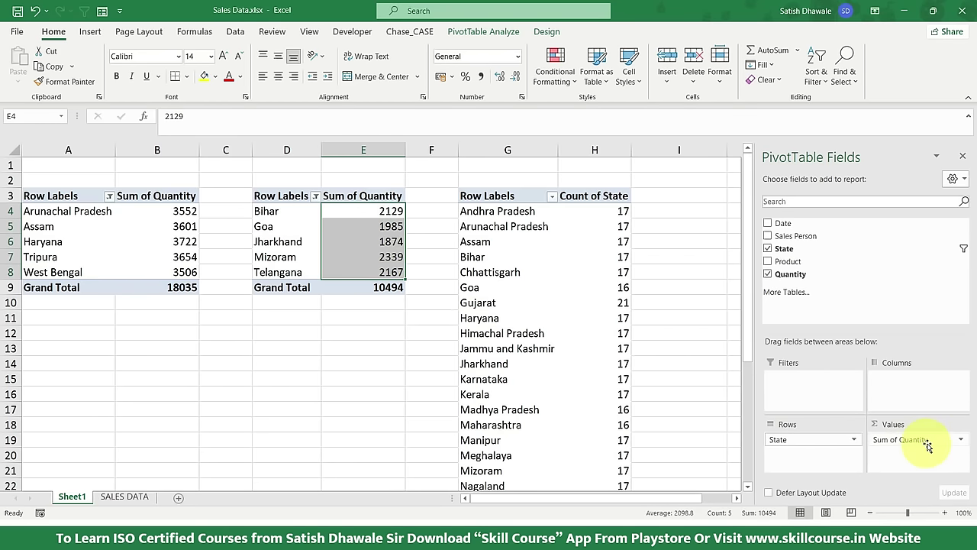
{"action": "left_click", "coordinate": [958, 442]}
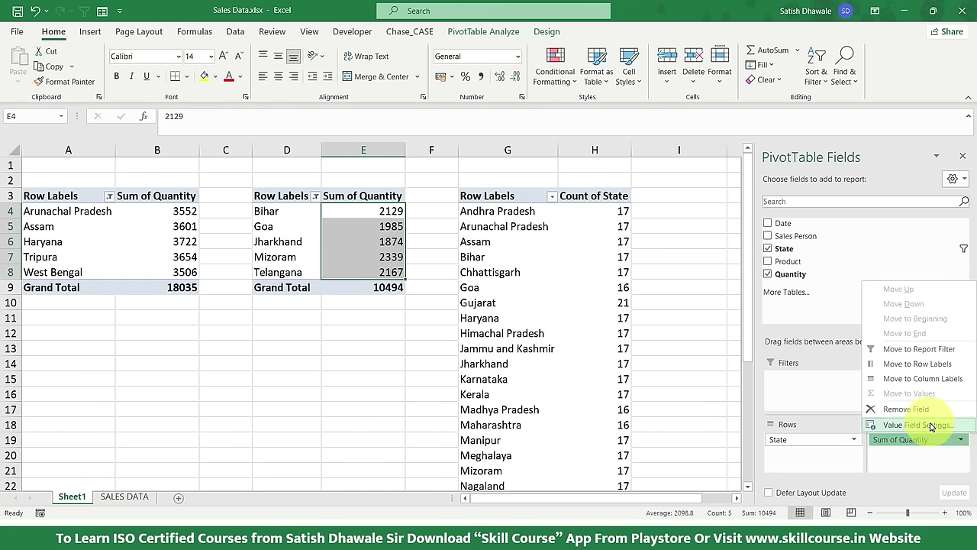
{"action": "left_click", "coordinate": [931, 426]}
{"action": "key", "text": "Escape"}
- Summarize Quantity by Max and check values like Uttar Pradesh 313 and Uttarakhand 308
{"action": "left_click", "coordinate": [930, 426]}
{"action": "left_click", "coordinate": [262, 374]}
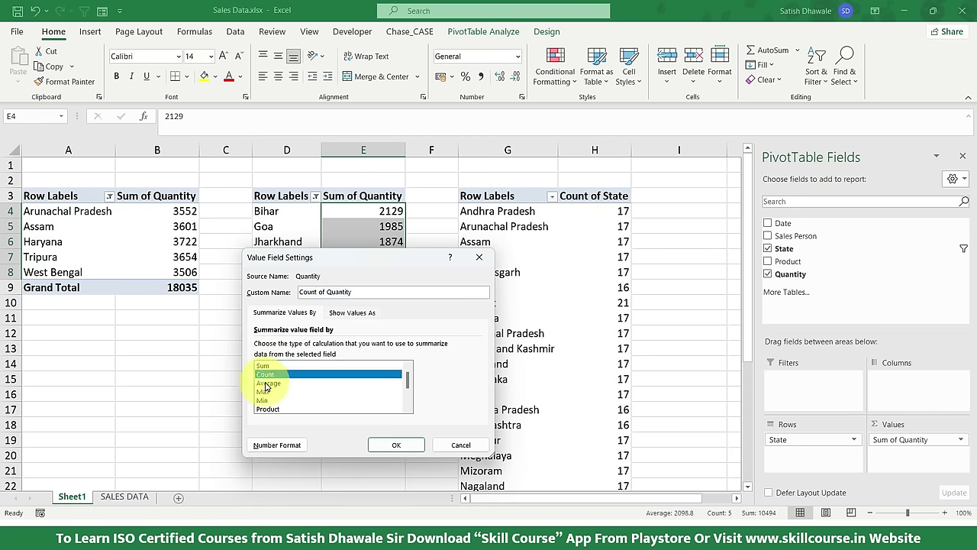
{"action": "left_click", "coordinate": [265, 383]}
{"action": "left_click", "coordinate": [268, 392]}
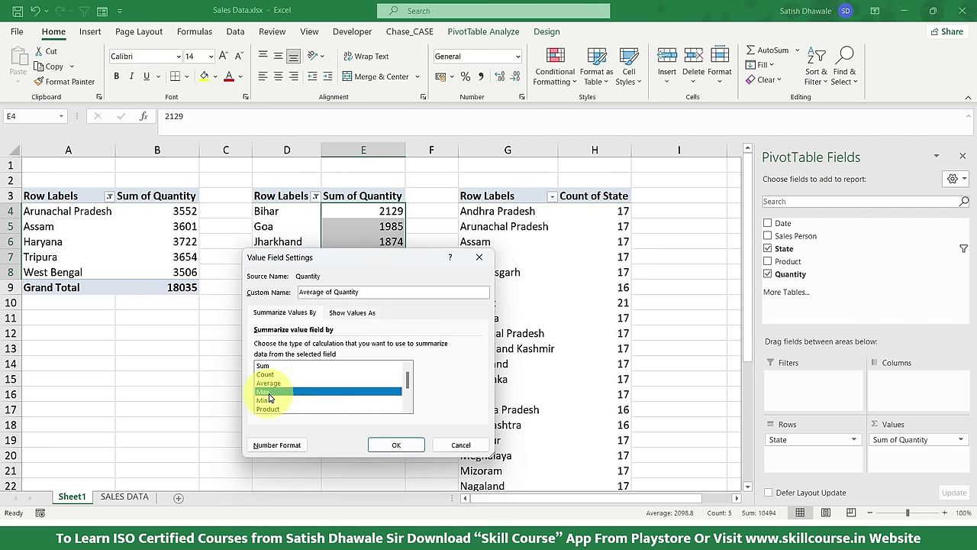
{"action": "left_click", "coordinate": [393, 443]}
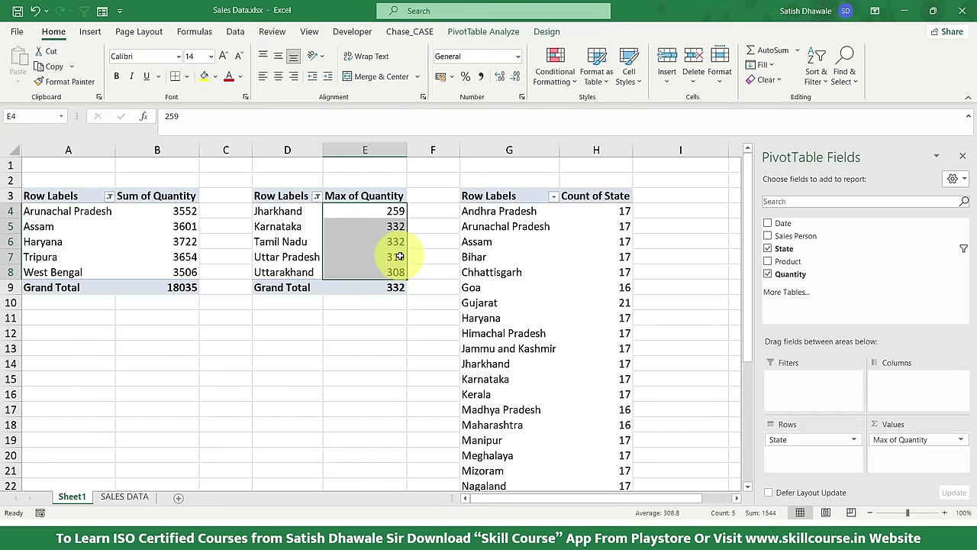
{"action": "left_click", "coordinate": [399, 257]}
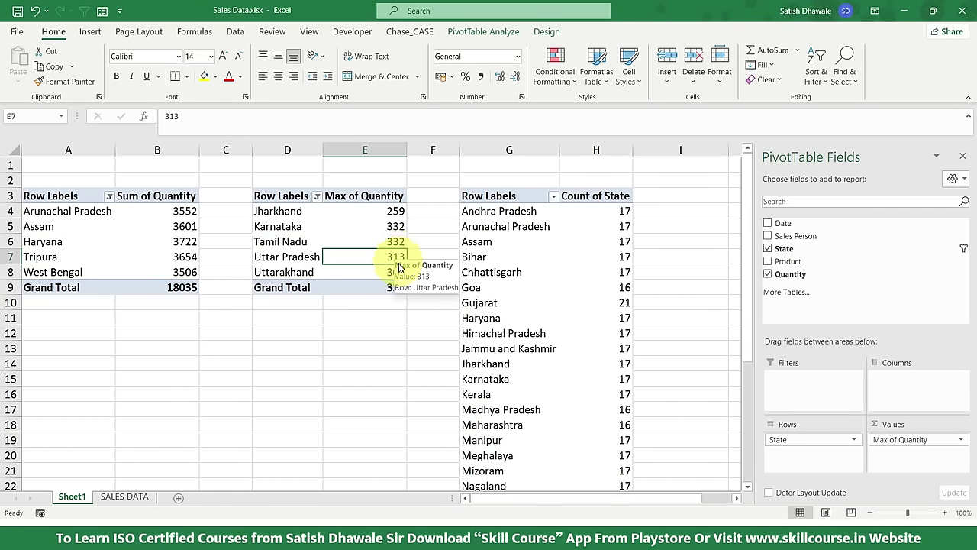
{"action": "left_click", "coordinate": [387, 269]}
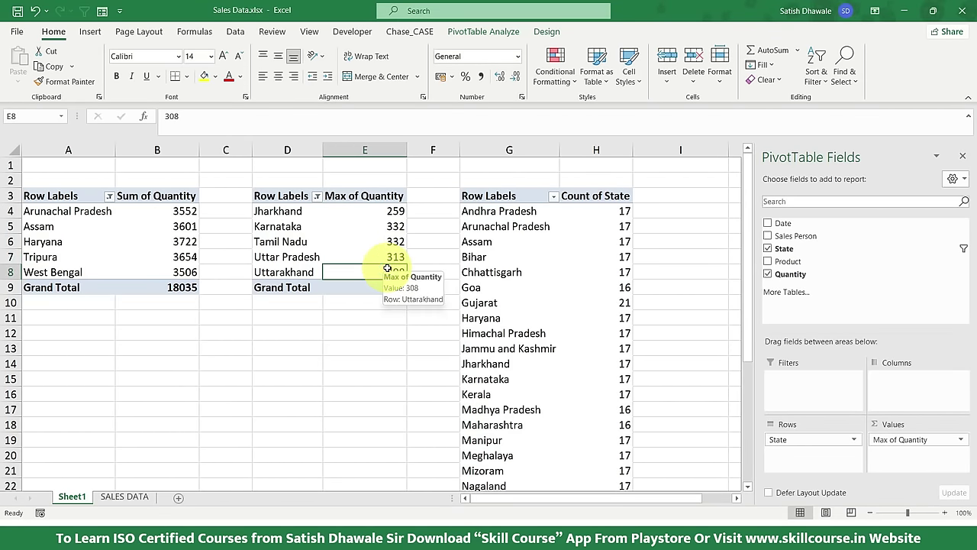
{"action": "left_click", "coordinate": [141, 224]}
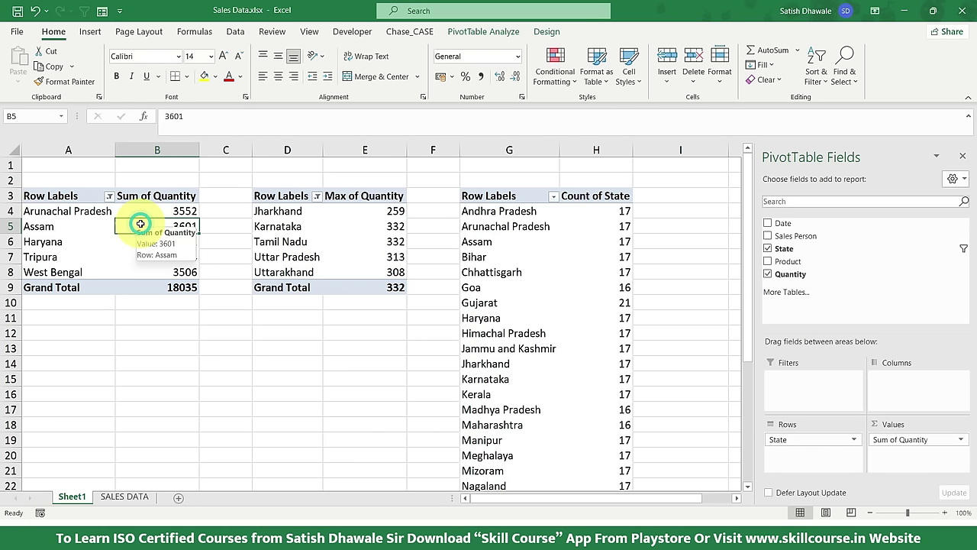
- Select the entire SALES DATA table starting from cell A1
{"action": "left_click", "coordinate": [136, 495]}
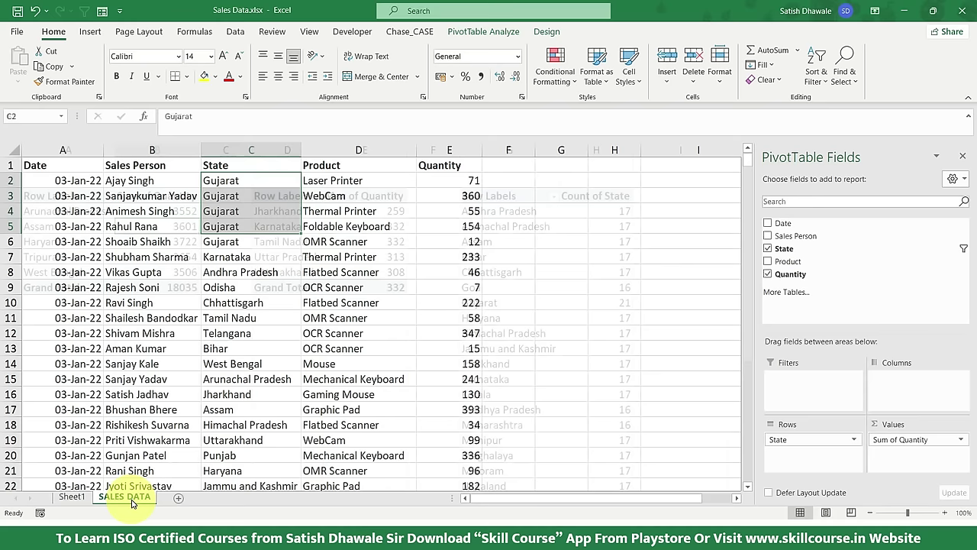
{"action": "left_click", "coordinate": [63, 164]}
{"action": "key", "text": "ctrl+shift+End"}
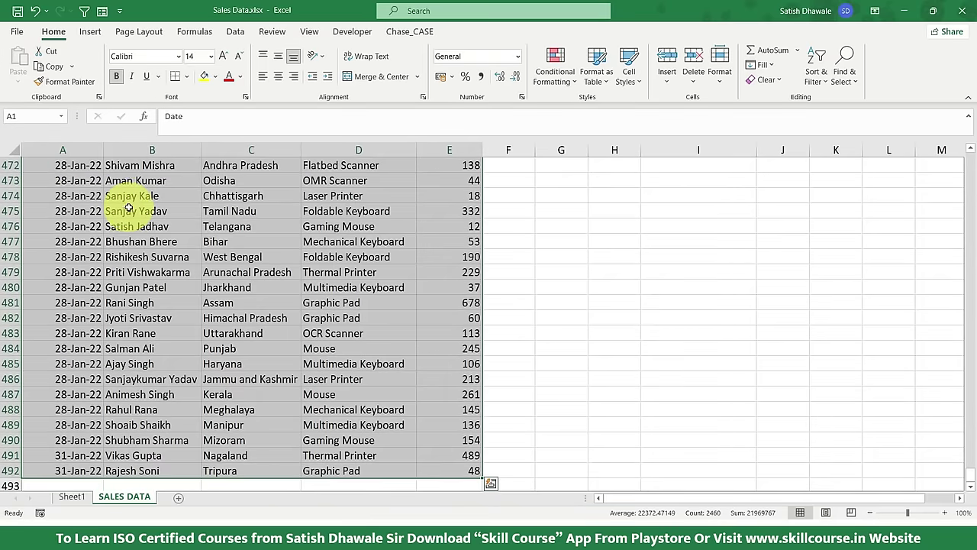
- Insert a PivotChart from the selected data on a new worksheet
{"action": "left_click", "coordinate": [91, 34]}
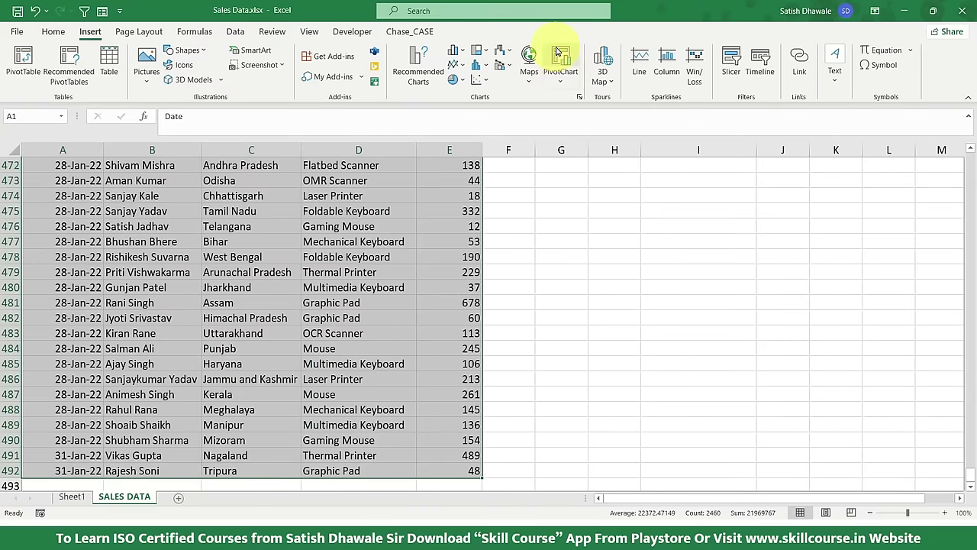
{"action": "left_click", "coordinate": [559, 55]}
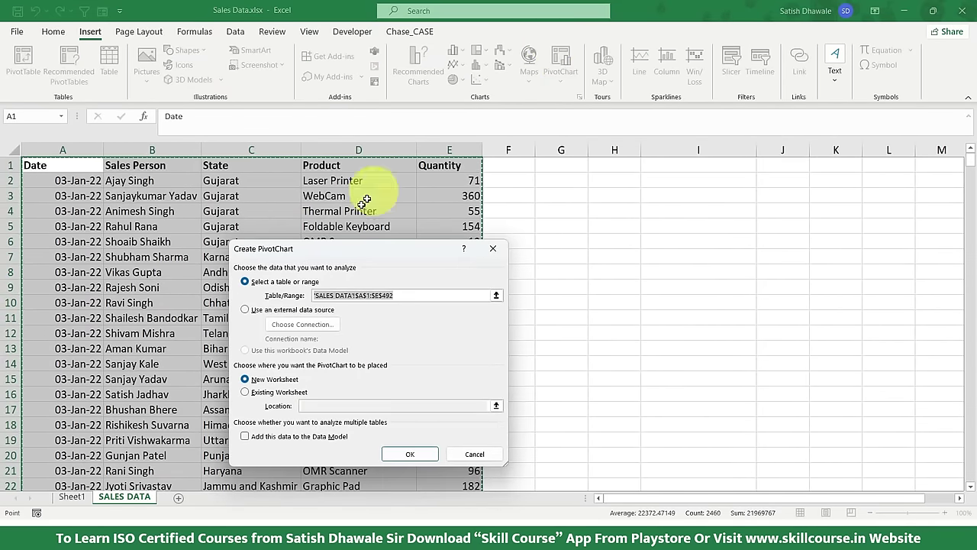
{"action": "left_click", "coordinate": [278, 381]}
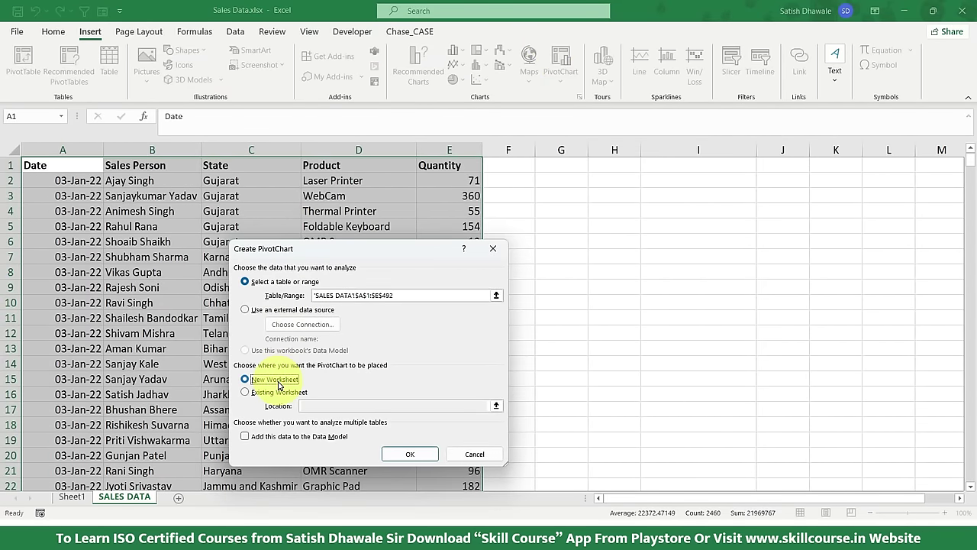
{"action": "left_click", "coordinate": [410, 454]}
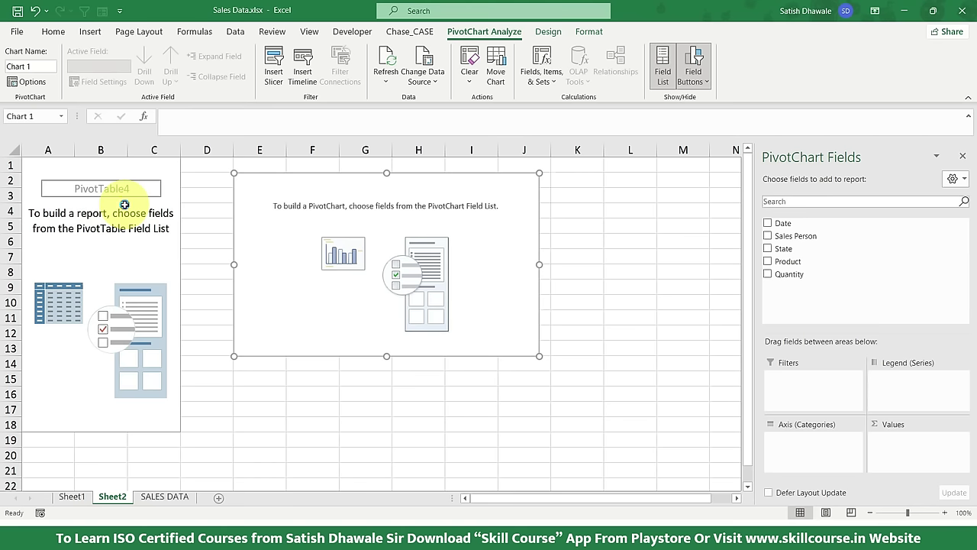
- Plot Sum of Quantity by State, then reposition and widen the PivotChart
{"action": "scroll", "coordinate": [125, 205], "scroll_direction": "up", "scroll_amount": 1}
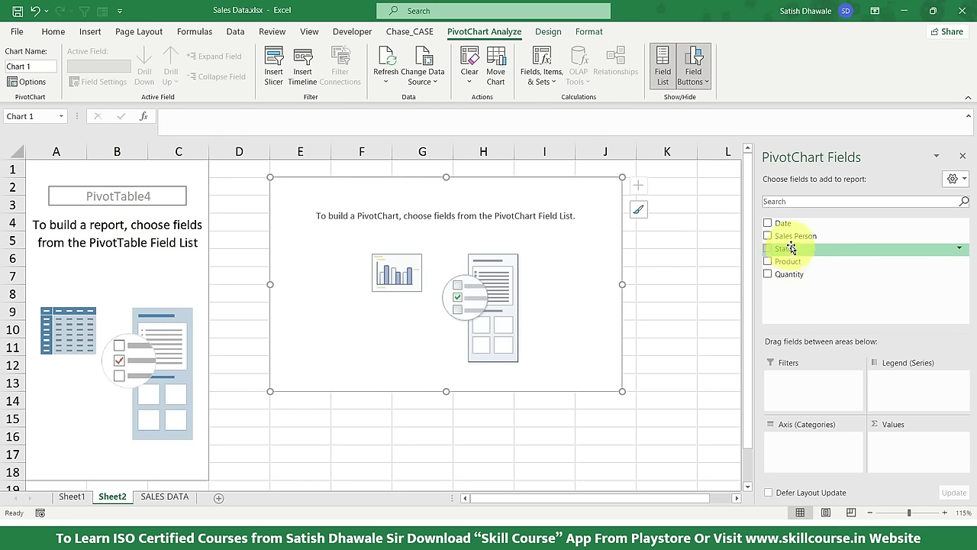
{"action": "left_click_drag", "start_coordinate": [791, 250], "coordinate": [812, 436]}
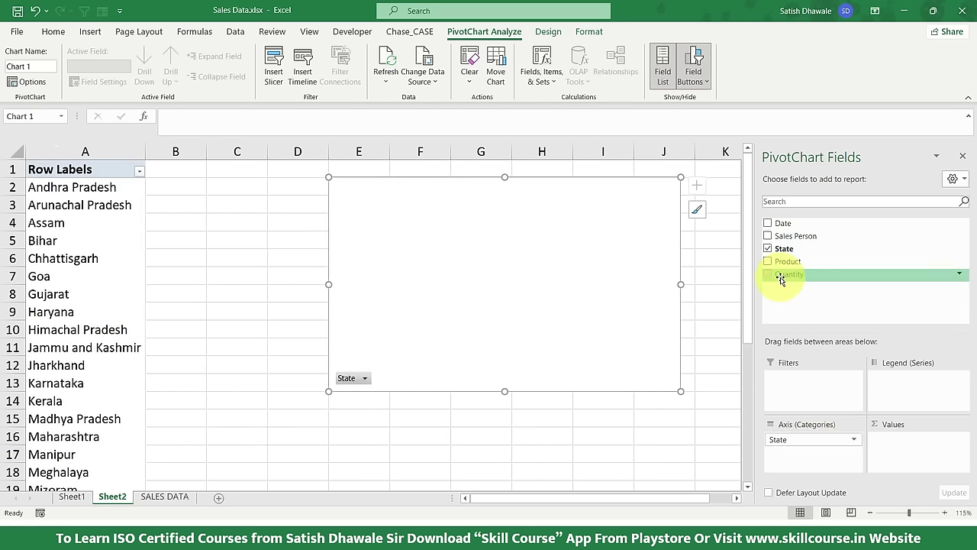
{"action": "left_click_drag", "start_coordinate": [780, 275], "coordinate": [888, 437]}
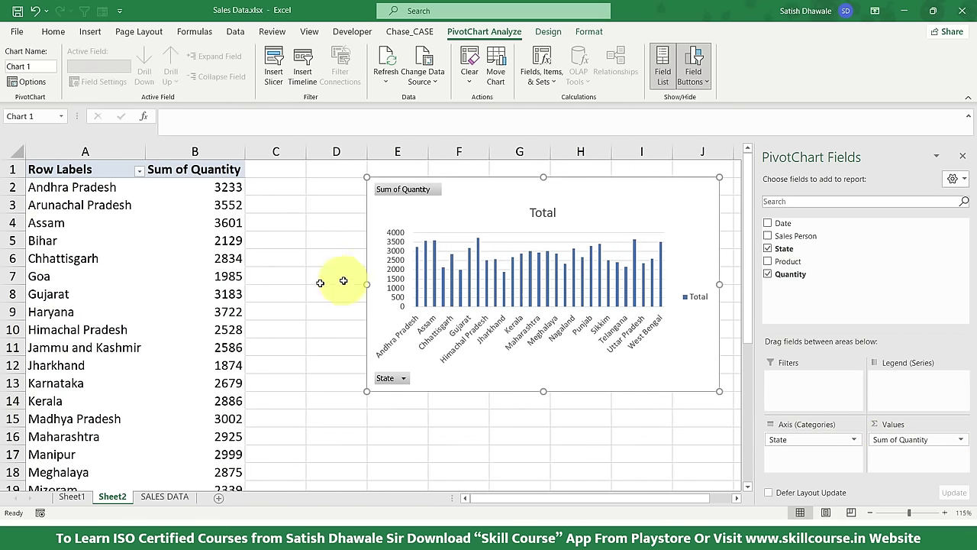
{"action": "left_click_drag", "start_coordinate": [366, 285], "coordinate": [271, 284]}
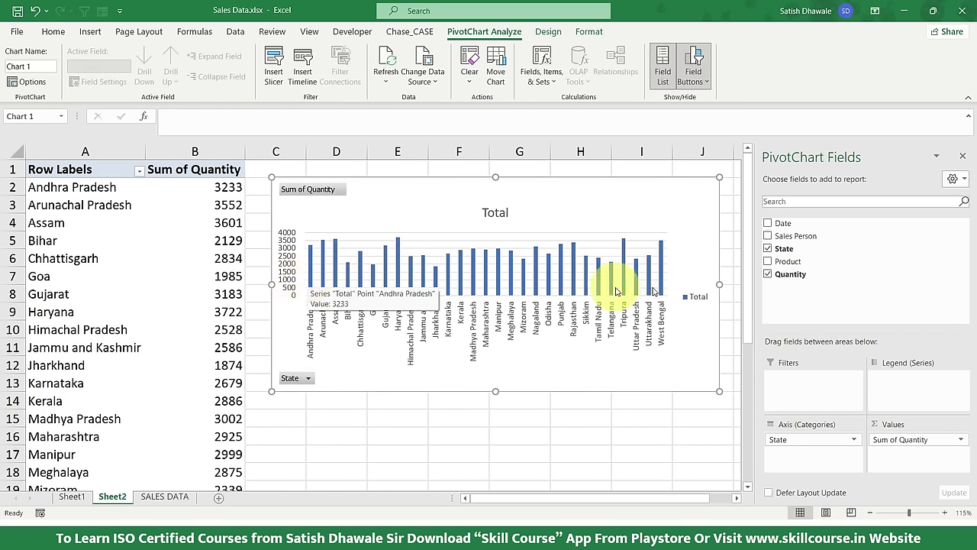
{"action": "left_click_drag", "start_coordinate": [529, 384], "coordinate": [496, 378]}
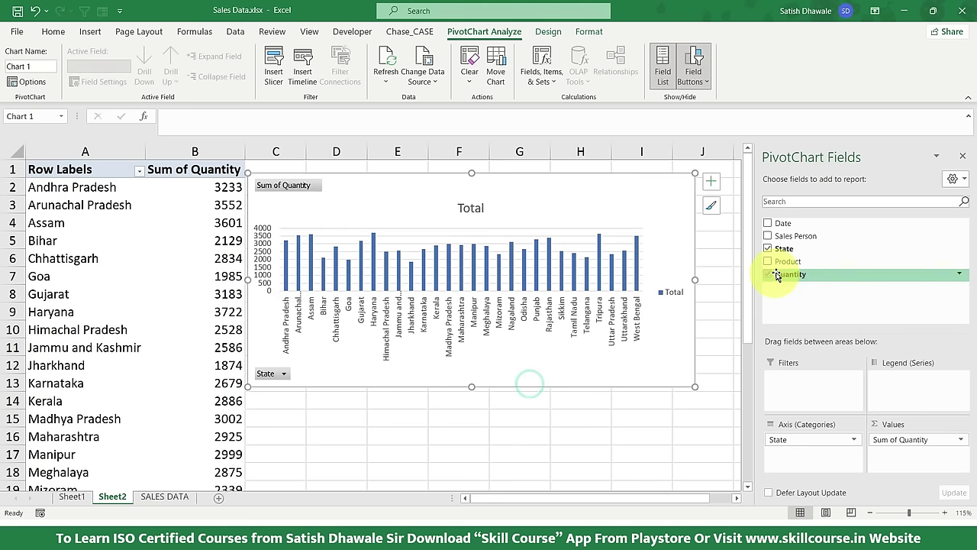
{"action": "left_click_drag", "start_coordinate": [695, 279], "coordinate": [721, 281]}
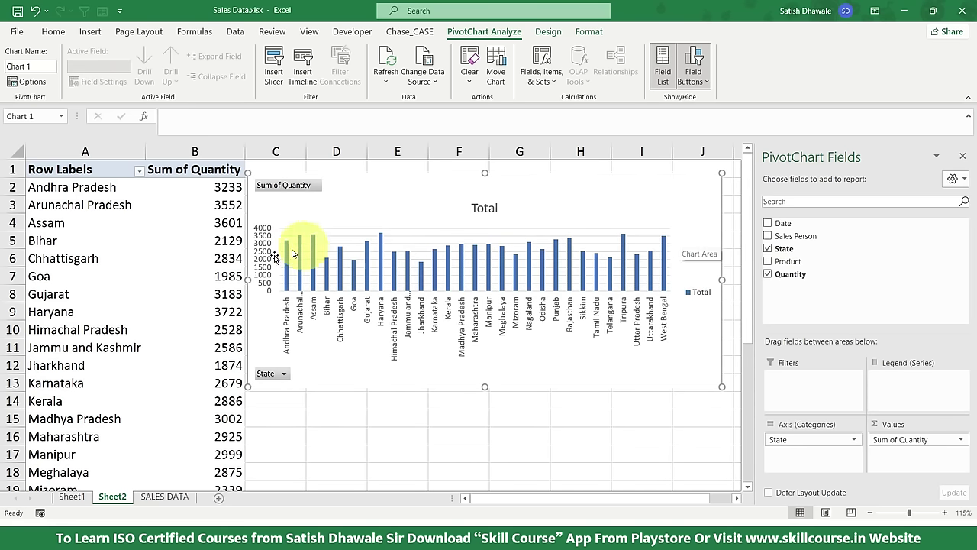
- Replace State with Product on the chart axis and enlarge the chart down-left
{"action": "left_click", "coordinate": [767, 248]}
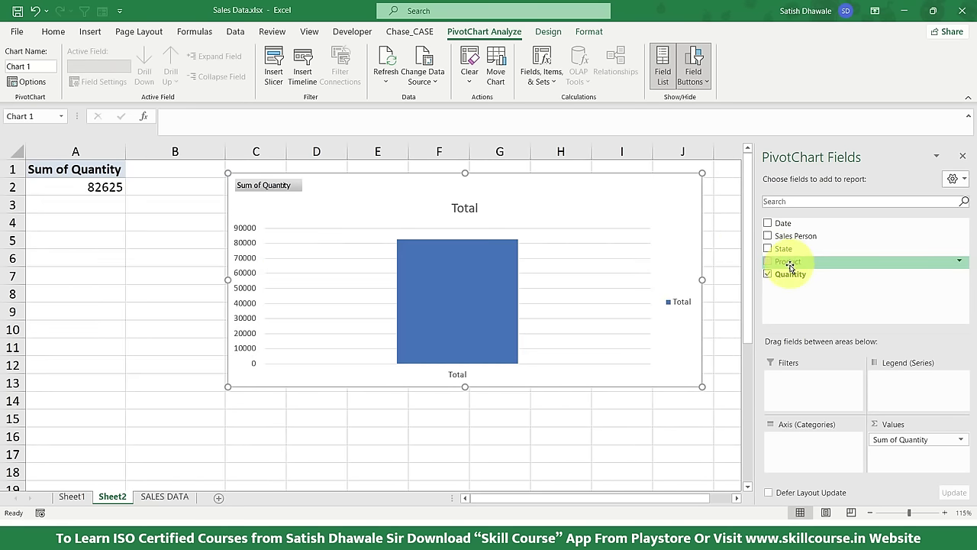
{"action": "left_click_drag", "start_coordinate": [787, 261], "coordinate": [809, 438]}
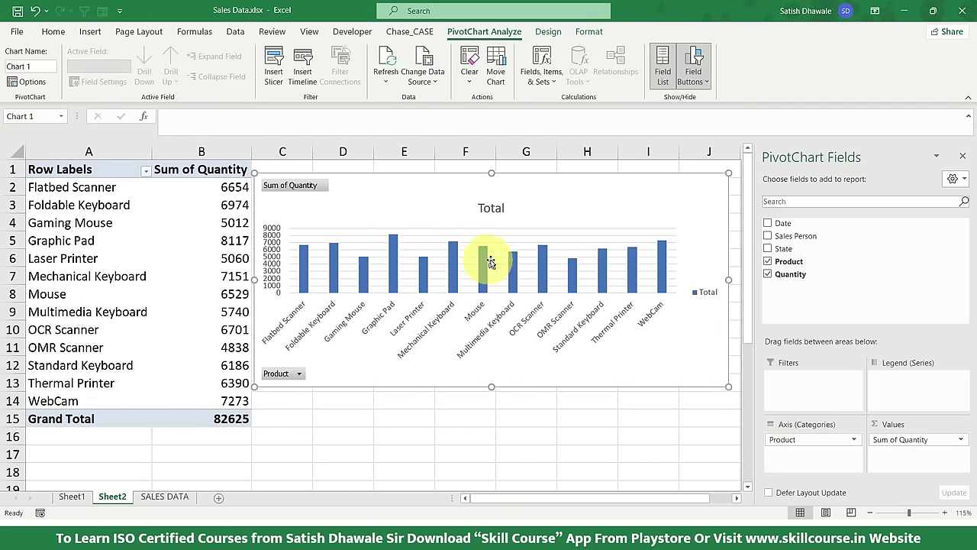
{"action": "left_click_drag", "start_coordinate": [249, 391], "coordinate": [147, 454]}
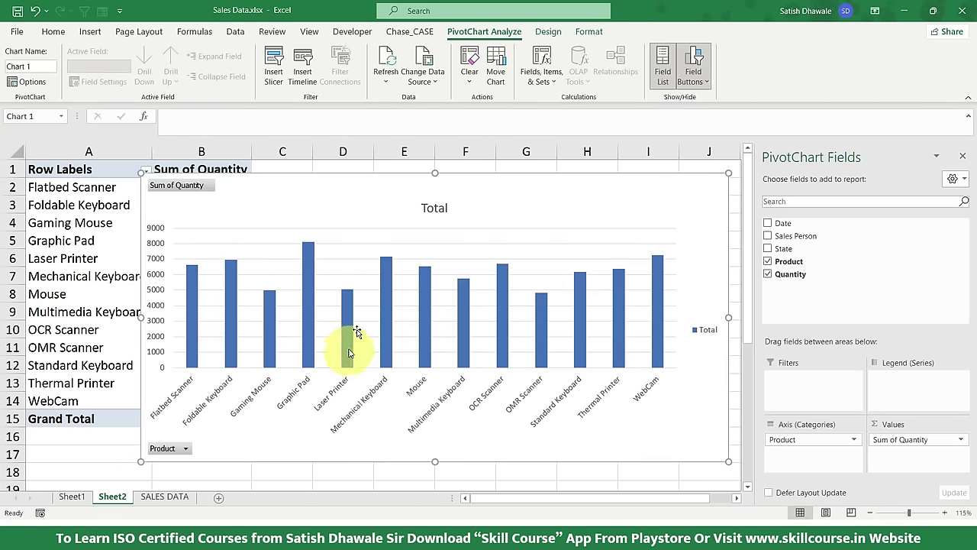
- Apply the outlined-bar chart style to the PivotChart
{"action": "left_click", "coordinate": [549, 36]}
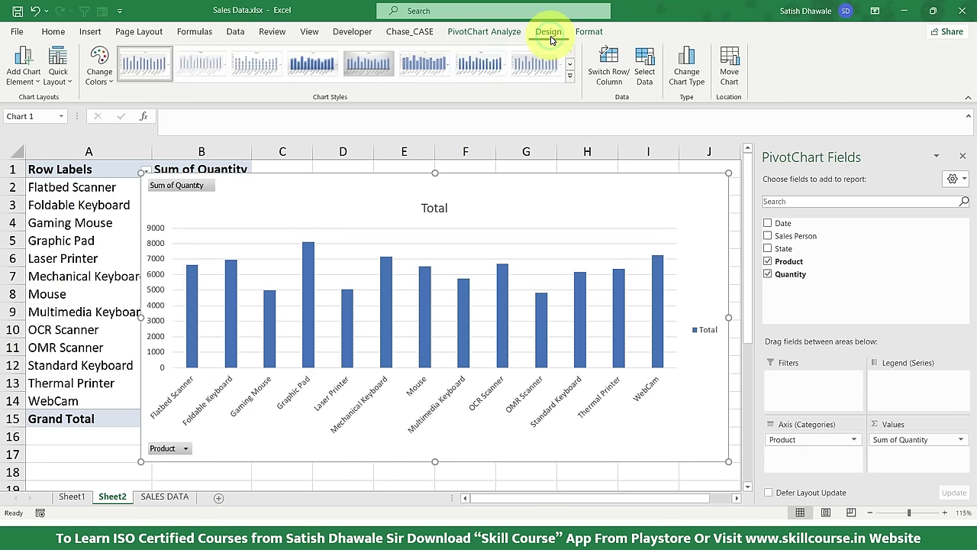
{"action": "left_click", "coordinate": [569, 76]}
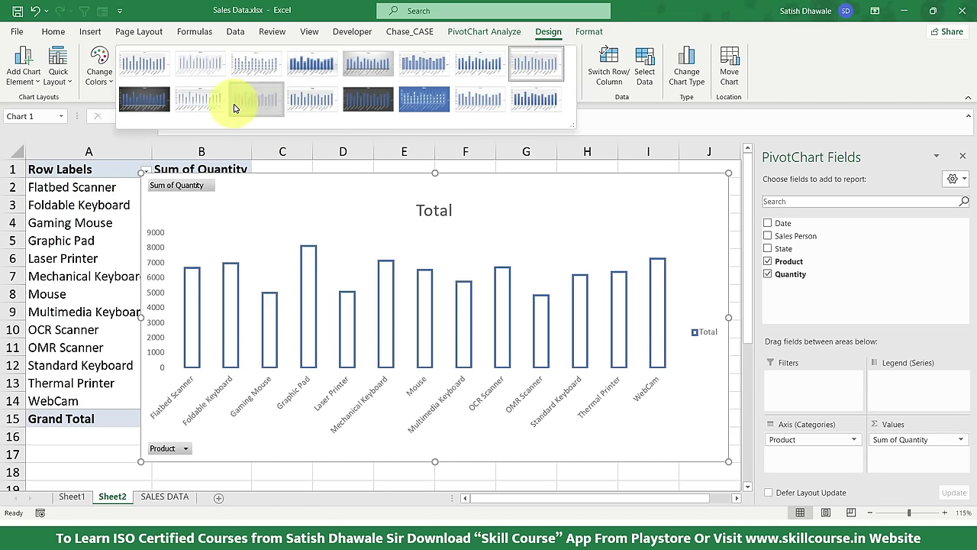
{"action": "left_click", "coordinate": [234, 108]}
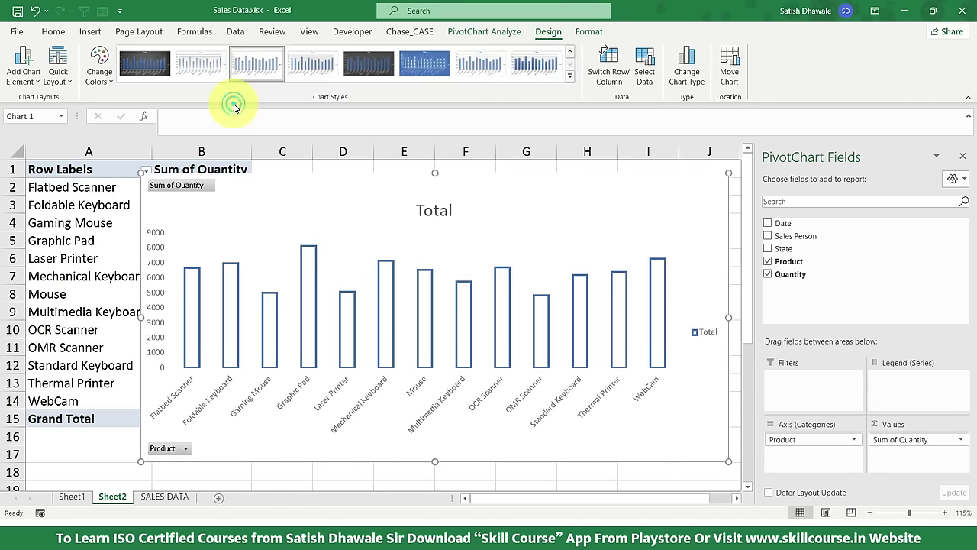
- Recolour the chart bars with the orange colour palette
{"action": "left_click", "coordinate": [99, 67]}
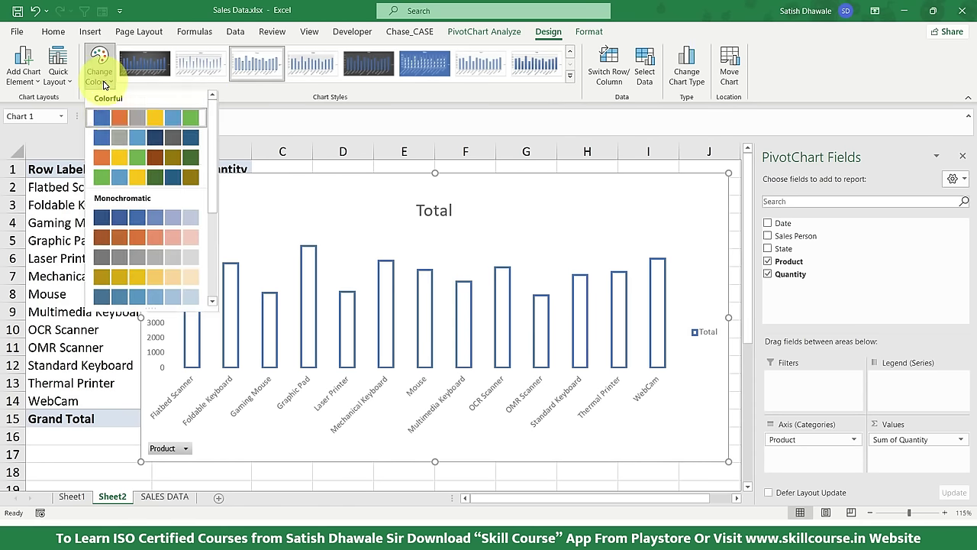
{"action": "left_click", "coordinate": [132, 164]}
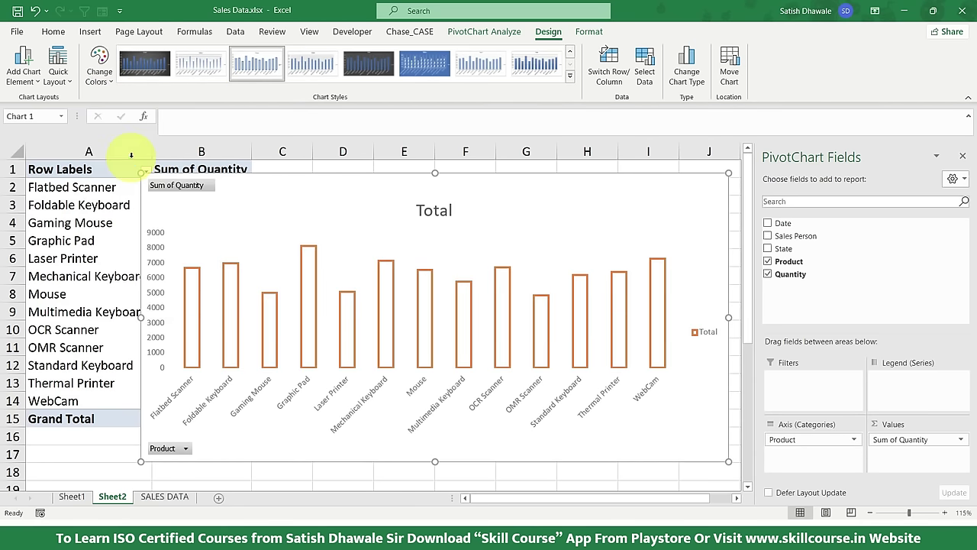
{"action": "left_click", "coordinate": [162, 282]}
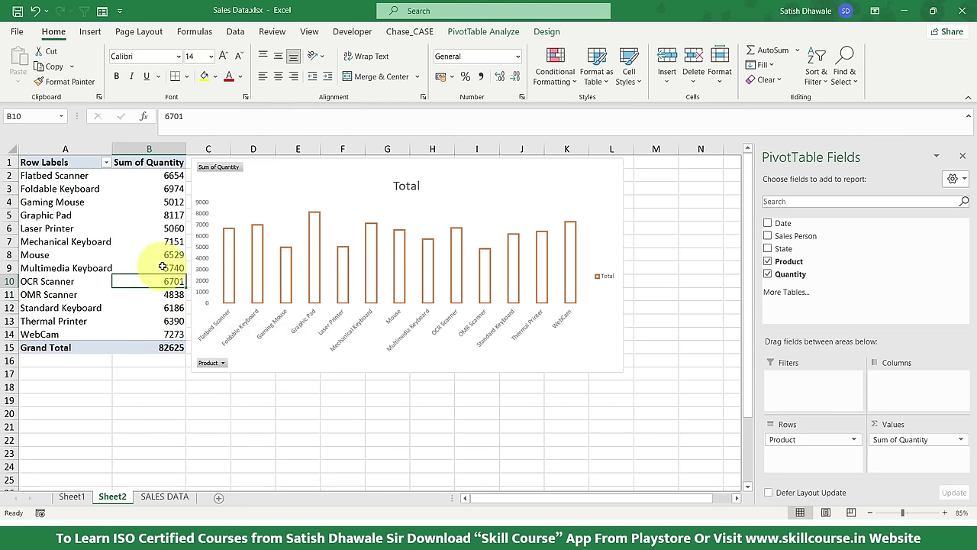
{"action": "scroll", "coordinate": [153, 252], "scroll_direction": "up", "scroll_amount": 2, "text": "ctrl"}
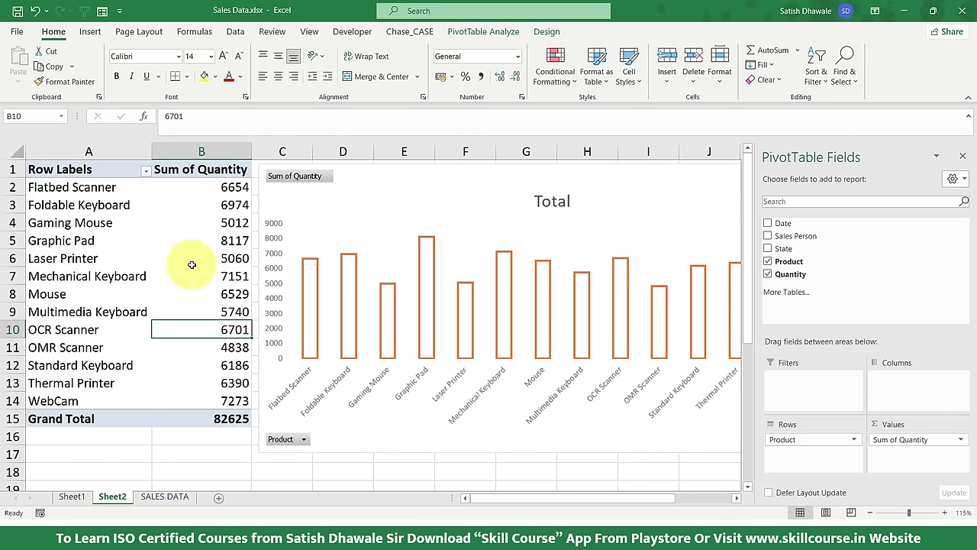
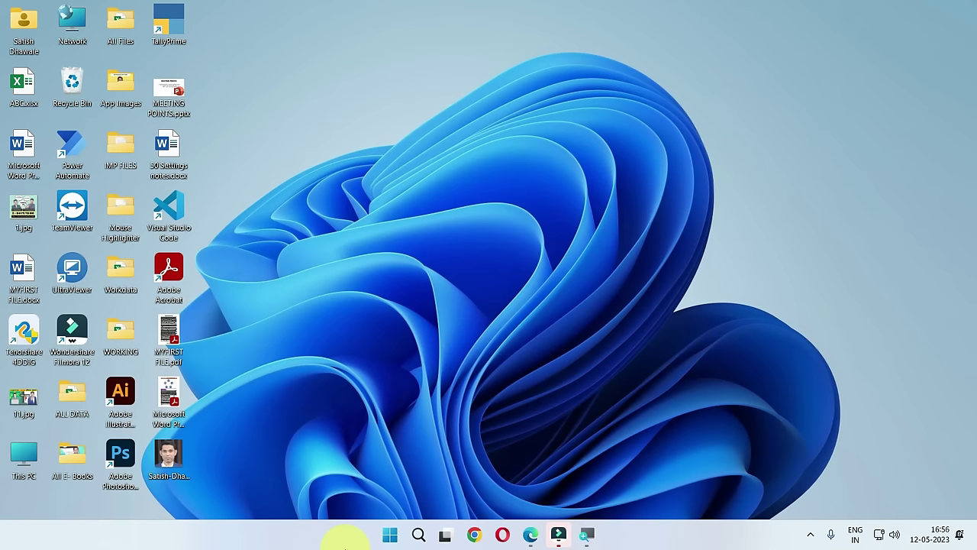
- Launch PowerPoint by searching 'powerpoint' from the Windows Start menu
{"action": "left_click", "coordinate": [389, 535]}
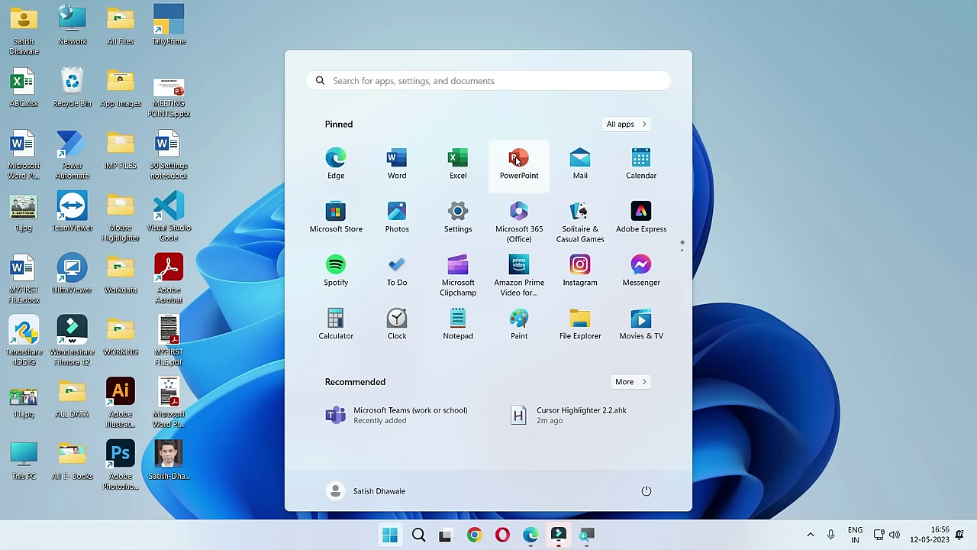
{"action": "left_click", "coordinate": [351, 82]}
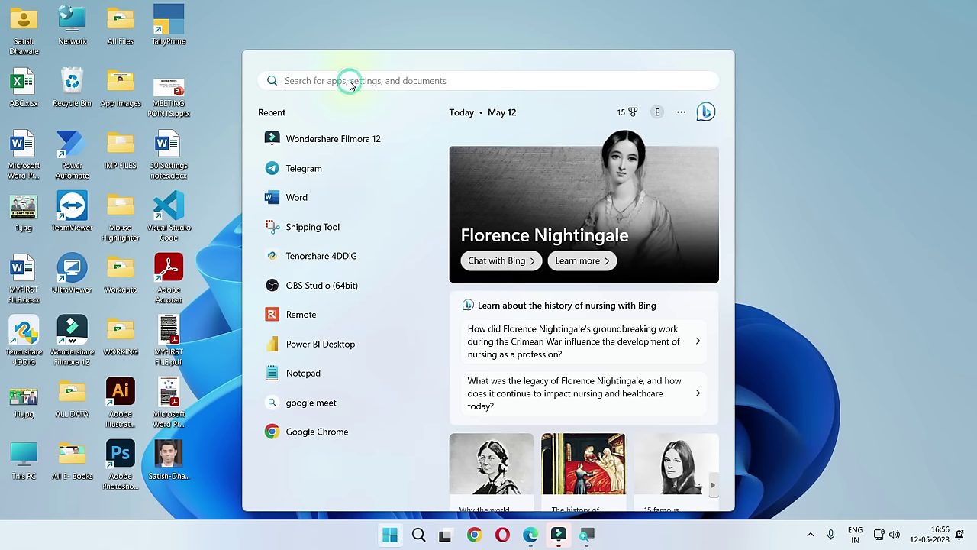
{"action": "type", "text": "powerpoint"}
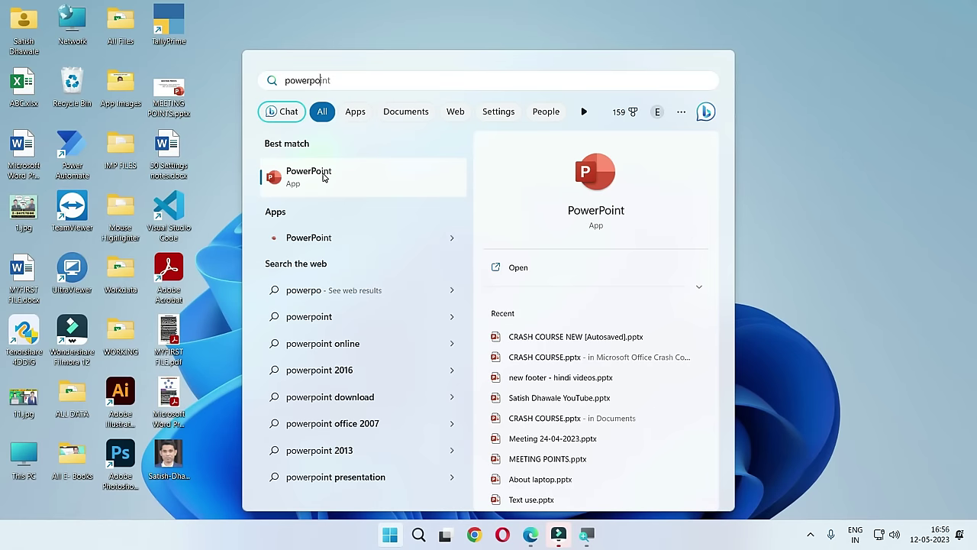
{"action": "left_click", "coordinate": [322, 176]}
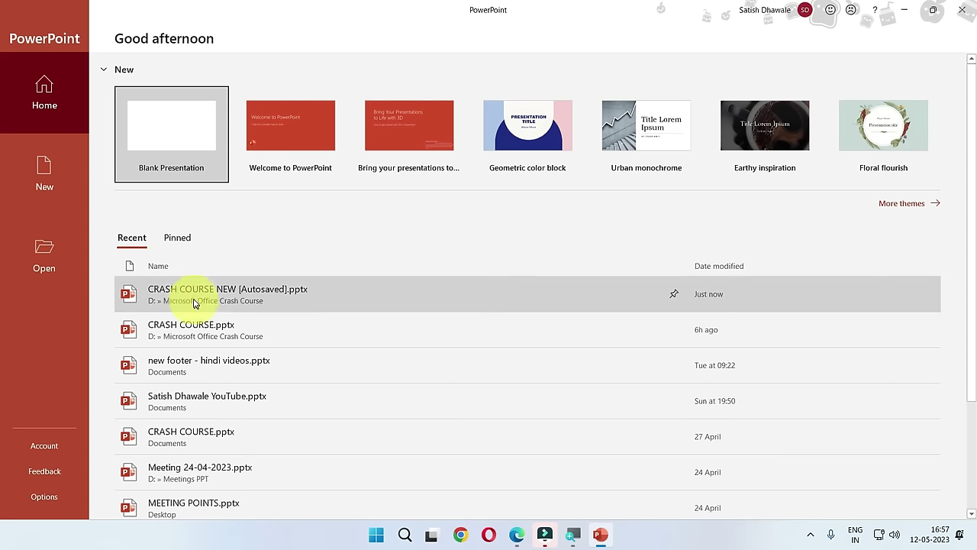
- Create a new Blank Presentation from the PowerPoint Home screen
{"action": "scroll", "coordinate": [179, 352], "scroll_direction": "down", "scroll_amount": 1}
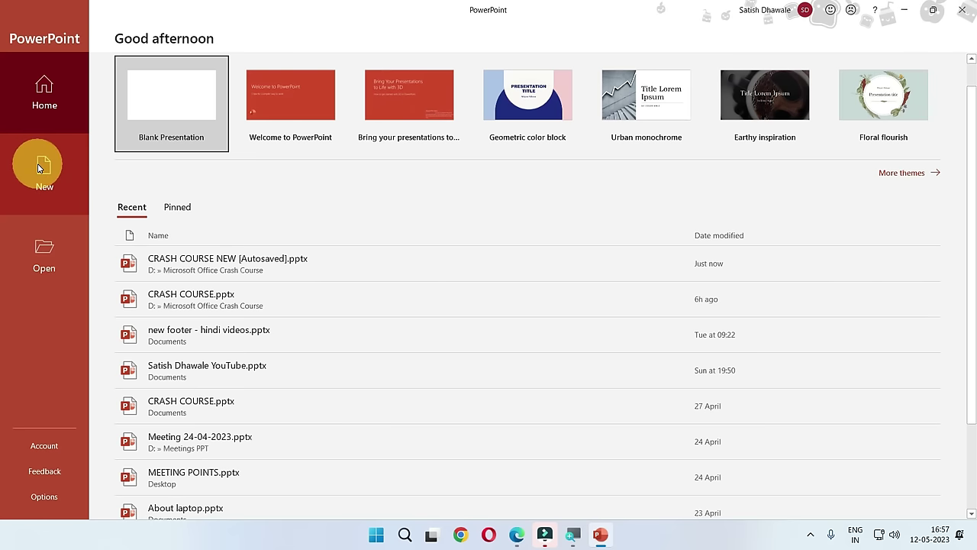
{"action": "left_click", "coordinate": [155, 105]}
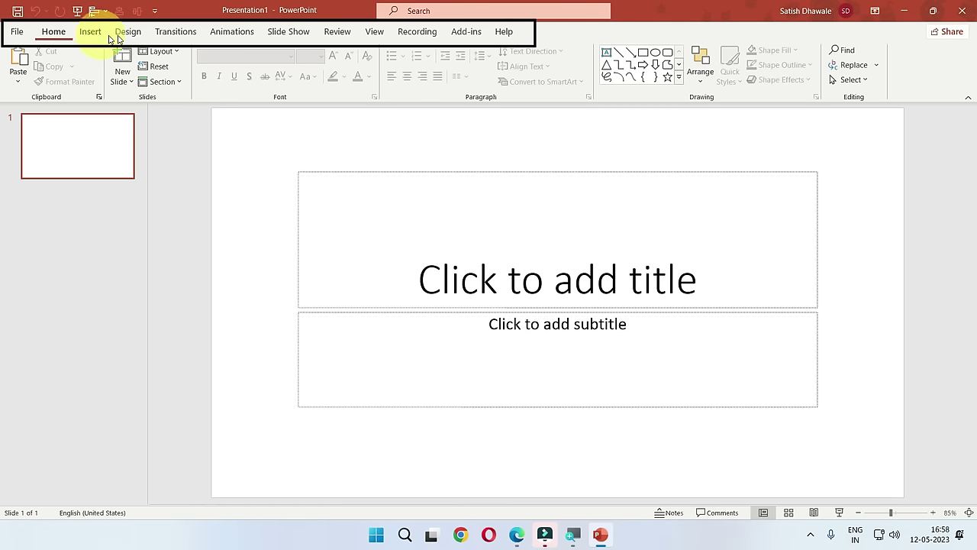
{"action": "left_click", "coordinate": [53, 35]}
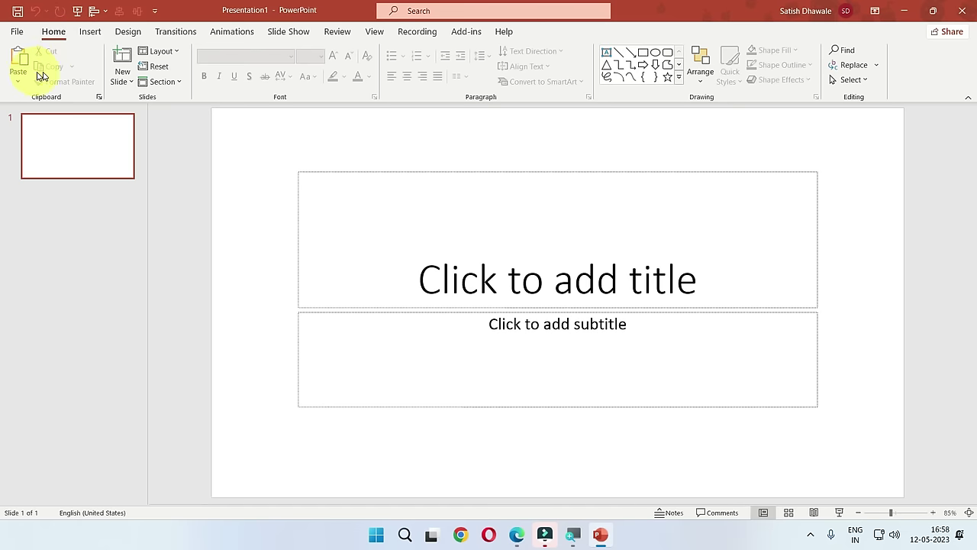
{"action": "left_click", "coordinate": [92, 31]}
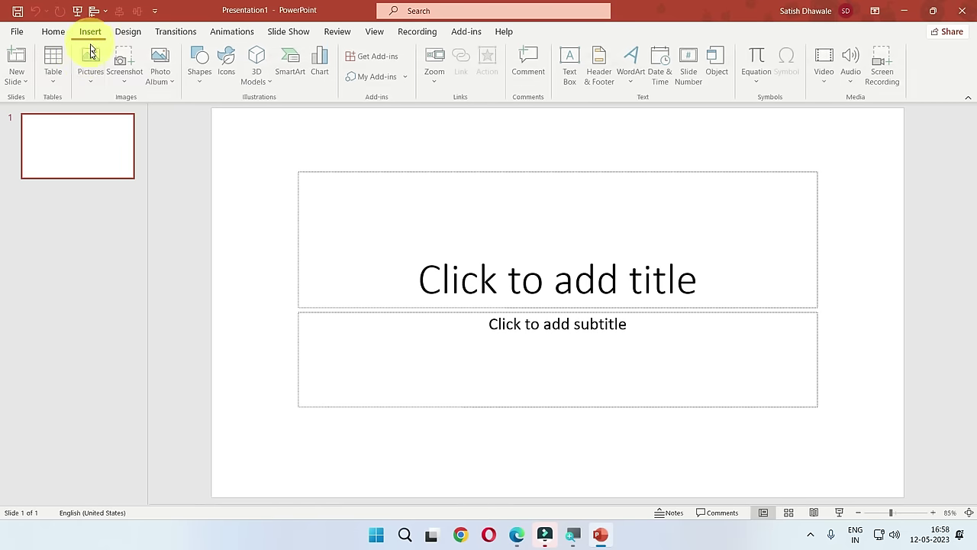
{"action": "left_click", "coordinate": [123, 32]}
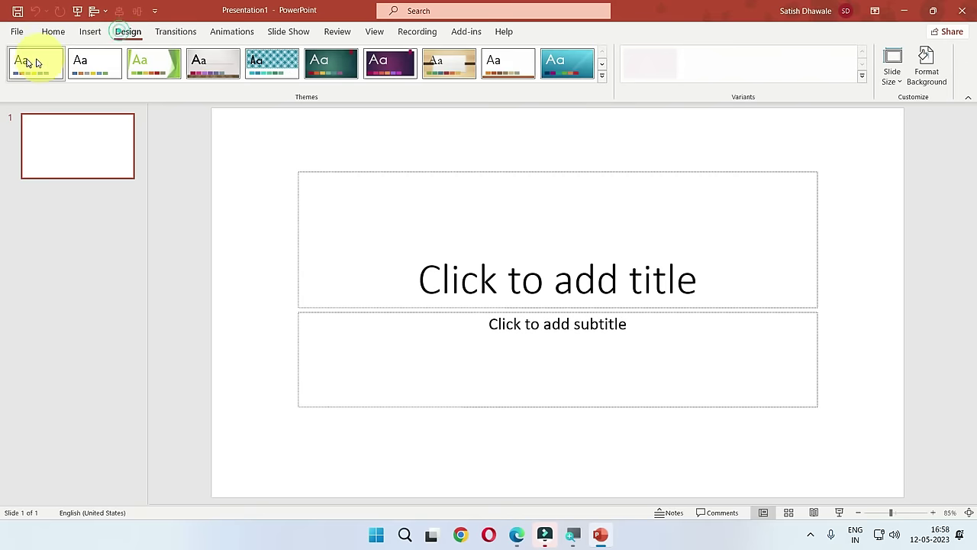
{"action": "left_click", "coordinate": [53, 32]}
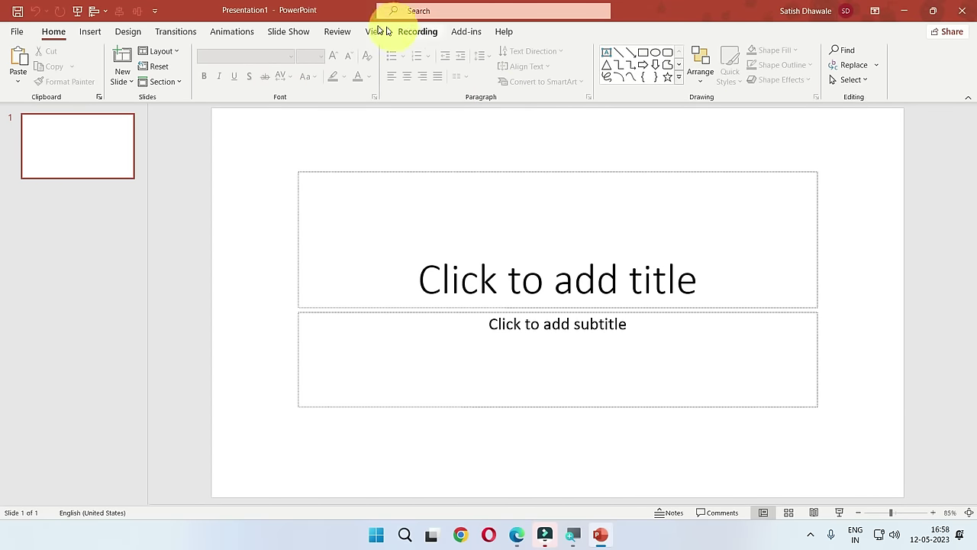
{"action": "left_click", "coordinate": [94, 34]}
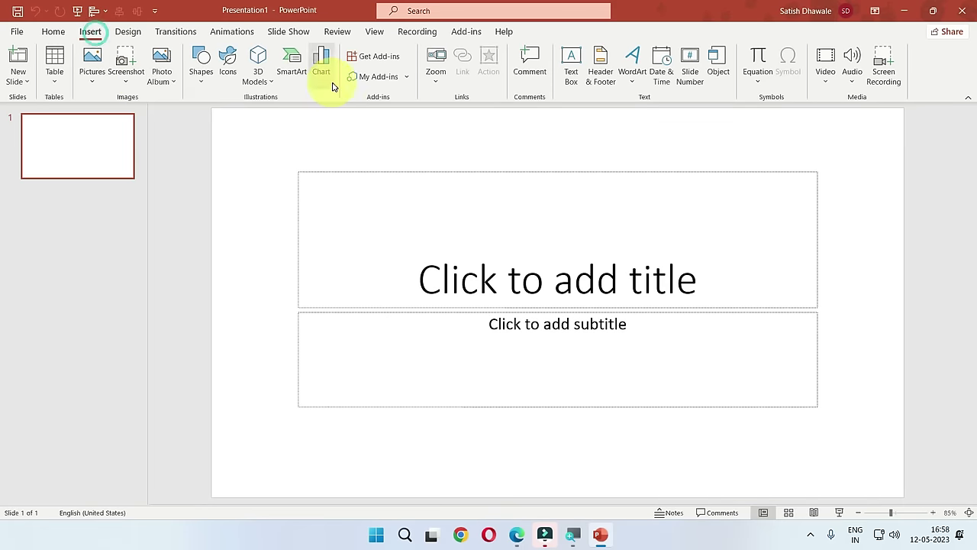
{"action": "left_click", "coordinate": [167, 36]}
{"action": "left_click", "coordinate": [233, 32]}
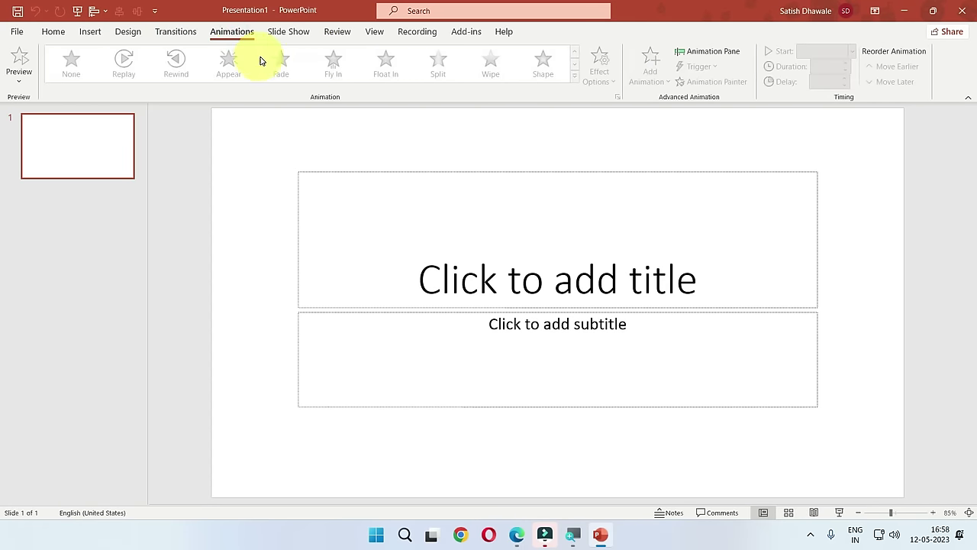
{"action": "left_click", "coordinate": [175, 34]}
{"action": "left_click", "coordinate": [238, 35]}
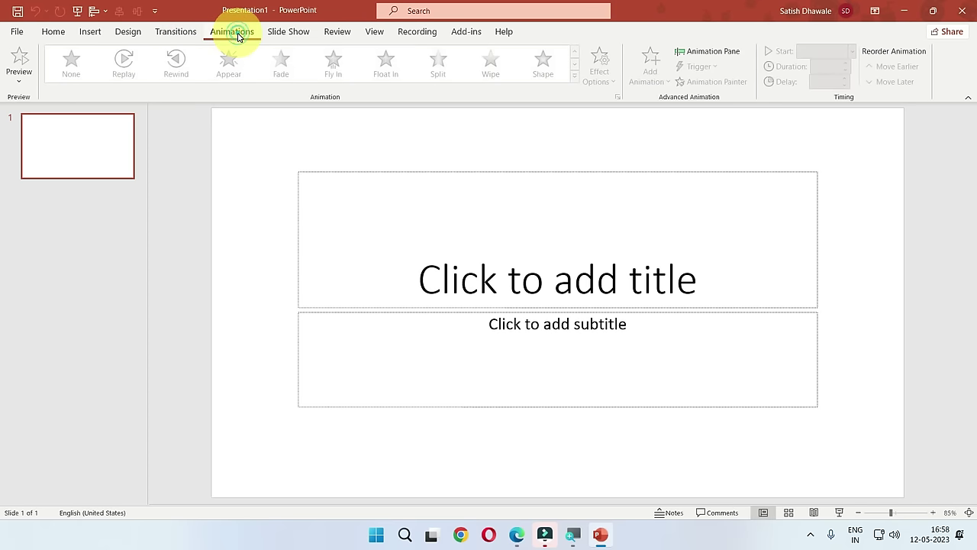
{"action": "left_click", "coordinate": [56, 35]}
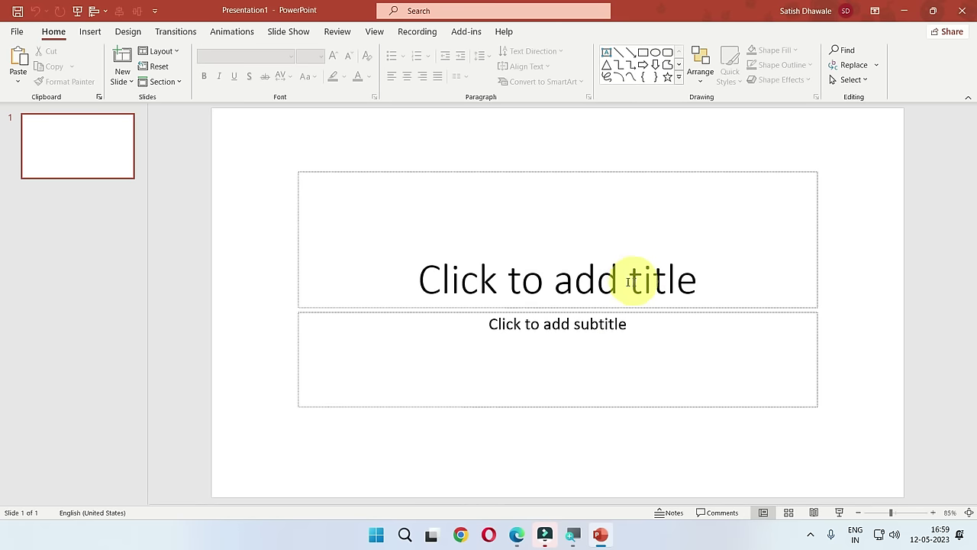
{"action": "left_click", "coordinate": [588, 271]}
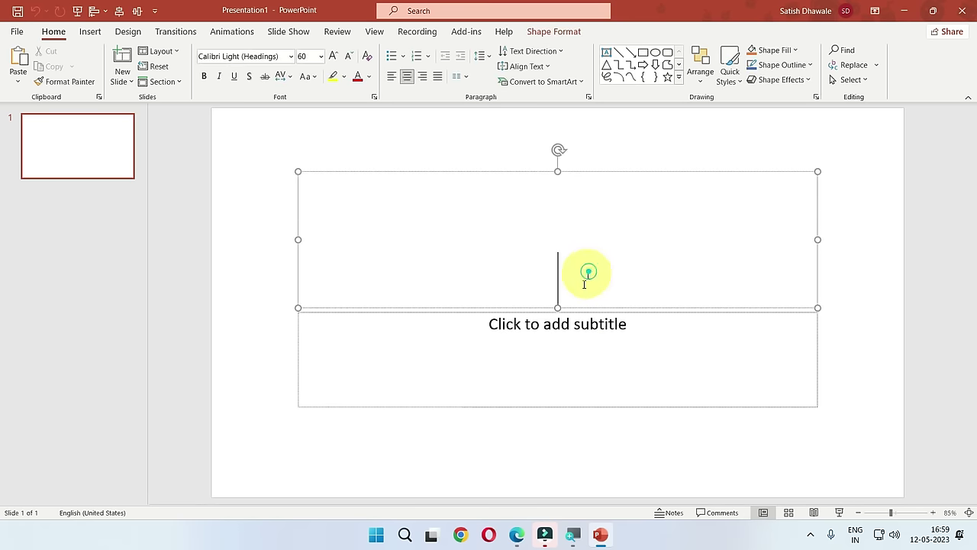
{"action": "left_click", "coordinate": [569, 336]}
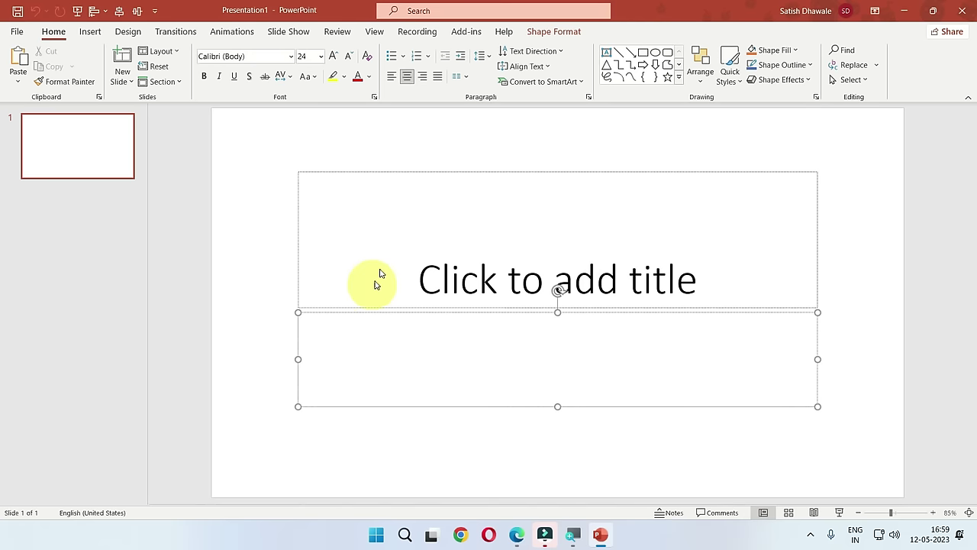
{"action": "left_click", "coordinate": [262, 244]}
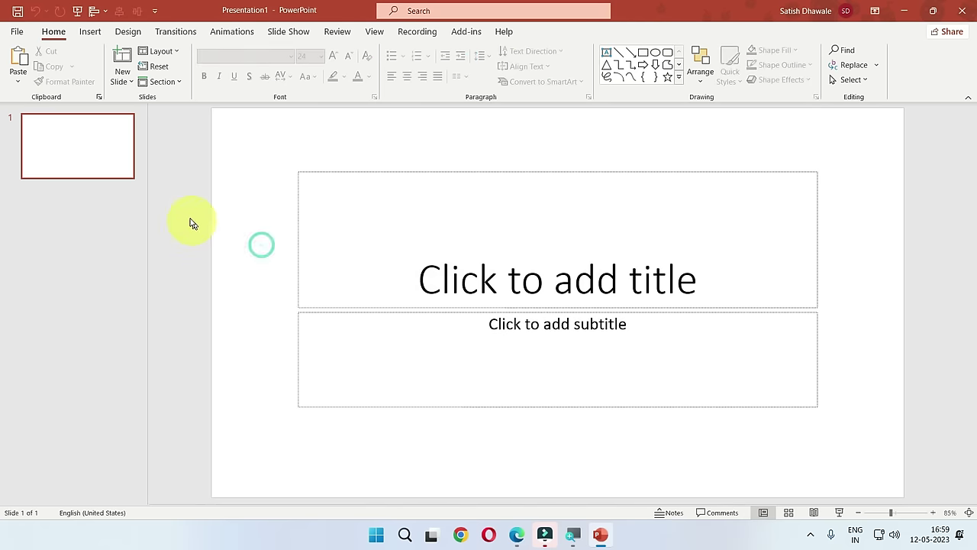
{"action": "left_click", "coordinate": [99, 151]}
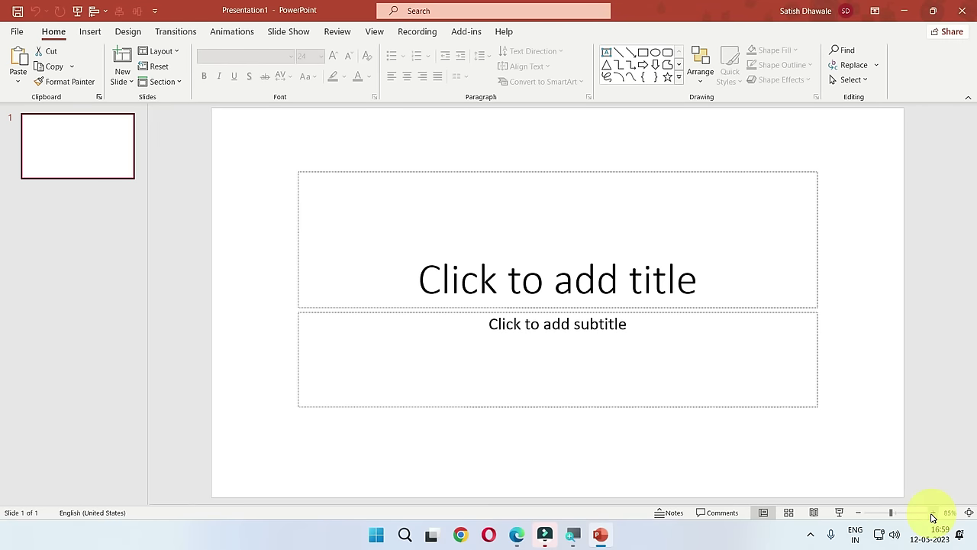
- Zoom the slide view up to 400% with the status-bar slider, then back down to 100%
{"action": "left_click", "coordinate": [894, 513]}
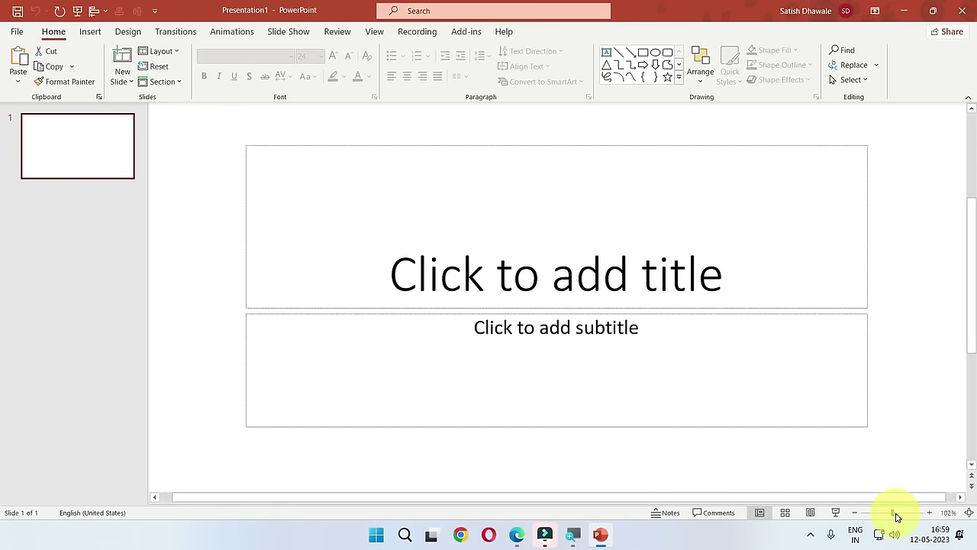
{"action": "left_click", "coordinate": [929, 512]}
{"action": "left_click", "coordinate": [929, 512]}
{"action": "left_click", "coordinate": [929, 512]}
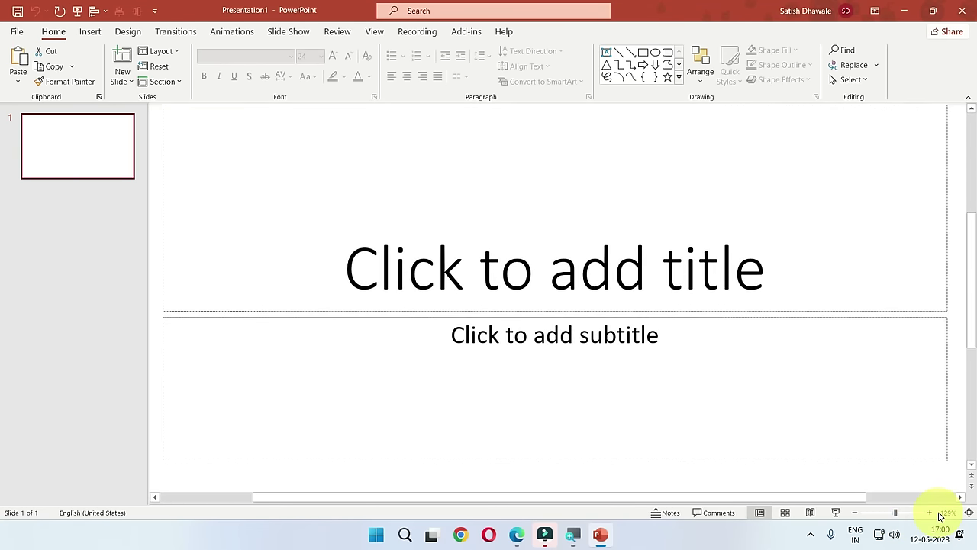
{"action": "left_click", "coordinate": [929, 512]}
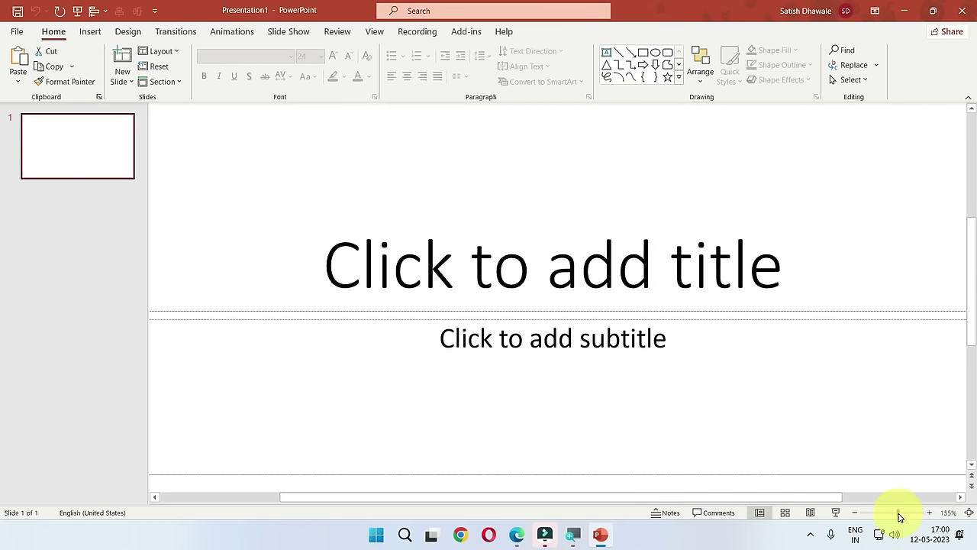
{"action": "left_click", "coordinate": [899, 513]}
{"action": "left_click_drag", "start_coordinate": [901, 516], "coordinate": [931, 516]}
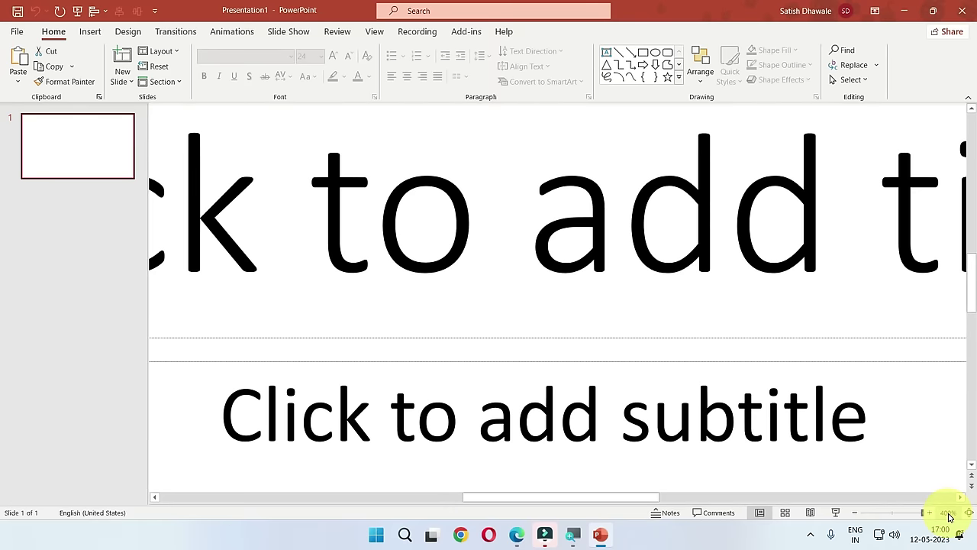
{"action": "left_click_drag", "start_coordinate": [924, 517], "coordinate": [892, 517]}
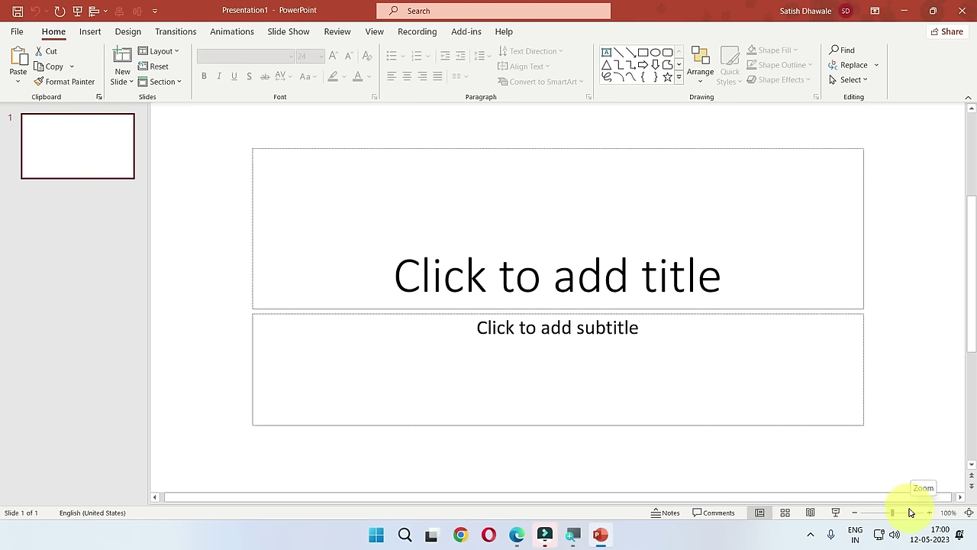
{"action": "left_click", "coordinate": [785, 516]}
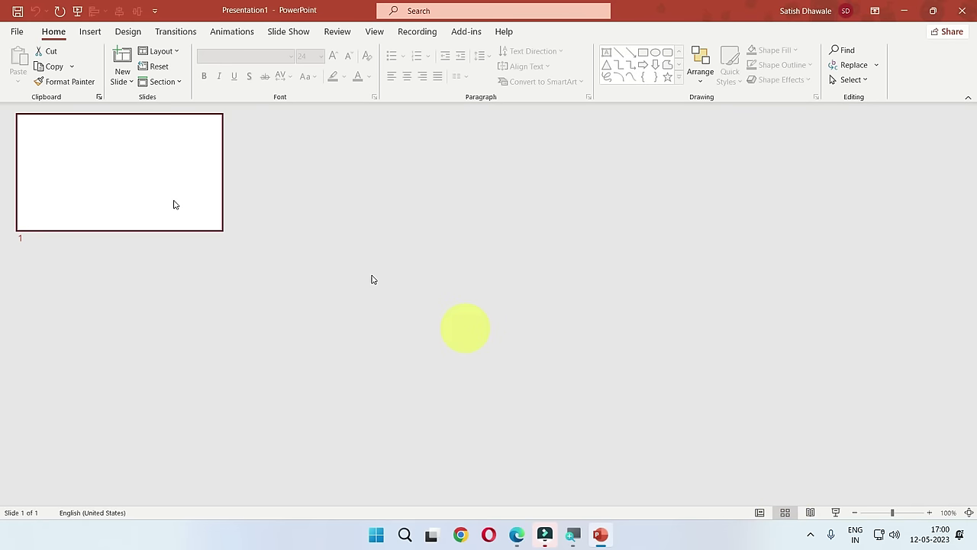
{"action": "left_click", "coordinate": [761, 514]}
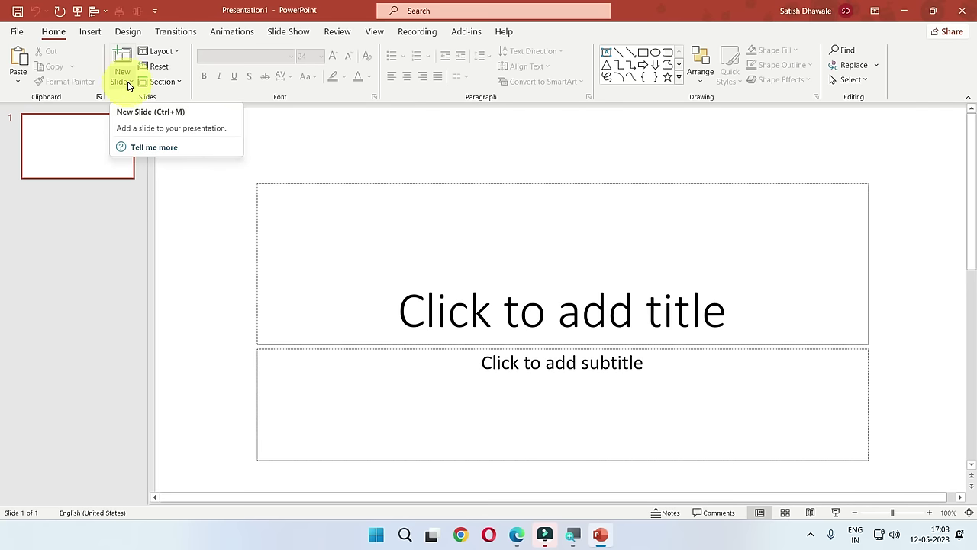
- Add a second slide with the Title and Content layout after the title slide
{"action": "left_click", "coordinate": [130, 84]}
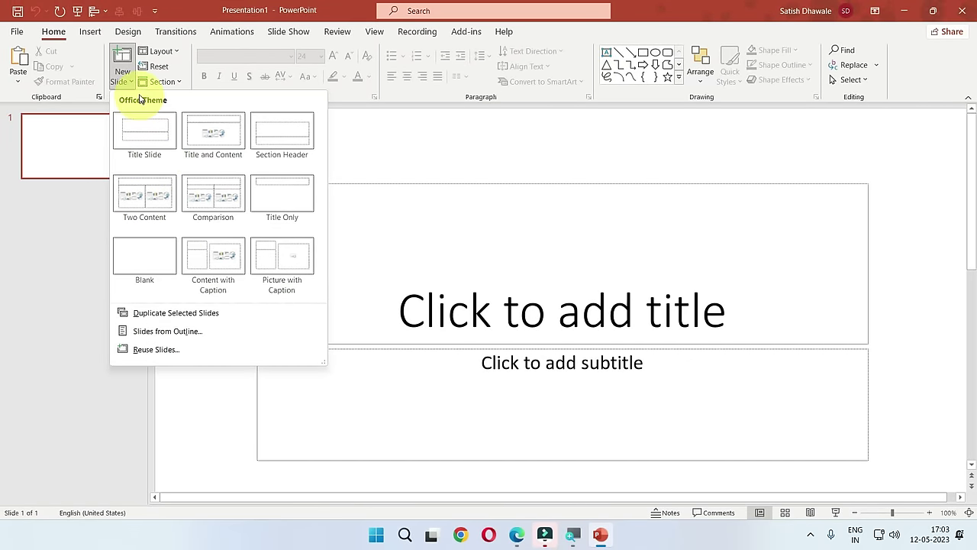
{"action": "left_click", "coordinate": [84, 139]}
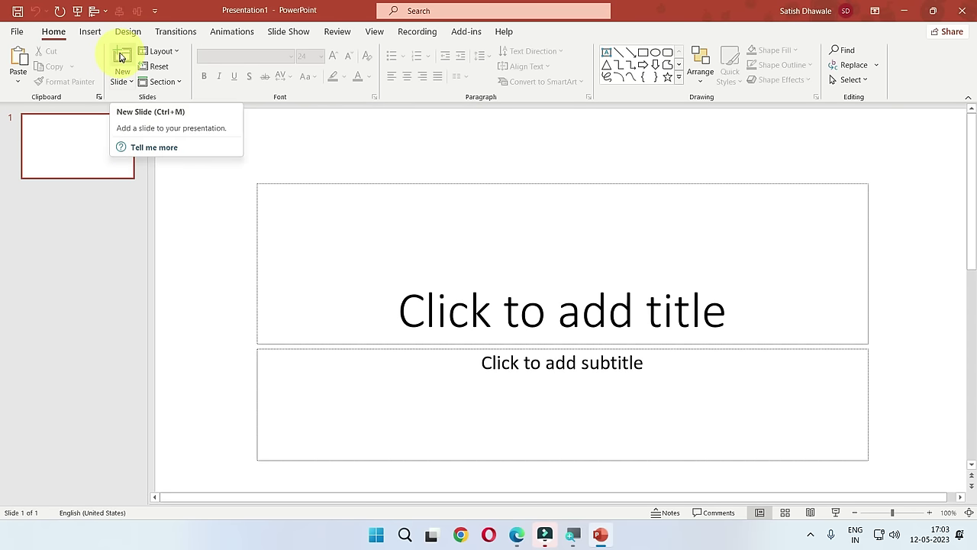
{"action": "left_click", "coordinate": [120, 57]}
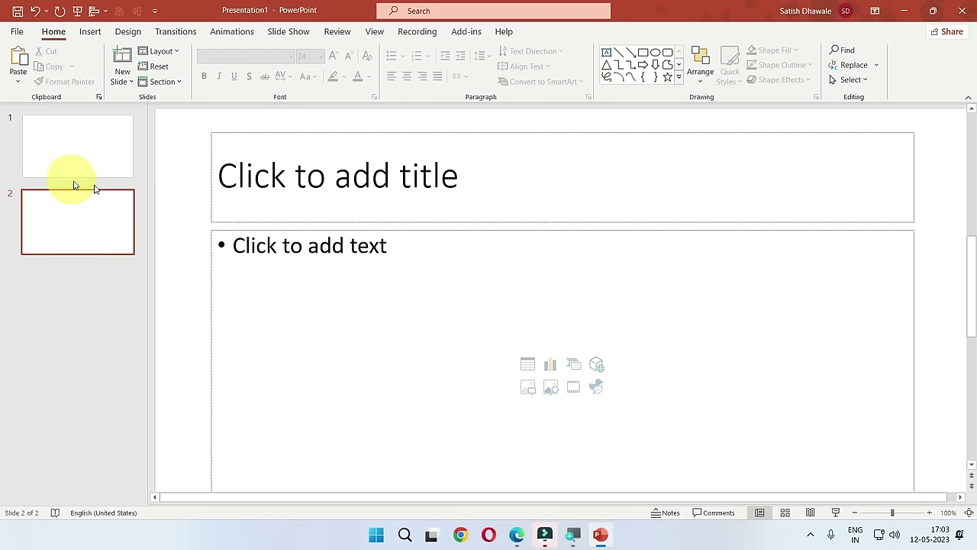
- Click into slide 2's title and bulleted body placeholders, leaving them empty
{"action": "left_click", "coordinate": [295, 177]}
{"action": "left_click", "coordinate": [313, 258]}
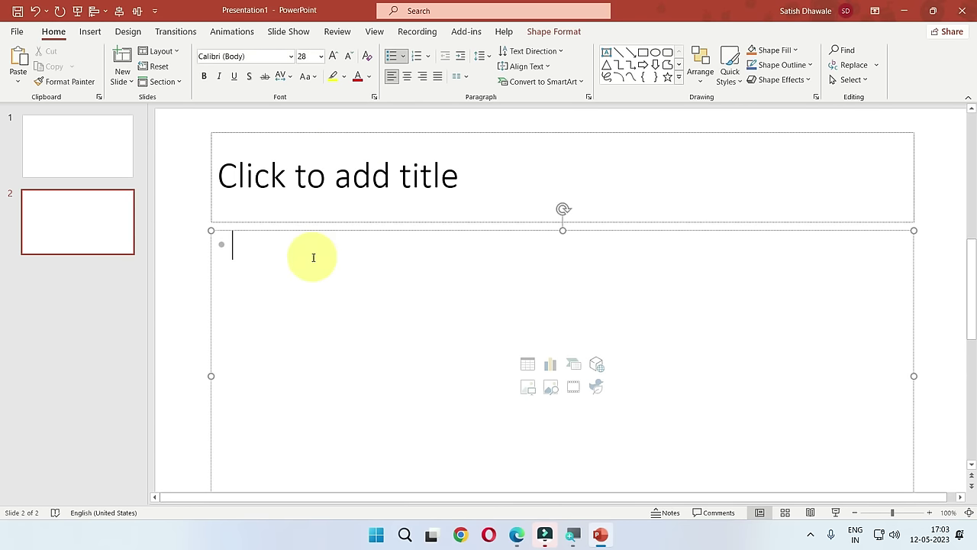
{"action": "left_click", "coordinate": [297, 197]}
{"action": "left_click", "coordinate": [287, 264]}
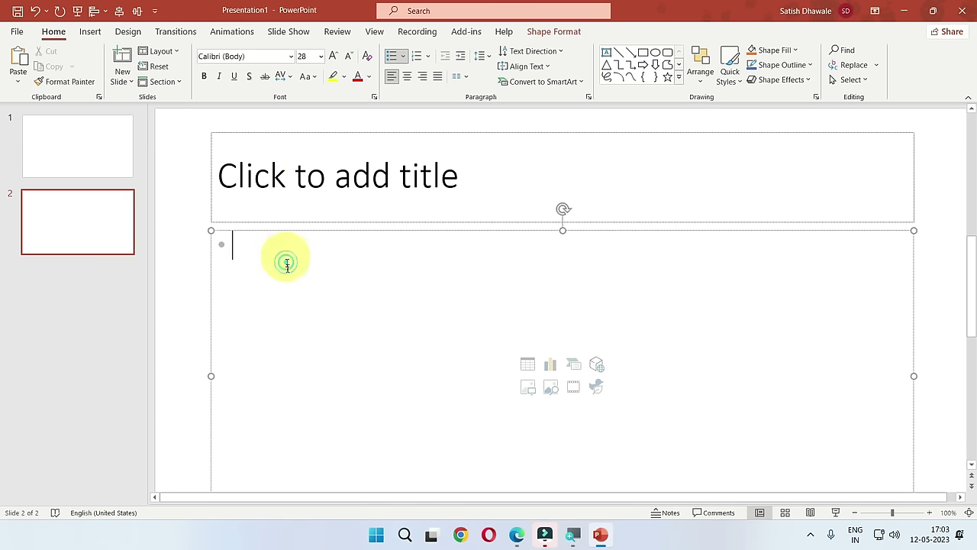
{"action": "left_click", "coordinate": [180, 237]}
- Insert three more Title and Content slides after slide 2, giving five slides
{"action": "left_click", "coordinate": [98, 225]}
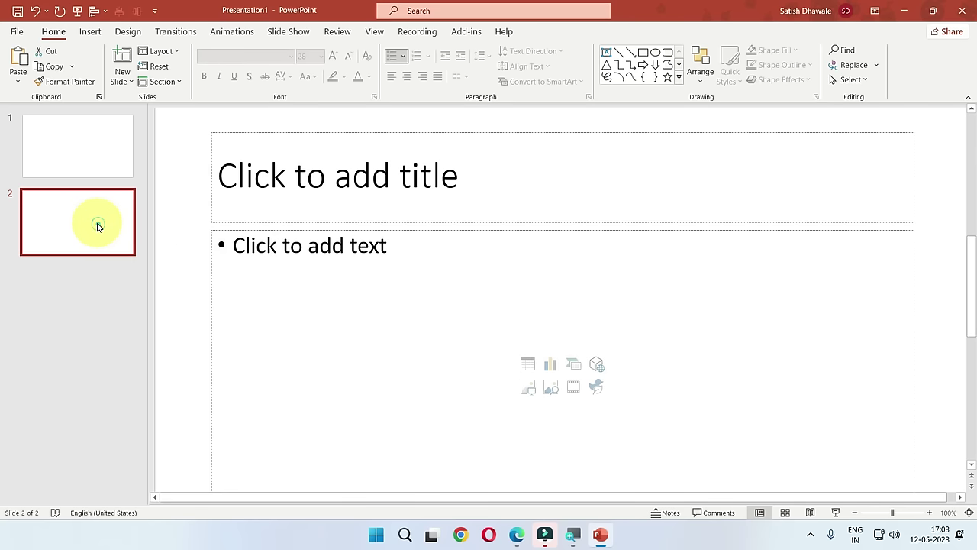
{"action": "key", "text": "Return"}
{"action": "key", "text": "Return"}
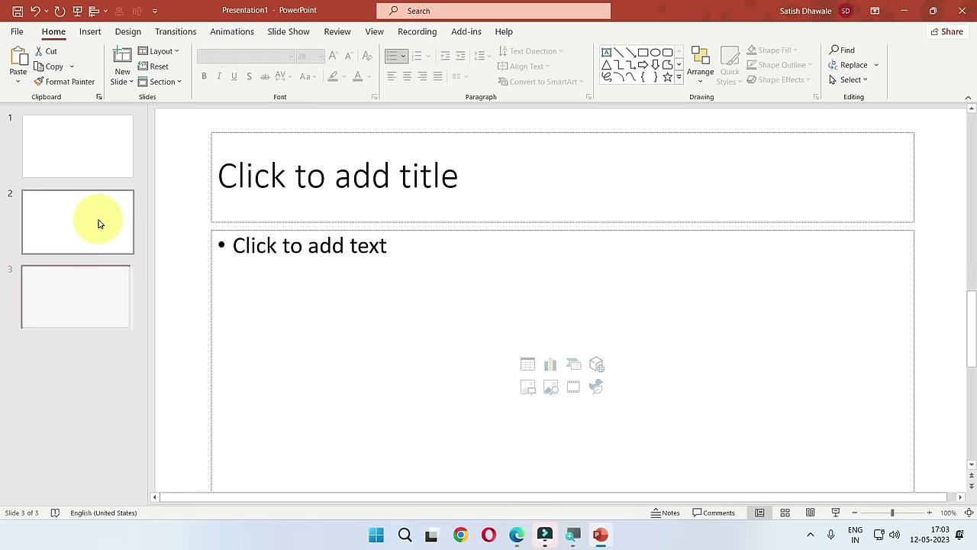
{"action": "key", "text": "Return"}
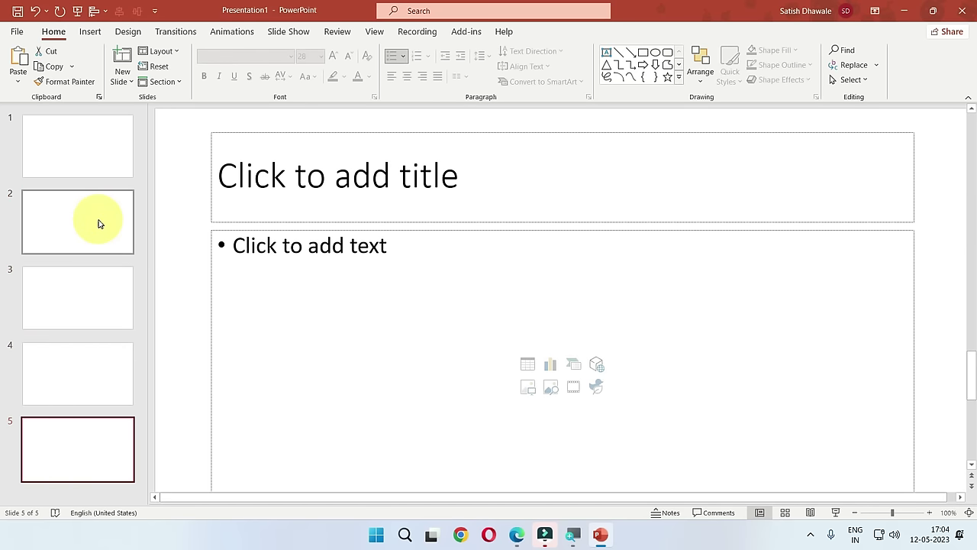
{"action": "left_click", "coordinate": [102, 384]}
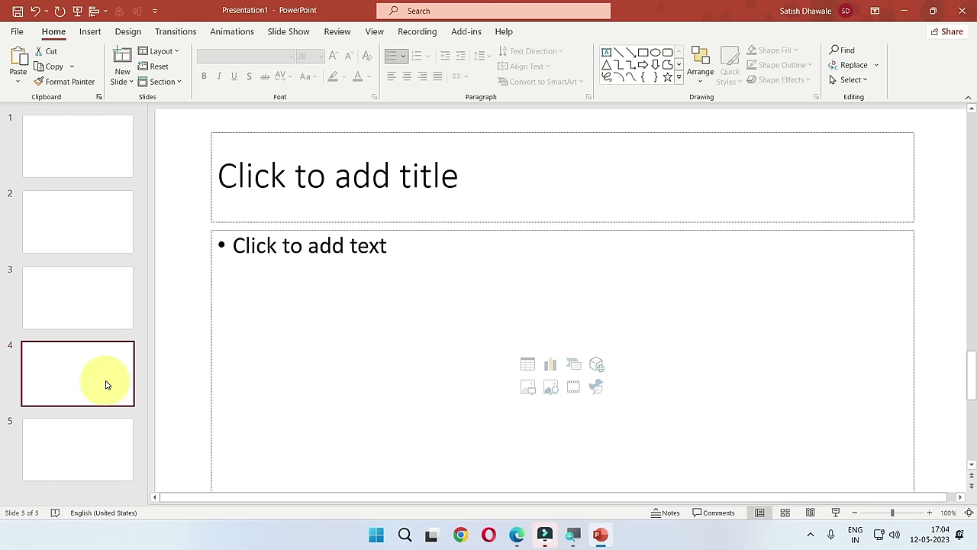
{"action": "left_click", "coordinate": [105, 327]}
{"action": "left_click_drag", "start_coordinate": [100, 264], "coordinate": [115, 339]}
{"action": "left_click", "coordinate": [113, 395]}
{"action": "left_click", "coordinate": [116, 463]}
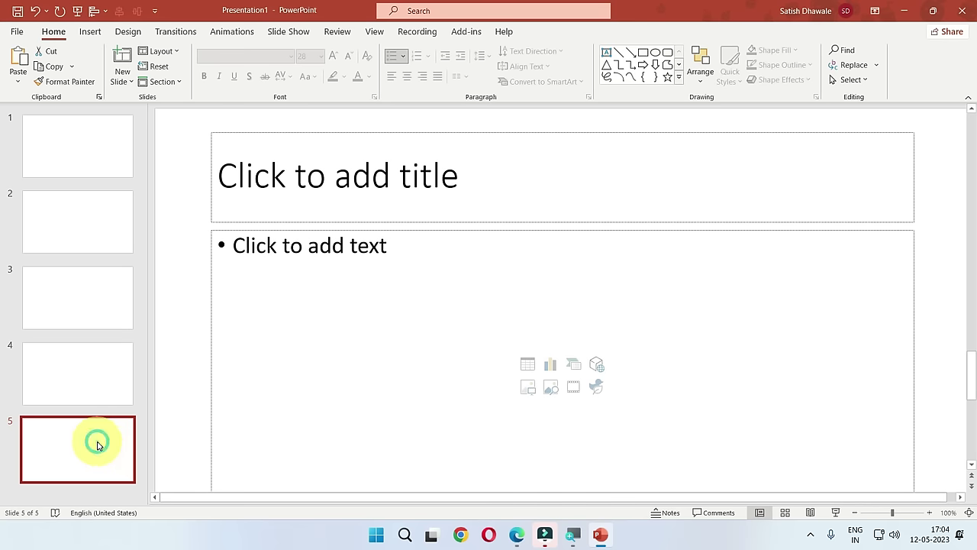
- Delete slides 5, 4, 3 and 2, leaving only the title slide
{"action": "key", "text": "Delete"}
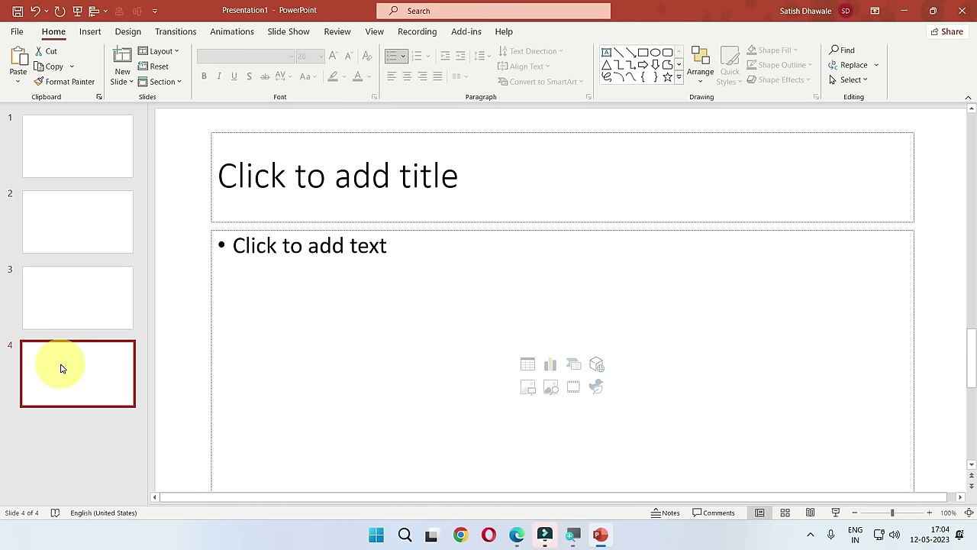
{"action": "key", "text": "Delete"}
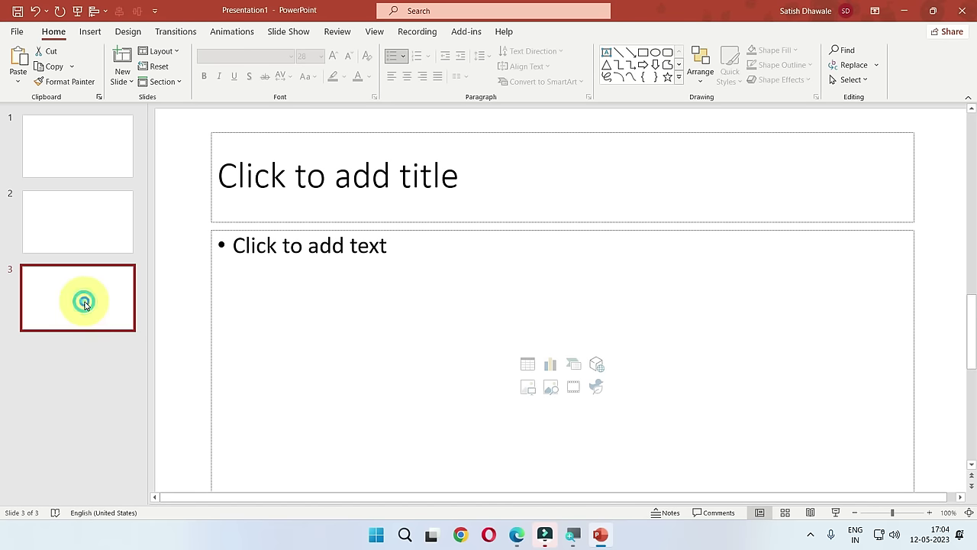
{"action": "key", "text": "Delete"}
{"action": "left_click", "coordinate": [90, 224]}
{"action": "key", "text": "Delete"}
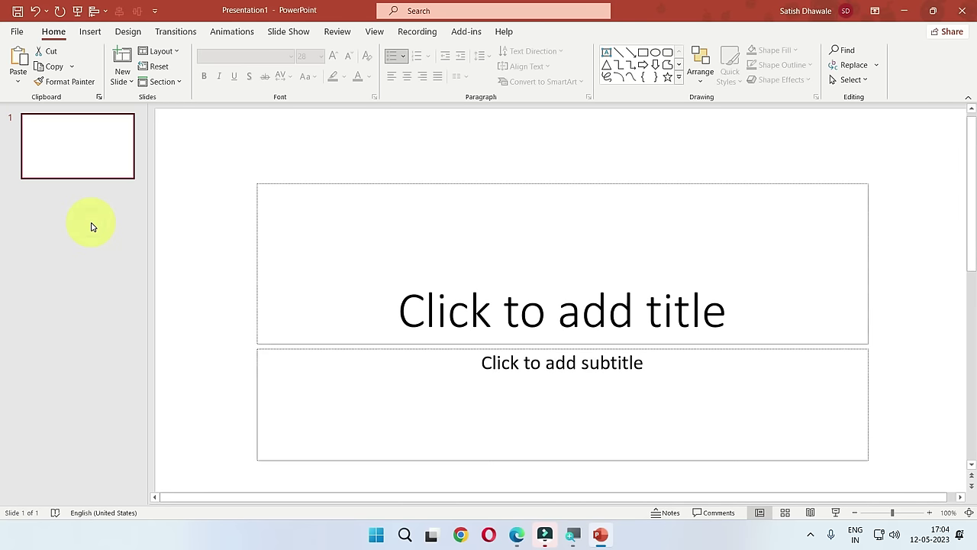
- Add a new slide after the title slide, then delete it again
{"action": "left_click", "coordinate": [83, 157]}
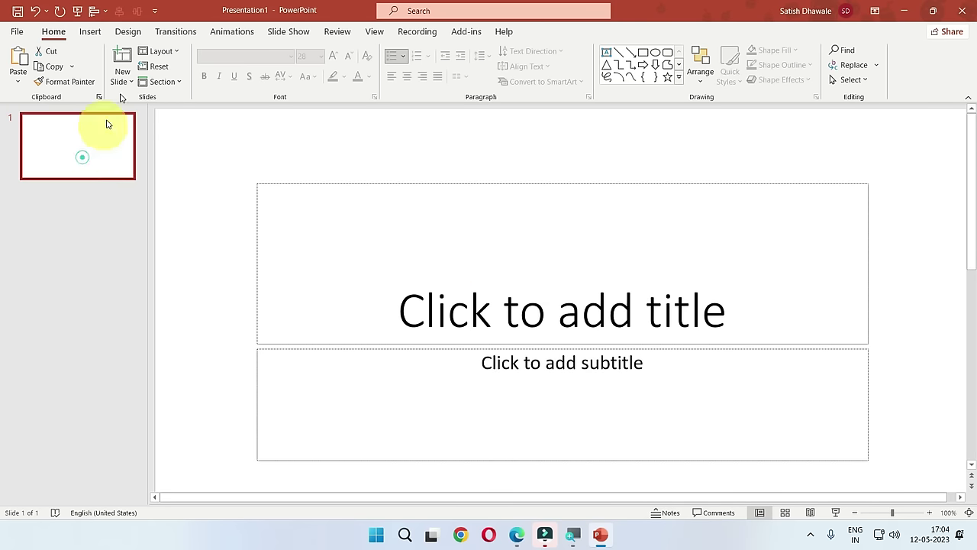
{"action": "left_click", "coordinate": [122, 61]}
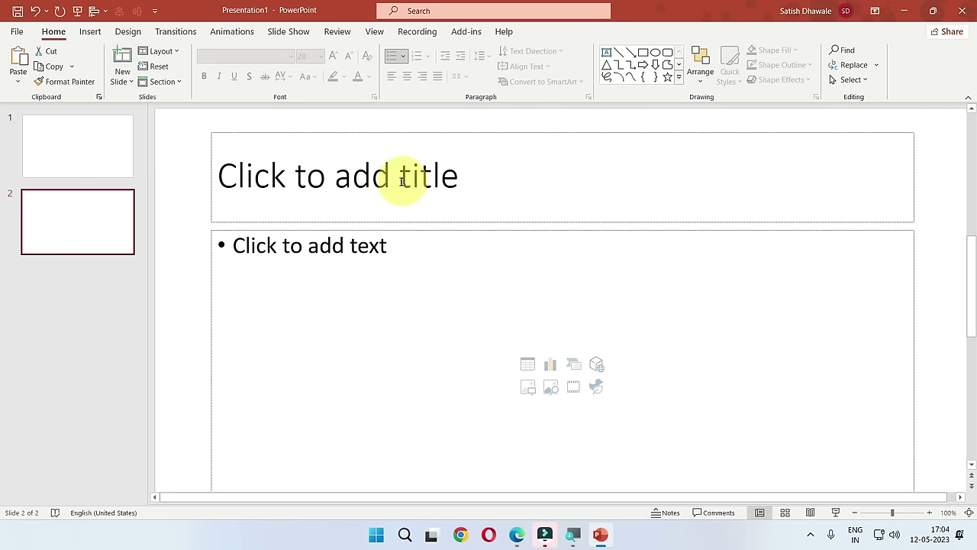
{"action": "left_click", "coordinate": [94, 227]}
{"action": "key", "text": "Delete"}
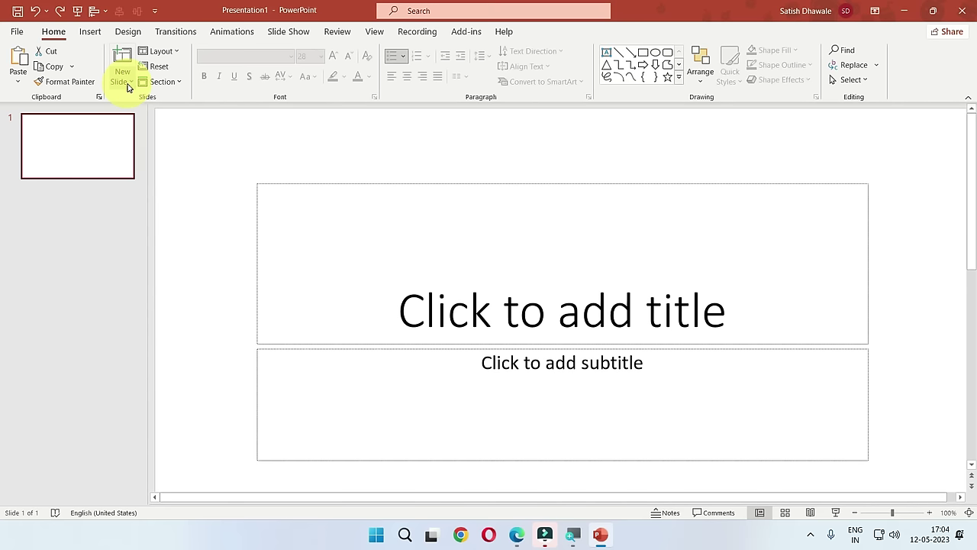
- Add three Comparison-layout slides after the title slide, using New Slide and Ctrl+M
{"action": "left_click", "coordinate": [129, 84]}
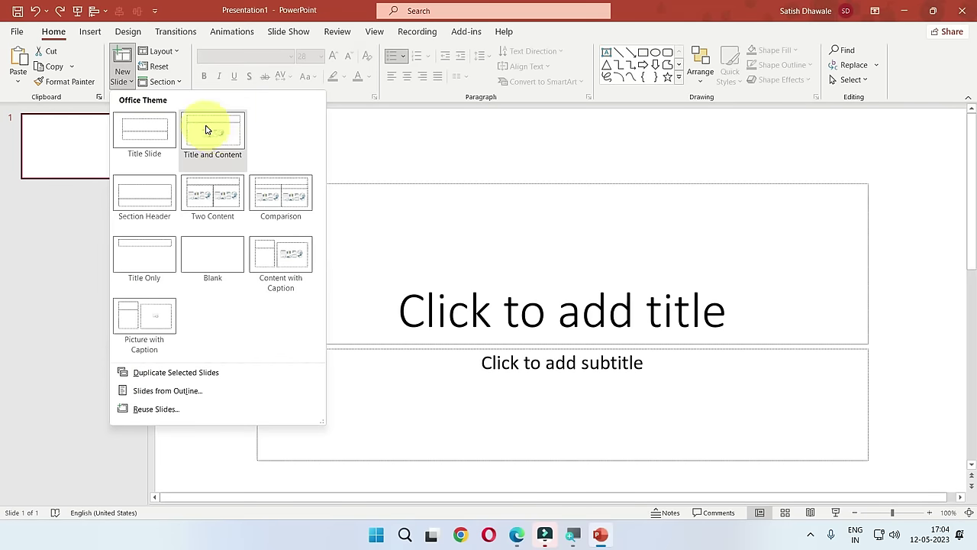
{"action": "left_click", "coordinate": [298, 207]}
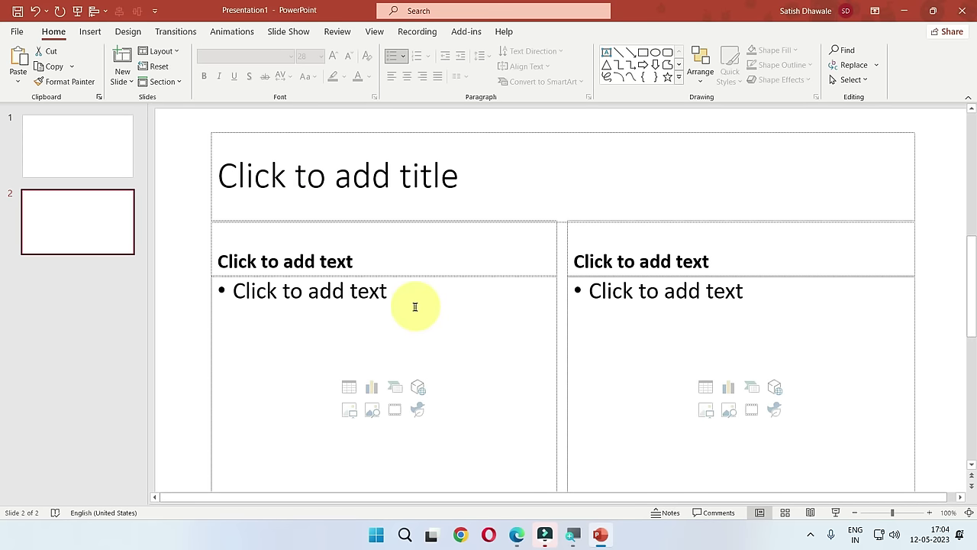
{"action": "left_click", "coordinate": [56, 254]}
{"action": "key", "text": "Return"}
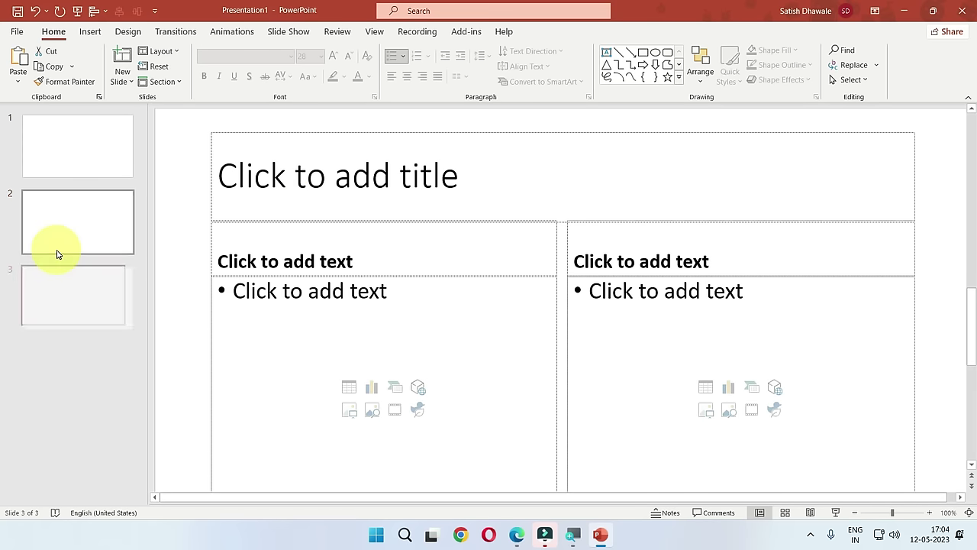
{"action": "left_click", "coordinate": [115, 221]}
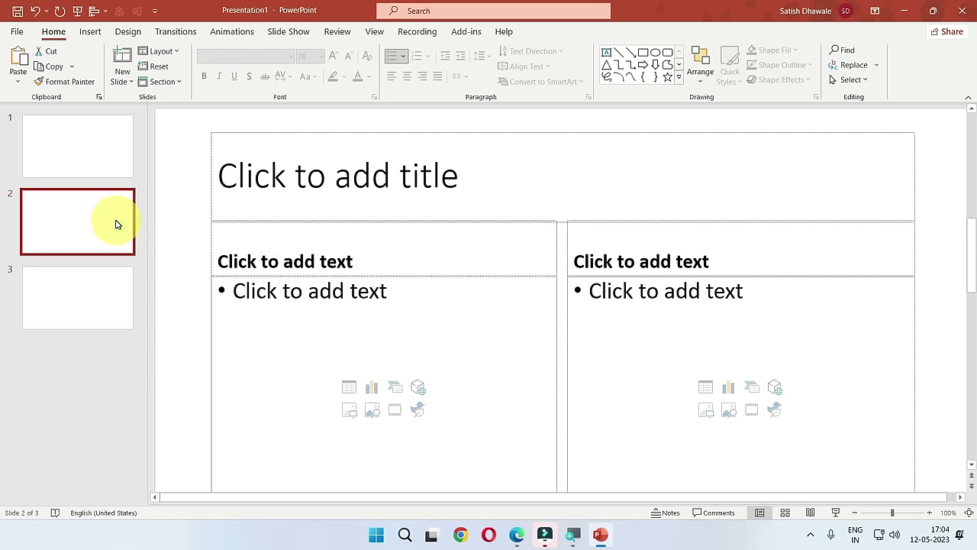
{"action": "left_click", "coordinate": [94, 307]}
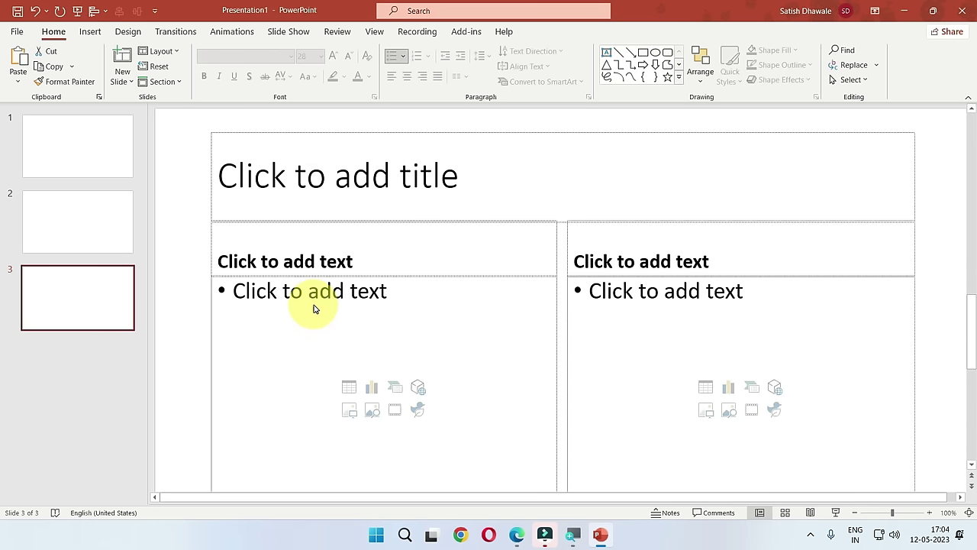
{"action": "key", "text": "ctrl+m"}
{"action": "left_click", "coordinate": [108, 393]}
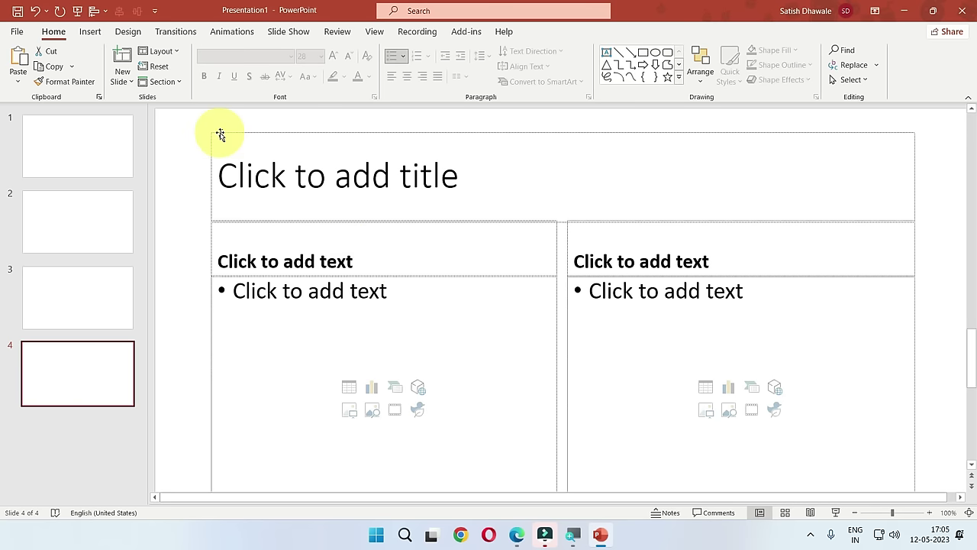
{"action": "left_click", "coordinate": [176, 51]}
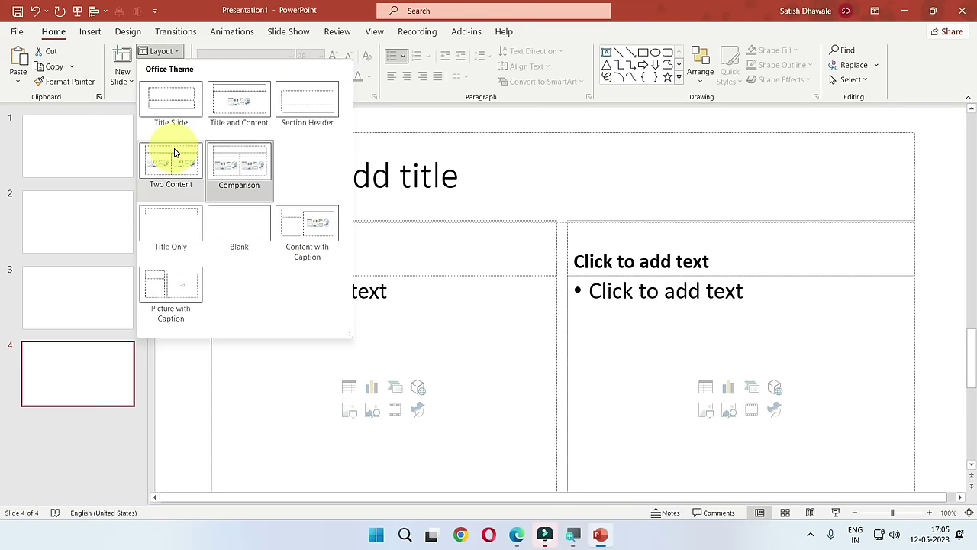
- Switch slide 4 through Two Content and Title Only, ending on Content with Caption
{"action": "left_click", "coordinate": [174, 156]}
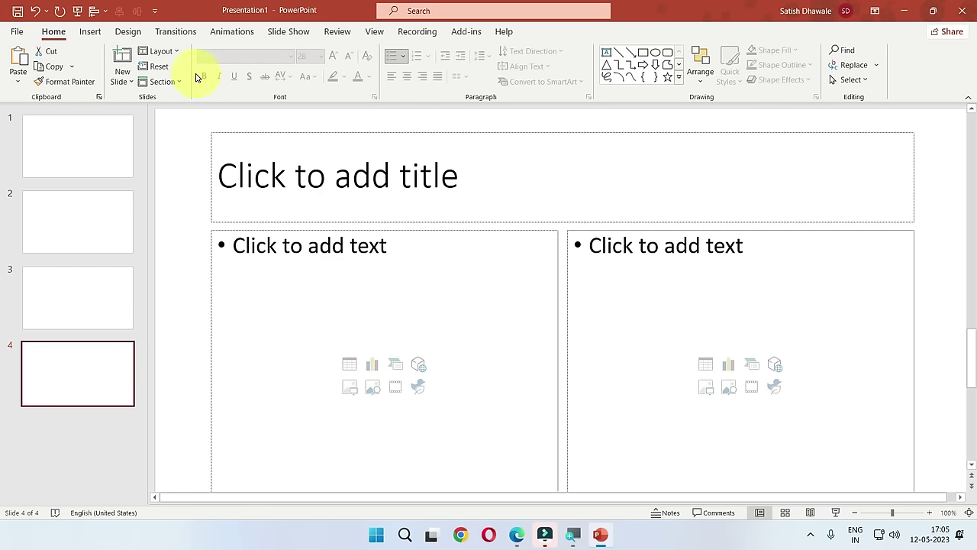
{"action": "left_click", "coordinate": [174, 57]}
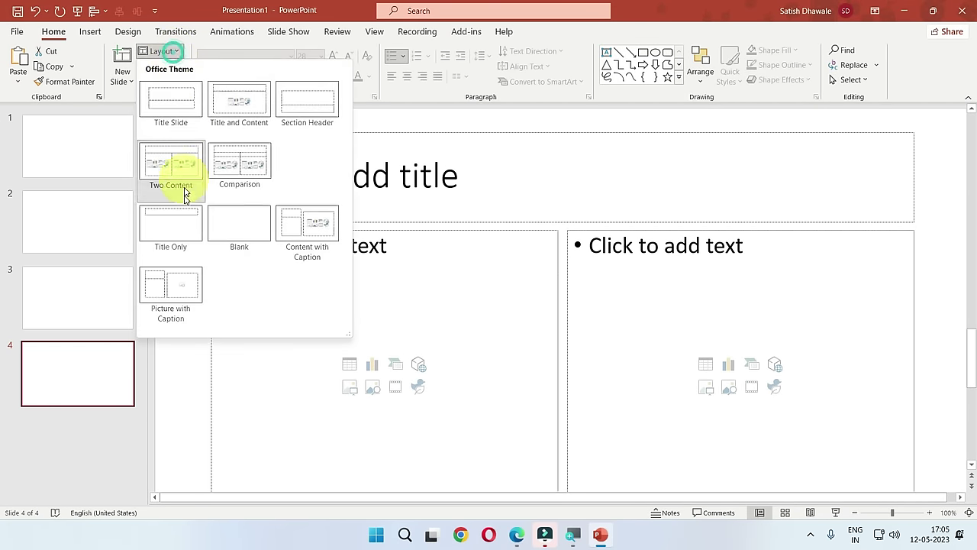
{"action": "left_click", "coordinate": [182, 236]}
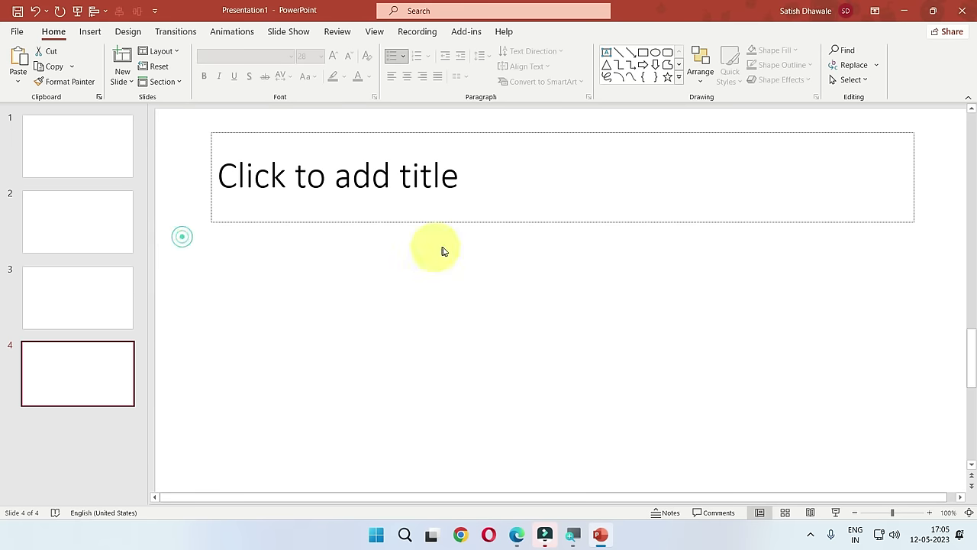
{"action": "left_click", "coordinate": [176, 51]}
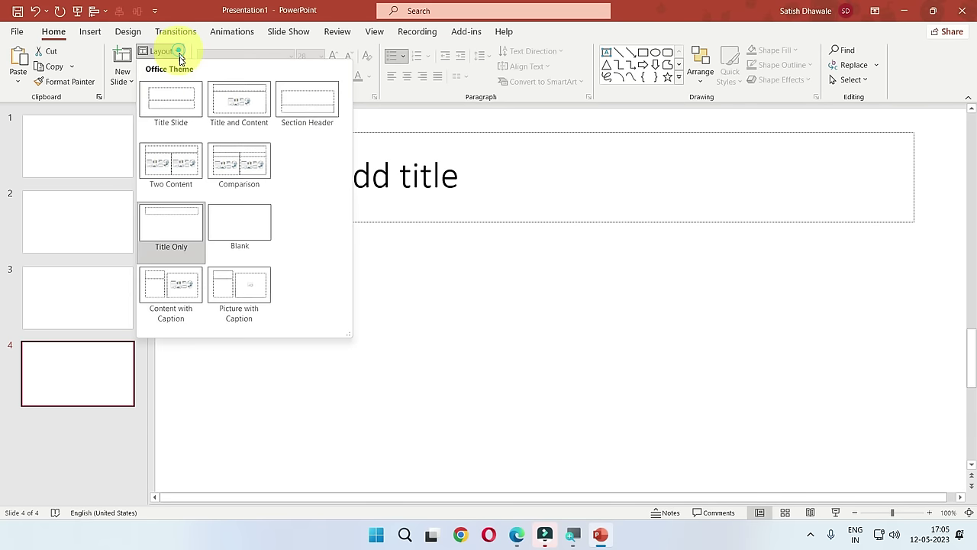
{"action": "left_click", "coordinate": [179, 296]}
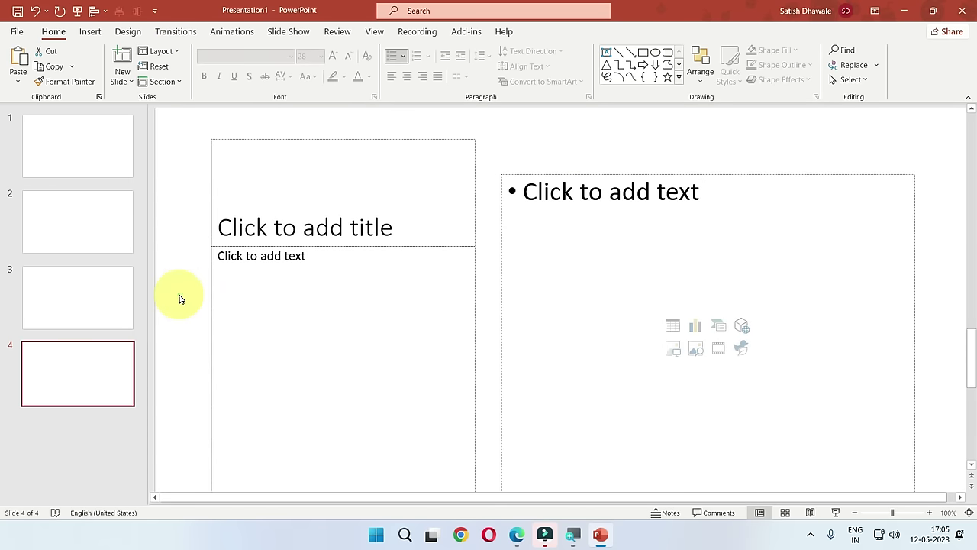
- Click through slide 4's title, content and caption placeholders, leaving them empty
{"action": "left_click", "coordinate": [324, 193]}
{"action": "left_click", "coordinate": [607, 223]}
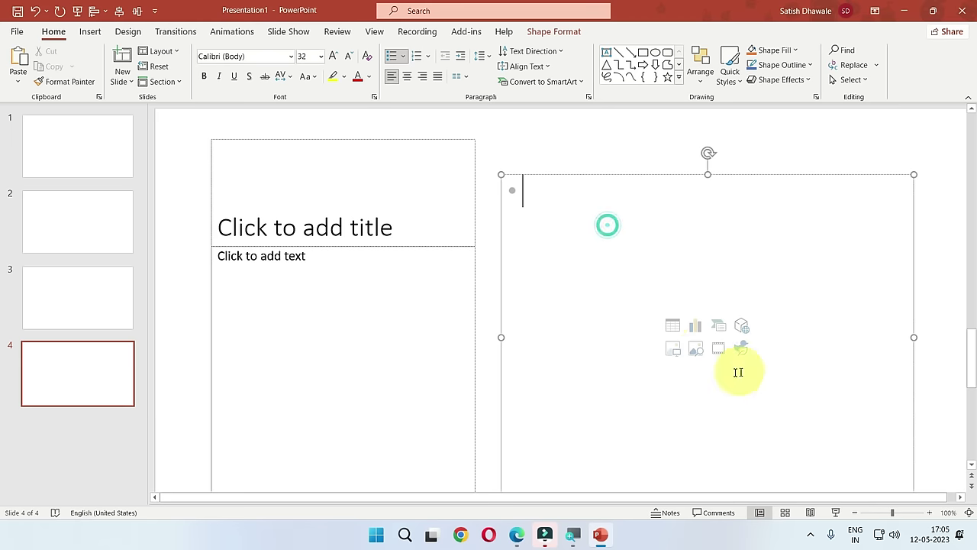
{"action": "left_click", "coordinate": [554, 175]}
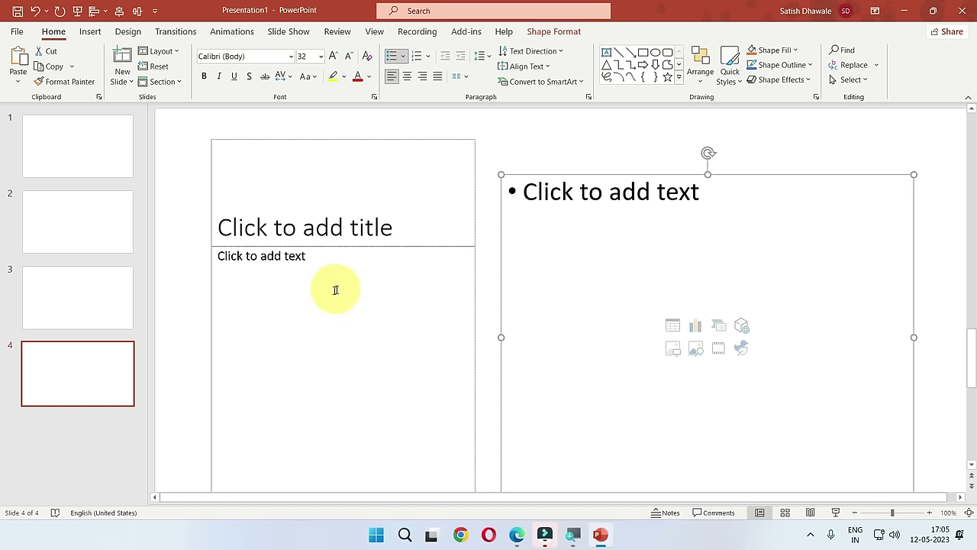
{"action": "left_click", "coordinate": [210, 299]}
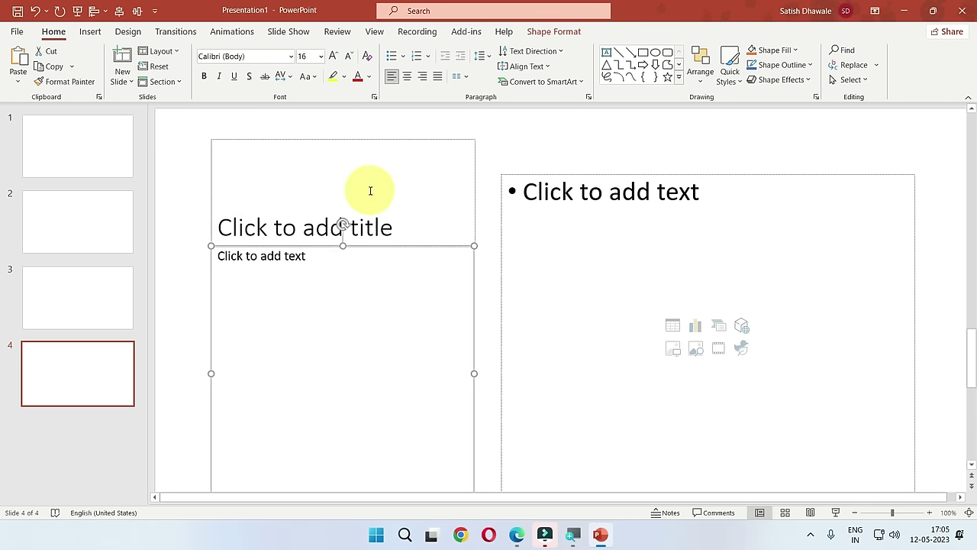
{"action": "left_click", "coordinate": [66, 374]}
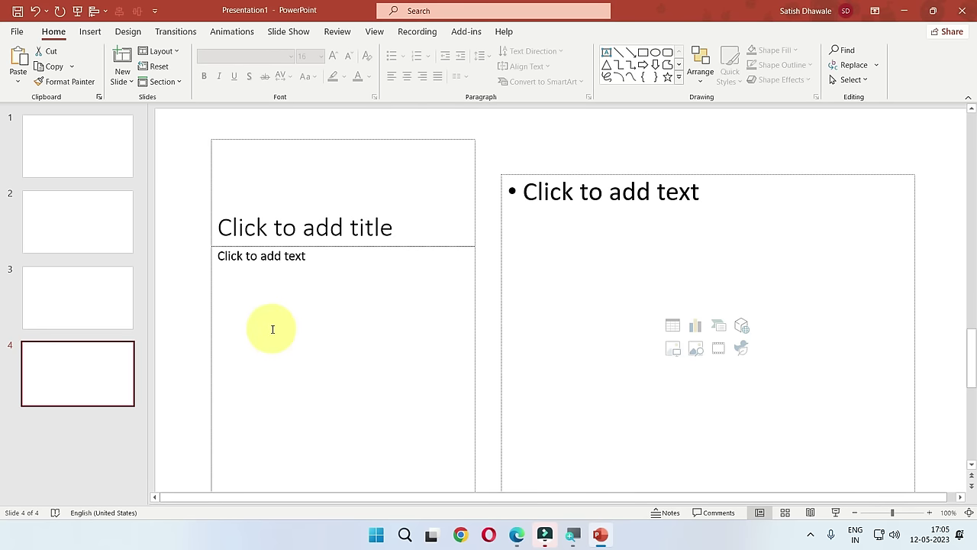
- Add a new Blank-layout slide 5
{"action": "left_click", "coordinate": [124, 80]}
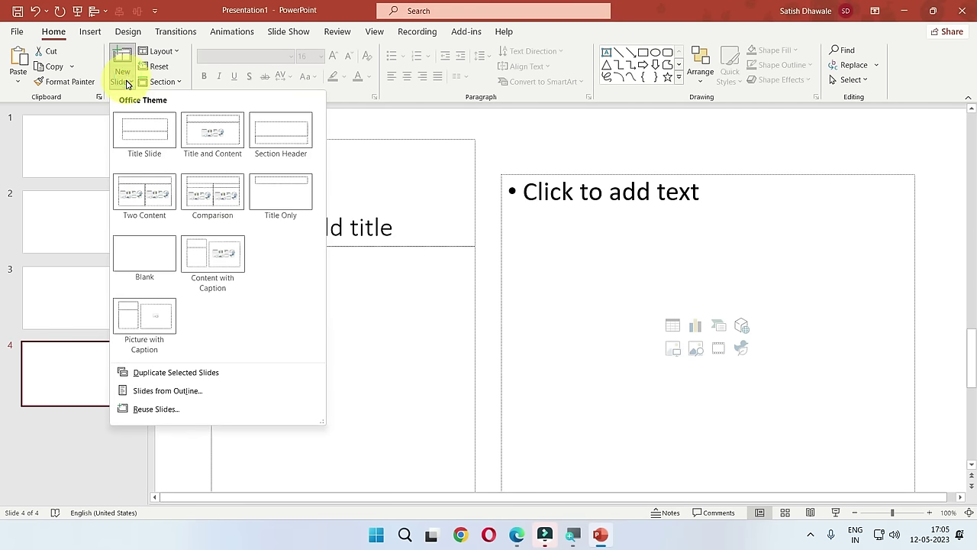
{"action": "left_click", "coordinate": [138, 248]}
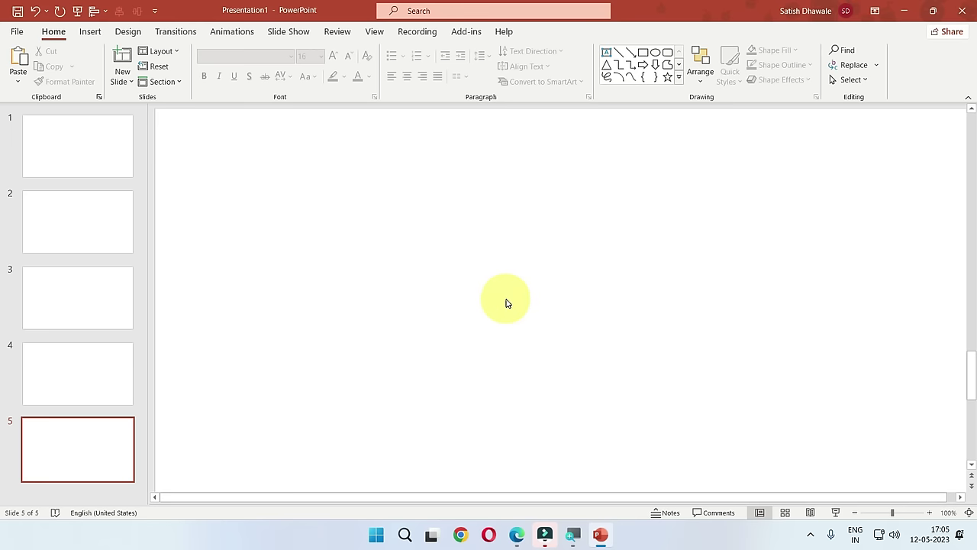
{"action": "scroll", "coordinate": [506, 303], "scroll_direction": "down", "scroll_amount": 1, "text": "ctrl"}
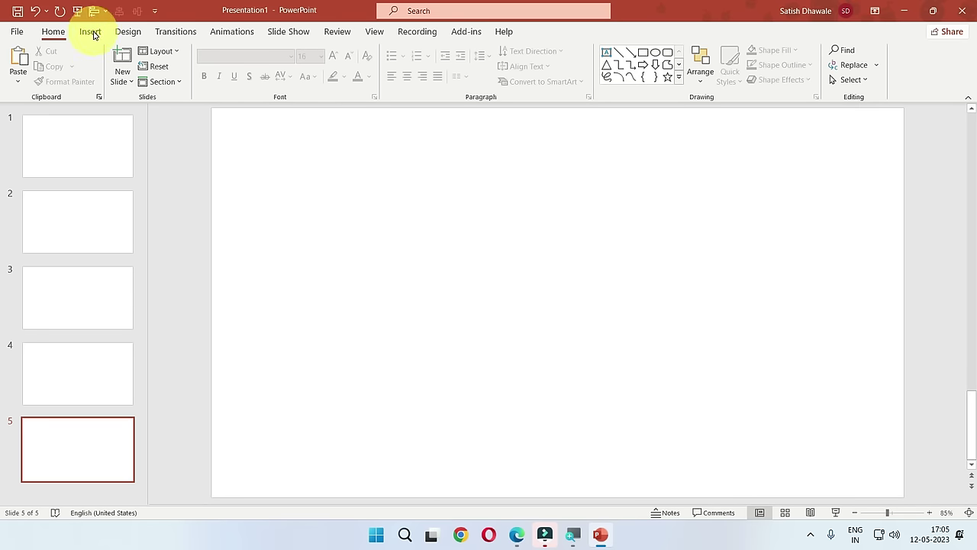
- Draw a text box on slide 5, reposition it, then delete it
{"action": "left_click", "coordinate": [92, 33]}
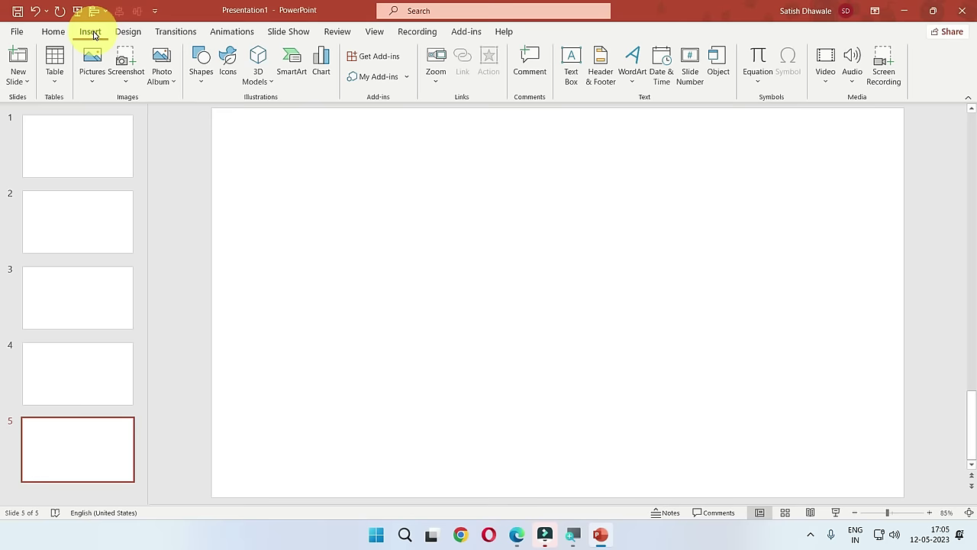
{"action": "left_click", "coordinate": [571, 70]}
{"action": "left_click_drag", "start_coordinate": [324, 163], "coordinate": [598, 224]}
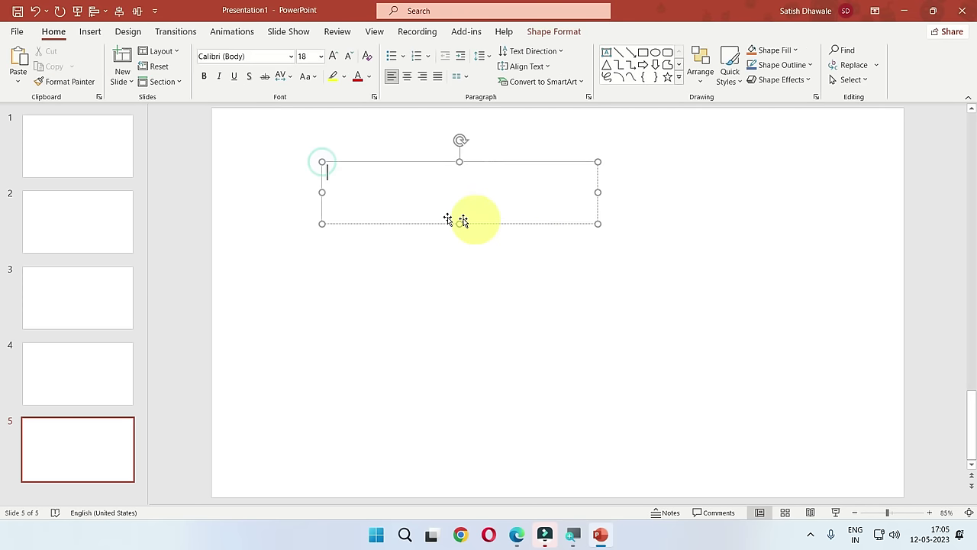
{"action": "left_click_drag", "start_coordinate": [481, 224], "coordinate": [761, 410]}
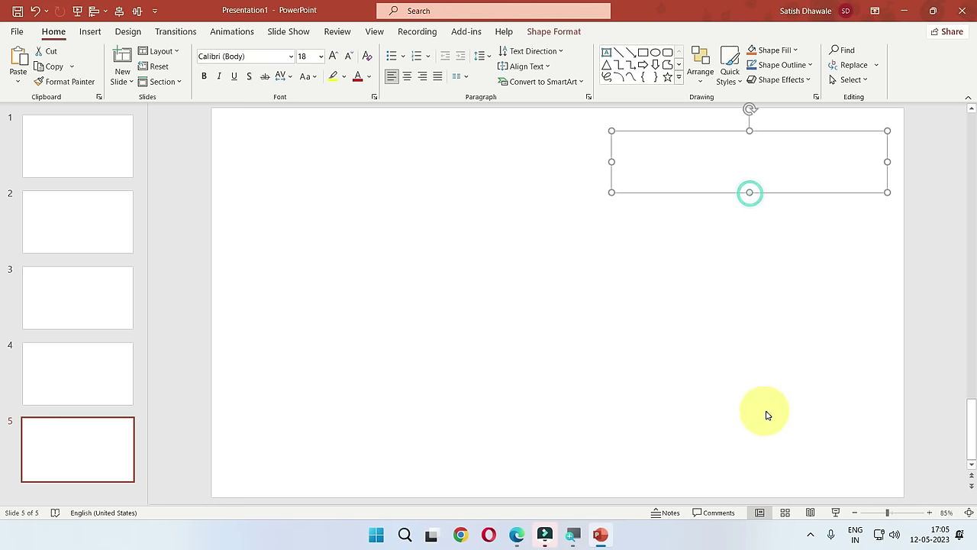
{"action": "left_click_drag", "start_coordinate": [757, 193], "coordinate": [781, 210]}
{"action": "left_click_drag", "start_coordinate": [432, 192], "coordinate": [513, 184]}
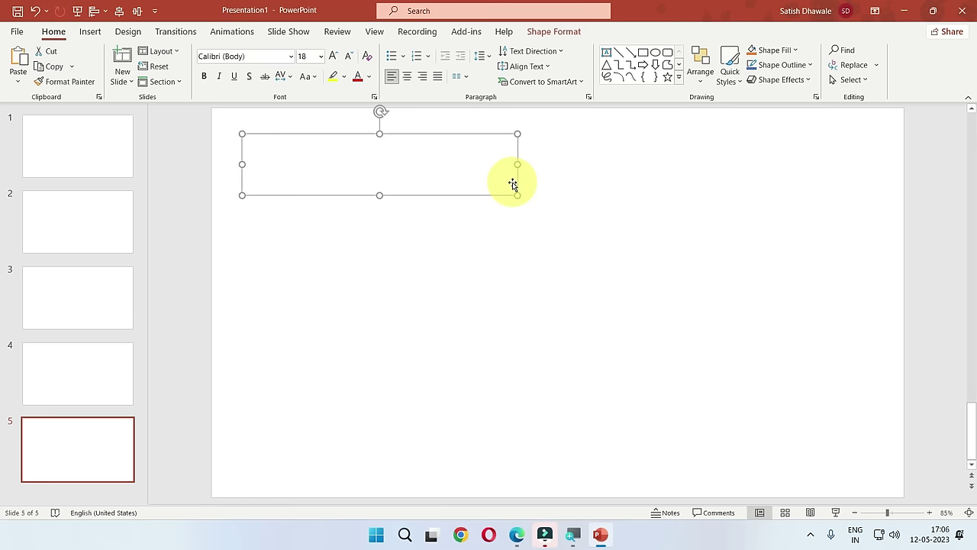
{"action": "key", "text": "Delete"}
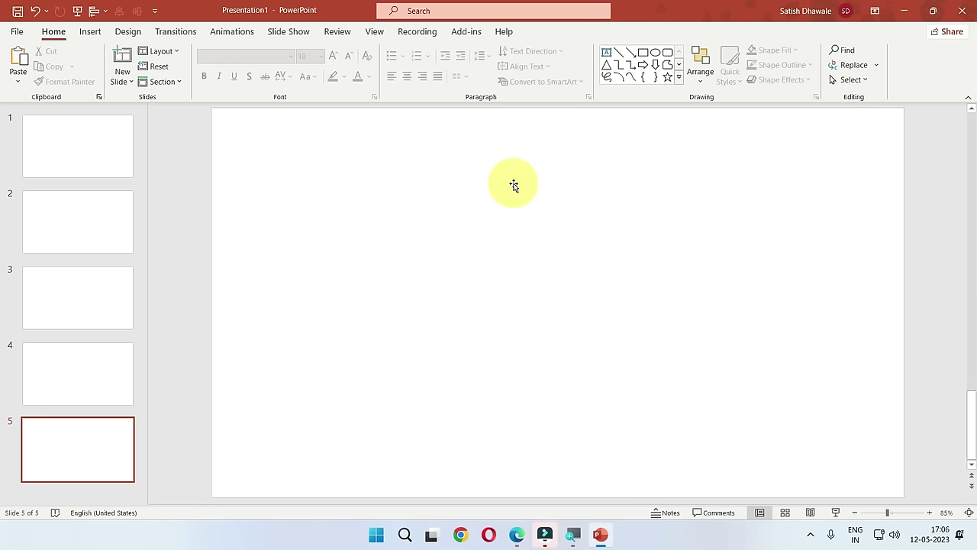
{"action": "key", "text": "ctrl+z"}
{"action": "key", "text": "ctrl+z"}
{"action": "key", "text": "ctrl+z"}
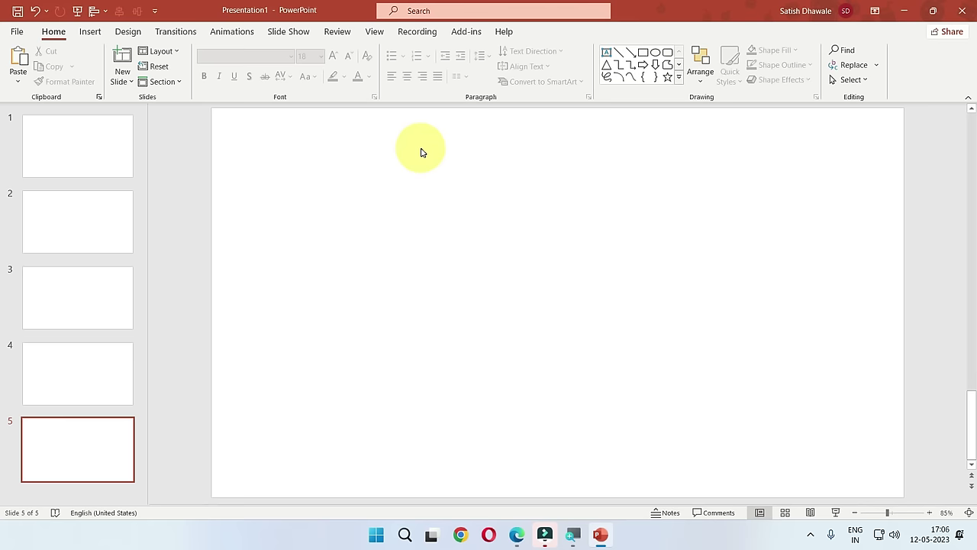
- Try Two Content and Title Only layouts on slide 1, then restore Title Slide
{"action": "left_click", "coordinate": [68, 148]}
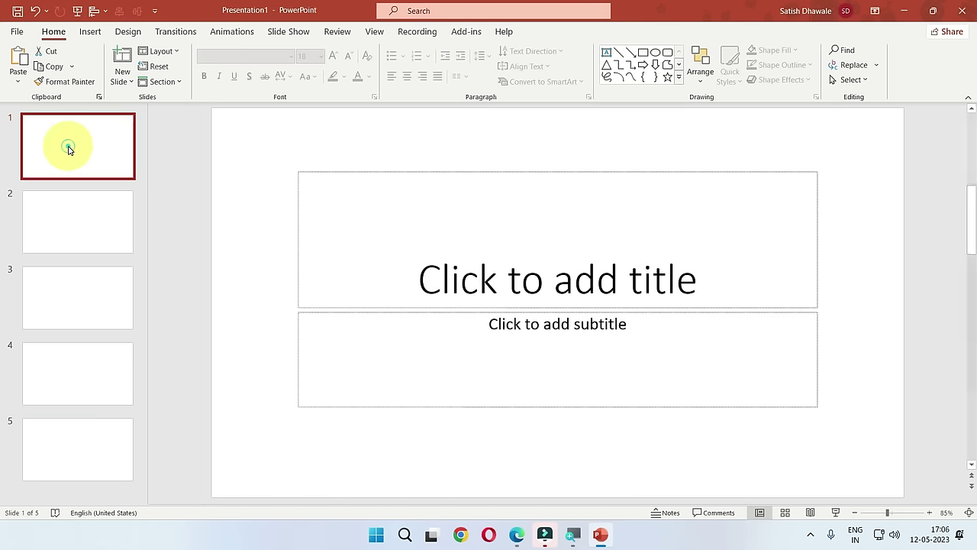
{"action": "left_click", "coordinate": [177, 51]}
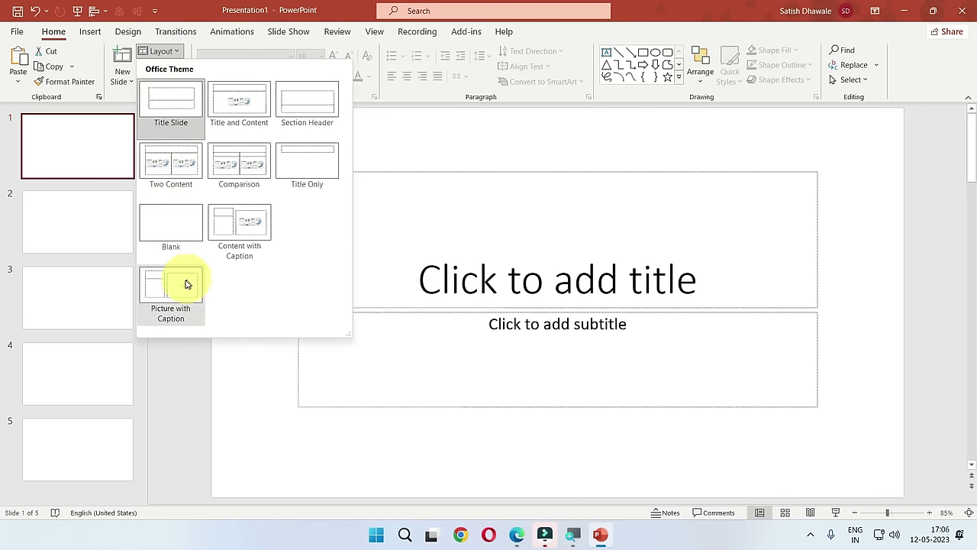
{"action": "left_click", "coordinate": [176, 166]}
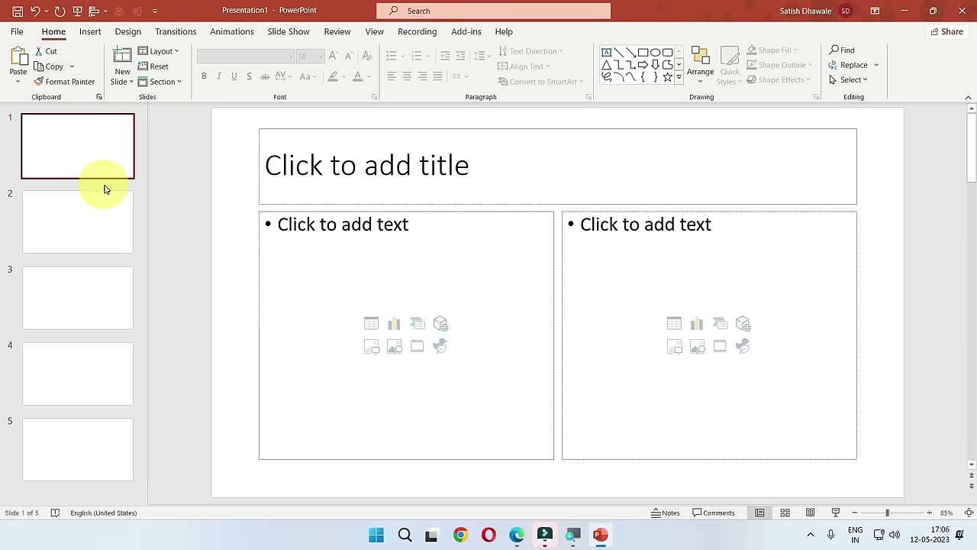
{"action": "key", "text": "ctrl+z"}
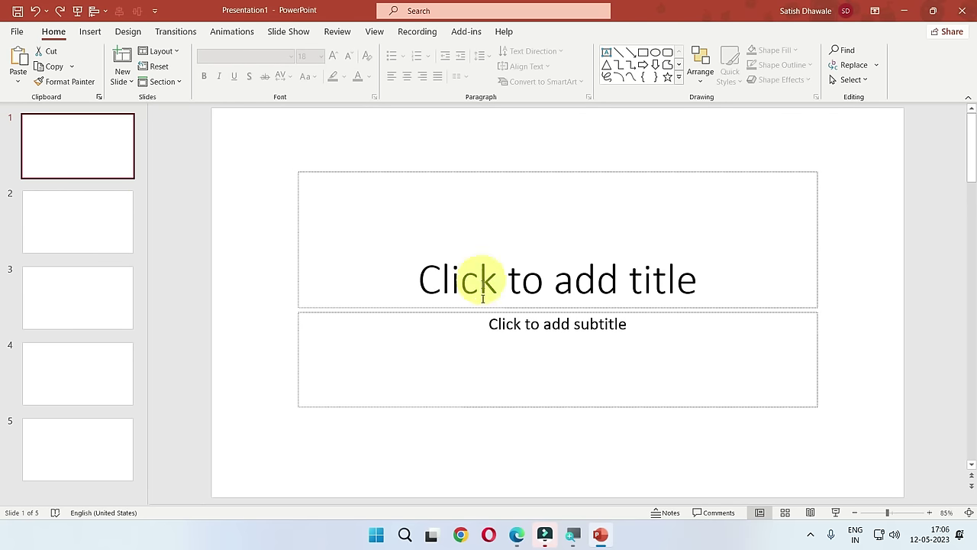
{"action": "left_click", "coordinate": [92, 233]}
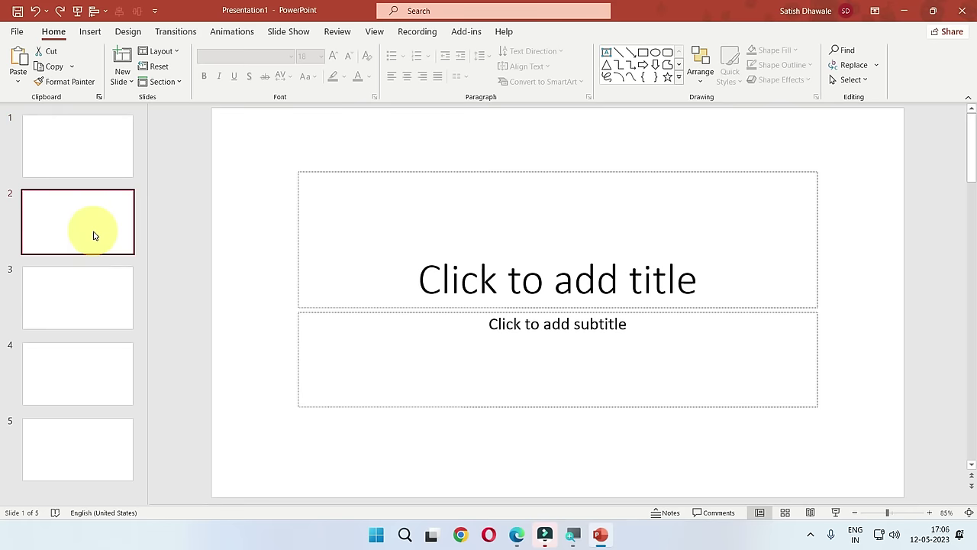
{"action": "left_click", "coordinate": [101, 151]}
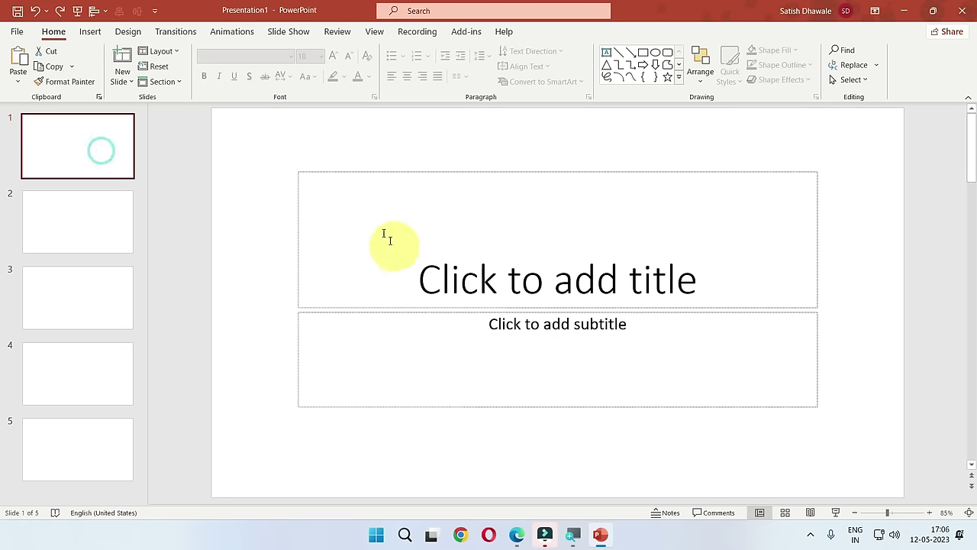
{"action": "left_click", "coordinate": [168, 51]}
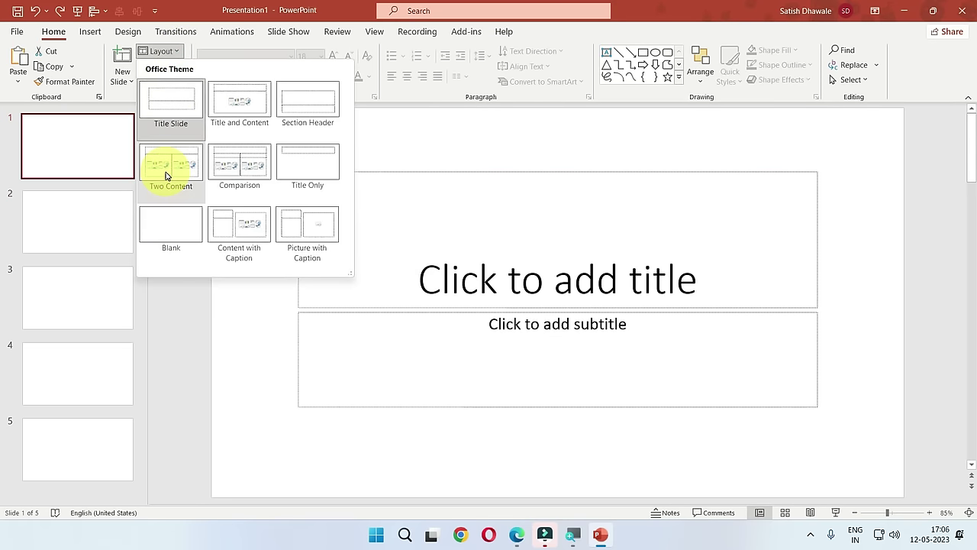
{"action": "left_click", "coordinate": [323, 161]}
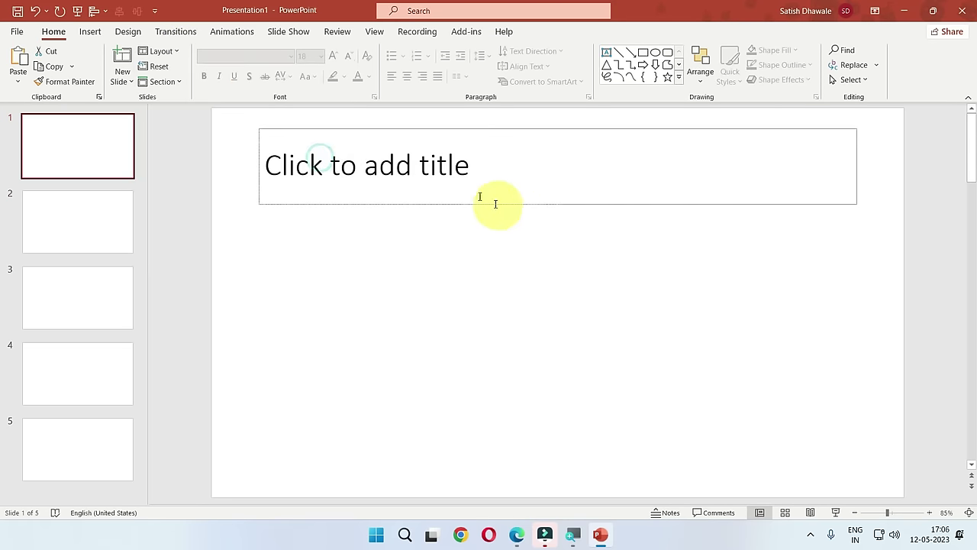
{"action": "left_click", "coordinate": [181, 55]}
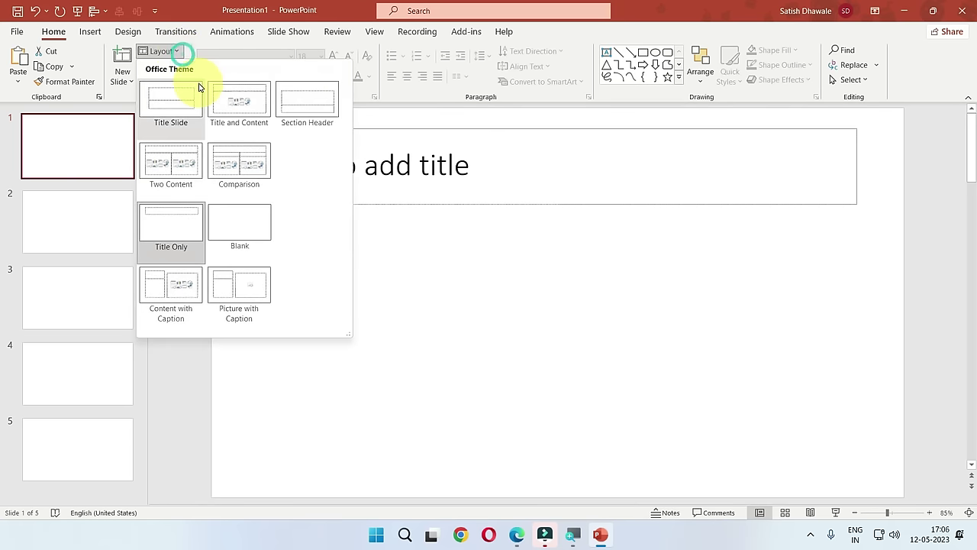
{"action": "left_click", "coordinate": [179, 103]}
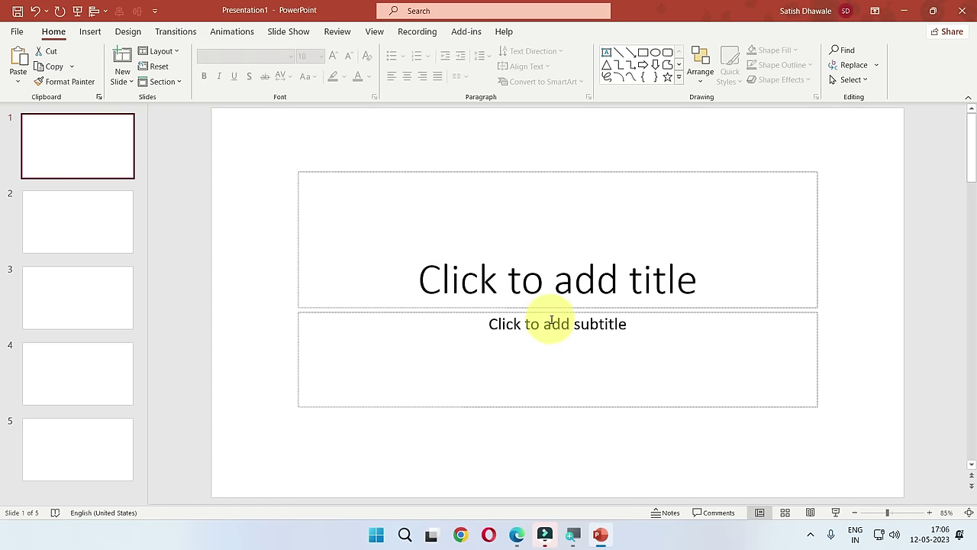
- Move slide 2's Comparison placeholders around, then Reset them to default positions
{"action": "left_click", "coordinate": [91, 233]}
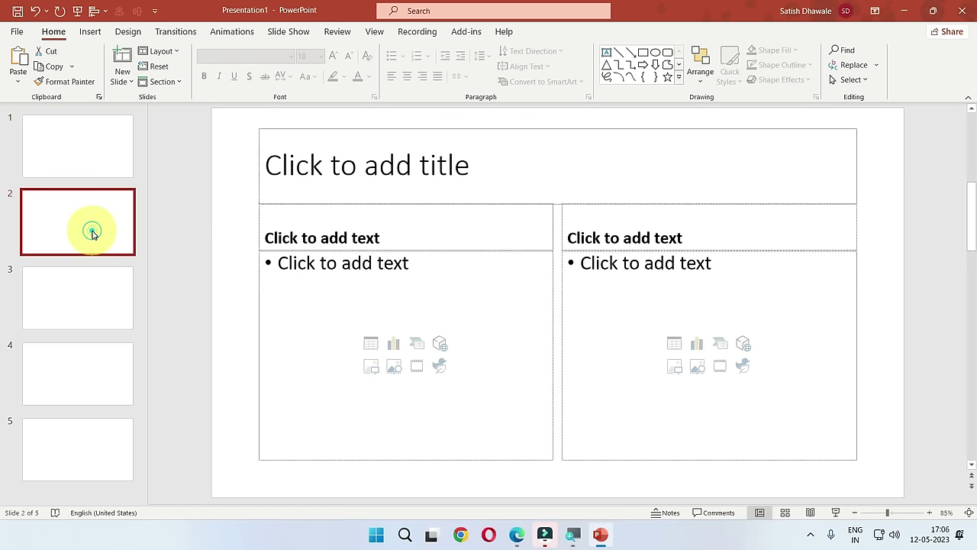
{"action": "left_click", "coordinate": [81, 158]}
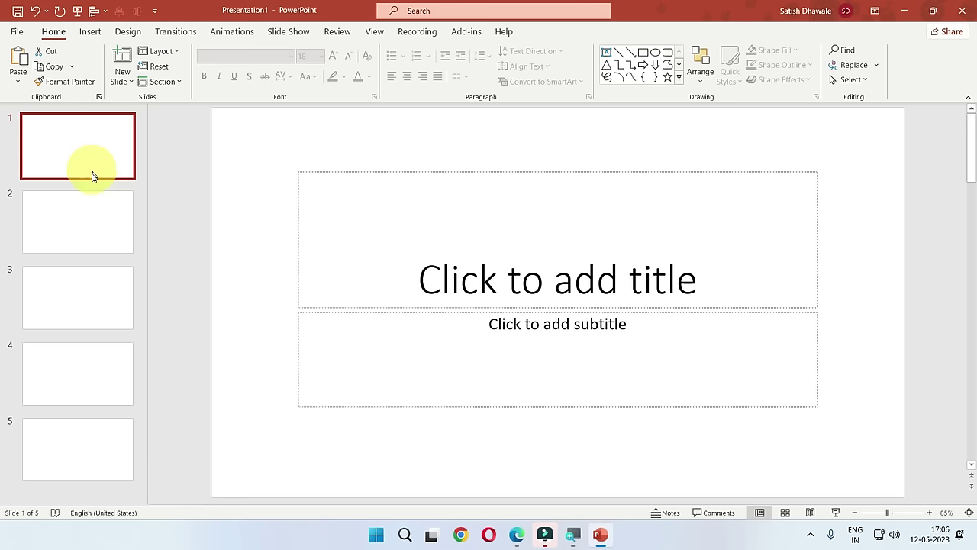
{"action": "left_click", "coordinate": [81, 231]}
{"action": "left_click", "coordinate": [83, 153]}
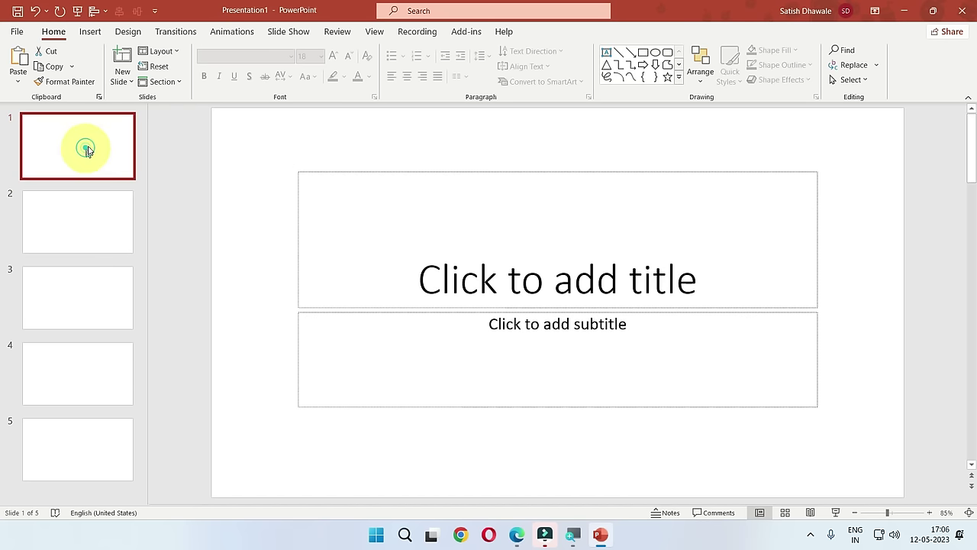
{"action": "scroll", "coordinate": [283, 174], "scroll_direction": "down", "scroll_amount": 1}
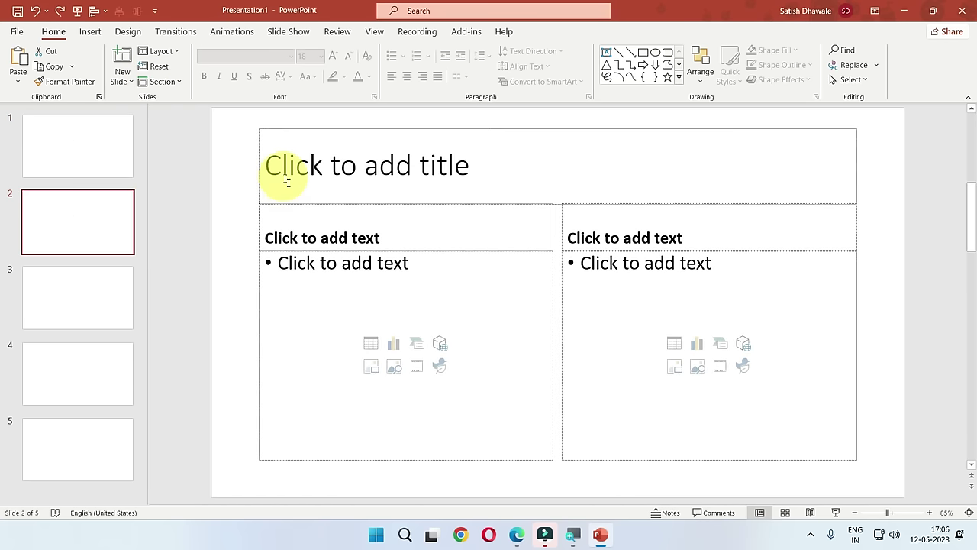
{"action": "left_click_drag", "start_coordinate": [258, 274], "coordinate": [385, 349]}
{"action": "left_click", "coordinate": [562, 283]}
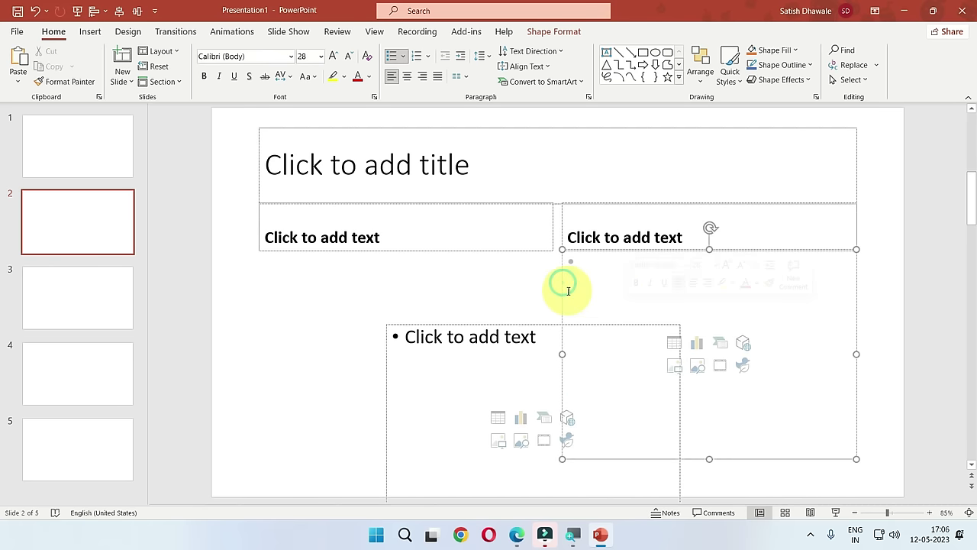
{"action": "left_click_drag", "start_coordinate": [558, 290], "coordinate": [626, 305]}
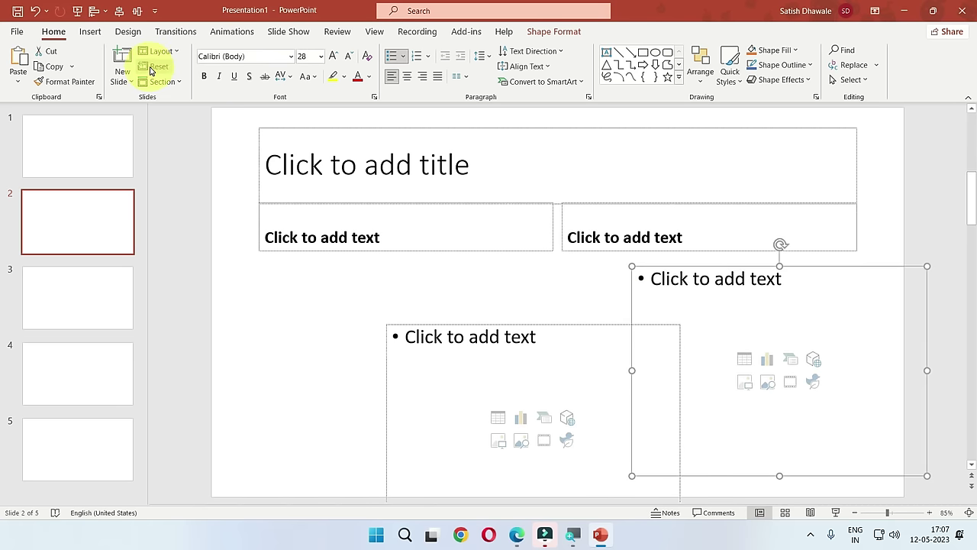
{"action": "left_click", "coordinate": [151, 67]}
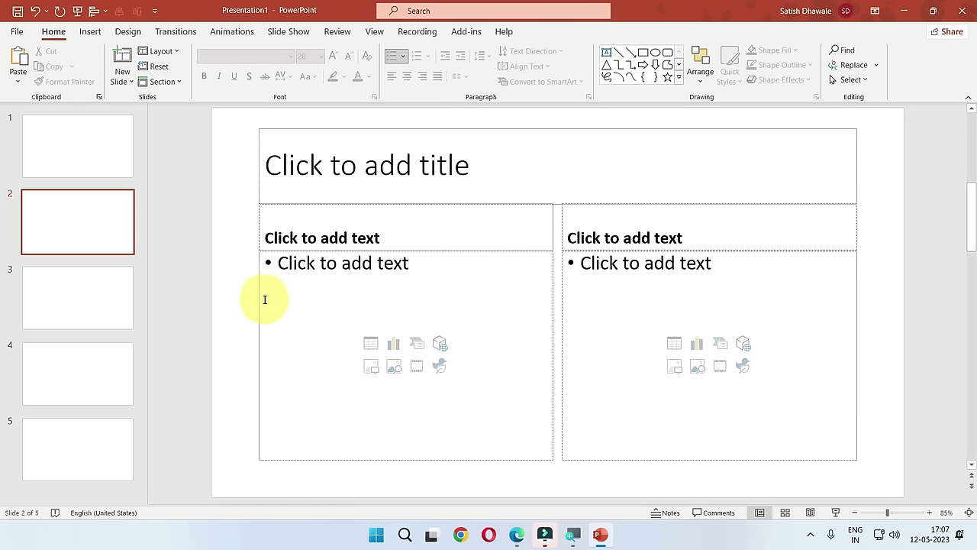
{"action": "left_click_drag", "start_coordinate": [257, 301], "coordinate": [219, 368]}
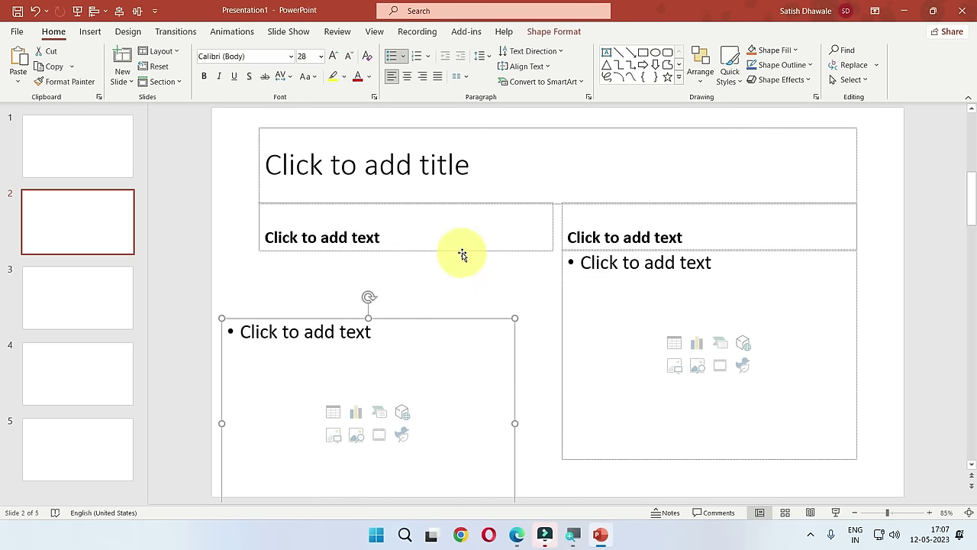
{"action": "left_click_drag", "start_coordinate": [463, 255], "coordinate": [421, 297]}
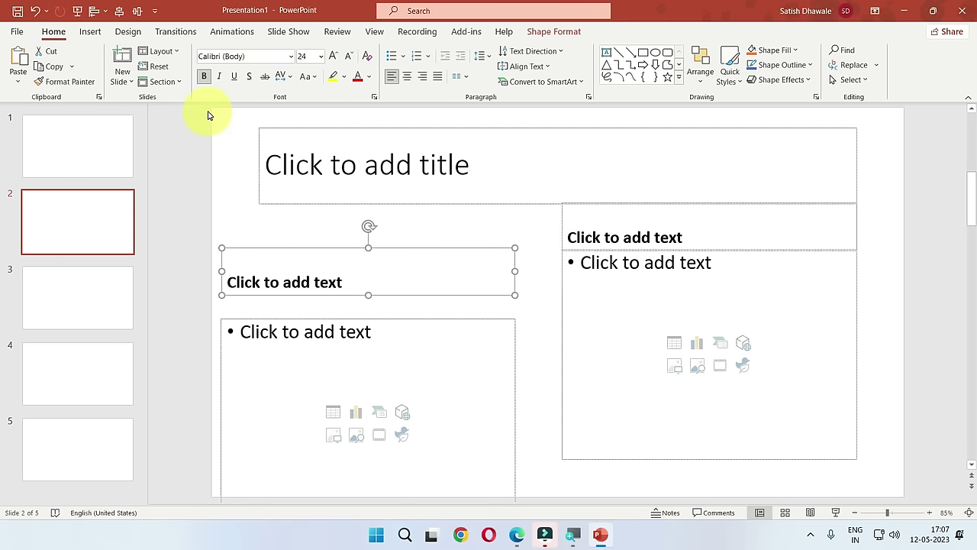
{"action": "left_click", "coordinate": [156, 67]}
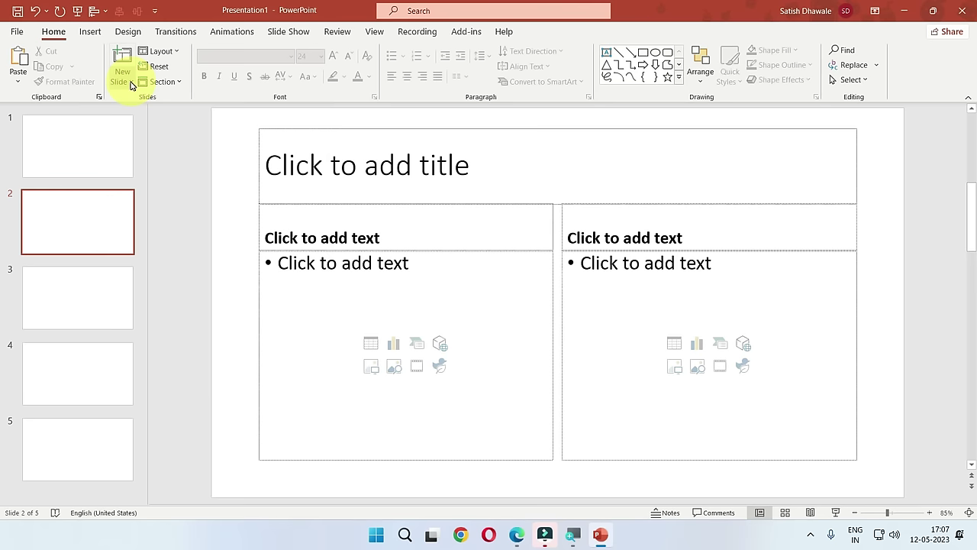
- Browse slides 1 through 4, ending with slide 2 selected
{"action": "left_click", "coordinate": [88, 161]}
{"action": "left_click", "coordinate": [100, 227]}
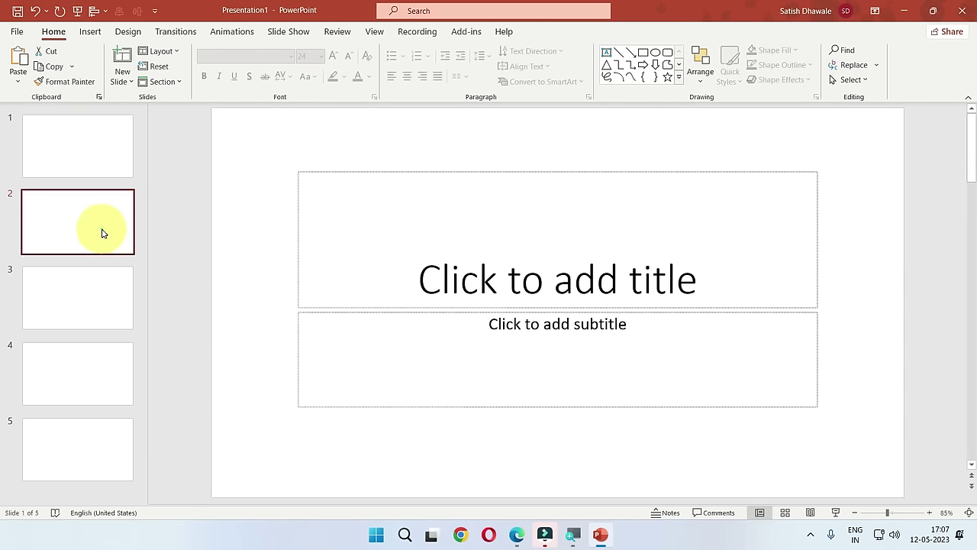
{"action": "left_click", "coordinate": [102, 288]}
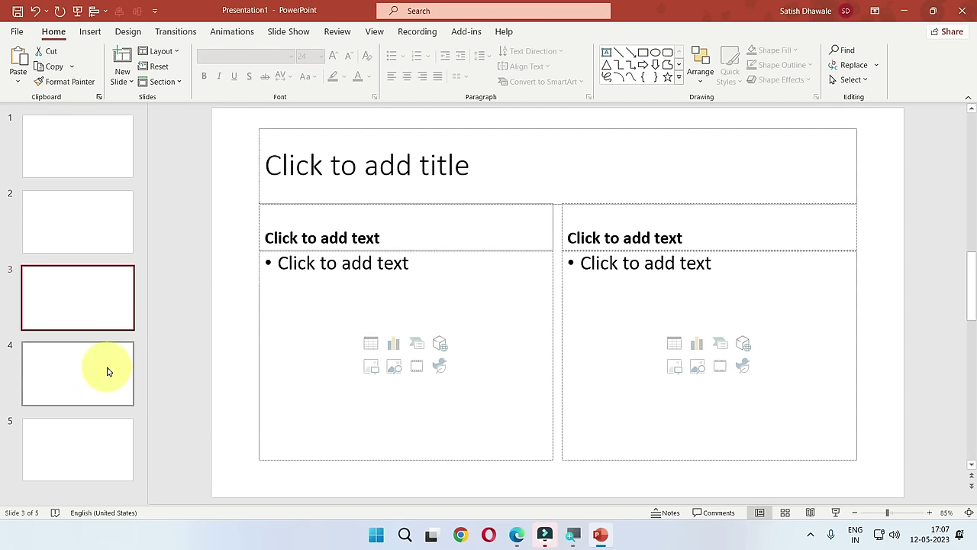
{"action": "left_click", "coordinate": [108, 368]}
{"action": "left_click", "coordinate": [100, 307]}
{"action": "left_click", "coordinate": [108, 222]}
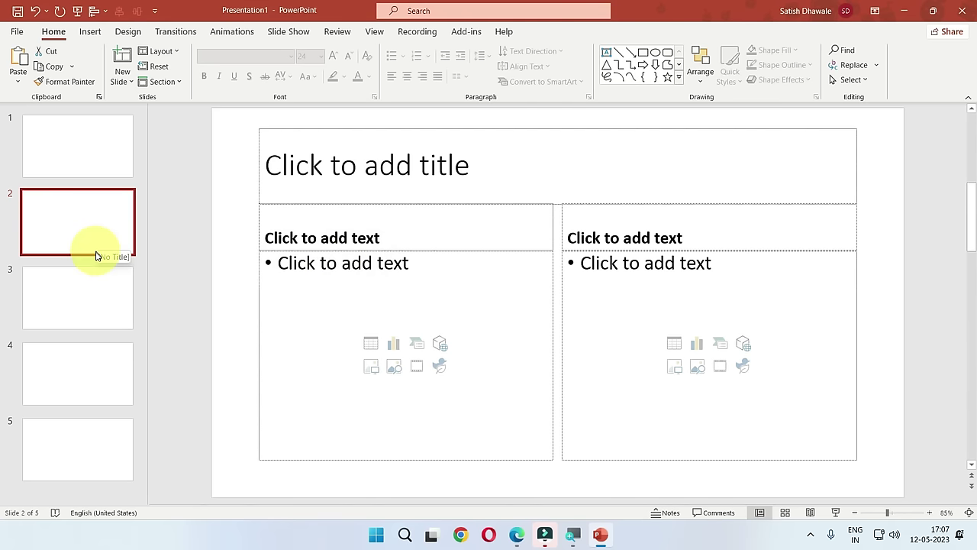
- Delete slide 2 and give the new slide 2 the Title and Content layout
{"action": "key", "text": "Delete"}
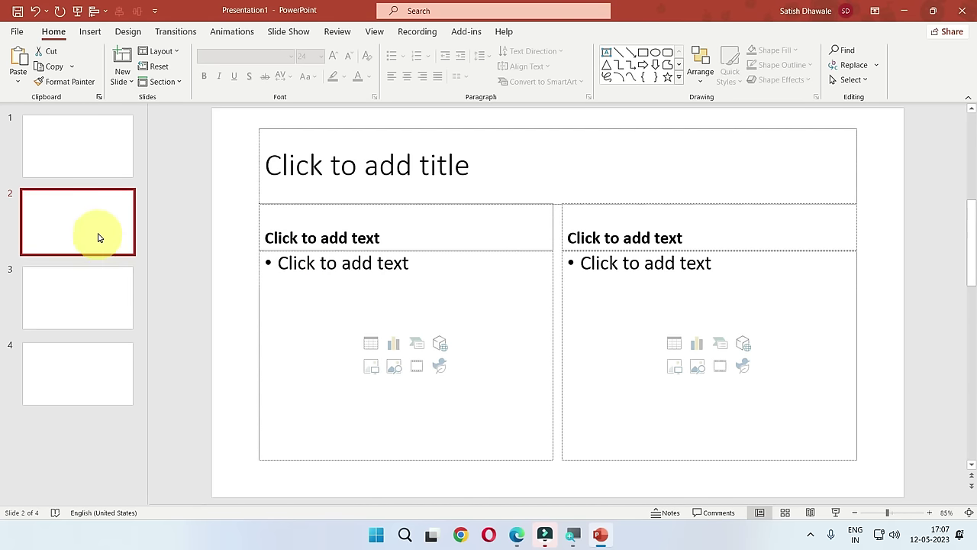
{"action": "left_click", "coordinate": [173, 53]}
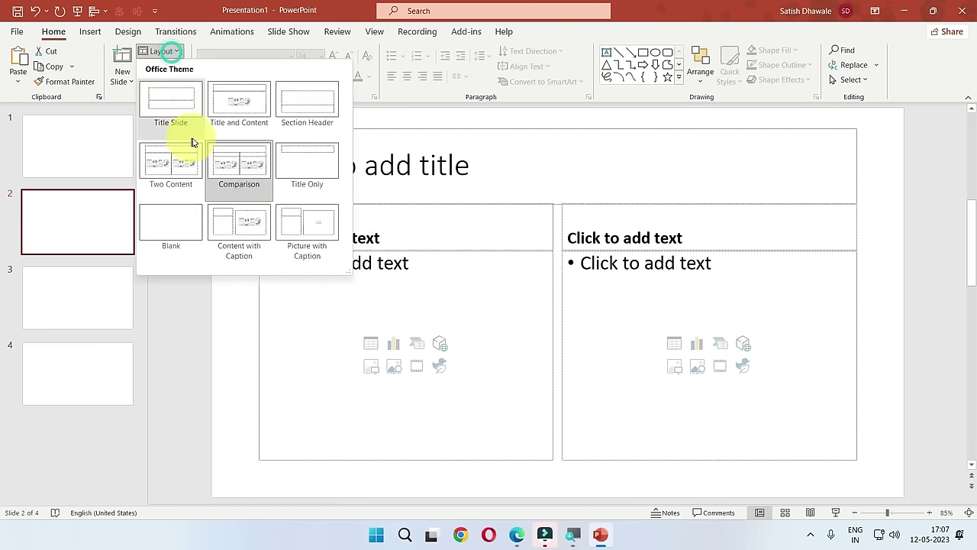
{"action": "left_click", "coordinate": [237, 111]}
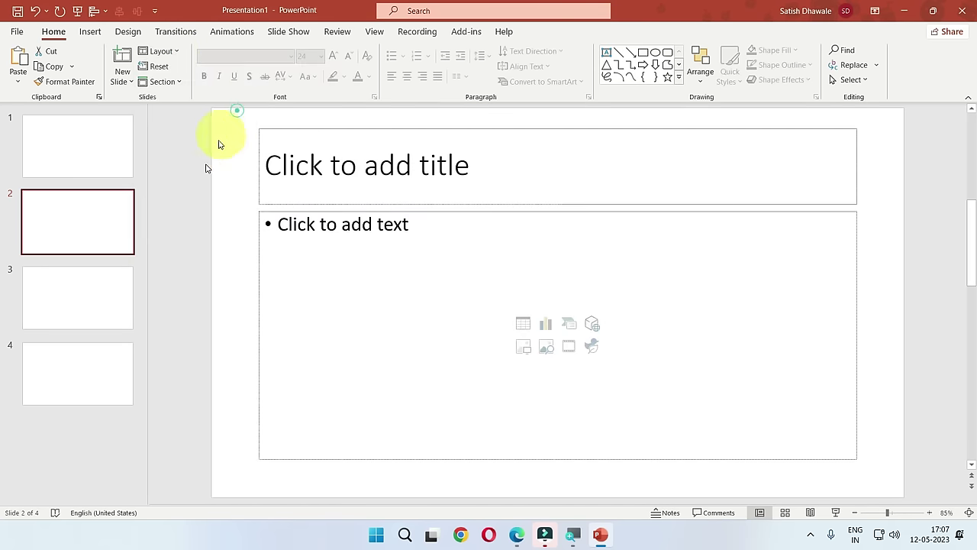
- Apply the Title and Content layout to slide 3, then return to slide 1
{"action": "left_click", "coordinate": [127, 313]}
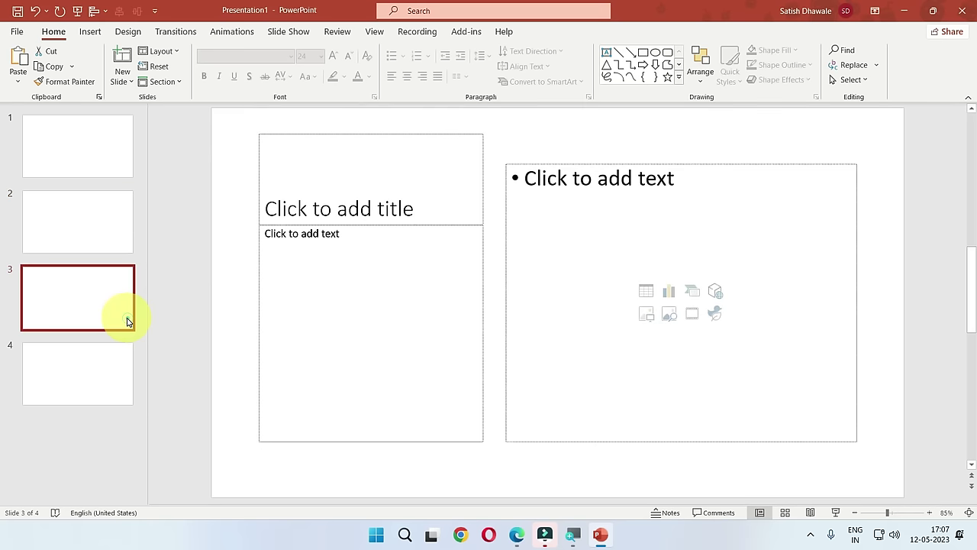
{"action": "left_click", "coordinate": [161, 52]}
{"action": "left_click", "coordinate": [227, 124]}
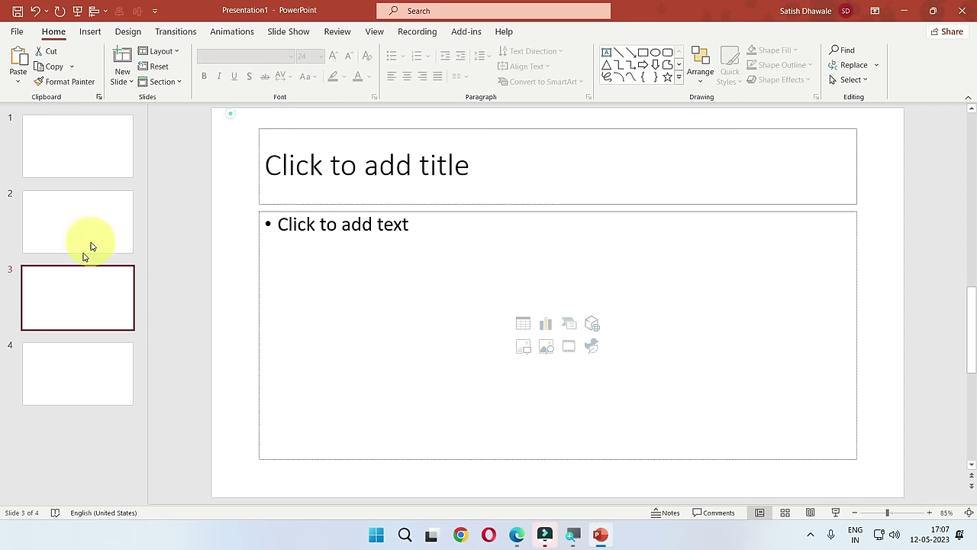
{"action": "left_click", "coordinate": [105, 366]}
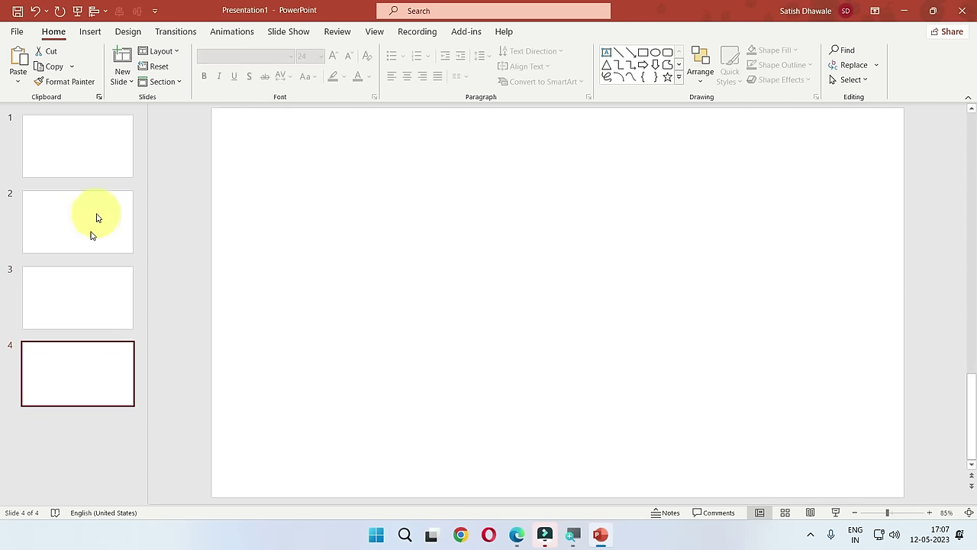
{"action": "left_click", "coordinate": [92, 166]}
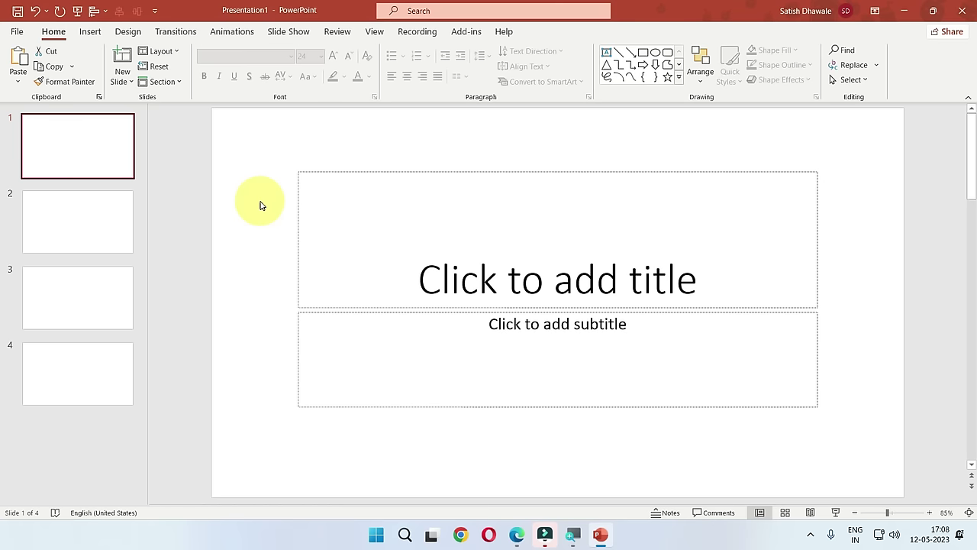
- Type SKILL COURSE into the slide 1 title placeholder
{"action": "left_click", "coordinate": [115, 157]}
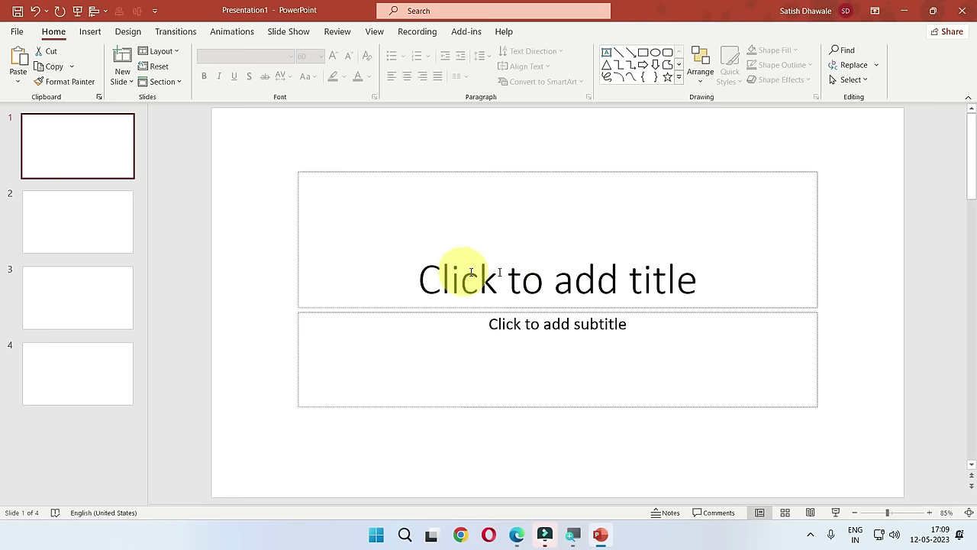
{"action": "left_click", "coordinate": [575, 277]}
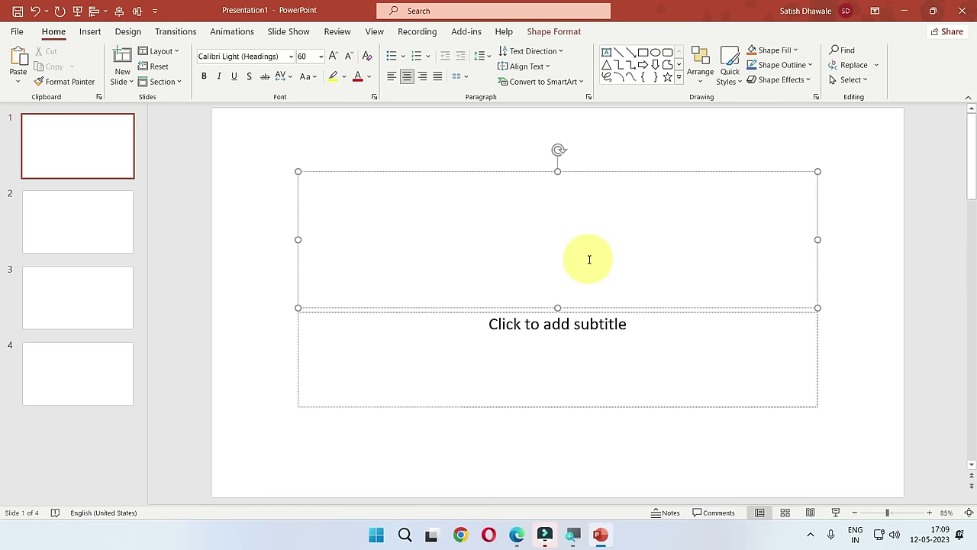
{"action": "type", "text": "SKILL "}
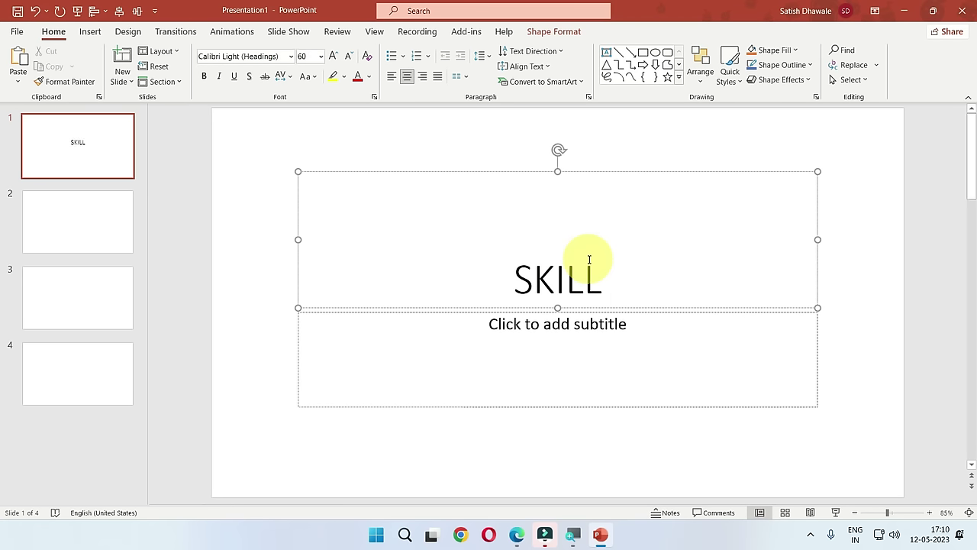
{"action": "type", "text": "COURSE"}
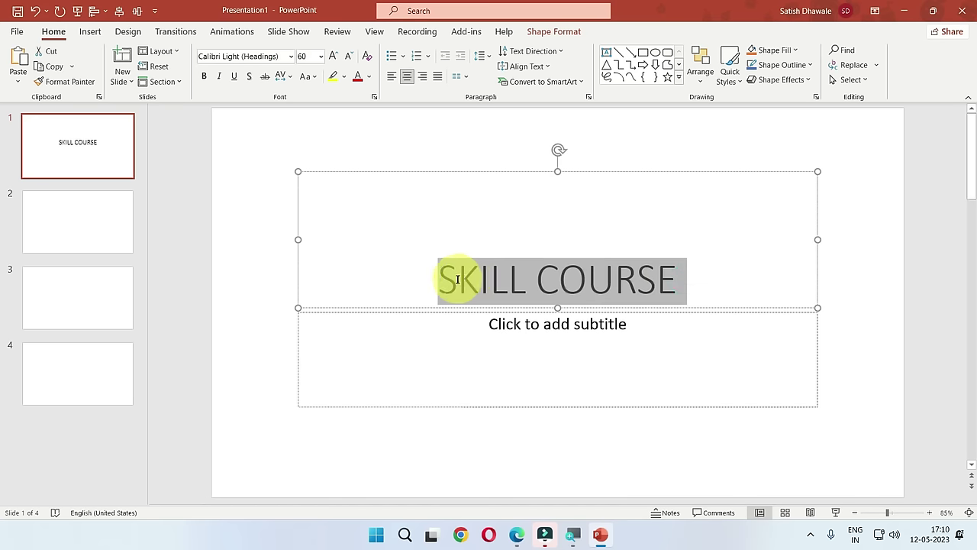
- Enter the subtitle tagline 'Pay Less Learn More & Earn More' on slide 1
{"action": "left_click", "coordinate": [625, 330]}
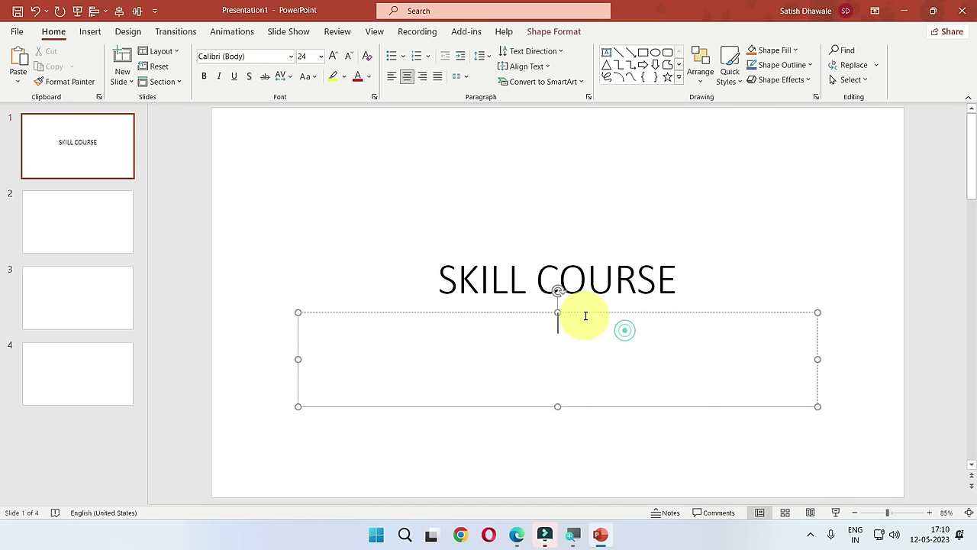
{"action": "left_click", "coordinate": [537, 279]}
{"action": "left_click", "coordinate": [655, 278]}
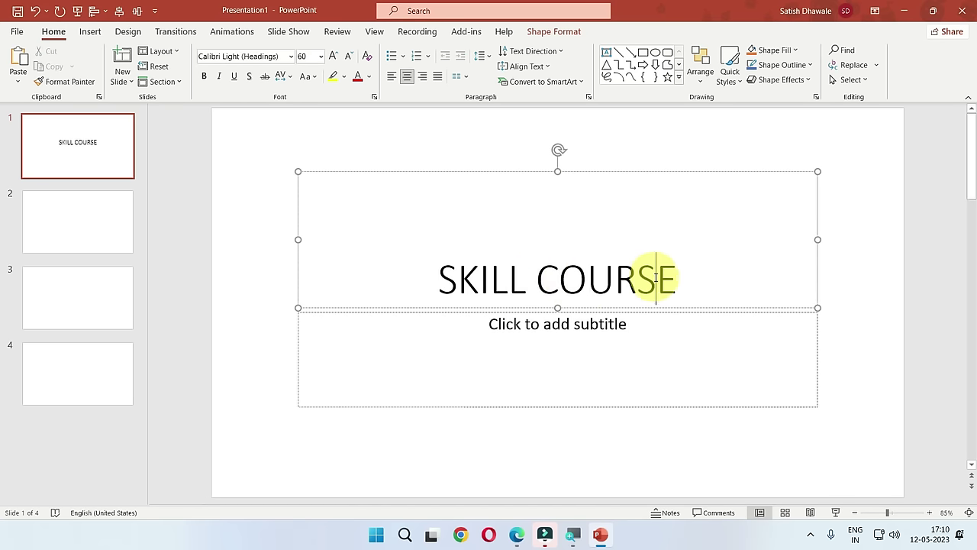
{"action": "left_click", "coordinate": [558, 339]}
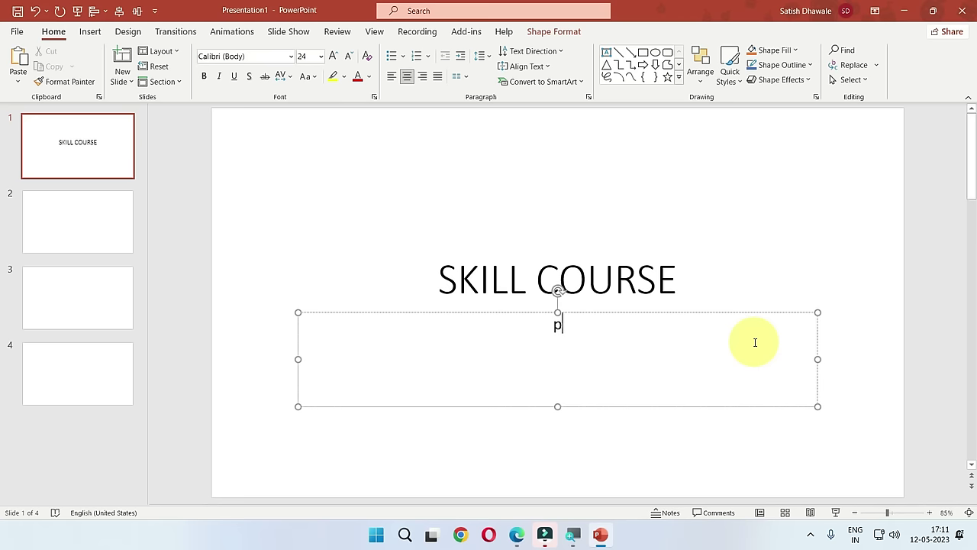
{"action": "type", "text": "Pay Less "}
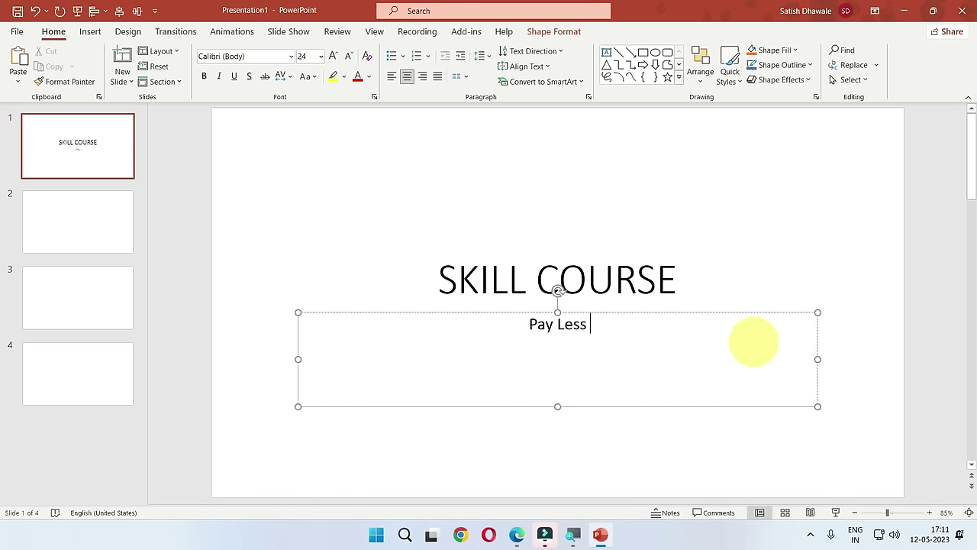
{"action": "type", "text": "Learn More Earn More"}
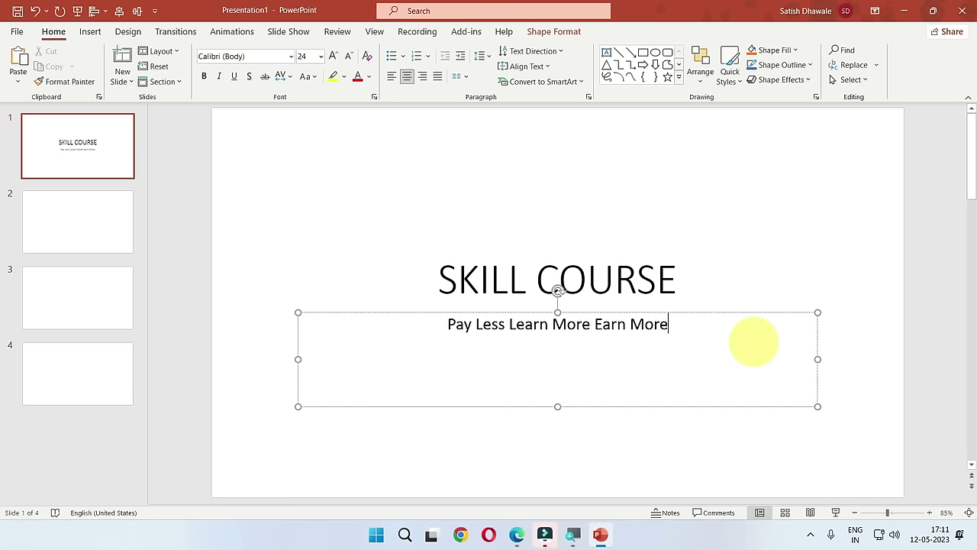
{"action": "left_click", "coordinate": [594, 324]}
{"action": "type", "text": "&"}
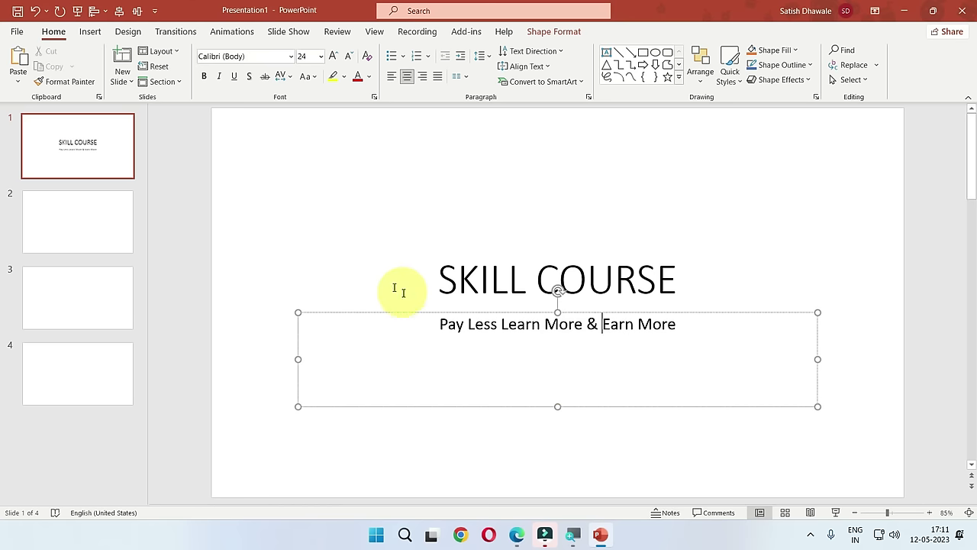
- Review the finished title slide, then move to slide 2
{"action": "left_click", "coordinate": [372, 265]}
{"action": "left_click", "coordinate": [510, 373]}
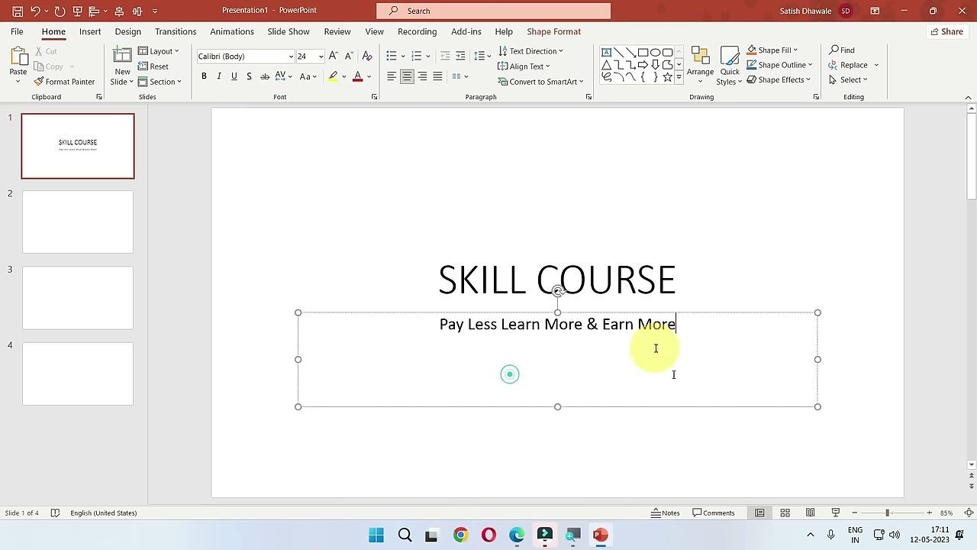
{"action": "left_click", "coordinate": [840, 365]}
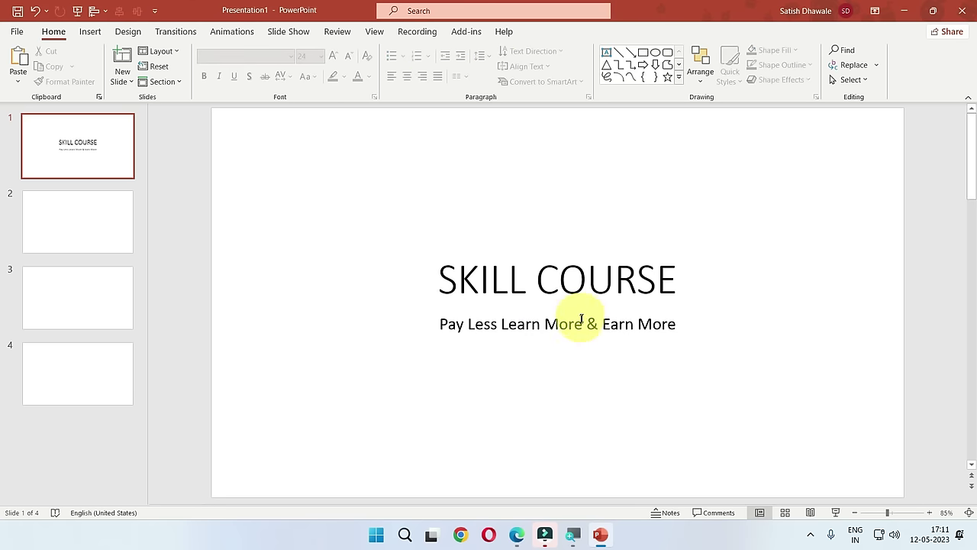
{"action": "left_click", "coordinate": [550, 279]}
{"action": "left_click", "coordinate": [544, 327]}
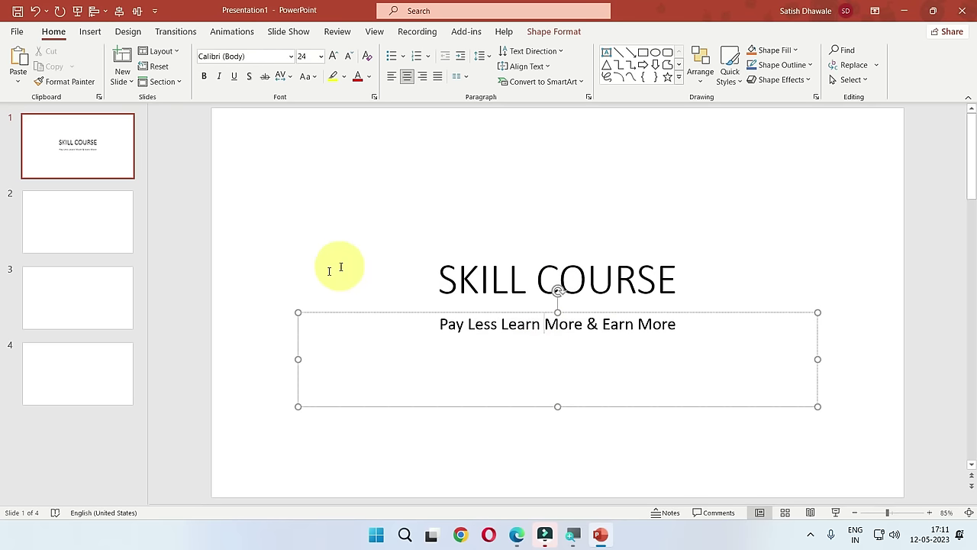
{"action": "left_click", "coordinate": [105, 236]}
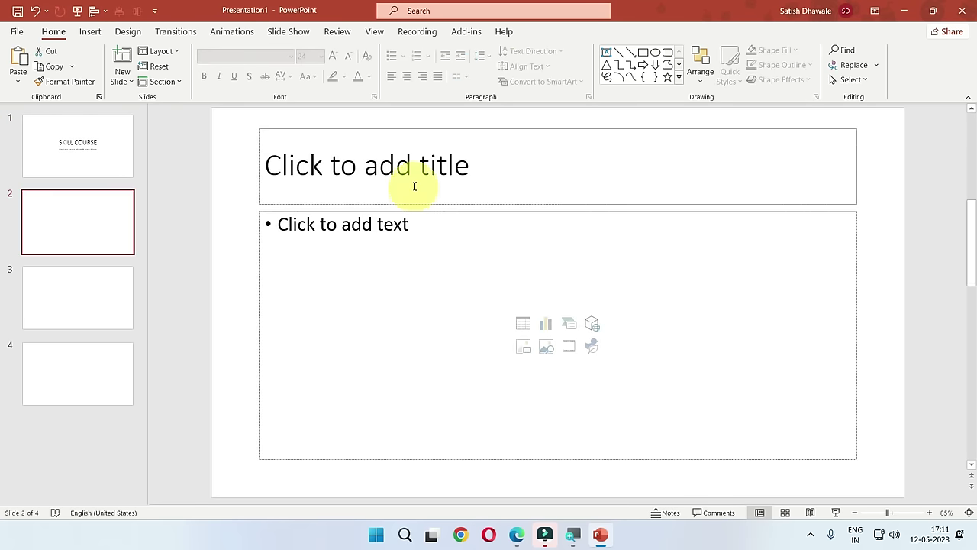
- Put the caret in slide 2's title placeholder to begin its title
{"action": "left_click", "coordinate": [411, 175]}
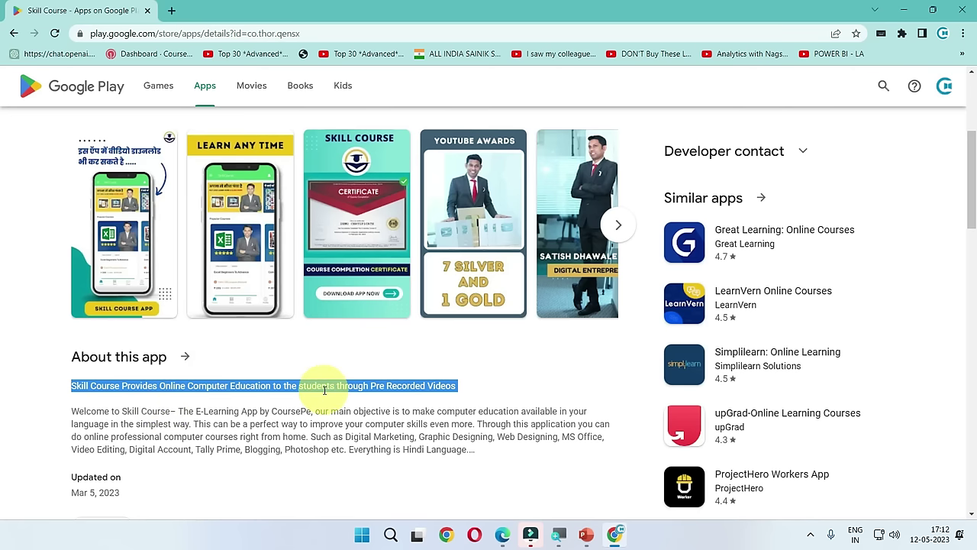
- Paste the one-line Google Play description into slide 2's body, then copy the Welcome to Skill Course paragraph
{"action": "key", "text": "alt+Tab"}
{"action": "type", "text": "Skill Course Provides Online Computer Education to the students through Pre Recorded Videos"}
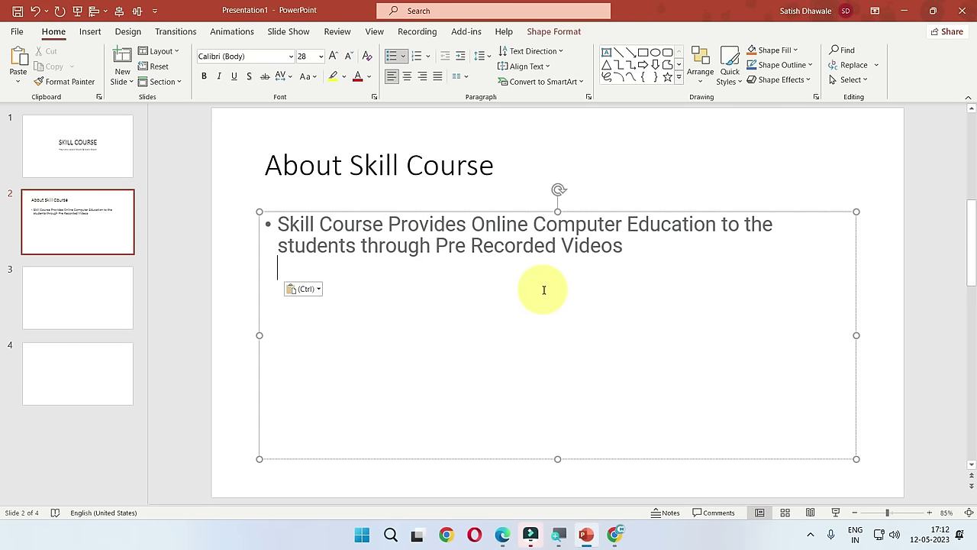
{"action": "key", "text": "alt+Tab"}
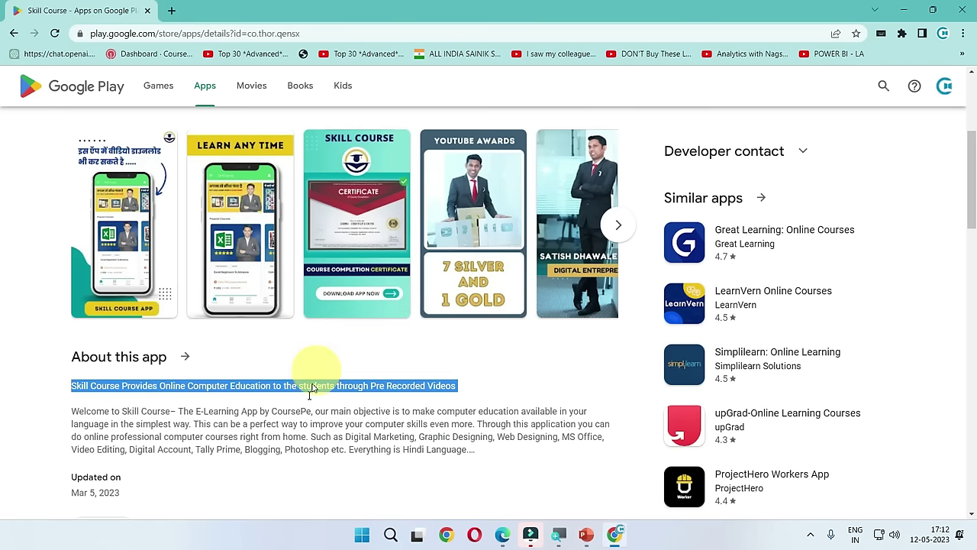
{"action": "left_click_drag", "start_coordinate": [71, 412], "coordinate": [485, 454]}
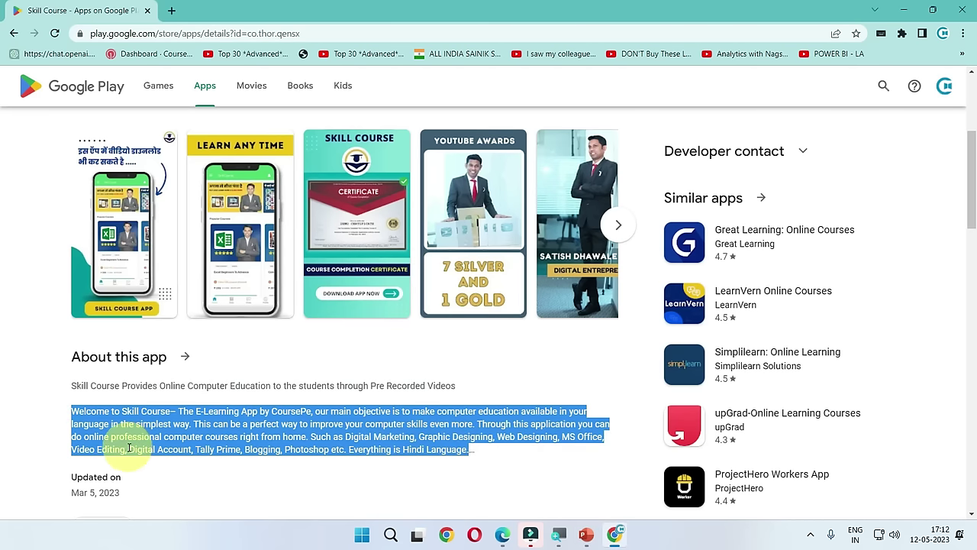
{"action": "key", "text": "ctrl+c"}
{"action": "key", "text": "alt+Tab"}
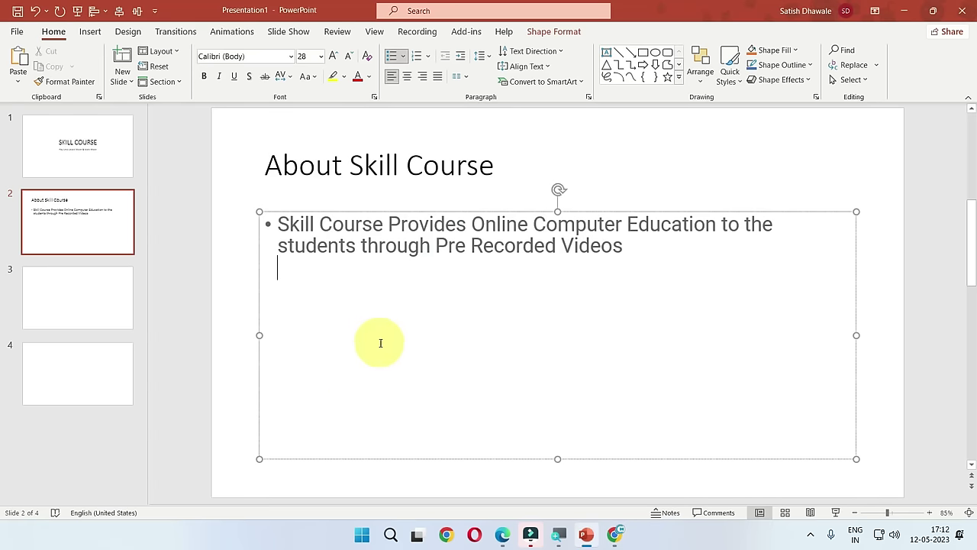
- Paste the Welcome to Skill Course paragraph as a new bullet and clear all formatting to Calibri (Body)
{"action": "key", "text": "ctrl+v"}
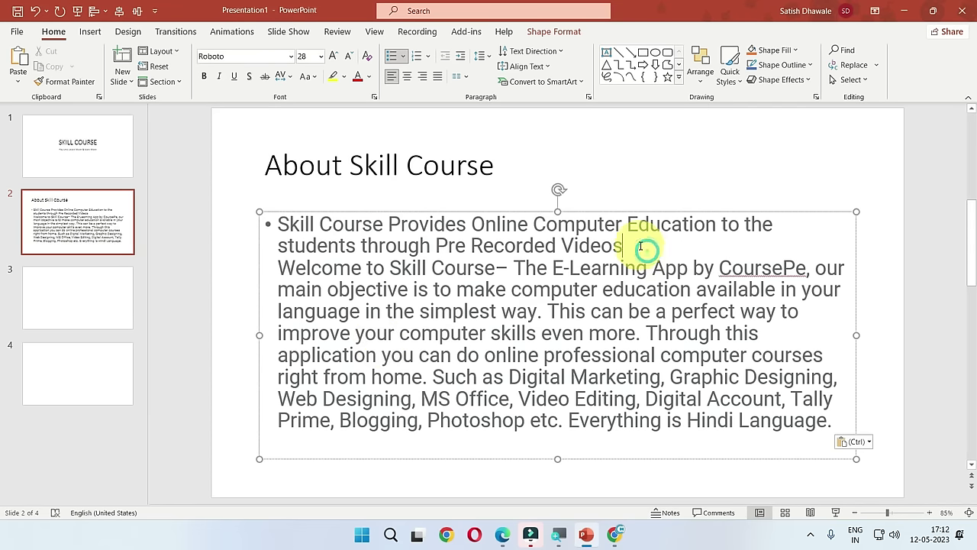
{"action": "left_click", "coordinate": [633, 242]}
{"action": "key", "text": "Return"}
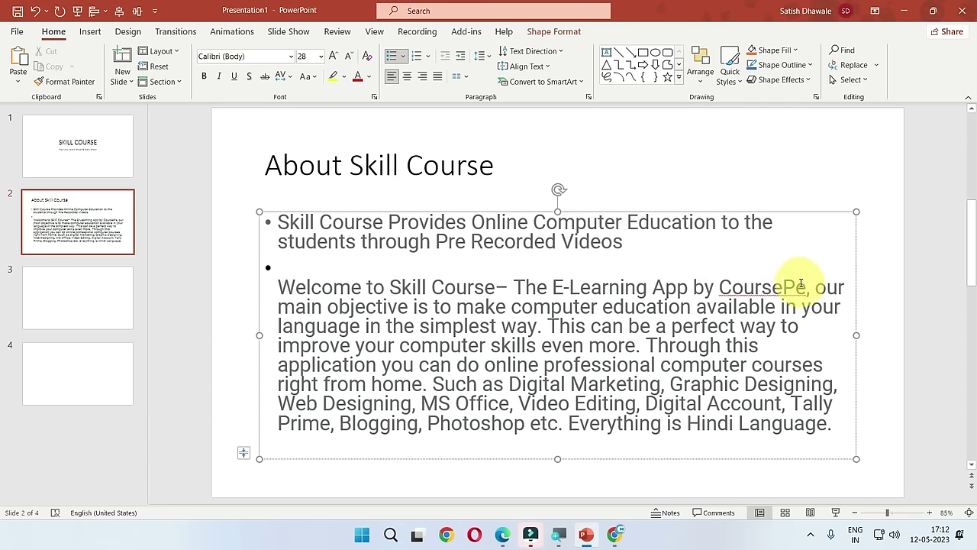
{"action": "triple_click", "coordinate": [611, 296]}
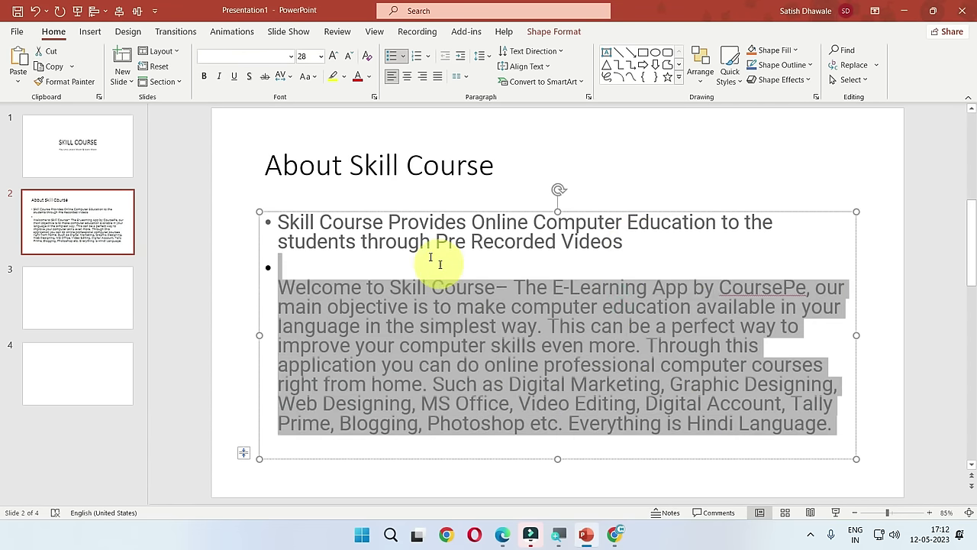
{"action": "key", "text": "ctrl+a"}
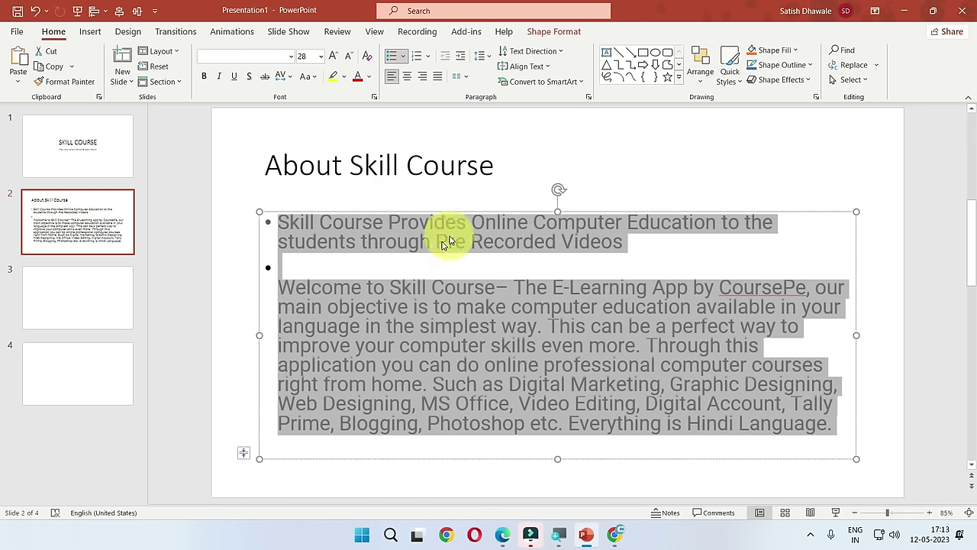
{"action": "left_click", "coordinate": [52, 32]}
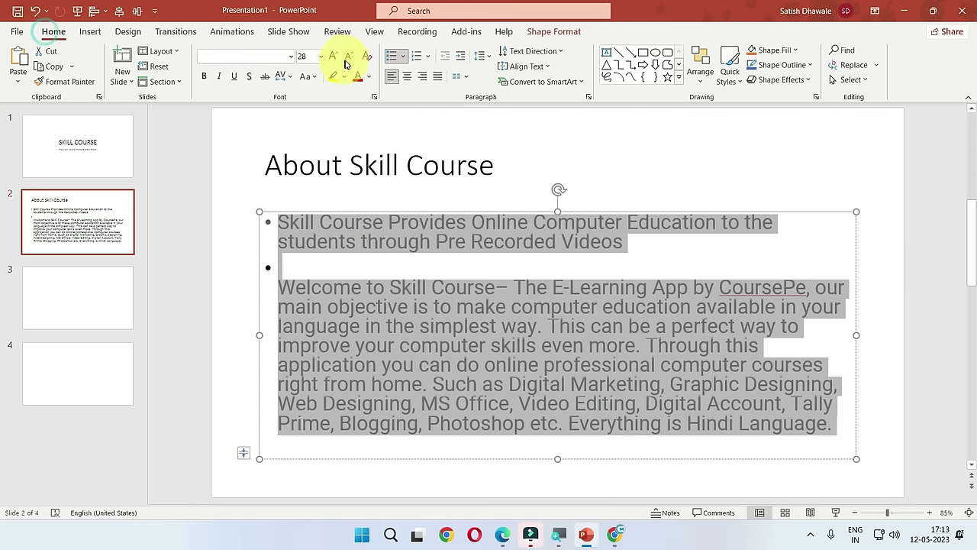
{"action": "left_click", "coordinate": [367, 58]}
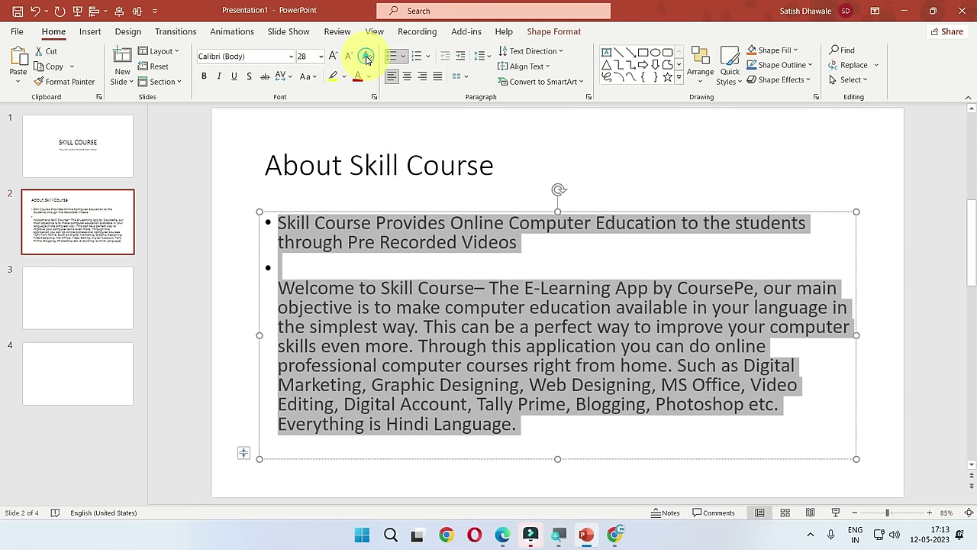
{"action": "left_click", "coordinate": [489, 356]}
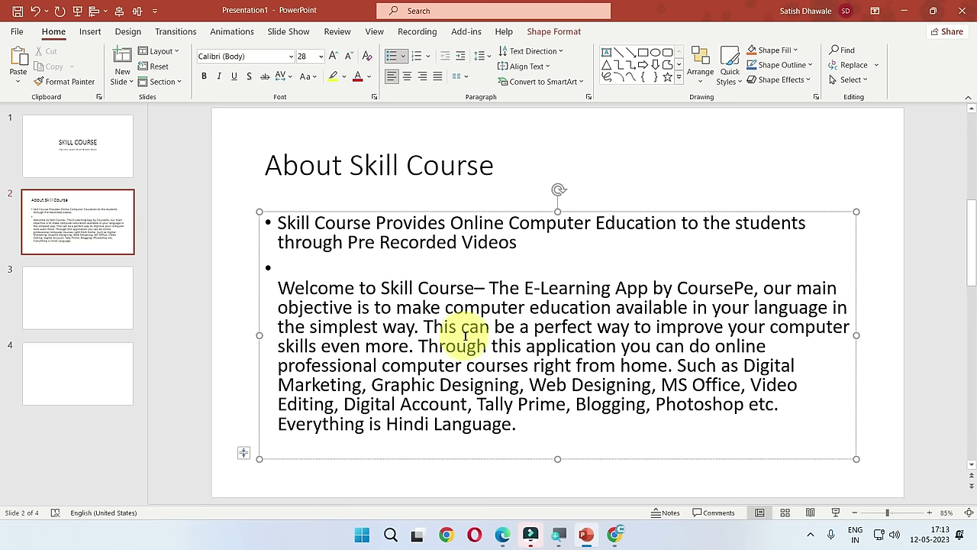
- Title slide 3 'Founder of Skill Course' and paste the founder paragraph in the theme font
{"action": "left_click", "coordinate": [104, 313]}
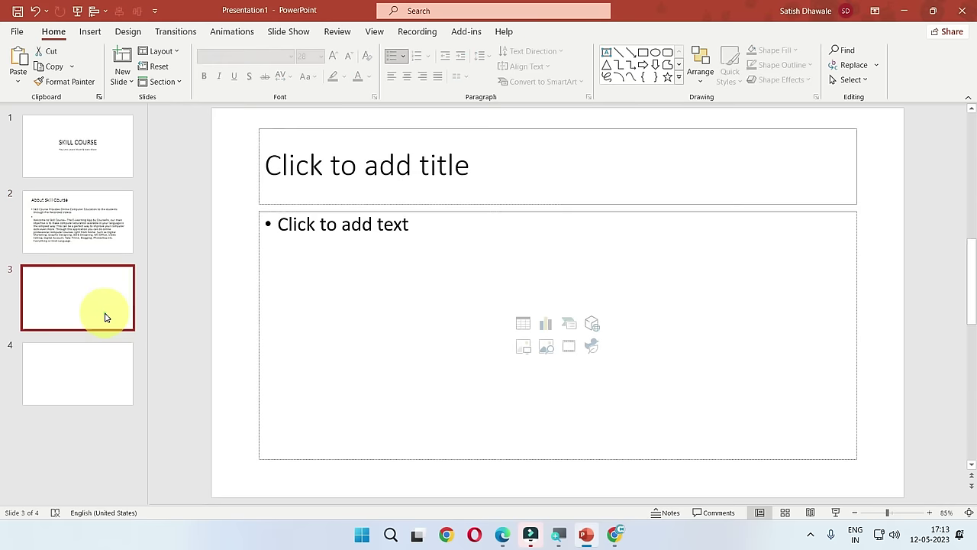
{"action": "left_click", "coordinate": [368, 174]}
{"action": "type", "text": "Founder "}
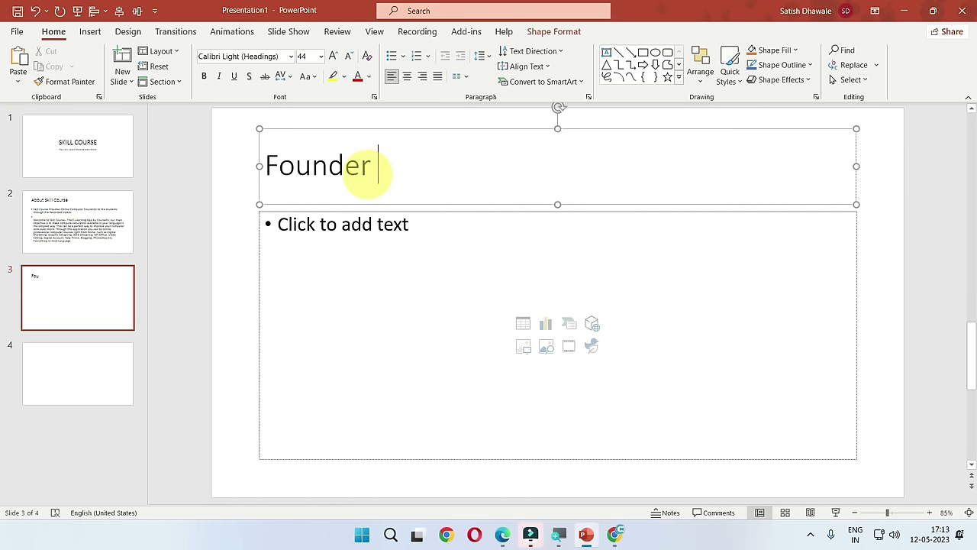
{"action": "type", "text": "of Skill Course"}
{"action": "key", "text": "ctrl+Return"}
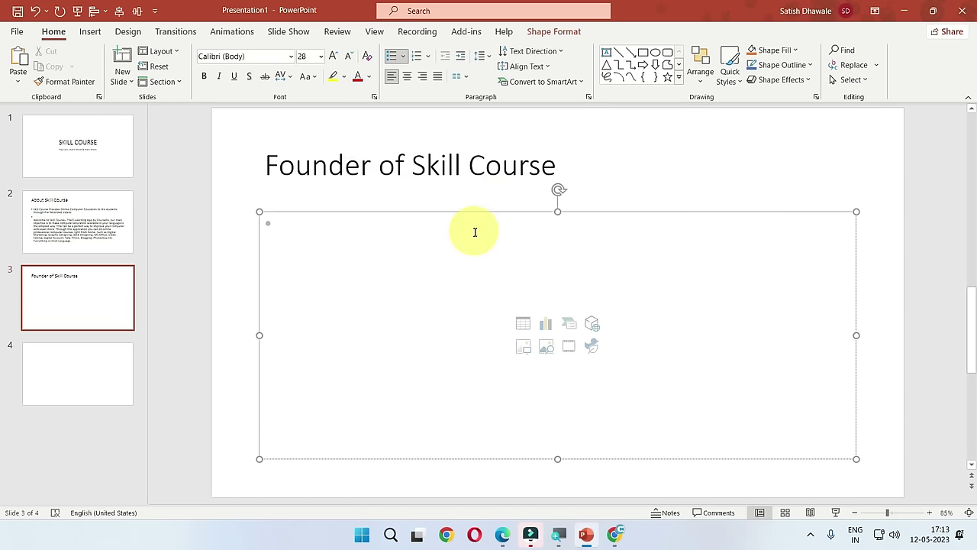
{"action": "key", "text": "ctrl+v"}
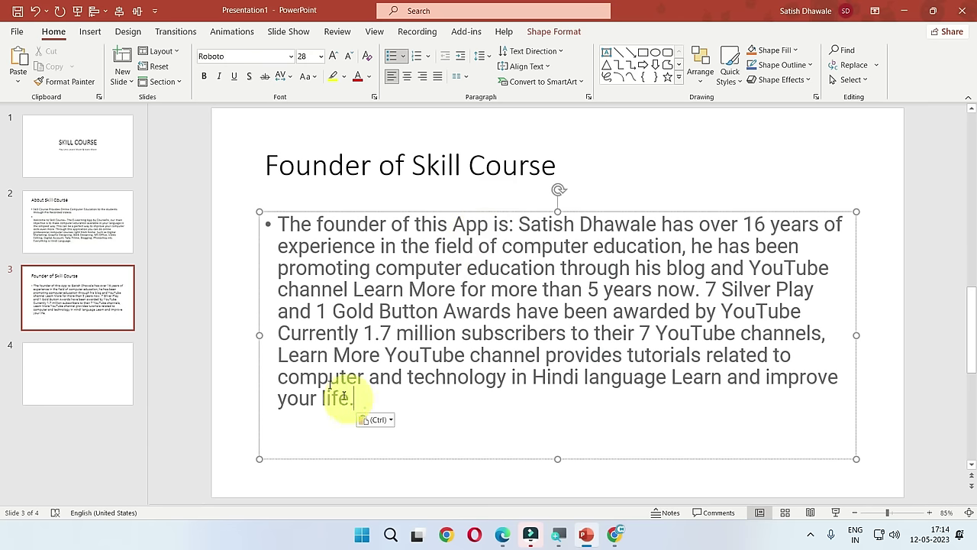
{"action": "left_click_drag", "start_coordinate": [365, 404], "coordinate": [263, 223]}
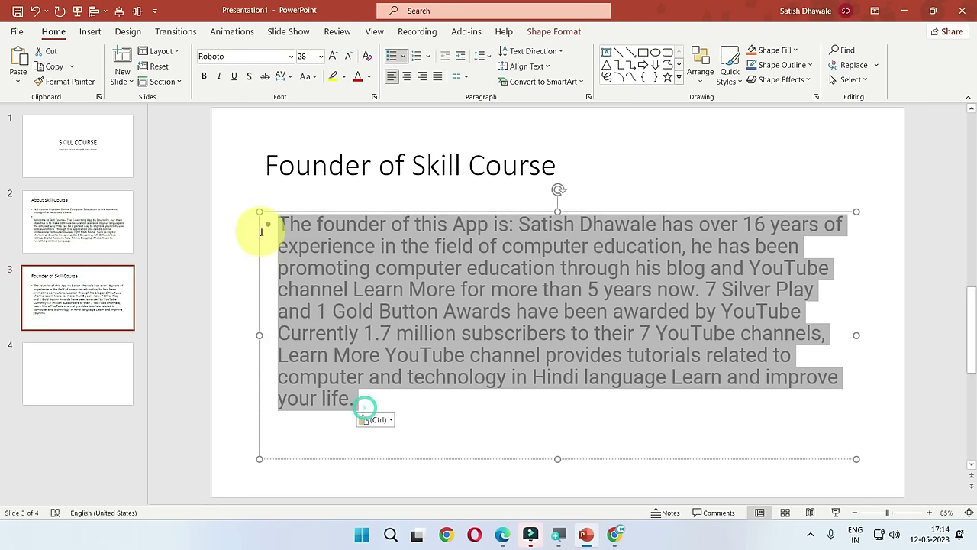
{"action": "left_click", "coordinate": [367, 57]}
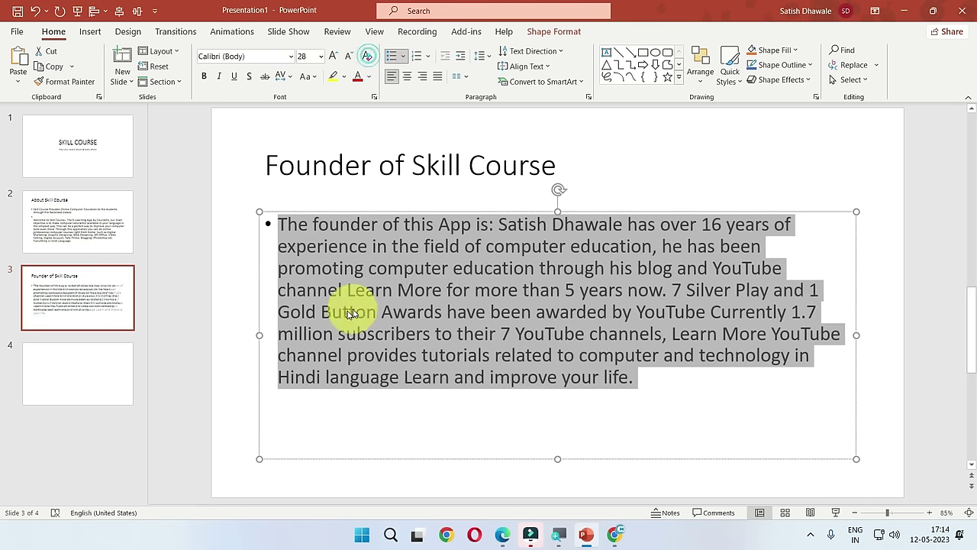
- Glance at the About Skill Course slide and settle on blank slide 4
{"action": "left_click", "coordinate": [90, 390]}
{"action": "left_click", "coordinate": [87, 248]}
{"action": "left_click", "coordinate": [90, 313]}
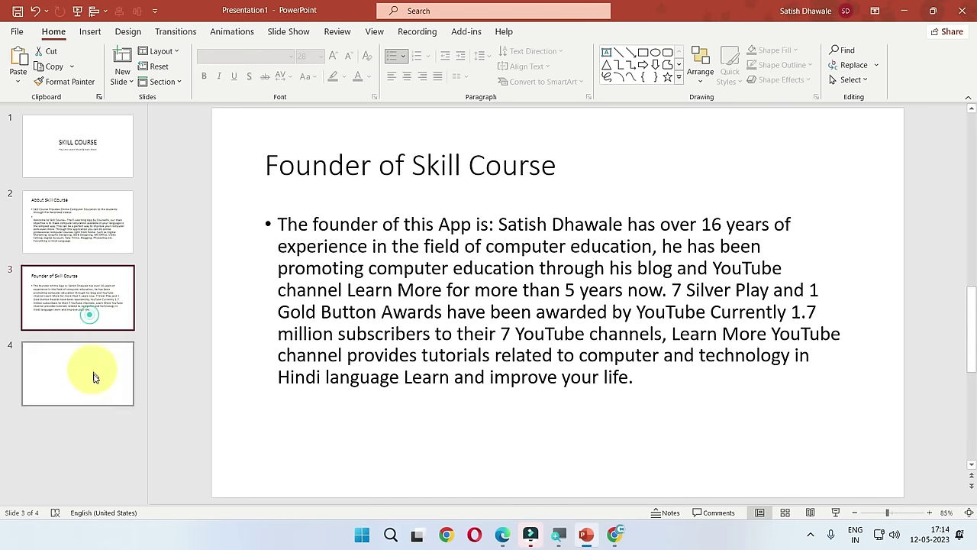
{"action": "left_click", "coordinate": [94, 378]}
{"action": "left_click", "coordinate": [91, 246]}
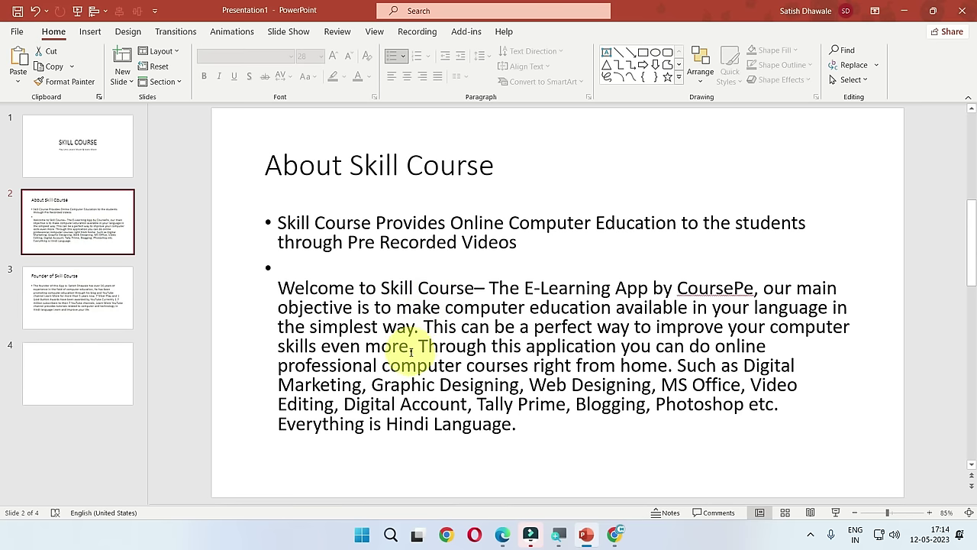
{"action": "left_click", "coordinate": [110, 378]}
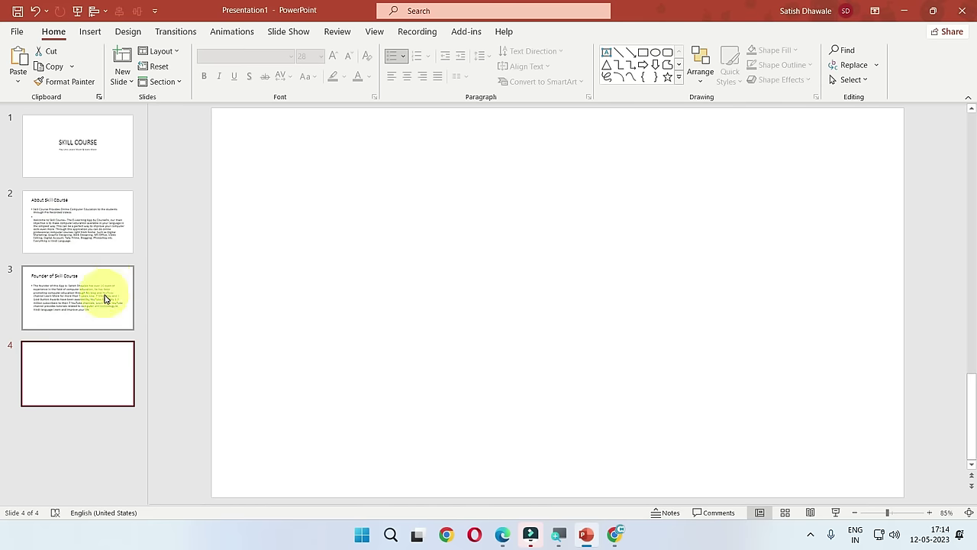
- Give slide 4 the Title and Content layout and title it Features
{"action": "left_click", "coordinate": [171, 54]}
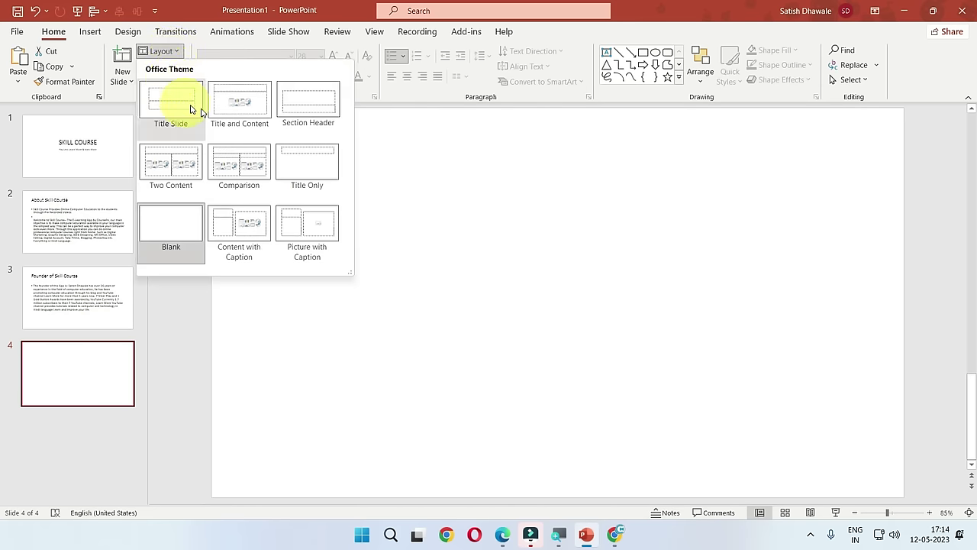
{"action": "left_click", "coordinate": [258, 113]}
{"action": "left_click", "coordinate": [391, 165]}
{"action": "type", "text": "Features"}
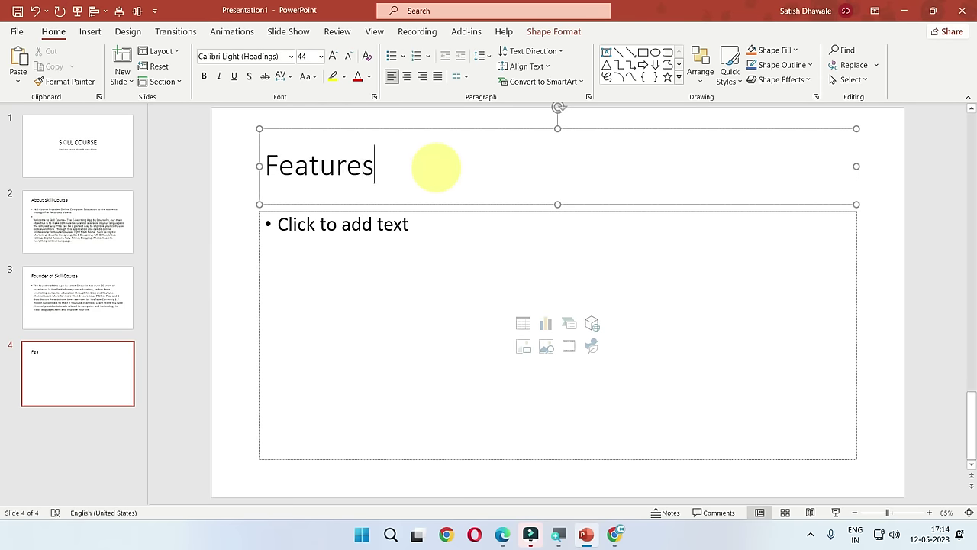
- Paste the App Features list with its four Hindi bullets and tidy the spacing
{"action": "left_click", "coordinate": [332, 233]}
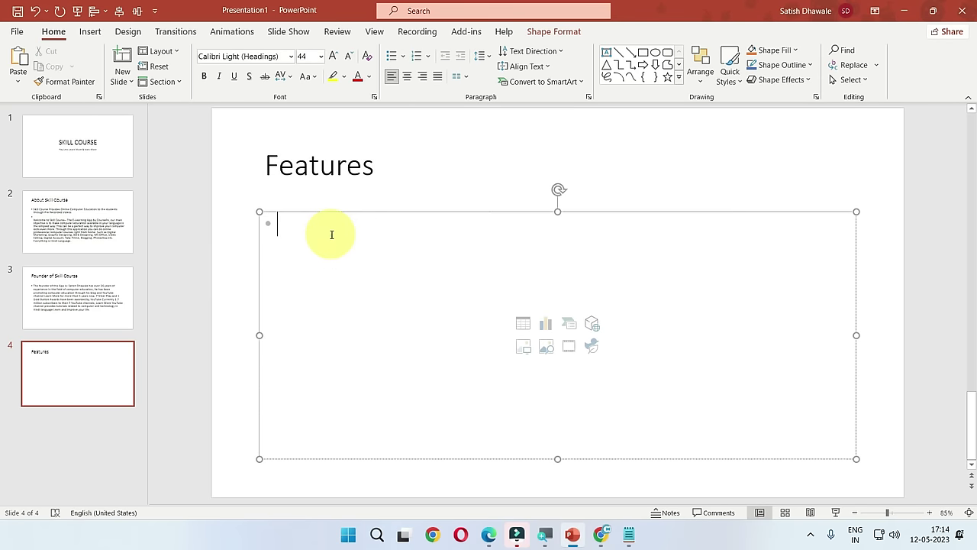
{"action": "type", "text": "App Features सभी कोर्सेस सरल हिंदी भाषा में कोर्स कम्पलीशन सर्टिफिकेट इंस्टेंट एक्सेस डाउनलोड वीडियोस"}
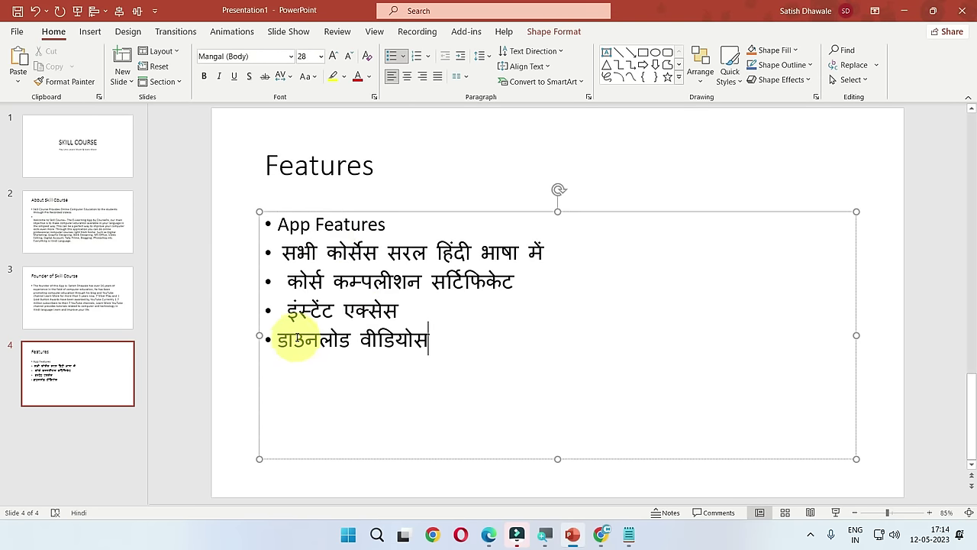
{"action": "left_click", "coordinate": [280, 340]}
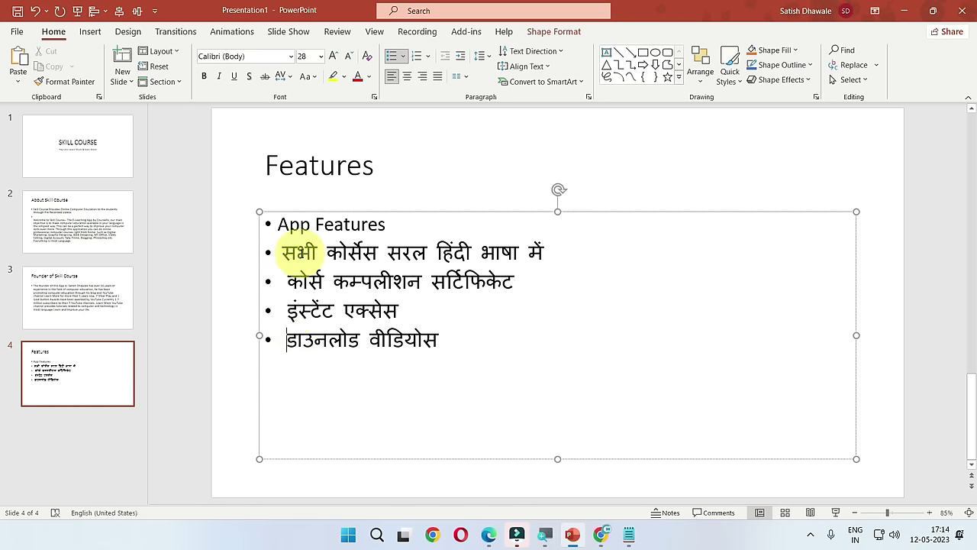
{"action": "left_click", "coordinate": [282, 251]}
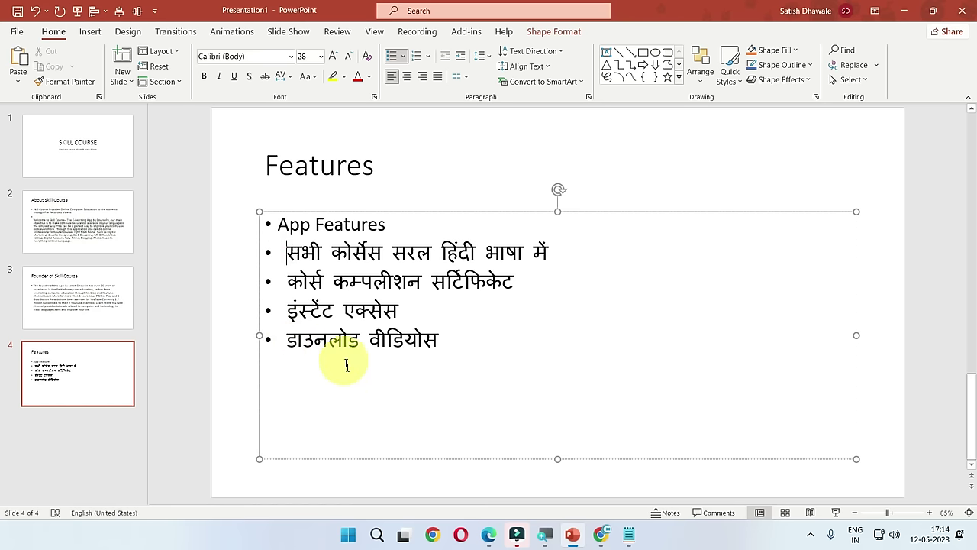
{"action": "left_click", "coordinate": [97, 382]}
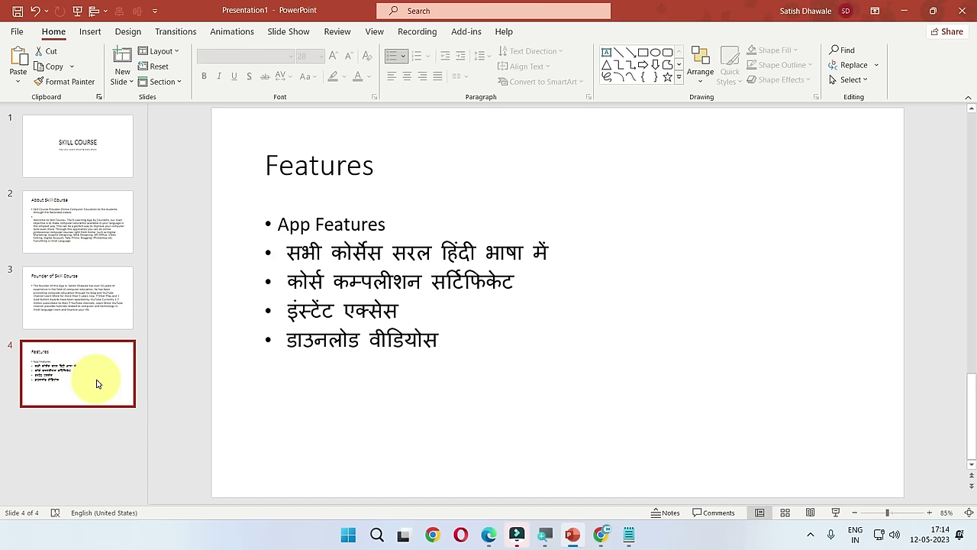
{"action": "key", "text": "ctrl+d"}
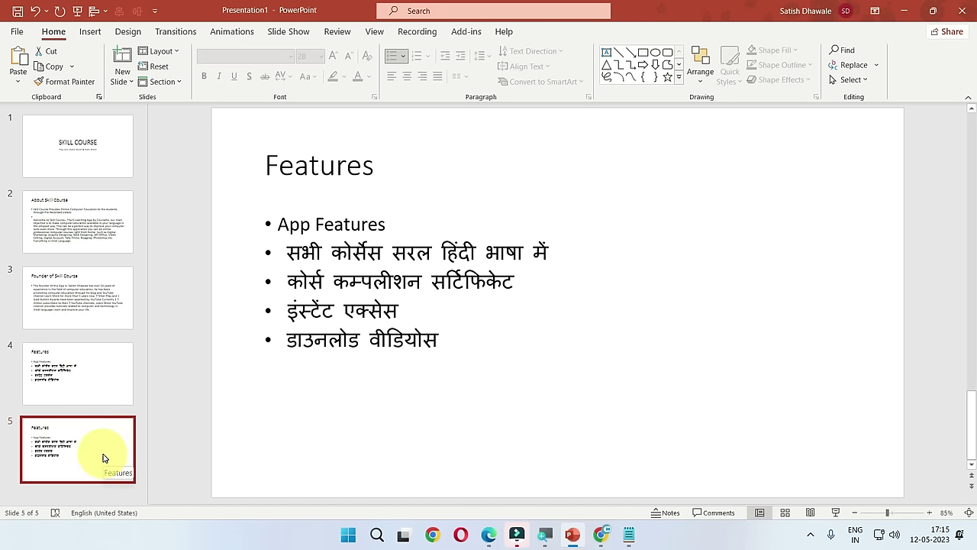
{"action": "key", "text": "Delete"}
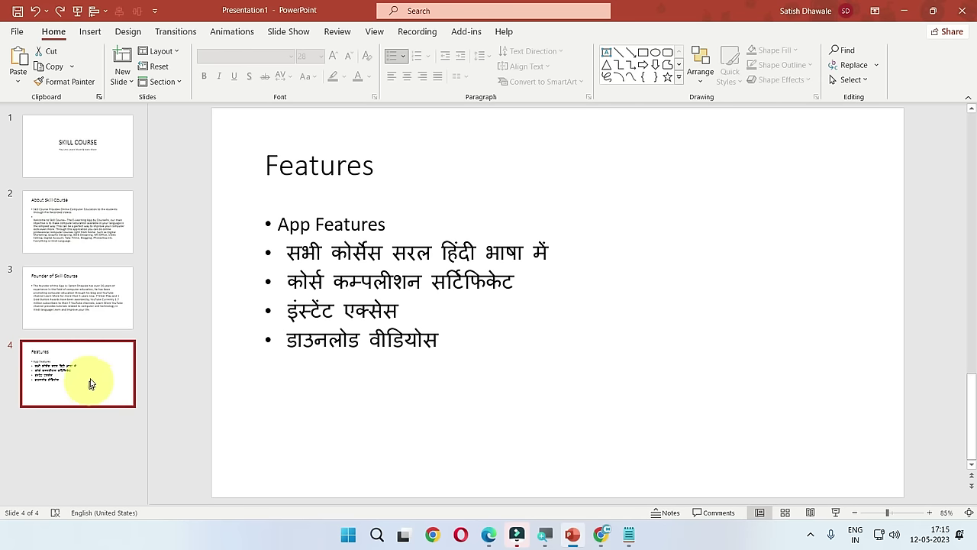
- Duplicate the Features slide to create slide 5
{"action": "left_click", "coordinate": [90, 378]}
{"action": "left_click", "coordinate": [122, 79]}
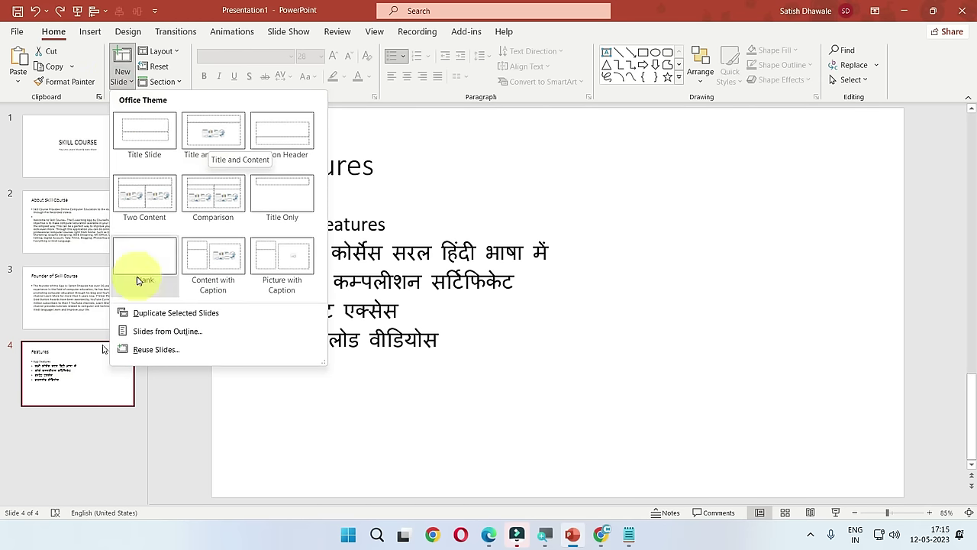
{"action": "left_click", "coordinate": [82, 388]}
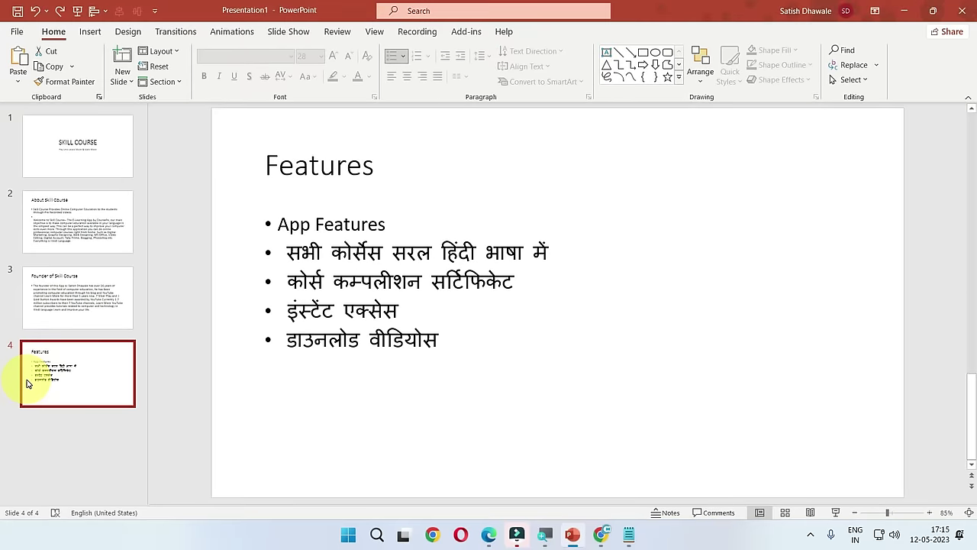
{"action": "key", "text": "Return"}
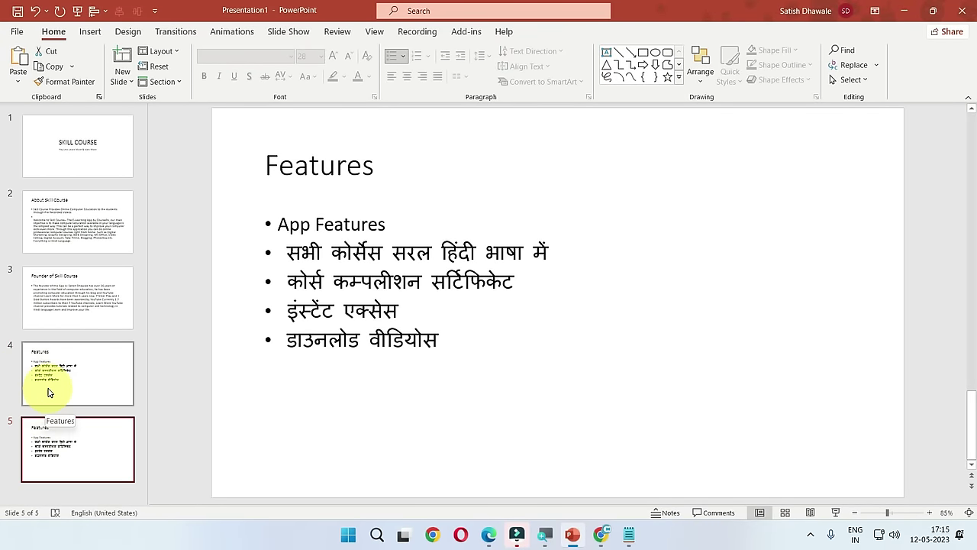
{"action": "left_click", "coordinate": [47, 392]}
{"action": "left_click", "coordinate": [47, 443]}
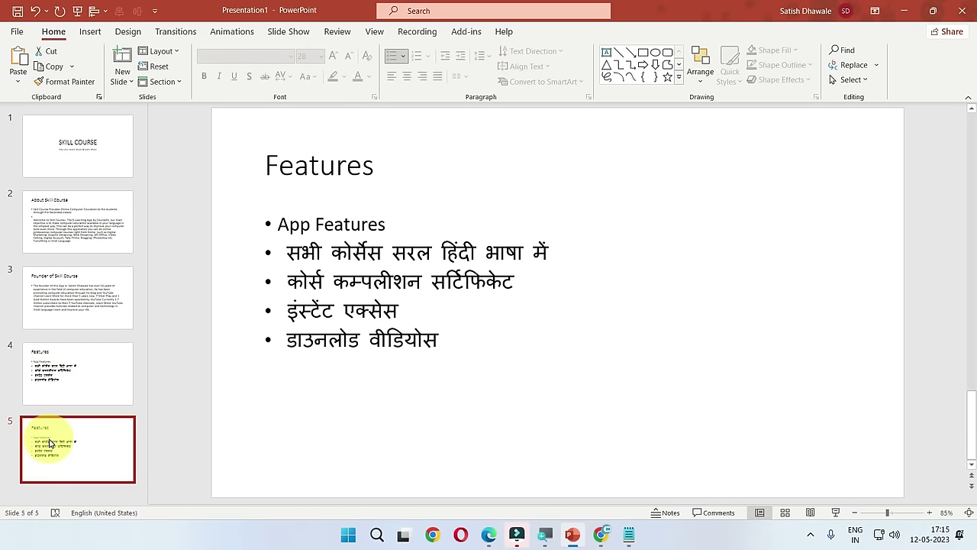
- Retitle slide 5 'Customer Feedback' and delete all its copied bullet lines
{"action": "left_click", "coordinate": [316, 163]}
{"action": "double_click", "coordinate": [321, 168]}
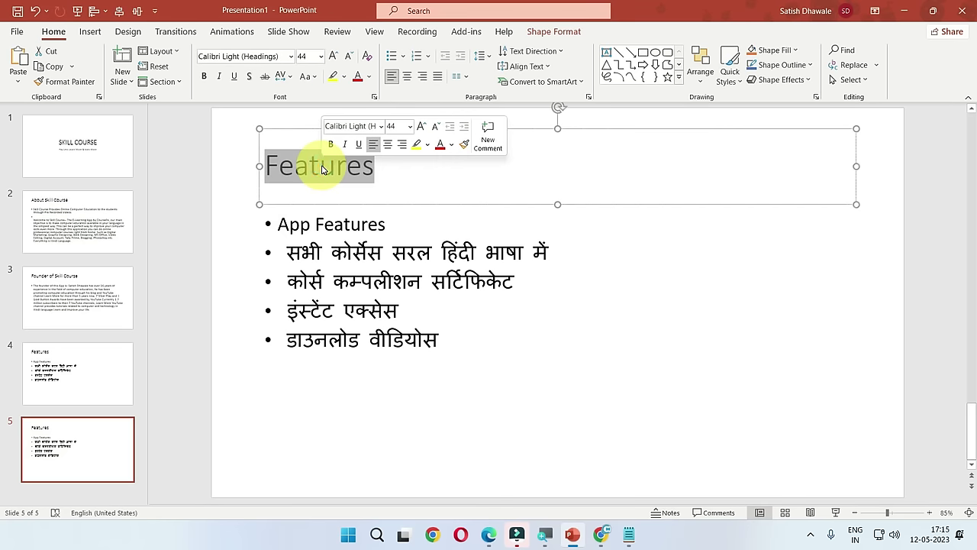
{"action": "type", "text": "Customer Feedback"}
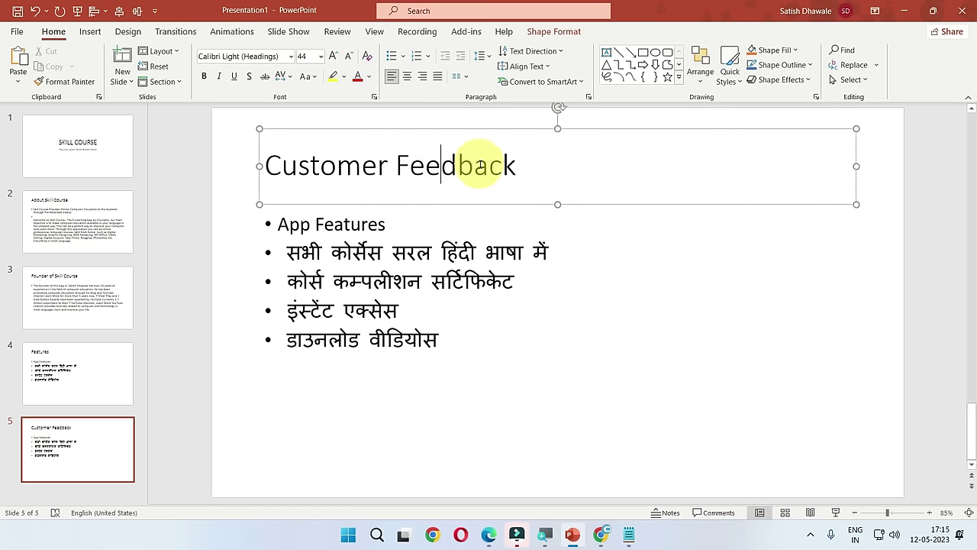
{"action": "left_click_drag", "start_coordinate": [295, 165], "coordinate": [576, 164]}
{"action": "left_click", "coordinate": [364, 313]}
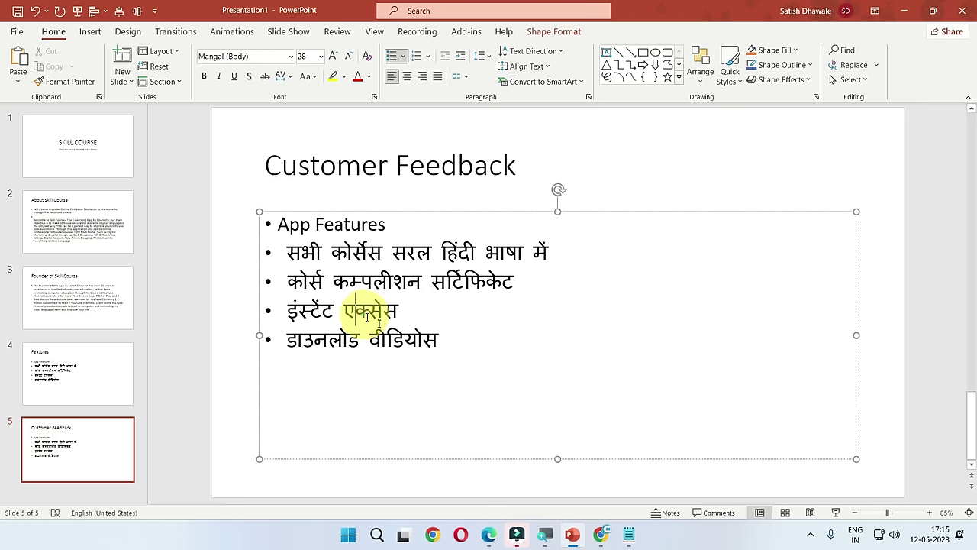
{"action": "left_click", "coordinate": [475, 354]}
{"action": "left_click_drag", "start_coordinate": [475, 354], "coordinate": [257, 231]}
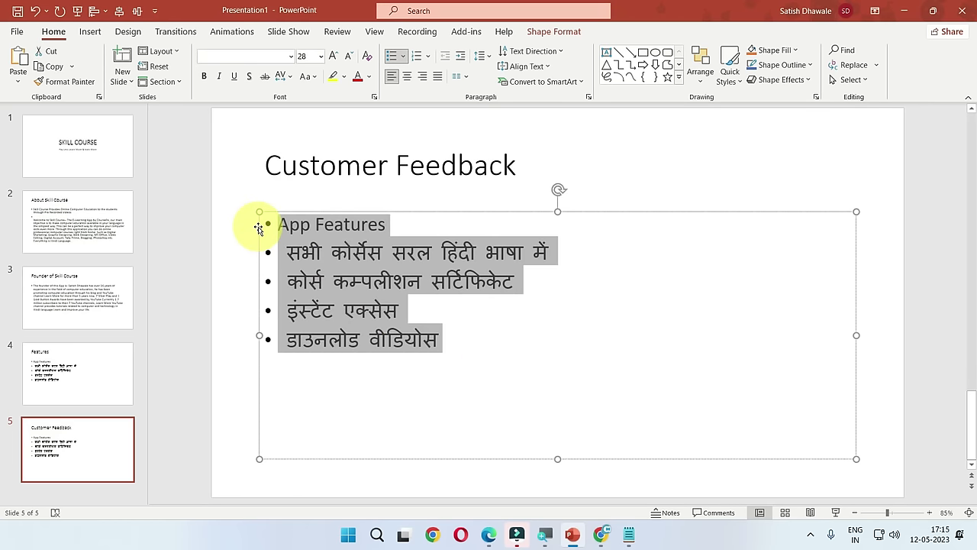
{"action": "key", "text": "Delete"}
{"action": "left_click", "coordinate": [244, 248]}
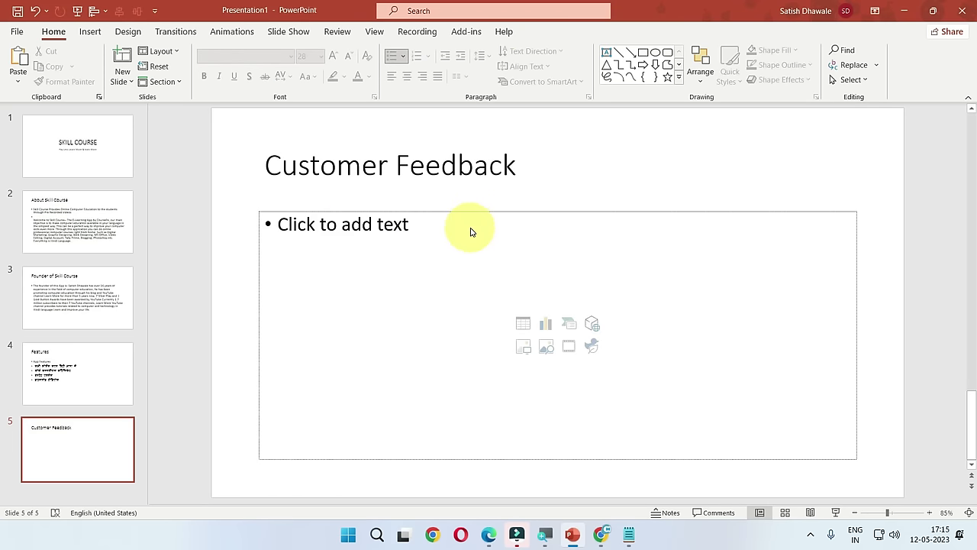
{"action": "key", "text": "alt+Tab"}
- Close the About details, scroll to the Skill Course reviews and select the first review's text
{"action": "left_click", "coordinate": [687, 100]}
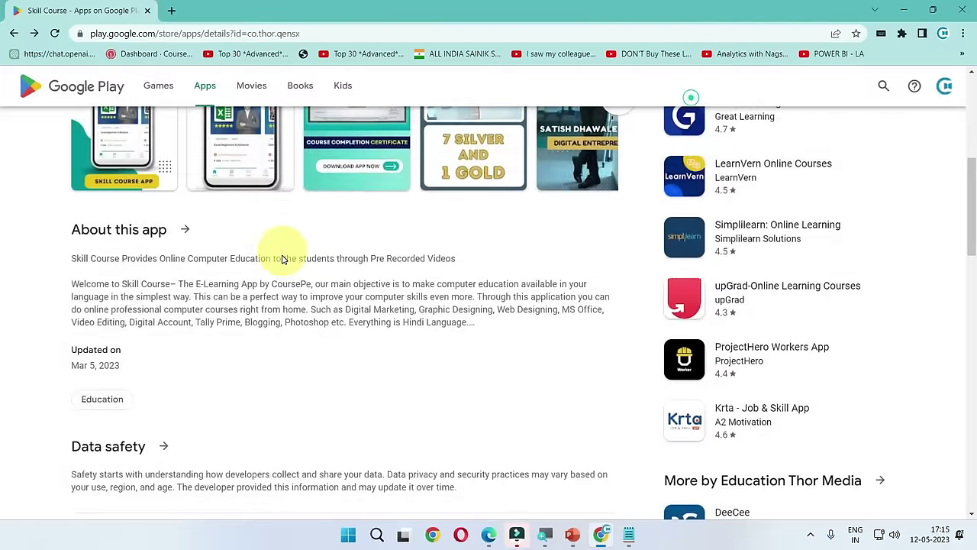
{"action": "scroll", "coordinate": [275, 267], "scroll_direction": "up", "scroll_amount": 4}
{"action": "scroll", "coordinate": [272, 273], "scroll_direction": "down", "scroll_amount": 5}
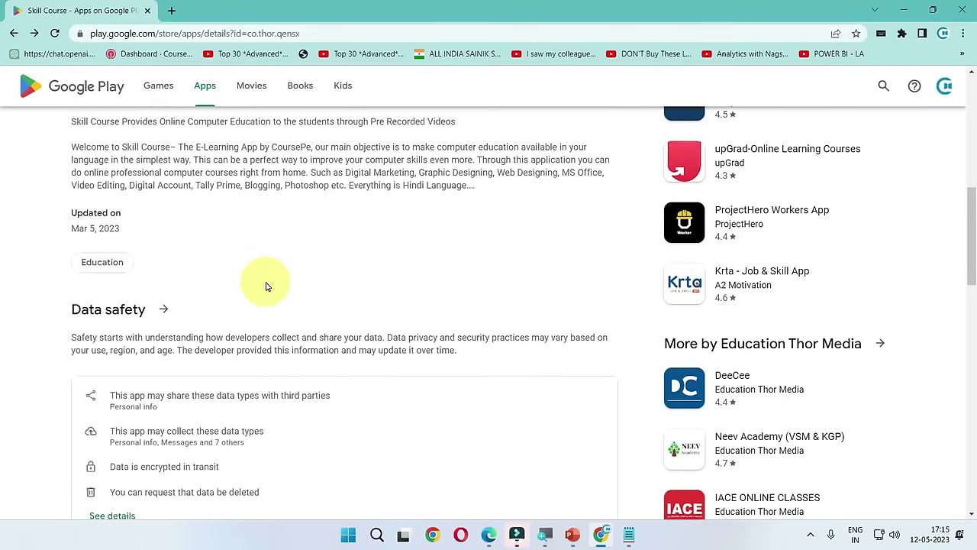
{"action": "scroll", "coordinate": [266, 286], "scroll_direction": "down", "scroll_amount": 6}
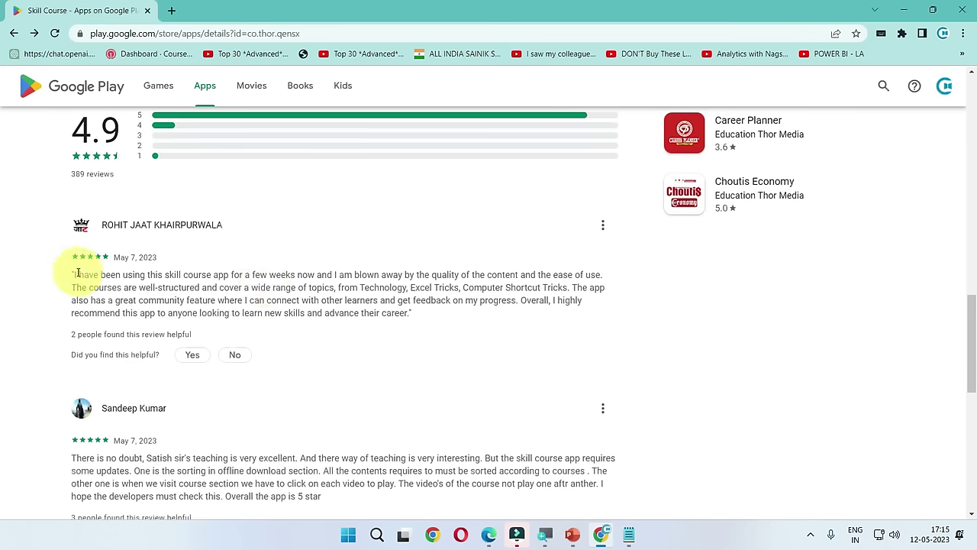
{"action": "left_click_drag", "start_coordinate": [78, 273], "coordinate": [417, 337]}
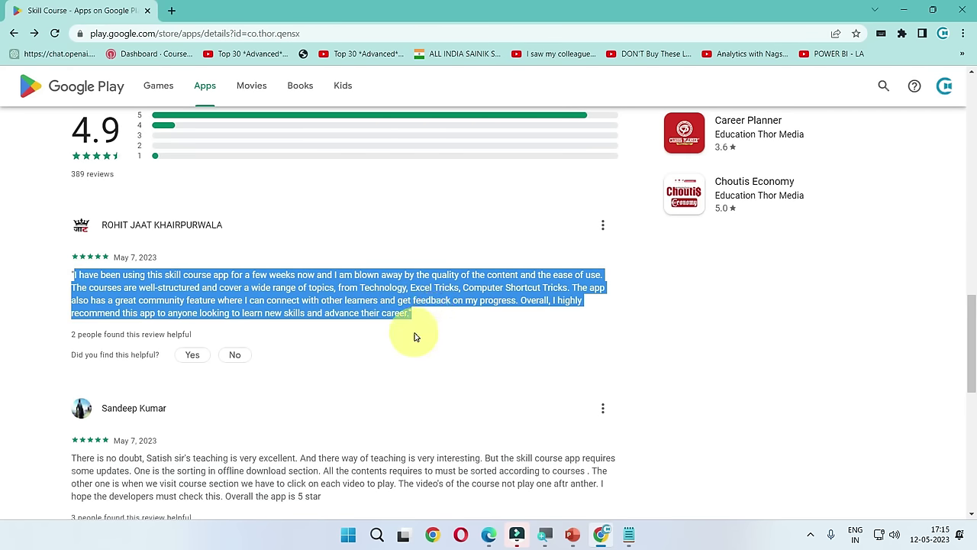
{"action": "left_click", "coordinate": [417, 365]}
{"action": "key", "text": "alt+Tab"}
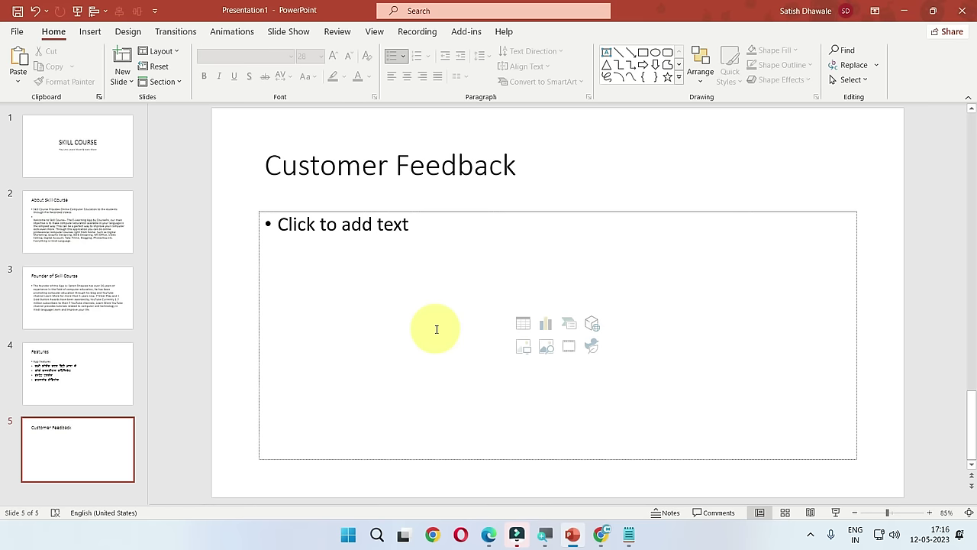
- Review the deck's slides, then return to the SKILL COURSE title slide
{"action": "left_click", "coordinate": [113, 131]}
{"action": "left_click", "coordinate": [98, 236]}
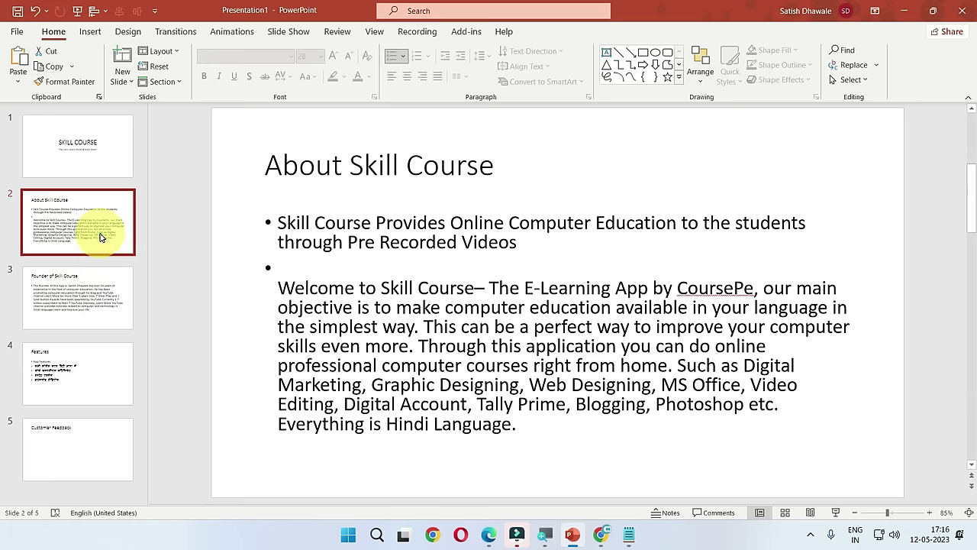
{"action": "left_click", "coordinate": [93, 296]}
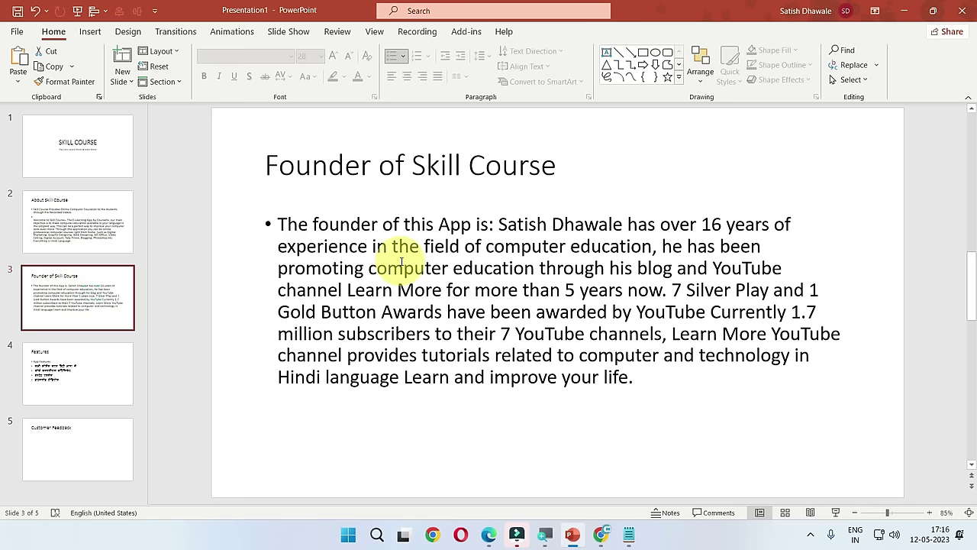
{"action": "left_click", "coordinate": [61, 380]}
{"action": "left_click", "coordinate": [94, 434]}
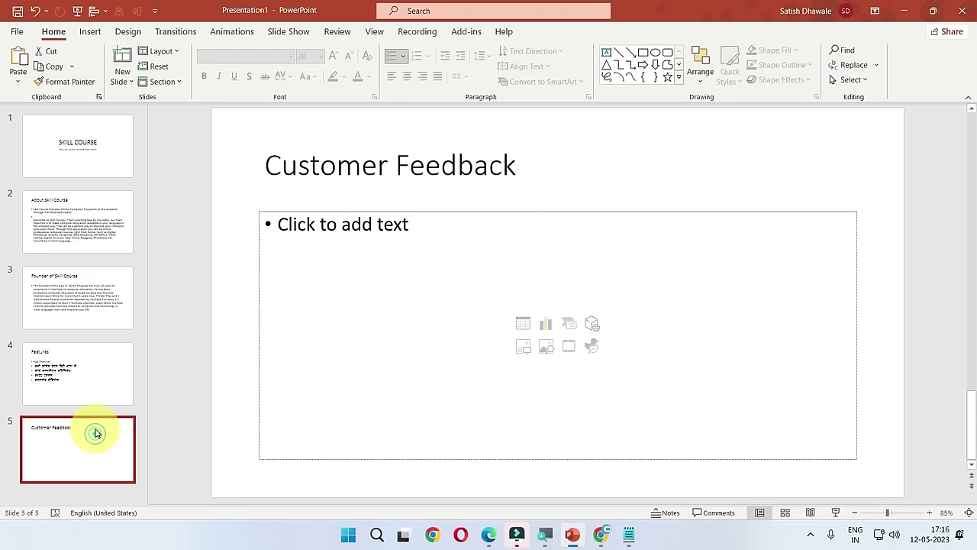
{"action": "left_click", "coordinate": [94, 153]}
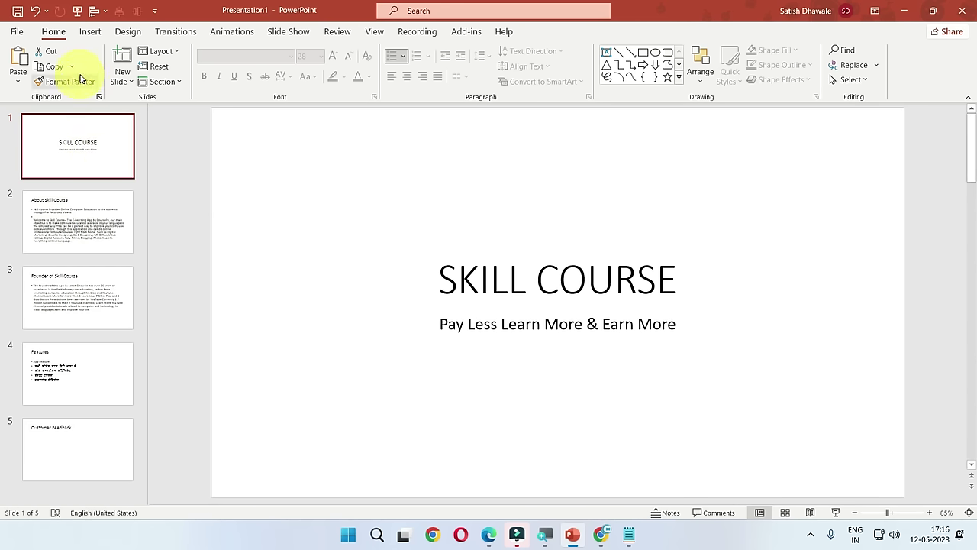
- Shrink the SKILL COURSE title box from the bottom and move it up near the slide top
{"action": "left_click", "coordinate": [89, 31]}
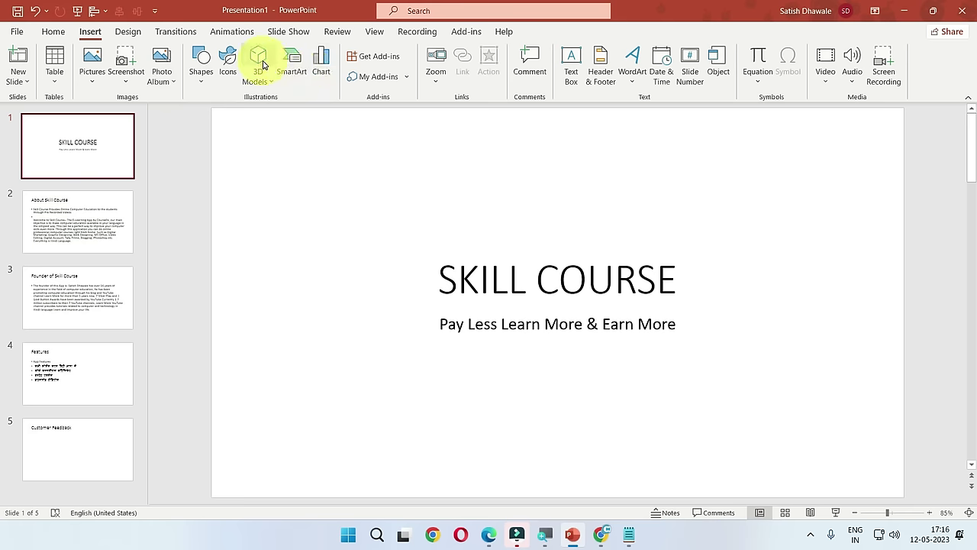
{"action": "left_click", "coordinate": [126, 33]}
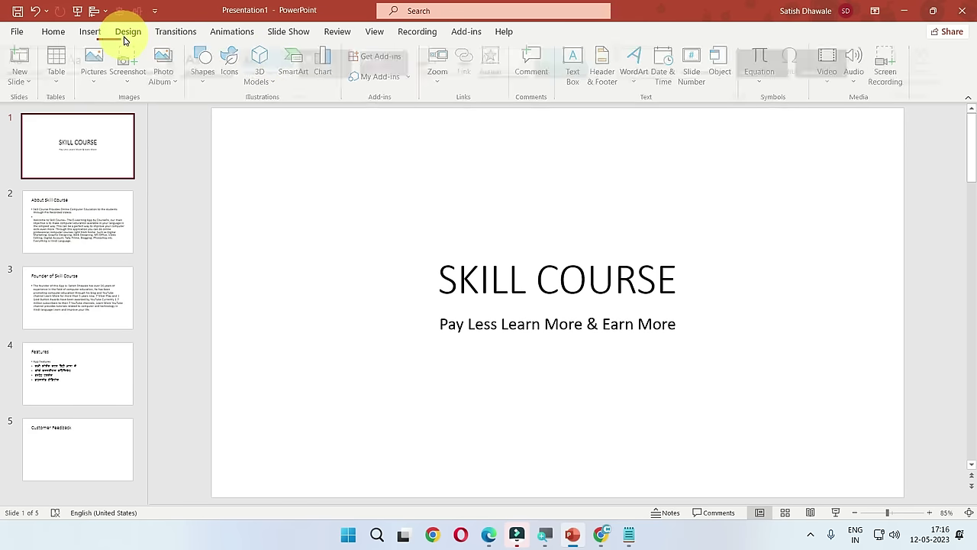
{"action": "left_click", "coordinate": [93, 33]}
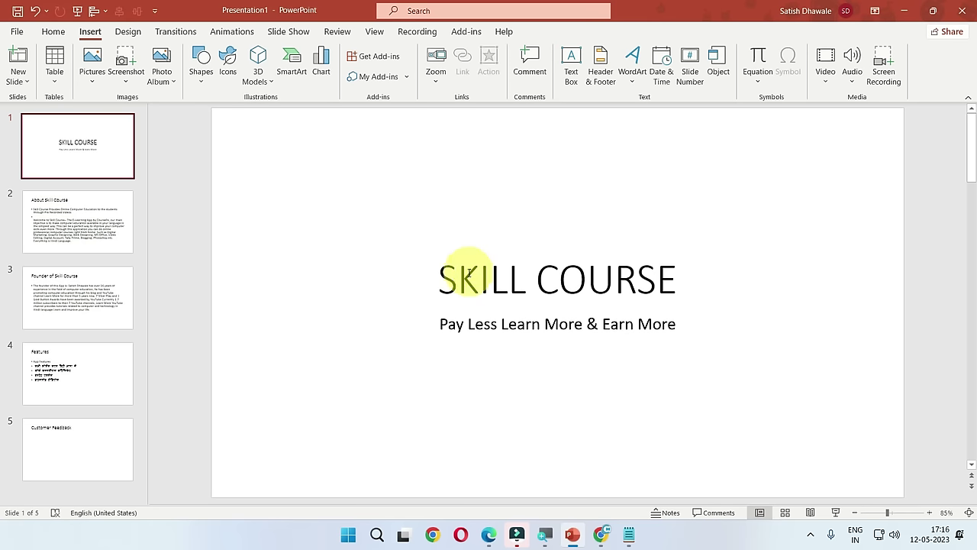
{"action": "left_click", "coordinate": [493, 279]}
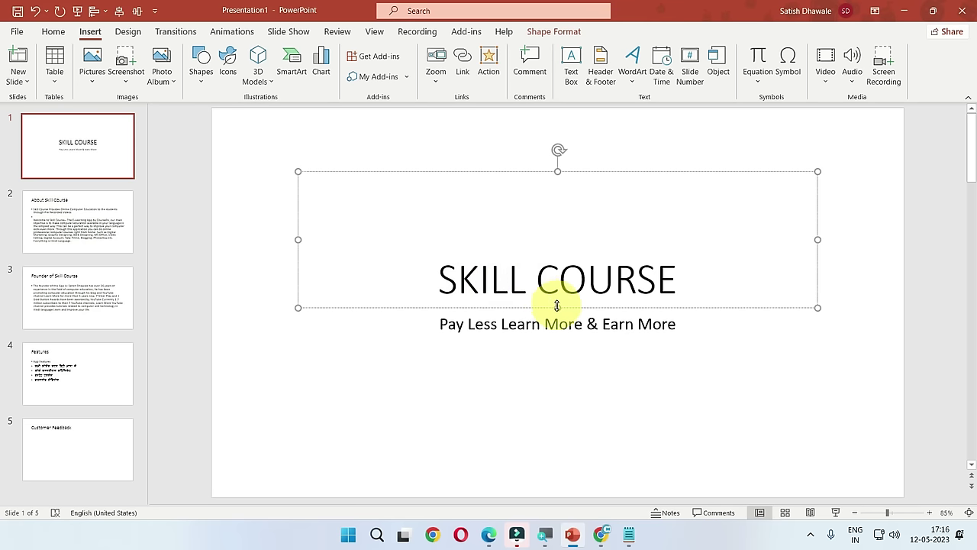
{"action": "left_click_drag", "start_coordinate": [557, 307], "coordinate": [555, 226]}
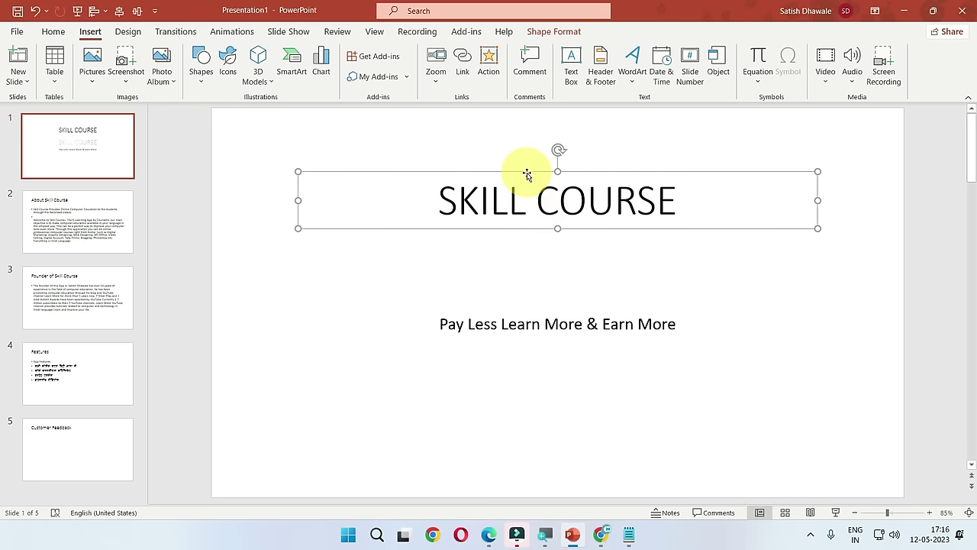
{"action": "left_click_drag", "start_coordinate": [527, 172], "coordinate": [526, 138]}
{"action": "left_click", "coordinate": [53, 31]}
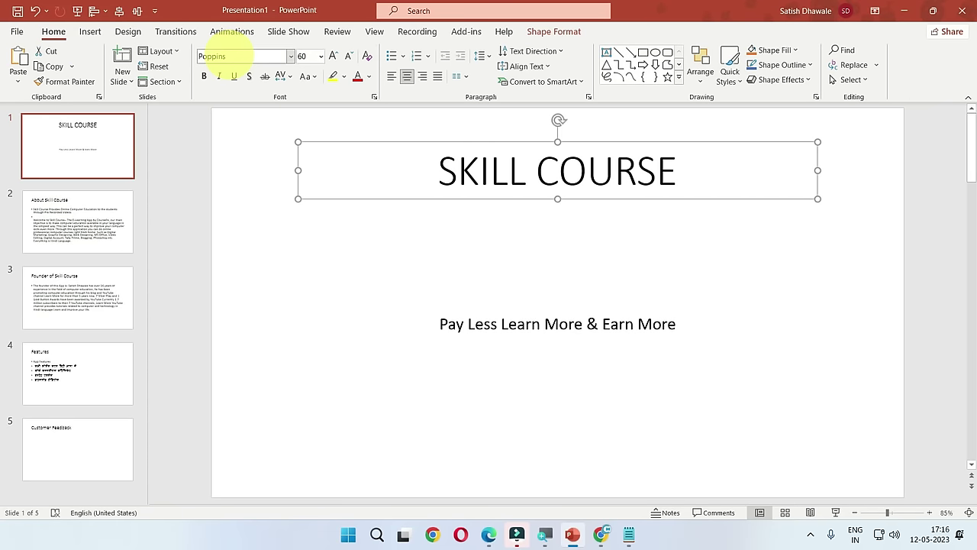
- Set the SKILL COURSE title font to Poppins Black
{"action": "key", "text": "Return"}
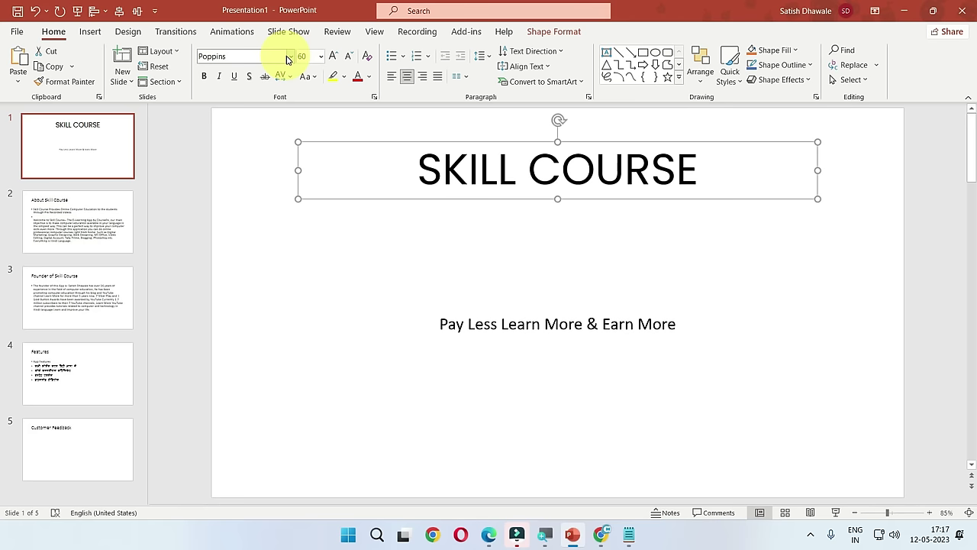
{"action": "left_click", "coordinate": [290, 58]}
{"action": "left_click", "coordinate": [280, 136]}
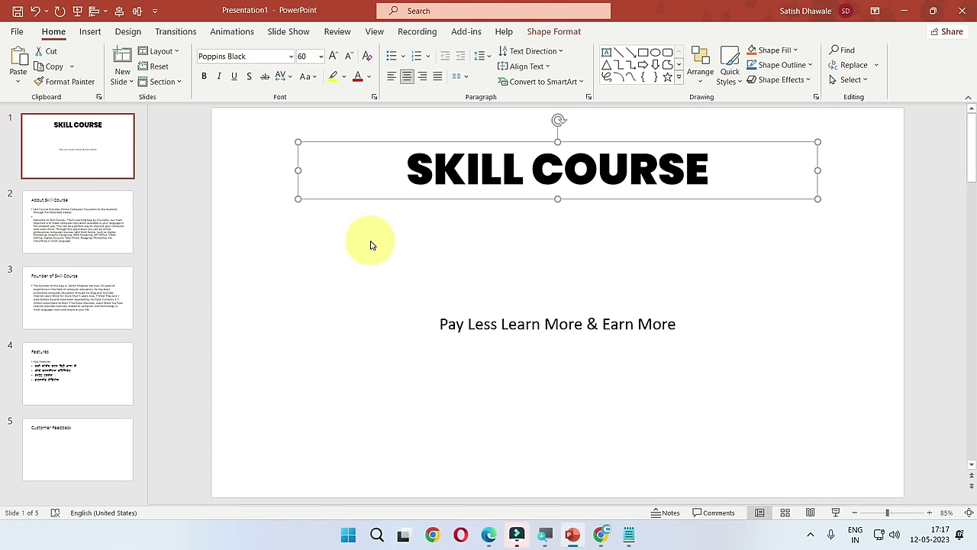
{"action": "left_click", "coordinate": [371, 240]}
{"action": "left_click", "coordinate": [432, 191]}
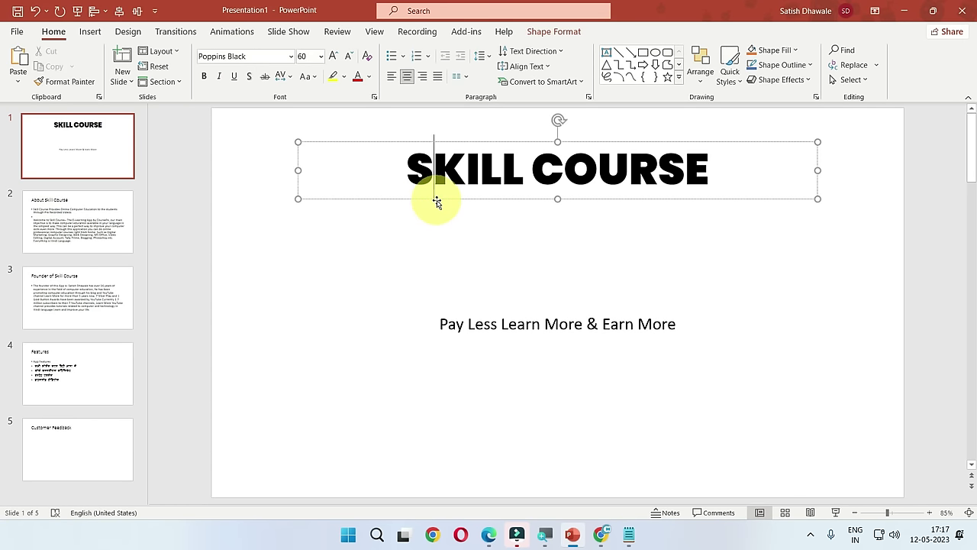
{"action": "left_click", "coordinate": [436, 200]}
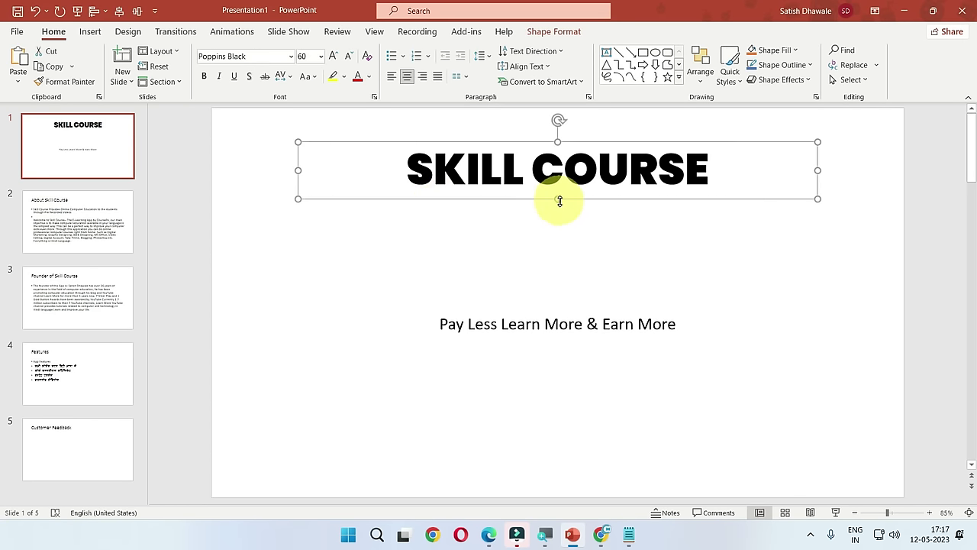
- Move the tagline box up under the title, shorten and narrow it, and centre it
{"action": "left_click", "coordinate": [539, 324]}
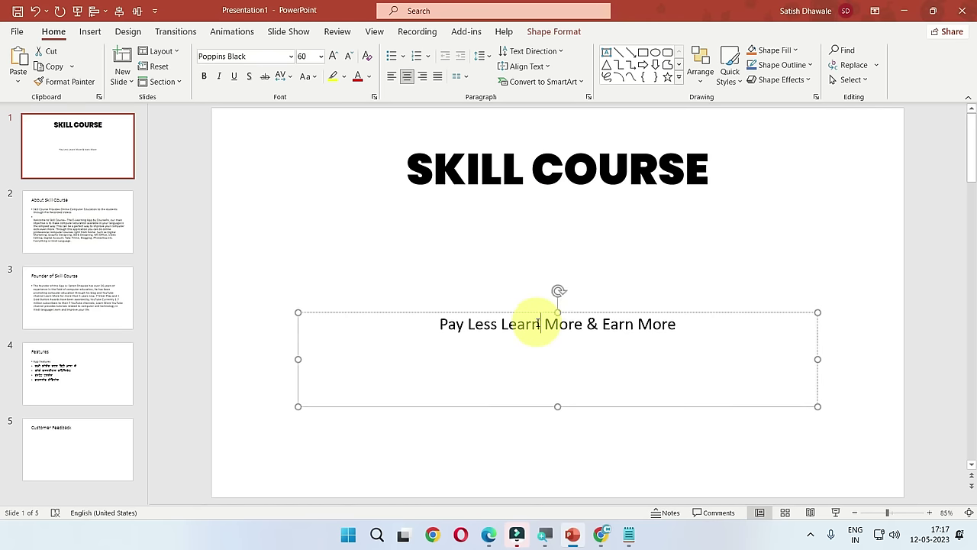
{"action": "left_click", "coordinate": [554, 376]}
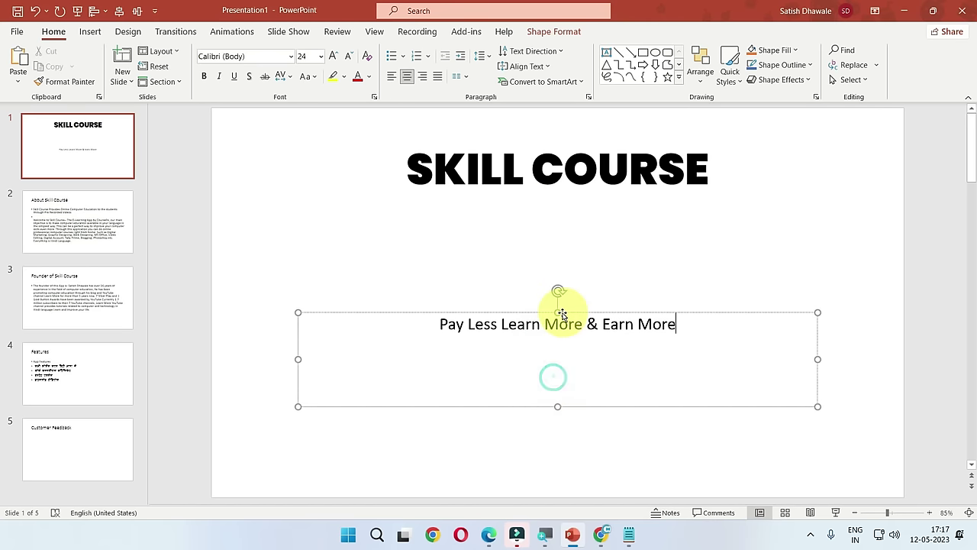
{"action": "left_click_drag", "start_coordinate": [567, 314], "coordinate": [585, 192]}
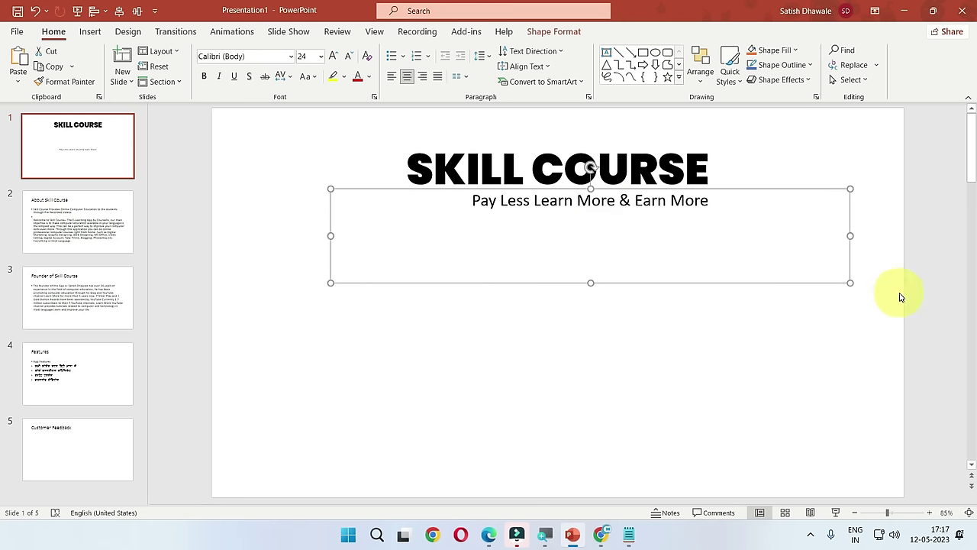
{"action": "left_click_drag", "start_coordinate": [588, 283], "coordinate": [592, 217]}
{"action": "left_click_drag", "start_coordinate": [330, 200], "coordinate": [586, 202]}
{"action": "left_click_drag", "start_coordinate": [676, 220], "coordinate": [559, 221]}
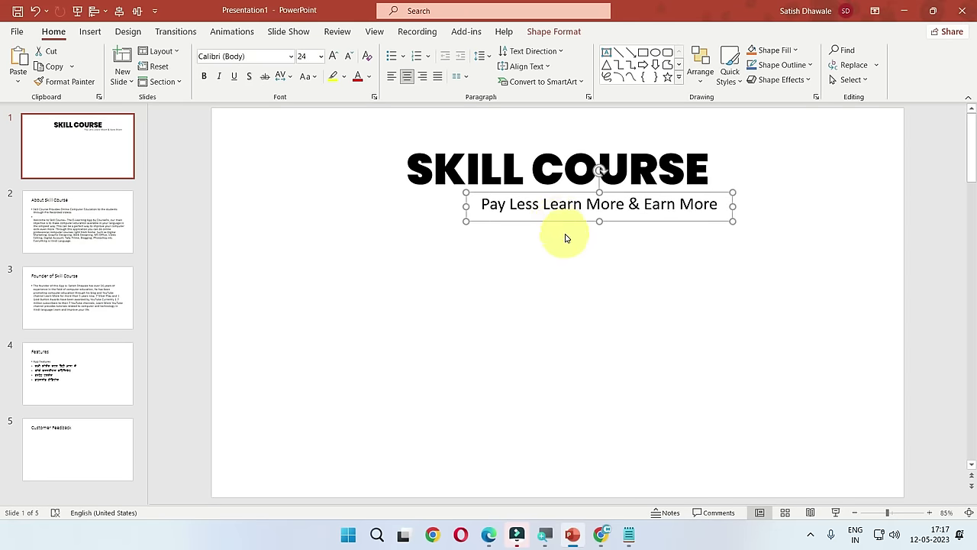
- Nudge the title higher, tuck the tagline just beneath it, and set the tagline in Poppins 20
{"action": "left_click", "coordinate": [553, 154]}
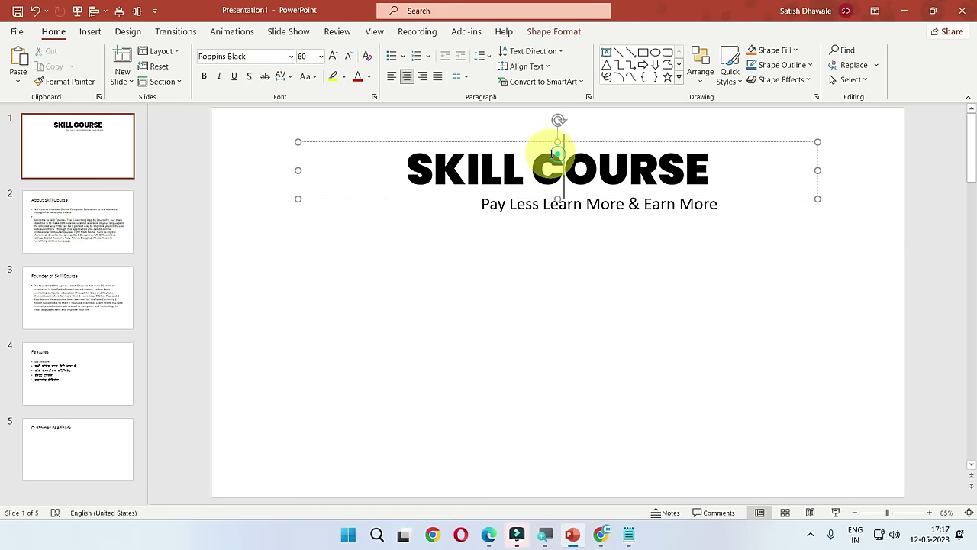
{"action": "left_click_drag", "start_coordinate": [539, 145], "coordinate": [537, 128]}
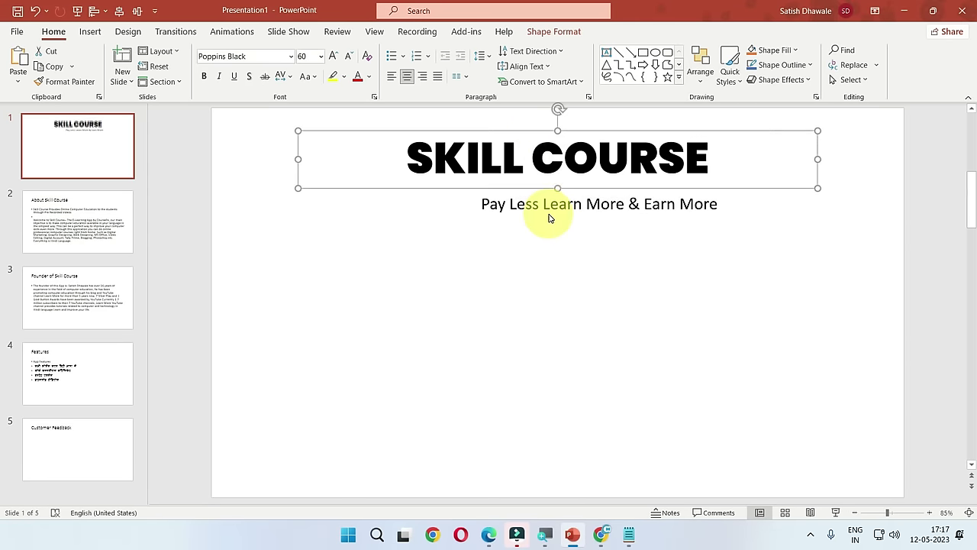
{"action": "left_click", "coordinate": [550, 215]}
{"action": "mouse_move", "coordinate": [557, 193]}
{"action": "left_mouse_down"}
{"action": "mouse_move", "coordinate": [561, 185]}
{"action": "mouse_move", "coordinate": [544, 186]}
{"action": "left_mouse_up"}
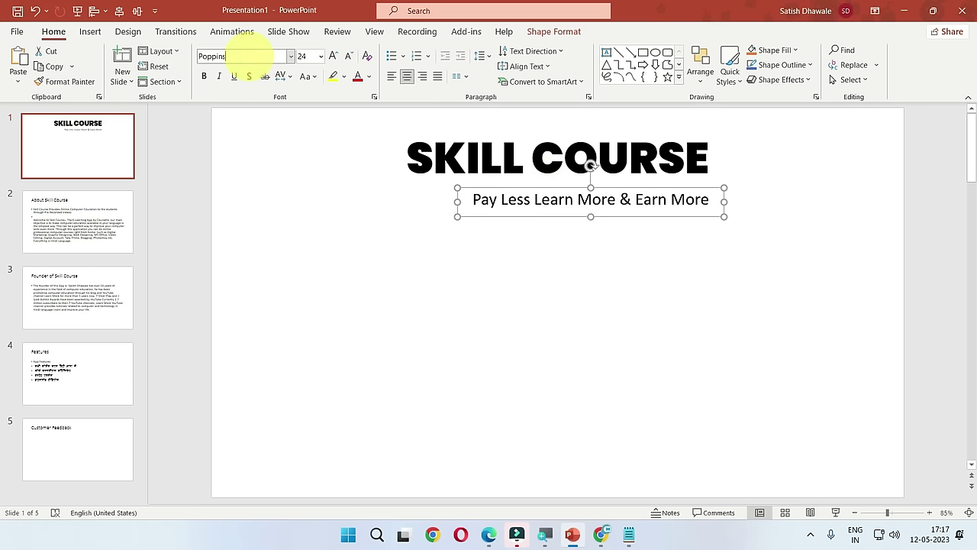
{"action": "key", "text": "Return"}
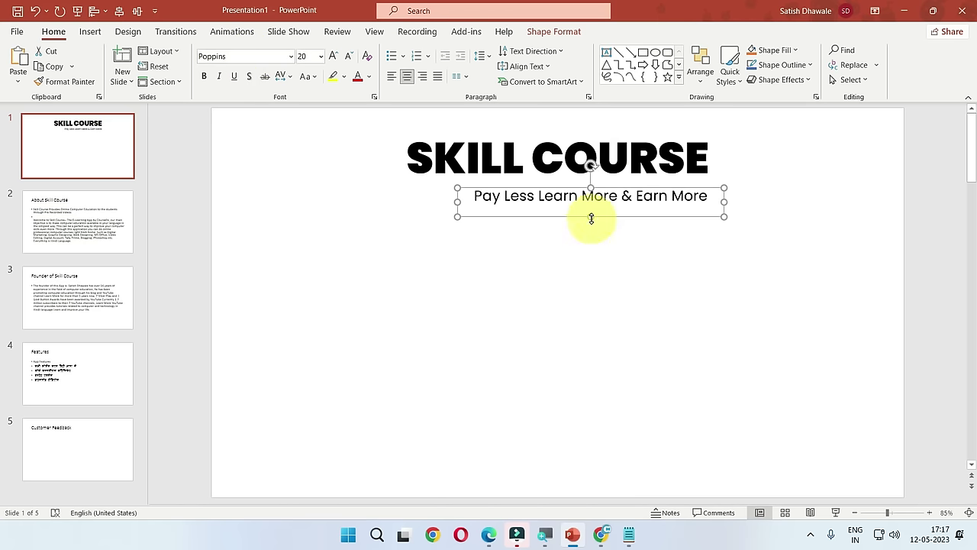
{"action": "left_click", "coordinate": [591, 222]}
{"action": "left_click", "coordinate": [591, 207]}
{"action": "left_click", "coordinate": [592, 258]}
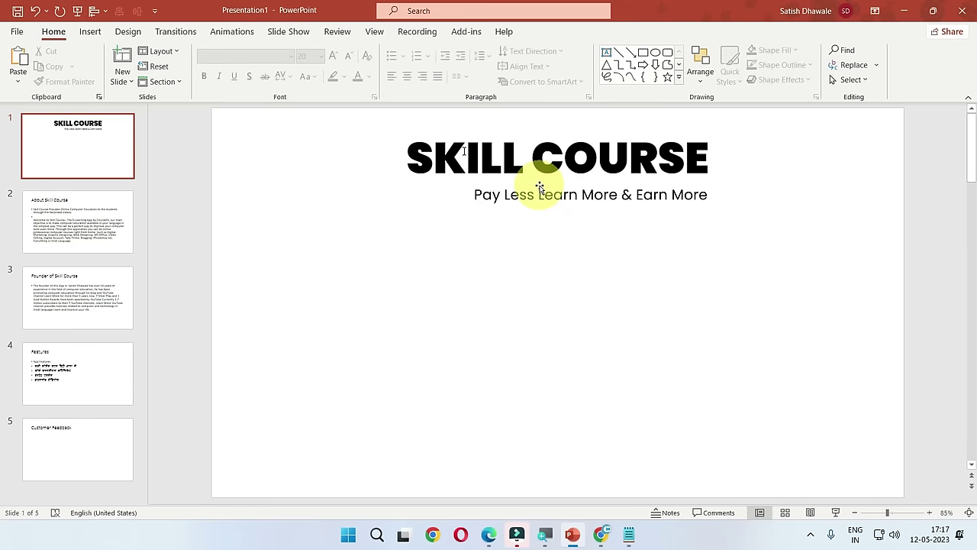
{"action": "left_click", "coordinate": [88, 32]}
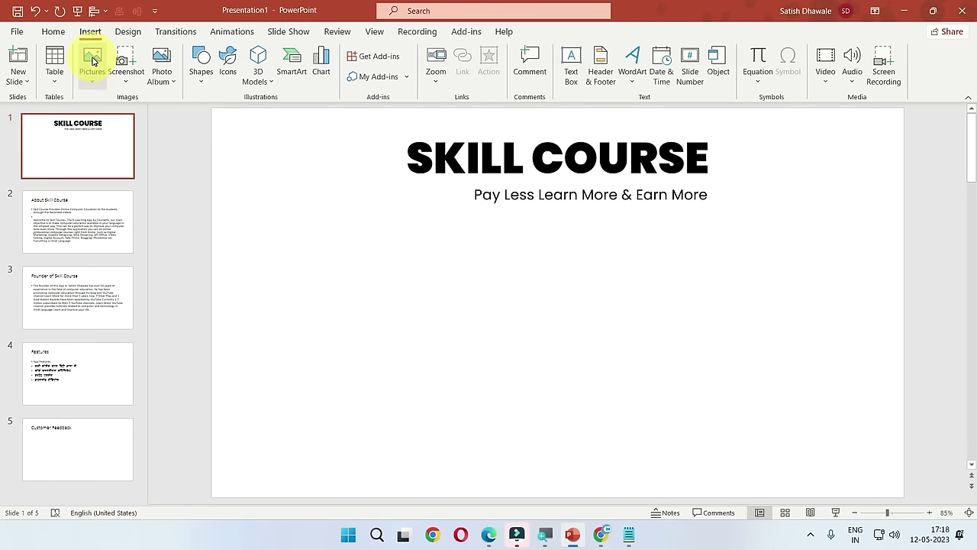
- Insert Skill Course Logo Web (2).jpg from the D:\Skill Course folder onto the title slide
{"action": "left_click", "coordinate": [93, 62]}
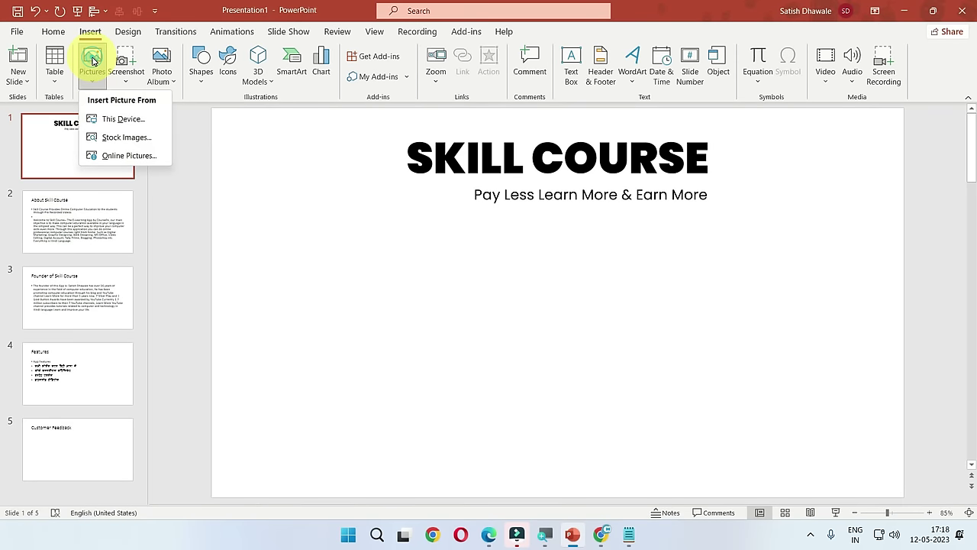
{"action": "left_click", "coordinate": [111, 122]}
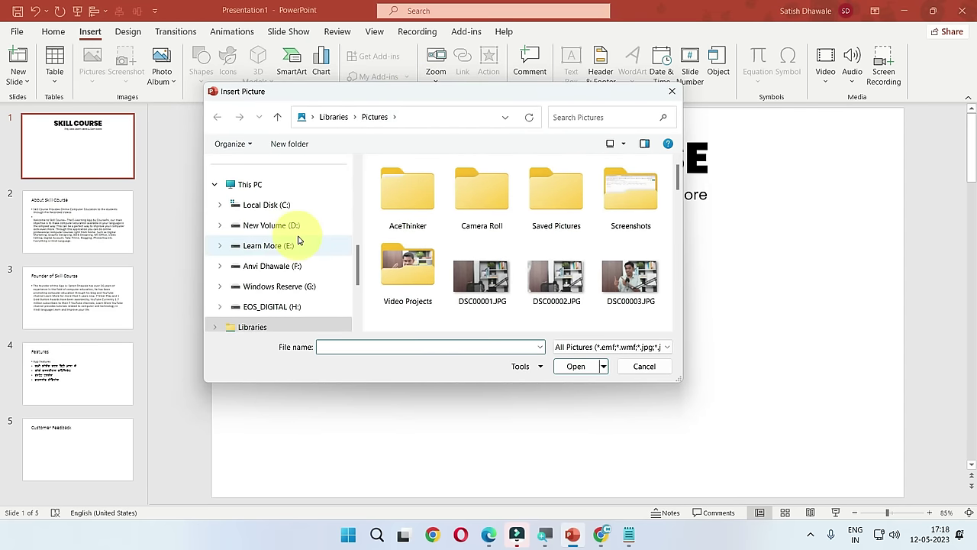
{"action": "left_click", "coordinate": [298, 227]}
{"action": "left_click", "coordinate": [478, 264]}
{"action": "type", "text": "skill"}
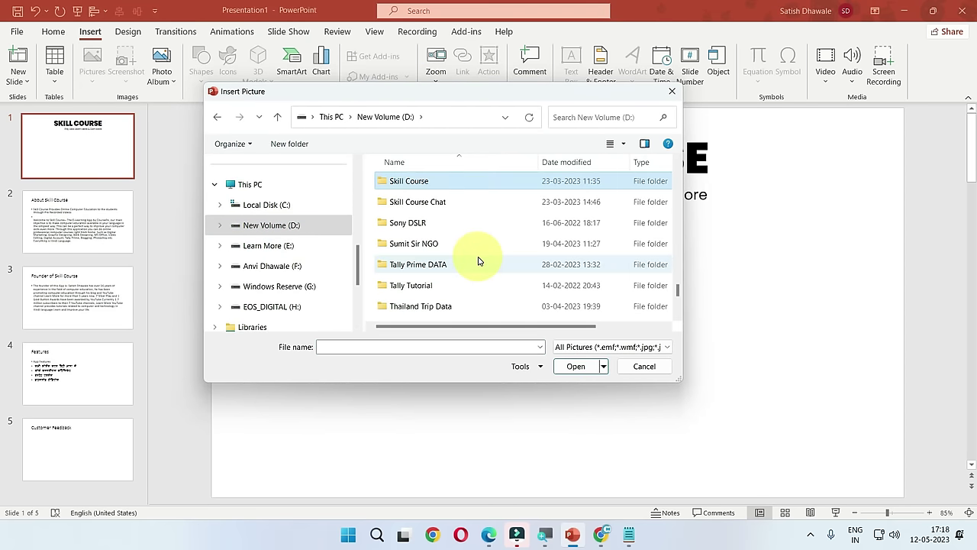
{"action": "double_click", "coordinate": [445, 186]}
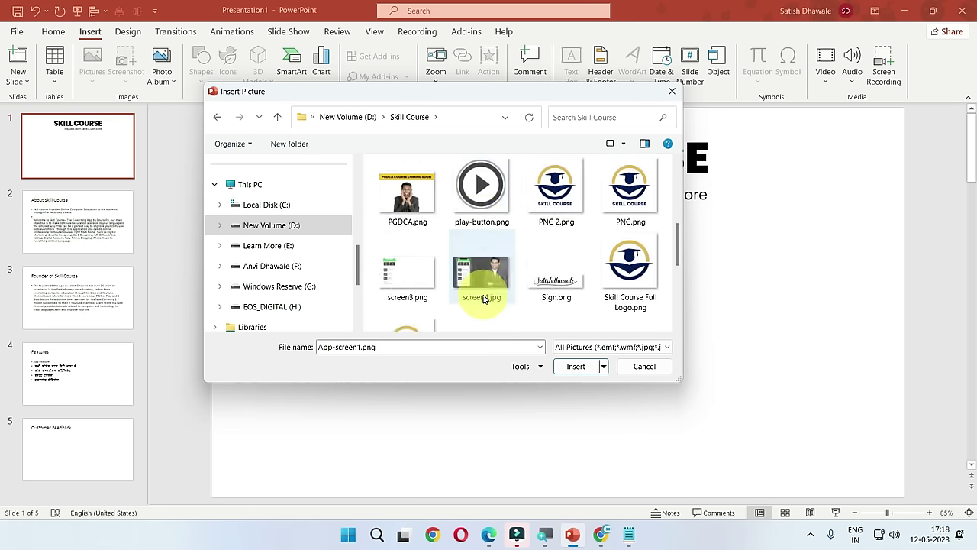
{"action": "scroll", "coordinate": [482, 284], "scroll_direction": "up", "scroll_amount": 3}
{"action": "scroll", "coordinate": [483, 294], "scroll_direction": "down", "scroll_amount": 4}
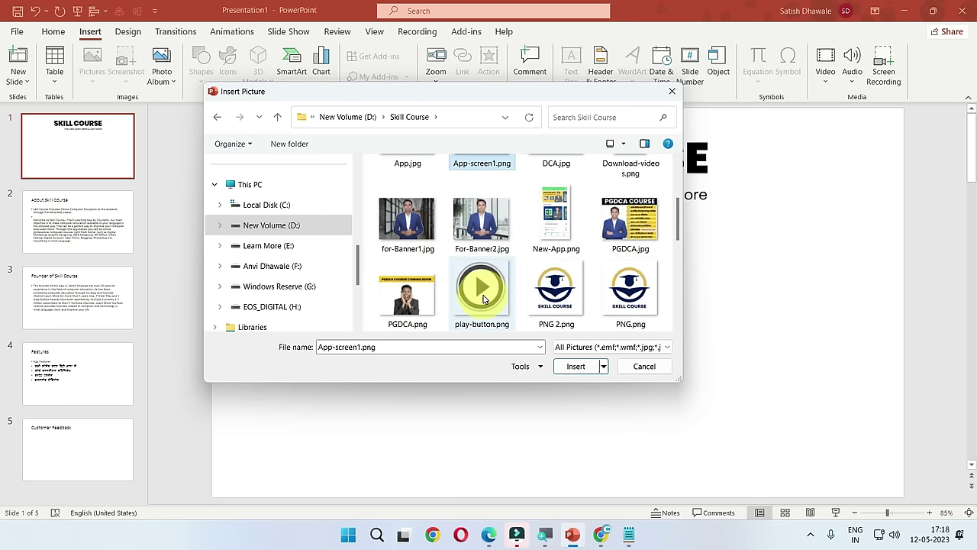
{"action": "scroll", "coordinate": [611, 290], "scroll_direction": "down", "scroll_amount": 2}
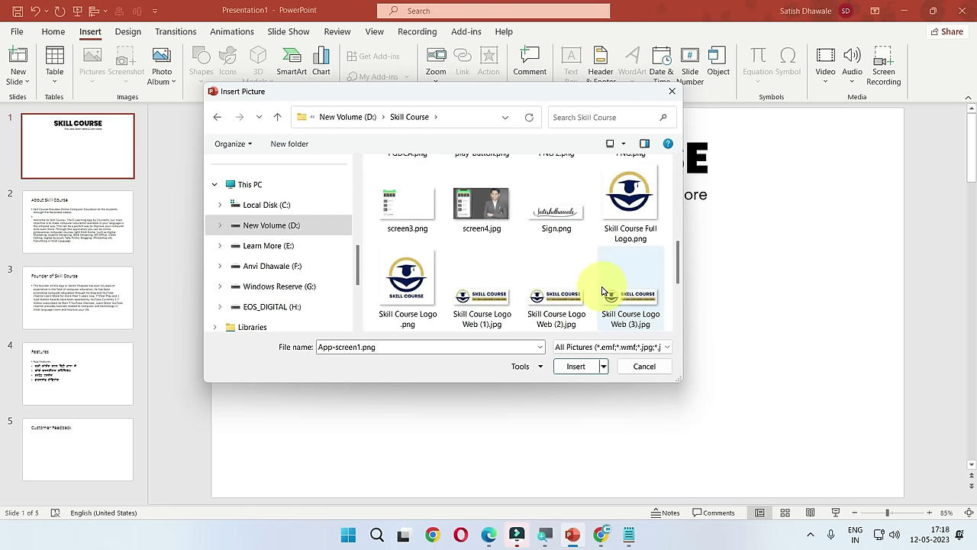
{"action": "left_click", "coordinate": [540, 303]}
{"action": "left_click", "coordinate": [575, 367]}
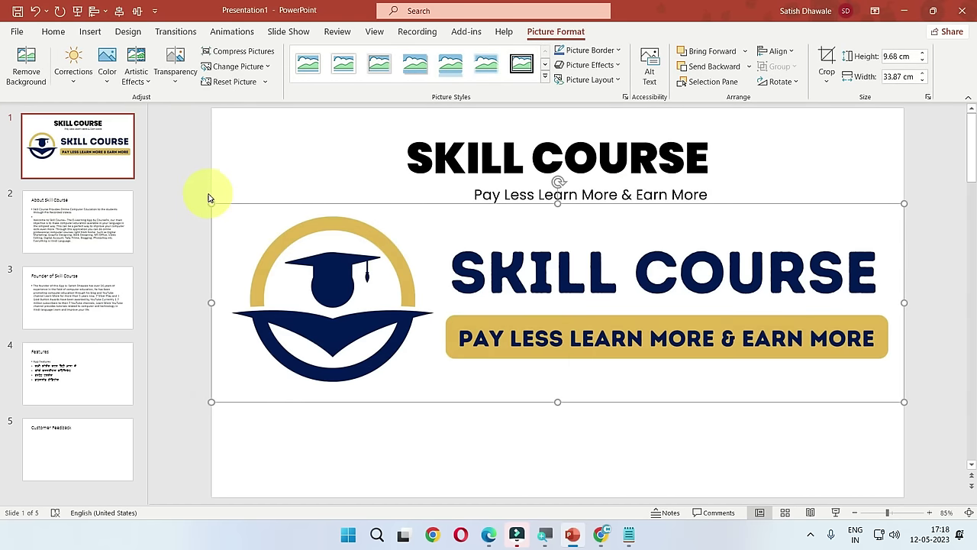
- Shrink the logo to 2.1 × 7.35 cm and place it in the bottom-right corner
{"action": "left_click_drag", "start_coordinate": [208, 201], "coordinate": [699, 351]}
{"action": "left_click_drag", "start_coordinate": [813, 381], "coordinate": [817, 192]}
{"action": "left_click_drag", "start_coordinate": [912, 206], "coordinate": [840, 468]}
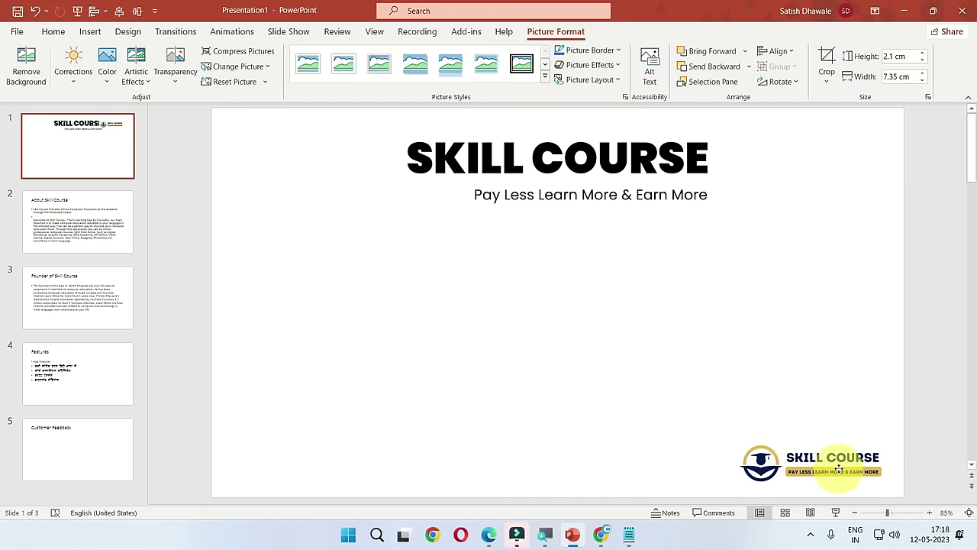
{"action": "left_click", "coordinate": [827, 341]}
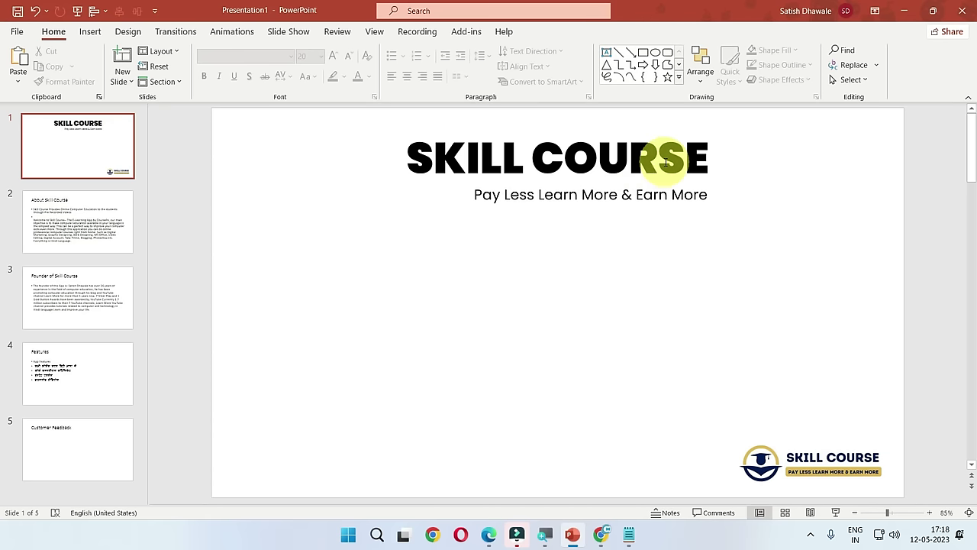
- Append 'APP' so the title reads SKILL COURSE APP, and shift the tagline right beneath it
{"action": "left_click", "coordinate": [716, 158]}
{"action": "type", "text": "a"}
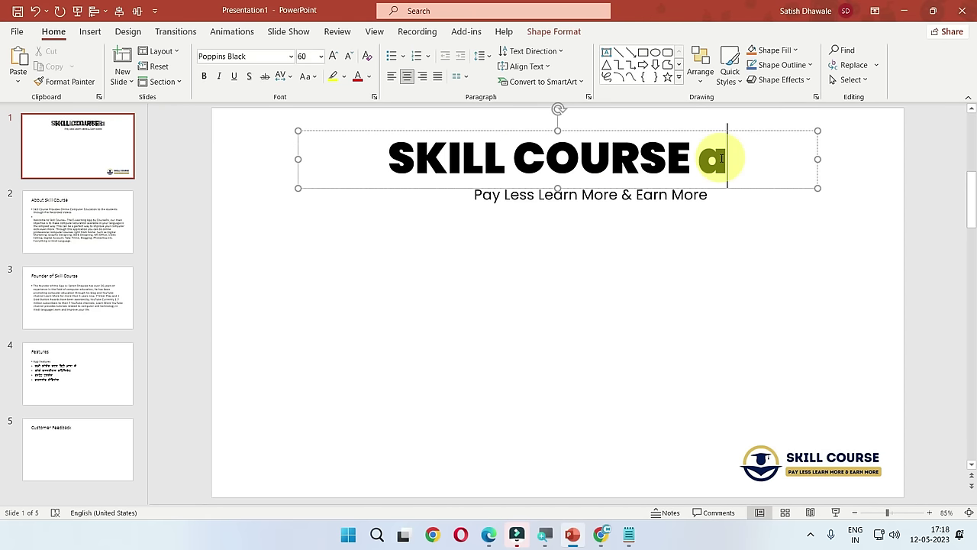
{"action": "key", "text": "BackSpace"}
{"action": "type", "text": "APP"}
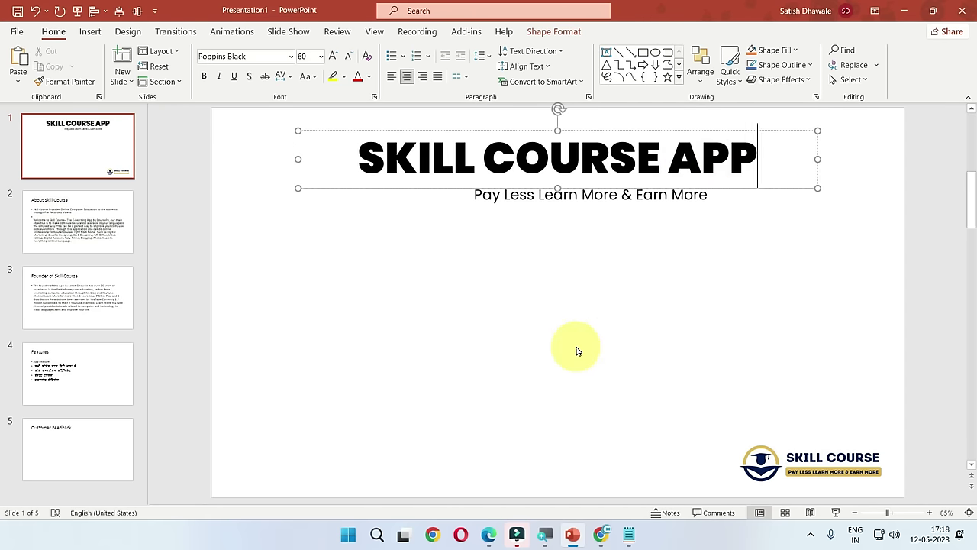
{"action": "left_click", "coordinate": [577, 346]}
{"action": "left_click", "coordinate": [665, 203]}
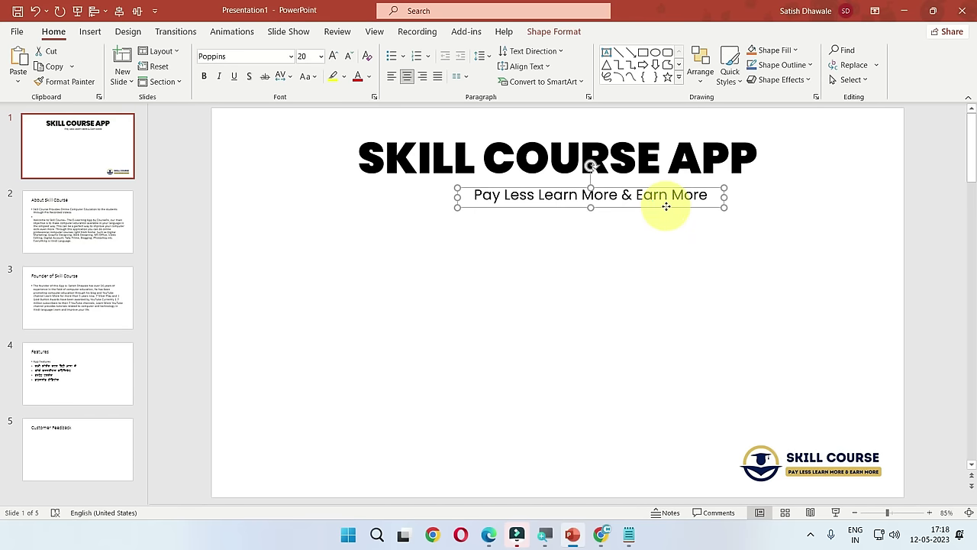
{"action": "left_click_drag", "start_coordinate": [665, 203], "coordinate": [709, 207]}
{"action": "left_click", "coordinate": [683, 284]}
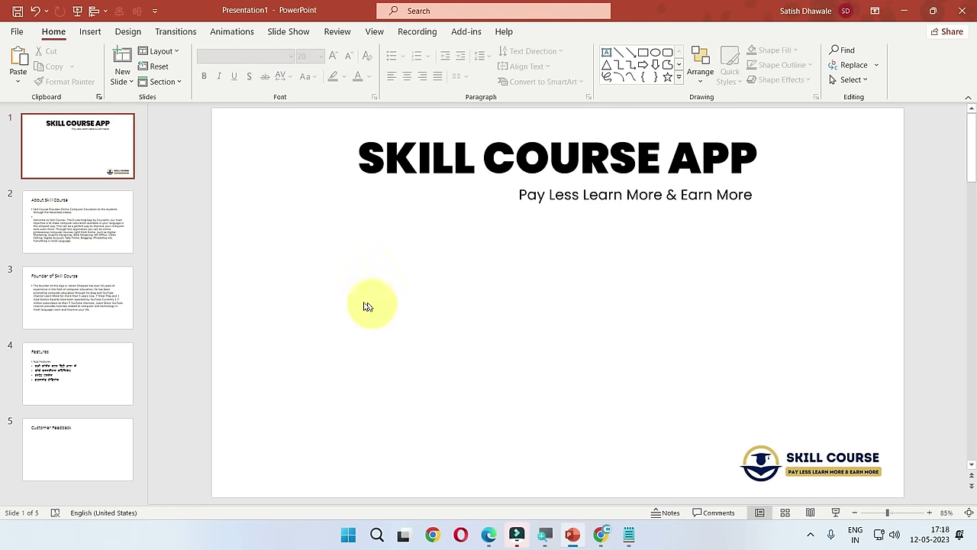
- Insert the App.jpg picture from this computer onto the title slide
{"action": "left_click", "coordinate": [93, 34]}
{"action": "left_click", "coordinate": [93, 67]}
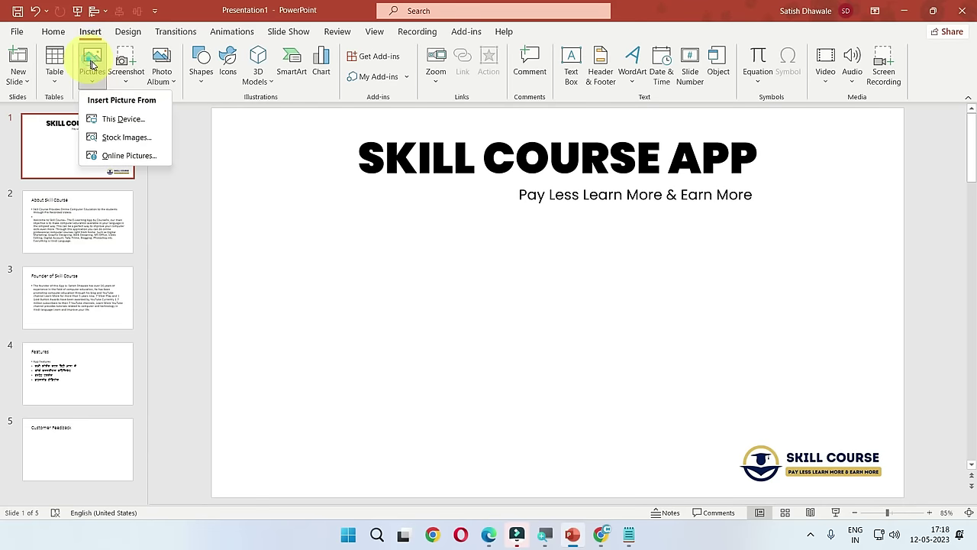
{"action": "left_click", "coordinate": [161, 138]}
{"action": "left_click", "coordinate": [409, 276]}
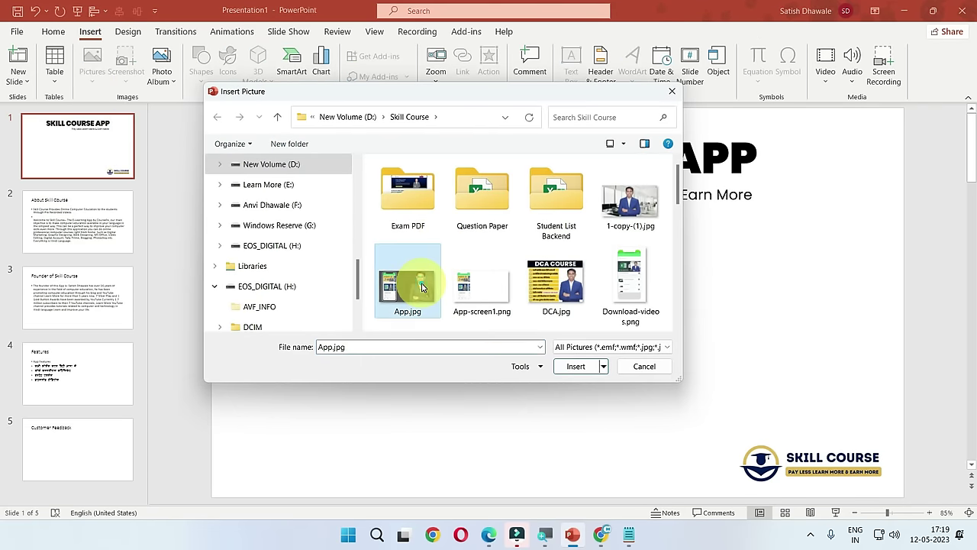
{"action": "scroll", "coordinate": [423, 287], "scroll_direction": "down", "scroll_amount": 1}
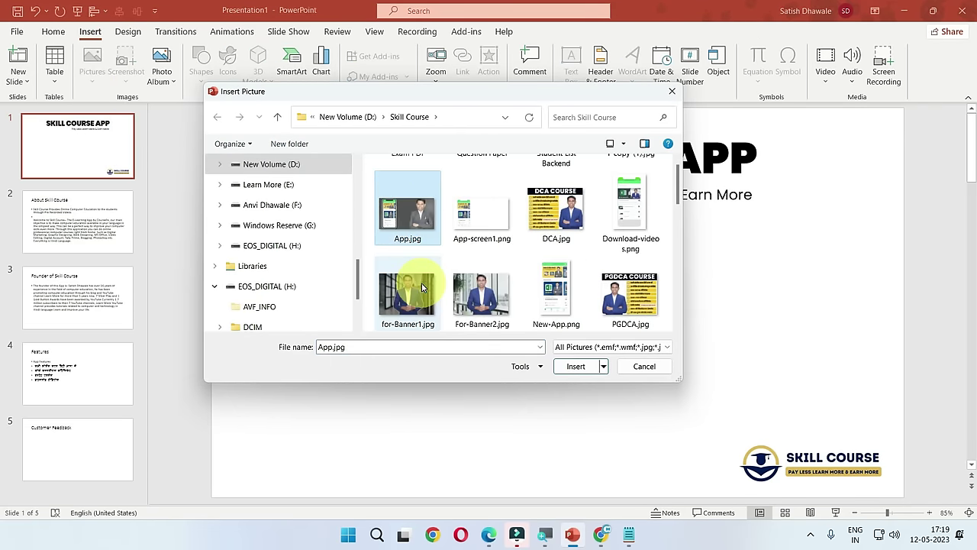
{"action": "left_click", "coordinate": [574, 366]}
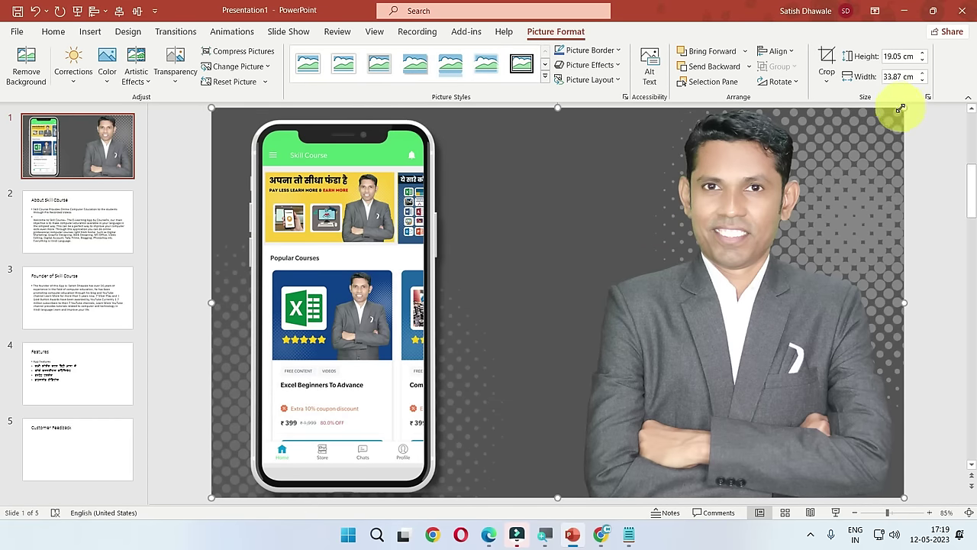
- Shrink the picture, move it under the tagline, and crop off the right side leaving the phone
{"action": "left_click_drag", "start_coordinate": [898, 115], "coordinate": [526, 321]}
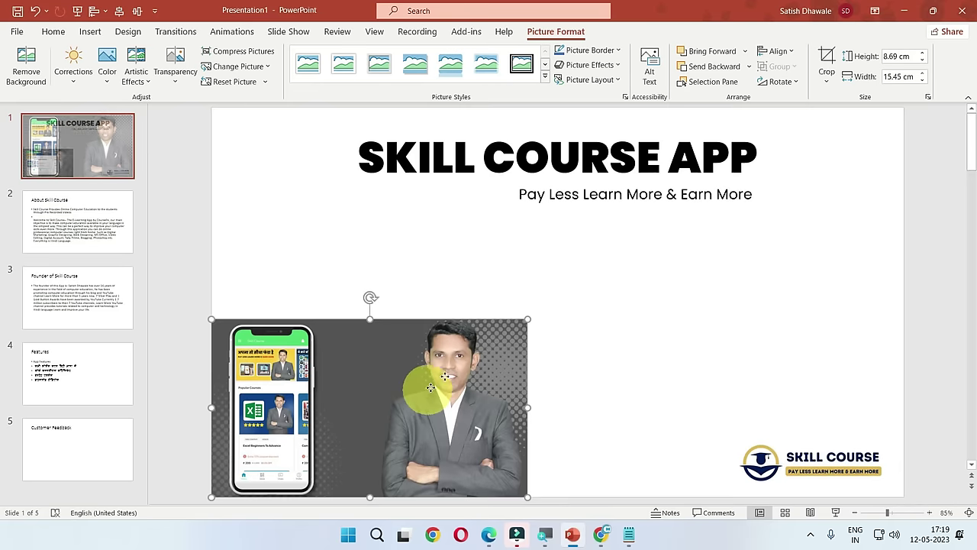
{"action": "left_click_drag", "start_coordinate": [427, 392], "coordinate": [548, 322]}
{"action": "left_click_drag", "start_coordinate": [686, 397], "coordinate": [752, 416]}
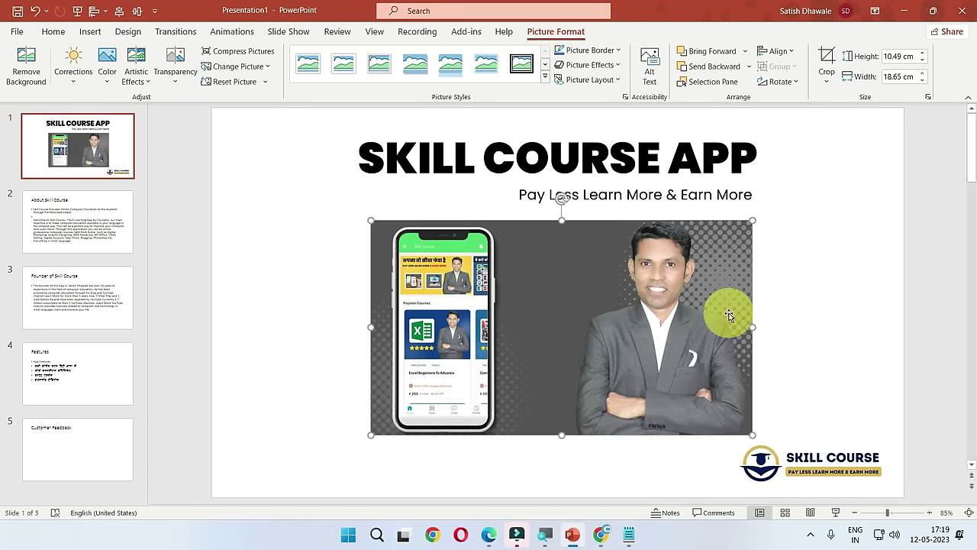
{"action": "left_click", "coordinate": [827, 59]}
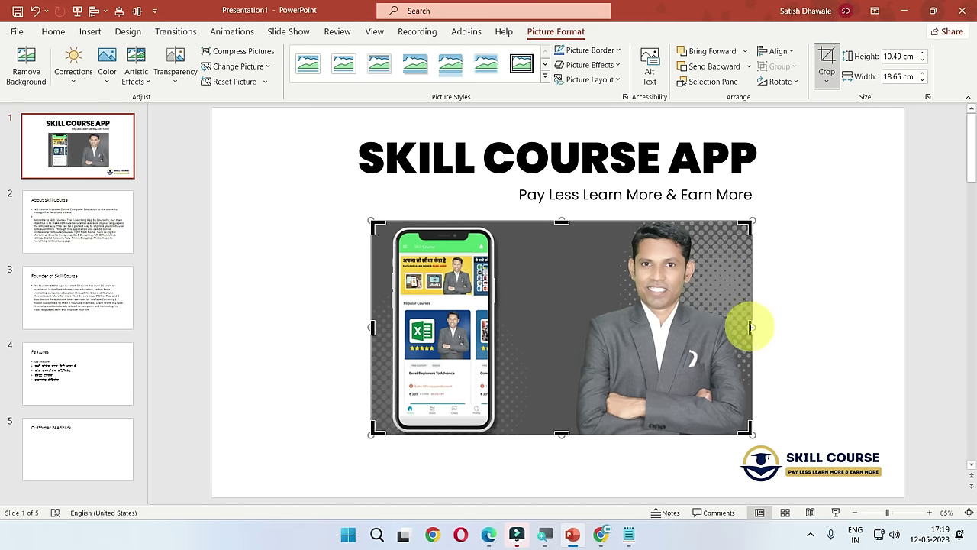
{"action": "left_click_drag", "start_coordinate": [751, 326], "coordinate": [542, 337]}
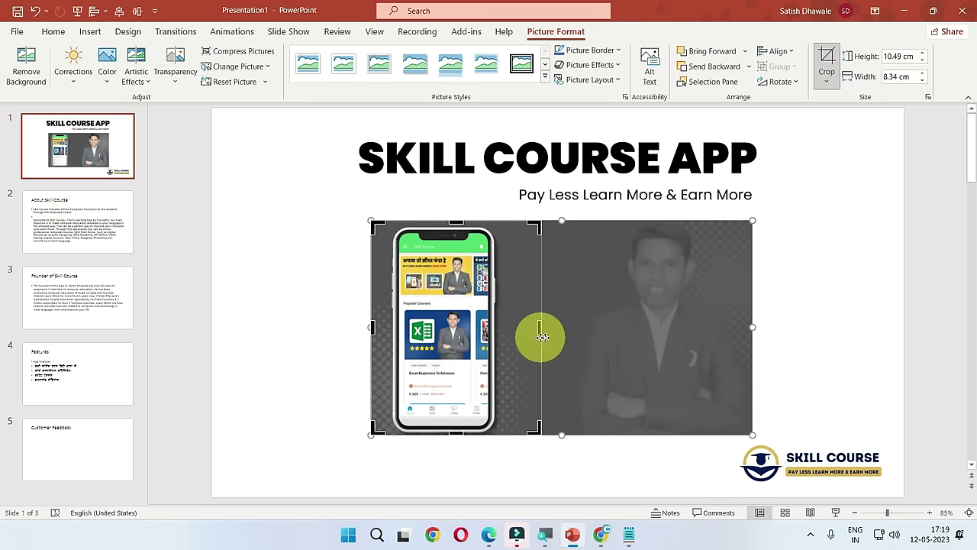
{"action": "left_click", "coordinate": [807, 301]}
- Resize the cropped phone picture to 12.34 × 9.81 cm and centre it below the tagline
{"action": "left_click", "coordinate": [458, 319]}
{"action": "left_click_drag", "start_coordinate": [458, 319], "coordinate": [532, 322]}
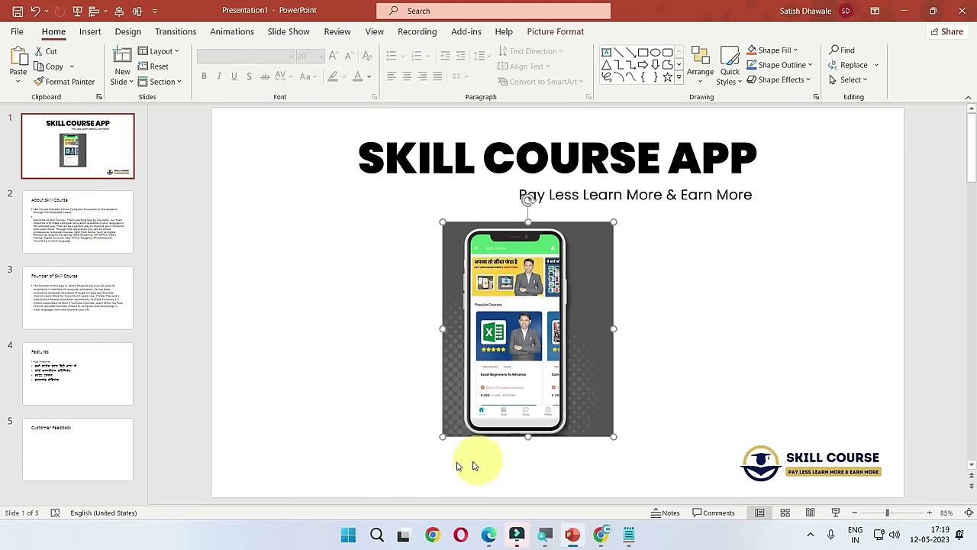
{"action": "left_click_drag", "start_coordinate": [441, 437], "coordinate": [414, 471]}
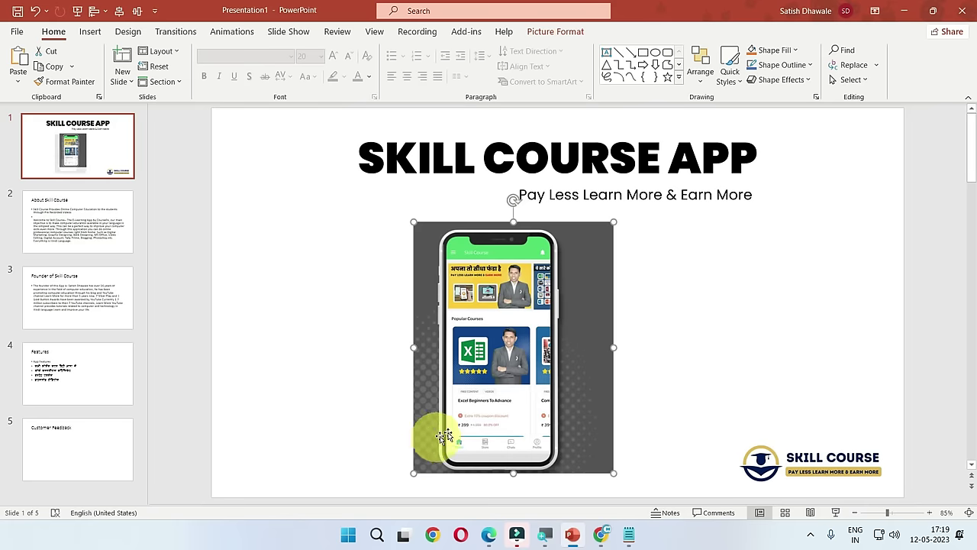
{"action": "left_click_drag", "start_coordinate": [485, 399], "coordinate": [508, 402]}
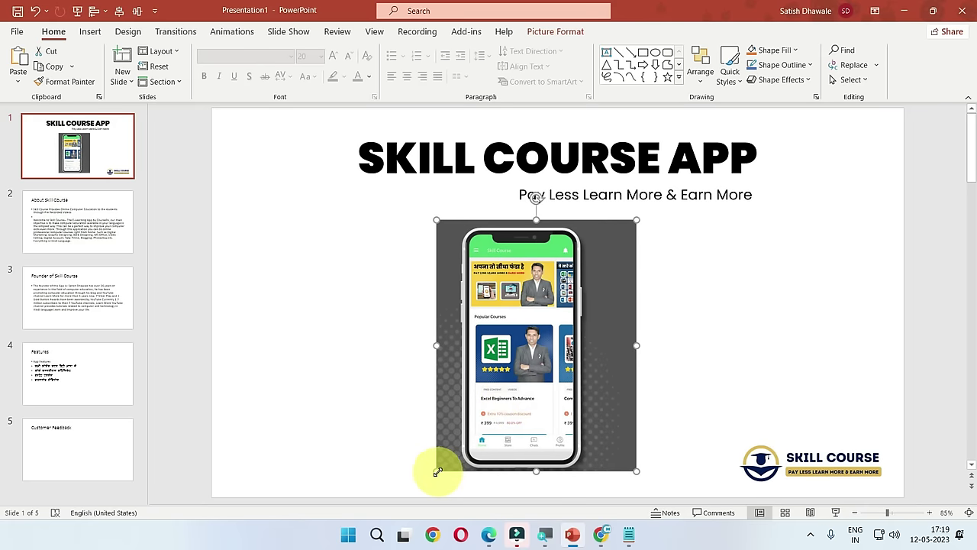
{"action": "left_click_drag", "start_coordinate": [436, 471], "coordinate": [428, 473]}
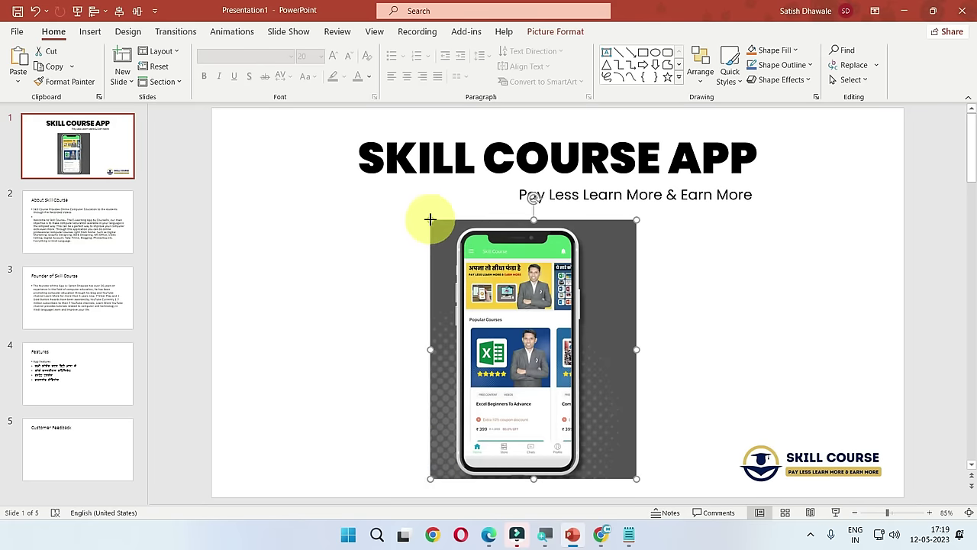
{"action": "mouse_move", "coordinate": [430, 219]}
{"action": "left_mouse_down"}
{"action": "mouse_move", "coordinate": [420, 214]}
{"action": "mouse_move", "coordinate": [435, 226]}
{"action": "left_mouse_up"}
{"action": "left_click", "coordinate": [556, 33]}
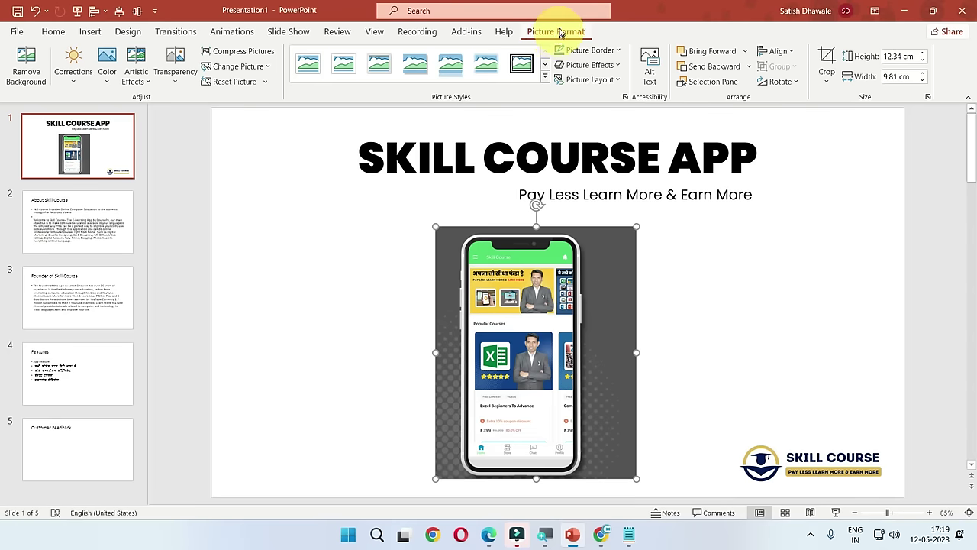
{"action": "left_click_drag", "start_coordinate": [546, 297], "coordinate": [543, 300]}
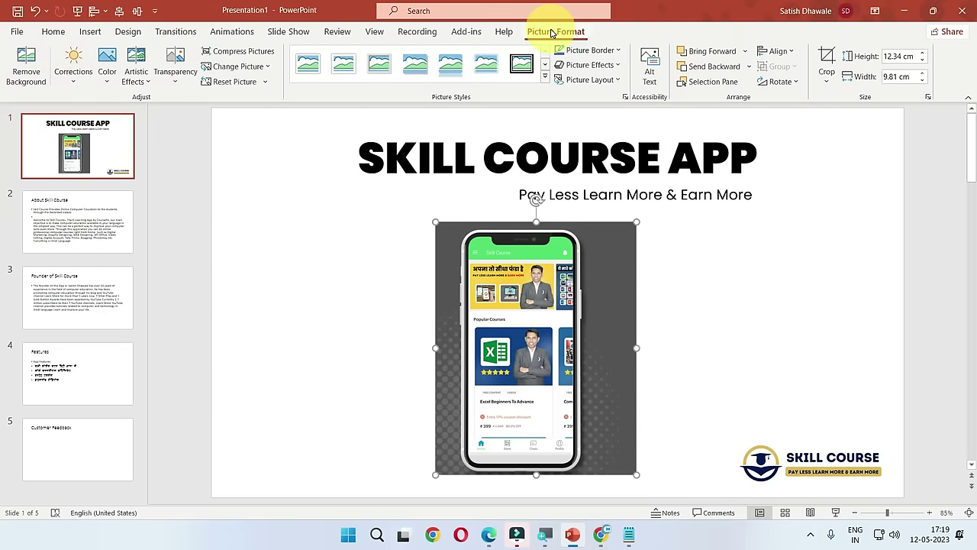
- Start Remove Background on the phone picture and mark the phone's bottom strip to keep
{"action": "left_click", "coordinate": [25, 67]}
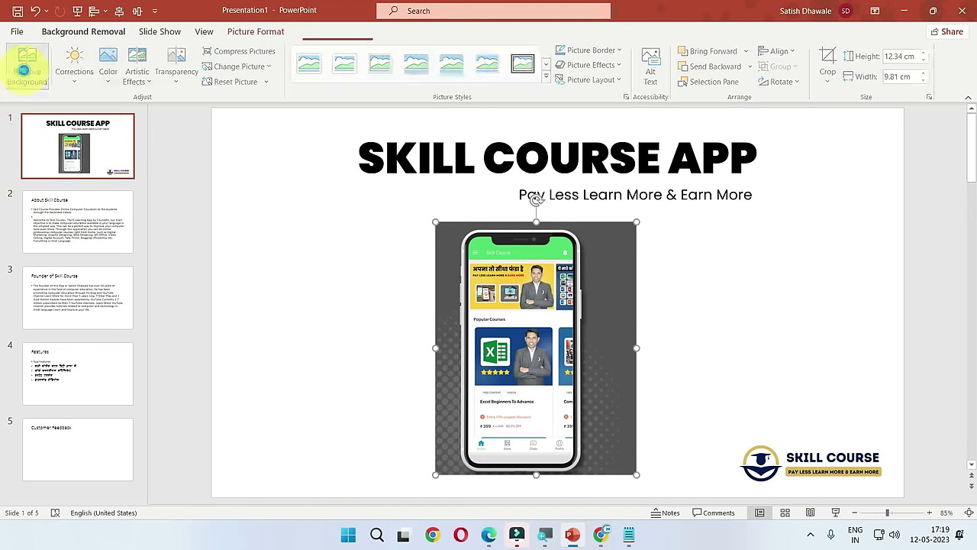
{"action": "mouse_move", "coordinate": [346, 202]}
{"action": "left_mouse_down"}
{"action": "mouse_move", "coordinate": [559, 246]}
{"action": "mouse_move", "coordinate": [597, 302]}
{"action": "mouse_move", "coordinate": [498, 255]}
{"action": "mouse_move", "coordinate": [535, 334]}
{"action": "mouse_move", "coordinate": [506, 430]}
{"action": "mouse_move", "coordinate": [534, 452]}
{"action": "left_mouse_up"}
{"action": "left_click", "coordinate": [519, 265]}
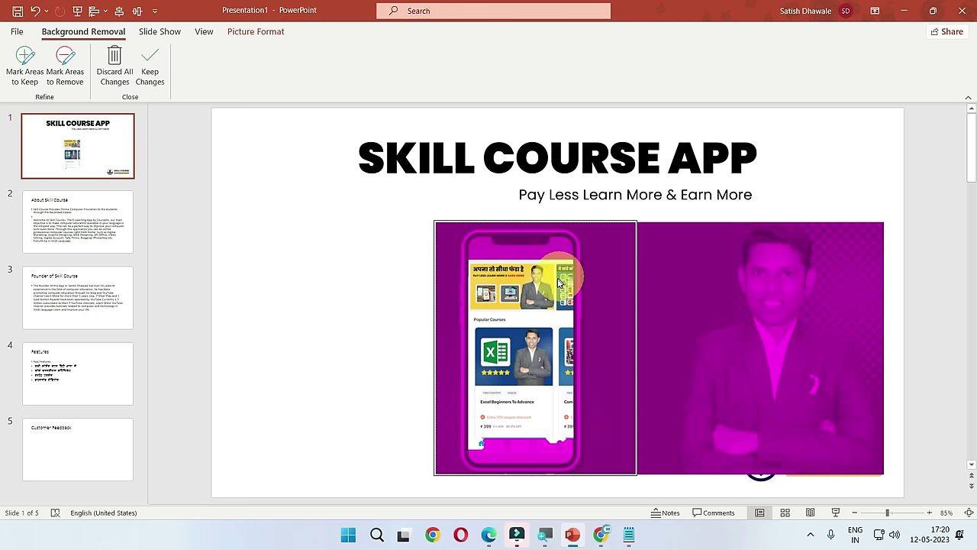
{"action": "left_click", "coordinate": [536, 454]}
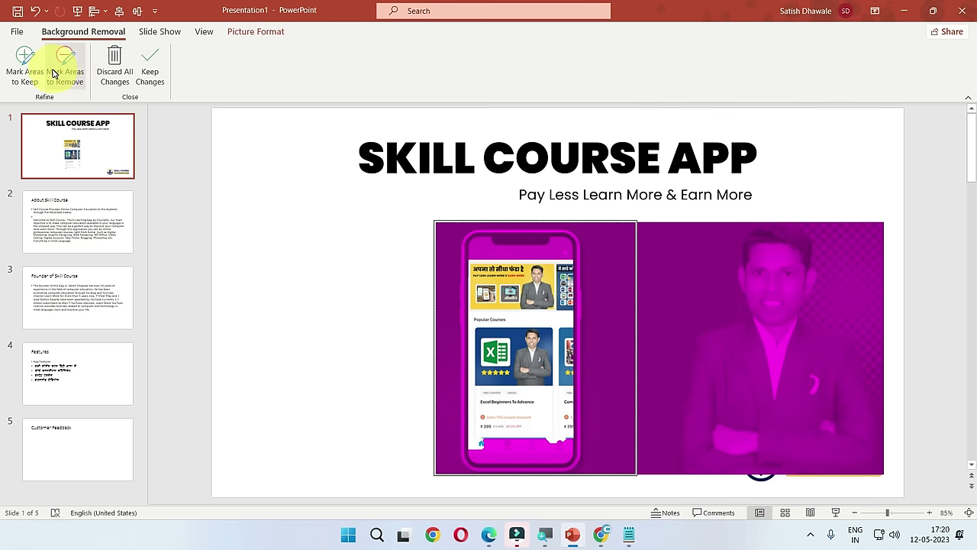
{"action": "left_click", "coordinate": [22, 69]}
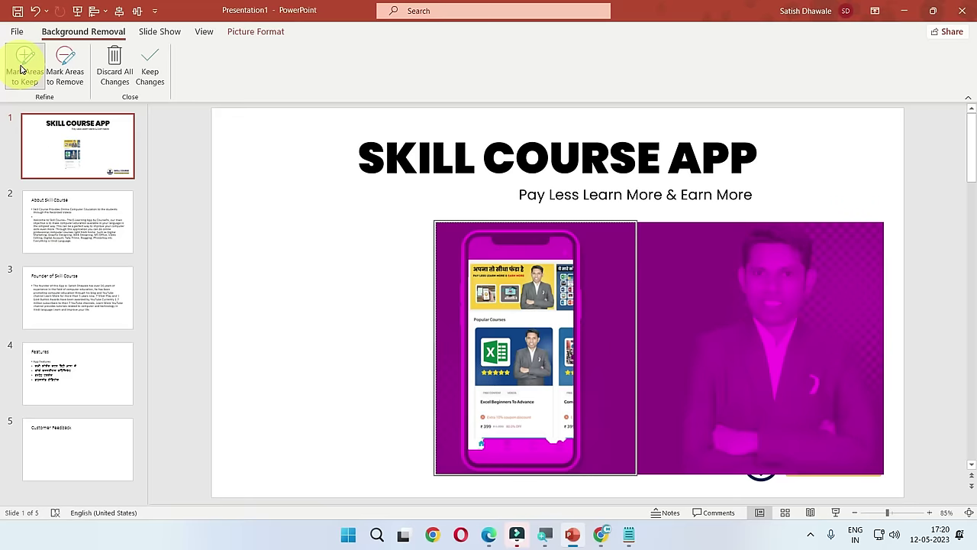
{"action": "left_click_drag", "start_coordinate": [482, 456], "coordinate": [551, 450]}
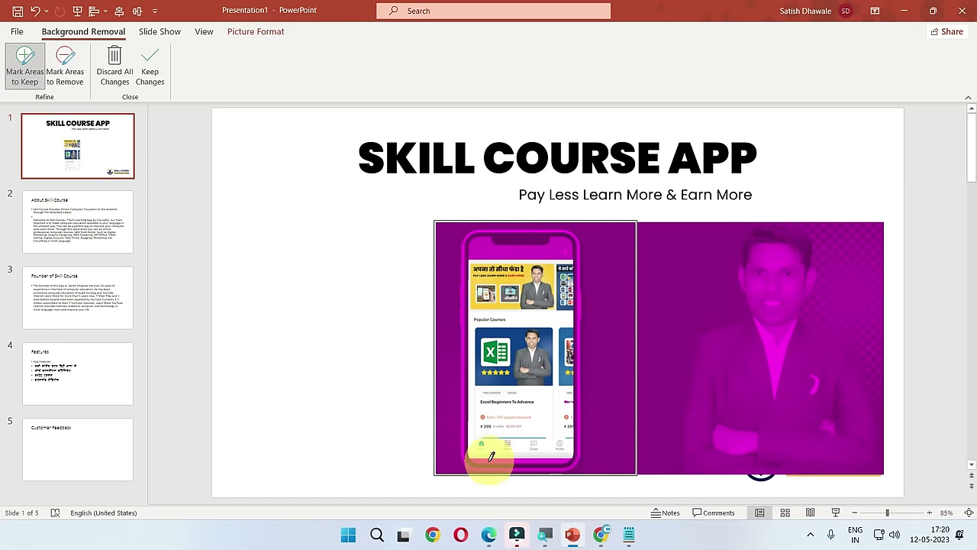
{"action": "left_click_drag", "start_coordinate": [488, 459], "coordinate": [569, 458]}
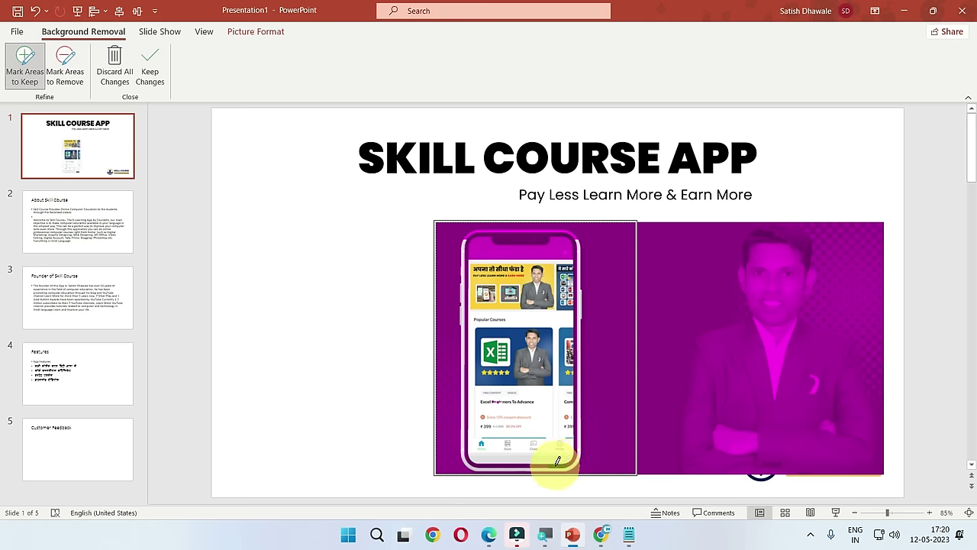
- Mark the phone's top, left and right edges to keep, then keep the background removal
{"action": "left_click_drag", "start_coordinate": [473, 252], "coordinate": [571, 246]}
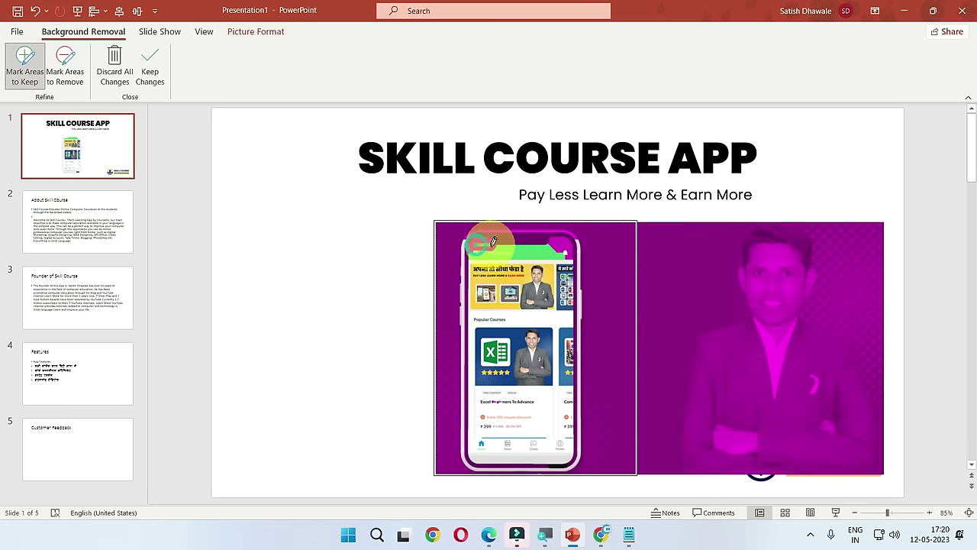
{"action": "mouse_move", "coordinate": [475, 255]}
{"action": "left_mouse_down"}
{"action": "mouse_move", "coordinate": [469, 244]}
{"action": "mouse_move", "coordinate": [494, 218]}
{"action": "left_mouse_up"}
{"action": "left_click", "coordinate": [465, 257]}
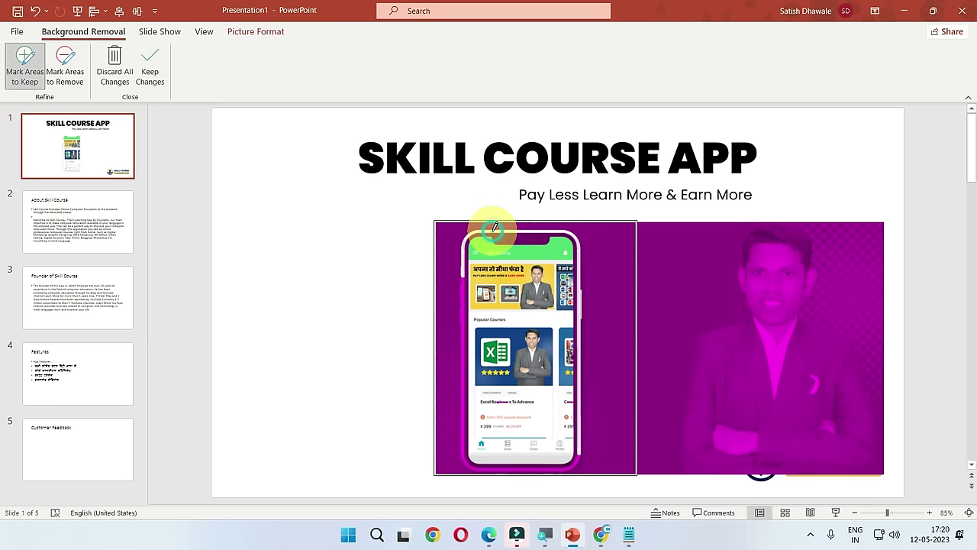
{"action": "left_click", "coordinate": [463, 392]}
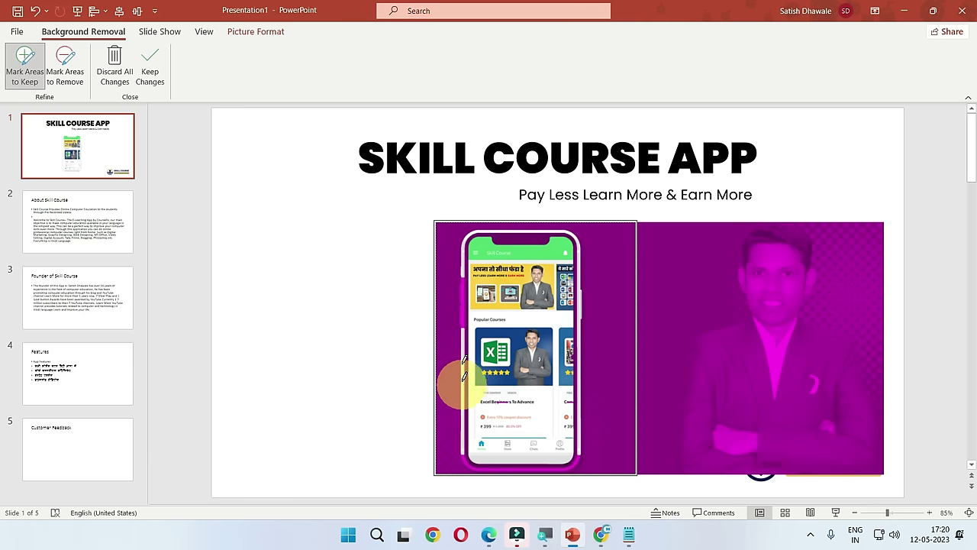
{"action": "left_click", "coordinate": [574, 456]}
{"action": "mouse_move", "coordinate": [574, 455]}
{"action": "left_mouse_down"}
{"action": "mouse_move", "coordinate": [573, 273]}
{"action": "mouse_move", "coordinate": [563, 458]}
{"action": "mouse_move", "coordinate": [469, 435]}
{"action": "mouse_move", "coordinate": [458, 267]}
{"action": "mouse_move", "coordinate": [563, 229]}
{"action": "mouse_move", "coordinate": [574, 313]}
{"action": "left_mouse_up"}
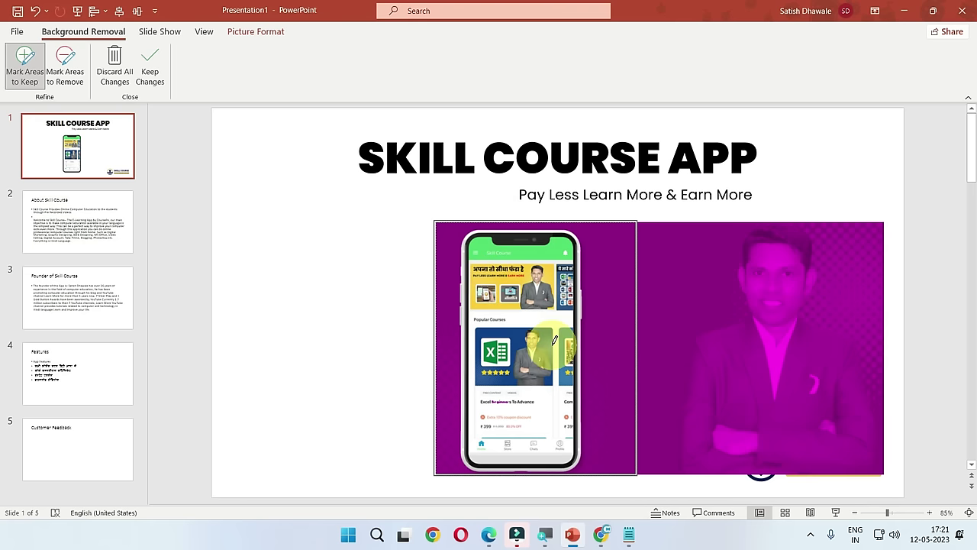
{"action": "left_click", "coordinate": [145, 74]}
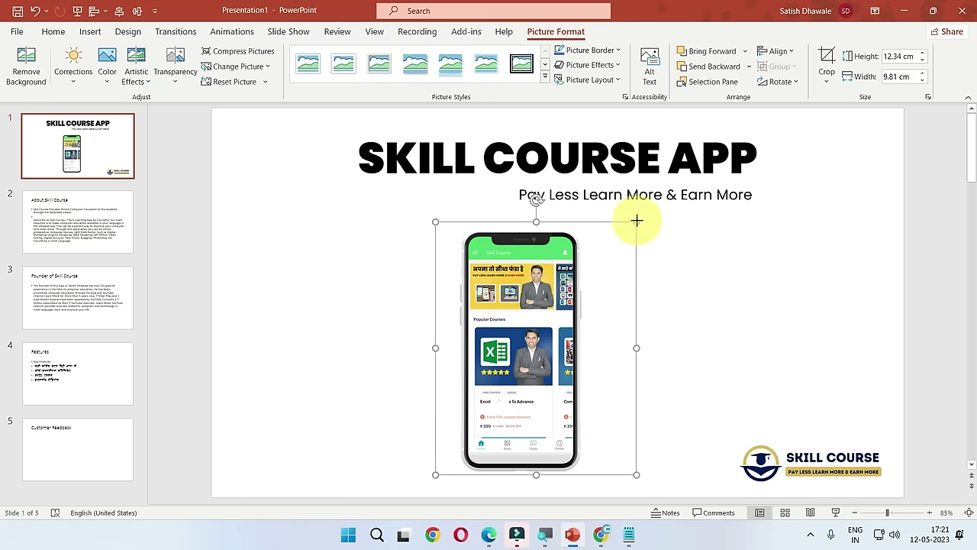
- Enlarge the phone picture to about 15 cm tall and shift it left
{"action": "left_click_drag", "start_coordinate": [637, 221], "coordinate": [649, 204]}
{"action": "left_click_drag", "start_coordinate": [552, 317], "coordinate": [457, 305]}
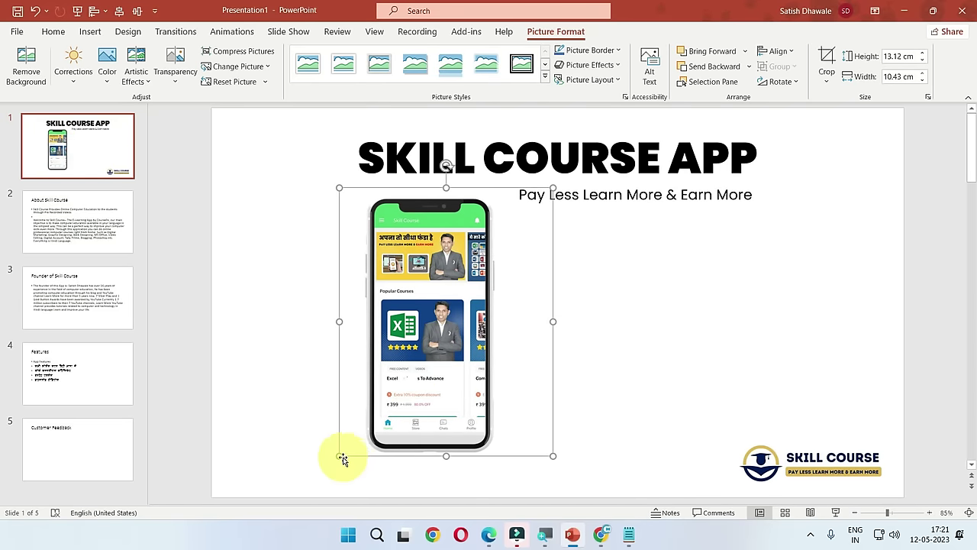
{"action": "left_click_drag", "start_coordinate": [340, 457], "coordinate": [322, 471]}
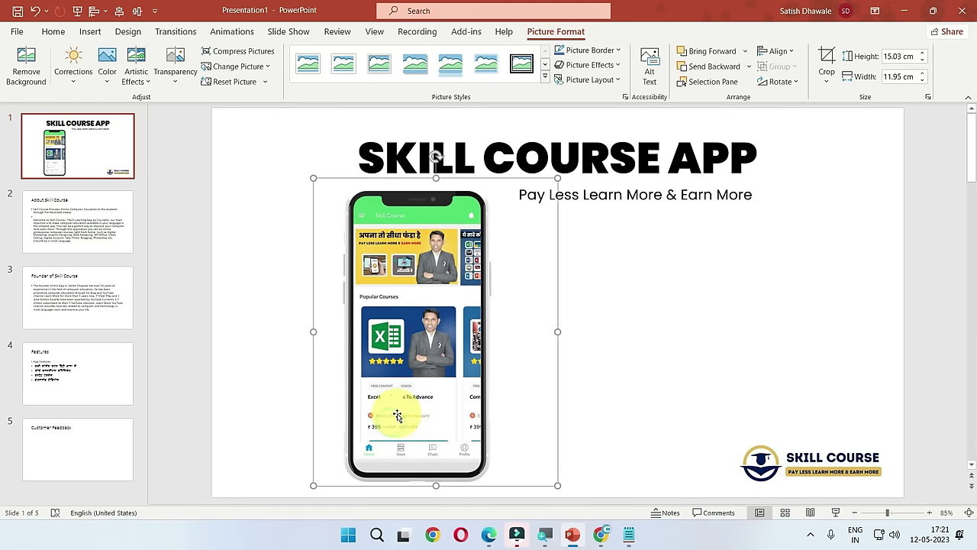
- Give the phone picture a centred outer shadow effect
{"action": "left_click", "coordinate": [607, 65]}
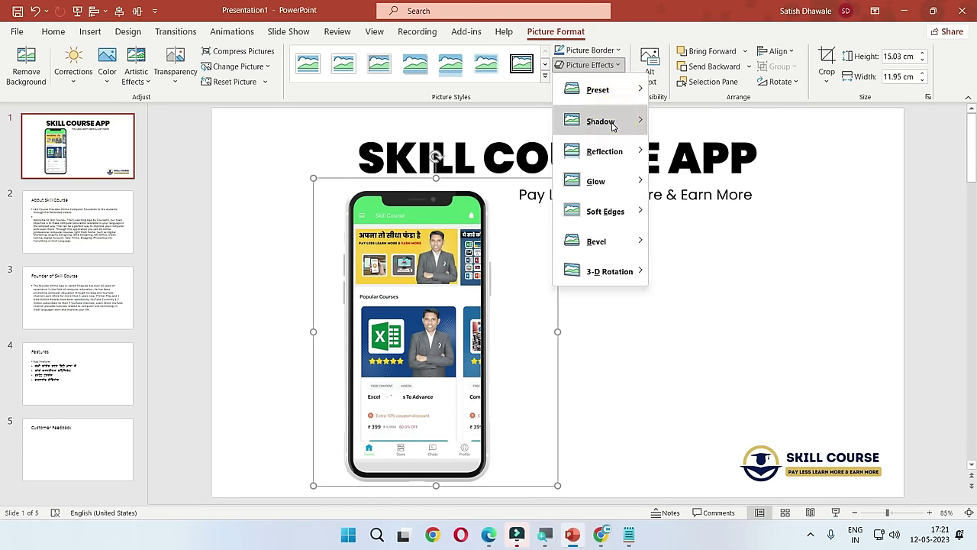
{"action": "mouse_move", "coordinate": [611, 123]}
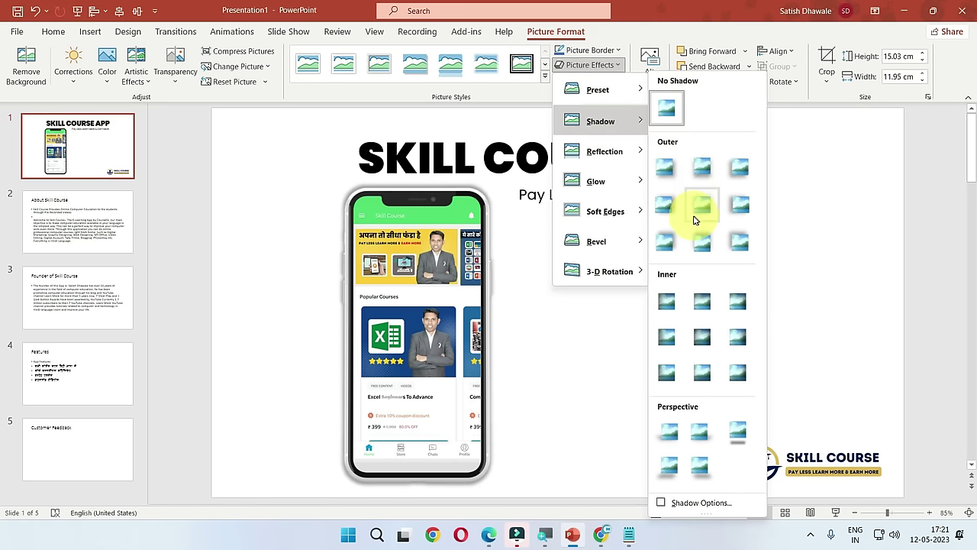
{"action": "left_click", "coordinate": [615, 151]}
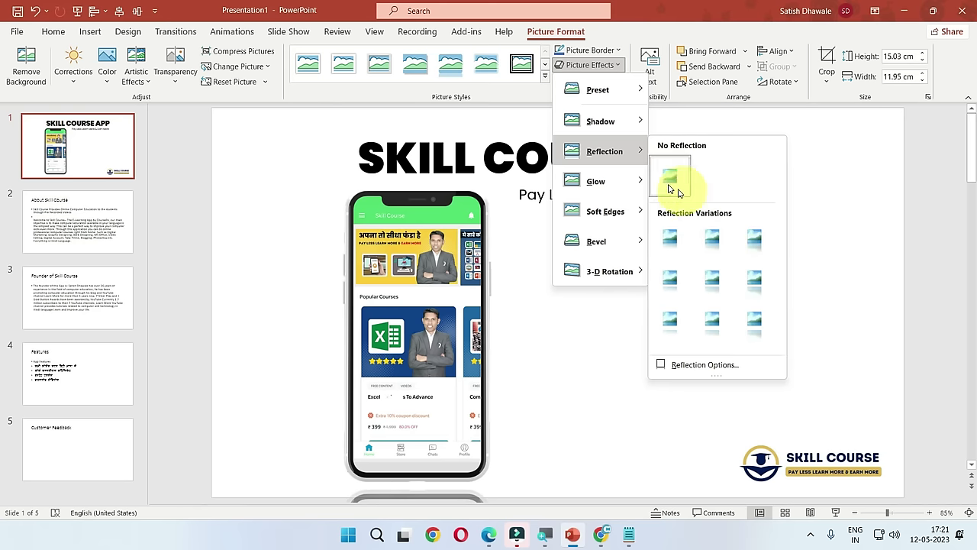
{"action": "left_click", "coordinate": [618, 124]}
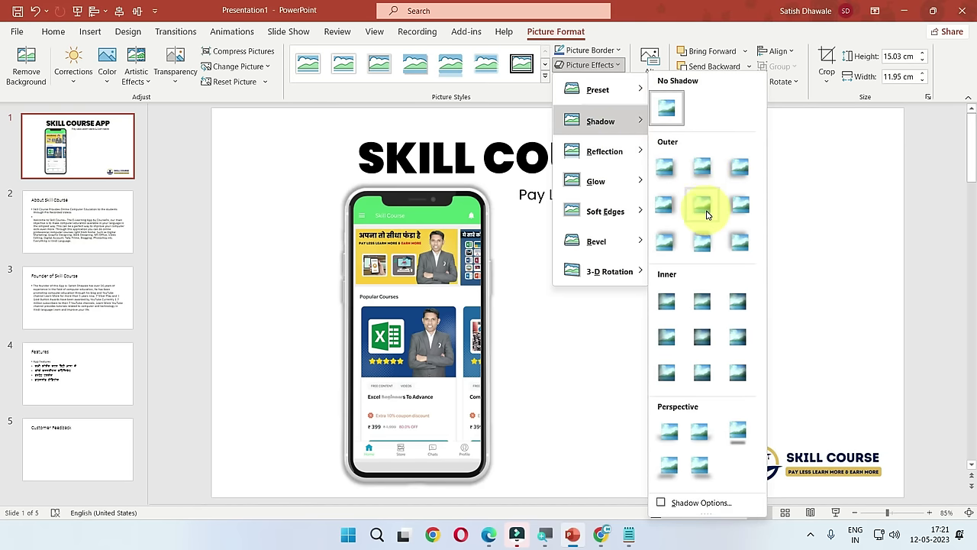
{"action": "left_click", "coordinate": [706, 214]}
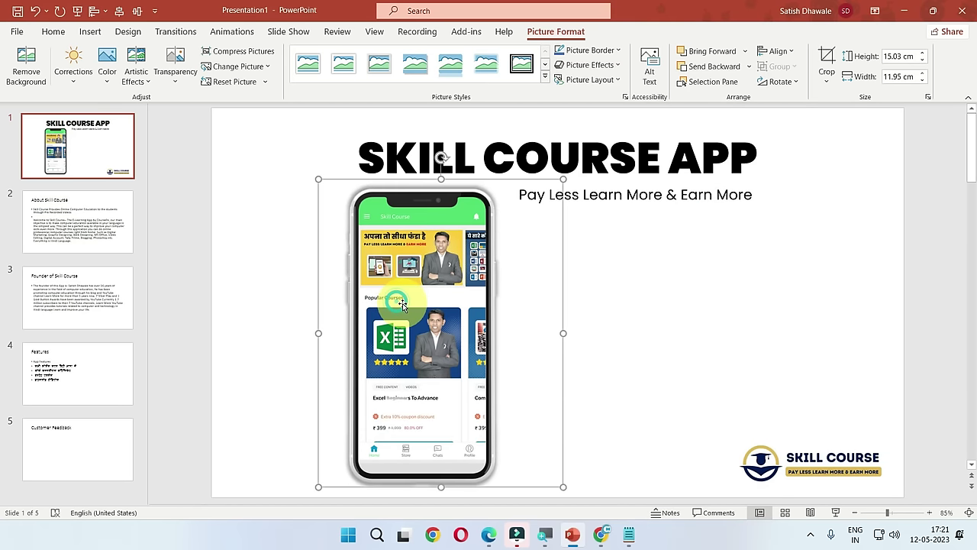
- Shrink the phone picture to 13.5 × 10.73 cm and set it below the tagline
{"action": "left_click_drag", "start_coordinate": [562, 179], "coordinate": [539, 211]}
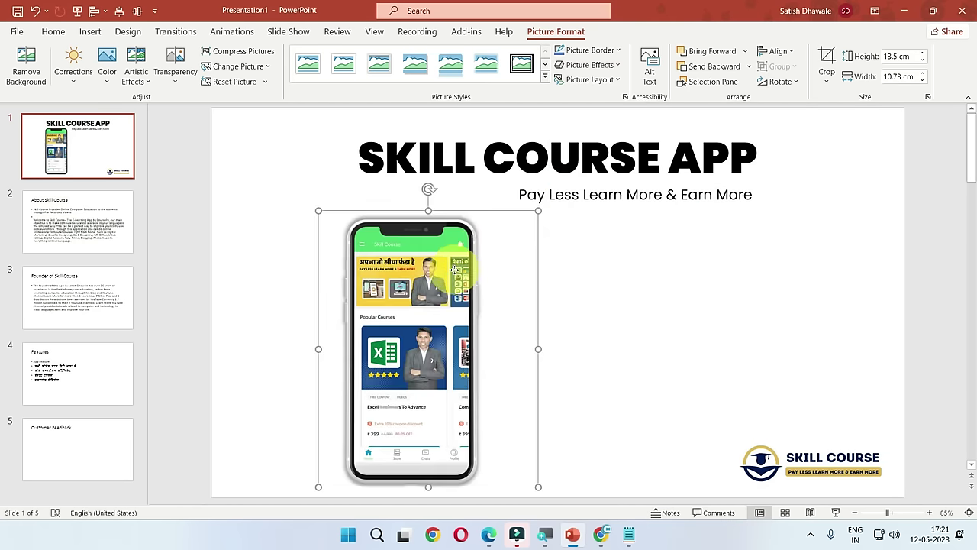
{"action": "left_click_drag", "start_coordinate": [456, 274], "coordinate": [476, 255]}
{"action": "left_click", "coordinate": [726, 299]}
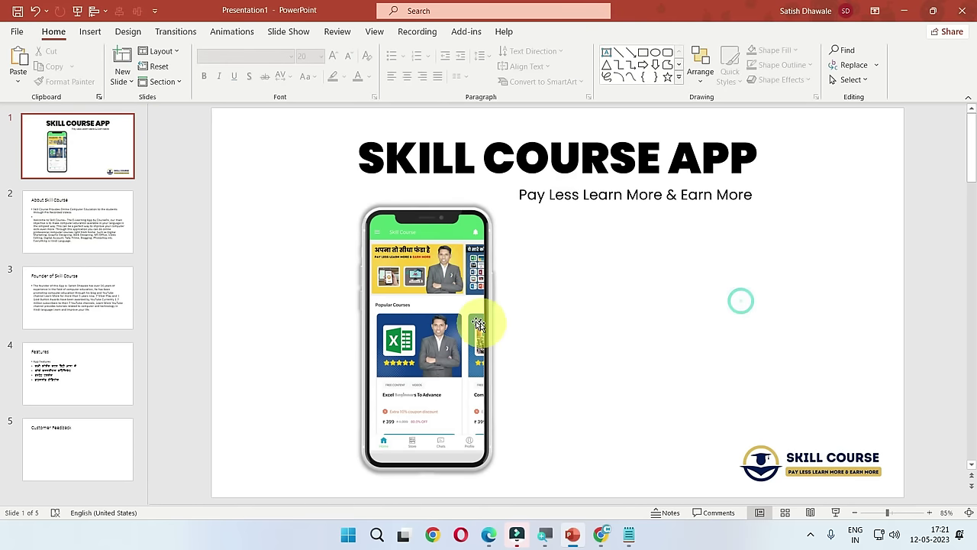
- Nudge the phone picture, then move the logo back to the bottom-right corner
{"action": "mouse_move", "coordinate": [470, 321]}
{"action": "left_mouse_down"}
{"action": "mouse_move", "coordinate": [512, 321]}
{"action": "mouse_move", "coordinate": [479, 321]}
{"action": "left_mouse_up"}
{"action": "left_click_drag", "start_coordinate": [813, 462], "coordinate": [741, 283]}
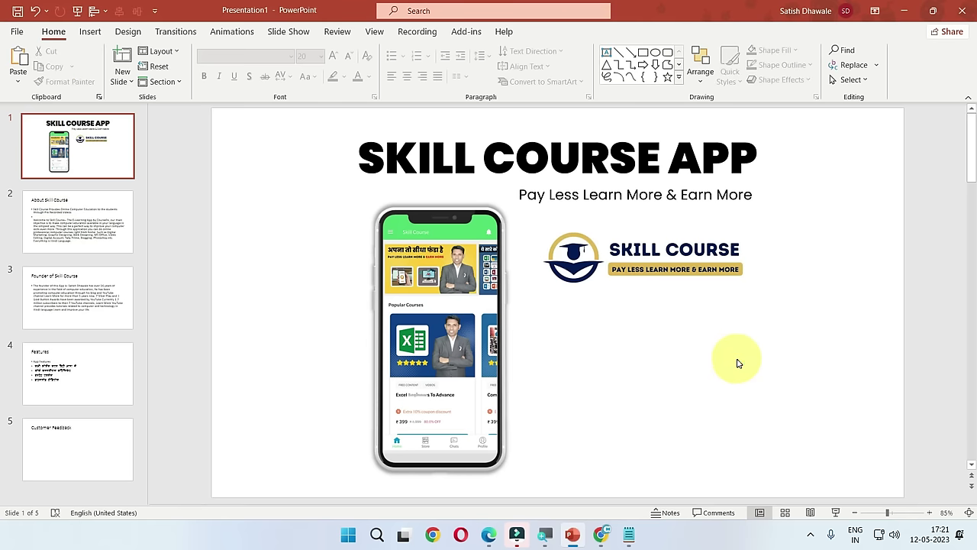
{"action": "left_click_drag", "start_coordinate": [720, 342], "coordinate": [808, 464]}
- Shrink the phone picture further and centre it beneath the tagline under the title
{"action": "left_click", "coordinate": [498, 349]}
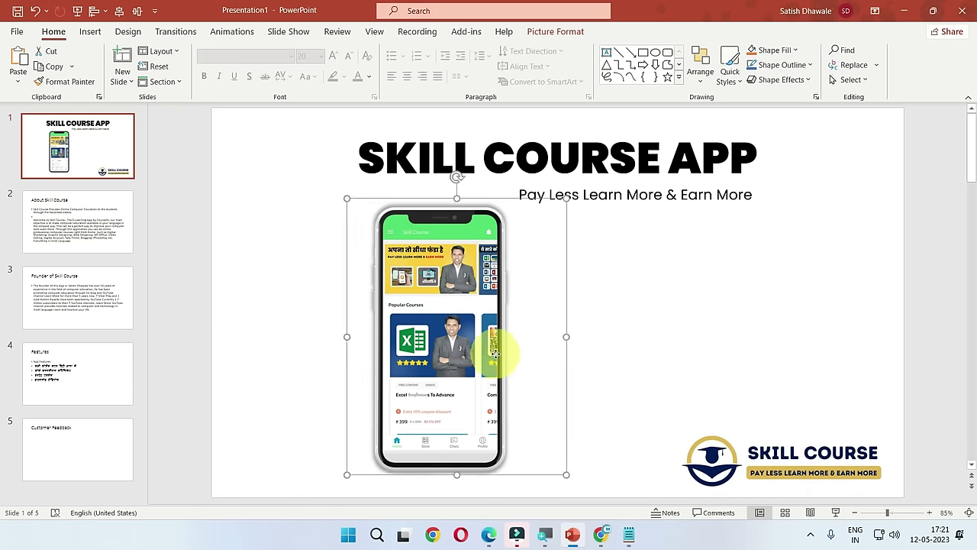
{"action": "left_click_drag", "start_coordinate": [497, 349], "coordinate": [565, 359]}
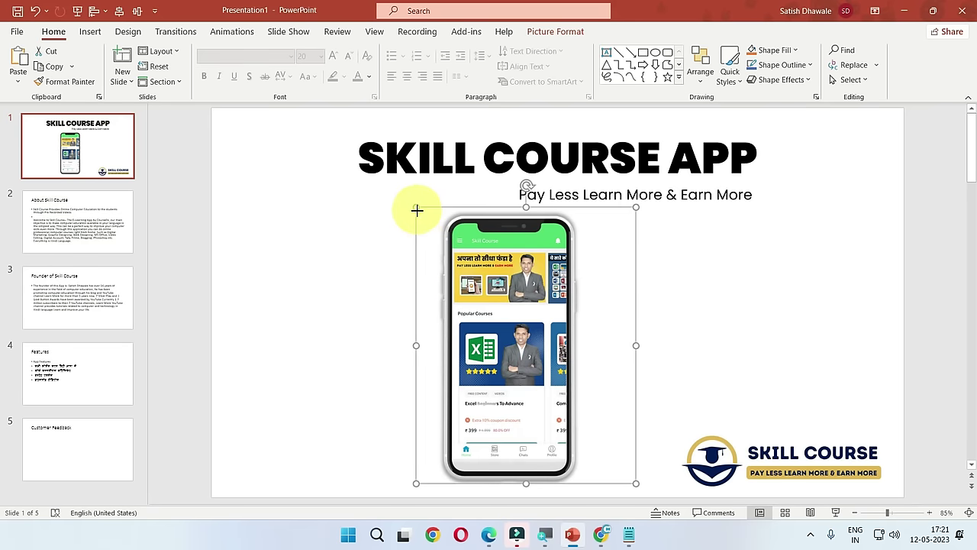
{"action": "left_click_drag", "start_coordinate": [417, 209], "coordinate": [449, 244]}
{"action": "mouse_move", "coordinate": [519, 323]}
{"action": "left_mouse_down"}
{"action": "mouse_move", "coordinate": [519, 288]}
{"action": "mouse_move", "coordinate": [520, 303]}
{"action": "left_mouse_up"}
{"action": "left_click", "coordinate": [794, 303]}
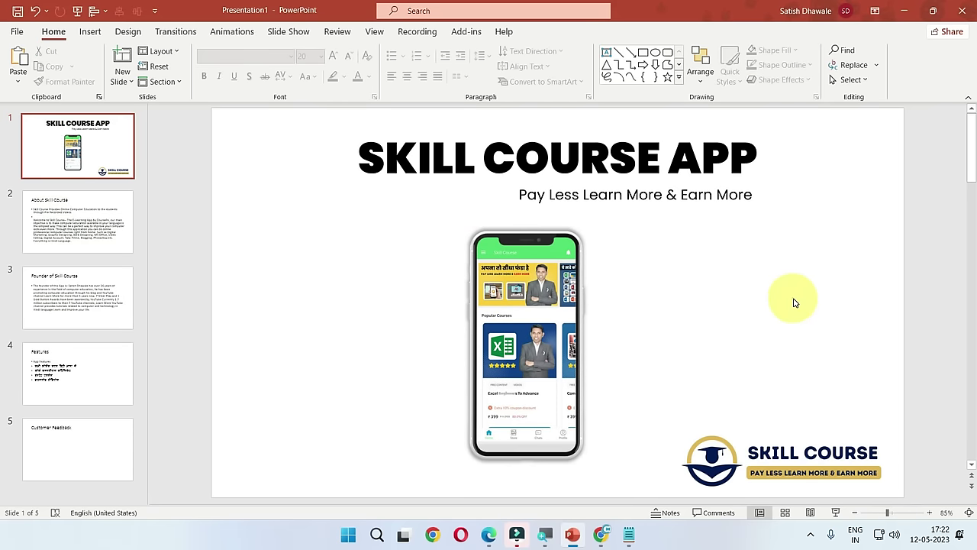
{"action": "left_click", "coordinate": [504, 162]}
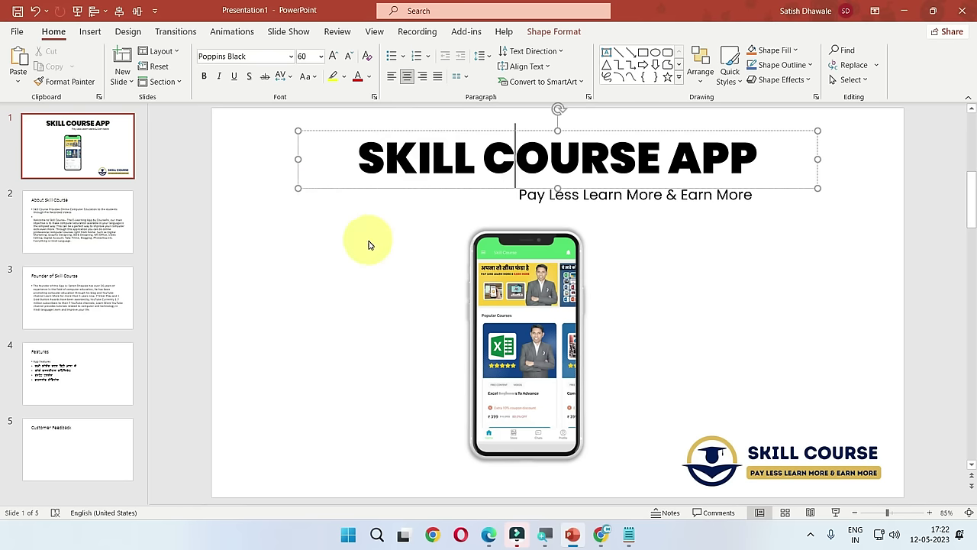
{"action": "left_click", "coordinate": [779, 260]}
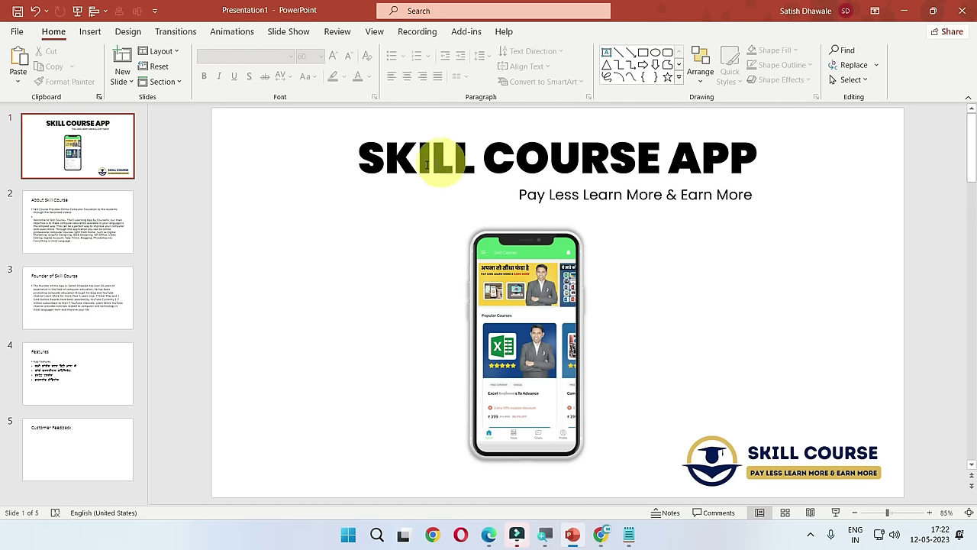
- Draw a 2.55 × 22.89 cm rectangle across the title, send it behind the text, and heighten it slightly
{"action": "left_click", "coordinate": [89, 35]}
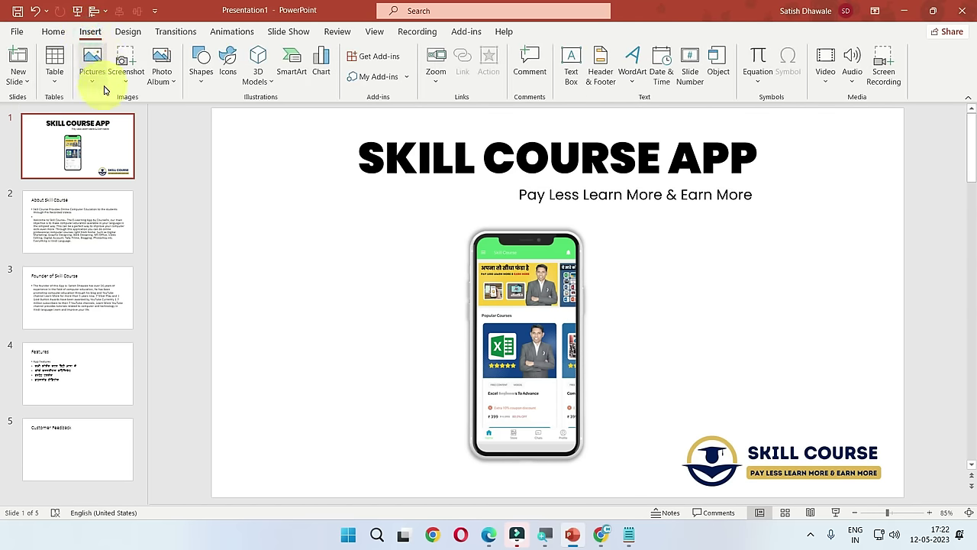
{"action": "left_click", "coordinate": [201, 68]}
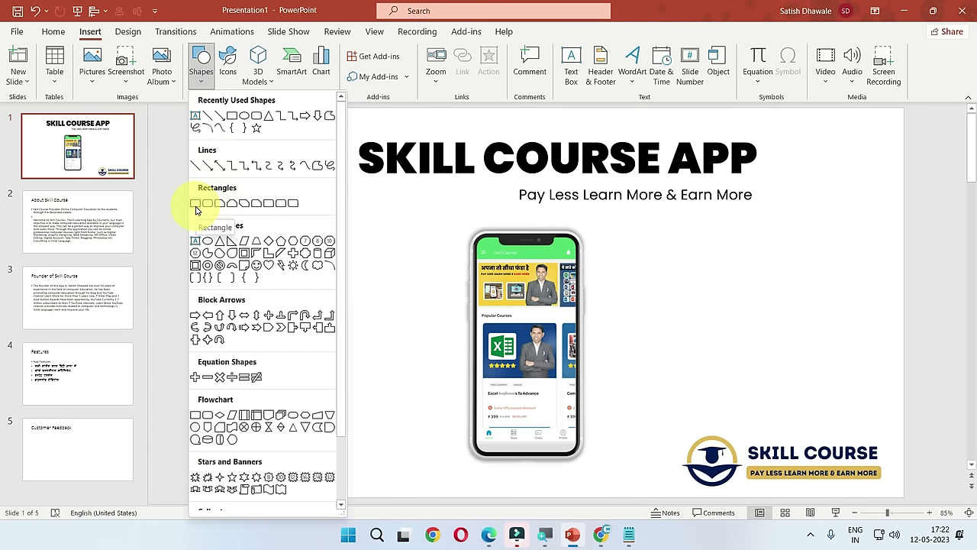
{"action": "left_click", "coordinate": [195, 205]}
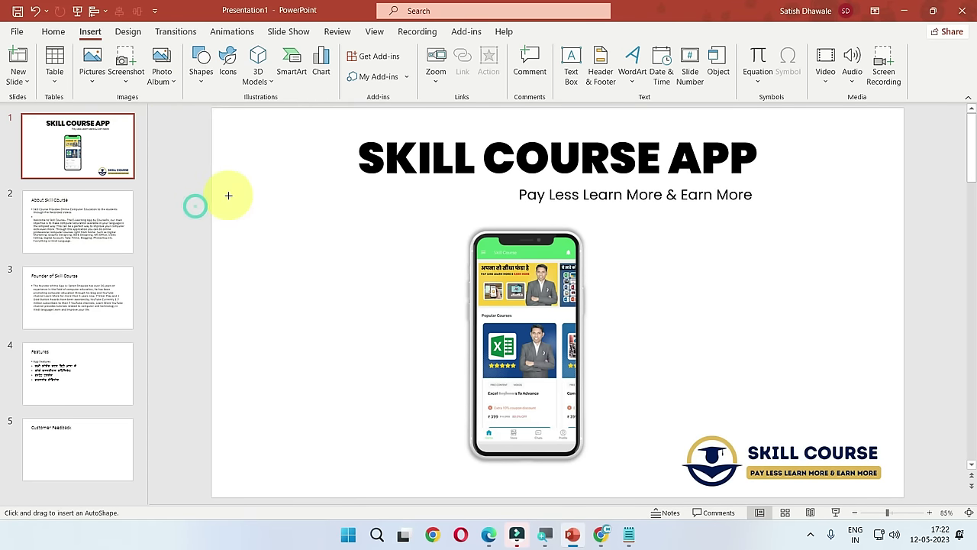
{"action": "left_click", "coordinate": [201, 69]}
{"action": "left_click", "coordinate": [195, 203]}
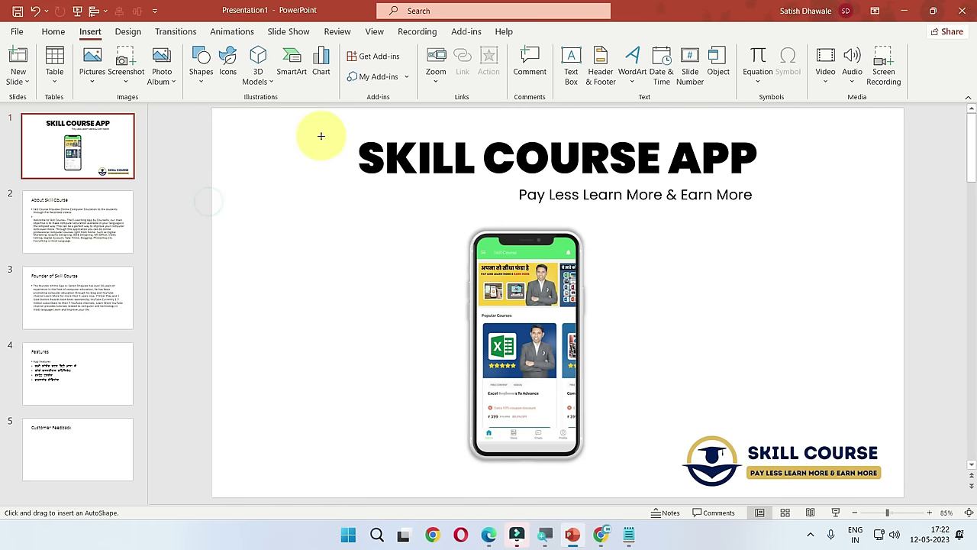
{"action": "left_click_drag", "start_coordinate": [321, 136], "coordinate": [788, 182]}
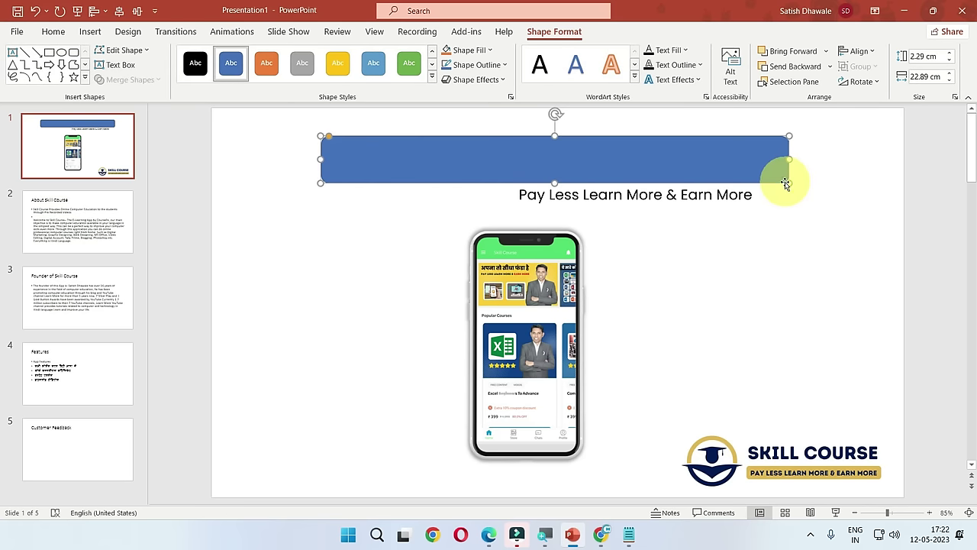
{"action": "right_click", "coordinate": [451, 163]}
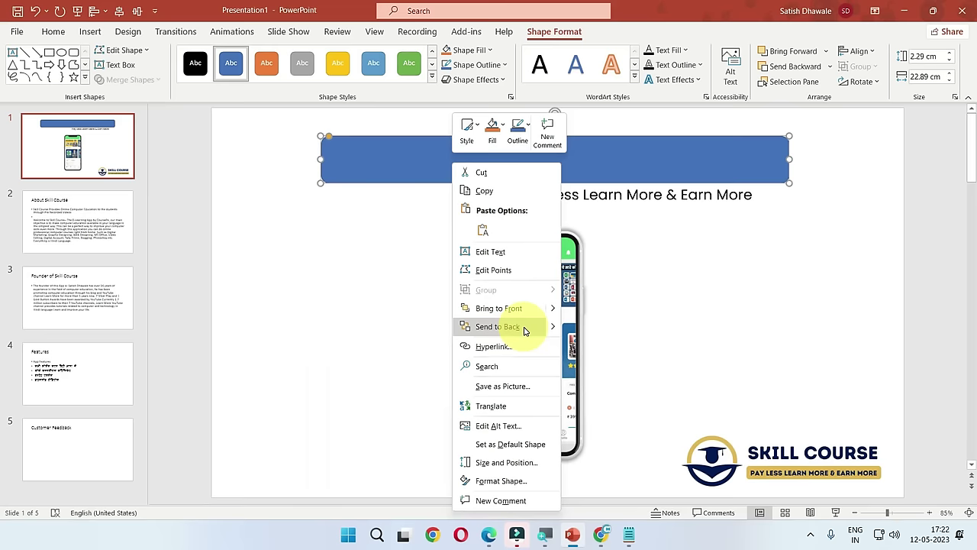
{"action": "left_click", "coordinate": [498, 327]}
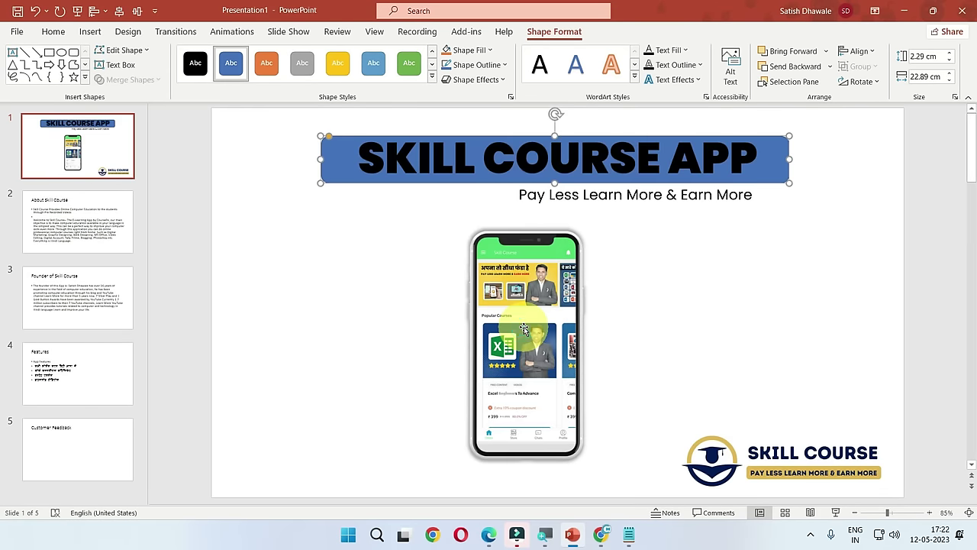
{"action": "left_click_drag", "start_coordinate": [554, 133], "coordinate": [555, 130]}
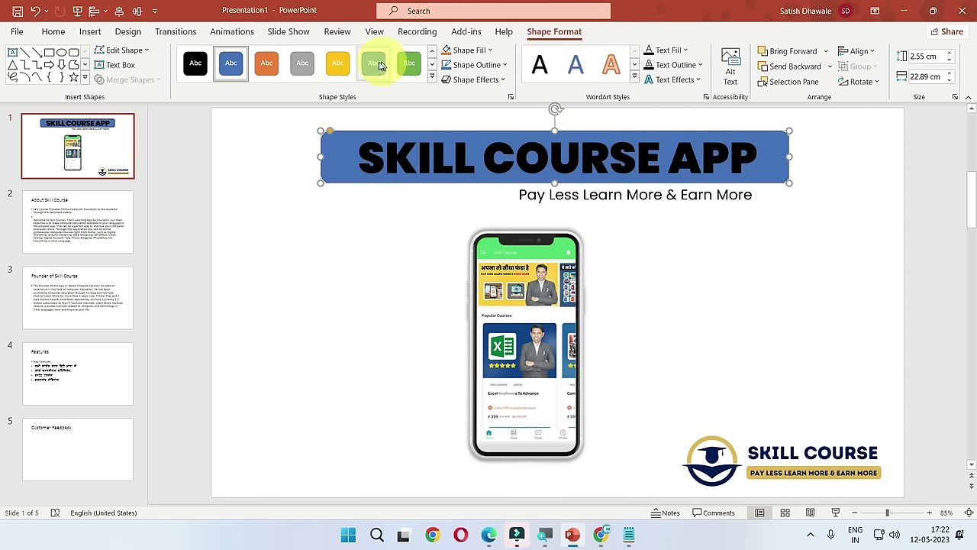
- Apply the gold colored-fill shape style to the title banner
{"action": "left_click", "coordinate": [338, 63]}
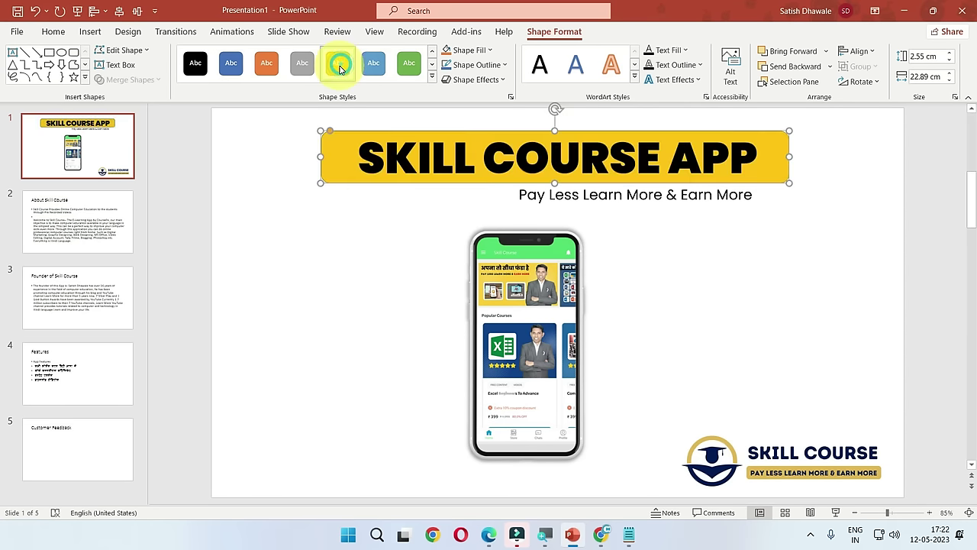
{"action": "left_click", "coordinate": [432, 76]}
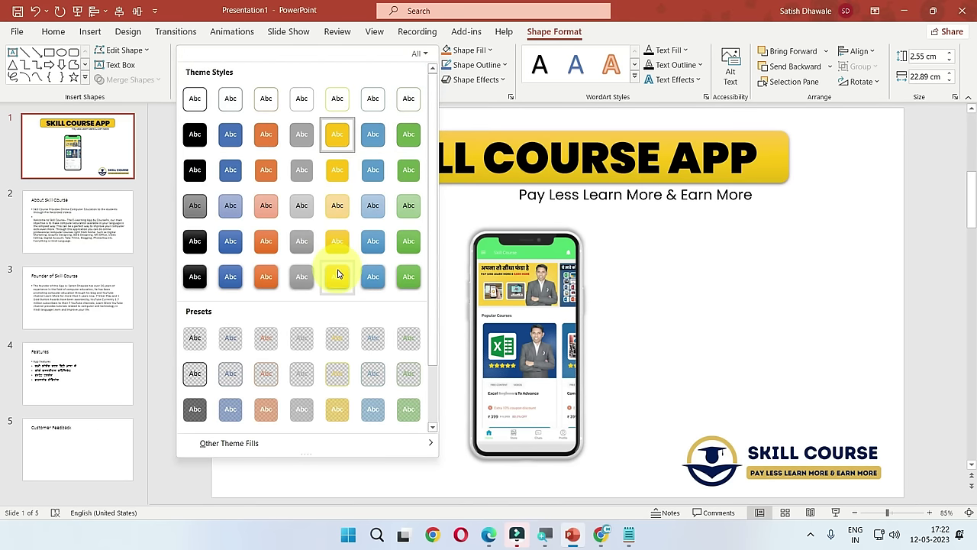
{"action": "left_click", "coordinate": [336, 176]}
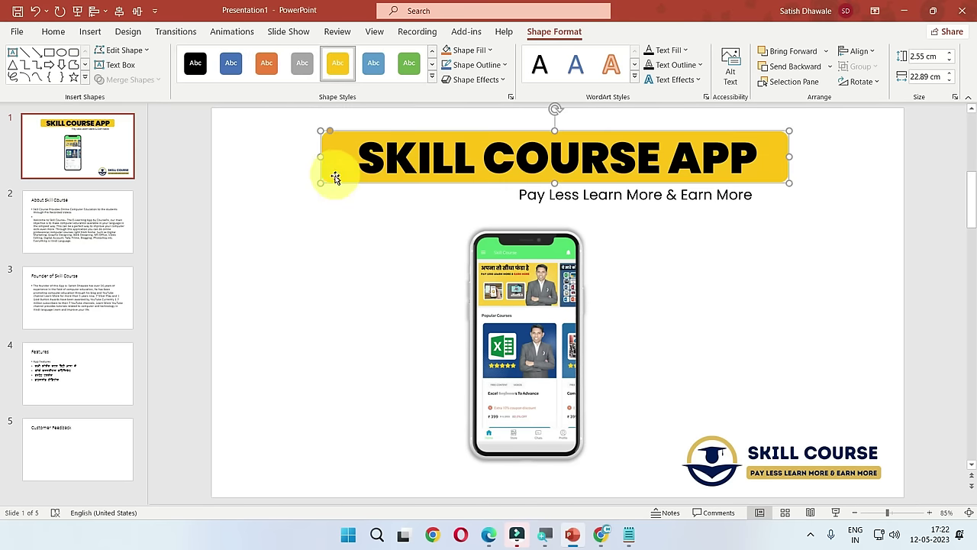
{"action": "left_click_drag", "start_coordinate": [554, 130], "coordinate": [556, 131]}
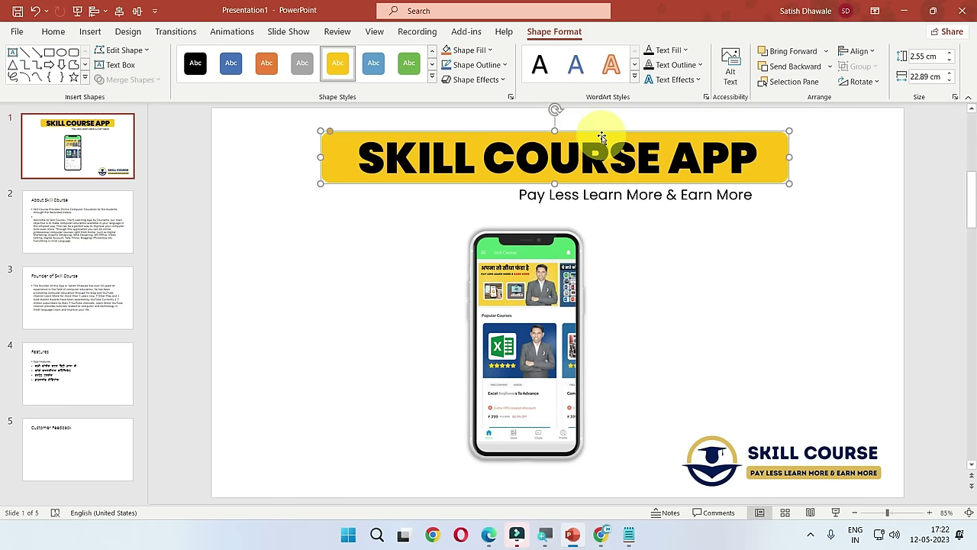
{"action": "left_click", "coordinate": [878, 242]}
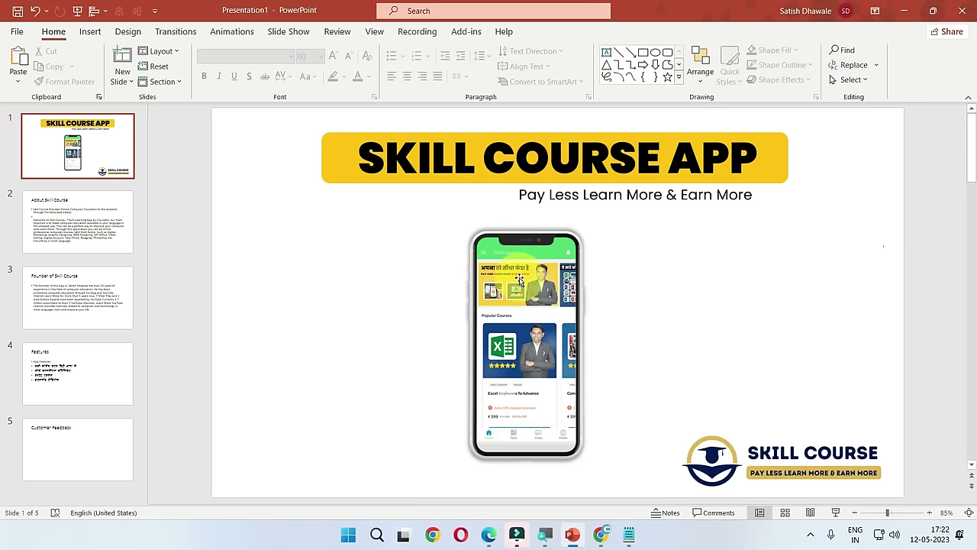
- Match the banner's fill colour to the Skill Course logo's gold with the eyedropper
{"action": "left_click", "coordinate": [787, 479]}
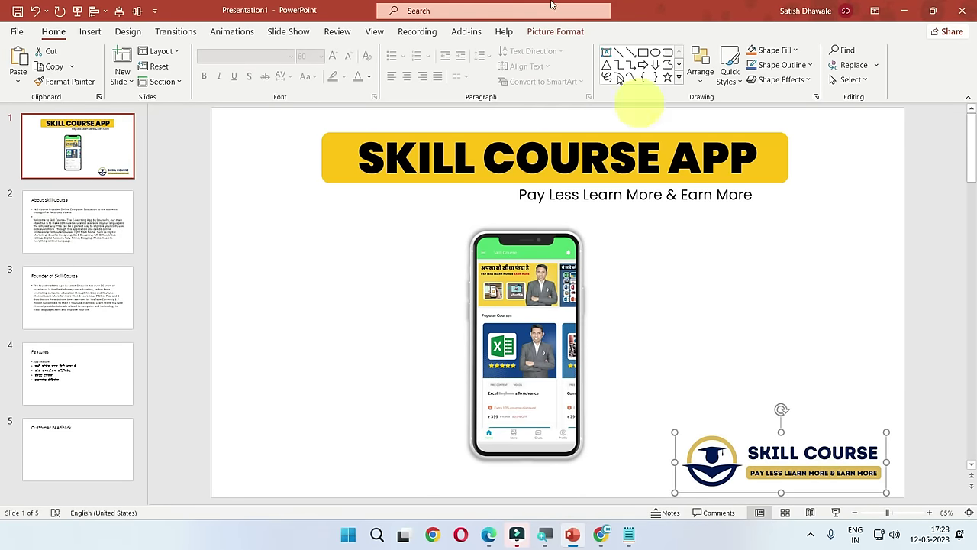
{"action": "left_click", "coordinate": [345, 136]}
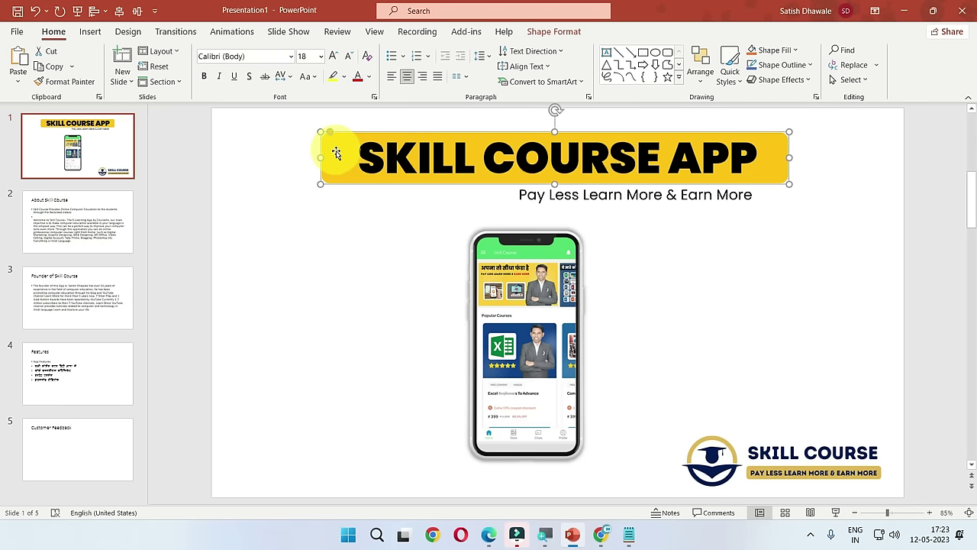
{"action": "left_click", "coordinate": [549, 33]}
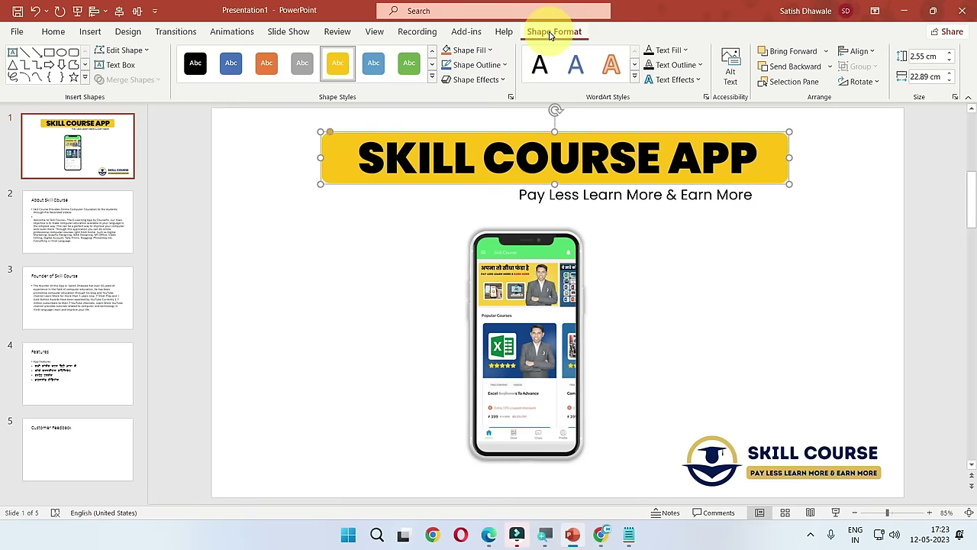
{"action": "left_click", "coordinate": [467, 50]}
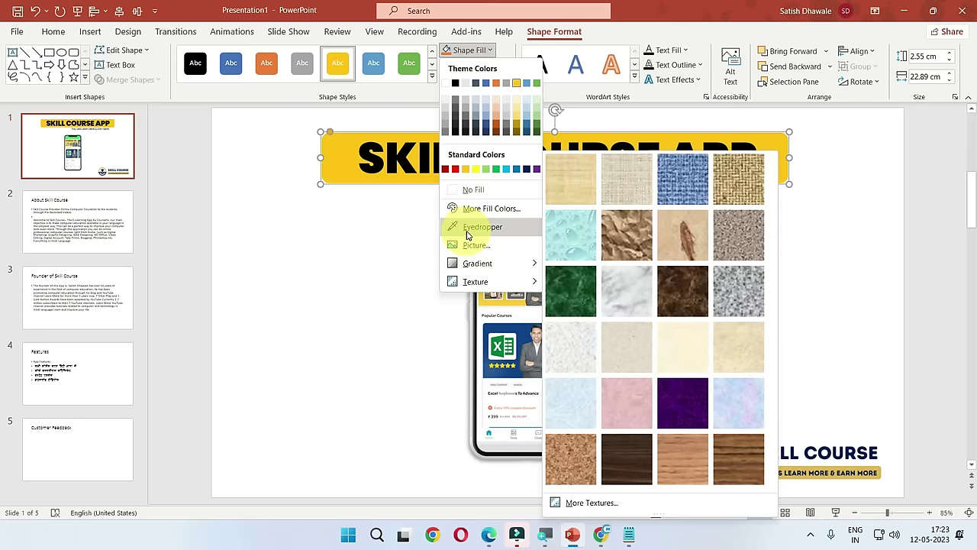
{"action": "left_click", "coordinate": [468, 227]}
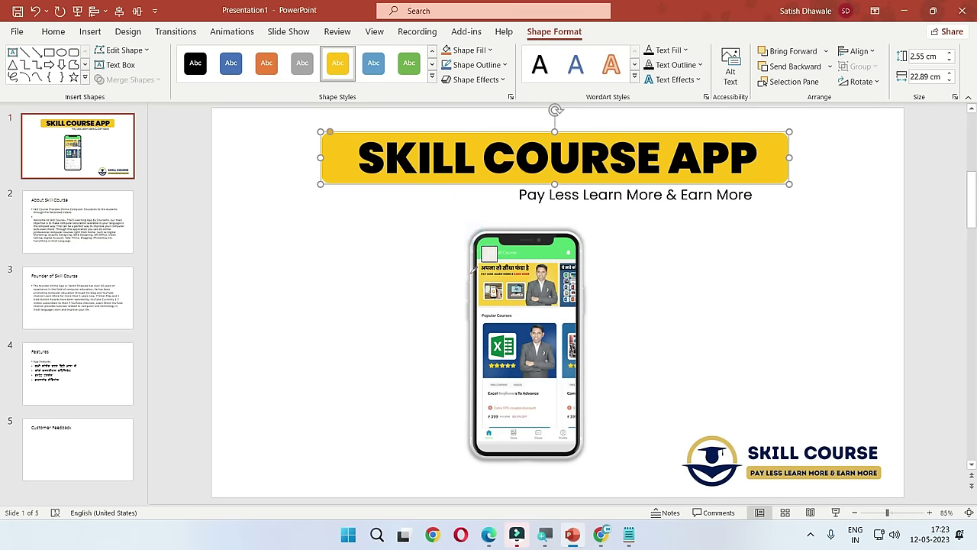
{"action": "left_click", "coordinate": [773, 472]}
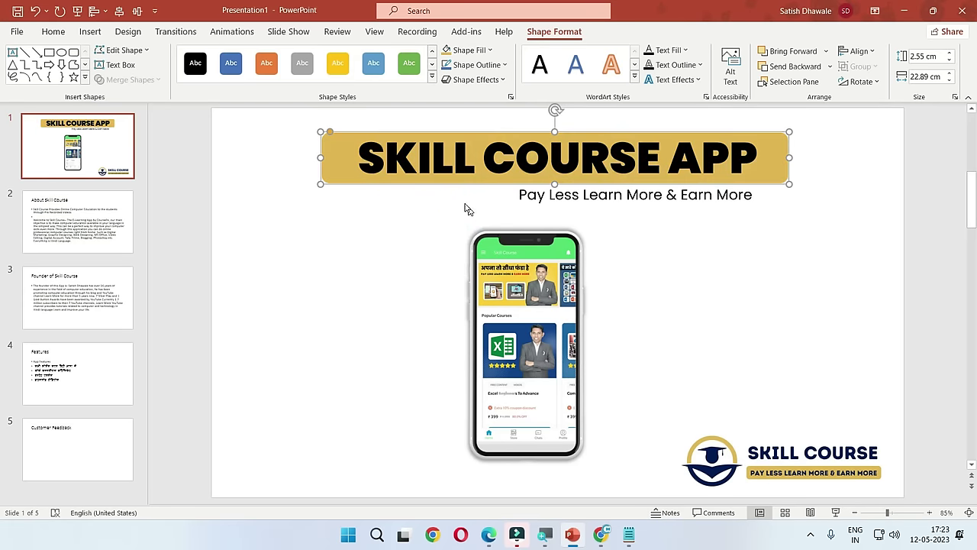
{"action": "left_click", "coordinate": [410, 239]}
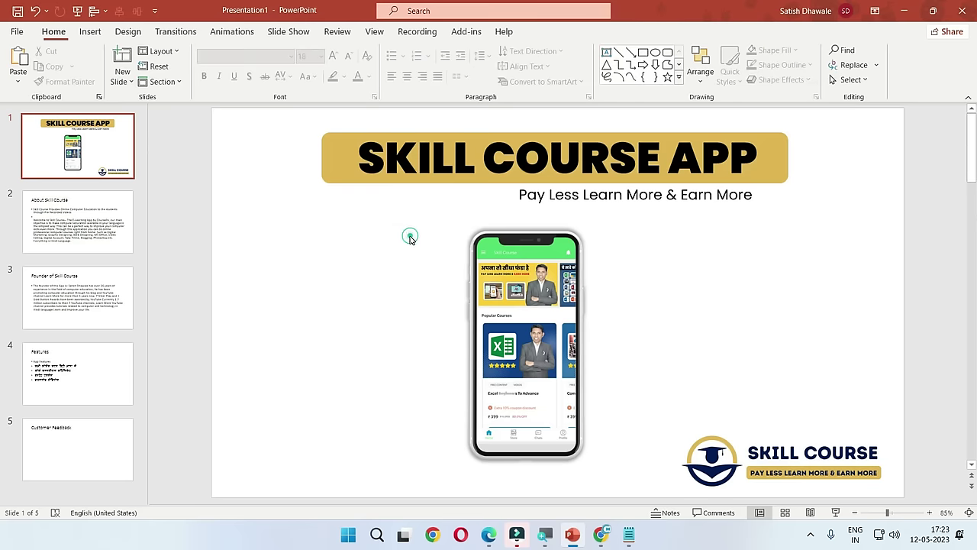
- Reopen the banner's fill colour choices and try the colour sampling tool again
{"action": "left_click", "coordinate": [323, 136]}
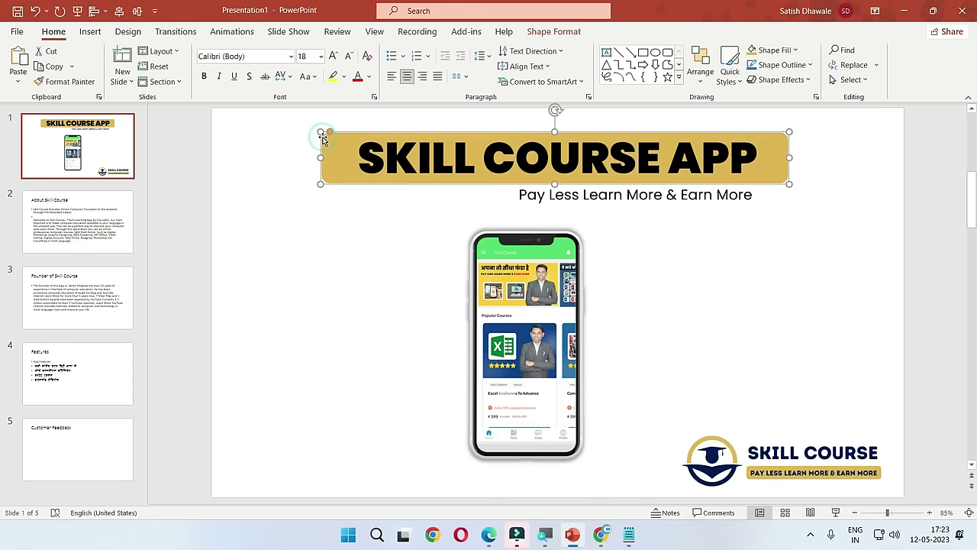
{"action": "left_click", "coordinate": [553, 32]}
{"action": "left_click", "coordinate": [470, 51]}
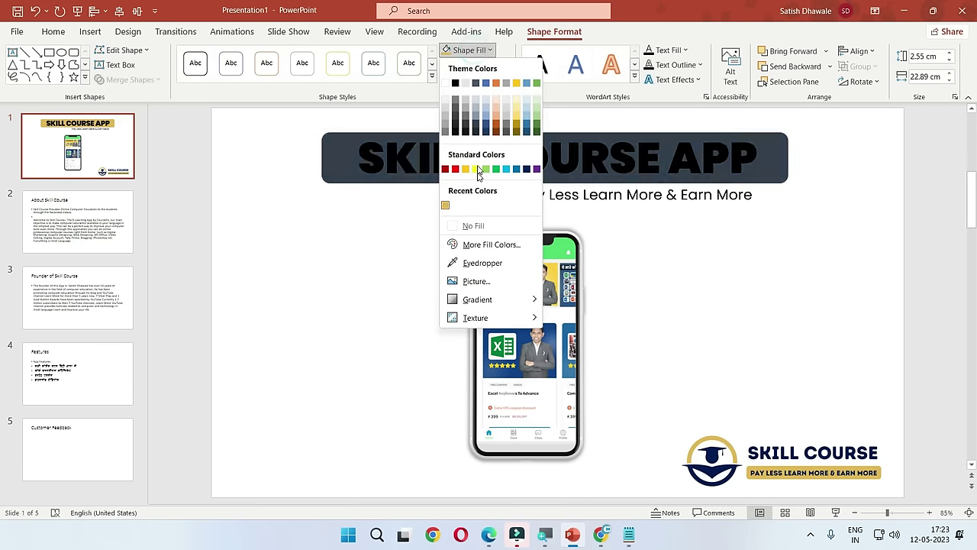
{"action": "left_click", "coordinate": [483, 263]}
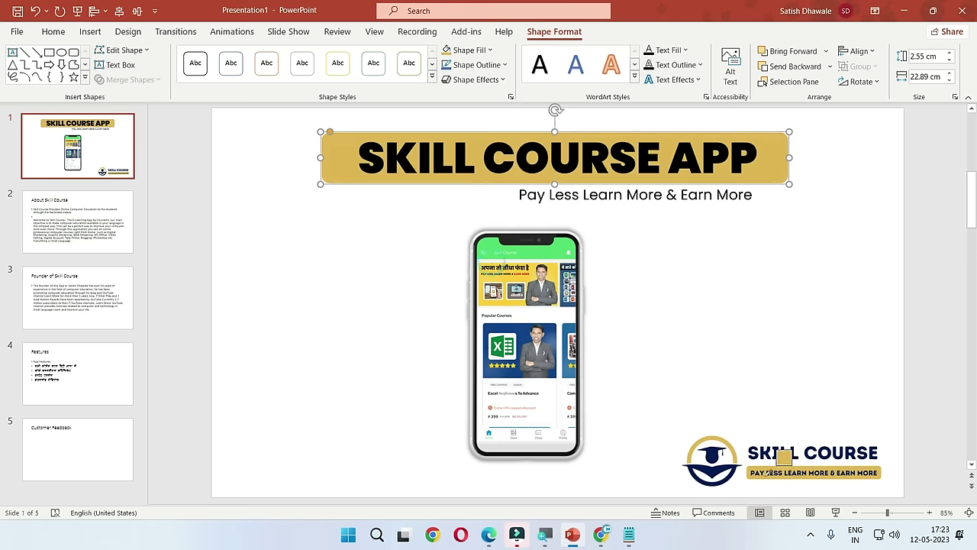
{"action": "left_click", "coordinate": [706, 350]}
{"action": "left_click", "coordinate": [329, 163]}
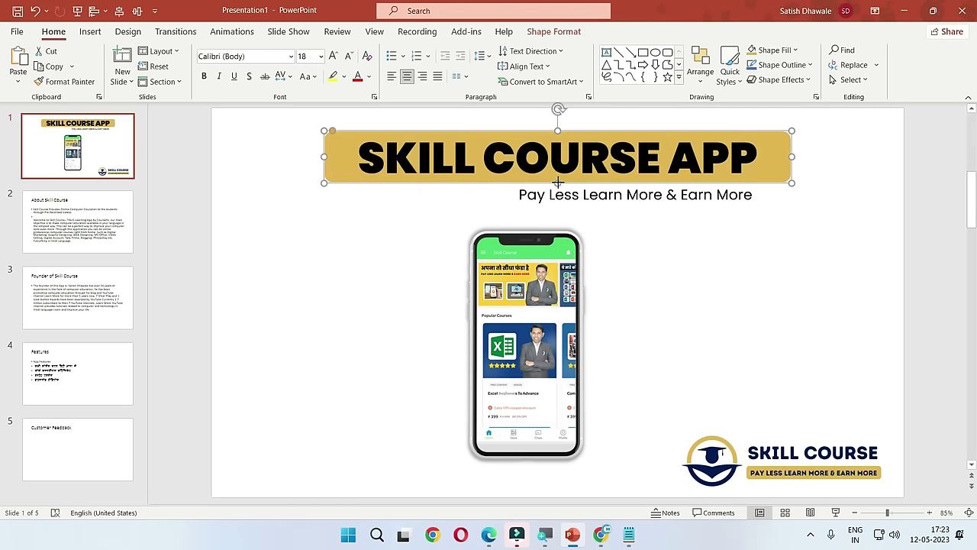
{"action": "left_click", "coordinate": [812, 278]}
- Trim the title banner inward from its right and left ends
{"action": "left_click", "coordinate": [783, 163]}
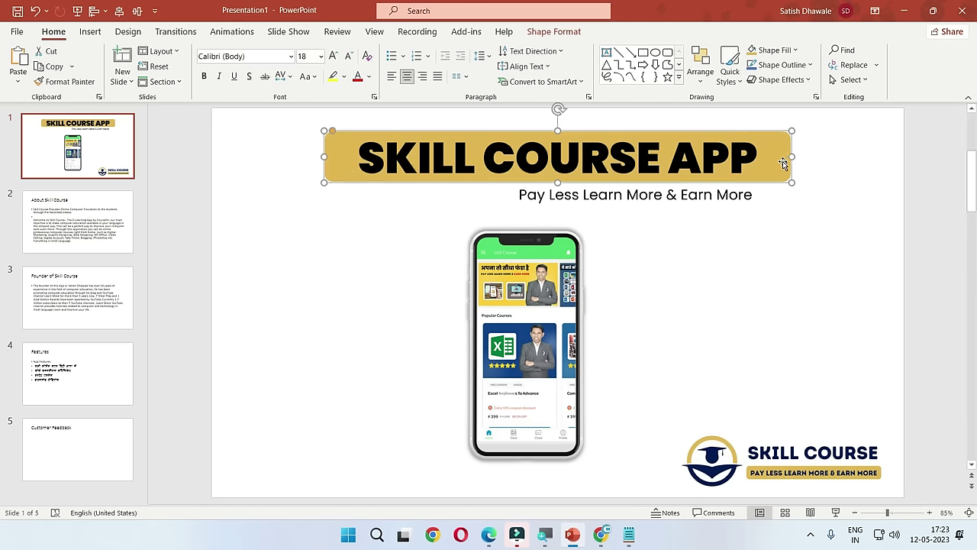
{"action": "left_click_drag", "start_coordinate": [791, 157], "coordinate": [778, 156]}
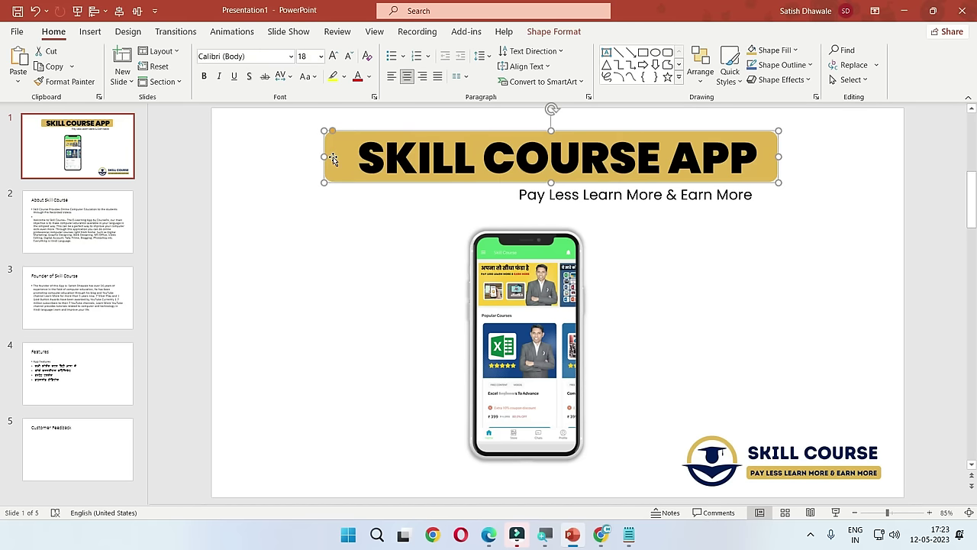
{"action": "left_click_drag", "start_coordinate": [322, 156], "coordinate": [336, 156]}
{"action": "left_click", "coordinate": [333, 249]}
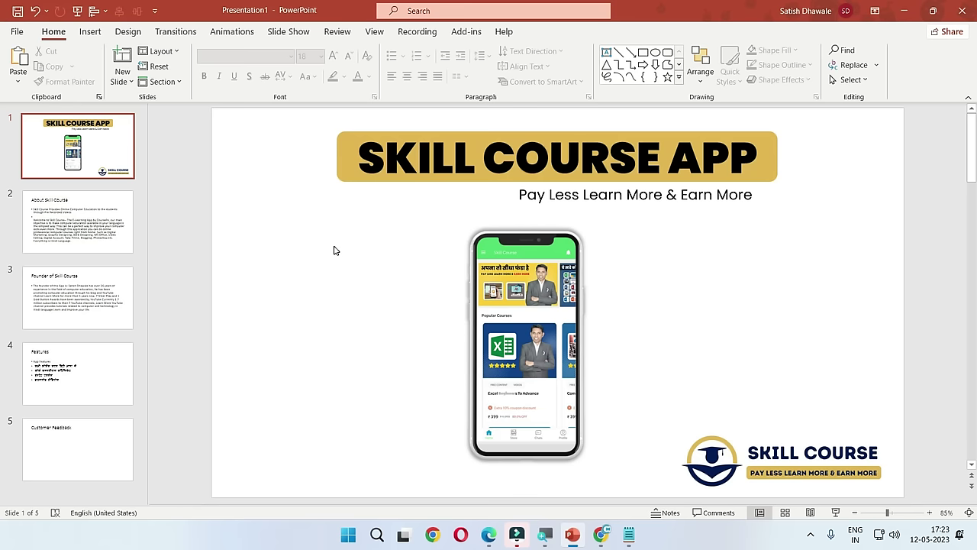
- Make the SKILL COURSE APP title text white
{"action": "left_click", "coordinate": [505, 158]}
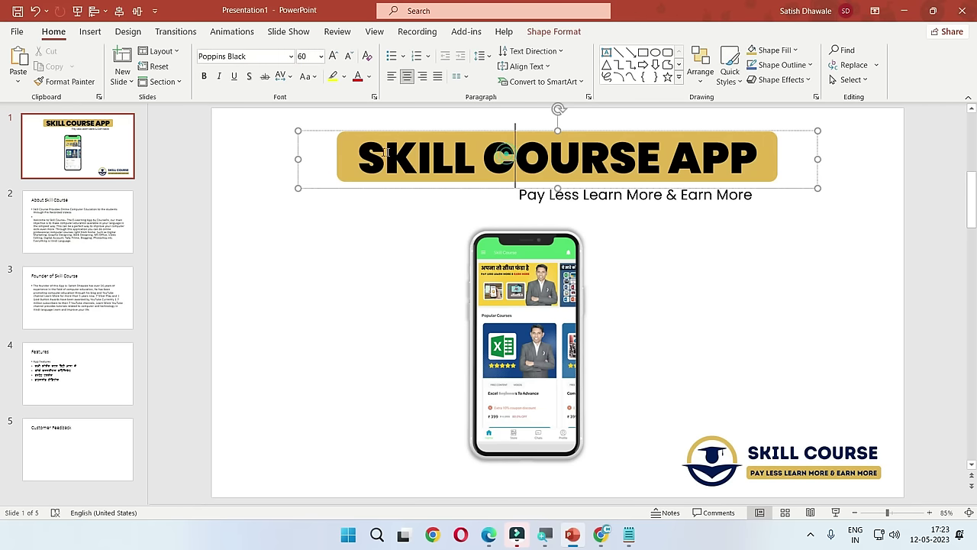
{"action": "left_click_drag", "start_coordinate": [359, 151], "coordinate": [742, 155]}
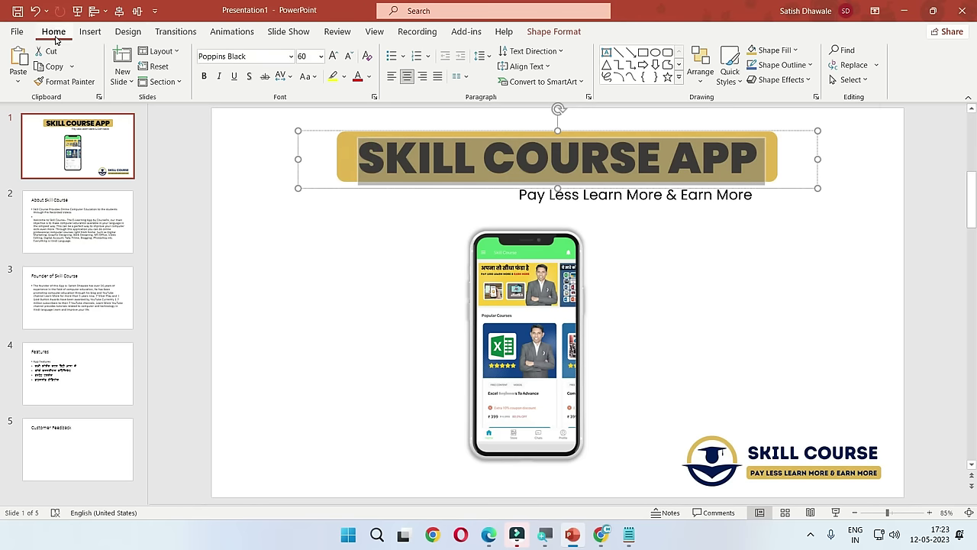
{"action": "left_click", "coordinate": [365, 78]}
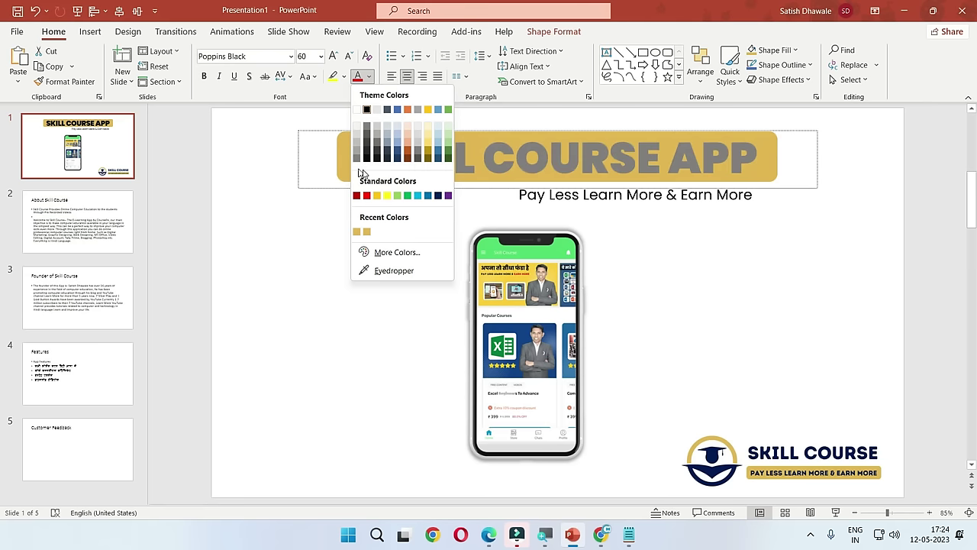
{"action": "left_click", "coordinate": [357, 115]}
{"action": "left_click", "coordinate": [341, 298]}
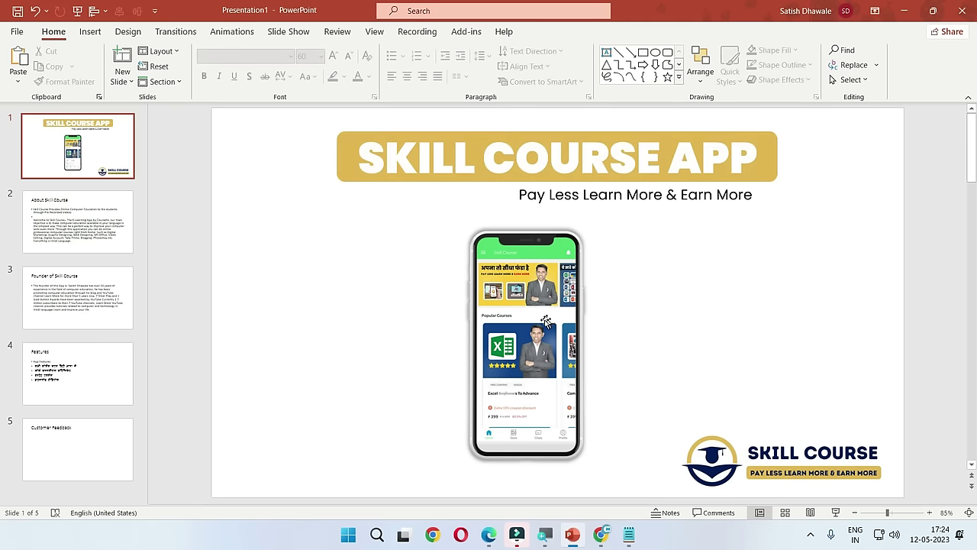
- Shrink the Skill Course logo, move it up, and shift the phone picture lower
{"action": "left_click_drag", "start_coordinate": [547, 321], "coordinate": [555, 322]}
{"action": "left_click", "coordinate": [803, 472]}
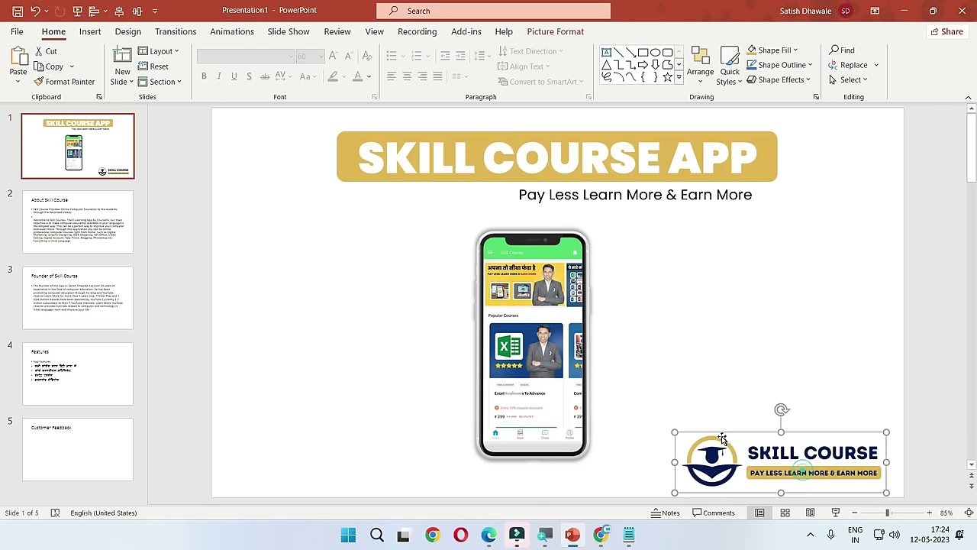
{"action": "left_click_drag", "start_coordinate": [676, 433], "coordinate": [749, 455]}
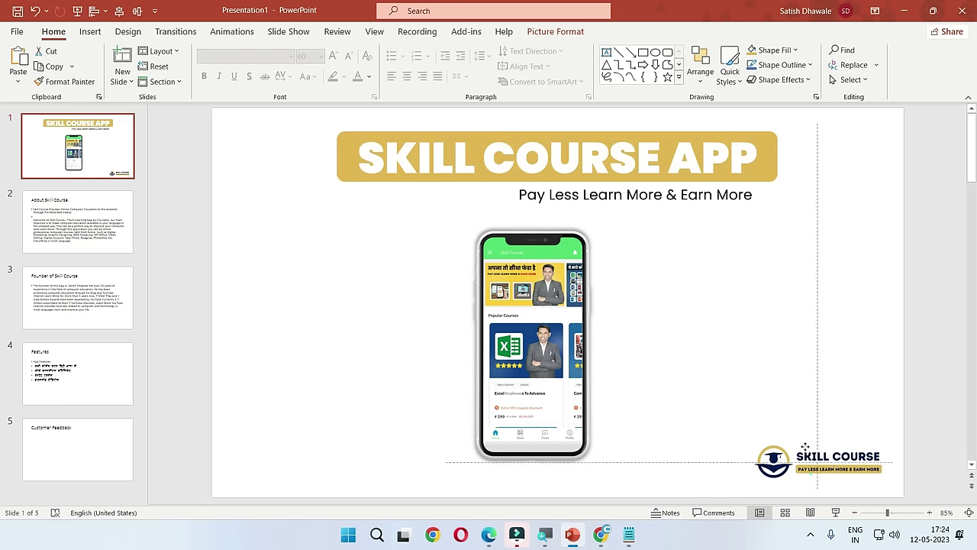
{"action": "left_click_drag", "start_coordinate": [811, 474], "coordinate": [802, 393]}
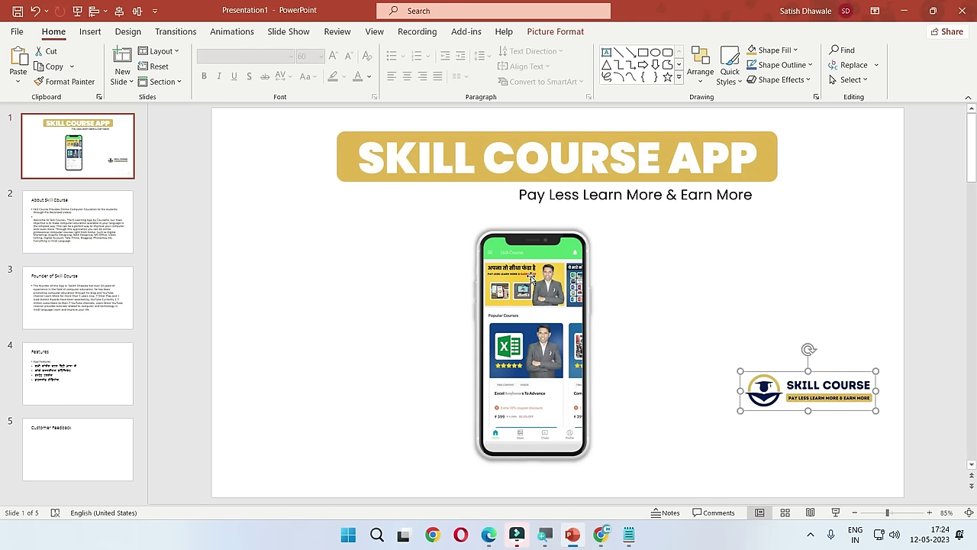
{"action": "left_click_drag", "start_coordinate": [532, 279], "coordinate": [535, 309]}
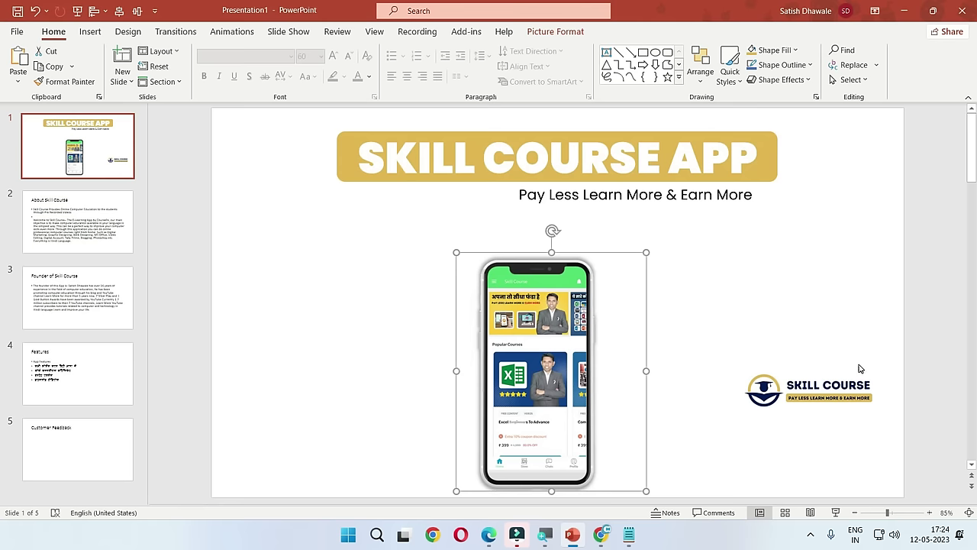
- Move the gold banner down, put the tagline below it, and adjust the phone picture
{"action": "left_click", "coordinate": [484, 165]}
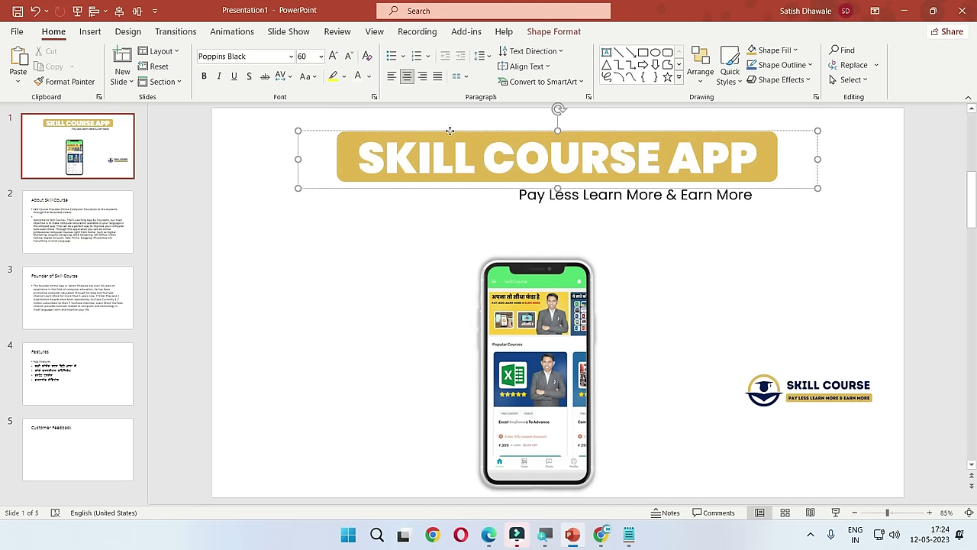
{"action": "left_click_drag", "start_coordinate": [450, 131], "coordinate": [448, 166]}
{"action": "left_click_drag", "start_coordinate": [450, 145], "coordinate": [488, 182]}
{"action": "left_click", "coordinate": [622, 195]}
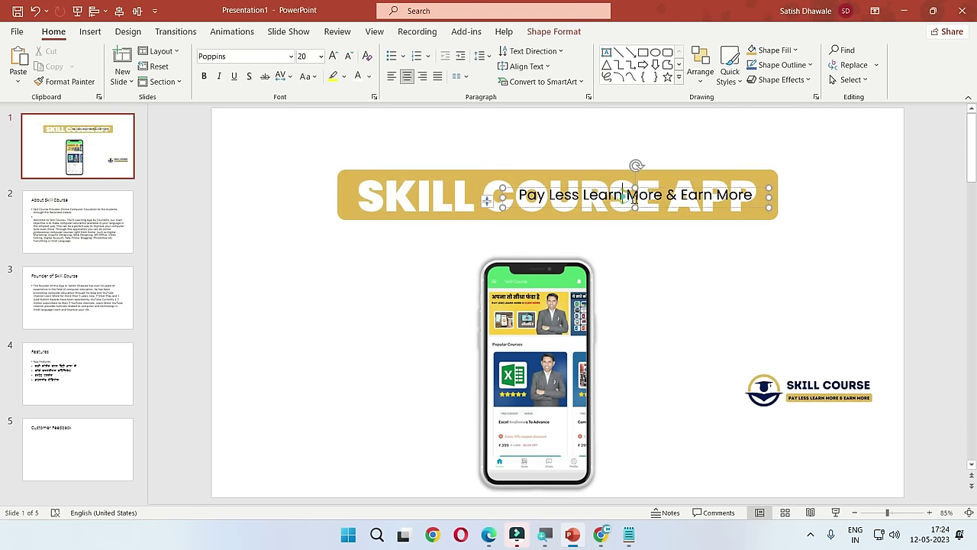
{"action": "left_click_drag", "start_coordinate": [620, 187], "coordinate": [553, 226]}
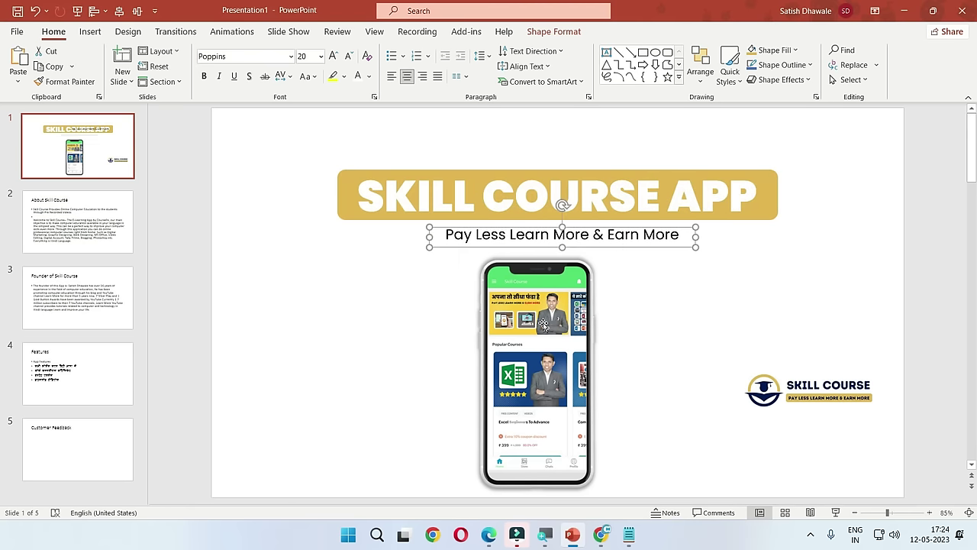
{"action": "left_click_drag", "start_coordinate": [543, 324], "coordinate": [555, 320]}
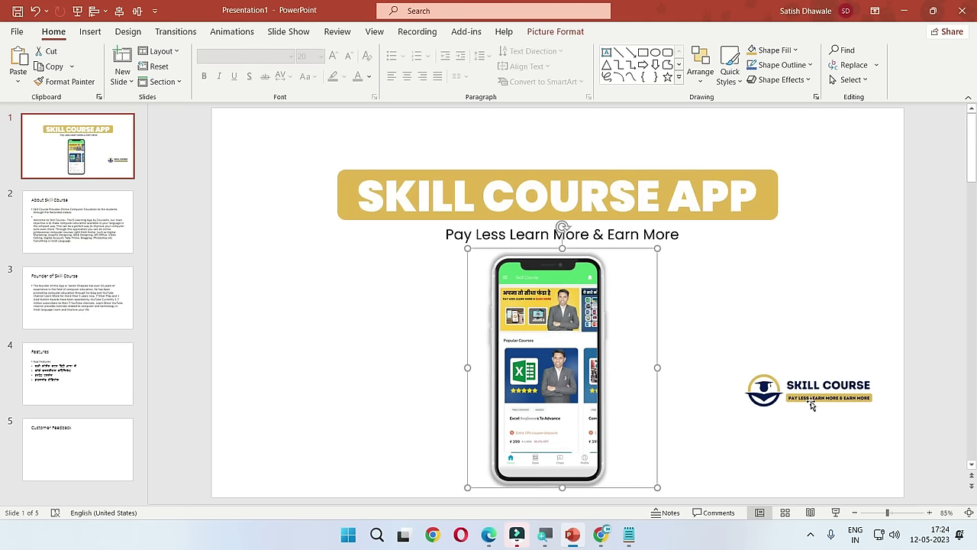
- Place the Skill Course logo at the top above the banner and enlarge it slightly
{"action": "left_click_drag", "start_coordinate": [811, 401], "coordinate": [530, 145]}
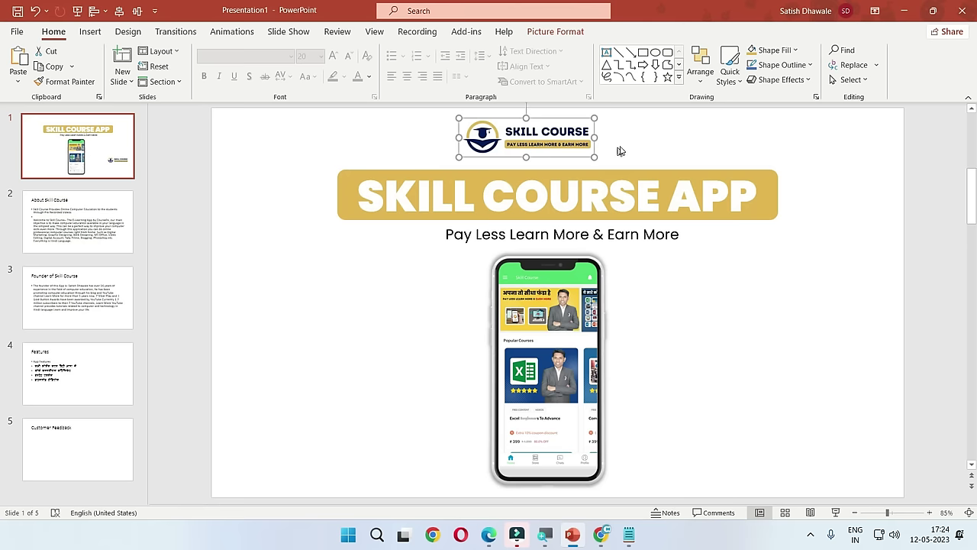
{"action": "left_click_drag", "start_coordinate": [595, 116], "coordinate": [611, 110]}
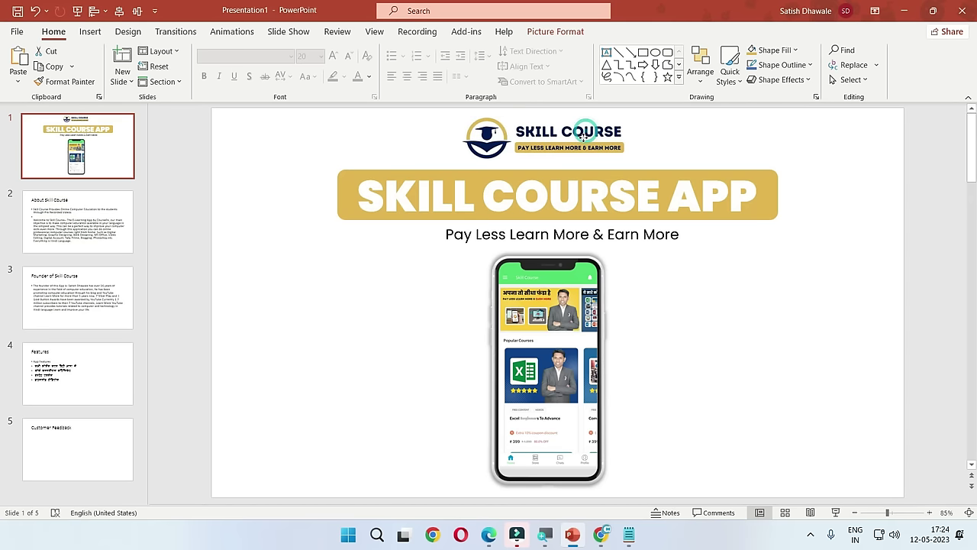
{"action": "left_click", "coordinate": [675, 142]}
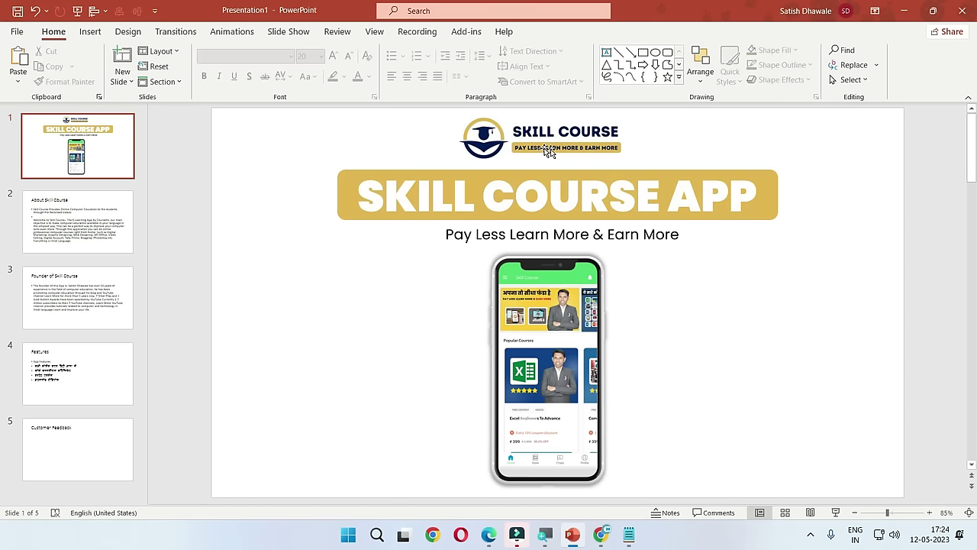
{"action": "left_click", "coordinate": [598, 145]}
{"action": "left_click", "coordinate": [768, 312]}
- On slide 2, set the About Skill Course title font to Poppins Medium
{"action": "left_click", "coordinate": [92, 213]}
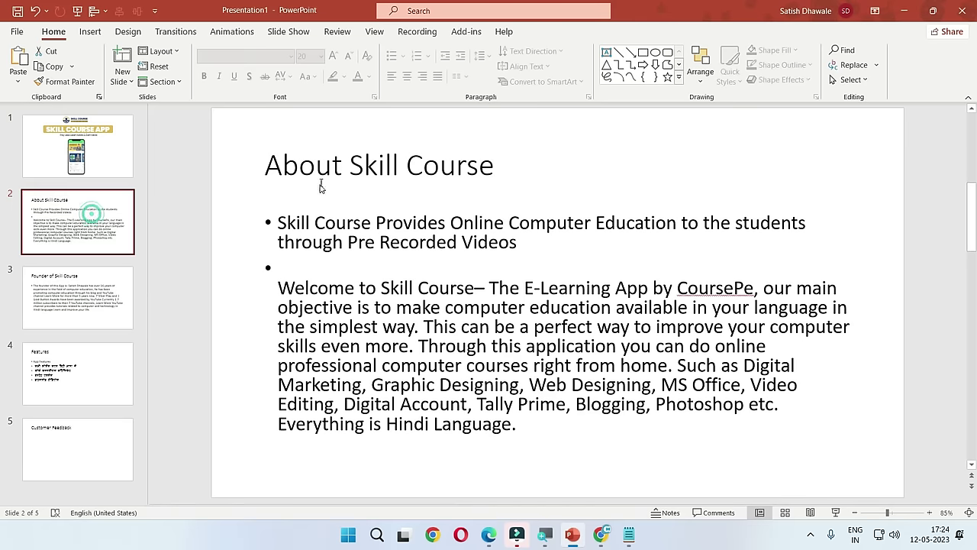
{"action": "left_click", "coordinate": [317, 169]}
{"action": "left_click", "coordinate": [307, 129]}
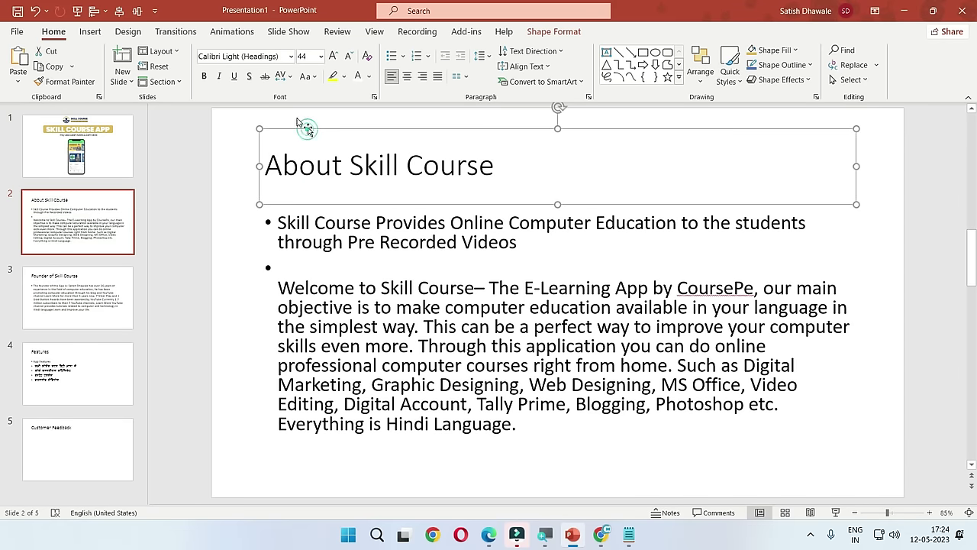
{"action": "left_click", "coordinate": [272, 58]}
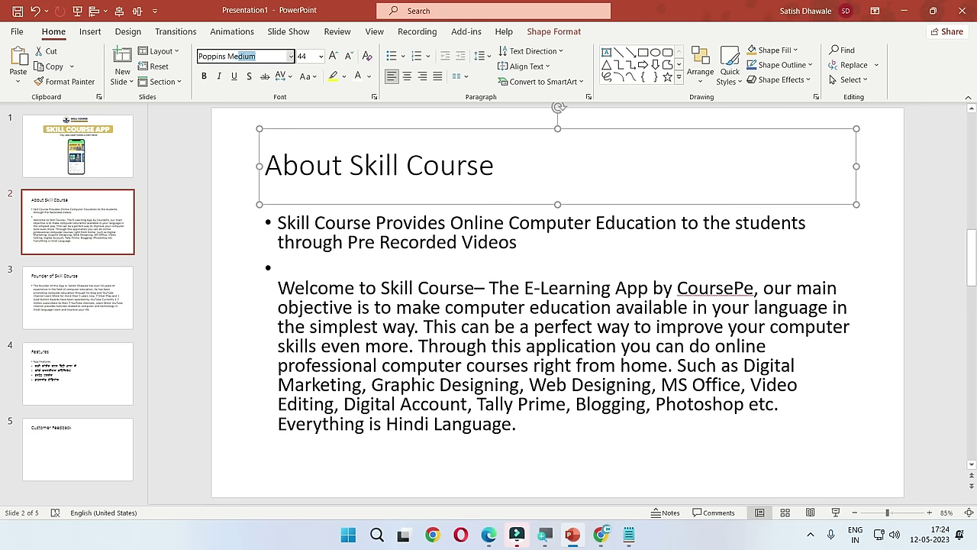
{"action": "type", "text": "Poppins M"}
{"action": "key", "text": "Return"}
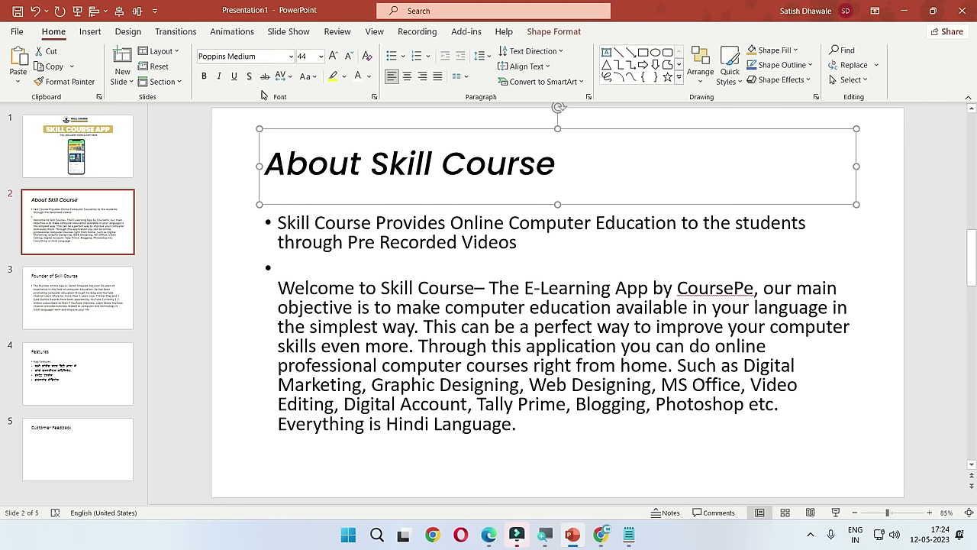
- Set the body text to Poppins and reduce it to 20 pt
{"action": "left_click", "coordinate": [366, 255]}
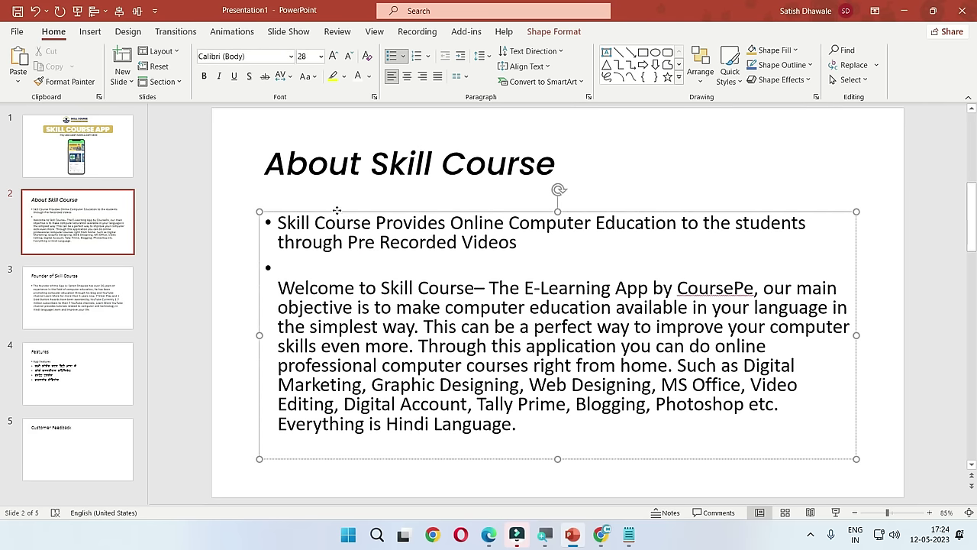
{"action": "left_click", "coordinate": [336, 210]}
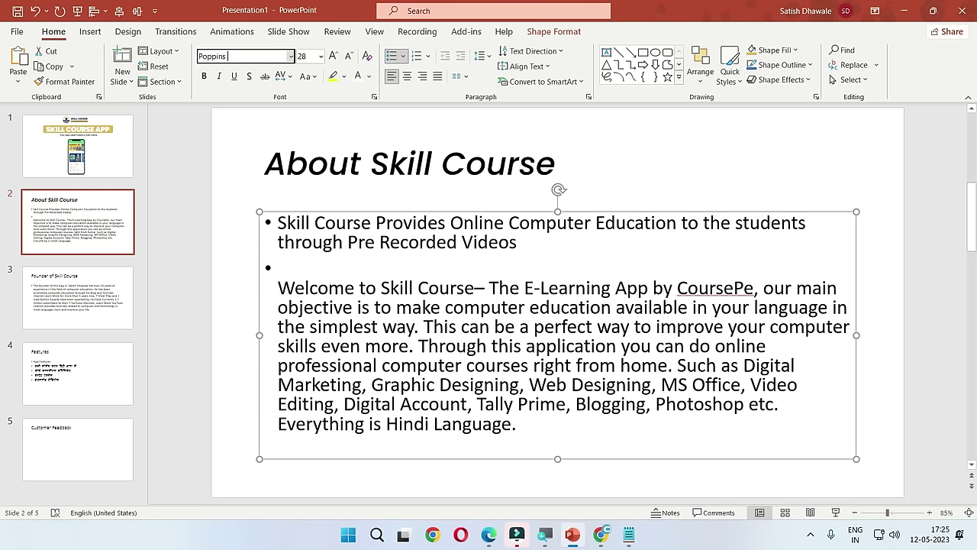
{"action": "type", "text": "Poppins"}
{"action": "key", "text": "Return"}
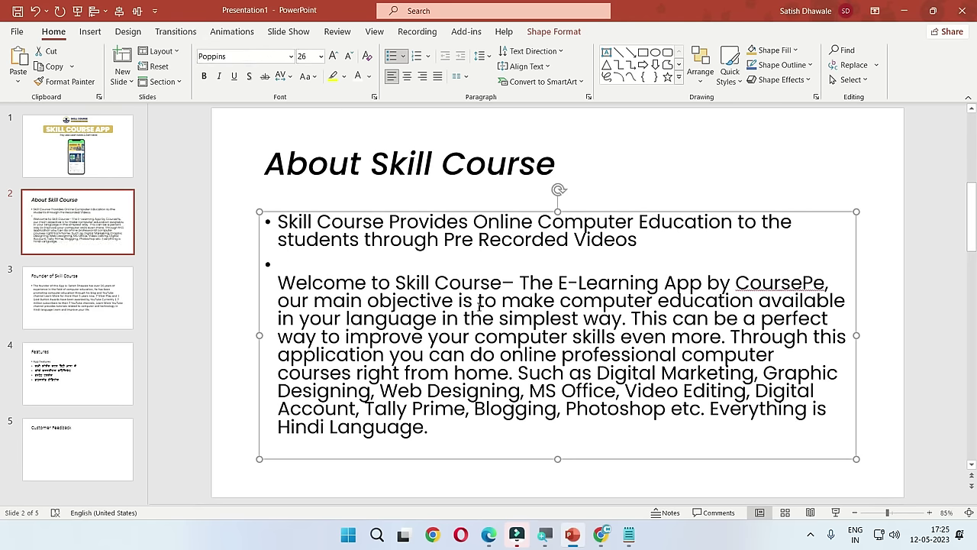
{"action": "left_click", "coordinate": [347, 57]}
{"action": "left_click", "coordinate": [347, 57]}
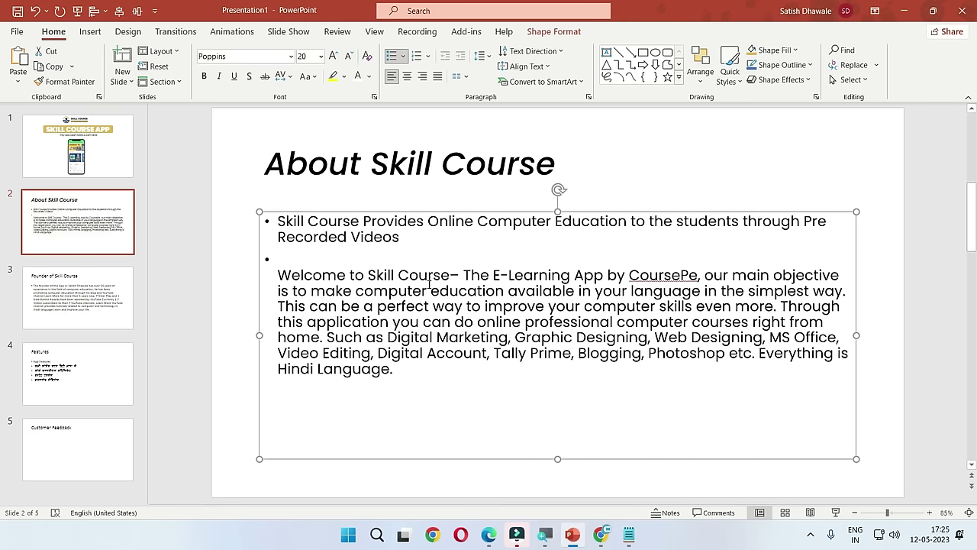
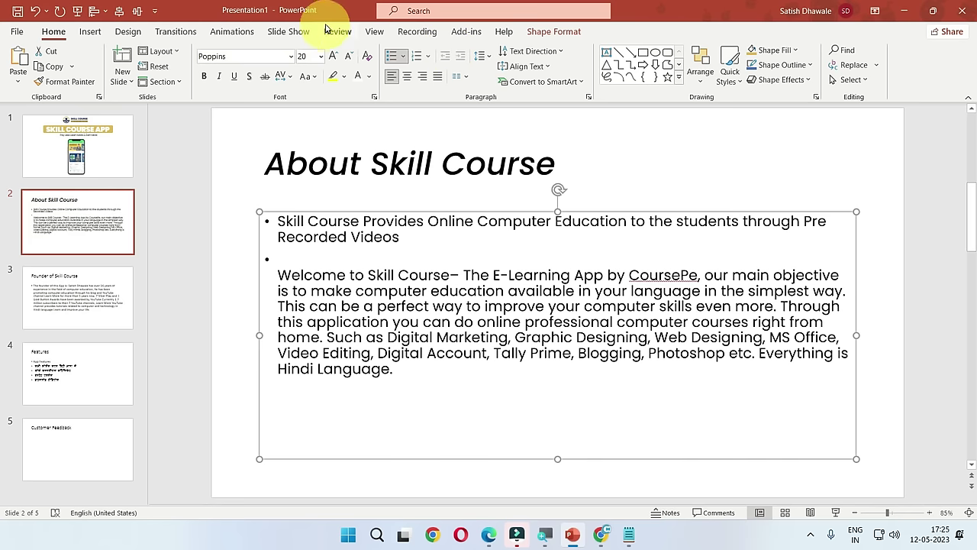
- Set the About body text line spacing to Multiple 1.2
{"action": "left_click", "coordinate": [489, 58]}
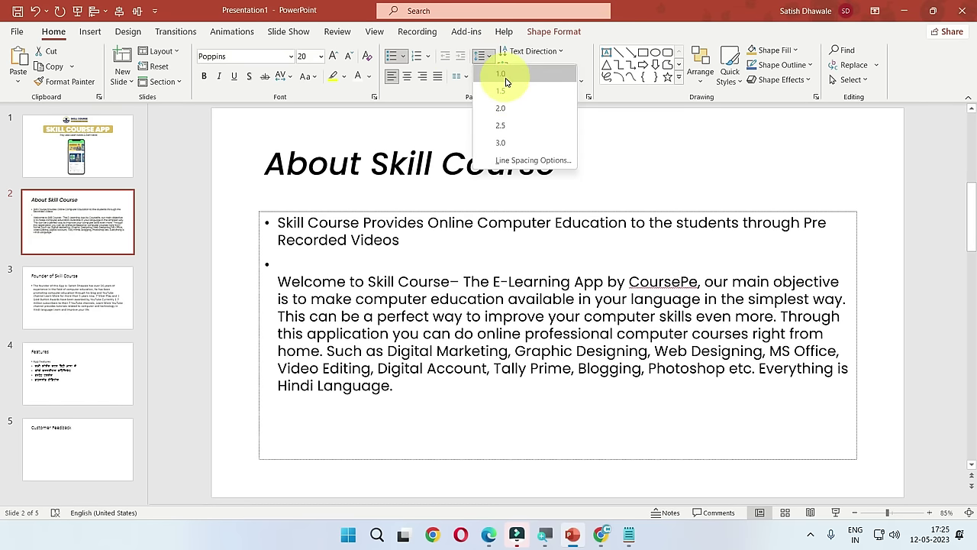
{"action": "left_click", "coordinate": [533, 160]}
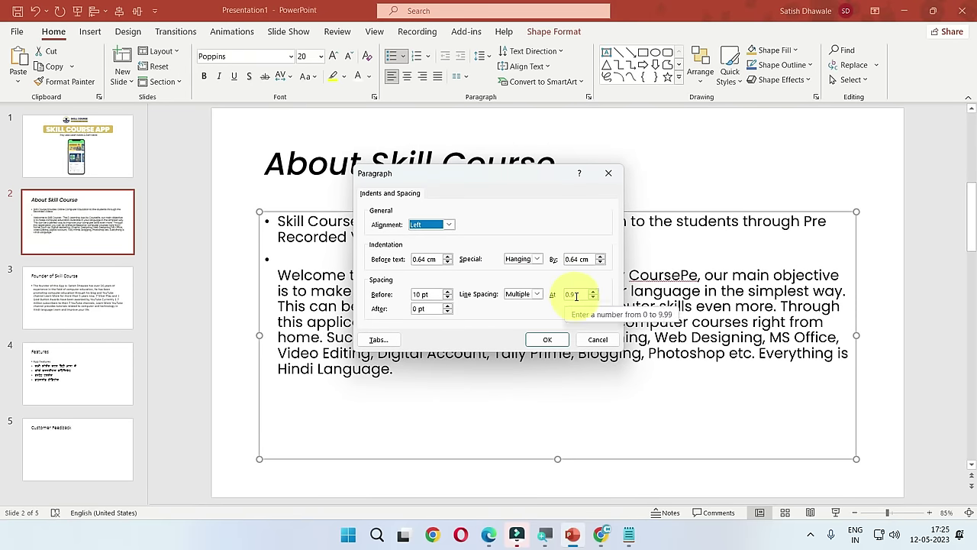
{"action": "left_click", "coordinate": [576, 296]}
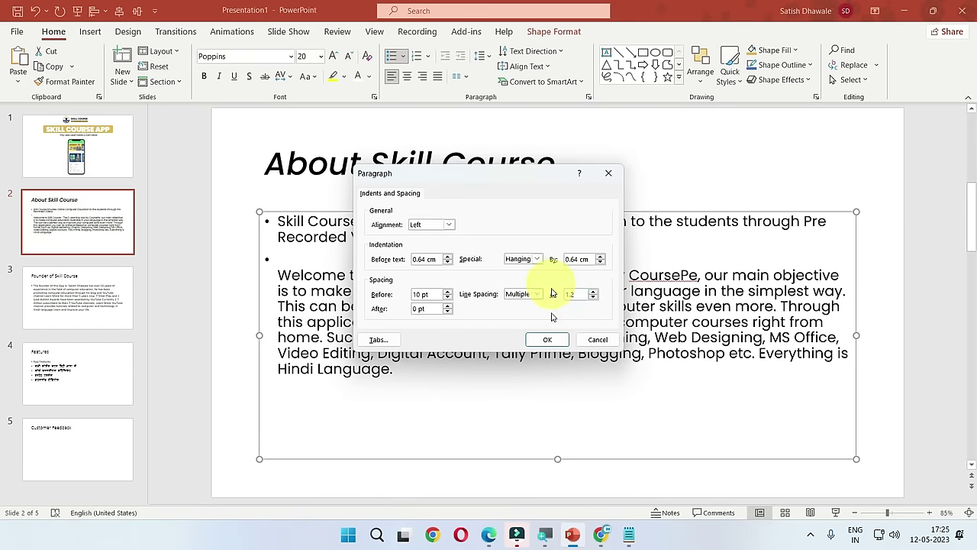
{"action": "left_click", "coordinate": [552, 340]}
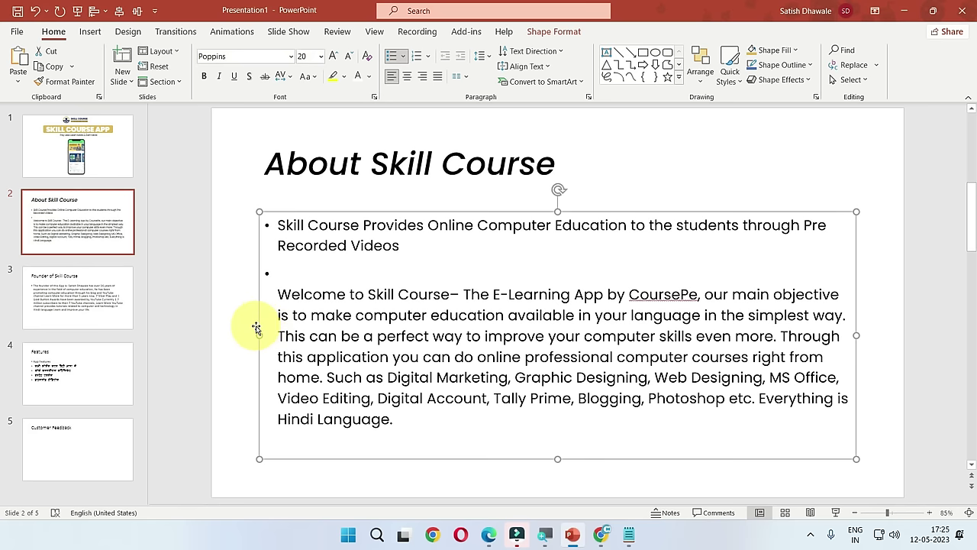
- Delete the empty bullet line, remove the bullets, and Tab-indent the Welcome paragraph
{"action": "left_click", "coordinate": [296, 273]}
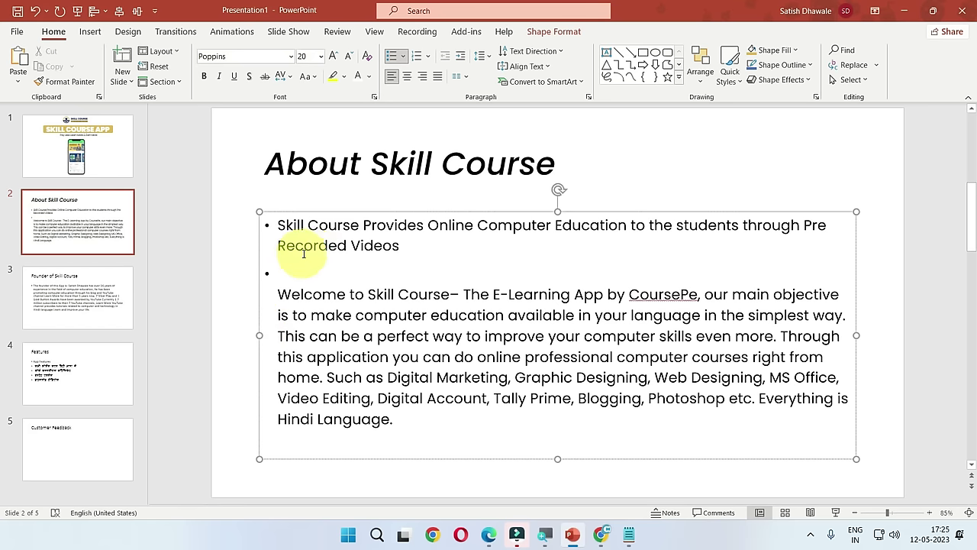
{"action": "key", "text": "BackSpace"}
{"action": "key", "text": "BackSpace"}
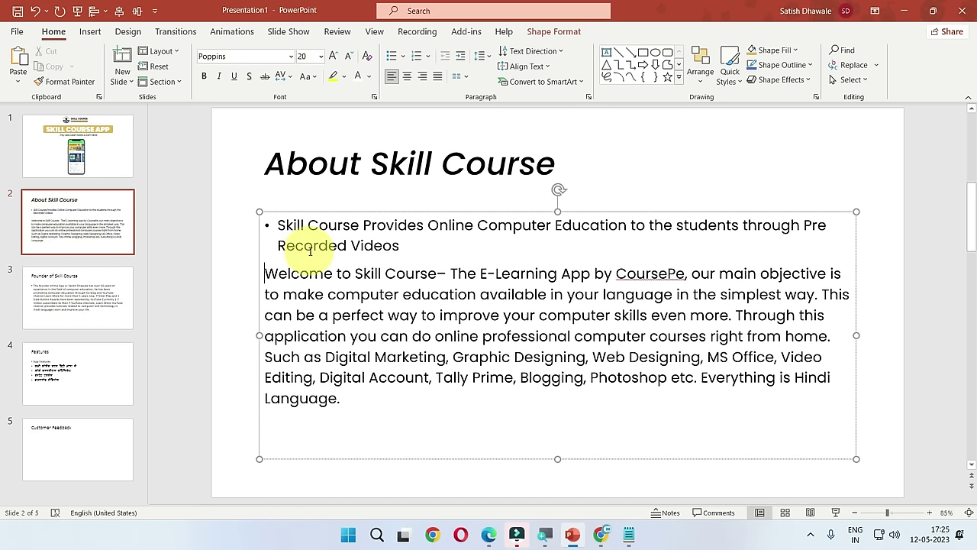
{"action": "left_click_drag", "start_coordinate": [328, 211], "coordinate": [328, 207]}
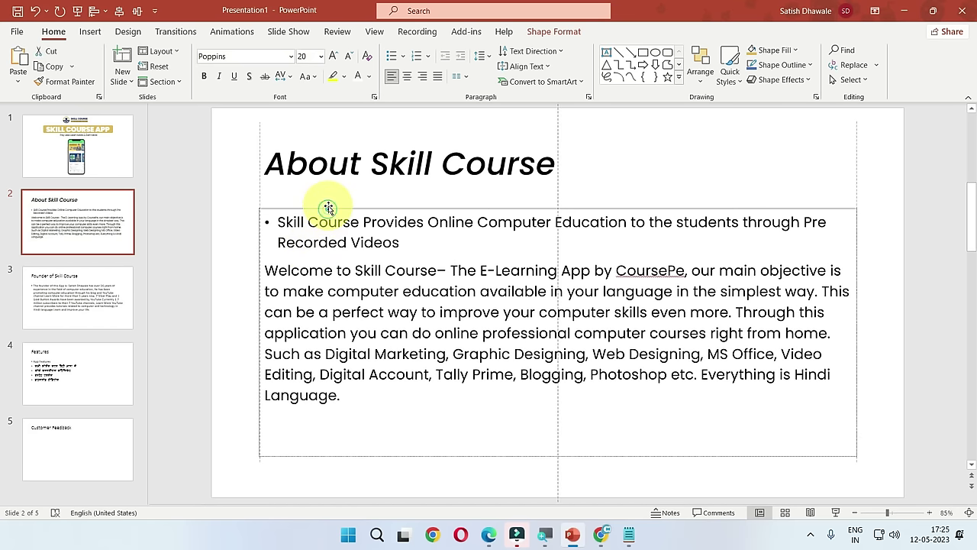
{"action": "left_click", "coordinate": [277, 272]}
{"action": "key", "text": "Tab"}
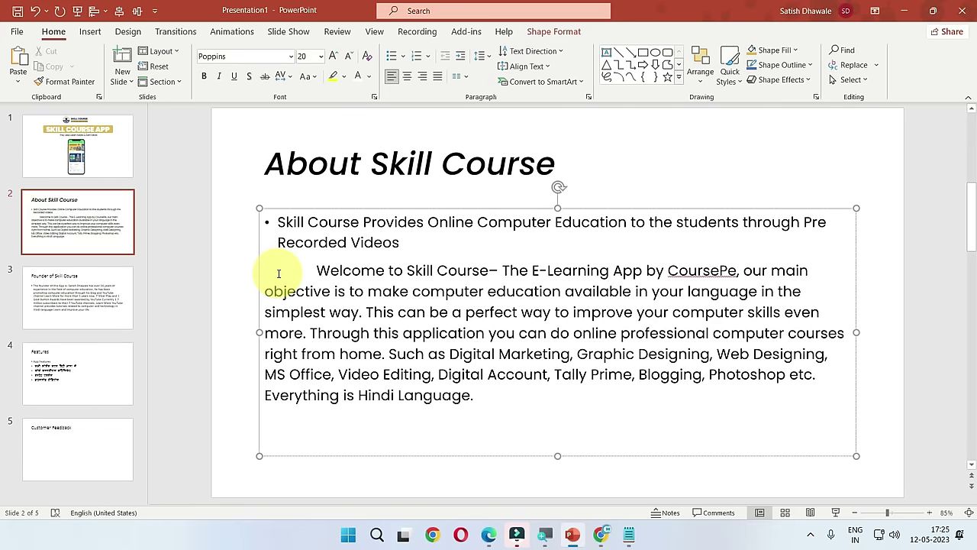
{"action": "key", "text": "Tab"}
{"action": "left_click", "coordinate": [303, 241]}
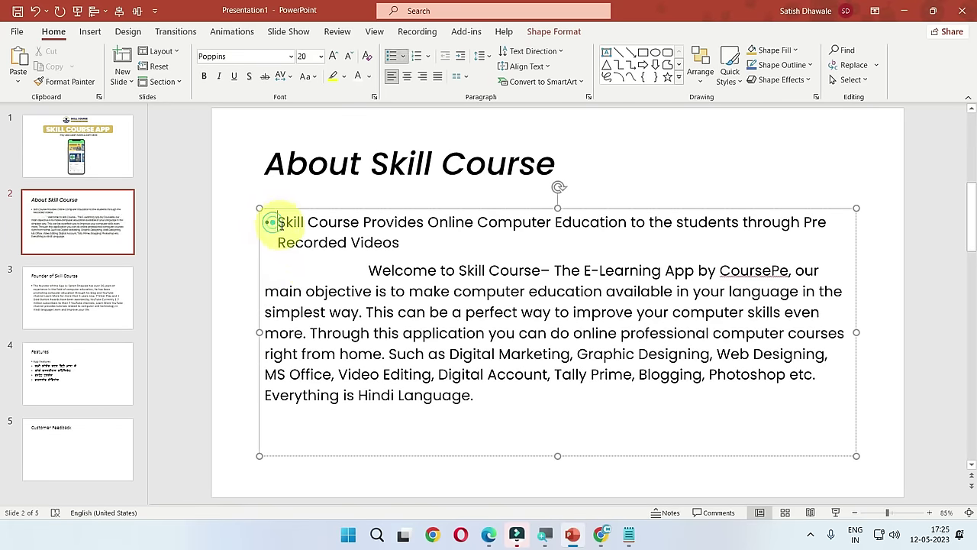
{"action": "key", "text": "BackSpace"}
- Shorten the body text box so it fits the text
{"action": "left_click", "coordinate": [455, 427]}
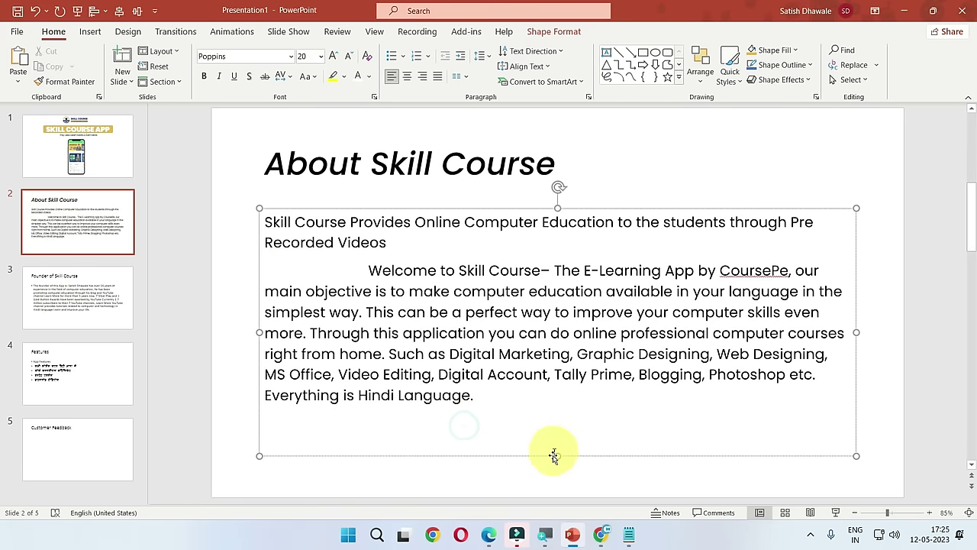
{"action": "left_click_drag", "start_coordinate": [557, 456], "coordinate": [555, 430]}
{"action": "left_click", "coordinate": [530, 467]}
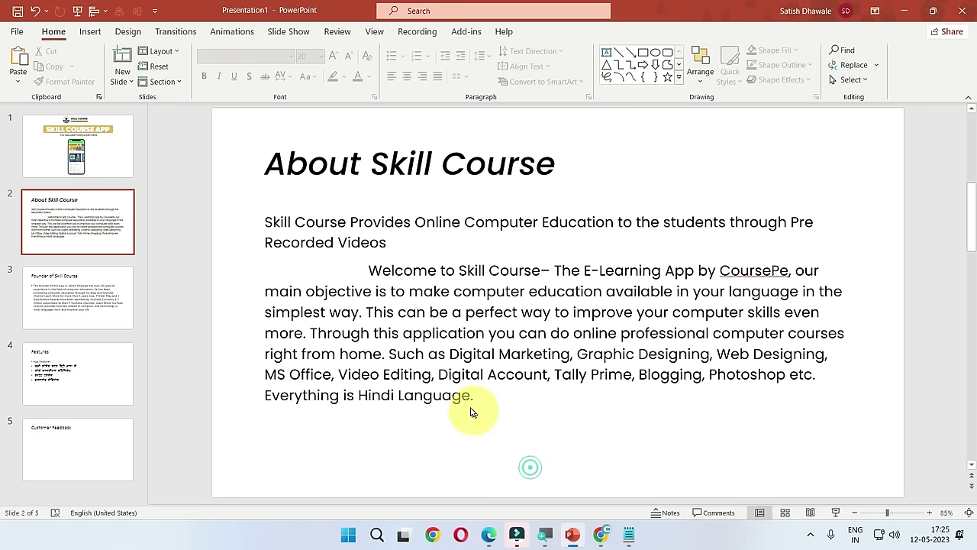
{"action": "left_click", "coordinate": [430, 221]}
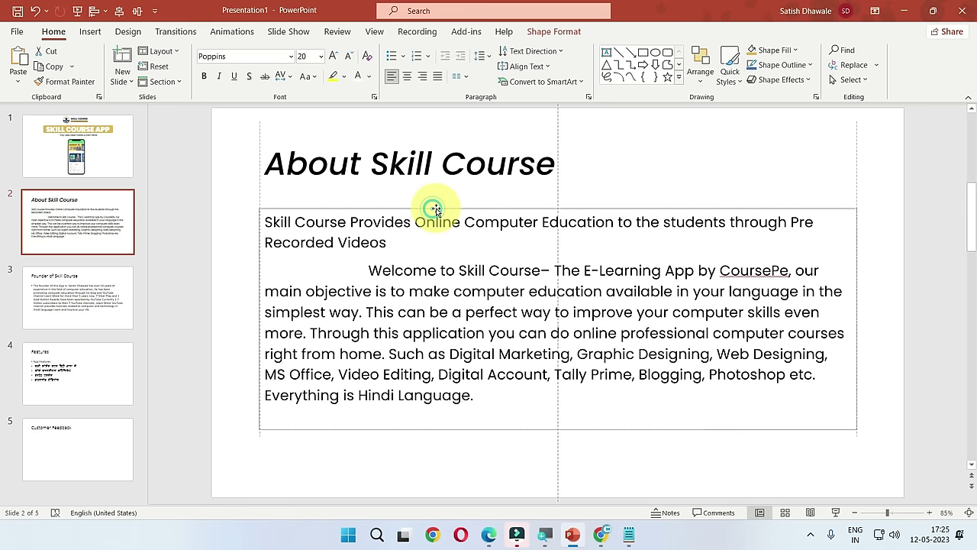
- Copy the About title's formatting onto the Founder, Features and Customer Feedback titles
{"action": "left_click", "coordinate": [413, 161]}
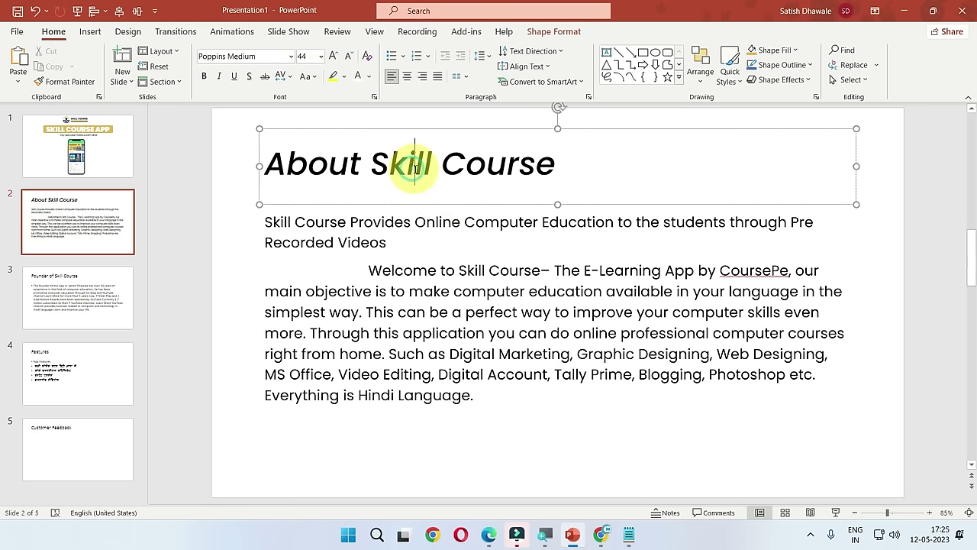
{"action": "left_click", "coordinate": [387, 130]}
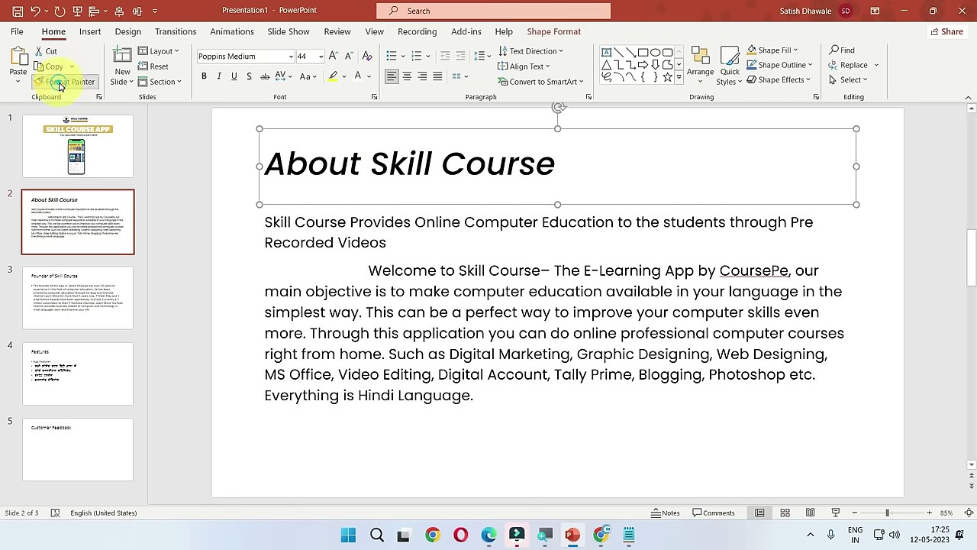
{"action": "left_click", "coordinate": [118, 295]}
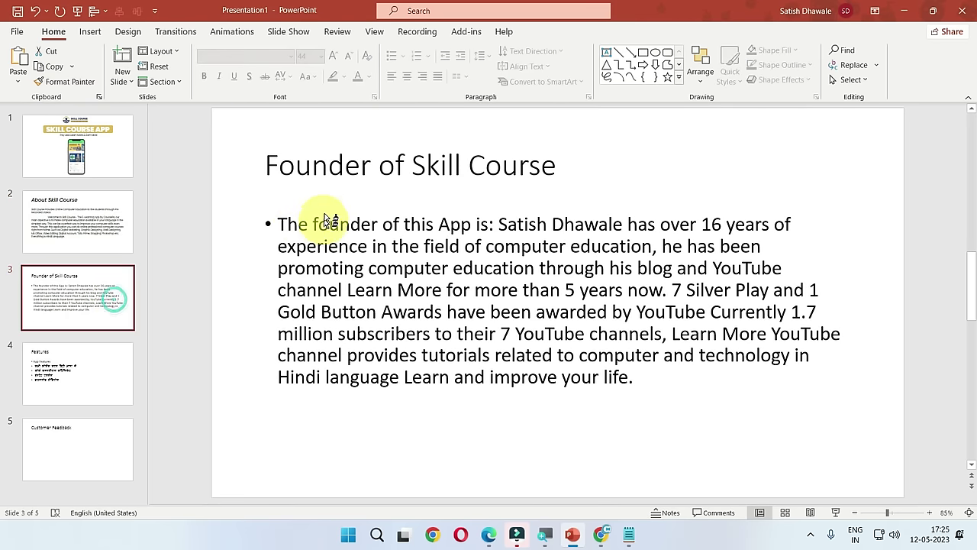
{"action": "left_click", "coordinate": [335, 166]}
{"action": "left_click", "coordinate": [89, 397]}
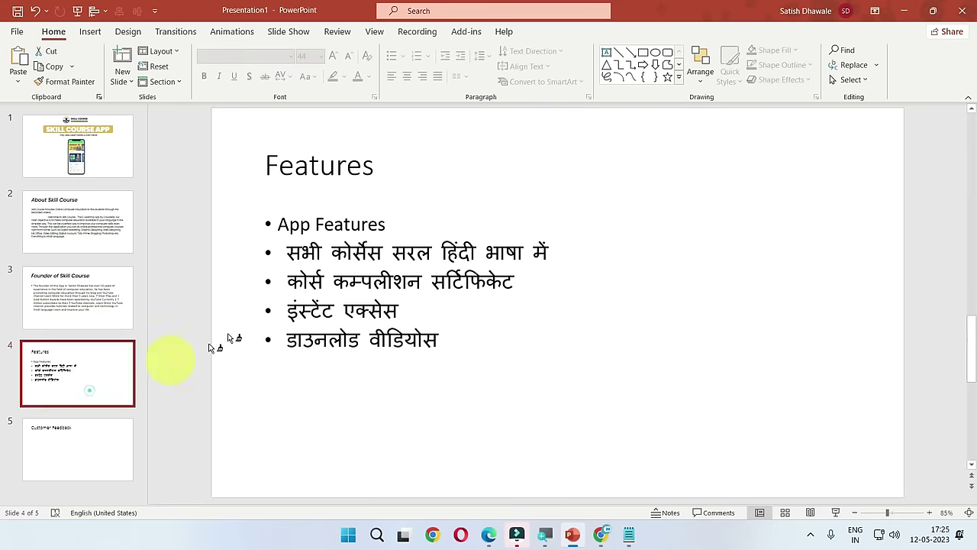
{"action": "left_click", "coordinate": [340, 167]}
{"action": "left_click", "coordinate": [122, 424]}
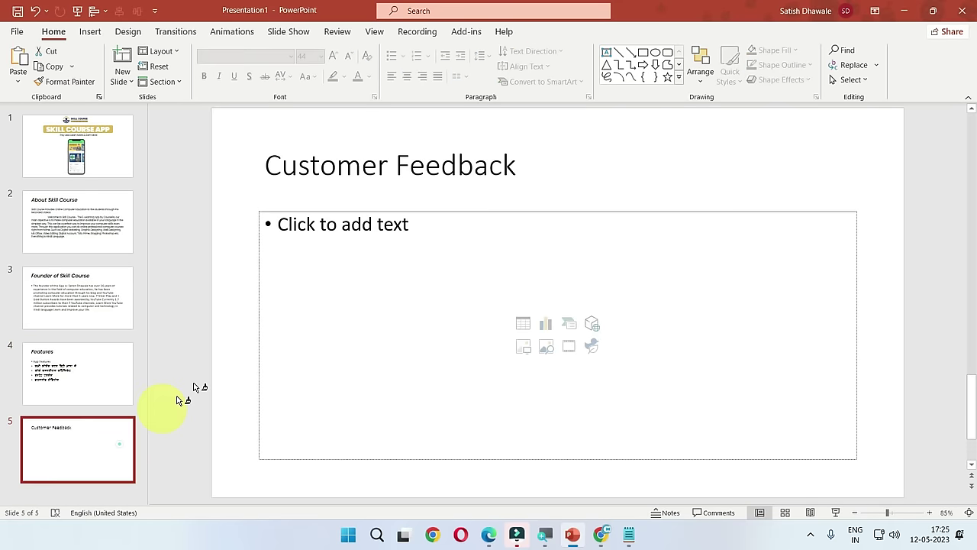
{"action": "left_click", "coordinate": [338, 164]}
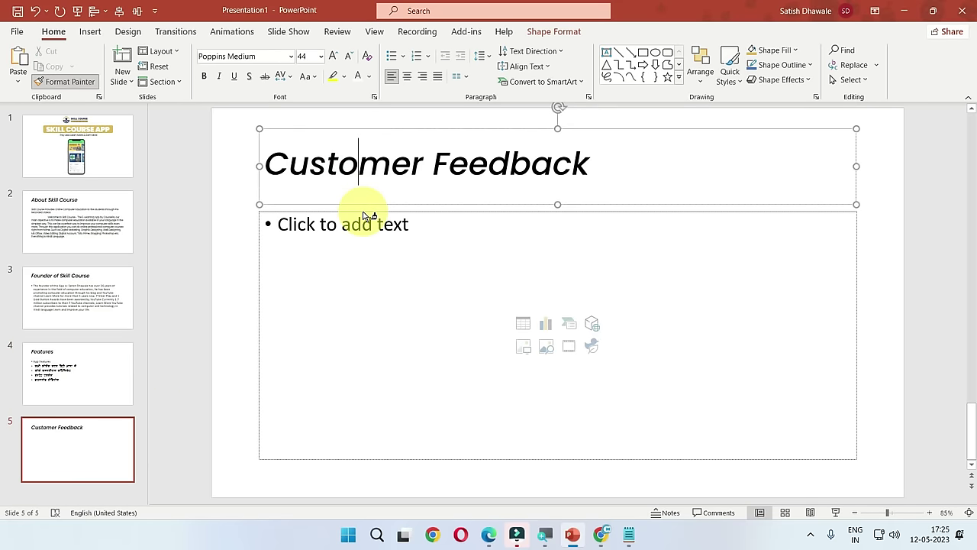
- Copy the About body text formatting onto the Founder, Features and Customer Feedback body text
{"action": "left_click", "coordinate": [84, 228]}
{"action": "left_click", "coordinate": [328, 220]}
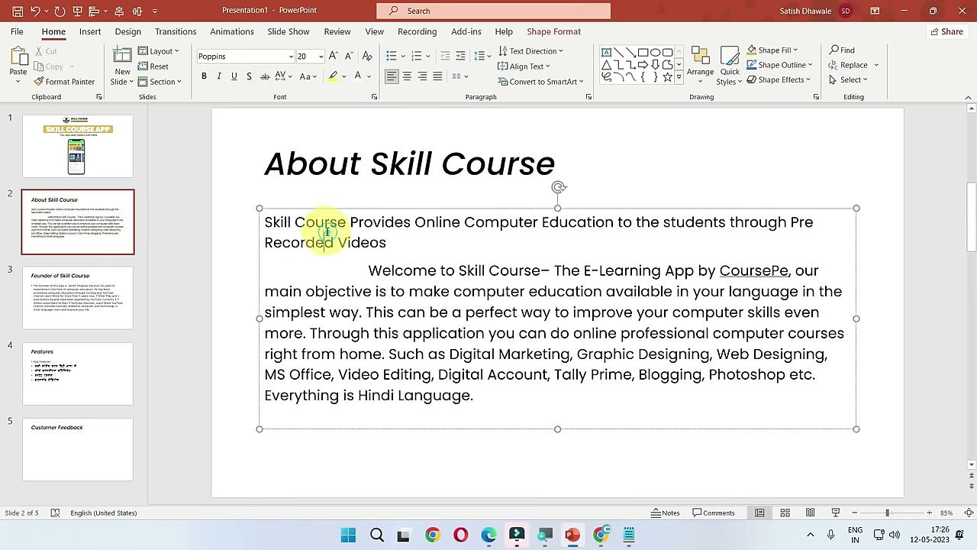
{"action": "left_click", "coordinate": [305, 206]}
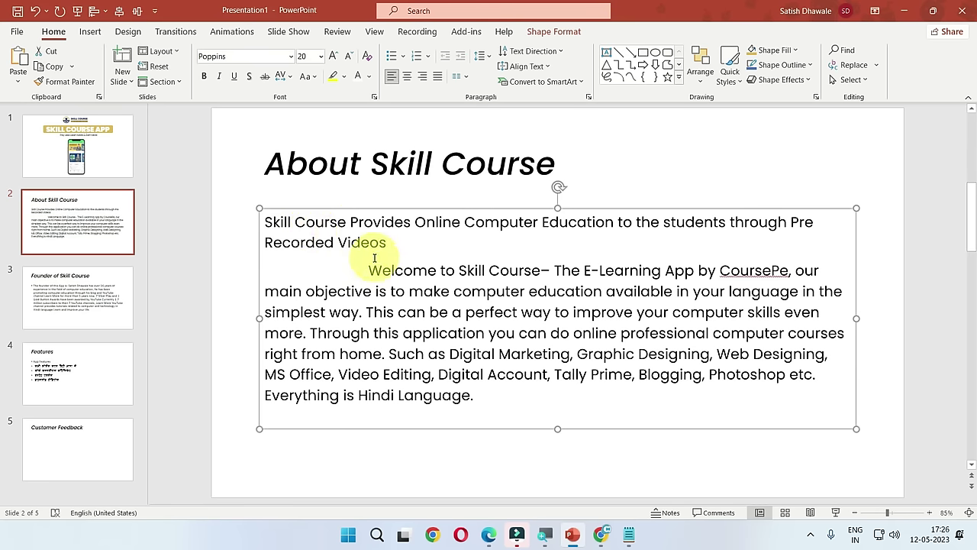
{"action": "left_click", "coordinate": [75, 83]}
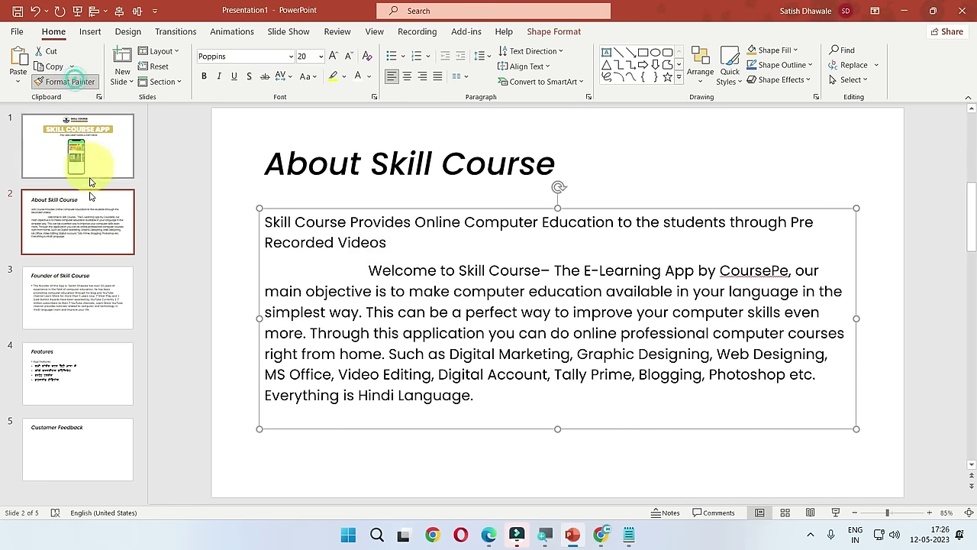
{"action": "left_click", "coordinate": [82, 307]}
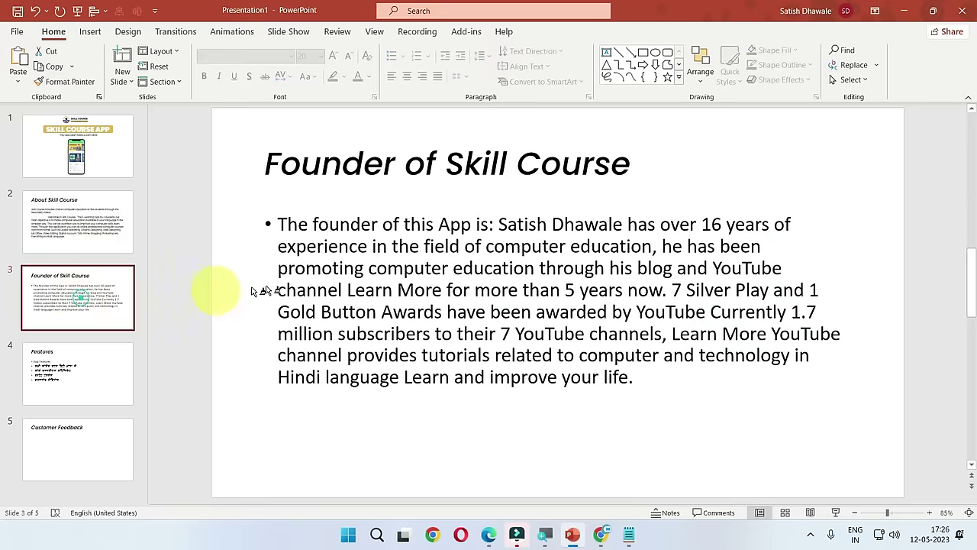
{"action": "left_click", "coordinate": [312, 241]}
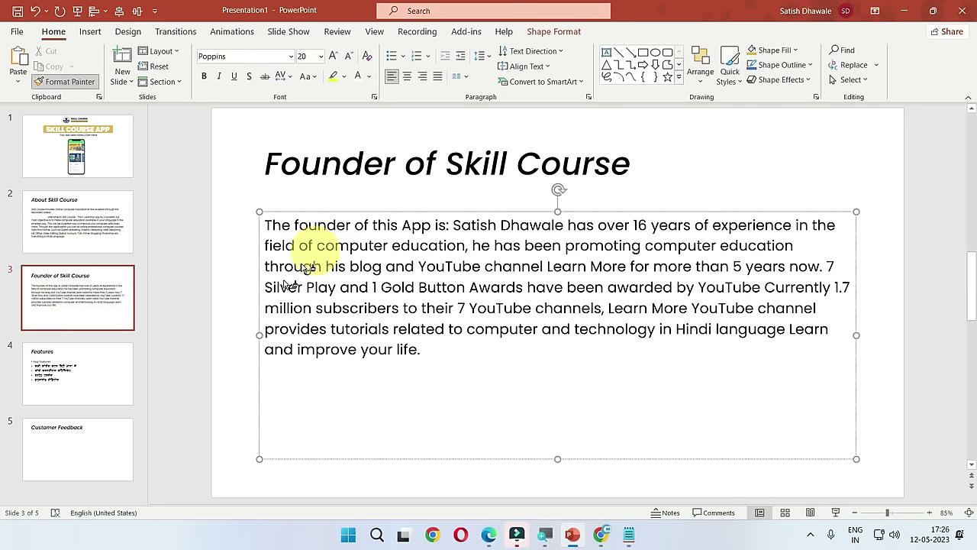
{"action": "left_click", "coordinate": [98, 385]}
{"action": "left_click", "coordinate": [296, 232]}
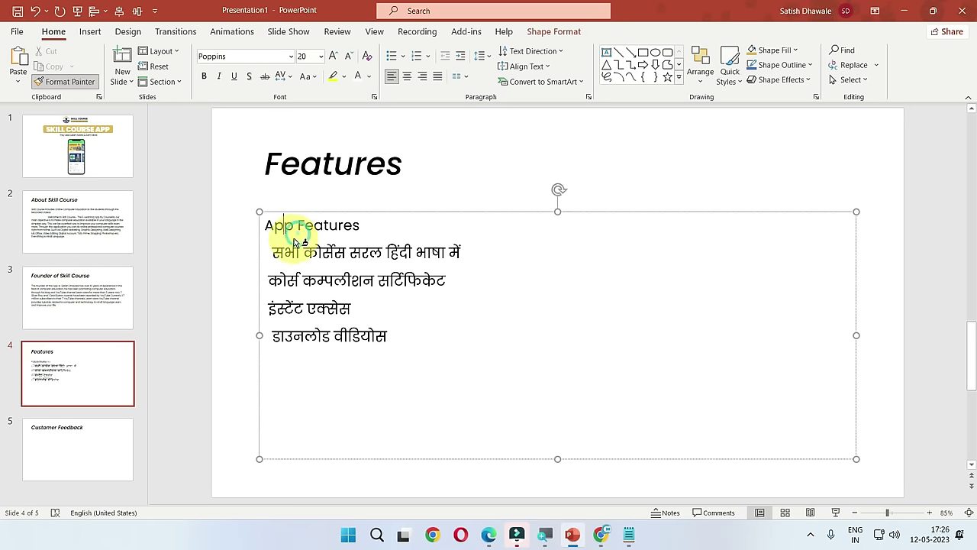
{"action": "left_click", "coordinate": [272, 221]}
{"action": "left_click", "coordinate": [130, 428]}
{"action": "left_click", "coordinate": [331, 226]}
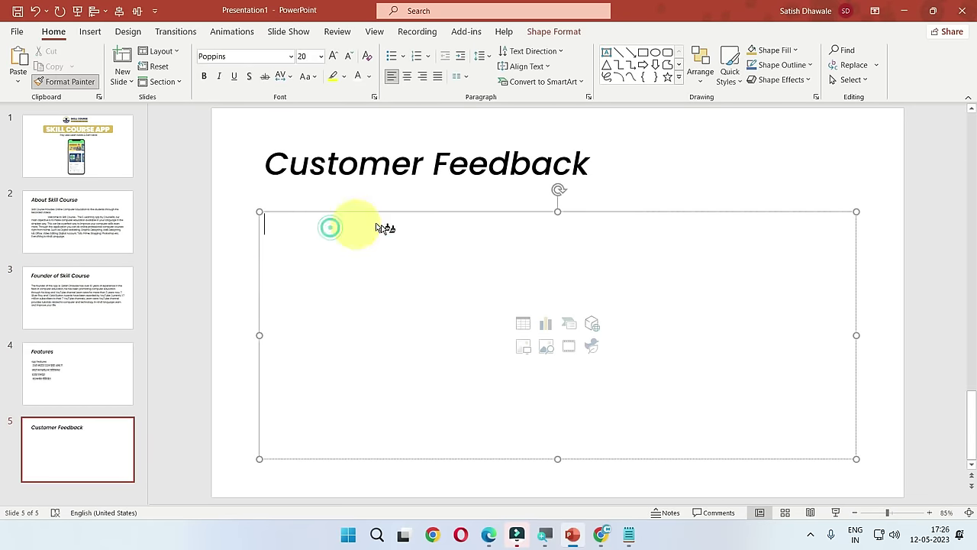
- Review the Features, Founder and About slides for consistent formatting
{"action": "left_click", "coordinate": [93, 370]}
{"action": "left_click", "coordinate": [108, 300]}
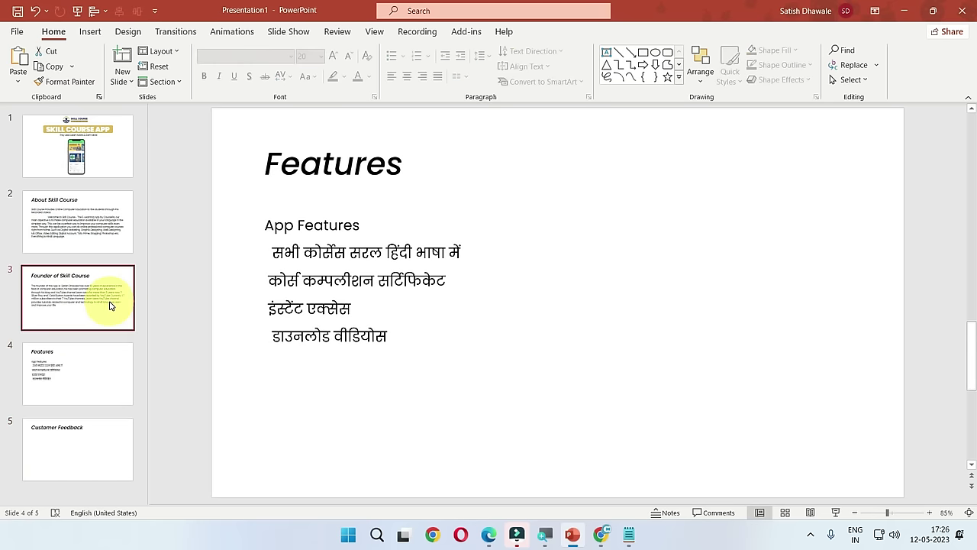
{"action": "left_click", "coordinate": [111, 229]}
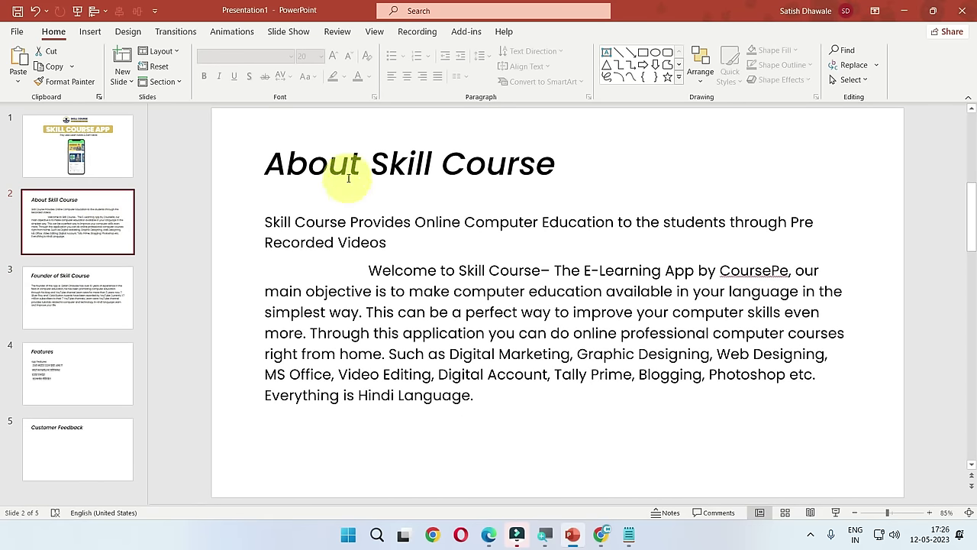
{"action": "left_click", "coordinate": [94, 307]}
{"action": "left_click", "coordinate": [87, 382]}
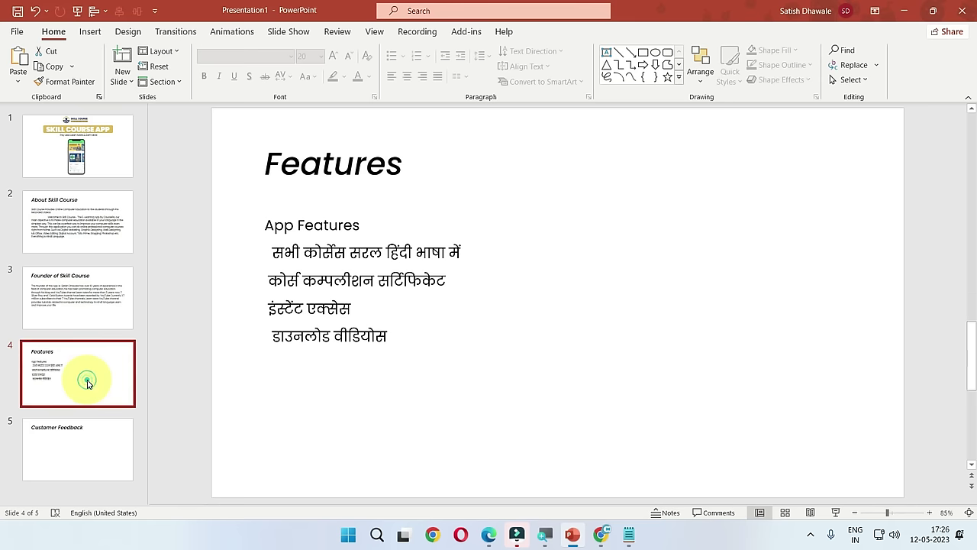
{"action": "left_click", "coordinate": [95, 300]}
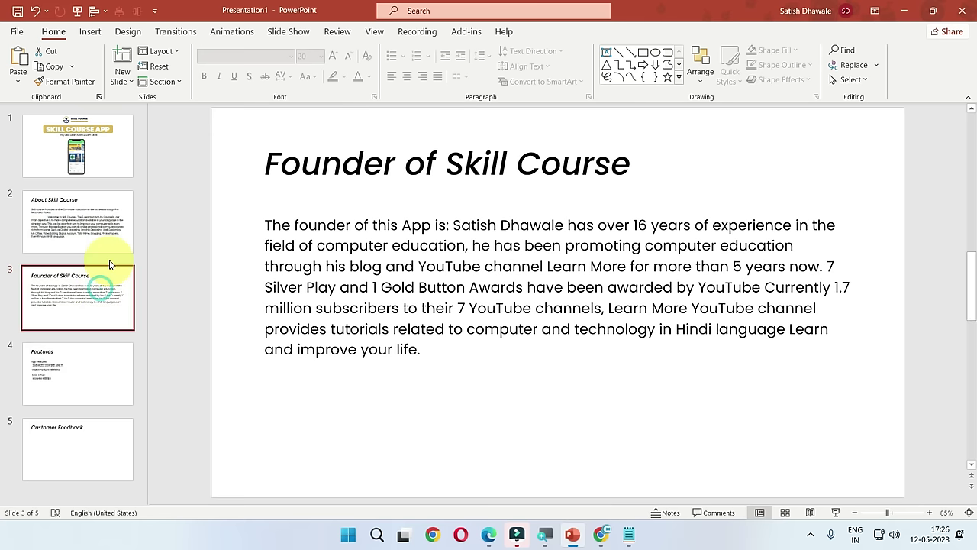
- Indent the first line of the Founder paragraph with Tab
{"action": "left_click", "coordinate": [267, 225]}
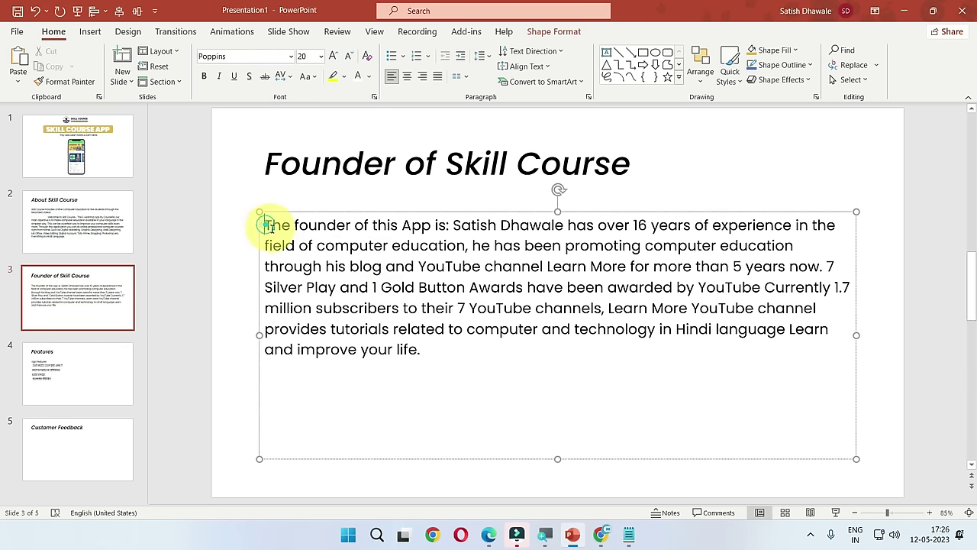
{"action": "key", "text": "Tab"}
{"action": "key", "text": "Tab"}
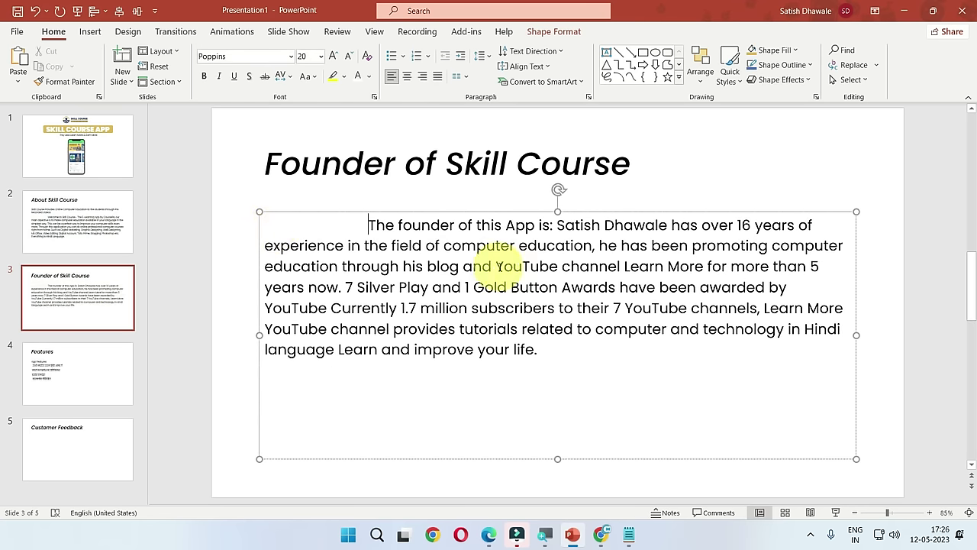
{"action": "left_click", "coordinate": [87, 211]}
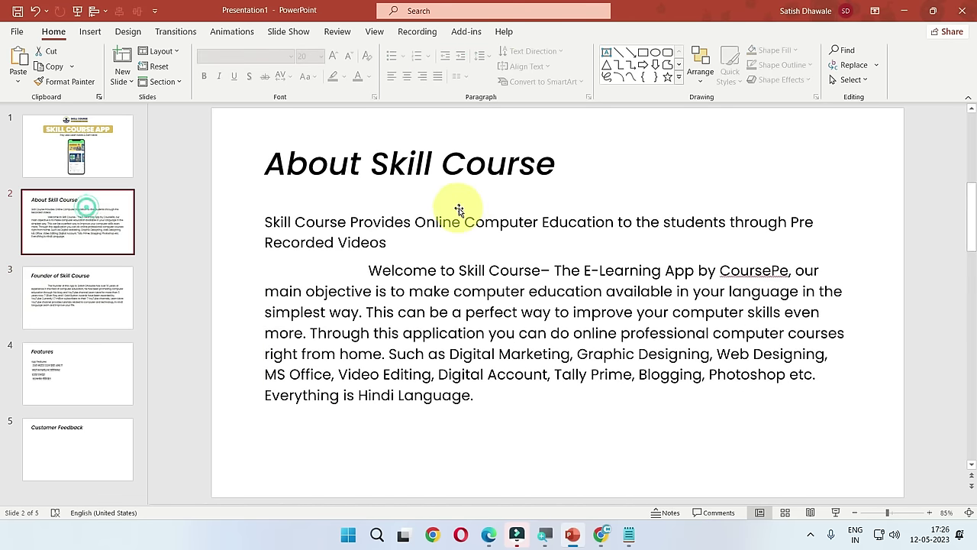
- Delete the Welcome sentence from the About body text
{"action": "left_click", "coordinate": [448, 210]}
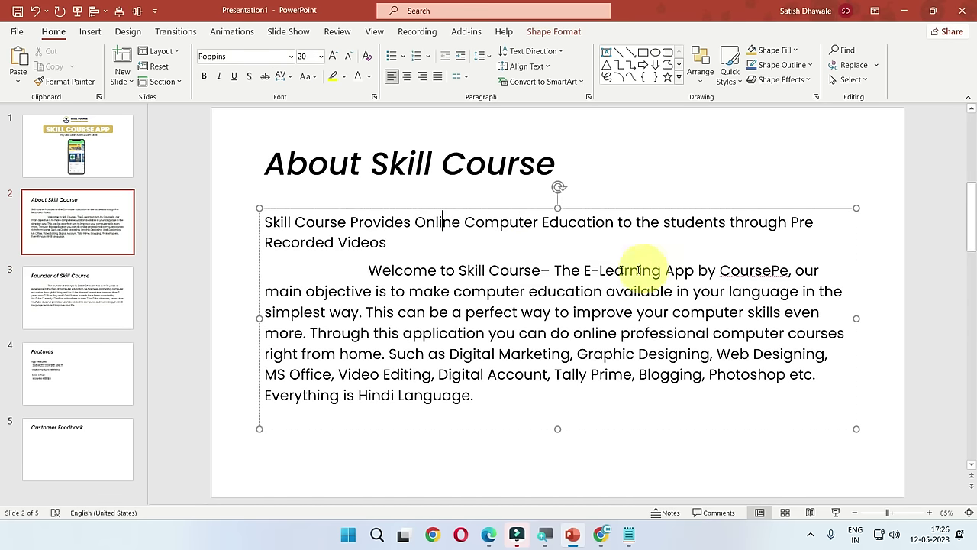
{"action": "left_click_drag", "start_coordinate": [370, 273], "coordinate": [388, 313]}
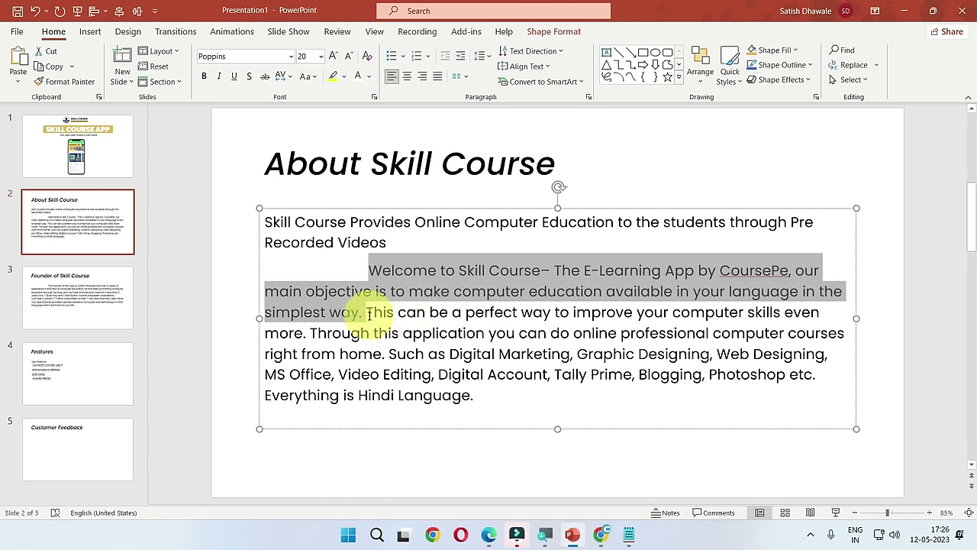
{"action": "left_click_drag", "start_coordinate": [369, 314], "coordinate": [370, 313]}
{"action": "key", "text": "Delete"}
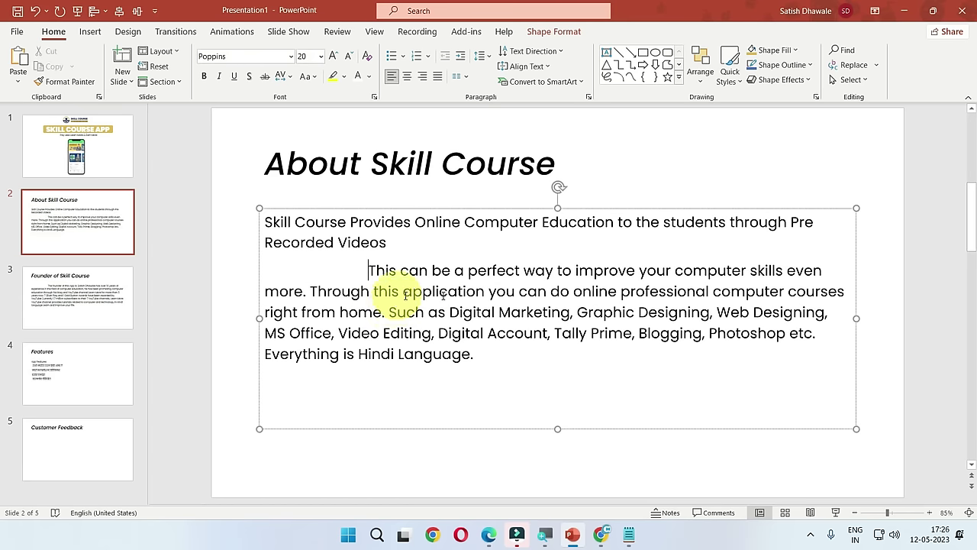
- Narrow the body text box to the left half and make it taller
{"action": "left_click_drag", "start_coordinate": [857, 318], "coordinate": [580, 334]}
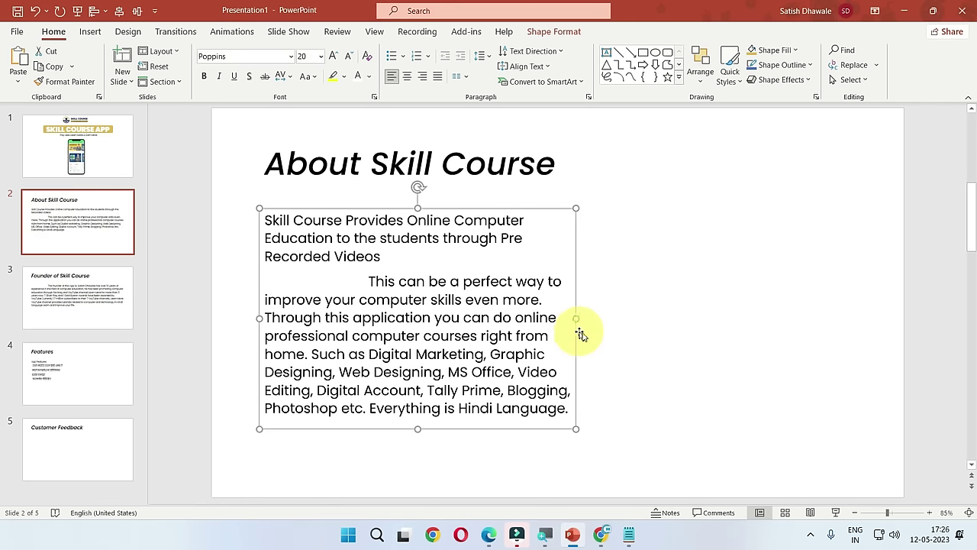
{"action": "left_click", "coordinate": [669, 343]}
{"action": "left_click", "coordinate": [388, 386]}
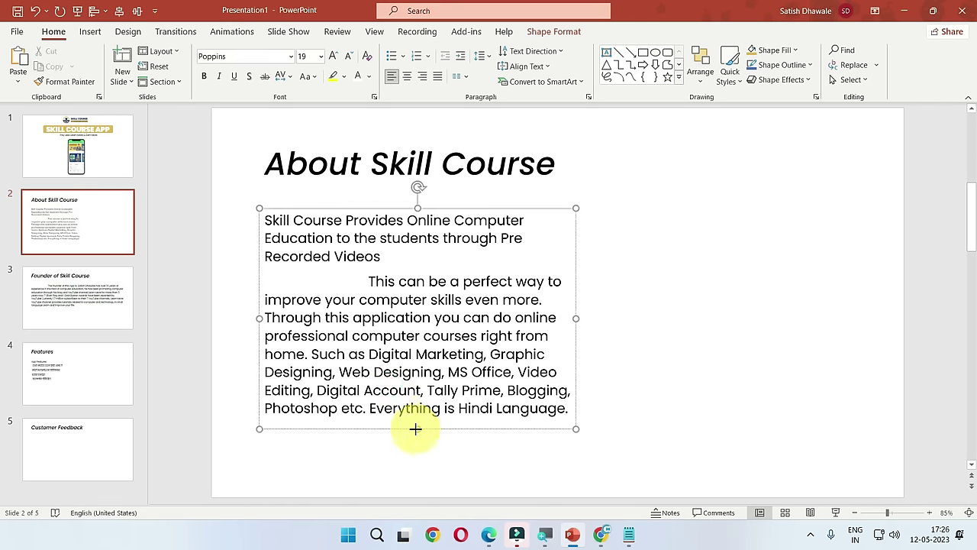
{"action": "left_click_drag", "start_coordinate": [415, 428], "coordinate": [417, 459]}
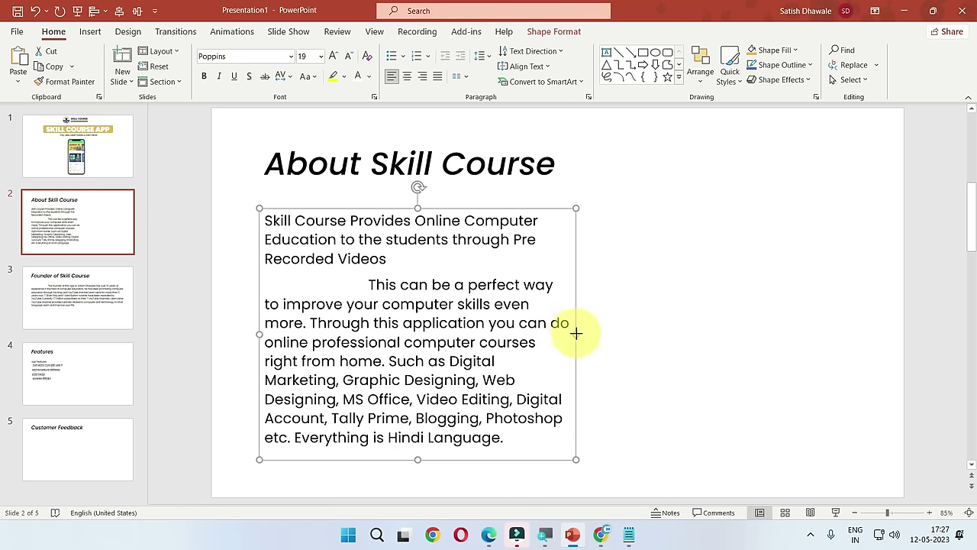
{"action": "left_click_drag", "start_coordinate": [576, 333], "coordinate": [569, 332]}
{"action": "left_click", "coordinate": [634, 342]}
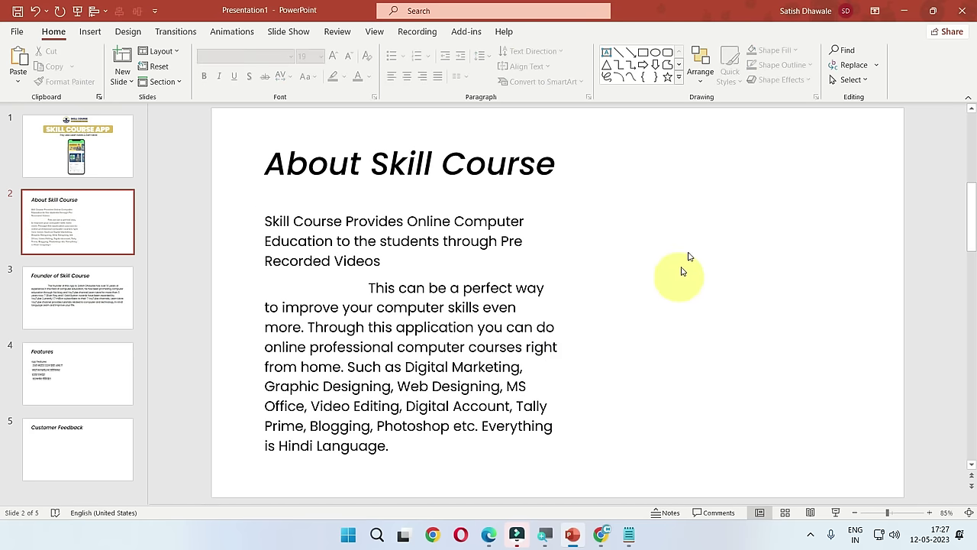
- Justify the body paragraphs and narrow the box slightly more
{"action": "left_click", "coordinate": [437, 341]}
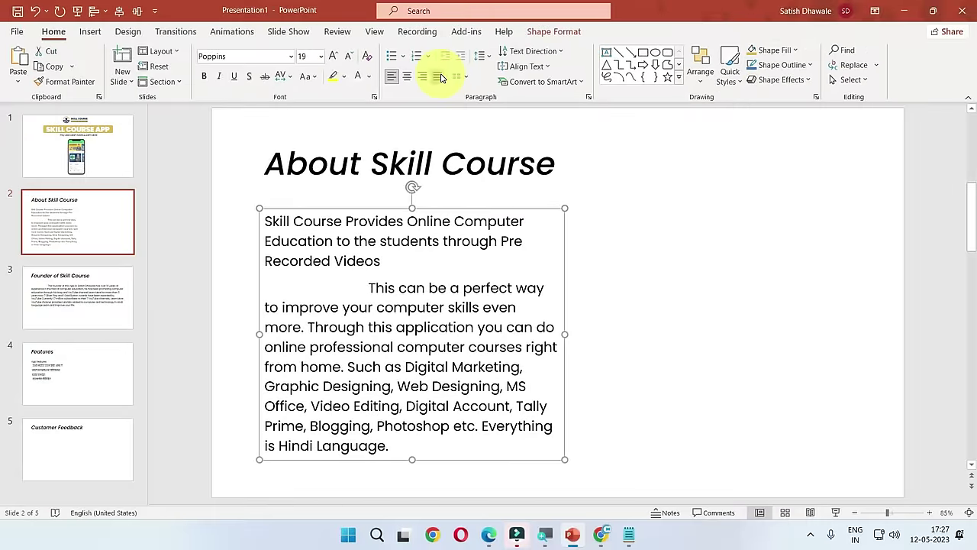
{"action": "left_click", "coordinate": [439, 77]}
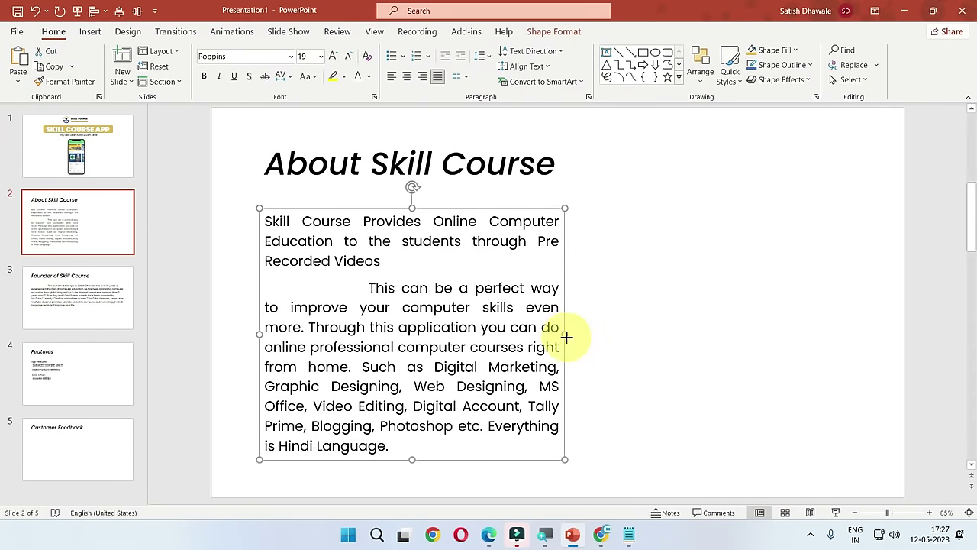
{"action": "left_click_drag", "start_coordinate": [567, 337], "coordinate": [552, 339]}
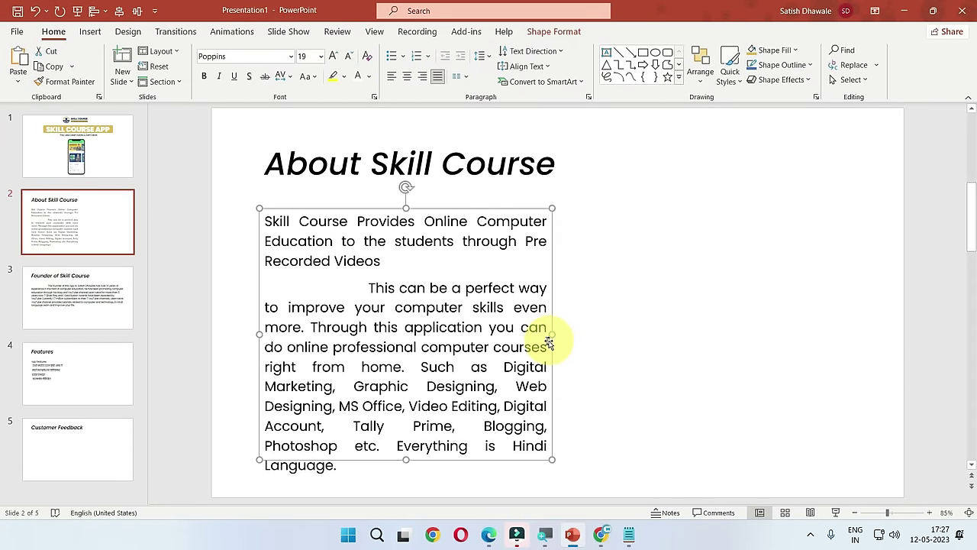
{"action": "left_click", "coordinate": [651, 339]}
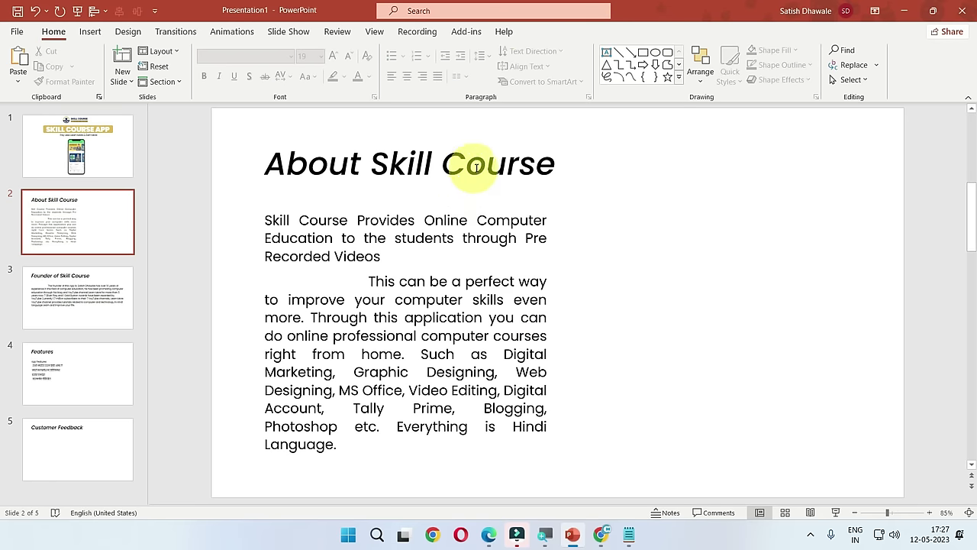
- Insert the picture 1.jpg from this device onto the slide
{"action": "left_click", "coordinate": [91, 32]}
{"action": "left_click", "coordinate": [88, 80]}
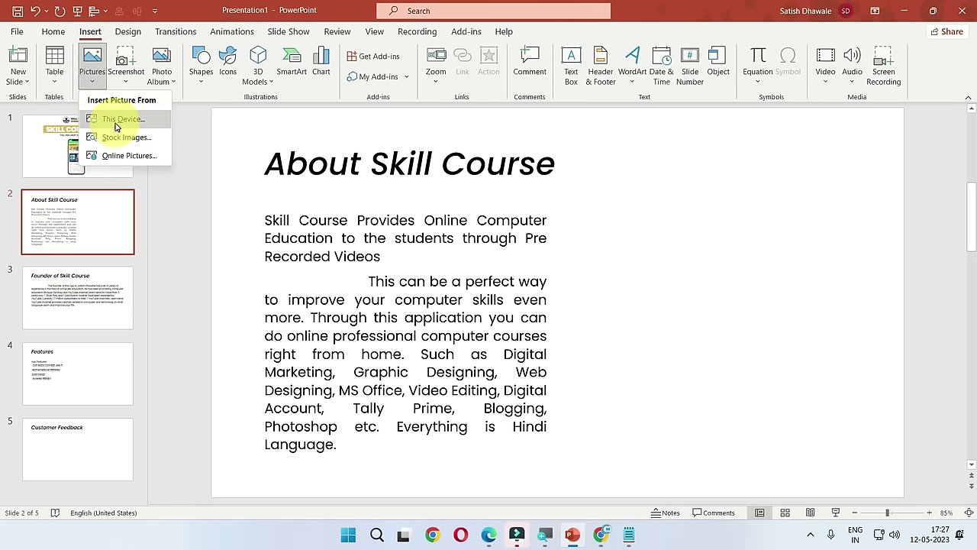
{"action": "left_click", "coordinate": [107, 118]}
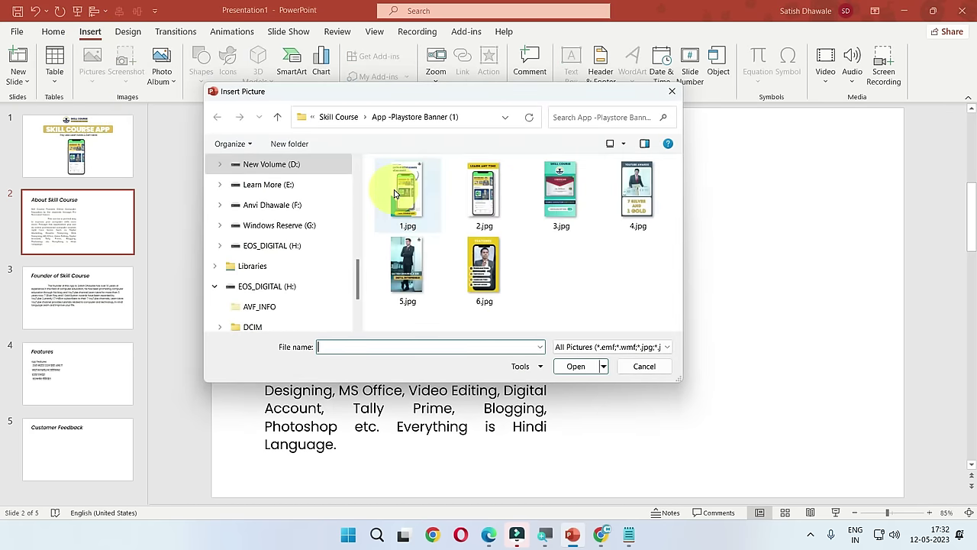
{"action": "left_click", "coordinate": [407, 187]}
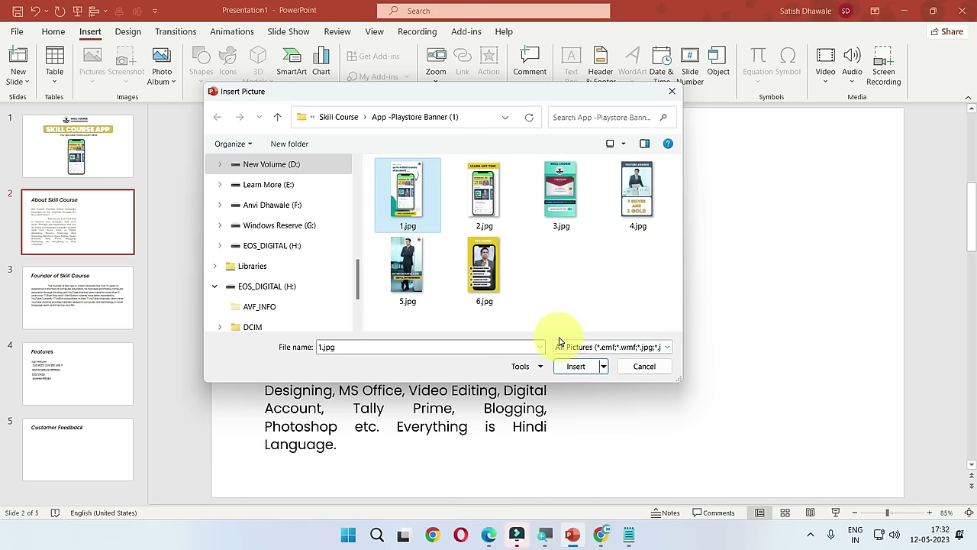
{"action": "left_click", "coordinate": [580, 366]}
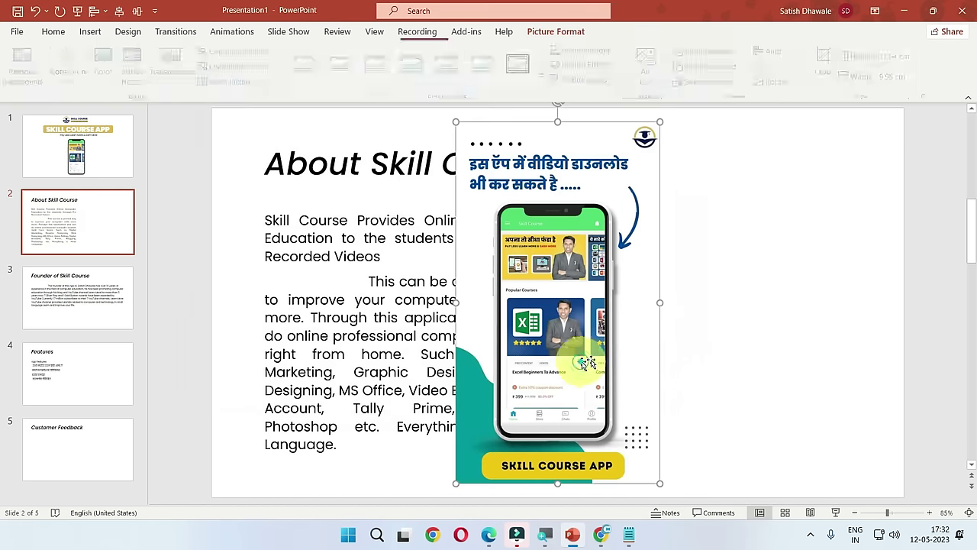
- Shrink the picture to 15.23 × 8.59 cm and place it right of the text
{"action": "left_click_drag", "start_coordinate": [547, 308], "coordinate": [718, 306]}
{"action": "left_click_drag", "start_coordinate": [627, 140], "coordinate": [631, 146]}
{"action": "left_click_drag", "start_coordinate": [828, 326], "coordinate": [825, 327]}
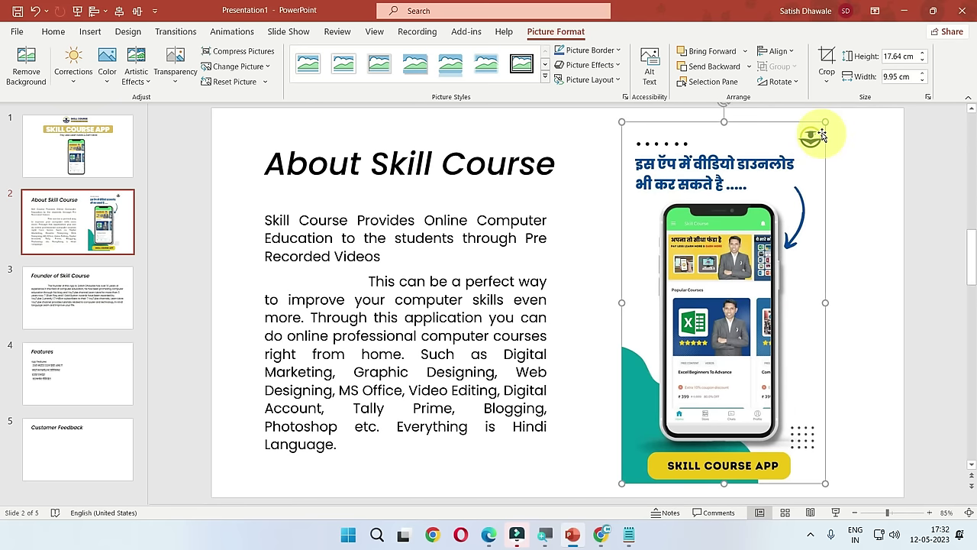
{"action": "left_click_drag", "start_coordinate": [825, 123], "coordinate": [797, 171]}
{"action": "left_click_drag", "start_coordinate": [734, 305], "coordinate": [723, 282]}
{"action": "left_click", "coordinate": [835, 283]}
{"action": "left_click", "coordinate": [841, 287]}
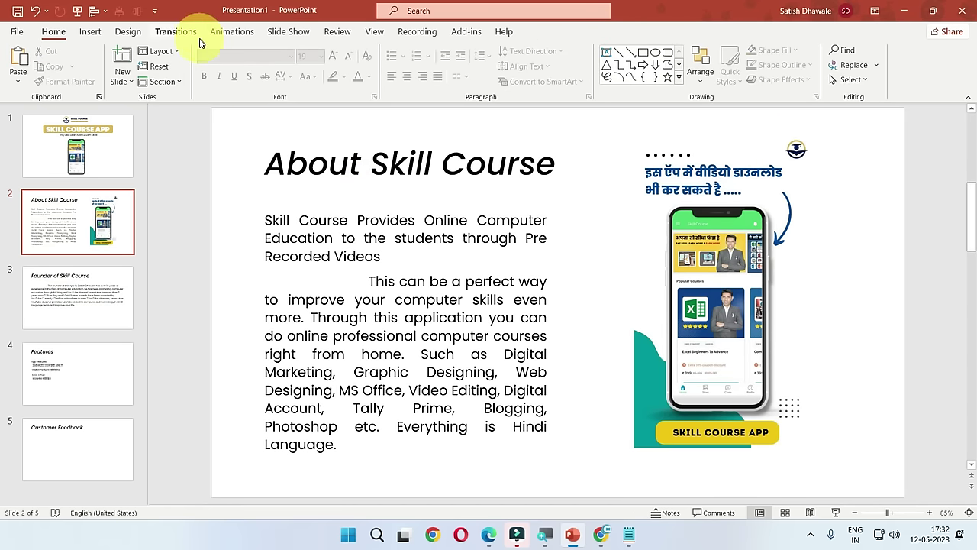
- Draw a rounded rectangle over the phone picture and send it to back
{"action": "left_click", "coordinate": [90, 31]}
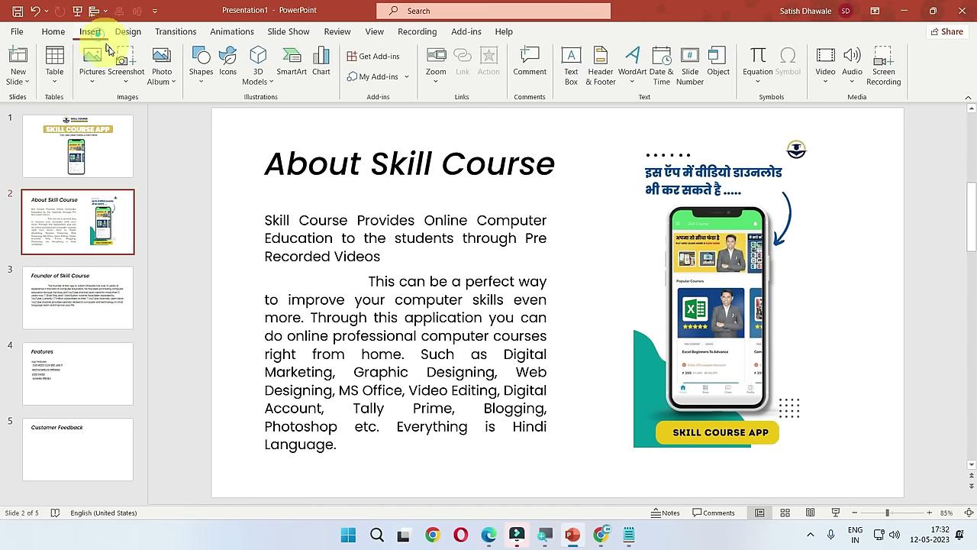
{"action": "left_click", "coordinate": [200, 65]}
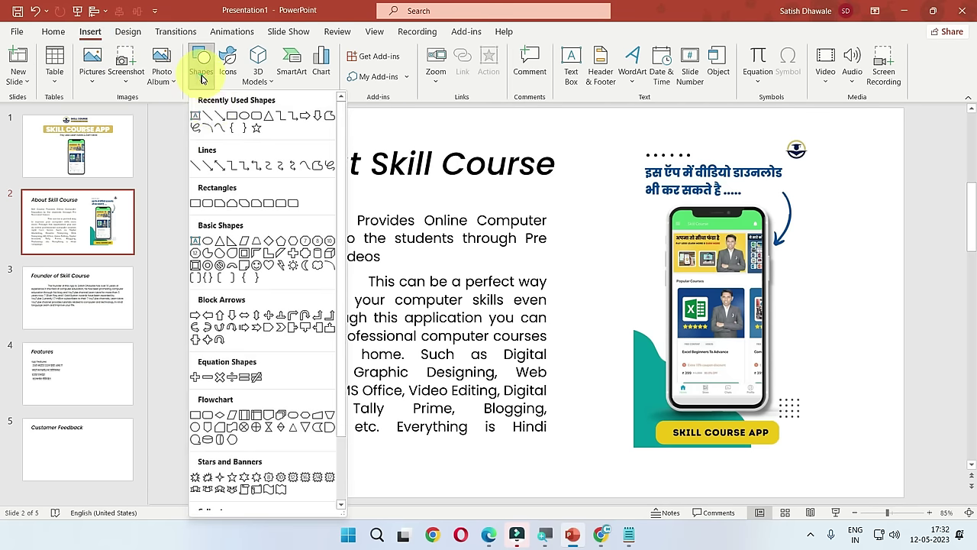
{"action": "left_click", "coordinate": [206, 203]}
{"action": "left_click_drag", "start_coordinate": [626, 137], "coordinate": [814, 468]}
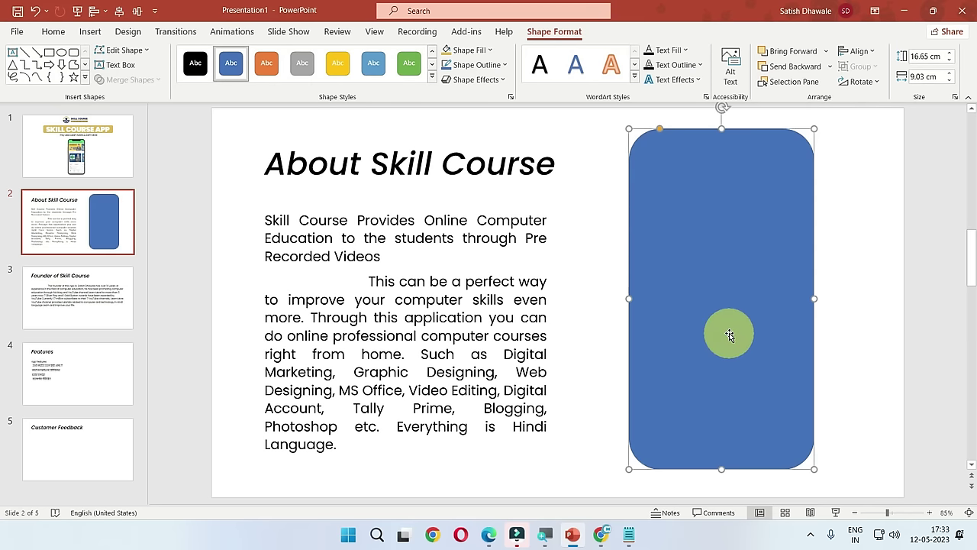
{"action": "right_click", "coordinate": [731, 334]}
{"action": "left_click", "coordinate": [776, 333]}
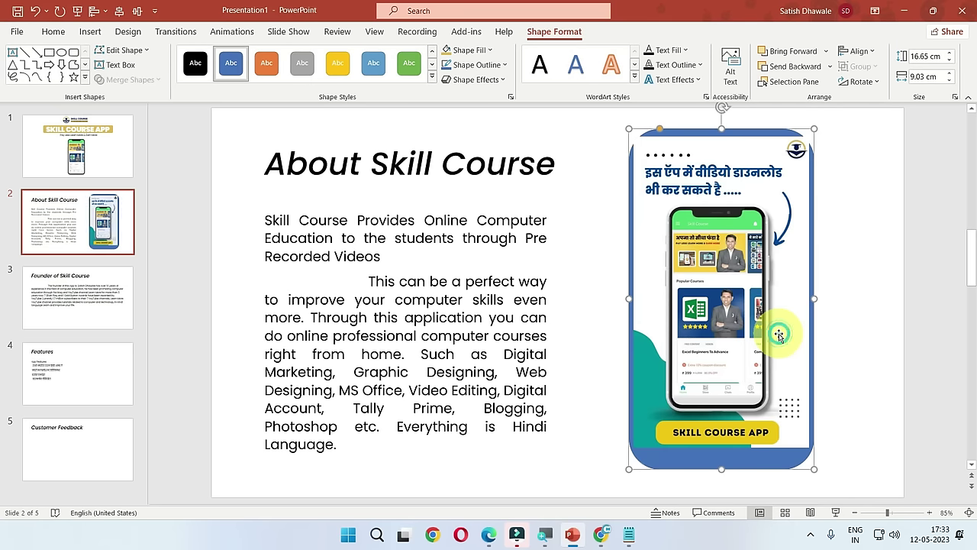
- Resize the rectangle to the picture's footprint, 15.62 × 8.59 cm, and delete the picture
{"action": "left_click_drag", "start_coordinate": [629, 468], "coordinate": [625, 467]}
{"action": "left_click_drag", "start_coordinate": [719, 126], "coordinate": [716, 120]}
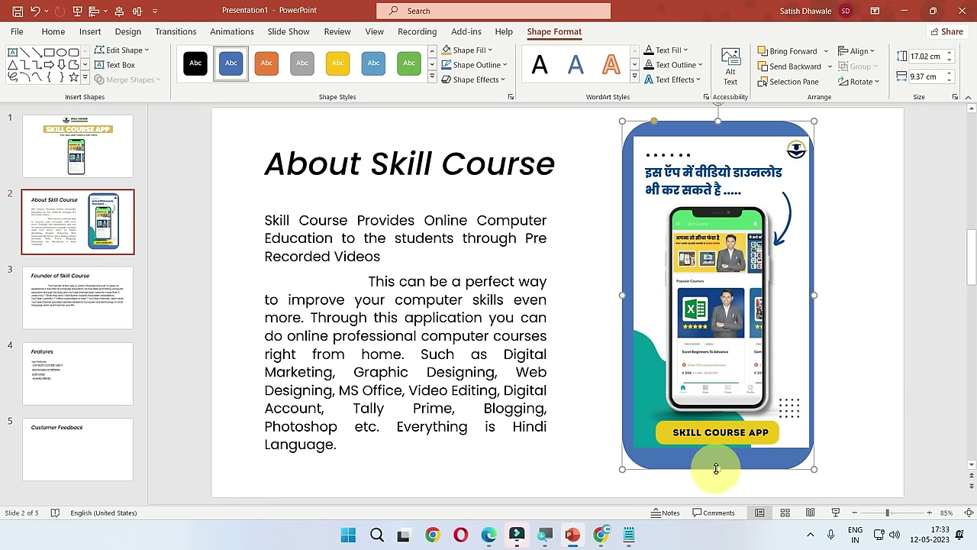
{"action": "left_click_drag", "start_coordinate": [716, 468], "coordinate": [719, 455]}
{"action": "left_click_drag", "start_coordinate": [622, 288], "coordinate": [633, 288]}
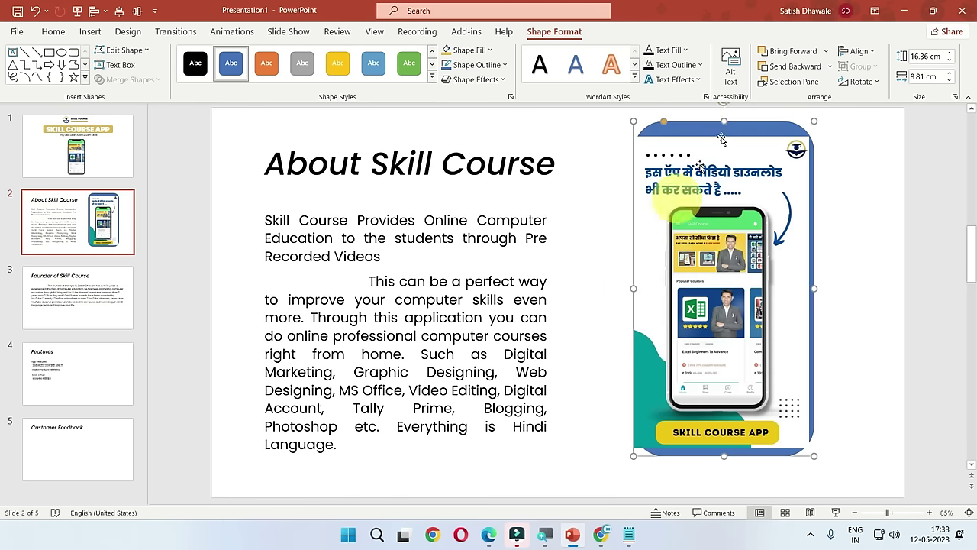
{"action": "left_click_drag", "start_coordinate": [724, 121], "coordinate": [723, 137]}
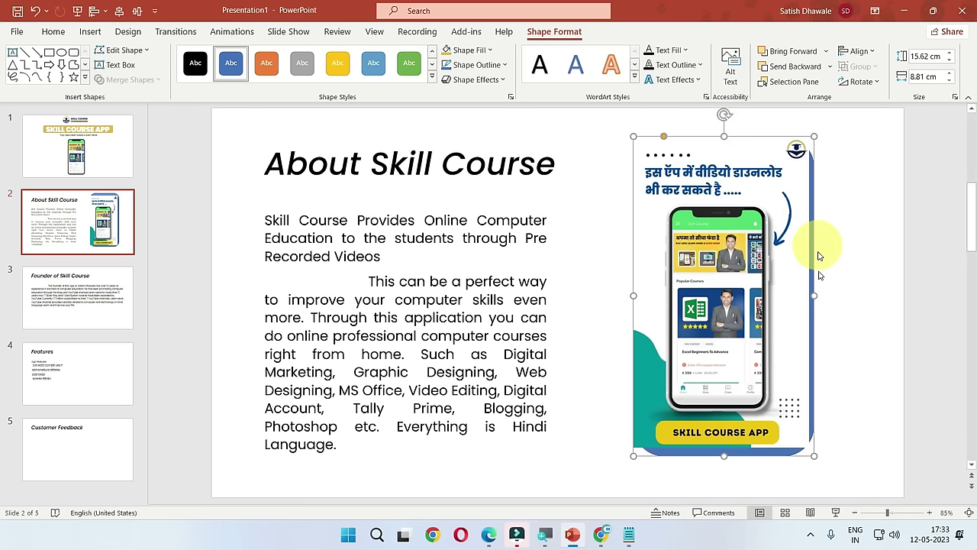
{"action": "left_click_drag", "start_coordinate": [812, 291], "coordinate": [812, 292]}
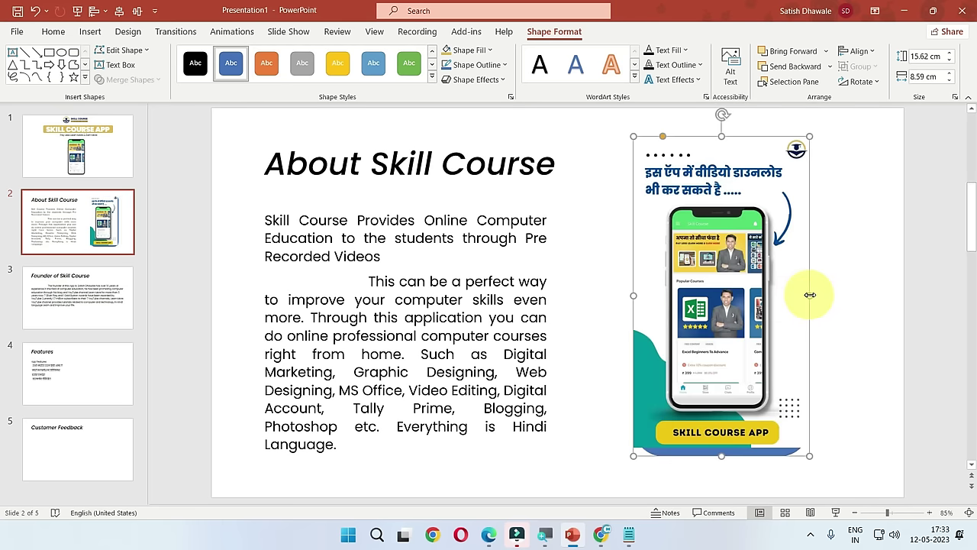
{"action": "left_click", "coordinate": [737, 290]}
{"action": "key", "text": "Delete"}
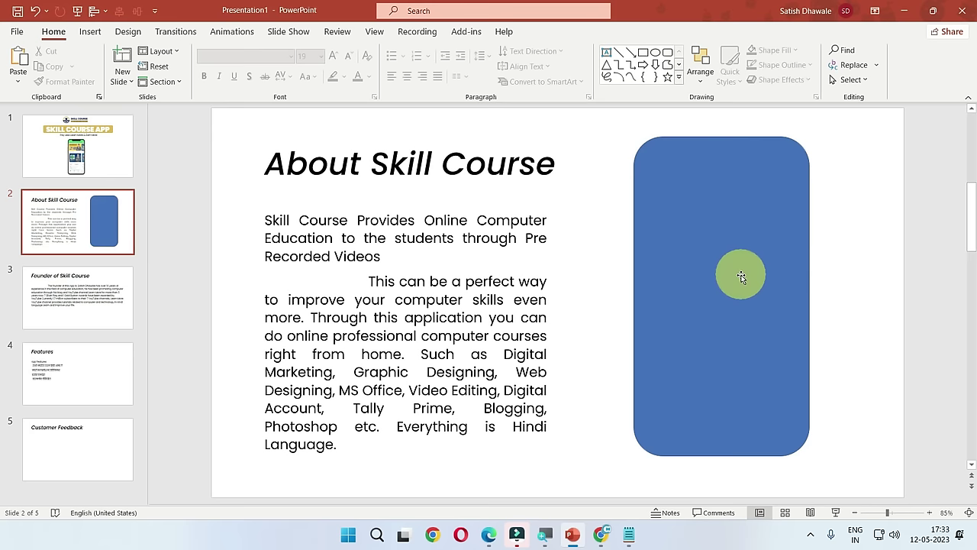
- Reposition the rounded rectangle and fill it with the picture 1.jpg from file
{"action": "left_click", "coordinate": [741, 274]}
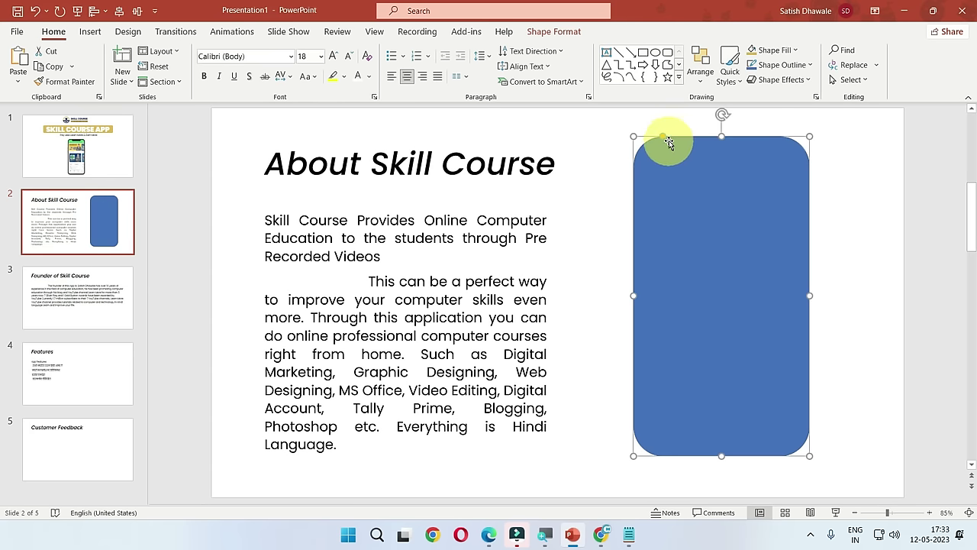
{"action": "left_click_drag", "start_coordinate": [664, 138], "coordinate": [651, 139]}
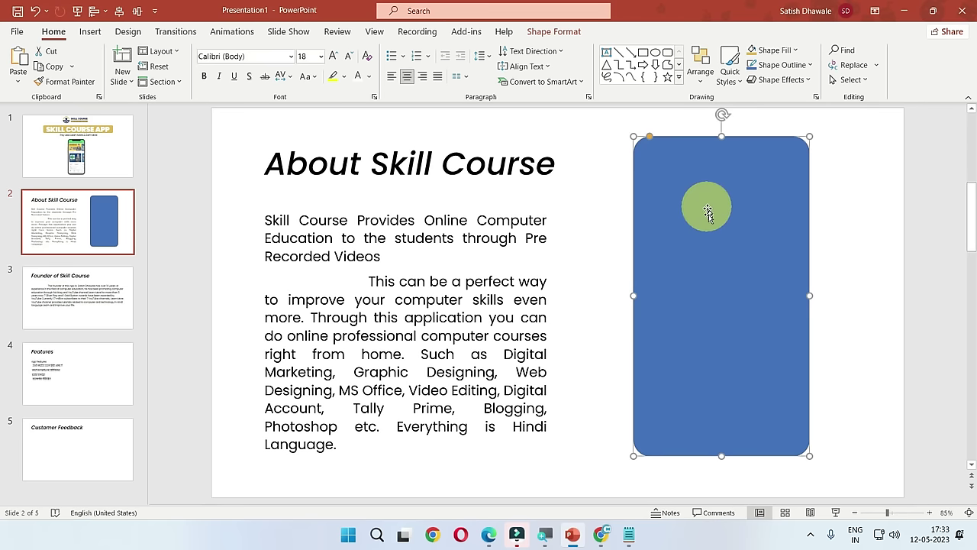
{"action": "left_click", "coordinate": [555, 33]}
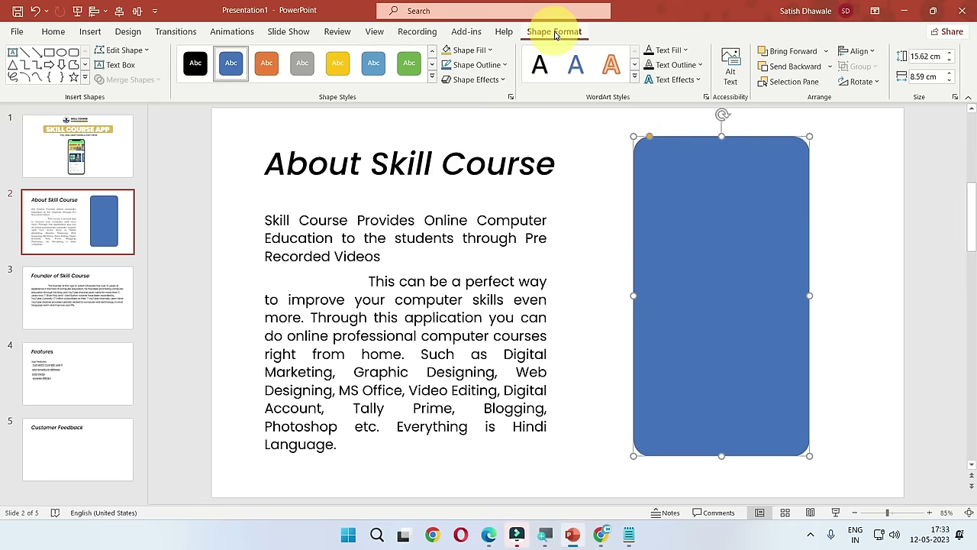
{"action": "left_click", "coordinate": [467, 50]}
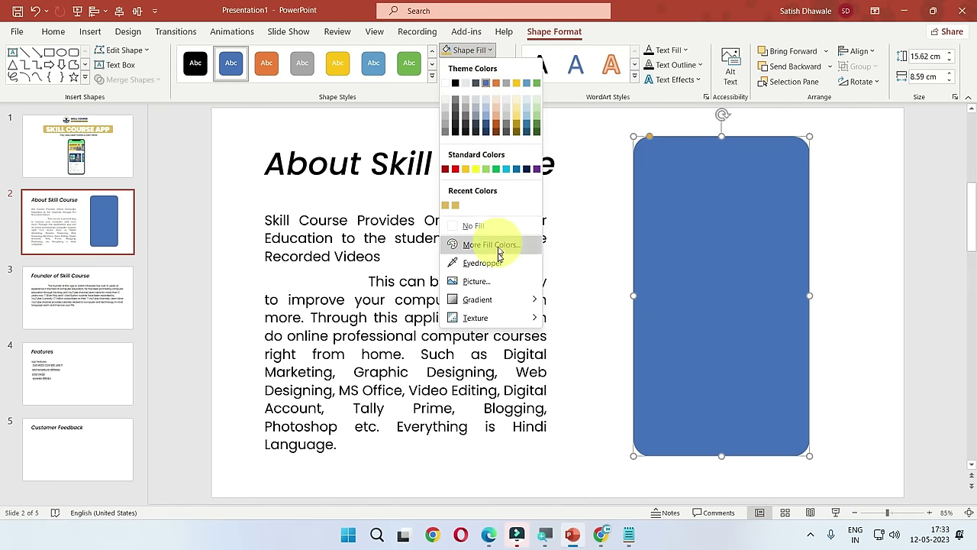
{"action": "left_click", "coordinate": [493, 282]}
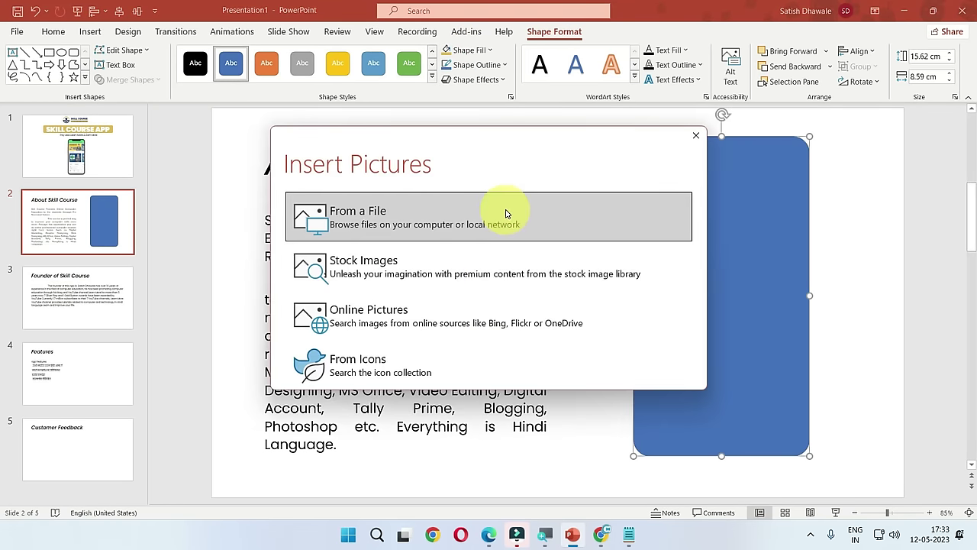
{"action": "left_click", "coordinate": [807, 153]}
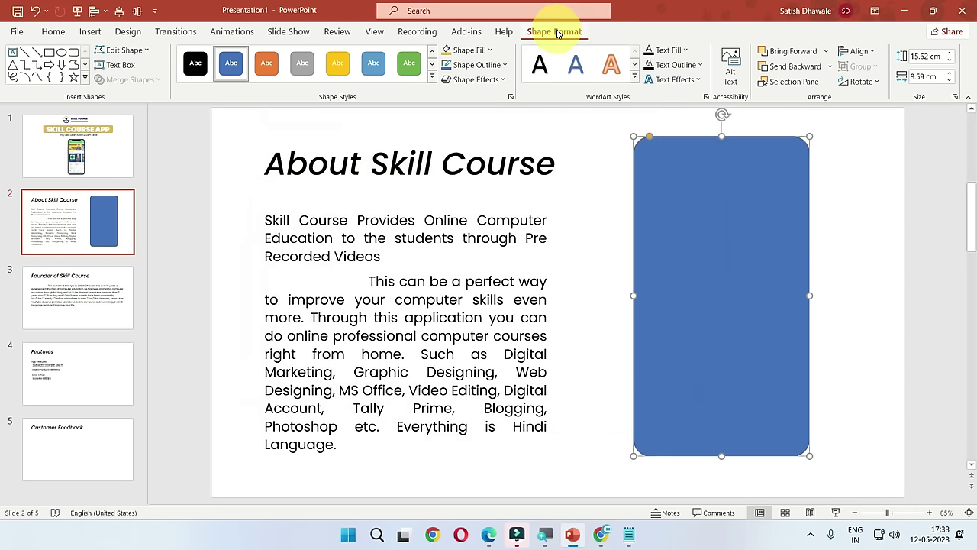
{"action": "left_click", "coordinate": [474, 51]}
{"action": "left_click", "coordinate": [479, 261]}
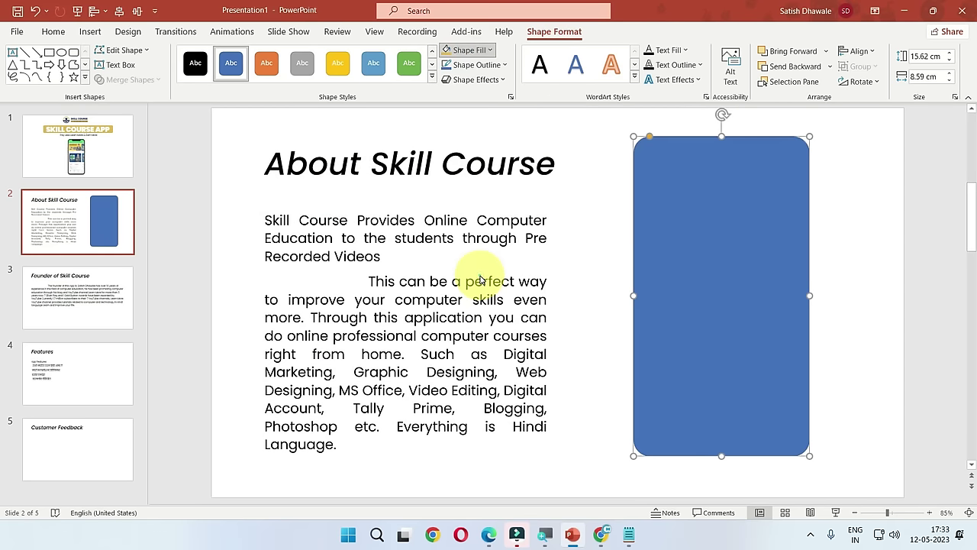
{"action": "left_click", "coordinate": [375, 211]}
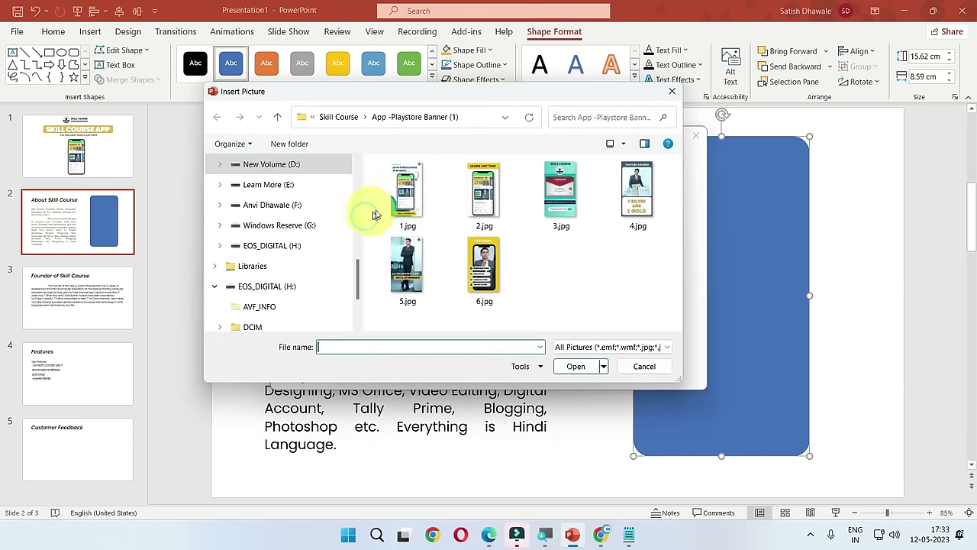
{"action": "left_click", "coordinate": [407, 197]}
{"action": "left_click", "coordinate": [578, 366]}
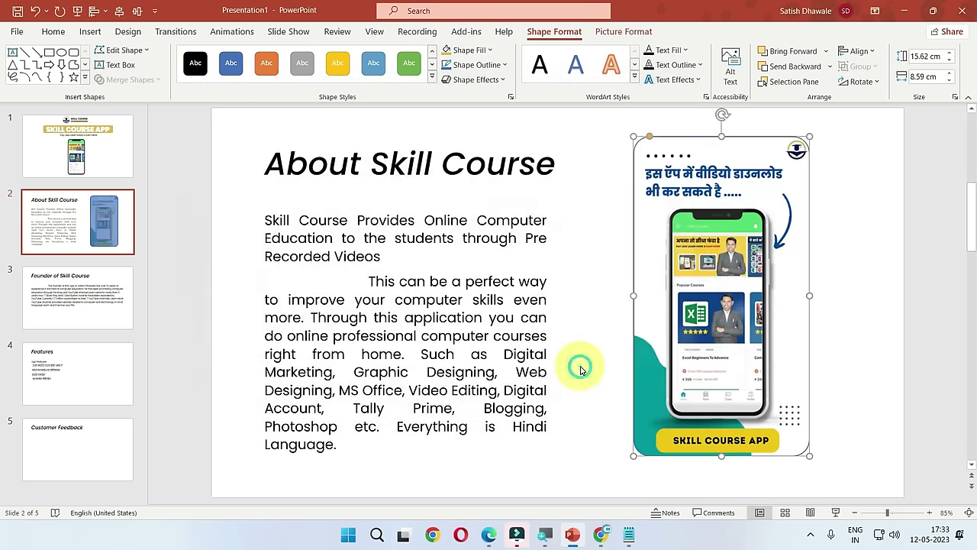
{"action": "left_click", "coordinate": [856, 354]}
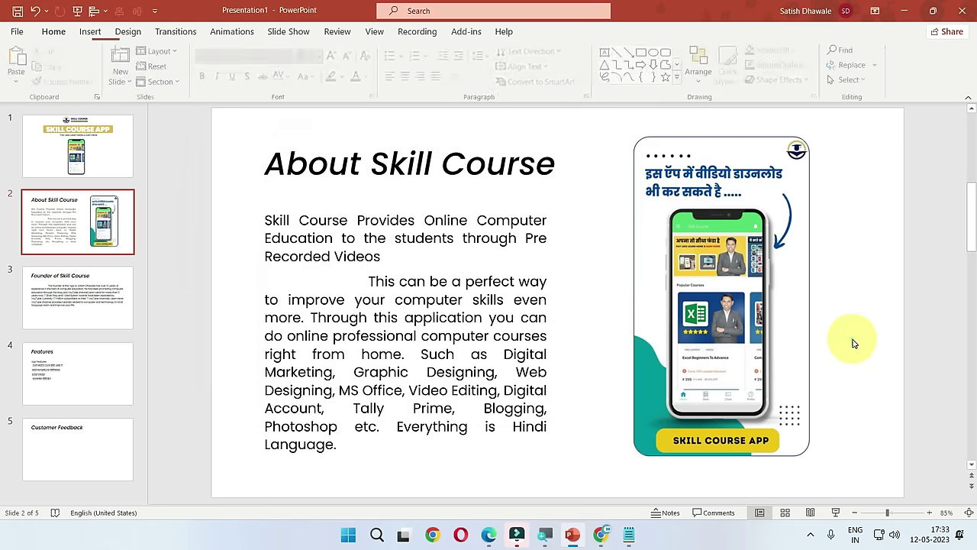
- Give the picture-filled shape a centred outer shadow and nudge it slightly left
{"action": "left_click", "coordinate": [768, 334]}
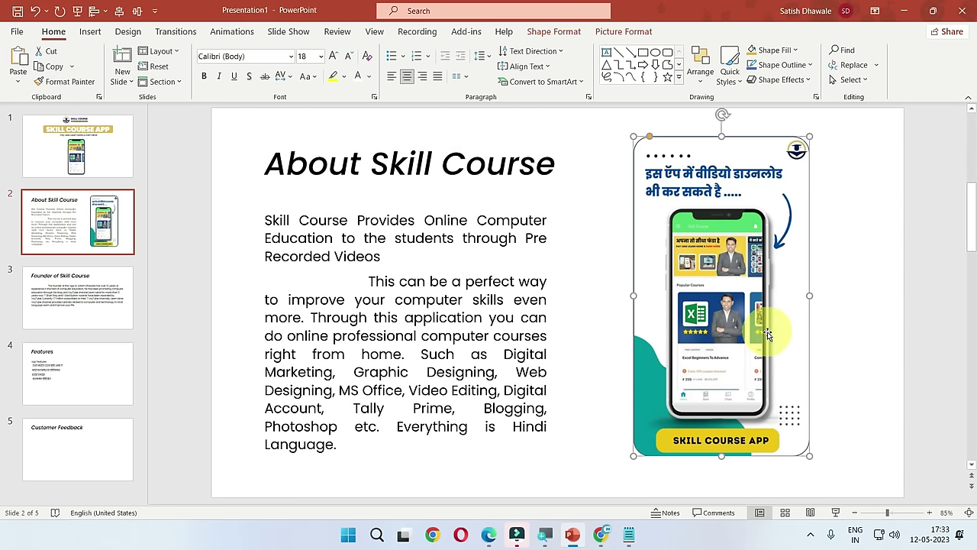
{"action": "left_click", "coordinate": [562, 34]}
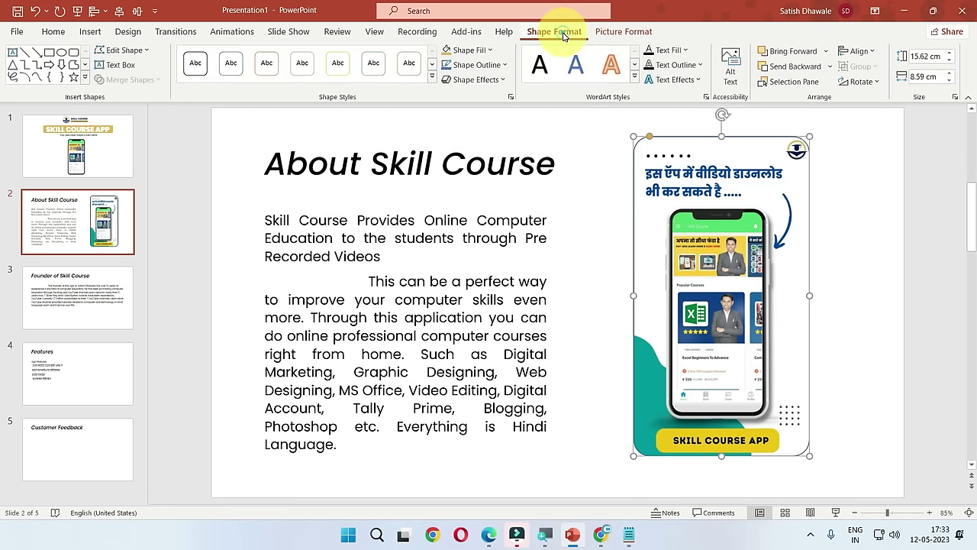
{"action": "left_click", "coordinate": [481, 53]}
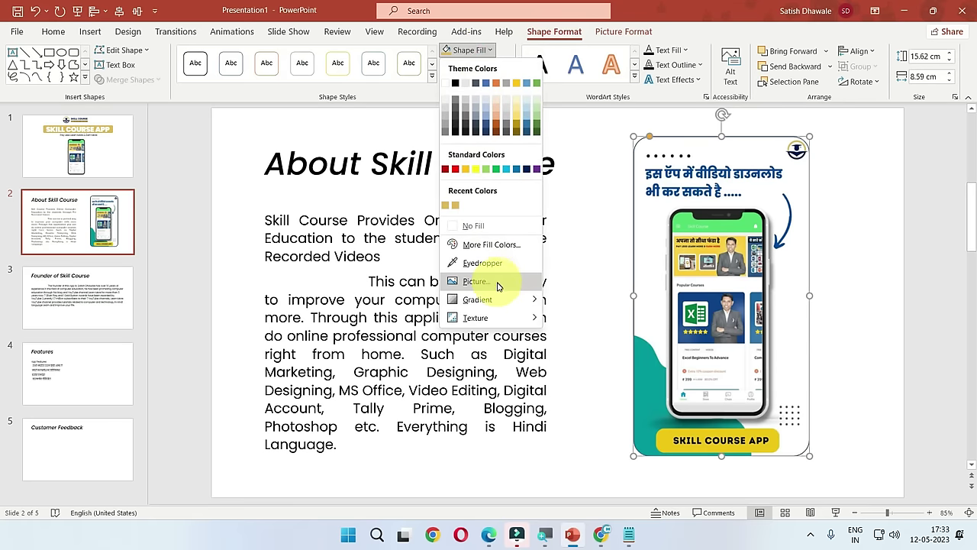
{"action": "left_click", "coordinate": [476, 80]}
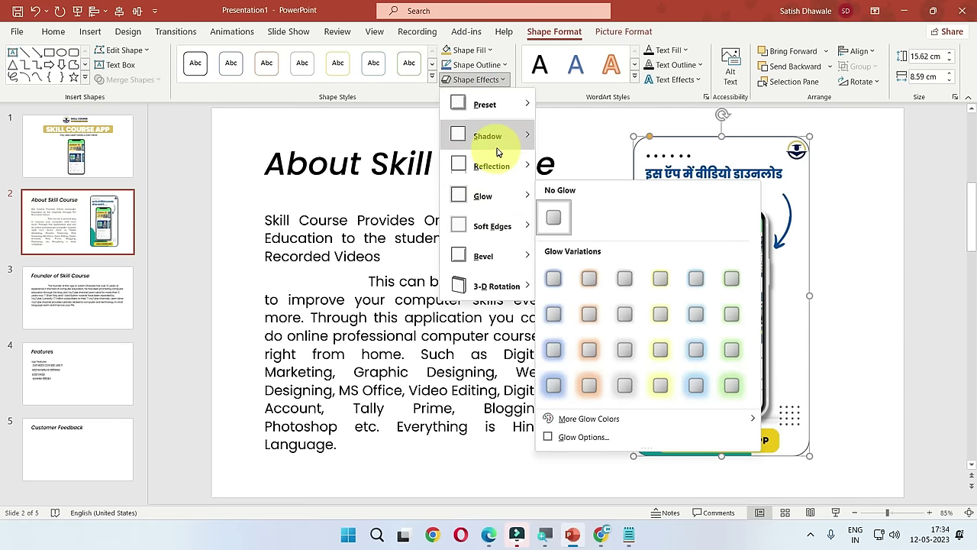
{"action": "mouse_move", "coordinate": [492, 137]}
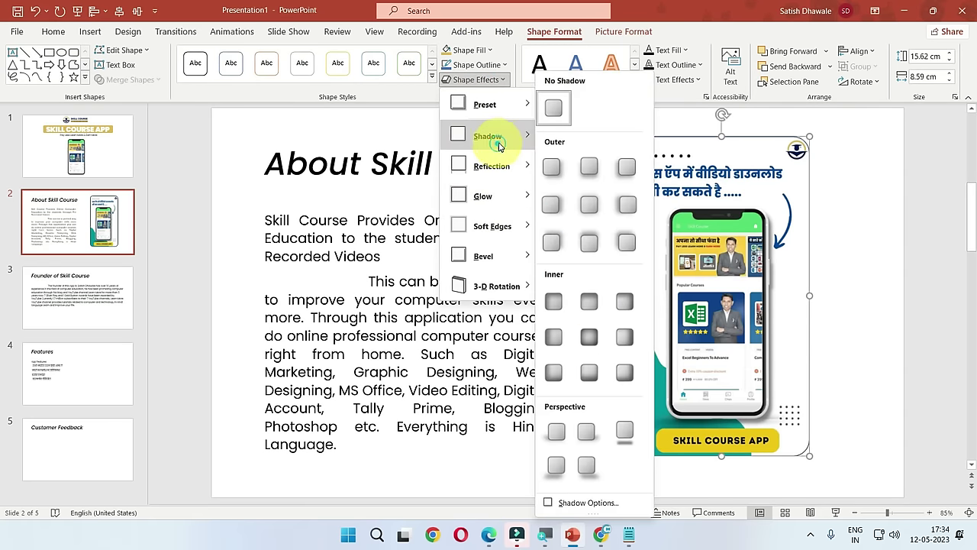
{"action": "left_click", "coordinate": [590, 206]}
{"action": "left_click", "coordinate": [854, 298]}
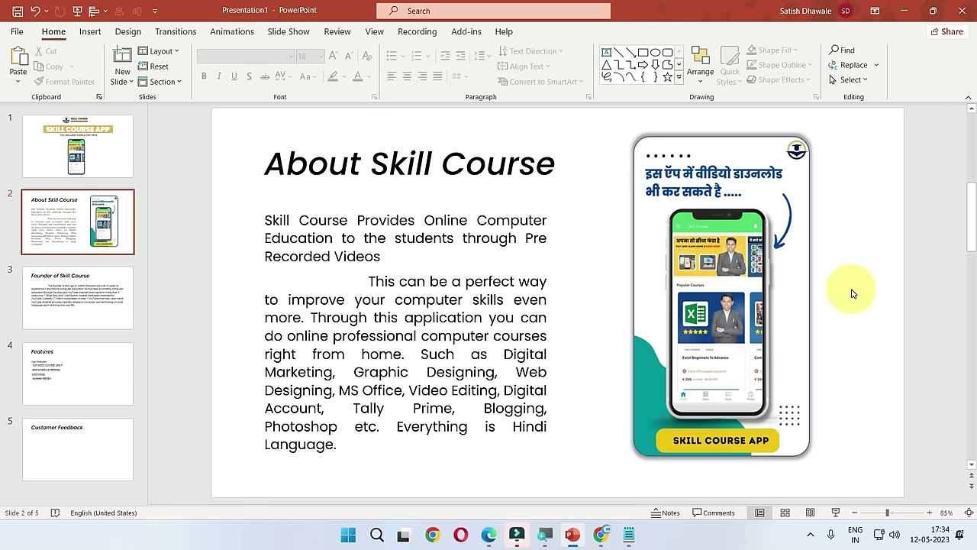
{"action": "left_click_drag", "start_coordinate": [726, 315], "coordinate": [719, 313]}
{"action": "left_click", "coordinate": [840, 323]}
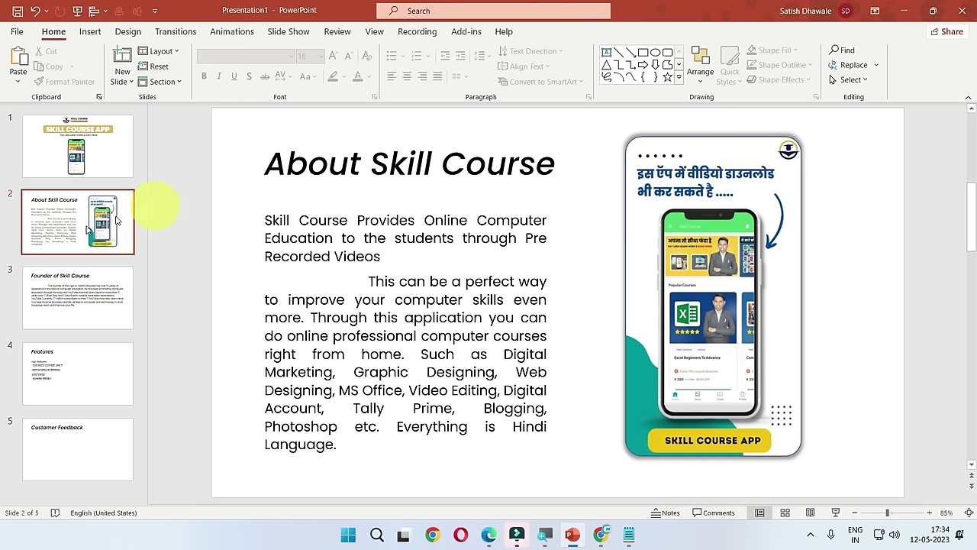
{"action": "left_click", "coordinate": [49, 301]}
- Narrow the founder paragraph box into the right half, justify it, and make it taller
{"action": "left_click", "coordinate": [466, 288]}
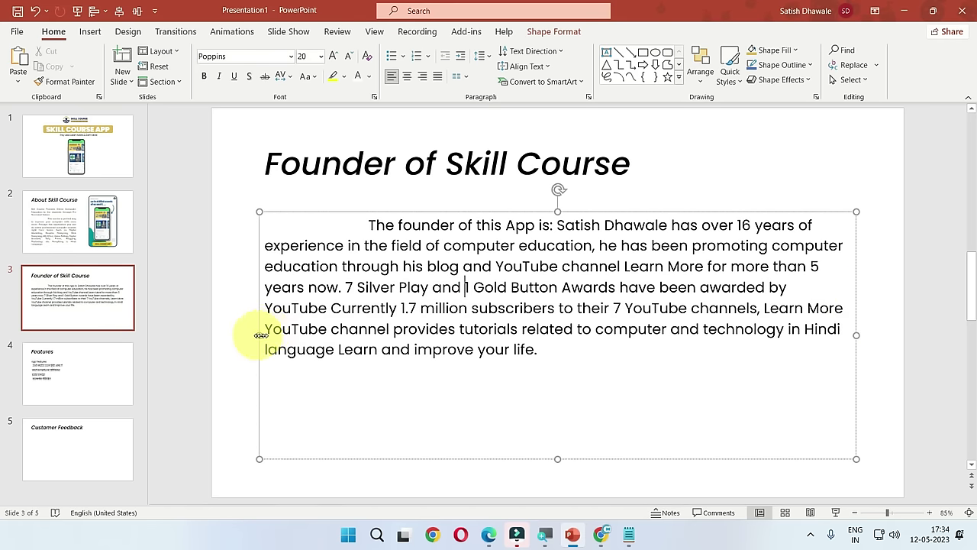
{"action": "left_click_drag", "start_coordinate": [258, 335], "coordinate": [545, 321]}
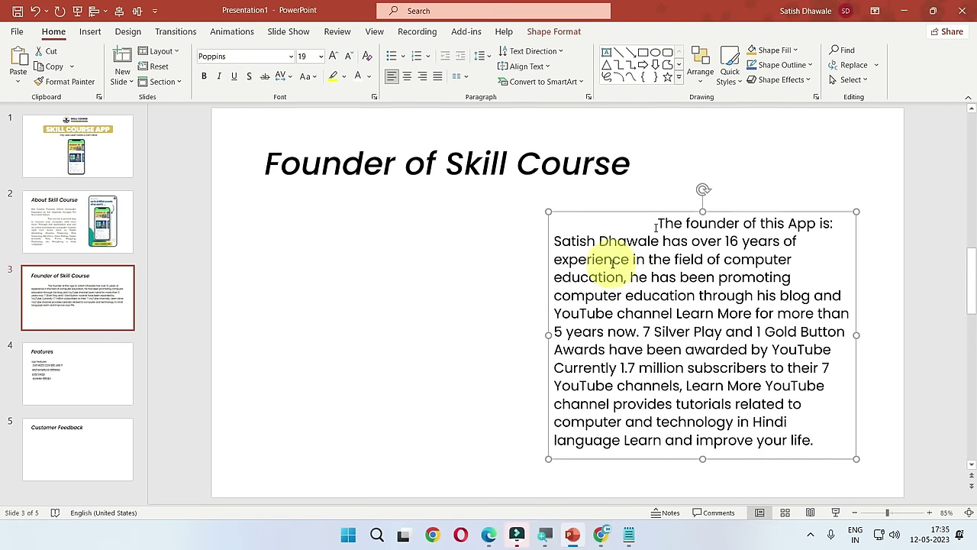
{"action": "left_click_drag", "start_coordinate": [665, 203], "coordinate": [685, 215]}
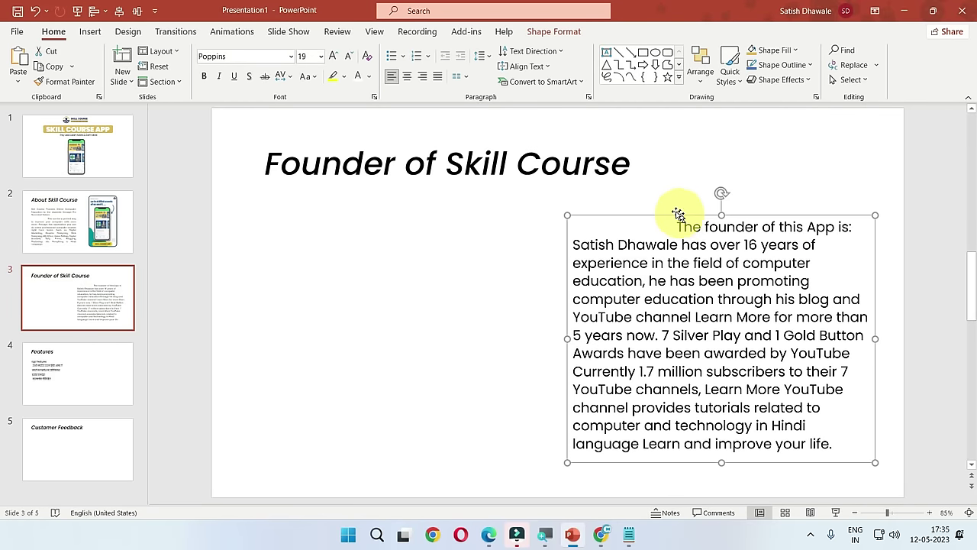
{"action": "triple_click", "coordinate": [690, 267]}
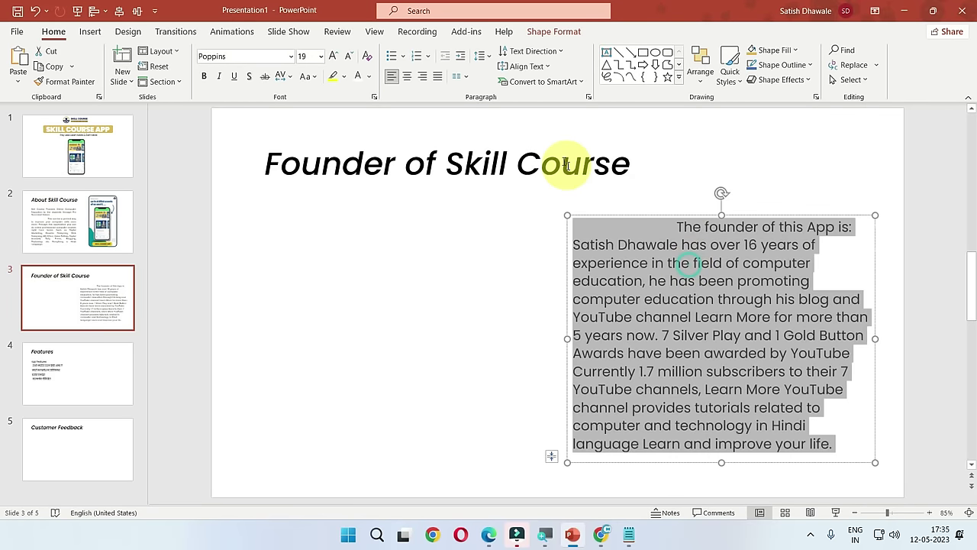
{"action": "left_click", "coordinate": [439, 77]}
{"action": "left_click", "coordinate": [743, 281]}
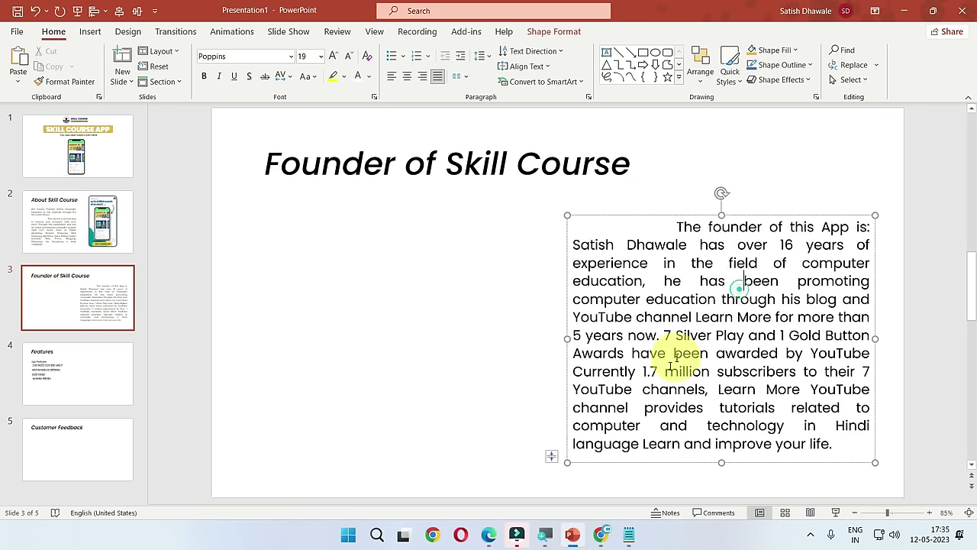
{"action": "left_click_drag", "start_coordinate": [721, 460], "coordinate": [722, 481]}
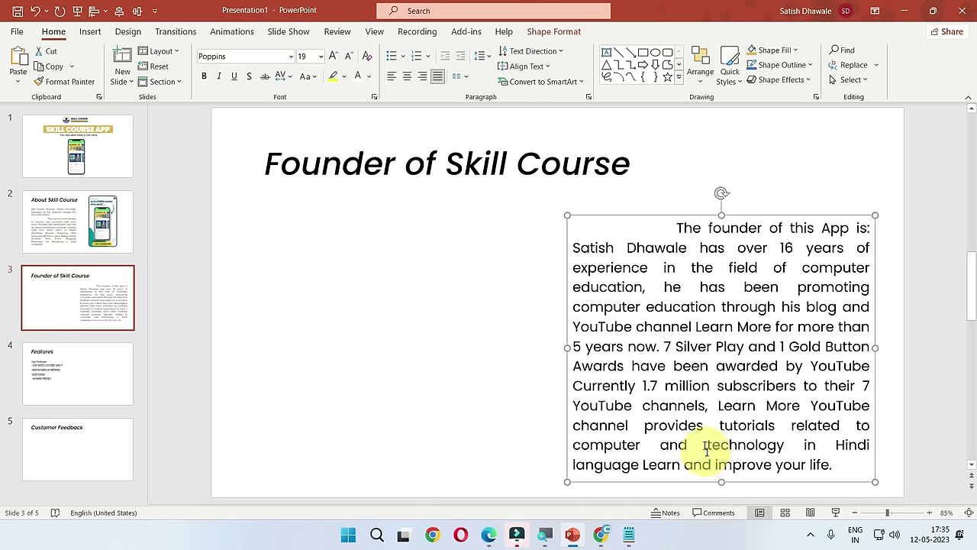
- Narrow the Founder of Skill Course title and move it above the right-hand column
{"action": "left_click", "coordinate": [450, 163]}
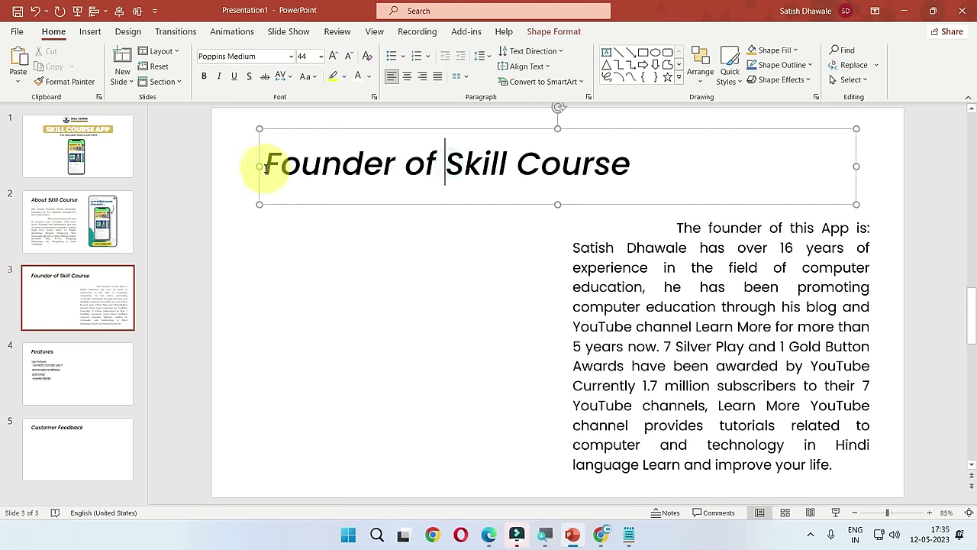
{"action": "left_click_drag", "start_coordinate": [259, 166], "coordinate": [467, 166]}
{"action": "left_click", "coordinate": [377, 284]}
{"action": "left_click_drag", "start_coordinate": [586, 202], "coordinate": [625, 214]}
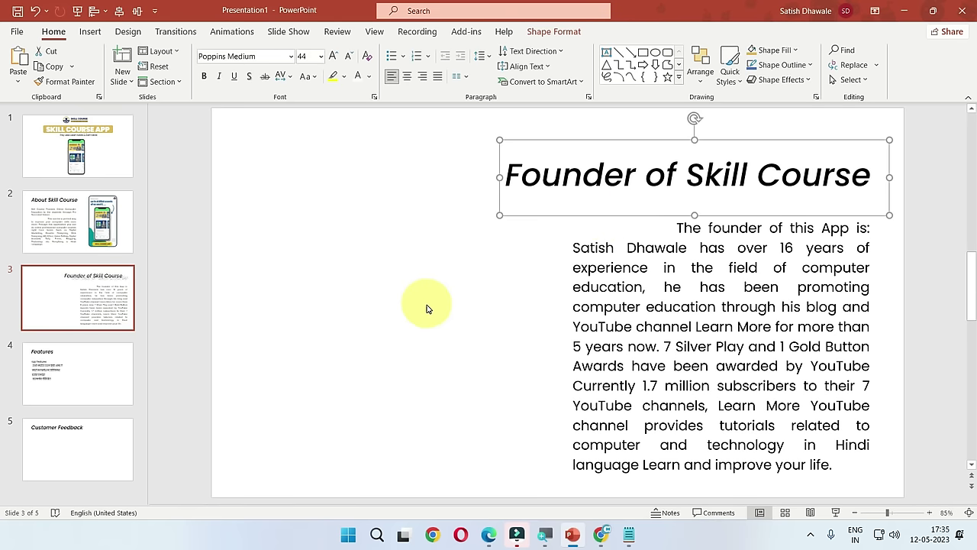
{"action": "left_click", "coordinate": [426, 304]}
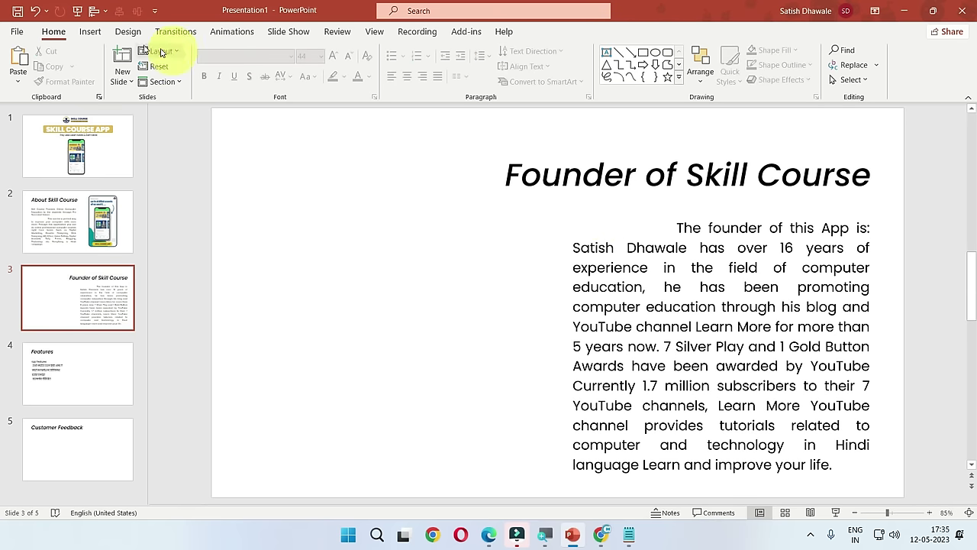
- Insert the 4.jpg awards picture beside the text, then delete it again
{"action": "left_click", "coordinate": [90, 31]}
{"action": "left_click", "coordinate": [92, 65]}
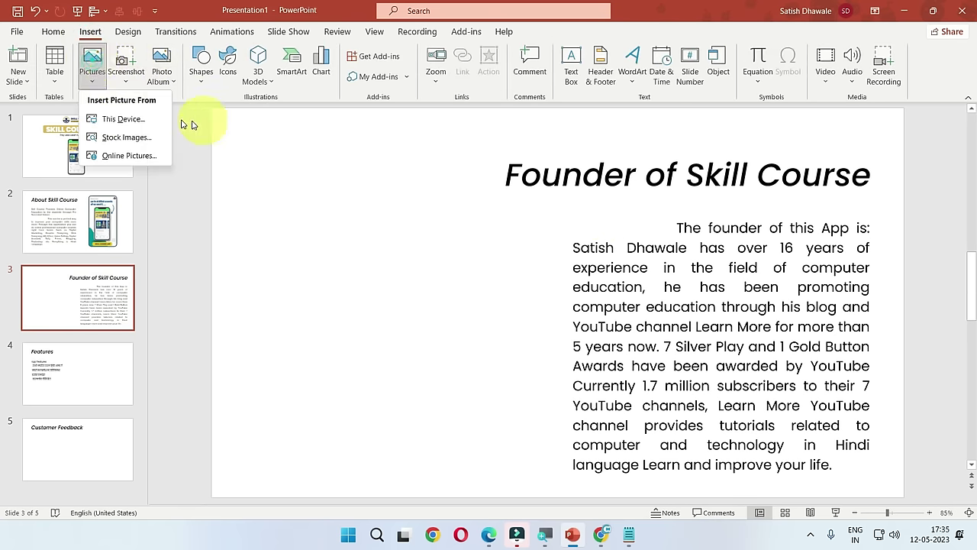
{"action": "left_click", "coordinate": [119, 119]}
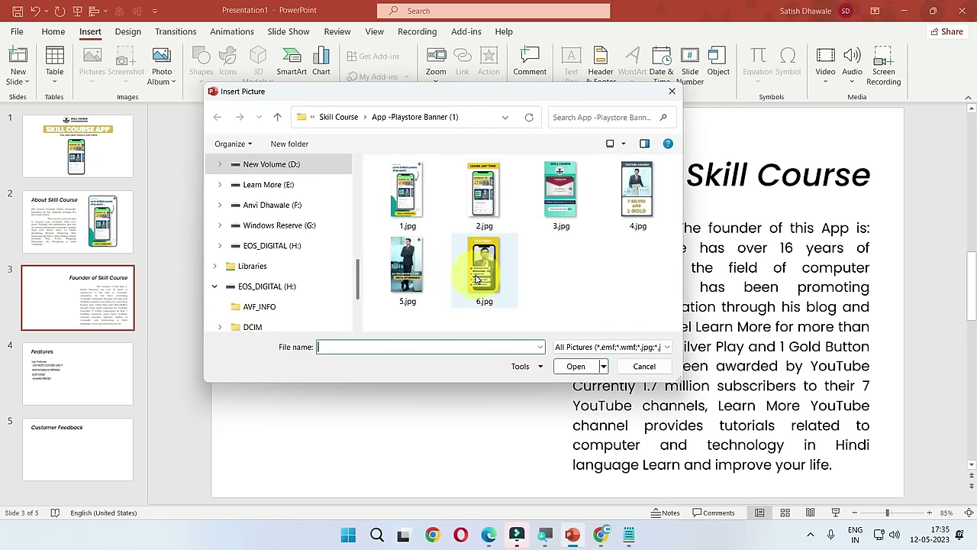
{"action": "left_click", "coordinate": [410, 271]}
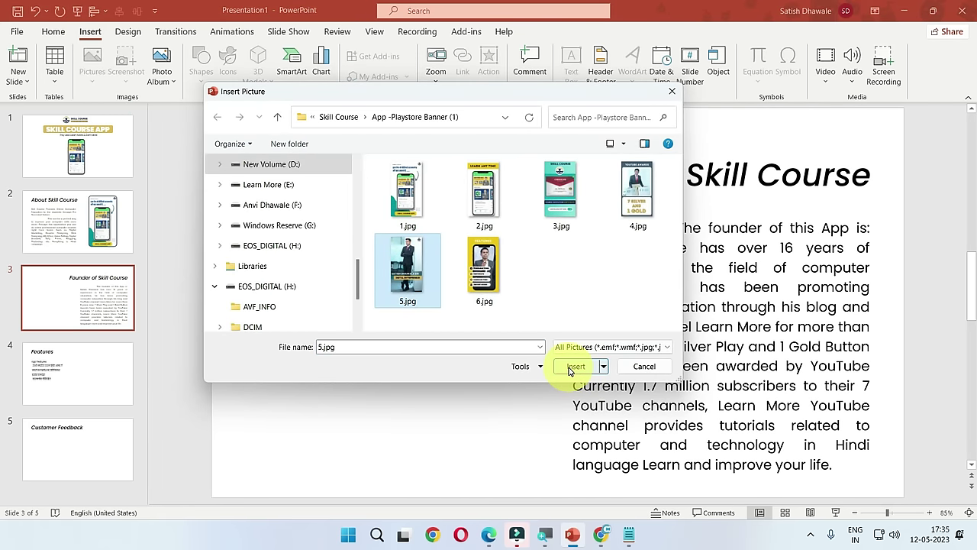
{"action": "left_click", "coordinate": [627, 215]}
{"action": "left_click", "coordinate": [575, 367]}
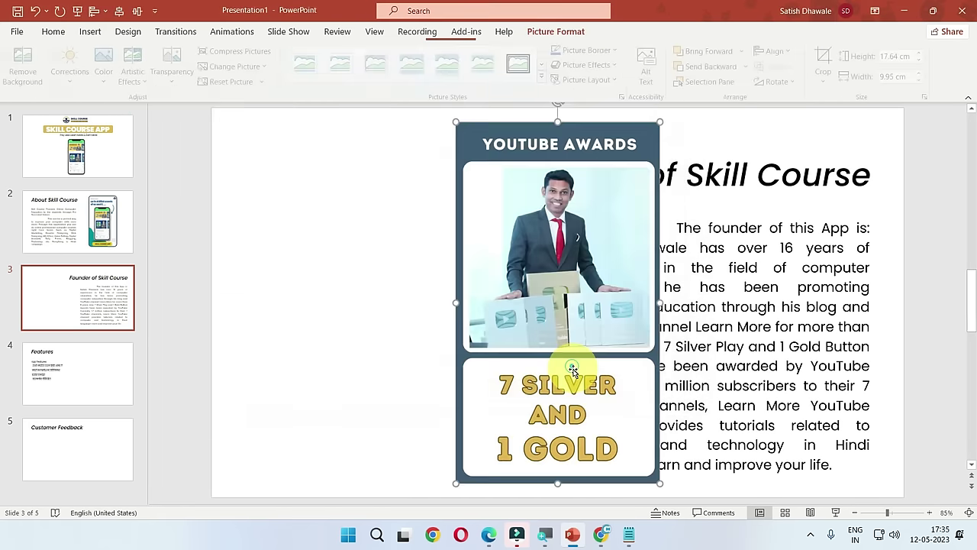
{"action": "left_click_drag", "start_coordinate": [572, 375], "coordinate": [396, 356]}
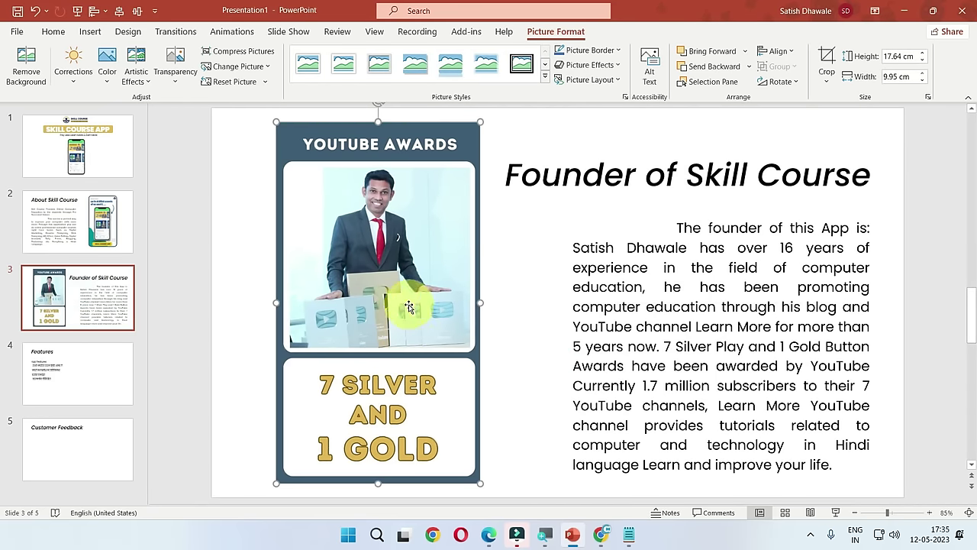
{"action": "key", "text": "Delete"}
- Copy the phone picture from slide 2 onto slide 3, left of the text
{"action": "left_click", "coordinate": [125, 242]}
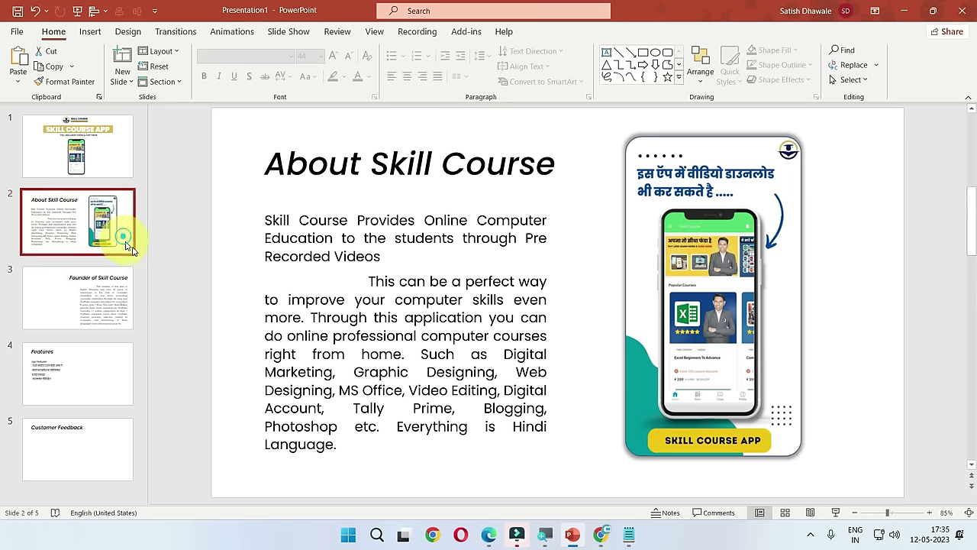
{"action": "left_click", "coordinate": [771, 284]}
{"action": "key", "text": "ctrl+c"}
{"action": "left_click", "coordinate": [76, 298]}
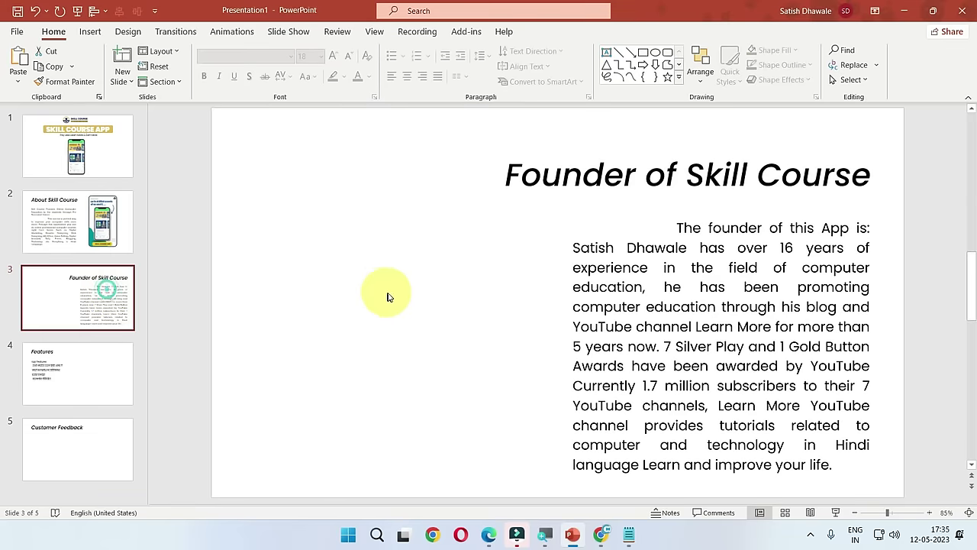
{"action": "key", "text": "ctrl+v"}
{"action": "left_click_drag", "start_coordinate": [717, 278], "coordinate": [386, 281]}
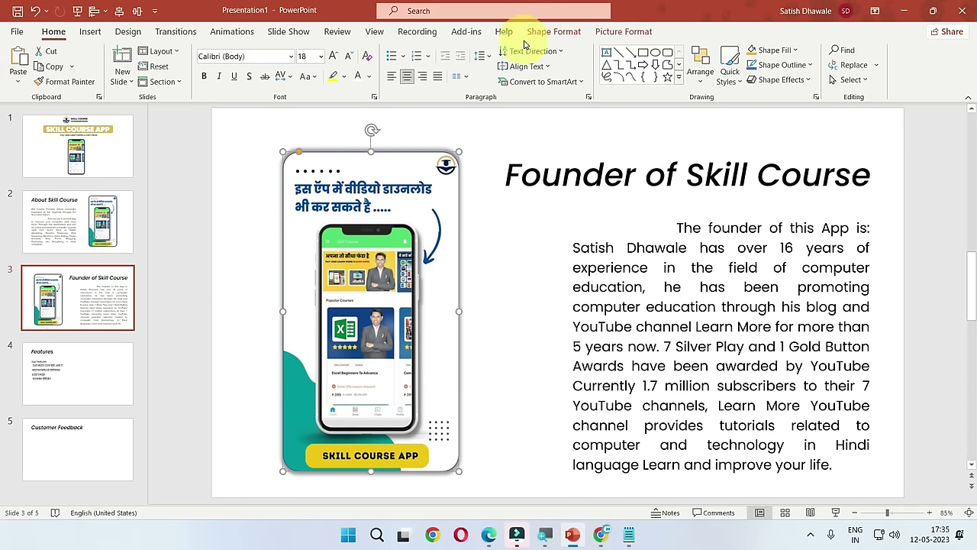
- Fill the phone shape with the 5.jpg founder photo and fine-tune its position
{"action": "left_click", "coordinate": [562, 34]}
{"action": "left_click", "coordinate": [467, 50]}
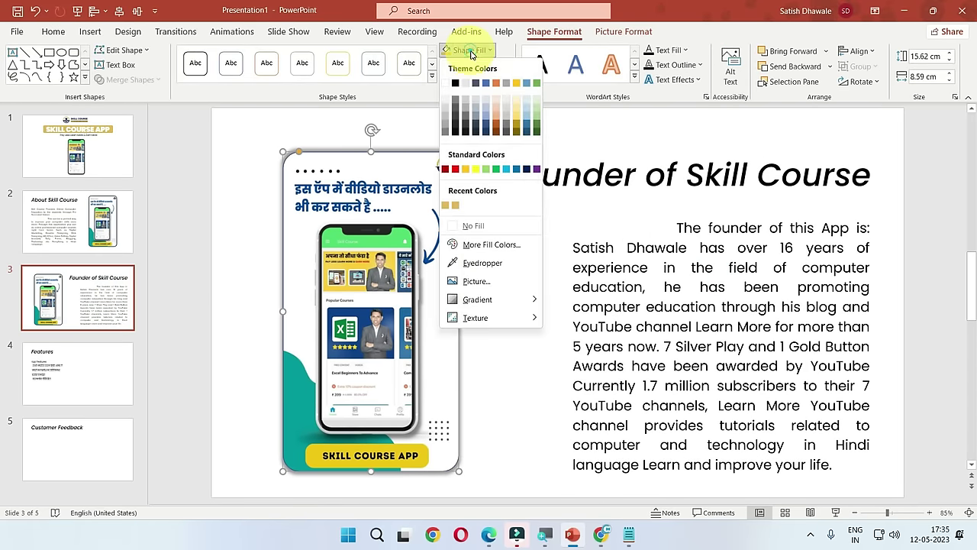
{"action": "left_click", "coordinate": [476, 280]}
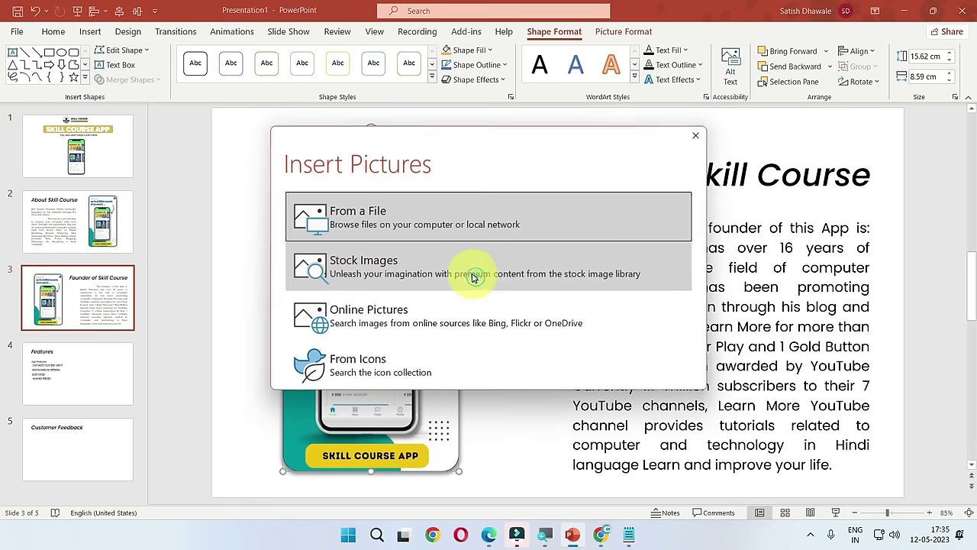
{"action": "left_click", "coordinate": [389, 222]}
{"action": "left_click", "coordinate": [415, 264]}
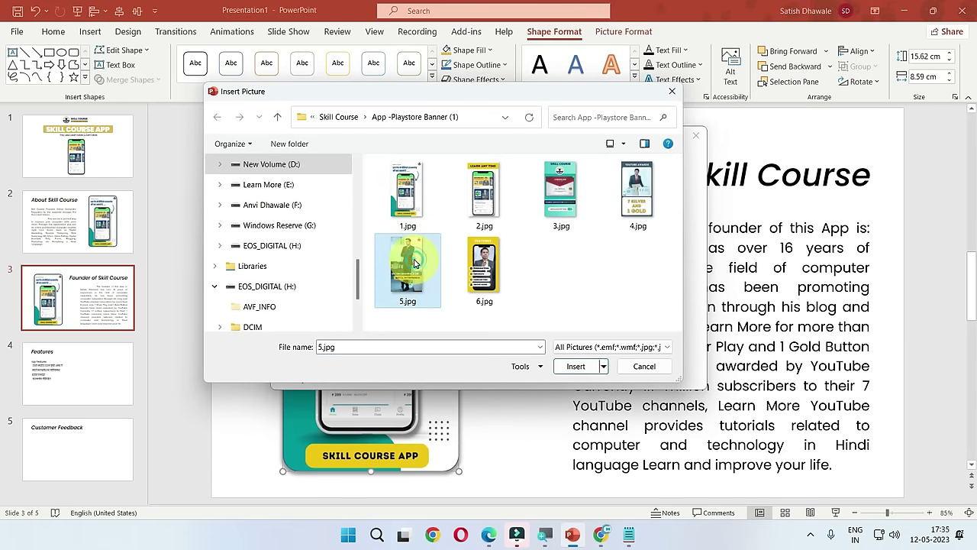
{"action": "double_click", "coordinate": [413, 263]}
{"action": "left_click_drag", "start_coordinate": [411, 272], "coordinate": [404, 283]}
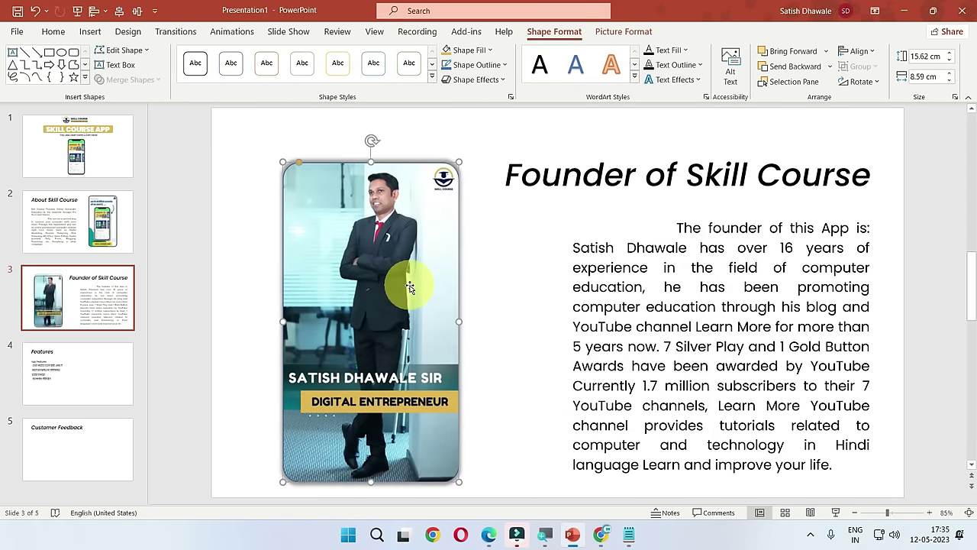
{"action": "left_click", "coordinate": [408, 275]}
{"action": "left_click", "coordinate": [502, 296]}
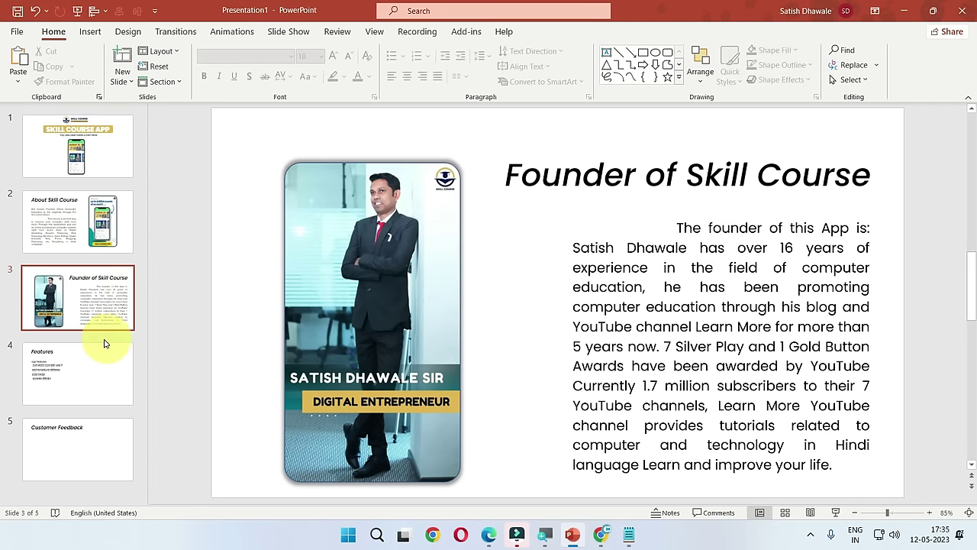
{"action": "left_click", "coordinate": [100, 373]}
- Narrow the features text box, clear its content, and remove the empty placeholder
{"action": "left_click", "coordinate": [328, 304]}
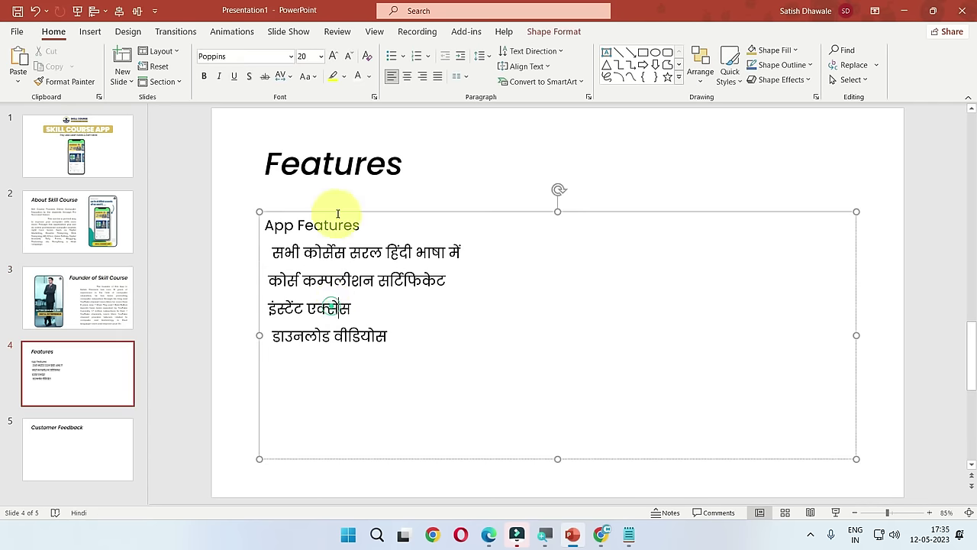
{"action": "left_click_drag", "start_coordinate": [856, 333], "coordinate": [512, 336]}
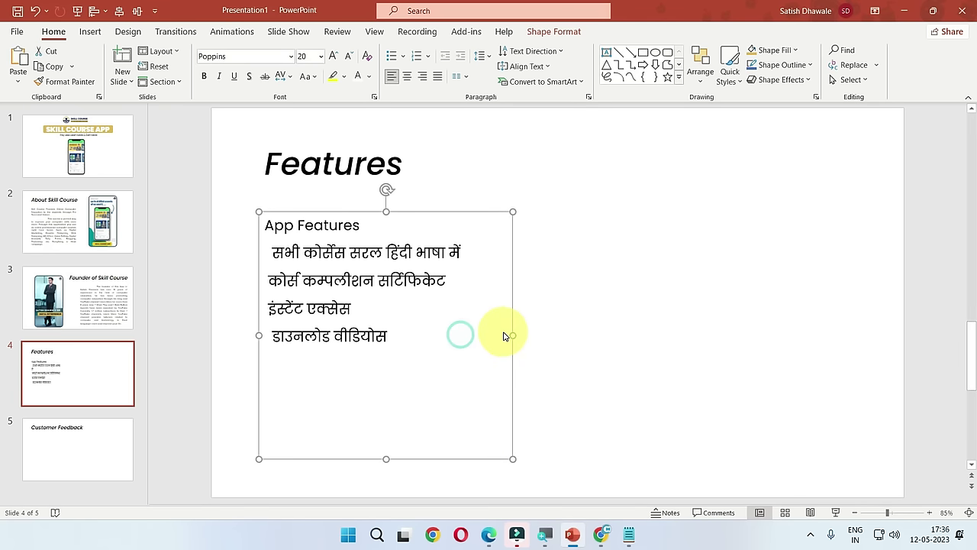
{"action": "key", "text": "Delete"}
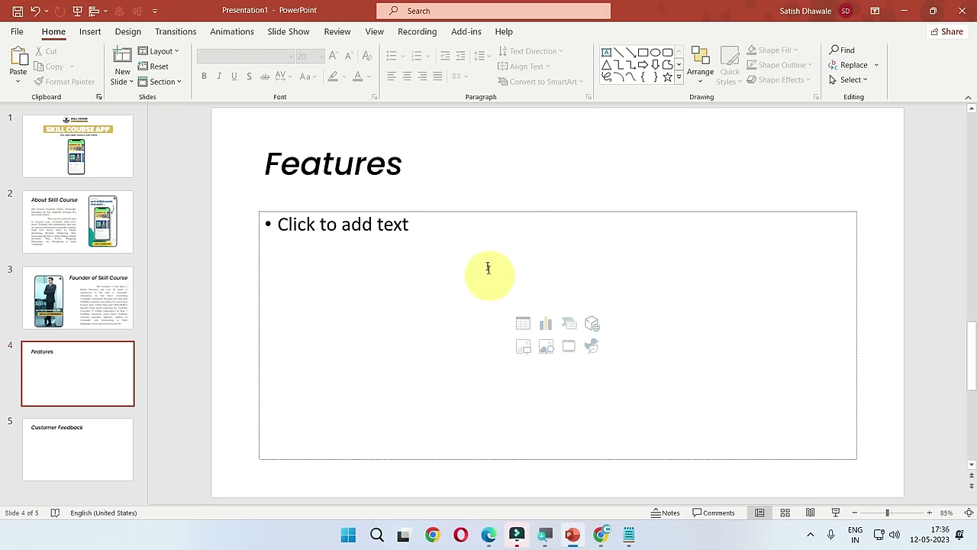
{"action": "left_click", "coordinate": [482, 213]}
{"action": "left_click", "coordinate": [481, 211]}
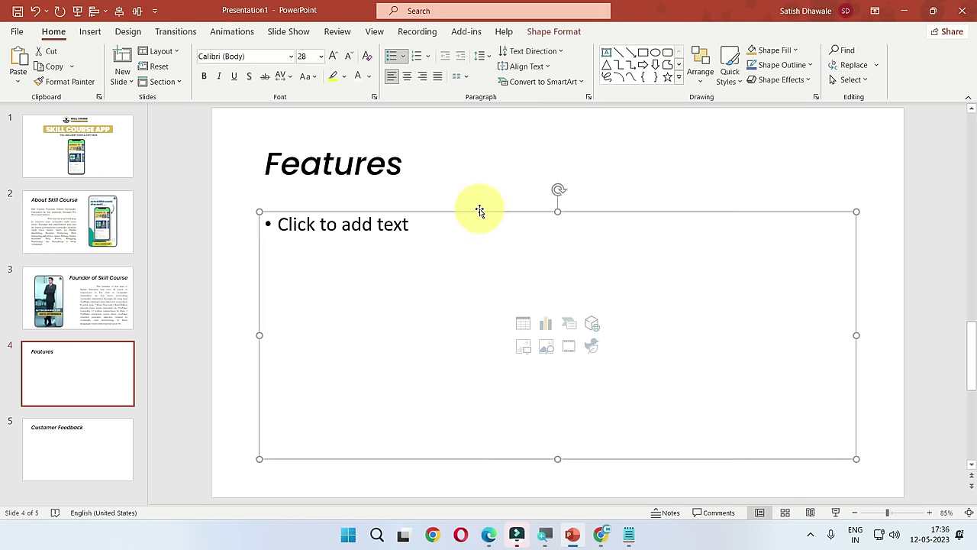
{"action": "key", "text": "Delete"}
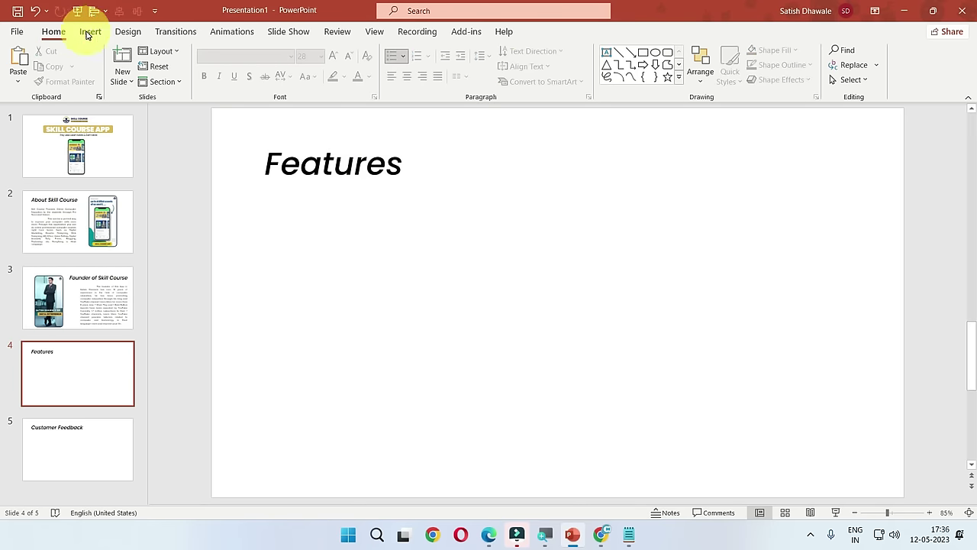
- Insert 6.jpg on the slide's right, then undo back to the original feature text
{"action": "left_click", "coordinate": [89, 32]}
{"action": "left_click", "coordinate": [92, 67]}
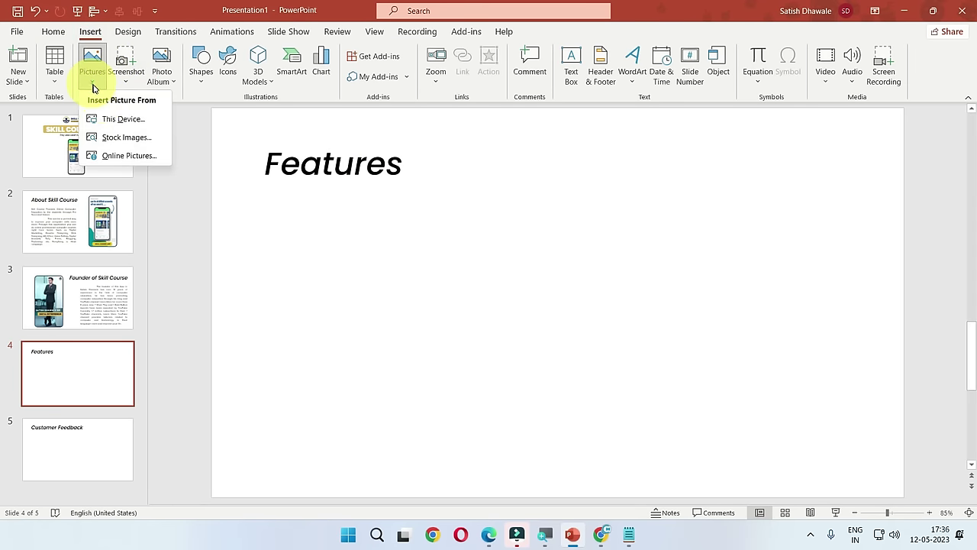
{"action": "left_click", "coordinate": [107, 120]}
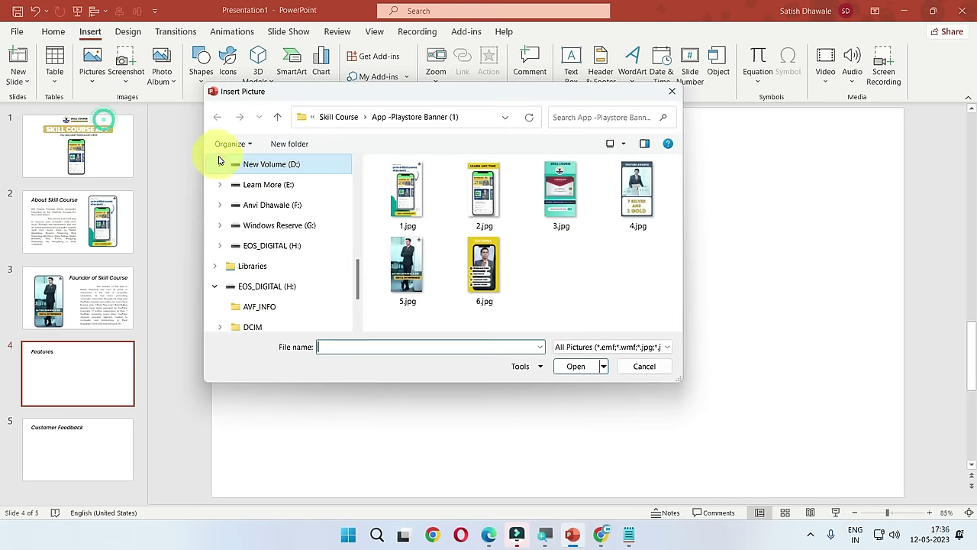
{"action": "left_click", "coordinate": [478, 264]}
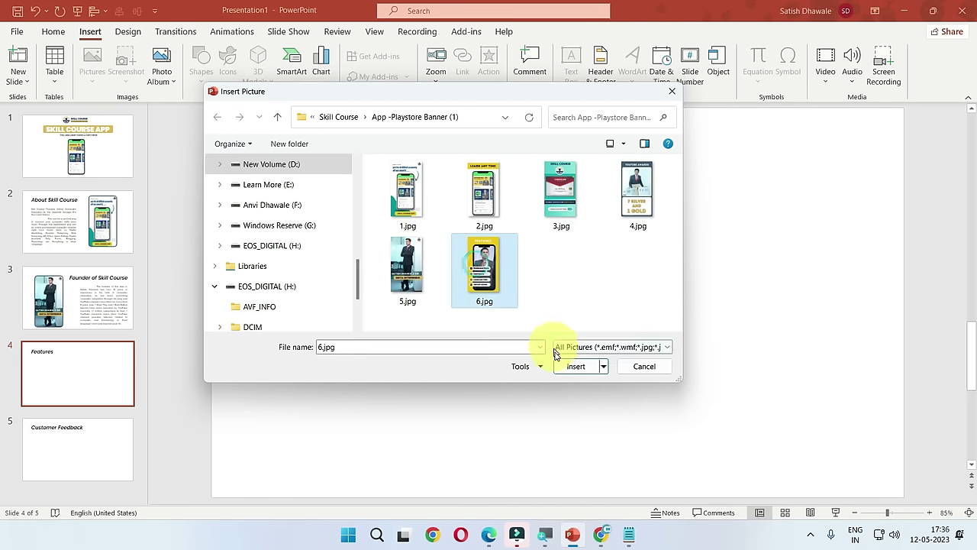
{"action": "left_click", "coordinate": [574, 366]}
{"action": "left_click_drag", "start_coordinate": [509, 294], "coordinate": [697, 298]}
{"action": "key", "text": "ctrl+z"}
{"action": "key", "text": "ctrl+z"}
{"action": "key", "text": "ctrl+z"}
{"action": "key", "text": "ctrl+z"}
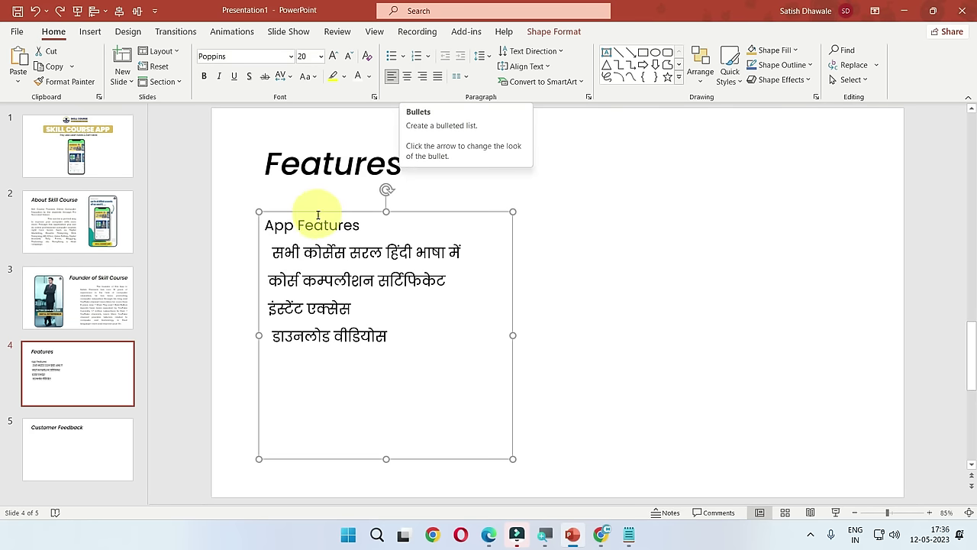
- Delete the 'App Features' line and the leading spaces before the feature lines
{"action": "left_click_drag", "start_coordinate": [375, 225], "coordinate": [263, 224]}
{"action": "key", "text": "Delete"}
{"action": "key", "text": "Delete"}
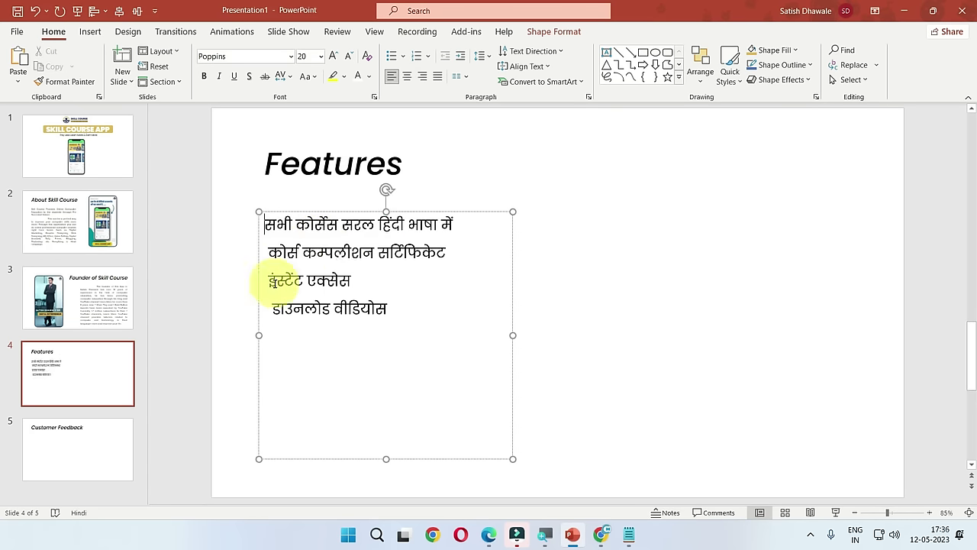
{"action": "key", "text": "BackSpace"}
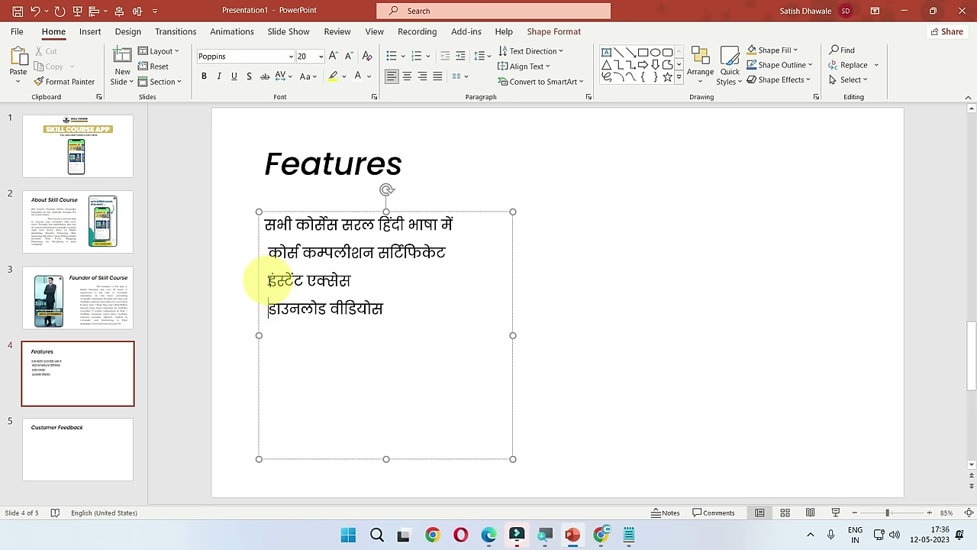
{"action": "left_click", "coordinate": [265, 281]}
{"action": "key", "text": "BackSpace"}
{"action": "key", "text": "BackSpace"}
{"action": "left_click", "coordinate": [269, 253]}
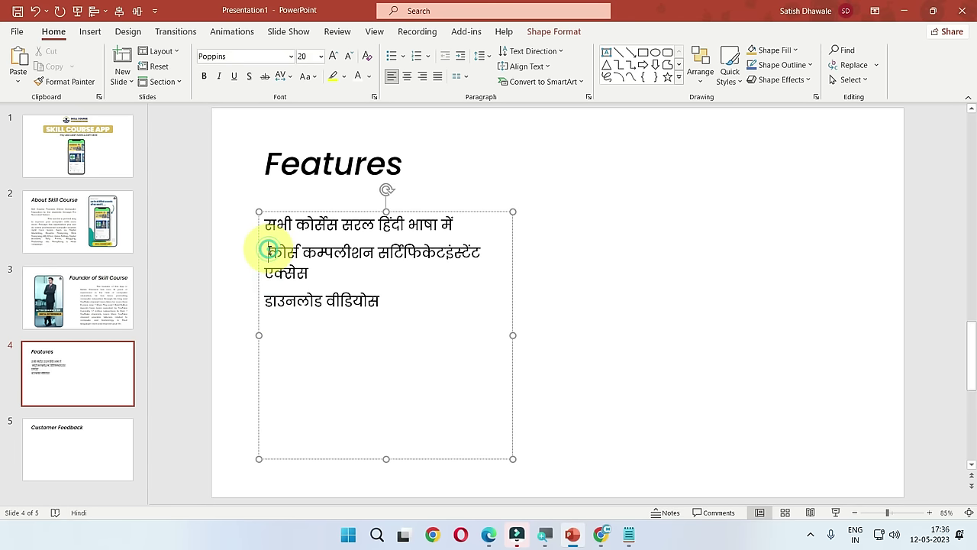
{"action": "key", "text": "ctrl+z"}
{"action": "key", "text": "BackSpace"}
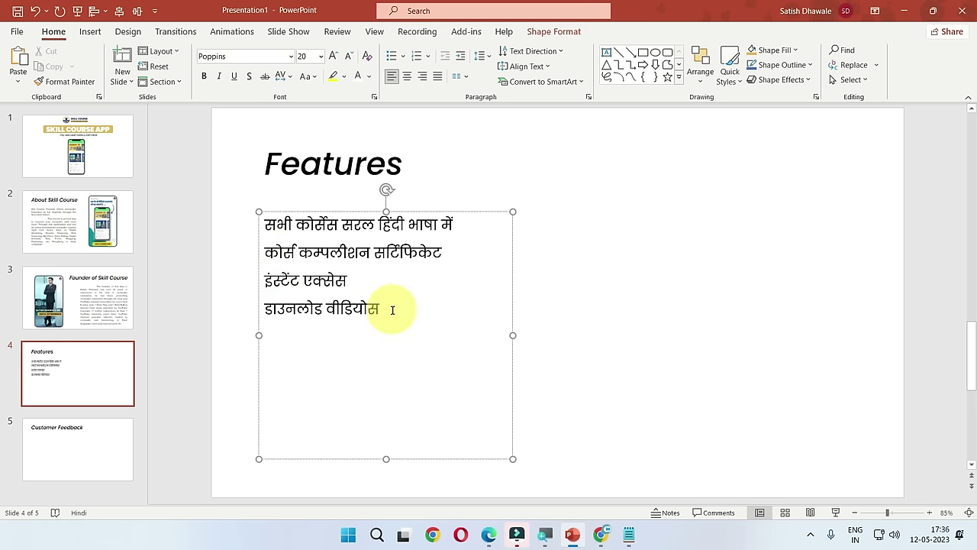
- Apply checkmark bullets to all four feature lines and shorten the text box to fit
{"action": "key", "text": "ctrl+a"}
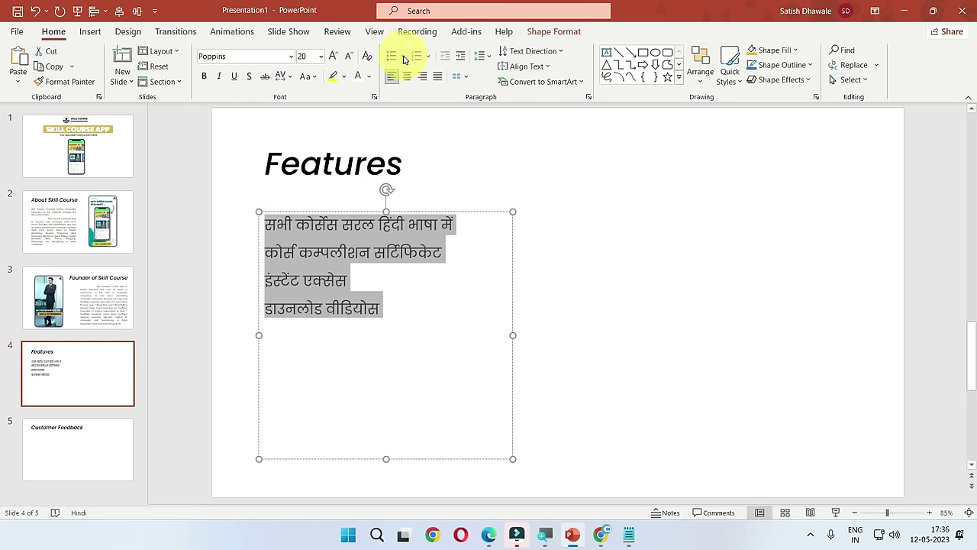
{"action": "left_click", "coordinate": [404, 58]}
{"action": "left_click", "coordinate": [474, 200]}
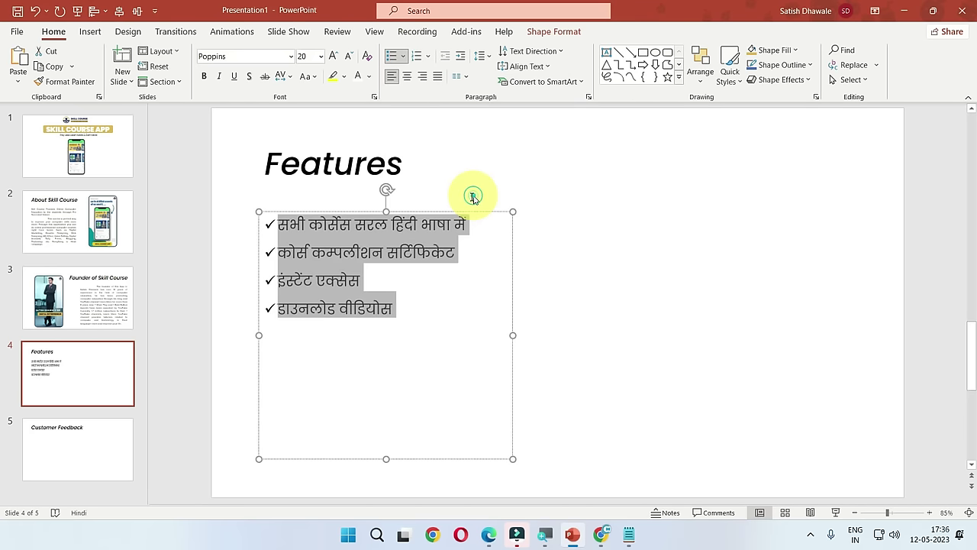
{"action": "left_click_drag", "start_coordinate": [386, 459], "coordinate": [378, 349]}
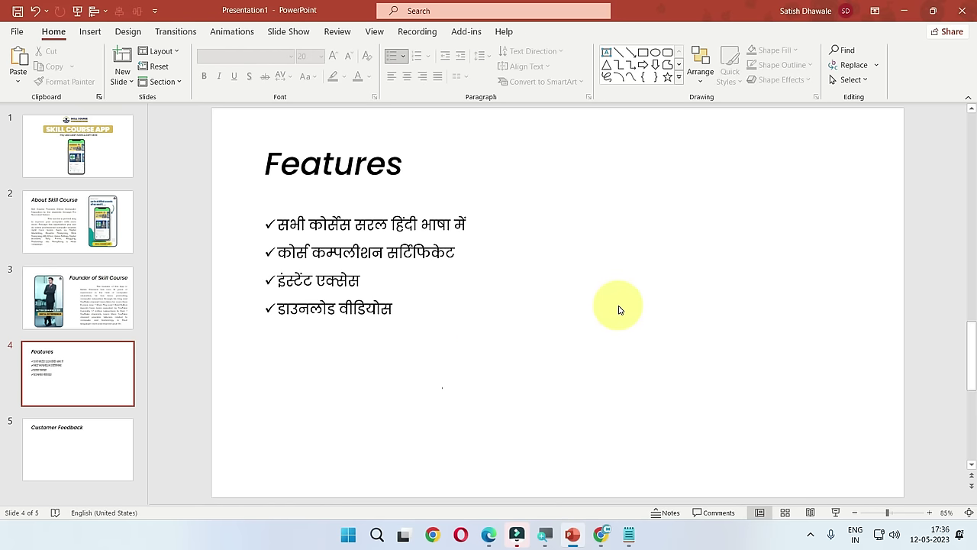
- Copy the founder picture from slide 3 onto the Features slide's right side
{"action": "left_click", "coordinate": [90, 31]}
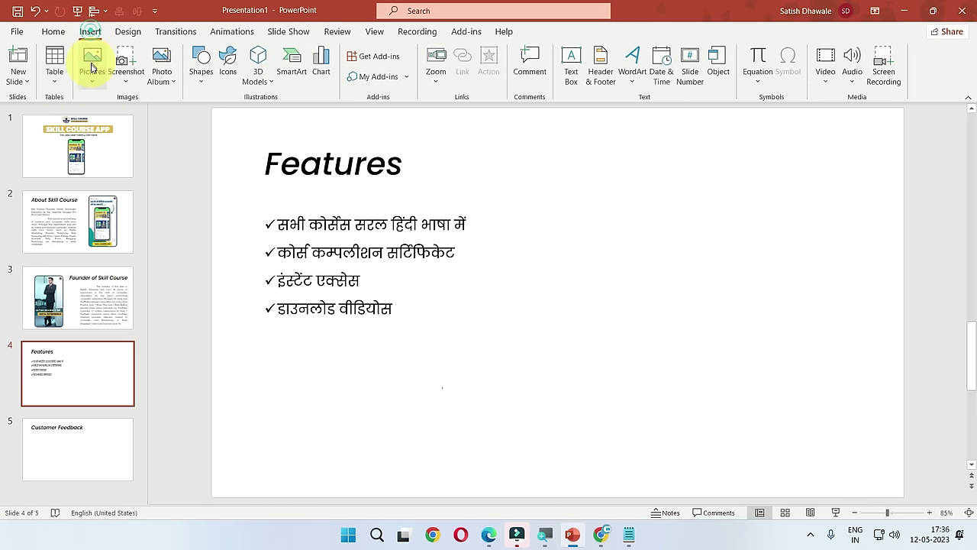
{"action": "left_click", "coordinate": [92, 283]}
{"action": "left_click", "coordinate": [423, 276]}
{"action": "key", "text": "ctrl+c"}
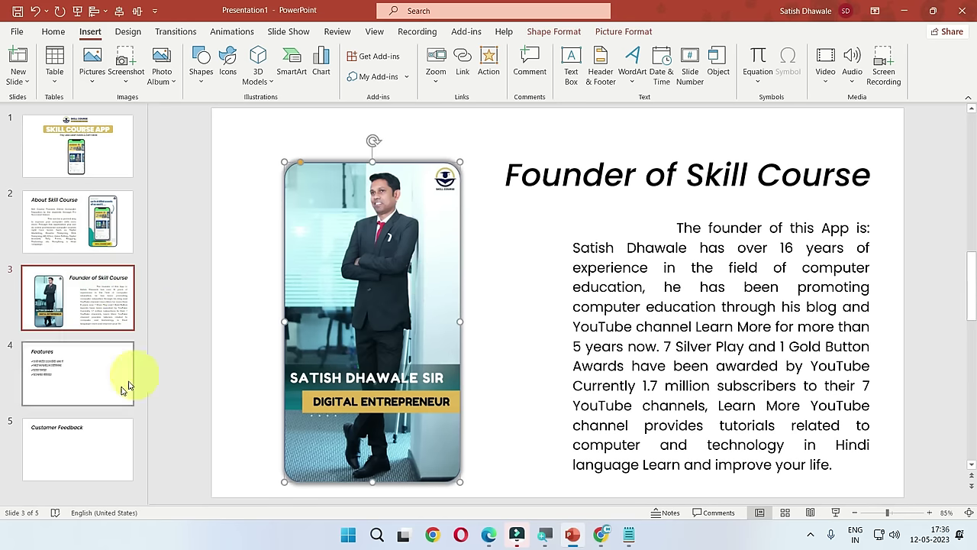
{"action": "left_click", "coordinate": [77, 373]}
{"action": "key", "text": "ctrl+v"}
{"action": "left_click_drag", "start_coordinate": [581, 297], "coordinate": [720, 288]}
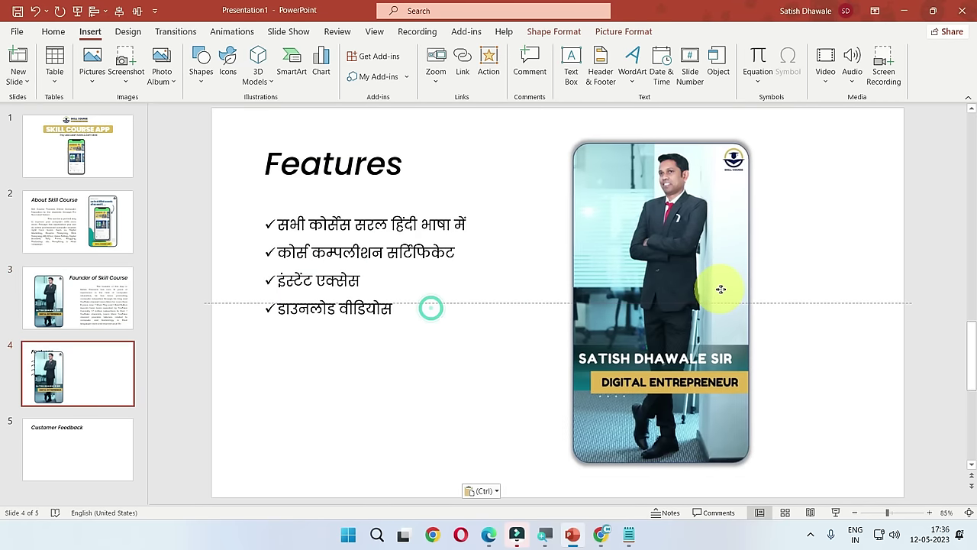
- Refill the copied shape with the yellow Features image and nudge it into place
{"action": "left_click", "coordinate": [555, 31]}
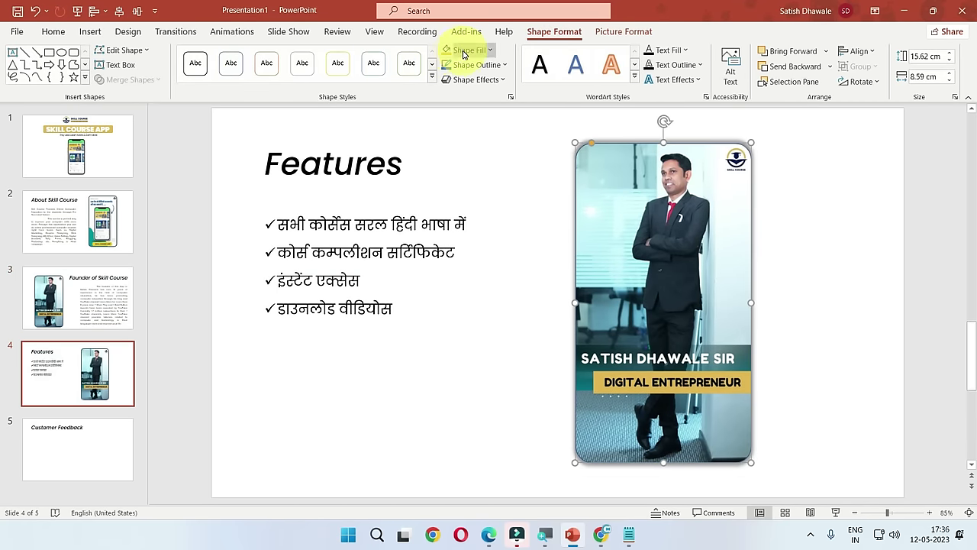
{"action": "left_click", "coordinate": [464, 54]}
{"action": "left_click", "coordinate": [488, 281]}
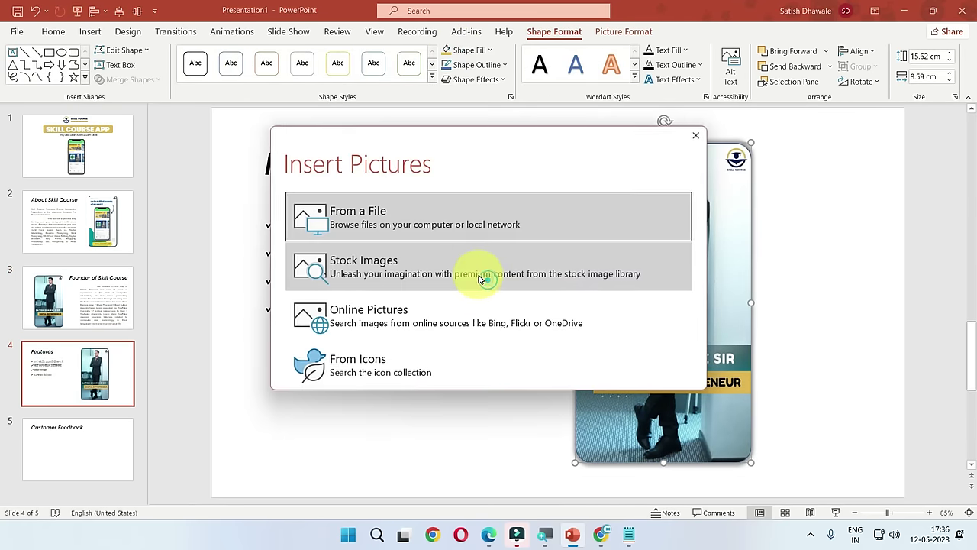
{"action": "left_click", "coordinate": [406, 228]}
{"action": "double_click", "coordinate": [484, 260]}
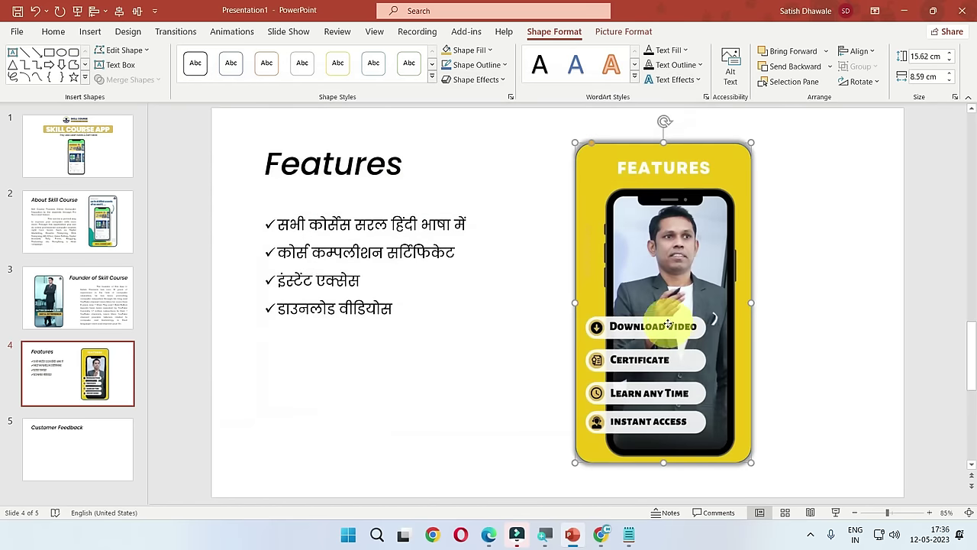
{"action": "left_click_drag", "start_coordinate": [668, 324], "coordinate": [705, 328]}
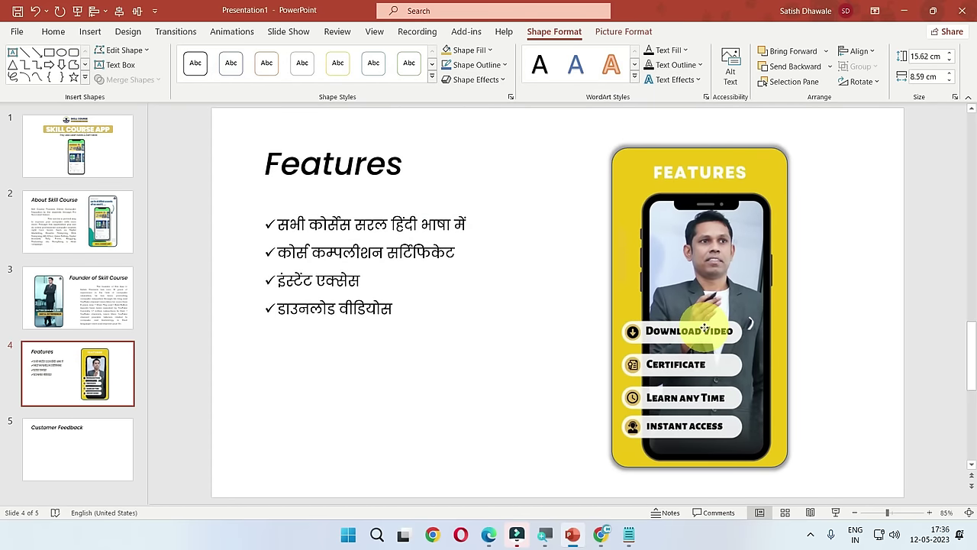
{"action": "left_click", "coordinate": [444, 393]}
{"action": "left_click", "coordinate": [88, 463]}
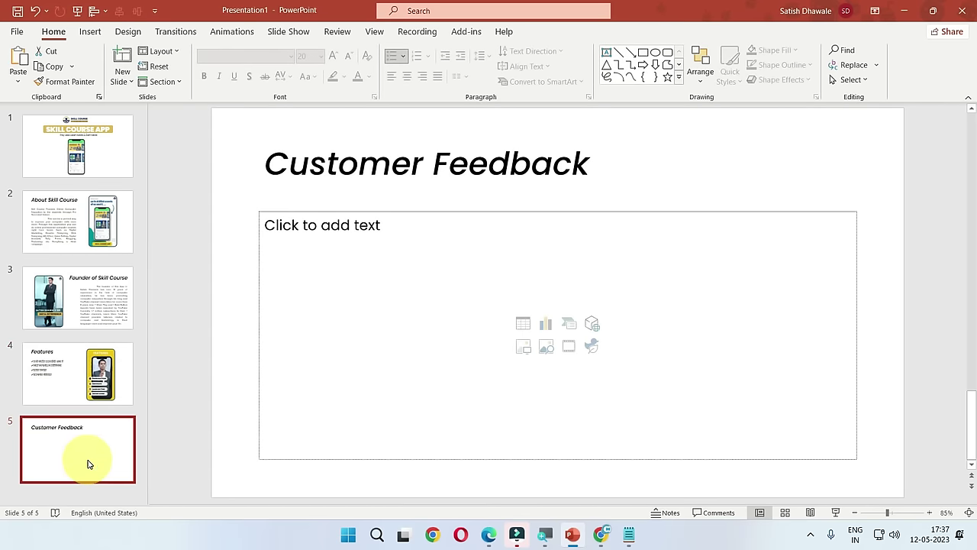
- Delete the empty content box and insert 7.jpg to 10.jpg from the Downloads folder
{"action": "left_click", "coordinate": [258, 354]}
{"action": "key", "text": "Delete"}
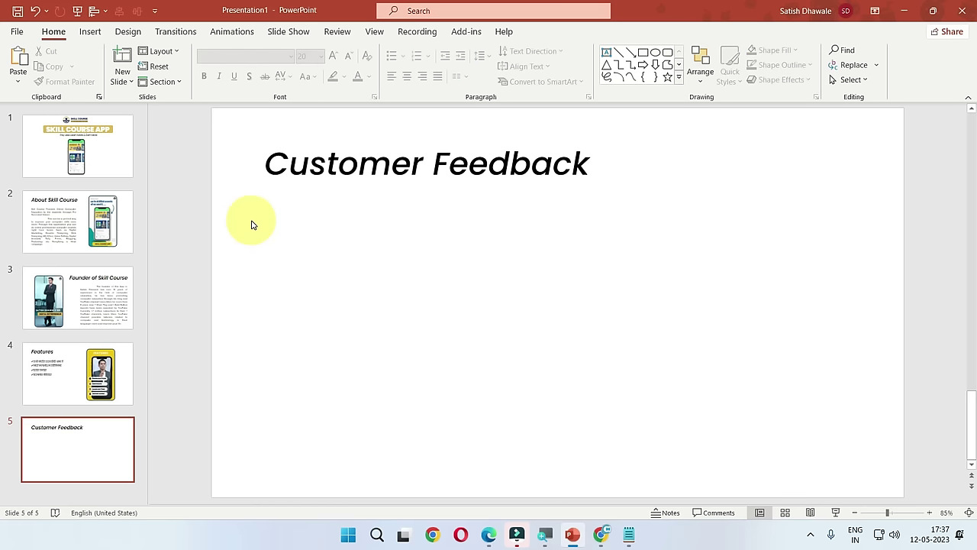
{"action": "left_click", "coordinate": [91, 32]}
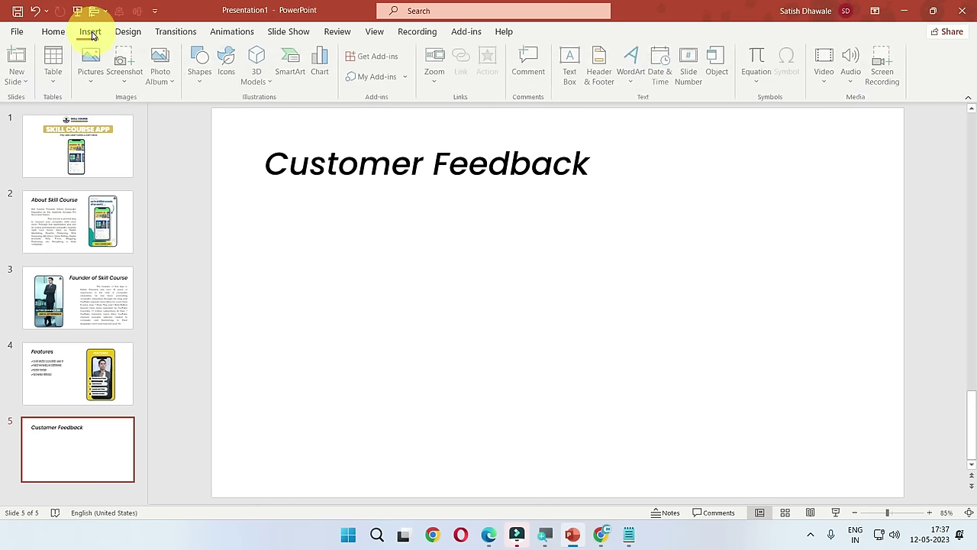
{"action": "left_click", "coordinate": [92, 77]}
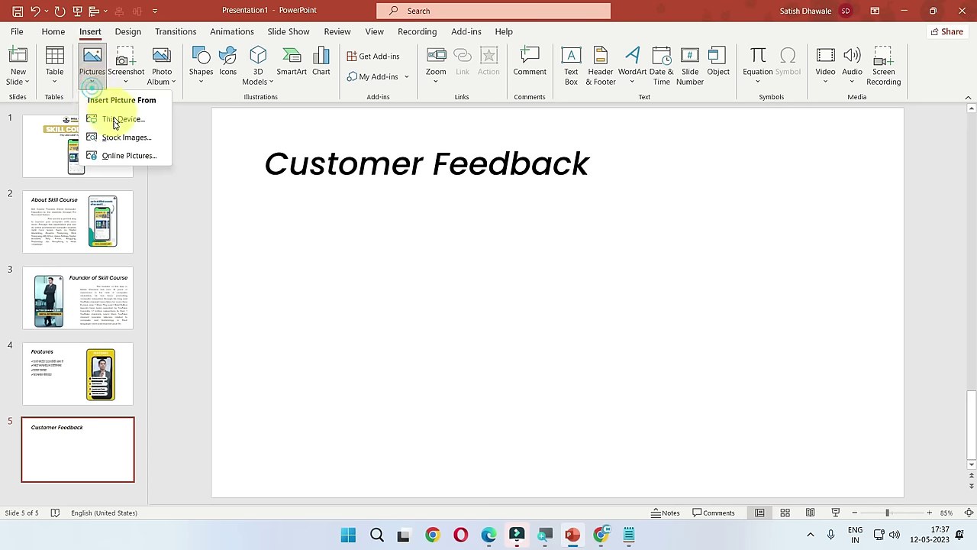
{"action": "left_click", "coordinate": [115, 120]}
{"action": "scroll", "coordinate": [269, 237], "scroll_direction": "up", "scroll_amount": 2}
{"action": "scroll", "coordinate": [267, 237], "scroll_direction": "up", "scroll_amount": 5}
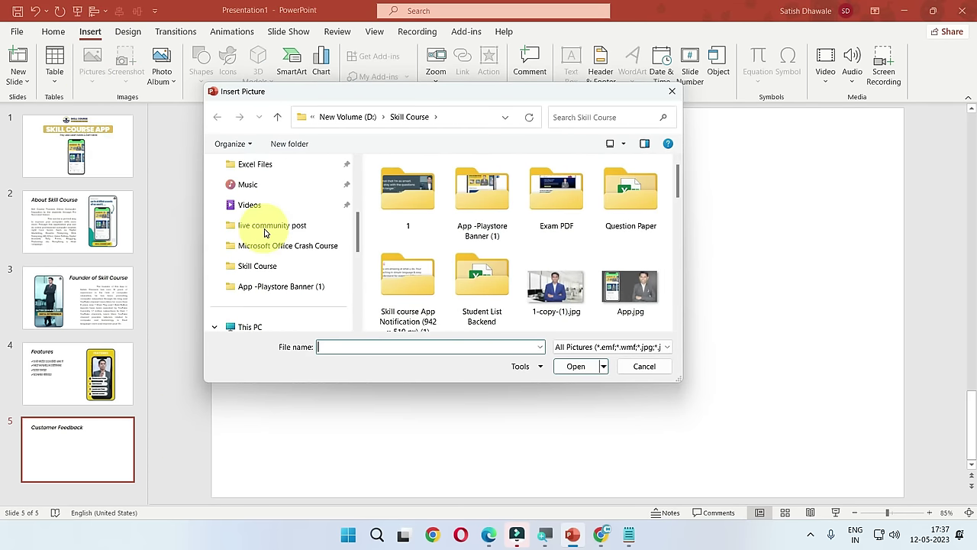
{"action": "left_click", "coordinate": [266, 227]}
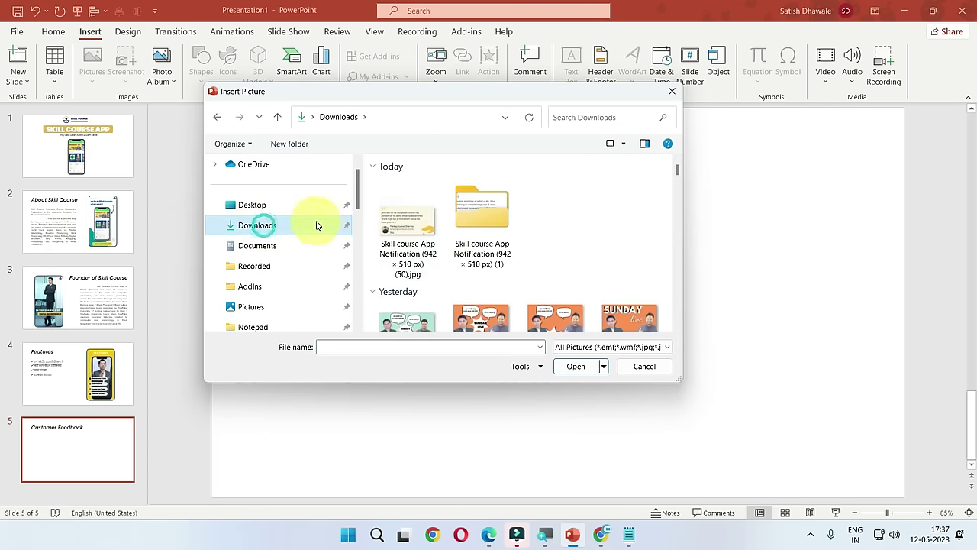
{"action": "double_click", "coordinate": [482, 216]}
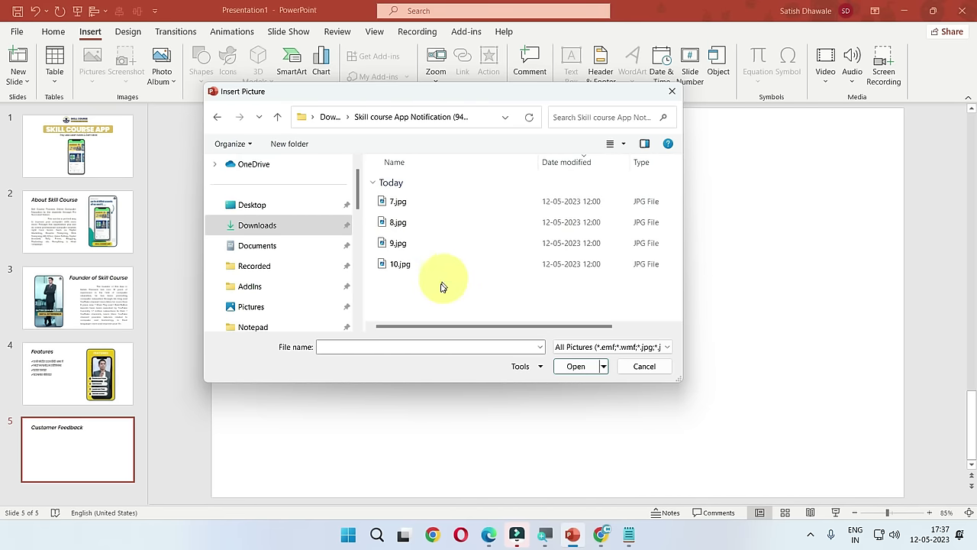
{"action": "left_click_drag", "start_coordinate": [405, 187], "coordinate": [435, 269]}
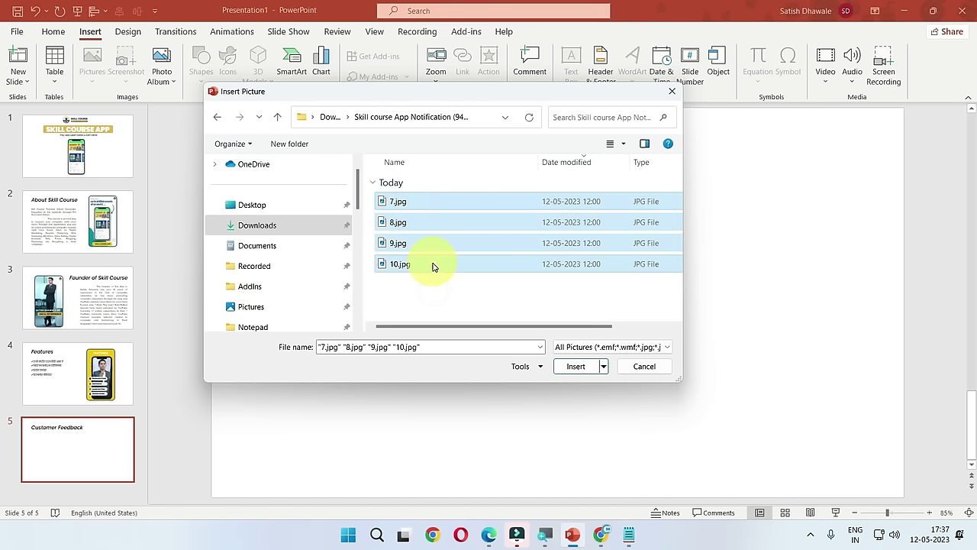
{"action": "left_click", "coordinate": [577, 368]}
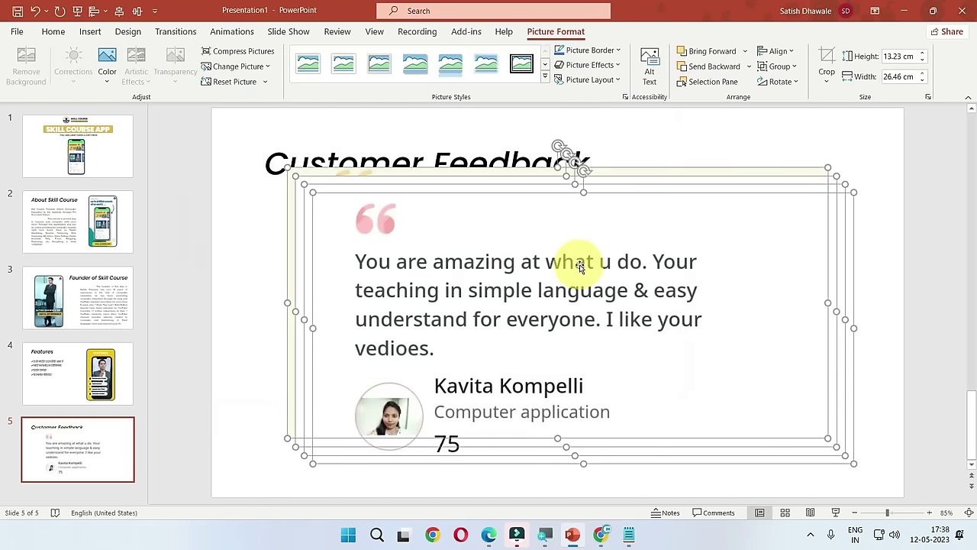
- Shrink the four testimonial pictures and arrange them into a grid
{"action": "left_click_drag", "start_coordinate": [608, 232], "coordinate": [611, 252]}
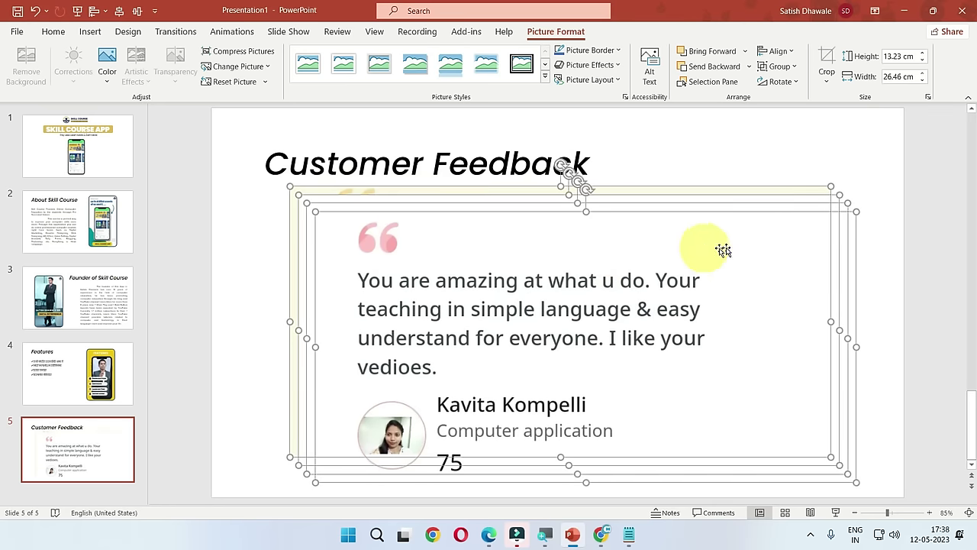
{"action": "left_click_drag", "start_coordinate": [831, 186], "coordinate": [756, 229]}
{"action": "left_click", "coordinate": [655, 314]}
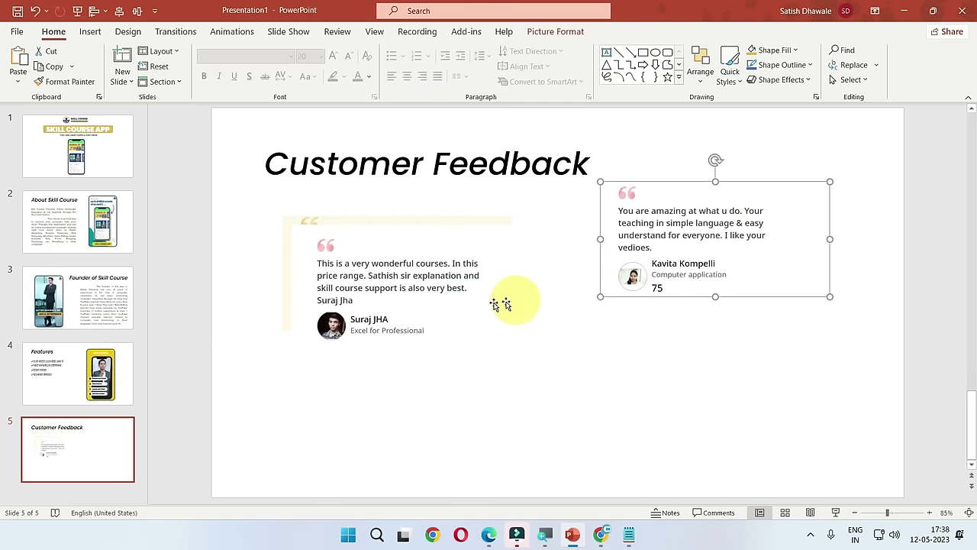
{"action": "left_click_drag", "start_coordinate": [496, 304], "coordinate": [815, 403]}
{"action": "left_click_drag", "start_coordinate": [412, 309], "coordinate": [388, 444]}
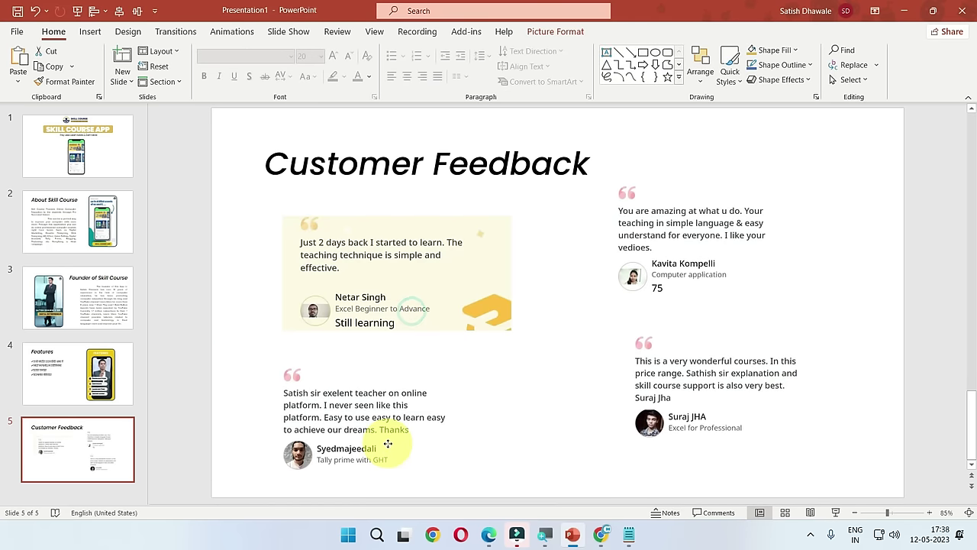
{"action": "mouse_move", "coordinate": [401, 398]}
{"action": "left_mouse_down"}
{"action": "mouse_move", "coordinate": [430, 387]}
{"action": "mouse_move", "coordinate": [414, 391]}
{"action": "left_mouse_up"}
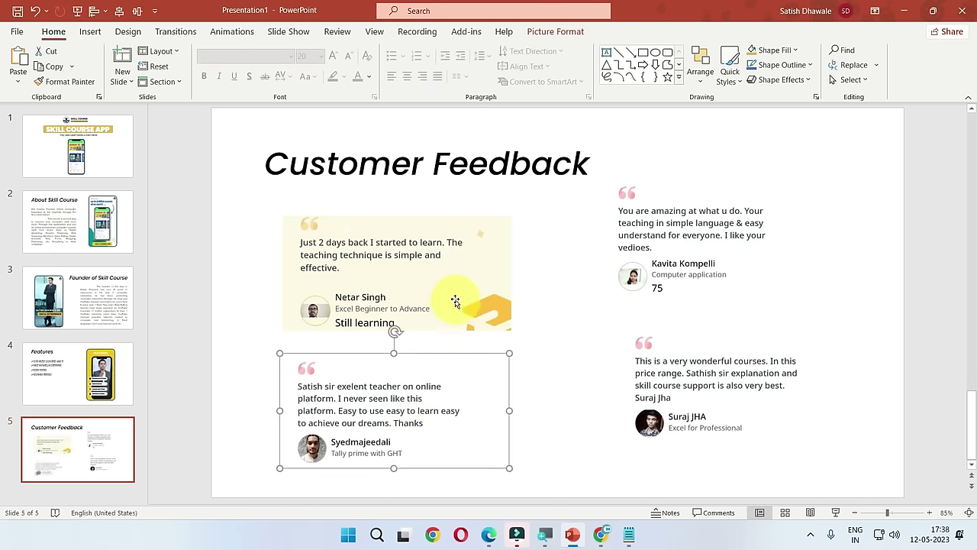
{"action": "left_click_drag", "start_coordinate": [455, 302], "coordinate": [448, 290]}
{"action": "left_click_drag", "start_coordinate": [450, 395], "coordinate": [443, 379]}
{"action": "left_click_drag", "start_coordinate": [657, 229], "coordinate": [574, 260]}
{"action": "left_click_drag", "start_coordinate": [687, 397], "coordinate": [602, 404]}
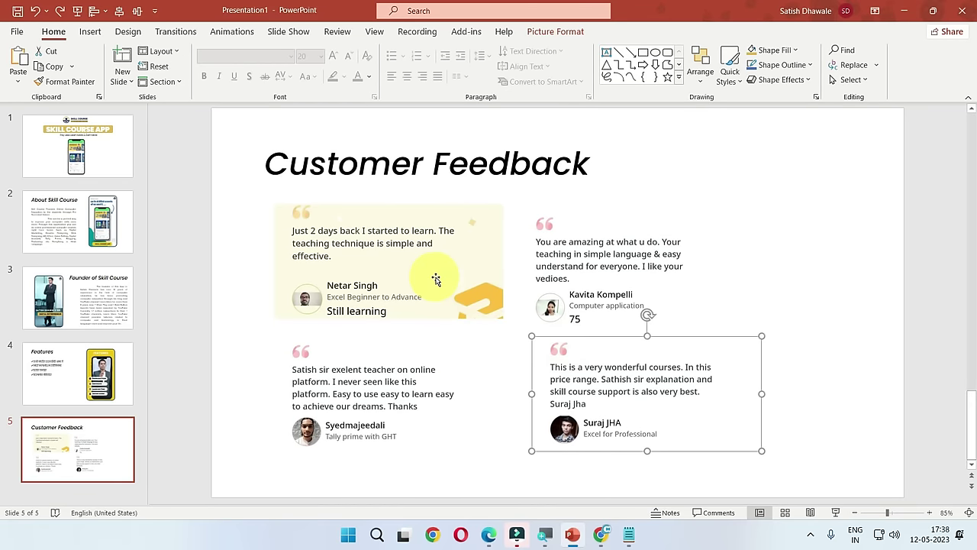
- Delete three testimonial cards, keeping one below the title
{"action": "key", "text": "Delete"}
{"action": "left_click", "coordinate": [426, 392]}
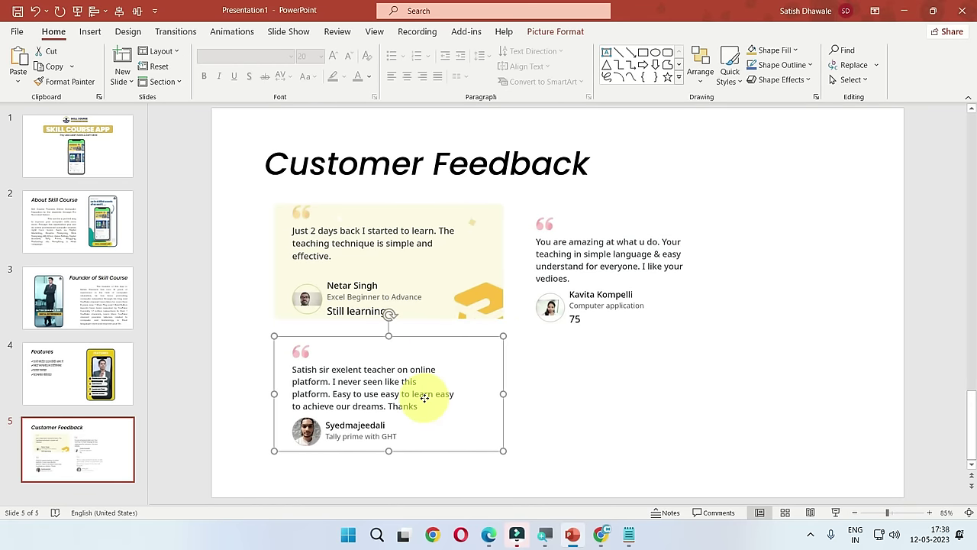
{"action": "key", "text": "Delete"}
{"action": "left_click", "coordinate": [615, 299]}
{"action": "key", "text": "Delete"}
- Draw a rounded rectangle over the testimonial picture and delete the original picture
{"action": "left_click", "coordinate": [404, 274]}
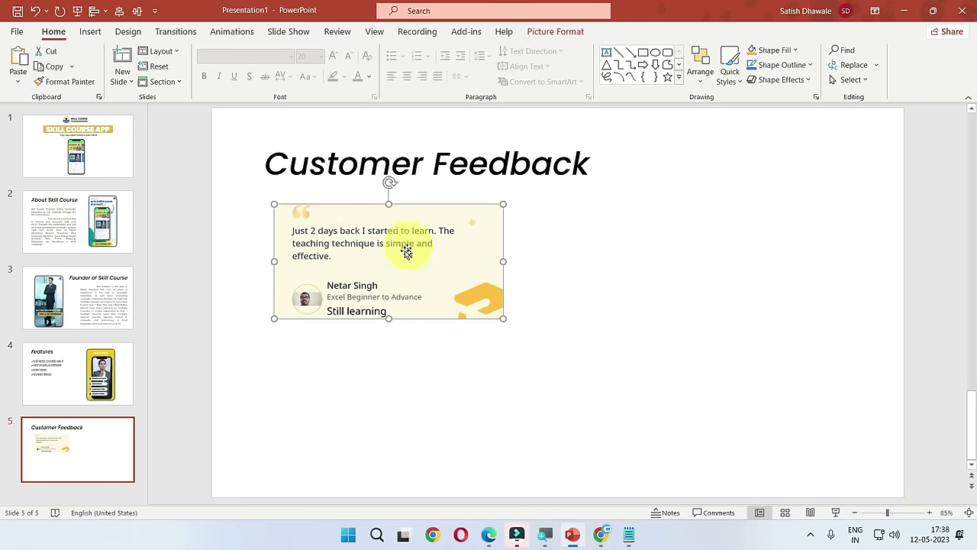
{"action": "left_click", "coordinate": [90, 32]}
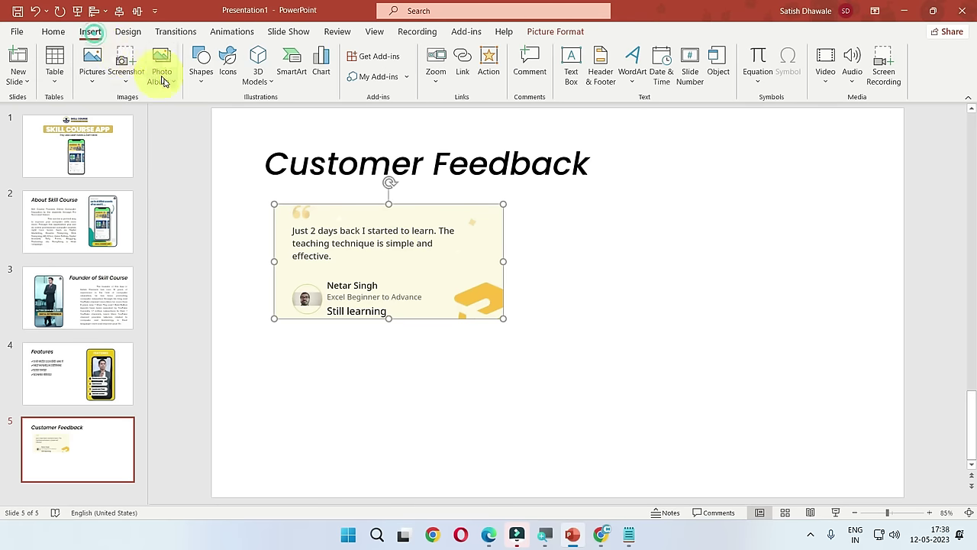
{"action": "left_click", "coordinate": [204, 84]}
{"action": "left_click", "coordinate": [207, 203]}
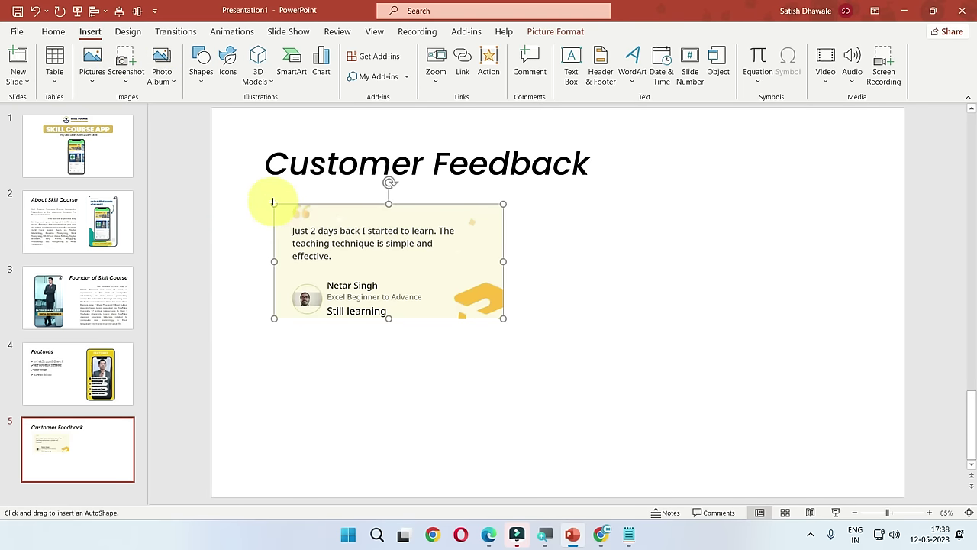
{"action": "left_click_drag", "start_coordinate": [272, 203], "coordinate": [504, 318]}
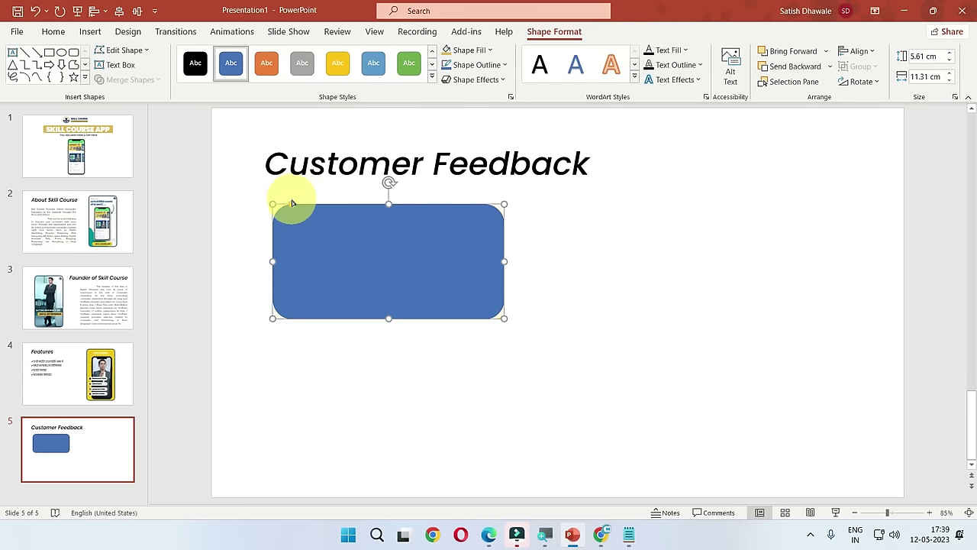
{"action": "left_click_drag", "start_coordinate": [292, 203], "coordinate": [279, 203]}
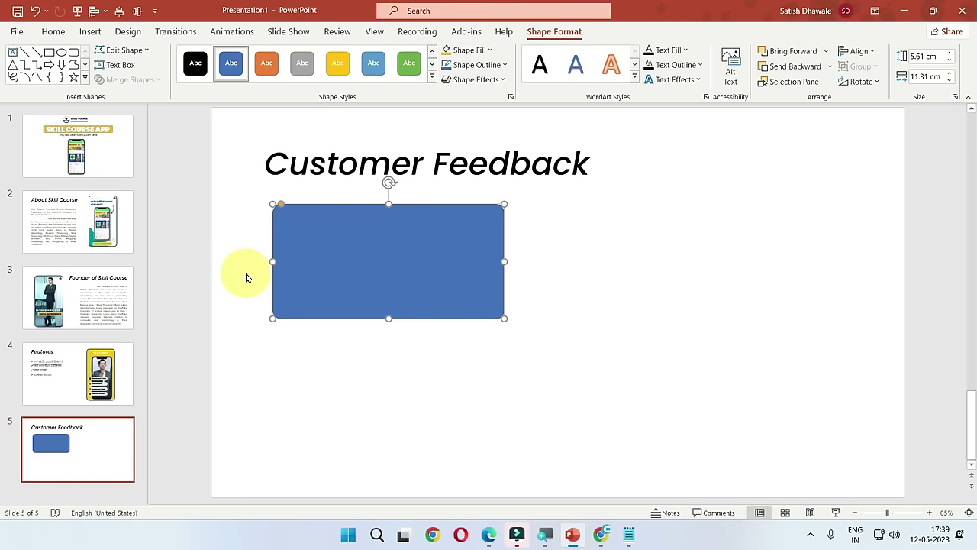
{"action": "left_click", "coordinate": [247, 275]}
{"action": "left_click_drag", "start_coordinate": [399, 278], "coordinate": [404, 258]}
{"action": "left_click", "coordinate": [327, 254]}
{"action": "key", "text": "Delete"}
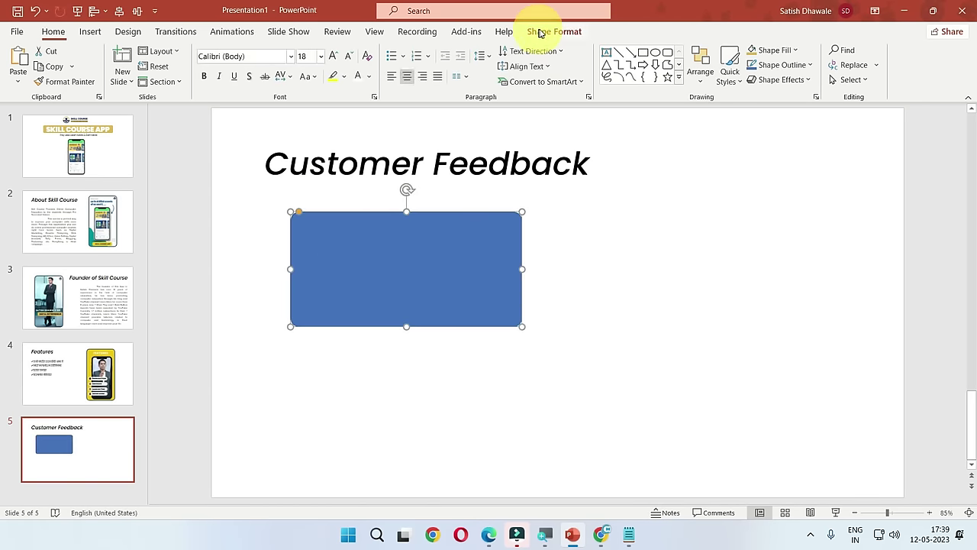
- Fill the rounded rectangle with the 7.jpg testimonial picture
{"action": "left_click", "coordinate": [551, 31]}
{"action": "left_click", "coordinate": [460, 55]}
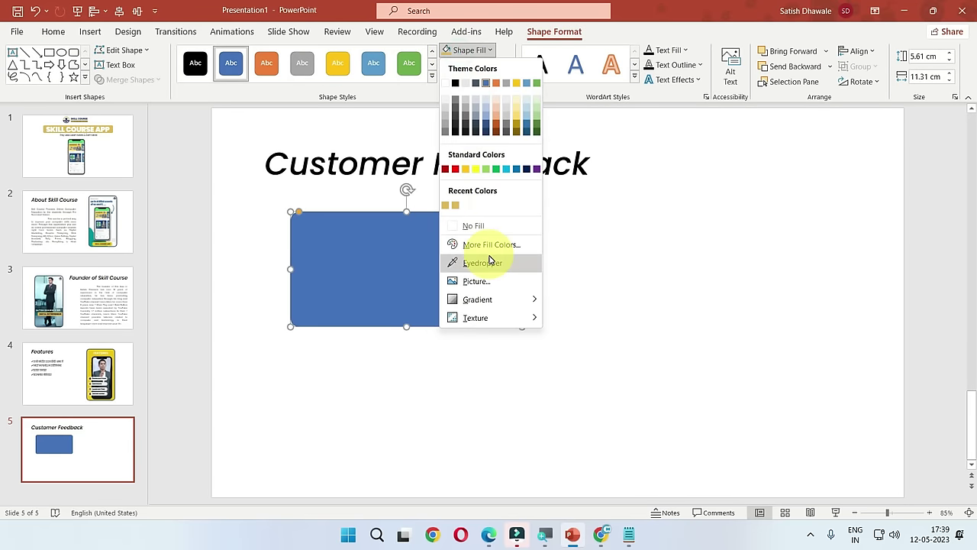
{"action": "left_click", "coordinate": [488, 278]}
{"action": "left_click", "coordinate": [359, 213]}
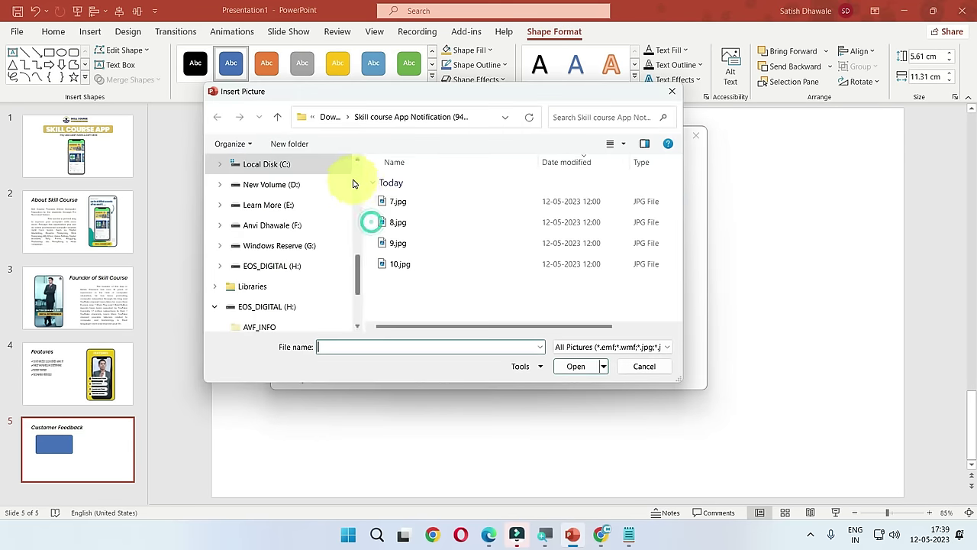
{"action": "left_click", "coordinate": [398, 202]}
{"action": "left_click", "coordinate": [576, 369]}
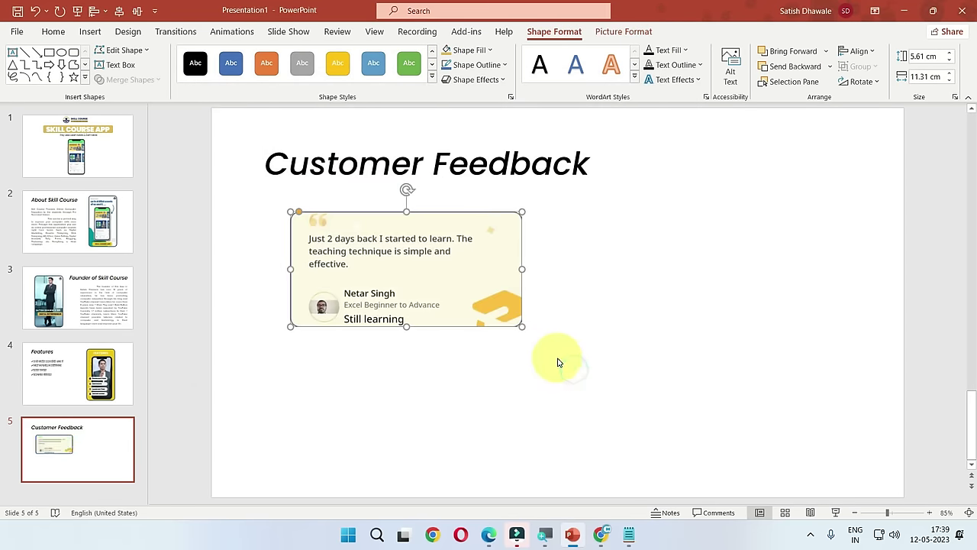
{"action": "left_click", "coordinate": [556, 371]}
- Give the picture-filled card a bevel shape effect
{"action": "left_click", "coordinate": [477, 300]}
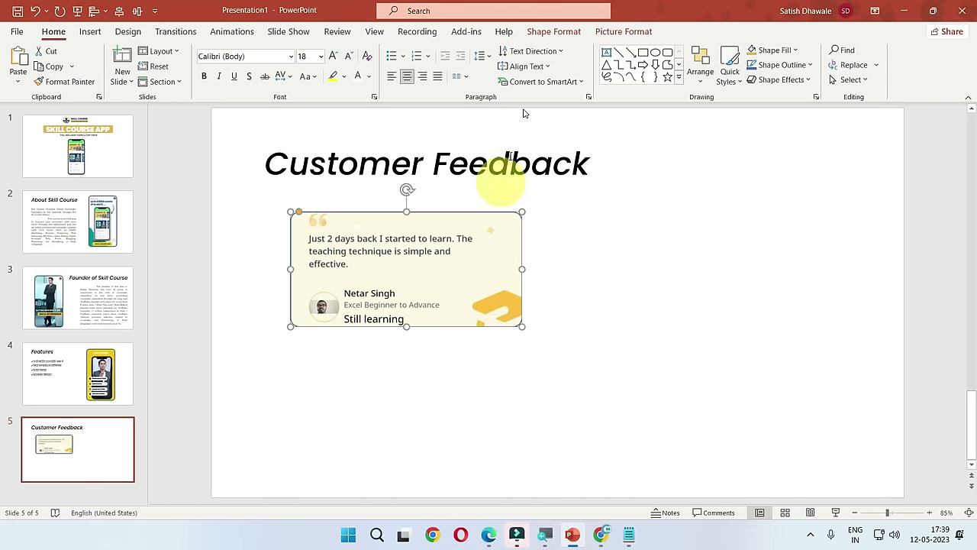
{"action": "left_click", "coordinate": [574, 32]}
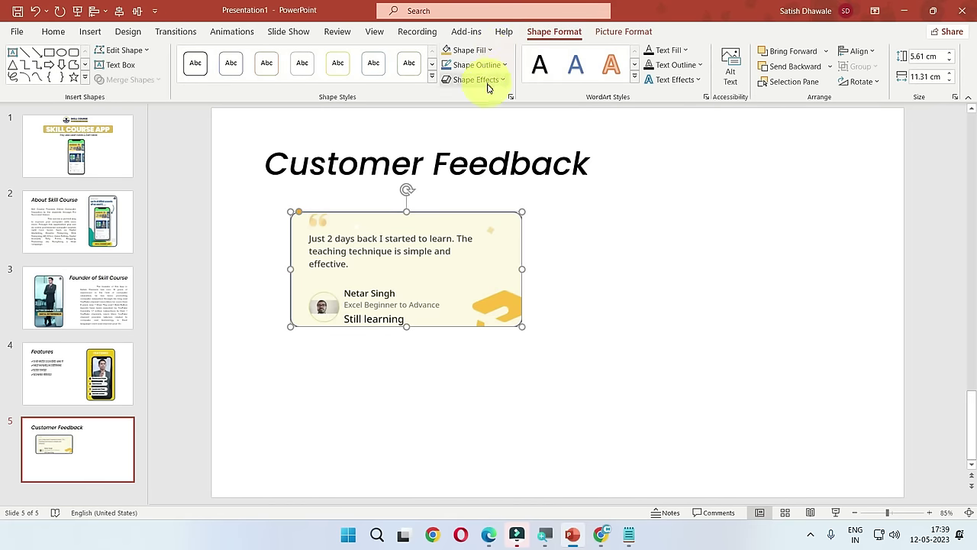
{"action": "left_click", "coordinate": [487, 81]}
{"action": "left_click", "coordinate": [501, 255]}
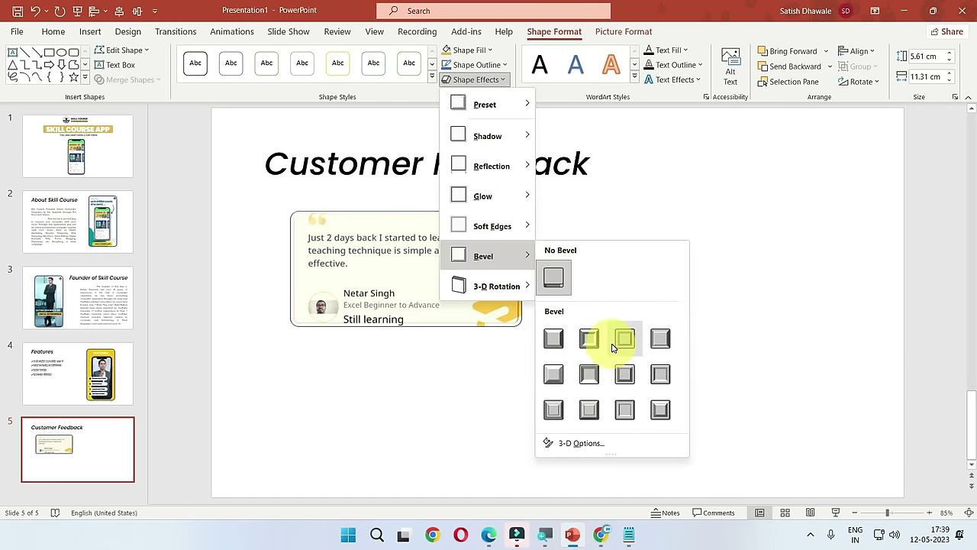
{"action": "left_click", "coordinate": [653, 353]}
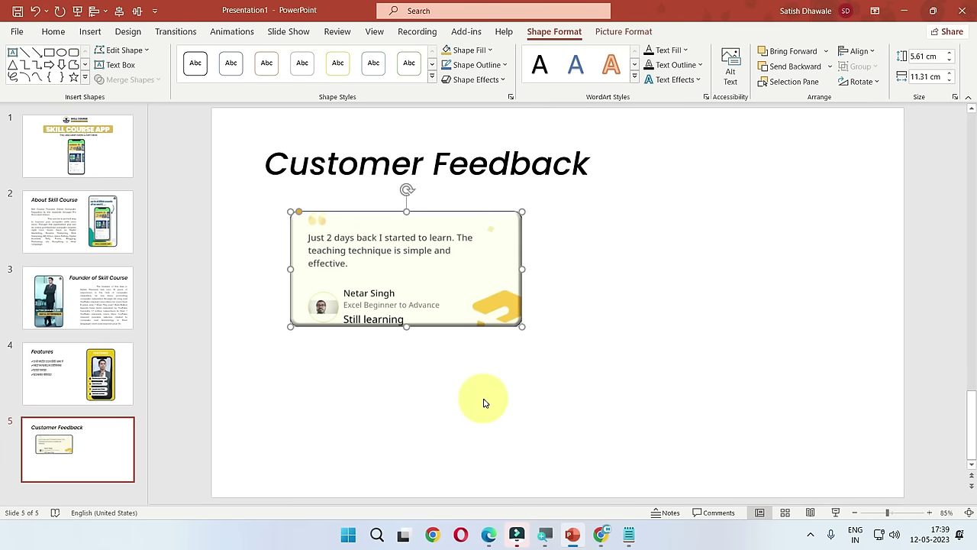
{"action": "left_click", "coordinate": [482, 399]}
{"action": "left_click", "coordinate": [468, 299]}
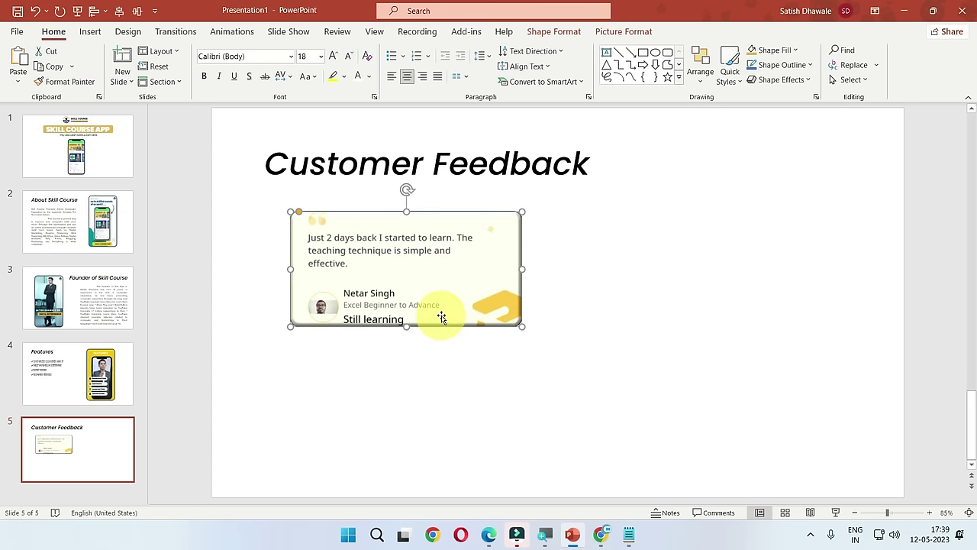
- Place a copy of the card to the right and refill it with 8.jpg
{"action": "left_click_drag", "start_coordinate": [443, 319], "coordinate": [708, 293]}
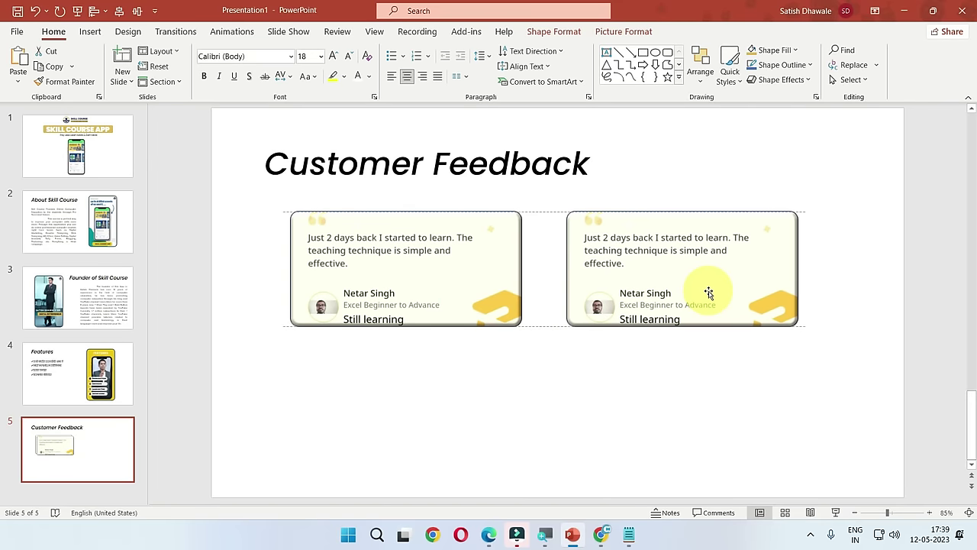
{"action": "left_click", "coordinate": [556, 32]}
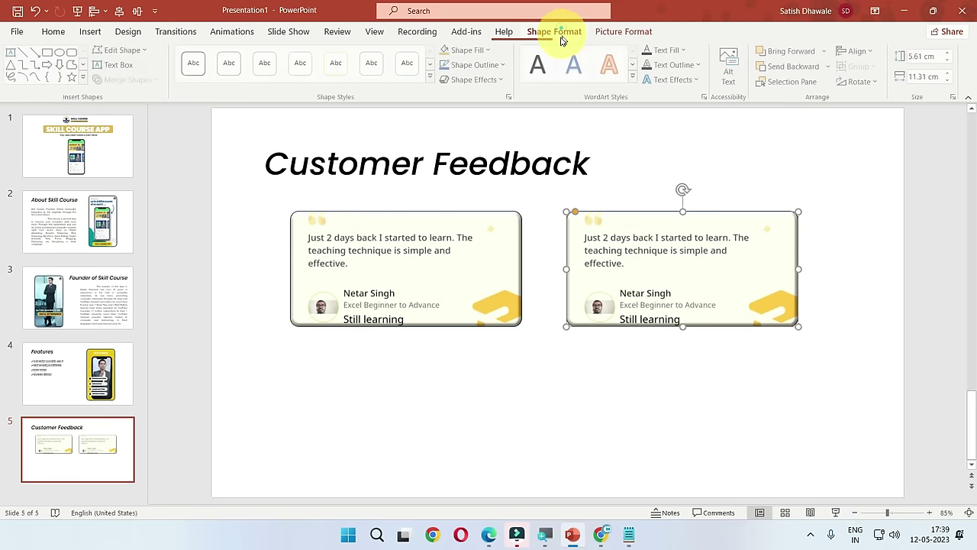
{"action": "left_click", "coordinate": [476, 52]}
{"action": "left_click", "coordinate": [492, 280]}
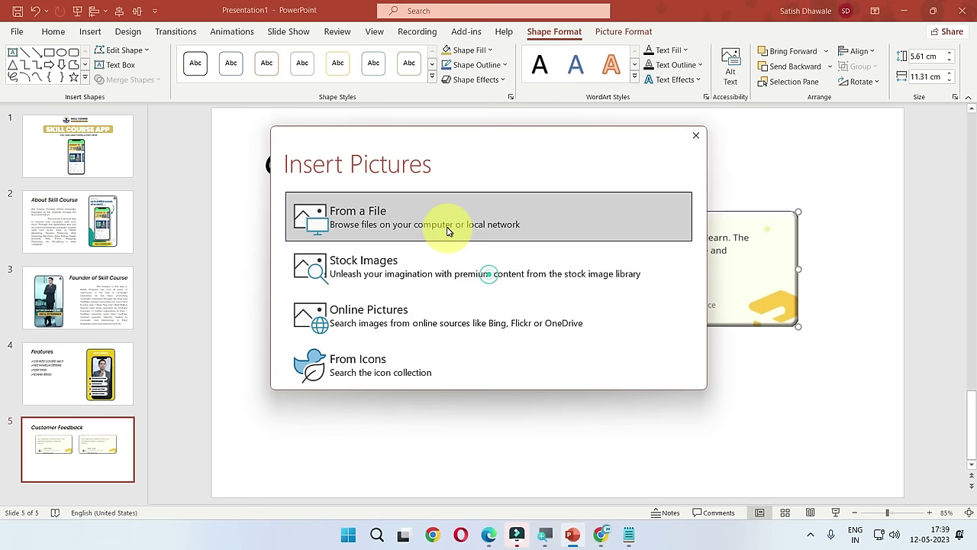
{"action": "left_click", "coordinate": [410, 229]}
{"action": "double_click", "coordinate": [407, 223]}
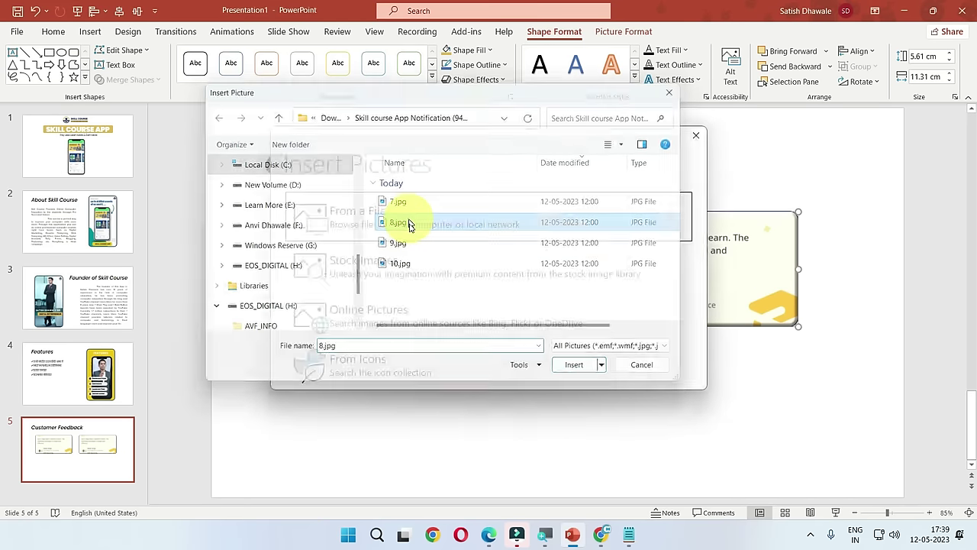
{"action": "left_click", "coordinate": [666, 275]}
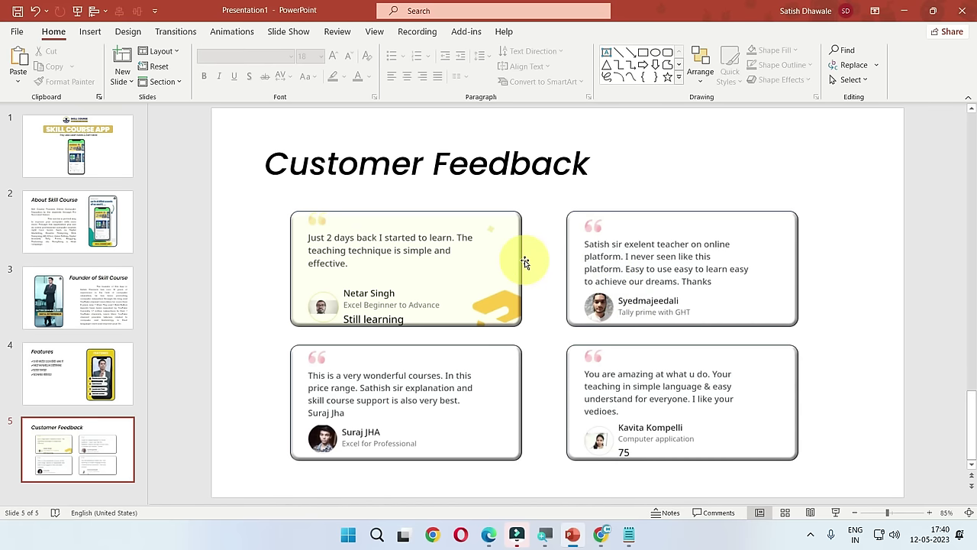
- Page through all five slides and settle on the Features slide
{"action": "left_click", "coordinate": [75, 155]}
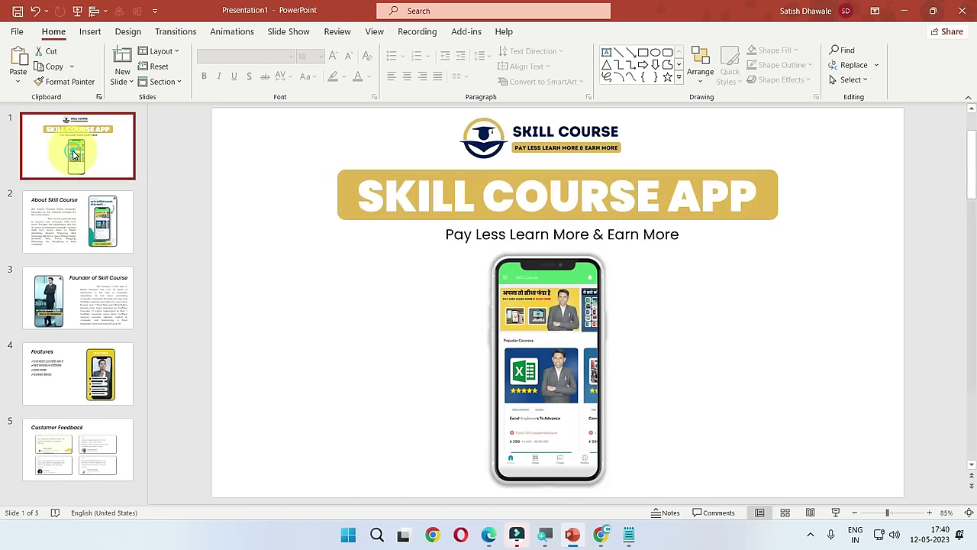
{"action": "left_click", "coordinate": [68, 214]}
{"action": "left_click", "coordinate": [84, 293]}
{"action": "left_click", "coordinate": [96, 369]}
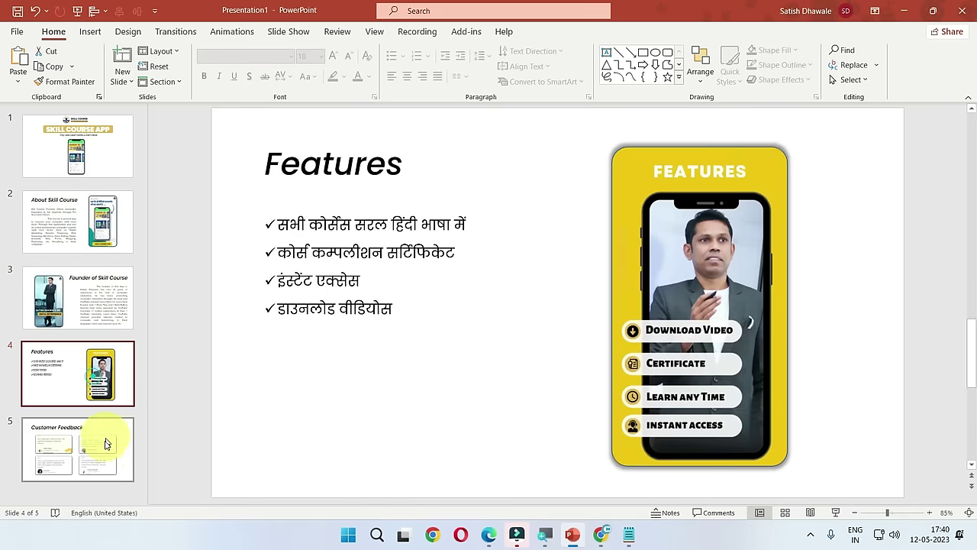
{"action": "left_click", "coordinate": [98, 447]}
{"action": "left_click", "coordinate": [89, 170]}
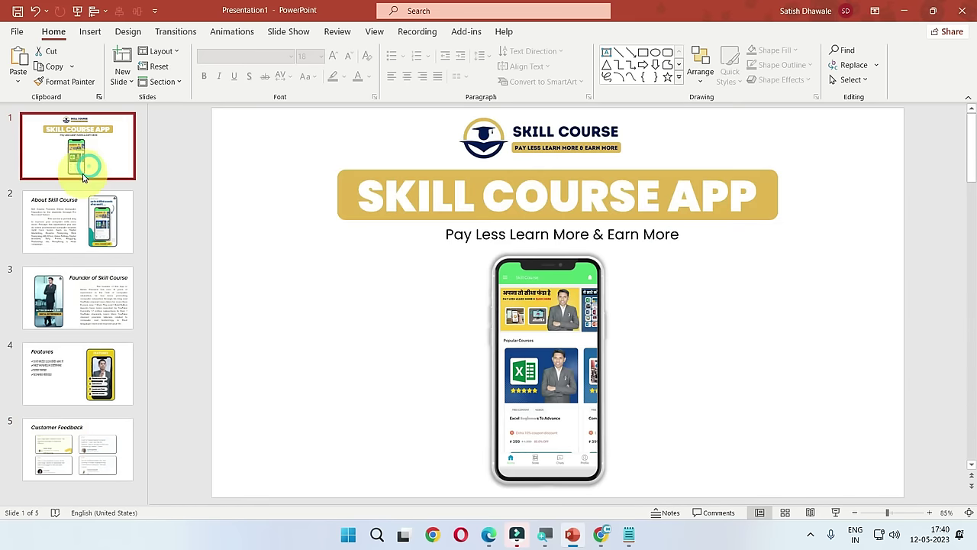
{"action": "left_click", "coordinate": [78, 239]}
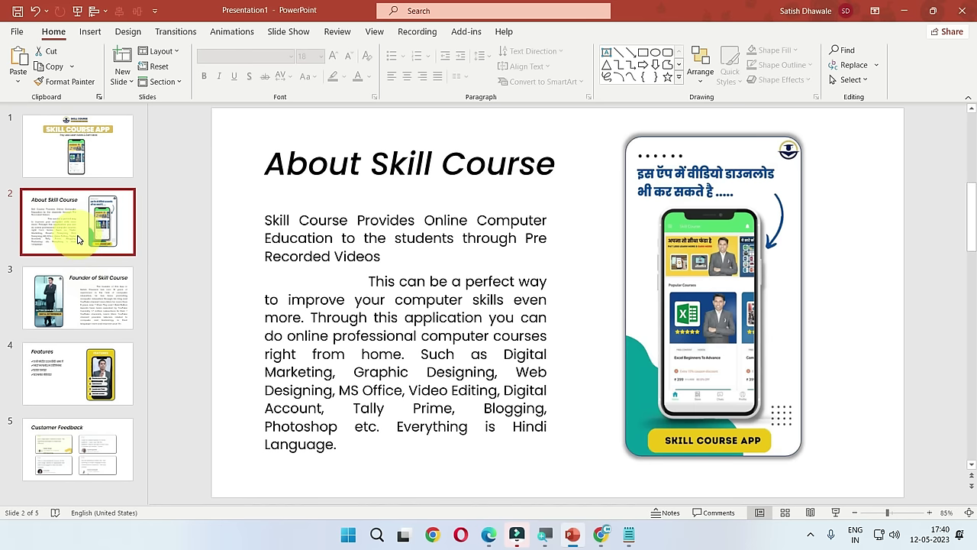
{"action": "left_click", "coordinate": [77, 307]}
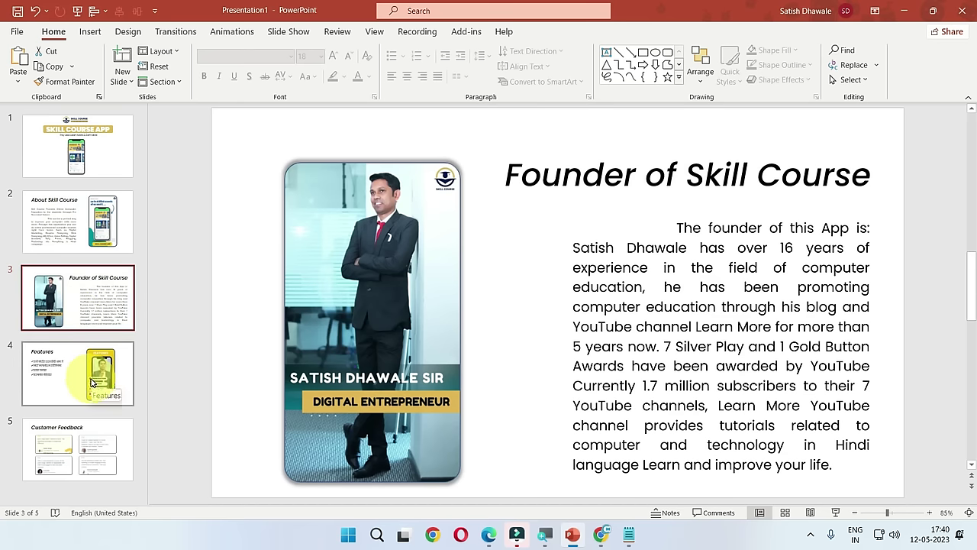
{"action": "left_click", "coordinate": [91, 382]}
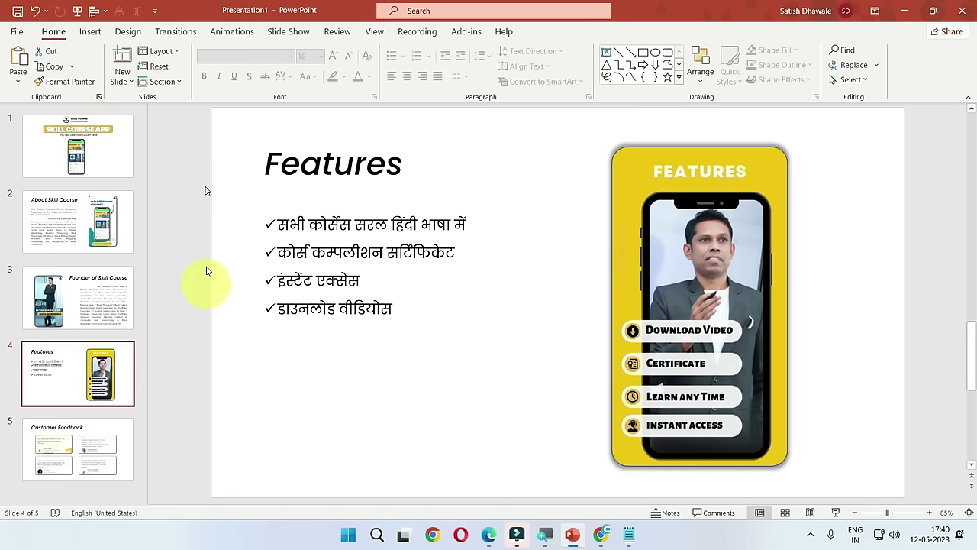
- Draw a small circle beneath the bullet list on the Features slide
{"action": "left_click", "coordinate": [91, 32]}
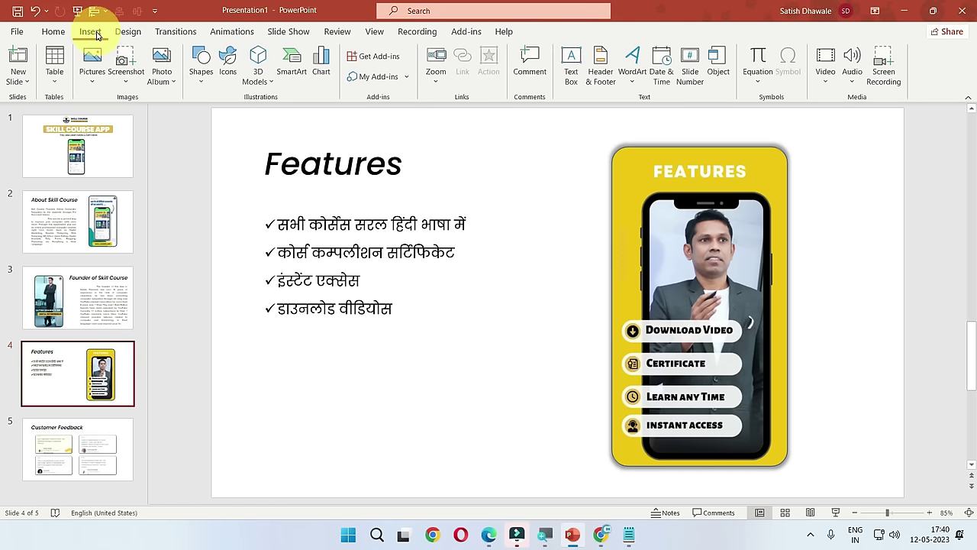
{"action": "left_click", "coordinate": [202, 73]}
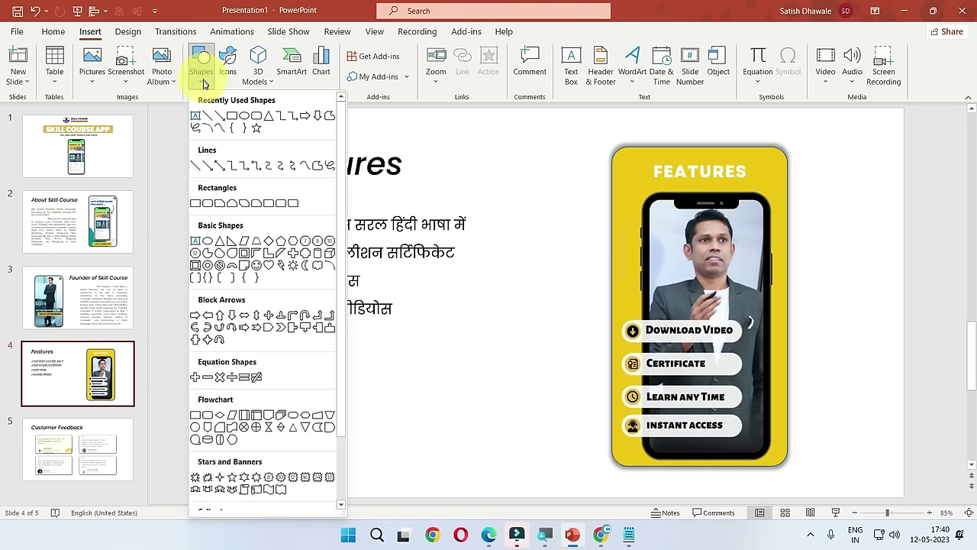
{"action": "left_click", "coordinate": [220, 268]}
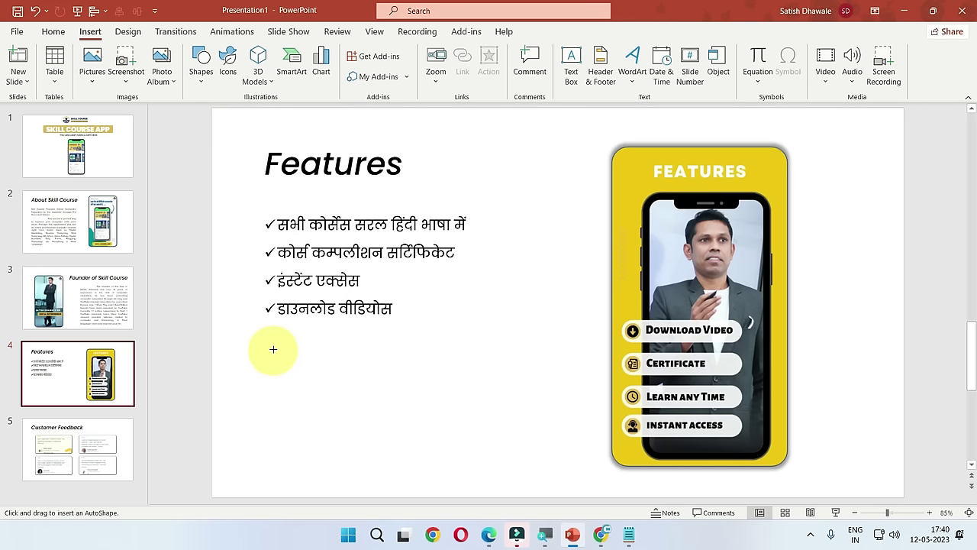
{"action": "left_click_drag", "start_coordinate": [281, 351], "coordinate": [288, 359]}
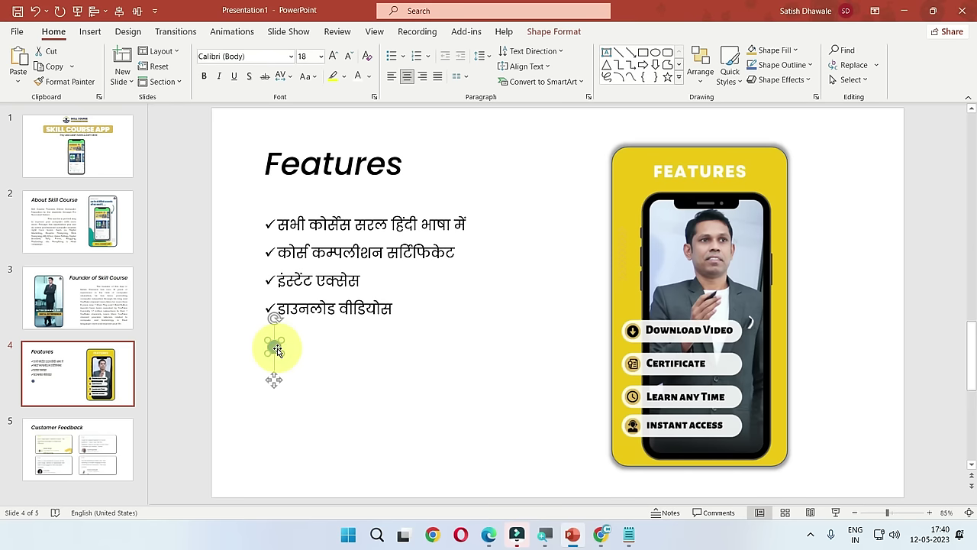
{"action": "scroll", "coordinate": [276, 350], "scroll_direction": "up", "scroll_amount": 6}
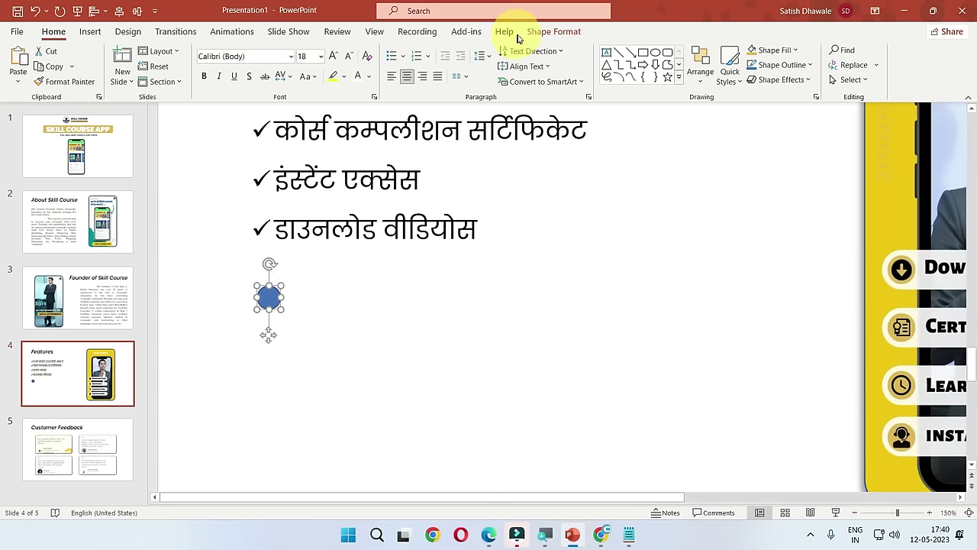
- Give the circle an orange style with no outline and copy it into a row of thirteen dots
{"action": "left_click", "coordinate": [536, 32]}
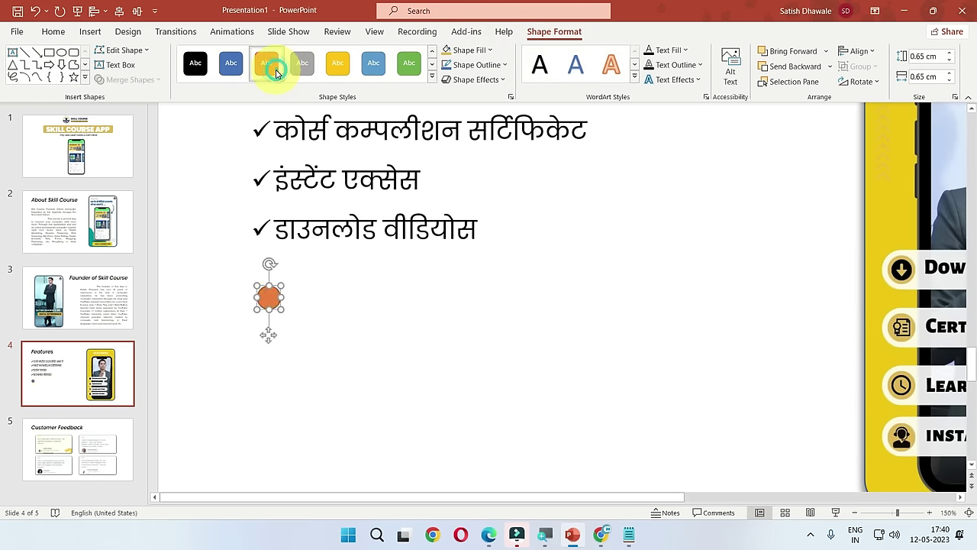
{"action": "left_click", "coordinate": [275, 69]}
{"action": "left_click", "coordinate": [477, 66]}
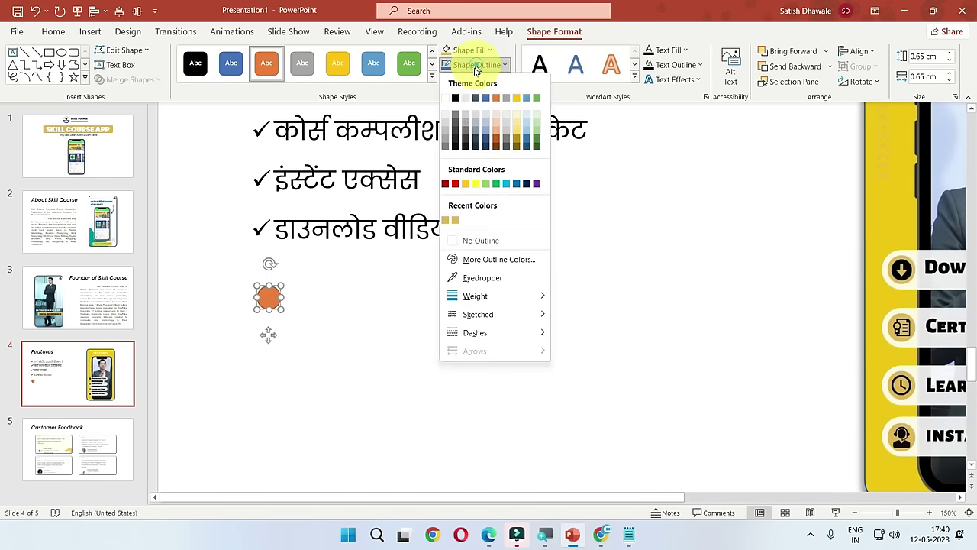
{"action": "left_click", "coordinate": [472, 237]}
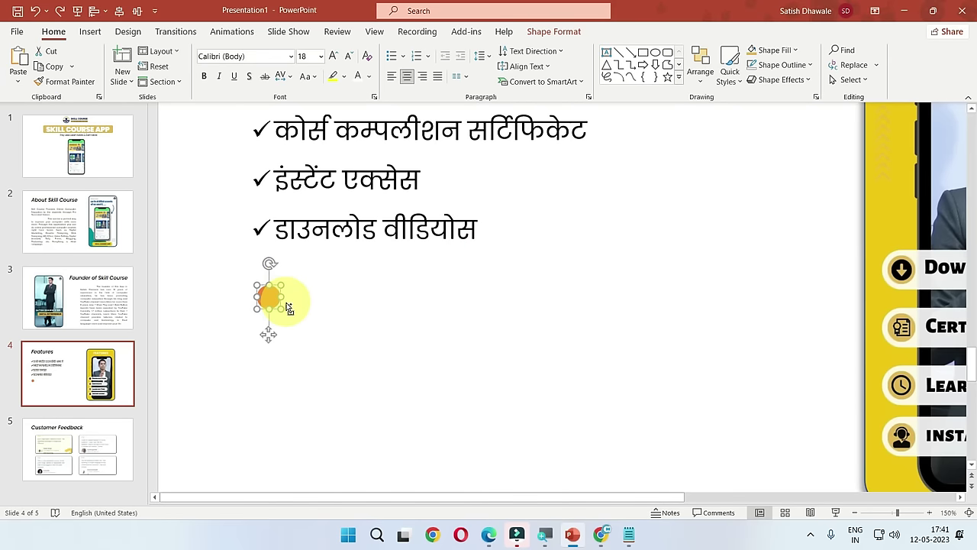
{"action": "scroll", "coordinate": [288, 304], "scroll_direction": "down", "scroll_amount": 5}
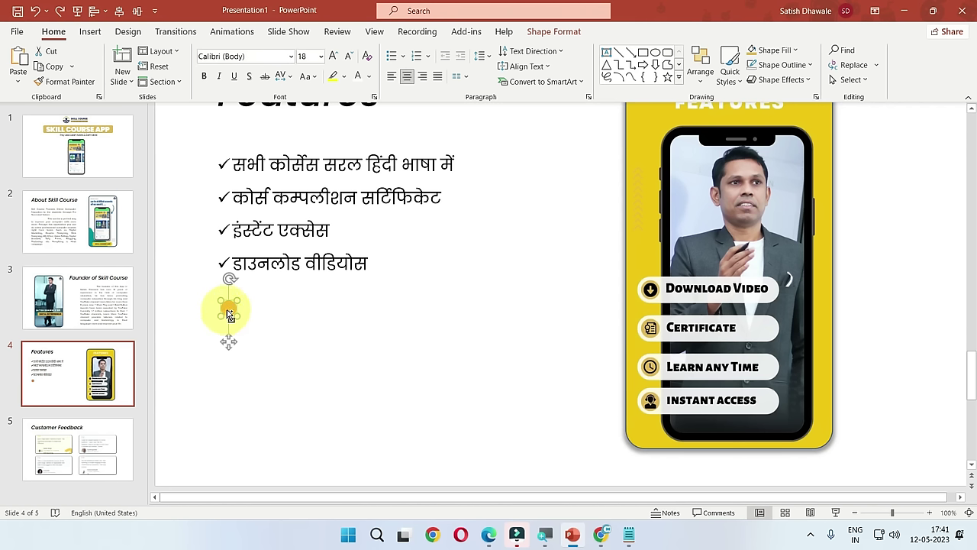
{"action": "left_click_drag", "start_coordinate": [228, 308], "coordinate": [254, 313]}
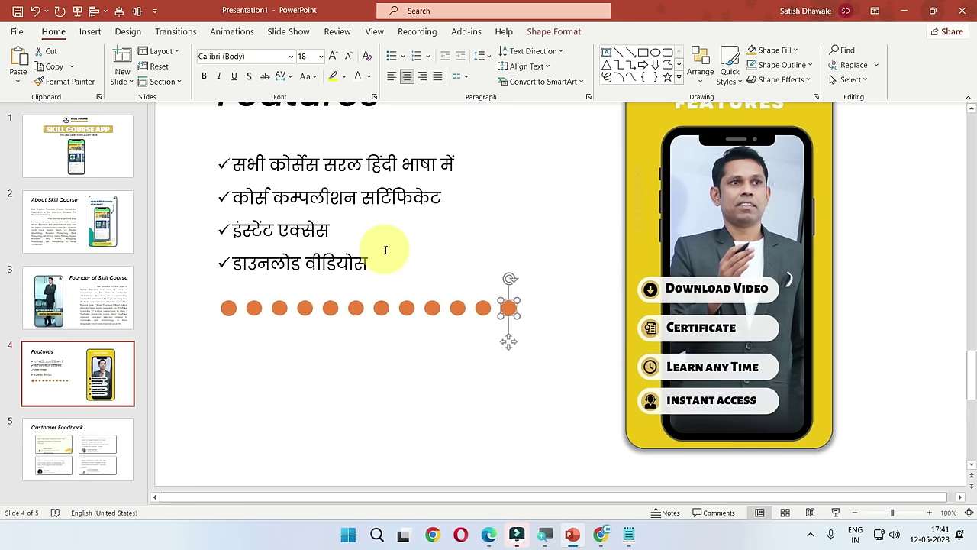
{"action": "left_click", "coordinate": [371, 448]}
- Return to the Customer Feedback slide
{"action": "scroll", "coordinate": [374, 450], "scroll_direction": "down", "scroll_amount": 2}
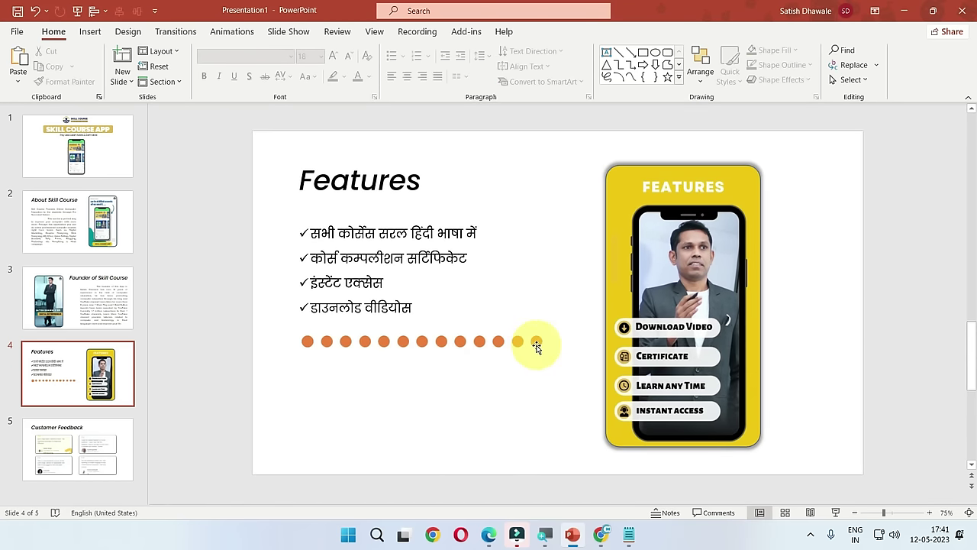
{"action": "left_click", "coordinate": [104, 374]}
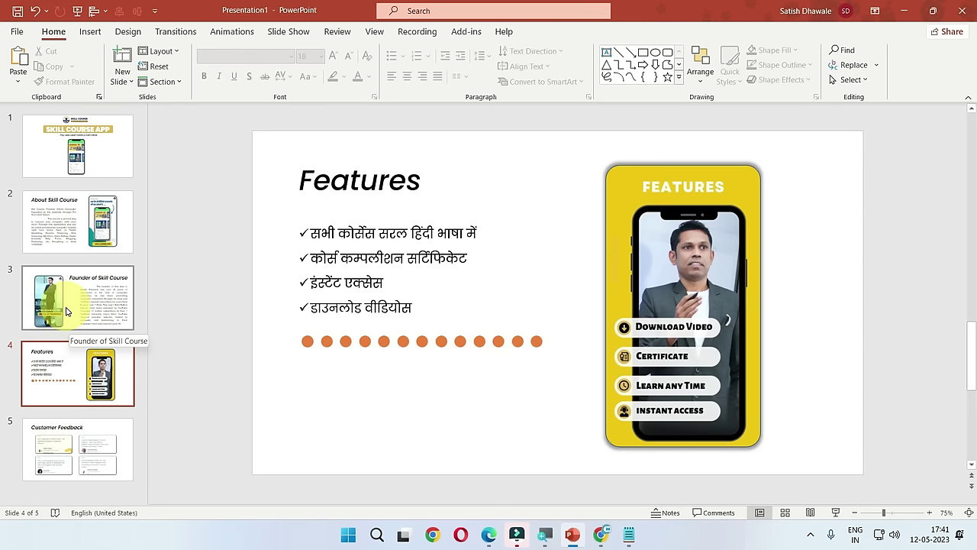
{"action": "left_click", "coordinate": [69, 467]}
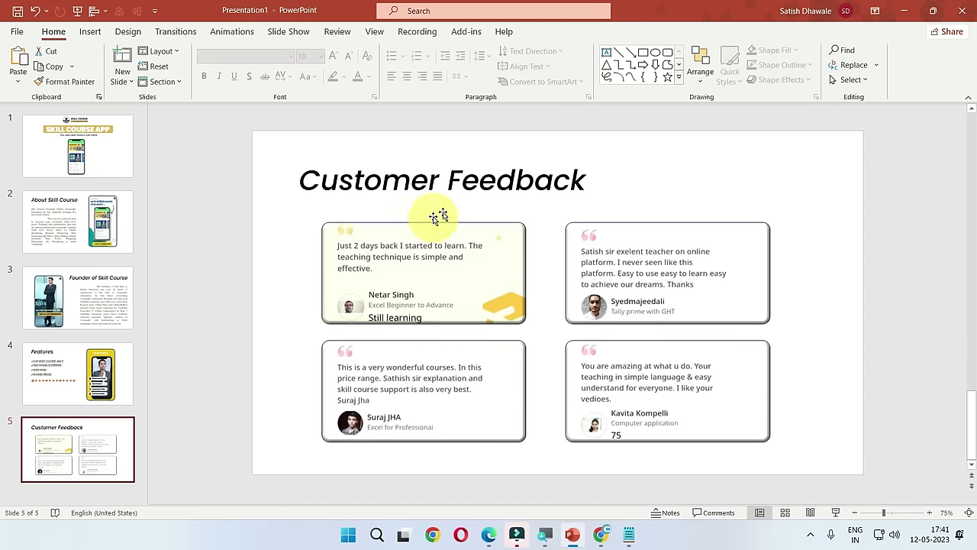
- Raise the Customer Feedback title and add a row of yellow stars above the cards
{"action": "left_click_drag", "start_coordinate": [394, 146], "coordinate": [396, 129]}
{"action": "left_click", "coordinate": [280, 221]}
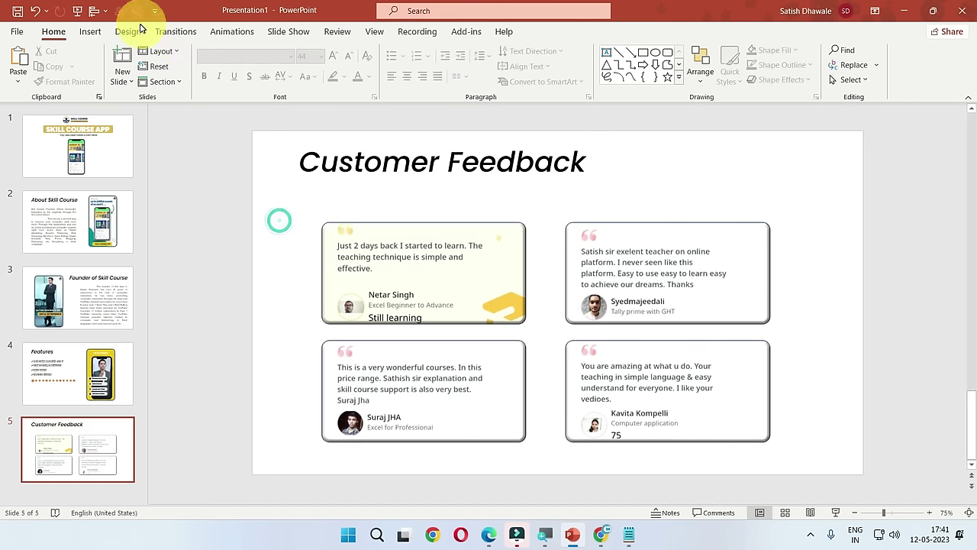
{"action": "left_click", "coordinate": [92, 34]}
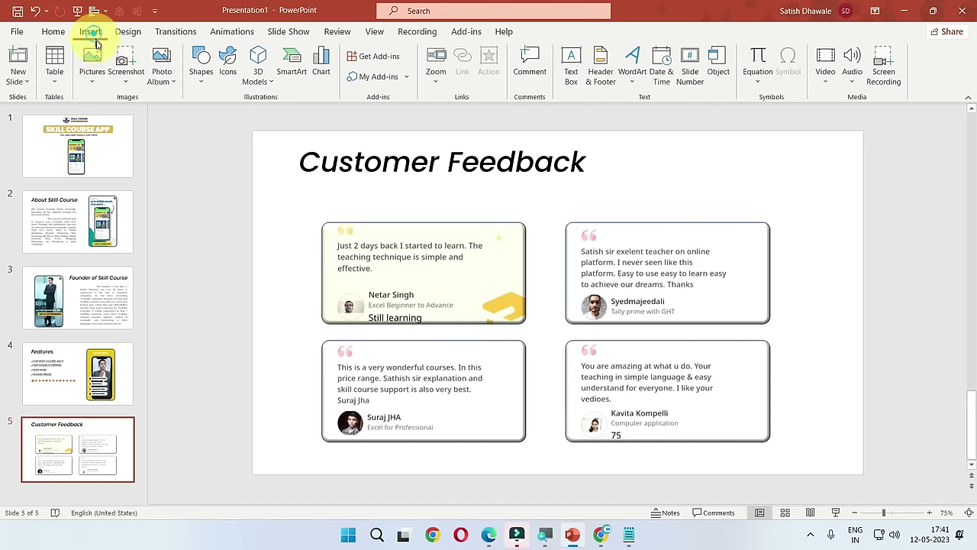
{"action": "left_click", "coordinate": [200, 68]}
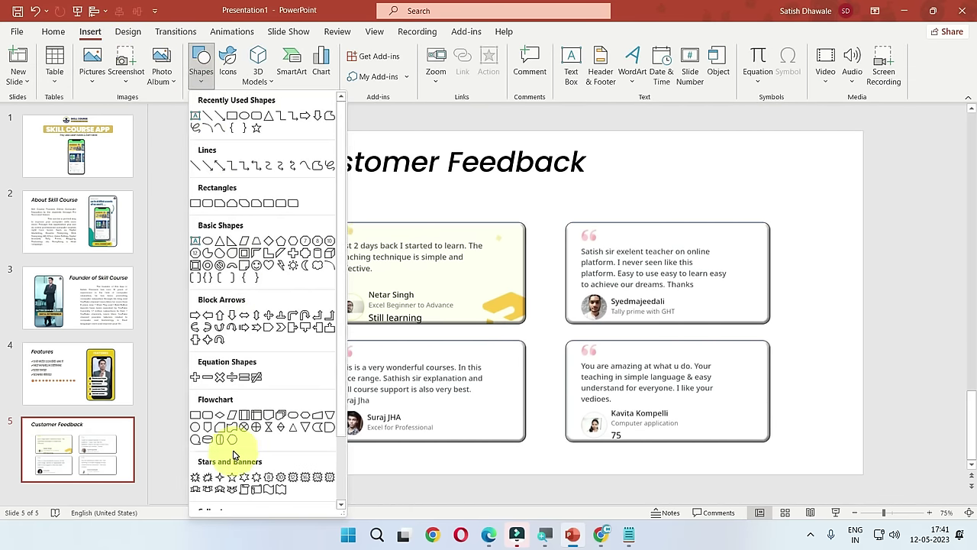
{"action": "left_click", "coordinate": [235, 478]}
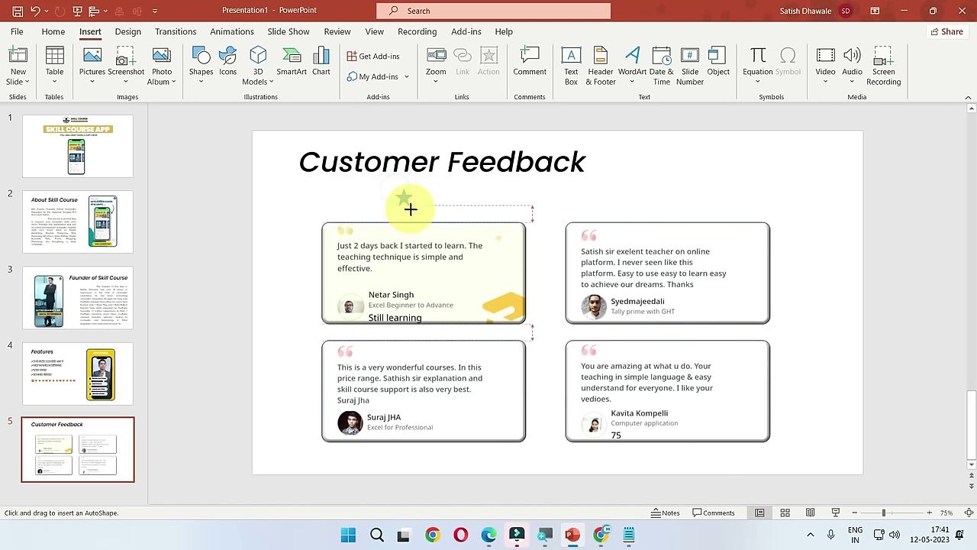
{"action": "left_click", "coordinate": [412, 207]}
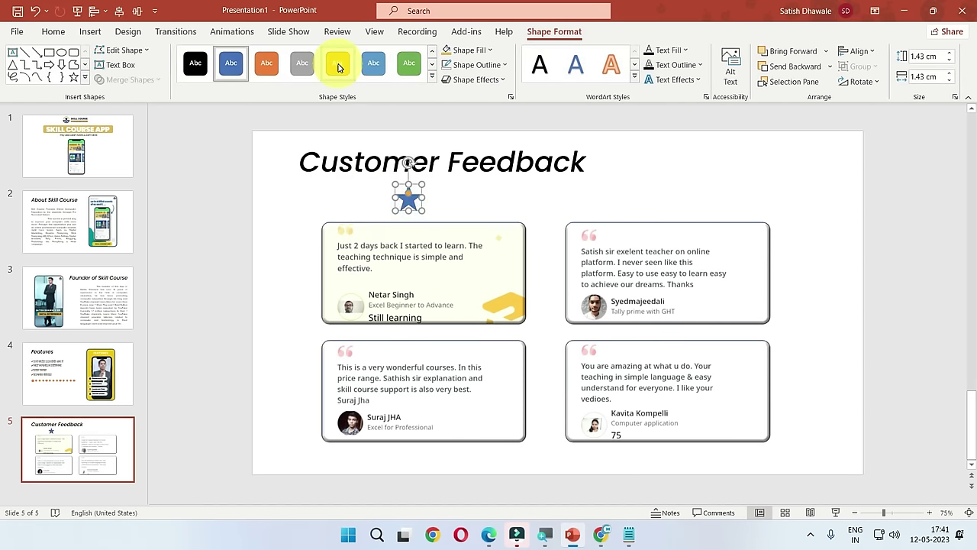
{"action": "left_click", "coordinate": [337, 213]}
{"action": "left_click", "coordinate": [413, 205]}
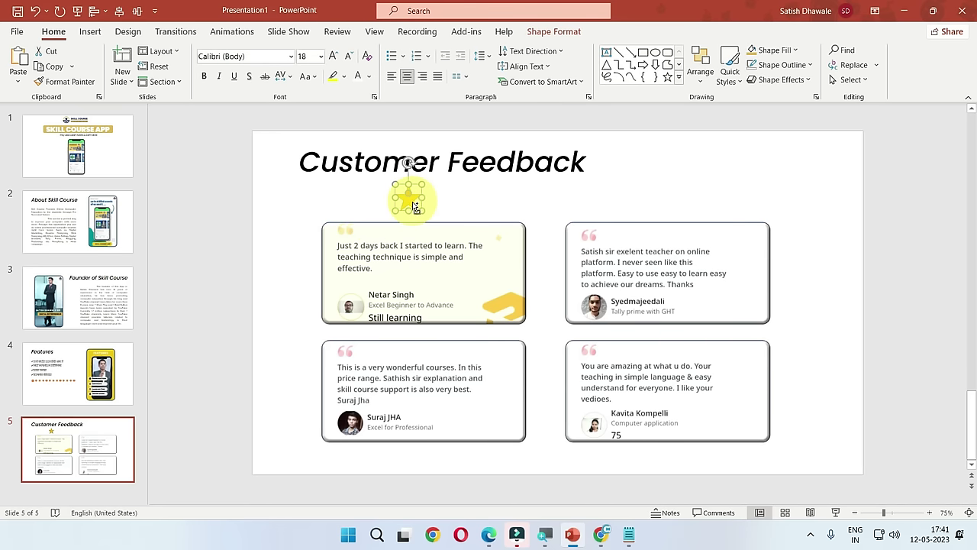
{"action": "left_click_drag", "start_coordinate": [412, 204], "coordinate": [448, 207]}
{"action": "key", "text": "ctrl+d"}
{"action": "key", "text": "ctrl+d"}
{"action": "key", "text": "ctrl+d"}
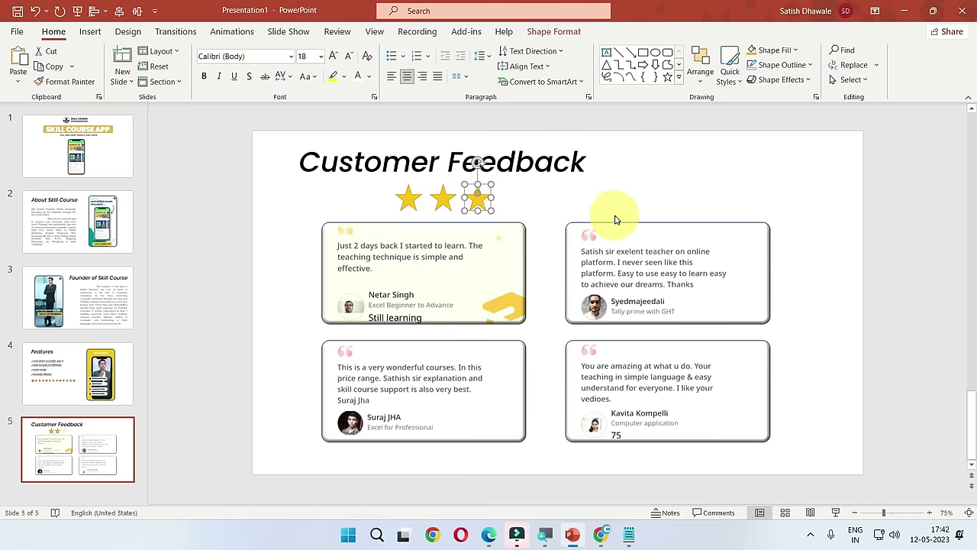
{"action": "left_click", "coordinate": [279, 309]}
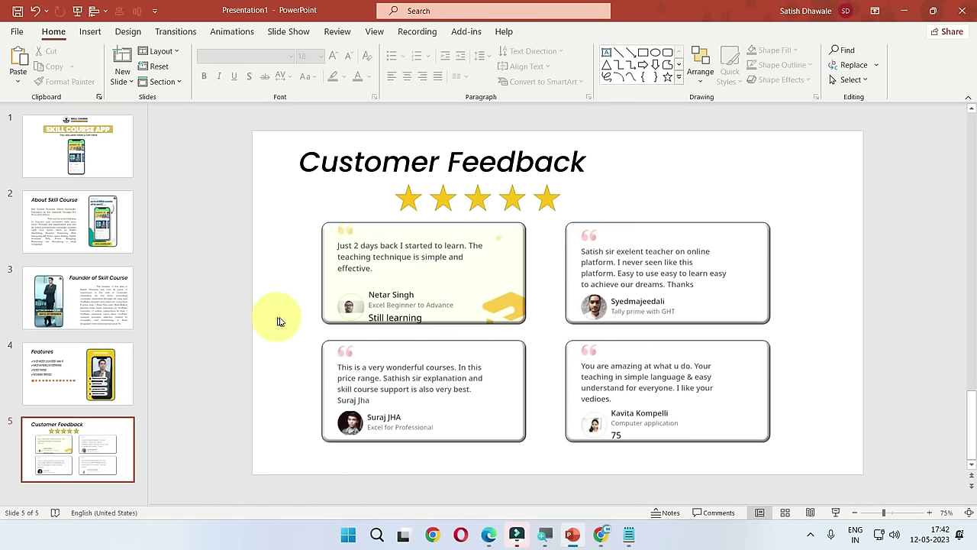
- Nudge all four feedback cards slightly down together
{"action": "left_click", "coordinate": [462, 290]}
{"action": "left_click", "coordinate": [304, 307]}
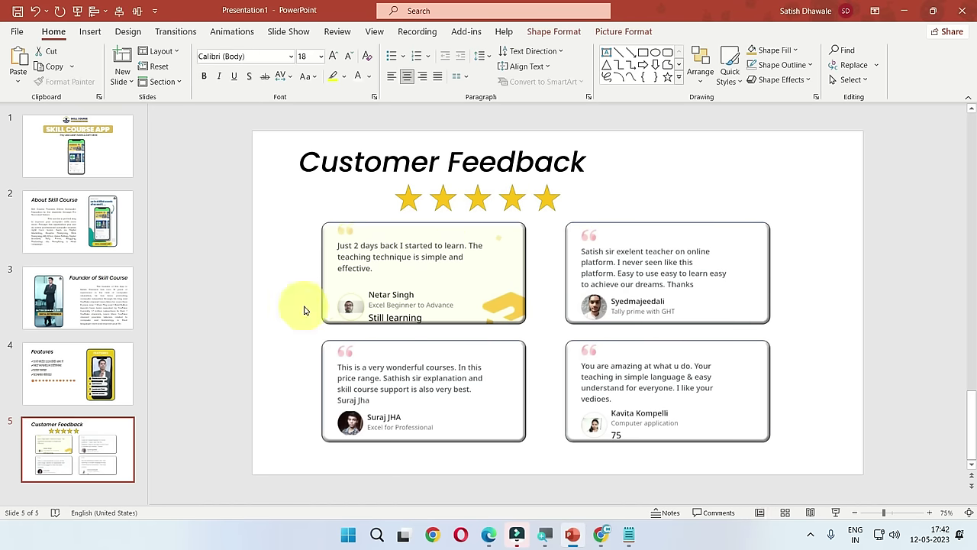
{"action": "left_click", "coordinate": [486, 264]}
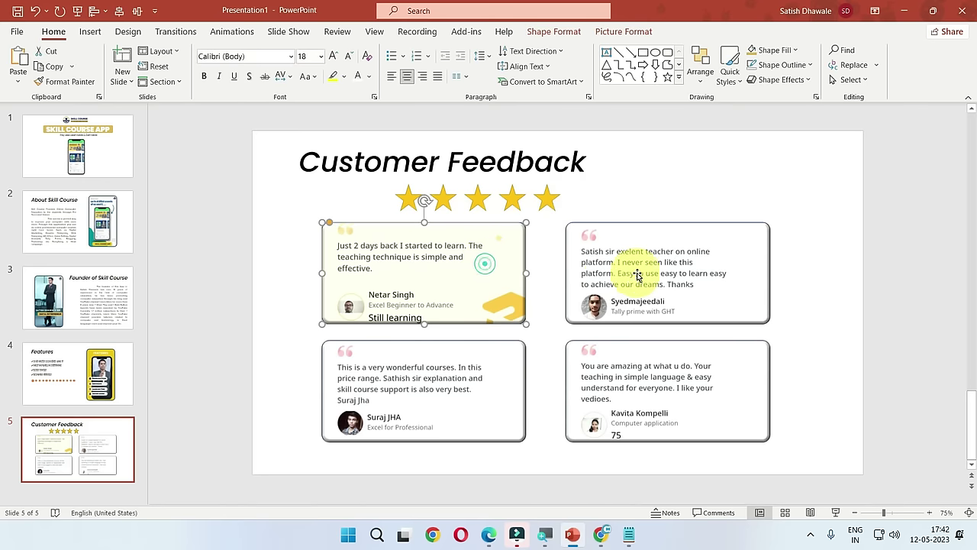
{"action": "left_click", "coordinate": [635, 276], "text": "shift"}
{"action": "left_click", "coordinate": [482, 381], "text": "shift"}
{"action": "left_click", "coordinate": [631, 384], "text": "shift"}
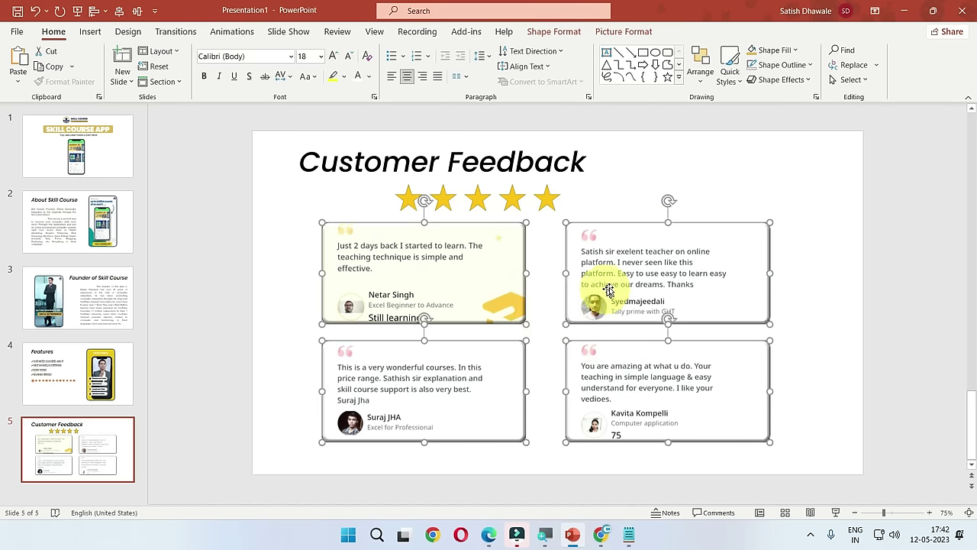
{"action": "left_click_drag", "start_coordinate": [593, 298], "coordinate": [603, 307]}
{"action": "left_click", "coordinate": [811, 313]}
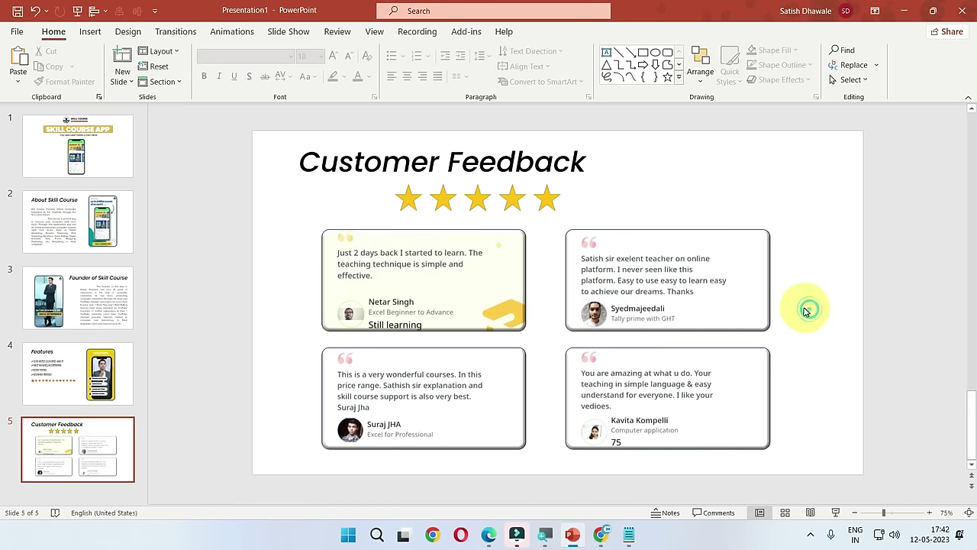
- Group the five stars into one object and move it to the top-right beside the title
{"action": "left_click", "coordinate": [545, 203]}
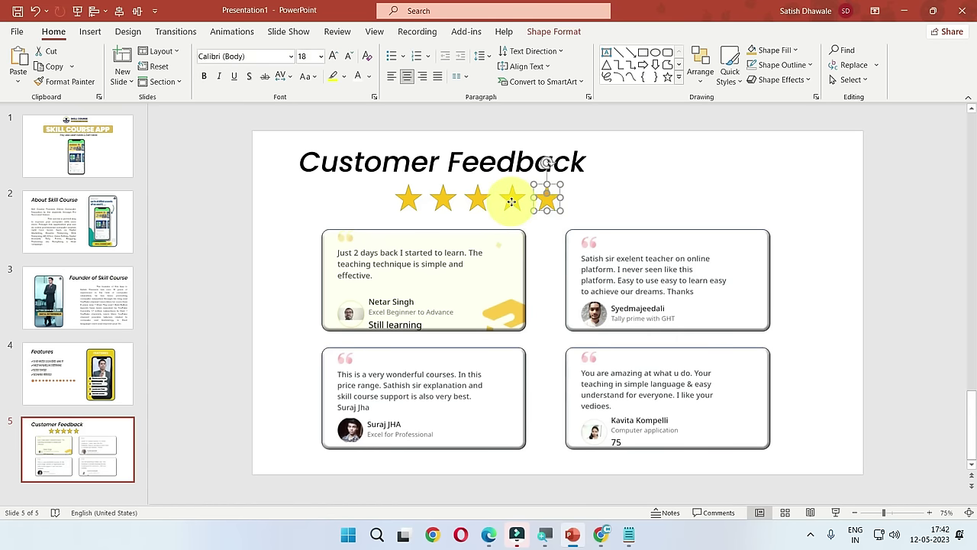
{"action": "left_click", "coordinate": [511, 202], "text": "shift"}
{"action": "left_click", "coordinate": [476, 200], "text": "shift"}
{"action": "left_click", "coordinate": [445, 200], "text": "shift"}
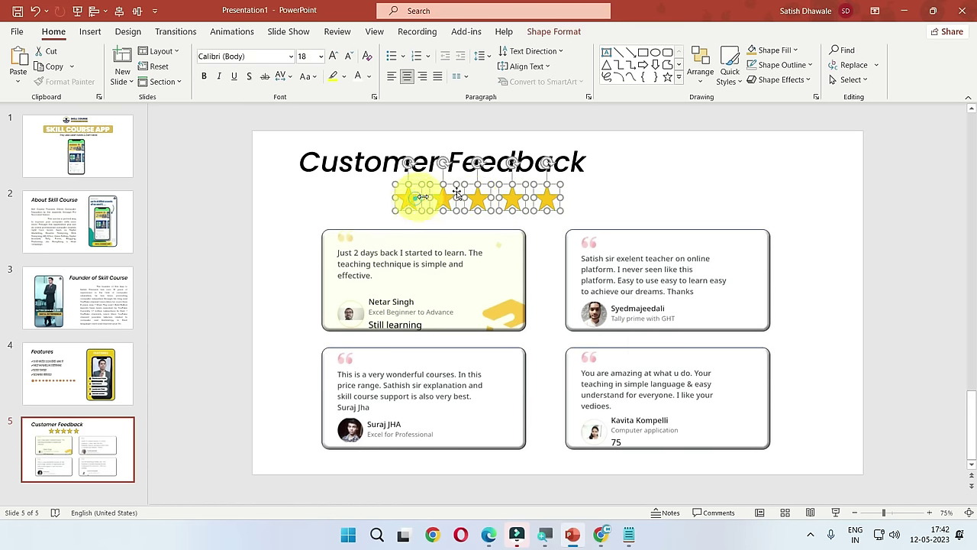
{"action": "right_click", "coordinate": [517, 198]}
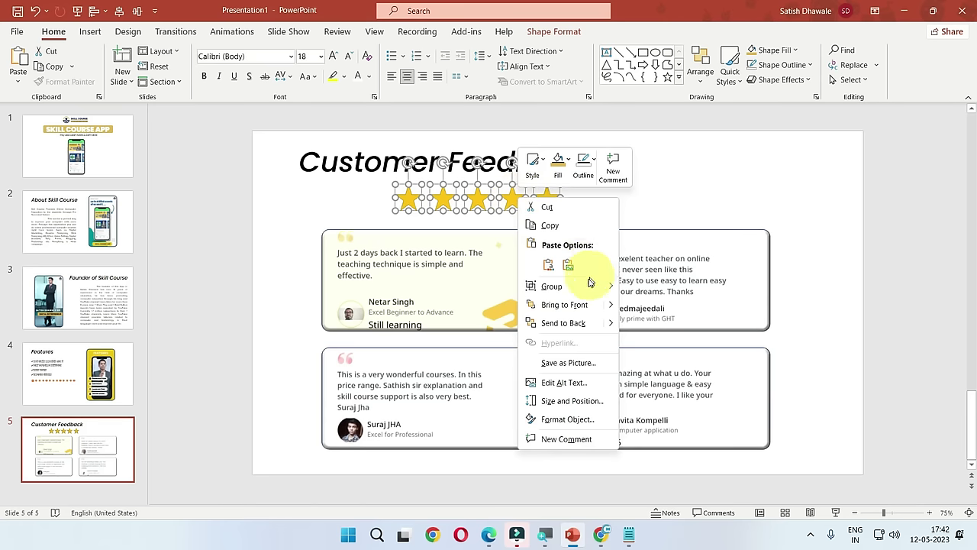
{"action": "mouse_move", "coordinate": [578, 287]}
{"action": "left_click", "coordinate": [642, 289]}
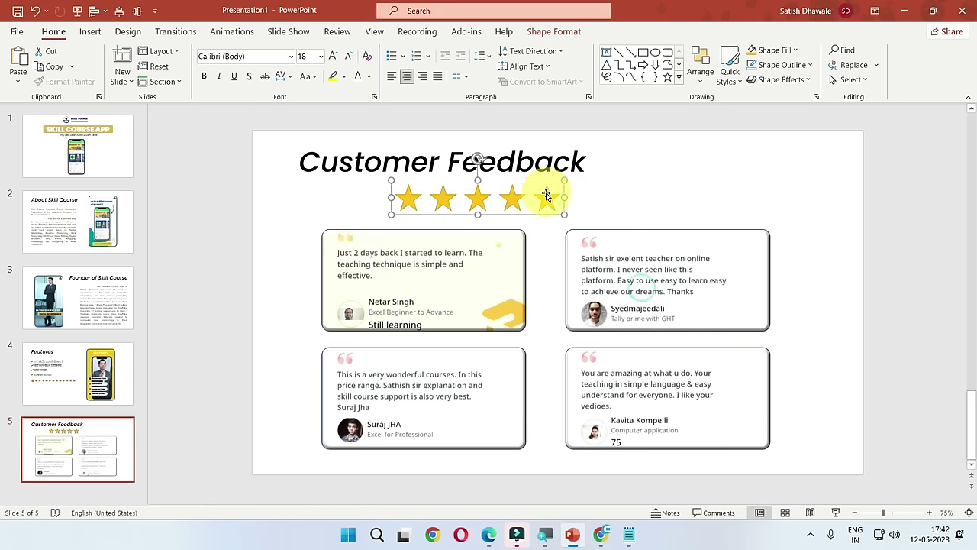
{"action": "left_click_drag", "start_coordinate": [544, 194], "coordinate": [803, 157]}
{"action": "key", "text": "ctrl+z"}
{"action": "left_click", "coordinate": [877, 227]}
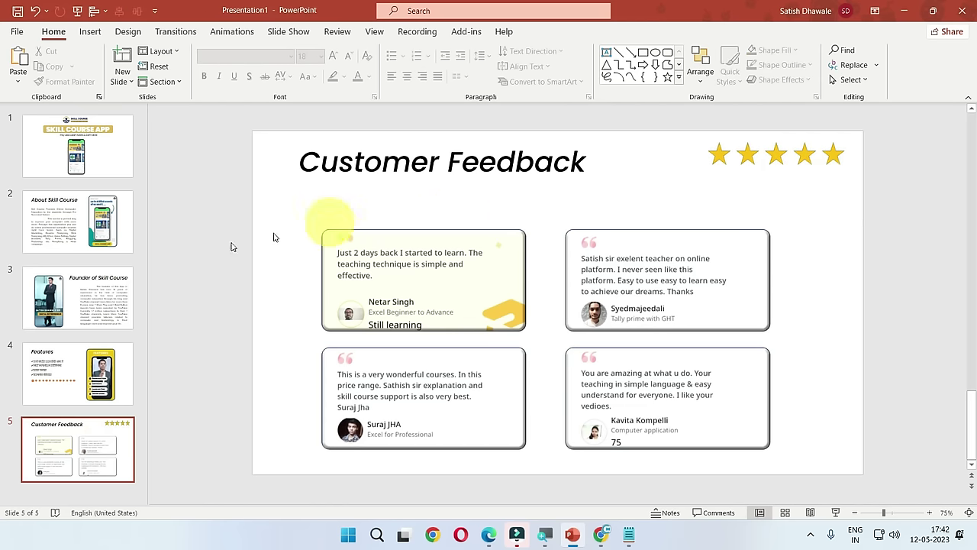
- Add a Blank-layout slide 6 right after the Customer Feedback slide
{"action": "left_click", "coordinate": [77, 373]}
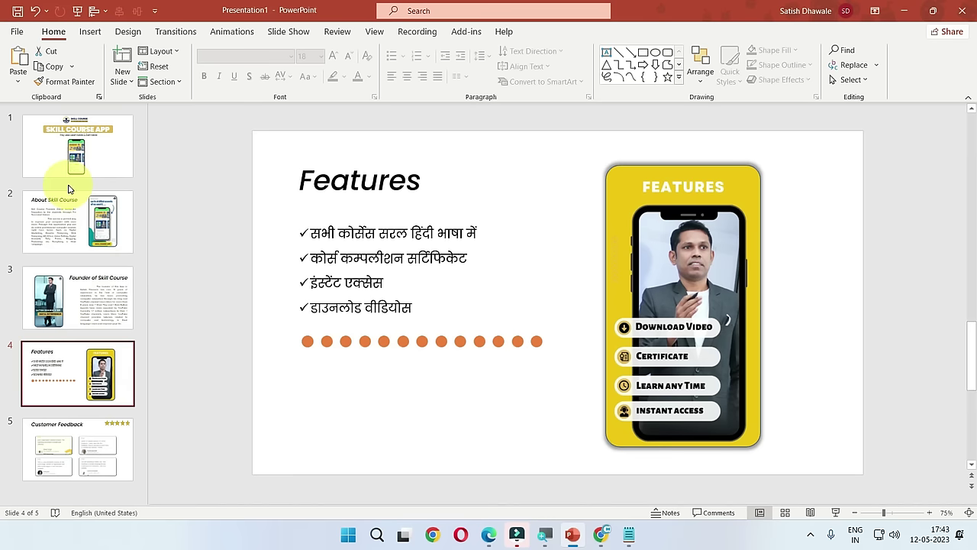
{"action": "left_click", "coordinate": [91, 447]}
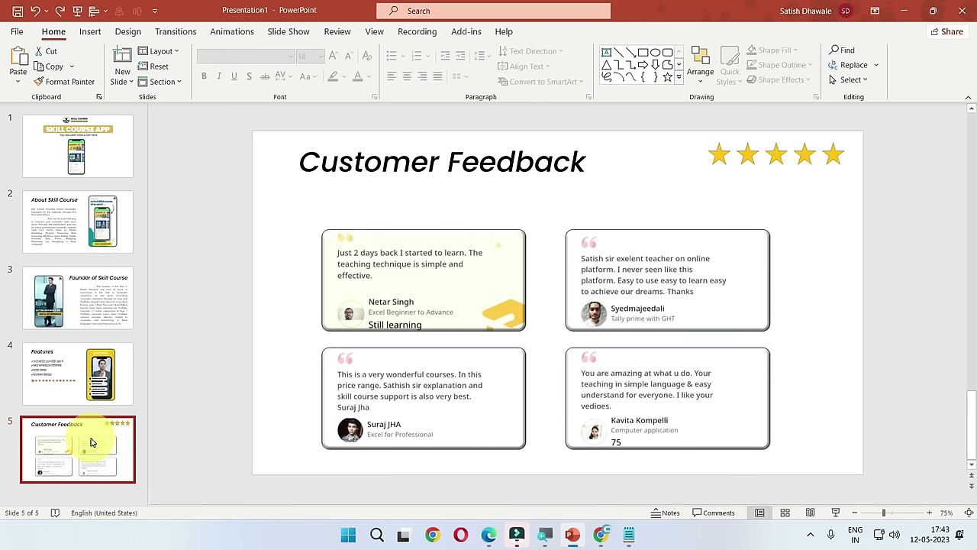
{"action": "left_click", "coordinate": [122, 78]}
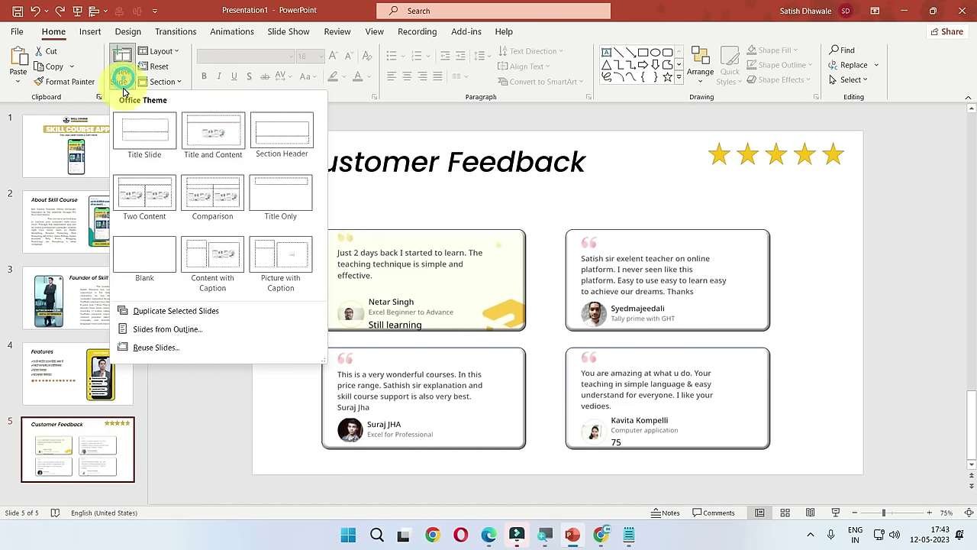
{"action": "left_click", "coordinate": [142, 255]}
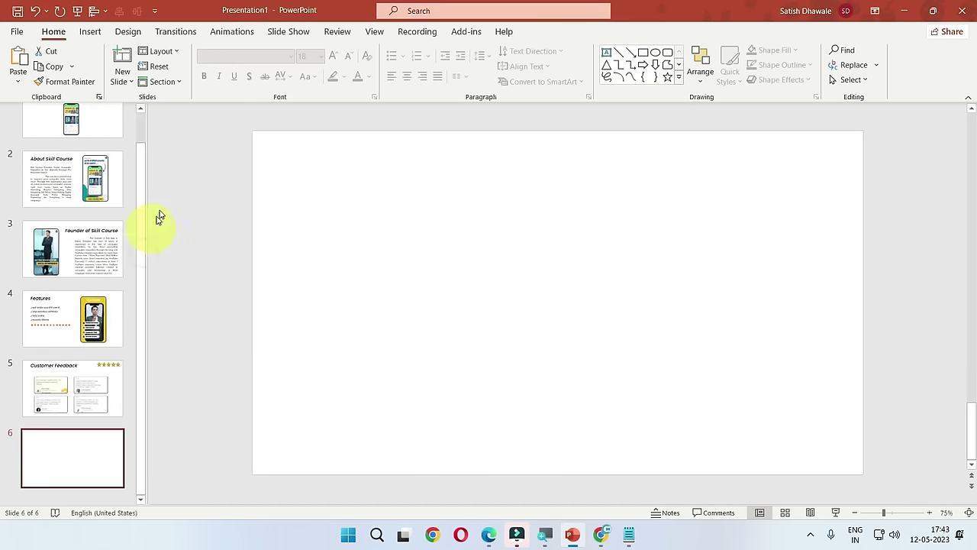
{"action": "left_click", "coordinate": [89, 31]}
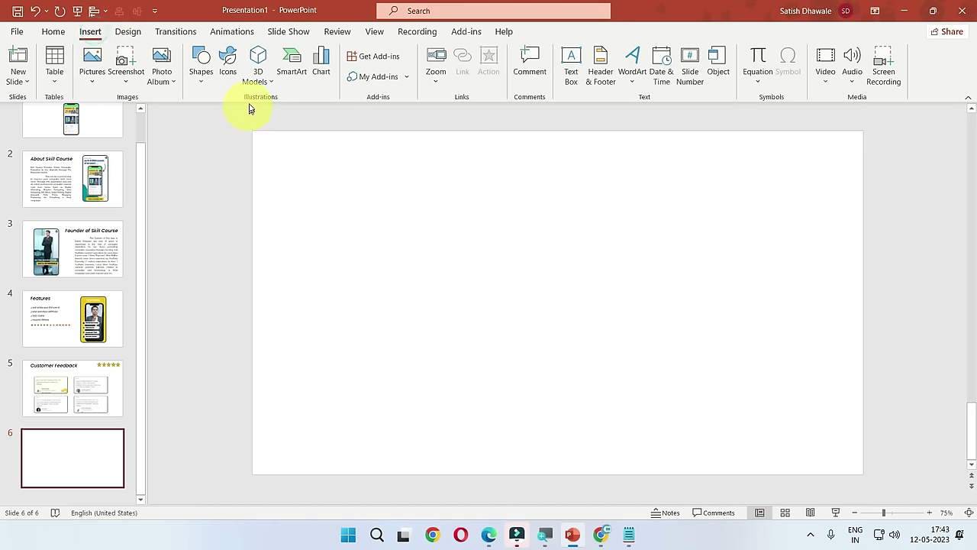
- Insert a Basic Cycle SmartArt diagram on slide 6
{"action": "left_click", "coordinate": [290, 61]}
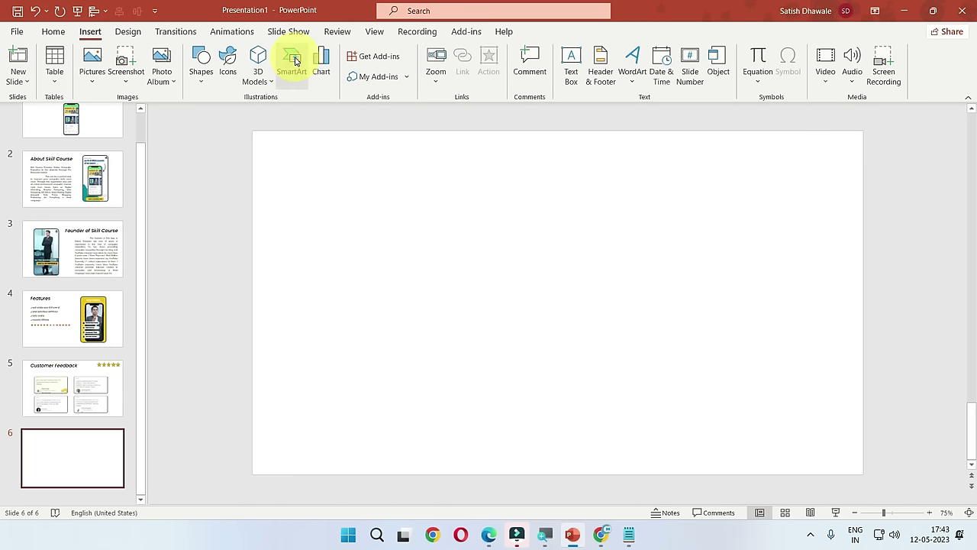
{"action": "left_click", "coordinate": [306, 208]}
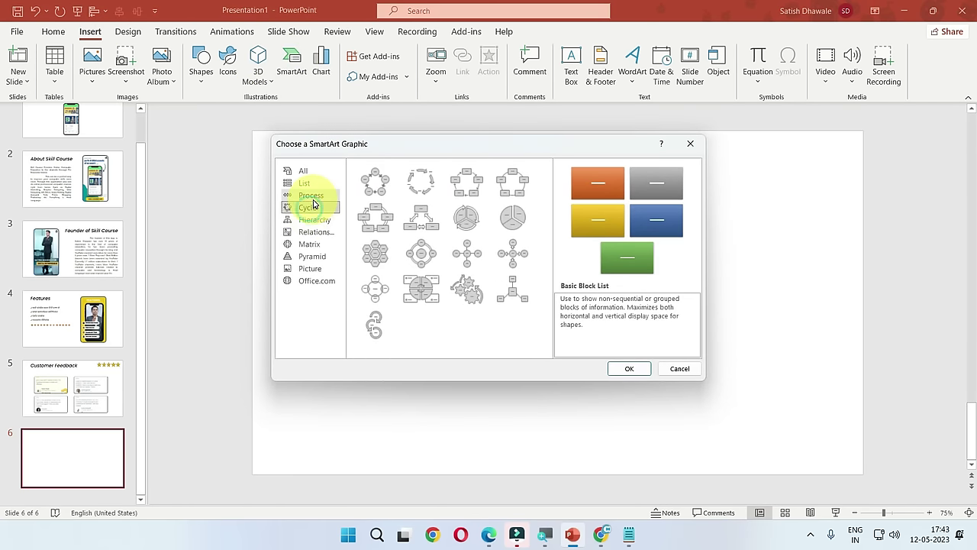
{"action": "left_click", "coordinate": [313, 196]}
{"action": "left_click", "coordinate": [314, 221]}
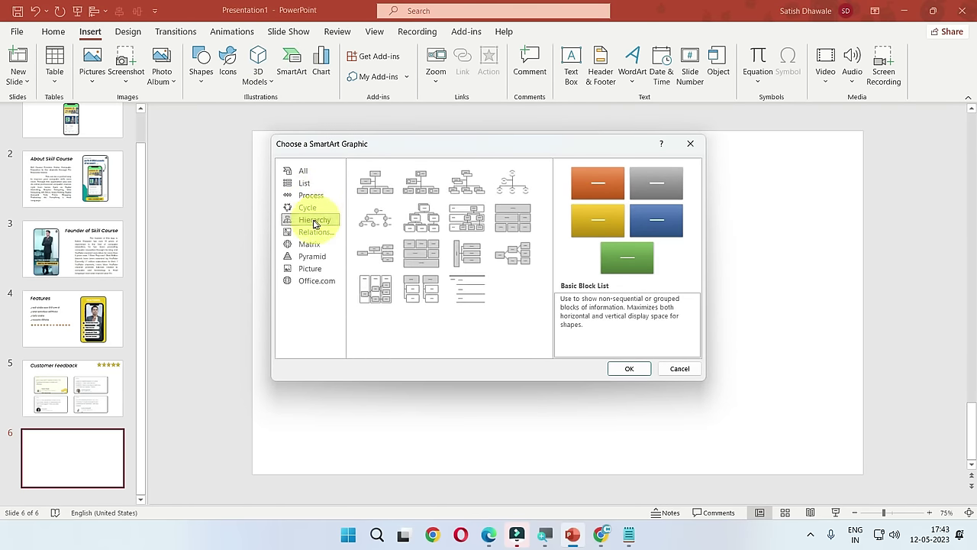
{"action": "left_click", "coordinate": [315, 231]}
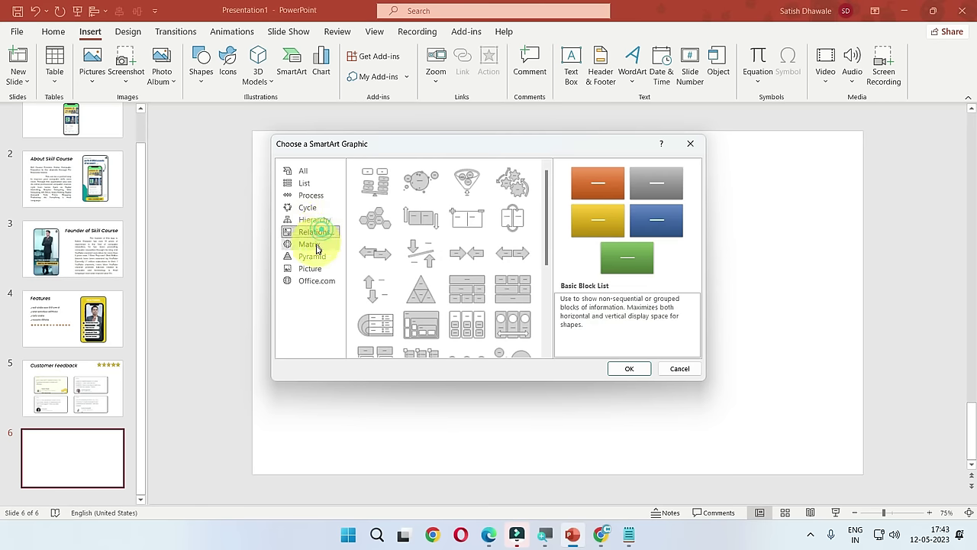
{"action": "left_click", "coordinate": [311, 245]}
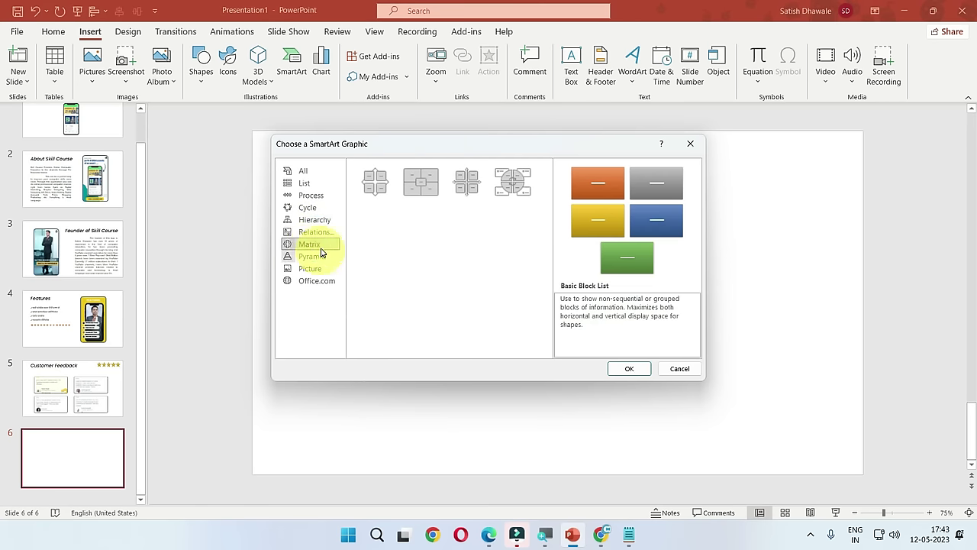
{"action": "left_click", "coordinate": [315, 206]}
{"action": "left_click", "coordinate": [375, 187]}
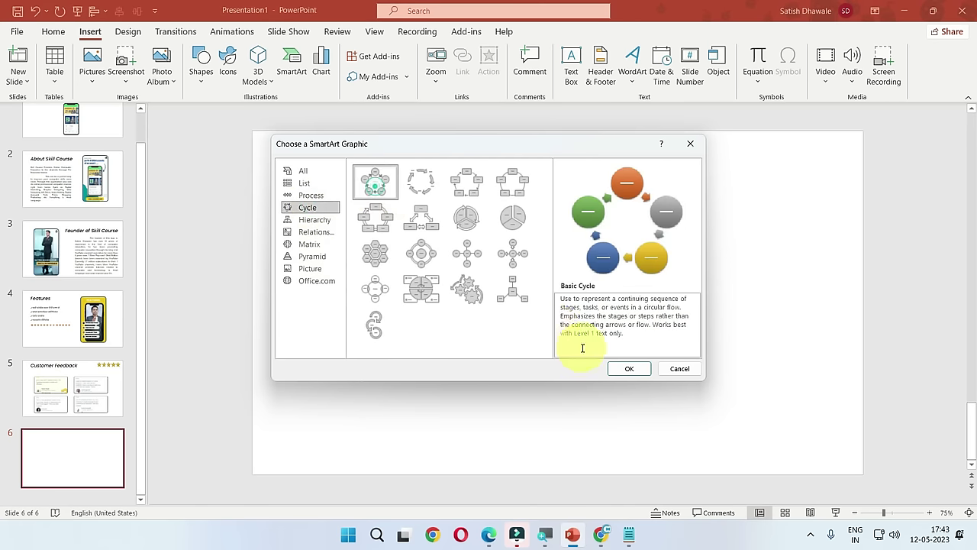
{"action": "left_click", "coordinate": [620, 368]}
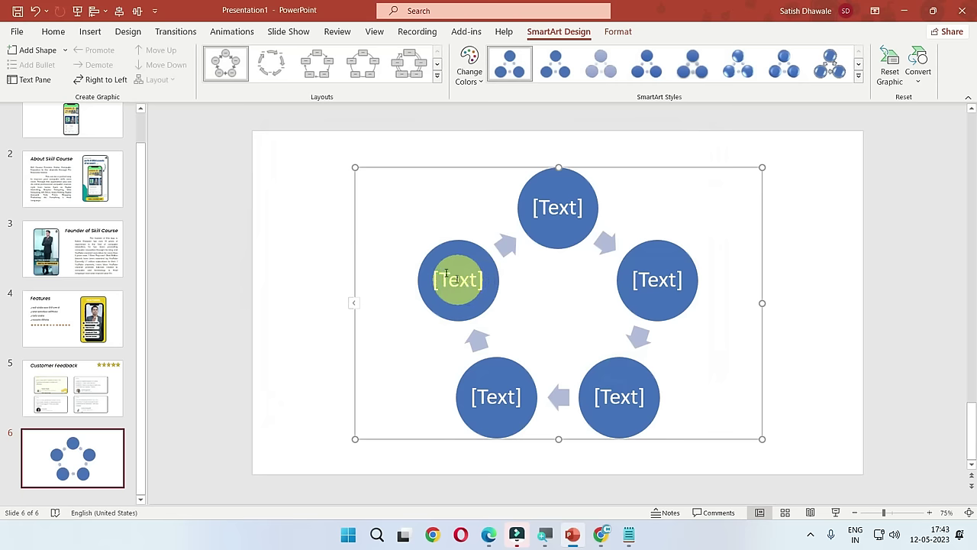
- Style the cycle diagram with the last 3-D SmartArt style and an Accent 1 colour scheme
{"action": "left_click", "coordinate": [558, 32]}
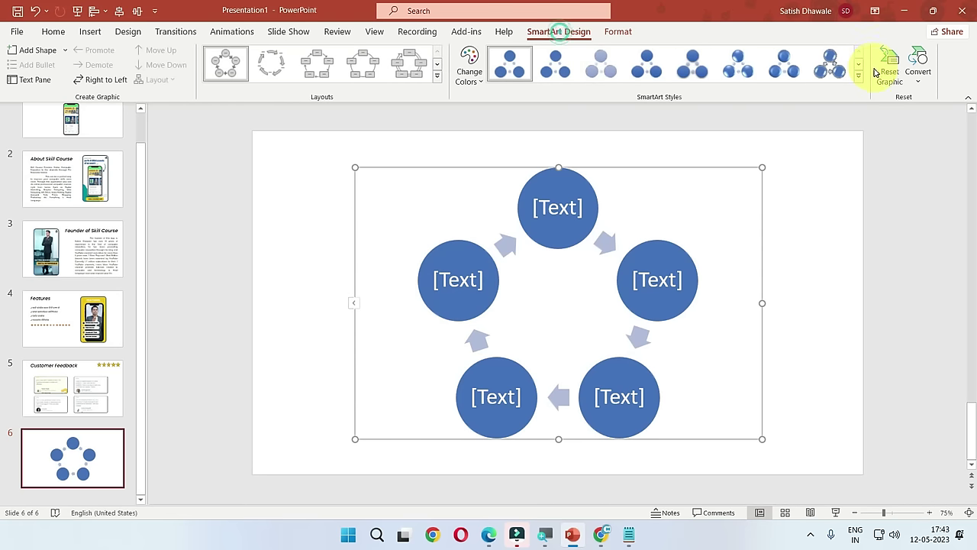
{"action": "left_click", "coordinate": [858, 74]}
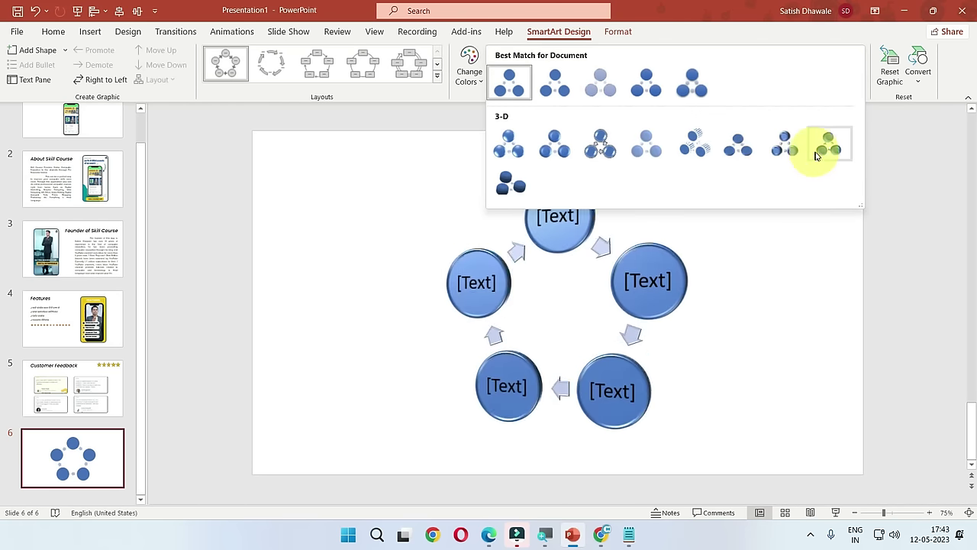
{"action": "left_click", "coordinate": [829, 145]}
{"action": "left_click", "coordinate": [469, 71]}
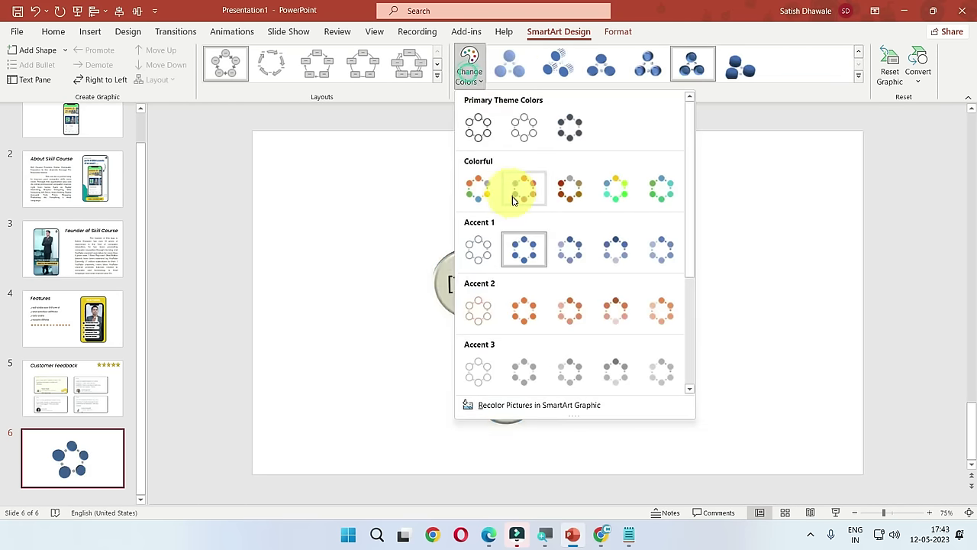
{"action": "left_click", "coordinate": [558, 261]}
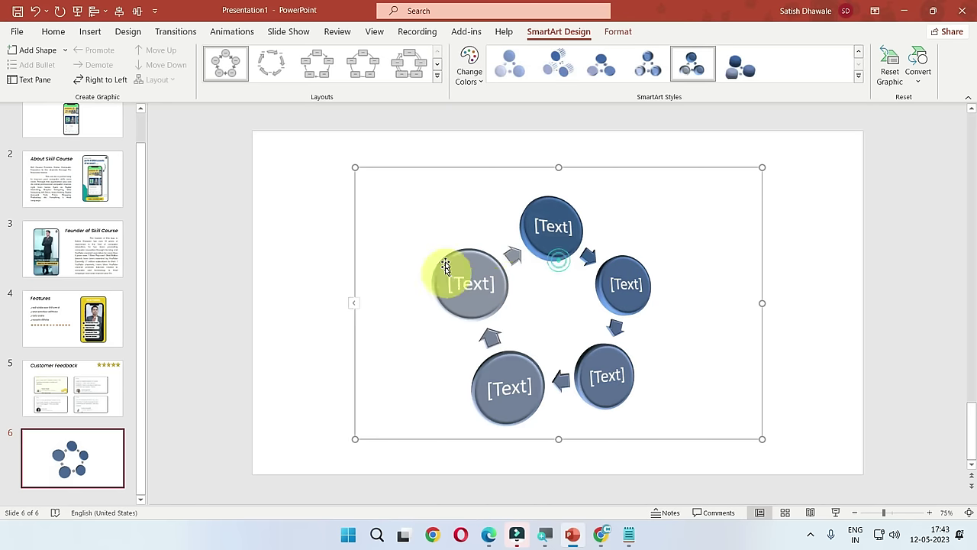
{"action": "left_click", "coordinate": [297, 247]}
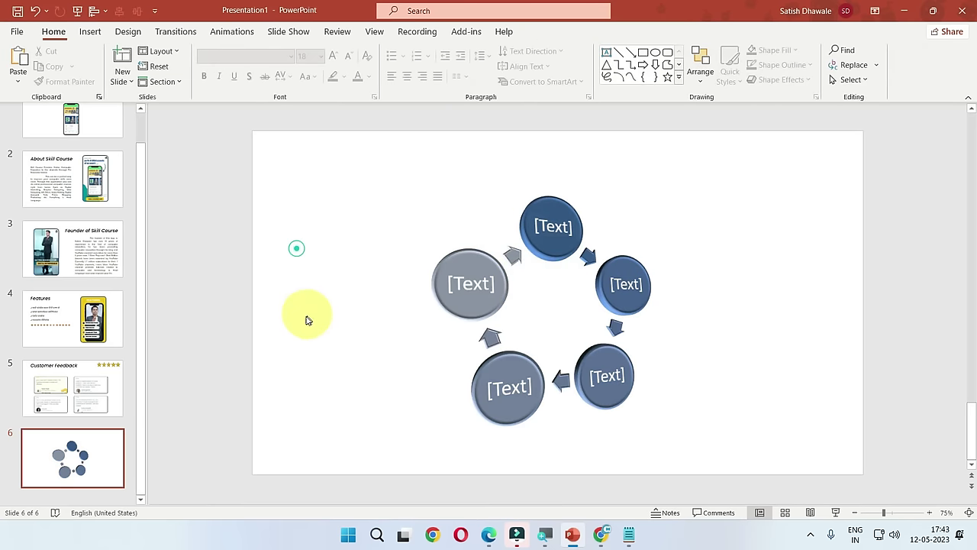
{"action": "left_click", "coordinate": [86, 466]}
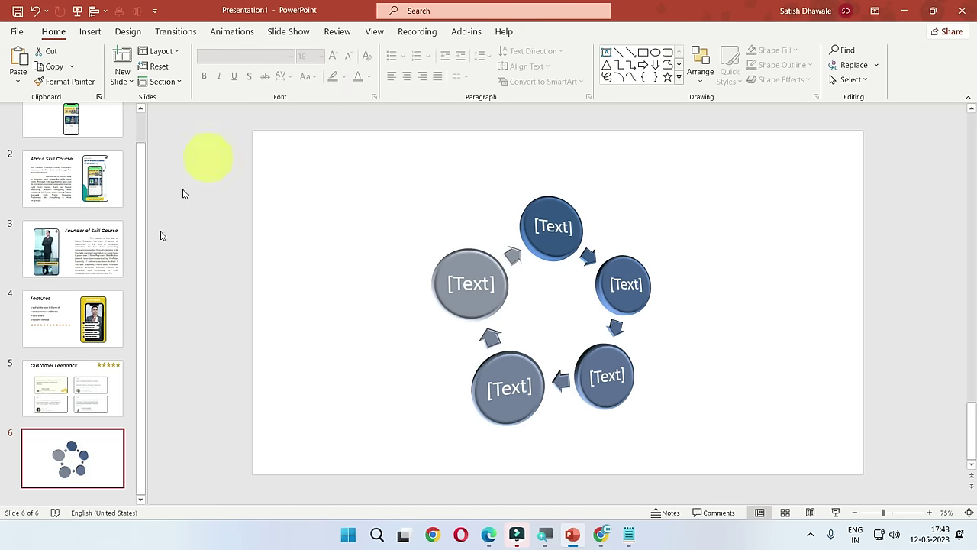
{"action": "left_click", "coordinate": [68, 459]}
- Delete slide 6, the one holding the Basic Cycle diagram
{"action": "key", "text": "Delete"}
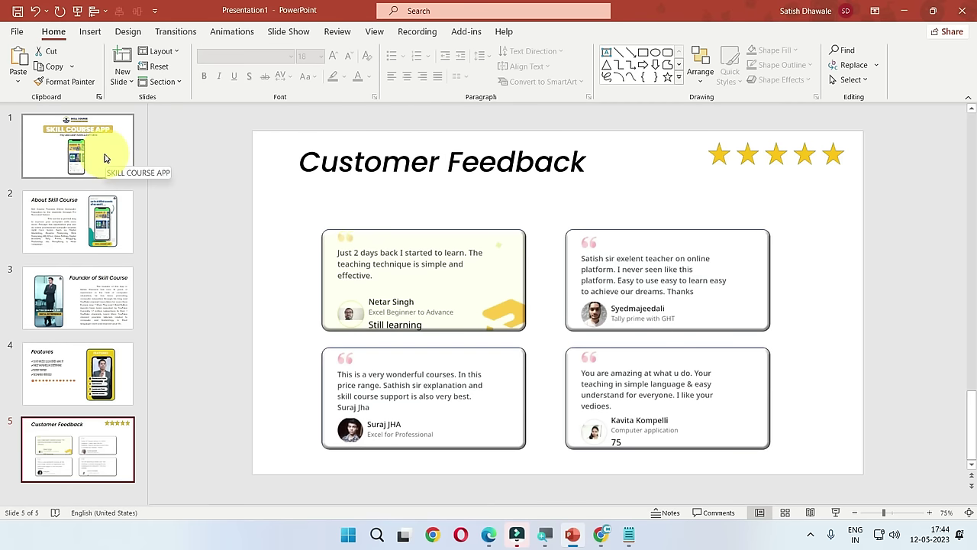
{"action": "left_click", "coordinate": [104, 156]}
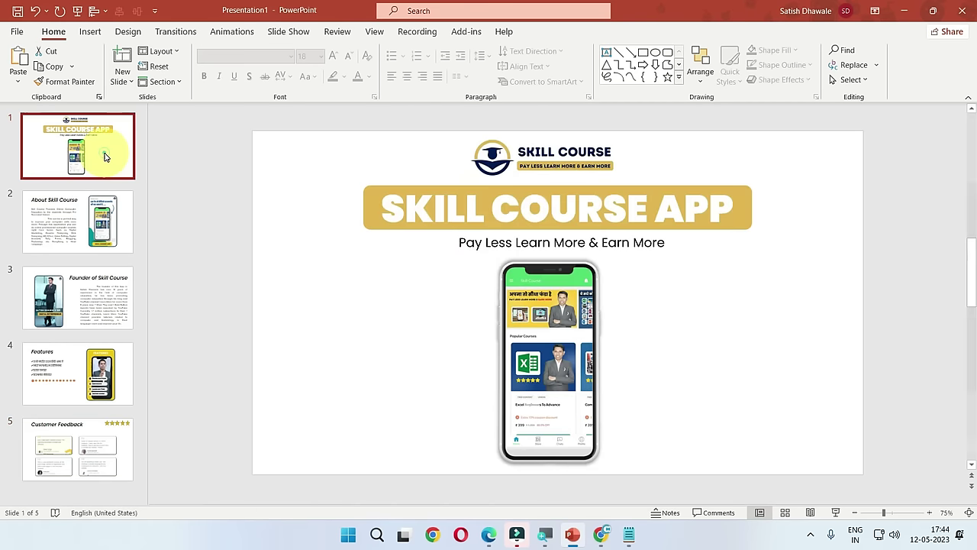
{"action": "left_click", "coordinate": [126, 31]}
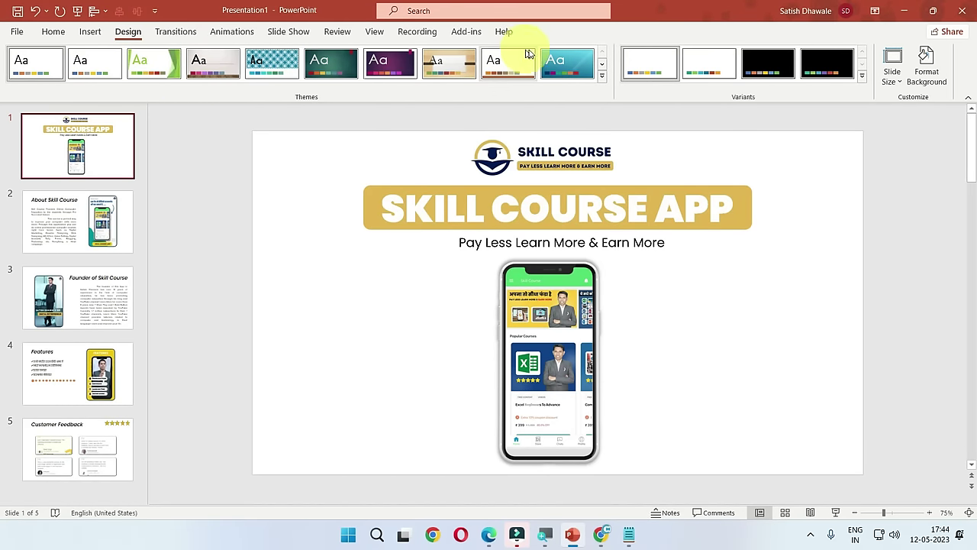
{"action": "left_click", "coordinate": [602, 80]}
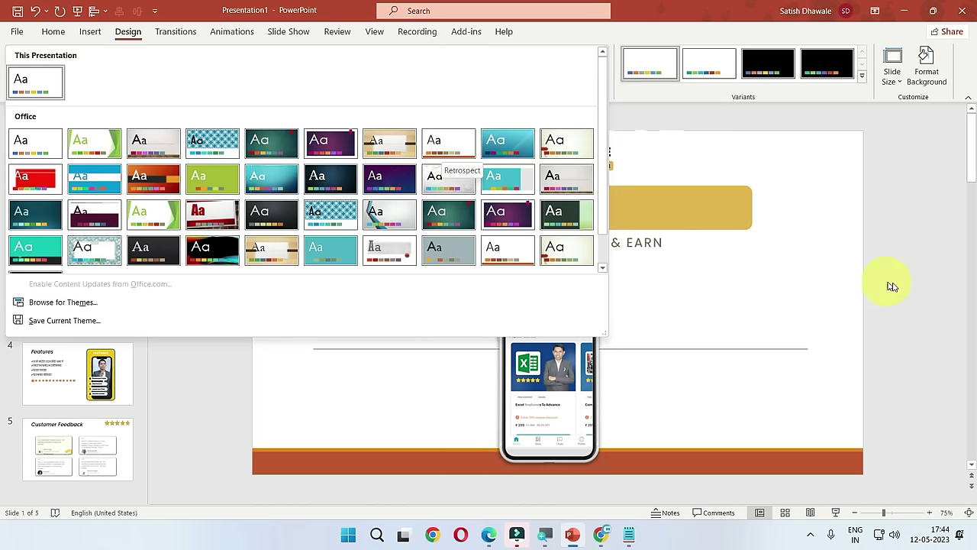
{"action": "left_click", "coordinate": [884, 286]}
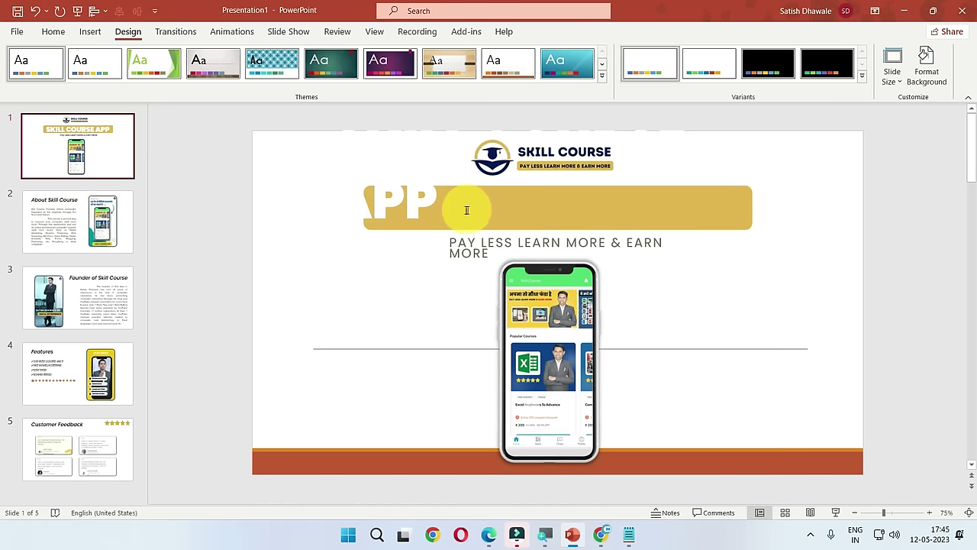
{"action": "left_click", "coordinate": [85, 155]}
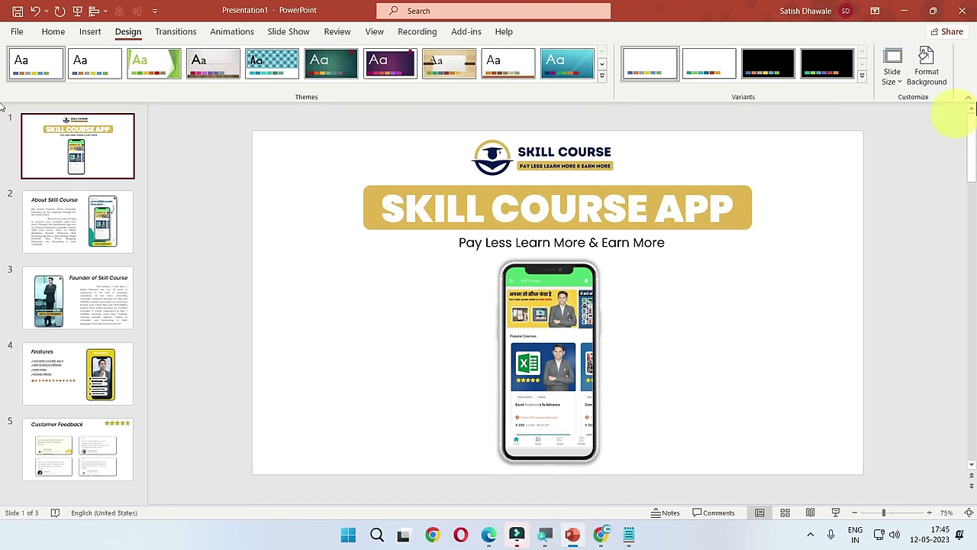
- Set the title slide background to a fine dotted pattern fill, after trying gradient and texture fills
{"action": "left_click", "coordinate": [926, 65]}
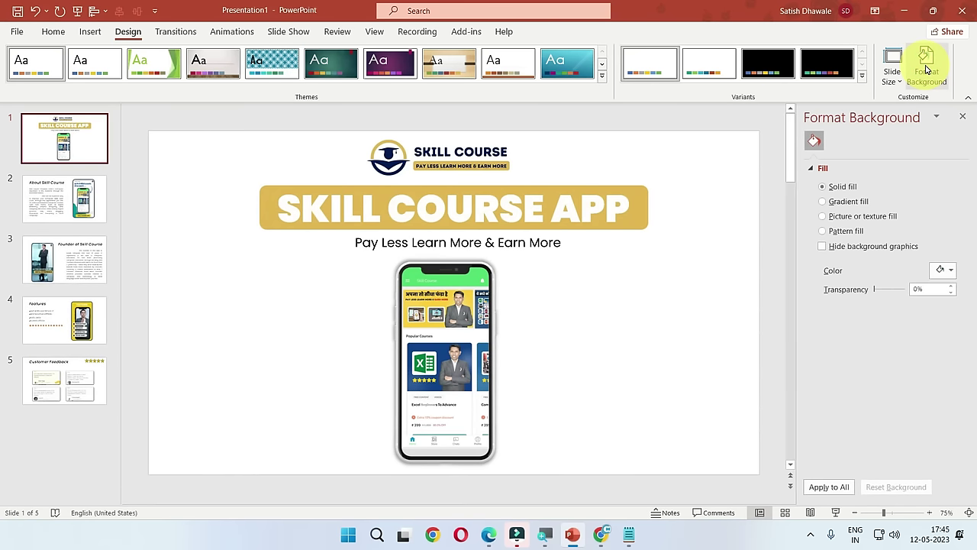
{"action": "left_click", "coordinate": [853, 203]}
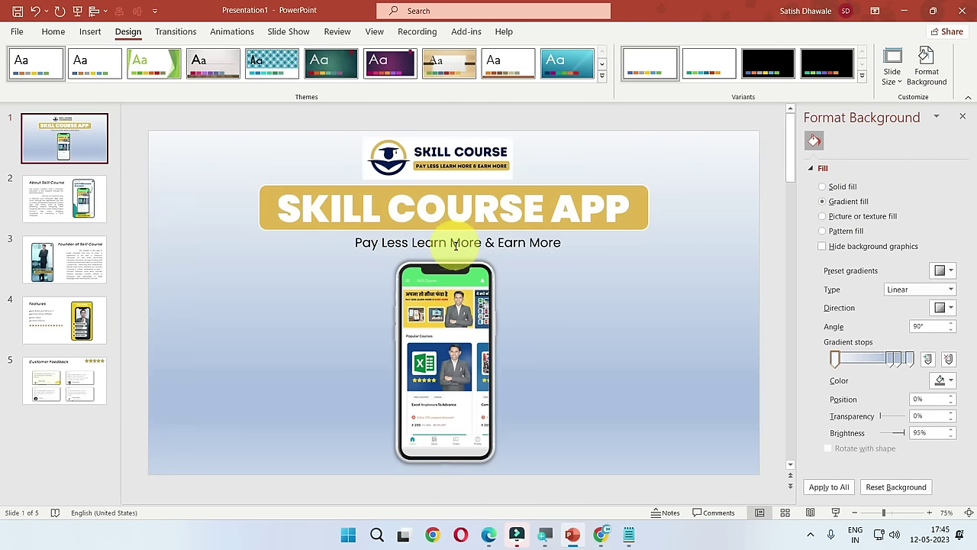
{"action": "left_click", "coordinate": [842, 218]}
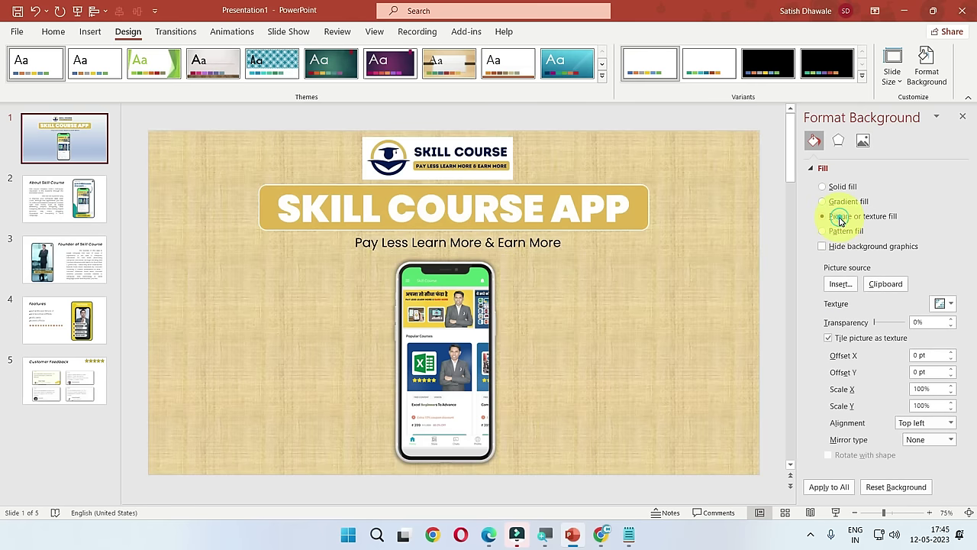
{"action": "left_click", "coordinate": [839, 231]}
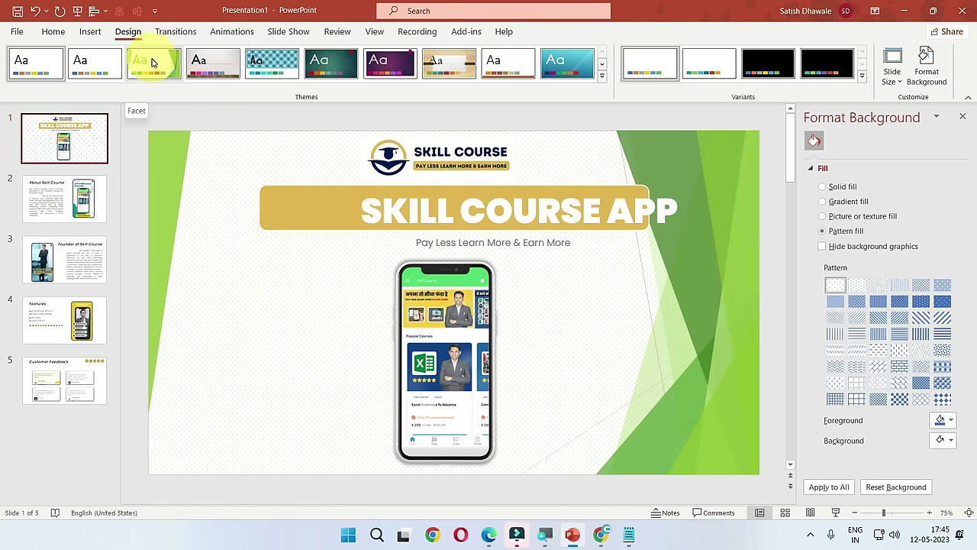
- Apply the Gallery theme to the deck and check it on slides 2–5
{"action": "left_click", "coordinate": [222, 68]}
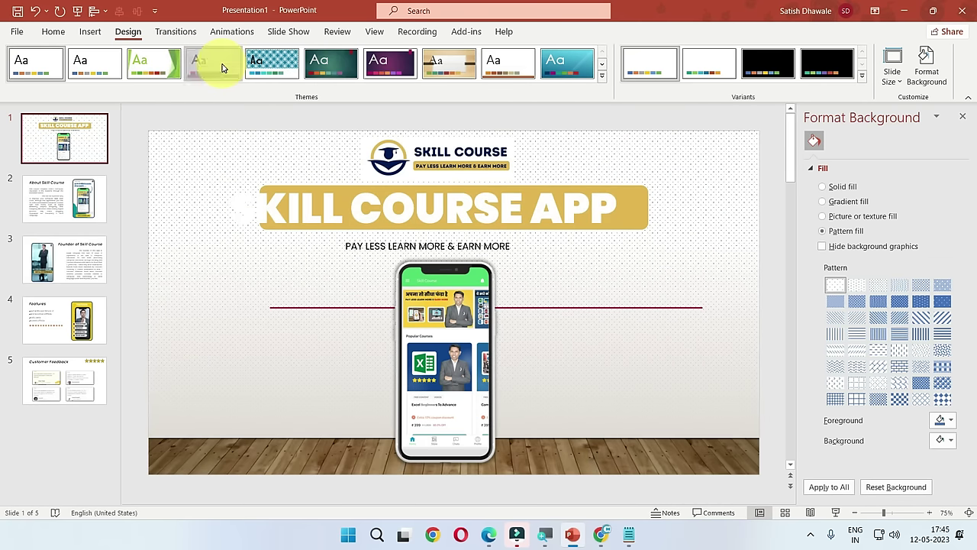
{"action": "left_click", "coordinate": [67, 205]}
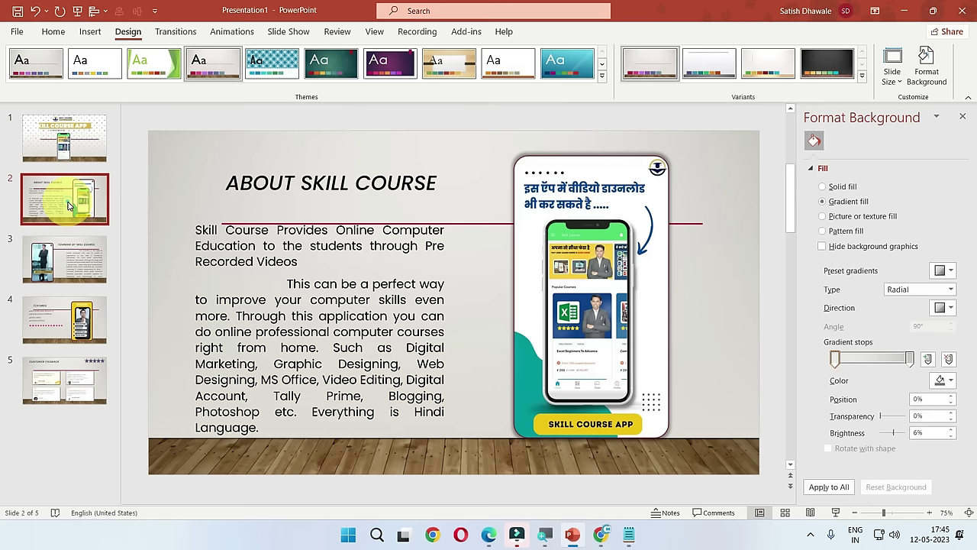
{"action": "left_click", "coordinate": [61, 149]}
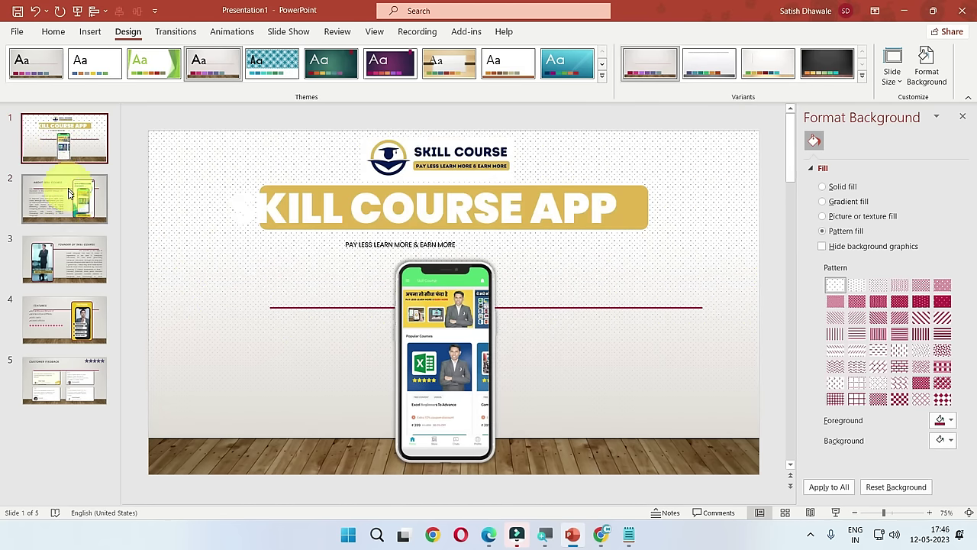
{"action": "left_click", "coordinate": [70, 201]}
{"action": "left_click", "coordinate": [66, 276]}
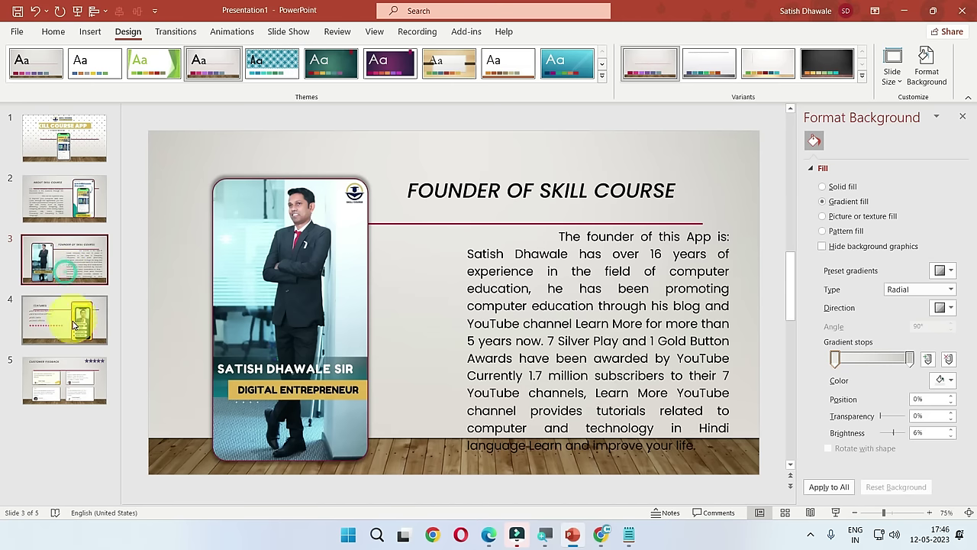
{"action": "left_click", "coordinate": [69, 329]}
{"action": "left_click", "coordinate": [76, 390]}
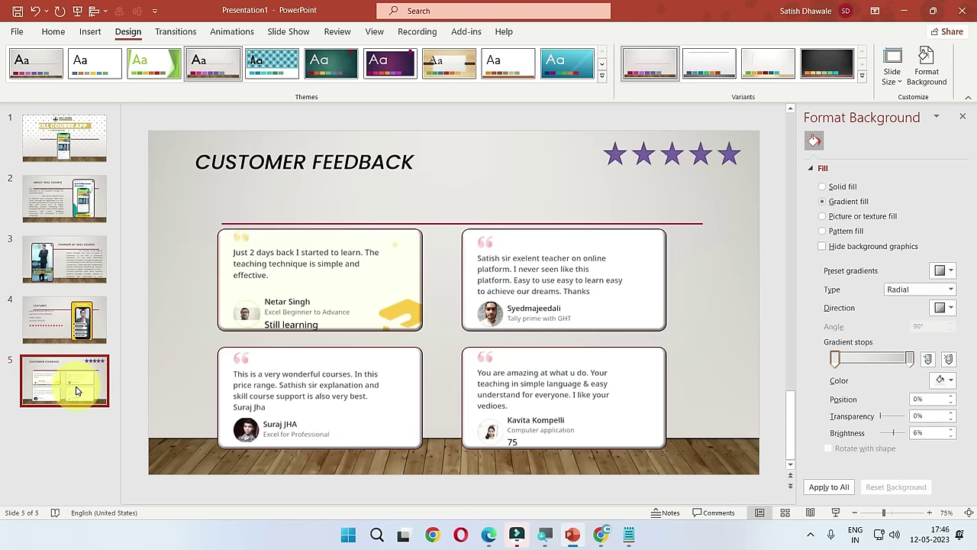
{"action": "left_click", "coordinate": [65, 147]}
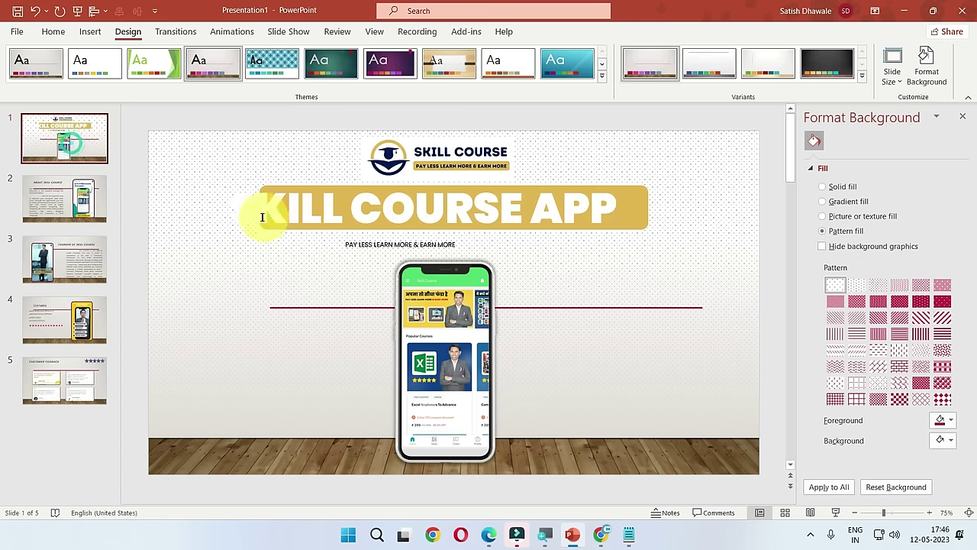
{"action": "left_click", "coordinate": [89, 203]}
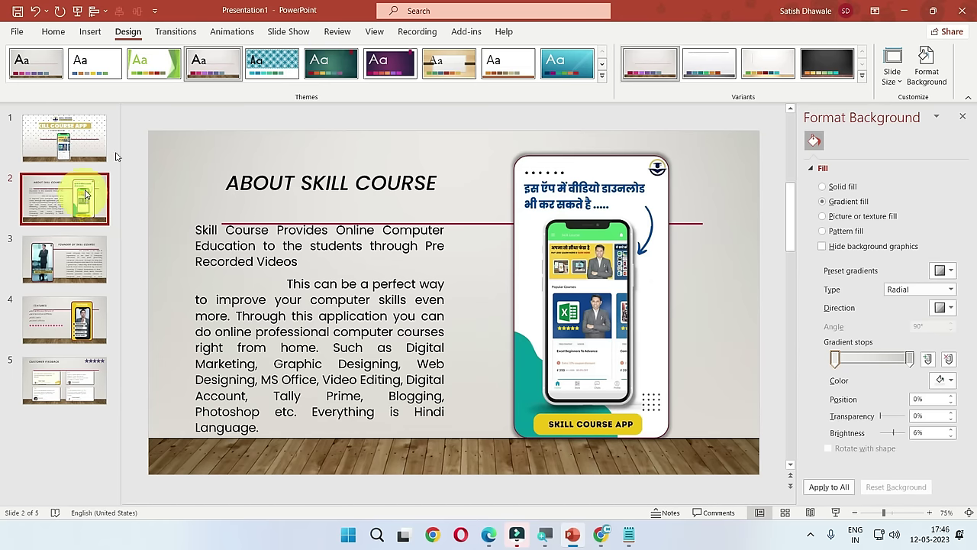
- Apply the purple theme to the About slide only, after undoing a teal trial
{"action": "right_click", "coordinate": [47, 59]}
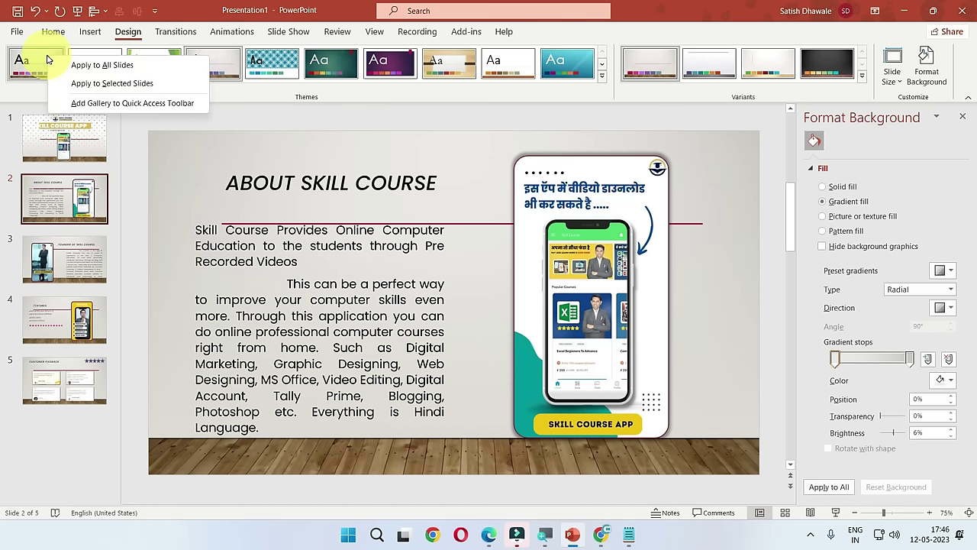
{"action": "left_click", "coordinate": [449, 73]}
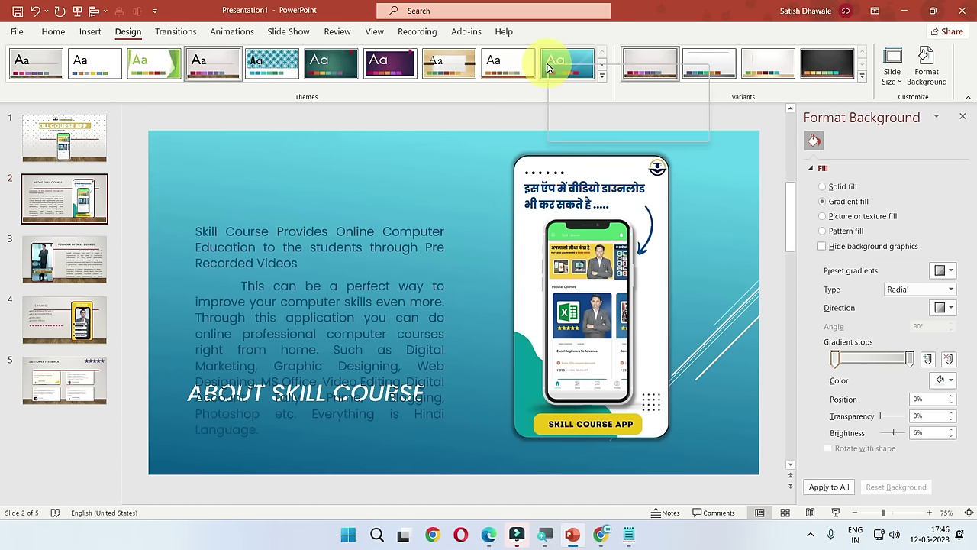
{"action": "right_click", "coordinate": [547, 67]}
{"action": "left_click", "coordinate": [586, 94]}
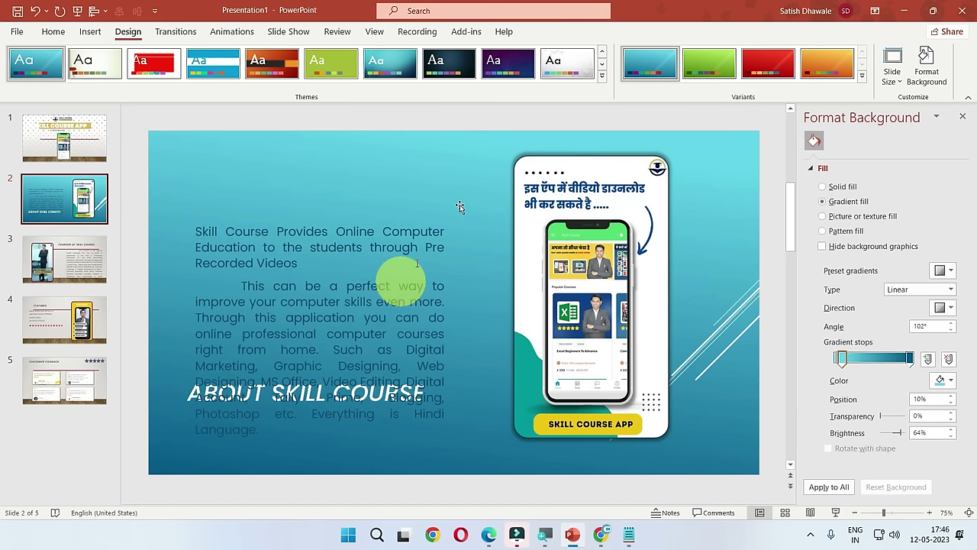
{"action": "key", "text": "ctrl+z"}
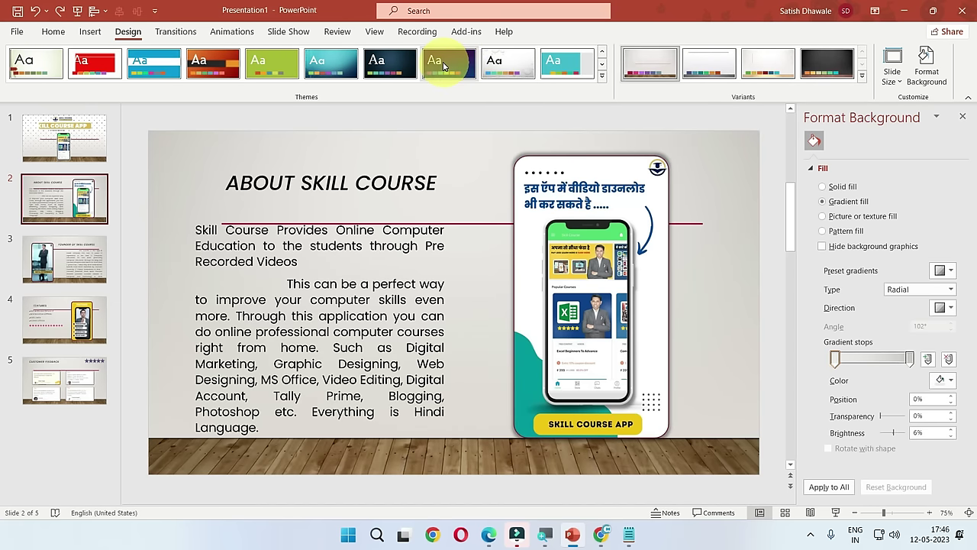
{"action": "right_click", "coordinate": [446, 66]}
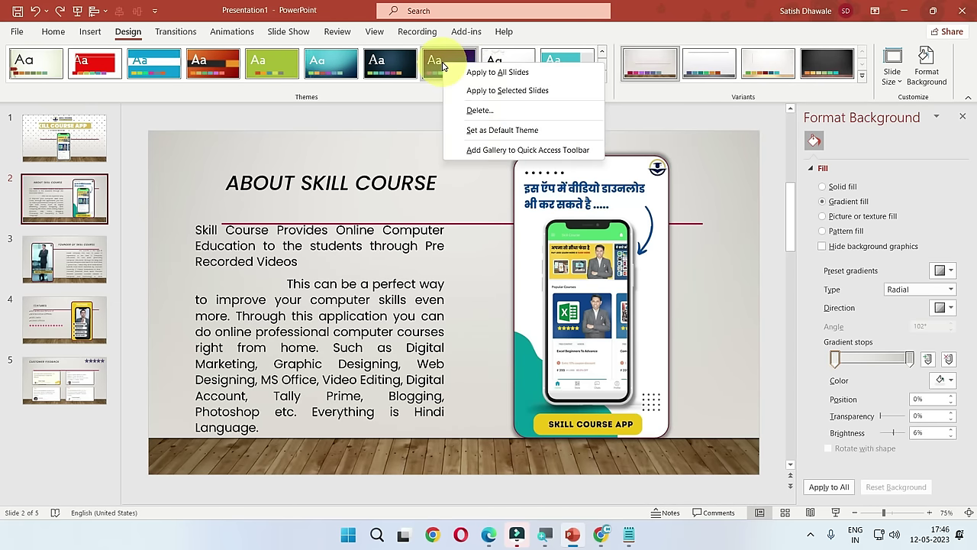
{"action": "left_click", "coordinate": [492, 92]}
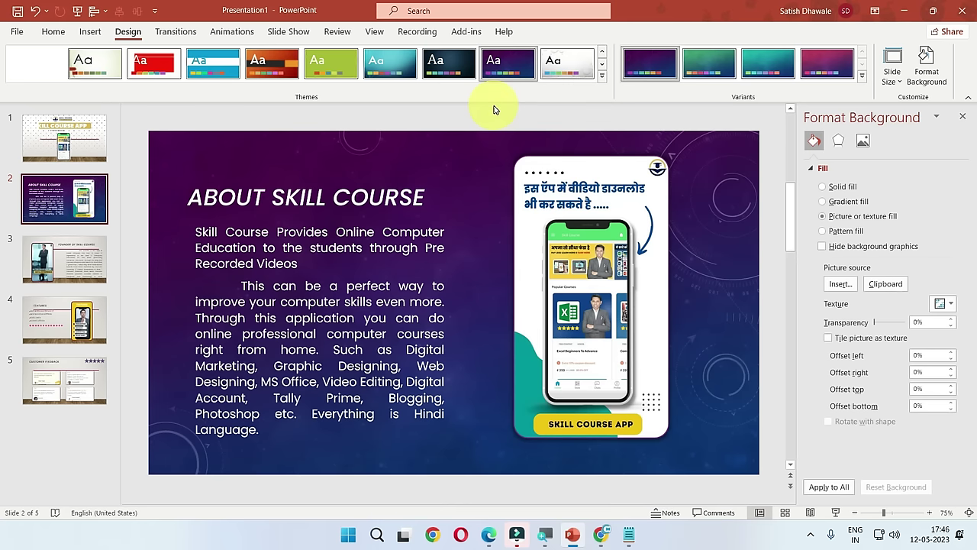
{"action": "left_click", "coordinate": [33, 148]}
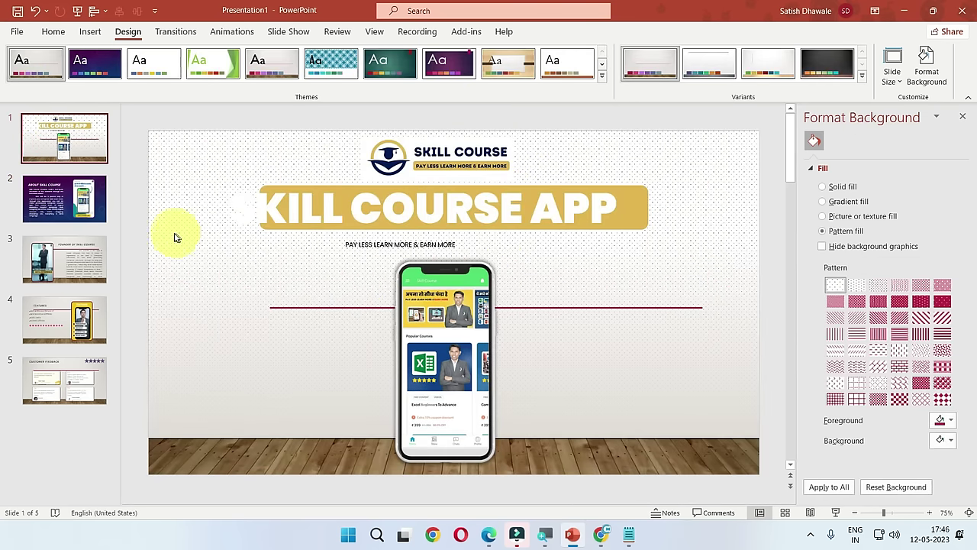
{"action": "left_click", "coordinate": [84, 210]}
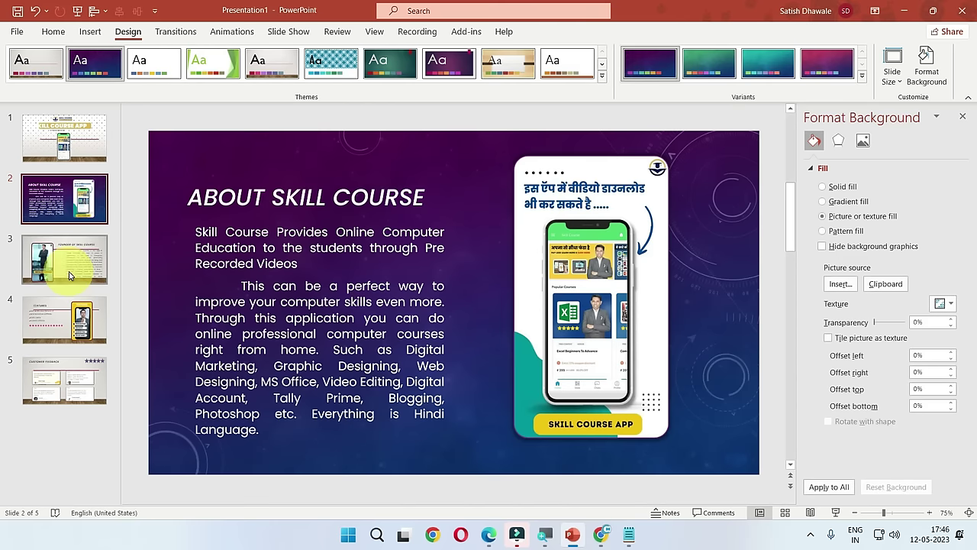
{"action": "left_click", "coordinate": [64, 260]}
{"action": "left_click", "coordinate": [86, 328]}
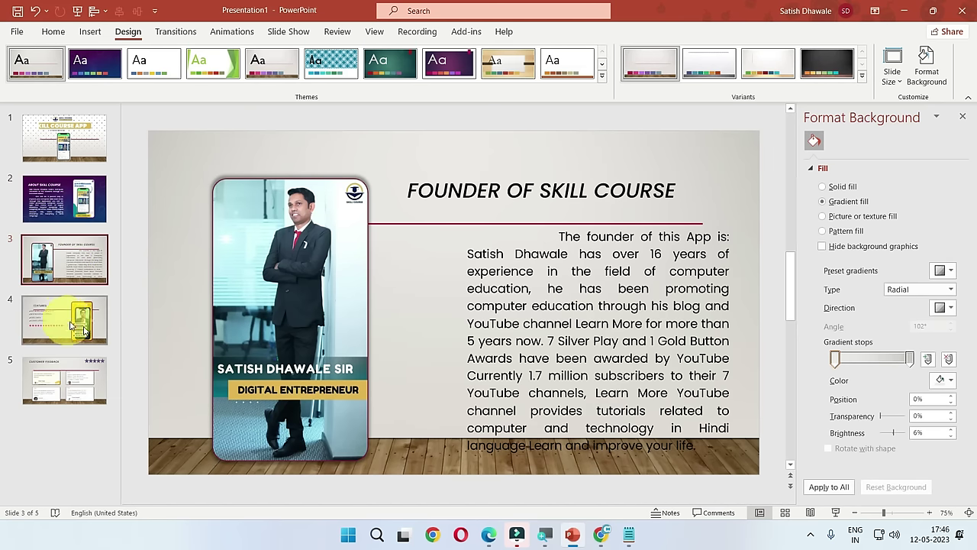
- Give only the Customer Feedback slide the dark Mesh theme, replacing a dark green trial
{"action": "left_click", "coordinate": [76, 380]}
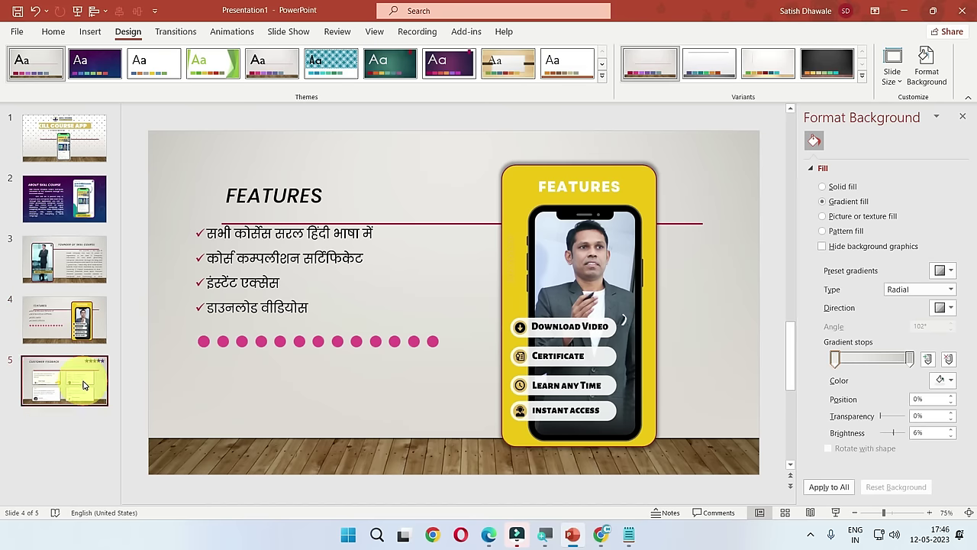
{"action": "right_click", "coordinate": [382, 67]}
{"action": "left_click", "coordinate": [448, 116]}
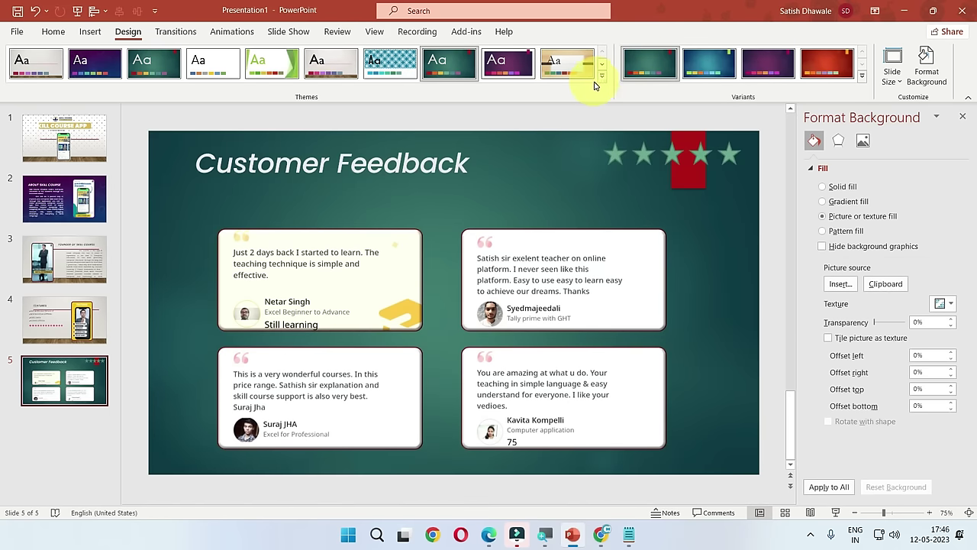
{"action": "left_click", "coordinate": [601, 76]}
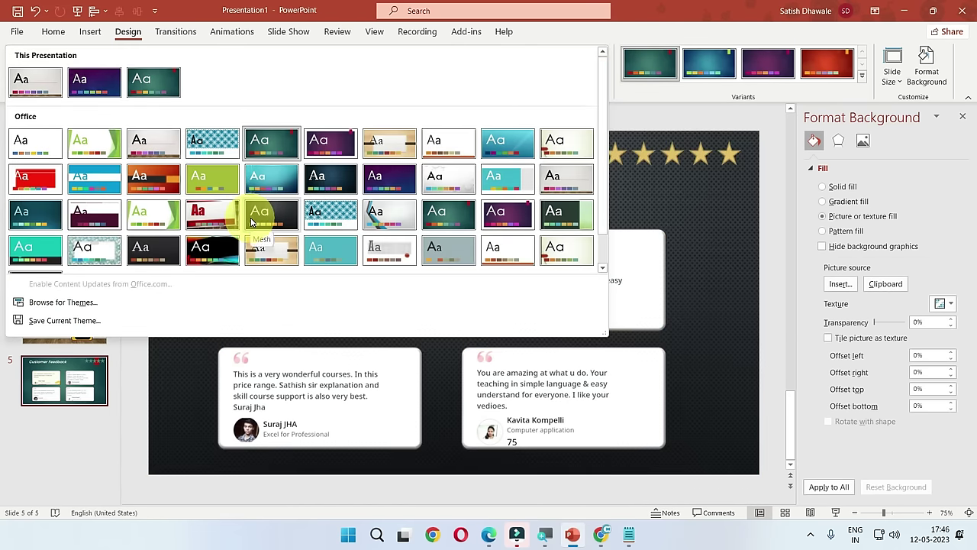
{"action": "right_click", "coordinate": [255, 220]}
{"action": "left_click", "coordinate": [316, 257]}
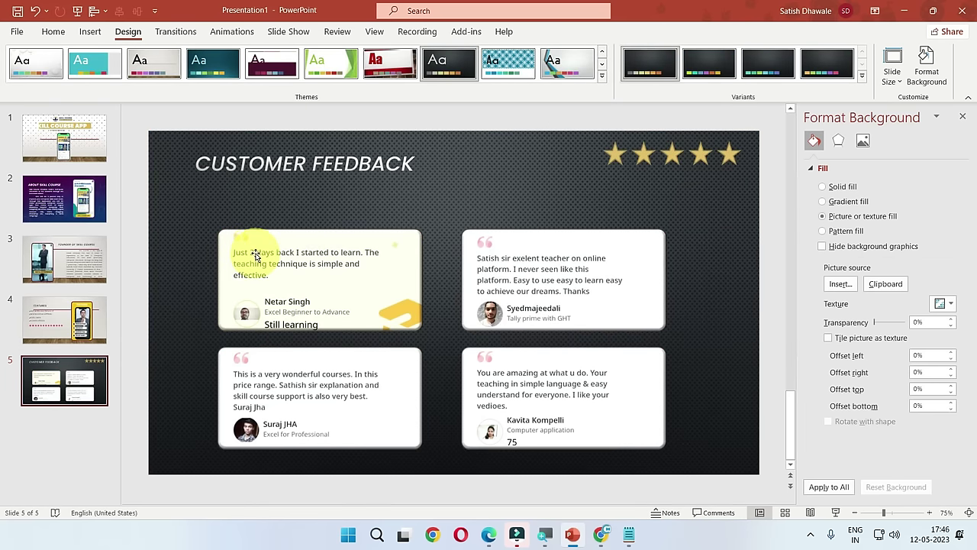
- Fit the title inside the gold banner and reposition and narrow the tagline box
{"action": "left_click", "coordinate": [57, 135]}
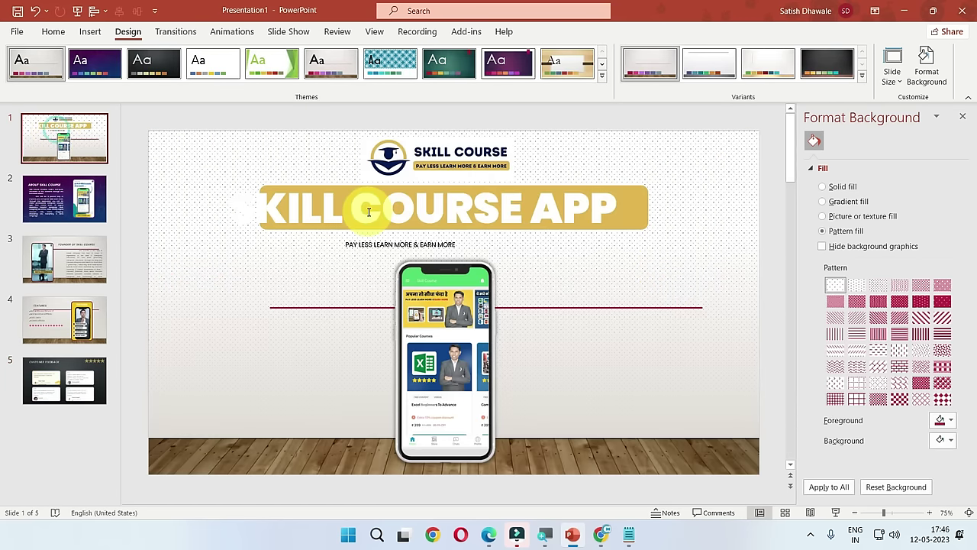
{"action": "left_click", "coordinate": [357, 208]}
{"action": "left_click_drag", "start_coordinate": [220, 185], "coordinate": [285, 200]}
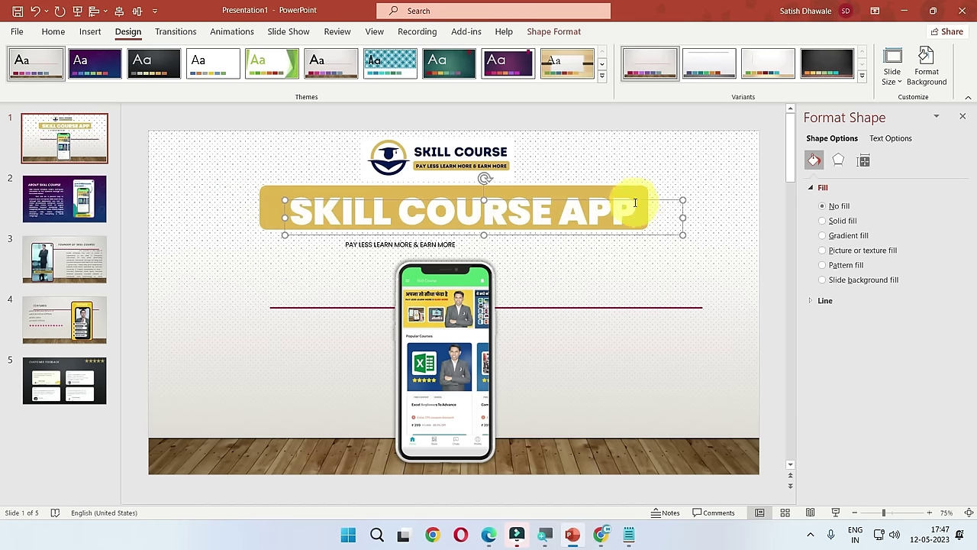
{"action": "left_click", "coordinate": [393, 277]}
{"action": "left_click", "coordinate": [360, 247]}
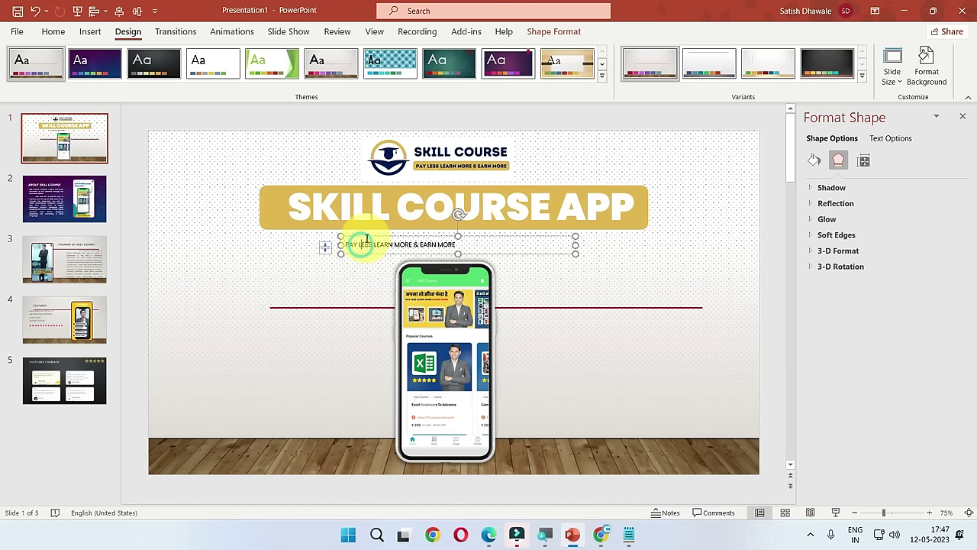
{"action": "left_click_drag", "start_coordinate": [432, 238], "coordinate": [599, 235]}
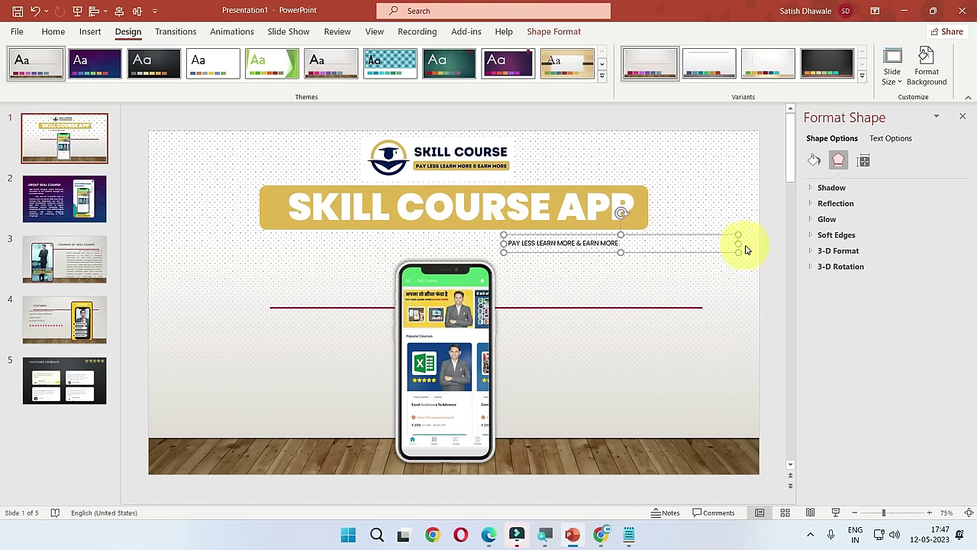
{"action": "left_click_drag", "start_coordinate": [738, 243], "coordinate": [654, 242]}
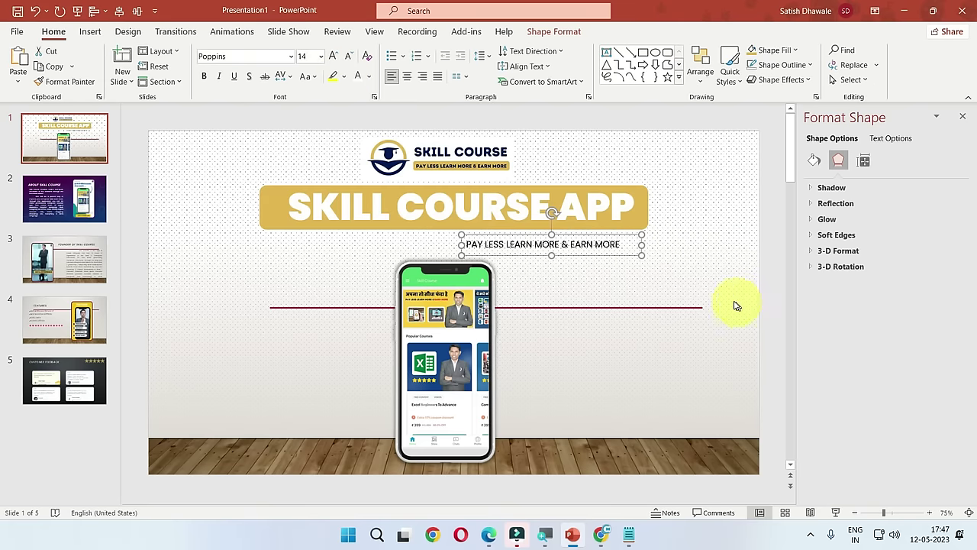
{"action": "left_click", "coordinate": [691, 305]}
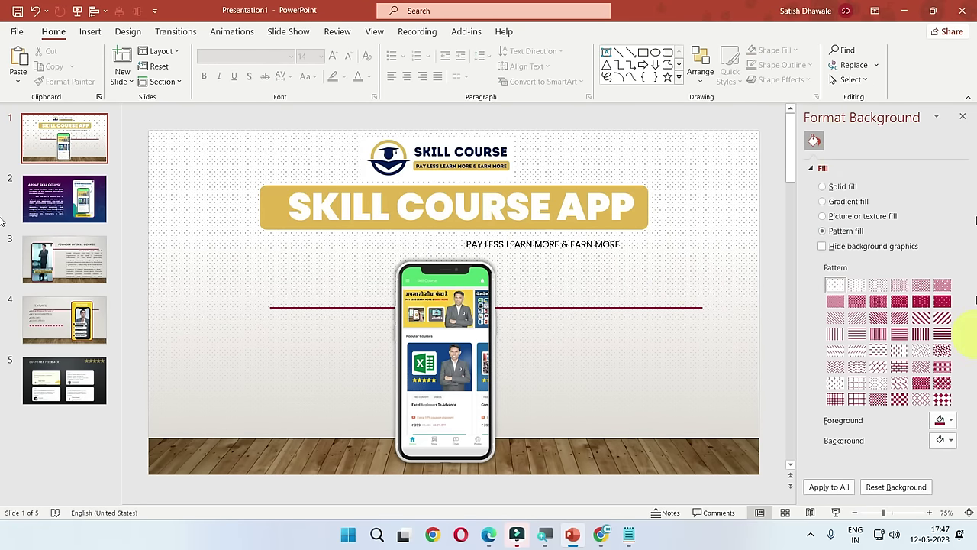
- Reset the background to its gradient, centre the tagline, and move the logo bottom-left
{"action": "left_click", "coordinate": [911, 488]}
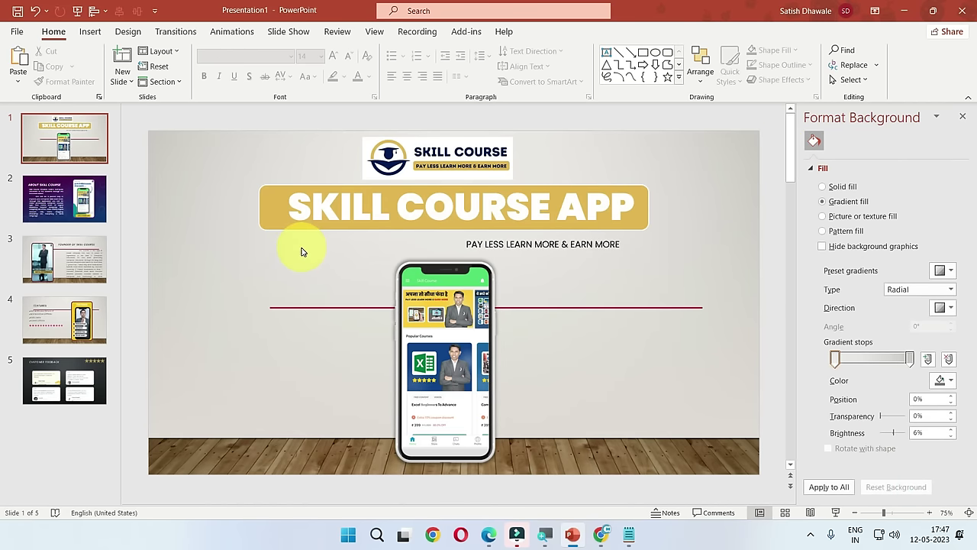
{"action": "left_click_drag", "start_coordinate": [447, 159], "coordinate": [472, 152]}
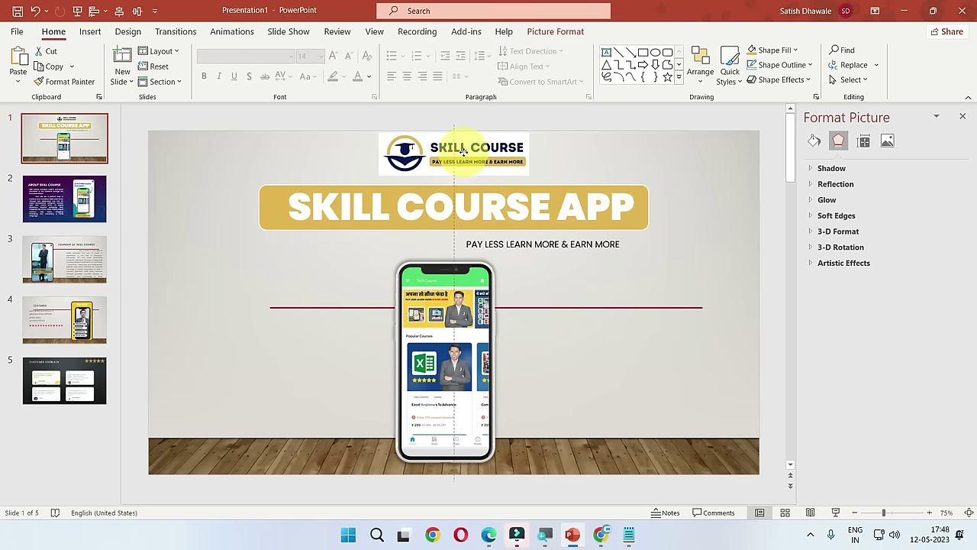
{"action": "left_click", "coordinate": [525, 244]}
{"action": "left_click_drag", "start_coordinate": [524, 238], "coordinate": [426, 236]}
{"action": "left_click", "coordinate": [251, 387]}
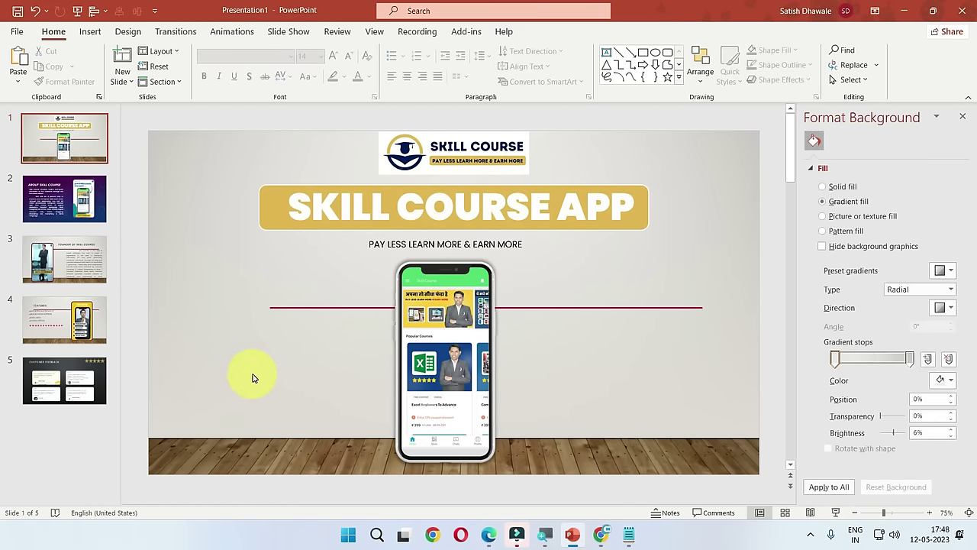
{"action": "left_click", "coordinate": [491, 172]}
{"action": "left_click_drag", "start_coordinate": [492, 171], "coordinate": [253, 404]}
- Raise the title banner and tagline, then enlarge and centre the phone picture
{"action": "left_click", "coordinate": [381, 223]}
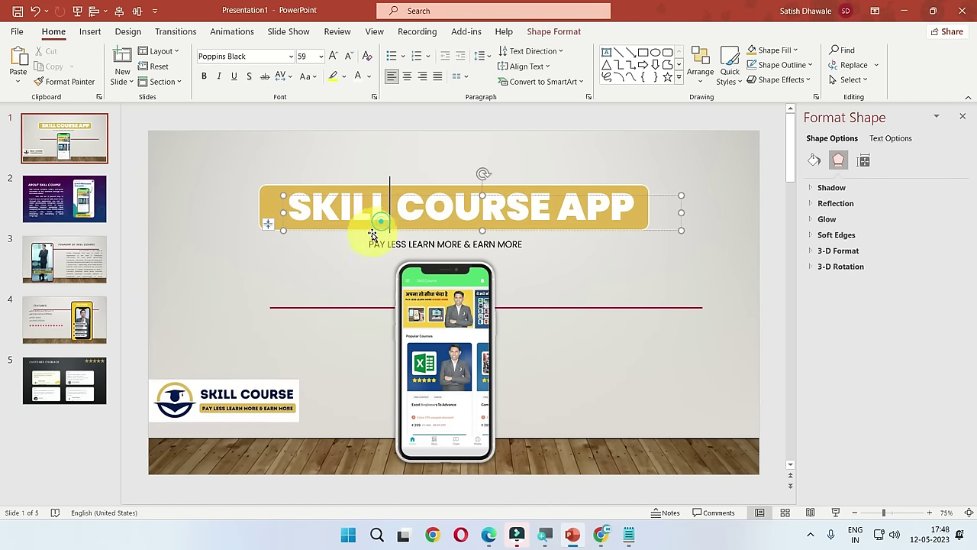
{"action": "left_click", "coordinate": [371, 229]}
{"action": "left_click_drag", "start_coordinate": [298, 190], "coordinate": [324, 155]}
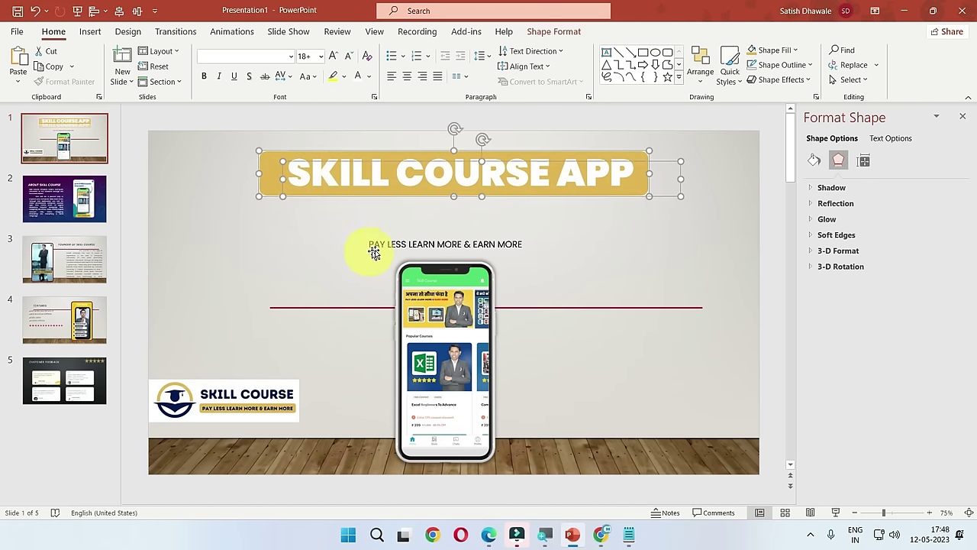
{"action": "left_click_drag", "start_coordinate": [375, 246], "coordinate": [377, 207]}
{"action": "left_click", "coordinate": [332, 290]}
{"action": "left_click", "coordinate": [494, 262]}
{"action": "left_click_drag", "start_coordinate": [541, 254], "coordinate": [555, 225]}
{"action": "left_click_drag", "start_coordinate": [489, 282], "coordinate": [476, 287]}
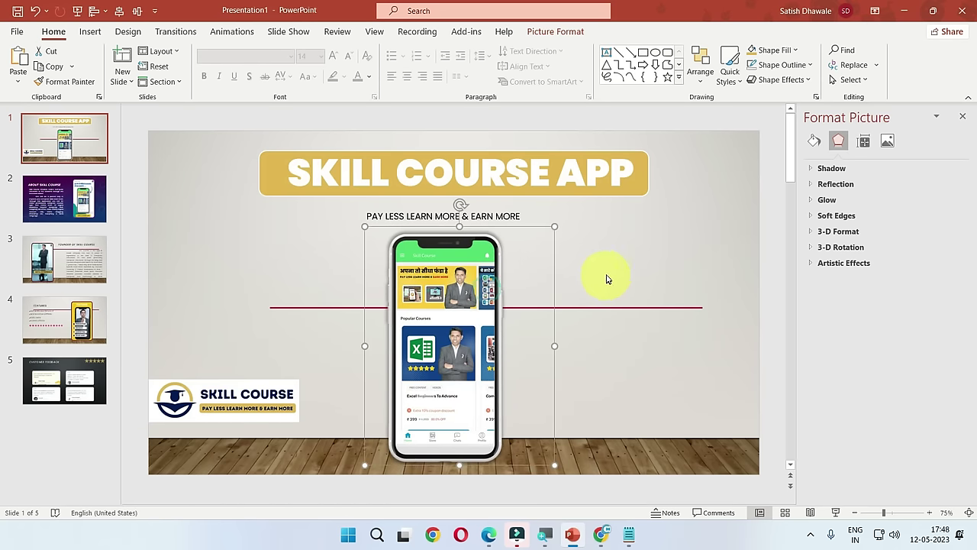
{"action": "left_click", "coordinate": [603, 273]}
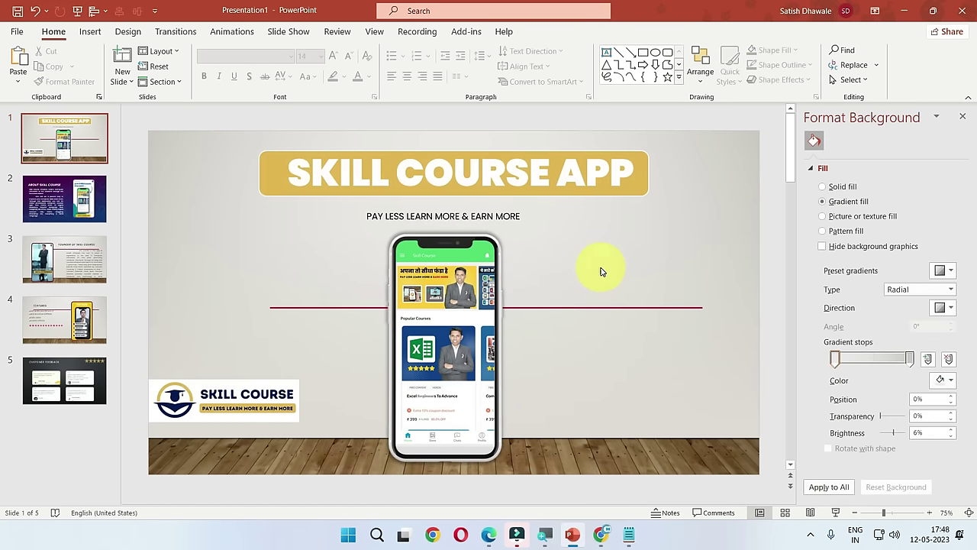
{"action": "left_click", "coordinate": [65, 193]}
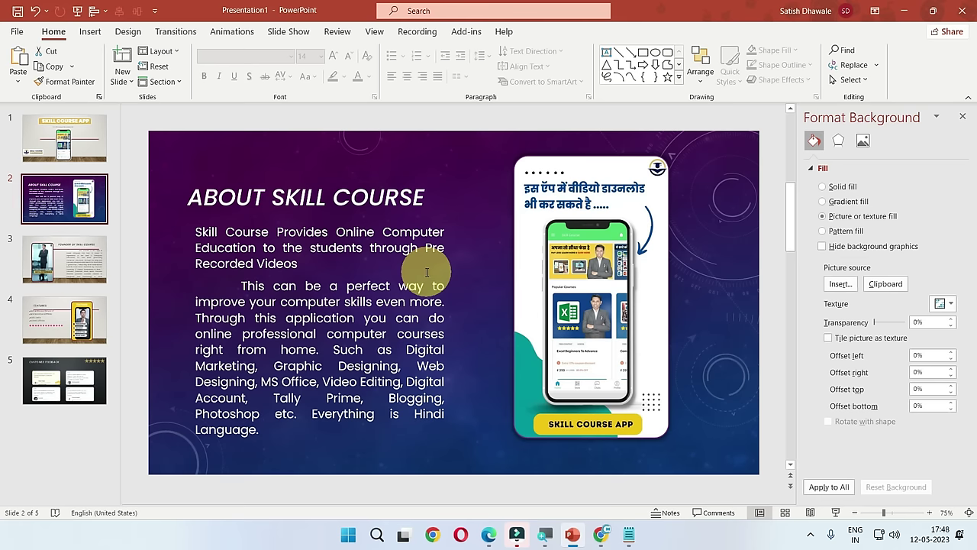
- On the Founder slide, nudge the photo left and make the description box wider and taller
{"action": "left_click", "coordinate": [79, 311]}
{"action": "left_click", "coordinate": [76, 272]}
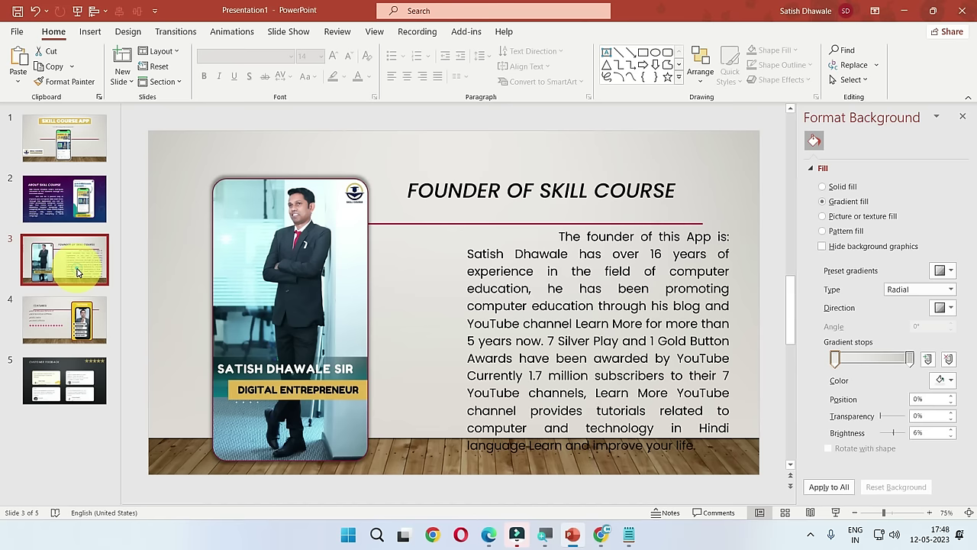
{"action": "left_click", "coordinate": [339, 312]}
{"action": "left_click_drag", "start_coordinate": [348, 312], "coordinate": [328, 302]}
{"action": "left_click", "coordinate": [584, 292]}
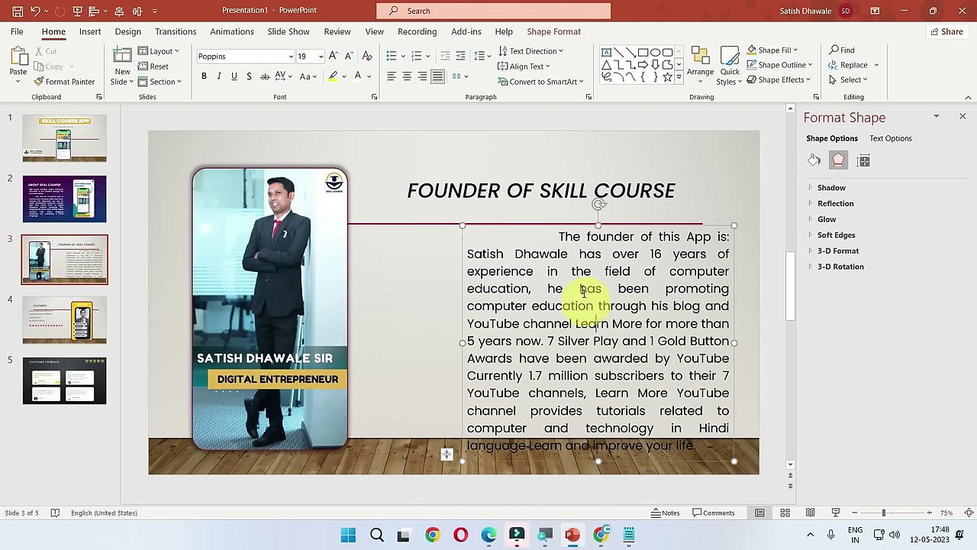
{"action": "double_click", "coordinate": [597, 461]}
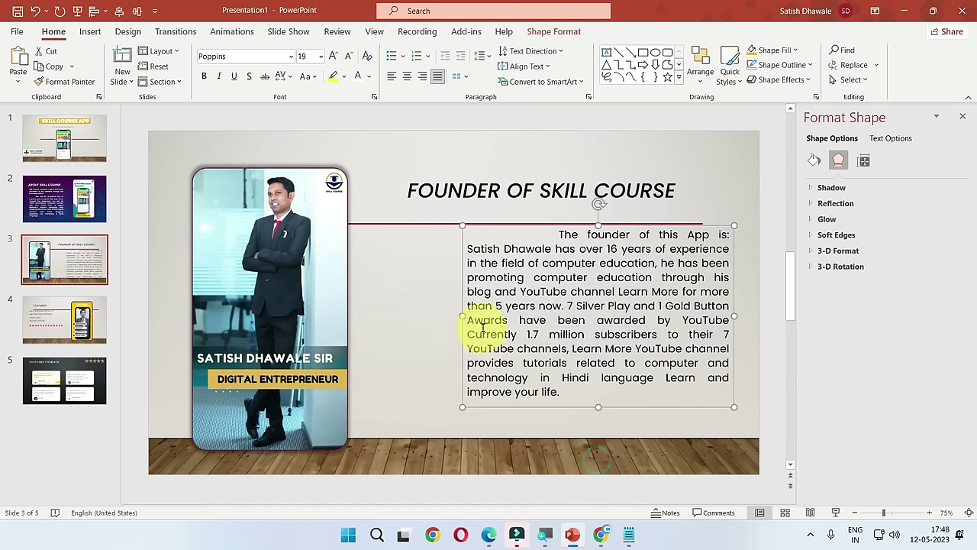
{"action": "left_click_drag", "start_coordinate": [461, 315], "coordinate": [375, 318]}
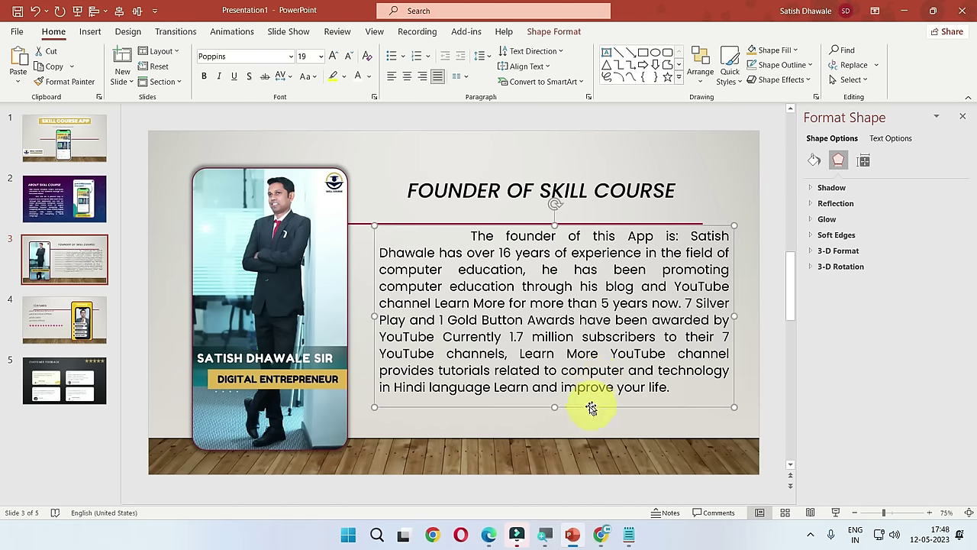
{"action": "left_click_drag", "start_coordinate": [554, 407], "coordinate": [554, 422]}
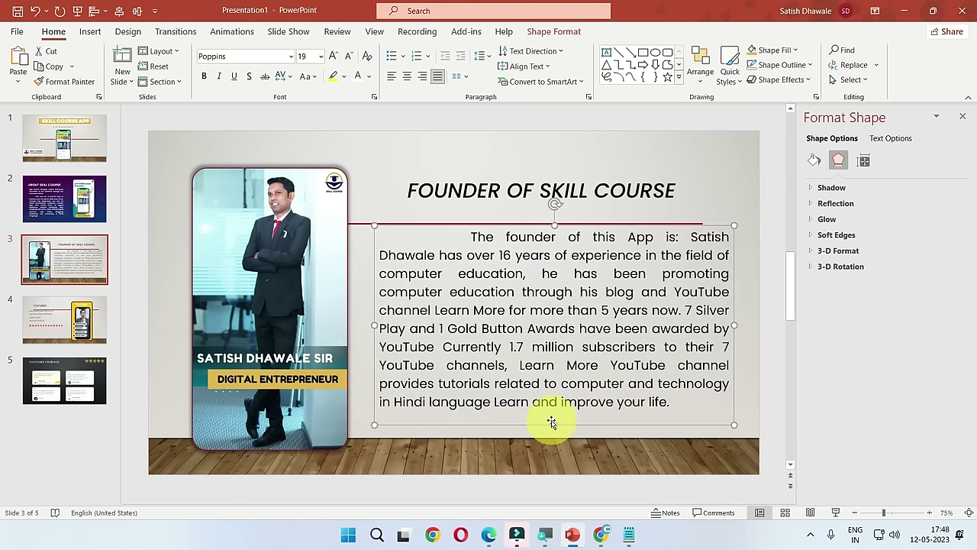
- On the Features slide, shift the Hindi bullet list right, then narrow and realign the FEATURES heading
{"action": "left_click", "coordinate": [69, 328]}
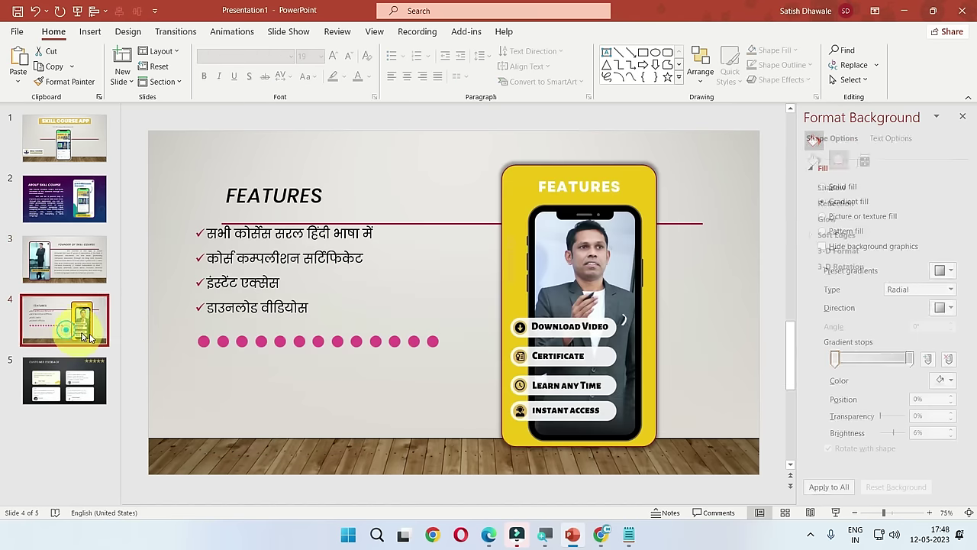
{"action": "left_click", "coordinate": [249, 284]}
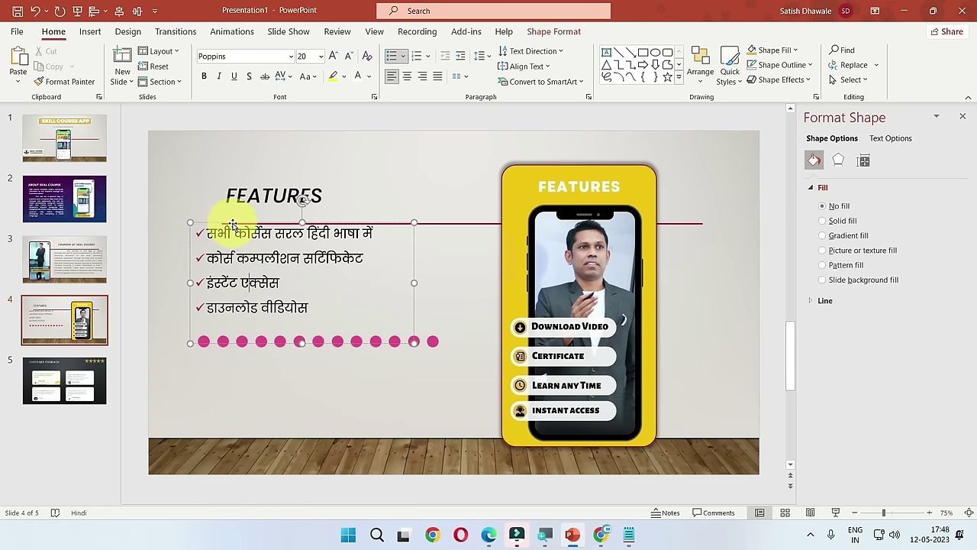
{"action": "left_click_drag", "start_coordinate": [233, 223], "coordinate": [269, 232]}
{"action": "left_click", "coordinate": [260, 186]}
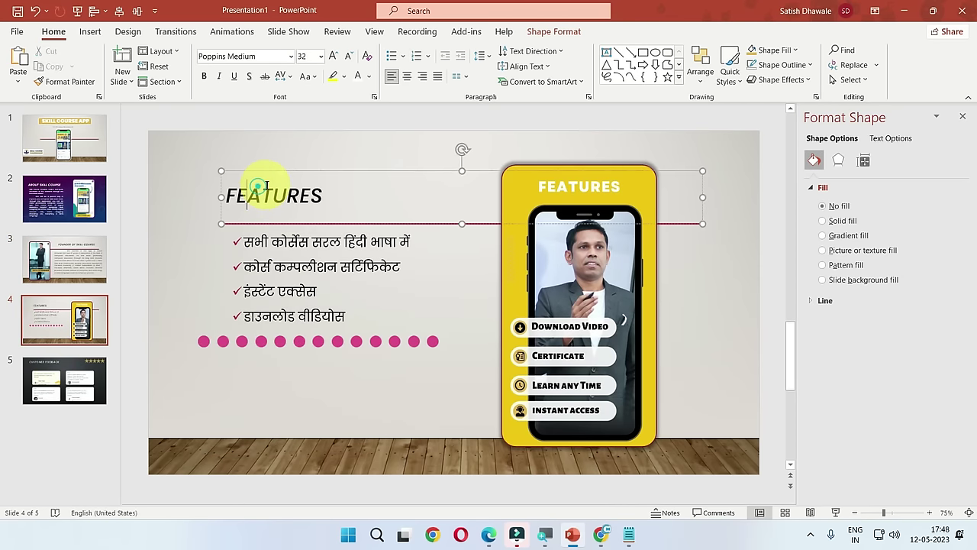
{"action": "left_click_drag", "start_coordinate": [701, 196], "coordinate": [382, 196]}
{"action": "left_click_drag", "start_coordinate": [323, 174], "coordinate": [340, 181]}
{"action": "left_click", "coordinate": [271, 416]}
- Move the first pink dot right so it lines up with the dot row
{"action": "left_click", "coordinate": [203, 341]}
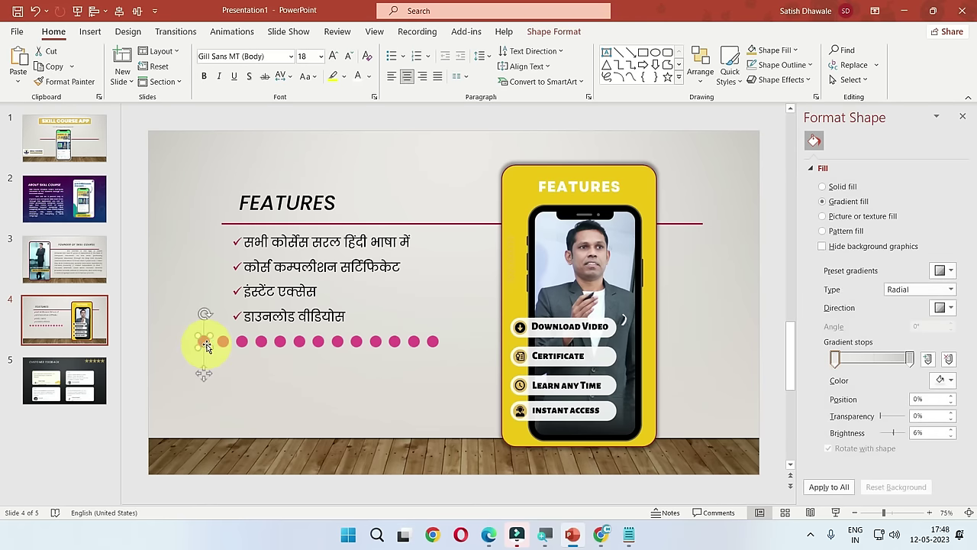
{"action": "left_click", "coordinate": [219, 353]}
{"action": "left_click", "coordinate": [201, 343]}
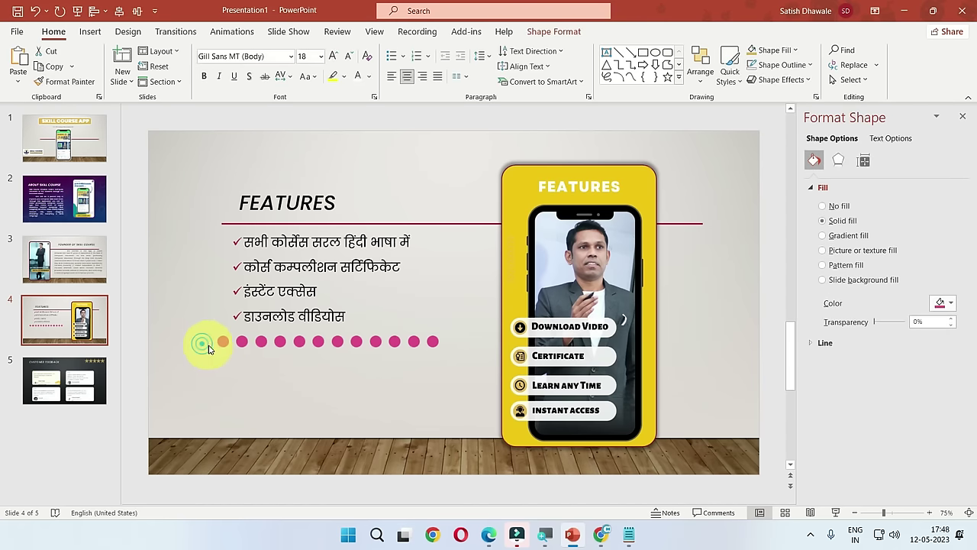
{"action": "left_click_drag", "start_coordinate": [201, 343], "coordinate": [221, 342]}
{"action": "left_click", "coordinate": [256, 353]}
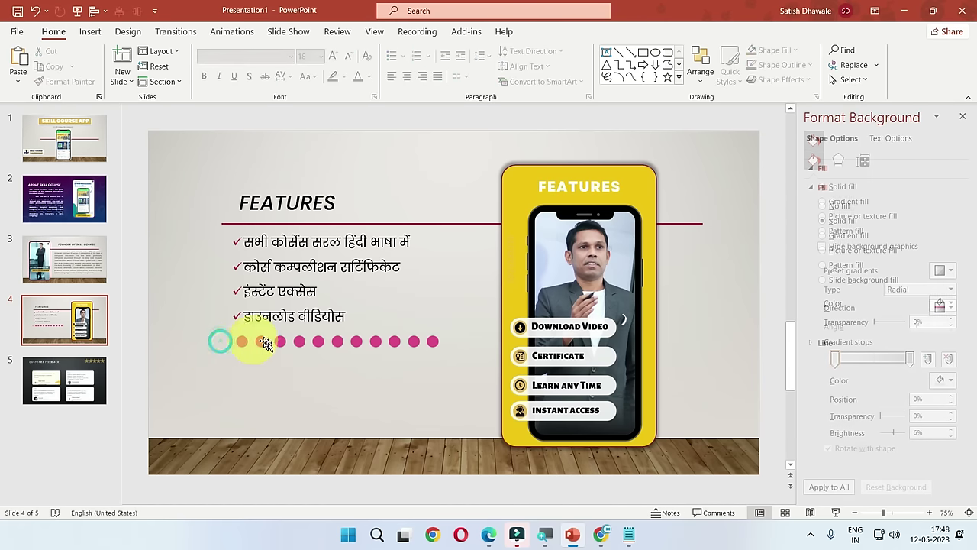
- Step through all five slides twice, from title to Customer Feedback, finishing on the title slide
{"action": "left_click", "coordinate": [59, 385]}
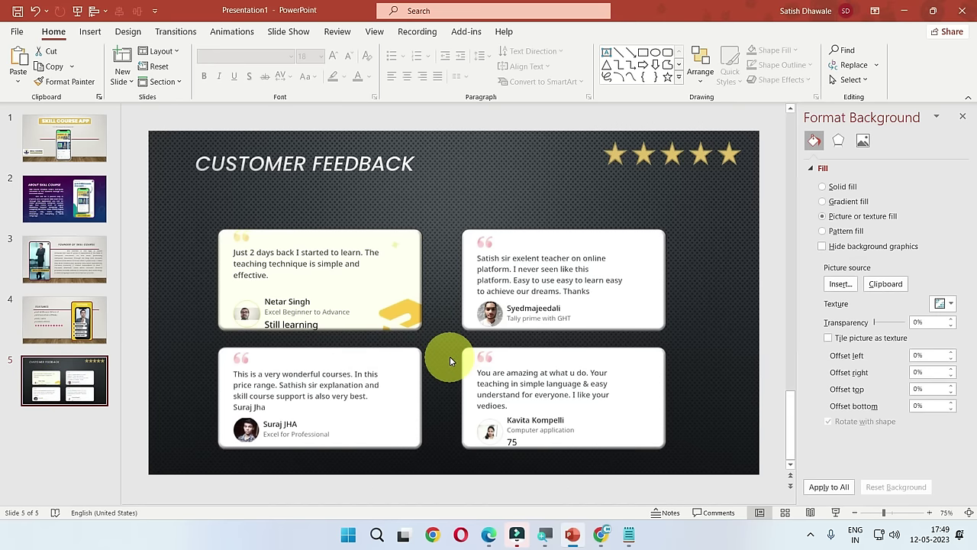
{"action": "left_click", "coordinate": [81, 147]}
{"action": "left_click", "coordinate": [80, 207]}
{"action": "left_click", "coordinate": [83, 263]}
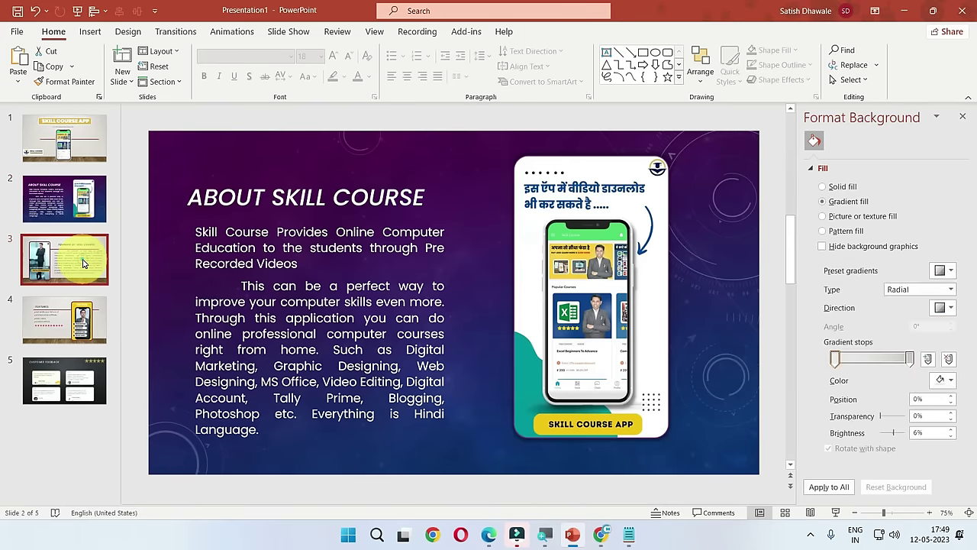
{"action": "left_click", "coordinate": [82, 320]}
{"action": "left_click", "coordinate": [77, 385]}
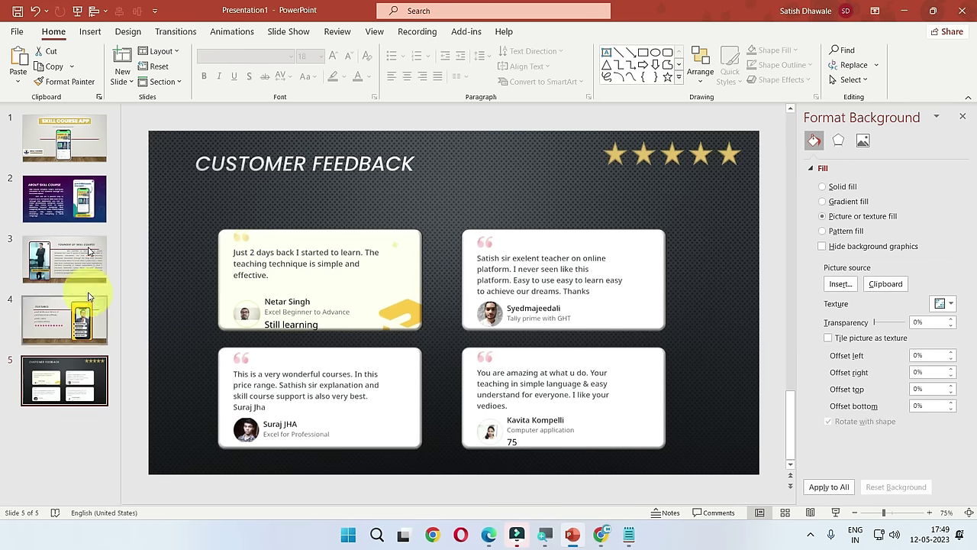
{"action": "left_click", "coordinate": [77, 137]}
{"action": "left_click", "coordinate": [76, 200]}
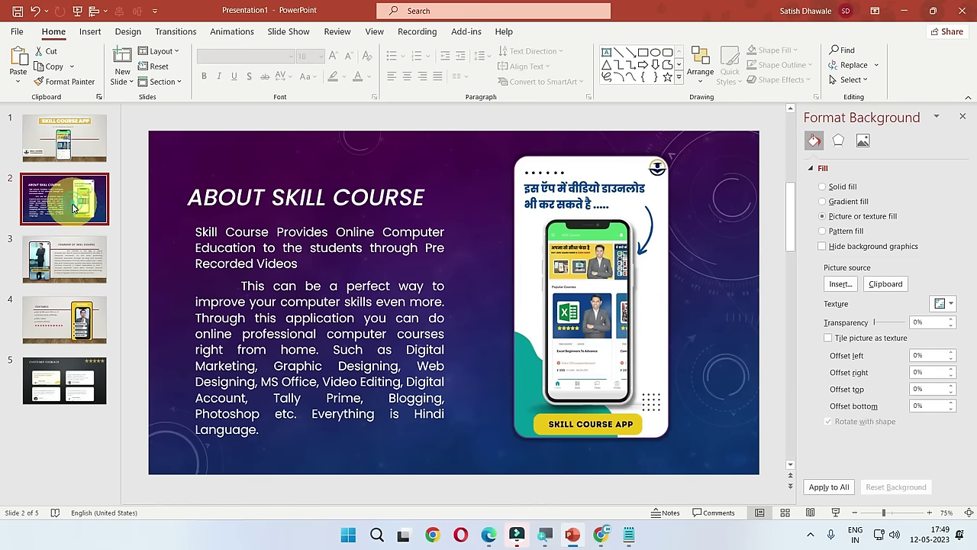
{"action": "left_click", "coordinate": [77, 260]}
{"action": "left_click", "coordinate": [74, 326]}
{"action": "left_click", "coordinate": [70, 377]}
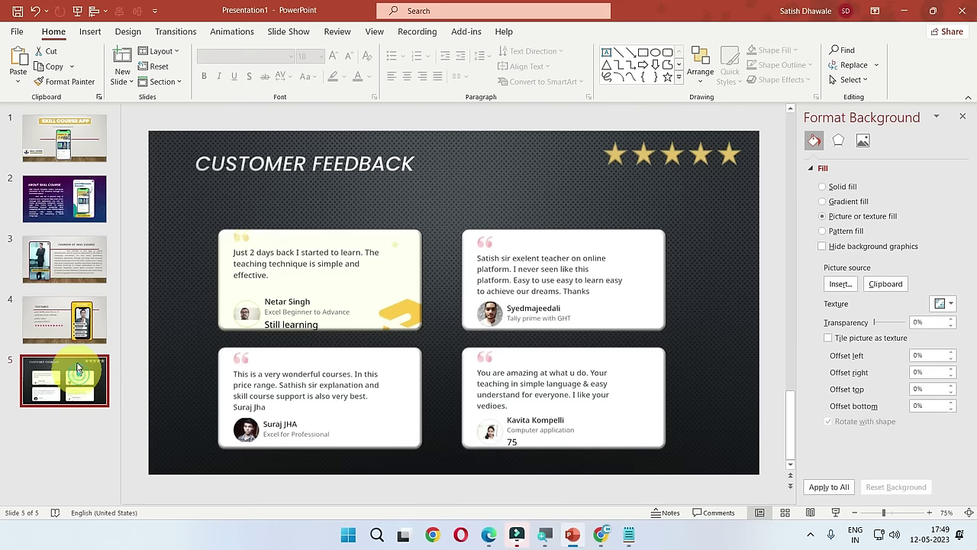
{"action": "left_click", "coordinate": [80, 135]}
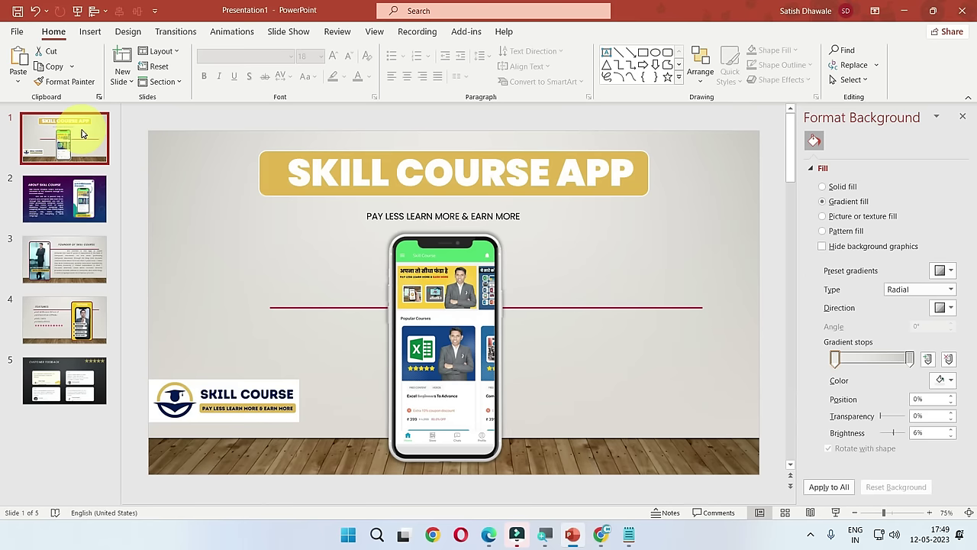
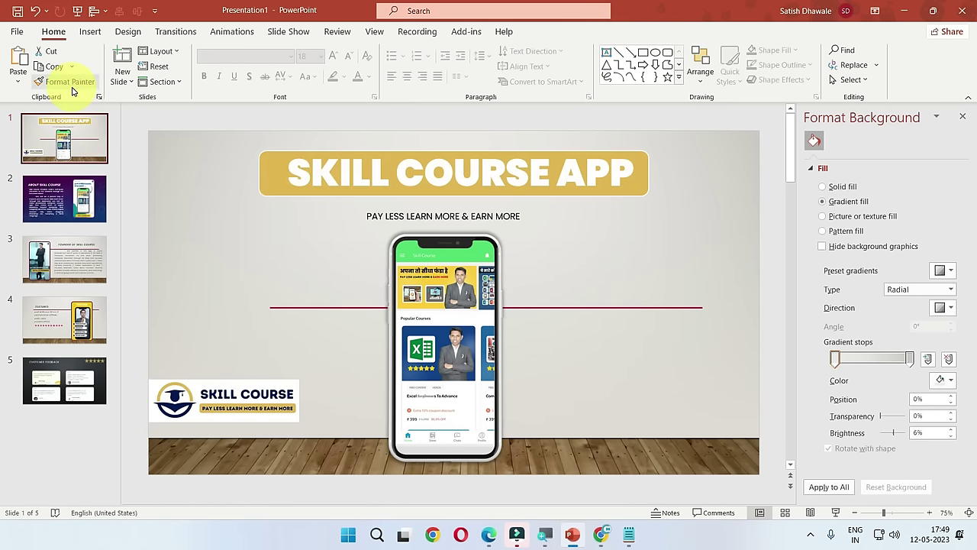
- Play the full slide show through all five slides, then return to the title slide
{"action": "key", "text": "F5"}
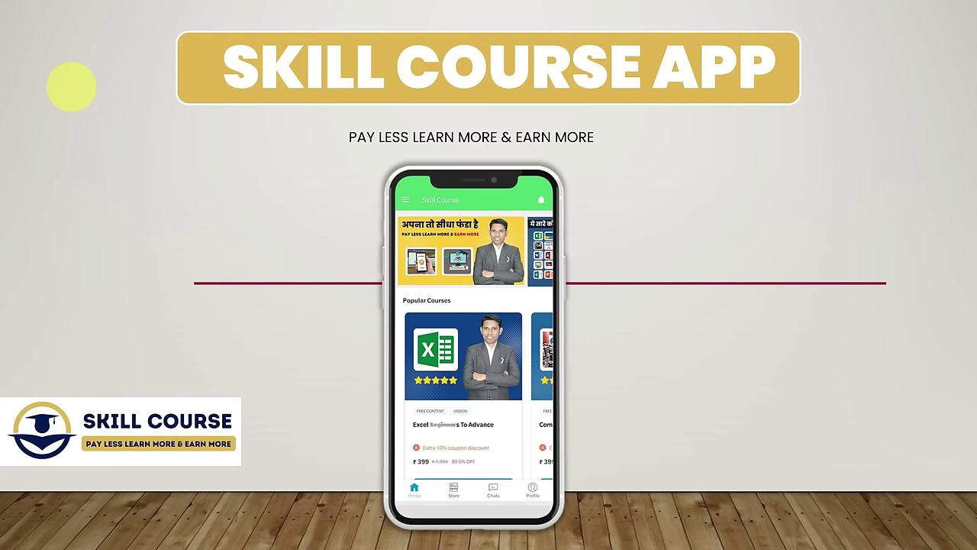
{"action": "key", "text": "Escape"}
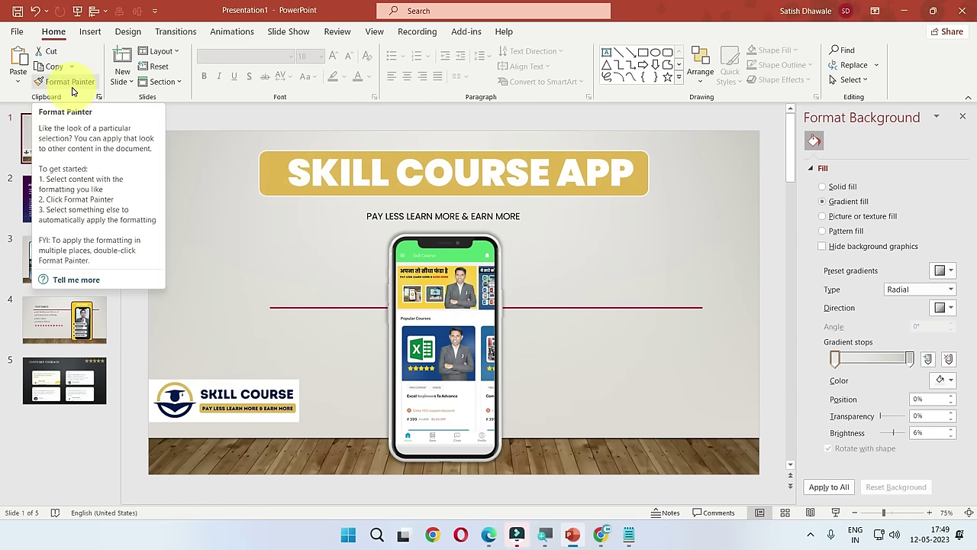
{"action": "key", "text": "F5"}
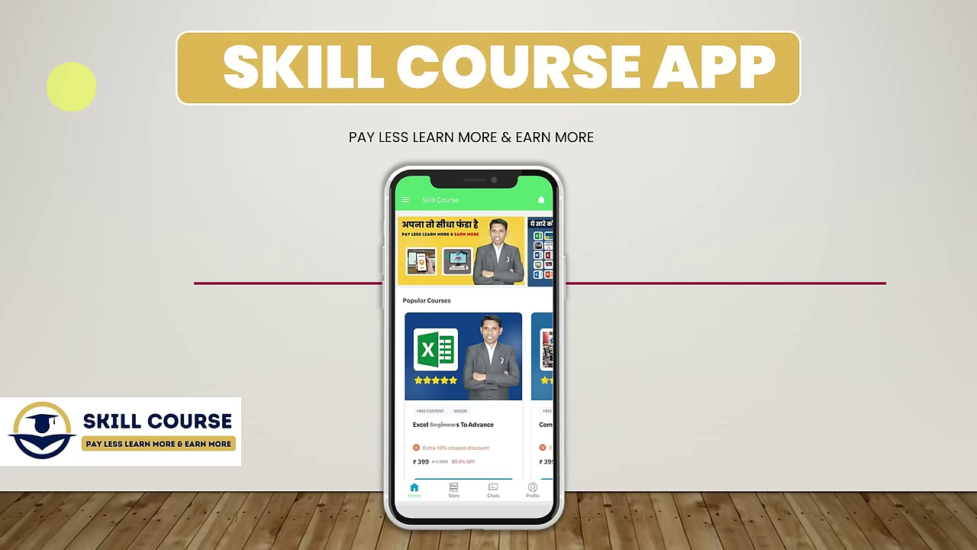
{"action": "left_click", "coordinate": [71, 86]}
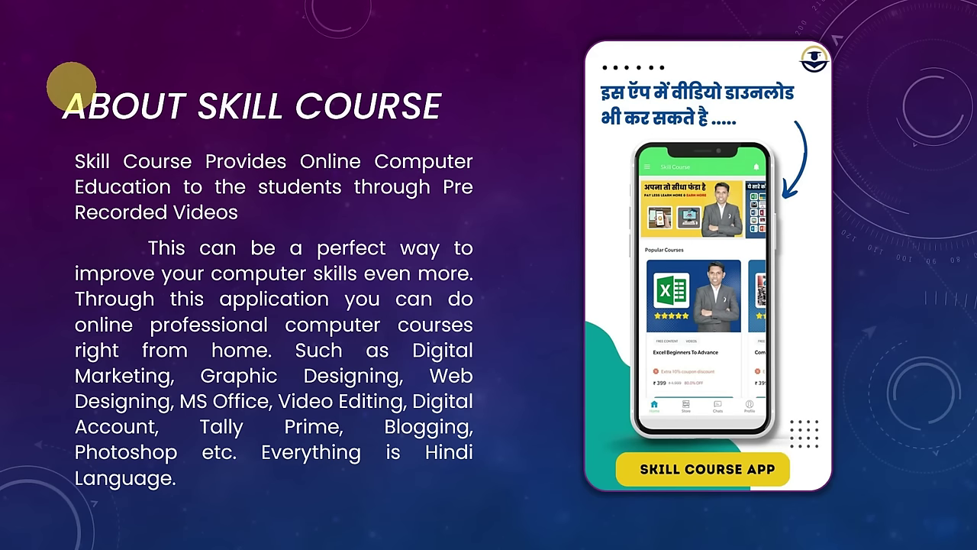
{"action": "left_click", "coordinate": [71, 86]}
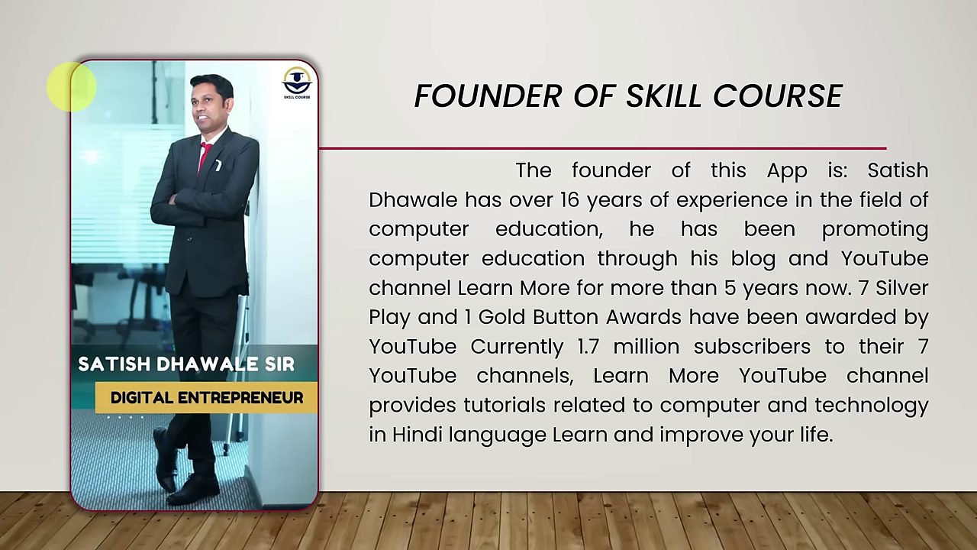
{"action": "left_click", "coordinate": [71, 86]}
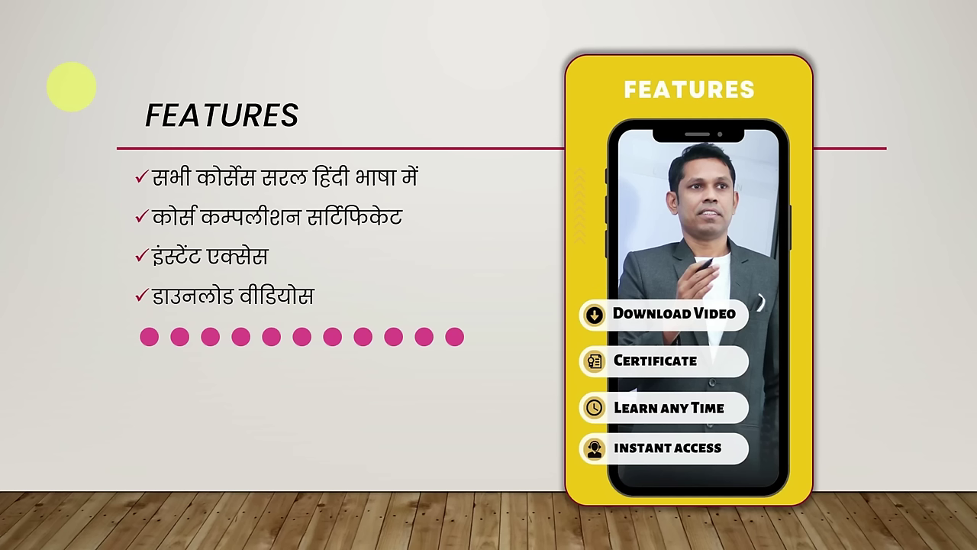
{"action": "left_click", "coordinate": [71, 86]}
{"action": "left_click", "coordinate": [71, 86]}
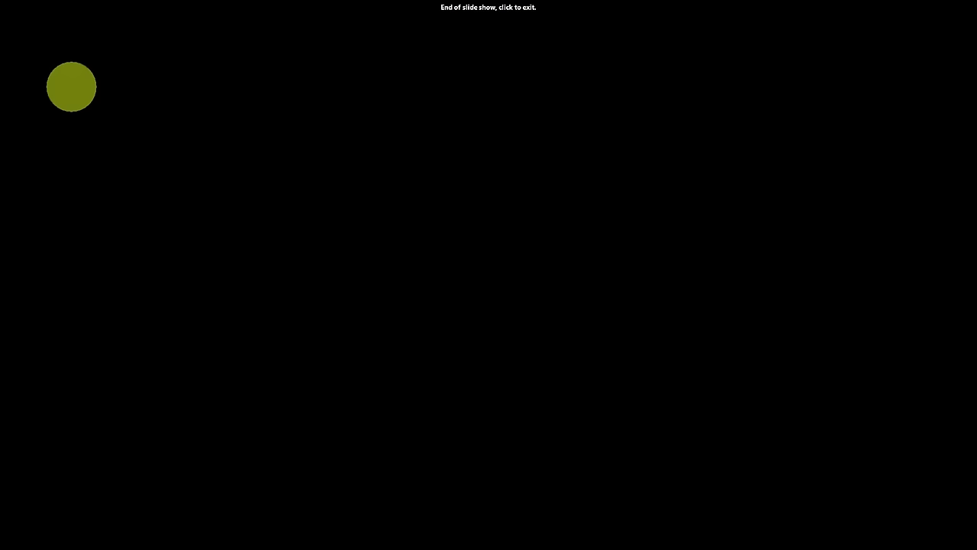
{"action": "left_click", "coordinate": [71, 86]}
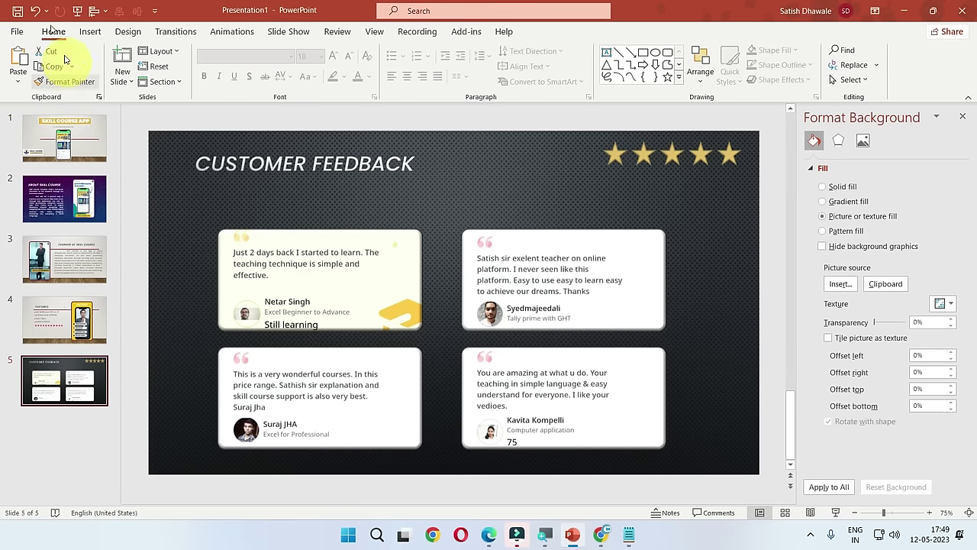
{"action": "left_click", "coordinate": [58, 136]}
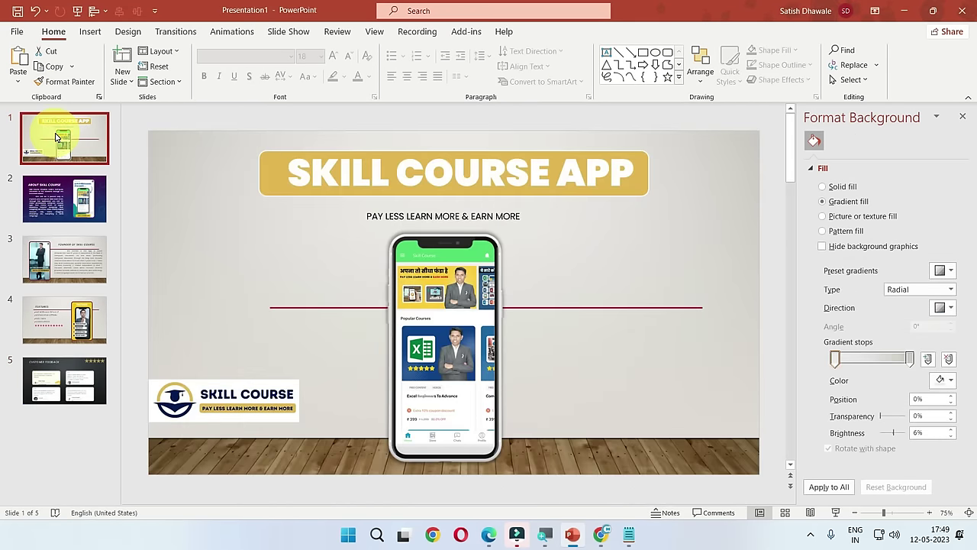
- Replay the show's opening, stepping between the title and About Skill Course slides
{"action": "key", "text": "F5"}
{"action": "key", "text": "Escape"}
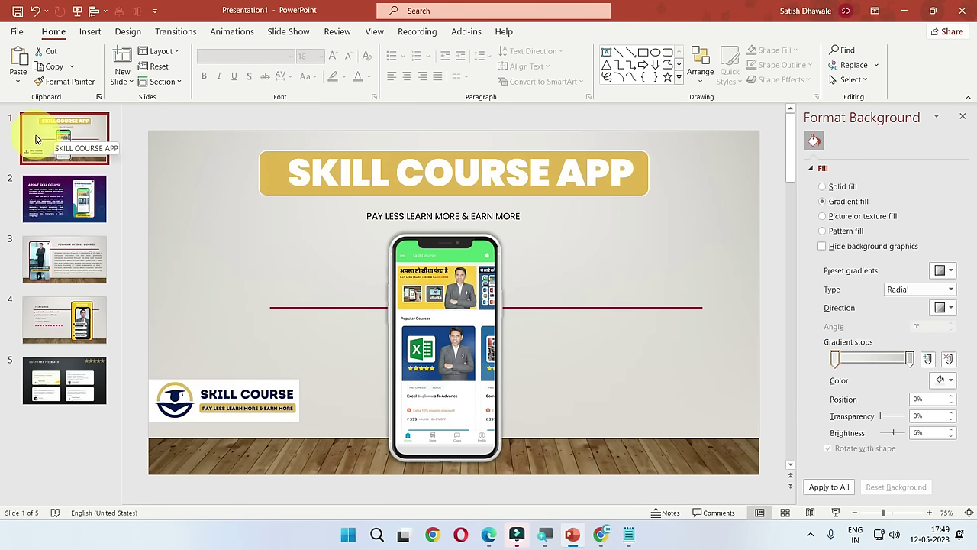
{"action": "key", "text": "F5"}
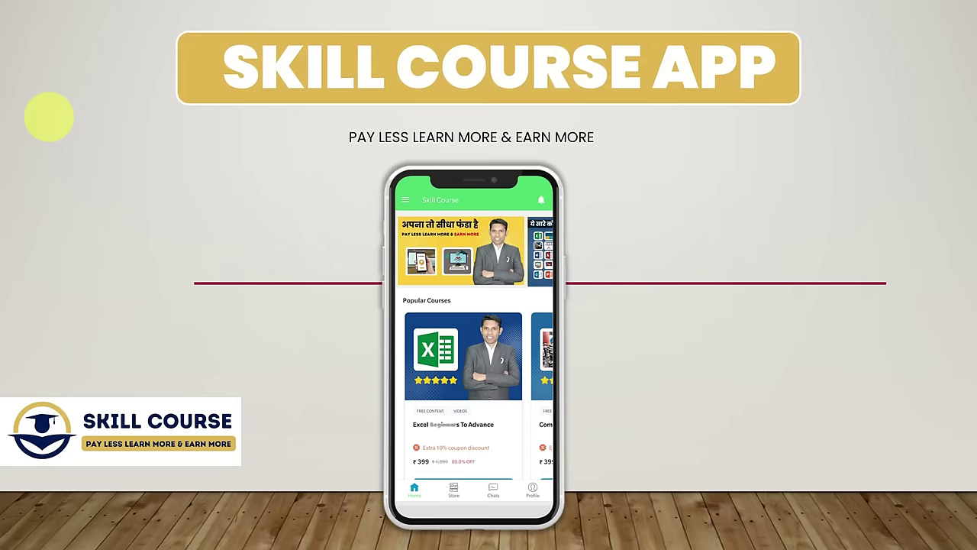
{"action": "key", "text": "Right"}
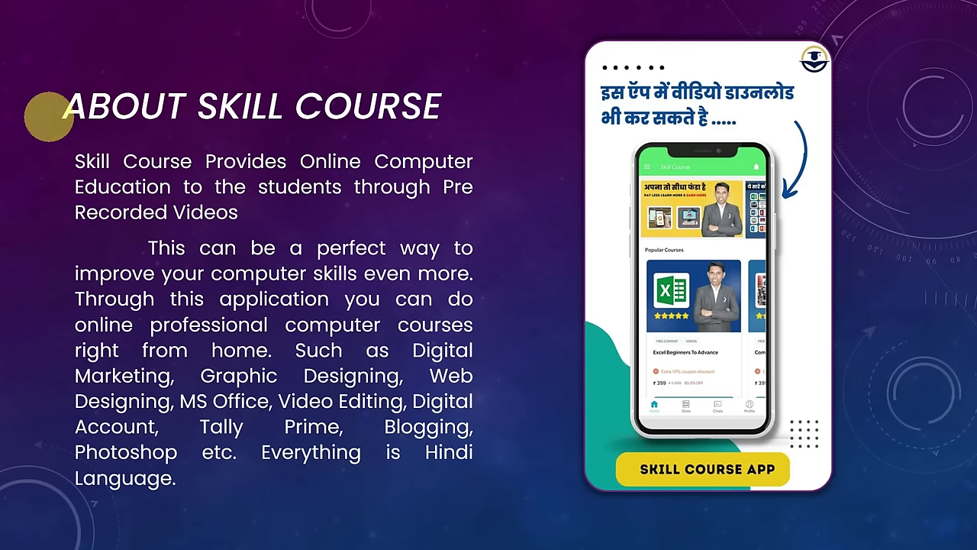
{"action": "key", "text": "Left"}
{"action": "key", "text": "Right"}
{"action": "key", "text": "Down"}
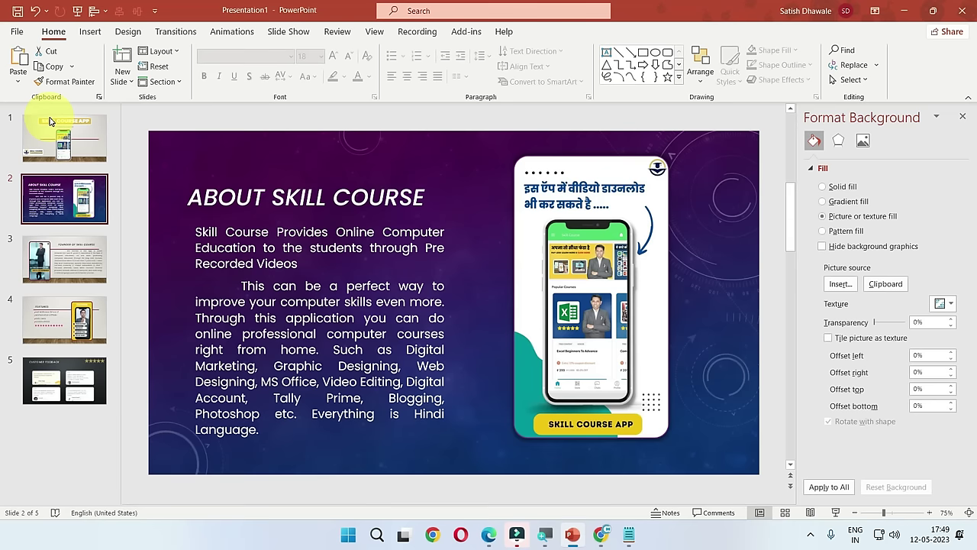
{"action": "left_click", "coordinate": [54, 132]}
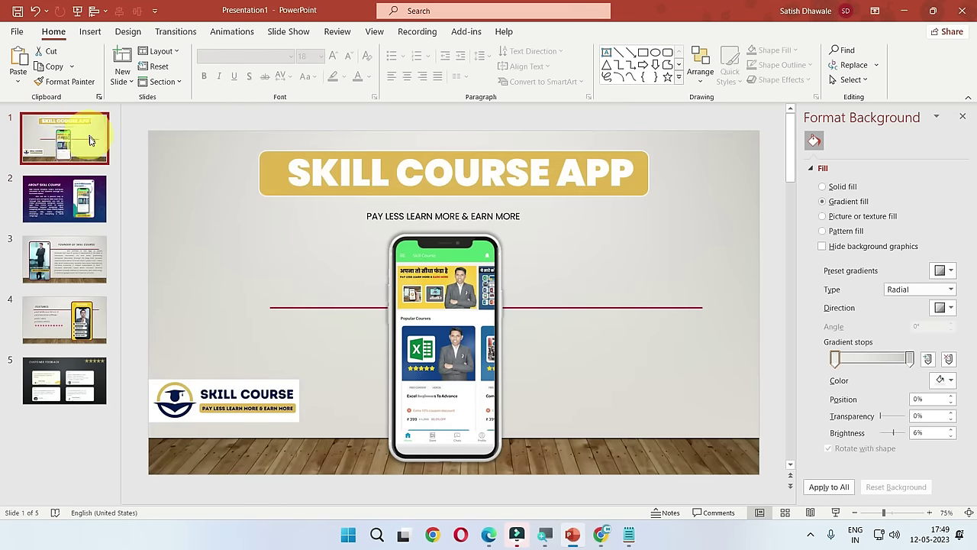
- Try the Airplane and Curtains transitions on the title slide and preview them in a show
{"action": "left_click", "coordinate": [175, 33]}
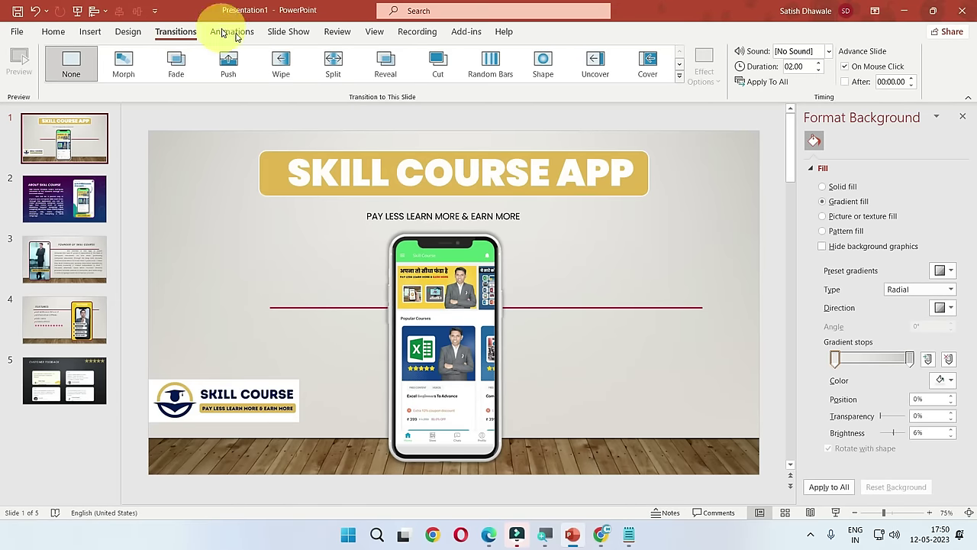
{"action": "left_click", "coordinate": [679, 76]}
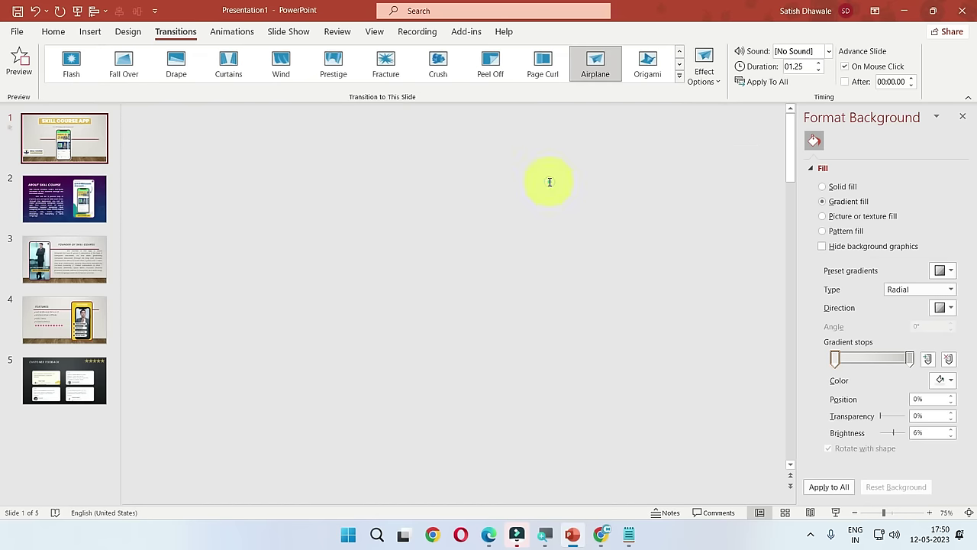
{"action": "left_click", "coordinate": [544, 183]}
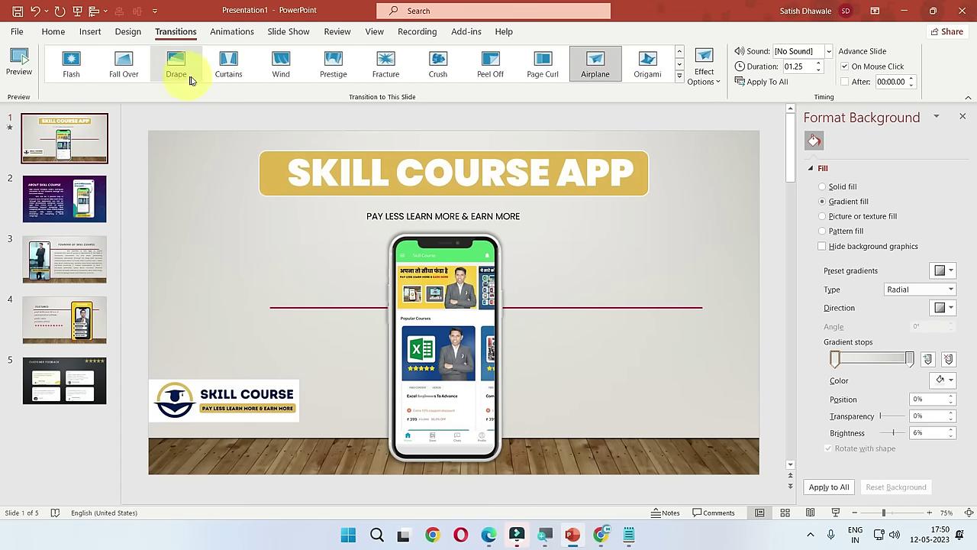
{"action": "left_click", "coordinate": [221, 72]}
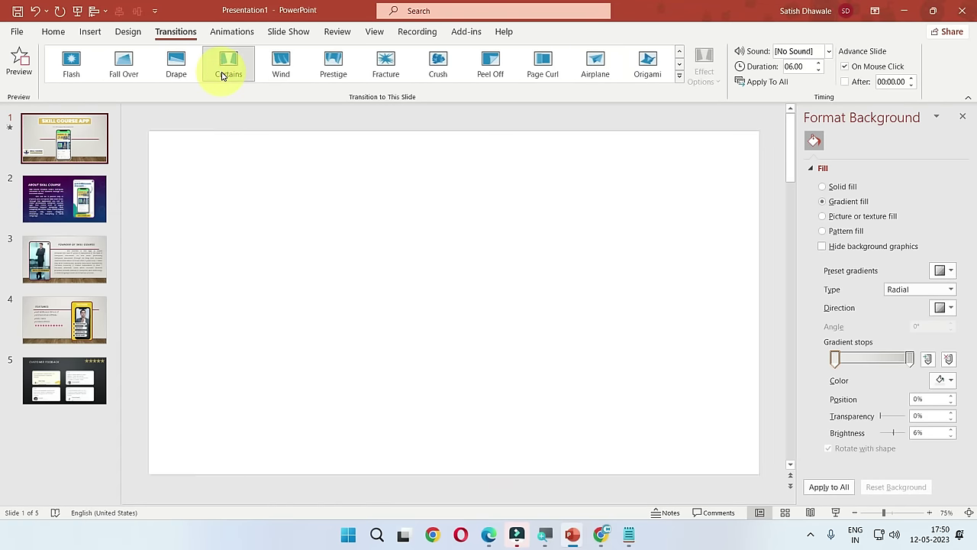
{"action": "key", "text": "F5"}
{"action": "left_click", "coordinate": [221, 73]}
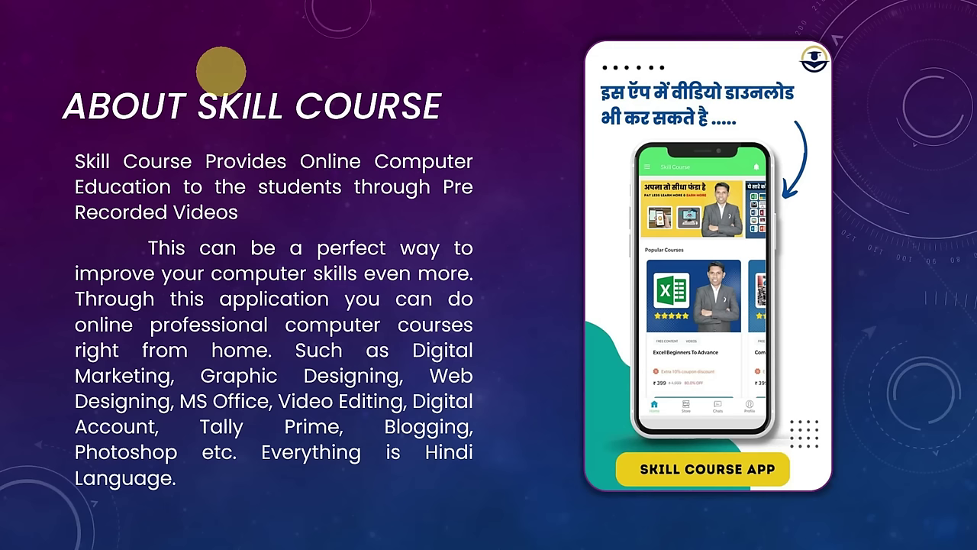
{"action": "key", "text": "Escape"}
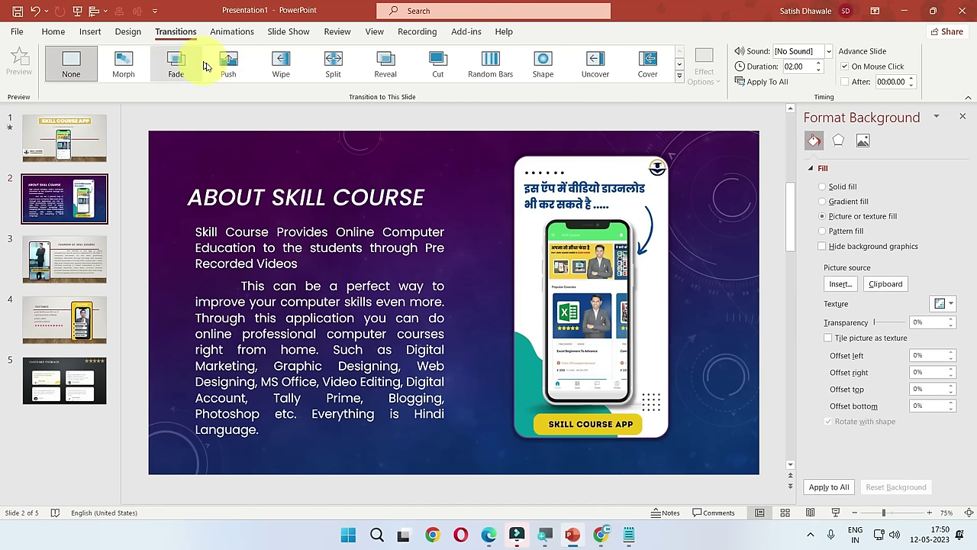
- Preview Curtains again, then settle on Origami for the title slide and select slide 2
{"action": "left_click", "coordinate": [98, 122]}
{"action": "left_click", "coordinate": [229, 69]}
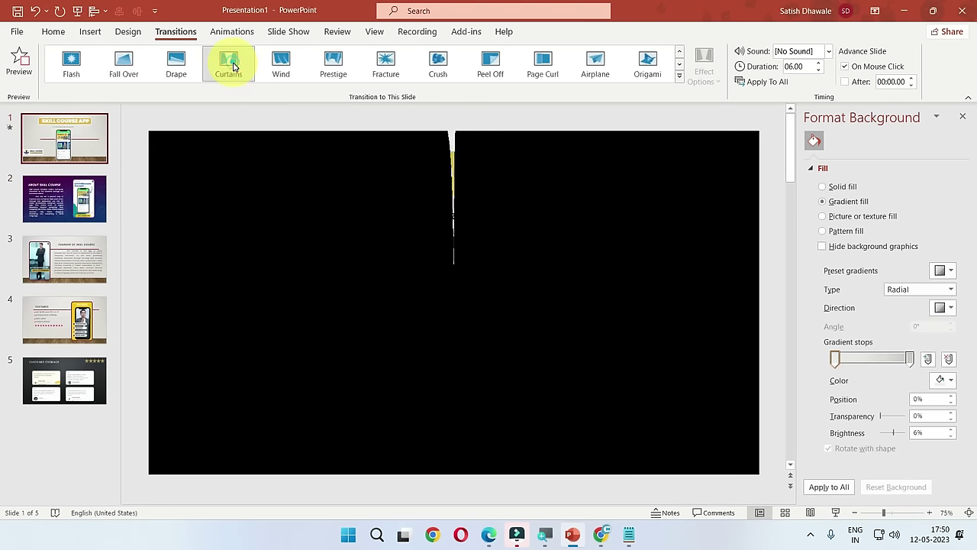
{"action": "key", "text": "F5"}
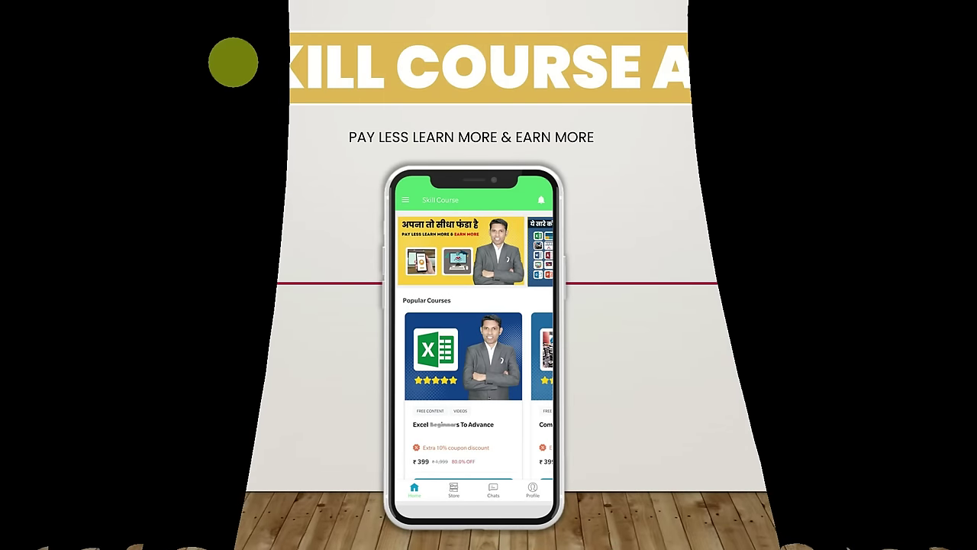
{"action": "key", "text": "Escape"}
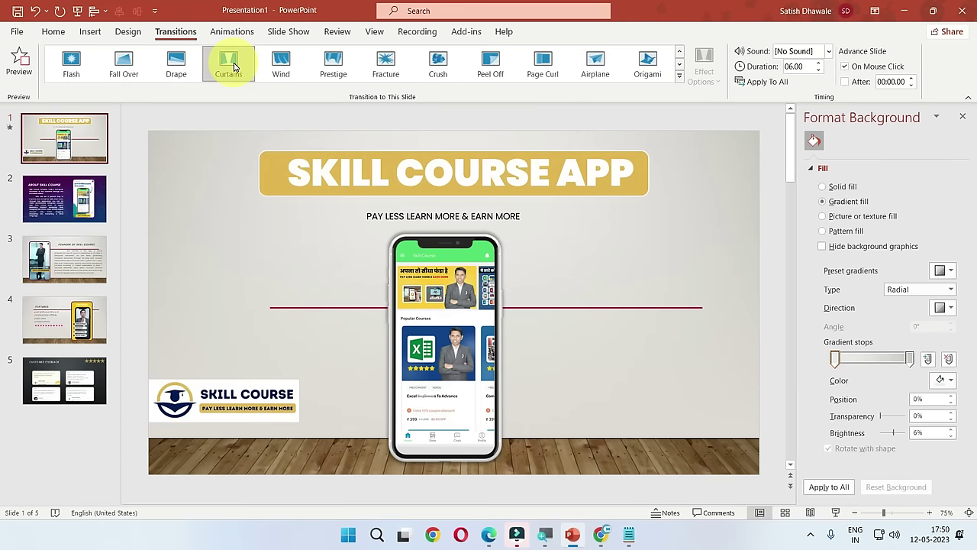
{"action": "left_click", "coordinate": [650, 67]}
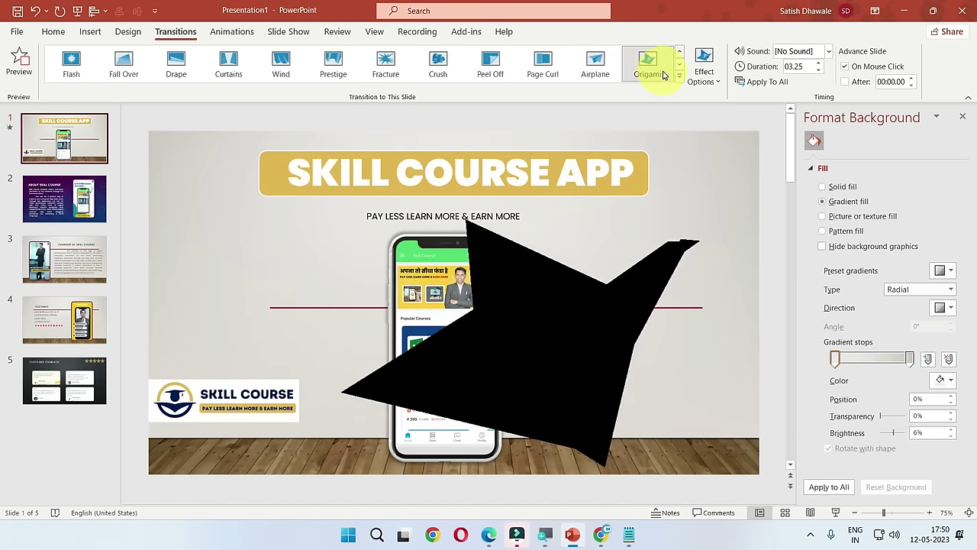
{"action": "left_click", "coordinate": [74, 206]}
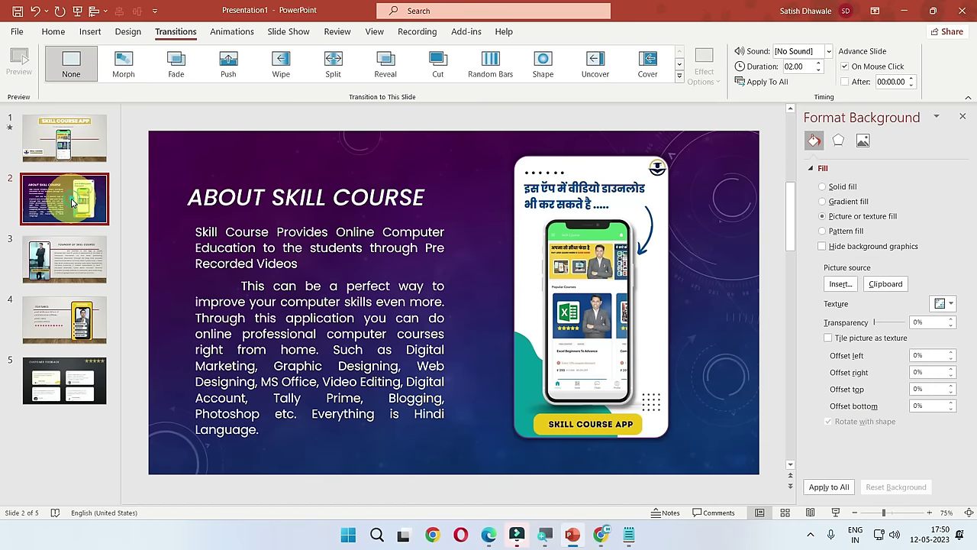
- Try Origami on the About Skill Course slide, settle on Crush, then reselect slide 1
{"action": "left_click", "coordinate": [680, 73]}
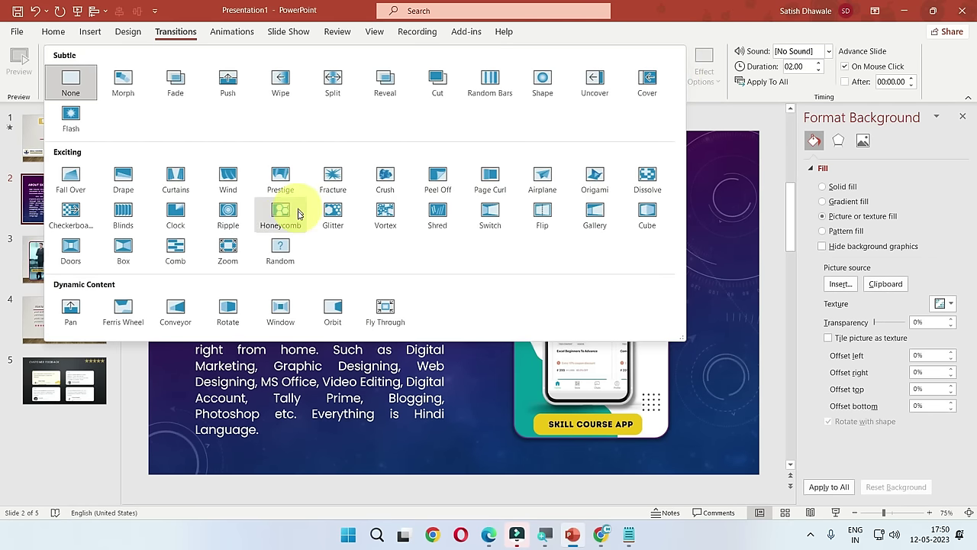
{"action": "left_click", "coordinate": [585, 186]}
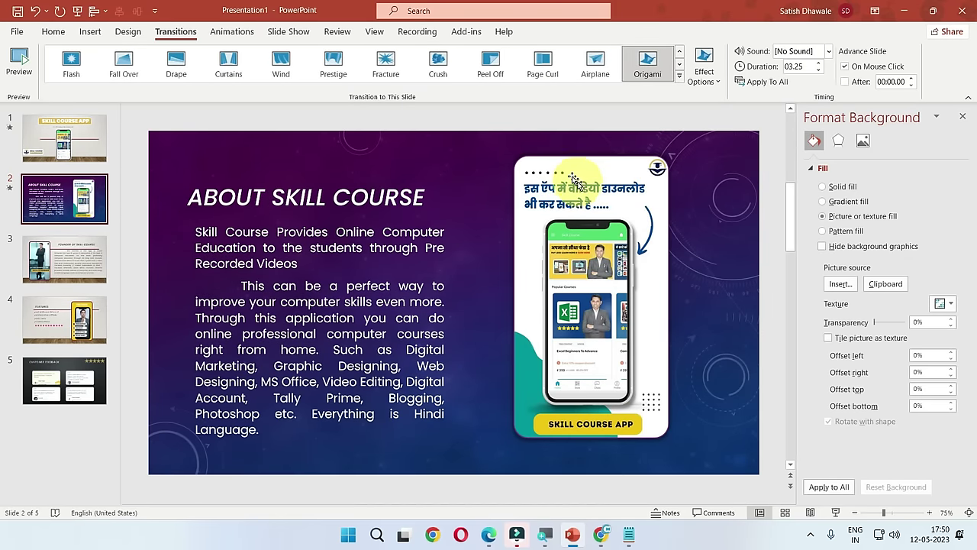
{"action": "left_click", "coordinate": [441, 65]}
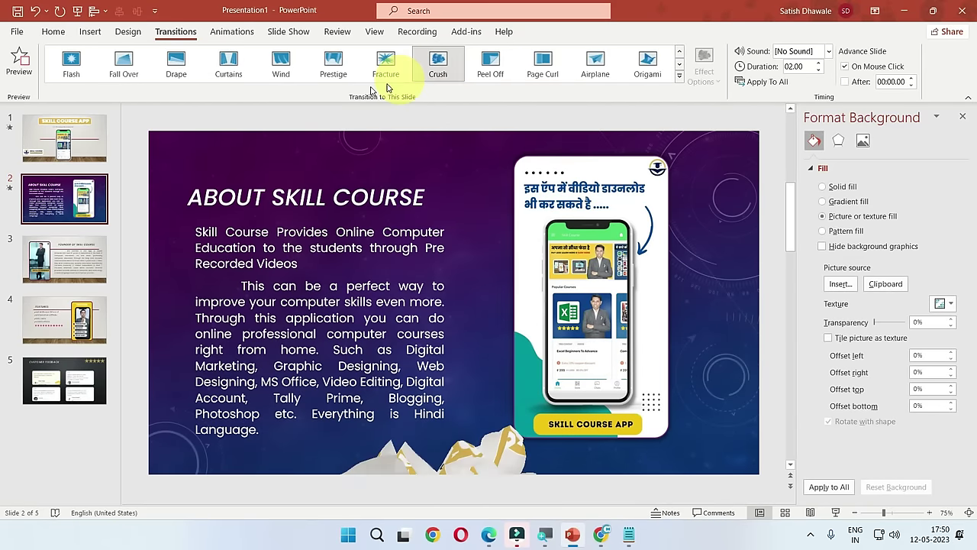
{"action": "left_click", "coordinate": [87, 149]}
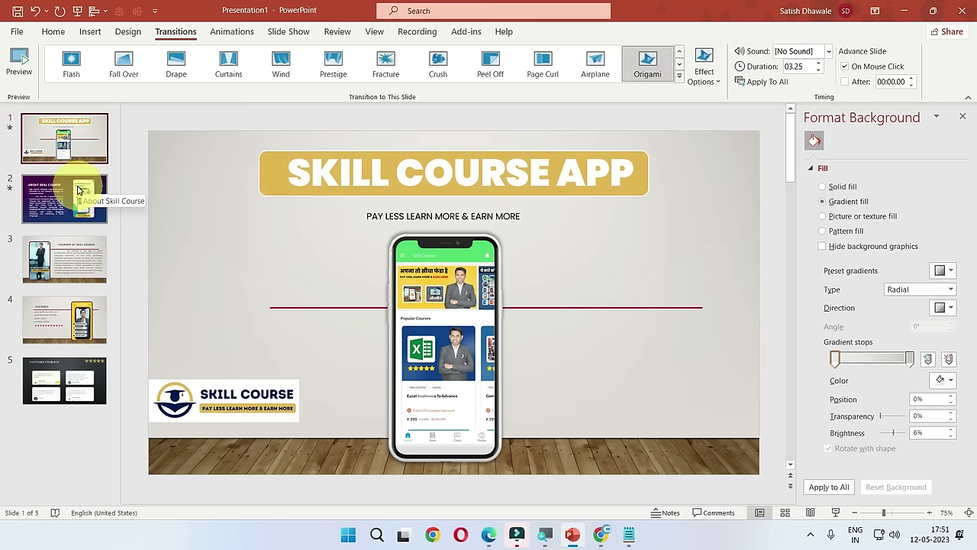
- Try Crush, Page Curl, Airplane and Fracture on the title slide with previews, then keep Crush
{"action": "left_click", "coordinate": [441, 66]}
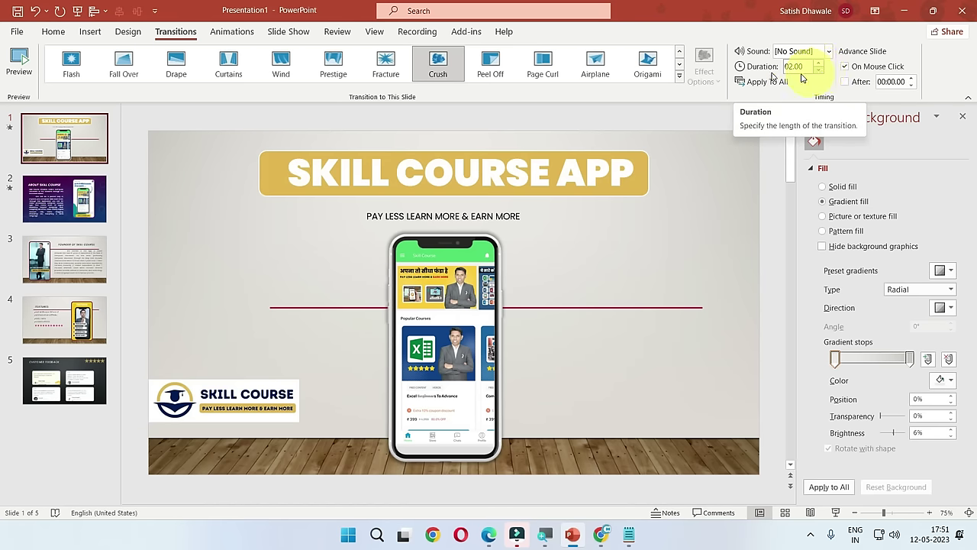
{"action": "left_click", "coordinate": [543, 66]}
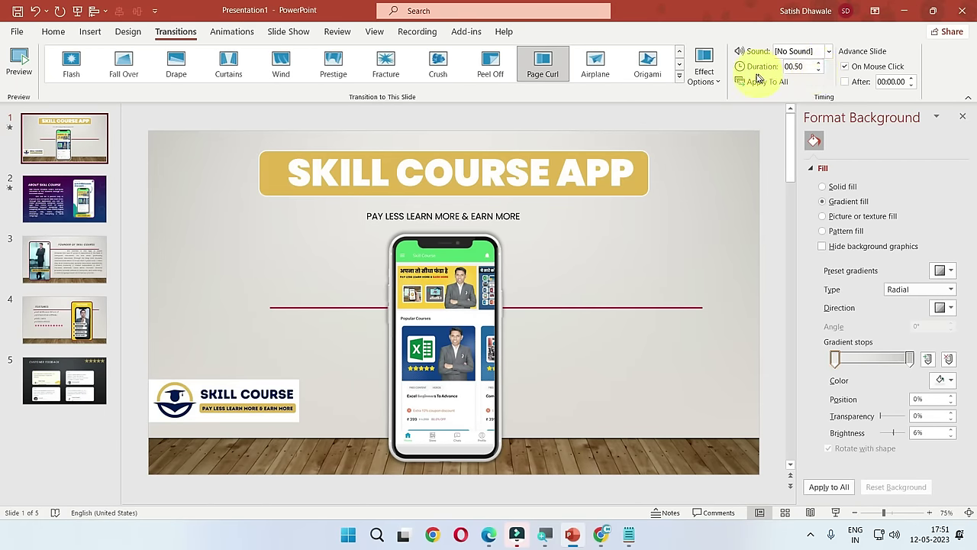
{"action": "key", "text": "F5"}
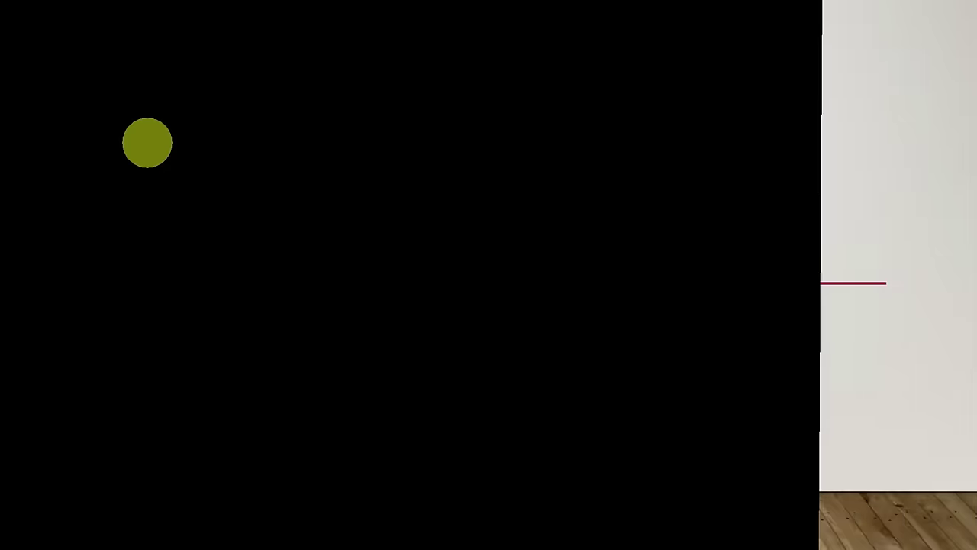
{"action": "key", "text": "Escape"}
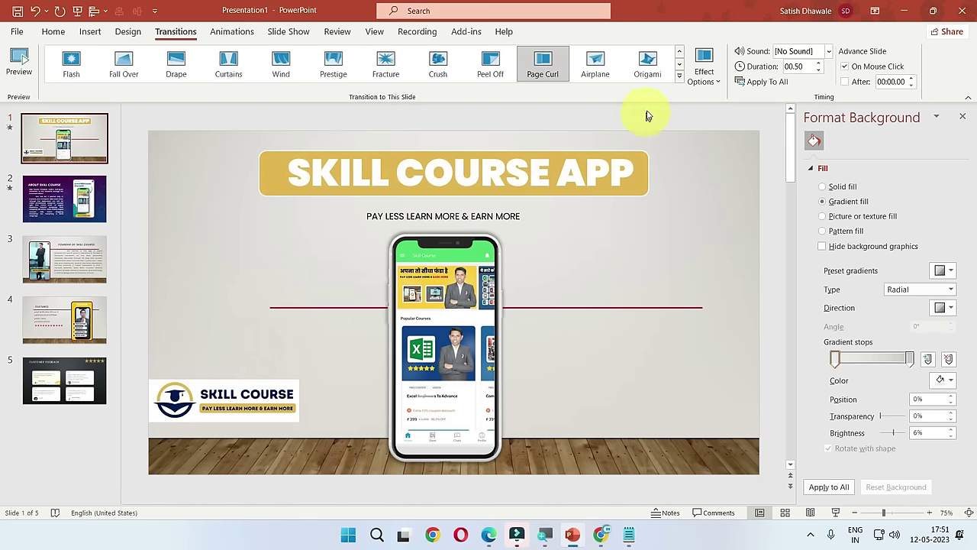
{"action": "left_click", "coordinate": [600, 67]}
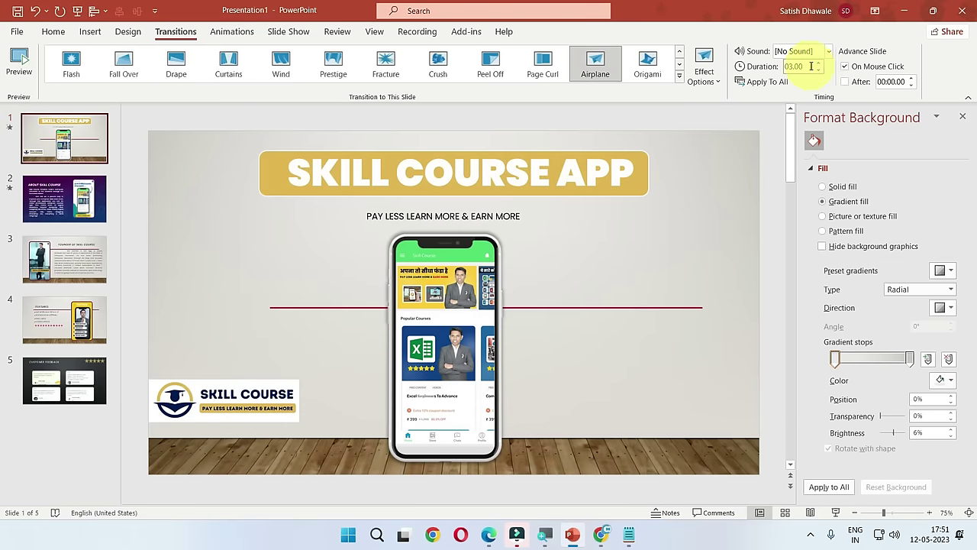
{"action": "key", "text": "F5"}
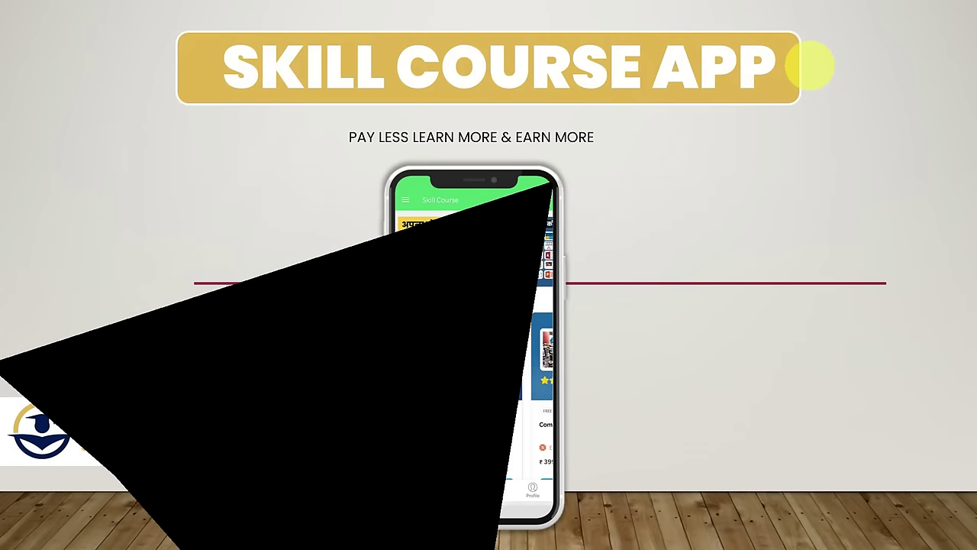
{"action": "key", "text": "Escape"}
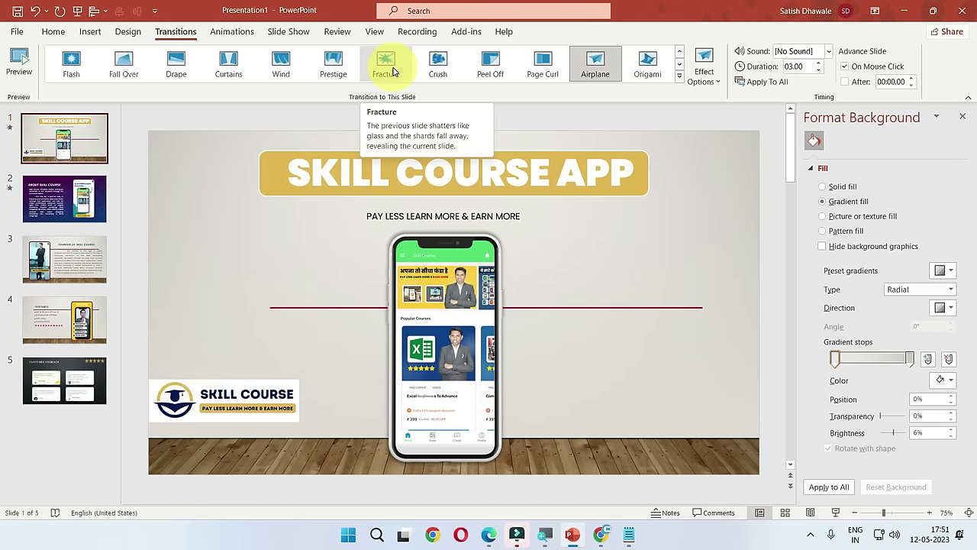
{"action": "left_click", "coordinate": [392, 71]}
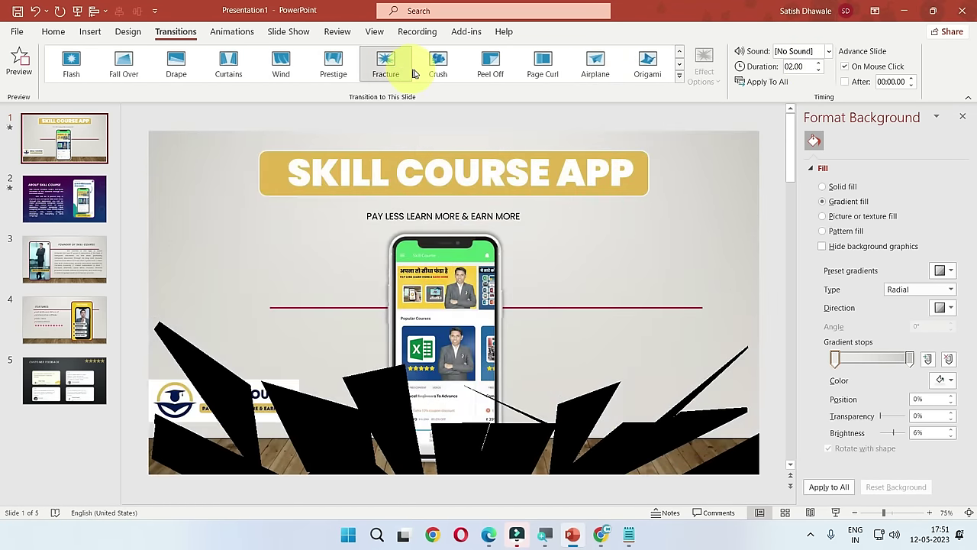
{"action": "left_click", "coordinate": [436, 67]}
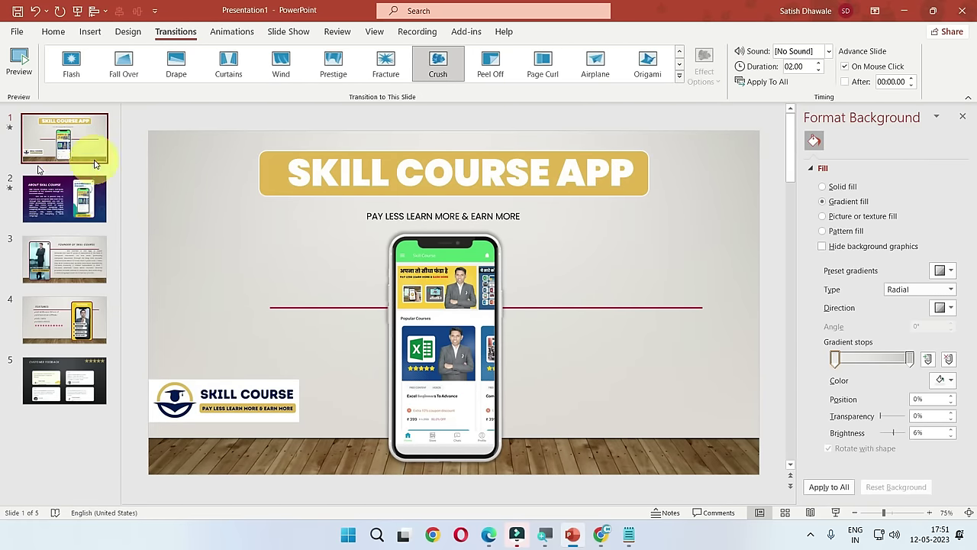
- Give slides 2–5 Page Curl, Uncover, Shape and Reveal transitions, then start the slide show
{"action": "left_click", "coordinate": [76, 193]}
{"action": "left_click", "coordinate": [541, 64]}
{"action": "left_click", "coordinate": [83, 257]}
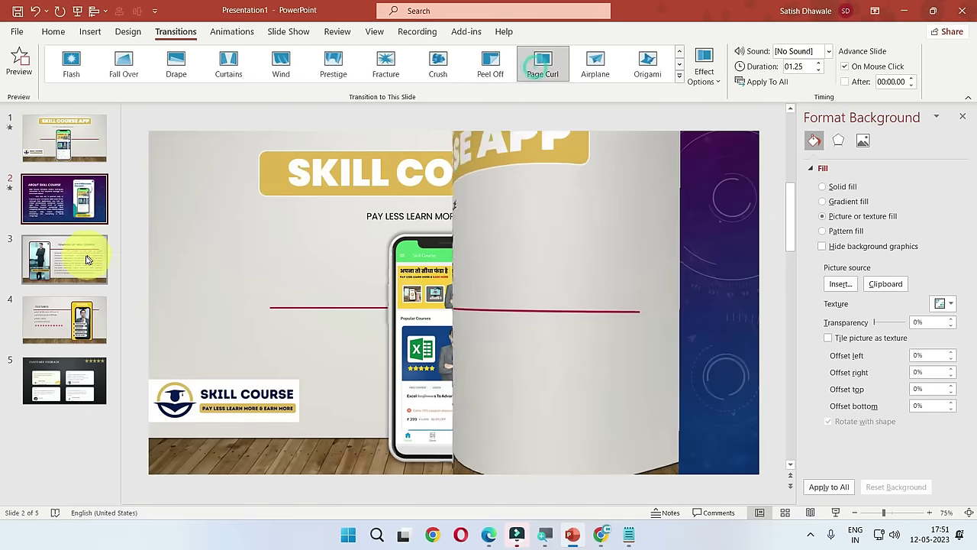
{"action": "left_click", "coordinate": [594, 67]}
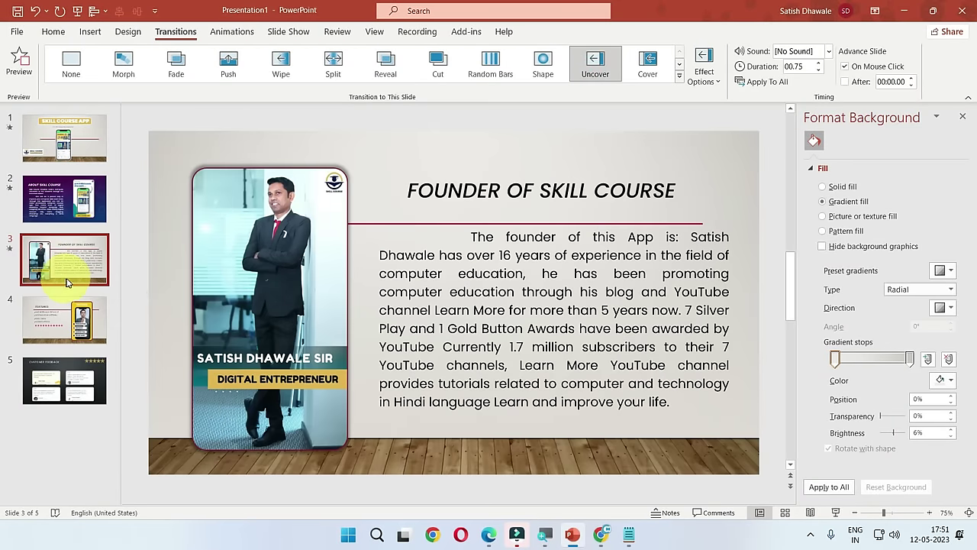
{"action": "left_click", "coordinate": [65, 313]}
{"action": "left_click", "coordinate": [530, 72]}
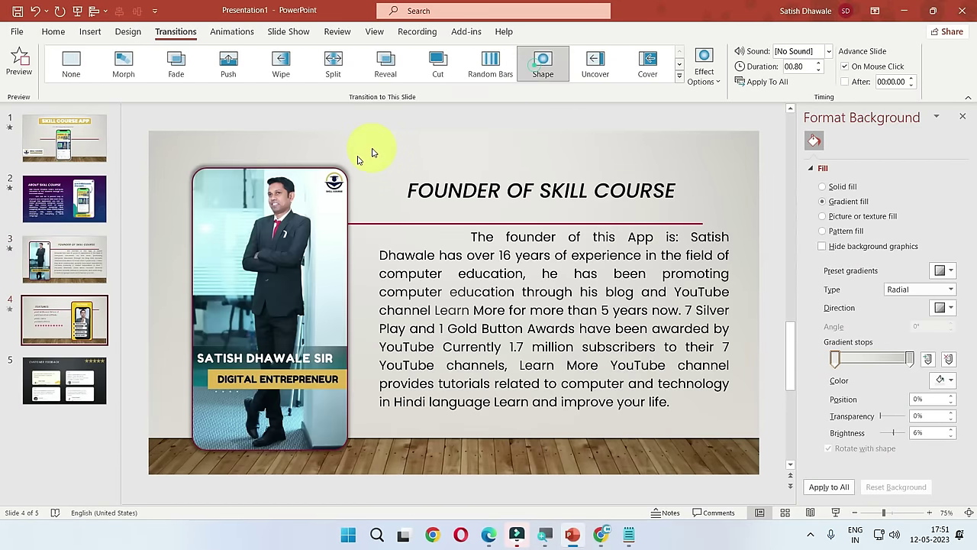
{"action": "left_click", "coordinate": [69, 374]}
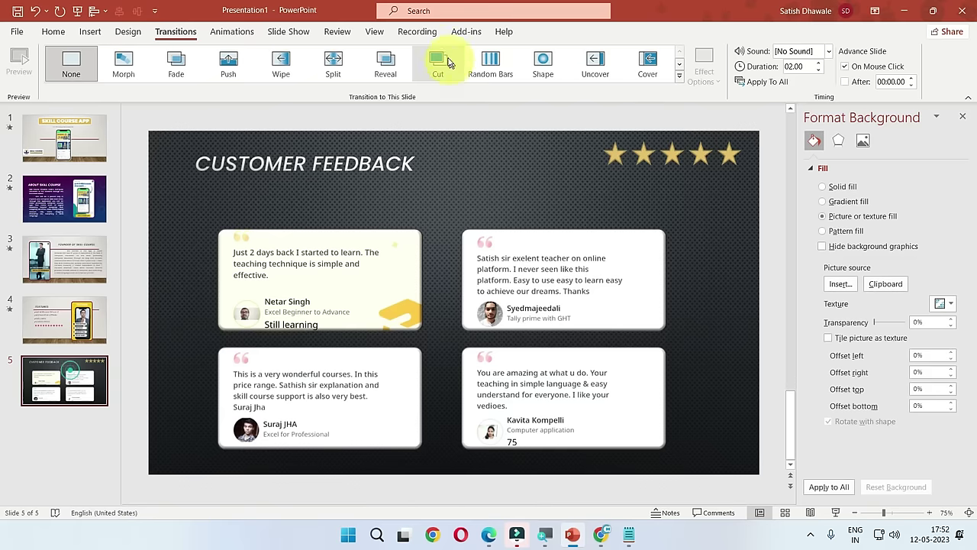
{"action": "left_click", "coordinate": [385, 64]}
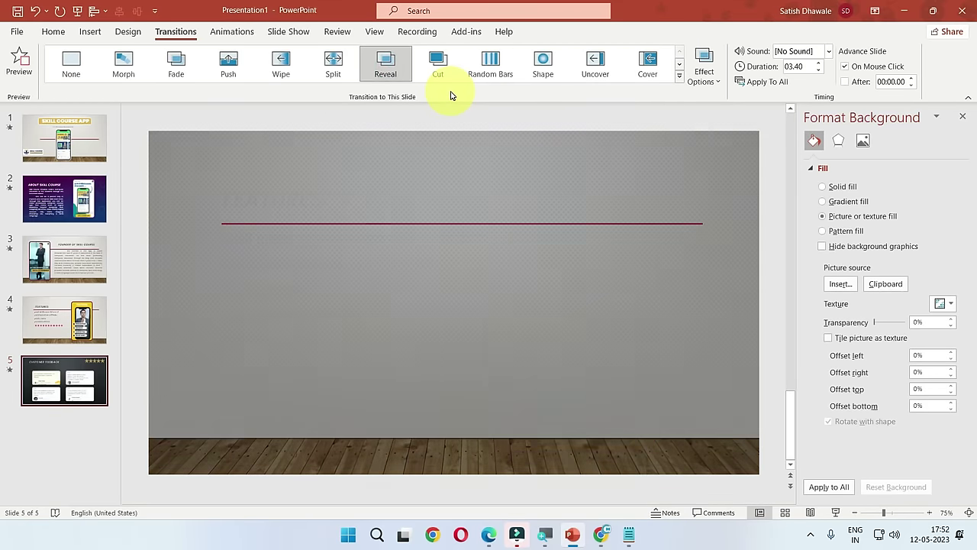
{"action": "key", "text": "F5"}
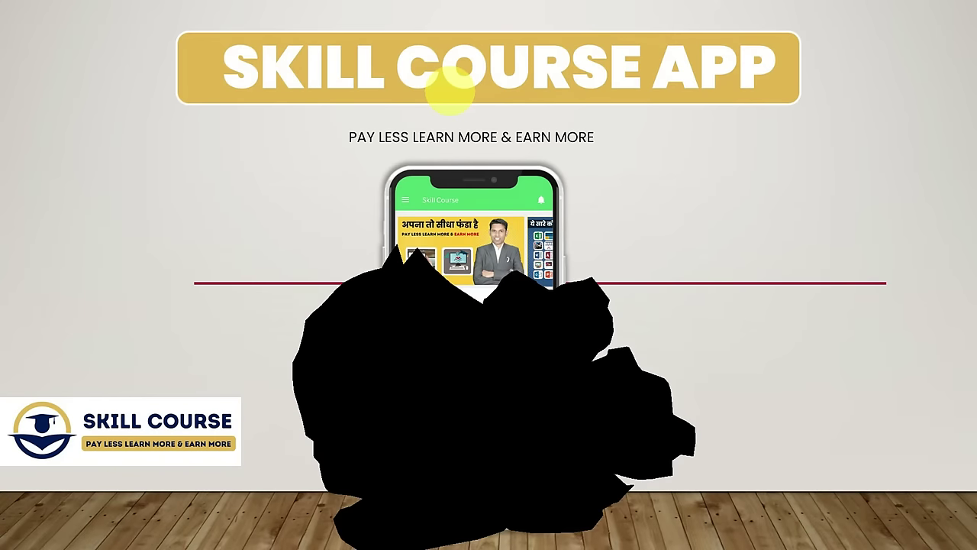
- Click through the show to the Customer Feedback slide, then exit and select the title slide
{"action": "left_click", "coordinate": [450, 90]}
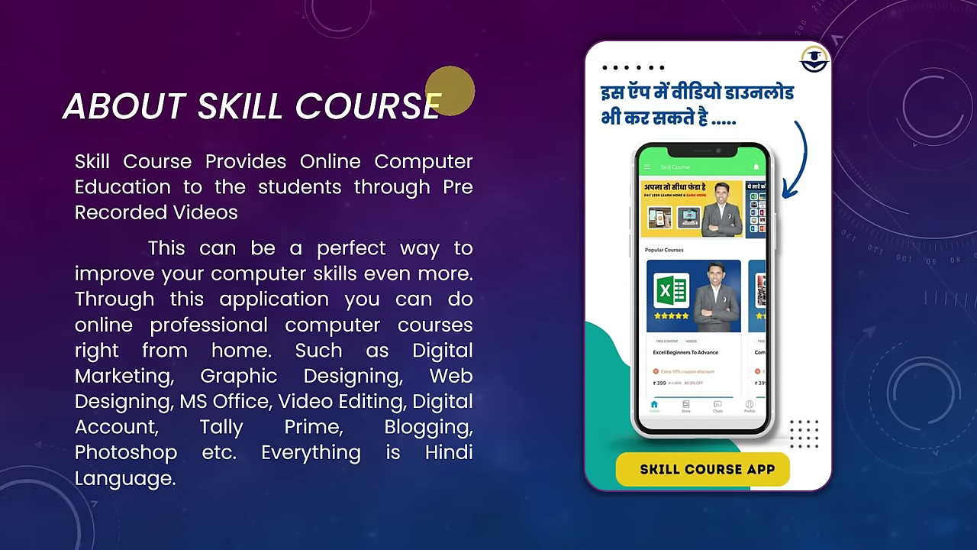
{"action": "left_click", "coordinate": [450, 90]}
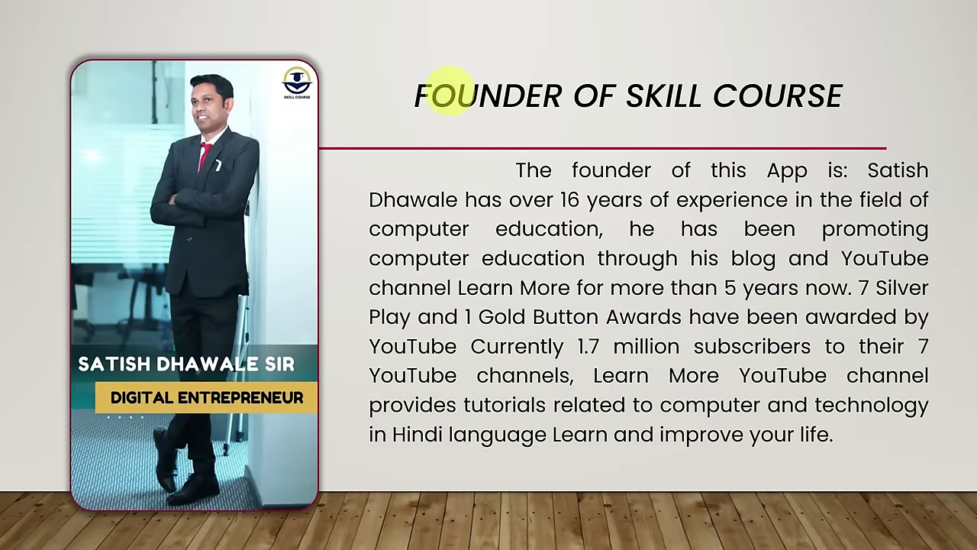
{"action": "left_click", "coordinate": [451, 91]}
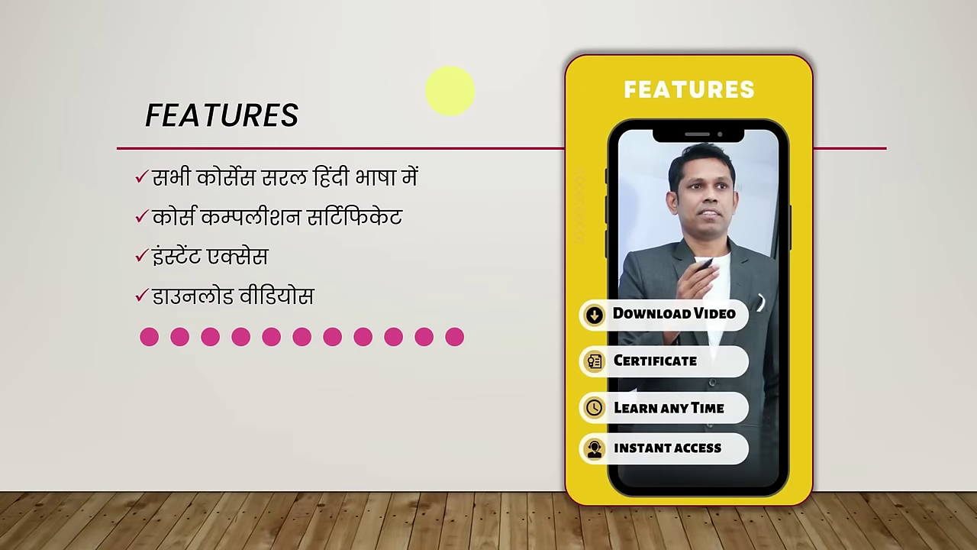
{"action": "left_click", "coordinate": [450, 90]}
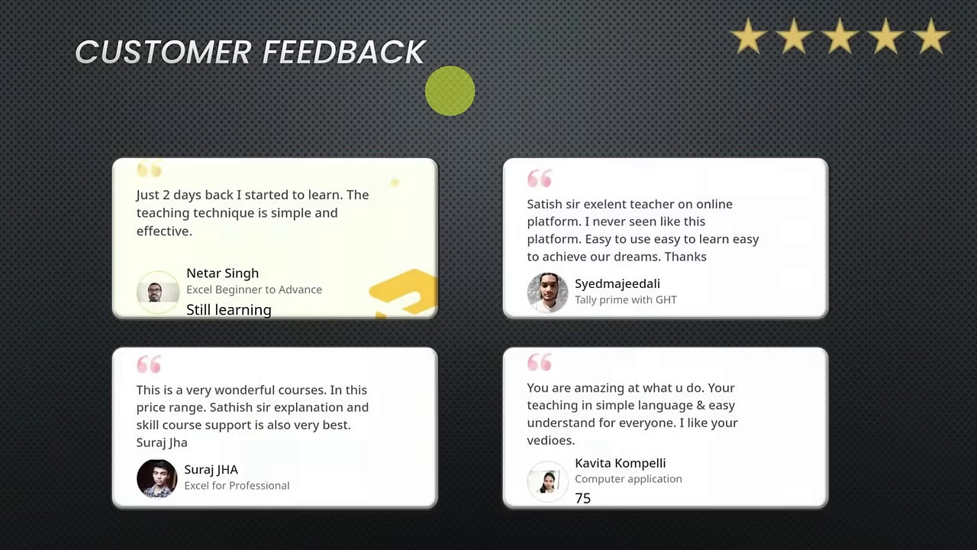
{"action": "key", "text": "Escape"}
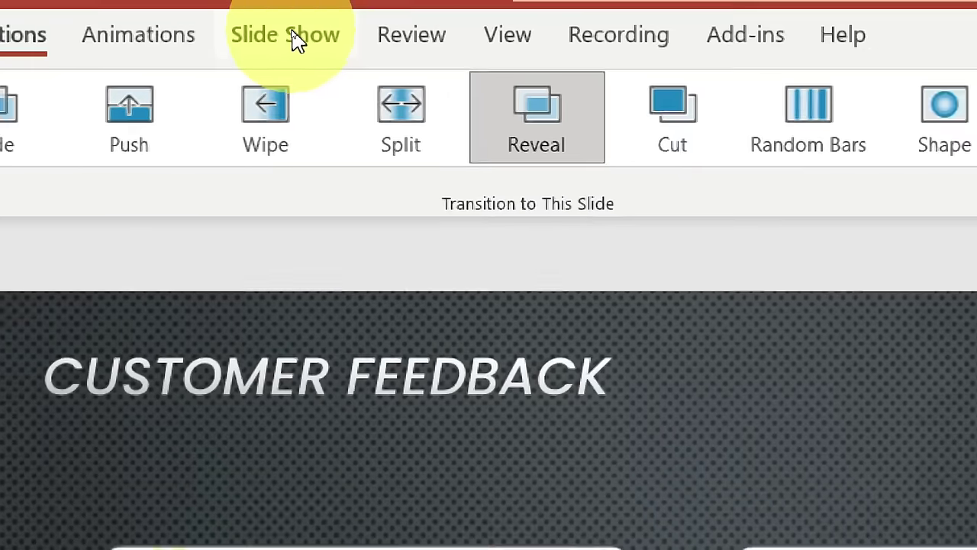
{"action": "left_click", "coordinate": [86, 132]}
- Restart the show, advance two slides, and exit back to the title slide
{"action": "key", "text": "F5"}
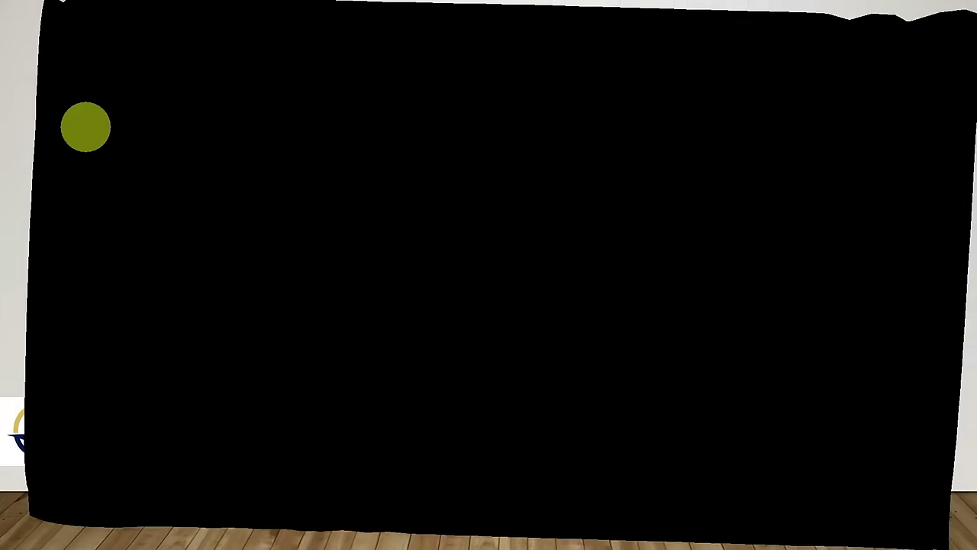
{"action": "left_click", "coordinate": [86, 127]}
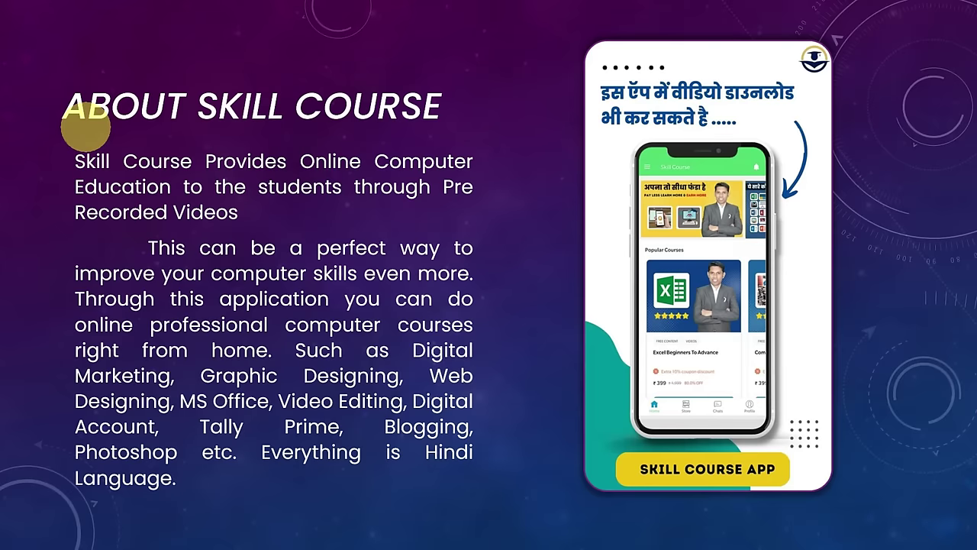
{"action": "left_click", "coordinate": [86, 128]}
{"action": "key", "text": "Escape"}
{"action": "left_click", "coordinate": [87, 132]}
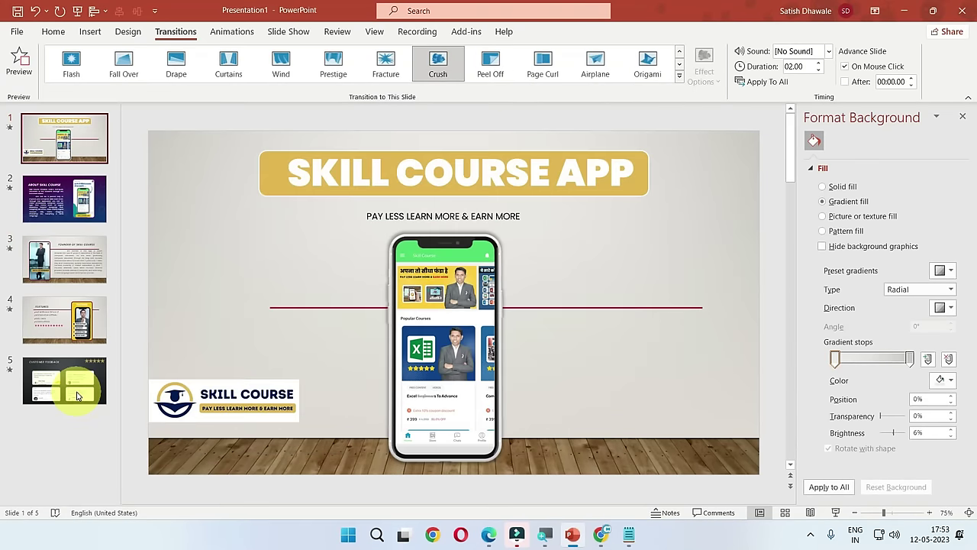
- Play the whole show again from slide 1 to the end, then return to the title slide
{"action": "key", "text": "F5"}
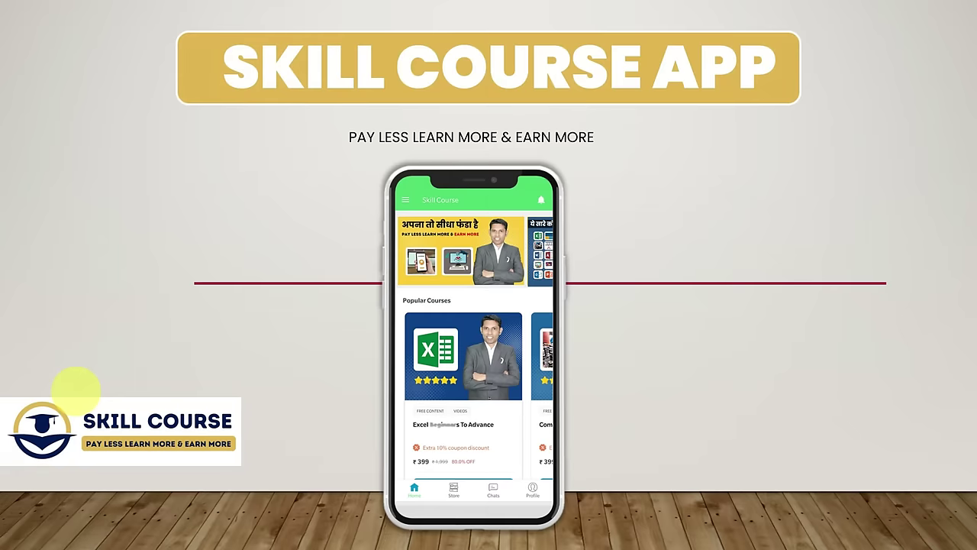
{"action": "left_click", "coordinate": [75, 393]}
{"action": "left_click", "coordinate": [75, 393]}
{"action": "left_click", "coordinate": [75, 393]}
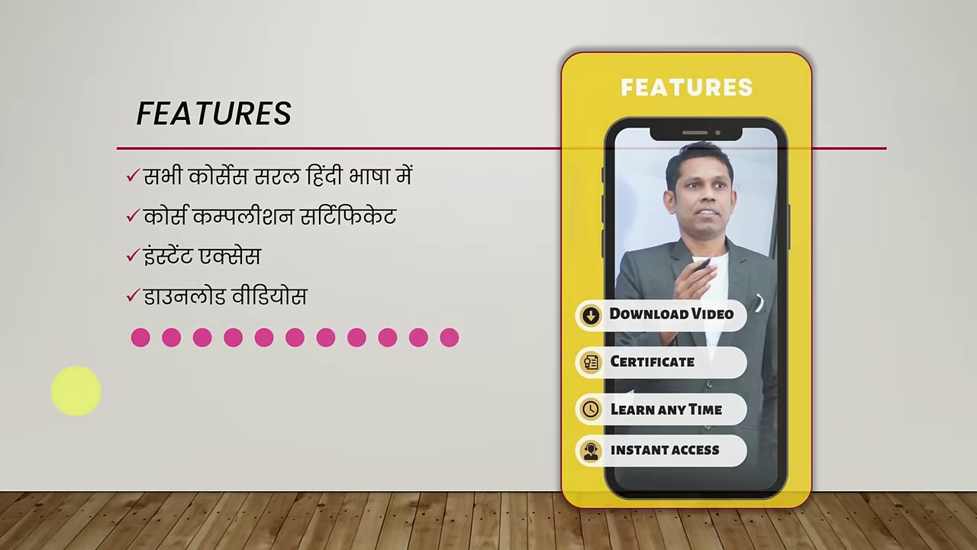
{"action": "left_click", "coordinate": [75, 391]}
{"action": "left_click", "coordinate": [76, 391]}
{"action": "left_click", "coordinate": [76, 393]}
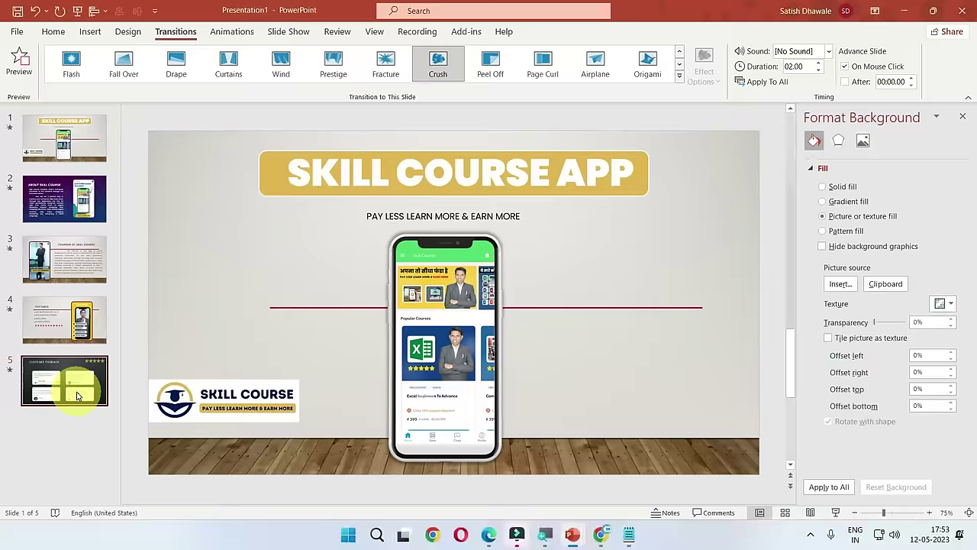
{"action": "left_click", "coordinate": [77, 394]}
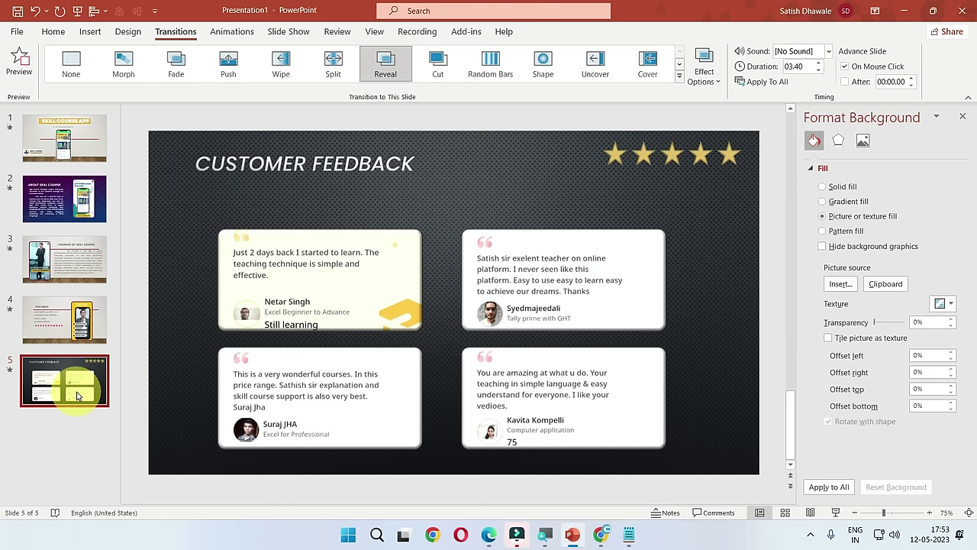
{"action": "left_click", "coordinate": [87, 126]}
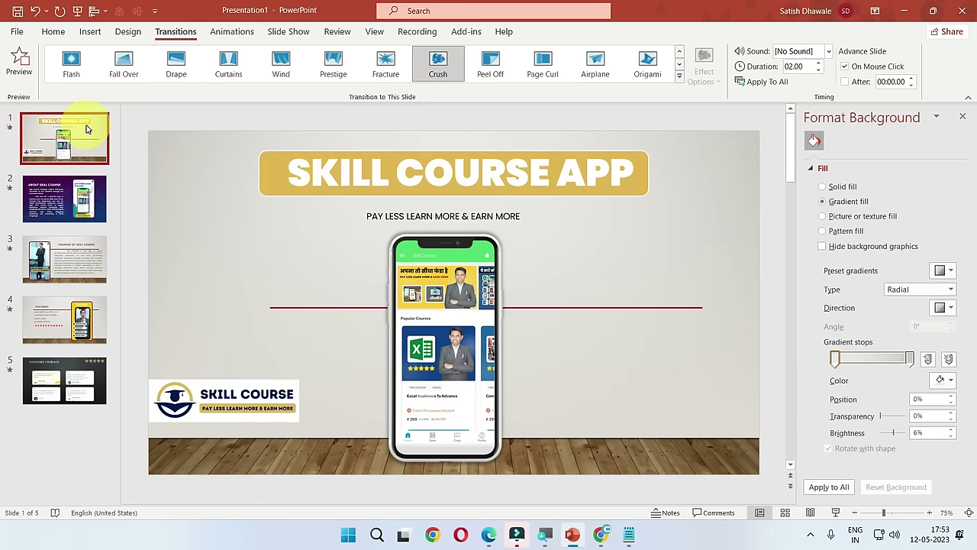
- Confirm the Set Up Slide Show options Loop continuously until Esc and Using timings
{"action": "left_click", "coordinate": [287, 31]}
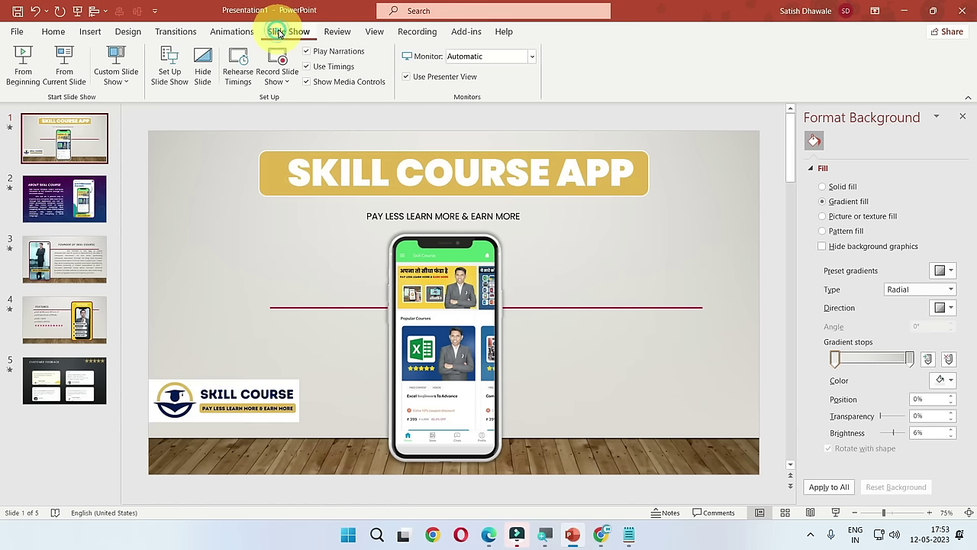
{"action": "left_click", "coordinate": [170, 63]}
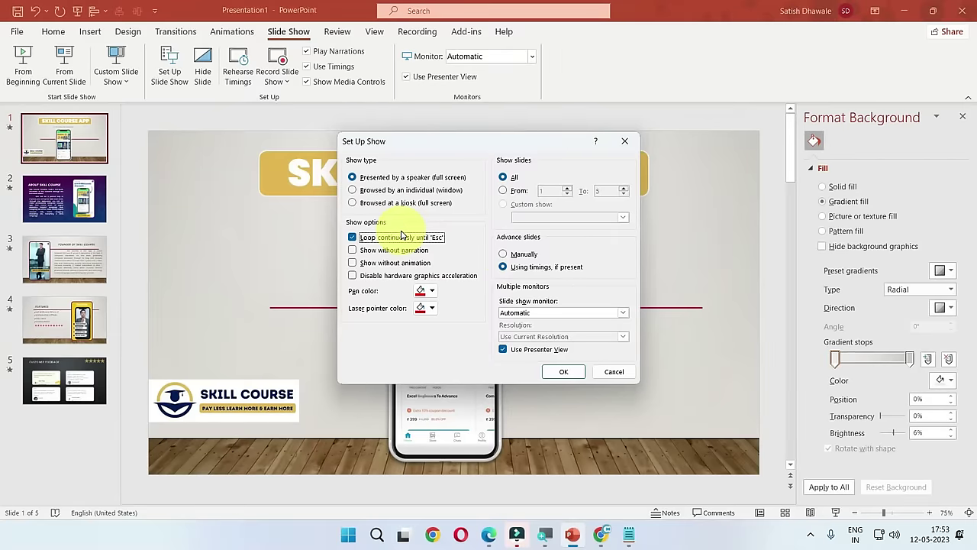
{"action": "left_click", "coordinate": [563, 372]}
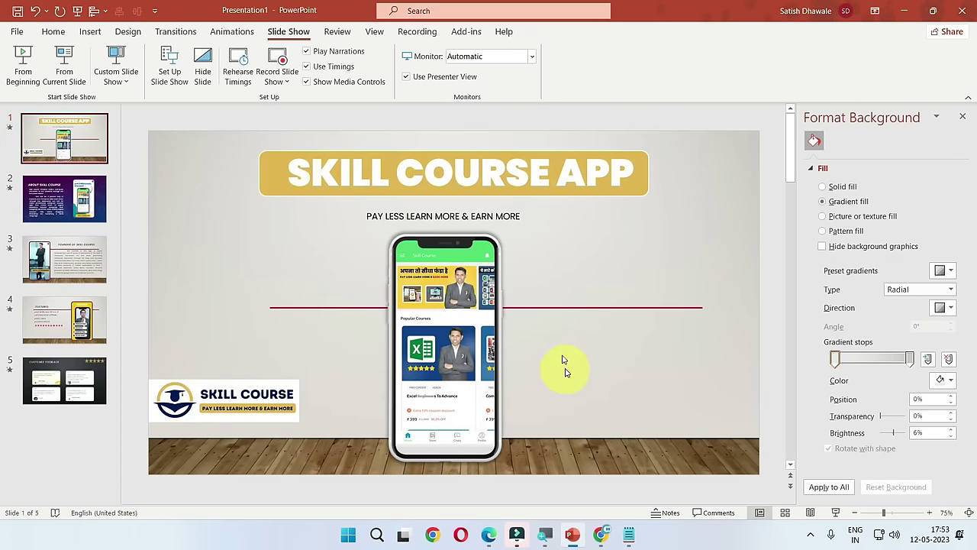
{"action": "left_click", "coordinate": [169, 70]}
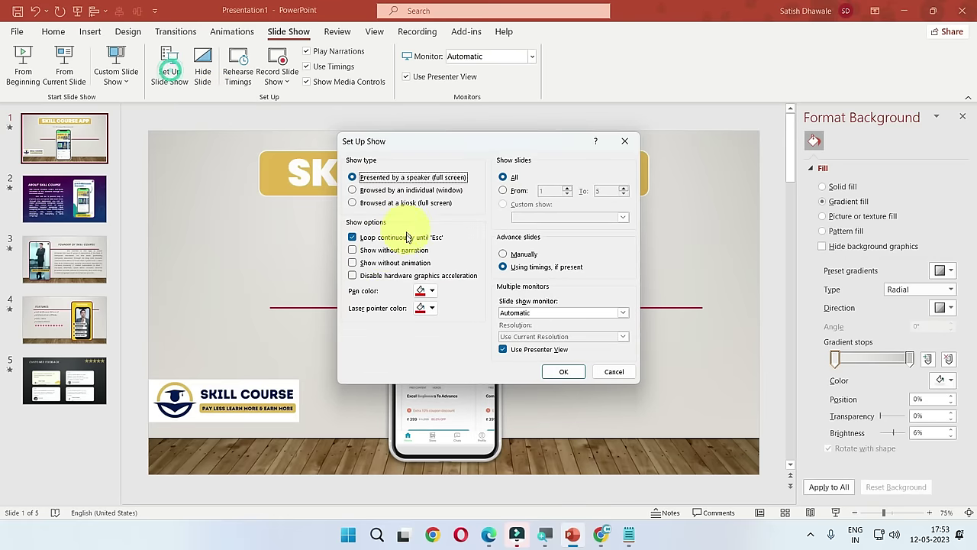
{"action": "left_click", "coordinate": [563, 373]}
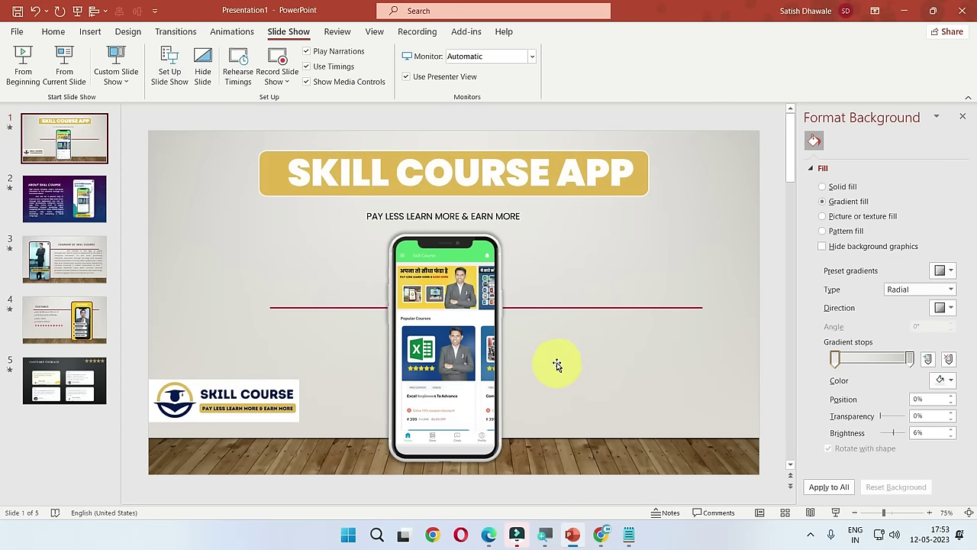
{"action": "left_click", "coordinate": [175, 32]}
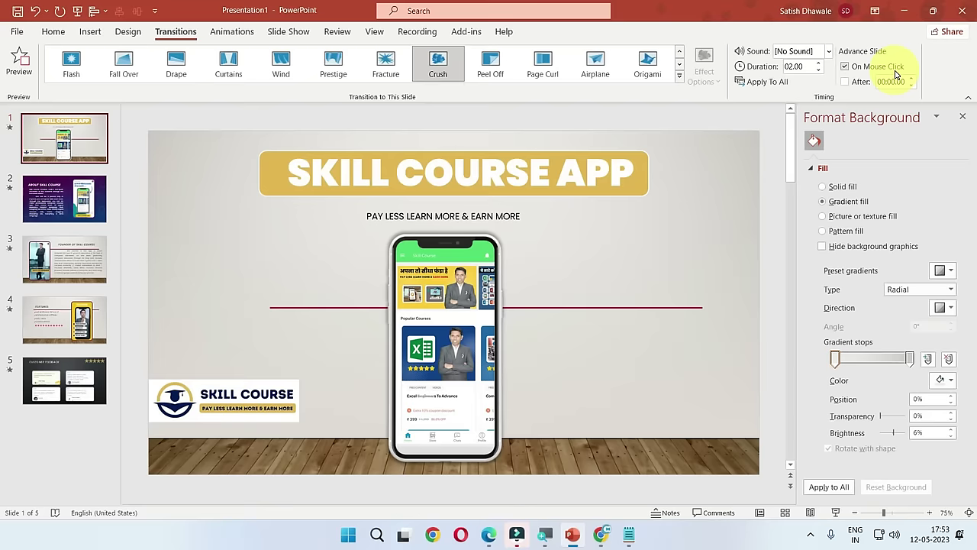
- Switch the title slide from On Mouse Click to advancing automatically After 4 seconds
{"action": "left_click", "coordinate": [845, 66]}
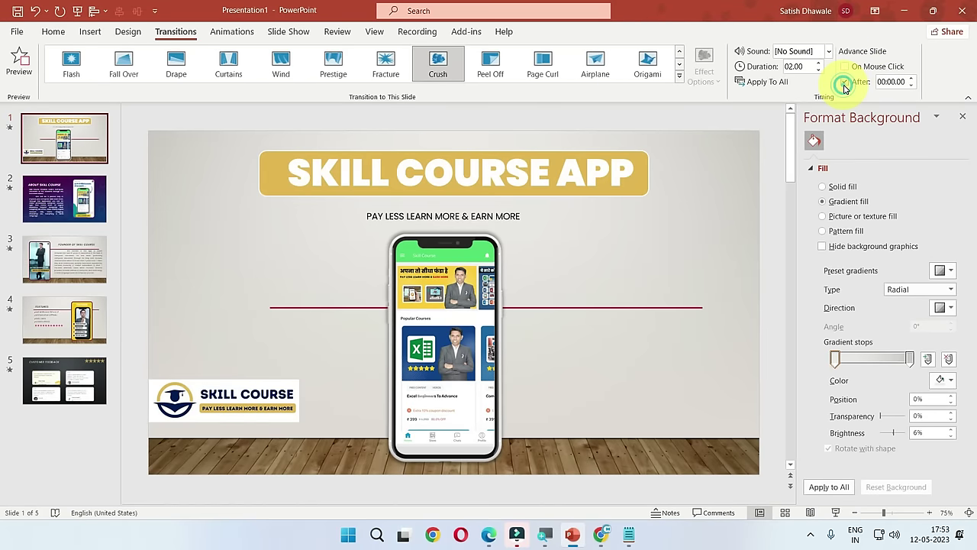
{"action": "left_click", "coordinate": [845, 82]}
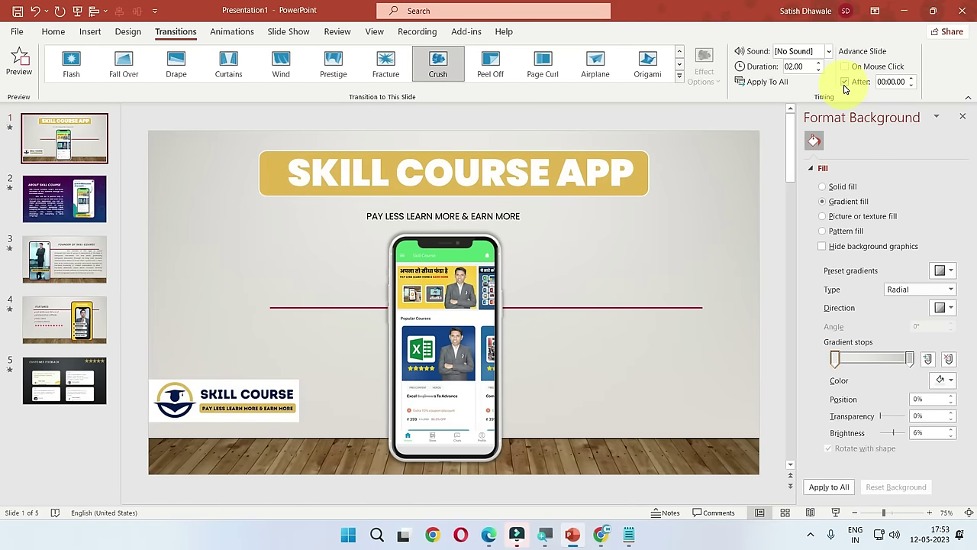
{"action": "left_click", "coordinate": [912, 82]}
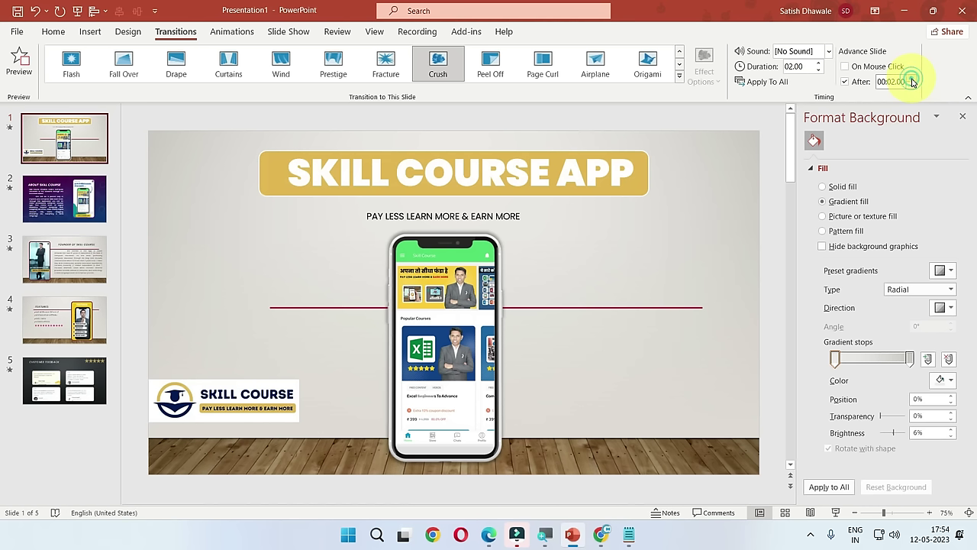
{"action": "left_click", "coordinate": [912, 79]}
{"action": "left_click", "coordinate": [912, 79]}
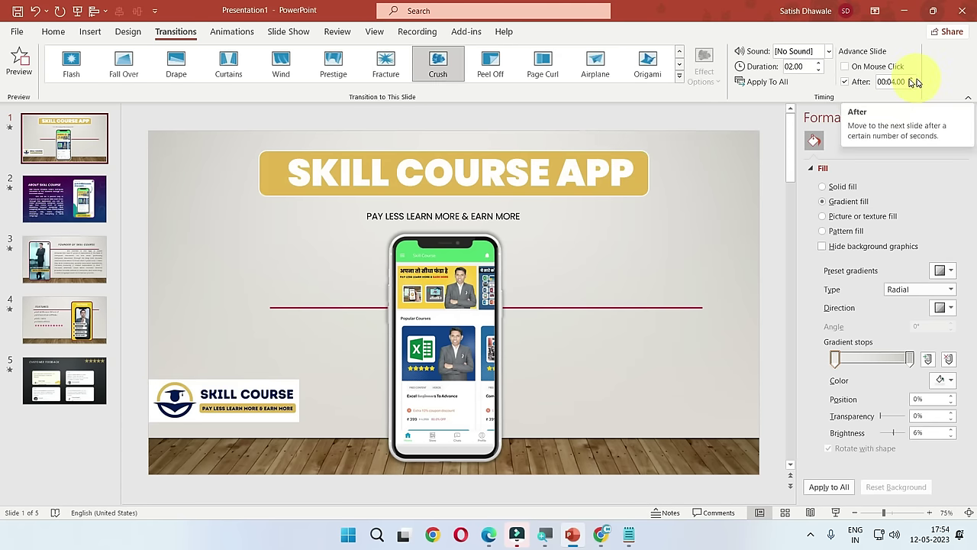
- Make slides 2–5 advance automatically After a set time, raising the durations of slides 3–5
{"action": "left_click", "coordinate": [76, 183]}
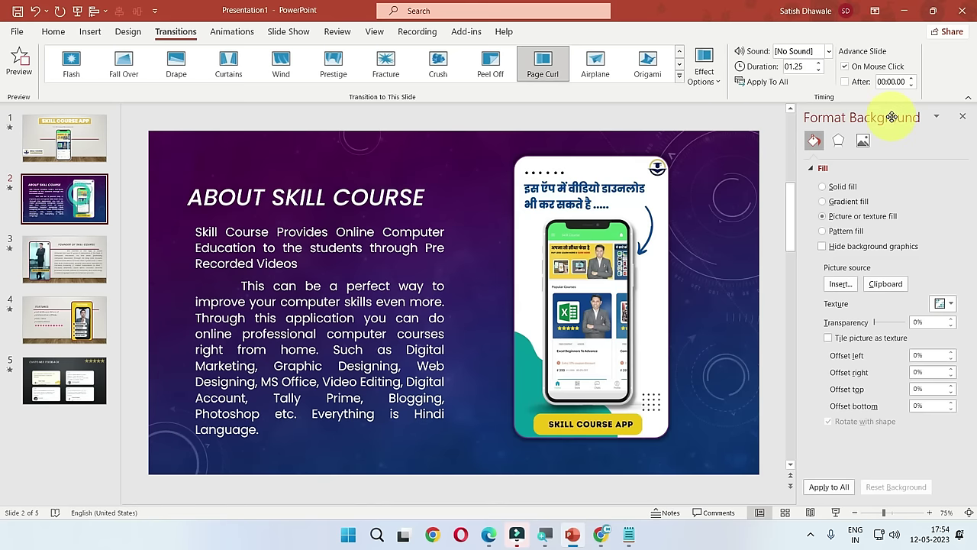
{"action": "left_click", "coordinate": [844, 81]}
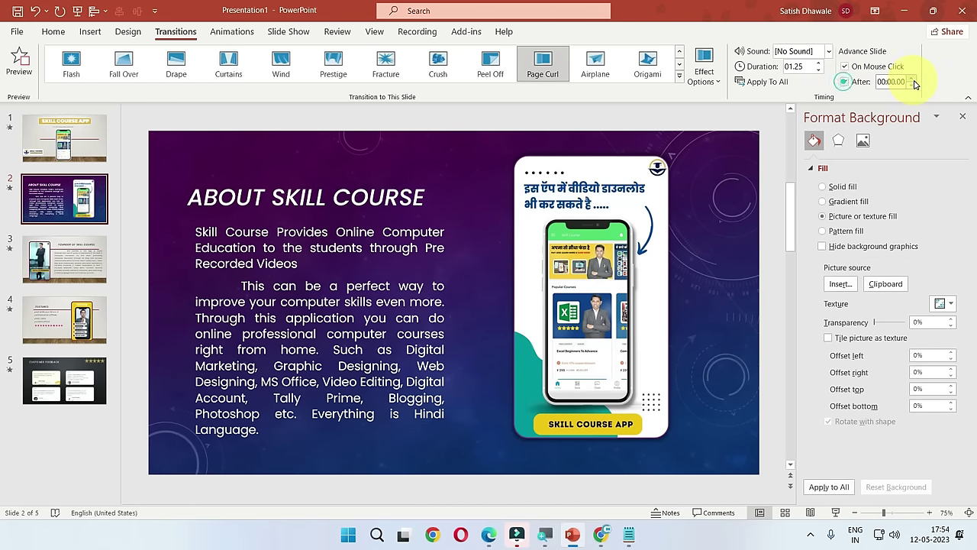
{"action": "left_click", "coordinate": [65, 260]}
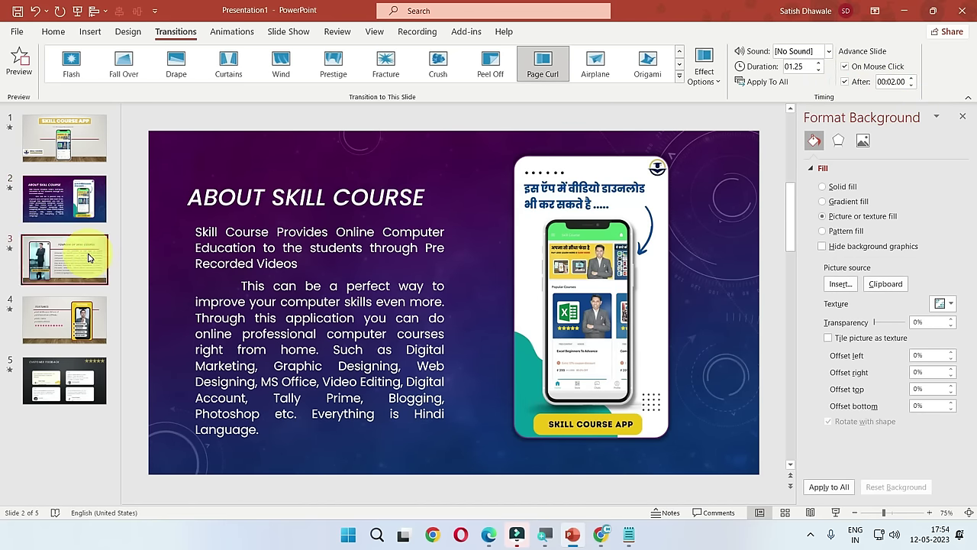
{"action": "left_click", "coordinate": [853, 84]}
{"action": "left_click", "coordinate": [916, 79]}
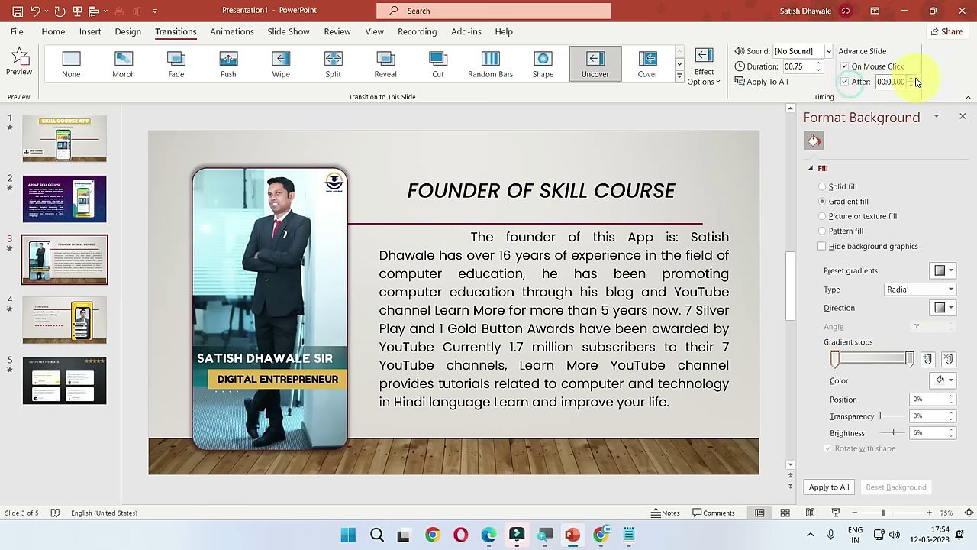
{"action": "left_click", "coordinate": [916, 78]}
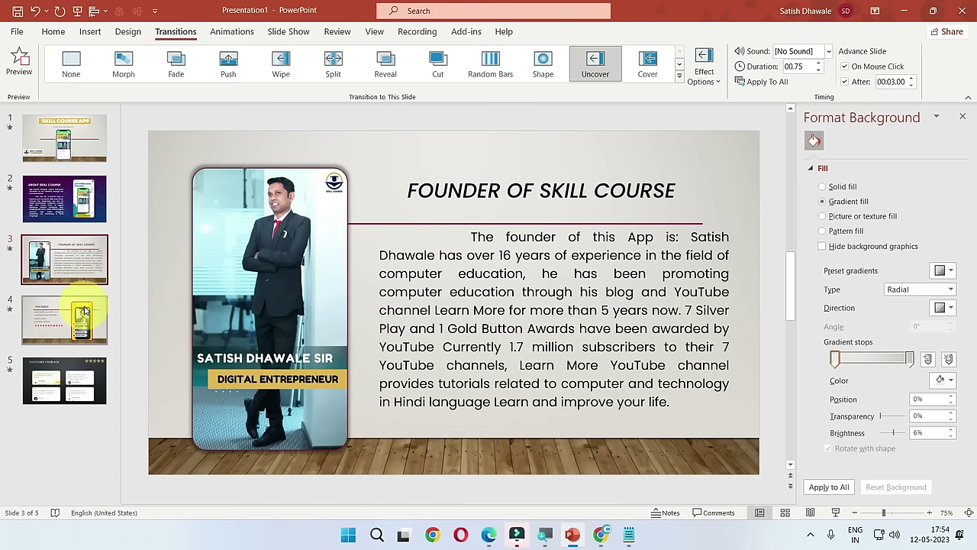
{"action": "left_click", "coordinate": [28, 307]}
{"action": "left_click", "coordinate": [845, 82]}
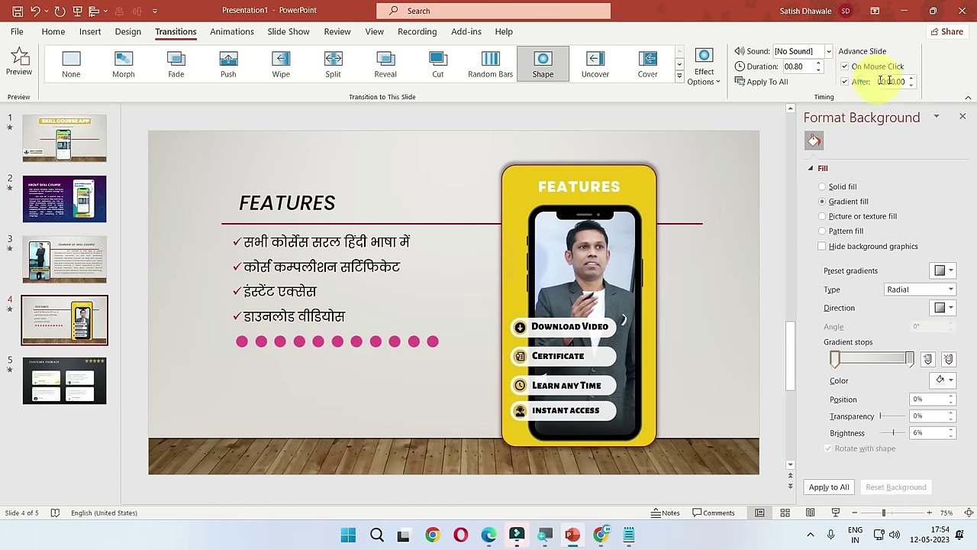
{"action": "left_click", "coordinate": [912, 77]}
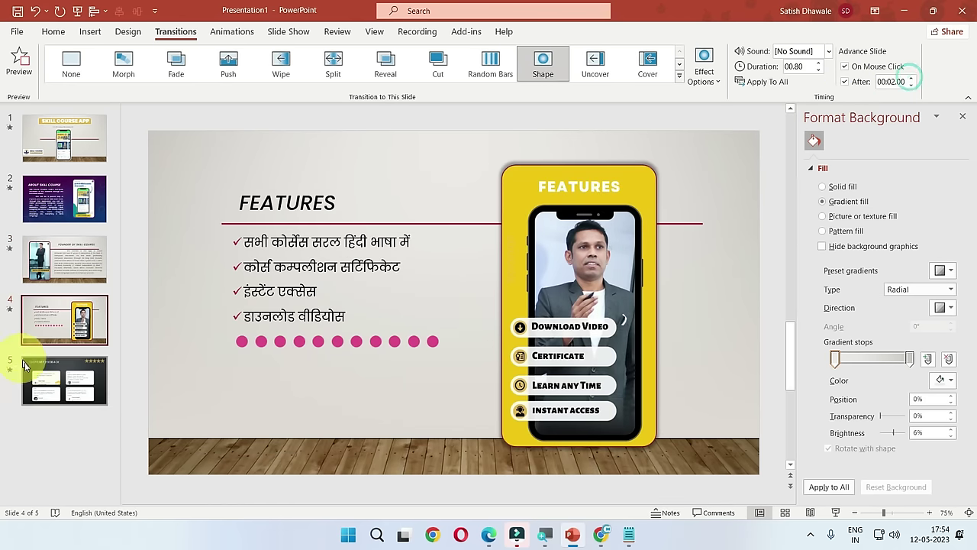
{"action": "left_click", "coordinate": [38, 378]}
{"action": "left_click", "coordinate": [865, 86]}
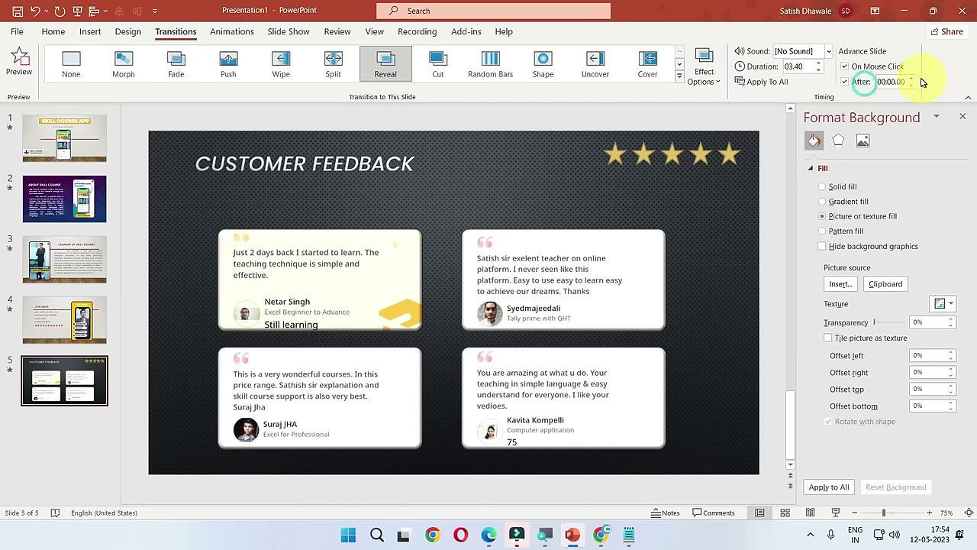
{"action": "left_click", "coordinate": [912, 78]}
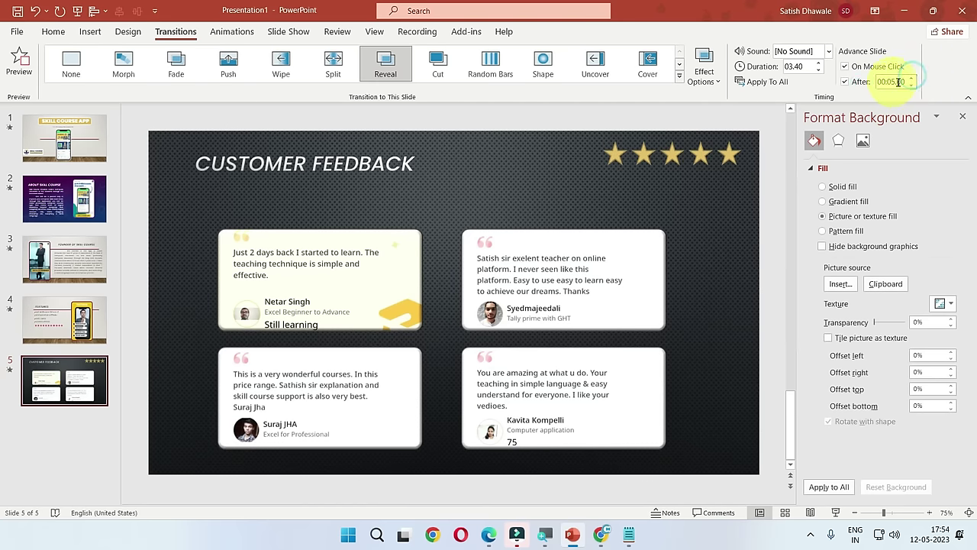
- From the title slide, Apply To All and leave the transition Sound as [No Sound]
{"action": "left_click", "coordinate": [53, 321]}
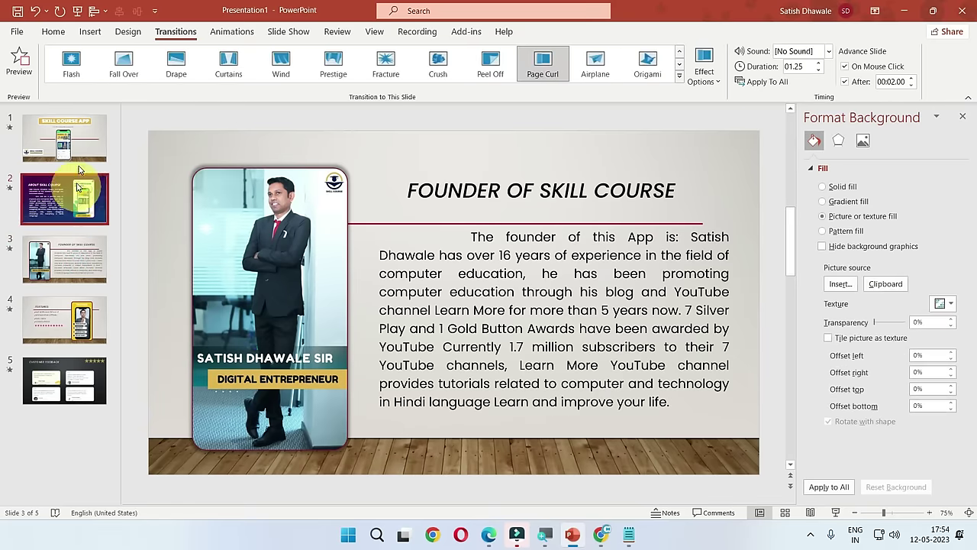
{"action": "left_click", "coordinate": [65, 138]}
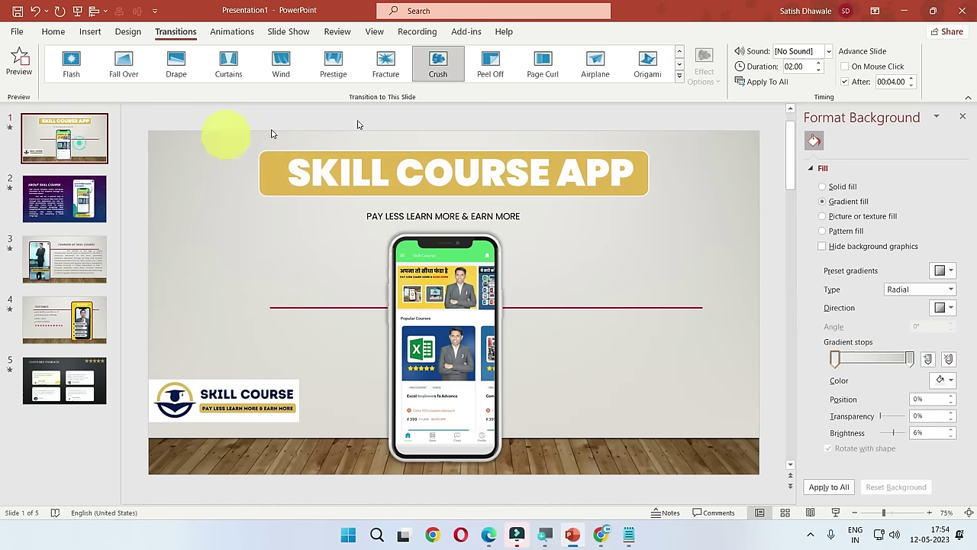
{"action": "left_click", "coordinate": [777, 85]}
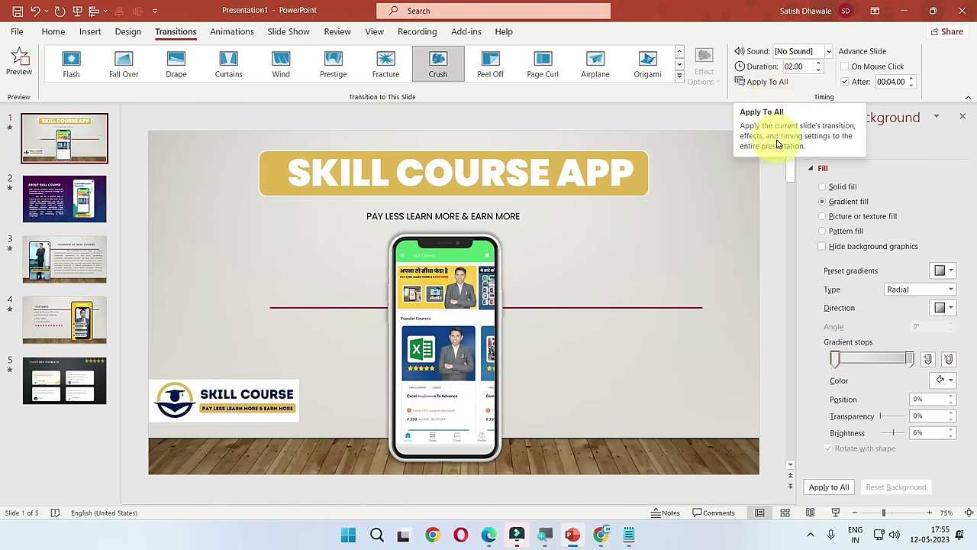
{"action": "left_click", "coordinate": [828, 50]}
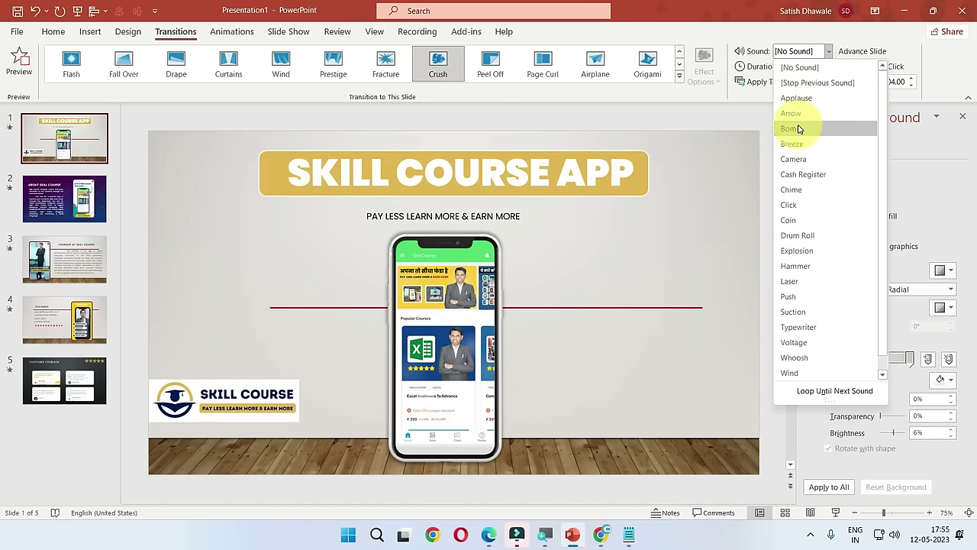
{"action": "left_click", "coordinate": [827, 51]}
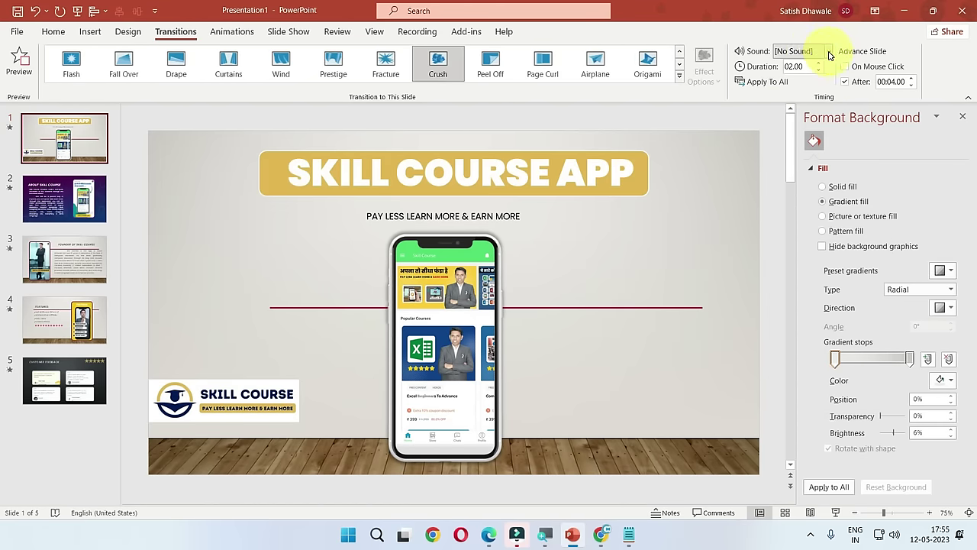
{"action": "left_click", "coordinate": [829, 51]}
{"action": "left_click", "coordinate": [748, 103]}
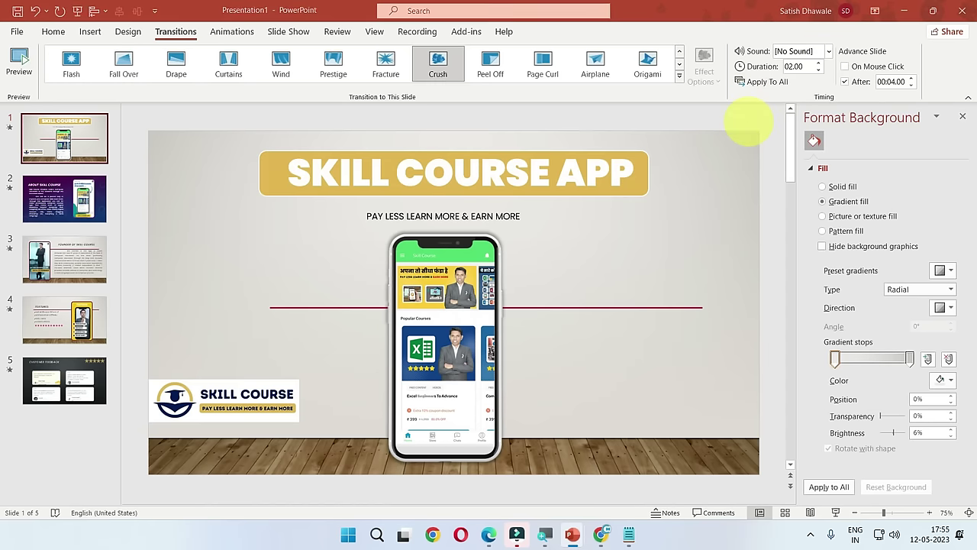
- Run the timed show through all slides, looping once, and exit on the Features slide
{"action": "key", "text": "F5"}
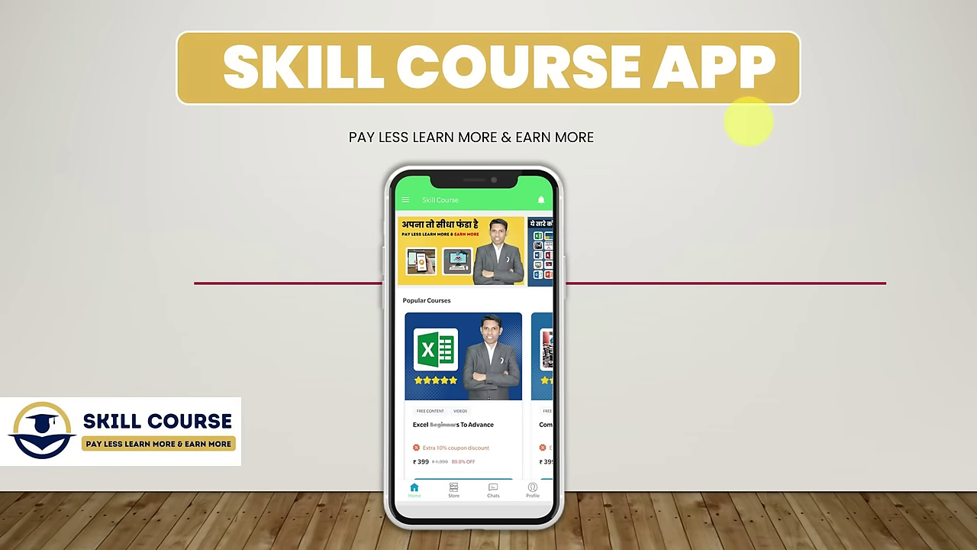
{"action": "left_click", "coordinate": [749, 120]}
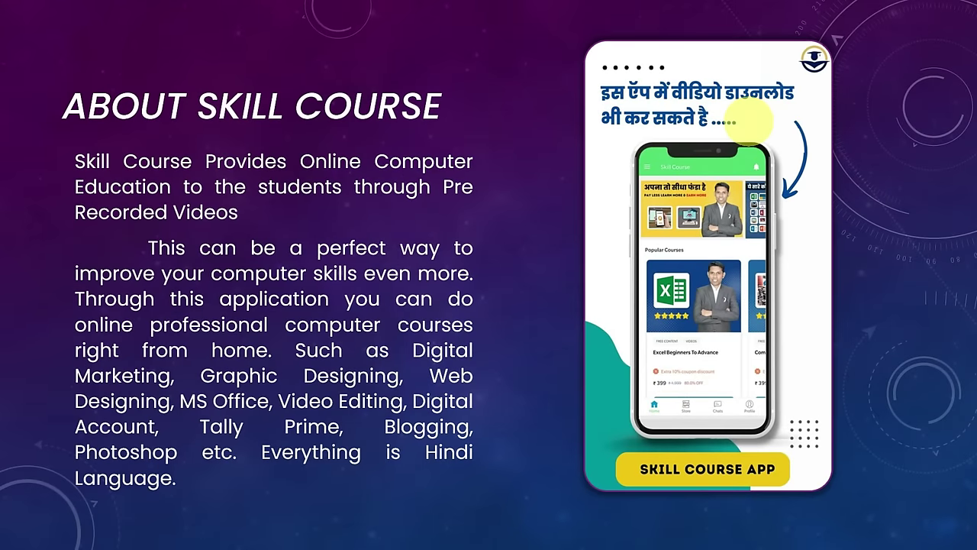
{"action": "left_click", "coordinate": [749, 121]}
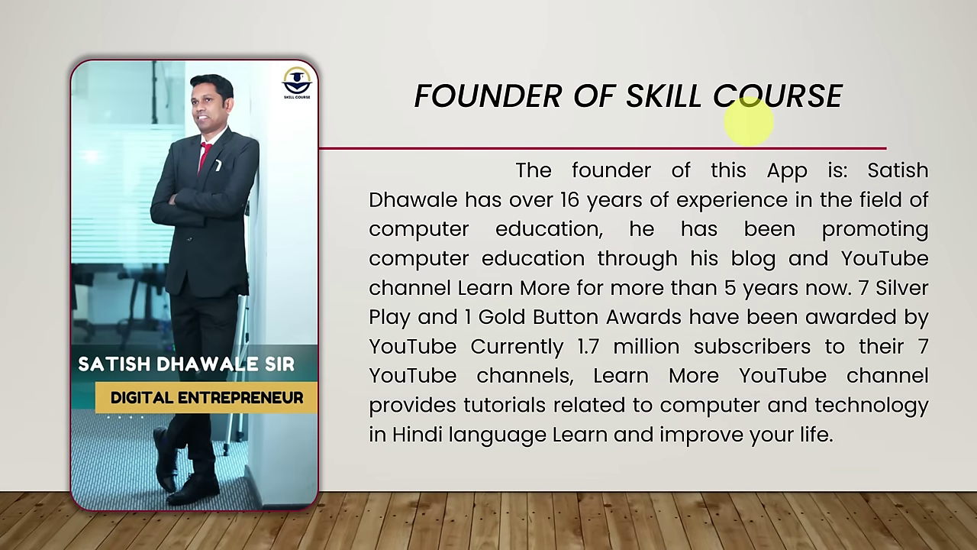
{"action": "left_click", "coordinate": [749, 121]}
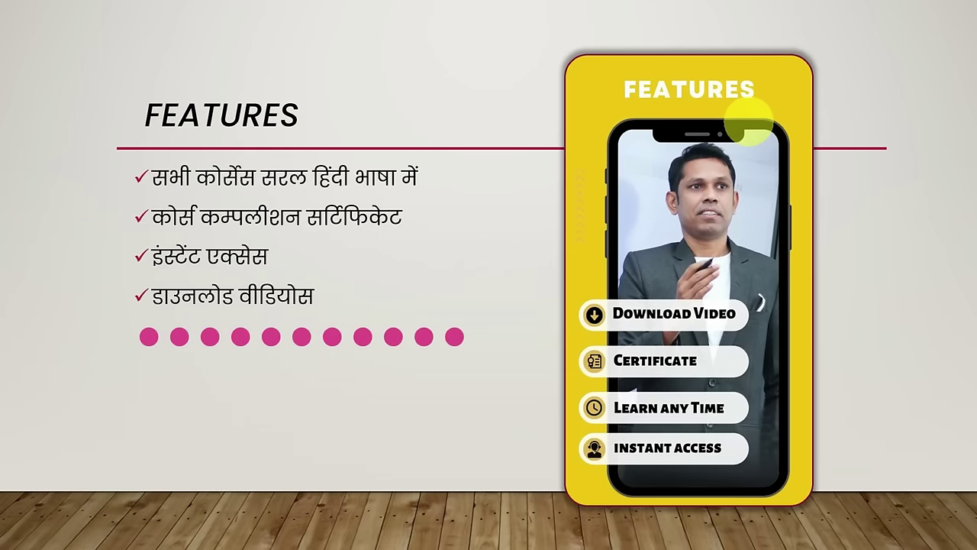
{"action": "left_click", "coordinate": [749, 120]}
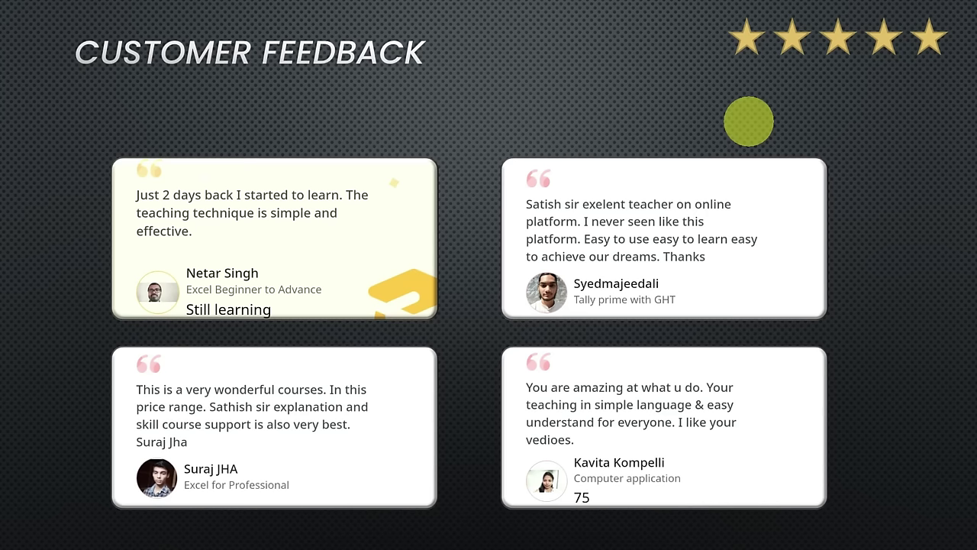
{"action": "left_click", "coordinate": [749, 121]}
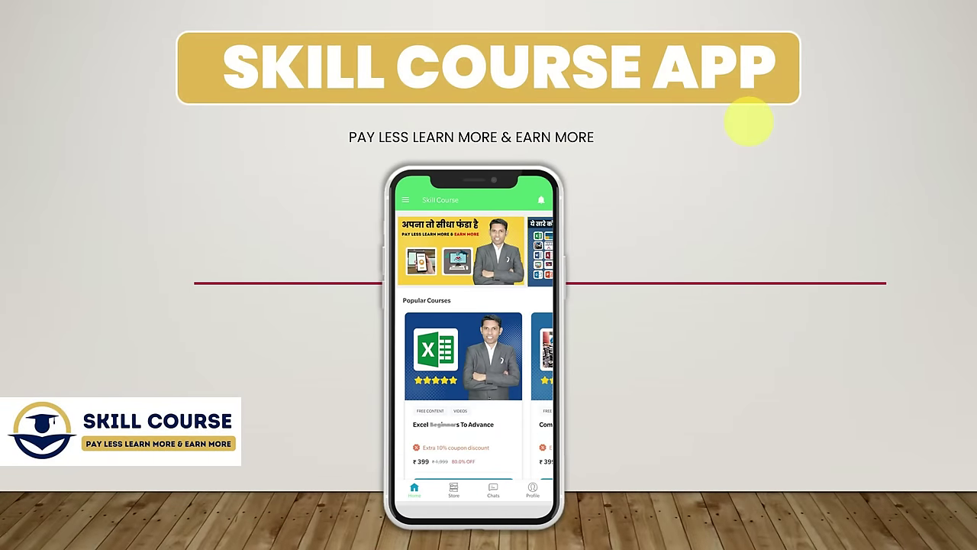
{"action": "left_click", "coordinate": [749, 121]}
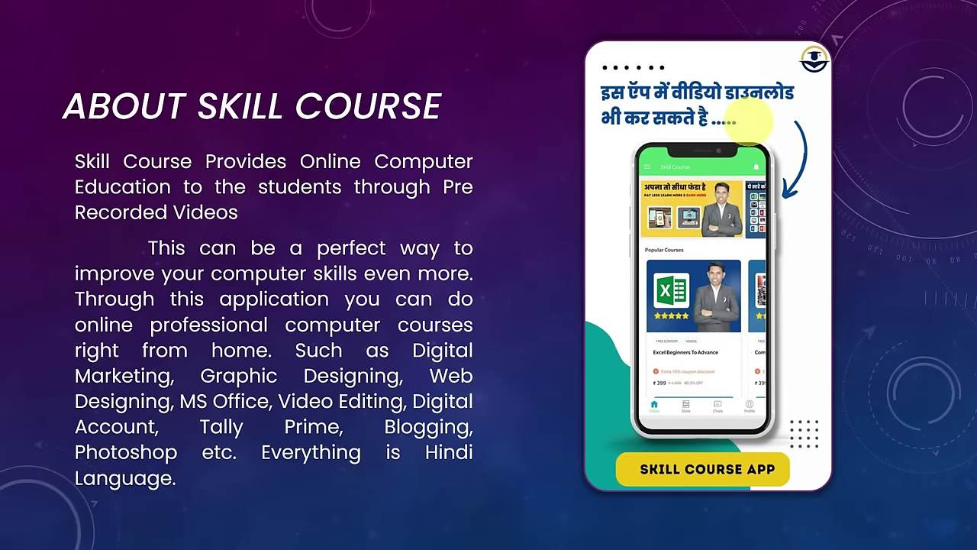
{"action": "left_click", "coordinate": [749, 121]}
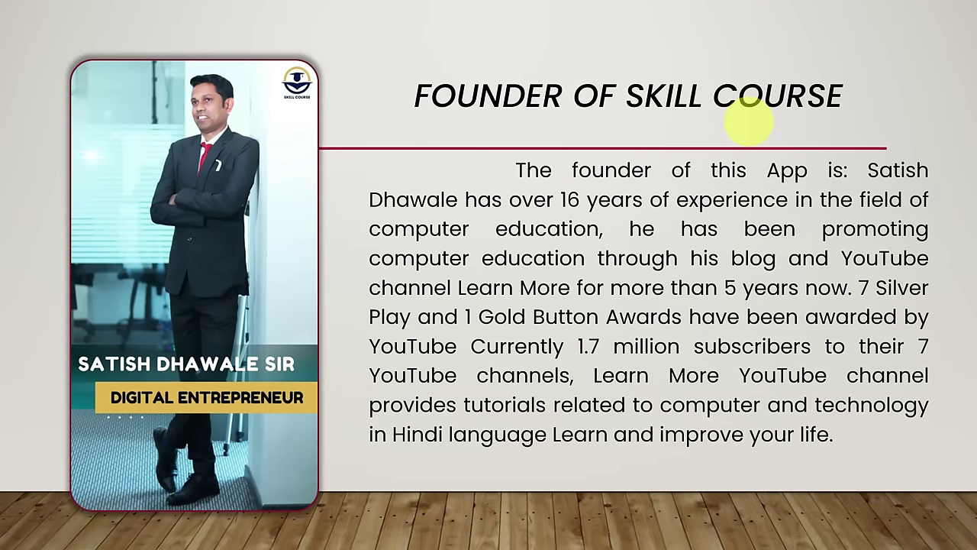
{"action": "left_click", "coordinate": [749, 120]}
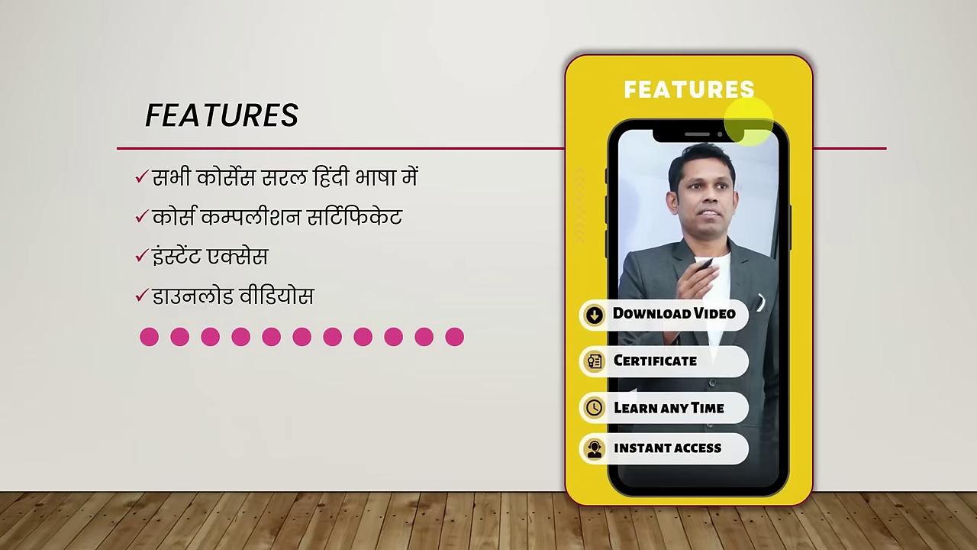
{"action": "key", "text": "Escape"}
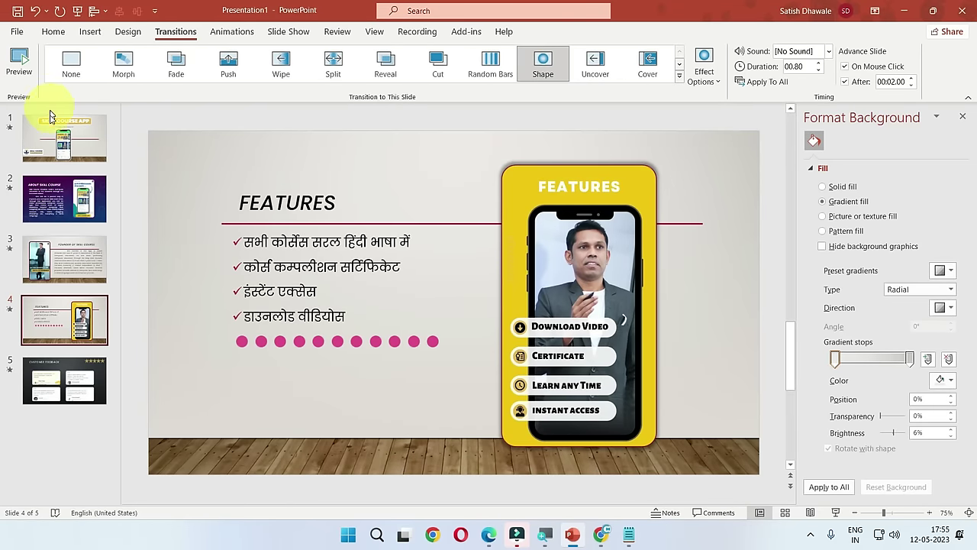
- Review all five slides' transitions, then briefly play the show from the title slide
{"action": "left_click", "coordinate": [61, 141]}
{"action": "left_click", "coordinate": [69, 200]}
{"action": "left_click", "coordinate": [80, 261]}
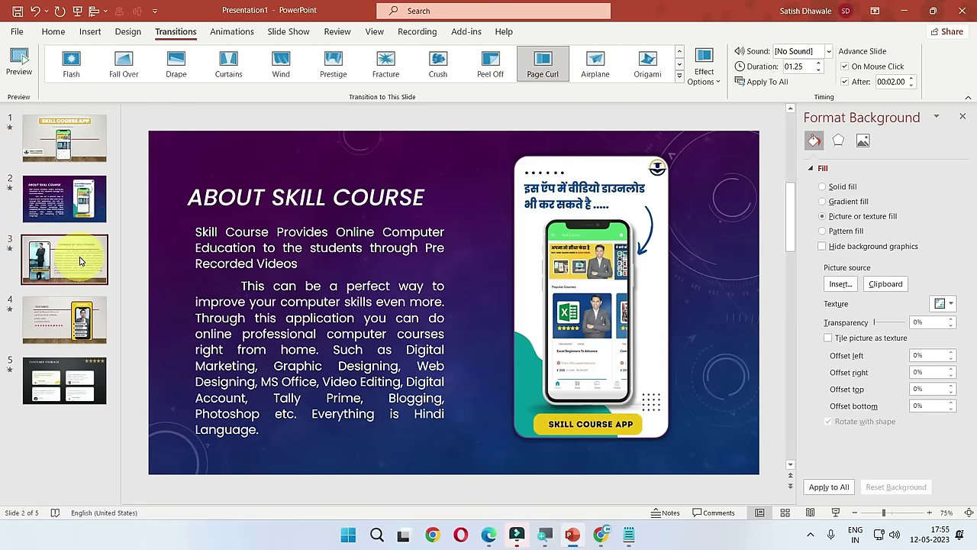
{"action": "left_click", "coordinate": [77, 321]}
{"action": "left_click", "coordinate": [78, 385]}
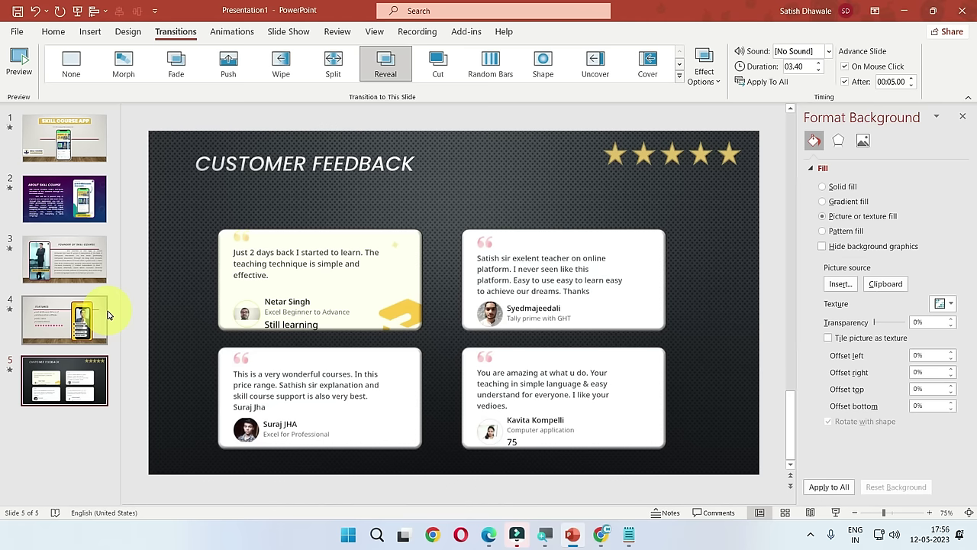
{"action": "left_click", "coordinate": [84, 122]}
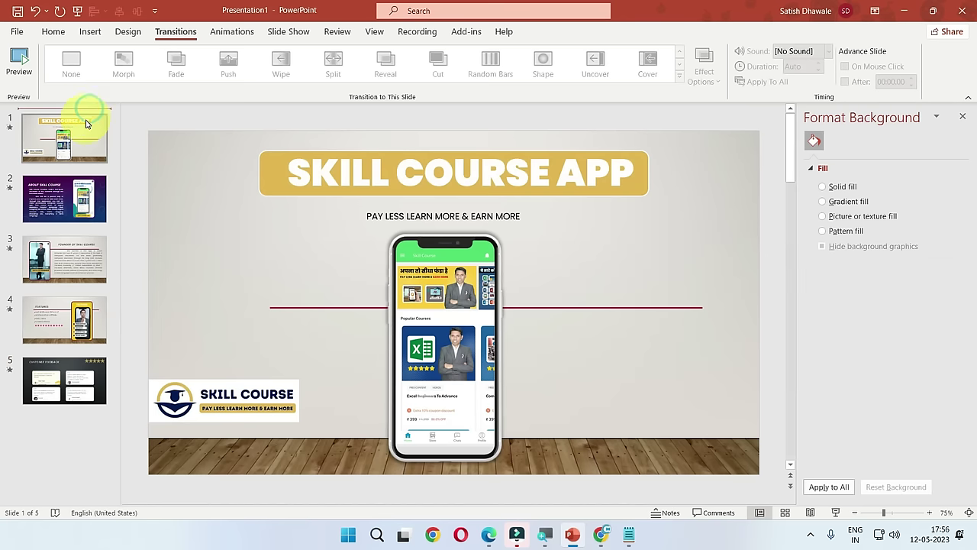
{"action": "key", "text": "F5"}
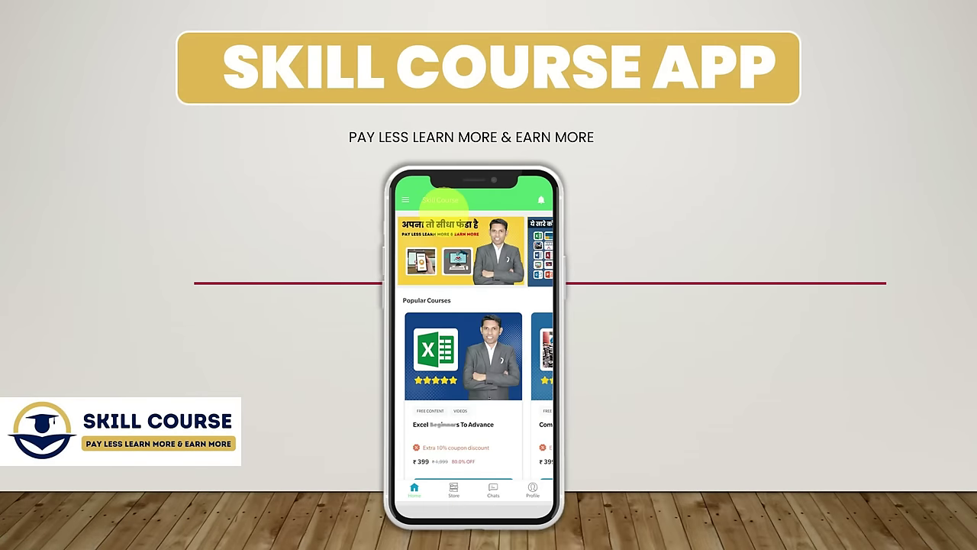
{"action": "key", "text": "Escape"}
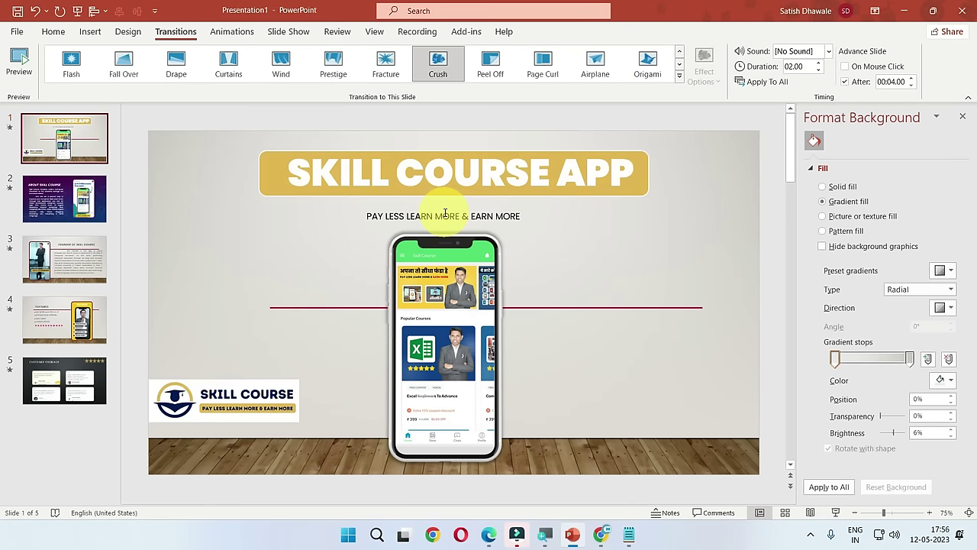
- Drag the SKILL COURSE logo to the title slide's bottom-right corner, deselect it, and show Animations
{"action": "left_click", "coordinate": [237, 397]}
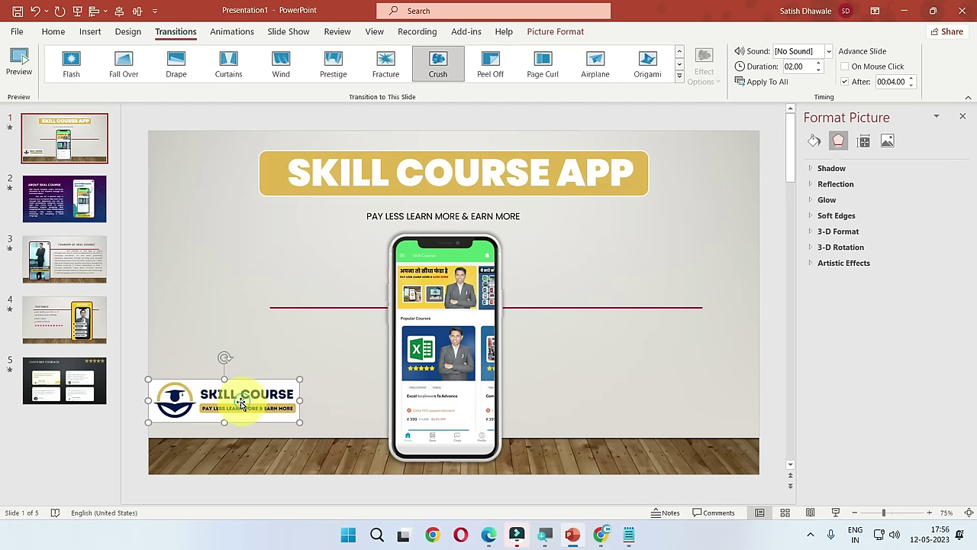
{"action": "left_click_drag", "start_coordinate": [231, 401], "coordinate": [694, 441]}
{"action": "left_click", "coordinate": [767, 398]}
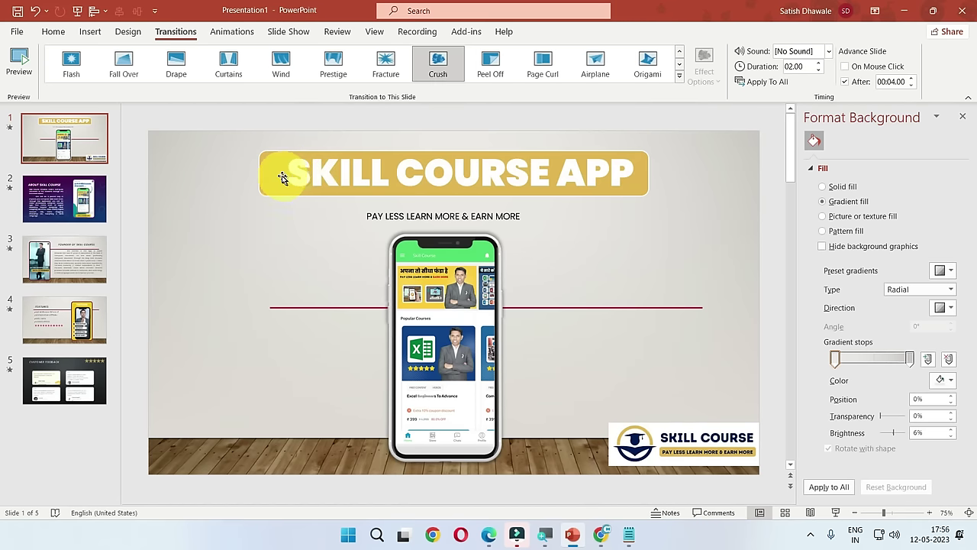
{"action": "left_click", "coordinate": [231, 31]}
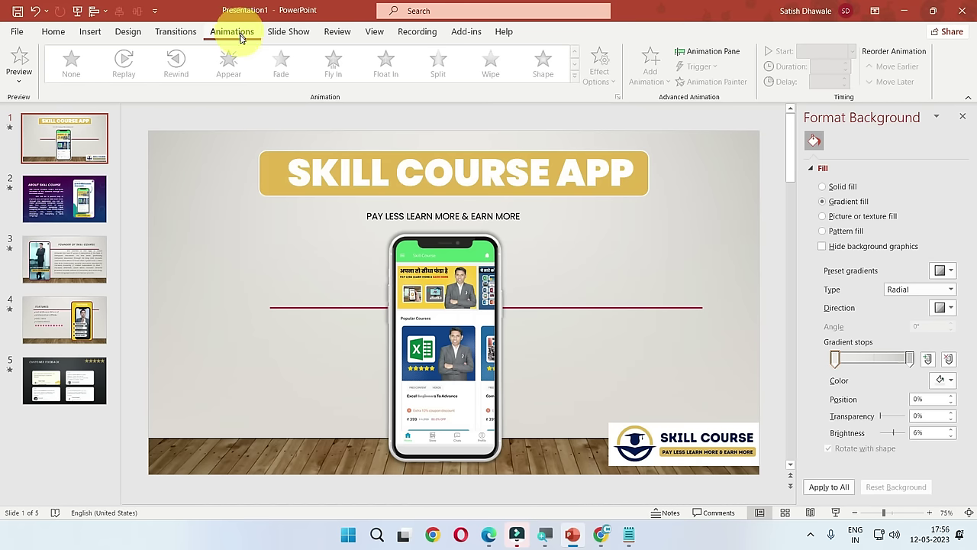
{"action": "left_click", "coordinate": [287, 155]}
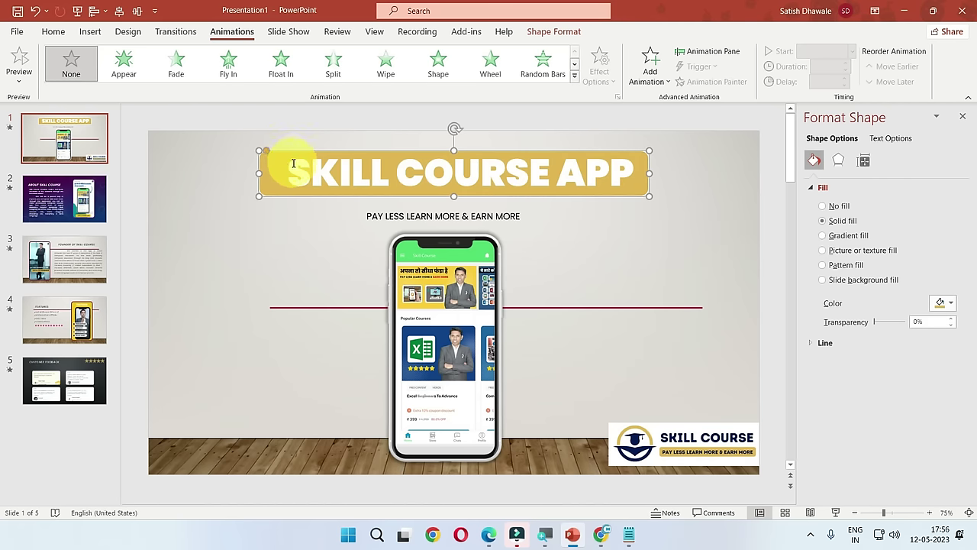
{"action": "left_click", "coordinate": [293, 162]}
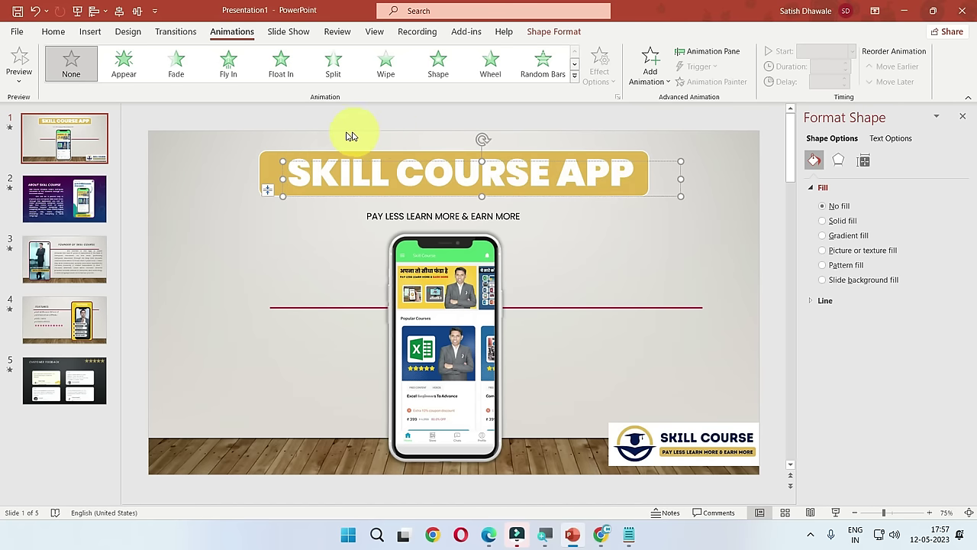
{"action": "left_click", "coordinate": [266, 150]}
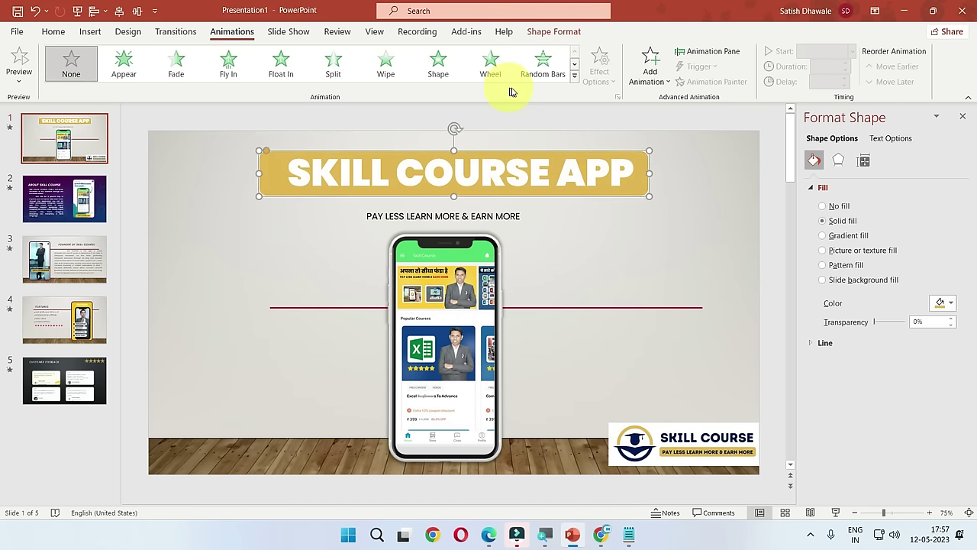
{"action": "left_click", "coordinate": [575, 79]}
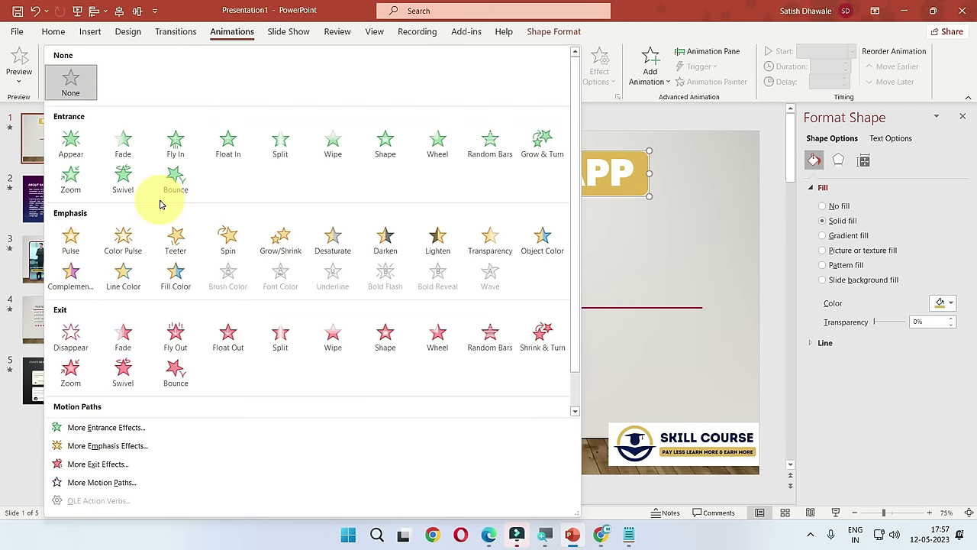
{"action": "left_click", "coordinate": [600, 96]}
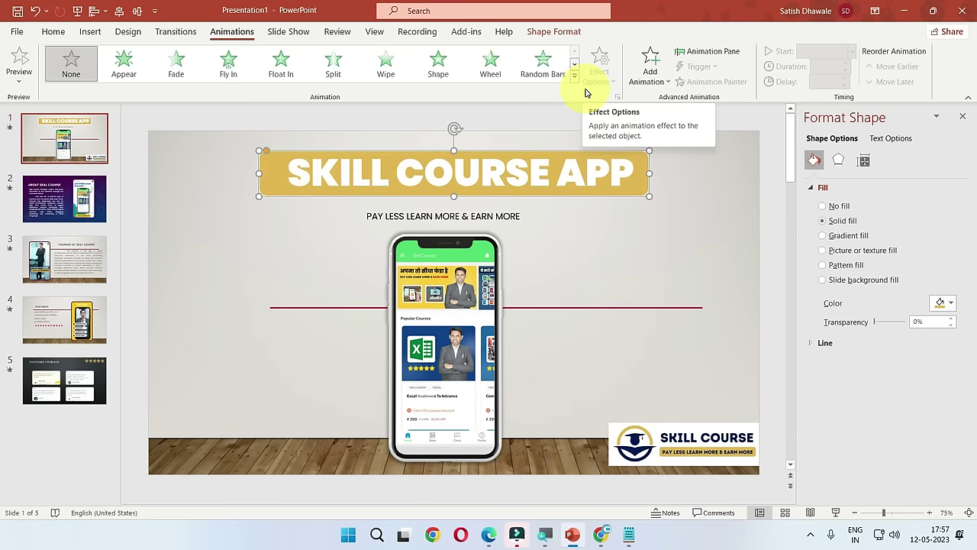
{"action": "left_click", "coordinate": [574, 74]}
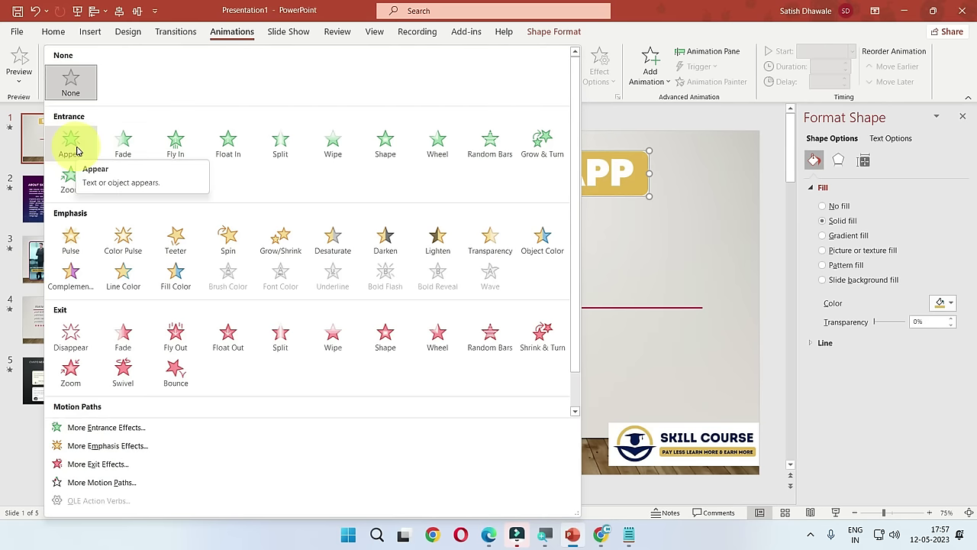
{"action": "left_click", "coordinate": [738, 213]}
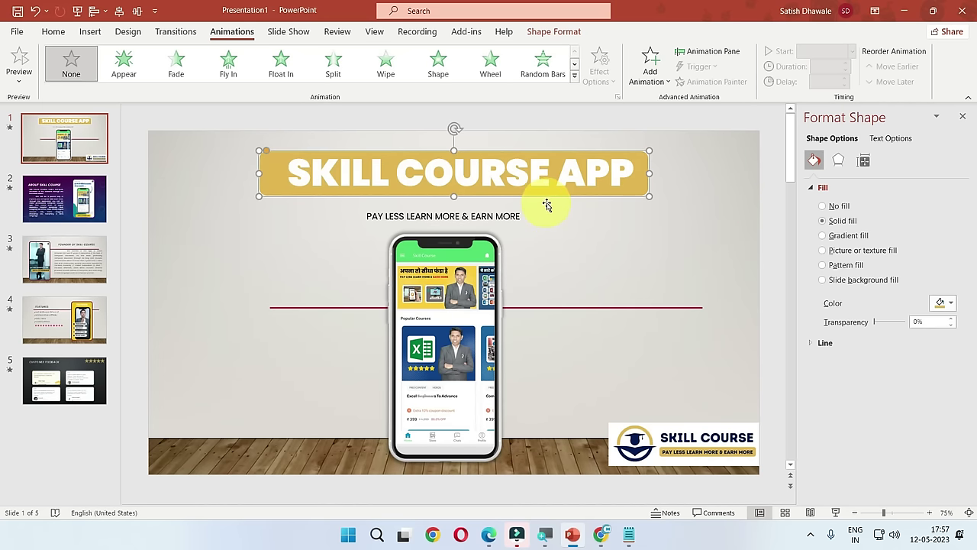
- Select the SKILL COURSE APP title text box and the gold banner together, and expand the animation gallery
{"action": "left_click", "coordinate": [240, 161]}
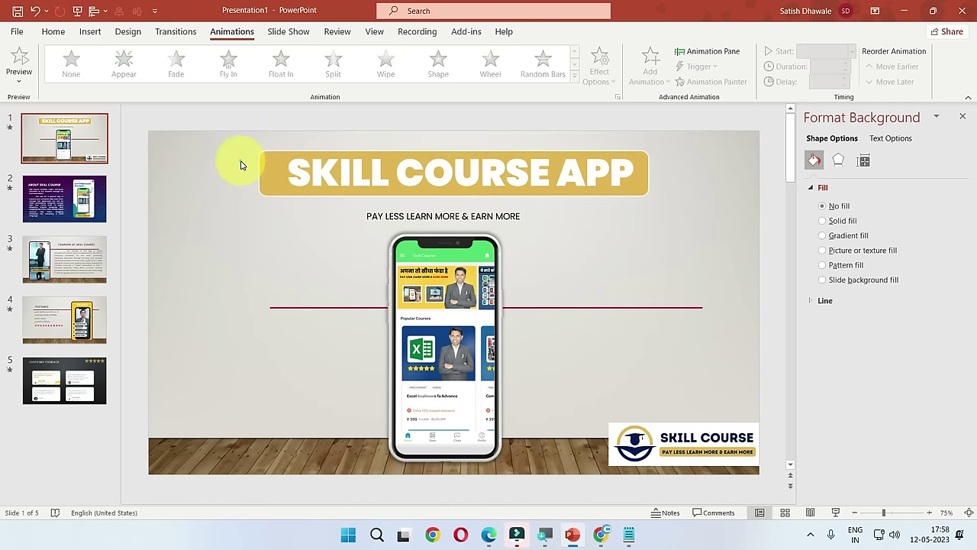
{"action": "left_click", "coordinate": [297, 155]}
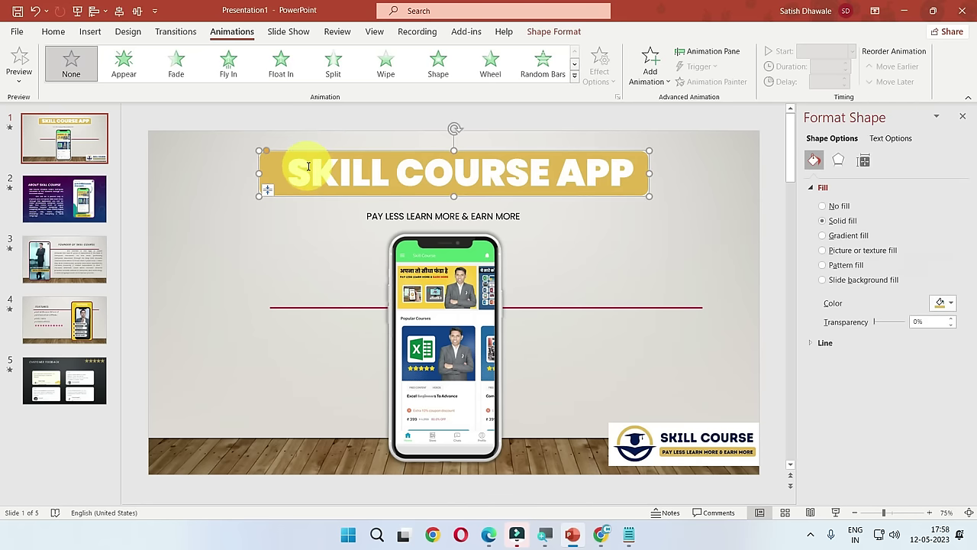
{"action": "left_click", "coordinate": [284, 155]}
{"action": "left_click", "coordinate": [284, 155]}
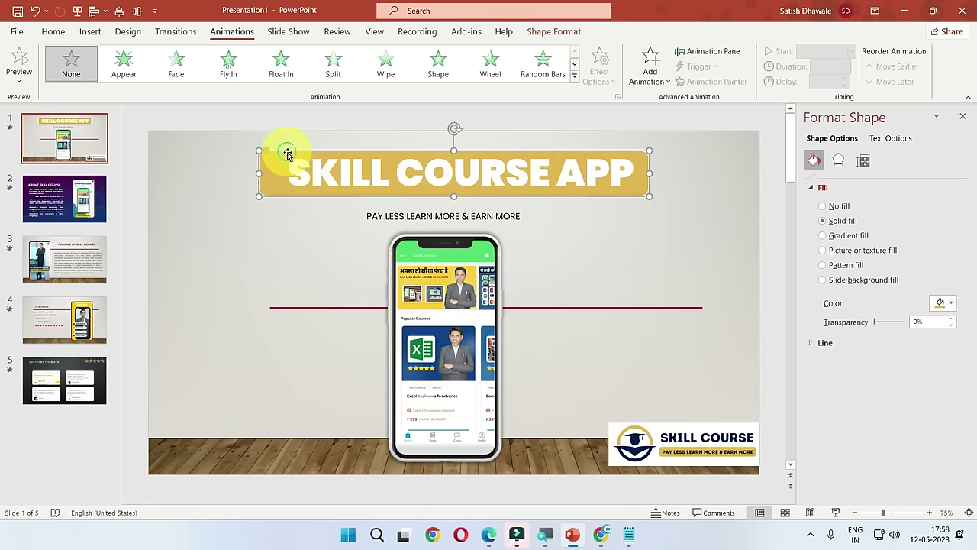
{"action": "left_click", "coordinate": [299, 168]}
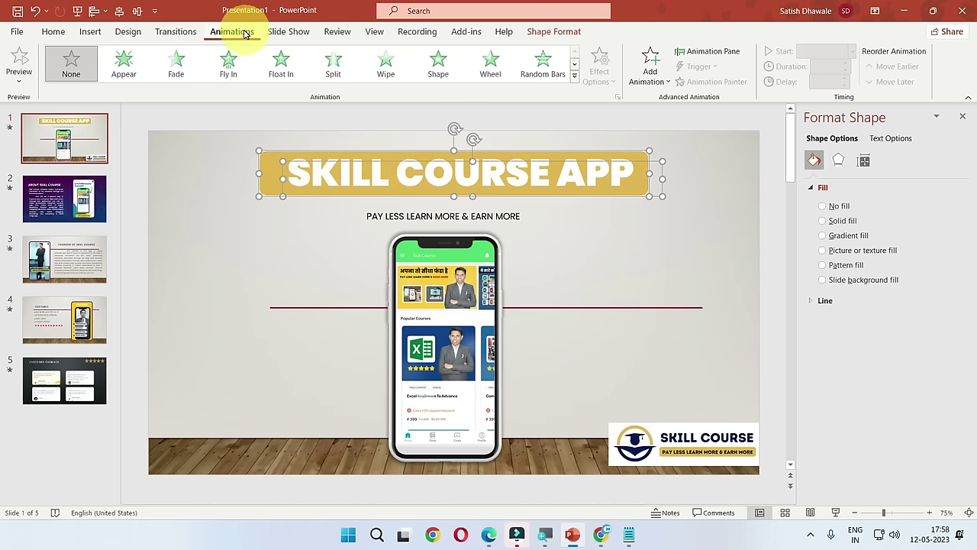
{"action": "left_click", "coordinate": [573, 79]}
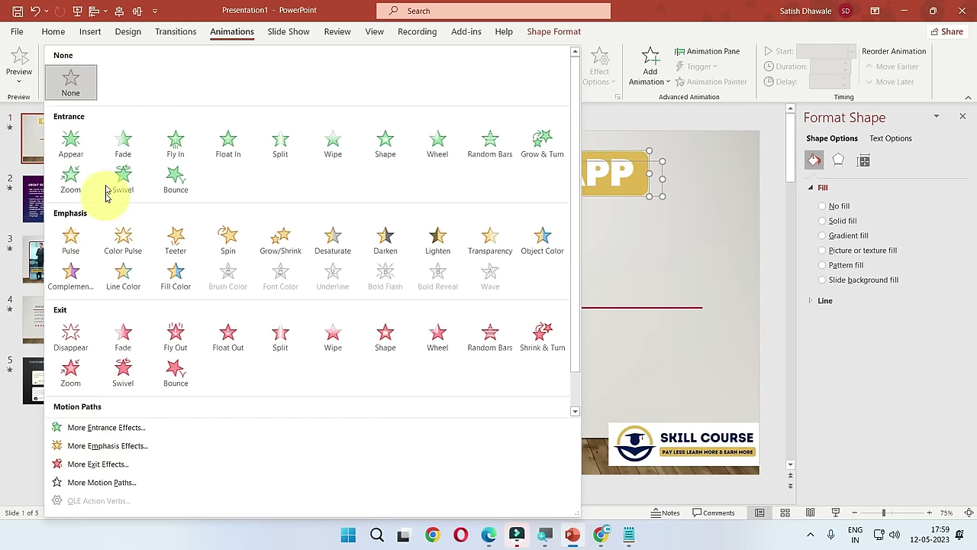
- Preview the Box, Circle, Random Bars and Expand entrance effects on the title
{"action": "left_click", "coordinate": [93, 430]}
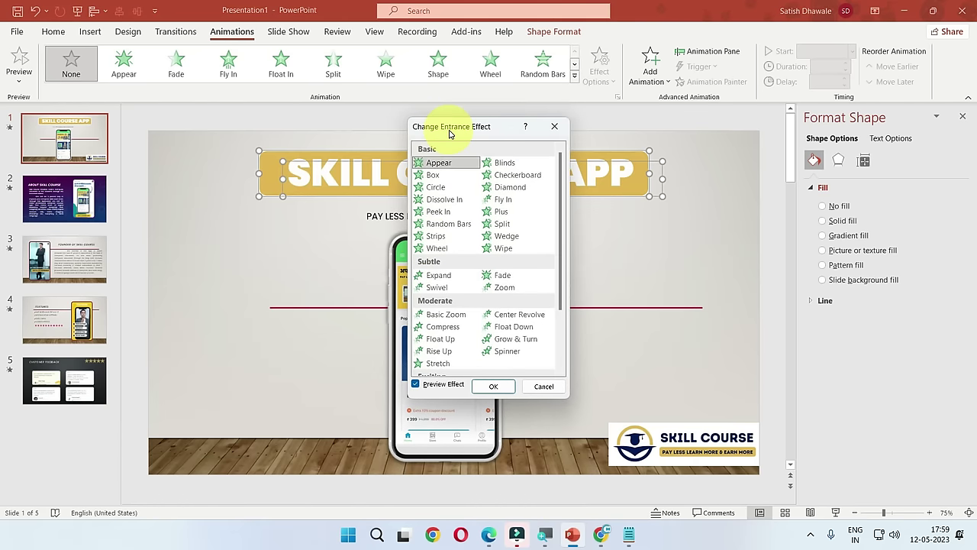
{"action": "left_click_drag", "start_coordinate": [443, 125], "coordinate": [622, 115]}
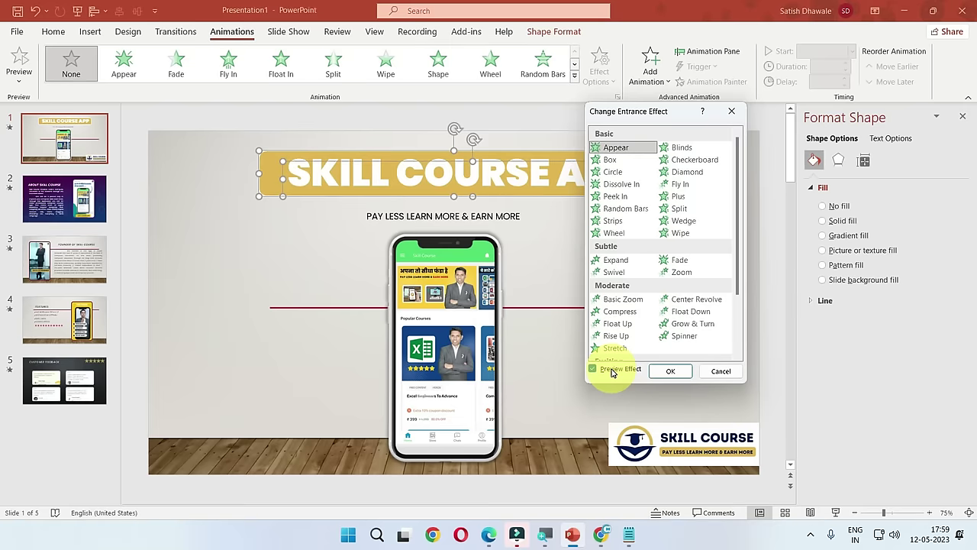
{"action": "left_click", "coordinate": [609, 160]}
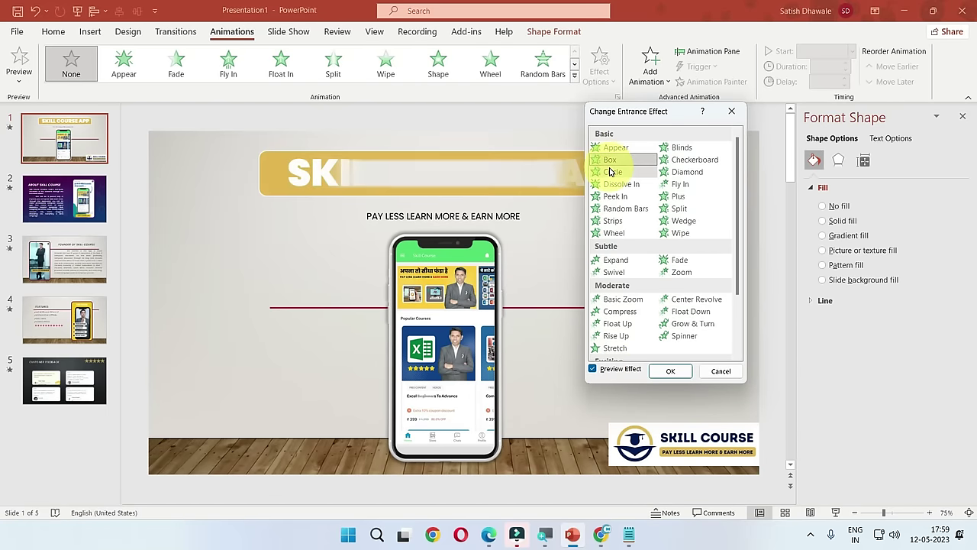
{"action": "left_click", "coordinate": [610, 171]}
{"action": "left_click", "coordinate": [622, 212]}
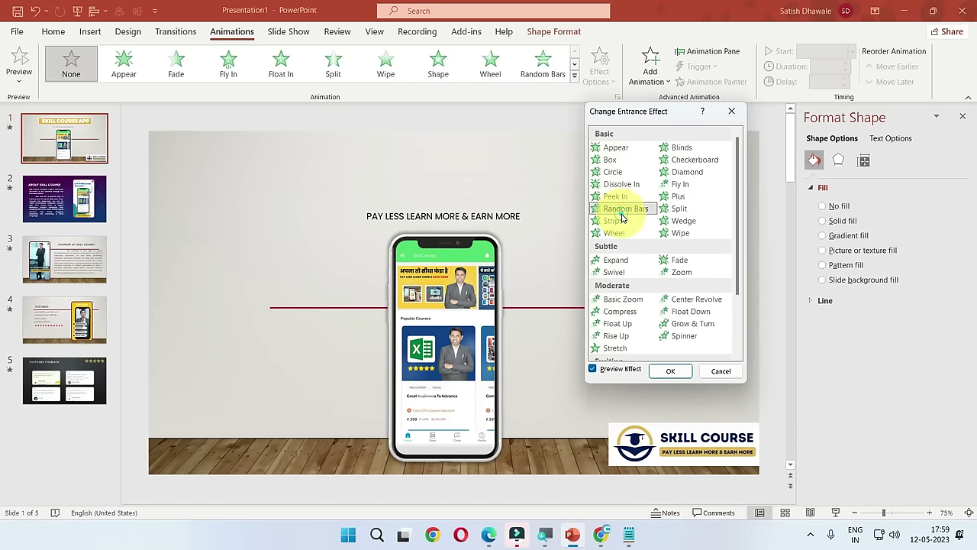
{"action": "left_click", "coordinate": [621, 261]}
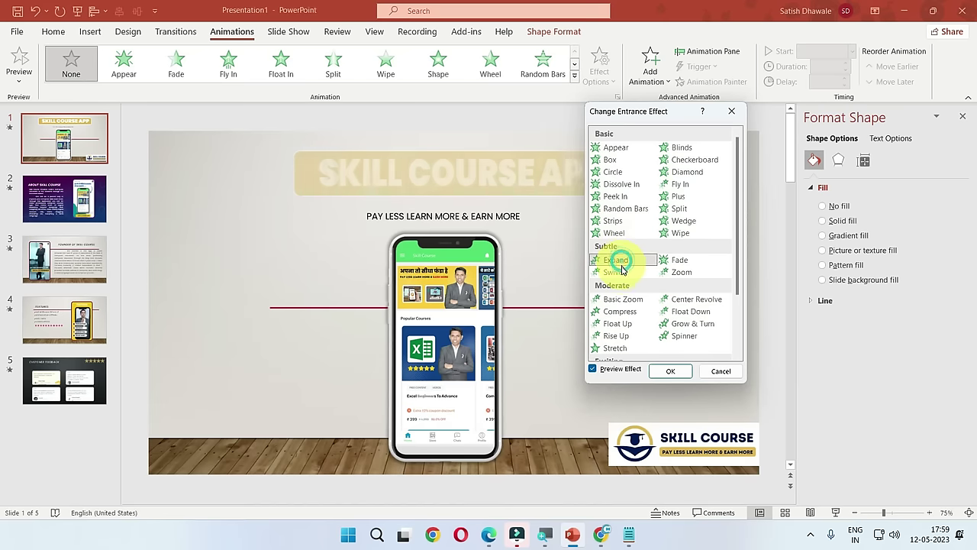
{"action": "left_click_drag", "start_coordinate": [631, 113], "coordinate": [743, 96]}
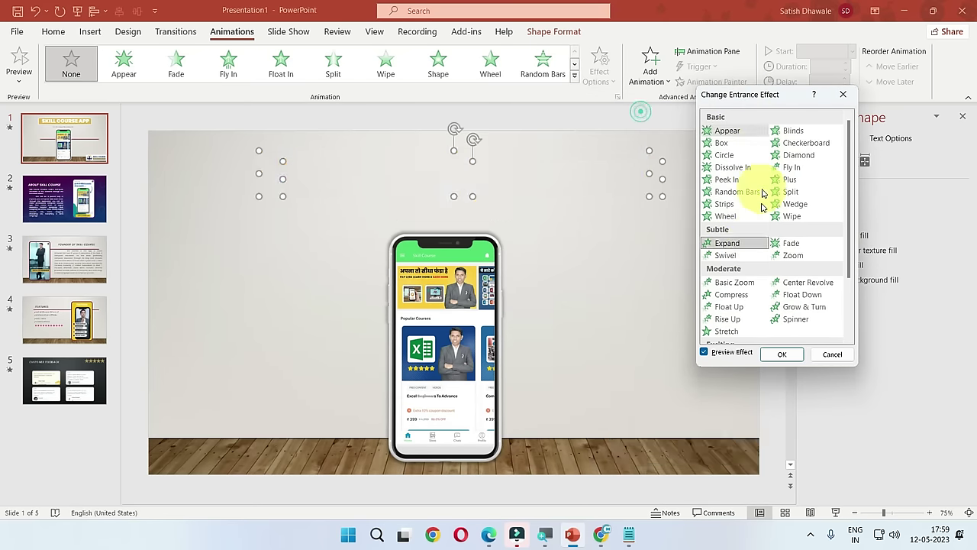
- Compare Float Up with Spinner, then apply Float Up as the title's entrance
{"action": "left_click", "coordinate": [738, 307]}
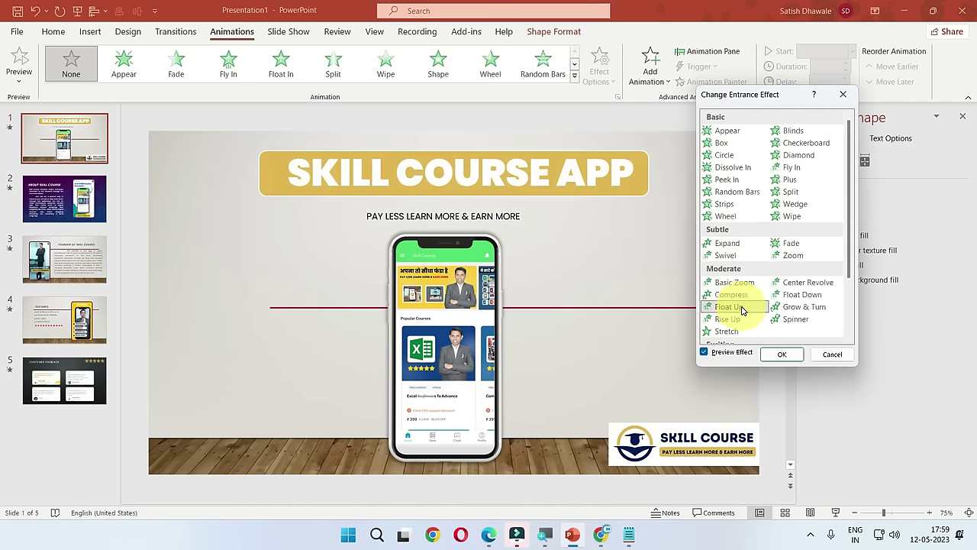
{"action": "left_click", "coordinate": [742, 310]}
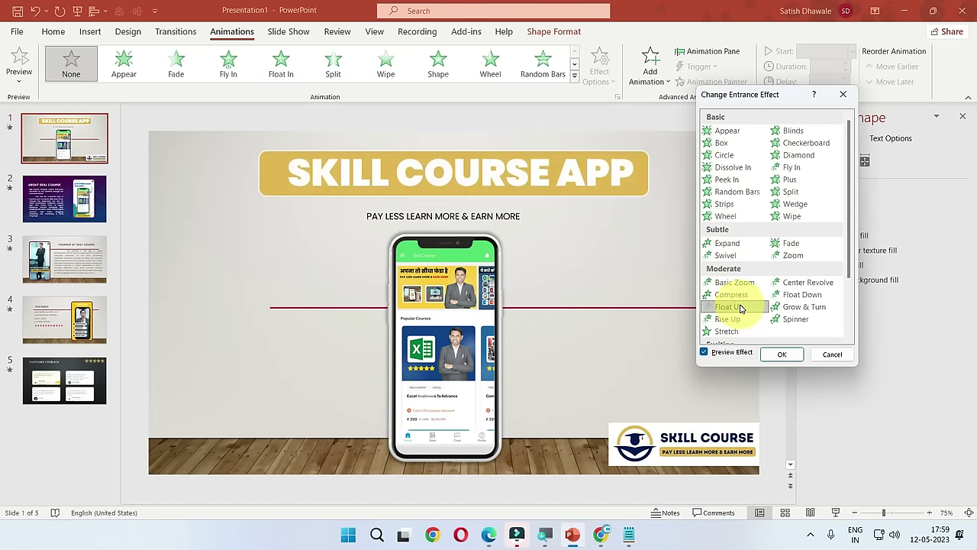
{"action": "left_click", "coordinate": [740, 309]}
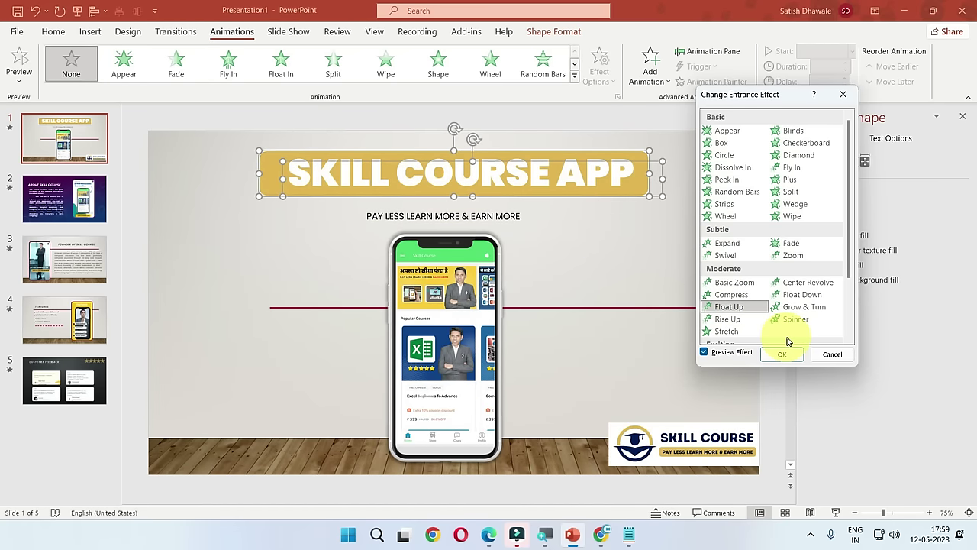
{"action": "left_click", "coordinate": [794, 319]}
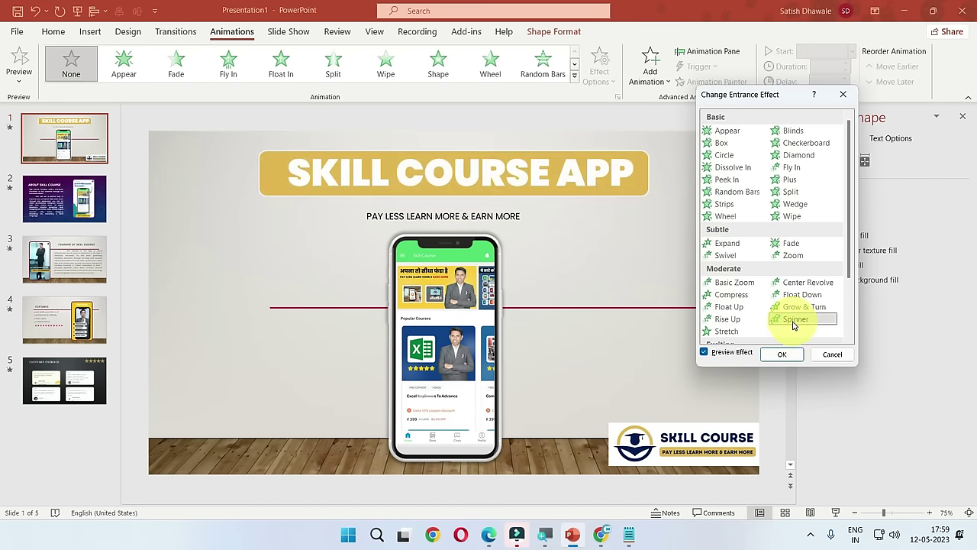
{"action": "left_click", "coordinate": [728, 307]}
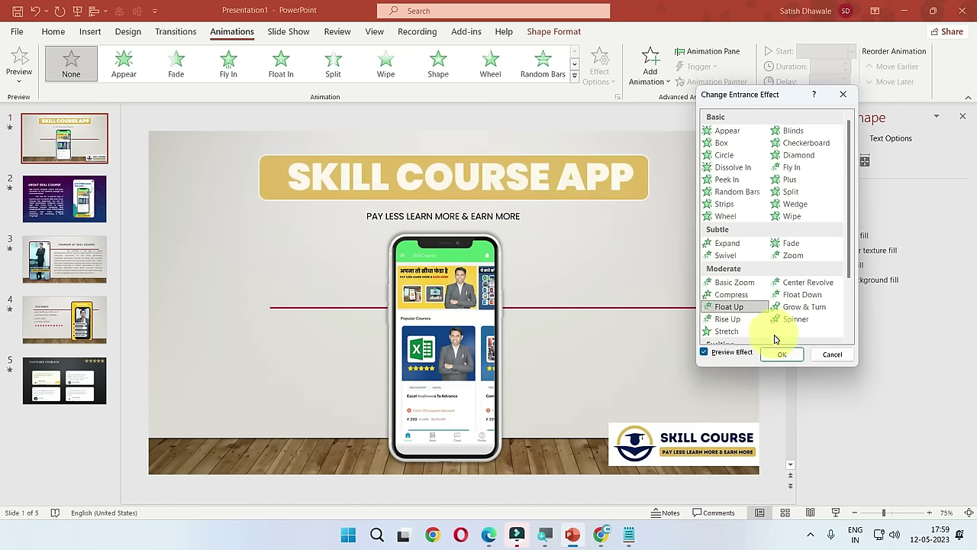
{"action": "left_click", "coordinate": [777, 355]}
{"action": "left_click", "coordinate": [778, 340]}
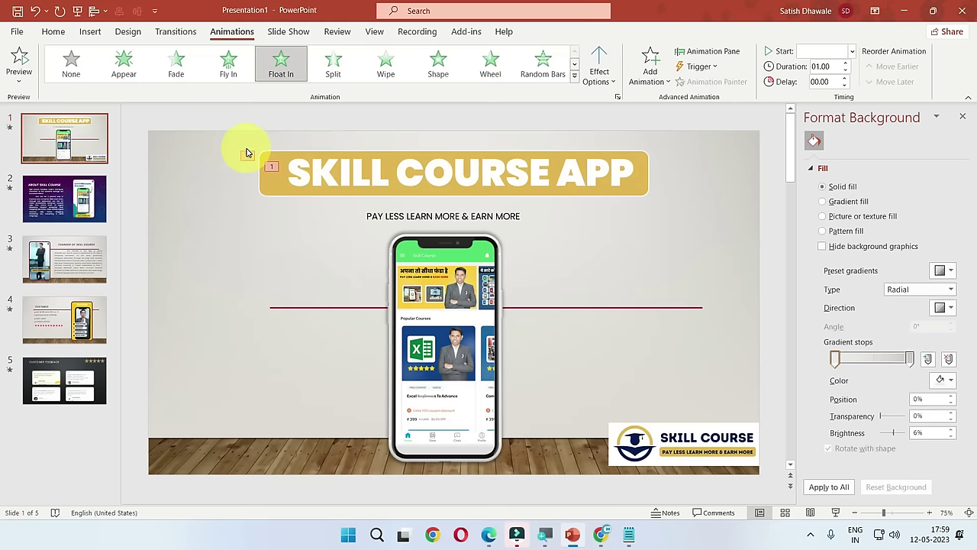
- Close Format Background, show the Animation Pane, and run the slide show to test the title entrance
{"action": "left_click", "coordinate": [963, 118]}
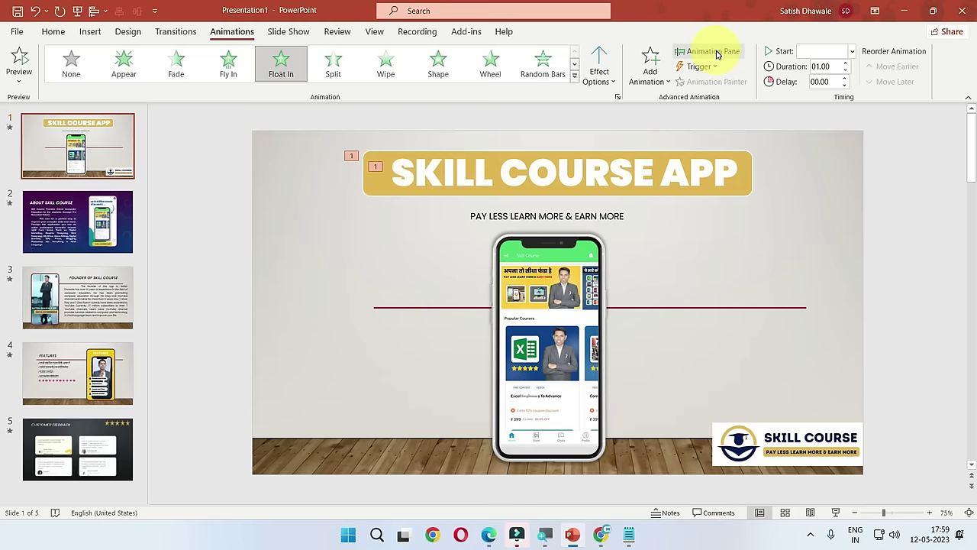
{"action": "left_click", "coordinate": [716, 53]}
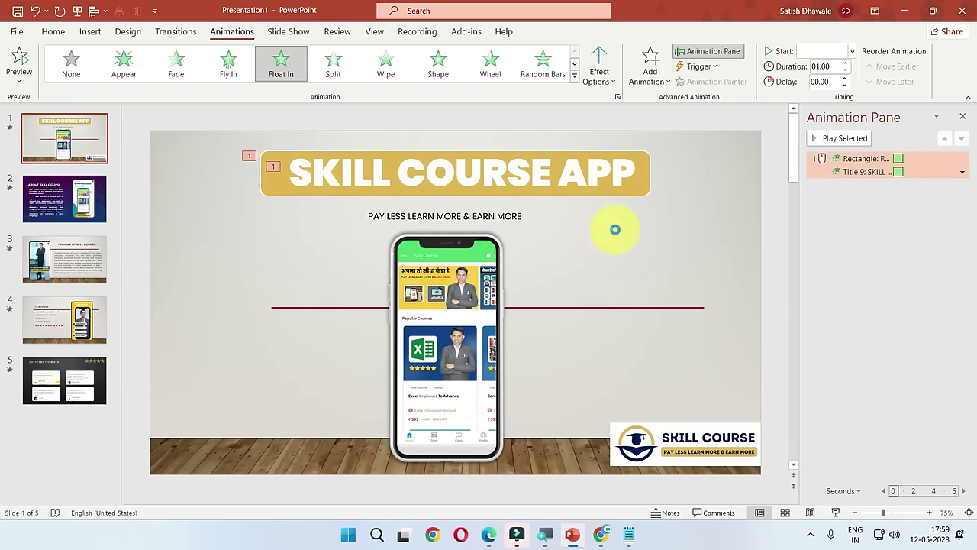
{"action": "key", "text": "F5"}
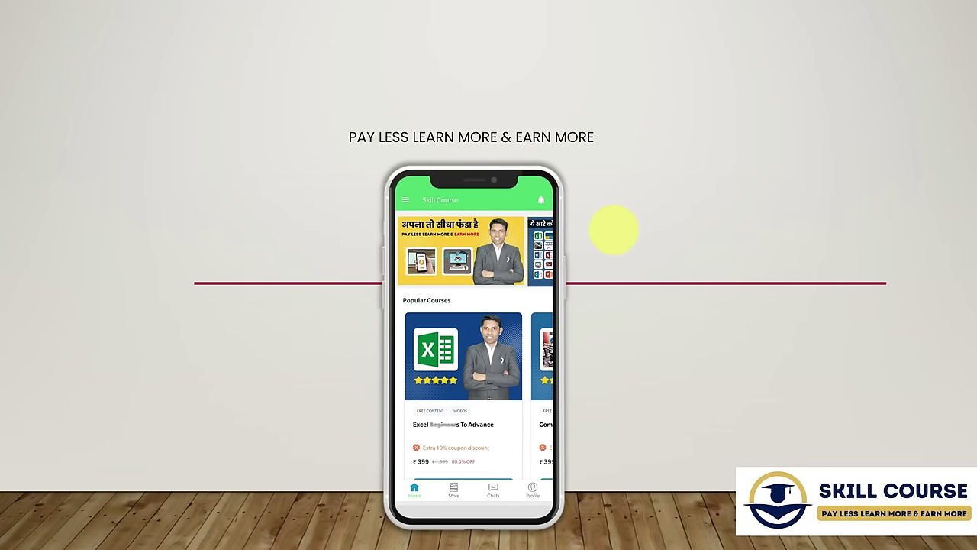
{"action": "left_click", "coordinate": [614, 229]}
{"action": "key", "text": "Escape"}
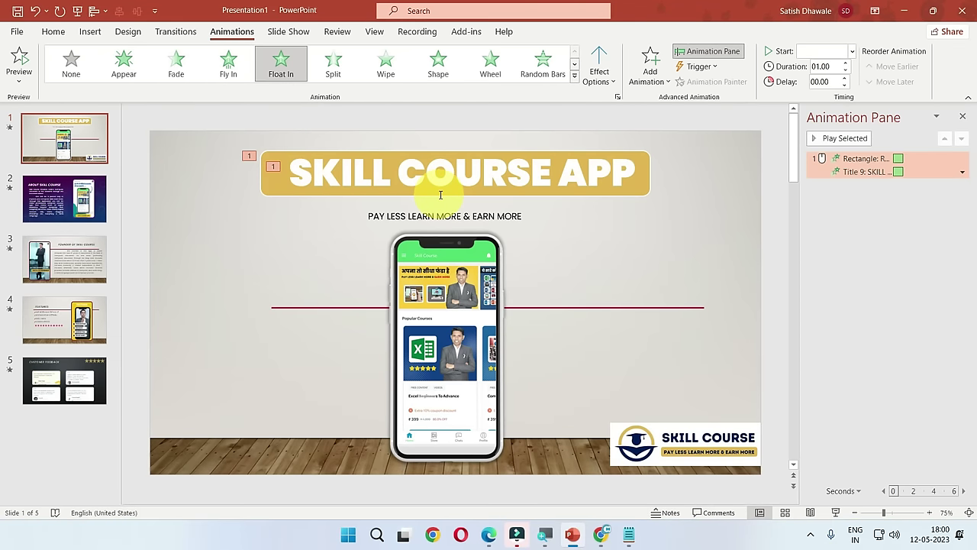
{"action": "left_click", "coordinate": [498, 266]}
{"action": "left_click", "coordinate": [441, 212]}
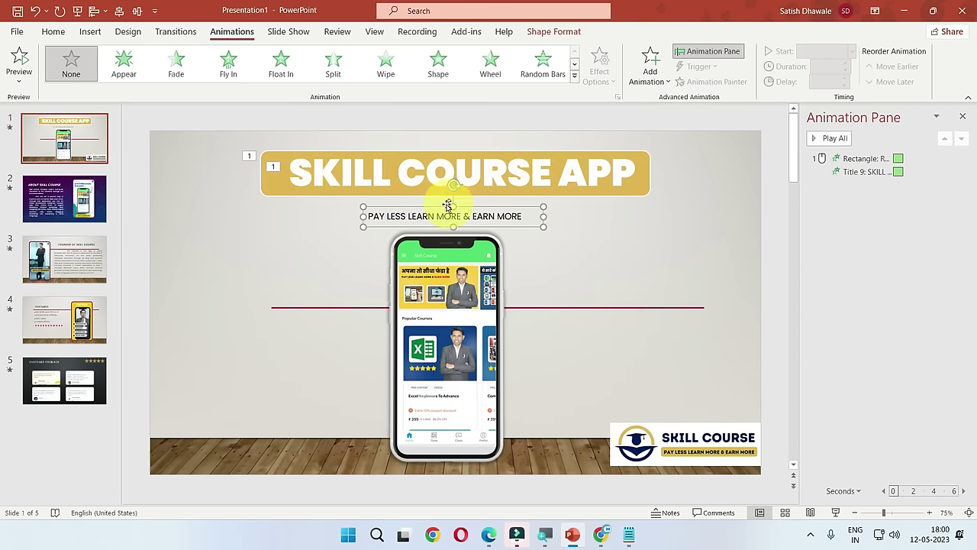
- Apply the Whip entrance from More Entrance Effects to the PAY LESS LEARN MORE & EARN MORE subtitle
{"action": "left_click", "coordinate": [574, 76]}
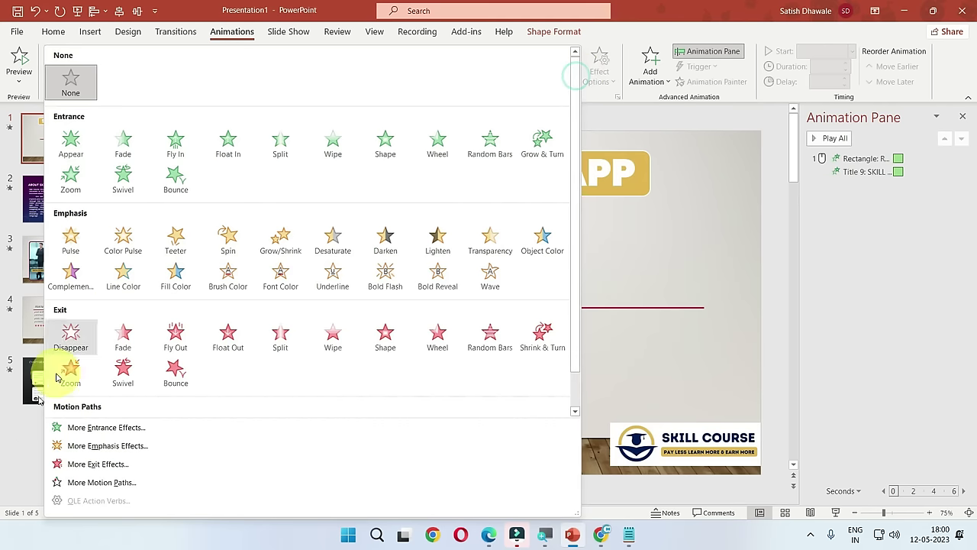
{"action": "left_click", "coordinate": [87, 437]}
{"action": "scroll", "coordinate": [458, 325], "scroll_direction": "down", "scroll_amount": 2}
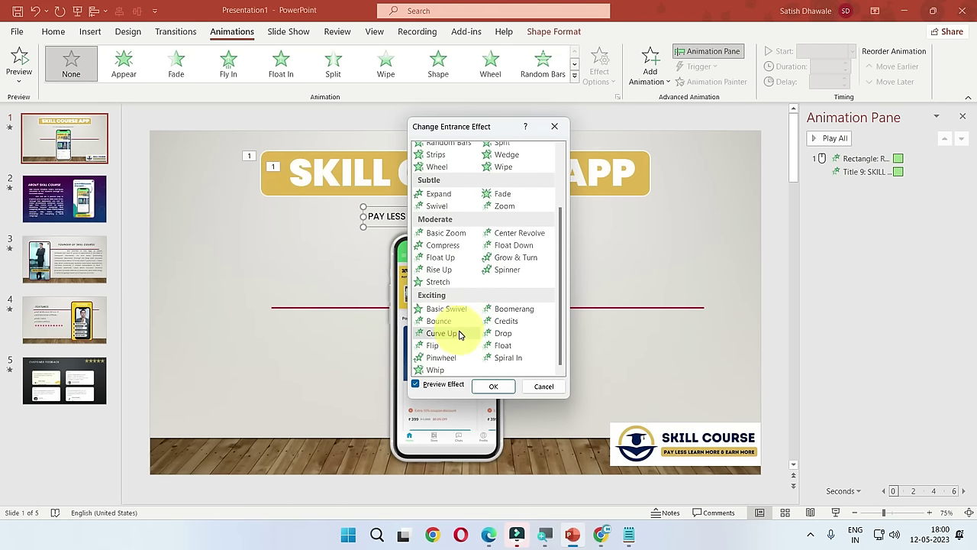
{"action": "left_click", "coordinate": [438, 369]}
{"action": "left_click", "coordinate": [491, 386]}
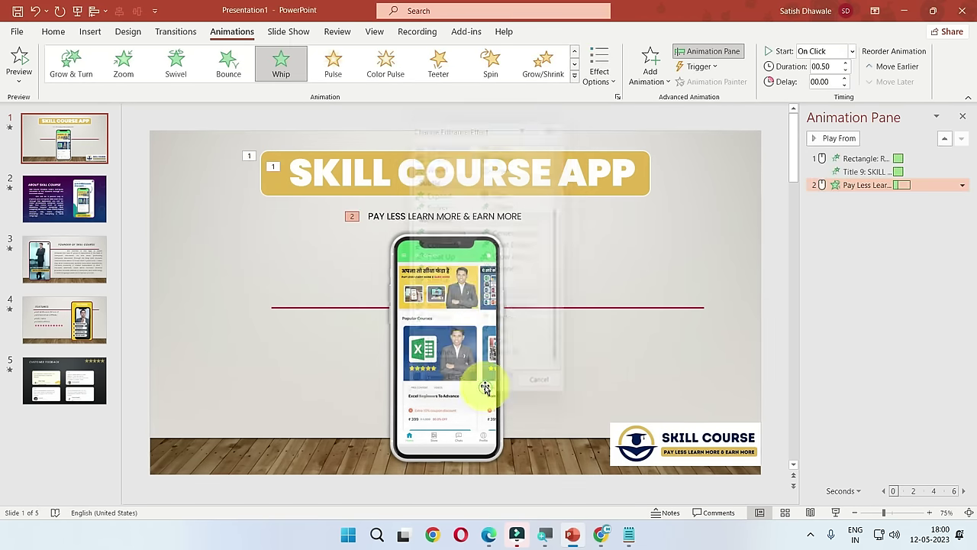
{"action": "left_click", "coordinate": [454, 265]}
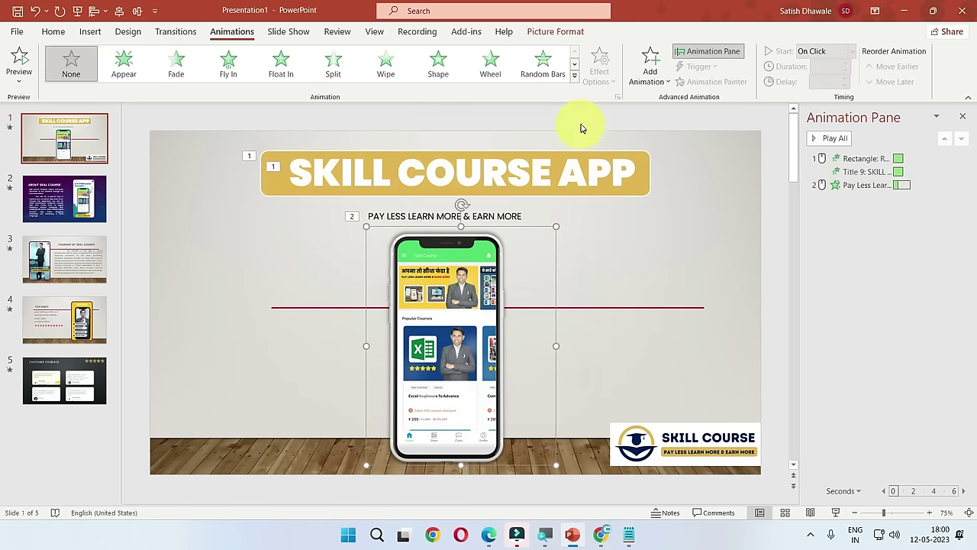
- Preview Bounce, Rise Up and Grow & Turn on the phone picture, then apply the Zoom entrance
{"action": "left_click", "coordinate": [574, 74]}
{"action": "left_click", "coordinate": [84, 427]}
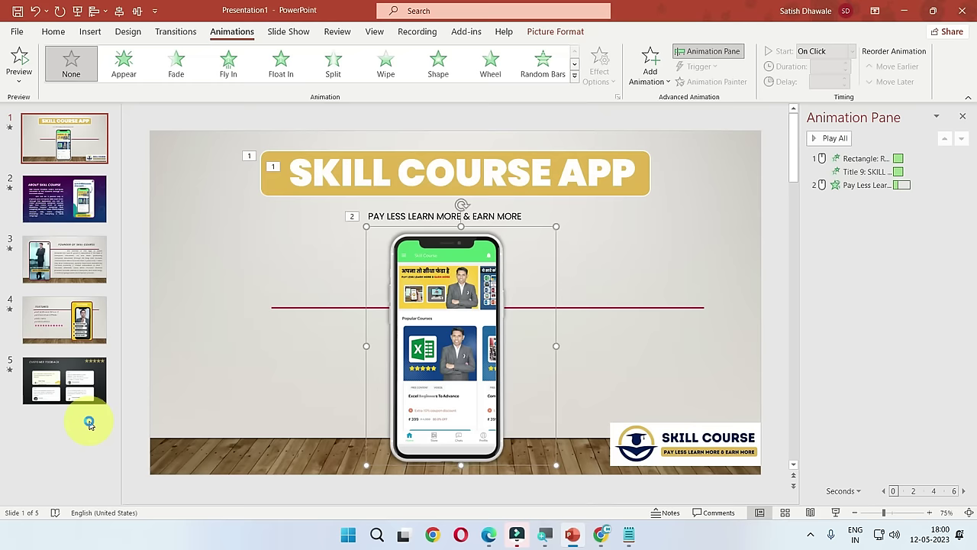
{"action": "scroll", "coordinate": [451, 306], "scroll_direction": "down", "scroll_amount": 2}
{"action": "scroll", "coordinate": [451, 336], "scroll_direction": "down", "scroll_amount": 1}
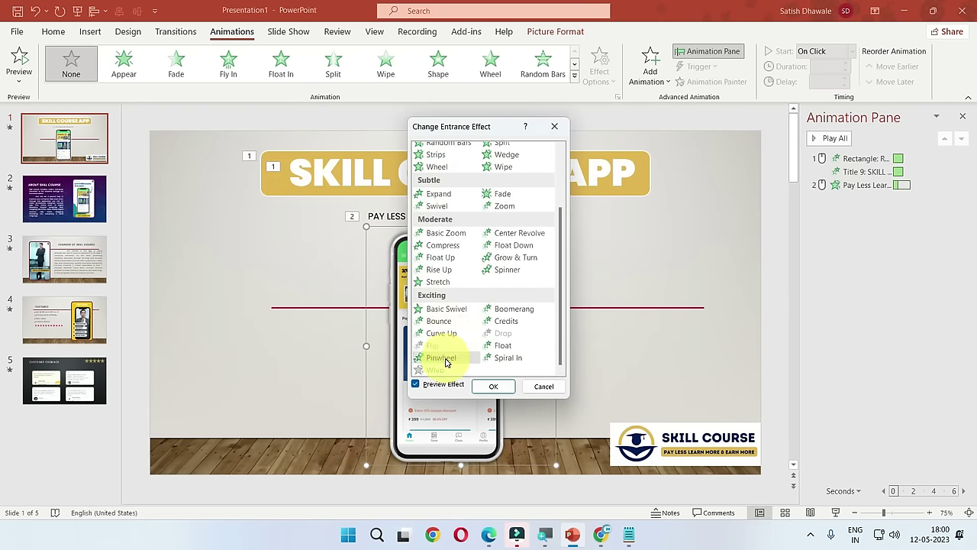
{"action": "left_click", "coordinate": [439, 320]}
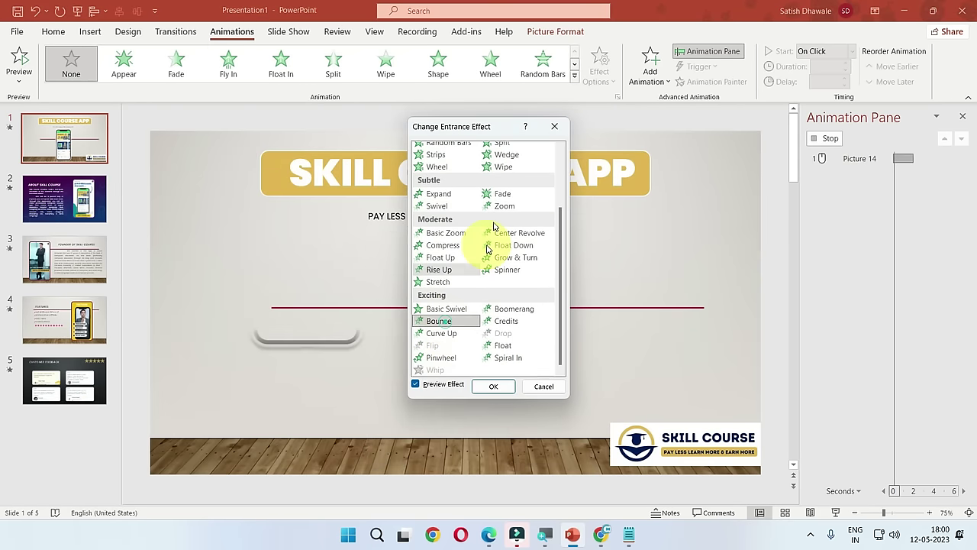
{"action": "left_click_drag", "start_coordinate": [475, 131], "coordinate": [627, 118]}
{"action": "left_click", "coordinate": [603, 258]}
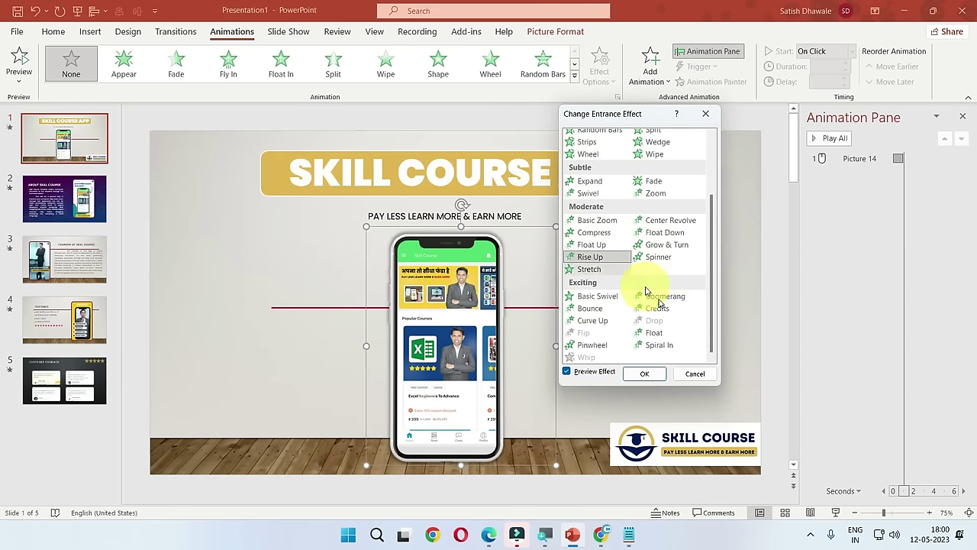
{"action": "left_click", "coordinate": [662, 247]}
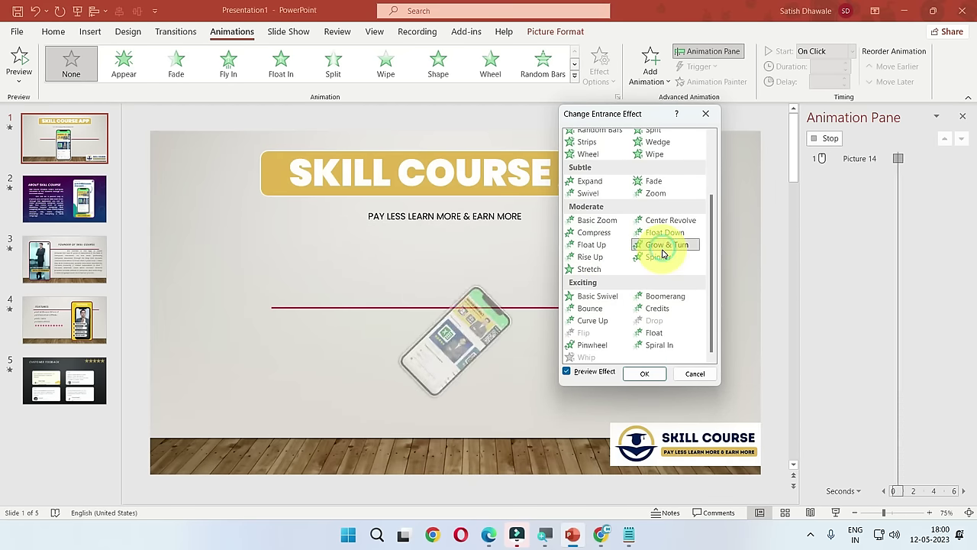
{"action": "left_click", "coordinate": [653, 194]}
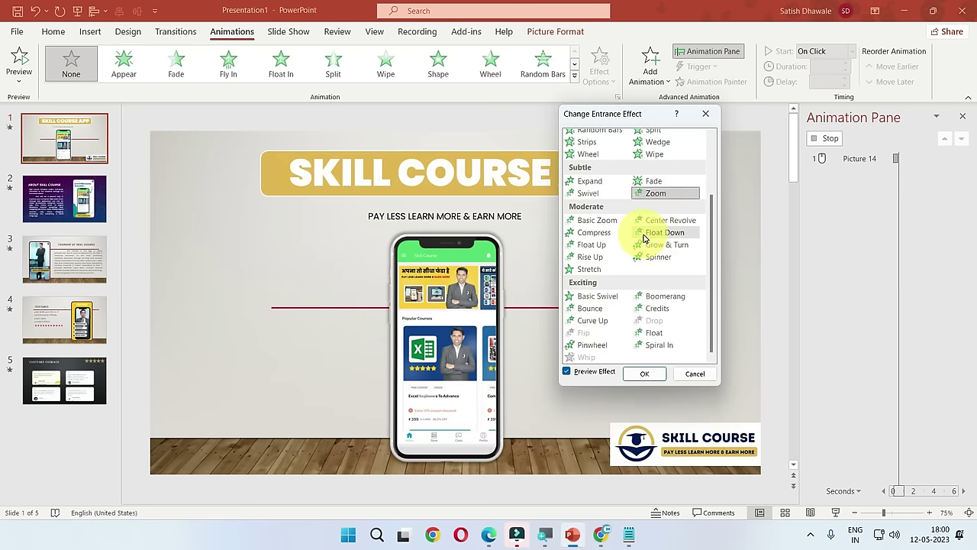
{"action": "left_click", "coordinate": [644, 372]}
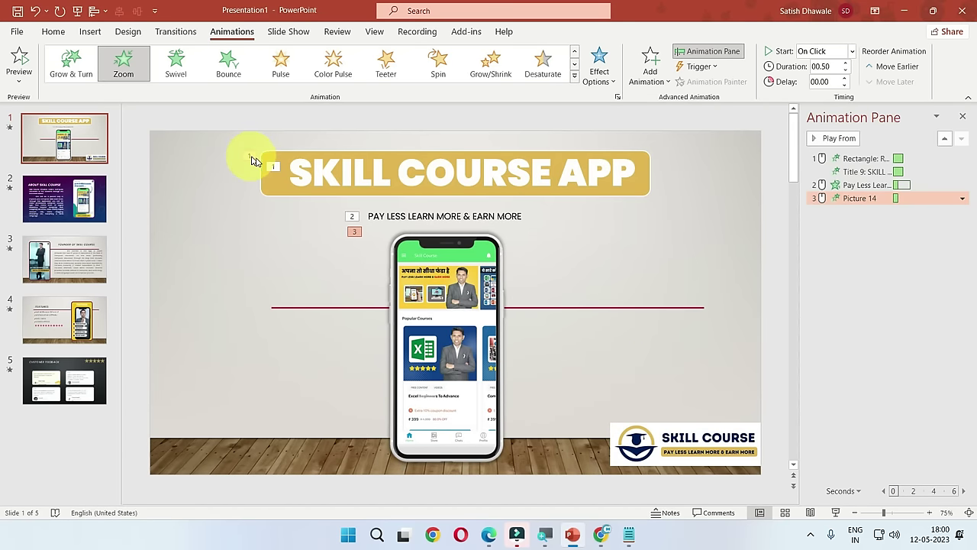
{"action": "key", "text": "F5"}
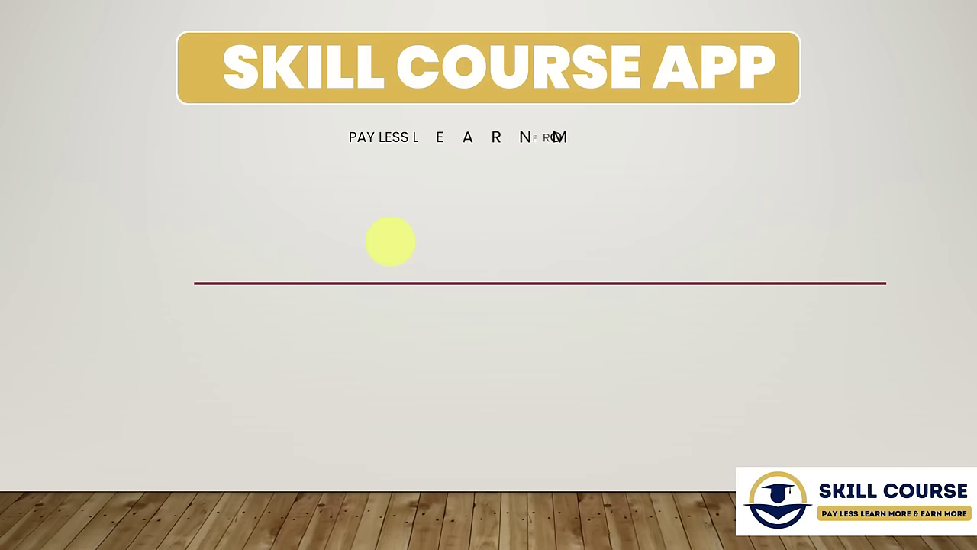
{"action": "left_click", "coordinate": [389, 245]}
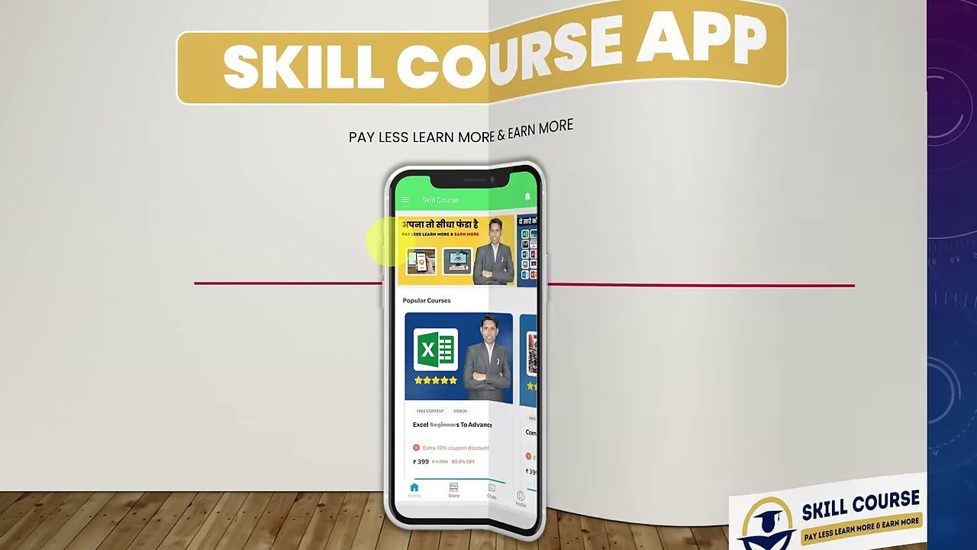
{"action": "key", "text": "Escape"}
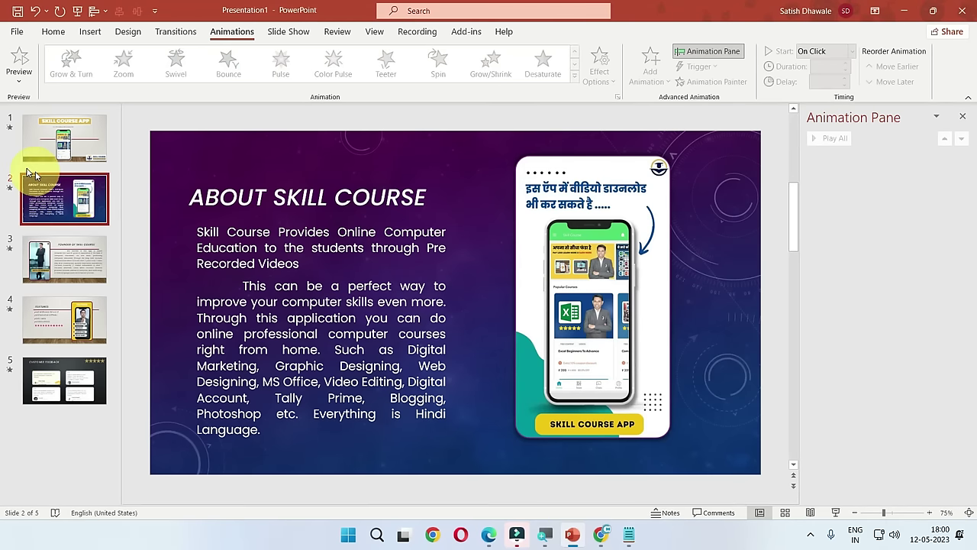
{"action": "left_click", "coordinate": [48, 145]}
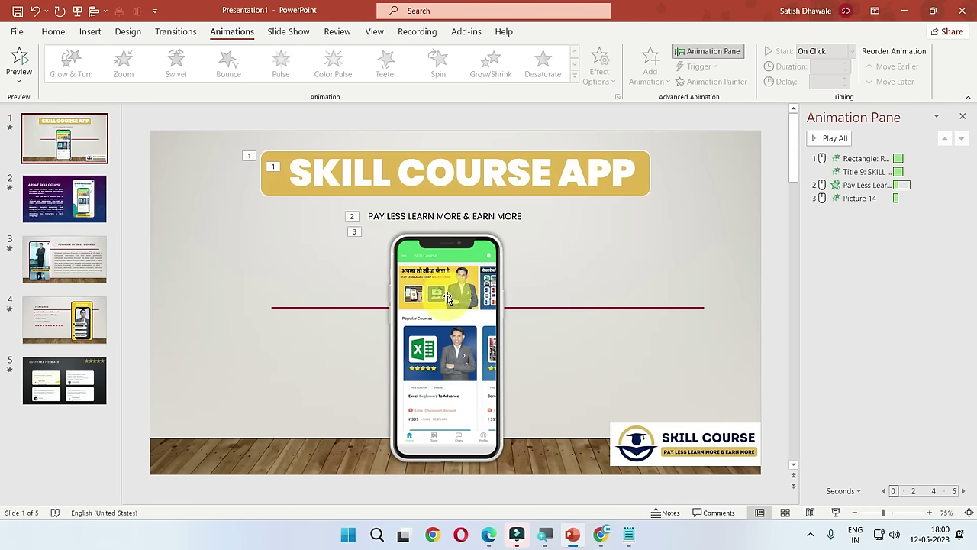
- Check the phone, title and subtitle animations, then reselect the phone and open Add Animation
{"action": "left_click", "coordinate": [501, 253]}
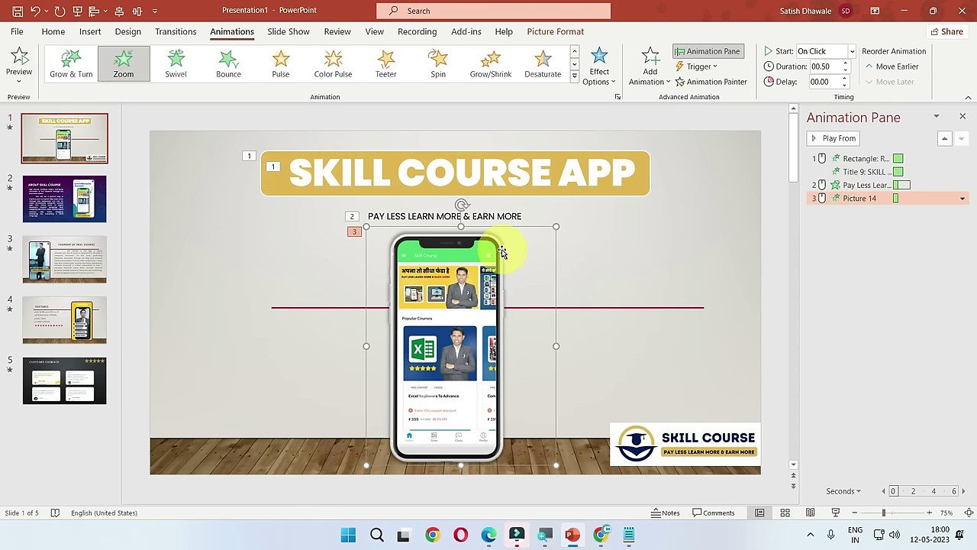
{"action": "left_click", "coordinate": [485, 193]}
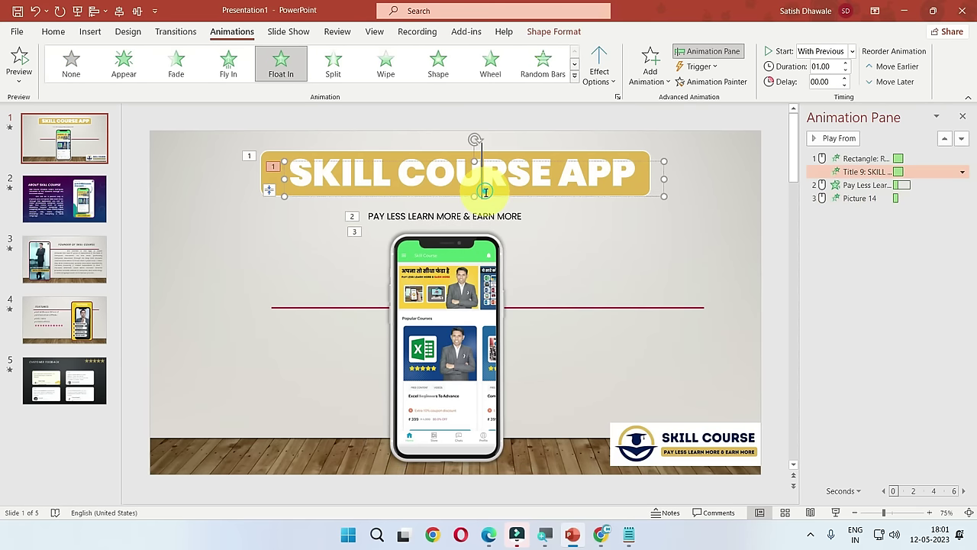
{"action": "left_click", "coordinate": [466, 216]}
{"action": "left_click", "coordinate": [468, 271]}
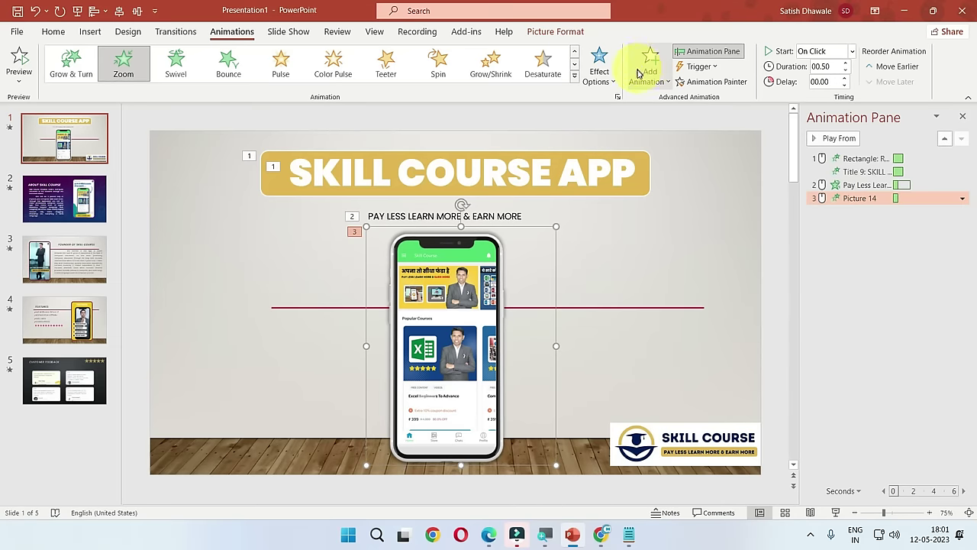
{"action": "left_click", "coordinate": [641, 75]}
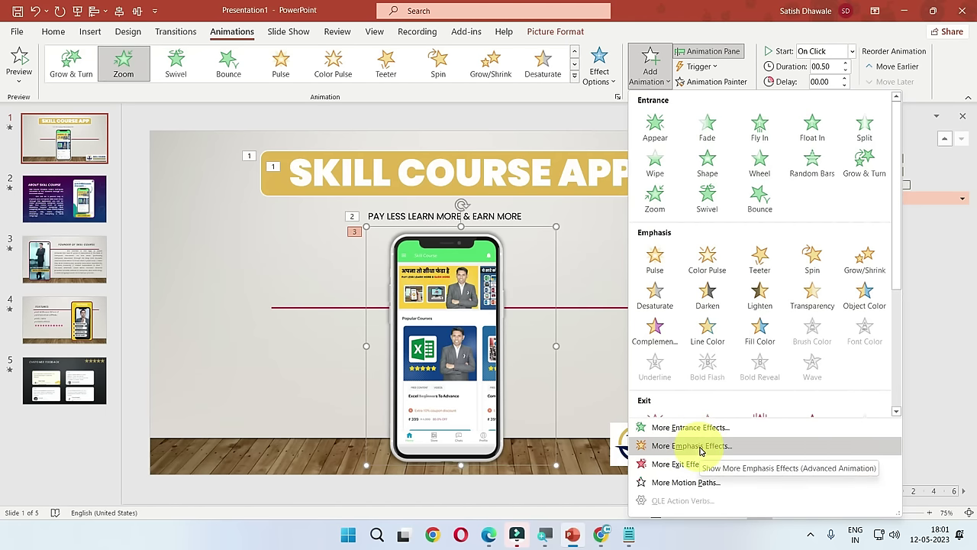
- Preview the Spin, Grow/Shrink, Transparency, Pulse and Lighten emphasis effects on the phone
{"action": "left_click", "coordinate": [691, 446]}
{"action": "left_click_drag", "start_coordinate": [470, 134], "coordinate": [718, 127]}
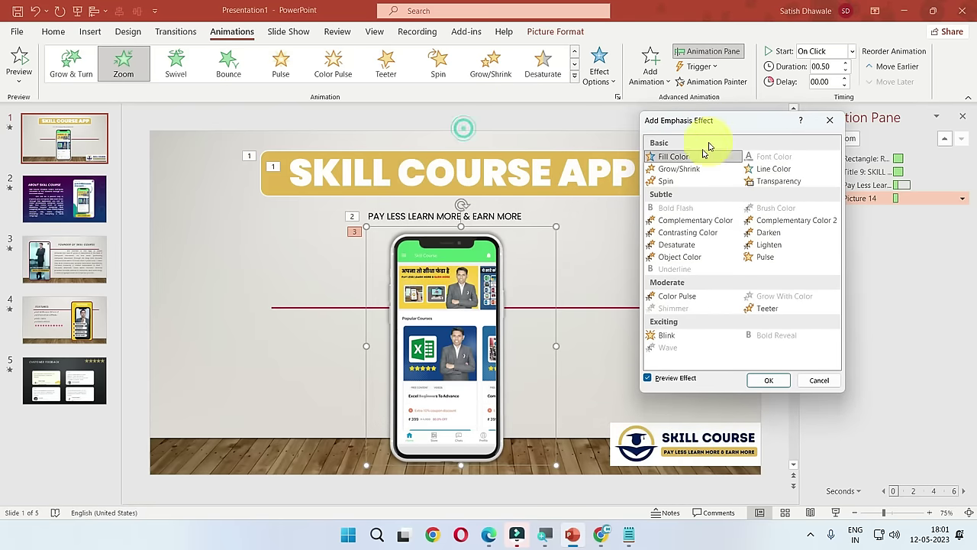
{"action": "left_click", "coordinate": [670, 182]}
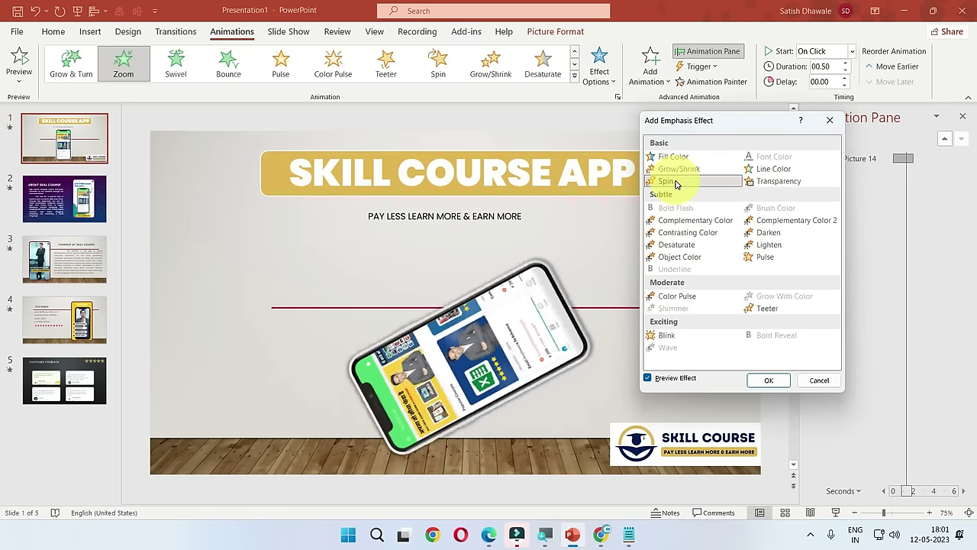
{"action": "left_click", "coordinate": [679, 171]}
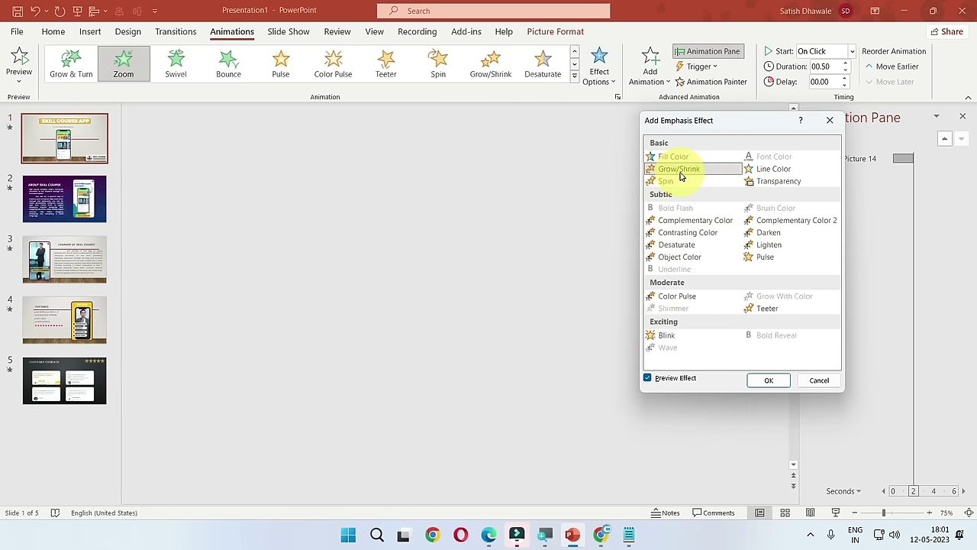
{"action": "left_click", "coordinate": [771, 181]}
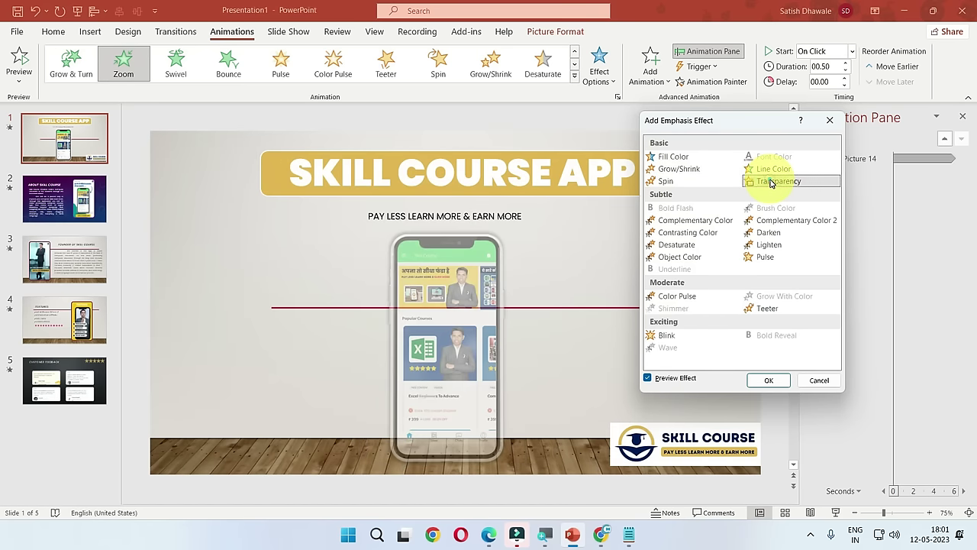
{"action": "left_click", "coordinate": [769, 252]}
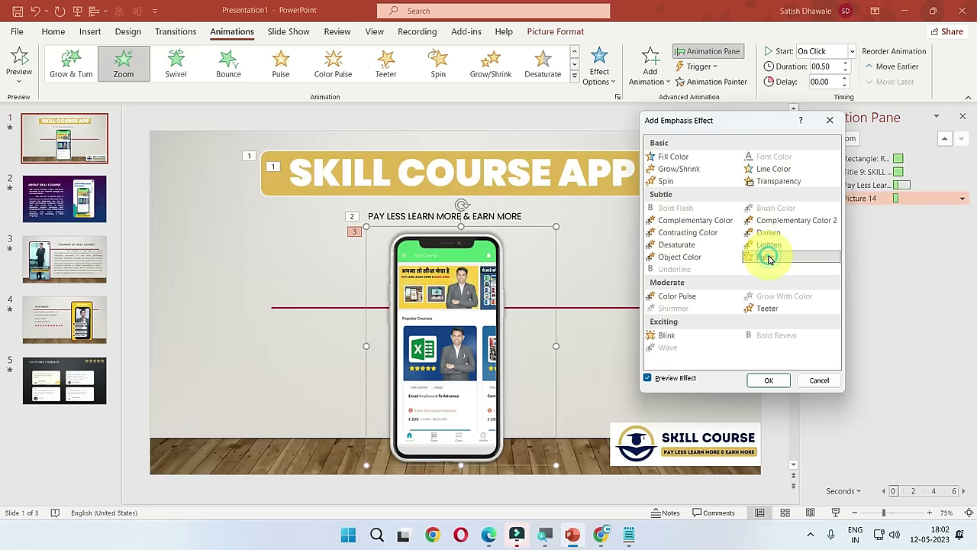
{"action": "left_click", "coordinate": [770, 245]}
- Compare Darken, Object Color, Desaturate and Blink, then apply the Teeter emphasis to the phone
{"action": "left_click", "coordinate": [772, 233]}
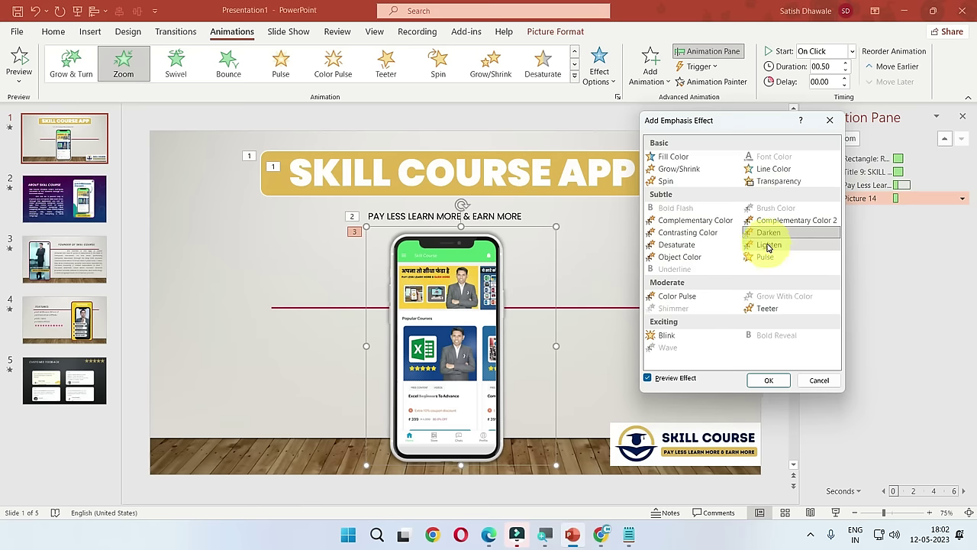
{"action": "left_click", "coordinate": [711, 257]}
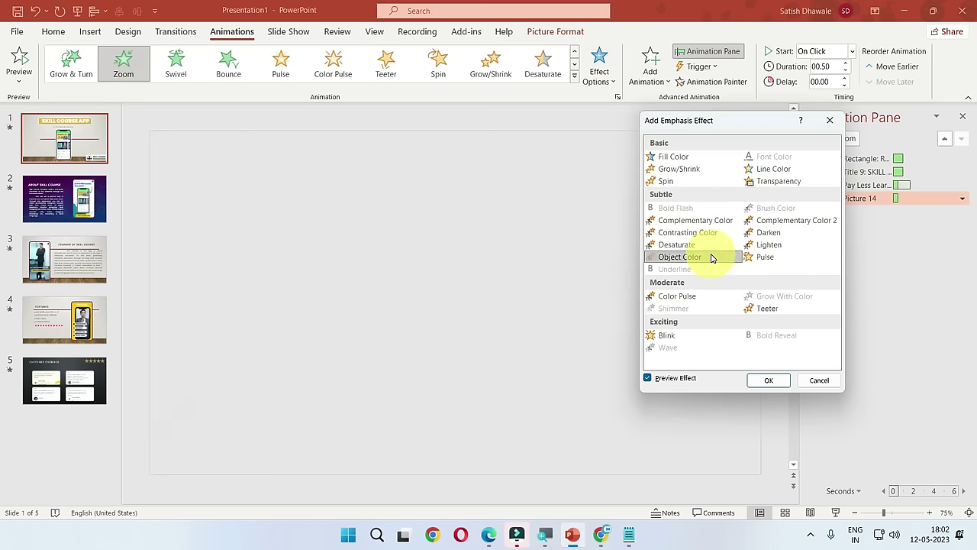
{"action": "left_click", "coordinate": [694, 245]}
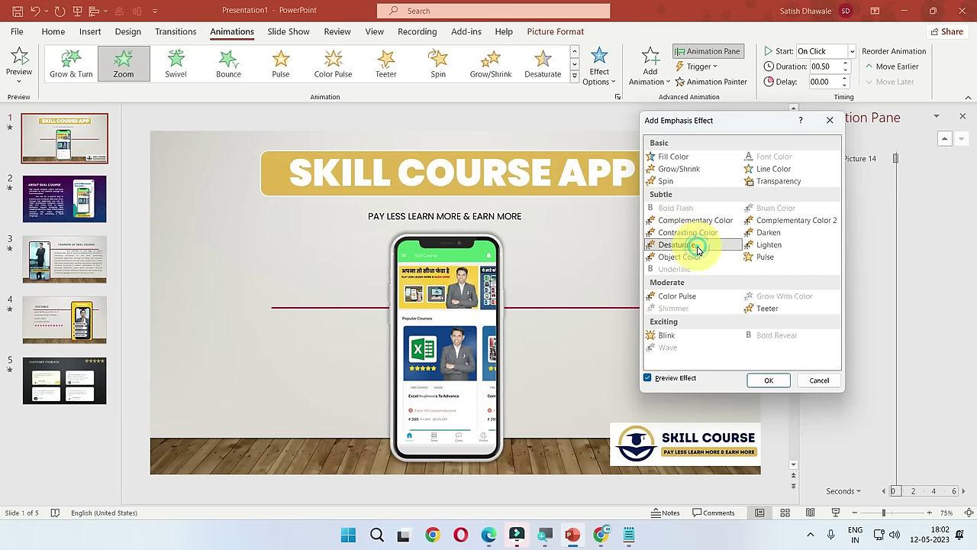
{"action": "left_click", "coordinate": [688, 335]}
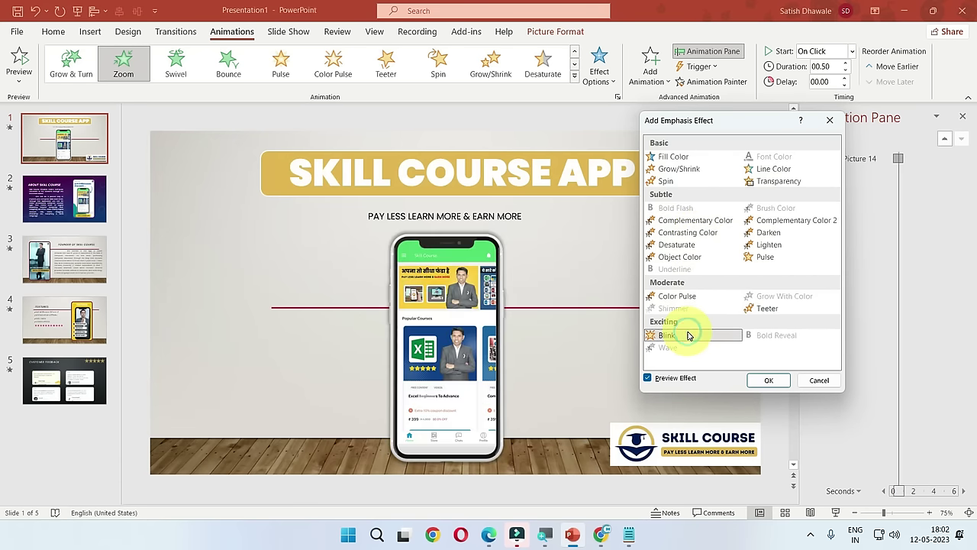
{"action": "left_click", "coordinate": [766, 259]}
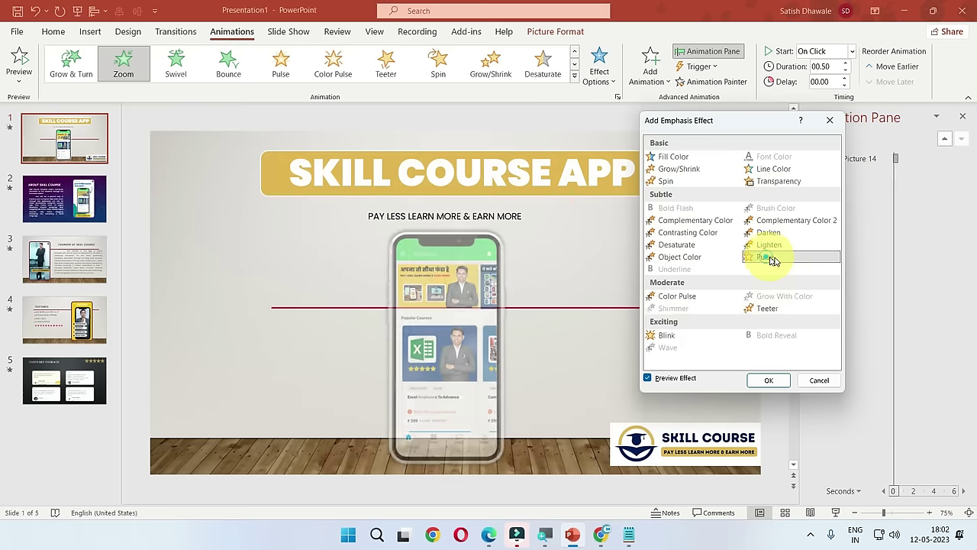
{"action": "left_click", "coordinate": [776, 312]}
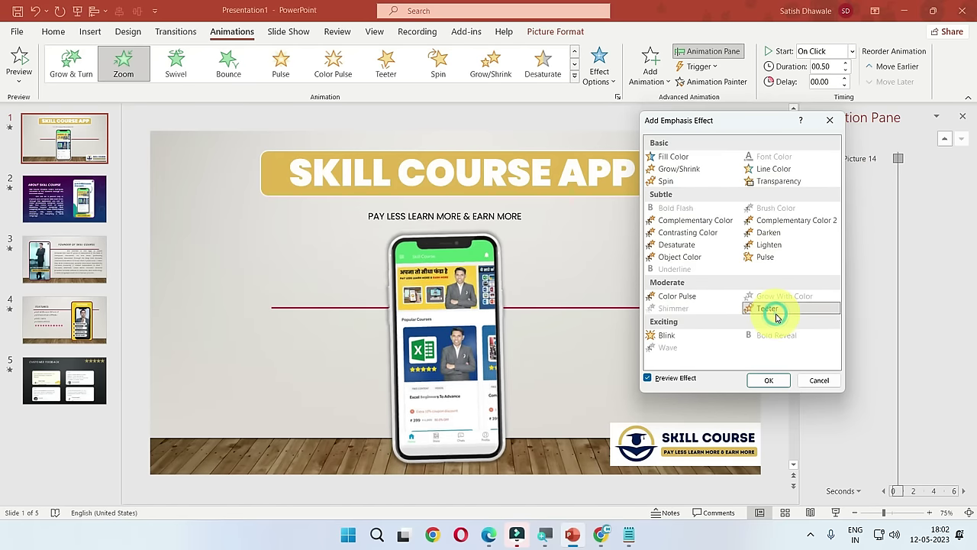
{"action": "left_click", "coordinate": [767, 381]}
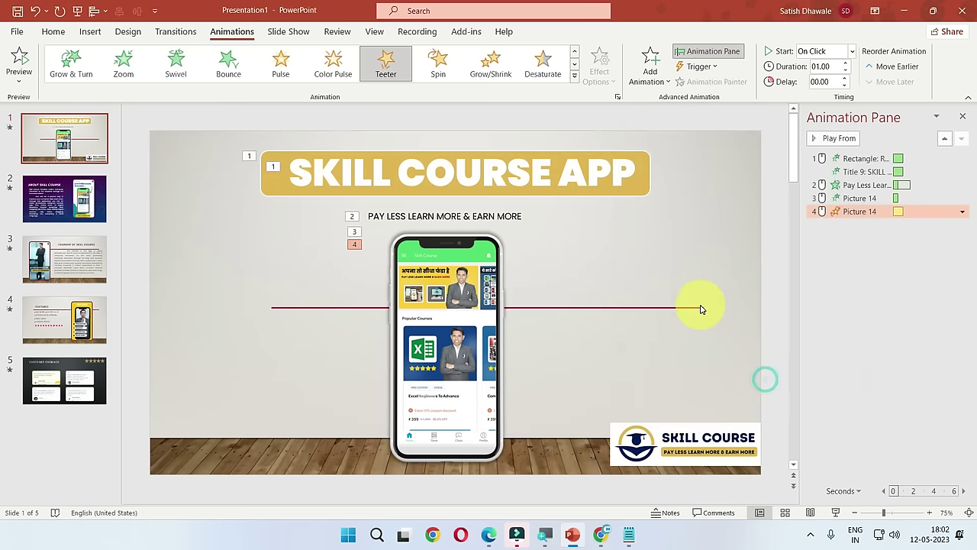
- Run the slide show through the title slide's four animations, then open the About Skill Course slide
{"action": "key", "text": "F5"}
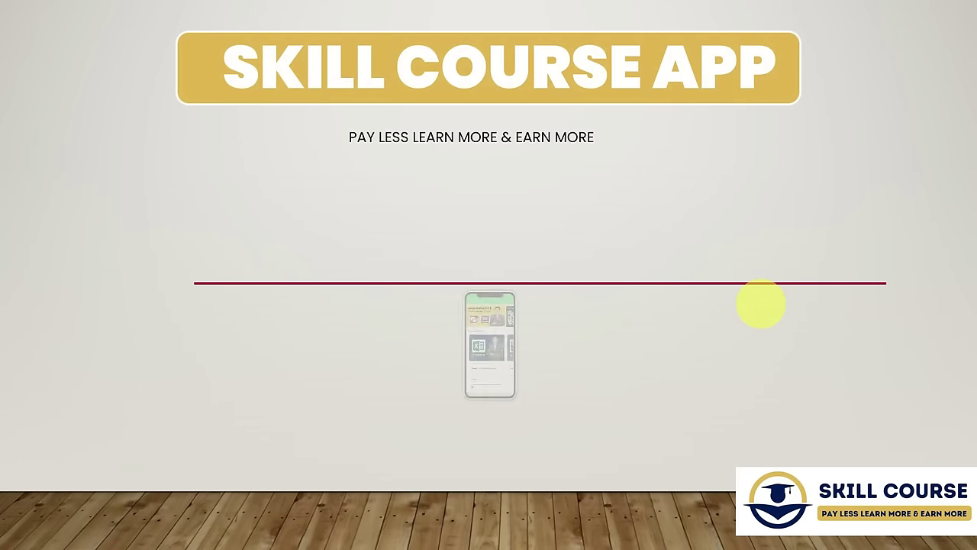
{"action": "left_click", "coordinate": [762, 304]}
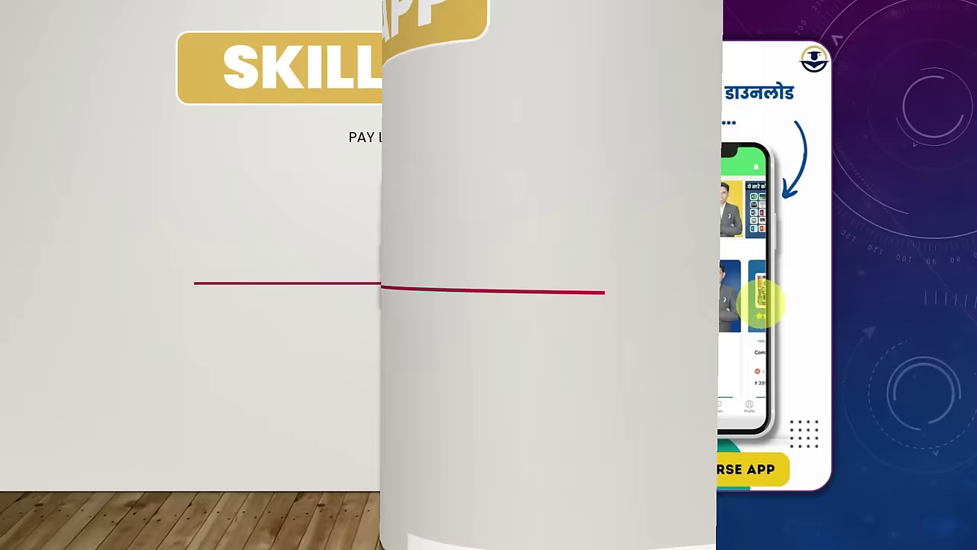
{"action": "key", "text": "Escape"}
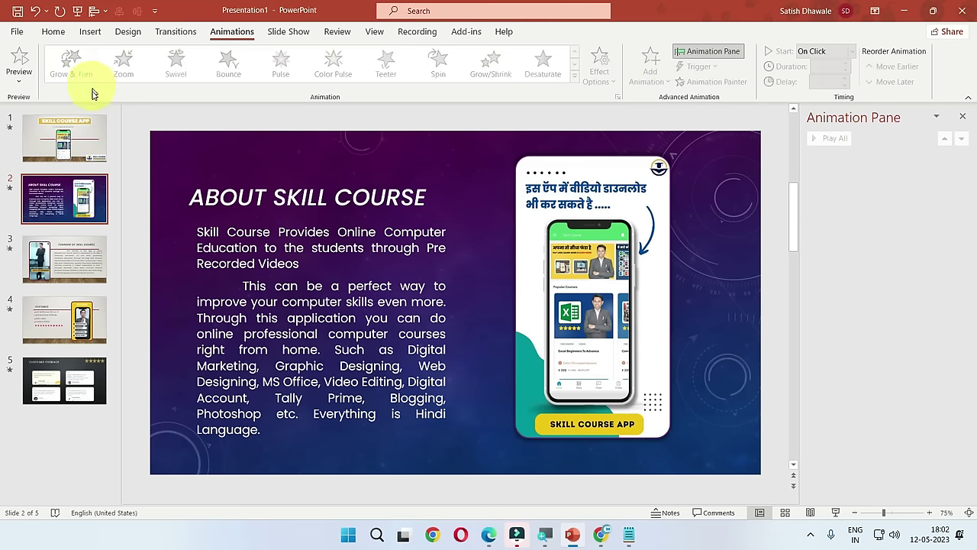
{"action": "left_click", "coordinate": [72, 137]}
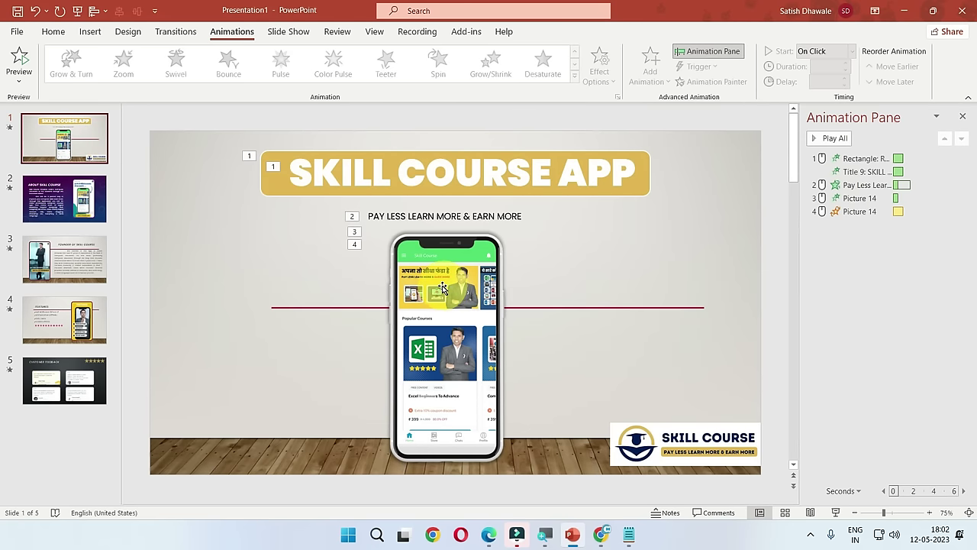
{"action": "left_click", "coordinate": [81, 200]}
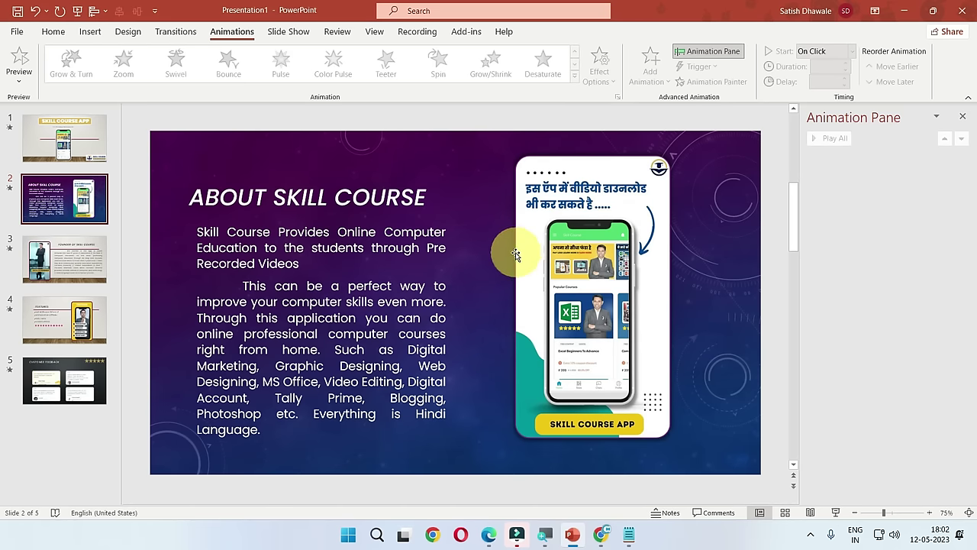
- Click through the ABOUT SKILL COURSE title and body text, then select the phone graphic
{"action": "left_click", "coordinate": [413, 200]}
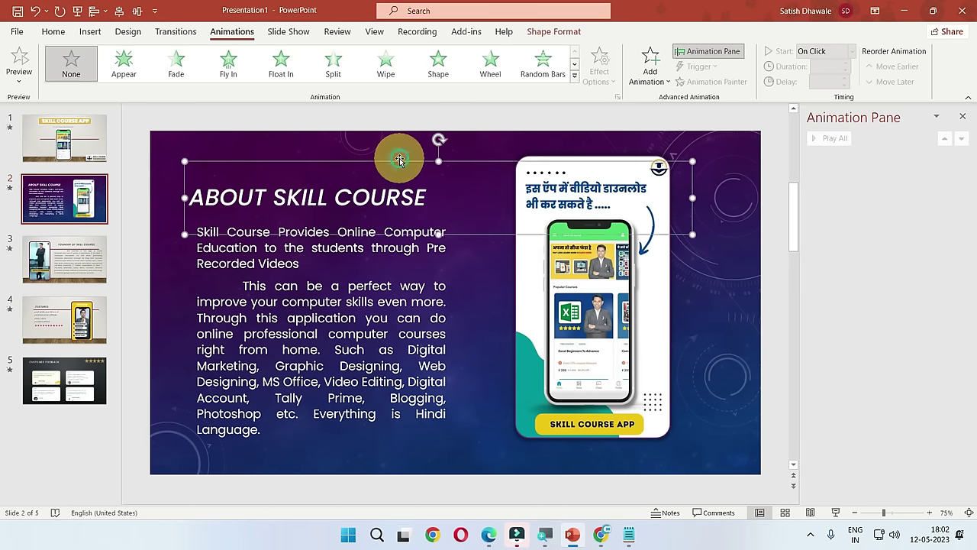
{"action": "left_click", "coordinate": [323, 214]}
{"action": "left_click", "coordinate": [328, 224]}
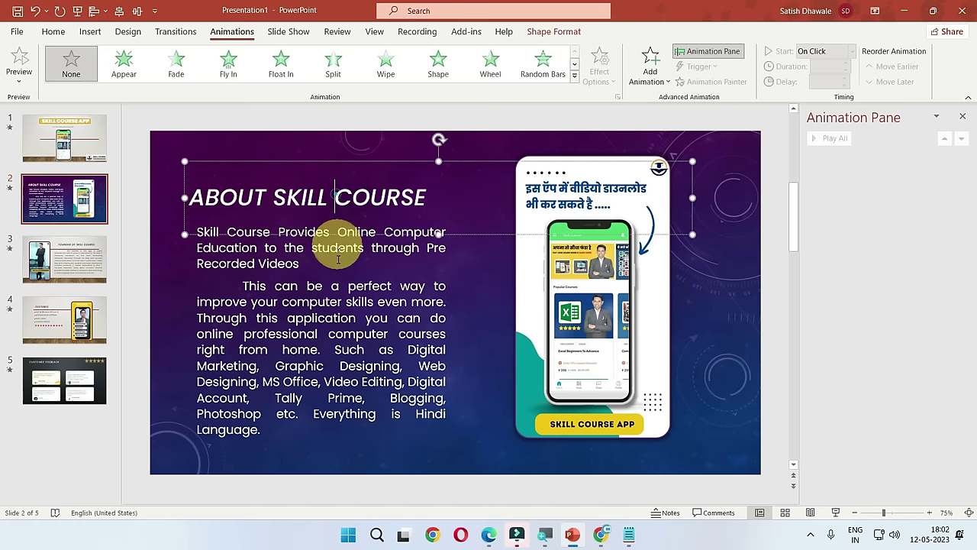
{"action": "left_click", "coordinate": [336, 300]}
{"action": "left_click", "coordinate": [308, 299]}
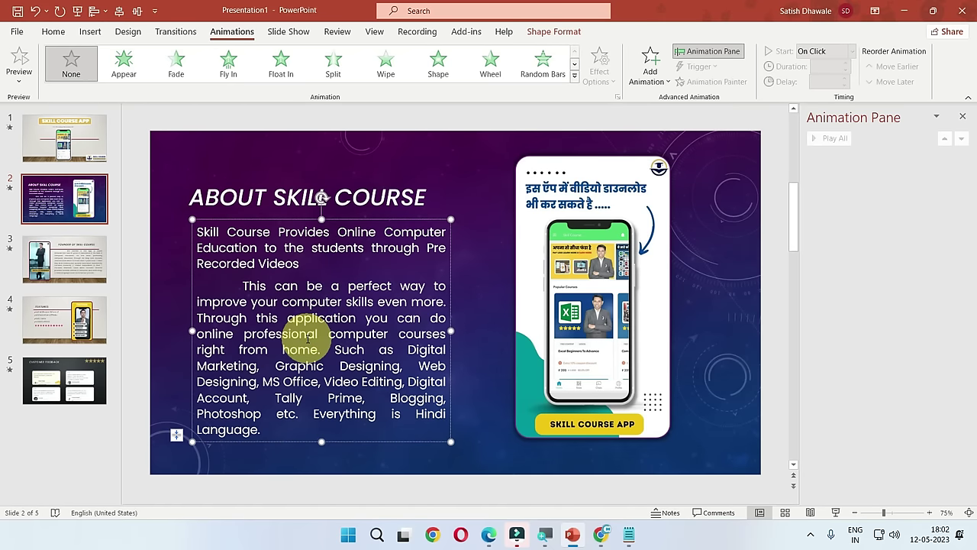
{"action": "left_click", "coordinate": [305, 197]}
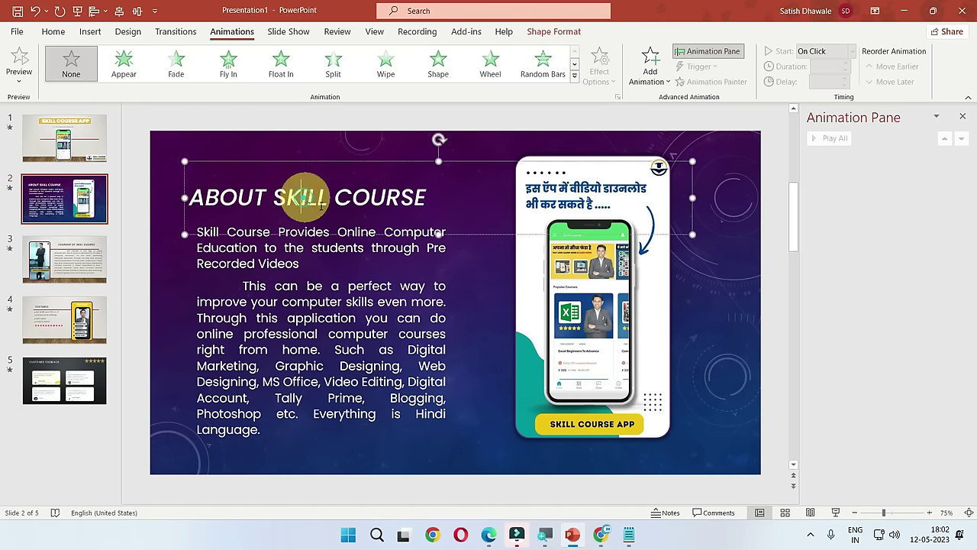
{"action": "left_click", "coordinate": [634, 305]}
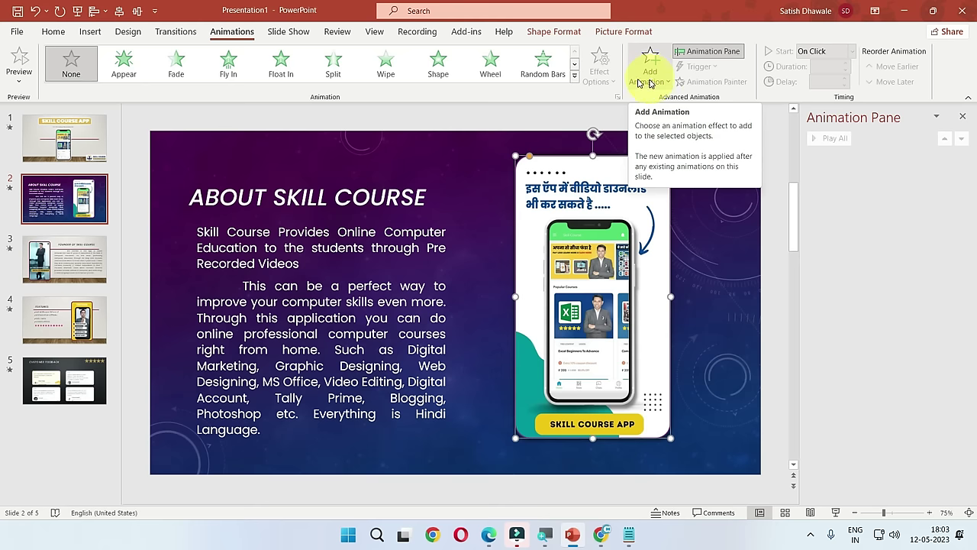
- Preview the Compress and Basic Zoom entrances on the phone graphic, then close without applying
{"action": "left_click", "coordinate": [574, 77]}
{"action": "left_click", "coordinate": [73, 427]}
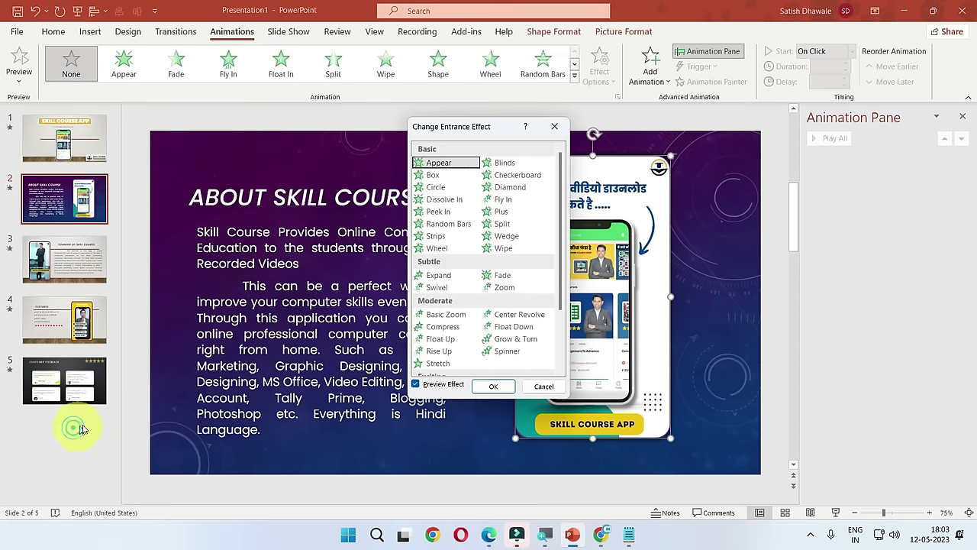
{"action": "scroll", "coordinate": [464, 295], "scroll_direction": "down", "scroll_amount": 2}
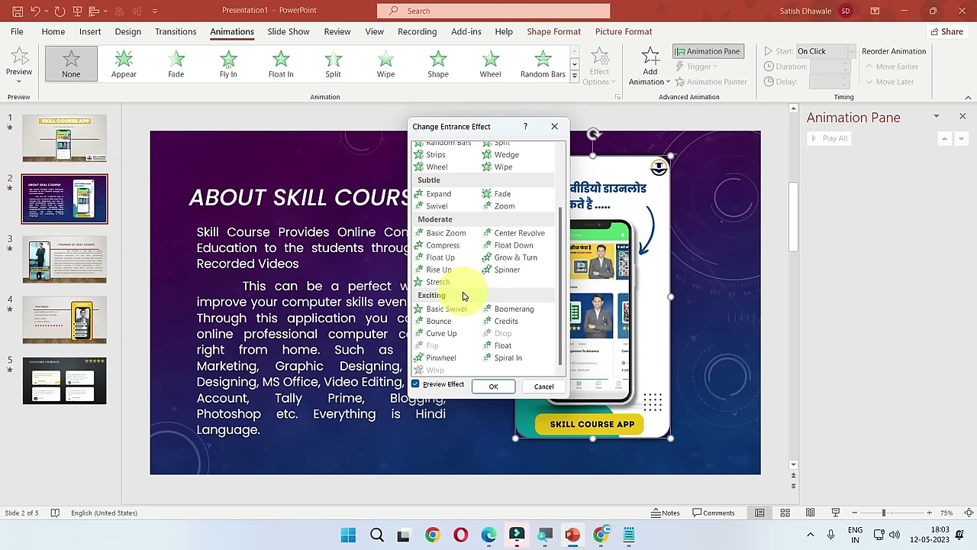
{"action": "left_click", "coordinate": [450, 245]}
{"action": "left_click", "coordinate": [450, 238]}
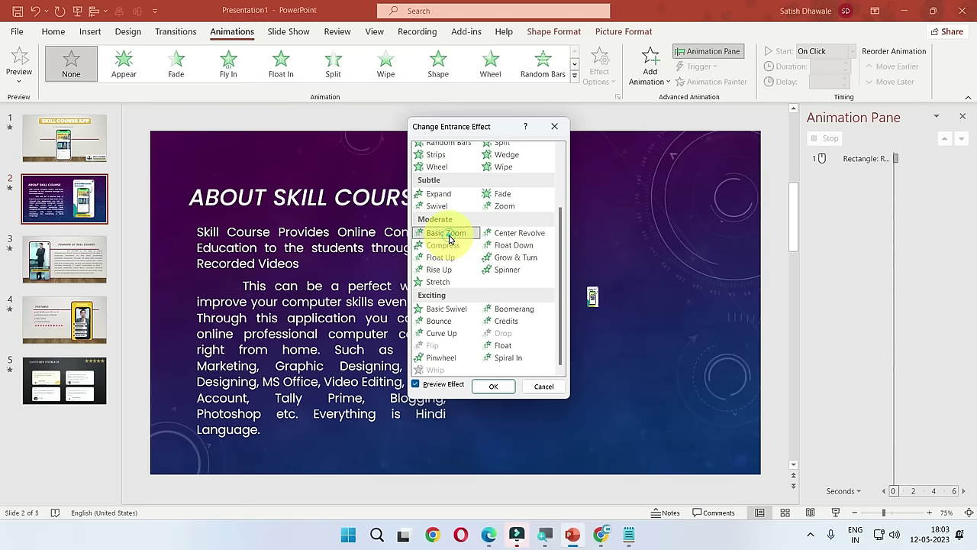
{"action": "left_click", "coordinate": [555, 128]}
- Preview Darken, Contrasting Color, Complementary Color, Spin, Transparency, Line Color and Grow/Shrink emphasis effects
{"action": "left_click", "coordinate": [575, 75]}
{"action": "left_click", "coordinate": [86, 454]}
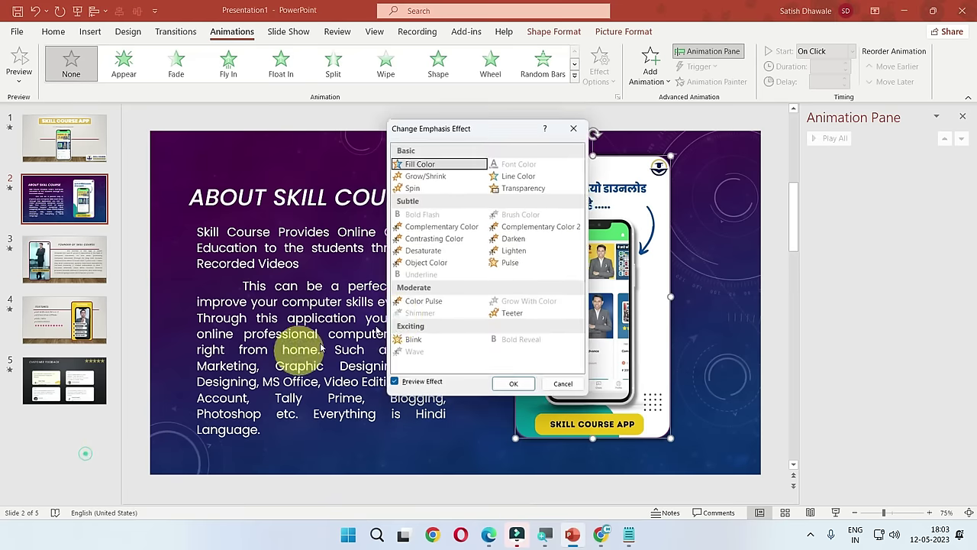
{"action": "left_click", "coordinate": [513, 239]}
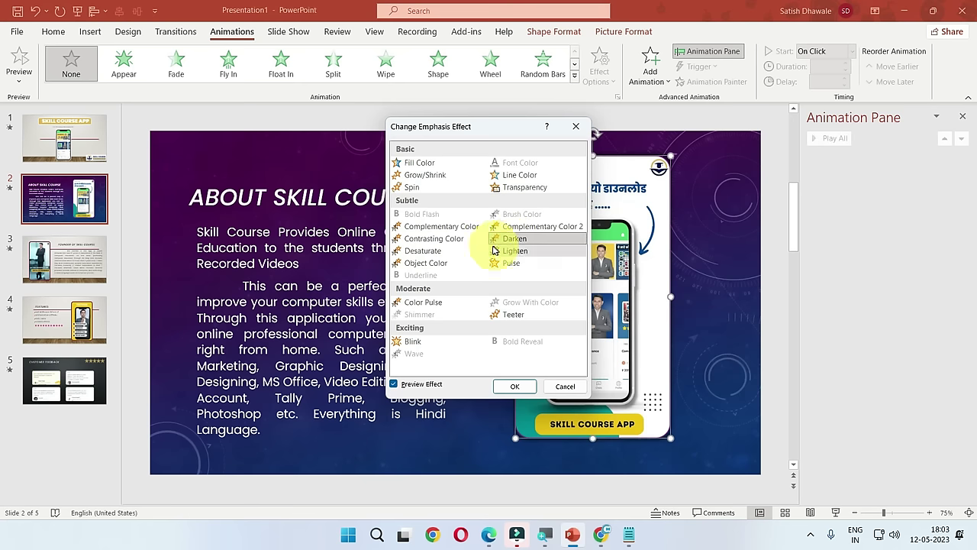
{"action": "left_click", "coordinate": [433, 238]}
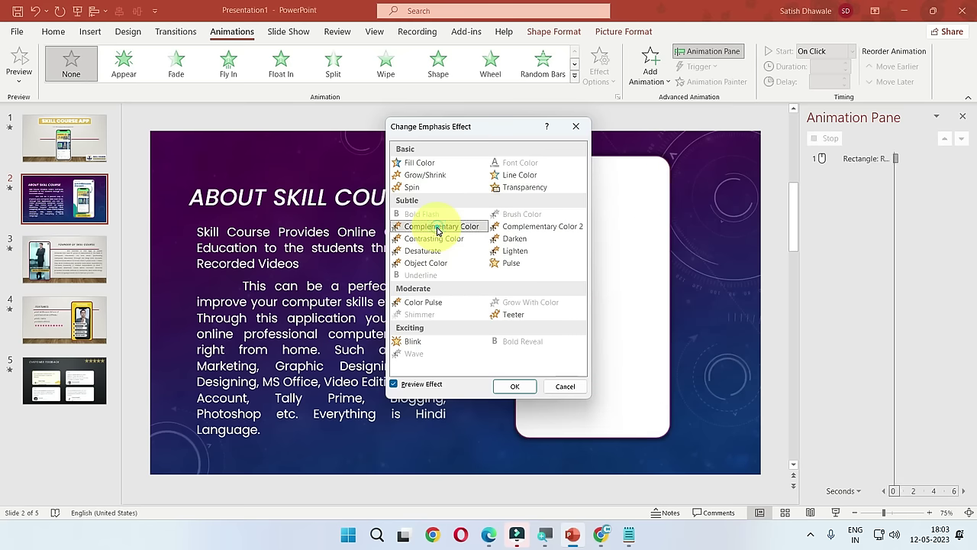
{"action": "left_click", "coordinate": [443, 226]}
{"action": "left_click", "coordinate": [431, 187]}
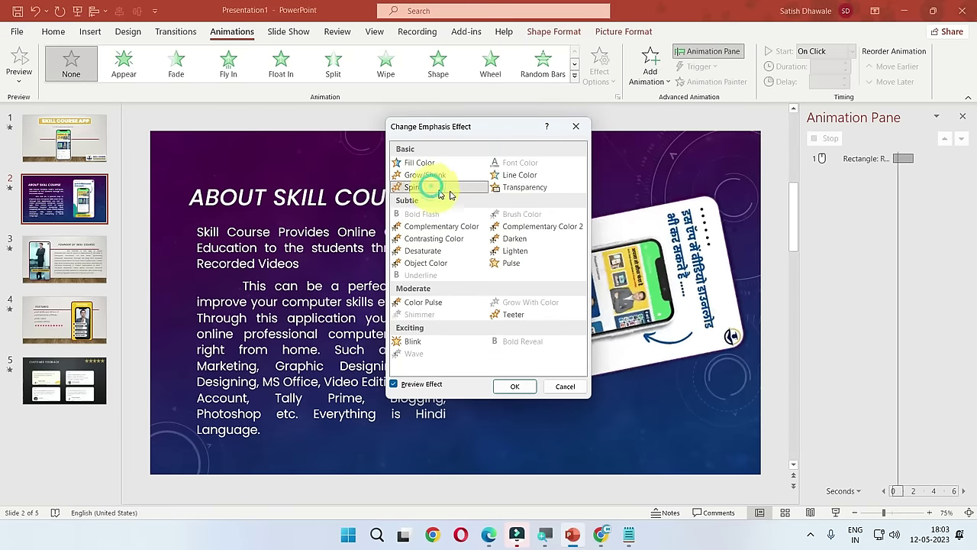
{"action": "left_click", "coordinate": [516, 186]}
{"action": "left_click", "coordinate": [516, 177]}
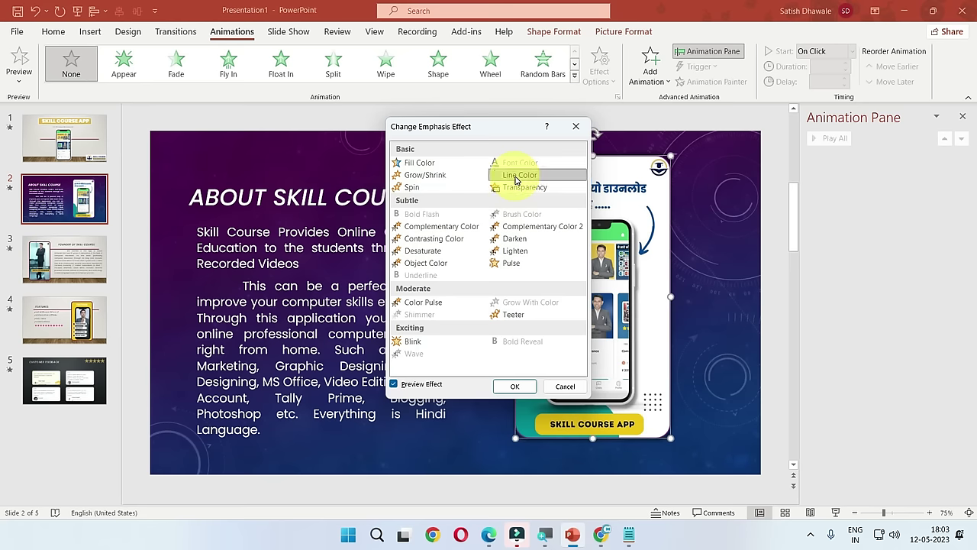
{"action": "left_click", "coordinate": [450, 177]}
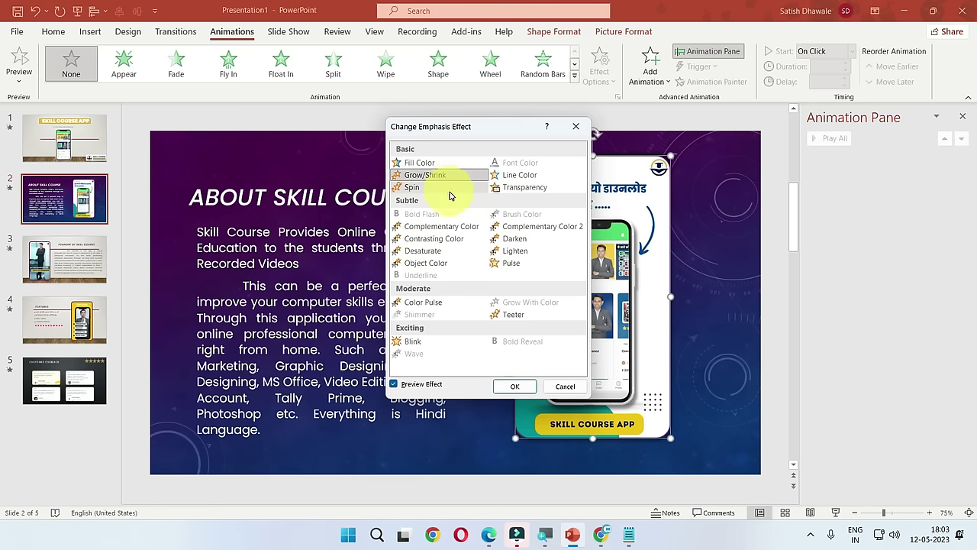
- Compare Fill Color, Blink and Color Pulse, then apply the Pulse emphasis to the phone image
{"action": "left_click", "coordinate": [422, 163]}
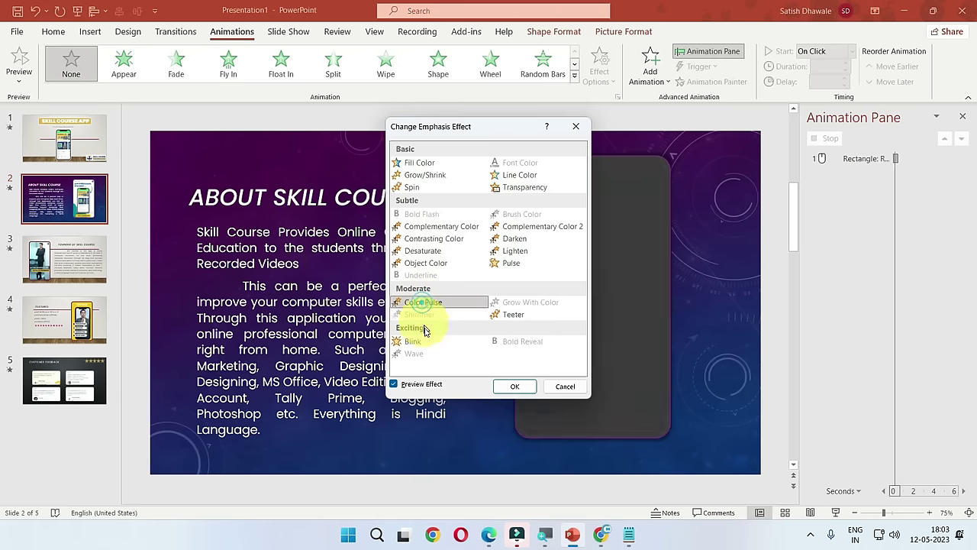
{"action": "left_click", "coordinate": [422, 343]}
{"action": "left_click", "coordinate": [430, 307]}
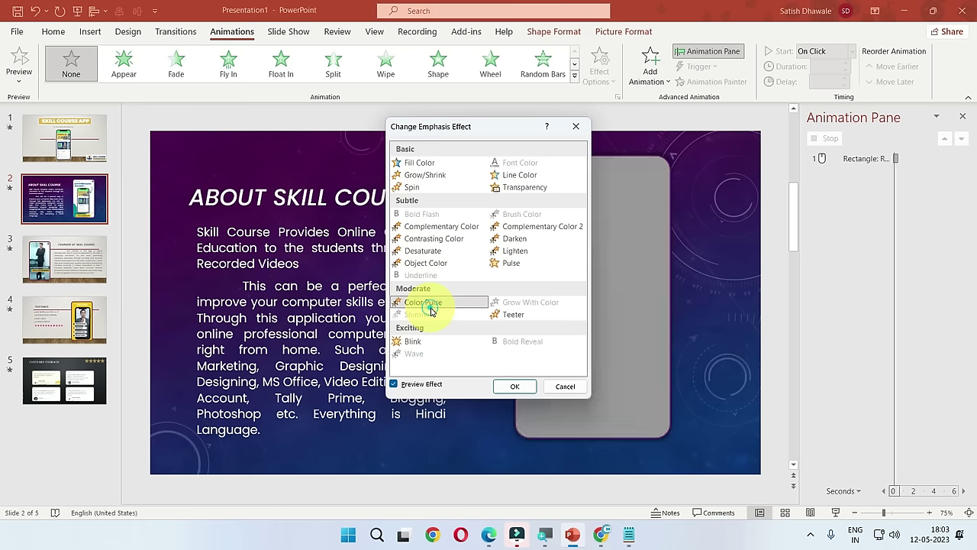
{"action": "left_click", "coordinate": [512, 386]}
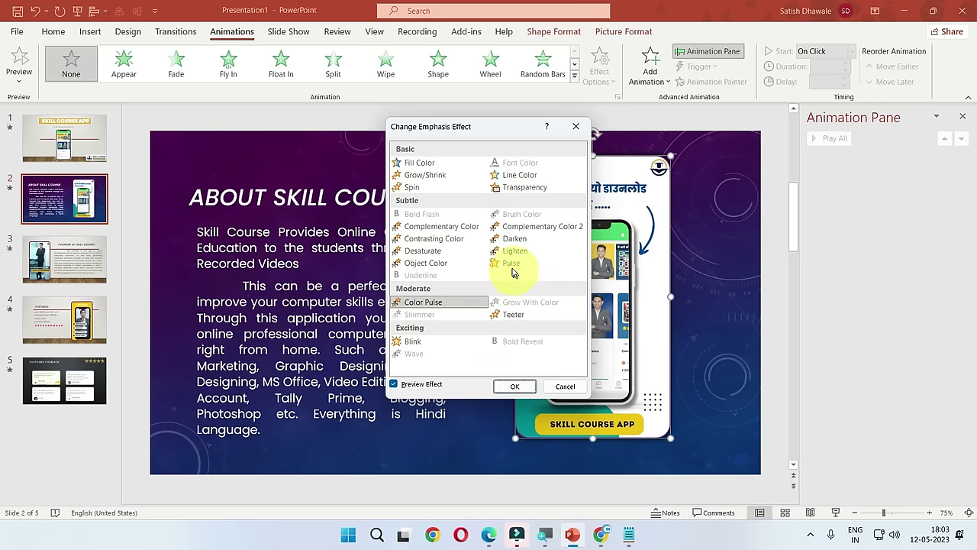
{"action": "left_click", "coordinate": [510, 263]}
{"action": "left_click", "coordinate": [522, 387]}
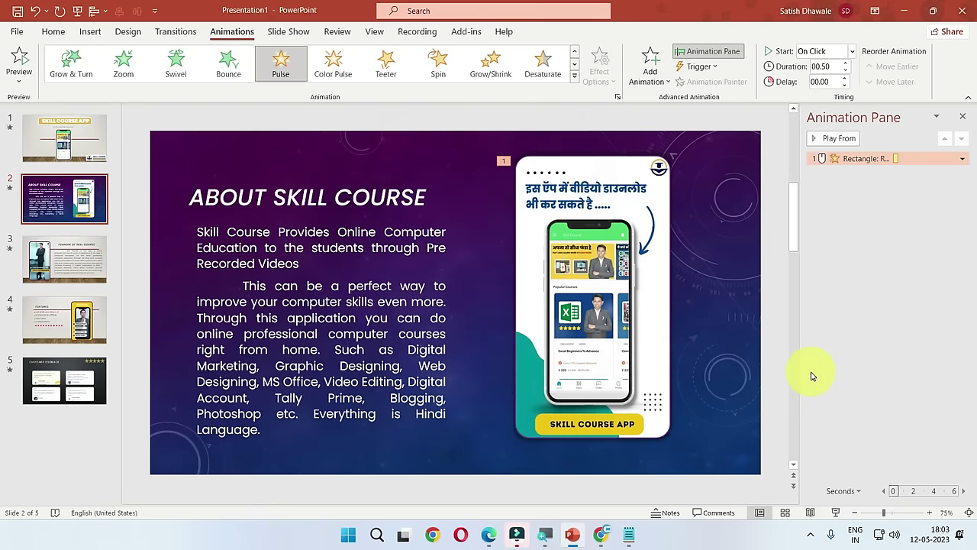
- Run the slide show from slide 1 to the Founder of Skill Course slide, then exit
{"action": "key", "text": "F5"}
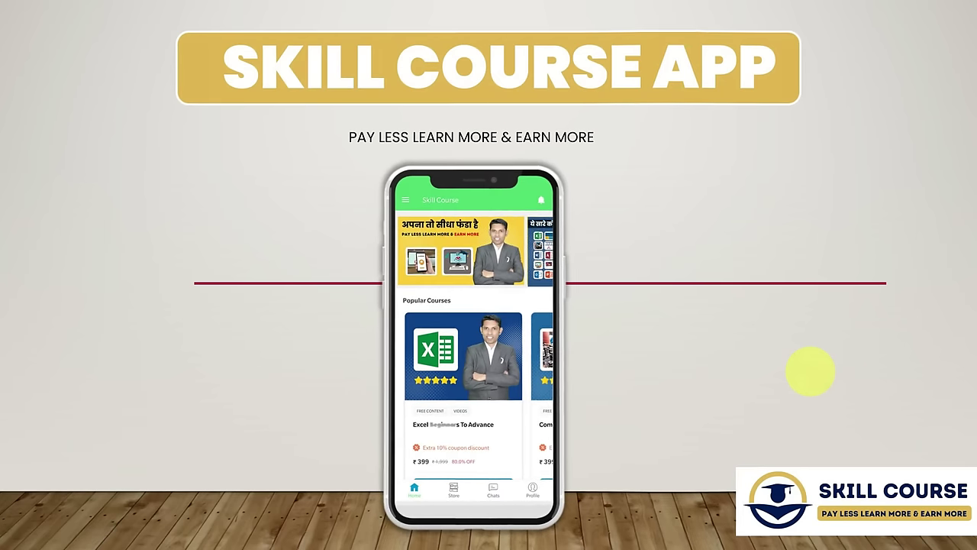
{"action": "left_click", "coordinate": [811, 372]}
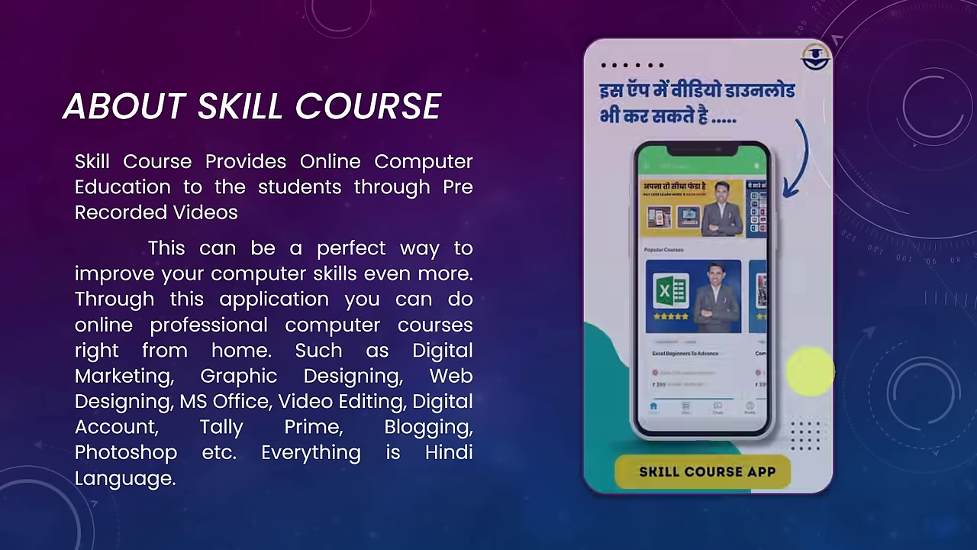
{"action": "left_click", "coordinate": [811, 372]}
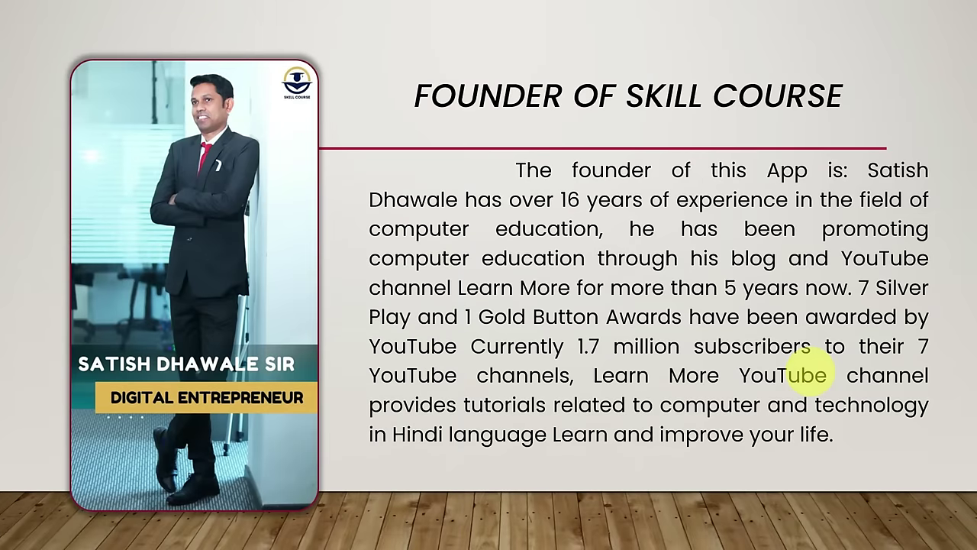
{"action": "key", "text": "Escape"}
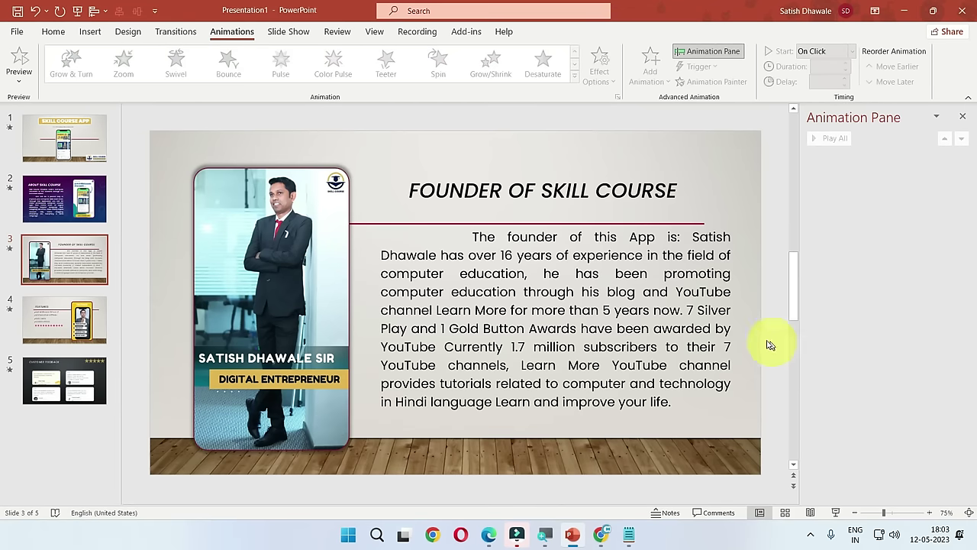
- Browse the slides, open the Features slide and select the first pink dot below the list
{"action": "left_click", "coordinate": [67, 316]}
{"action": "left_click", "coordinate": [80, 246]}
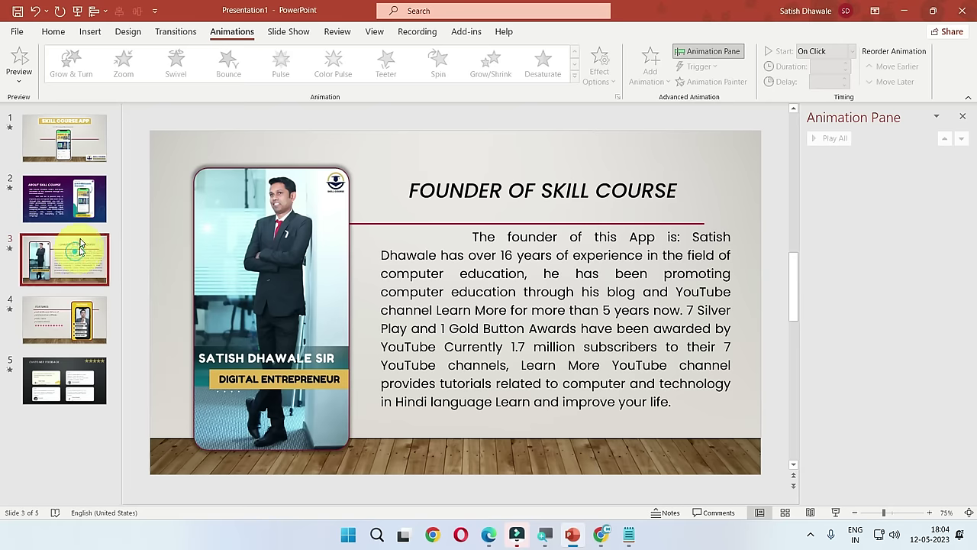
{"action": "left_click", "coordinate": [81, 200]}
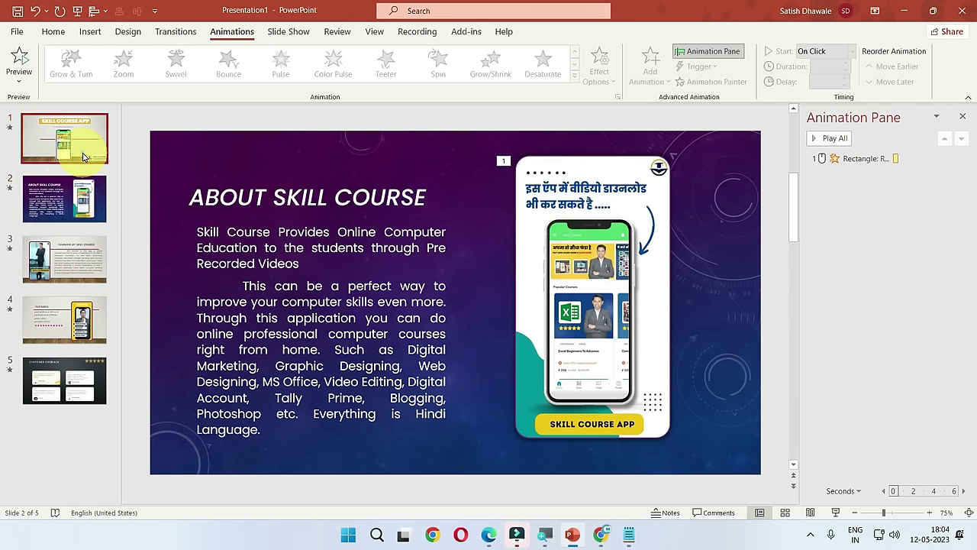
{"action": "left_click", "coordinate": [73, 141]}
{"action": "left_click", "coordinate": [88, 328]}
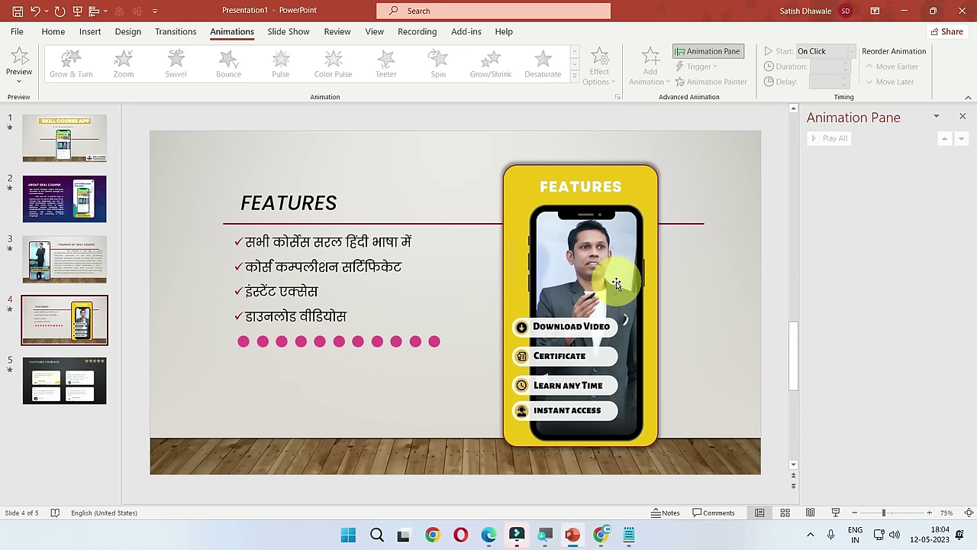
{"action": "left_click", "coordinate": [244, 342]}
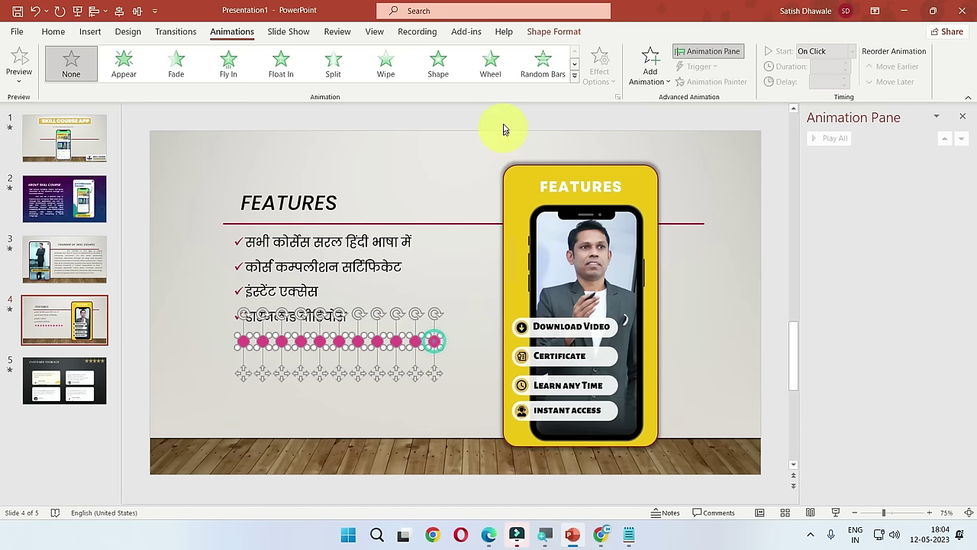
- Preview Checkerboard, Dissolve Out, Random Bars, Strips, Fade, Zoom and Swivel exit effects on the dots
{"action": "left_click", "coordinate": [574, 78]}
{"action": "left_click", "coordinate": [84, 463]}
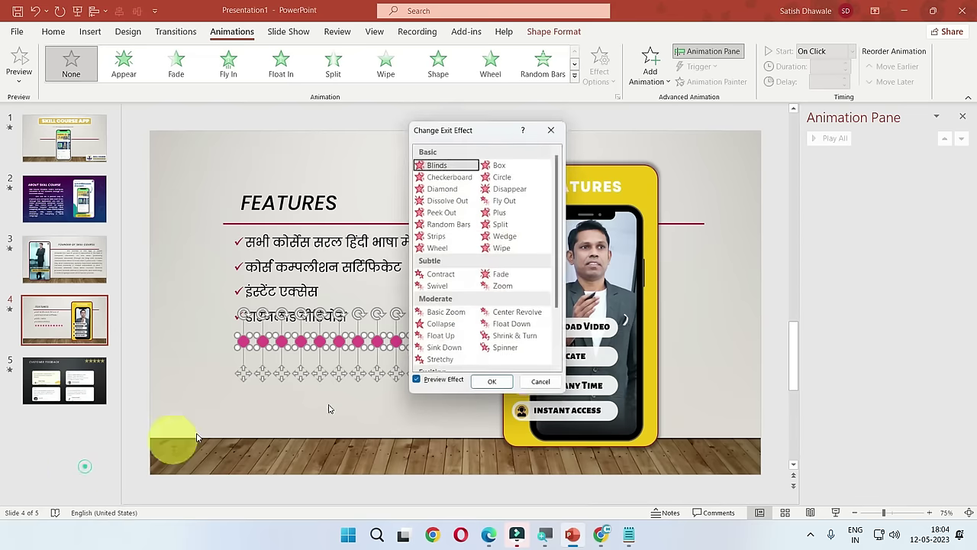
{"action": "left_click_drag", "start_coordinate": [461, 143], "coordinate": [610, 121]}
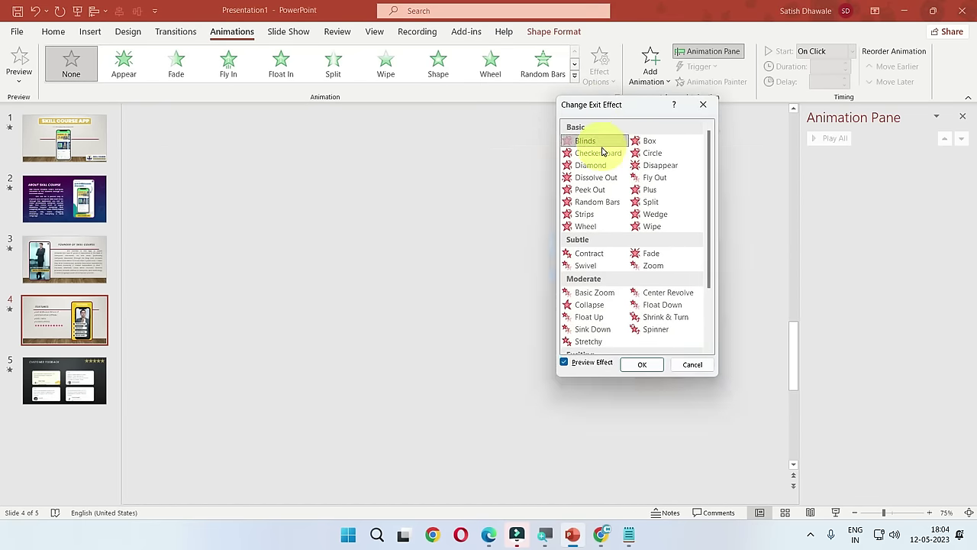
{"action": "left_click", "coordinate": [598, 153]}
{"action": "left_click", "coordinate": [600, 177]}
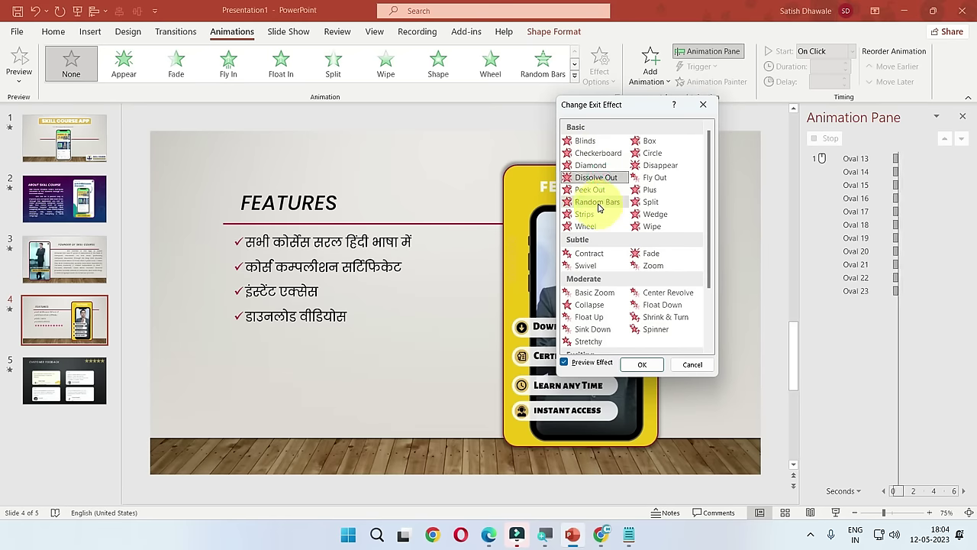
{"action": "left_click", "coordinate": [597, 202]}
{"action": "left_click", "coordinate": [594, 215]}
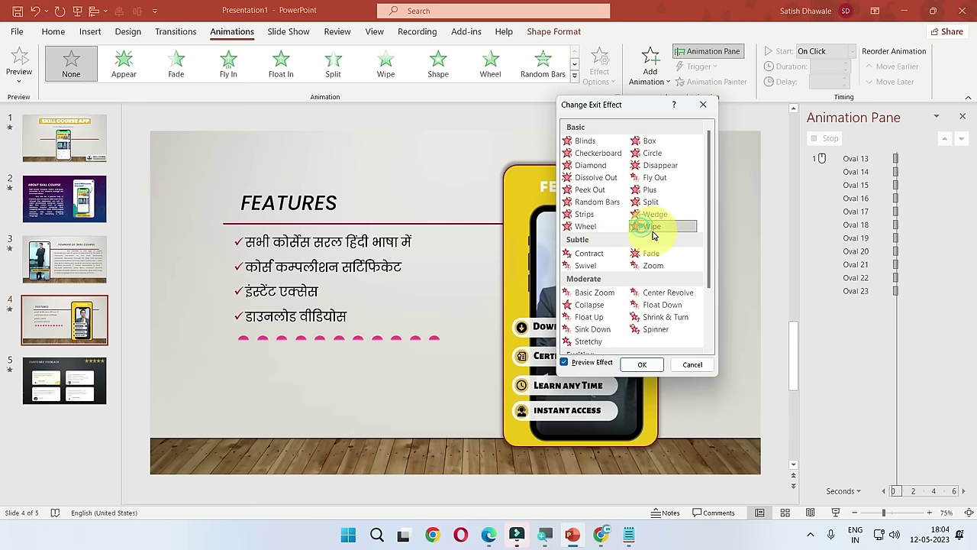
{"action": "left_click", "coordinate": [650, 253]}
{"action": "left_click", "coordinate": [655, 266]}
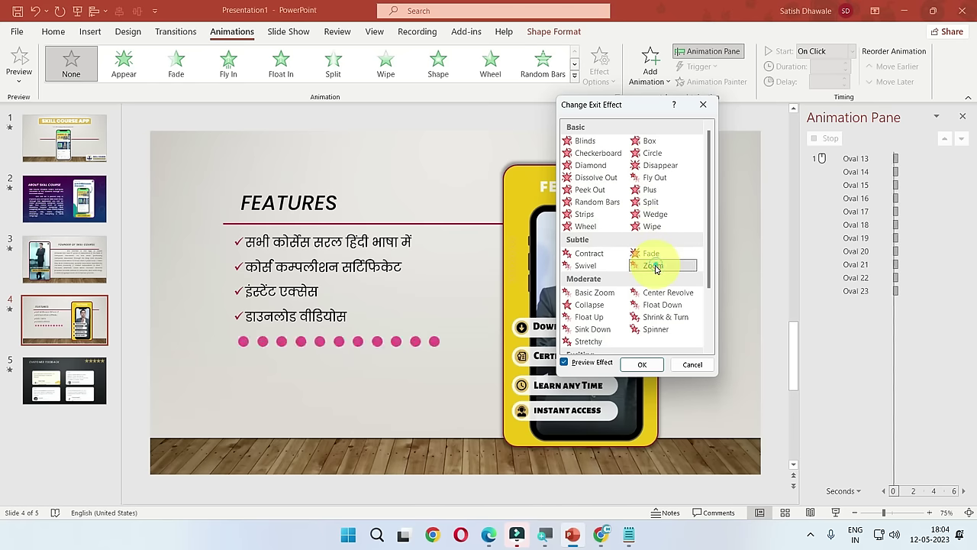
{"action": "left_click", "coordinate": [586, 266]}
- Preview Basic Zoom, Stretchy, Bounce, Pinwheel and other exits, then apply Float Up to the dots
{"action": "left_click", "coordinate": [595, 292]}
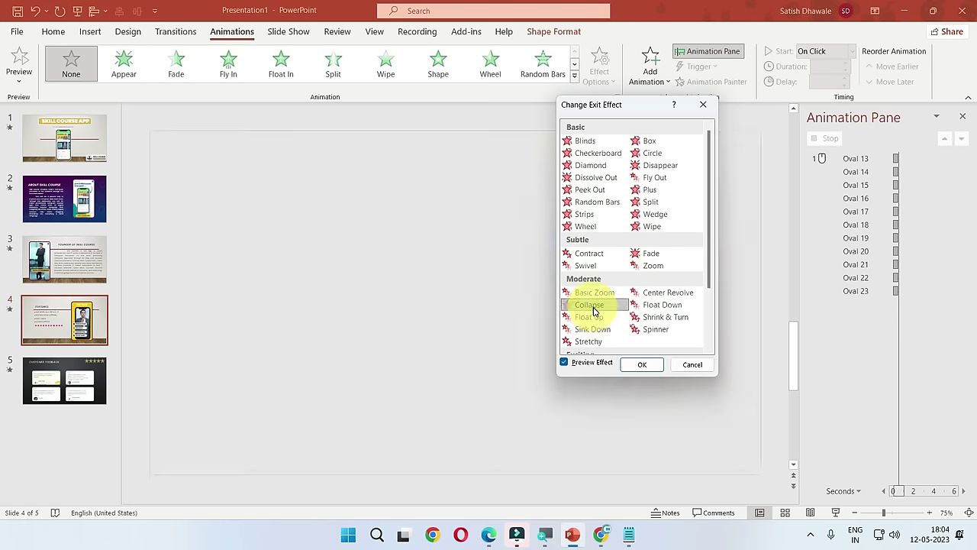
{"action": "left_click", "coordinate": [602, 317]}
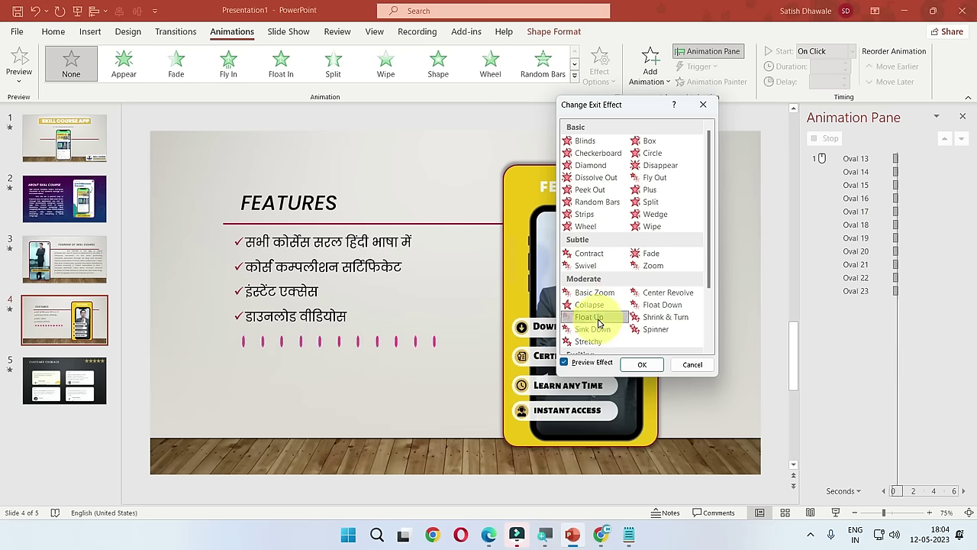
{"action": "left_click", "coordinate": [654, 318]}
{"action": "left_click", "coordinate": [602, 341]}
{"action": "scroll", "coordinate": [603, 341], "scroll_direction": "down", "scroll_amount": 2}
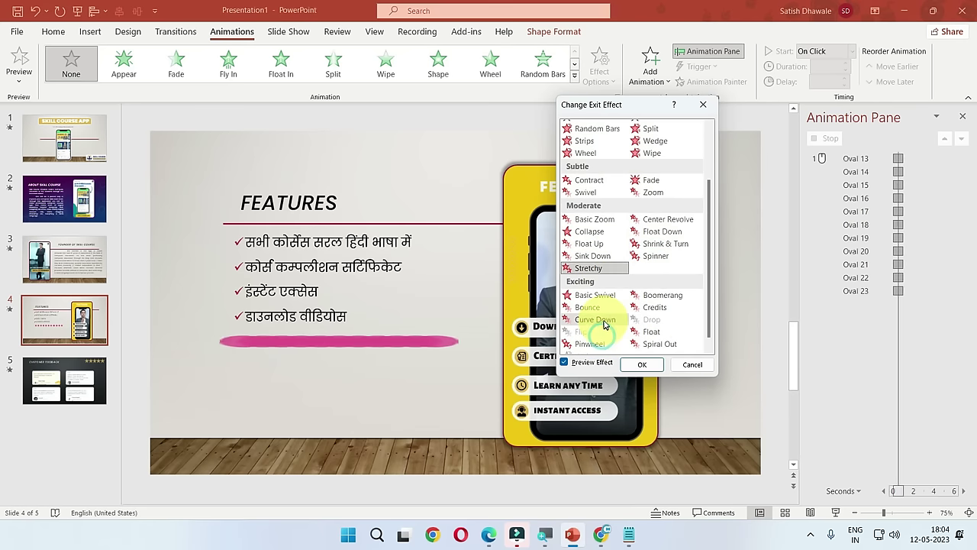
{"action": "left_click", "coordinate": [589, 308]}
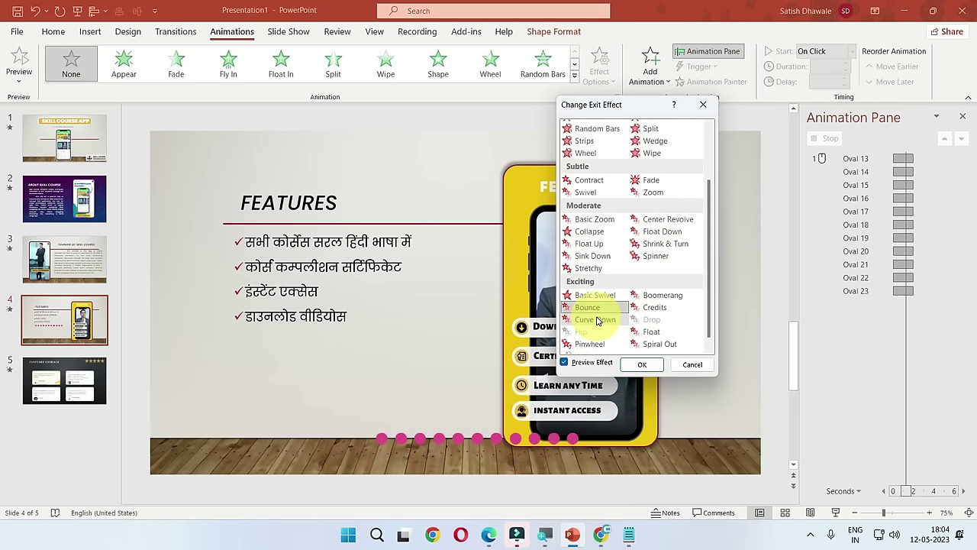
{"action": "left_click", "coordinate": [597, 320]}
{"action": "left_click", "coordinate": [610, 344]}
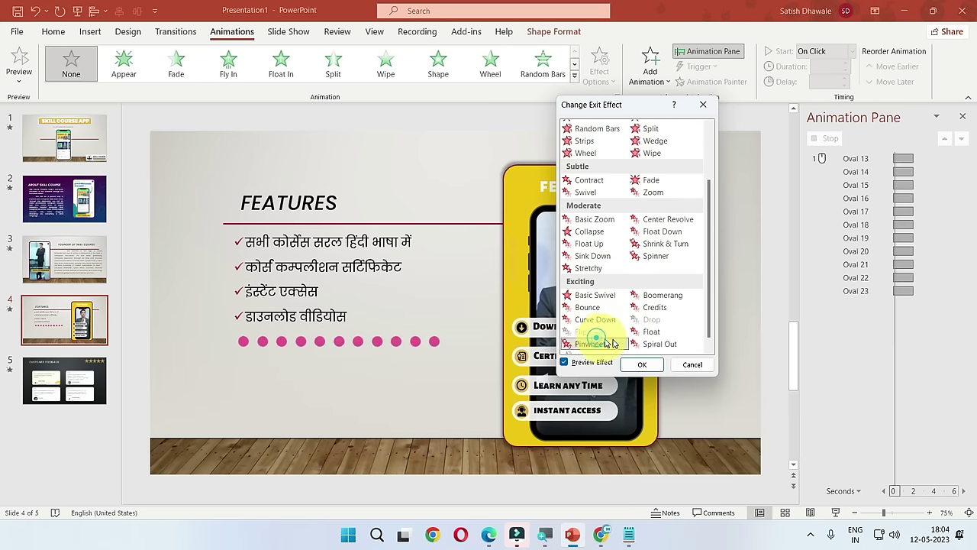
{"action": "left_click", "coordinate": [649, 333]}
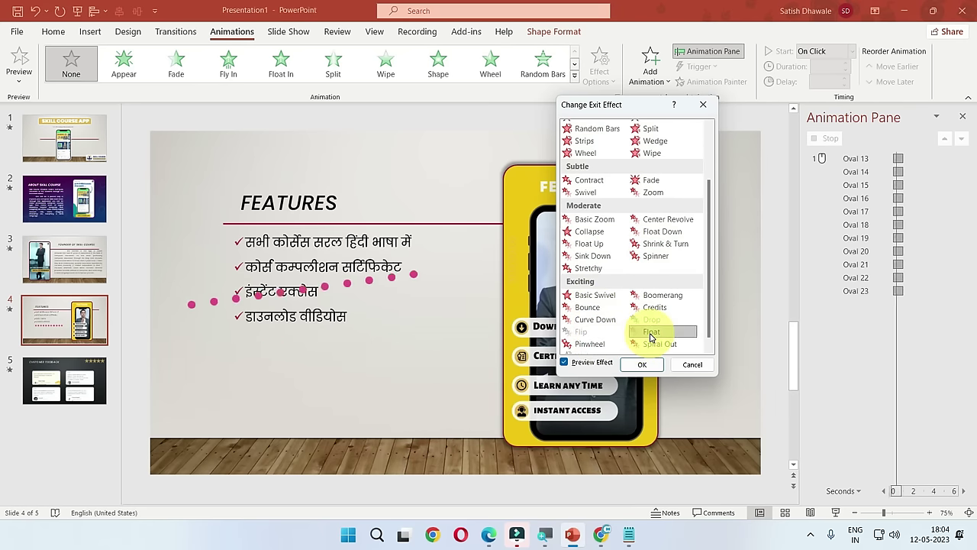
{"action": "left_click", "coordinate": [588, 243]}
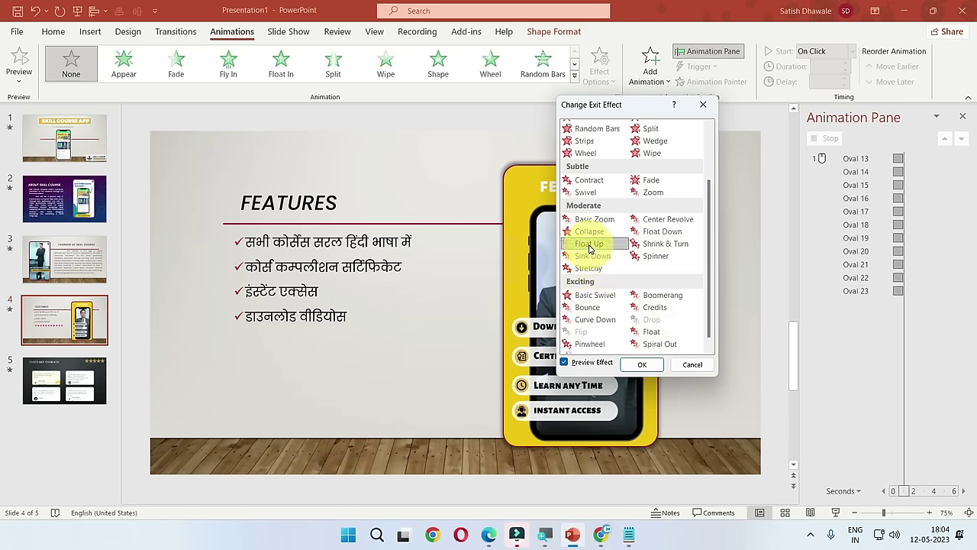
{"action": "left_click", "coordinate": [642, 364]}
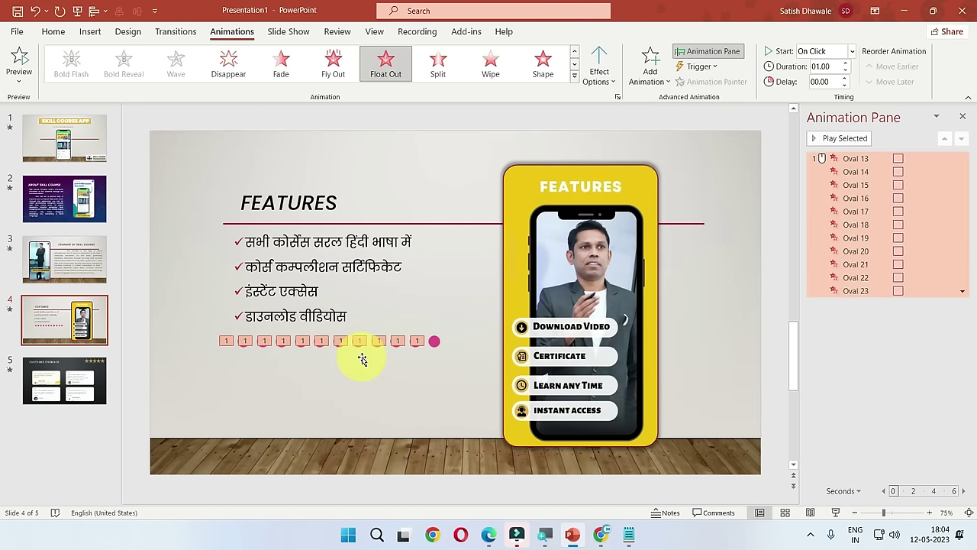
- Set the pink dots' exit direction to Float Down after briefly trying Float Up
{"action": "left_click", "coordinate": [601, 81]}
{"action": "left_click", "coordinate": [628, 159]}
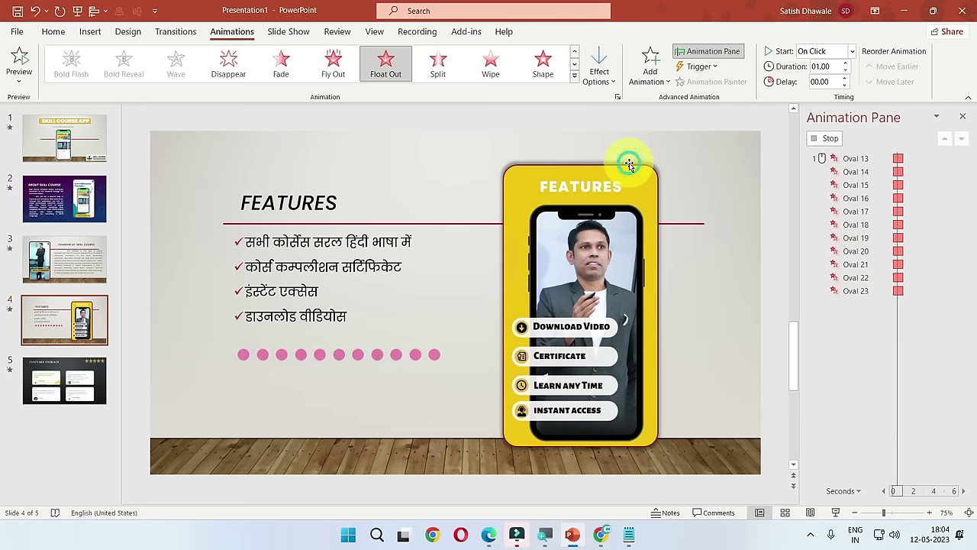
{"action": "left_click", "coordinate": [613, 76]}
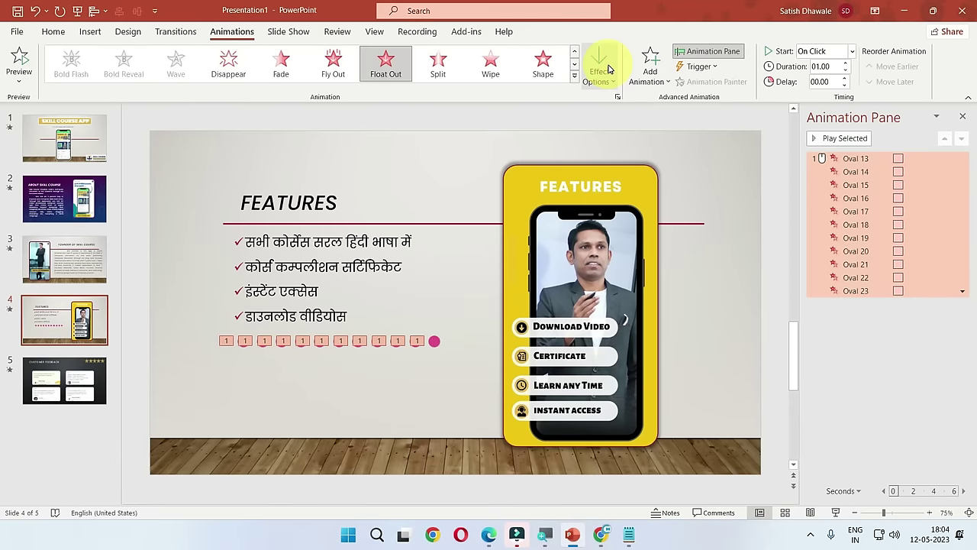
{"action": "left_click", "coordinate": [596, 83]}
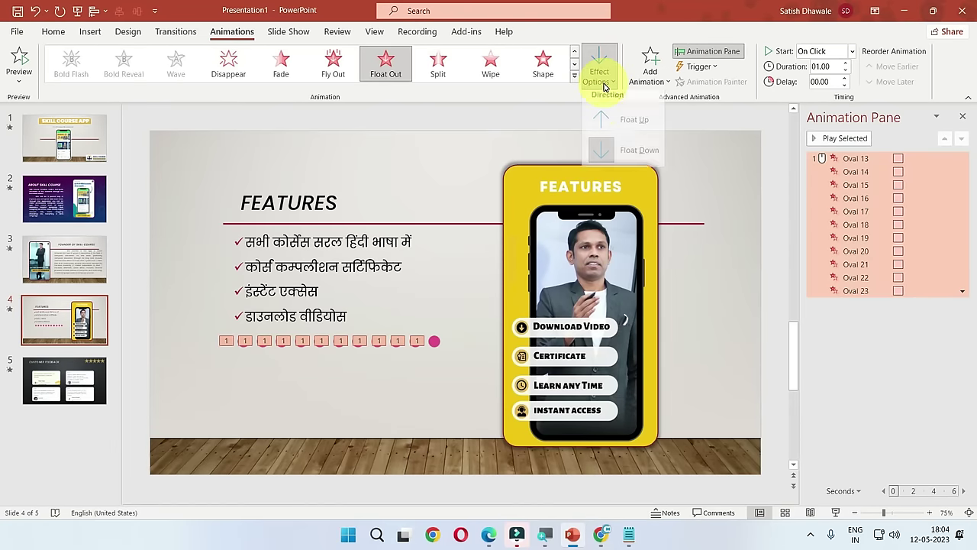
{"action": "left_click", "coordinate": [623, 130]}
{"action": "left_click", "coordinate": [614, 79]}
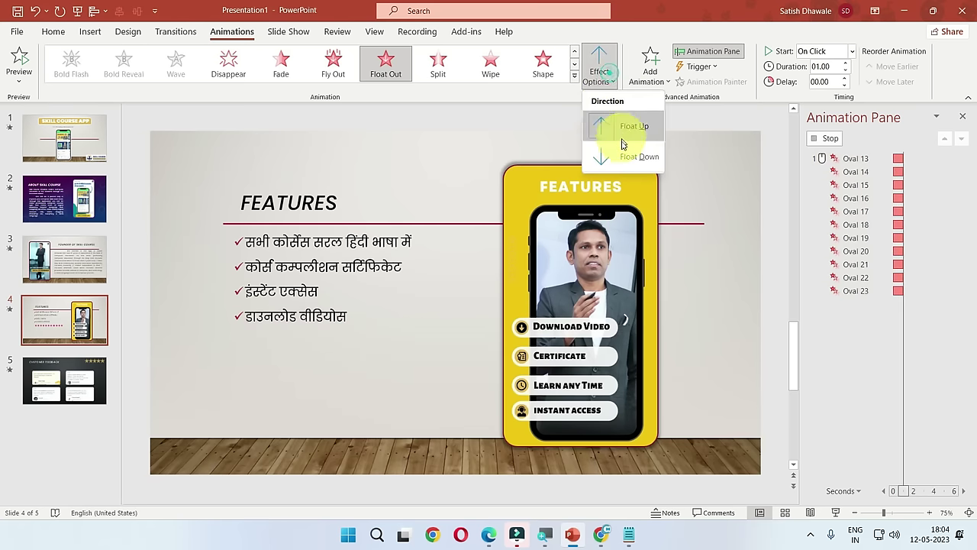
{"action": "left_click", "coordinate": [624, 158]}
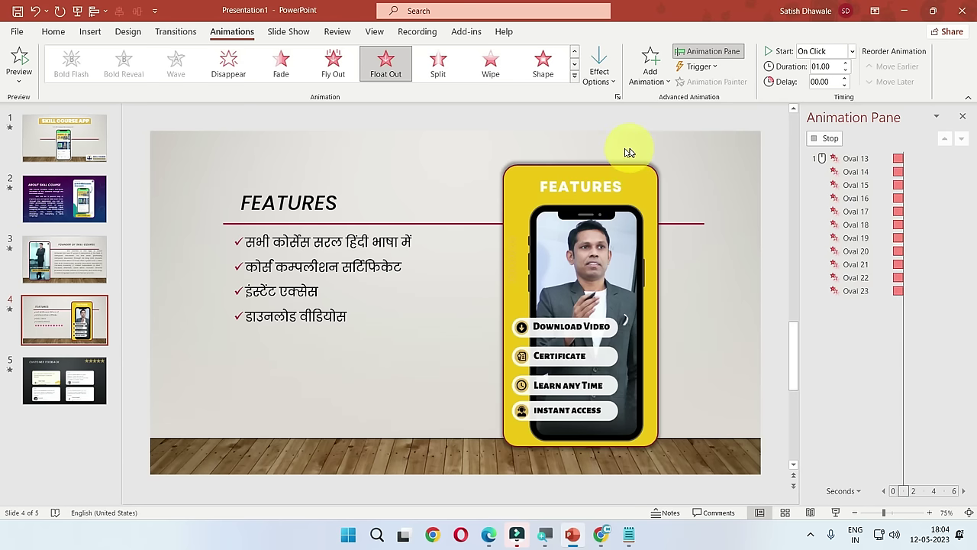
- Play the show from the current slide past the Features slide's dot exit, then end it
{"action": "key", "text": "shift+F5"}
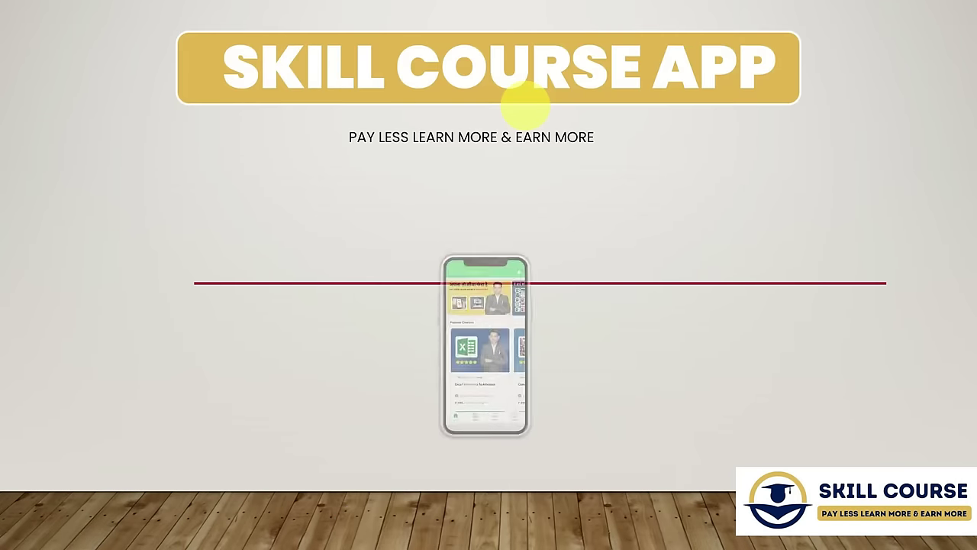
{"action": "left_click", "coordinate": [525, 106]}
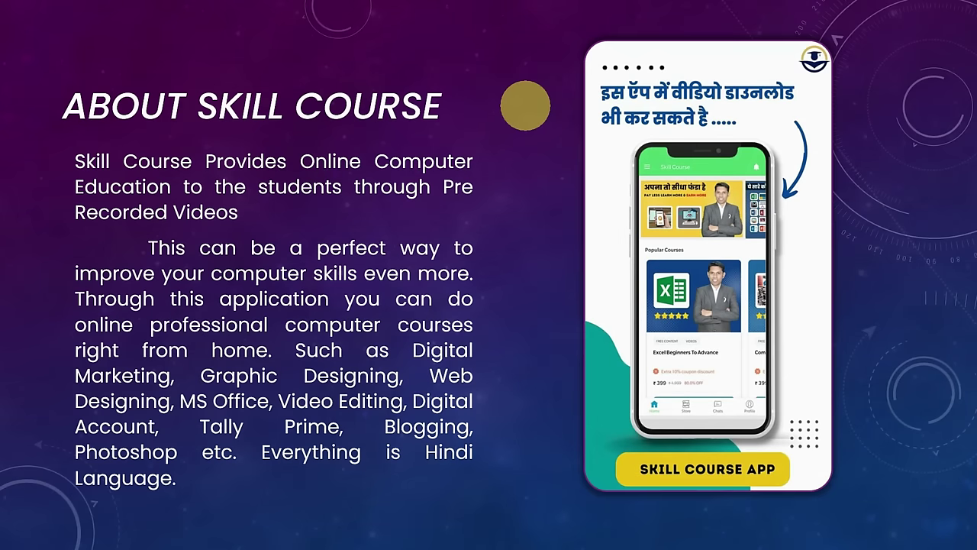
{"action": "left_click", "coordinate": [525, 105]}
{"action": "left_click", "coordinate": [525, 105]}
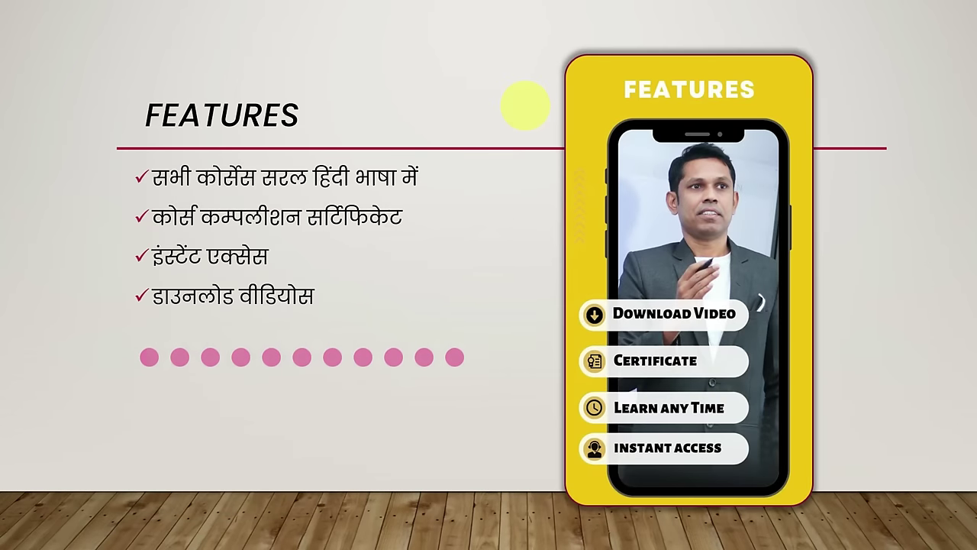
{"action": "left_click", "coordinate": [525, 106]}
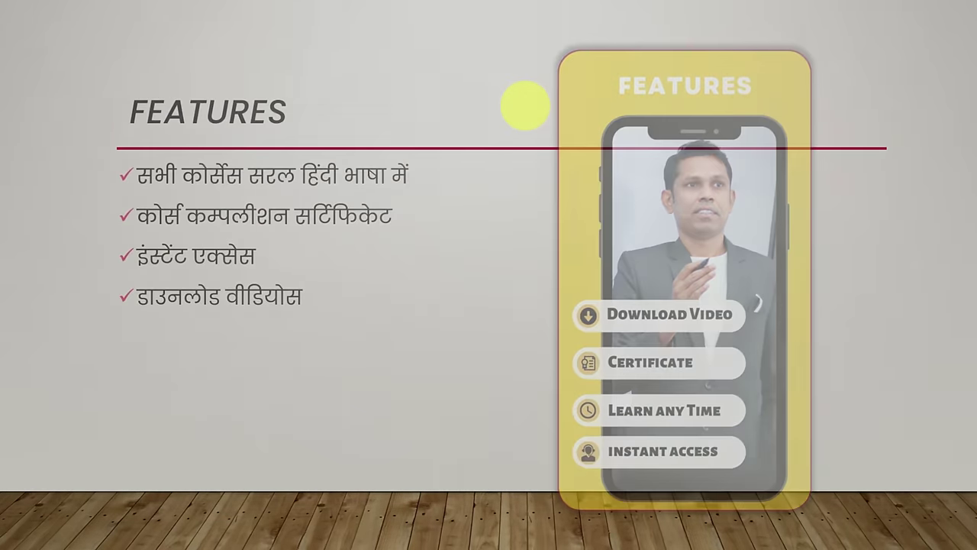
{"action": "key", "text": "Escape"}
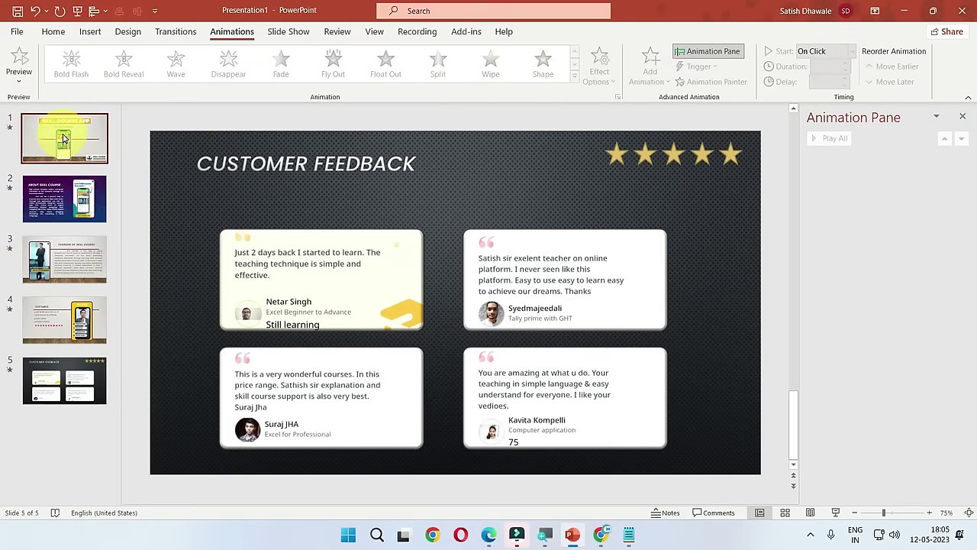
- Show the SKILL COURSE APP title slide with its four animations listed
{"action": "left_click", "coordinate": [64, 138]}
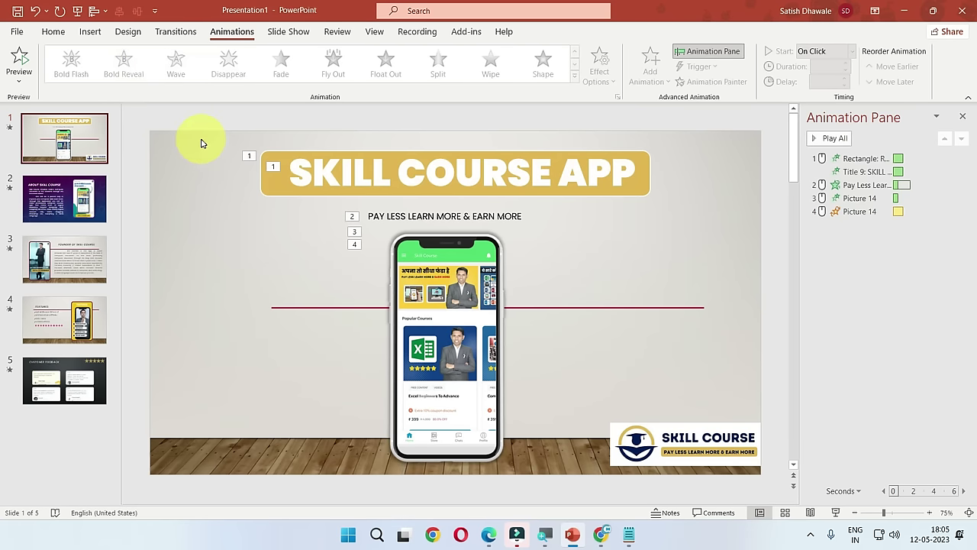
- Step through slides 2 to 5 checking their animations, then return to the title slide
{"action": "left_click", "coordinate": [83, 214]}
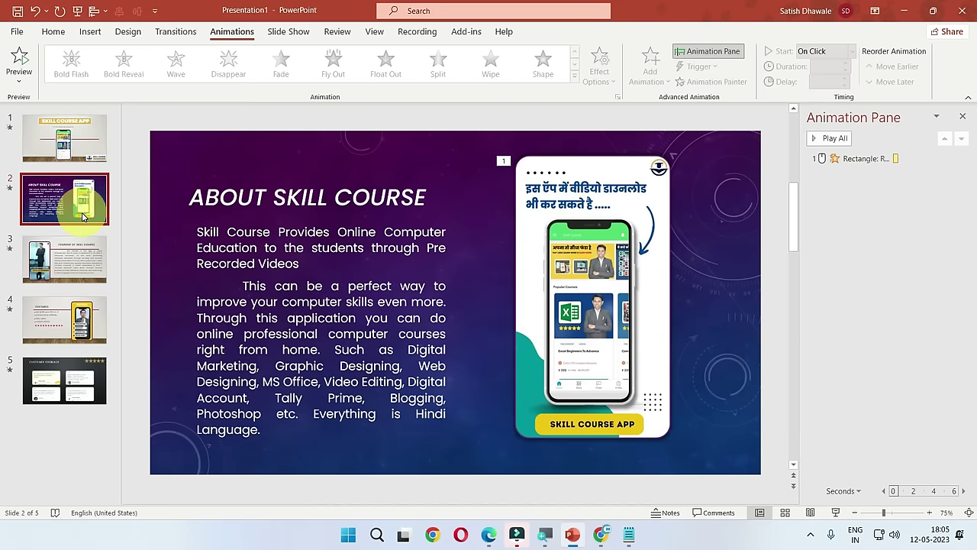
{"action": "left_click", "coordinate": [84, 258]}
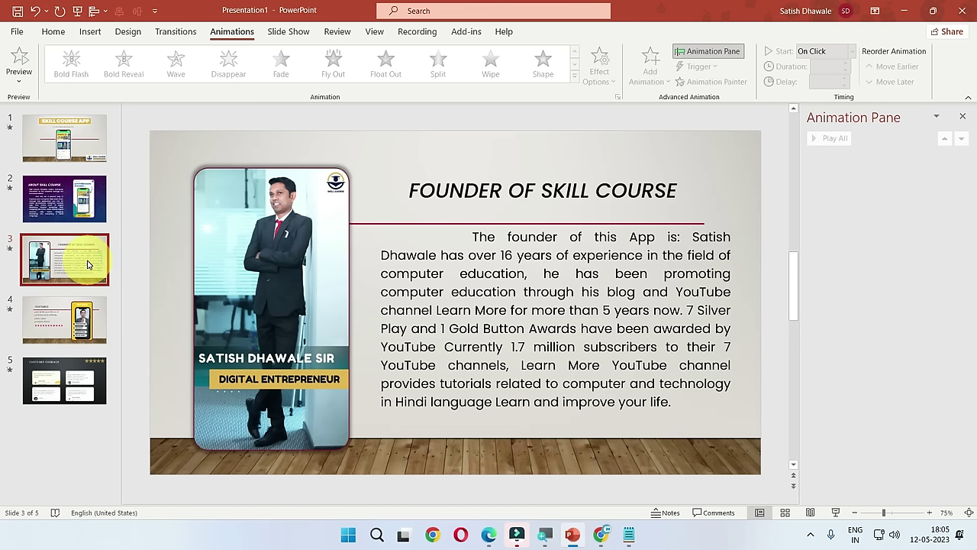
{"action": "left_click", "coordinate": [79, 317]}
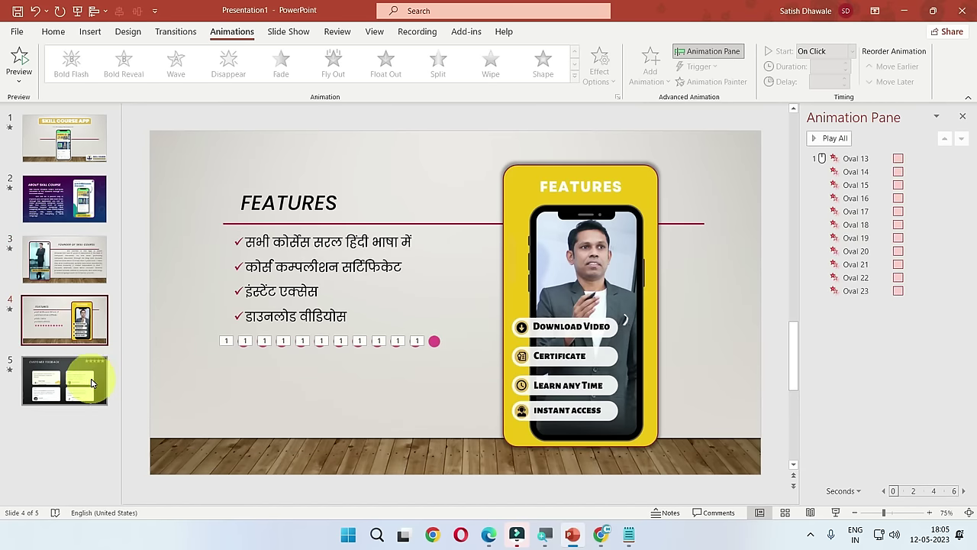
{"action": "left_click", "coordinate": [91, 381]}
{"action": "left_click", "coordinate": [76, 321]}
{"action": "left_click", "coordinate": [66, 259]}
{"action": "left_click", "coordinate": [64, 174]}
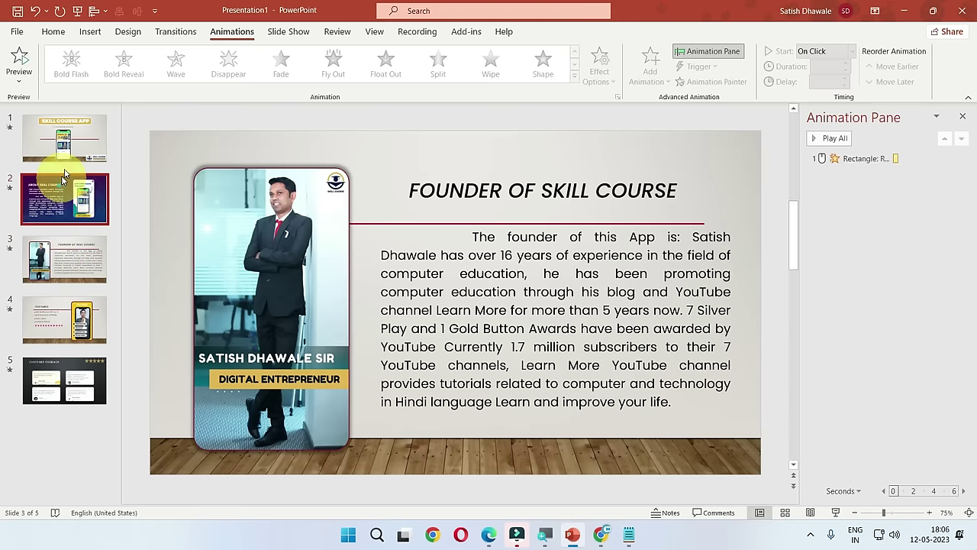
{"action": "left_click", "coordinate": [88, 145]}
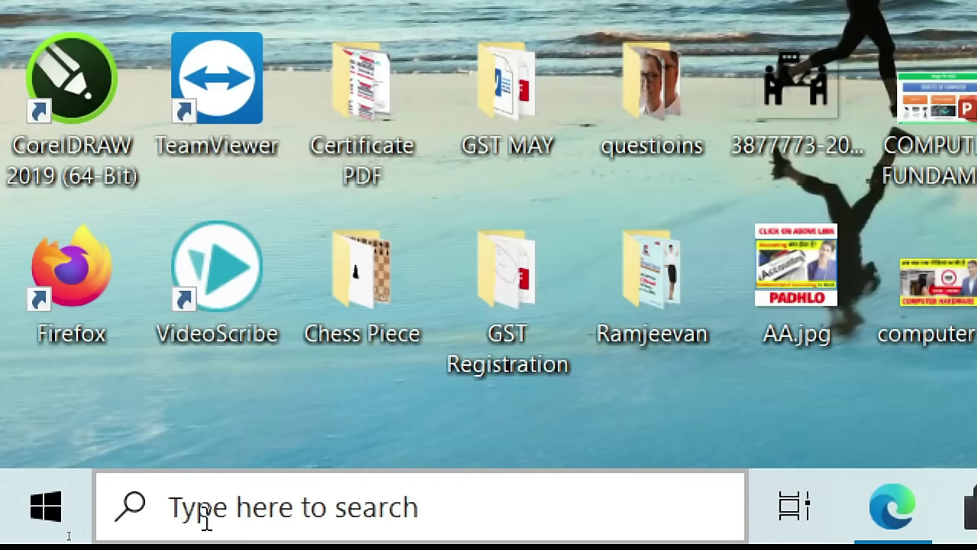
- Search Windows for 'access' and launch Microsoft Access
{"action": "left_click", "coordinate": [206, 519]}
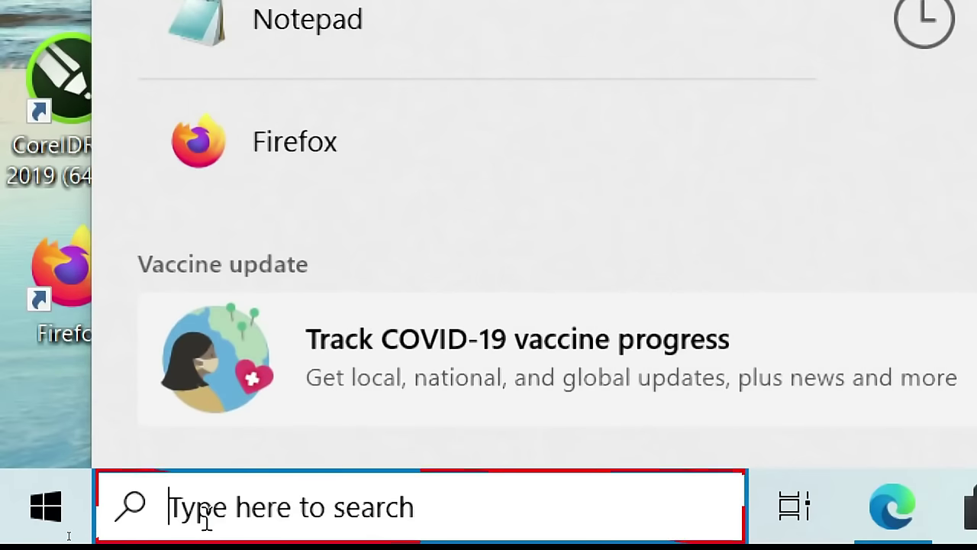
{"action": "type", "text": "ac"}
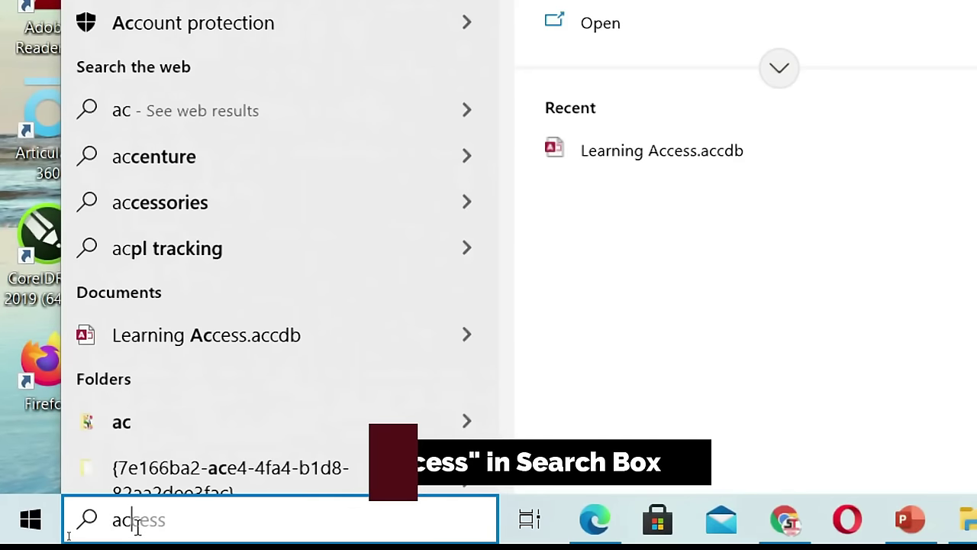
{"action": "type", "text": "cess"}
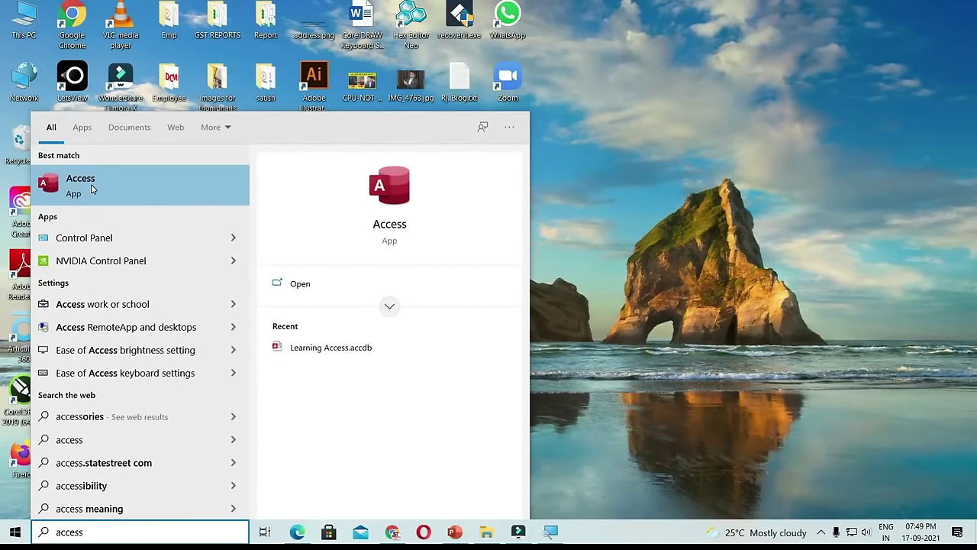
{"action": "left_click", "coordinate": [91, 189]}
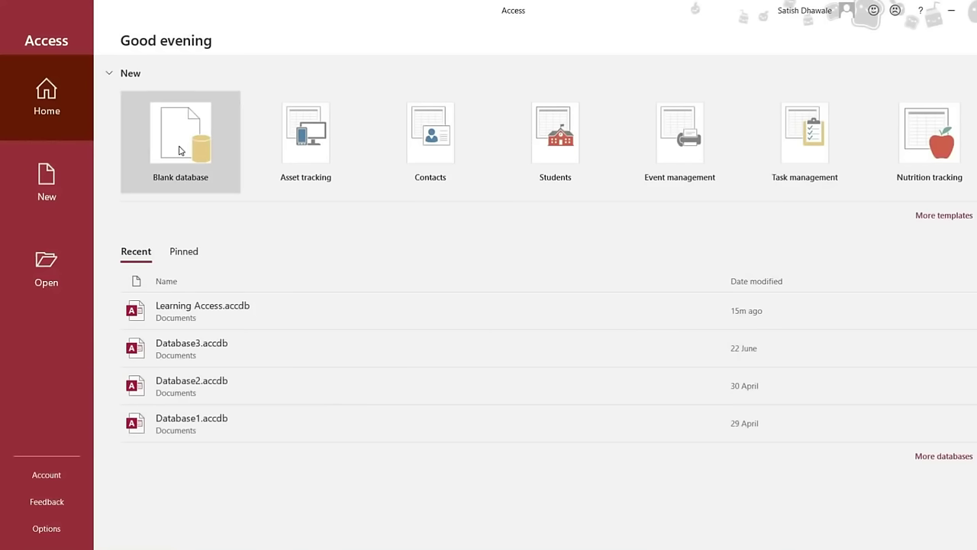
- Start a blank database, name the file 'Employee Details' and create it
{"action": "left_click", "coordinate": [181, 150]}
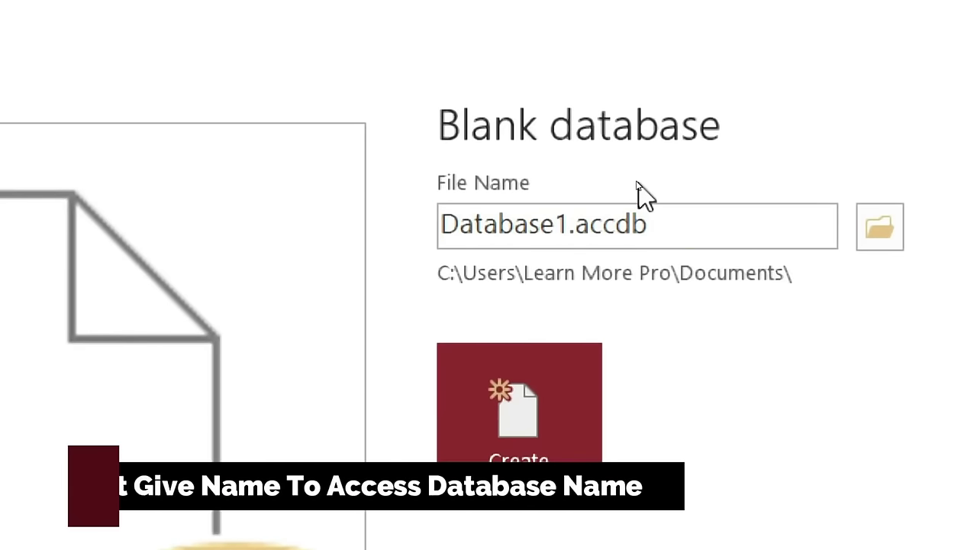
{"action": "left_click", "coordinate": [512, 235]}
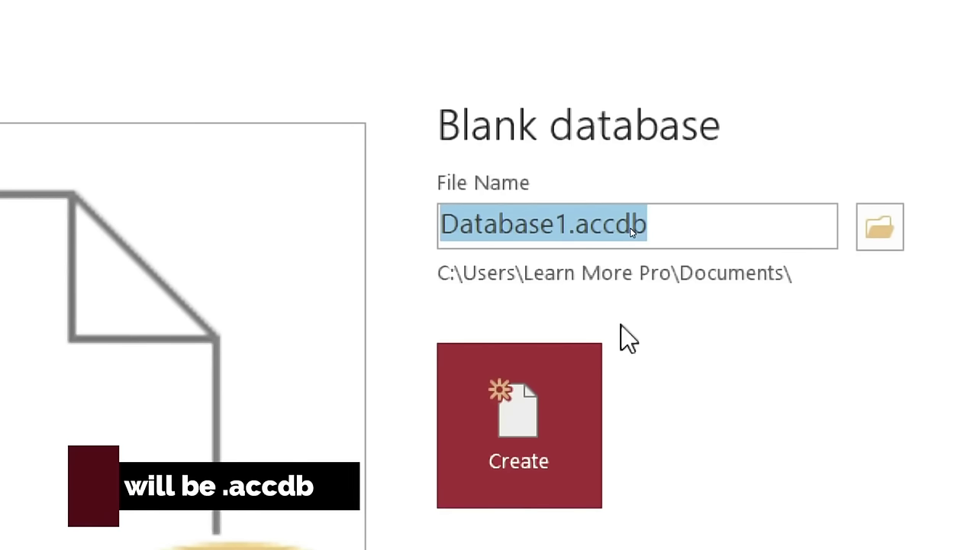
{"action": "key", "text": "BackSpace"}
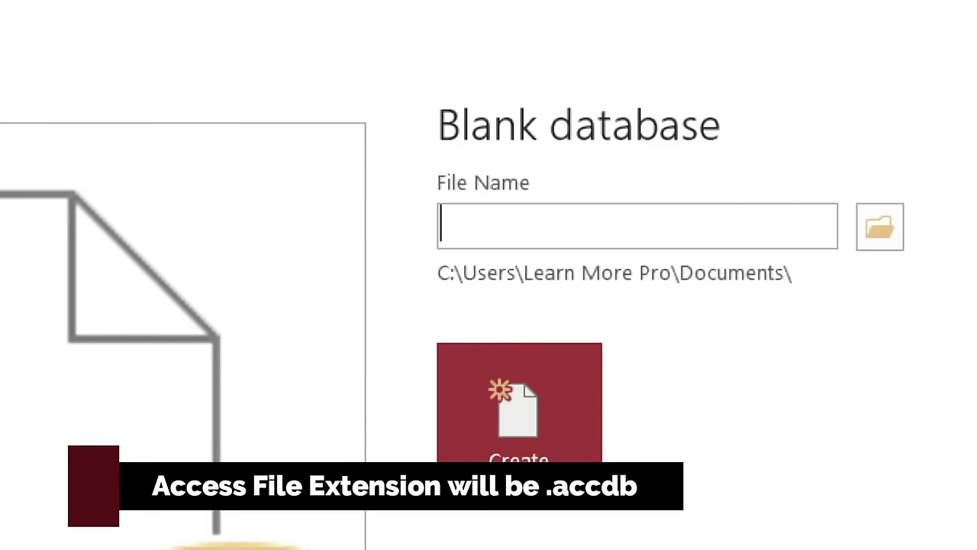
{"action": "type", "text": "Employee Detai"}
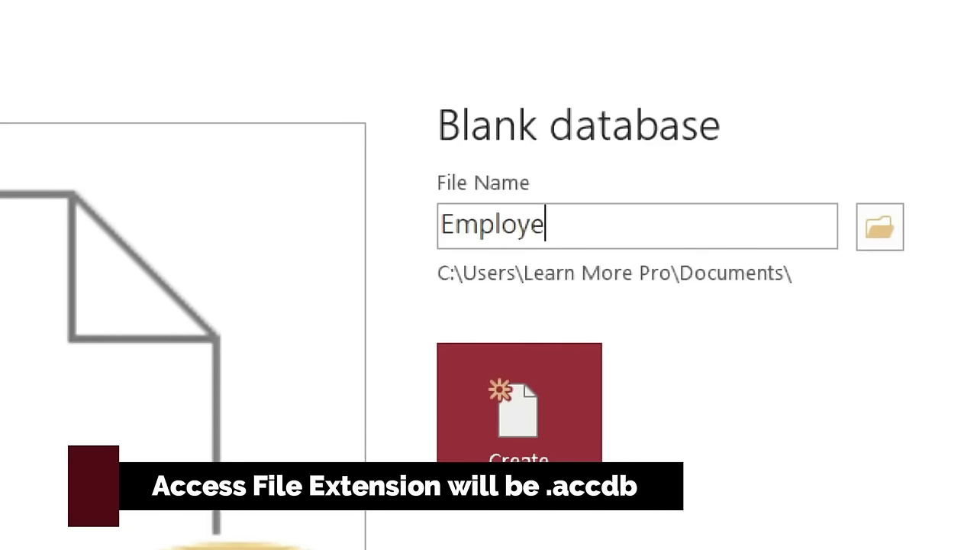
{"action": "type", "text": "ls"}
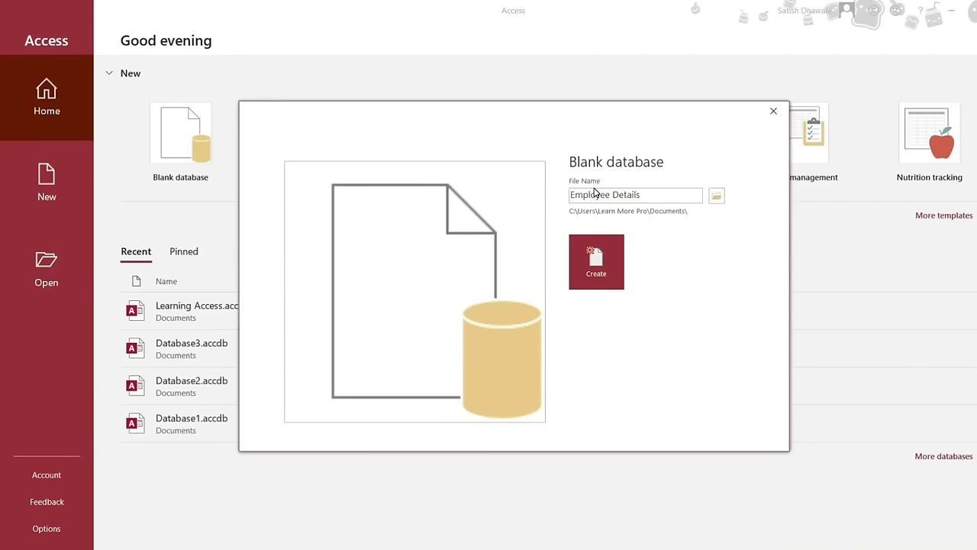
{"action": "left_click", "coordinate": [610, 263]}
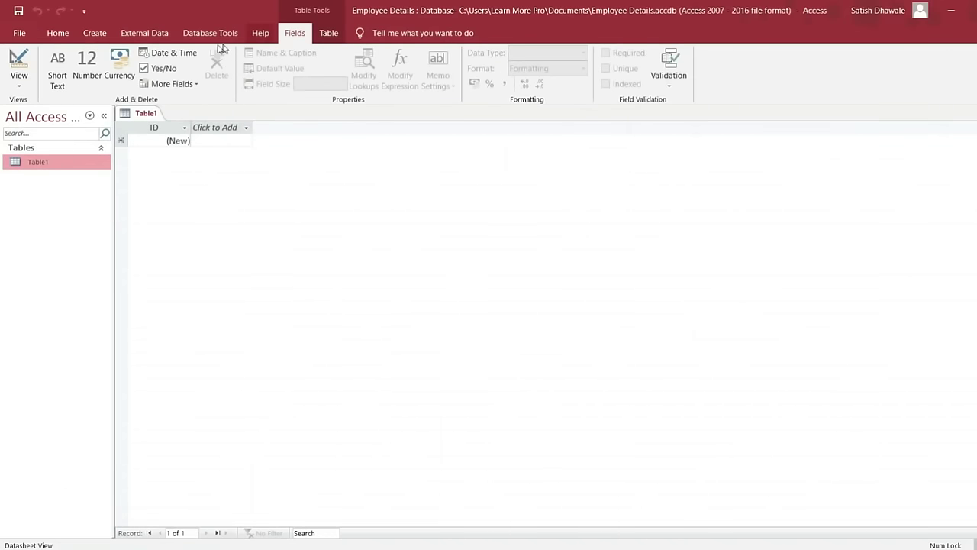
- Open and close the table View menu several times without changing views
{"action": "left_click", "coordinate": [12, 89]}
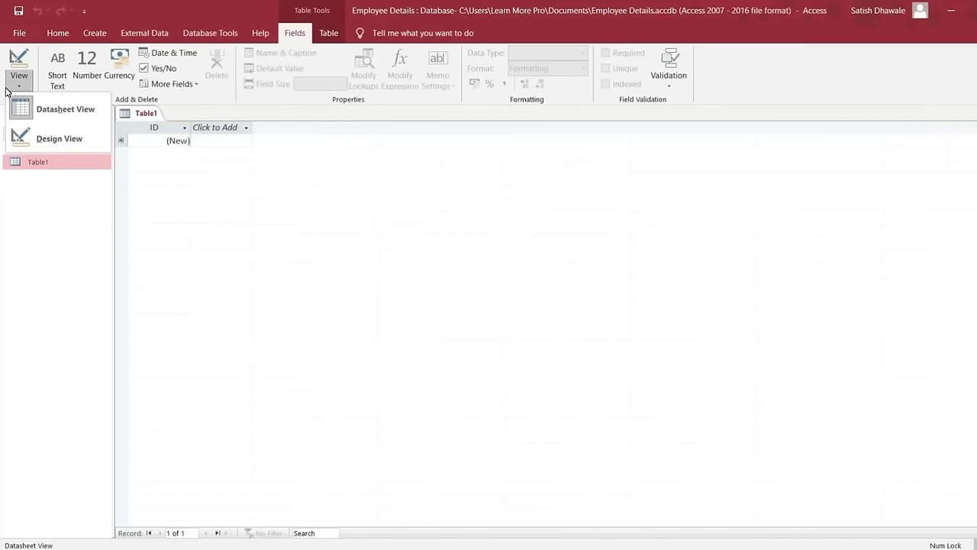
{"action": "left_click", "coordinate": [64, 205]}
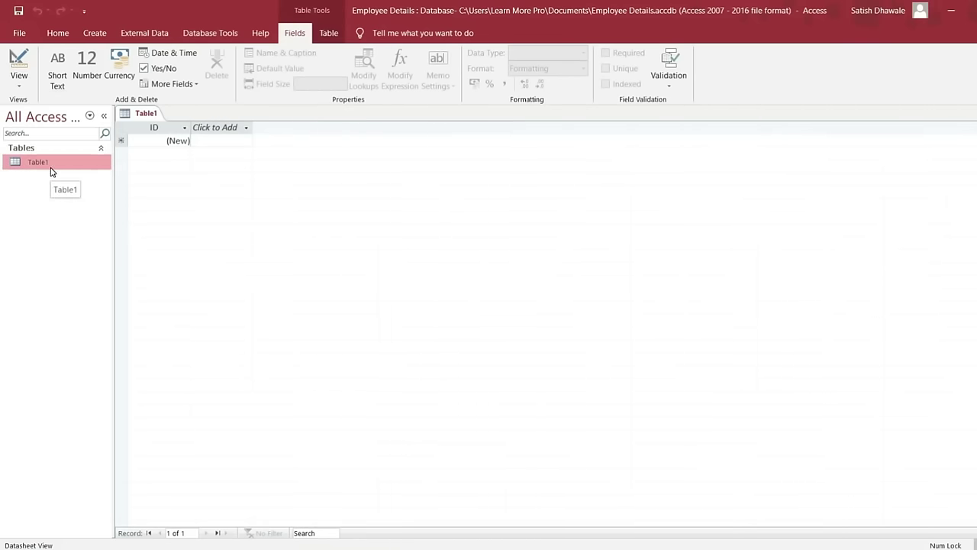
{"action": "left_click", "coordinate": [20, 86]}
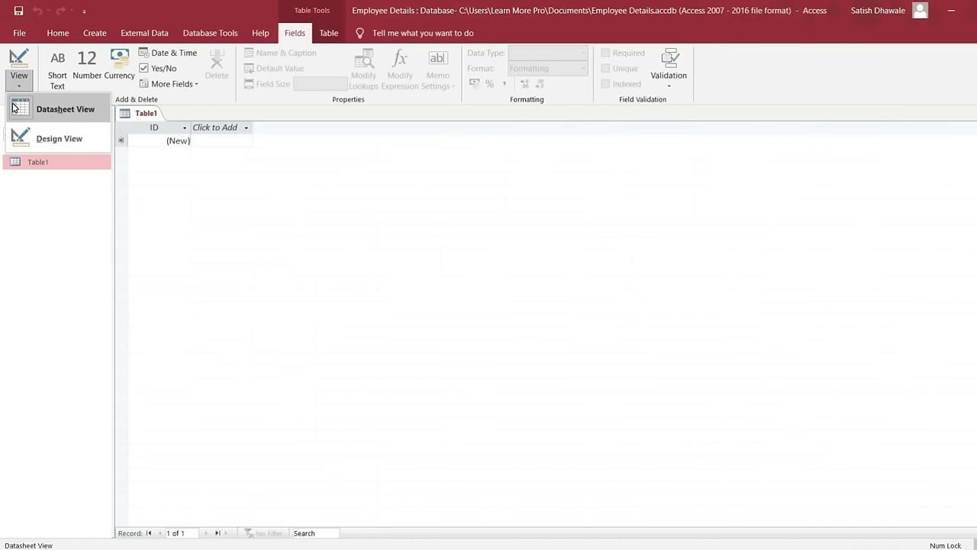
{"action": "left_click", "coordinate": [33, 214]}
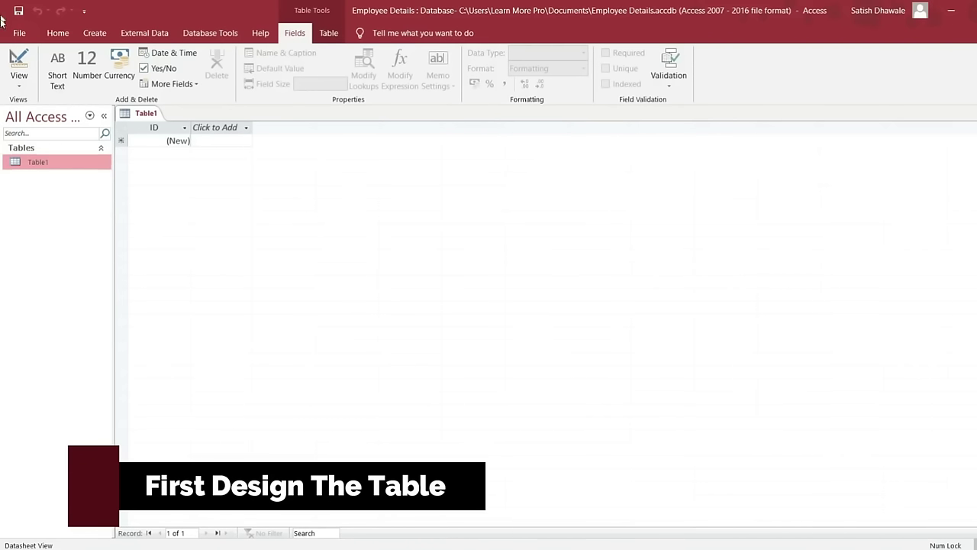
{"action": "left_click", "coordinate": [9, 77]}
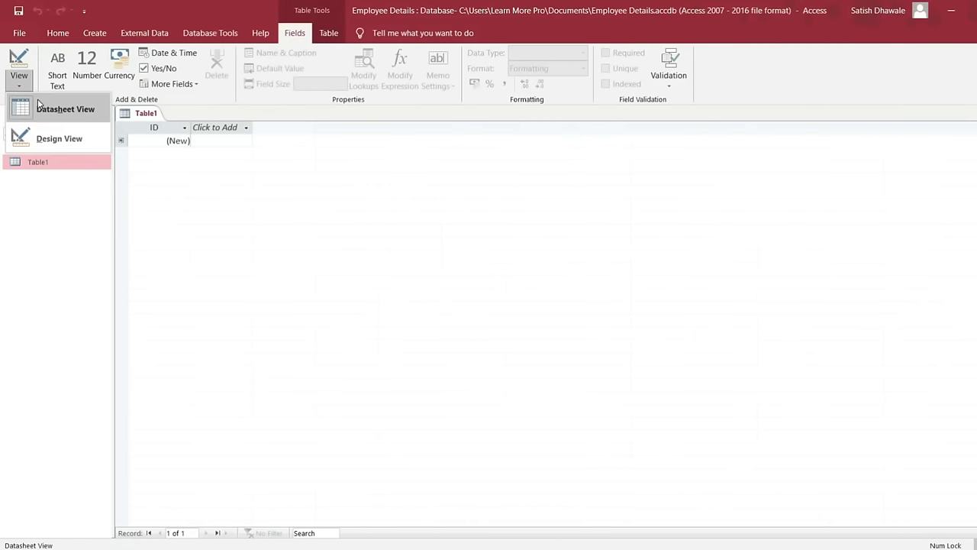
{"action": "left_click", "coordinate": [42, 238]}
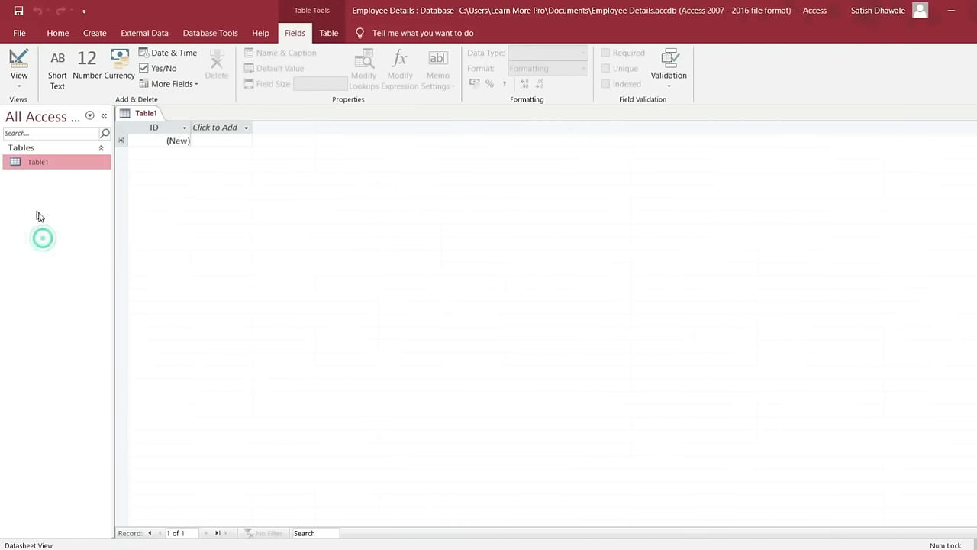
- Choose Design View for Table1, bringing up the Save As table-name prompt
{"action": "right_click", "coordinate": [37, 162]}
{"action": "left_click", "coordinate": [24, 163]}
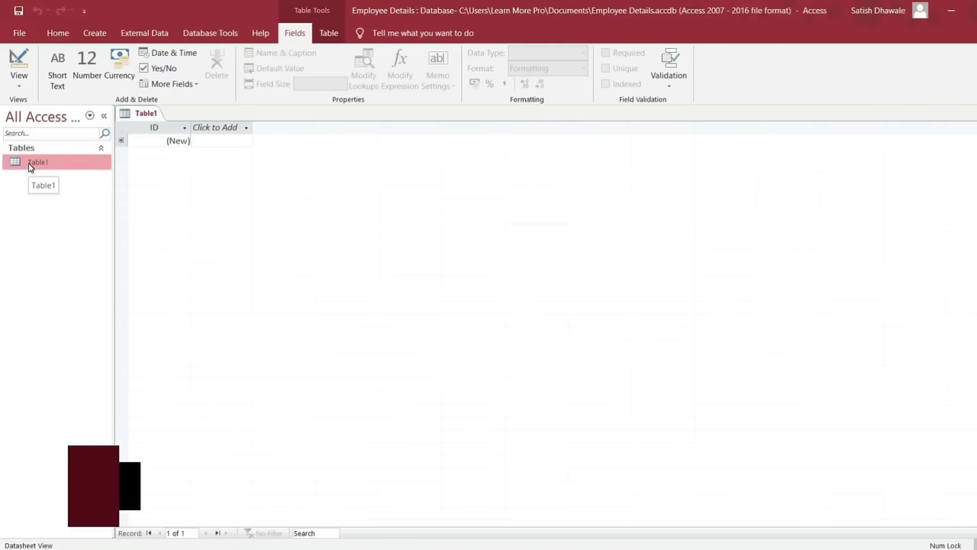
{"action": "right_click", "coordinate": [31, 165]}
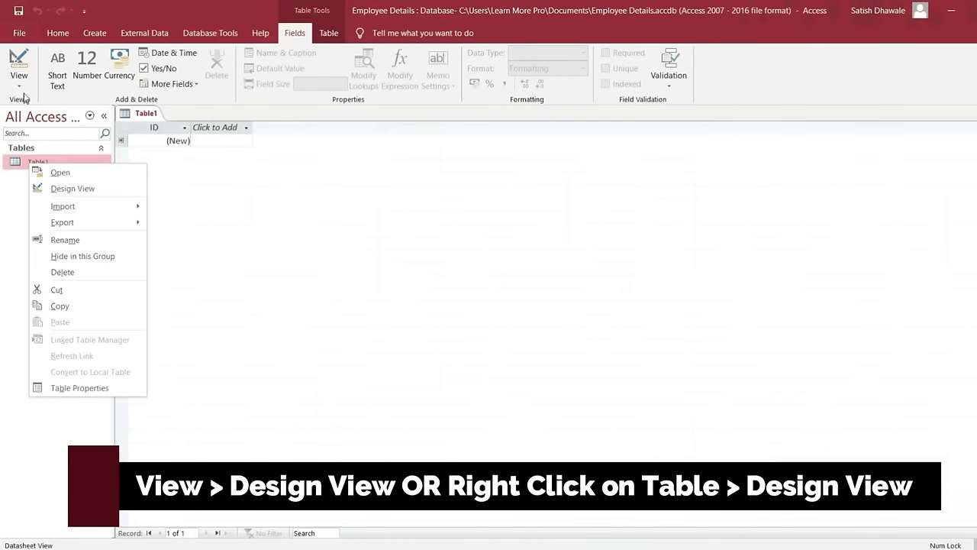
{"action": "left_click", "coordinate": [20, 86]}
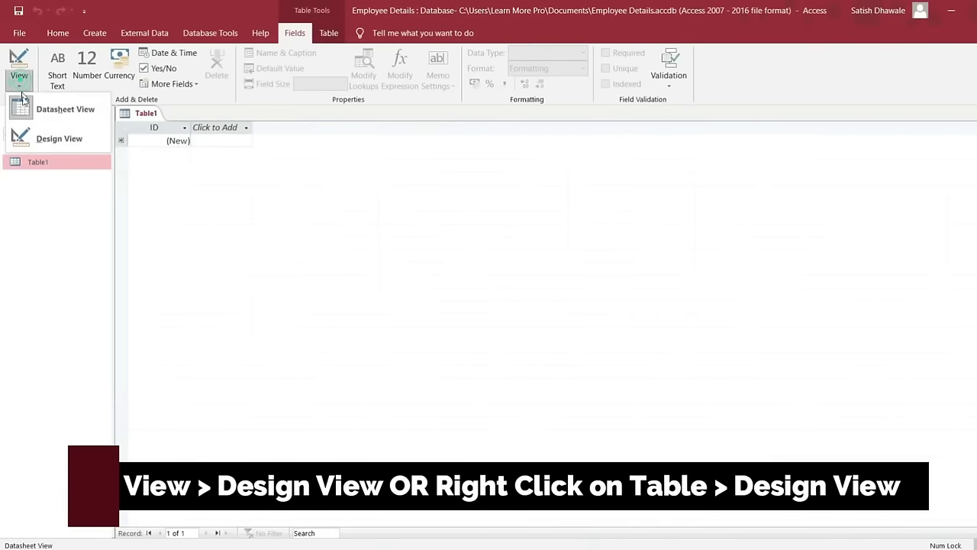
{"action": "left_click", "coordinate": [40, 136]}
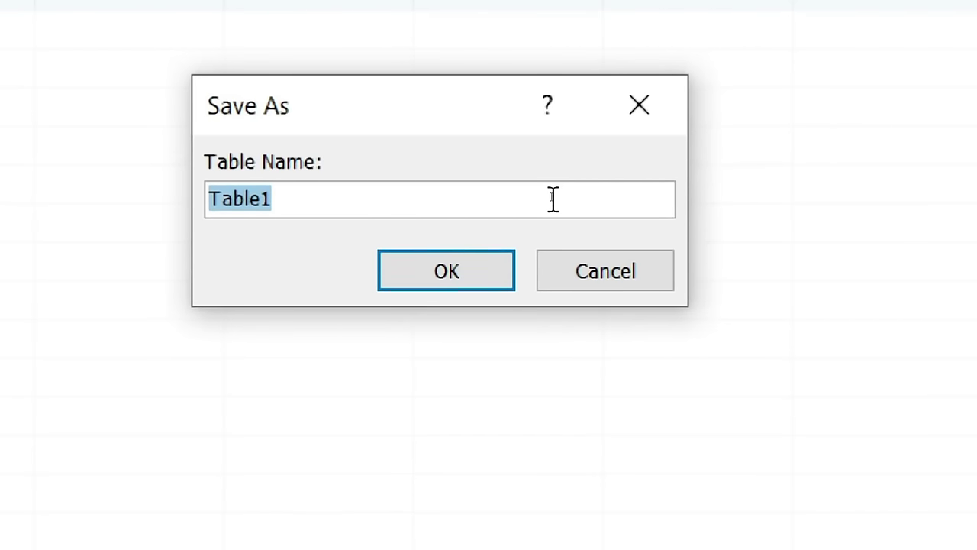
- Save the new table as 'Learn More Employee Details'
{"action": "key", "text": "BackSpace"}
{"action": "type", "text": "Em"}
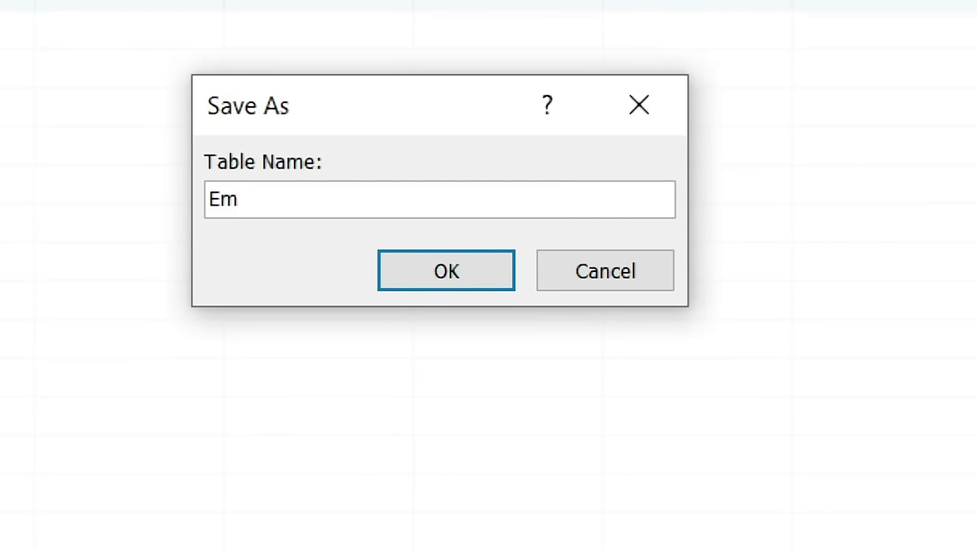
{"action": "type", "text": "plo"}
{"action": "key", "text": "BackSpace"}
{"action": "key", "text": "BackSpace"}
{"action": "key", "text": "BackSpace"}
{"action": "key", "text": "BackSpace"}
{"action": "key", "text": "BackSpace"}
{"action": "type", "text": "Leiarn"}
{"action": "key", "text": "BackSpace"}
{"action": "key", "text": "BackSpace"}
{"action": "key", "text": "BackSpace"}
{"action": "key", "text": "BackSpace"}
{"action": "type", "text": "arn More "}
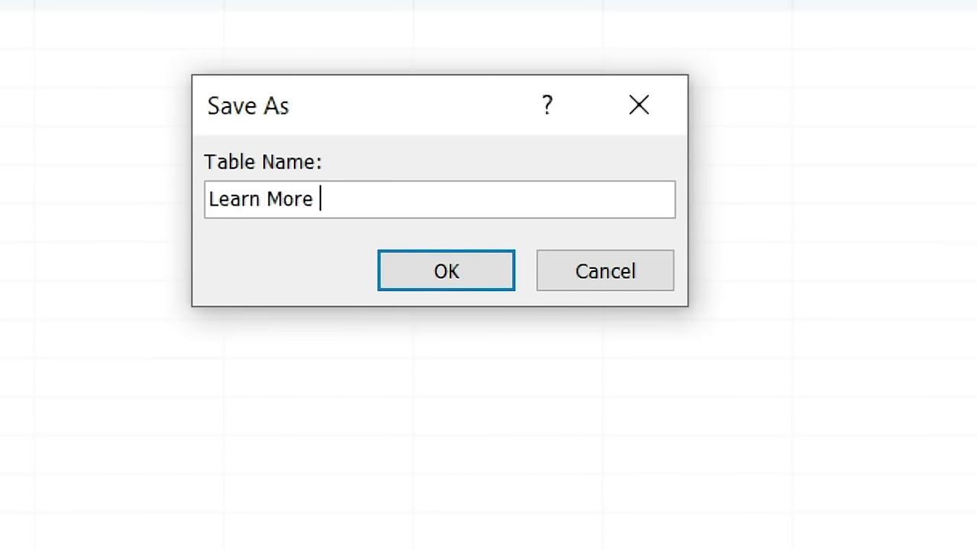
{"action": "type", "text": "Employee Detail"}
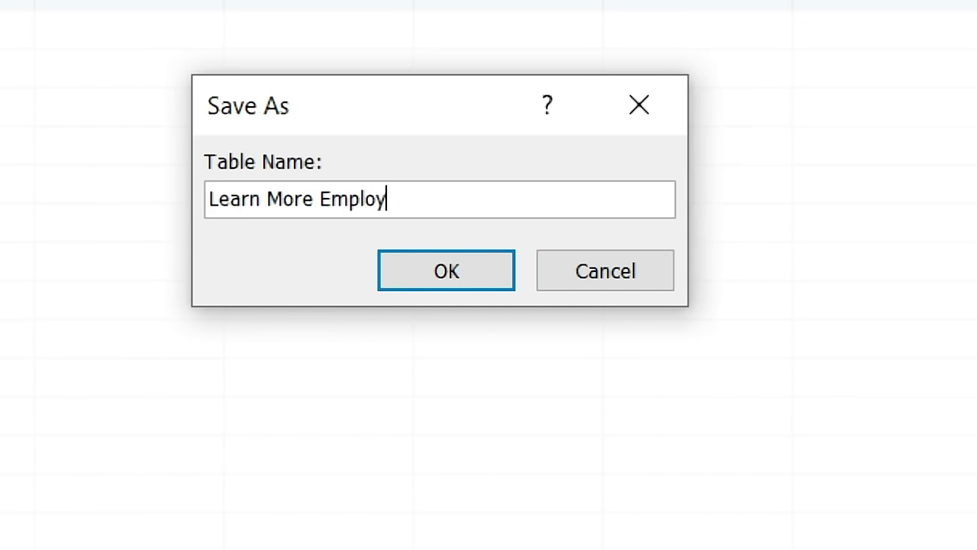
{"action": "type", "text": "s"}
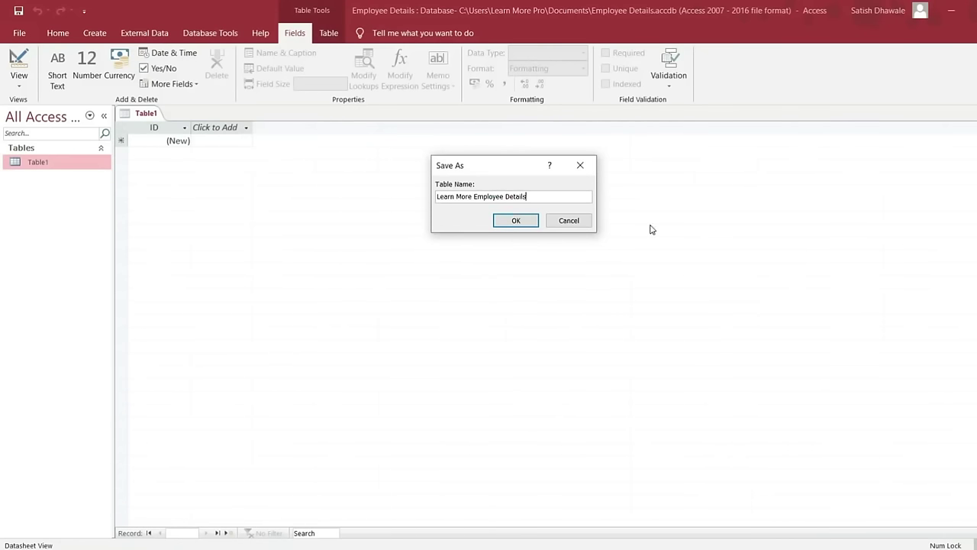
{"action": "left_click", "coordinate": [521, 219]}
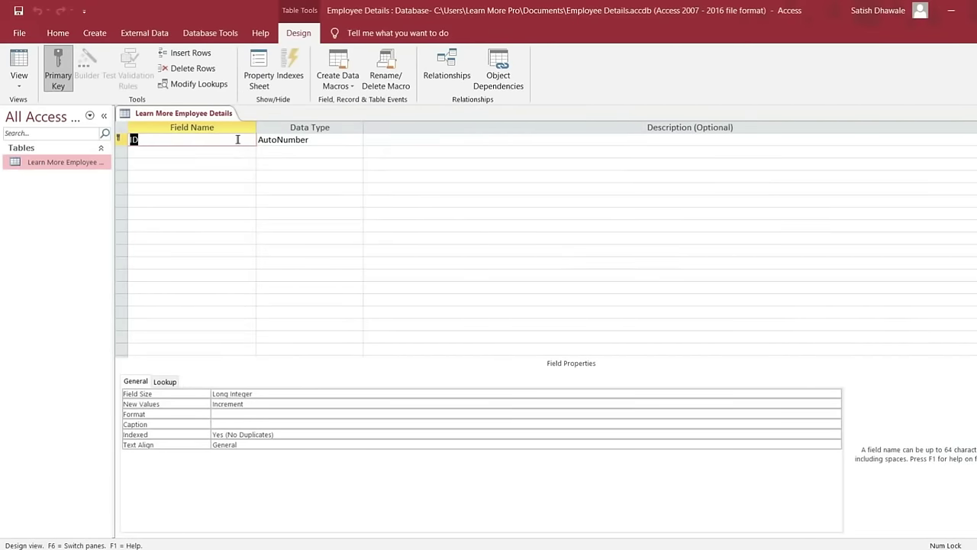
- Rename the ID field to EMP_ID, keeping its AutoNumber data type
{"action": "key", "text": "Delete"}
{"action": "key", "text": "Caps_Lock"}
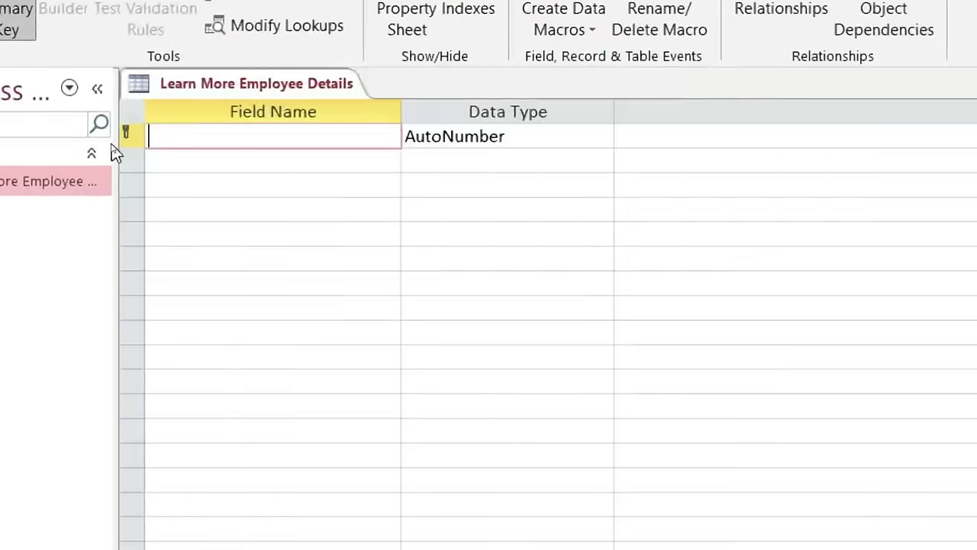
{"action": "type", "text": "EMP"}
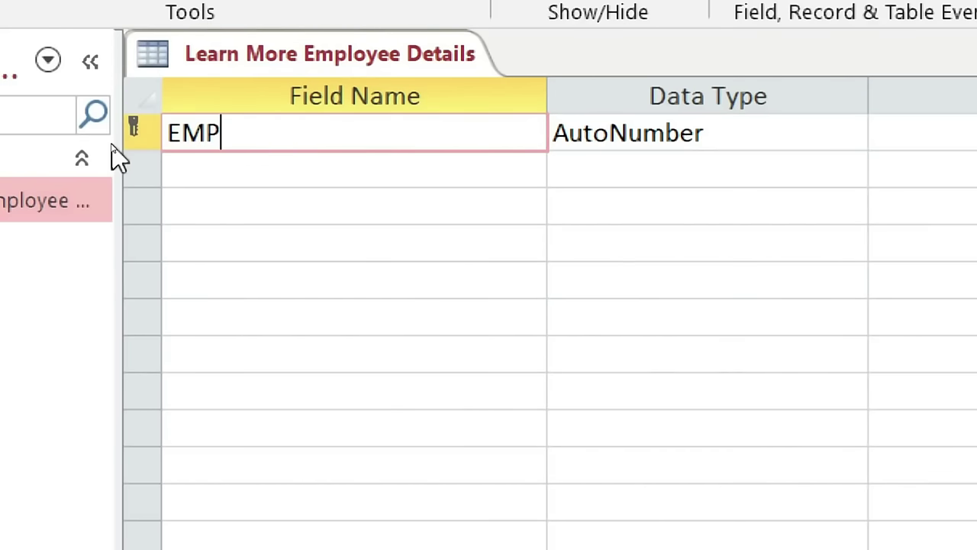
{"action": "type", "text": "_ID"}
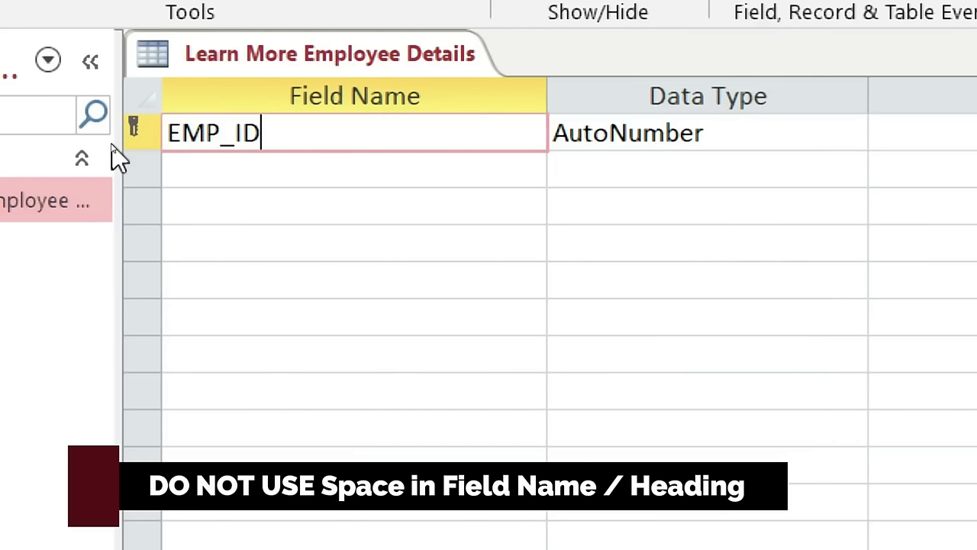
{"action": "key", "text": "BackSpace"}
{"action": "key", "text": "BackSpace"}
{"action": "key", "text": "BackSpace"}
{"action": "type", "text": "_ID"}
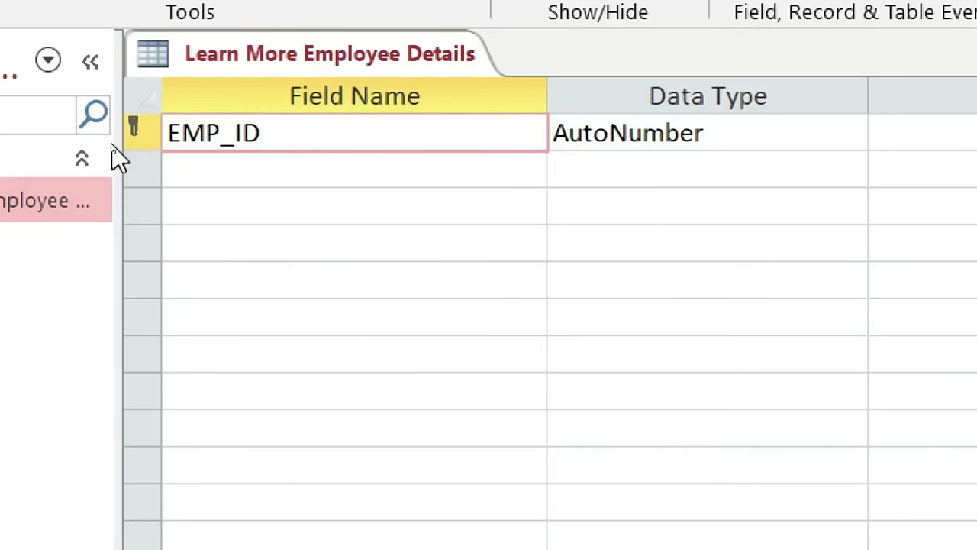
{"action": "key", "text": "Tab"}
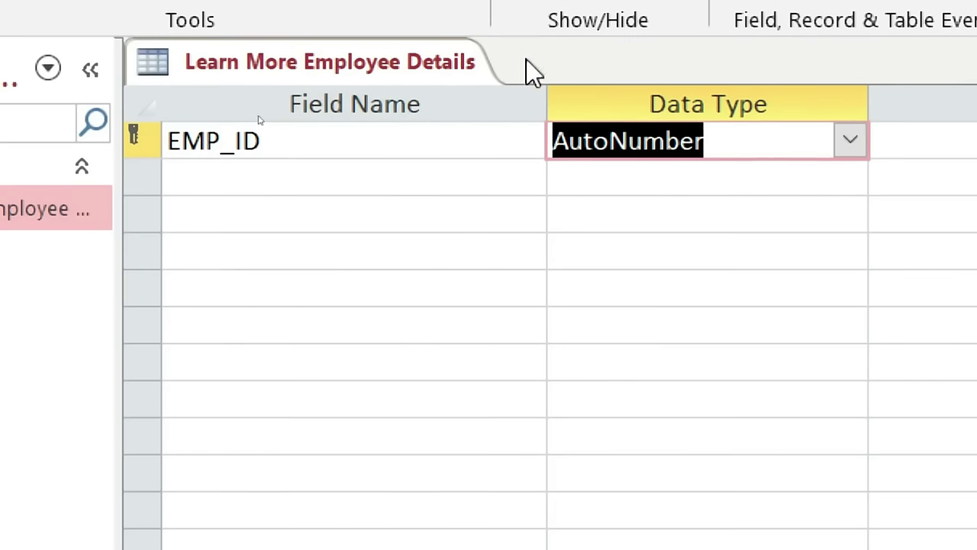
{"action": "left_click", "coordinate": [851, 142]}
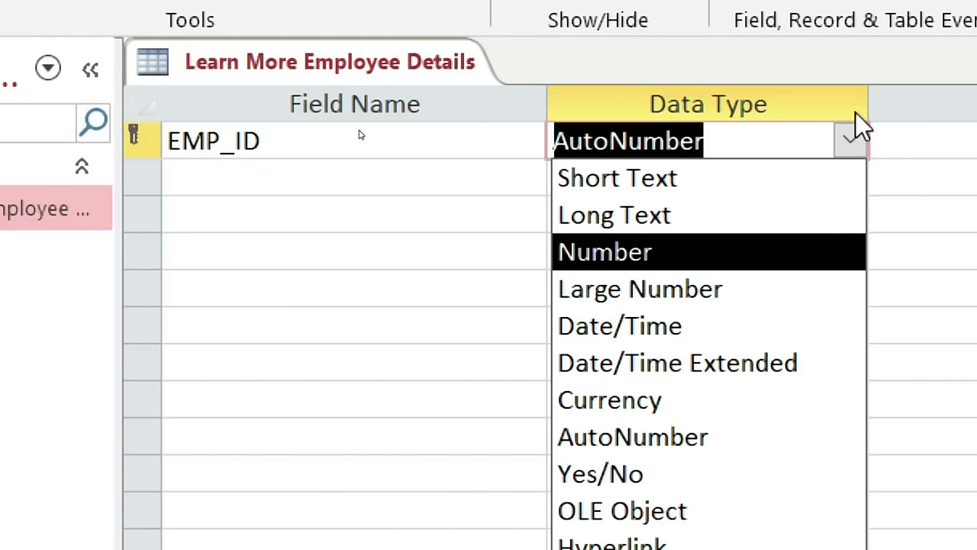
{"action": "left_click", "coordinate": [754, 139]}
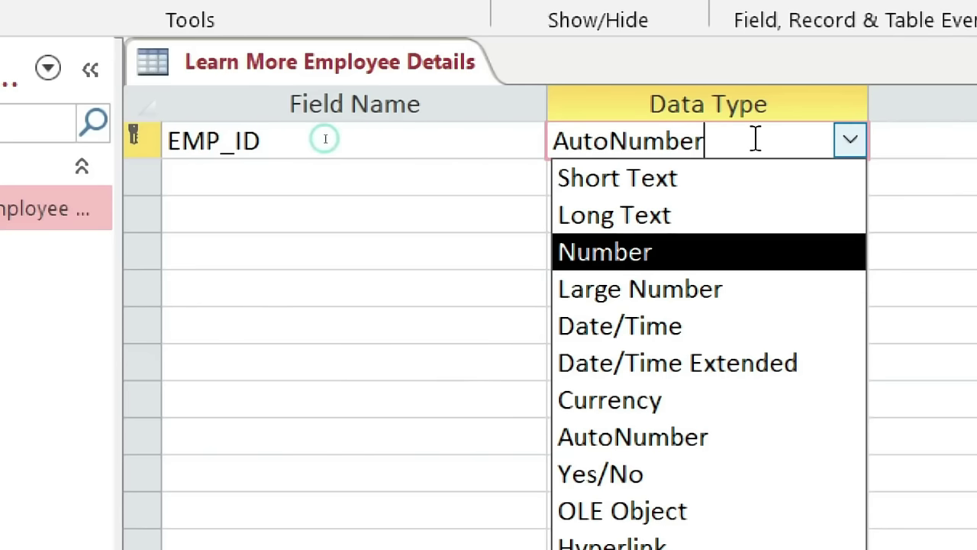
{"action": "left_click_drag", "start_coordinate": [754, 139], "coordinate": [665, 139]}
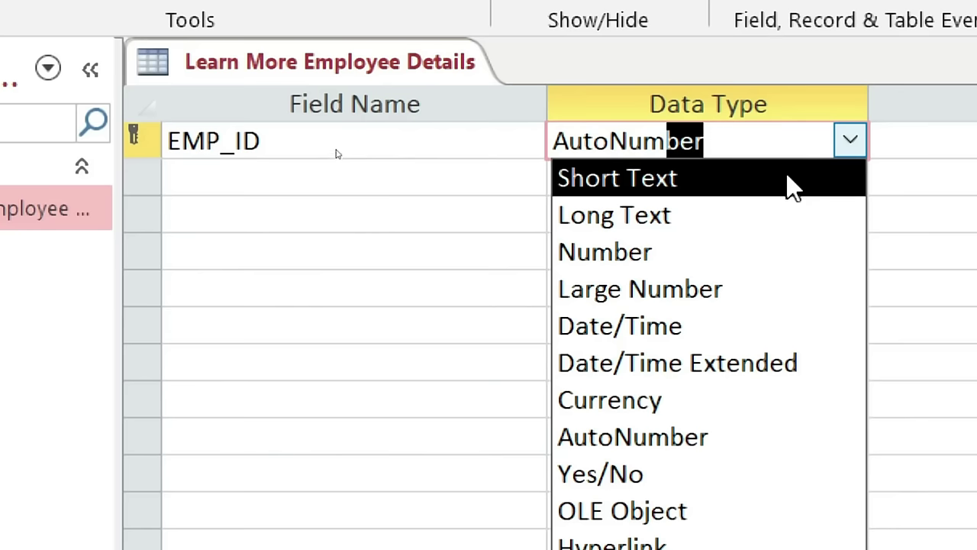
{"action": "left_click", "coordinate": [770, 139]}
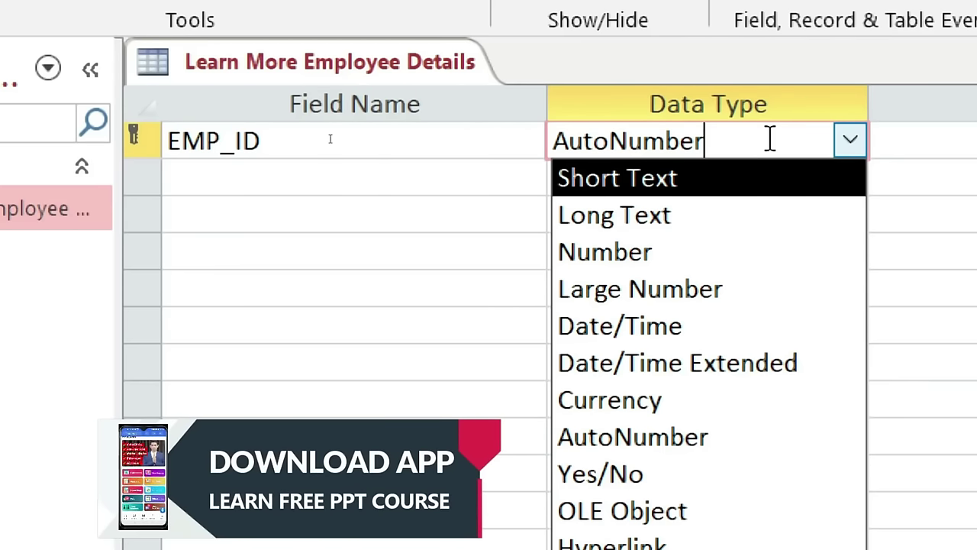
{"action": "key", "text": "Tab"}
{"action": "key", "text": "Tab"}
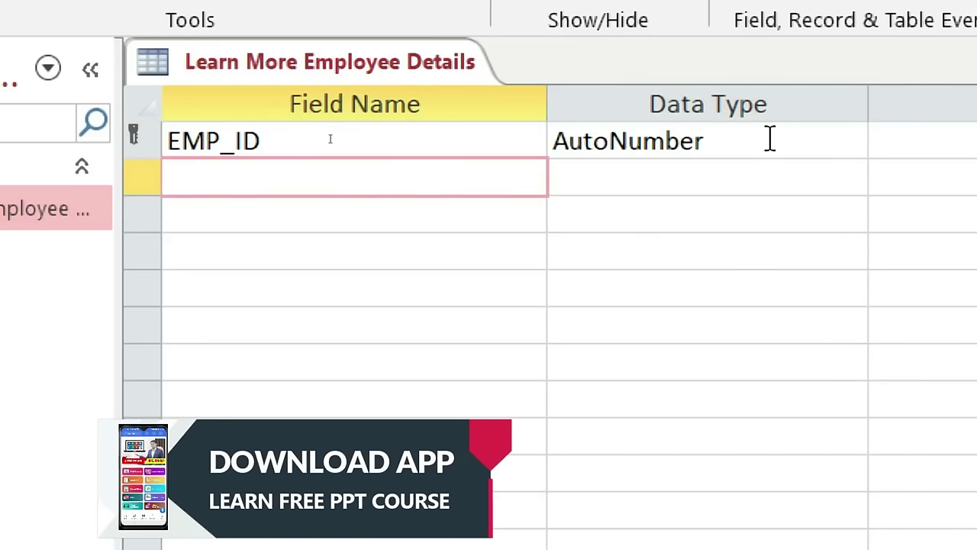
- Add a second field EMP_NAME with data type Short Text
{"action": "type", "text": "EM"}
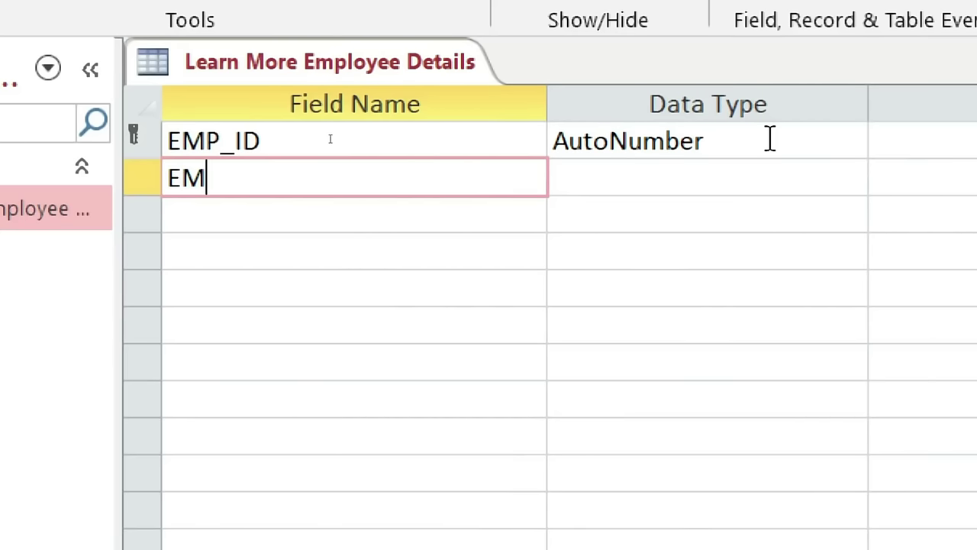
{"action": "type", "text": "P NAME"}
{"action": "key", "text": "BackSpace"}
{"action": "key", "text": "BackSpace"}
{"action": "key", "text": "BackSpace"}
{"action": "key", "text": "BackSpace"}
{"action": "key", "text": "BackSpace"}
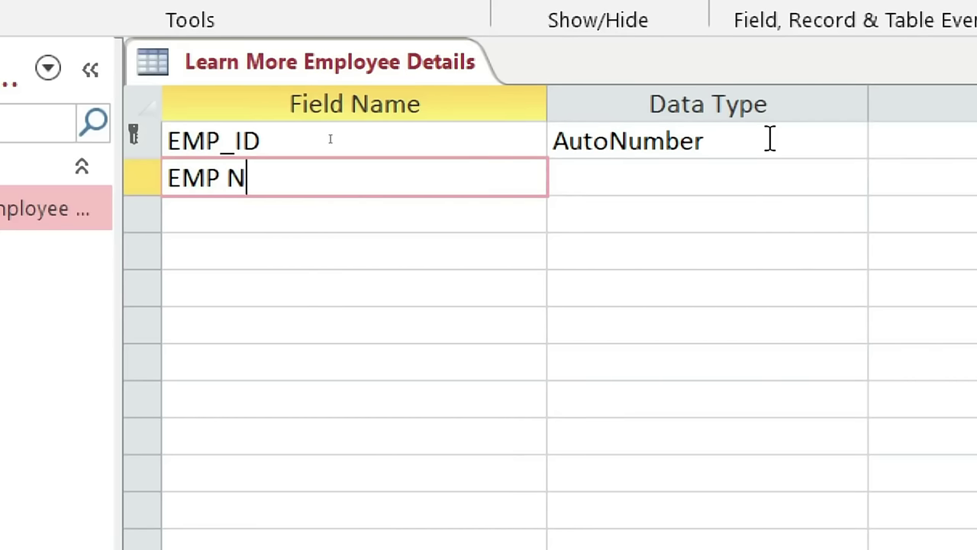
{"action": "type", "text": "_NAME"}
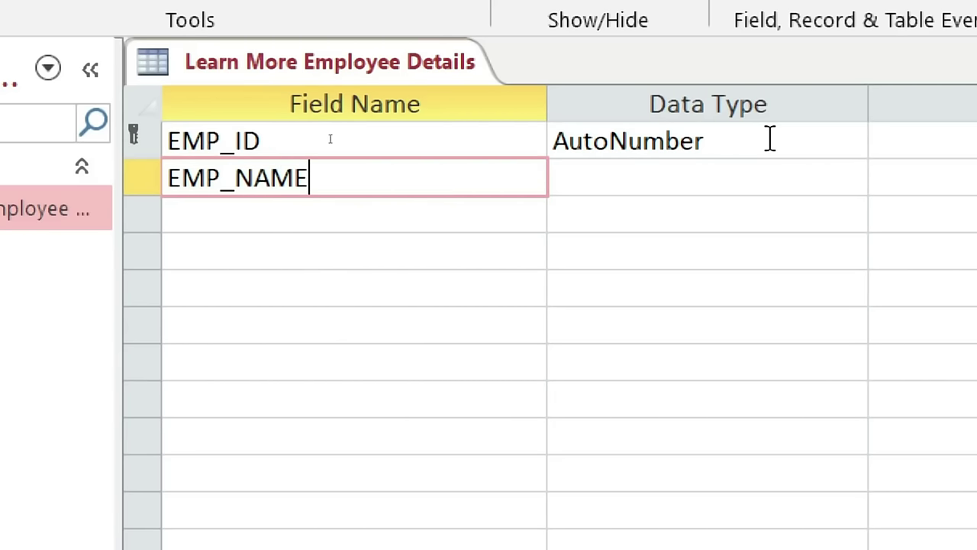
{"action": "key", "text": "Tab"}
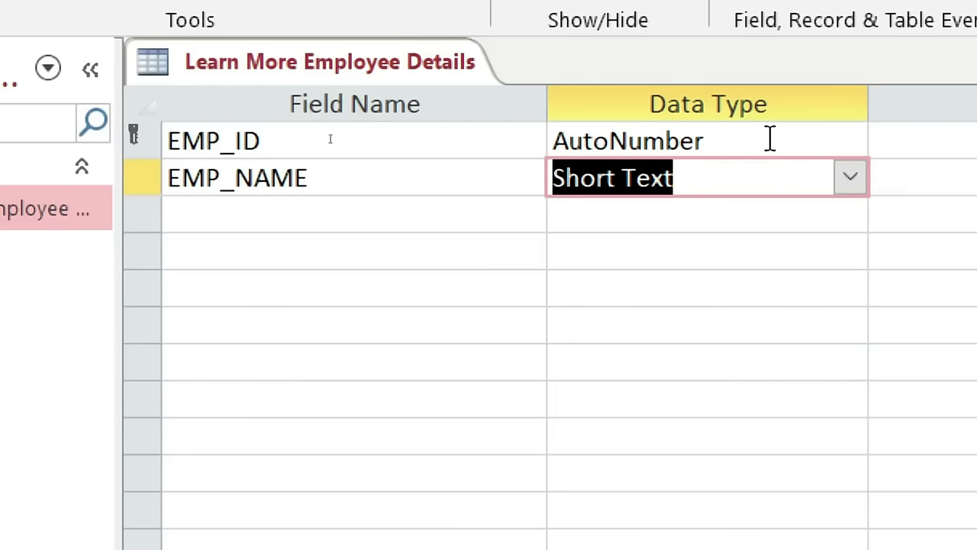
{"action": "left_click", "coordinate": [850, 180]}
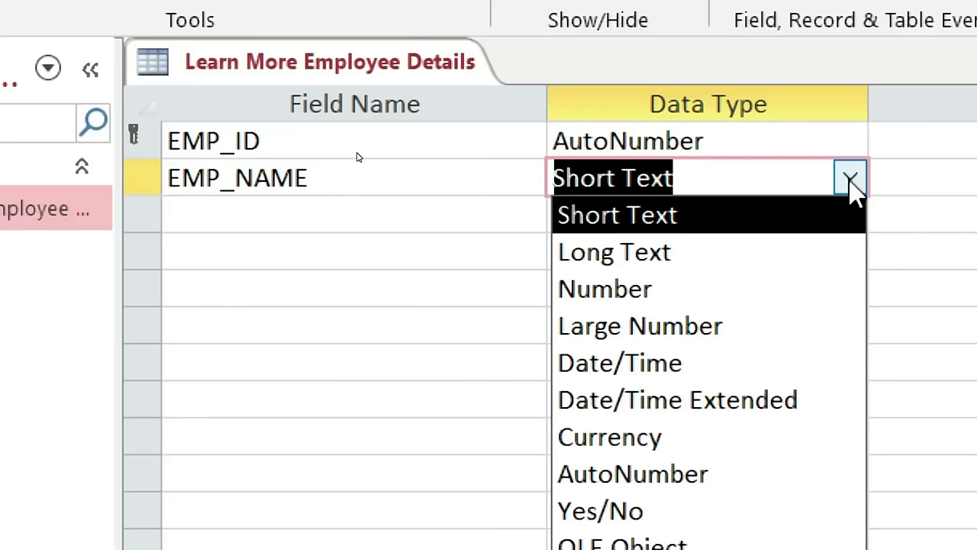
{"action": "left_click", "coordinate": [679, 222]}
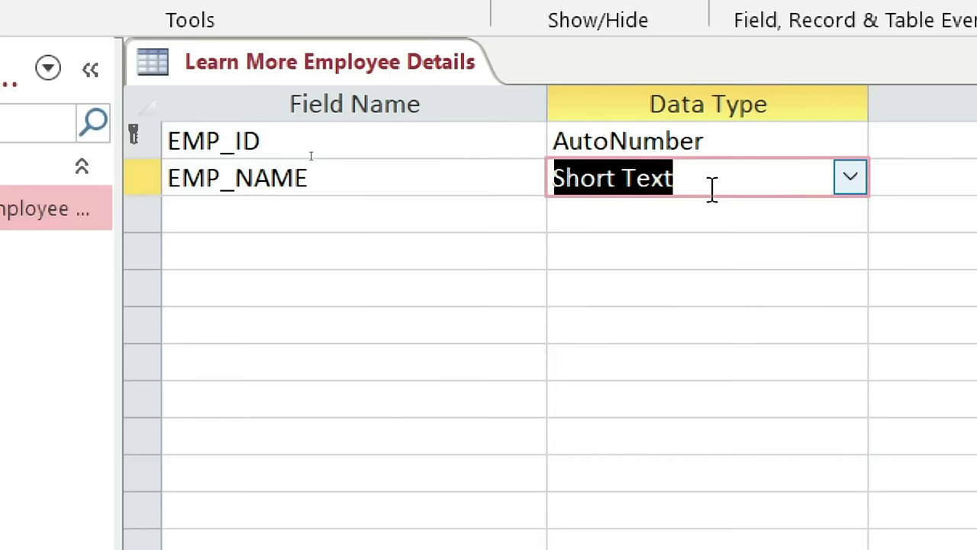
- Enter CITY and DESIGNATION as new field names in the rows below EMP_NAME
{"action": "key", "text": "Tab"}
{"action": "key", "text": "Tab"}
{"action": "type", "text": "CI"}
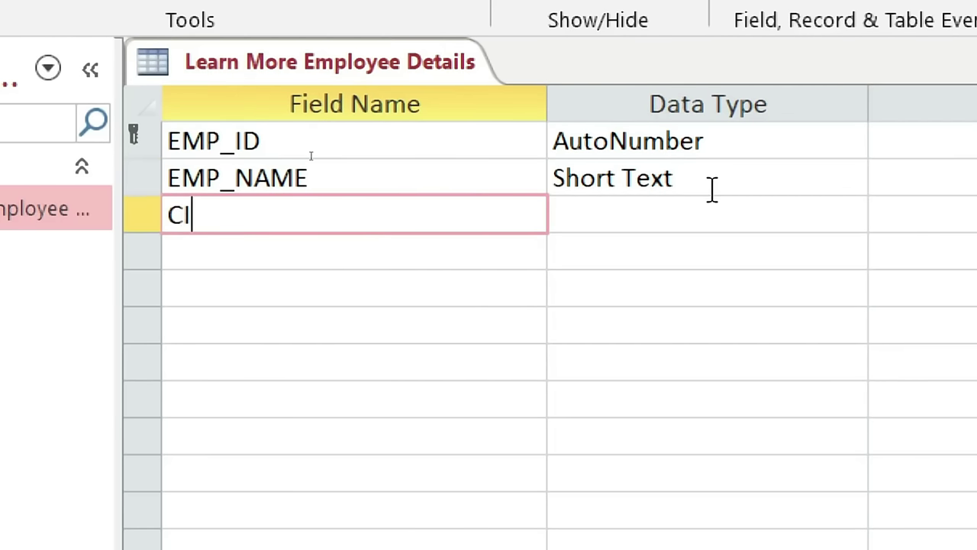
{"action": "type", "text": "TY"}
{"action": "key", "text": "Tab"}
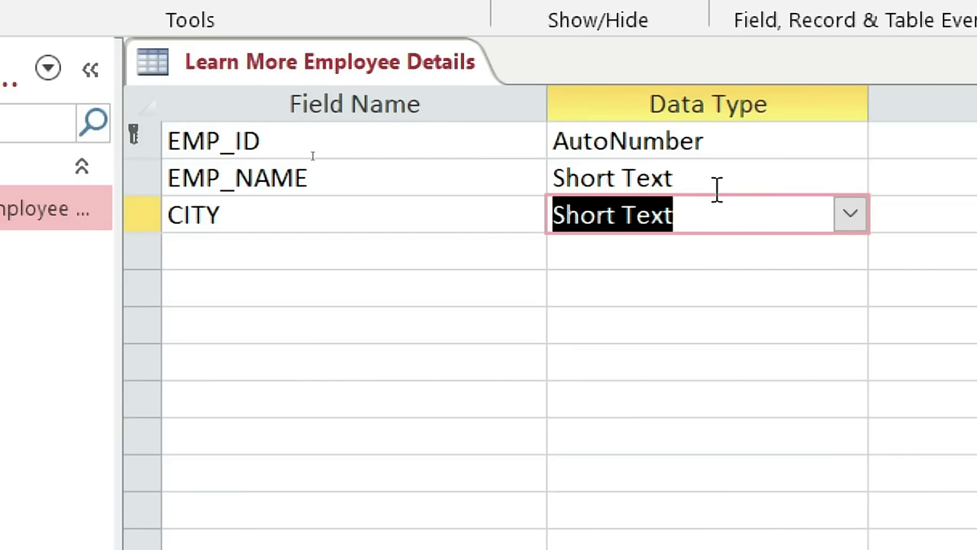
{"action": "key", "text": "Tab"}
{"action": "key", "text": "Tab"}
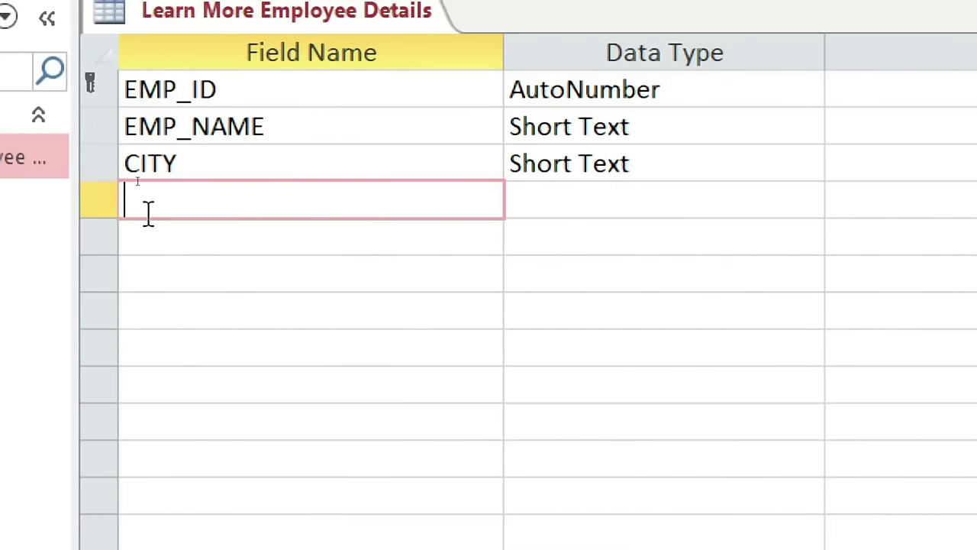
{"action": "type", "text": "DE"}
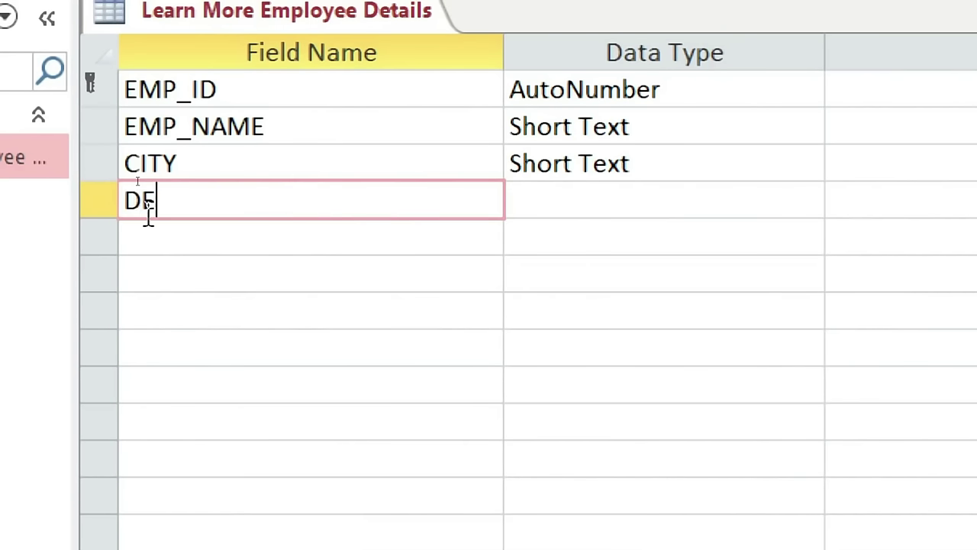
{"action": "type", "text": "SIGNATION"}
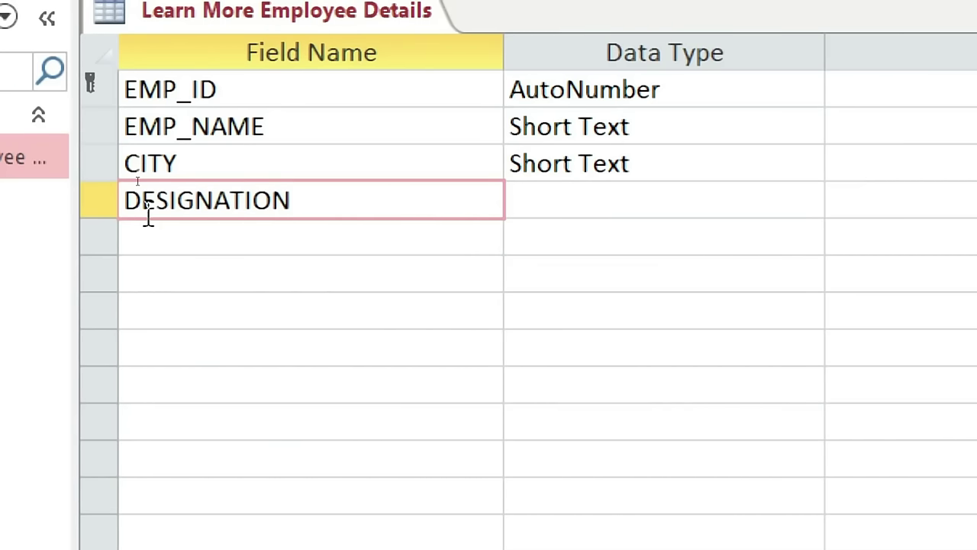
{"action": "key", "text": "Tab"}
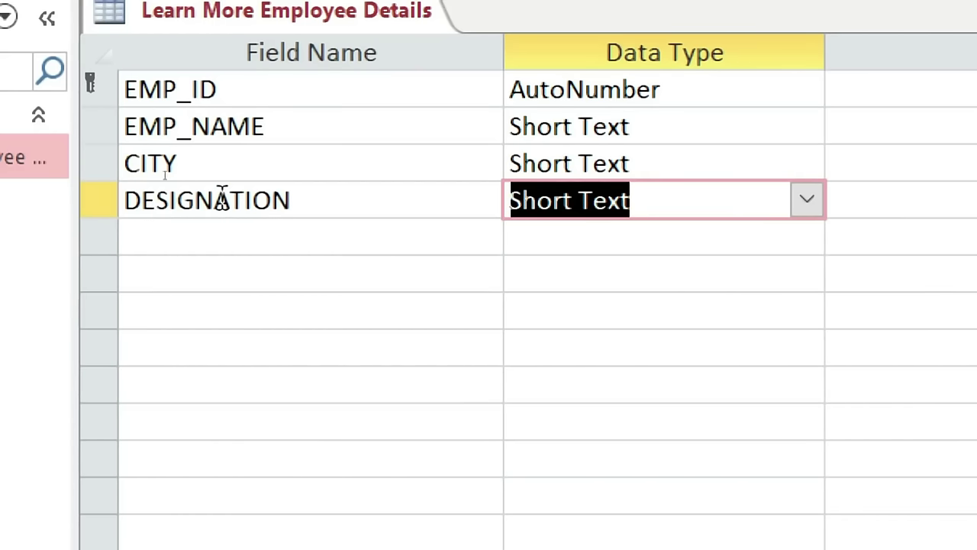
- Choose Lookup Wizard as the data type for the DESIGNATION field
{"action": "left_click", "coordinate": [819, 207]}
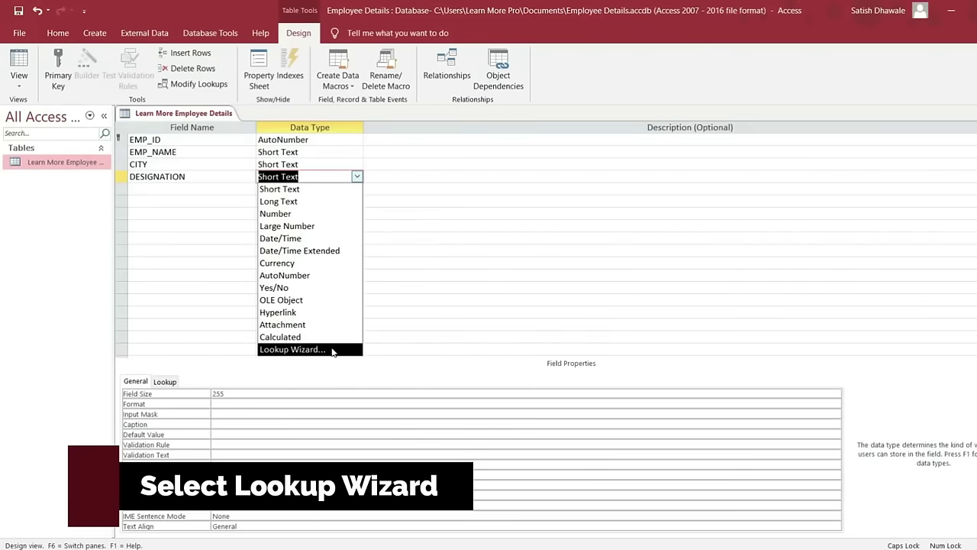
{"action": "left_click", "coordinate": [308, 350]}
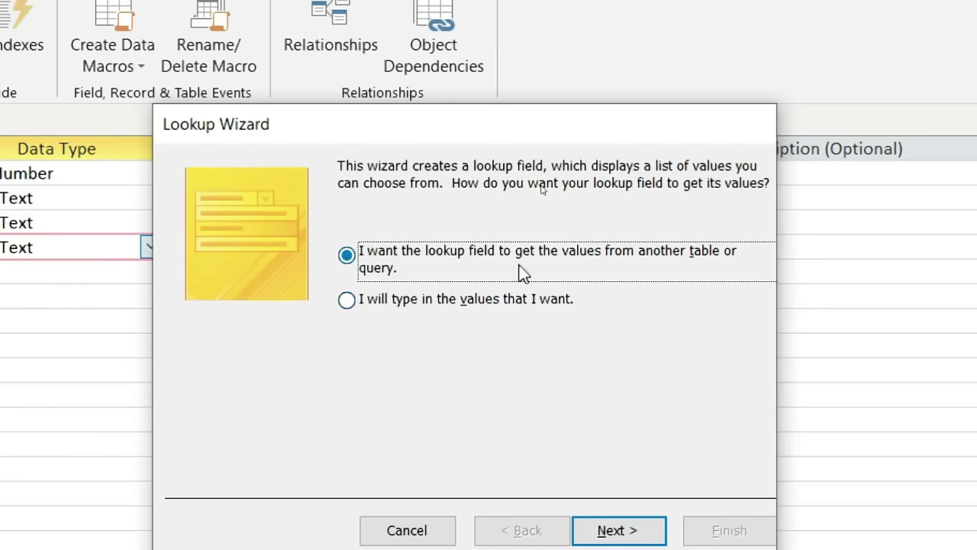
- Choose to type the lookup values yourself and enter MANAGER and SUPERVISOR in Col1
{"action": "left_click", "coordinate": [449, 313]}
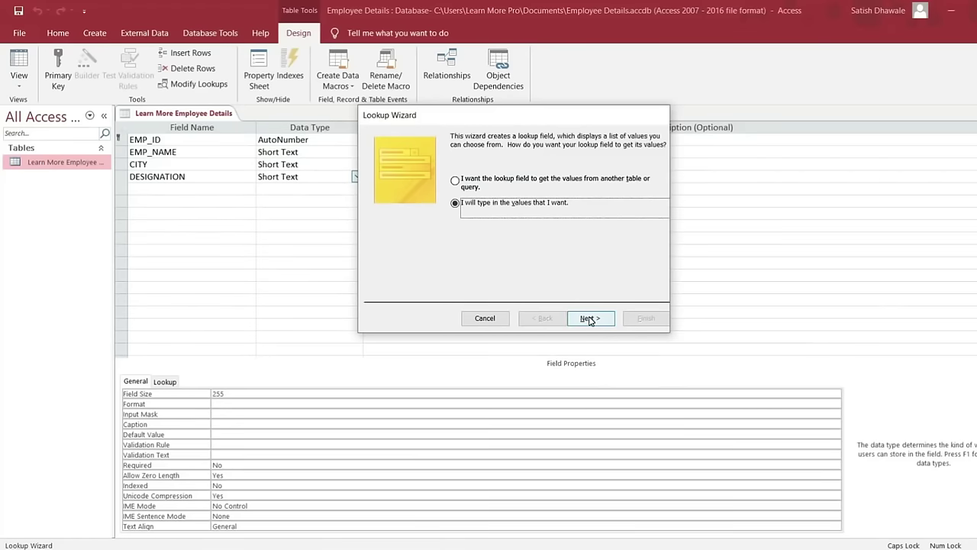
{"action": "left_click", "coordinate": [590, 318]}
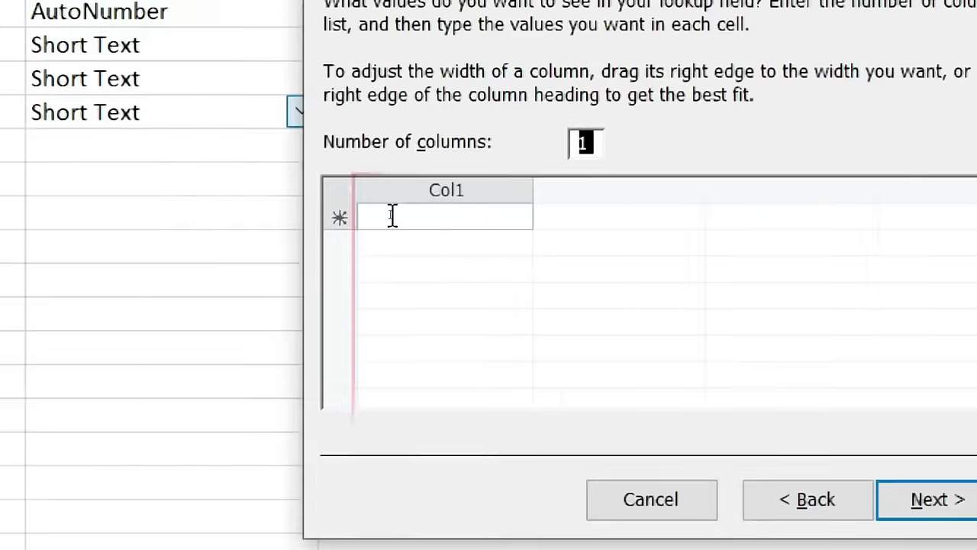
{"action": "left_click", "coordinate": [391, 216]}
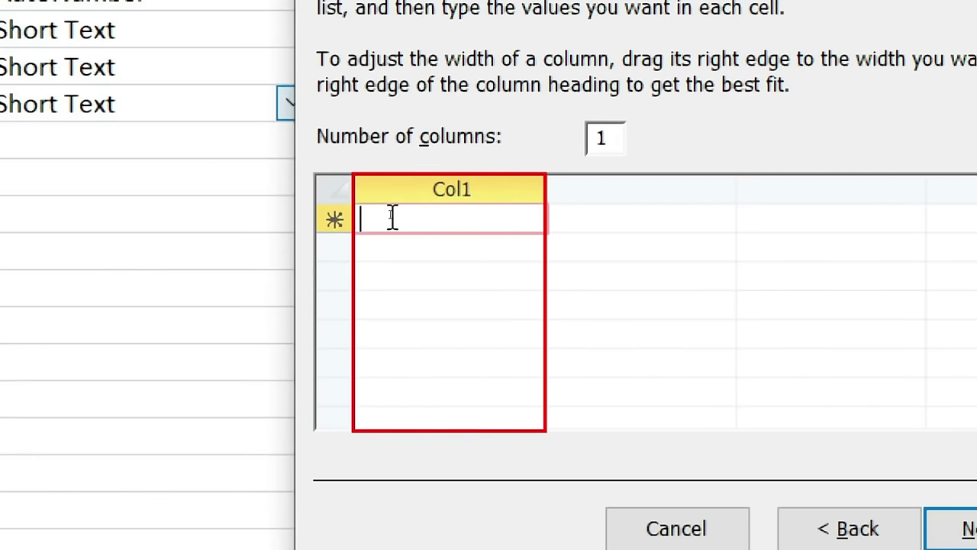
{"action": "type", "text": "MA"}
{"action": "key", "text": "BackSpace"}
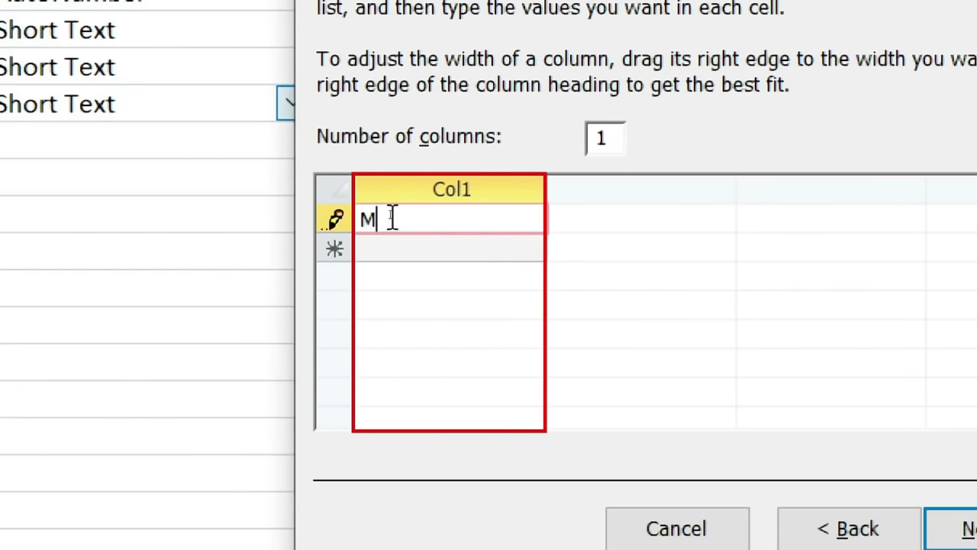
{"action": "type", "text": "ANAGER"}
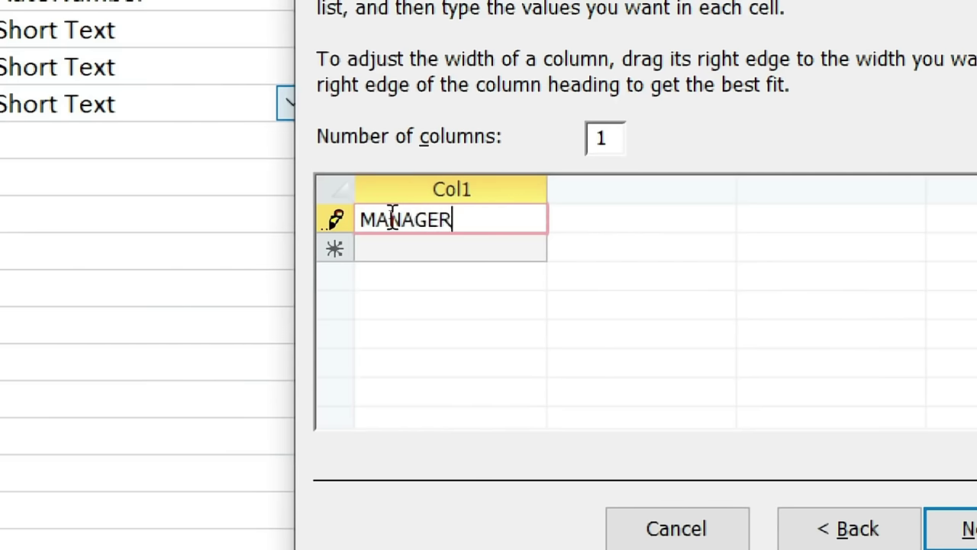
{"action": "key", "text": "Return"}
{"action": "type", "text": "SUPERVISOR"}
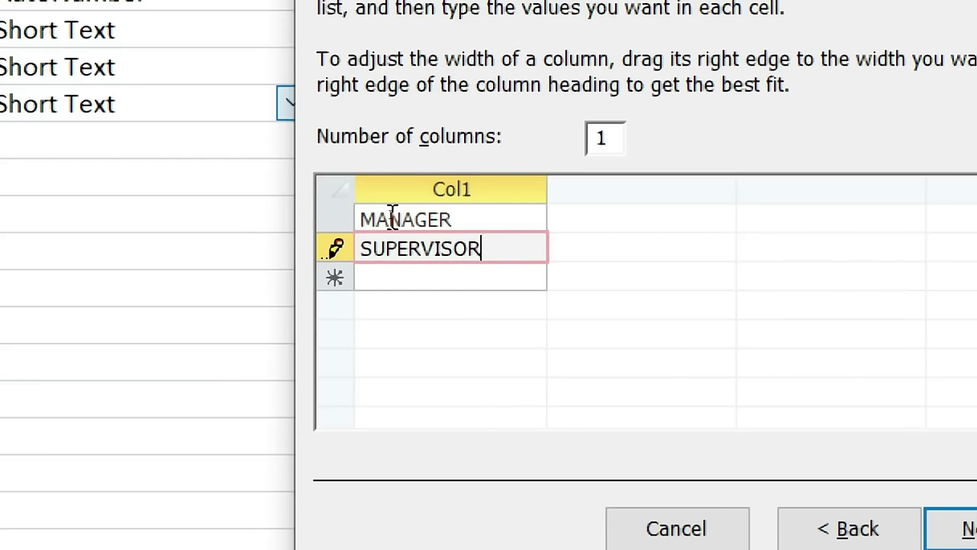
{"action": "key", "text": "Return"}
- Add CLERK, ACCOUTANT and PEON to the DESIGNATION value list
{"action": "type", "text": "CLERK"}
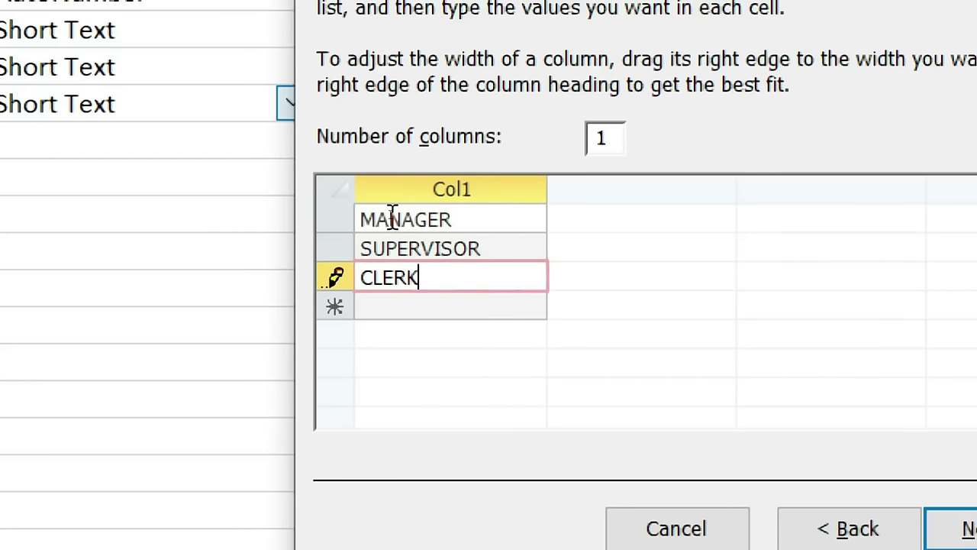
{"action": "key", "text": "Return"}
{"action": "type", "text": "ACCOUTANT"}
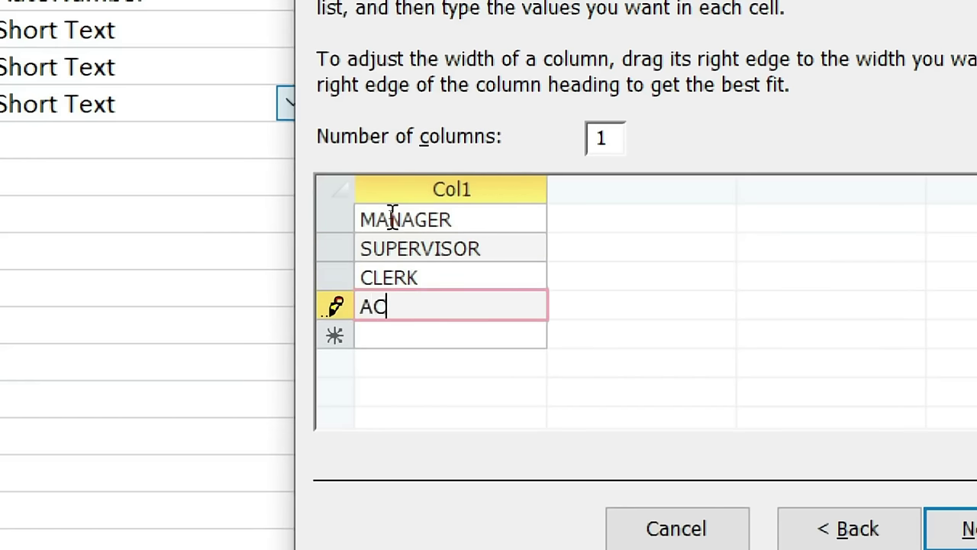
{"action": "key", "text": "Return"}
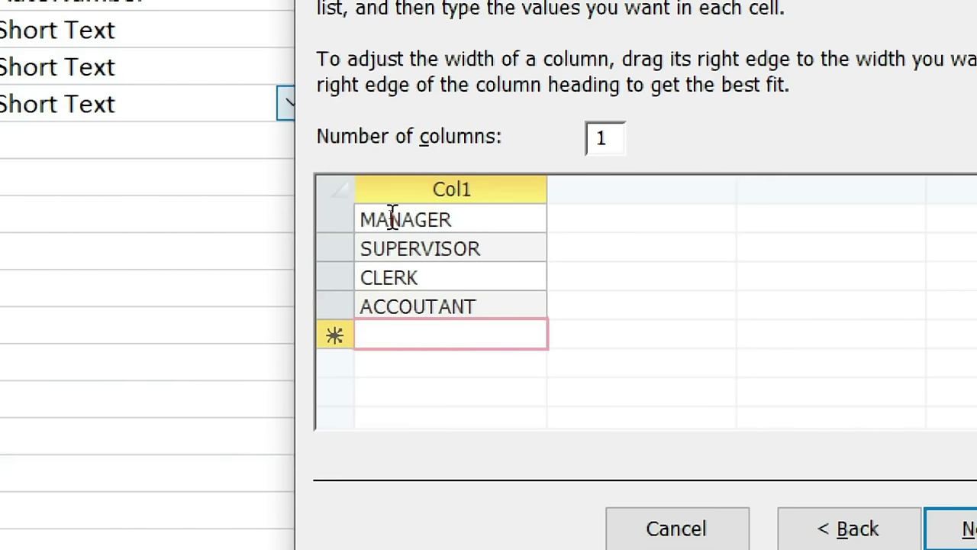
{"action": "type", "text": "PEOP"}
{"action": "key", "text": "BackSpace"}
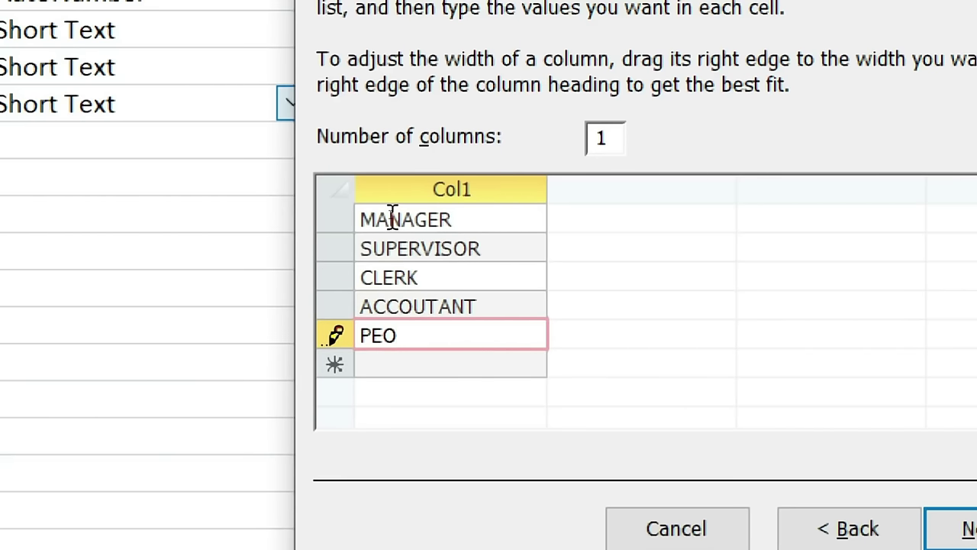
{"action": "type", "text": "N"}
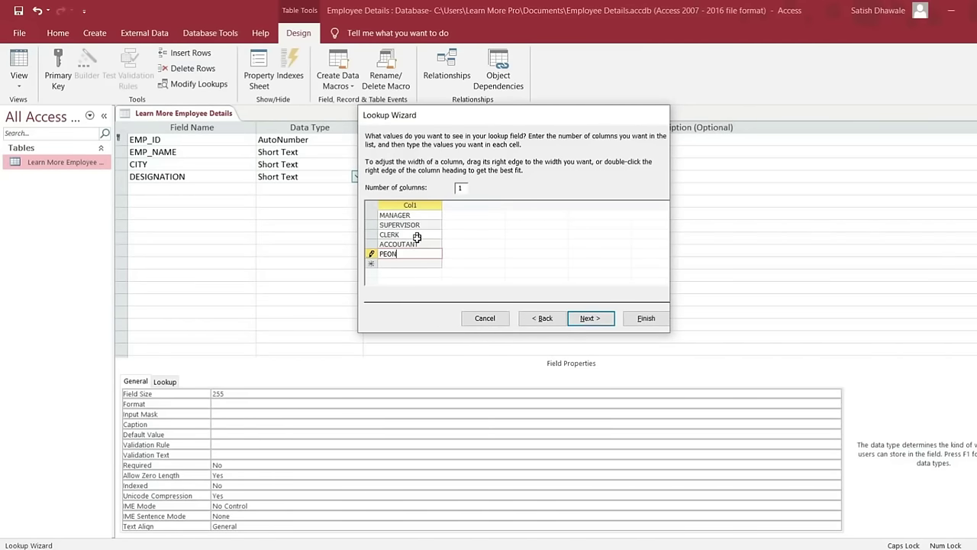
- Step through the remaining wizard pages and finish, keeping the label DESIGNATION
{"action": "left_click", "coordinate": [588, 320]}
{"action": "left_click", "coordinate": [544, 318]}
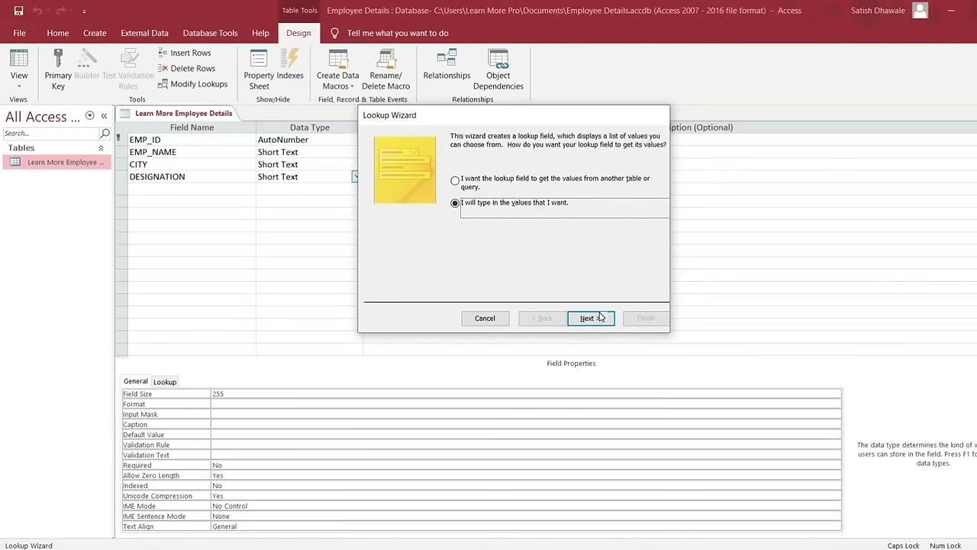
{"action": "left_click", "coordinate": [596, 320]}
{"action": "left_click", "coordinate": [602, 318]}
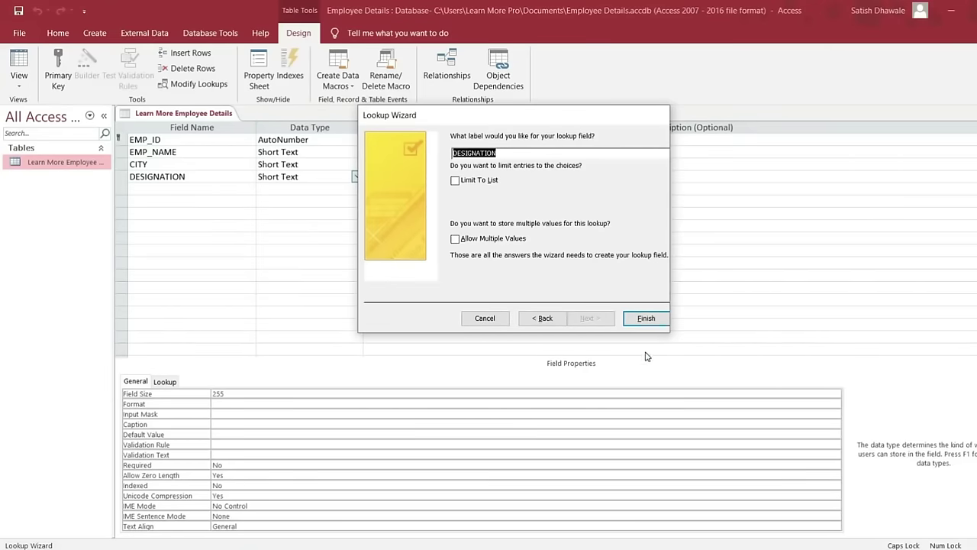
{"action": "left_click", "coordinate": [646, 317]}
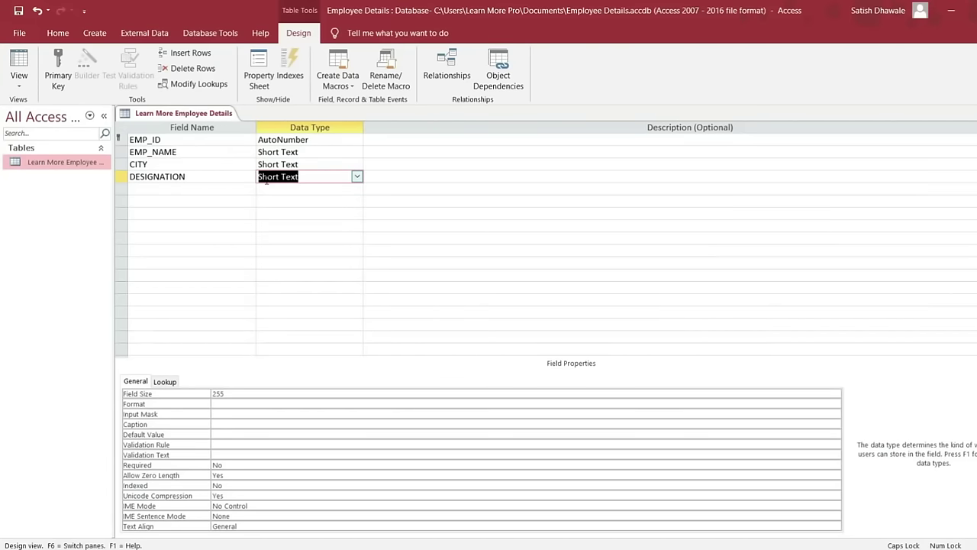
- Add a DEPT field name in the row below DESIGNATION
{"action": "key", "text": "Tab"}
{"action": "left_click", "coordinate": [190, 192]}
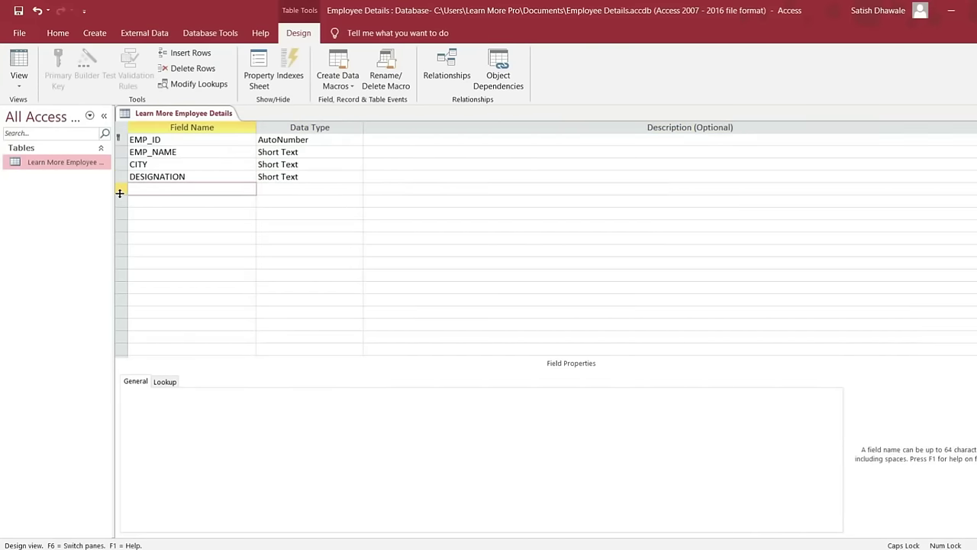
{"action": "type", "text": "DEP"}
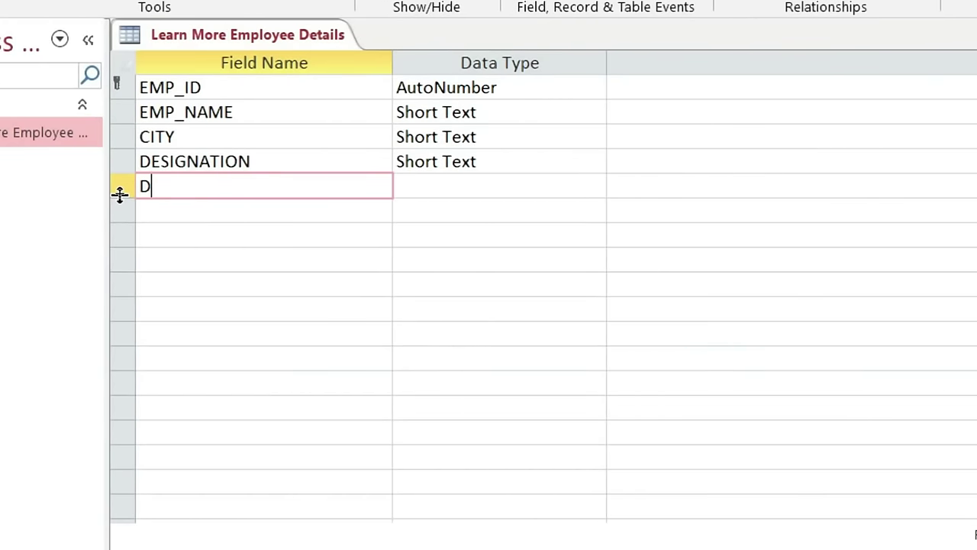
{"action": "type", "text": "T"}
{"action": "key", "text": "Tab"}
{"action": "left_click", "coordinate": [205, 191]}
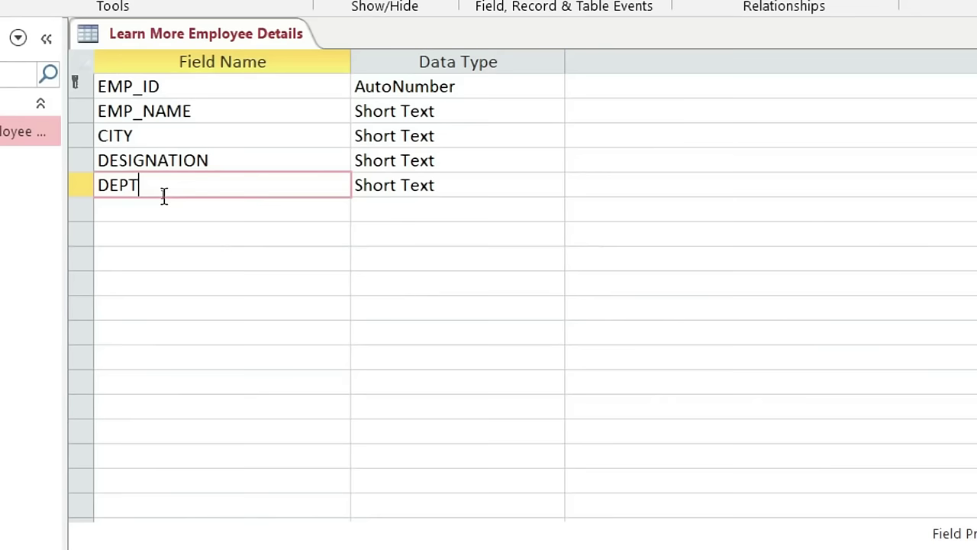
{"action": "key", "text": "Tab"}
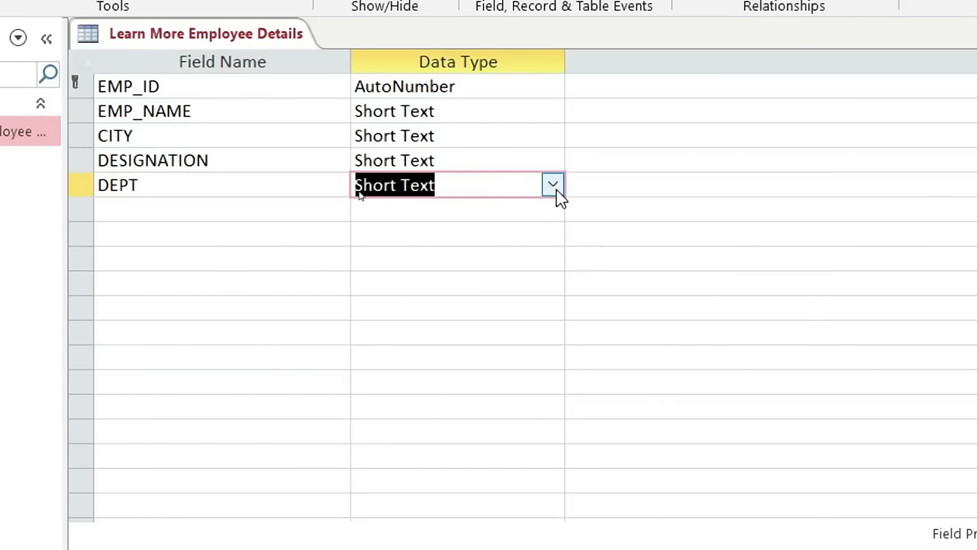
- Start the Lookup Wizard for DEPT, opting to type the values yourself
{"action": "left_click", "coordinate": [553, 186]}
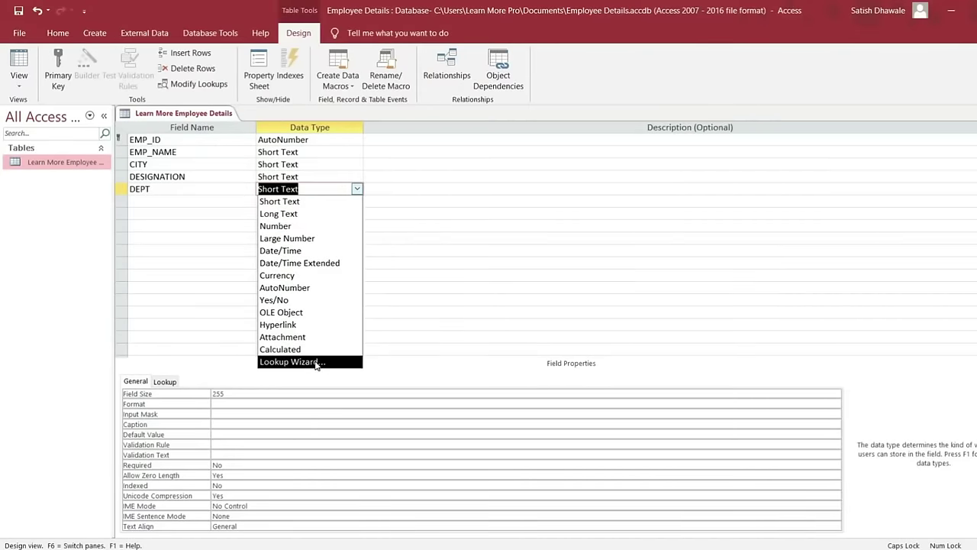
{"action": "left_click", "coordinate": [316, 362]}
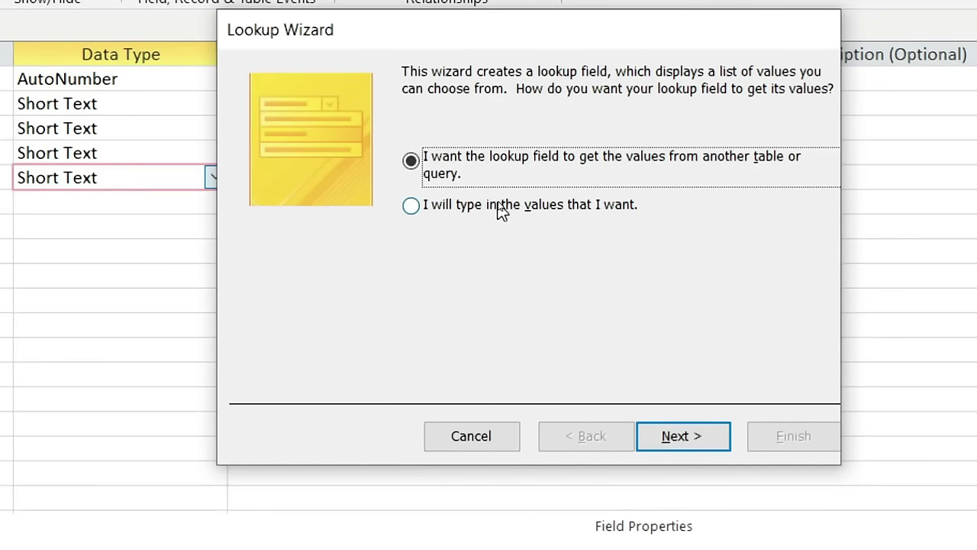
{"action": "left_click", "coordinate": [497, 207]}
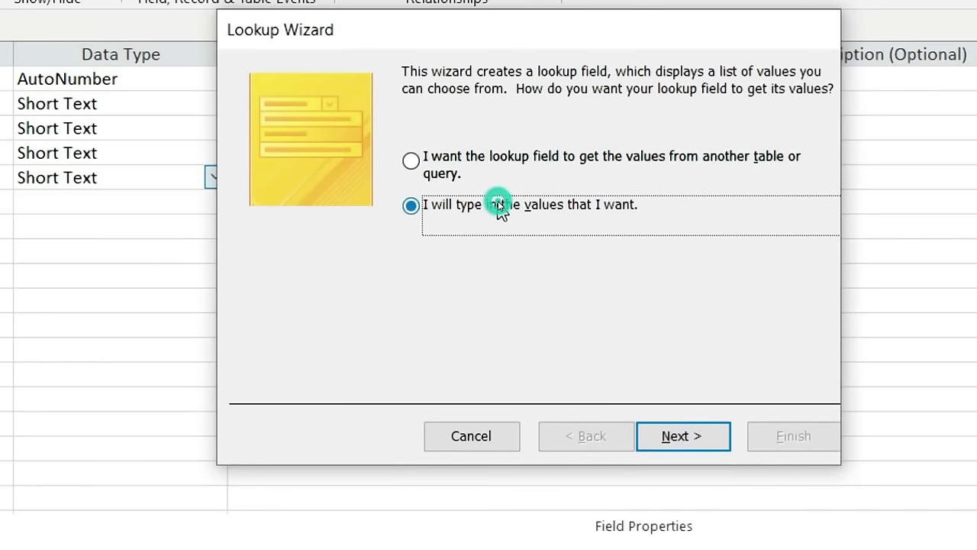
{"action": "left_click", "coordinate": [723, 441]}
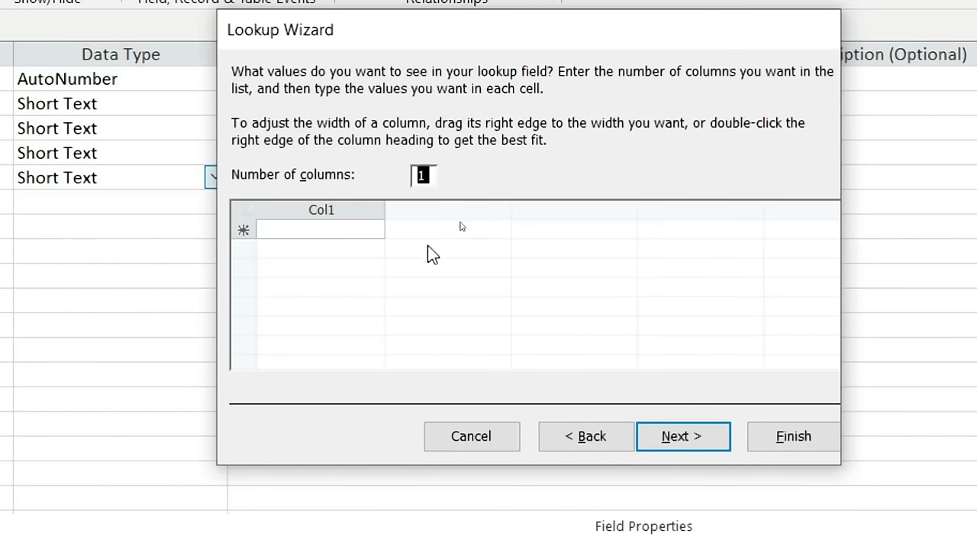
{"action": "left_click", "coordinate": [373, 231]}
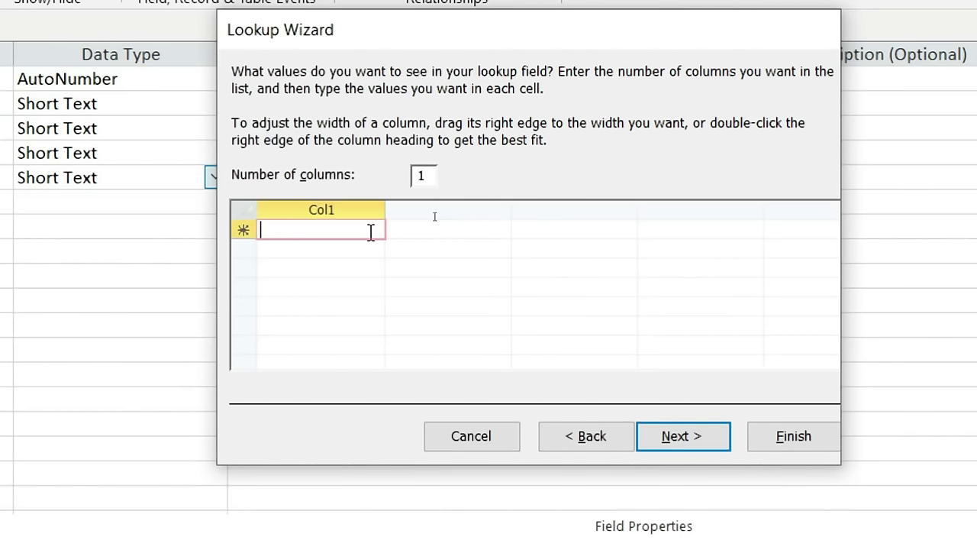
- Enter SALES, PURCHASE, ACCOUNT and ADMIN as DEPT's lookup values and finish the wizard
{"action": "type", "text": "S"}
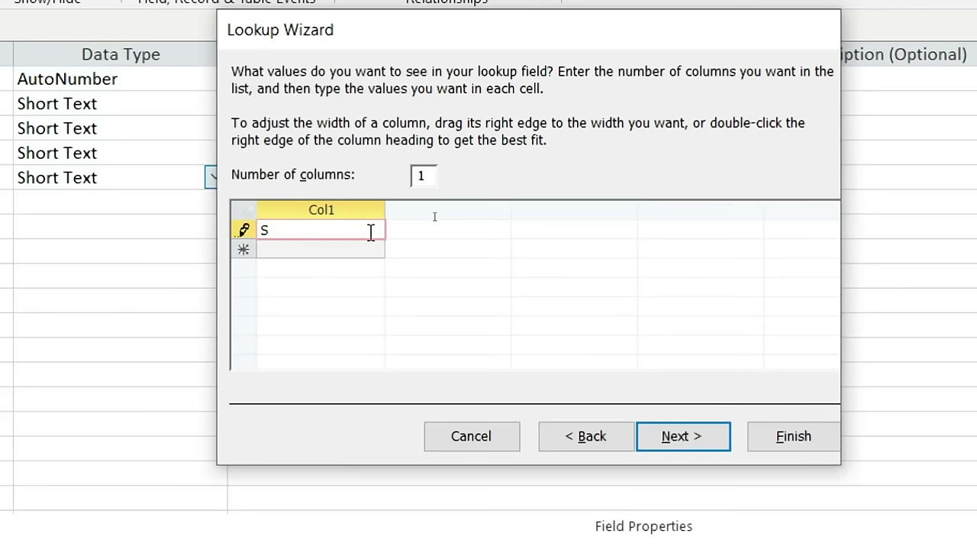
{"action": "type", "text": "ALES"}
{"action": "key", "text": "Down"}
{"action": "type", "text": "PURCHA"}
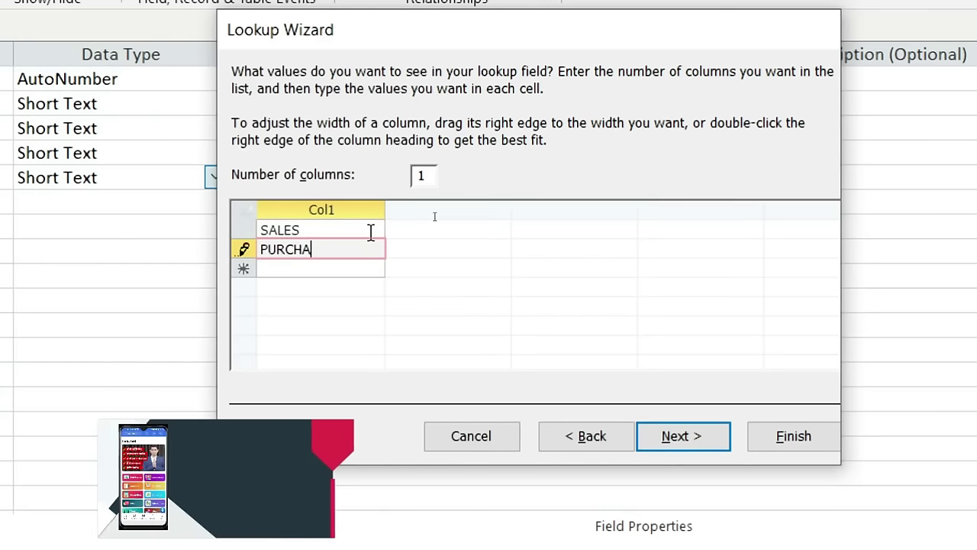
{"action": "type", "text": "SE"}
{"action": "key", "text": "Down"}
{"action": "type", "text": "ACC"}
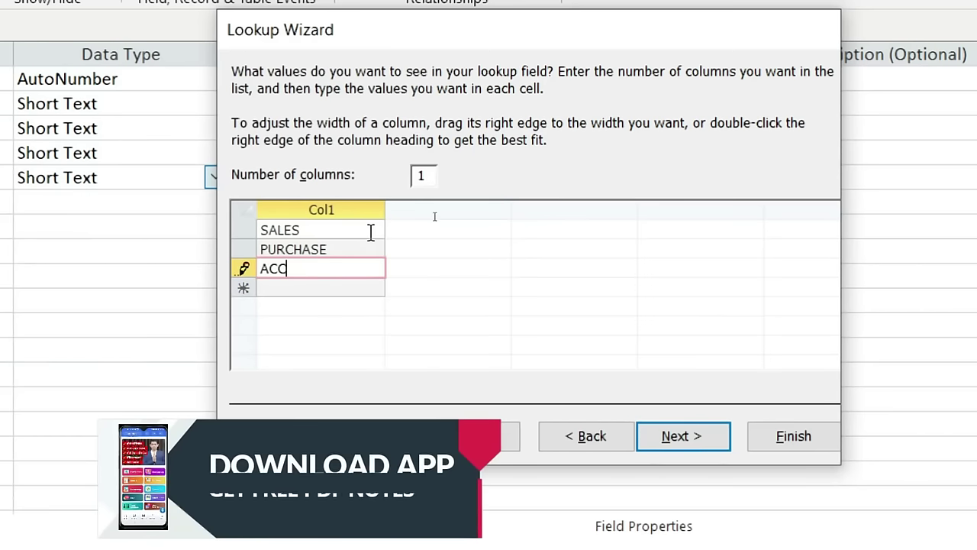
{"action": "type", "text": "OUNT"}
{"action": "key", "text": "Down"}
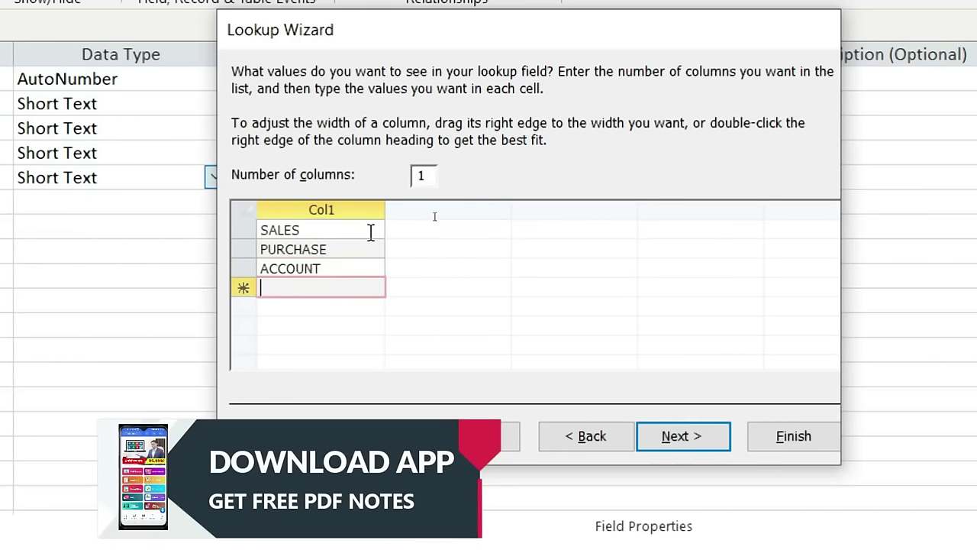
{"action": "type", "text": "ADMIN"}
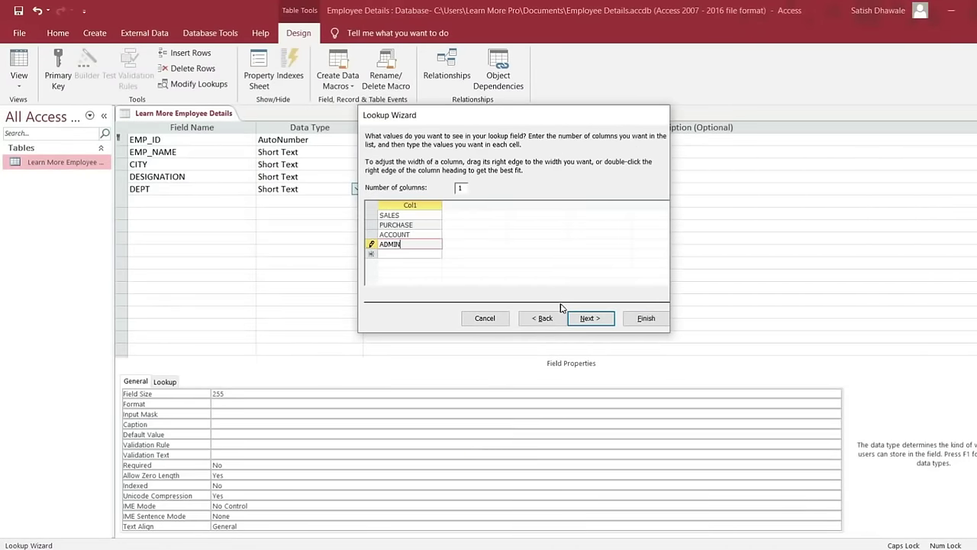
{"action": "left_click", "coordinate": [582, 318]}
{"action": "left_click", "coordinate": [644, 318]}
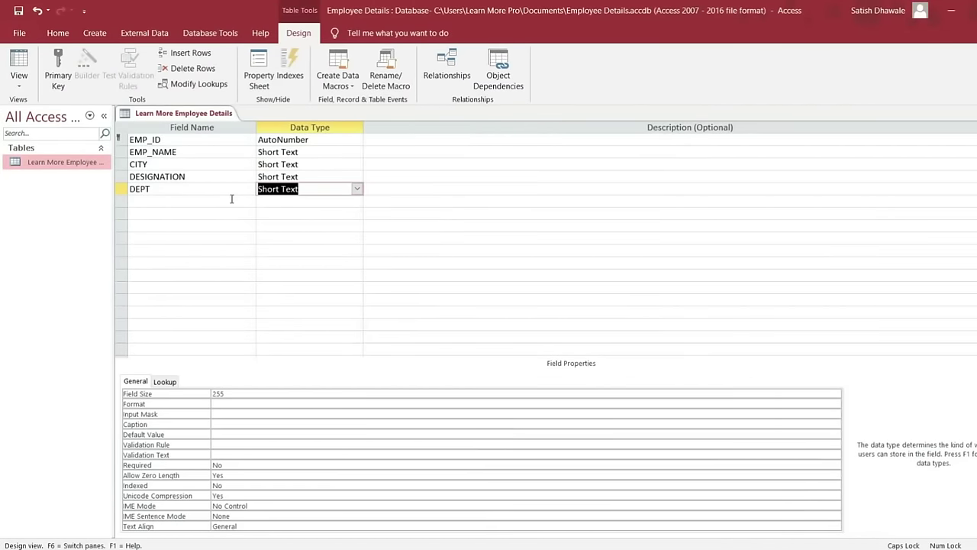
- Name the next field SALARY and give it the Currency data type
{"action": "left_click", "coordinate": [158, 201]}
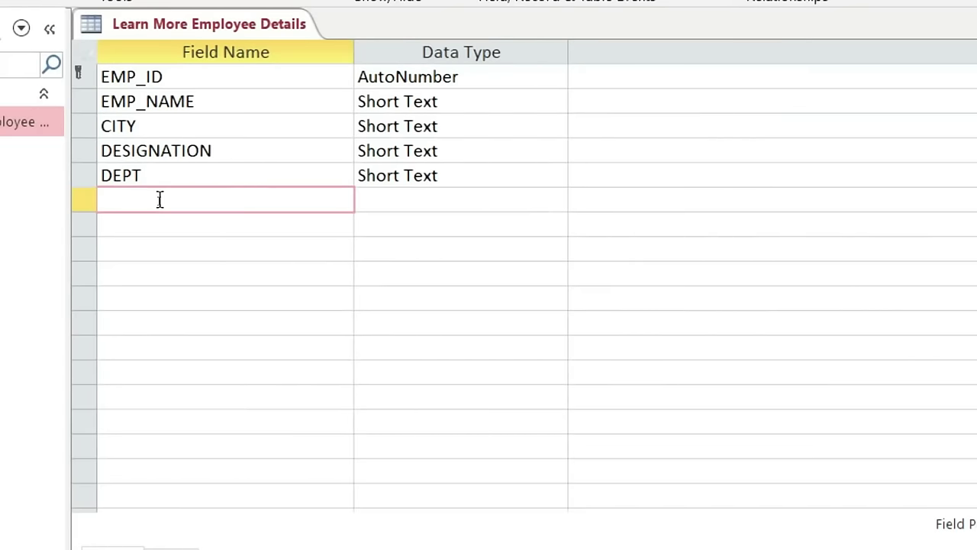
{"action": "type", "text": "SALARY"}
{"action": "key", "text": "Tab"}
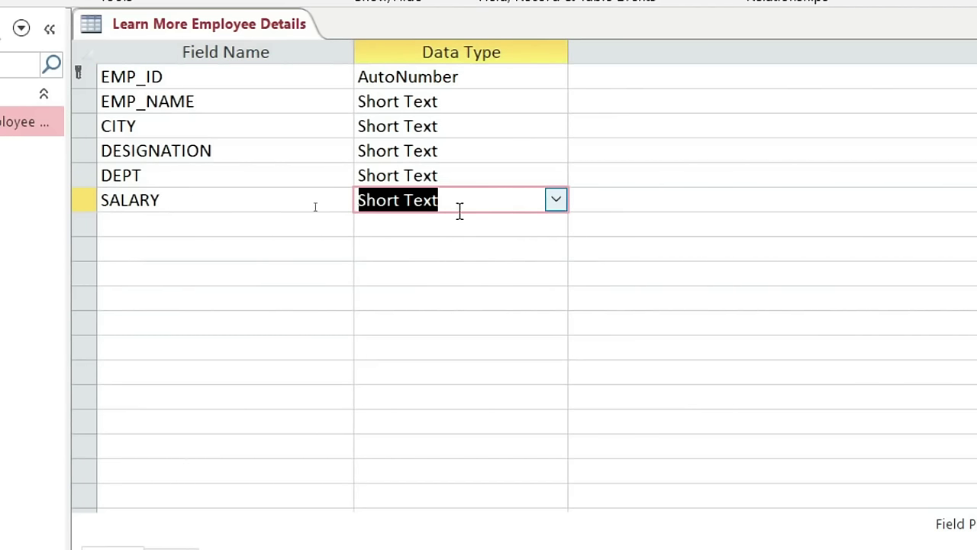
{"action": "left_click", "coordinate": [556, 201]}
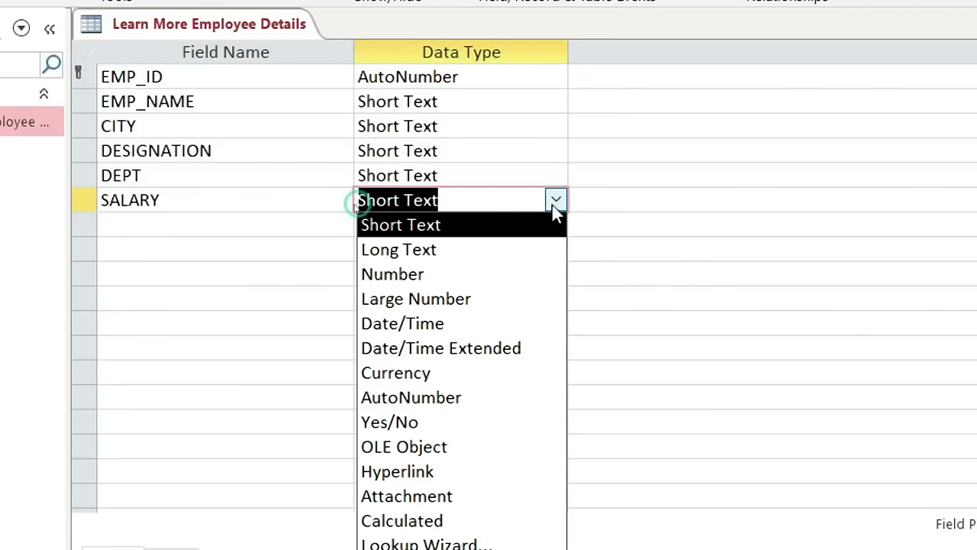
{"action": "left_click", "coordinate": [488, 375]}
{"action": "left_click", "coordinate": [275, 227]}
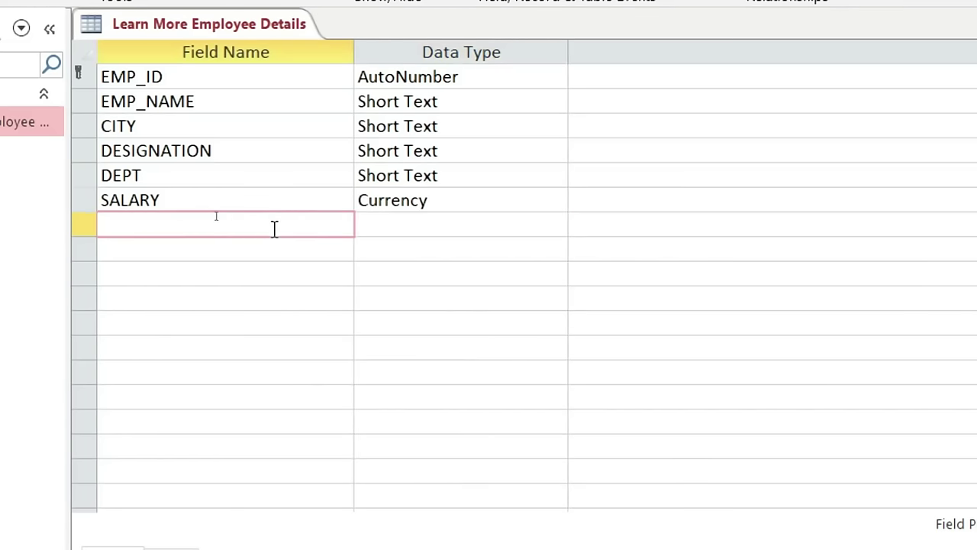
- Add a DOB field with the Date/Time data type
{"action": "type", "text": "DOB"}
{"action": "key", "text": "Tab"}
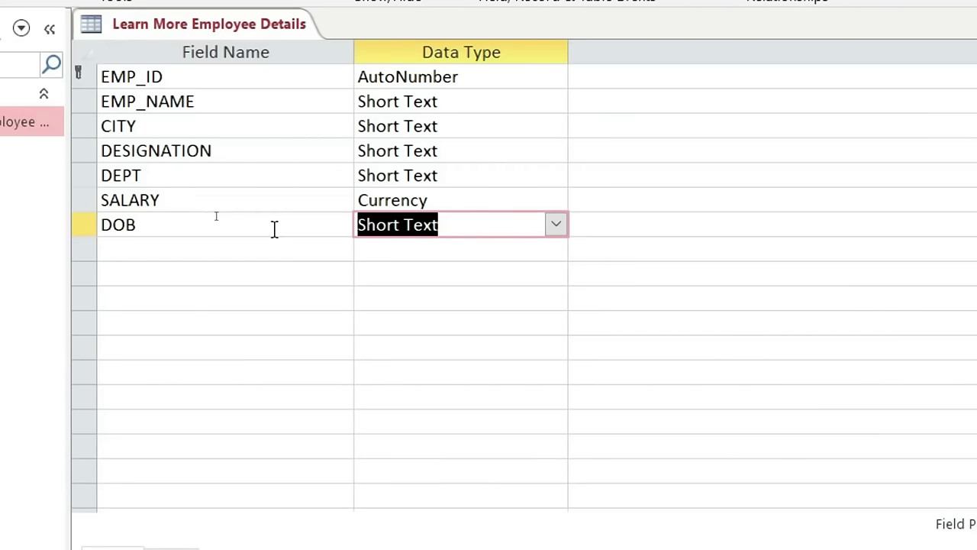
{"action": "left_click", "coordinate": [559, 226]}
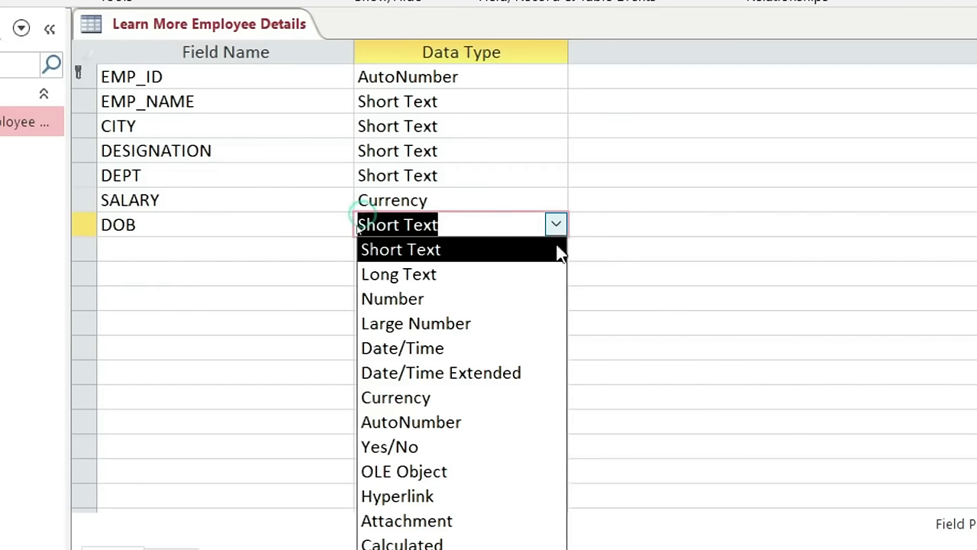
{"action": "left_click", "coordinate": [536, 360]}
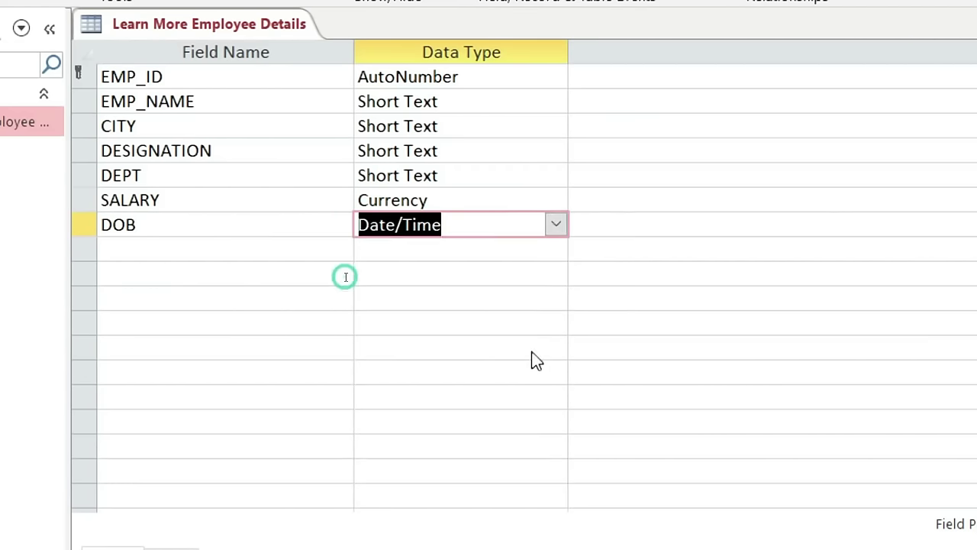
- Add a GENDER field and start its Lookup Wizard with typed-in values
{"action": "left_click", "coordinate": [245, 252]}
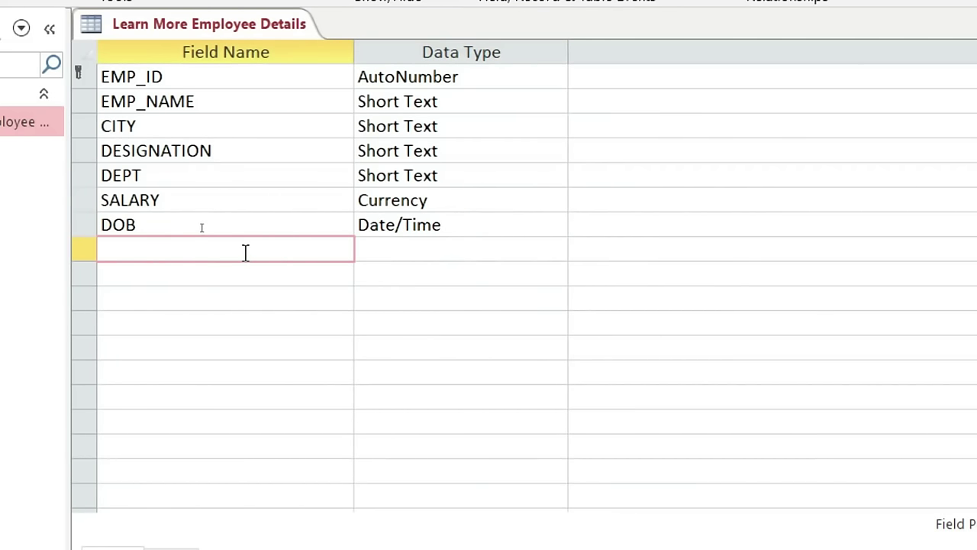
{"action": "type", "text": "G"}
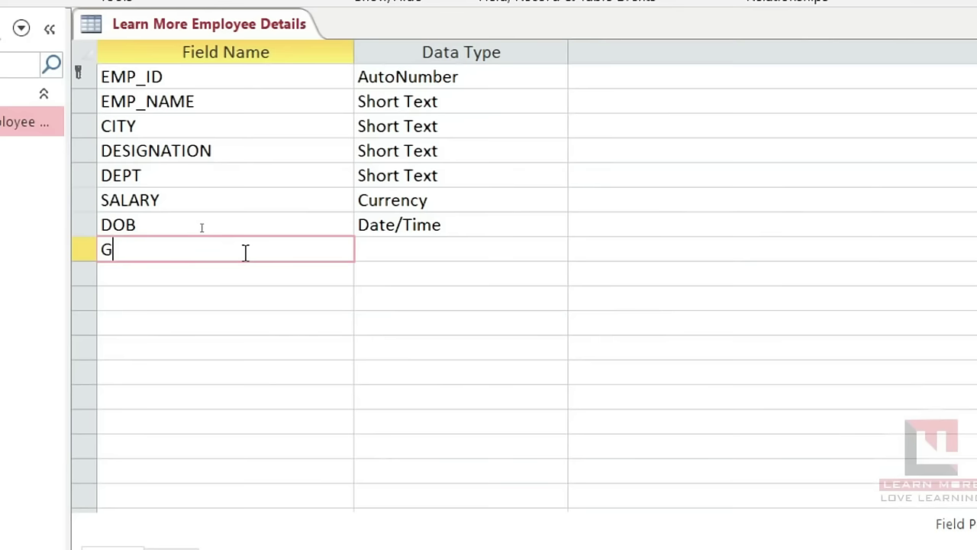
{"action": "type", "text": "ENDER"}
{"action": "key", "text": "Tab"}
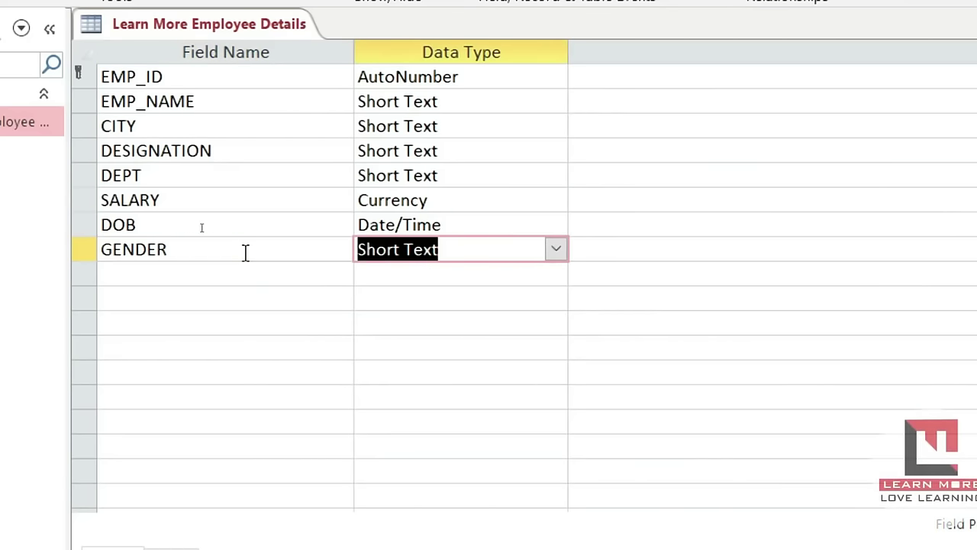
{"action": "left_click", "coordinate": [559, 252]}
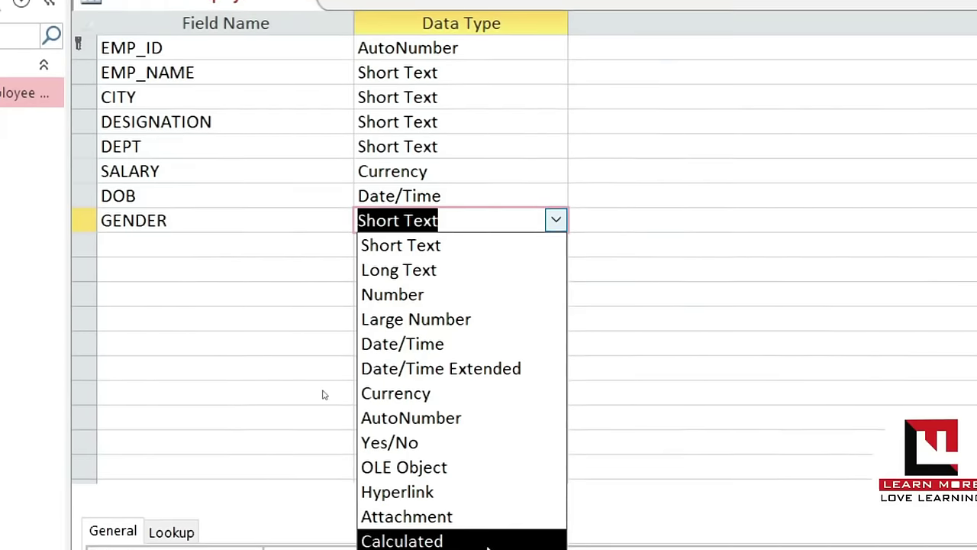
{"action": "left_click", "coordinate": [477, 532]}
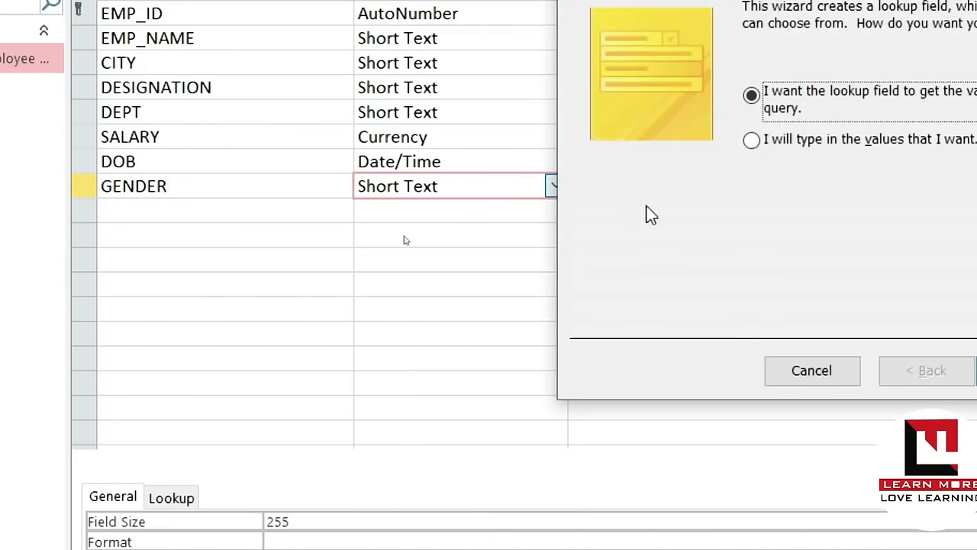
{"action": "left_click", "coordinate": [621, 146]}
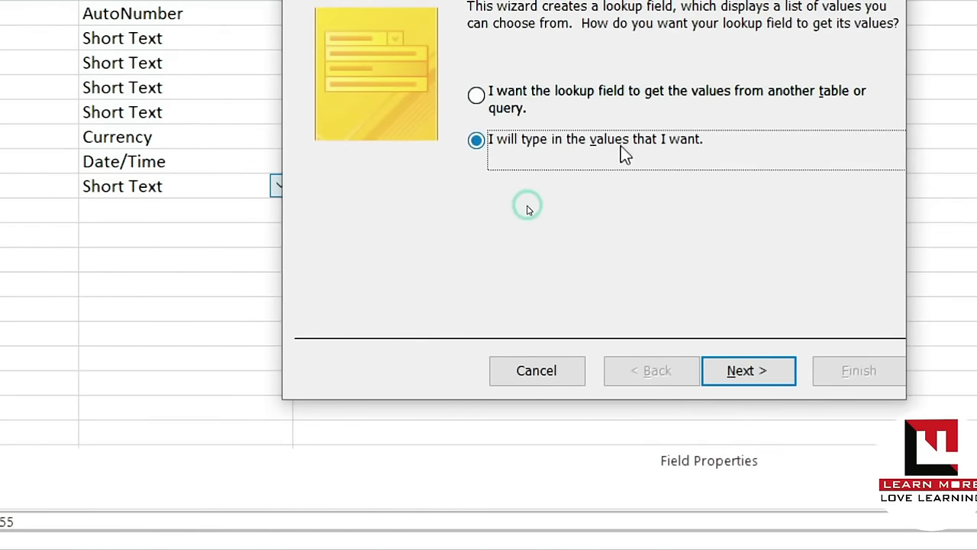
{"action": "left_click", "coordinate": [740, 370]}
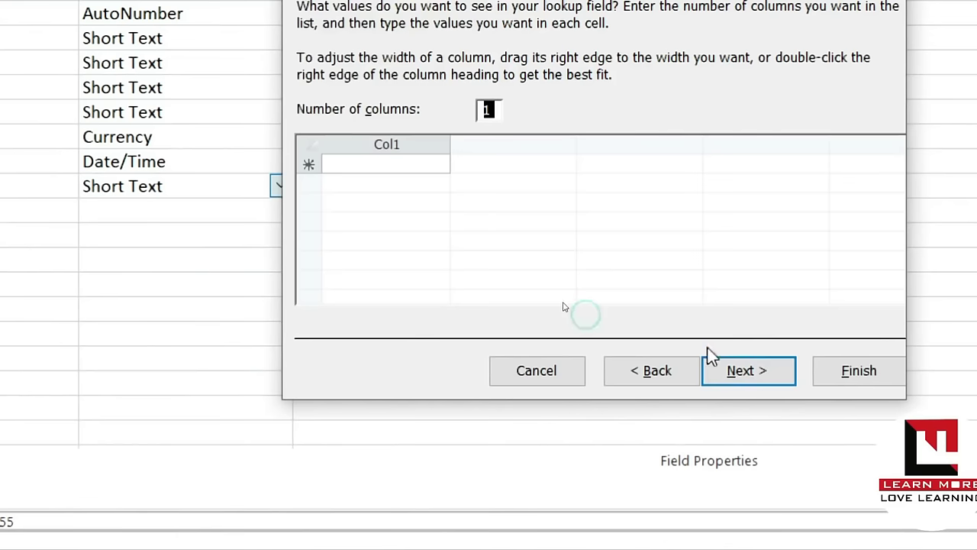
- Enter MALE, FEMALE and TRANSGENDER as GENDER's lookup values and finish the wizard
{"action": "left_click", "coordinate": [410, 162]}
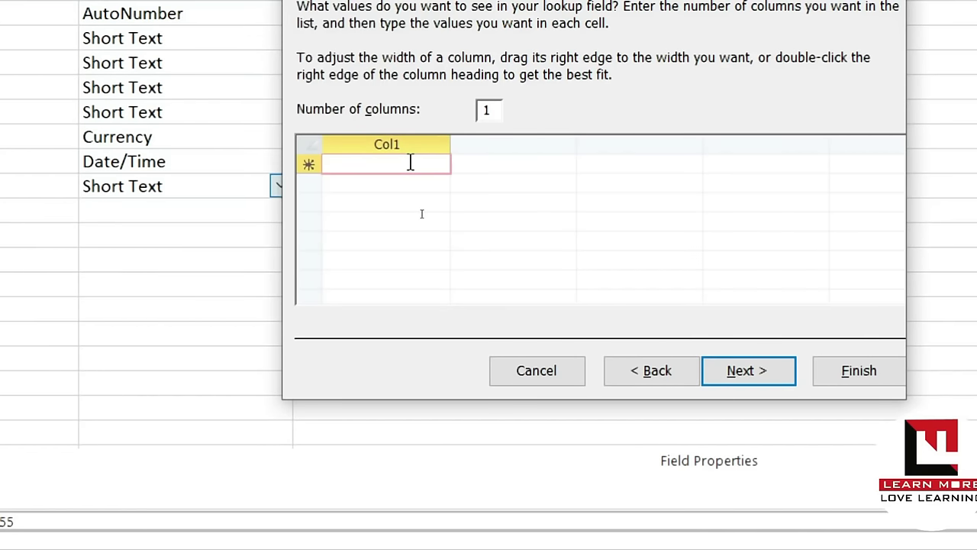
{"action": "type", "text": "MALE"}
{"action": "key", "text": "Return"}
{"action": "type", "text": "FEMAILE"}
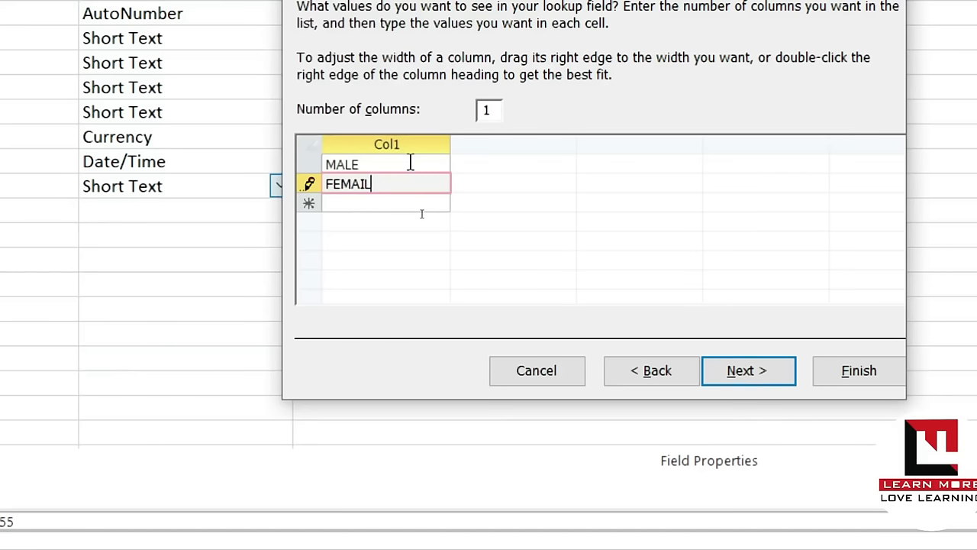
{"action": "key", "text": "BackSpace"}
{"action": "key", "text": "BackSpace"}
{"action": "type", "text": "LE"}
{"action": "key", "text": "Tab"}
{"action": "type", "text": "TRAN"}
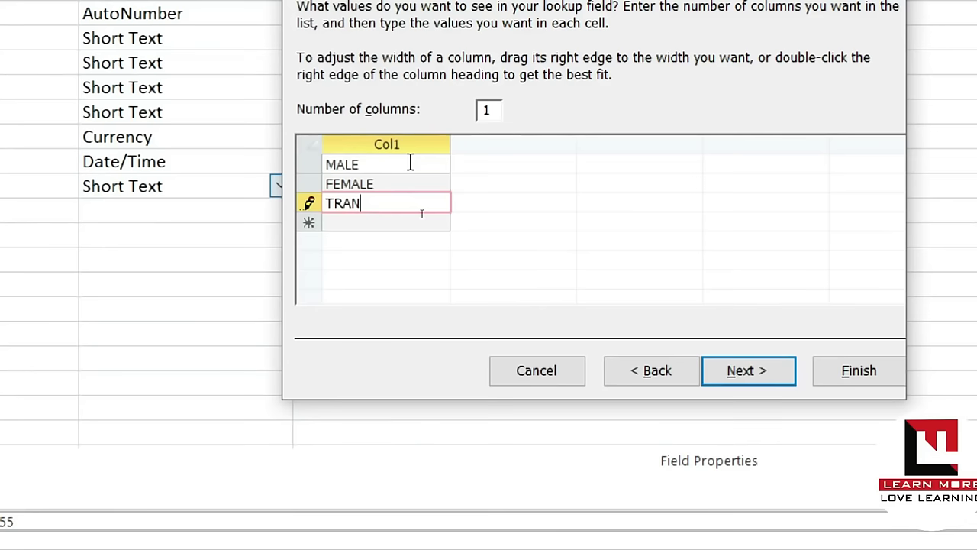
{"action": "type", "text": "SGENDER"}
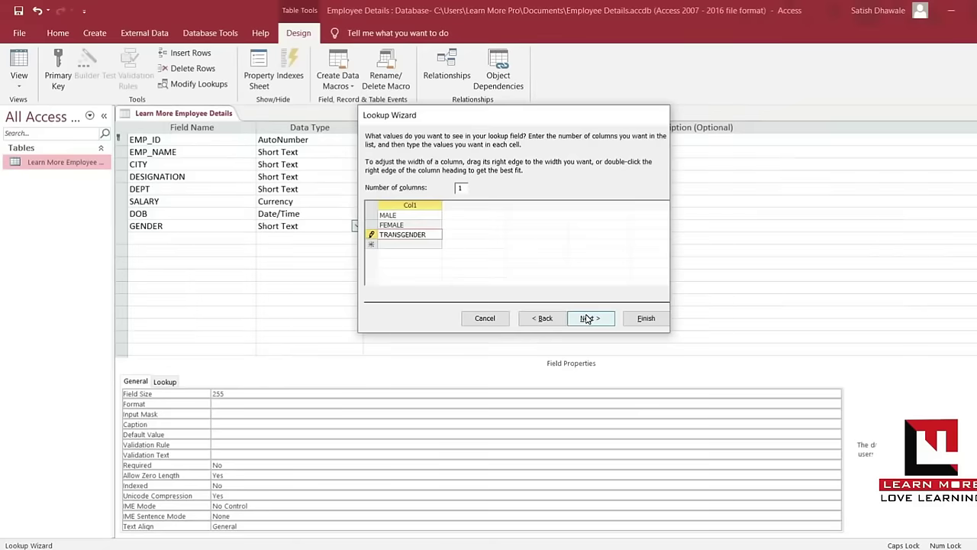
{"action": "left_click", "coordinate": [585, 318]}
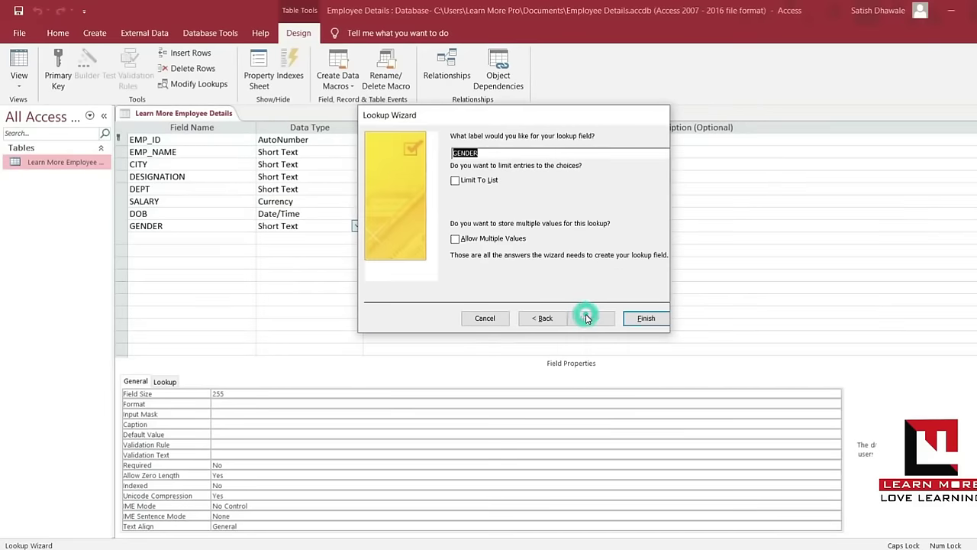
{"action": "left_click", "coordinate": [644, 319]}
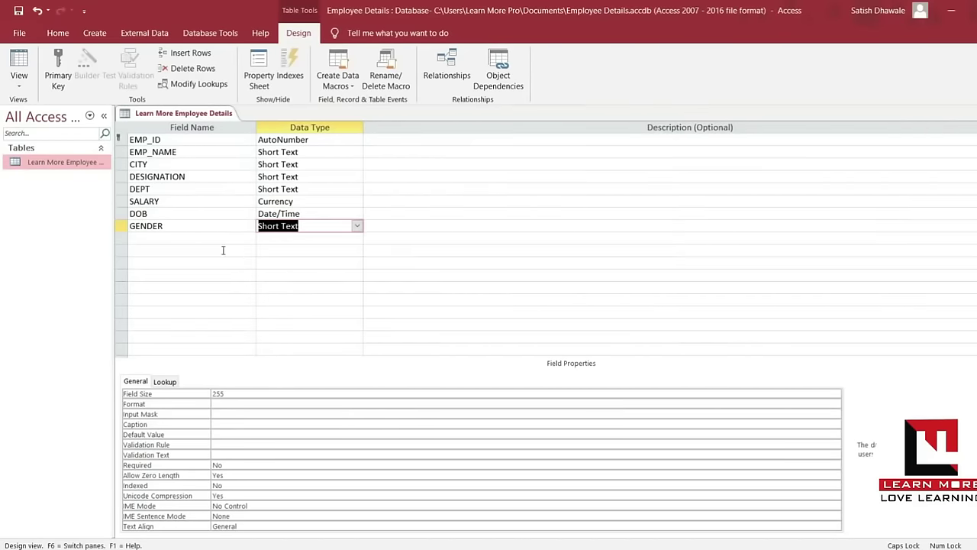
{"action": "left_click", "coordinate": [194, 239]}
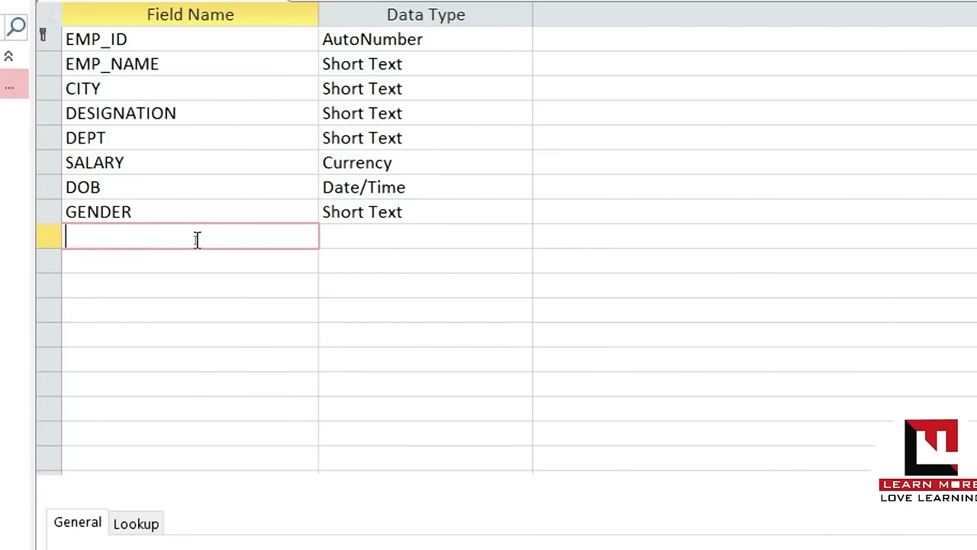
- Add an AADHAR CARD field with the OLE Object data type
{"action": "type", "text": "P"}
{"action": "key", "text": "BackSpace"}
{"action": "type", "text": "AADHAR CARD"}
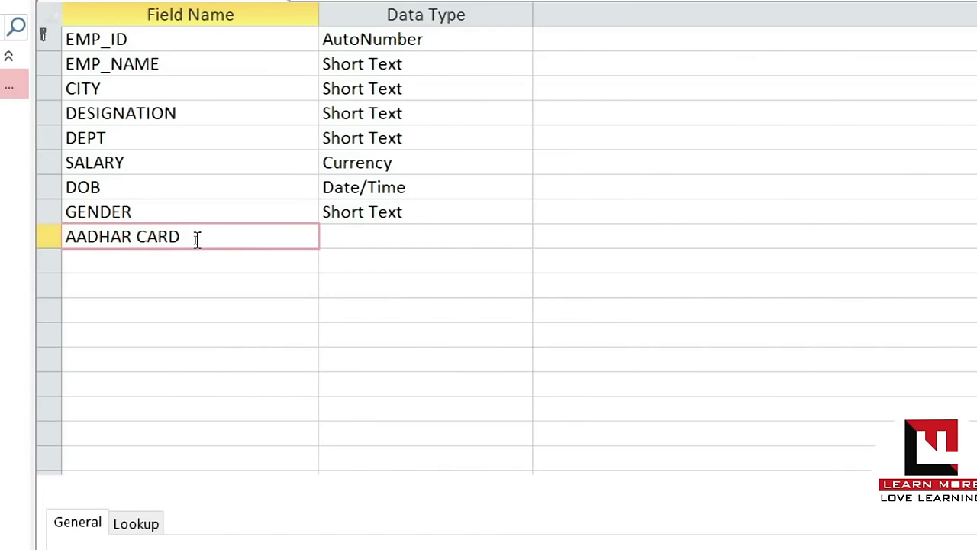
{"action": "key", "text": "Tab"}
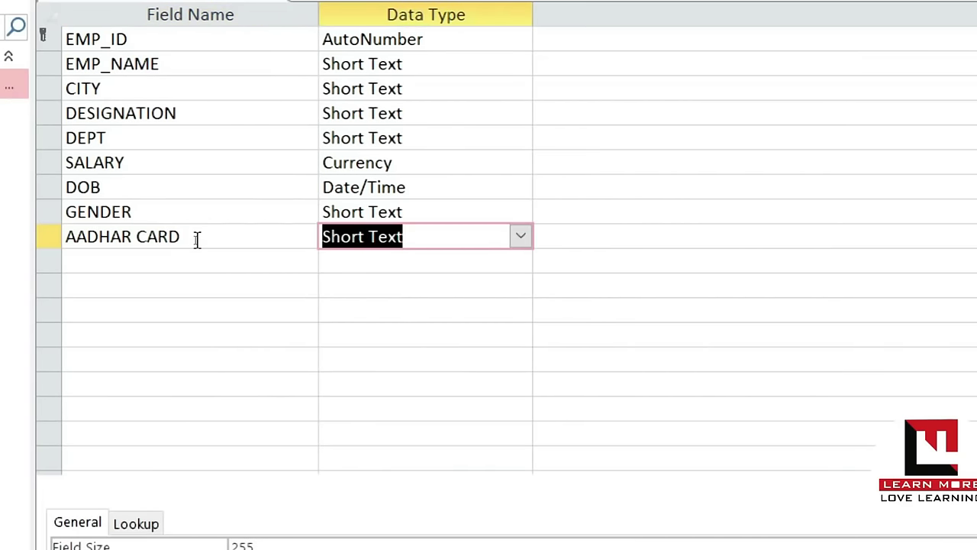
{"action": "left_click", "coordinate": [522, 237]}
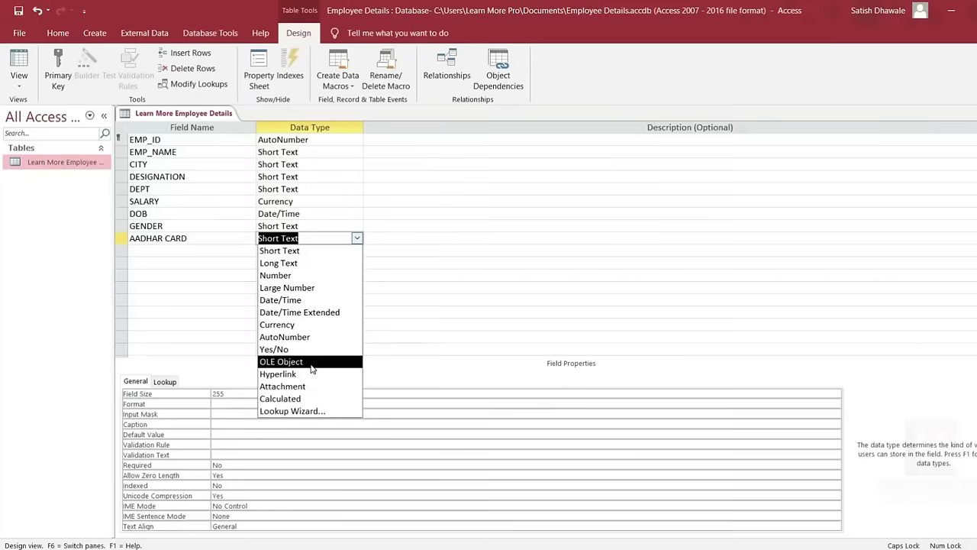
{"action": "left_click", "coordinate": [310, 364]}
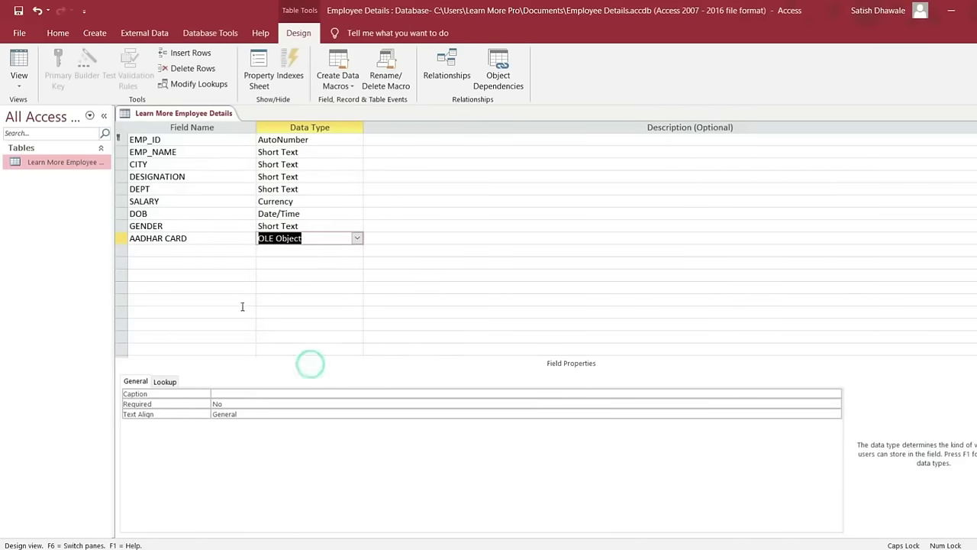
- Add a PANCARD field below it with the Hyperlink data type
{"action": "left_click", "coordinate": [197, 252]}
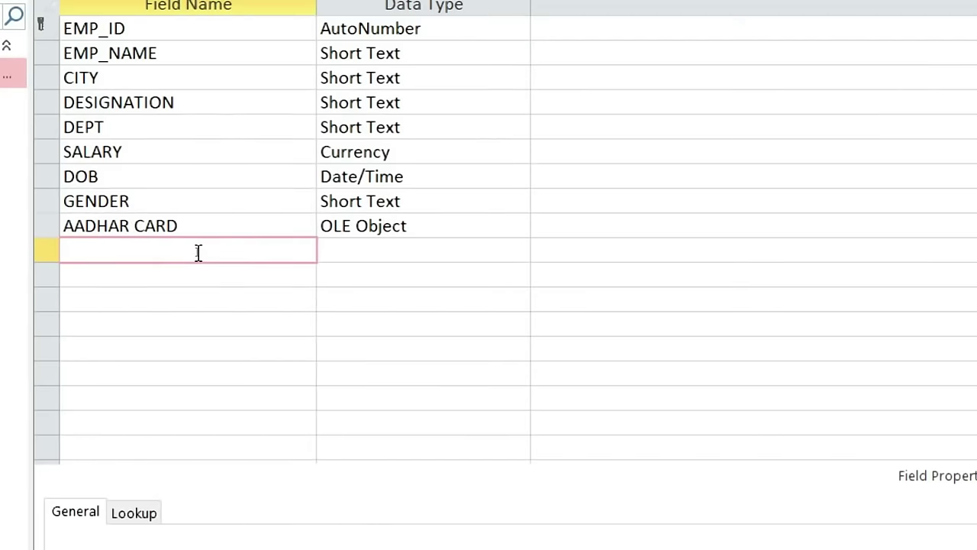
{"action": "type", "text": "PAN"}
{"action": "type", "text": "CARD"}
{"action": "key", "text": "BackSpace"}
{"action": "key", "text": "BackSpace"}
{"action": "key", "text": "BackSpace"}
{"action": "key", "text": "BackSpace"}
{"action": "key", "text": "BackSpace"}
{"action": "type", "text": "CARD"}
{"action": "key", "text": "Tab"}
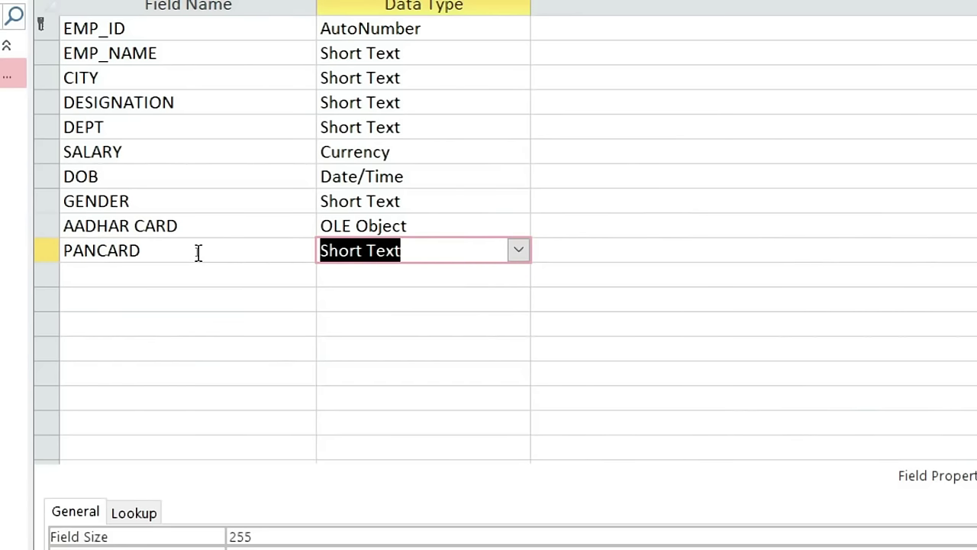
{"action": "left_click", "coordinate": [519, 251]}
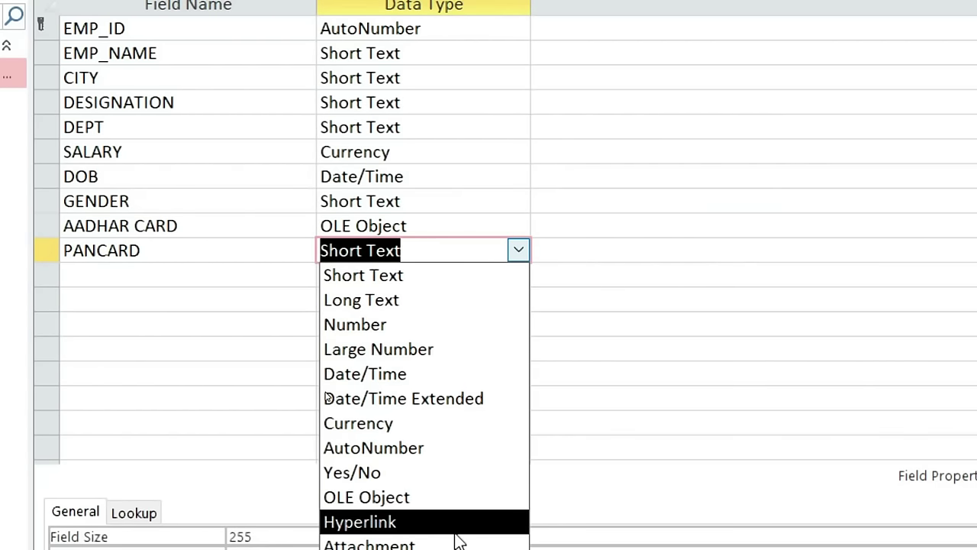
{"action": "left_click", "coordinate": [456, 526]}
{"action": "left_click", "coordinate": [236, 279]}
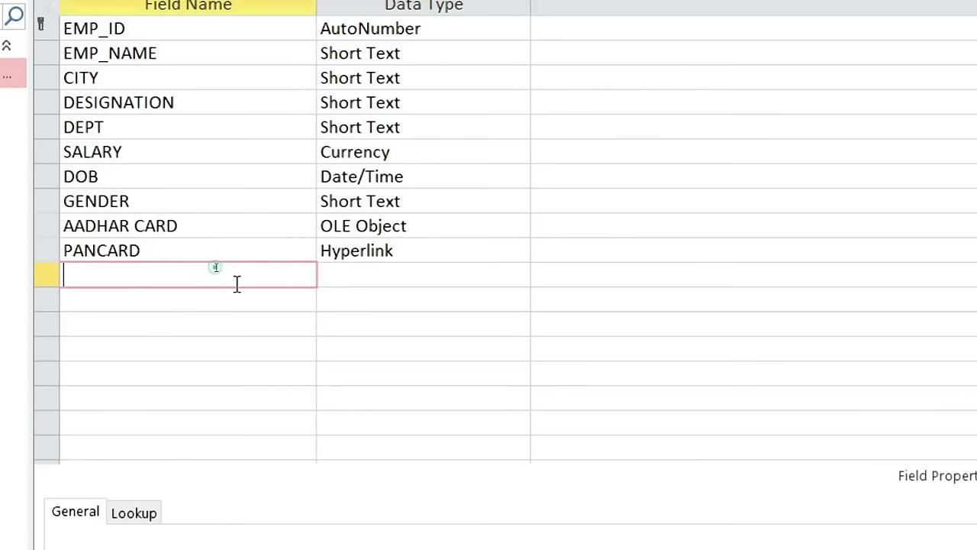
- Add a PHOTO field below PANCARD and set its data type to OLE Object
{"action": "type", "text": "PHTOO"}
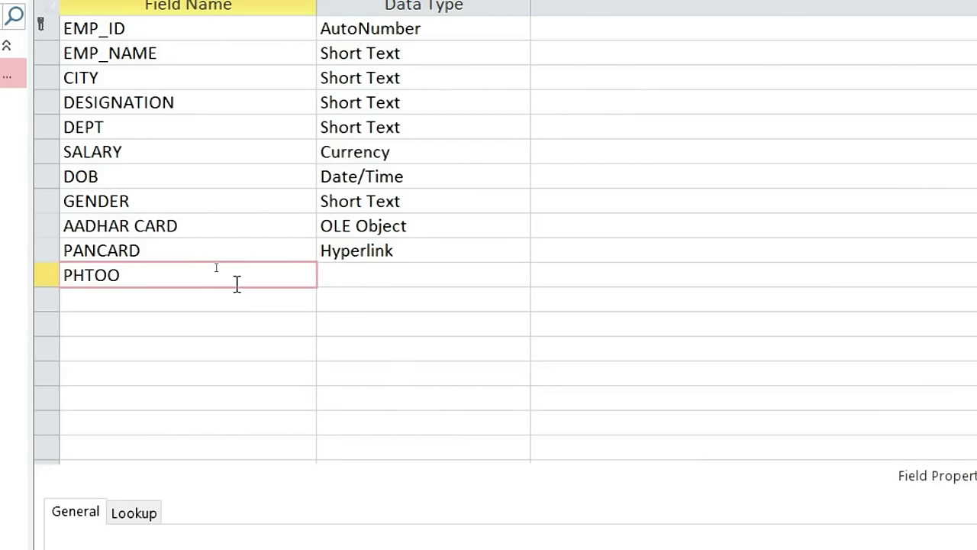
{"action": "key", "text": "BackSpace"}
{"action": "key", "text": "BackSpace"}
{"action": "key", "text": "BackSpace"}
{"action": "type", "text": "OTO"}
{"action": "key", "text": "Tab"}
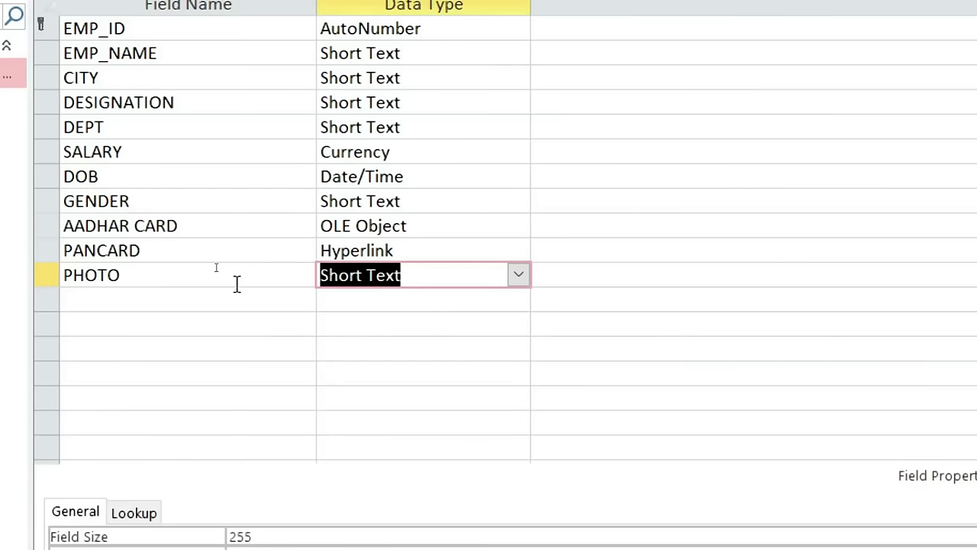
{"action": "type", "text": "ATtachment"}
{"action": "key", "text": "Tab"}
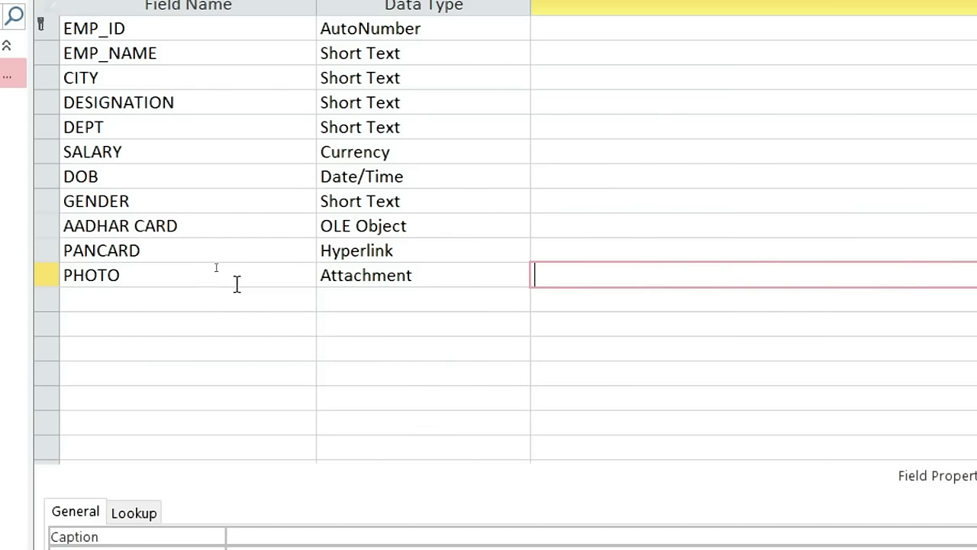
{"action": "key", "text": "Left"}
{"action": "key", "text": "Left"}
{"action": "key", "text": "Right"}
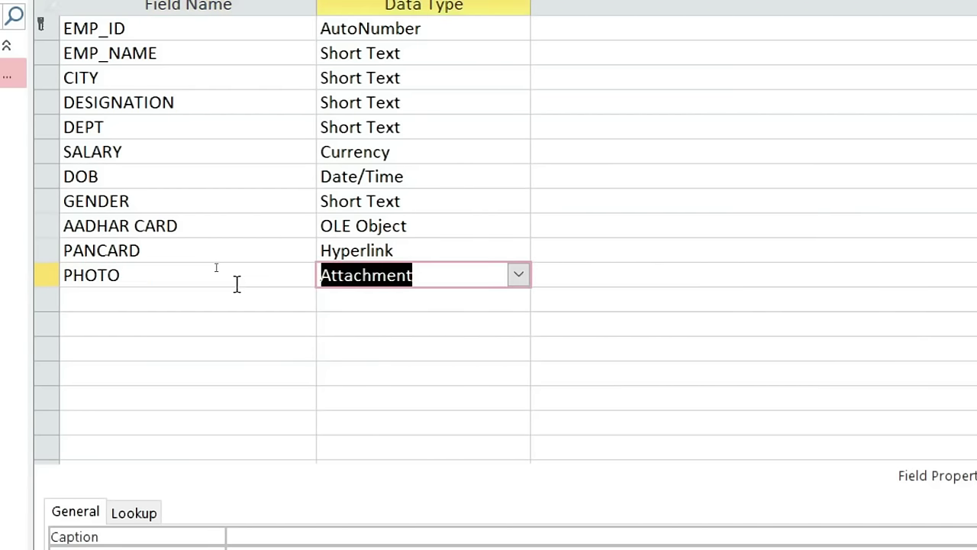
{"action": "key", "text": "Up"}
{"action": "key", "text": "Up"}
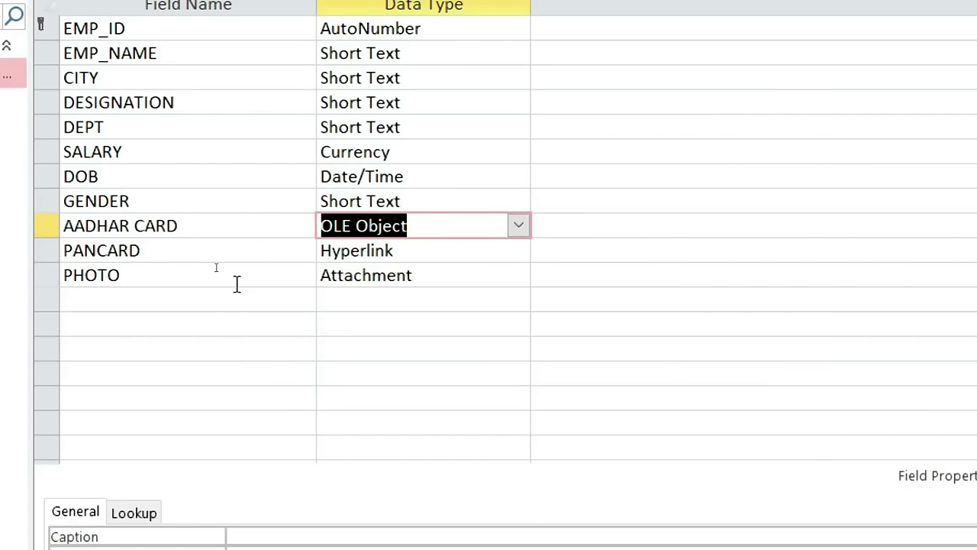
{"action": "key", "text": "Down"}
{"action": "key", "text": "Down"}
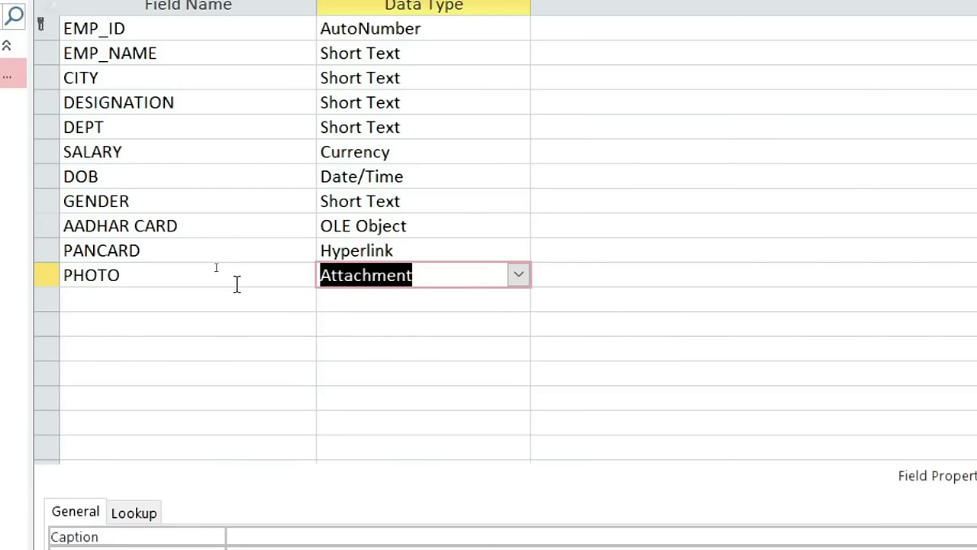
{"action": "type", "text": "OL"}
- Change AADHAR CARD's data type to Attachment and confirm PHOTO stays OLE Object
{"action": "key", "text": "Up"}
{"action": "key", "text": "Up"}
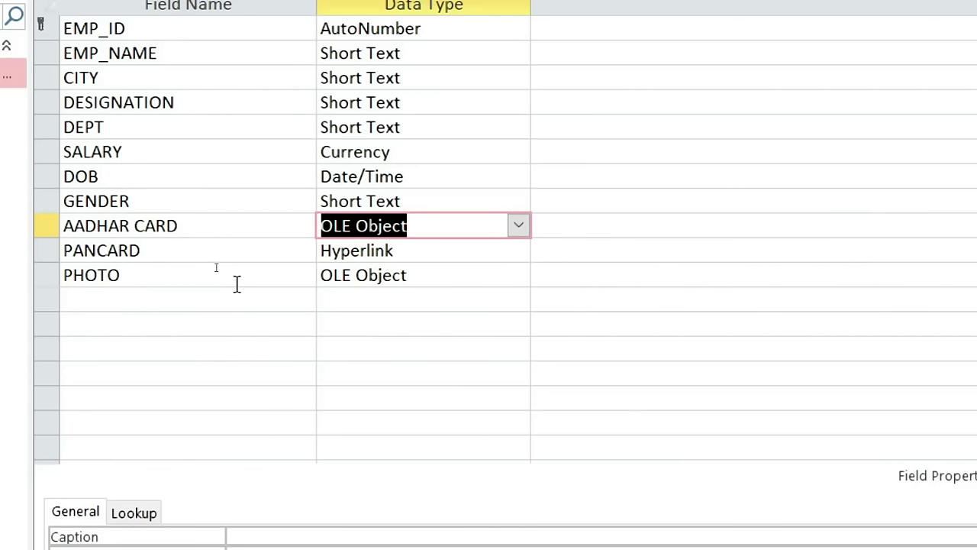
{"action": "type", "text": "AT"}
{"action": "key", "text": "Tab"}
{"action": "key", "text": "Tab"}
{"action": "key", "text": "Tab"}
{"action": "key", "text": "Tab"}
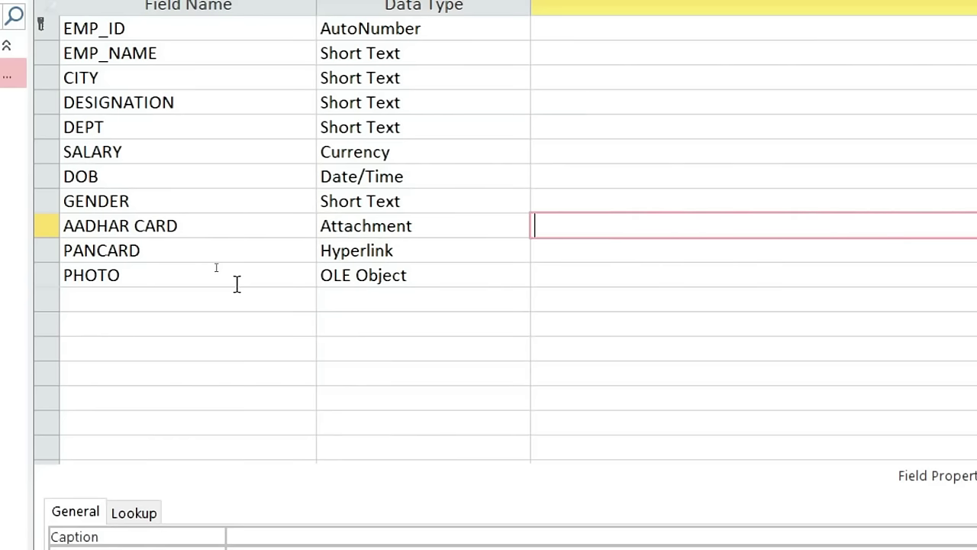
{"action": "key", "text": "Tab"}
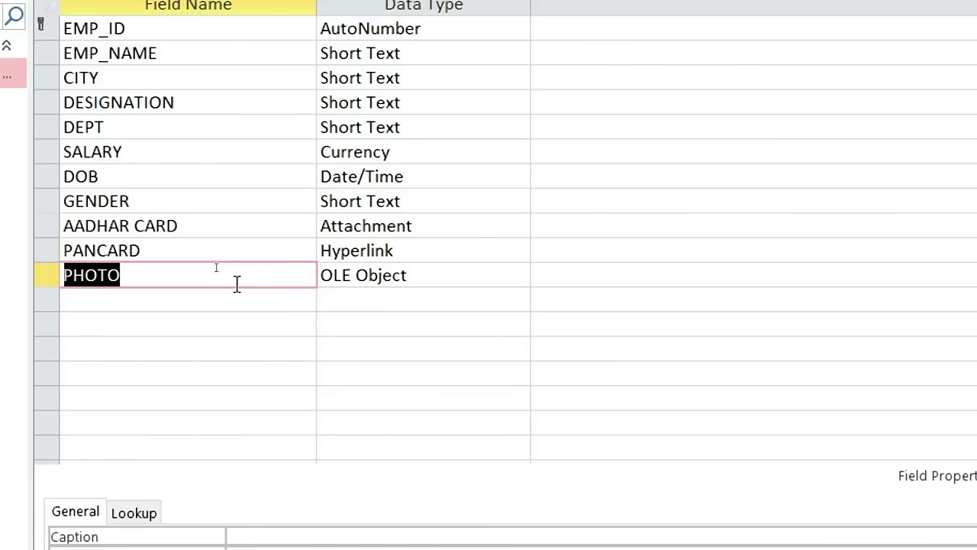
{"action": "key", "text": "Tab"}
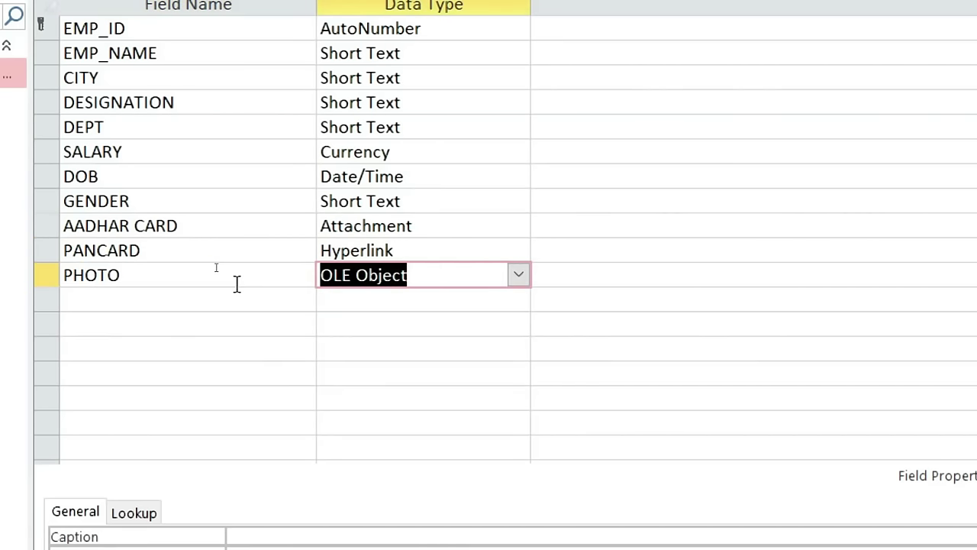
{"action": "left_click", "coordinate": [527, 279]}
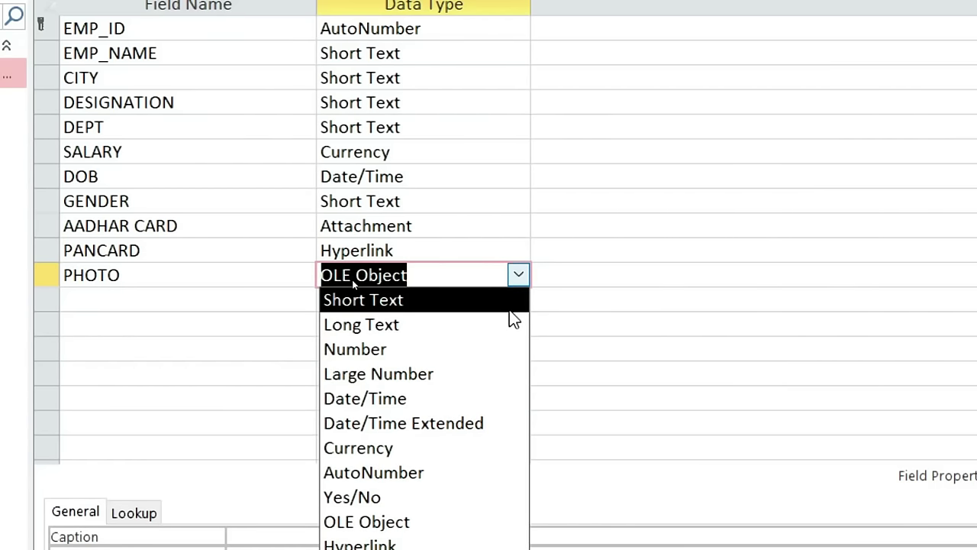
{"action": "key", "text": "Escape"}
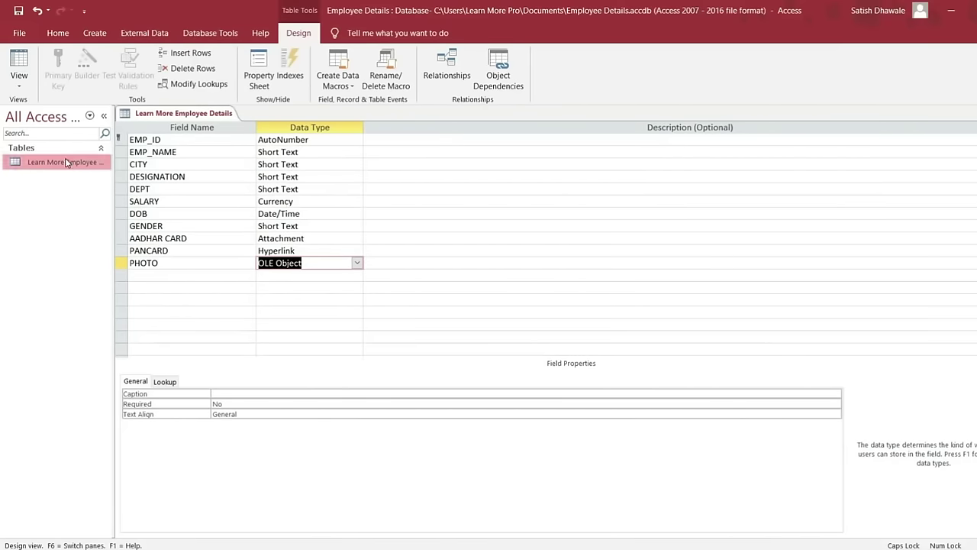
- Switch the employee table to Datasheet View, saving the design when prompted
{"action": "left_click", "coordinate": [18, 80]}
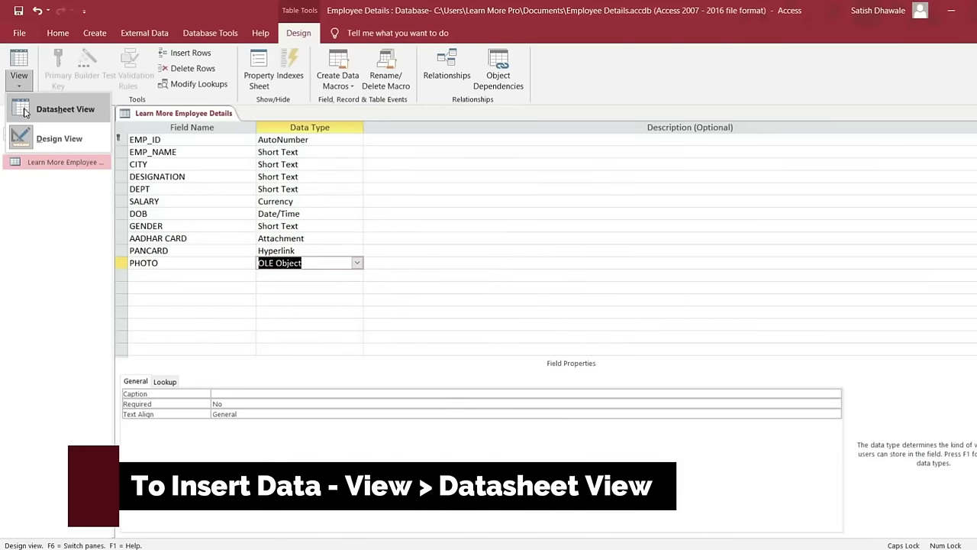
{"action": "left_click", "coordinate": [28, 111]}
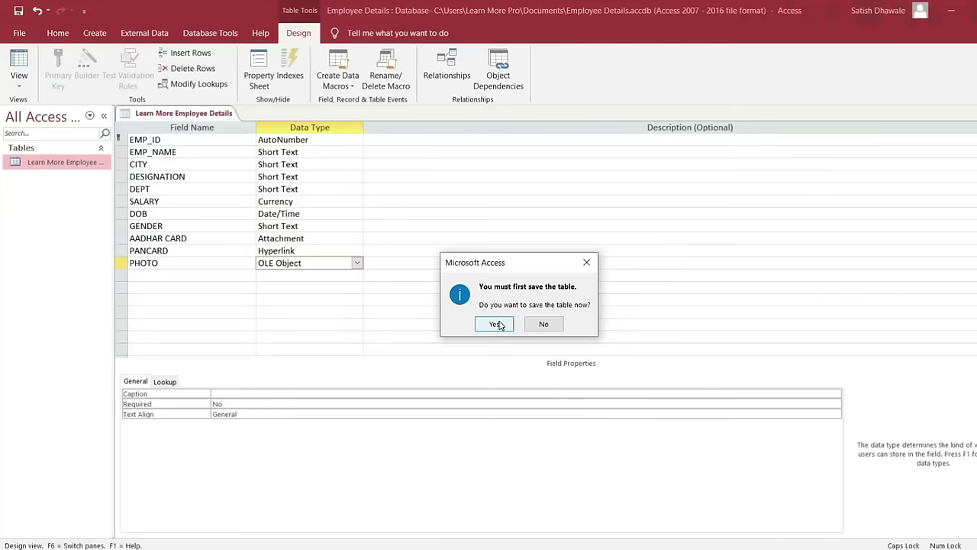
{"action": "left_click", "coordinate": [496, 324]}
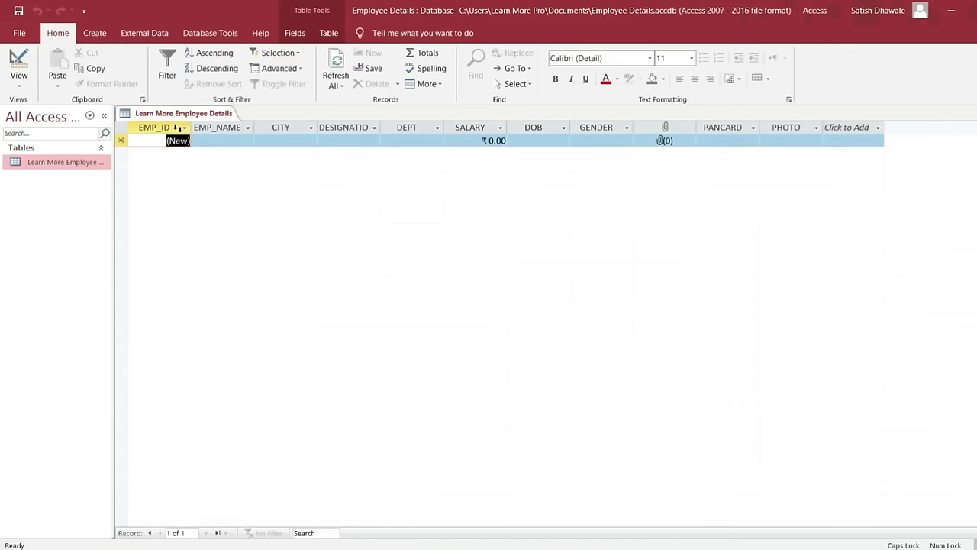
- Widen the DESIGNATION column, then enter the employee's name and Mumbai as CITY in record 1
{"action": "double_click", "coordinate": [381, 128]}
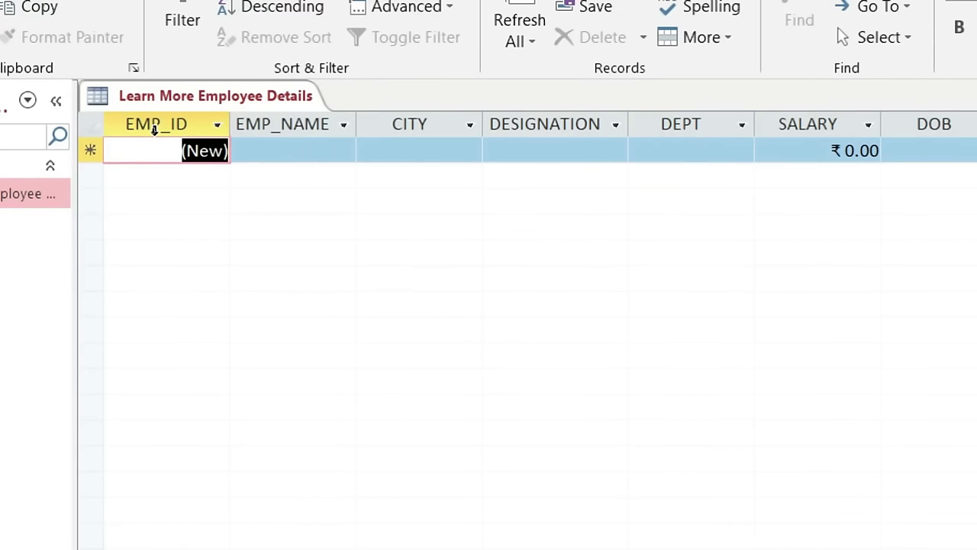
{"action": "key", "text": "Tab"}
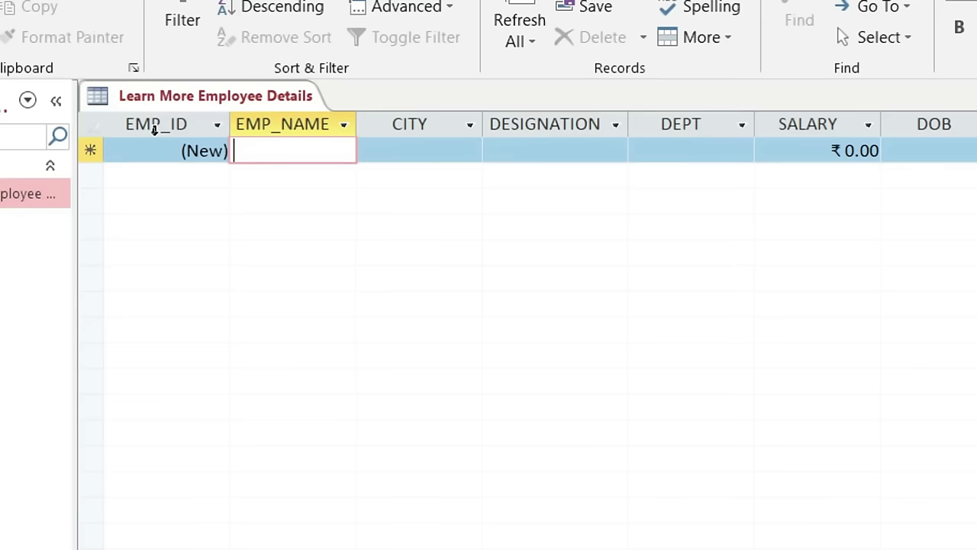
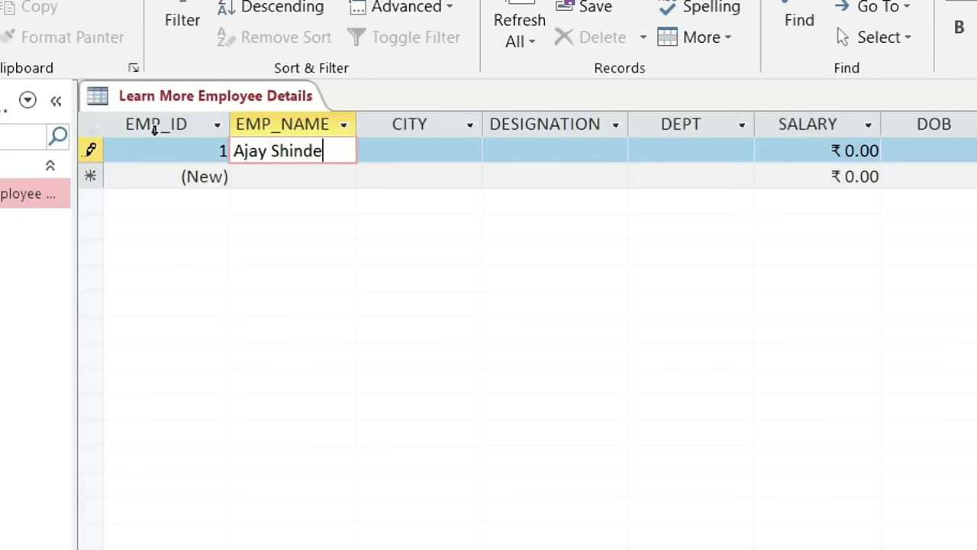
{"action": "key", "text": "Tab"}
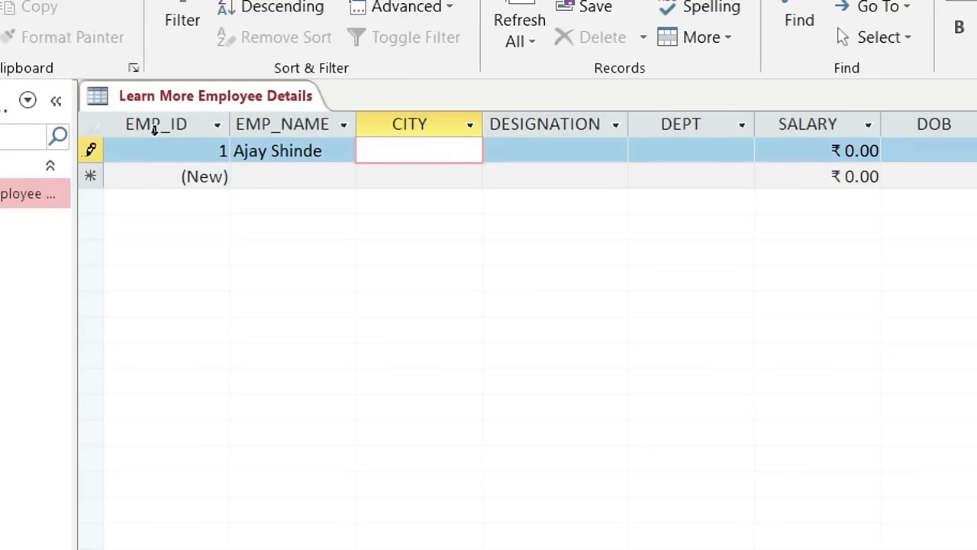
{"action": "type", "text": "Mumbai"}
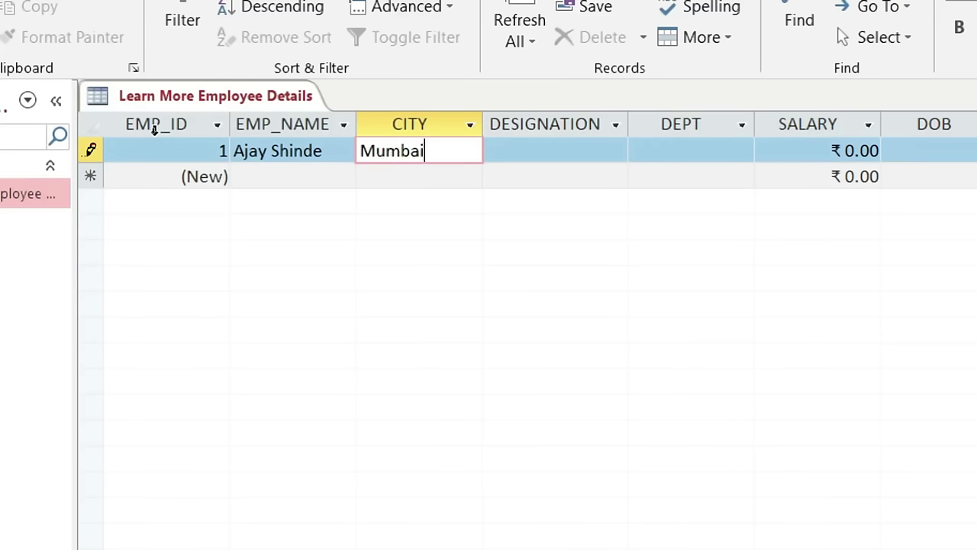
{"action": "key", "text": "Tab"}
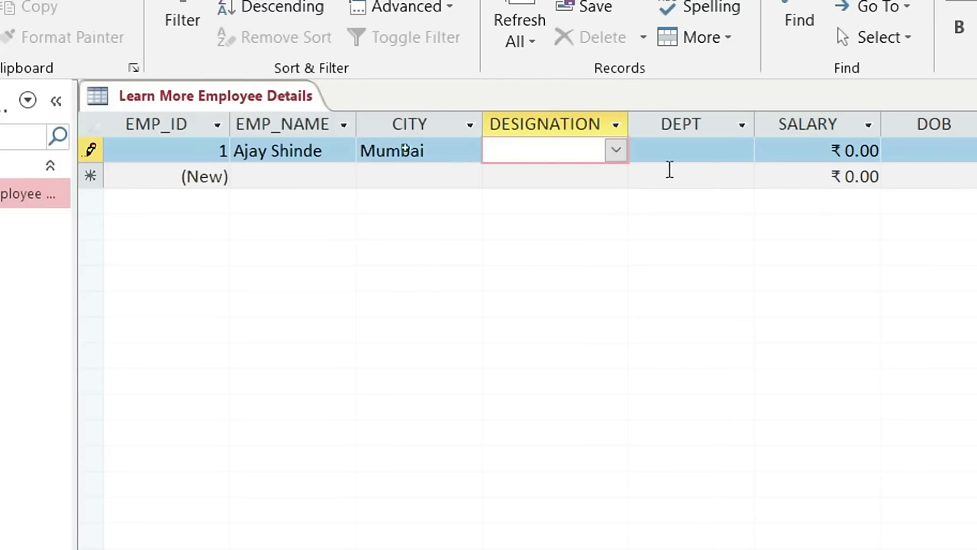
{"action": "left_click", "coordinate": [615, 150]}
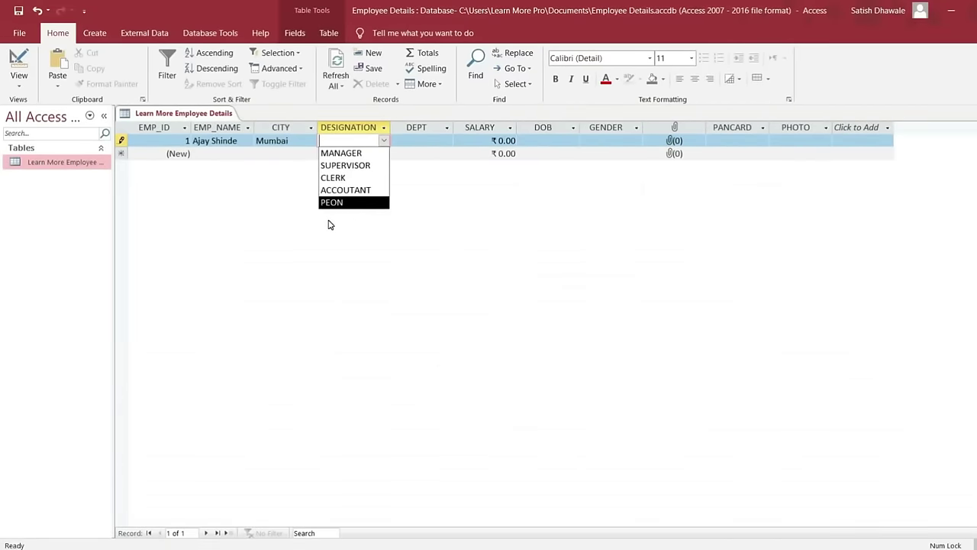
- Pick MANAGER from the first employee's DESIGNATION list
{"action": "left_click", "coordinate": [382, 142]}
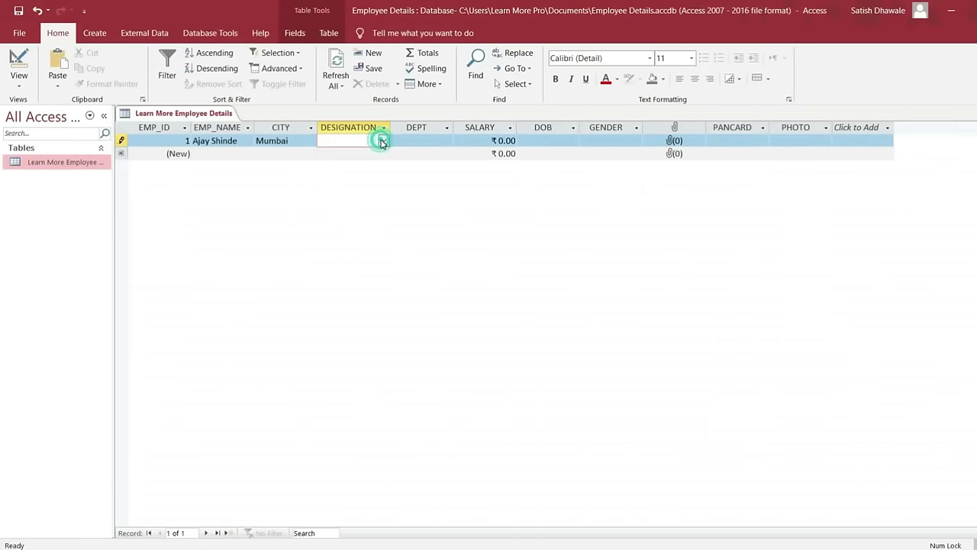
{"action": "left_click", "coordinate": [382, 142]}
{"action": "left_click", "coordinate": [326, 217]}
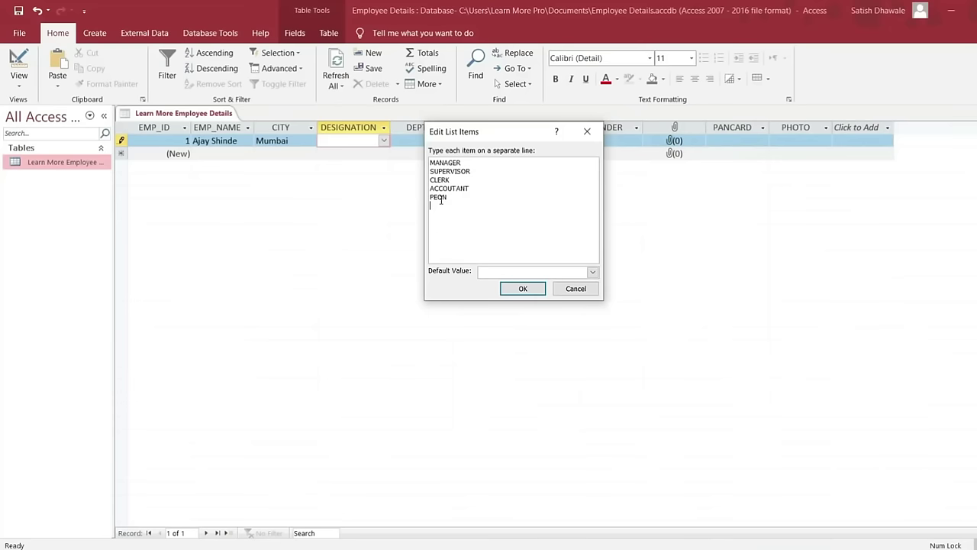
{"action": "left_click", "coordinate": [576, 288]}
{"action": "left_click", "coordinate": [383, 140]}
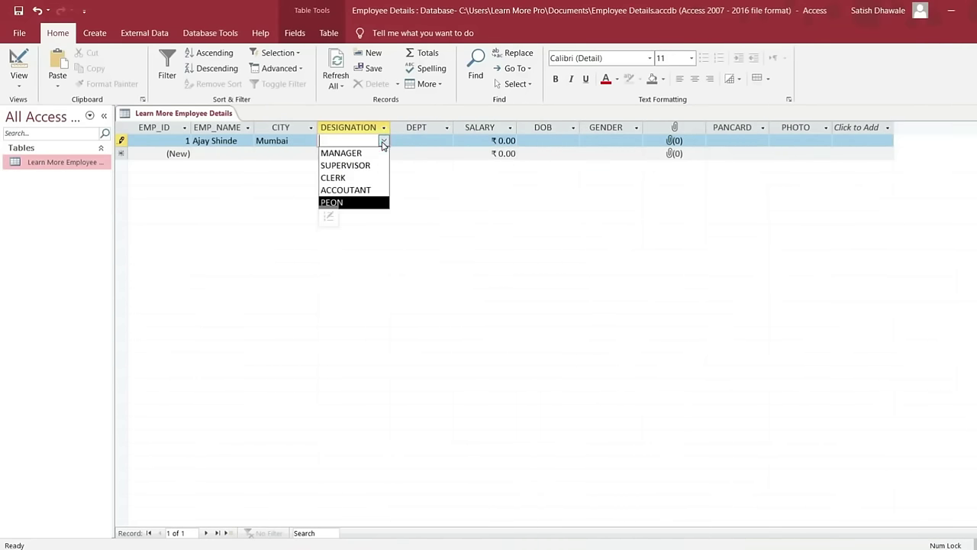
{"action": "left_click", "coordinate": [341, 153]}
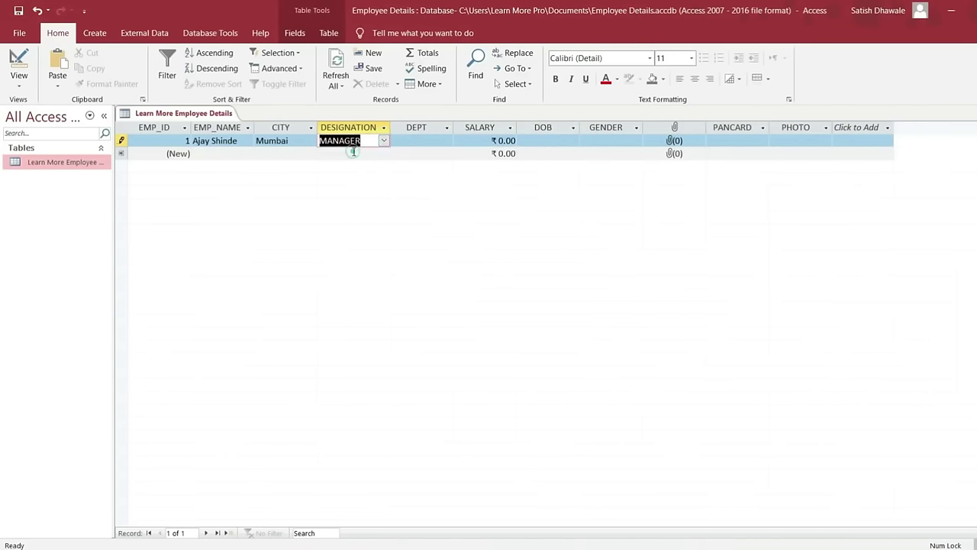
- Pick SALES from the DEPT list for the same record
{"action": "left_click", "coordinate": [449, 140]}
{"action": "left_click", "coordinate": [447, 140]}
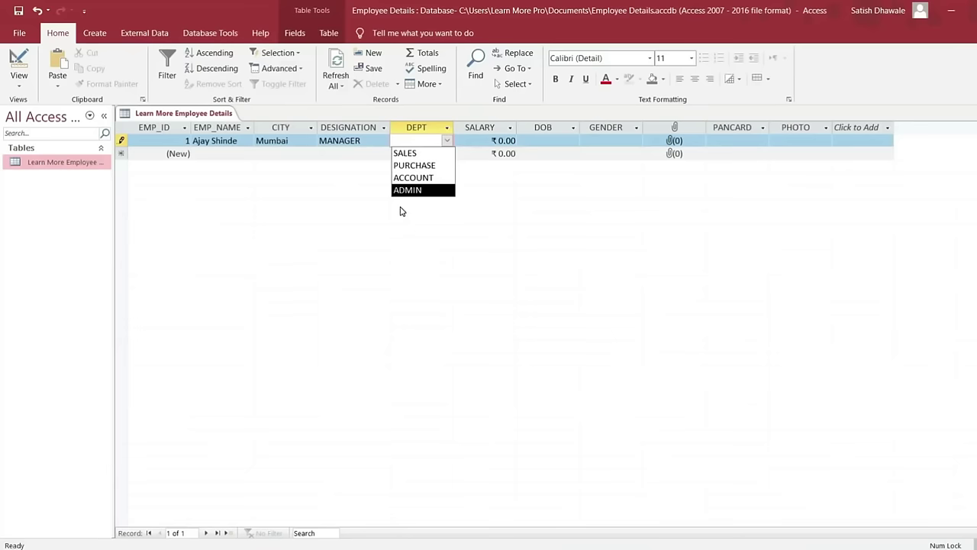
{"action": "left_click", "coordinate": [447, 140]}
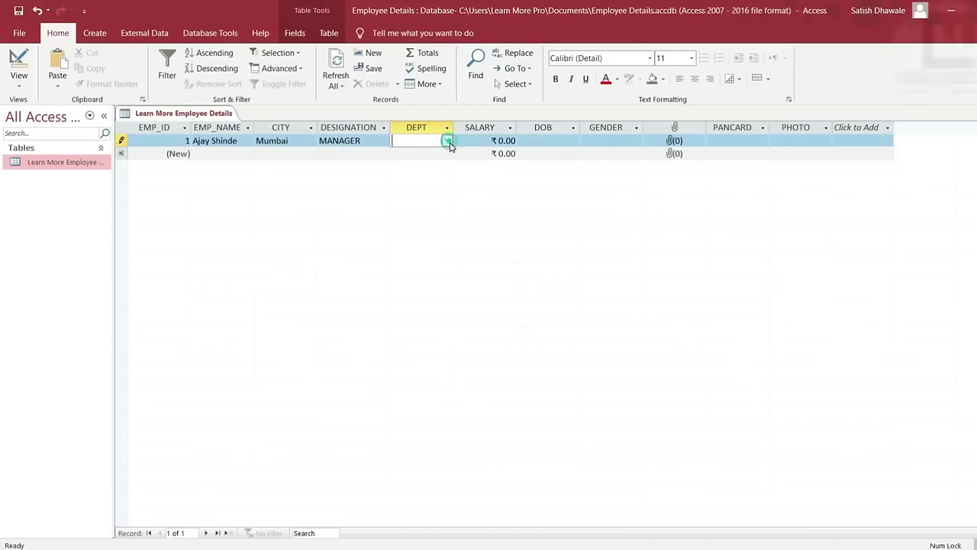
{"action": "key", "text": "alt+Down"}
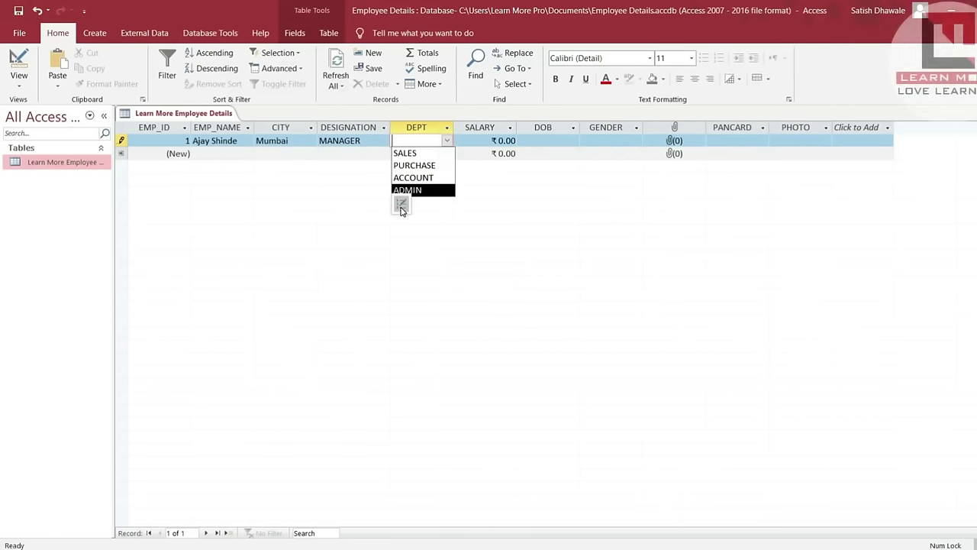
{"action": "left_click", "coordinate": [406, 153]}
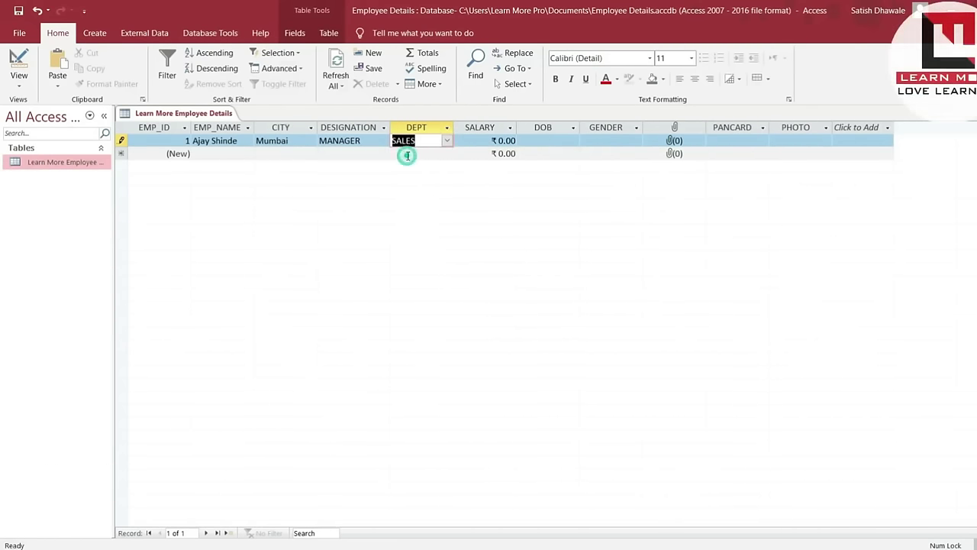
{"action": "left_click", "coordinate": [490, 141]}
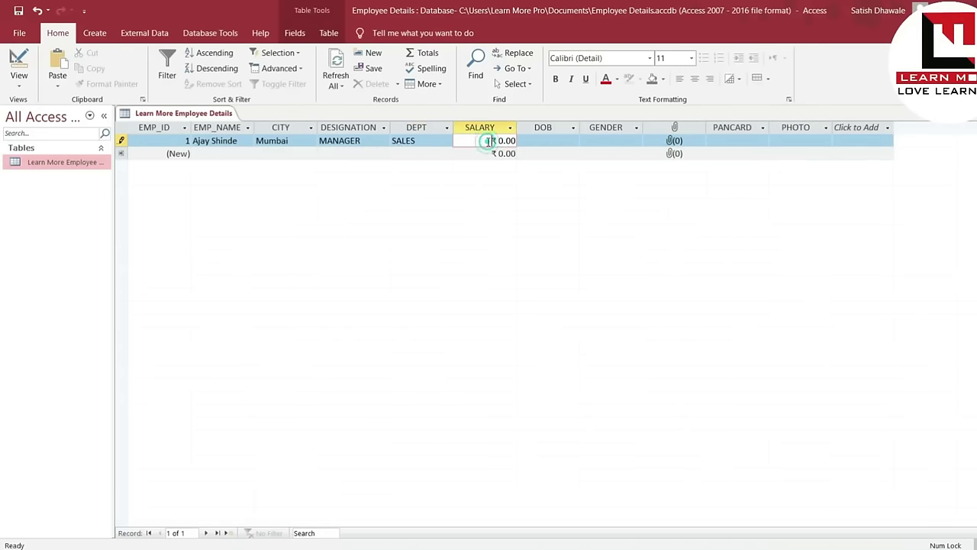
- Enter 50000 as the first employee's SALARY, keeping the Currency format
{"action": "left_click_drag", "start_coordinate": [498, 141], "coordinate": [515, 140]}
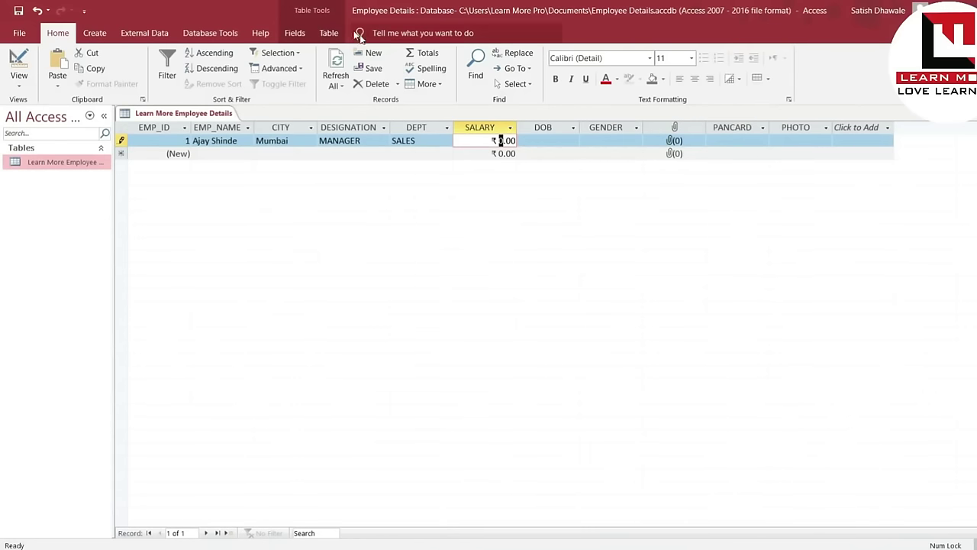
{"action": "left_click", "coordinate": [295, 33]}
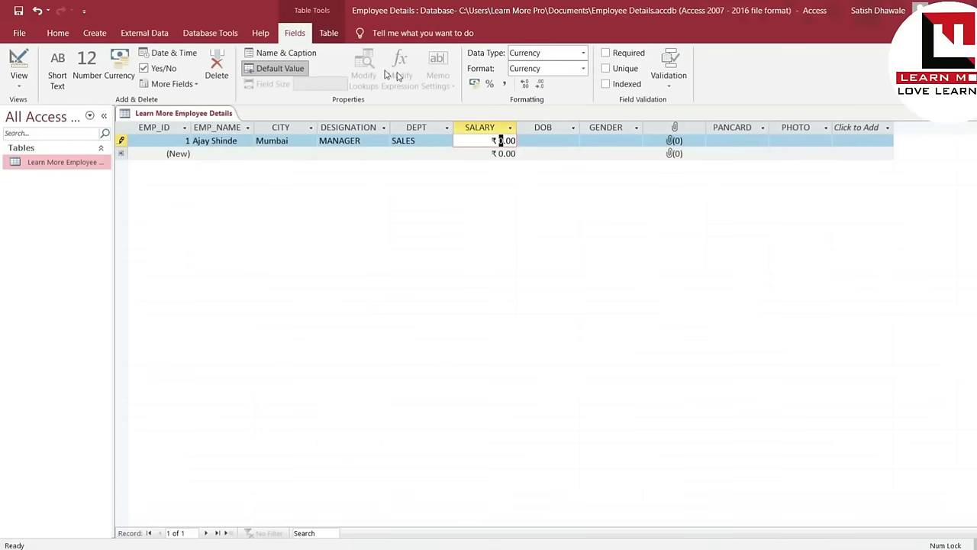
{"action": "left_click", "coordinate": [583, 69]}
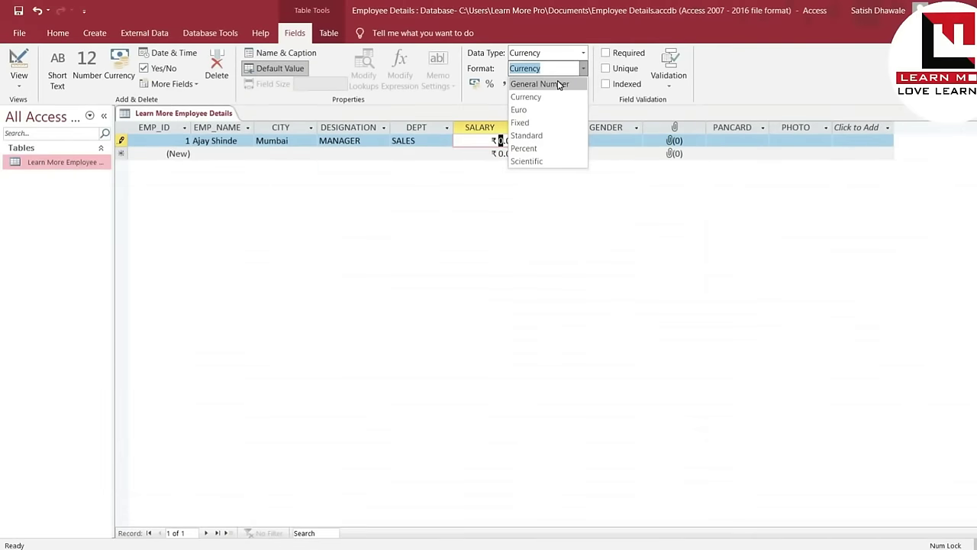
{"action": "key", "text": "Escape"}
{"action": "left_click", "coordinate": [553, 140]}
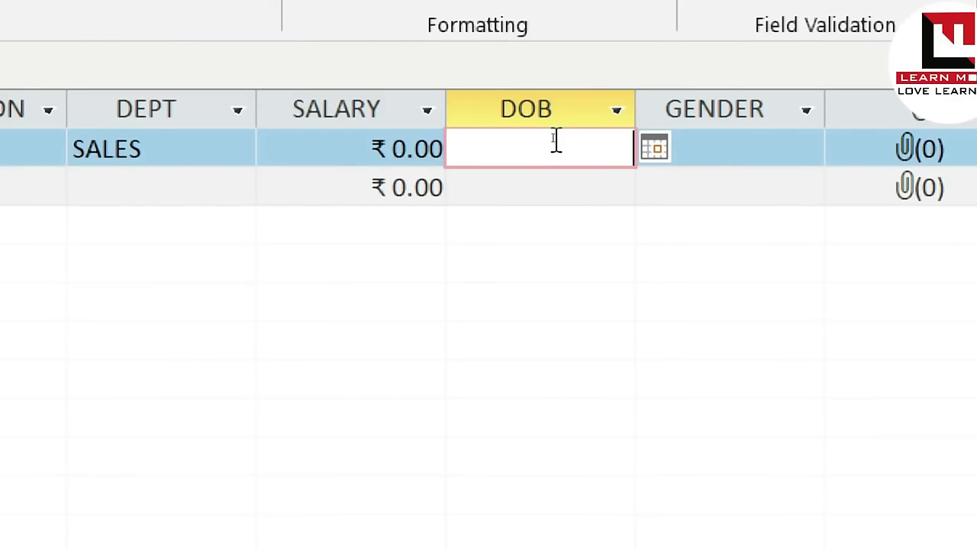
{"action": "key", "text": "shift+Tab"}
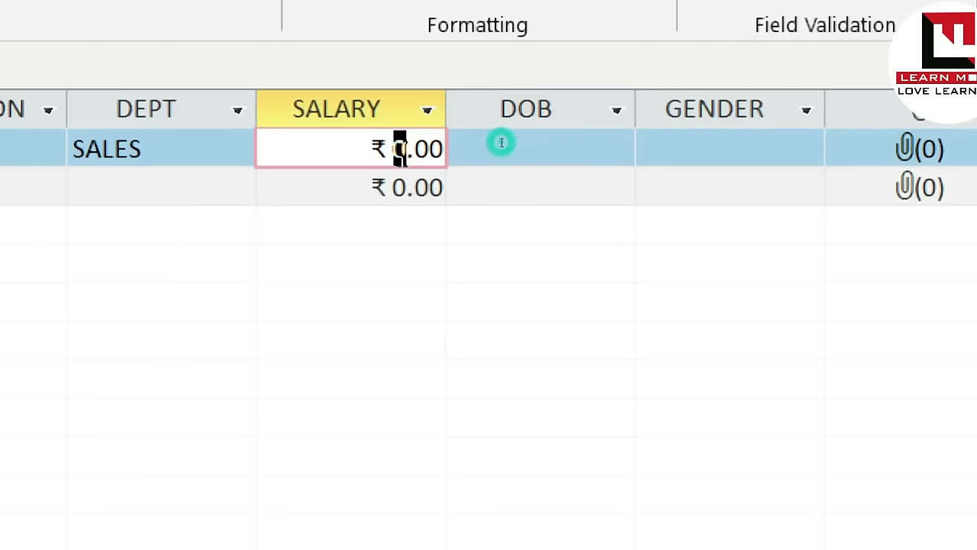
{"action": "type", "text": "50000"}
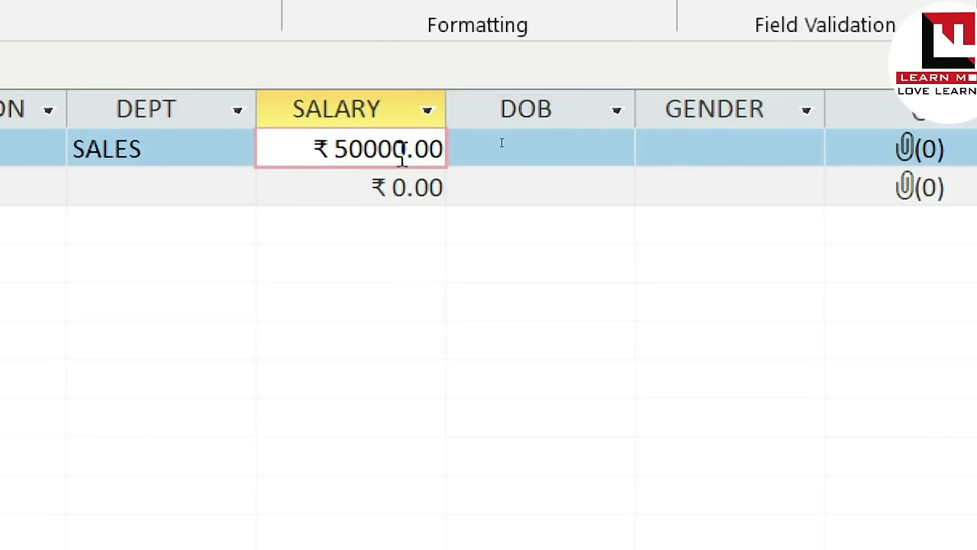
{"action": "key", "text": "Tab"}
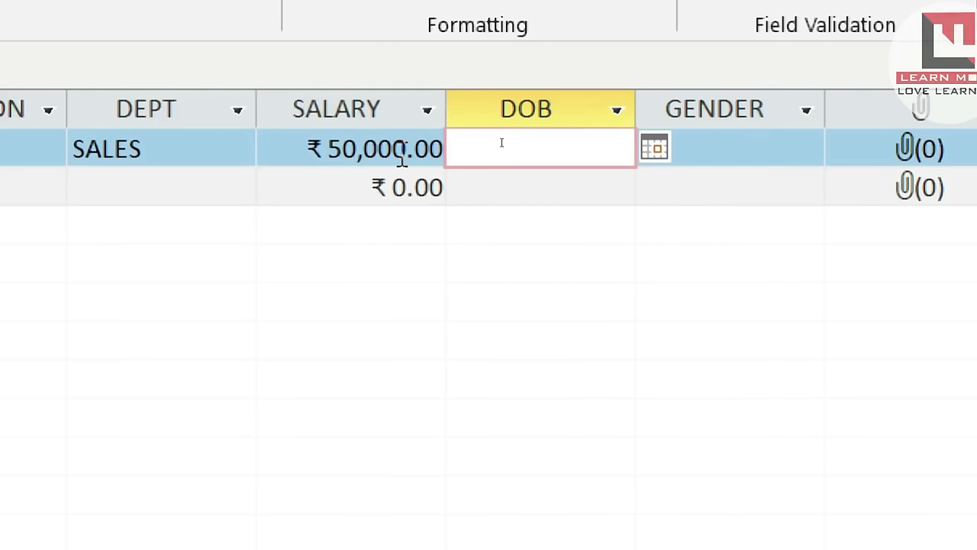
- Pick 14 October in the DOB date picker and correct the year to 1990
{"action": "left_click", "coordinate": [658, 151]}
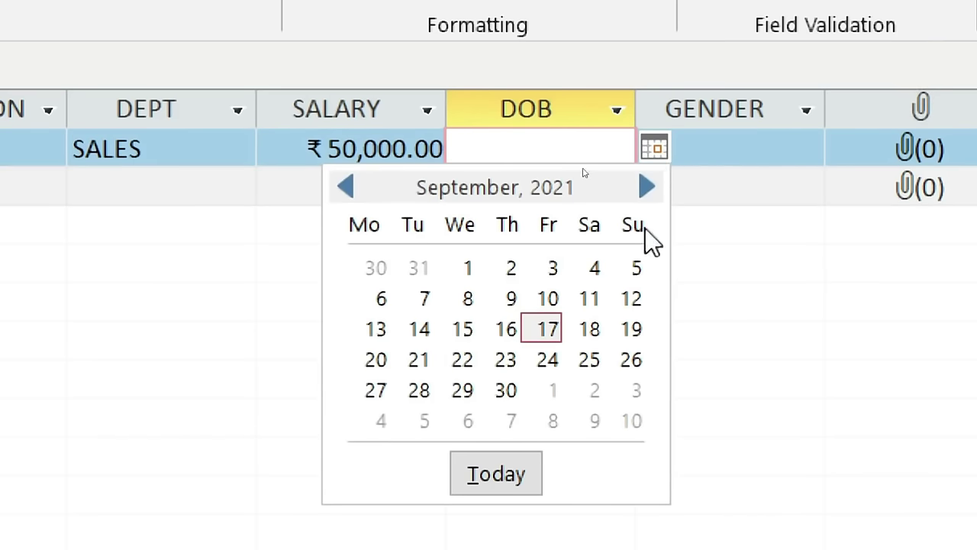
{"action": "left_click", "coordinate": [345, 186]}
{"action": "left_click", "coordinate": [345, 187]}
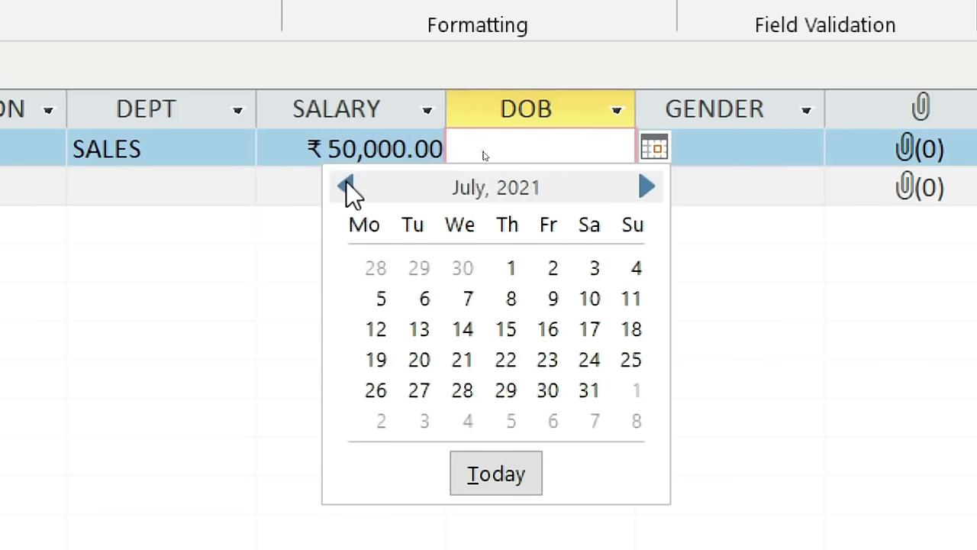
{"action": "left_click", "coordinate": [346, 186]}
{"action": "left_click", "coordinate": [346, 186]}
{"action": "left_click", "coordinate": [345, 186]}
{"action": "left_click", "coordinate": [345, 187]}
{"action": "left_click", "coordinate": [345, 186]}
{"action": "left_click", "coordinate": [345, 186]}
{"action": "left_click", "coordinate": [345, 186]}
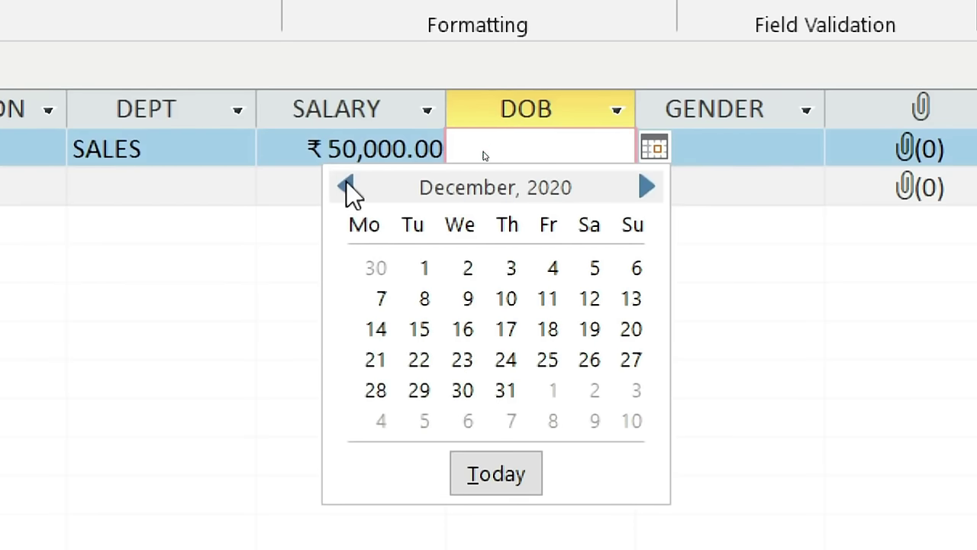
{"action": "left_click", "coordinate": [346, 183]}
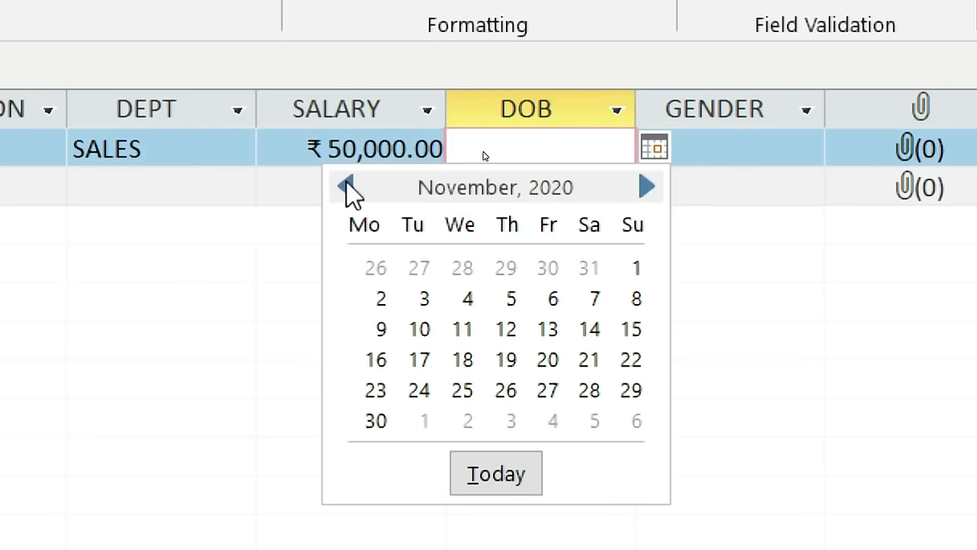
{"action": "left_click", "coordinate": [346, 186]}
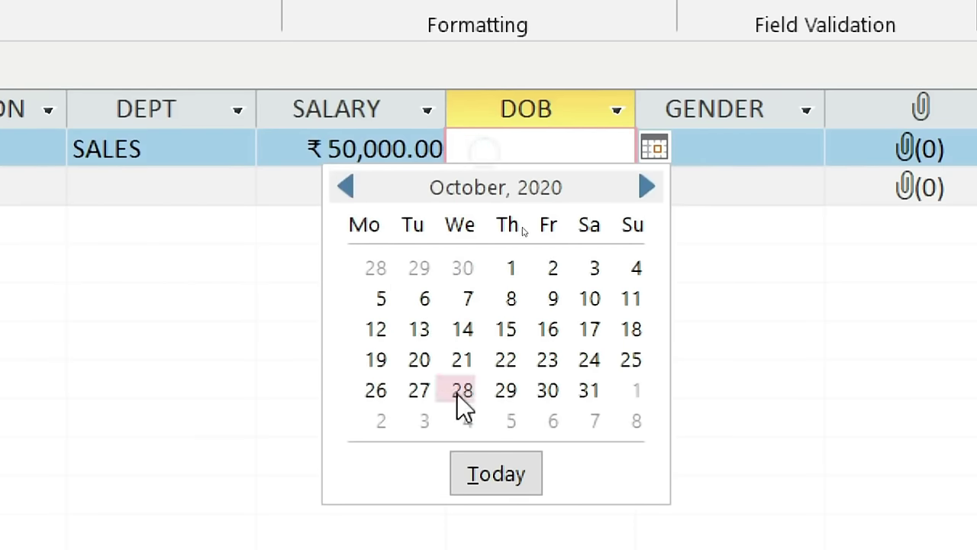
{"action": "left_click", "coordinate": [462, 336]}
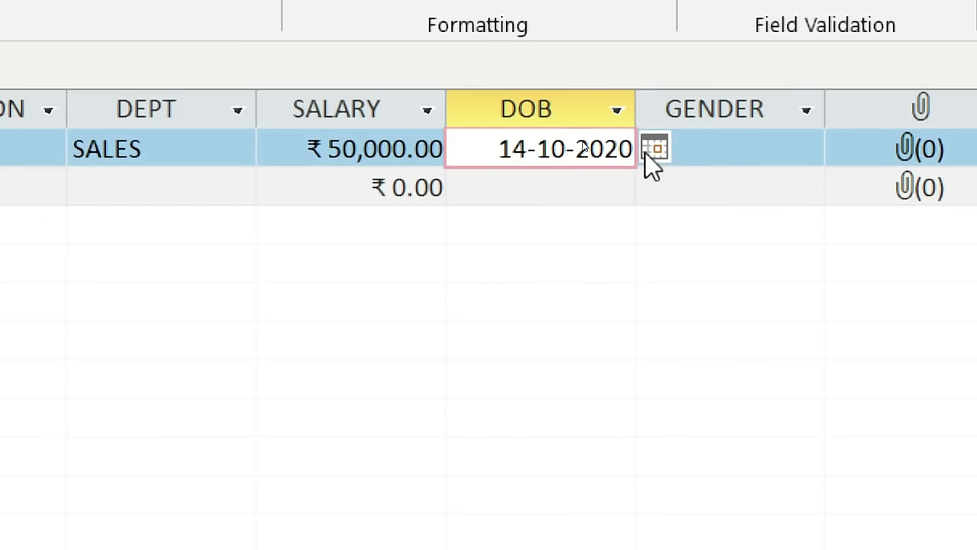
{"action": "key", "text": "BackSpace"}
{"action": "key", "text": "BackSpace"}
{"action": "key", "text": "BackSpace"}
{"action": "key", "text": "BackSpace"}
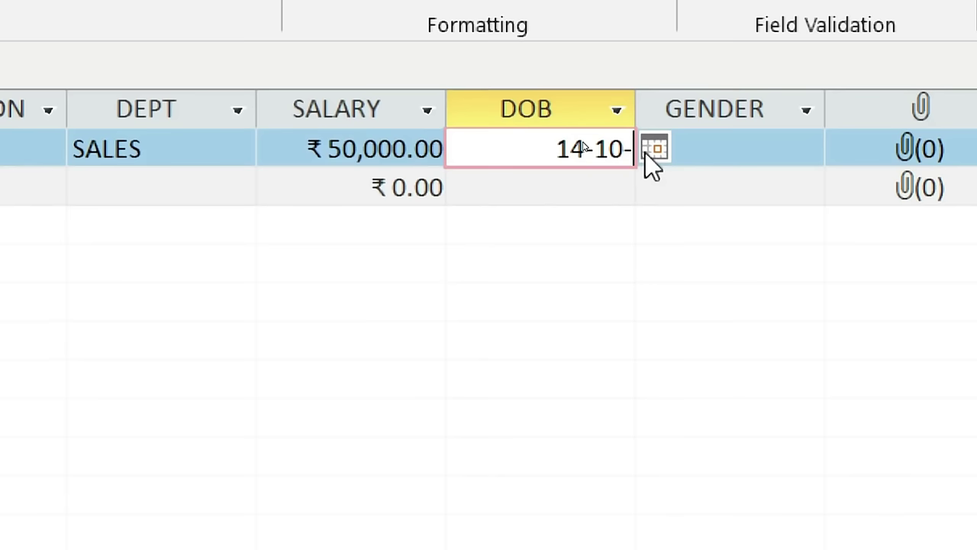
{"action": "type", "text": "1990"}
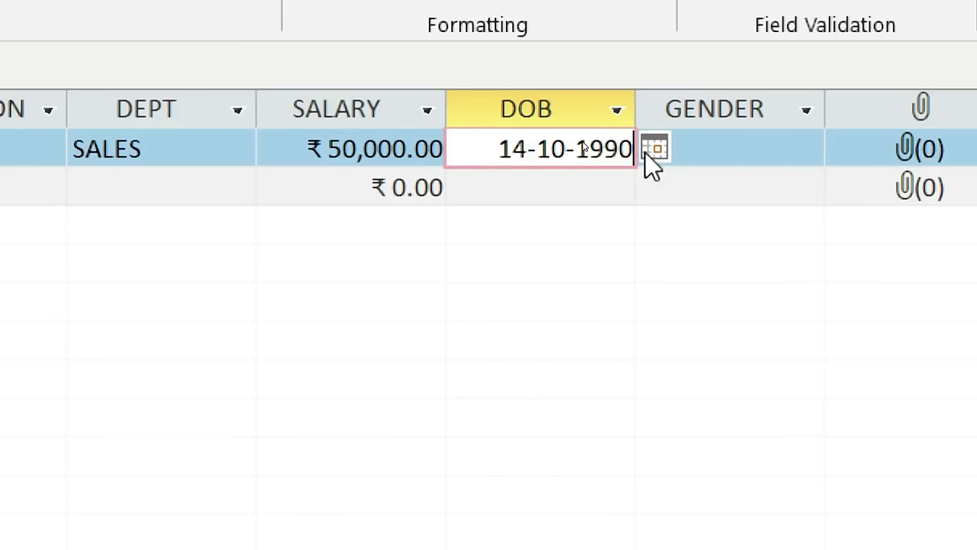
{"action": "key", "text": "Tab"}
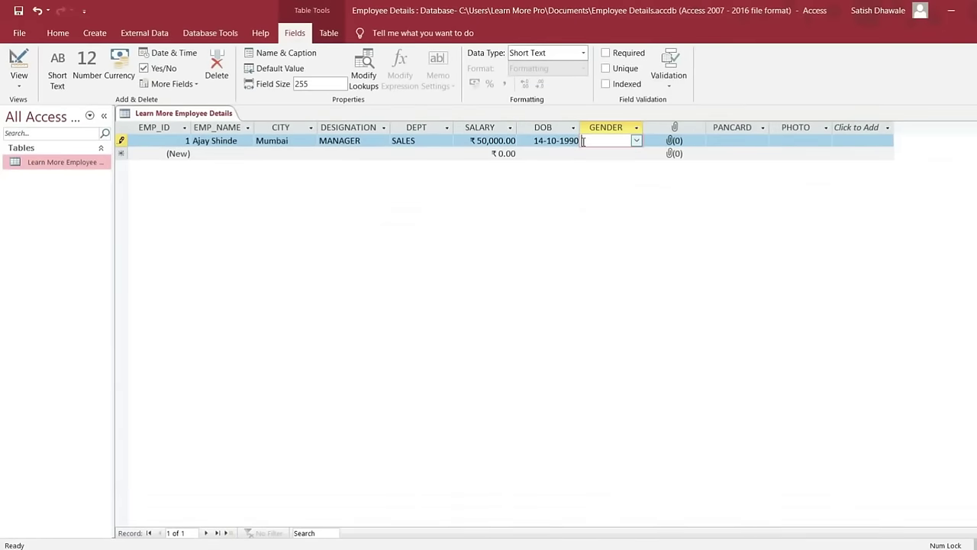
- Choose MALE for GENDER and open the first record's AADHAR CARD attachments
{"action": "left_click", "coordinate": [636, 140]}
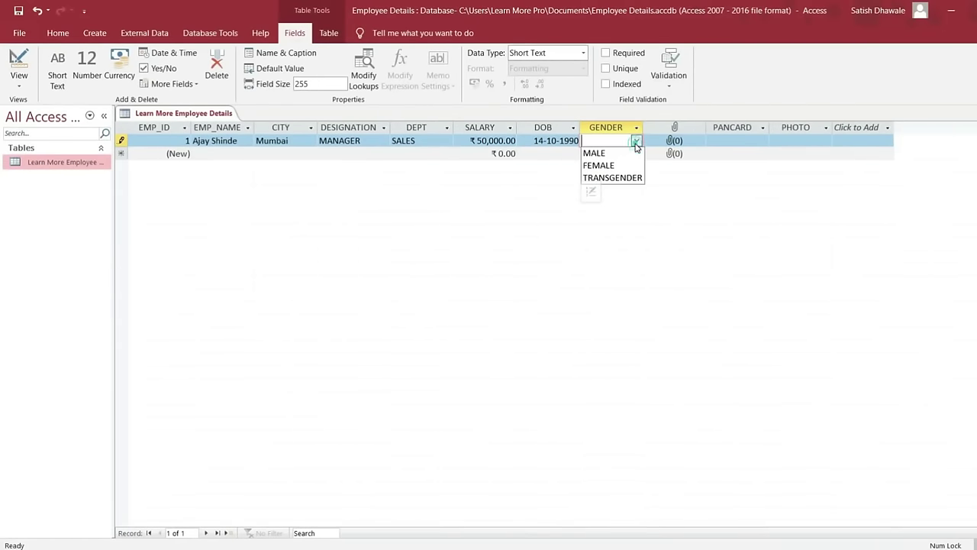
{"action": "left_click", "coordinate": [597, 152]}
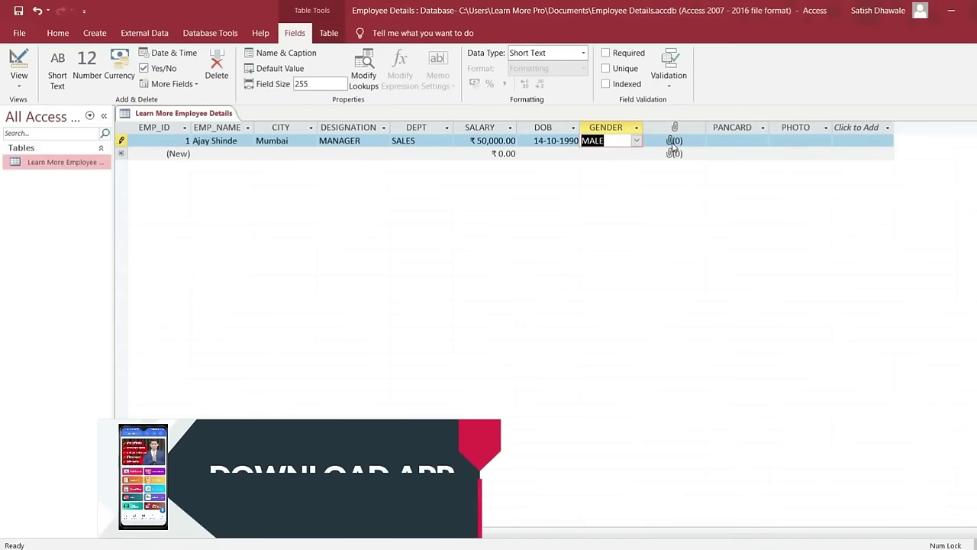
{"action": "left_click", "coordinate": [673, 142]}
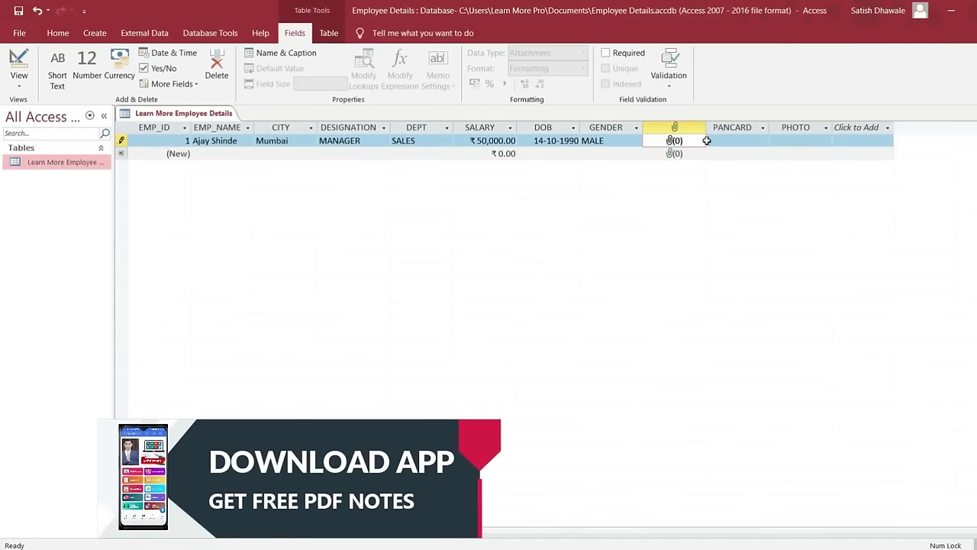
{"action": "left_click", "coordinate": [722, 141]}
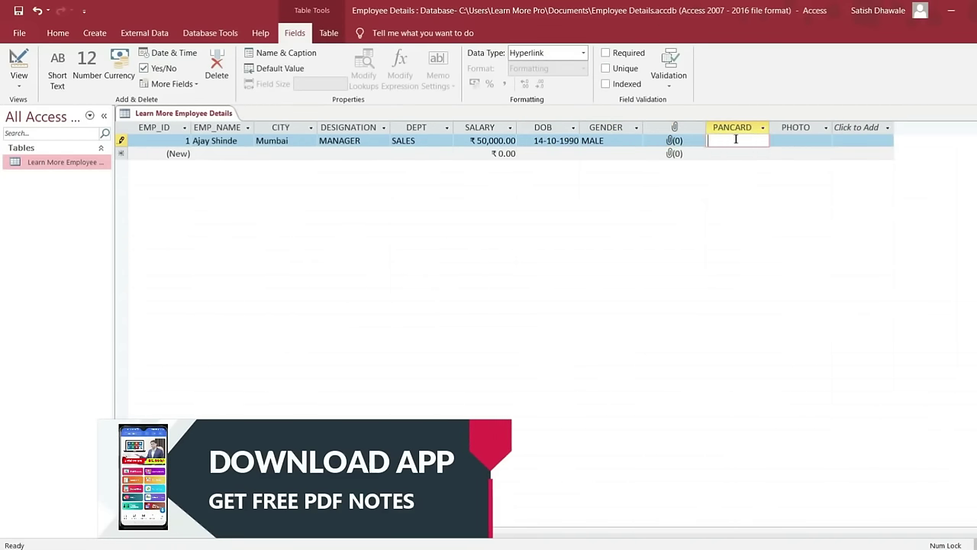
{"action": "left_click", "coordinate": [789, 142]}
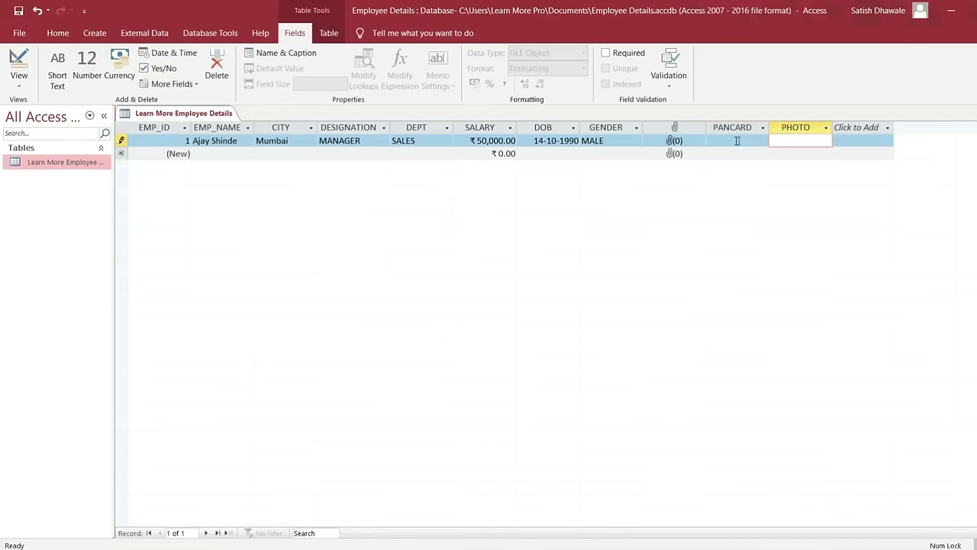
{"action": "left_click", "coordinate": [683, 144]}
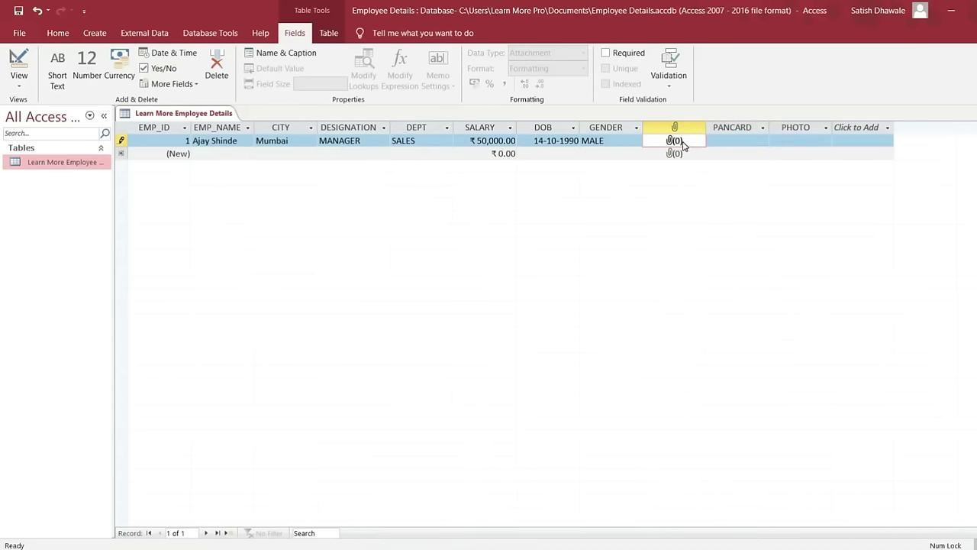
{"action": "double_click", "coordinate": [683, 143]}
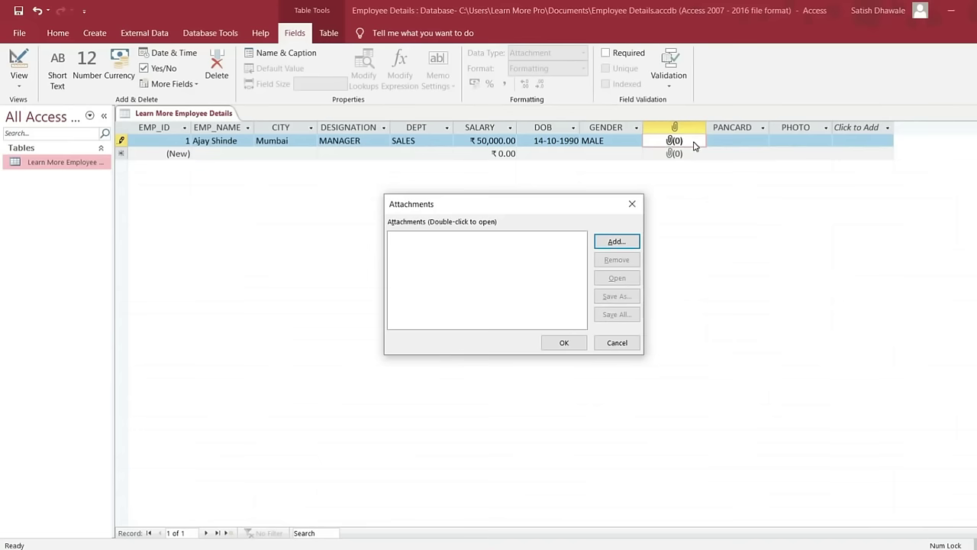
- Browse from the Desktop into the New folder in the Choose File dialog
{"action": "left_click", "coordinate": [617, 242]}
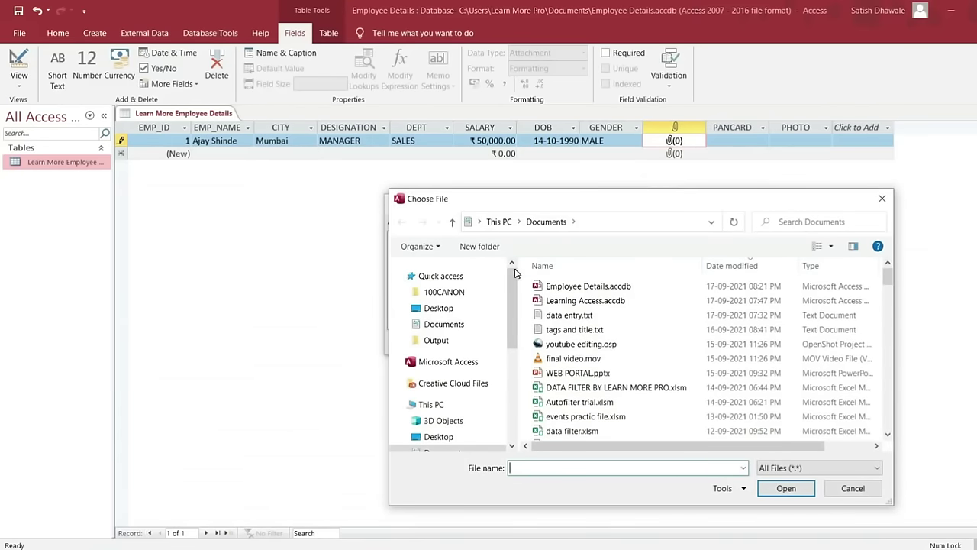
{"action": "scroll", "coordinate": [579, 366], "scroll_direction": "down", "scroll_amount": 10}
{"action": "scroll", "coordinate": [578, 375], "scroll_direction": "down", "scroll_amount": 2}
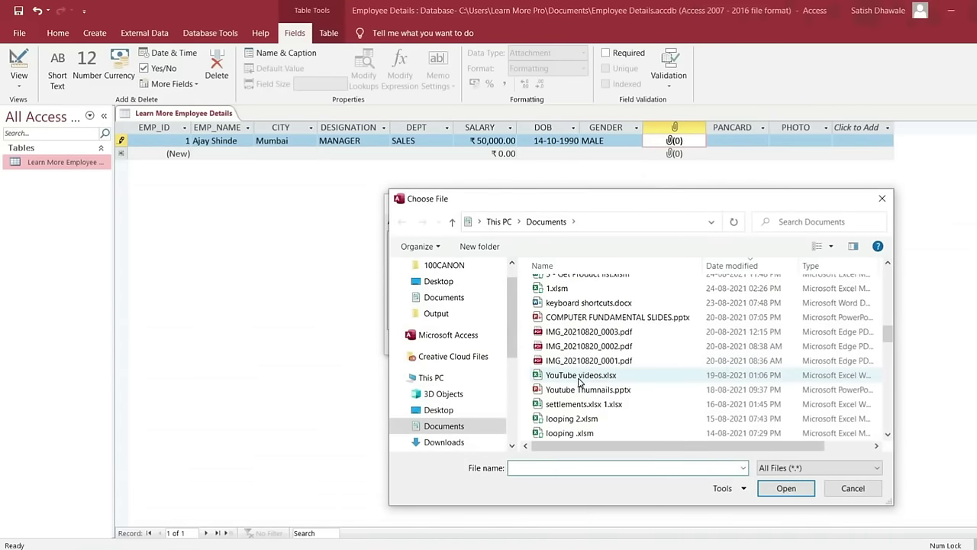
{"action": "scroll", "coordinate": [460, 334], "scroll_direction": "up", "scroll_amount": 1}
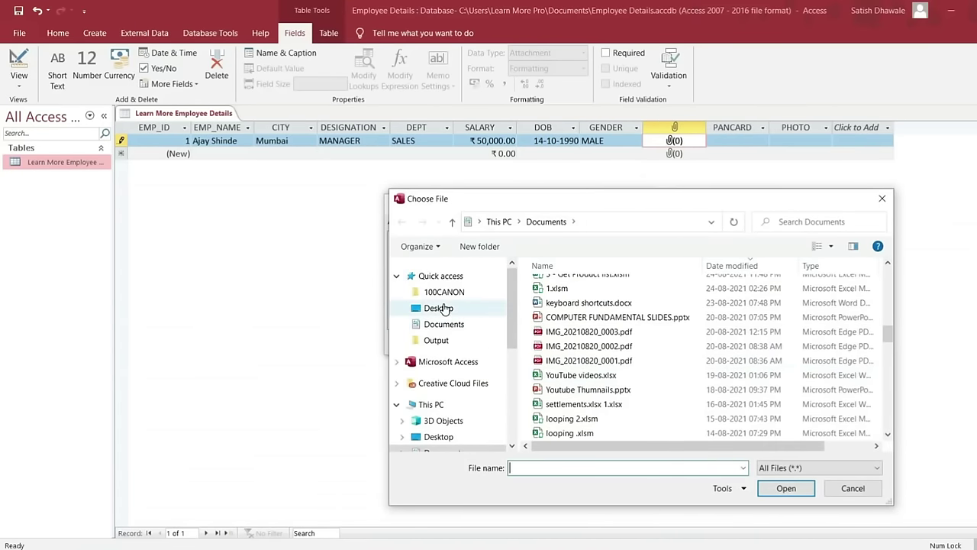
{"action": "left_click", "coordinate": [438, 307]}
{"action": "scroll", "coordinate": [630, 389], "scroll_direction": "down", "scroll_amount": 5}
{"action": "scroll", "coordinate": [630, 389], "scroll_direction": "down", "scroll_amount": 1}
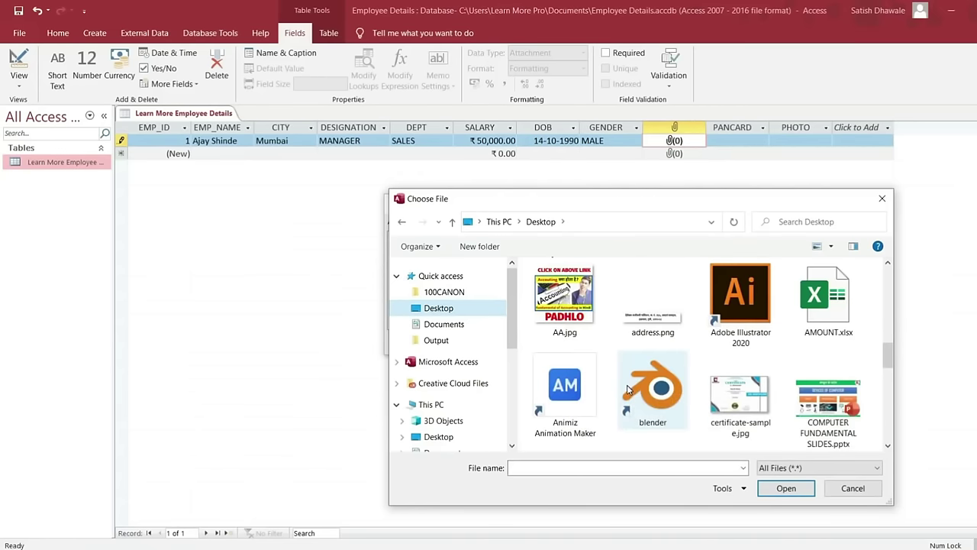
{"action": "left_click", "coordinate": [806, 409]}
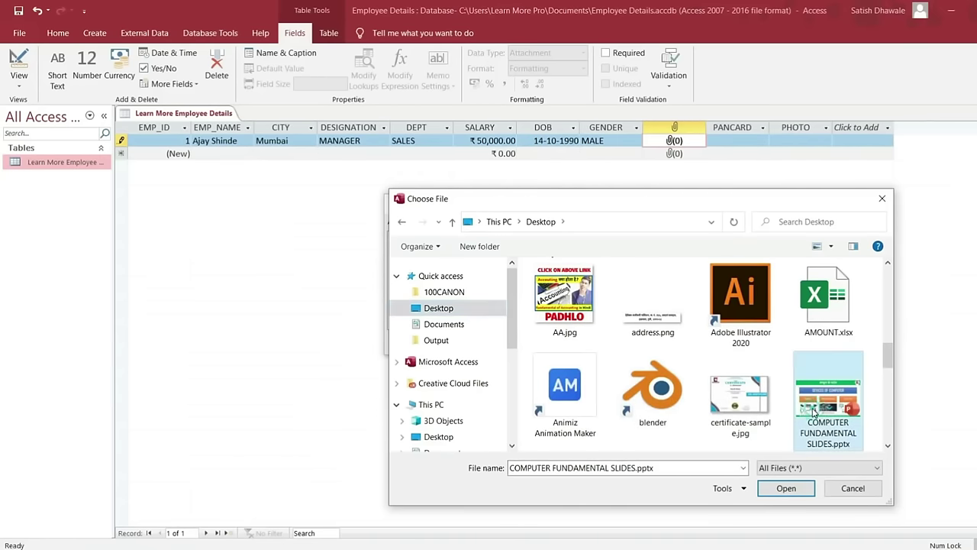
{"action": "scroll", "coordinate": [805, 409], "scroll_direction": "down", "scroll_amount": 2}
{"action": "scroll", "coordinate": [763, 382], "scroll_direction": "up", "scroll_amount": 10}
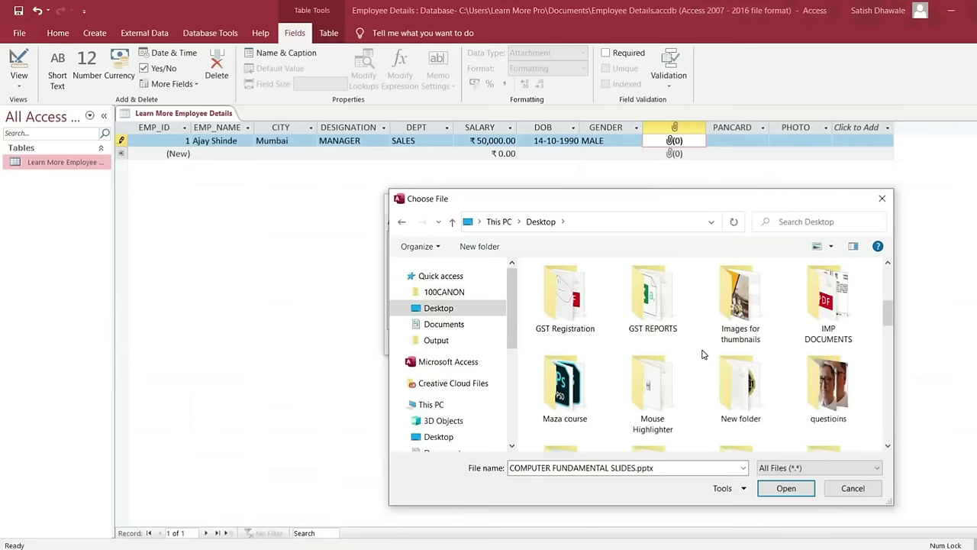
{"action": "left_click", "coordinate": [702, 347]}
{"action": "type", "text": "new"}
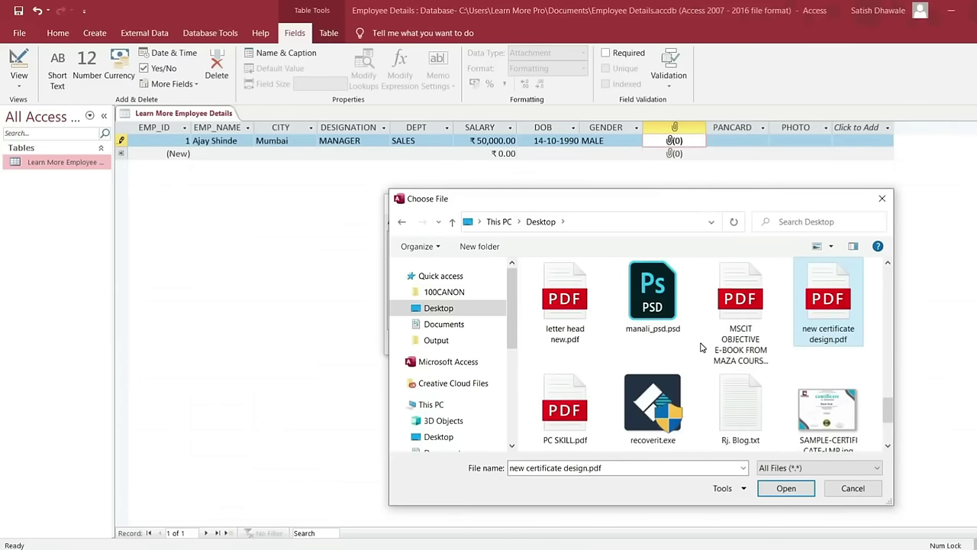
{"action": "type", "text": "n"}
{"action": "key", "text": "Return"}
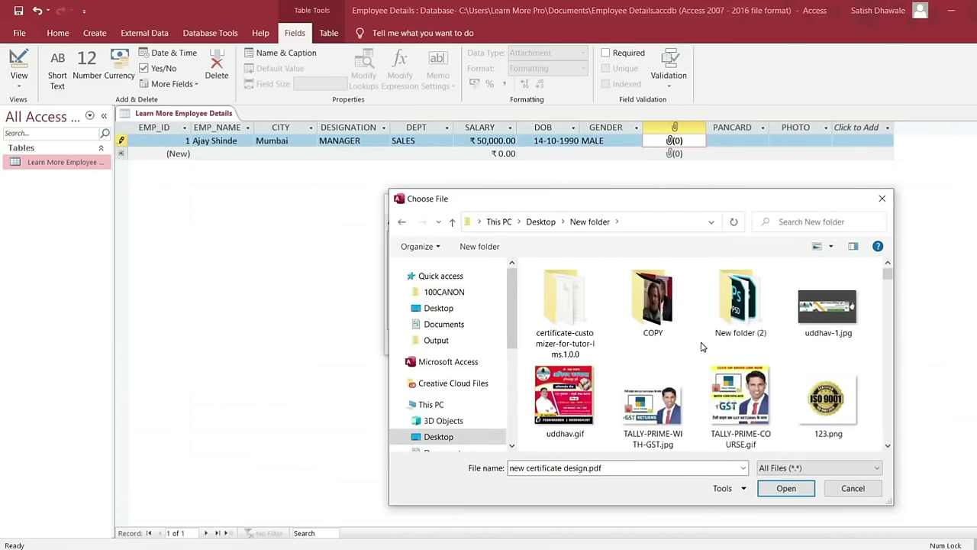
- Attach giphy.gif and xmas-happy.gif, then check both in the attachments list
{"action": "scroll", "coordinate": [706, 359], "scroll_direction": "down", "scroll_amount": 3}
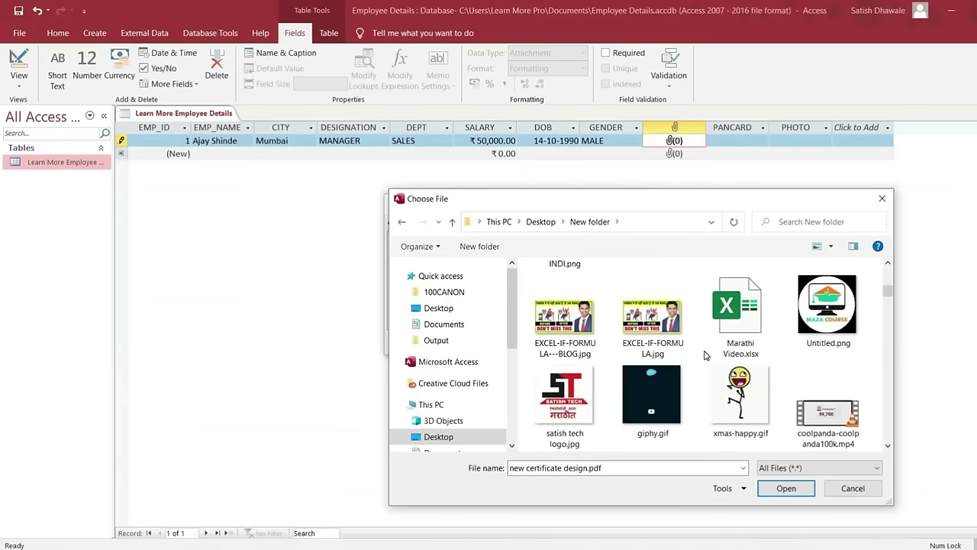
{"action": "left_click", "coordinate": [729, 393]}
{"action": "left_click", "coordinate": [666, 391], "text": "ctrl"}
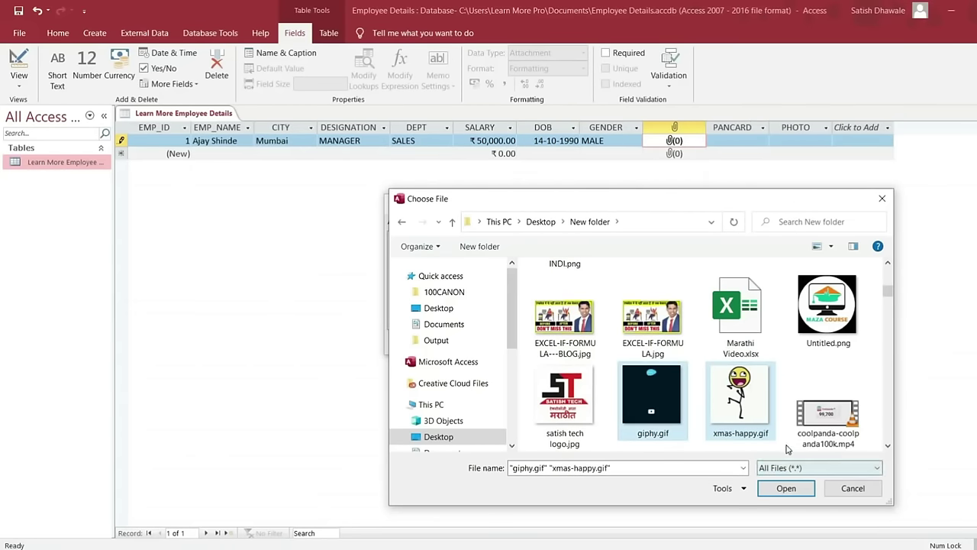
{"action": "scroll", "coordinate": [788, 449], "scroll_direction": "down", "scroll_amount": 1}
{"action": "left_click", "coordinate": [786, 488]}
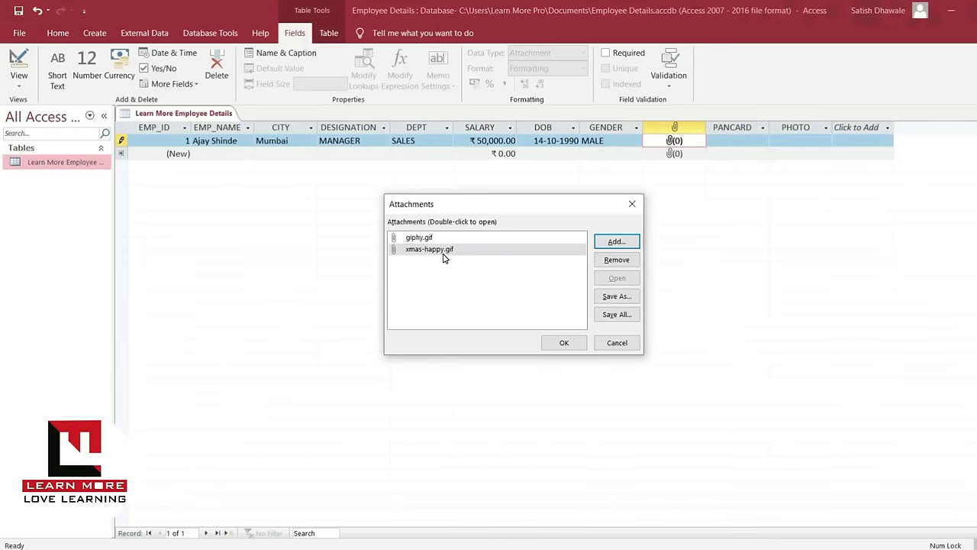
{"action": "left_click", "coordinate": [573, 344]}
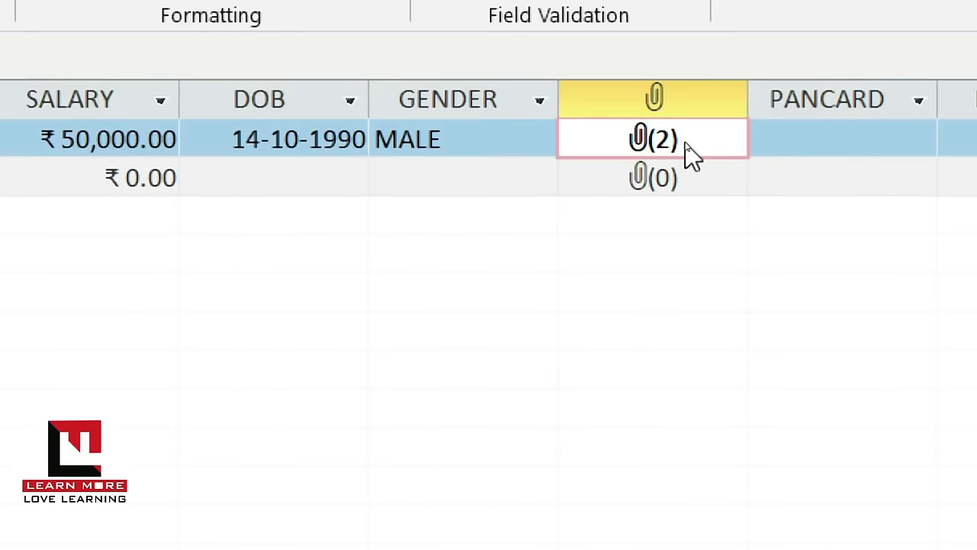
{"action": "double_click", "coordinate": [685, 145]}
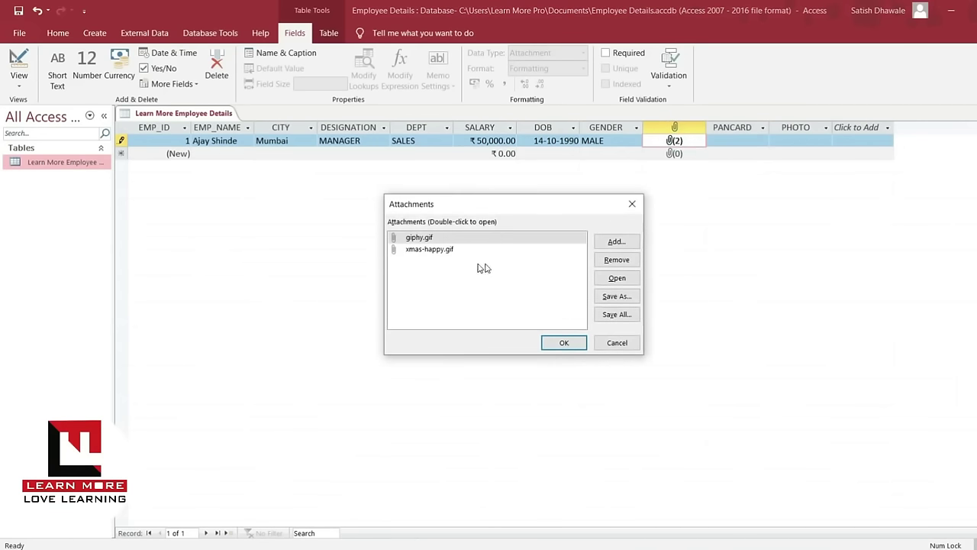
{"action": "left_click", "coordinate": [432, 252]}
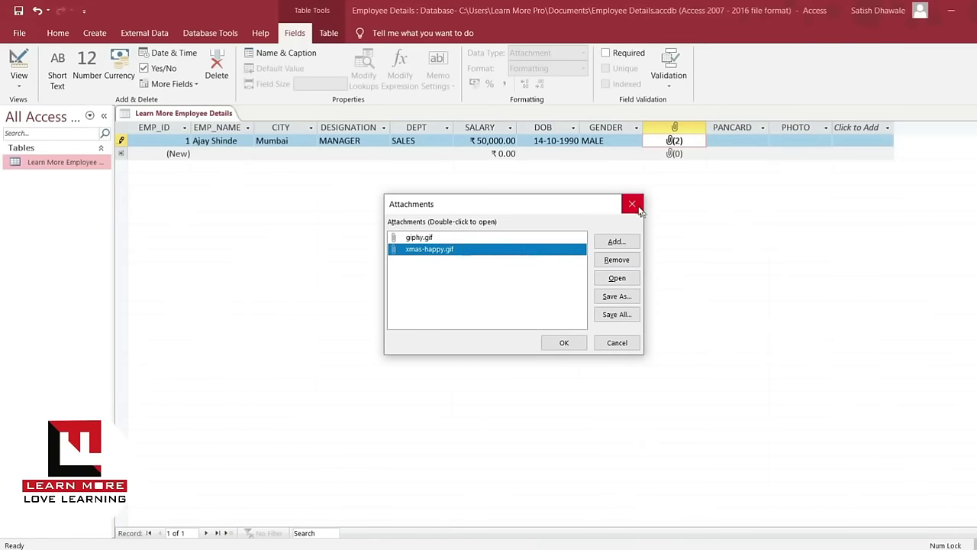
{"action": "left_click", "coordinate": [633, 204]}
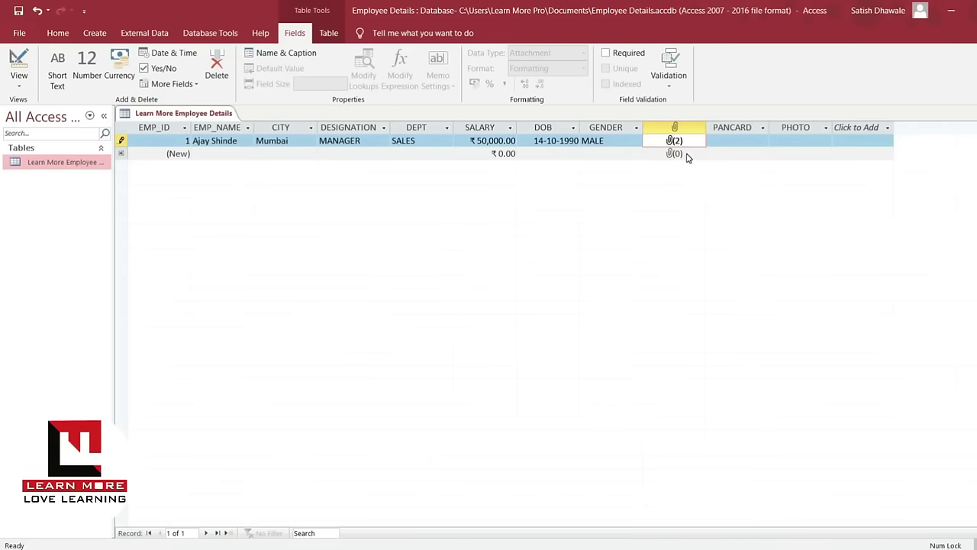
- Show the Hyperlink submenu from the first record's PANCARD cell context menu
{"action": "left_click", "coordinate": [742, 142]}
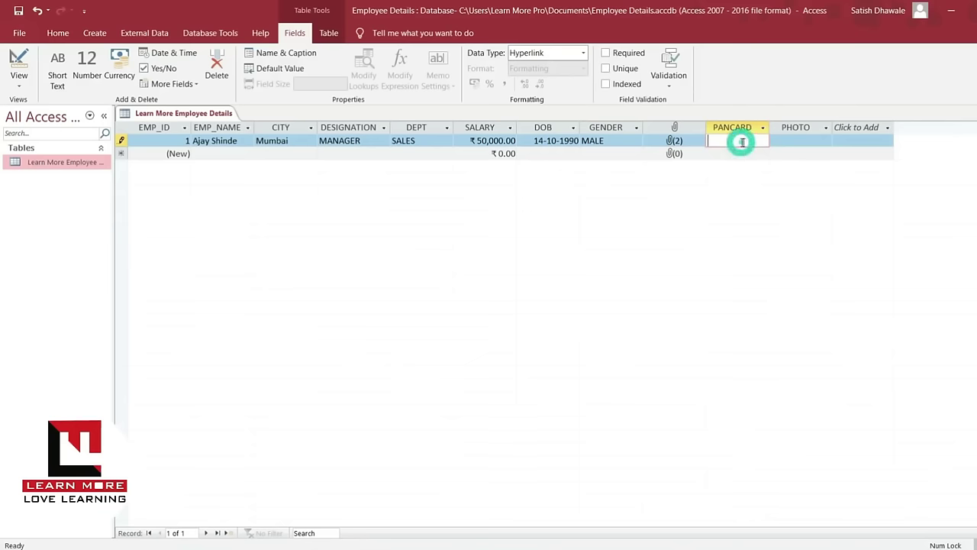
{"action": "right_click", "coordinate": [749, 141]}
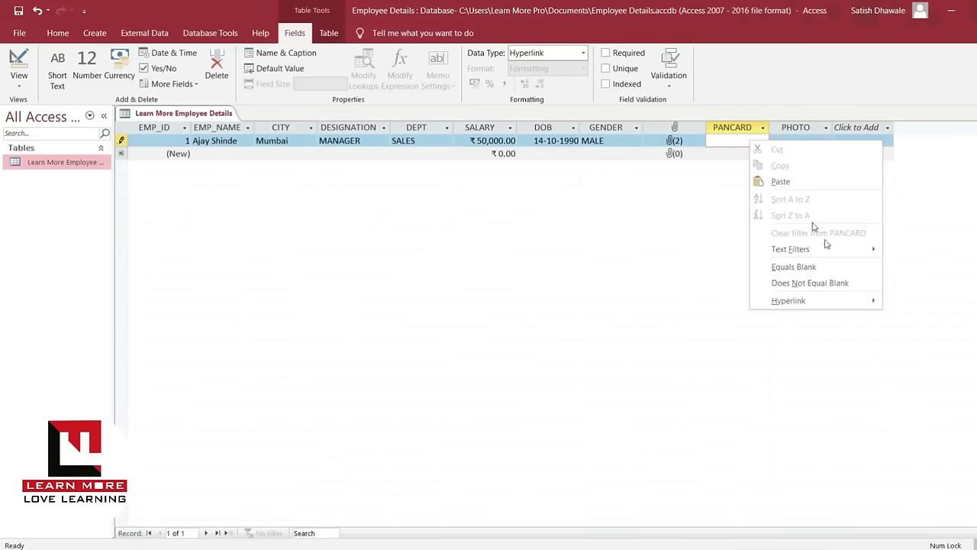
{"action": "mouse_move", "coordinate": [863, 303]}
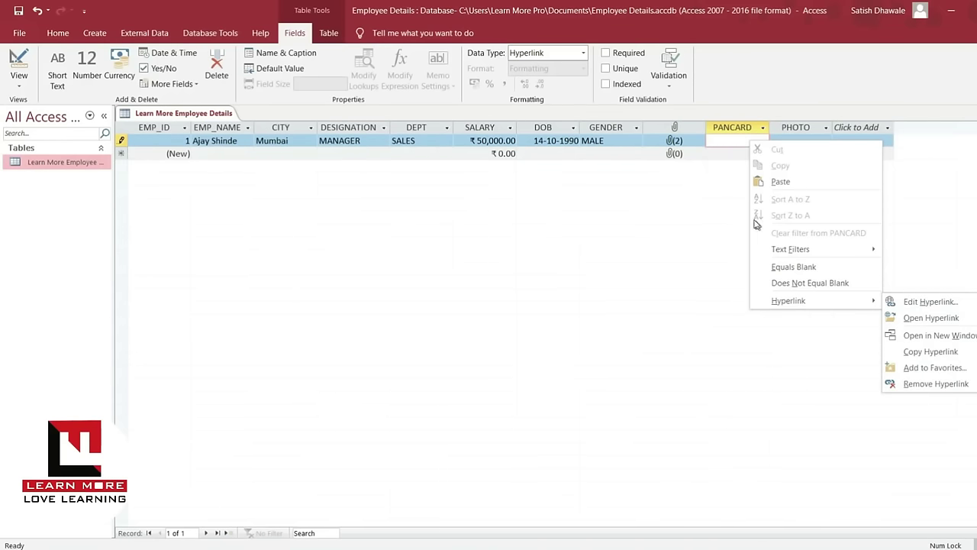
{"action": "left_click", "coordinate": [728, 141]}
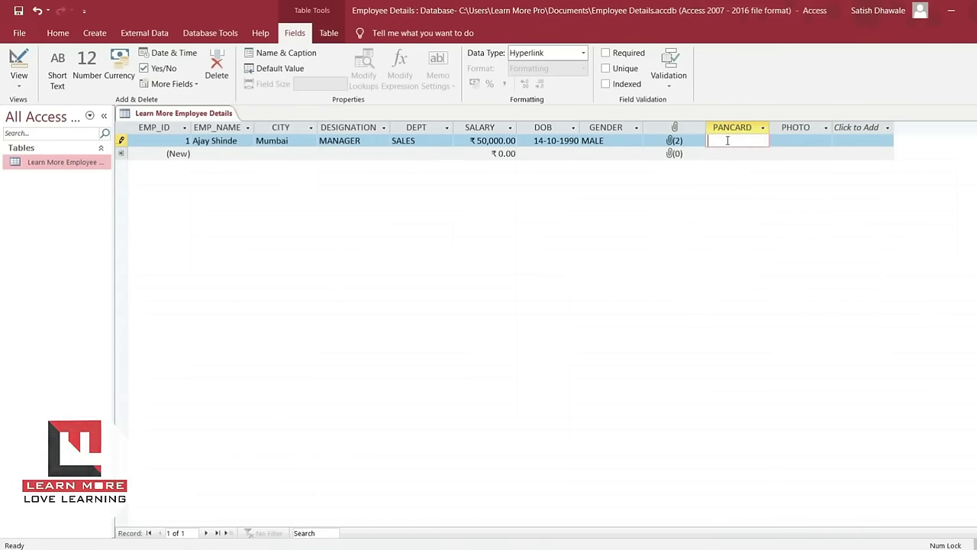
{"action": "right_click", "coordinate": [728, 141]}
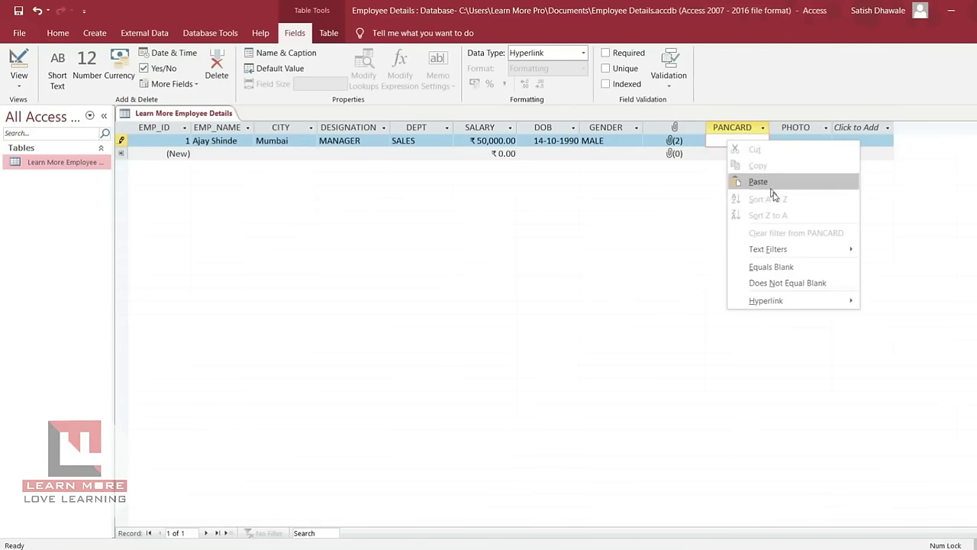
{"action": "left_click", "coordinate": [811, 304]}
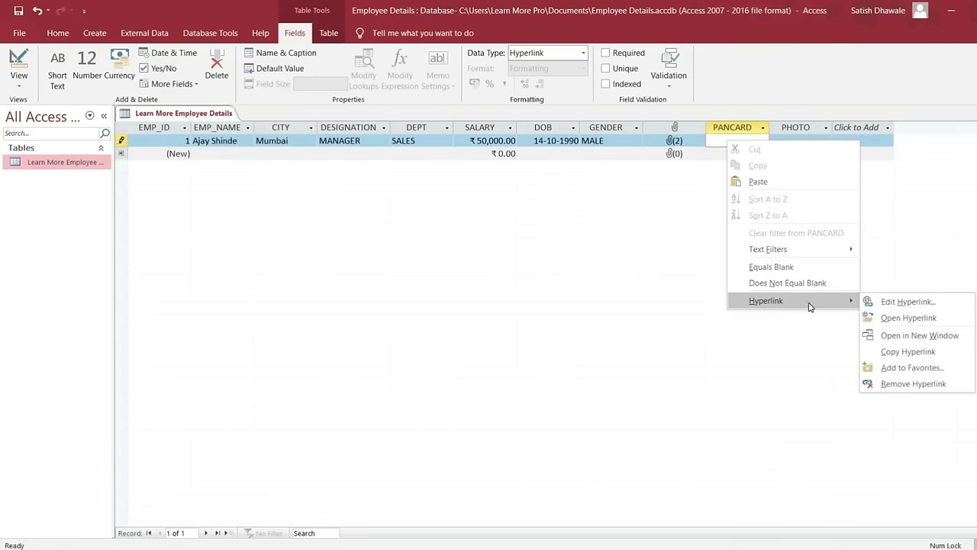
- Link PANCARD to Screenshot (76).png in the Pictures folder via Edit Hyperlink
{"action": "left_click", "coordinate": [901, 302]}
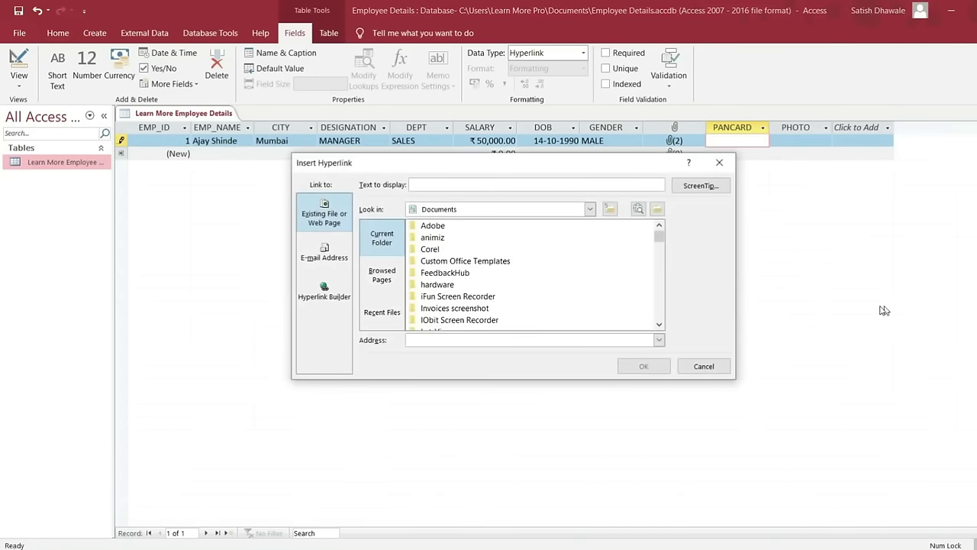
{"action": "left_click_drag", "start_coordinate": [659, 238], "coordinate": [660, 303]}
{"action": "scroll", "coordinate": [469, 290], "scroll_direction": "down", "scroll_amount": 5}
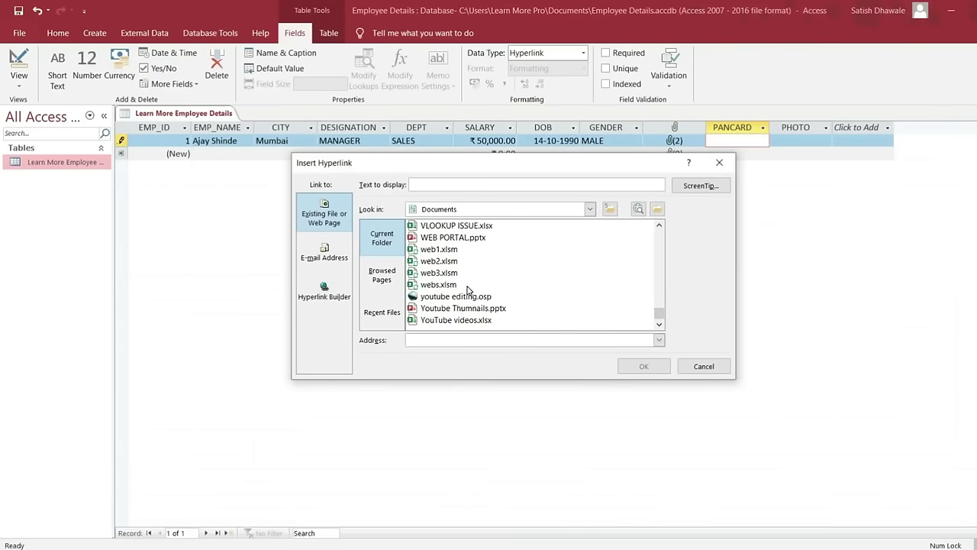
{"action": "scroll", "coordinate": [474, 305], "scroll_direction": "up", "scroll_amount": 3}
{"action": "left_click", "coordinate": [486, 208]}
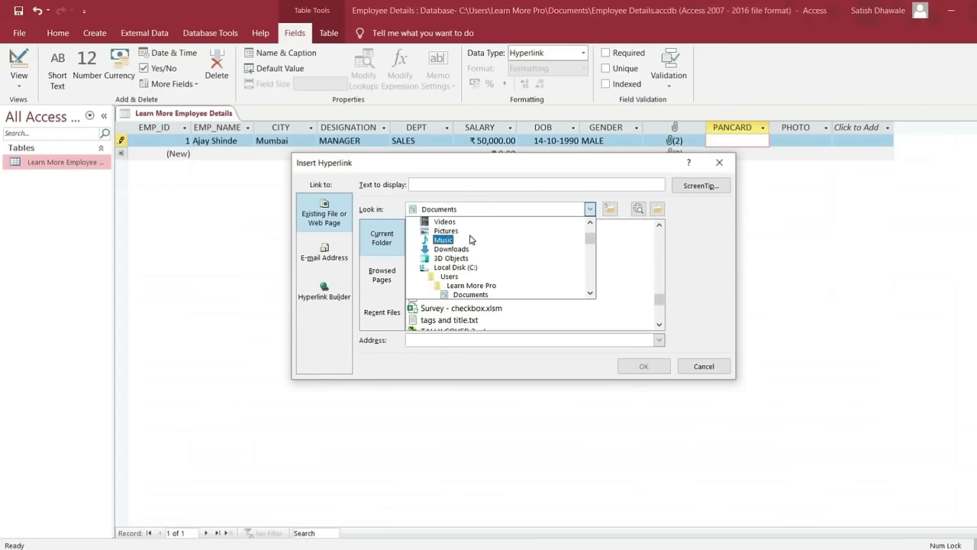
{"action": "left_click", "coordinate": [467, 240]}
{"action": "left_click", "coordinate": [466, 285]}
{"action": "left_click", "coordinate": [638, 370]}
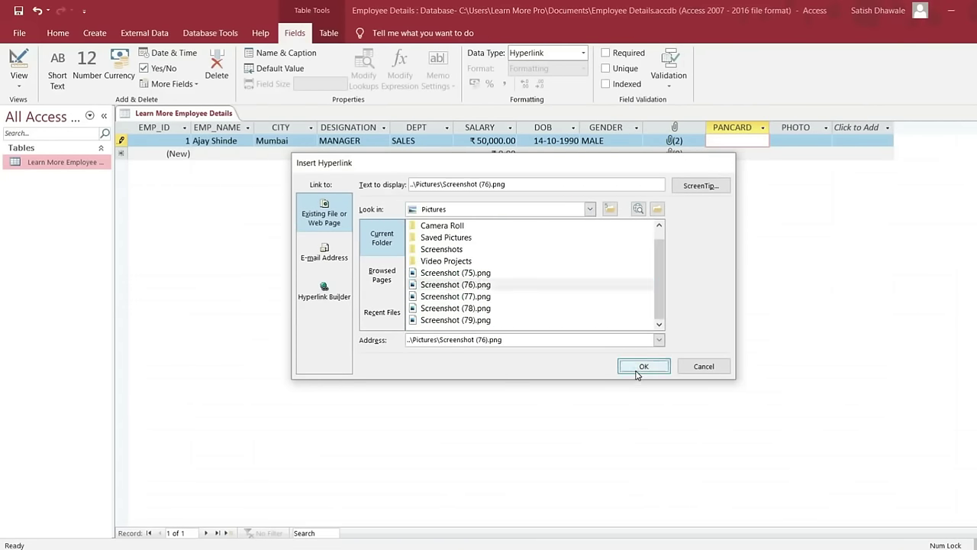
- Test the new PANCARD link, declining the security warning
{"action": "left_click", "coordinate": [752, 154]}
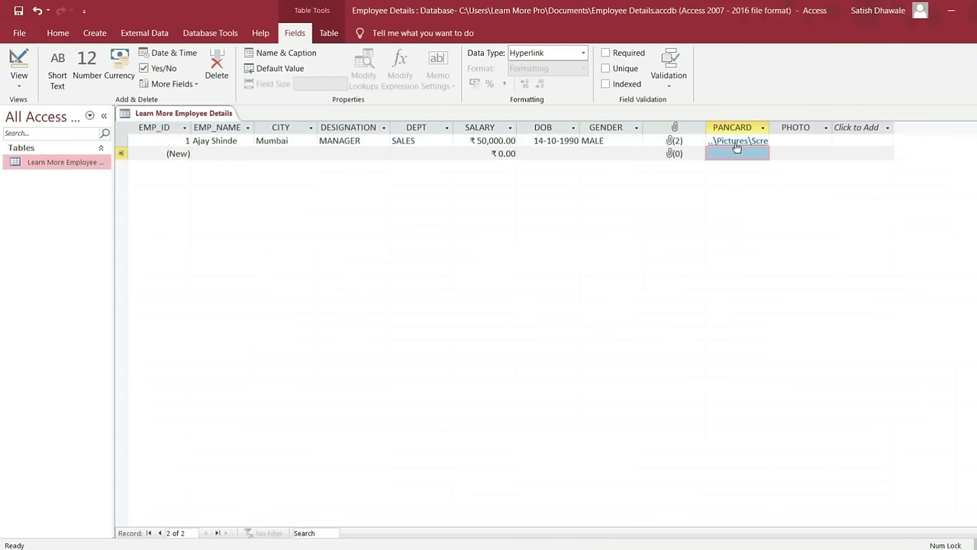
{"action": "left_click", "coordinate": [736, 142]}
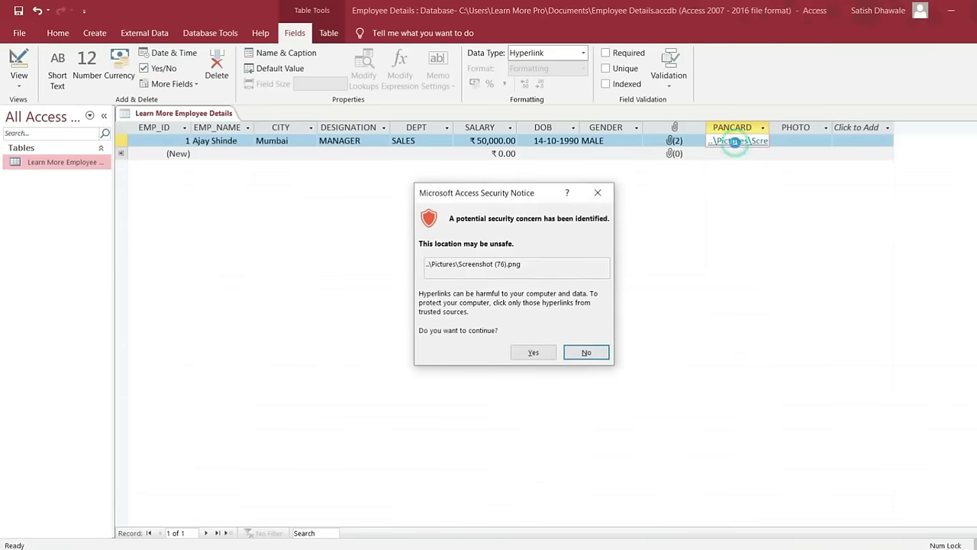
{"action": "left_click", "coordinate": [578, 355]}
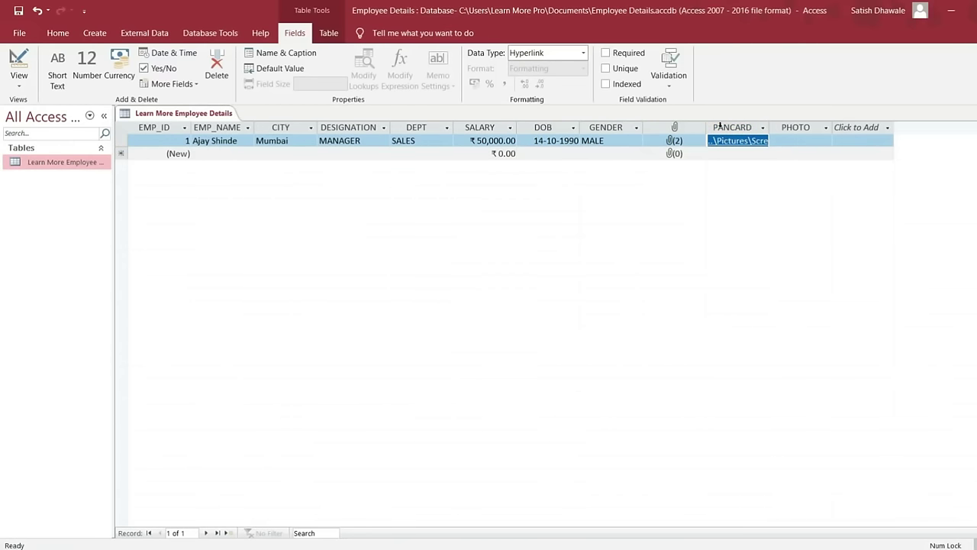
{"action": "left_click", "coordinate": [730, 152]}
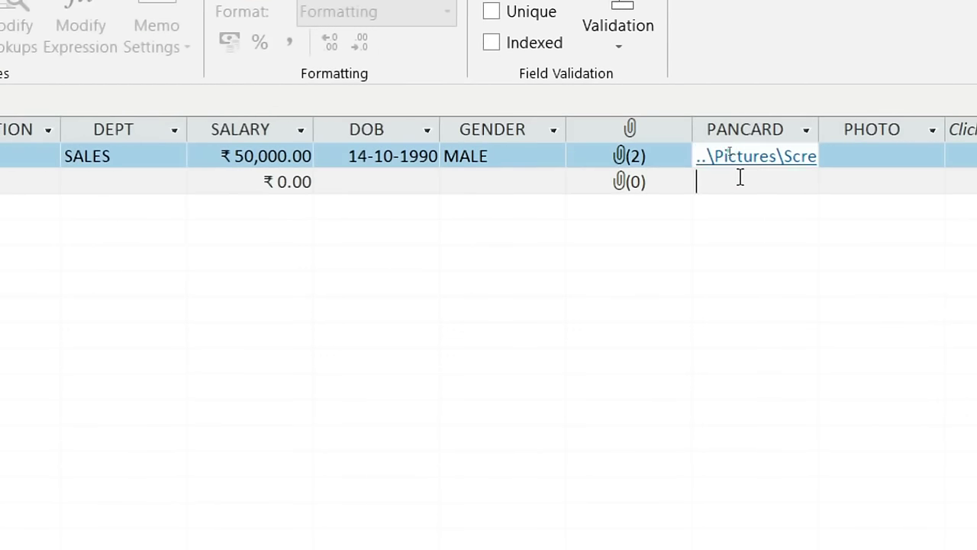
{"action": "right_click", "coordinate": [739, 177]}
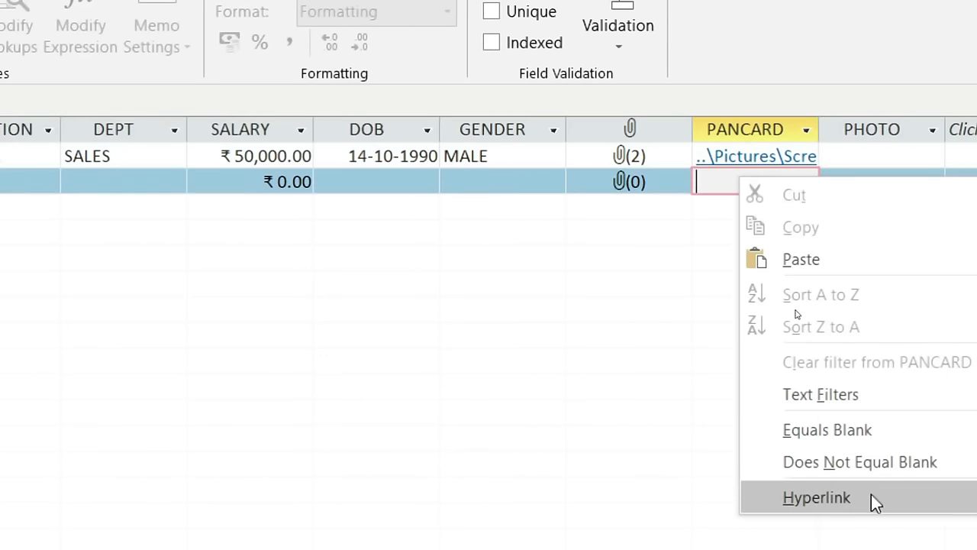
{"action": "left_click", "coordinate": [704, 177]}
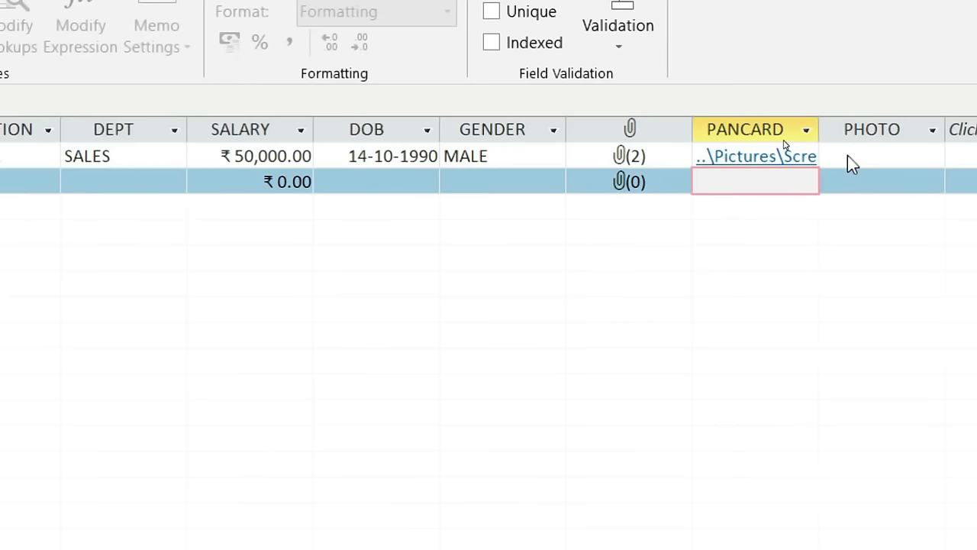
{"action": "left_click", "coordinate": [847, 155]}
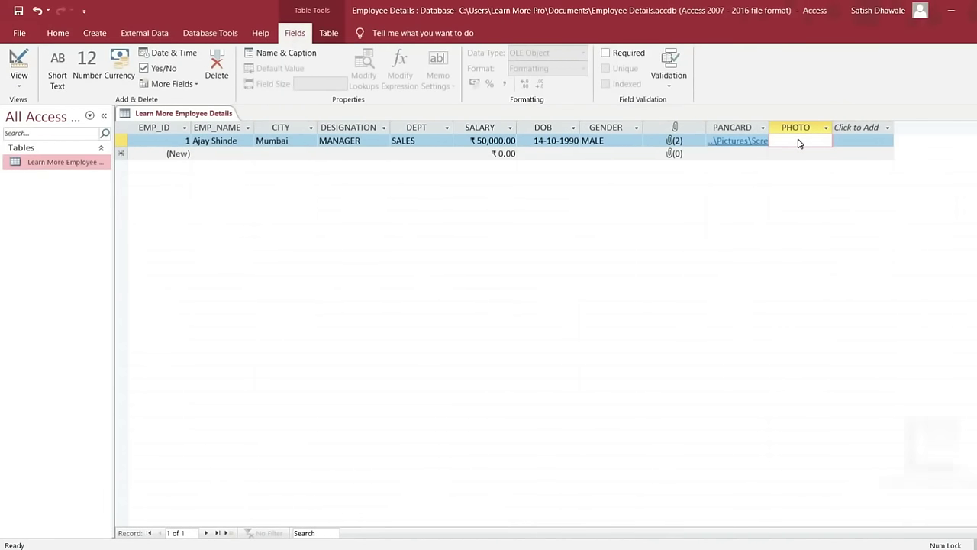
- Open Insert Object for the PHOTO cell with Create from File selected
{"action": "right_click", "coordinate": [799, 142]}
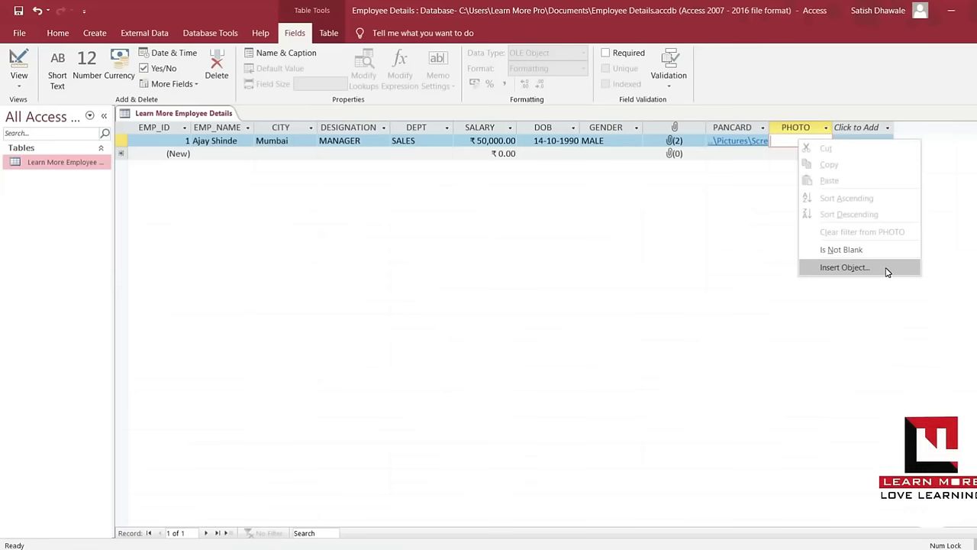
{"action": "left_click", "coordinate": [886, 268]}
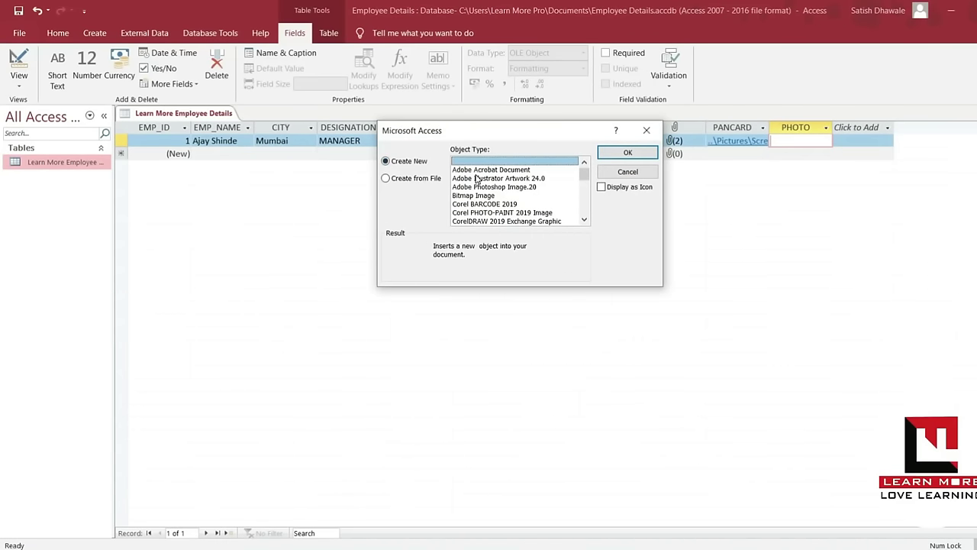
{"action": "scroll", "coordinate": [481, 198], "scroll_direction": "down", "scroll_amount": 5}
{"action": "left_click", "coordinate": [404, 181]}
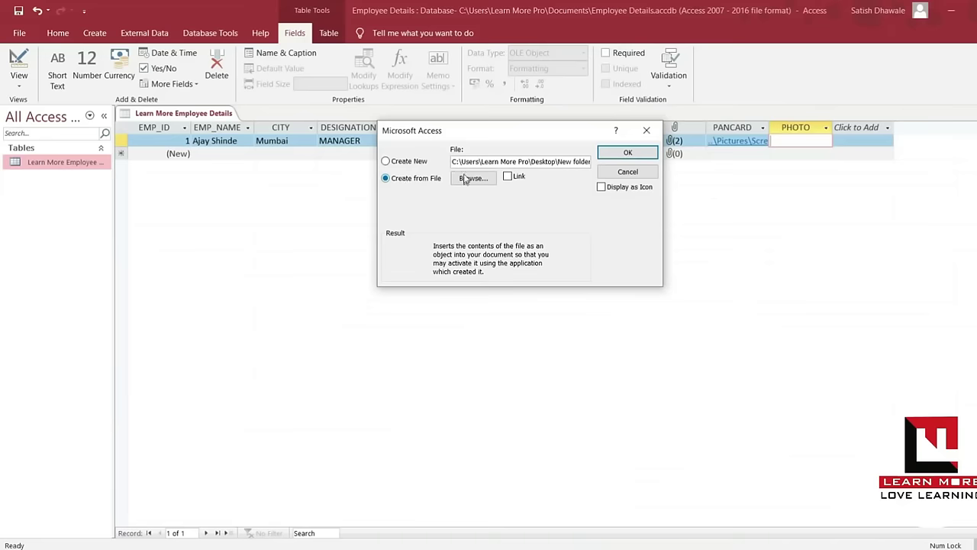
- Browse to babbage.jpg and embed it in the PHOTO cell as a Package
{"action": "left_click", "coordinate": [470, 178]}
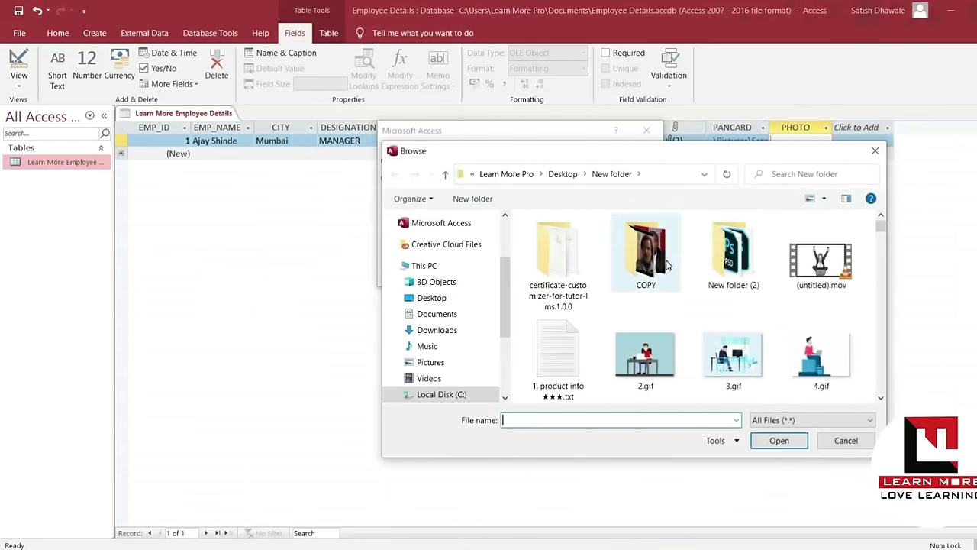
{"action": "scroll", "coordinate": [741, 366], "scroll_direction": "down", "scroll_amount": 5}
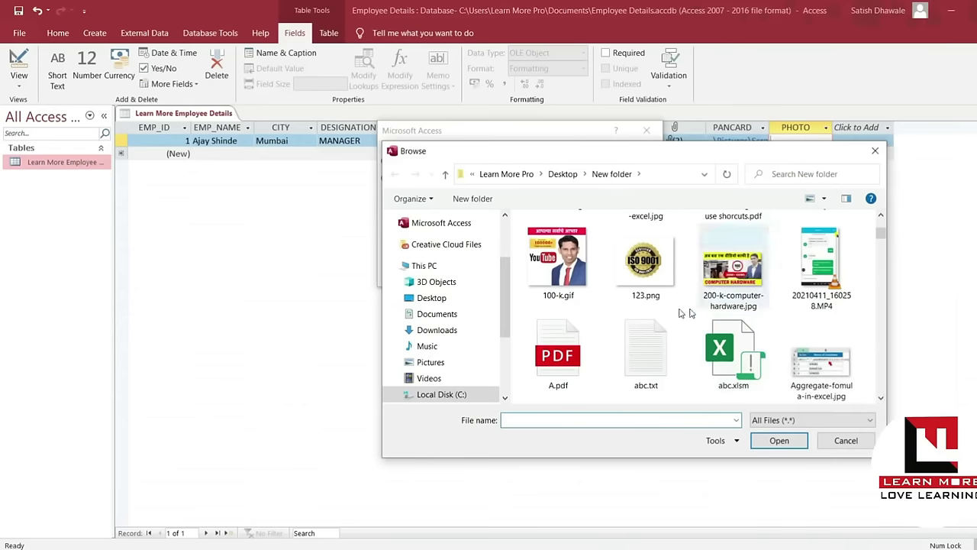
{"action": "left_click", "coordinate": [571, 280]}
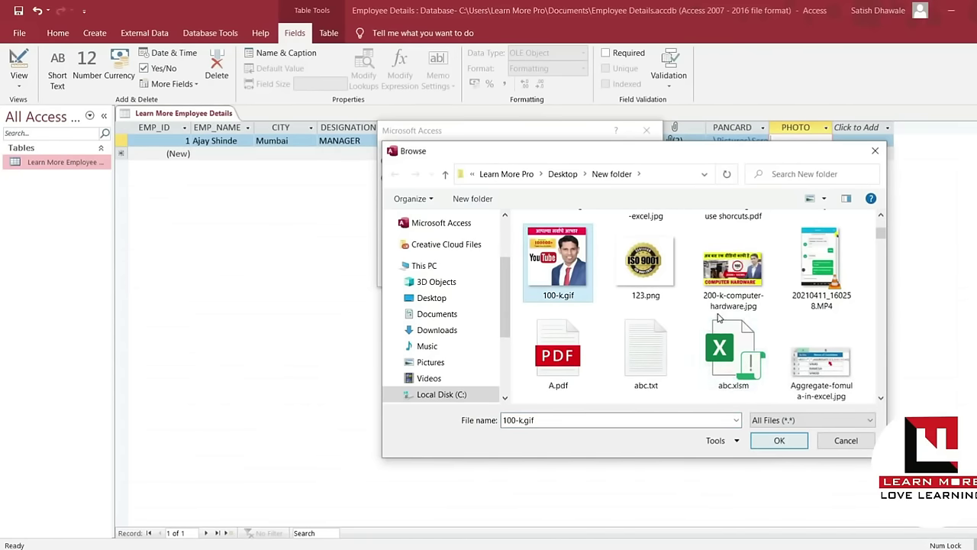
{"action": "scroll", "coordinate": [730, 353], "scroll_direction": "down", "scroll_amount": 3}
{"action": "scroll", "coordinate": [729, 353], "scroll_direction": "down", "scroll_amount": 3}
{"action": "scroll", "coordinate": [729, 353], "scroll_direction": "down", "scroll_amount": 3}
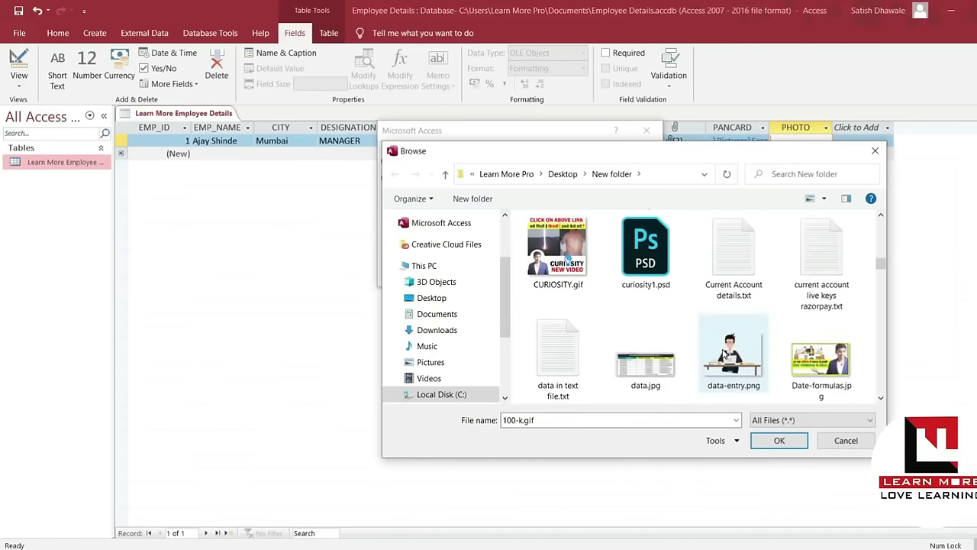
{"action": "scroll", "coordinate": [680, 336], "scroll_direction": "down", "scroll_amount": 12}
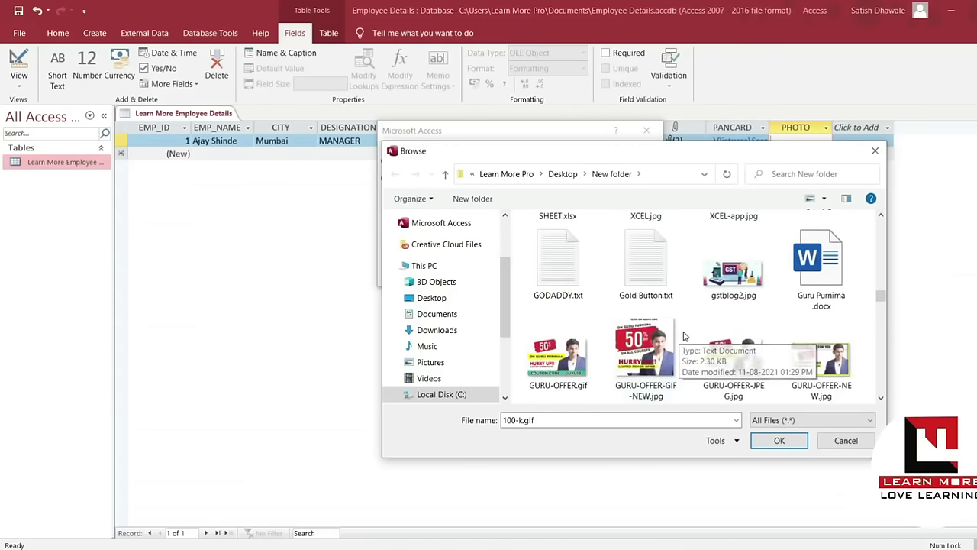
{"action": "scroll", "coordinate": [692, 330], "scroll_direction": "down", "scroll_amount": 15}
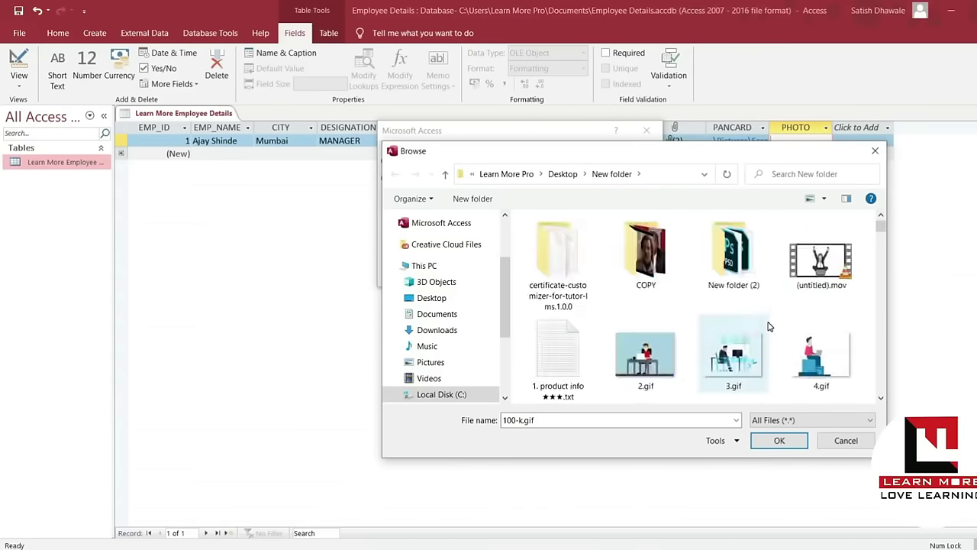
{"action": "left_click", "coordinate": [830, 354]}
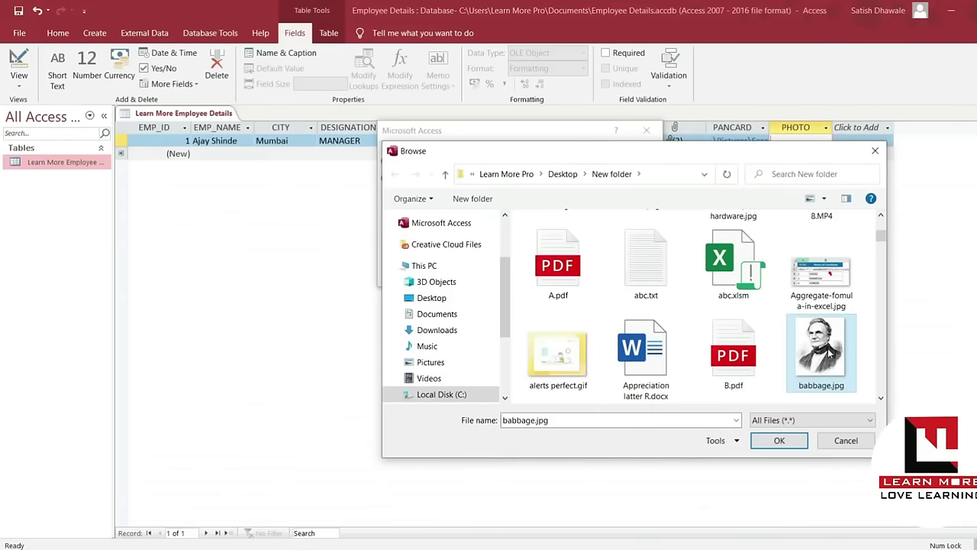
{"action": "left_click", "coordinate": [779, 441]}
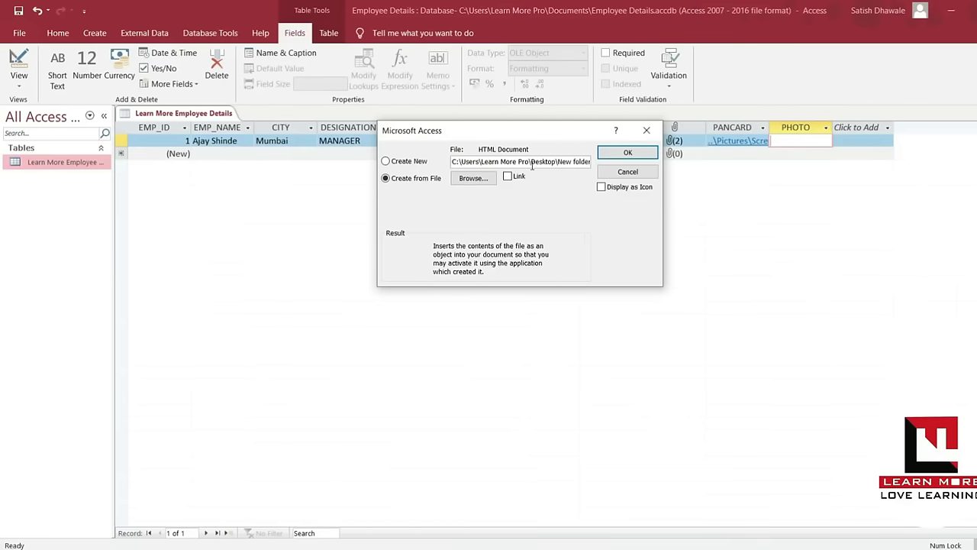
{"action": "left_click", "coordinate": [624, 156]}
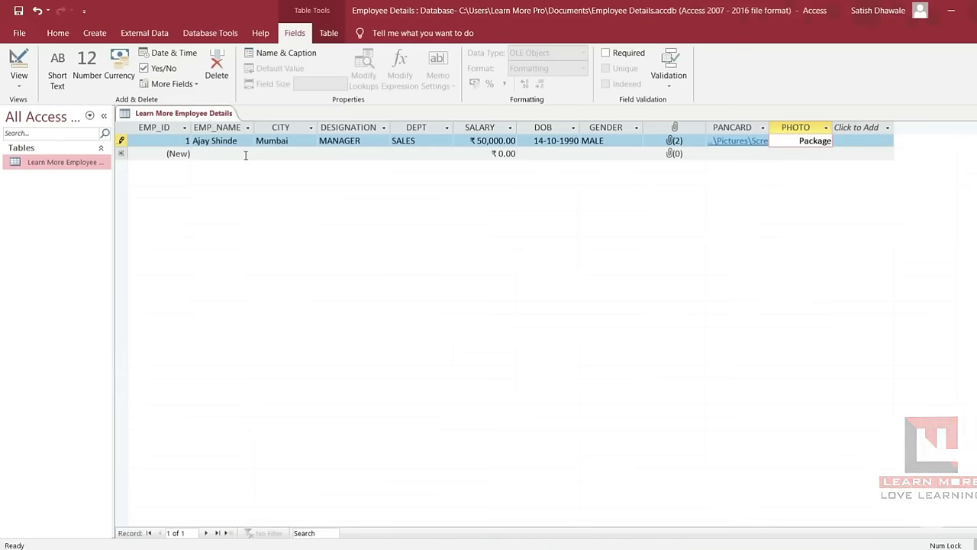
{"action": "left_click", "coordinate": [153, 154]}
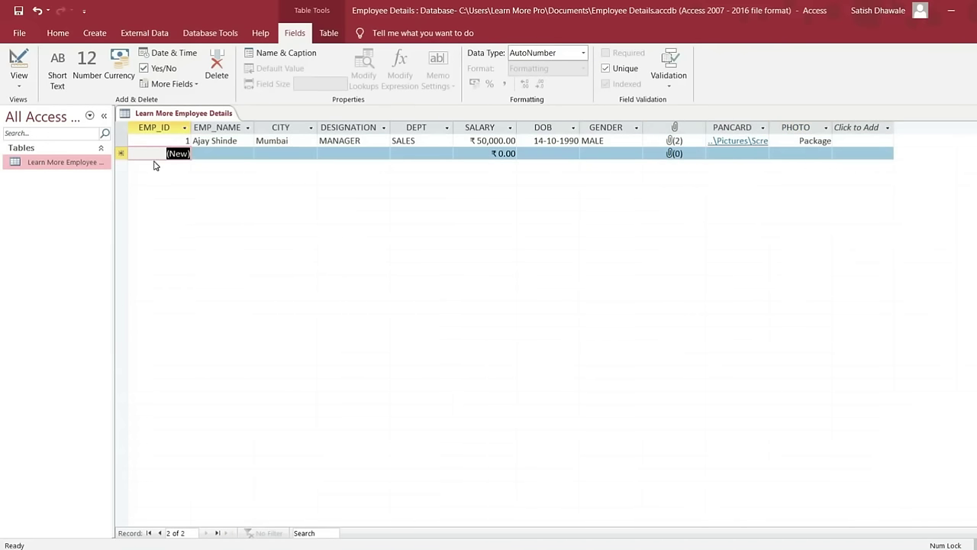
- Enter the employee's name in the EMP_NAME cell of the new record 2
{"action": "key", "text": "Tab"}
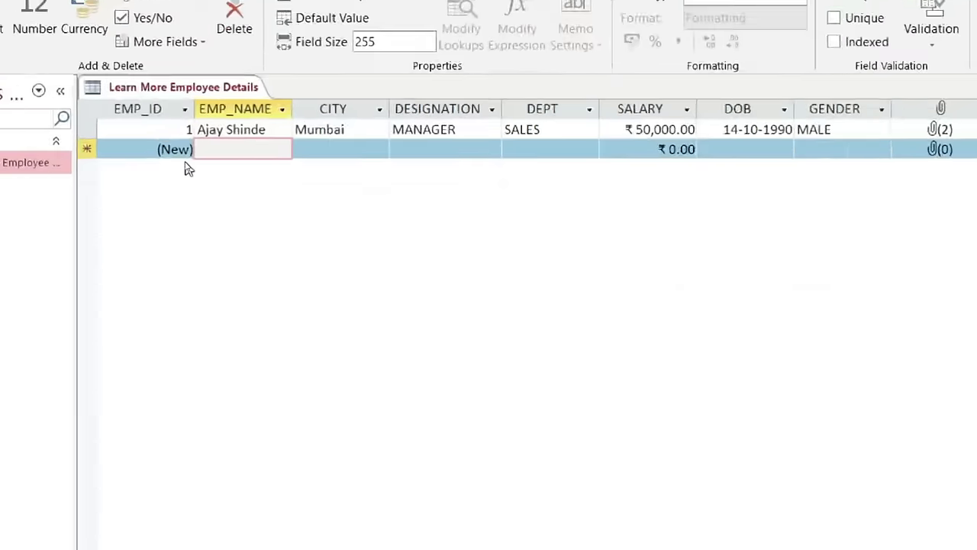
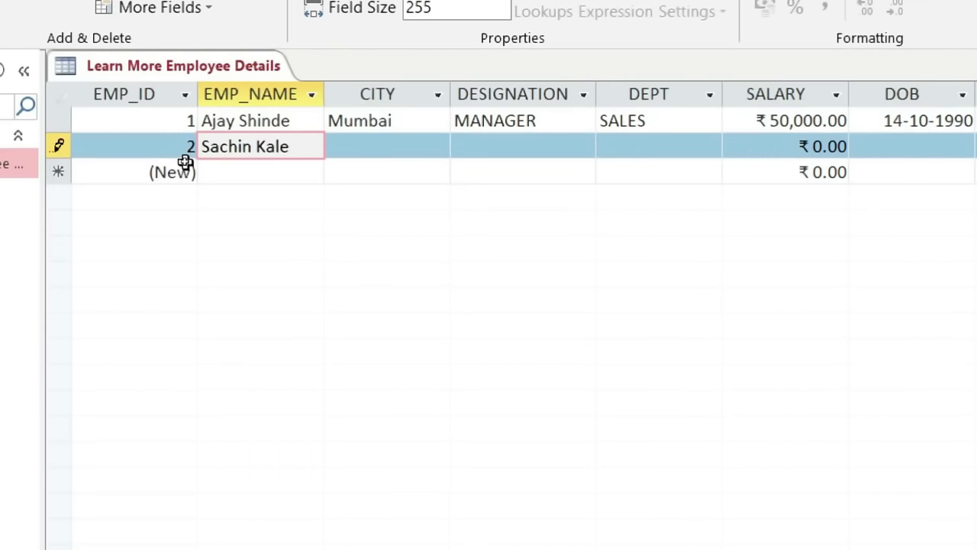
{"action": "key", "text": "Tab"}
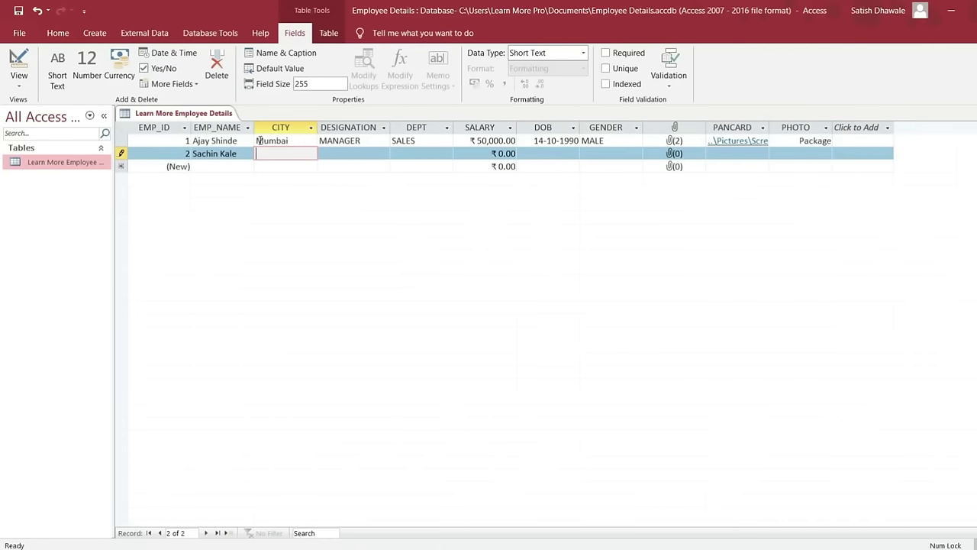
{"action": "left_click", "coordinate": [154, 128]}
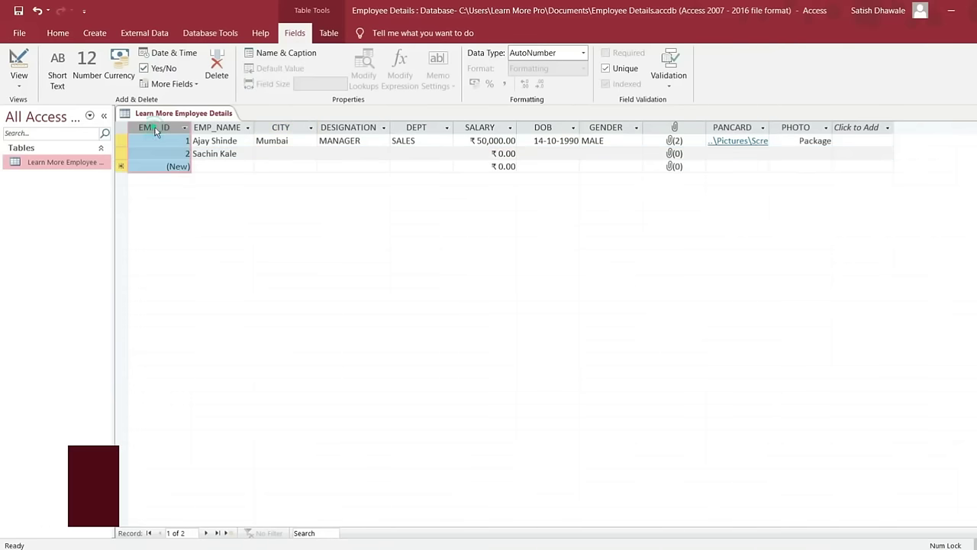
{"action": "right_click", "coordinate": [74, 164]}
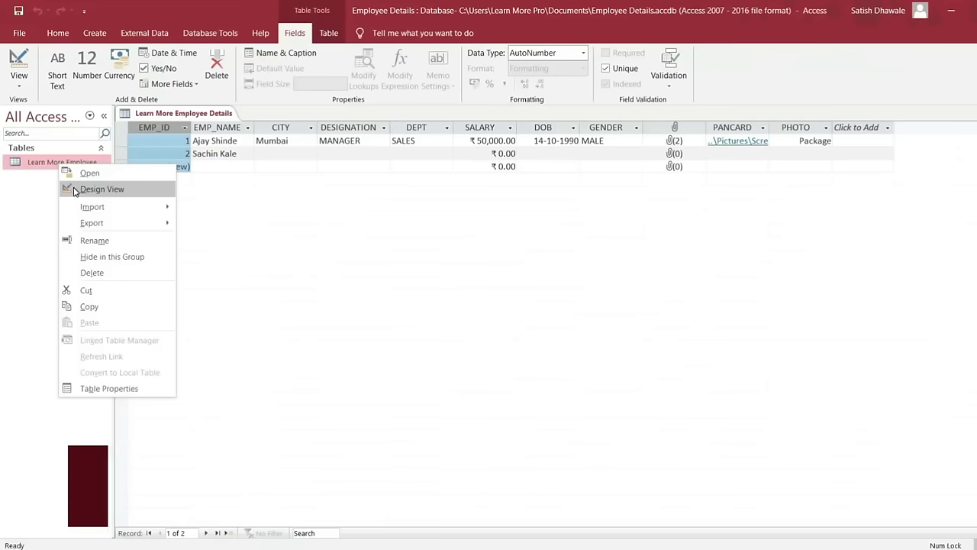
- Switch the table to Design View and insert a blank field row above CITY
{"action": "left_click", "coordinate": [81, 200]}
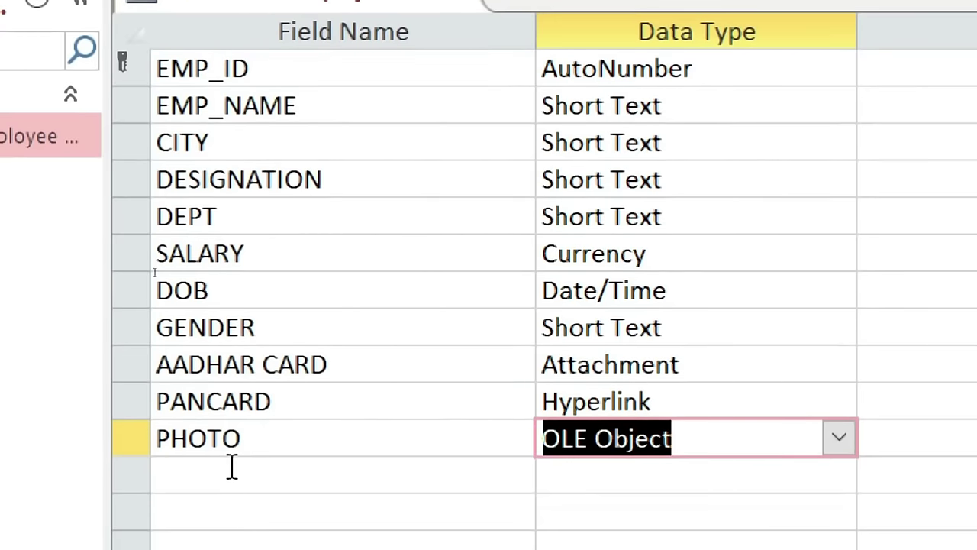
{"action": "left_click", "coordinate": [130, 219]}
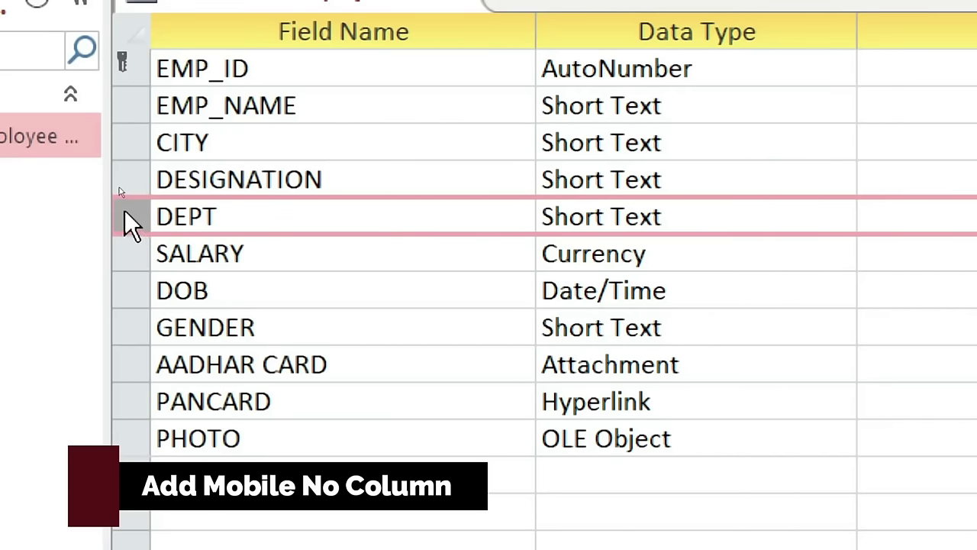
{"action": "left_click", "coordinate": [123, 169]}
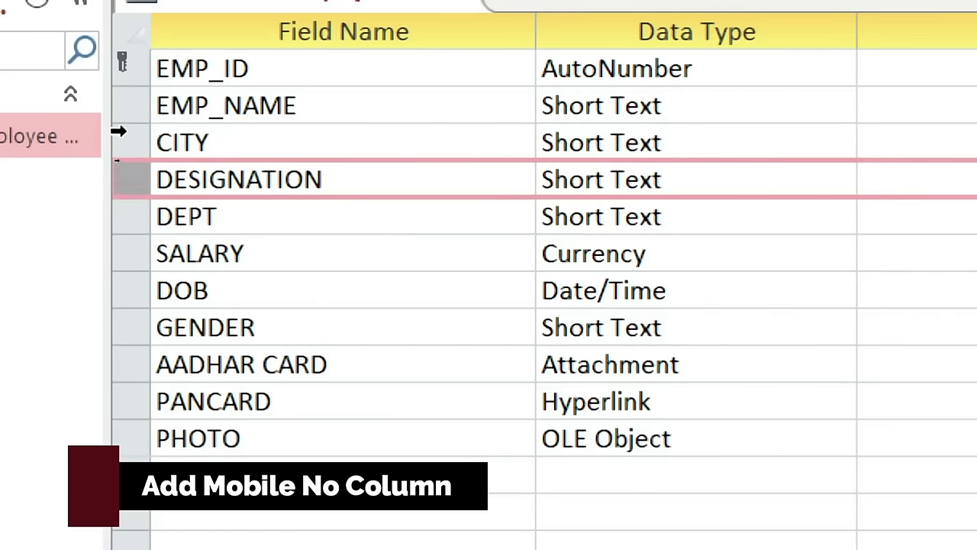
{"action": "left_click", "coordinate": [120, 142]}
{"action": "right_click", "coordinate": [129, 145]}
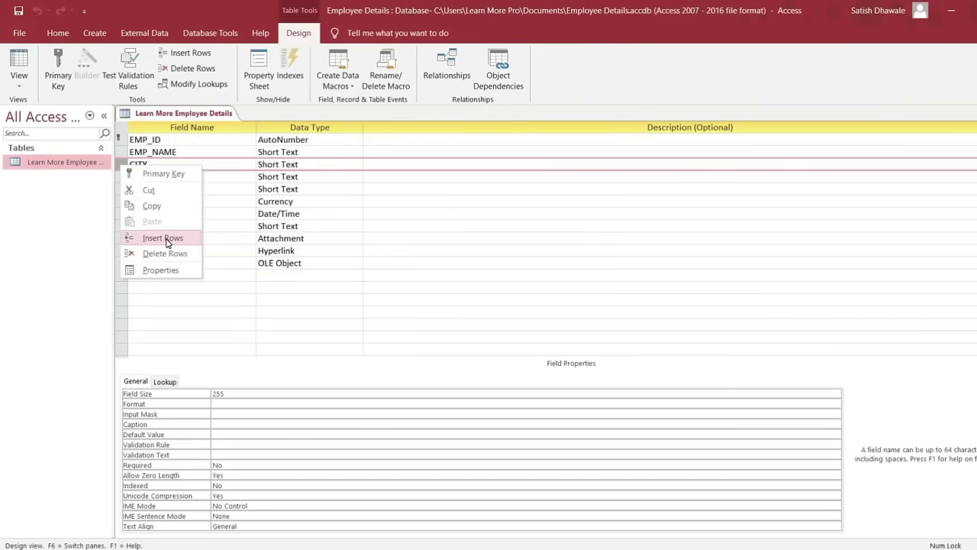
{"action": "left_click", "coordinate": [163, 238]}
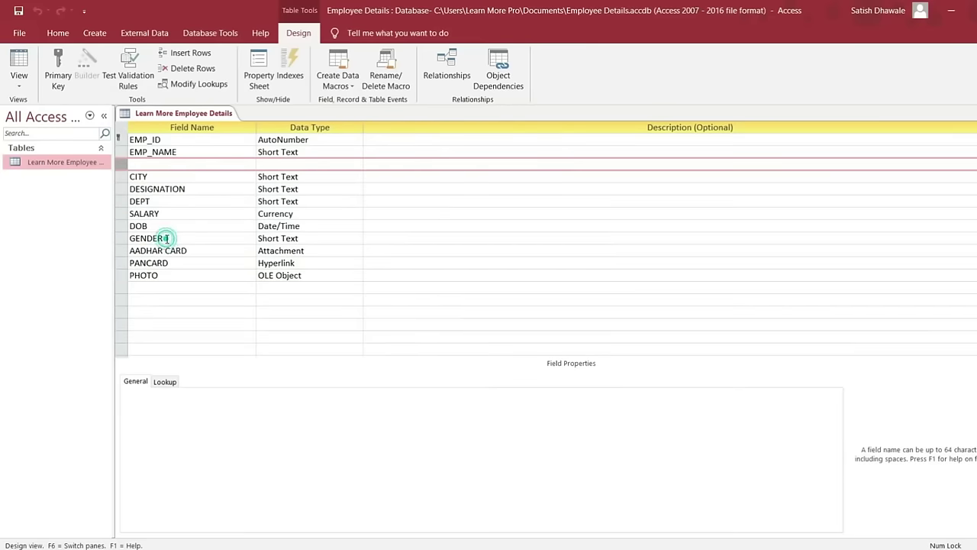
- Add a field named MOBILE NO with the Large Number data type below EMP_NAME
{"action": "left_click", "coordinate": [177, 165]}
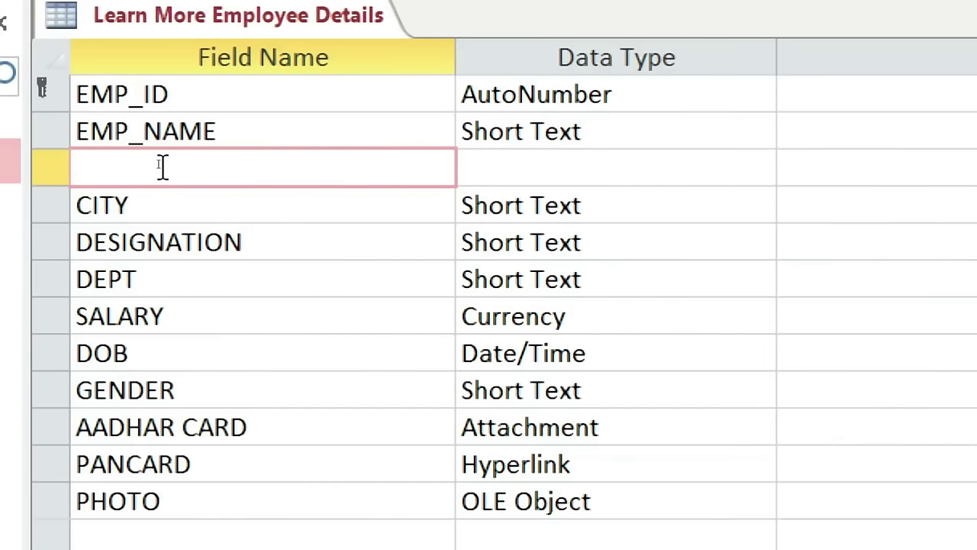
{"action": "type", "text": "MOBI"}
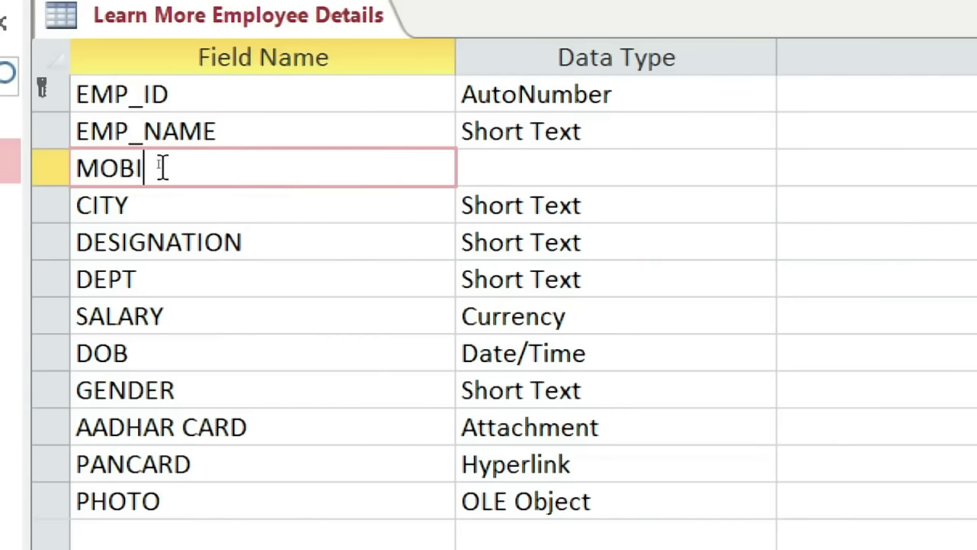
{"action": "type", "text": "LE NO"}
{"action": "key", "text": "Tab"}
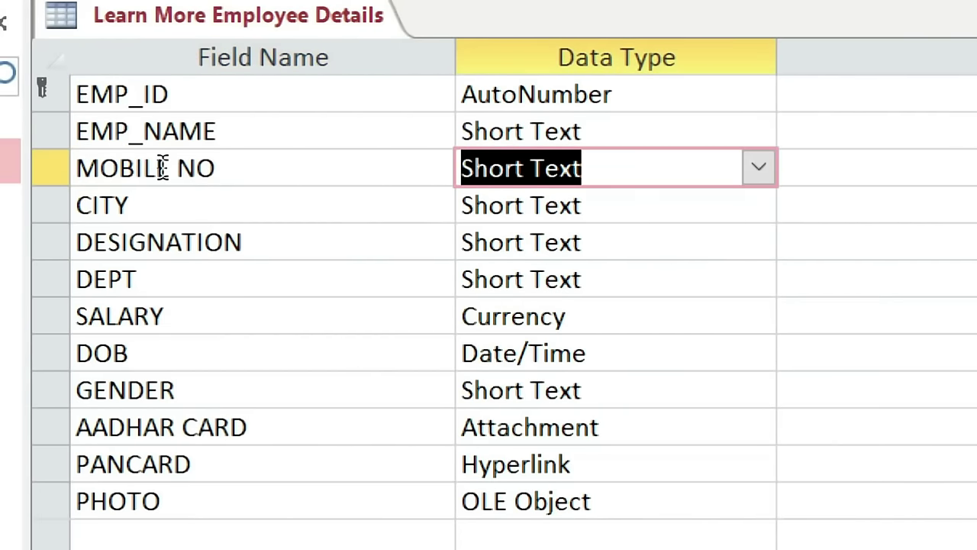
{"action": "left_click", "coordinate": [758, 168]}
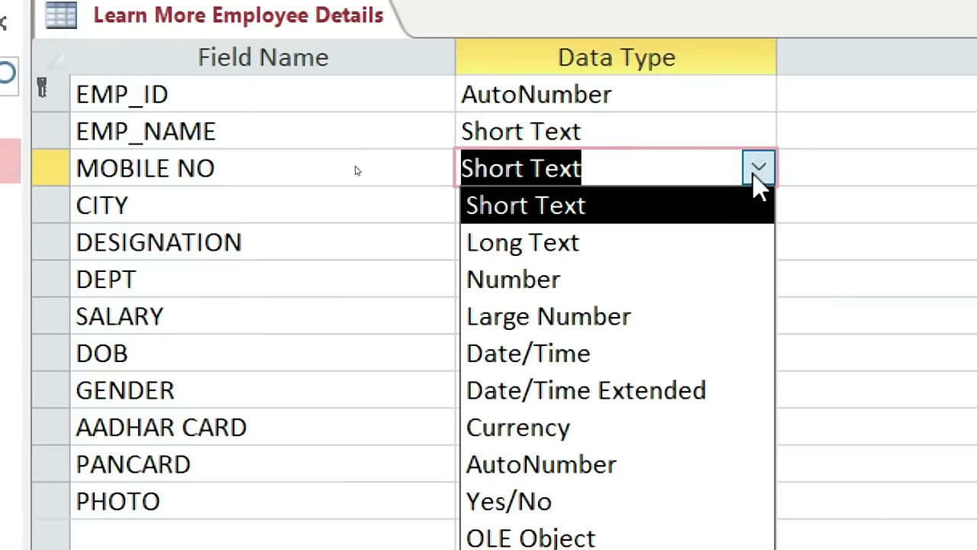
{"action": "left_click", "coordinate": [663, 315]}
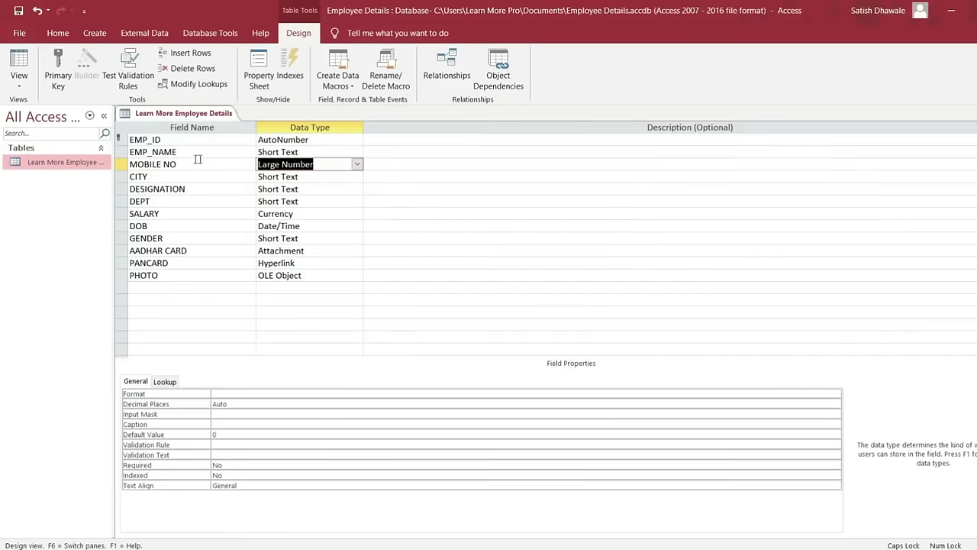
{"action": "left_click", "coordinate": [120, 166]}
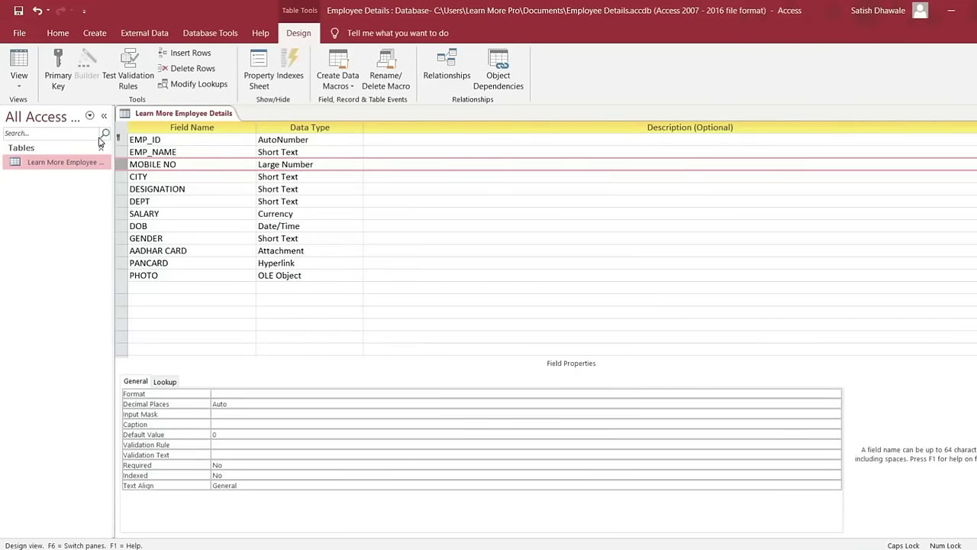
{"action": "left_click", "coordinate": [60, 80]}
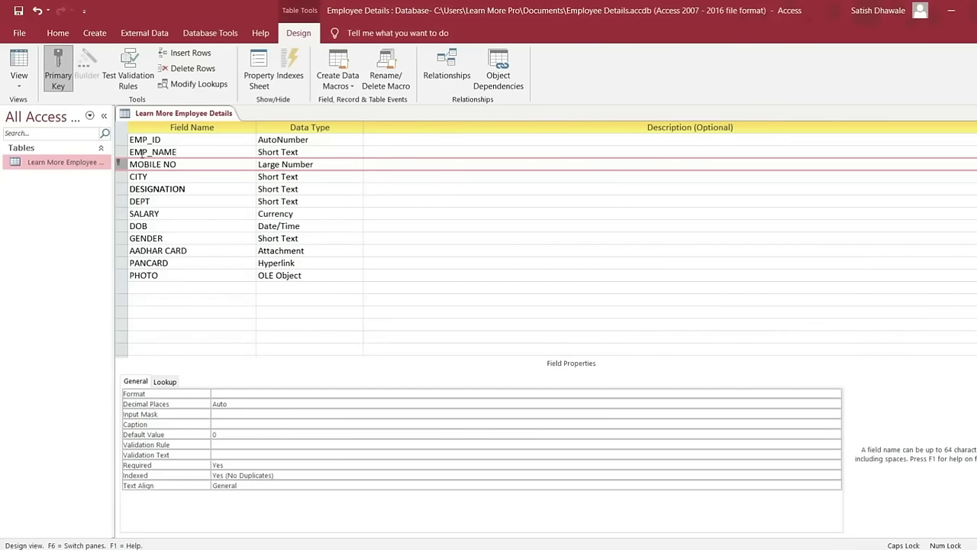
{"action": "left_click", "coordinate": [17, 82]}
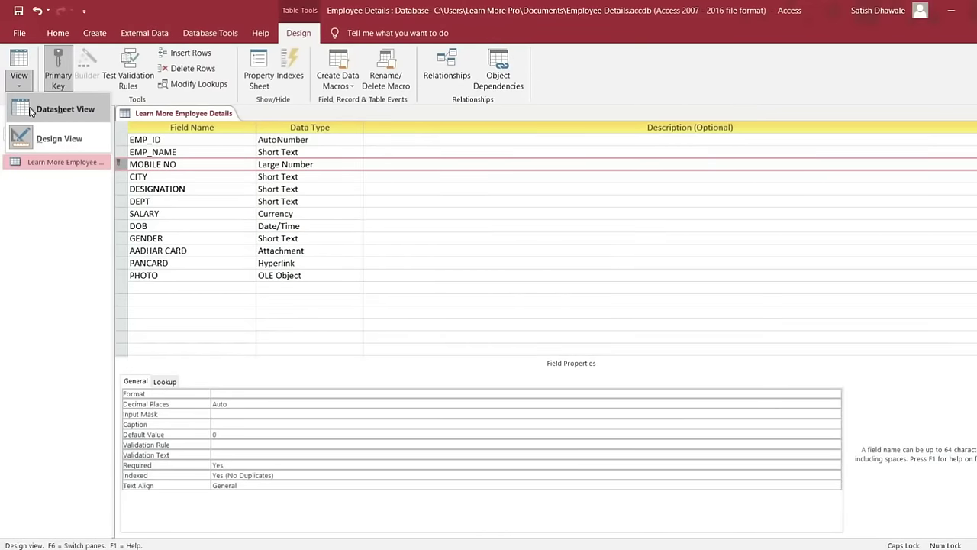
{"action": "left_click", "coordinate": [30, 111]}
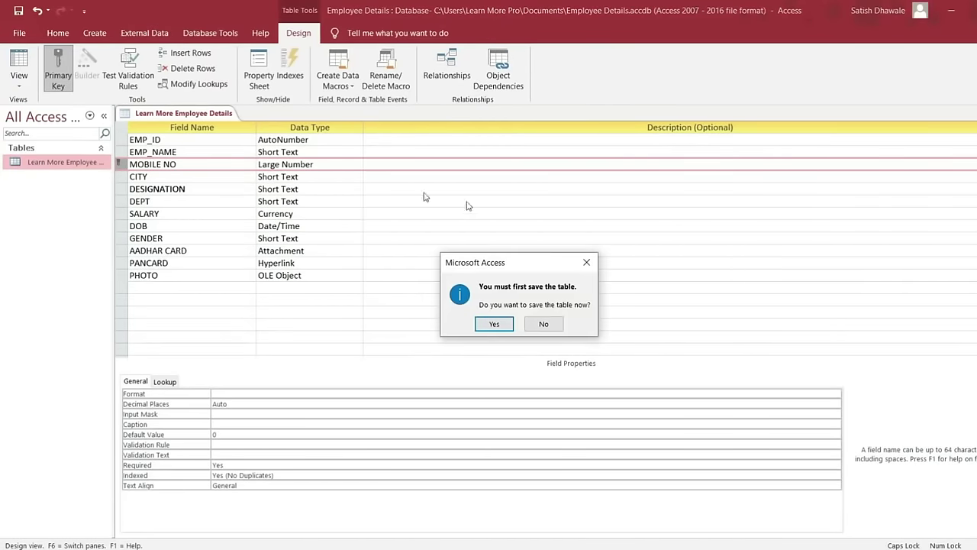
{"action": "left_click", "coordinate": [495, 324]}
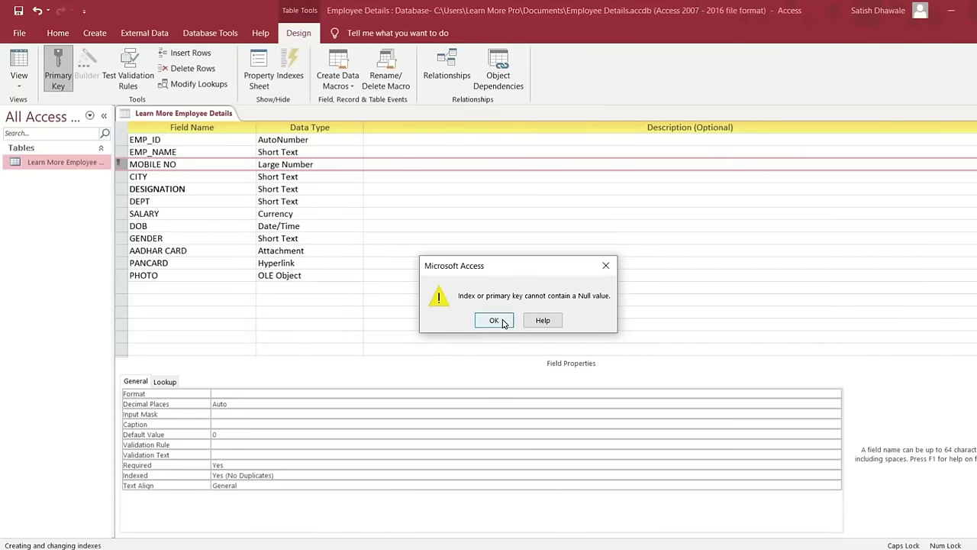
{"action": "left_click", "coordinate": [496, 321]}
{"action": "left_click", "coordinate": [516, 321]}
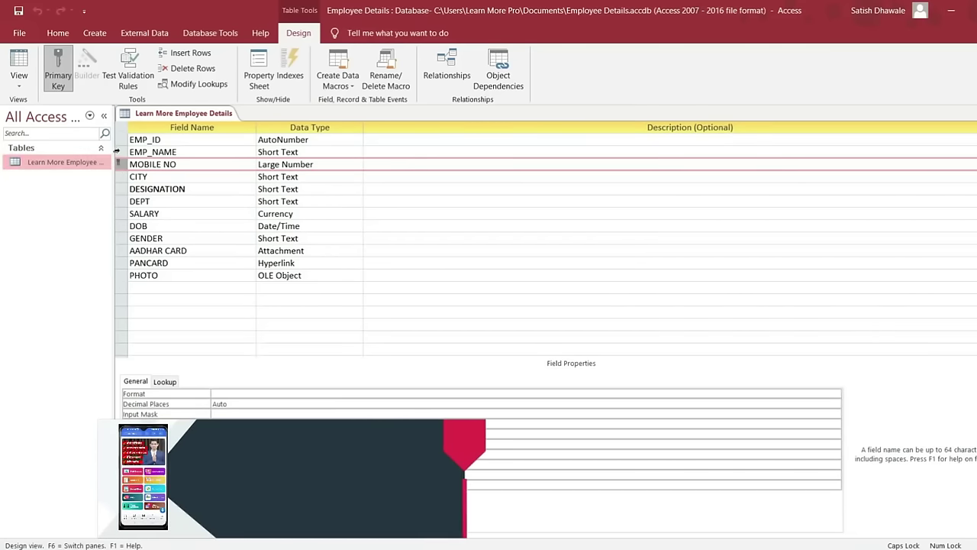
- Set EMP_ID as the table's primary key in place of MOBILE NO
{"action": "left_click", "coordinate": [121, 140]}
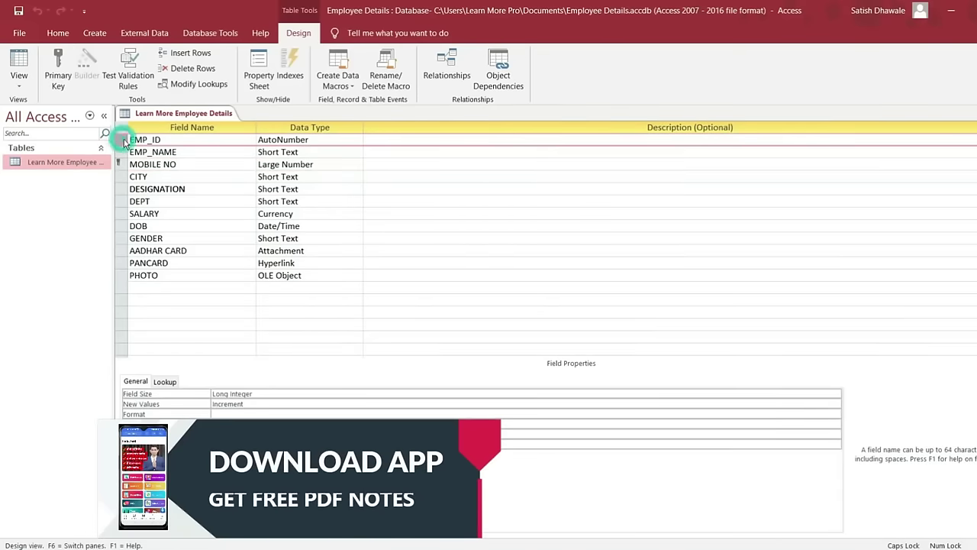
{"action": "left_click", "coordinate": [64, 77]}
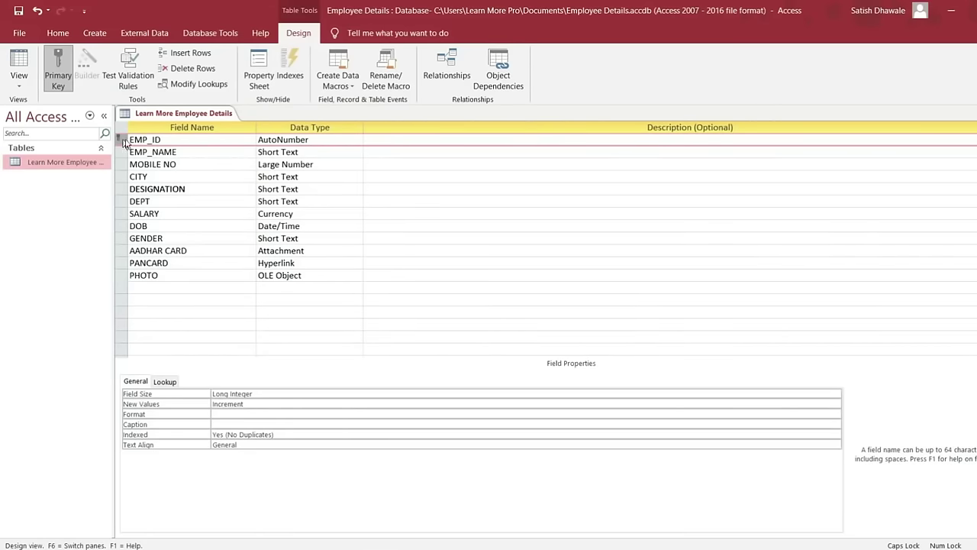
{"action": "left_click", "coordinate": [18, 84]}
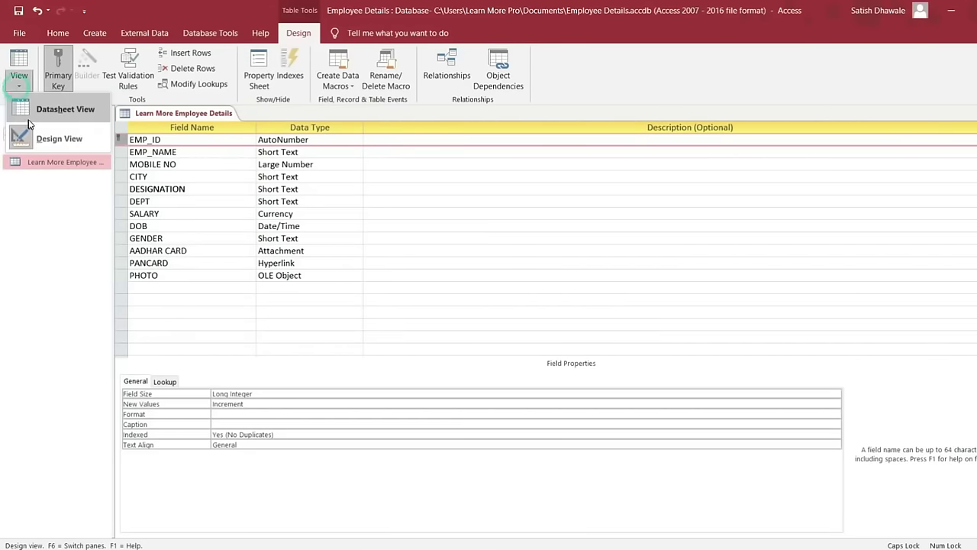
- Save the design, switch to Datasheet View, and drag MOBILE NO between EMP_NAME and CITY
{"action": "left_click", "coordinate": [45, 105]}
{"action": "left_click", "coordinate": [488, 326]}
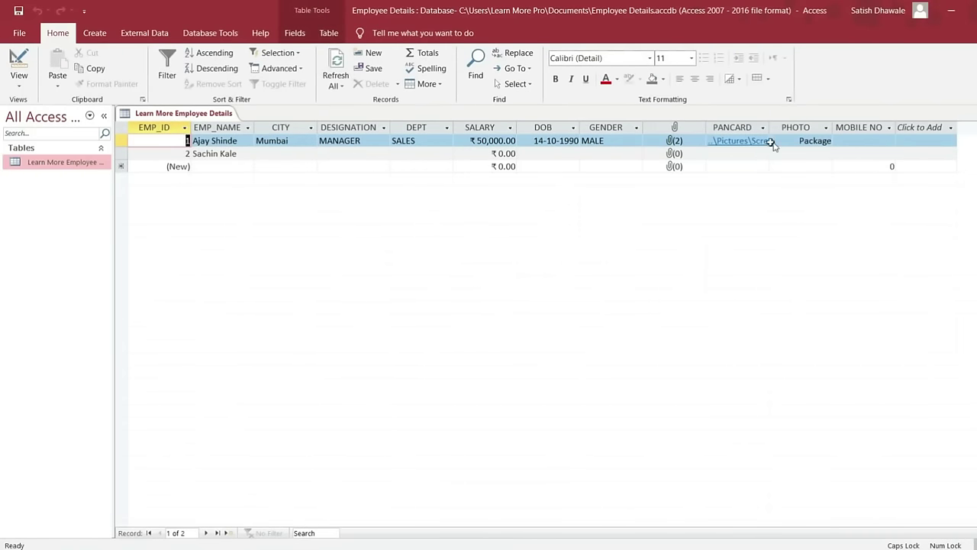
{"action": "left_click", "coordinate": [854, 141]}
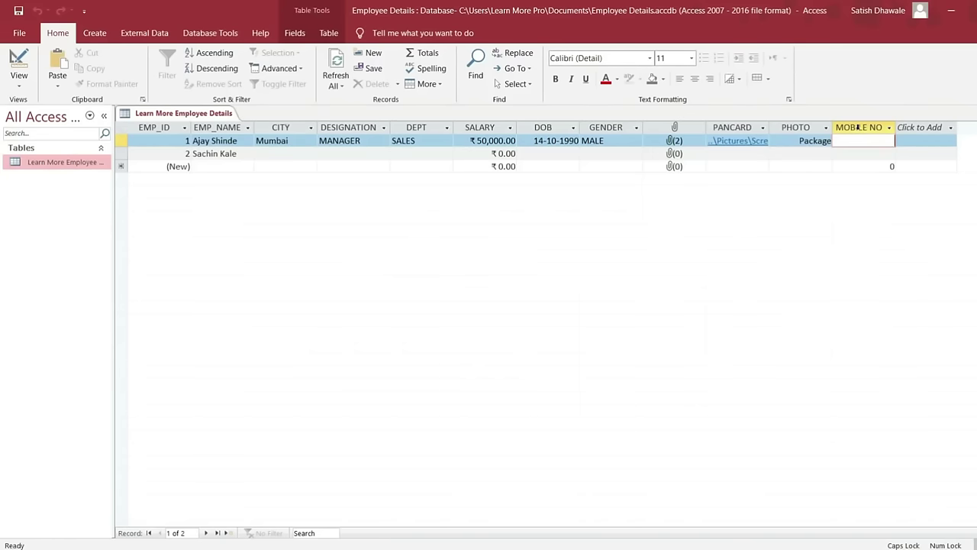
{"action": "left_click", "coordinate": [859, 127]}
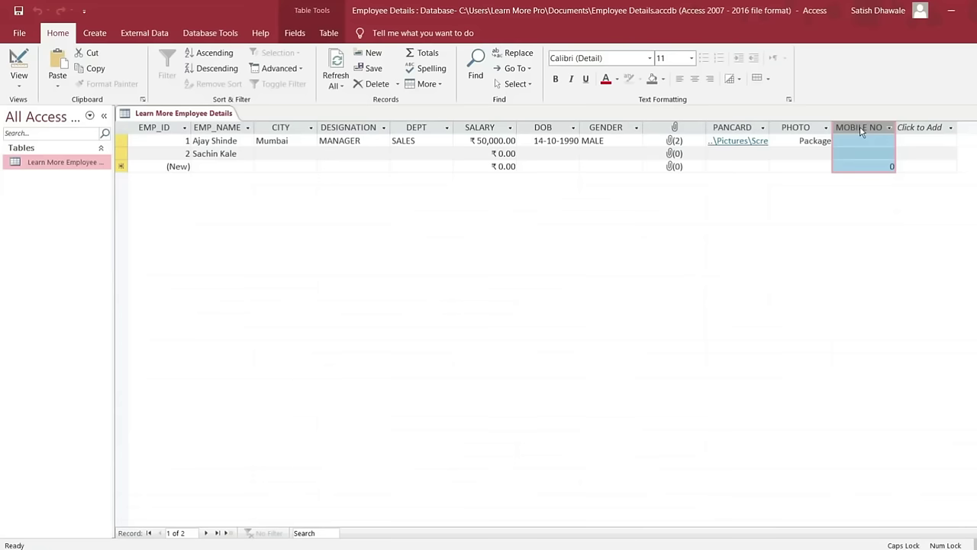
{"action": "left_click_drag", "start_coordinate": [860, 126], "coordinate": [290, 133]}
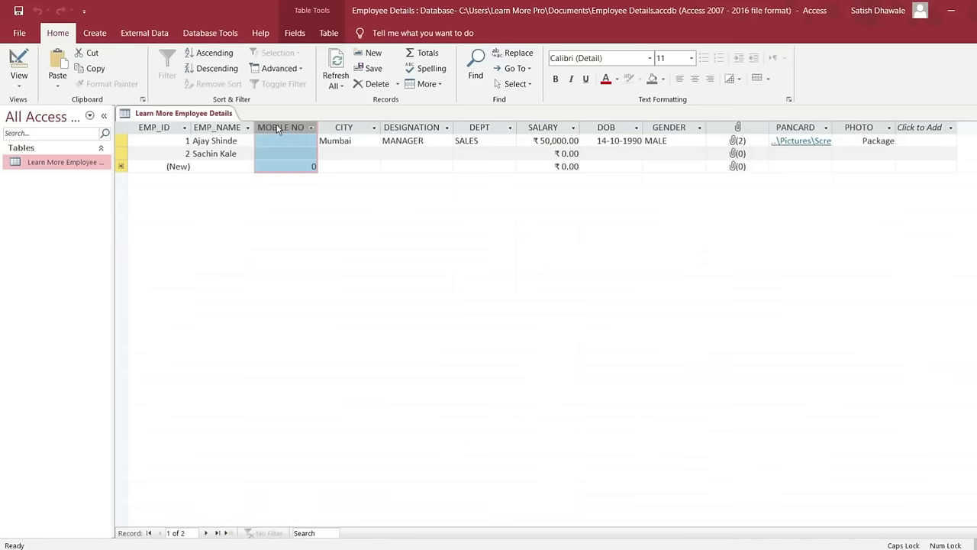
{"action": "left_click_drag", "start_coordinate": [277, 129], "coordinate": [362, 129]}
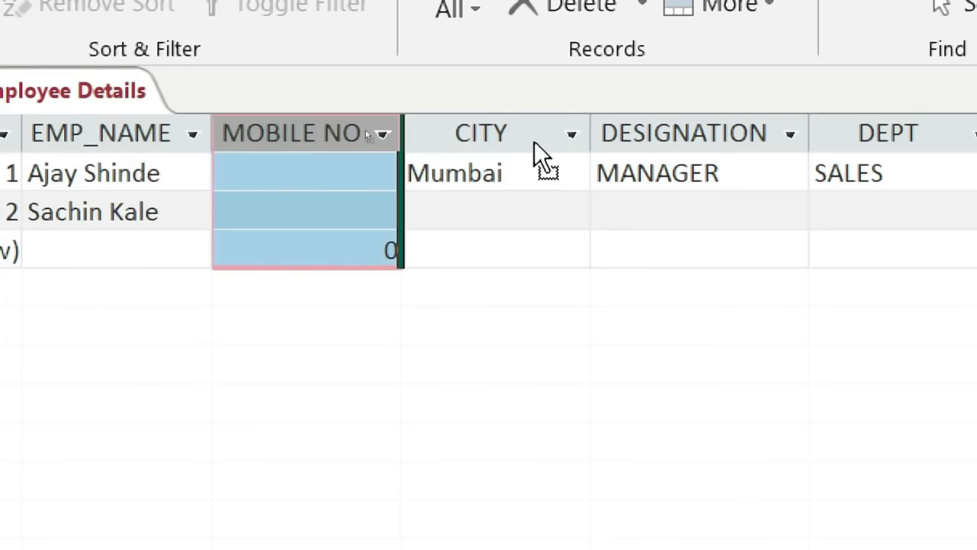
{"action": "left_click_drag", "start_coordinate": [534, 142], "coordinate": [275, 148]}
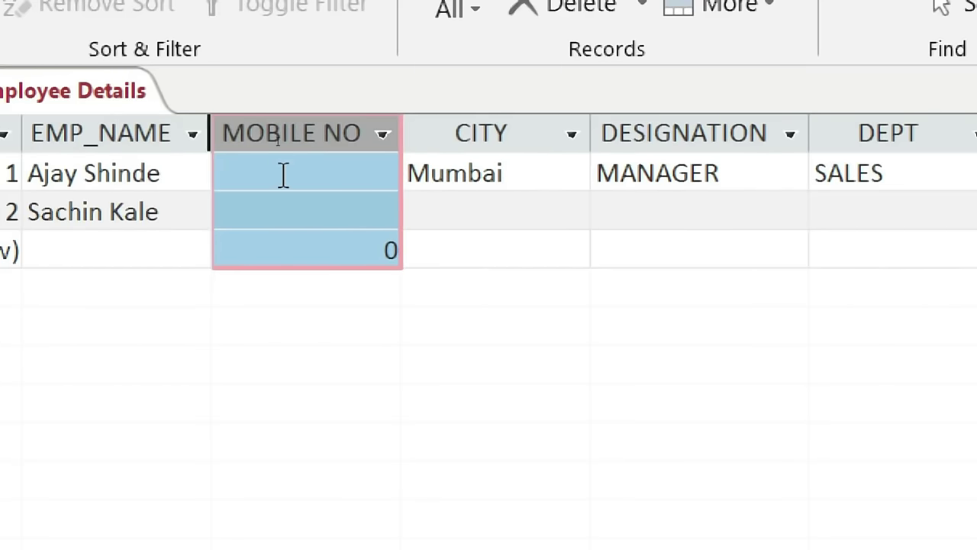
- Enter each employee's mobile number in the MOBILE NO cells of records 1 and 2
{"action": "left_click", "coordinate": [283, 174]}
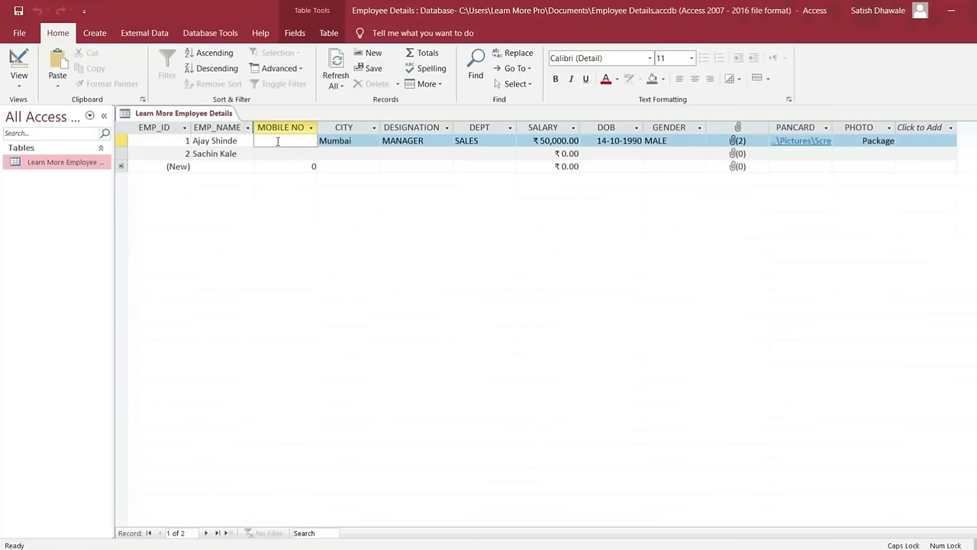
{"action": "left_click", "coordinate": [277, 151]}
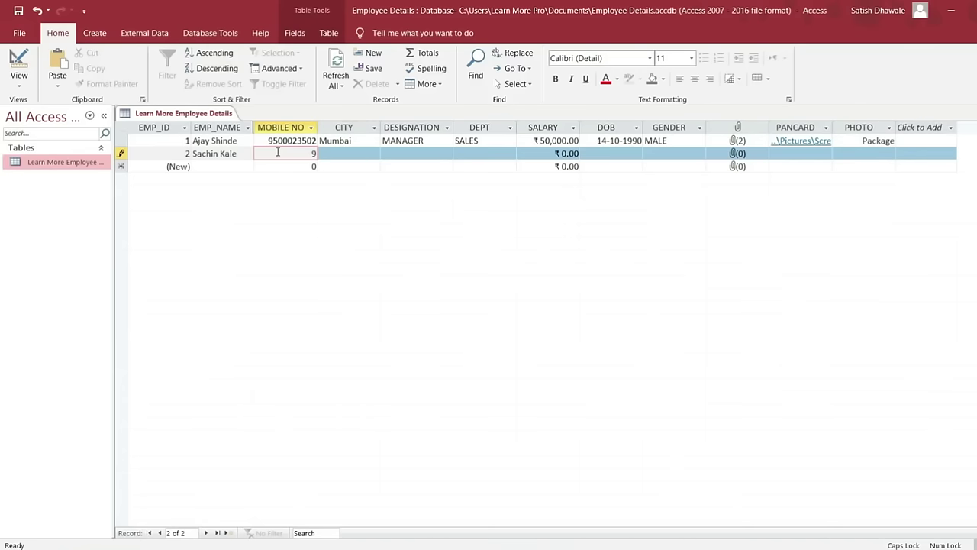
{"action": "key", "text": "Tab"}
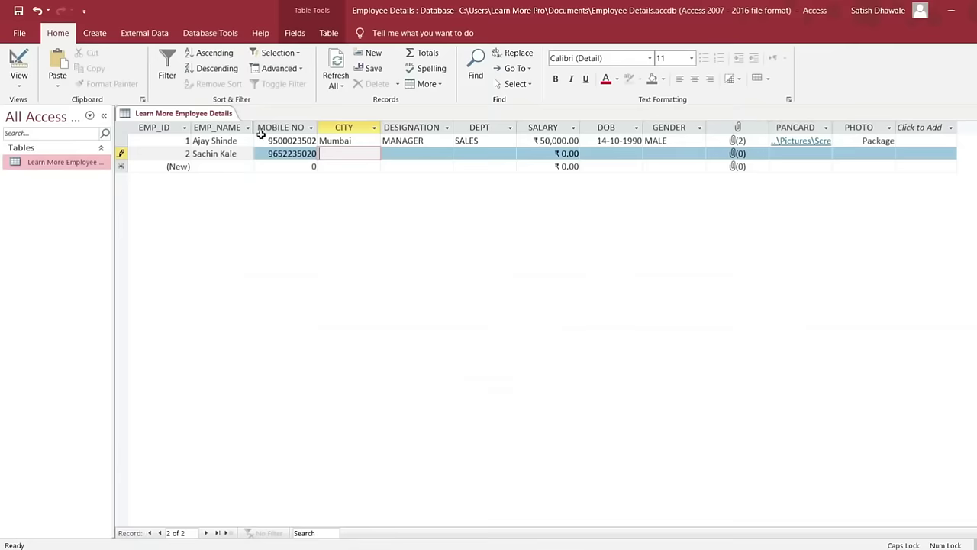
{"action": "left_click", "coordinate": [19, 80]}
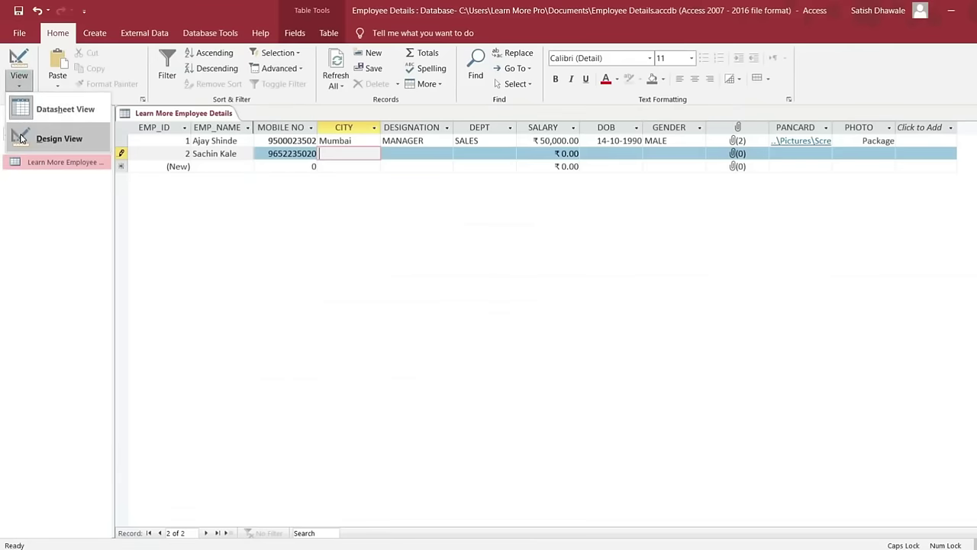
- In Design View make MOBILE NO the primary key, then save and return to Datasheet View
{"action": "left_click", "coordinate": [31, 139]}
{"action": "left_click", "coordinate": [122, 164]}
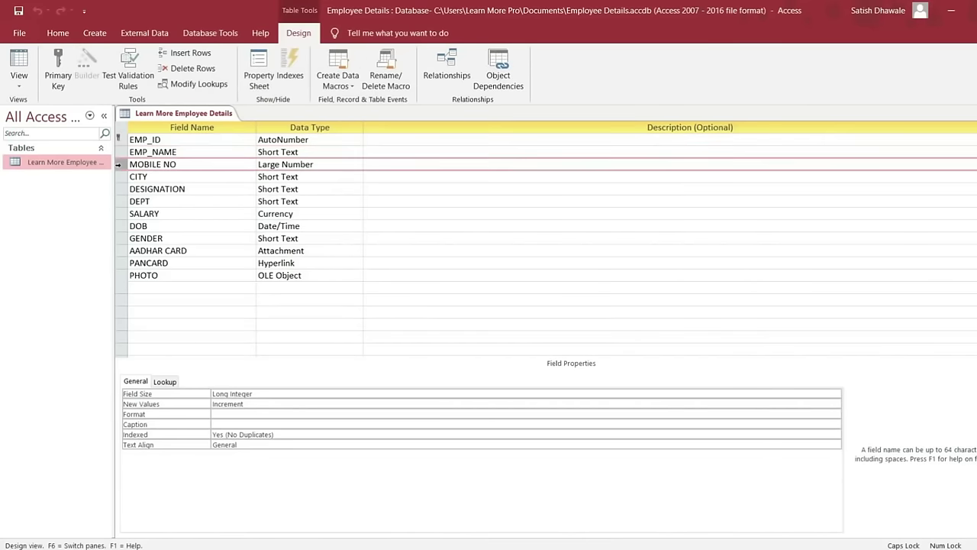
{"action": "left_click", "coordinate": [63, 86]}
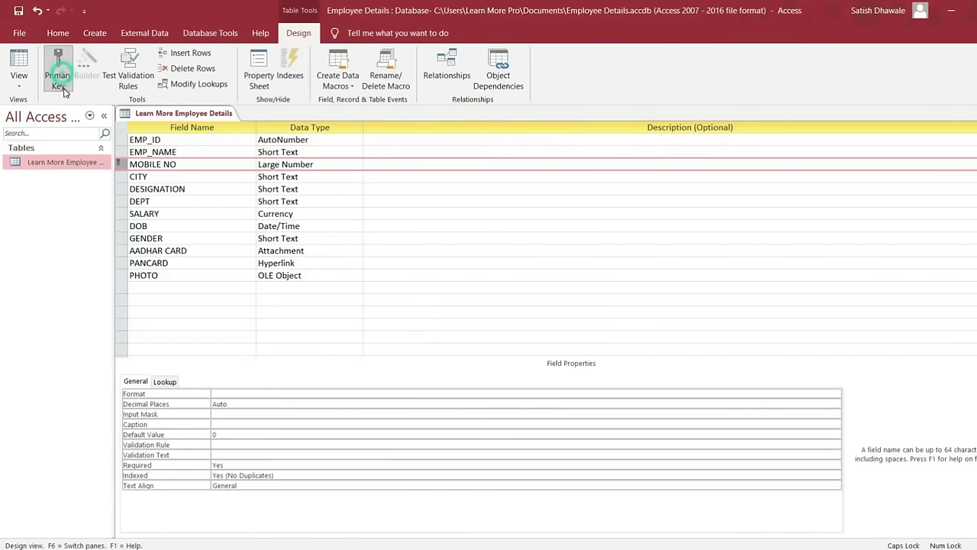
{"action": "left_click", "coordinate": [20, 85]}
{"action": "left_click", "coordinate": [27, 113]}
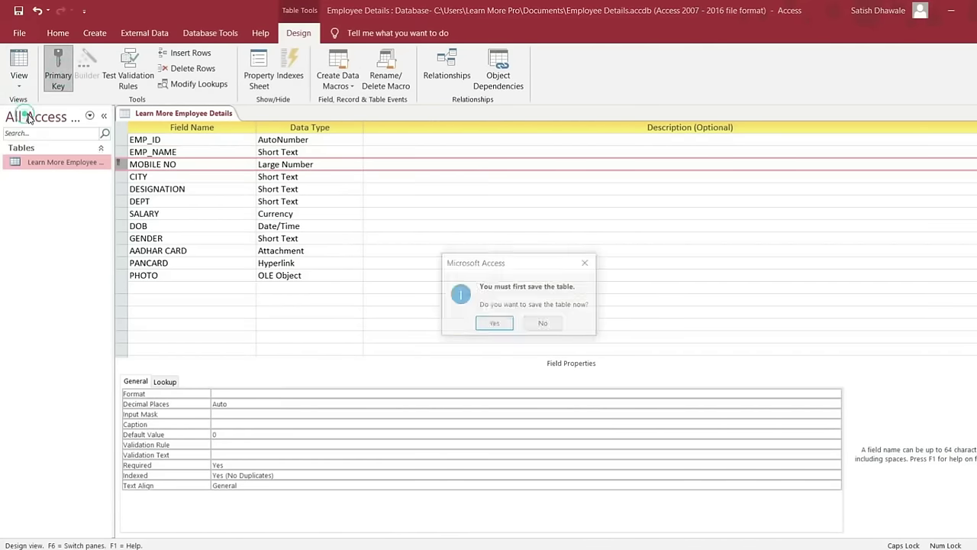
{"action": "left_click", "coordinate": [494, 321]}
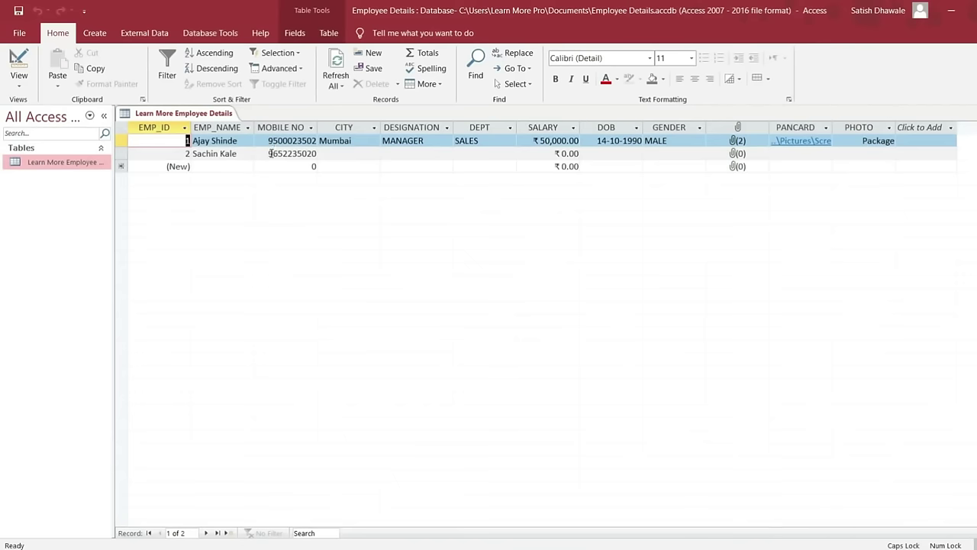
- Retype record 2's mobile number as the first employee's, then dismiss the duplicate-value error
{"action": "left_click", "coordinate": [268, 153]}
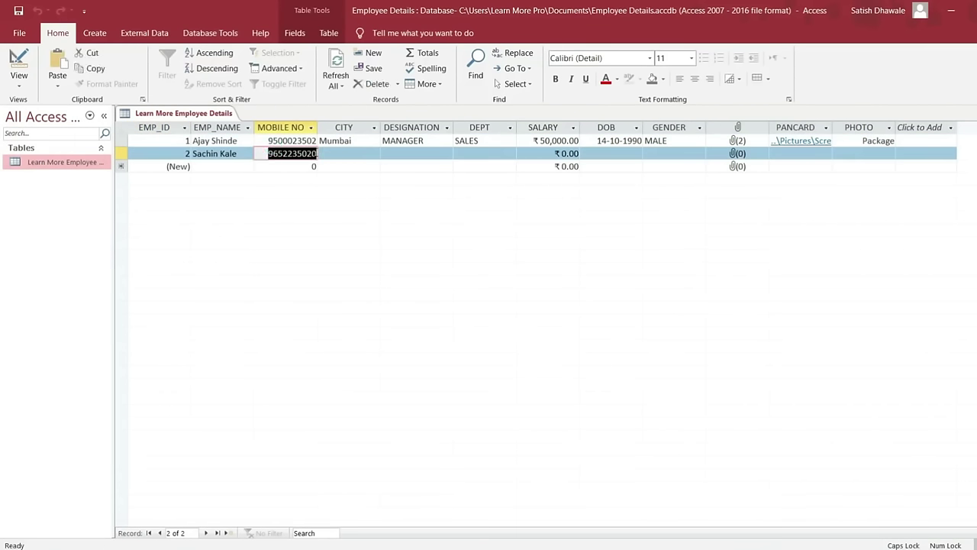
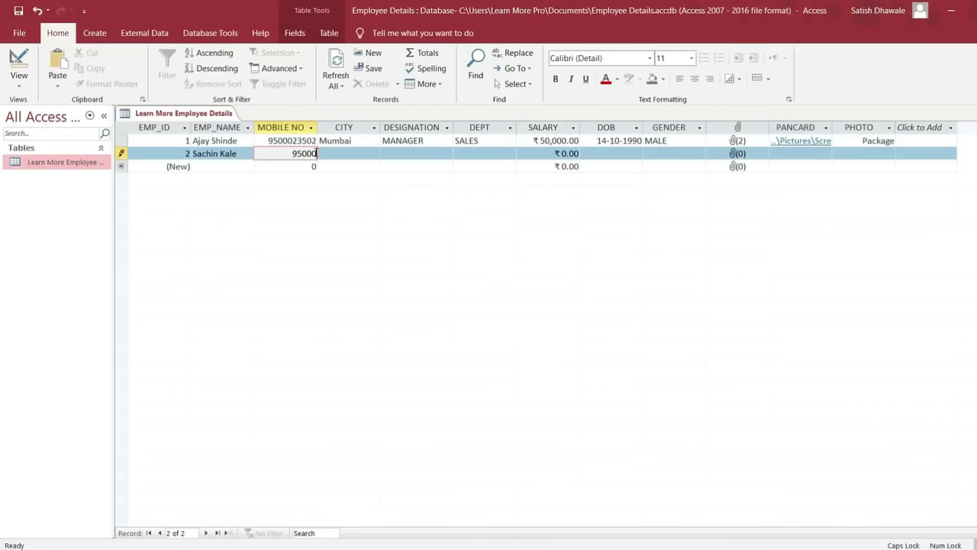
{"action": "key", "text": "Tab"}
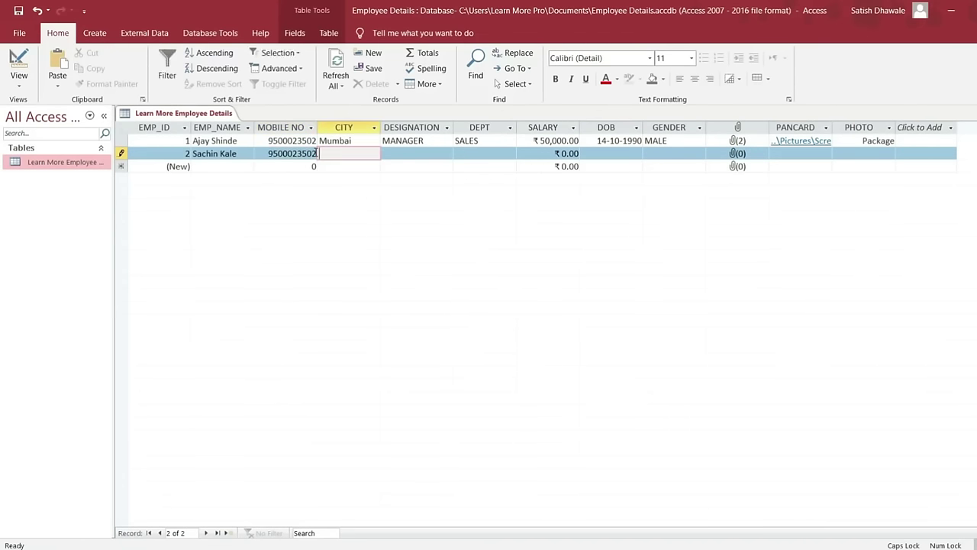
{"action": "key", "text": "Tab"}
{"action": "key", "text": "Tab"}
{"action": "key", "text": "Tab"}
{"action": "key", "text": "Tab"}
{"action": "key", "text": "Tab"}
{"action": "key", "text": "Tab"}
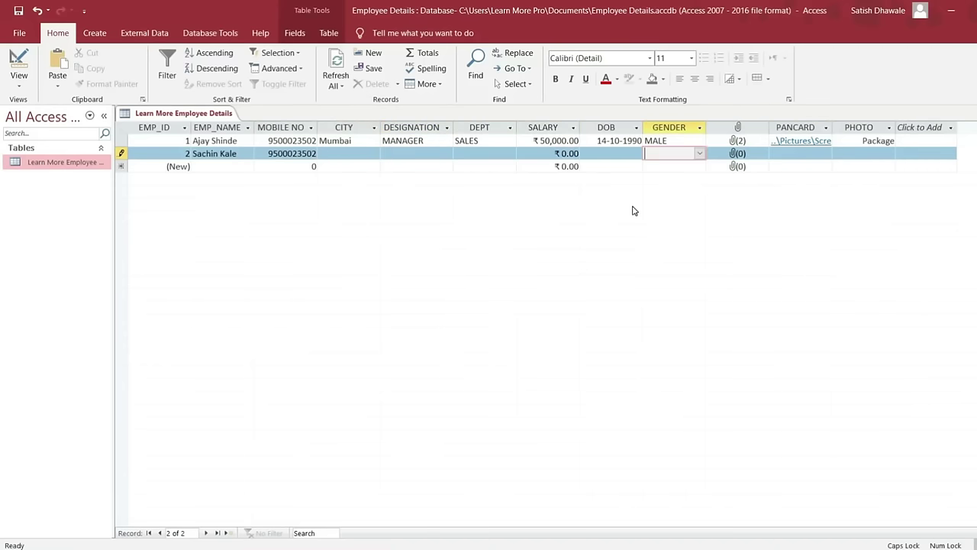
{"action": "key", "text": "Tab"}
{"action": "key", "text": "Tab"}
{"action": "key", "text": "Tab"}
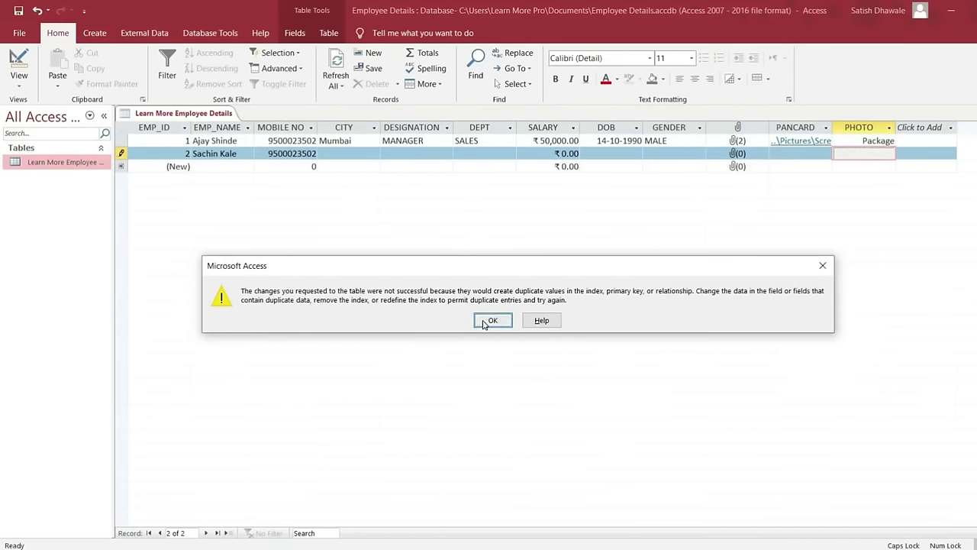
{"action": "left_click", "coordinate": [484, 320]}
- Change the last digit of record 2's mobile number to 1
{"action": "left_click", "coordinate": [314, 155]}
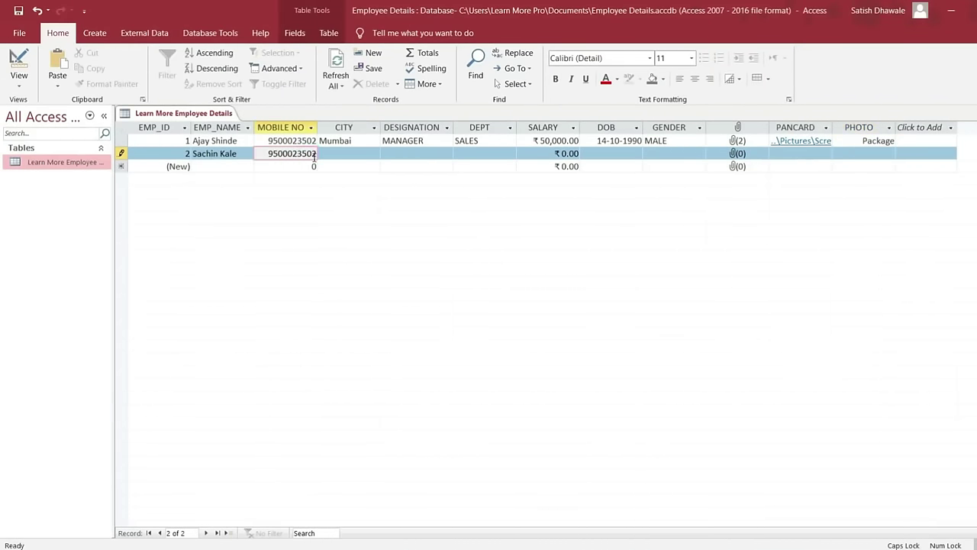
{"action": "key", "text": "BackSpace"}
{"action": "type", "text": "1"}
{"action": "key", "text": "Tab"}
{"action": "key", "text": "Tab"}
{"action": "key", "text": "Tab"}
{"action": "key", "text": "Tab"}
{"action": "key", "text": "Tab"}
{"action": "key", "text": "Tab"}
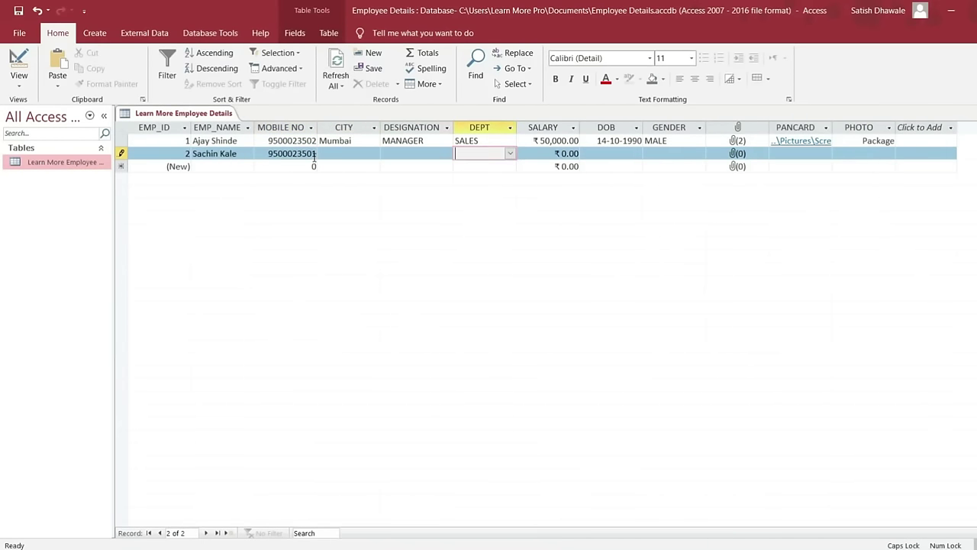
- Move past the last field to save record 2 with its corrected mobile number
{"action": "key", "text": "Tab"}
{"action": "key", "text": "Tab"}
{"action": "key", "text": "Tab"}
{"action": "key", "text": "Tab"}
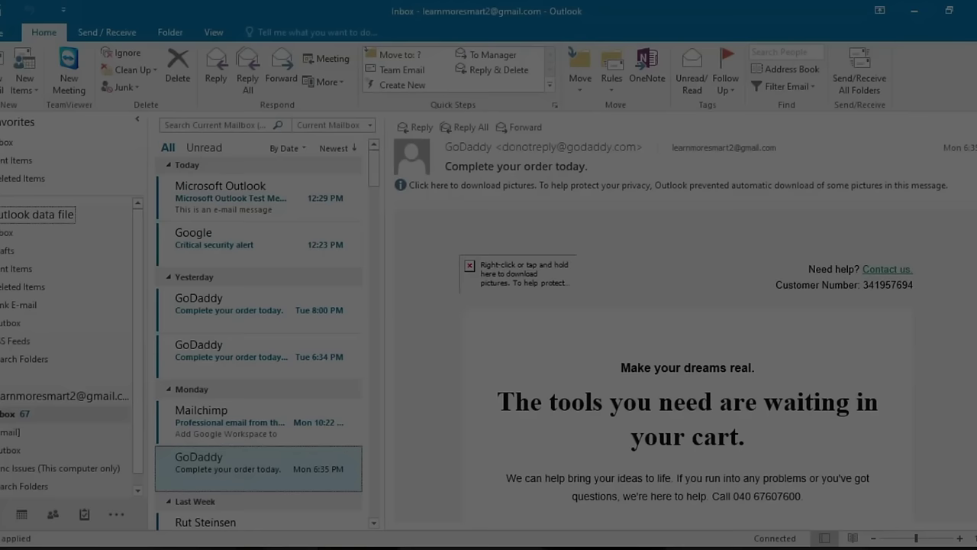
{"action": "left_click", "coordinate": [34, 414]}
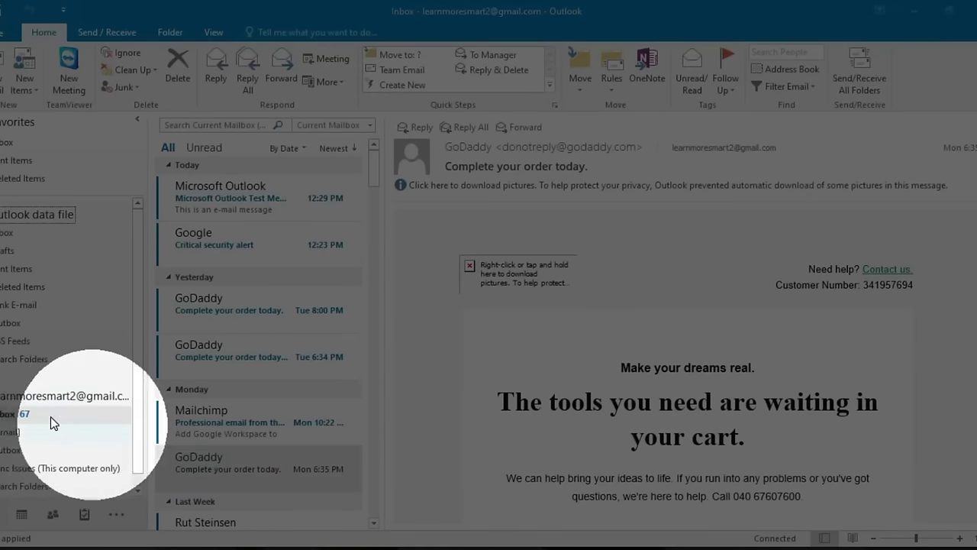
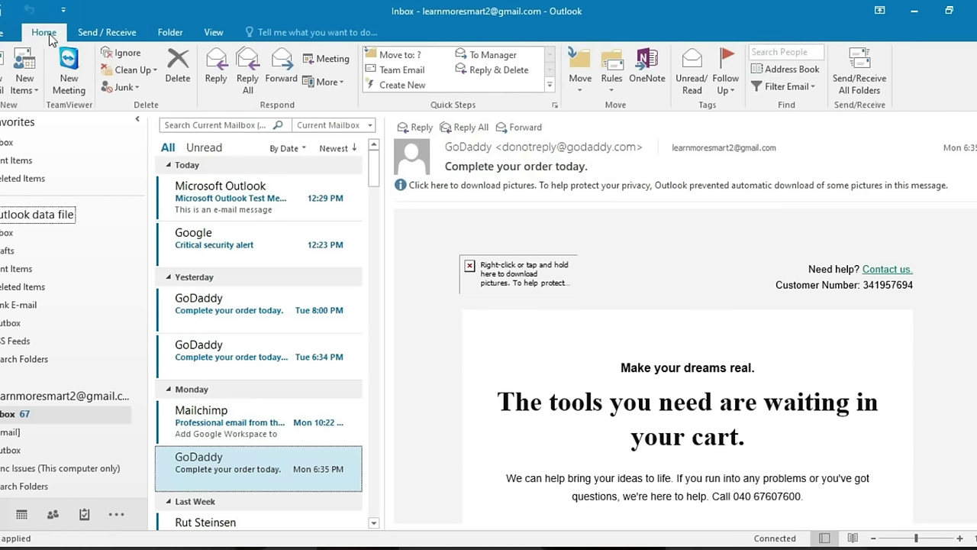
- Look over the Send / Receive, Folder and View tabs, then collapse the Favorites and Outlook data file groups
{"action": "left_click", "coordinate": [98, 32]}
{"action": "left_click", "coordinate": [170, 33]}
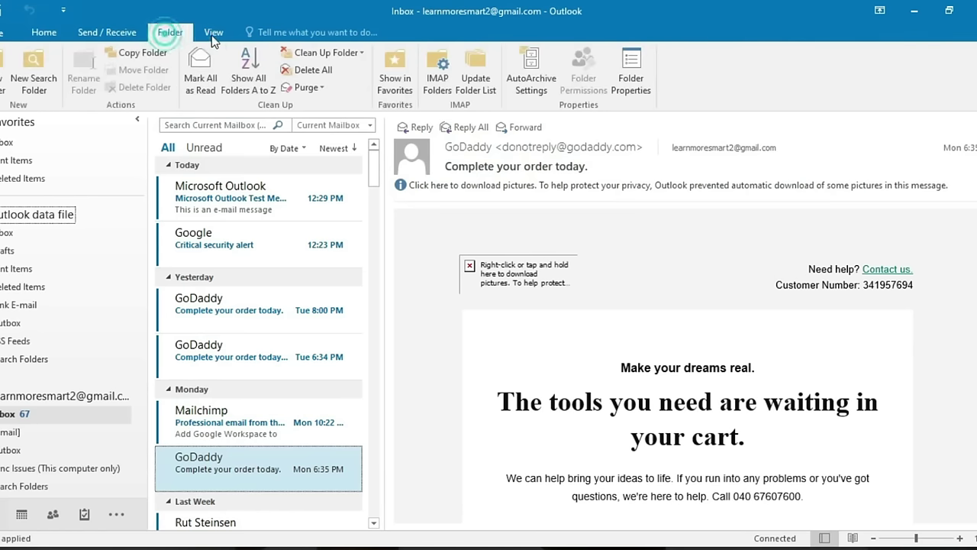
{"action": "left_click", "coordinate": [214, 34]}
{"action": "left_click", "coordinate": [48, 34]}
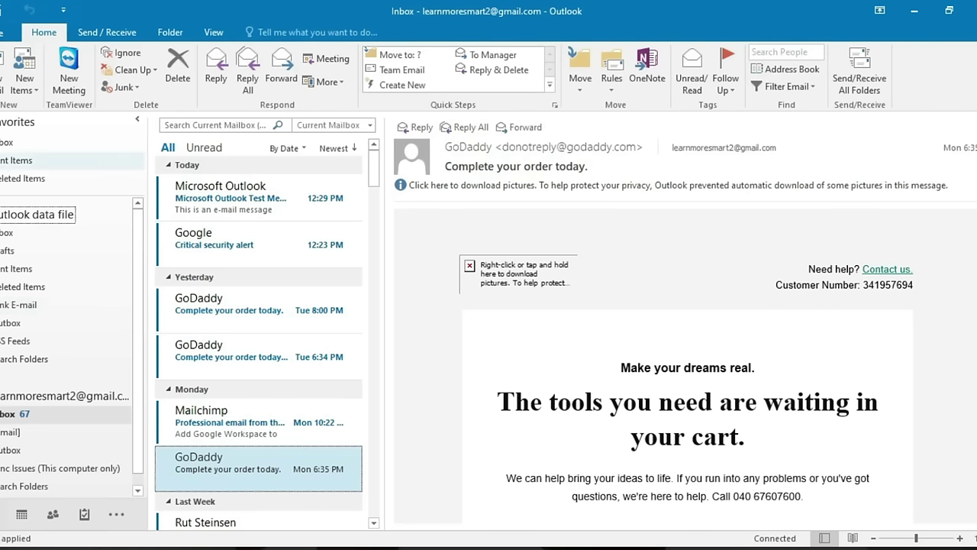
{"action": "left_click", "coordinate": [3, 122]}
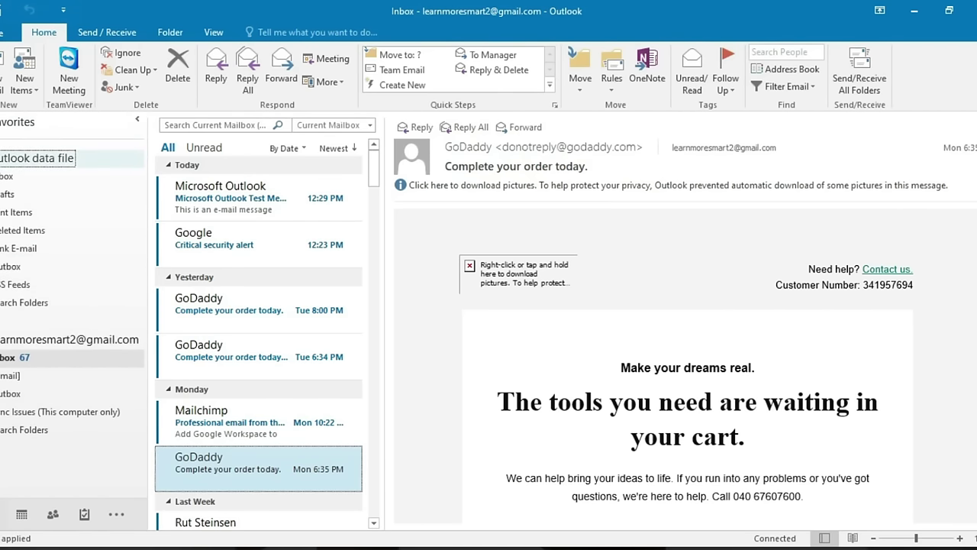
{"action": "left_click", "coordinate": [2, 158]}
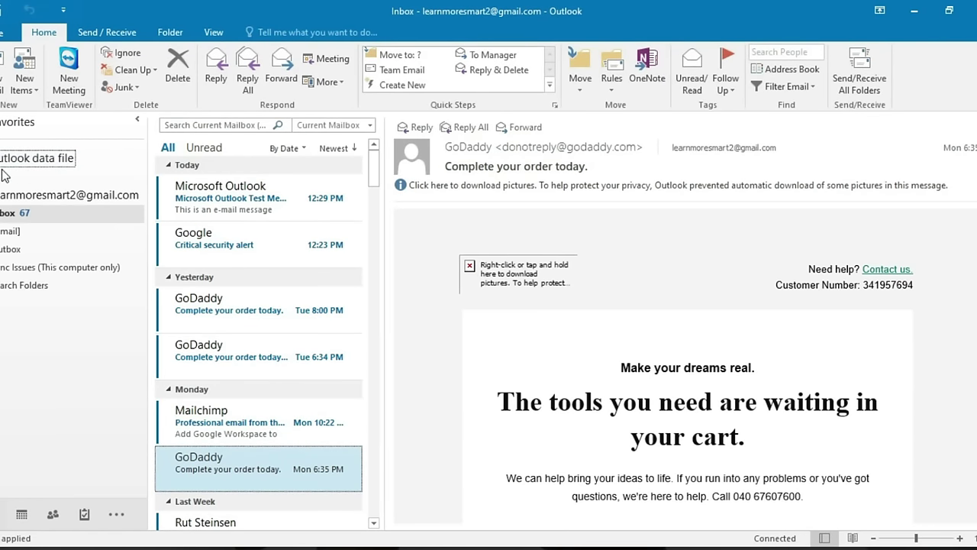
{"action": "left_click", "coordinate": [137, 124]}
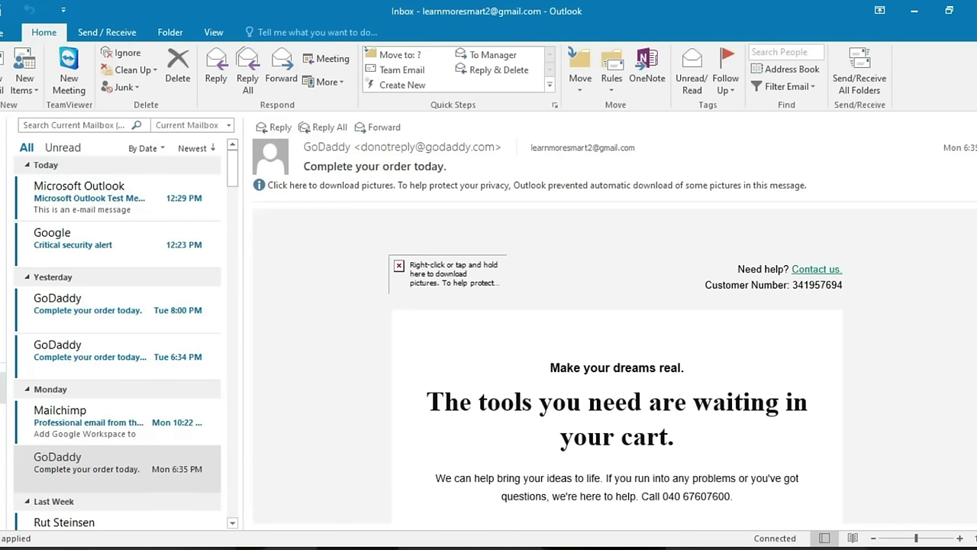
{"action": "left_click", "coordinate": [4, 137]}
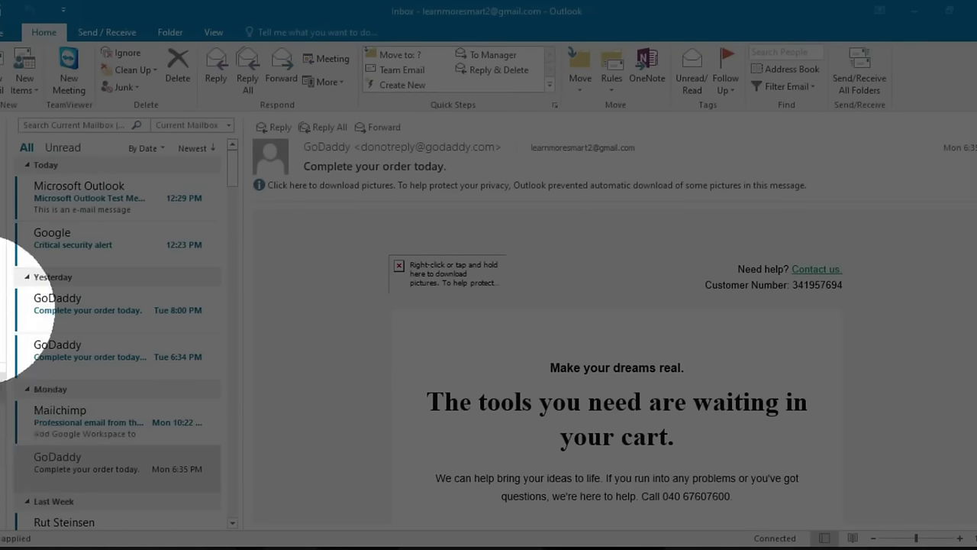
{"action": "left_click", "coordinate": [4, 133]}
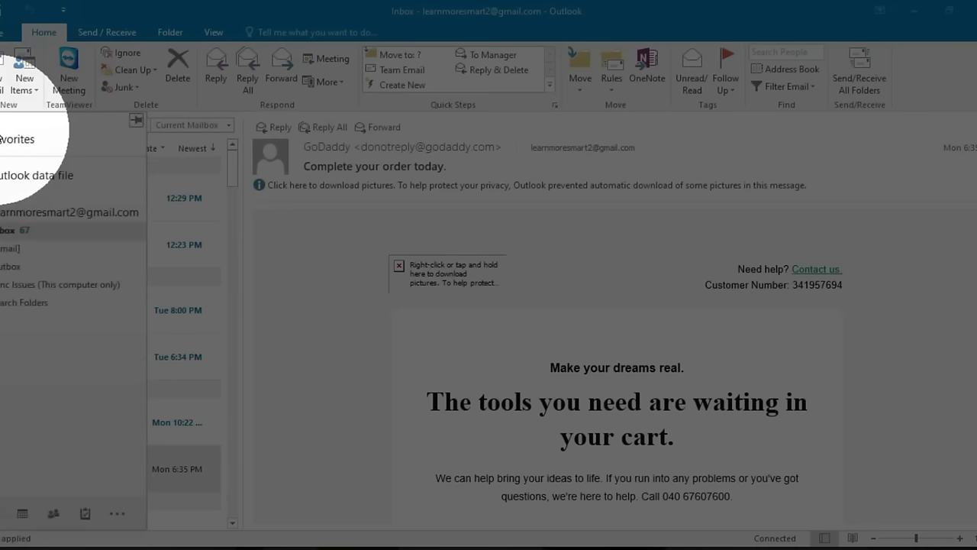
{"action": "left_click", "coordinate": [136, 122]}
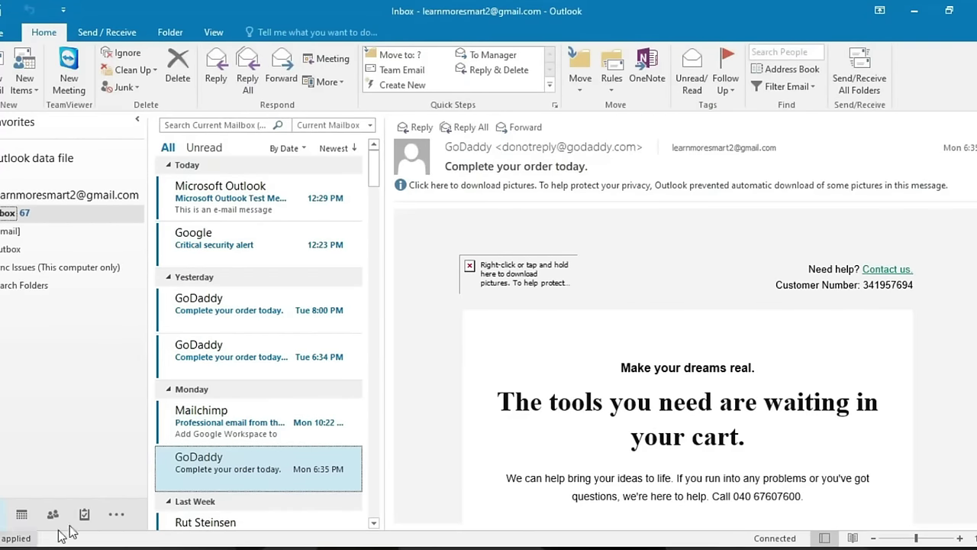
{"action": "left_click", "coordinate": [138, 120]}
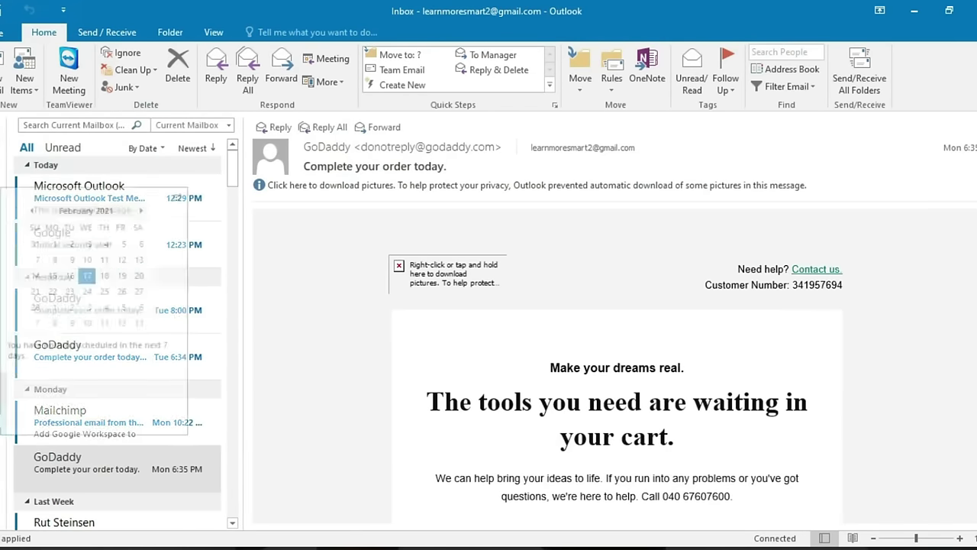
{"action": "key", "text": "ctrl+2"}
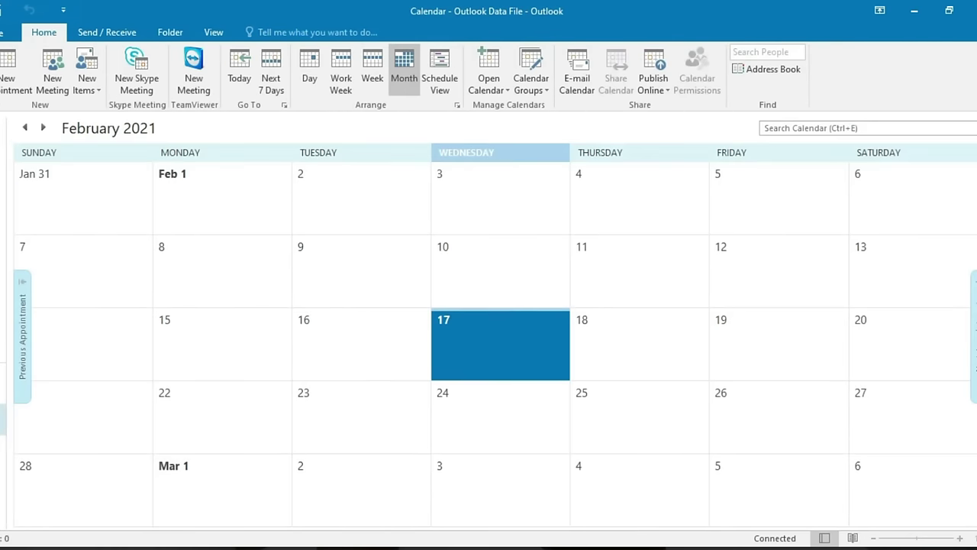
{"action": "mouse_move", "coordinate": [4, 419]}
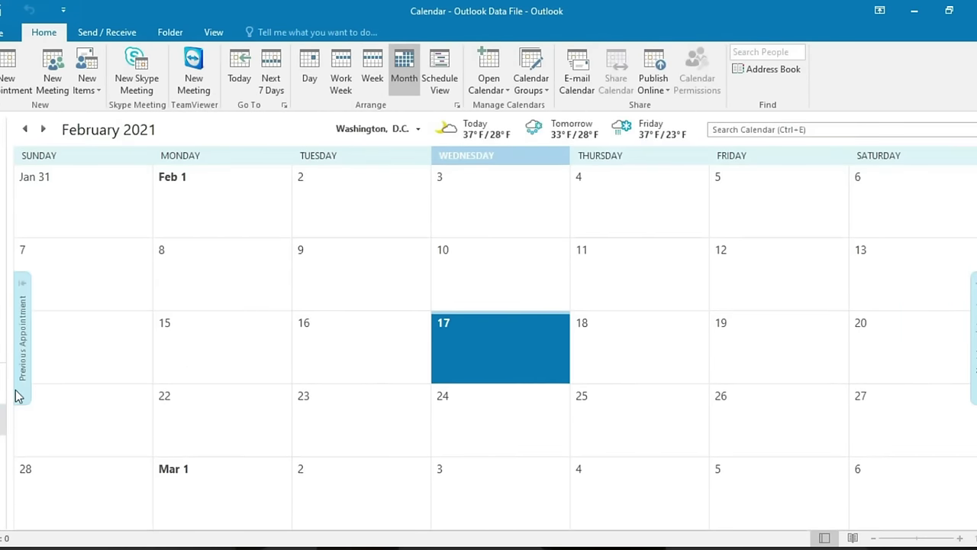
{"action": "left_click", "coordinate": [2, 395]}
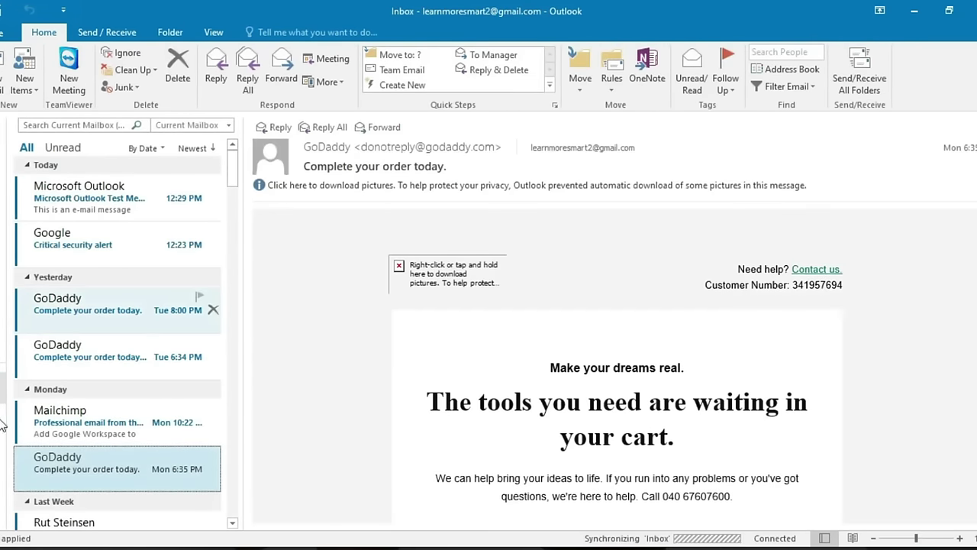
{"action": "left_click", "coordinate": [3, 420]}
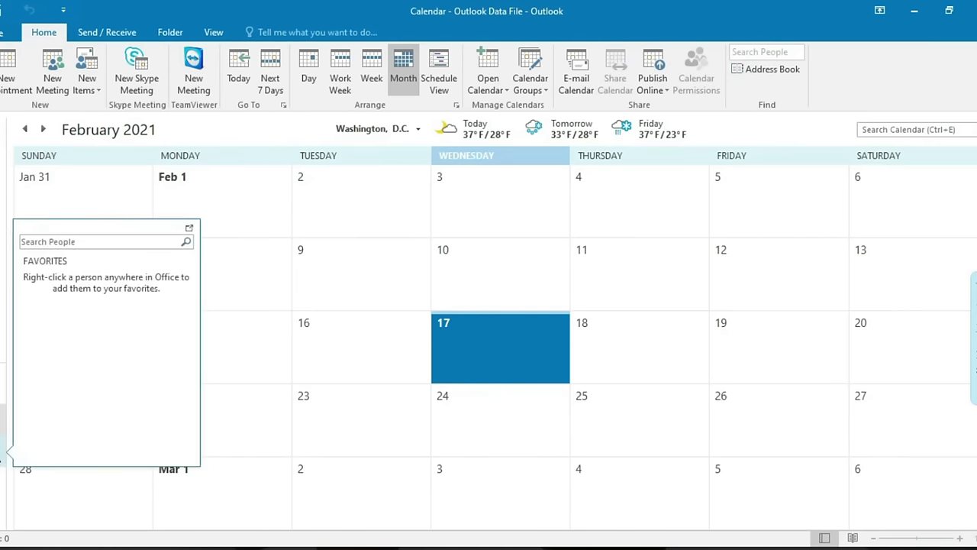
{"action": "left_click", "coordinate": [1, 458]}
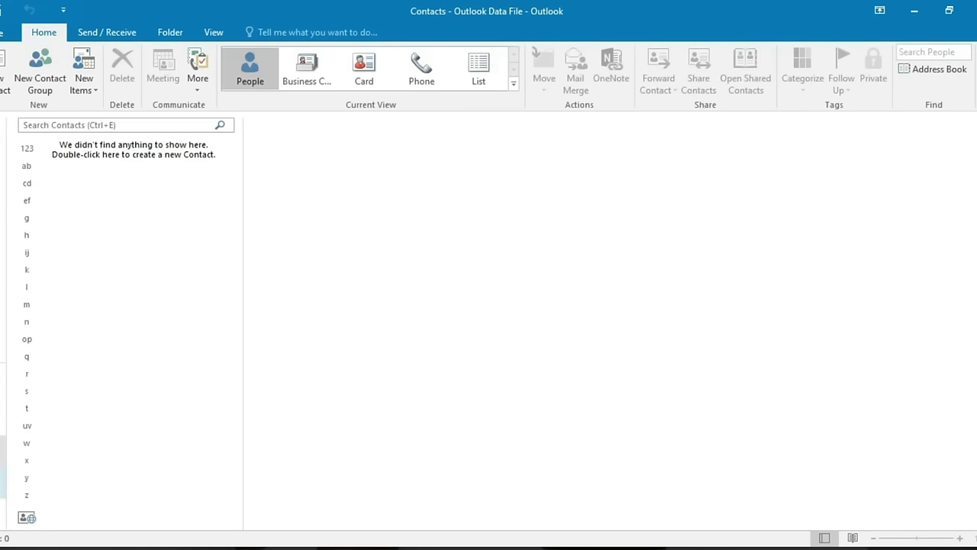
{"action": "mouse_move", "coordinate": [2, 481]}
{"action": "left_click", "coordinate": [3, 128]}
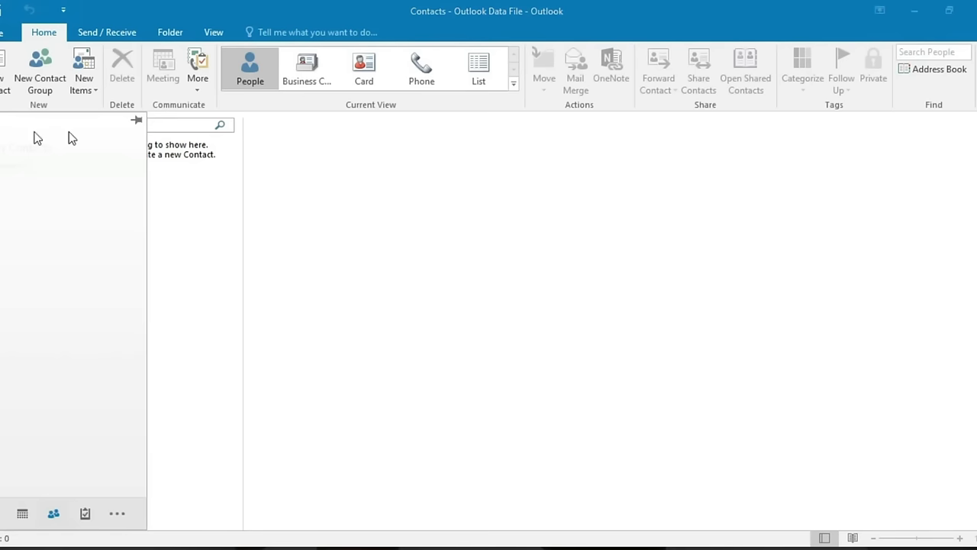
{"action": "left_click", "coordinate": [137, 121]}
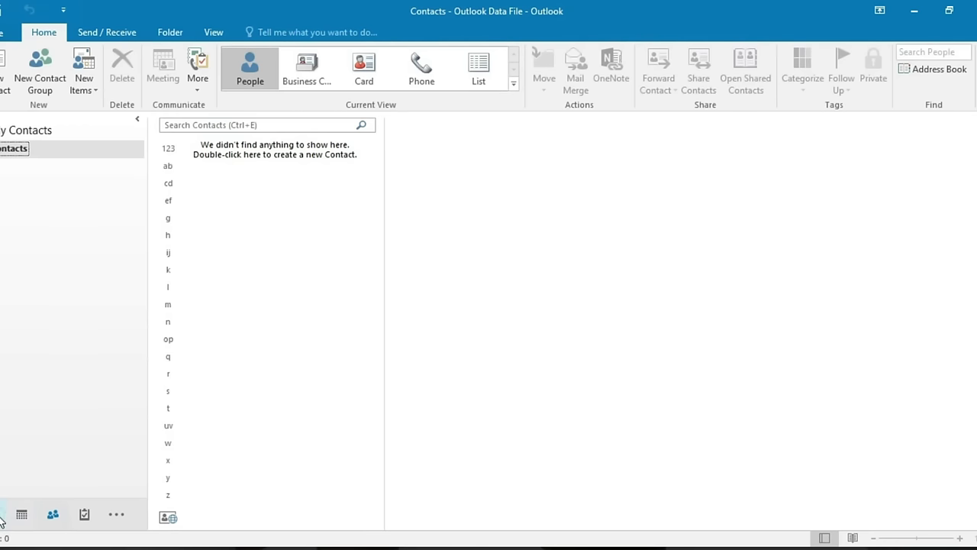
{"action": "left_click", "coordinate": [2, 518]}
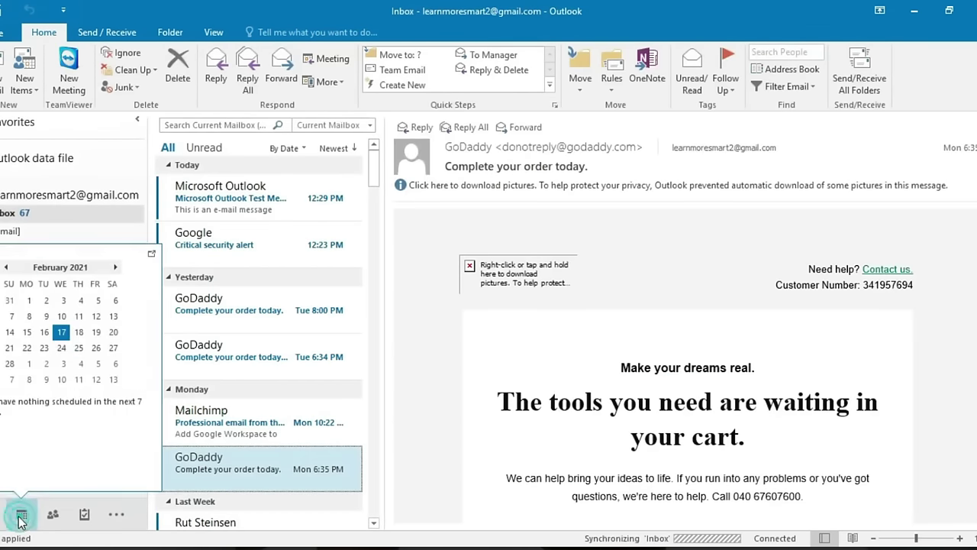
{"action": "left_click", "coordinate": [20, 517]}
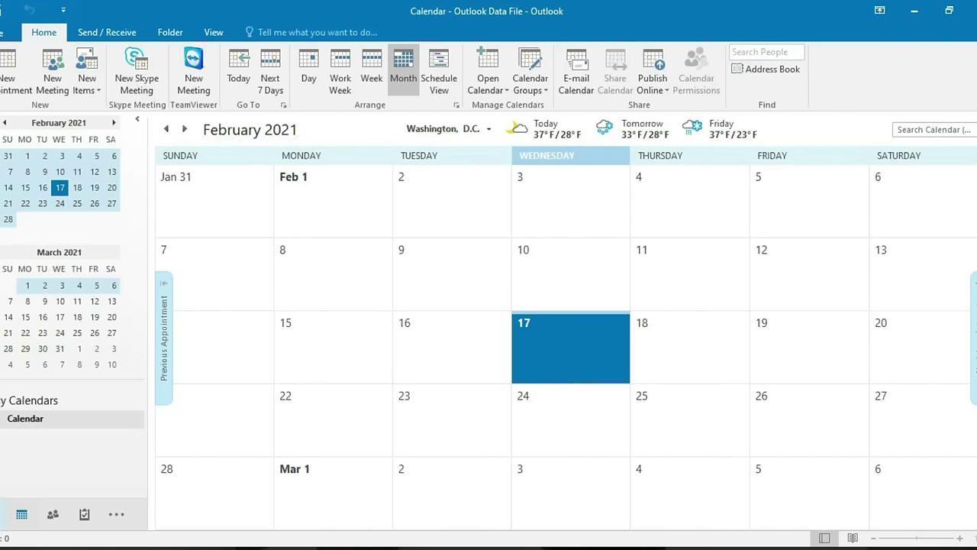
{"action": "key", "text": "ctrl+1"}
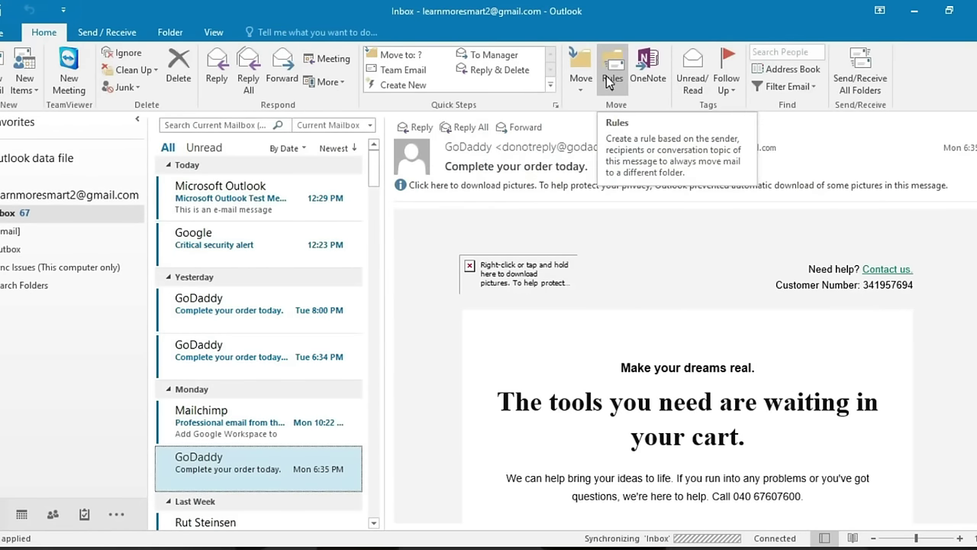
{"action": "left_click", "coordinate": [49, 519]}
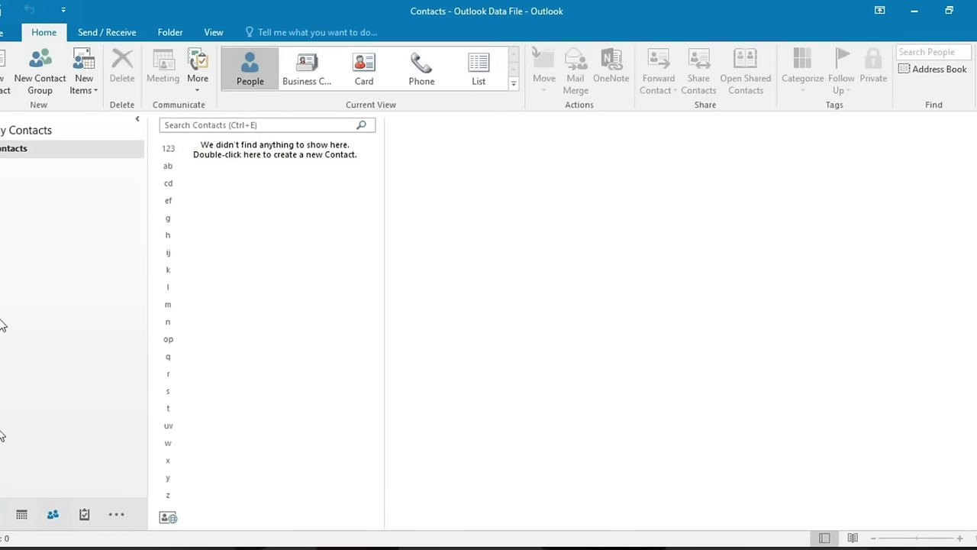
{"action": "left_click", "coordinate": [3, 514]}
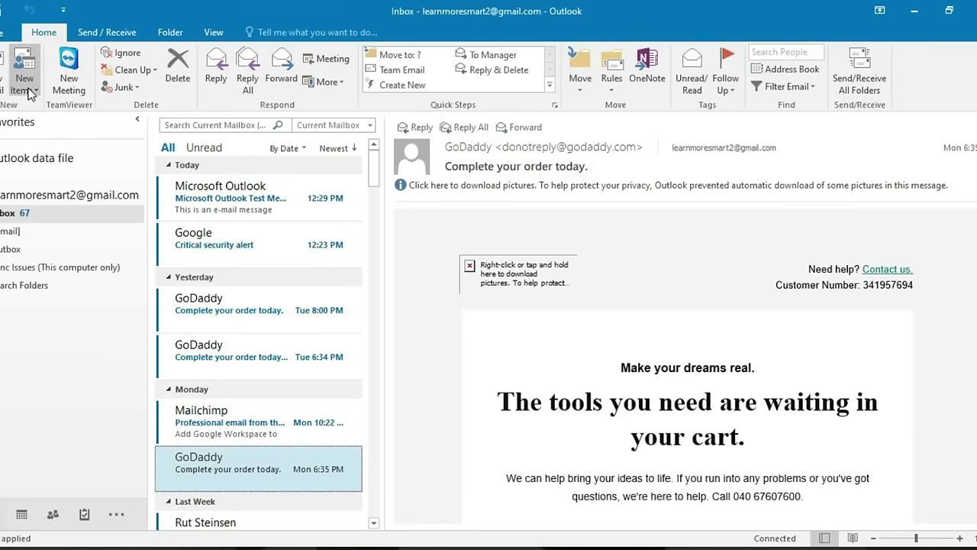
- Create a new E-mail Message from New Items and maximize its Untitled window
{"action": "left_click", "coordinate": [29, 90]}
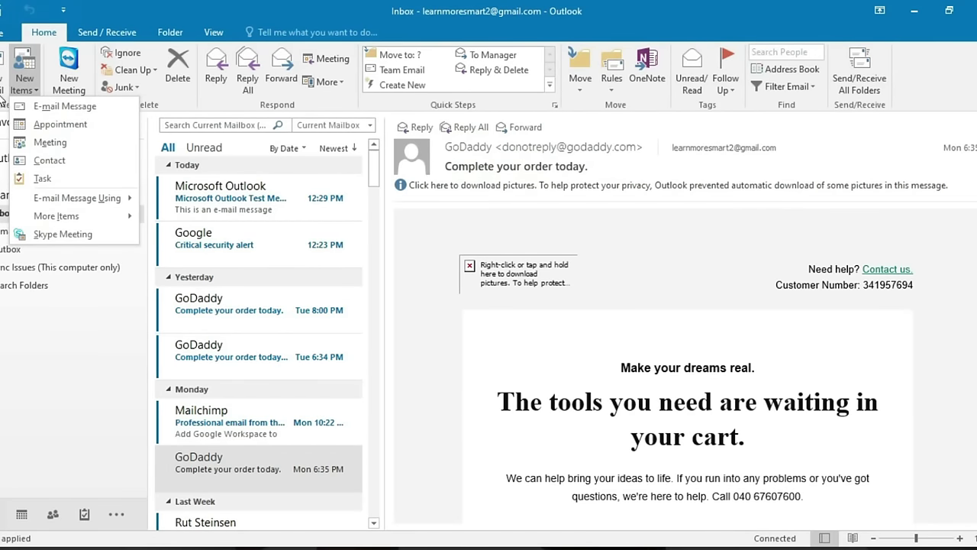
{"action": "left_click", "coordinate": [53, 106]}
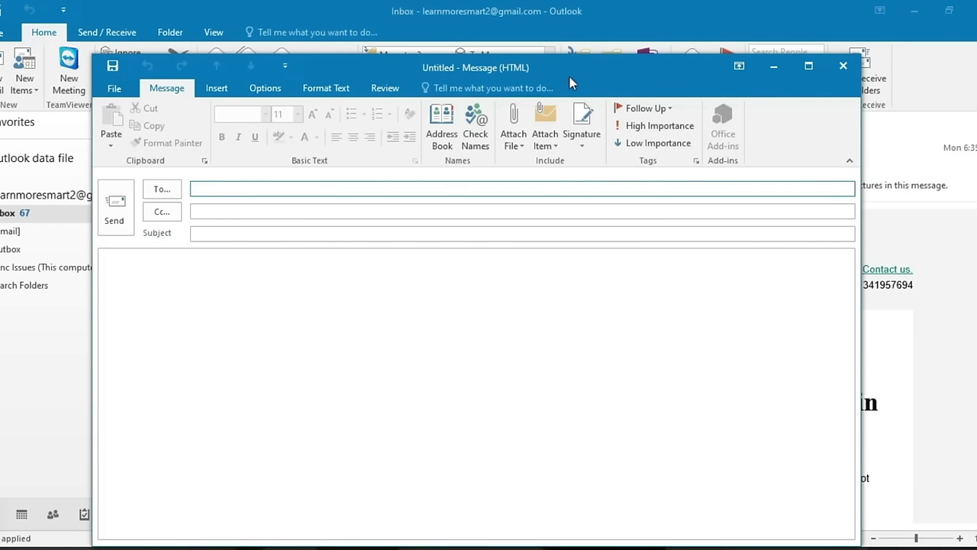
{"action": "mouse_move", "coordinate": [570, 77]}
{"action": "left_mouse_down"}
{"action": "mouse_move", "coordinate": [574, 48]}
{"action": "mouse_move", "coordinate": [573, 63]}
{"action": "left_mouse_up"}
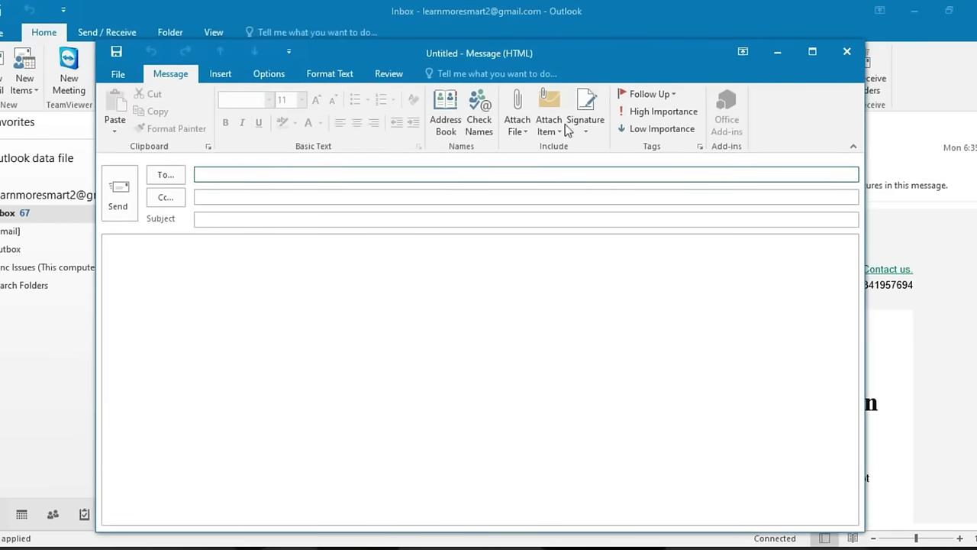
{"action": "left_click", "coordinate": [812, 51]}
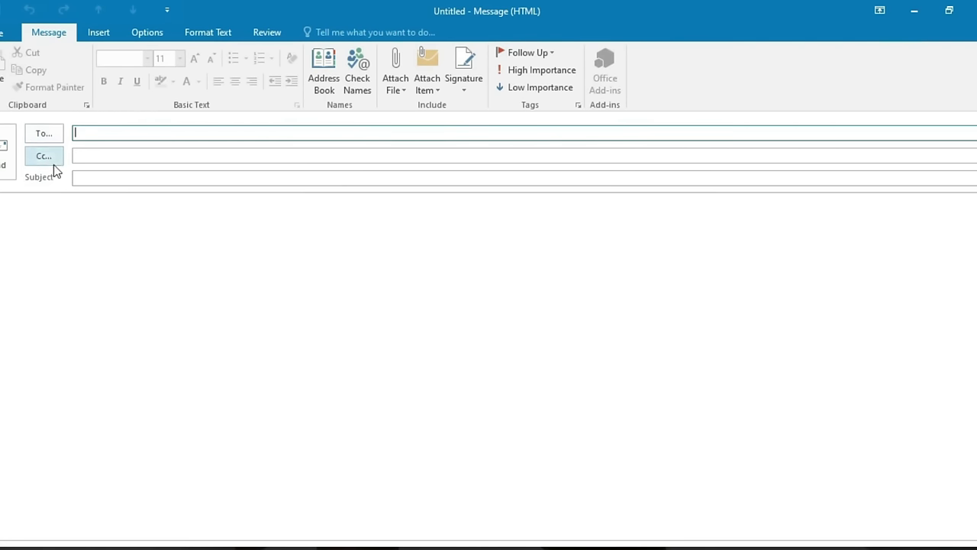
- Address the message to the recipient's Gmail address and give it the subject 'Payment Alerts!'
{"action": "left_click", "coordinate": [81, 131]}
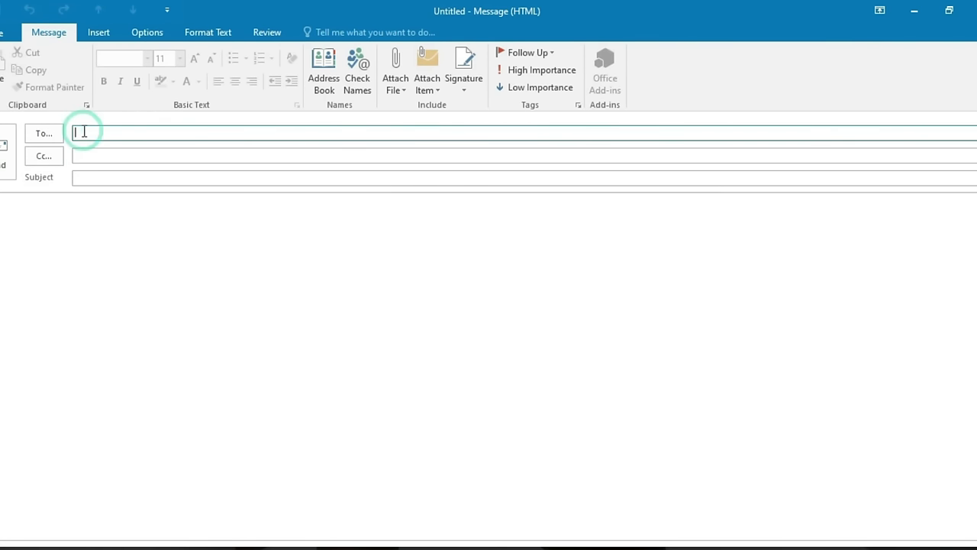
{"action": "left_click", "coordinate": [85, 155]}
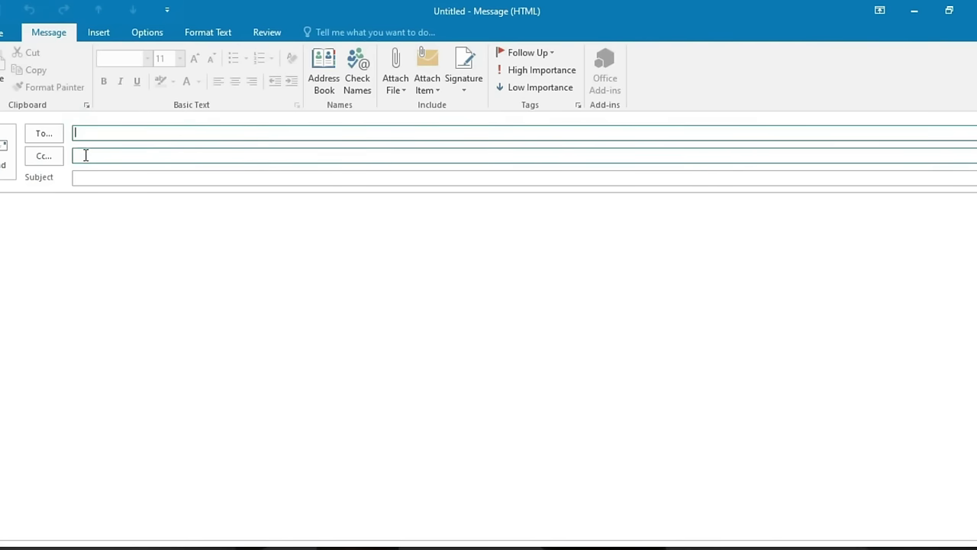
{"action": "left_click", "coordinate": [92, 133]}
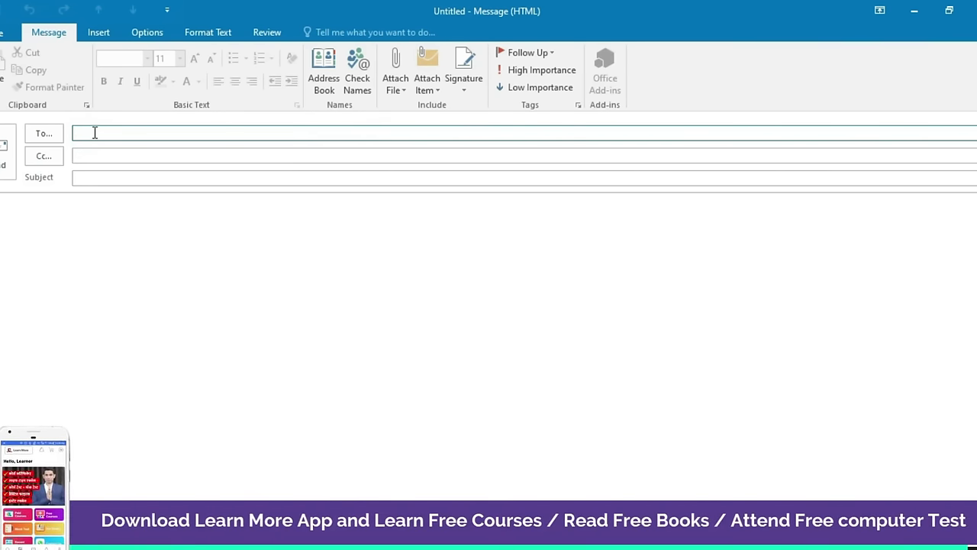
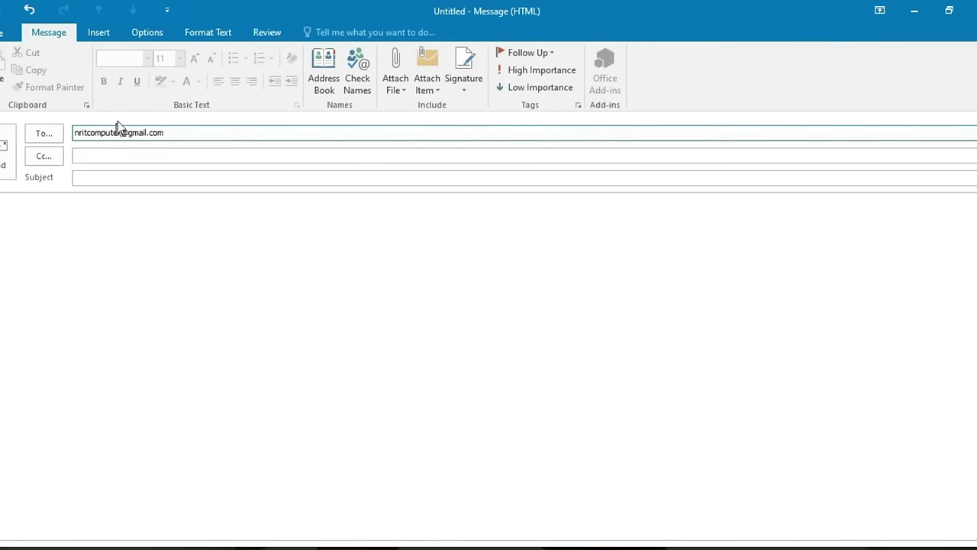
{"action": "left_click", "coordinate": [106, 177]}
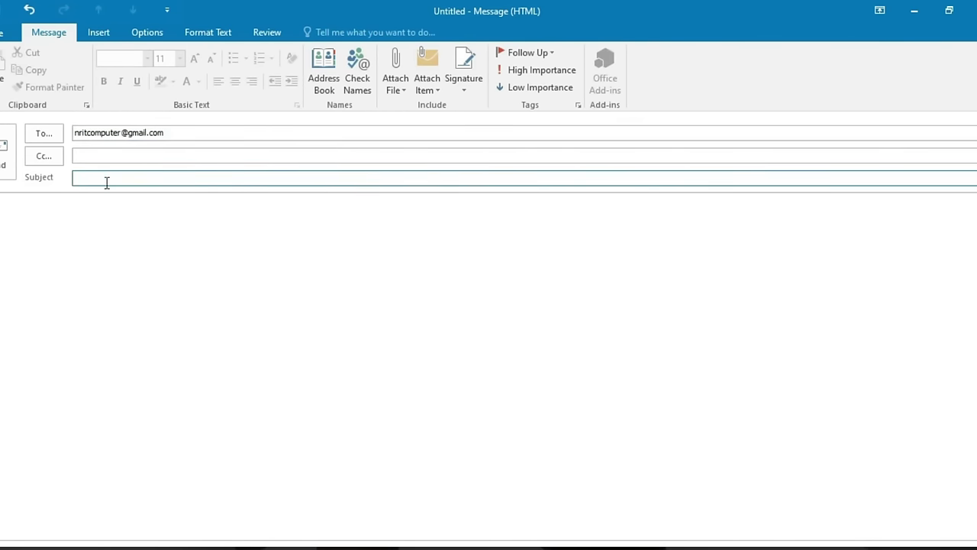
{"action": "type", "text": "Hell"}
{"action": "double_click", "coordinate": [106, 181]}
{"action": "key", "text": "BackSpace"}
{"action": "type", "text": "payment"}
{"action": "key", "text": "BackSpace"}
{"action": "key", "text": "BackSpace"}
{"action": "key", "text": "BackSpace"}
{"action": "key", "text": "BackSpace"}
{"action": "key", "text": "BackSpace"}
{"action": "key", "text": "BackSpace"}
{"action": "type", "text": "Pauyymen"}
- Write the body: 'Dear Sir/Madam', 'Your amount is Pending', 'Thank you very much' and a sign-off
{"action": "left_click", "coordinate": [159, 225]}
{"action": "type", "text": "Dear Sir"}
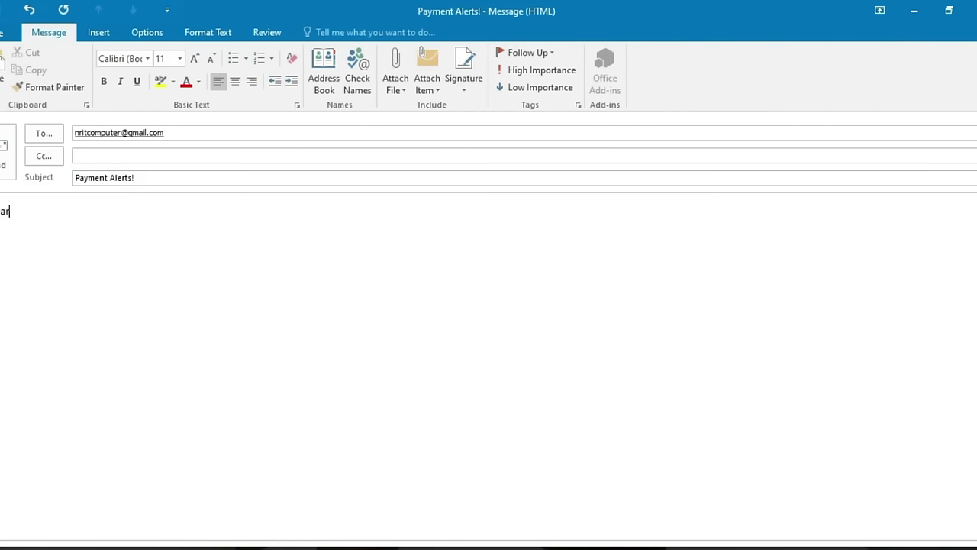
{"action": "type", "text": "/Mdam"}
{"action": "key", "text": "BackSpace"}
{"action": "key", "text": "BackSpace"}
{"action": "type", "text": "am"}
{"action": "type", "text": "                            You"}
{"action": "type", "text": "r "}
{"action": "type", "text": "amount i"}
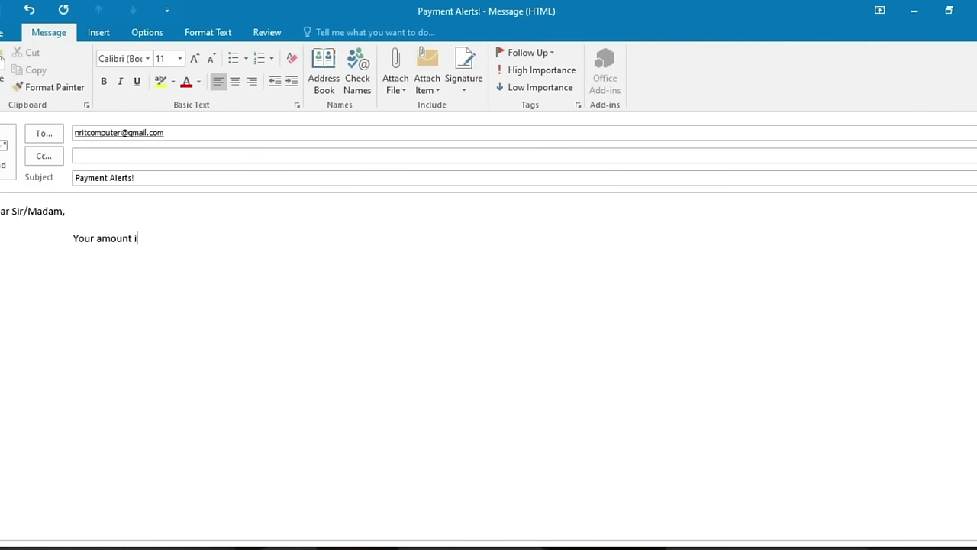
{"action": "type", "text": "s Pending"}
{"action": "type", "text": "Than"}
{"action": "type", "text": "k you"}
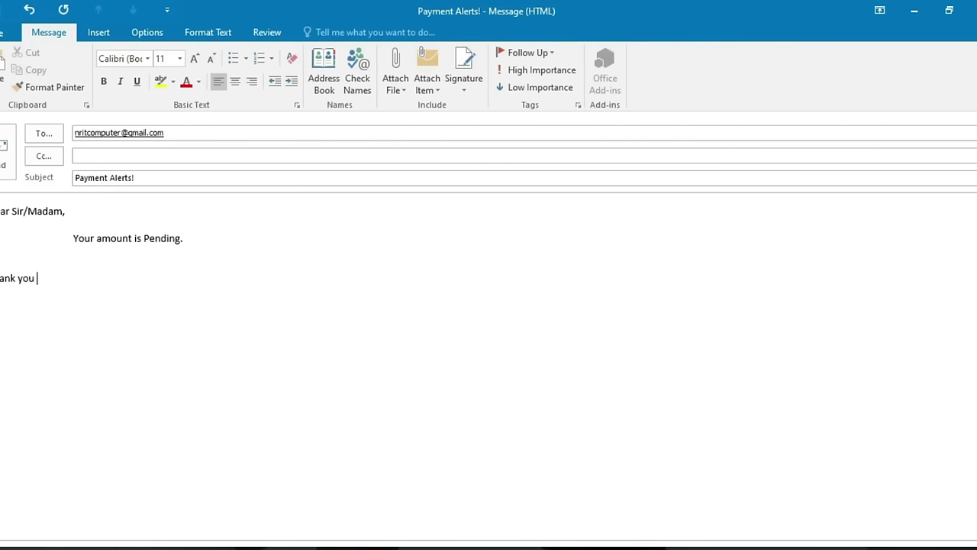
{"action": "type", "text": " very much."}
{"action": "key", "text": "Return"}
{"action": "type", "text": "Regarn More Pro"}
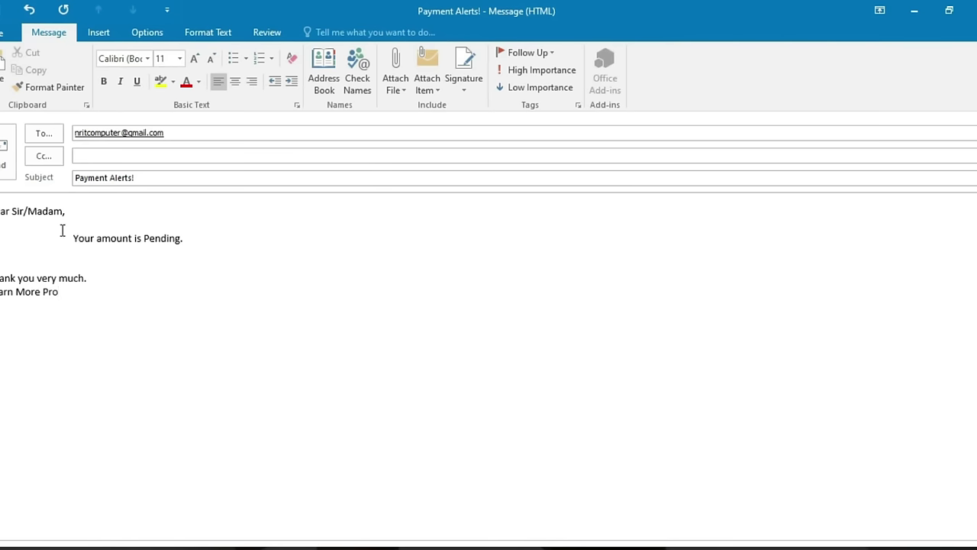
- Make the 'Your amount is Pending.' line bold, in the Exotc350 font, at size 20
{"action": "left_click_drag", "start_coordinate": [72, 238], "coordinate": [194, 244]}
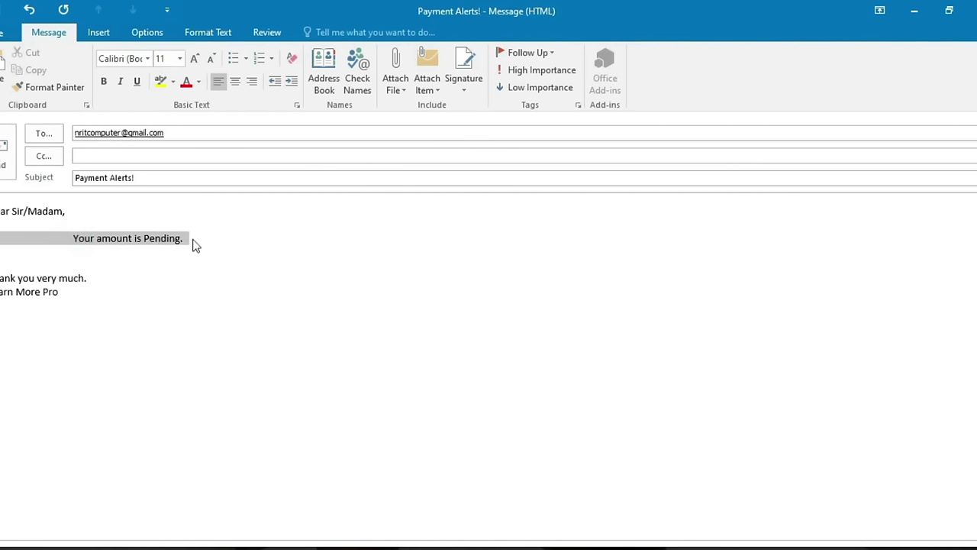
{"action": "left_click", "coordinate": [103, 83]}
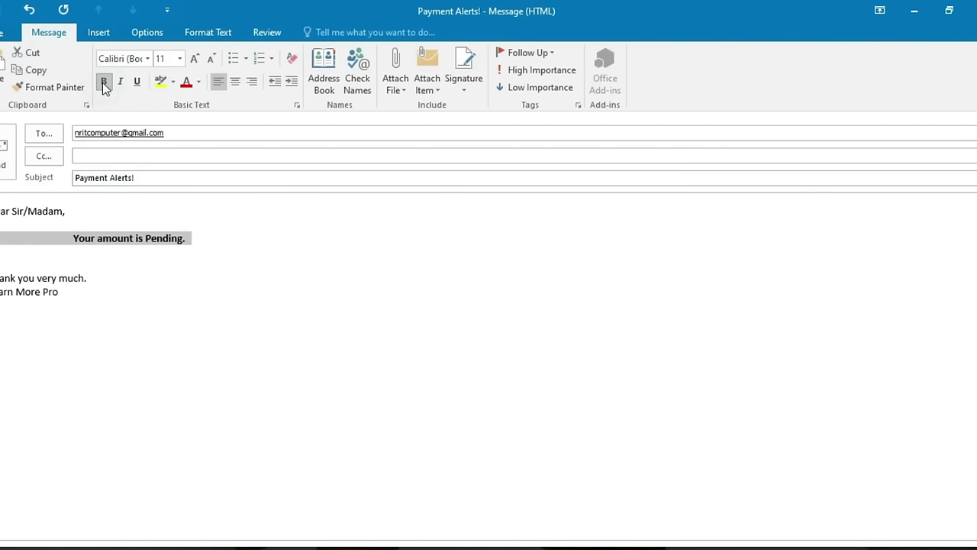
{"action": "left_click", "coordinate": [120, 83]}
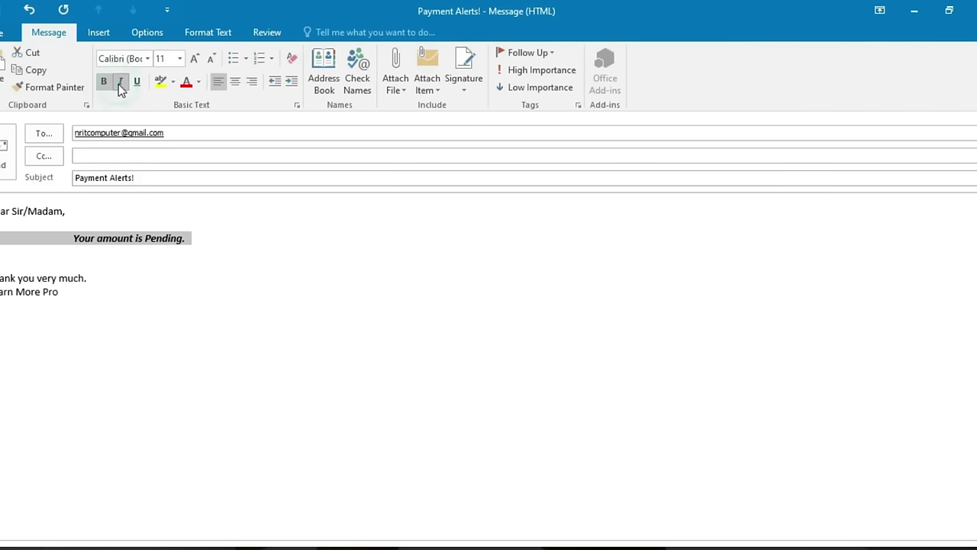
{"action": "left_click", "coordinate": [138, 83]}
{"action": "left_click", "coordinate": [137, 83]}
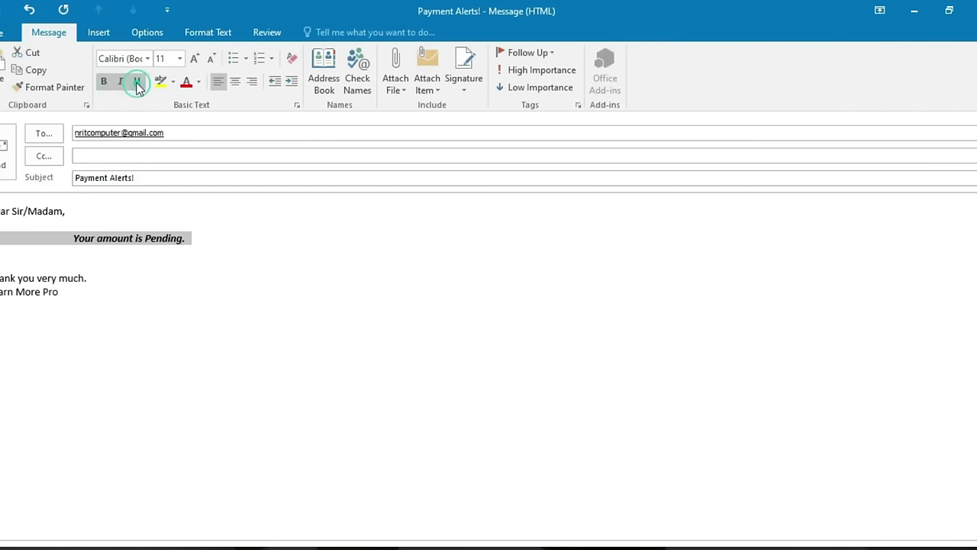
{"action": "left_click", "coordinate": [145, 58]}
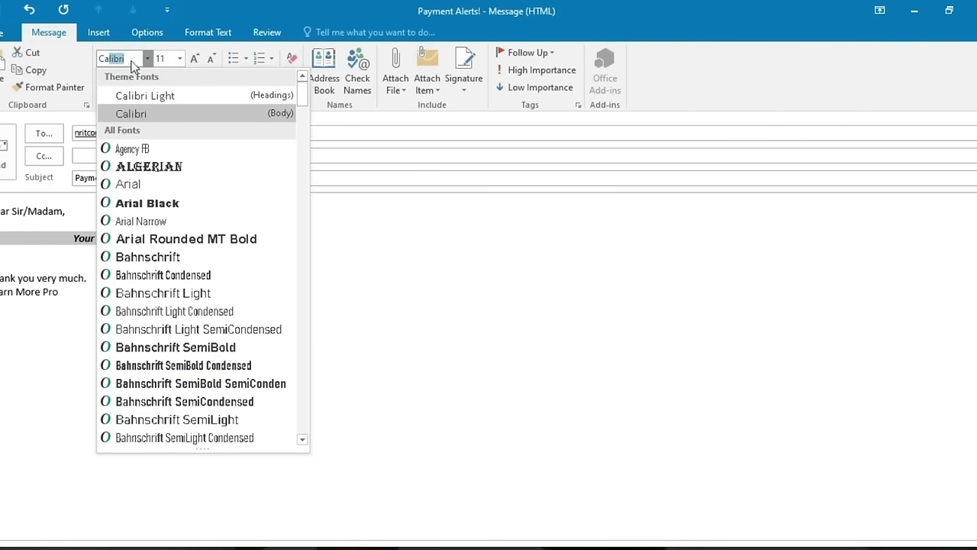
{"action": "left_click", "coordinate": [179, 59]}
{"action": "left_click", "coordinate": [137, 60]}
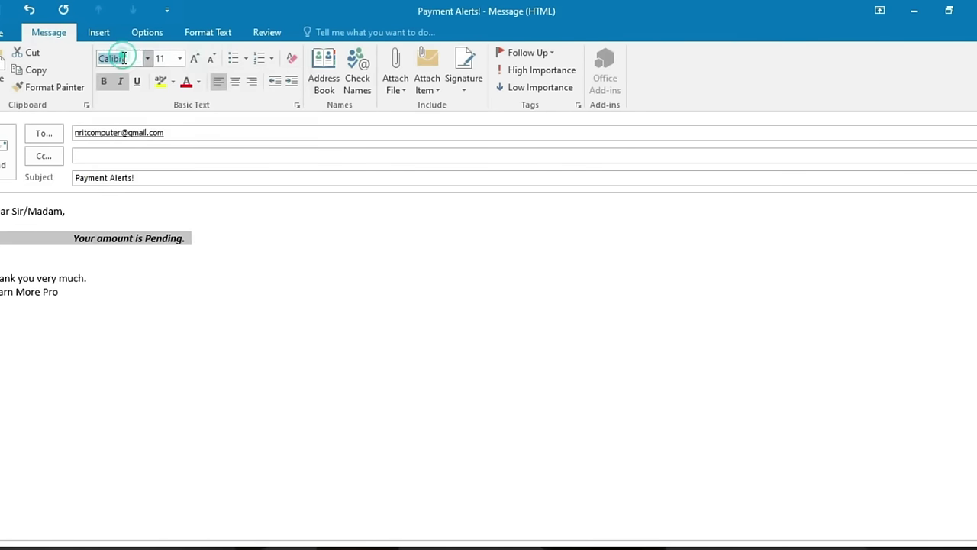
{"action": "type", "text": "Exotc350 B"}
{"action": "key", "text": "Return"}
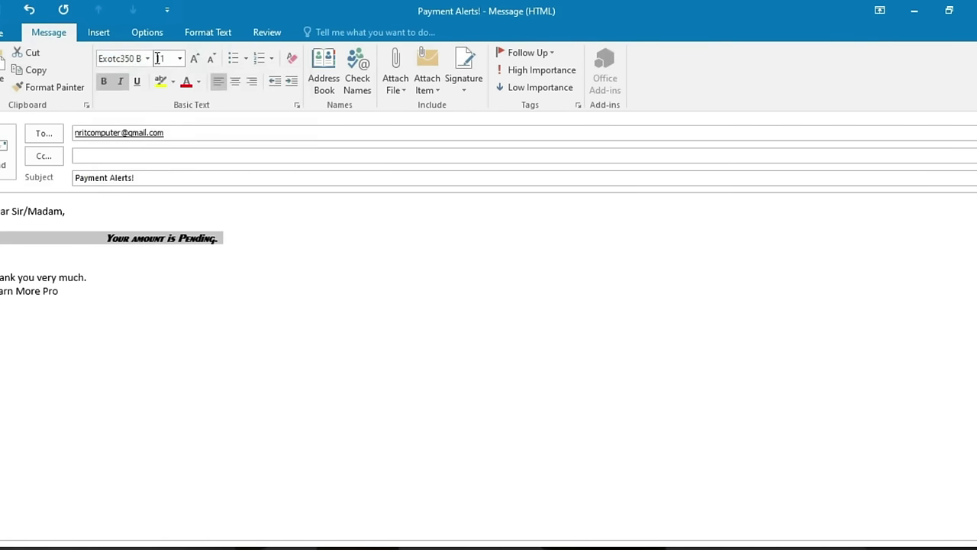
{"action": "left_click", "coordinate": [118, 81]}
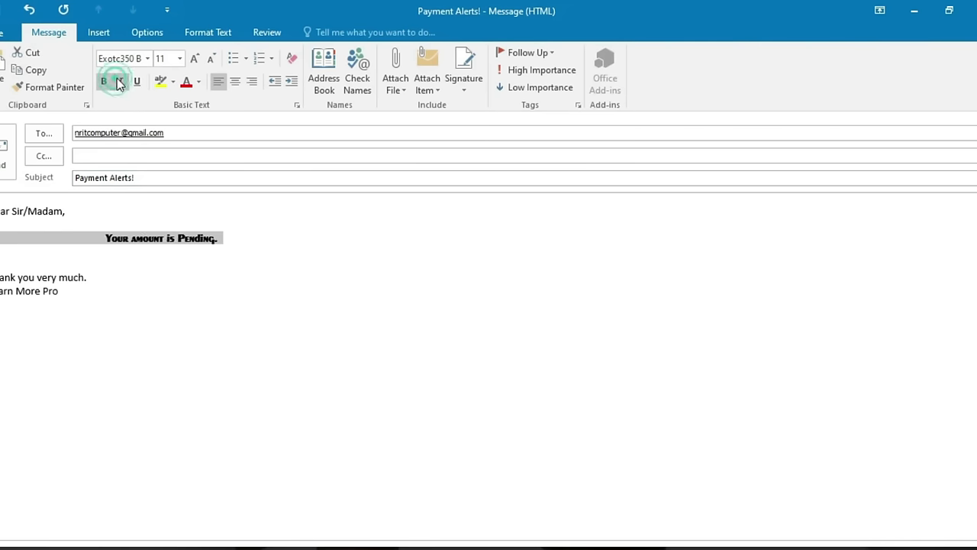
{"action": "left_click", "coordinate": [193, 60]}
{"action": "left_click", "coordinate": [193, 61]}
{"action": "left_click", "coordinate": [193, 60]}
{"action": "left_click", "coordinate": [193, 60]}
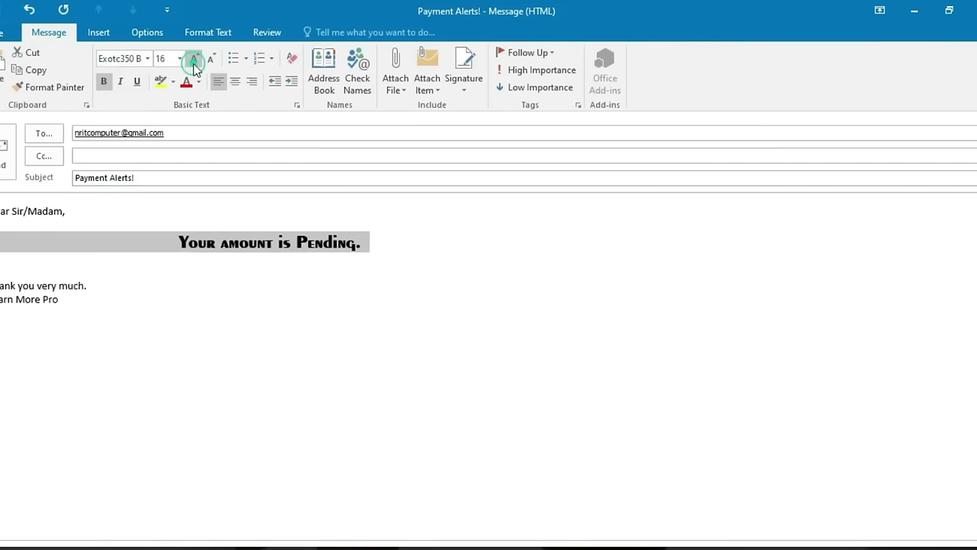
{"action": "left_click", "coordinate": [193, 61]}
- Remove the line's leading indent, restoring the greeting line, then reselect the formatted text
{"action": "left_click", "coordinate": [203, 248]}
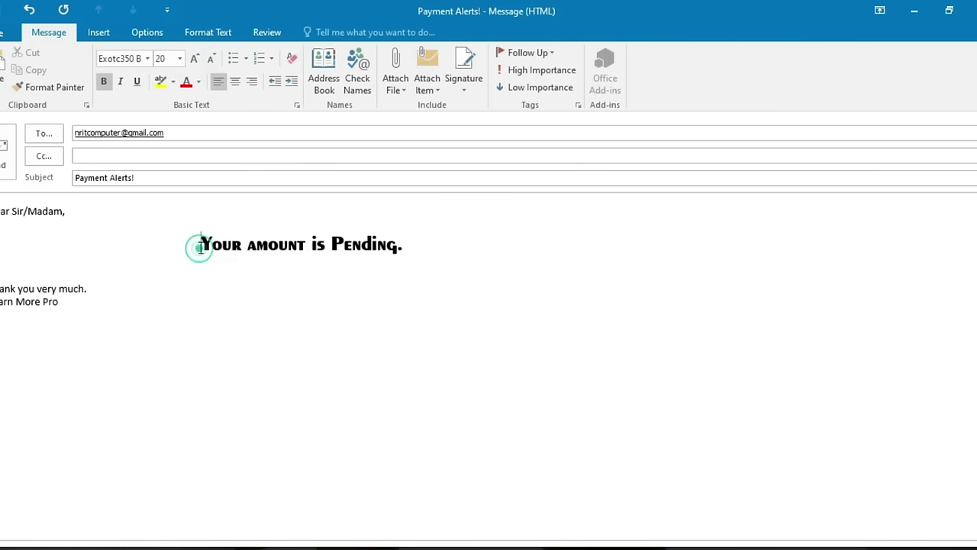
{"action": "key", "text": "BackSpace"}
{"action": "key", "text": "BackSpace"}
{"action": "key", "text": "BackSpace"}
{"action": "key", "text": "BackSpace"}
{"action": "key", "text": "BackSpace"}
{"action": "key", "text": "BackSpace"}
{"action": "key", "text": "BackSpace"}
{"action": "key", "text": "BackSpace"}
{"action": "key", "text": "BackSpace"}
{"action": "key", "text": "BackSpace"}
{"action": "key", "text": "BackSpace"}
{"action": "key", "text": "BackSpace"}
{"action": "key", "text": "BackSpace"}
{"action": "key", "text": "BackSpace"}
{"action": "key", "text": "BackSpace"}
{"action": "key", "text": "BackSpace"}
{"action": "key", "text": "BackSpace"}
{"action": "key", "text": "BackSpace"}
{"action": "key", "text": "BackSpace"}
{"action": "key", "text": "BackSpace"}
{"action": "key", "text": "BackSpace"}
{"action": "key", "text": "BackSpace"}
{"action": "key", "text": "BackSpace"}
{"action": "key", "text": "BackSpace"}
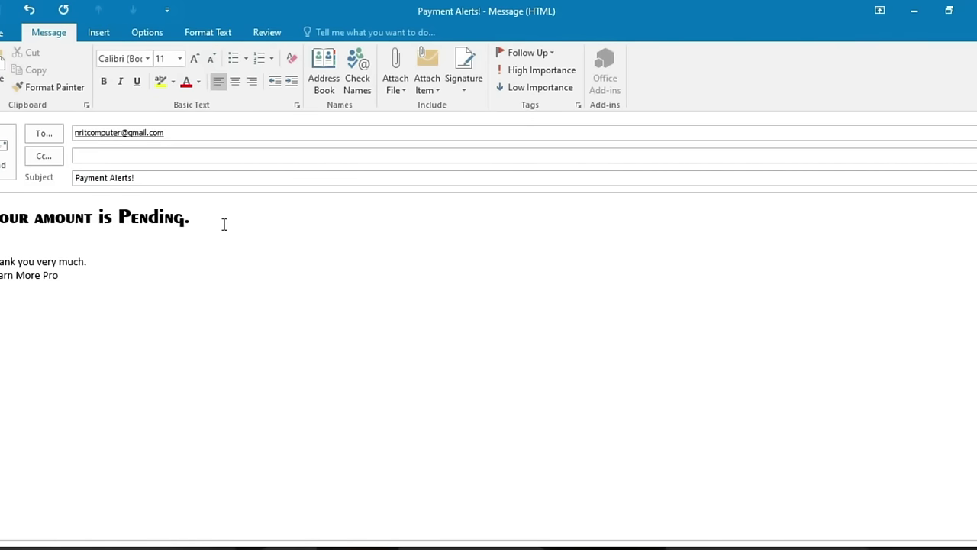
{"action": "key", "text": "ctrl+z"}
{"action": "key", "text": "ctrl+z"}
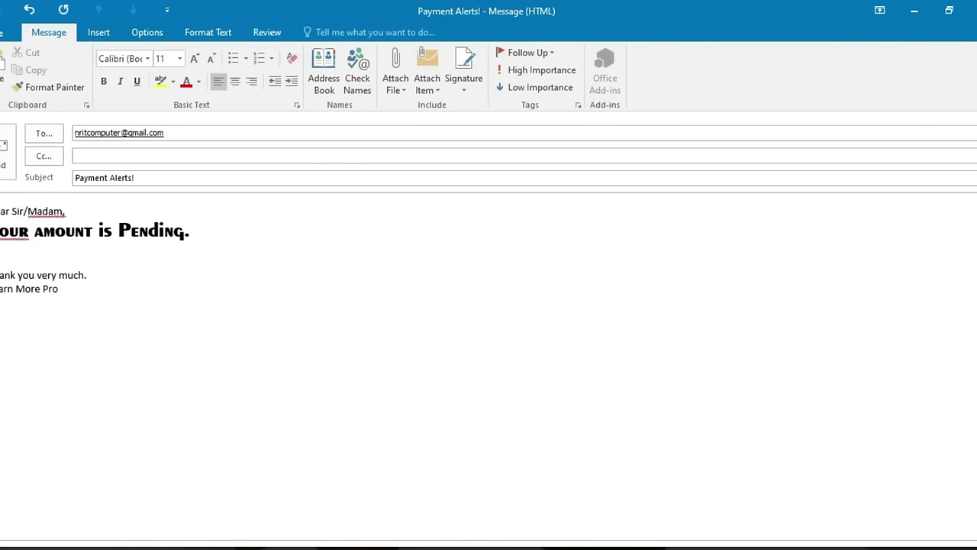
{"action": "key", "text": "ctrl+z"}
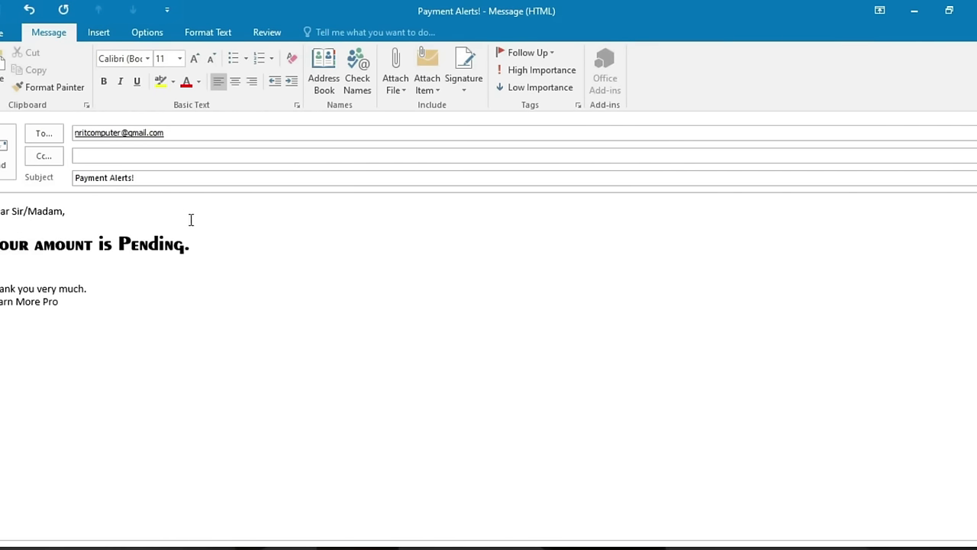
{"action": "left_click", "coordinate": [195, 243]}
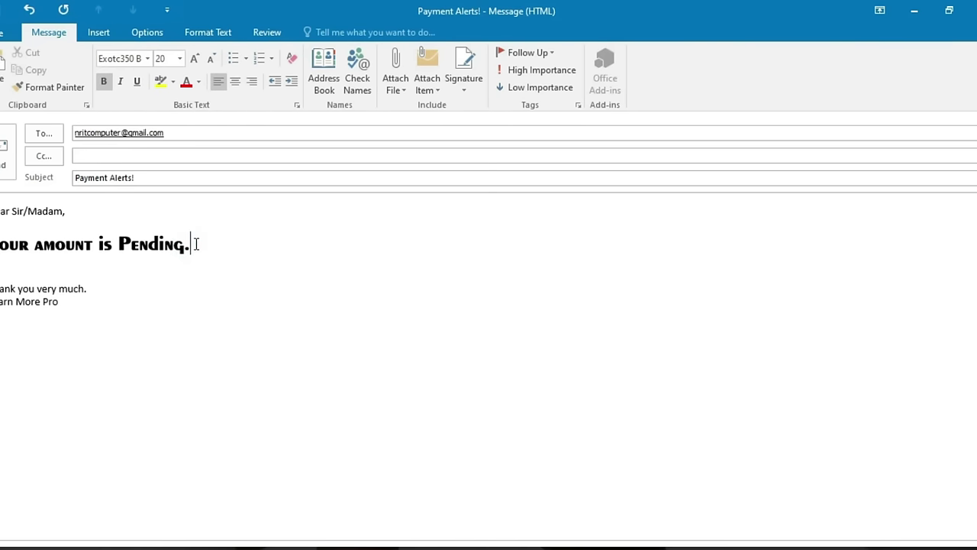
{"action": "left_click_drag", "start_coordinate": [195, 243], "coordinate": [53, 249]}
- Colour the word 'amount' red and resolve the recipient address with Check Names
{"action": "double_click", "coordinate": [62, 245]}
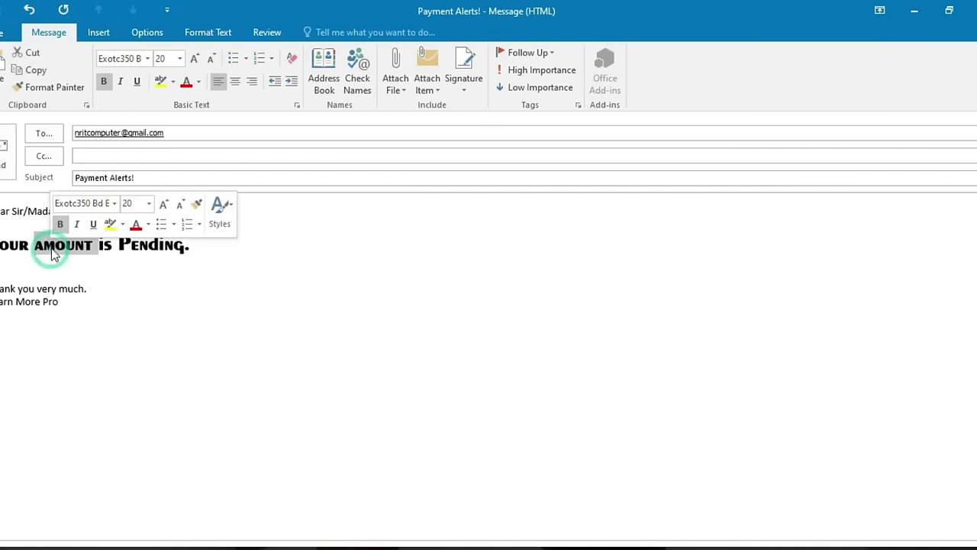
{"action": "left_click", "coordinate": [185, 83]}
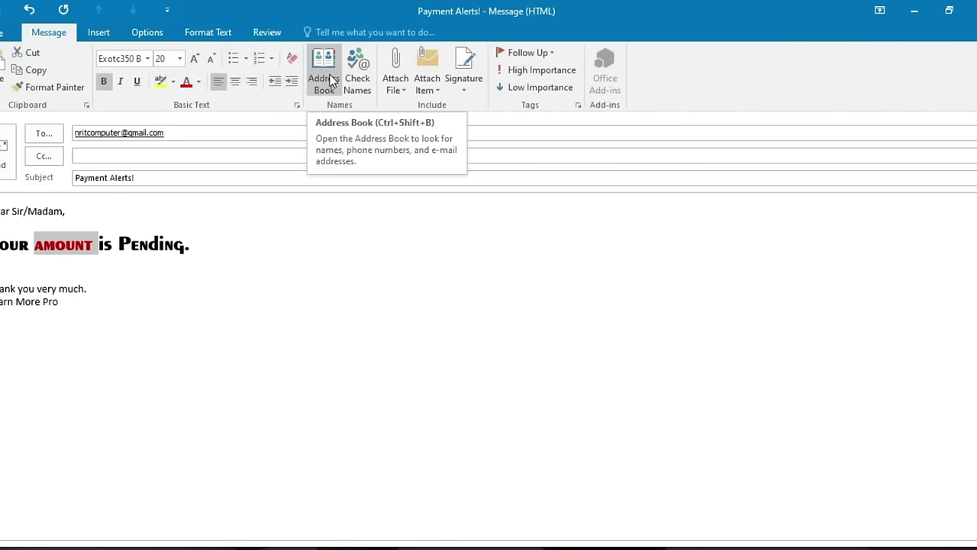
{"action": "left_click", "coordinate": [196, 132]}
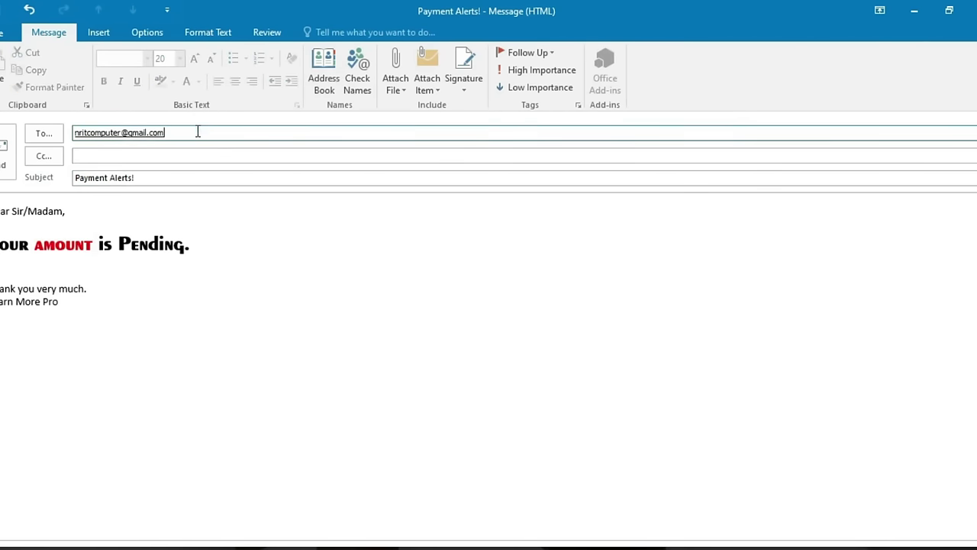
{"action": "left_click", "coordinate": [324, 82]}
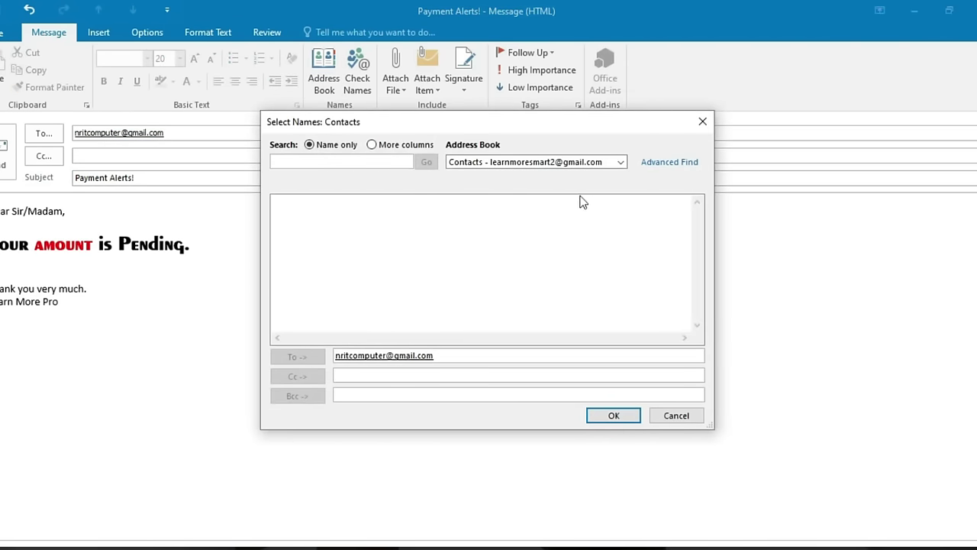
{"action": "left_click", "coordinate": [703, 121]}
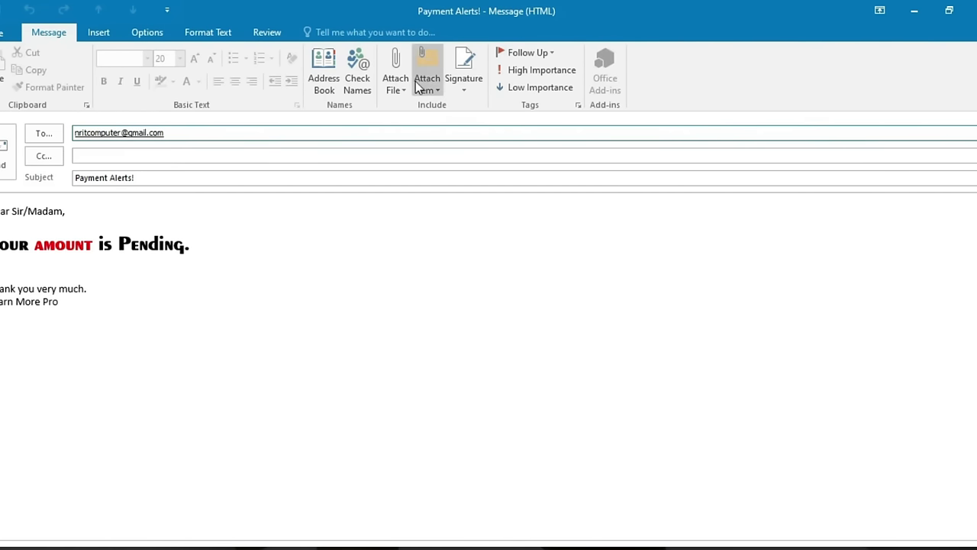
{"action": "left_click", "coordinate": [371, 80]}
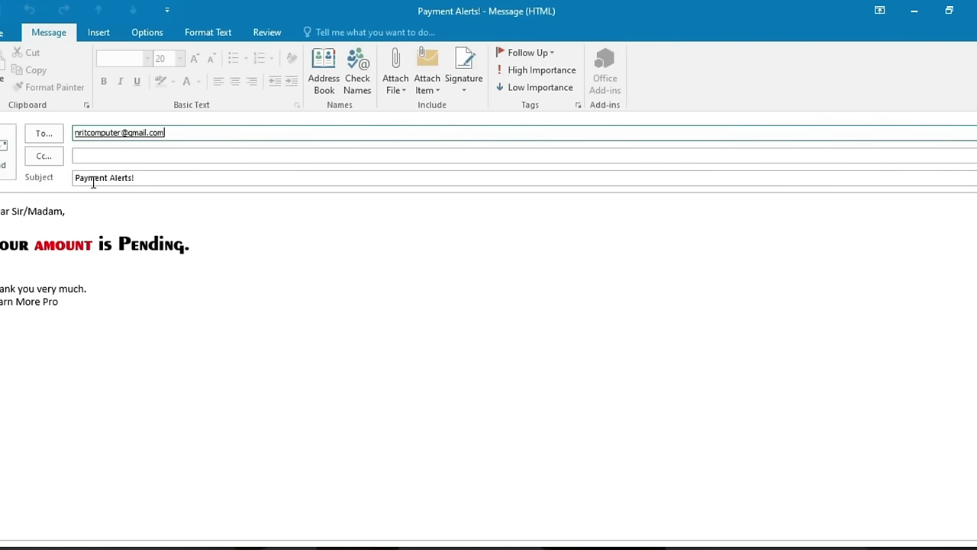
- Attach special-offer.jpg from the LOGOS folder on drive D: to the message
{"action": "left_click", "coordinate": [397, 95]}
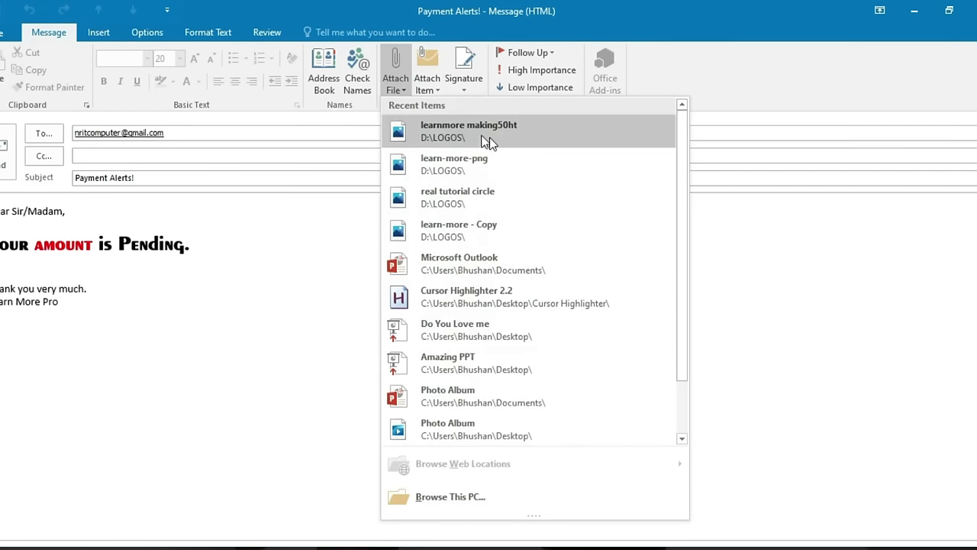
{"action": "left_click", "coordinate": [432, 497]}
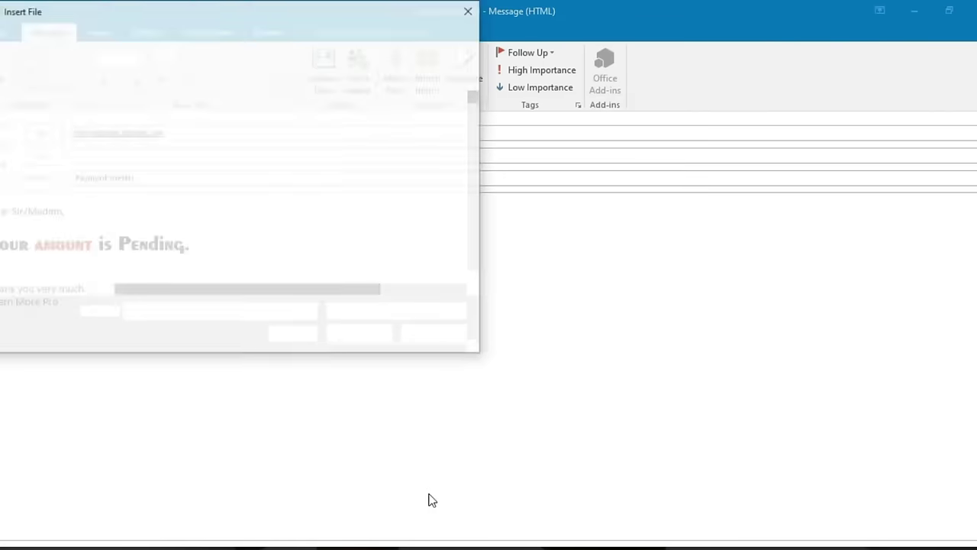
{"action": "scroll", "coordinate": [144, 197], "scroll_direction": "down", "scroll_amount": 1}
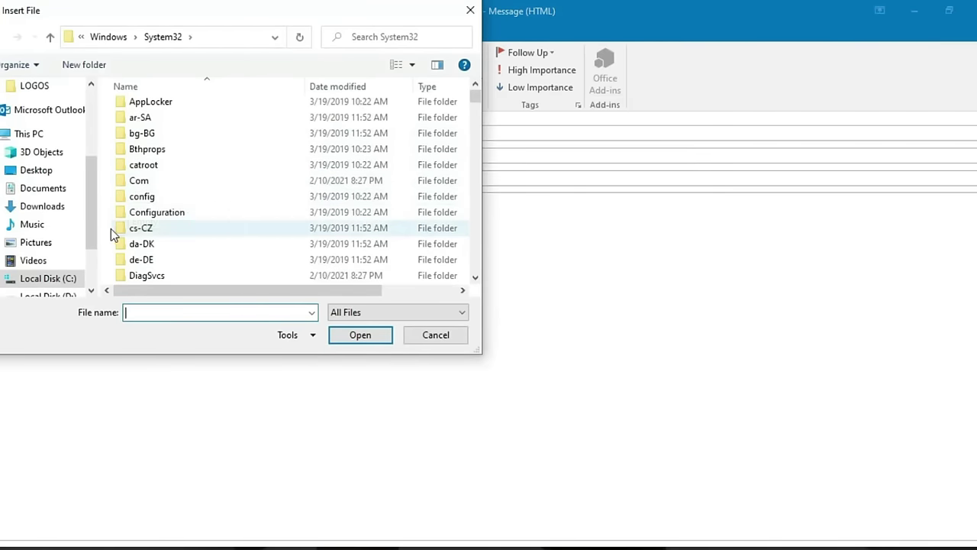
{"action": "left_click_drag", "start_coordinate": [93, 216], "coordinate": [90, 251]}
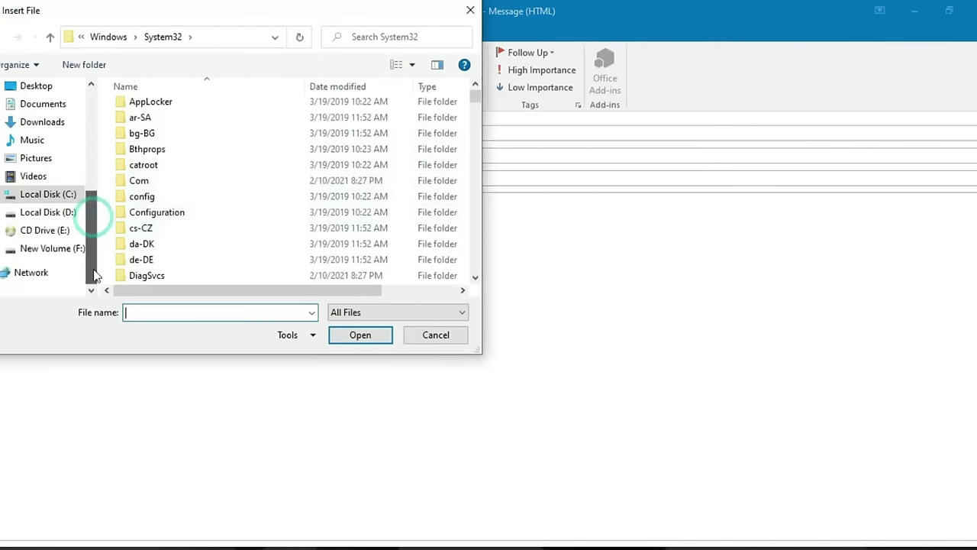
{"action": "left_click", "coordinate": [53, 217]}
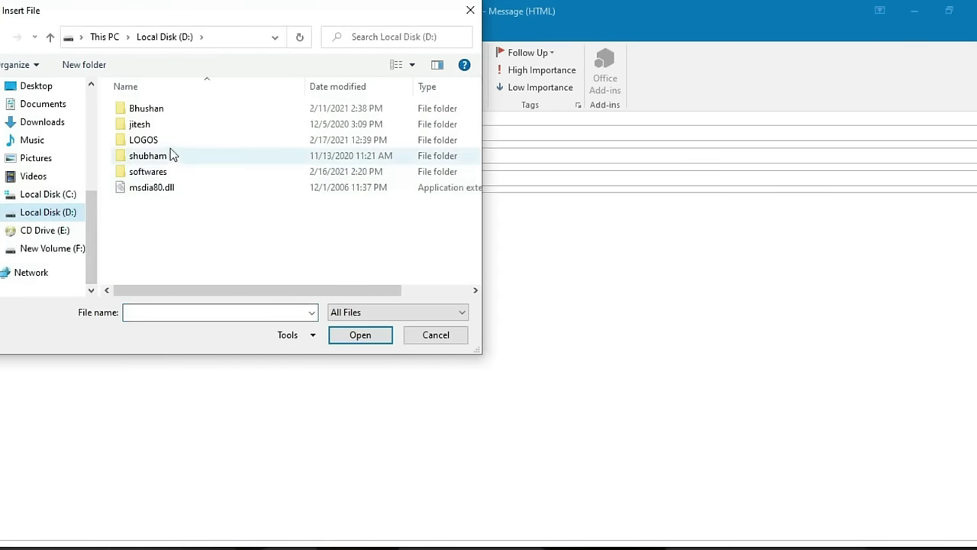
{"action": "double_click", "coordinate": [166, 141]}
{"action": "scroll", "coordinate": [305, 168], "scroll_direction": "down", "scroll_amount": 5}
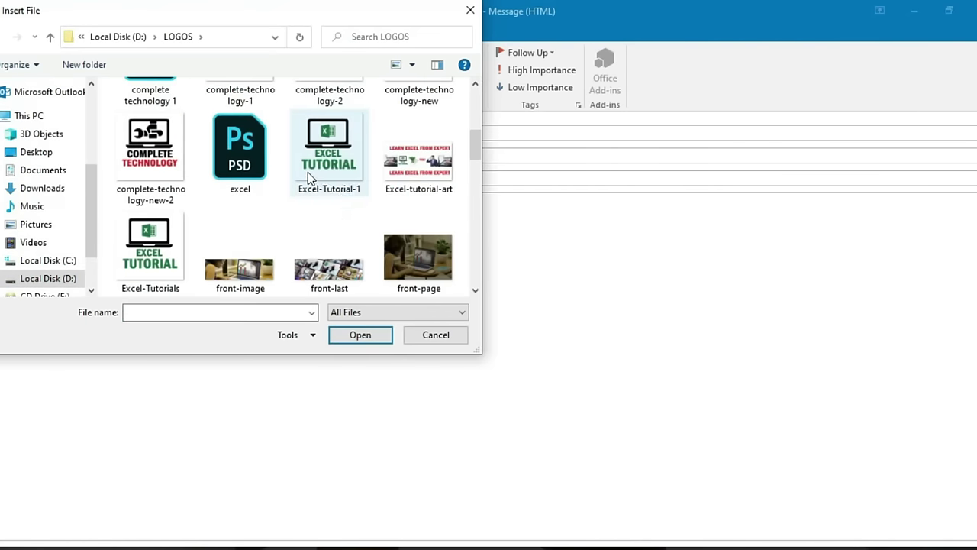
{"action": "scroll", "coordinate": [313, 177], "scroll_direction": "down", "scroll_amount": 4}
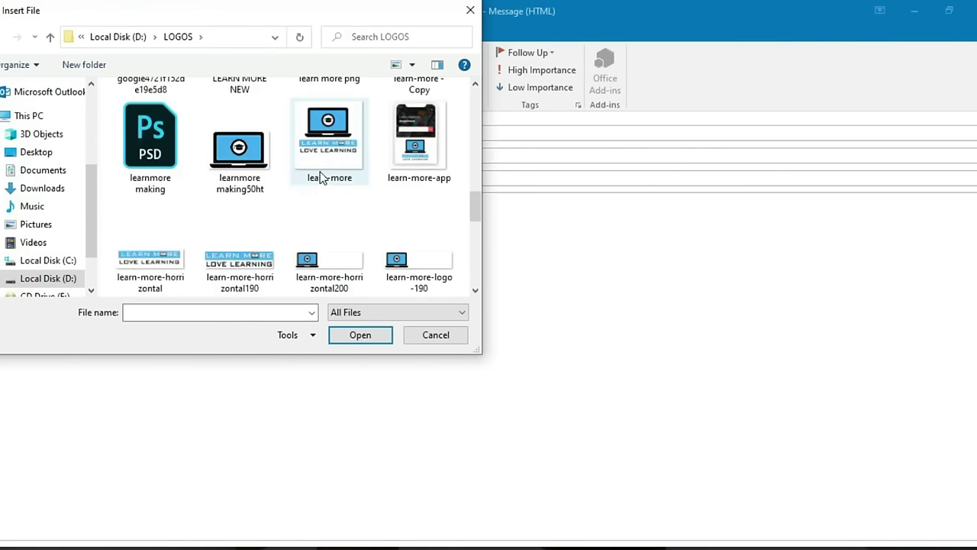
{"action": "scroll", "coordinate": [320, 177], "scroll_direction": "down", "scroll_amount": 3}
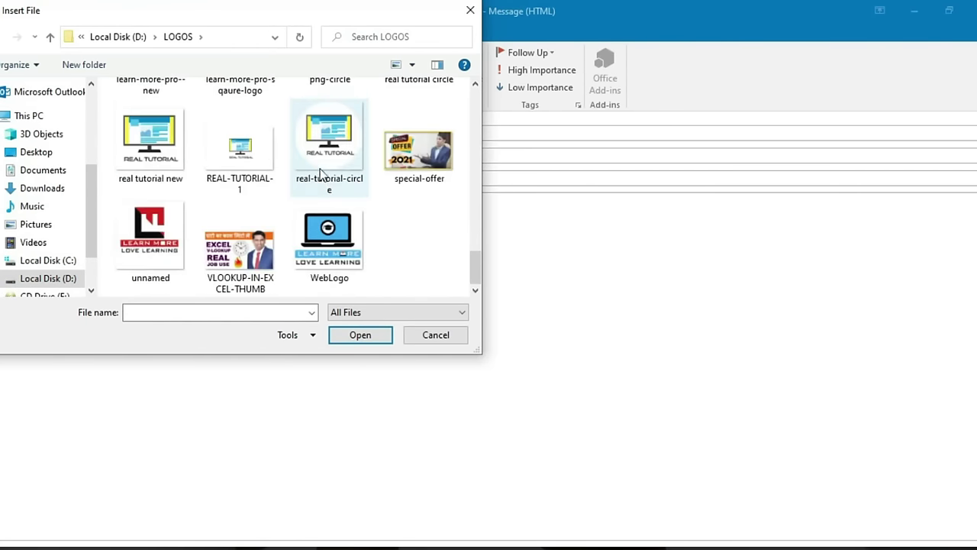
{"action": "left_click", "coordinate": [334, 149]}
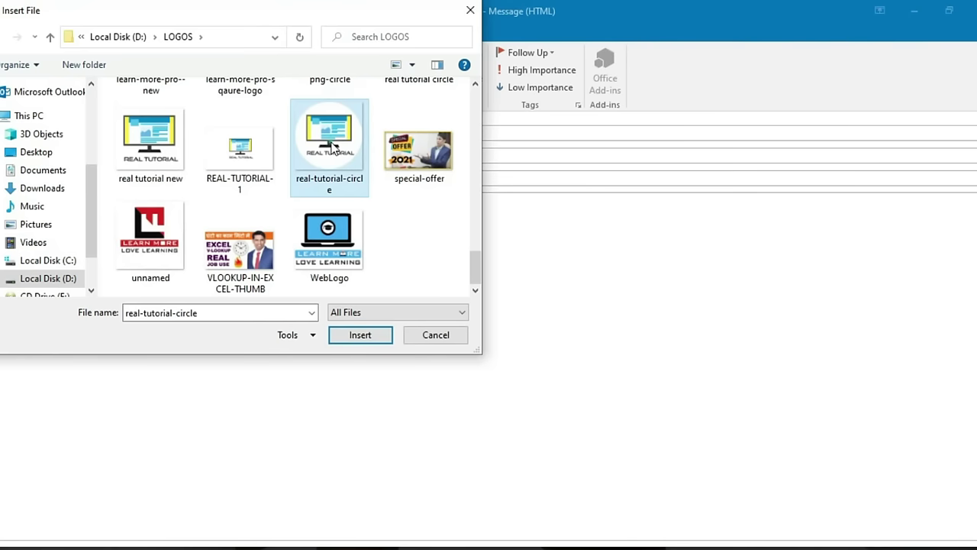
{"action": "left_click", "coordinate": [408, 165]}
{"action": "left_click", "coordinate": [361, 337]}
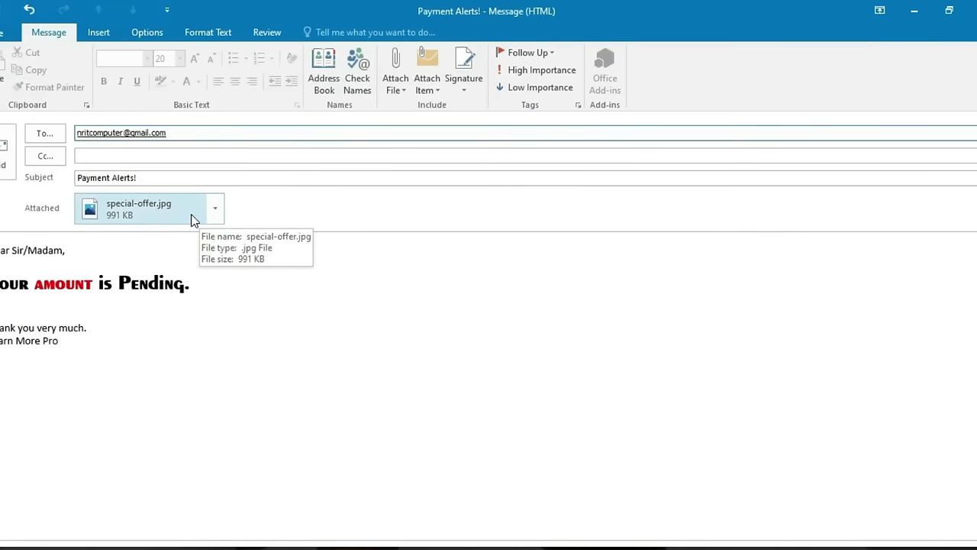
- Review the special-offer attachment's options, then send the Payment Alerts! message with Ctrl+Enter
{"action": "left_click", "coordinate": [215, 211]}
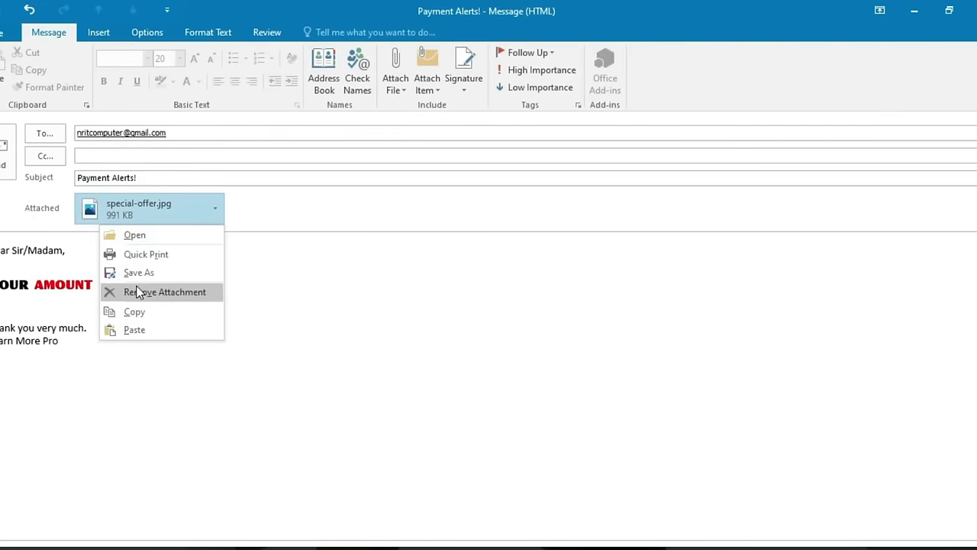
{"action": "left_click", "coordinate": [288, 322]}
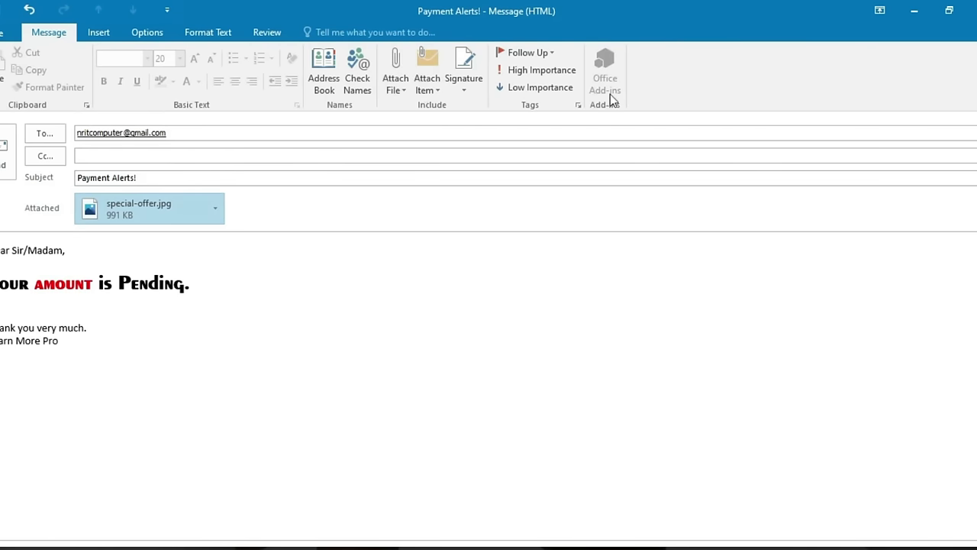
{"action": "left_click", "coordinate": [102, 329]}
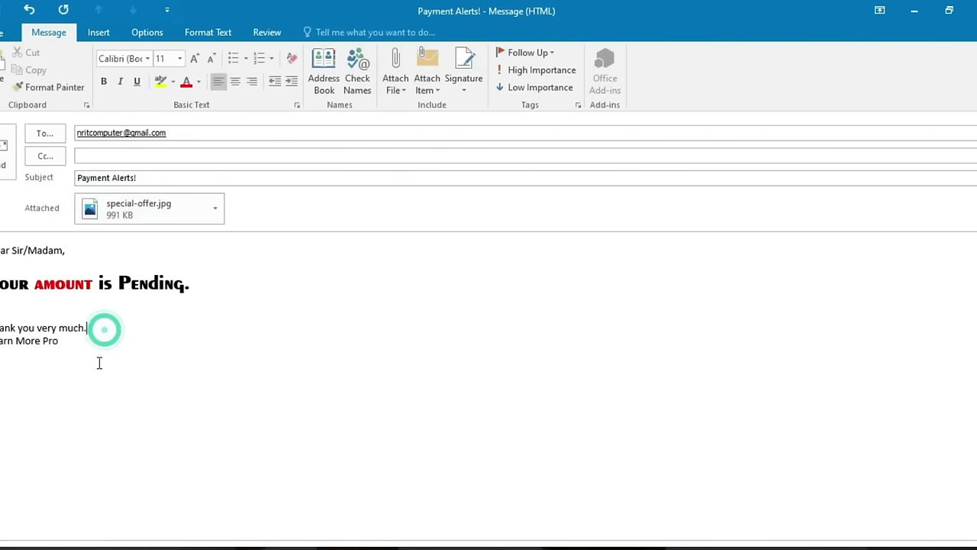
{"action": "left_click", "coordinate": [95, 364]}
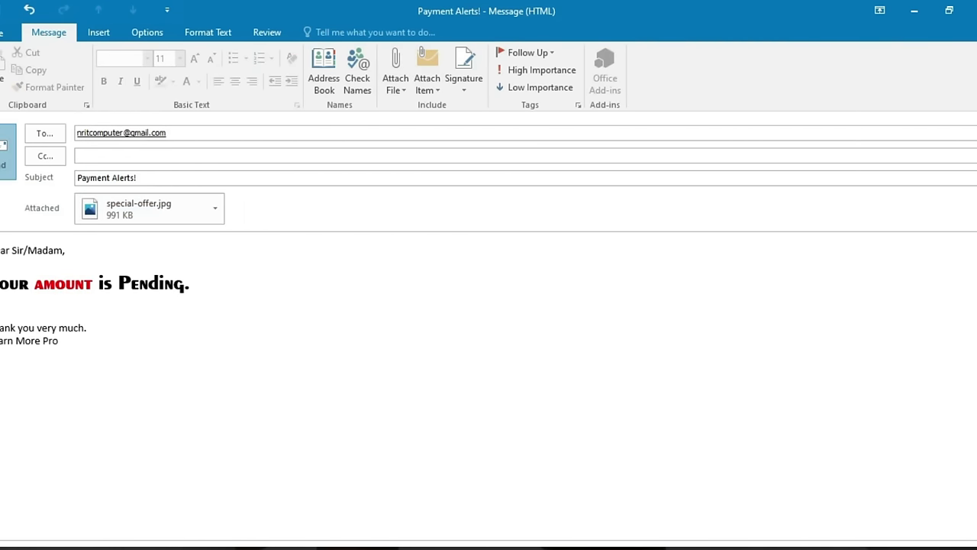
{"action": "key", "text": "ctrl+Return"}
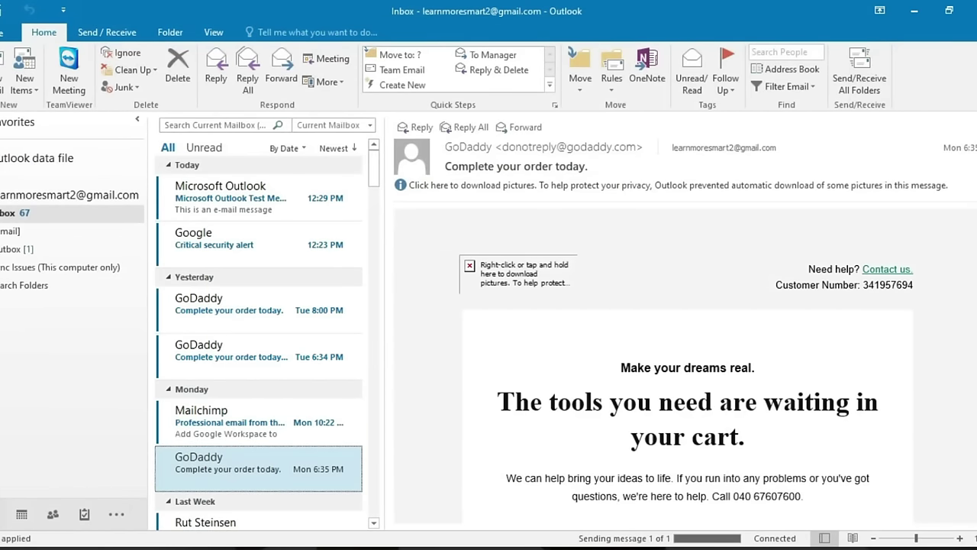
- Open the Outbox folder and confirm it is empty
{"action": "left_click", "coordinate": [21, 252]}
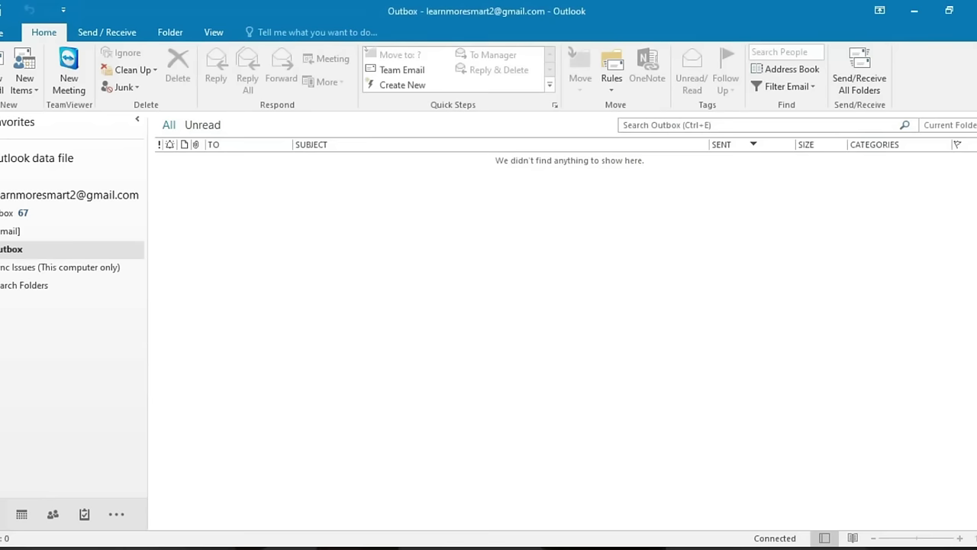
- Create a new blank email and display the Attach Item list of Outlook items
{"action": "left_click", "coordinate": [3, 73]}
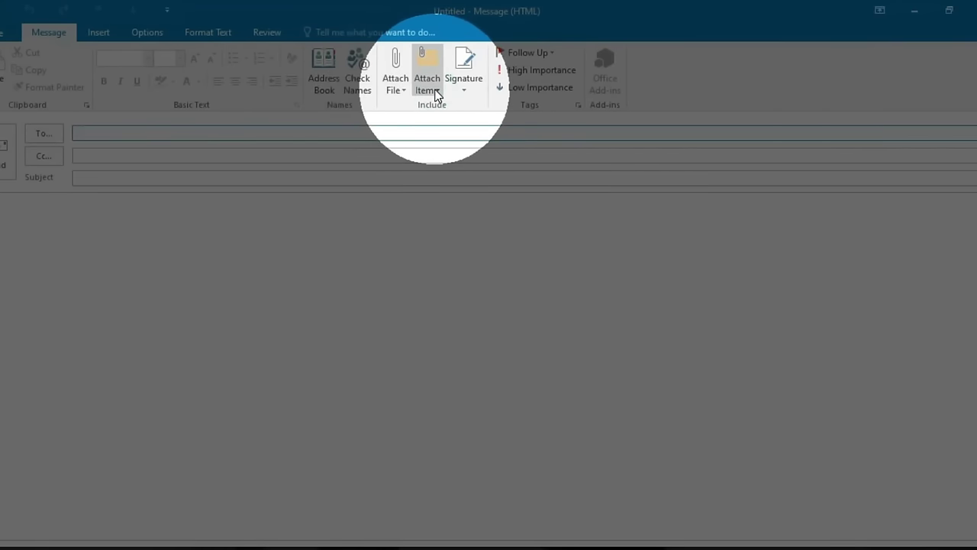
{"action": "left_click", "coordinate": [437, 91]}
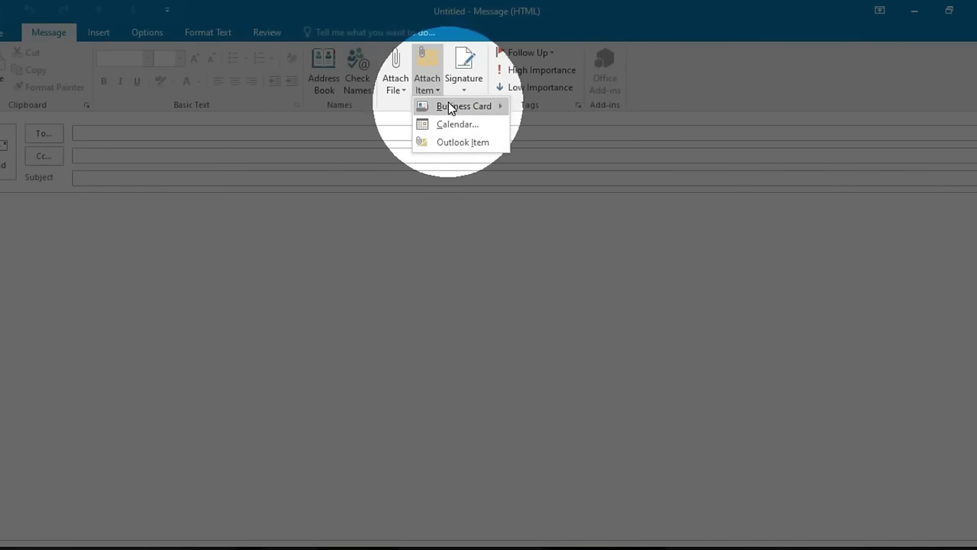
{"action": "mouse_move", "coordinate": [449, 102]}
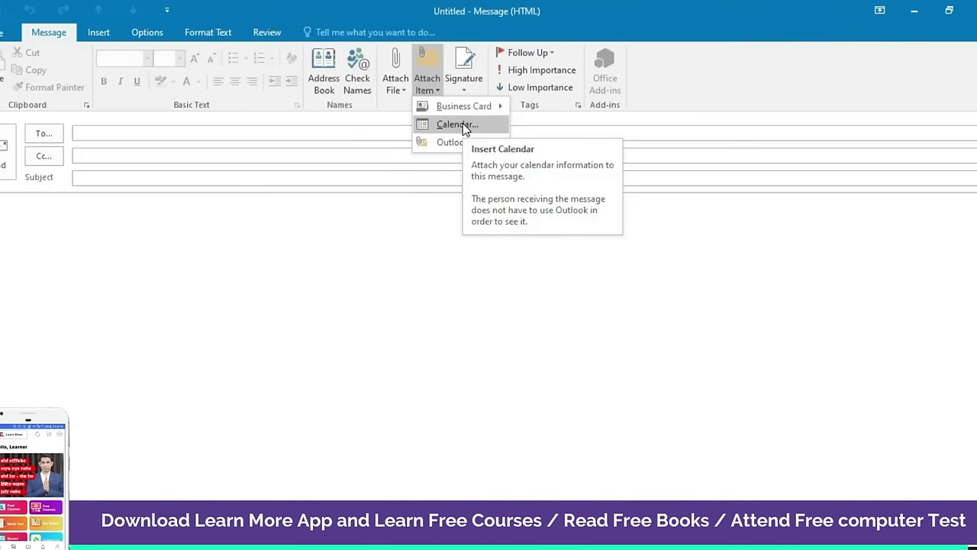
- Insert a calendar for Today, availability only, with the working-hours-only limit left off
{"action": "left_click", "coordinate": [462, 126]}
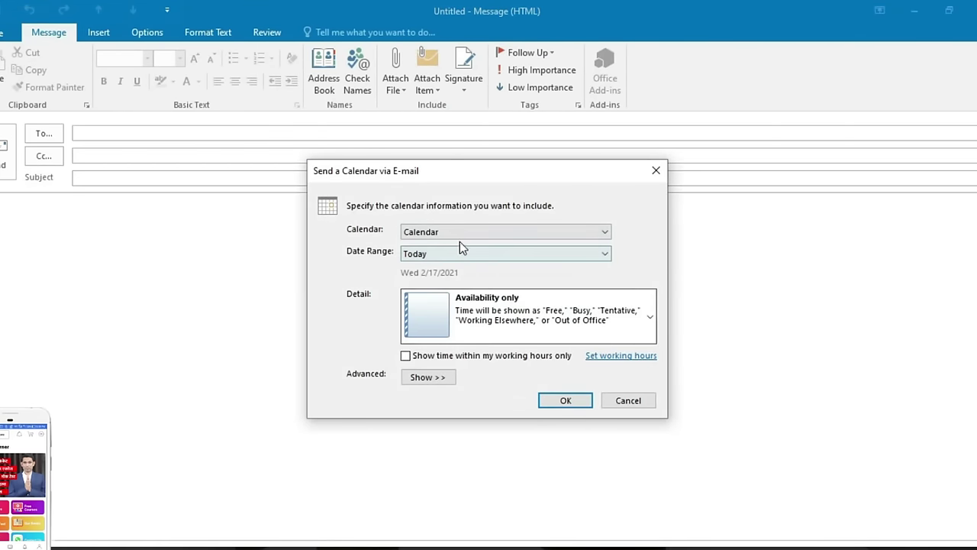
{"action": "left_click", "coordinate": [452, 255]}
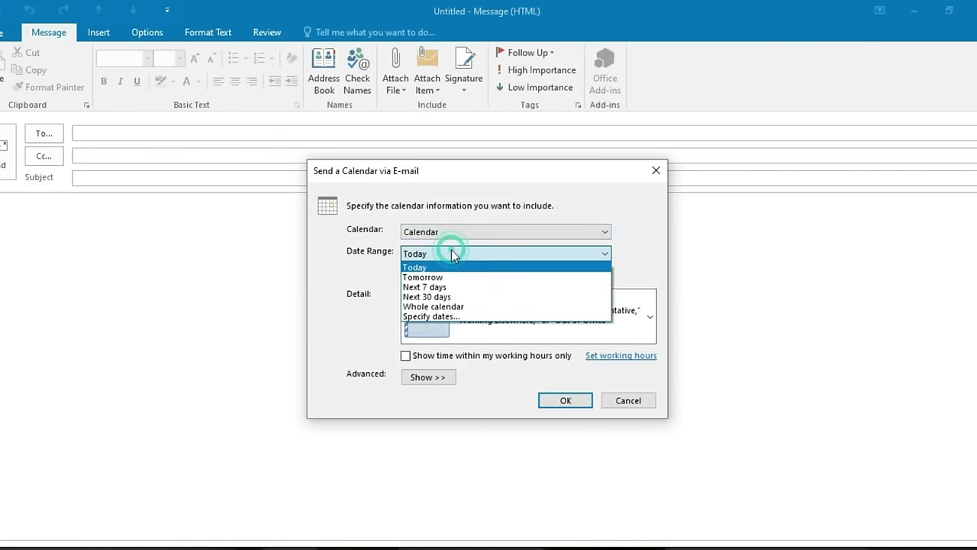
{"action": "left_click", "coordinate": [363, 258]}
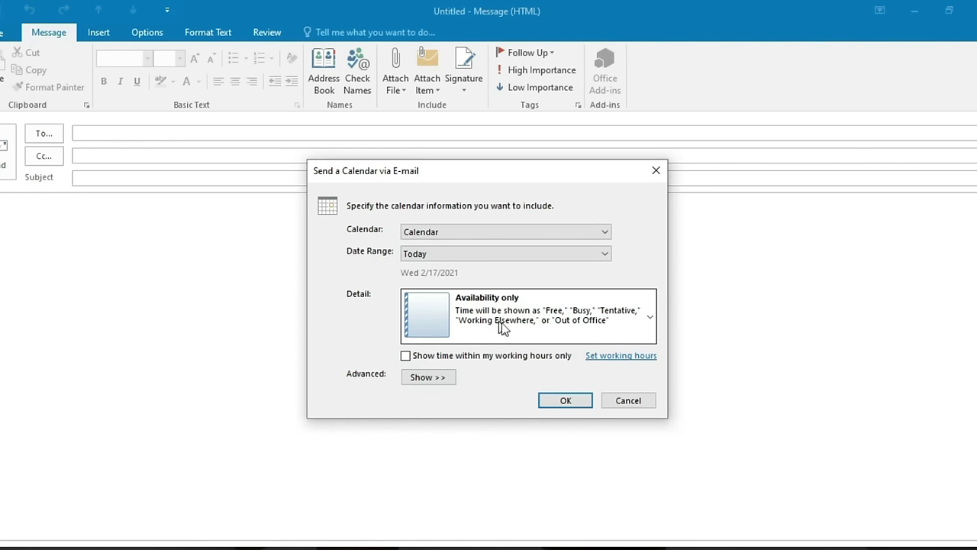
{"action": "left_click", "coordinate": [426, 364]}
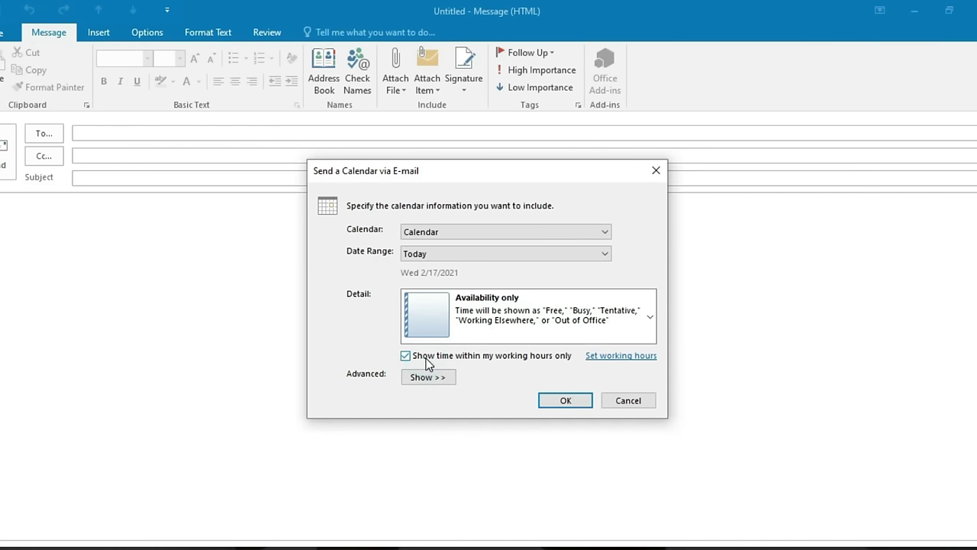
{"action": "left_click", "coordinate": [471, 360]}
{"action": "left_click", "coordinate": [550, 398]}
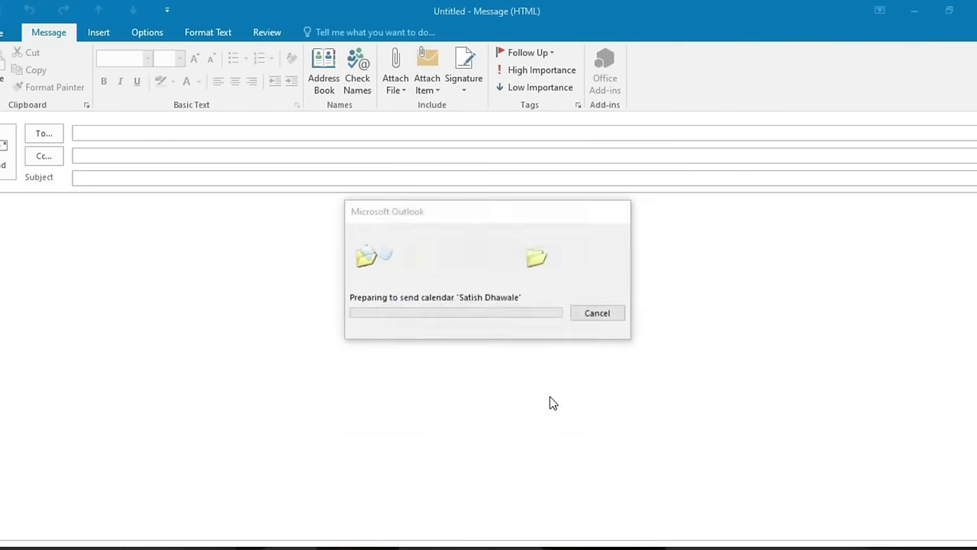
- Confirm exporting the empty calendar, review the Feb 17 free/busy summary, and select the body
{"action": "left_click", "coordinate": [455, 312]}
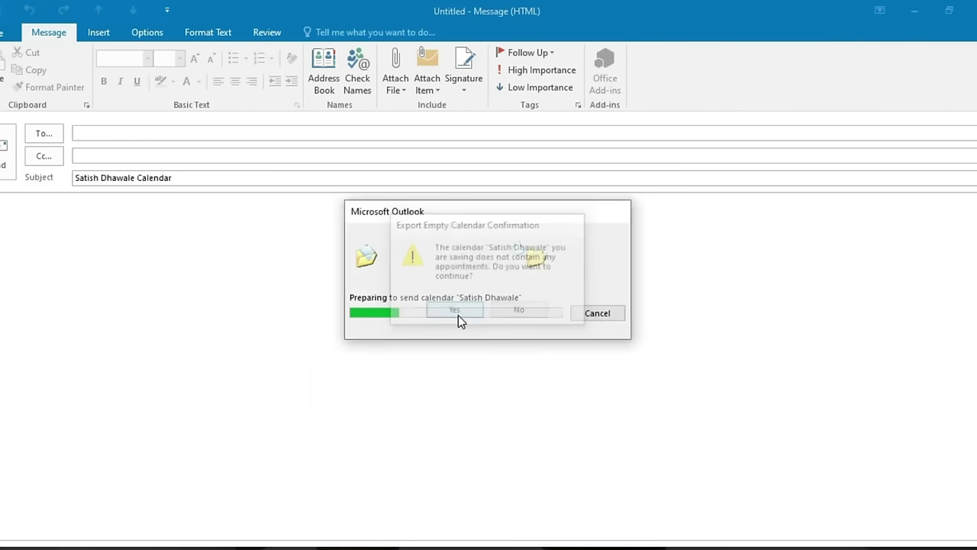
{"action": "scroll", "coordinate": [489, 347], "scroll_direction": "down", "scroll_amount": 2}
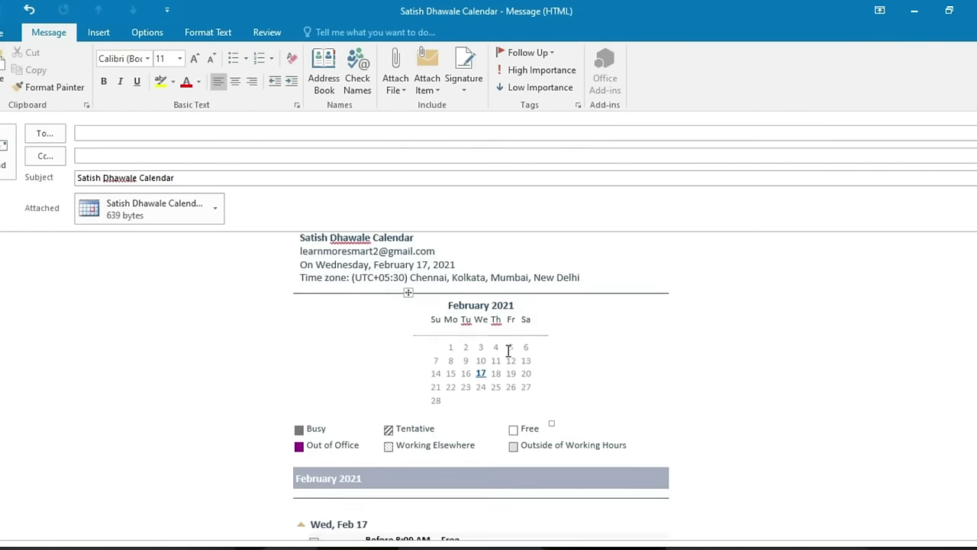
{"action": "scroll", "coordinate": [458, 400], "scroll_direction": "down", "scroll_amount": 2}
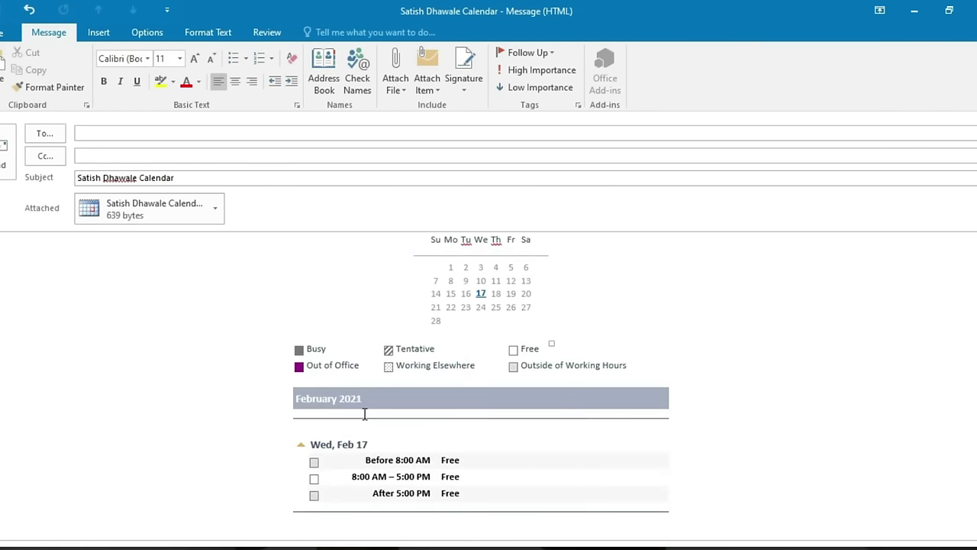
{"action": "scroll", "coordinate": [397, 405], "scroll_direction": "up", "scroll_amount": 3}
{"action": "scroll", "coordinate": [421, 390], "scroll_direction": "down", "scroll_amount": 3}
{"action": "scroll", "coordinate": [400, 458], "scroll_direction": "up", "scroll_amount": 3}
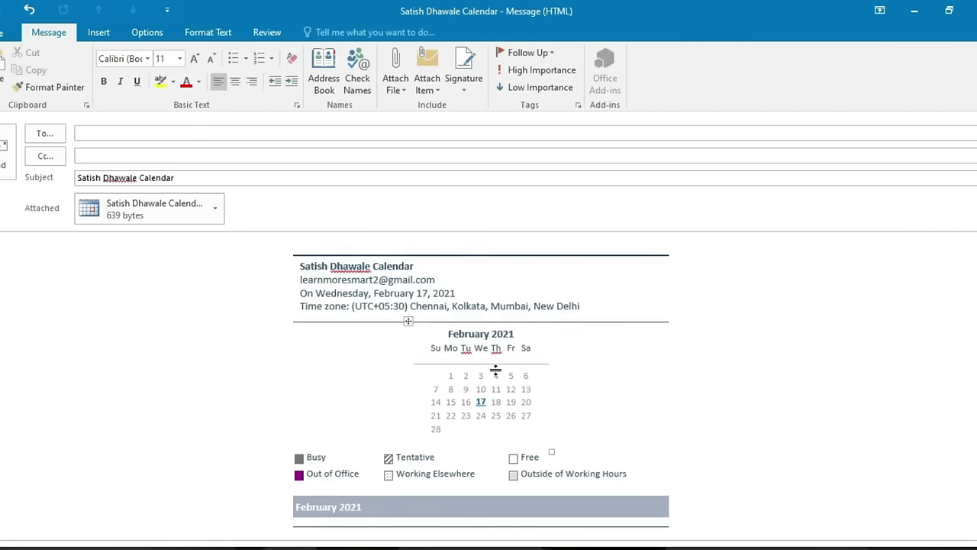
{"action": "scroll", "coordinate": [496, 371], "scroll_direction": "down", "scroll_amount": 2}
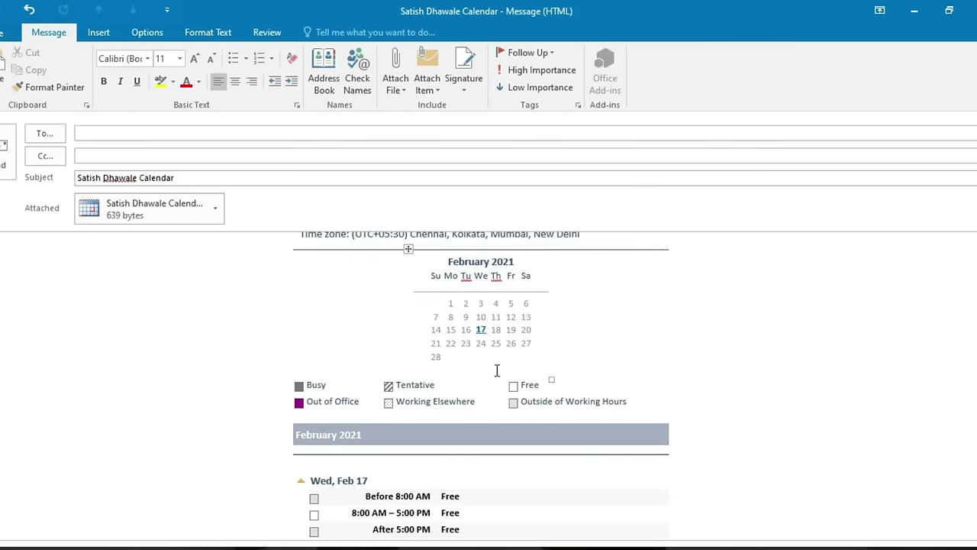
{"action": "scroll", "coordinate": [497, 371], "scroll_direction": "down", "scroll_amount": 1}
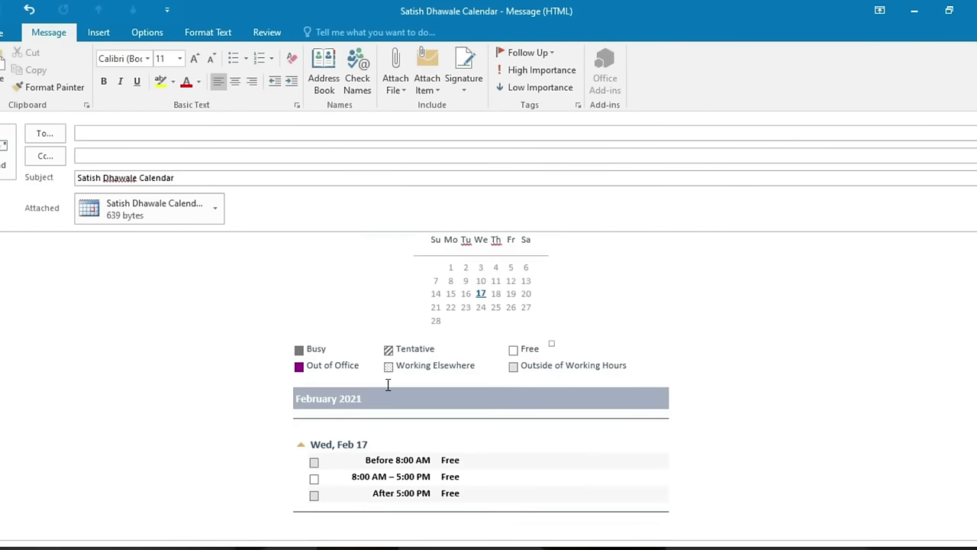
{"action": "scroll", "coordinate": [388, 386], "scroll_direction": "up", "scroll_amount": 2}
{"action": "scroll", "coordinate": [394, 331], "scroll_direction": "up", "scroll_amount": 1}
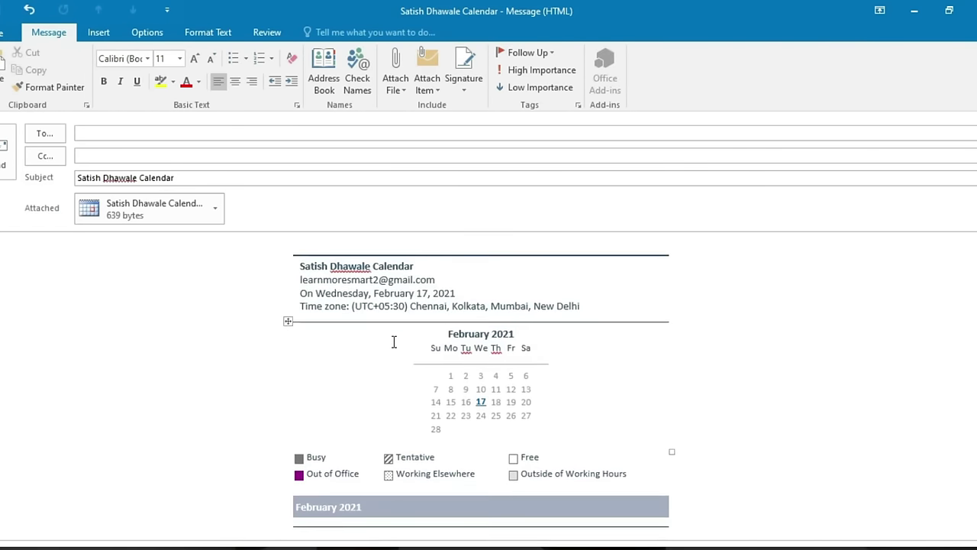
{"action": "scroll", "coordinate": [381, 343], "scroll_direction": "up", "scroll_amount": 1}
{"action": "scroll", "coordinate": [381, 343], "scroll_direction": "down", "scroll_amount": 2}
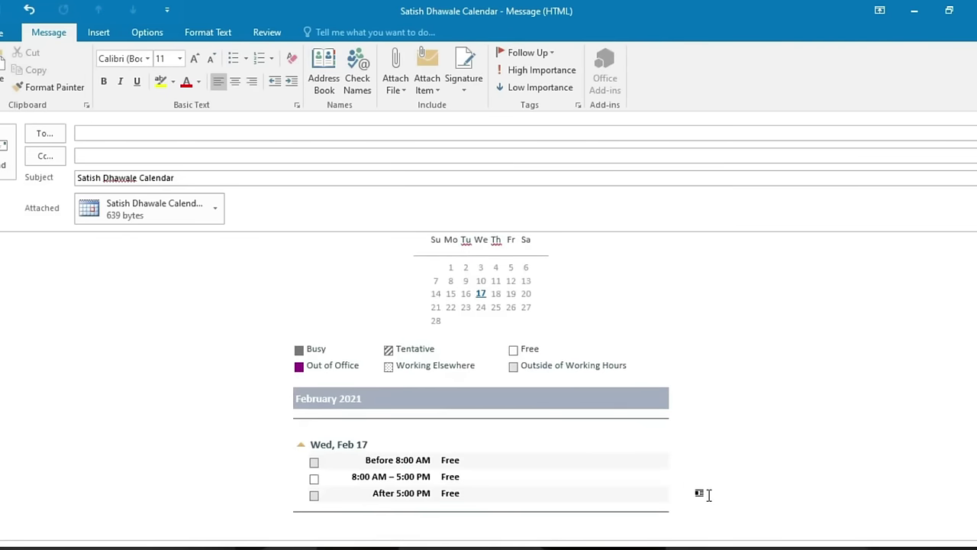
{"action": "scroll", "coordinate": [706, 494], "scroll_direction": "up", "scroll_amount": 3}
{"action": "scroll", "coordinate": [696, 485], "scroll_direction": "down", "scroll_amount": 2}
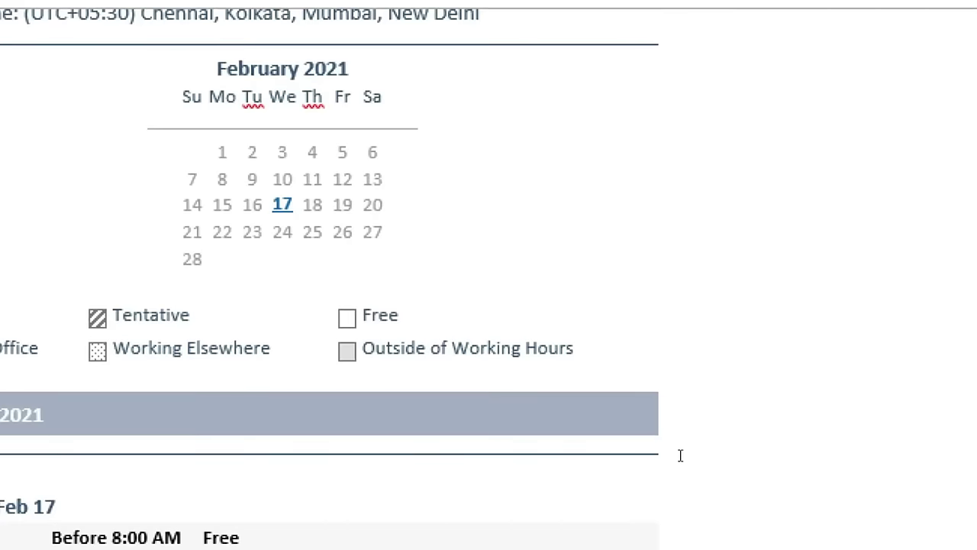
{"action": "scroll", "coordinate": [678, 451], "scroll_direction": "up", "scroll_amount": 3}
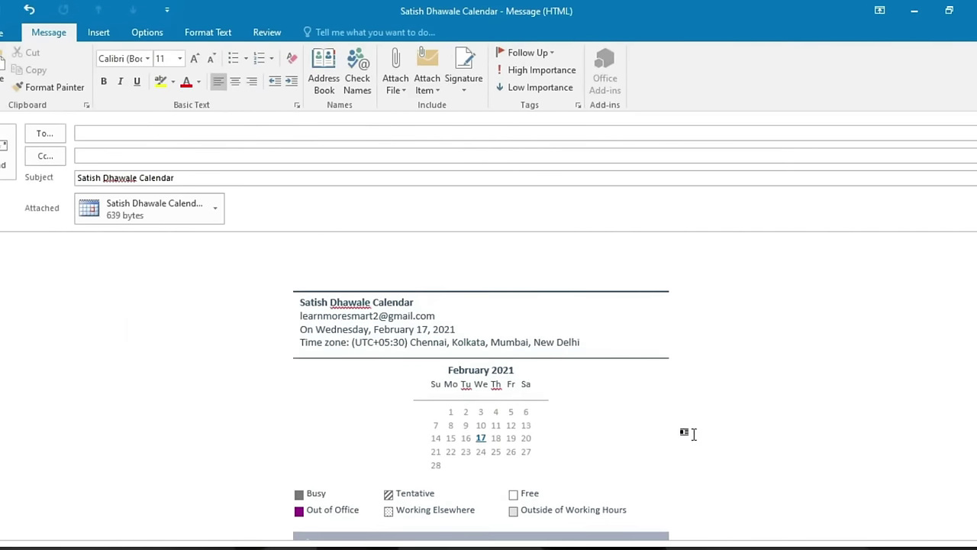
{"action": "key", "text": "ctrl+a"}
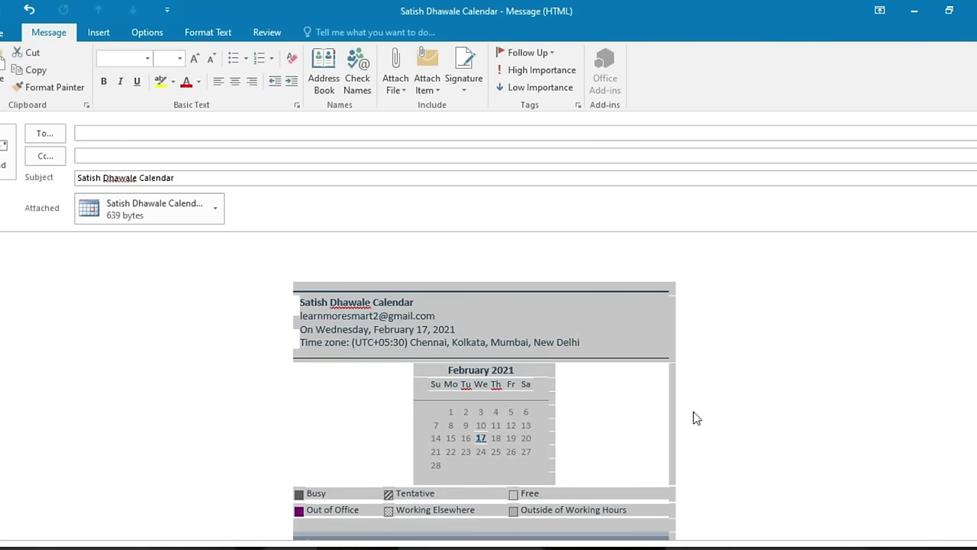
- Delete the inline calendar summary and remove the 639-byte calendar attachment
{"action": "key", "text": "Delete"}
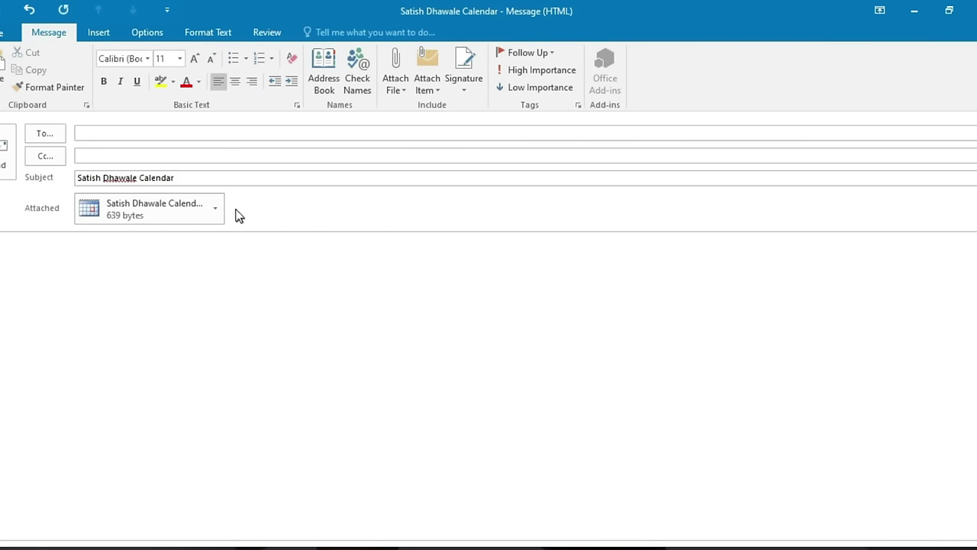
{"action": "left_click", "coordinate": [215, 210]}
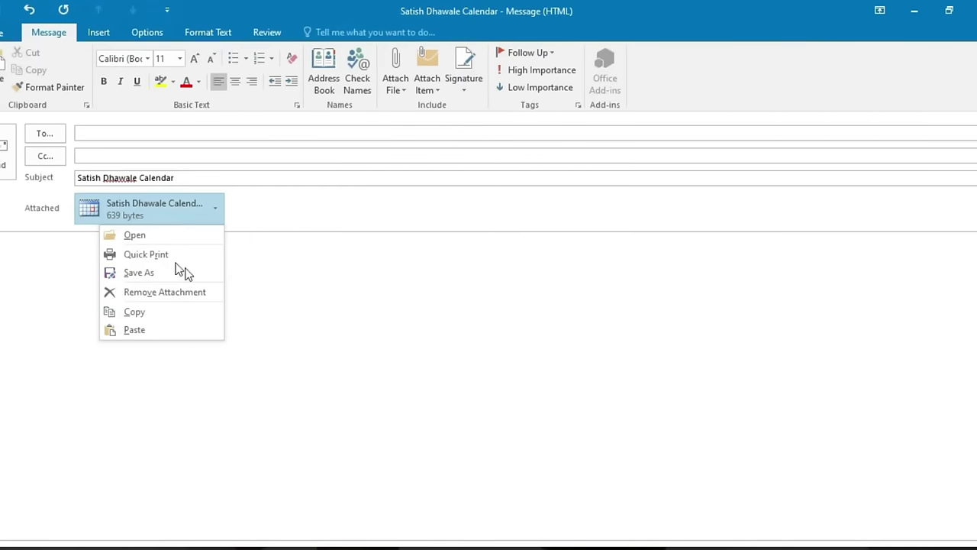
{"action": "left_click", "coordinate": [146, 291]}
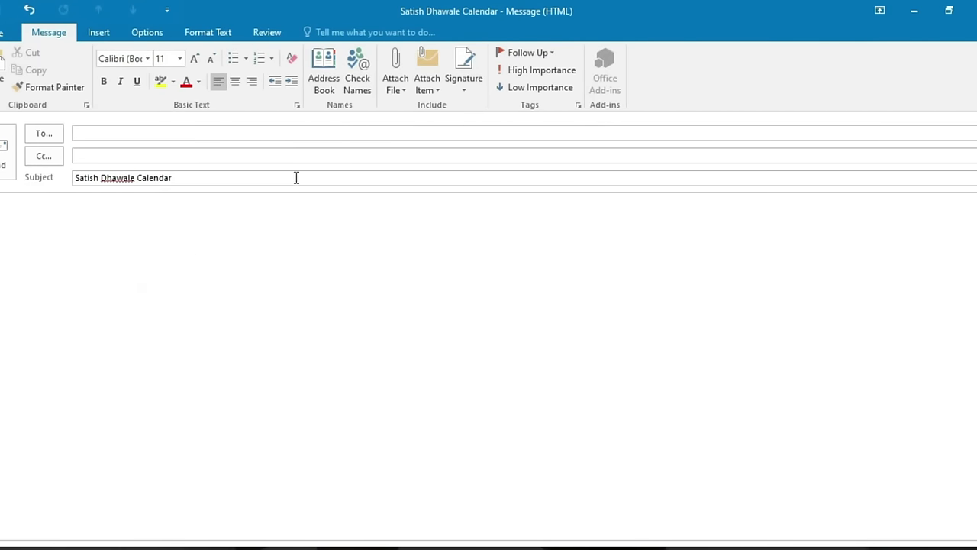
{"action": "left_click", "coordinate": [433, 90]}
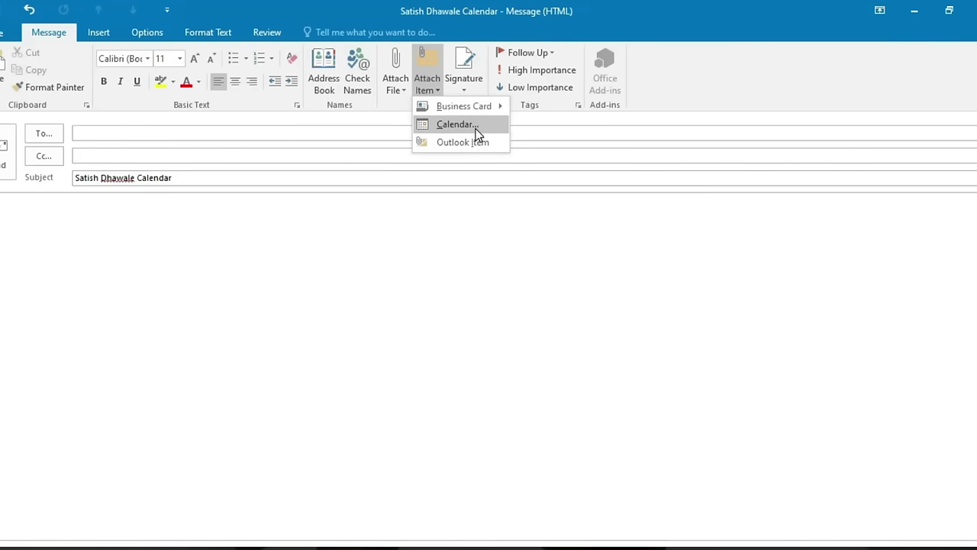
- Reopen Send a Calendar via E-mail, keep Date Range as Today, then cancel it
{"action": "left_click", "coordinate": [477, 126]}
{"action": "left_click", "coordinate": [454, 232]}
{"action": "left_click", "coordinate": [454, 232]}
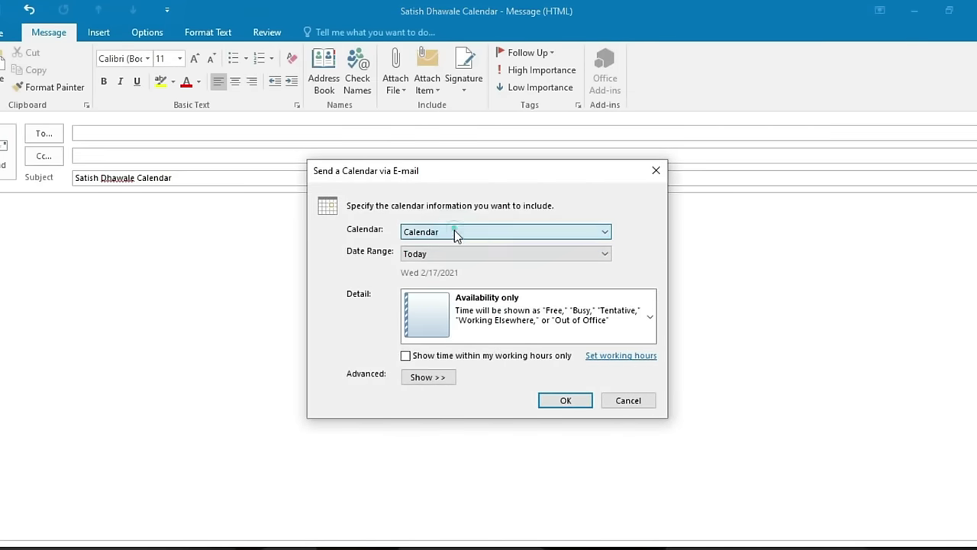
{"action": "left_click", "coordinate": [454, 253]}
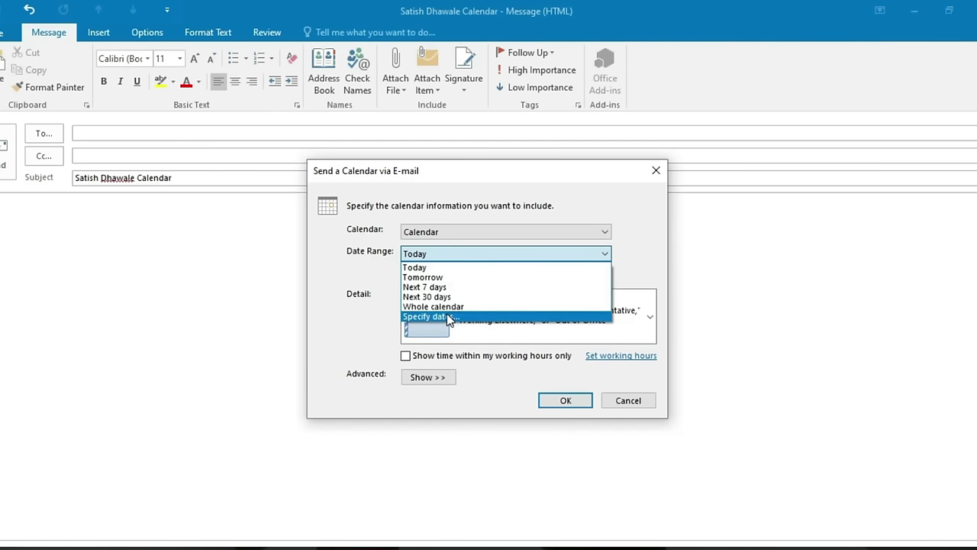
{"action": "left_click", "coordinate": [358, 259]}
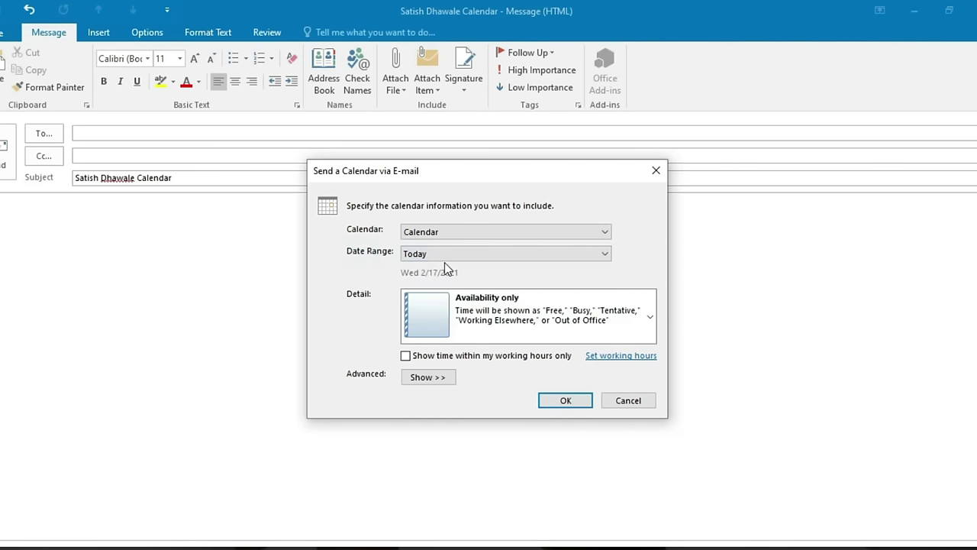
{"action": "left_click", "coordinate": [623, 402]}
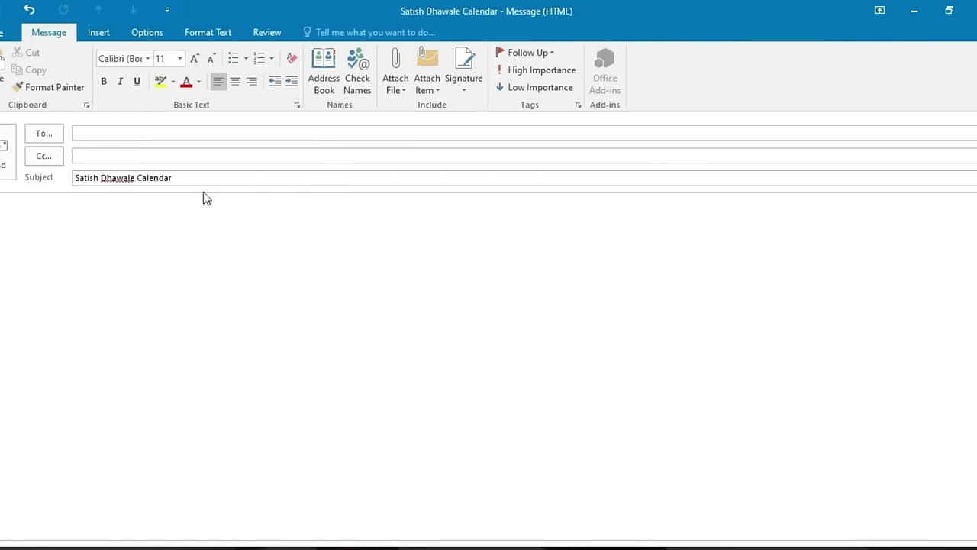
- Delete the calendar subject text so the Subject line is empty
{"action": "left_click_drag", "start_coordinate": [185, 177], "coordinate": [61, 177]}
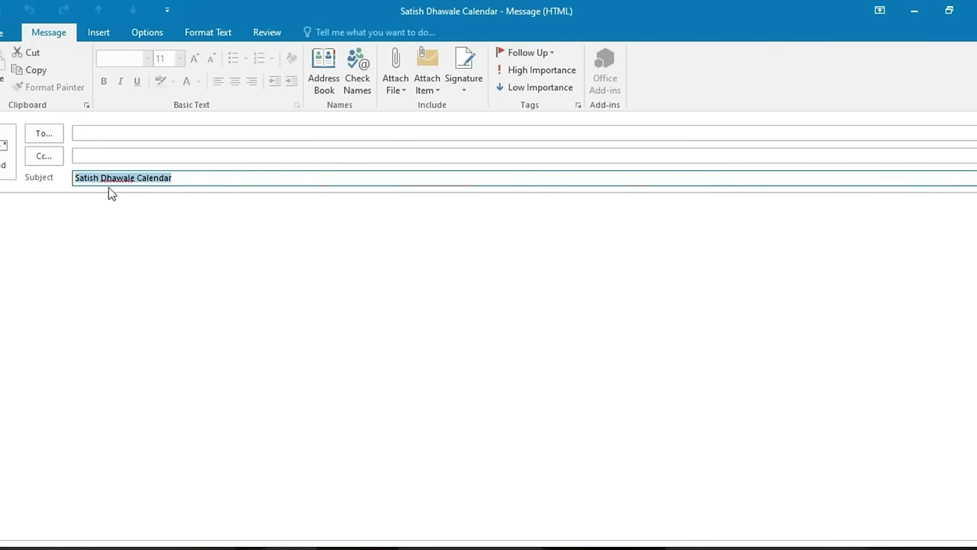
{"action": "key", "text": "Delete"}
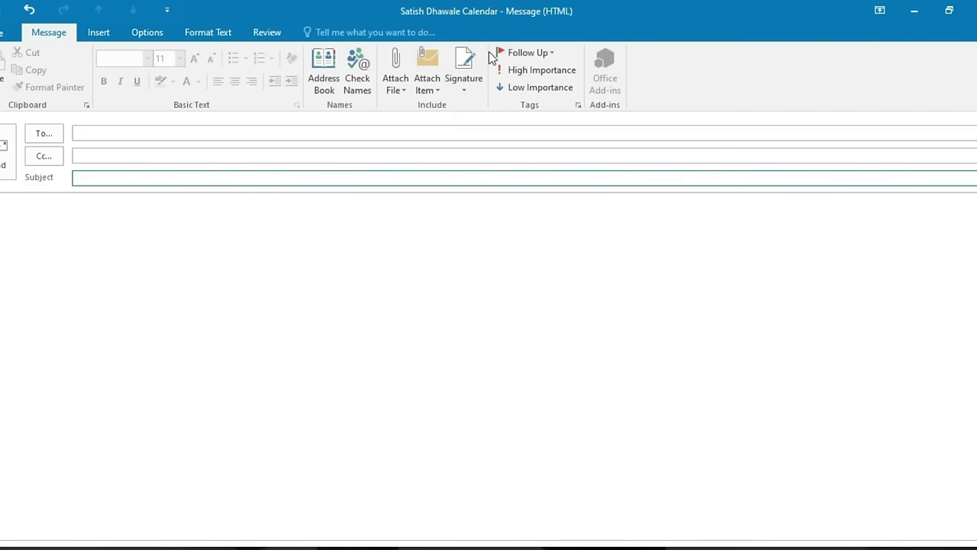
{"action": "left_click", "coordinate": [464, 94]}
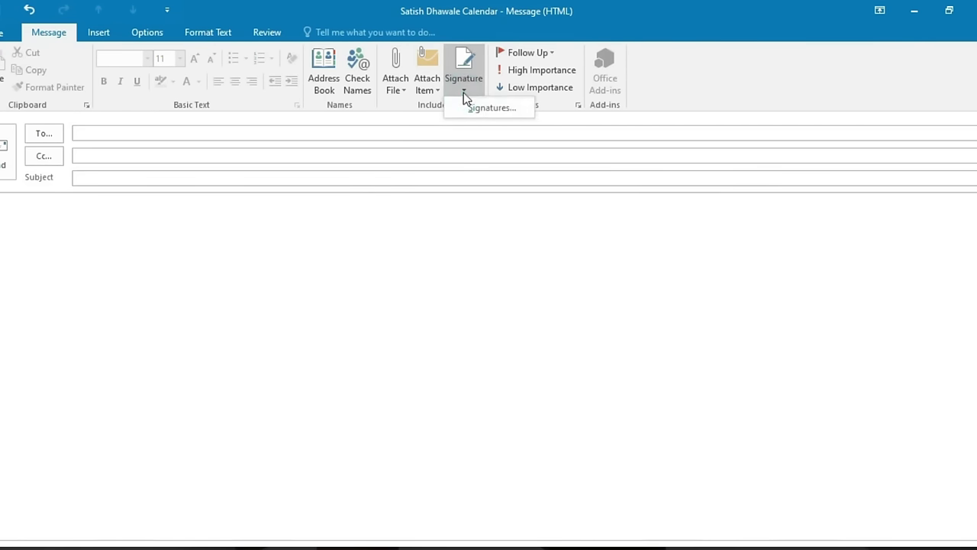
{"action": "left_click", "coordinate": [464, 93]}
{"action": "left_click", "coordinate": [437, 91]}
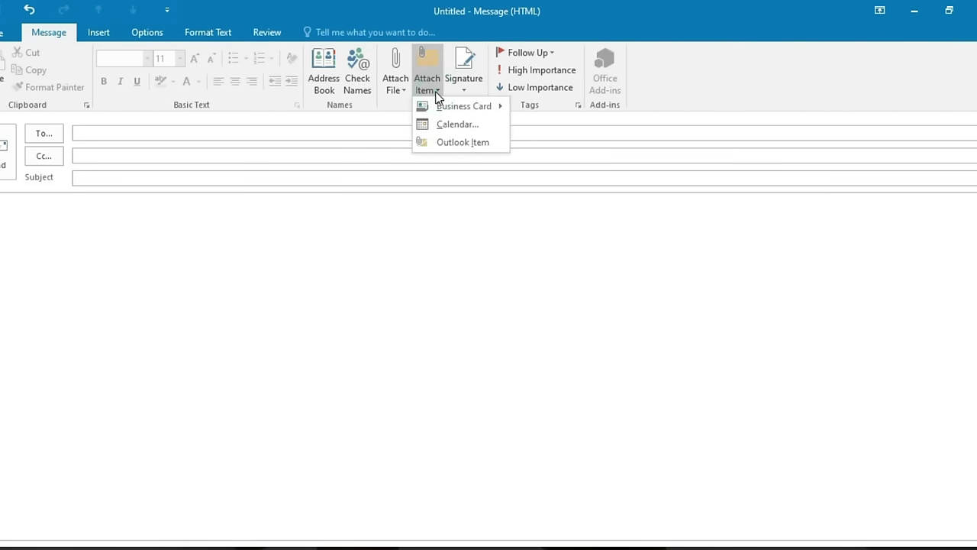
- Browse the Insert Item dialog's folders, view Contacts, then cancel without inserting
{"action": "left_click", "coordinate": [471, 144]}
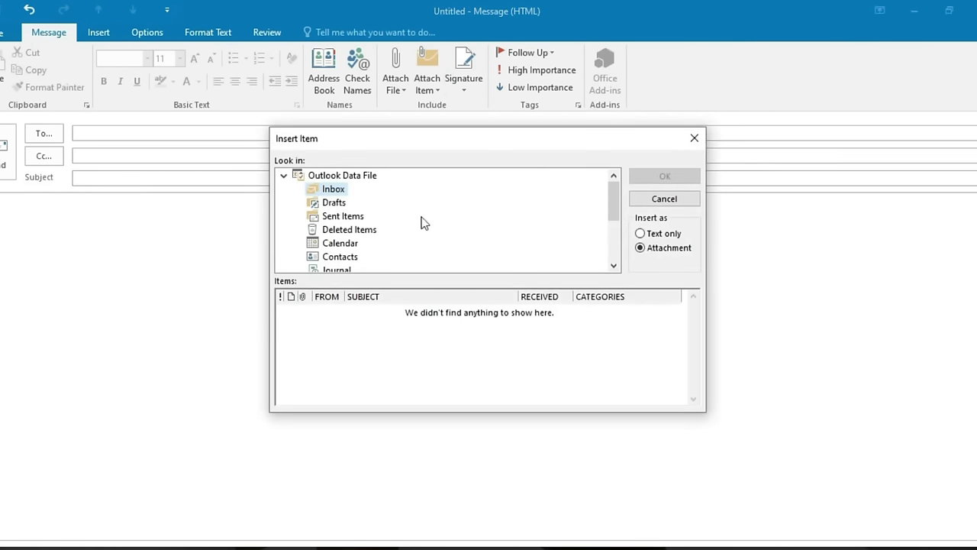
{"action": "scroll", "coordinate": [359, 227], "scroll_direction": "down", "scroll_amount": 1}
{"action": "scroll", "coordinate": [359, 229], "scroll_direction": "down", "scroll_amount": 2}
{"action": "scroll", "coordinate": [359, 230], "scroll_direction": "up", "scroll_amount": 2}
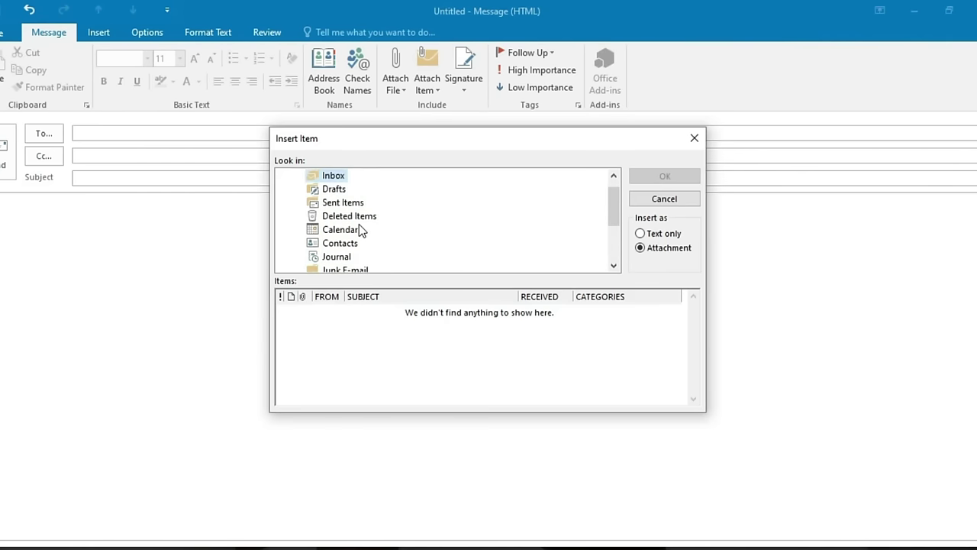
{"action": "scroll", "coordinate": [359, 224], "scroll_direction": "up", "scroll_amount": 1}
{"action": "scroll", "coordinate": [351, 223], "scroll_direction": "down", "scroll_amount": 2}
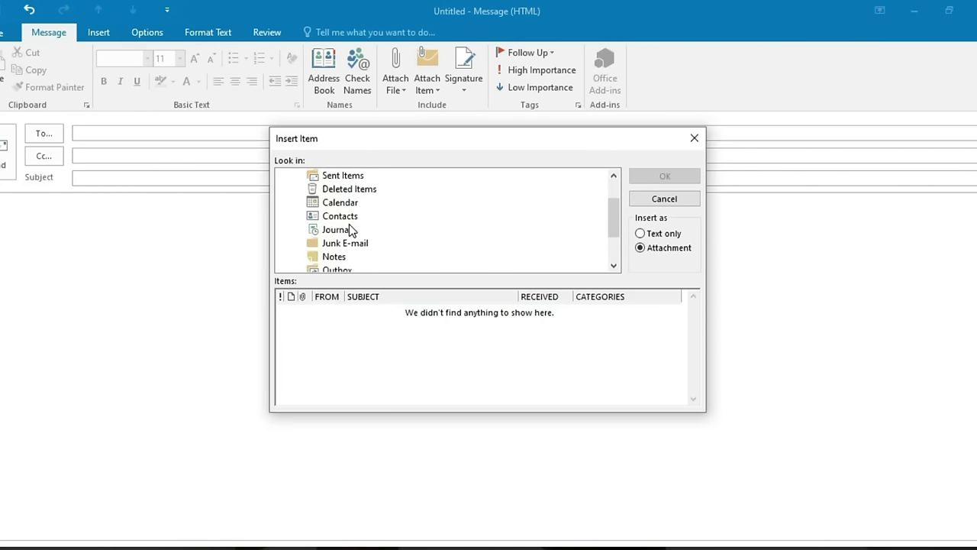
{"action": "scroll", "coordinate": [349, 229], "scroll_direction": "down", "scroll_amount": 1}
{"action": "scroll", "coordinate": [342, 241], "scroll_direction": "up", "scroll_amount": 4}
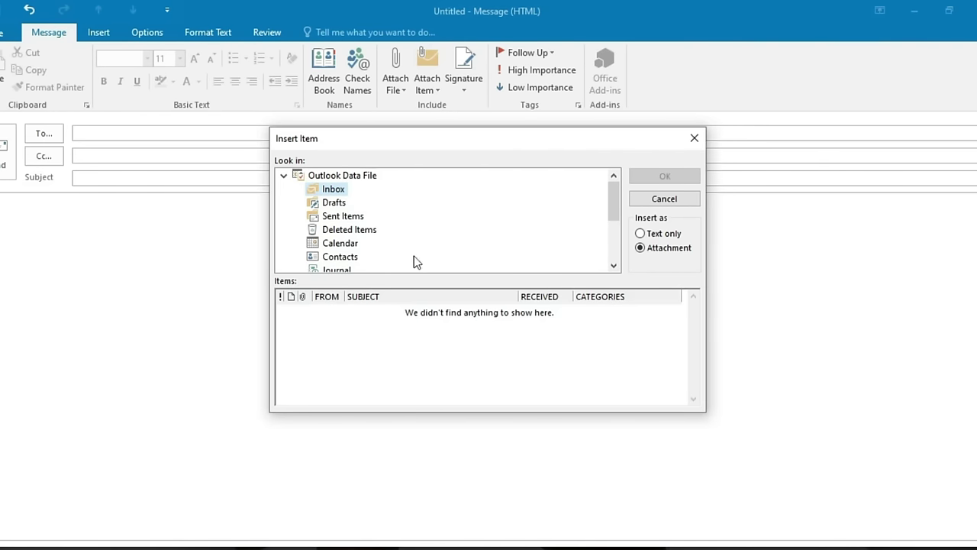
{"action": "scroll", "coordinate": [374, 248], "scroll_direction": "down", "scroll_amount": 2}
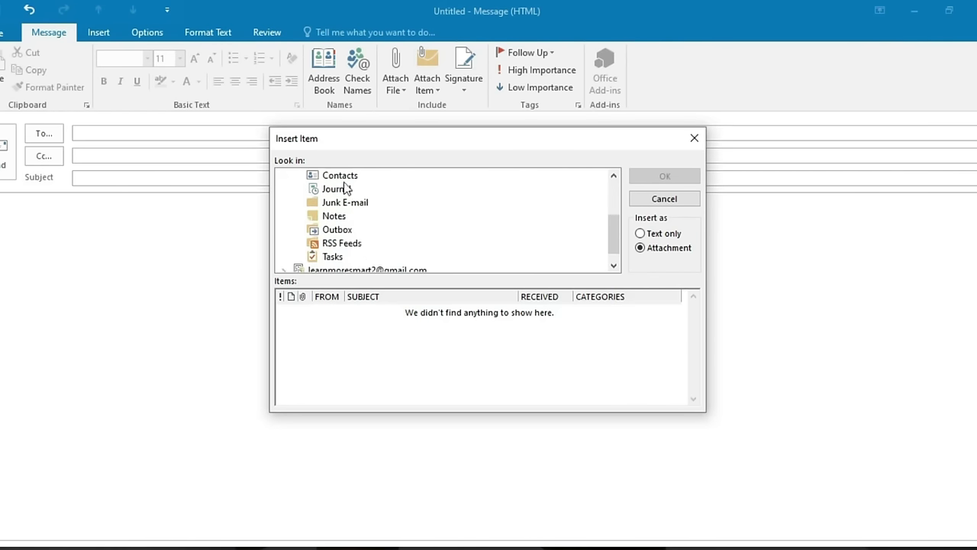
{"action": "left_click", "coordinate": [341, 176]}
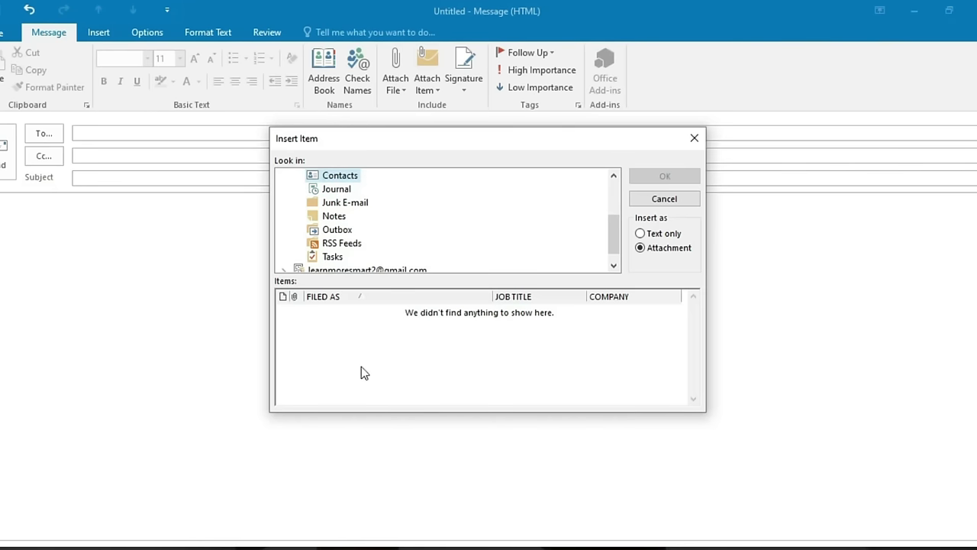
{"action": "left_click", "coordinate": [691, 201]}
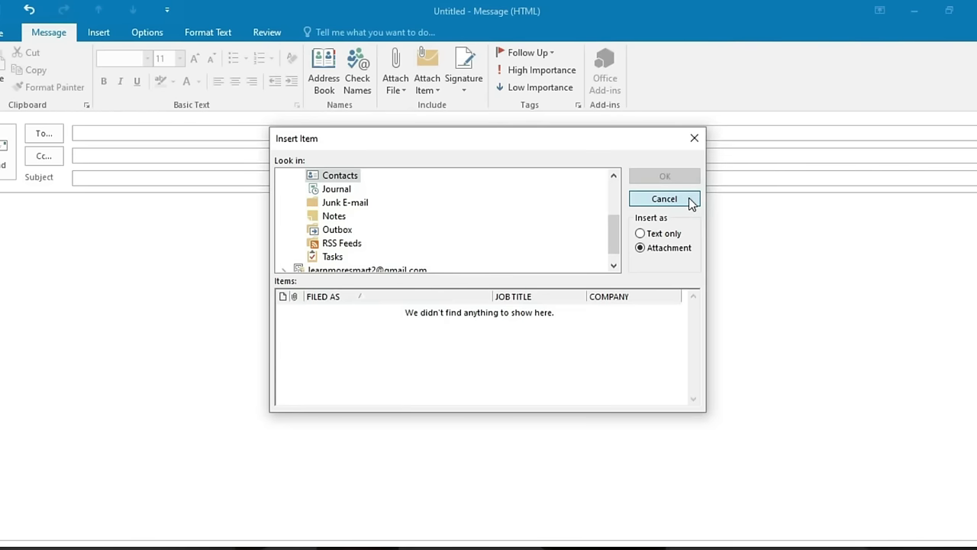
{"action": "left_click", "coordinate": [691, 199]}
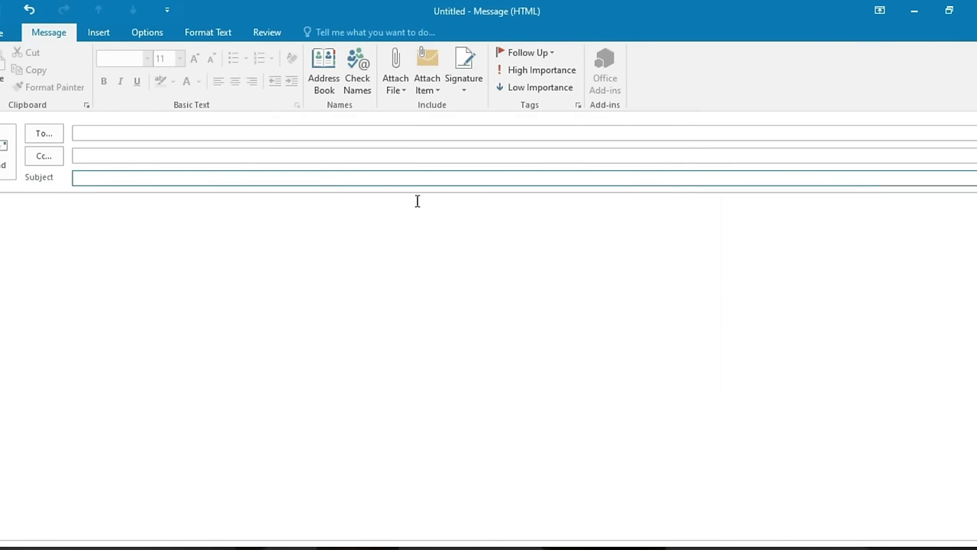
- Reopen Insert Item, set insertion to Text only, and close the dialog
{"action": "left_click", "coordinate": [436, 90]}
{"action": "left_click", "coordinate": [448, 144]}
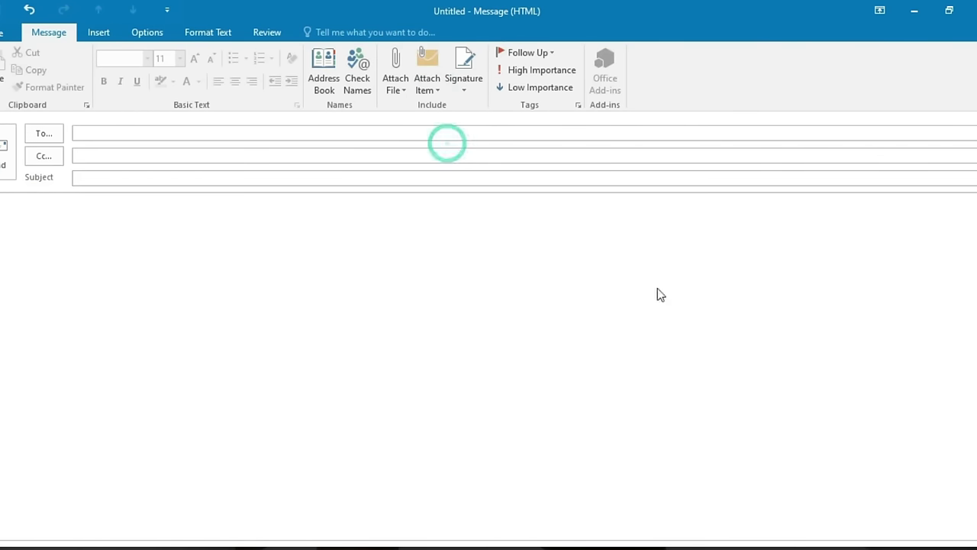
{"action": "left_click", "coordinate": [691, 240]}
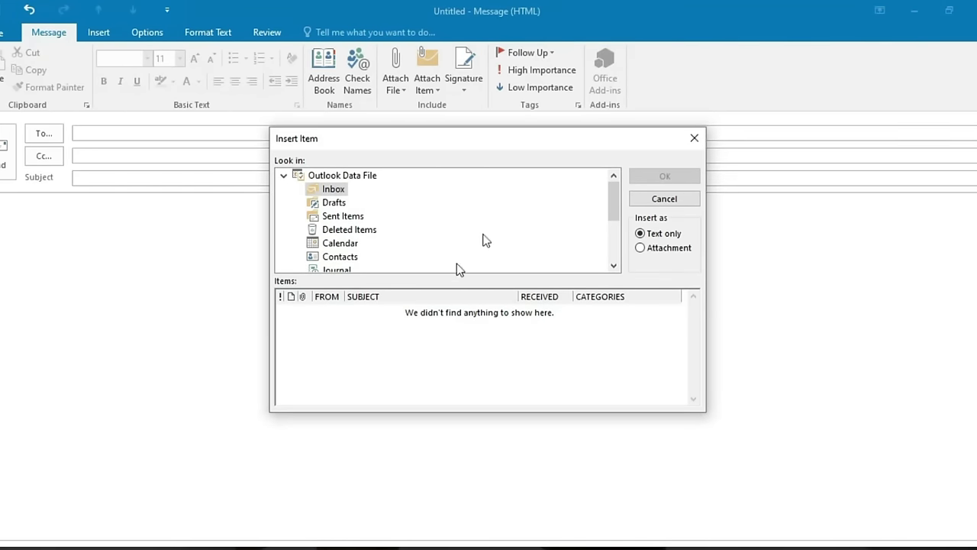
{"action": "left_click", "coordinate": [695, 141]}
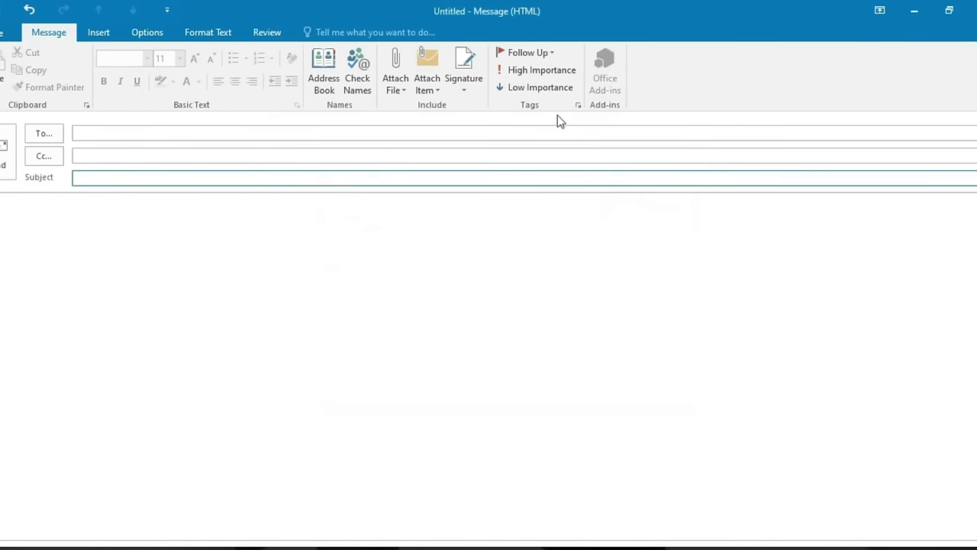
- Add a new signature named Manager in Signatures and Stationery and begin editing its content
{"action": "left_click", "coordinate": [473, 93]}
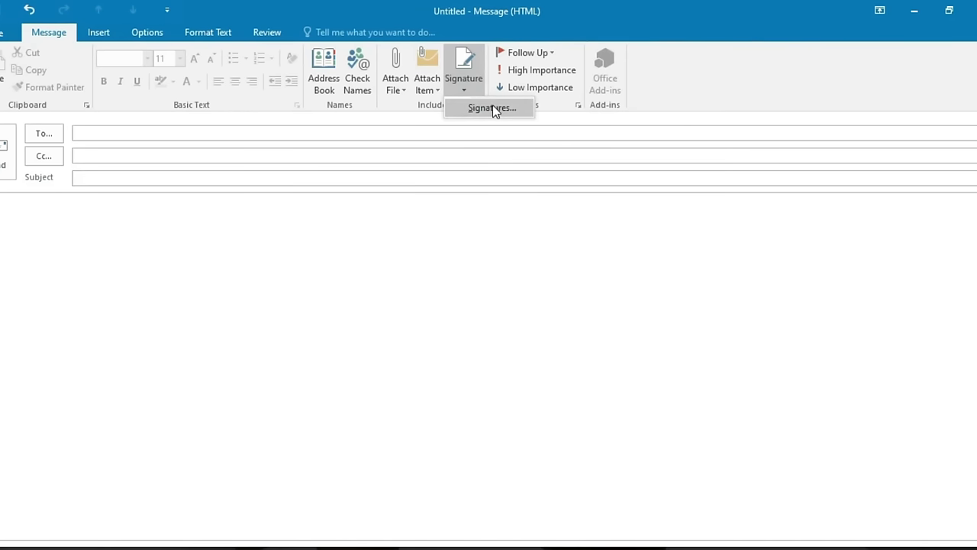
{"action": "left_click", "coordinate": [493, 108]}
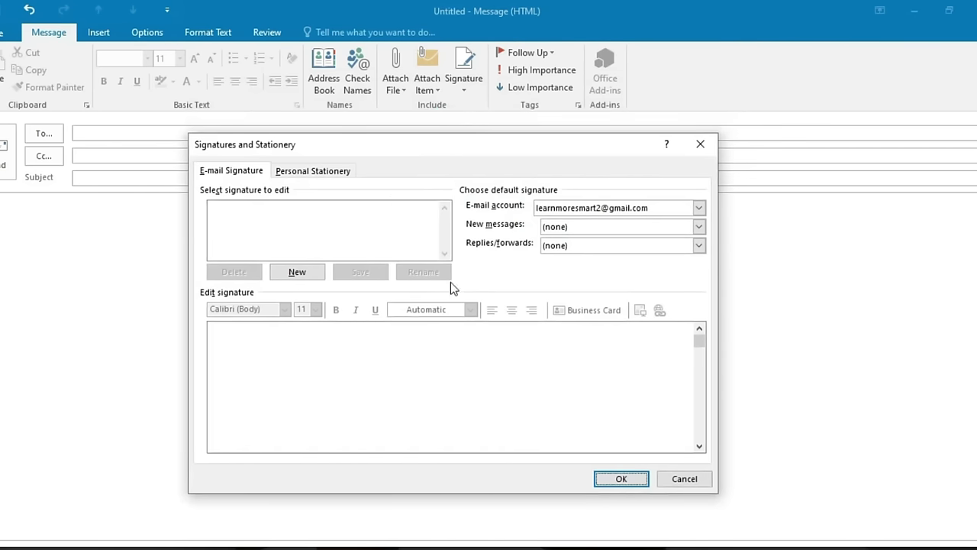
{"action": "left_click", "coordinate": [304, 273]}
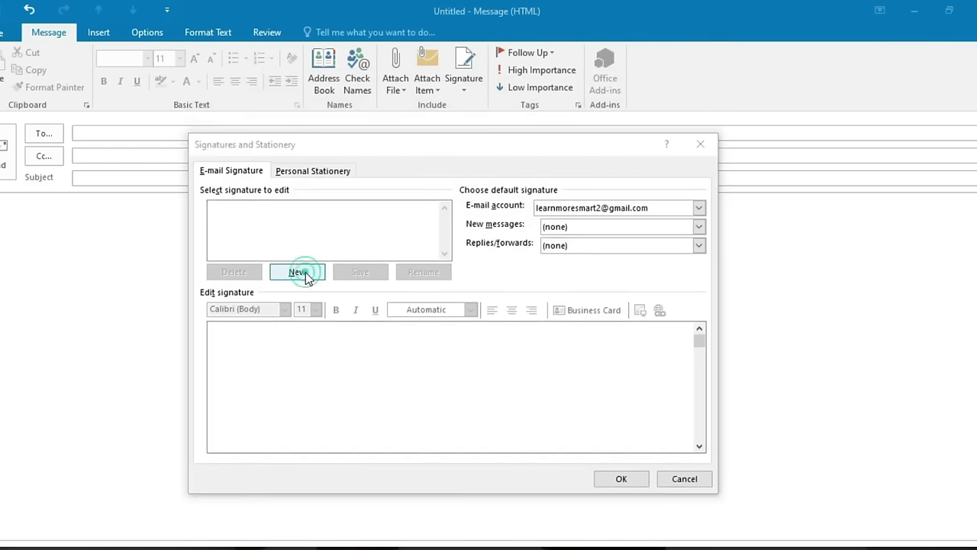
{"action": "left_click", "coordinate": [463, 266]}
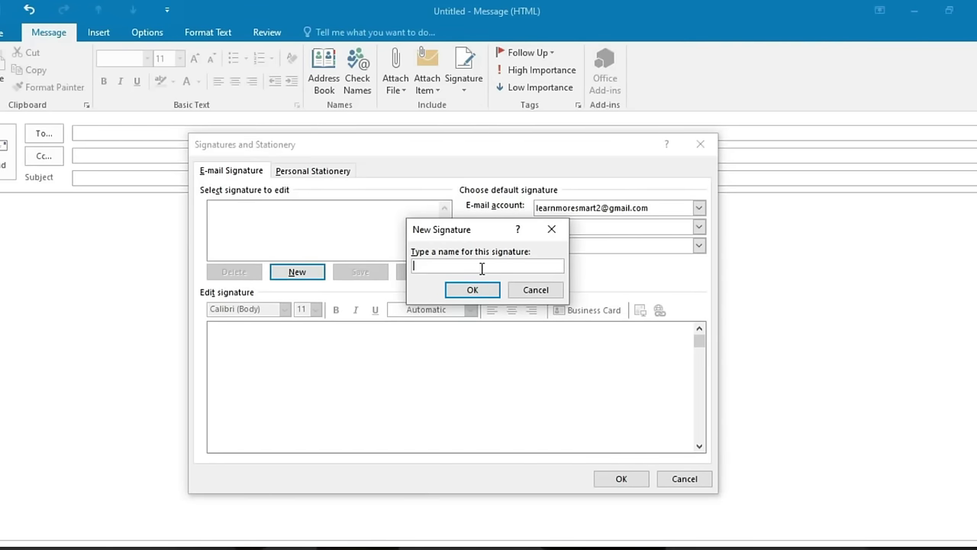
{"action": "type", "text": "Manager"}
{"action": "left_click", "coordinate": [467, 291]}
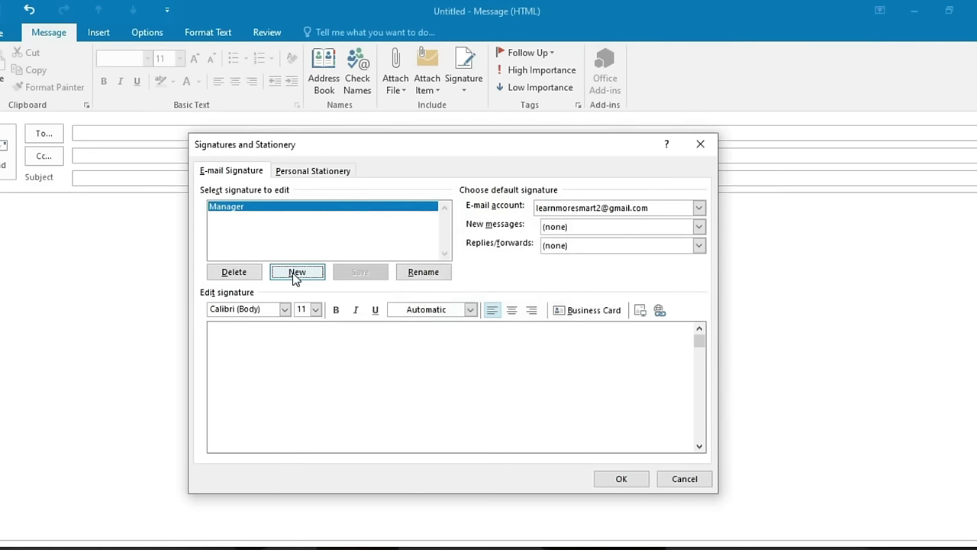
{"action": "left_click", "coordinate": [255, 348]}
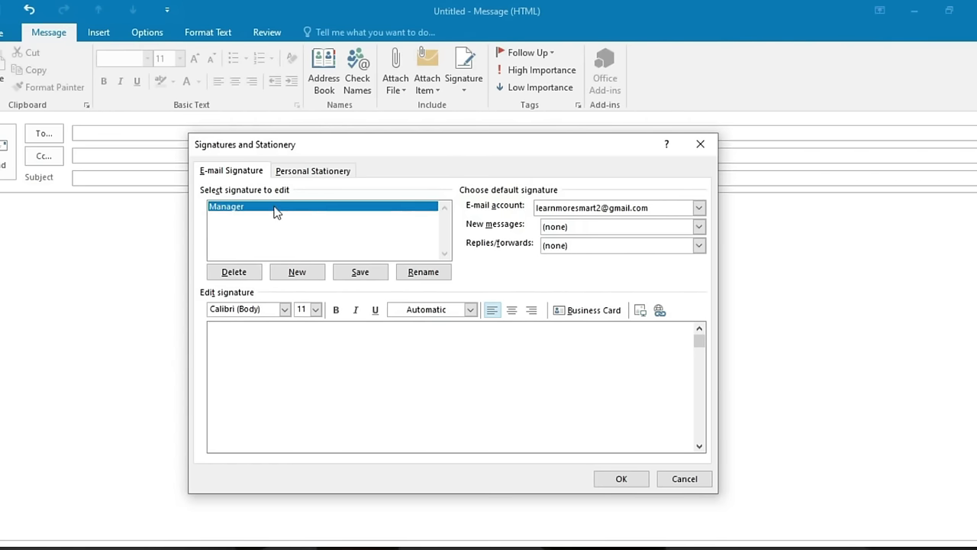
{"action": "left_click", "coordinate": [249, 361]}
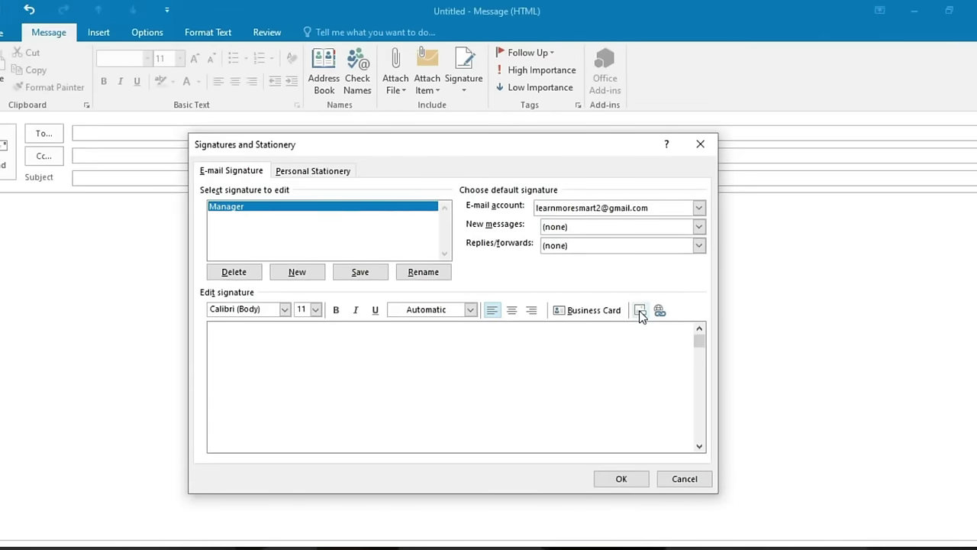
{"action": "left_click", "coordinate": [640, 311]}
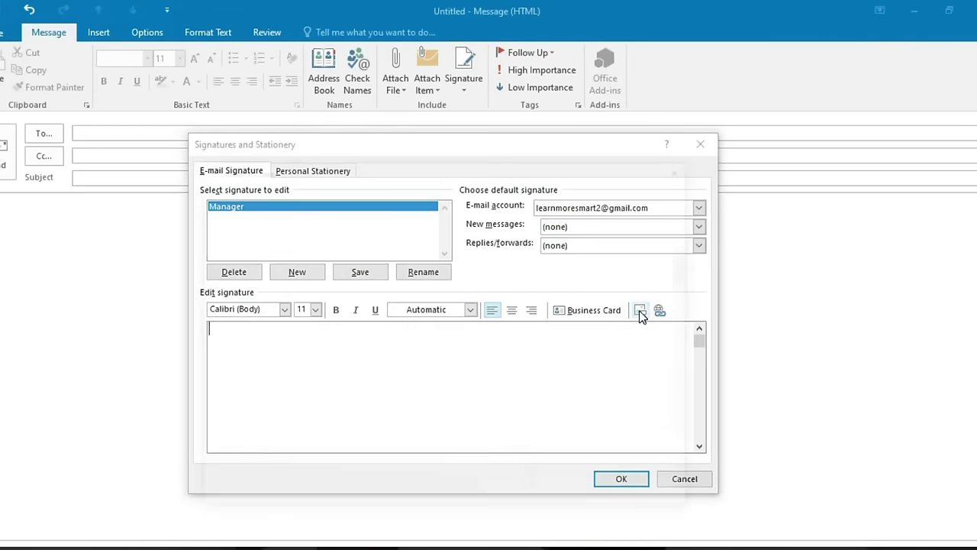
- Insert the learnmore making50ht logo picture into the Manager signature
{"action": "left_click", "coordinate": [555, 337]}
{"action": "scroll", "coordinate": [555, 336], "scroll_direction": "down", "scroll_amount": 10}
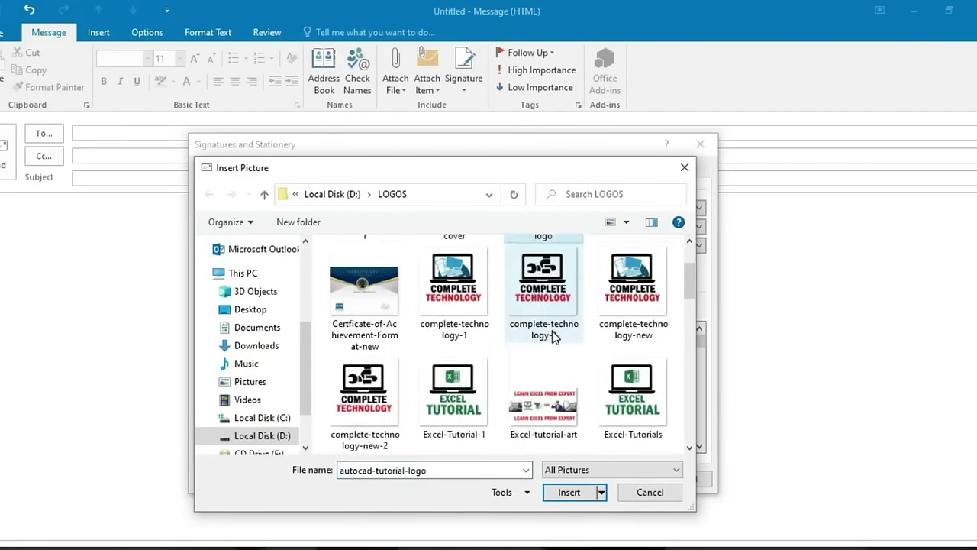
{"action": "scroll", "coordinate": [547, 351], "scroll_direction": "down", "scroll_amount": 2}
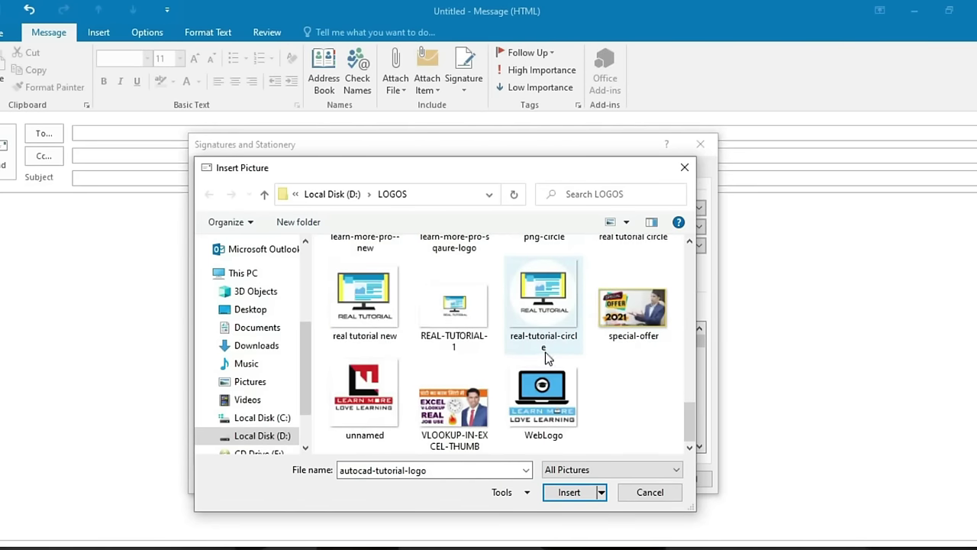
{"action": "scroll", "coordinate": [546, 354], "scroll_direction": "up", "scroll_amount": 1}
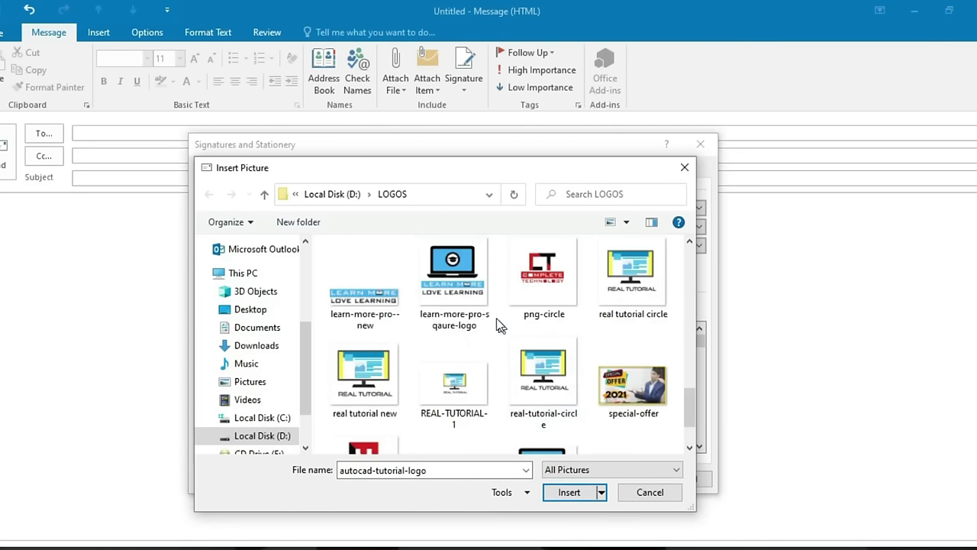
{"action": "left_click", "coordinate": [454, 281]}
{"action": "scroll", "coordinate": [465, 300], "scroll_direction": "up", "scroll_amount": 2}
{"action": "scroll", "coordinate": [465, 316], "scroll_direction": "up", "scroll_amount": 2}
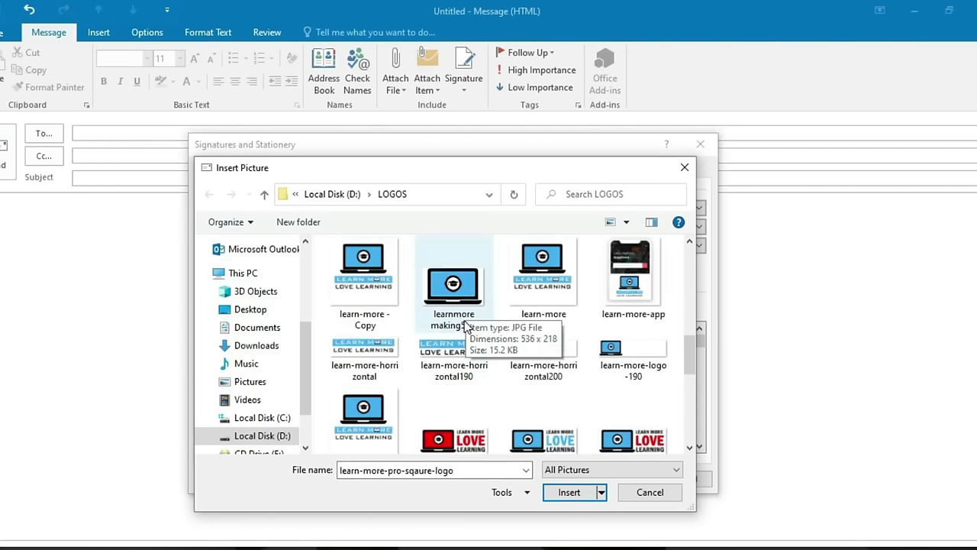
{"action": "scroll", "coordinate": [467, 326], "scroll_direction": "up", "scroll_amount": 2}
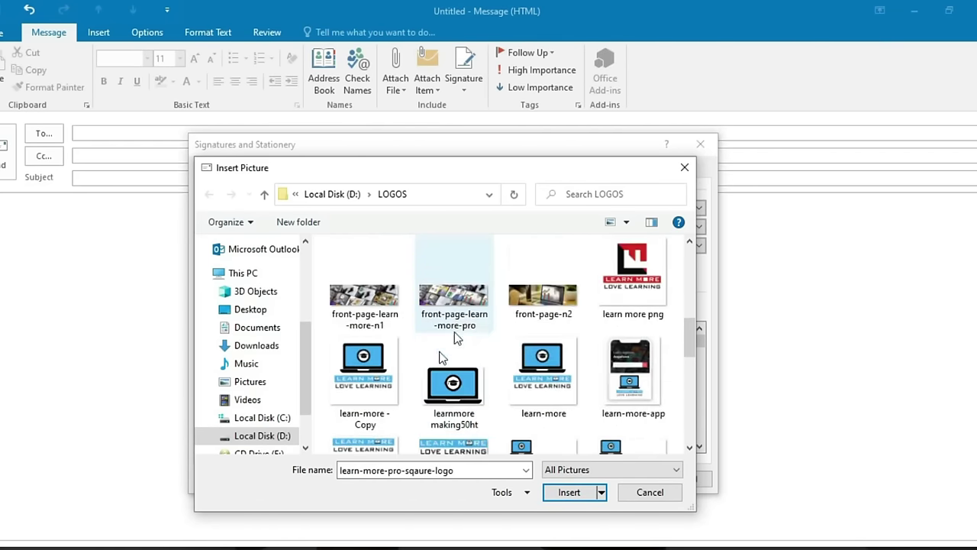
{"action": "left_click", "coordinate": [448, 385]}
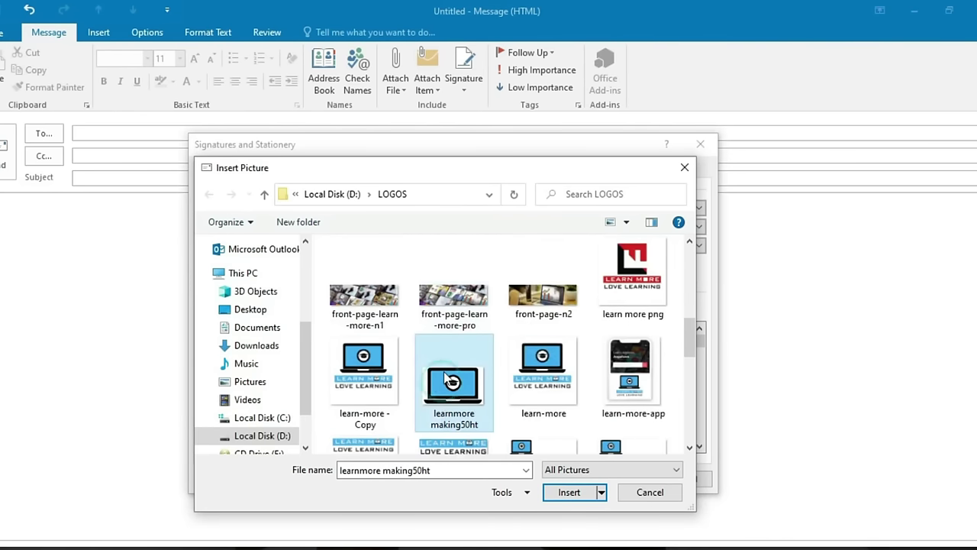
{"action": "left_click", "coordinate": [563, 493]}
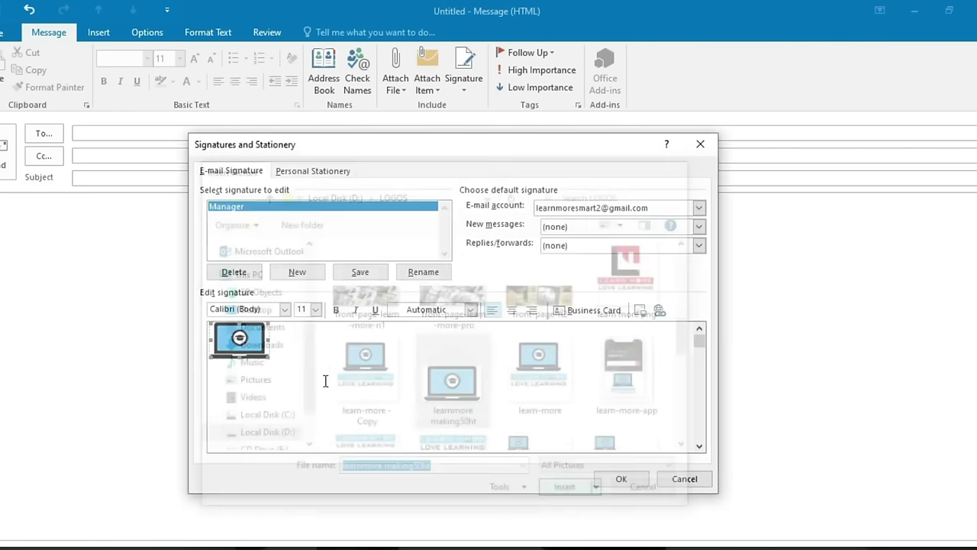
{"action": "left_click", "coordinate": [297, 351]}
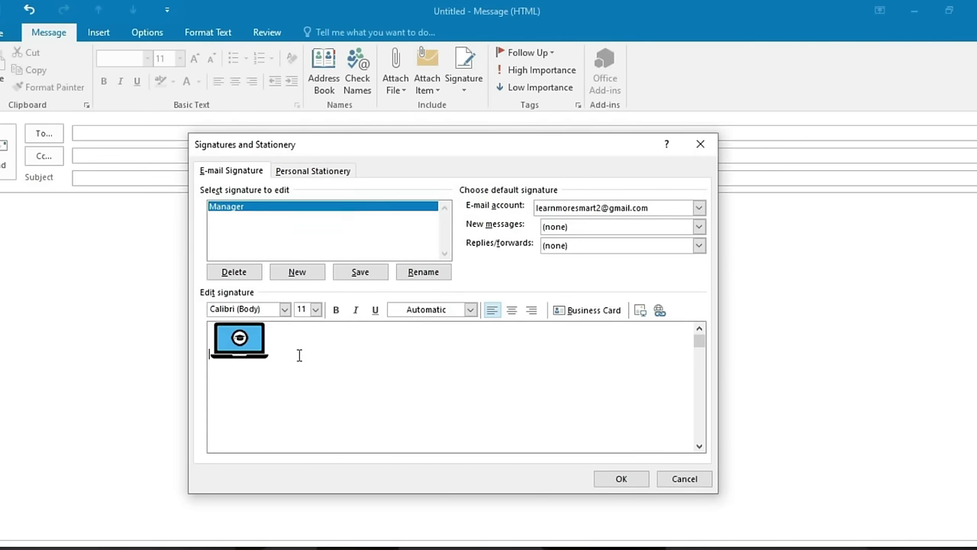
- Type the person's name, the title Manager, and a 'Contact :' phone number line
{"action": "key", "text": "Return"}
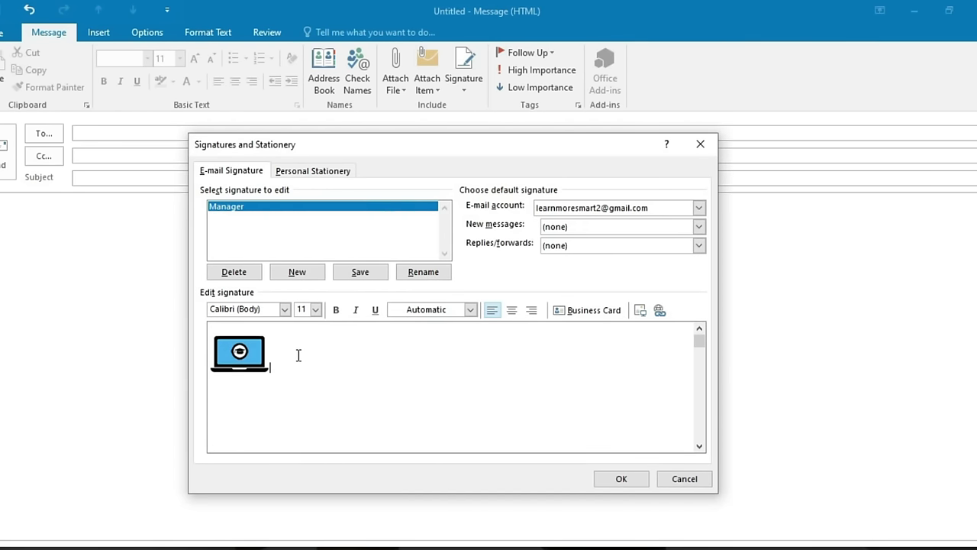
{"action": "key", "text": "Return"}
{"action": "type", "text": "Manager"}
{"action": "key", "text": "Return"}
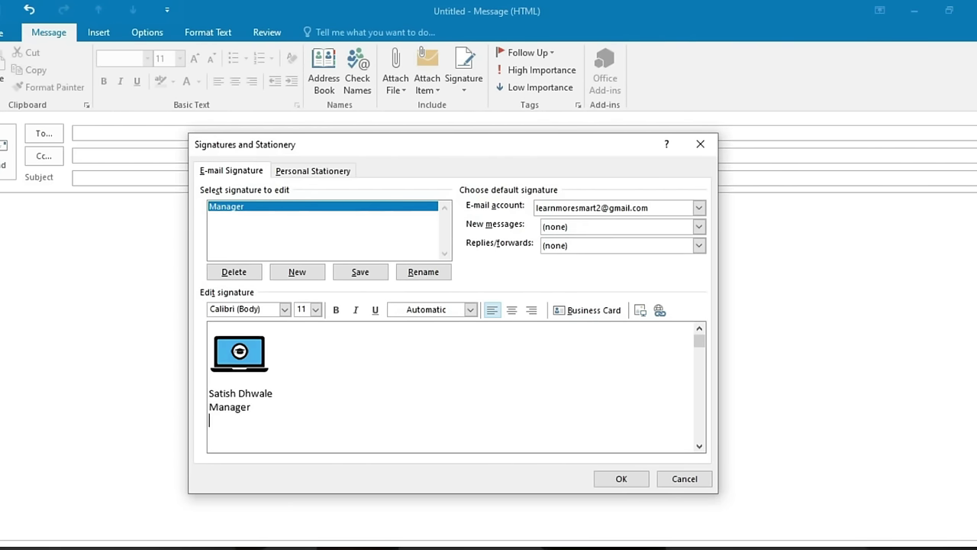
{"action": "type", "text": "Contact : 022-545454545"}
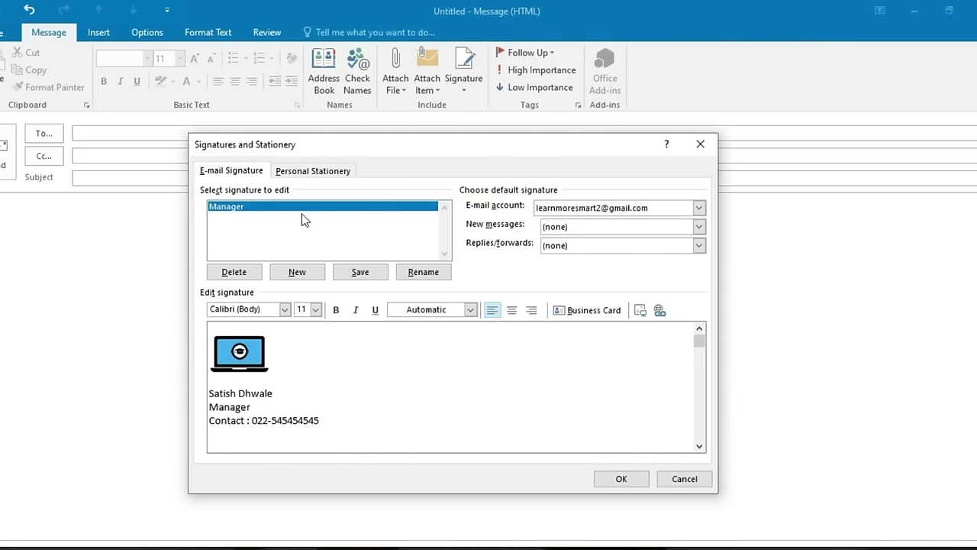
- Save the Manager signature, keep its name, and close Signatures and Stationery
{"action": "left_click", "coordinate": [359, 274]}
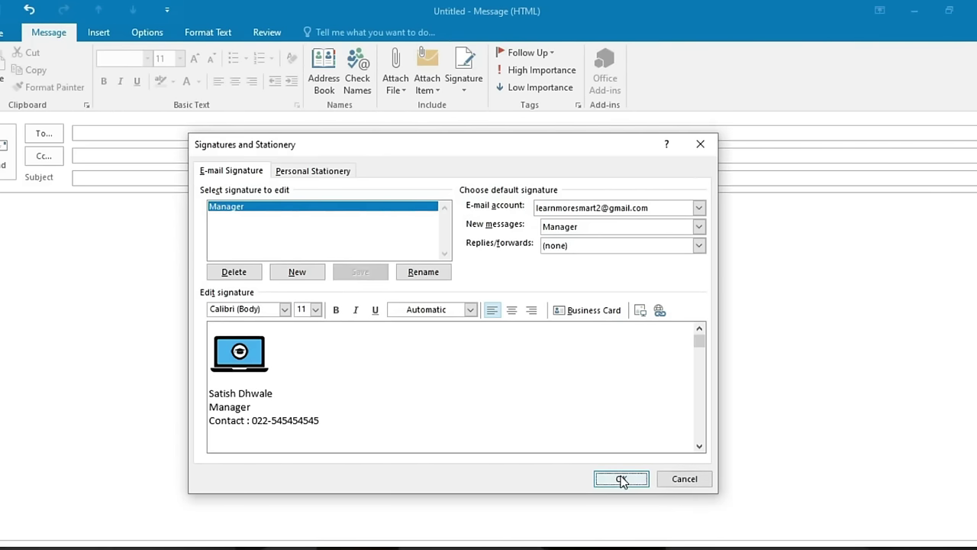
{"action": "left_click", "coordinate": [420, 273]}
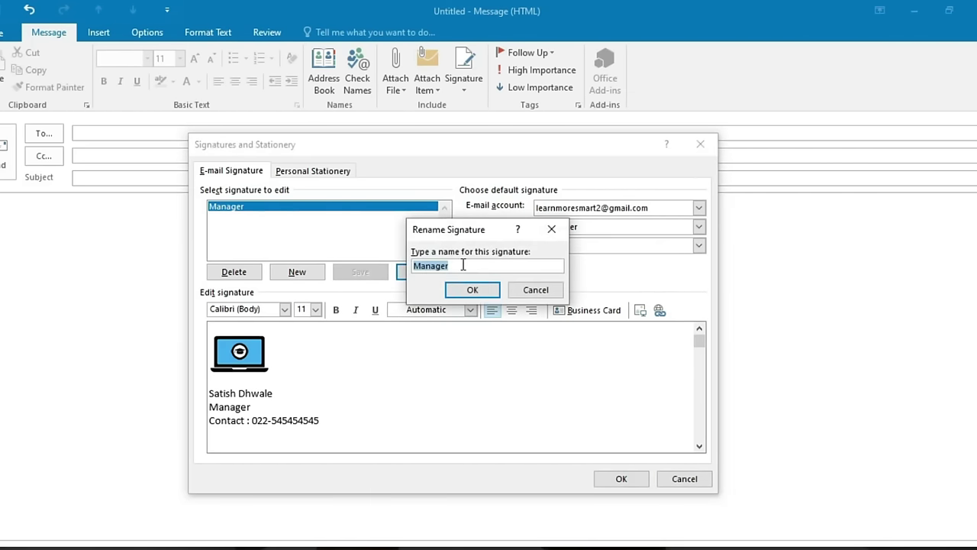
{"action": "left_click", "coordinate": [474, 291]}
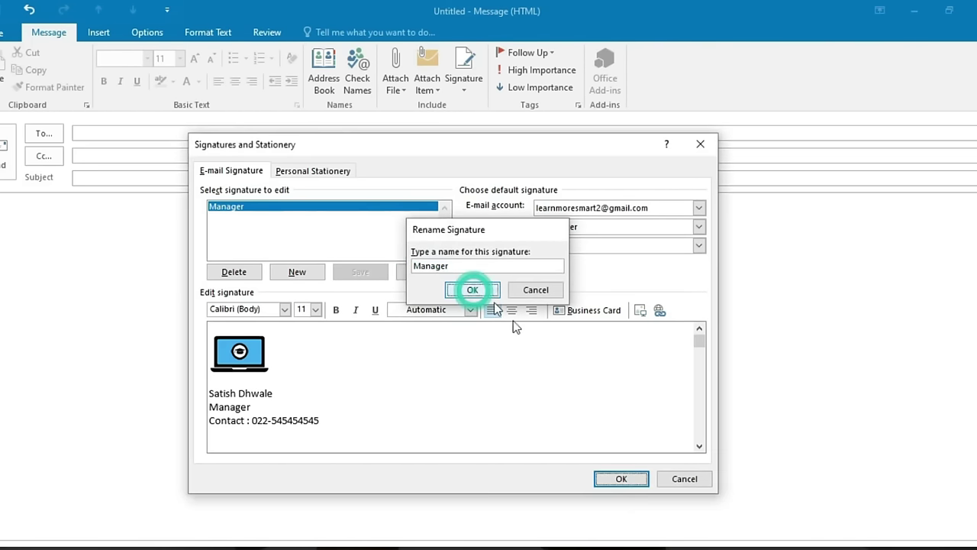
{"action": "left_click", "coordinate": [622, 481]}
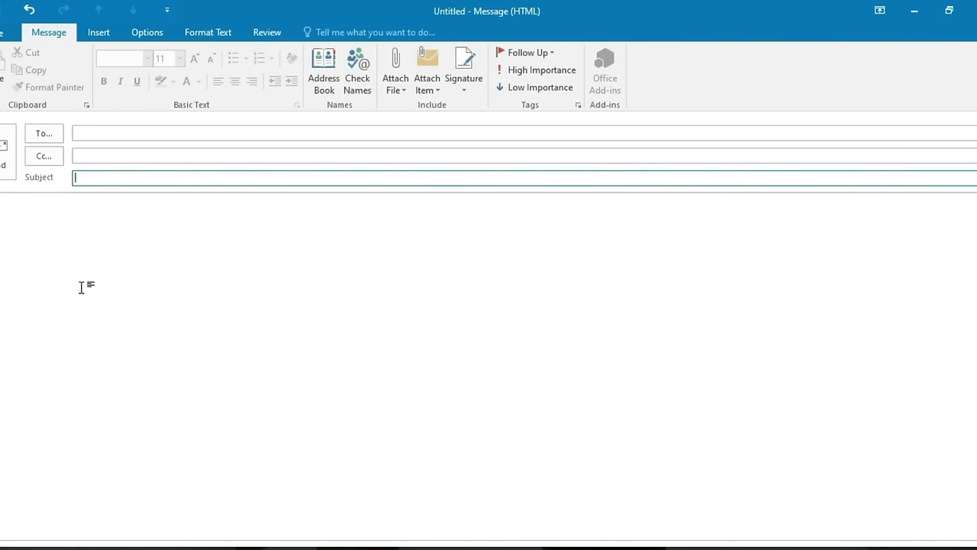
- Address the message to the autocompleted Gmail recipient and enter the subject 'Signature'
{"action": "left_click", "coordinate": [68, 264]}
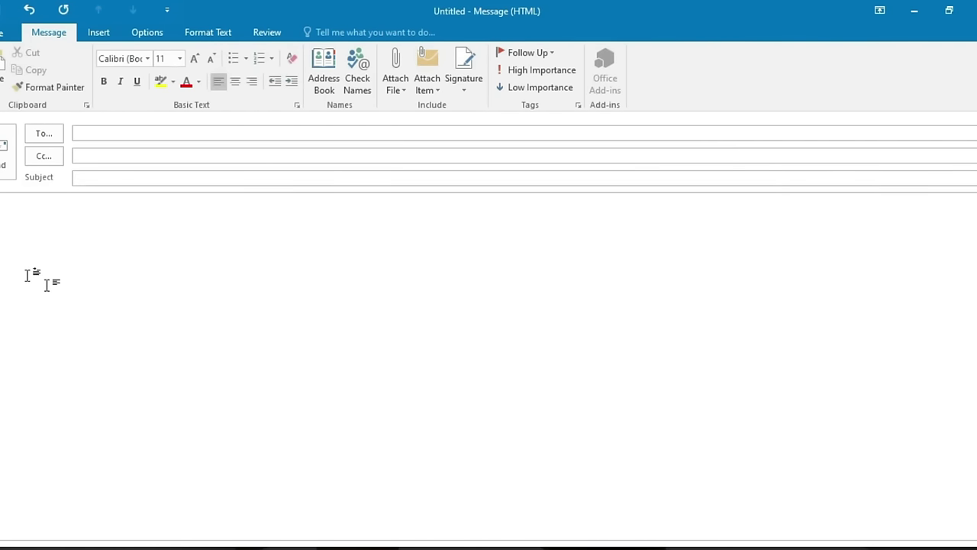
{"action": "left_click", "coordinate": [90, 132]}
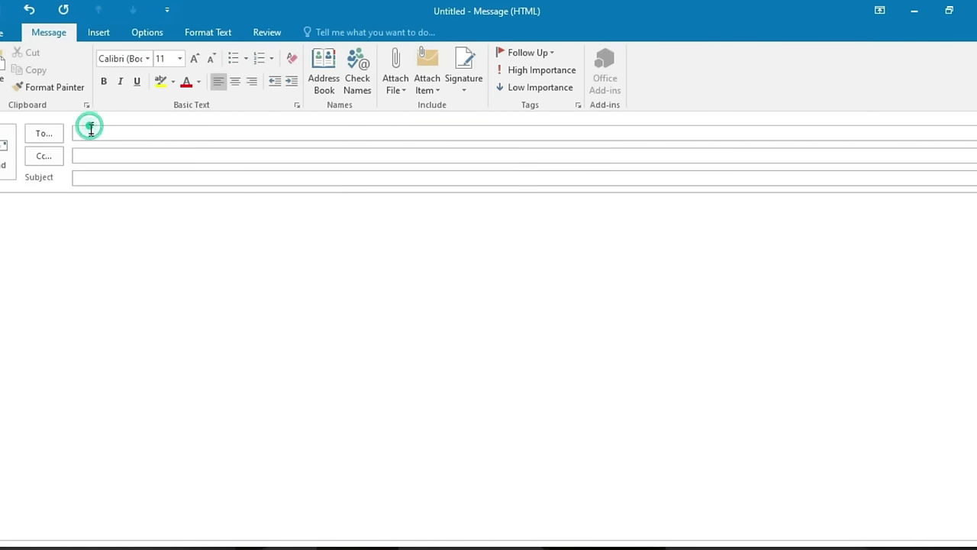
{"action": "type", "text": "nrit"}
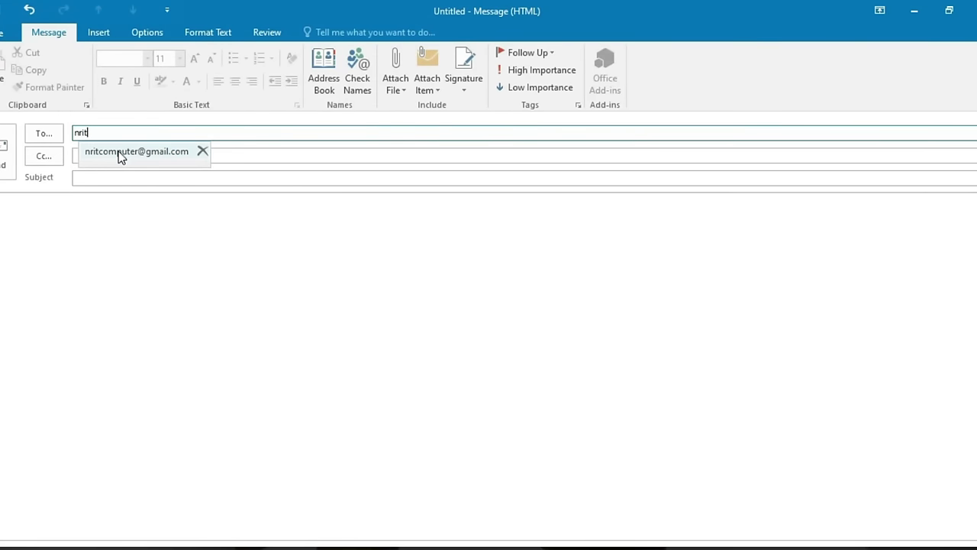
{"action": "left_click", "coordinate": [118, 152]}
{"action": "left_click", "coordinate": [114, 157]}
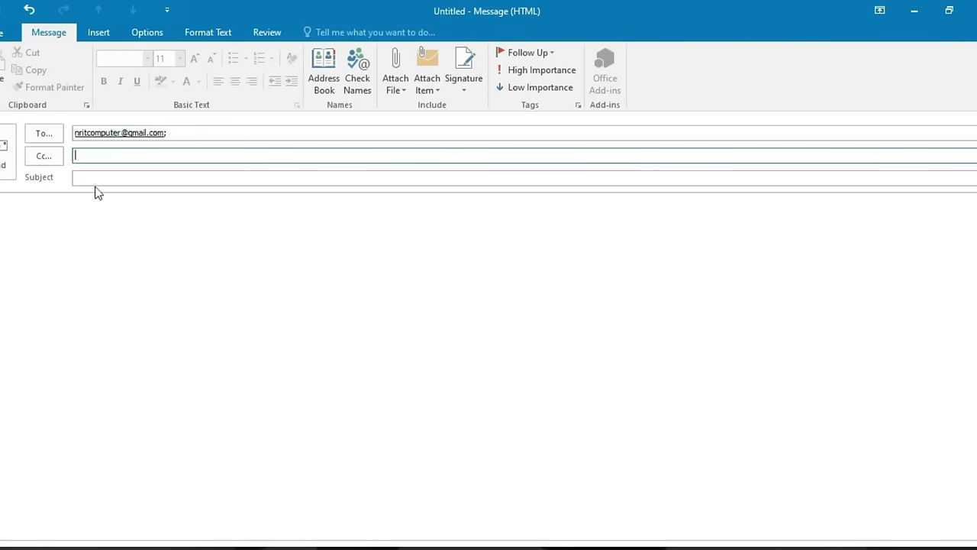
{"action": "left_click", "coordinate": [88, 181]}
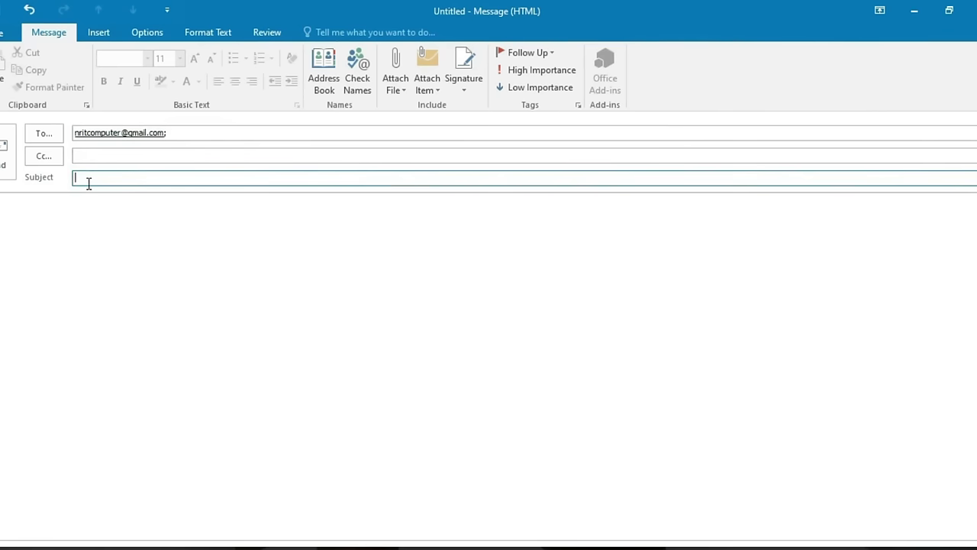
{"action": "type", "text": "Signature"}
{"action": "left_click", "coordinate": [113, 214]}
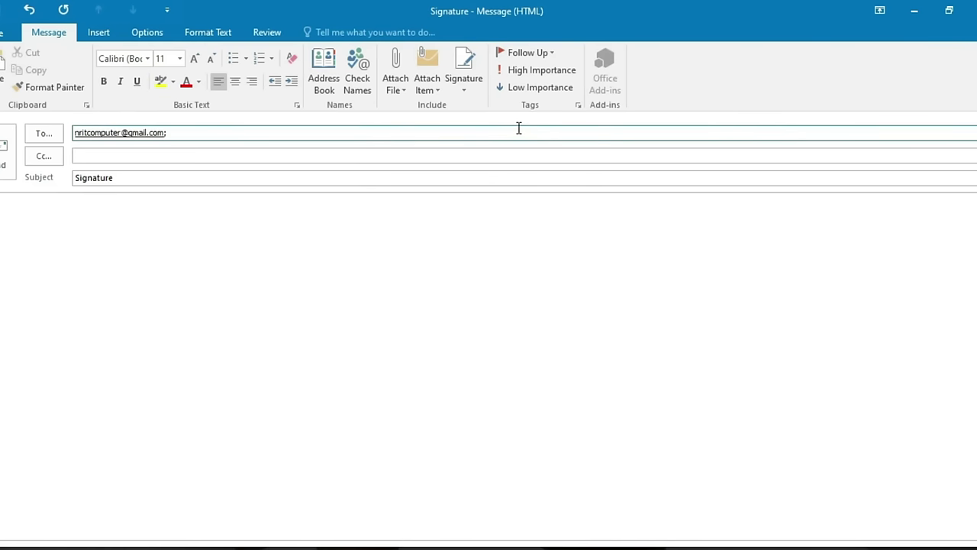
{"action": "left_click", "coordinate": [464, 94]}
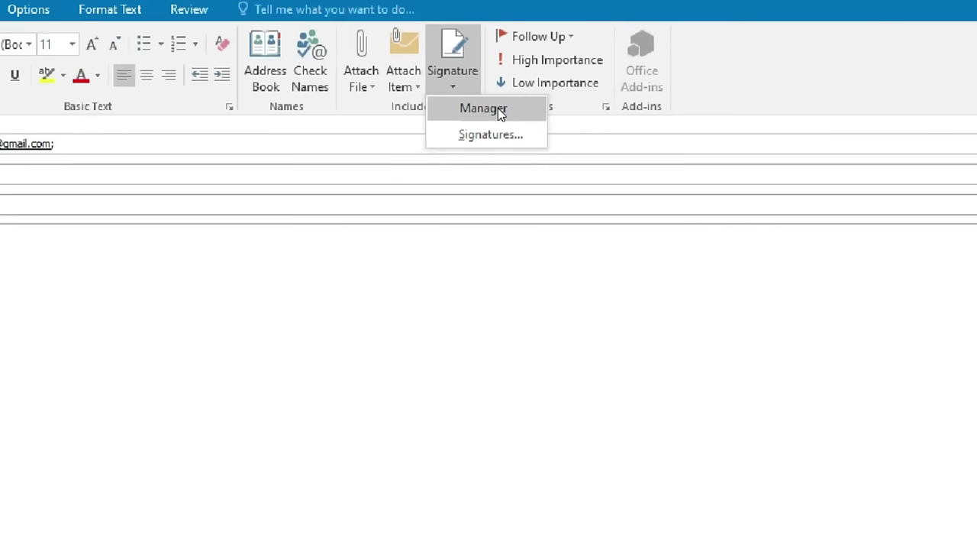
- Insert the Manager signature into the body and add a blank line above it
{"action": "left_click", "coordinate": [498, 108]}
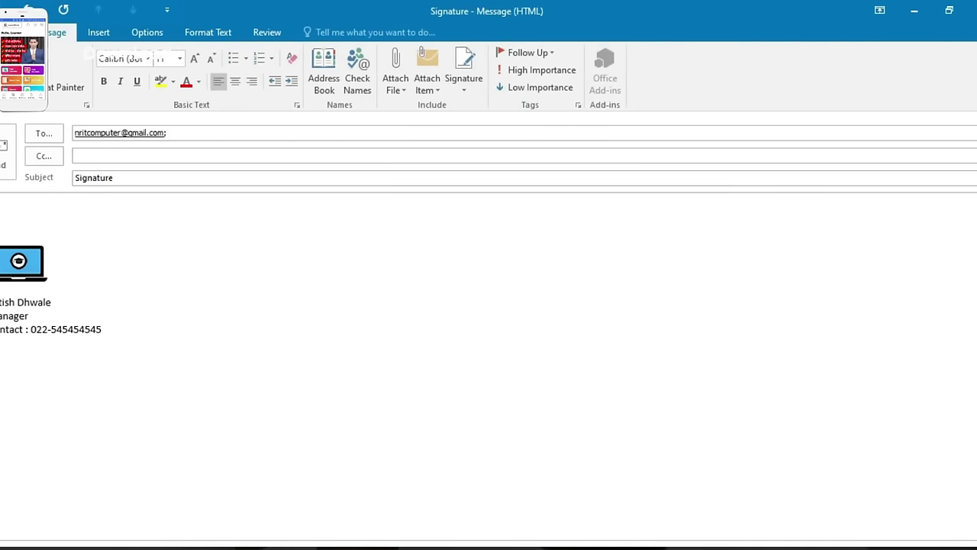
{"action": "key", "text": "Return"}
{"action": "key", "text": "Return"}
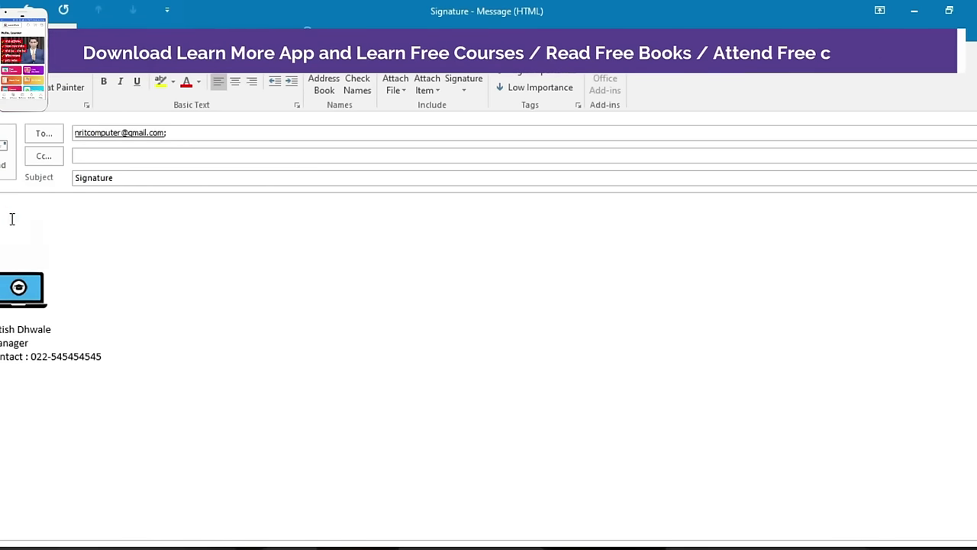
{"action": "left_click", "coordinate": [12, 218]}
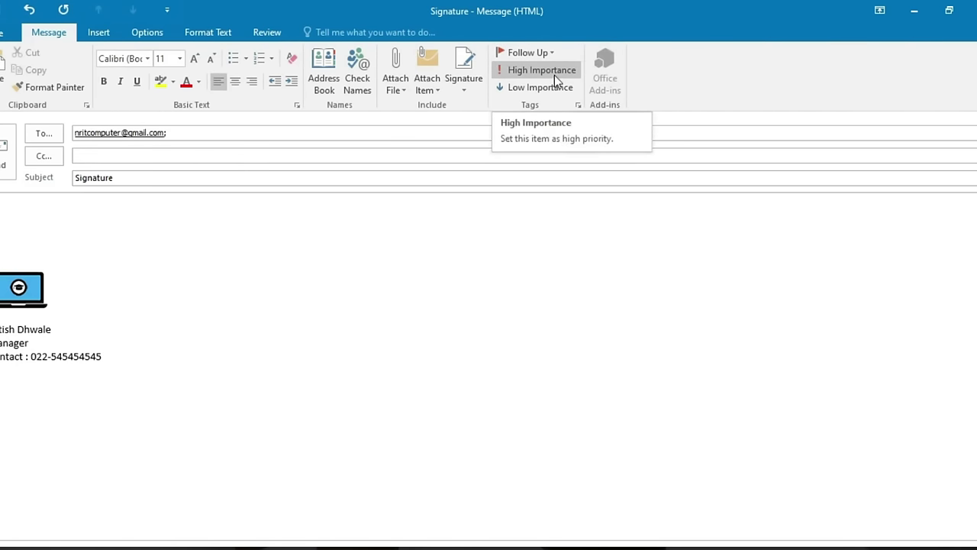
- Set High Importance after briefly trying Low, add a Follow Up flag, and send
{"action": "left_click", "coordinate": [555, 75]}
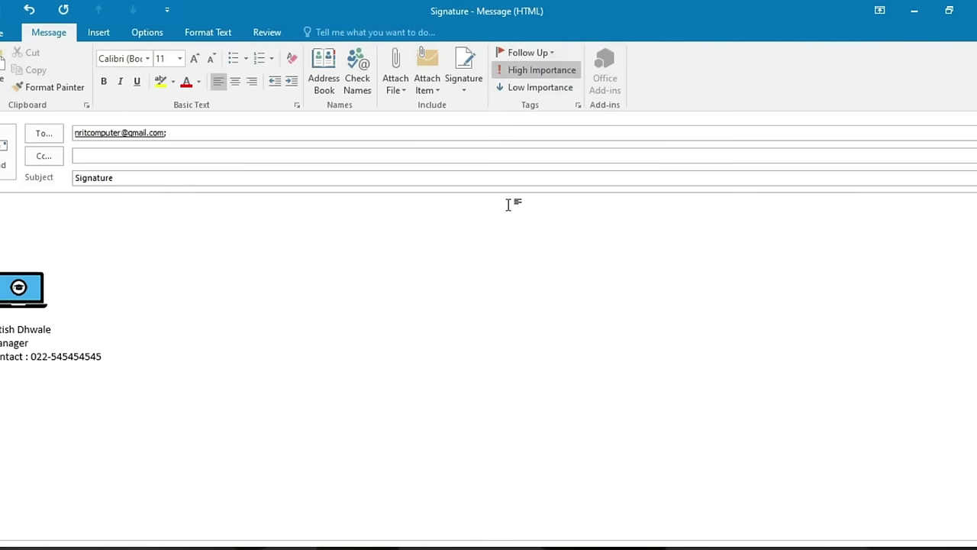
{"action": "left_click", "coordinate": [523, 88]}
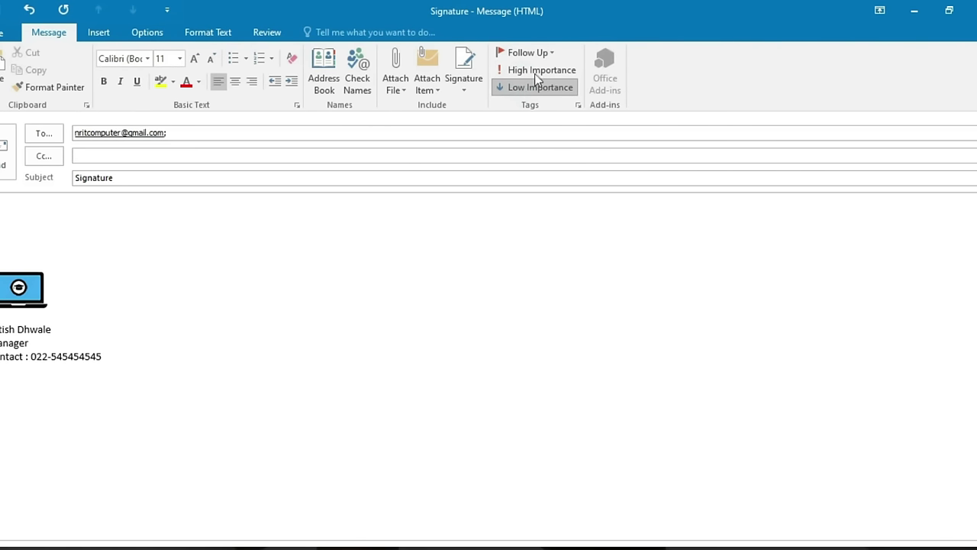
{"action": "left_click", "coordinate": [535, 73]}
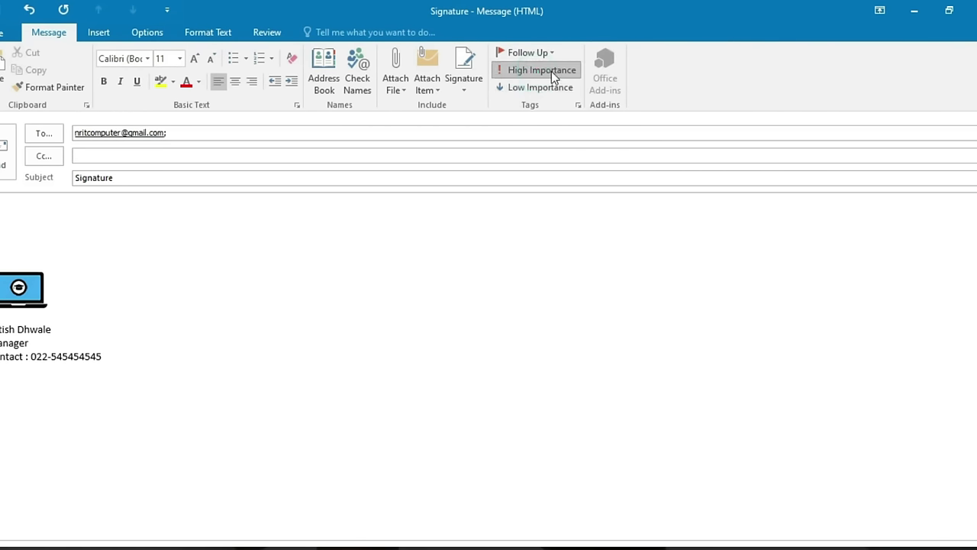
{"action": "left_click", "coordinate": [540, 53]}
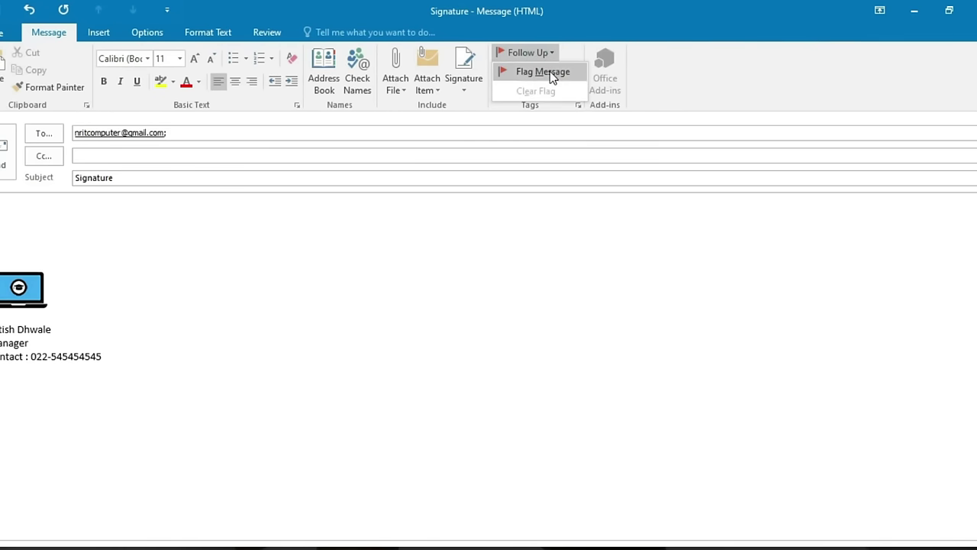
{"action": "left_click", "coordinate": [550, 71]}
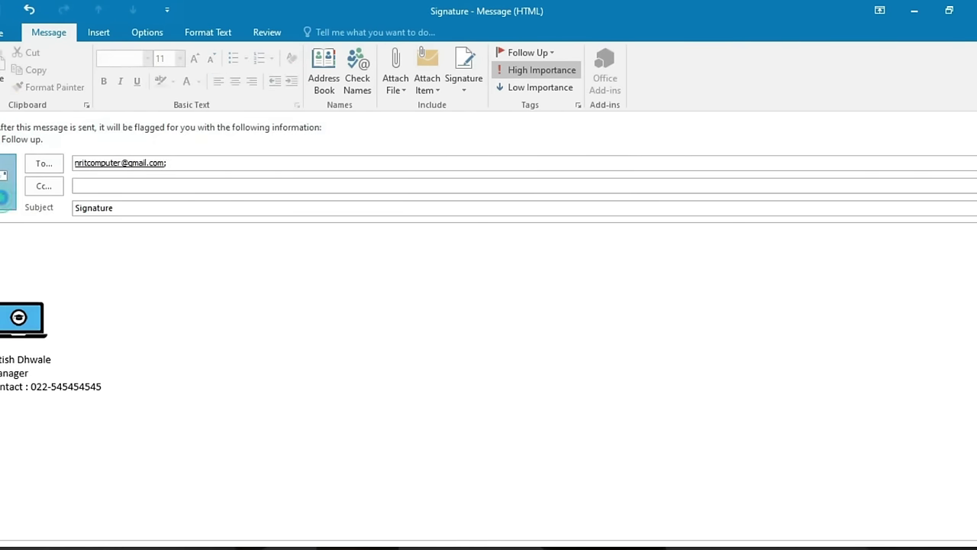
{"action": "left_click", "coordinate": [6, 200]}
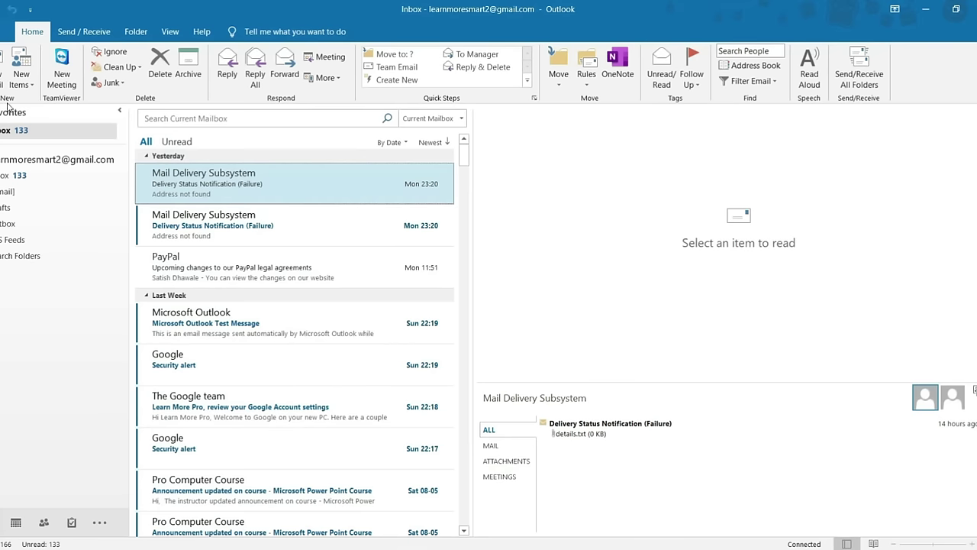
- Choose Appointment from New Items, opening a blank 13:30–14:00 appointment on Tue 11-05-2021
{"action": "left_click", "coordinate": [23, 84]}
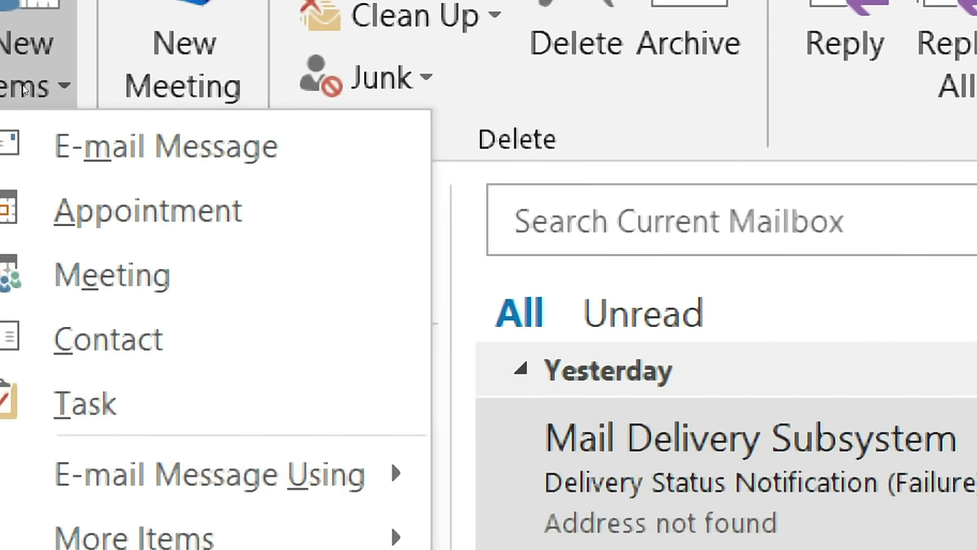
{"action": "key", "text": "Down"}
{"action": "key", "text": "Down"}
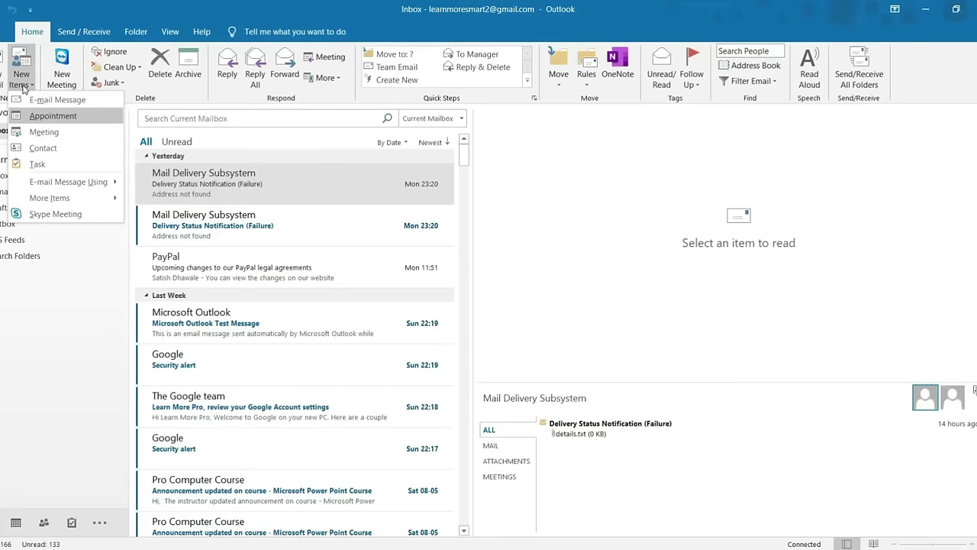
{"action": "key", "text": "Return"}
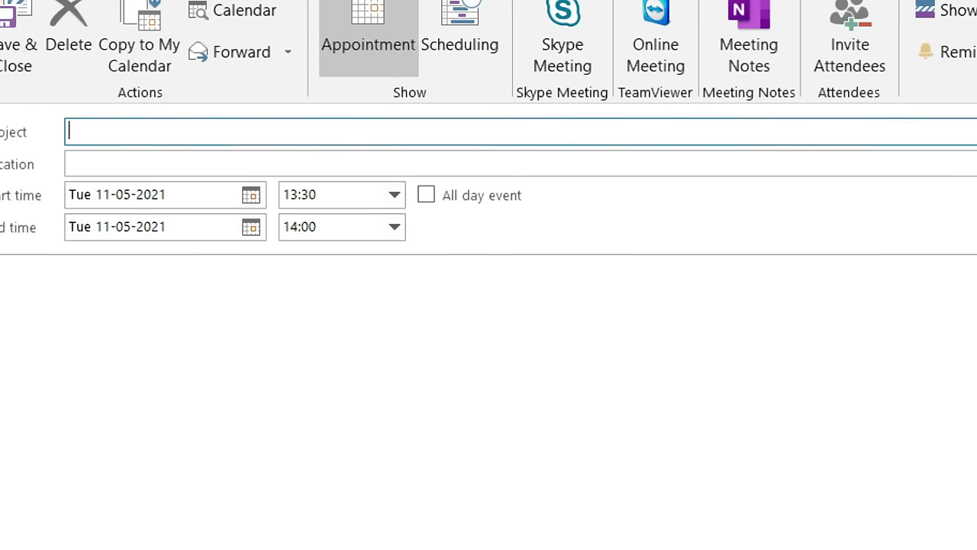
- Enter 'Meeting with Employee' as the subject, fixing typos, and 'Pune Branch' as the location
{"action": "type", "text": "Meeting with D"}
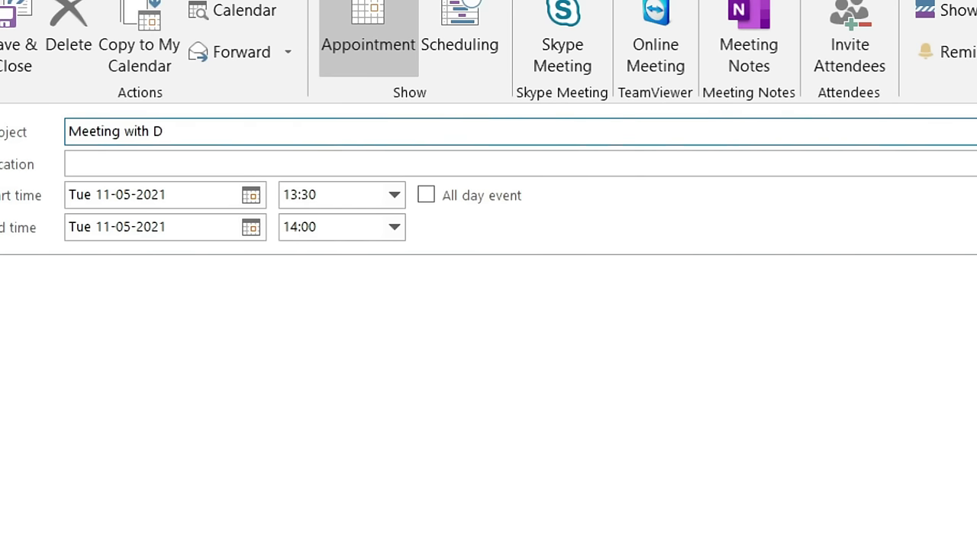
{"action": "type", "text": "coto"}
{"action": "key", "text": "BackSpace"}
{"action": "key", "text": "BackSpace"}
{"action": "key", "text": "BackSpace"}
{"action": "key", "text": "BackSpace"}
{"action": "type", "text": "octor"}
{"action": "key", "text": "BackSpace"}
{"action": "key", "text": "BackSpace"}
{"action": "key", "text": "BackSpace"}
{"action": "key", "text": "BackSpace"}
{"action": "key", "text": "BackSpace"}
{"action": "key", "text": "BackSpace"}
{"action": "type", "text": "Employee"}
{"action": "key", "text": "Tab"}
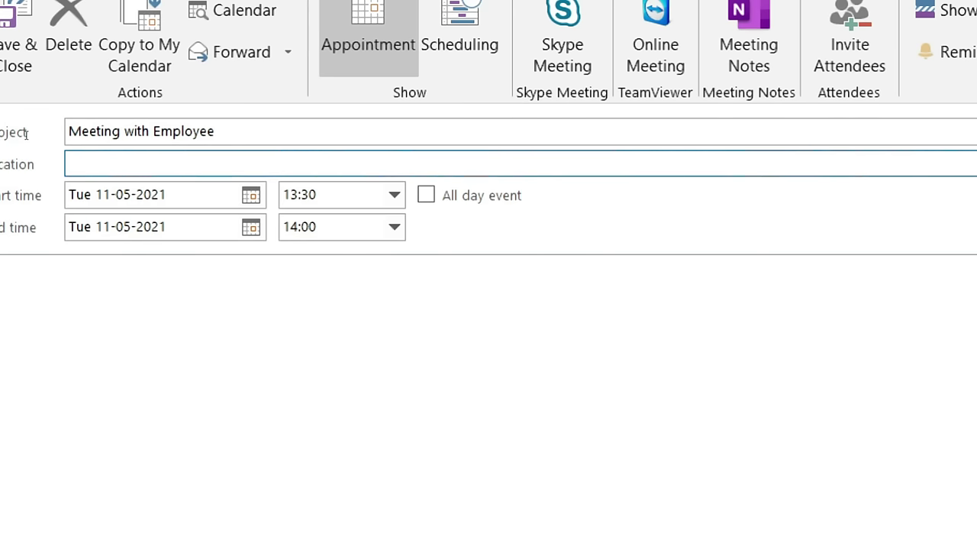
{"action": "type", "text": "Pune Branch"}
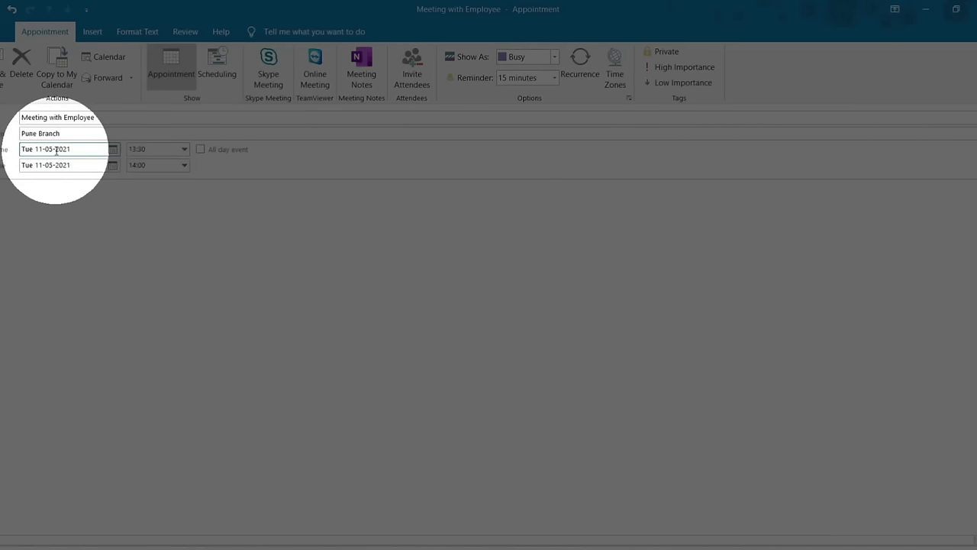
- Change the appointment's start date to Thursday 13-05-2021
{"action": "triple_click", "coordinate": [56, 150]}
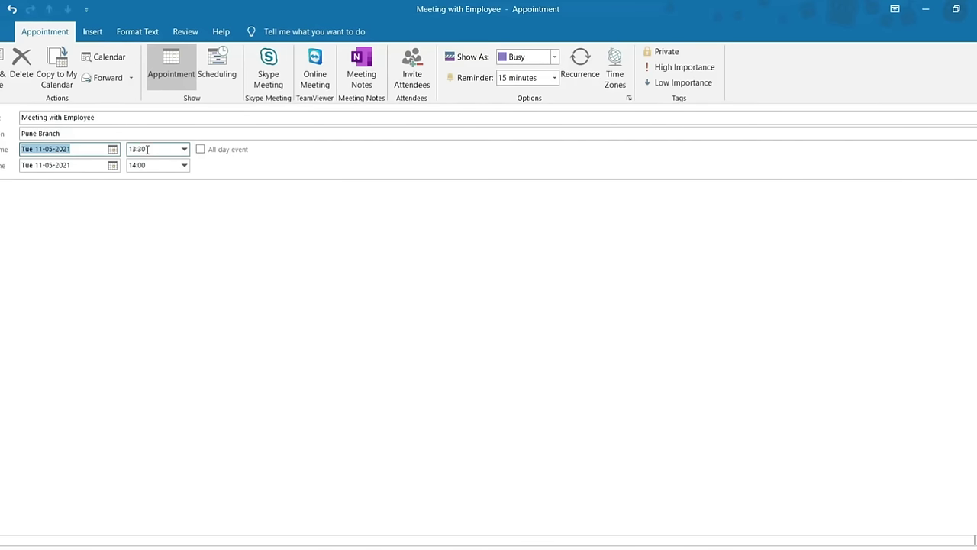
{"action": "left_click", "coordinate": [112, 148]}
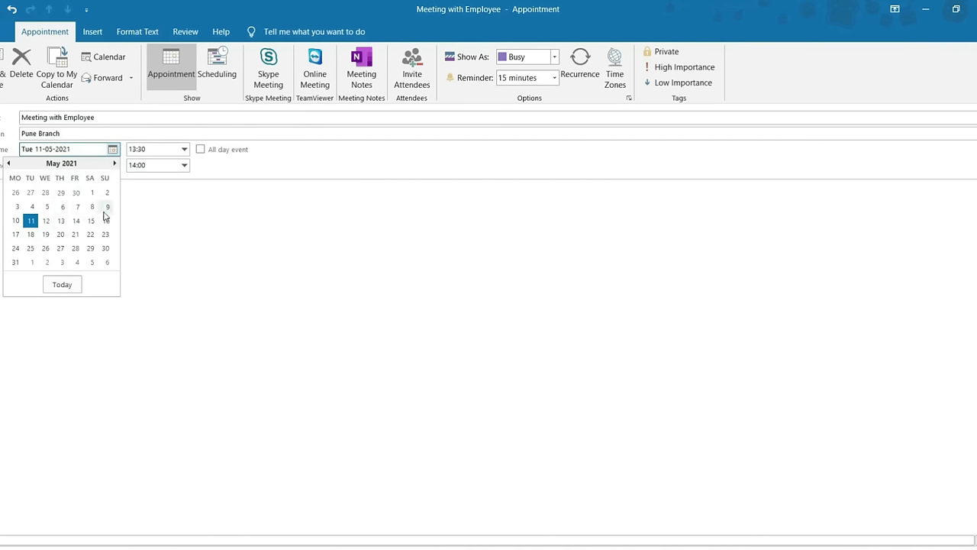
{"action": "left_click", "coordinate": [61, 220]}
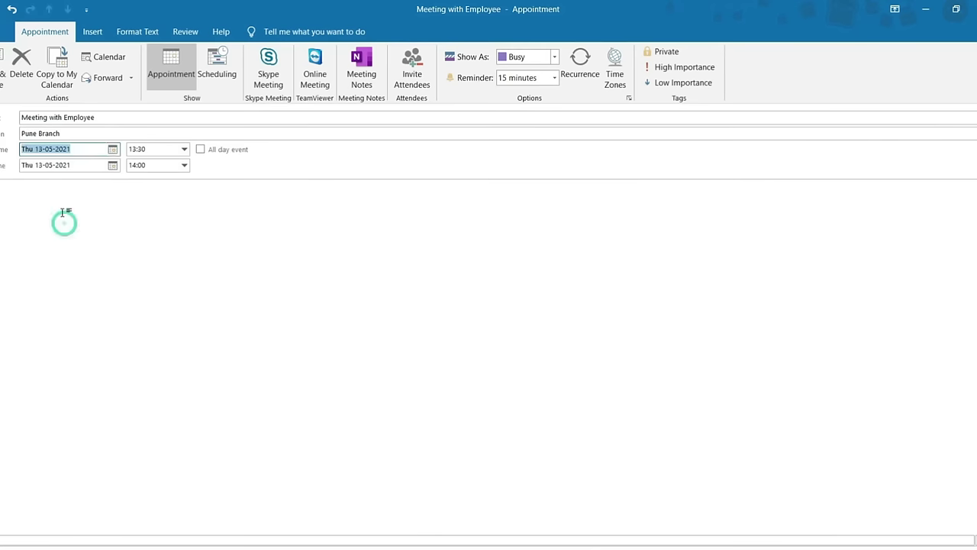
- Set the start time to 10:00, leaving the end time at 10:30
{"action": "left_click", "coordinate": [184, 151]}
{"action": "left_click_drag", "start_coordinate": [182, 211], "coordinate": [184, 191]}
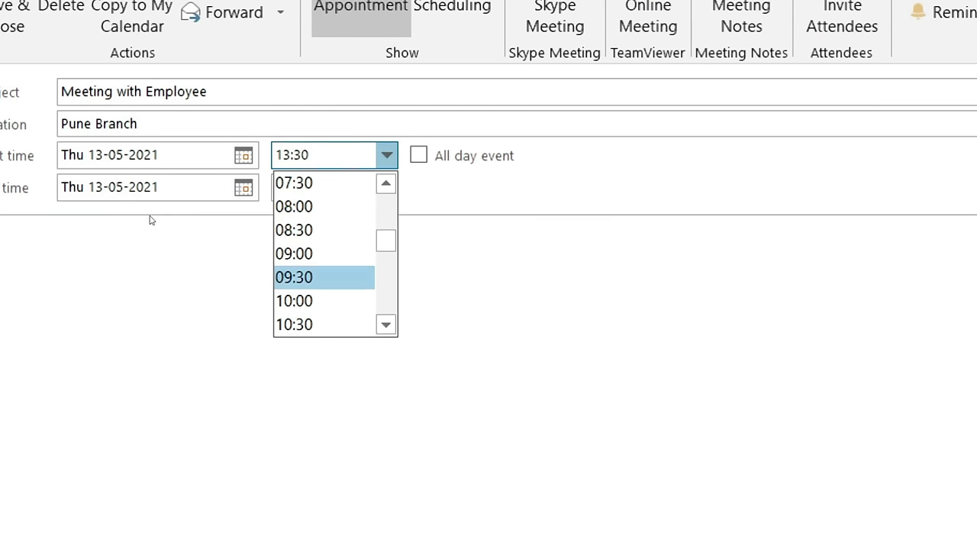
{"action": "key", "text": "Down"}
{"action": "key", "text": "Return"}
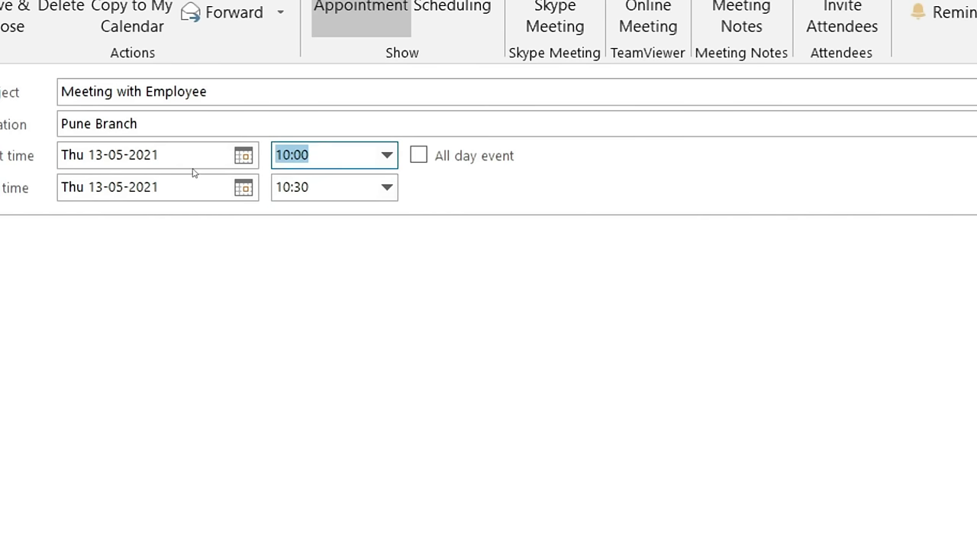
{"action": "key", "text": "Tab"}
{"action": "key", "text": "alt+Down"}
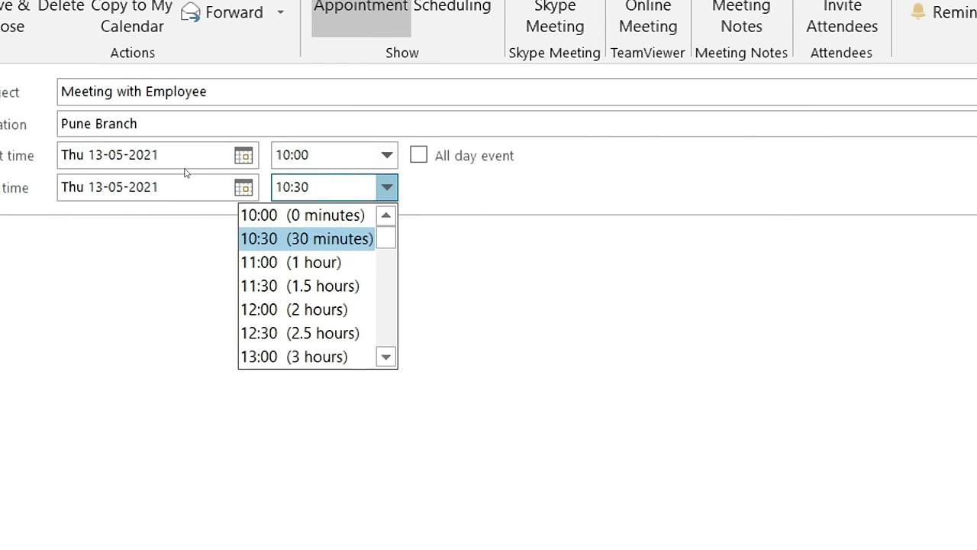
{"action": "left_click", "coordinate": [445, 184]}
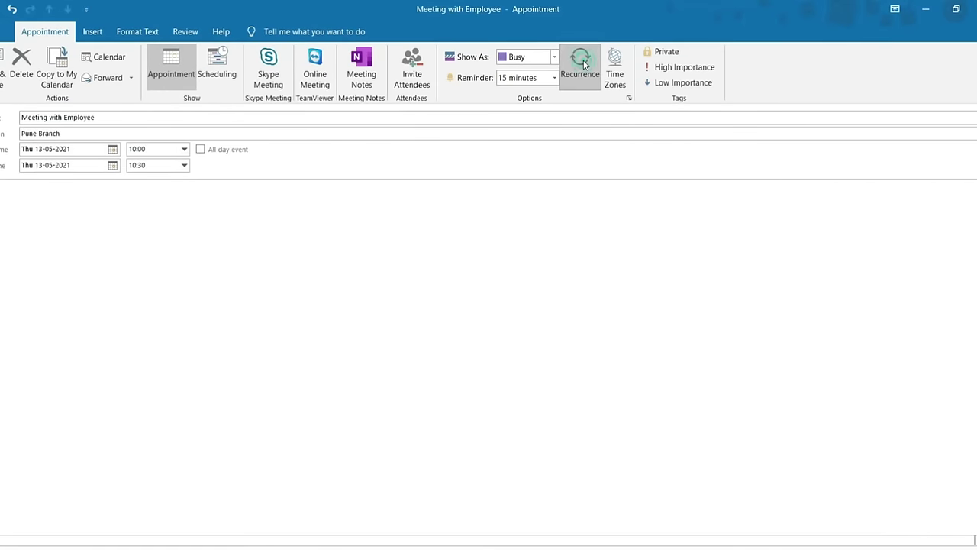
{"action": "left_click", "coordinate": [585, 65]}
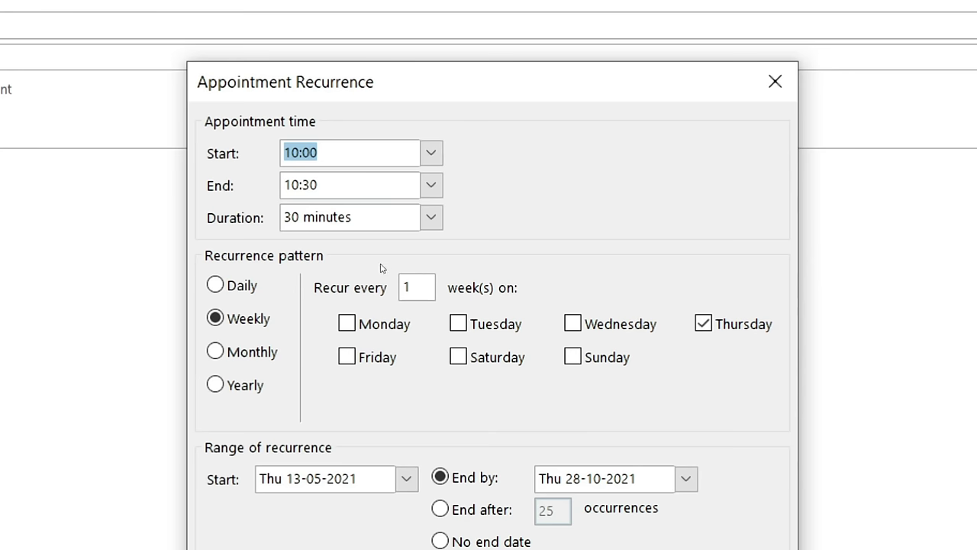
{"action": "key", "text": "alt+d"}
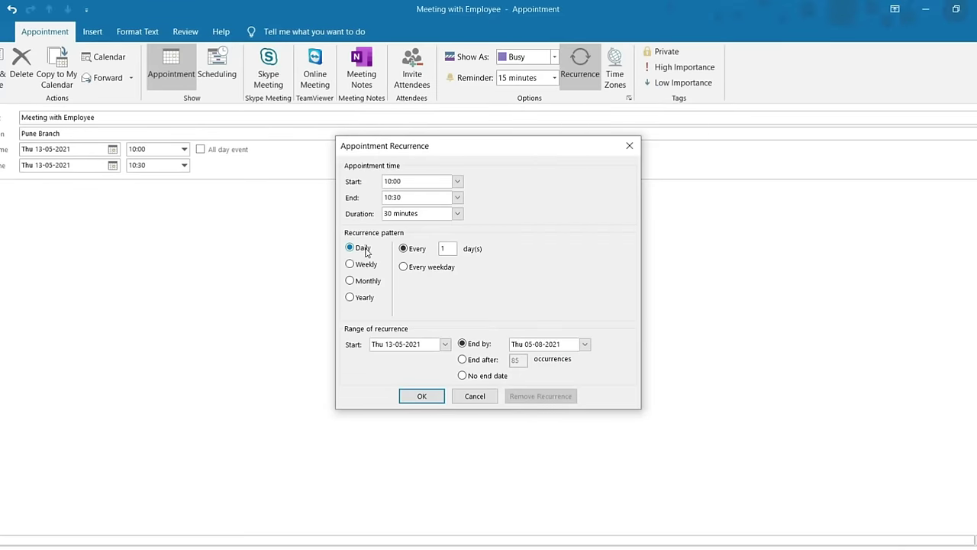
{"action": "left_click", "coordinate": [366, 264]}
{"action": "left_click", "coordinate": [373, 282]}
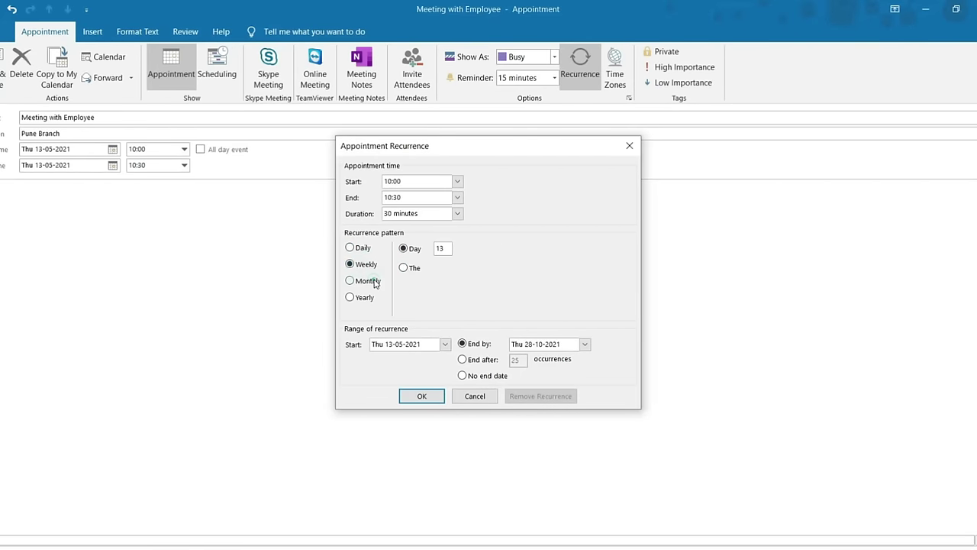
{"action": "left_click", "coordinate": [374, 299]}
{"action": "left_click", "coordinate": [370, 281]}
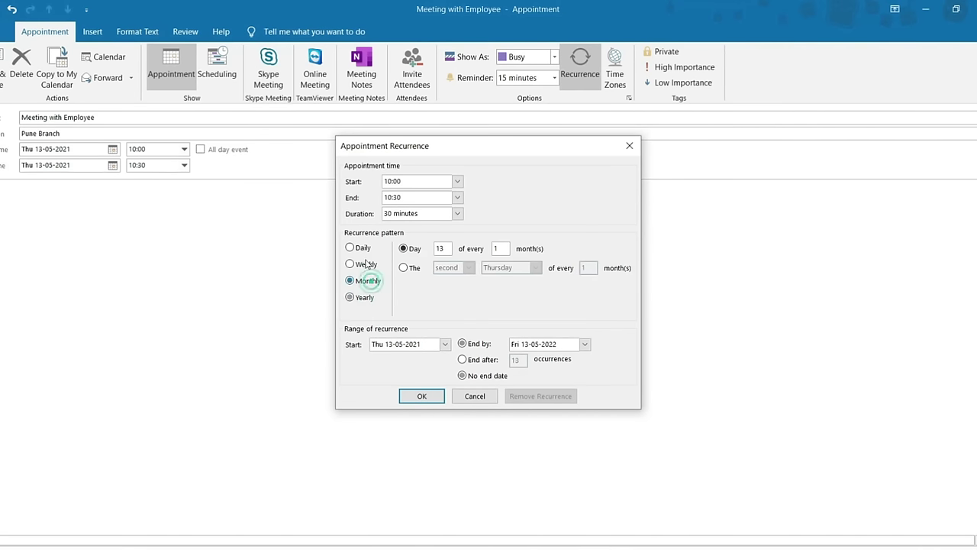
{"action": "left_click", "coordinate": [367, 264]}
{"action": "left_click", "coordinate": [364, 249]}
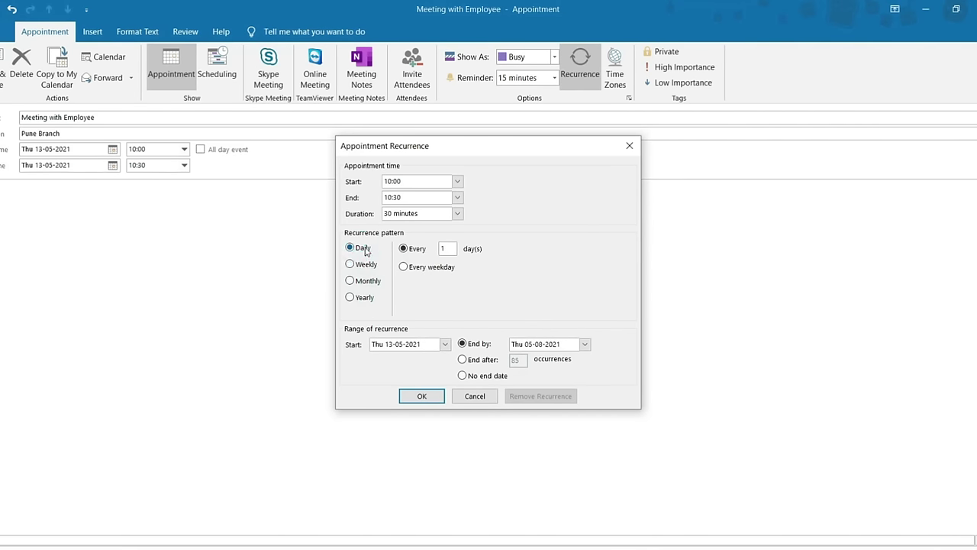
{"action": "left_click", "coordinate": [370, 265]}
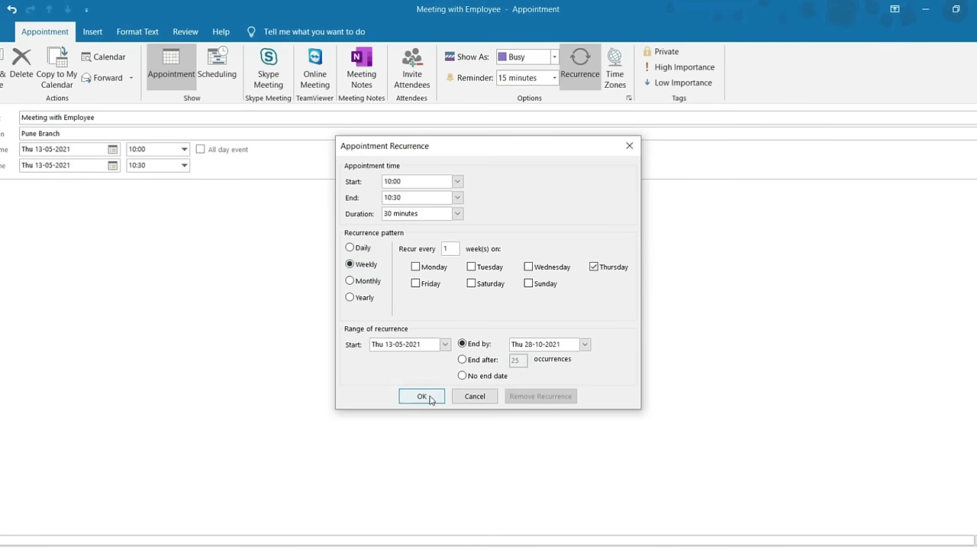
{"action": "left_click", "coordinate": [365, 249]}
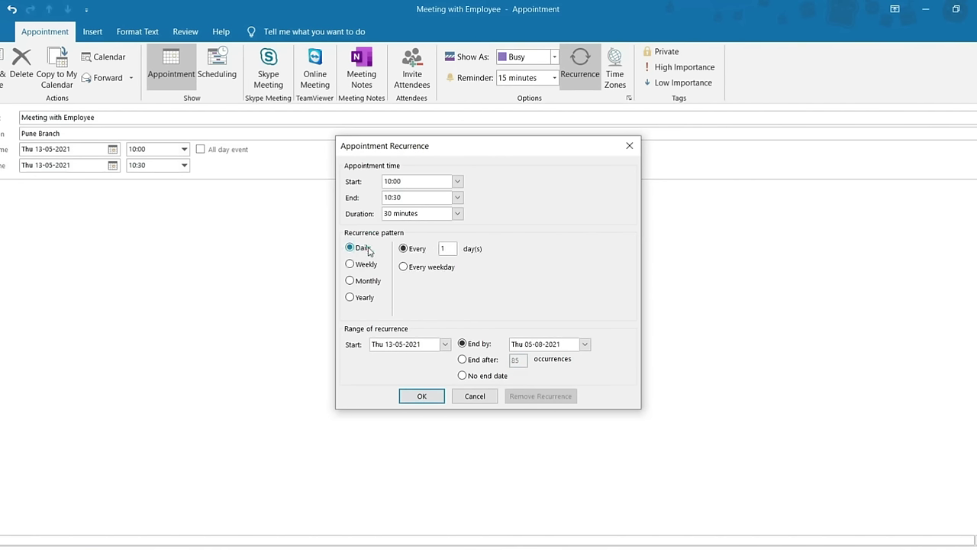
{"action": "left_click", "coordinate": [494, 398]}
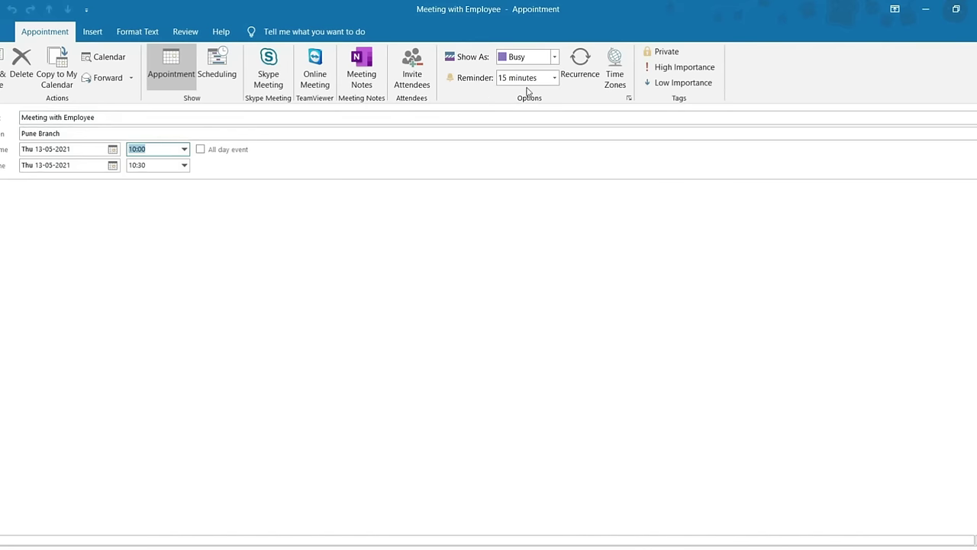
- Change the appointment's reminder from 15 to 30 minutes before the start
{"action": "left_click", "coordinate": [554, 78]}
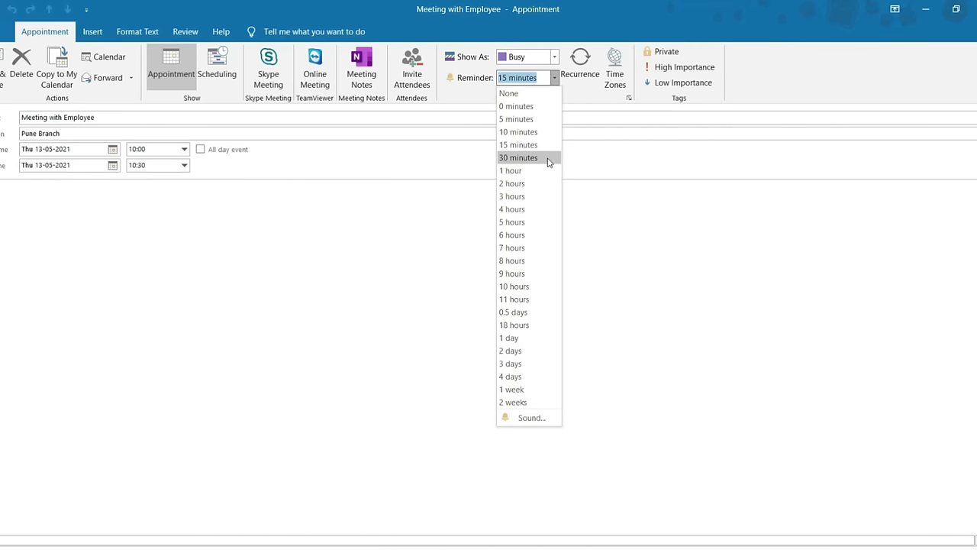
{"action": "left_click", "coordinate": [547, 159]}
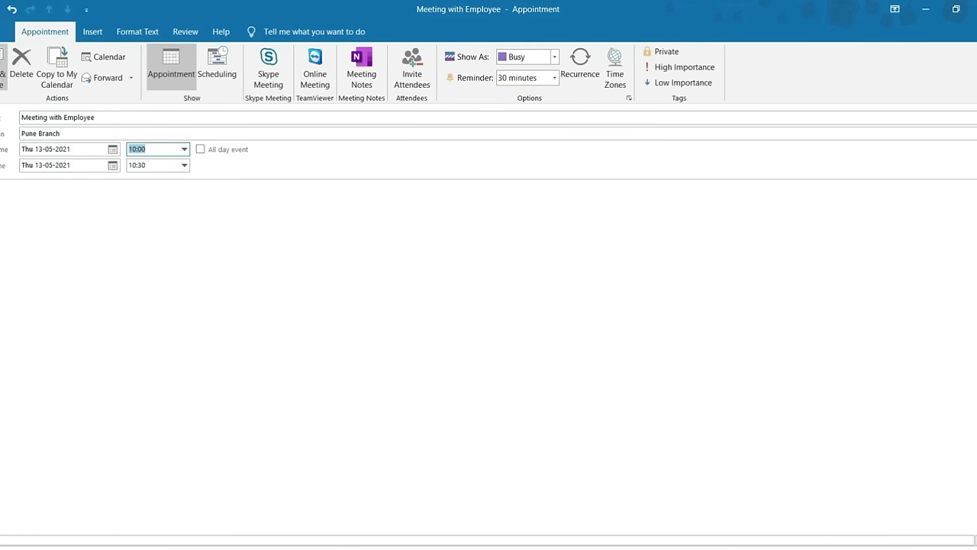
- Save the Meeting with Employee and view it on 13 May in the May 2021 calendar
{"action": "left_click", "coordinate": [2, 67]}
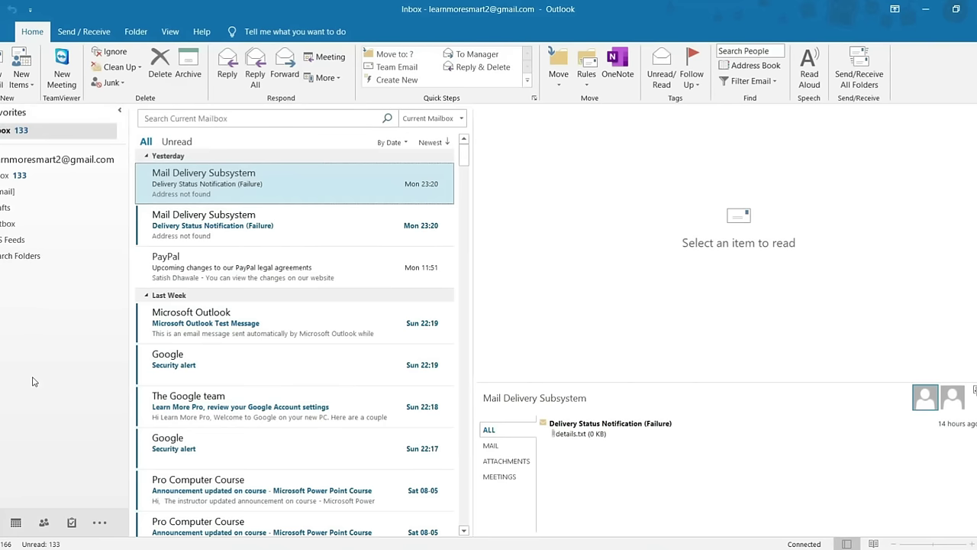
{"action": "mouse_move", "coordinate": [15, 522]}
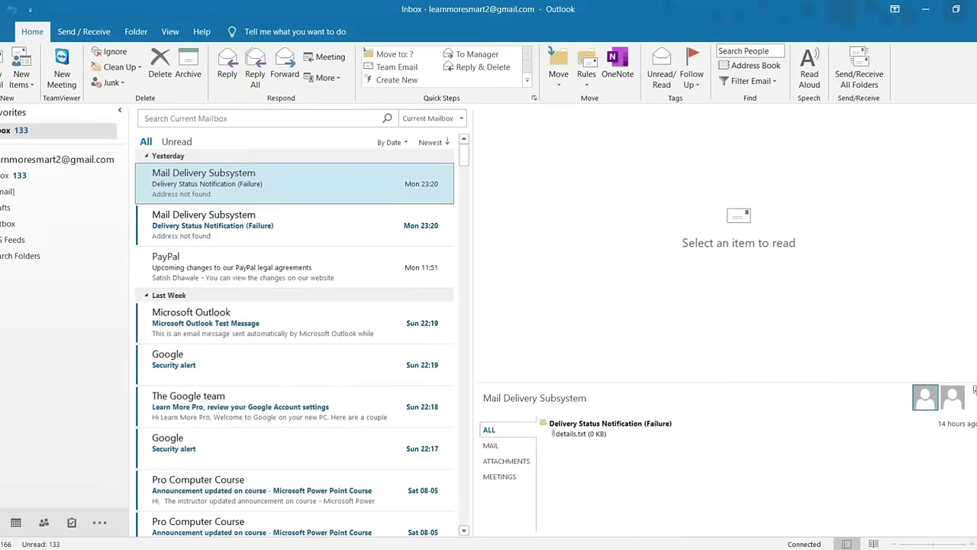
{"action": "mouse_move", "coordinate": [25, 515]}
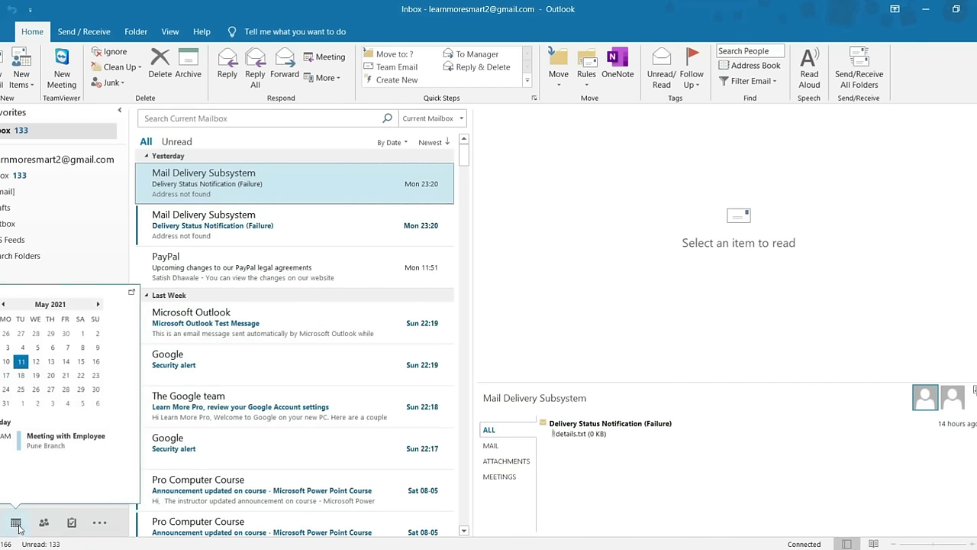
{"action": "left_click", "coordinate": [17, 525]}
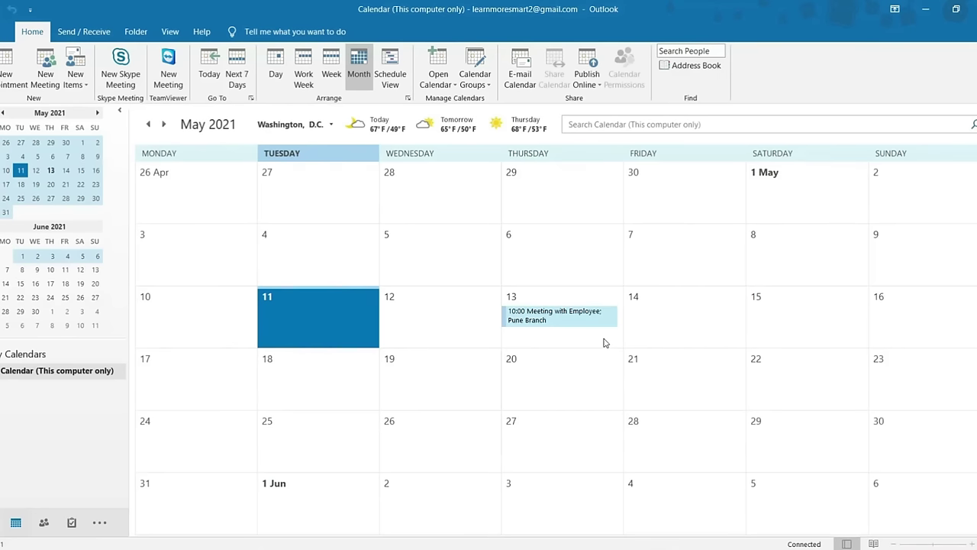
{"action": "left_click", "coordinate": [605, 343]}
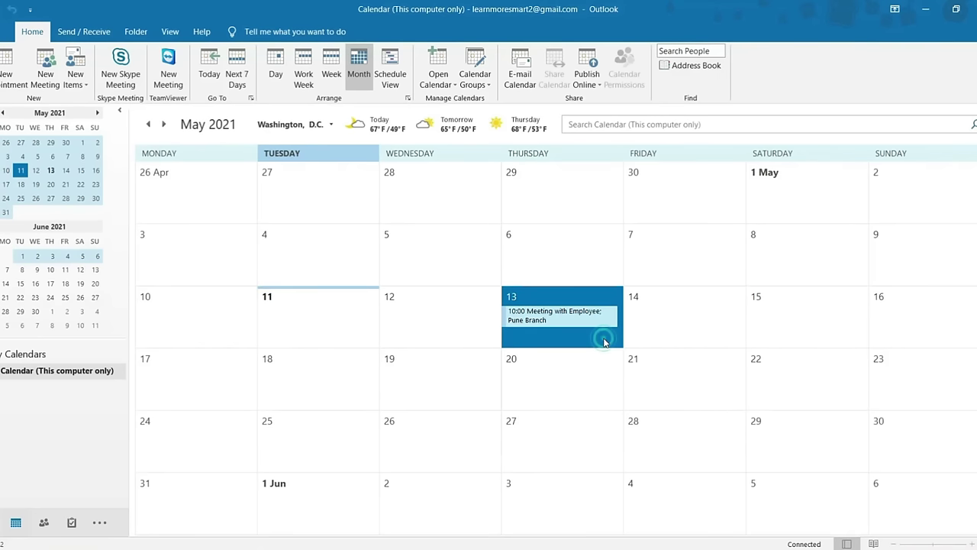
{"action": "left_click", "coordinate": [602, 338]}
- Create and save a 09:00 Board Meeting in Mumbai on Tuesday 18 May 2021
{"action": "left_click", "coordinate": [686, 362]}
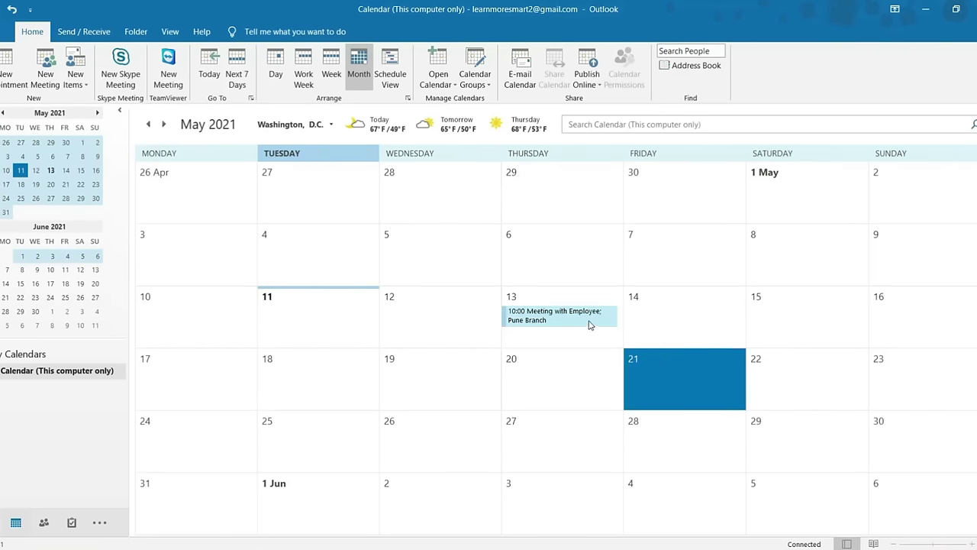
{"action": "mouse_move", "coordinate": [589, 324]}
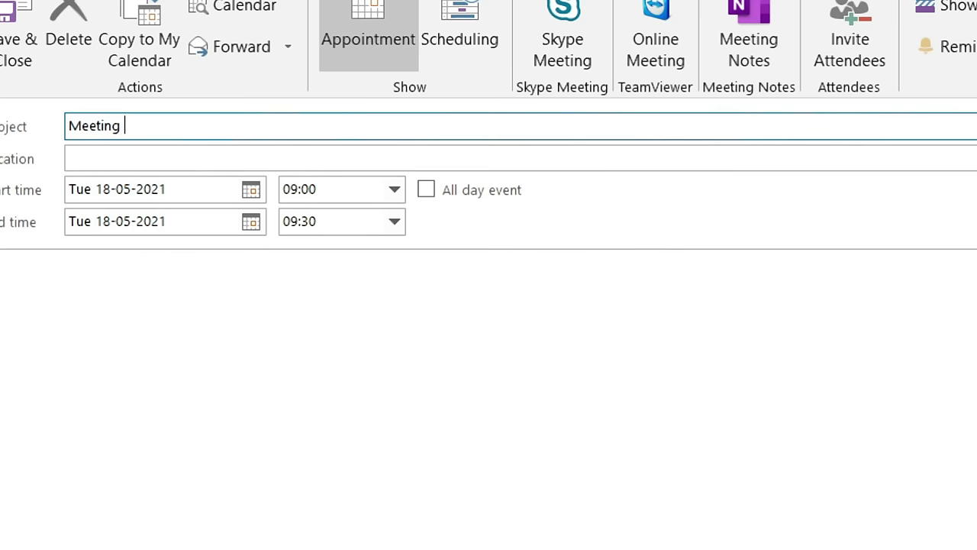
{"action": "type", "text": "w"}
{"action": "key", "text": "BackSpace"}
{"action": "key", "text": "BackSpace"}
{"action": "key", "text": "BackSpace"}
{"action": "key", "text": "BackSpace"}
{"action": "key", "text": "BackSpace"}
{"action": "key", "text": "BackSpace"}
{"action": "key", "text": "BackSpace"}
{"action": "key", "text": "BackSpace"}
{"action": "key", "text": "BackSpace"}
{"action": "type", "text": "Board"}
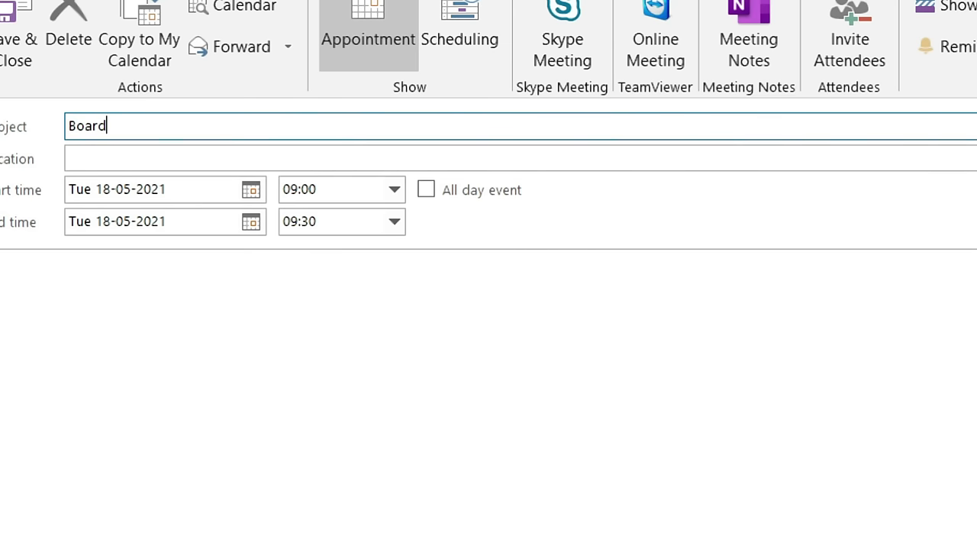
{"action": "type", "text": " Meeting"}
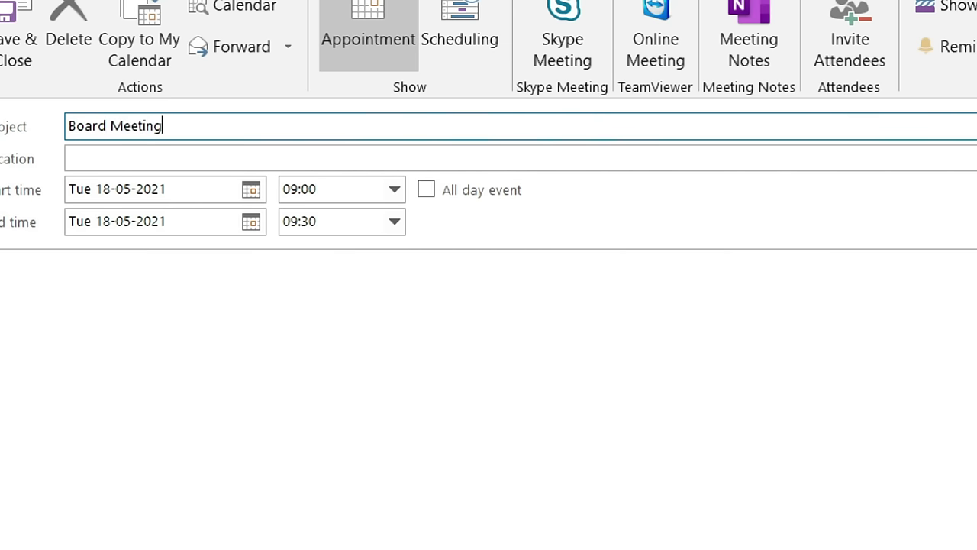
{"action": "key", "text": "Tab"}
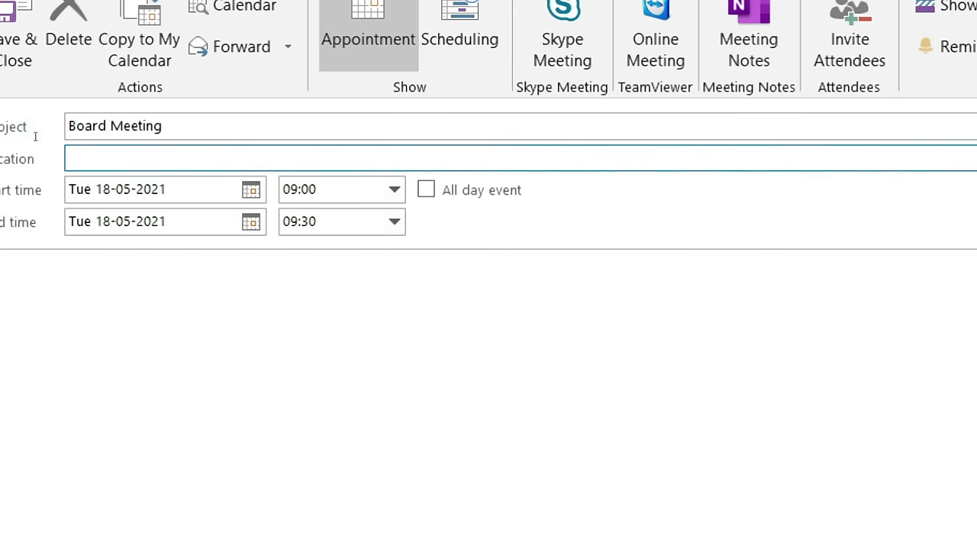
{"action": "type", "text": "Mumbai"}
{"action": "left_click", "coordinate": [69, 21]}
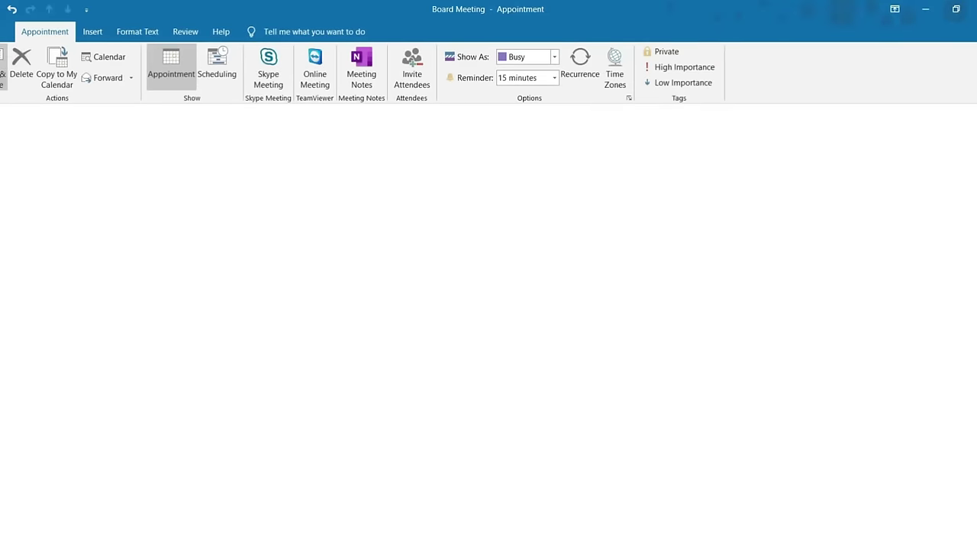
{"action": "left_click", "coordinate": [465, 382]}
{"action": "left_click", "coordinate": [465, 386]}
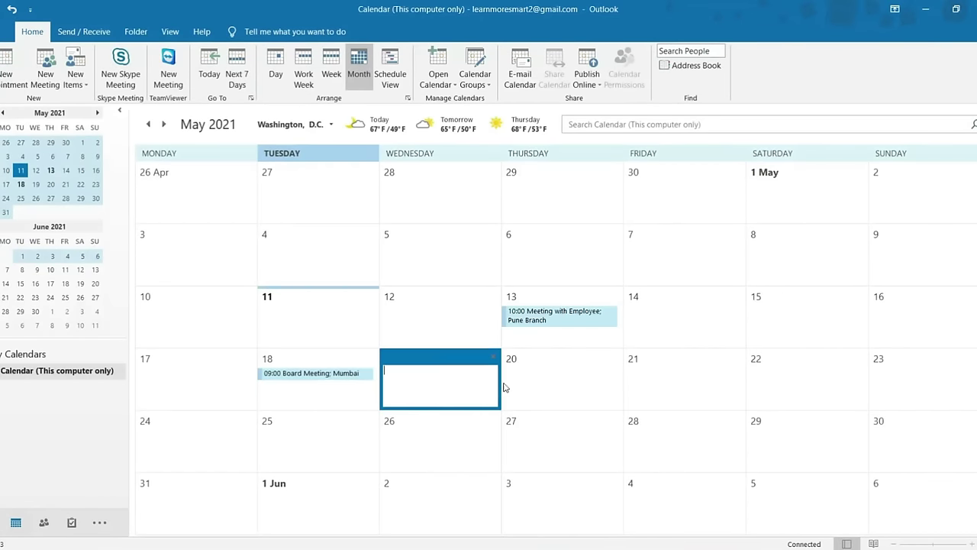
- Open the new-item context menu on the Saturday 15 May cell in Month view
{"action": "left_click", "coordinate": [560, 384]}
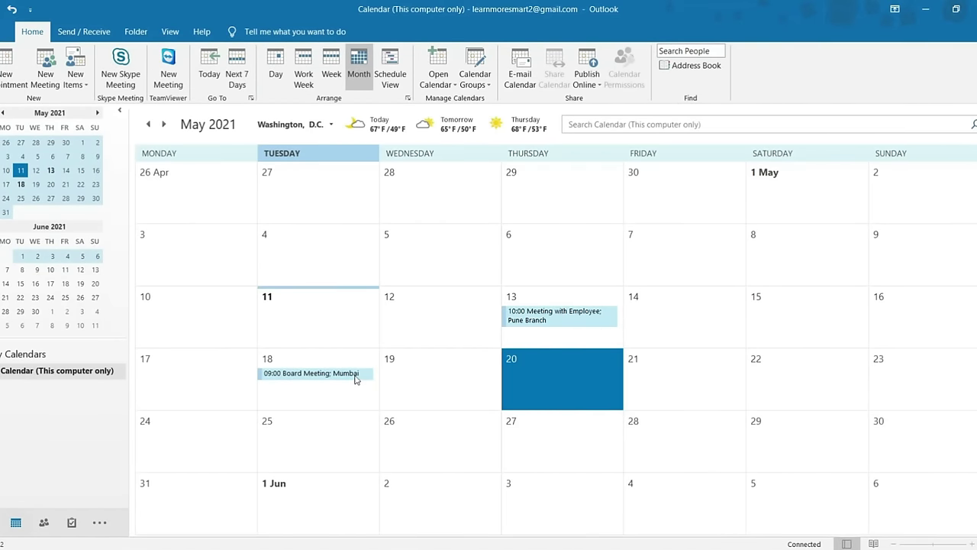
{"action": "mouse_move", "coordinate": [355, 379]}
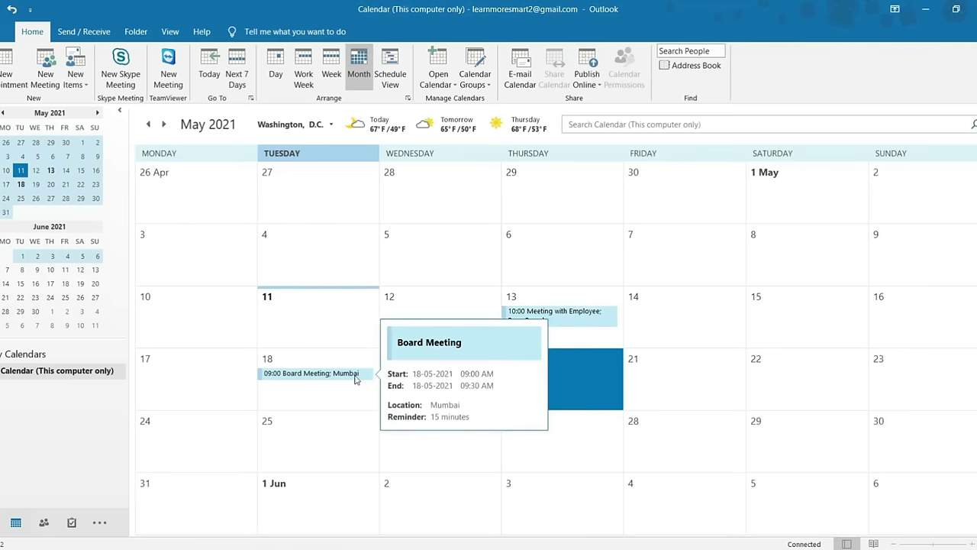
{"action": "left_click", "coordinate": [778, 317]}
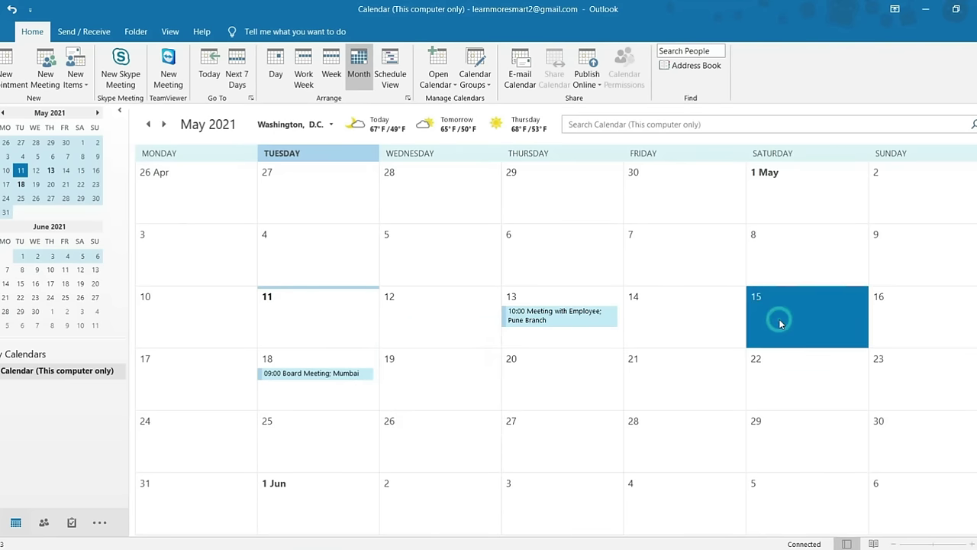
{"action": "left_click", "coordinate": [779, 319]}
{"action": "right_click", "coordinate": [812, 329]}
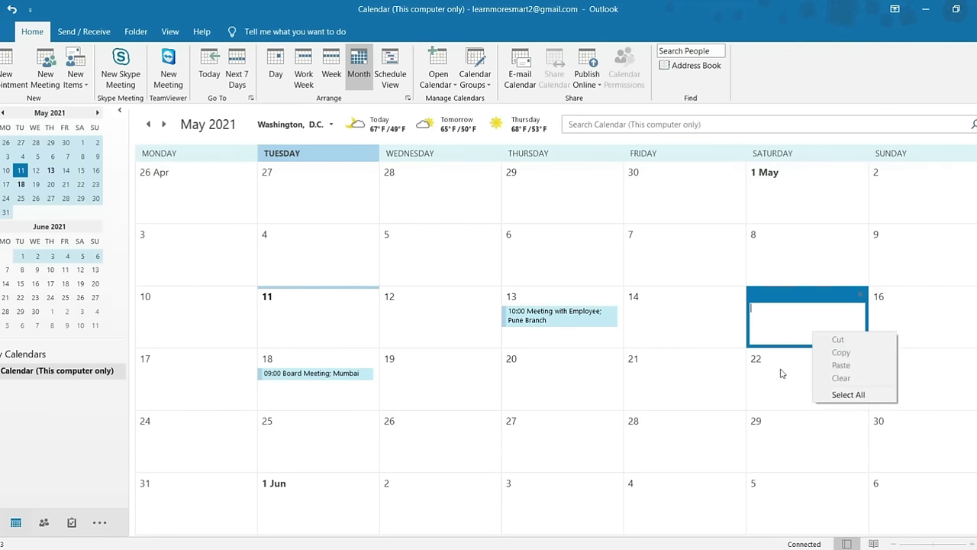
{"action": "left_click", "coordinate": [772, 368]}
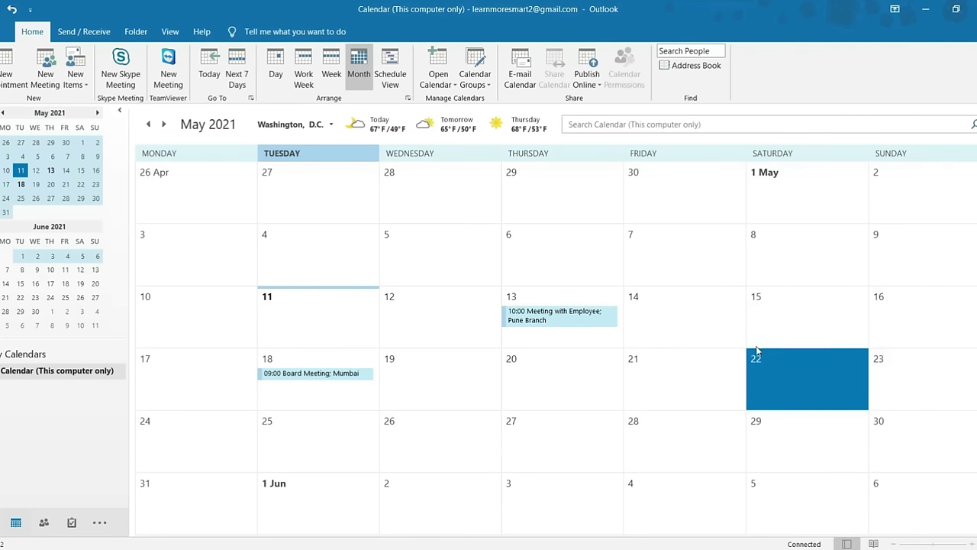
{"action": "left_click", "coordinate": [780, 342]}
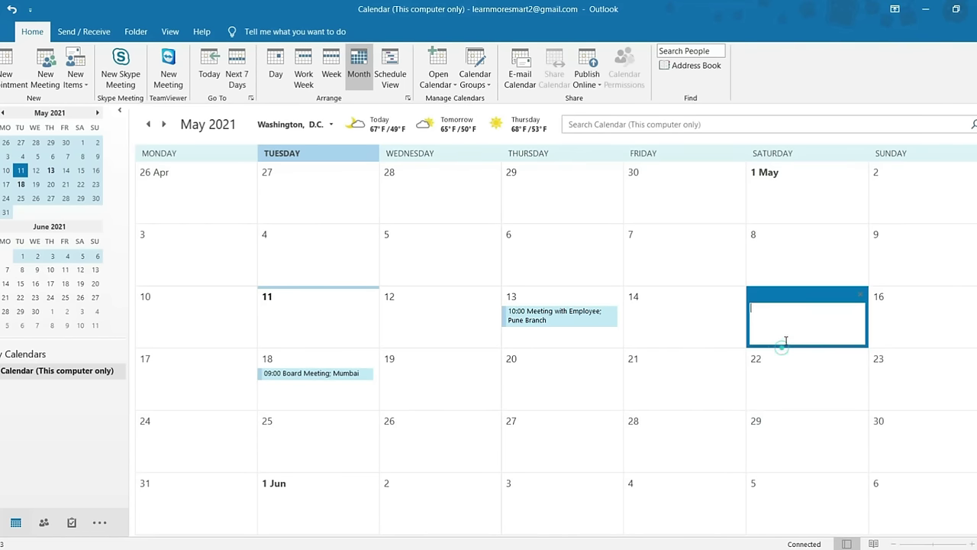
{"action": "left_click", "coordinate": [800, 393]}
{"action": "left_click", "coordinate": [802, 319]}
{"action": "left_click", "coordinate": [802, 316]}
{"action": "right_click", "coordinate": [802, 318]}
{"action": "left_click", "coordinate": [761, 395]}
{"action": "left_click", "coordinate": [760, 391]}
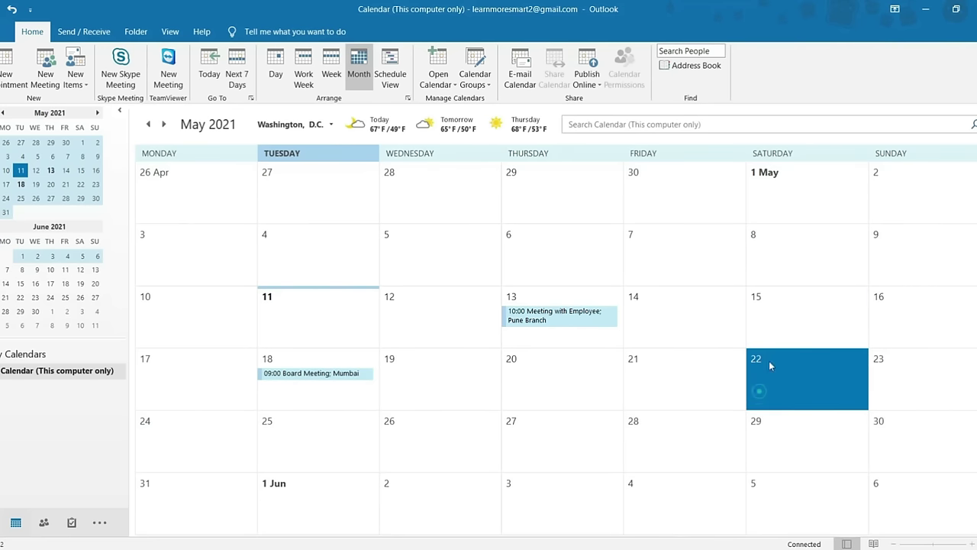
{"action": "right_click", "coordinate": [780, 324]}
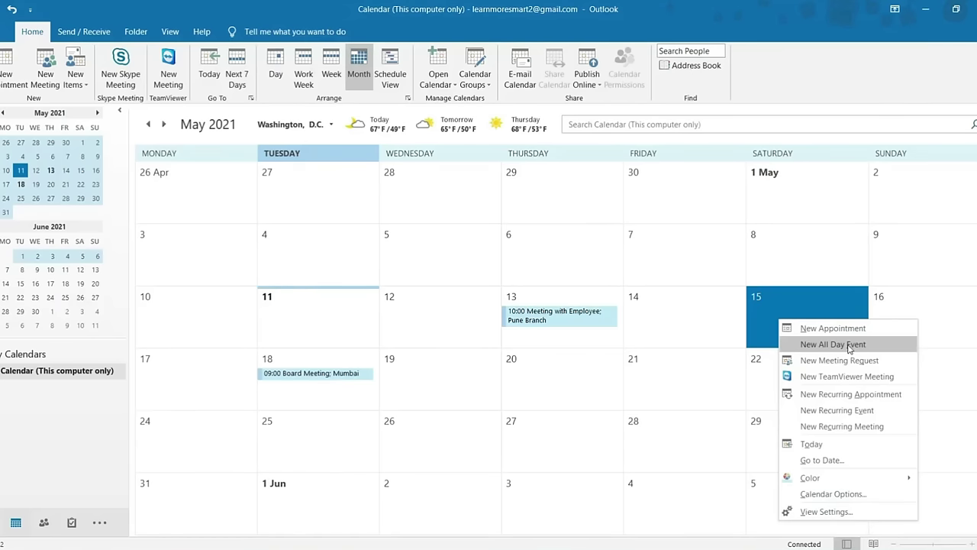
- Create and save an all-day IT SEMINAR event at CONFERNCE ROOM on Saturday 15 May
{"action": "left_click", "coordinate": [850, 345]}
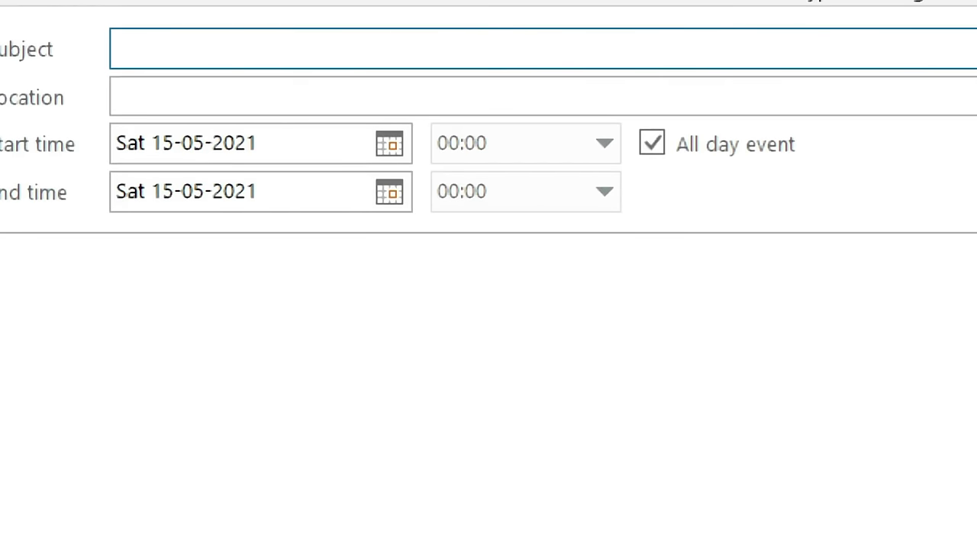
{"action": "type", "text": "IT SEMINAR"}
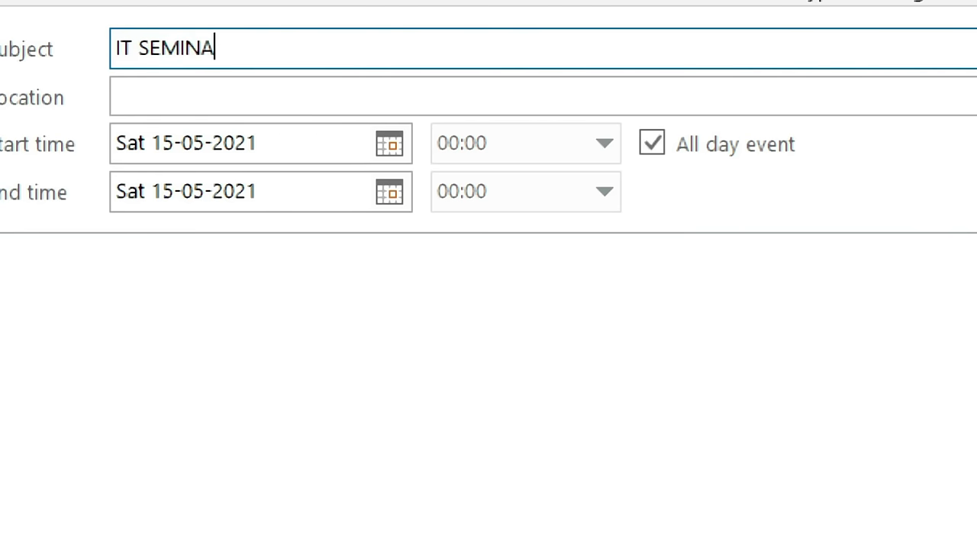
{"action": "key", "text": "Tab"}
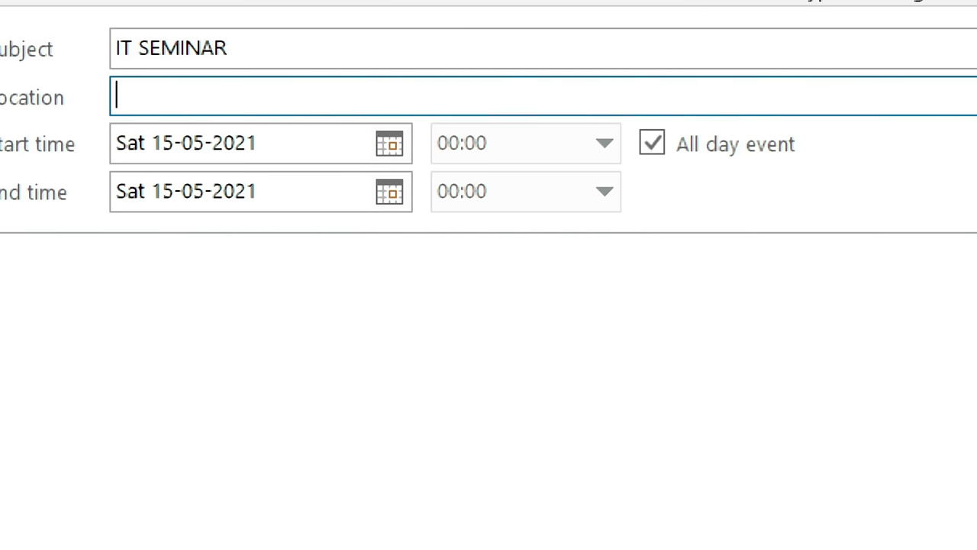
{"action": "type", "text": "CONFER"}
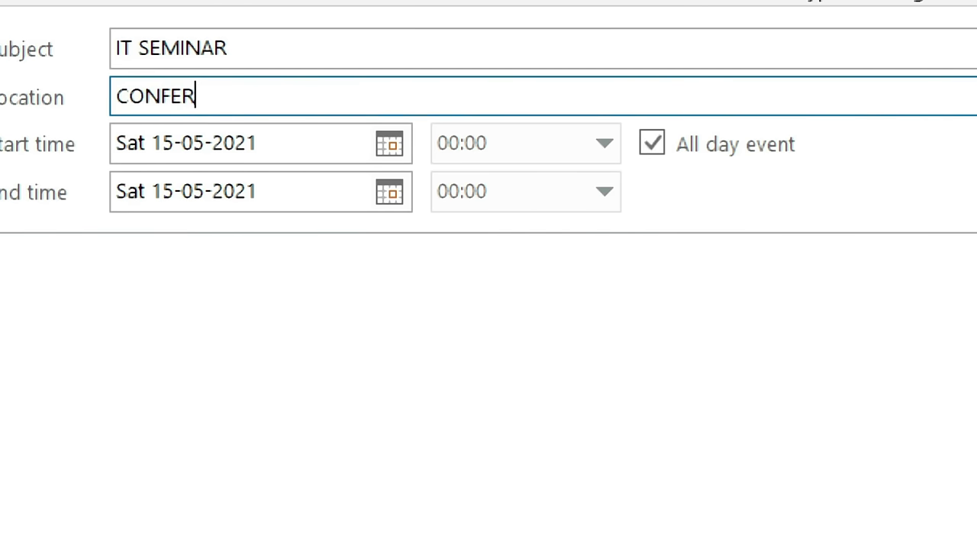
{"action": "type", "text": "NCE ROO"}
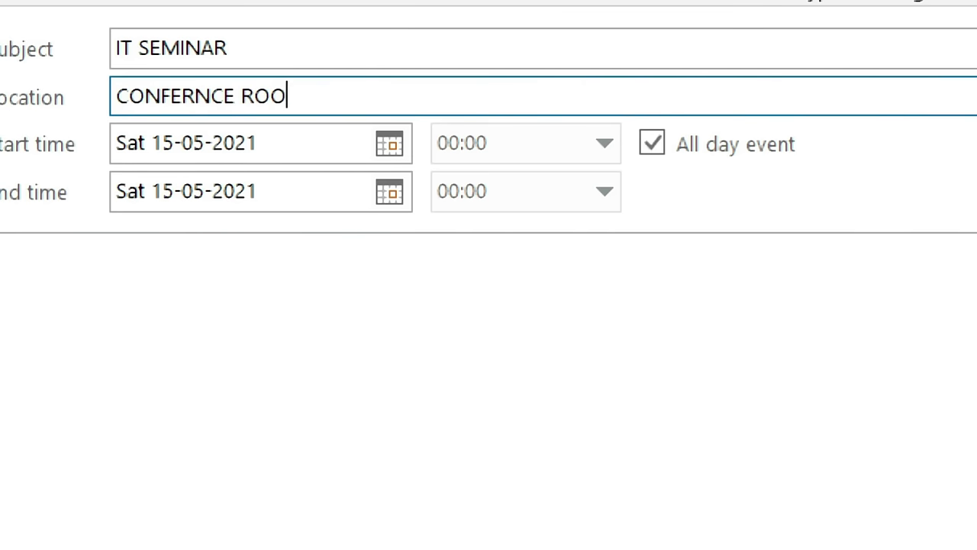
{"action": "type", "text": "M"}
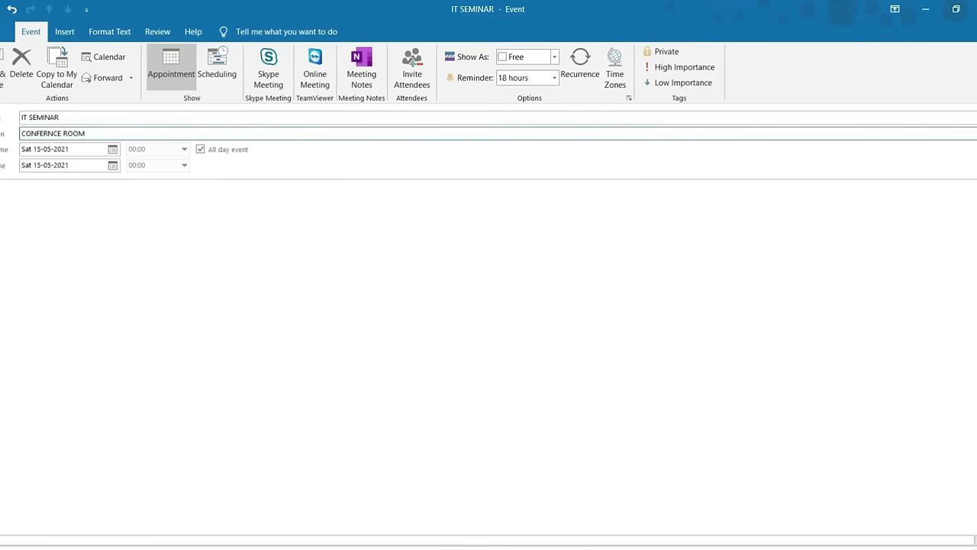
{"action": "left_click", "coordinate": [2, 68]}
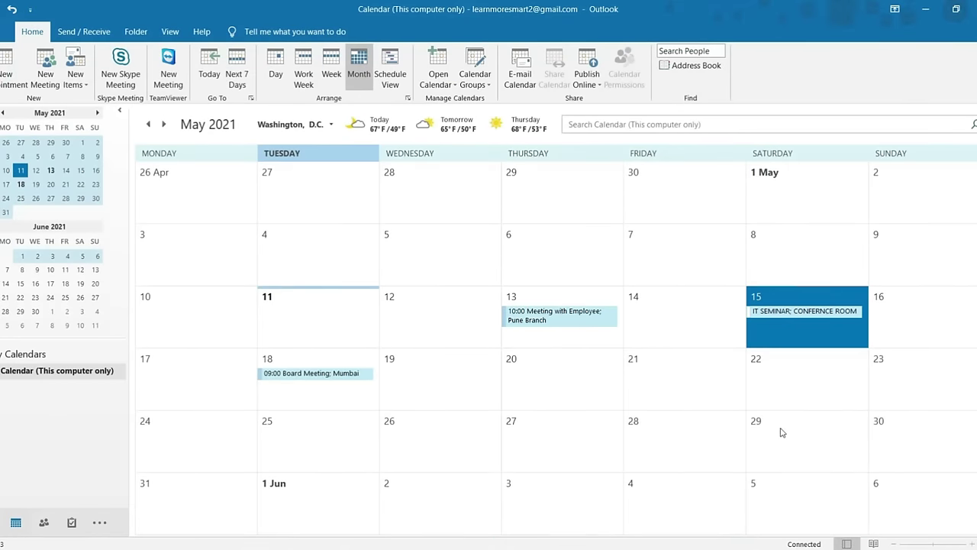
{"action": "left_click", "coordinate": [826, 376]}
{"action": "right_click", "coordinate": [813, 329]}
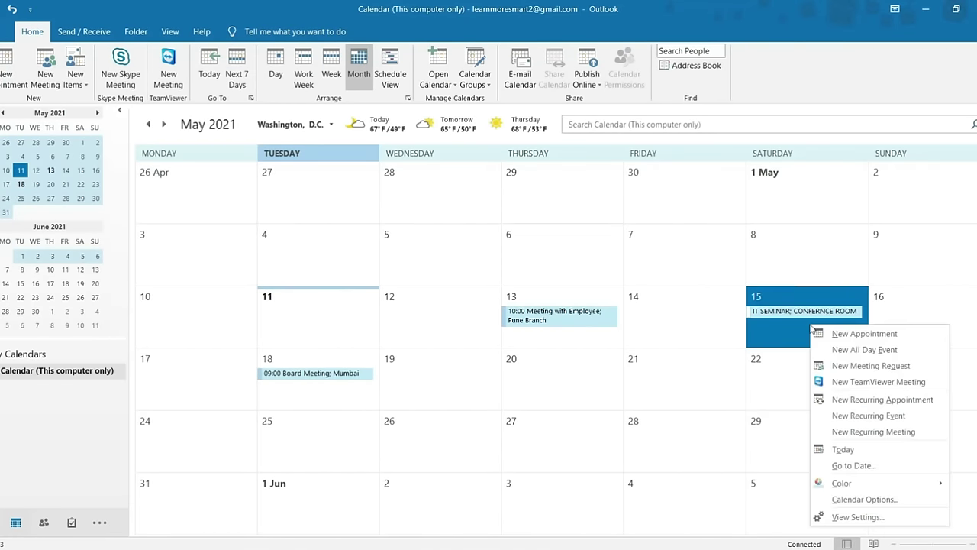
{"action": "key", "text": "Escape"}
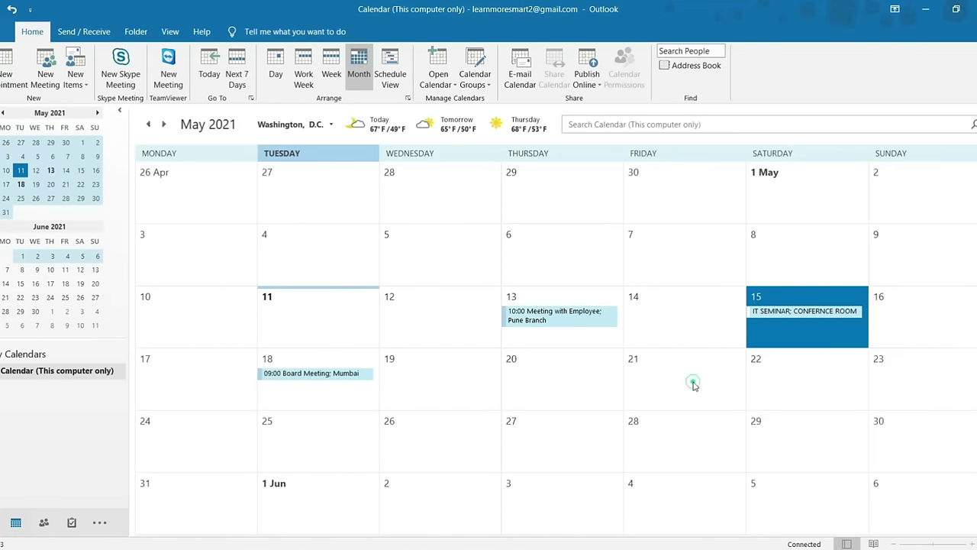
{"action": "mouse_move", "coordinate": [801, 319]}
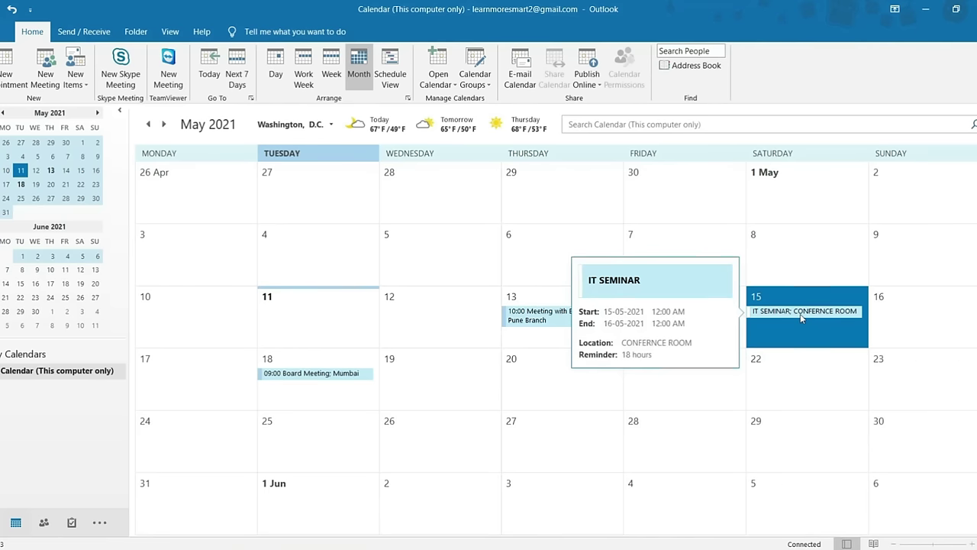
{"action": "left_click", "coordinate": [732, 383]}
{"action": "left_click", "coordinate": [732, 383]}
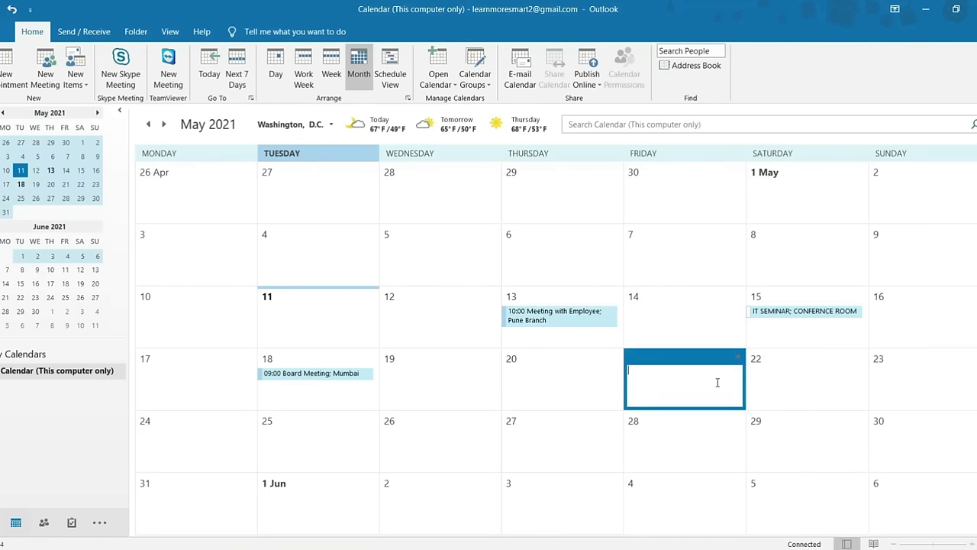
{"action": "left_click", "coordinate": [598, 399]}
{"action": "right_click", "coordinate": [582, 321]}
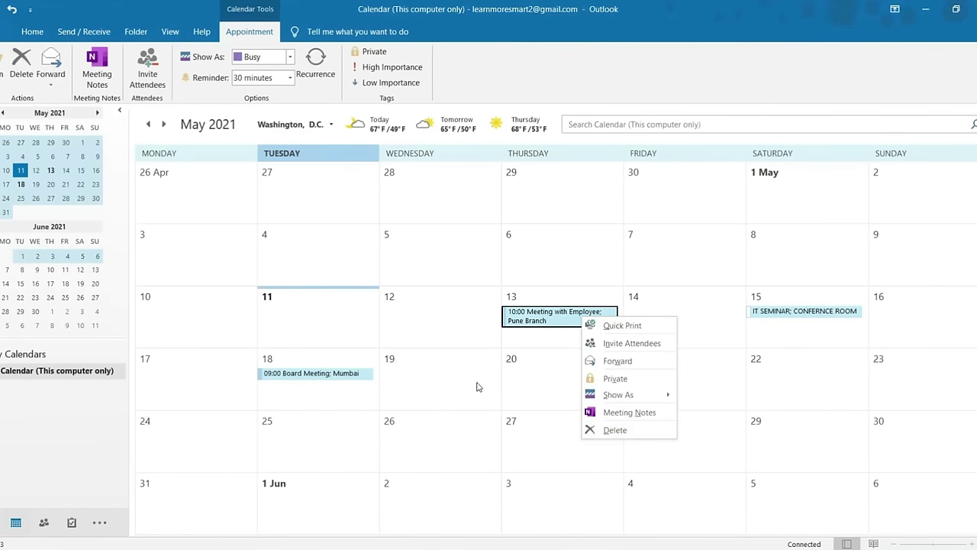
{"action": "left_click", "coordinate": [477, 387]}
{"action": "left_click", "coordinate": [445, 330]}
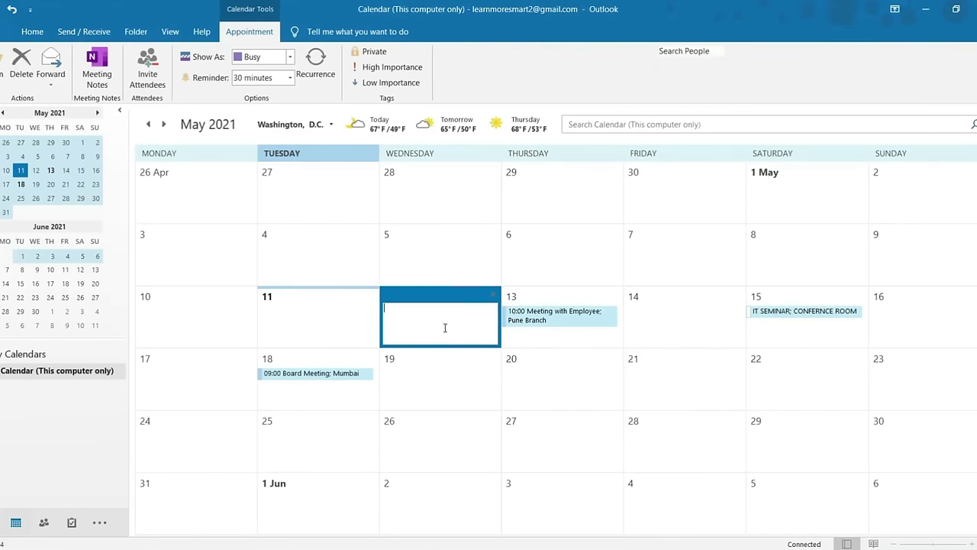
{"action": "left_click", "coordinate": [397, 424]}
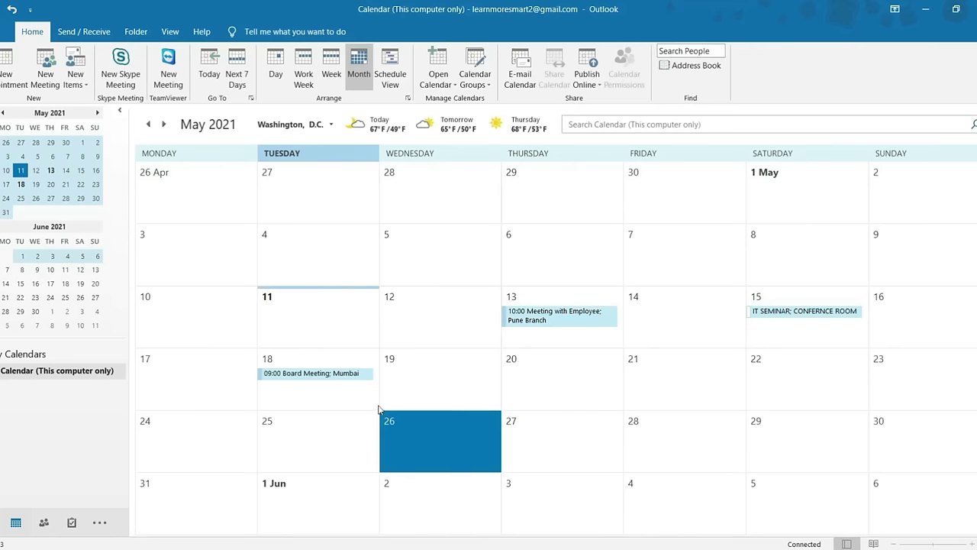
{"action": "left_click", "coordinate": [334, 447]}
{"action": "left_click", "coordinate": [336, 445]}
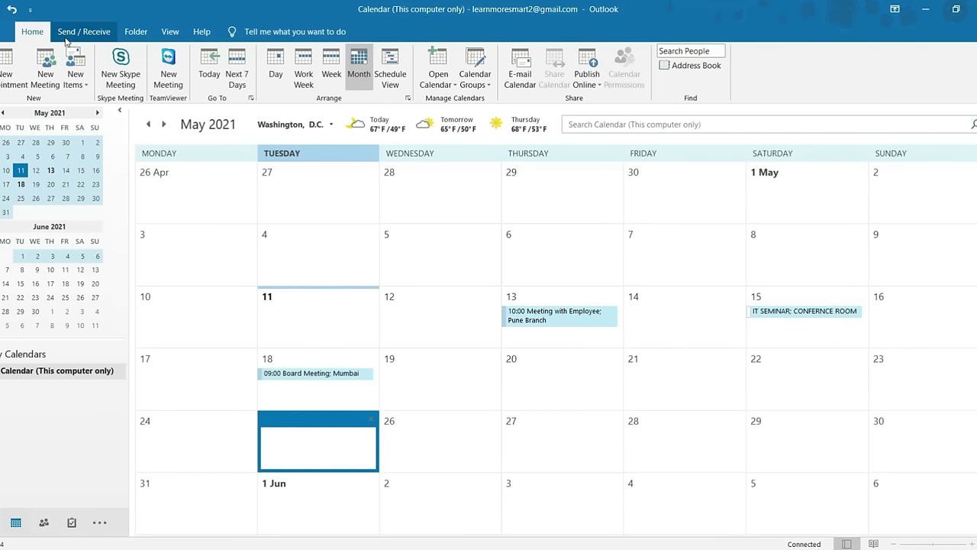
- Start a new appointment on Tuesday 25 May with the location Office
{"action": "left_click", "coordinate": [77, 82]}
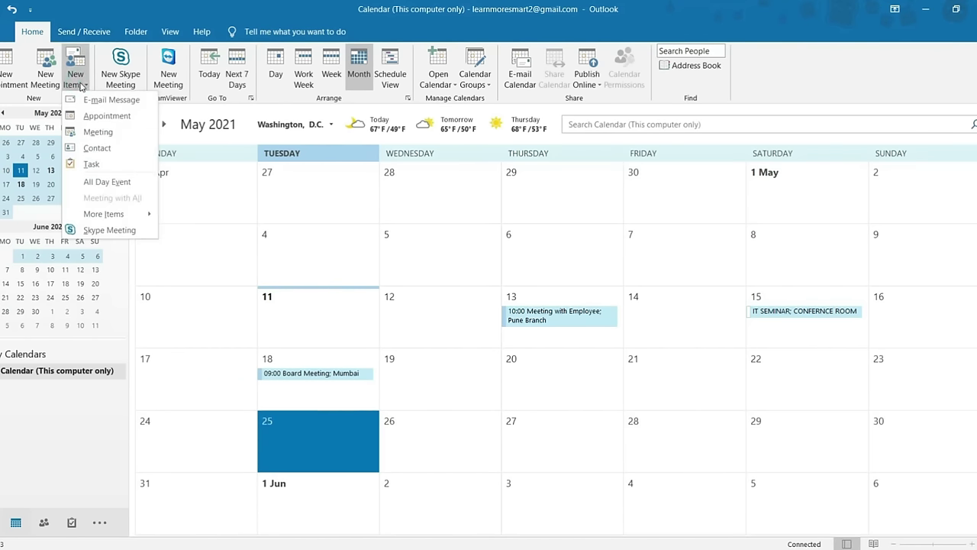
{"action": "left_click", "coordinate": [90, 115]}
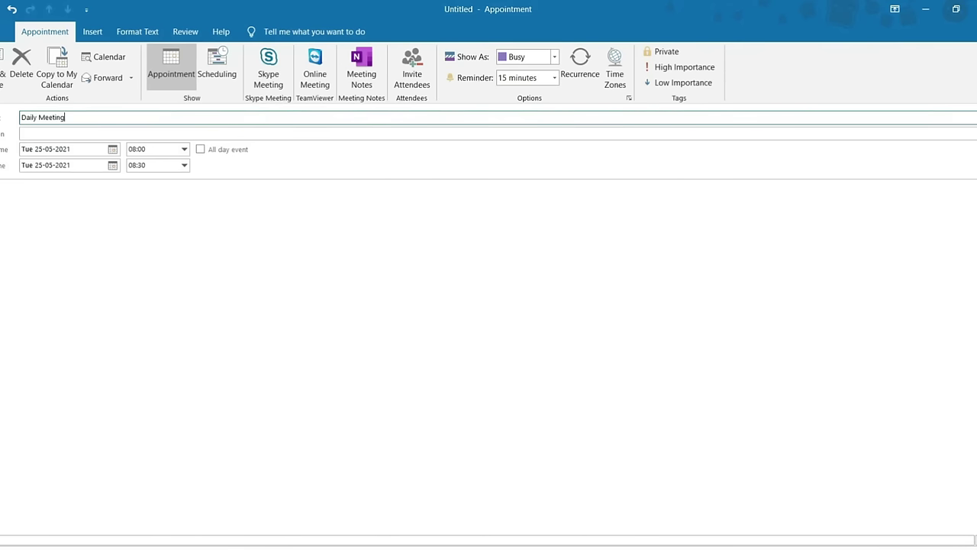
{"action": "left_click", "coordinate": [32, 132]}
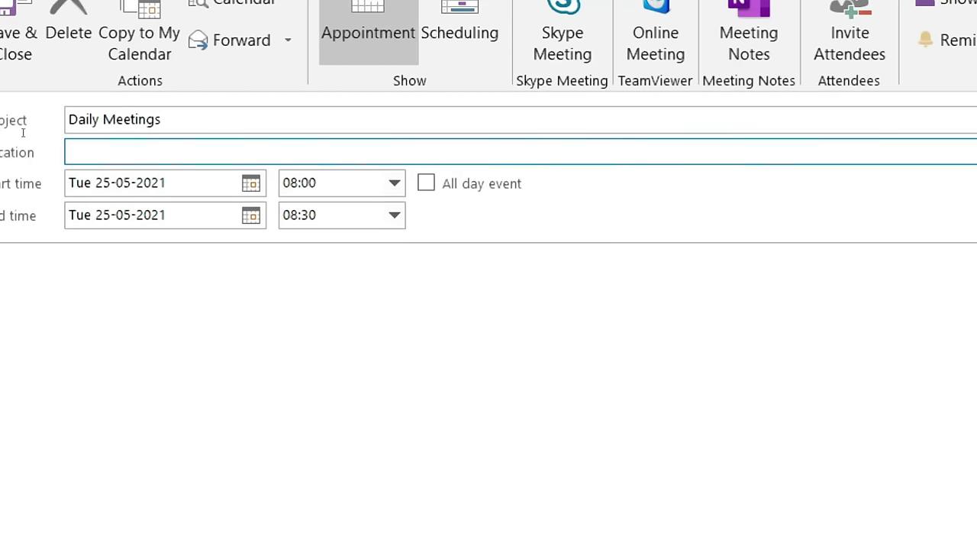
{"action": "type", "text": "Office"}
- Set the appointment's start time to 09:00, ending at 09:30
{"action": "key", "text": "Tab"}
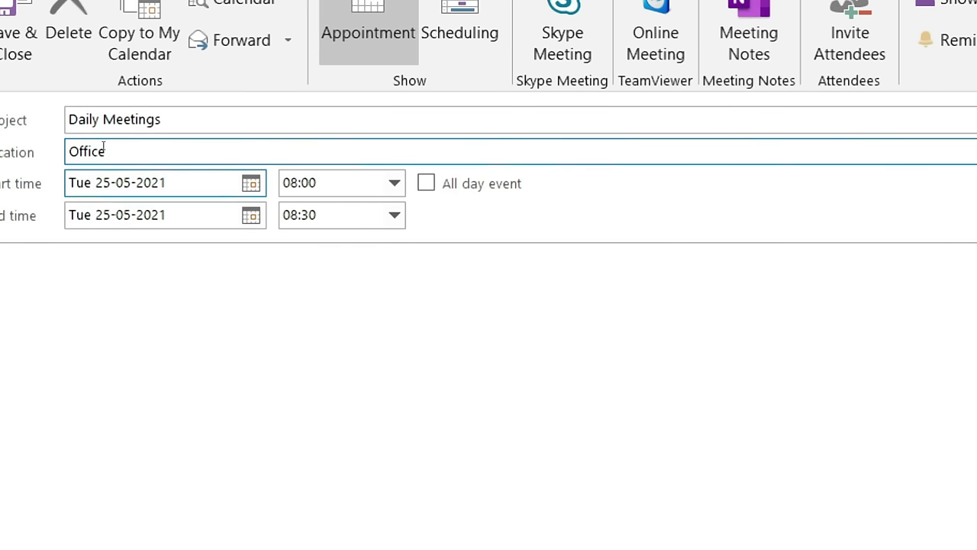
{"action": "key", "text": "Tab"}
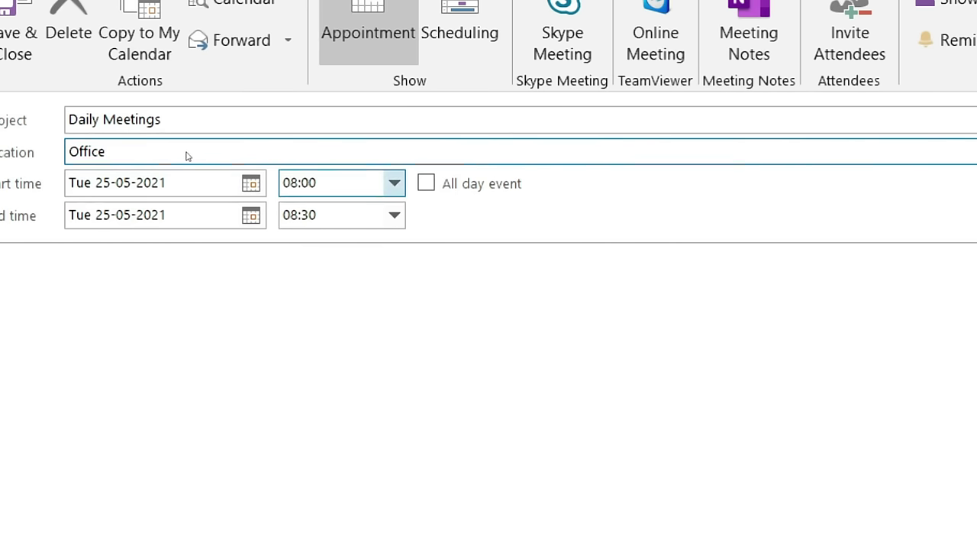
{"action": "key", "text": "alt+Down"}
{"action": "key", "text": "Down"}
{"action": "key", "text": "Down"}
{"action": "key", "text": "Down"}
{"action": "key", "text": "Up"}
{"action": "key", "text": "Return"}
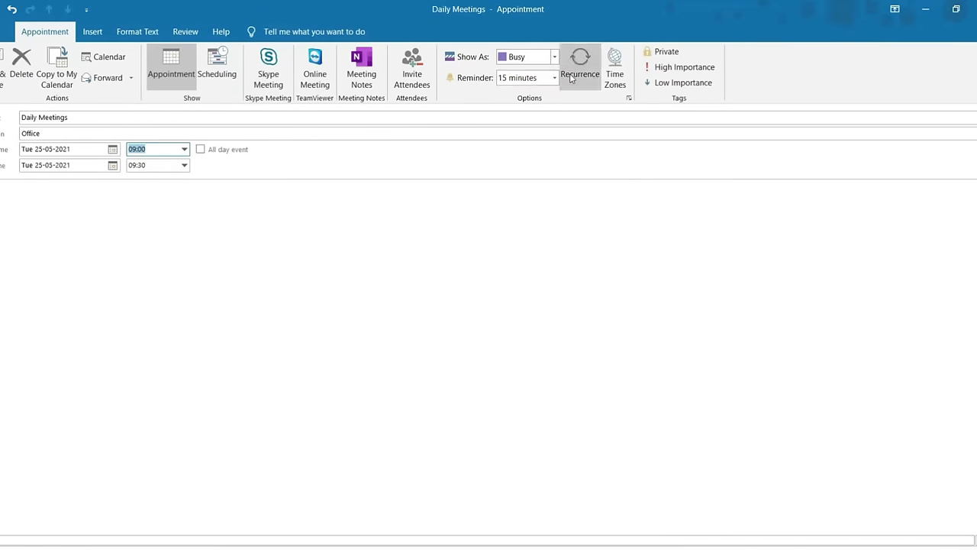
{"action": "left_click", "coordinate": [580, 68]}
- Make Daily Meetings repeat every day ending 10 June 2021, and save the series
{"action": "left_click", "coordinate": [352, 248]}
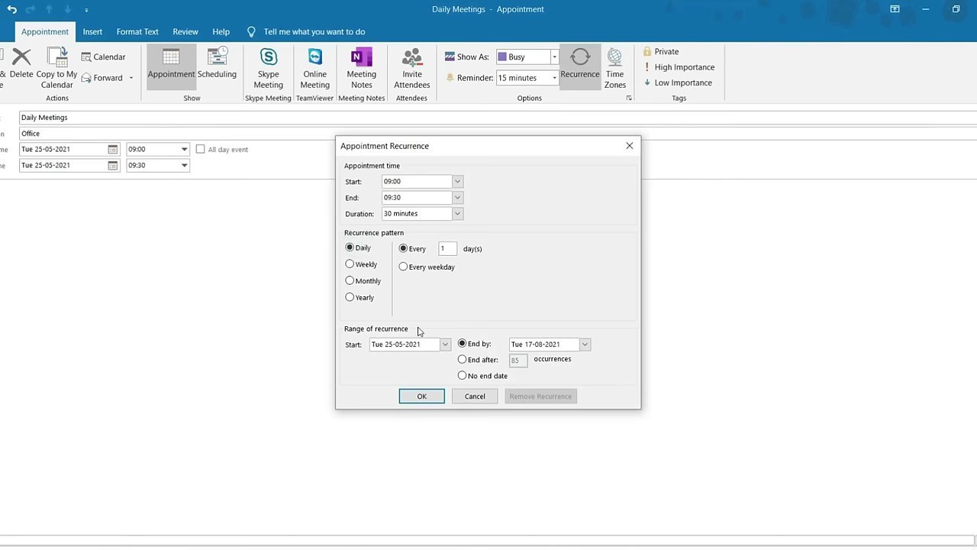
{"action": "left_click_drag", "start_coordinate": [426, 342], "coordinate": [372, 344]}
{"action": "left_click", "coordinate": [721, 341]}
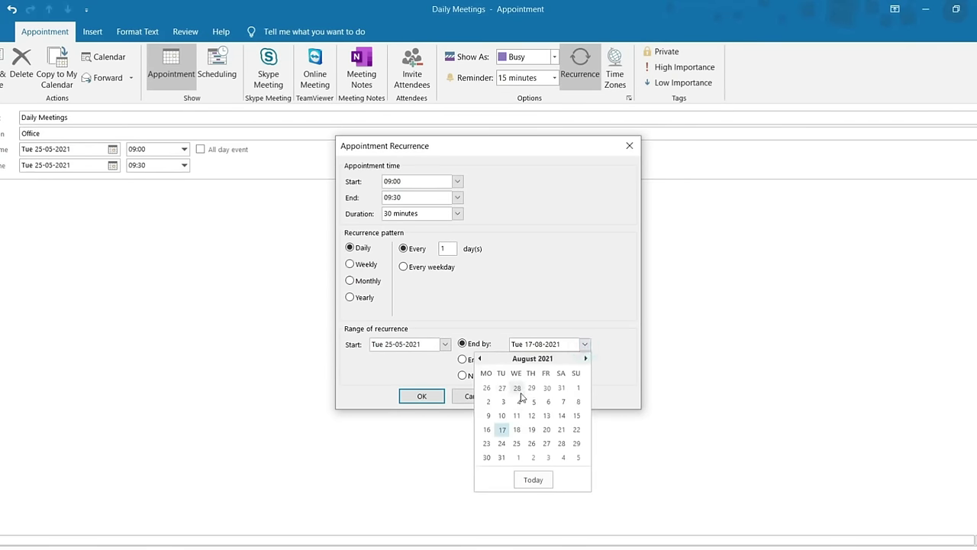
{"action": "left_click", "coordinate": [481, 359]}
{"action": "left_click", "coordinate": [481, 359]}
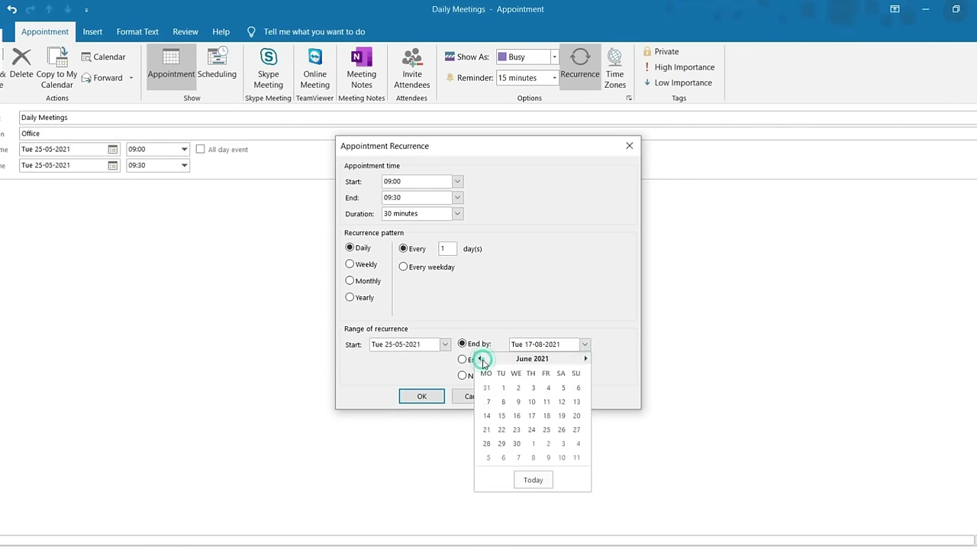
{"action": "left_click", "coordinate": [536, 403]}
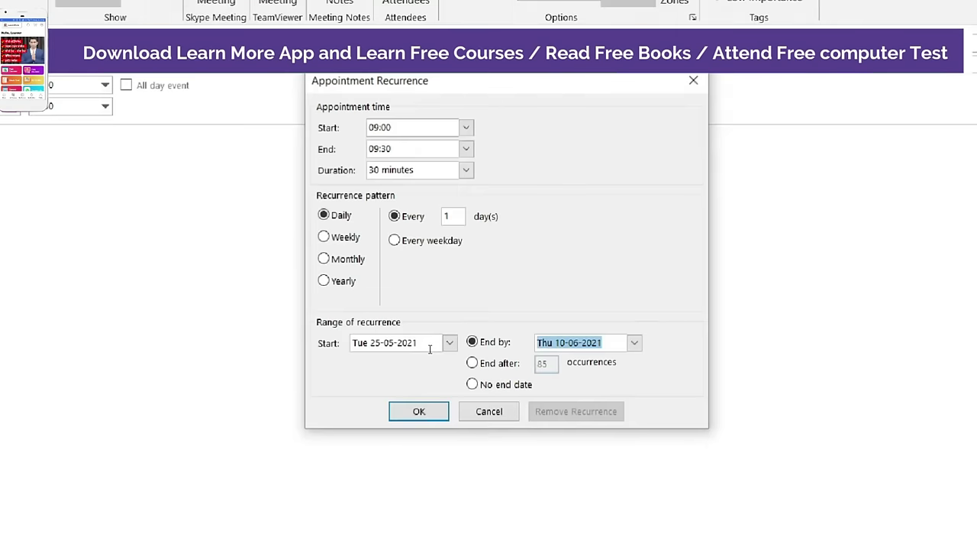
{"action": "left_click", "coordinate": [426, 397]}
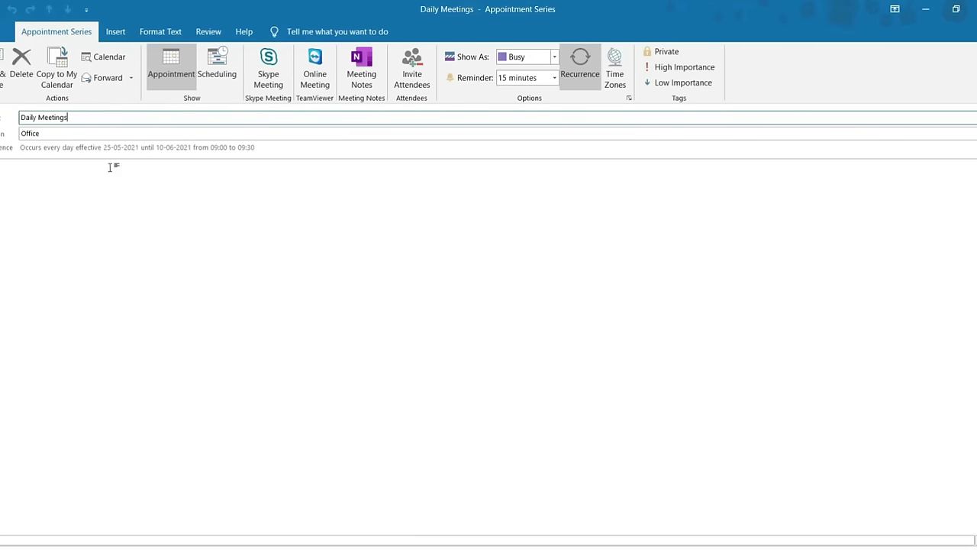
{"action": "left_click", "coordinate": [3, 65]}
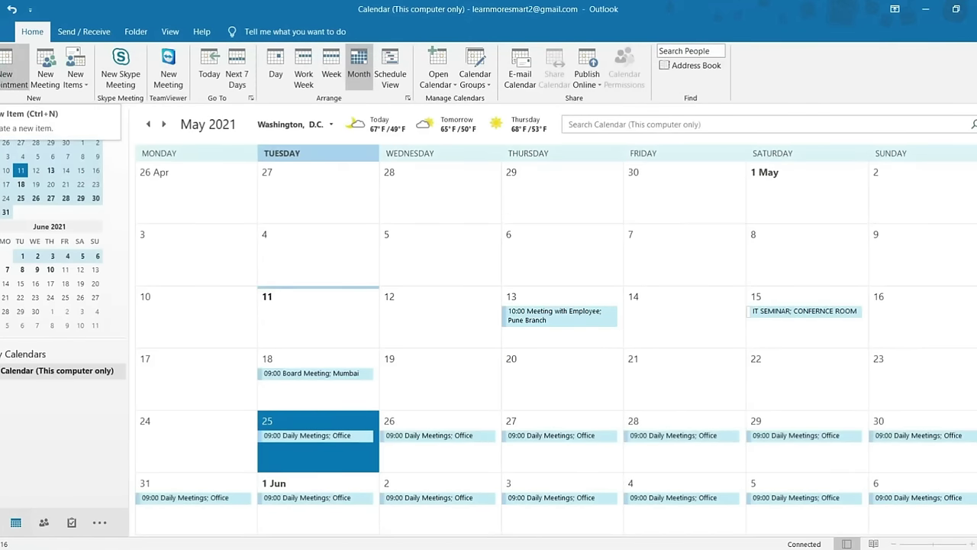
- Scroll to the late-May weeks and select the 25 May Daily Meetings occurrence
{"action": "scroll", "coordinate": [260, 329], "scroll_direction": "down", "scroll_amount": 2}
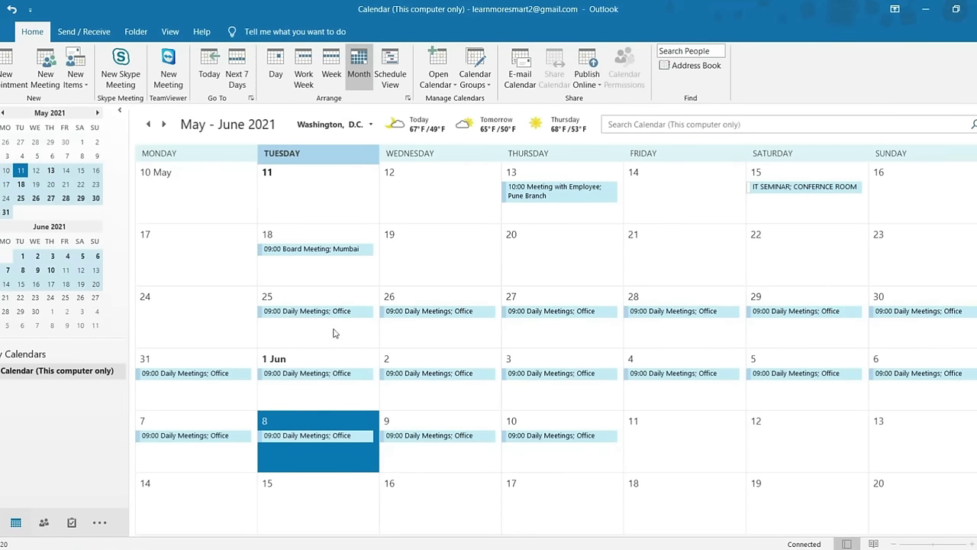
{"action": "left_click", "coordinate": [332, 328]}
{"action": "left_click", "coordinate": [447, 333]}
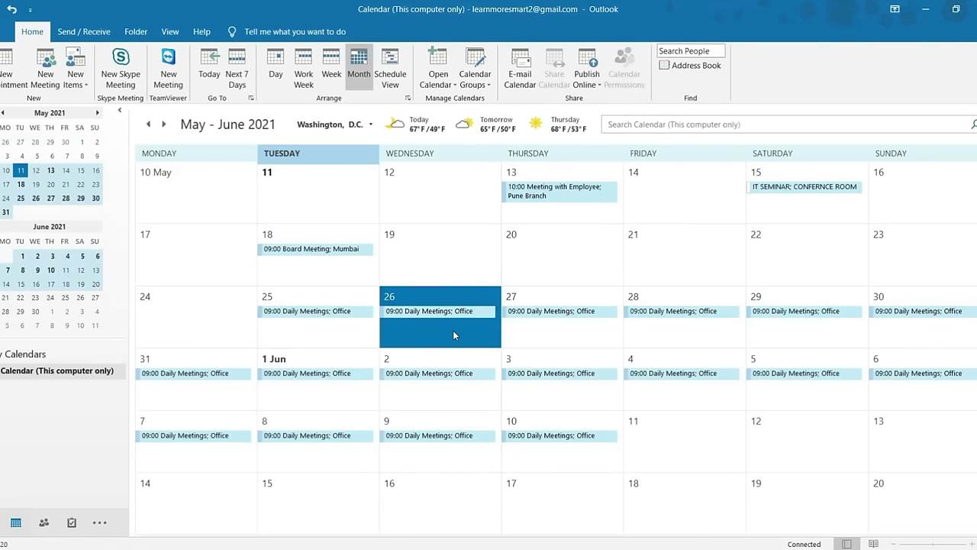
{"action": "left_click", "coordinate": [572, 336]}
{"action": "left_click", "coordinate": [689, 336]}
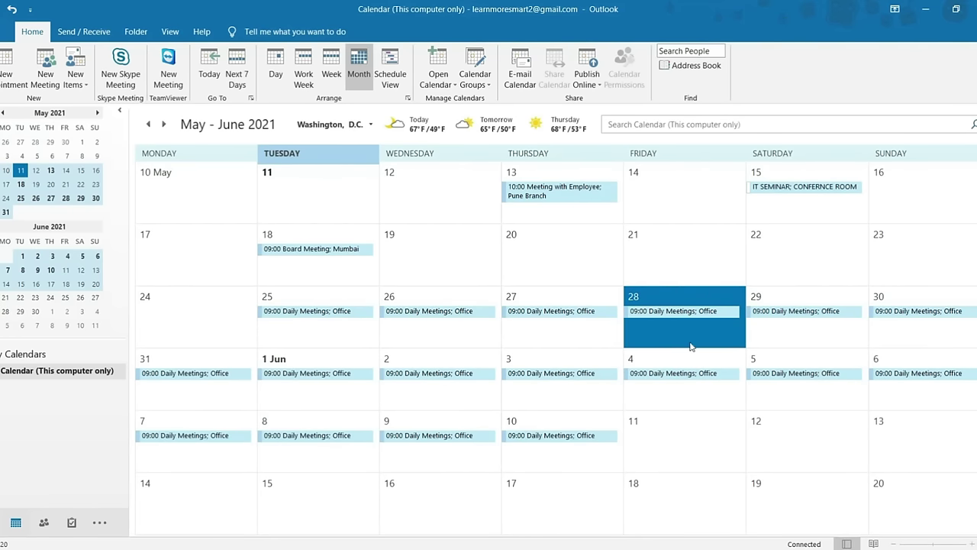
{"action": "left_click", "coordinate": [582, 395]}
{"action": "left_click", "coordinate": [569, 388]}
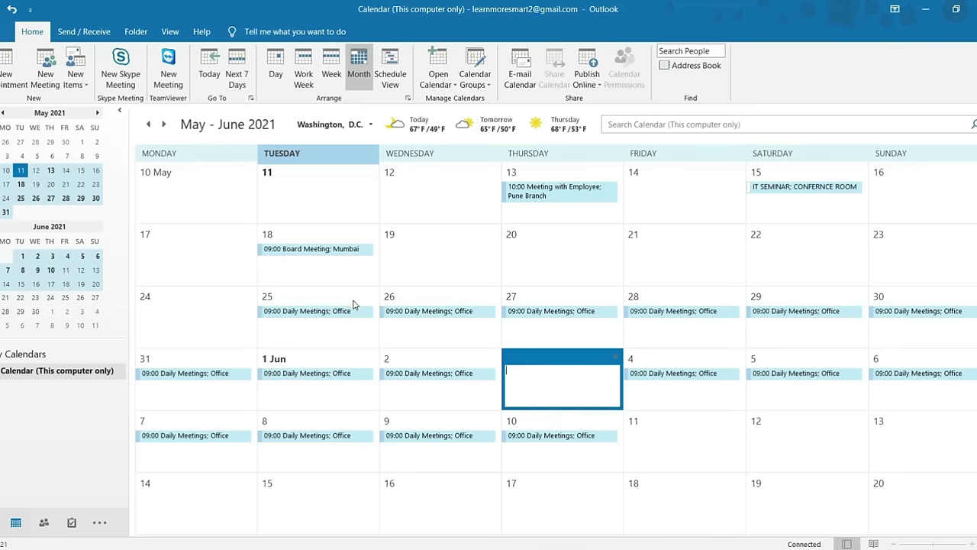
{"action": "right_click", "coordinate": [345, 319]}
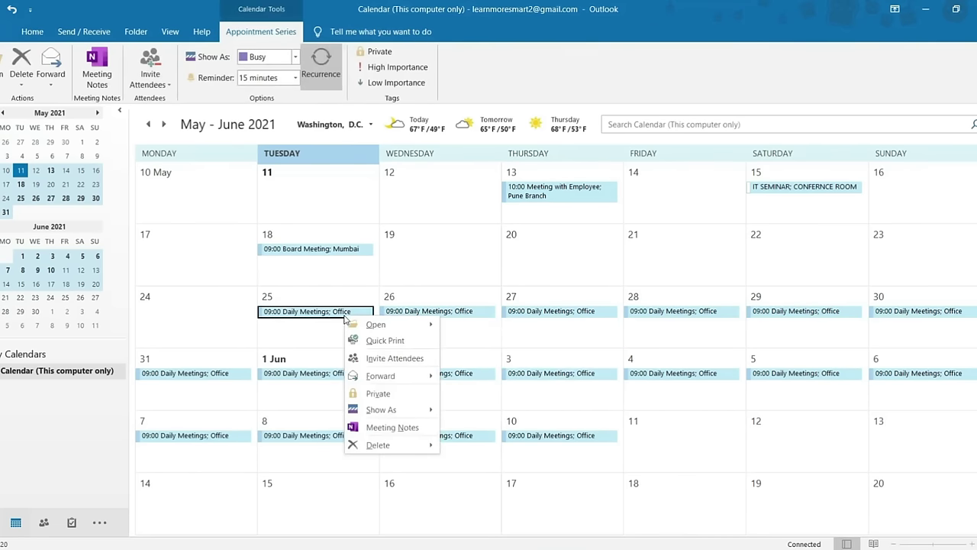
{"action": "mouse_move", "coordinate": [404, 445]}
{"action": "left_click", "coordinate": [284, 336]}
{"action": "right_click", "coordinate": [308, 315]}
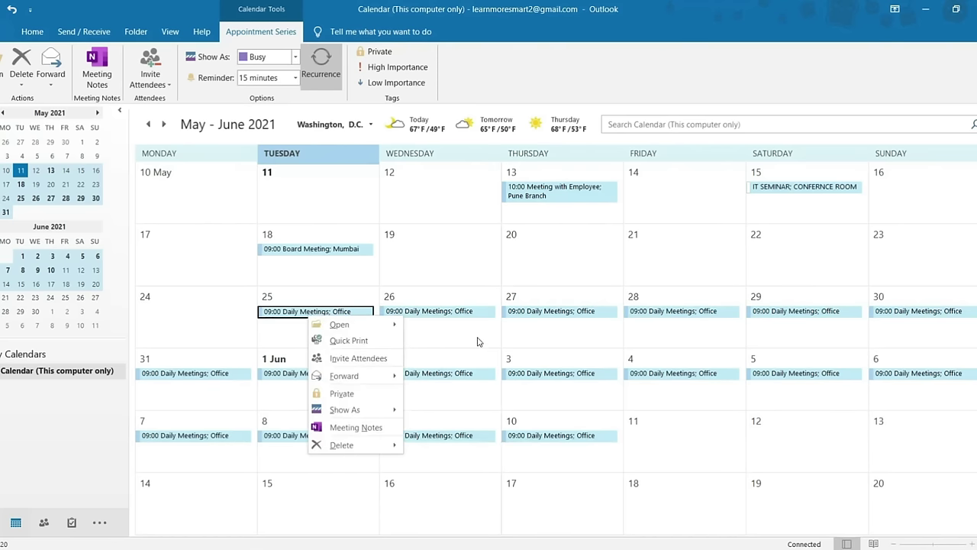
{"action": "left_click", "coordinate": [477, 341]}
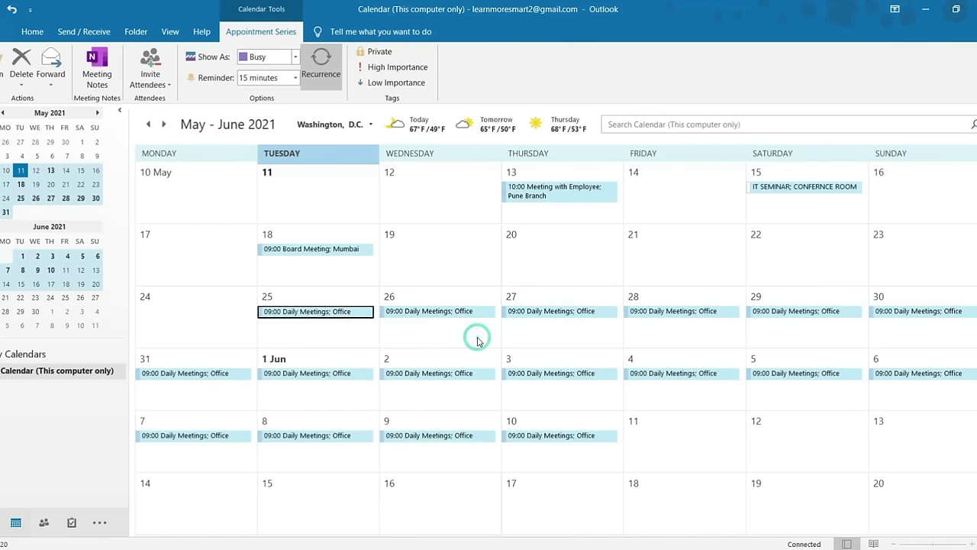
- Mark the Daily Meetings series as High Importance from the 26–28 May occurrences
{"action": "left_click", "coordinate": [434, 312]}
{"action": "left_click", "coordinate": [405, 71]}
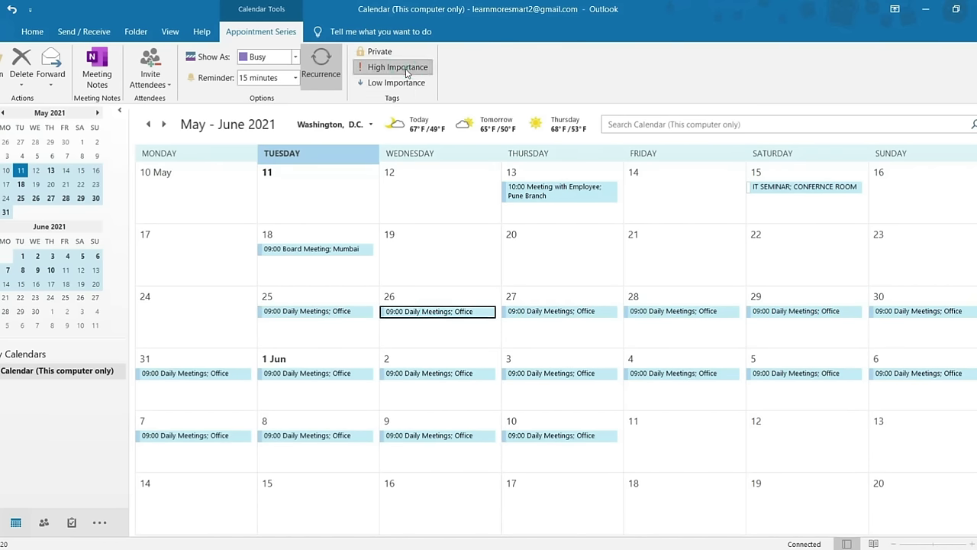
{"action": "left_click", "coordinate": [564, 313]}
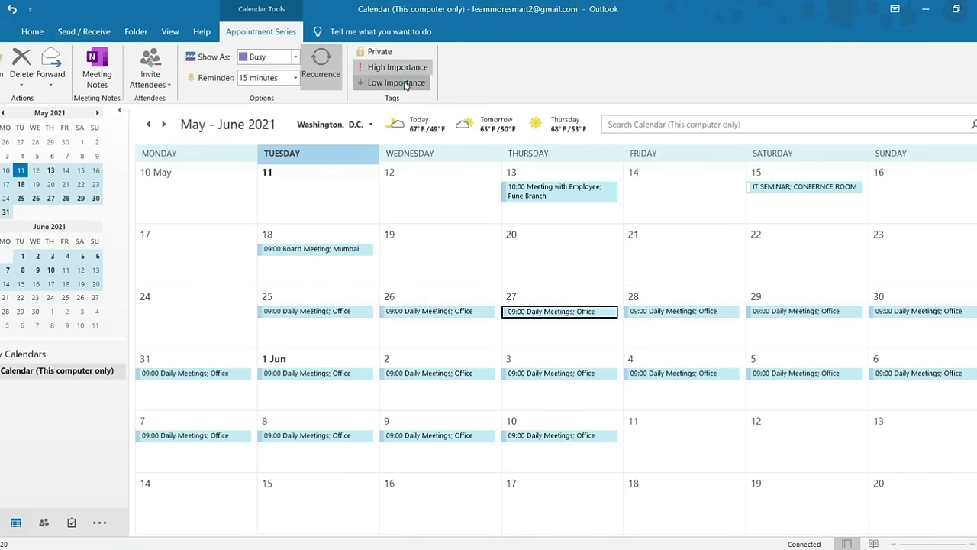
{"action": "left_click", "coordinate": [667, 314]}
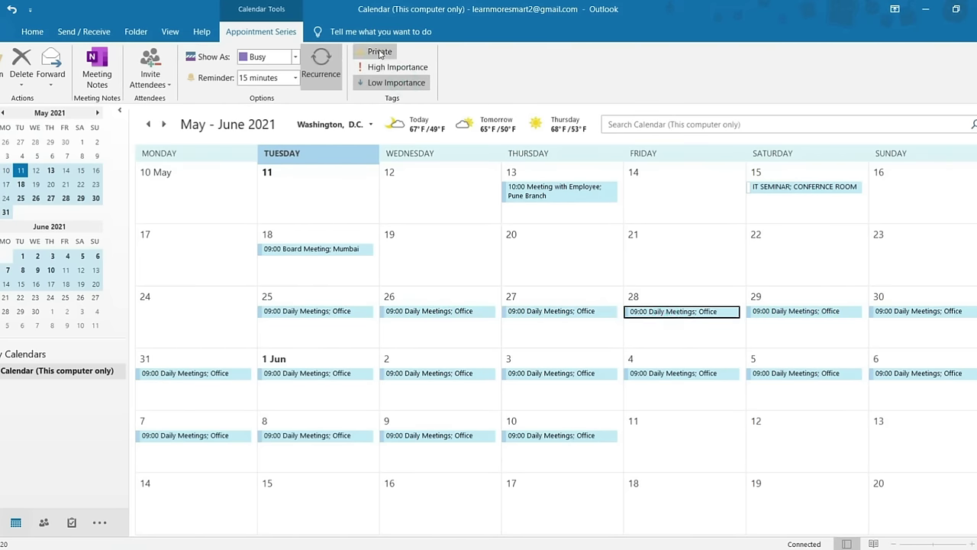
{"action": "left_click", "coordinate": [397, 67]}
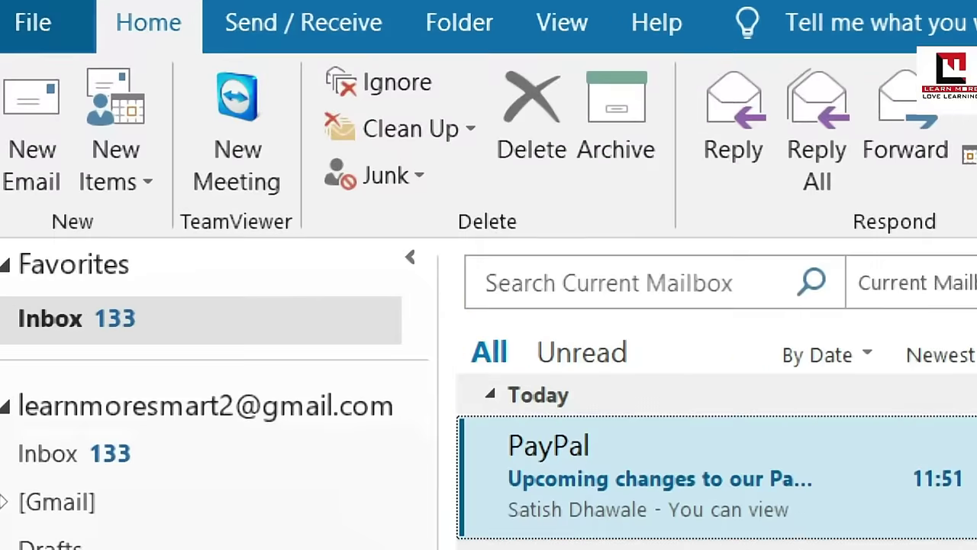
- Create a new meeting invitation for Mon 10-05-2021, 23:00–23:30, with the attendee's Gmail address as recipient
{"action": "left_click", "coordinate": [90, 72]}
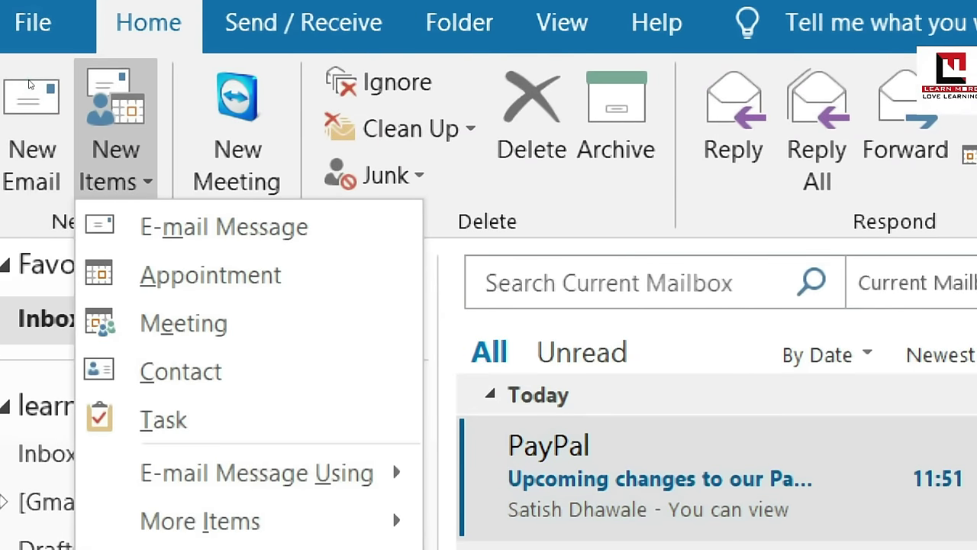
{"action": "key", "text": "Down"}
{"action": "key", "text": "Down"}
{"action": "key", "text": "Down"}
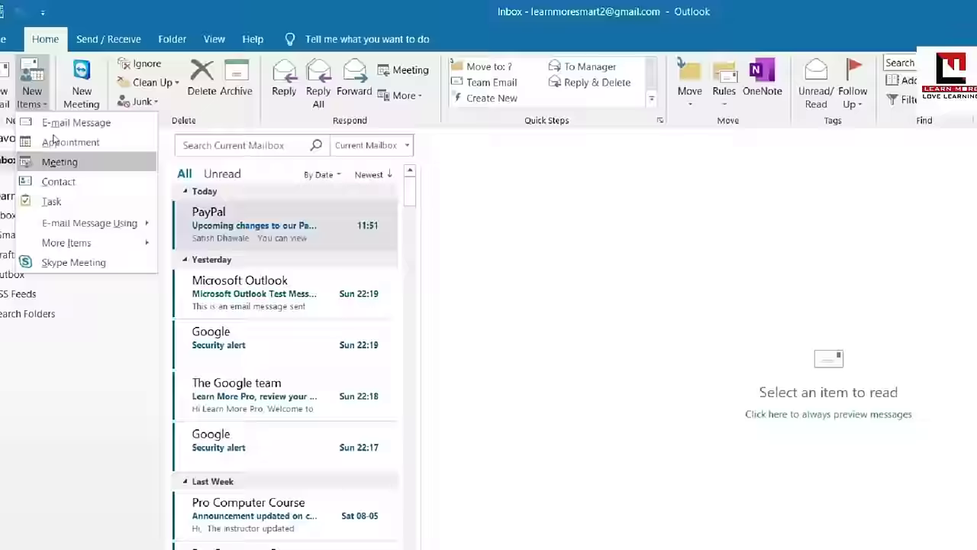
{"action": "left_click", "coordinate": [53, 135]}
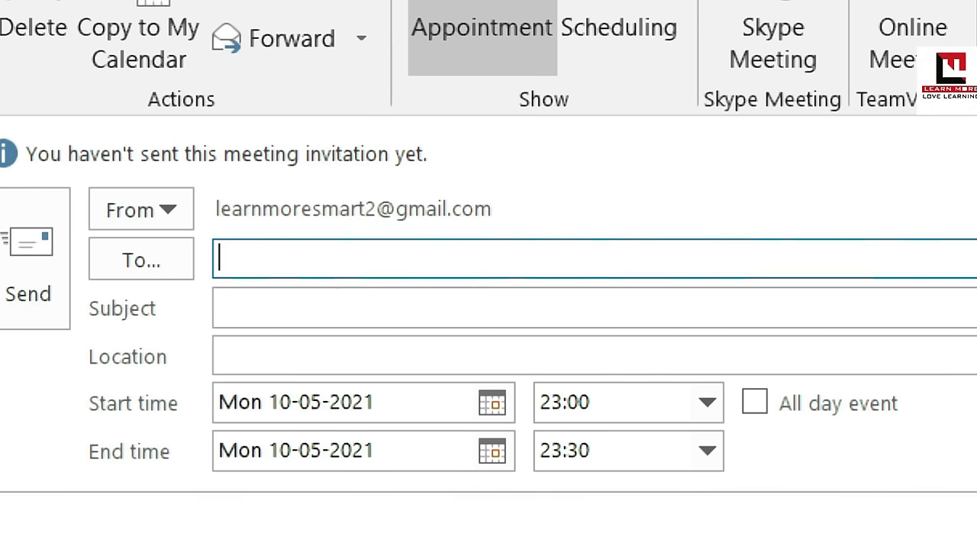
{"action": "type", "text": "n"}
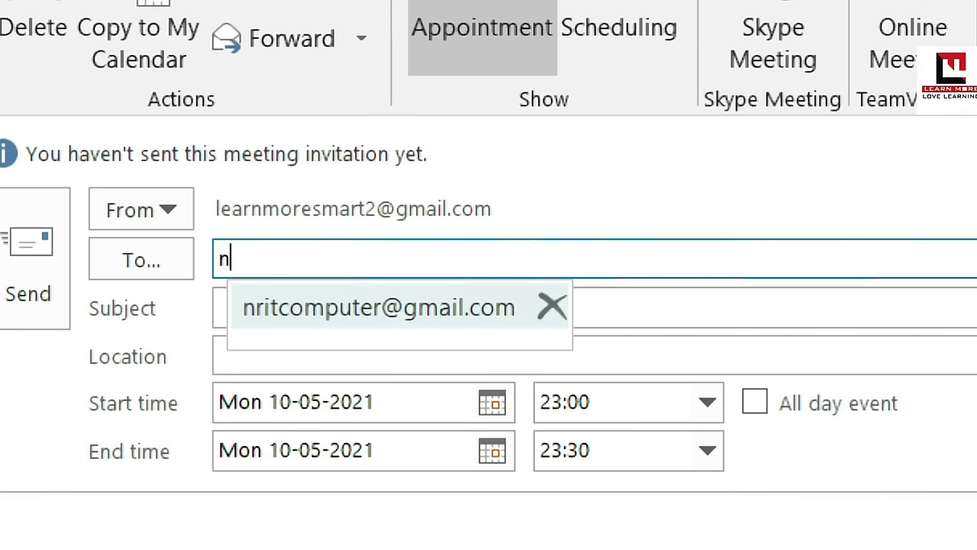
{"action": "type", "text": "r"}
{"action": "key", "text": "Return"}
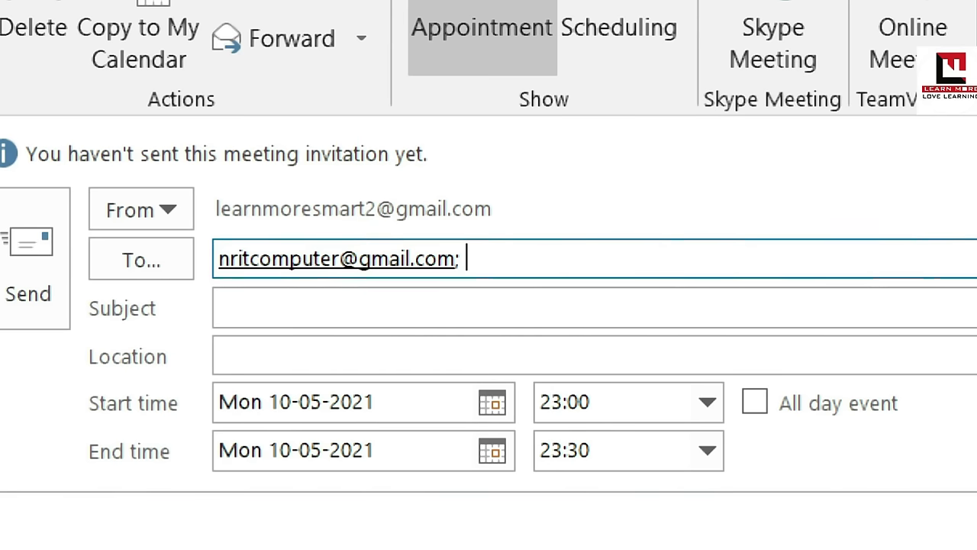
{"action": "type", "text": "n"}
{"action": "key", "text": "BackSpace"}
- Give the invitation the subject 'Board Meeting' and location PUNE, then send it
{"action": "left_click", "coordinate": [220, 308]}
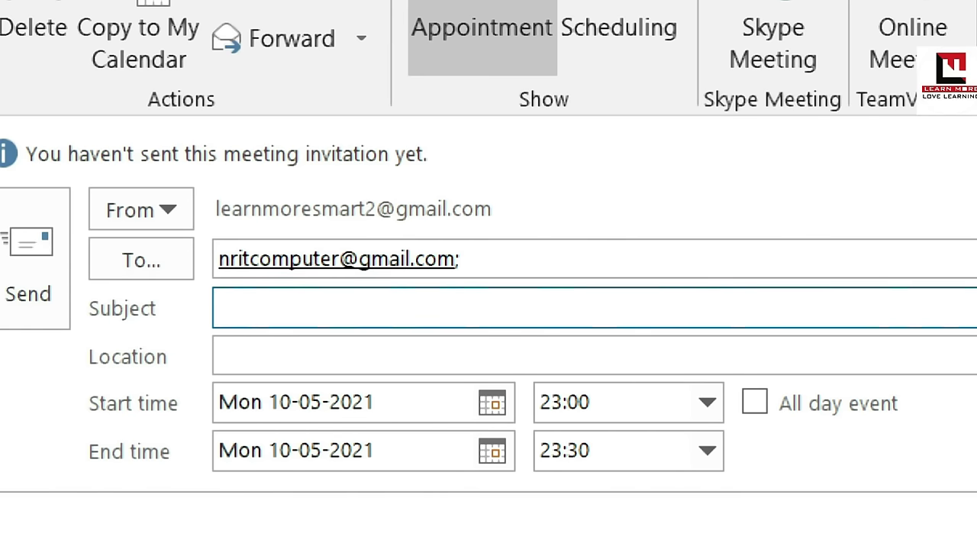
{"action": "type", "text": "Boar"}
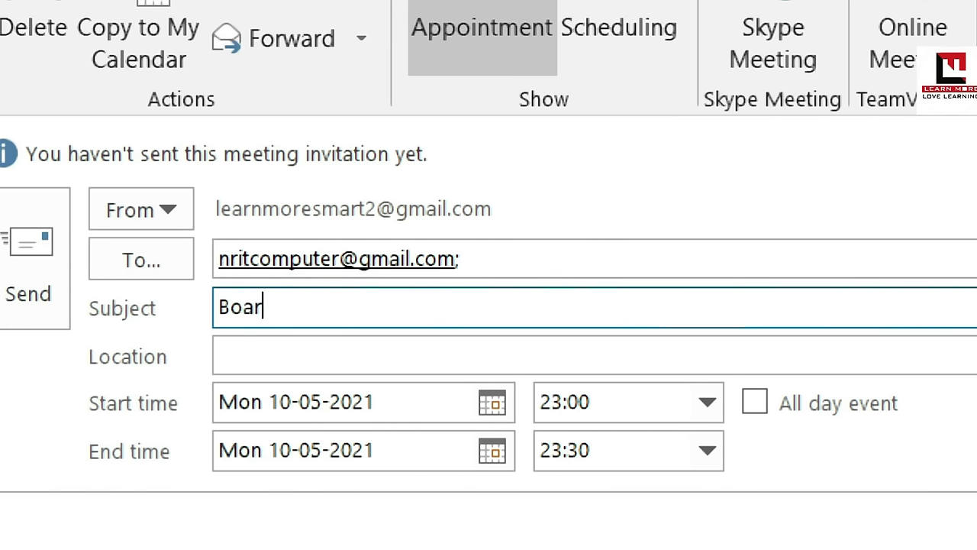
{"action": "type", "text": "d Meeting"}
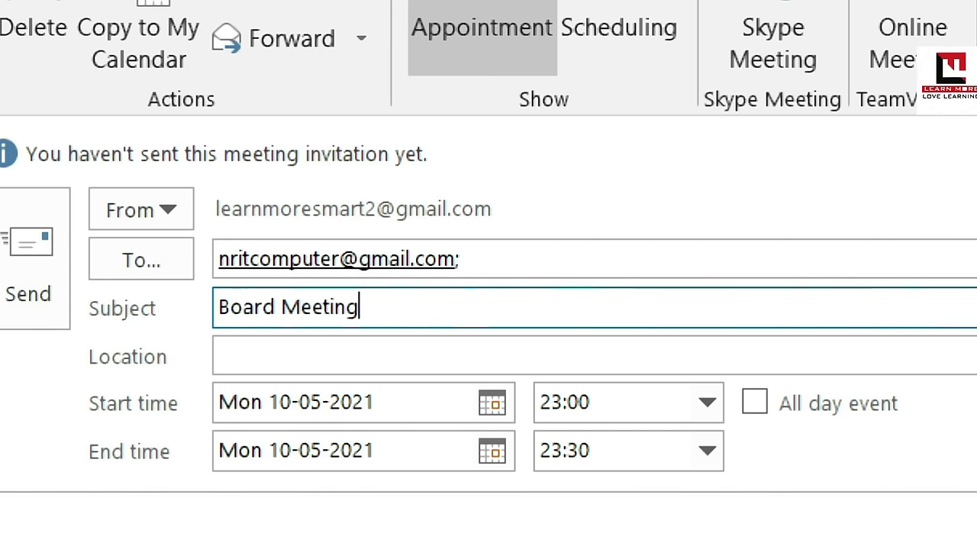
{"action": "left_click", "coordinate": [220, 355]}
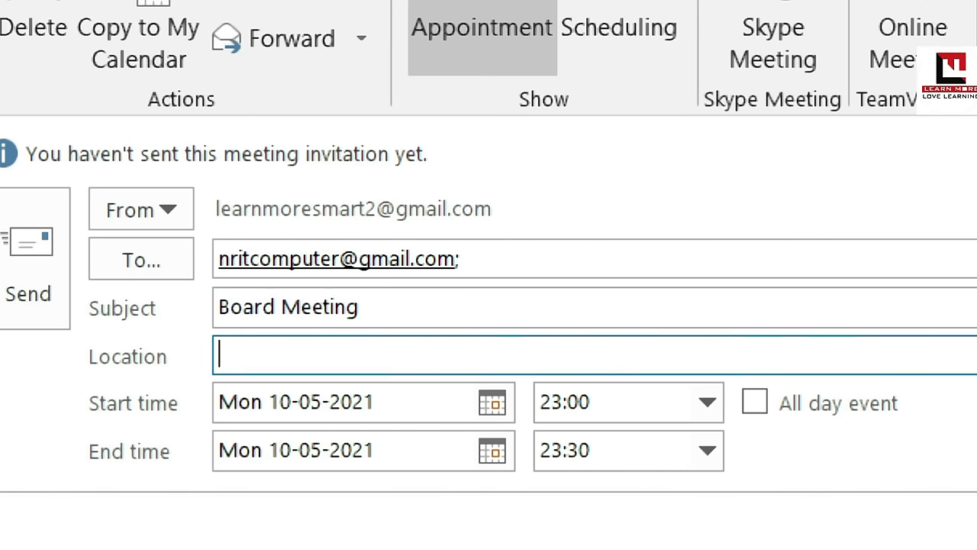
{"action": "type", "text": "pu"}
{"action": "key", "text": "BackSpace"}
{"action": "key", "text": "BackSpace"}
{"action": "type", "text": "PUNE"}
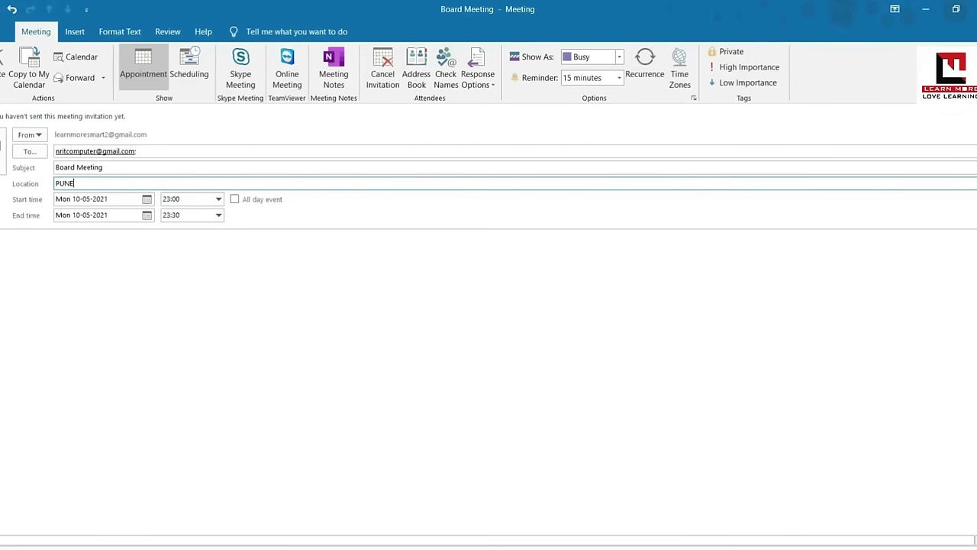
{"action": "key", "text": "alt+s"}
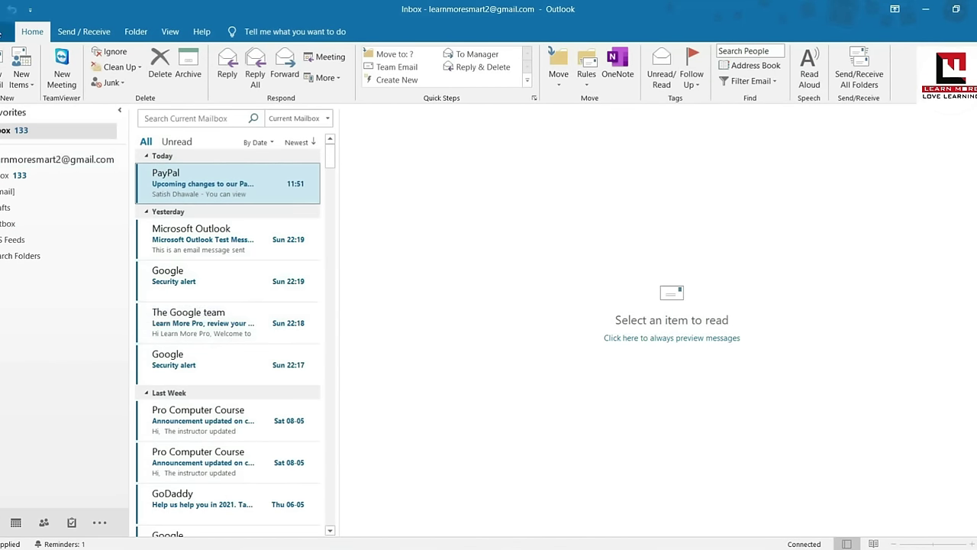
- Glance at the account information page, then switch to the Gmail inbox in Chrome
{"action": "left_click", "coordinate": [2, 31]}
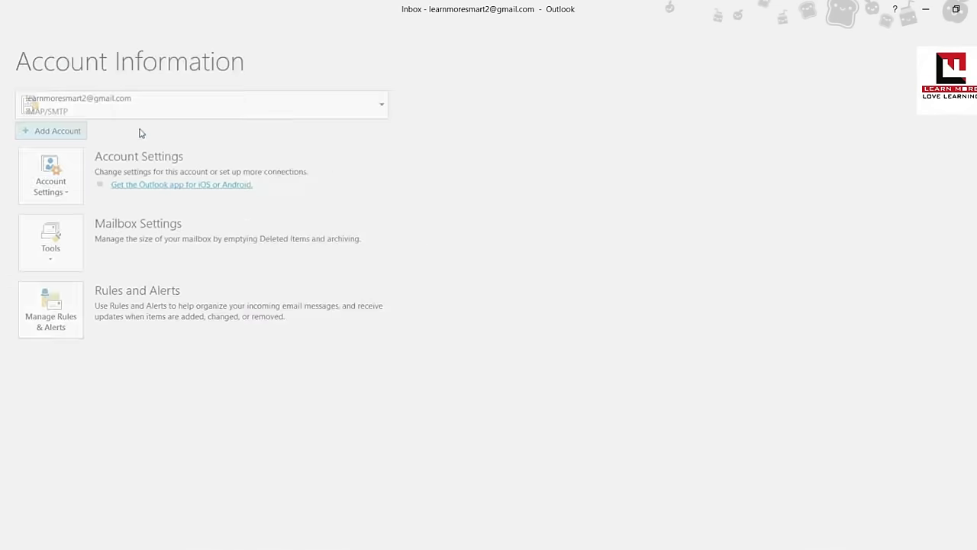
{"action": "key", "text": "Escape"}
{"action": "key", "text": "alt+Tab"}
{"action": "left_click", "coordinate": [538, 251]}
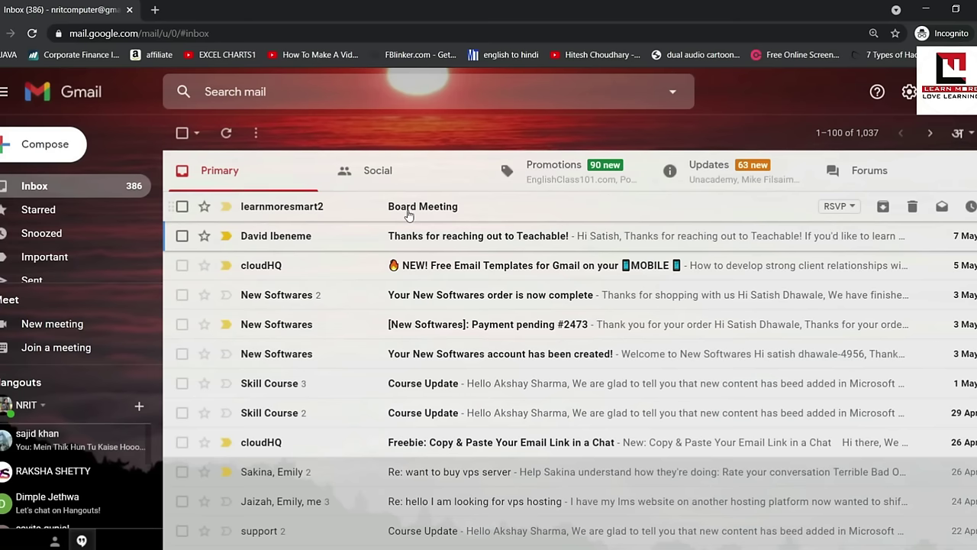
- Open the received Board Meeting email (Mon 10 May, 5:30pm, PUNE) in Gmail, then return to Outlook
{"action": "left_click", "coordinate": [409, 215]}
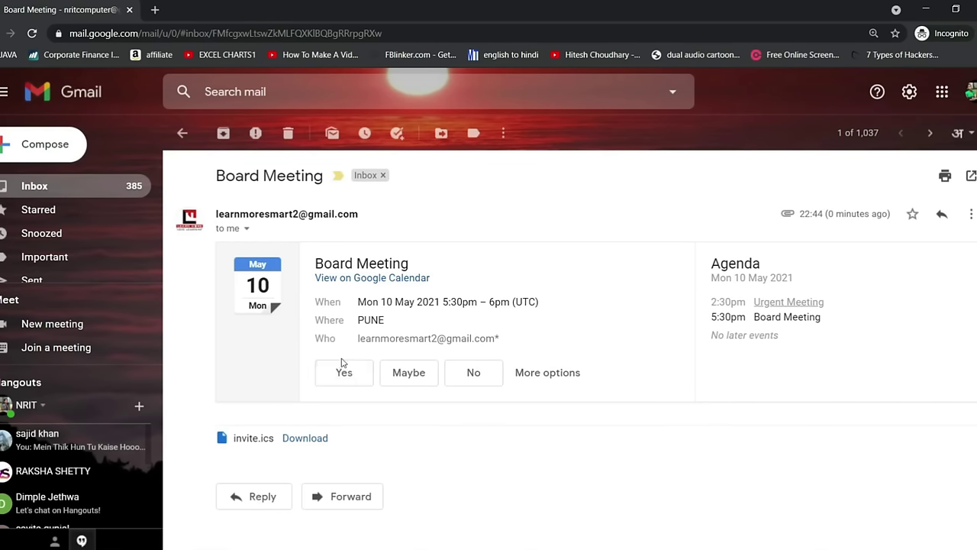
{"action": "key", "text": "alt+Tab"}
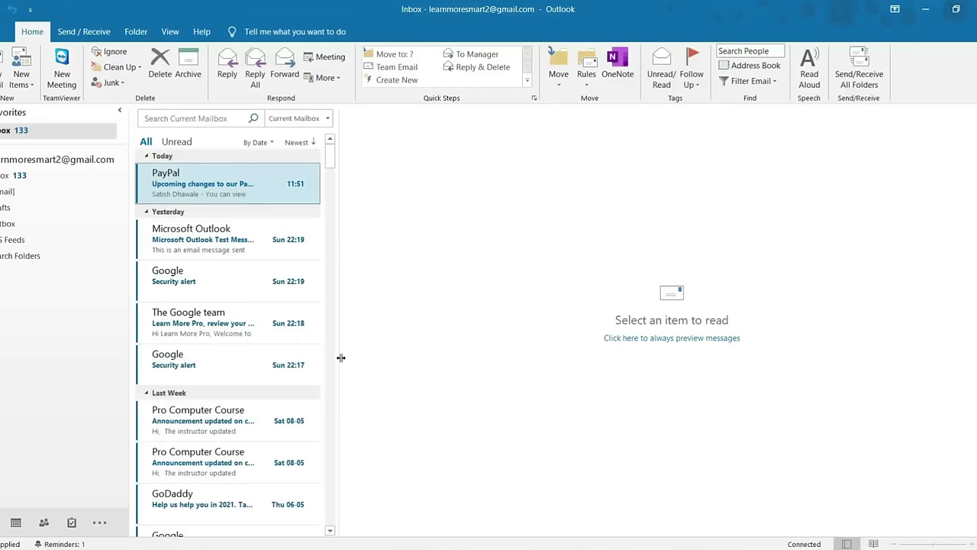
- Switch between the open Outlook windows to reach the Untitled - Meeting form
{"action": "key", "text": "alt+Tab"}
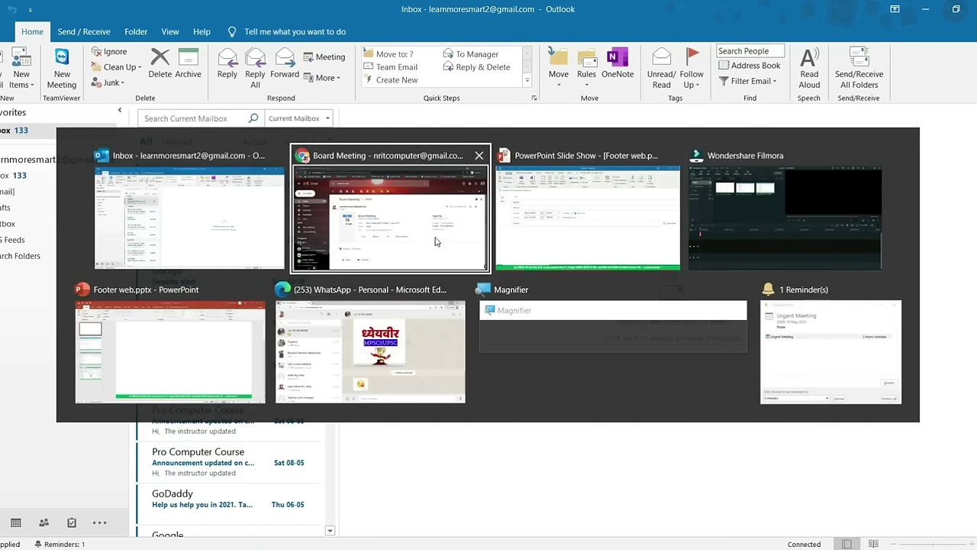
{"action": "left_click", "coordinate": [213, 225]}
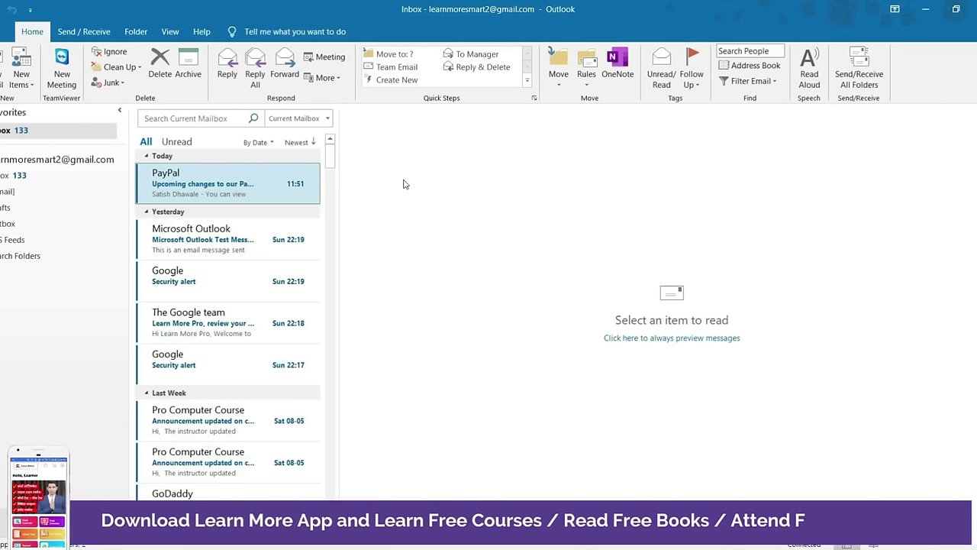
{"action": "key", "text": "alt"}
{"action": "key", "text": "alt+Tab"}
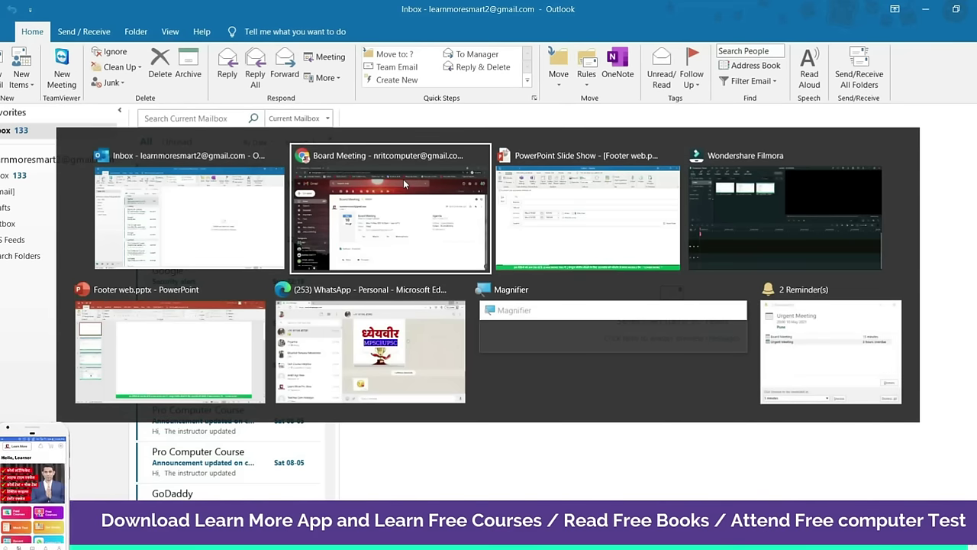
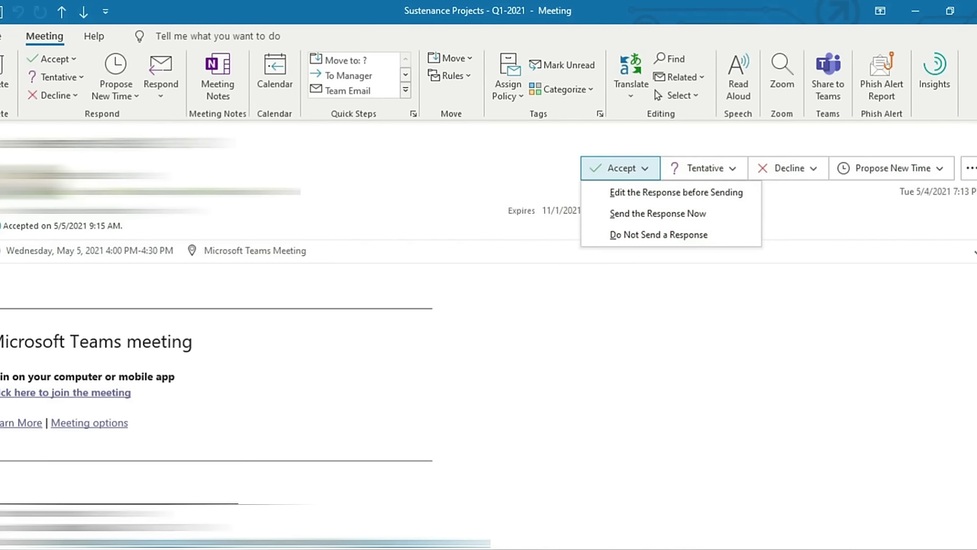
- Leave the 'Sustenance Projects - Q1-2021' invitation unanswered and switch to the Outlook Inbox
{"action": "key", "text": "alt+Tab"}
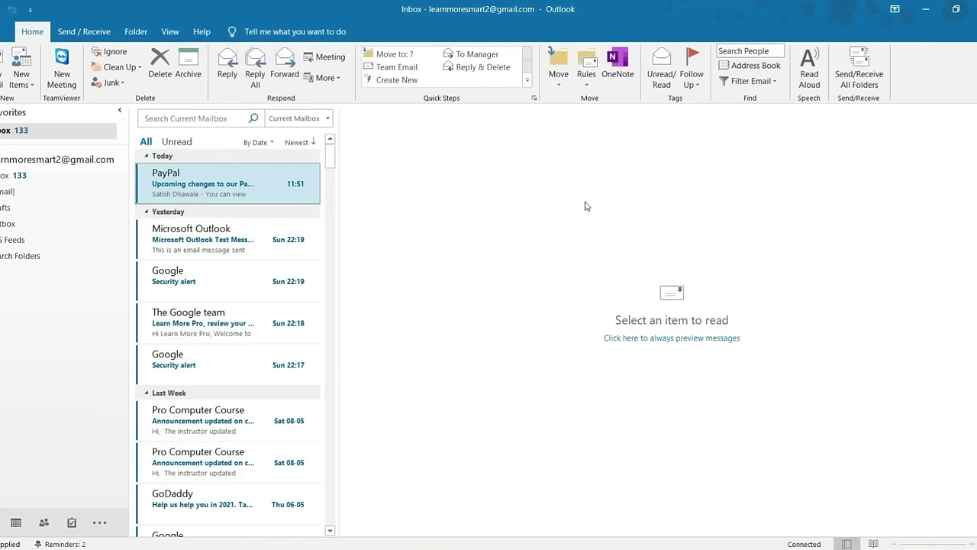
- Show the May 2021 calendar and select the 23:00 Pune Board Meeting on 10 May
{"action": "left_click", "coordinate": [19, 524]}
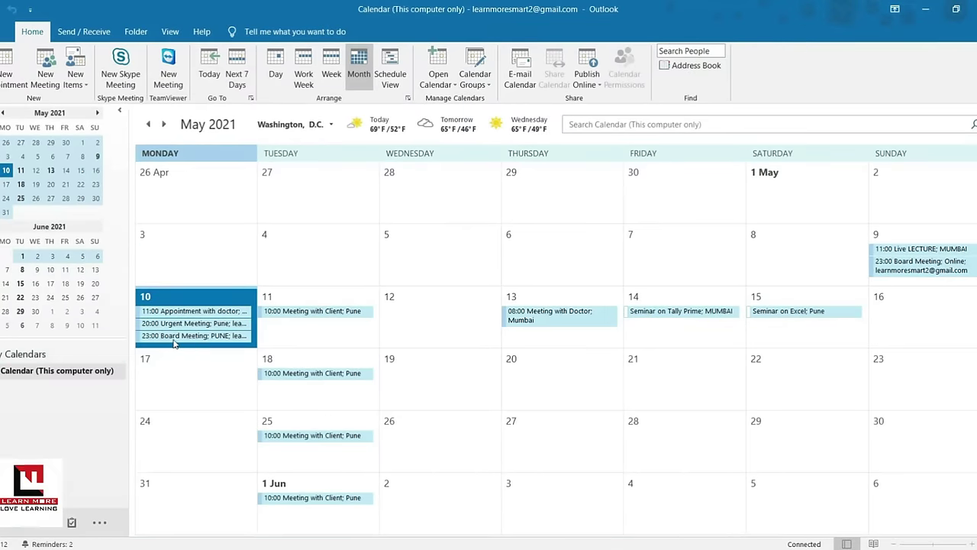
{"action": "mouse_move", "coordinate": [174, 342]}
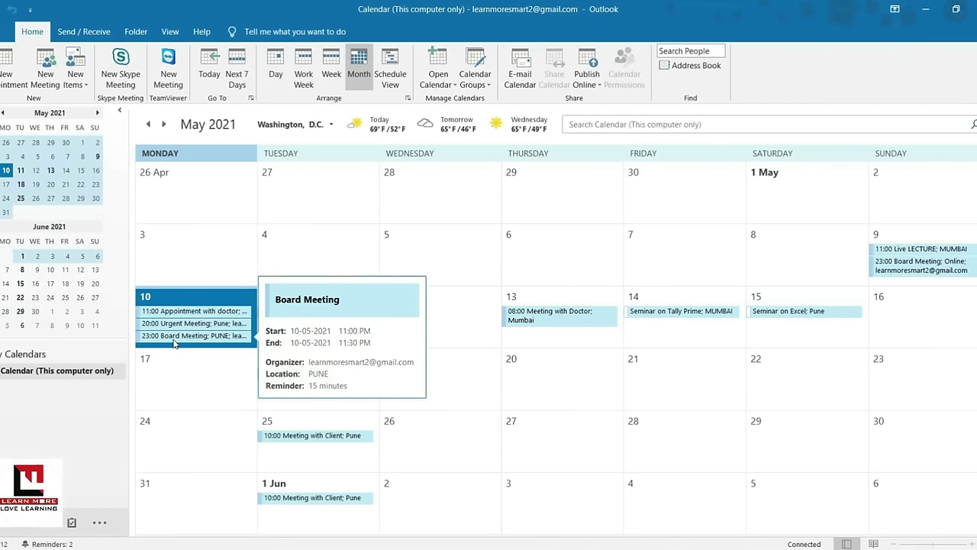
{"action": "left_click", "coordinate": [174, 342]}
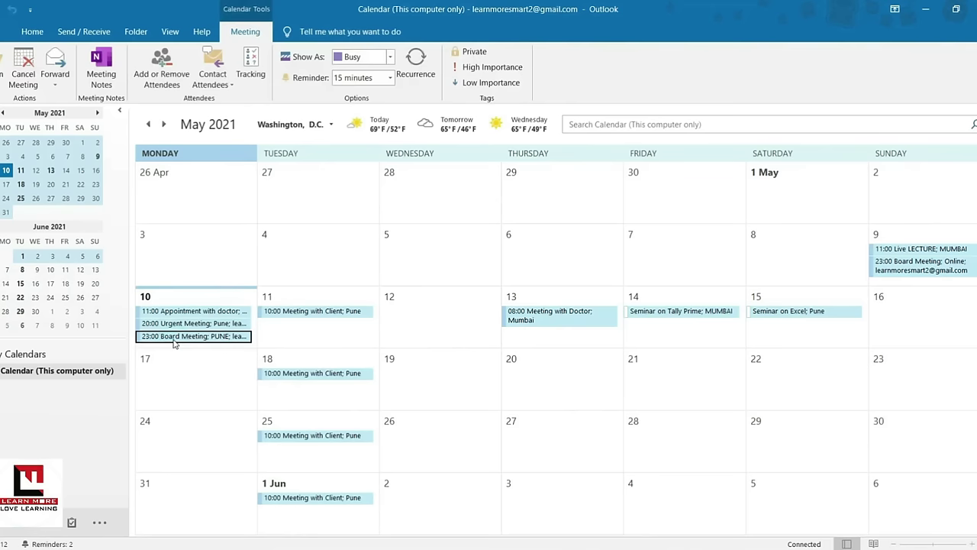
- Cancel the 23:00 Board Meeting, choosing to send a cancellation notice to attendees
{"action": "left_click", "coordinate": [252, 62]}
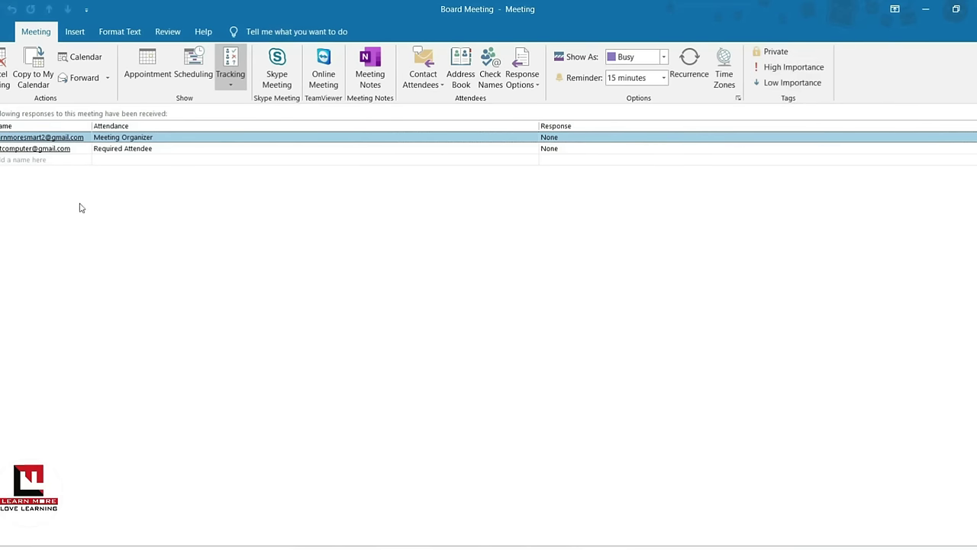
{"action": "left_click", "coordinate": [5, 70]}
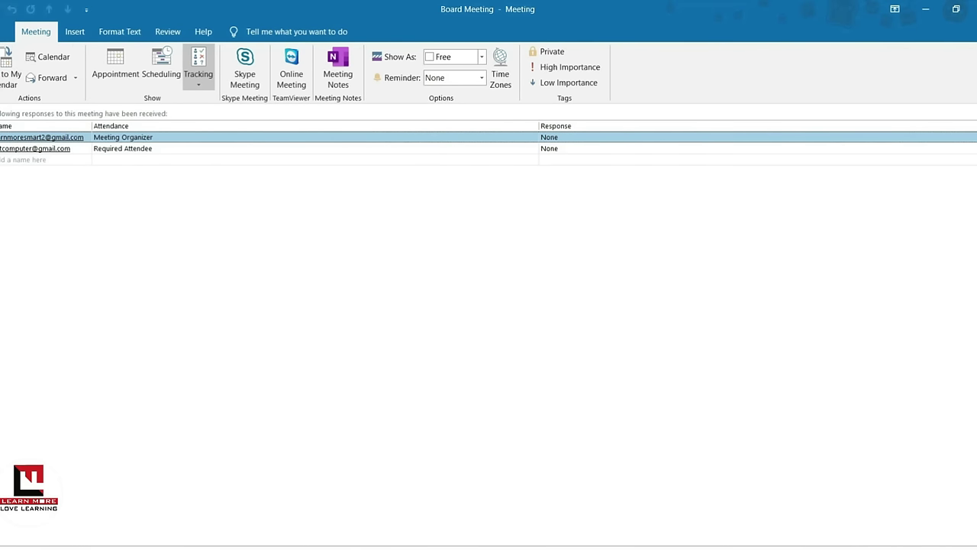
{"action": "left_click", "coordinate": [974, 9]}
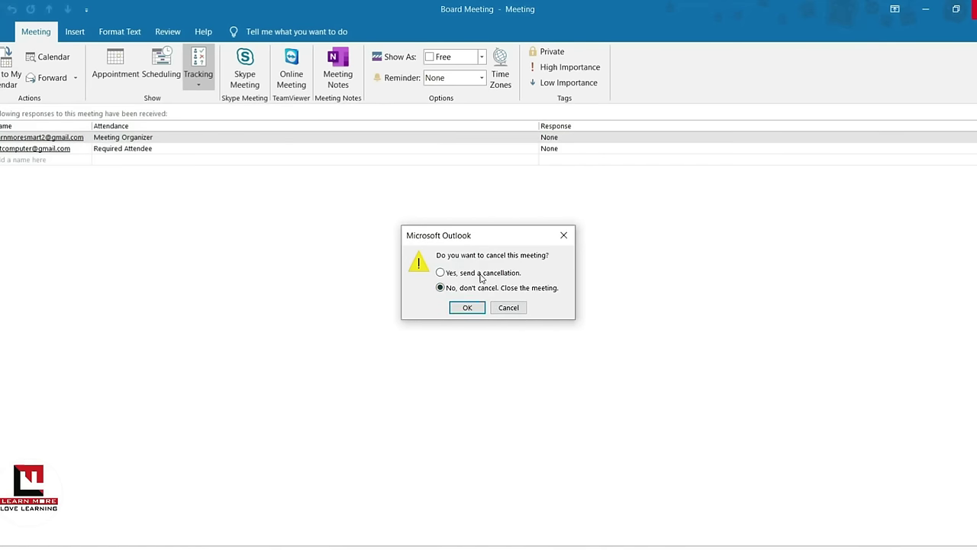
{"action": "left_click", "coordinate": [481, 275]}
{"action": "left_click", "coordinate": [466, 308]}
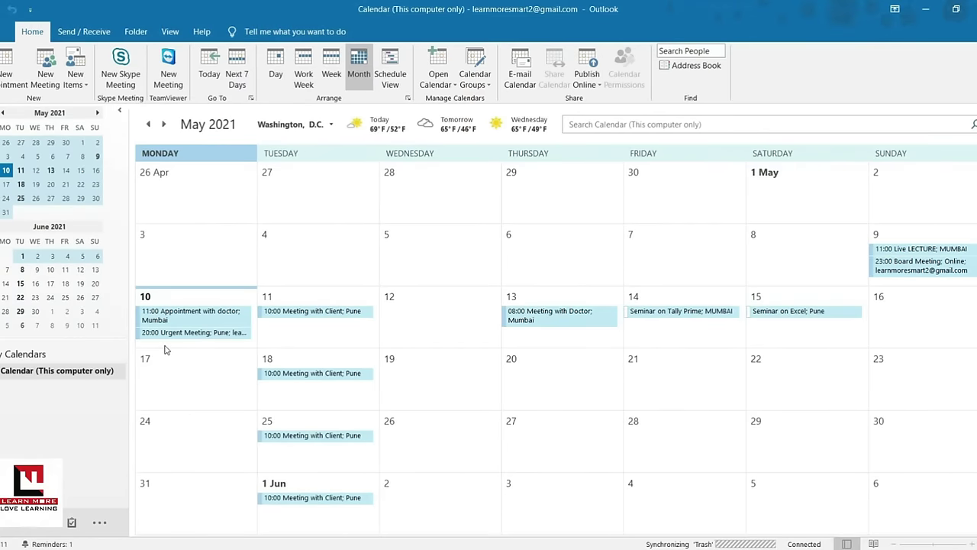
- Read the 'Canceled: Board Meeting' email in Gmail, then go back to the Outlook calendar
{"action": "key", "text": "alt+Tab"}
{"action": "key", "text": "alt+Tab"}
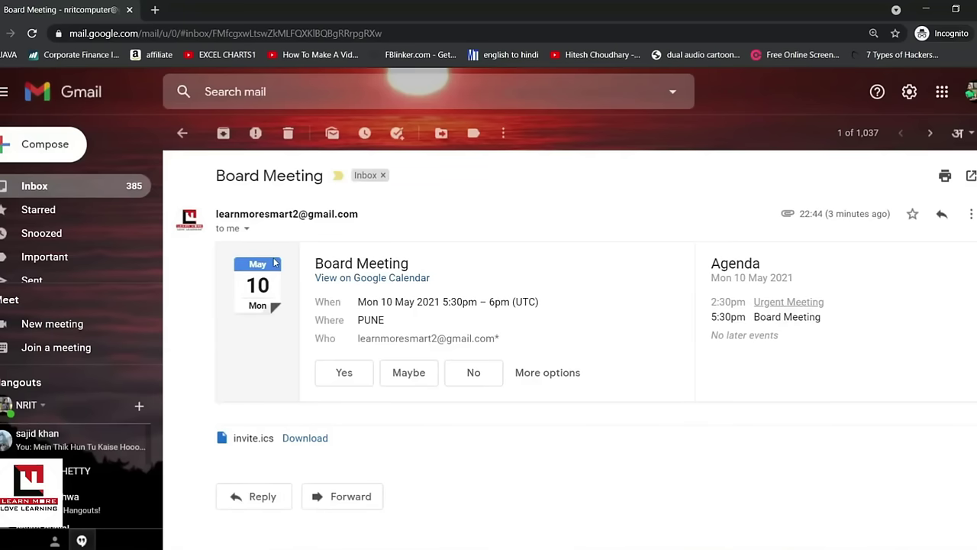
{"action": "left_click", "coordinate": [57, 188]}
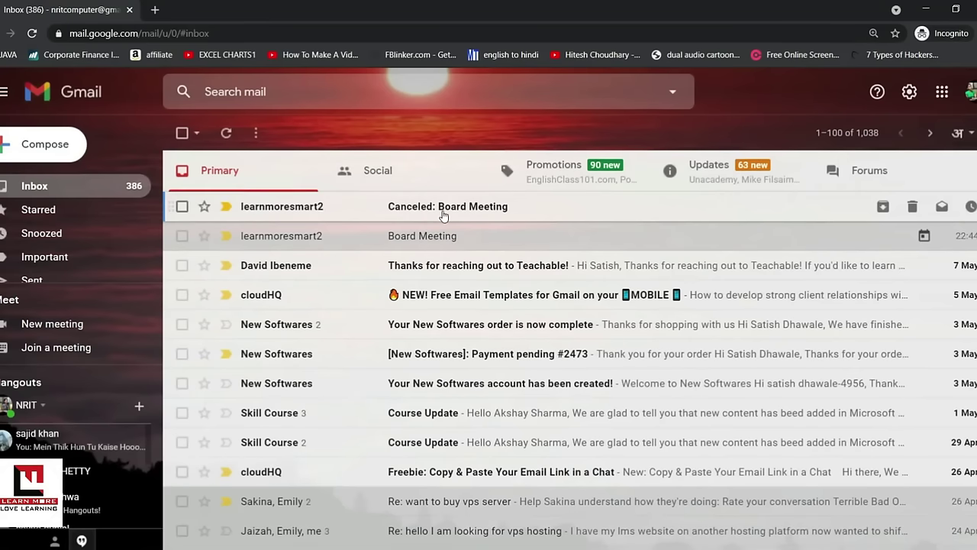
{"action": "left_click", "coordinate": [442, 215]}
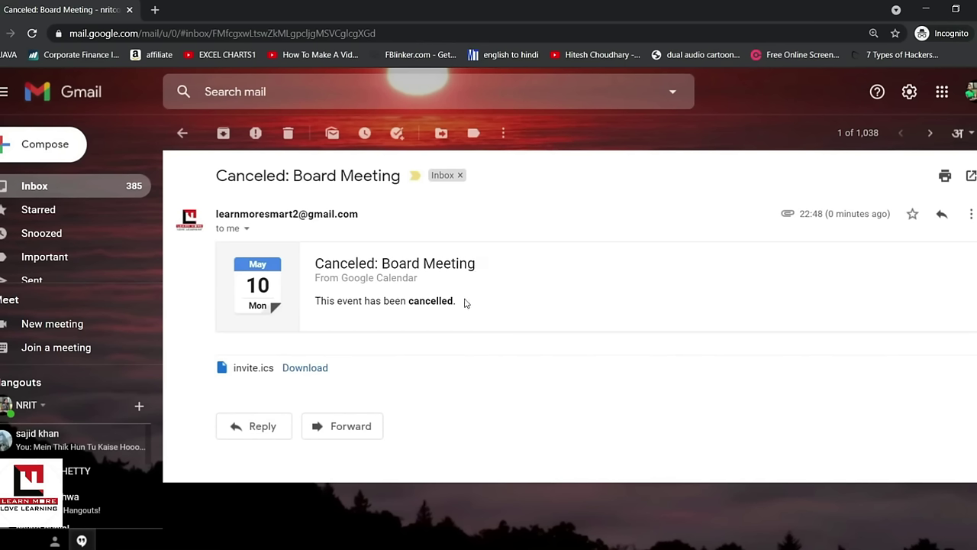
{"action": "key", "text": "alt+Tab"}
{"action": "left_click", "coordinate": [411, 240]}
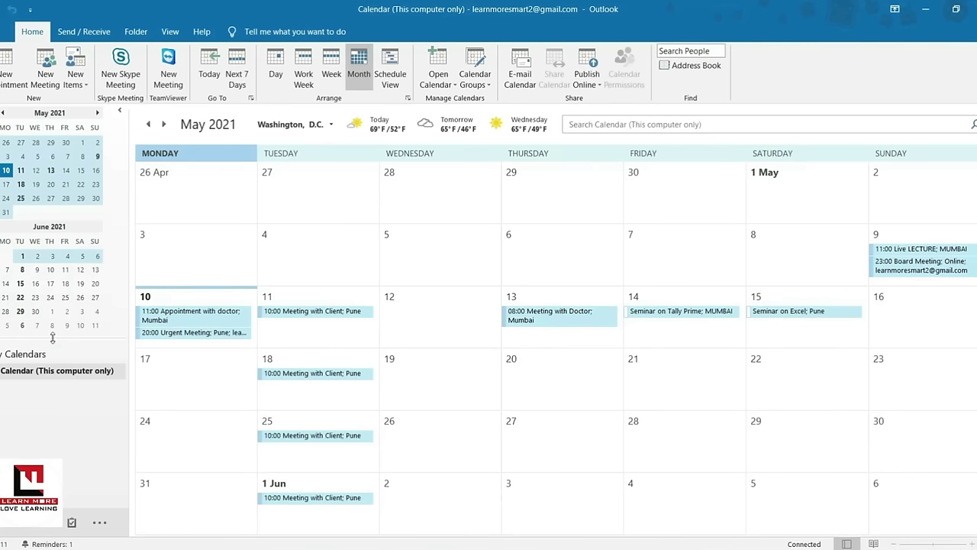
{"action": "right_click", "coordinate": [586, 322]}
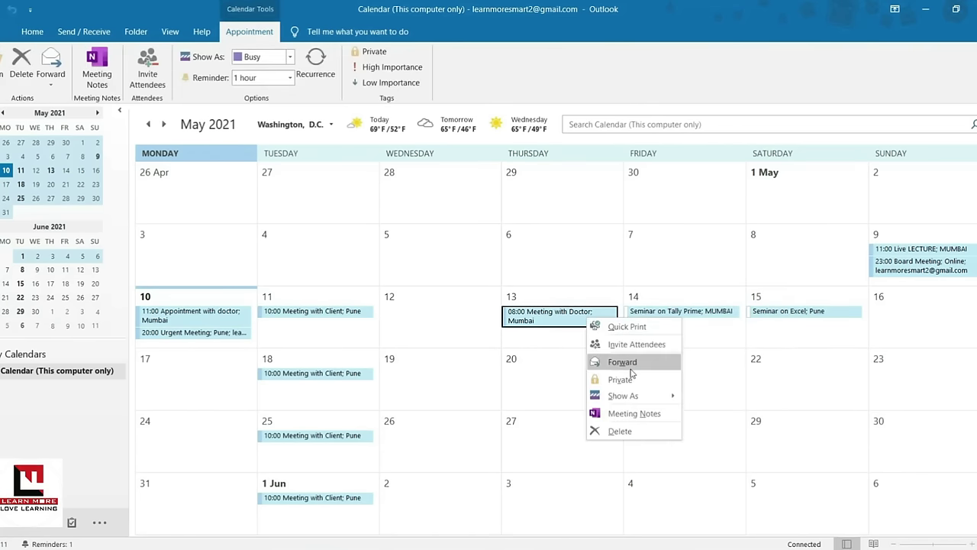
{"action": "left_click", "coordinate": [562, 238]}
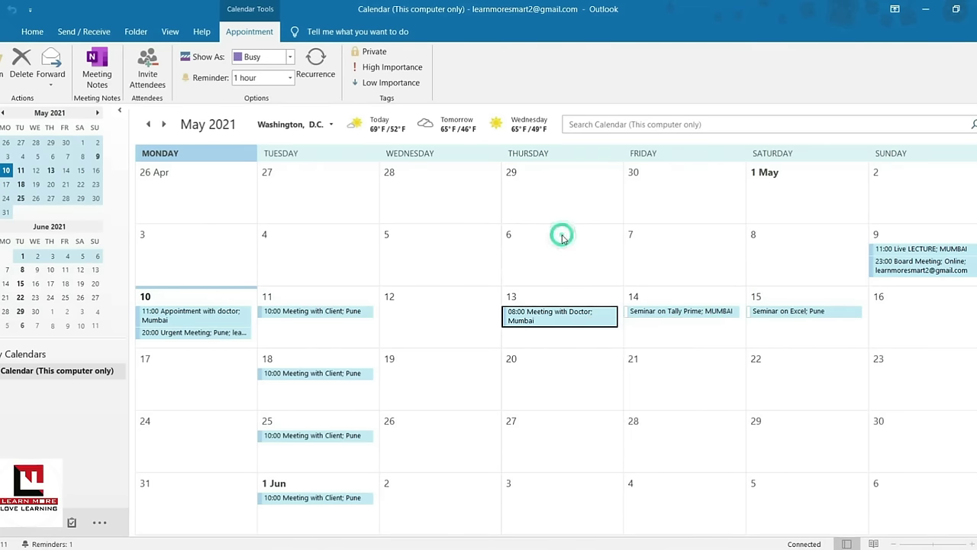